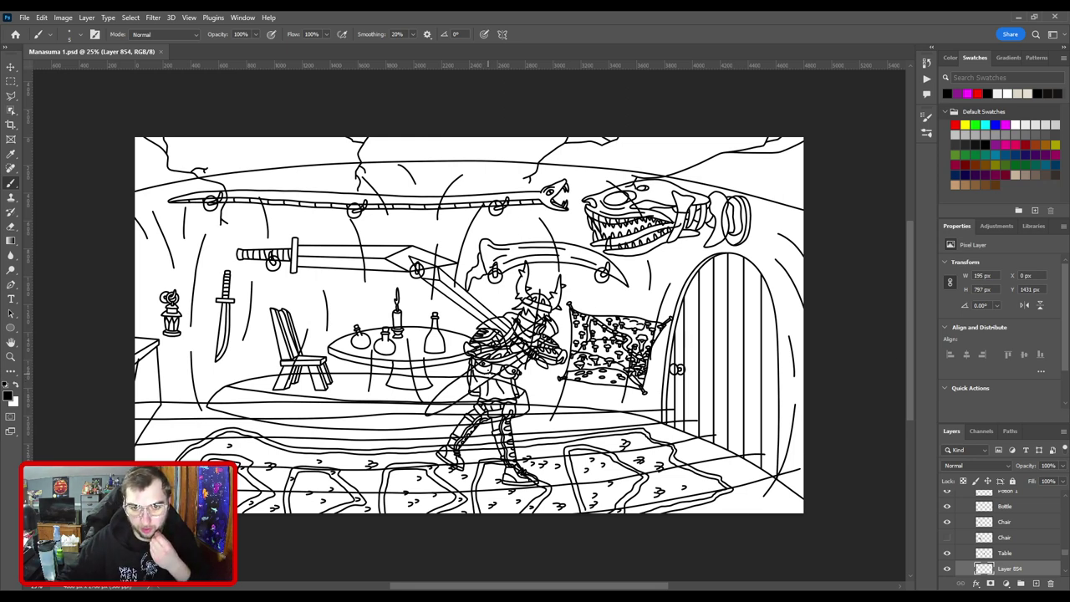
Hide the Manasuma layer group below the Wall Details layer.
{"action": "scroll", "coordinate": [1037, 569], "scroll_direction": "down", "scroll_amount": 10}
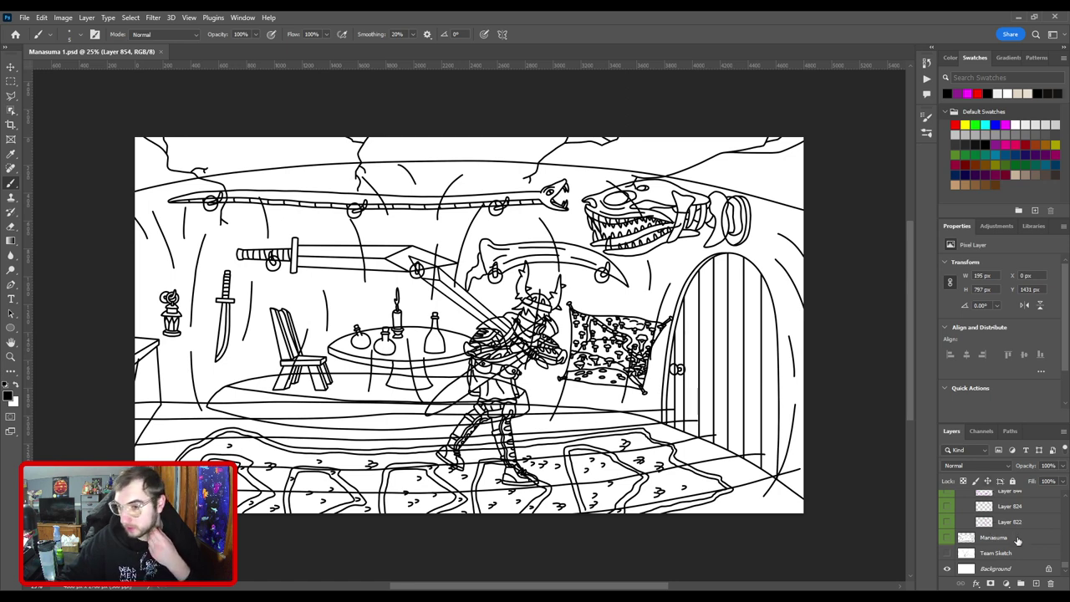
{"action": "scroll", "coordinate": [1008, 539], "scroll_direction": "up", "scroll_amount": 2}
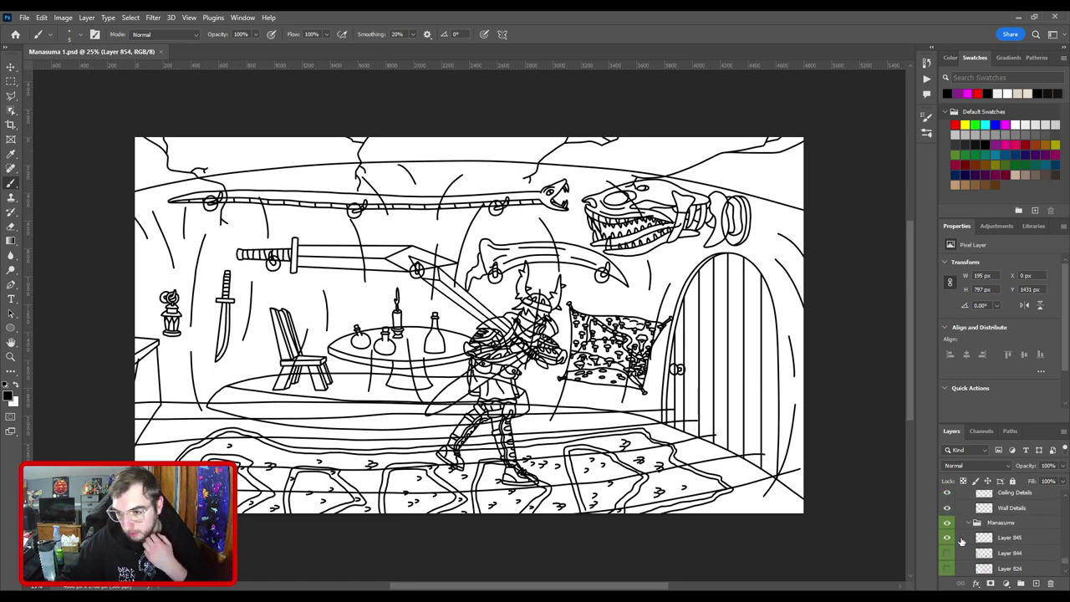
{"action": "left_click", "coordinate": [948, 541]}
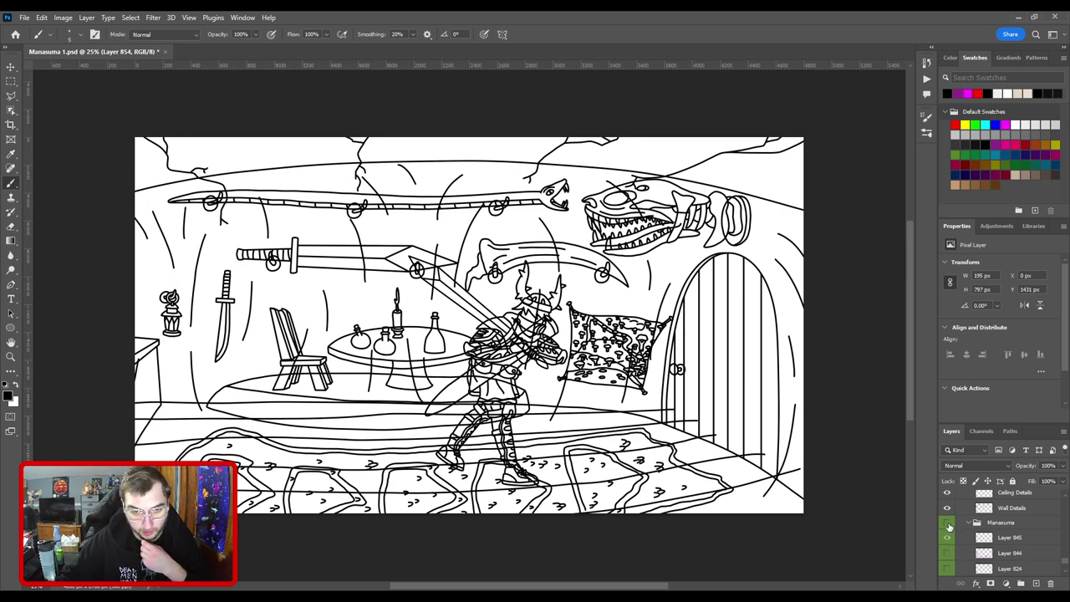
{"action": "scroll", "coordinate": [985, 532], "scroll_direction": "up", "scroll_amount": 1}
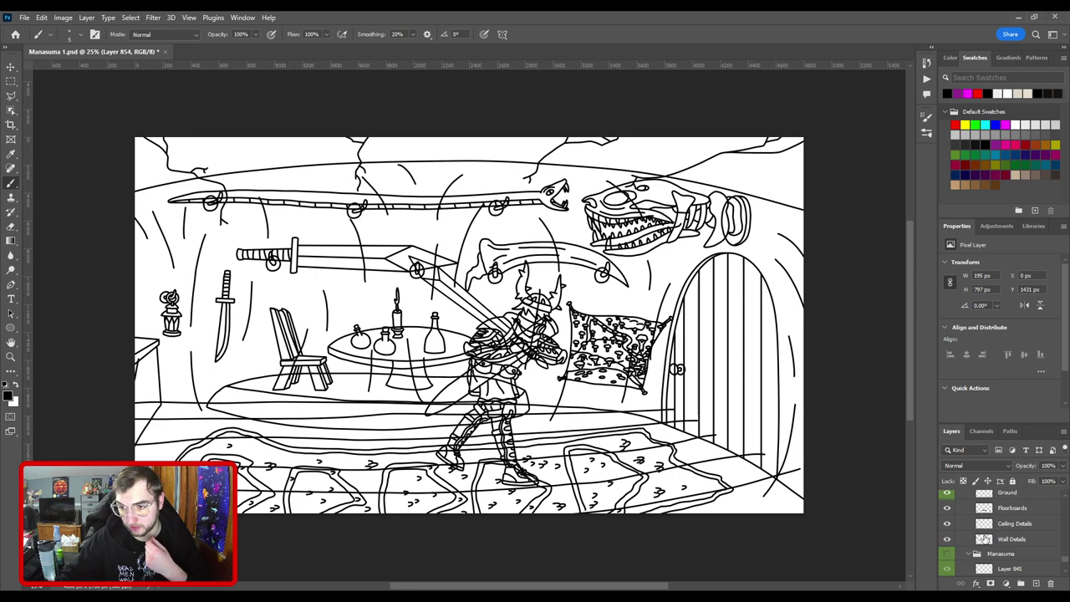
Create a new layer and place it directly beneath Wall Details, above the Manasuma group.
{"action": "left_click", "coordinate": [955, 538]}
{"action": "left_click", "coordinate": [948, 539]}
{"action": "left_click", "coordinate": [948, 539]}
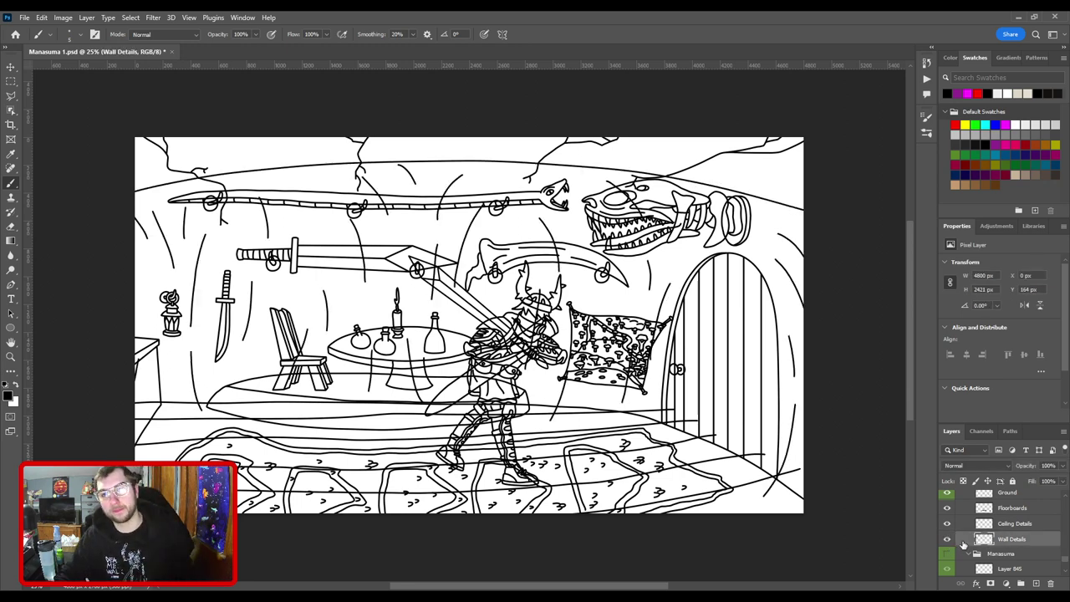
{"action": "left_click", "coordinate": [1004, 557]}
{"action": "left_click", "coordinate": [1037, 583]}
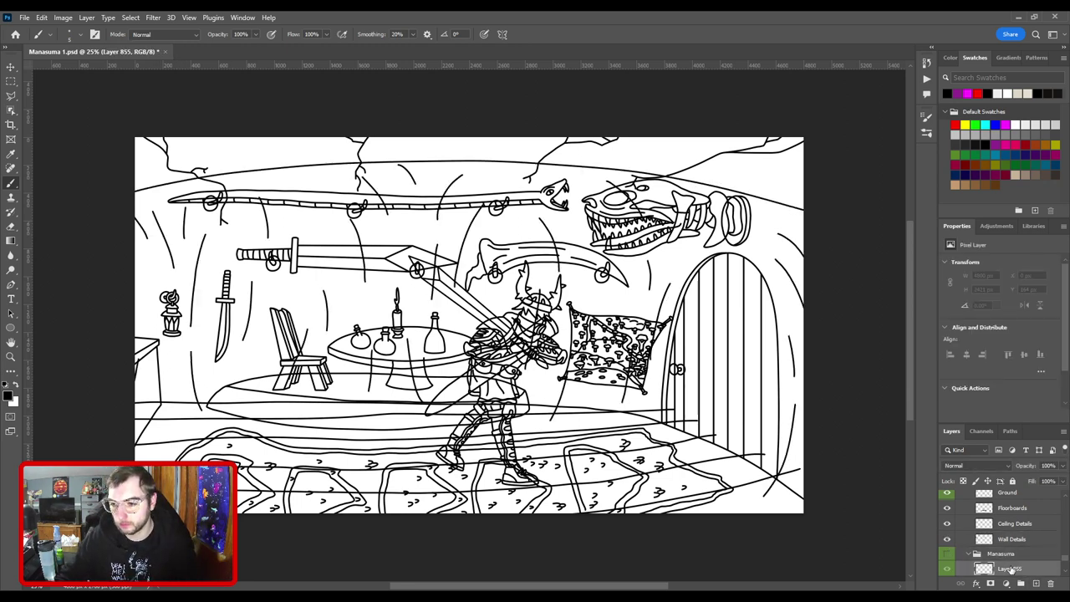
{"action": "left_click_drag", "start_coordinate": [1012, 571], "coordinate": [1011, 543]}
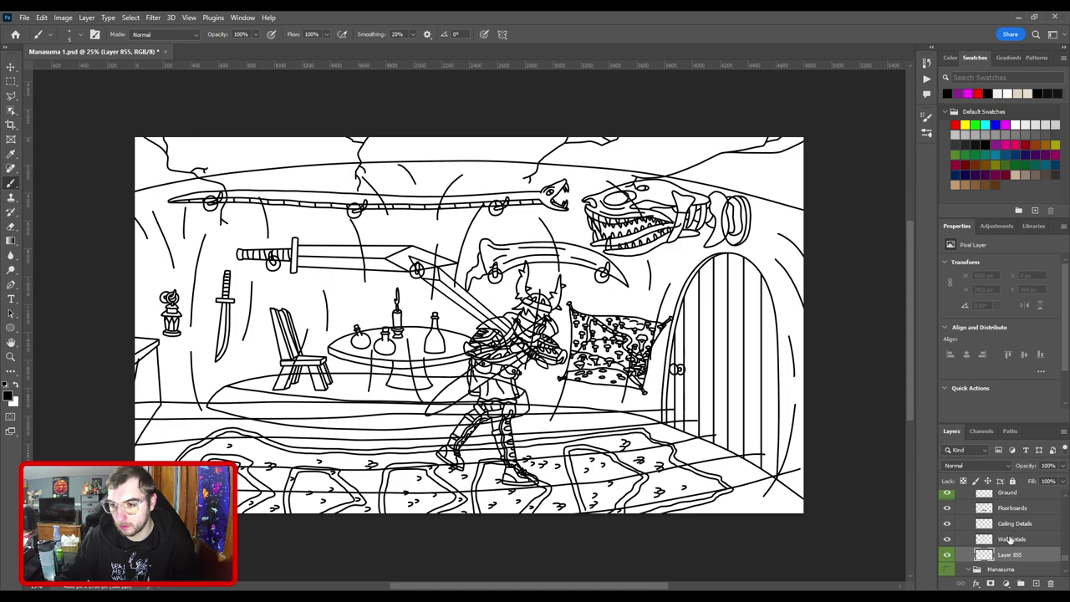
Paint the entire canvas on the new layer in dark grey-brown, using a brush enlarged to 2200 px.
{"action": "left_click", "coordinate": [1036, 174]}
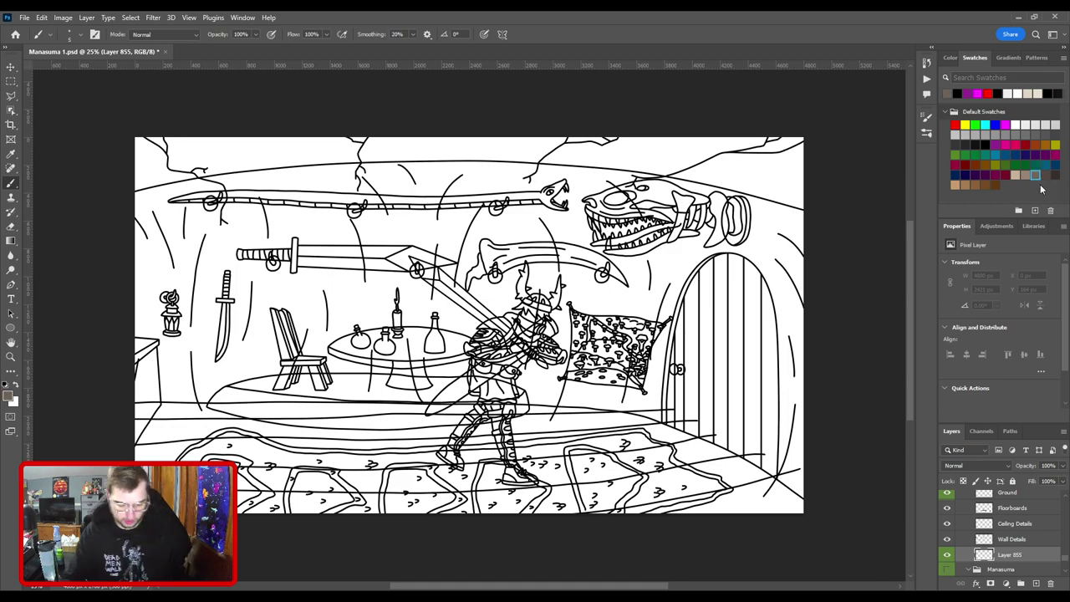
{"action": "key", "text": "ctrl+minus"}
{"action": "key", "text": "ctrl+minus"}
{"action": "key", "text": "bracketright"}
{"action": "key", "text": "bracketright"}
{"action": "key", "text": "bracketright"}
{"action": "key", "text": "bracketright"}
{"action": "key", "text": "bracketright"}
{"action": "key", "text": "bracketright"}
{"action": "key", "text": "bracketright"}
{"action": "key", "text": "bracketright"}
{"action": "key", "text": "bracketright"}
{"action": "key", "text": "bracketright"}
{"action": "key", "text": "bracketright"}
{"action": "key", "text": "bracketright"}
{"action": "key", "text": "bracketright"}
{"action": "key", "text": "bracketright"}
{"action": "key", "text": "bracketright"}
{"action": "key", "text": "bracketright"}
{"action": "key", "text": "bracketright"}
{"action": "key", "text": "bracketright"}
{"action": "key", "text": "bracketright"}
{"action": "key", "text": "bracketright"}
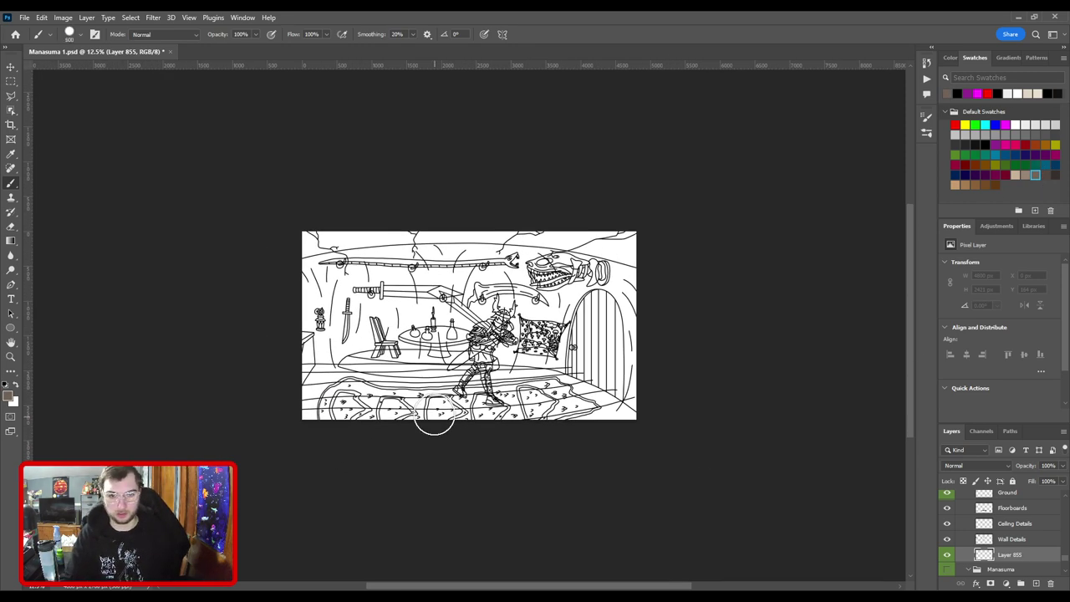
{"action": "mouse_move", "coordinate": [381, 462]}
{"action": "left_mouse_down"}
{"action": "mouse_move", "coordinate": [462, 430]}
{"action": "mouse_move", "coordinate": [523, 364]}
{"action": "mouse_move", "coordinate": [576, 263]}
{"action": "mouse_move", "coordinate": [613, 235]}
{"action": "mouse_move", "coordinate": [647, 461]}
{"action": "left_mouse_up"}
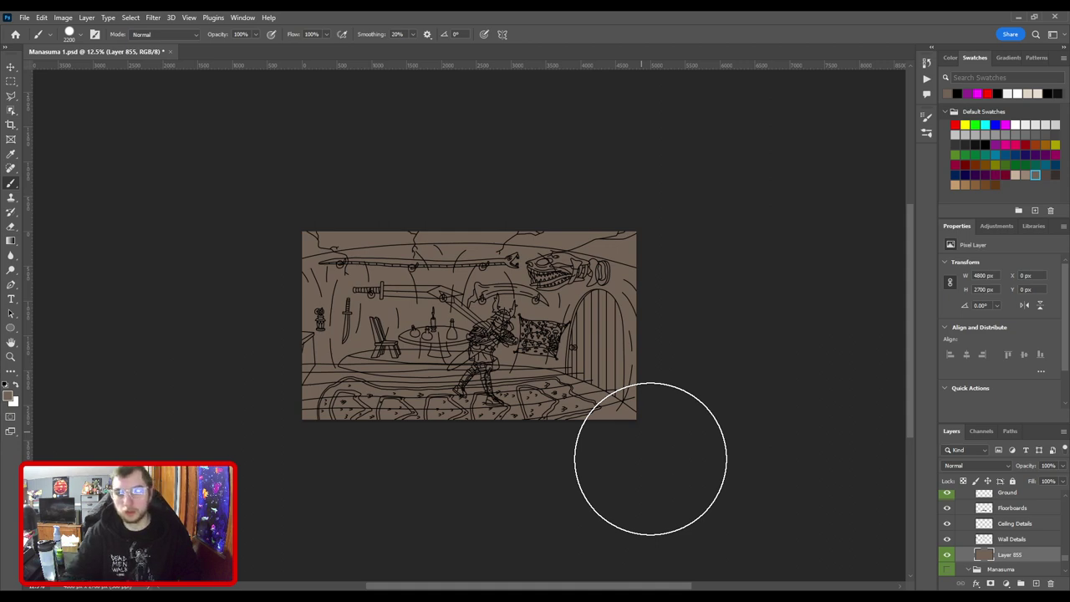
Rename the painted brown layer to "Wall Color".
{"action": "key", "text": "ctrl+0"}
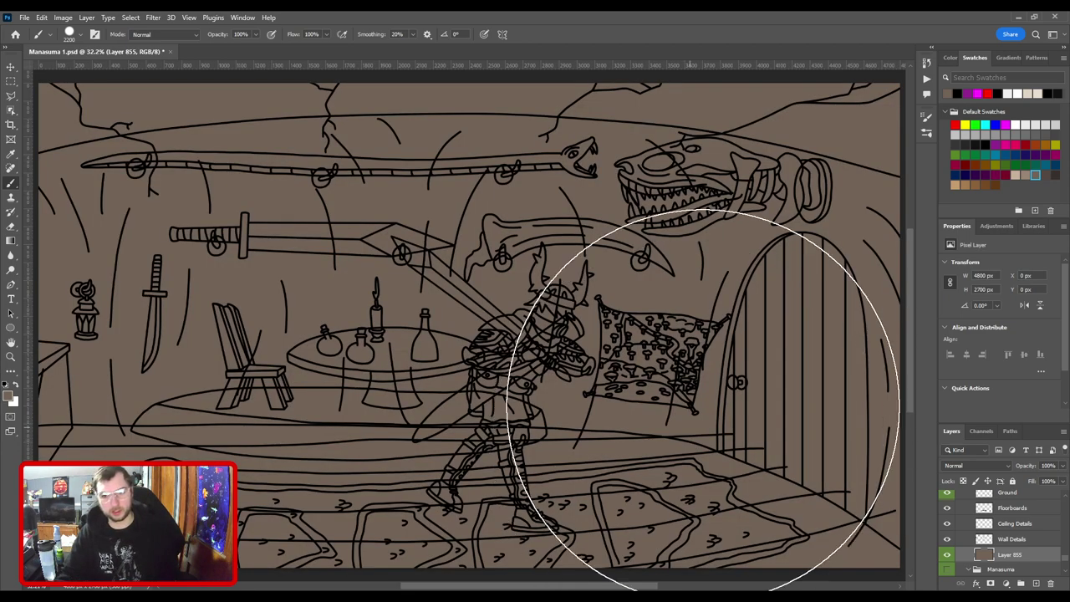
{"action": "double_click", "coordinate": [1012, 554]}
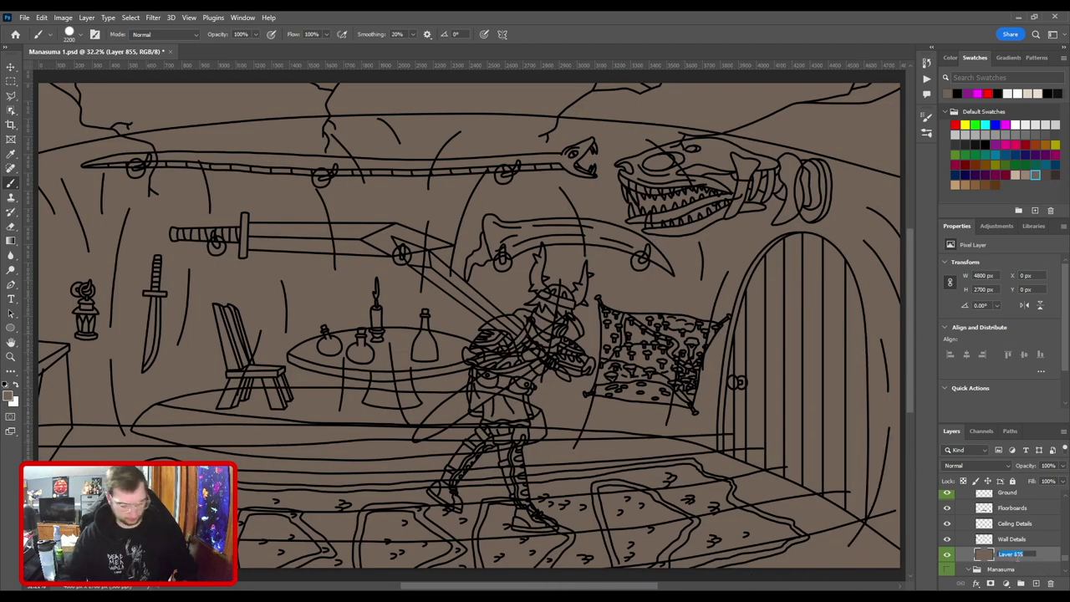
{"action": "type", "text": "Wall Co"}
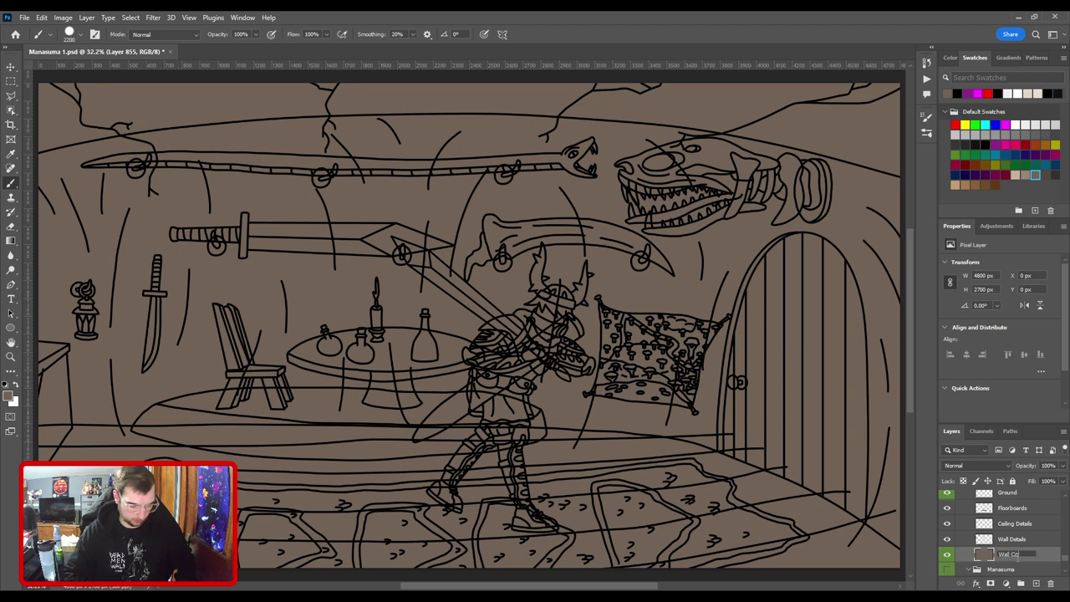
{"action": "type", "text": "lor"}
{"action": "key", "text": "Return"}
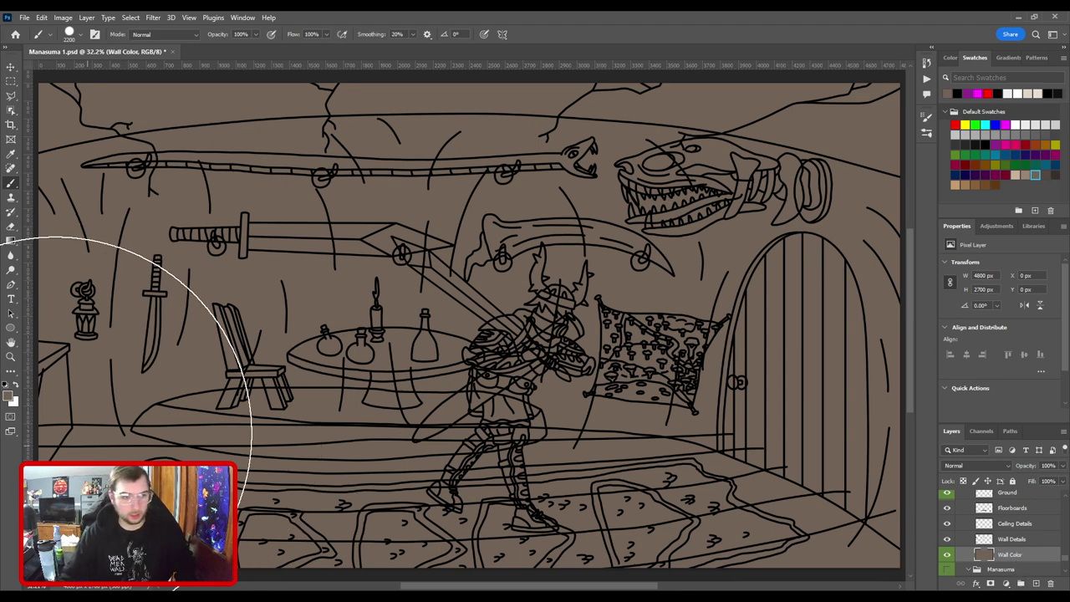
Choose a lighter grey-brown as the brush colour and add a layer named "Ceiling Color" above Wall Details.
{"action": "key", "text": "i"}
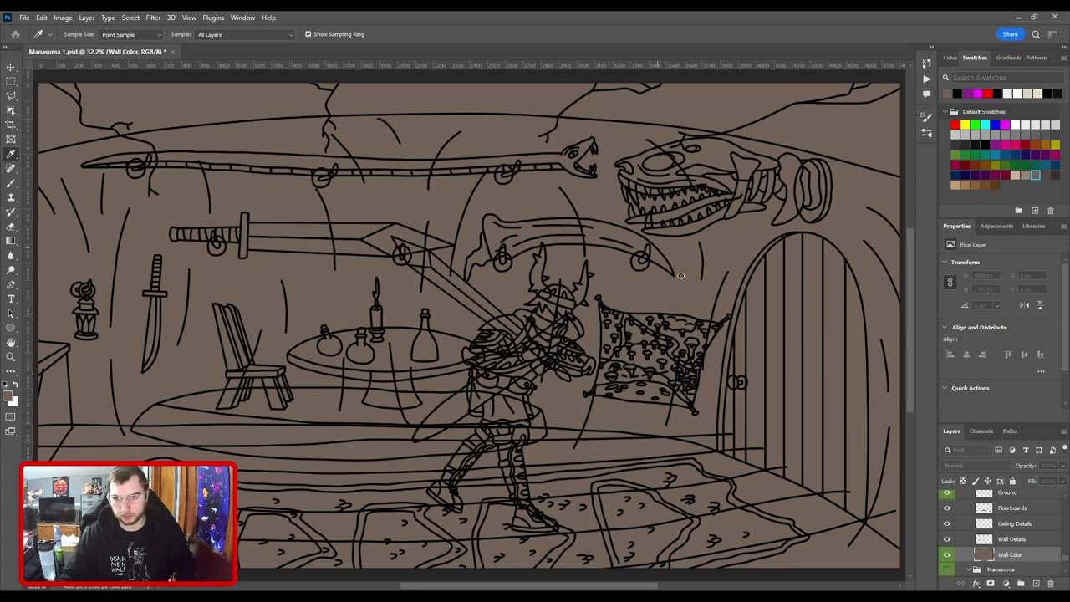
{"action": "key", "text": "b"}
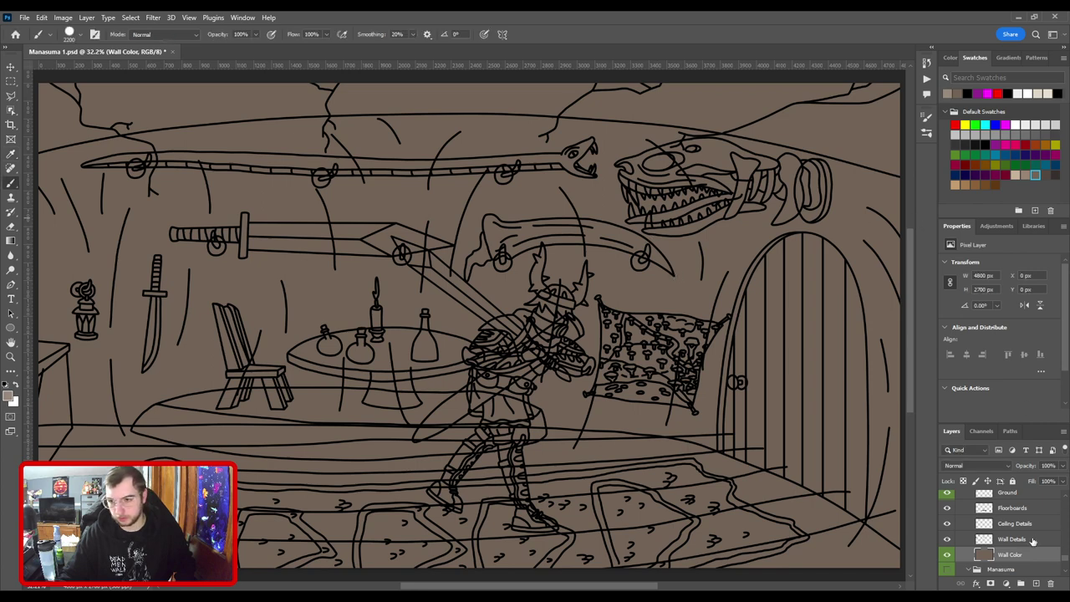
{"action": "left_click", "coordinate": [1034, 541]}
{"action": "left_click", "coordinate": [1036, 583]}
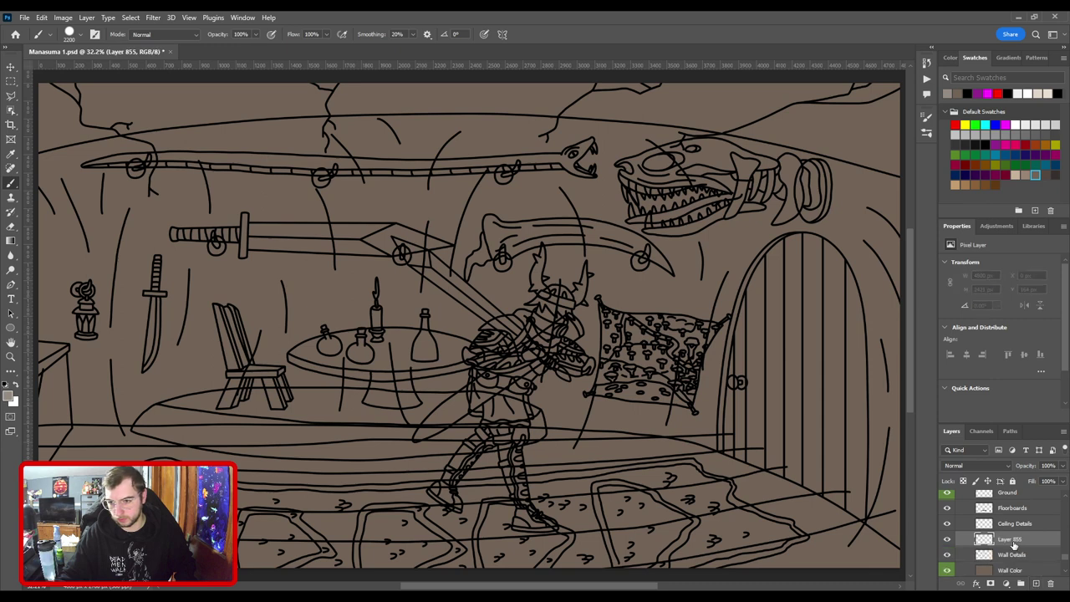
{"action": "double_click", "coordinate": [1008, 540]}
{"action": "type", "text": "Ceil"}
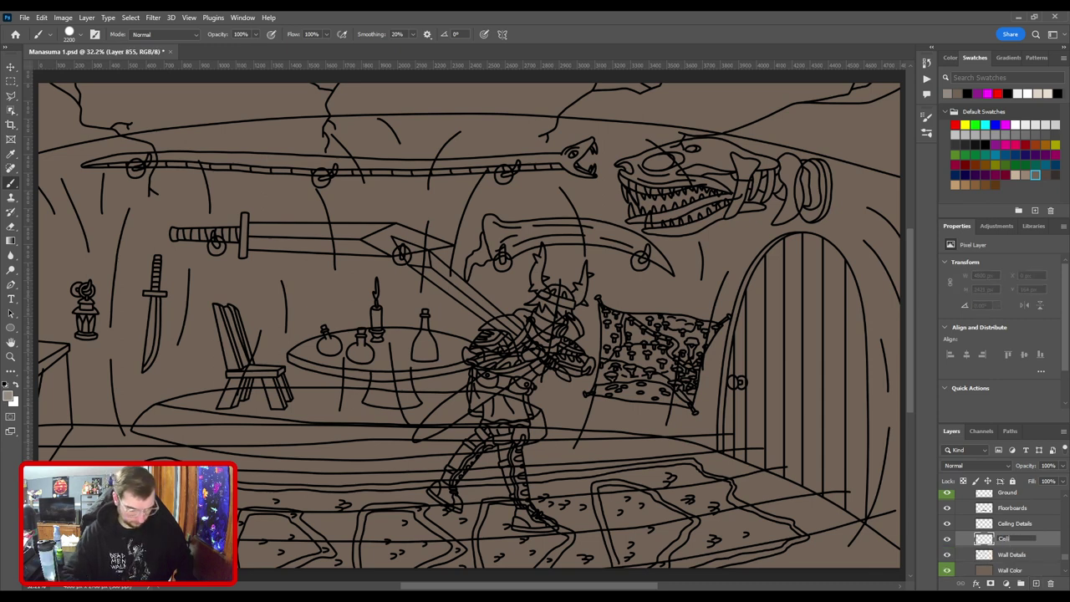
{"action": "type", "text": "iong Color"}
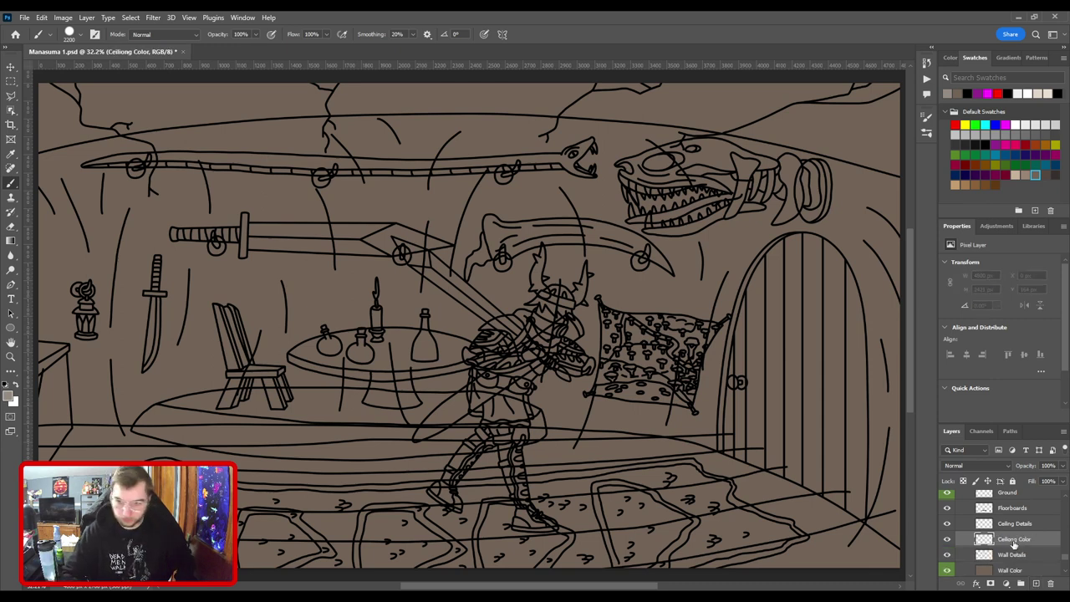
{"action": "key", "text": "Return"}
{"action": "double_click", "coordinate": [1014, 541]}
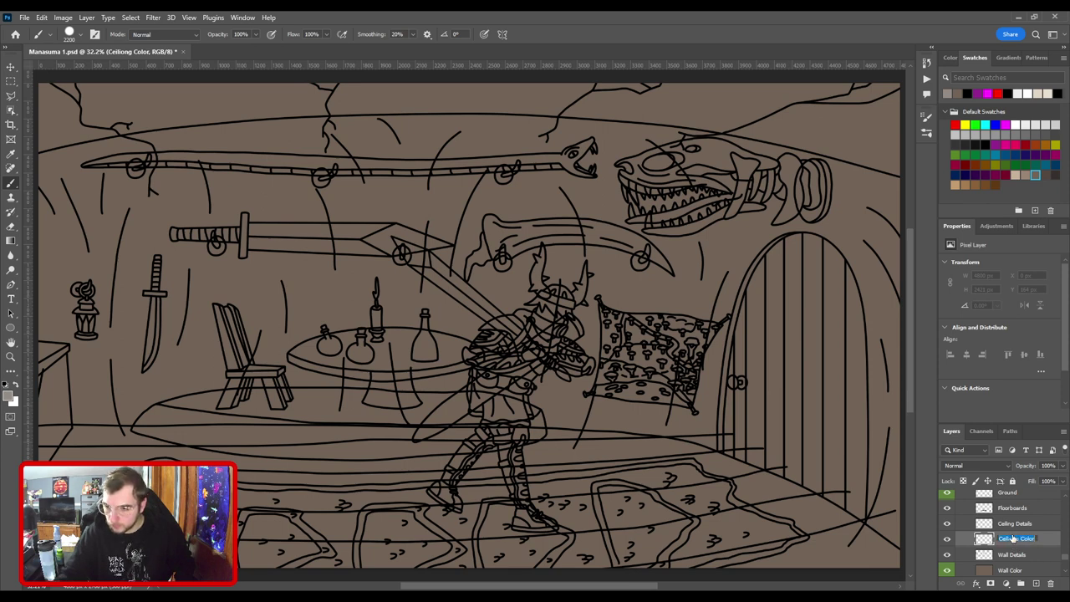
{"action": "left_click", "coordinate": [1012, 539]}
{"action": "key", "text": "Return"}
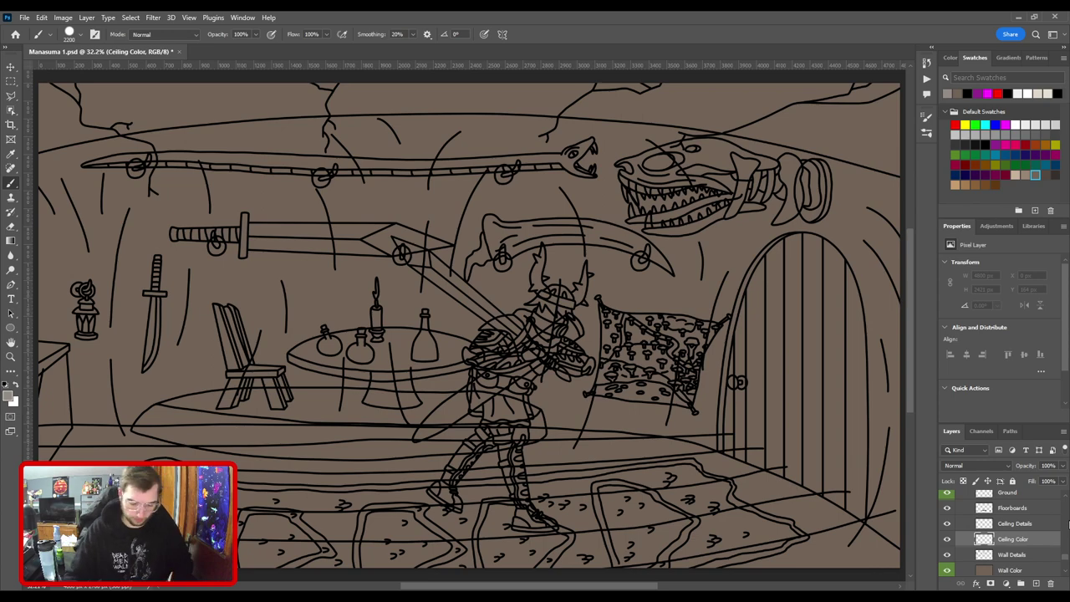
With a 125 px brush, paint the first light band just above the ceiling line from the canvas's left edge.
{"action": "key", "text": "ctrl+plus"}
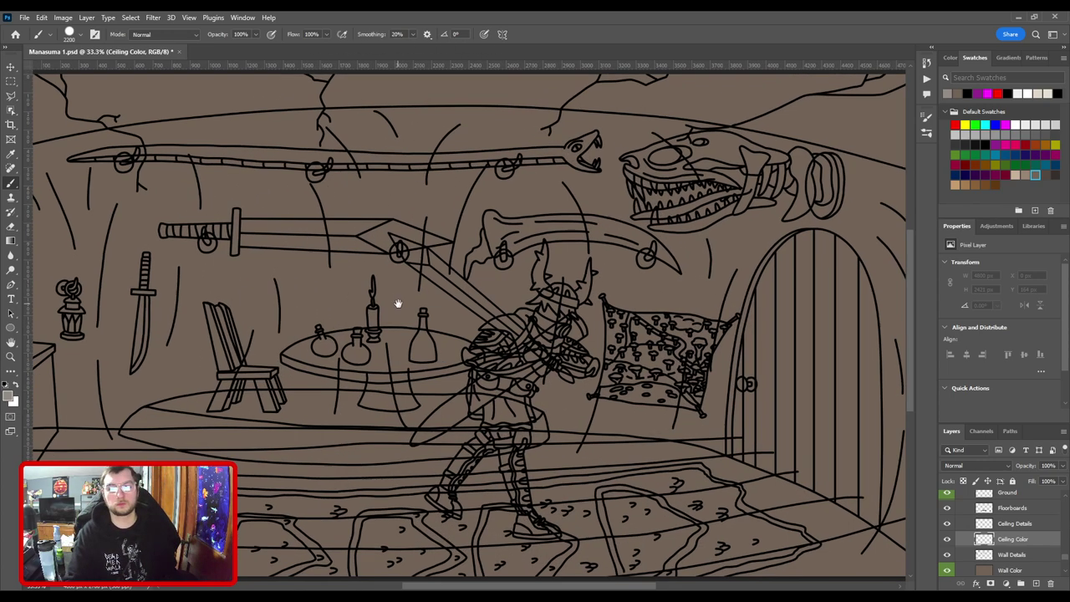
{"action": "left_click_drag", "start_coordinate": [382, 286], "coordinate": [733, 416]}
{"action": "key", "text": "ctrl+plus"}
{"action": "key", "text": "ctrl+plus"}
{"action": "left_click_drag", "start_coordinate": [447, 246], "coordinate": [530, 389]}
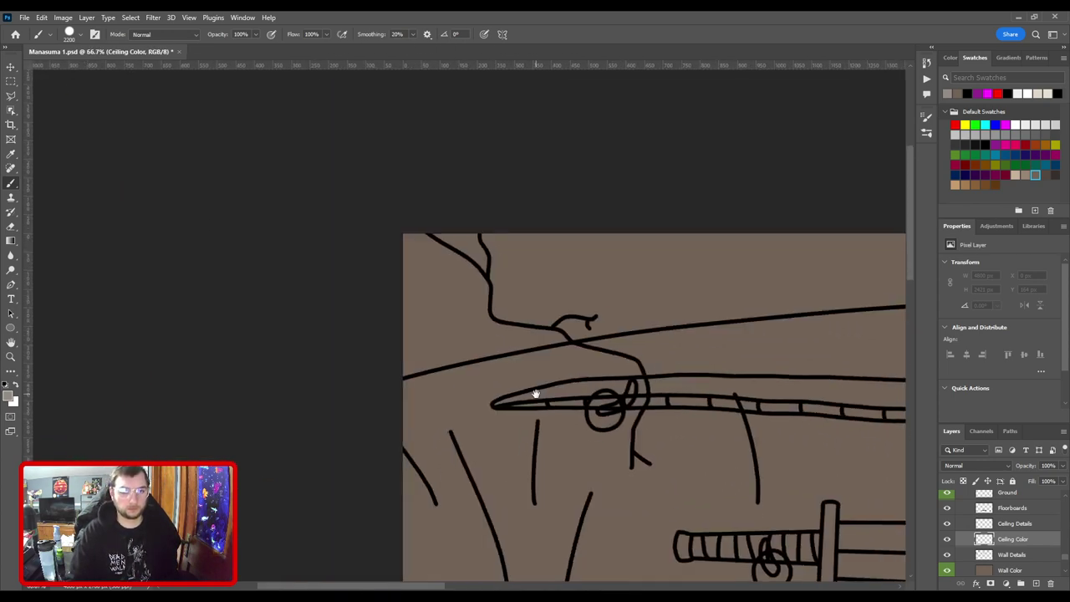
{"action": "key", "text": "bracketleft"}
{"action": "key", "text": "bracketleft"}
{"action": "key", "text": "bracketleft"}
{"action": "key", "text": "bracketleft"}
{"action": "key", "text": "bracketleft"}
{"action": "key", "text": "bracketleft"}
{"action": "key", "text": "bracketleft"}
{"action": "key", "text": "bracketleft"}
{"action": "key", "text": "bracketleft"}
{"action": "key", "text": "bracketleft"}
{"action": "key", "text": "bracketleft"}
{"action": "key", "text": "bracketleft"}
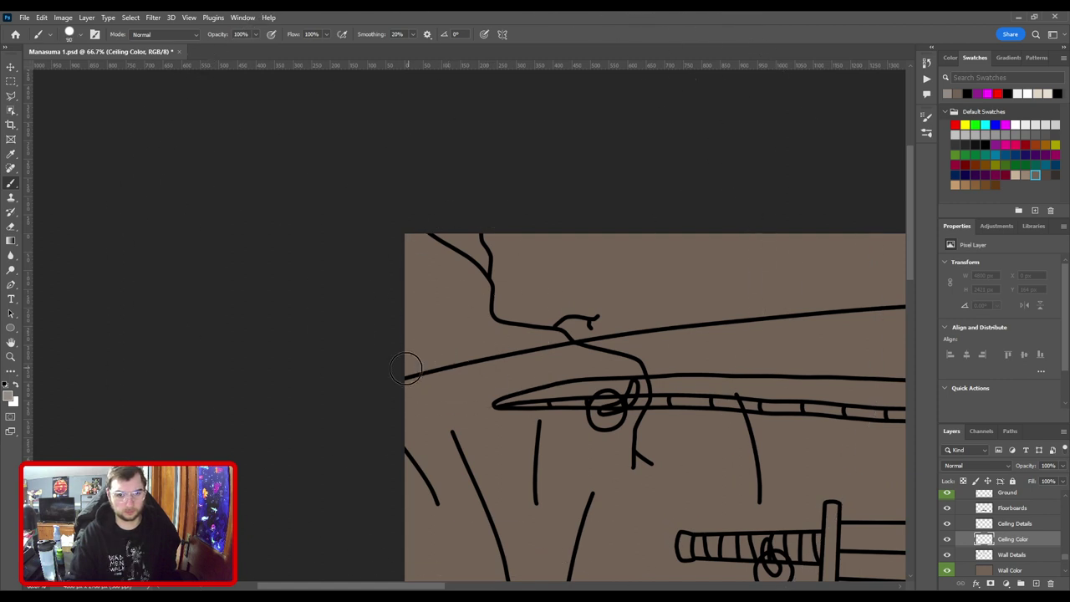
{"action": "left_click", "coordinate": [402, 354]}
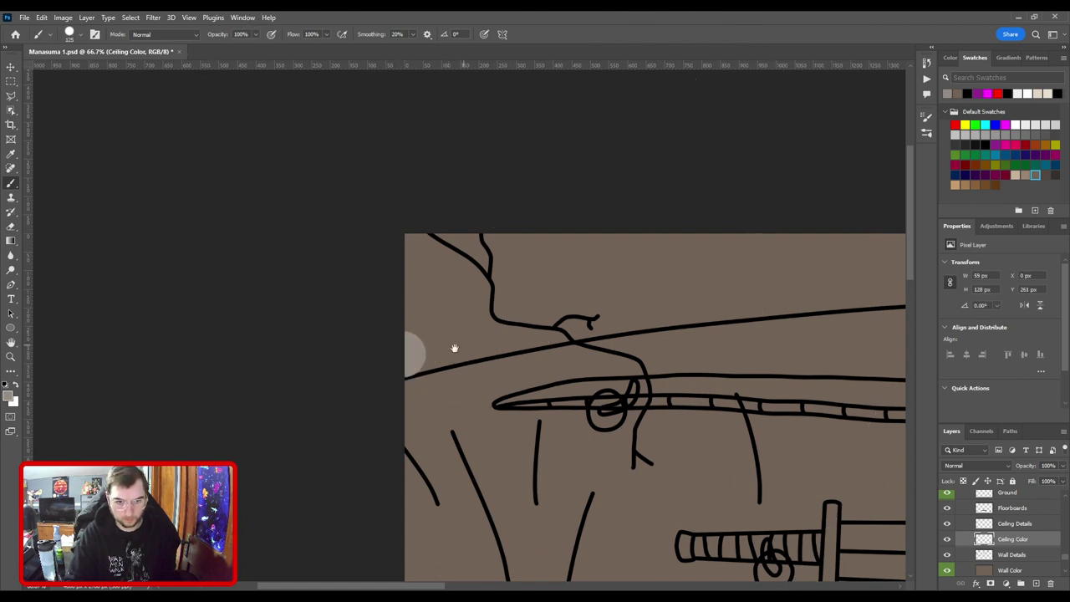
{"action": "left_click_drag", "start_coordinate": [507, 324], "coordinate": [407, 358]}
{"action": "left_click", "coordinate": [406, 363], "text": "shift"}
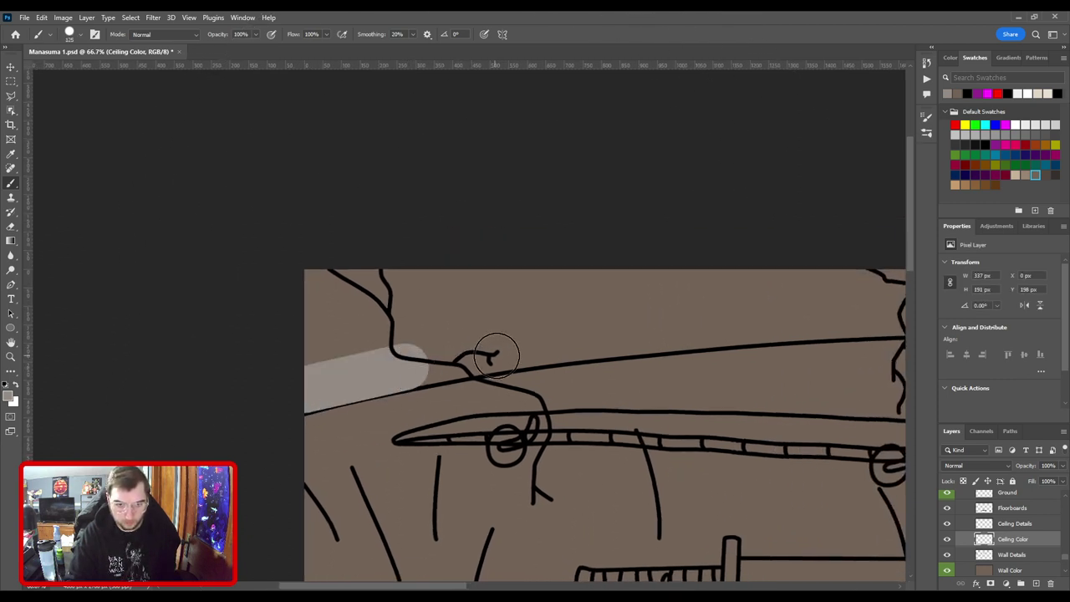
Move the Ceiling Color layer beneath Wall Details and extend the light band across the first ceiling crack.
{"action": "key", "text": "ctrl+bracketleft"}
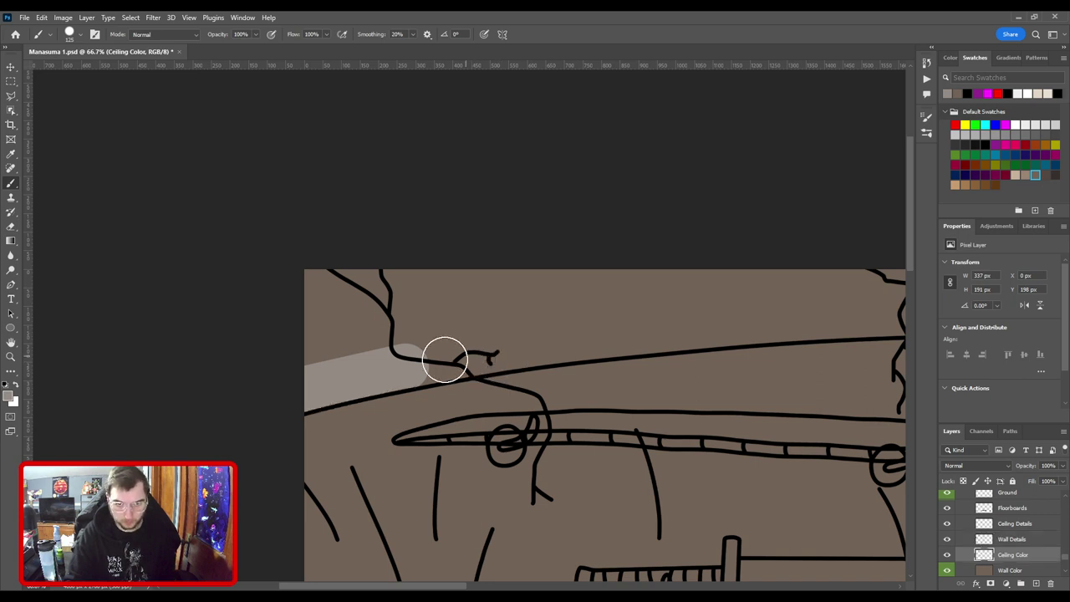
{"action": "left_click", "coordinate": [414, 364]}
{"action": "left_click", "coordinate": [471, 354]}
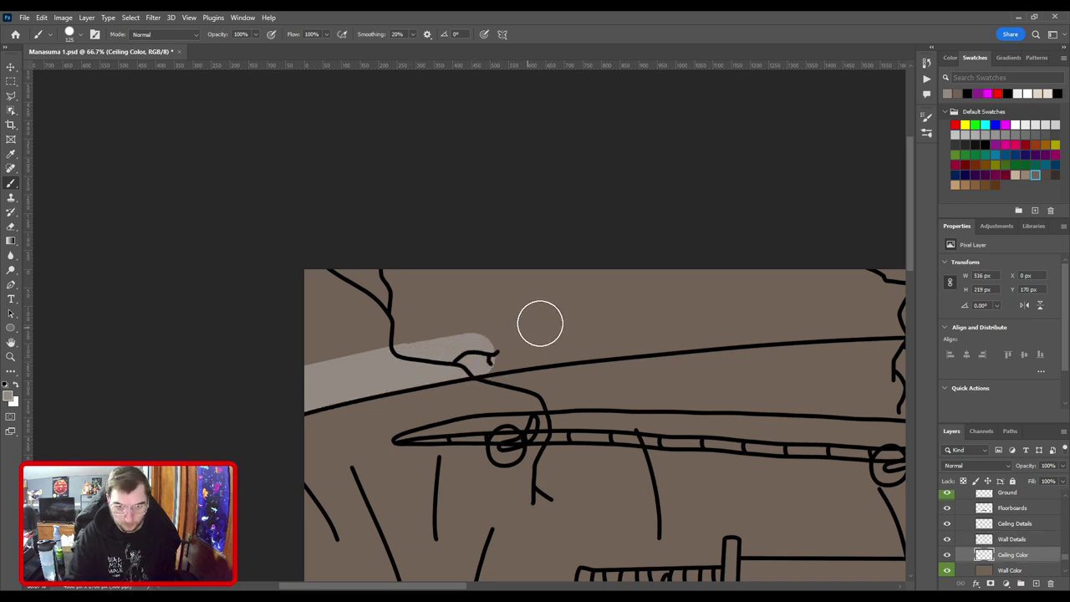
Continue the light band with straight strokes along the ceiling line, from the first crack to just past the second one.
{"action": "key", "text": "ctrl+plus"}
{"action": "left_click_drag", "start_coordinate": [719, 372], "coordinate": [518, 347]}
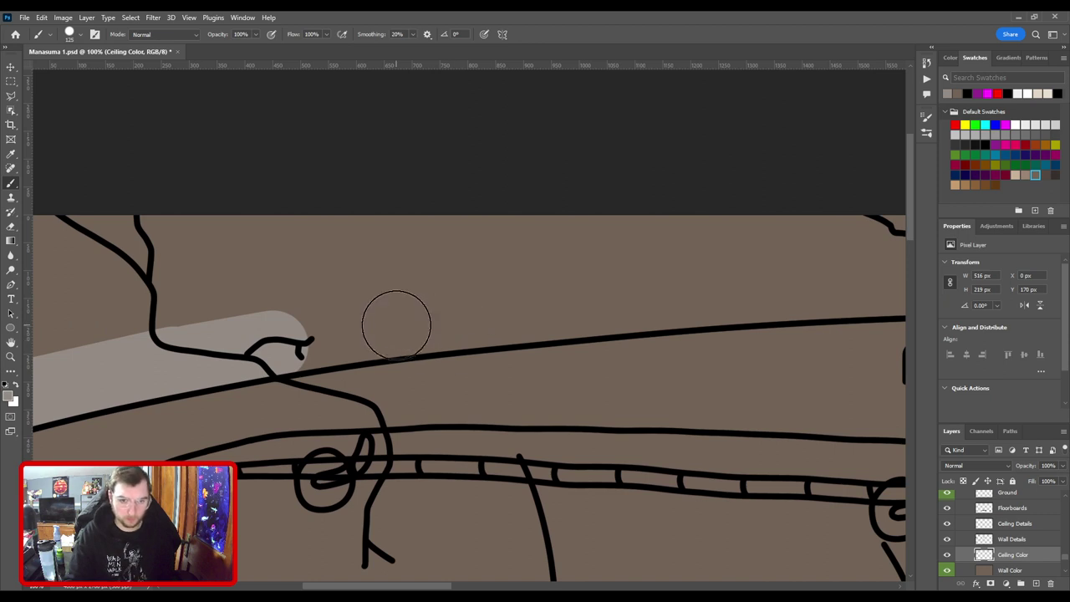
{"action": "left_click", "coordinate": [398, 323], "text": "shift"}
{"action": "left_click", "coordinate": [483, 315], "text": "shift"}
{"action": "left_click_drag", "start_coordinate": [563, 306], "coordinate": [376, 348]}
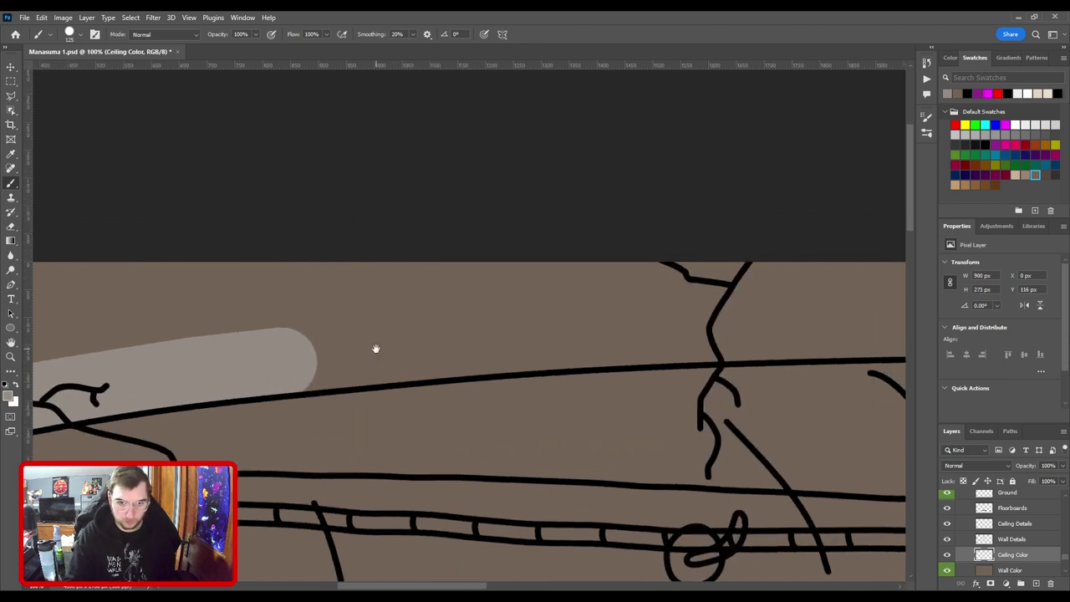
{"action": "left_click", "coordinate": [447, 341], "text": "shift"}
{"action": "left_click", "coordinate": [547, 337], "text": "shift"}
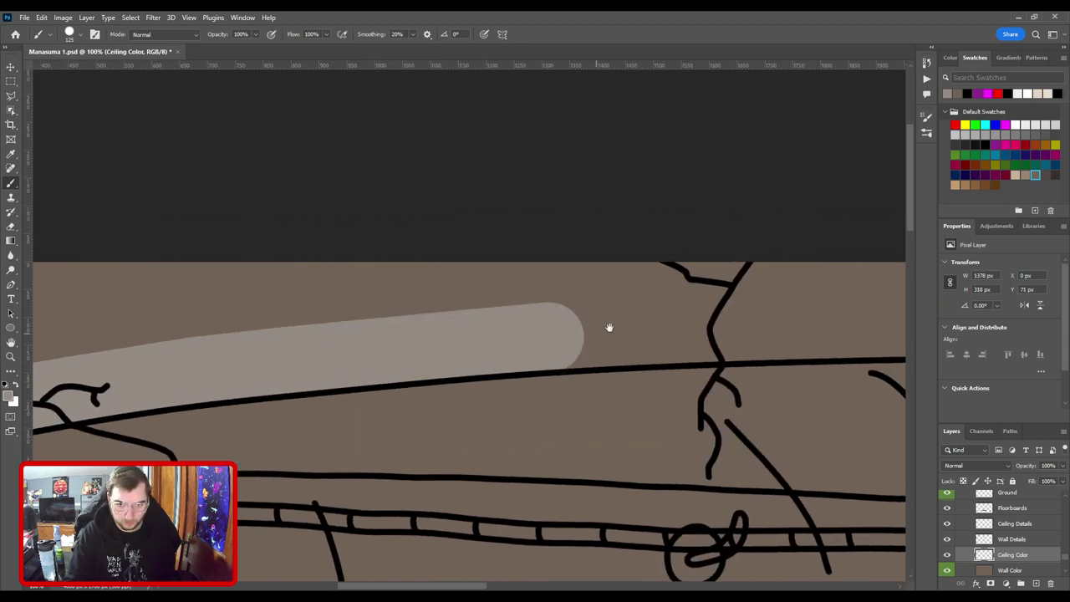
{"action": "left_click_drag", "start_coordinate": [607, 327], "coordinate": [325, 348]}
{"action": "left_click", "coordinate": [456, 360], "text": "shift"}
{"action": "left_click_drag", "start_coordinate": [532, 348], "coordinate": [327, 369]}
{"action": "left_click", "coordinate": [395, 374], "text": "shift"}
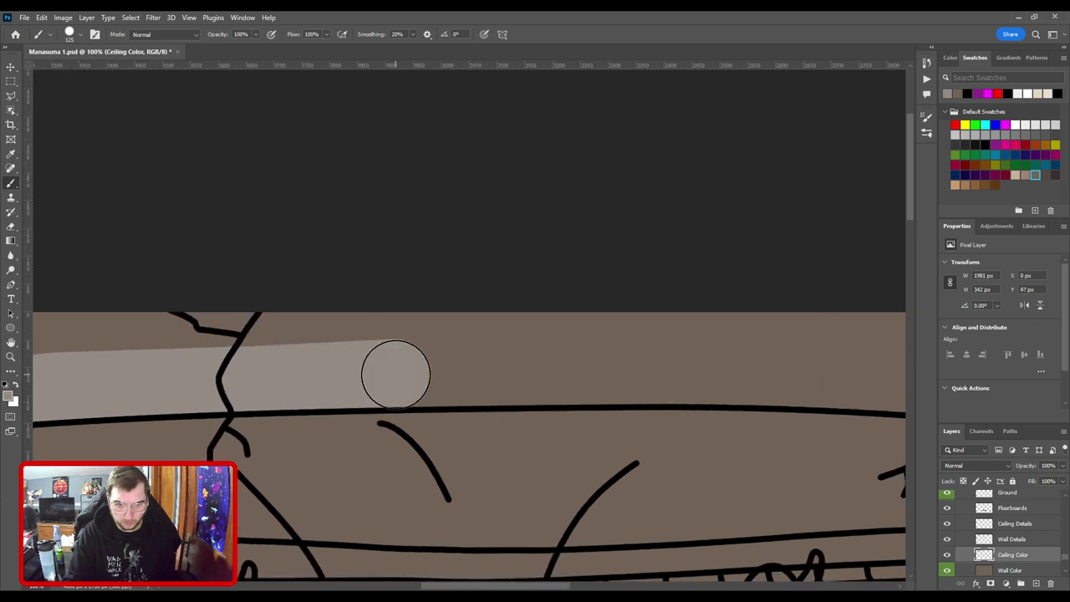
Continue the light band along the ceiling line with straight strokes from past the second crack up to the third crack.
{"action": "left_click", "coordinate": [532, 371], "text": "shift"}
{"action": "left_click_drag", "start_coordinate": [476, 346], "coordinate": [219, 336]}
{"action": "left_click", "coordinate": [464, 363], "text": "shift"}
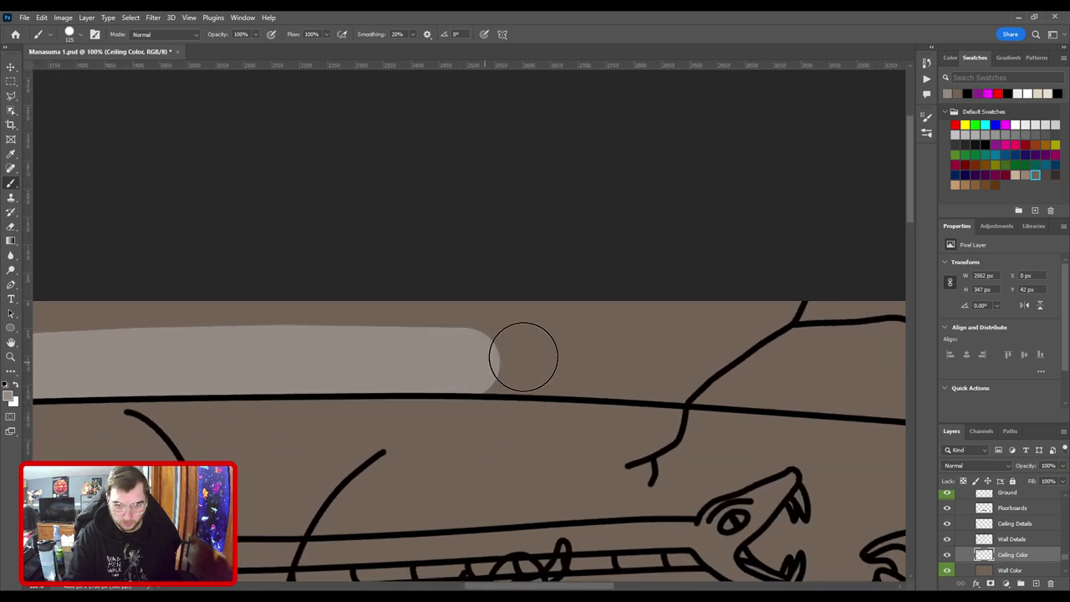
{"action": "left_click_drag", "start_coordinate": [524, 356], "coordinate": [282, 349]}
{"action": "left_click", "coordinate": [446, 363], "text": "shift"}
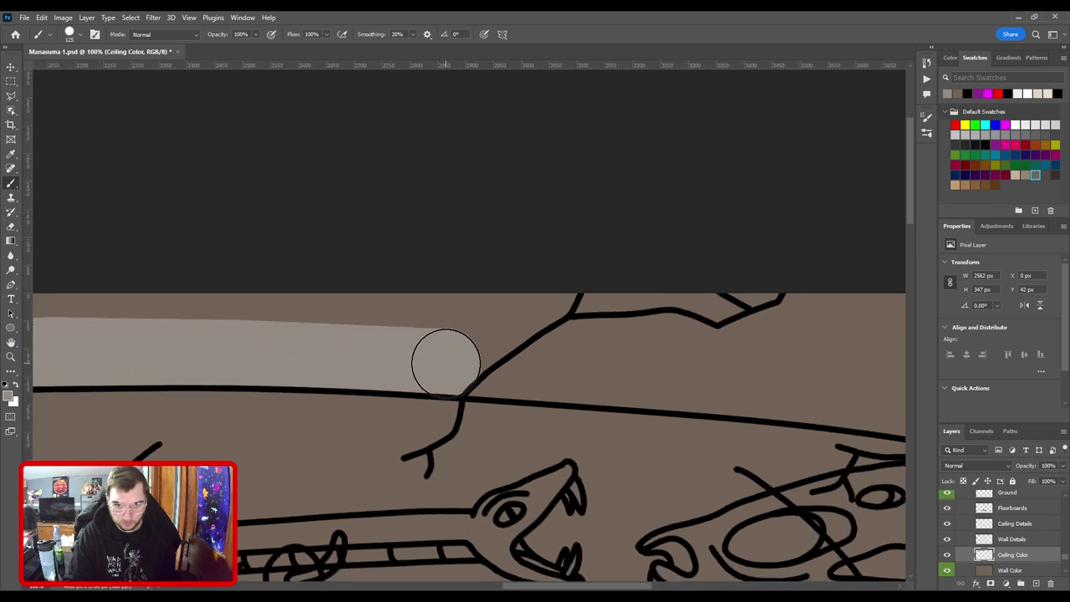
Extend the light band beyond the third crack towards the crack above the beast skull, undoing the last misplaced stroke.
{"action": "left_click", "coordinate": [576, 370], "text": "shift"}
{"action": "left_click_drag", "start_coordinate": [576, 370], "coordinate": [335, 345]}
{"action": "left_click", "coordinate": [497, 359], "text": "shift"}
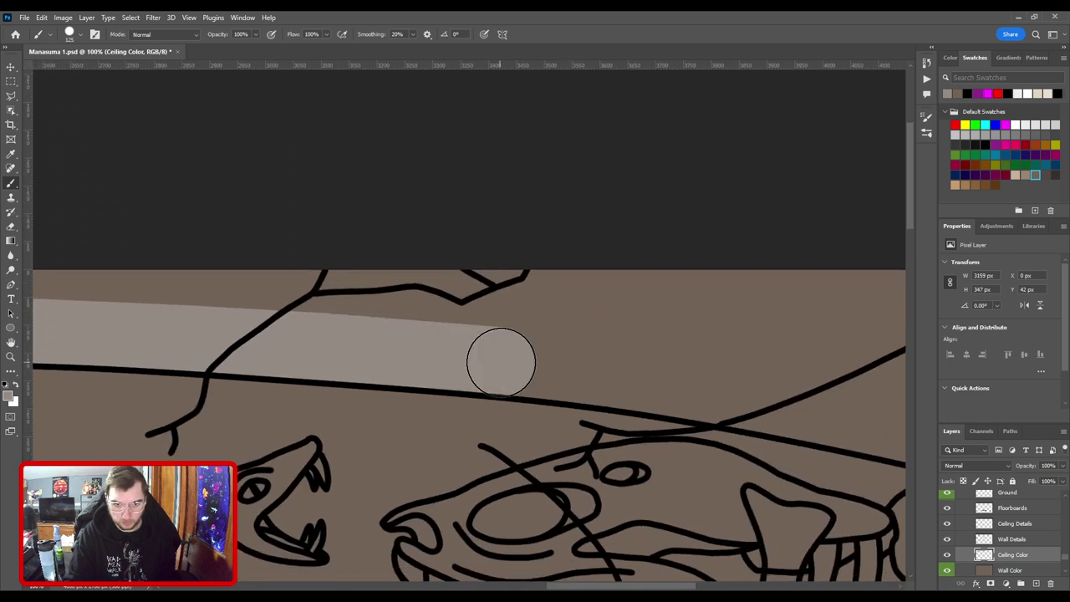
{"action": "left_click_drag", "start_coordinate": [498, 359], "coordinate": [293, 330]}
{"action": "left_click", "coordinate": [494, 354], "text": "shift"}
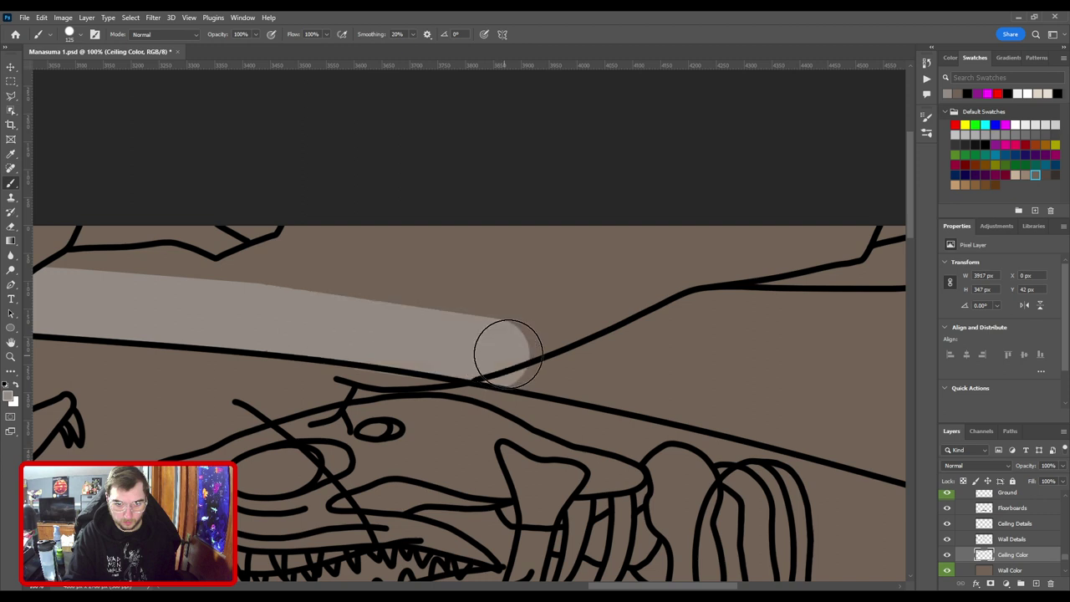
{"action": "key", "text": "ctrl+z"}
Repaint the band just above the ceiling line over the beast skull and carry it to the canvas's right edge.
{"action": "left_click_drag", "start_coordinate": [358, 341], "coordinate": [516, 393]}
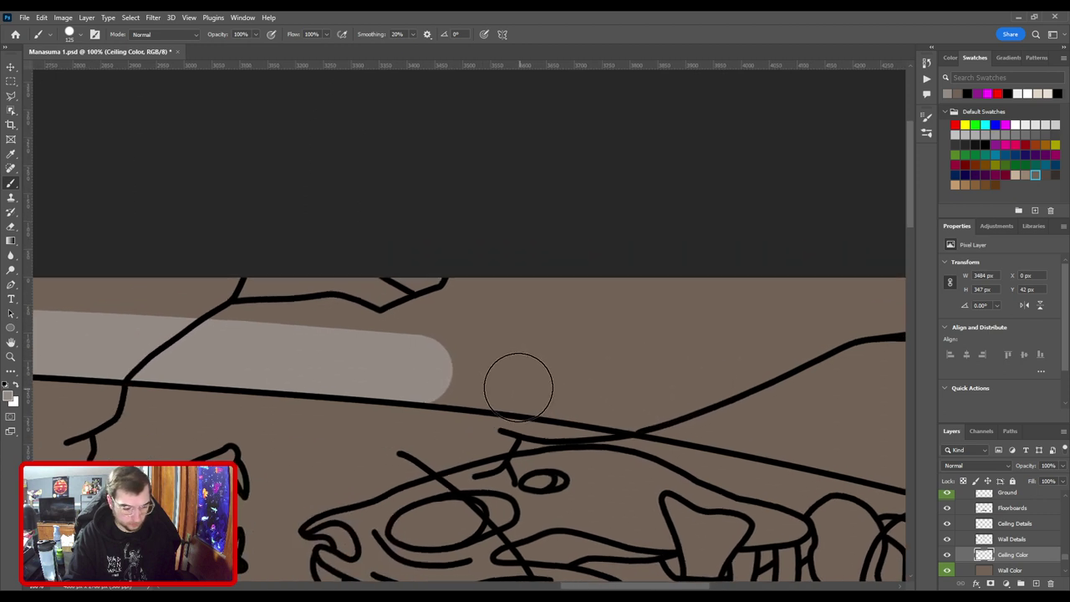
{"action": "mouse_move", "coordinate": [437, 372]}
{"action": "left_mouse_down"}
{"action": "mouse_move", "coordinate": [522, 380]}
{"action": "mouse_move", "coordinate": [332, 320]}
{"action": "left_mouse_up"}
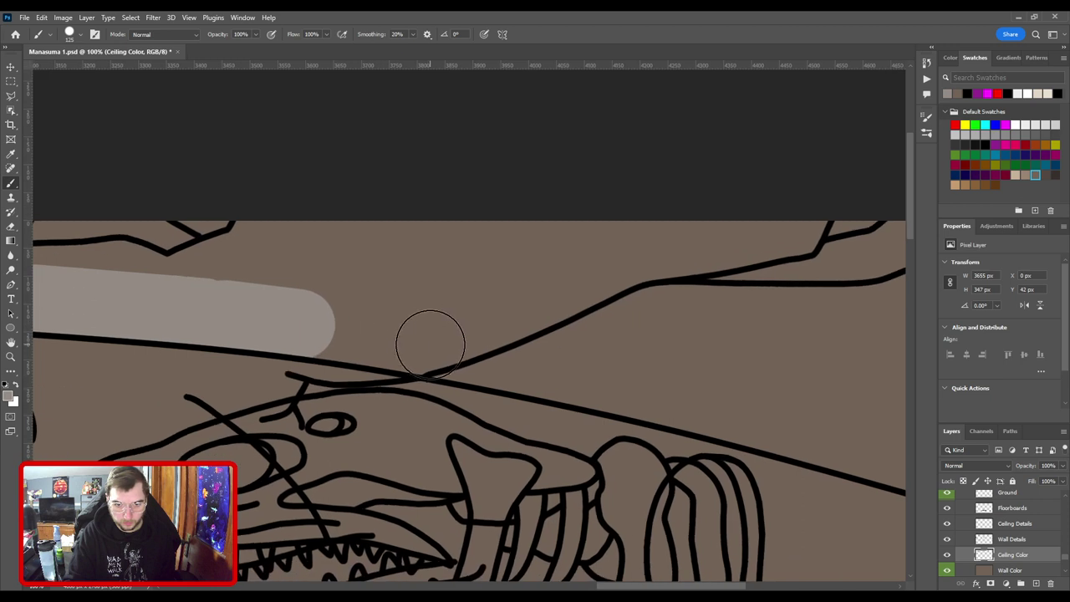
{"action": "left_click_drag", "start_coordinate": [430, 342], "coordinate": [571, 374]}
{"action": "left_click_drag", "start_coordinate": [571, 374], "coordinate": [318, 308]}
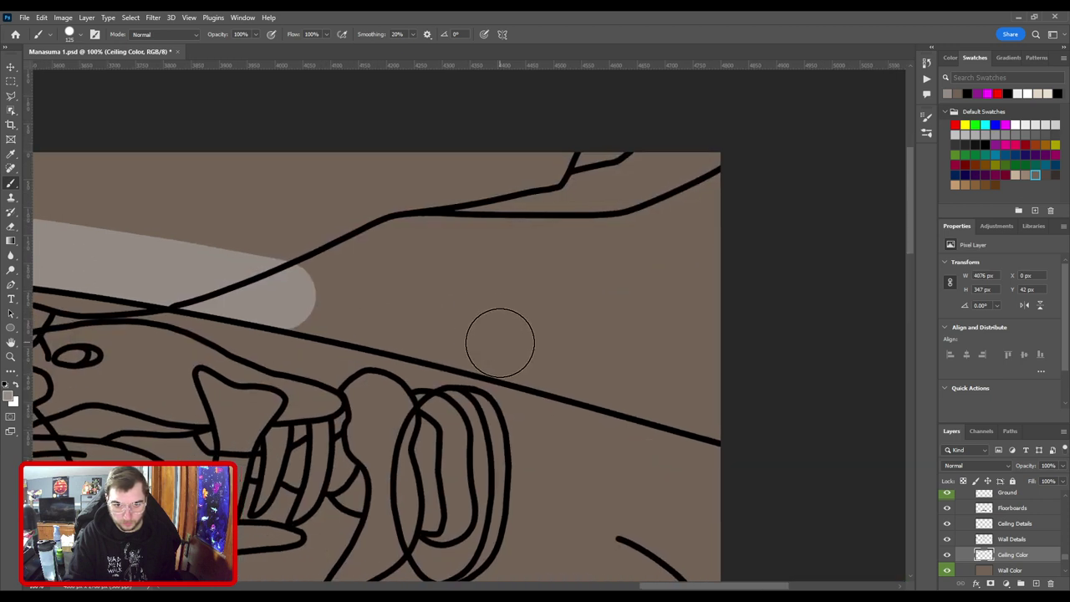
{"action": "left_click", "coordinate": [498, 342], "text": "shift"}
{"action": "left_click", "coordinate": [622, 381], "text": "shift"}
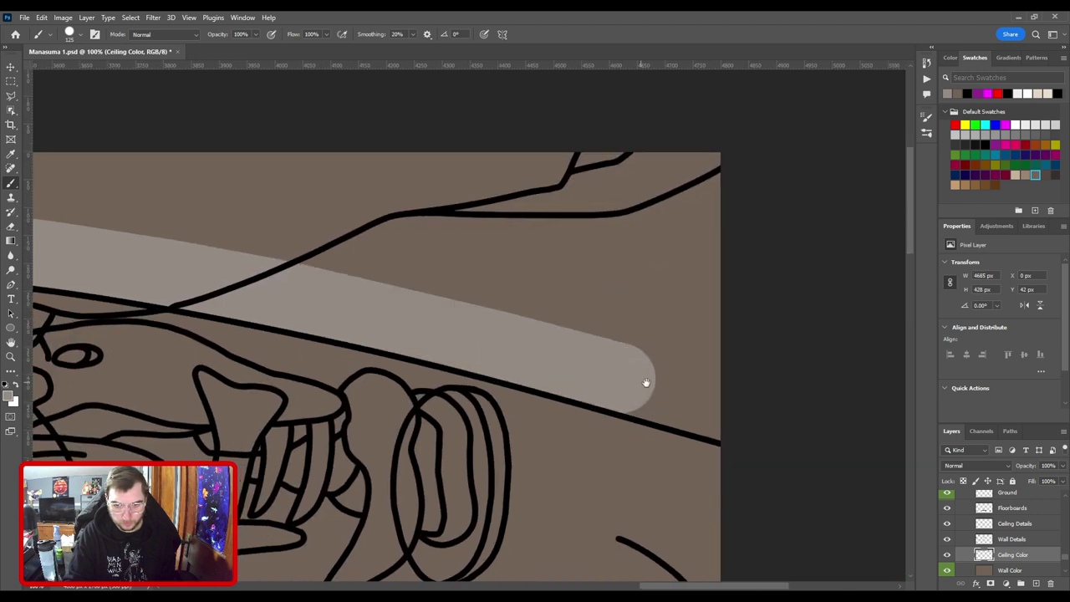
{"action": "left_click_drag", "start_coordinate": [644, 382], "coordinate": [427, 335]}
{"action": "left_click", "coordinate": [531, 359], "text": "shift"}
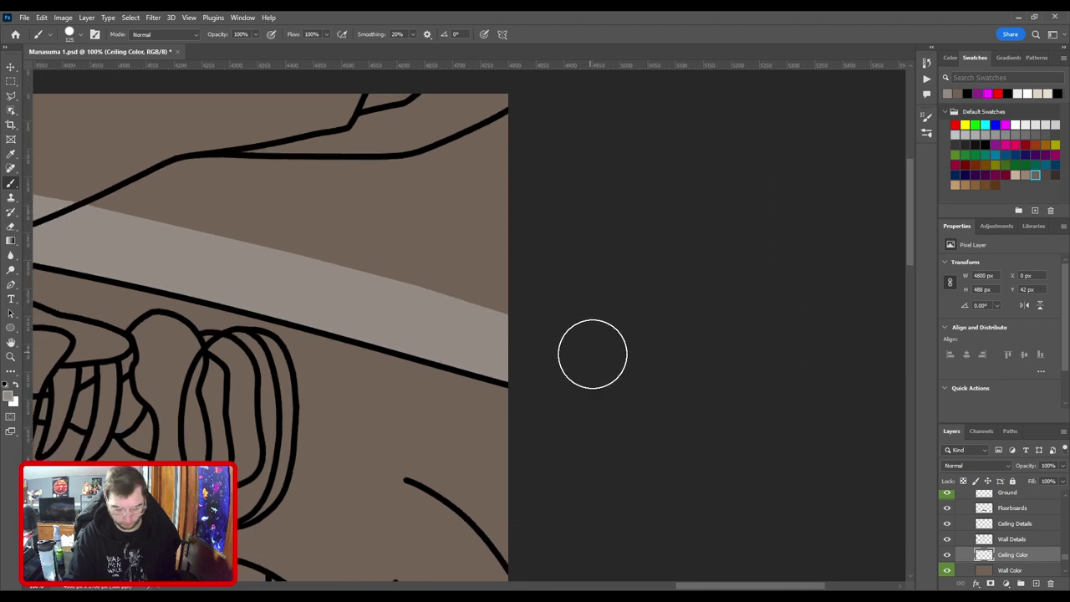
Fill the remaining ceiling area above the band with the same light grey-brown using the Paint Bucket.
{"action": "key", "text": "ctrl+0"}
{"action": "key", "text": "g"}
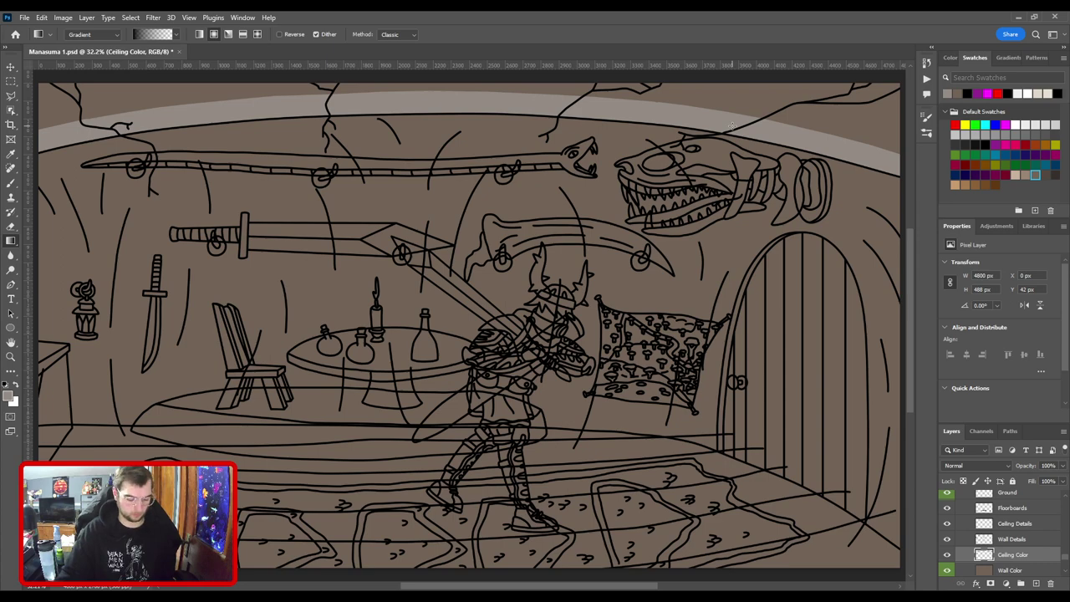
{"action": "key", "text": "shift+g"}
{"action": "left_click", "coordinate": [817, 104]}
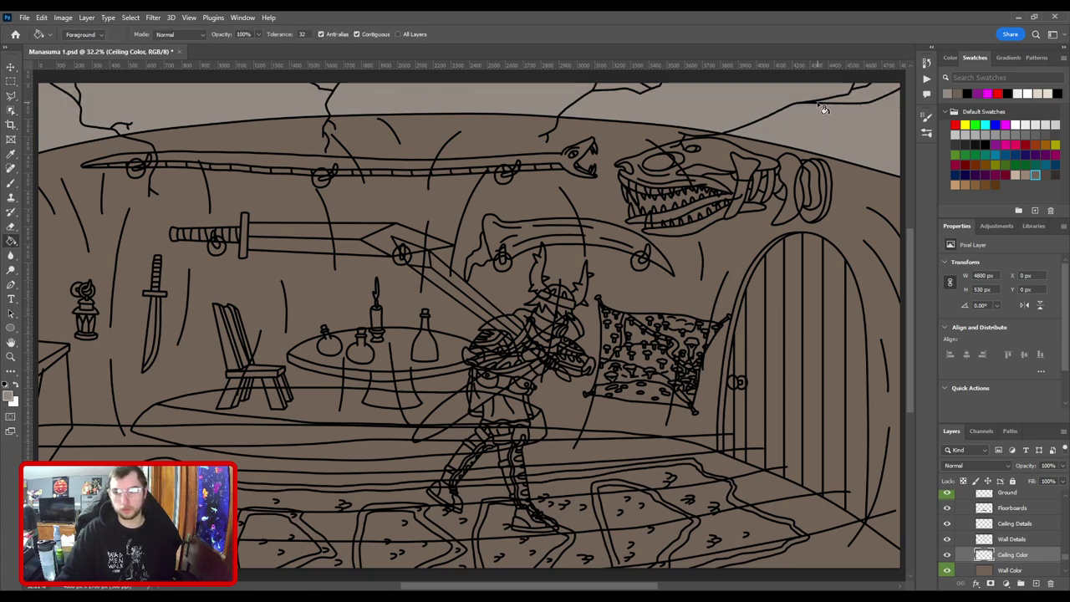
With a 175 px brush, touch up the ceiling fill along the canvas edges and around the cracks from left to right.
{"action": "key", "text": "b"}
{"action": "key", "text": "ctrl+plus"}
{"action": "left_click_drag", "start_coordinate": [380, 335], "coordinate": [741, 401]}
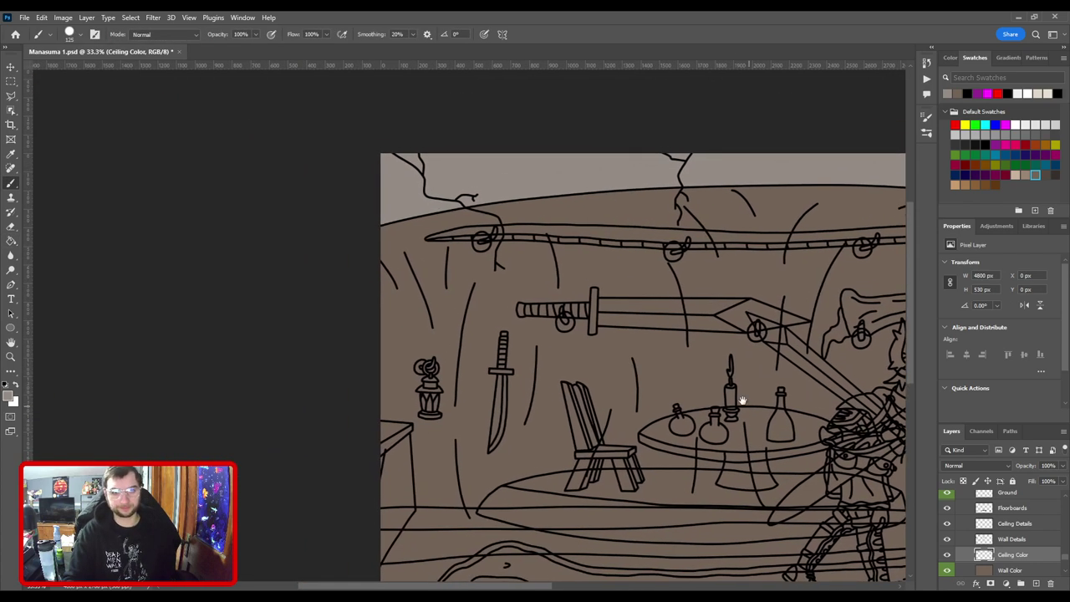
{"action": "left_click_drag", "start_coordinate": [547, 280], "coordinate": [688, 463]}
{"action": "key", "text": "ctrl+plus"}
{"action": "key", "text": "ctrl+plus"}
{"action": "key", "text": "bracketleft"}
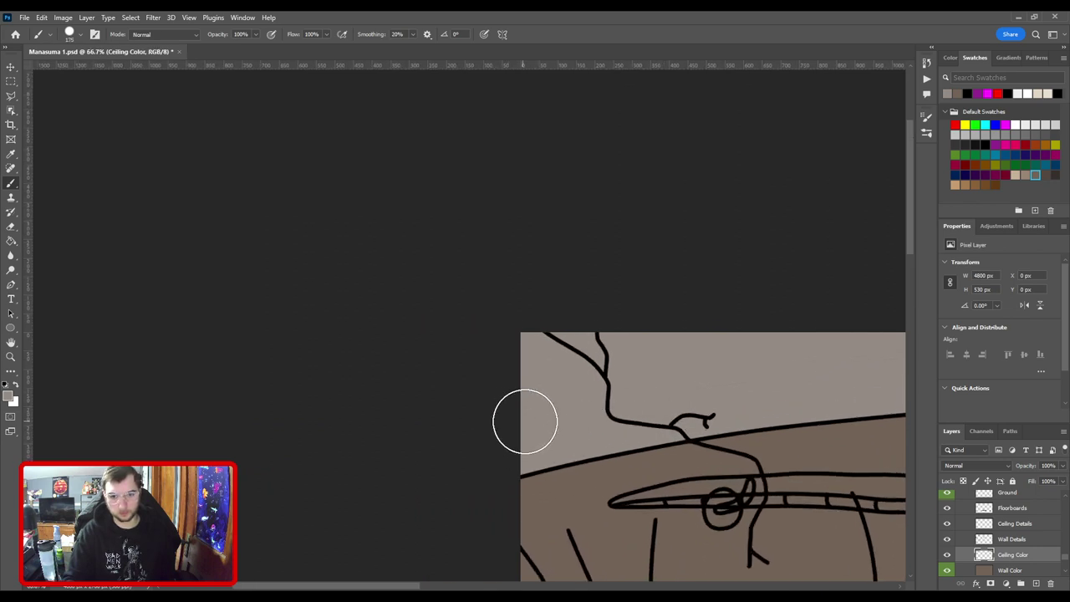
{"action": "left_click_drag", "start_coordinate": [526, 423], "coordinate": [471, 410]}
{"action": "left_click_drag", "start_coordinate": [774, 385], "coordinate": [407, 397]}
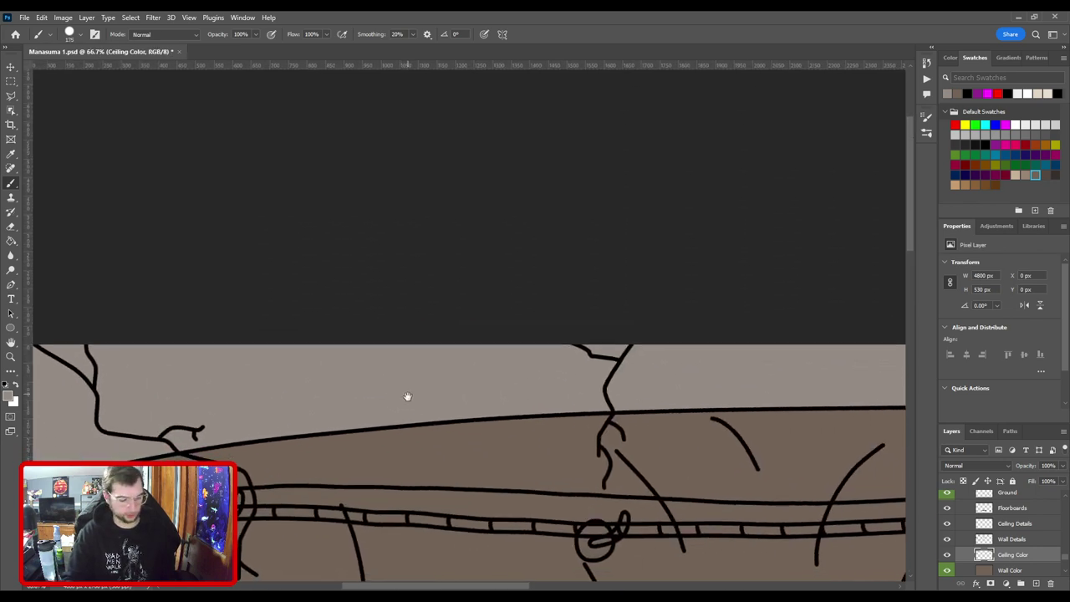
{"action": "left_click_drag", "start_coordinate": [617, 368], "coordinate": [310, 351]}
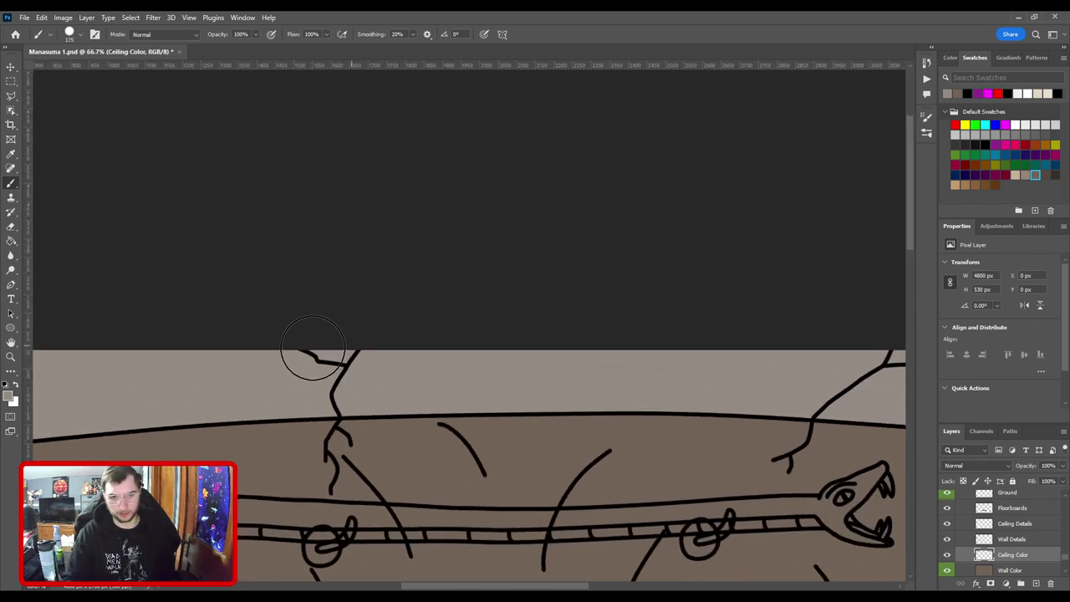
{"action": "left_click_drag", "start_coordinate": [693, 344], "coordinate": [443, 339]}
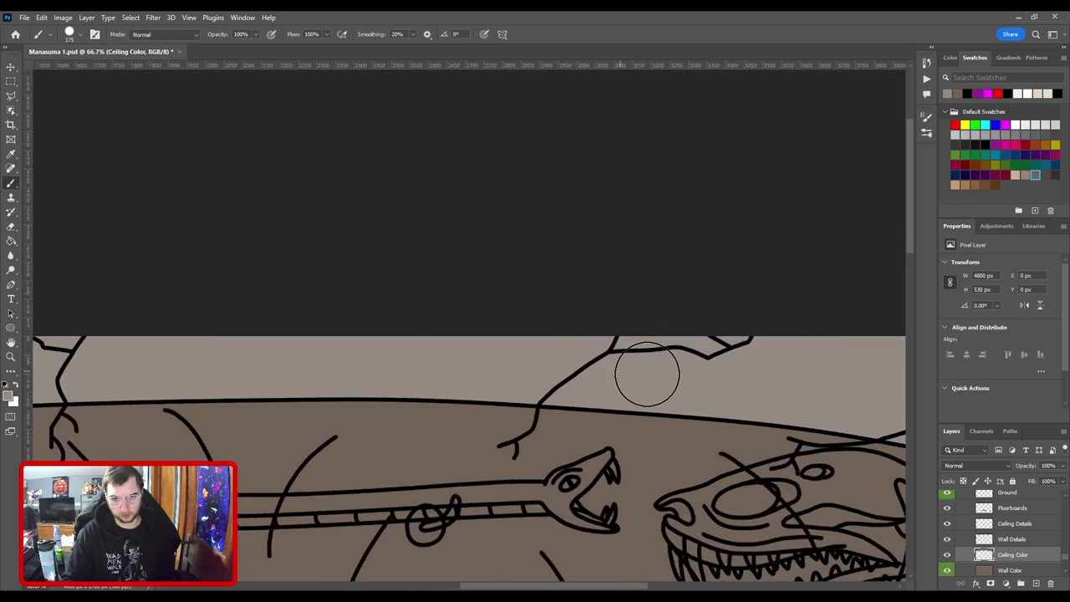
{"action": "left_click_drag", "start_coordinate": [772, 370], "coordinate": [426, 360]}
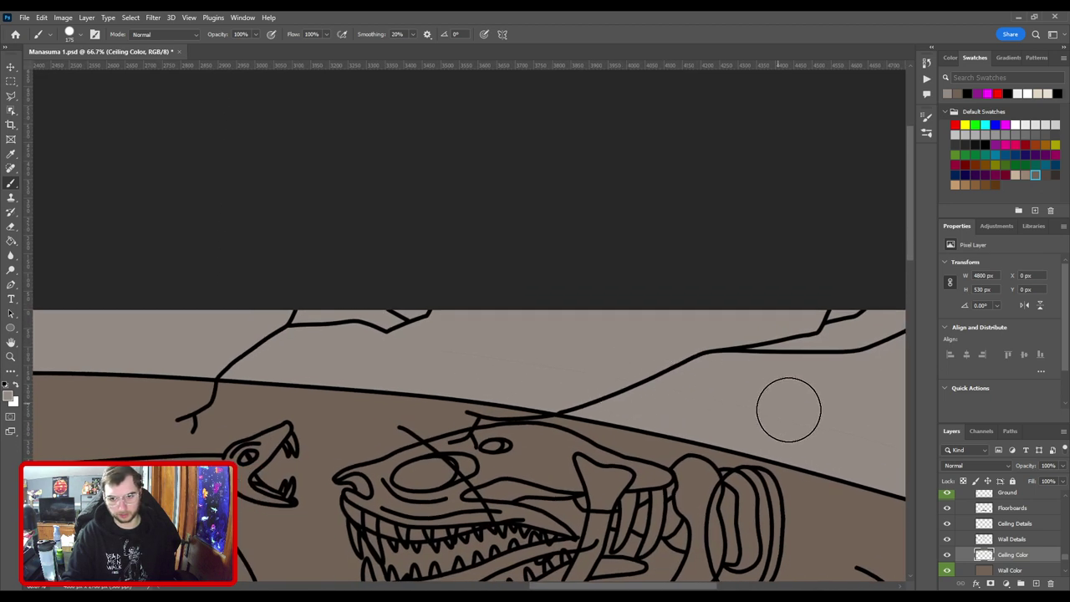
{"action": "left_click_drag", "start_coordinate": [788, 410], "coordinate": [517, 353]}
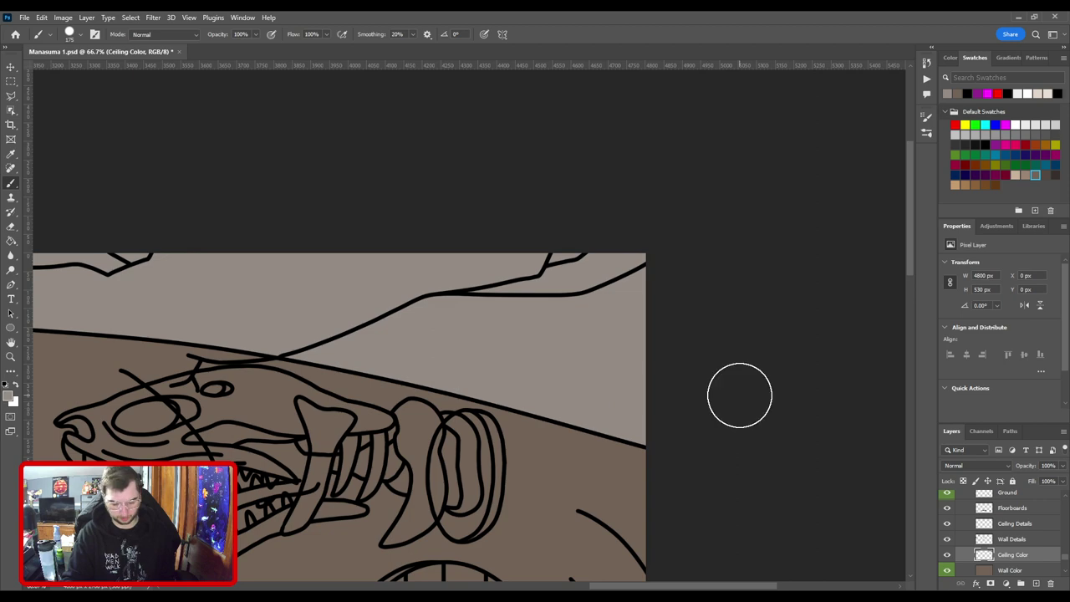
{"action": "key", "text": "ctrl+0"}
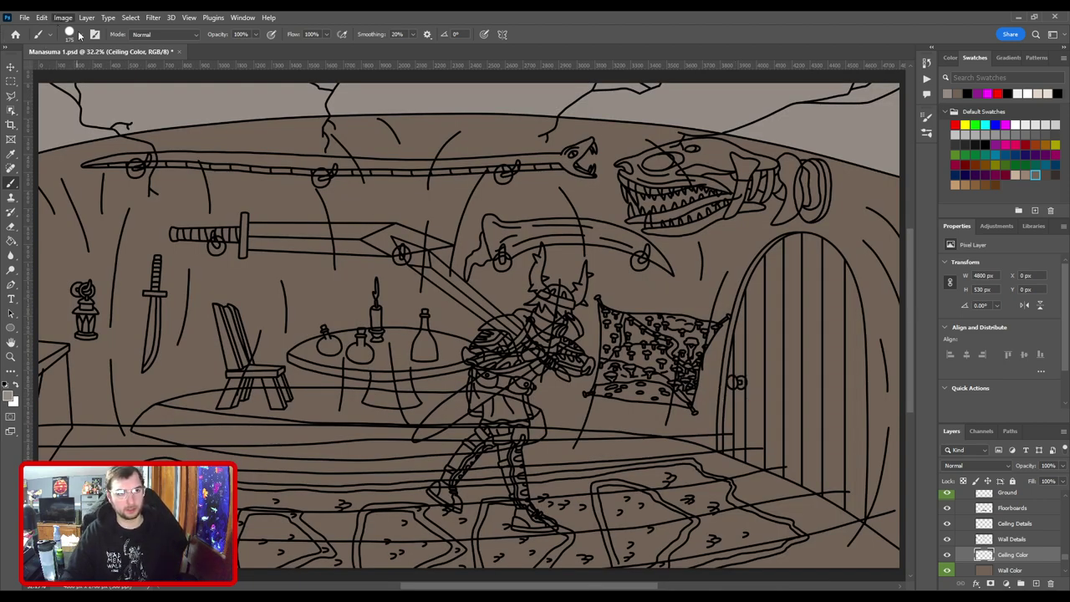
Darken the ceiling colour on the Ceiling Color layer to a very dark brown and save the document.
{"action": "key", "text": "i"}
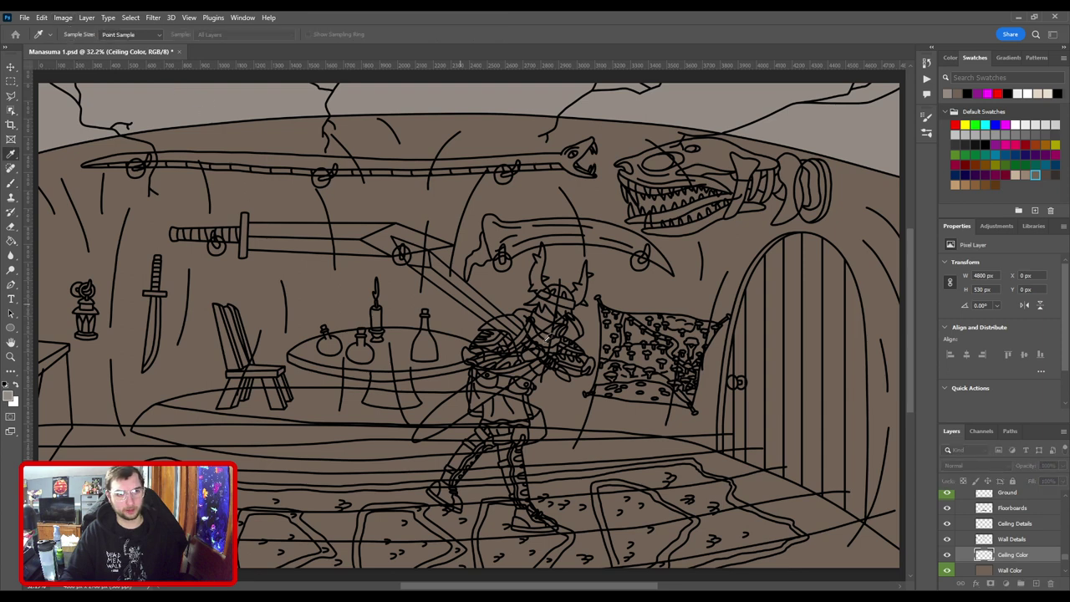
{"action": "left_click_drag", "start_coordinate": [689, 455], "coordinate": [683, 456]}
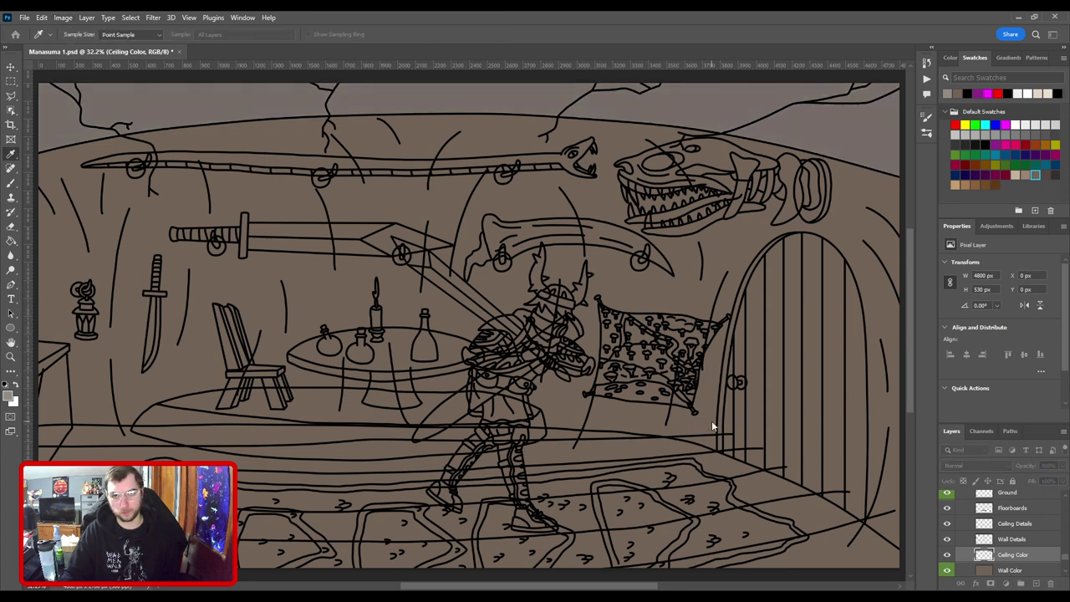
{"action": "left_click_drag", "start_coordinate": [679, 455], "coordinate": [669, 456]}
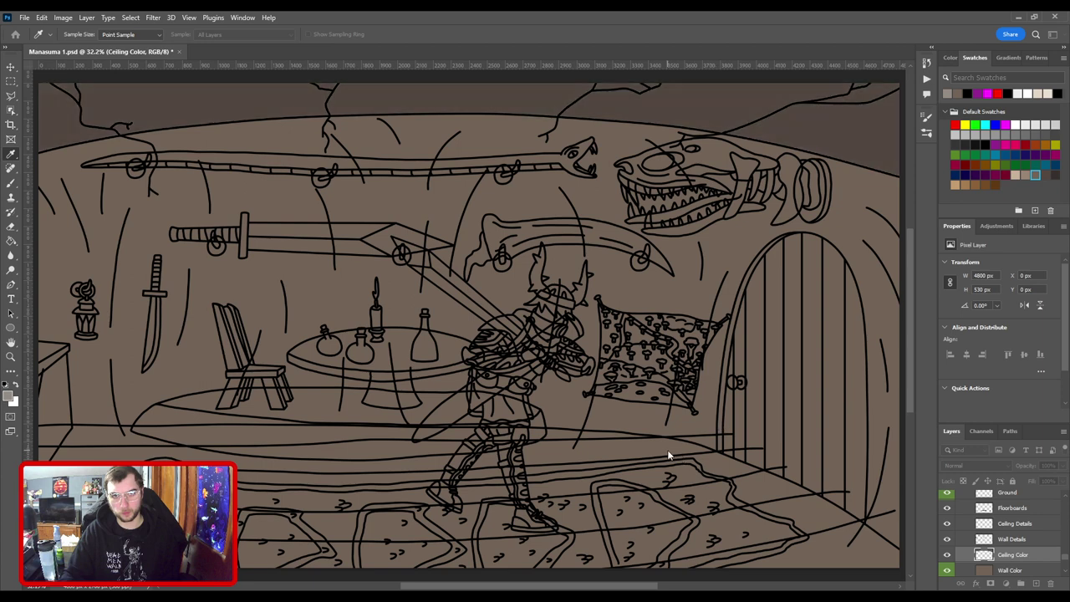
{"action": "key", "text": "alt+BackSpace"}
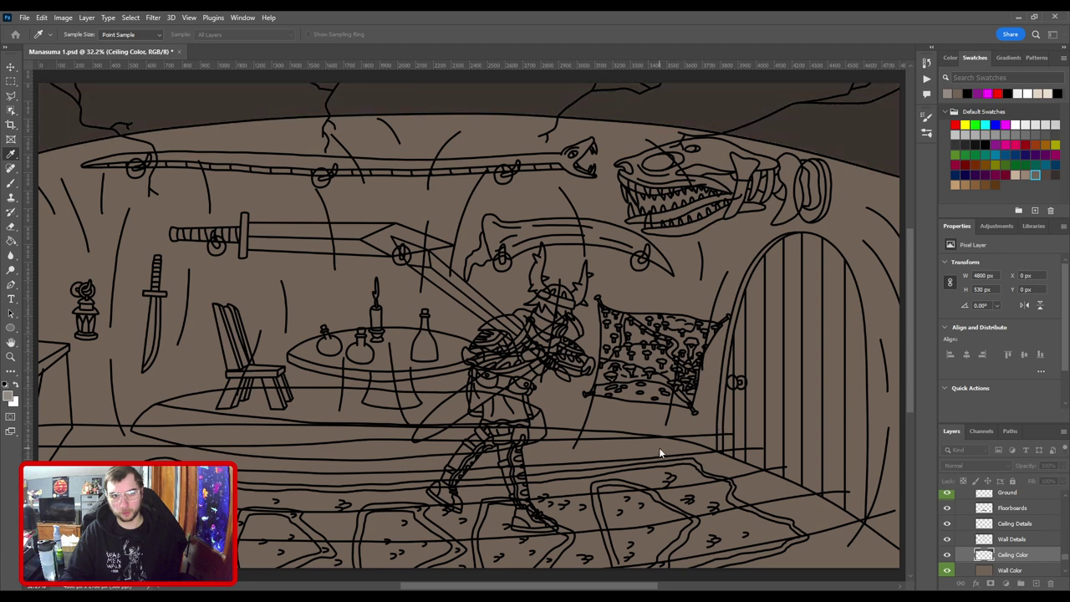
{"action": "left_click_drag", "start_coordinate": [663, 447], "coordinate": [664, 447]}
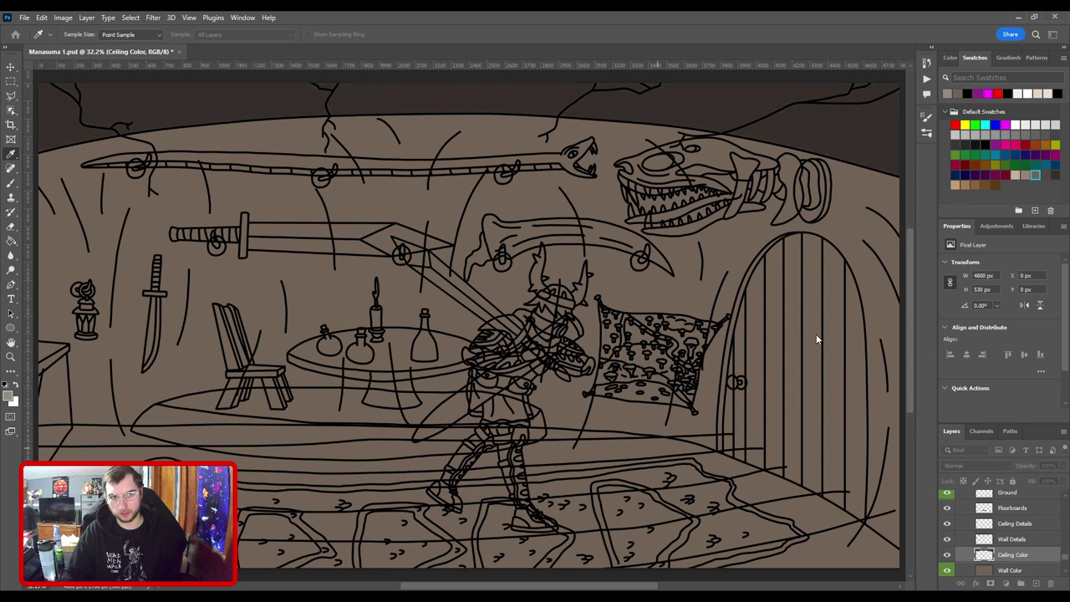
{"action": "key", "text": "b"}
{"action": "key", "text": "ctrl+s"}
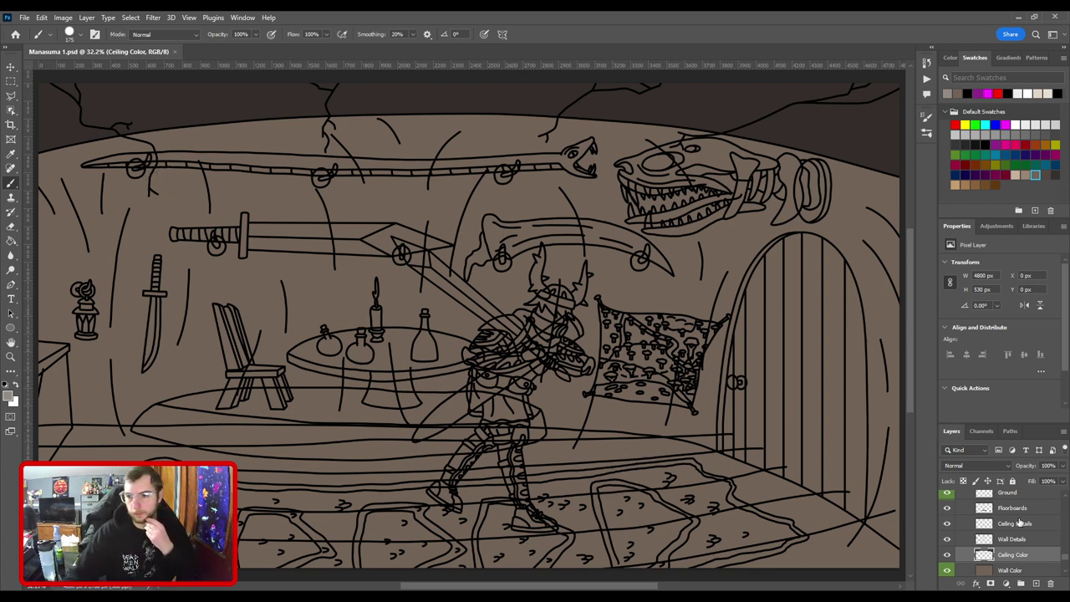
Add a layer named "Color" directly above the Ceiling Details layer.
{"action": "scroll", "coordinate": [1020, 548], "scroll_direction": "up", "scroll_amount": 1}
{"action": "left_click", "coordinate": [1014, 542]}
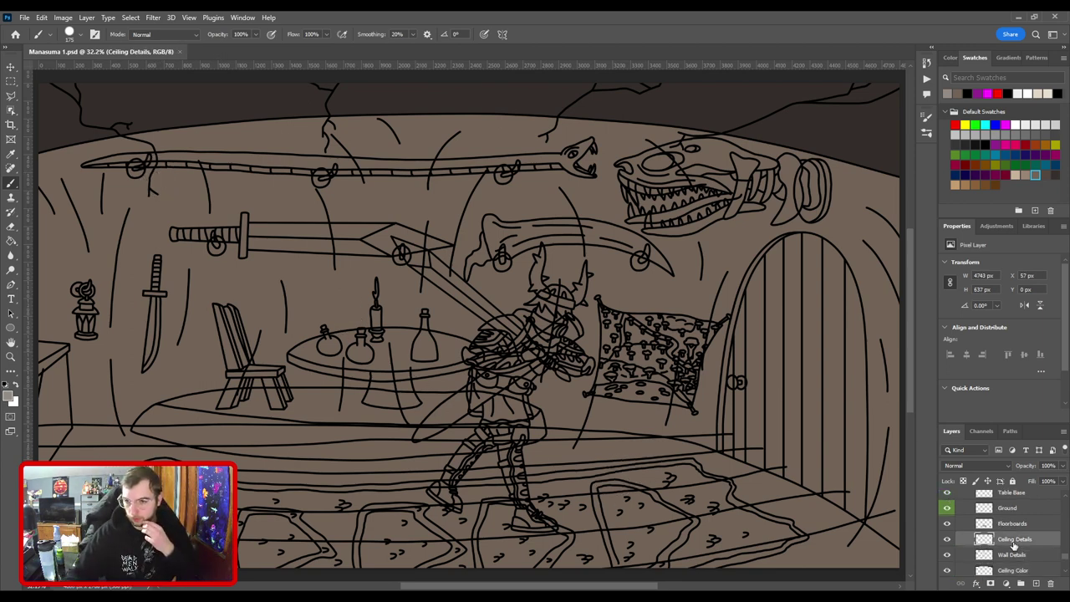
{"action": "left_click", "coordinate": [1036, 585]}
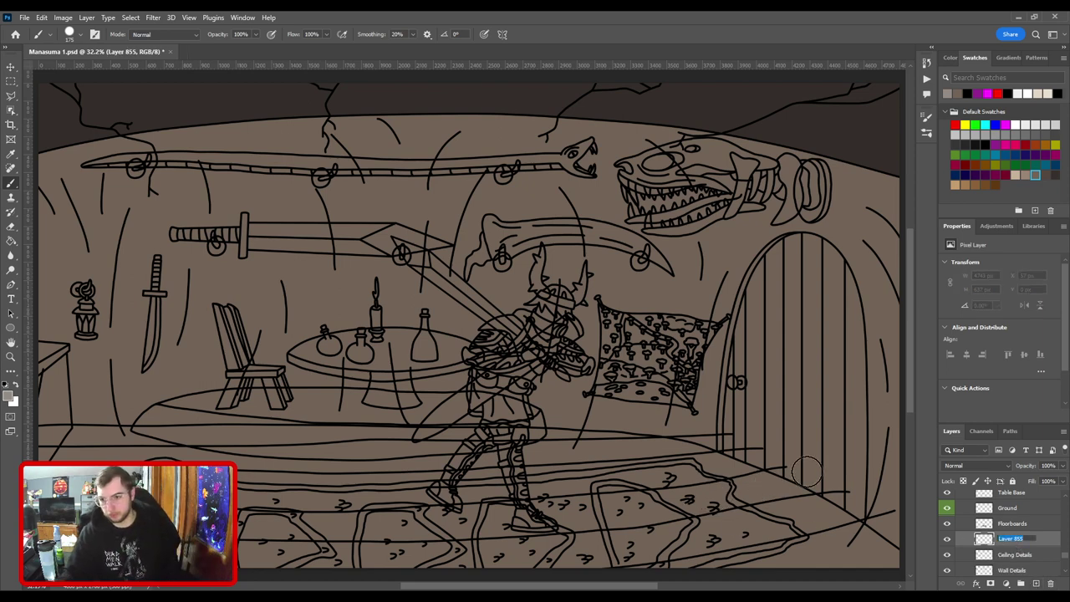
{"action": "type", "text": "Colo"}
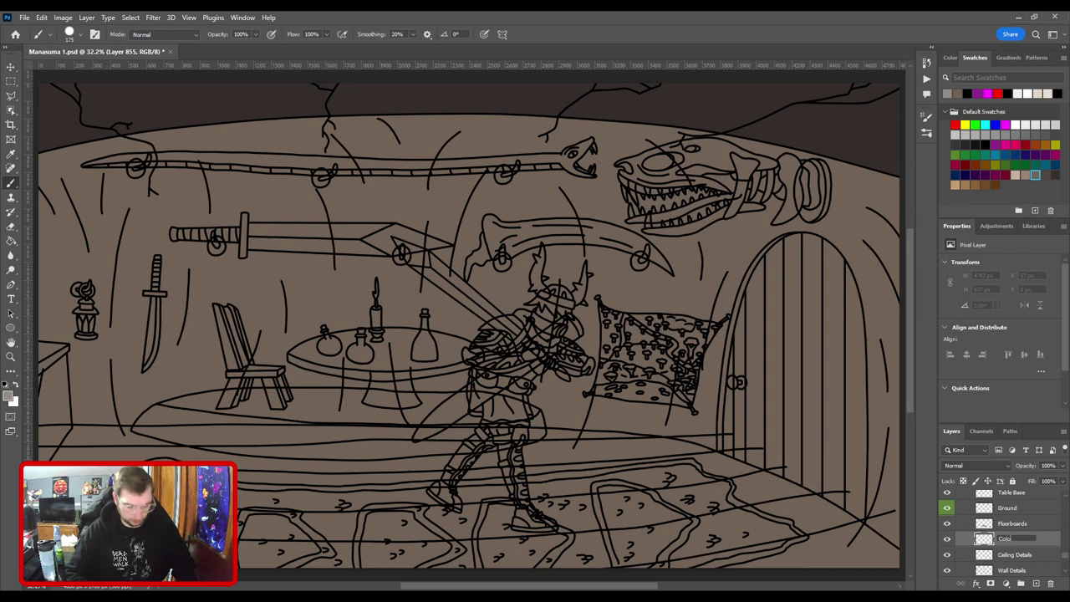
{"action": "type", "text": "r"}
{"action": "key", "text": "Return"}
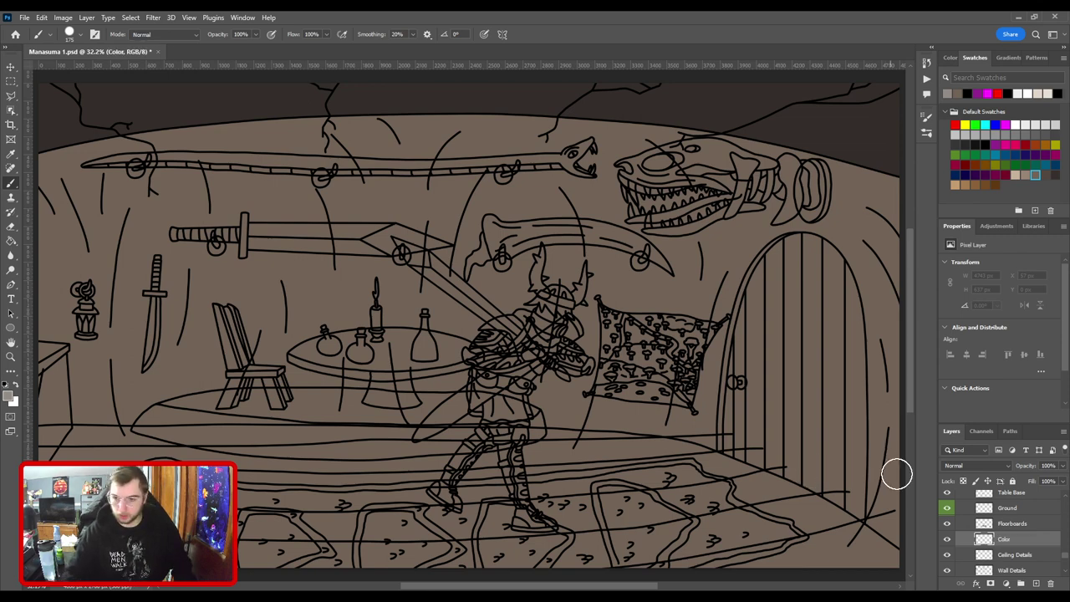
Choose the darkest brown in the last row of the default swatches as the brush colour.
{"action": "key", "text": "i"}
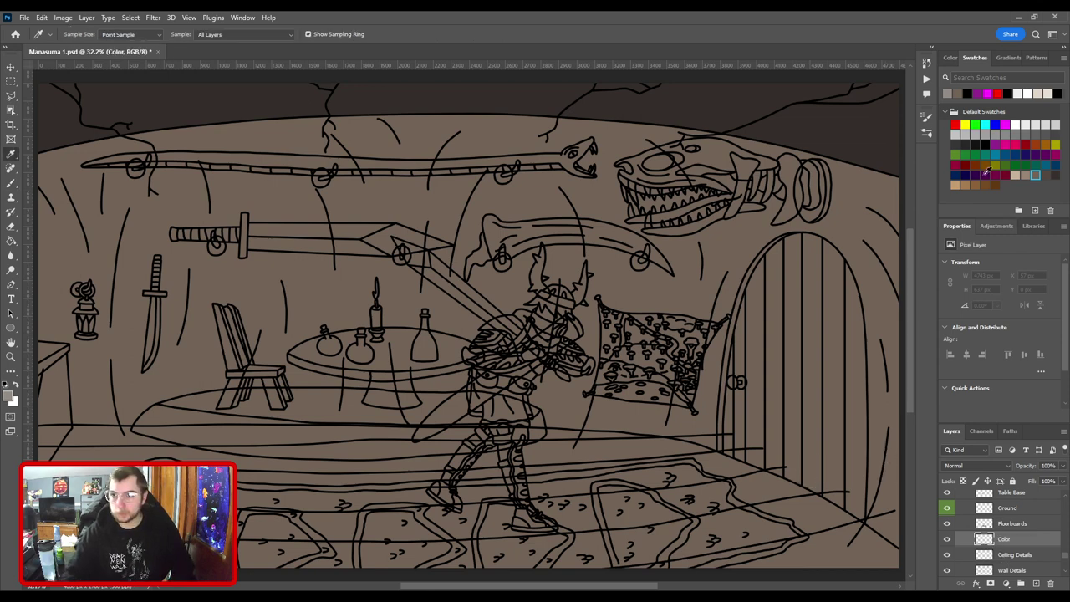
{"action": "left_click", "coordinate": [985, 184]}
{"action": "key", "text": "b"}
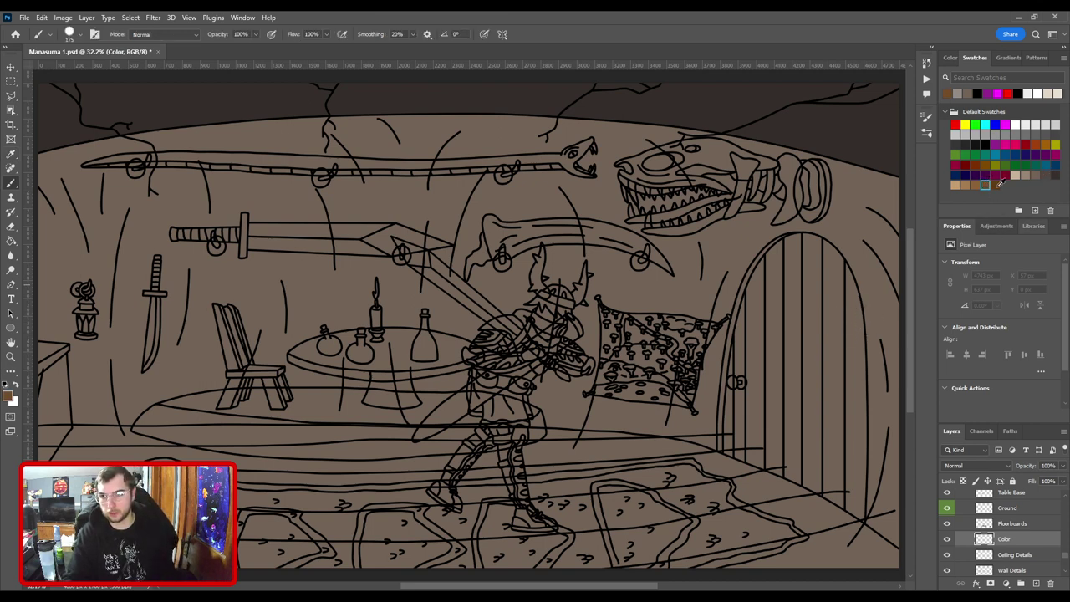
{"action": "left_click", "coordinate": [996, 186]}
With the 175 px brush, paint the first dark-brown band just below the wall-floor line from the canvas's left edge.
{"action": "left_click_drag", "start_coordinate": [470, 443], "coordinate": [769, 306]}
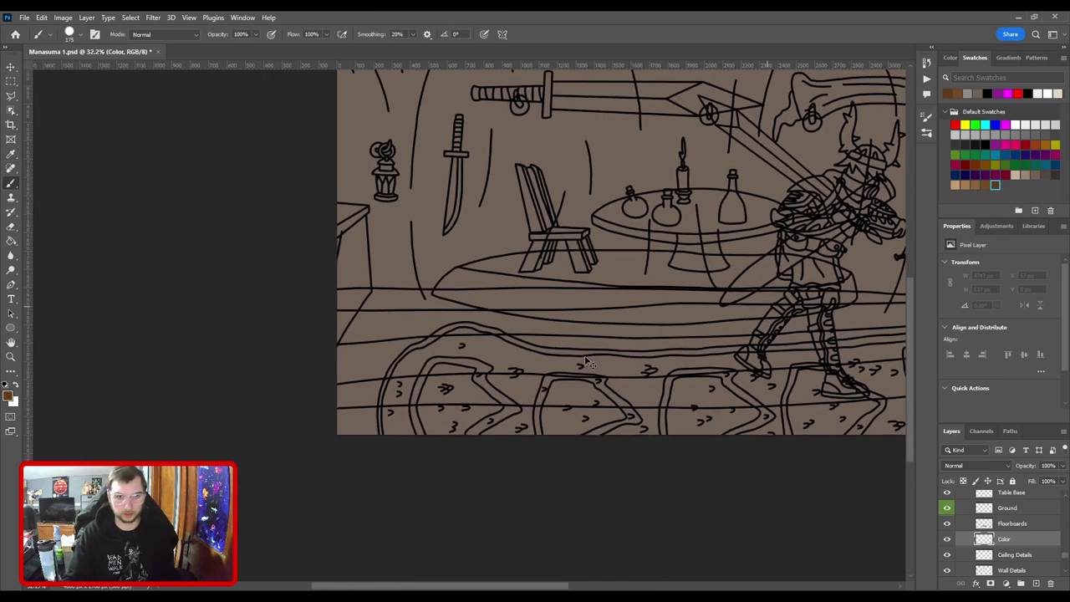
{"action": "key", "text": "ctrl+plus"}
{"action": "key", "text": "ctrl+plus"}
{"action": "mouse_move", "coordinate": [379, 308]}
{"action": "left_mouse_down"}
{"action": "mouse_move", "coordinate": [579, 380]}
{"action": "mouse_move", "coordinate": [434, 411]}
{"action": "mouse_move", "coordinate": [582, 409]}
{"action": "left_mouse_up"}
{"action": "key", "text": "ctrl+plus"}
{"action": "key", "text": "ctrl+plus"}
{"action": "left_click", "coordinate": [475, 405]}
{"action": "left_click_drag", "start_coordinate": [581, 409], "coordinate": [346, 378]}
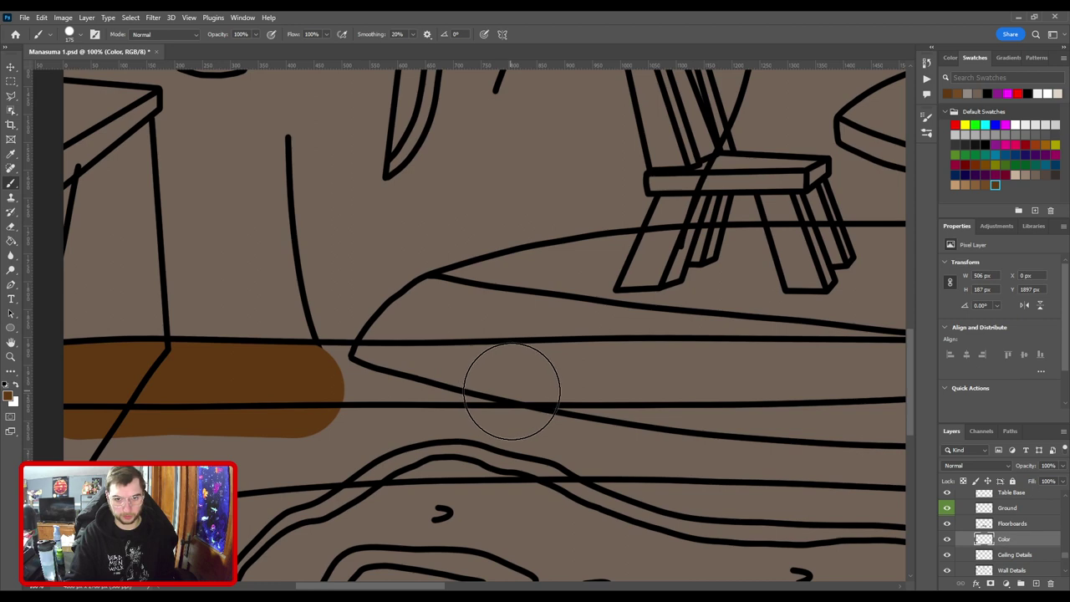
Extend the dark-brown band just below the wall-floor line from beneath the chair past the round table to the cloak's tip.
{"action": "left_click_drag", "start_coordinate": [511, 391], "coordinate": [402, 393]}
{"action": "mouse_move", "coordinate": [655, 402]}
{"action": "left_mouse_down"}
{"action": "mouse_move", "coordinate": [346, 392]}
{"action": "mouse_move", "coordinate": [358, 399]}
{"action": "left_mouse_up"}
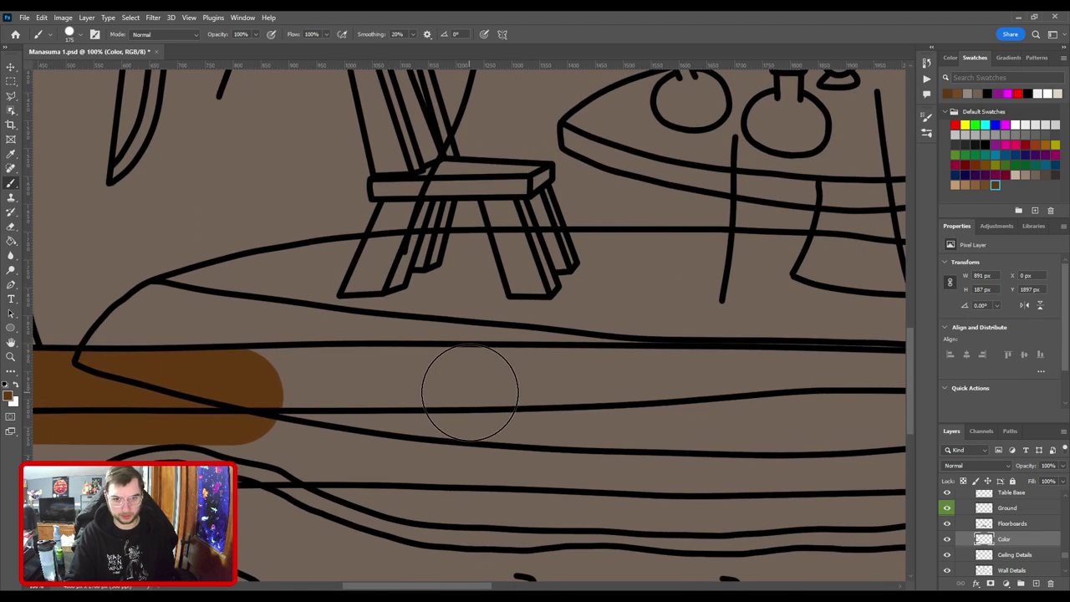
{"action": "left_click_drag", "start_coordinate": [470, 392], "coordinate": [432, 387]}
{"action": "mouse_move", "coordinate": [718, 393]}
{"action": "left_mouse_down"}
{"action": "mouse_move", "coordinate": [349, 435]}
{"action": "mouse_move", "coordinate": [192, 437]}
{"action": "left_mouse_up"}
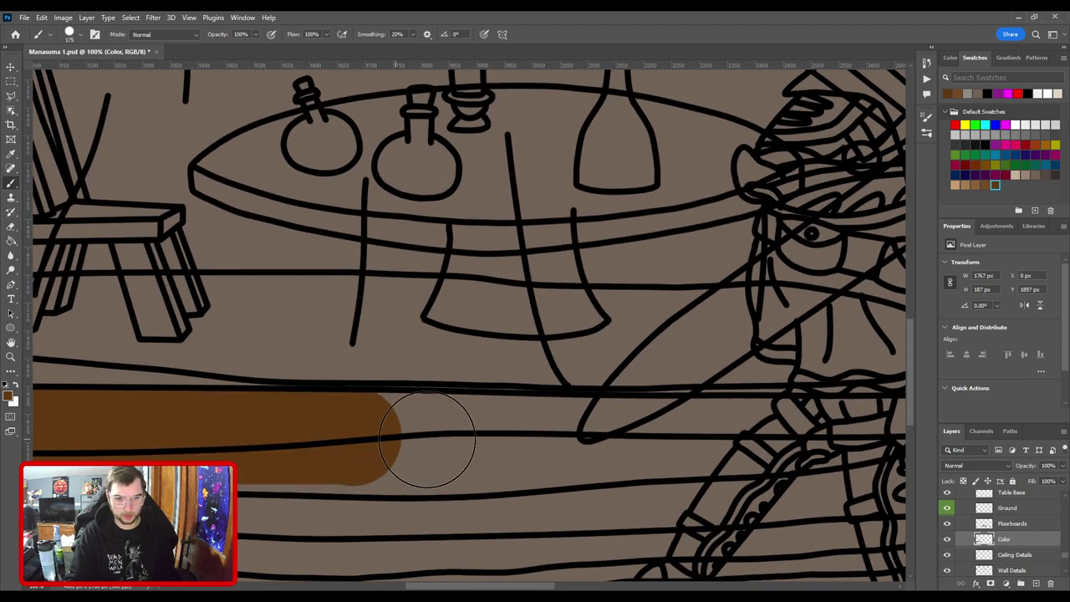
{"action": "left_click_drag", "start_coordinate": [551, 440], "coordinate": [585, 456]}
{"action": "left_click_drag", "start_coordinate": [674, 418], "coordinate": [232, 410]}
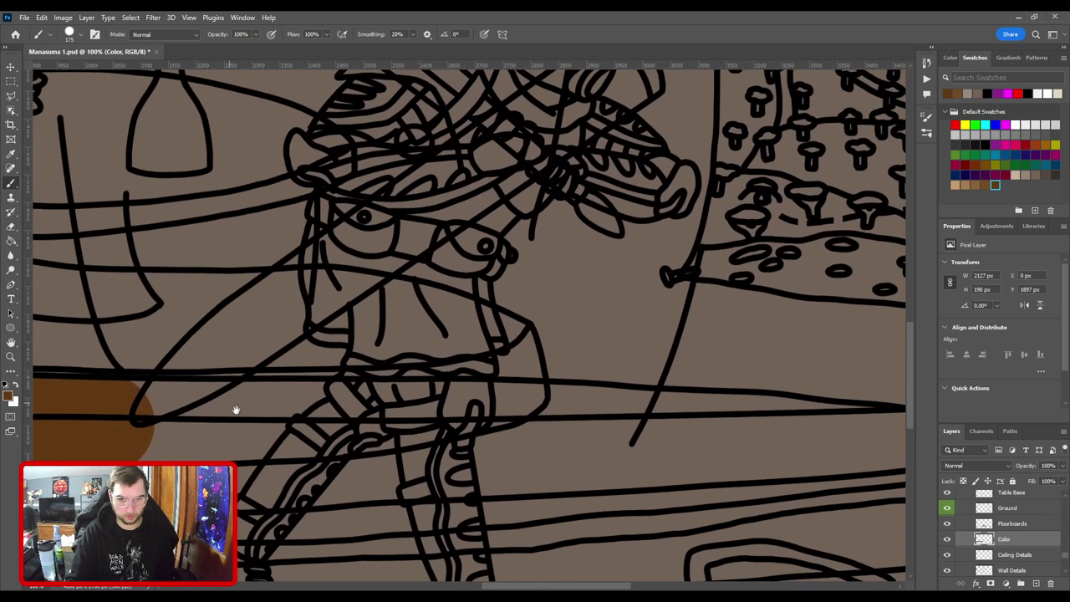
Continue the brown band behind the warrior's legs to just below the hanging mushroom tapestry.
{"action": "left_click_drag", "start_coordinate": [437, 426], "coordinate": [535, 437]}
{"action": "left_click", "coordinate": [562, 435], "text": "shift"}
{"action": "left_click_drag", "start_coordinate": [638, 433], "coordinate": [348, 429]}
{"action": "left_click", "coordinate": [415, 434], "text": "shift"}
{"action": "left_click", "coordinate": [525, 446], "text": "shift"}
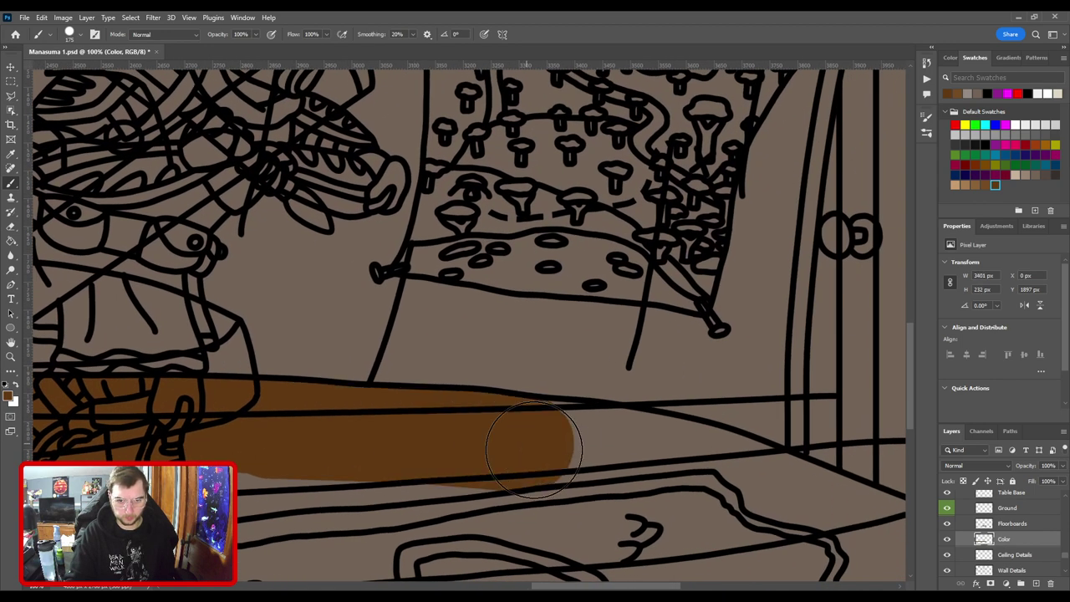
Paint the brown band along the descending wall-floor line from below the tapestry to beneath the arched door's planks.
{"action": "key", "text": "ctrl+minus"}
{"action": "key", "text": "ctrl+minus"}
{"action": "key", "text": "ctrl+minus"}
{"action": "key", "text": "ctrl+minus"}
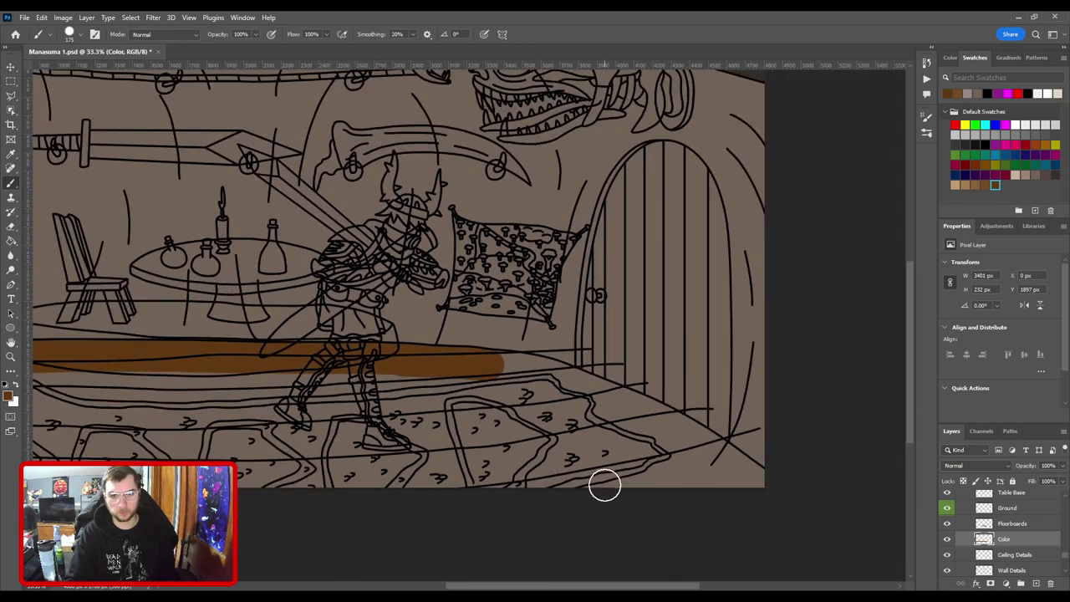
{"action": "key", "text": "ctrl+plus"}
{"action": "key", "text": "ctrl+plus"}
{"action": "key", "text": "ctrl+plus"}
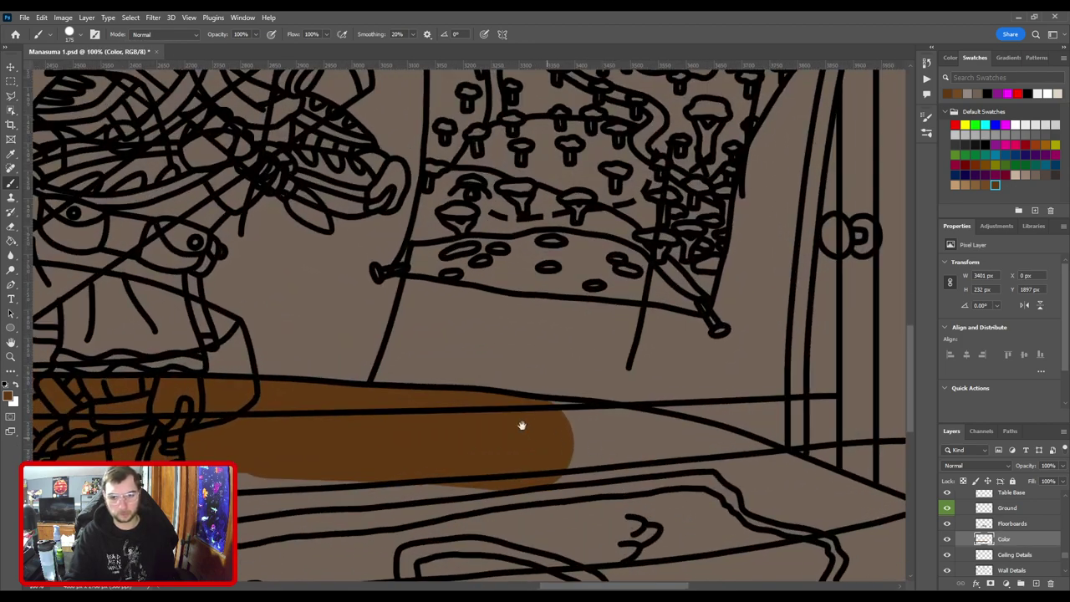
{"action": "left_click_drag", "start_coordinate": [522, 426], "coordinate": [387, 359]}
{"action": "mouse_move", "coordinate": [454, 382]}
{"action": "left_mouse_down"}
{"action": "mouse_move", "coordinate": [589, 411]}
{"action": "mouse_move", "coordinate": [638, 437]}
{"action": "mouse_move", "coordinate": [652, 430]}
{"action": "left_mouse_up"}
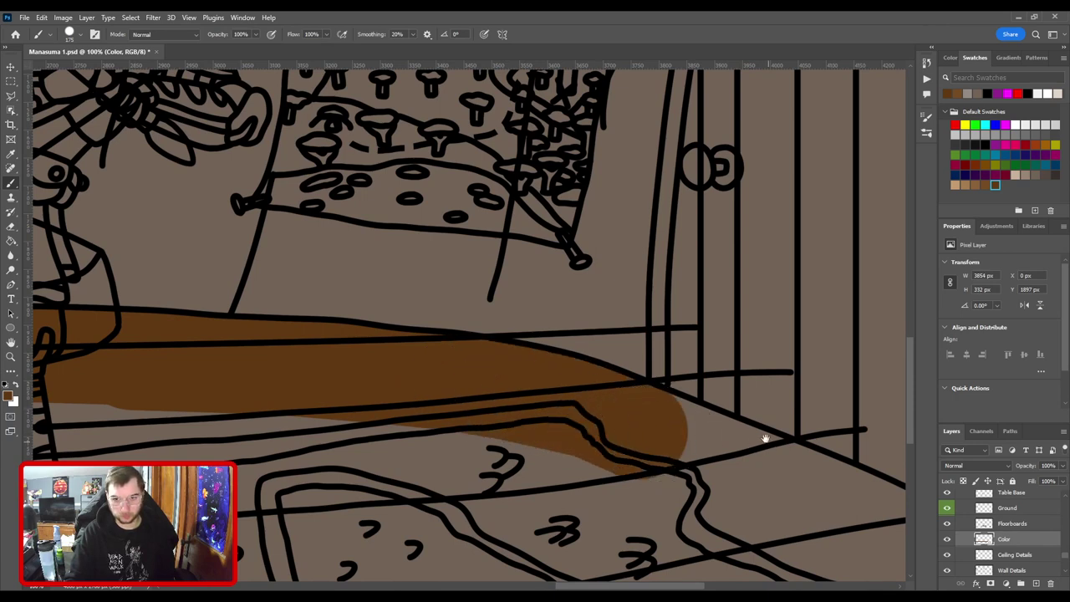
{"action": "left_click_drag", "start_coordinate": [765, 437], "coordinate": [387, 410]}
{"action": "left_click", "coordinate": [408, 444], "text": "shift"}
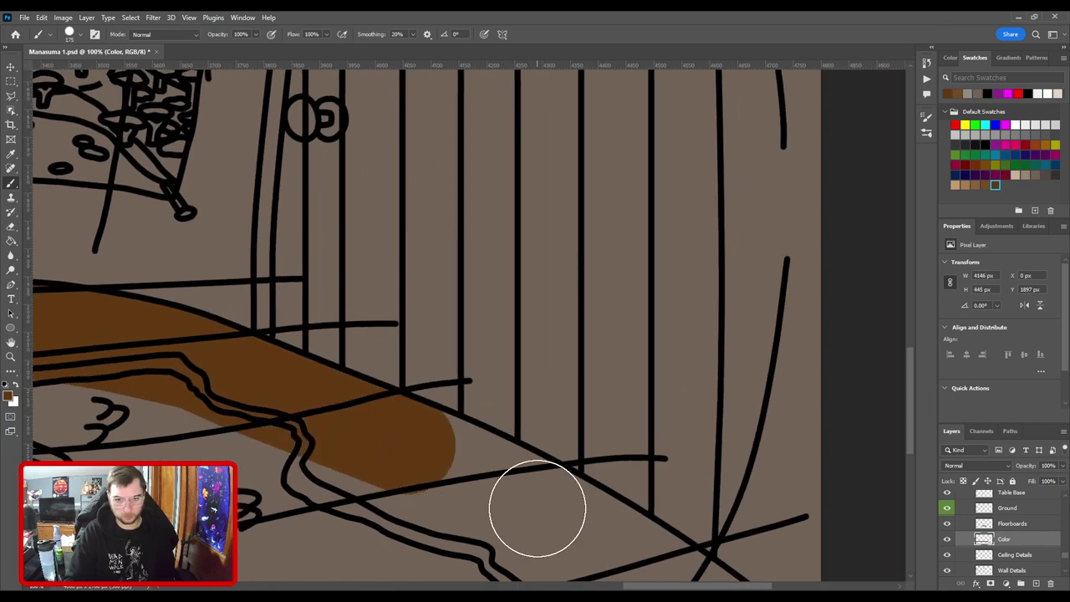
{"action": "left_click", "coordinate": [538, 508], "text": "shift"}
Finish the brown band along the wall-floor line from the door's planks down to the canvas's right edge.
{"action": "left_click_drag", "start_coordinate": [563, 501], "coordinate": [506, 373]}
{"action": "left_click", "coordinate": [577, 436], "text": "shift"}
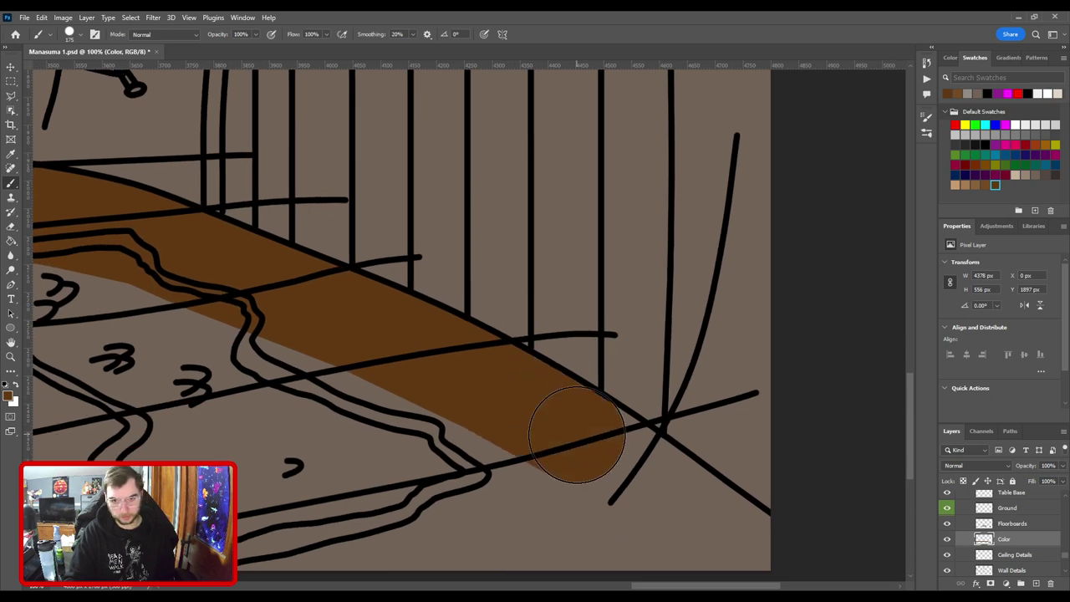
{"action": "left_click", "coordinate": [680, 510], "text": "shift"}
{"action": "mouse_move", "coordinate": [680, 513]}
{"action": "left_mouse_down"}
{"action": "mouse_move", "coordinate": [630, 405]}
{"action": "mouse_move", "coordinate": [610, 304]}
{"action": "left_mouse_up"}
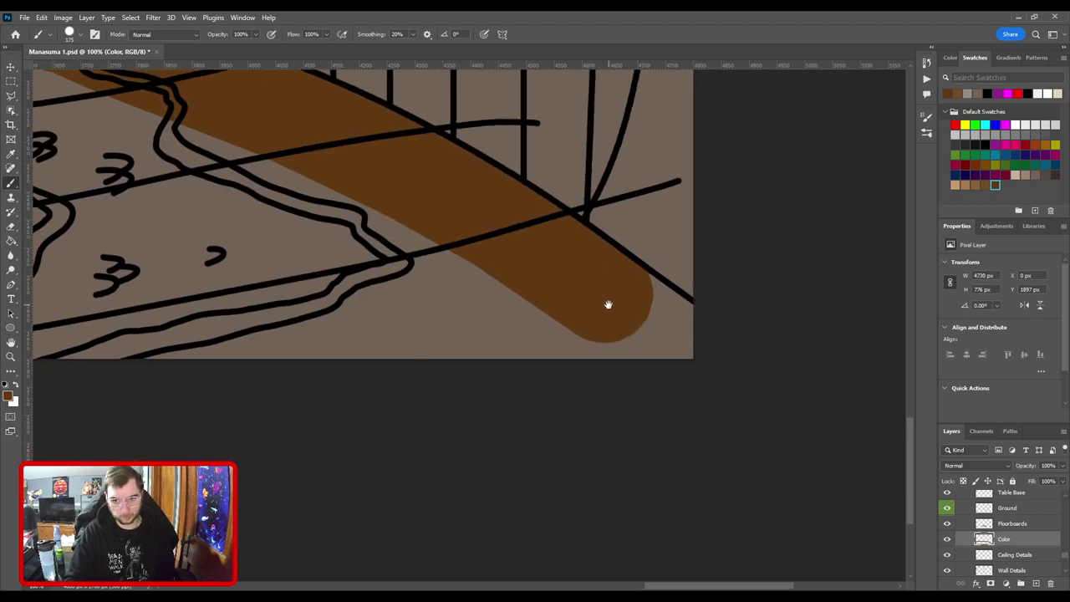
{"action": "left_click", "coordinate": [689, 368], "text": "shift"}
{"action": "key", "text": "ctrl+0"}
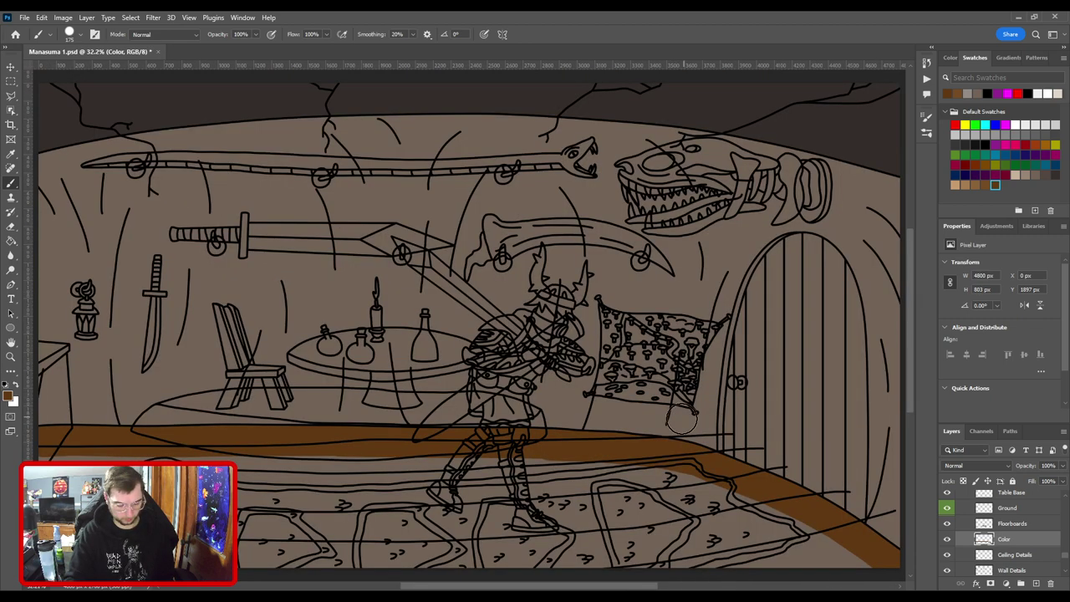
Fill the remaining floor below the band with the same dark brown using the Paint Bucket.
{"action": "key", "text": "g"}
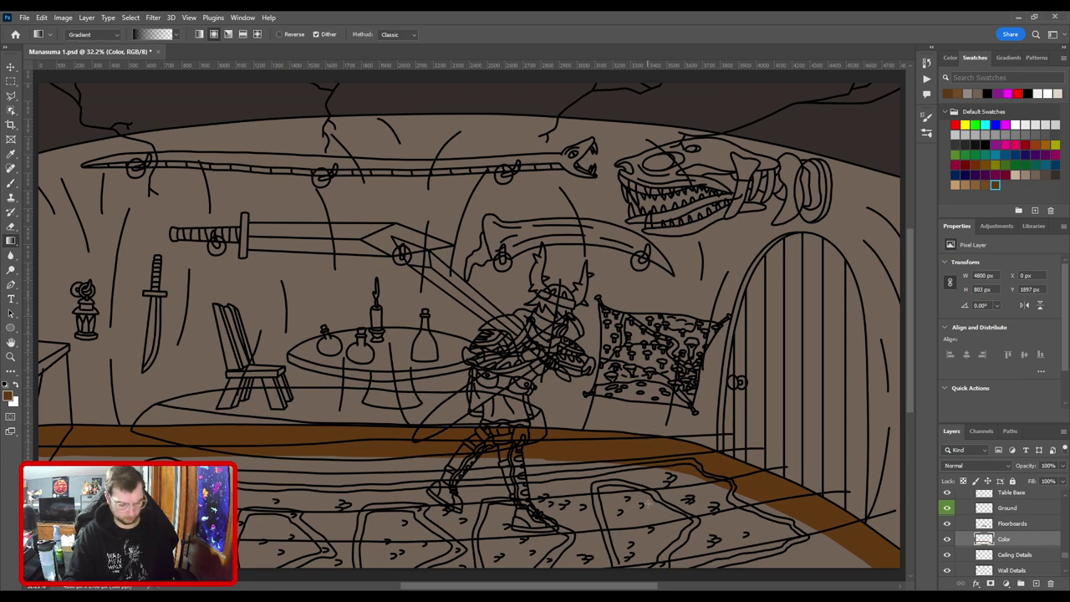
{"action": "key", "text": "shift+g"}
{"action": "left_click", "coordinate": [628, 528]}
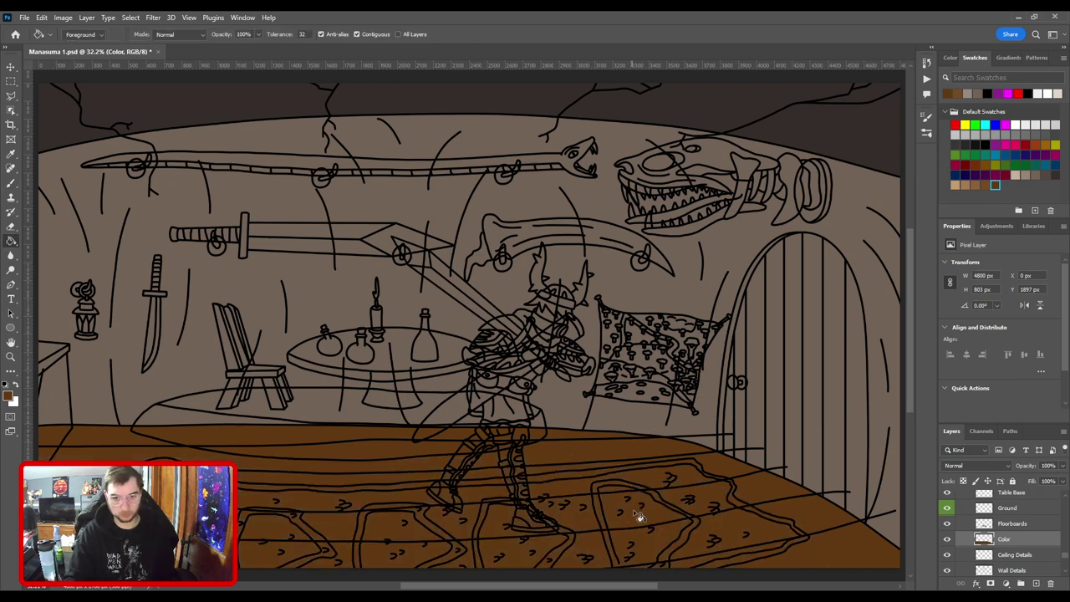
Enlarge the brush to 400 px and examine the filled floor along the wall-floor line for unpainted gaps.
{"action": "key", "text": "b"}
{"action": "scroll", "coordinate": [631, 509], "scroll_direction": "up", "scroll_amount": 1}
{"action": "mouse_move", "coordinate": [630, 510]}
{"action": "left_mouse_down"}
{"action": "mouse_move", "coordinate": [469, 270]}
{"action": "mouse_move", "coordinate": [664, 399]}
{"action": "left_mouse_up"}
{"action": "key", "text": "ctrl+plus"}
{"action": "key", "text": "ctrl+plus"}
{"action": "key", "text": "bracketright"}
{"action": "key", "text": "bracketright"}
{"action": "key", "text": "bracketright"}
{"action": "key", "text": "bracketright"}
{"action": "left_click_drag", "start_coordinate": [456, 372], "coordinate": [688, 406]}
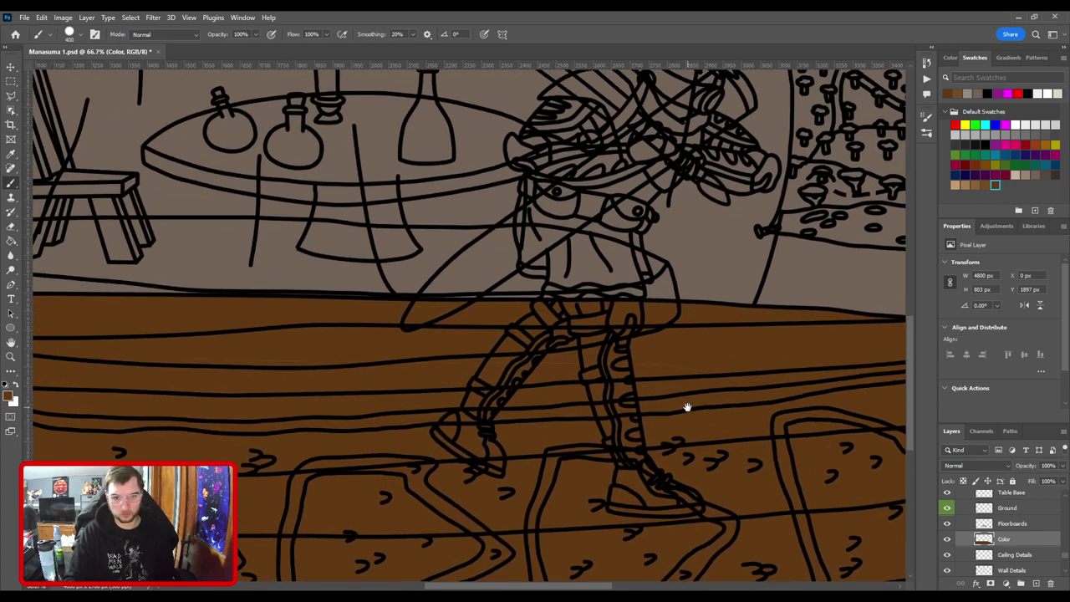
{"action": "left_click_drag", "start_coordinate": [509, 389], "coordinate": [697, 437]}
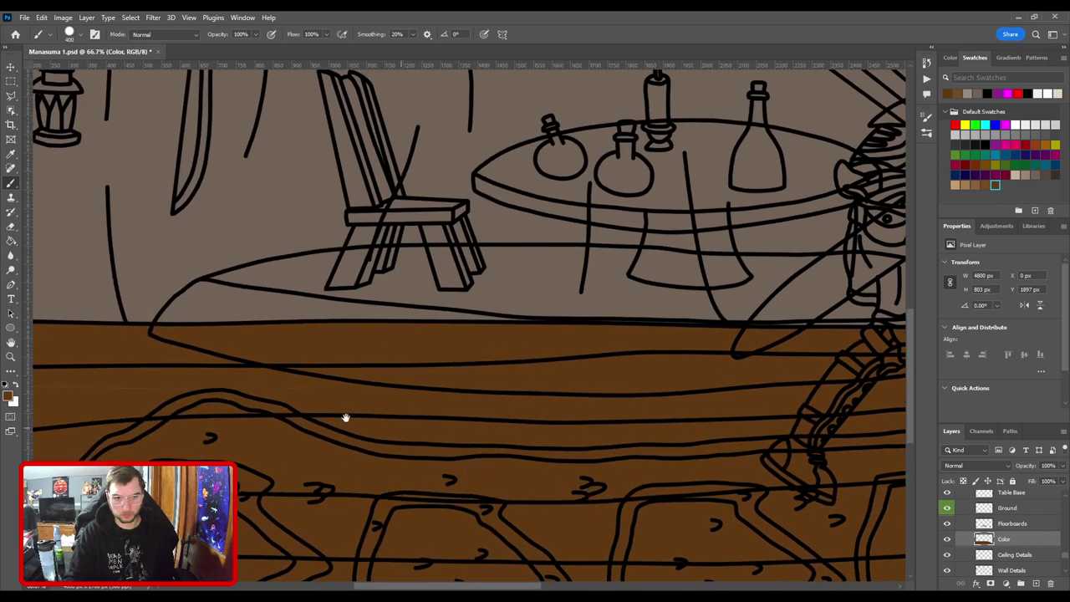
{"action": "left_click_drag", "start_coordinate": [344, 418], "coordinate": [676, 411]}
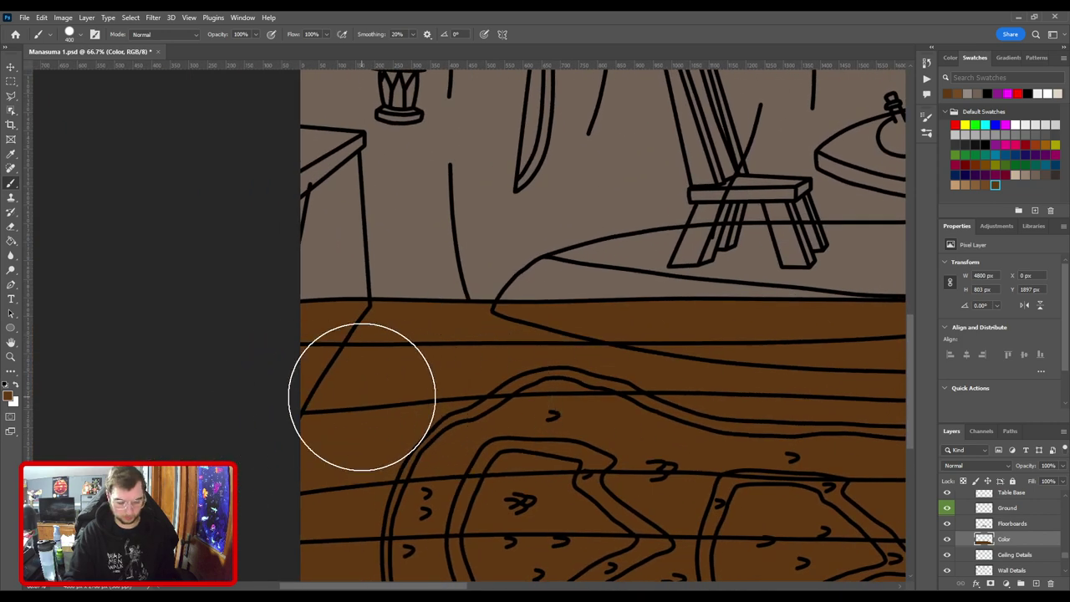
{"action": "scroll", "coordinate": [359, 399], "scroll_direction": "down", "scroll_amount": 3}
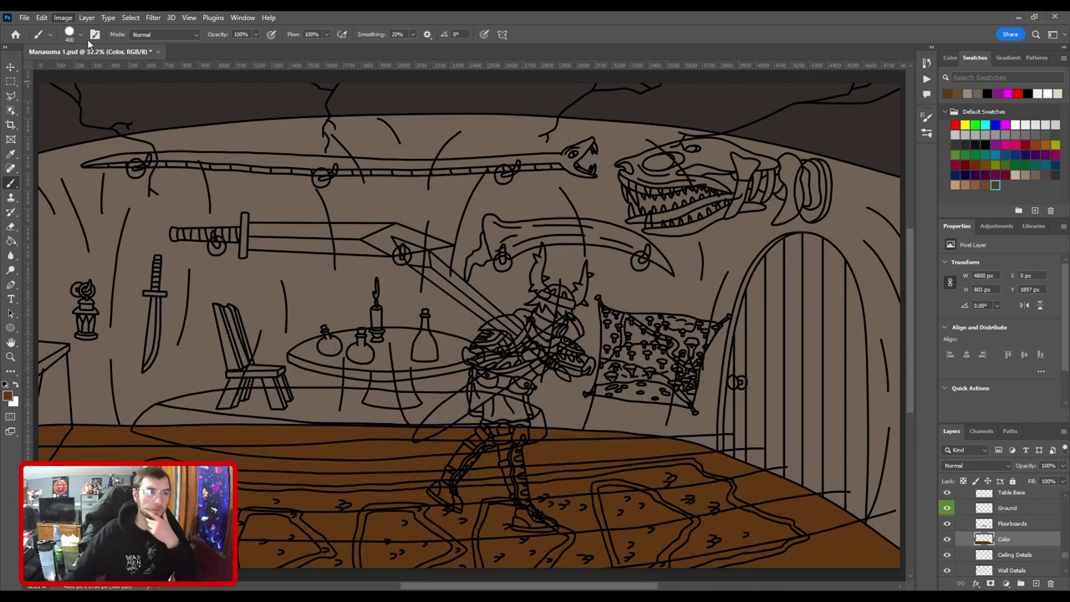
Darken the floor fill on the Color layer to a nearly black brown and save the document.
{"action": "key", "text": "i"}
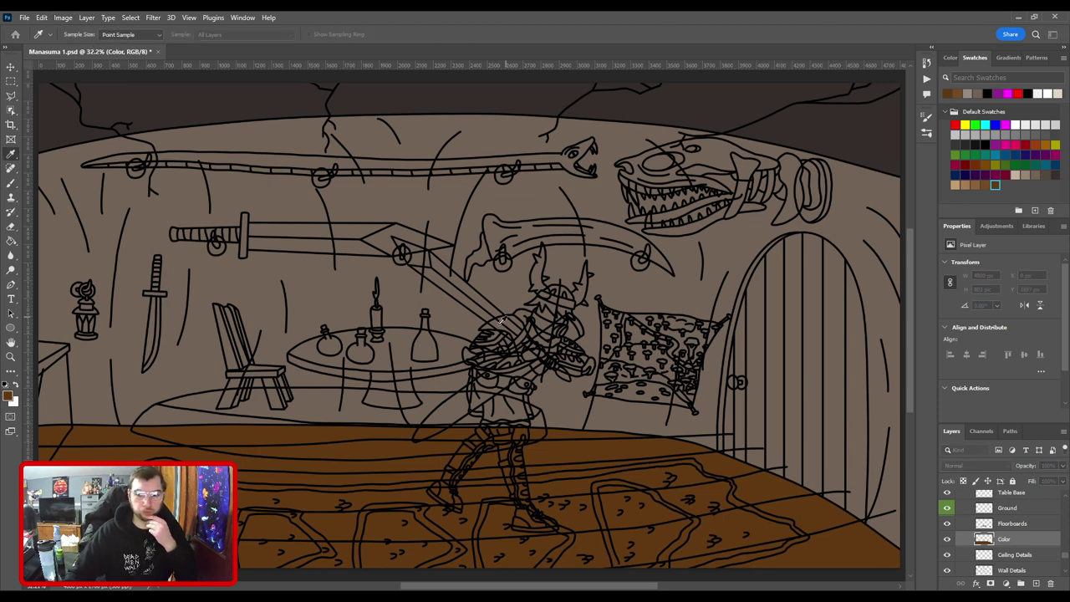
{"action": "left_click_drag", "start_coordinate": [698, 455], "coordinate": [675, 459]}
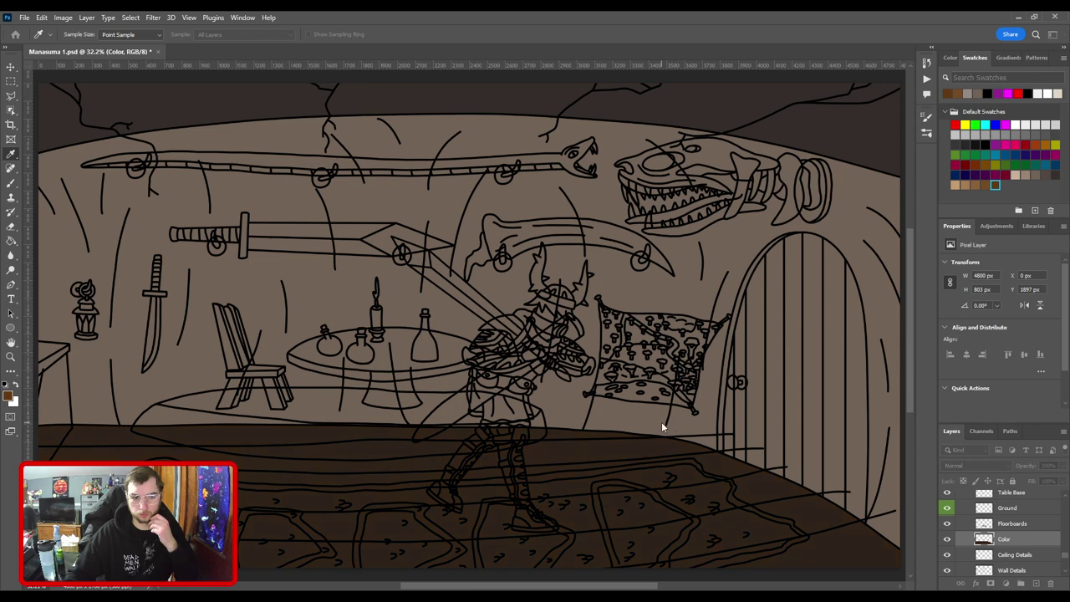
{"action": "left_click_drag", "start_coordinate": [673, 455], "coordinate": [663, 454]}
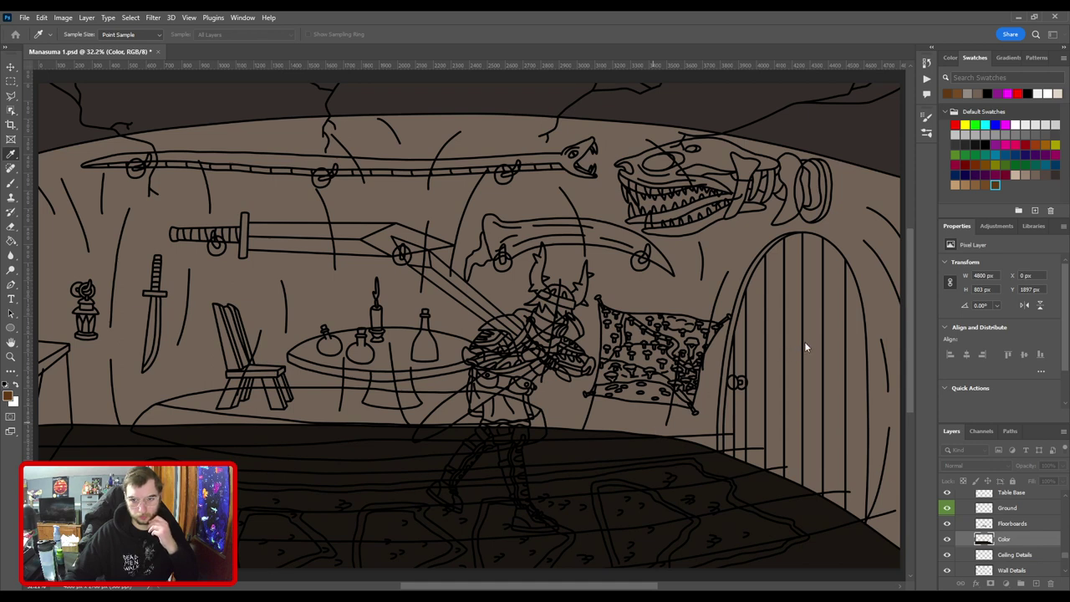
{"action": "key", "text": "b"}
{"action": "key", "text": "ctrl+s"}
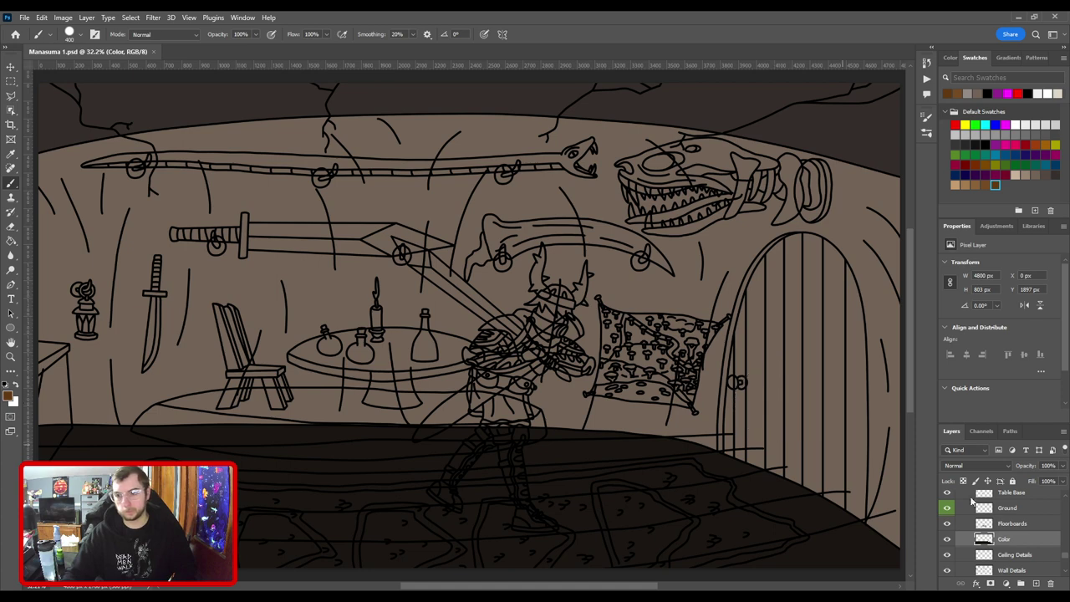
Identify what Layer 854 contains by toggling its visibility, and rename the layer "Counter".
{"action": "scroll", "coordinate": [1020, 535], "scroll_direction": "up", "scroll_amount": 1}
{"action": "scroll", "coordinate": [995, 529], "scroll_direction": "up", "scroll_amount": 1}
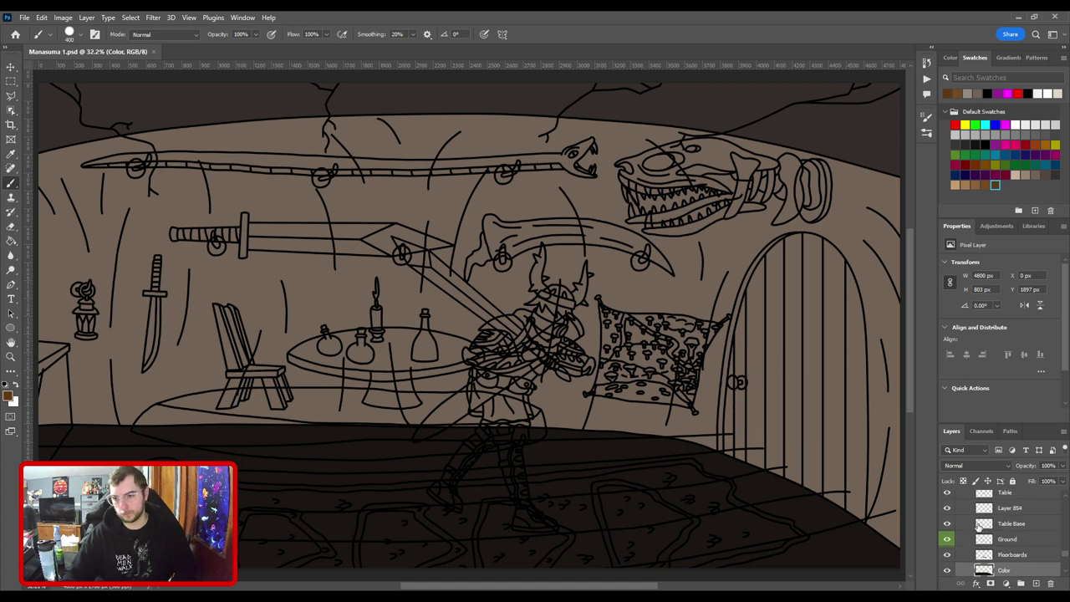
{"action": "left_click", "coordinate": [947, 507]}
{"action": "left_click", "coordinate": [947, 507]}
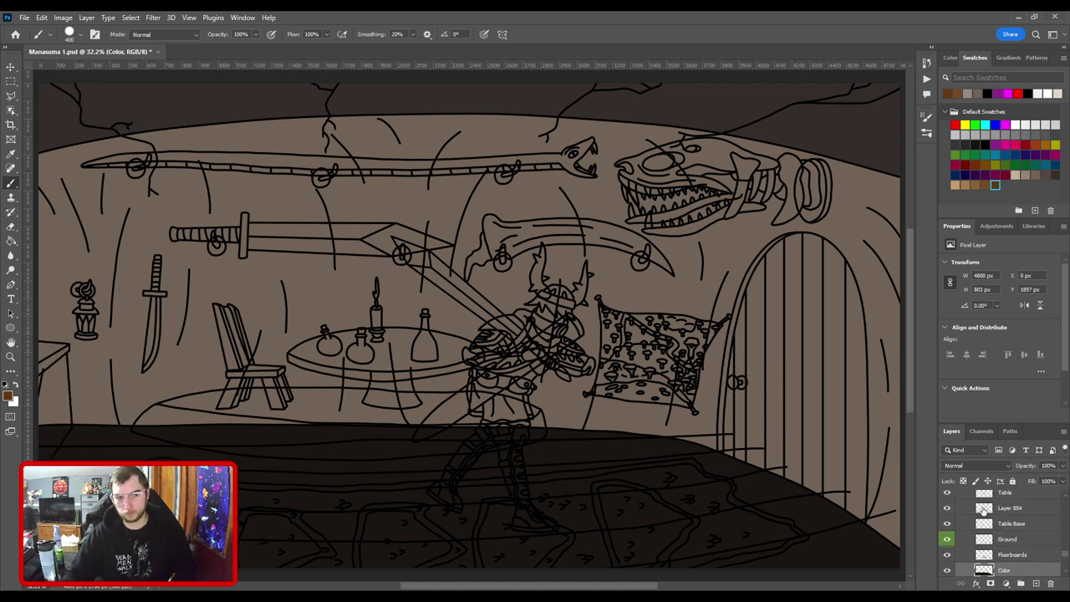
{"action": "left_click", "coordinate": [1006, 510]}
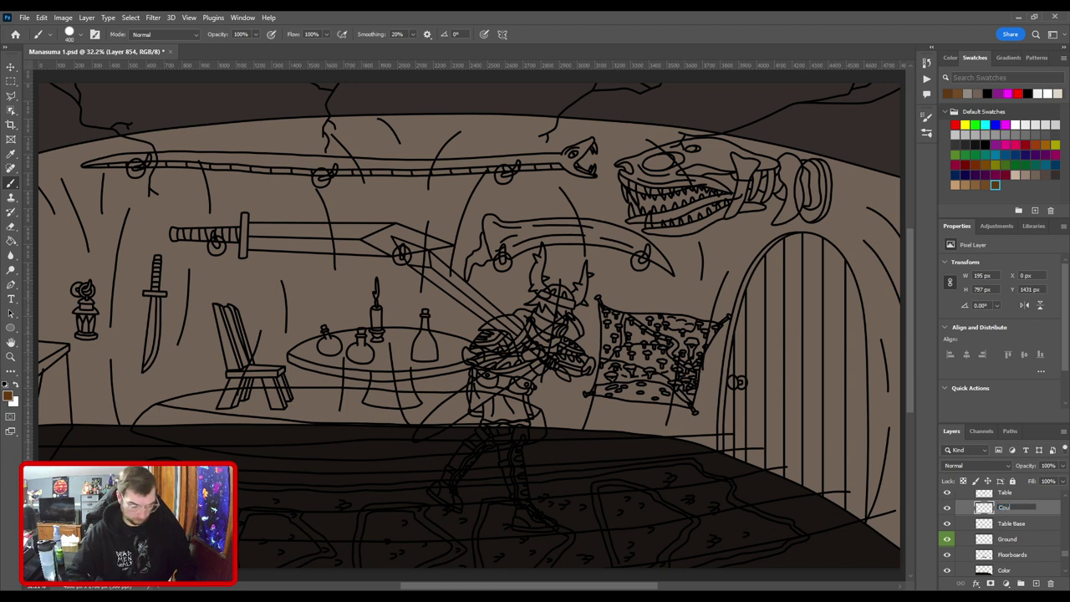
{"action": "type", "text": "Counter"}
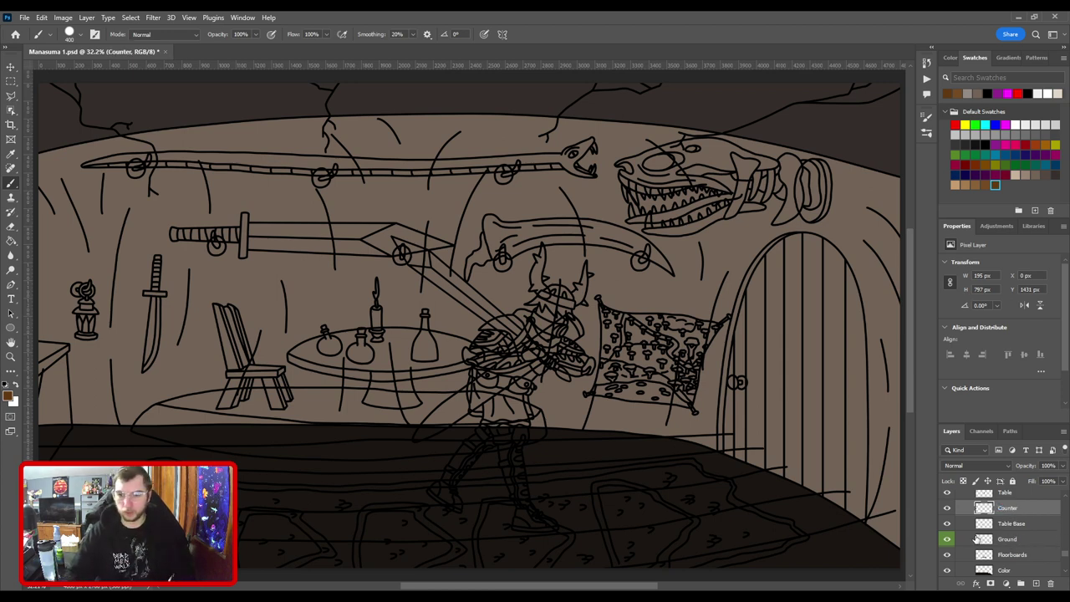
Check the Ground layer's content by toggling its visibility, and add a layer named "Color" directly above it.
{"action": "left_click", "coordinate": [948, 538]}
{"action": "left_click", "coordinate": [948, 538]}
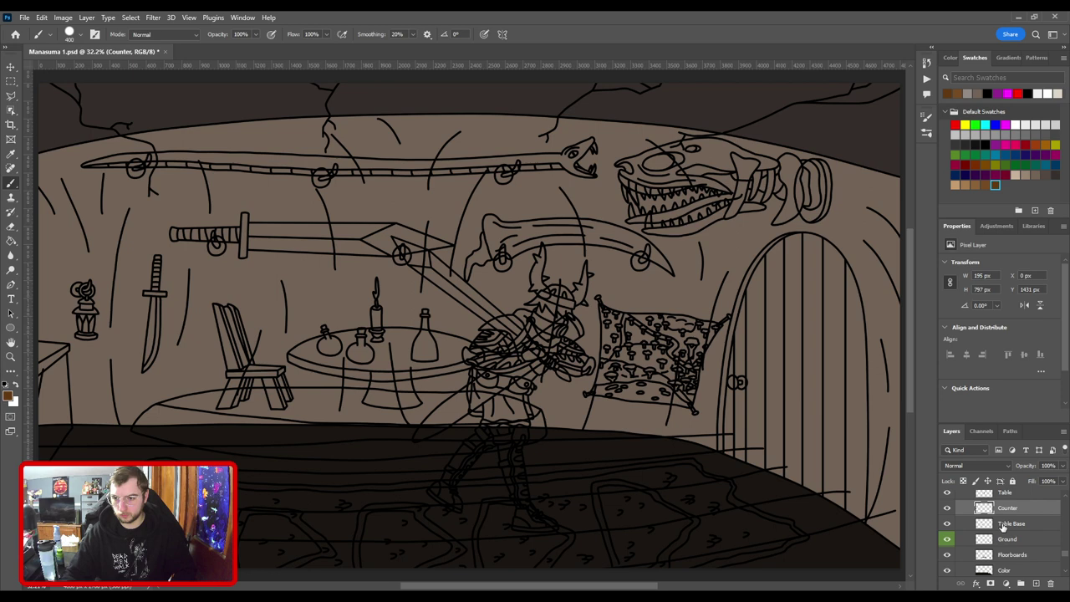
{"action": "left_click", "coordinate": [1021, 542]}
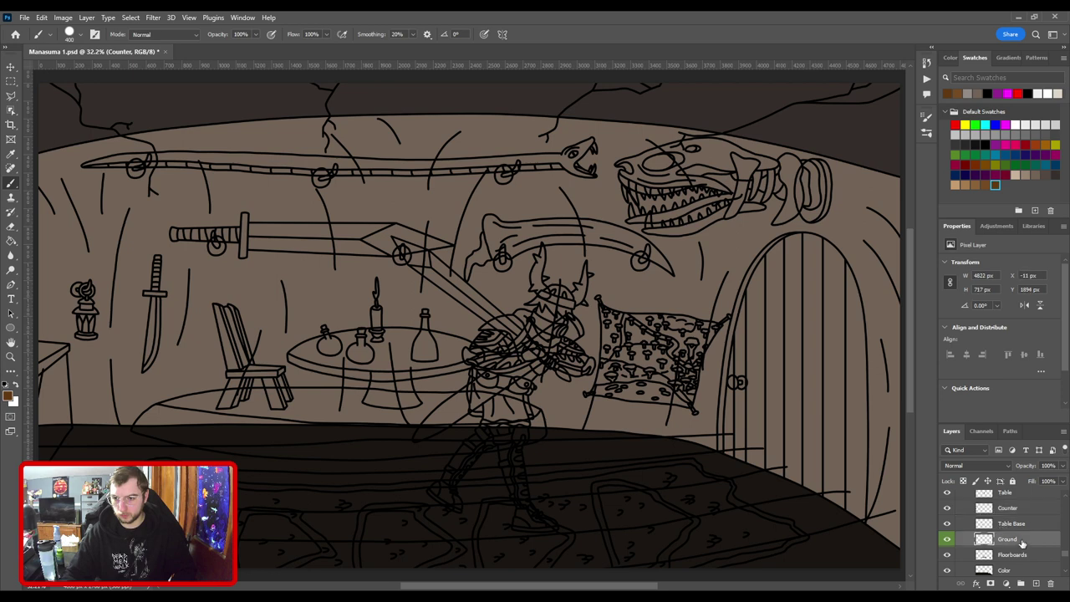
{"action": "left_click", "coordinate": [1034, 584]}
{"action": "key", "text": "ctrl+z"}
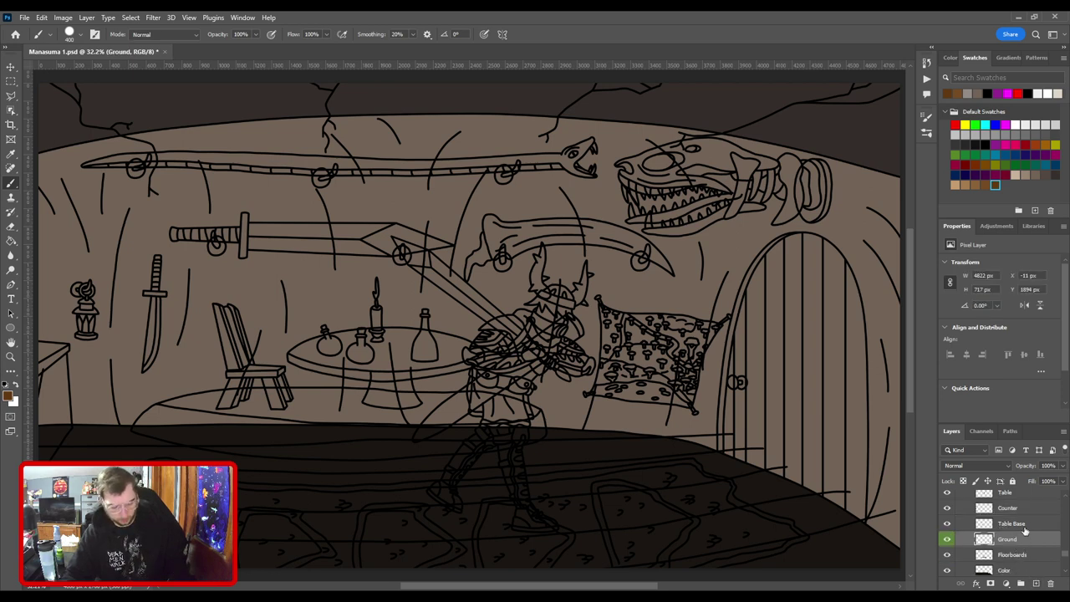
{"action": "key", "text": "ctrl+z"}
With the grey-brown default swatch and a 25 px brush, paint along the left side of the table base on the new Color layer.
{"action": "key", "text": "i"}
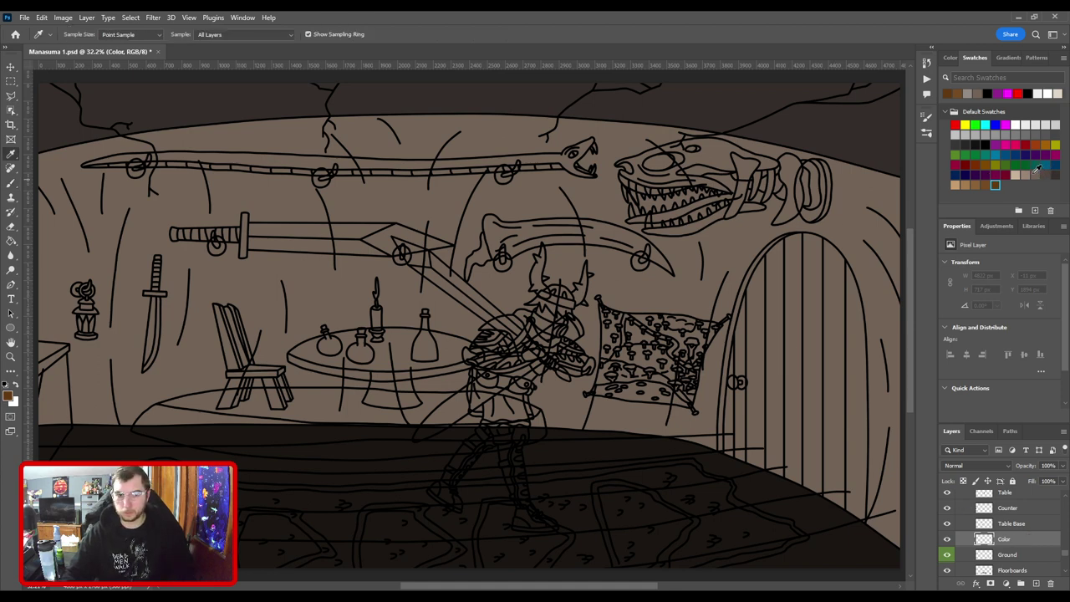
{"action": "left_click", "coordinate": [1035, 171]}
{"action": "key", "text": "b"}
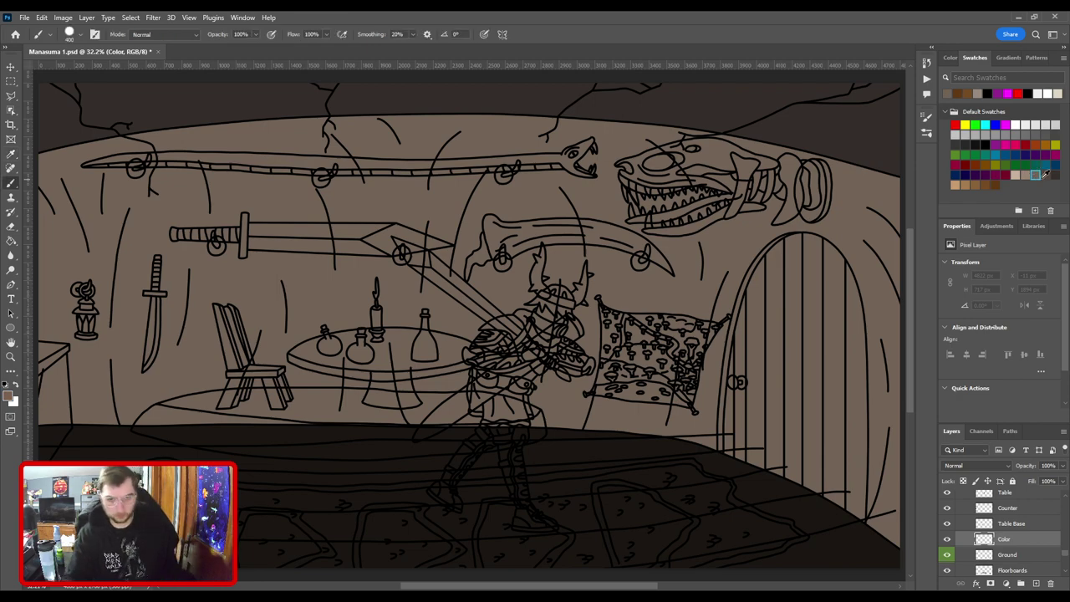
{"action": "scroll", "coordinate": [584, 288], "scroll_direction": "up", "scroll_amount": 4}
{"action": "scroll", "coordinate": [582, 289], "scroll_direction": "up", "scroll_amount": 5}
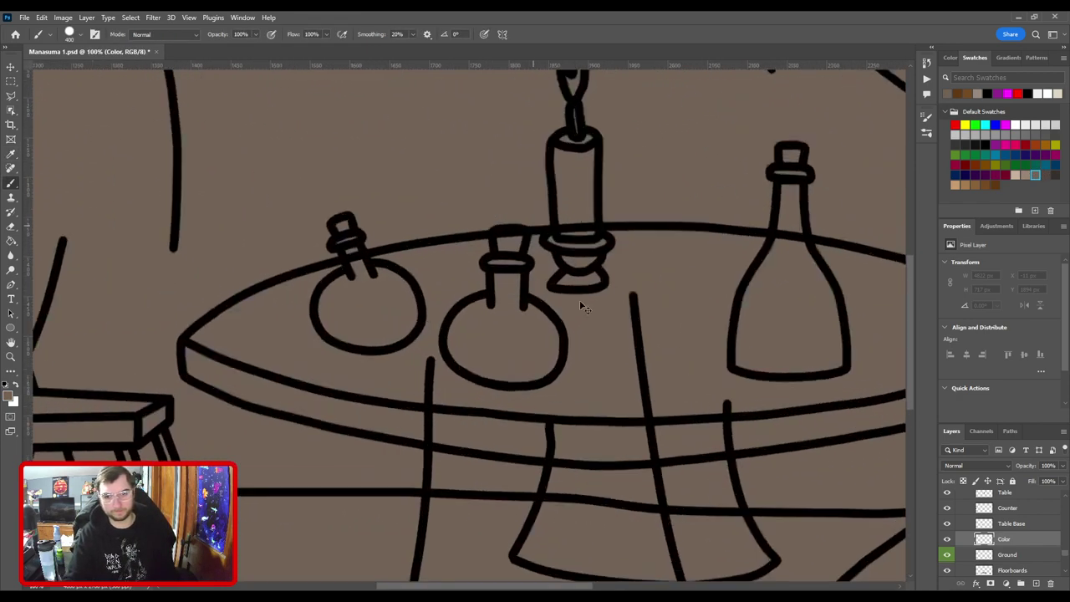
{"action": "key", "text": "bracketleft"}
{"action": "key", "text": "bracketleft"}
{"action": "key", "text": "bracketleft"}
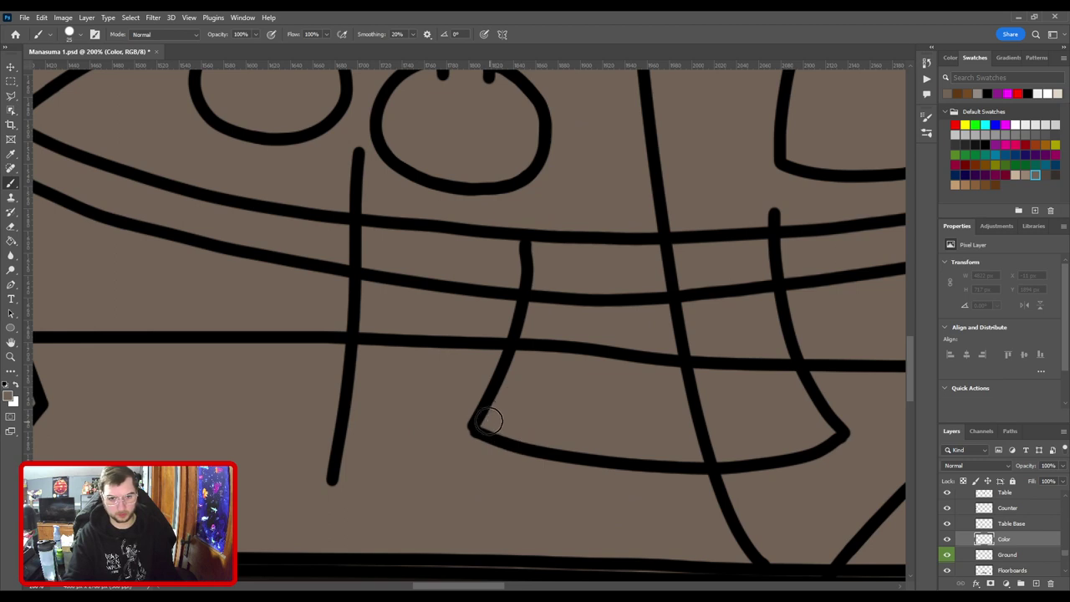
{"action": "left_click_drag", "start_coordinate": [539, 218], "coordinate": [576, 289]}
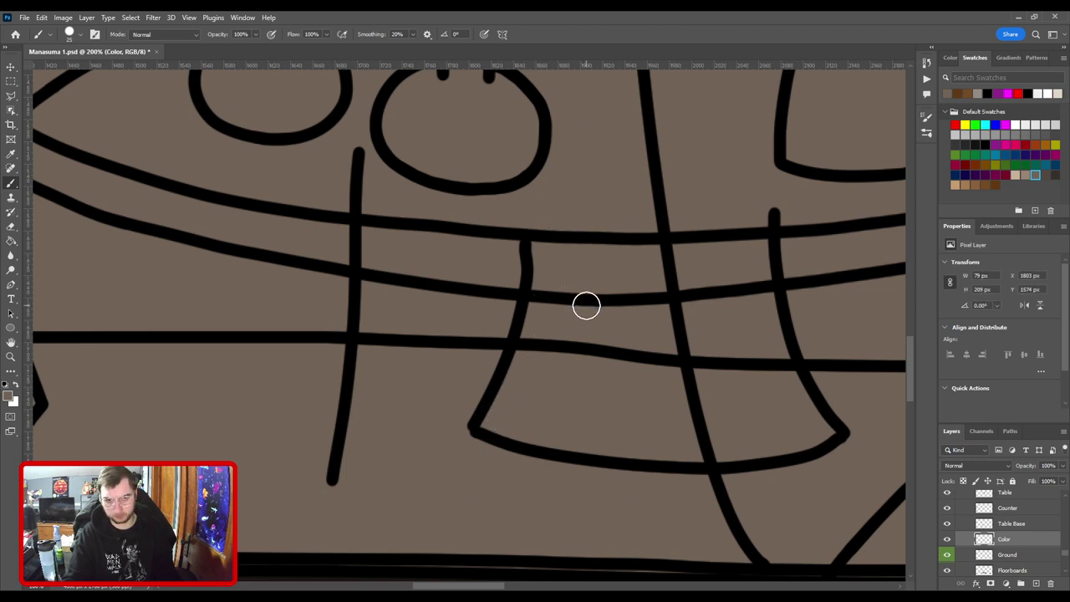
Check which line work the Table Base layer holds by toggling its visibility.
{"action": "scroll", "coordinate": [586, 306], "scroll_direction": "down", "scroll_amount": 3}
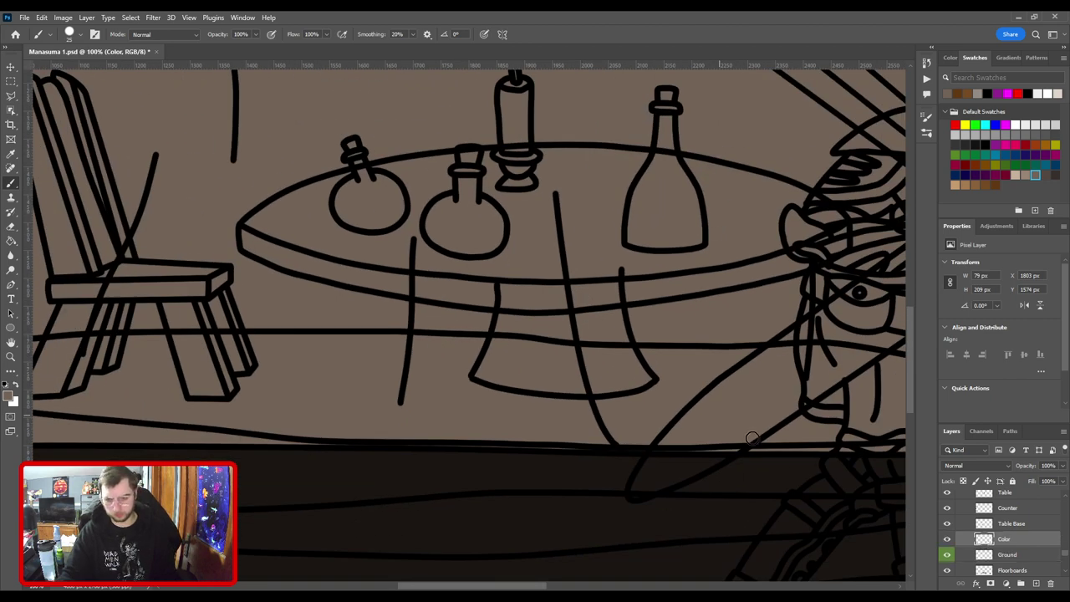
{"action": "left_click", "coordinate": [957, 525]}
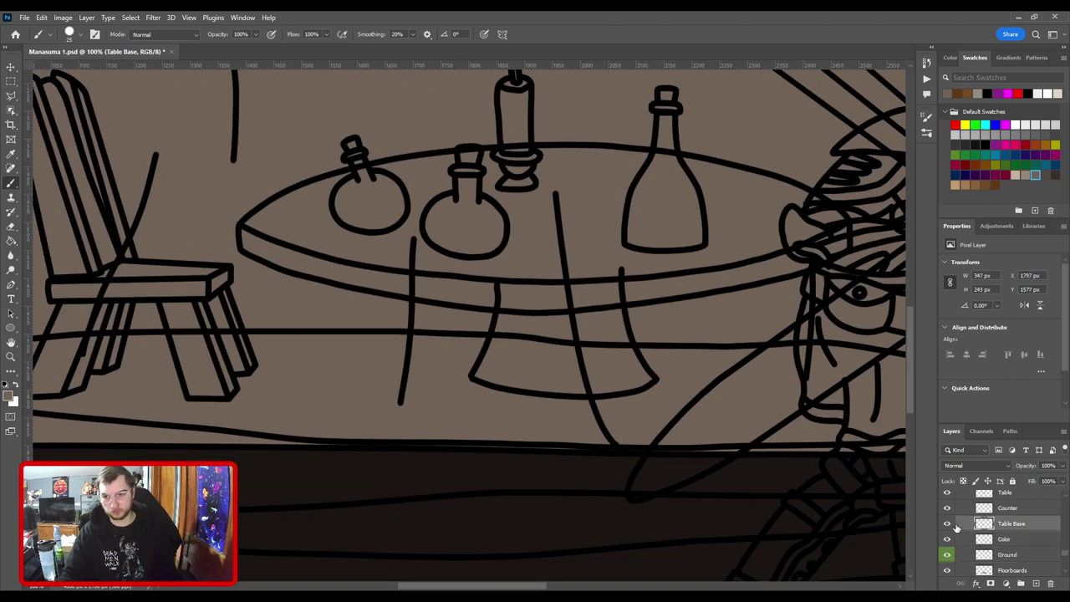
{"action": "left_click", "coordinate": [949, 526]}
{"action": "left_click", "coordinate": [949, 526]}
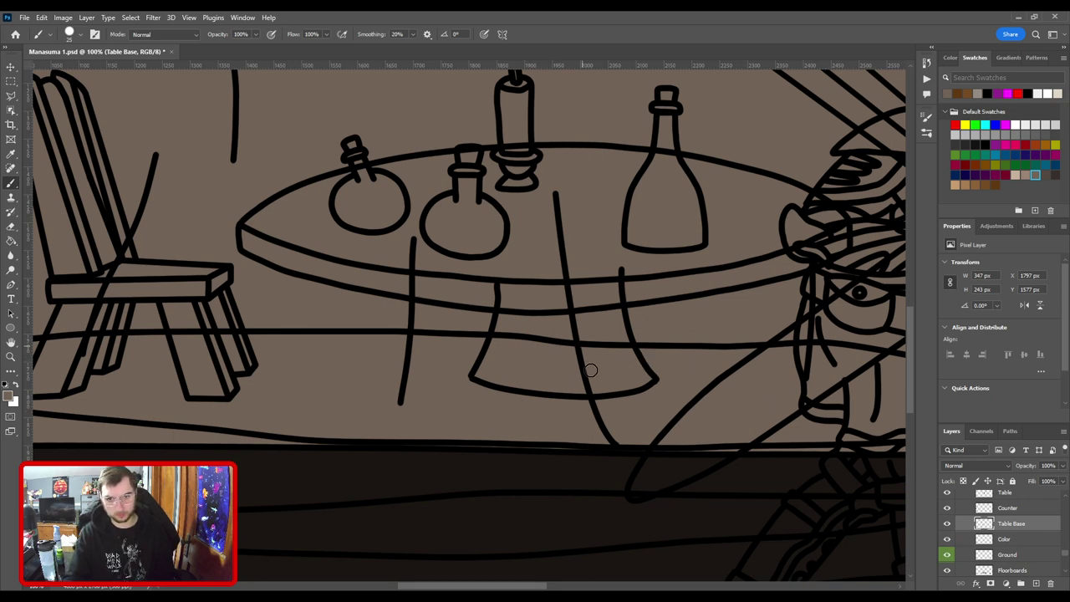
Undo the grey-brown stroke on the table base and have an empty Color layer directly above Ground selected.
{"action": "key", "text": "ctrl+z"}
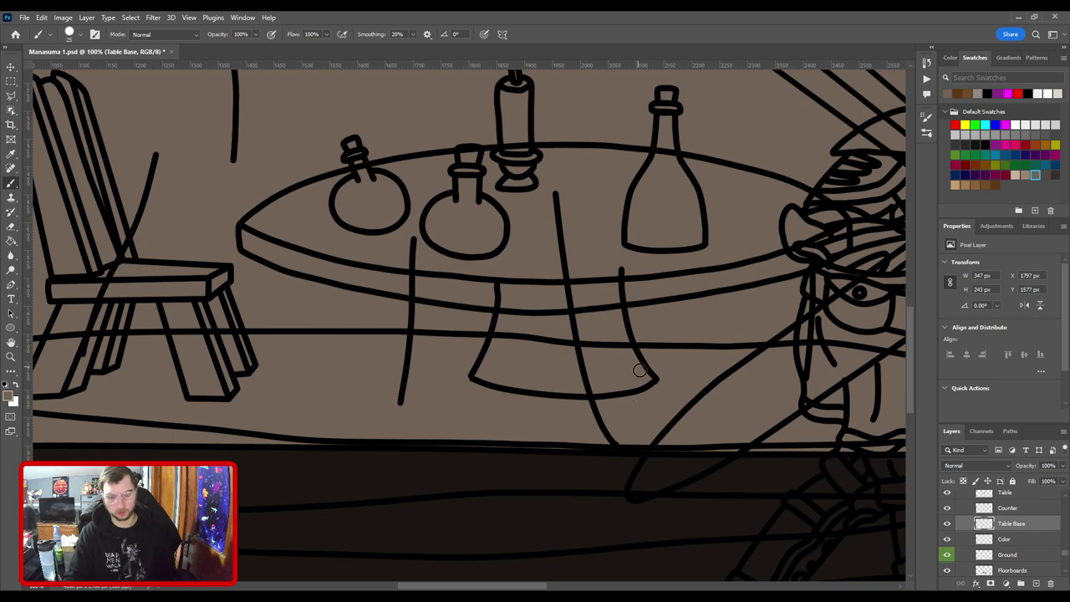
{"action": "key", "text": "ctrl+minus"}
{"action": "key", "text": "e"}
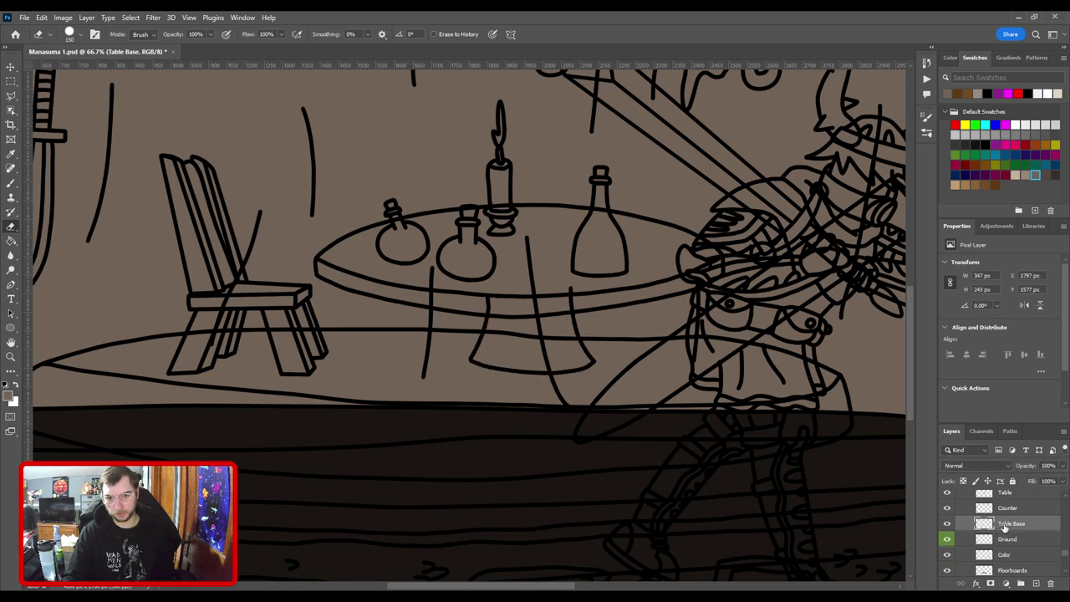
{"action": "key", "text": "ctrl+z"}
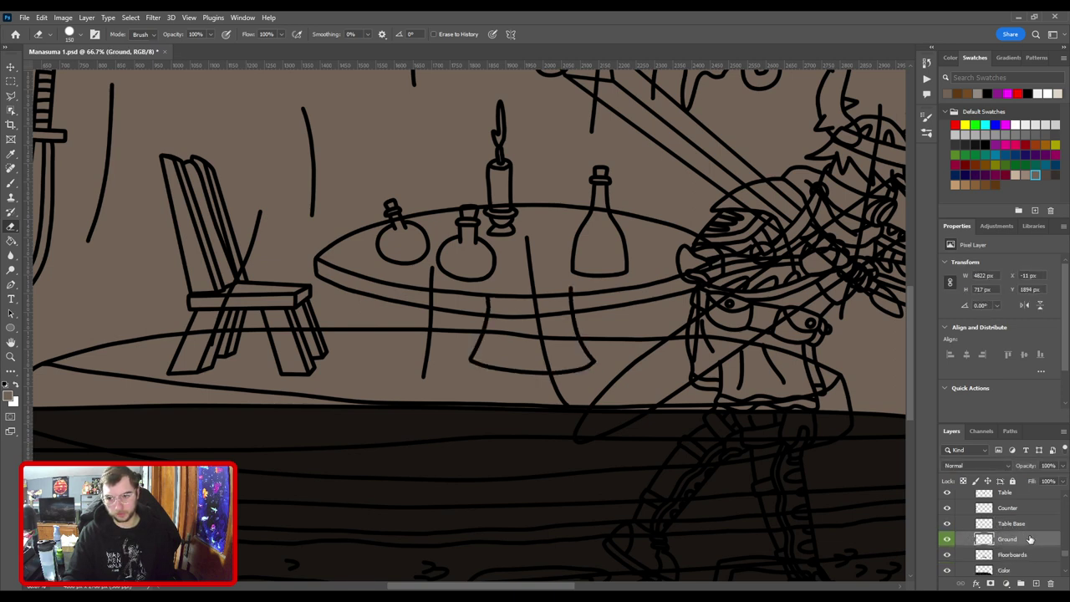
{"action": "key", "text": "ctrl+z"}
{"action": "key", "text": "i"}
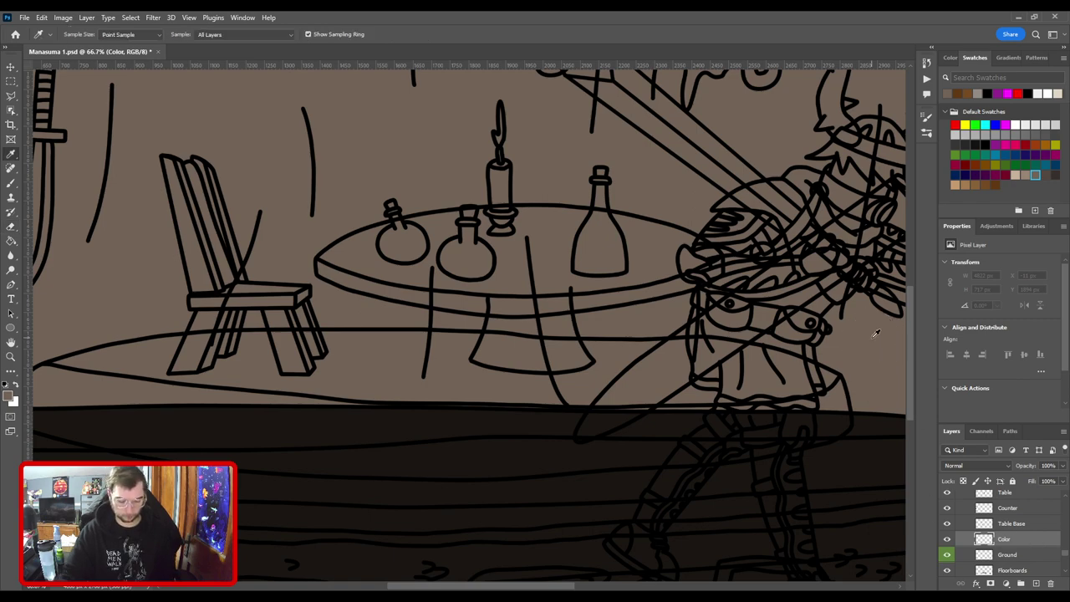
With the darker grey-brown default swatch and a 35 px brush, paint along the sides and lower edge inside the table base.
{"action": "key", "text": "ctrl+minus"}
{"action": "key", "text": "ctrl+minus"}
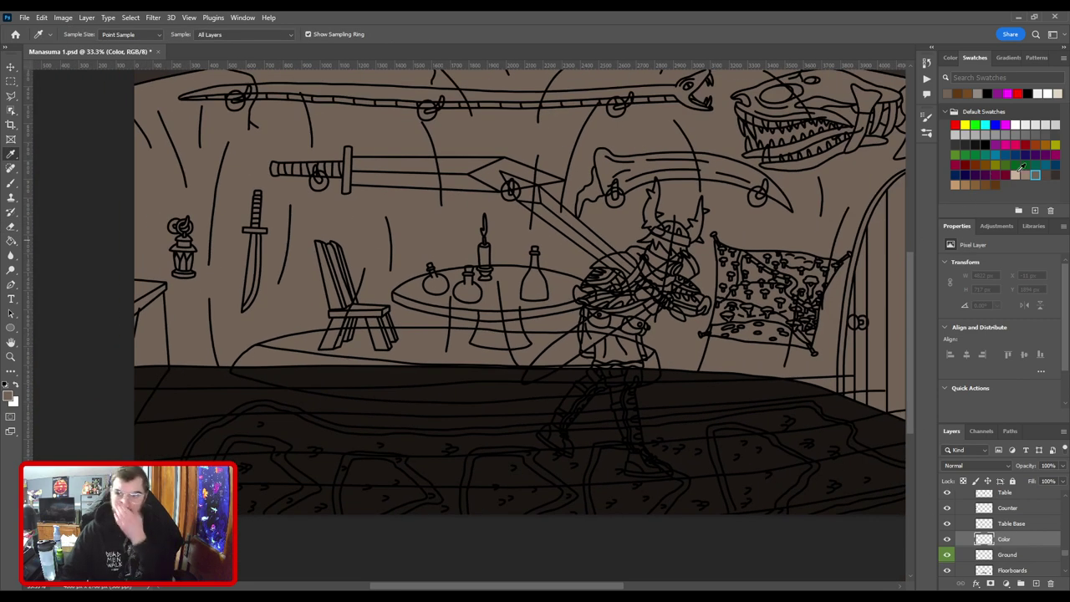
{"action": "left_click", "coordinate": [1043, 175]}
{"action": "key", "text": "b"}
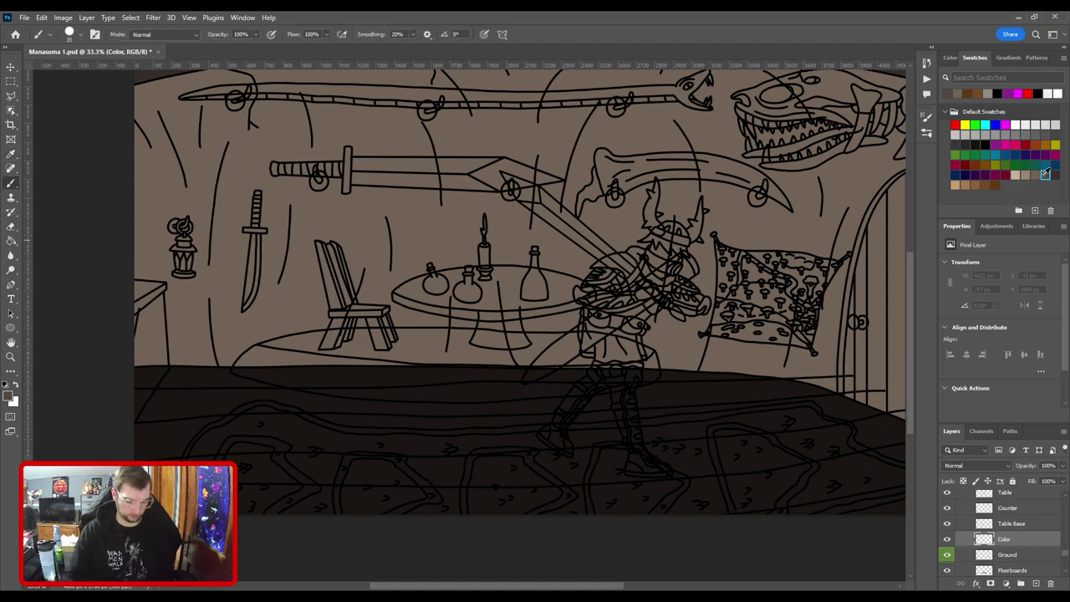
{"action": "key", "text": "ctrl+plus"}
{"action": "key", "text": "ctrl+plus"}
{"action": "key", "text": "ctrl+plus"}
{"action": "key", "text": "ctrl+plus"}
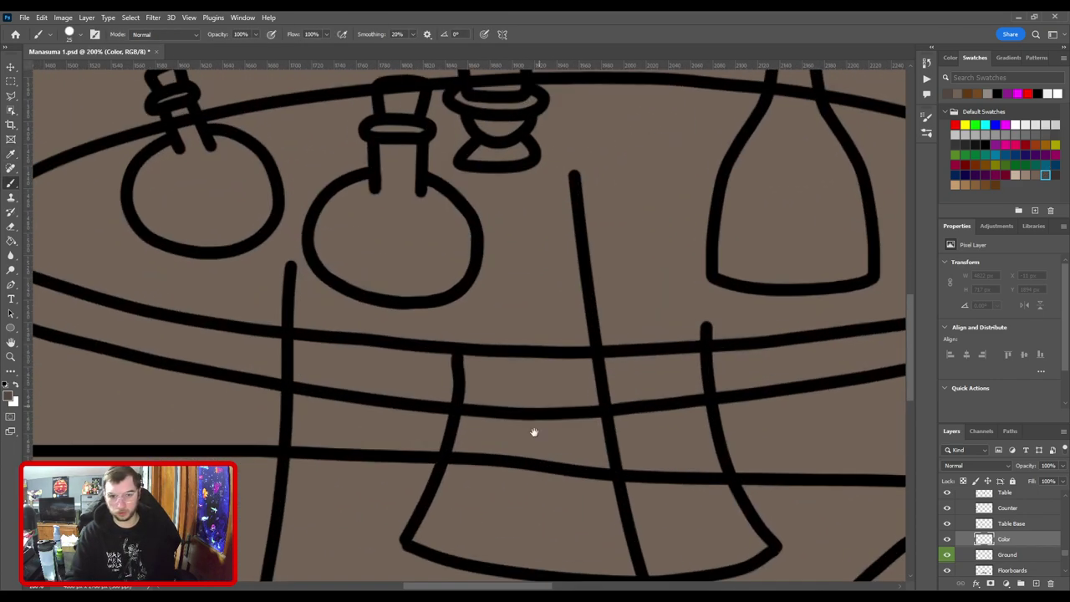
{"action": "mouse_move", "coordinate": [488, 427]}
{"action": "left_mouse_down"}
{"action": "mouse_move", "coordinate": [535, 301]}
{"action": "mouse_move", "coordinate": [538, 188]}
{"action": "left_mouse_up"}
{"action": "scroll", "coordinate": [512, 371], "scroll_direction": "right", "scroll_amount": 2}
{"action": "scroll", "coordinate": [512, 370], "scroll_direction": "down", "scroll_amount": 1}
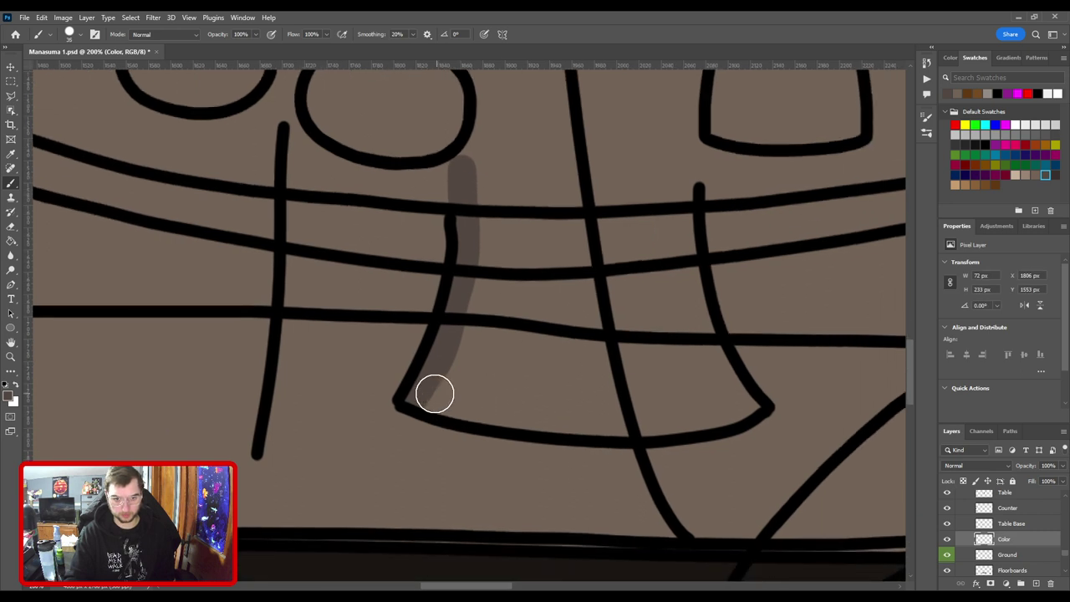
{"action": "mouse_move", "coordinate": [432, 390]}
{"action": "left_mouse_down"}
{"action": "mouse_move", "coordinate": [636, 425]}
{"action": "mouse_move", "coordinate": [752, 401]}
{"action": "mouse_move", "coordinate": [724, 382]}
{"action": "mouse_move", "coordinate": [727, 401]}
{"action": "mouse_move", "coordinate": [697, 339]}
{"action": "mouse_move", "coordinate": [718, 381]}
{"action": "mouse_move", "coordinate": [686, 297]}
{"action": "mouse_move", "coordinate": [675, 165]}
{"action": "left_mouse_up"}
Enlarge the brush and fill the remaining interior of the table base, running the colour up behind the tabletop.
{"action": "key", "text": "bracketright"}
{"action": "key", "text": "bracketright"}
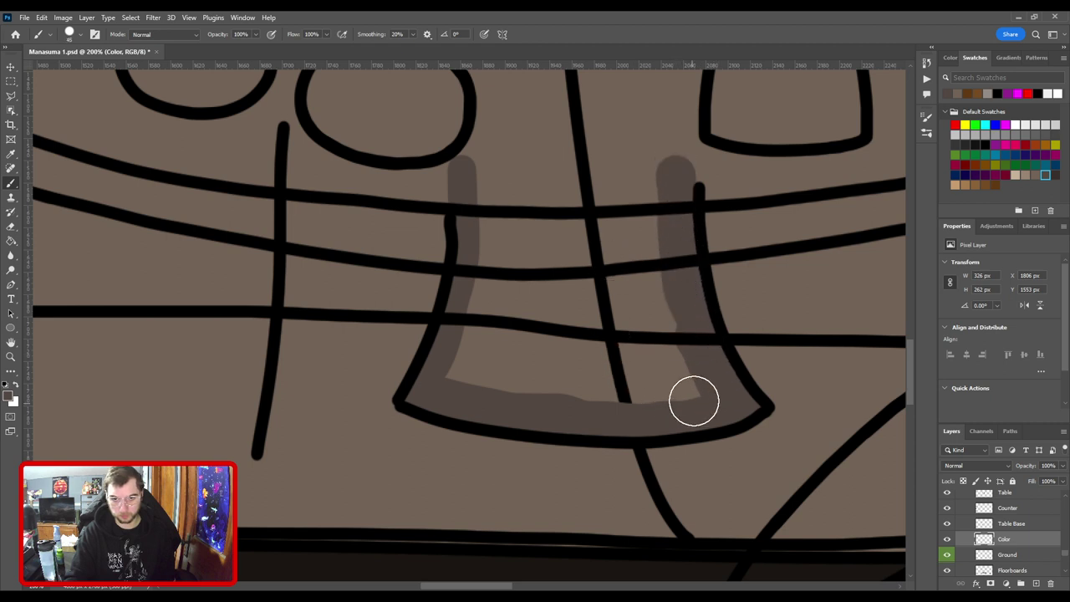
{"action": "mouse_move", "coordinate": [693, 399]}
{"action": "left_mouse_down"}
{"action": "mouse_move", "coordinate": [583, 394]}
{"action": "mouse_move", "coordinate": [464, 363]}
{"action": "mouse_move", "coordinate": [491, 282]}
{"action": "mouse_move", "coordinate": [521, 385]}
{"action": "mouse_move", "coordinate": [583, 155]}
{"action": "mouse_move", "coordinate": [664, 368]}
{"action": "mouse_move", "coordinate": [639, 200]}
{"action": "left_mouse_up"}
{"action": "left_click_drag", "start_coordinate": [586, 254], "coordinate": [751, 248]}
Fill the lower-left corner of the table base up to its outline with a smaller brush.
{"action": "key", "text": "ctrl+plus"}
{"action": "key", "text": "ctrl+plus"}
{"action": "left_click_drag", "start_coordinate": [691, 396], "coordinate": [546, 284]}
{"action": "key", "text": "bracketleft"}
{"action": "key", "text": "bracketleft"}
{"action": "key", "text": "bracketleft"}
{"action": "key", "text": "bracketleft"}
{"action": "key", "text": "bracketleft"}
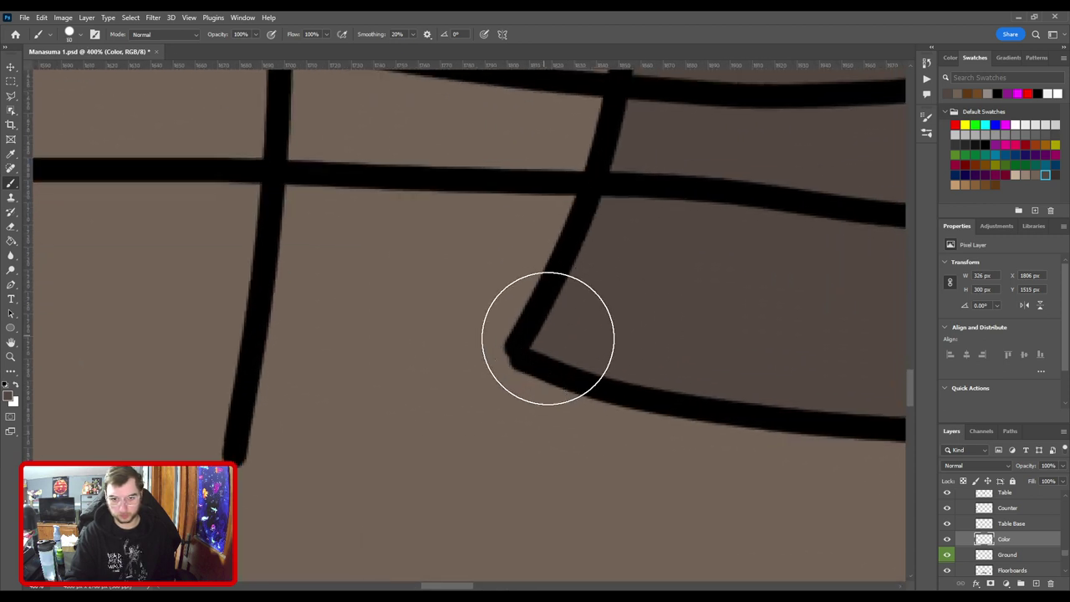
{"action": "left_click", "coordinate": [541, 348]}
On the Table Base layer, smooth the outline's lower-left corner with a 10 px brush in black sampled from the line.
{"action": "key", "text": "v"}
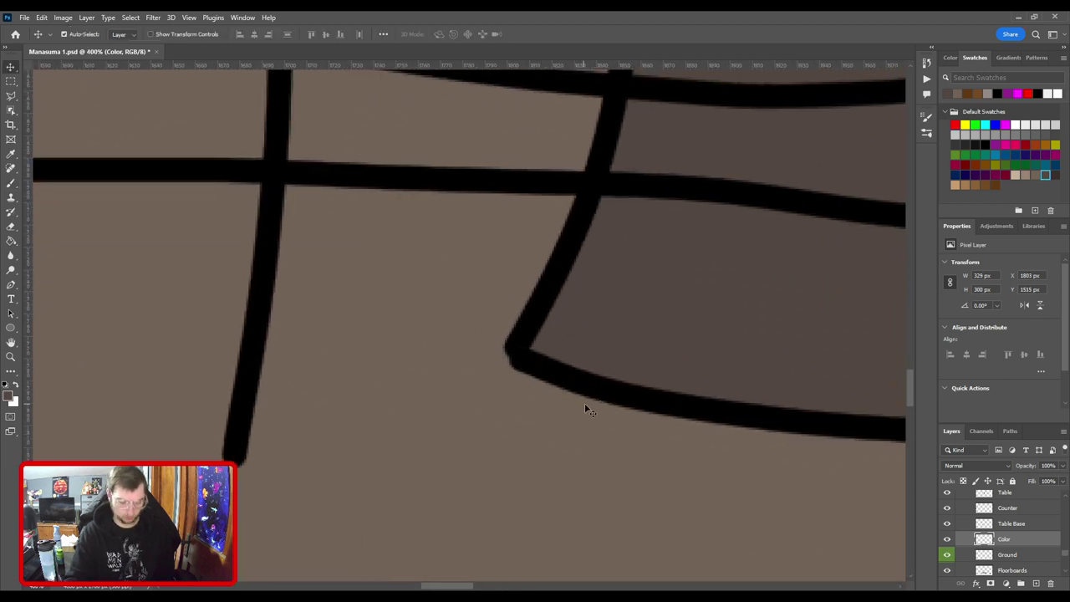
{"action": "left_click", "coordinate": [594, 391]}
{"action": "key", "text": "i"}
{"action": "left_click", "coordinate": [600, 388]}
{"action": "key", "text": "b"}
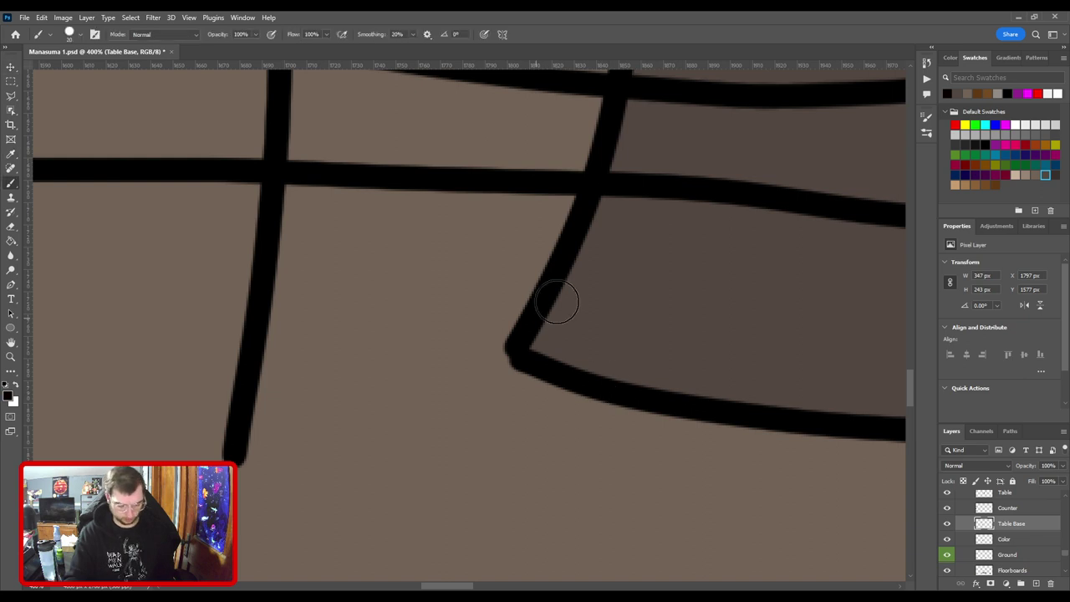
{"action": "key", "text": "bracketleft"}
{"action": "key", "text": "bracketleft"}
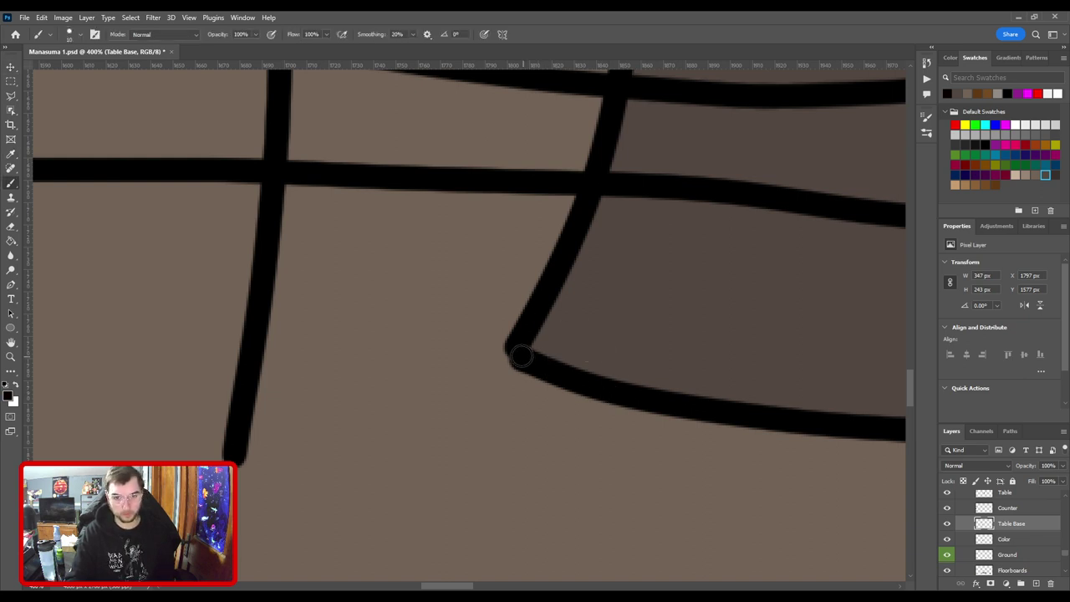
{"action": "key", "text": "ctrl+minus"}
{"action": "key", "text": "ctrl+minus"}
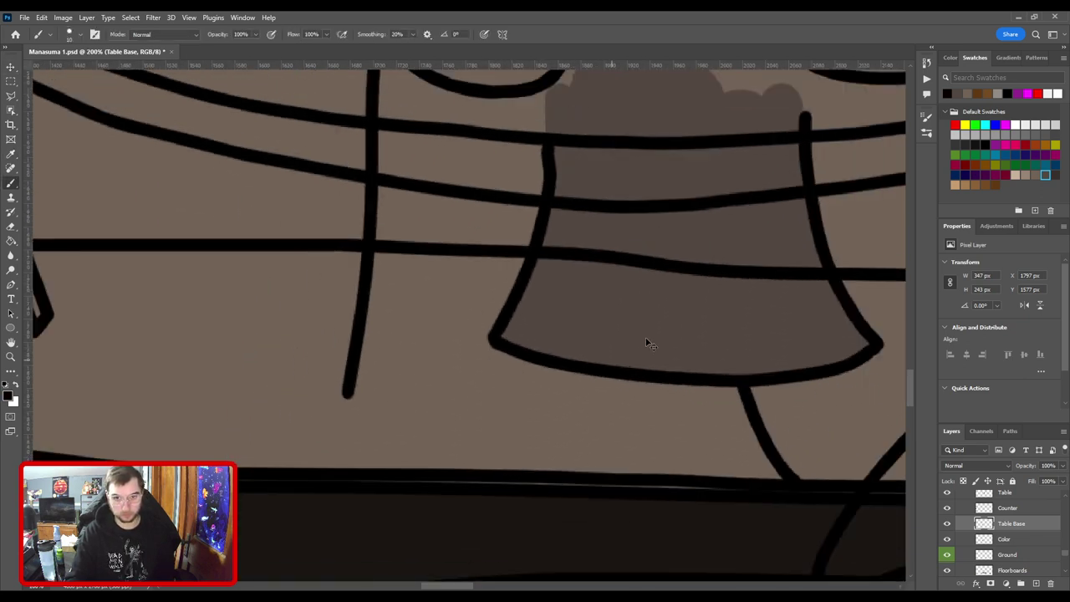
Trim the outer edge of the table base's lower-left outline corner with a 40 px eraser.
{"action": "key", "text": "ctrl+plus"}
{"action": "key", "text": "e"}
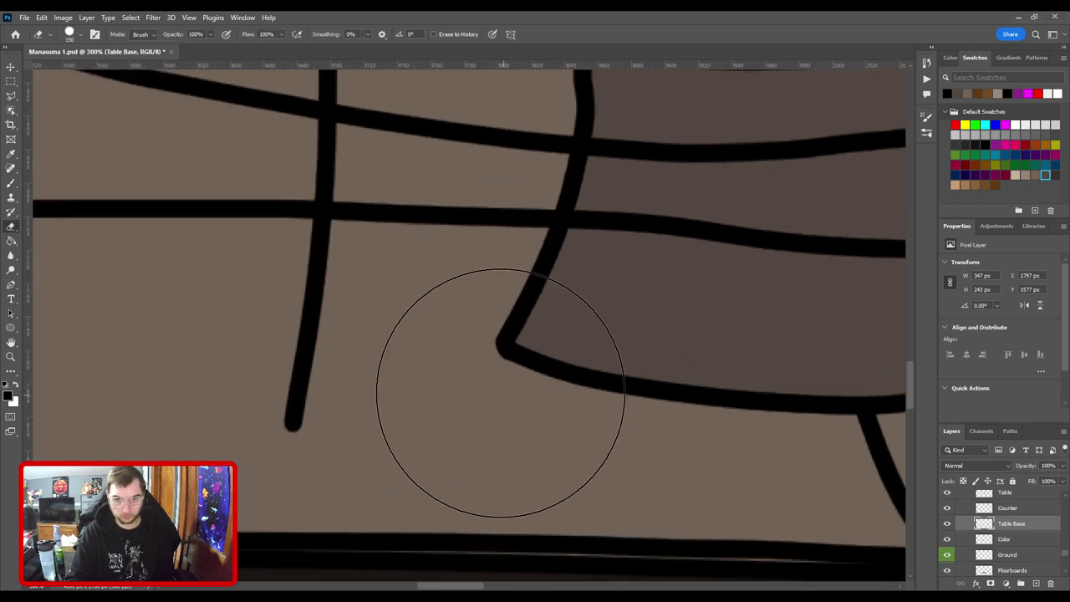
{"action": "key", "text": "bracketleft"}
{"action": "key", "text": "bracketleft"}
{"action": "key", "text": "bracketleft"}
{"action": "key", "text": "bracketleft"}
{"action": "key", "text": "bracketleft"}
{"action": "key", "text": "bracketleft"}
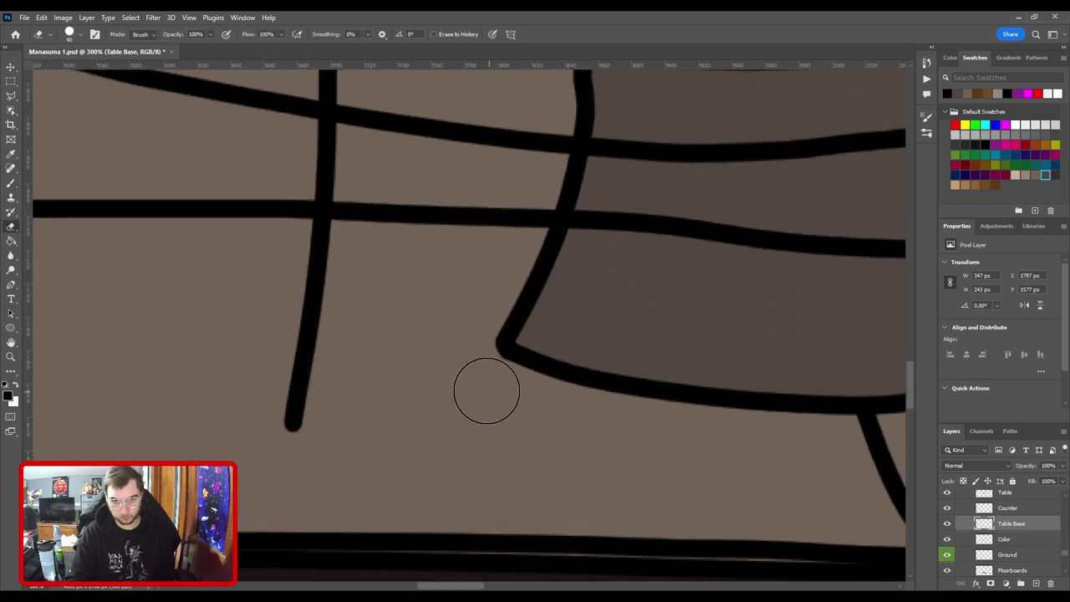
{"action": "scroll", "coordinate": [460, 305], "scroll_direction": "down", "scroll_amount": 3}
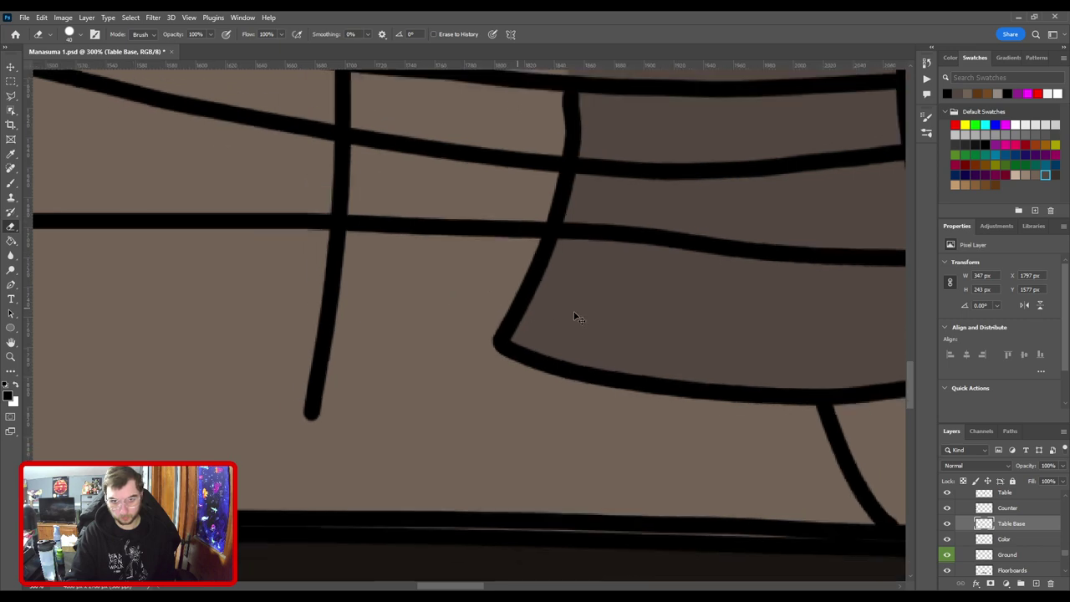
Find the tabletop's line layer and add a layer named "Color" directly below it, above Counter.
{"action": "key", "text": "v"}
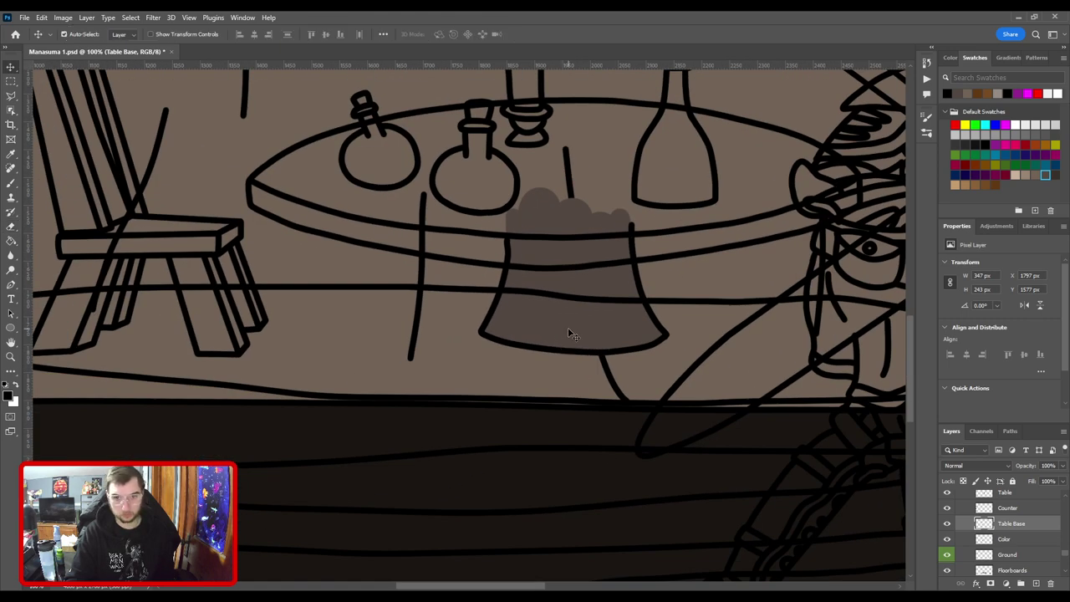
{"action": "left_click", "coordinate": [584, 256]}
{"action": "left_click", "coordinate": [672, 238]}
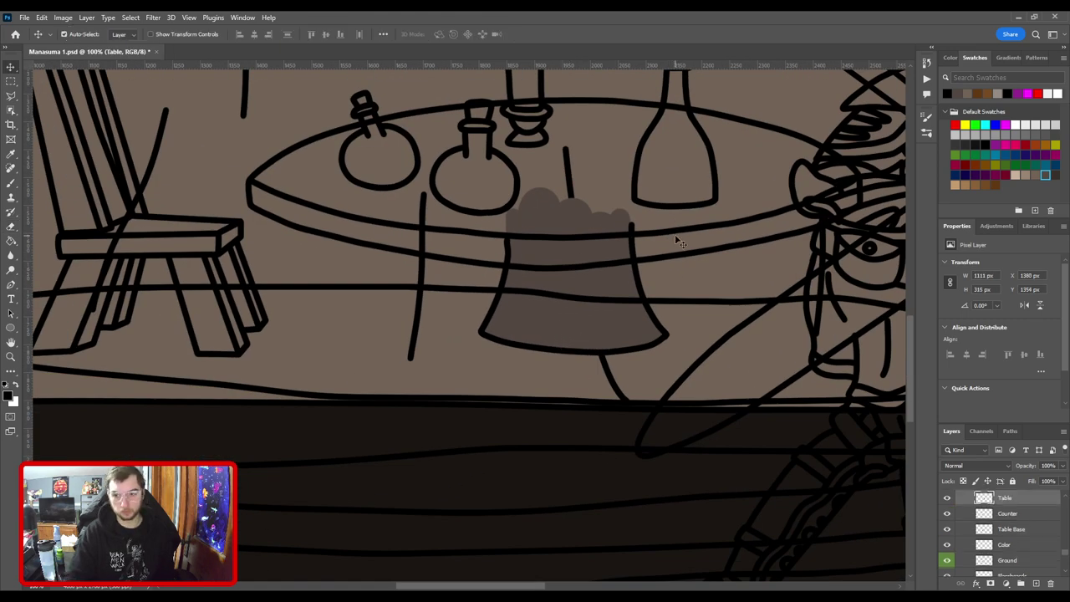
{"action": "left_click", "coordinate": [1012, 515]}
{"action": "key", "text": "ctrl+v"}
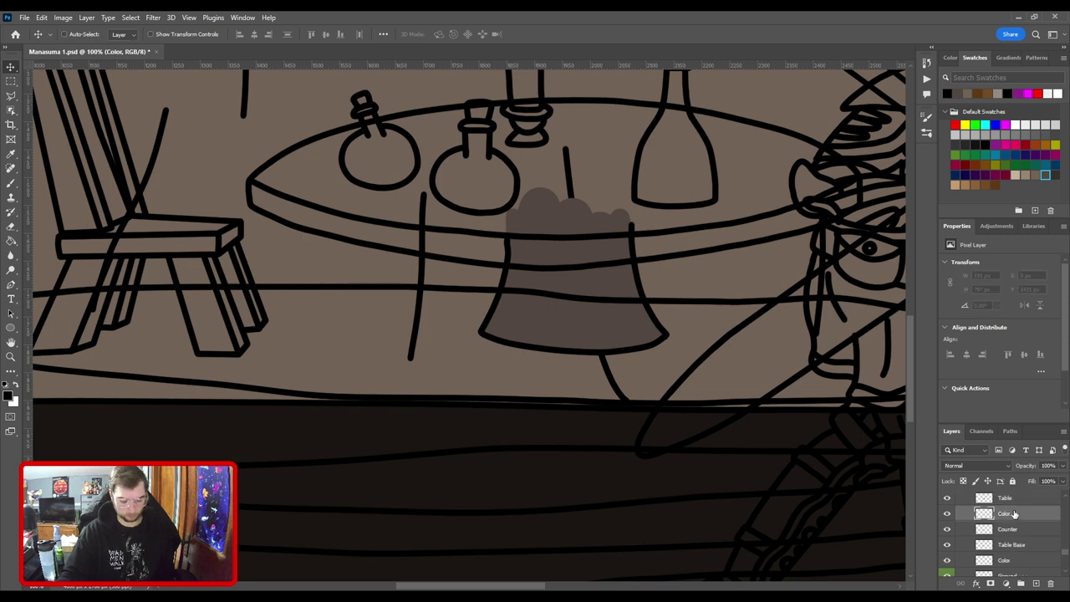
With the recent dark grey-brown and a 100 px brush, paint the tabletop's front rim above the table base on the new Color layer.
{"action": "key", "text": "b"}
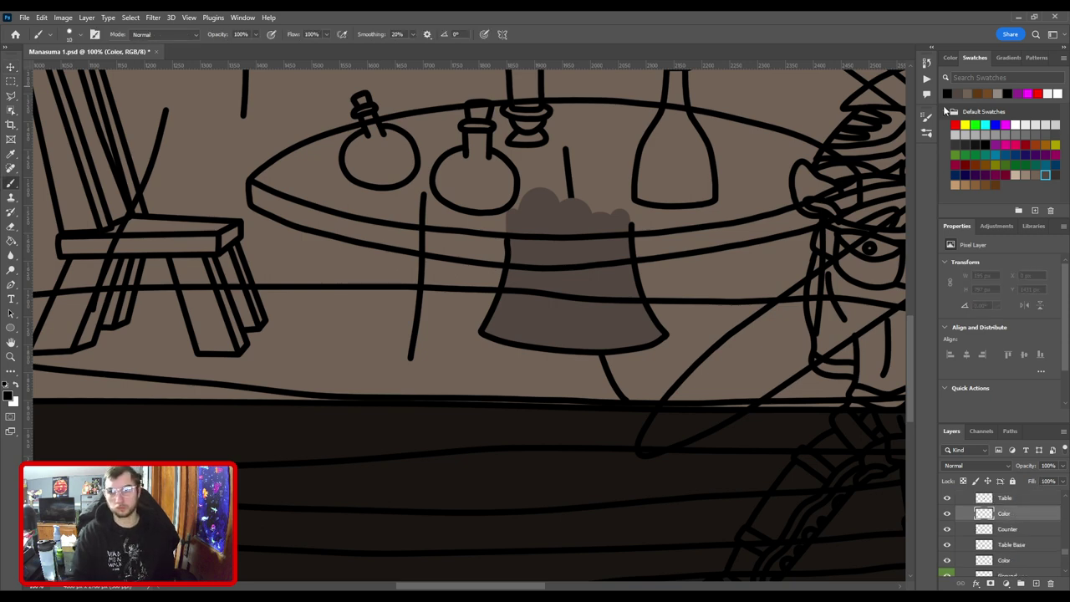
{"action": "left_click", "coordinate": [955, 94]}
{"action": "key", "text": "ctrl+plus"}
{"action": "left_click_drag", "start_coordinate": [506, 240], "coordinate": [712, 427]}
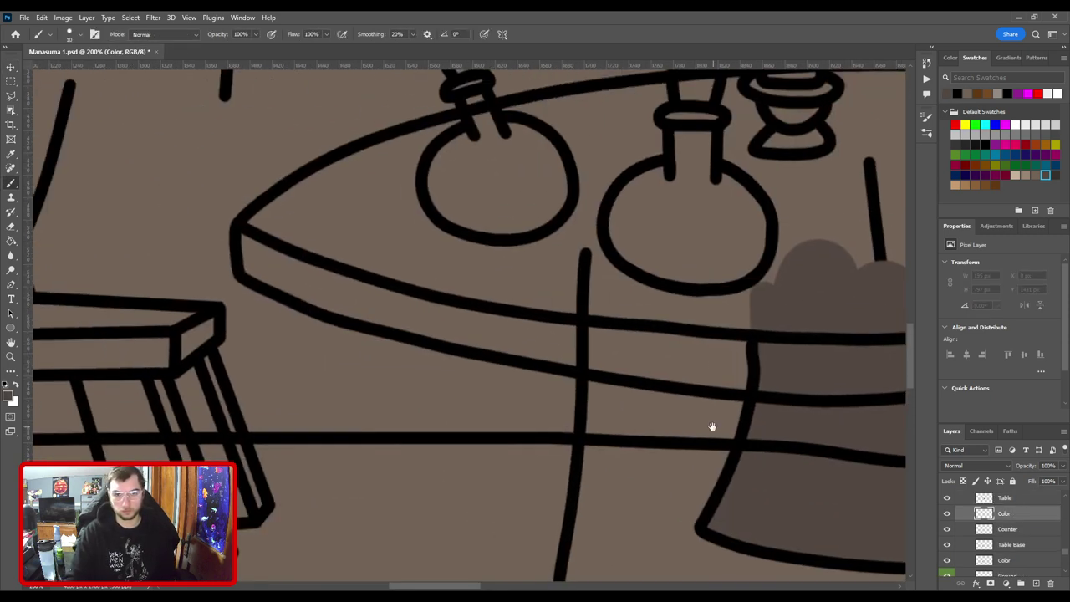
{"action": "key", "text": "bracketright"}
{"action": "key", "text": "bracketright"}
{"action": "key", "text": "bracketright"}
{"action": "key", "text": "bracketright"}
{"action": "key", "text": "bracketright"}
{"action": "key", "text": "bracketright"}
{"action": "key", "text": "bracketright"}
{"action": "key", "text": "bracketright"}
{"action": "key", "text": "bracketright"}
{"action": "left_click", "coordinate": [765, 342]}
{"action": "left_click_drag", "start_coordinate": [724, 349], "coordinate": [450, 346]}
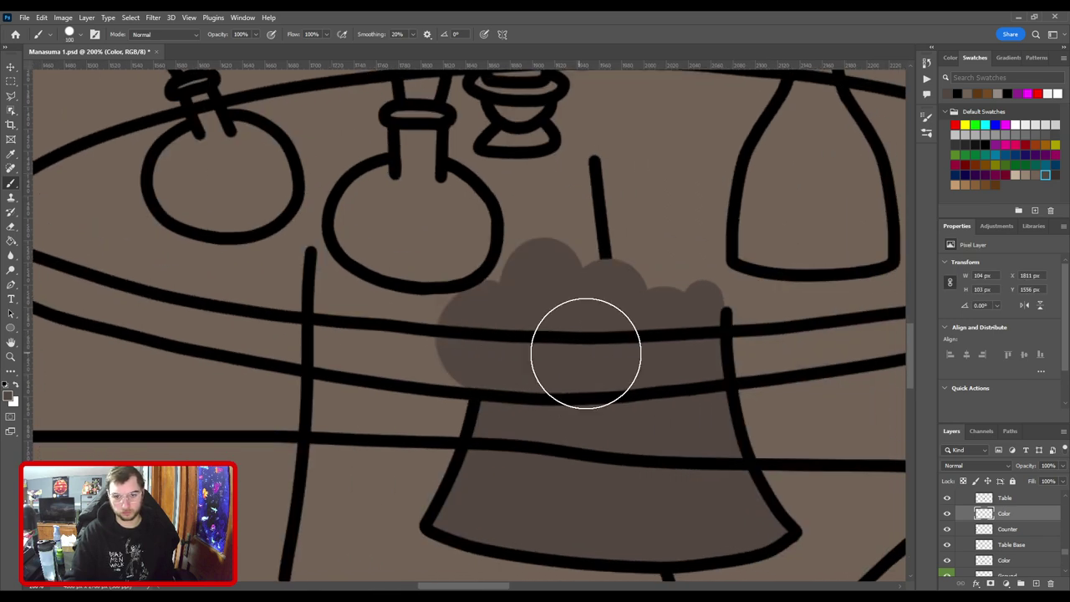
{"action": "mouse_move", "coordinate": [717, 327]}
{"action": "left_mouse_down"}
{"action": "mouse_move", "coordinate": [742, 327]}
{"action": "mouse_move", "coordinate": [485, 358]}
{"action": "left_mouse_up"}
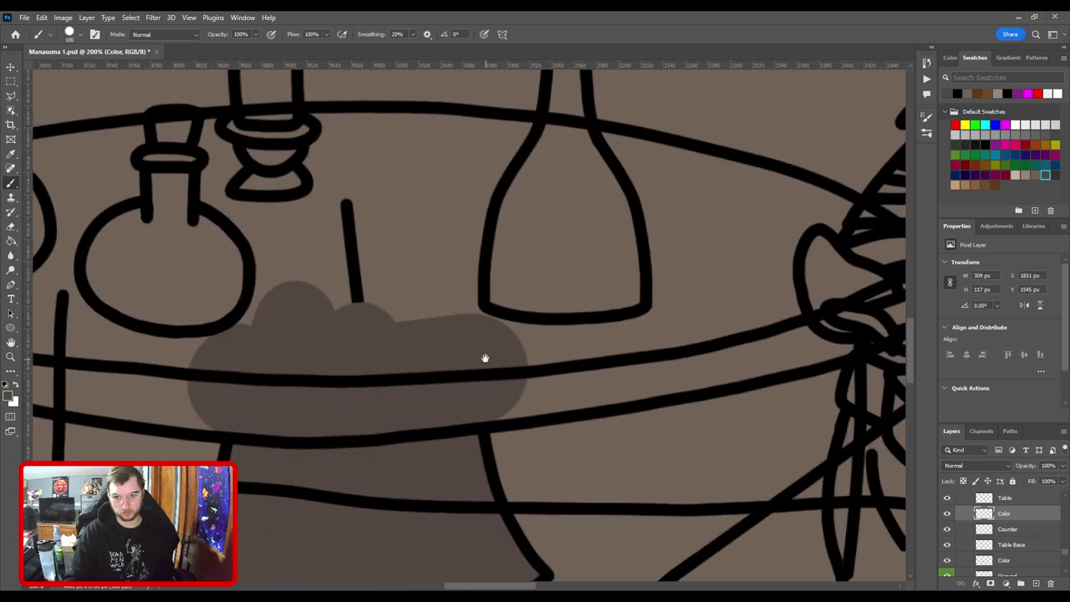
Extend the dark grey-brown along the tabletop's front rim to its right end behind the armoured figure.
{"action": "left_click_drag", "start_coordinate": [620, 346], "coordinate": [589, 350]}
{"action": "left_click", "coordinate": [778, 322], "text": "shift"}
{"action": "left_click_drag", "start_coordinate": [782, 318], "coordinate": [514, 353]}
{"action": "left_click", "coordinate": [581, 336], "text": "shift"}
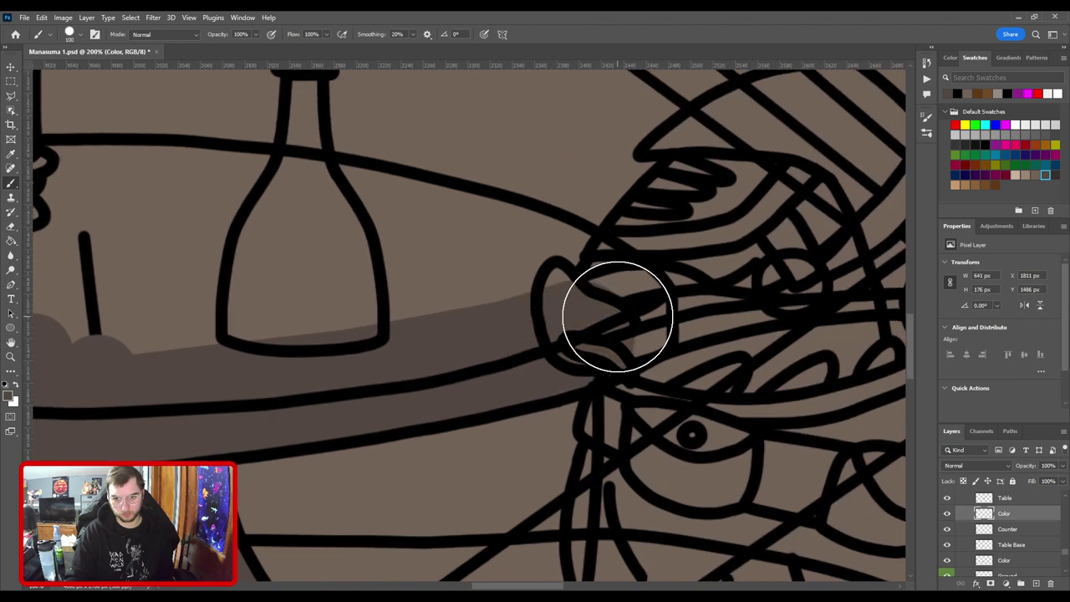
{"action": "left_click", "coordinate": [618, 316], "text": "shift"}
{"action": "left_click", "coordinate": [582, 287], "text": "shift"}
{"action": "left_click_drag", "start_coordinate": [500, 295], "coordinate": [668, 388]}
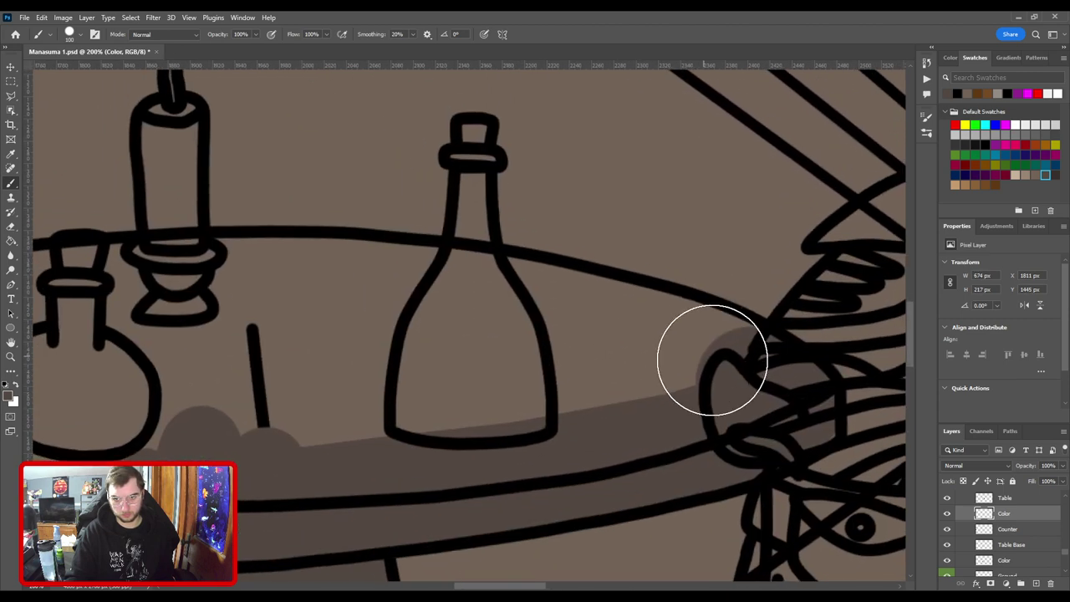
Reduce the brush to 50 px and paint inside the tabletop's back edge from the armoured figure to the tall bottle.
{"action": "key", "text": "["}
{"action": "key", "text": "["}
{"action": "key", "text": "["}
{"action": "key", "text": "["}
{"action": "key", "text": "["}
{"action": "key", "text": "["}
{"action": "key", "text": "["}
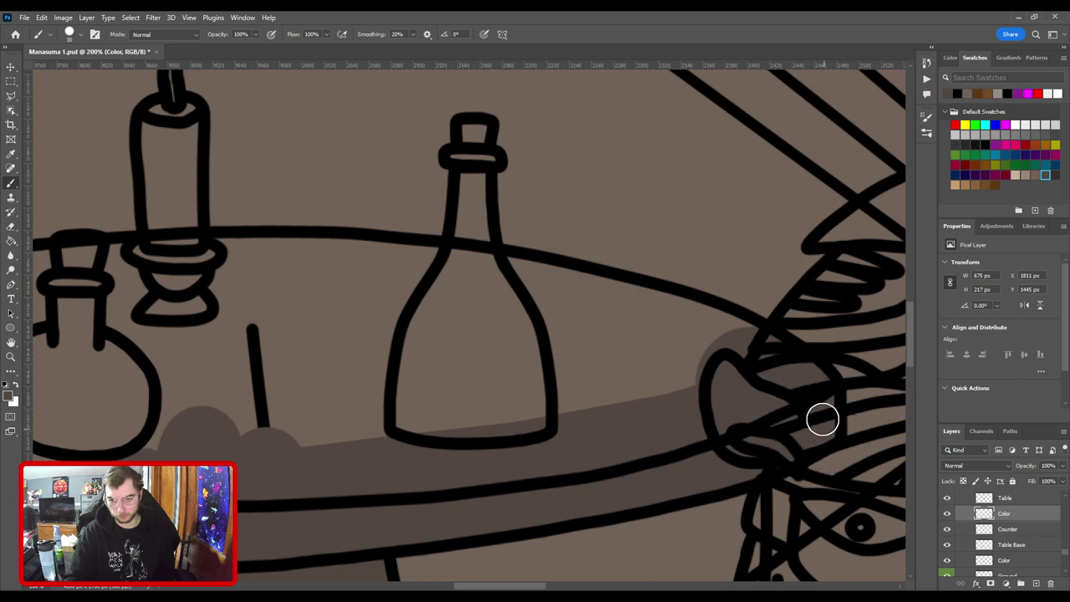
{"action": "key", "text": "]"}
{"action": "left_click", "coordinate": [748, 346], "text": "shift"}
{"action": "left_click_drag", "start_coordinate": [685, 338], "coordinate": [821, 413]}
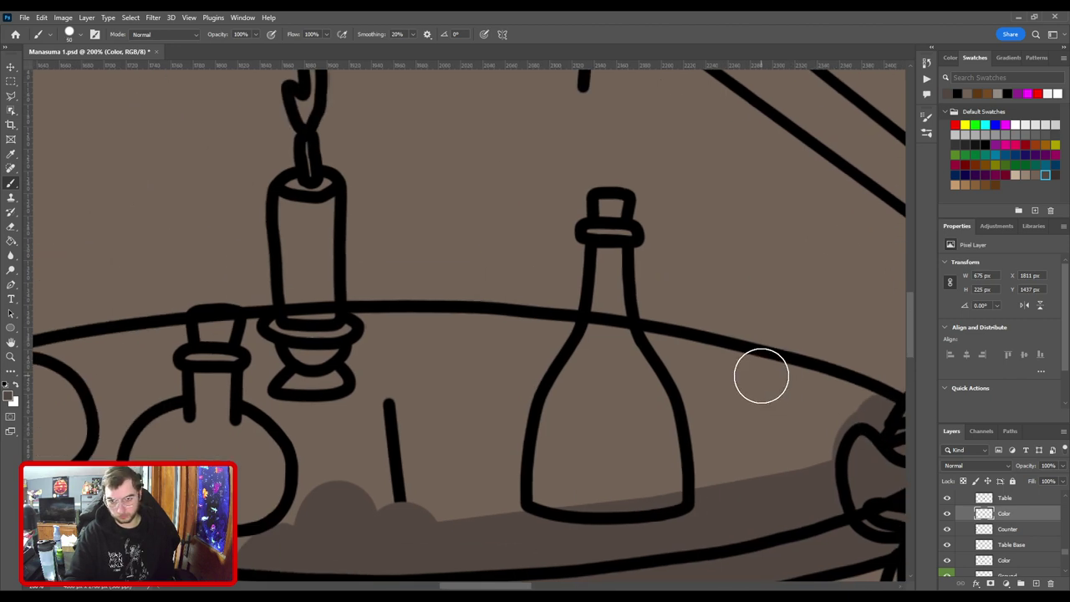
{"action": "left_click", "coordinate": [761, 376], "text": "shift"}
{"action": "left_click", "coordinate": [649, 351], "text": "shift"}
Continue the colour inside the tabletop's back edge from the tall bottle past the candle and the middle flask.
{"action": "left_click_drag", "start_coordinate": [541, 346], "coordinate": [779, 377]}
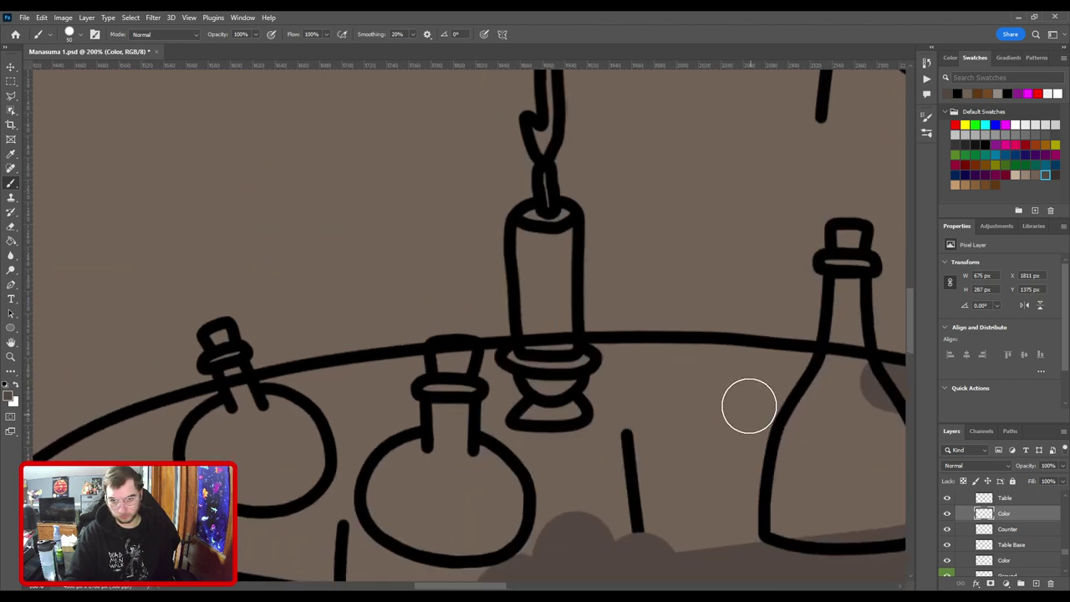
{"action": "left_click", "coordinate": [729, 370], "text": "shift"}
{"action": "left_click", "coordinate": [561, 363], "text": "shift"}
{"action": "left_click_drag", "start_coordinate": [466, 388], "coordinate": [656, 364]}
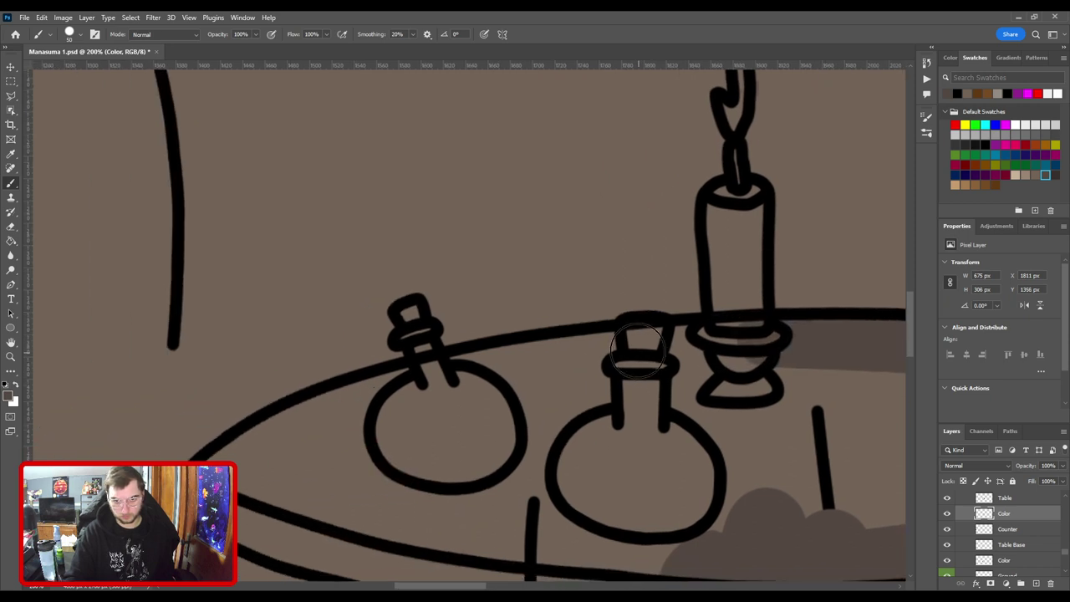
{"action": "left_click", "coordinate": [635, 351], "text": "shift"}
{"action": "left_click", "coordinate": [532, 363], "text": "shift"}
Paint the back edge behind the left flask and around the tabletop's left tip down into the rim.
{"action": "left_click_drag", "start_coordinate": [419, 395], "coordinate": [684, 333]}
{"action": "left_click", "coordinate": [632, 339], "text": "shift"}
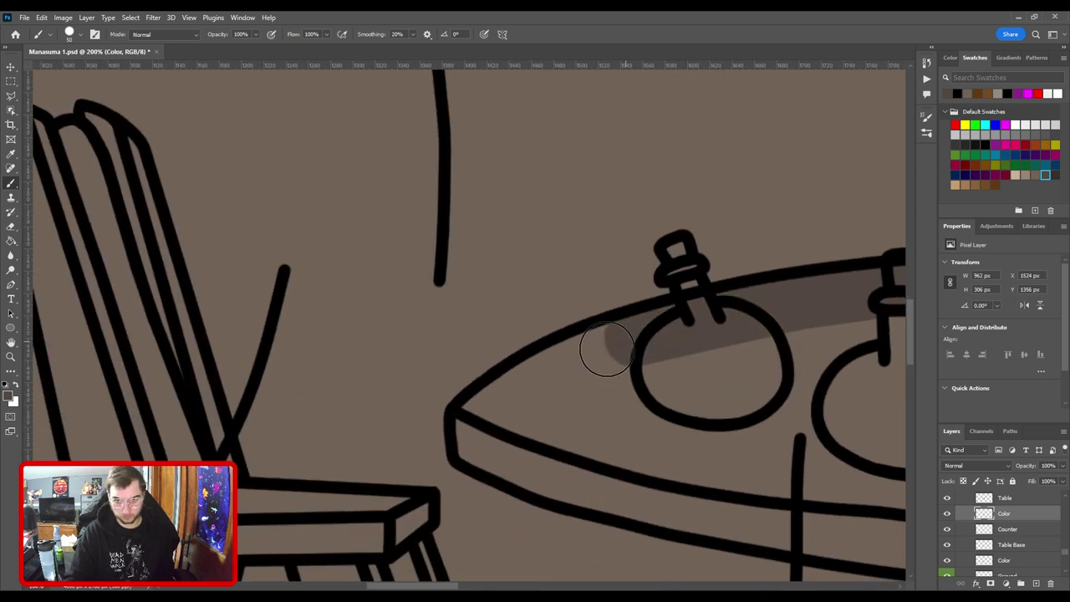
{"action": "left_click", "coordinate": [525, 386], "text": "shift"}
{"action": "mouse_move", "coordinate": [518, 394]}
{"action": "left_mouse_down"}
{"action": "mouse_move", "coordinate": [480, 421]}
{"action": "mouse_move", "coordinate": [468, 455]}
{"action": "left_mouse_up"}
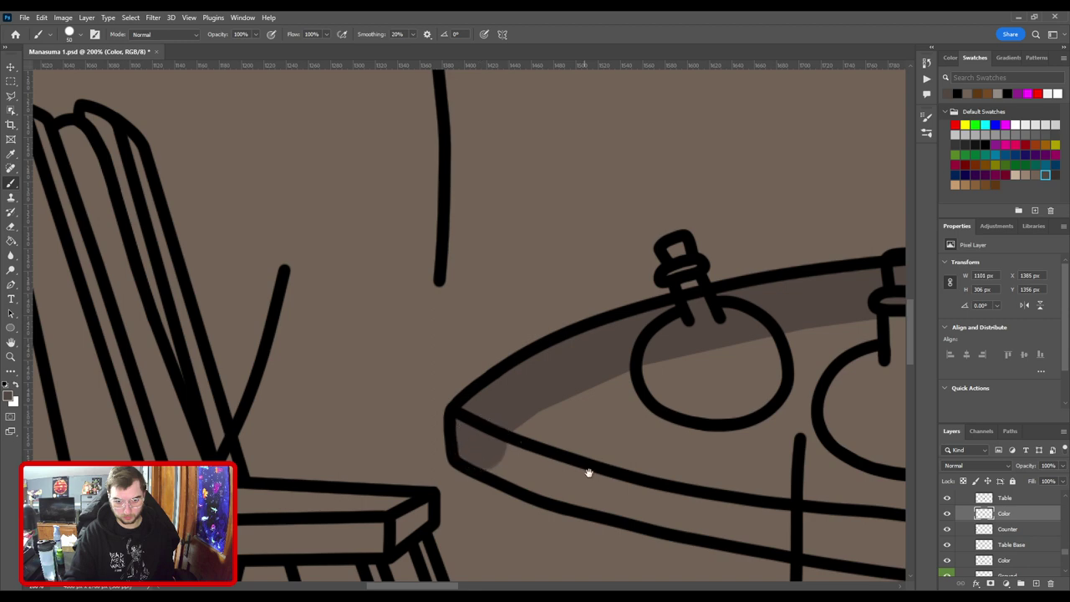
Paint the tabletop's front rim dark grey-brown from its left tip to the already coloured middle section.
{"action": "left_click_drag", "start_coordinate": [588, 471], "coordinate": [493, 399]}
{"action": "left_click", "coordinate": [502, 411], "text": "shift"}
{"action": "left_click", "coordinate": [633, 445], "text": "shift"}
{"action": "mouse_move", "coordinate": [641, 419]}
{"action": "left_mouse_down"}
{"action": "mouse_move", "coordinate": [547, 408]}
{"action": "mouse_move", "coordinate": [471, 394]}
{"action": "mouse_move", "coordinate": [596, 423]}
{"action": "left_mouse_up"}
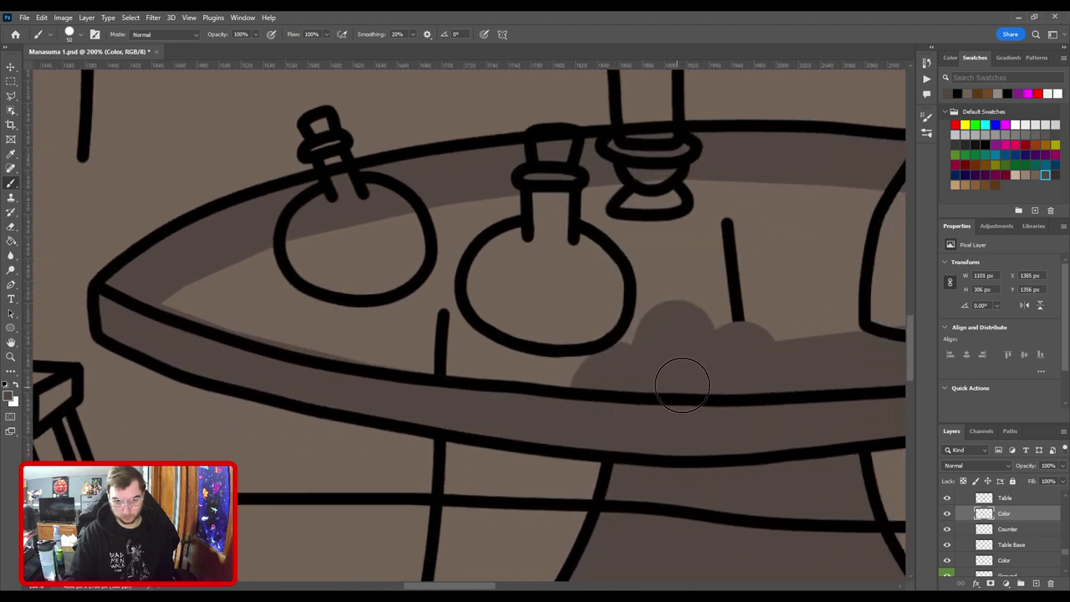
Fill the remaining uncoloured area of the tabletop surface with the dark grey-brown using the Paint Bucket.
{"action": "key", "text": "ctrl+minus"}
{"action": "left_click_drag", "start_coordinate": [576, 342], "coordinate": [617, 401]}
{"action": "key", "text": "g"}
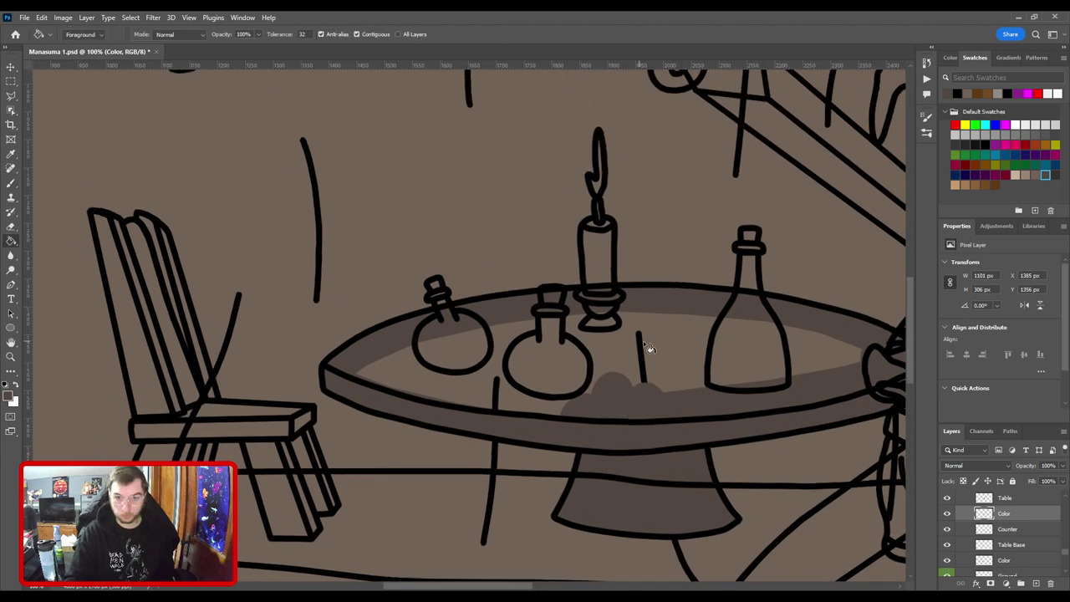
{"action": "left_click", "coordinate": [648, 352]}
Brush over the thin seams left by the fill across the tabletop, from the left flask to the armoured figure.
{"action": "key", "text": "b"}
{"action": "key", "text": "ctrl+plus"}
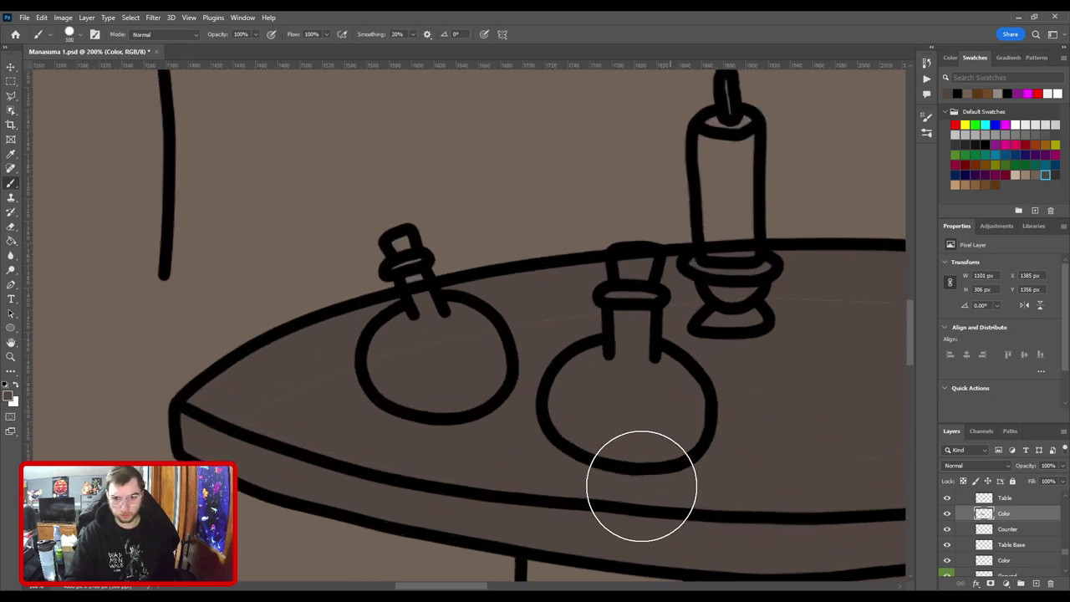
{"action": "left_click_drag", "start_coordinate": [676, 342], "coordinate": [440, 378]}
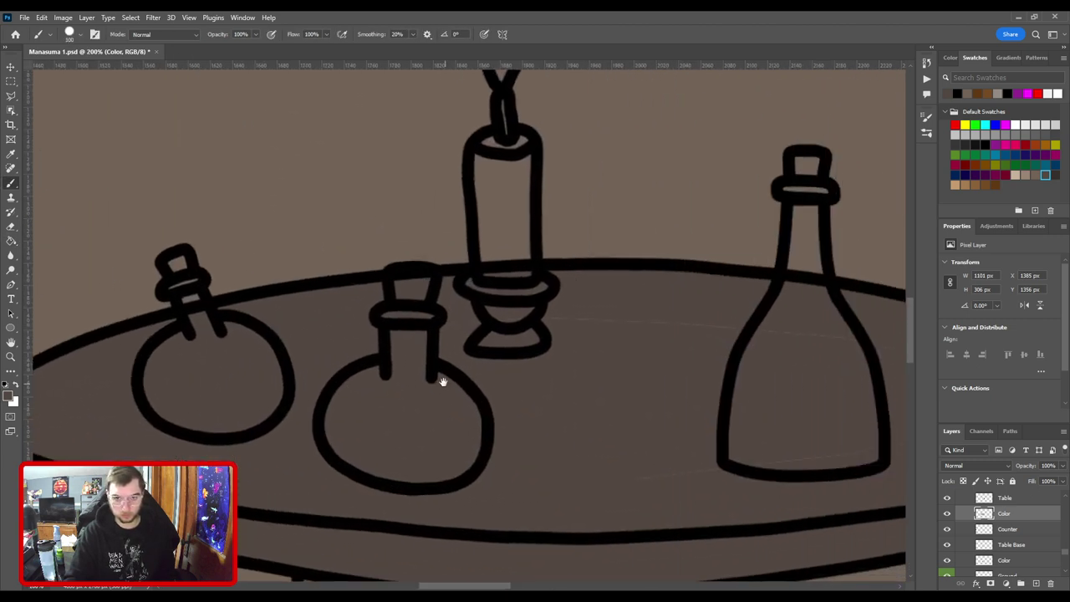
{"action": "mouse_move", "coordinate": [663, 352]}
{"action": "left_mouse_down"}
{"action": "mouse_move", "coordinate": [473, 323]}
{"action": "mouse_move", "coordinate": [433, 303]}
{"action": "left_mouse_up"}
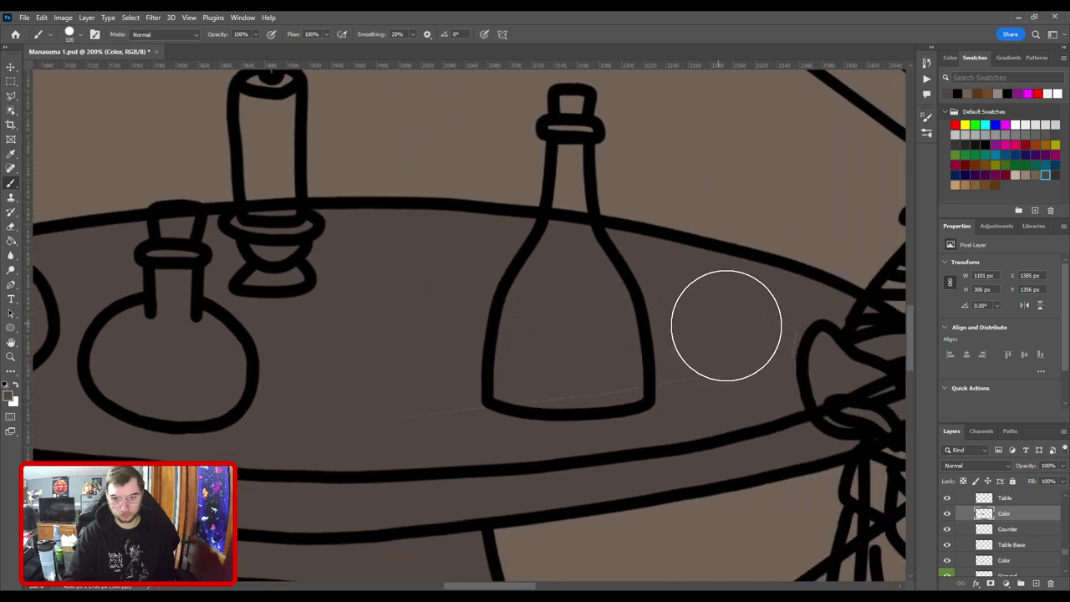
{"action": "key", "text": "ctrl+0"}
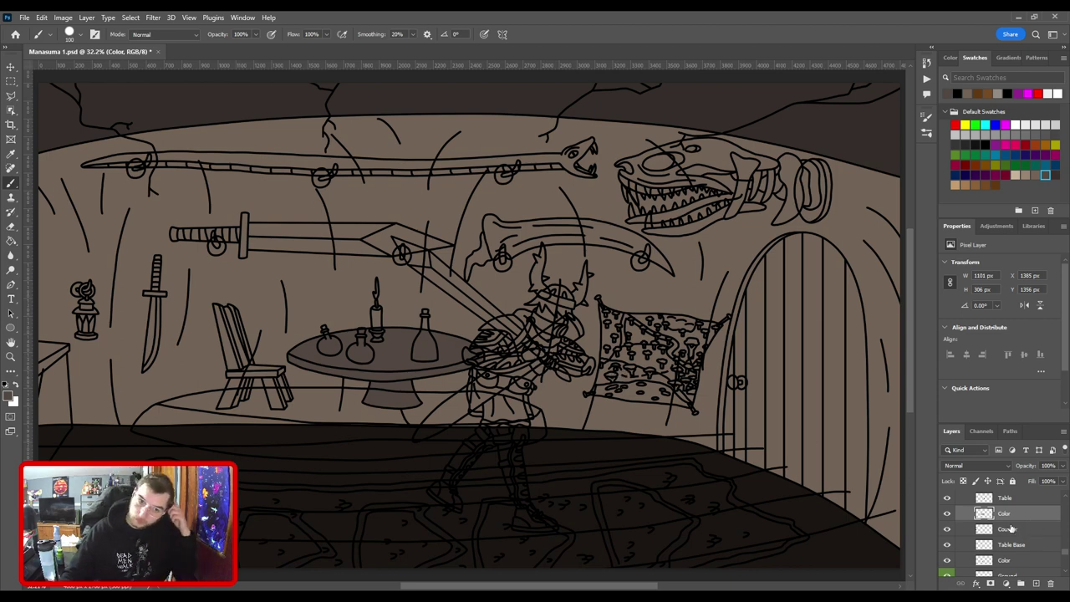
Add a Color layer beneath the visible Chair line art and start painting the chair's right legs dark grey-brown with a smaller brush.
{"action": "scroll", "coordinate": [1013, 527], "scroll_direction": "up", "scroll_amount": 1}
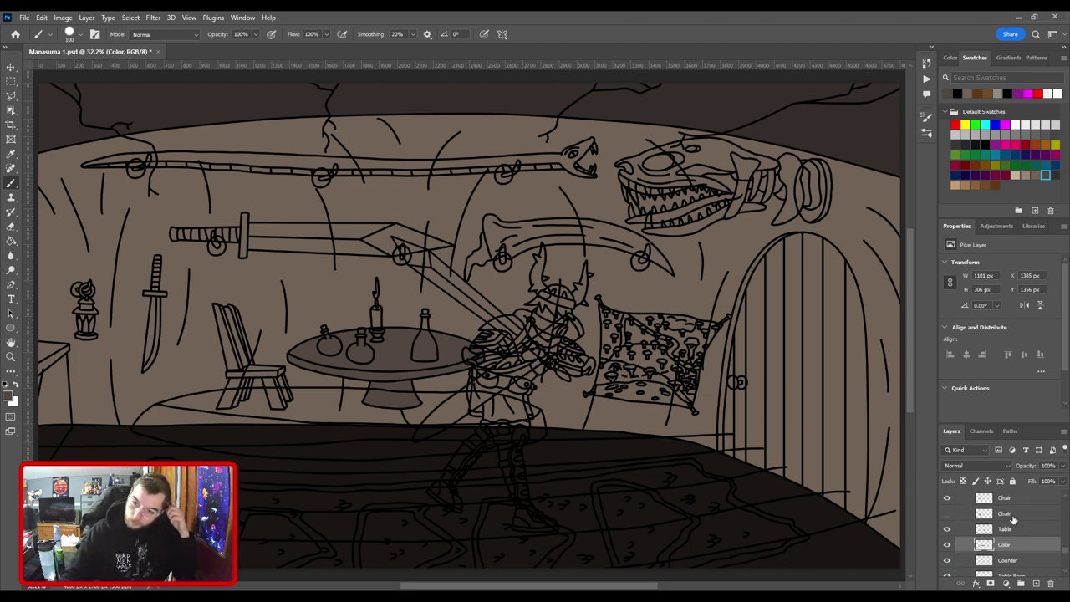
{"action": "left_click", "coordinate": [1017, 514]}
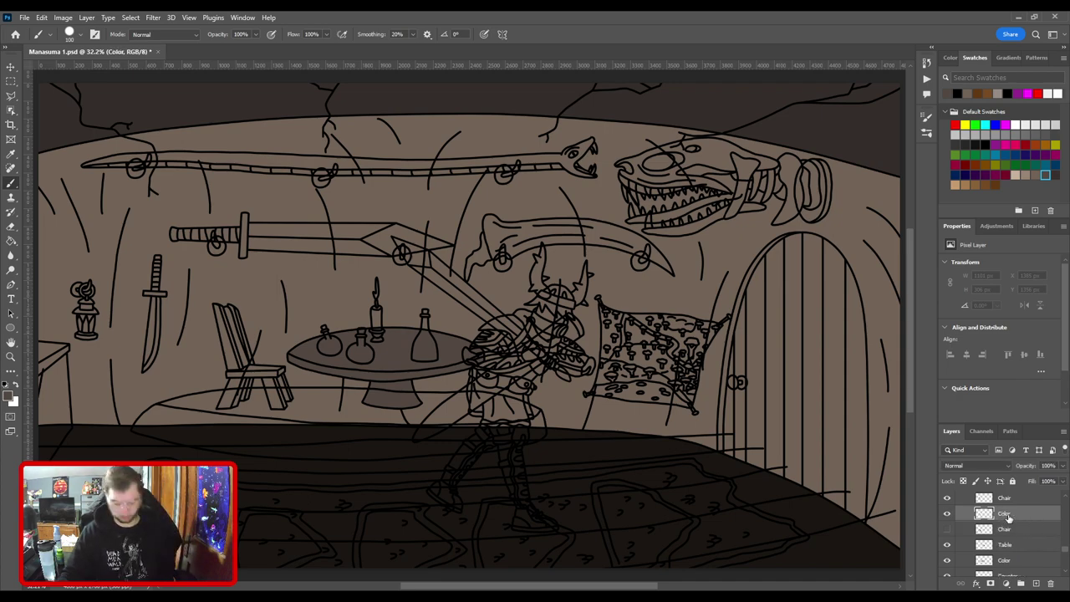
{"action": "key", "text": "ctrl+plus"}
{"action": "left_click_drag", "start_coordinate": [443, 405], "coordinate": [711, 342]}
{"action": "key", "text": "ctrl+plus"}
{"action": "key", "text": "ctrl+plus"}
{"action": "key", "text": "ctrl+plus"}
{"action": "key", "text": "ctrl+plus"}
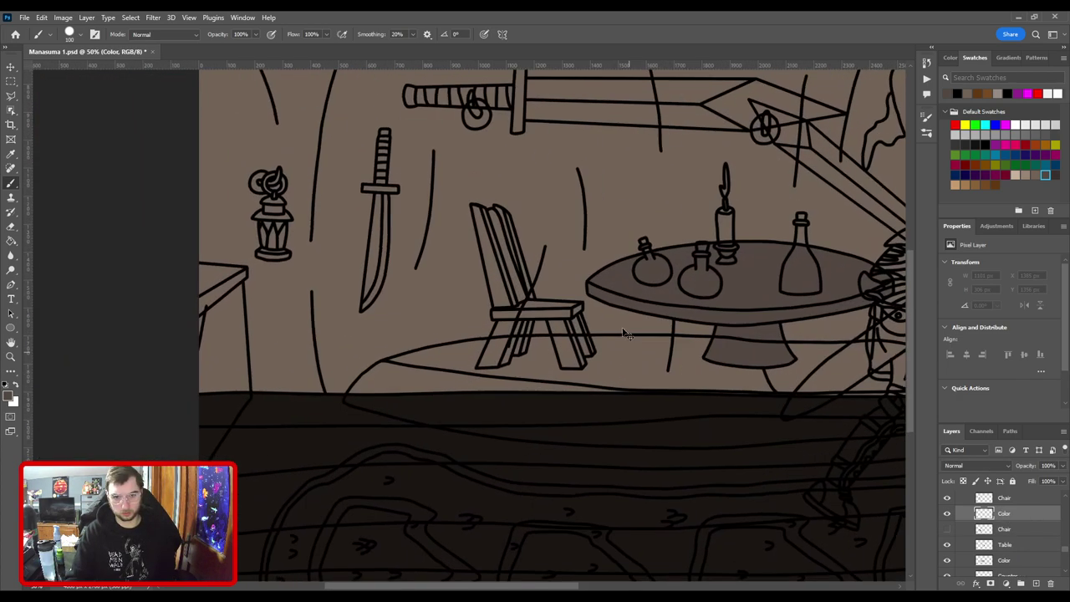
{"action": "scroll", "coordinate": [702, 332], "scroll_direction": "up", "scroll_amount": 3}
{"action": "key", "text": "bracketleft"}
{"action": "key", "text": "bracketleft"}
{"action": "key", "text": "bracketleft"}
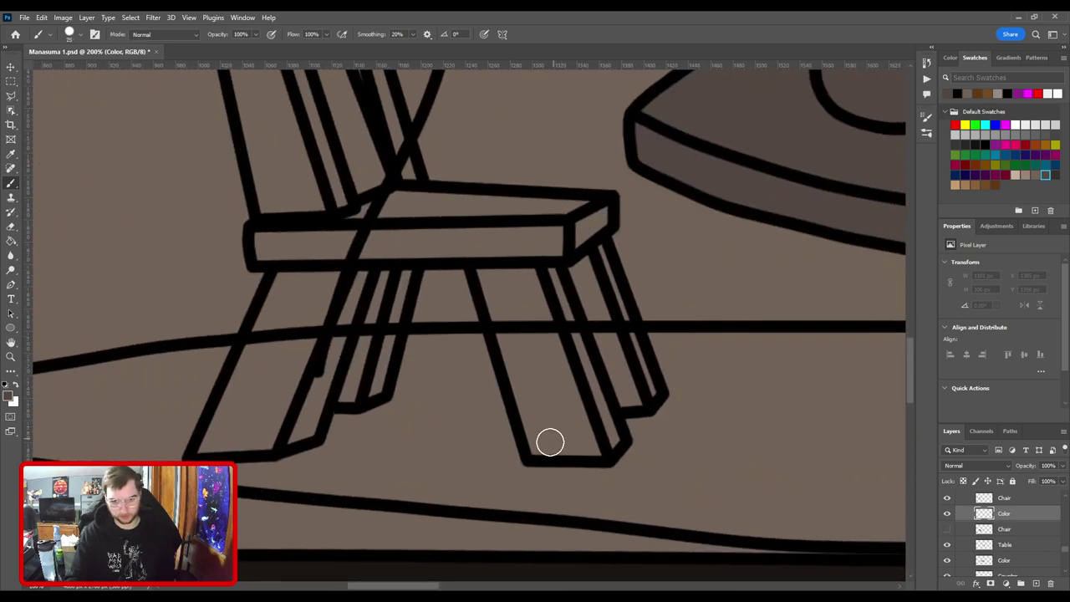
{"action": "mouse_move", "coordinate": [539, 444]}
{"action": "left_mouse_down"}
{"action": "mouse_move", "coordinate": [611, 443]}
{"action": "mouse_move", "coordinate": [565, 371]}
{"action": "mouse_move", "coordinate": [600, 425]}
{"action": "mouse_move", "coordinate": [589, 381]}
{"action": "mouse_move", "coordinate": [611, 393]}
{"action": "mouse_move", "coordinate": [644, 389]}
{"action": "mouse_move", "coordinate": [586, 240]}
{"action": "left_mouse_up"}
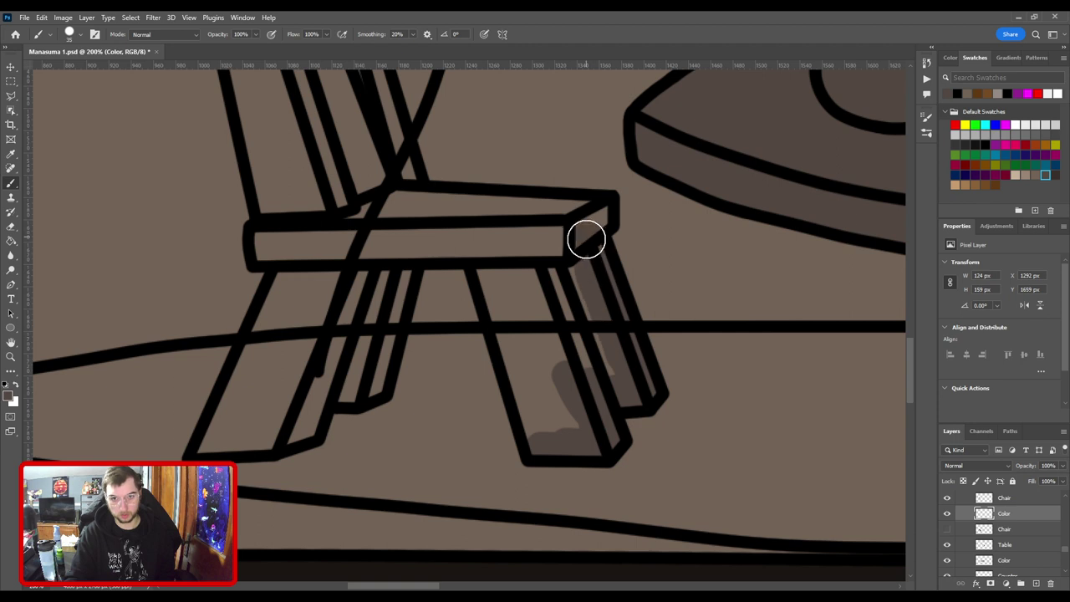
Enlarge the brush, finish the chair's right legs and paint the right part of the seat.
{"action": "key", "text": "bracketright"}
{"action": "mouse_move", "coordinate": [597, 376]}
{"action": "left_mouse_down"}
{"action": "mouse_move", "coordinate": [588, 339]}
{"action": "mouse_move", "coordinate": [571, 356]}
{"action": "mouse_move", "coordinate": [580, 430]}
{"action": "mouse_move", "coordinate": [543, 420]}
{"action": "mouse_move", "coordinate": [502, 269]}
{"action": "mouse_move", "coordinate": [643, 523]}
{"action": "left_mouse_up"}
{"action": "key", "text": "bracketright"}
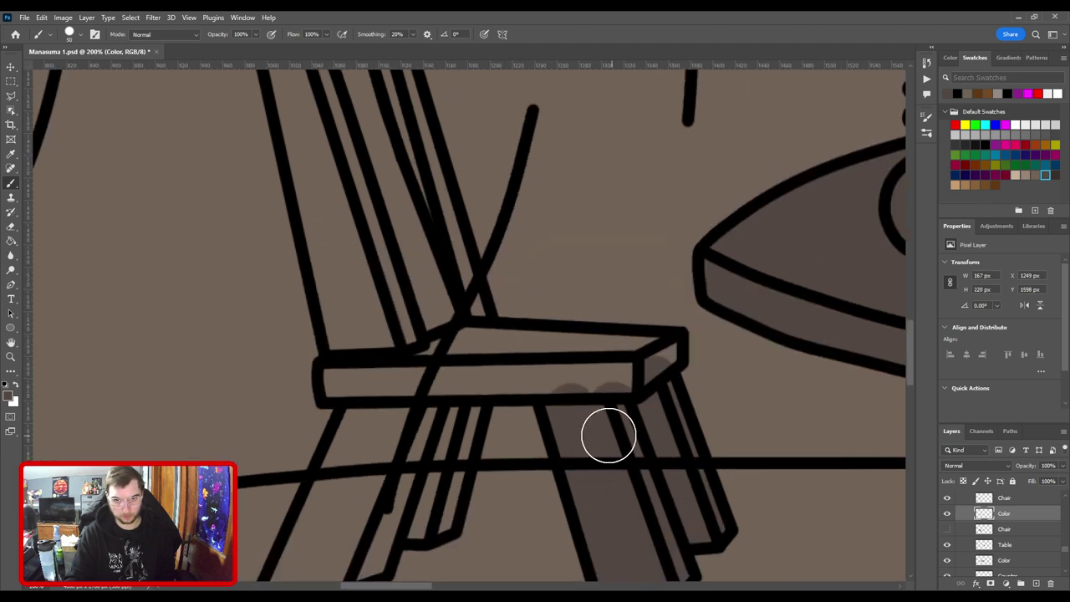
{"action": "mouse_move", "coordinate": [561, 386]}
{"action": "left_mouse_down"}
{"action": "mouse_move", "coordinate": [605, 391]}
{"action": "mouse_move", "coordinate": [587, 385]}
{"action": "mouse_move", "coordinate": [669, 350]}
{"action": "mouse_move", "coordinate": [570, 342]}
{"action": "mouse_move", "coordinate": [536, 354]}
{"action": "left_mouse_up"}
{"action": "key", "text": "bracketright"}
{"action": "key", "text": "bracketright"}
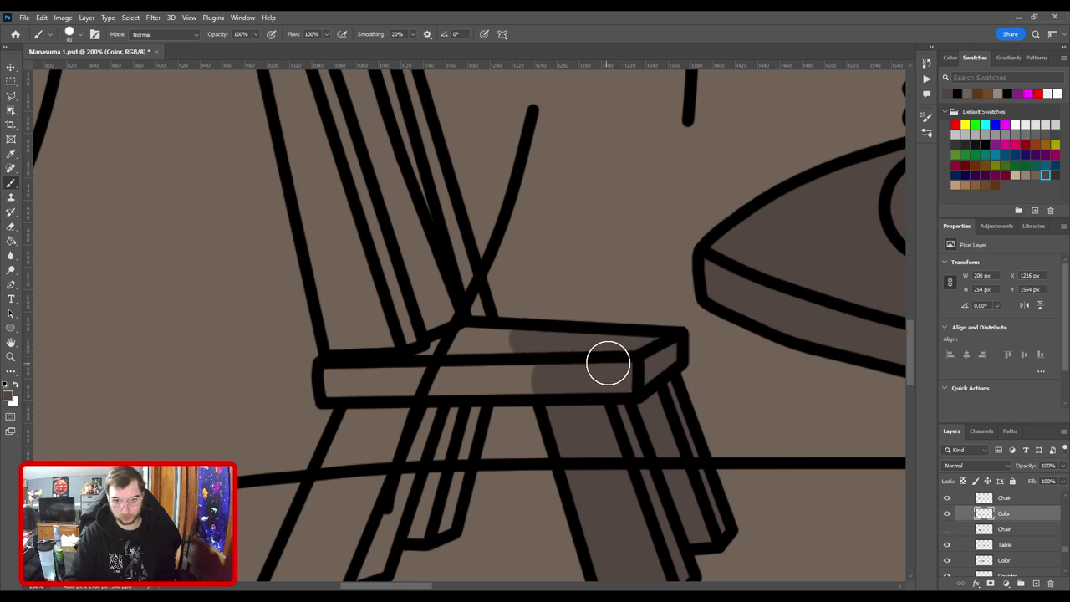
{"action": "key", "text": "bracketright"}
{"action": "key", "text": "bracketright"}
{"action": "mouse_move", "coordinate": [605, 365]}
{"action": "left_mouse_down"}
{"action": "mouse_move", "coordinate": [497, 370]}
{"action": "mouse_move", "coordinate": [616, 292]}
{"action": "left_mouse_up"}
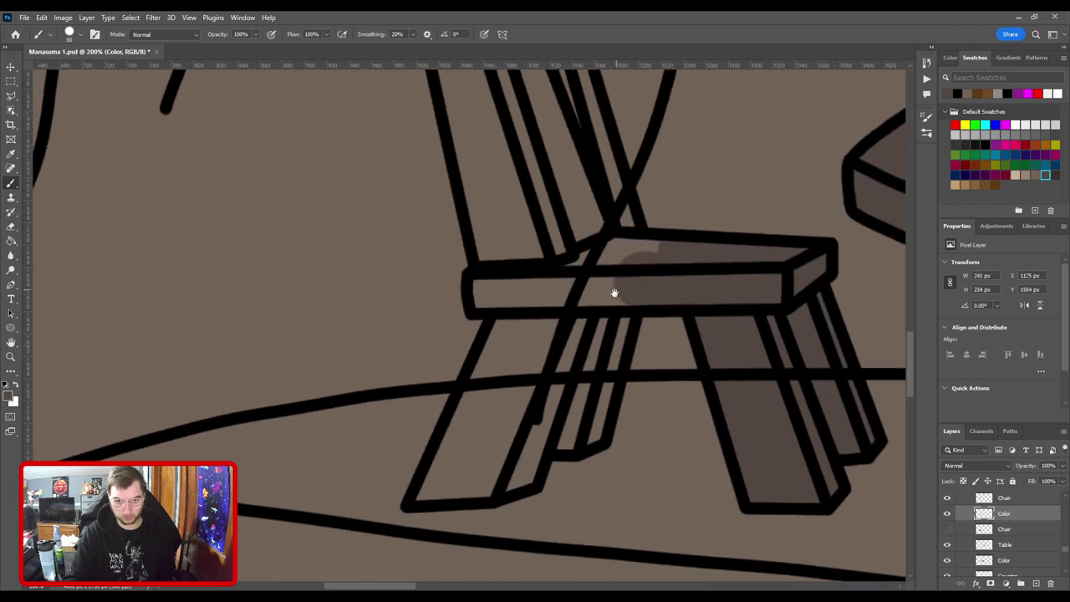
Reduce the brush to 15 px for the narrow tips, then paint the chair's left legs and extend the seat colour leftward.
{"action": "key", "text": "bracketleft"}
{"action": "key", "text": "bracketleft"}
{"action": "key", "text": "bracketleft"}
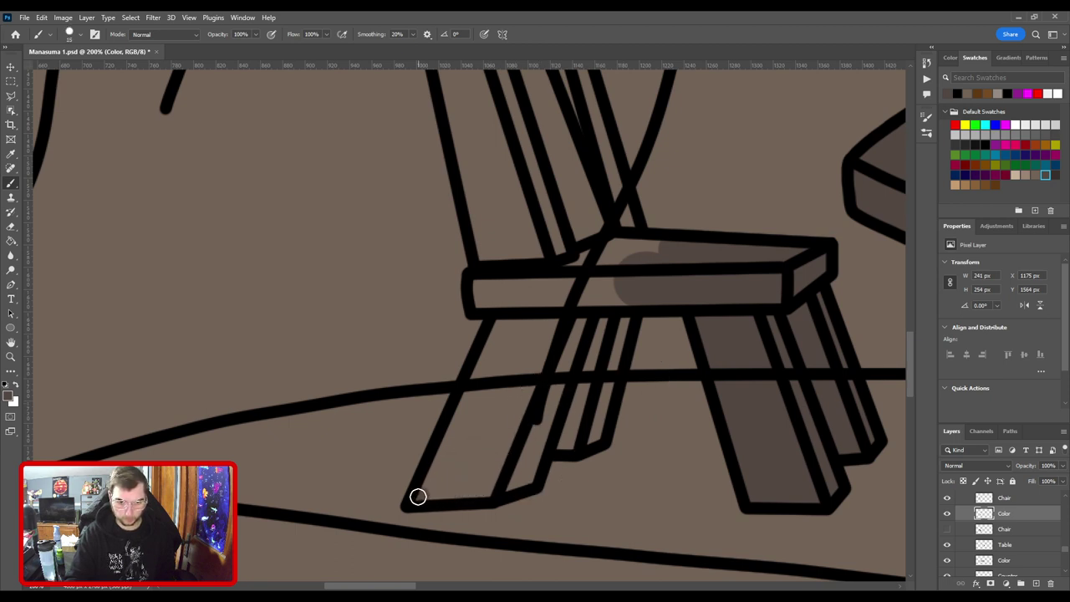
{"action": "mouse_move", "coordinate": [418, 497]}
{"action": "left_mouse_down"}
{"action": "mouse_move", "coordinate": [493, 493]}
{"action": "mouse_move", "coordinate": [482, 489]}
{"action": "mouse_move", "coordinate": [527, 476]}
{"action": "mouse_move", "coordinate": [548, 413]}
{"action": "mouse_move", "coordinate": [539, 439]}
{"action": "mouse_move", "coordinate": [594, 427]}
{"action": "mouse_move", "coordinate": [612, 349]}
{"action": "left_mouse_up"}
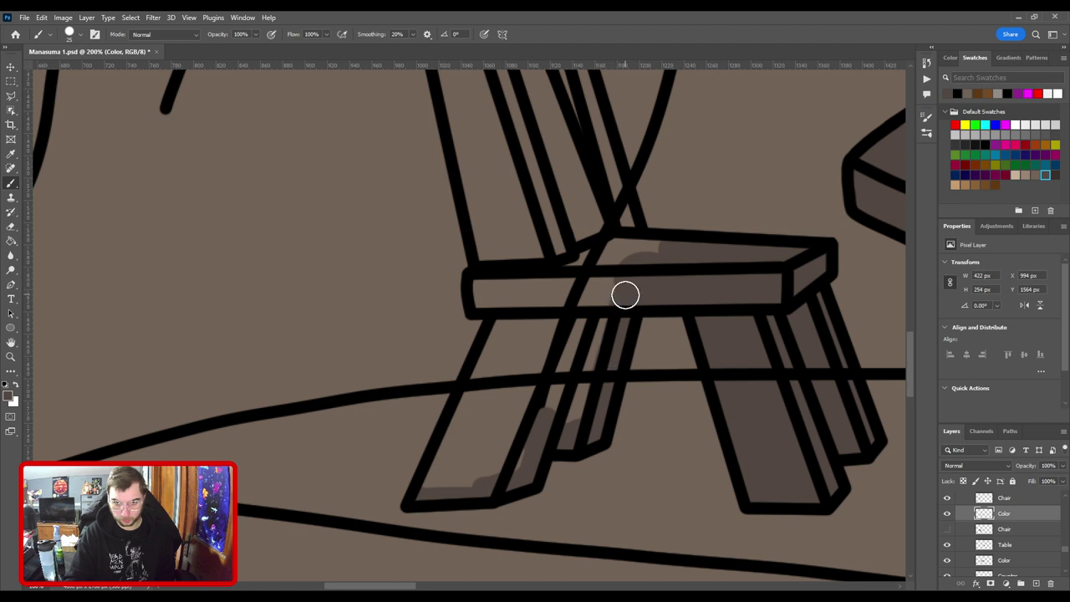
{"action": "mouse_move", "coordinate": [599, 301]}
{"action": "left_mouse_down"}
{"action": "mouse_move", "coordinate": [562, 402]}
{"action": "mouse_move", "coordinate": [538, 408]}
{"action": "mouse_move", "coordinate": [576, 411]}
{"action": "mouse_move", "coordinate": [601, 289]}
{"action": "mouse_move", "coordinate": [500, 452]}
{"action": "mouse_move", "coordinate": [518, 409]}
{"action": "mouse_move", "coordinate": [483, 460]}
{"action": "mouse_move", "coordinate": [434, 487]}
{"action": "left_mouse_up"}
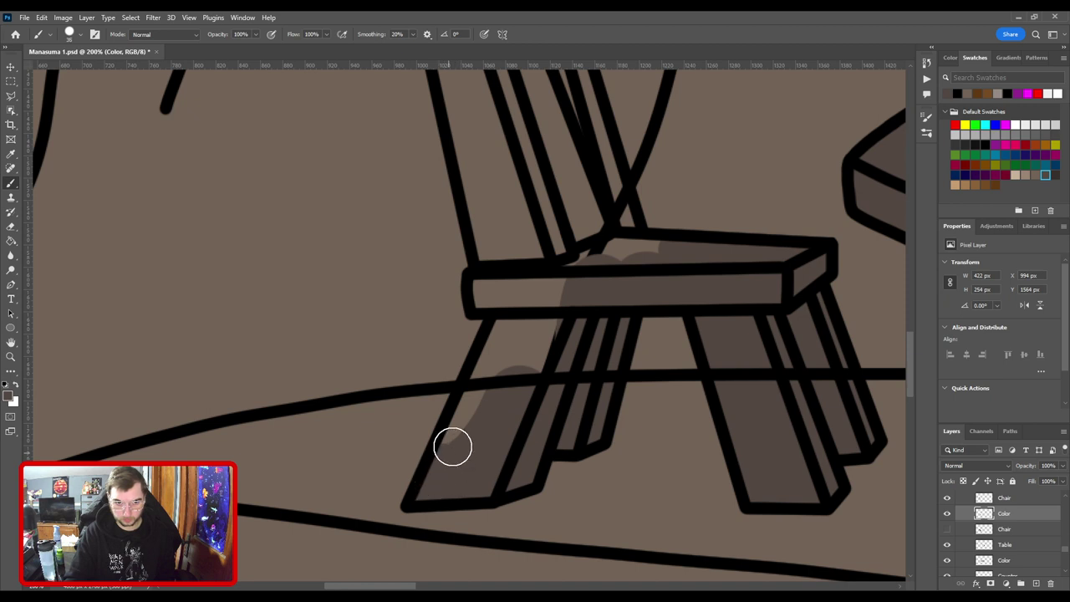
{"action": "mouse_move", "coordinate": [453, 448]}
{"action": "left_mouse_down"}
{"action": "mouse_move", "coordinate": [519, 310]}
{"action": "mouse_move", "coordinate": [477, 442]}
{"action": "mouse_move", "coordinate": [538, 310]}
{"action": "mouse_move", "coordinate": [541, 374]}
{"action": "left_mouse_up"}
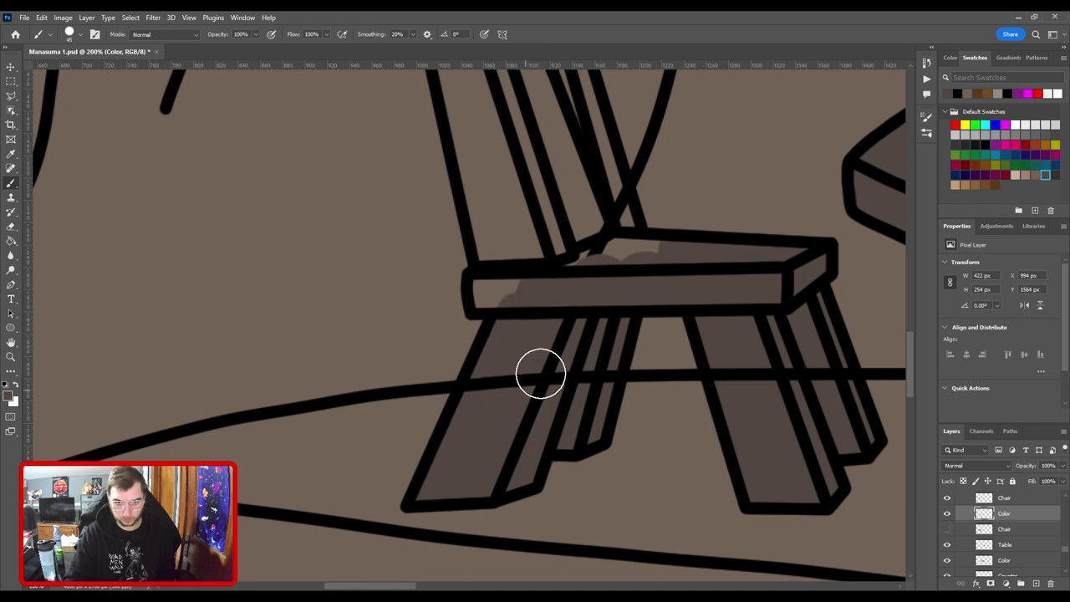
Finish the seat and paint dark grey-brown along the edges of the chair's backrest slats.
{"action": "mouse_move", "coordinate": [529, 310]}
{"action": "left_mouse_down"}
{"action": "mouse_move", "coordinate": [578, 462]}
{"action": "mouse_move", "coordinate": [574, 437]}
{"action": "mouse_move", "coordinate": [568, 447]}
{"action": "mouse_move", "coordinate": [537, 446]}
{"action": "mouse_move", "coordinate": [538, 432]}
{"action": "mouse_move", "coordinate": [573, 415]}
{"action": "mouse_move", "coordinate": [527, 399]}
{"action": "left_mouse_up"}
{"action": "key", "text": "["}
{"action": "key", "text": "["}
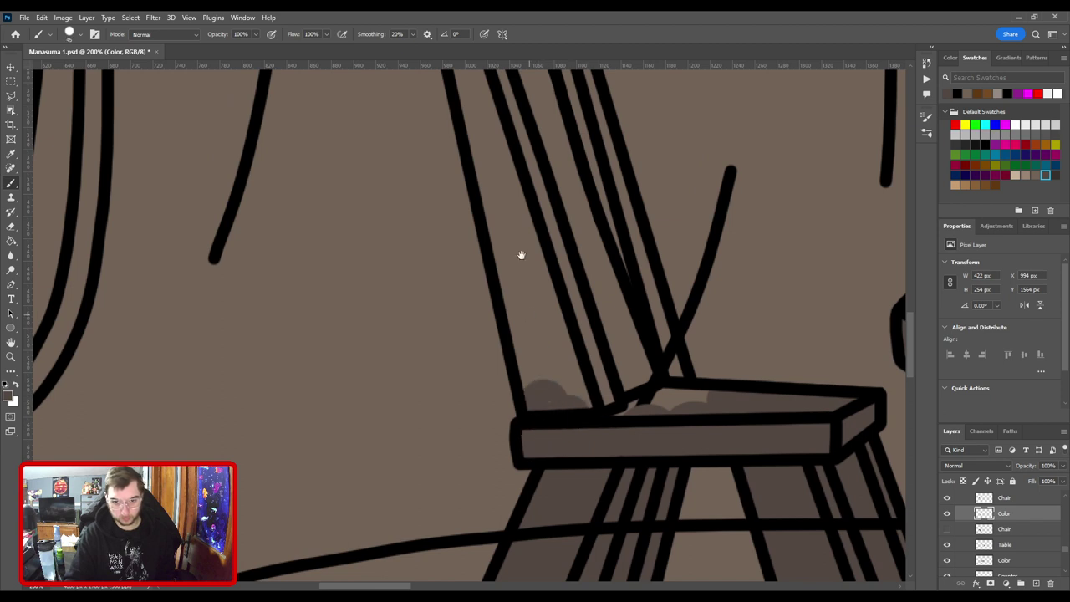
{"action": "left_click_drag", "start_coordinate": [521, 253], "coordinate": [569, 499]}
{"action": "mouse_move", "coordinate": [517, 297]}
{"action": "left_mouse_down"}
{"action": "mouse_move", "coordinate": [561, 318]}
{"action": "mouse_move", "coordinate": [598, 299]}
{"action": "mouse_move", "coordinate": [619, 320]}
{"action": "left_mouse_up"}
{"action": "left_click_drag", "start_coordinate": [628, 389], "coordinate": [531, 205]}
{"action": "mouse_move", "coordinate": [577, 307]}
{"action": "left_mouse_down"}
{"action": "mouse_move", "coordinate": [618, 466]}
{"action": "mouse_move", "coordinate": [667, 497]}
{"action": "mouse_move", "coordinate": [745, 504]}
{"action": "mouse_move", "coordinate": [526, 377]}
{"action": "mouse_move", "coordinate": [745, 414]}
{"action": "left_mouse_up"}
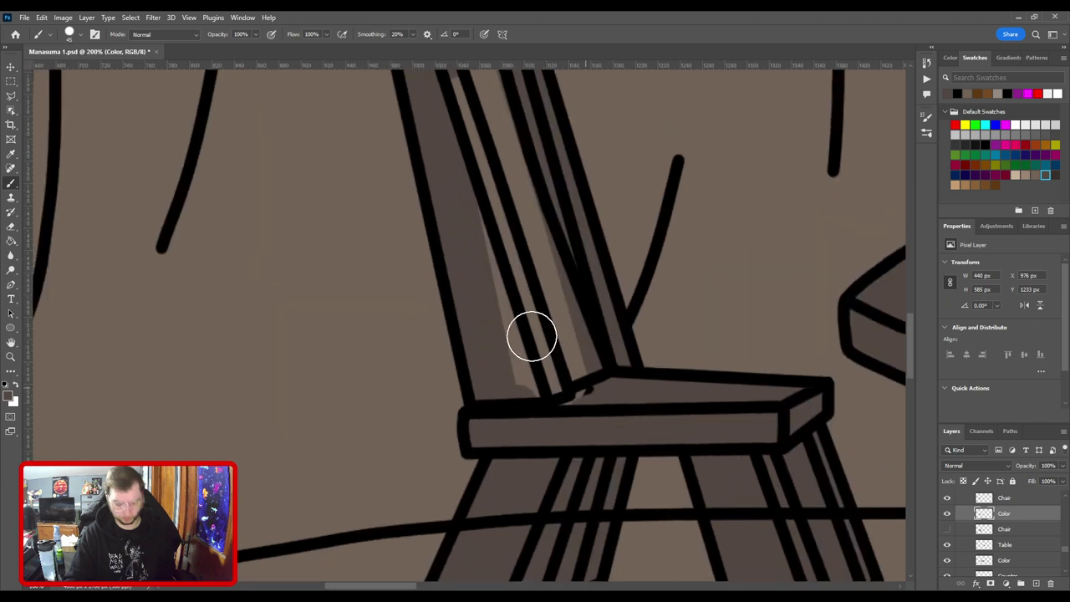
Fill the remaining gaps in the backrest slats and touch up their top ends with a smaller brush.
{"action": "key", "text": "g"}
{"action": "left_click", "coordinate": [560, 378]}
{"action": "key", "text": "b"}
{"action": "mouse_move", "coordinate": [511, 379]}
{"action": "left_mouse_down"}
{"action": "mouse_move", "coordinate": [480, 235]}
{"action": "mouse_move", "coordinate": [580, 405]}
{"action": "mouse_move", "coordinate": [544, 273]}
{"action": "left_mouse_up"}
{"action": "left_click_drag", "start_coordinate": [577, 341], "coordinate": [606, 470]}
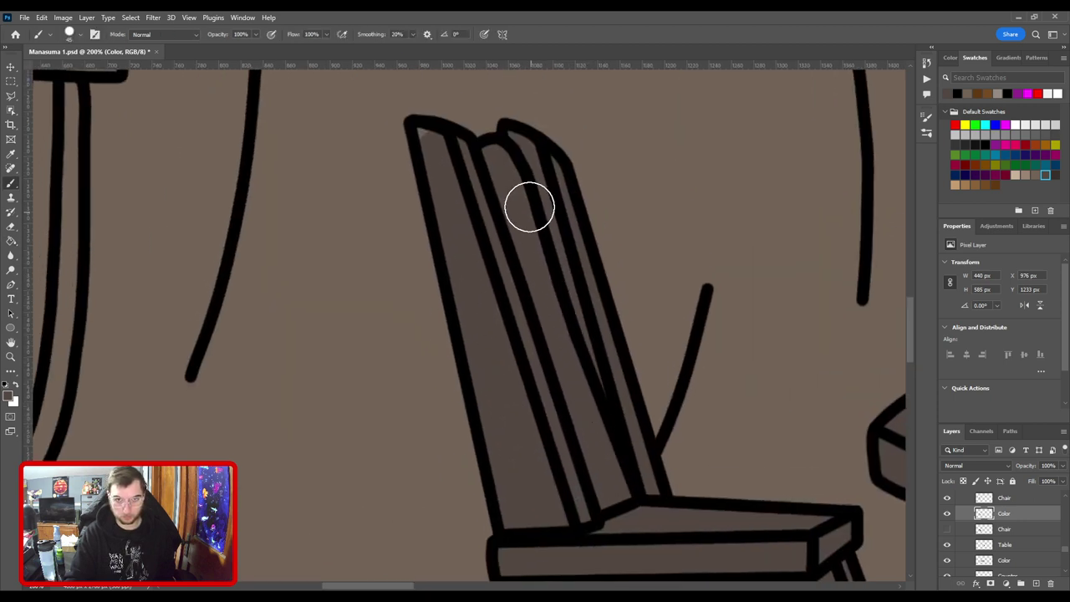
{"action": "left_click_drag", "start_coordinate": [496, 253], "coordinate": [537, 383]}
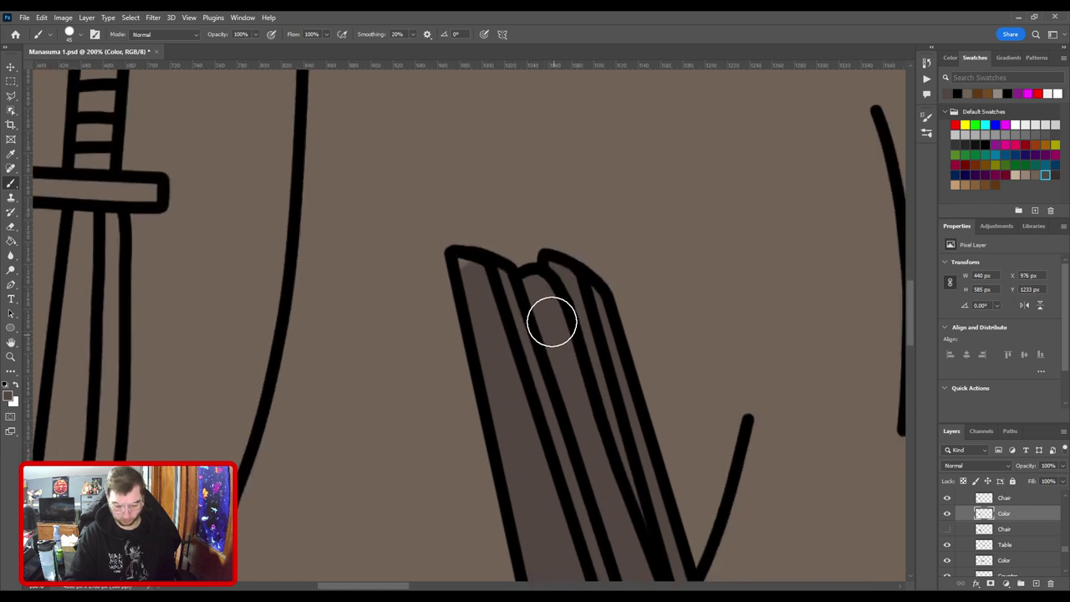
{"action": "key", "text": "["}
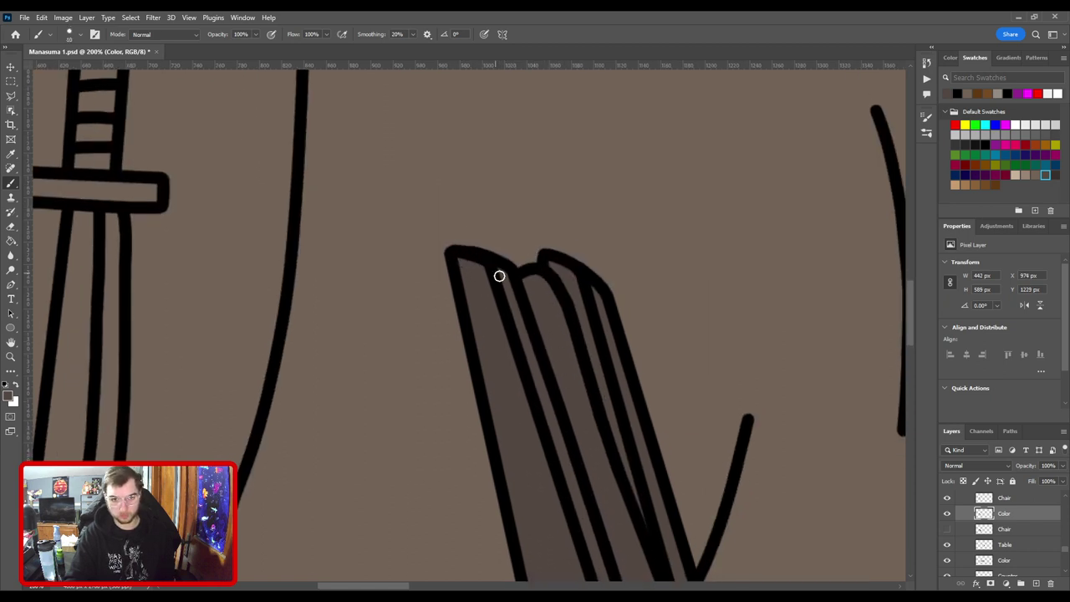
{"action": "key", "text": "ctrl+0"}
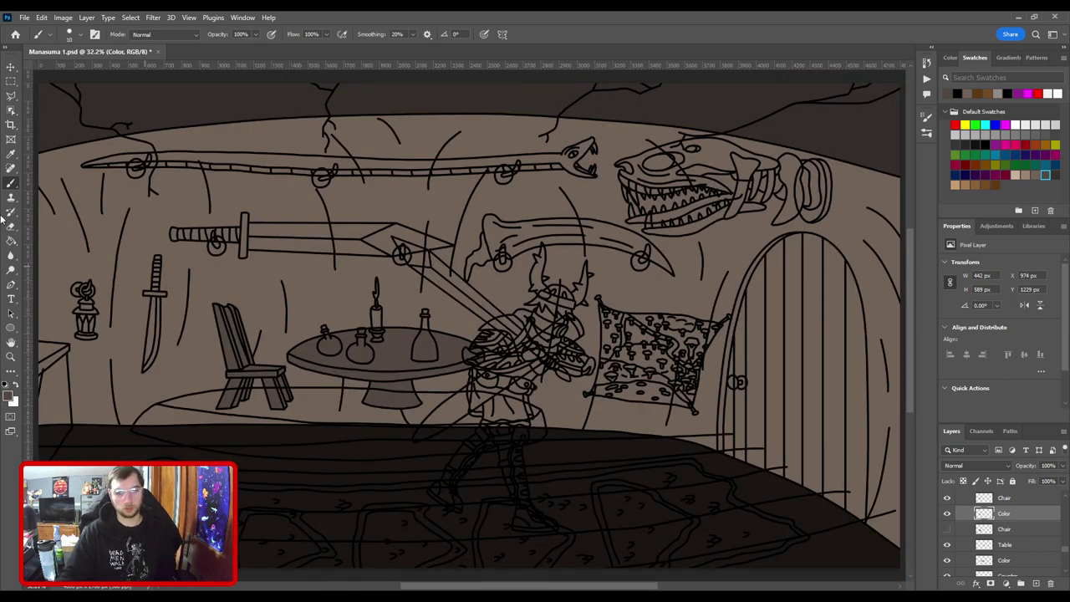
Add a Color layer directly beneath the visible Bottle layer and choose a light grey swatch as the paint colour.
{"action": "scroll", "coordinate": [1032, 567], "scroll_direction": "up", "scroll_amount": 2}
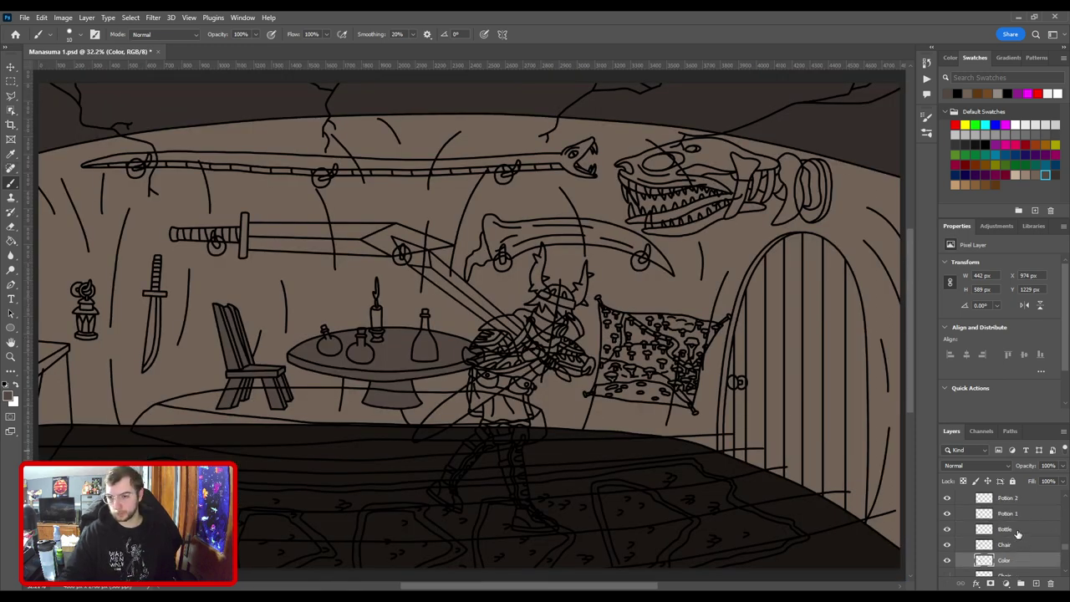
{"action": "left_click", "coordinate": [1023, 548]}
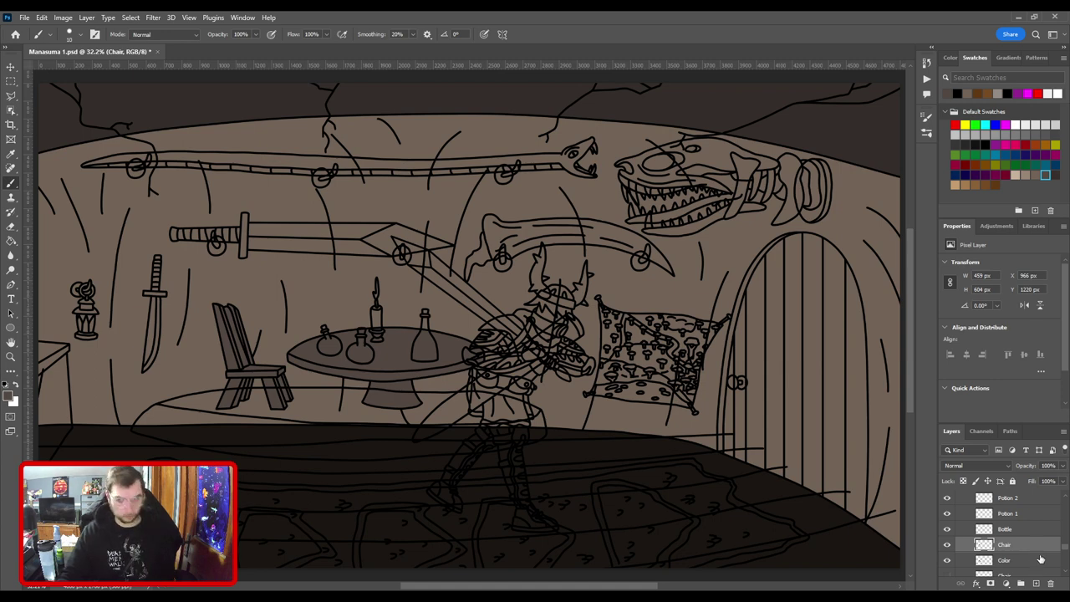
{"action": "left_click_drag", "start_coordinate": [1040, 559], "coordinate": [1012, 550]}
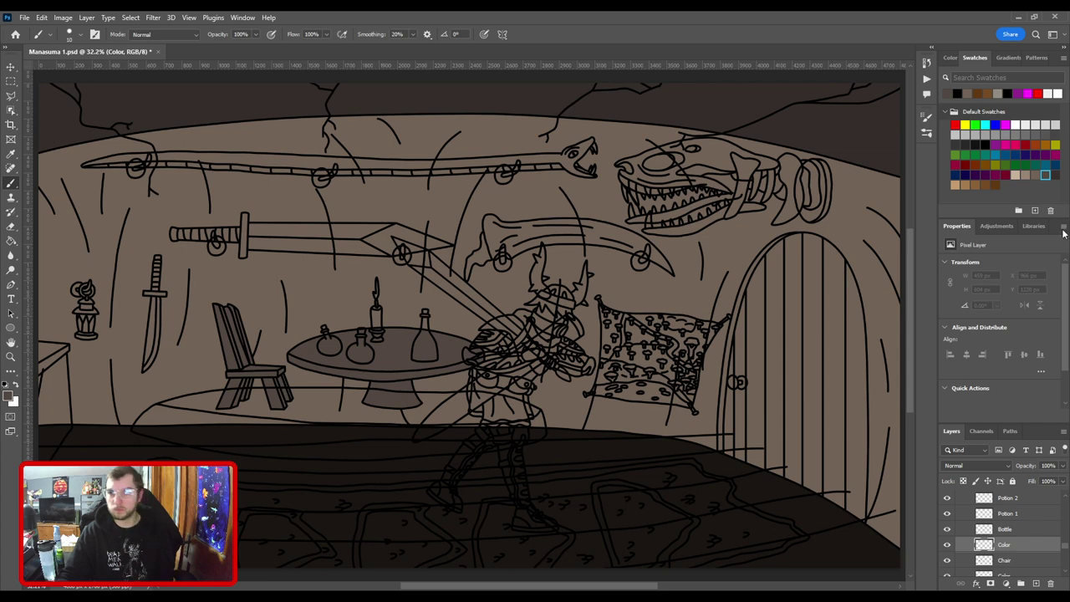
{"action": "left_click", "coordinate": [1044, 124]}
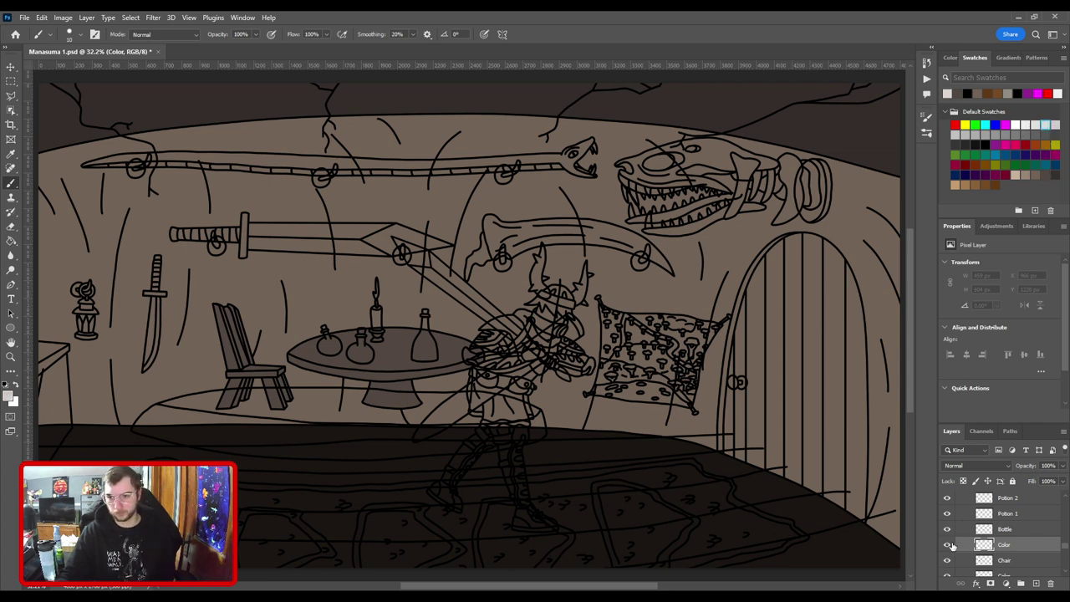
{"action": "key", "text": "ctrl+plus"}
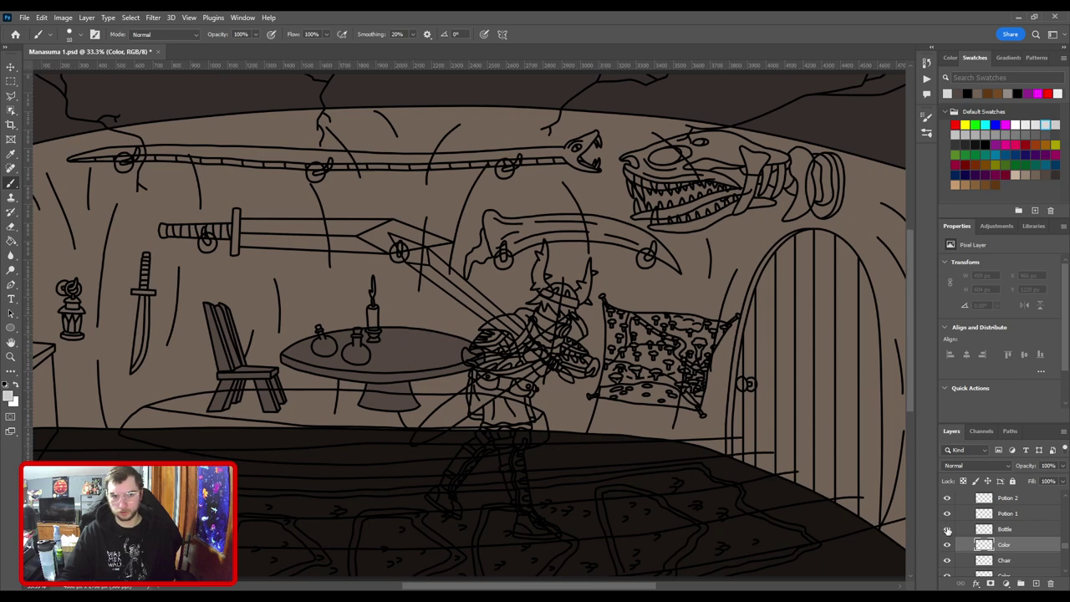
{"action": "left_click", "coordinate": [947, 530]}
Paint light grey inside the tall bottle's left edge from its base up through the neck.
{"action": "key", "text": "ctrl+plus"}
{"action": "key", "text": "ctrl+plus"}
{"action": "key", "text": "ctrl+plus"}
{"action": "key", "text": "ctrl+plus"}
{"action": "left_click_drag", "start_coordinate": [521, 320], "coordinate": [801, 215]}
{"action": "key", "text": "ctrl+plus"}
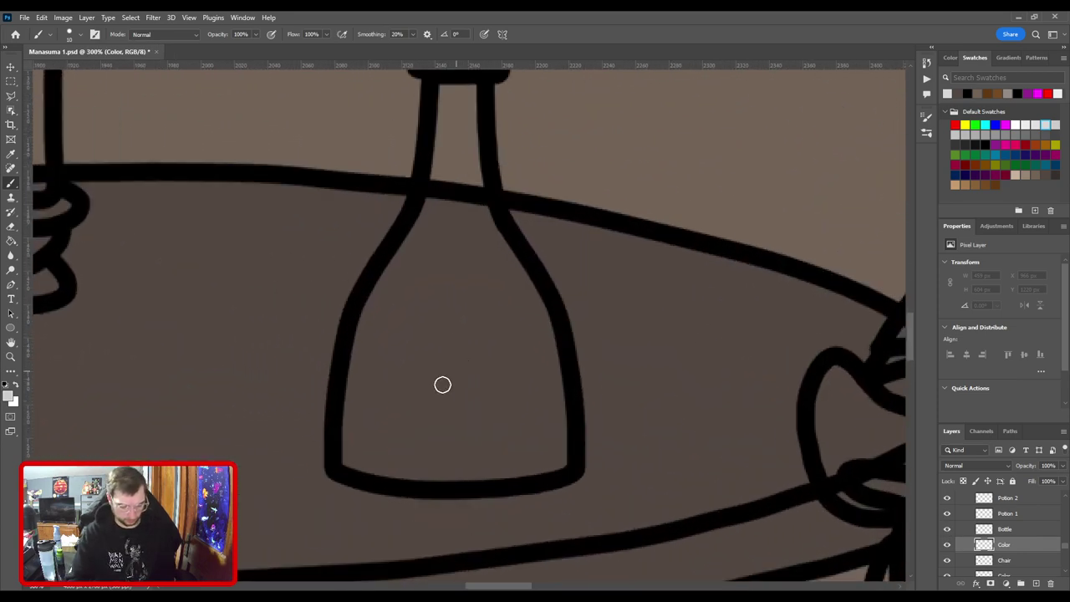
{"action": "mouse_move", "coordinate": [355, 453]}
{"action": "left_mouse_down"}
{"action": "mouse_move", "coordinate": [356, 385]}
{"action": "mouse_move", "coordinate": [394, 275]}
{"action": "mouse_move", "coordinate": [447, 186]}
{"action": "left_mouse_up"}
{"action": "left_click_drag", "start_coordinate": [447, 205], "coordinate": [463, 413]}
{"action": "left_click", "coordinate": [474, 290], "text": "shift"}
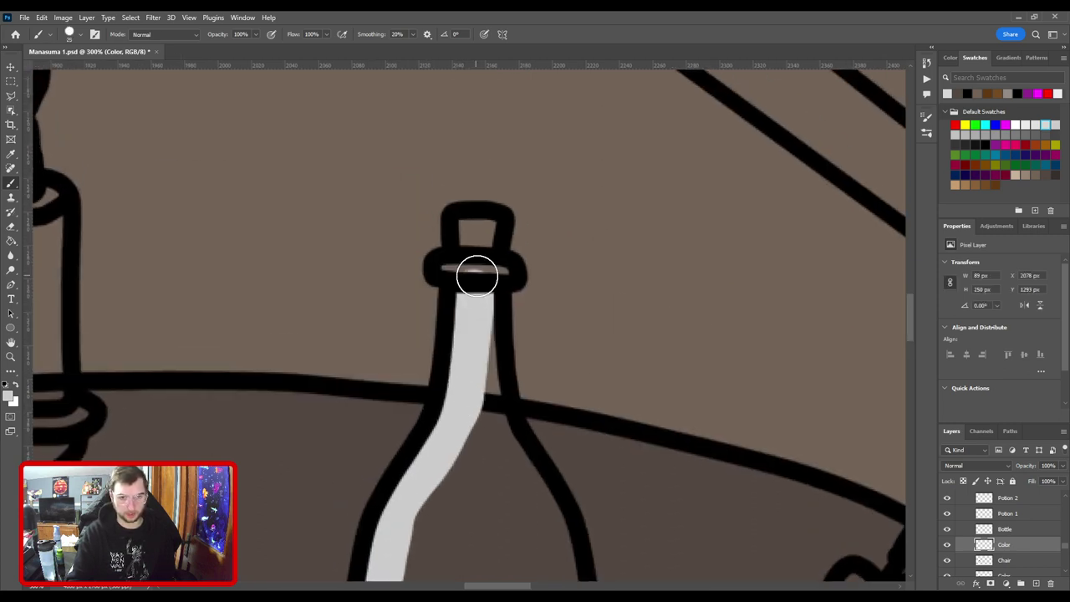
Paint the bottle's collar and continue the light grey inside its right side and along its base.
{"action": "mouse_move", "coordinate": [443, 271]}
{"action": "left_mouse_down"}
{"action": "mouse_move", "coordinate": [509, 269]}
{"action": "mouse_move", "coordinate": [479, 288]}
{"action": "mouse_move", "coordinate": [484, 354]}
{"action": "left_mouse_up"}
{"action": "mouse_move", "coordinate": [496, 441]}
{"action": "left_mouse_down"}
{"action": "mouse_move", "coordinate": [463, 239]}
{"action": "mouse_move", "coordinate": [533, 387]}
{"action": "mouse_move", "coordinate": [540, 461]}
{"action": "mouse_move", "coordinate": [435, 471]}
{"action": "mouse_move", "coordinate": [349, 463]}
{"action": "left_mouse_up"}
{"action": "left_click", "coordinate": [465, 238], "text": "shift"}
{"action": "left_click", "coordinate": [495, 308], "text": "shift"}
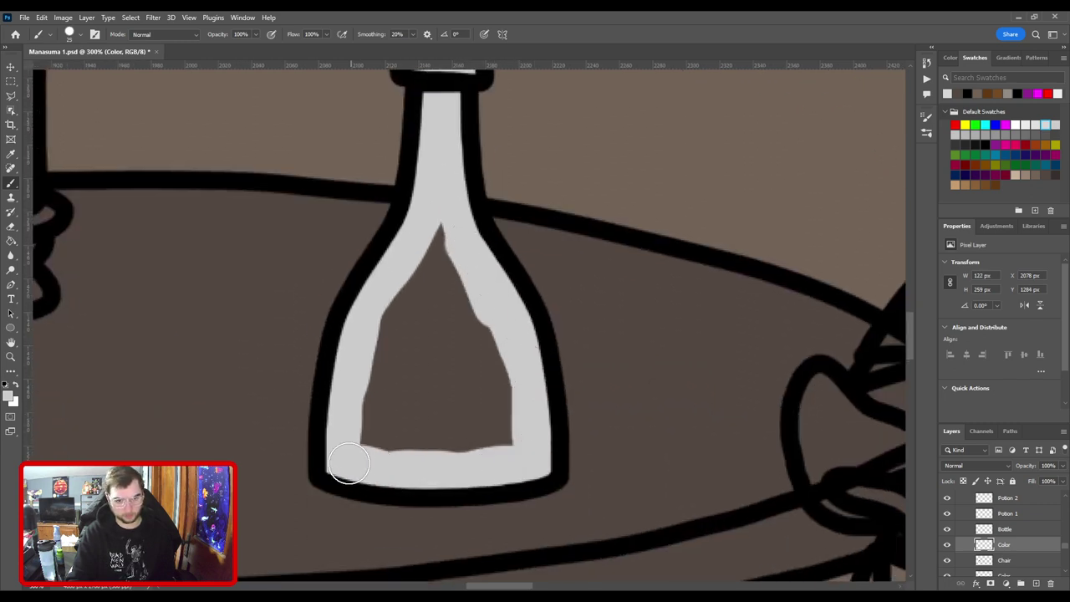
Fill the unpainted centre of the bottle with light grey using the Paint Bucket.
{"action": "key", "text": "g"}
{"action": "left_click", "coordinate": [408, 432]}
{"action": "key", "text": "b"}
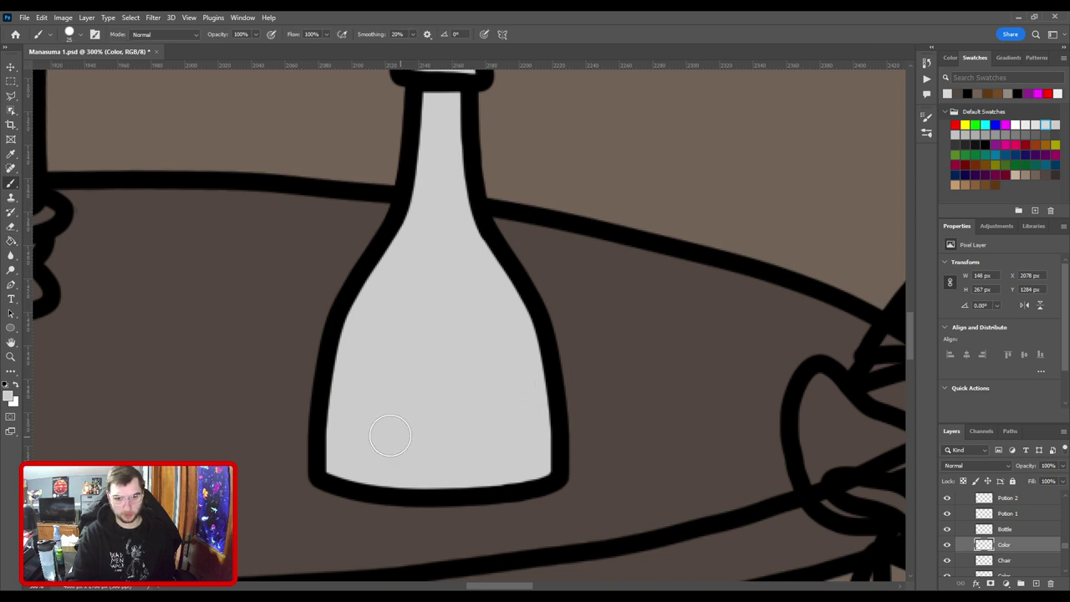
Set the opacity of the bottle's Color layer to 20% for a see-through glass look.
{"action": "key", "text": "ctrl+minus"}
{"action": "left_click_drag", "start_coordinate": [387, 384], "coordinate": [628, 387]}
{"action": "left_click_drag", "start_coordinate": [473, 396], "coordinate": [562, 424]}
{"action": "key", "text": "ctrl+minus"}
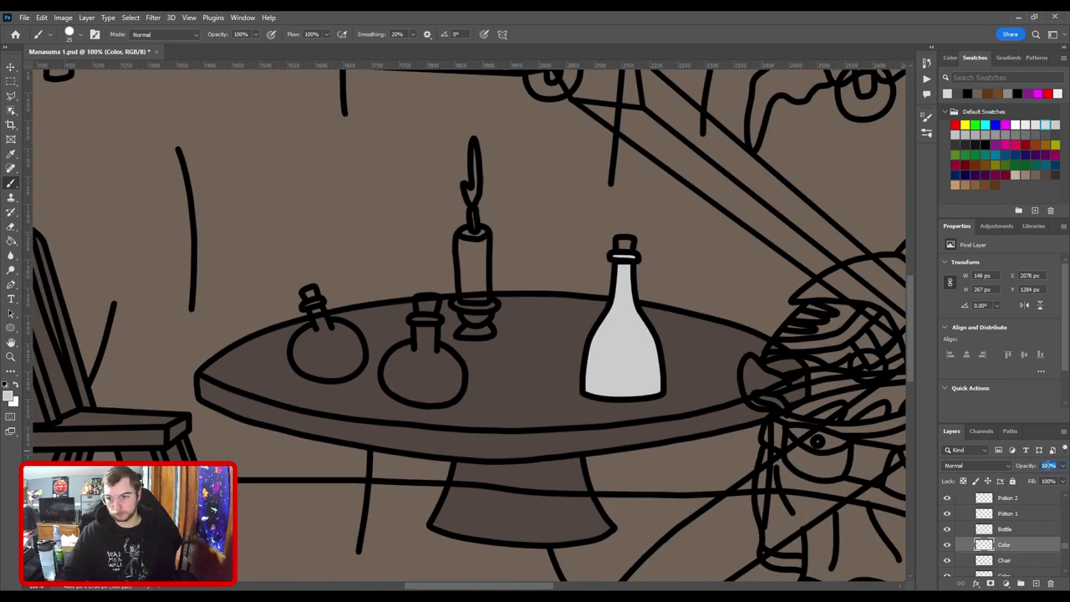
{"action": "type", "text": "20"}
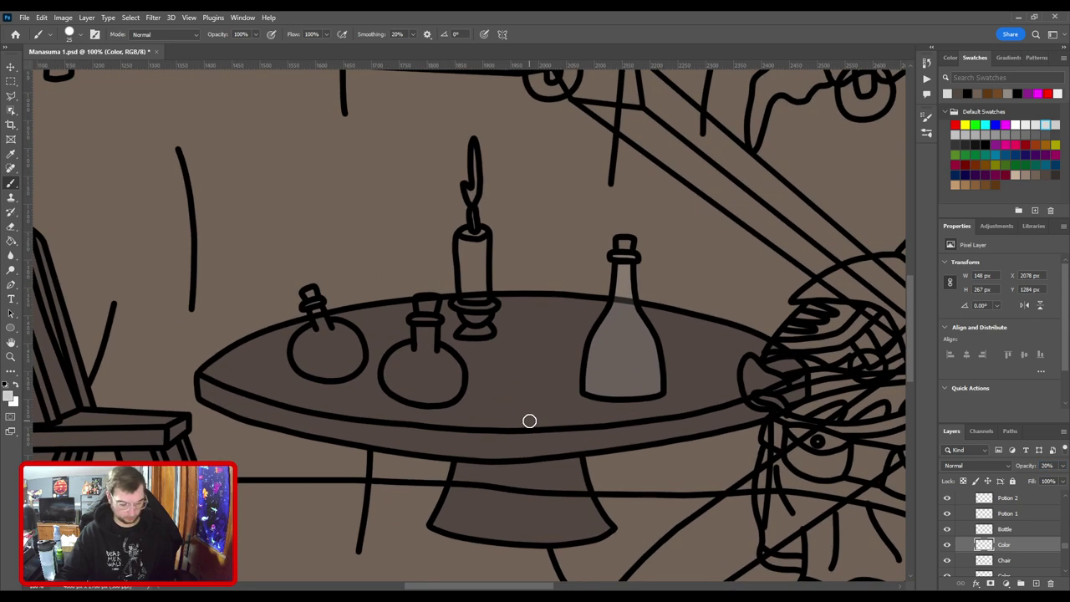
Add a new layer named Color between the Potion 1 and Bottle layers.
{"action": "key", "text": "v"}
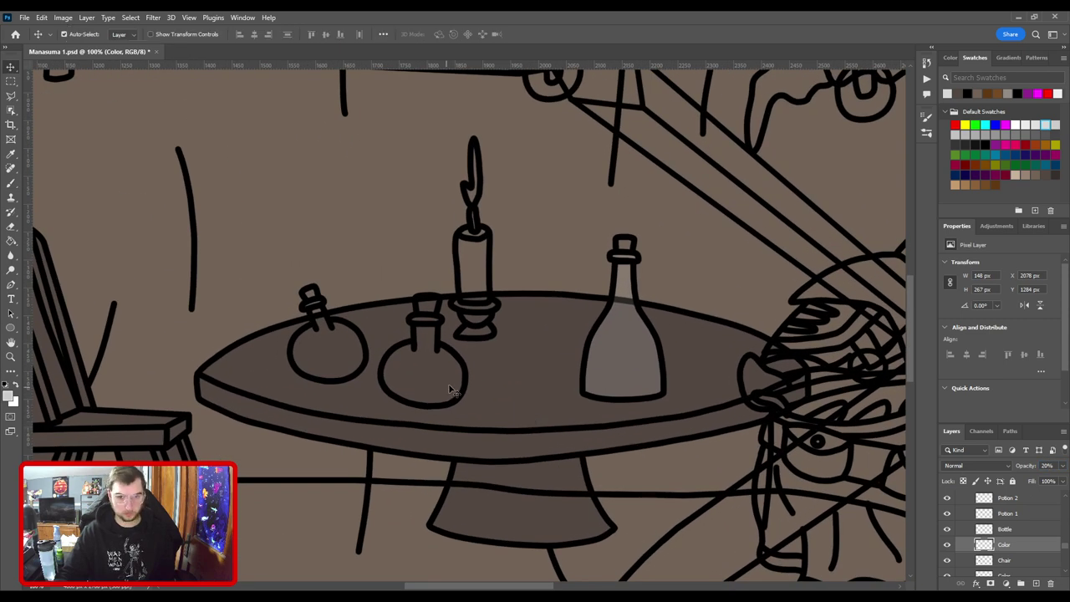
{"action": "left_click", "coordinate": [470, 381]}
{"action": "left_click", "coordinate": [1008, 533]}
{"action": "key", "text": "ctrl+shift+n"}
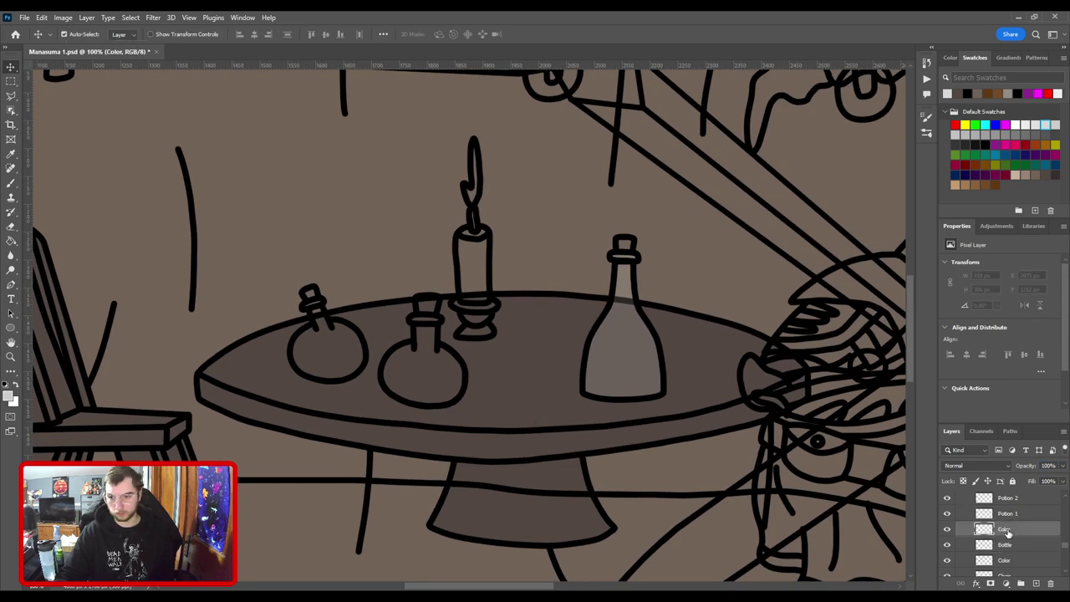
{"action": "key", "text": "b"}
Paint the middle potion flask's body, neck and collar light grey and set its Color layer's opacity to 20%.
{"action": "scroll", "coordinate": [510, 376], "scroll_direction": "up", "scroll_amount": 3}
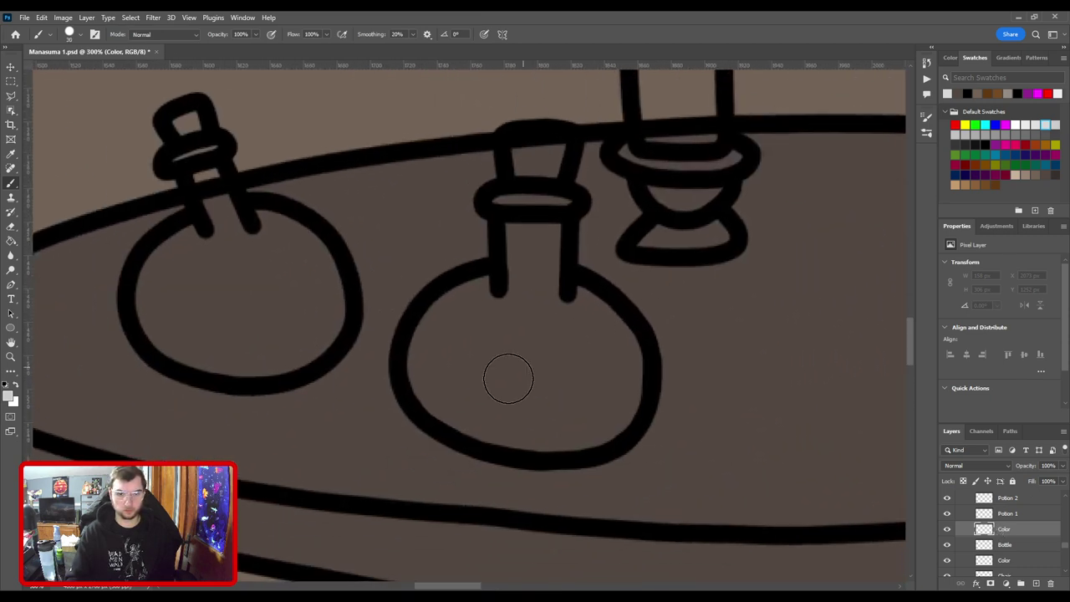
{"action": "mouse_move", "coordinate": [466, 406]}
{"action": "left_mouse_down"}
{"action": "mouse_move", "coordinate": [451, 326]}
{"action": "mouse_move", "coordinate": [483, 297]}
{"action": "mouse_move", "coordinate": [527, 300]}
{"action": "mouse_move", "coordinate": [531, 217]}
{"action": "mouse_move", "coordinate": [503, 201]}
{"action": "mouse_move", "coordinate": [563, 204]}
{"action": "mouse_move", "coordinate": [529, 199]}
{"action": "mouse_move", "coordinate": [549, 216]}
{"action": "mouse_move", "coordinate": [557, 323]}
{"action": "mouse_move", "coordinate": [568, 332]}
{"action": "mouse_move", "coordinate": [554, 306]}
{"action": "mouse_move", "coordinate": [591, 316]}
{"action": "mouse_move", "coordinate": [627, 383]}
{"action": "mouse_move", "coordinate": [586, 430]}
{"action": "mouse_move", "coordinate": [612, 412]}
{"action": "mouse_move", "coordinate": [531, 431]}
{"action": "mouse_move", "coordinate": [490, 424]}
{"action": "mouse_move", "coordinate": [477, 403]}
{"action": "mouse_move", "coordinate": [508, 369]}
{"action": "mouse_move", "coordinate": [528, 307]}
{"action": "mouse_move", "coordinate": [596, 384]}
{"action": "left_mouse_up"}
{"action": "key", "text": "bracketleft"}
{"action": "key", "text": "bracketleft"}
{"action": "key", "text": "bracketleft"}
{"action": "key", "text": "]"}
{"action": "key", "text": "]"}
{"action": "key", "text": "ctrl+minus"}
{"action": "key", "text": "ctrl+minus"}
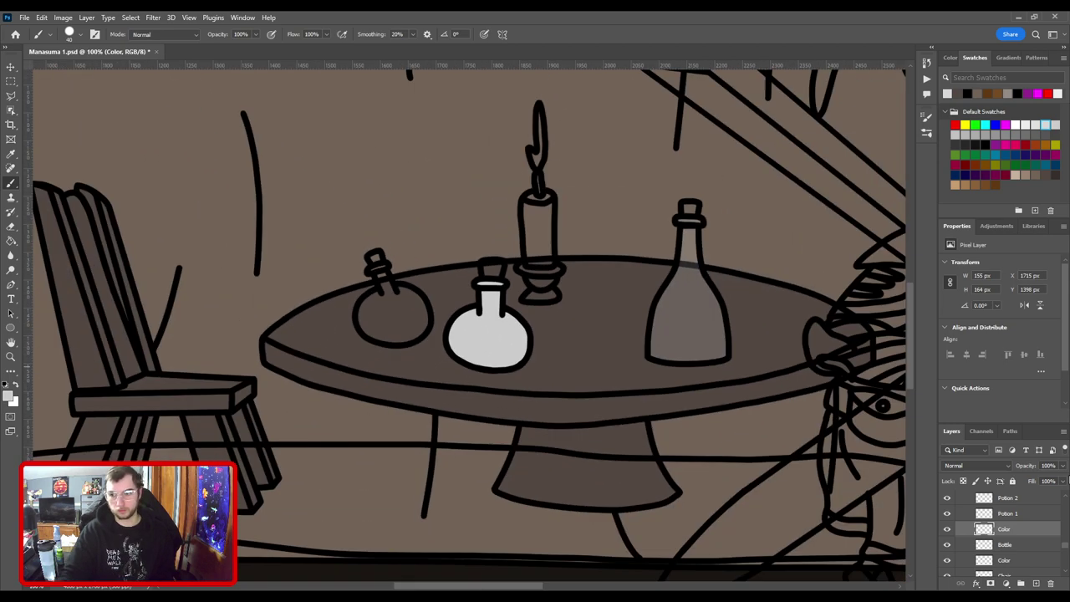
{"action": "type", "text": "20"}
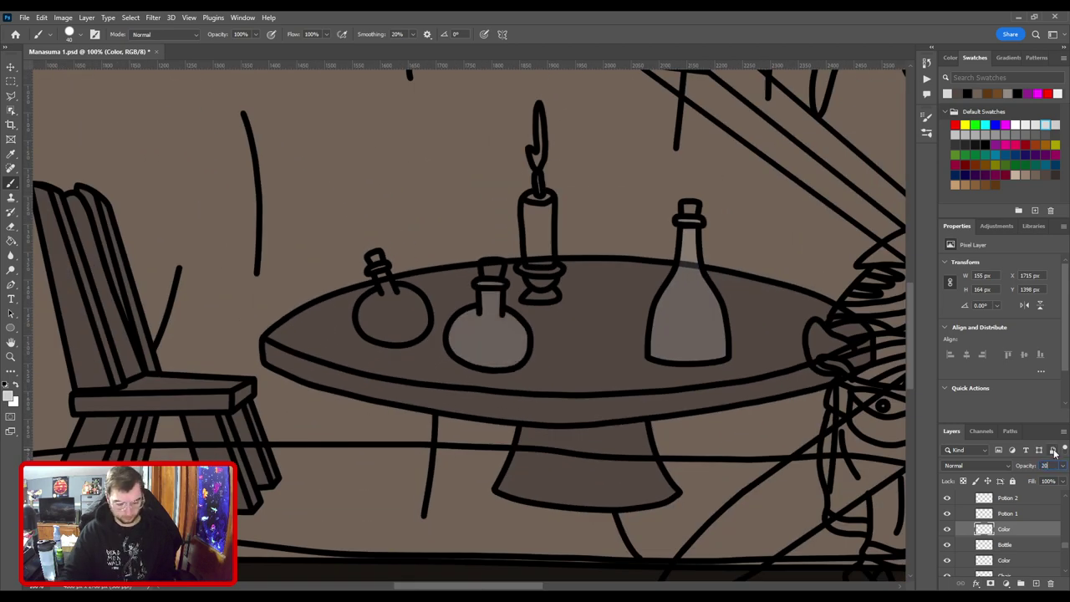
Add a new Color layer between the Potion 2 and Potion 1 layers for the tilted flask.
{"action": "key", "text": "ctrl+plus"}
{"action": "key", "text": "ctrl+plus"}
{"action": "left_click_drag", "start_coordinate": [406, 328], "coordinate": [509, 373]}
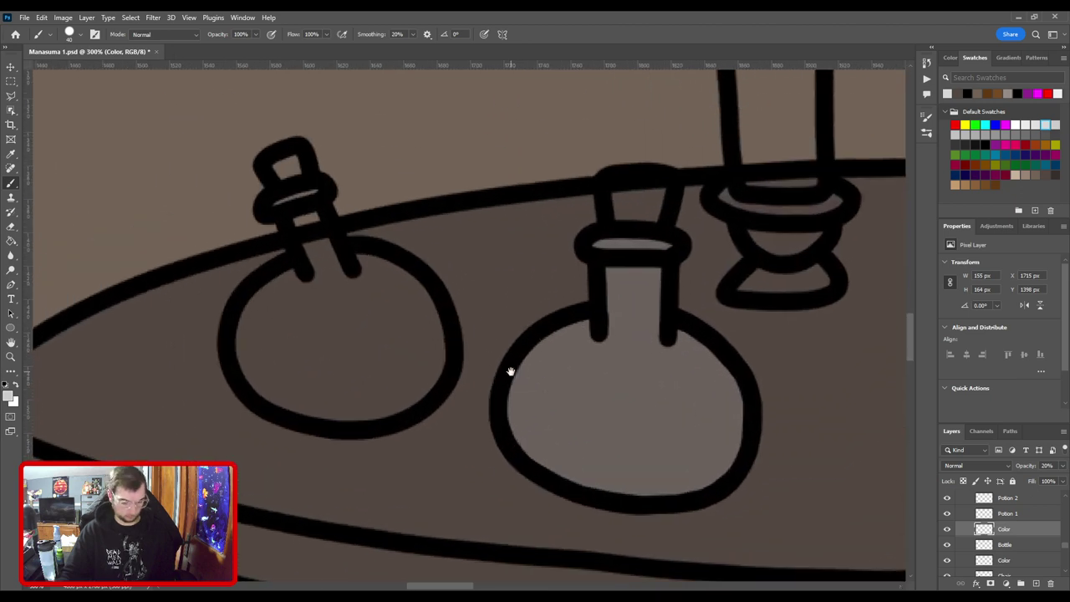
{"action": "key", "text": "v"}
{"action": "left_click", "coordinate": [461, 341]}
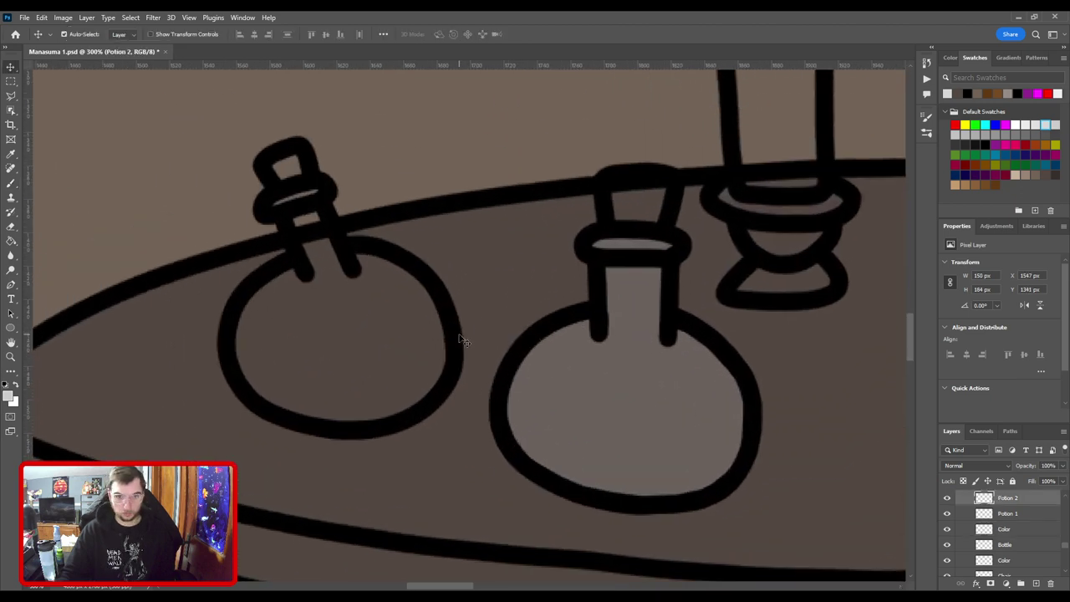
{"action": "left_click", "coordinate": [1009, 512]}
{"action": "key", "text": "ctrl+v"}
{"action": "key", "text": "b"}
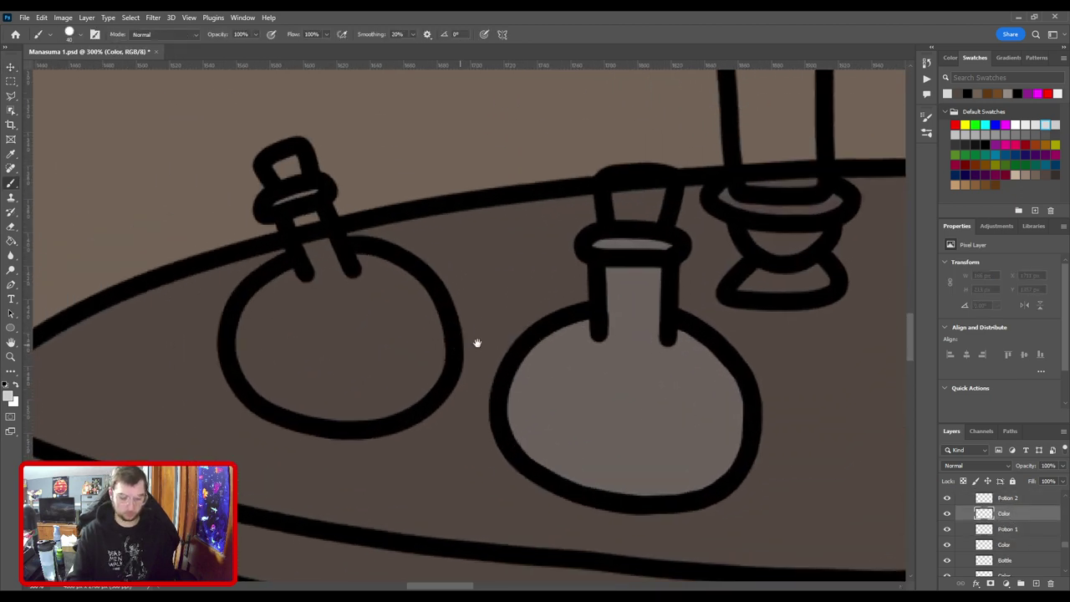
Paint light grey around the inside of the tilted flask and its neck, and fill the centre with the Paint Bucket.
{"action": "left_click_drag", "start_coordinate": [477, 342], "coordinate": [705, 329]}
{"action": "mouse_move", "coordinate": [597, 222]}
{"action": "left_mouse_down"}
{"action": "mouse_move", "coordinate": [565, 182]}
{"action": "mouse_move", "coordinate": [608, 261]}
{"action": "mouse_move", "coordinate": [562, 266]}
{"action": "mouse_move", "coordinate": [530, 299]}
{"action": "mouse_move", "coordinate": [536, 354]}
{"action": "mouse_move", "coordinate": [624, 387]}
{"action": "mouse_move", "coordinate": [703, 359]}
{"action": "mouse_move", "coordinate": [688, 267]}
{"action": "mouse_move", "coordinate": [619, 245]}
{"action": "left_mouse_up"}
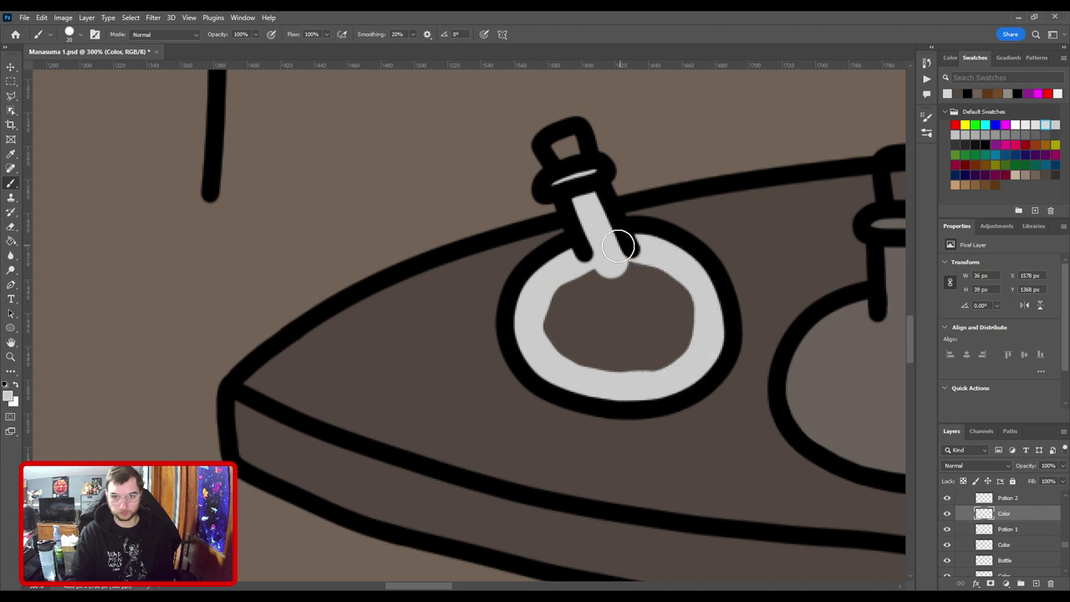
{"action": "key", "text": "g"}
{"action": "left_click", "coordinate": [634, 313]}
{"action": "key", "text": "b"}
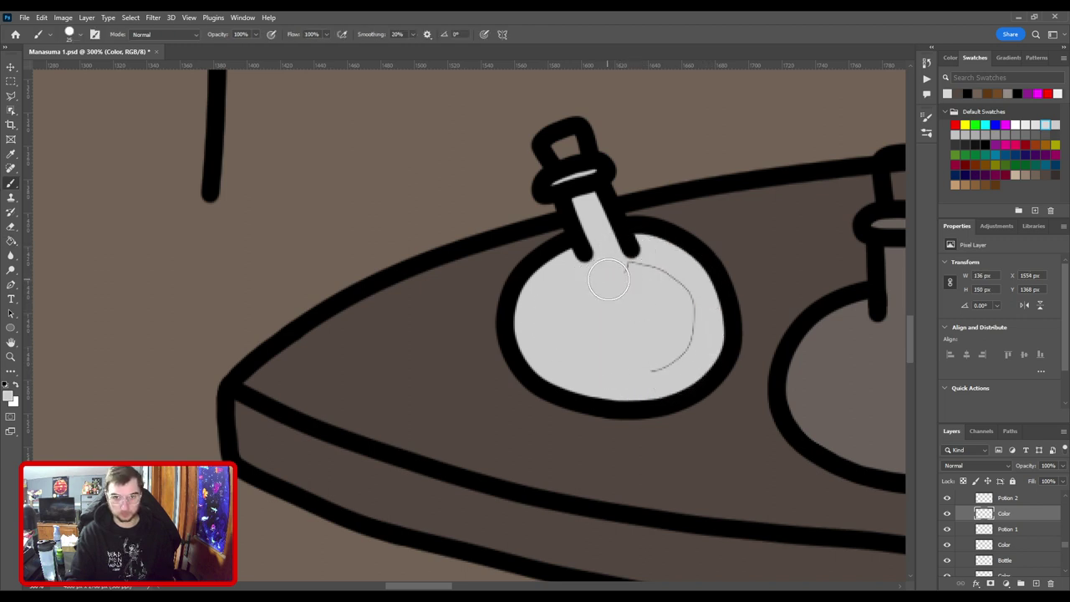
Set the opacity of the tilted flask's Color layer to 20%.
{"action": "key", "text": "ctrl+minus"}
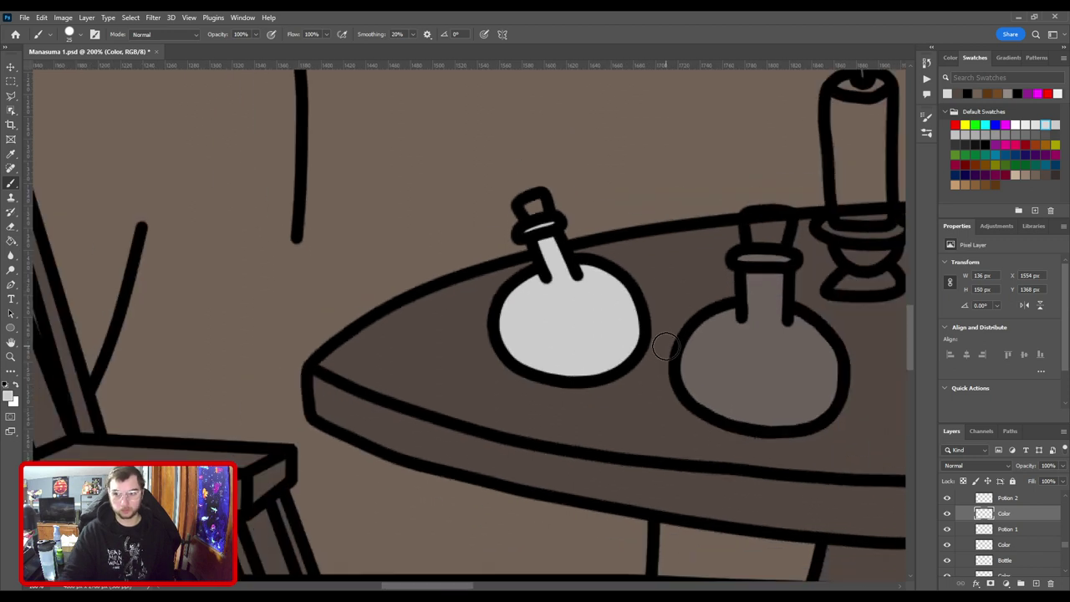
{"action": "type", "text": "20"}
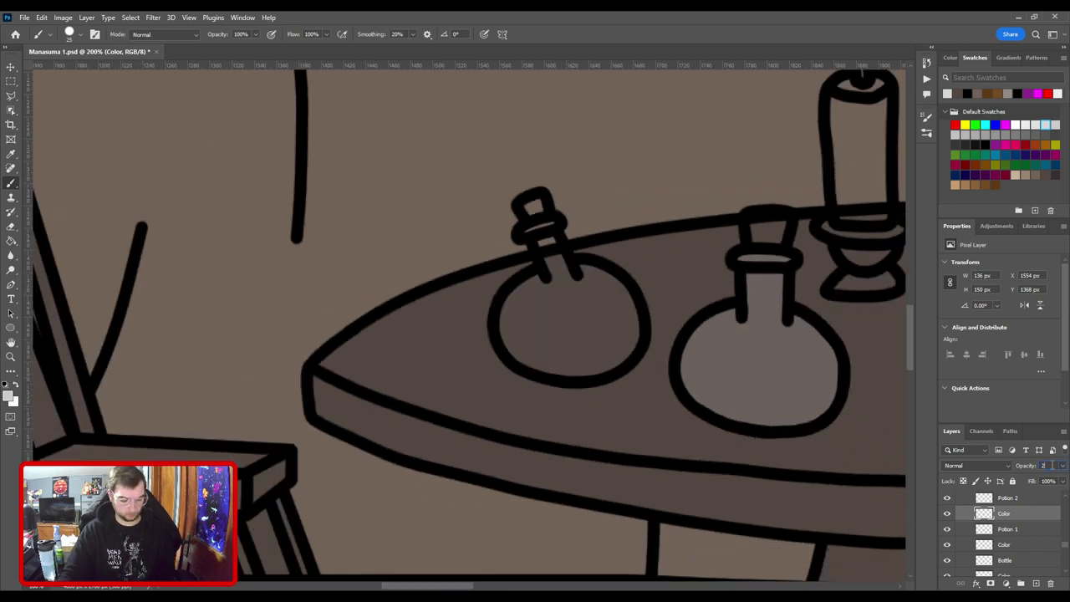
{"action": "left_click_drag", "start_coordinate": [612, 280], "coordinate": [291, 334]}
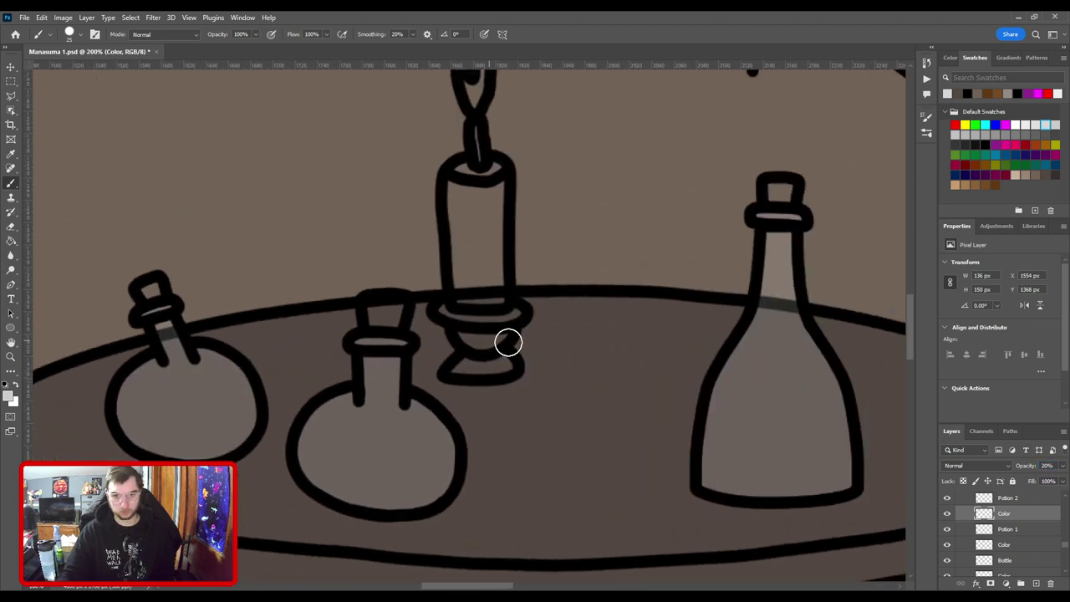
{"action": "key", "text": "ctrl+minus"}
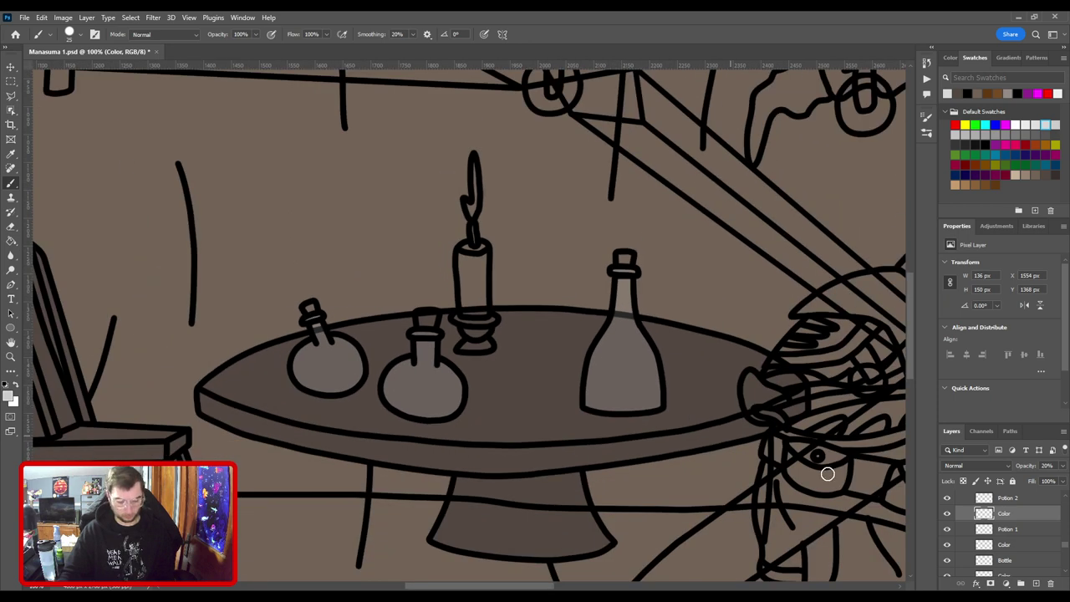
Add a new Color layer between the Candle and Potion 2 layers and choose a medium brown swatch.
{"action": "key", "text": "v"}
{"action": "scroll", "coordinate": [1032, 535], "scroll_direction": "up", "scroll_amount": 2}
{"action": "left_click", "coordinate": [1032, 533]}
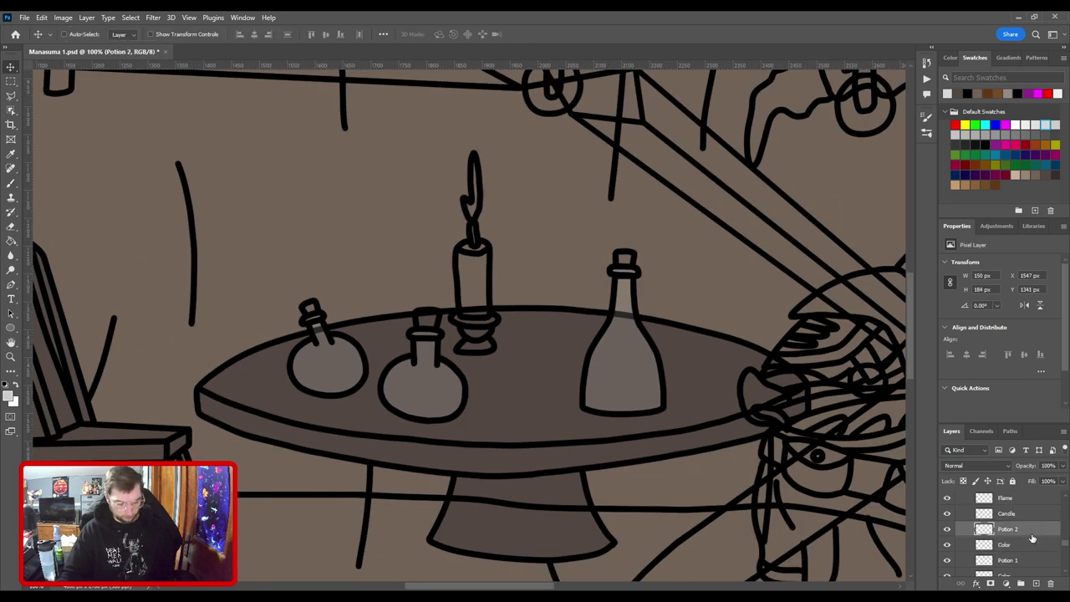
{"action": "key", "text": "ctrl+shift+alt+n"}
{"action": "left_click", "coordinate": [985, 184]}
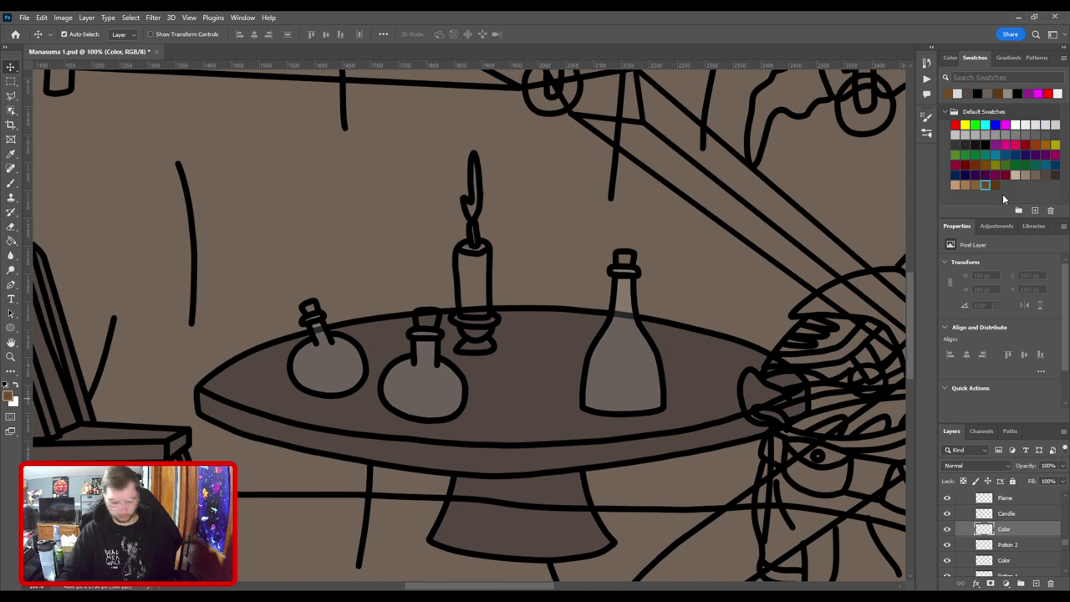
Paint the candle holder's rim, bowl and foot brown with a small brush.
{"action": "key", "text": "b"}
{"action": "key", "text": "ctrl+plus"}
{"action": "key", "text": "ctrl+plus"}
{"action": "left_click_drag", "start_coordinate": [517, 364], "coordinate": [585, 371]}
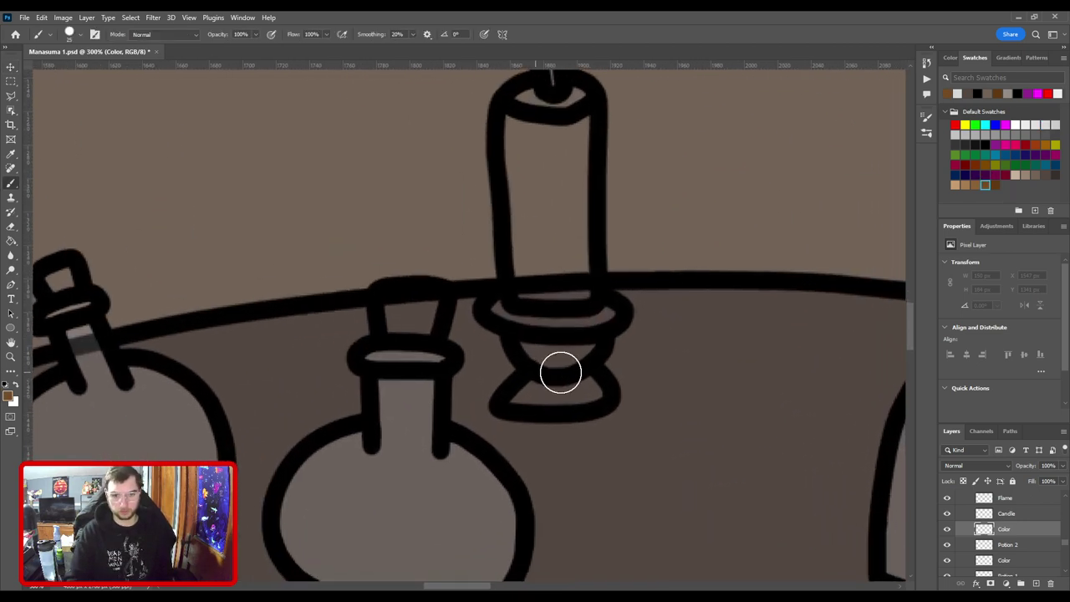
{"action": "key", "text": "ctrl+plus"}
{"action": "key", "text": "["}
{"action": "key", "text": "["}
{"action": "left_click_drag", "start_coordinate": [534, 428], "coordinate": [555, 362]}
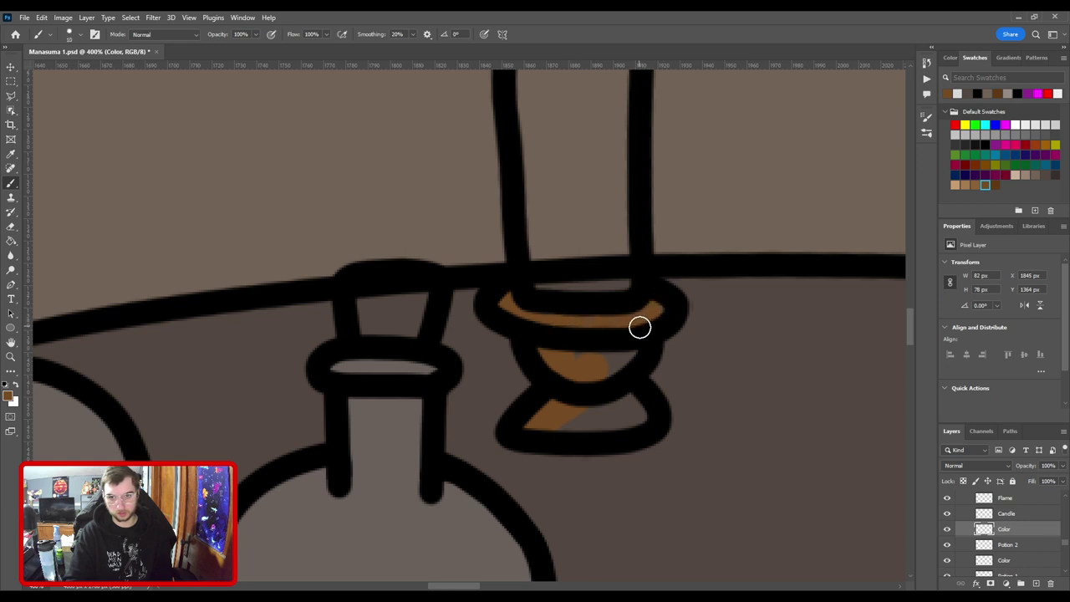
{"action": "mouse_move", "coordinate": [575, 409]}
{"action": "left_mouse_down"}
{"action": "mouse_move", "coordinate": [626, 416]}
{"action": "mouse_move", "coordinate": [630, 390]}
{"action": "left_mouse_up"}
{"action": "key", "text": "ctrl+minus"}
{"action": "key", "text": "ctrl+minus"}
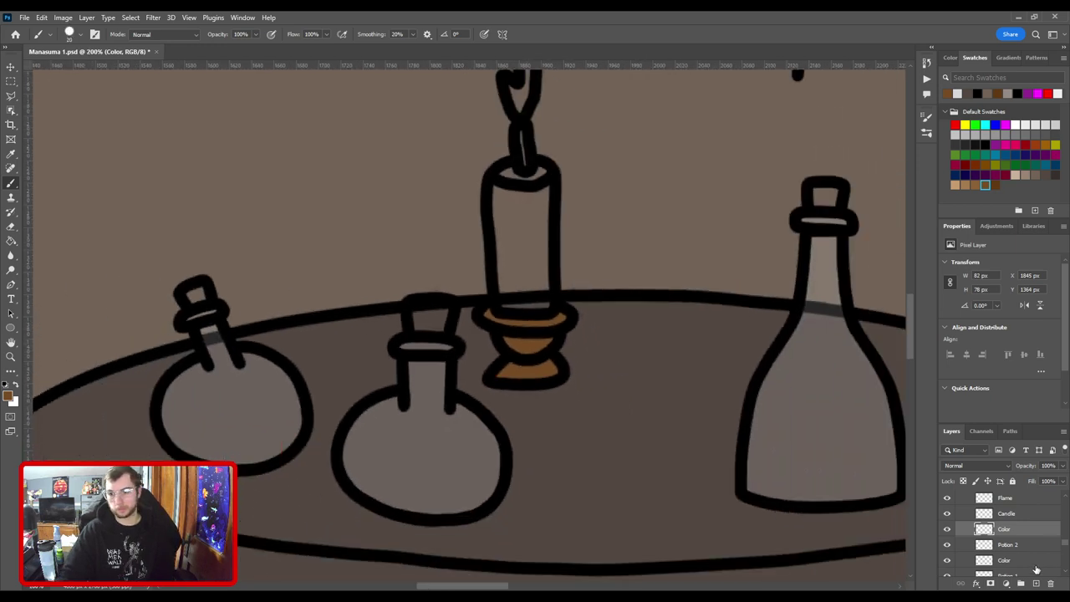
Create another layer named Color above the candle holder's colour layer and choose the light tan swatch.
{"action": "left_click", "coordinate": [1037, 583], "text": "alt"}
{"action": "type", "text": "Color"}
{"action": "key", "text": "Return"}
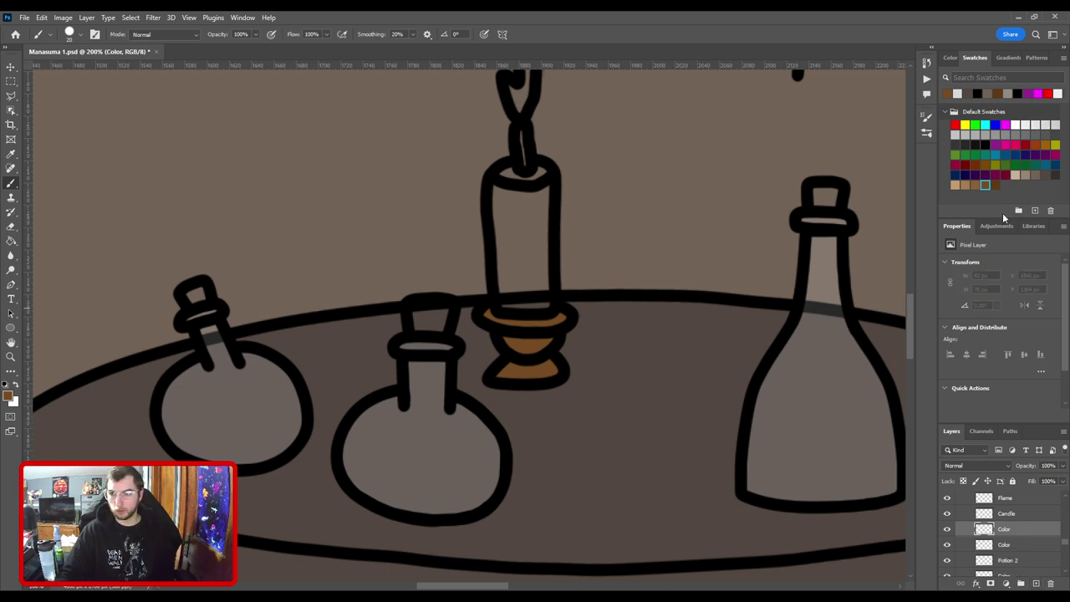
{"action": "left_click", "coordinate": [1015, 175]}
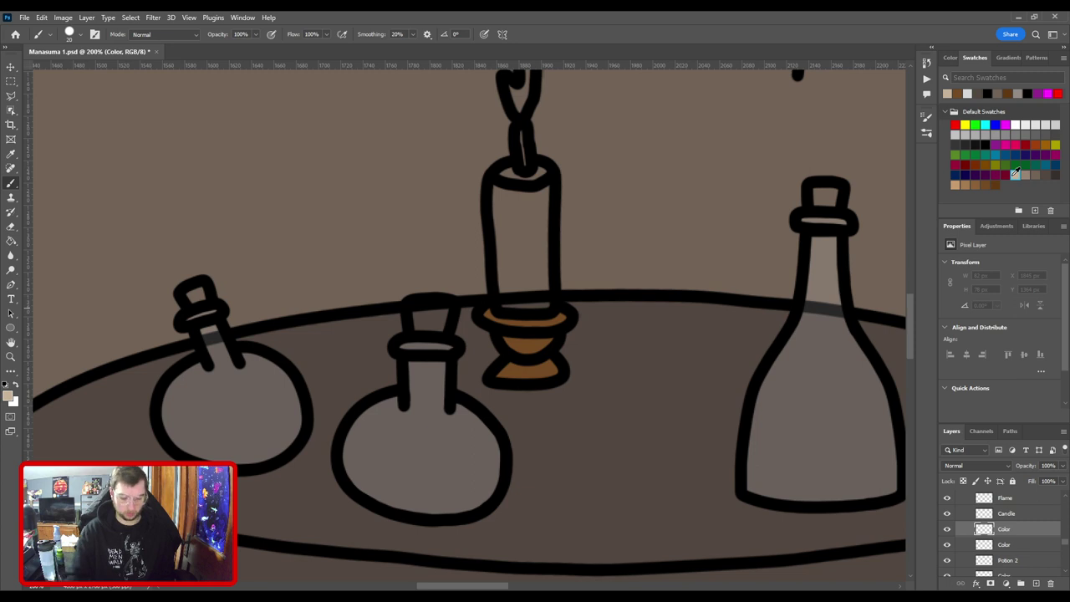
Paint the candle's body and top surface light tan.
{"action": "key", "text": "ctrl+plus"}
{"action": "left_click_drag", "start_coordinate": [500, 442], "coordinate": [459, 534]}
{"action": "mouse_move", "coordinate": [442, 484]}
{"action": "left_mouse_down"}
{"action": "mouse_move", "coordinate": [430, 314]}
{"action": "mouse_move", "coordinate": [485, 301]}
{"action": "mouse_move", "coordinate": [491, 450]}
{"action": "mouse_move", "coordinate": [488, 477]}
{"action": "mouse_move", "coordinate": [473, 483]}
{"action": "mouse_move", "coordinate": [460, 450]}
{"action": "mouse_move", "coordinate": [471, 354]}
{"action": "left_mouse_up"}
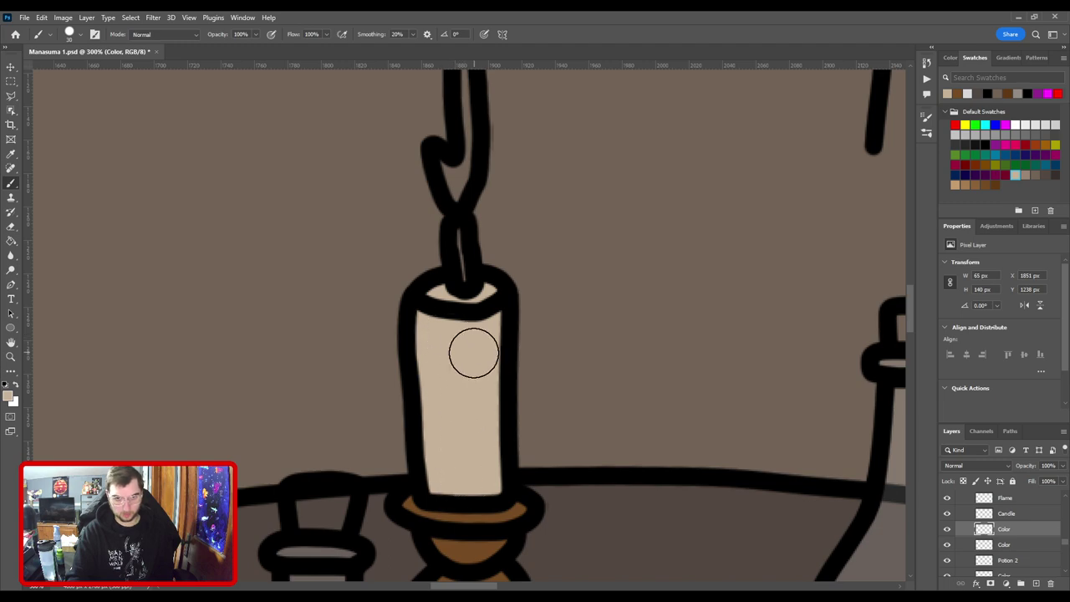
{"action": "key", "text": "ctrl+minus"}
{"action": "key", "text": "ctrl+minus"}
{"action": "key", "text": "ctrl+minus"}
{"action": "key", "text": "ctrl+plus"}
{"action": "key", "text": "ctrl+plus"}
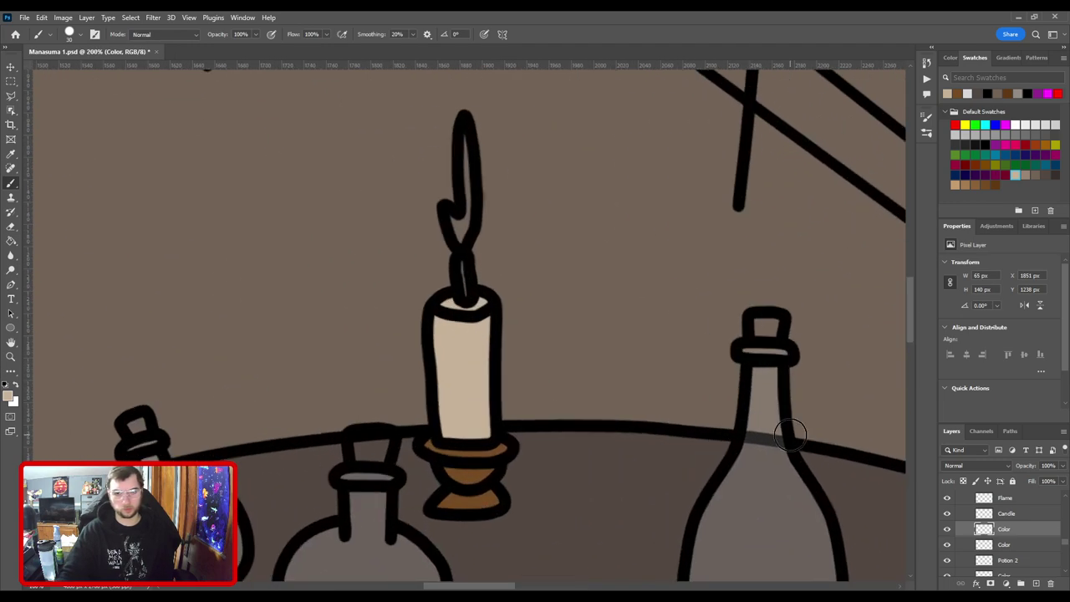
Add a separate Color layer beneath the Candle layer and paint the wick with the greyish-brown swatch.
{"action": "key", "text": "ctrl+j"}
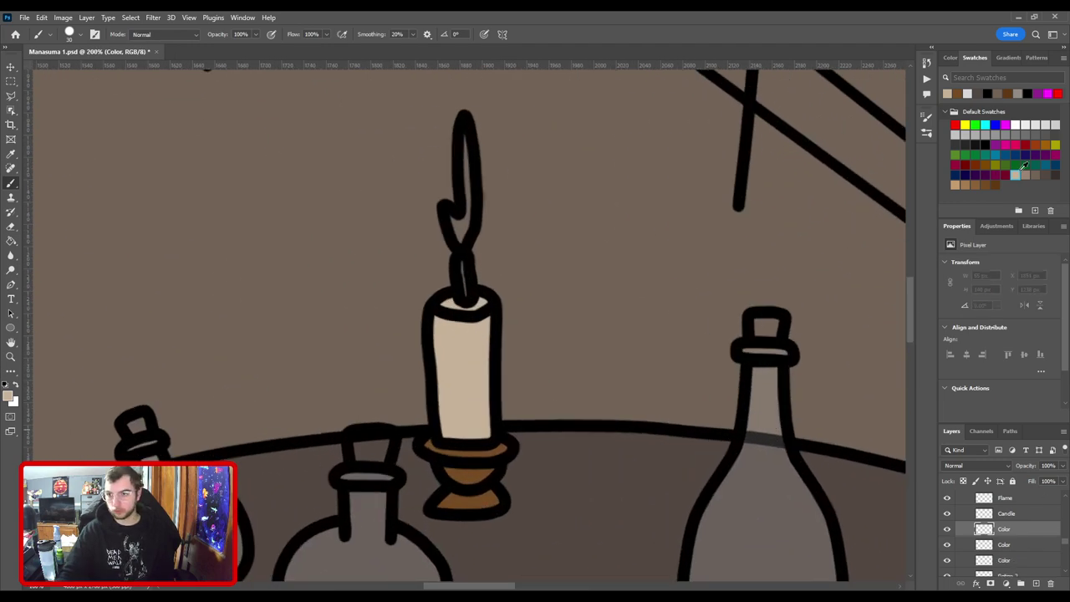
{"action": "left_click", "coordinate": [1027, 172]}
{"action": "key", "text": "ctrl+plus"}
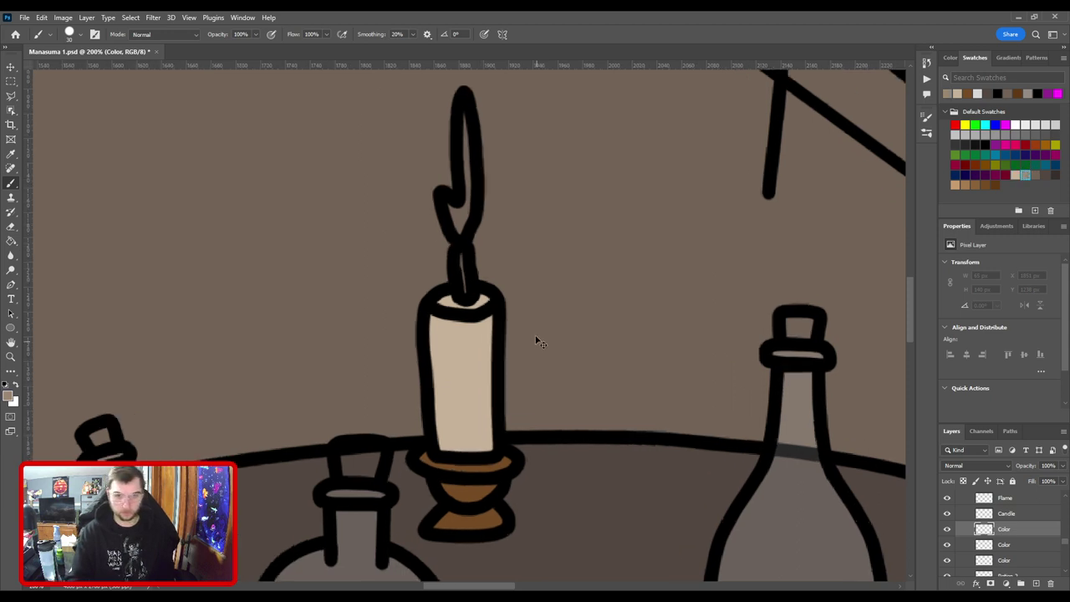
{"action": "key", "text": "bracketleft"}
{"action": "left_click_drag", "start_coordinate": [458, 230], "coordinate": [466, 279]}
{"action": "key", "text": "ctrl+minus"}
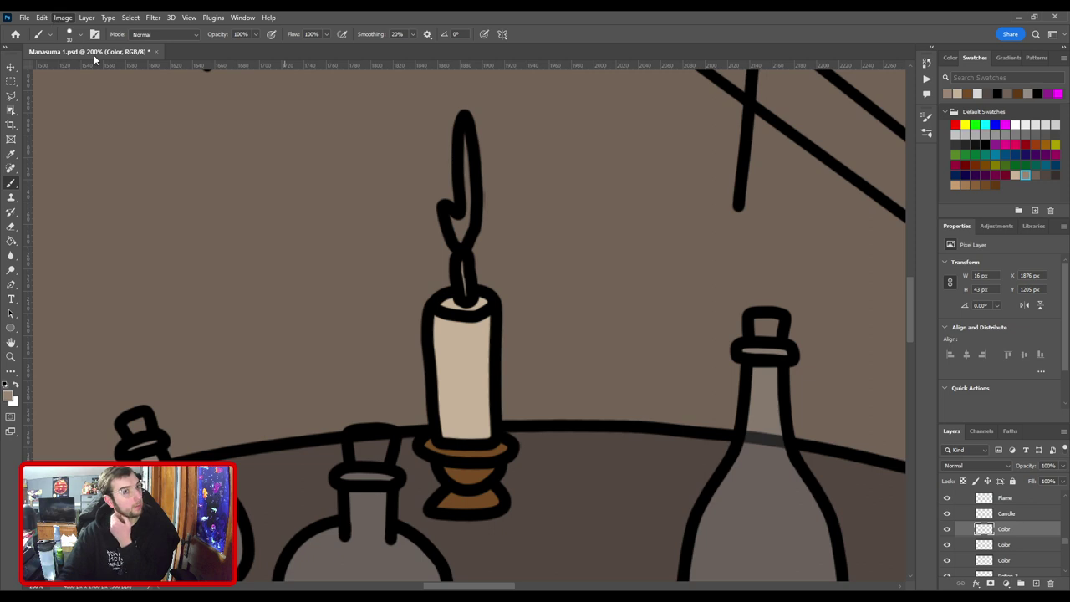
Lighten the wick's colour with an image adjustment.
{"action": "key", "text": "i"}
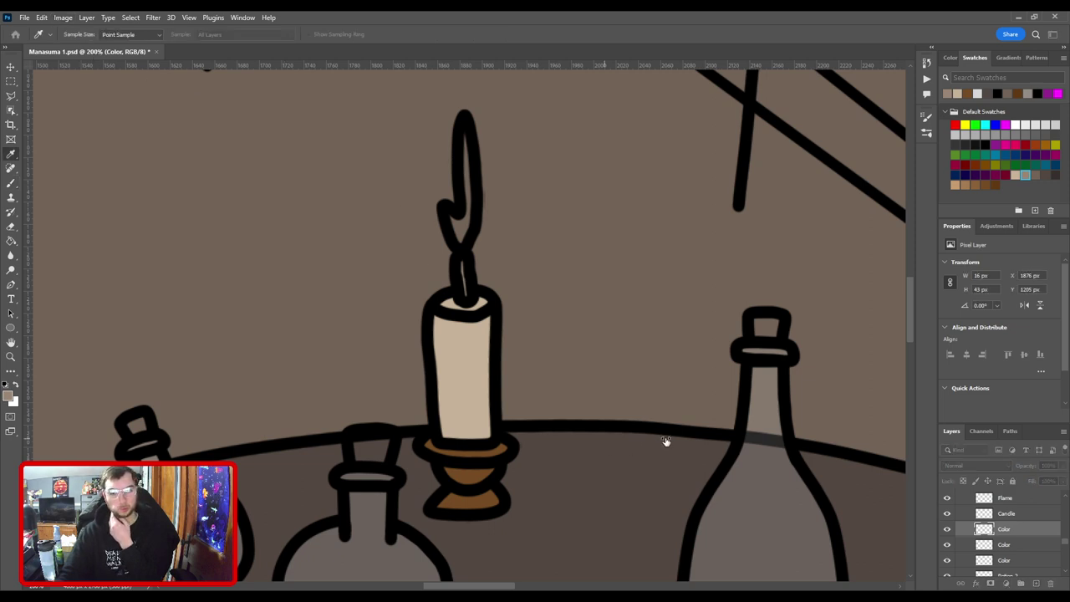
{"action": "key", "text": "ctrl+i"}
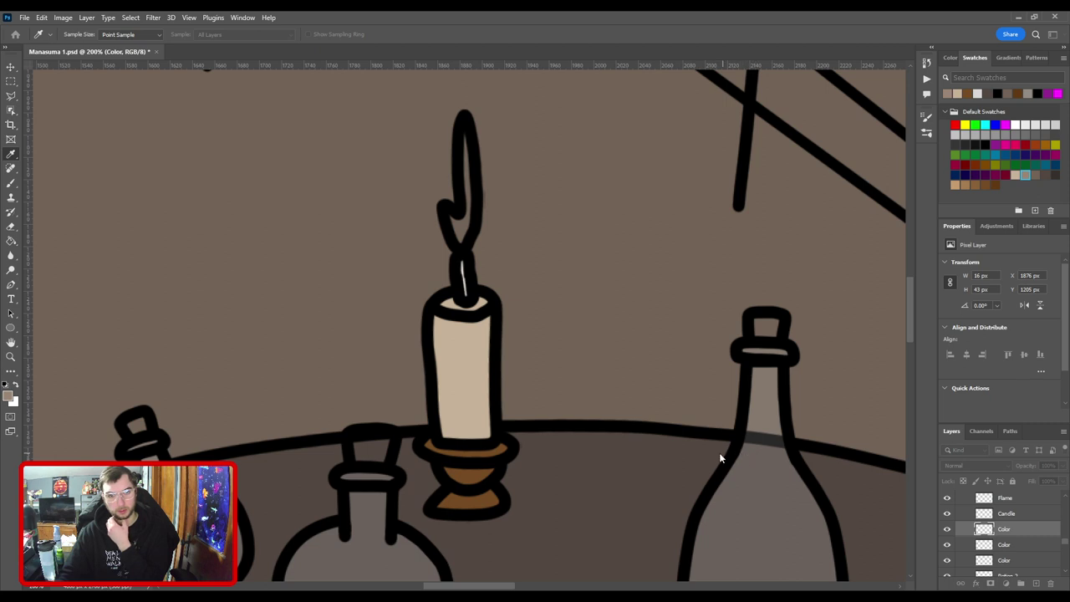
{"action": "left_click_drag", "start_coordinate": [719, 454], "coordinate": [727, 454]}
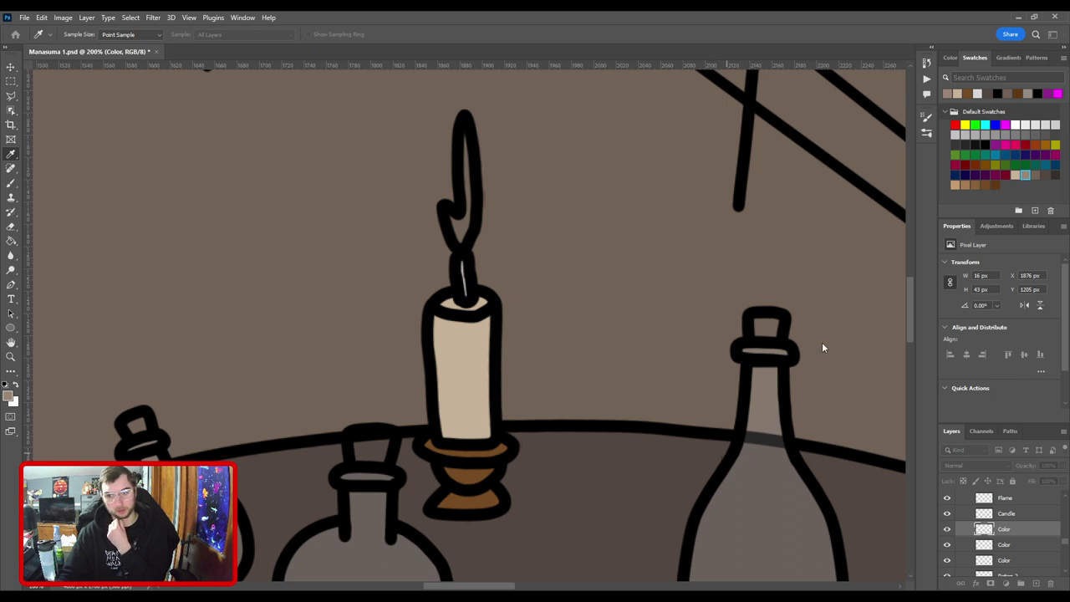
Add a Color layer between the Flame and Candle layers and paint the inside of the flame dark orange.
{"action": "key", "text": "b"}
{"action": "left_click_drag", "start_coordinate": [1045, 523], "coordinate": [1026, 505]}
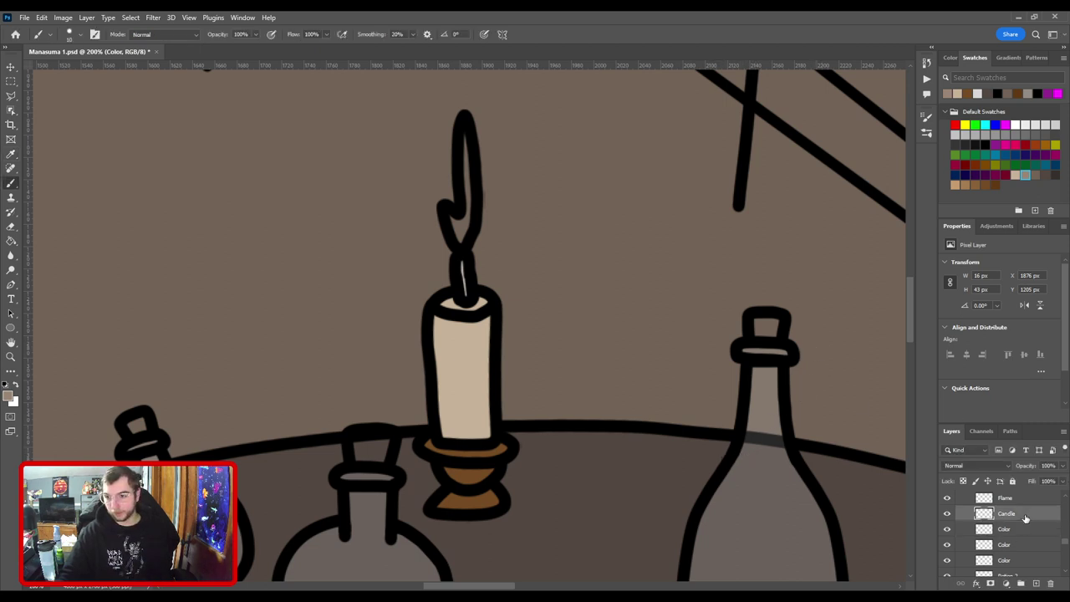
{"action": "left_click", "coordinate": [1039, 144]}
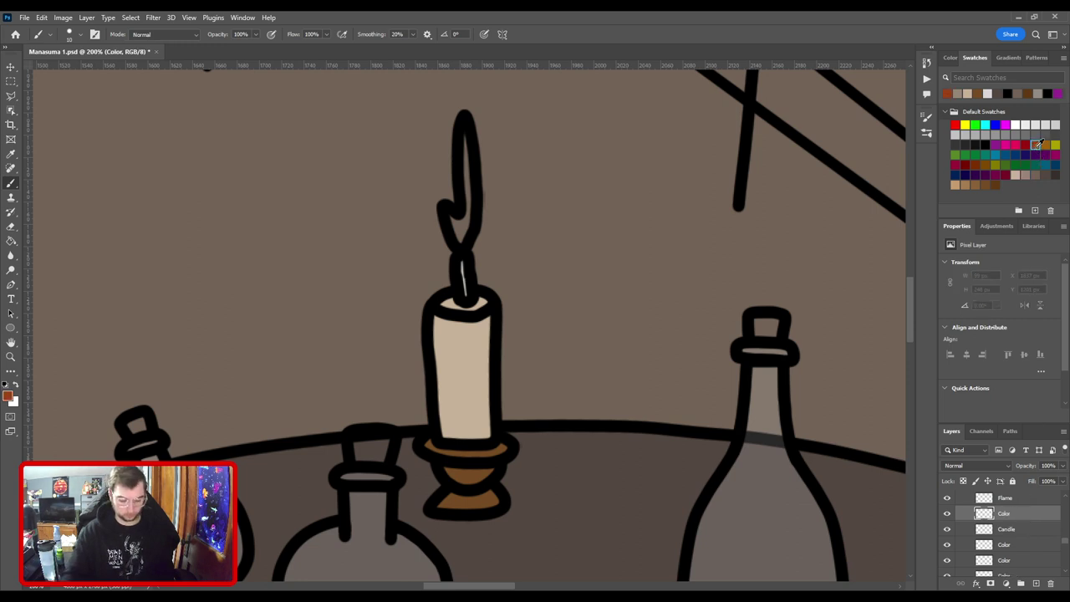
{"action": "left_click_drag", "start_coordinate": [475, 351], "coordinate": [480, 440]}
{"action": "left_click_drag", "start_coordinate": [478, 377], "coordinate": [483, 268]}
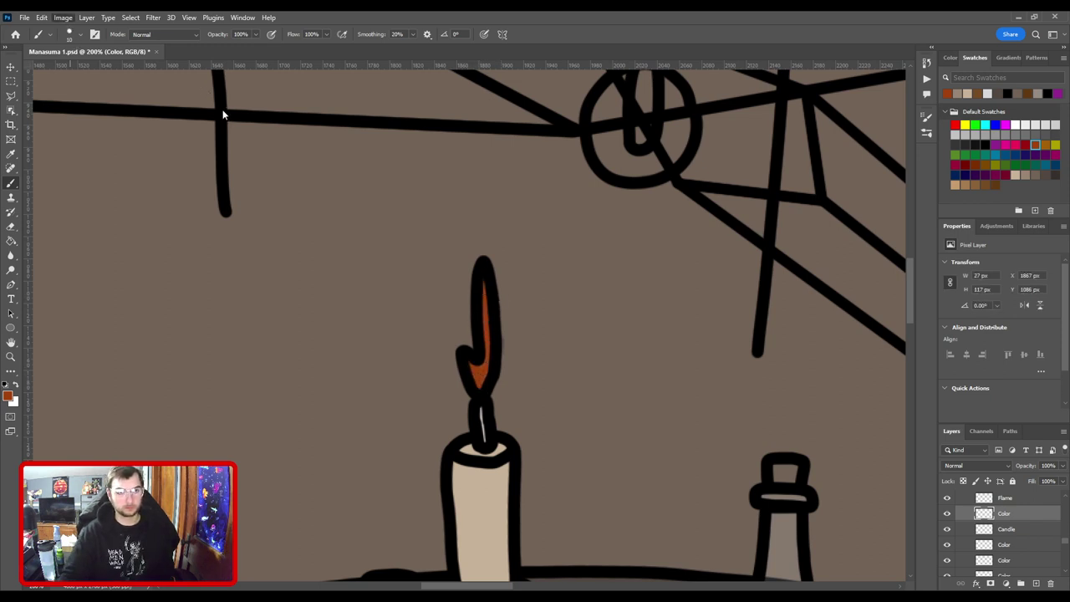
Lighten the candle flame's dark orange fill to a pale orange with an image adjustment.
{"action": "key", "text": "i"}
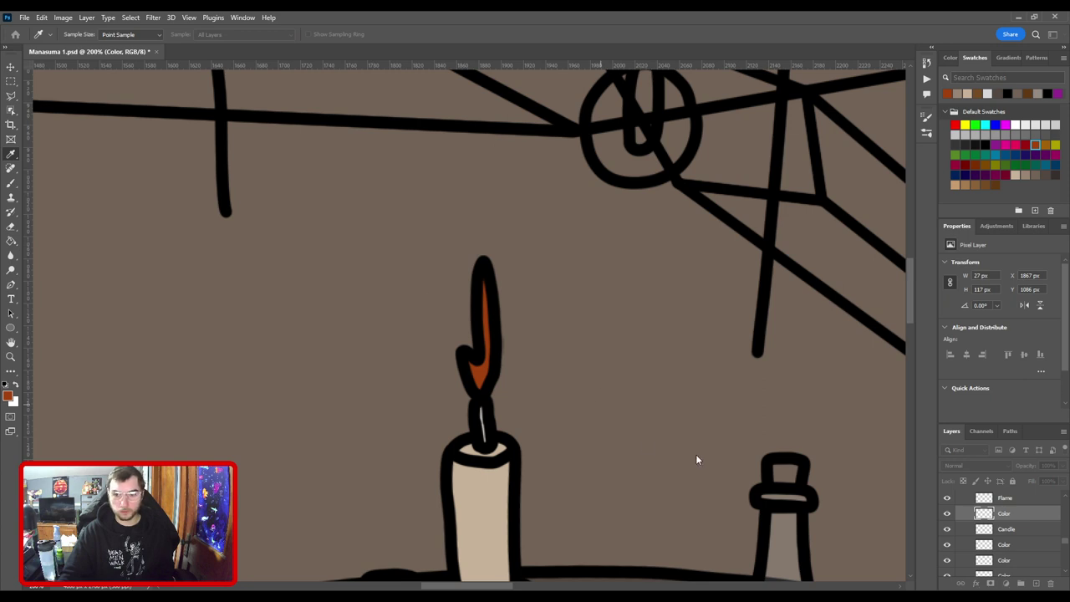
{"action": "left_click_drag", "start_coordinate": [697, 455], "coordinate": [707, 452]}
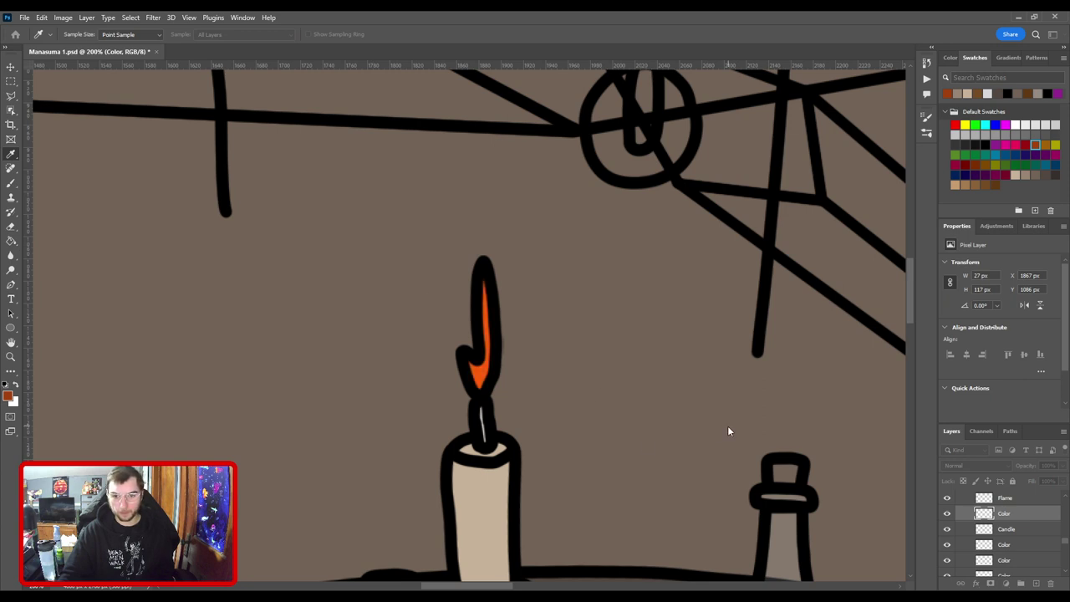
{"action": "left_click_drag", "start_coordinate": [704, 452], "coordinate": [720, 450]}
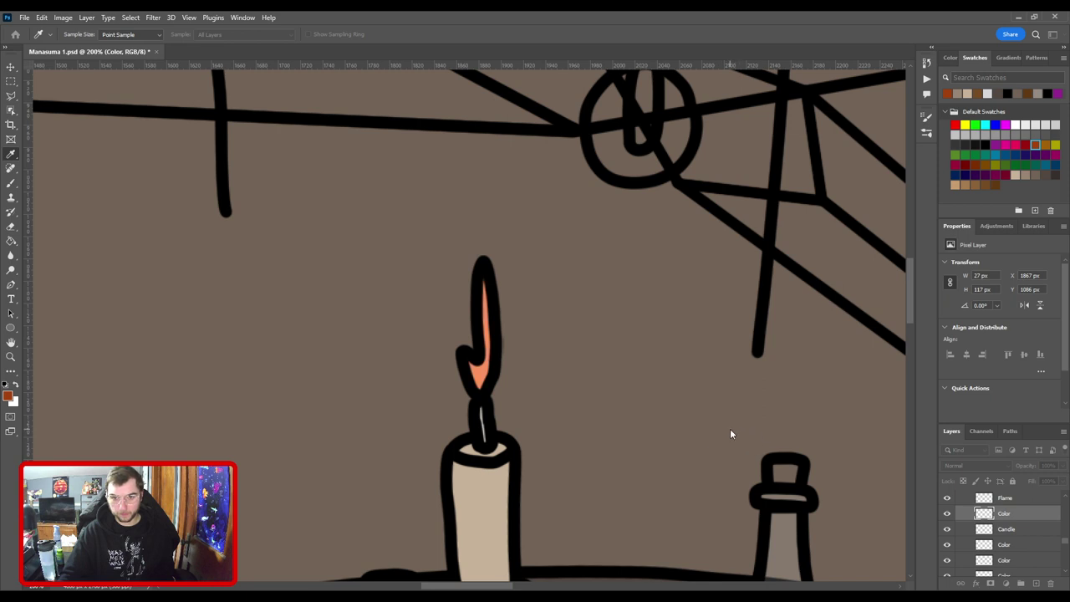
{"action": "key", "text": "b"}
{"action": "key", "text": "ctrl+0"}
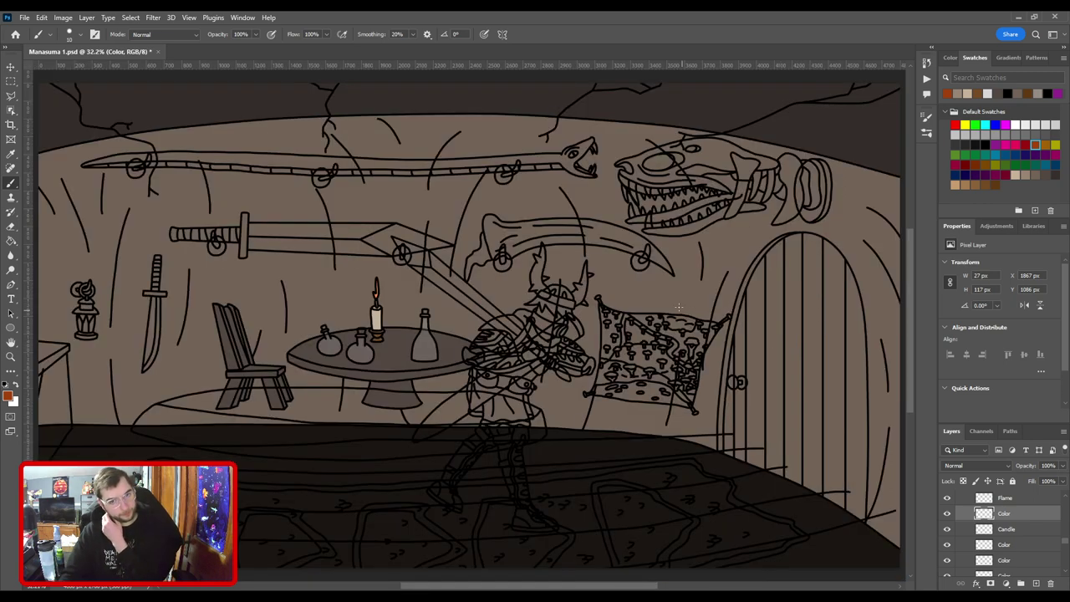
Add a separate Color layer between the Bottle line-art layer and the bottle's glass colour layer.
{"action": "scroll", "coordinate": [1034, 555], "scroll_direction": "down", "scroll_amount": 2}
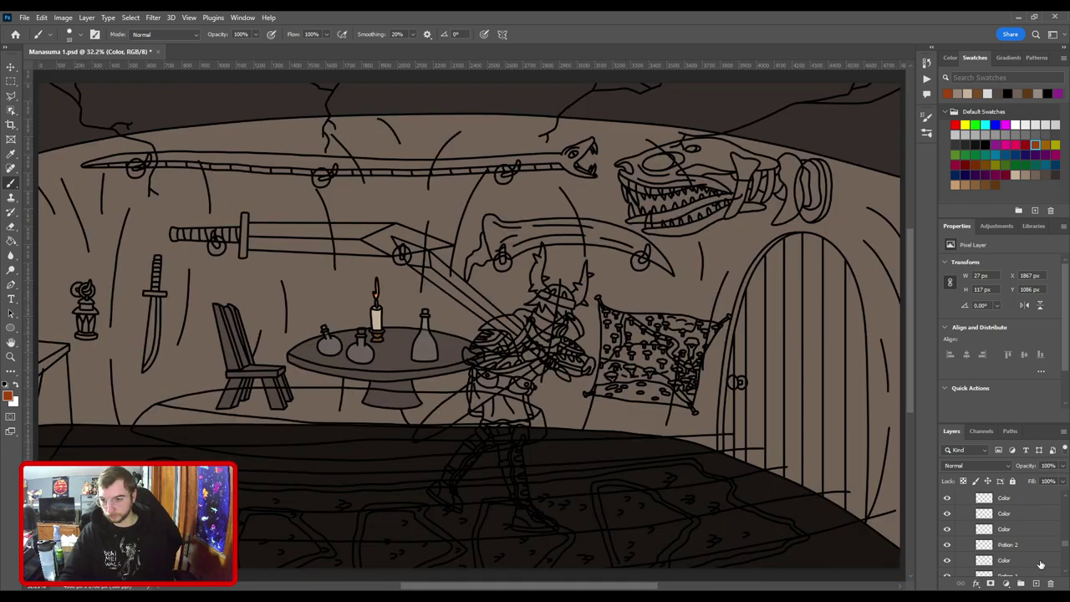
{"action": "scroll", "coordinate": [1022, 547], "scroll_direction": "down", "scroll_amount": 1}
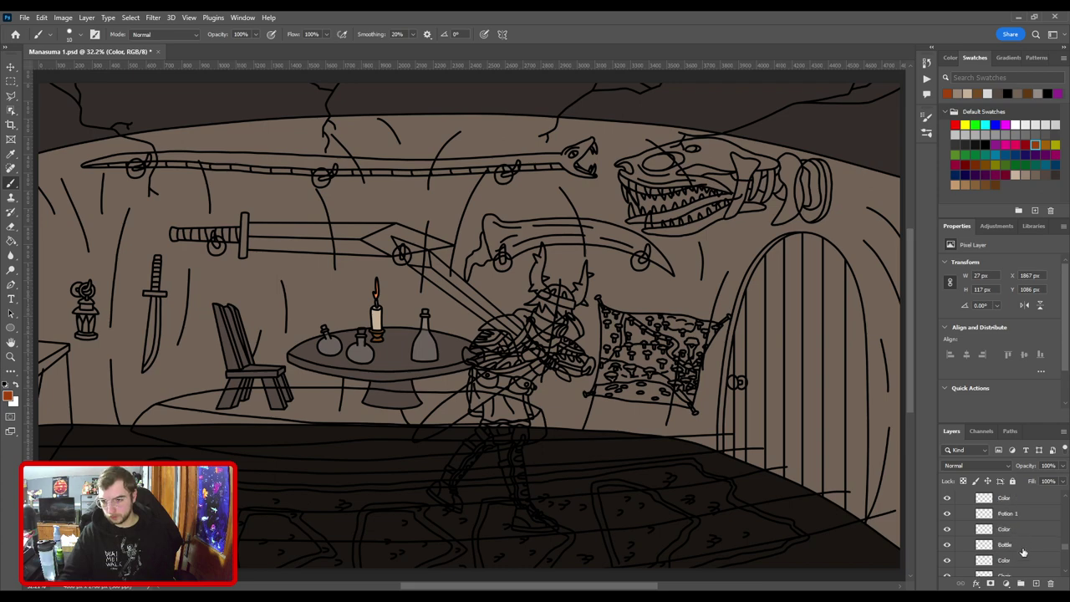
{"action": "left_click", "coordinate": [1016, 529]}
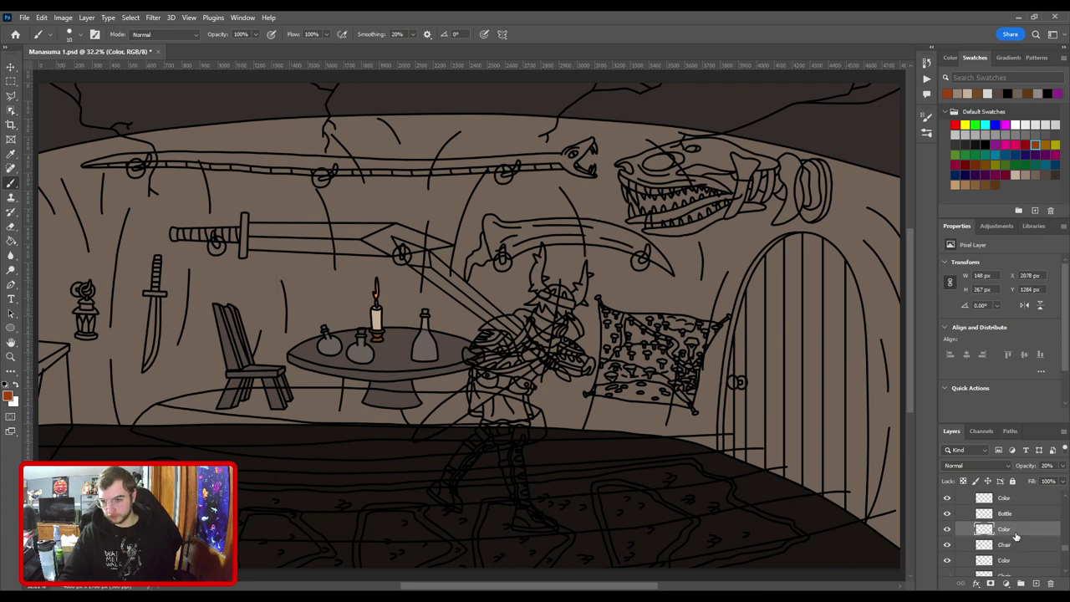
{"action": "key", "text": "ctrl+alt+shift+n"}
Paint the tall glass bottle's cork with the light brown swatch, using a slightly larger brush.
{"action": "key", "text": "ctrl+plus"}
{"action": "key", "text": "ctrl+plus"}
{"action": "key", "text": "ctrl+plus"}
{"action": "key", "text": "ctrl+plus"}
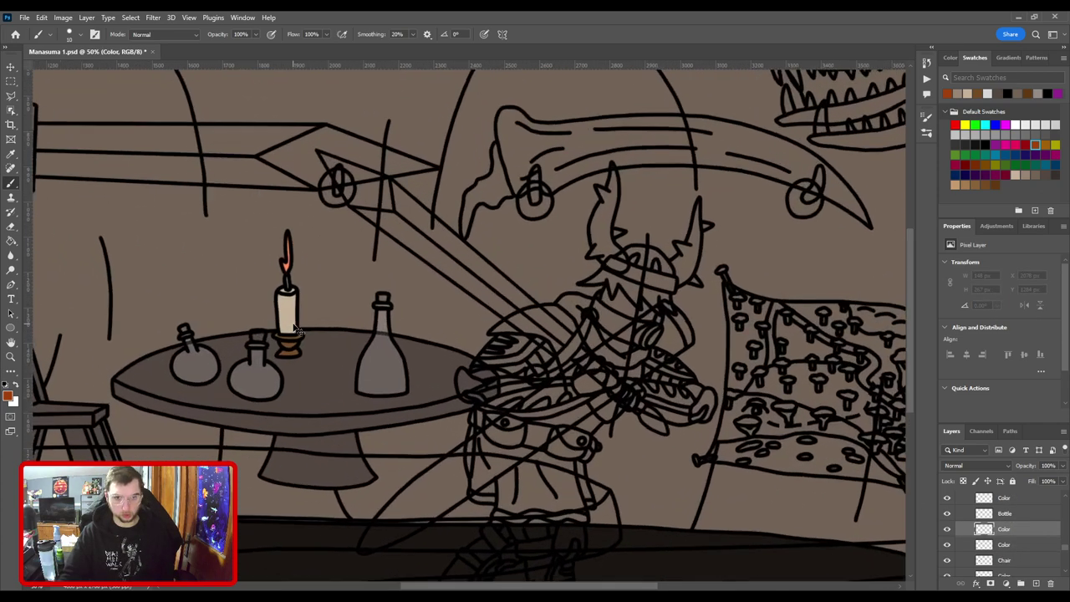
{"action": "left_click_drag", "start_coordinate": [382, 363], "coordinate": [671, 396]}
{"action": "key", "text": "ctrl+plus"}
{"action": "key", "text": "ctrl+plus"}
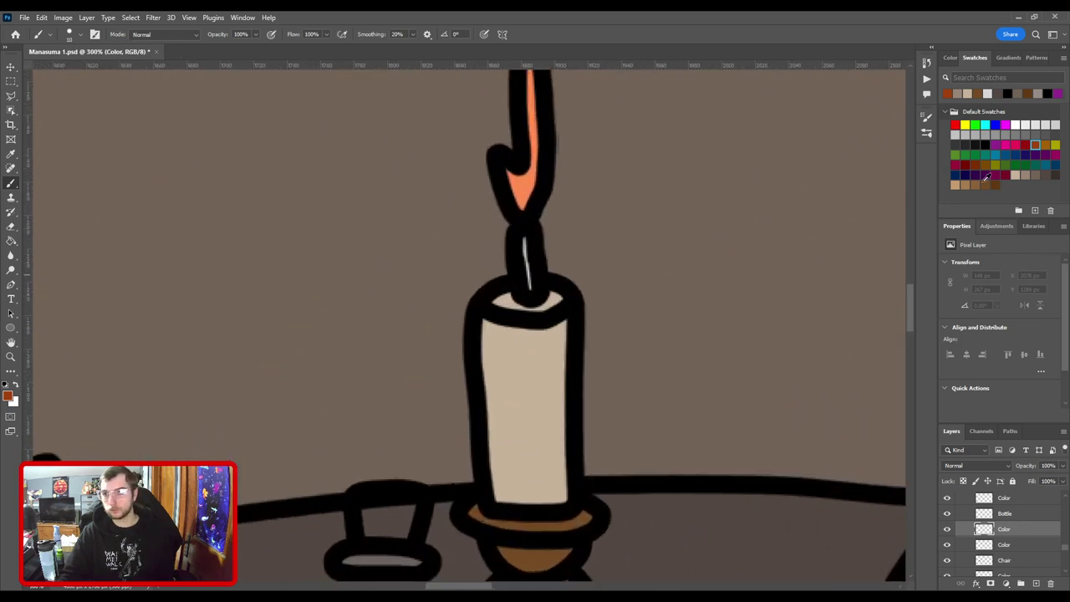
{"action": "left_click", "coordinate": [964, 184]}
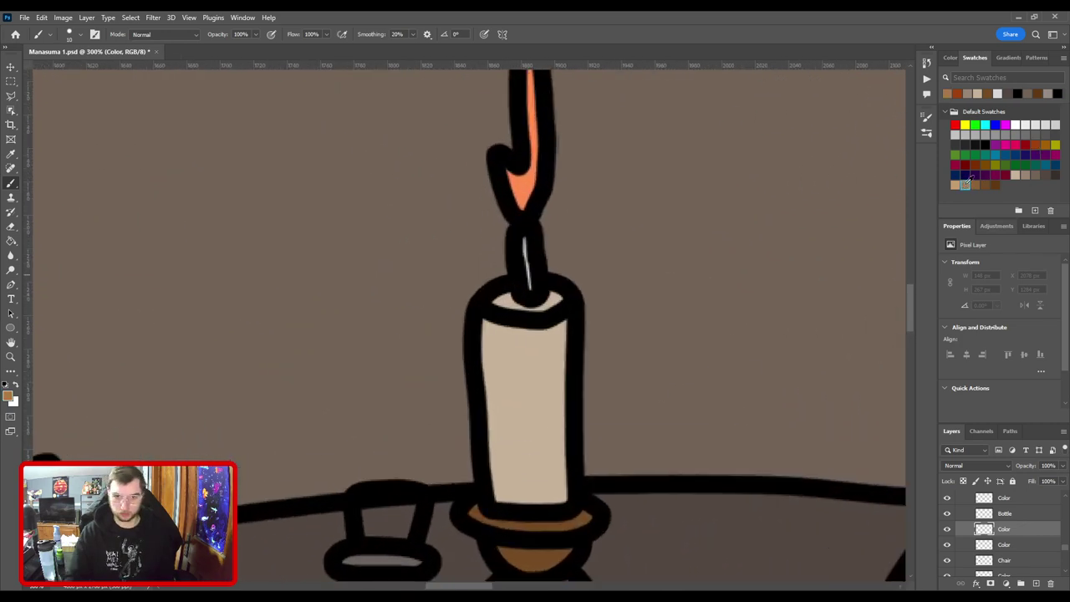
{"action": "left_click_drag", "start_coordinate": [755, 286], "coordinate": [437, 272]}
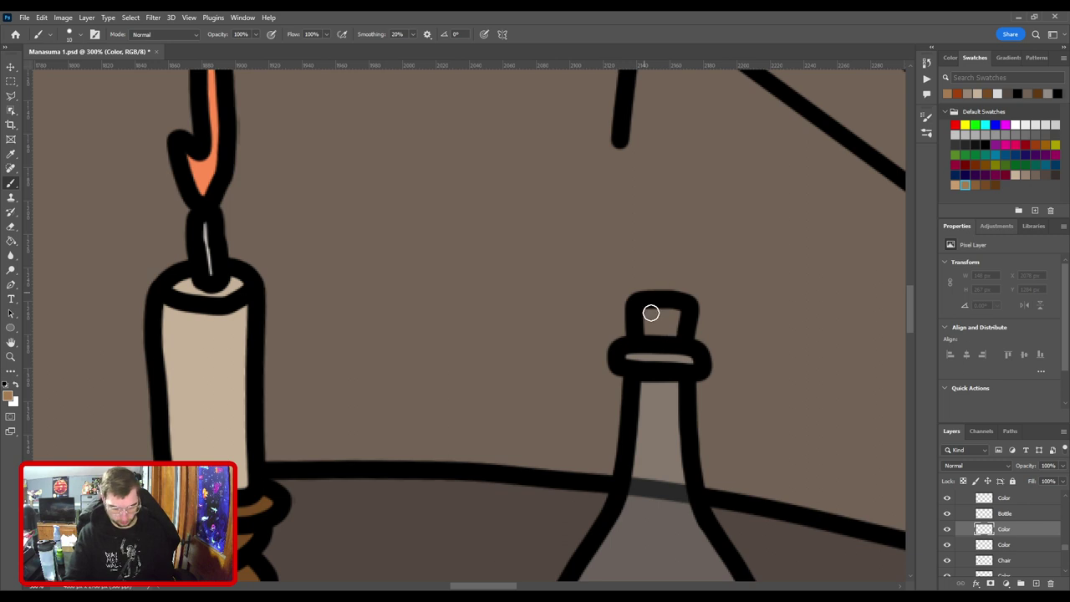
{"action": "key", "text": "bracketright"}
{"action": "key", "text": "bracketright"}
{"action": "mouse_move", "coordinate": [657, 329]}
{"action": "left_mouse_down"}
{"action": "mouse_move", "coordinate": [667, 354]}
{"action": "mouse_move", "coordinate": [653, 336]}
{"action": "mouse_move", "coordinate": [661, 364]}
{"action": "mouse_move", "coordinate": [664, 335]}
{"action": "left_mouse_up"}
Add a Color layer directly beneath the Potion 1 layer and paint that flask's cork light brown.
{"action": "mouse_move", "coordinate": [520, 353]}
{"action": "left_mouse_down"}
{"action": "mouse_move", "coordinate": [726, 265]}
{"action": "mouse_move", "coordinate": [775, 224]}
{"action": "left_mouse_up"}
{"action": "left_click_drag", "start_coordinate": [604, 296], "coordinate": [834, 252]}
{"action": "key", "text": "v"}
{"action": "left_click", "coordinate": [596, 348]}
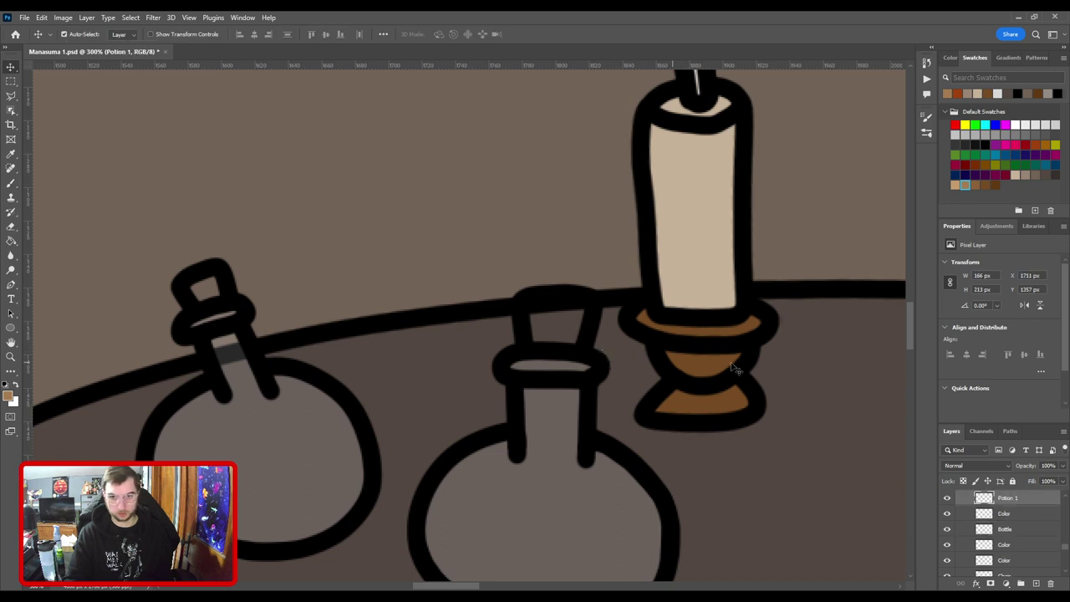
{"action": "left_click", "coordinate": [1055, 519]}
{"action": "key", "text": "b"}
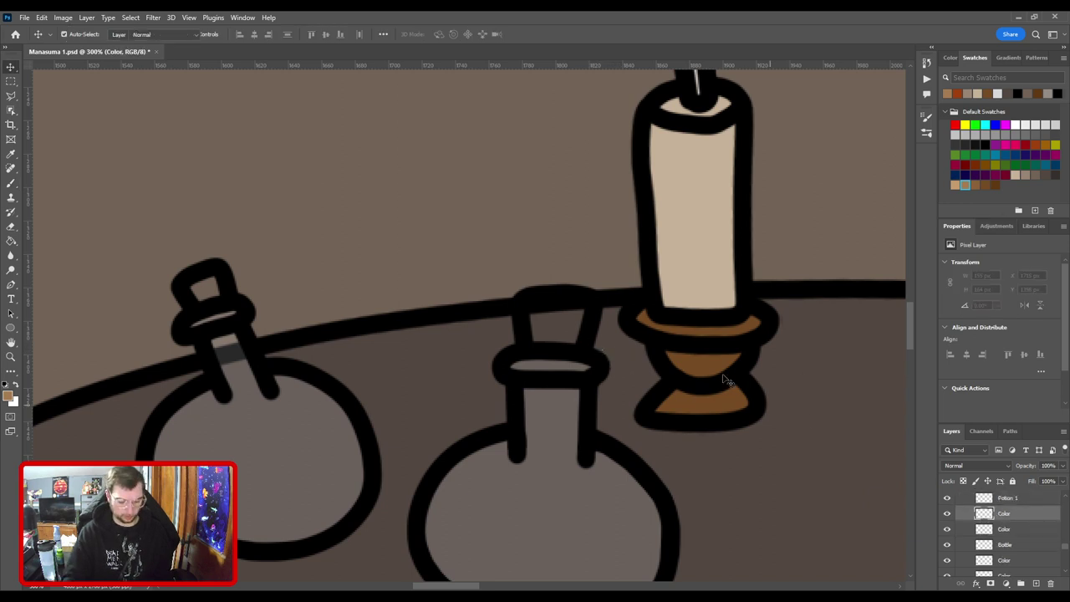
{"action": "mouse_move", "coordinate": [545, 342]}
{"action": "left_mouse_down"}
{"action": "mouse_move", "coordinate": [541, 311]}
{"action": "mouse_move", "coordinate": [572, 312]}
{"action": "mouse_move", "coordinate": [567, 359]}
{"action": "mouse_move", "coordinate": [563, 330]}
{"action": "mouse_move", "coordinate": [542, 344]}
{"action": "mouse_move", "coordinate": [572, 352]}
{"action": "left_mouse_up"}
Add a separate Color layer between the Potion 2 line art and its glass colour for the flask's cork.
{"action": "key", "text": "ctrl+minus"}
{"action": "key", "text": "ctrl+minus"}
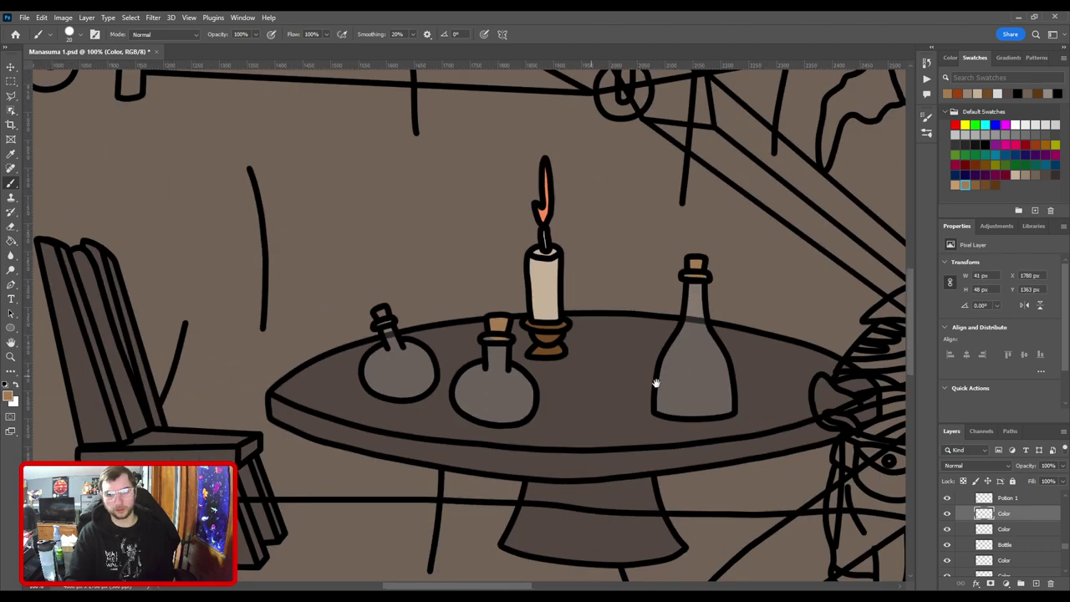
{"action": "left_click_drag", "start_coordinate": [561, 298], "coordinate": [718, 327]}
{"action": "key", "text": "ctrl+plus"}
{"action": "key", "text": "ctrl+plus"}
{"action": "key", "text": "ctrl+plus"}
{"action": "left_click_drag", "start_coordinate": [672, 401], "coordinate": [589, 294]}
{"action": "key", "text": "v"}
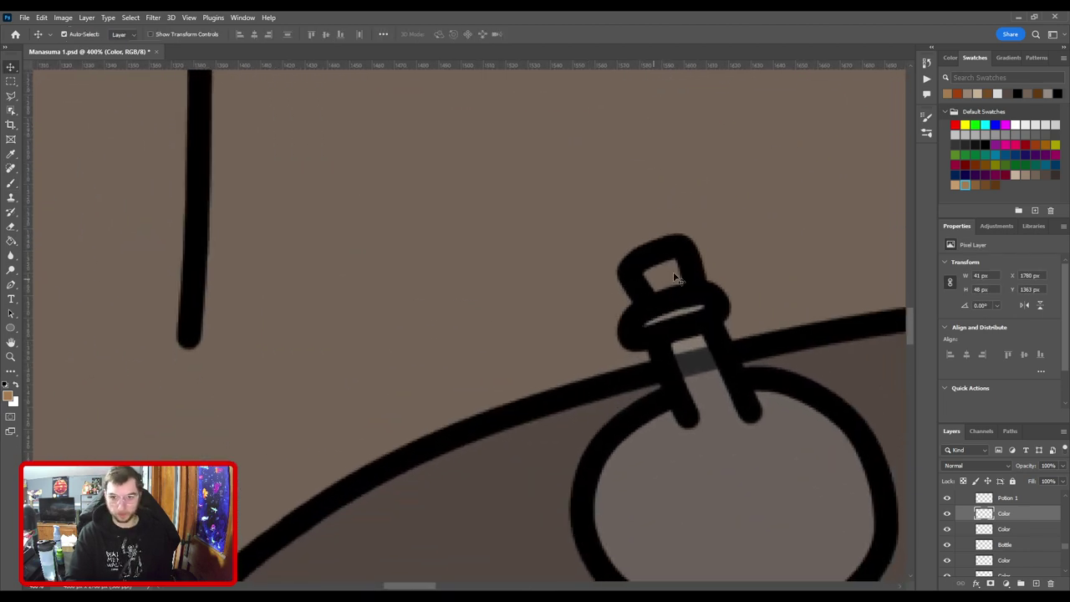
{"action": "left_click", "coordinate": [700, 272], "text": "ctrl"}
{"action": "left_click", "coordinate": [1024, 514]}
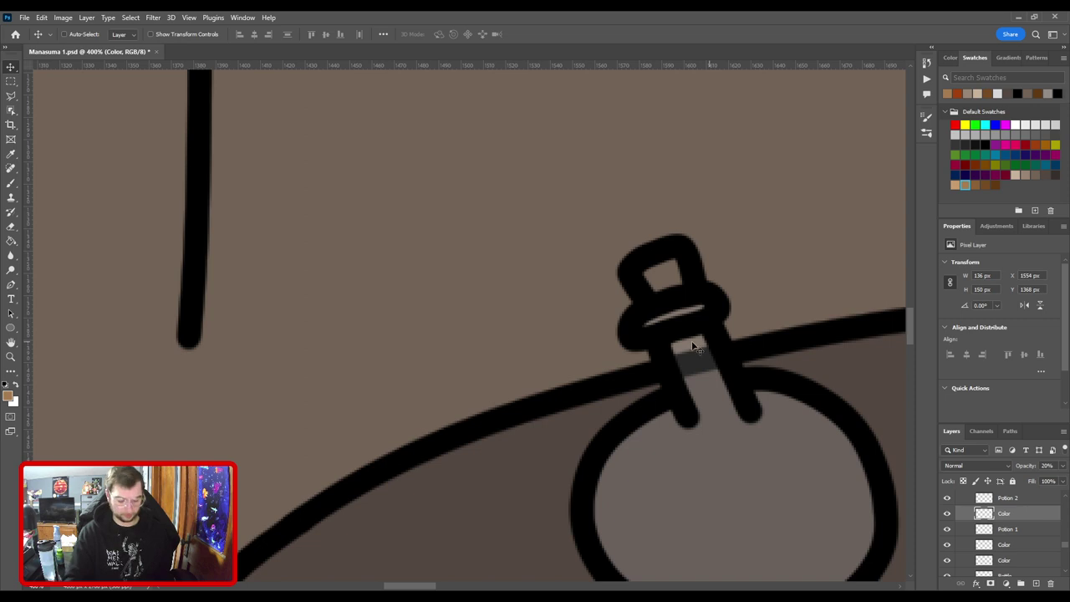
{"action": "key", "text": "ctrl+shift+alt+n"}
Paint the Potion 2 flask's cork and the rim beneath it light brown.
{"action": "key", "text": "b"}
{"action": "left_click_drag", "start_coordinate": [665, 284], "coordinate": [668, 278]}
{"action": "left_click_drag", "start_coordinate": [674, 305], "coordinate": [684, 315]}
{"action": "key", "text": "ctrl+0"}
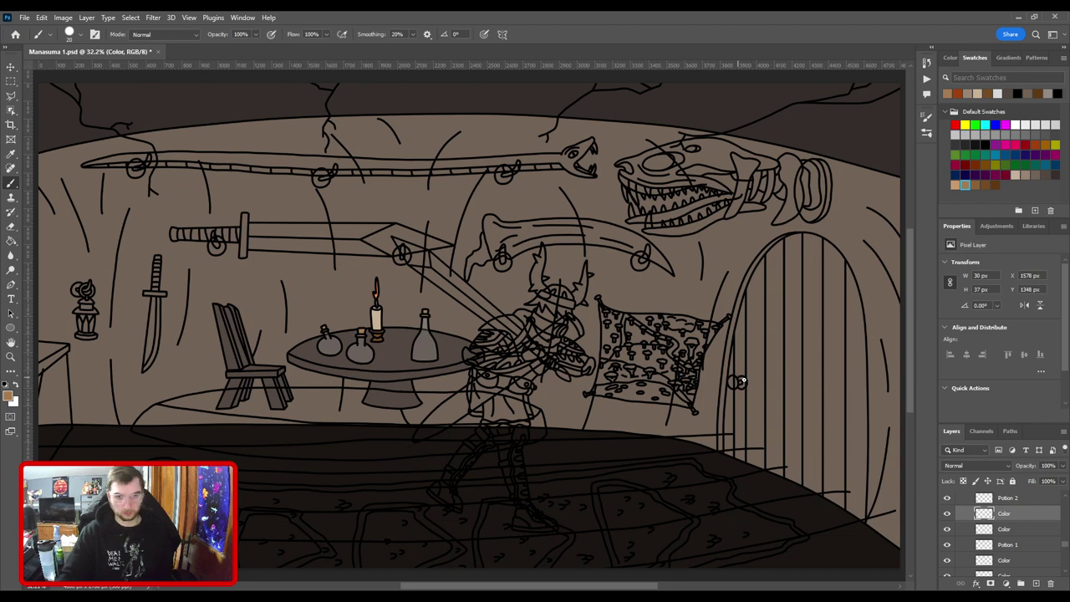
Darken the tall bottle's cork to a muted brown with an image adjustment on its Color layer.
{"action": "scroll", "coordinate": [468, 326], "scroll_direction": "up", "scroll_amount": 4}
{"action": "left_click_drag", "start_coordinate": [398, 310], "coordinate": [454, 339]}
{"action": "key", "text": "ctrl+plus"}
{"action": "key", "text": "v"}
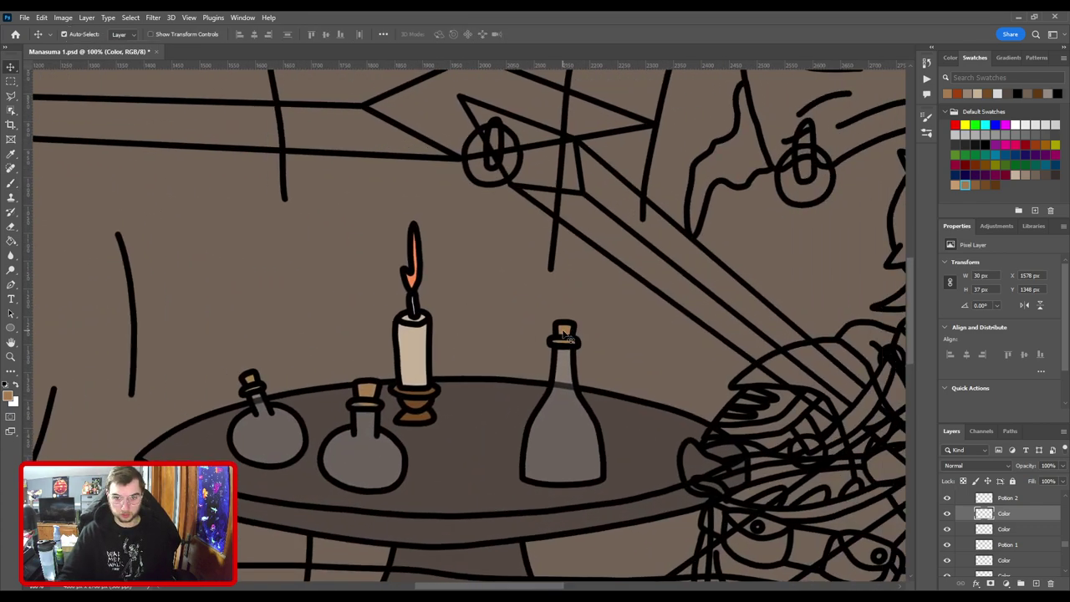
{"action": "left_click", "coordinate": [566, 332]}
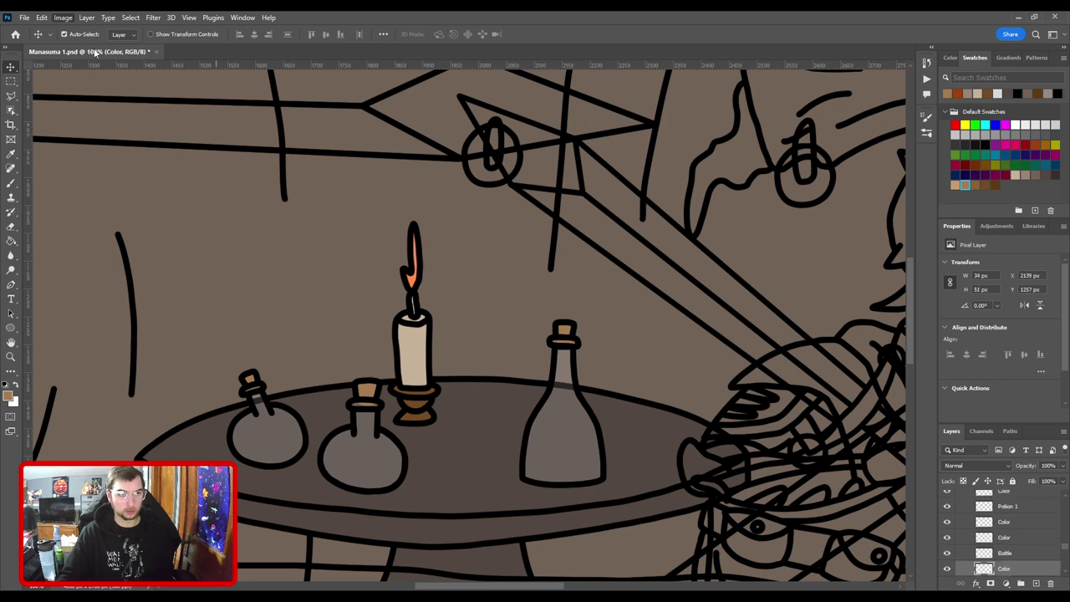
{"action": "key", "text": "i"}
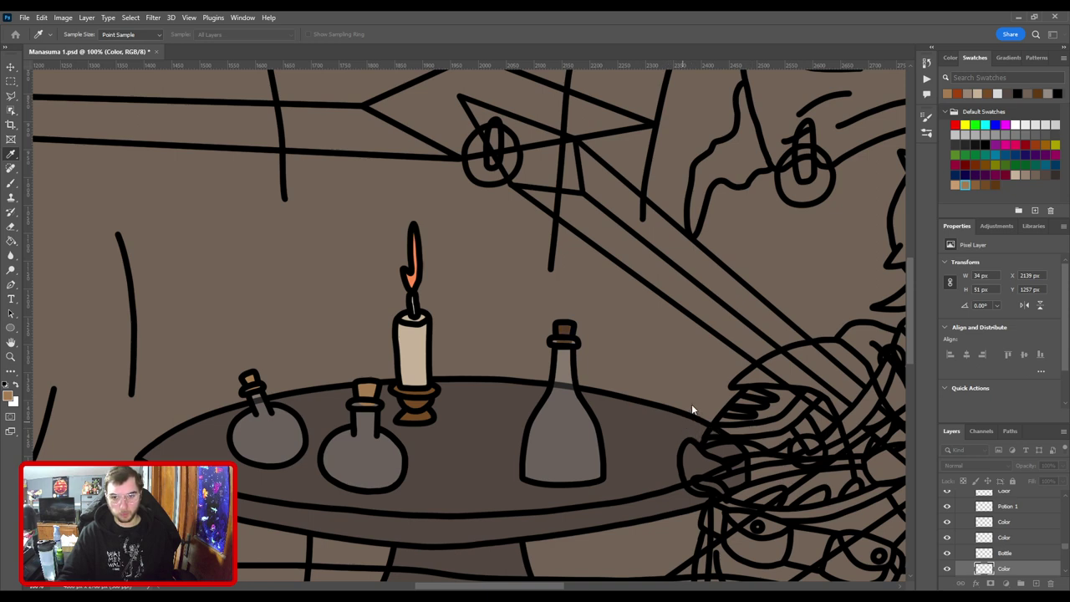
{"action": "left_click_drag", "start_coordinate": [692, 395], "coordinate": [726, 398]}
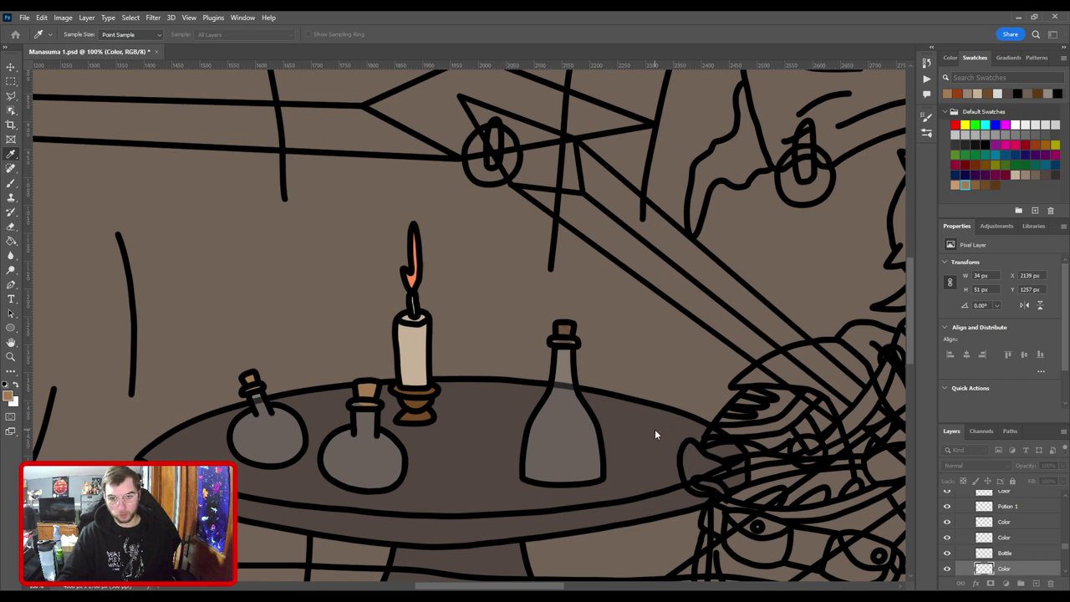
{"action": "left_click", "coordinate": [808, 339]}
Recolour the Potion 1 flask's cork with the bottle cork's sampled brown on a clipped layer, merged into the cork's Color layer.
{"action": "key", "text": "i"}
{"action": "key", "text": "ctrl+plus"}
{"action": "key", "text": "ctrl+plus"}
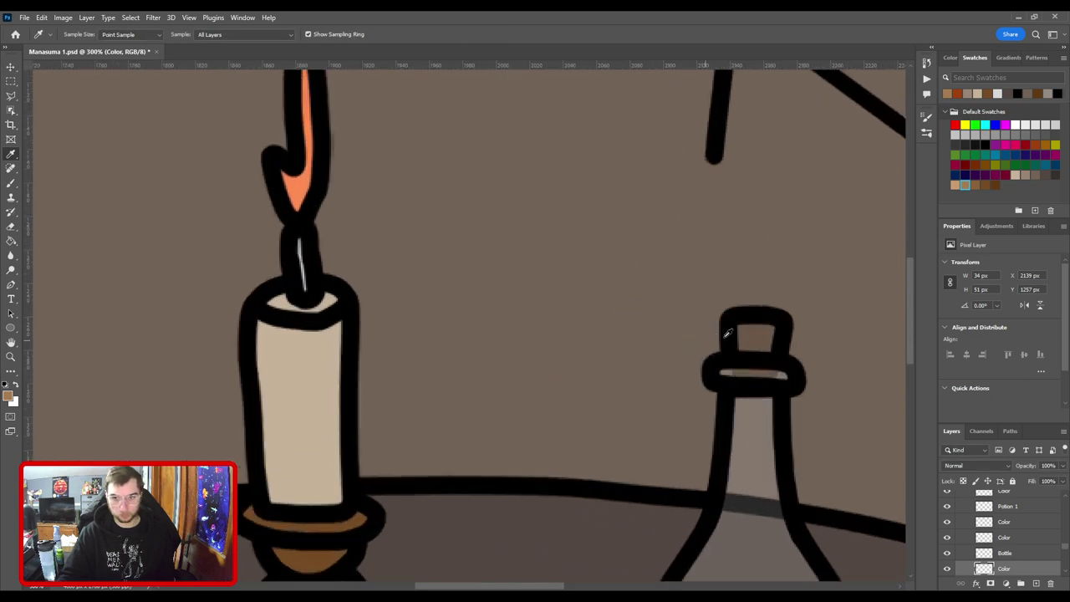
{"action": "left_click", "coordinate": [753, 337]}
{"action": "left_click_drag", "start_coordinate": [374, 410], "coordinate": [534, 327]}
{"action": "key", "text": "v"}
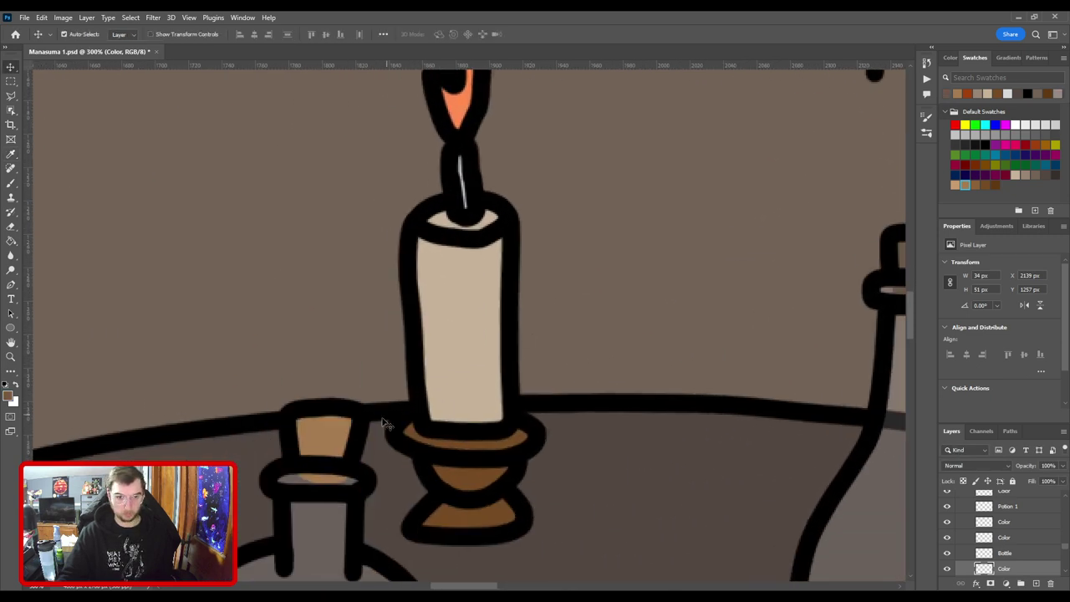
{"action": "left_click", "coordinate": [342, 441]}
{"action": "left_click", "coordinate": [1036, 584]}
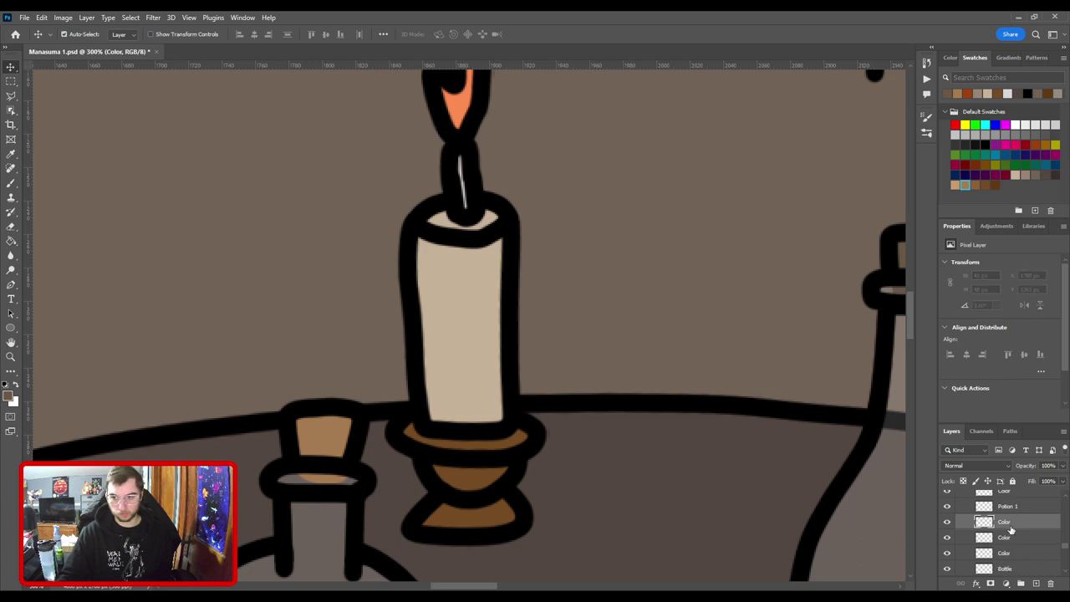
{"action": "key", "text": "b"}
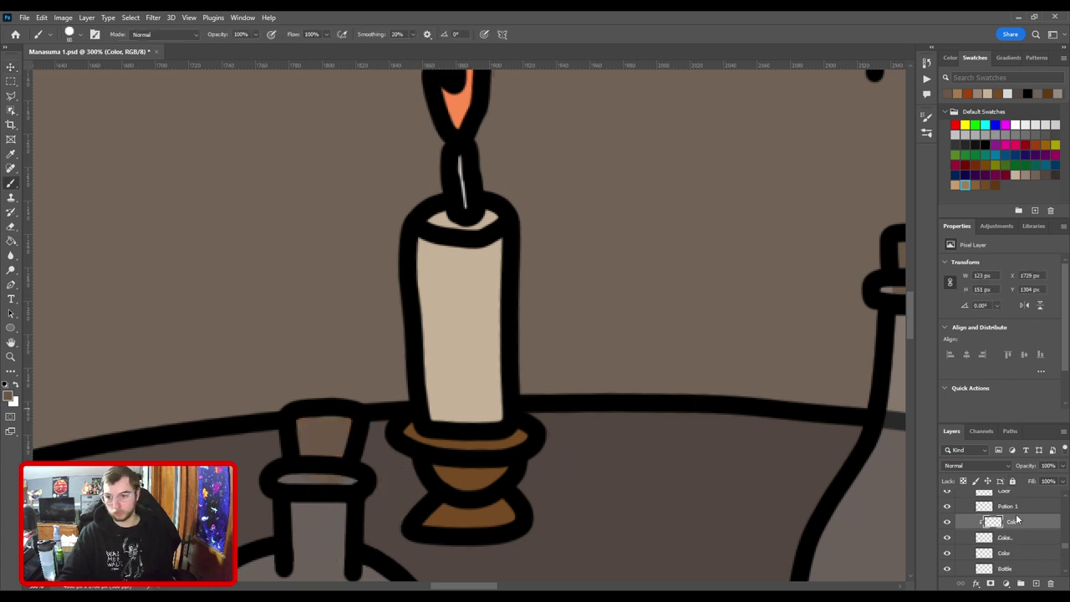
{"action": "key", "text": "ctrl+z"}
Select the Potion 2 flask's cork Color layer and toggle its visibility to check that it holds the cork colour.
{"action": "left_click_drag", "start_coordinate": [461, 382], "coordinate": [847, 298]}
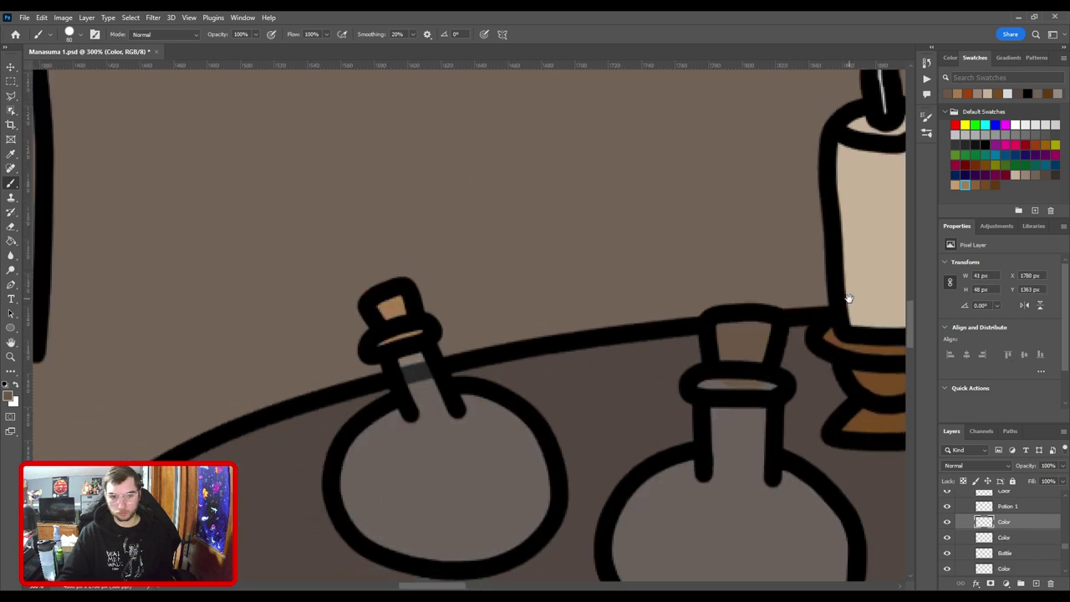
{"action": "key", "text": "v"}
{"action": "left_click", "coordinate": [393, 309], "text": "ctrl"}
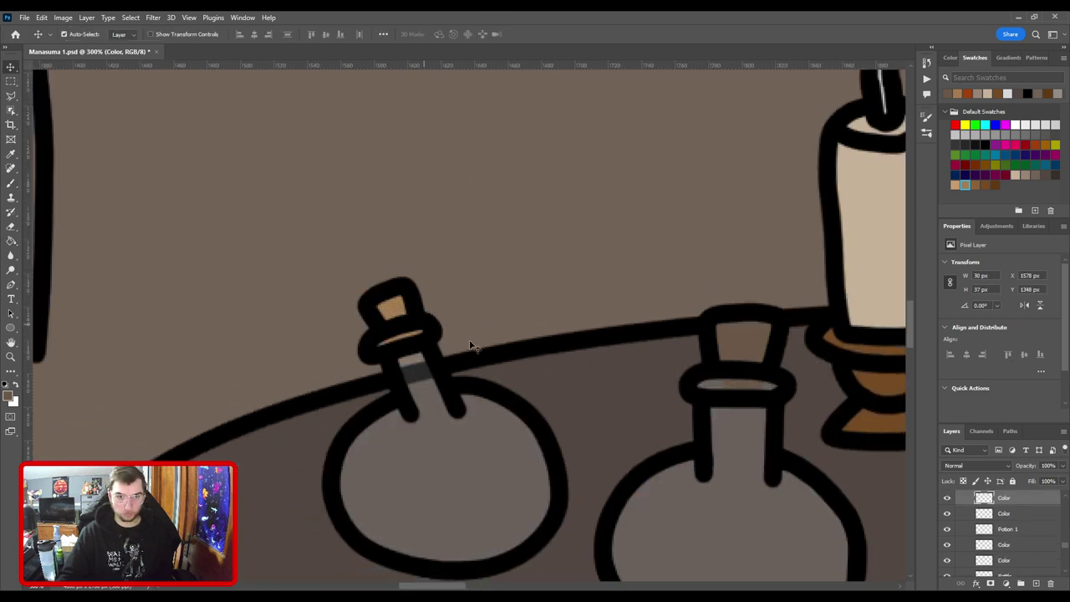
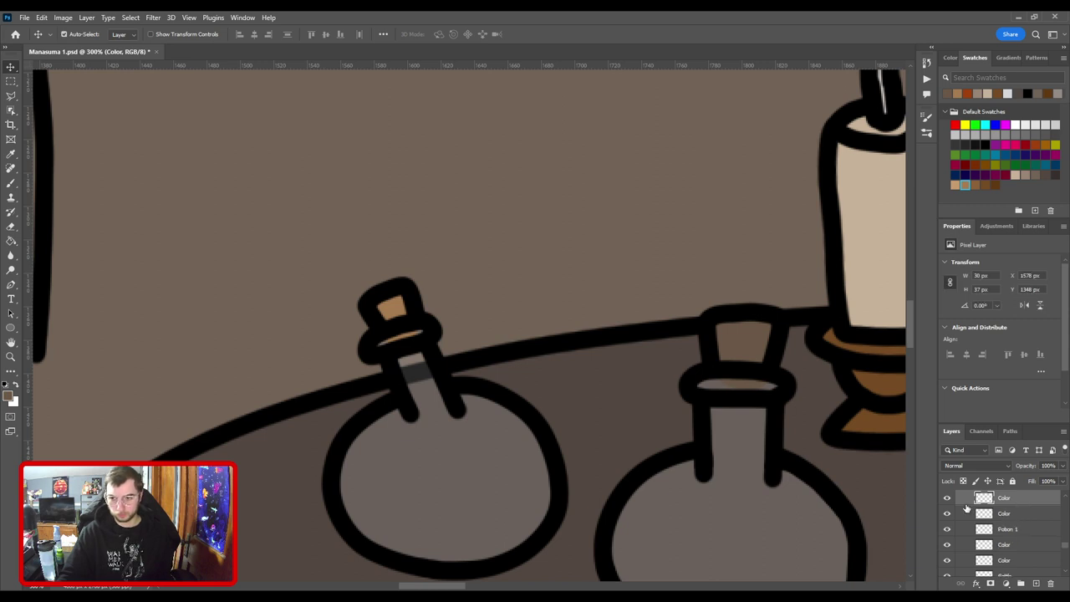
{"action": "key", "text": "Delete"}
{"action": "key", "text": "ctrl+z"}
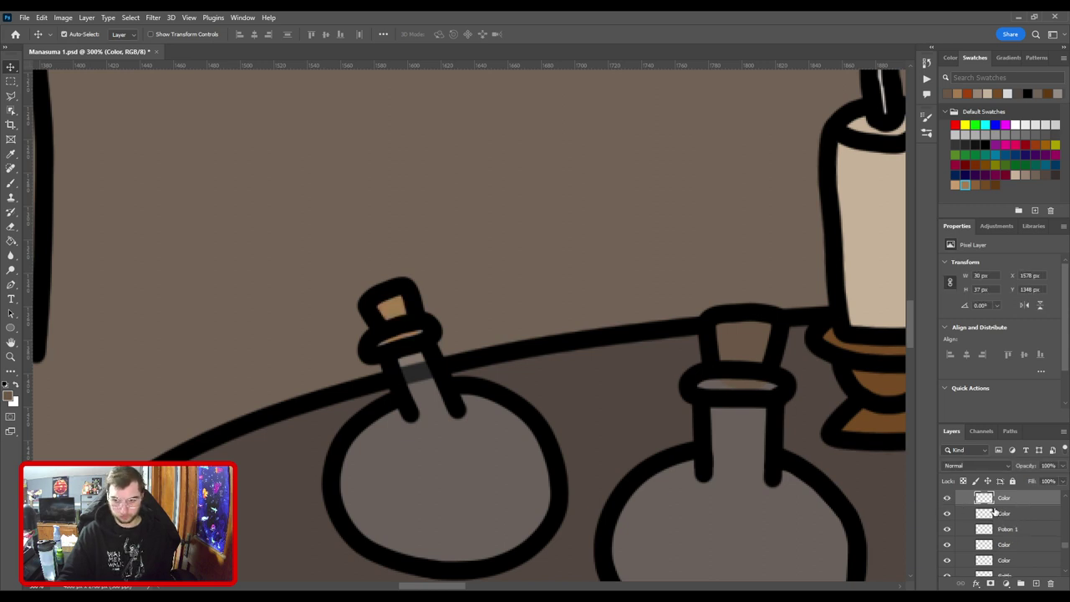
{"action": "key", "text": "ctrl"}
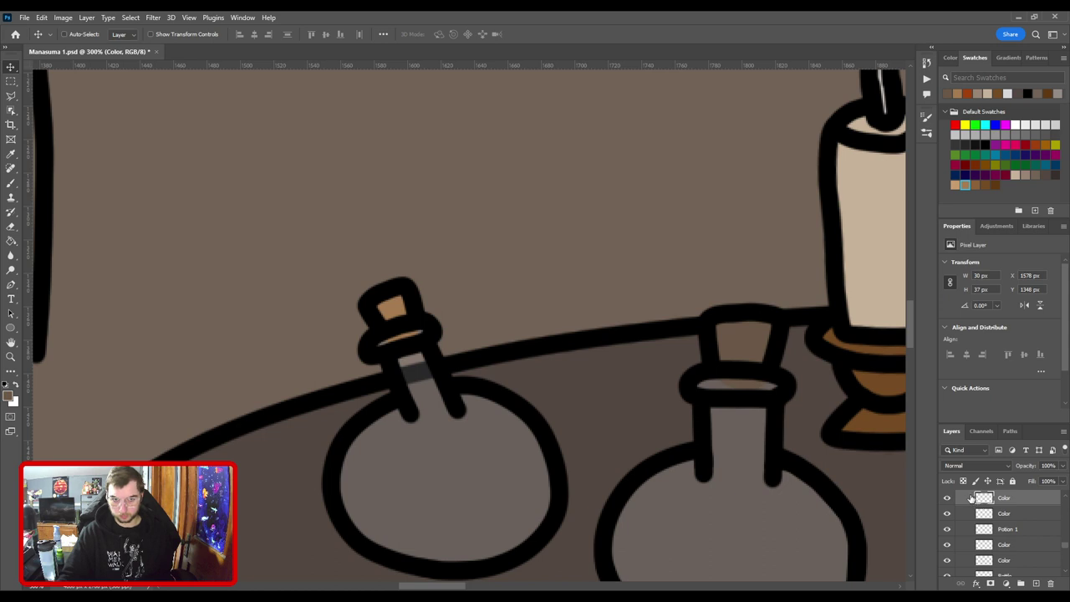
{"action": "key", "text": "ctrl+comma"}
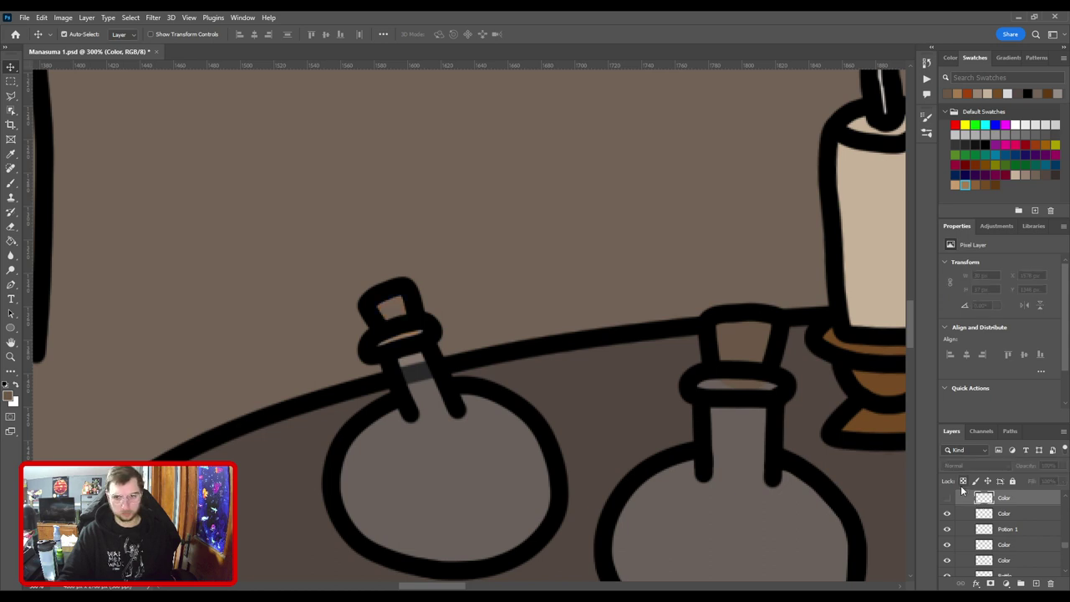
{"action": "key", "text": "ctrl+minus"}
{"action": "key", "text": "ctrl+plus"}
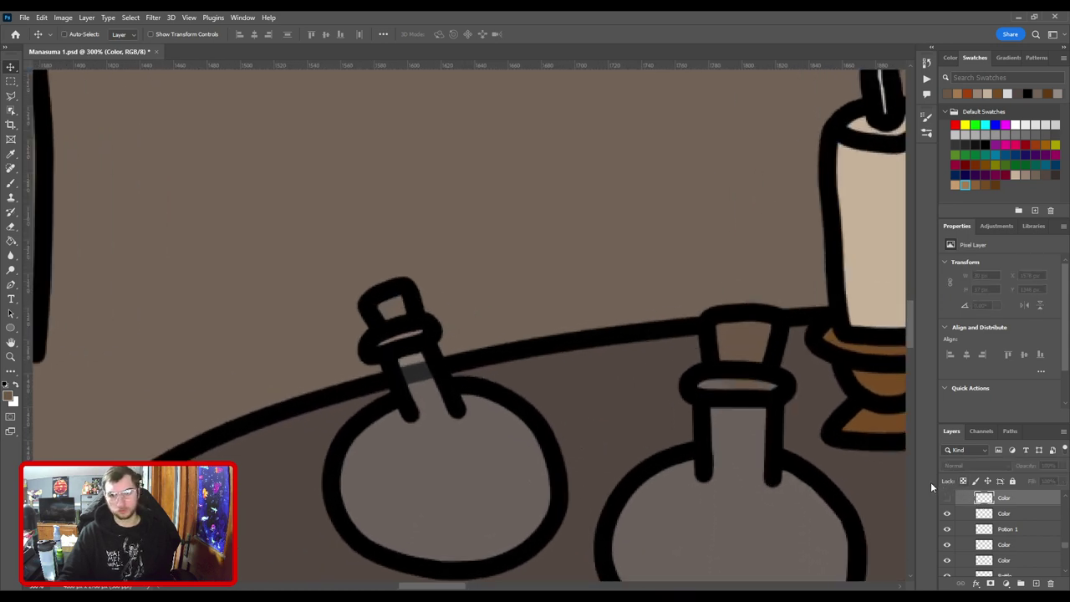
{"action": "left_click", "coordinate": [948, 498]}
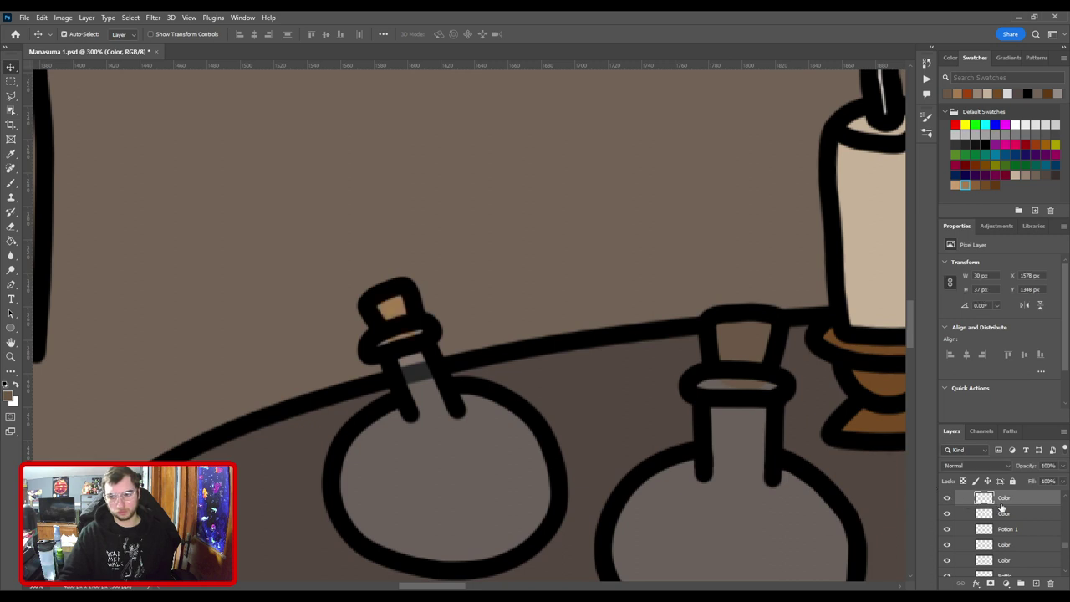
{"action": "left_click", "coordinate": [948, 497]}
{"action": "left_click", "coordinate": [948, 497]}
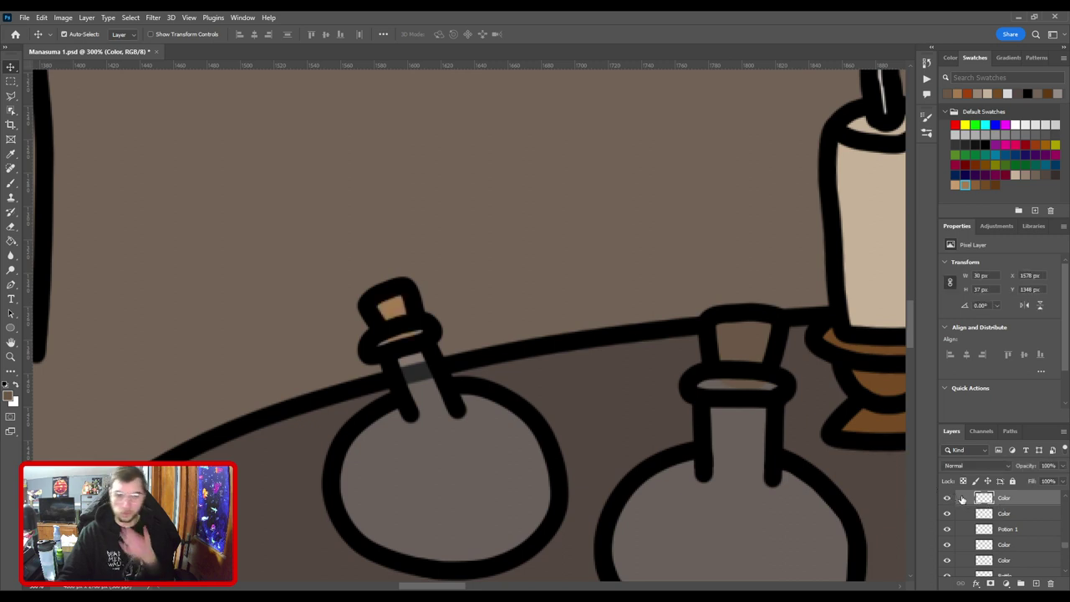
Recolour the Potion 2 flask's cork with the same muted brown on a clipped layer, merged into the cork's Color layer.
{"action": "left_click", "coordinate": [1036, 584]}
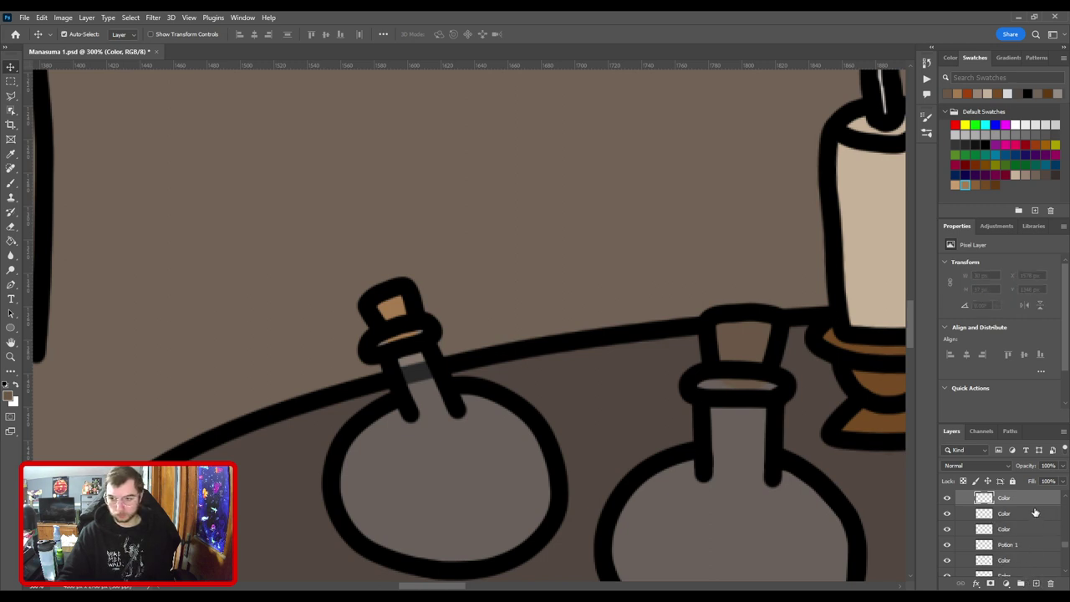
{"action": "key", "text": "ctrl+alt+g"}
{"action": "key", "text": "b"}
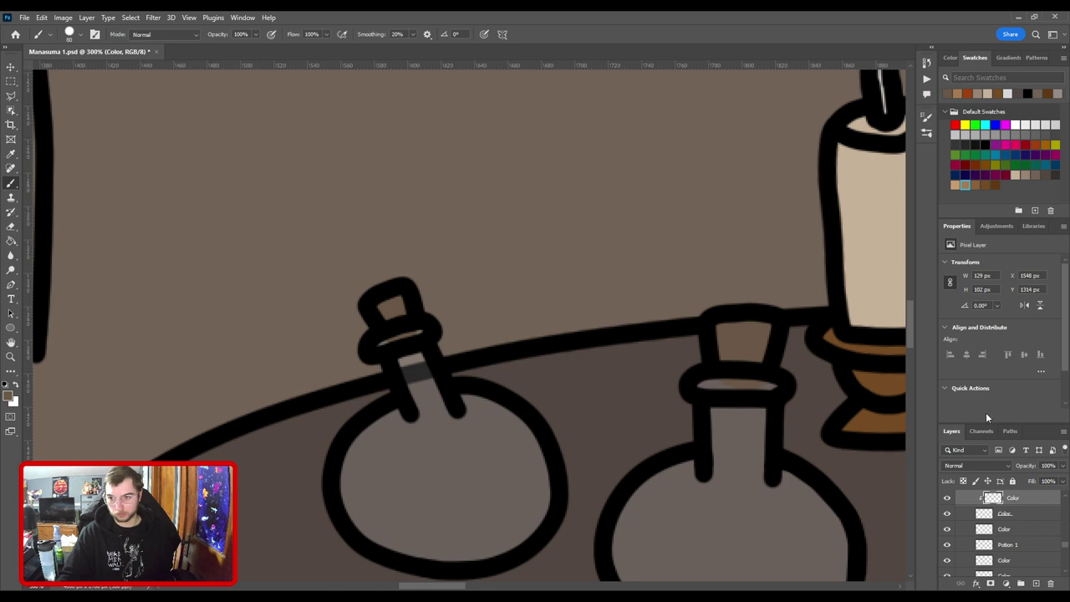
{"action": "key", "text": "ctrl+e"}
Locate the door's outline layer by toggling its visibility and select the Flame layer directly beneath it.
{"action": "key", "text": "ctrl+0"}
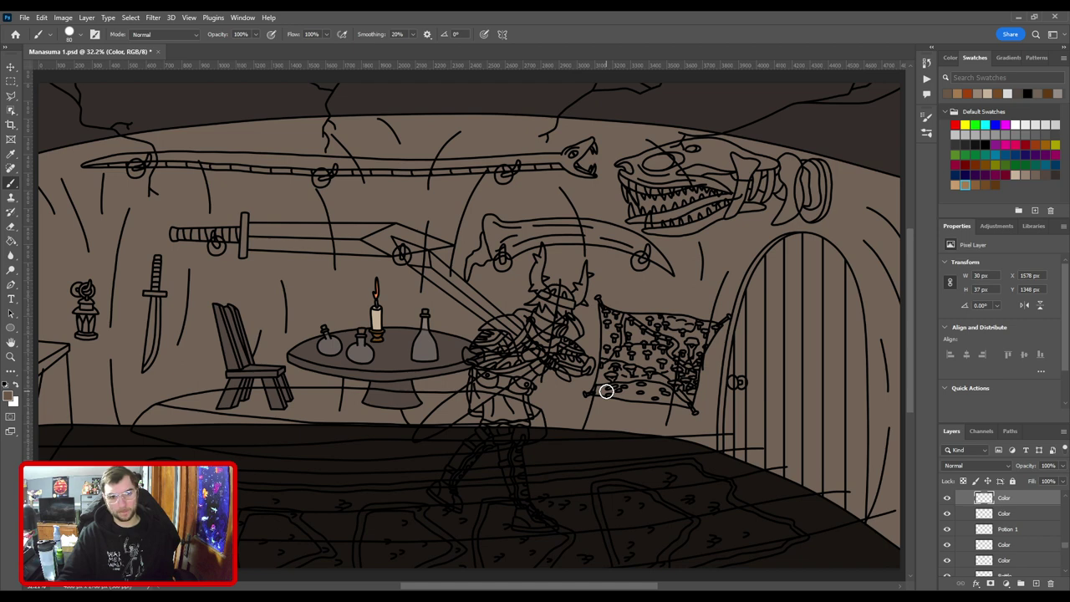
{"action": "scroll", "coordinate": [988, 558], "scroll_direction": "up", "scroll_amount": 3}
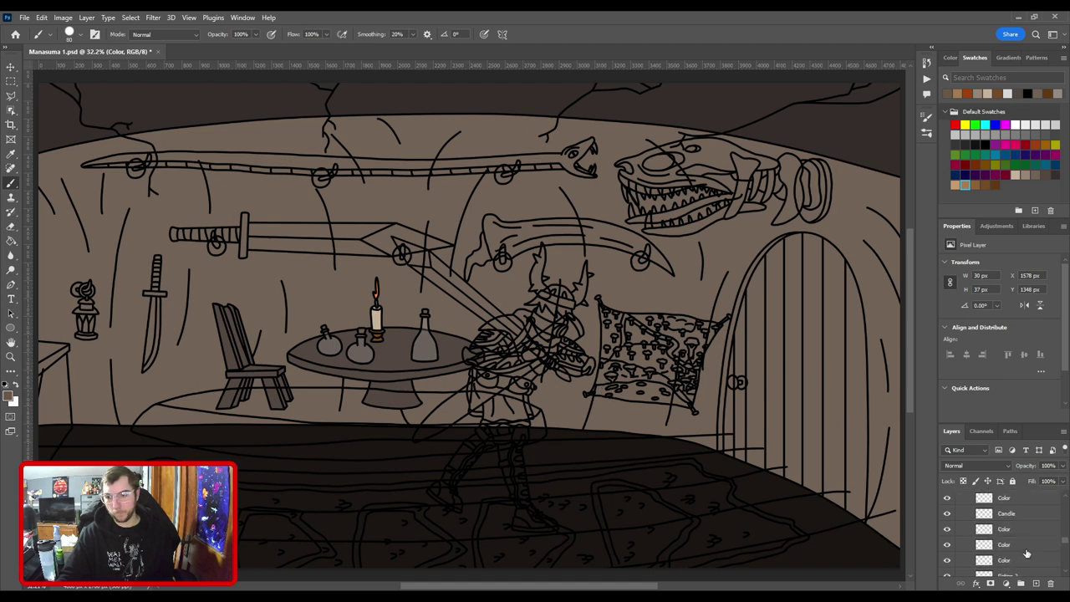
{"action": "scroll", "coordinate": [1020, 552], "scroll_direction": "up", "scroll_amount": 3}
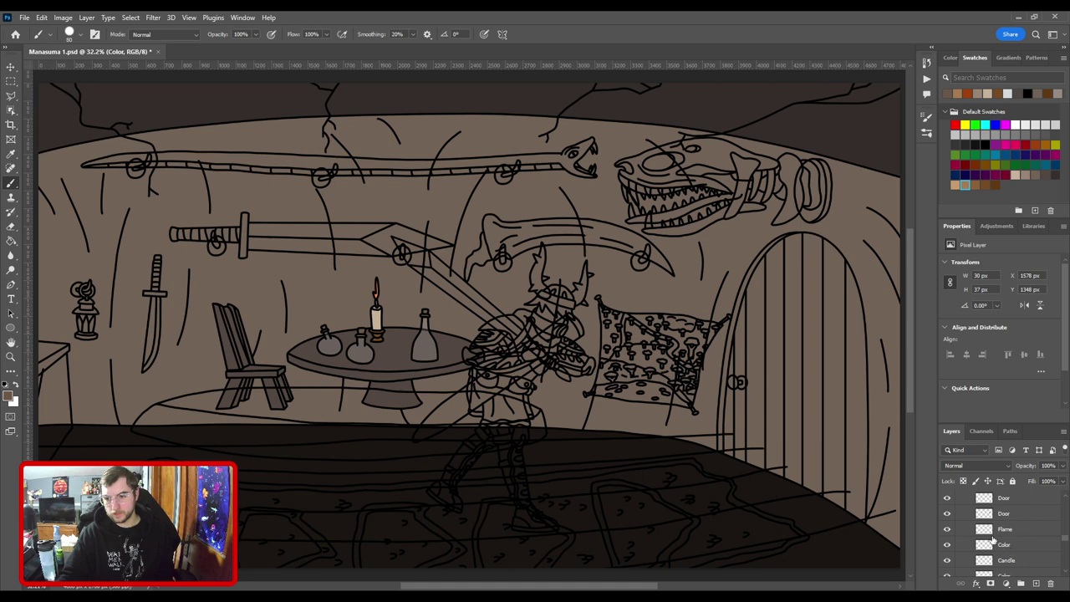
{"action": "scroll", "coordinate": [995, 539], "scroll_direction": "up", "scroll_amount": 2}
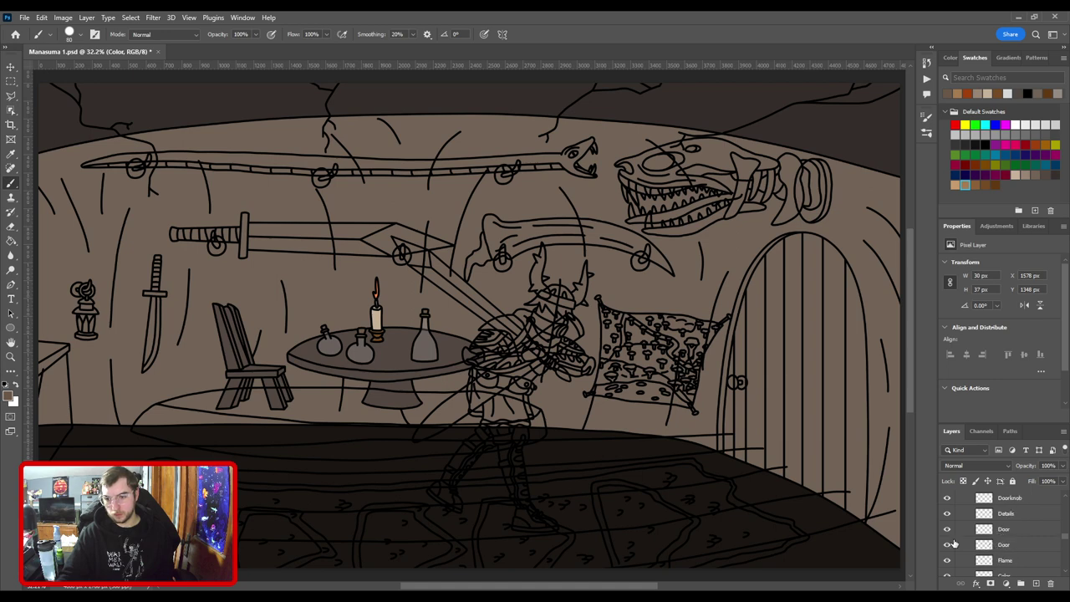
{"action": "left_click", "coordinate": [949, 545]}
{"action": "left_click", "coordinate": [949, 545]}
{"action": "left_click", "coordinate": [949, 545]}
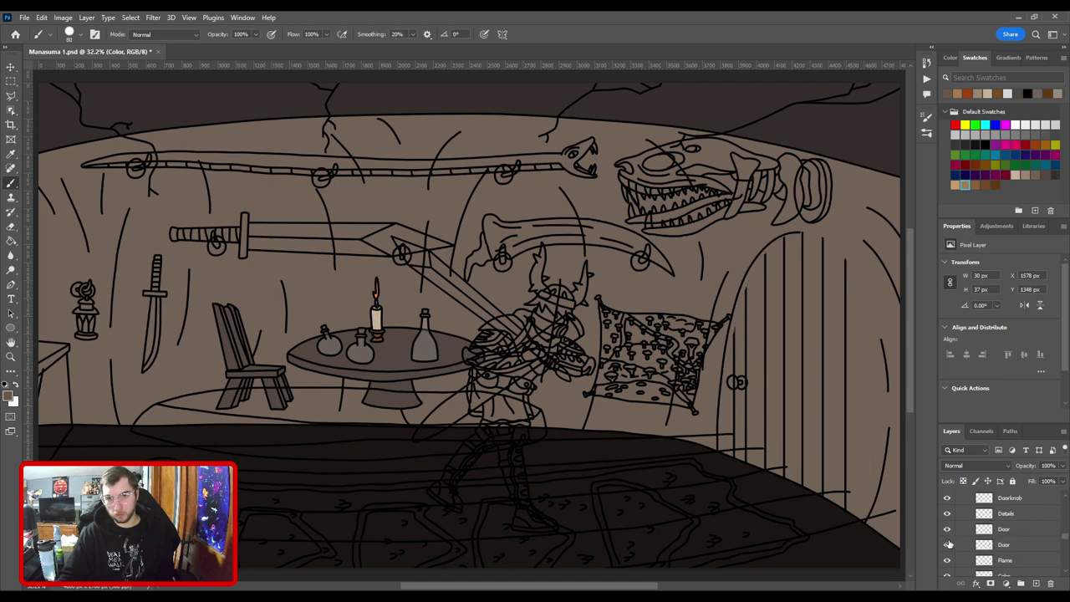
{"action": "left_click", "coordinate": [949, 544]}
{"action": "left_click", "coordinate": [1012, 561]}
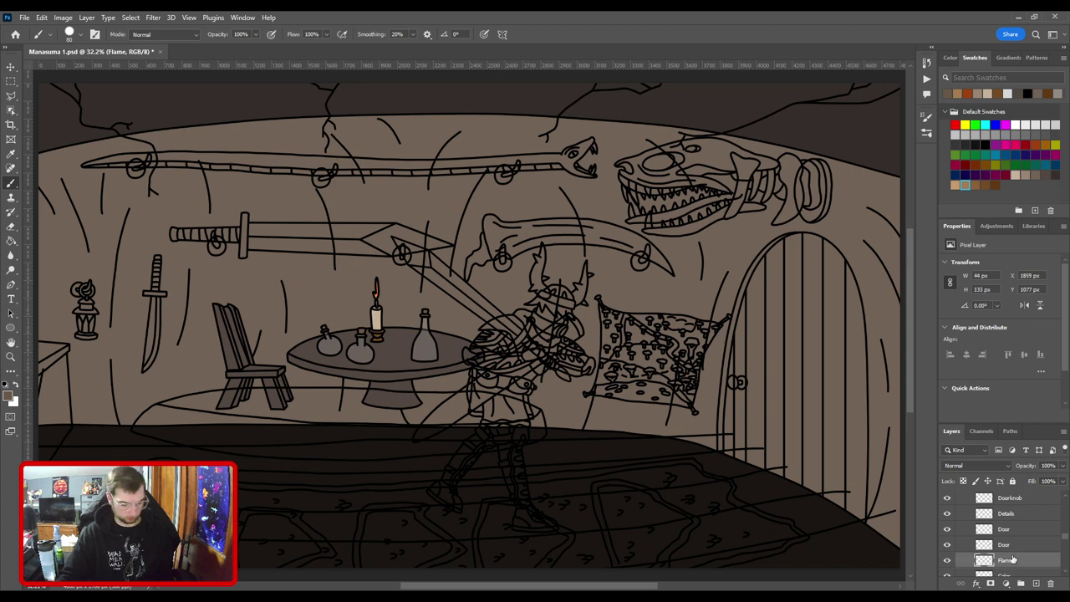
Add a Color layer directly beneath the two Door layers and set the painting colour to a dark brown.
{"action": "key", "text": "i"}
{"action": "left_click", "coordinate": [824, 536]}
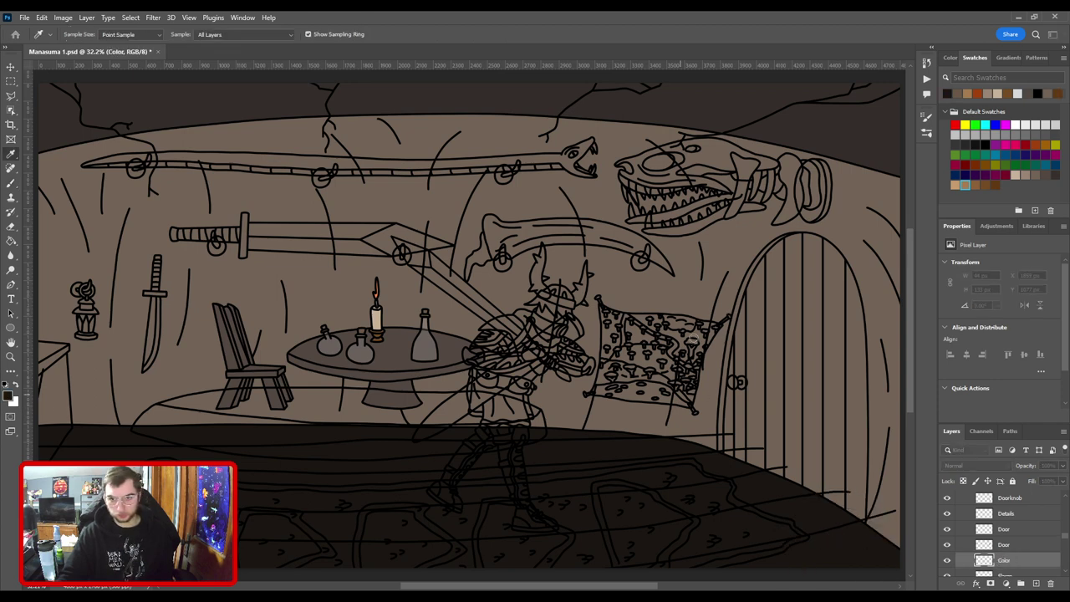
{"action": "left_click_drag", "start_coordinate": [714, 319], "coordinate": [915, 215]}
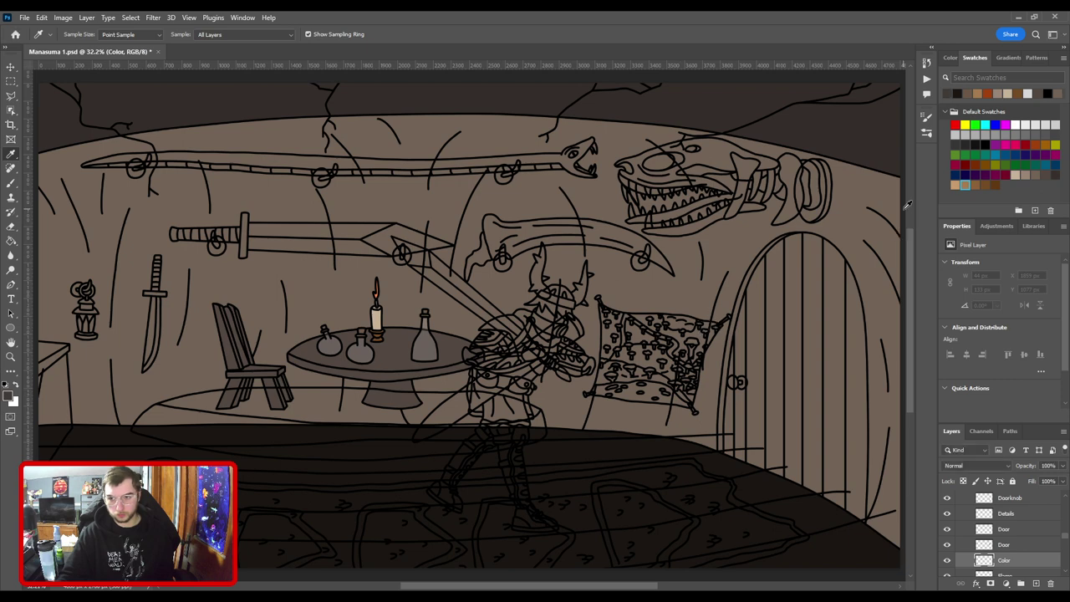
{"action": "key", "text": "b"}
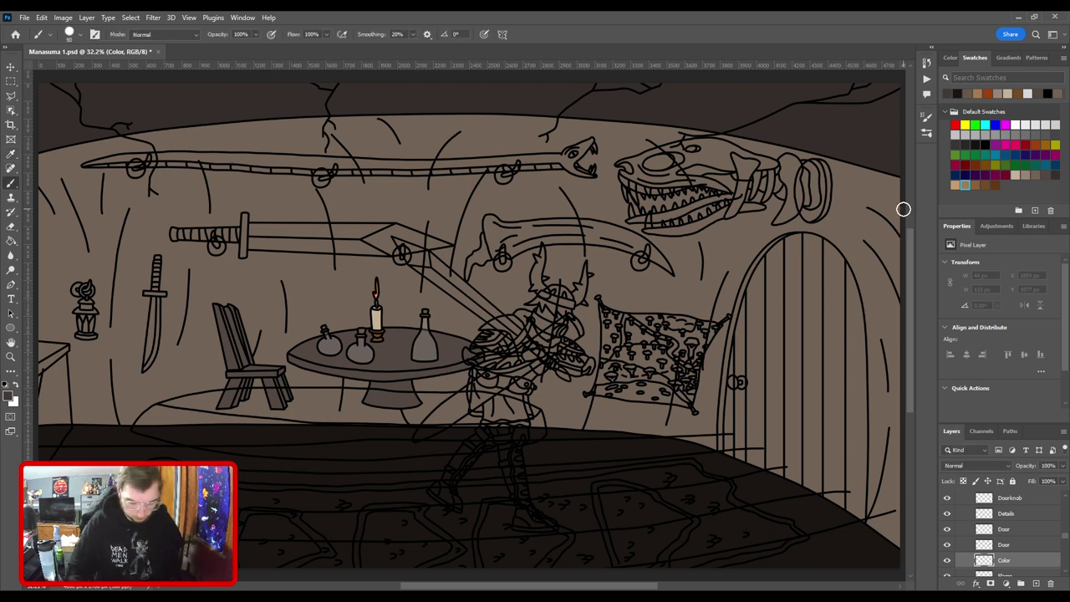
{"action": "left_click", "coordinate": [947, 560]}
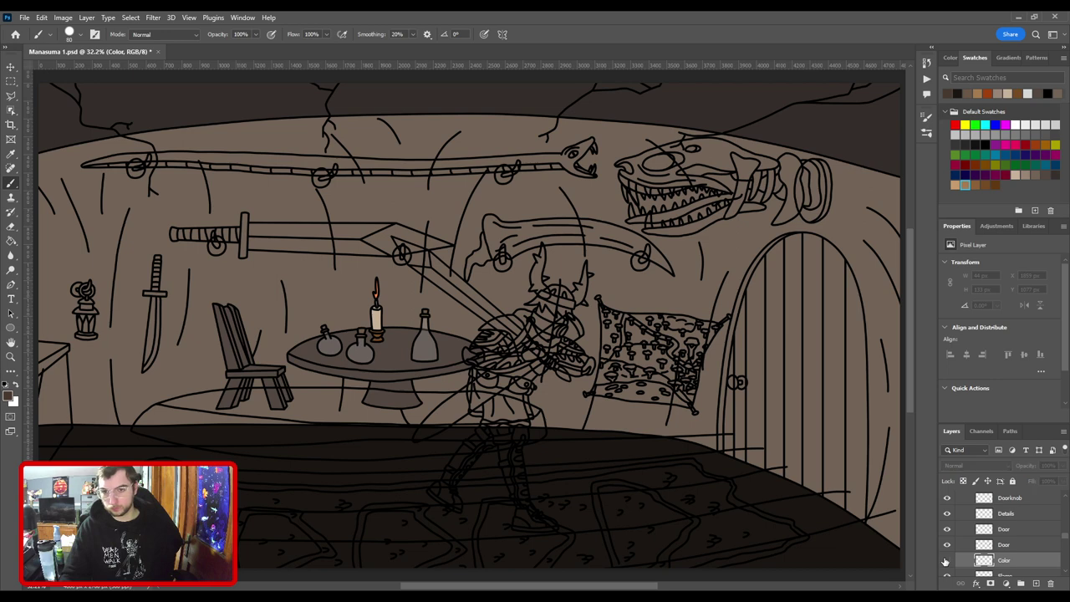
{"action": "left_click", "coordinate": [946, 560]}
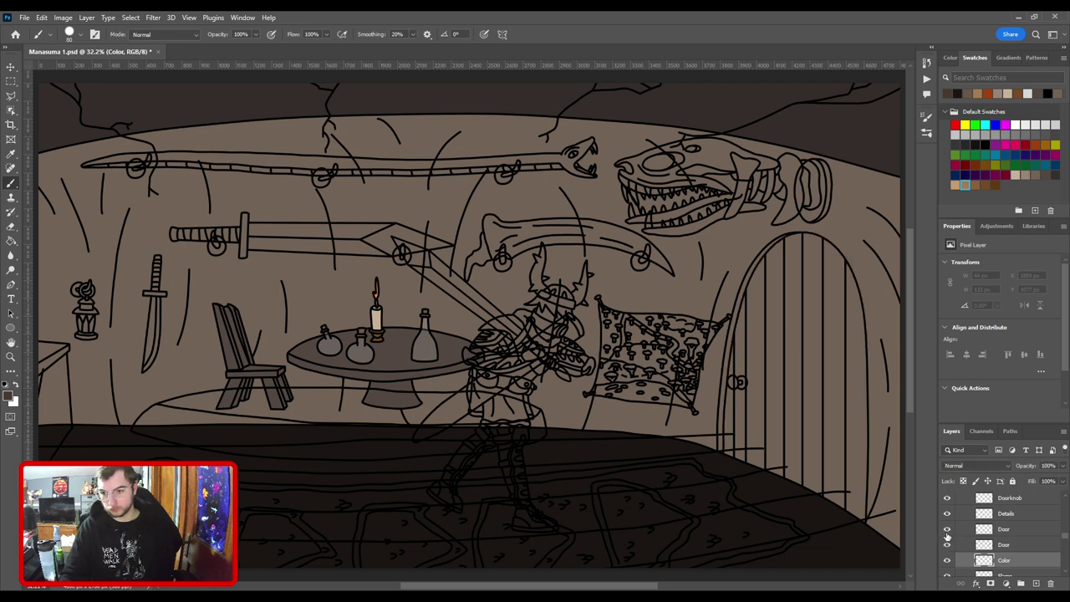
{"action": "left_click", "coordinate": [948, 529]}
{"action": "left_click", "coordinate": [947, 529]}
Paint a dark brown band along the inside of the door's left edge, from the floor up past the doorknob, with a 100 px brush.
{"action": "key", "text": "ctrl+equal"}
{"action": "left_click_drag", "start_coordinate": [640, 270], "coordinate": [320, 168]}
{"action": "key", "text": "ctrl+equal"}
{"action": "key", "text": "ctrl+equal"}
{"action": "scroll", "coordinate": [409, 391], "scroll_direction": "up", "scroll_amount": 2}
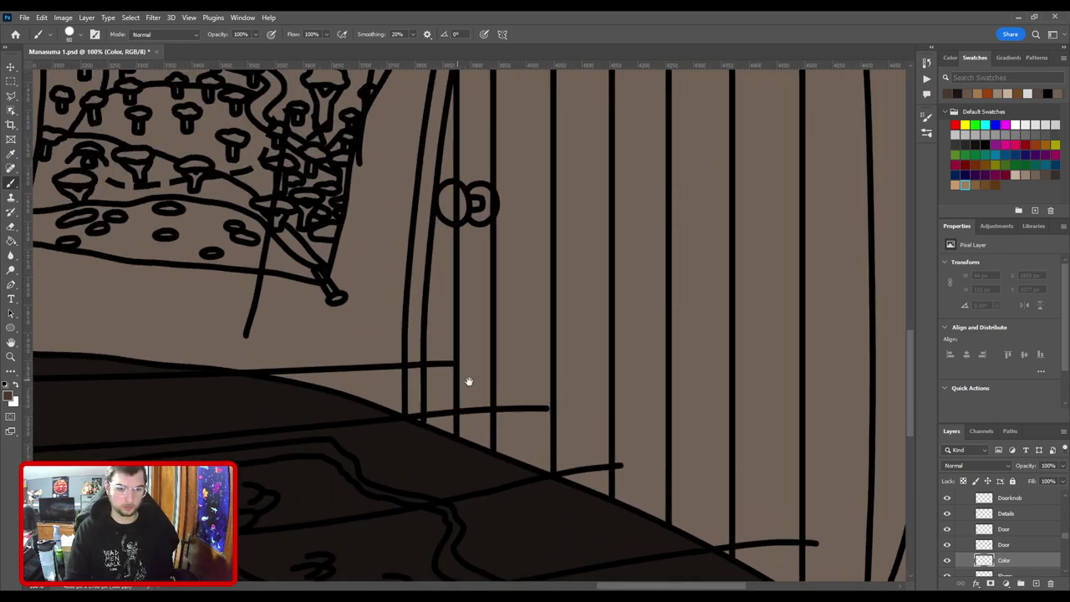
{"action": "left_click", "coordinate": [512, 427]}
{"action": "scroll", "coordinate": [502, 351], "scroll_direction": "up", "scroll_amount": 2}
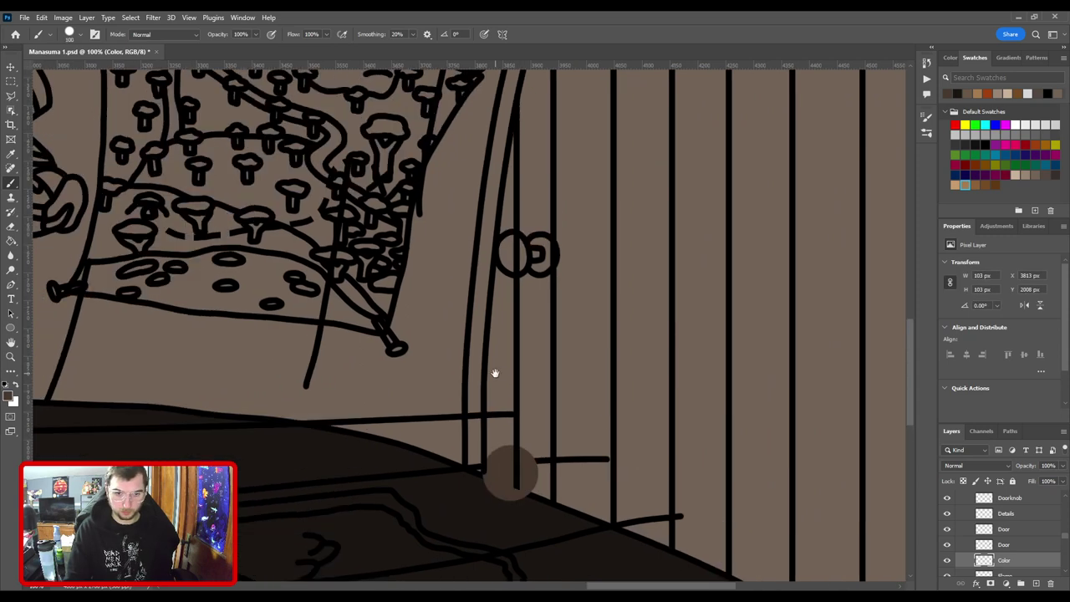
{"action": "left_click", "coordinate": [514, 357], "text": "shift"}
{"action": "left_click", "coordinate": [519, 272], "text": "shift"}
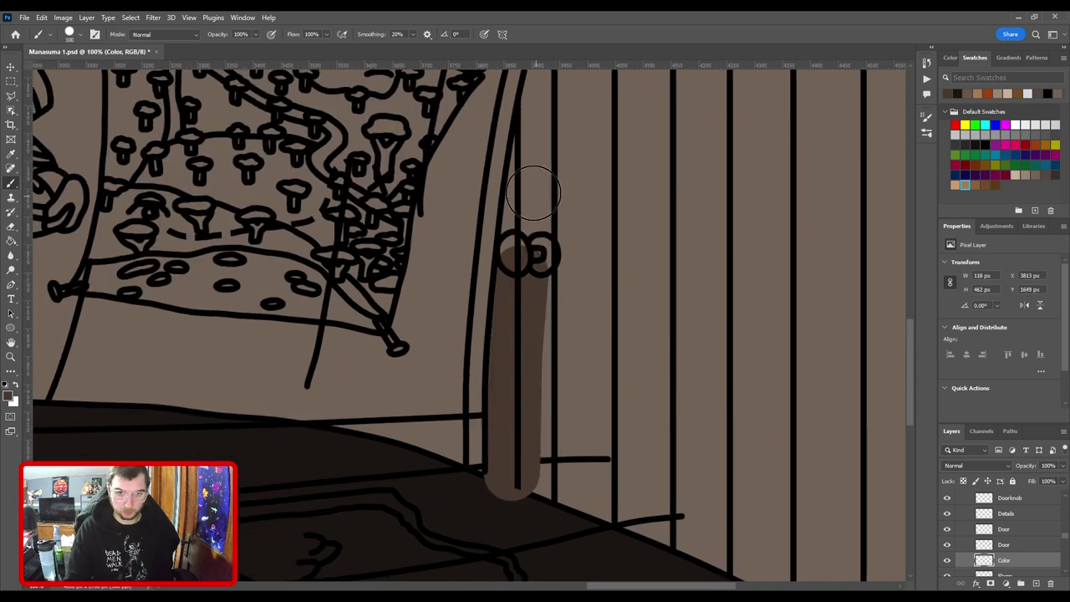
{"action": "left_click", "coordinate": [530, 190], "text": "shift"}
{"action": "left_click_drag", "start_coordinate": [549, 148], "coordinate": [503, 395]}
{"action": "left_click", "coordinate": [500, 361], "text": "shift"}
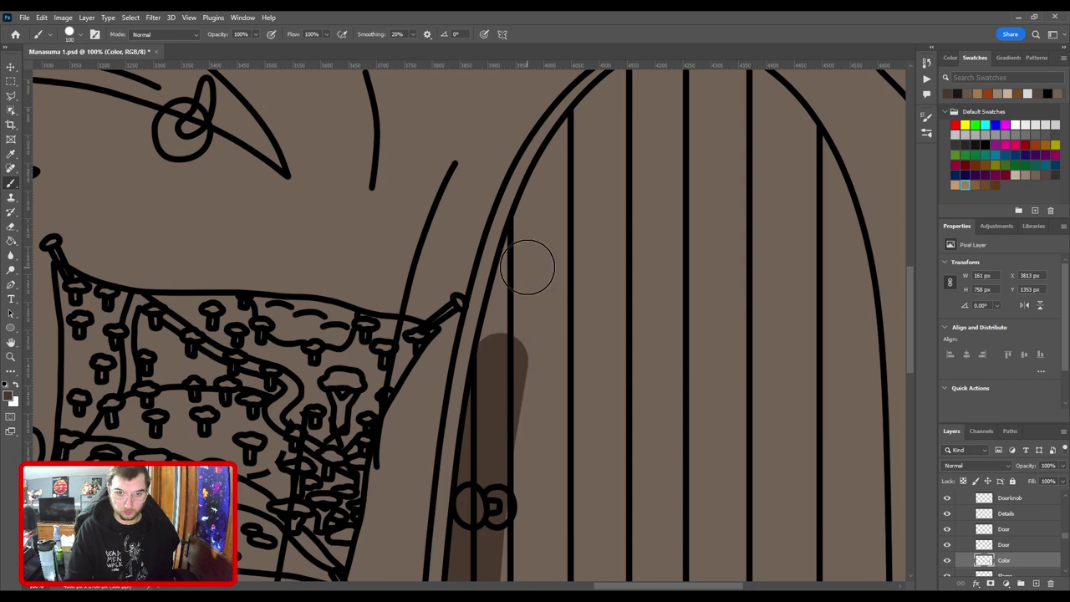
Continue the dark brown band around the door's arch and down the inside of its right edge.
{"action": "left_click", "coordinate": [526, 267], "text": "shift"}
{"action": "left_click", "coordinate": [544, 205], "text": "shift"}
{"action": "mouse_move", "coordinate": [569, 188]}
{"action": "left_mouse_down"}
{"action": "mouse_move", "coordinate": [482, 356]}
{"action": "mouse_move", "coordinate": [497, 296]}
{"action": "mouse_move", "coordinate": [563, 241]}
{"action": "mouse_move", "coordinate": [607, 237]}
{"action": "mouse_move", "coordinate": [600, 243]}
{"action": "mouse_move", "coordinate": [597, 232]}
{"action": "mouse_move", "coordinate": [641, 243]}
{"action": "mouse_move", "coordinate": [688, 276]}
{"action": "mouse_move", "coordinate": [493, 170]}
{"action": "mouse_move", "coordinate": [554, 273]}
{"action": "mouse_move", "coordinate": [556, 345]}
{"action": "left_mouse_up"}
{"action": "left_click_drag", "start_coordinate": [554, 413], "coordinate": [541, 234]}
{"action": "mouse_move", "coordinate": [544, 168]}
{"action": "left_mouse_down"}
{"action": "mouse_move", "coordinate": [540, 413]}
{"action": "mouse_move", "coordinate": [531, 245]}
{"action": "left_mouse_up"}
{"action": "left_click", "coordinate": [548, 311], "text": "shift"}
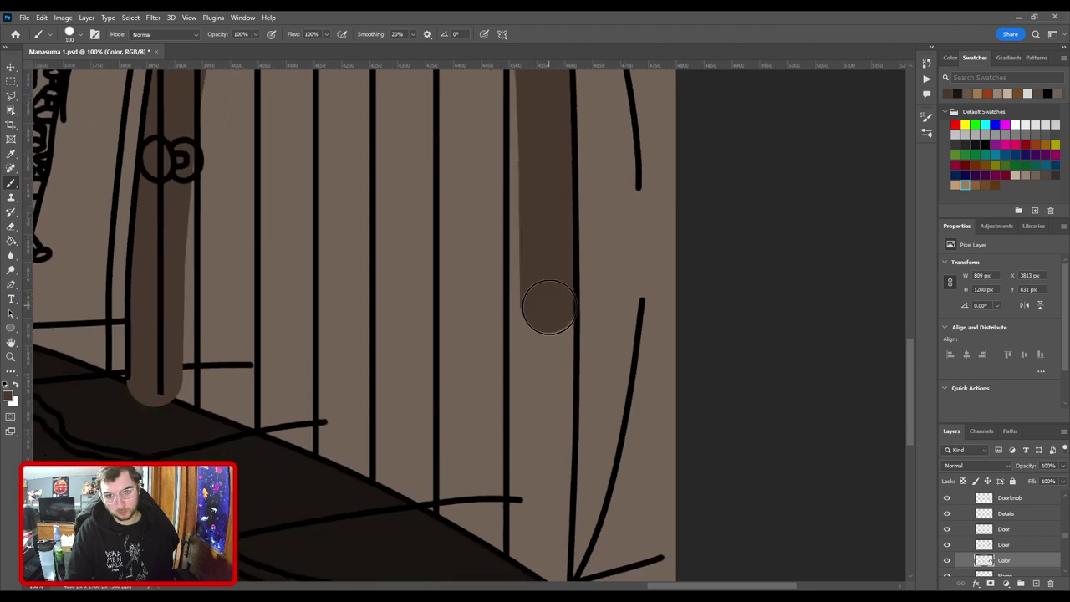
{"action": "left_click_drag", "start_coordinate": [554, 428], "coordinate": [535, 196]}
{"action": "left_click", "coordinate": [528, 236], "text": "shift"}
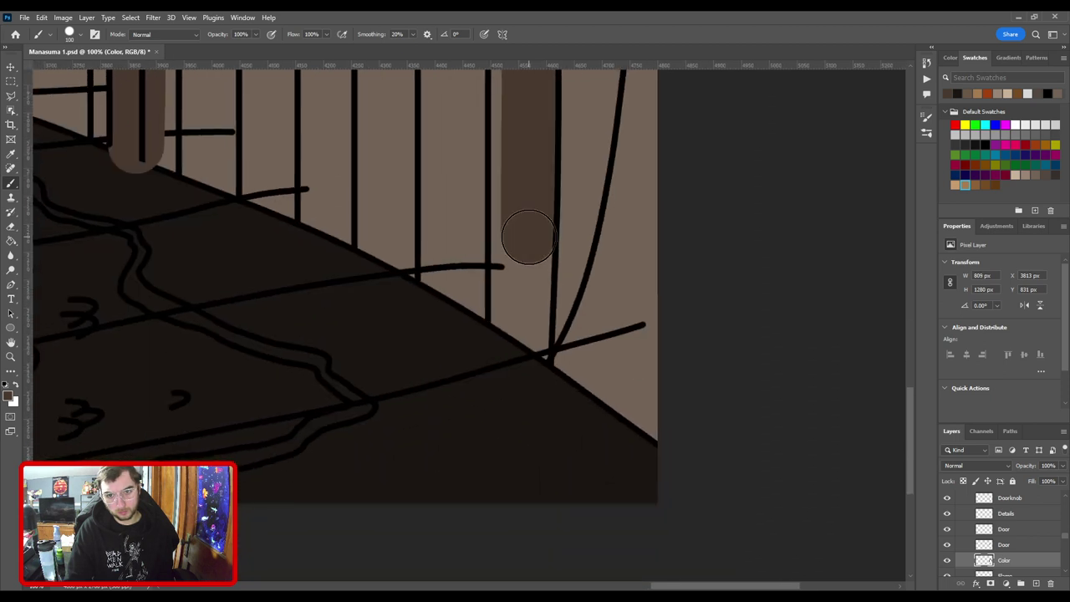
Close the brown band along the door's bottom edge and fill the enclosed interior with the same dark brown.
{"action": "left_click", "coordinate": [524, 367], "text": "shift"}
{"action": "left_click_drag", "start_coordinate": [456, 249], "coordinate": [633, 361]}
{"action": "left_click", "coordinate": [322, 276], "text": "shift"}
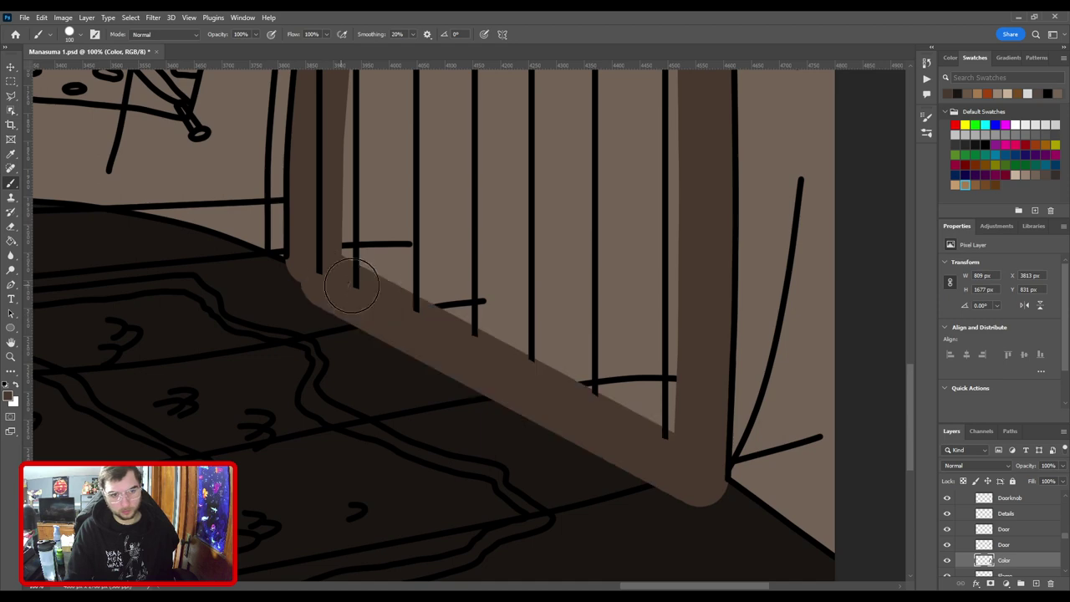
{"action": "key", "text": "ctrl+minus"}
{"action": "key", "text": "g"}
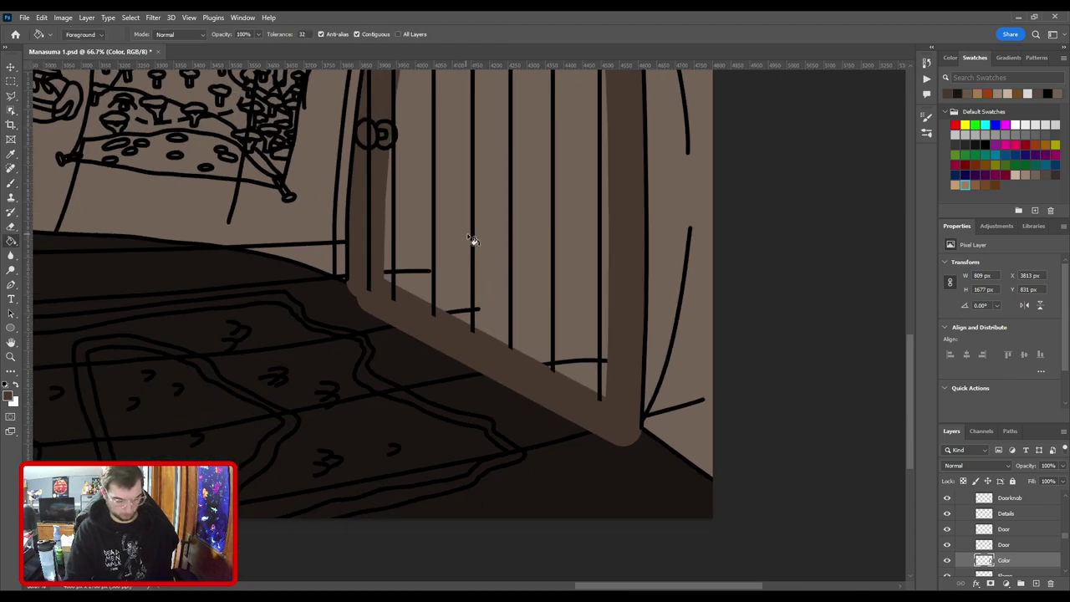
{"action": "left_click", "coordinate": [473, 241]}
Enlarge the brush to 175 px and check the door's fill from the floor to the arch.
{"action": "key", "text": "b"}
{"action": "key", "text": "ctrl+minus"}
{"action": "left_click_drag", "start_coordinate": [471, 317], "coordinate": [490, 370]}
{"action": "key", "text": "bracketright"}
{"action": "key", "text": "bracketright"}
{"action": "key", "text": "bracketright"}
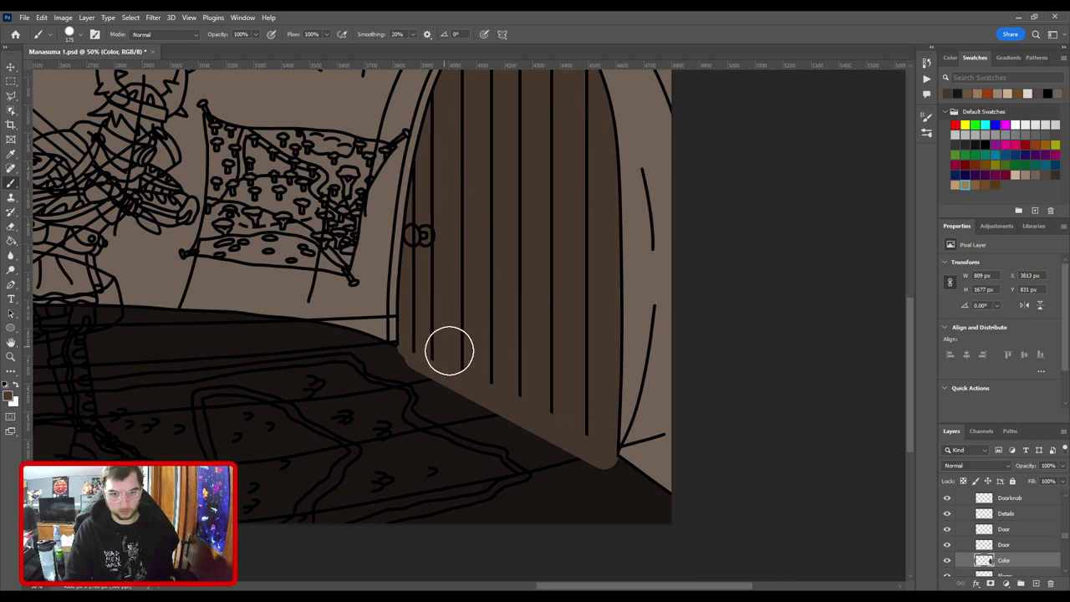
{"action": "scroll", "coordinate": [577, 183], "scroll_direction": "up", "scroll_amount": 3}
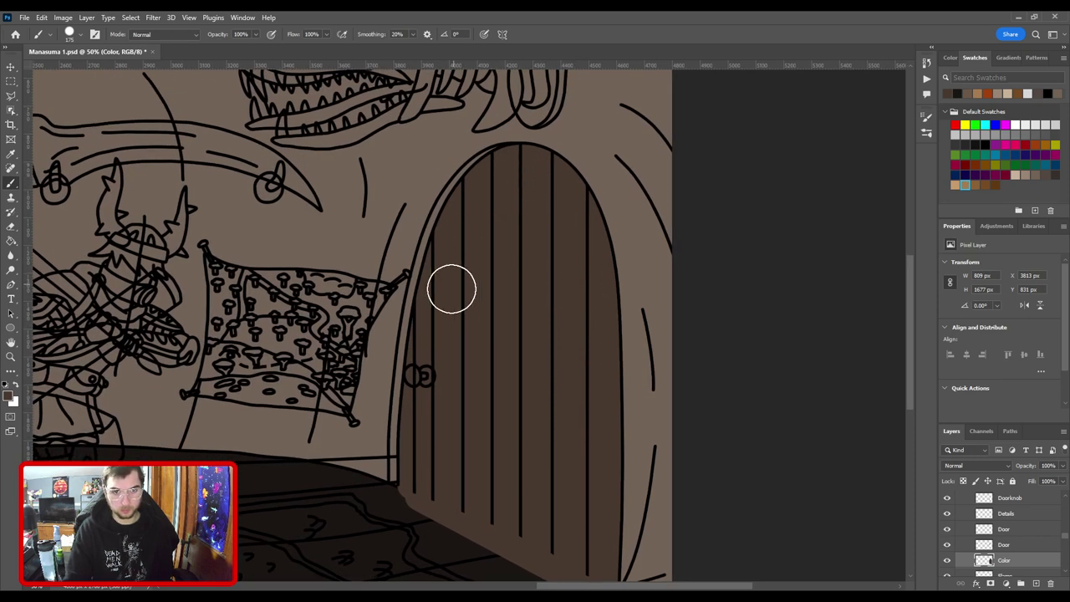
{"action": "key", "text": "ctrl+minus"}
{"action": "key", "text": "ctrl+minus"}
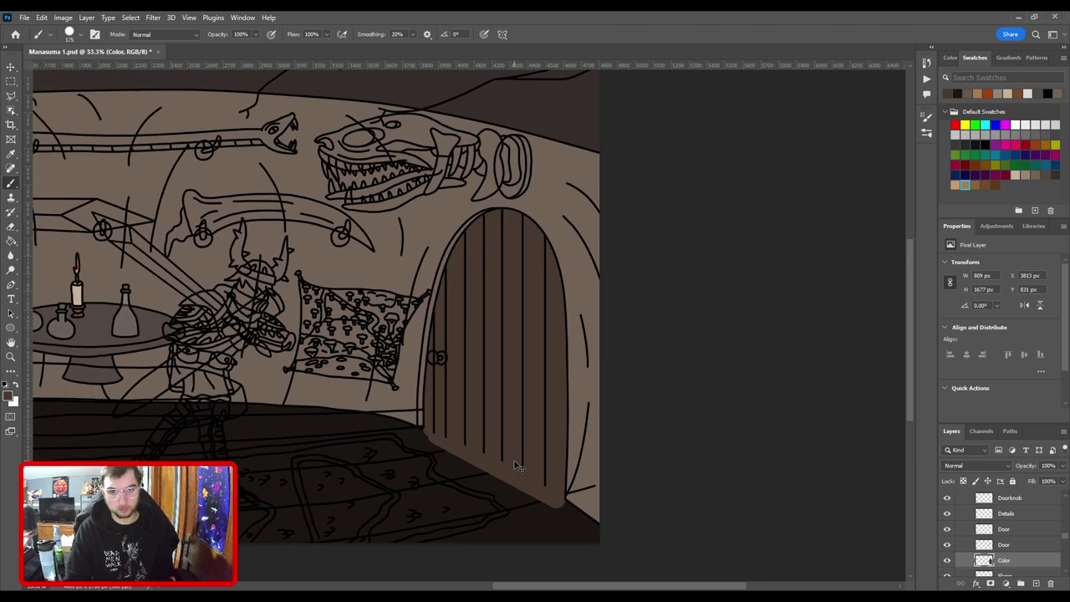
Move both Door line layers and the door's Color layer down the stack, directly beneath the floor's Color layer.
{"action": "left_click", "coordinate": [1028, 530], "text": "shift"}
{"action": "key", "text": "ctrl+bracketleft"}
{"action": "key", "text": "ctrl+bracketleft"}
{"action": "key", "text": "ctrl+bracketleft"}
{"action": "key", "text": "ctrl+bracketleft"}
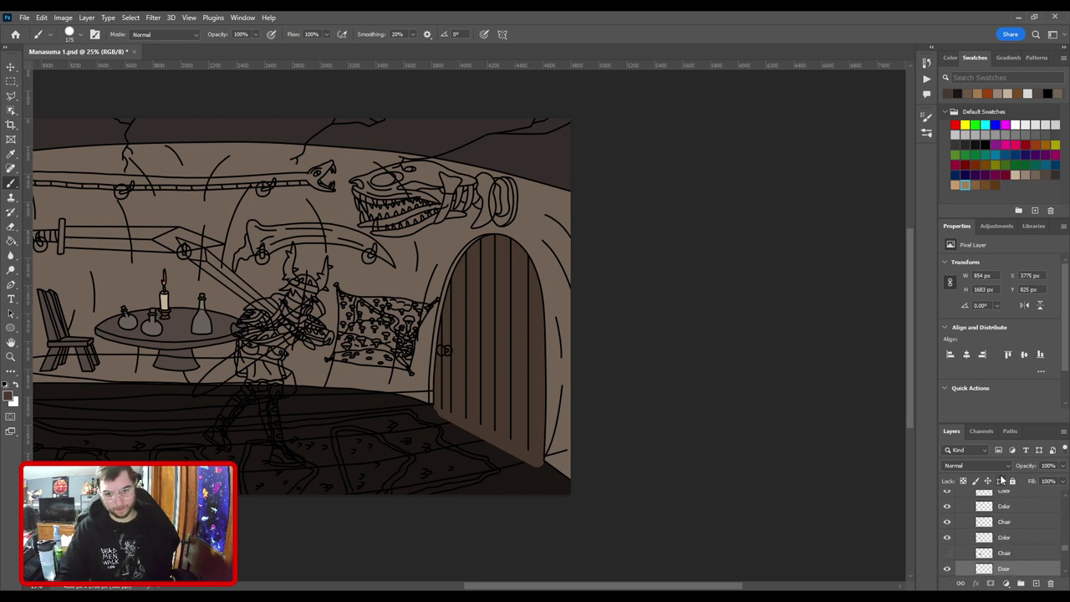
{"action": "key", "text": "ctrl+bracketleft"}
{"action": "key", "text": "ctrl+bracketleft"}
{"action": "key", "text": "ctrl+bracketleft"}
{"action": "key", "text": "ctrl+bracketleft"}
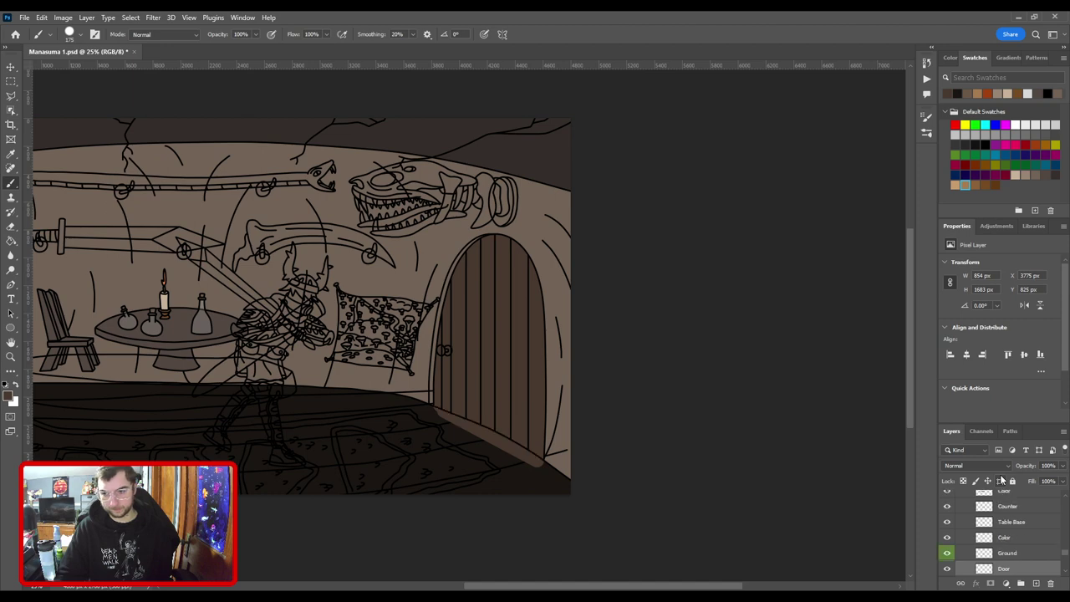
{"action": "key", "text": "ctrl+bracketright"}
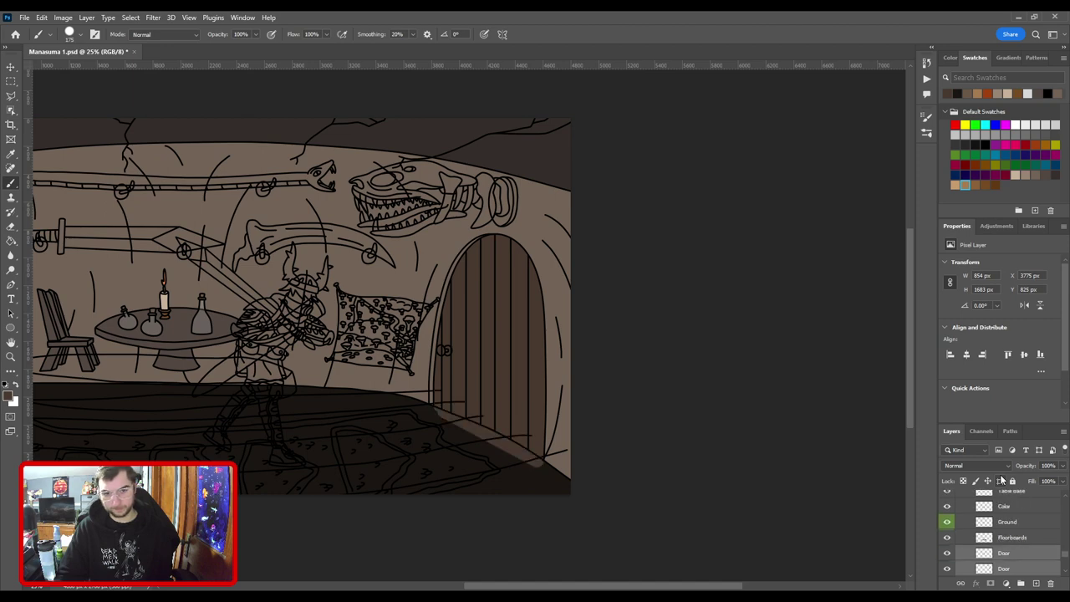
{"action": "key", "text": "ctrl+bracketleft"}
On the Floorboards layer, erase the line ends crossing the door's lower right part with a 90 px eraser.
{"action": "scroll", "coordinate": [750, 424], "scroll_direction": "up", "scroll_amount": 3}
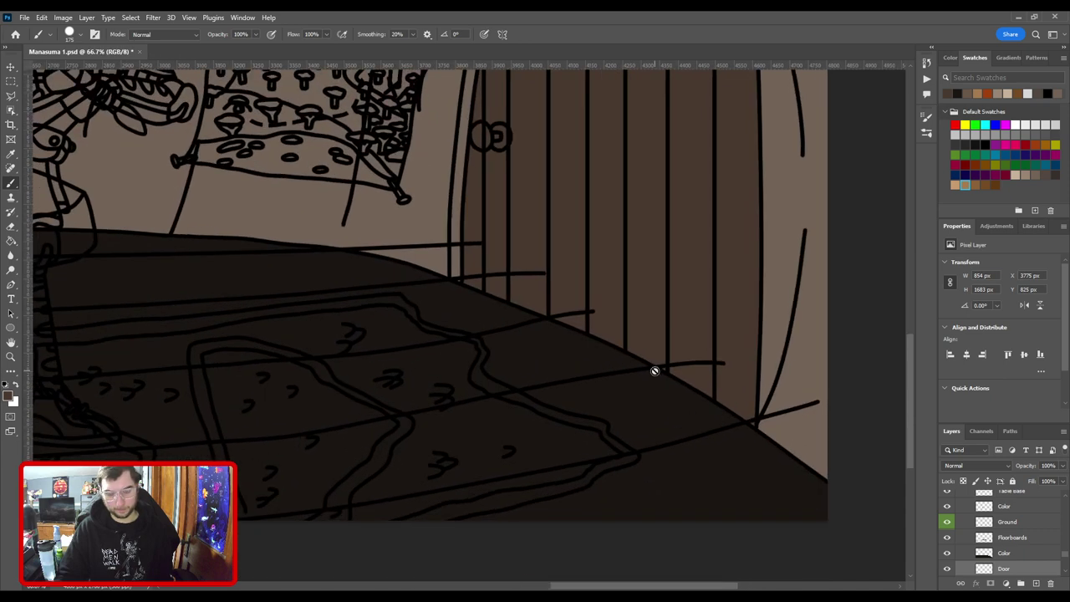
{"action": "key", "text": "v"}
{"action": "left_click", "coordinate": [639, 375]}
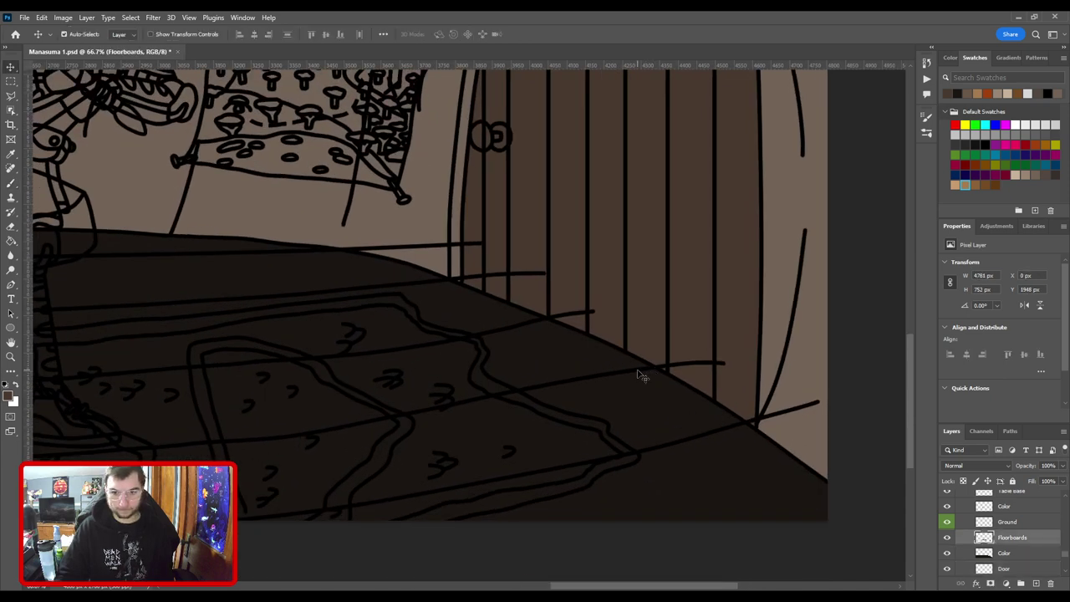
{"action": "key", "text": "e"}
{"action": "left_click_drag", "start_coordinate": [669, 397], "coordinate": [433, 322]}
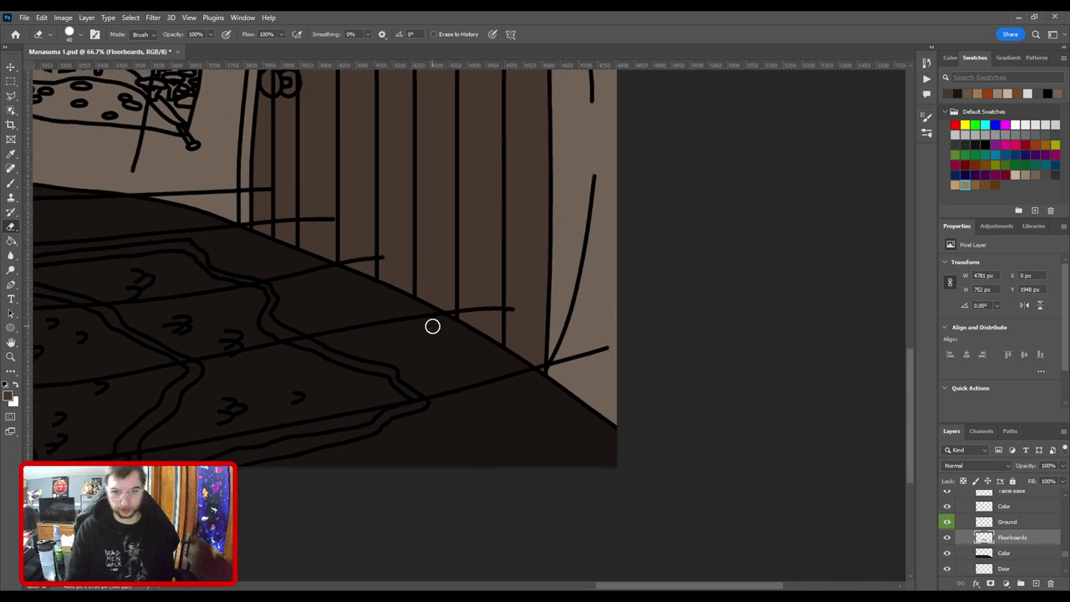
{"action": "key", "text": "bracketright"}
{"action": "mouse_move", "coordinate": [560, 348]}
{"action": "left_mouse_down"}
{"action": "mouse_move", "coordinate": [552, 353]}
{"action": "mouse_move", "coordinate": [611, 330]}
{"action": "mouse_move", "coordinate": [462, 299]}
{"action": "left_mouse_up"}
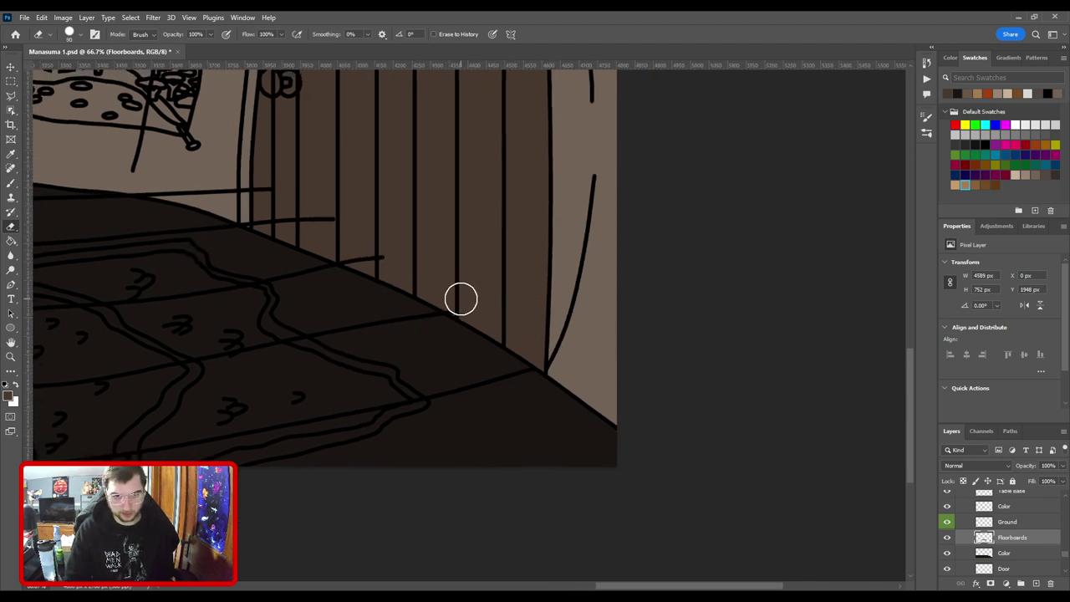
Erase the remaining floorboard line ends that overshoot the floor near the door's left edge and the wall.
{"action": "left_click_drag", "start_coordinate": [416, 261], "coordinate": [605, 336]}
{"action": "mouse_move", "coordinate": [576, 329]}
{"action": "left_mouse_down"}
{"action": "mouse_move", "coordinate": [541, 315]}
{"action": "mouse_move", "coordinate": [534, 326]}
{"action": "mouse_move", "coordinate": [558, 301]}
{"action": "mouse_move", "coordinate": [432, 284]}
{"action": "mouse_move", "coordinate": [609, 306]}
{"action": "mouse_move", "coordinate": [604, 290]}
{"action": "mouse_move", "coordinate": [505, 291]}
{"action": "left_mouse_up"}
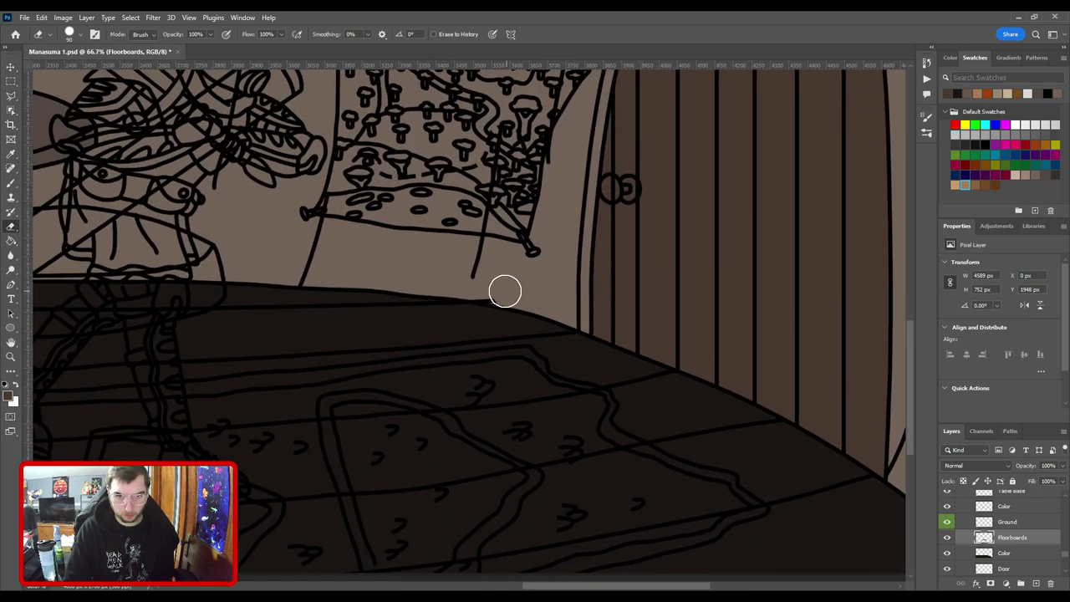
{"action": "key", "text": "ctrl+plus"}
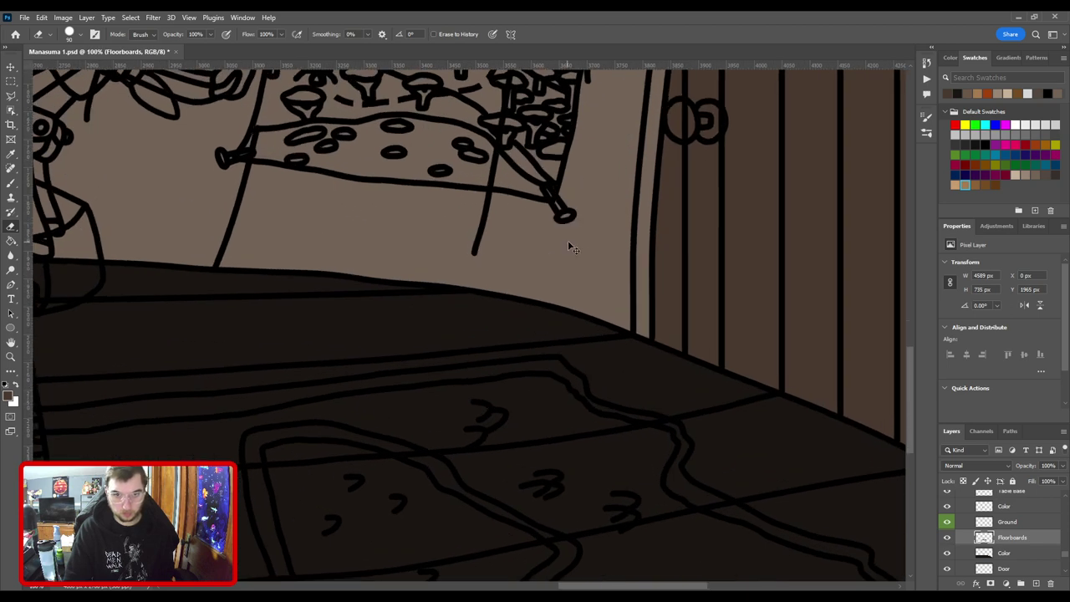
{"action": "key", "text": "ctrl+0"}
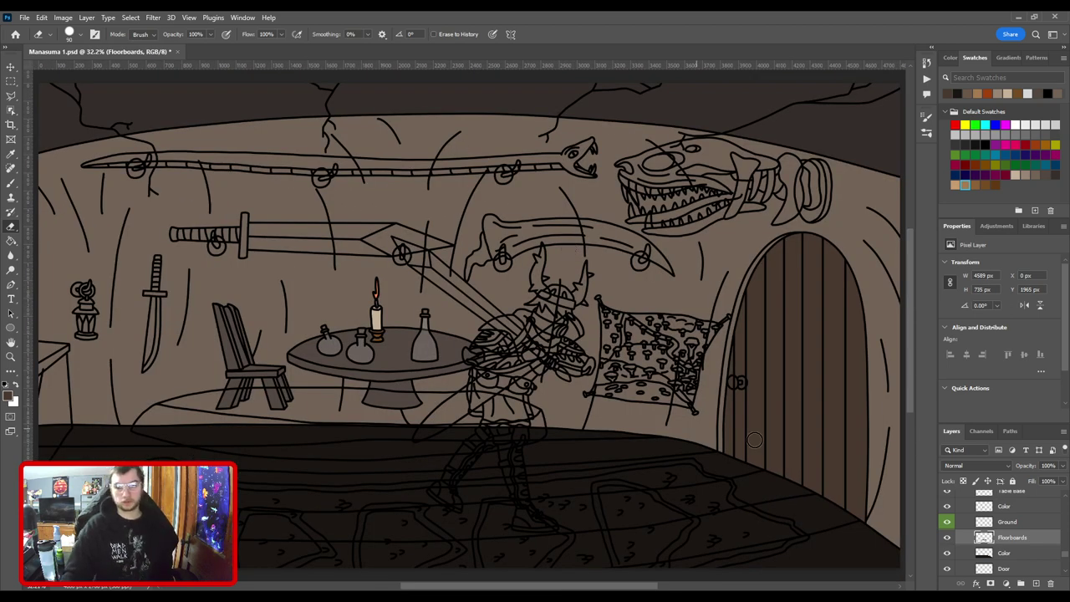
Add a new layer among the door layers and set the brush to a slightly lighter brown based on the door's colour.
{"action": "scroll", "coordinate": [1039, 547], "scroll_direction": "down", "scroll_amount": 2}
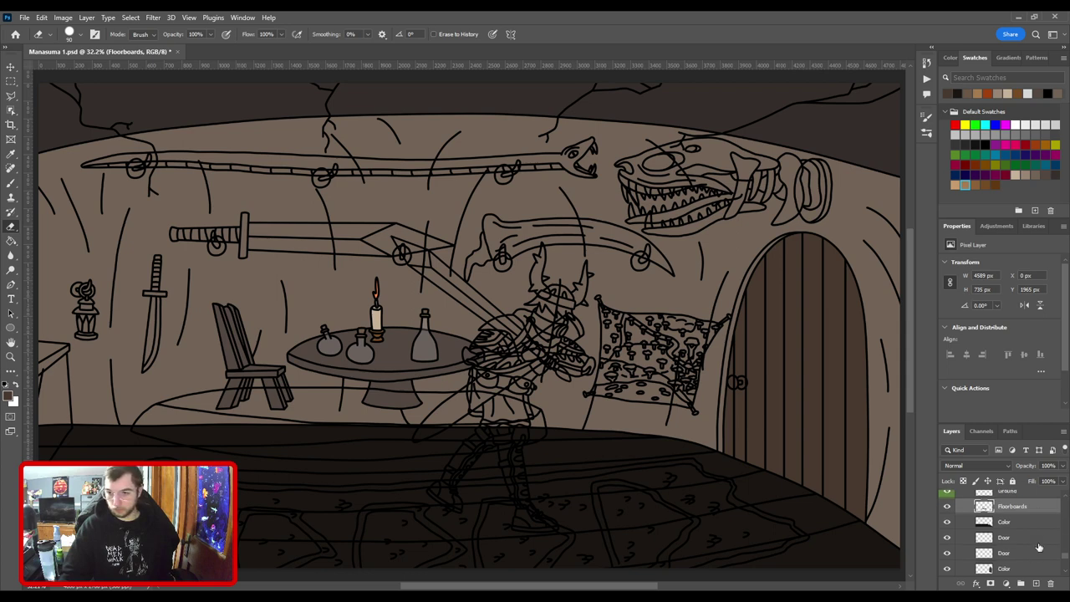
{"action": "left_click", "coordinate": [1019, 569]}
{"action": "key", "text": "ctrl+shift+alt+n"}
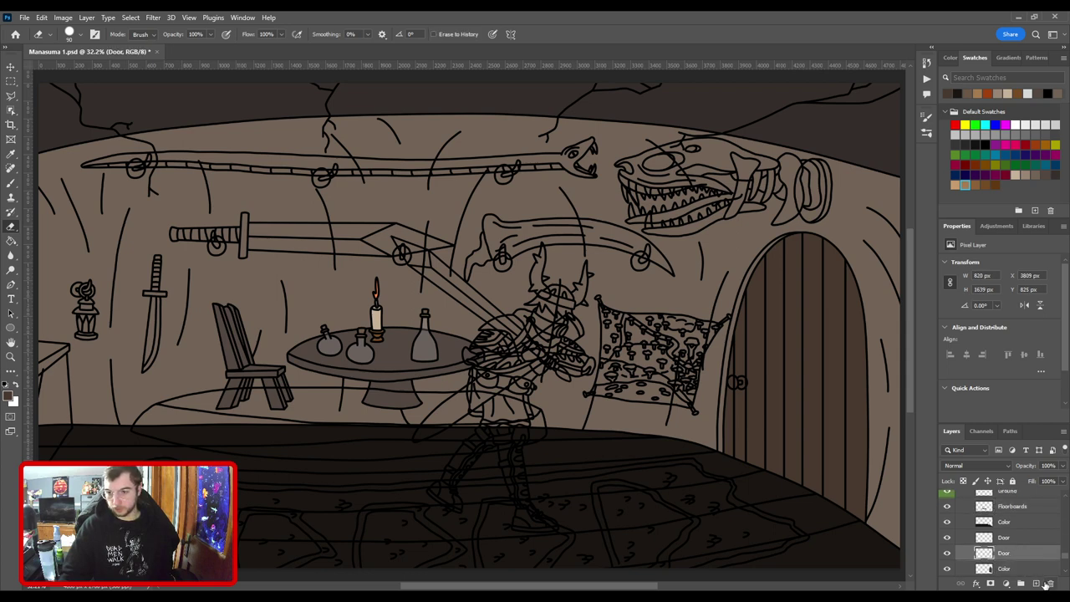
{"action": "key", "text": "i"}
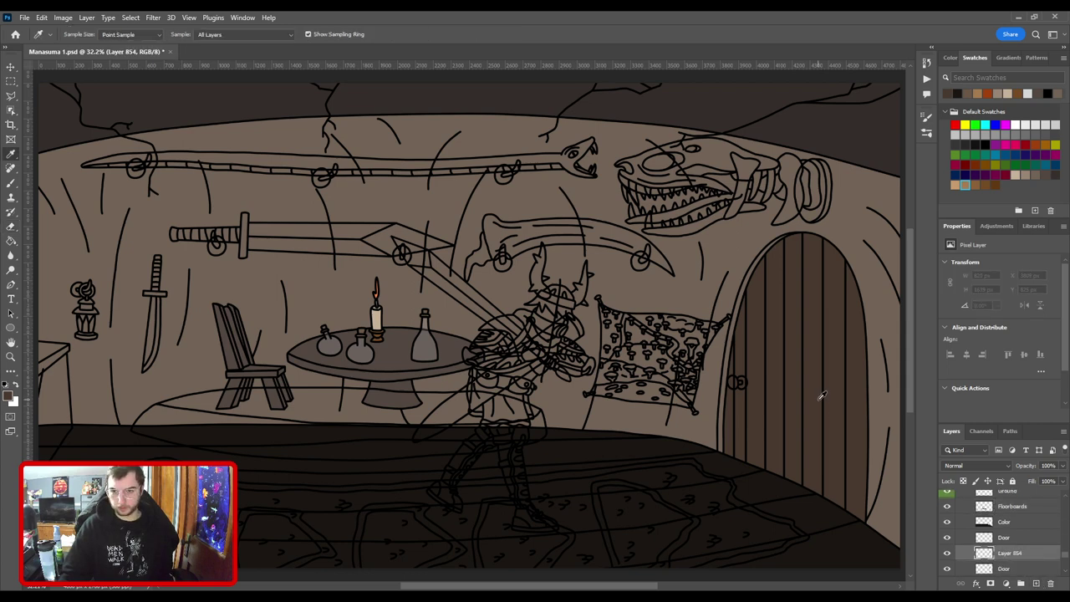
{"action": "left_click", "coordinate": [799, 403]}
{"action": "left_click", "coordinate": [9, 398]}
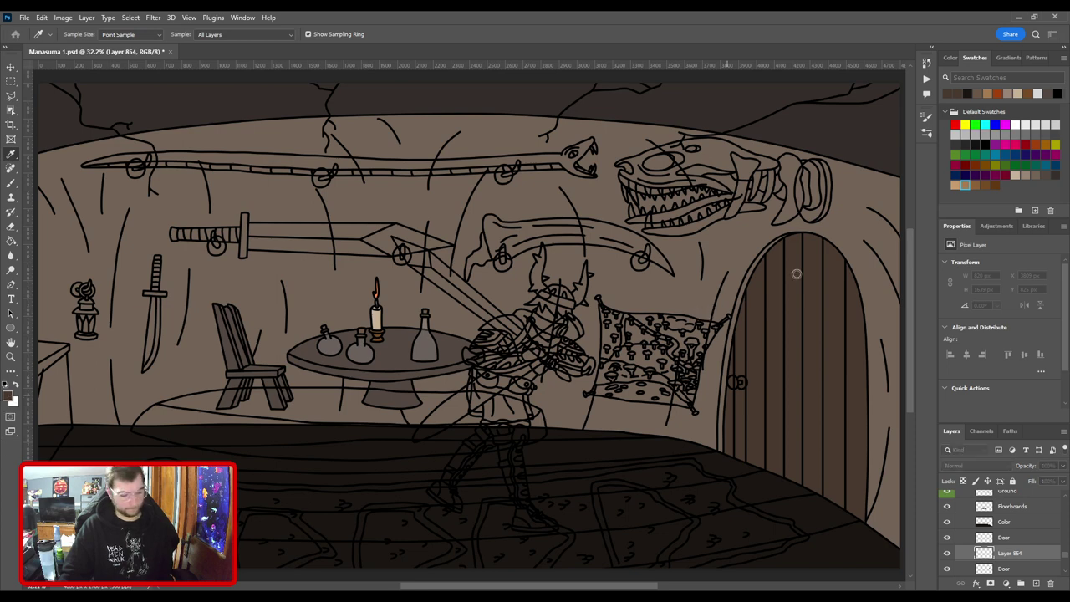
{"action": "key", "text": "Return"}
{"action": "key", "text": "b"}
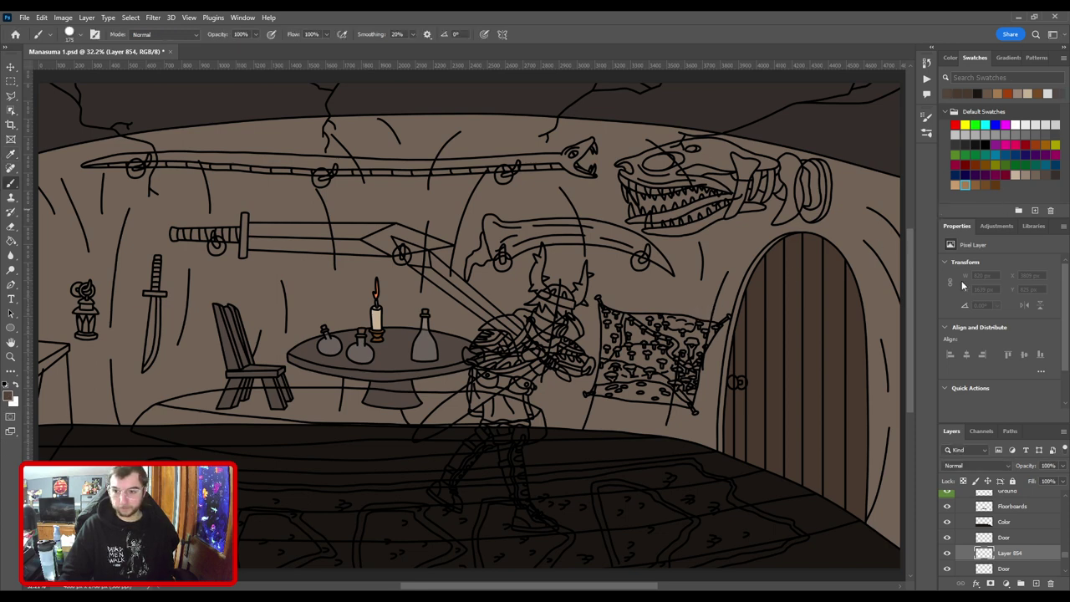
Paint the door frame lighter brown from the floor up the left side and over the arch with a 175 px brush.
{"action": "scroll", "coordinate": [506, 375], "scroll_direction": "up", "scroll_amount": 4}
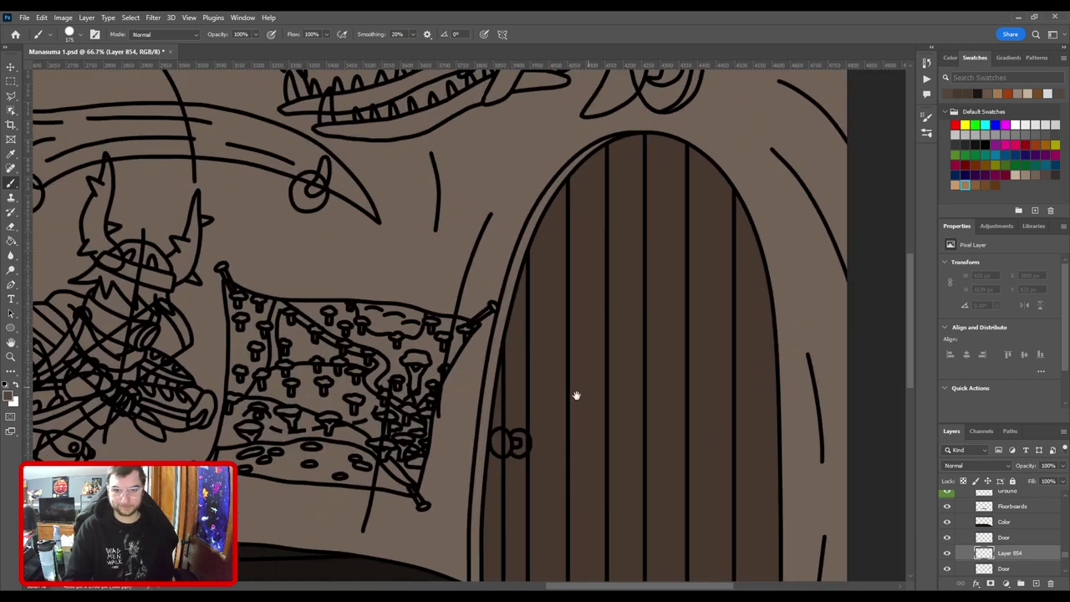
{"action": "left_click_drag", "start_coordinate": [547, 403], "coordinate": [559, 231]}
{"action": "key", "text": "ctrl+plus"}
{"action": "left_click", "coordinate": [539, 453]}
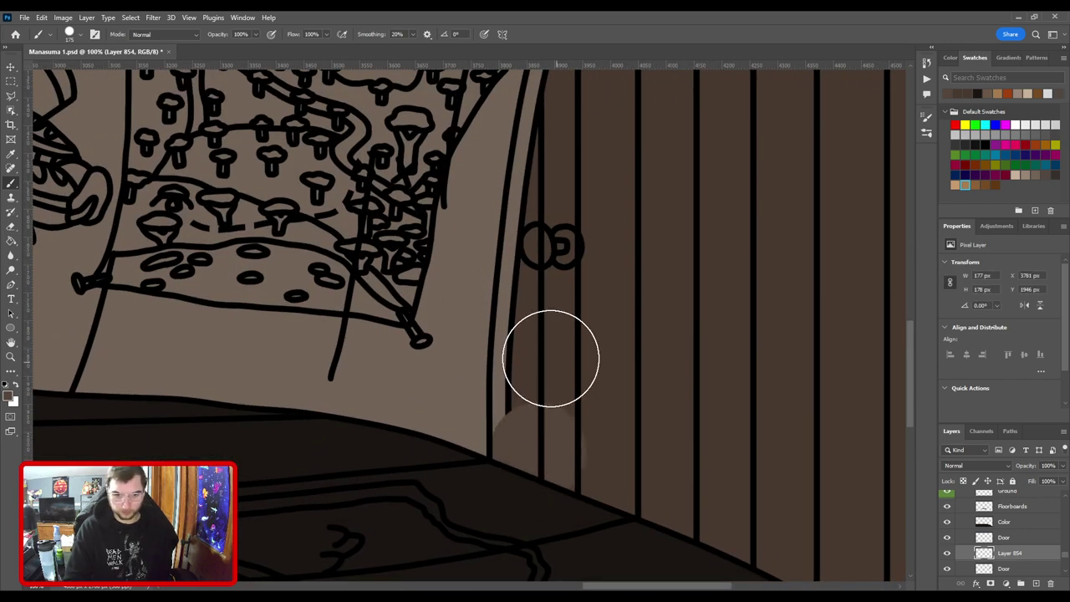
{"action": "left_click", "coordinate": [540, 344], "text": "shift"}
{"action": "left_click", "coordinate": [545, 281], "text": "shift"}
{"action": "mouse_move", "coordinate": [555, 198]}
{"action": "left_mouse_down"}
{"action": "mouse_move", "coordinate": [517, 440]}
{"action": "mouse_move", "coordinate": [541, 305]}
{"action": "mouse_move", "coordinate": [565, 247]}
{"action": "mouse_move", "coordinate": [554, 247]}
{"action": "mouse_move", "coordinate": [581, 225]}
{"action": "mouse_move", "coordinate": [513, 448]}
{"action": "left_mouse_up"}
{"action": "left_click", "coordinate": [513, 394], "text": "shift"}
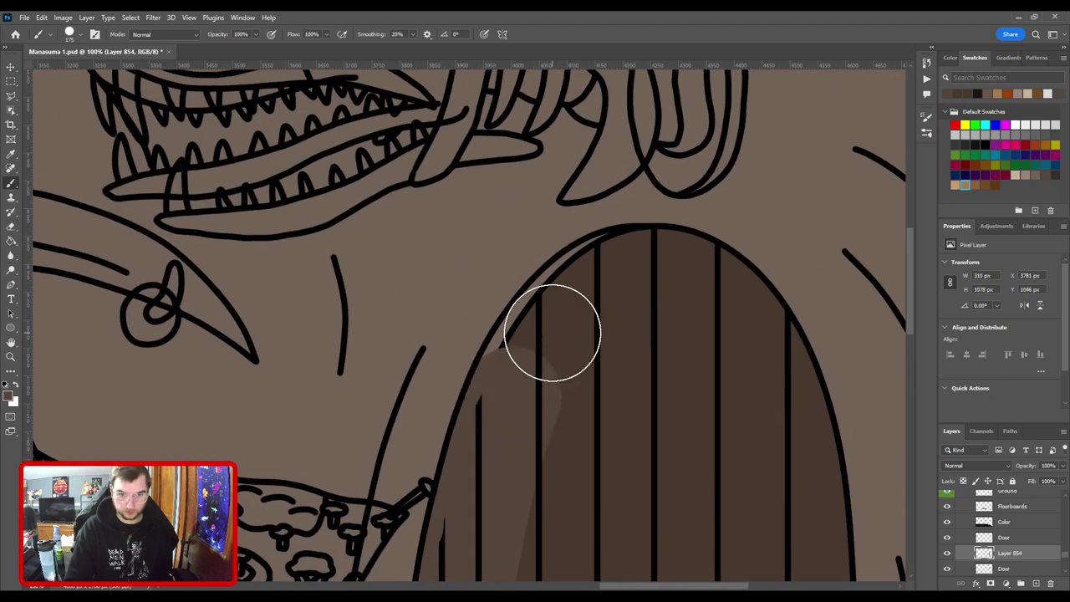
{"action": "mouse_move", "coordinate": [552, 333]}
{"action": "left_mouse_down"}
{"action": "mouse_move", "coordinate": [621, 275]}
{"action": "mouse_move", "coordinate": [684, 280]}
{"action": "left_mouse_up"}
Move the door frame's colour layer beneath the door's Color layer and save the document.
{"action": "key", "text": "ctrl+bracketleft"}
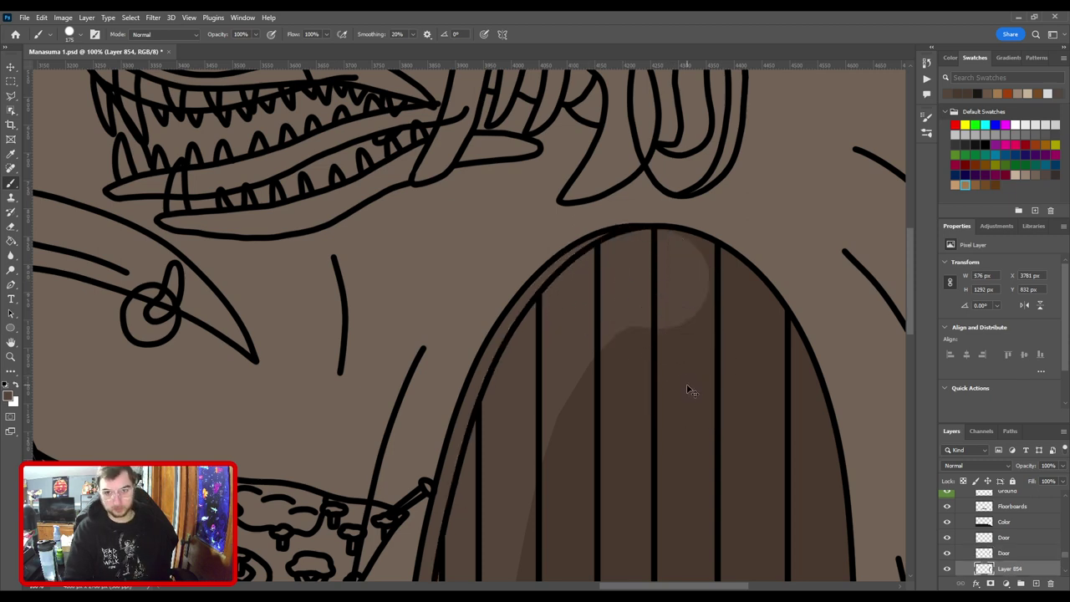
{"action": "key", "text": "ctrl+minus"}
{"action": "key", "text": "ctrl+bracketleft"}
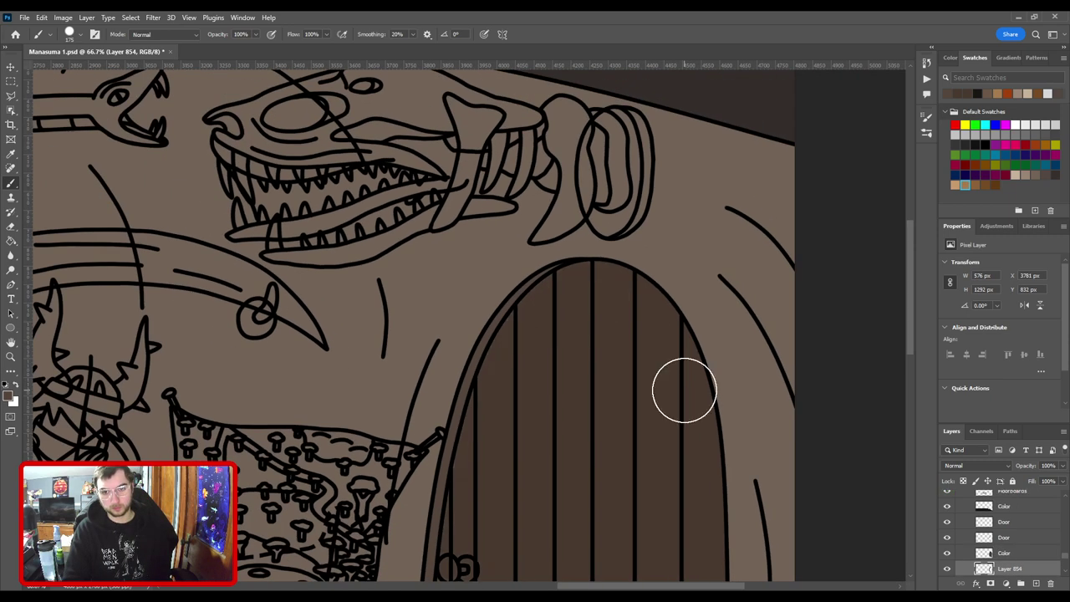
{"action": "key", "text": "ctrl+0"}
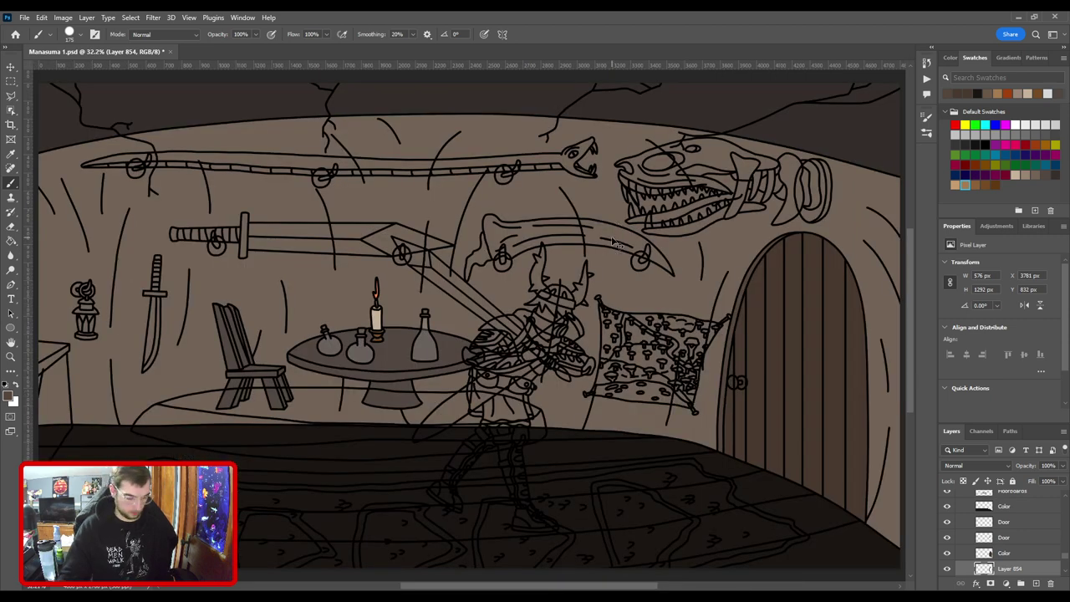
{"action": "key", "text": "ctrl+s"}
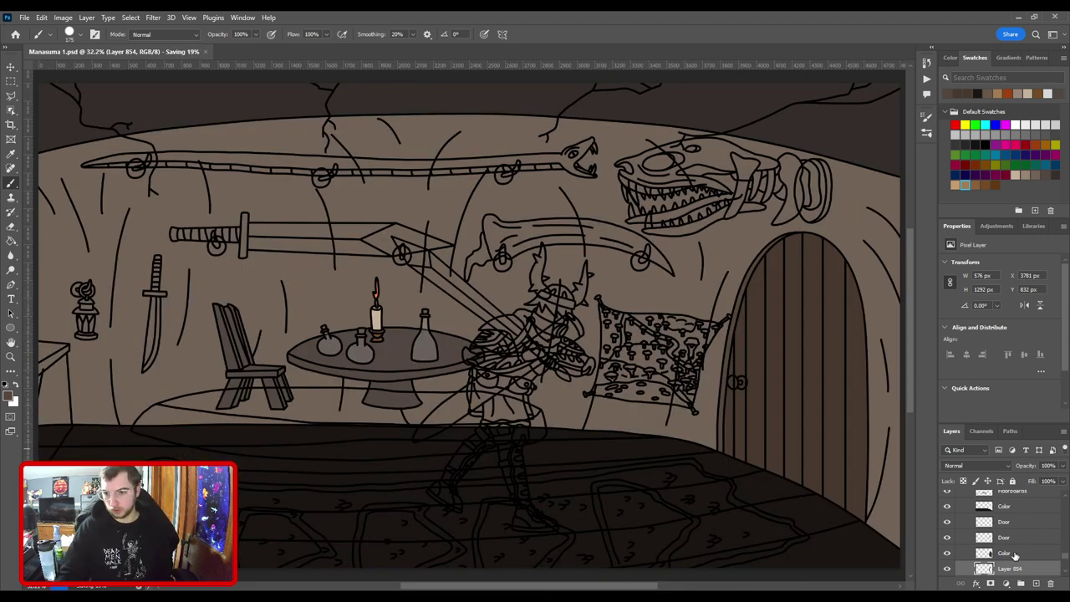
Find the Doorknob layer, check it by toggling its visibility, and move it down directly above the Door layers.
{"action": "scroll", "coordinate": [1012, 552], "scroll_direction": "up", "scroll_amount": 2}
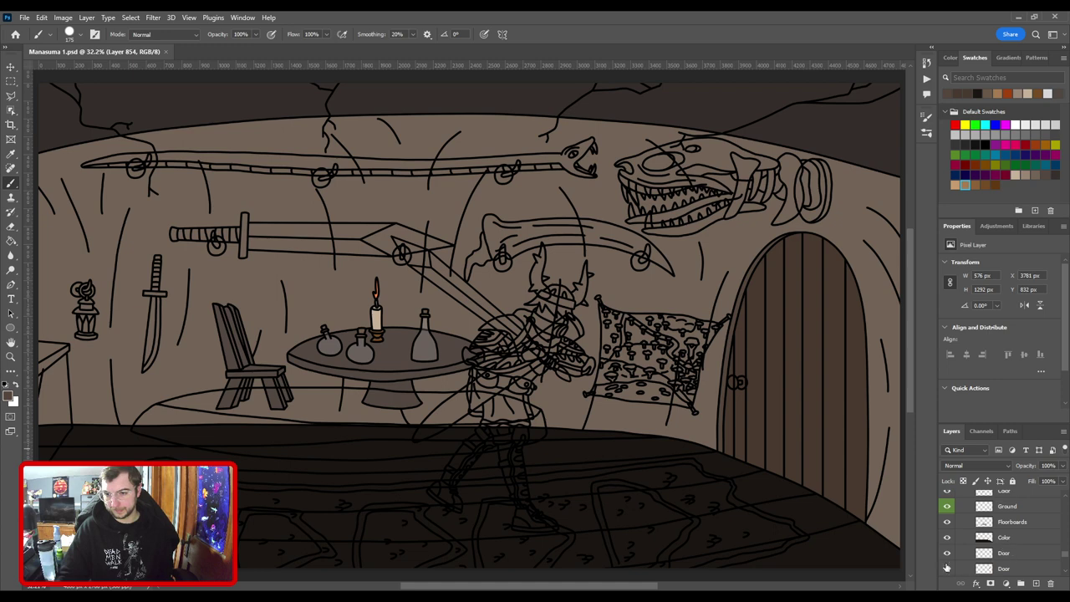
{"action": "scroll", "coordinate": [983, 558], "scroll_direction": "up", "scroll_amount": 4}
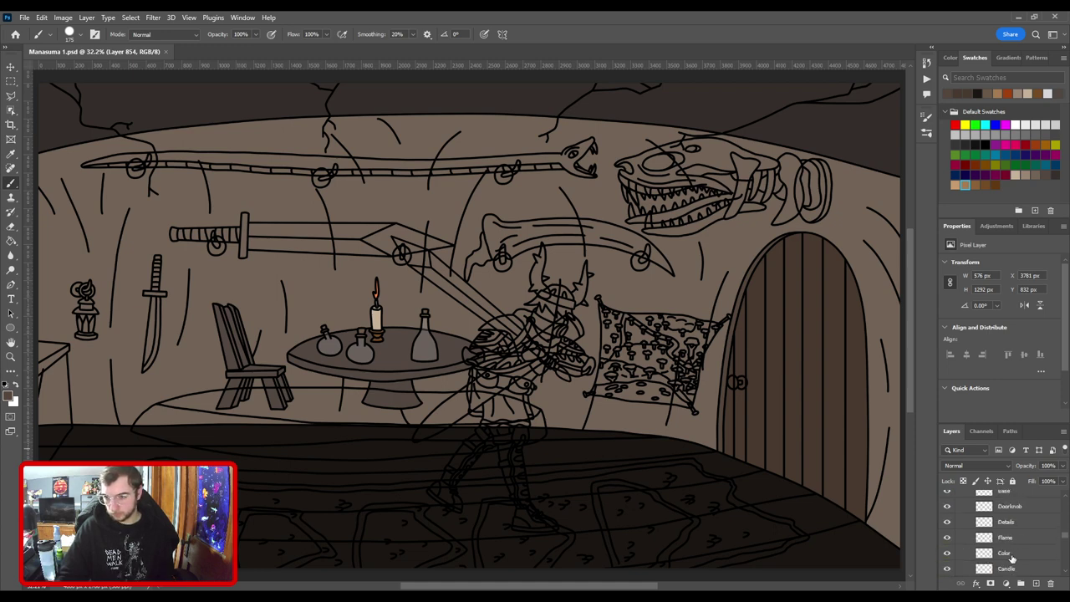
{"action": "left_click", "coordinate": [1008, 524]}
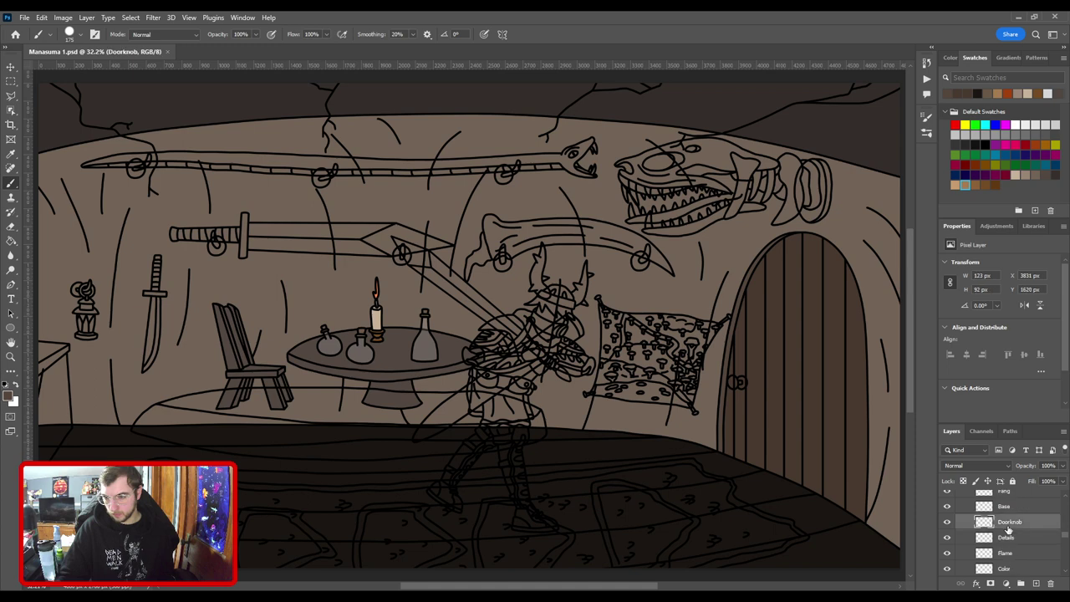
{"action": "left_click", "coordinate": [948, 525]}
{"action": "left_click", "coordinate": [949, 524]}
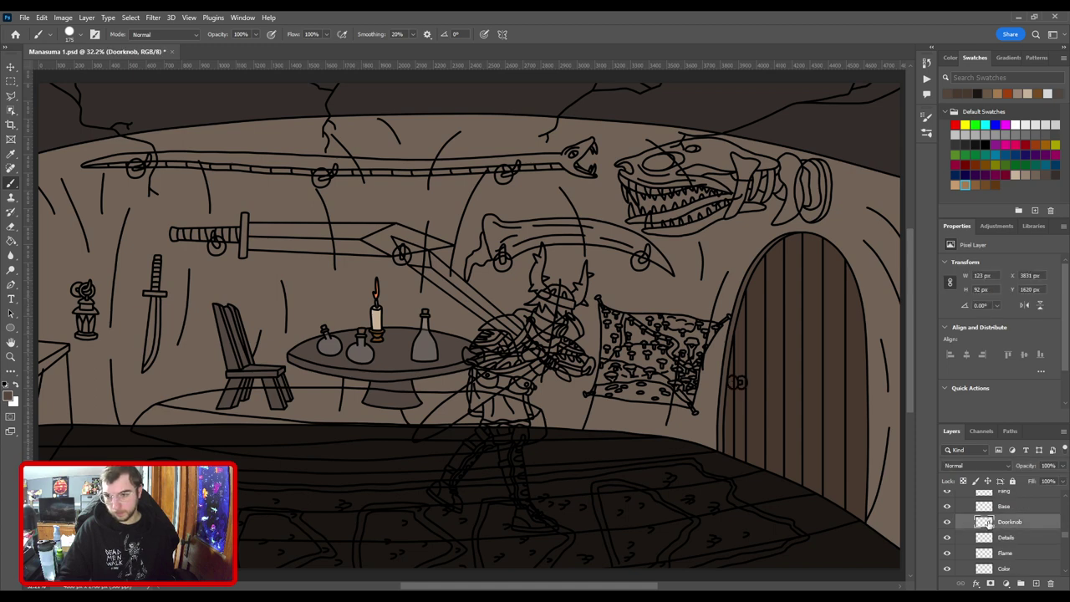
{"action": "scroll", "coordinate": [989, 525], "scroll_direction": "down", "scroll_amount": 3}
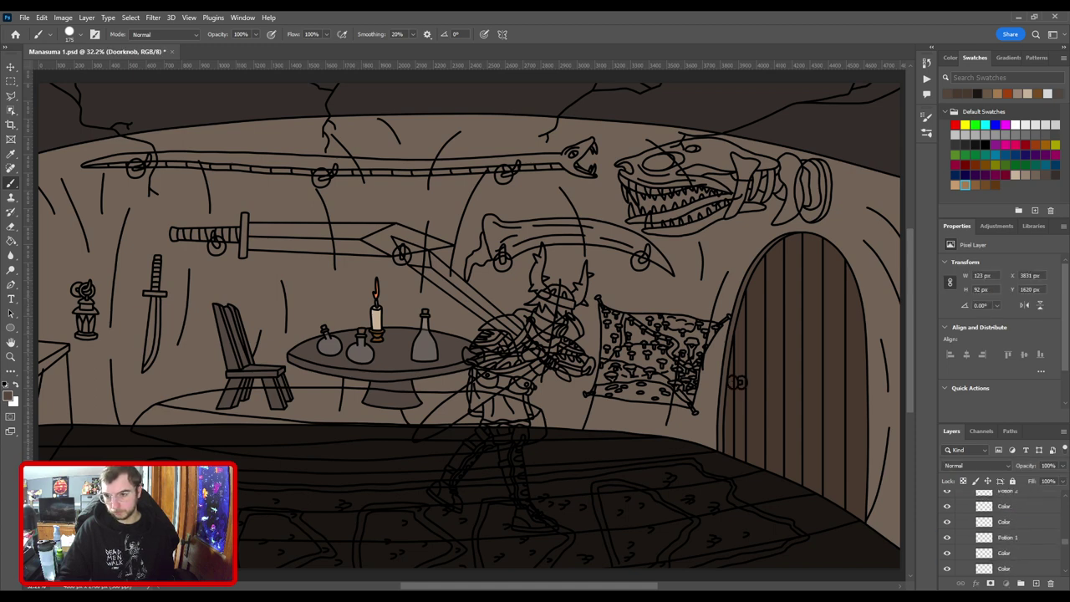
{"action": "scroll", "coordinate": [1018, 577], "scroll_direction": "down", "scroll_amount": 5}
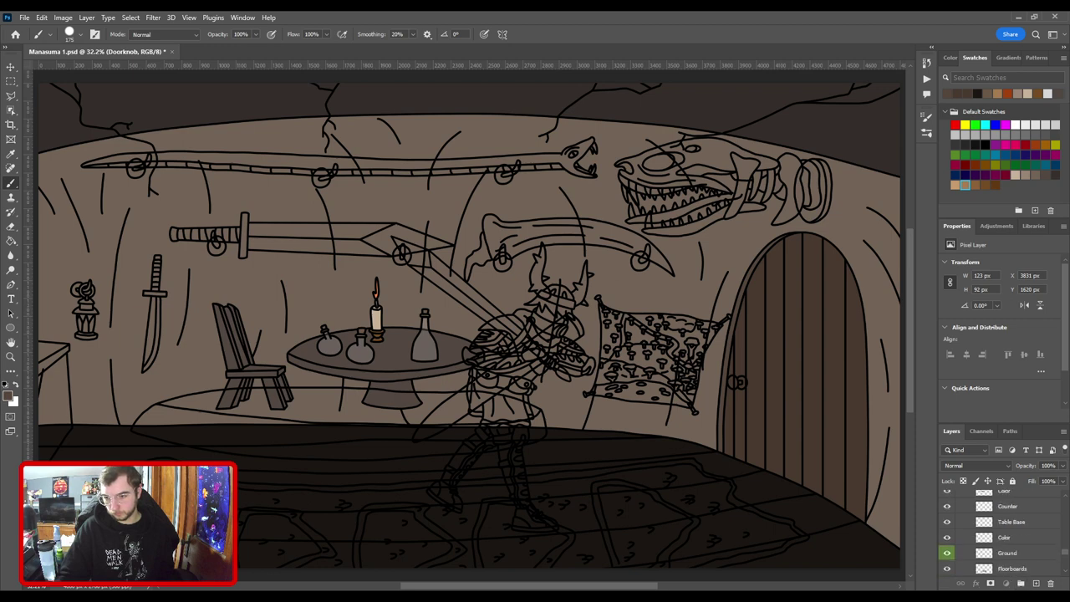
{"action": "scroll", "coordinate": [1016, 523], "scroll_direction": "down", "scroll_amount": 3}
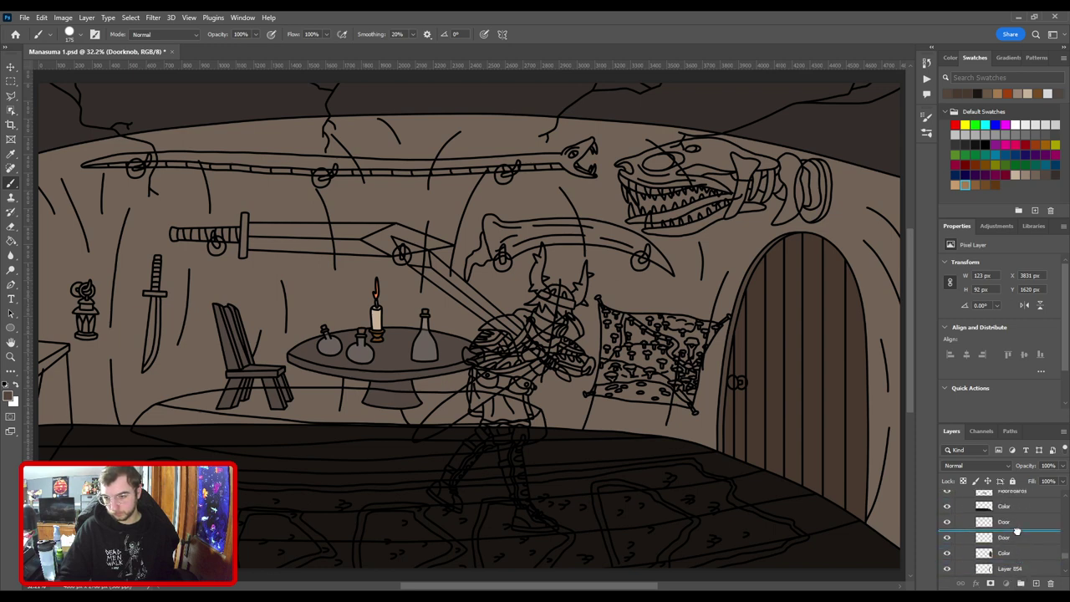
On the upper Door layer, paint both parts of the doorknob with an orange-brown swatch and a 25 px brush.
{"action": "left_click", "coordinate": [1019, 528]}
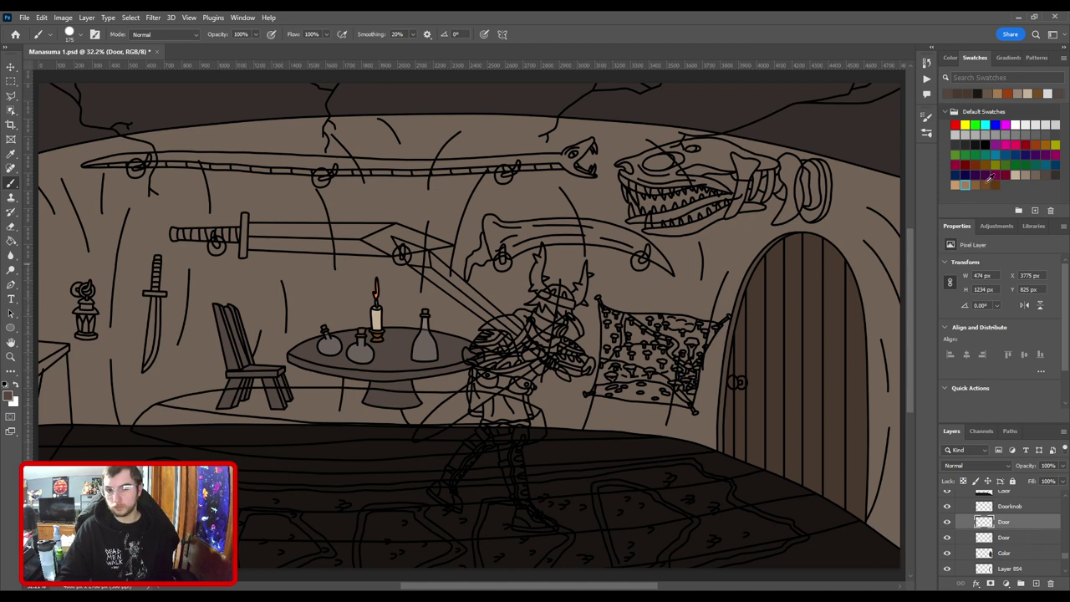
{"action": "left_click", "coordinate": [985, 183]}
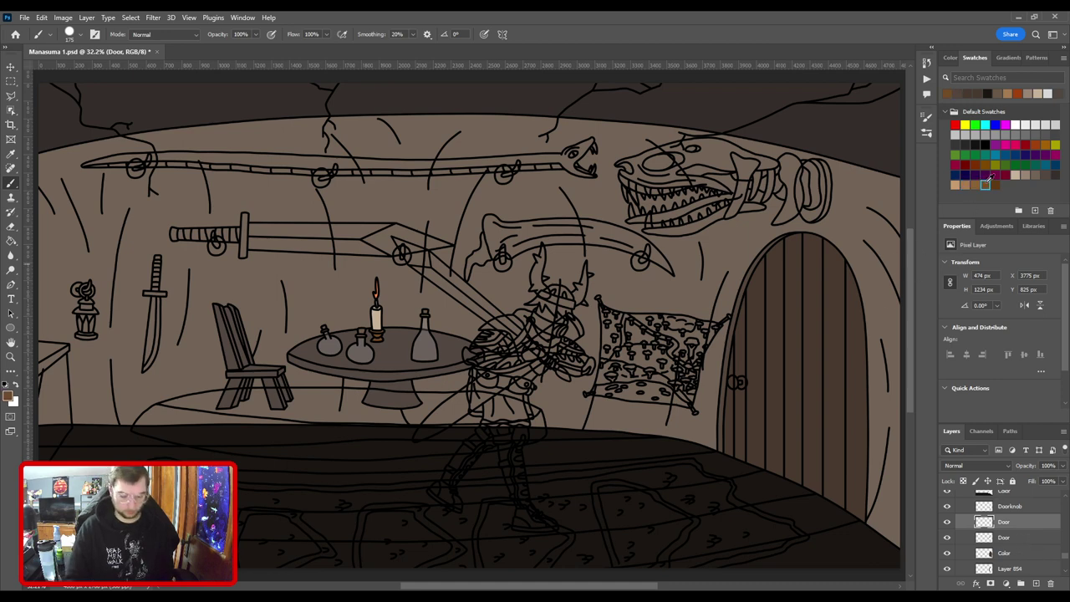
{"action": "key", "text": "ctrl+plus"}
{"action": "left_click_drag", "start_coordinate": [614, 387], "coordinate": [372, 339]}
{"action": "key", "text": "ctrl+plus"}
{"action": "key", "text": "ctrl+plus"}
{"action": "scroll", "coordinate": [624, 347], "scroll_direction": "up", "scroll_amount": 3}
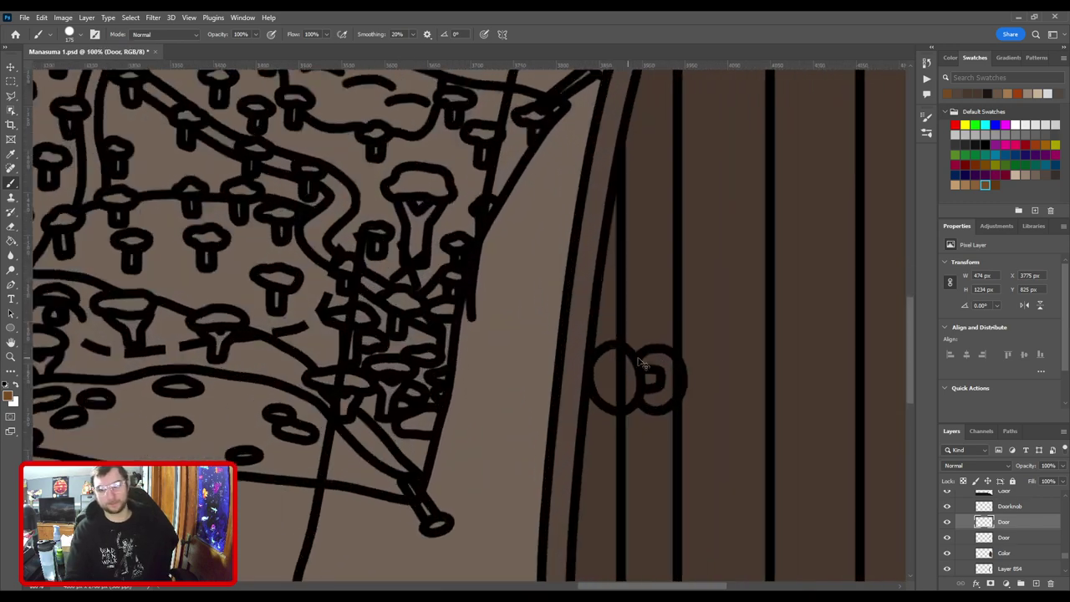
{"action": "mouse_move", "coordinate": [477, 387]}
{"action": "left_mouse_down"}
{"action": "mouse_move", "coordinate": [478, 336]}
{"action": "mouse_move", "coordinate": [478, 381]}
{"action": "mouse_move", "coordinate": [531, 366]}
{"action": "mouse_move", "coordinate": [514, 363]}
{"action": "mouse_move", "coordinate": [514, 344]}
{"action": "mouse_move", "coordinate": [540, 345]}
{"action": "mouse_move", "coordinate": [529, 340]}
{"action": "mouse_move", "coordinate": [545, 377]}
{"action": "mouse_move", "coordinate": [516, 371]}
{"action": "left_mouse_up"}
Raise the painted Door layer one level and place the Doorknob line layer directly above it.
{"action": "key", "text": "ctrl+bracketright"}
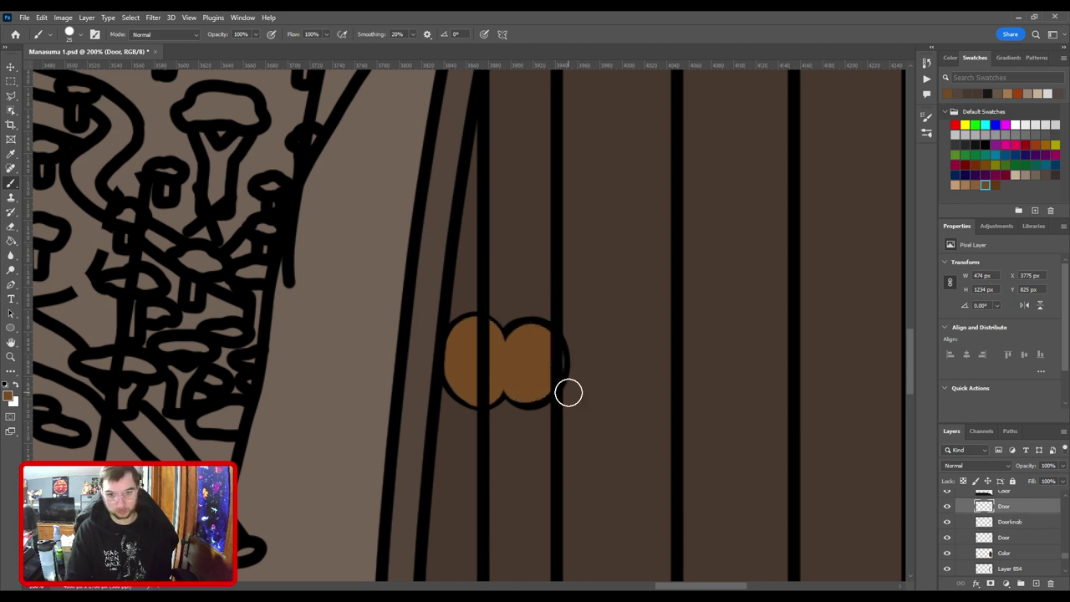
{"action": "left_click", "coordinate": [1018, 524]}
{"action": "key", "text": "ctrl+bracketright"}
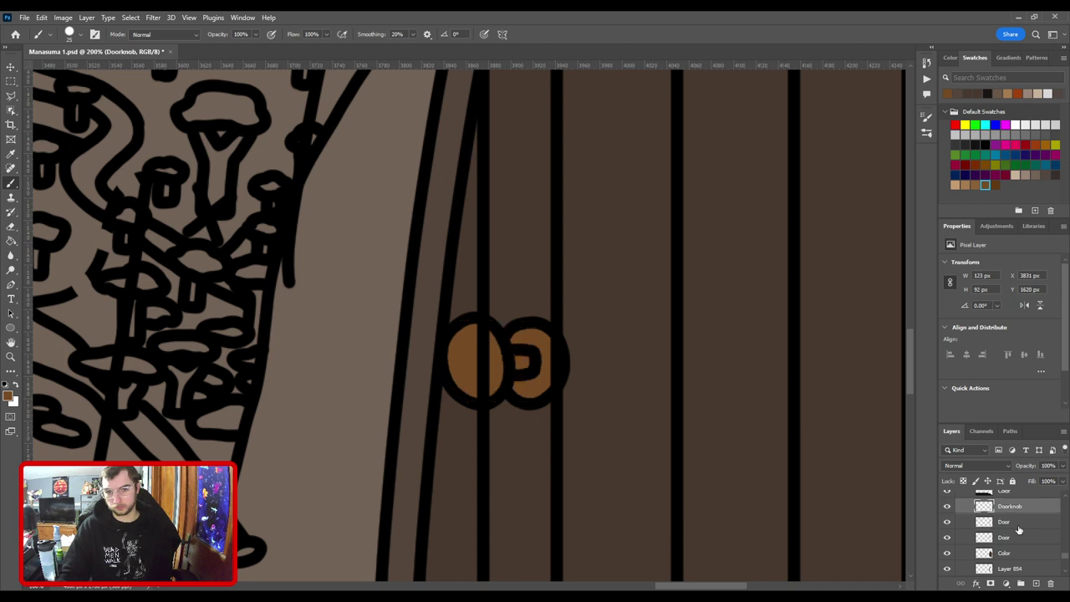
{"action": "scroll", "coordinate": [1008, 531], "scroll_direction": "up", "scroll_amount": 2}
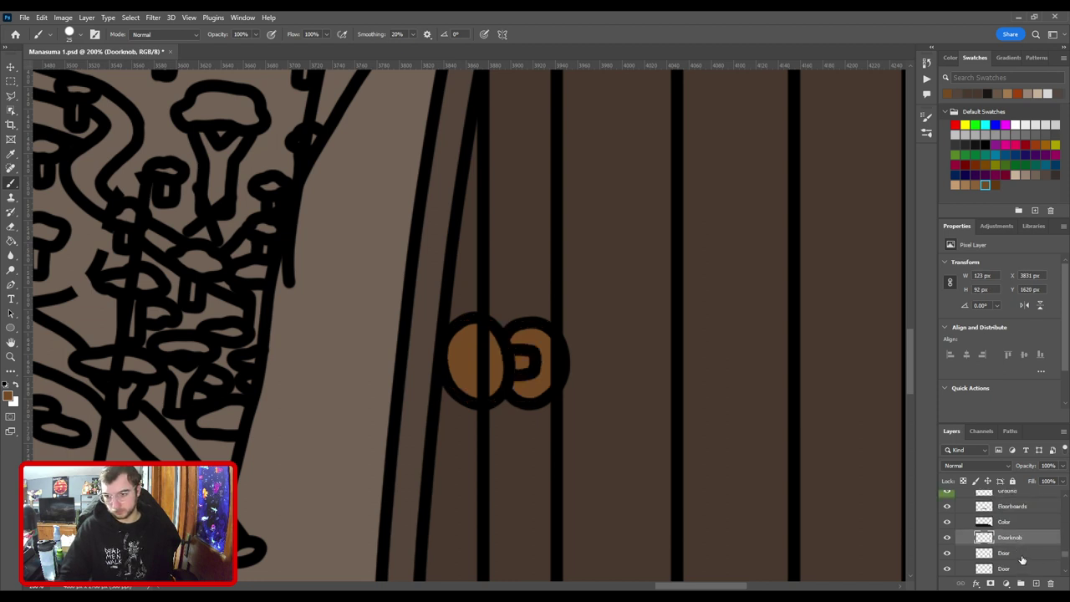
Select the door's plank-line Details layer from the canvas and move it below both Door layers, directly above the door's Color layer.
{"action": "scroll", "coordinate": [1022, 559], "scroll_direction": "up", "scroll_amount": 1}
{"action": "key", "text": "v"}
{"action": "left_click", "coordinate": [675, 420]}
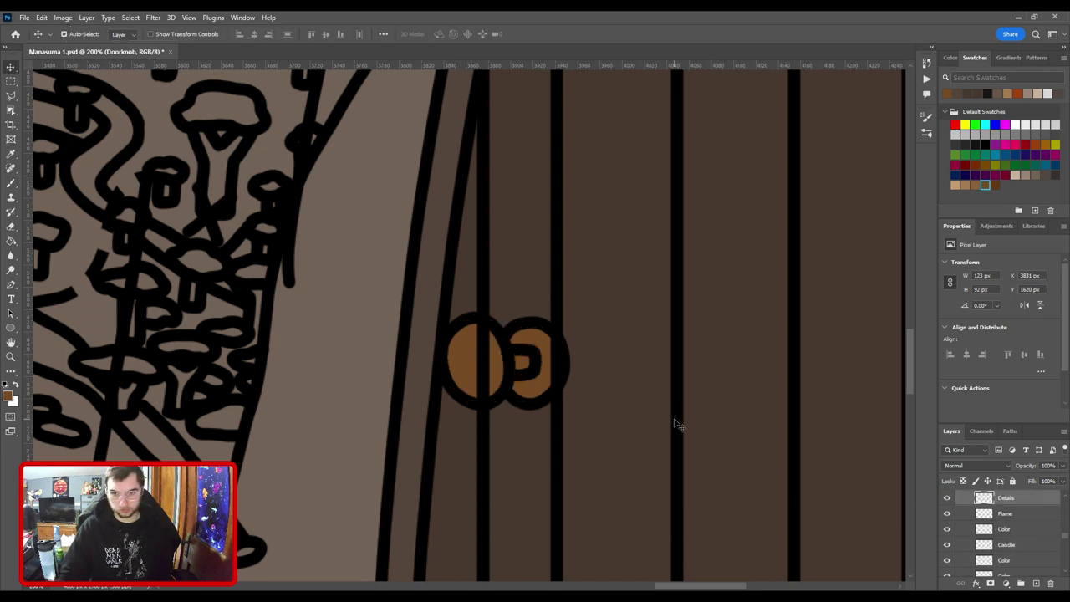
{"action": "scroll", "coordinate": [1007, 502], "scroll_direction": "down", "scroll_amount": 2}
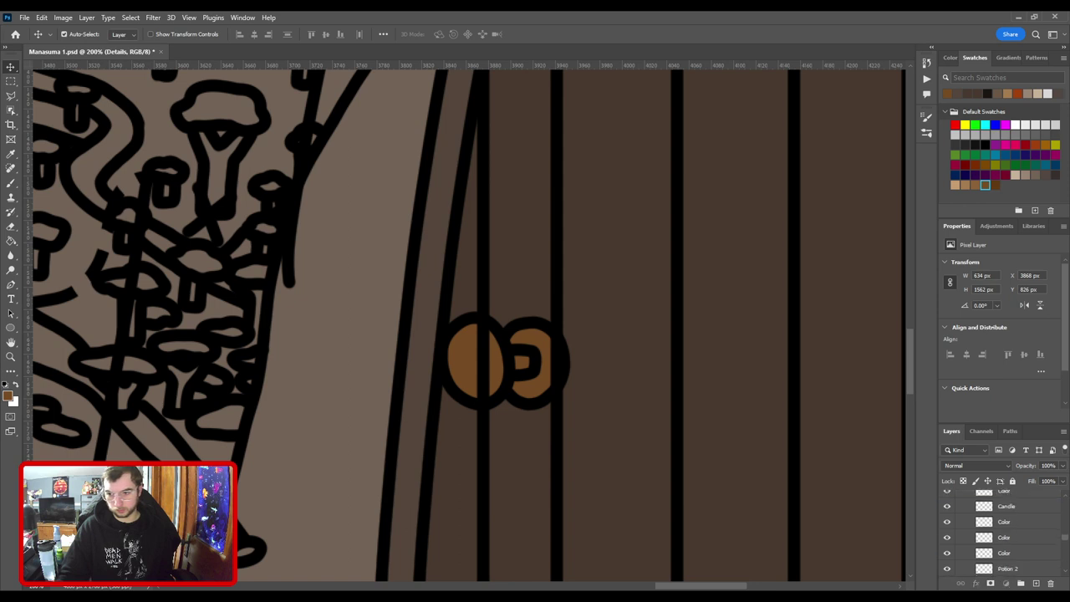
{"action": "left_click_drag", "start_coordinate": [1028, 575], "coordinate": [1016, 548]}
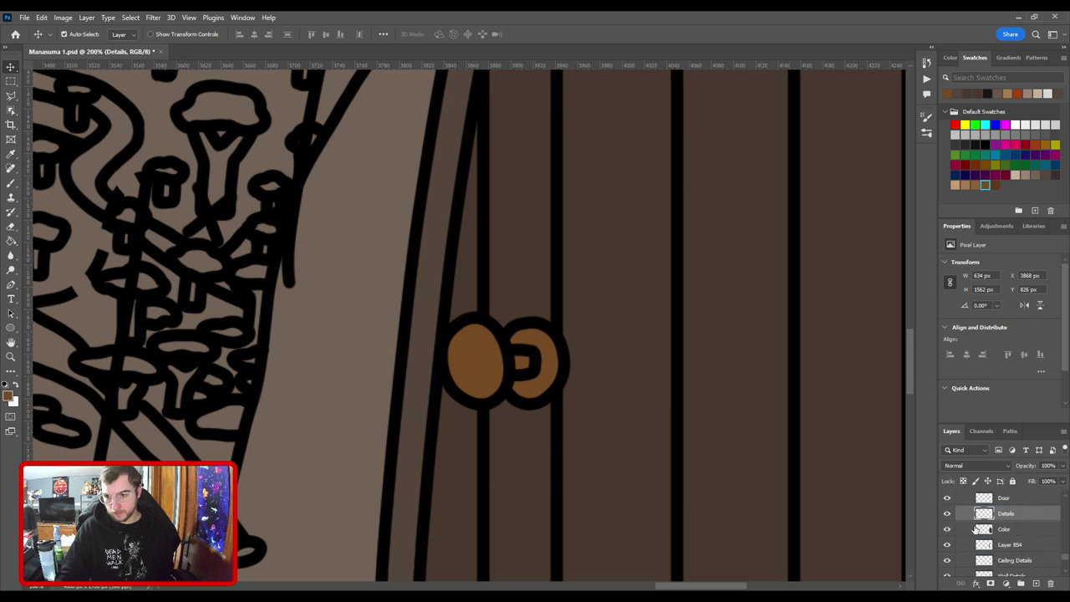
Check the Doorknob and upper Door layers by toggling their visibility, then select the upper Door layer and activate the Polygonal Lasso.
{"action": "scroll", "coordinate": [984, 533], "scroll_direction": "up", "scroll_amount": 2}
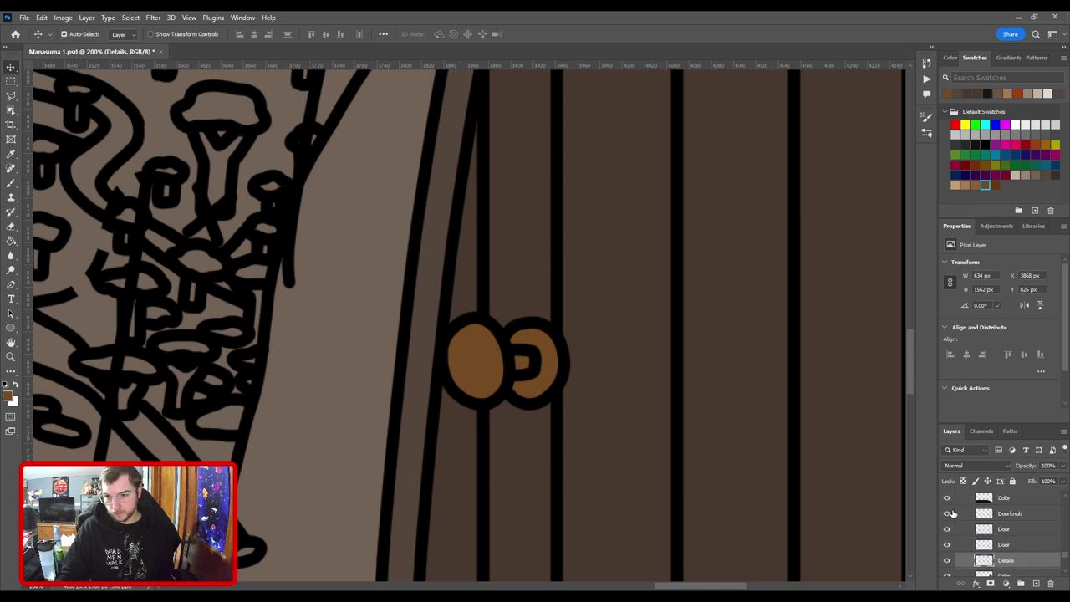
{"action": "left_click", "coordinate": [947, 517]}
{"action": "left_click", "coordinate": [947, 515]}
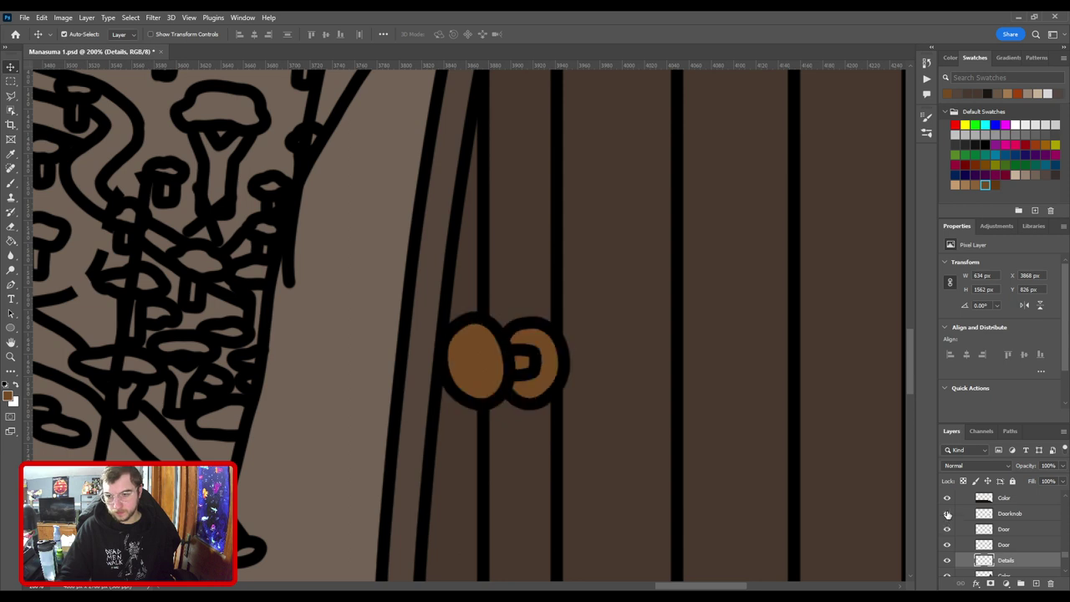
{"action": "left_click", "coordinate": [949, 531]}
{"action": "left_click", "coordinate": [949, 531]}
{"action": "left_click", "coordinate": [1003, 531]}
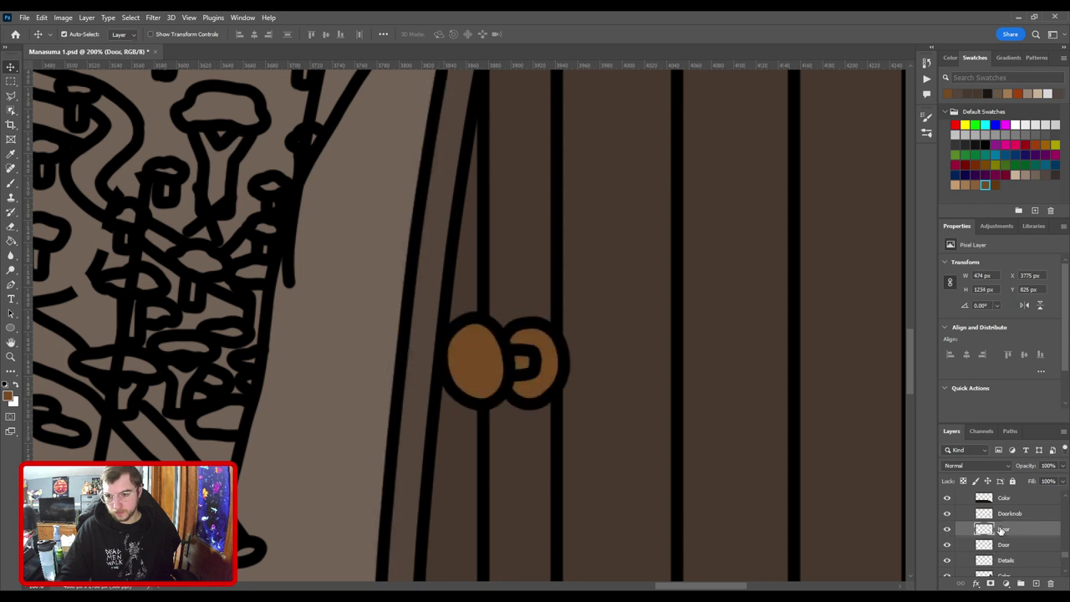
{"action": "left_click", "coordinate": [948, 531]}
{"action": "left_click", "coordinate": [947, 531]}
{"action": "key", "text": "l"}
{"action": "left_click", "coordinate": [593, 446]}
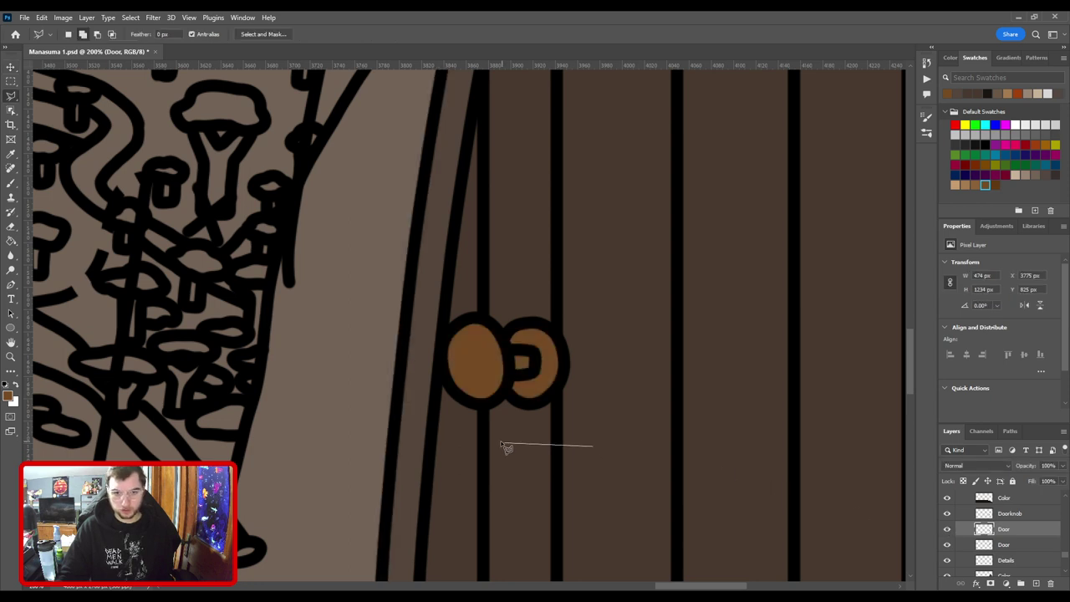
{"action": "left_click", "coordinate": [438, 423]}
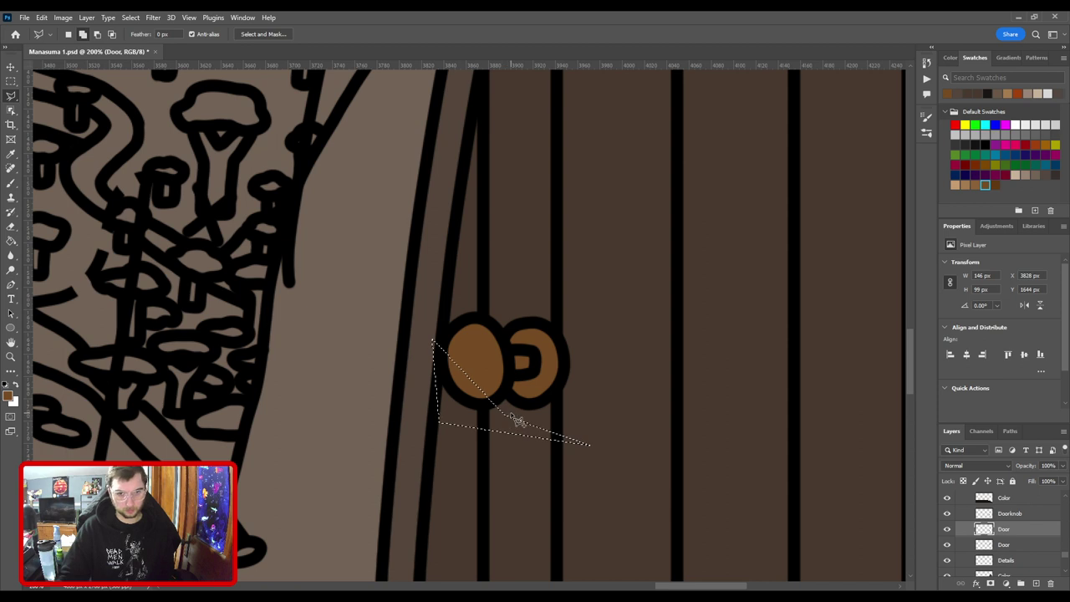
{"action": "key", "text": "Escape"}
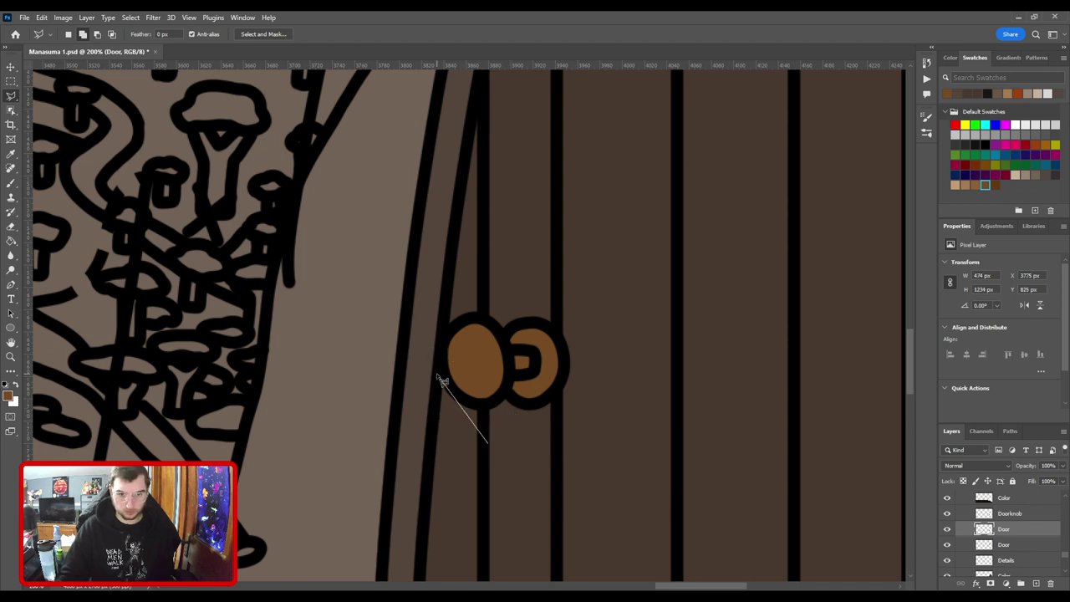
Outline the doorknob with the Polygonal Lasso and cut its orange-brown fill from the upper Door layer.
{"action": "left_click", "coordinate": [449, 335]}
{"action": "left_click", "coordinate": [554, 273]}
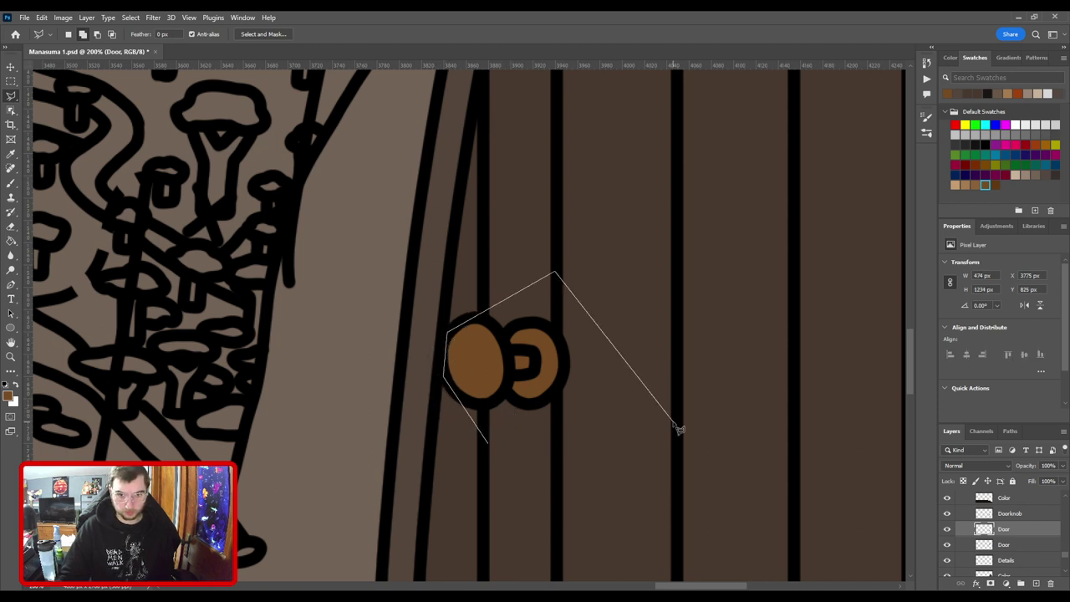
{"action": "double_click", "coordinate": [672, 422]}
{"action": "key", "text": "ctrl+x"}
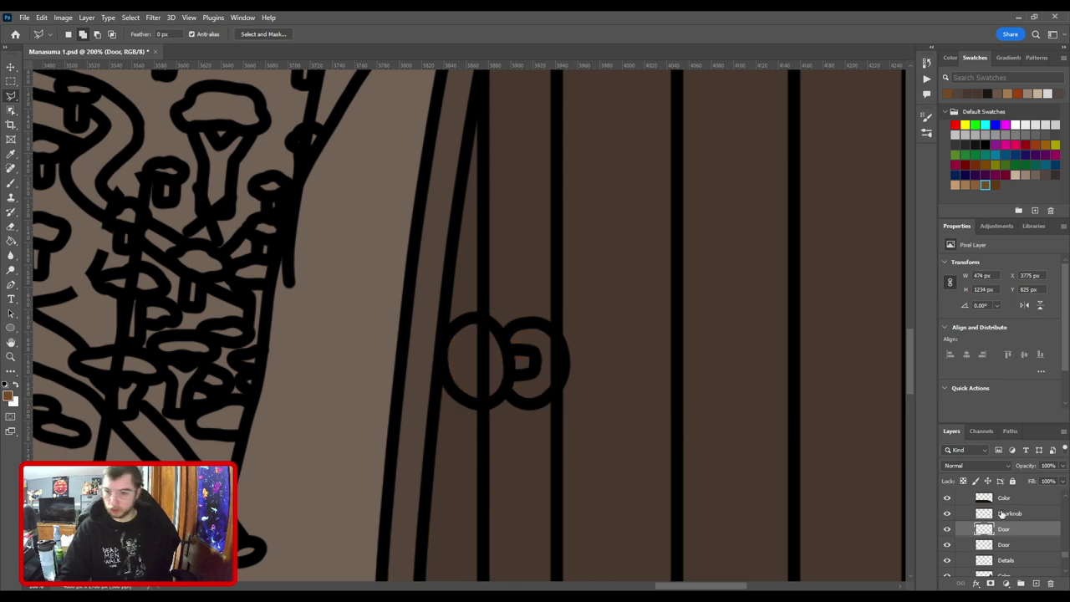
Paste the doorknob fill in place on its own layer below the Doorknob layer and name it Color.
{"action": "key", "text": "ctrl+shift+v"}
{"action": "mouse_move", "coordinate": [1019, 533]}
{"action": "left_mouse_down"}
{"action": "mouse_move", "coordinate": [1022, 561]}
{"action": "mouse_move", "coordinate": [1006, 529]}
{"action": "left_mouse_up"}
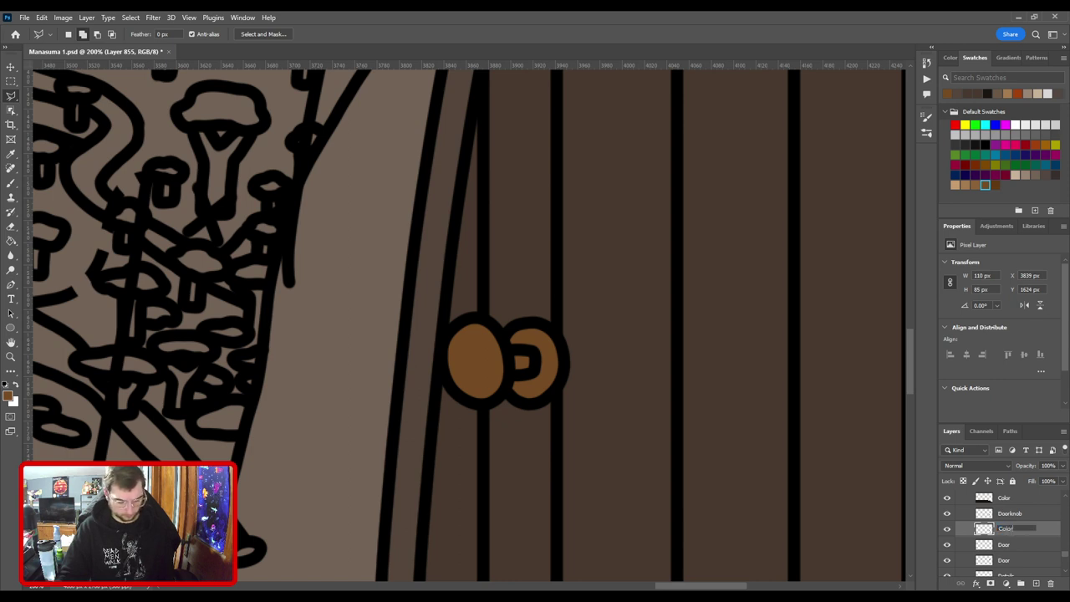
{"action": "key", "text": "Return"}
Check Layer 854, the door frame's colour layer, by toggling its visibility, and rename it cOLOR.
{"action": "scroll", "coordinate": [1018, 543], "scroll_direction": "down", "scroll_amount": 5}
{"action": "left_click", "coordinate": [995, 535]}
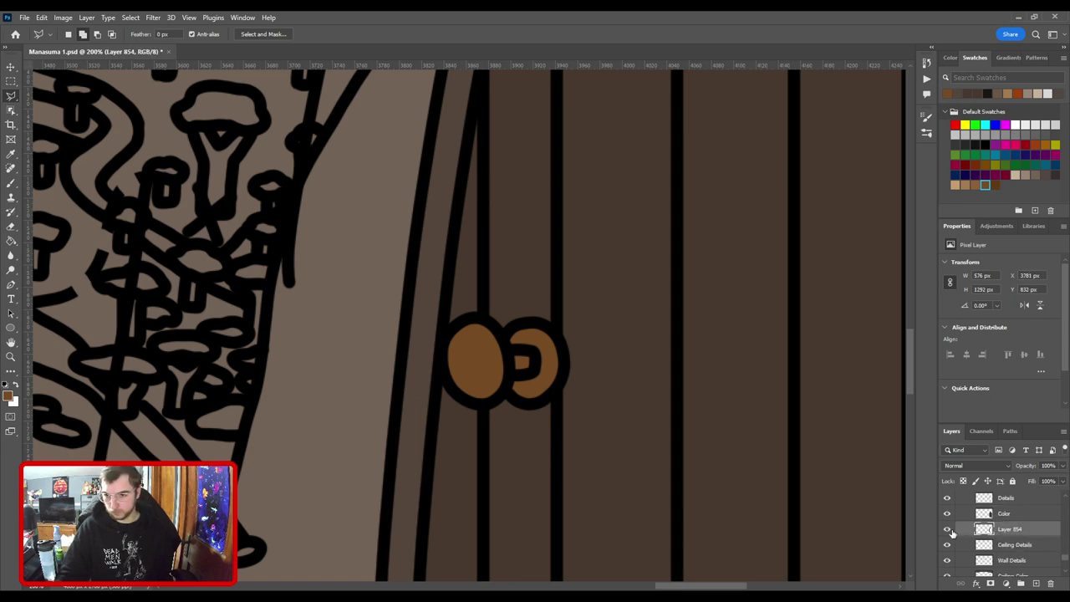
{"action": "left_click", "coordinate": [948, 531]}
{"action": "left_click", "coordinate": [948, 531]}
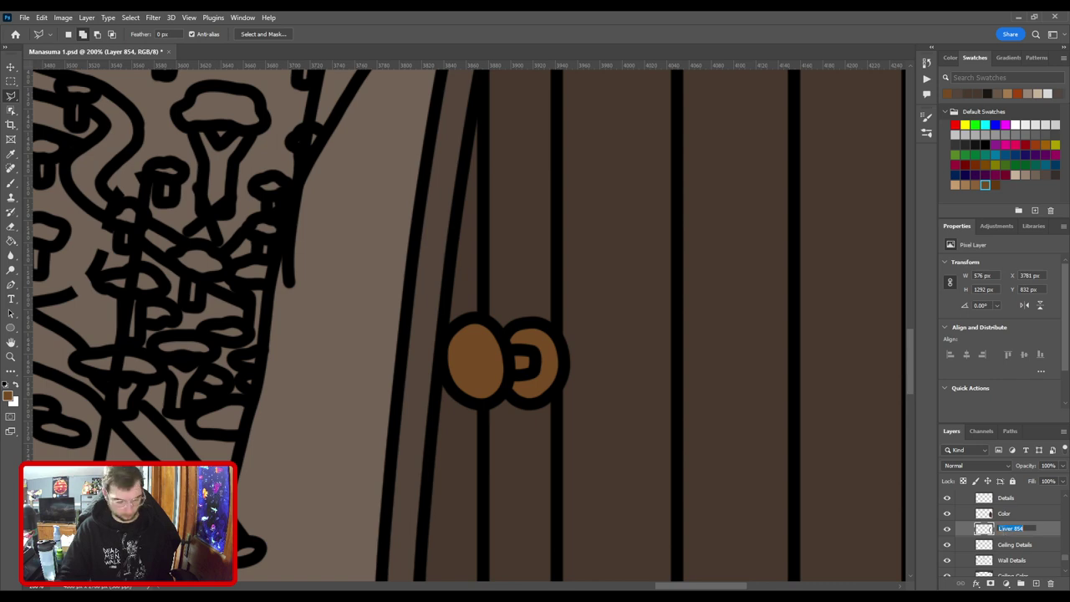
{"action": "key", "text": "Return"}
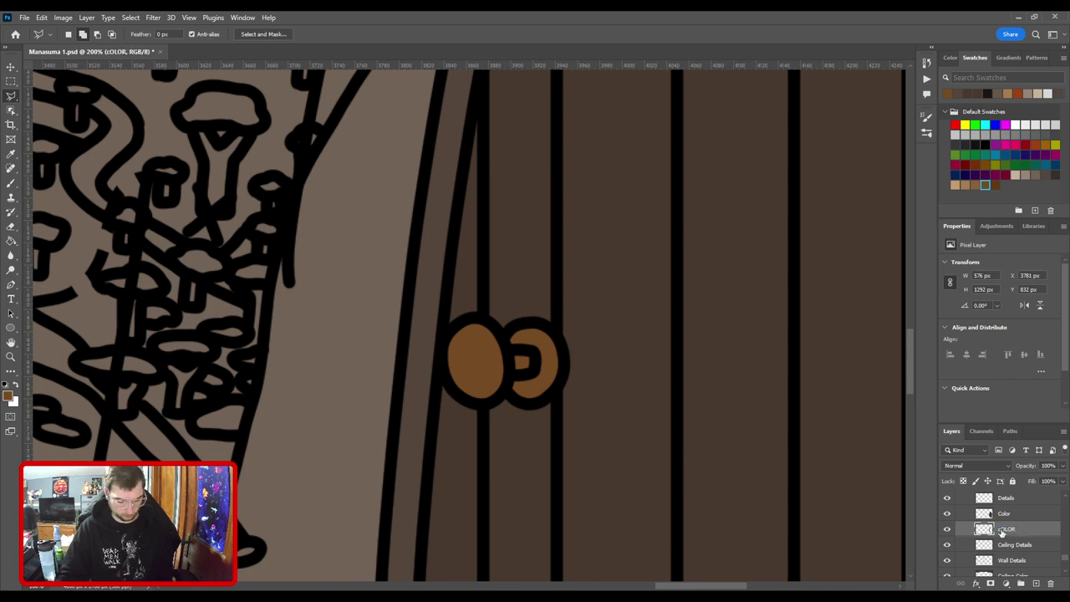
Select the doorknob's Color layer, darken its fill to near-black with an image adjustment, and save the document.
{"action": "key", "text": "ctrl+0"}
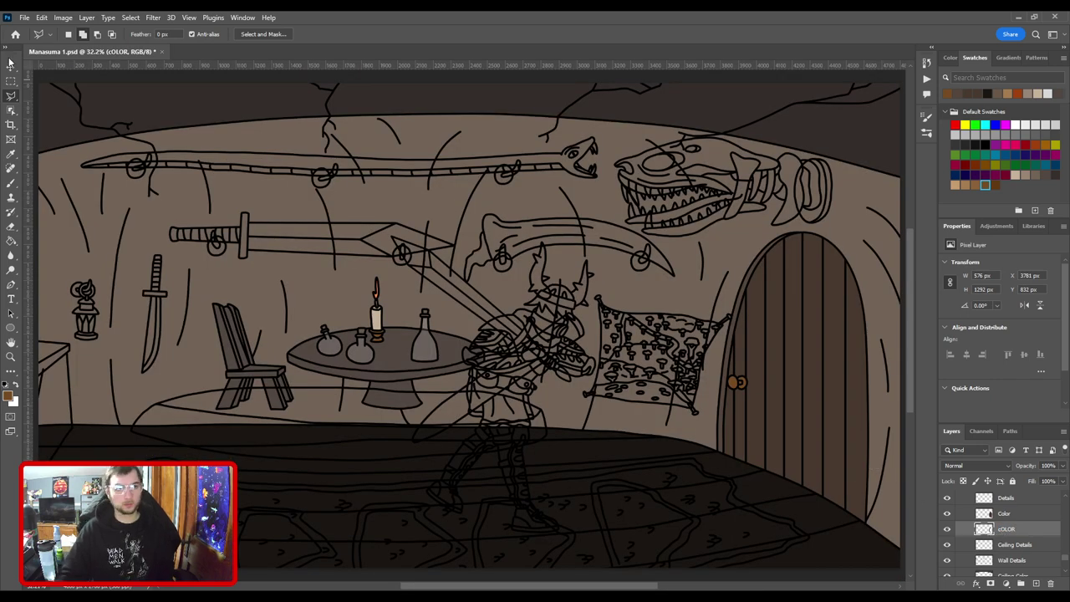
{"action": "left_click", "coordinate": [12, 67]}
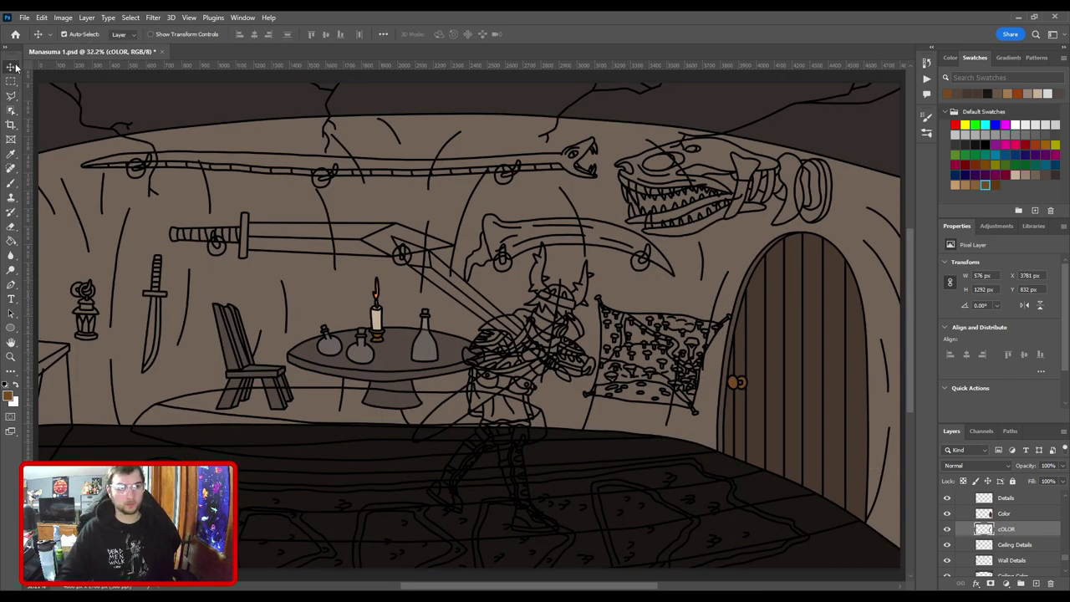
{"action": "left_click", "coordinate": [731, 385]}
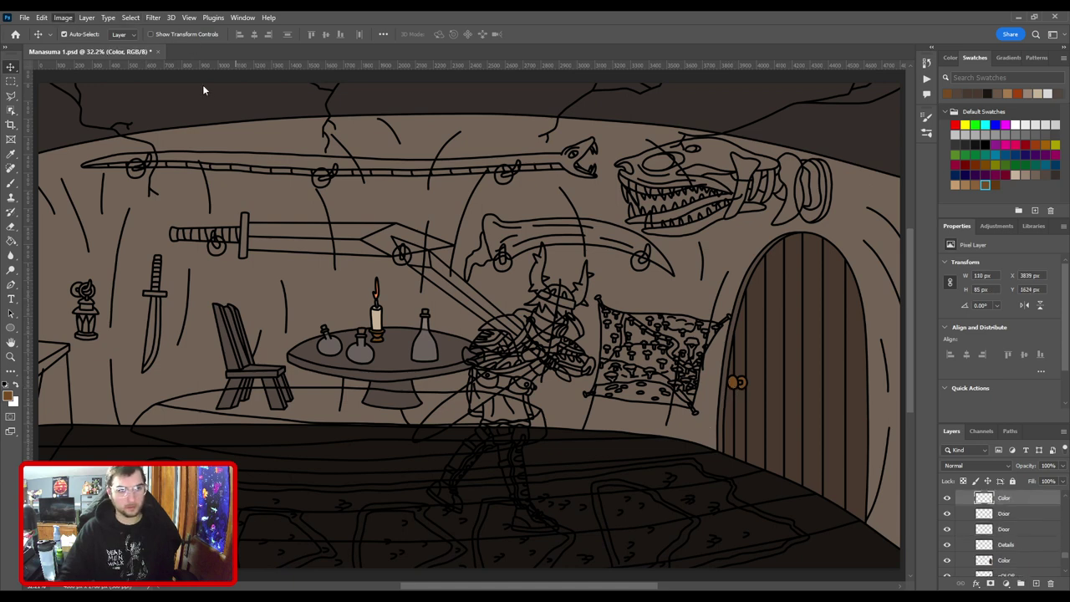
{"action": "key", "text": "i"}
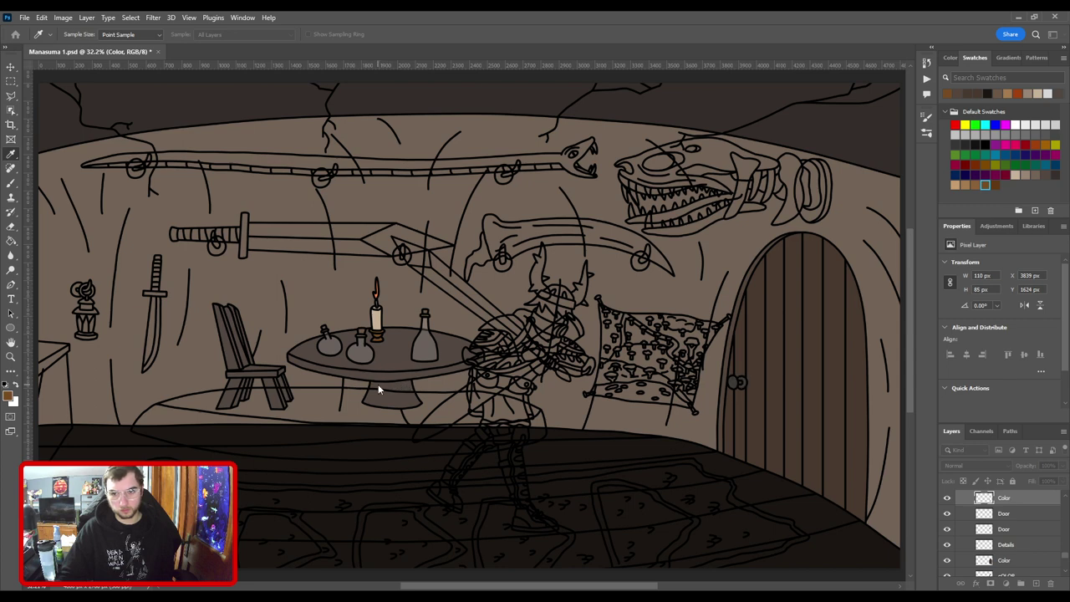
{"action": "left_click_drag", "start_coordinate": [323, 385], "coordinate": [353, 392]}
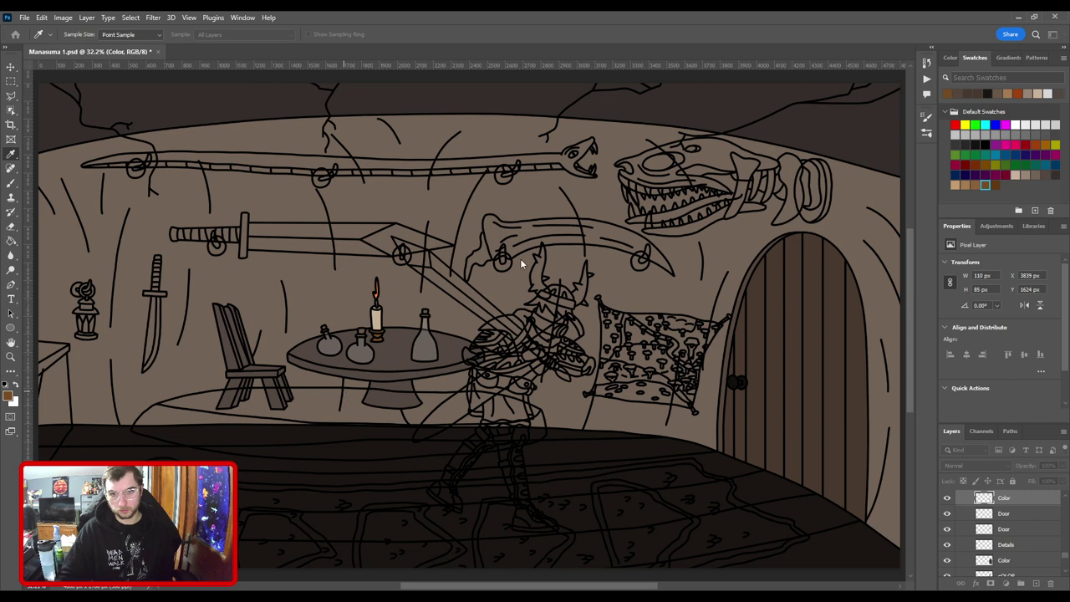
{"action": "key", "text": "v"}
{"action": "key", "text": "ctrl+s"}
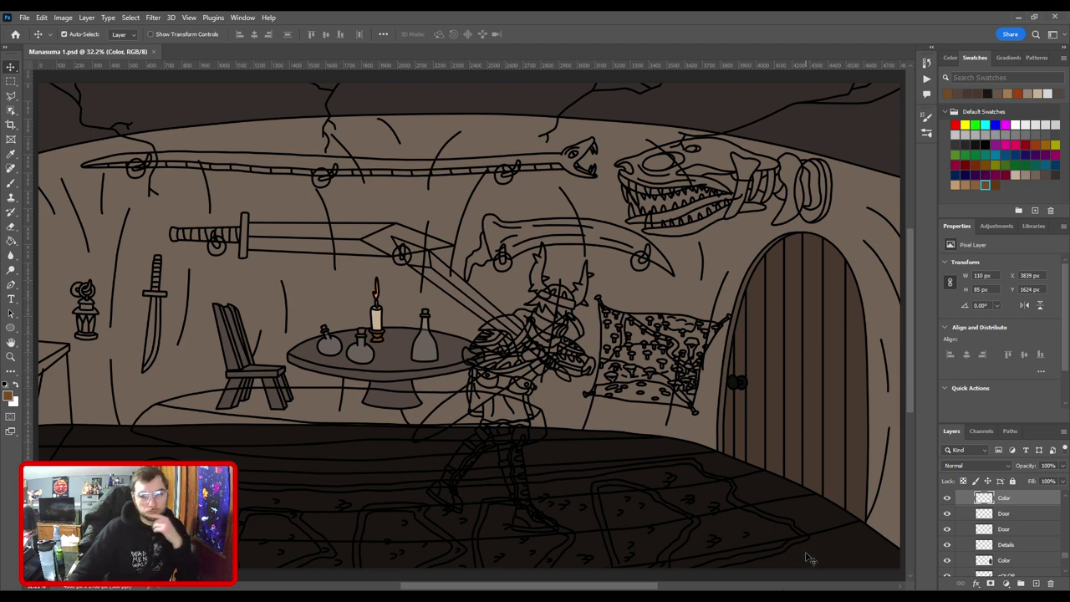
Add a new layer directly above the candle's Flame layer and name it Color.
{"action": "scroll", "coordinate": [976, 531], "scroll_direction": "down", "scroll_amount": 5}
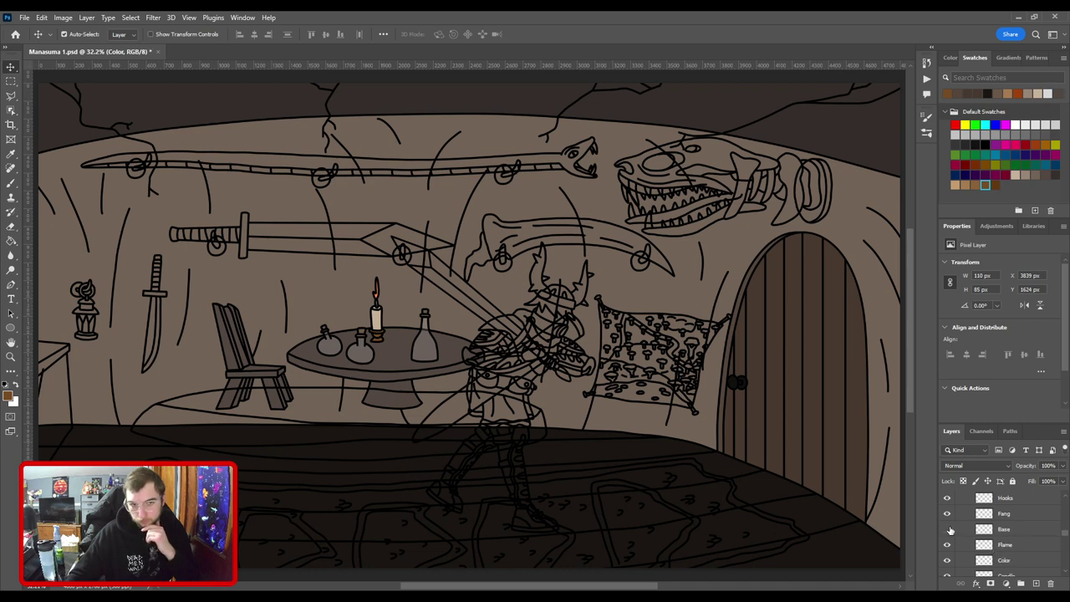
{"action": "left_click", "coordinate": [1019, 548]}
{"action": "key", "text": "ctrl+v"}
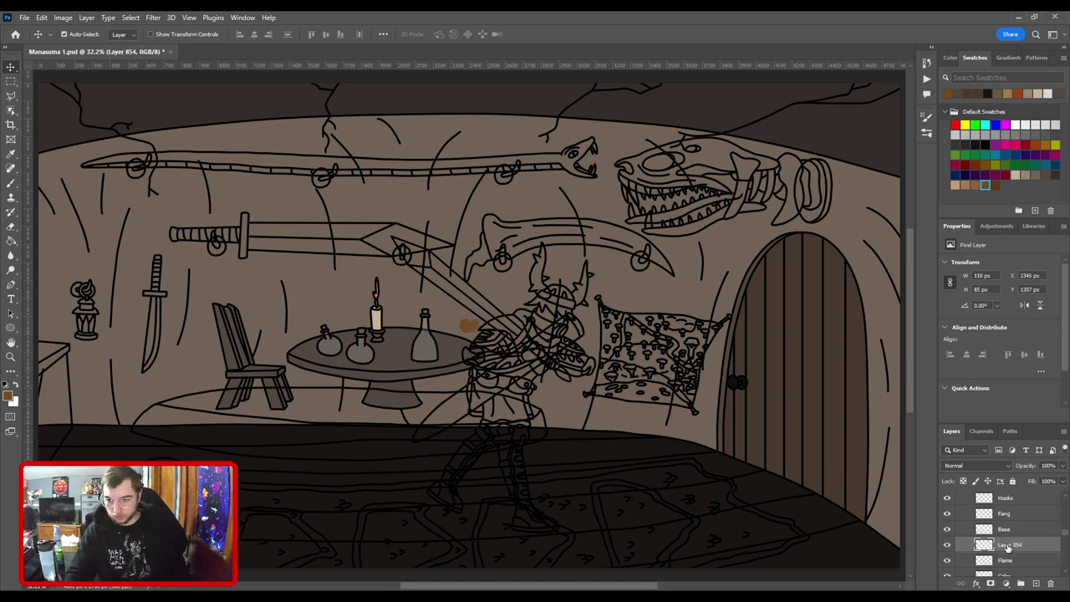
{"action": "key", "text": "ctrl+z"}
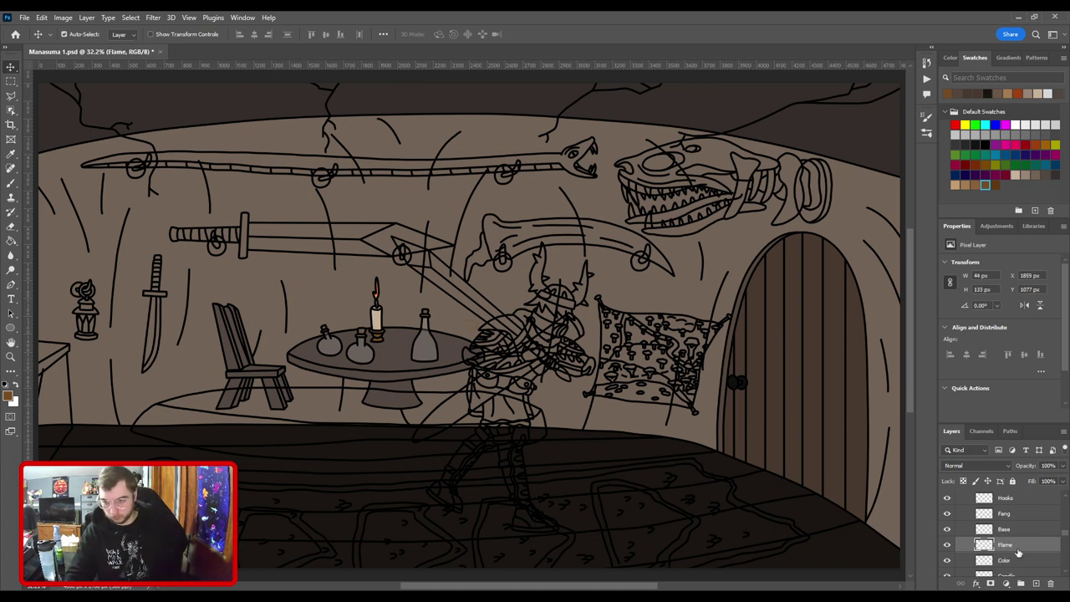
{"action": "left_click", "coordinate": [1036, 584]}
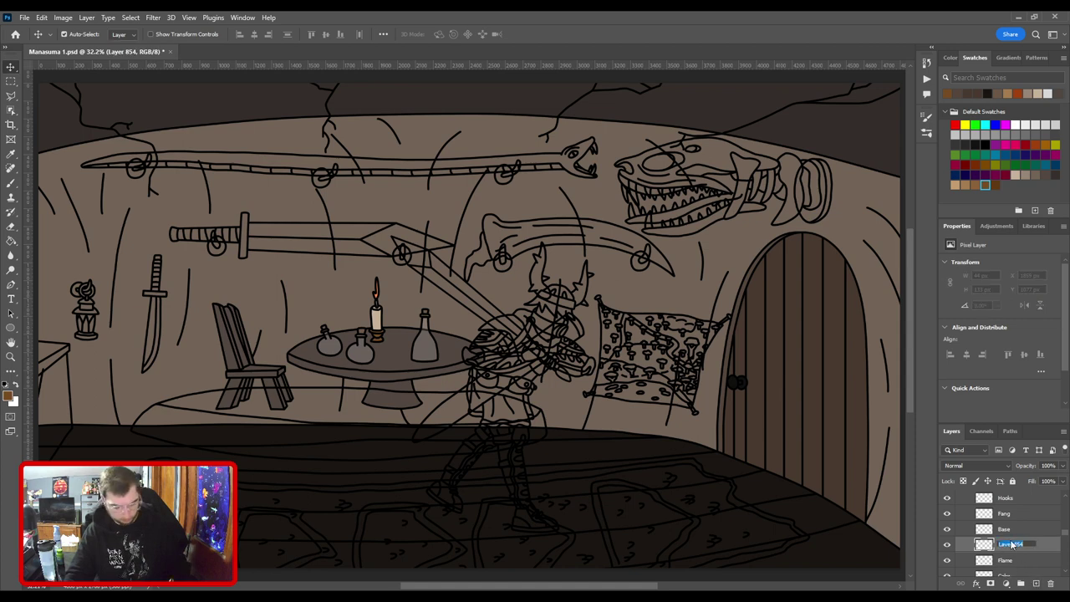
{"action": "type", "text": "Color"}
{"action": "key", "text": "Return"}
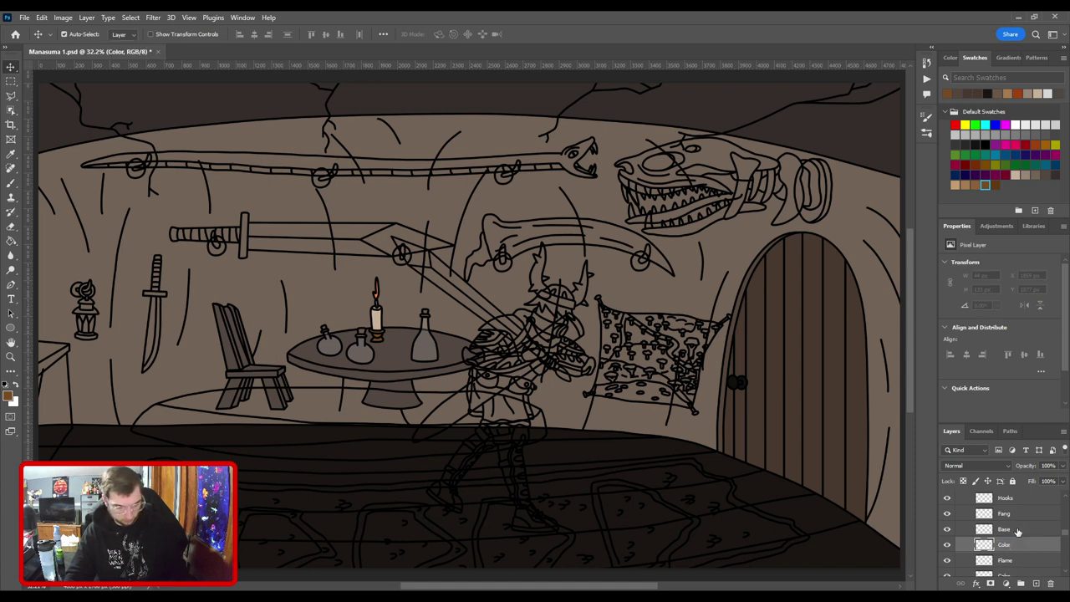
Activate the Eyedropper and bring the door and doorknob into close view at 100%.
{"action": "key", "text": "i"}
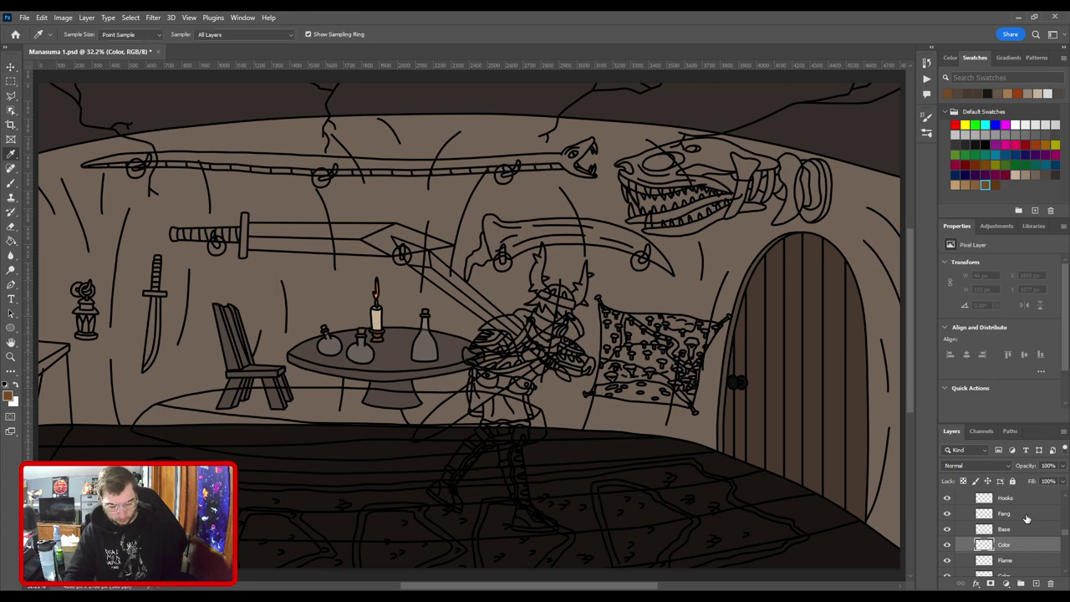
{"action": "key", "text": "ctrl+plus"}
{"action": "left_click_drag", "start_coordinate": [785, 407], "coordinate": [534, 401]}
{"action": "key", "text": "ctrl+plus"}
{"action": "key", "text": "ctrl+plus"}
{"action": "key", "text": "ctrl+plus"}
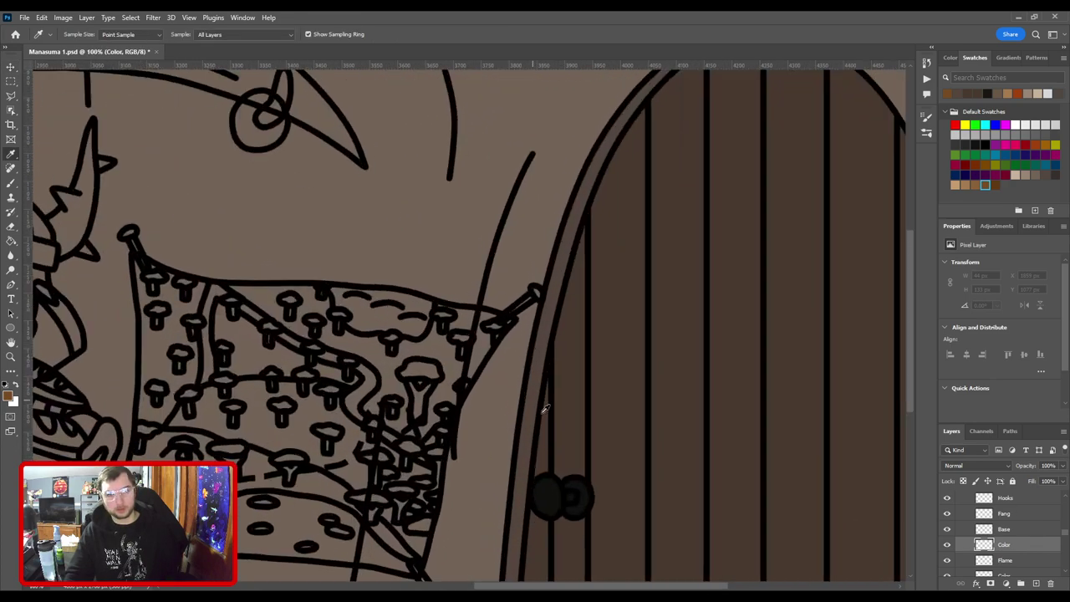
Sample the door knob's near-black color and paint the round hook mount near the wall fang's pointed tip.
{"action": "left_click", "coordinate": [557, 498]}
{"action": "left_click_drag", "start_coordinate": [286, 271], "coordinate": [488, 464]}
{"action": "scroll", "coordinate": [488, 463], "scroll_direction": "up", "scroll_amount": 2}
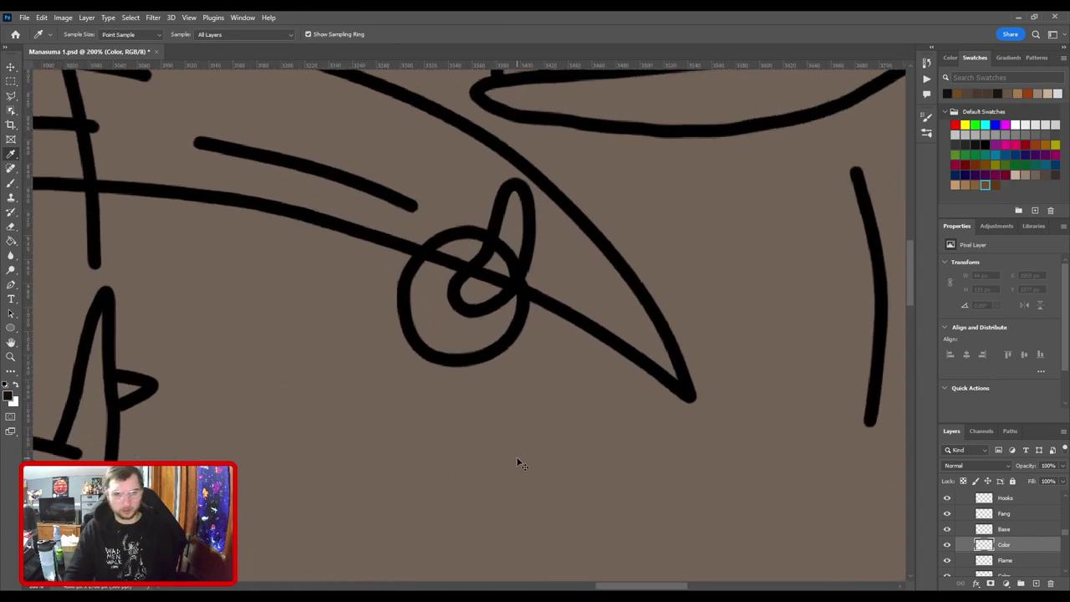
{"action": "key", "text": "b"}
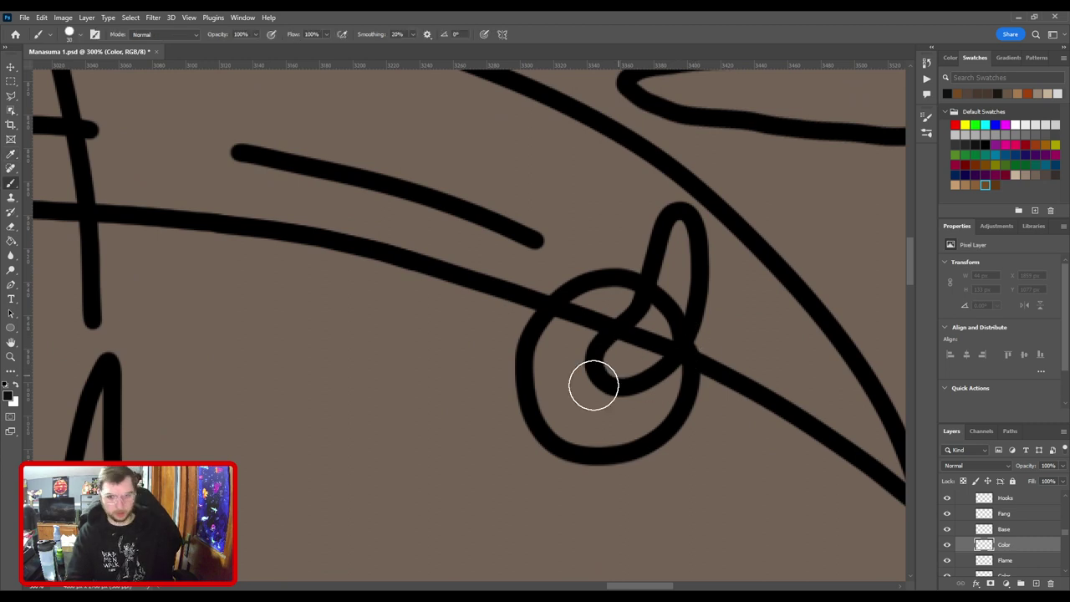
{"action": "mouse_move", "coordinate": [583, 406]}
{"action": "left_mouse_down"}
{"action": "mouse_move", "coordinate": [570, 358]}
{"action": "mouse_move", "coordinate": [587, 332]}
{"action": "mouse_move", "coordinate": [634, 326]}
{"action": "mouse_move", "coordinate": [642, 347]}
{"action": "mouse_move", "coordinate": [626, 411]}
{"action": "mouse_move", "coordinate": [640, 371]}
{"action": "left_mouse_up"}
{"action": "scroll", "coordinate": [591, 330], "scroll_direction": "down", "scroll_amount": 1}
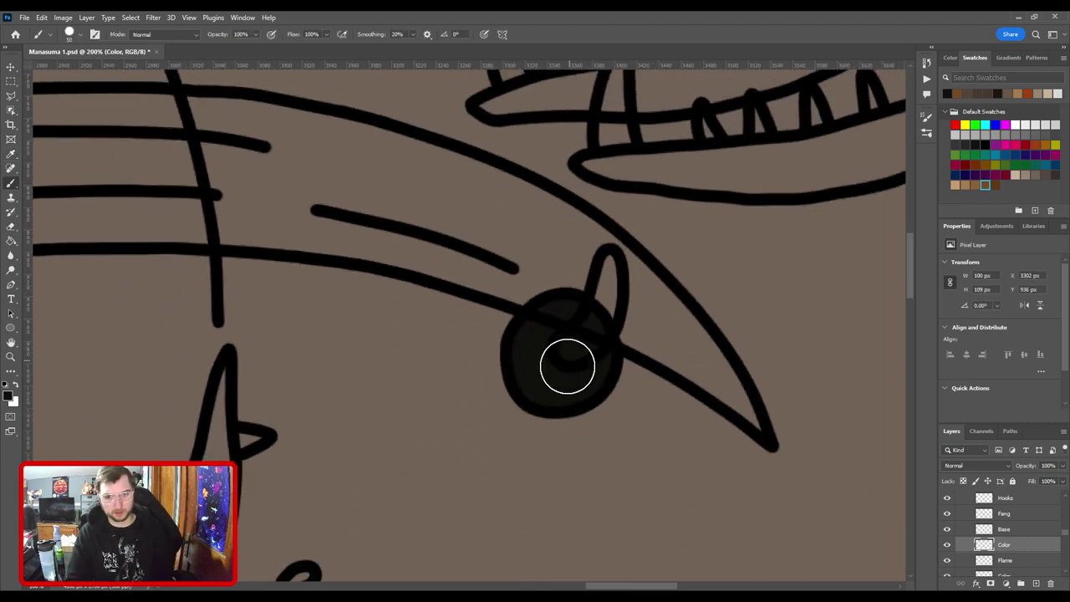
Paint the round hook mount at the fang's broad end with the same near-black color.
{"action": "scroll", "coordinate": [569, 368], "scroll_direction": "down", "scroll_amount": 3}
{"action": "scroll", "coordinate": [424, 353], "scroll_direction": "up", "scroll_amount": 5}
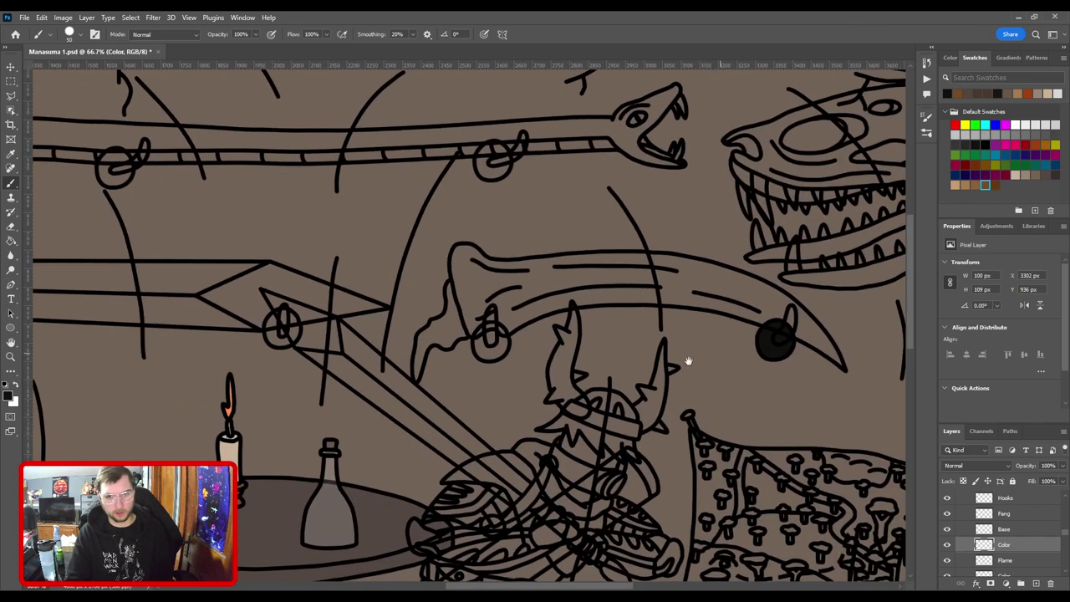
{"action": "mouse_move", "coordinate": [536, 415]}
{"action": "left_mouse_down"}
{"action": "mouse_move", "coordinate": [572, 360]}
{"action": "mouse_move", "coordinate": [565, 352]}
{"action": "mouse_move", "coordinate": [604, 387]}
{"action": "mouse_move", "coordinate": [604, 422]}
{"action": "mouse_move", "coordinate": [568, 445]}
{"action": "mouse_move", "coordinate": [602, 430]}
{"action": "left_mouse_up"}
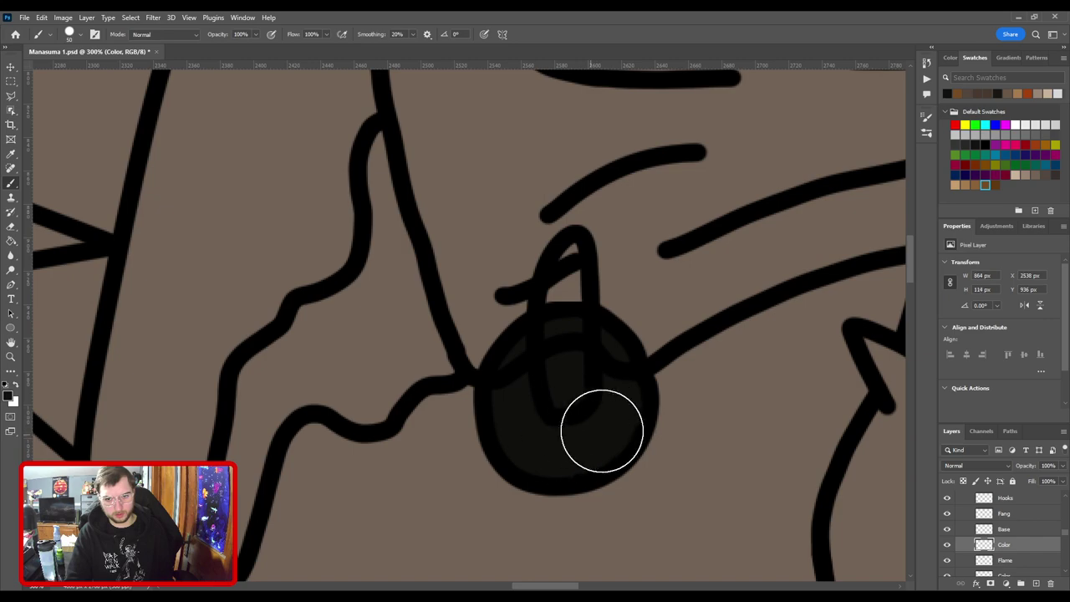
{"action": "scroll", "coordinate": [602, 430], "scroll_direction": "down", "scroll_amount": 5}
{"action": "scroll", "coordinate": [685, 361], "scroll_direction": "down", "scroll_amount": 3}
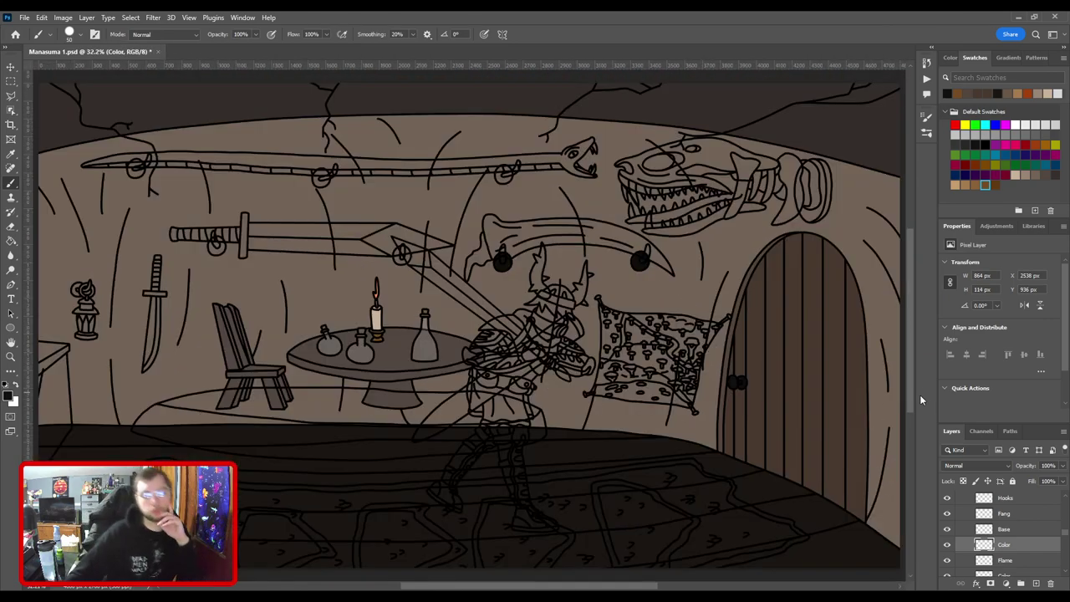
Add a new layer directly above the Base layer and choose a light tan swatch as the foreground color.
{"action": "left_click", "coordinate": [949, 544]}
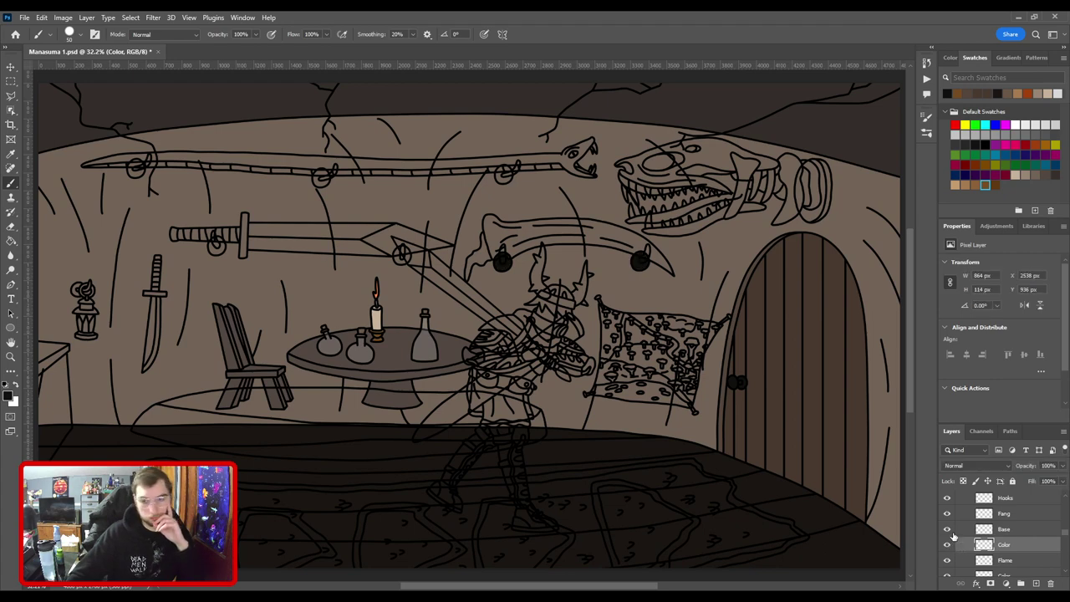
{"action": "left_click", "coordinate": [993, 530]}
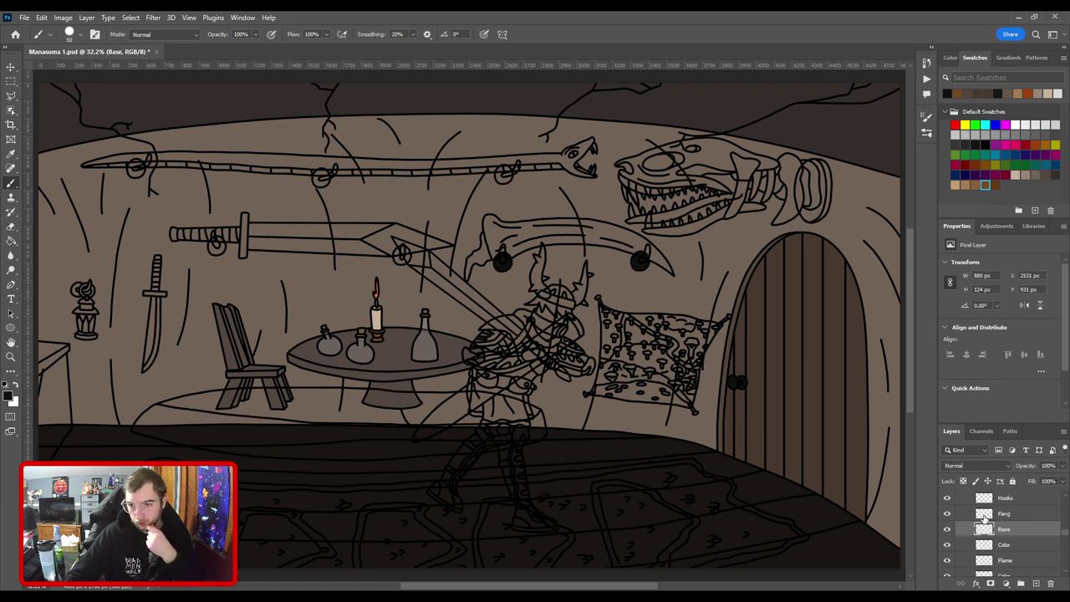
{"action": "left_click", "coordinate": [948, 515]}
{"action": "left_click", "coordinate": [949, 515]}
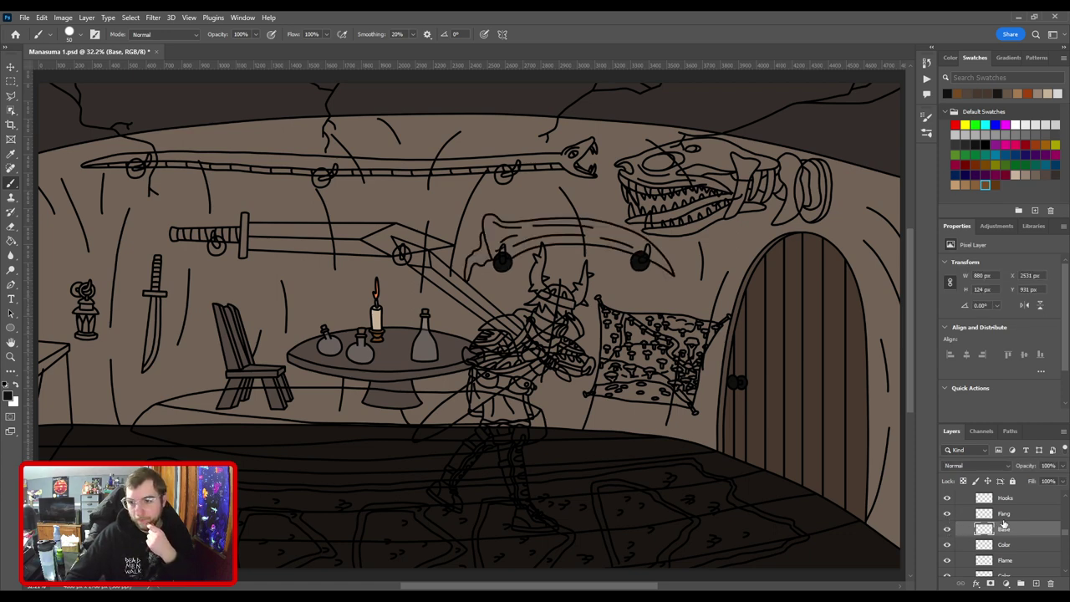
{"action": "left_click", "coordinate": [1038, 582]}
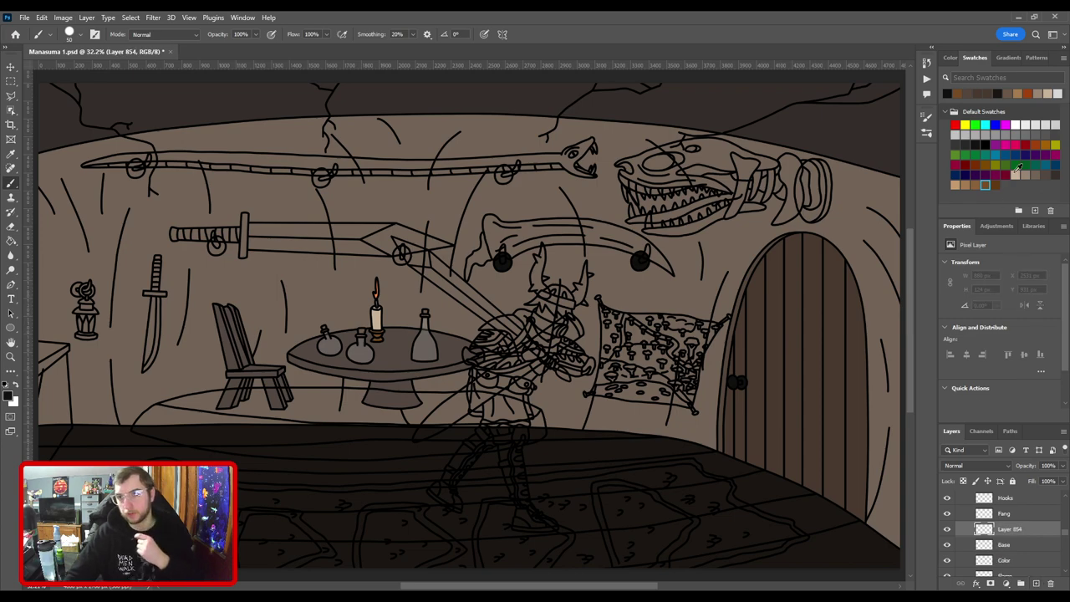
{"action": "left_click", "coordinate": [1014, 174]}
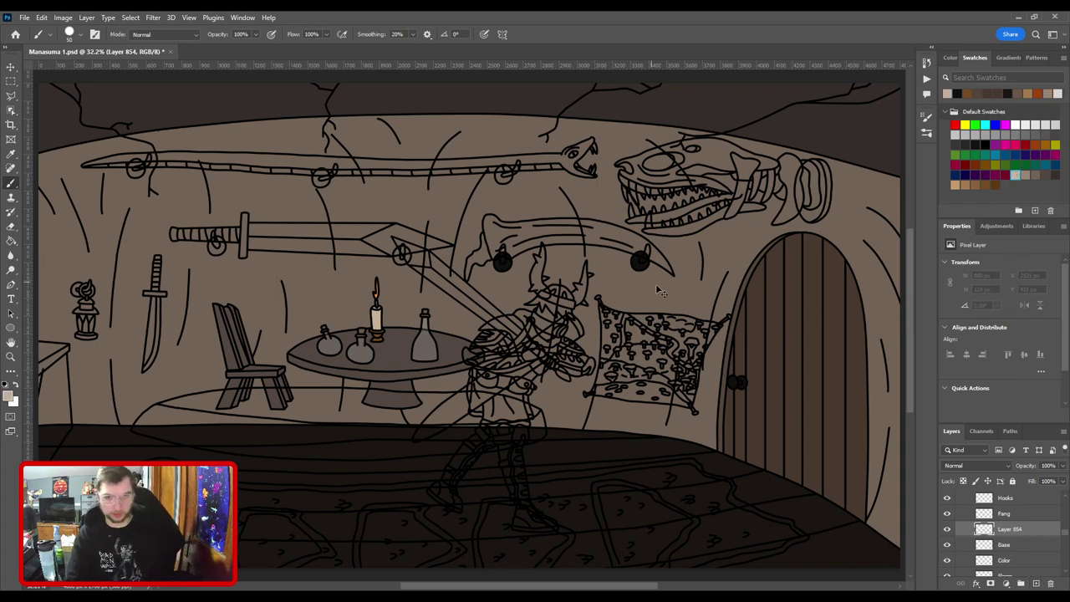
Reduce the brush to 35 px and paint a tan band inside the fang's broad end and upper edge toward its tip.
{"action": "scroll", "coordinate": [552, 259], "scroll_direction": "up", "scroll_amount": 3}
{"action": "scroll", "coordinate": [567, 274], "scroll_direction": "up", "scroll_amount": 3}
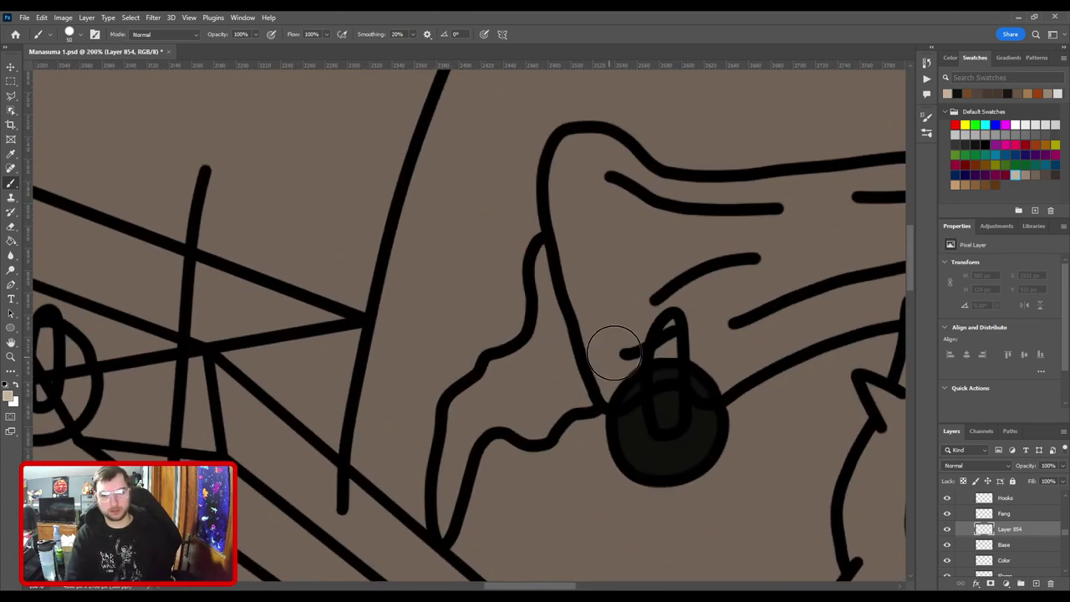
{"action": "mouse_move", "coordinate": [645, 371]}
{"action": "left_mouse_down"}
{"action": "mouse_move", "coordinate": [616, 377]}
{"action": "mouse_move", "coordinate": [610, 355]}
{"action": "left_mouse_up"}
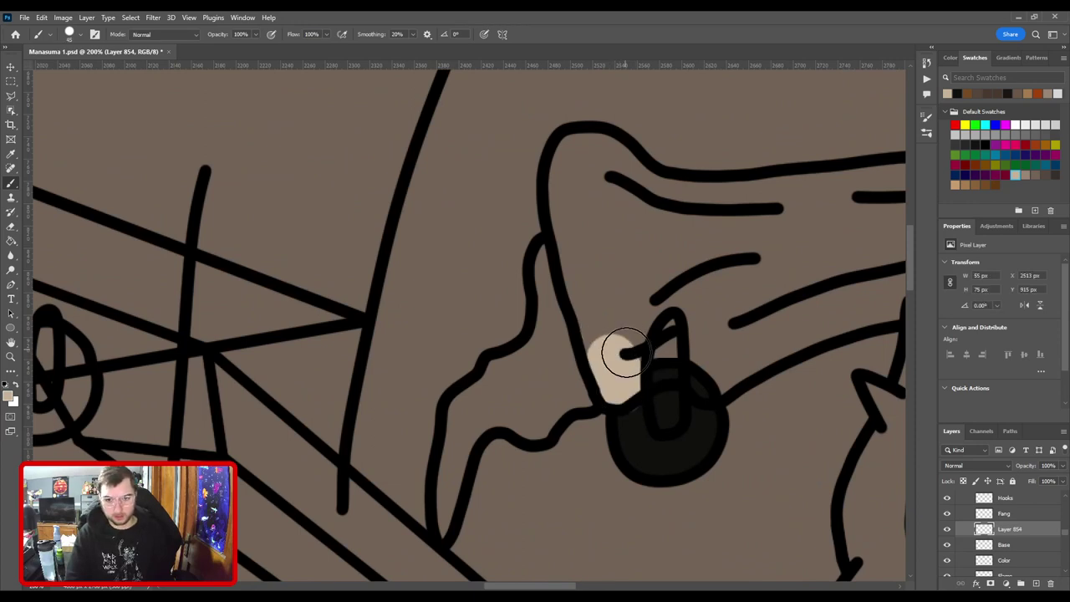
{"action": "key", "text": "ctrl+z"}
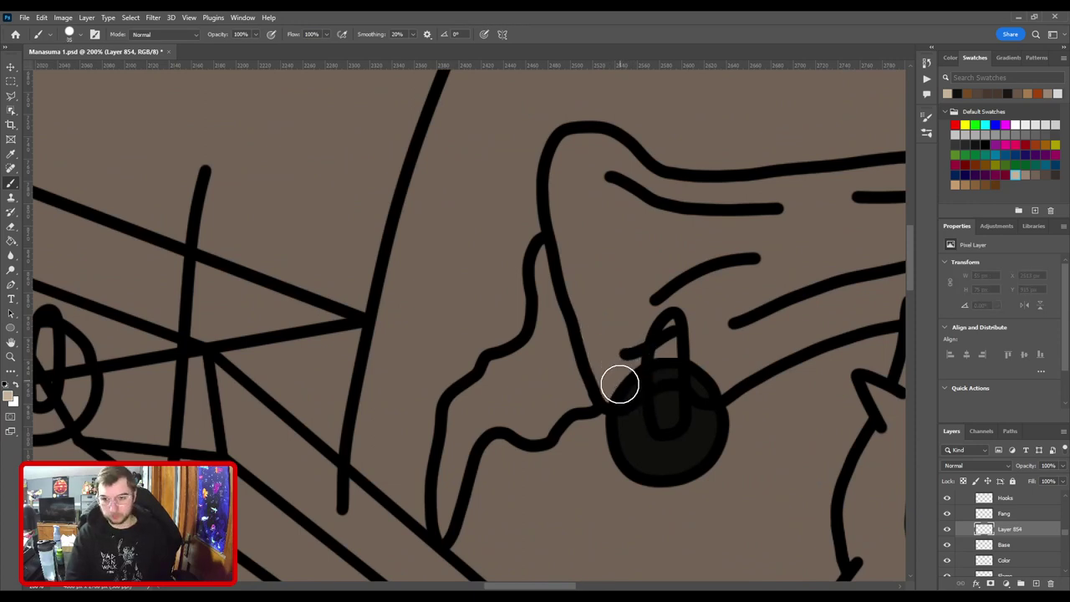
{"action": "left_click_drag", "start_coordinate": [619, 390], "coordinate": [587, 307]}
{"action": "mouse_move", "coordinate": [582, 262]}
{"action": "left_mouse_down"}
{"action": "mouse_move", "coordinate": [566, 154]}
{"action": "mouse_move", "coordinate": [618, 159]}
{"action": "mouse_move", "coordinate": [653, 186]}
{"action": "left_mouse_up"}
{"action": "left_click_drag", "start_coordinate": [619, 243], "coordinate": [456, 359]}
{"action": "mouse_move", "coordinate": [499, 304]}
{"action": "left_mouse_down"}
{"action": "mouse_move", "coordinate": [615, 316]}
{"action": "mouse_move", "coordinate": [466, 317]}
{"action": "mouse_move", "coordinate": [538, 319]}
{"action": "mouse_move", "coordinate": [599, 304]}
{"action": "mouse_move", "coordinate": [725, 305]}
{"action": "left_mouse_up"}
{"action": "mouse_move", "coordinate": [764, 306]}
{"action": "left_mouse_down"}
{"action": "mouse_move", "coordinate": [424, 291]}
{"action": "mouse_move", "coordinate": [486, 281]}
{"action": "mouse_move", "coordinate": [679, 332]}
{"action": "mouse_move", "coordinate": [707, 363]}
{"action": "mouse_move", "coordinate": [449, 282]}
{"action": "mouse_move", "coordinate": [541, 299]}
{"action": "mouse_move", "coordinate": [640, 384]}
{"action": "mouse_move", "coordinate": [677, 446]}
{"action": "mouse_move", "coordinate": [705, 460]}
{"action": "left_mouse_up"}
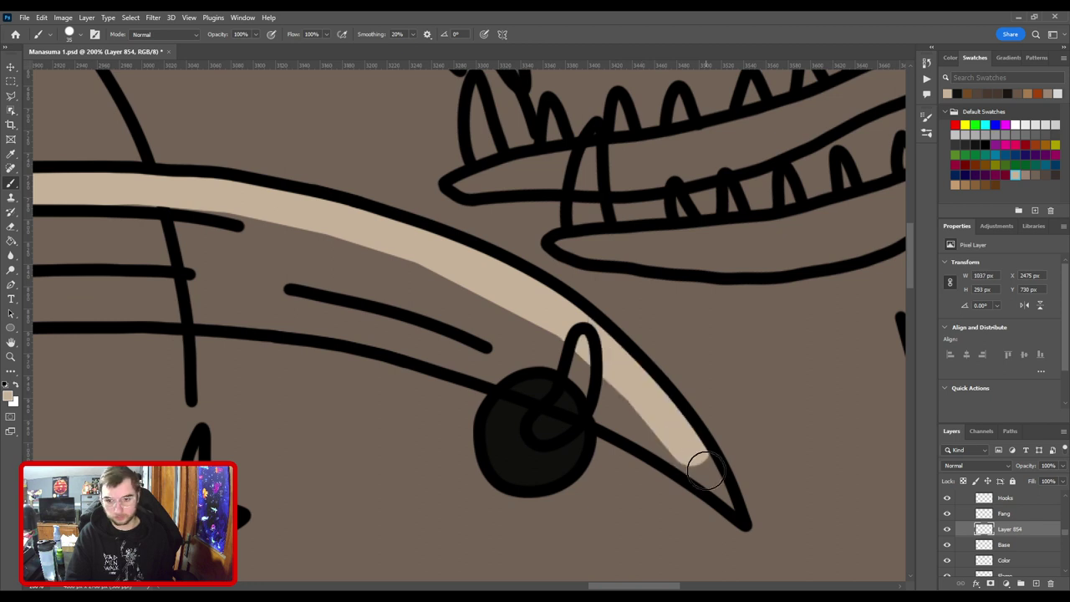
Paint a tan band along the inside of the fang's lower edge, from the tip back to the broad end.
{"action": "left_click_drag", "start_coordinate": [480, 370], "coordinate": [651, 402]}
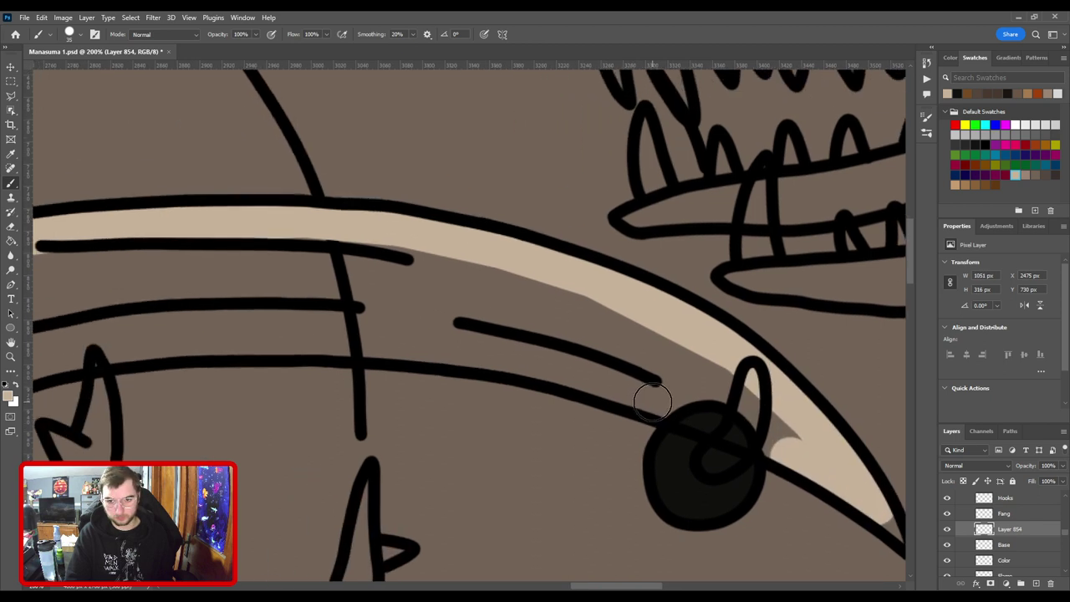
{"action": "left_click", "coordinate": [652, 400], "text": "shift"}
{"action": "key", "text": "ctrl+z"}
{"action": "left_click", "coordinate": [785, 449]}
{"action": "mouse_move", "coordinate": [786, 449]}
{"action": "left_mouse_down"}
{"action": "mouse_move", "coordinate": [569, 365]}
{"action": "mouse_move", "coordinate": [544, 367]}
{"action": "left_mouse_up"}
{"action": "left_click_drag", "start_coordinate": [453, 345], "coordinate": [724, 394]}
{"action": "left_click", "coordinate": [722, 401], "text": "shift"}
{"action": "left_click", "coordinate": [603, 388], "text": "shift"}
{"action": "left_click_drag", "start_coordinate": [473, 392], "coordinate": [708, 376]}
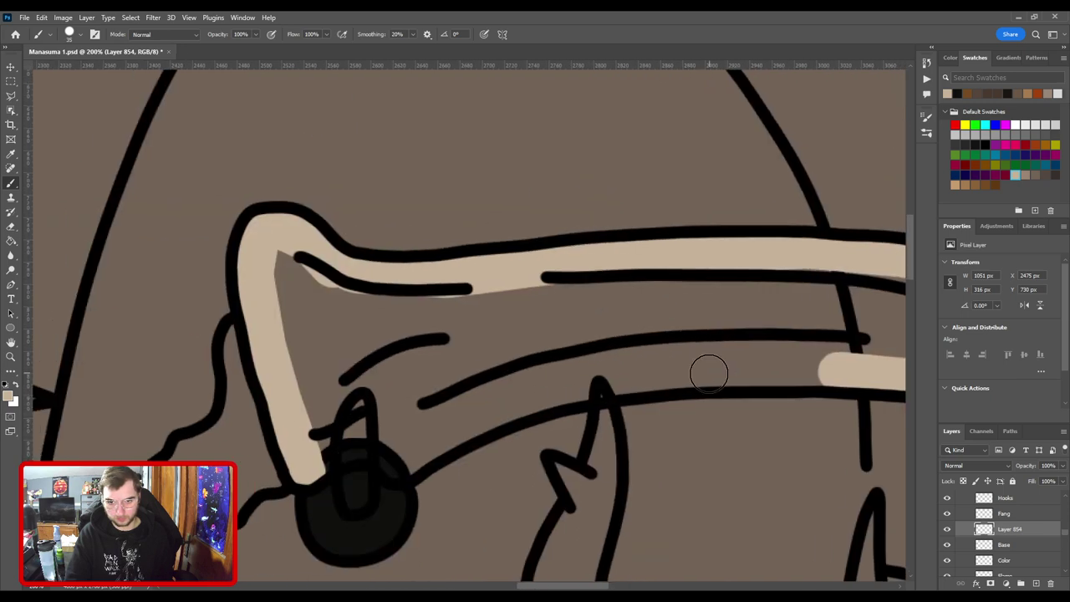
{"action": "left_click", "coordinate": [707, 371], "text": "shift"}
{"action": "left_click", "coordinate": [606, 382], "text": "shift"}
{"action": "left_click_drag", "start_coordinate": [521, 402], "coordinate": [693, 361]}
{"action": "mouse_move", "coordinate": [757, 341]}
{"action": "left_mouse_down"}
{"action": "mouse_move", "coordinate": [614, 387]}
{"action": "mouse_move", "coordinate": [576, 427]}
{"action": "mouse_move", "coordinate": [537, 406]}
{"action": "mouse_move", "coordinate": [487, 418]}
{"action": "left_mouse_up"}
Fill the fang's enclosed interior with tan using Paint Bucket, and brush over the leftover seam lines with a 70 px brush.
{"action": "key", "text": "g"}
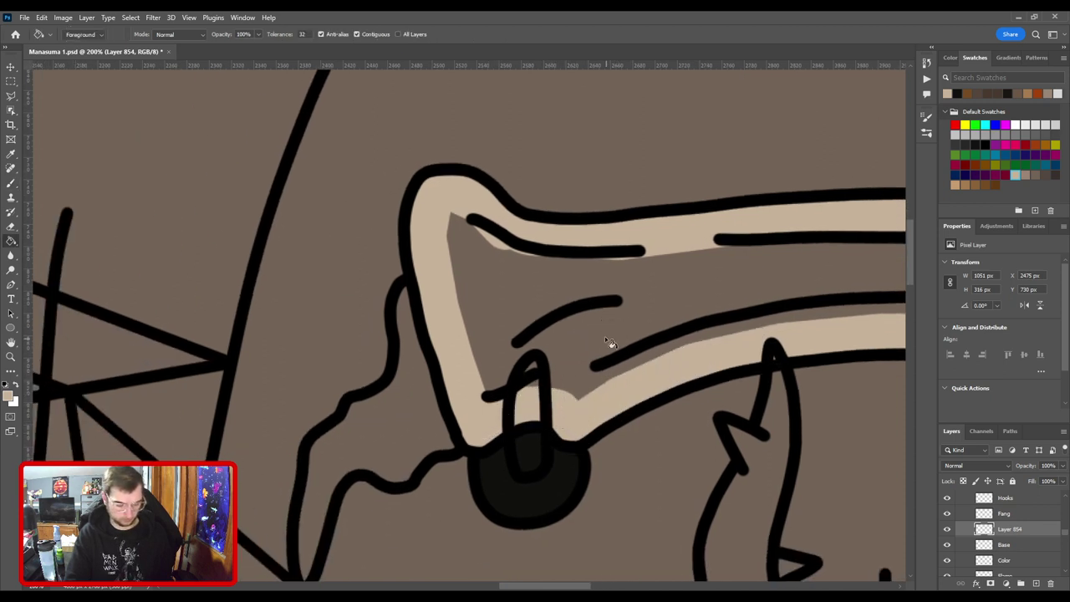
{"action": "left_click", "coordinate": [605, 338]}
{"action": "key", "text": "b"}
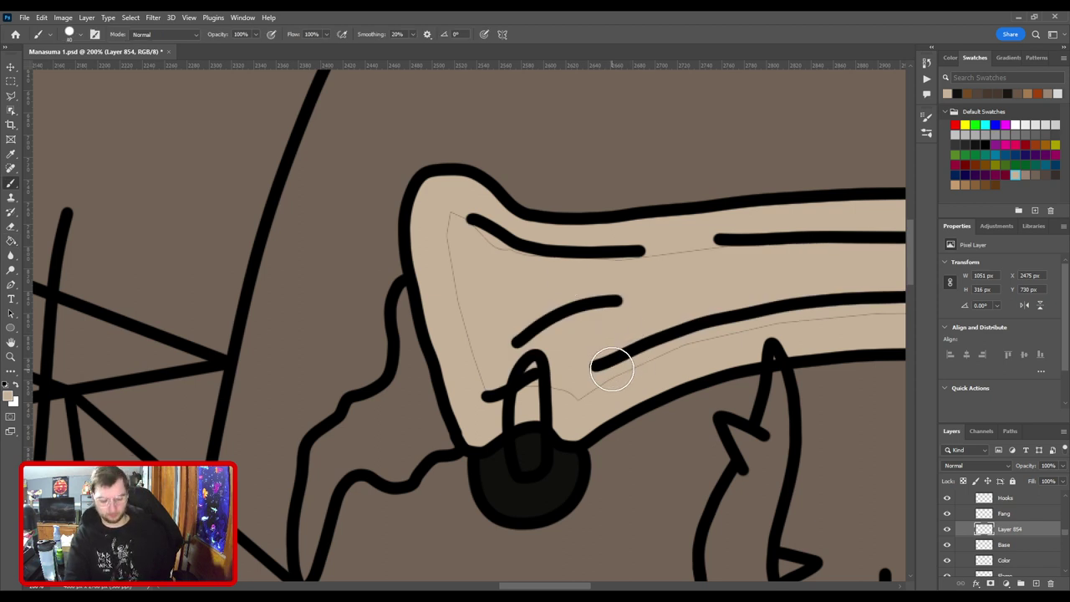
{"action": "key", "text": "bracketright"}
{"action": "key", "text": "bracketright"}
{"action": "key", "text": "bracketright"}
{"action": "key", "text": "bracketright"}
{"action": "mouse_move", "coordinate": [485, 373]}
{"action": "left_mouse_down"}
{"action": "mouse_move", "coordinate": [460, 237]}
{"action": "mouse_move", "coordinate": [607, 268]}
{"action": "mouse_move", "coordinate": [665, 256]}
{"action": "left_mouse_up"}
{"action": "left_click_drag", "start_coordinate": [699, 260], "coordinate": [435, 317]}
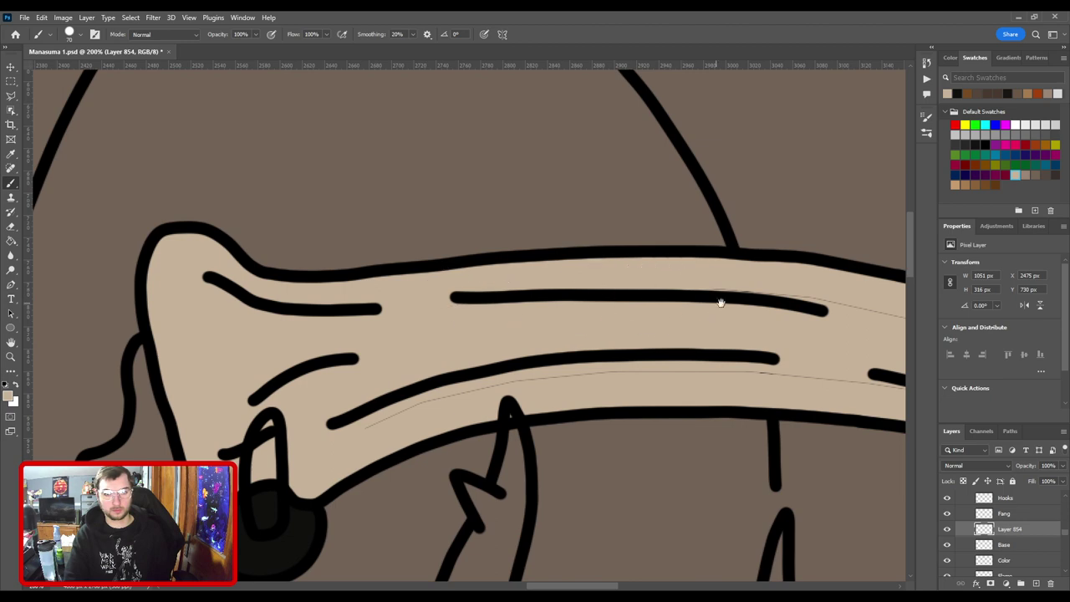
{"action": "left_click_drag", "start_coordinate": [722, 301], "coordinate": [410, 306]}
{"action": "left_click_drag", "start_coordinate": [720, 371], "coordinate": [456, 287]}
{"action": "left_click_drag", "start_coordinate": [671, 387], "coordinate": [447, 264]}
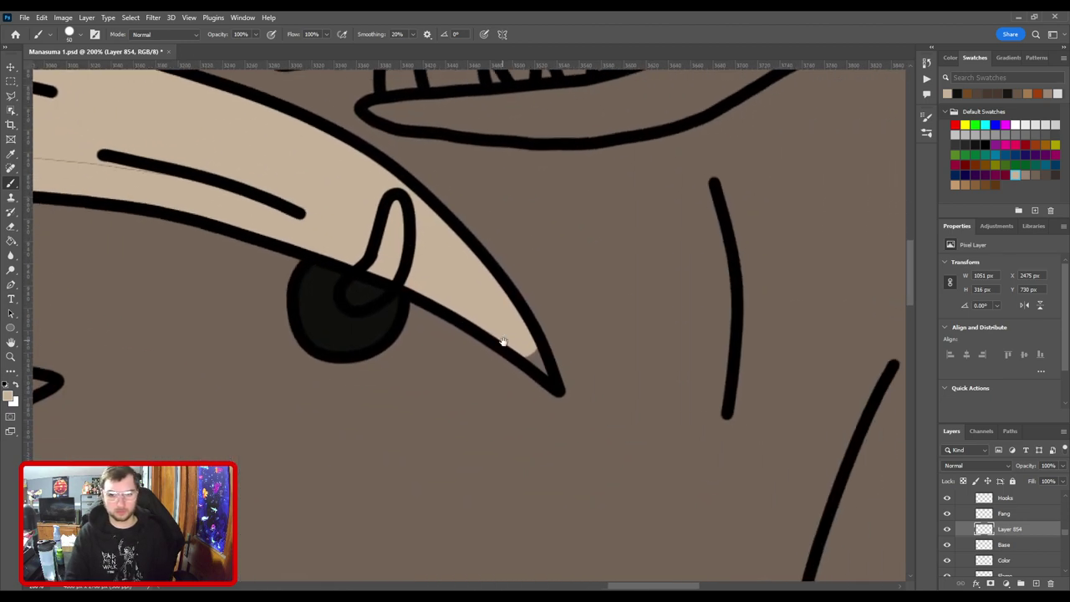
Shrink the brush and paint the unfilled area at the fang's pointed tip in tan.
{"action": "key", "text": "bracketleft"}
{"action": "key", "text": "bracketleft"}
{"action": "key", "text": "bracketleft"}
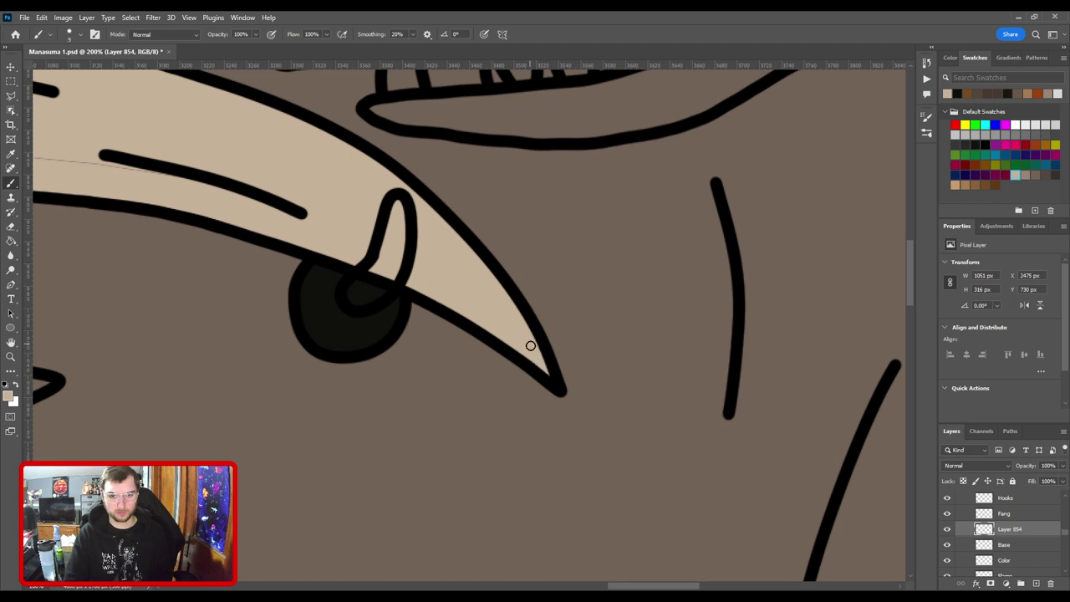
{"action": "left_click_drag", "start_coordinate": [394, 311], "coordinate": [707, 405]}
{"action": "left_click_drag", "start_coordinate": [552, 333], "coordinate": [700, 379]}
Enlarge the brush to 70 px and paint over the remaining seam lines in the fang's middle and lower part.
{"action": "key", "text": "bracketright"}
{"action": "key", "text": "bracketright"}
{"action": "key", "text": "bracketright"}
{"action": "key", "text": "bracketright"}
{"action": "key", "text": "bracketright"}
{"action": "key", "text": "bracketright"}
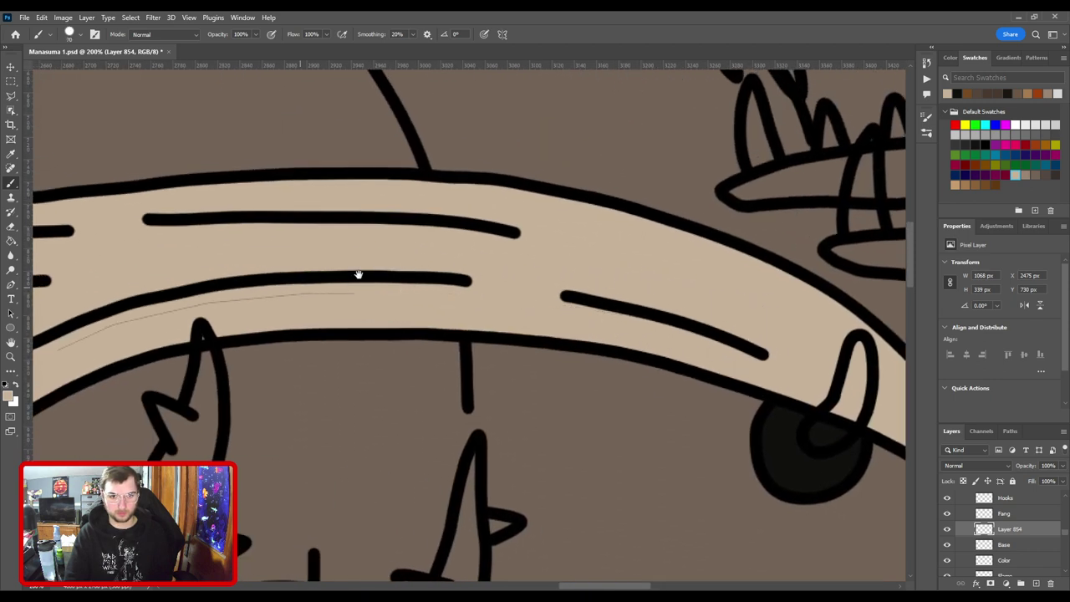
{"action": "left_click_drag", "start_coordinate": [358, 275], "coordinate": [731, 298]}
{"action": "scroll", "coordinate": [598, 307], "scroll_direction": "down", "scroll_amount": 6}
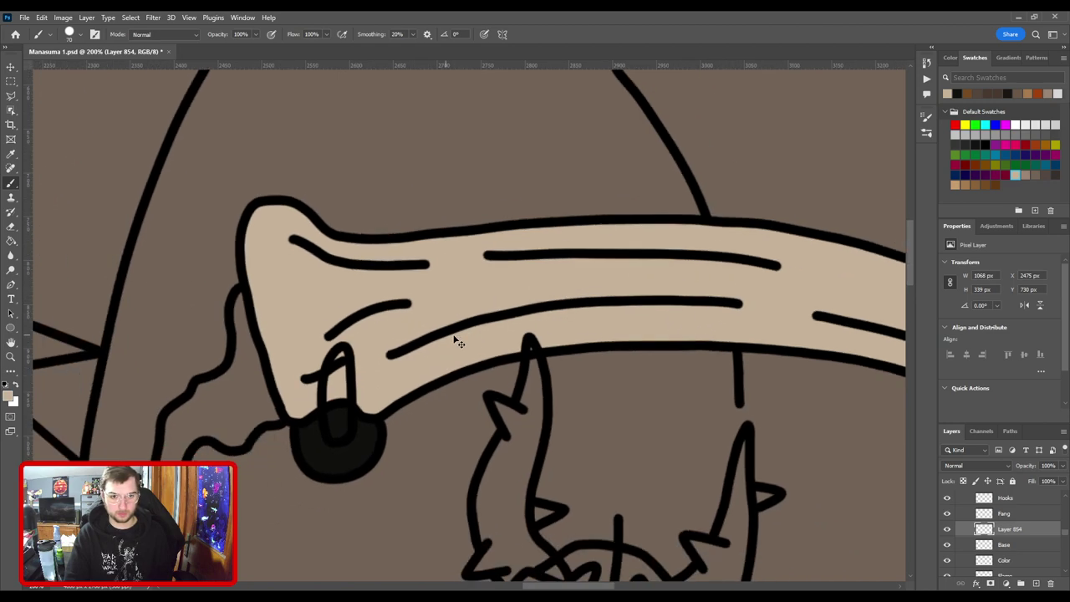
Rename the fang's fill layer as Color and add another layer named Color above it.
{"action": "scroll", "coordinate": [583, 270], "scroll_direction": "up", "scroll_amount": 4}
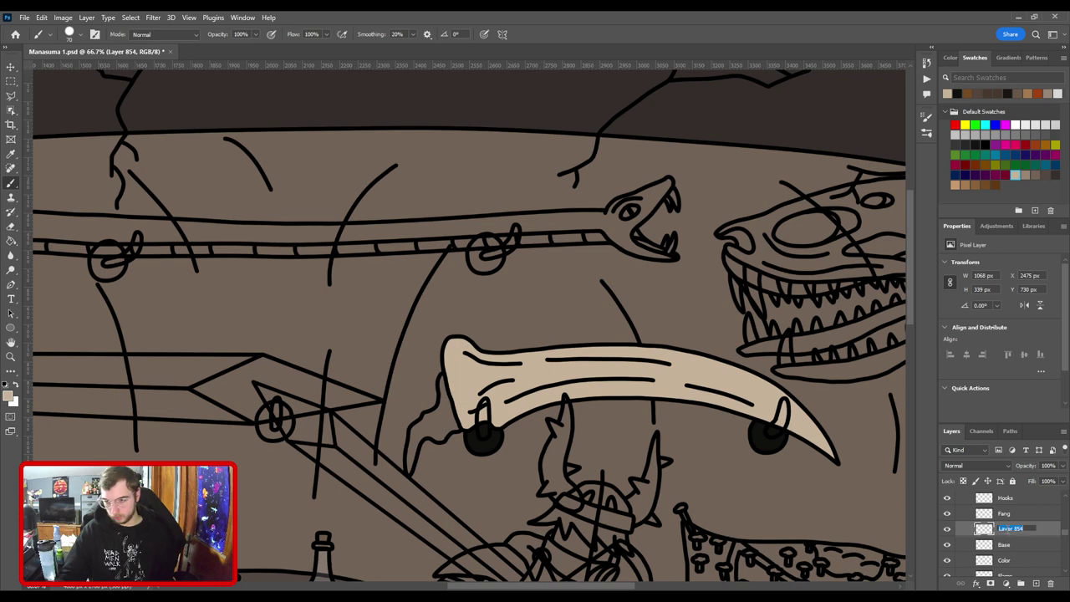
{"action": "key", "text": "Return"}
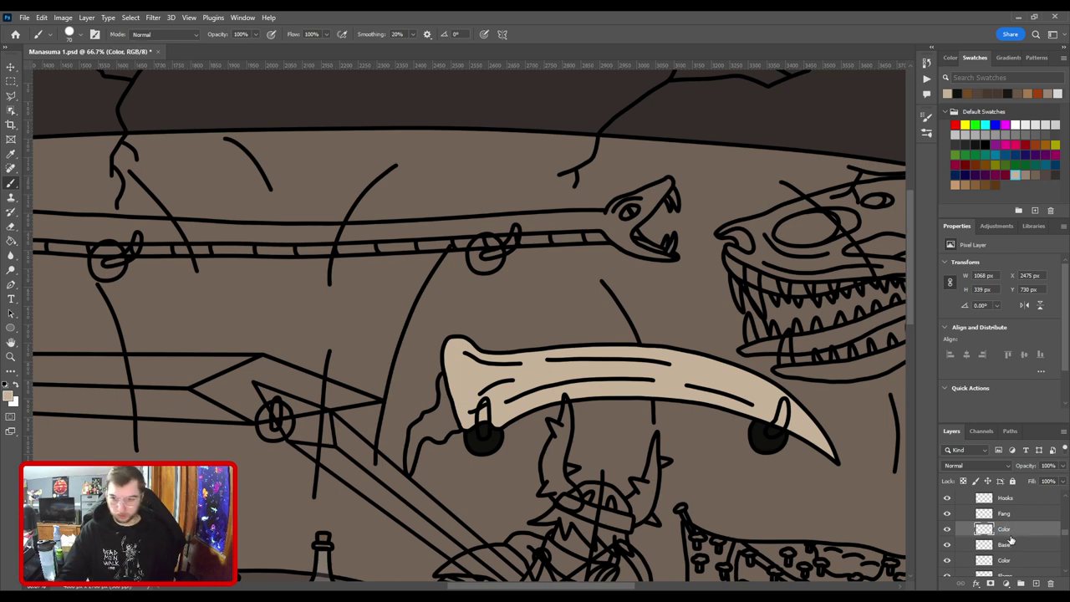
{"action": "key", "text": "ctrl+j"}
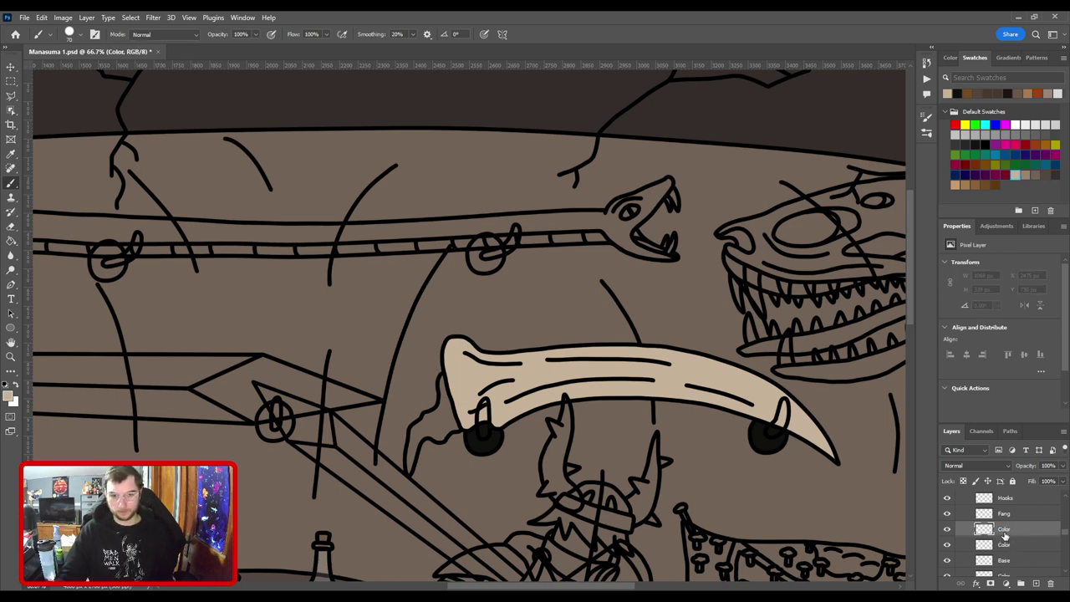
Set the foreground color to a slightly darker shade of the fang's tan.
{"action": "key", "text": "i"}
{"action": "key", "text": "ctrl+plus"}
{"action": "key", "text": "ctrl+plus"}
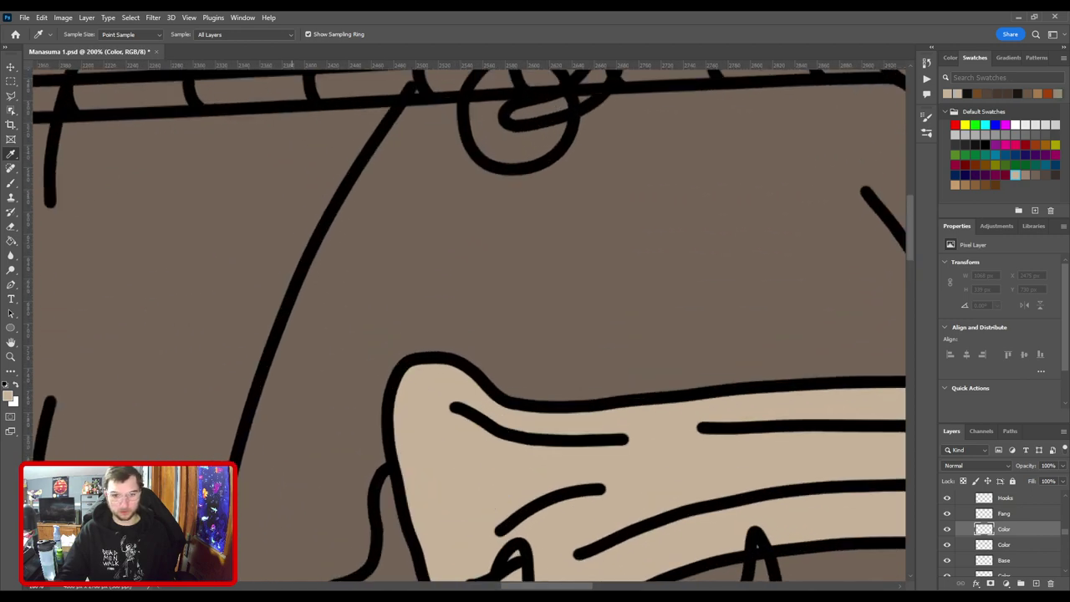
{"action": "left_click", "coordinate": [6, 397]}
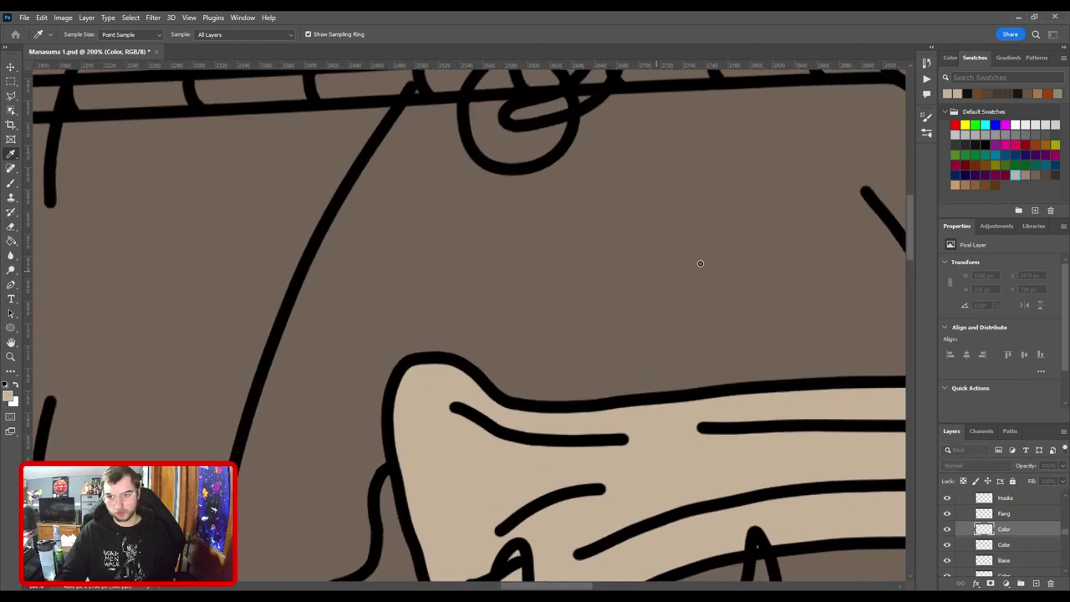
{"action": "left_click", "coordinate": [897, 213]}
Paint the ragged root hanging from the fang's broad end with the darker tan.
{"action": "left_click_drag", "start_coordinate": [431, 362], "coordinate": [643, 192]}
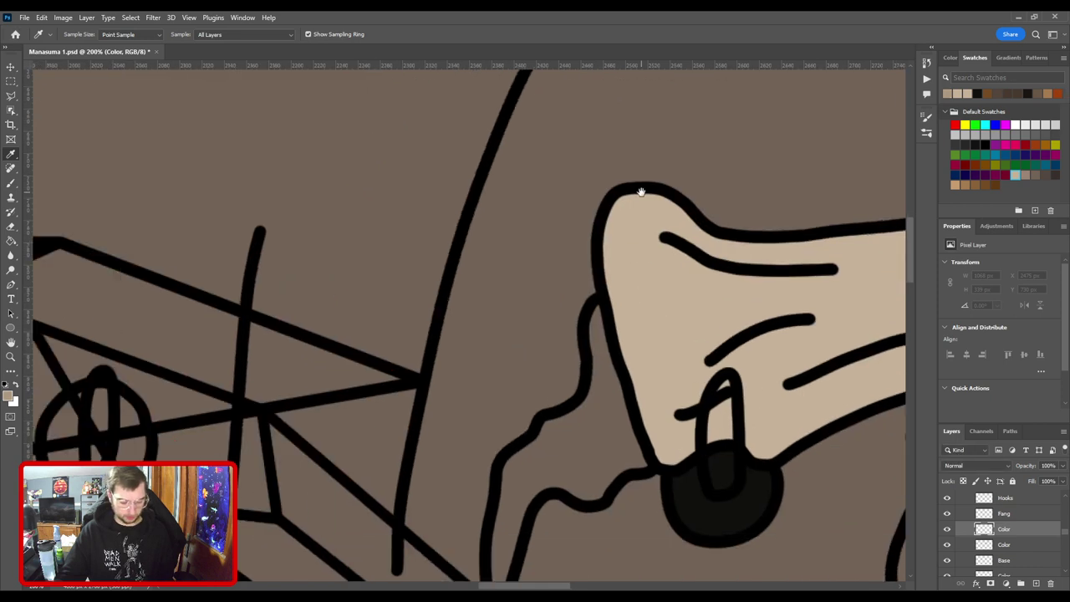
{"action": "key", "text": "b"}
{"action": "mouse_move", "coordinate": [606, 397]}
{"action": "left_mouse_down"}
{"action": "mouse_move", "coordinate": [568, 236]}
{"action": "mouse_move", "coordinate": [590, 184]}
{"action": "mouse_move", "coordinate": [583, 266]}
{"action": "mouse_move", "coordinate": [554, 301]}
{"action": "mouse_move", "coordinate": [521, 301]}
{"action": "mouse_move", "coordinate": [477, 358]}
{"action": "mouse_move", "coordinate": [463, 458]}
{"action": "left_mouse_up"}
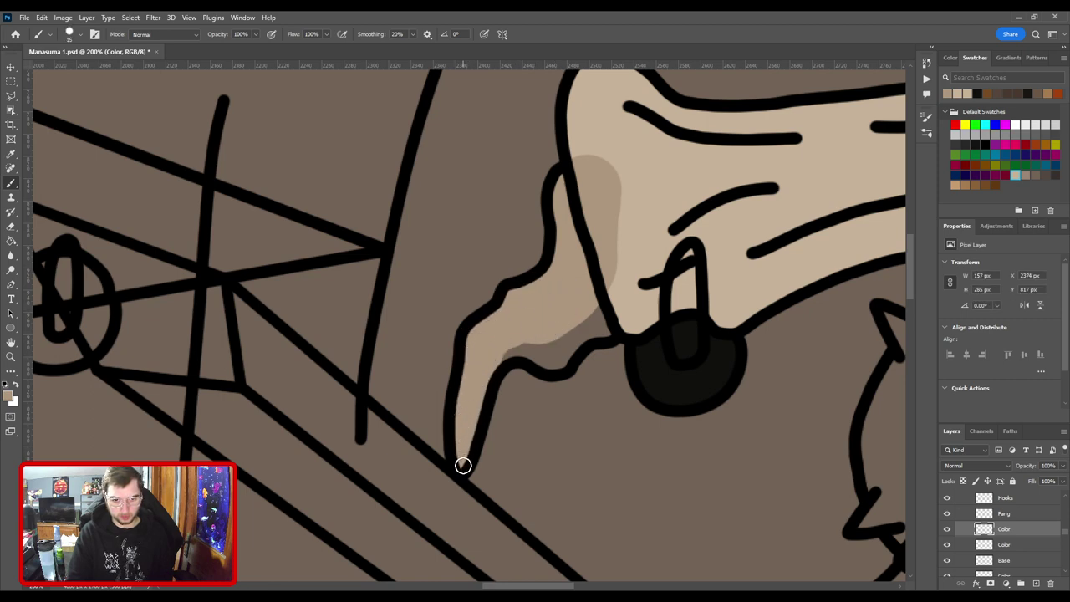
{"action": "mouse_move", "coordinate": [481, 382]}
{"action": "left_mouse_down"}
{"action": "mouse_move", "coordinate": [499, 342]}
{"action": "mouse_move", "coordinate": [522, 342]}
{"action": "mouse_move", "coordinate": [487, 351]}
{"action": "mouse_move", "coordinate": [556, 358]}
{"action": "mouse_move", "coordinate": [575, 329]}
{"action": "mouse_move", "coordinate": [555, 339]}
{"action": "mouse_move", "coordinate": [610, 316]}
{"action": "mouse_move", "coordinate": [607, 262]}
{"action": "mouse_move", "coordinate": [644, 272]}
{"action": "left_mouse_up"}
Move the ragged root's Color layer below the fang's main Color layer and save the document.
{"action": "key", "text": "alt+bracketleft"}
{"action": "scroll", "coordinate": [644, 274], "scroll_direction": "down", "scroll_amount": 6}
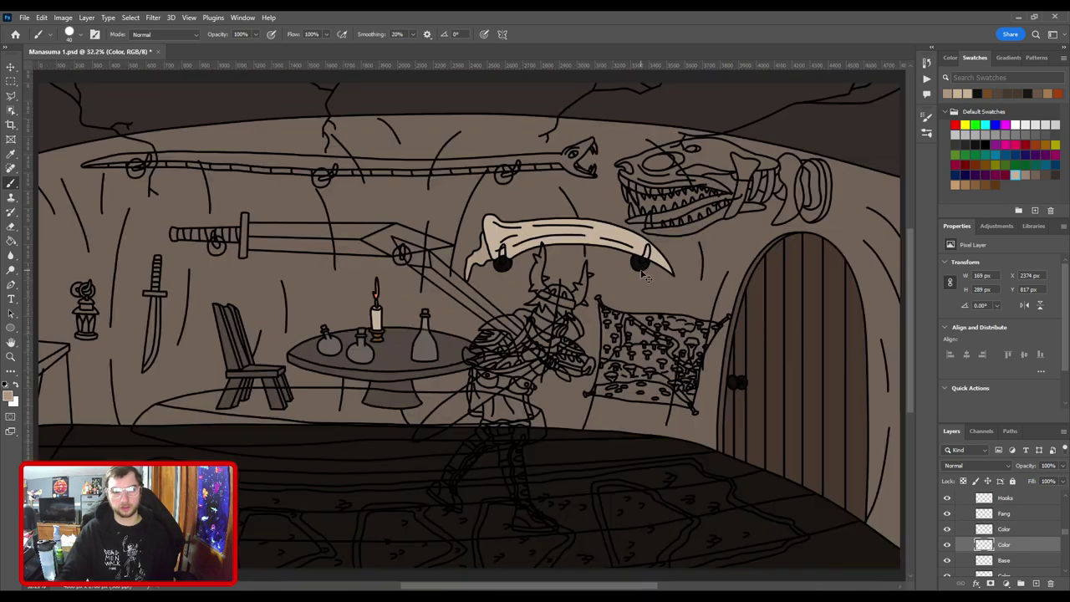
{"action": "key", "text": "ctrl+s"}
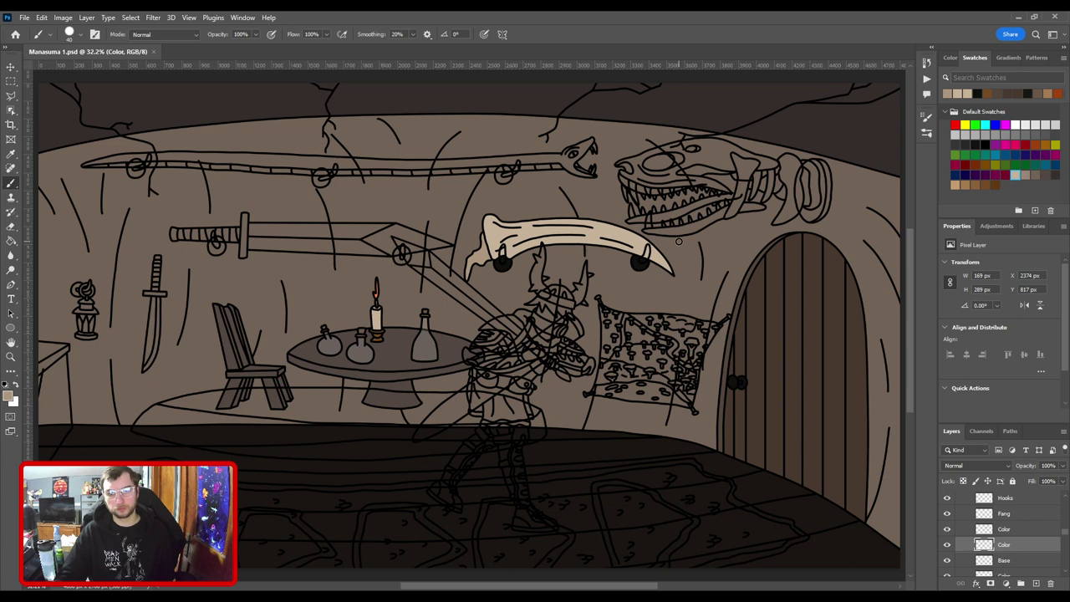
Add a new layer named Color directly above the Fang layer.
{"action": "left_click", "coordinate": [1006, 514]}
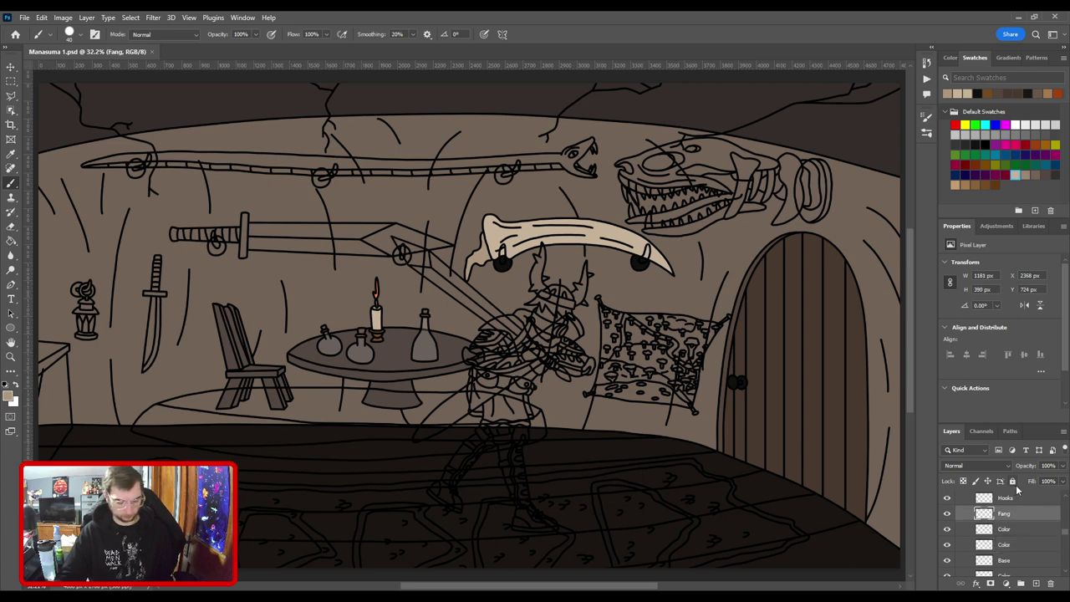
{"action": "key", "text": "Return"}
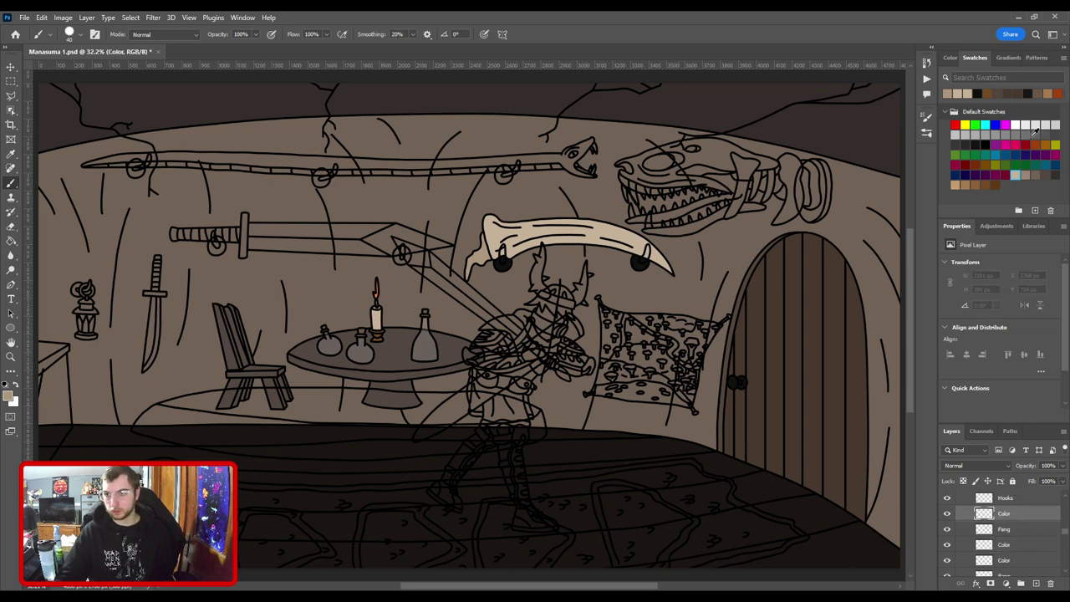
Choose a medium gray swatch and paint the two metal hooks holding the fang with it.
{"action": "left_click", "coordinate": [1025, 125]}
{"action": "scroll", "coordinate": [502, 267], "scroll_direction": "up", "scroll_amount": 10}
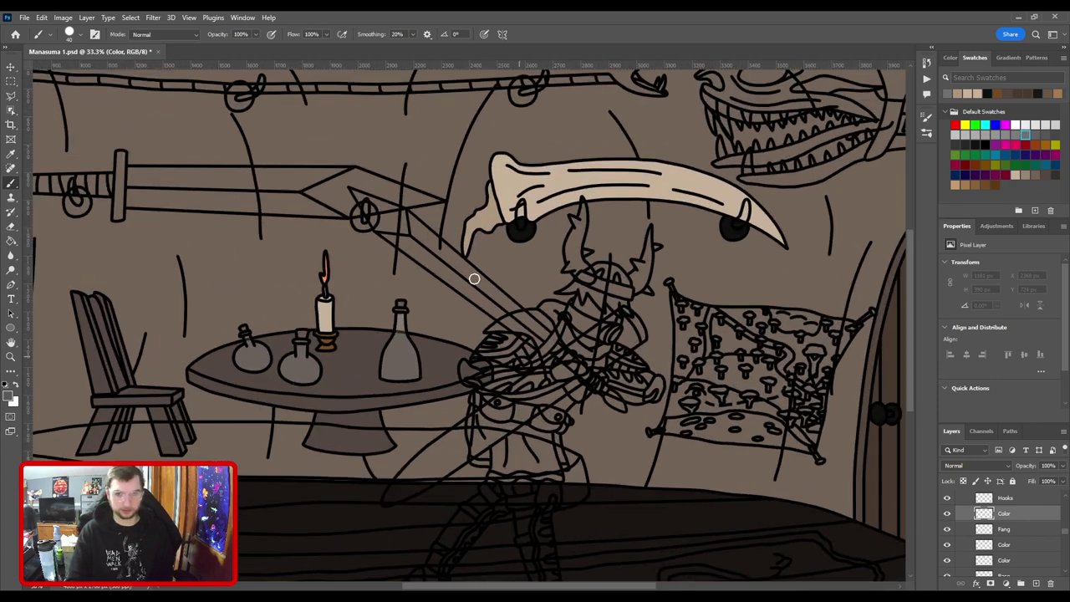
{"action": "scroll", "coordinate": [533, 418], "scroll_direction": "up", "scroll_amount": 3}
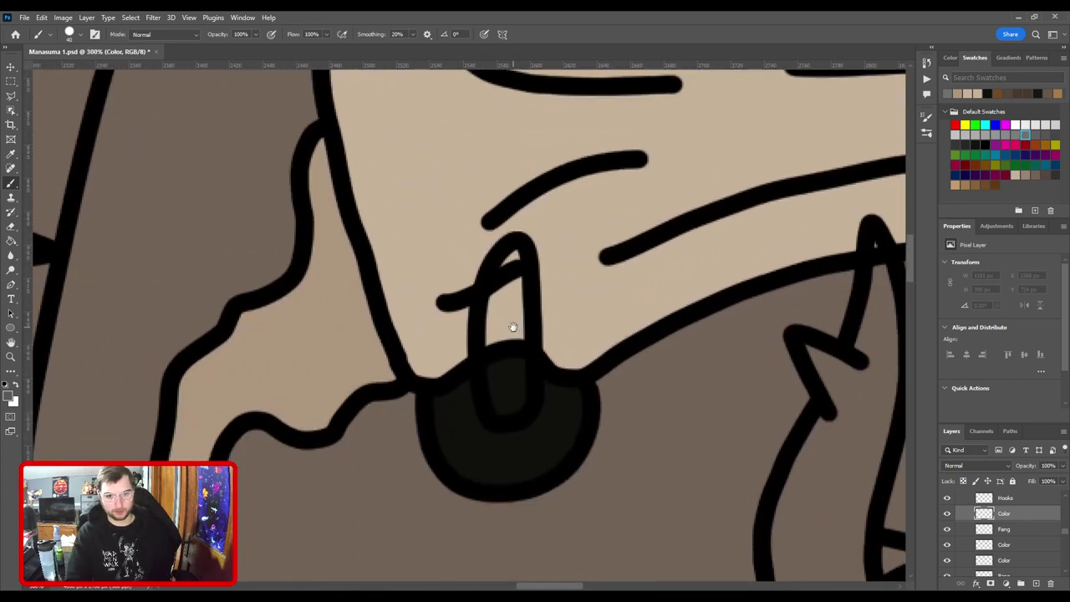
{"action": "left_click_drag", "start_coordinate": [506, 398], "coordinate": [511, 256]}
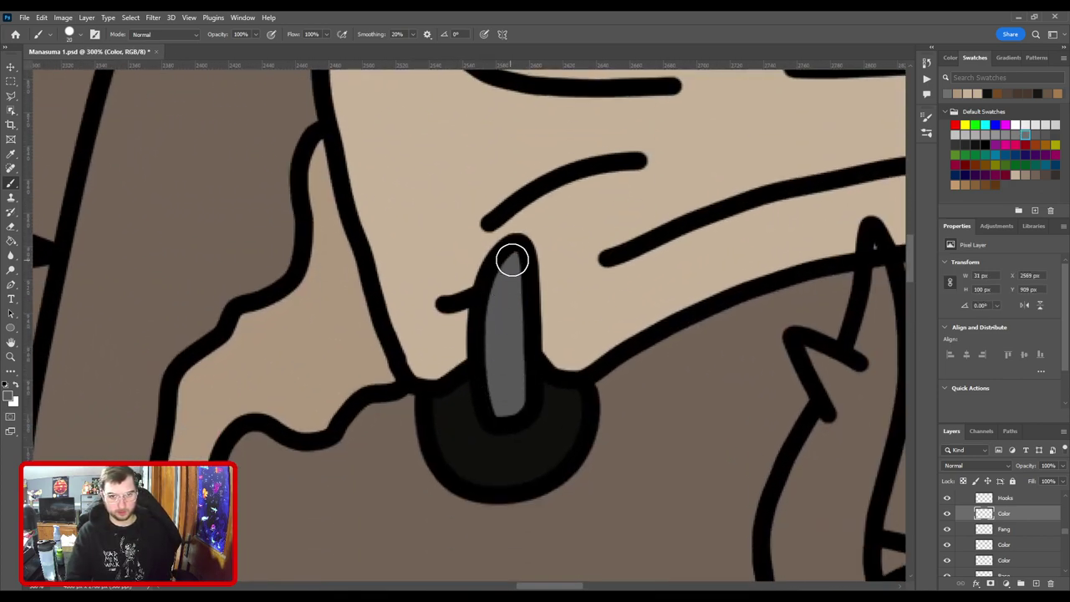
{"action": "scroll", "coordinate": [544, 306], "scroll_direction": "down", "scroll_amount": 5}
{"action": "scroll", "coordinate": [507, 304], "scroll_direction": "up", "scroll_amount": 4}
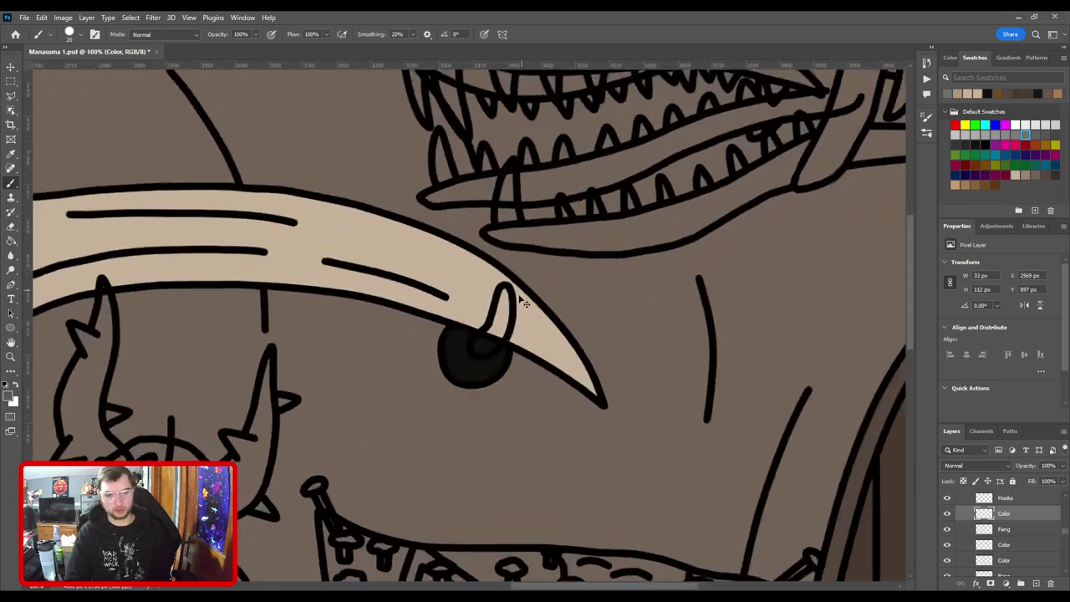
{"action": "mouse_move", "coordinate": [508, 384]}
{"action": "left_mouse_down"}
{"action": "mouse_move", "coordinate": [509, 353]}
{"action": "mouse_move", "coordinate": [558, 278]}
{"action": "mouse_move", "coordinate": [554, 241]}
{"action": "mouse_move", "coordinate": [538, 366]}
{"action": "left_mouse_up"}
{"action": "scroll", "coordinate": [566, 368], "scroll_direction": "down", "scroll_amount": 1}
{"action": "scroll", "coordinate": [566, 368], "scroll_direction": "up", "scroll_amount": 1}
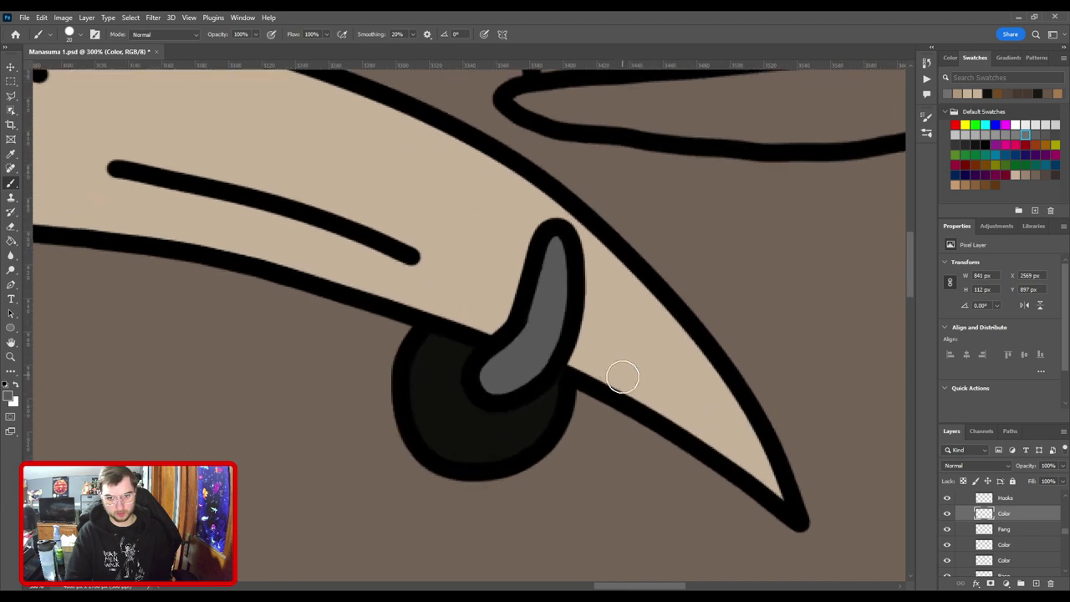
{"action": "key", "text": "e"}
{"action": "key", "text": "bracketright"}
{"action": "key", "text": "bracketright"}
{"action": "key", "text": "bracketright"}
{"action": "key", "text": "bracketright"}
{"action": "key", "text": "bracketright"}
{"action": "key", "text": "bracketright"}
{"action": "key", "text": "bracketright"}
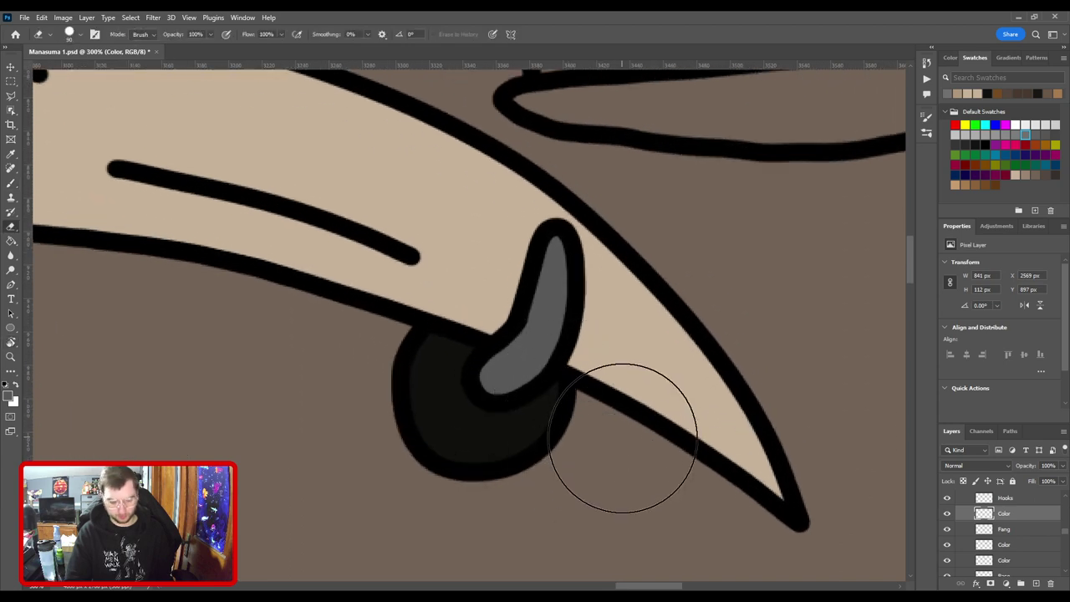
{"action": "key", "text": "ctrl+0"}
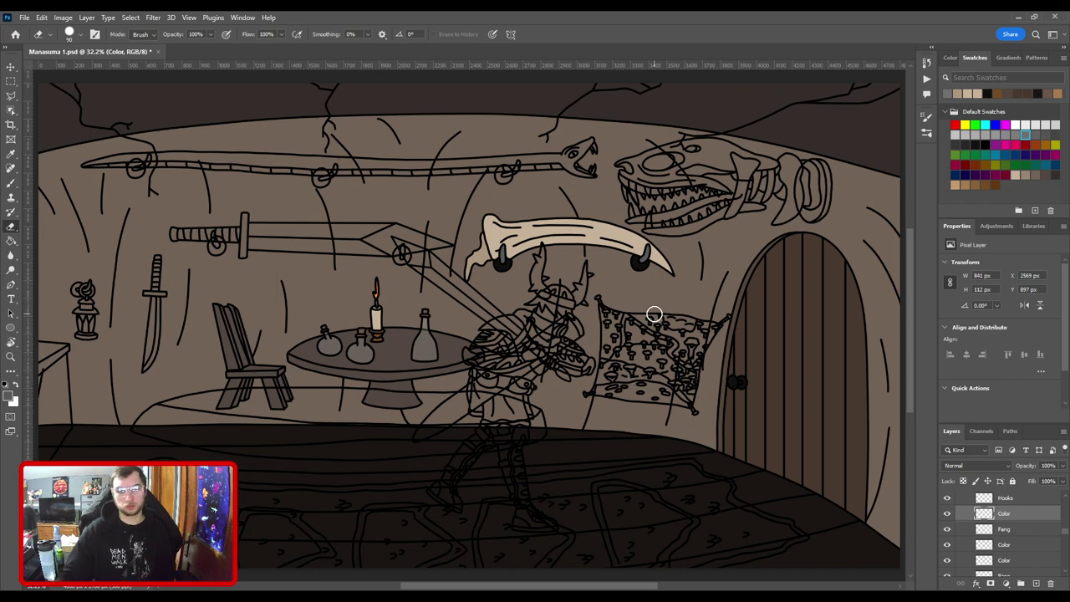
Sample the near-black of the fang's hook mount and add a layer named Color directly below the sword hooks' Base layer.
{"action": "key", "text": "v"}
{"action": "scroll", "coordinate": [538, 363], "scroll_direction": "up", "scroll_amount": 3}
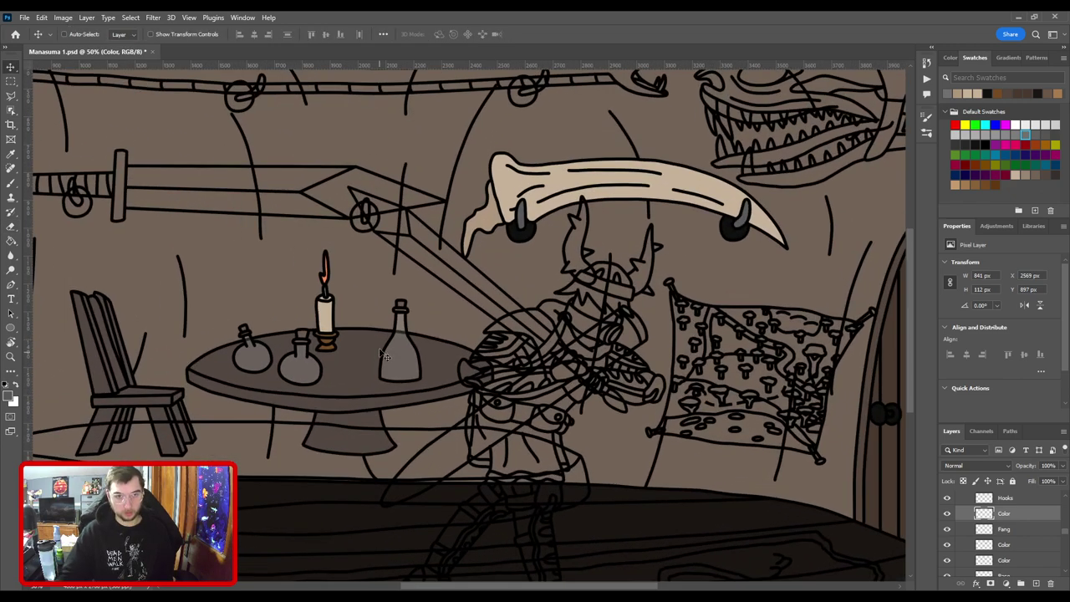
{"action": "key", "text": "ctrl+plus"}
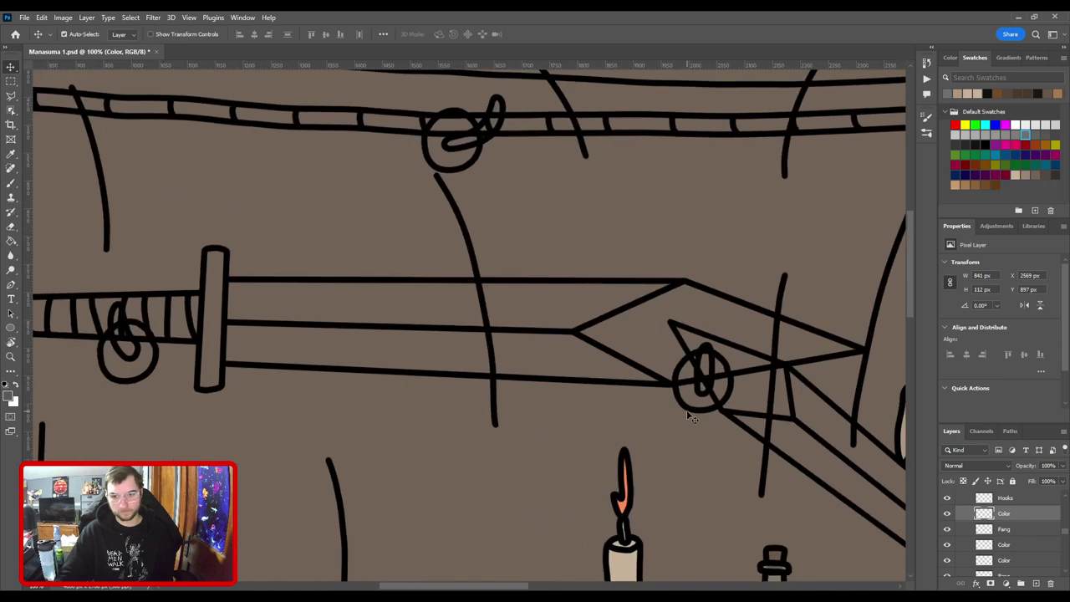
{"action": "left_click", "coordinate": [692, 408], "text": "ctrl"}
{"action": "left_click_drag", "start_coordinate": [697, 408], "coordinate": [215, 377]}
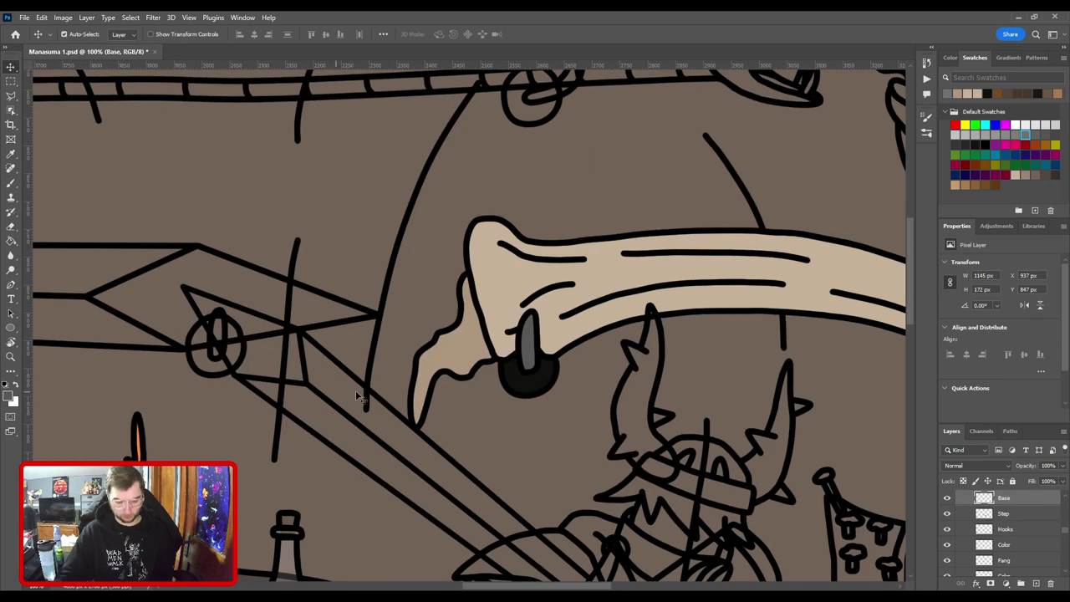
{"action": "key", "text": "i"}
{"action": "left_click", "coordinate": [525, 377]}
{"action": "left_click", "coordinate": [1021, 514]}
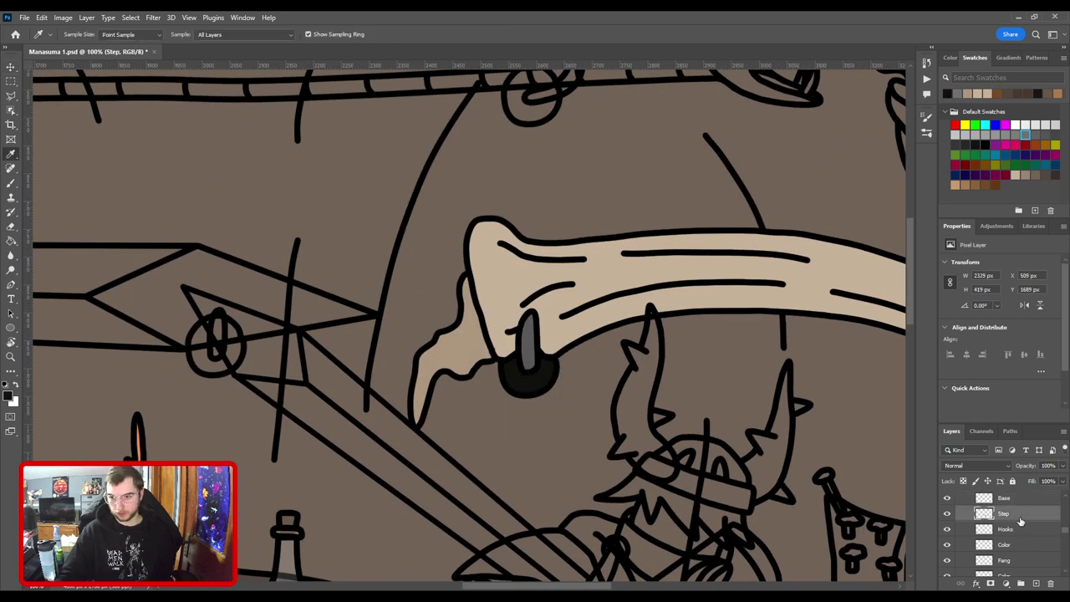
{"action": "key", "text": "ctrl+z"}
{"action": "left_click_drag", "start_coordinate": [420, 434], "coordinate": [754, 420]}
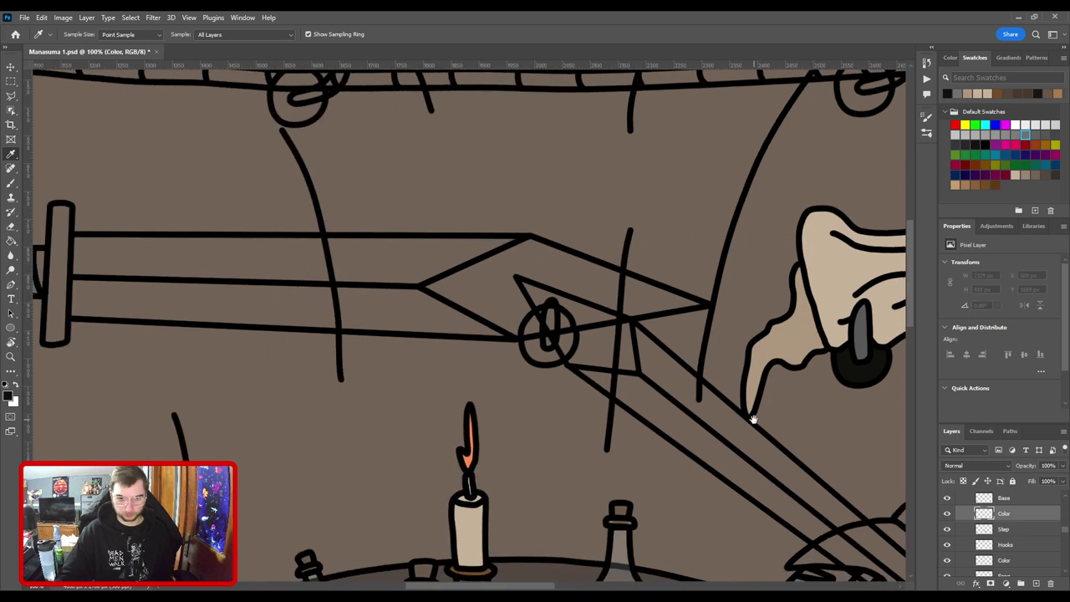
Paint the two round hook mounts behind the large sword's blade tip and handle near-black.
{"action": "key", "text": "b"}
{"action": "key", "text": "ctrl+plus"}
{"action": "key", "text": "ctrl+plus"}
{"action": "key", "text": "bracketright"}
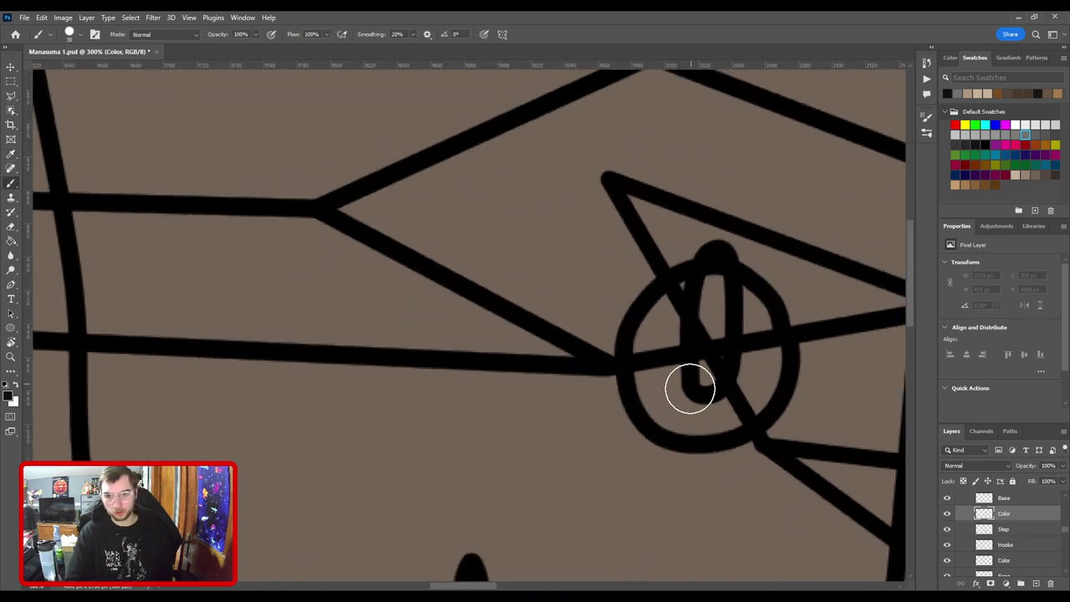
{"action": "mouse_move", "coordinate": [691, 382]}
{"action": "left_mouse_down"}
{"action": "mouse_move", "coordinate": [671, 399]}
{"action": "mouse_move", "coordinate": [663, 337]}
{"action": "mouse_move", "coordinate": [699, 301]}
{"action": "mouse_move", "coordinate": [727, 305]}
{"action": "mouse_move", "coordinate": [753, 352]}
{"action": "mouse_move", "coordinate": [731, 403]}
{"action": "mouse_move", "coordinate": [687, 403]}
{"action": "mouse_move", "coordinate": [698, 331]}
{"action": "mouse_move", "coordinate": [725, 322]}
{"action": "mouse_move", "coordinate": [743, 360]}
{"action": "left_mouse_up"}
{"action": "key", "text": "ctrl+minus"}
{"action": "left_click_drag", "start_coordinate": [303, 339], "coordinate": [840, 350]}
{"action": "left_click_drag", "start_coordinate": [433, 374], "coordinate": [846, 395]}
{"action": "mouse_move", "coordinate": [433, 365]}
{"action": "left_mouse_down"}
{"action": "mouse_move", "coordinate": [467, 358]}
{"action": "mouse_move", "coordinate": [429, 335]}
{"action": "mouse_move", "coordinate": [443, 275]}
{"action": "mouse_move", "coordinate": [493, 259]}
{"action": "mouse_move", "coordinate": [516, 309]}
{"action": "mouse_move", "coordinate": [494, 356]}
{"action": "mouse_move", "coordinate": [443, 290]}
{"action": "mouse_move", "coordinate": [458, 295]}
{"action": "left_mouse_up"}
{"action": "key", "text": "ctrl+plus"}
{"action": "key", "text": "ctrl+minus"}
{"action": "scroll", "coordinate": [516, 335], "scroll_direction": "down", "scroll_amount": 6}
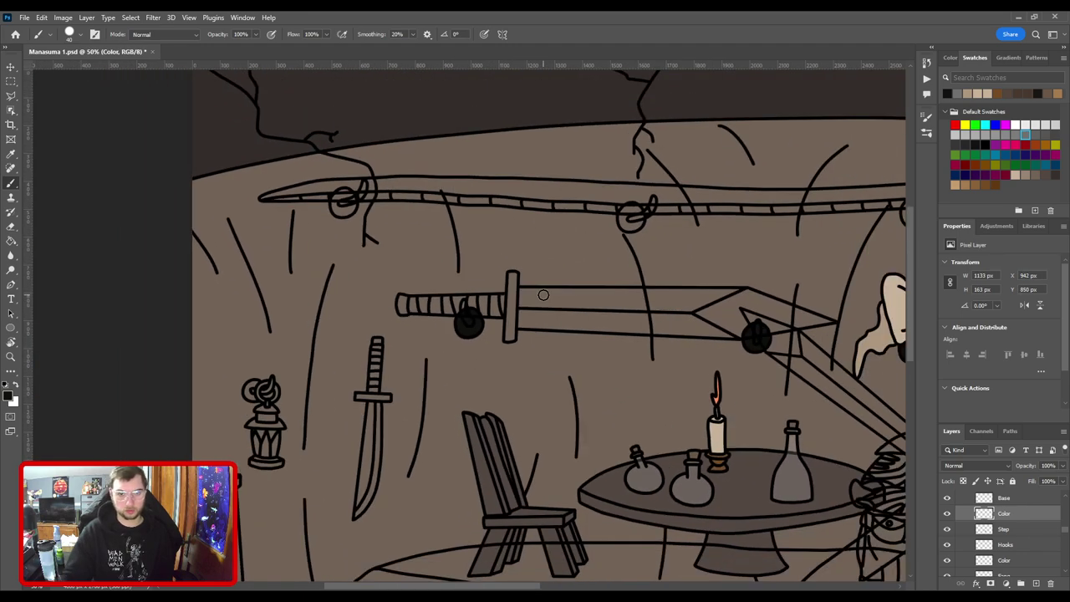
{"action": "key", "text": "ctrl+0"}
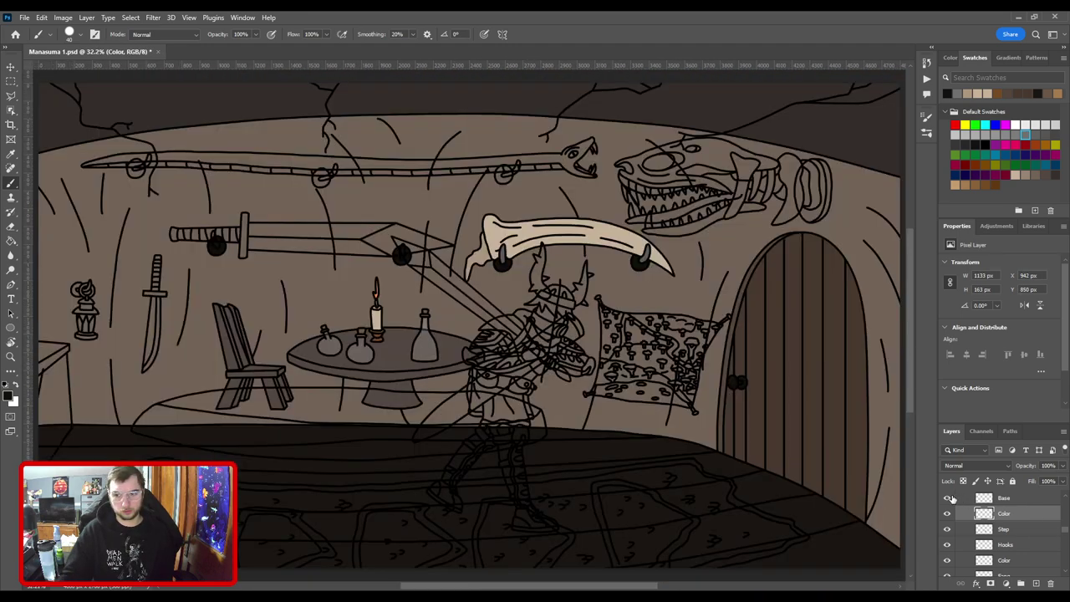
Select the Base layer of the snake's hook mounts and add a layer named Color directly below it.
{"action": "scroll", "coordinate": [527, 332], "scroll_direction": "up", "scroll_amount": 5}
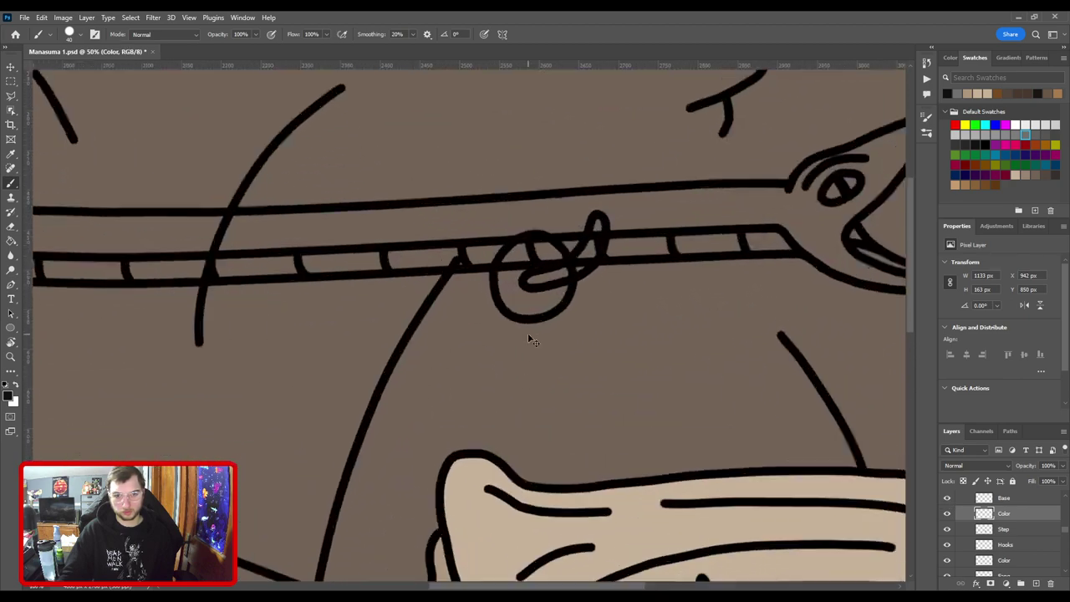
{"action": "key", "text": "v"}
{"action": "left_click", "coordinate": [536, 316]}
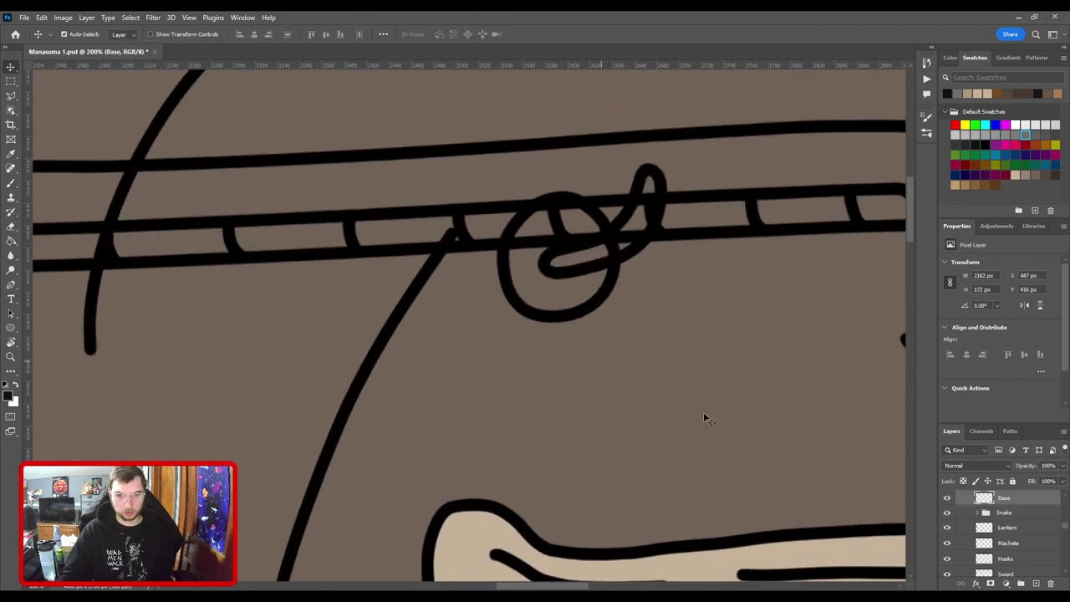
{"action": "left_click", "coordinate": [1023, 513]}
{"action": "key", "text": "ctrl+v"}
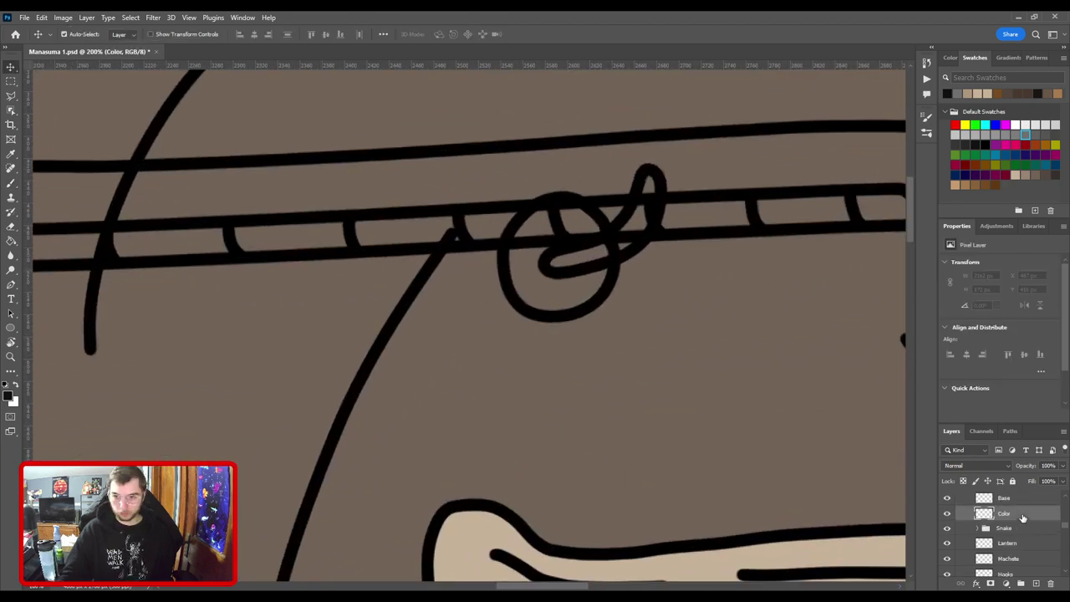
{"action": "key", "text": "ctrl+minus"}
{"action": "key", "text": "ctrl+minus"}
{"action": "key", "text": "ctrl+minus"}
{"action": "key", "text": "ctrl+minus"}
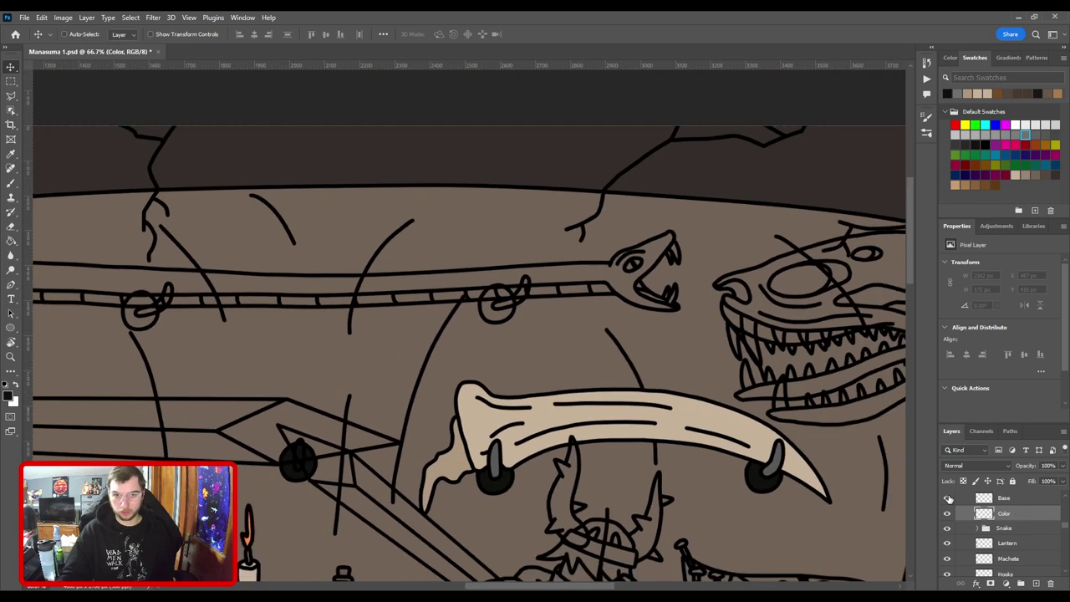
Paint the round hook mount nearest the snake's head near-black.
{"action": "scroll", "coordinate": [535, 305], "scroll_direction": "up", "scroll_amount": 5}
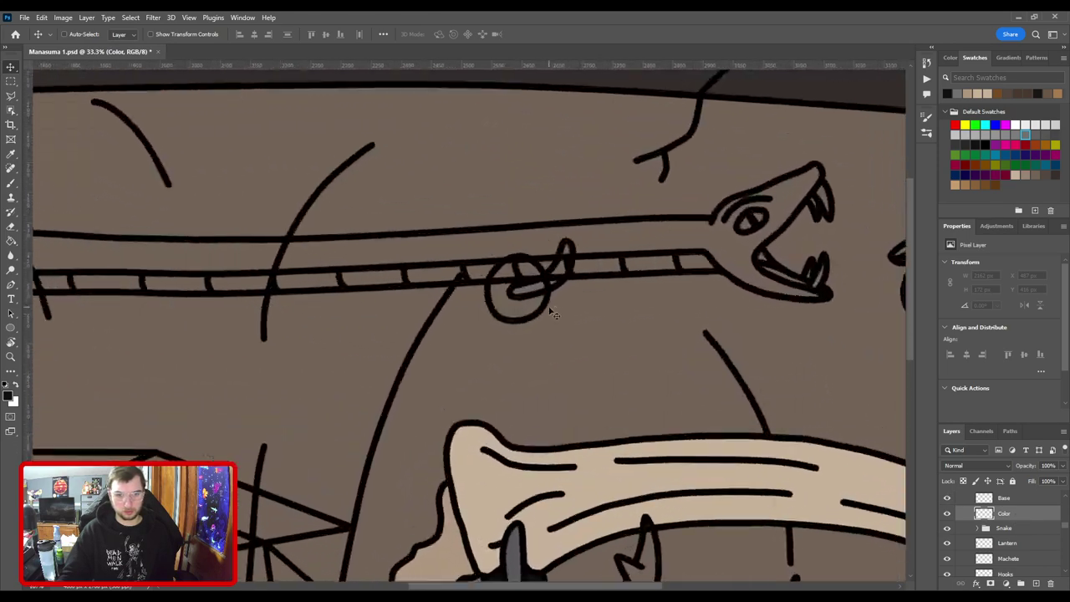
{"action": "key", "text": "b"}
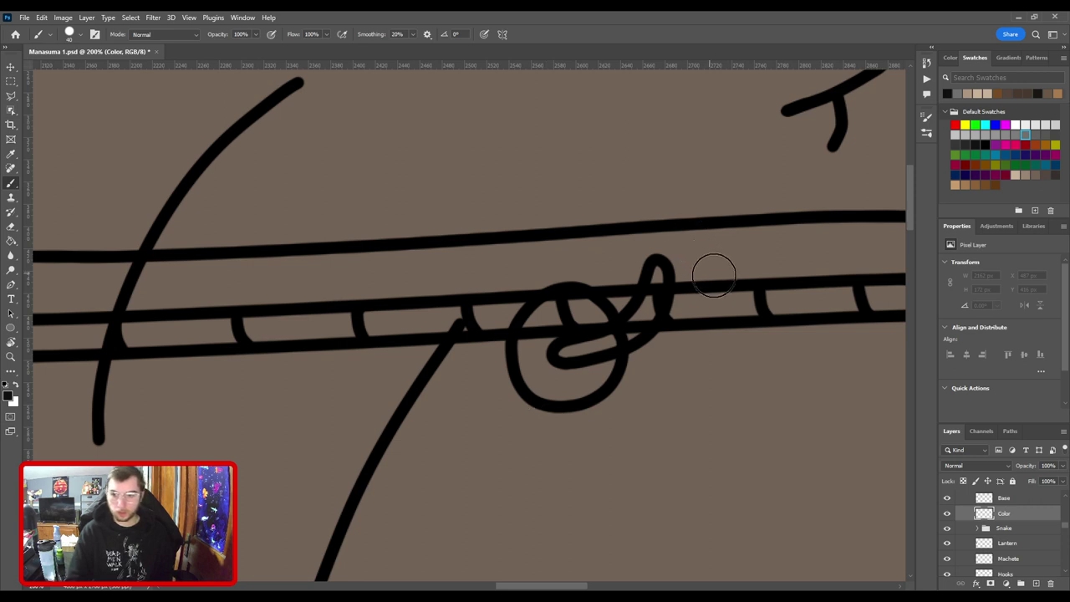
{"action": "left_click", "coordinate": [548, 383]}
{"action": "mouse_move", "coordinate": [548, 383]}
{"action": "left_mouse_down"}
{"action": "mouse_move", "coordinate": [538, 333]}
{"action": "mouse_move", "coordinate": [585, 311]}
{"action": "mouse_move", "coordinate": [600, 347]}
{"action": "mouse_move", "coordinate": [566, 378]}
{"action": "mouse_move", "coordinate": [573, 335]}
{"action": "mouse_move", "coordinate": [622, 323]}
{"action": "mouse_move", "coordinate": [878, 319]}
{"action": "left_mouse_up"}
{"action": "key", "text": "ctrl+minus"}
{"action": "key", "text": "ctrl+minus"}
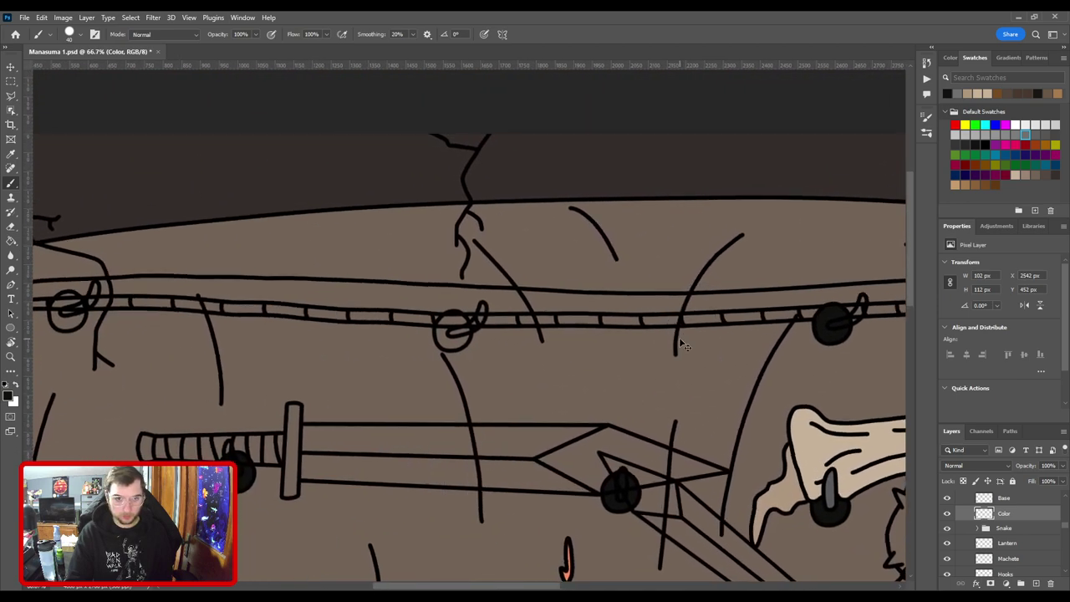
Paint the round hook mounts at the snake's middle and tail near-black.
{"action": "key", "text": "ctrl+plus"}
{"action": "key", "text": "ctrl+plus"}
{"action": "mouse_move", "coordinate": [420, 351]}
{"action": "left_mouse_down"}
{"action": "mouse_move", "coordinate": [592, 368]}
{"action": "mouse_move", "coordinate": [579, 389]}
{"action": "mouse_move", "coordinate": [562, 377]}
{"action": "mouse_move", "coordinate": [564, 347]}
{"action": "mouse_move", "coordinate": [597, 319]}
{"action": "mouse_move", "coordinate": [621, 364]}
{"action": "mouse_move", "coordinate": [595, 393]}
{"action": "mouse_move", "coordinate": [614, 347]}
{"action": "left_mouse_up"}
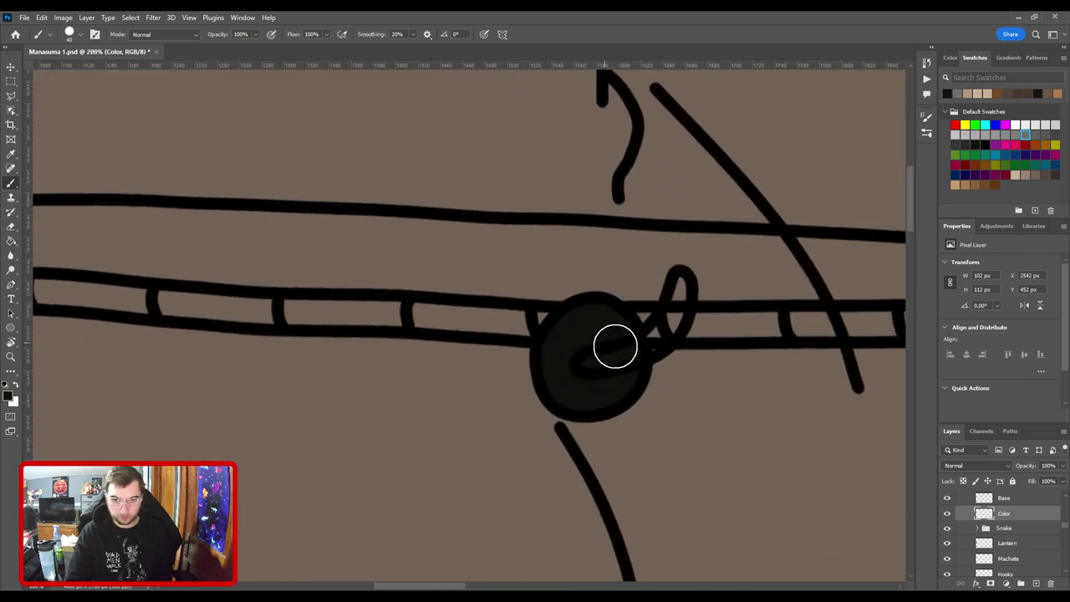
{"action": "key", "text": "ctrl+minus"}
{"action": "mouse_move", "coordinate": [383, 361]}
{"action": "left_mouse_down"}
{"action": "mouse_move", "coordinate": [701, 342]}
{"action": "mouse_move", "coordinate": [721, 359]}
{"action": "left_mouse_up"}
{"action": "left_click_drag", "start_coordinate": [420, 353], "coordinate": [381, 386]}
{"action": "key", "text": "ctrl+plus"}
{"action": "key", "text": "ctrl+plus"}
{"action": "mouse_move", "coordinate": [485, 400]}
{"action": "left_mouse_down"}
{"action": "mouse_move", "coordinate": [456, 372]}
{"action": "mouse_move", "coordinate": [458, 328]}
{"action": "mouse_move", "coordinate": [502, 288]}
{"action": "mouse_move", "coordinate": [540, 299]}
{"action": "mouse_move", "coordinate": [556, 333]}
{"action": "mouse_move", "coordinate": [542, 377]}
{"action": "mouse_move", "coordinate": [505, 390]}
{"action": "mouse_move", "coordinate": [526, 358]}
{"action": "left_mouse_up"}
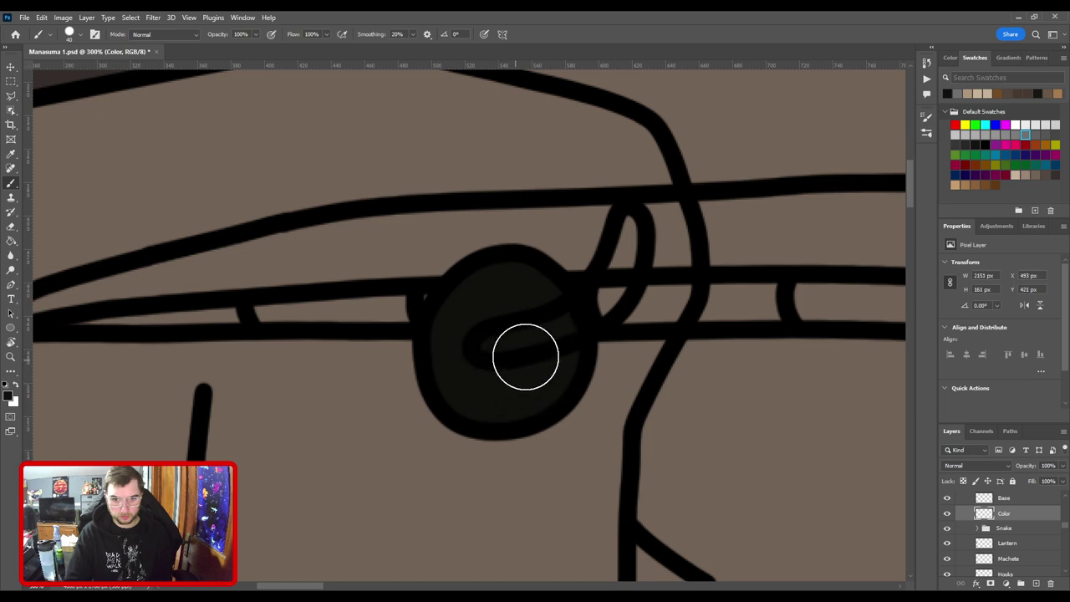
Move the snake hooks' Base and Color layers together below the Snake group.
{"action": "left_click", "coordinate": [1007, 499], "text": "ctrl"}
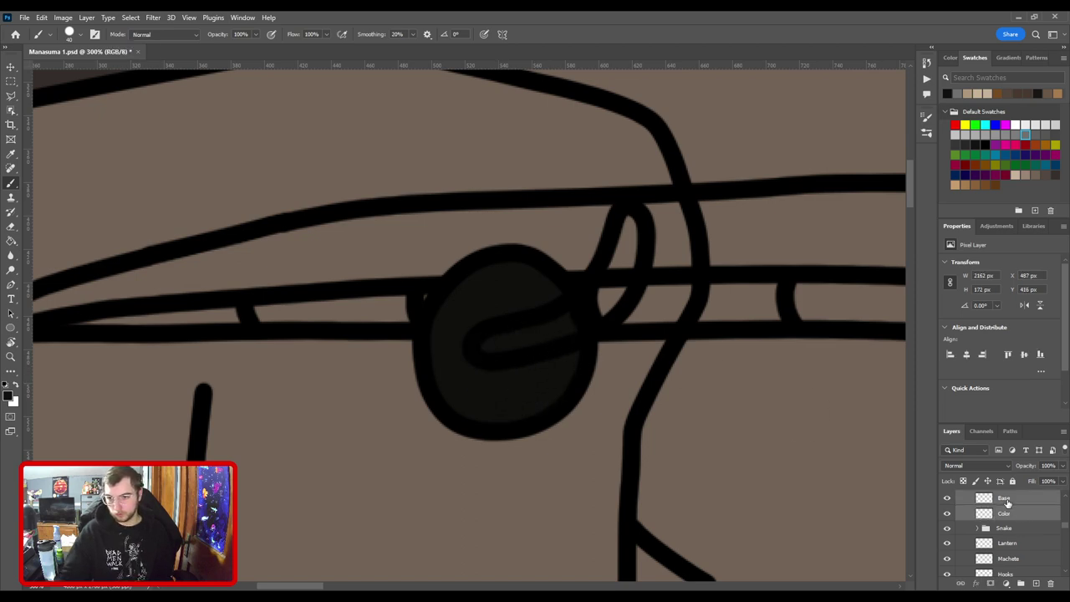
{"action": "key", "text": "ctrl+["}
{"action": "key", "text": "ctrl+0"}
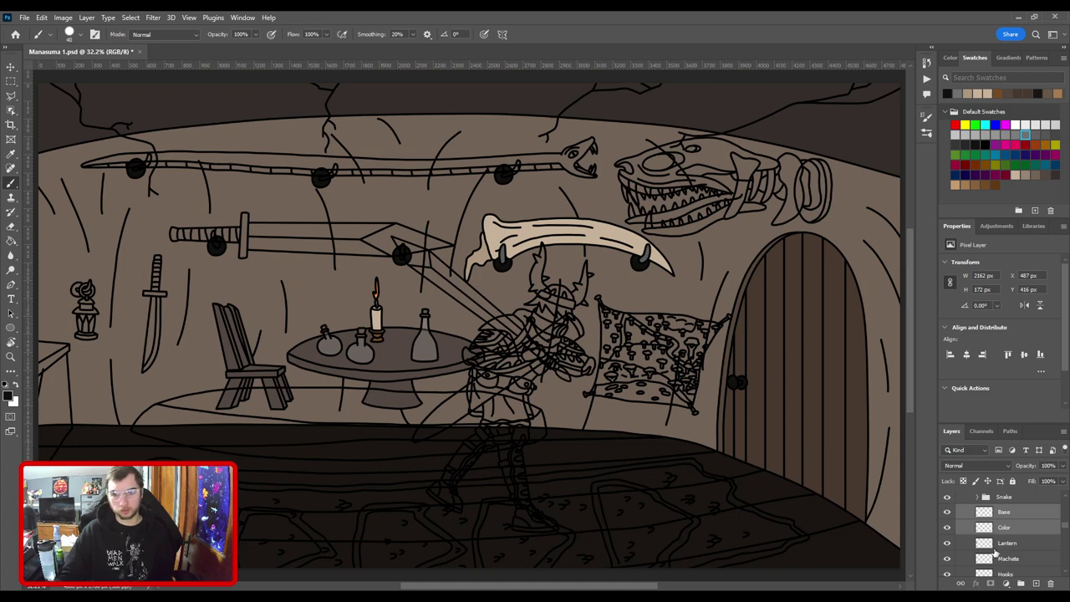
Add a layer named Color directly above the Snake group and sample the gray of the fang's hook.
{"action": "scroll", "coordinate": [1024, 523], "scroll_direction": "up", "scroll_amount": 1}
{"action": "left_click", "coordinate": [1021, 531]}
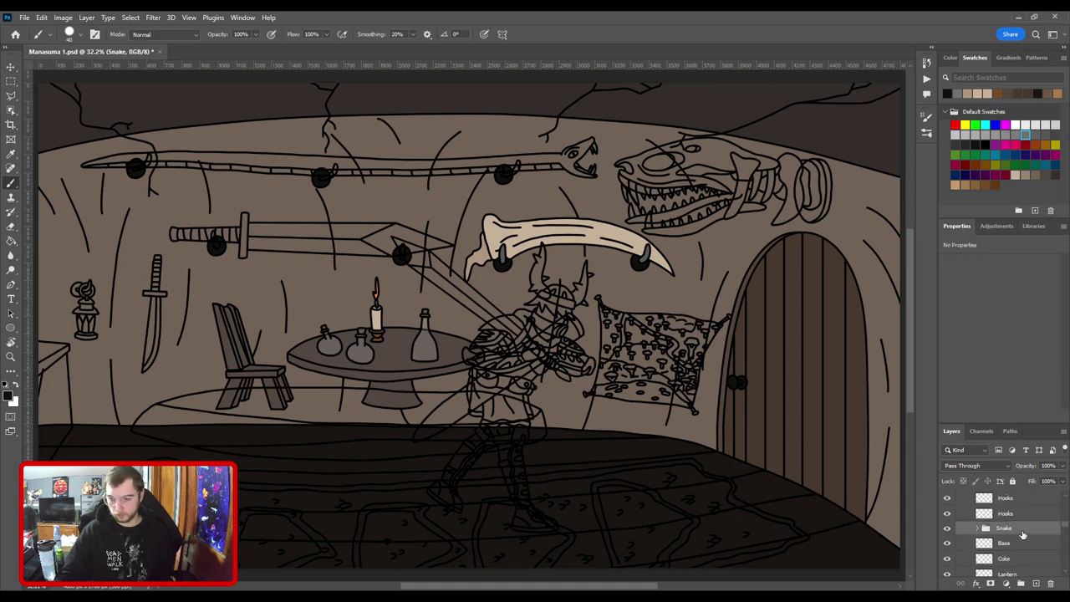
{"action": "key", "text": "ctrl+v"}
{"action": "key", "text": "i"}
{"action": "key", "text": "ctrl+plus"}
{"action": "key", "text": "ctrl+plus"}
{"action": "key", "text": "ctrl+plus"}
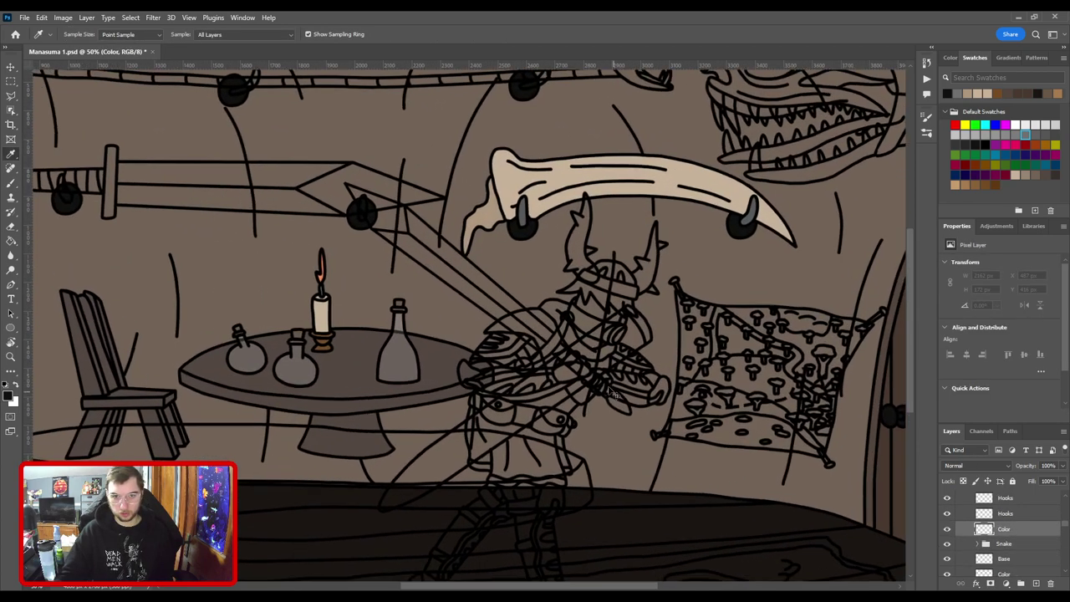
{"action": "left_click_drag", "start_coordinate": [501, 181], "coordinate": [518, 362]}
{"action": "key", "text": "ctrl+plus"}
{"action": "left_click", "coordinate": [596, 375]}
Paint the curved metal hook nearest the snake's head with the sampled gray.
{"action": "left_click_drag", "start_coordinate": [568, 261], "coordinate": [436, 486]}
{"action": "key", "text": "ctrl+plus"}
{"action": "scroll", "coordinate": [465, 455], "scroll_direction": "up", "scroll_amount": 2}
{"action": "key", "text": "b"}
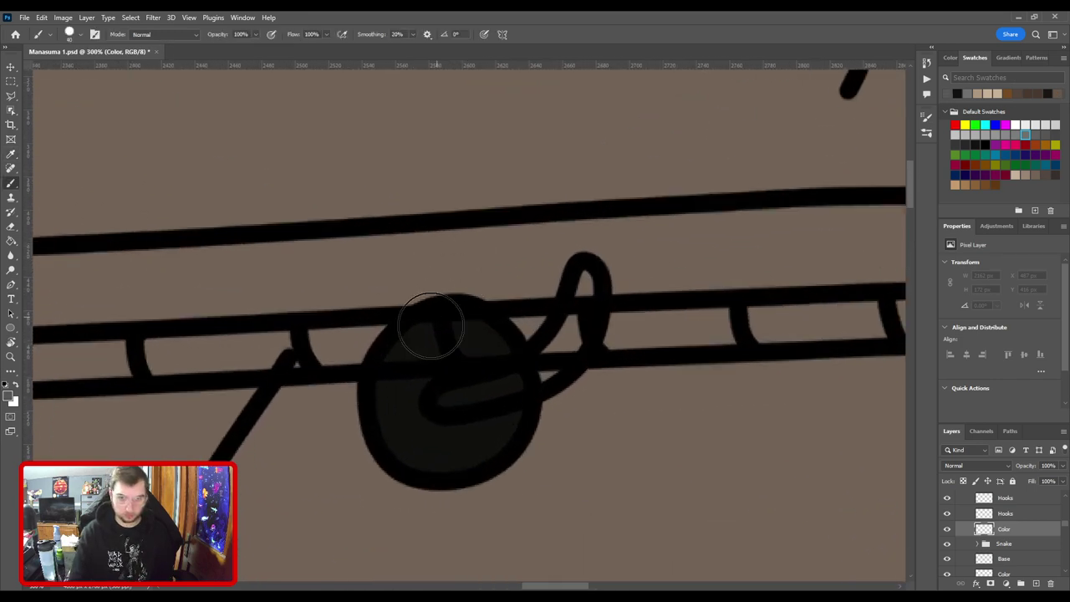
{"action": "mouse_move", "coordinate": [443, 399]}
{"action": "left_mouse_down"}
{"action": "mouse_move", "coordinate": [527, 381]}
{"action": "mouse_move", "coordinate": [561, 342]}
{"action": "mouse_move", "coordinate": [554, 360]}
{"action": "mouse_move", "coordinate": [586, 276]}
{"action": "left_mouse_up"}
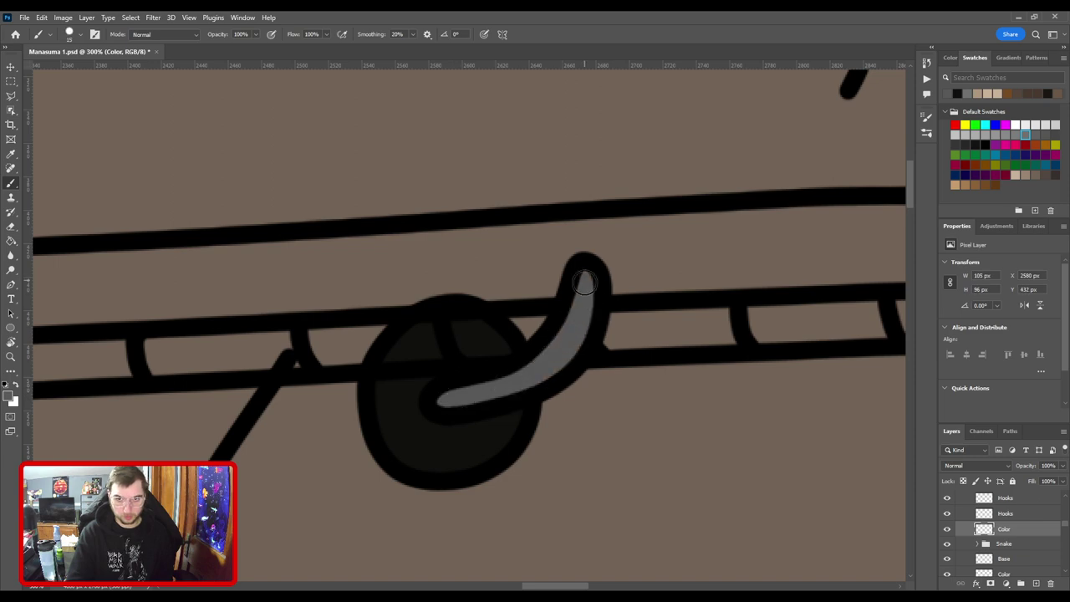
{"action": "scroll", "coordinate": [571, 301], "scroll_direction": "down", "scroll_amount": 2}
Paint the curved hook at the middle of the snake's body gray.
{"action": "key", "text": "ctrl+minus"}
{"action": "left_click_drag", "start_coordinate": [479, 301], "coordinate": [795, 286]}
{"action": "left_click_drag", "start_coordinate": [494, 331], "coordinate": [595, 356]}
{"action": "key", "text": "ctrl+plus"}
{"action": "key", "text": "ctrl+plus"}
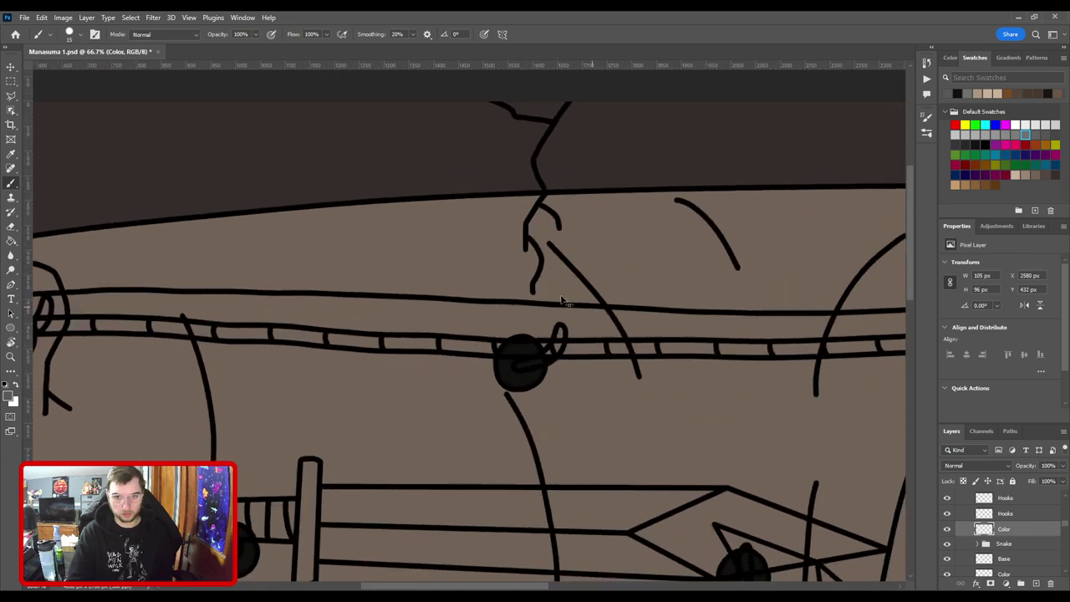
{"action": "mouse_move", "coordinate": [630, 393]}
{"action": "left_mouse_down"}
{"action": "mouse_move", "coordinate": [454, 374]}
{"action": "mouse_move", "coordinate": [439, 395]}
{"action": "mouse_move", "coordinate": [475, 381]}
{"action": "mouse_move", "coordinate": [512, 322]}
{"action": "left_mouse_up"}
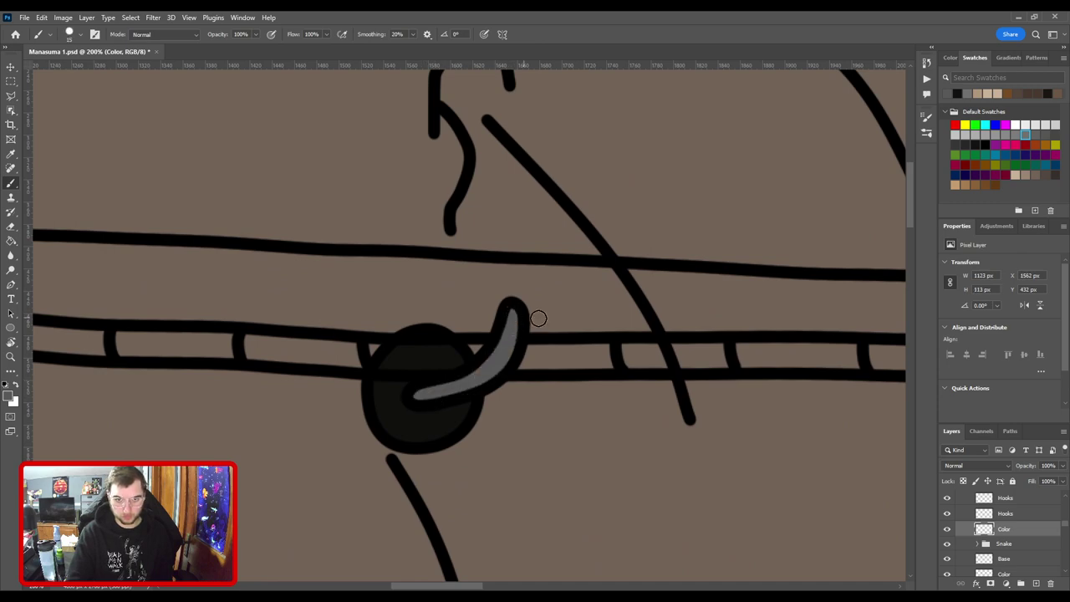
Paint the curved hook at the snake's tail end gray.
{"action": "key", "text": "ctrl+minus"}
{"action": "key", "text": "ctrl+minus"}
{"action": "left_click_drag", "start_coordinate": [287, 323], "coordinate": [607, 299]}
{"action": "key", "text": "ctrl+plus"}
{"action": "key", "text": "ctrl+plus"}
{"action": "left_click_drag", "start_coordinate": [324, 282], "coordinate": [570, 363]}
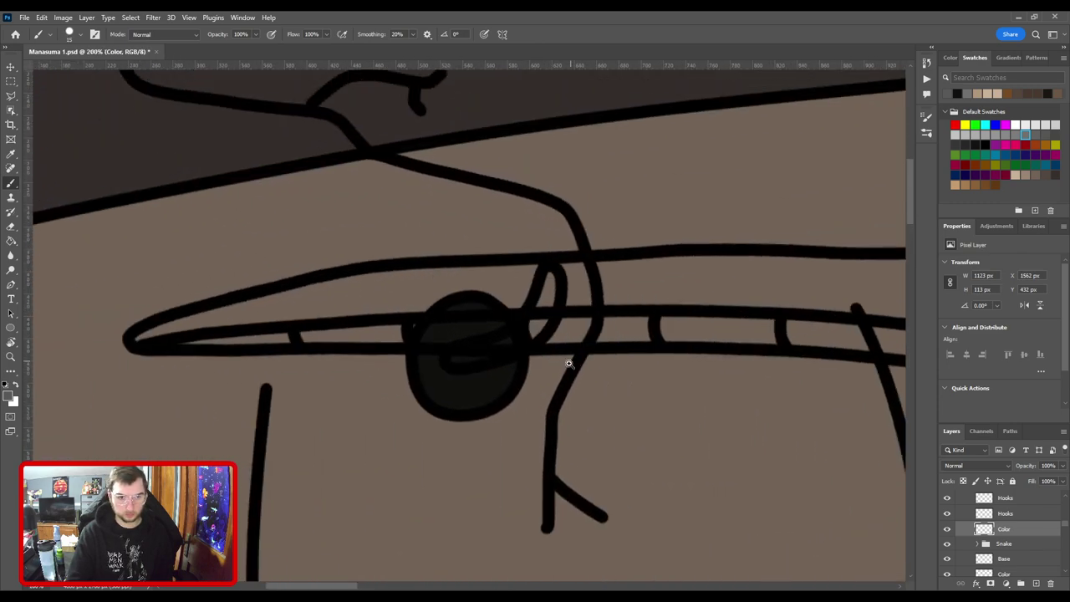
{"action": "scroll", "coordinate": [569, 363], "scroll_direction": "up", "scroll_amount": 2}
{"action": "mouse_move", "coordinate": [445, 374]}
{"action": "left_mouse_down"}
{"action": "mouse_move", "coordinate": [577, 320]}
{"action": "mouse_move", "coordinate": [591, 244]}
{"action": "left_mouse_up"}
{"action": "scroll", "coordinate": [589, 379], "scroll_direction": "down", "scroll_amount": 3}
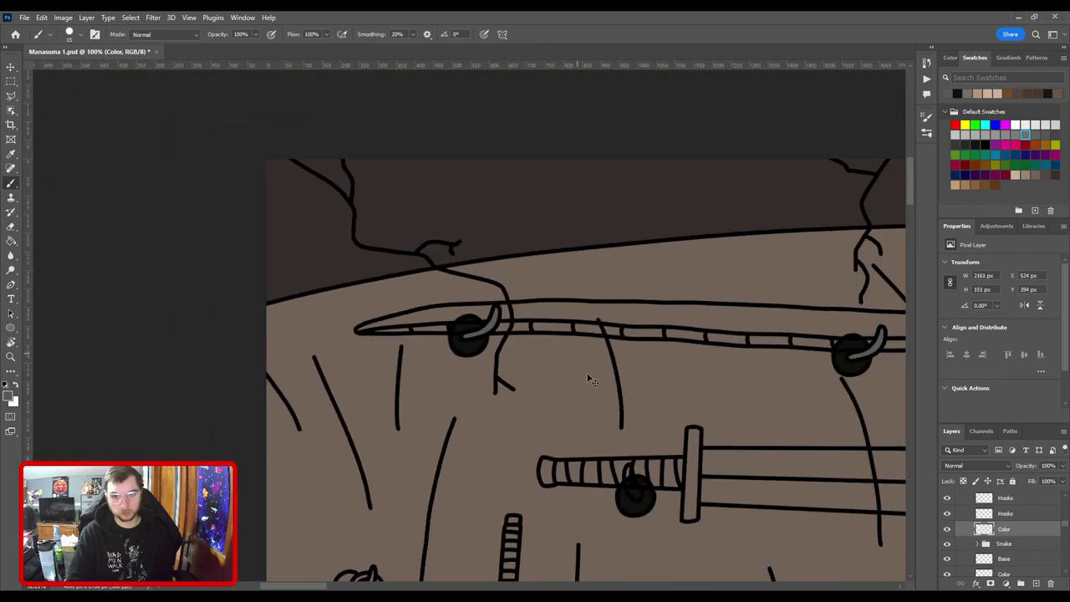
{"action": "scroll", "coordinate": [589, 379], "scroll_direction": "down", "scroll_amount": 3}
{"action": "left_click_drag", "start_coordinate": [334, 282], "coordinate": [591, 394]}
{"action": "key", "text": "ctrl+plus"}
{"action": "scroll", "coordinate": [592, 402], "scroll_direction": "up", "scroll_amount": 8}
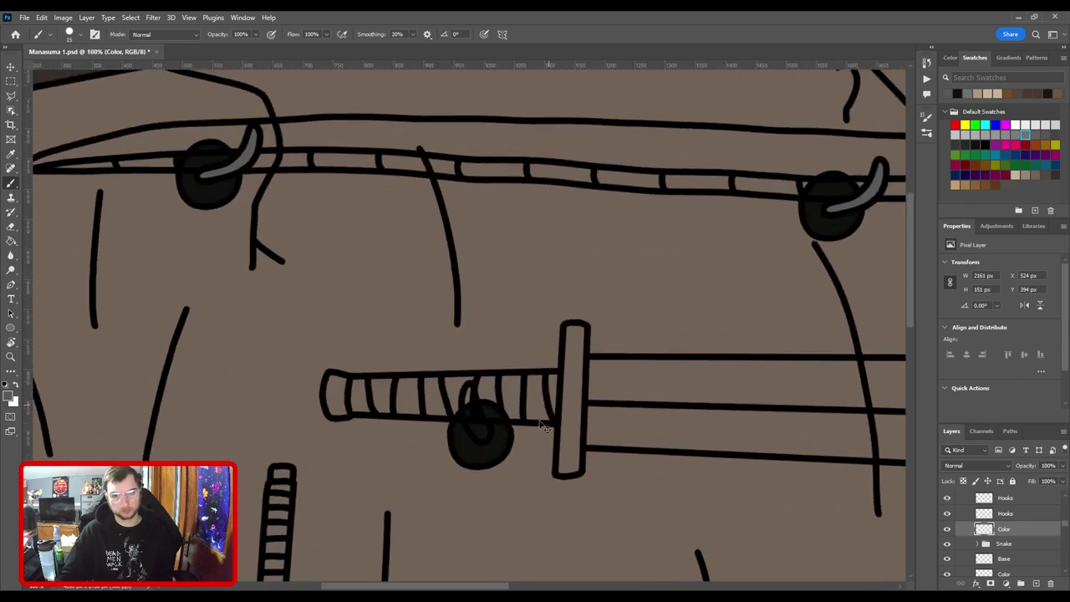
Place a new Color layer directly above the Sword layer and paint the curved hook at the sword's grip gray.
{"action": "key", "text": "v"}
{"action": "left_click", "coordinate": [514, 432]}
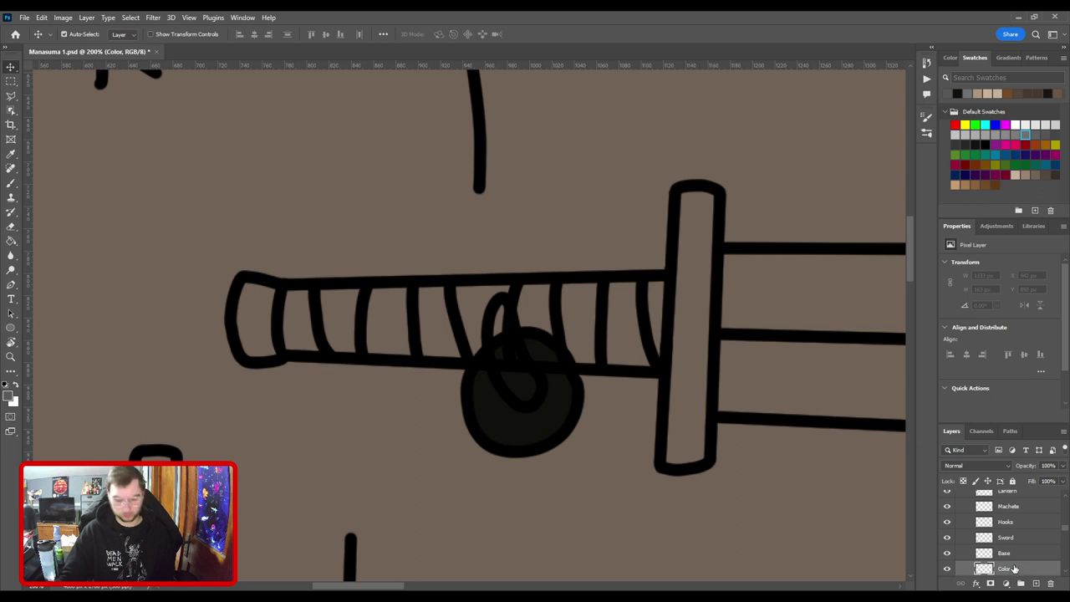
{"action": "scroll", "coordinate": [1011, 562], "scroll_direction": "down", "scroll_amount": 2}
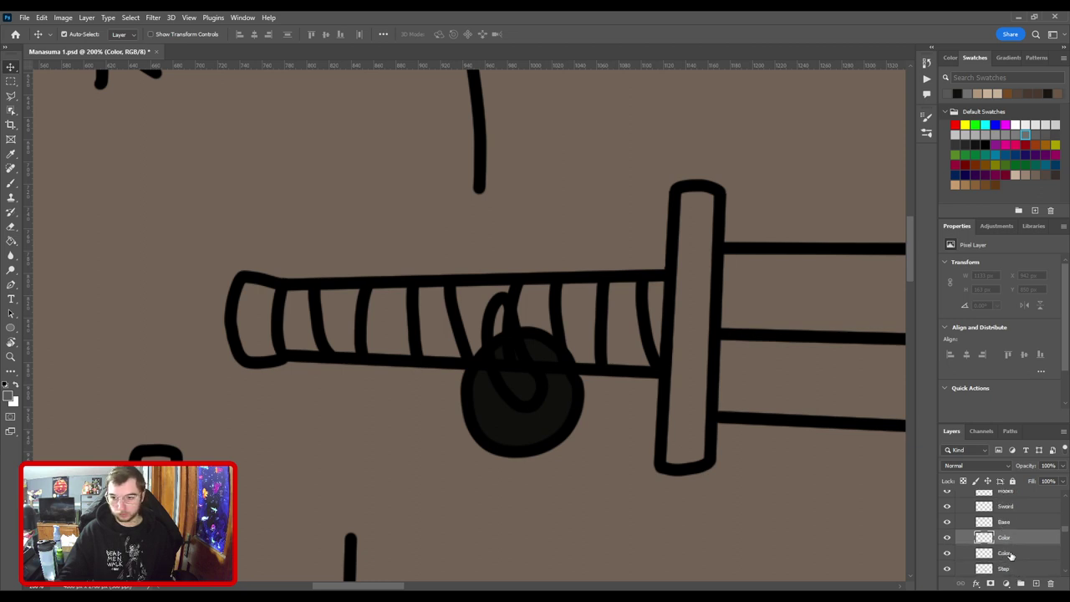
{"action": "left_click_drag", "start_coordinate": [1003, 539], "coordinate": [1010, 502]}
{"action": "key", "text": "b"}
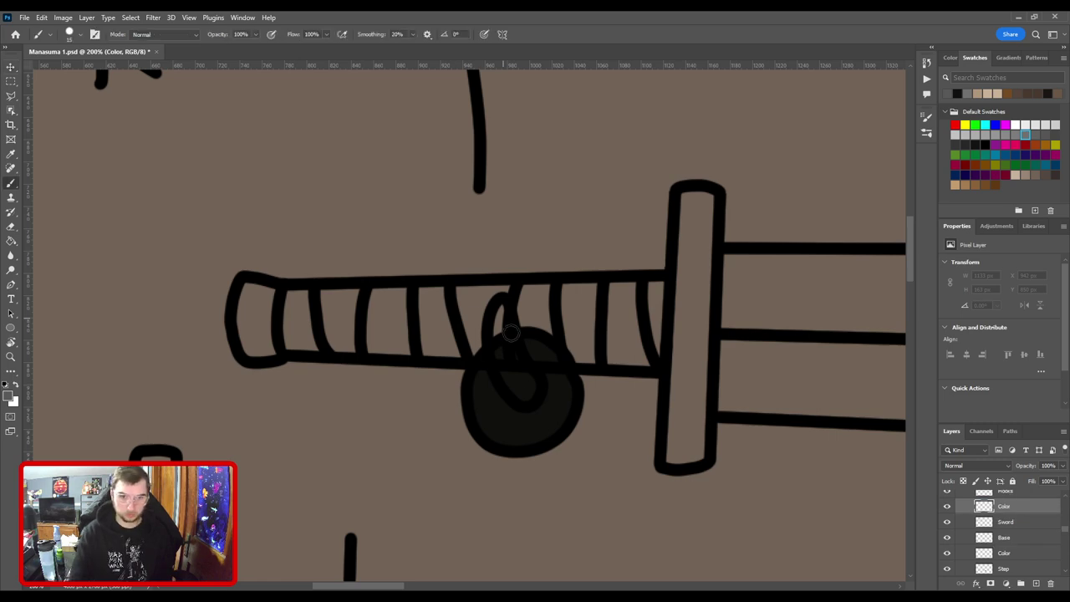
{"action": "mouse_move", "coordinate": [535, 392]}
{"action": "left_mouse_down"}
{"action": "mouse_move", "coordinate": [506, 362]}
{"action": "mouse_move", "coordinate": [493, 305]}
{"action": "left_mouse_up"}
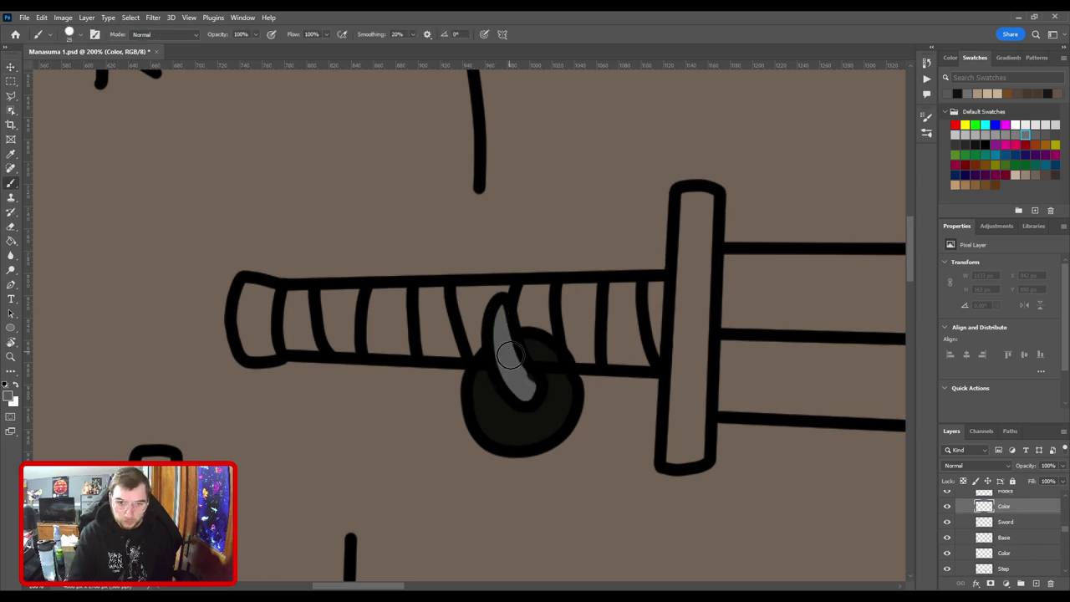
Paint the curved hook near the sword's tip with the same gray and save the document.
{"action": "key", "text": "ctrl+minus"}
{"action": "key", "text": "ctrl+minus"}
{"action": "left_click_drag", "start_coordinate": [658, 350], "coordinate": [251, 358]}
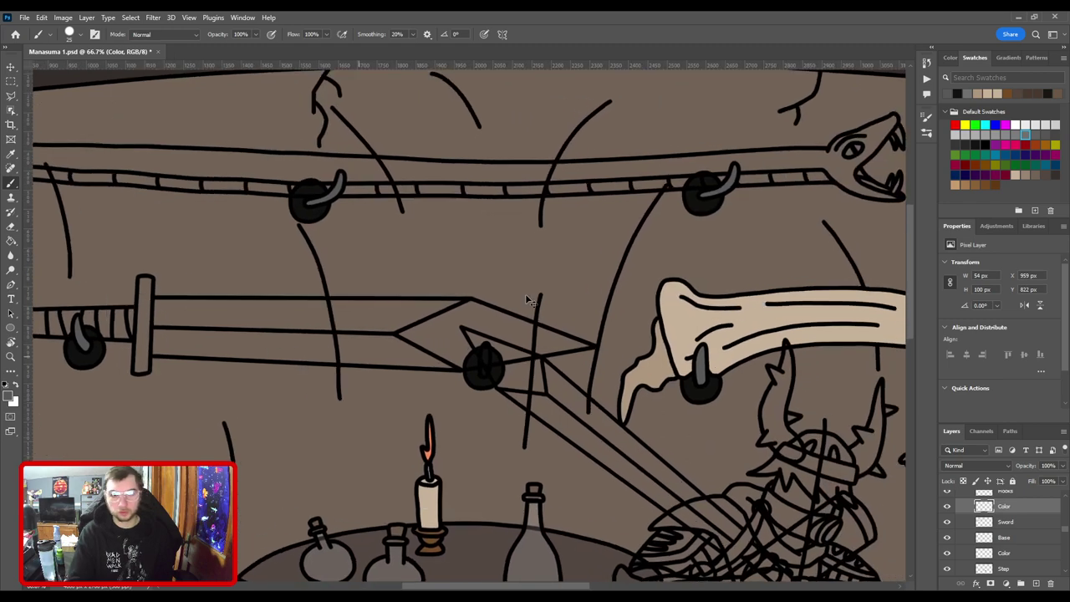
{"action": "key", "text": "ctrl+plus"}
{"action": "key", "text": "ctrl+plus"}
{"action": "left_click_drag", "start_coordinate": [510, 453], "coordinate": [514, 399]}
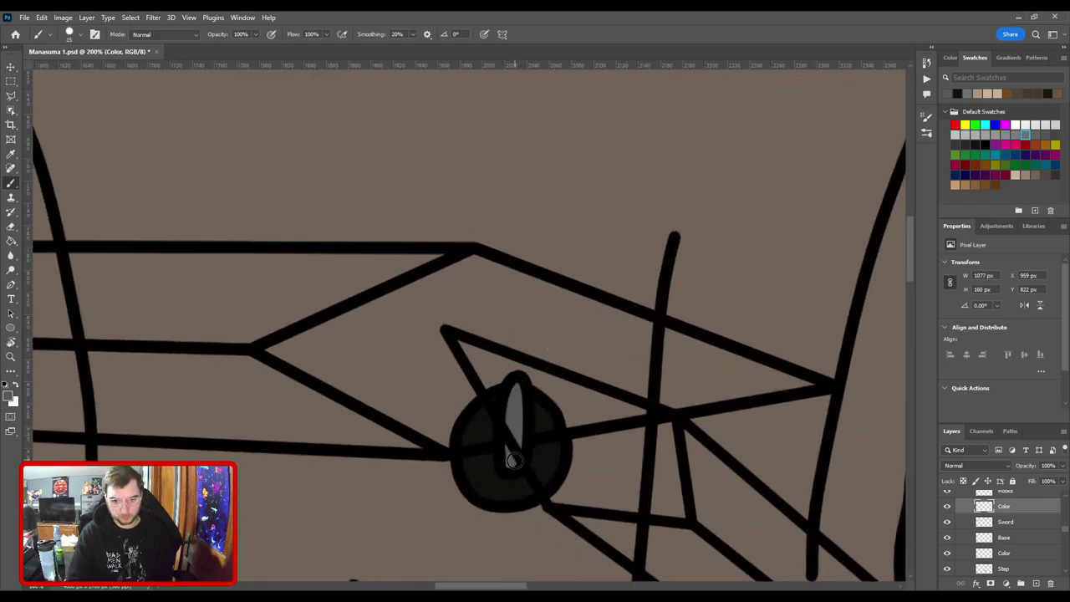
{"action": "scroll", "coordinate": [514, 461], "scroll_direction": "down", "scroll_amount": 8}
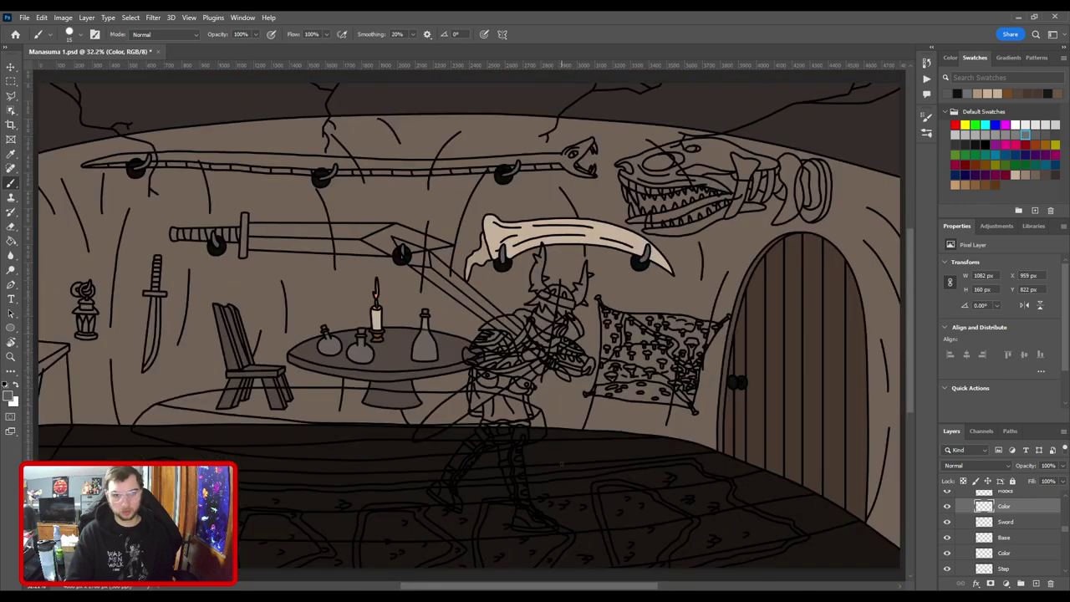
{"action": "key", "text": "ctrl+s"}
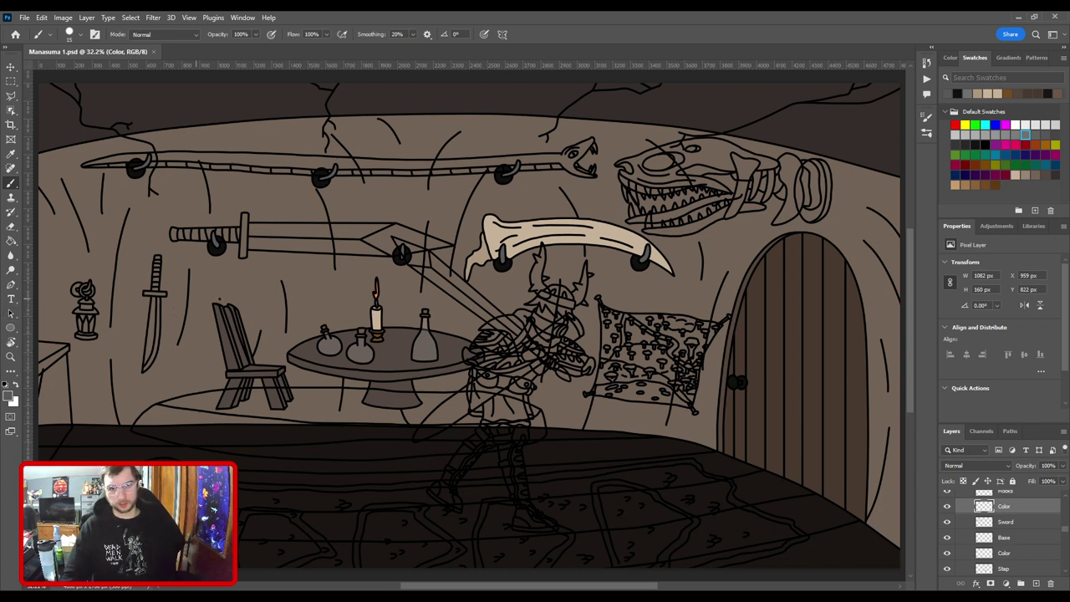
Add a new layer between the Machete and Hooks layers and choose black as the brush color.
{"action": "mouse_move", "coordinate": [224, 291]}
{"action": "left_mouse_down"}
{"action": "mouse_move", "coordinate": [467, 299]}
{"action": "mouse_move", "coordinate": [251, 293]}
{"action": "mouse_move", "coordinate": [258, 304]}
{"action": "mouse_move", "coordinate": [587, 350]}
{"action": "left_mouse_up"}
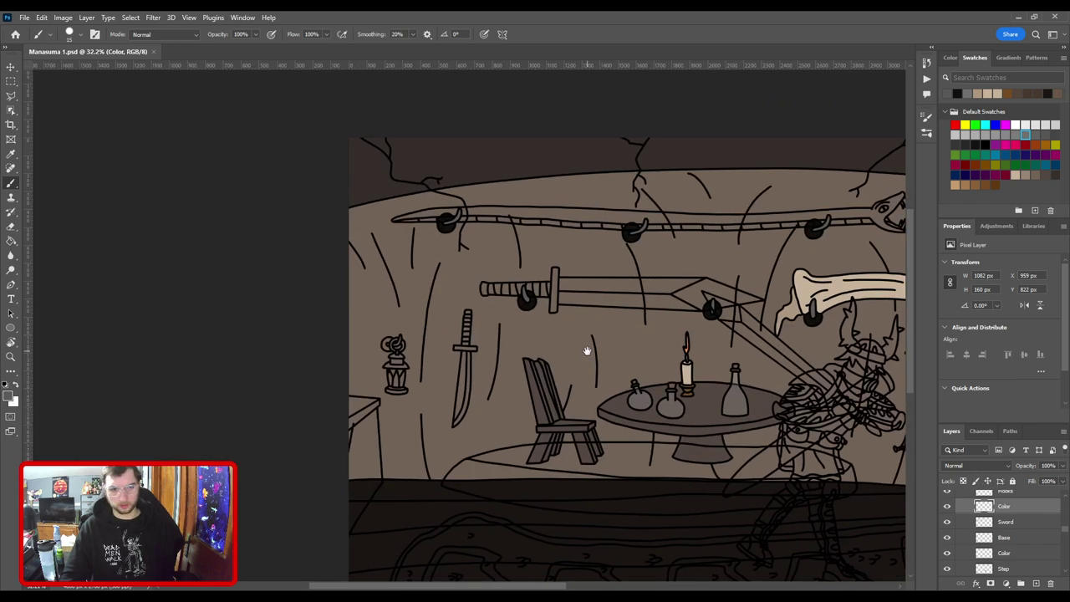
{"action": "key", "text": "v"}
{"action": "key", "text": "ctrl+plus"}
{"action": "key", "text": "ctrl+plus"}
{"action": "key", "text": "ctrl+plus"}
{"action": "key", "text": "ctrl+plus"}
{"action": "key", "text": "ctrl+plus"}
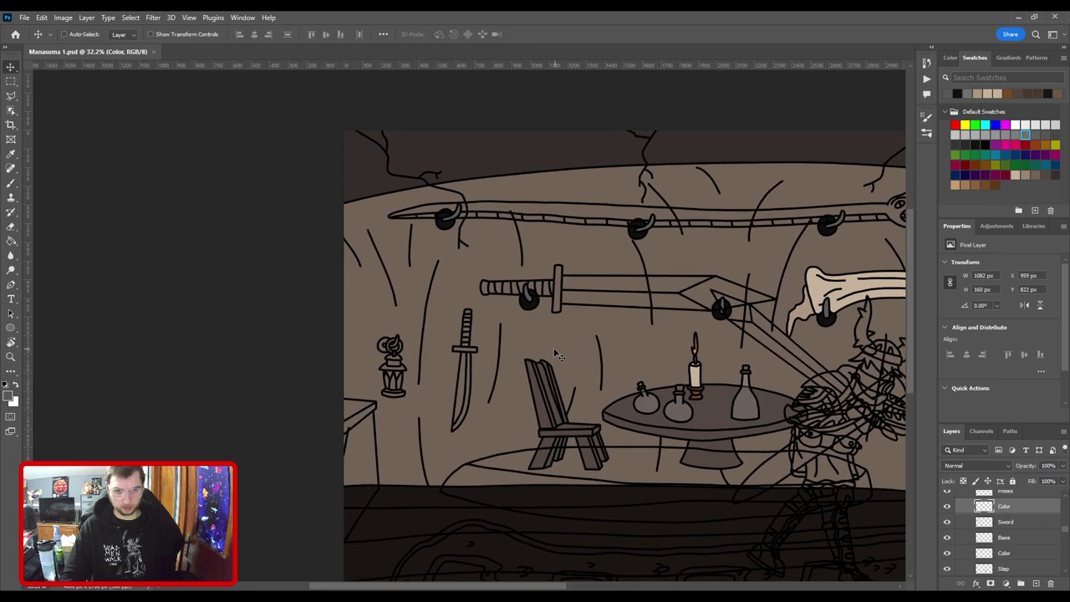
{"action": "left_click_drag", "start_coordinate": [539, 474], "coordinate": [584, 361]}
{"action": "left_click", "coordinate": [566, 374]}
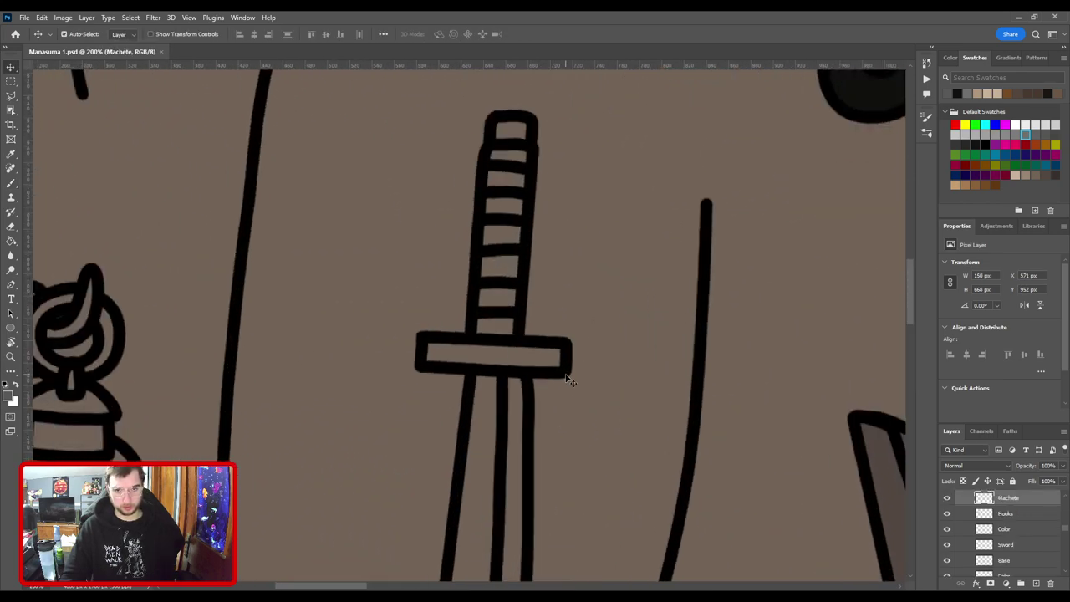
{"action": "key", "text": "ctrl+minus"}
{"action": "key", "text": "ctrl+minus"}
{"action": "left_click", "coordinate": [1007, 515]}
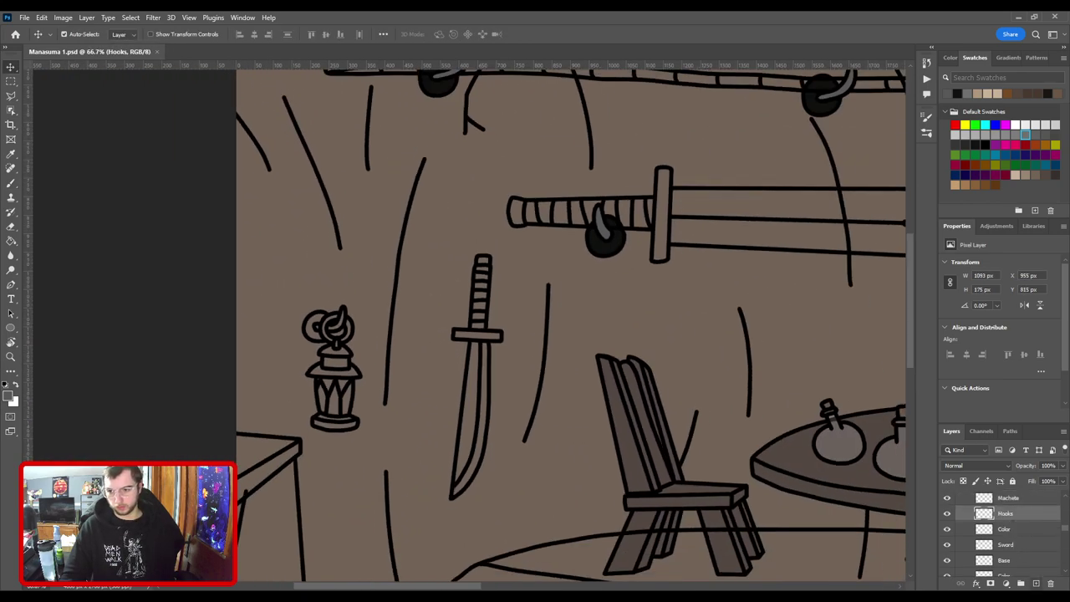
{"action": "left_click", "coordinate": [1036, 584]}
{"action": "left_click", "coordinate": [986, 143]}
{"action": "key", "text": "b"}
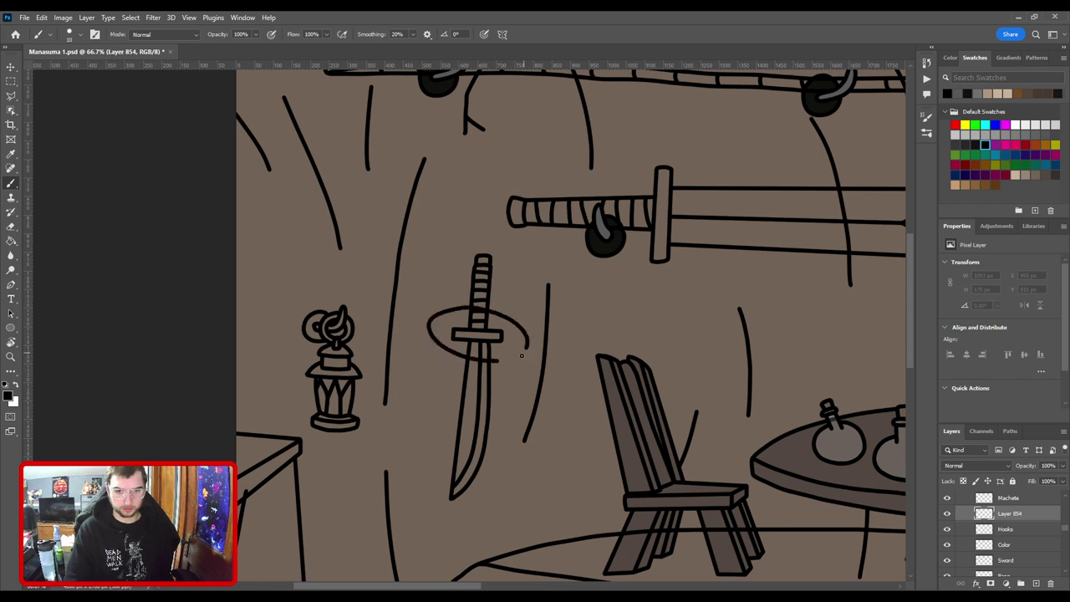
{"action": "mouse_move", "coordinate": [522, 355]}
{"action": "left_mouse_down"}
{"action": "mouse_move", "coordinate": [499, 365]}
{"action": "mouse_move", "coordinate": [444, 343]}
{"action": "left_mouse_up"}
{"action": "key", "text": "ctrl+z"}
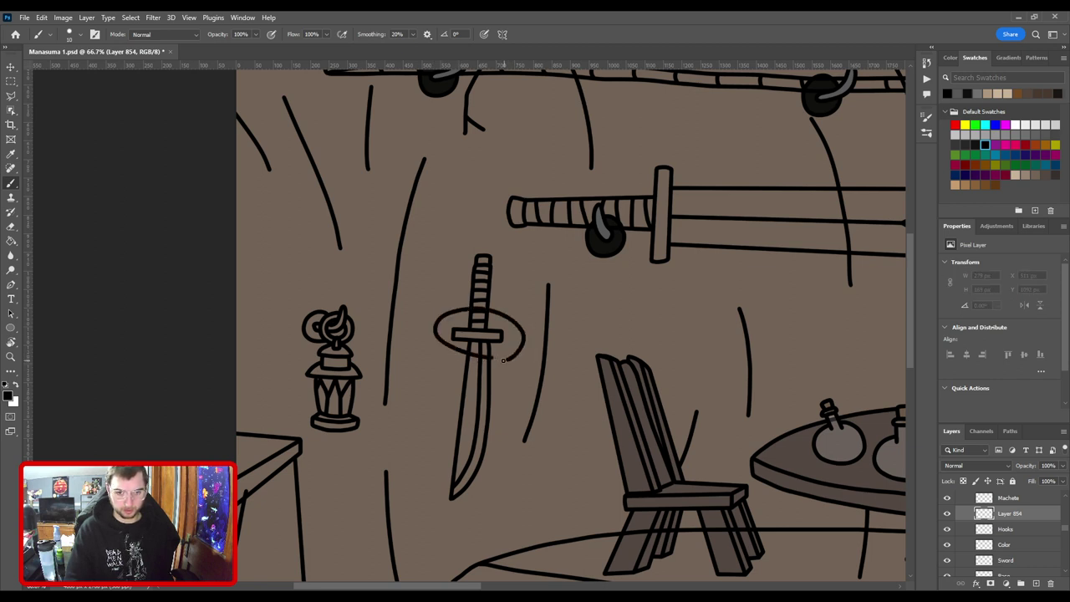
{"action": "key", "text": "ctrl+z"}
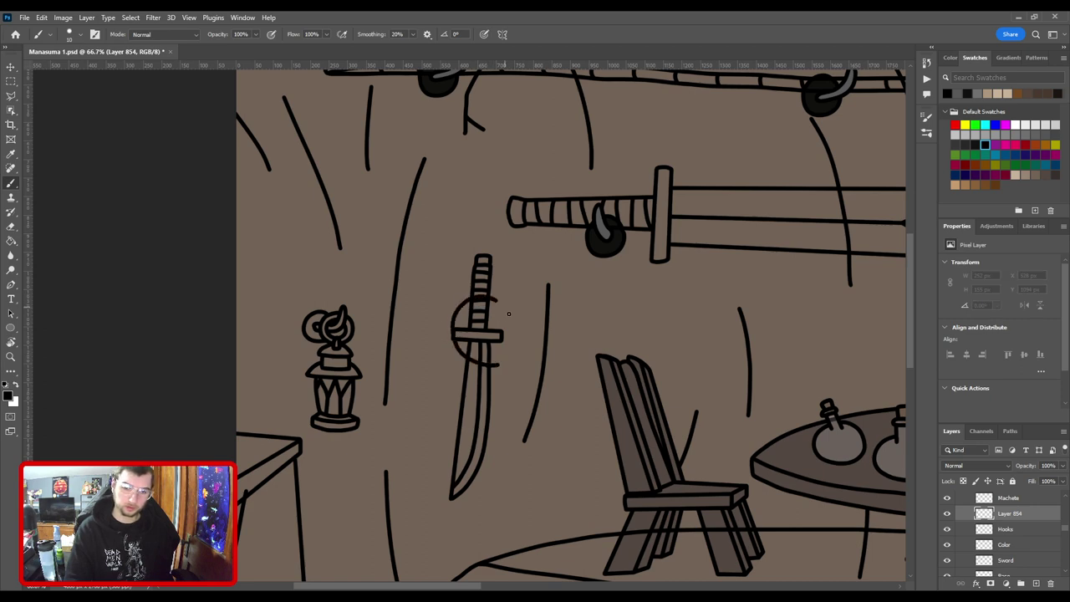
{"action": "key", "text": "ctrl+z"}
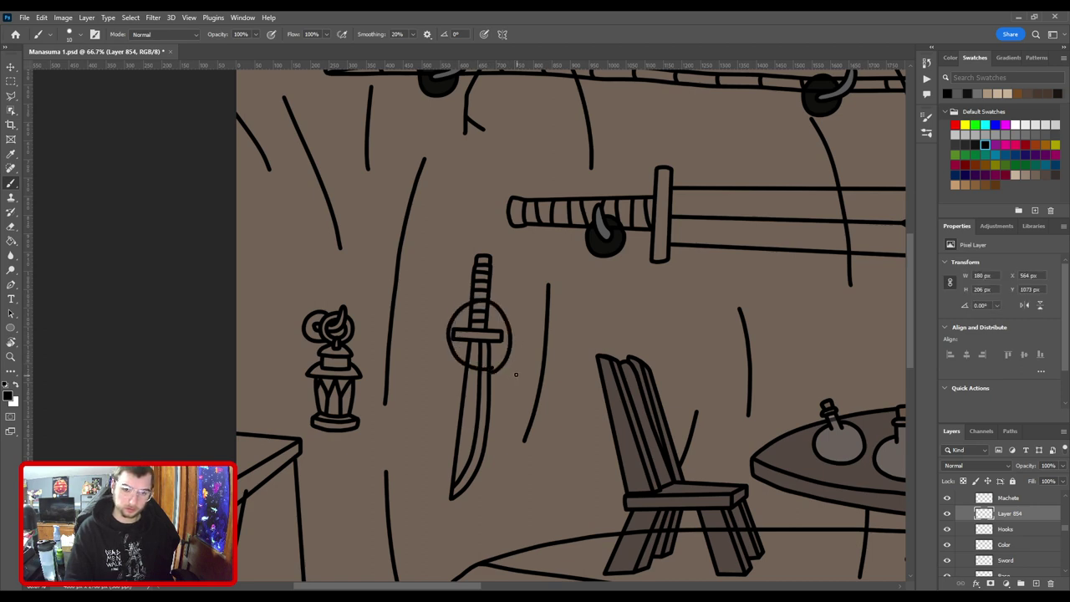
{"action": "key", "text": "ctrl+z"}
Draw black hook outlines around both ends of the machete's crossguard and place their layer above Machete, named Hooks.
{"action": "key", "text": "ctrl+plus"}
{"action": "key", "text": "ctrl+plus"}
{"action": "key", "text": "ctrl+plus"}
{"action": "left_click_drag", "start_coordinate": [534, 311], "coordinate": [494, 170]}
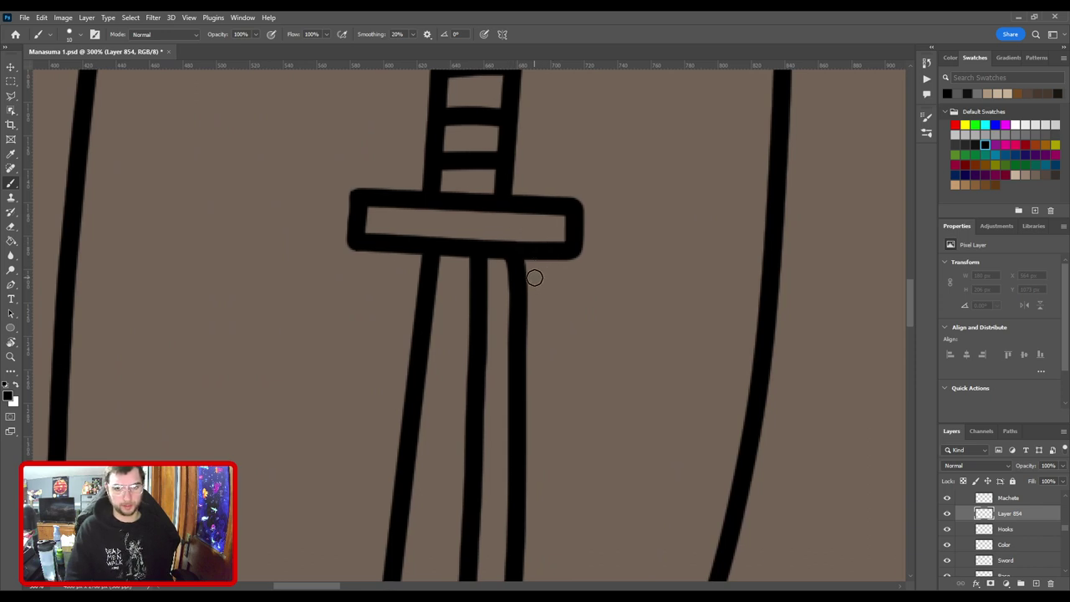
{"action": "mouse_move", "coordinate": [534, 277]}
{"action": "left_mouse_down"}
{"action": "mouse_move", "coordinate": [519, 191]}
{"action": "mouse_move", "coordinate": [550, 218]}
{"action": "mouse_move", "coordinate": [568, 262]}
{"action": "mouse_move", "coordinate": [535, 280]}
{"action": "mouse_move", "coordinate": [525, 203]}
{"action": "mouse_move", "coordinate": [507, 219]}
{"action": "mouse_move", "coordinate": [518, 263]}
{"action": "mouse_move", "coordinate": [550, 279]}
{"action": "mouse_move", "coordinate": [576, 251]}
{"action": "left_mouse_up"}
{"action": "key", "text": "ctrl+z"}
{"action": "left_click_drag", "start_coordinate": [409, 254], "coordinate": [614, 235]}
{"action": "mouse_move", "coordinate": [606, 281]}
{"action": "left_mouse_down"}
{"action": "mouse_move", "coordinate": [554, 199]}
{"action": "mouse_move", "coordinate": [611, 243]}
{"action": "left_mouse_up"}
{"action": "key", "text": "ctrl+minus"}
{"action": "key", "text": "ctrl+minus"}
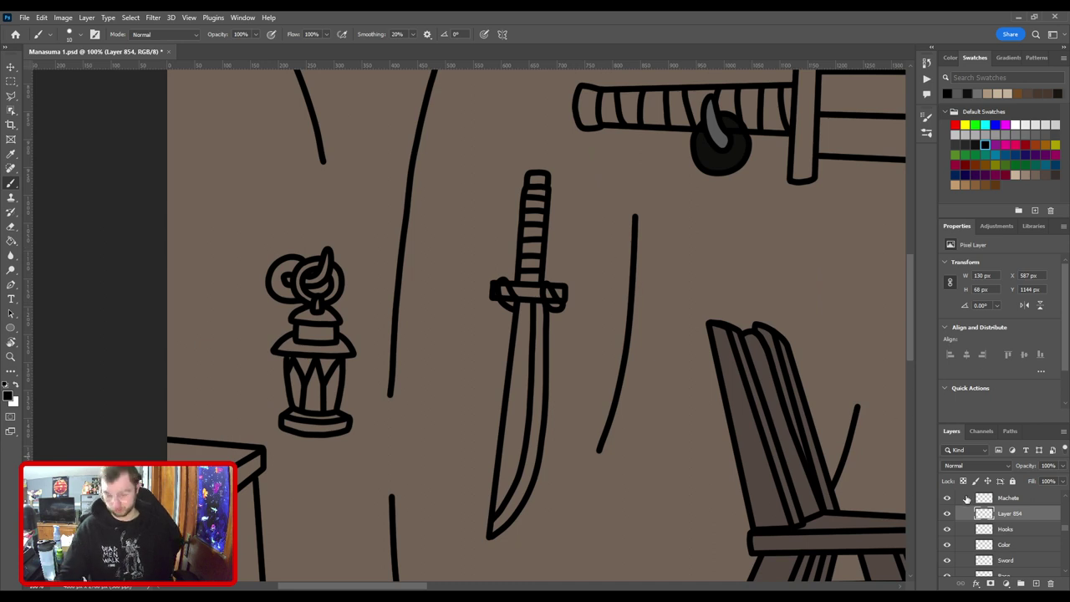
{"action": "left_click_drag", "start_coordinate": [1025, 516], "coordinate": [1017, 502]}
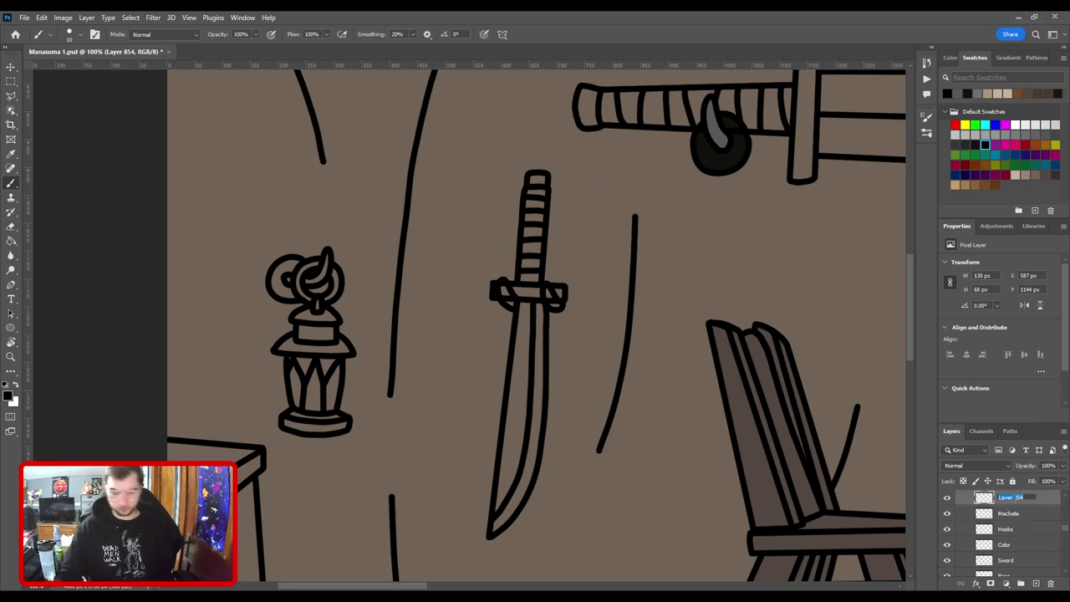
{"action": "key", "text": "Return"}
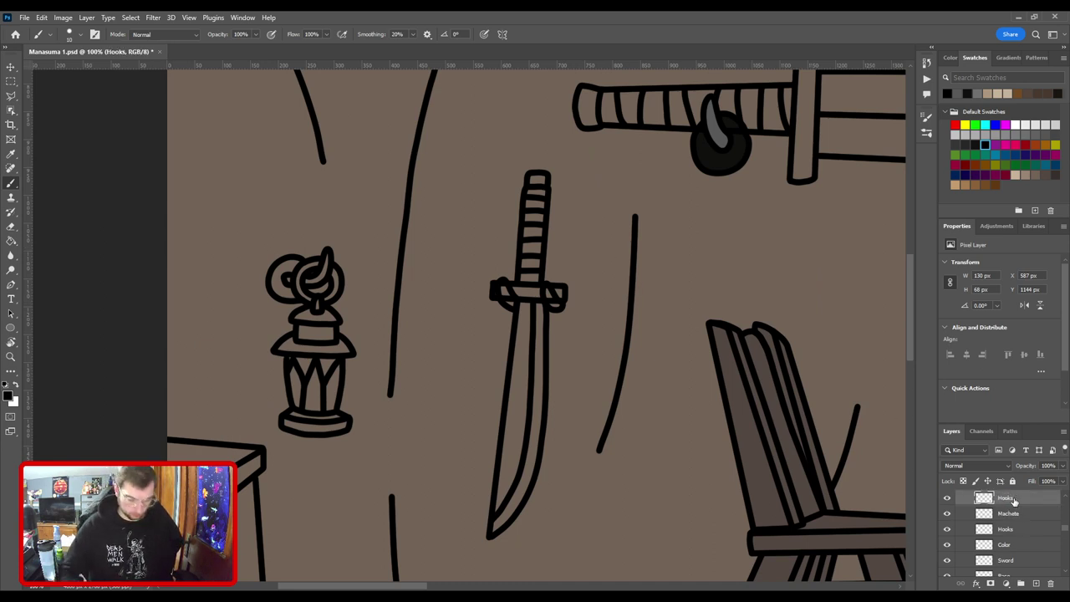
Add a layer named Base directly below Machete and draw a black oval mount outline around the machete's crossguard.
{"action": "left_click", "coordinate": [1032, 529]}
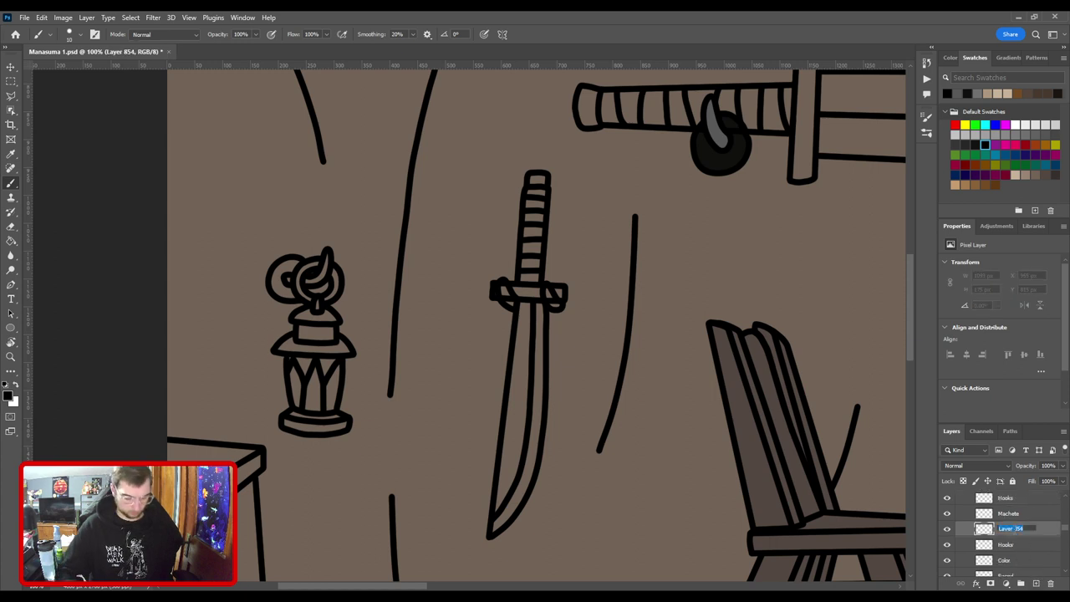
{"action": "type", "text": "Base"}
{"action": "key", "text": "Return"}
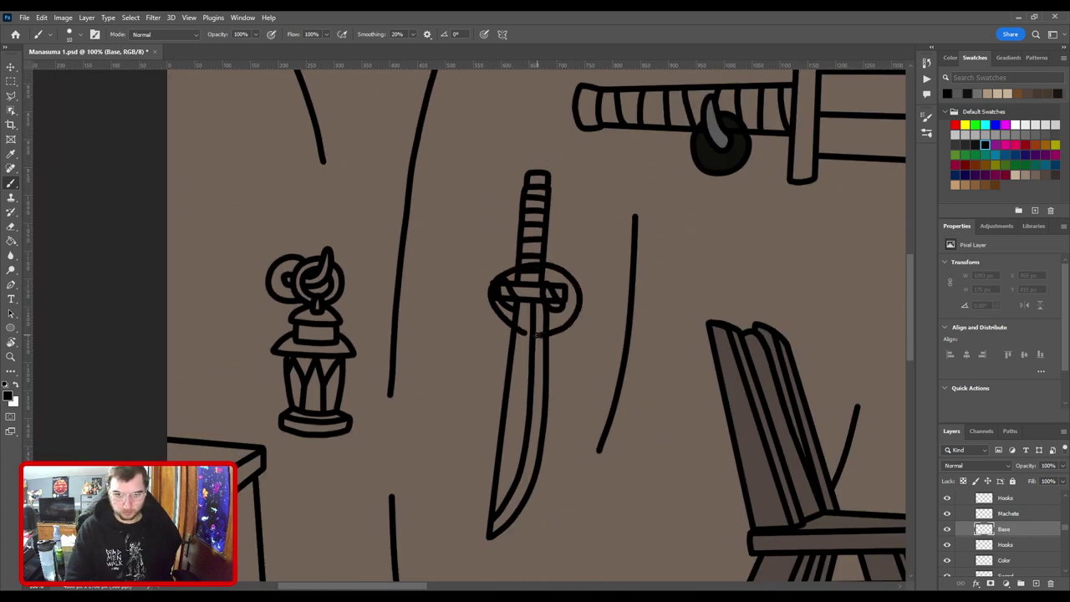
{"action": "scroll", "coordinate": [523, 334], "scroll_direction": "down", "scroll_amount": 6}
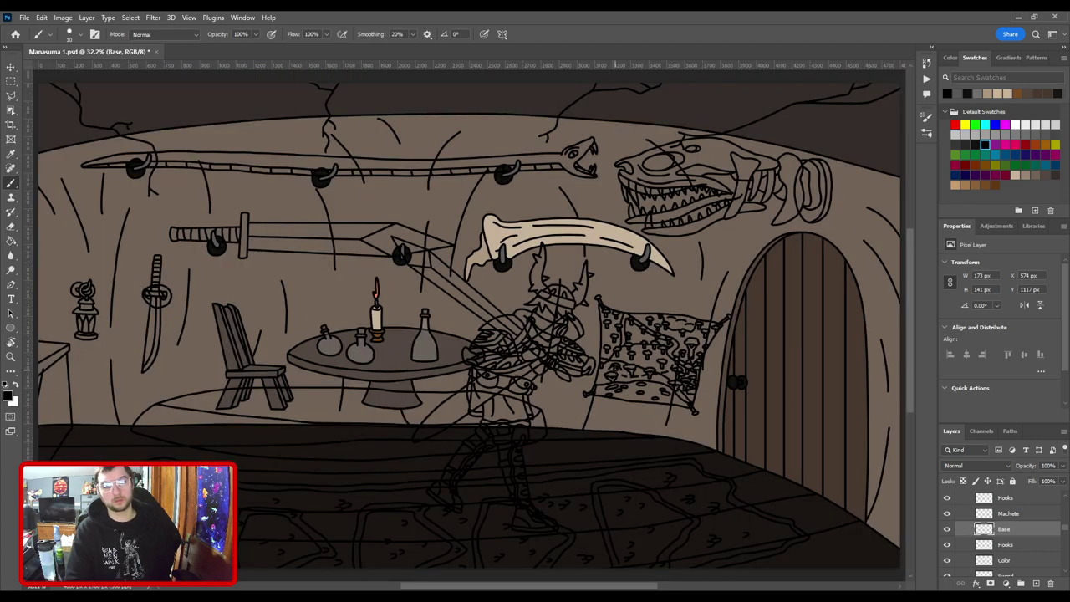
{"action": "scroll", "coordinate": [624, 372], "scroll_direction": "up", "scroll_amount": 6}
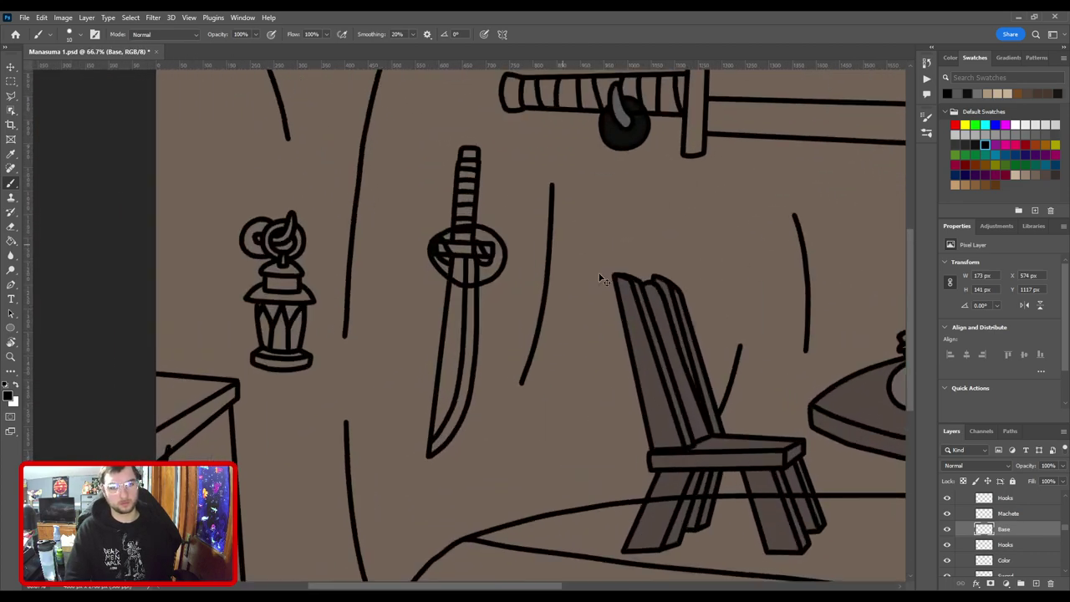
{"action": "scroll", "coordinate": [618, 291], "scroll_direction": "up", "scroll_amount": 3}
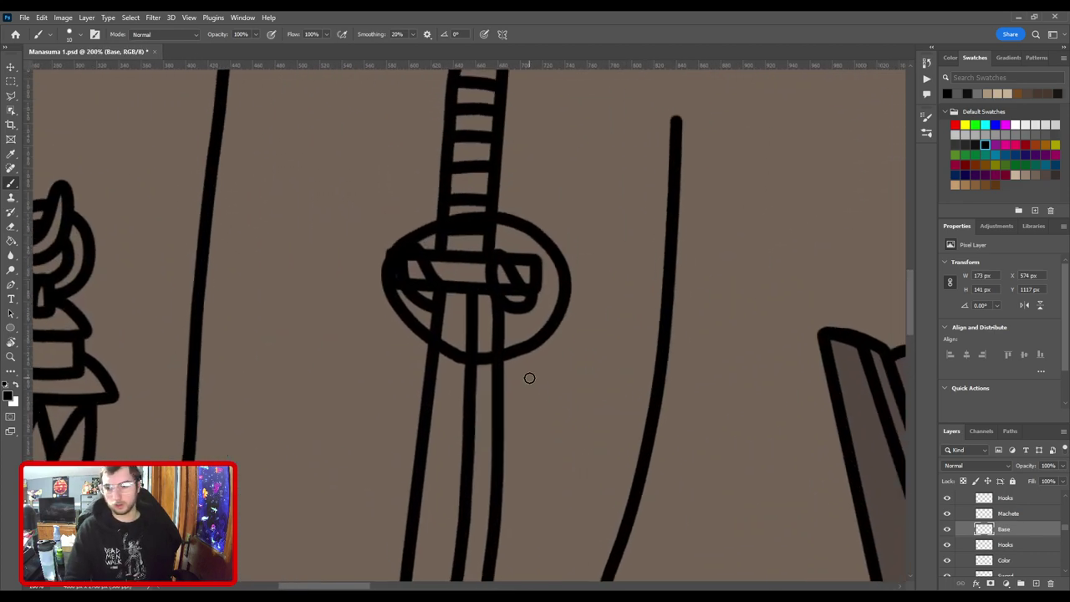
Add a Color layer directly below the machete's Base layer and fill the oval mount with the recent near-black color.
{"action": "left_click_drag", "start_coordinate": [1008, 549], "coordinate": [1009, 548]}
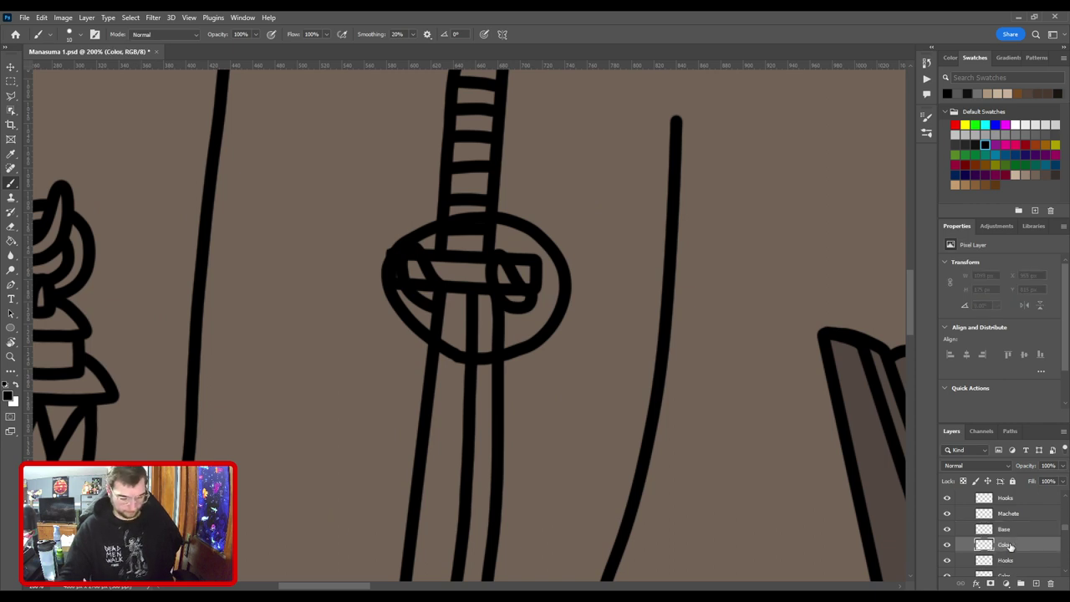
{"action": "key", "text": "i"}
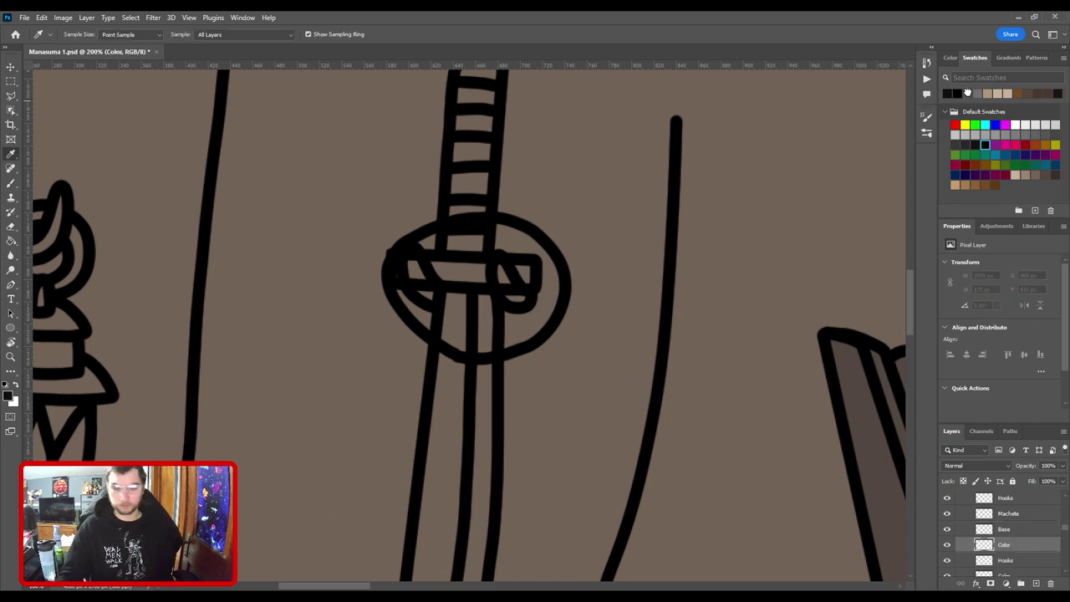
{"action": "key", "text": "b"}
{"action": "mouse_move", "coordinate": [468, 347]}
{"action": "left_mouse_down"}
{"action": "mouse_move", "coordinate": [417, 291]}
{"action": "mouse_move", "coordinate": [434, 253]}
{"action": "mouse_move", "coordinate": [481, 237]}
{"action": "mouse_move", "coordinate": [522, 260]}
{"action": "mouse_move", "coordinate": [516, 247]}
{"action": "mouse_move", "coordinate": [532, 267]}
{"action": "mouse_move", "coordinate": [539, 298]}
{"action": "mouse_move", "coordinate": [527, 318]}
{"action": "mouse_move", "coordinate": [480, 335]}
{"action": "mouse_move", "coordinate": [457, 267]}
{"action": "mouse_move", "coordinate": [464, 293]}
{"action": "mouse_move", "coordinate": [506, 312]}
{"action": "mouse_move", "coordinate": [523, 297]}
{"action": "mouse_move", "coordinate": [538, 315]}
{"action": "mouse_move", "coordinate": [552, 275]}
{"action": "left_mouse_up"}
{"action": "key", "text": "ctrl+minus"}
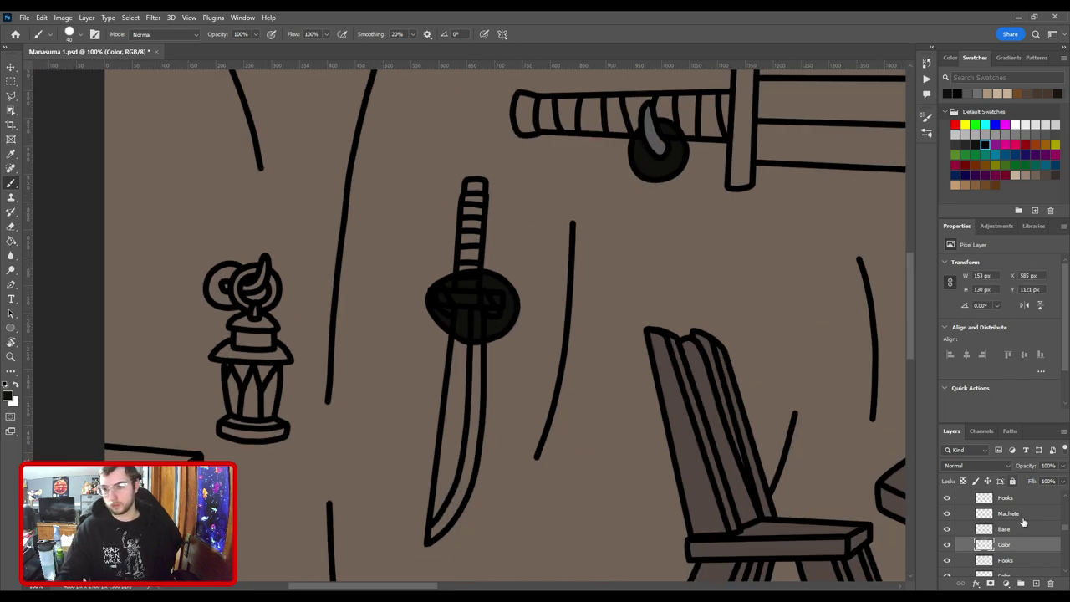
Add a Color layer directly above the Machete layer and pick the recently used hook gray for the brush.
{"action": "left_click", "coordinate": [1016, 521]}
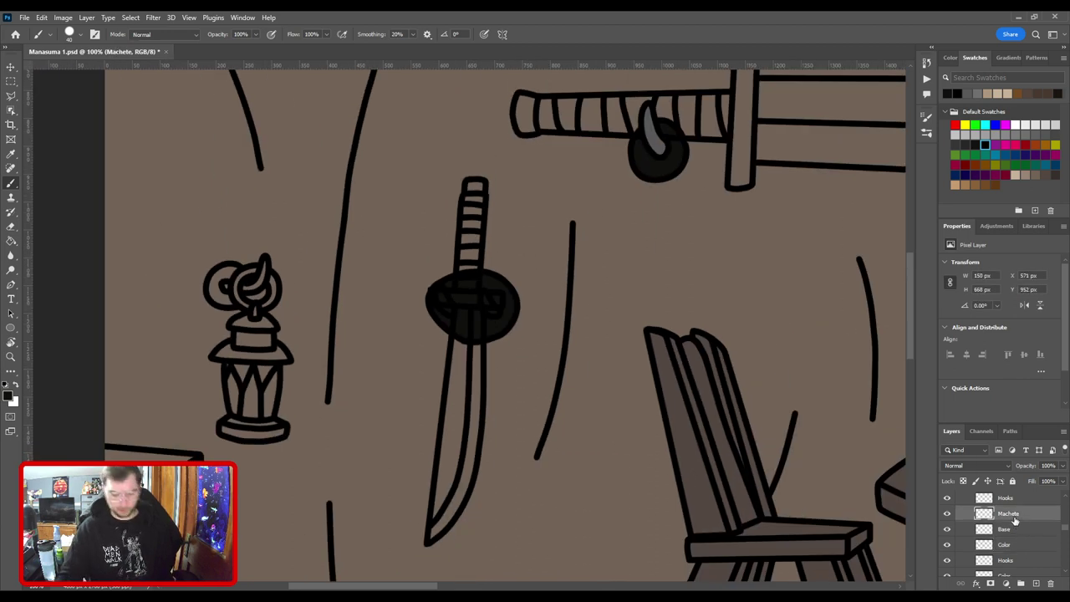
{"action": "key", "text": "ctrl+z"}
{"action": "key", "text": "i"}
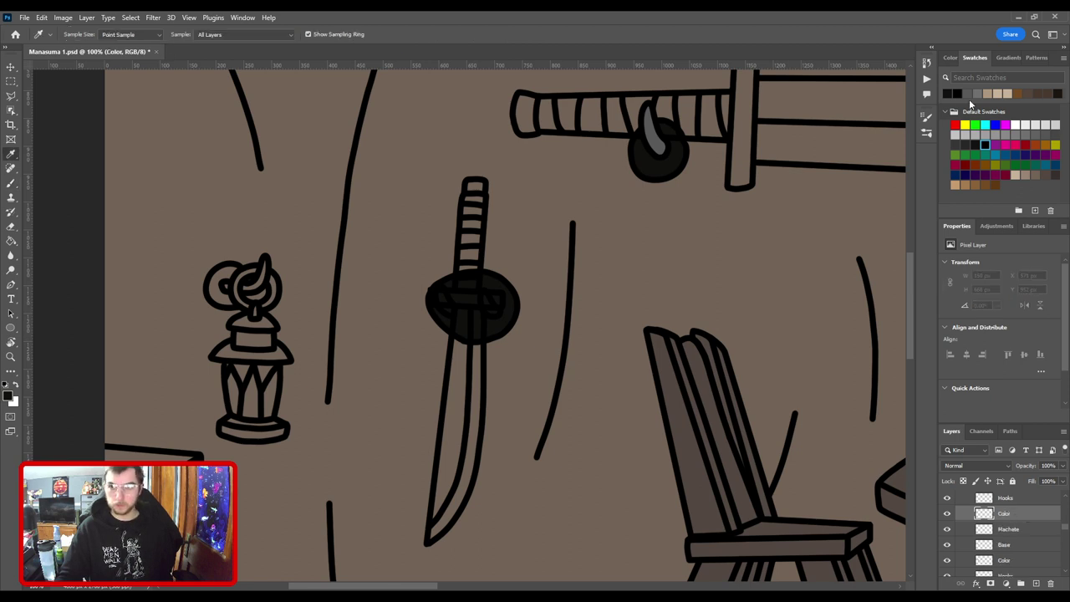
{"action": "key", "text": "b"}
Paint the two small hooks holding the machete's crossguard gray with a smaller brush.
{"action": "scroll", "coordinate": [477, 284], "scroll_direction": "up", "scroll_amount": 2}
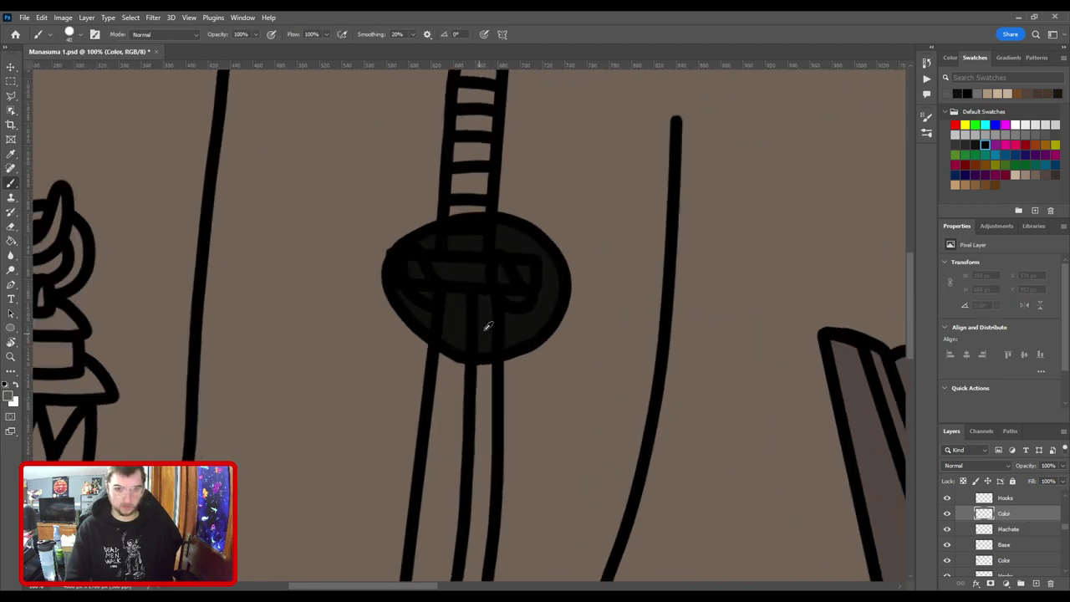
{"action": "key", "text": "bracketleft"}
{"action": "key", "text": "bracketleft"}
{"action": "left_click_drag", "start_coordinate": [499, 325], "coordinate": [517, 367]}
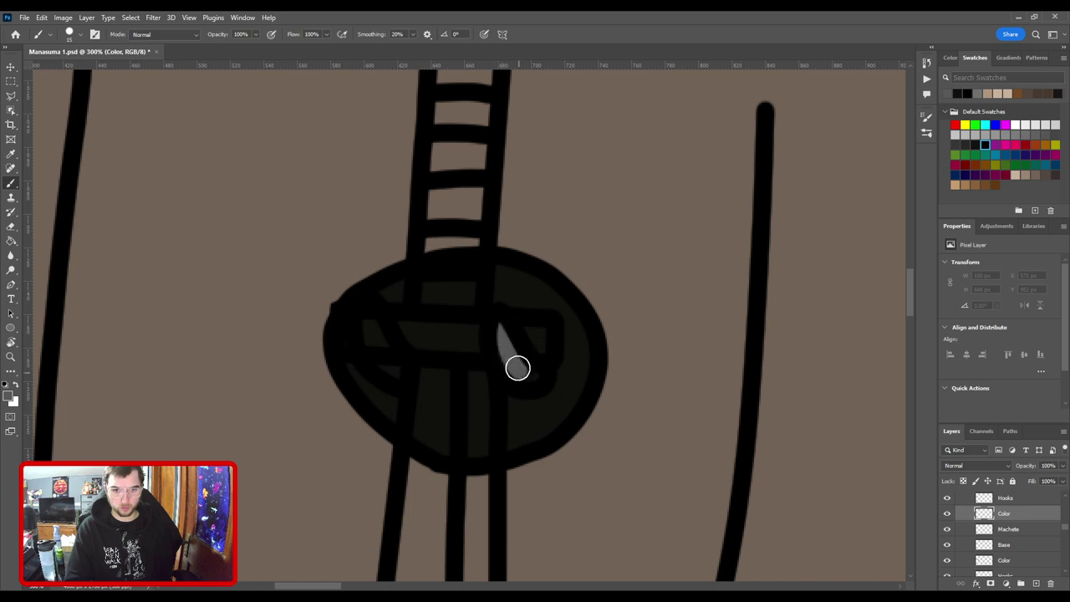
{"action": "mouse_move", "coordinate": [399, 365]}
{"action": "left_mouse_down"}
{"action": "mouse_move", "coordinate": [392, 373]}
{"action": "mouse_move", "coordinate": [379, 354]}
{"action": "mouse_move", "coordinate": [368, 312]}
{"action": "left_mouse_up"}
{"action": "scroll", "coordinate": [504, 422], "scroll_direction": "down", "scroll_amount": 6}
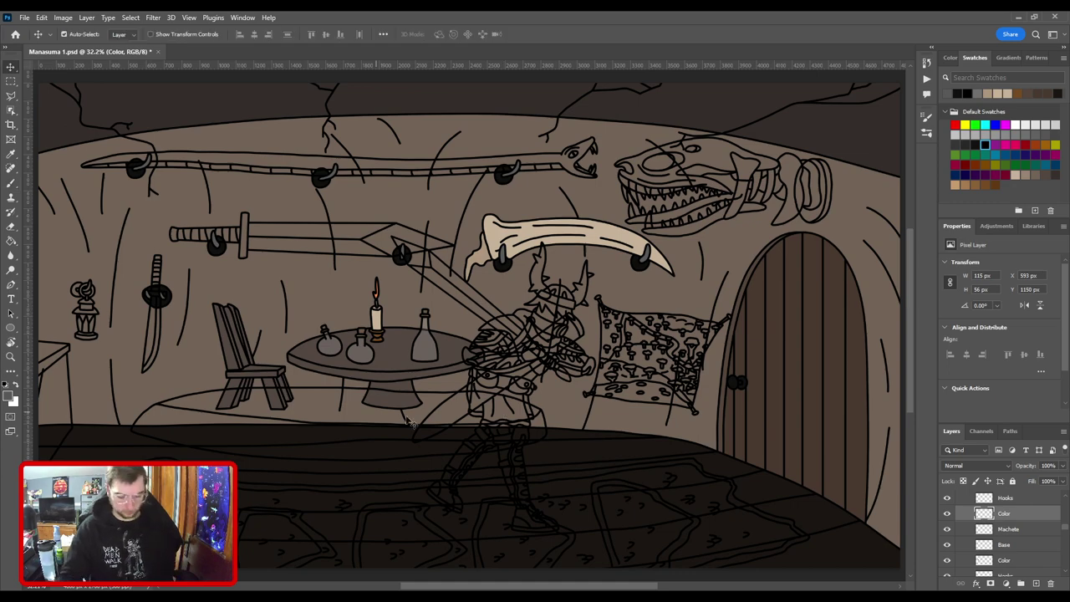
Add a layer named Color directly above the Hooks layer for coloring the lantern's wall mount.
{"action": "key", "text": "ctrl+plus"}
{"action": "key", "text": "ctrl+plus"}
{"action": "left_click_drag", "start_coordinate": [173, 282], "coordinate": [817, 337]}
{"action": "key", "text": "ctrl+plus"}
{"action": "key", "text": "ctrl+plus"}
{"action": "key", "text": "ctrl+plus"}
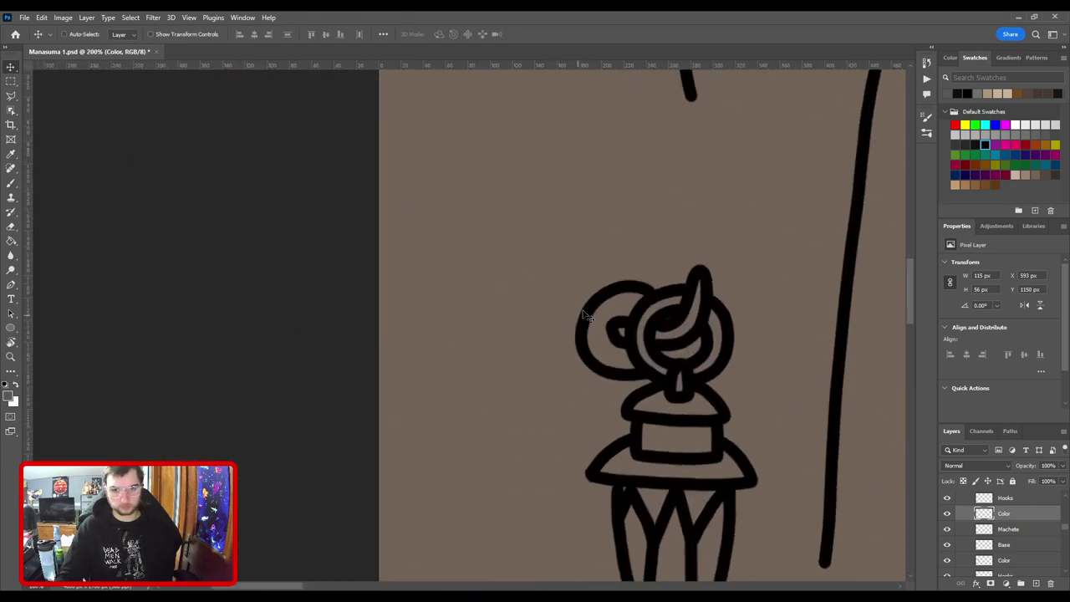
{"action": "left_click", "coordinate": [604, 306]}
{"action": "left_click", "coordinate": [1021, 519]}
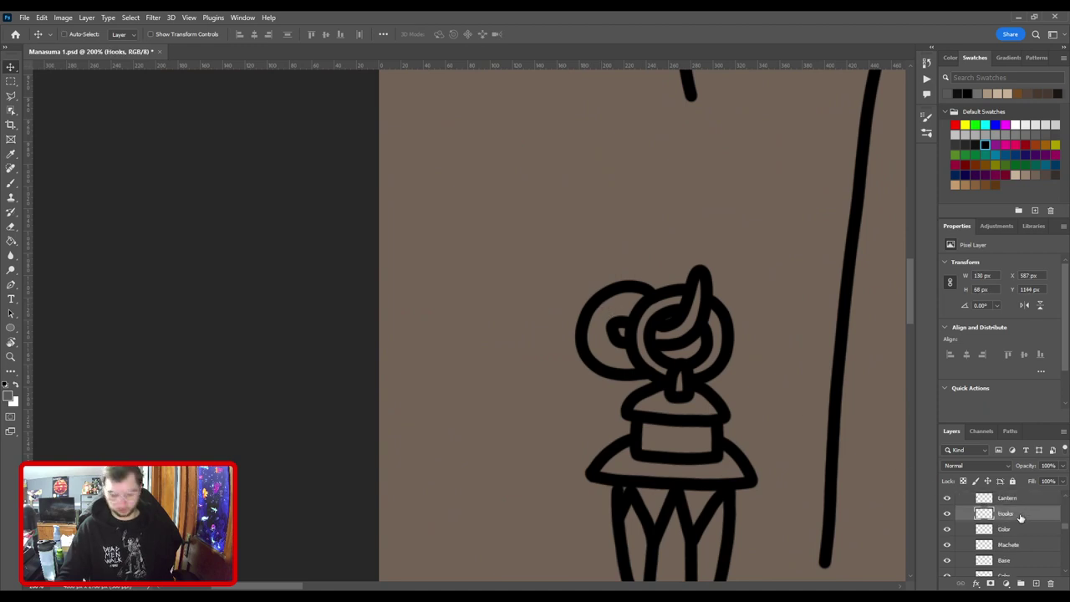
{"action": "key", "text": "ctrl+v"}
Fill the round wall mount behind the lantern's hook with the recent near-black color.
{"action": "left_click_drag", "start_coordinate": [647, 350], "coordinate": [391, 290]}
{"action": "key", "text": "i"}
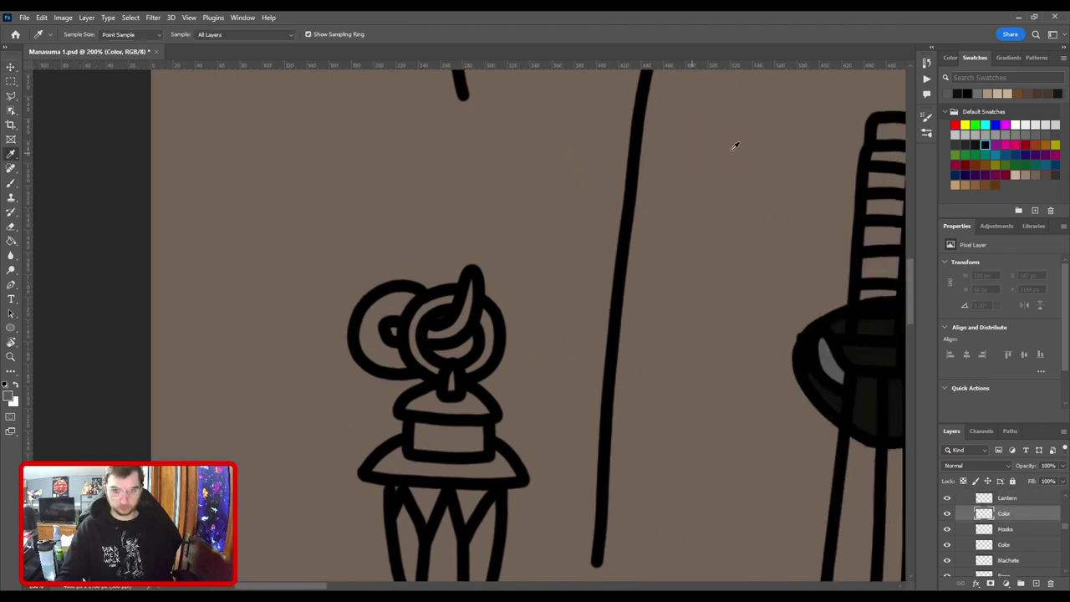
{"action": "left_click", "coordinate": [959, 93]}
{"action": "key", "text": "b"}
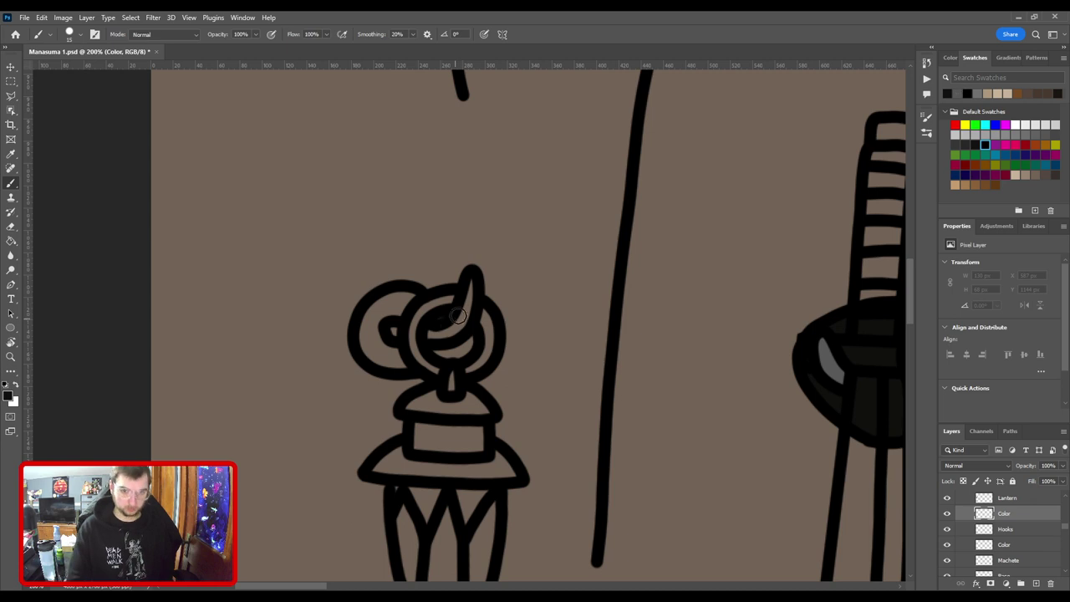
{"action": "mouse_move", "coordinate": [401, 372]}
{"action": "left_mouse_down"}
{"action": "mouse_move", "coordinate": [371, 341]}
{"action": "mouse_move", "coordinate": [401, 294]}
{"action": "left_mouse_up"}
{"action": "key", "text": "bracketleft"}
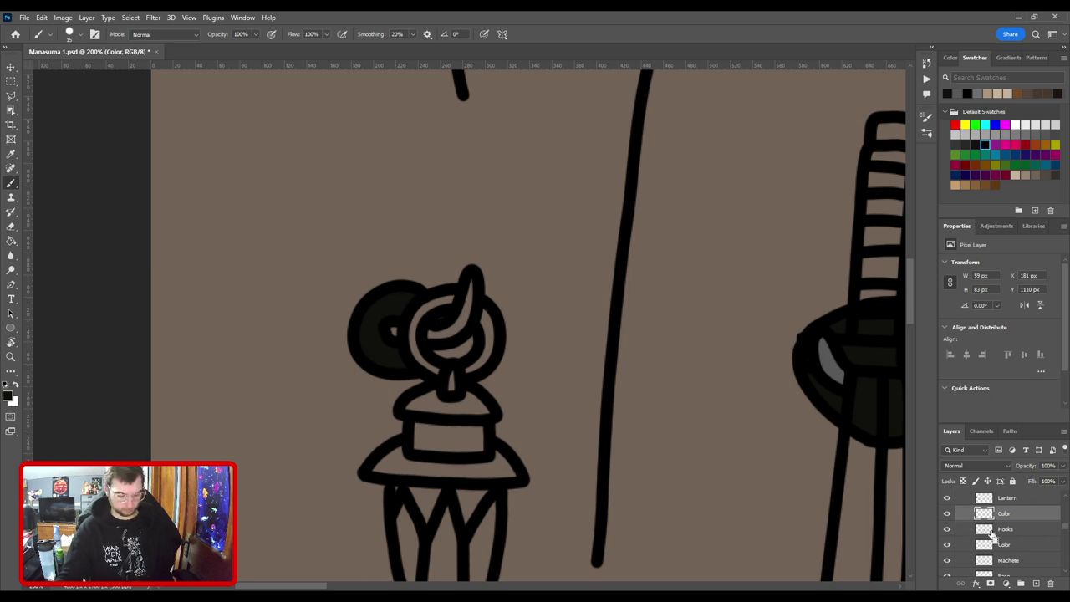
Add another Color layer directly above the mount's Color layer and paint the lantern's hook with the recent hook gray.
{"action": "left_click_drag", "start_coordinate": [993, 536], "coordinate": [995, 535]}
{"action": "key", "text": "i"}
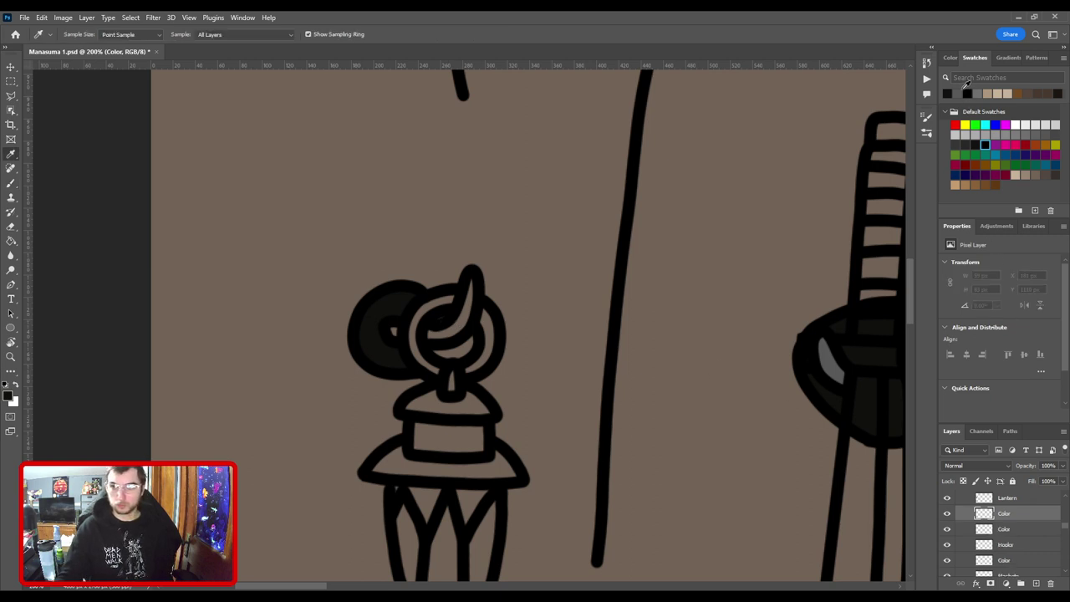
{"action": "left_click", "coordinate": [958, 93]}
{"action": "key", "text": "b"}
{"action": "key", "text": "ctrl+plus"}
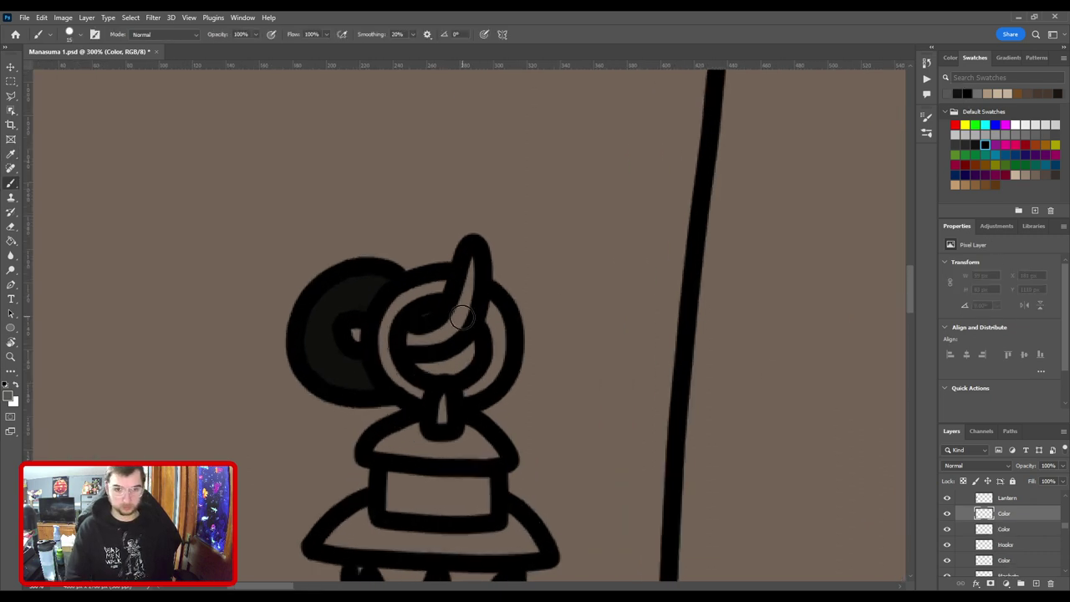
{"action": "mouse_move", "coordinate": [348, 337]}
{"action": "left_mouse_down"}
{"action": "mouse_move", "coordinate": [445, 337]}
{"action": "mouse_move", "coordinate": [462, 321]}
{"action": "mouse_move", "coordinate": [473, 251]}
{"action": "left_mouse_up"}
{"action": "key", "text": "bracketright"}
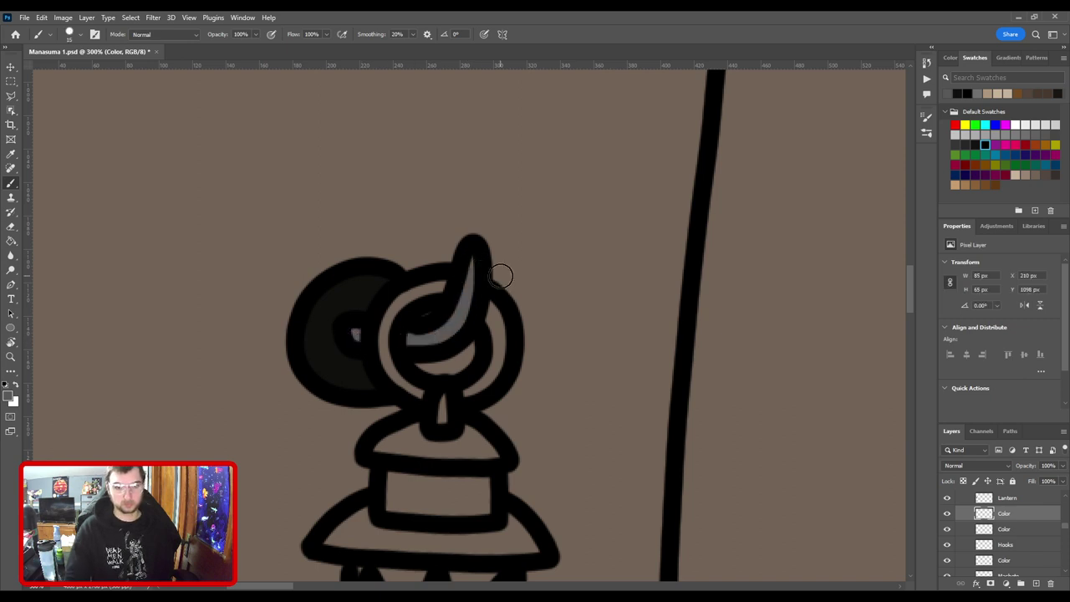
On the mount's Color layer, sample its near-black and paint the lantern's hanging ring and upper cap.
{"action": "key", "text": "v"}
{"action": "left_click", "coordinate": [354, 381]}
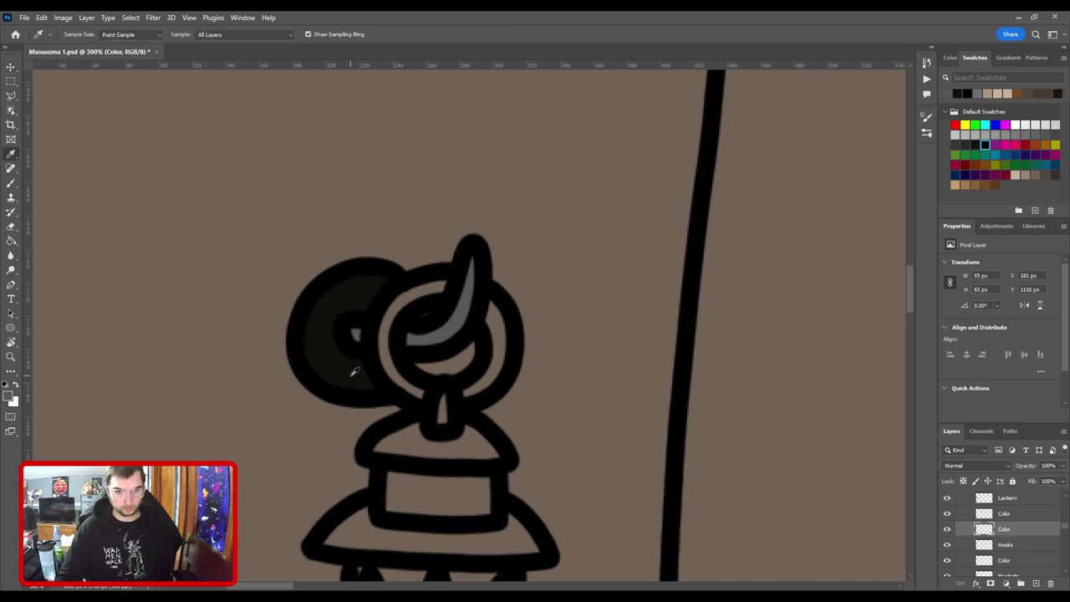
{"action": "key", "text": "b"}
{"action": "mouse_move", "coordinate": [351, 377]}
{"action": "left_mouse_down"}
{"action": "mouse_move", "coordinate": [481, 265]}
{"action": "mouse_move", "coordinate": [493, 237]}
{"action": "mouse_move", "coordinate": [538, 235]}
{"action": "mouse_move", "coordinate": [463, 207]}
{"action": "mouse_move", "coordinate": [463, 230]}
{"action": "mouse_move", "coordinate": [438, 204]}
{"action": "mouse_move", "coordinate": [451, 136]}
{"action": "mouse_move", "coordinate": [486, 120]}
{"action": "mouse_move", "coordinate": [554, 148]}
{"action": "mouse_move", "coordinate": [540, 151]}
{"action": "mouse_move", "coordinate": [541, 214]}
{"action": "mouse_move", "coordinate": [511, 235]}
{"action": "mouse_move", "coordinate": [510, 268]}
{"action": "mouse_move", "coordinate": [559, 182]}
{"action": "mouse_move", "coordinate": [541, 144]}
{"action": "mouse_move", "coordinate": [511, 166]}
{"action": "mouse_move", "coordinate": [524, 163]}
{"action": "mouse_move", "coordinate": [513, 178]}
{"action": "mouse_move", "coordinate": [543, 184]}
{"action": "mouse_move", "coordinate": [513, 193]}
{"action": "mouse_move", "coordinate": [559, 183]}
{"action": "mouse_move", "coordinate": [590, 201]}
{"action": "left_mouse_up"}
{"action": "key", "text": "["}
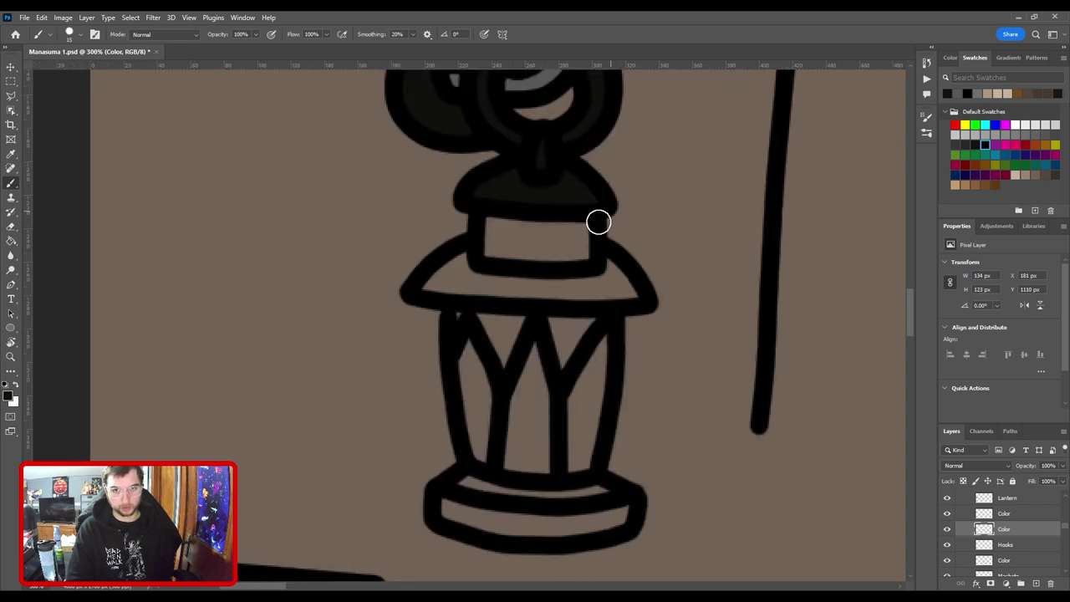
Paint the lantern's collar, flared roof and base with the same near-black color.
{"action": "key", "text": "]"}
{"action": "key", "text": "["}
{"action": "mouse_move", "coordinate": [460, 253]}
{"action": "left_mouse_down"}
{"action": "mouse_move", "coordinate": [430, 289]}
{"action": "mouse_move", "coordinate": [496, 286]}
{"action": "mouse_move", "coordinate": [468, 274]}
{"action": "mouse_move", "coordinate": [549, 277]}
{"action": "mouse_move", "coordinate": [512, 267]}
{"action": "mouse_move", "coordinate": [507, 197]}
{"action": "mouse_move", "coordinate": [540, 285]}
{"action": "mouse_move", "coordinate": [630, 291]}
{"action": "mouse_move", "coordinate": [577, 242]}
{"action": "mouse_move", "coordinate": [575, 268]}
{"action": "mouse_move", "coordinate": [535, 192]}
{"action": "mouse_move", "coordinate": [577, 219]}
{"action": "left_mouse_up"}
{"action": "key", "text": "bracketright"}
{"action": "key", "text": "bracketright"}
{"action": "key", "text": "bracketleft"}
{"action": "key", "text": "bracketleft"}
{"action": "key", "text": "bracketright"}
{"action": "key", "text": "bracketright"}
{"action": "scroll", "coordinate": [573, 342], "scroll_direction": "down", "scroll_amount": 3}
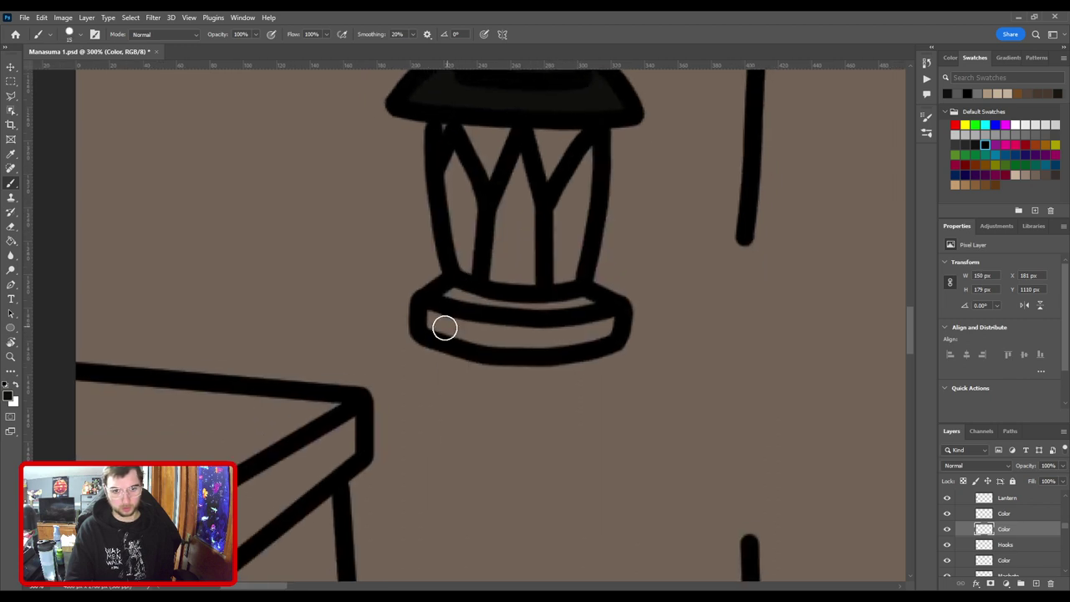
{"action": "mouse_move", "coordinate": [443, 323]}
{"action": "left_mouse_down"}
{"action": "mouse_move", "coordinate": [456, 296]}
{"action": "mouse_move", "coordinate": [590, 298]}
{"action": "mouse_move", "coordinate": [611, 322]}
{"action": "mouse_move", "coordinate": [585, 340]}
{"action": "mouse_move", "coordinate": [451, 334]}
{"action": "mouse_move", "coordinate": [498, 338]}
{"action": "mouse_move", "coordinate": [572, 317]}
{"action": "mouse_move", "coordinate": [599, 328]}
{"action": "mouse_move", "coordinate": [534, 331]}
{"action": "mouse_move", "coordinate": [595, 308]}
{"action": "left_mouse_up"}
{"action": "key", "text": "ctrl+minus"}
{"action": "key", "text": "ctrl+minus"}
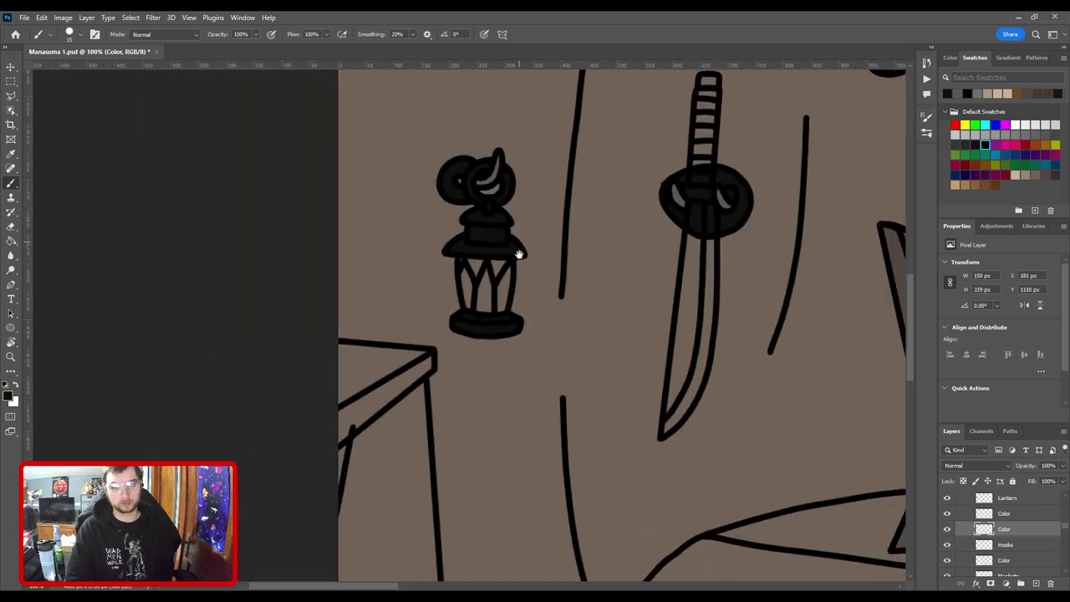
Add a Color layer directly below the lantern's two Color layers and pick a light gray swatch.
{"action": "left_click_drag", "start_coordinate": [520, 224], "coordinate": [526, 319]}
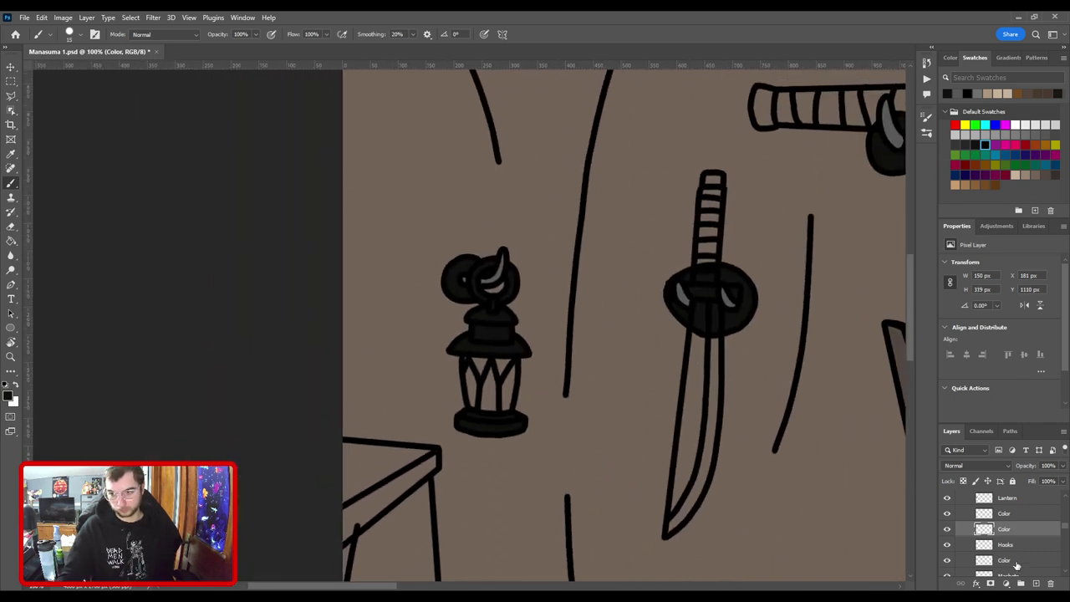
{"action": "mouse_move", "coordinate": [1017, 555]}
{"action": "left_mouse_down"}
{"action": "mouse_move", "coordinate": [1018, 536]}
{"action": "mouse_move", "coordinate": [1026, 547]}
{"action": "left_mouse_up"}
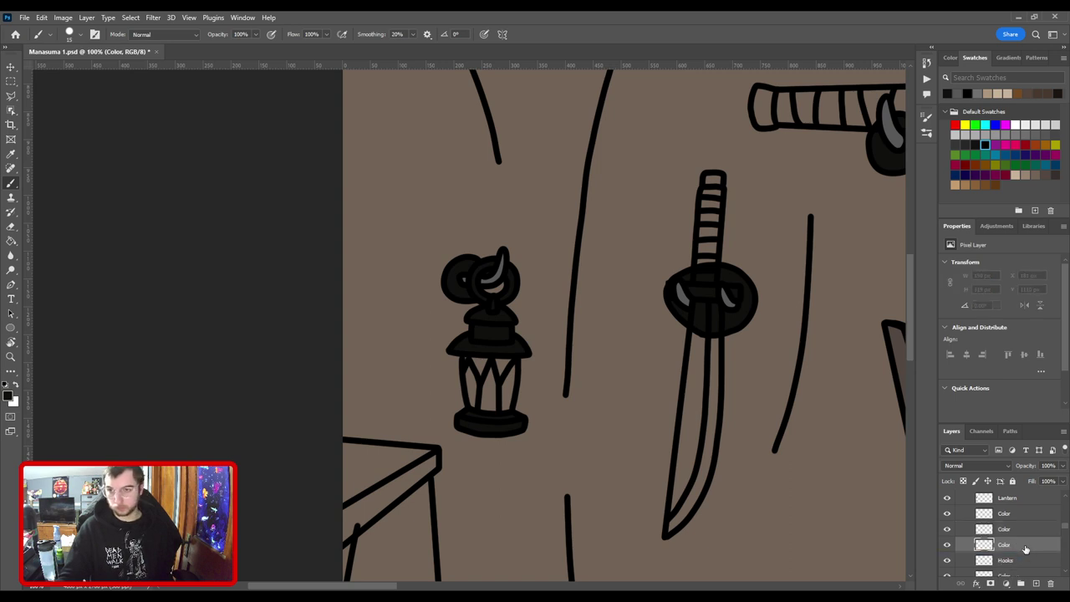
{"action": "key", "text": "i"}
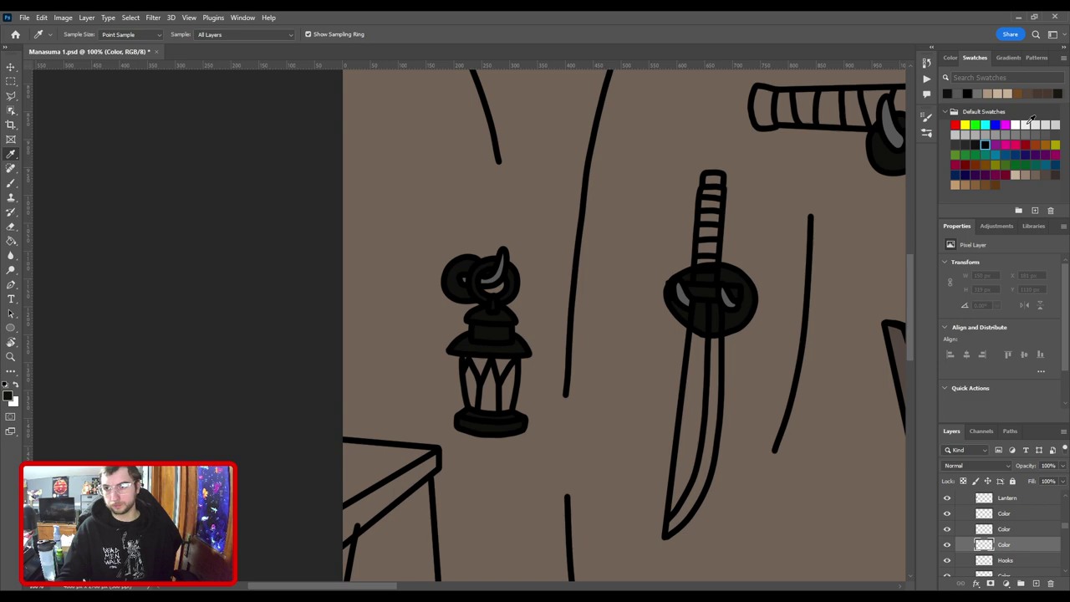
{"action": "left_click", "coordinate": [1036, 125]}
{"action": "scroll", "coordinate": [657, 275], "scroll_direction": "up", "scroll_amount": 6}
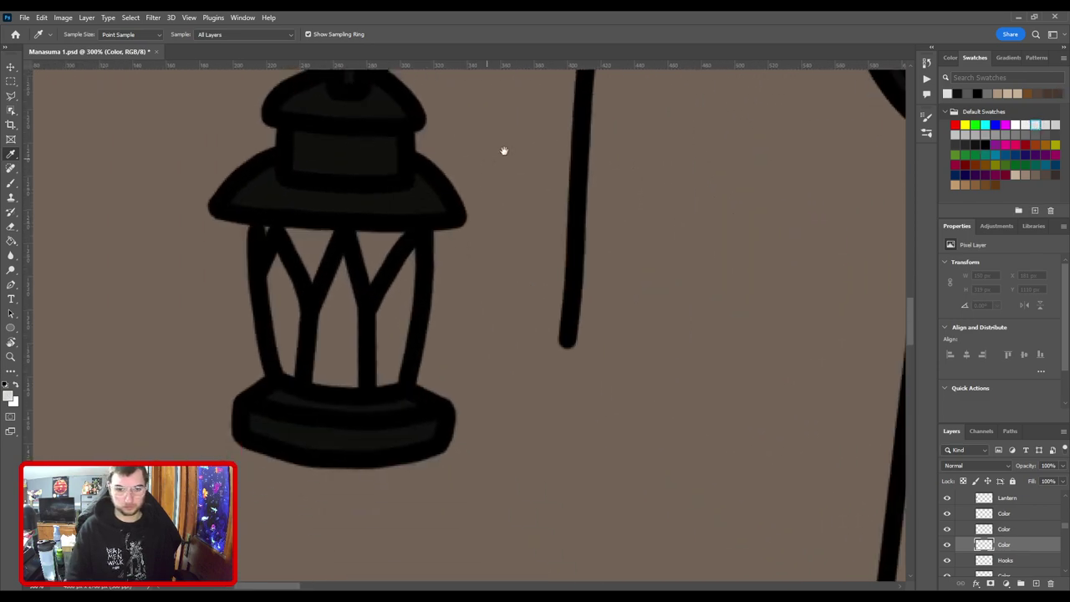
Set the middle potion bottle's Color layer to 100% opacity, sample its light gray, and return the layer to 20%.
{"action": "key", "text": "ctrl+minus"}
{"action": "key", "text": "ctrl+minus"}
{"action": "key", "text": "ctrl+minus"}
{"action": "left_click_drag", "start_coordinate": [652, 348], "coordinate": [331, 315]}
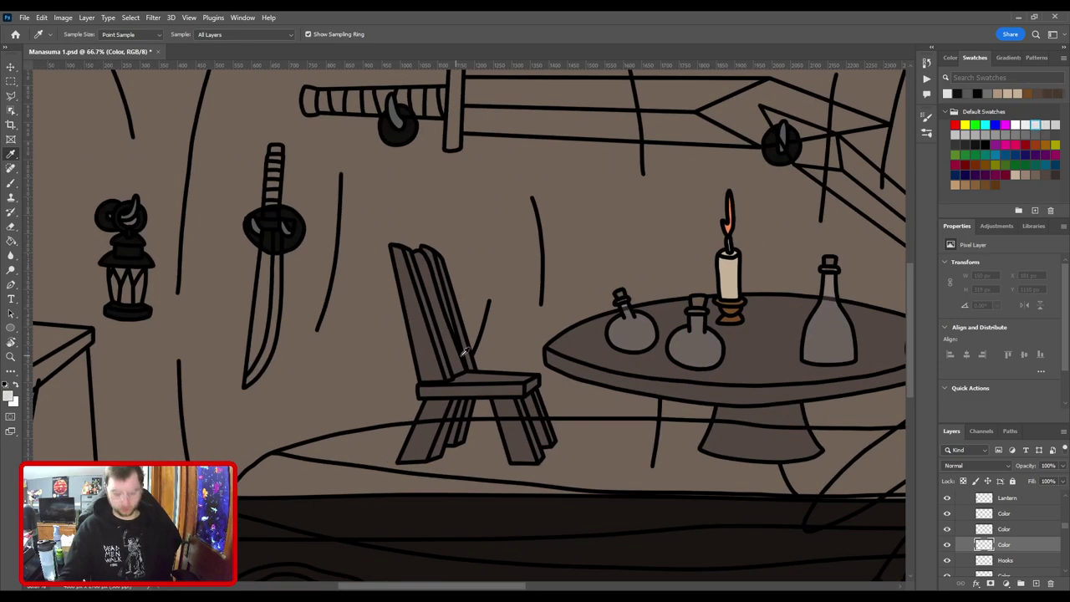
{"action": "key", "text": "v"}
{"action": "left_click", "coordinate": [702, 354]}
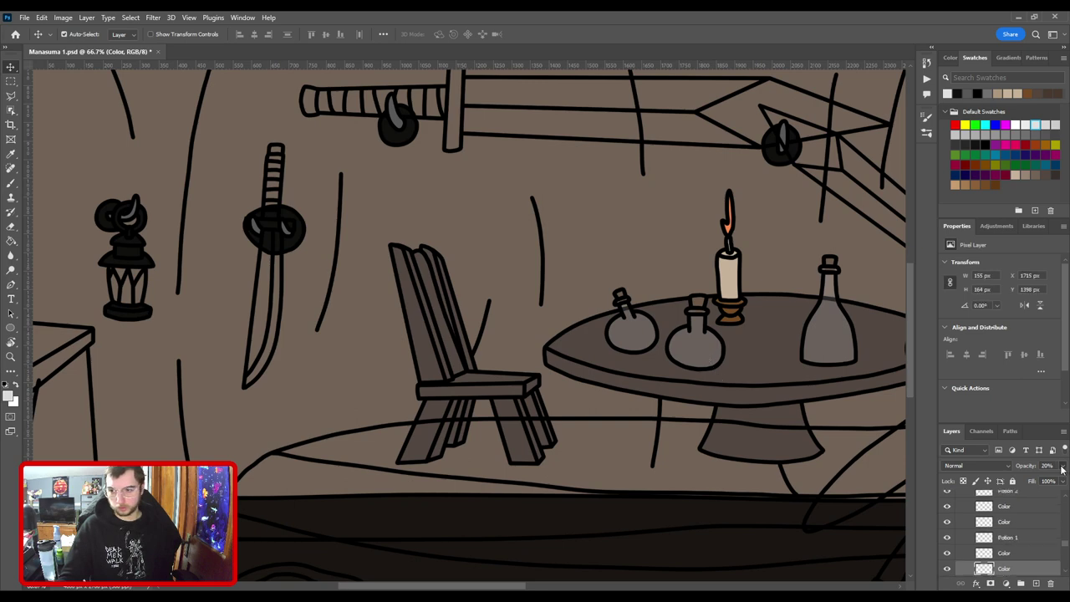
{"action": "key", "text": "0"}
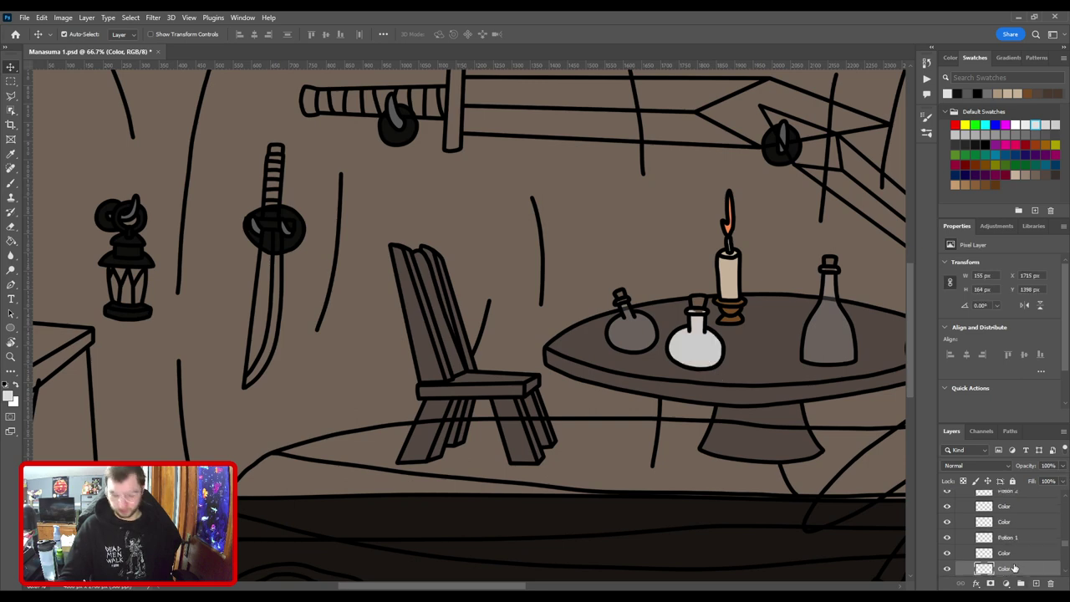
{"action": "key", "text": "i"}
{"action": "left_click", "coordinate": [713, 348]}
{"action": "key", "text": "2"}
On the lantern's lowest Color layer, paint the glass panes between the bars with the sampled light gray.
{"action": "left_click_drag", "start_coordinate": [244, 316], "coordinate": [246, 273]}
{"action": "key", "text": "ctrl+plus"}
{"action": "key", "text": "ctrl+plus"}
{"action": "key", "text": "ctrl+plus"}
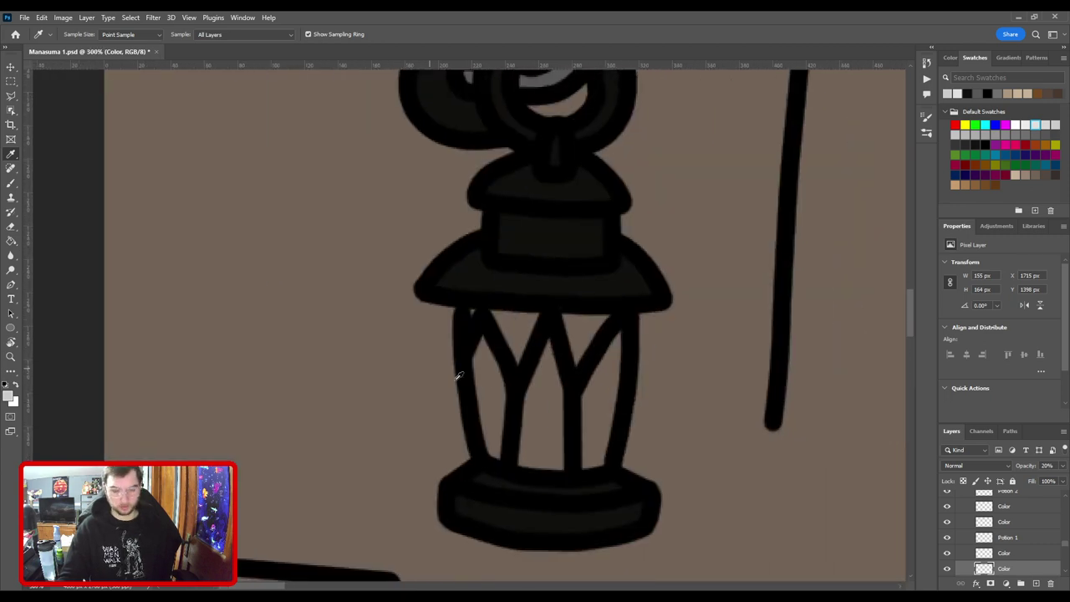
{"action": "key", "text": "v"}
{"action": "left_click", "coordinate": [515, 408]}
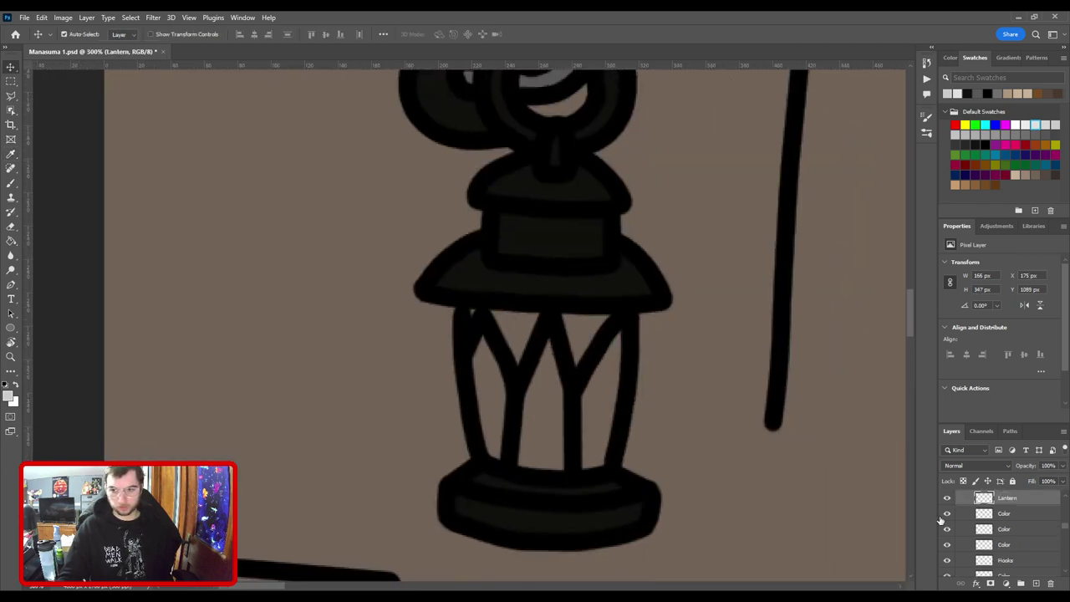
{"action": "left_click", "coordinate": [1004, 517]}
{"action": "left_click", "coordinate": [1028, 545]}
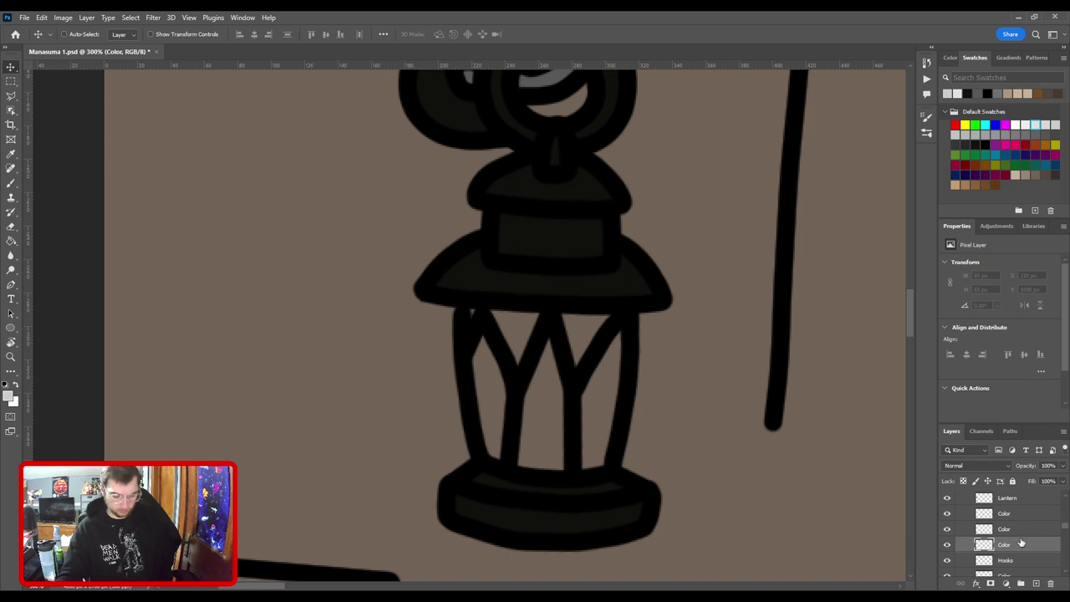
{"action": "key", "text": "b"}
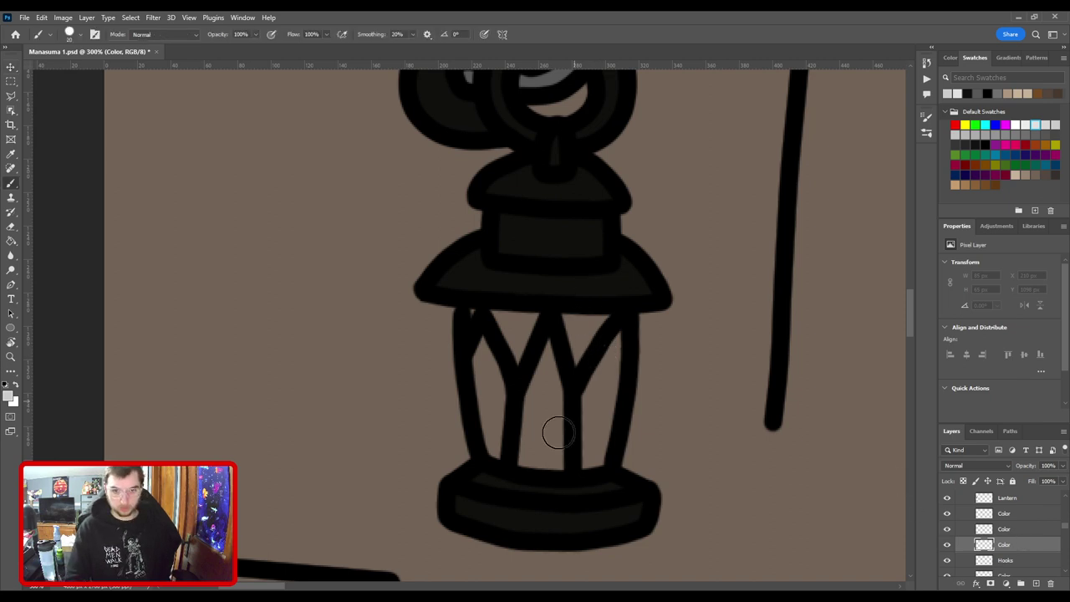
{"action": "mouse_move", "coordinate": [540, 456]}
{"action": "left_mouse_down"}
{"action": "mouse_move", "coordinate": [510, 406]}
{"action": "mouse_move", "coordinate": [507, 437]}
{"action": "mouse_move", "coordinate": [504, 357]}
{"action": "mouse_move", "coordinate": [547, 465]}
{"action": "mouse_move", "coordinate": [580, 383]}
{"action": "mouse_move", "coordinate": [590, 455]}
{"action": "mouse_move", "coordinate": [591, 308]}
{"action": "left_mouse_up"}
Set the opacity of the lantern glass Color layer to 20%.
{"action": "scroll", "coordinate": [616, 349], "scroll_direction": "down", "scroll_amount": 4}
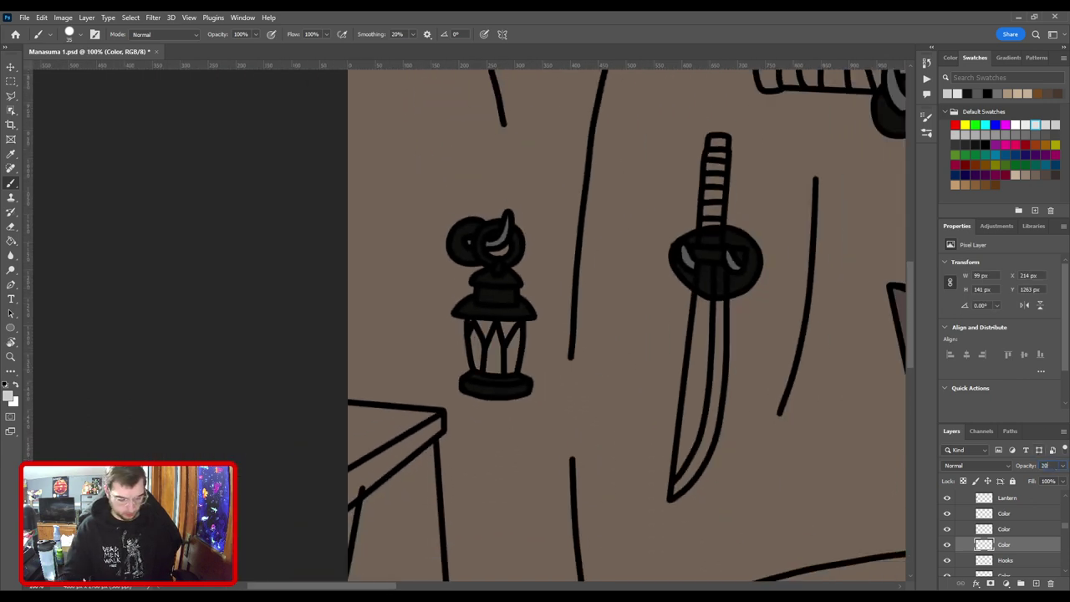
{"action": "type", "text": "0"}
{"action": "key", "text": "Return"}
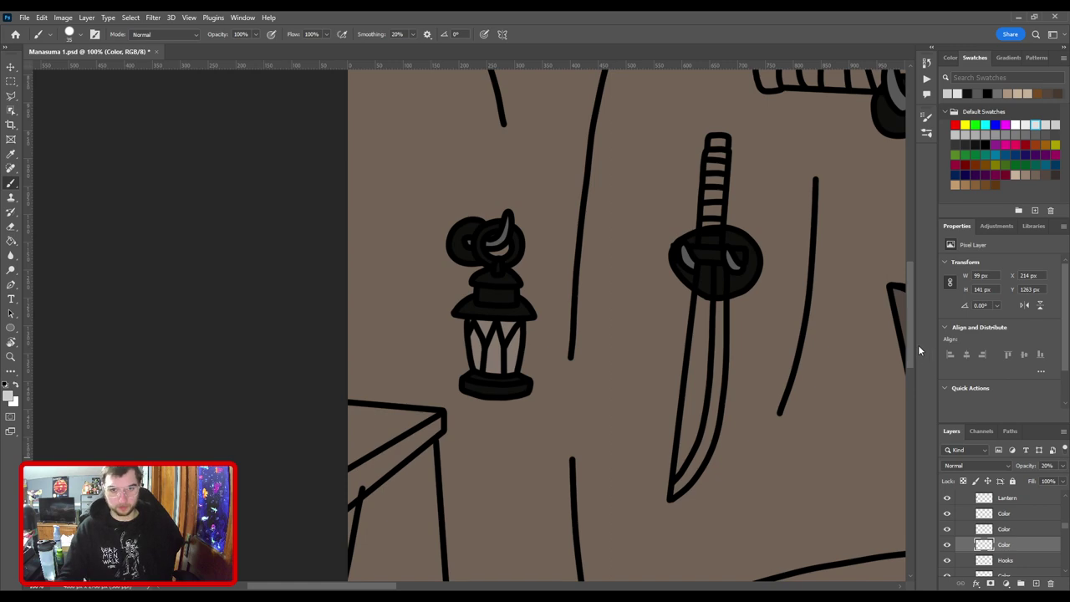
{"action": "key", "text": "ctrl+0"}
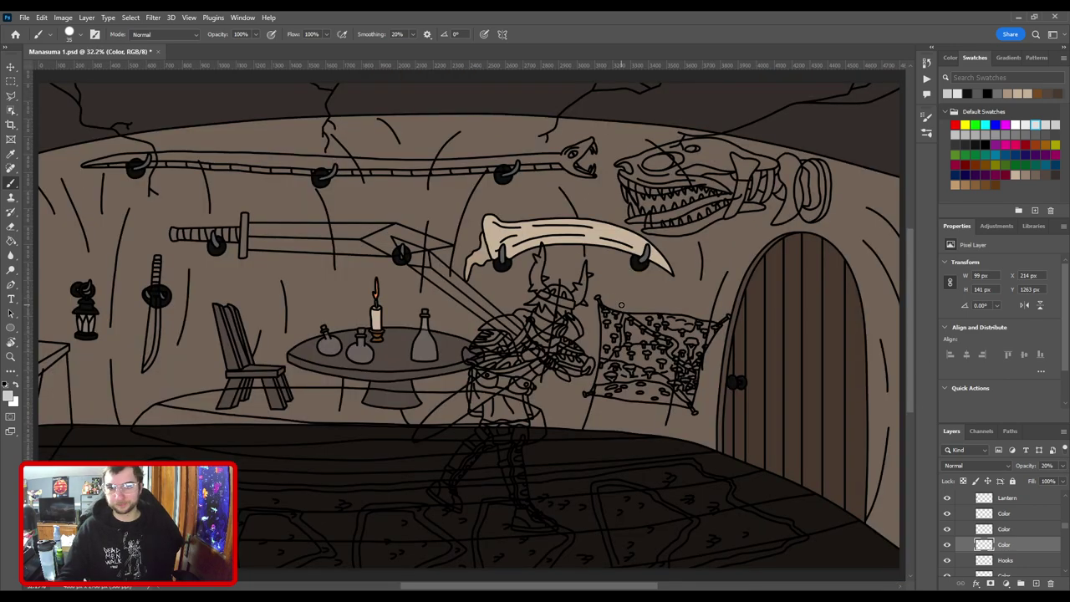
Add a layer named Color directly below the Counter layer.
{"action": "key", "text": "v"}
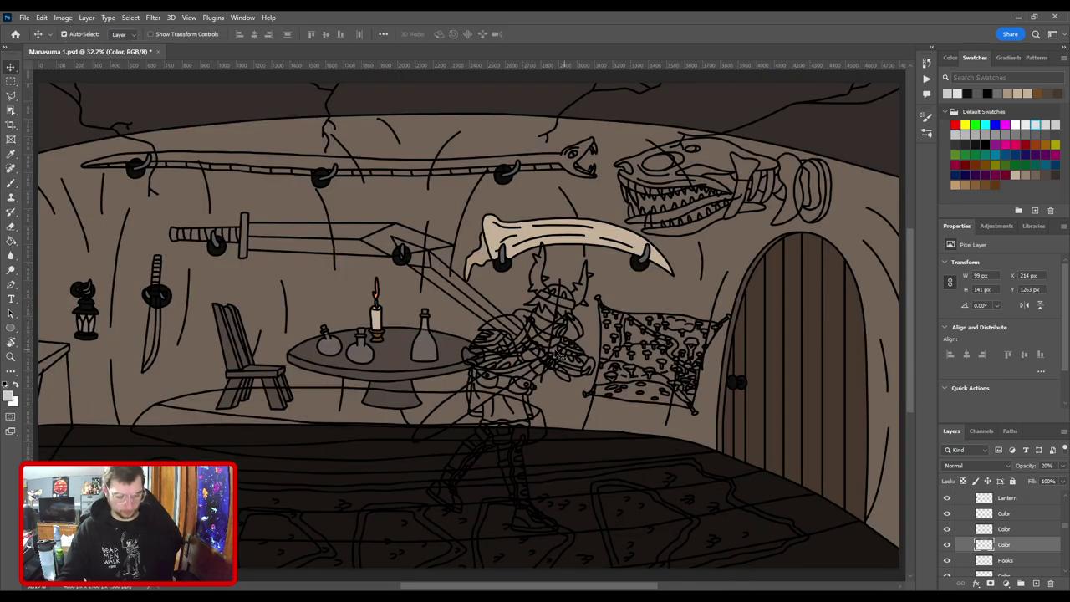
{"action": "key", "text": "ctrl+plus"}
{"action": "left_click_drag", "start_coordinate": [309, 400], "coordinate": [722, 401]}
{"action": "key", "text": "ctrl+plus"}
{"action": "key", "text": "ctrl+plus"}
{"action": "key", "text": "ctrl+plus"}
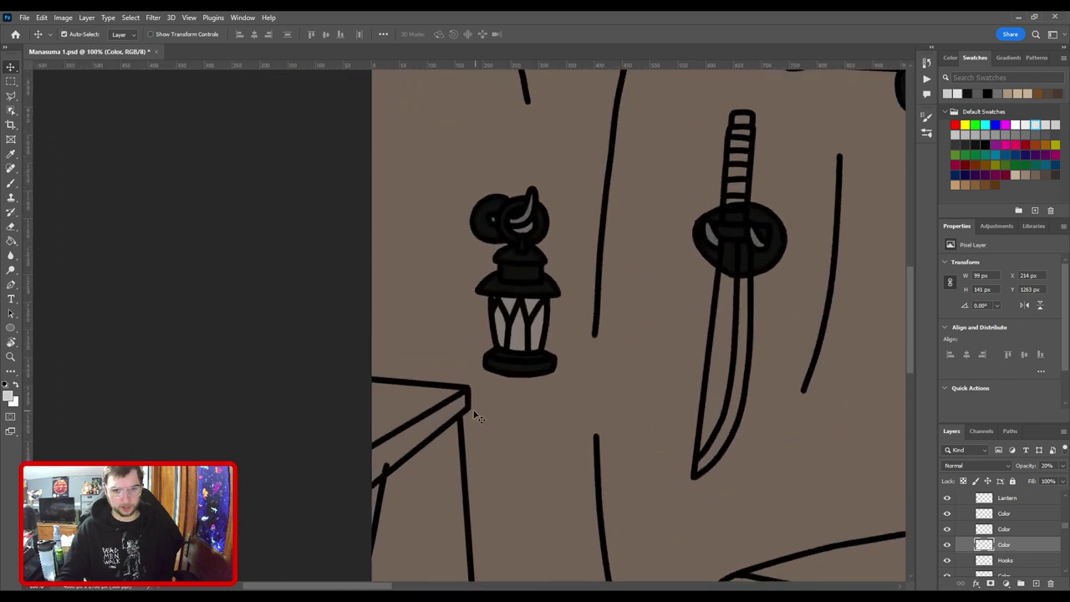
{"action": "left_click", "coordinate": [460, 420]}
{"action": "scroll", "coordinate": [1038, 571], "scroll_direction": "down", "scroll_amount": 1}
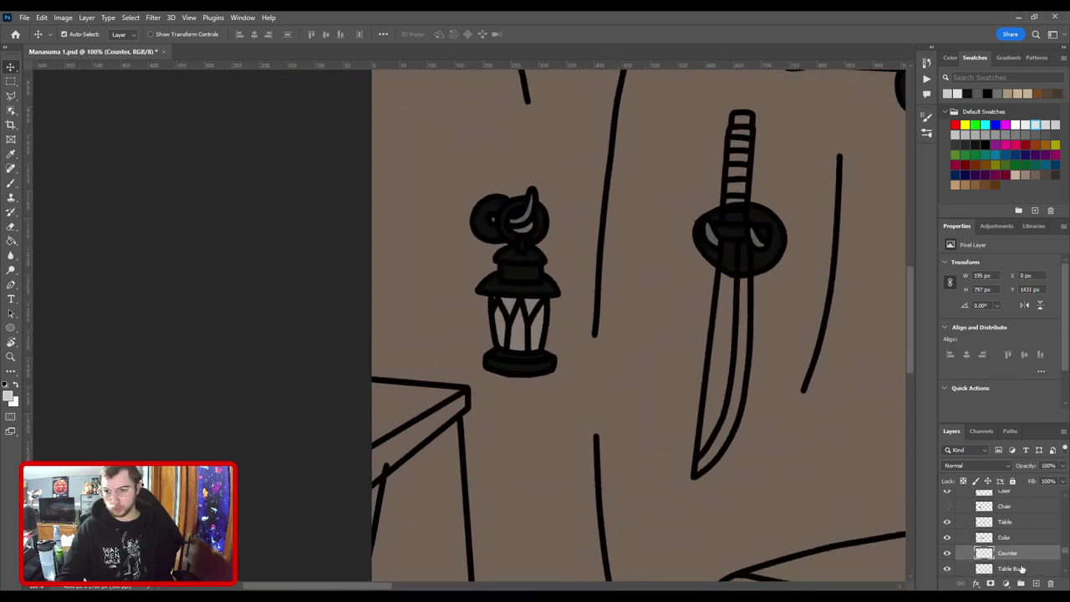
{"action": "left_click", "coordinate": [1021, 569]}
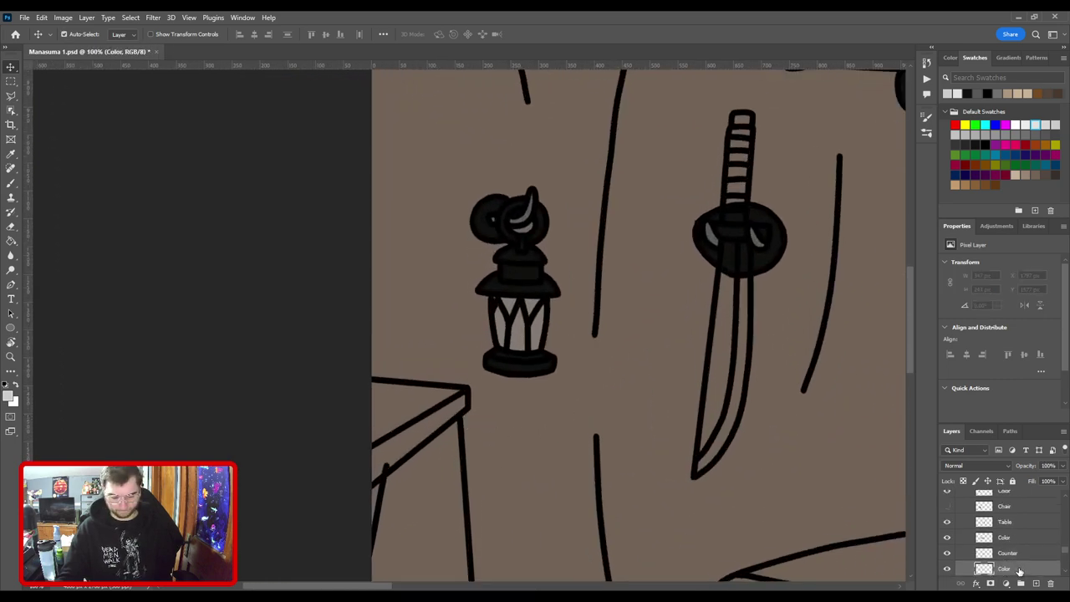
Sample the wall's brown and set a grayish brown based on it as the foreground color.
{"action": "key", "text": "i"}
{"action": "key", "text": "ctrl+0"}
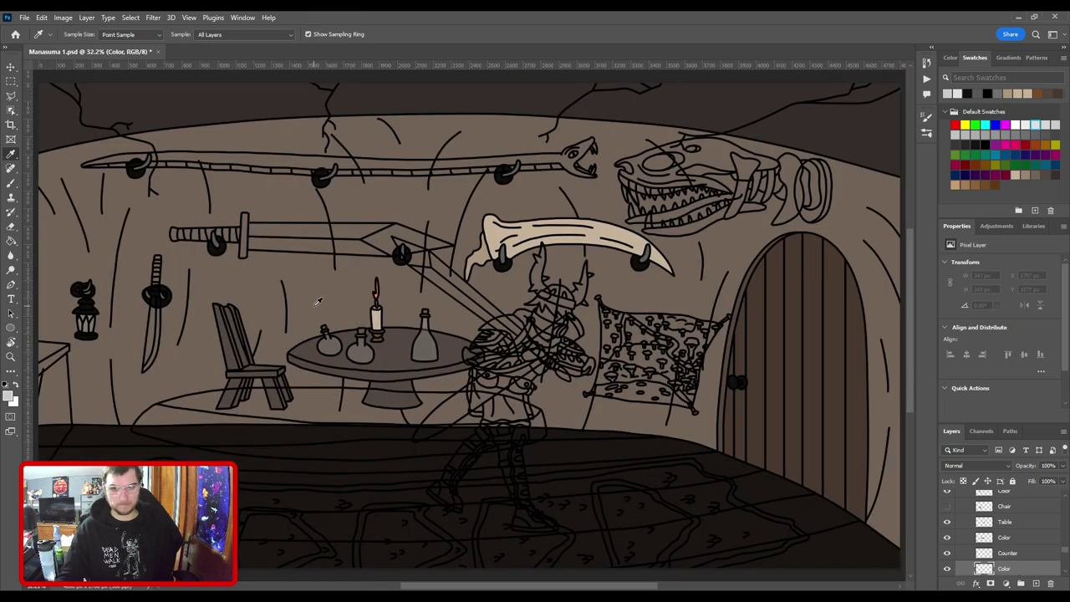
{"action": "left_click", "coordinate": [318, 301]}
{"action": "left_click", "coordinate": [9, 398]}
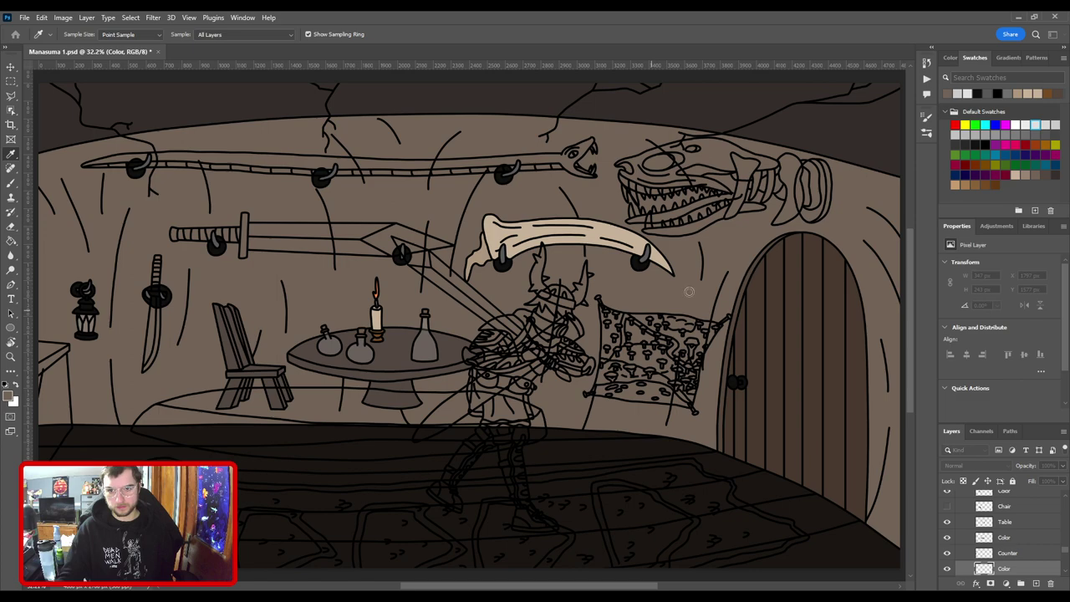
{"action": "key", "text": "Return"}
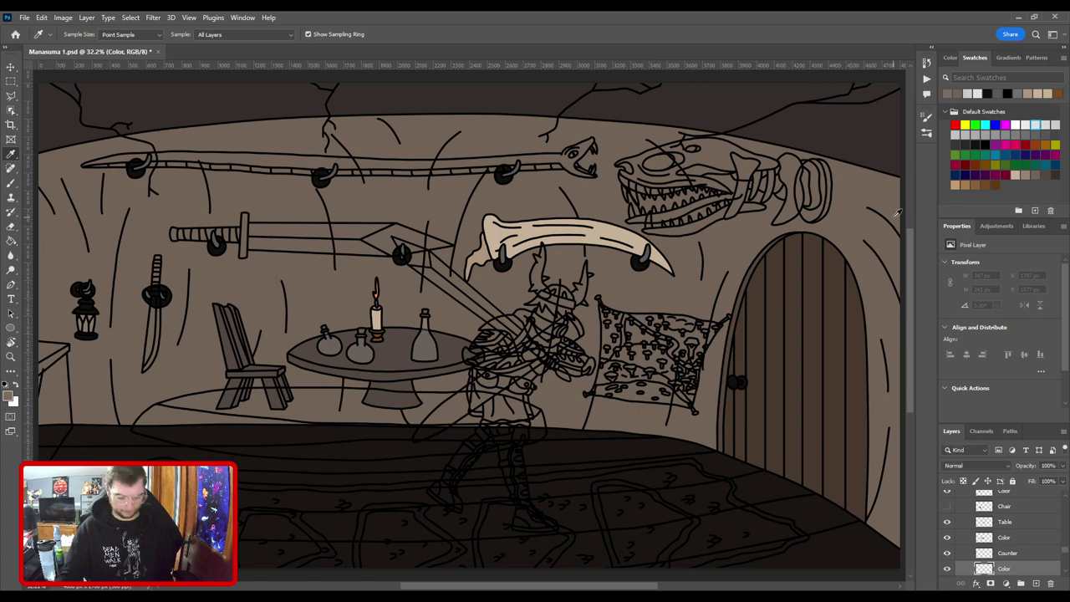
On the Color layer below Counter, brush grayish brown along the inside edges of the counter's side panel, from the floor up to the countertop.
{"action": "key", "text": "b"}
{"action": "left_click_drag", "start_coordinate": [387, 420], "coordinate": [812, 345]}
{"action": "key", "text": "ctrl+plus"}
{"action": "key", "text": "ctrl+plus"}
{"action": "key", "text": "ctrl+plus"}
{"action": "key", "text": "ctrl+plus"}
{"action": "key", "text": "ctrl+plus"}
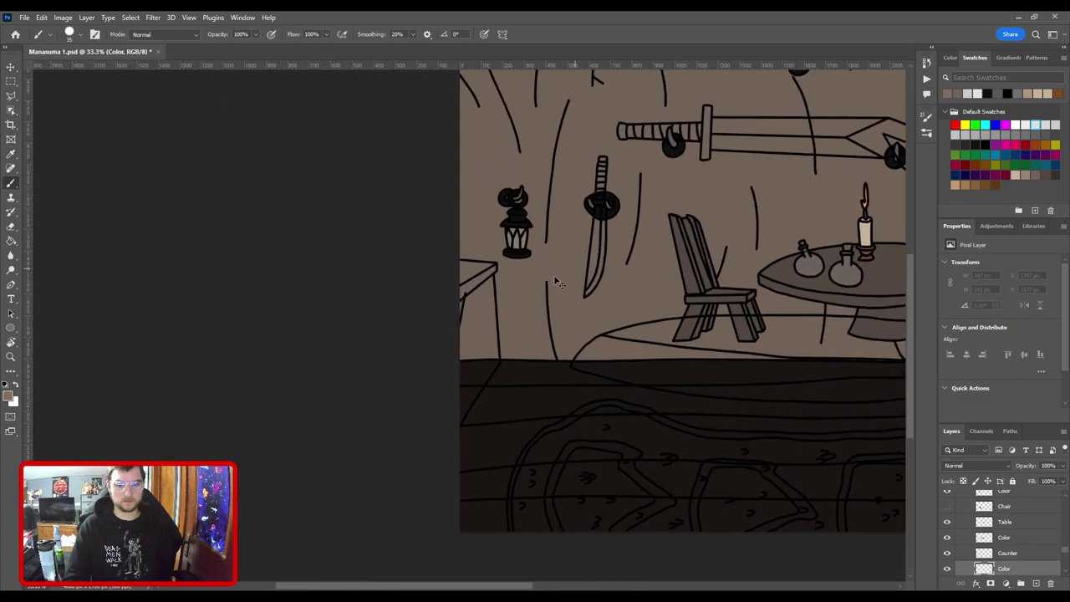
{"action": "left_click_drag", "start_coordinate": [546, 350], "coordinate": [582, 49]}
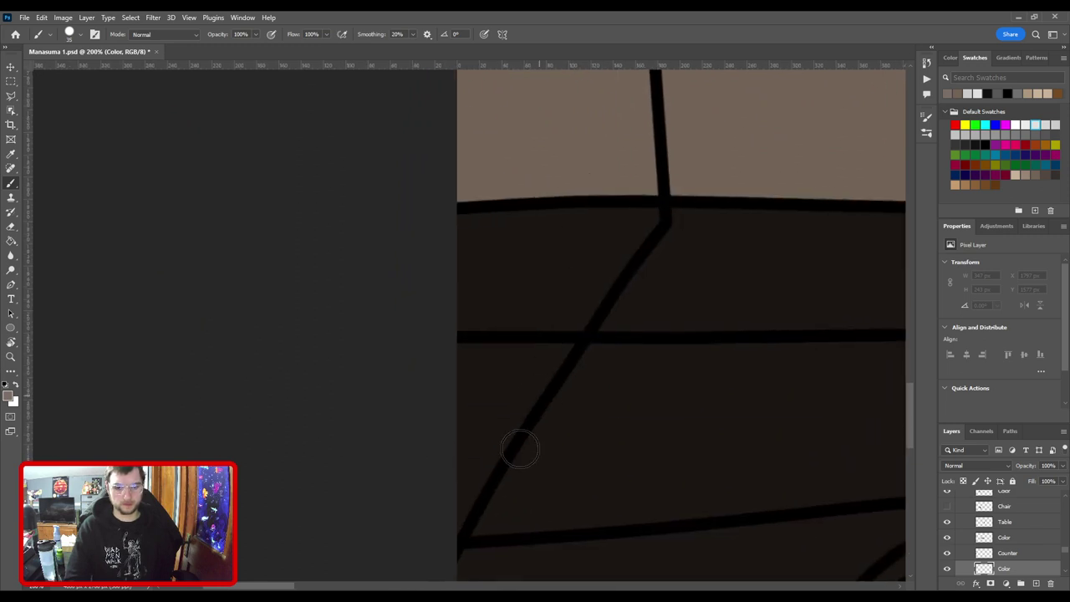
{"action": "left_click", "coordinate": [446, 530]}
{"action": "mouse_move", "coordinate": [535, 379]}
{"action": "left_mouse_down"}
{"action": "mouse_move", "coordinate": [648, 204]}
{"action": "mouse_move", "coordinate": [585, 466]}
{"action": "left_mouse_up"}
{"action": "left_click_drag", "start_coordinate": [592, 306], "coordinate": [625, 502]}
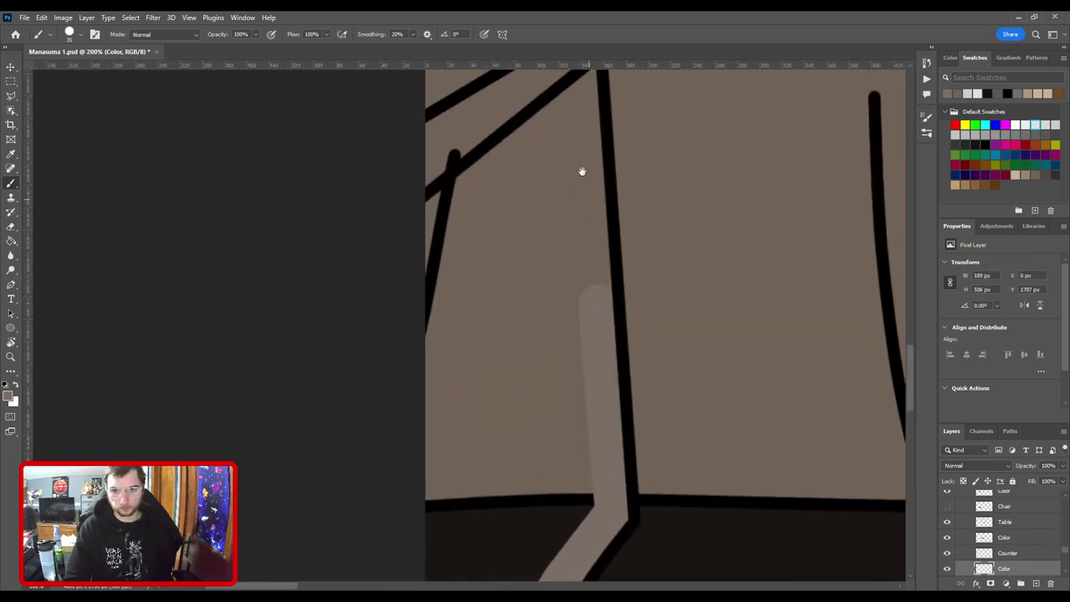
{"action": "left_click_drag", "start_coordinate": [581, 172], "coordinate": [569, 457]}
{"action": "left_click", "coordinate": [578, 366], "text": "shift"}
{"action": "left_click", "coordinate": [426, 491], "text": "shift"}
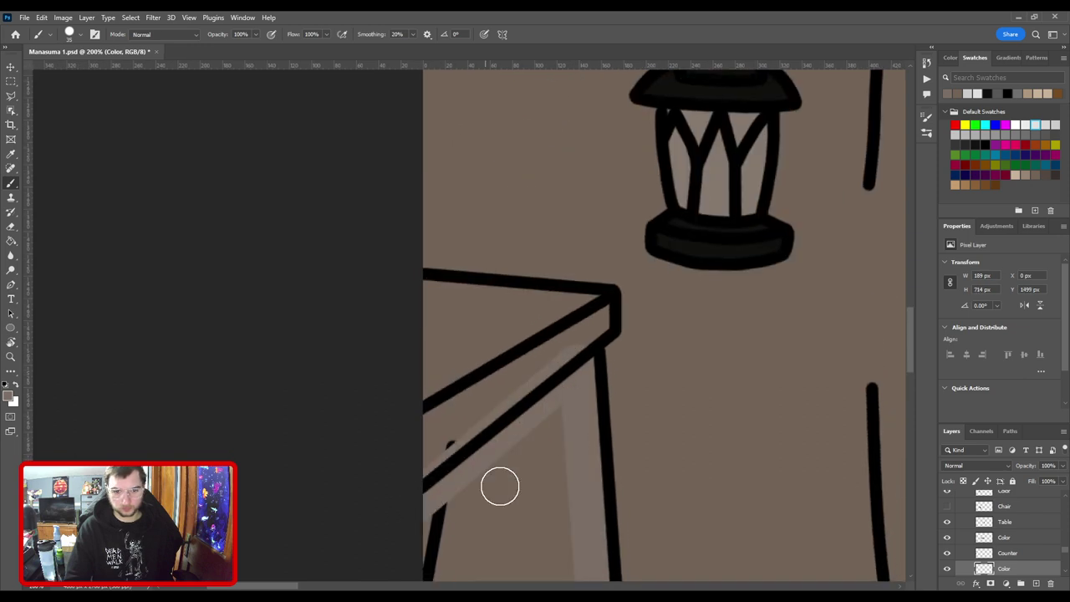
Fill the rest of the counter's side panel with the grayish brown, covering the thin gaps along the edge strokes with a larger brush.
{"action": "left_click_drag", "start_coordinate": [526, 484], "coordinate": [557, 203]}
{"action": "key", "text": "ctrl+z"}
{"action": "key", "text": "ctrl+z"}
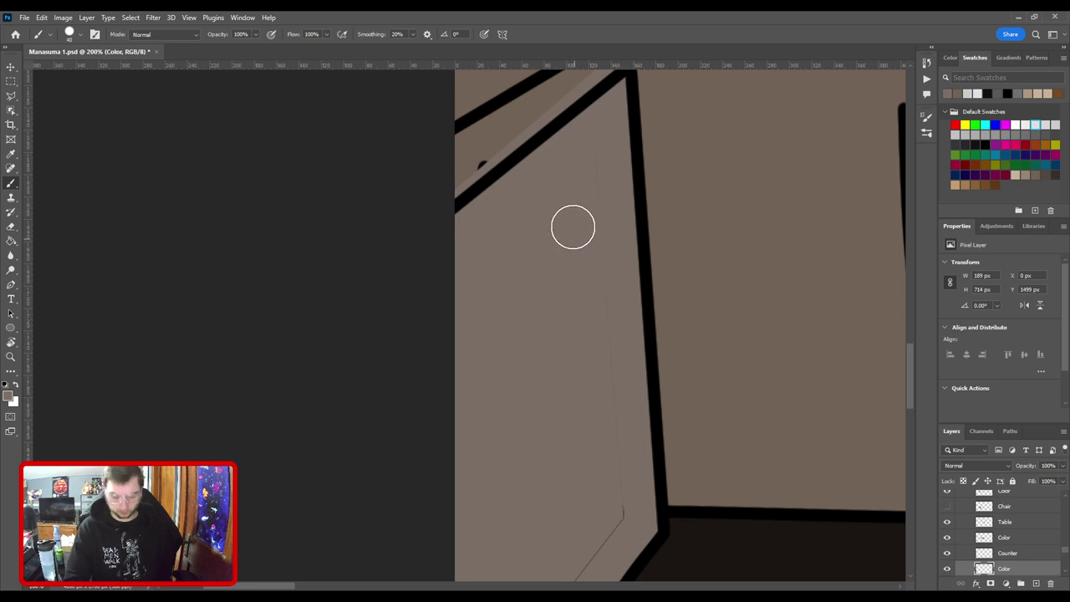
{"action": "key", "text": "bracketright"}
{"action": "key", "text": "bracketright"}
{"action": "left_click_drag", "start_coordinate": [601, 434], "coordinate": [586, 188]}
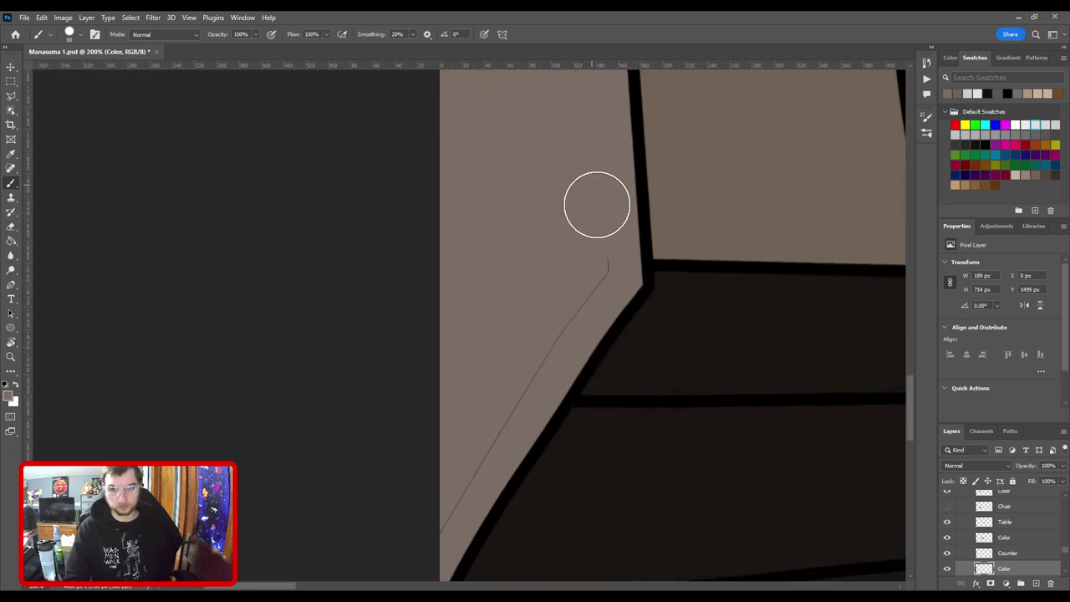
{"action": "left_click_drag", "start_coordinate": [605, 278], "coordinate": [566, 336]}
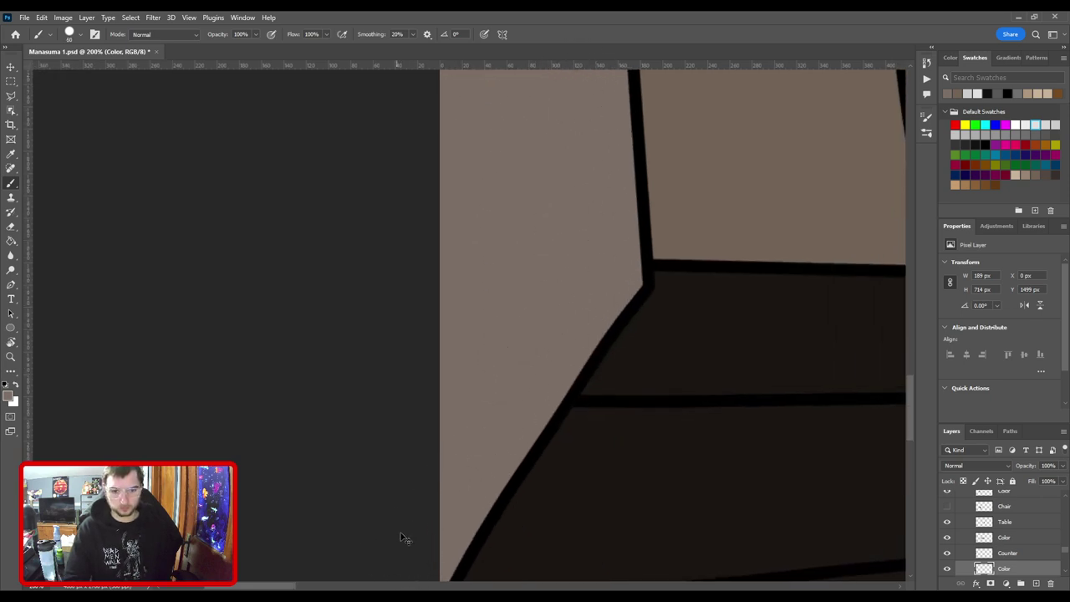
{"action": "key", "text": "ctrl+0"}
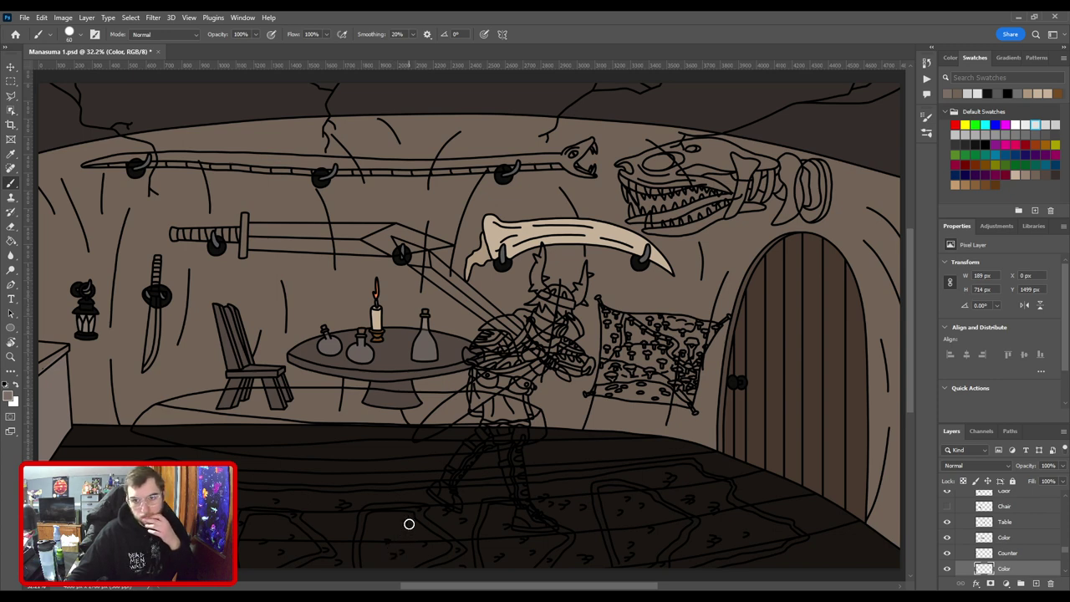
Sample the dark brown at the door's edge as the brush color, keeping the counter's Color layer active.
{"action": "key", "text": "i"}
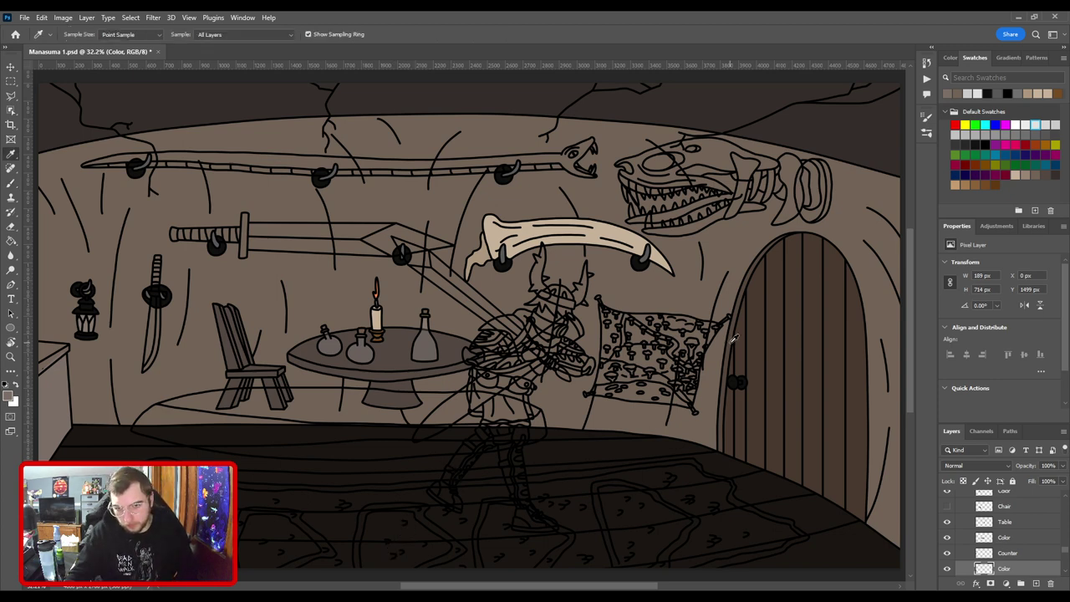
{"action": "left_click", "coordinate": [734, 327]}
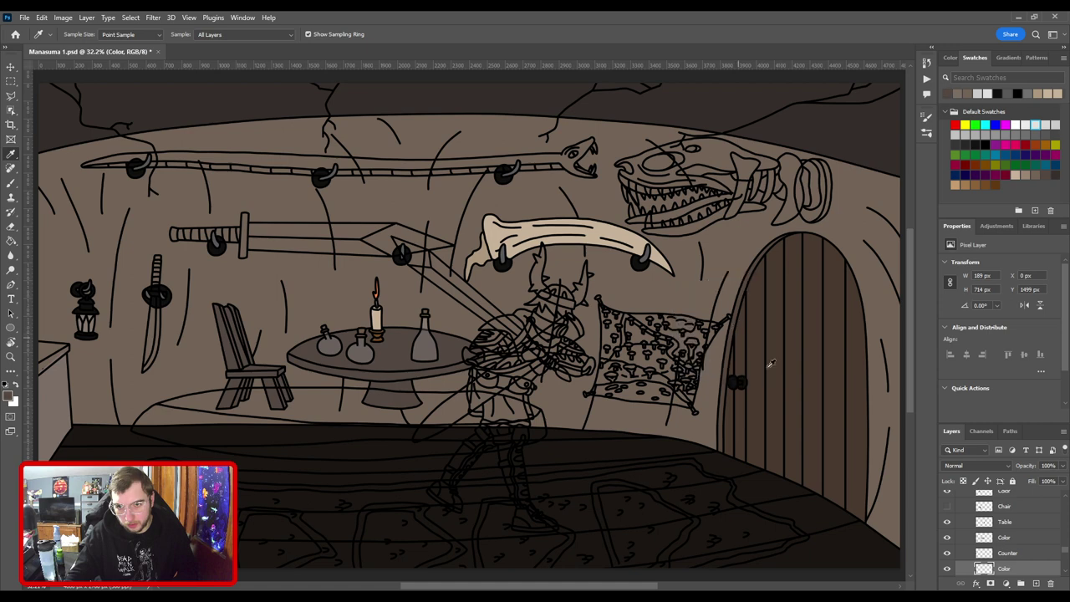
{"action": "double_click", "coordinate": [1007, 568]}
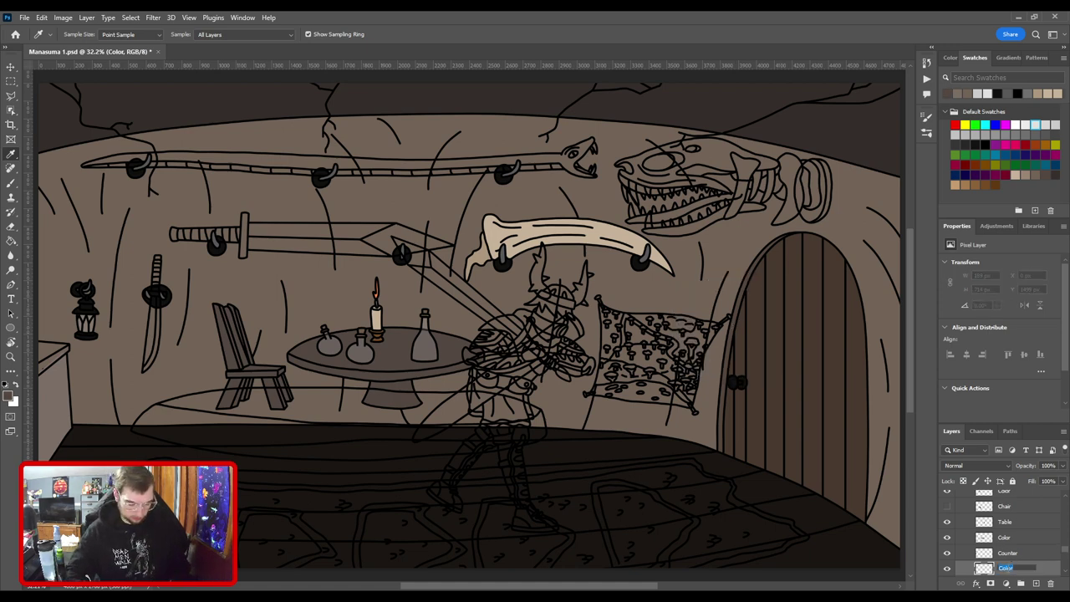
{"action": "key", "text": "Return"}
{"action": "key", "text": "b"}
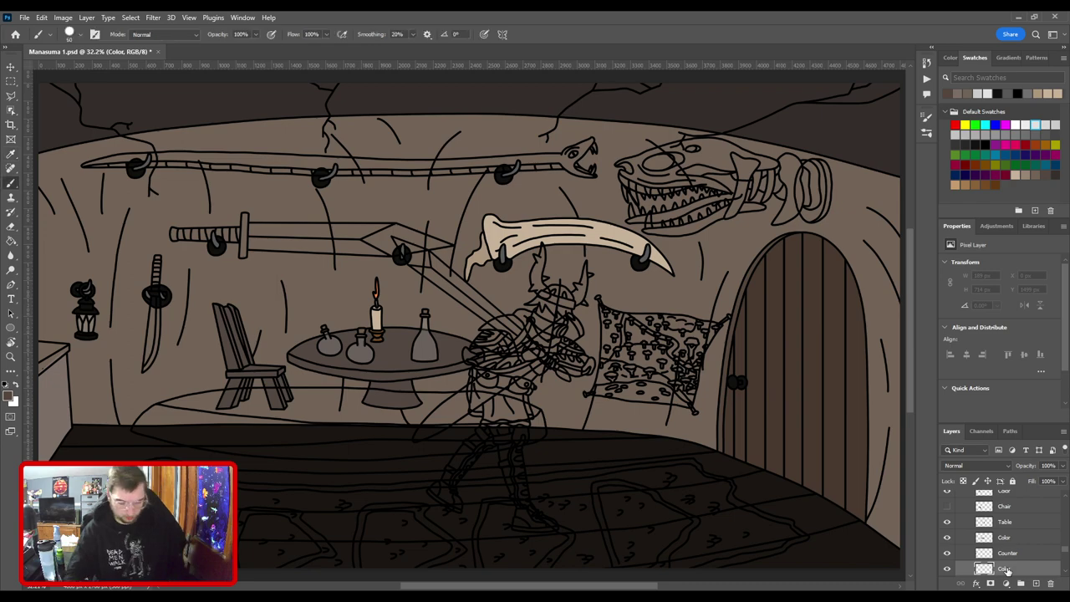
Paint the countertop's front edge strip with the sampled dark brown, up to its outer corner.
{"action": "key", "text": "ctrl+plus"}
{"action": "left_click_drag", "start_coordinate": [374, 396], "coordinate": [807, 331]}
{"action": "key", "text": "ctrl+plus"}
{"action": "key", "text": "ctrl+plus"}
{"action": "key", "text": "ctrl+plus"}
{"action": "key", "text": "ctrl+plus"}
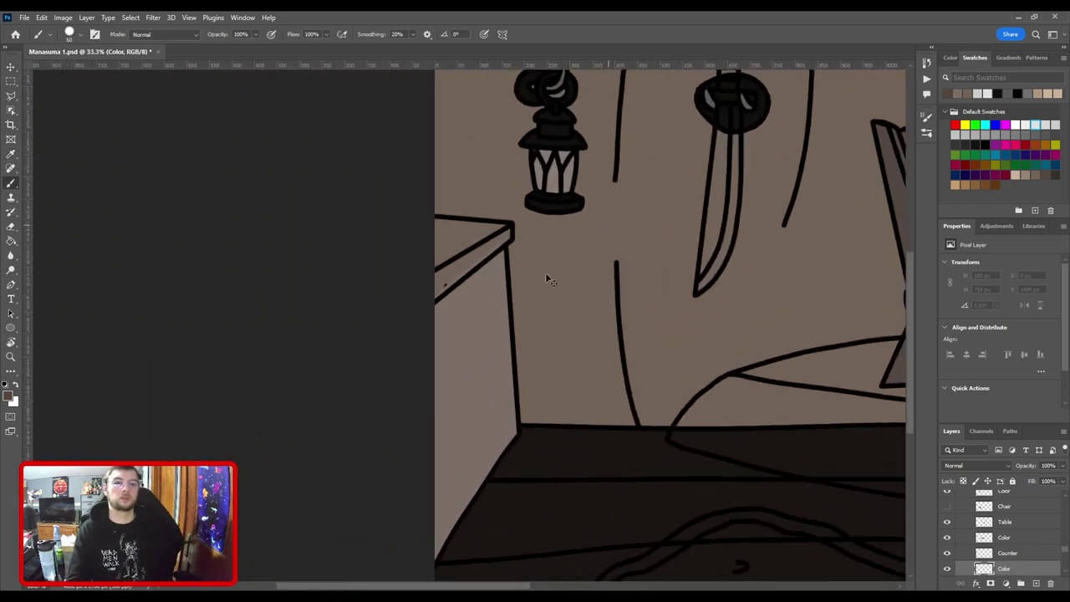
{"action": "left_click_drag", "start_coordinate": [530, 331], "coordinate": [629, 456]}
{"action": "left_click", "coordinate": [478, 373]}
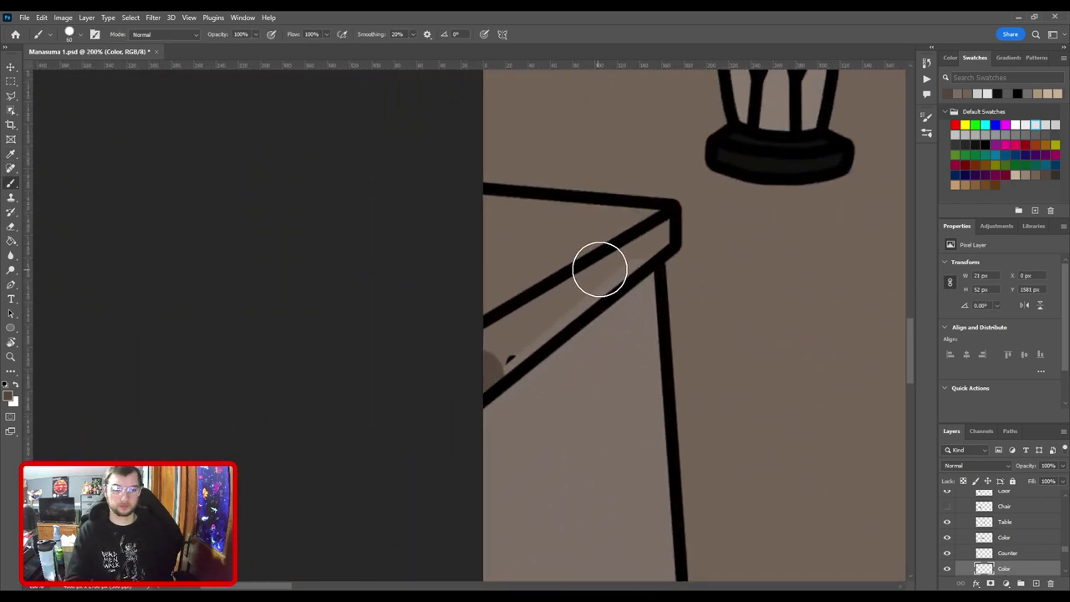
{"action": "left_click", "coordinate": [610, 265], "text": "shift"}
{"action": "left_click", "coordinate": [647, 232], "text": "shift"}
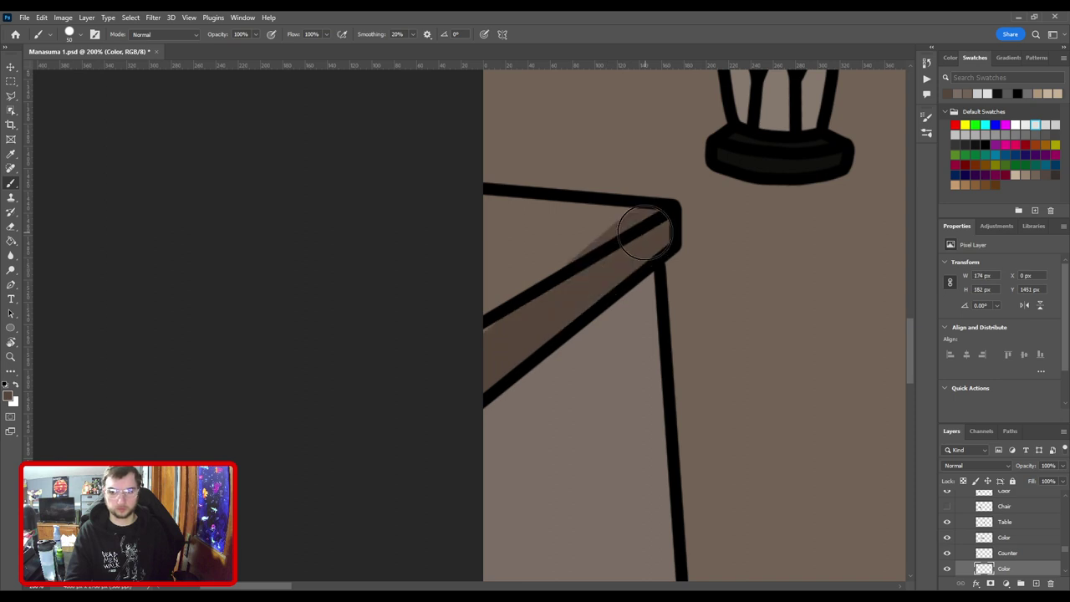
Paint the countertop's upper surface with the same dark brown and save the document.
{"action": "left_click", "coordinate": [471, 222], "text": "shift"}
{"action": "mouse_move", "coordinate": [526, 229]}
{"action": "left_mouse_down"}
{"action": "mouse_move", "coordinate": [483, 225]}
{"action": "mouse_move", "coordinate": [463, 239]}
{"action": "mouse_move", "coordinate": [485, 355]}
{"action": "left_mouse_up"}
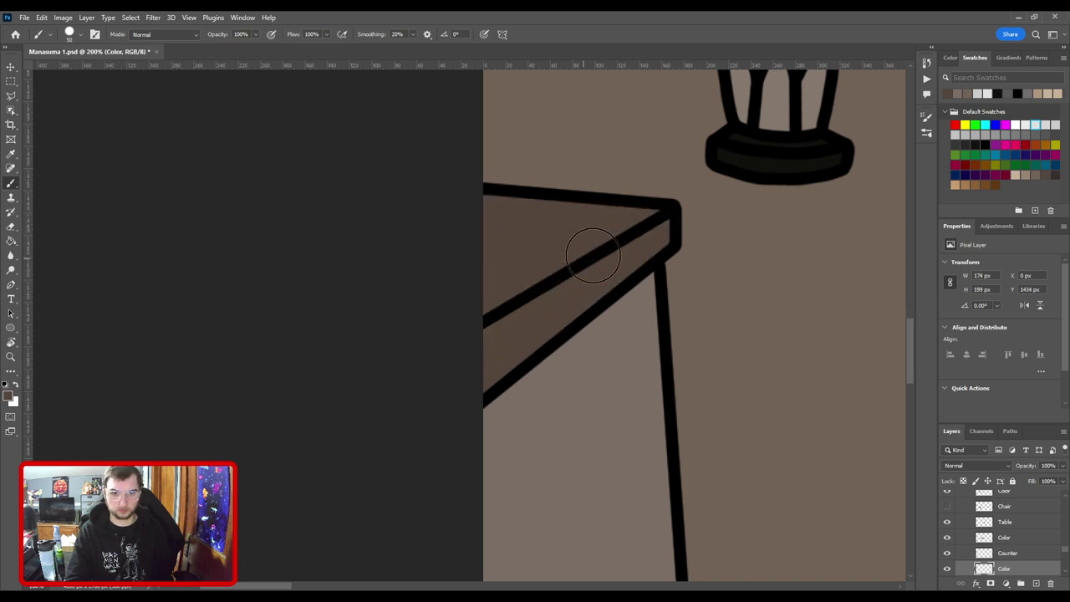
{"action": "scroll", "coordinate": [616, 275], "scroll_direction": "up", "scroll_amount": 1}
{"action": "scroll", "coordinate": [616, 275], "scroll_direction": "down", "scroll_amount": 8}
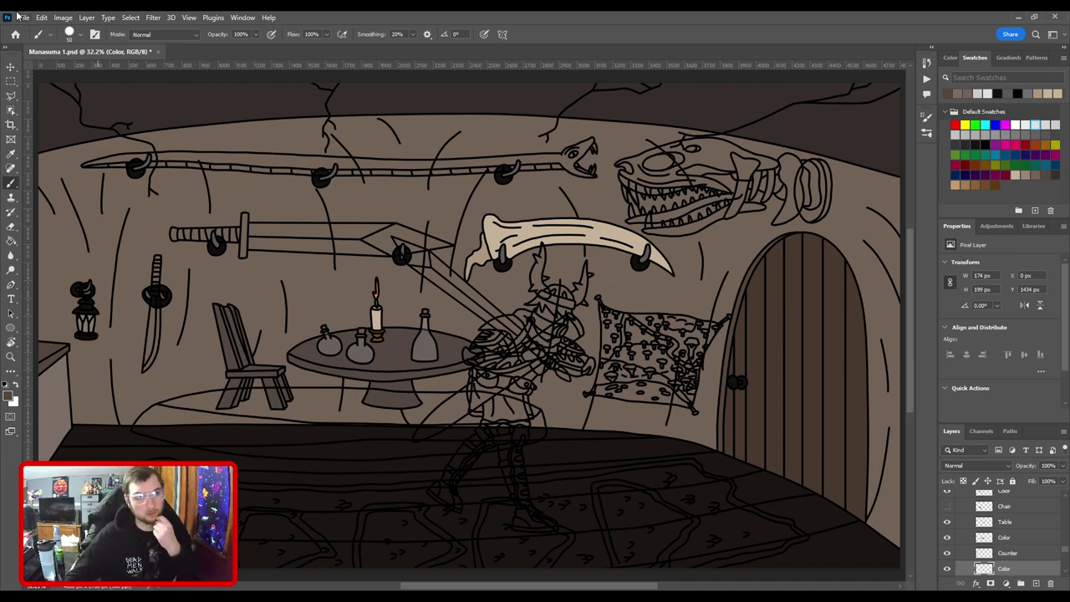
{"action": "key", "text": "ctrl+s"}
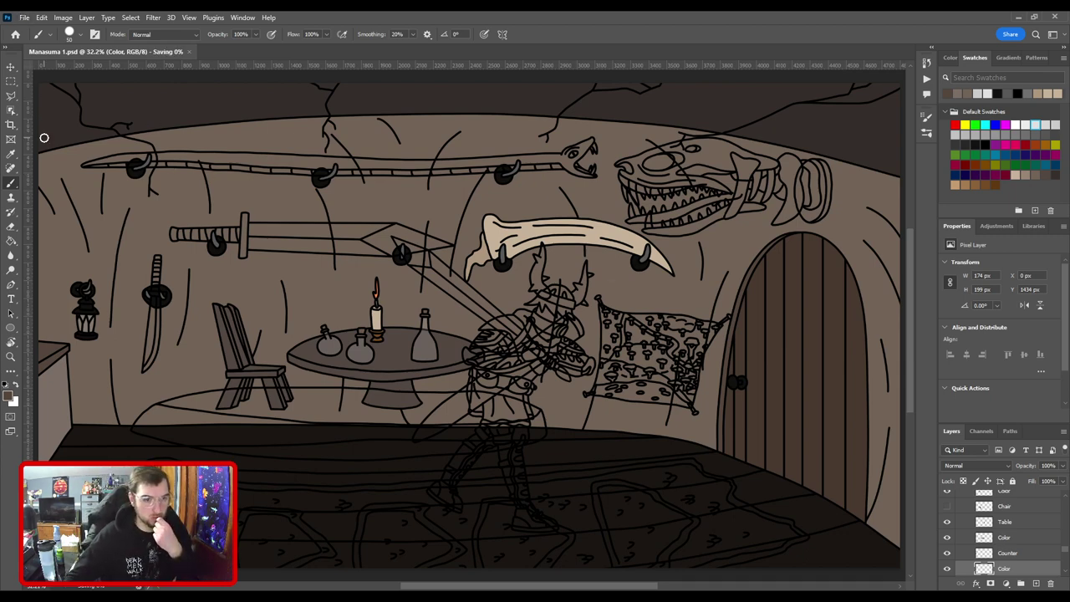
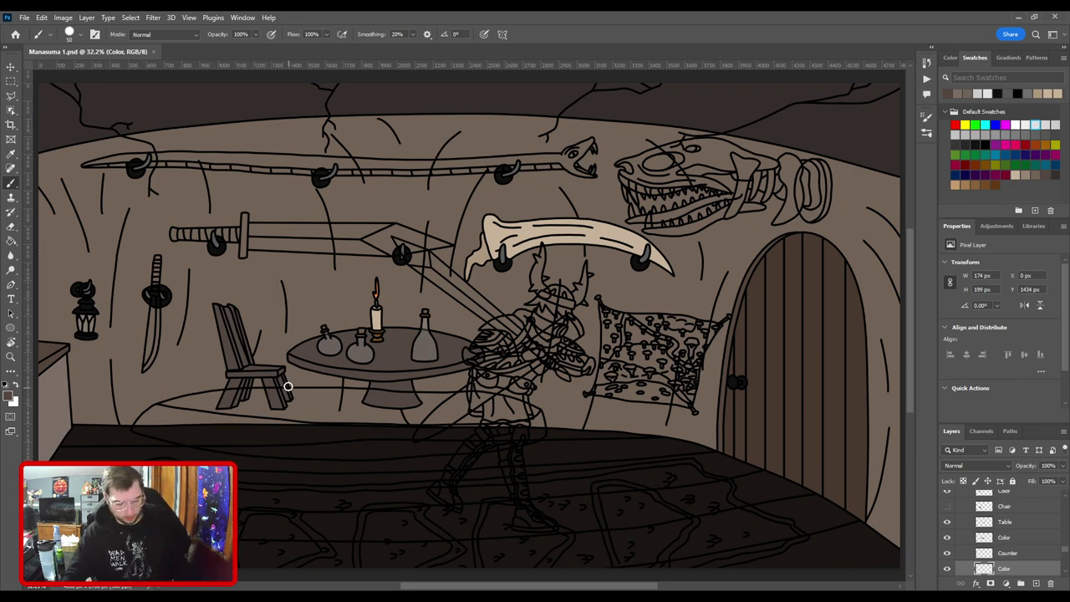
Pick the Step layer from its outline under the chair and move it down the layer stack to just below the Table Base's Color layer.
{"action": "key", "text": "v"}
{"action": "key", "text": "ctrl+plus"}
{"action": "key", "text": "ctrl+plus"}
{"action": "left_click_drag", "start_coordinate": [327, 440], "coordinate": [866, 260]}
{"action": "left_click_drag", "start_coordinate": [715, 262], "coordinate": [536, 337]}
{"action": "scroll", "coordinate": [397, 331], "scroll_direction": "up", "scroll_amount": 1}
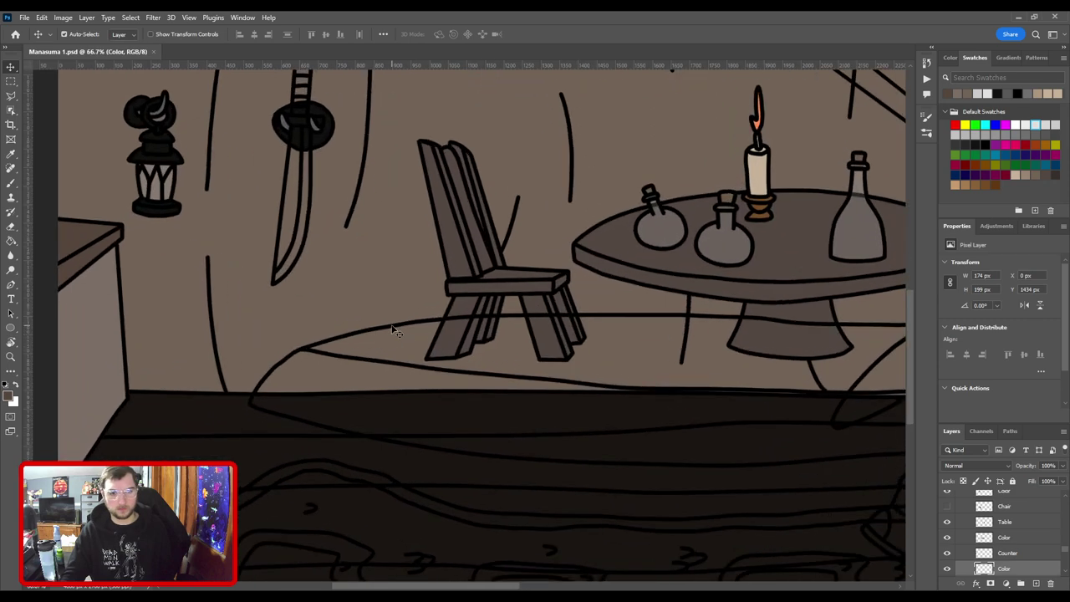
{"action": "left_click", "coordinate": [397, 332]}
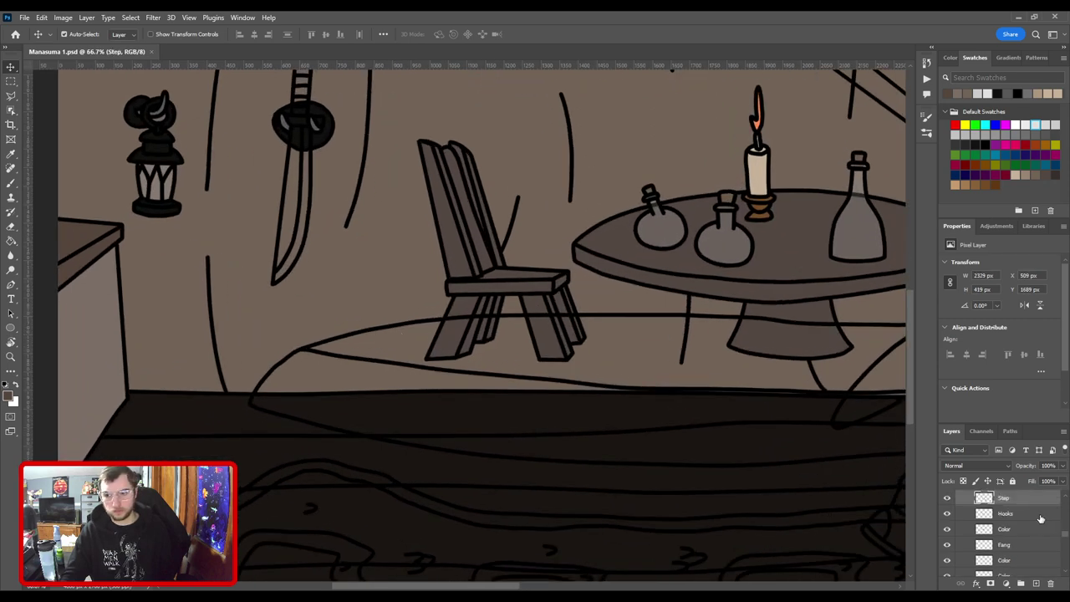
{"action": "key", "text": "ctrl+bracketleft"}
{"action": "key", "text": "ctrl+bracketleft"}
{"action": "key", "text": "ctrl+bracketleft"}
{"action": "key", "text": "ctrl+bracketleft"}
{"action": "key", "text": "ctrl+bracketleft"}
{"action": "key", "text": "ctrl+bracketleft"}
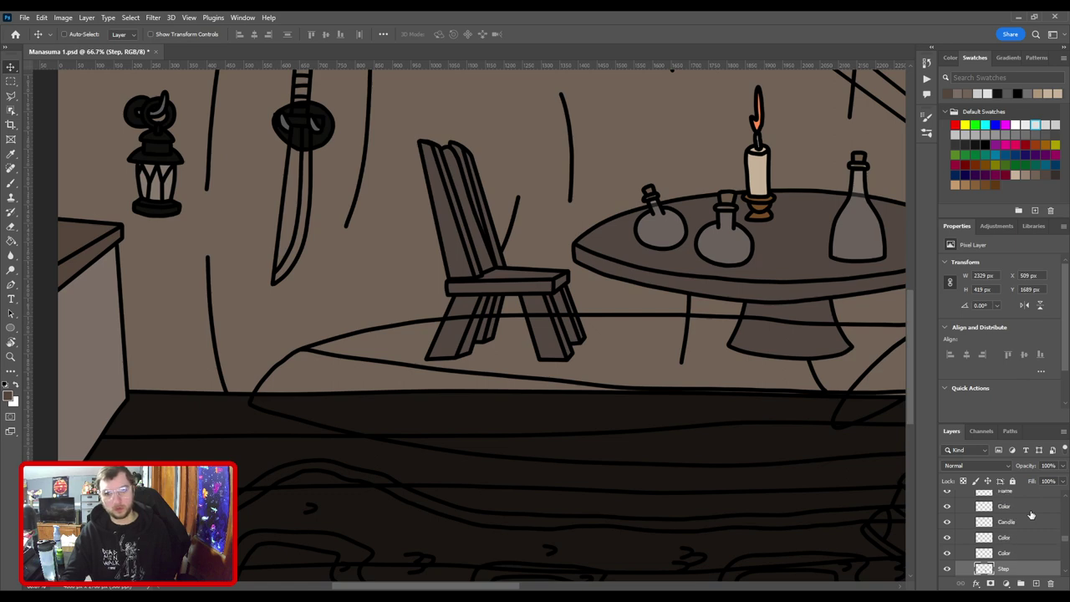
{"action": "key", "text": "ctrl+bracketleft"}
{"action": "key", "text": "ctrl+bracketleft"}
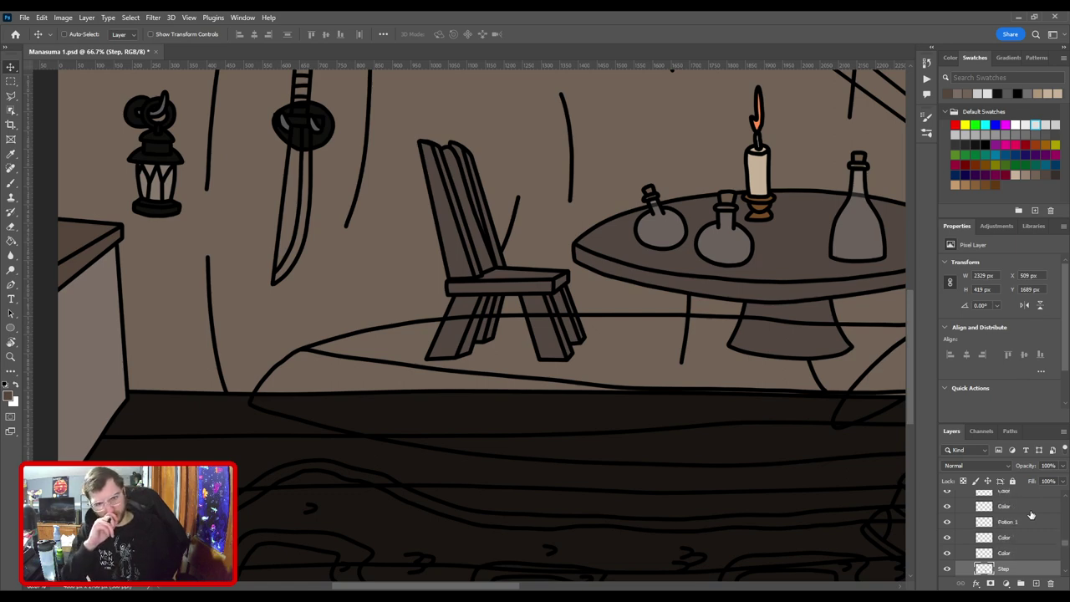
{"action": "key", "text": "ctrl+bracketleft"}
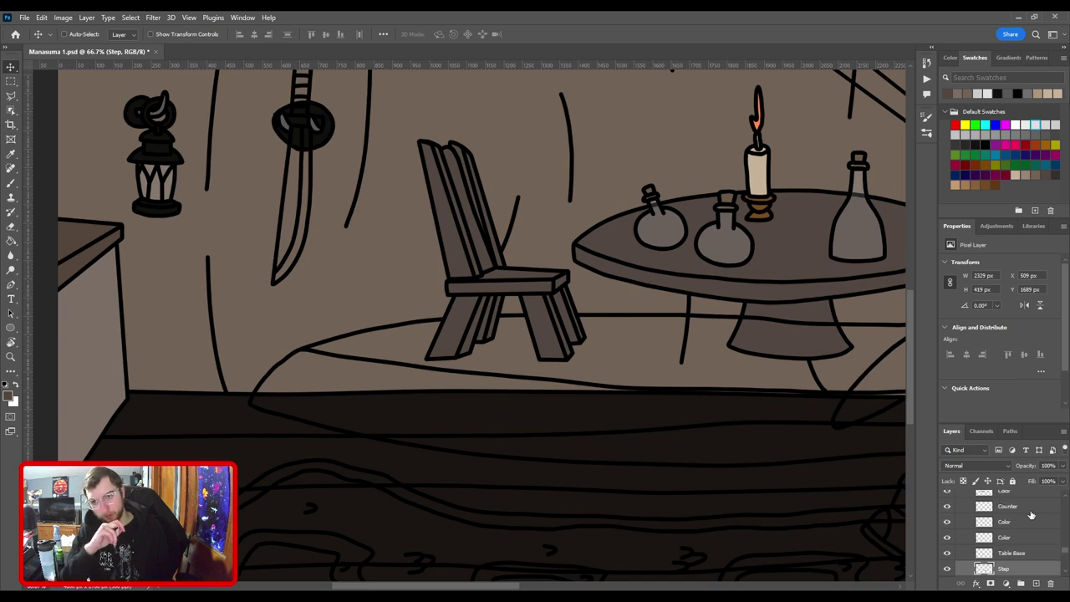
{"action": "key", "text": "ctrl+bracketleft"}
{"action": "key", "text": "ctrl+0"}
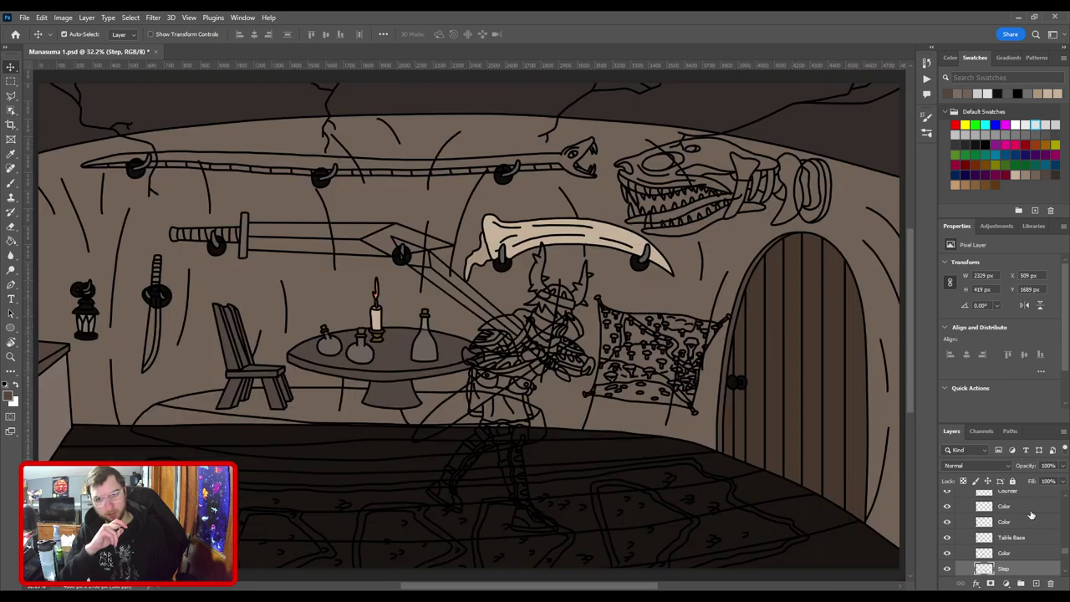
Add a new layer between Step and Ground, and sample the floor's dark brown as the foreground color.
{"action": "scroll", "coordinate": [1021, 516], "scroll_direction": "down", "scroll_amount": 2}
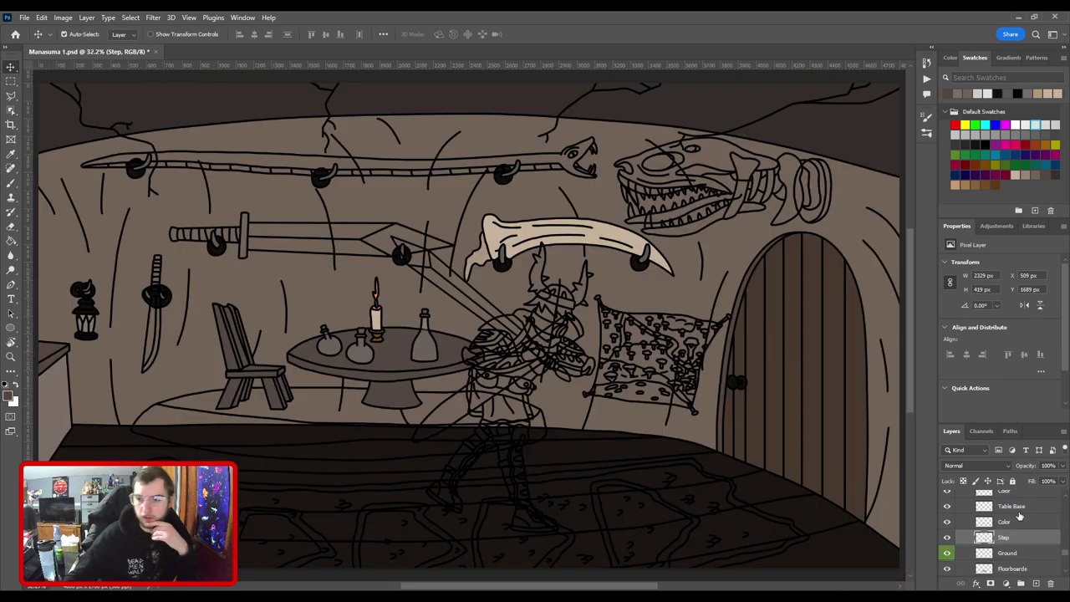
{"action": "left_click", "coordinate": [1017, 538]}
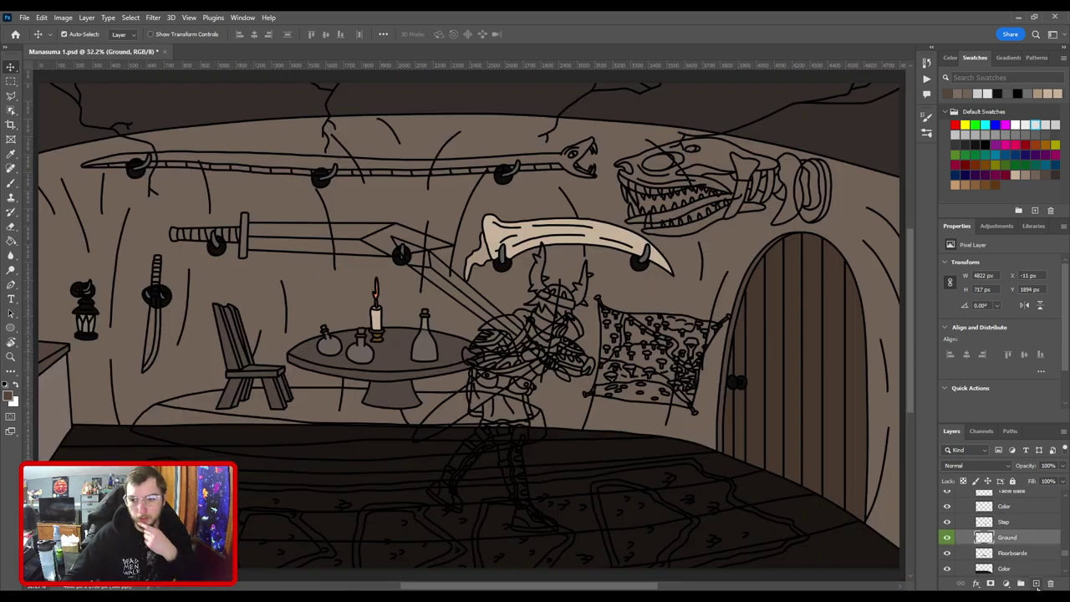
{"action": "left_click", "coordinate": [1036, 583]}
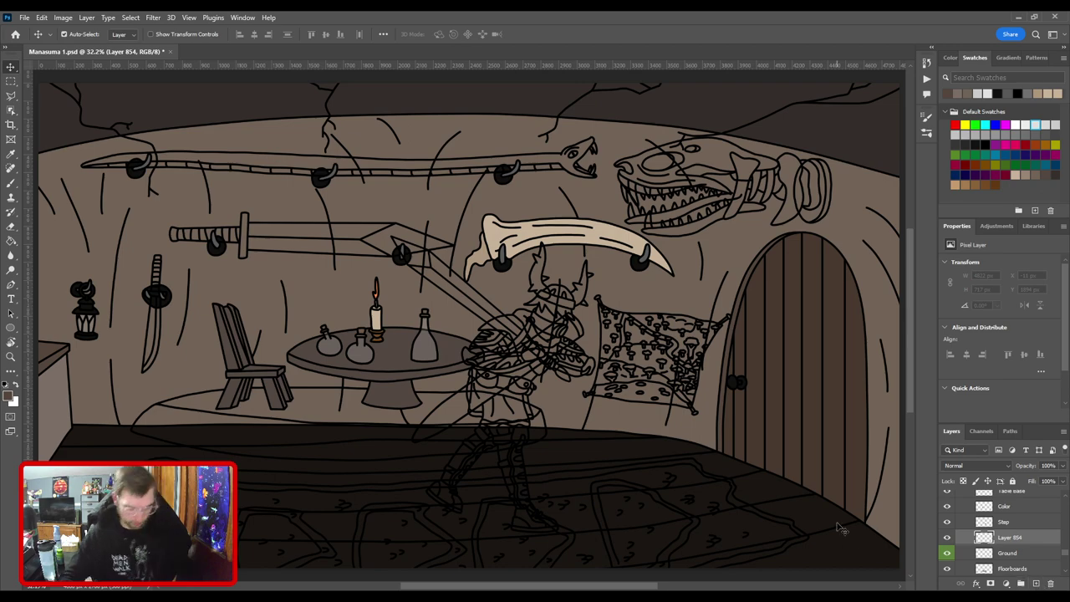
{"action": "key", "text": "i"}
{"action": "left_click", "coordinate": [127, 449]}
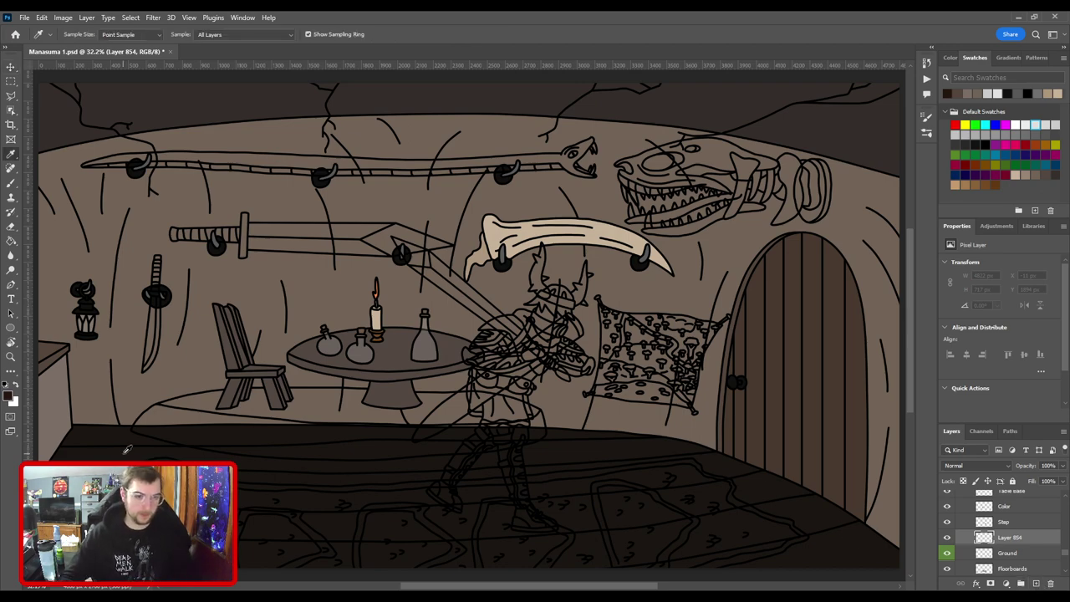
On the new layer, brush the dark floor color along the upper edge of the step, from its pointed end to the chair.
{"action": "key", "text": "b"}
{"action": "key", "text": "ctrl+plus"}
{"action": "key", "text": "ctrl+plus"}
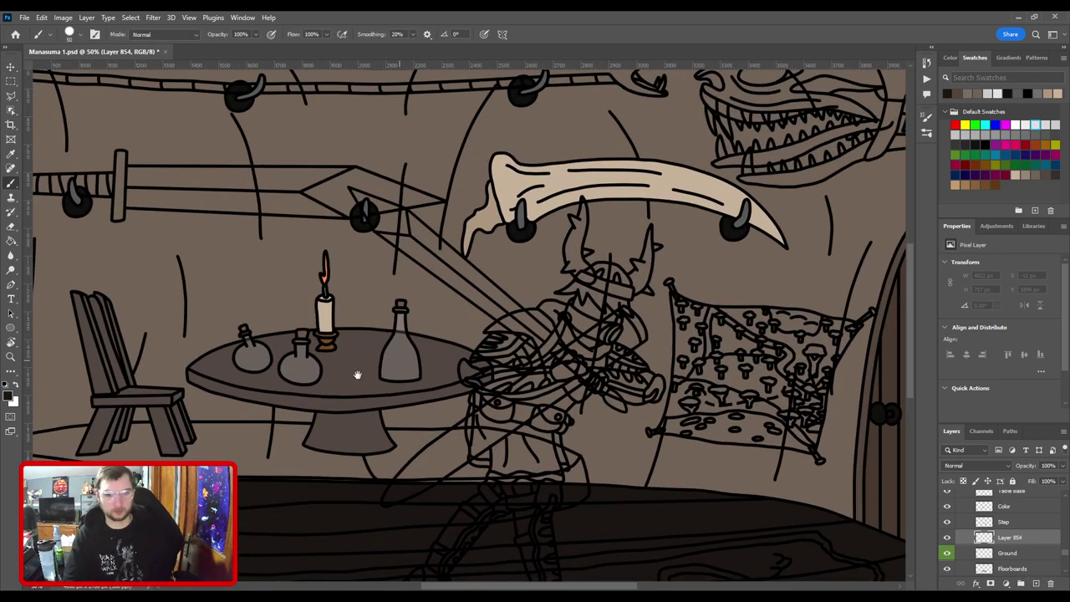
{"action": "left_click_drag", "start_coordinate": [359, 373], "coordinate": [630, 277]}
{"action": "scroll", "coordinate": [629, 278], "scroll_direction": "up", "scroll_amount": 5}
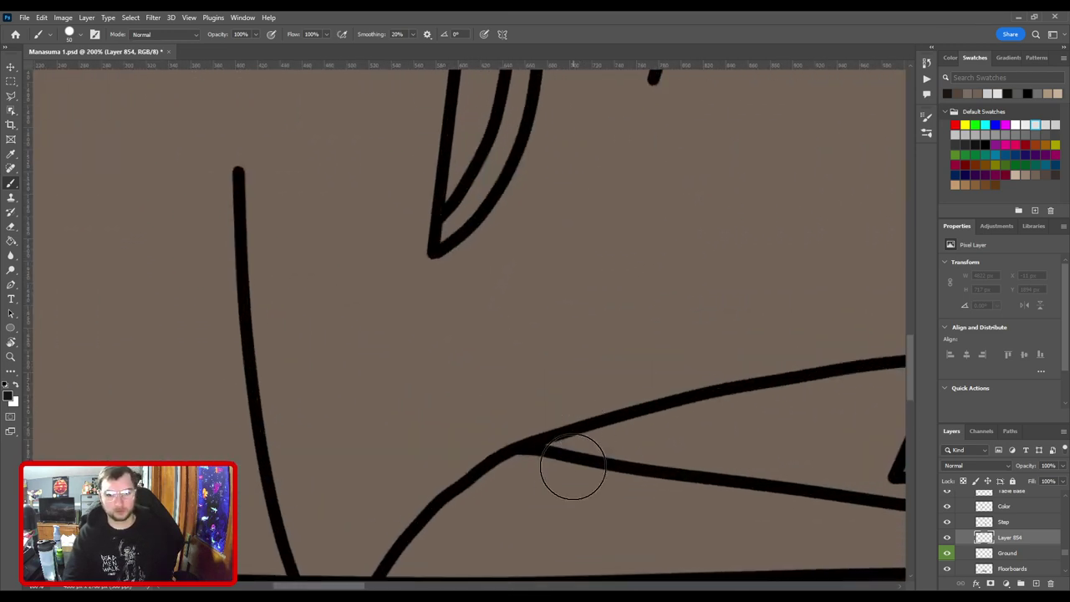
{"action": "left_click_drag", "start_coordinate": [657, 420], "coordinate": [455, 361]}
{"action": "left_click", "coordinate": [485, 373], "text": "shift"}
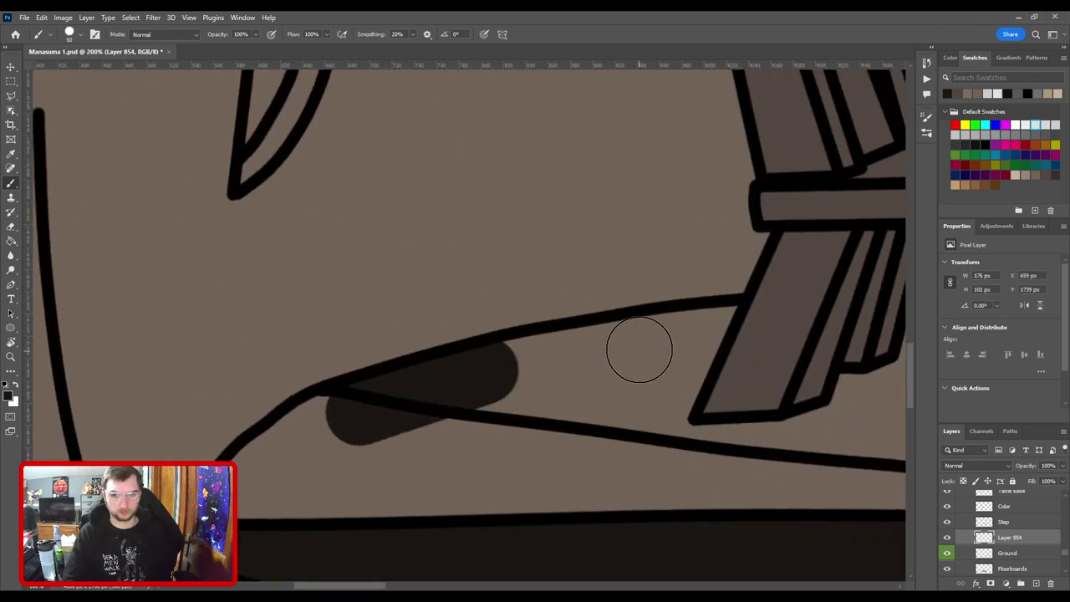
{"action": "left_click", "coordinate": [641, 349], "text": "shift"}
Brush the dark floor color along the step's upper edge, behind the chair legs and up to the table base.
{"action": "left_click_drag", "start_coordinate": [709, 333], "coordinate": [757, 334]}
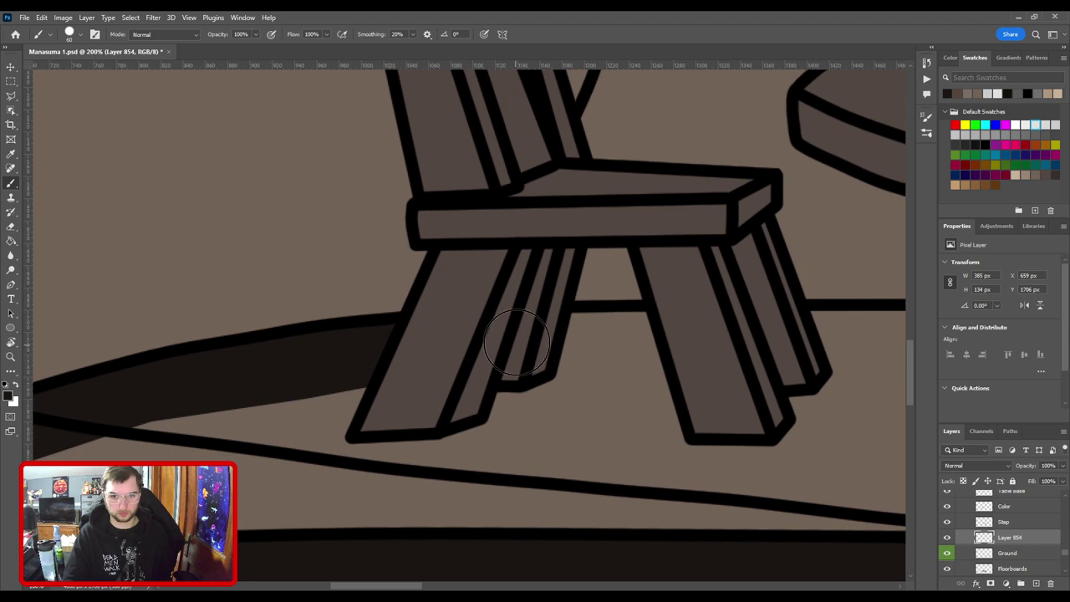
{"action": "mouse_move", "coordinate": [597, 334]}
{"action": "left_mouse_down"}
{"action": "mouse_move", "coordinate": [714, 372]}
{"action": "mouse_move", "coordinate": [357, 354]}
{"action": "left_mouse_up"}
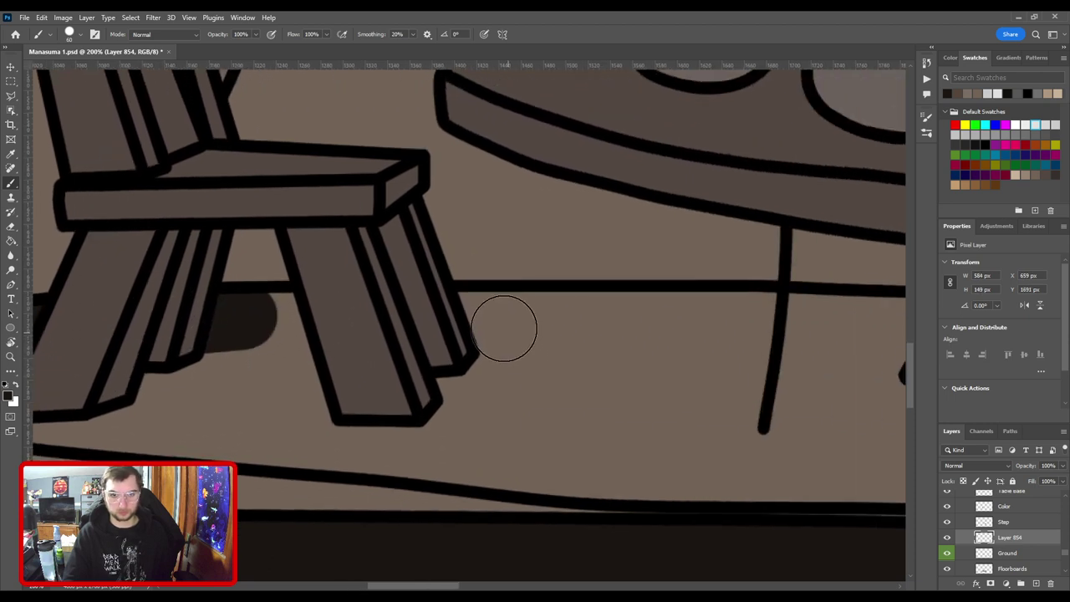
{"action": "left_click", "coordinate": [503, 323], "text": "shift"}
{"action": "left_click", "coordinate": [674, 321], "text": "shift"}
{"action": "left_click_drag", "start_coordinate": [750, 338], "coordinate": [154, 349]}
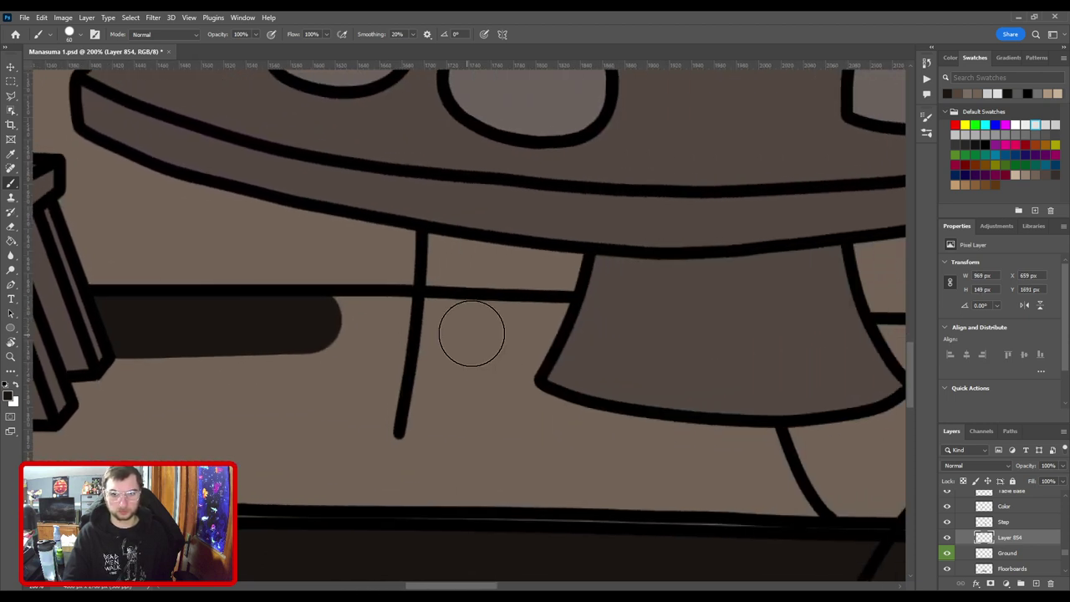
{"action": "left_click", "coordinate": [471, 332], "text": "shift"}
{"action": "left_click", "coordinate": [590, 336], "text": "shift"}
Extend the dark floor color along the step's upper edge from the table base, past the figure's torso, toward the far corner.
{"action": "left_click_drag", "start_coordinate": [691, 345], "coordinate": [328, 352]}
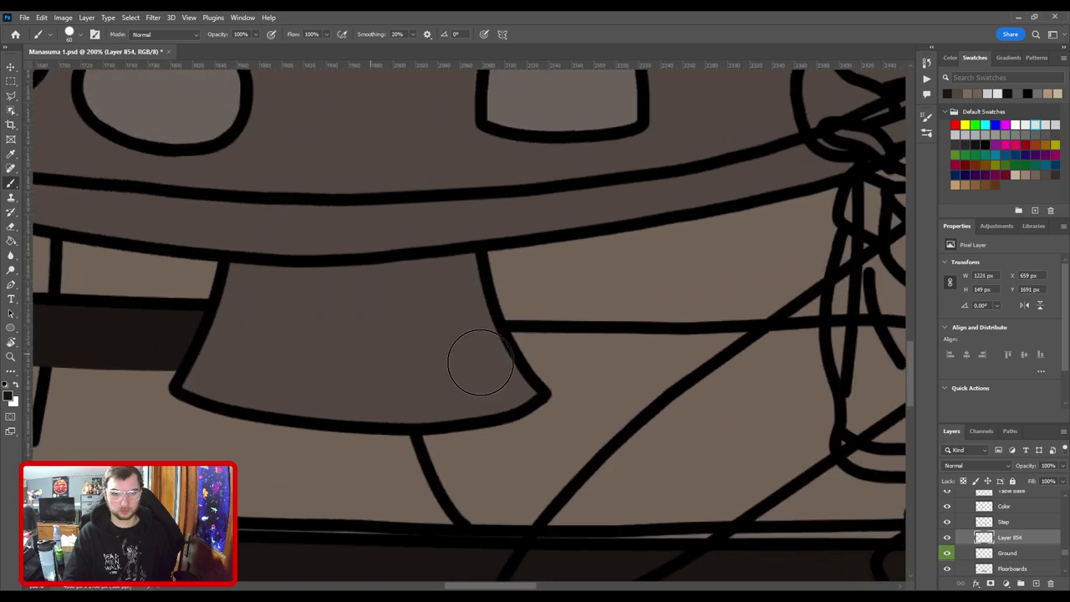
{"action": "left_click", "coordinate": [548, 359], "text": "shift"}
{"action": "left_click", "coordinate": [714, 362], "text": "shift"}
{"action": "left_click_drag", "start_coordinate": [586, 343], "coordinate": [166, 328]}
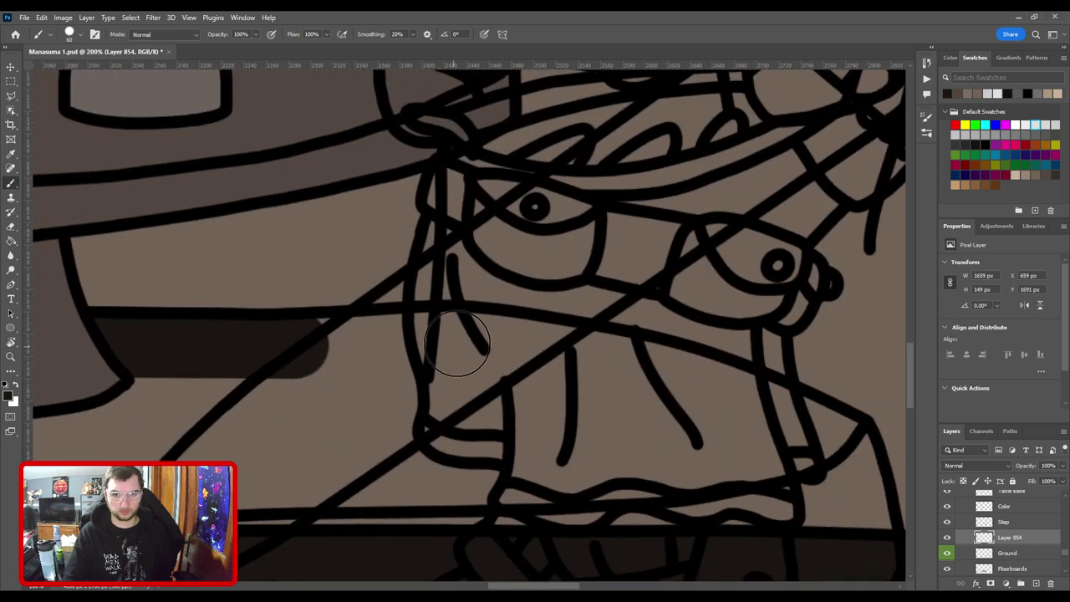
{"action": "left_click", "coordinate": [454, 341], "text": "shift"}
{"action": "left_click", "coordinate": [531, 347], "text": "shift"}
{"action": "left_click", "coordinate": [675, 376], "text": "shift"}
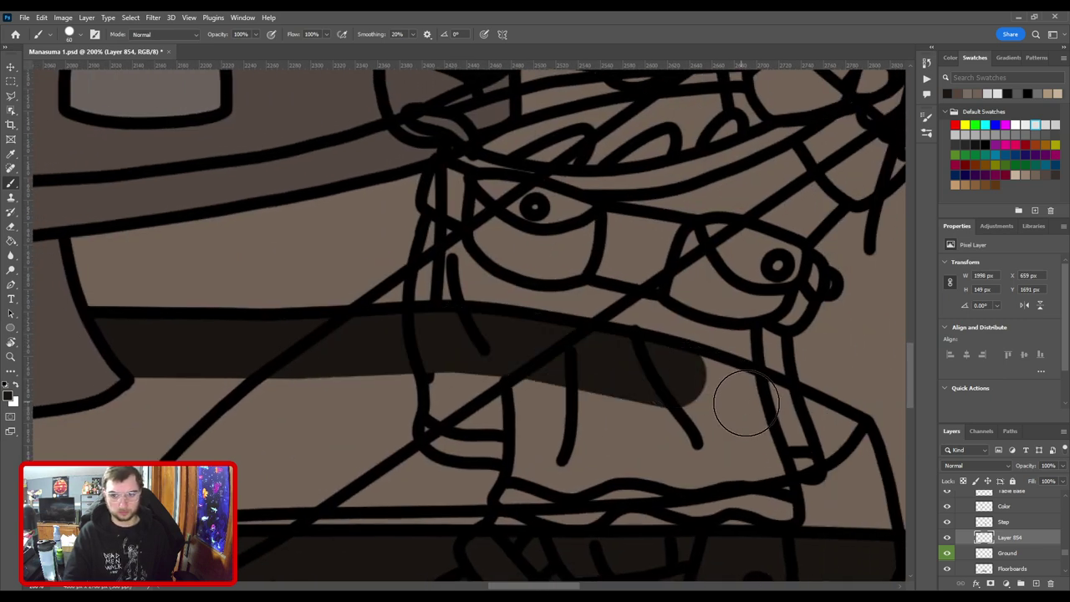
{"action": "left_click", "coordinate": [743, 403], "text": "shift"}
Brush the dark color down the step's end beside the figure and back to the pointed end, enclosing the unpainted surface.
{"action": "left_click_drag", "start_coordinate": [728, 407], "coordinate": [559, 253]}
{"action": "left_click", "coordinate": [663, 290], "text": "shift"}
{"action": "mouse_move", "coordinate": [673, 293]}
{"action": "left_mouse_down"}
{"action": "mouse_move", "coordinate": [701, 410]}
{"action": "mouse_move", "coordinate": [638, 441]}
{"action": "left_mouse_up"}
{"action": "mouse_move", "coordinate": [635, 420]}
{"action": "left_mouse_down"}
{"action": "mouse_move", "coordinate": [640, 334]}
{"action": "mouse_move", "coordinate": [666, 322]}
{"action": "mouse_move", "coordinate": [601, 339]}
{"action": "left_mouse_up"}
{"action": "left_click_drag", "start_coordinate": [483, 369], "coordinate": [680, 337]}
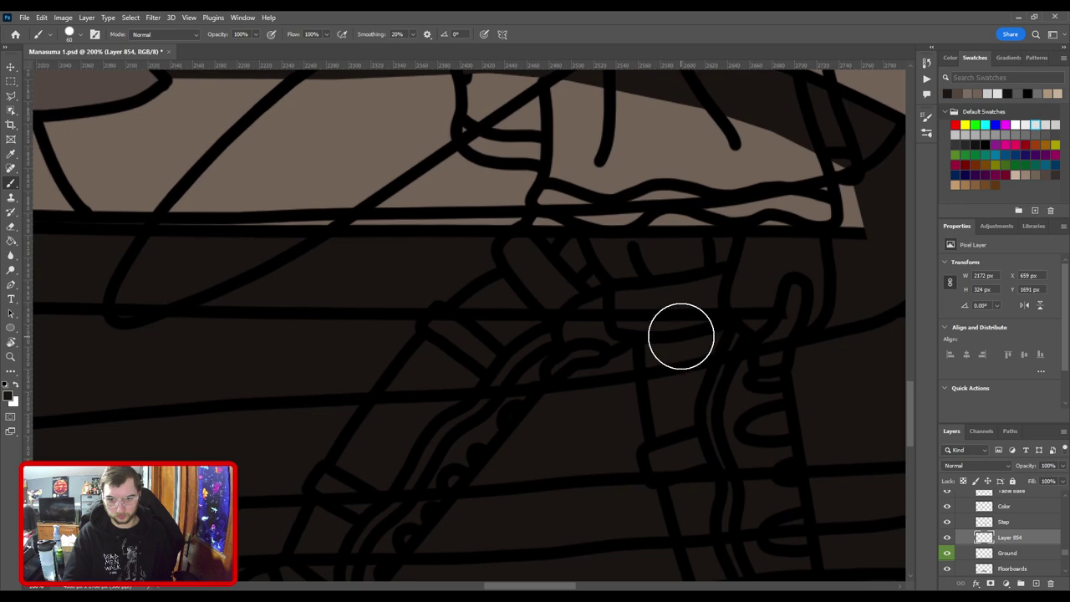
{"action": "left_click", "coordinate": [683, 336], "text": "shift"}
{"action": "key", "text": "ctrl+minus"}
{"action": "key", "text": "ctrl+minus"}
{"action": "left_click_drag", "start_coordinate": [420, 319], "coordinate": [829, 375]}
{"action": "left_click", "coordinate": [256, 312], "text": "shift"}
{"action": "mouse_move", "coordinate": [567, 322]}
{"action": "left_mouse_down"}
{"action": "mouse_move", "coordinate": [456, 356]}
{"action": "mouse_move", "coordinate": [440, 344]}
{"action": "left_mouse_up"}
Fill the enclosed step surface with the dark color and brush over the pale gap below the chair.
{"action": "key", "text": "g"}
{"action": "left_click", "coordinate": [487, 348]}
{"action": "key", "text": "b"}
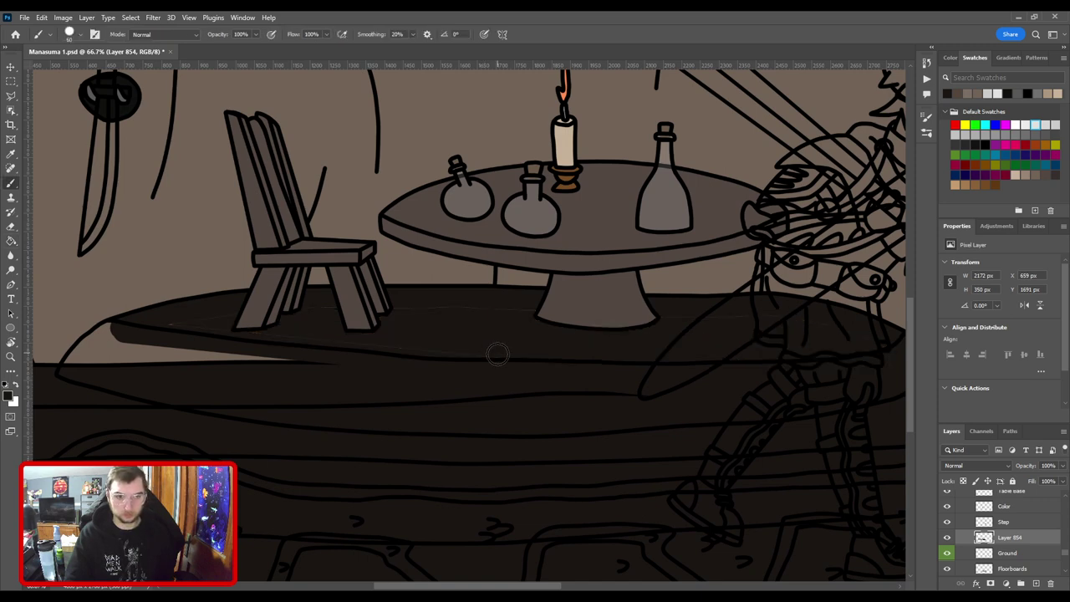
{"action": "scroll", "coordinate": [497, 354], "scroll_direction": "up", "scroll_amount": 1}
{"action": "scroll", "coordinate": [590, 349], "scroll_direction": "left", "scroll_amount": 3}
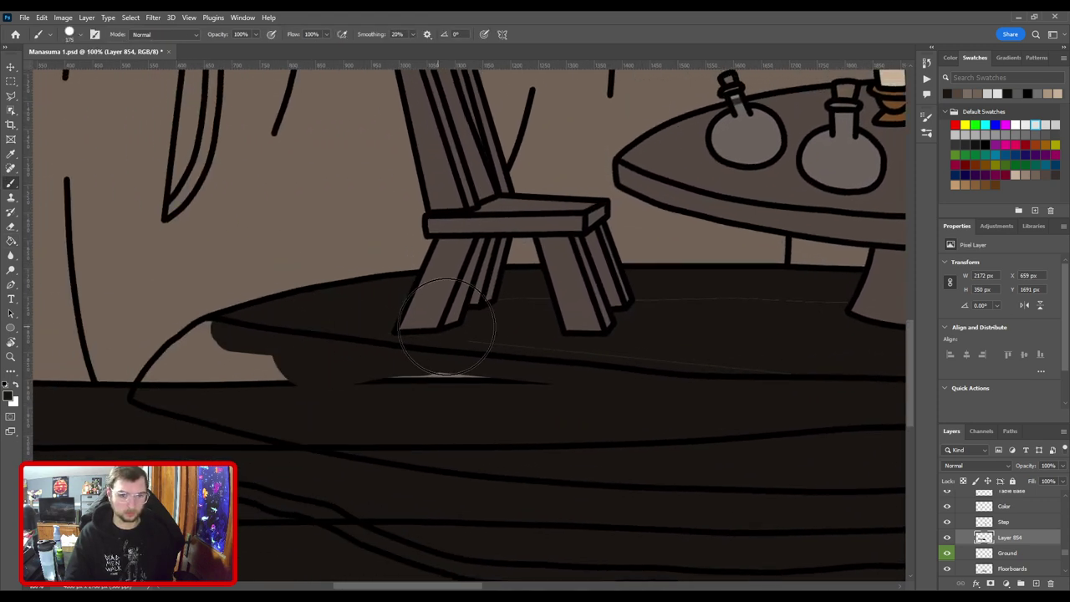
{"action": "left_click_drag", "start_coordinate": [626, 356], "coordinate": [346, 335]}
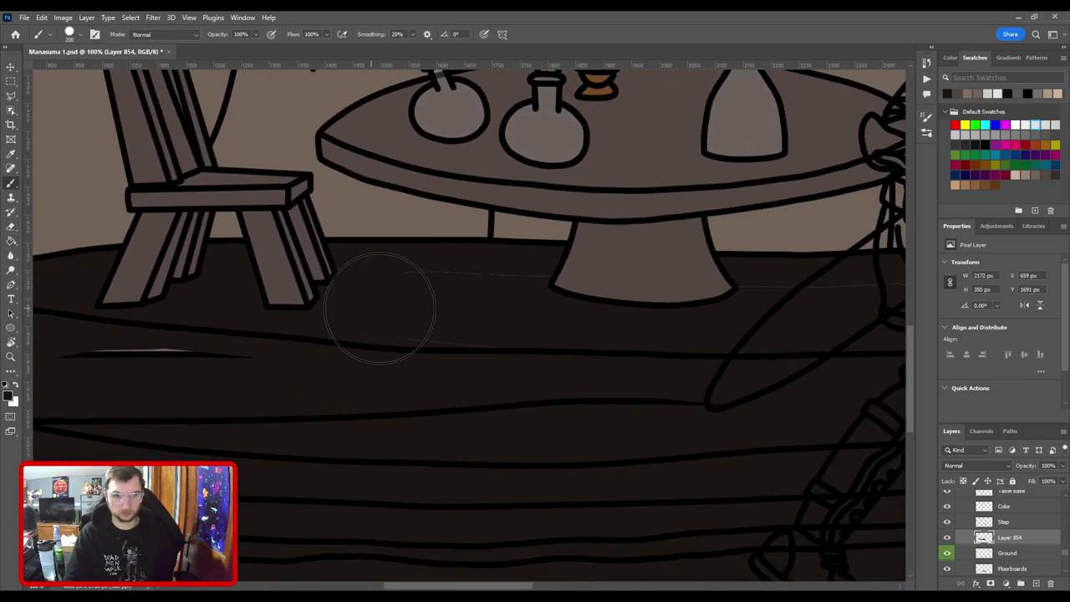
{"action": "key", "text": "bracketright"}
{"action": "key", "text": "bracketright"}
{"action": "key", "text": "bracketright"}
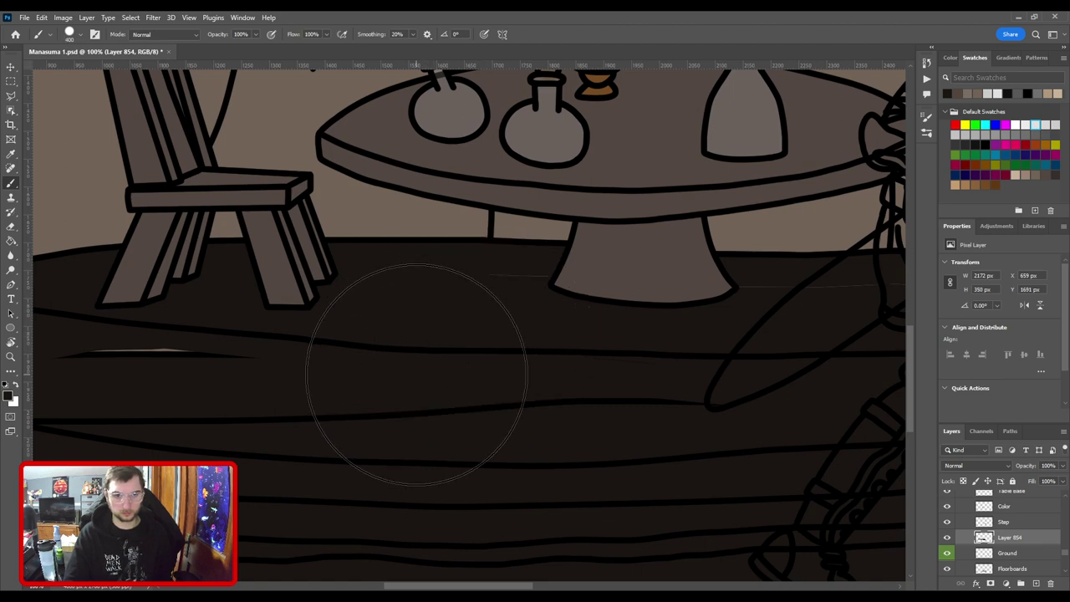
{"action": "mouse_move", "coordinate": [416, 374]}
{"action": "left_mouse_down"}
{"action": "mouse_move", "coordinate": [465, 356]}
{"action": "mouse_move", "coordinate": [543, 364]}
{"action": "mouse_move", "coordinate": [466, 354]}
{"action": "mouse_move", "coordinate": [652, 324]}
{"action": "mouse_move", "coordinate": [586, 341]}
{"action": "mouse_move", "coordinate": [325, 357]}
{"action": "left_mouse_up"}
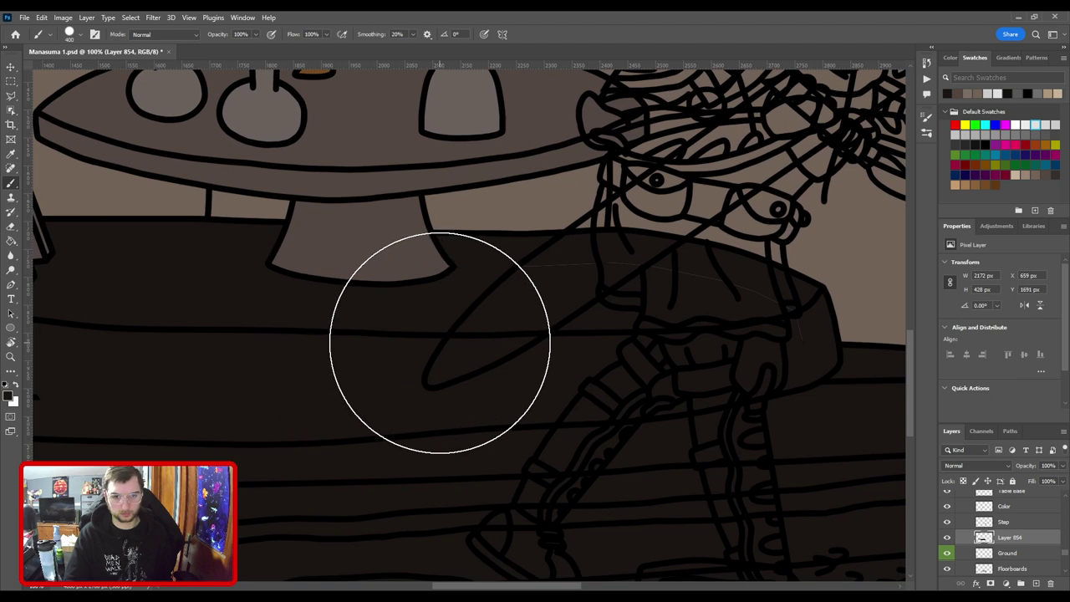
{"action": "key", "text": "ctrl+z"}
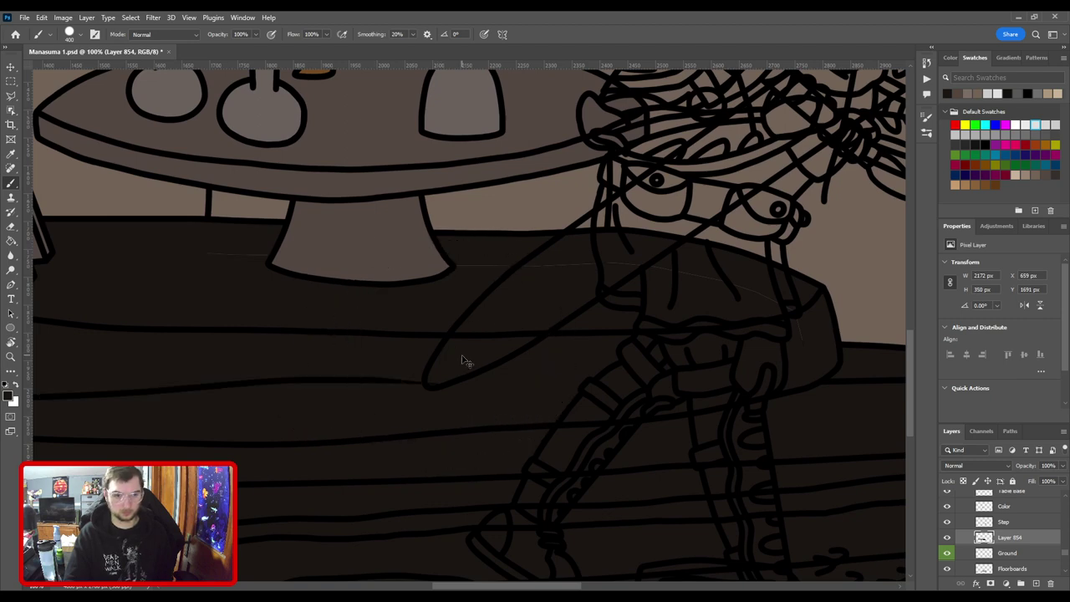
Paint over the thin unfilled seams across the step's surface with a 175 px brush, from the chair to the figure.
{"action": "key", "text": "ctrl+minus"}
{"action": "left_click_drag", "start_coordinate": [474, 357], "coordinate": [619, 376]}
{"action": "key", "text": "["}
{"action": "key", "text": "["}
{"action": "key", "text": "["}
{"action": "key", "text": "["}
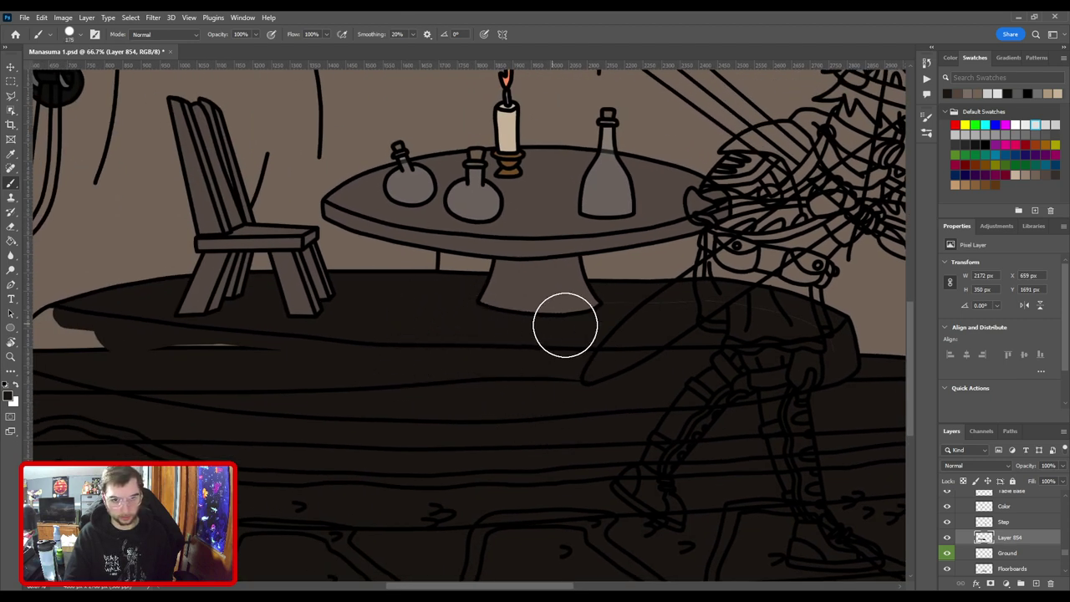
{"action": "mouse_move", "coordinate": [556, 324]}
{"action": "left_mouse_down"}
{"action": "mouse_move", "coordinate": [509, 329]}
{"action": "mouse_move", "coordinate": [572, 319]}
{"action": "left_mouse_up"}
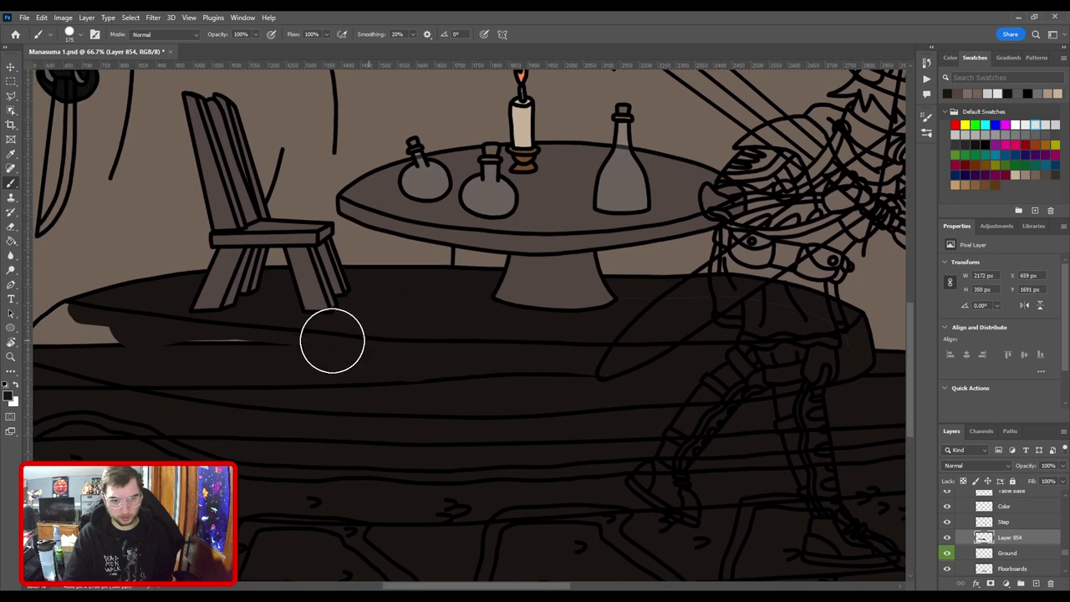
{"action": "mouse_move", "coordinate": [626, 342]}
{"action": "left_mouse_down"}
{"action": "mouse_move", "coordinate": [376, 355]}
{"action": "mouse_move", "coordinate": [478, 327]}
{"action": "mouse_move", "coordinate": [602, 365]}
{"action": "left_mouse_up"}
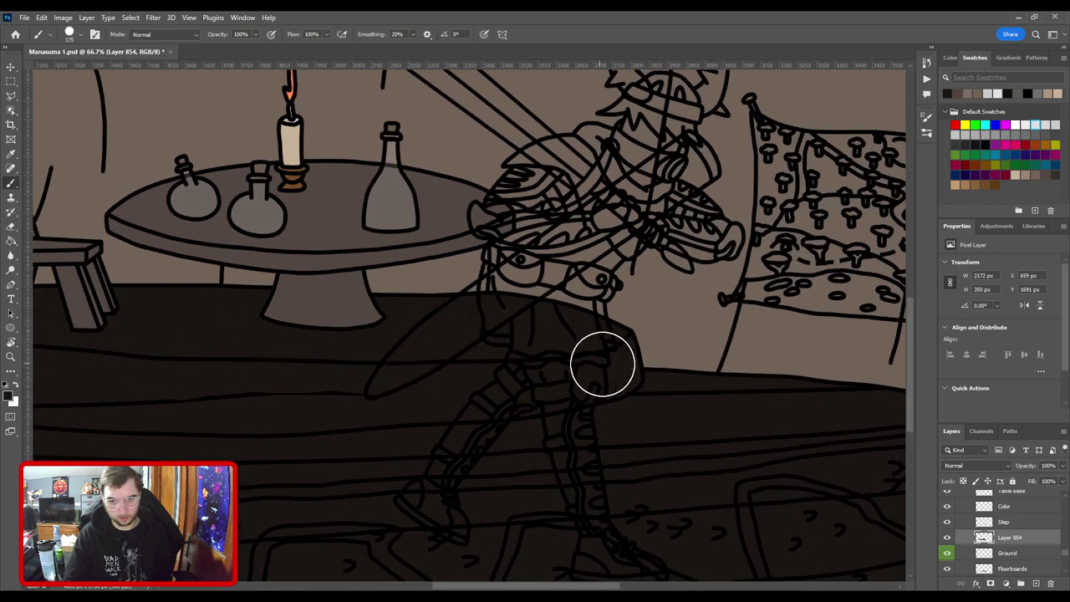
Rename the step's painted layer as Color and add another layer named Color directly above it.
{"action": "key", "text": "ctrl+0"}
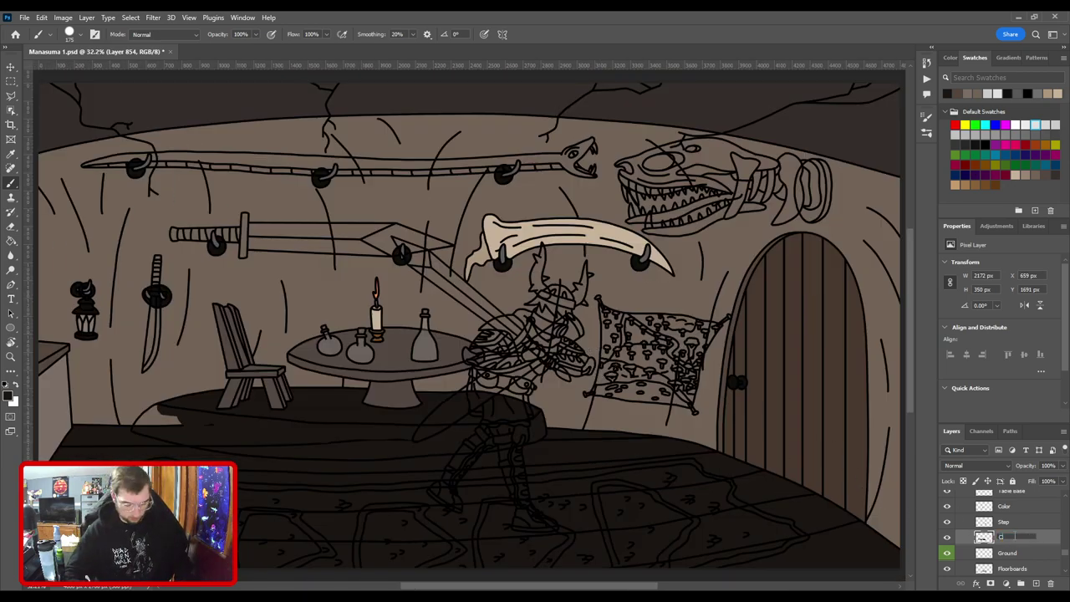
{"action": "key", "text": "ctrl+j"}
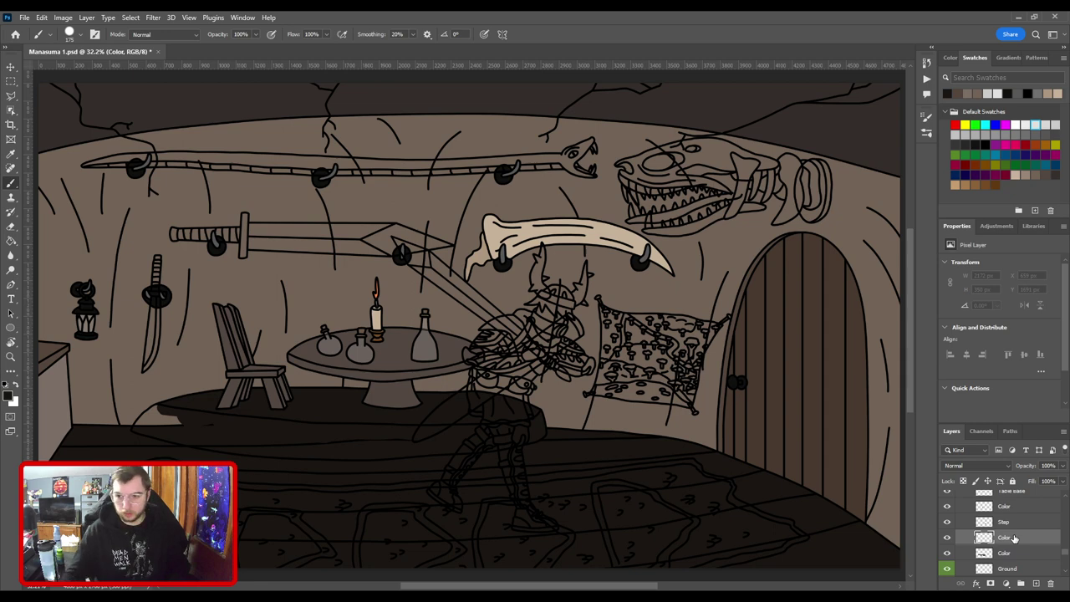
Set the foreground color to a slightly lighter dark shade for the step's front face.
{"action": "key", "text": "i"}
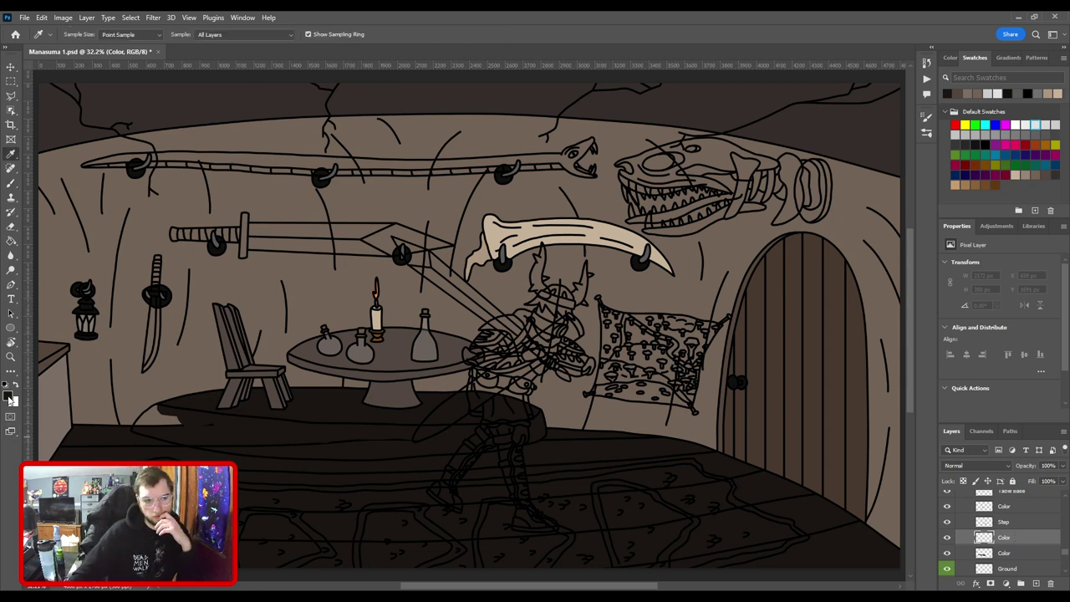
{"action": "left_click", "coordinate": [10, 398]}
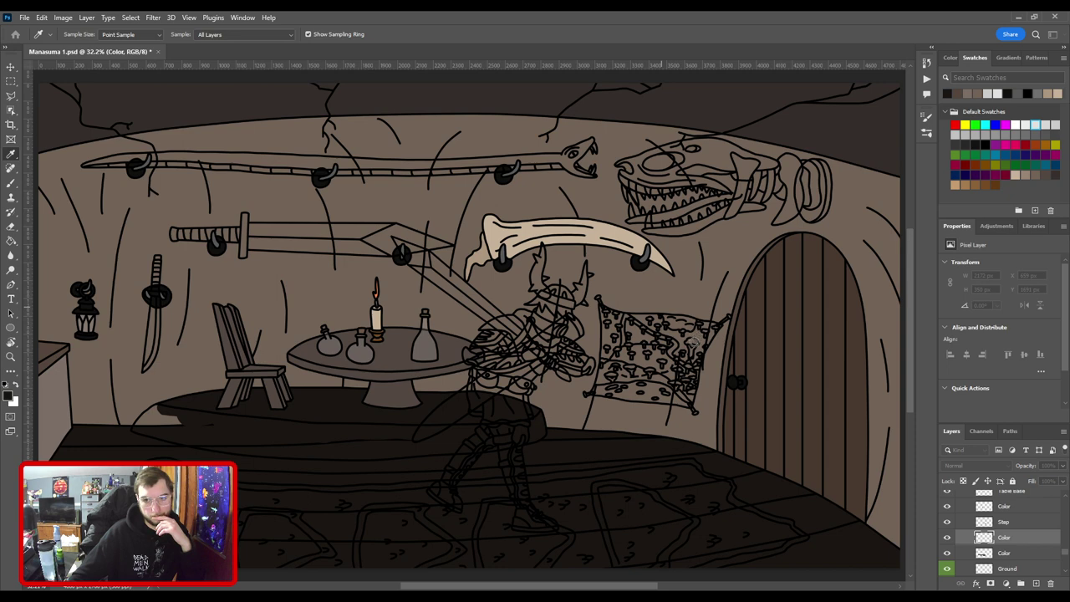
{"action": "left_click", "coordinate": [899, 211]}
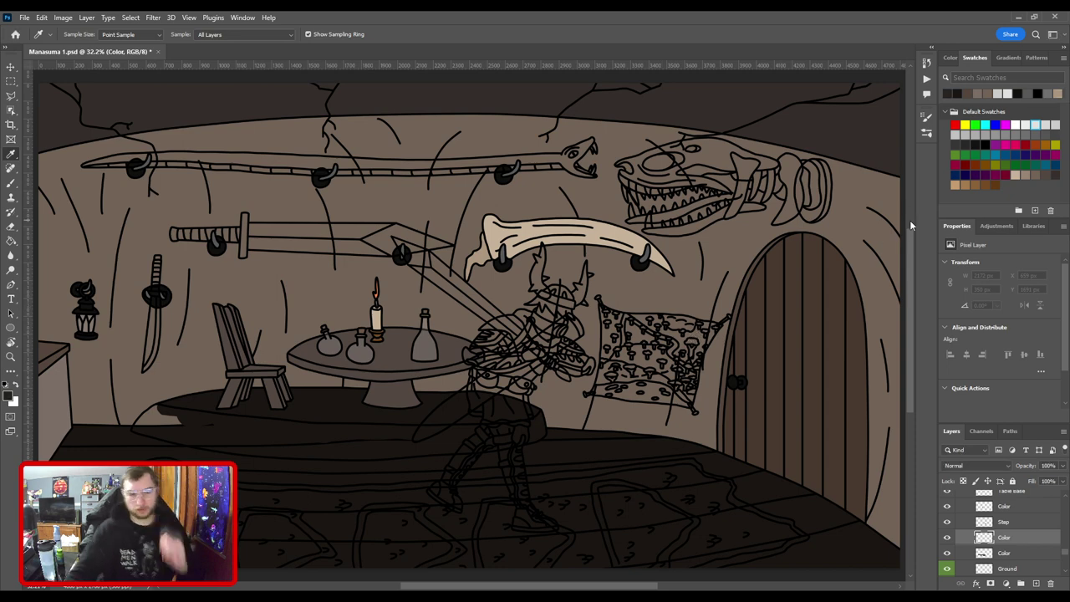
Brush the lighter shade with a 25 px brush along the curved edge of the step's front face, up to its pointed tip.
{"action": "key", "text": "b"}
{"action": "key", "text": "ctrl+plus"}
{"action": "left_click_drag", "start_coordinate": [328, 433], "coordinate": [657, 335]}
{"action": "key", "text": "ctrl+plus"}
{"action": "key", "text": "ctrl+plus"}
{"action": "key", "text": "ctrl+plus"}
{"action": "key", "text": "ctrl+plus"}
{"action": "key", "text": "bracketleft"}
{"action": "key", "text": "bracketleft"}
{"action": "key", "text": "bracketleft"}
{"action": "key", "text": "bracketleft"}
{"action": "key", "text": "bracketleft"}
{"action": "key", "text": "bracketleft"}
{"action": "key", "text": "bracketleft"}
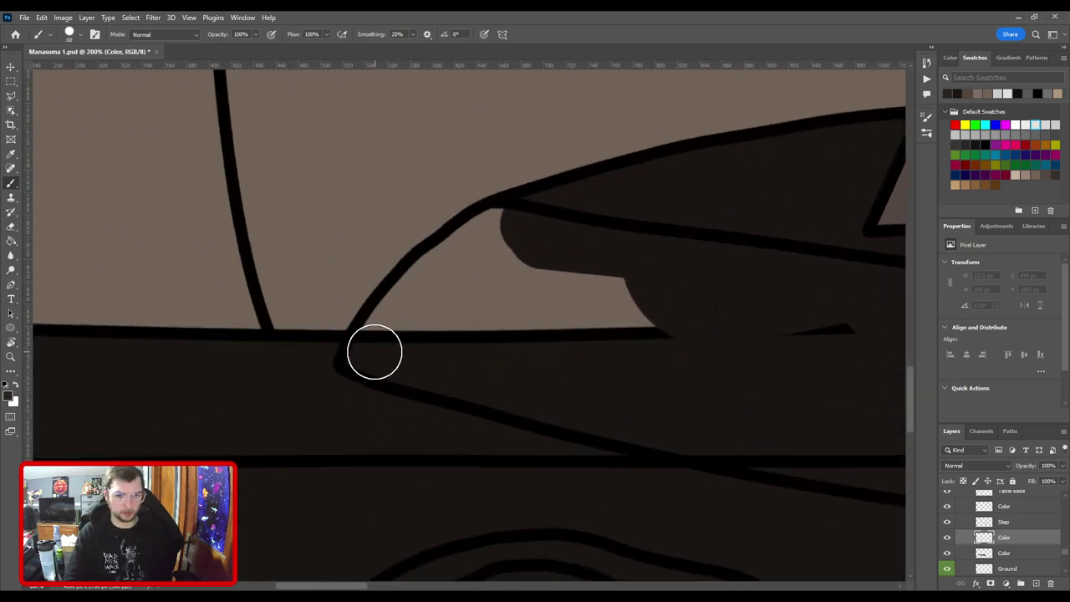
{"action": "mouse_move", "coordinate": [356, 359]}
{"action": "left_mouse_down"}
{"action": "mouse_move", "coordinate": [418, 274]}
{"action": "mouse_move", "coordinate": [510, 211]}
{"action": "left_mouse_up"}
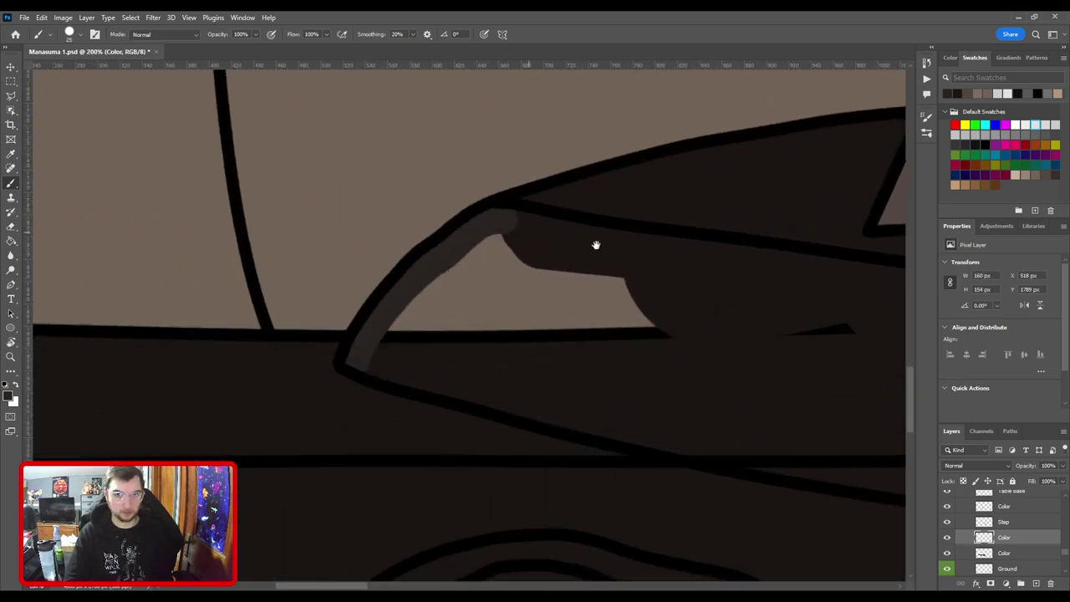
Brush the lighter shade along the top edge of the step's front face, from the pointed tip past the chair.
{"action": "mouse_move", "coordinate": [595, 243]}
{"action": "left_mouse_down"}
{"action": "mouse_move", "coordinate": [435, 395]}
{"action": "mouse_move", "coordinate": [572, 383]}
{"action": "mouse_move", "coordinate": [586, 393]}
{"action": "mouse_move", "coordinate": [310, 335]}
{"action": "left_mouse_up"}
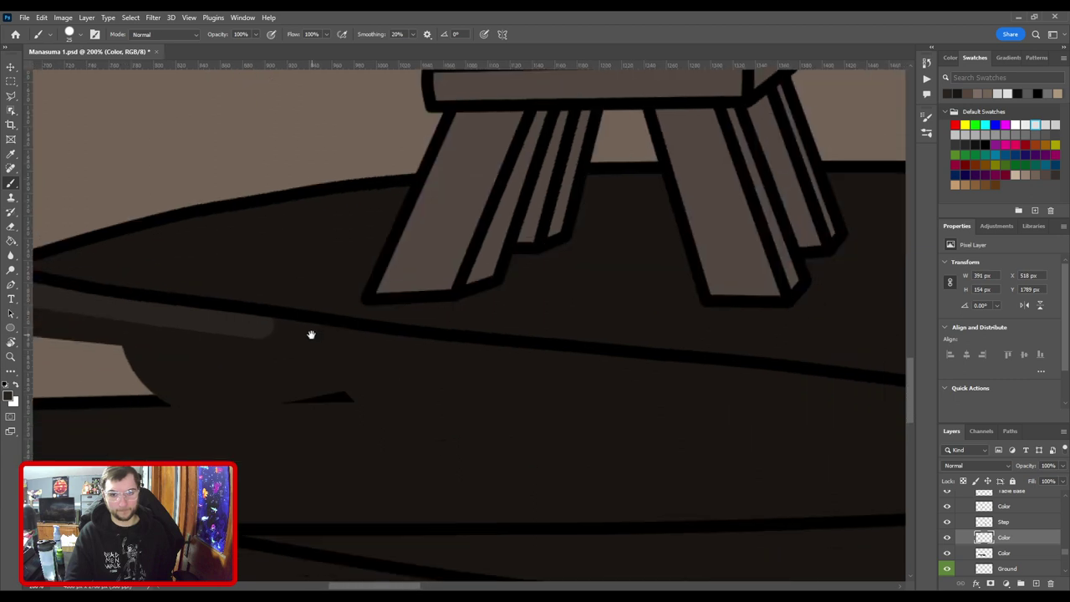
{"action": "left_click", "coordinate": [442, 353], "text": "shift"}
{"action": "left_click", "coordinate": [561, 365], "text": "shift"}
{"action": "mouse_move", "coordinate": [646, 359]}
{"action": "left_mouse_down"}
{"action": "mouse_move", "coordinate": [318, 354]}
{"action": "mouse_move", "coordinate": [345, 347]}
{"action": "left_mouse_up"}
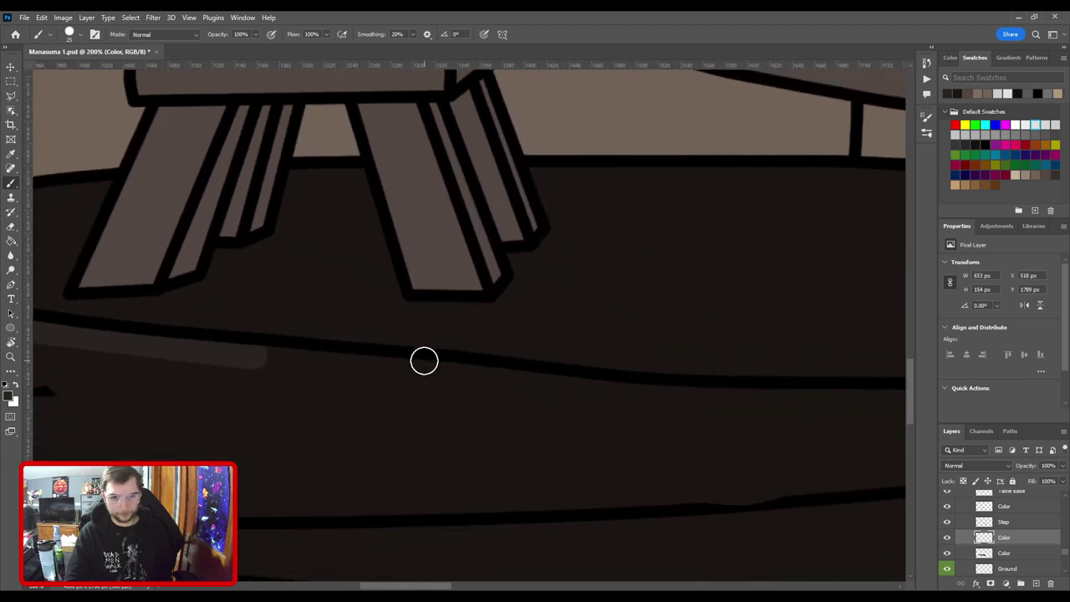
{"action": "left_click", "coordinate": [425, 368], "text": "shift"}
{"action": "mouse_move", "coordinate": [515, 378]}
{"action": "left_mouse_down"}
{"action": "mouse_move", "coordinate": [638, 380]}
{"action": "mouse_move", "coordinate": [390, 344]}
{"action": "mouse_move", "coordinate": [621, 371]}
{"action": "mouse_move", "coordinate": [375, 380]}
{"action": "mouse_move", "coordinate": [409, 365]}
{"action": "mouse_move", "coordinate": [571, 370]}
{"action": "mouse_move", "coordinate": [314, 375]}
{"action": "mouse_move", "coordinate": [310, 365]}
{"action": "left_mouse_up"}
{"action": "left_click", "coordinate": [444, 381], "text": "shift"}
{"action": "left_click", "coordinate": [546, 382], "text": "shift"}
Extend the lighter strip along the front face's top edge, past the table base and behind the figure, to the far corner.
{"action": "mouse_move", "coordinate": [574, 382]}
{"action": "left_mouse_down"}
{"action": "mouse_move", "coordinate": [406, 389]}
{"action": "mouse_move", "coordinate": [281, 378]}
{"action": "left_mouse_up"}
{"action": "left_click_drag", "start_coordinate": [385, 383], "coordinate": [495, 382]}
{"action": "left_click", "coordinate": [547, 372], "text": "shift"}
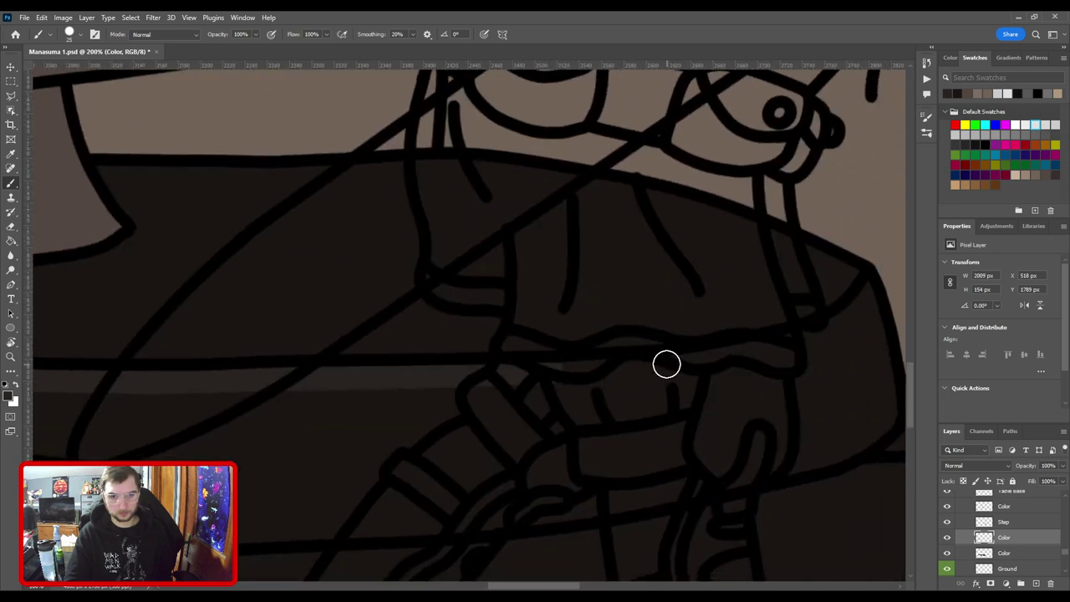
{"action": "left_click", "coordinate": [668, 365], "text": "shift"}
{"action": "mouse_move", "coordinate": [583, 377]}
{"action": "left_mouse_down"}
{"action": "mouse_move", "coordinate": [390, 403]}
{"action": "mouse_move", "coordinate": [267, 395]}
{"action": "left_mouse_up"}
{"action": "left_click", "coordinate": [472, 368], "text": "shift"}
{"action": "left_click_drag", "start_coordinate": [492, 361], "coordinate": [548, 322]}
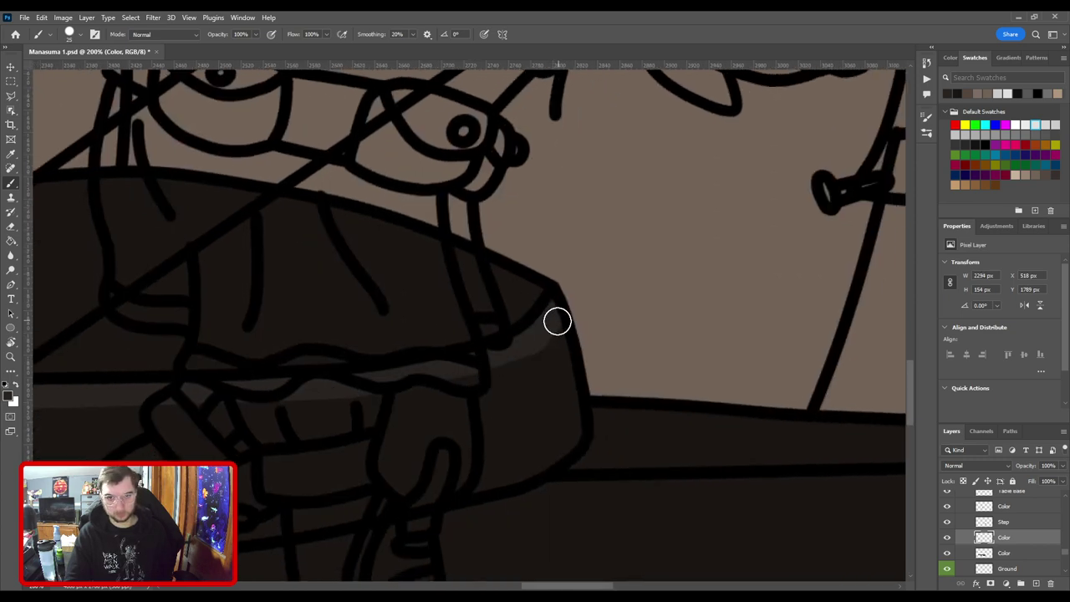
Brush the lighter shade with a 30 px brush down the front face's far end and back along its bottom edge behind the figure's legs.
{"action": "left_click_drag", "start_coordinate": [560, 360], "coordinate": [566, 422]}
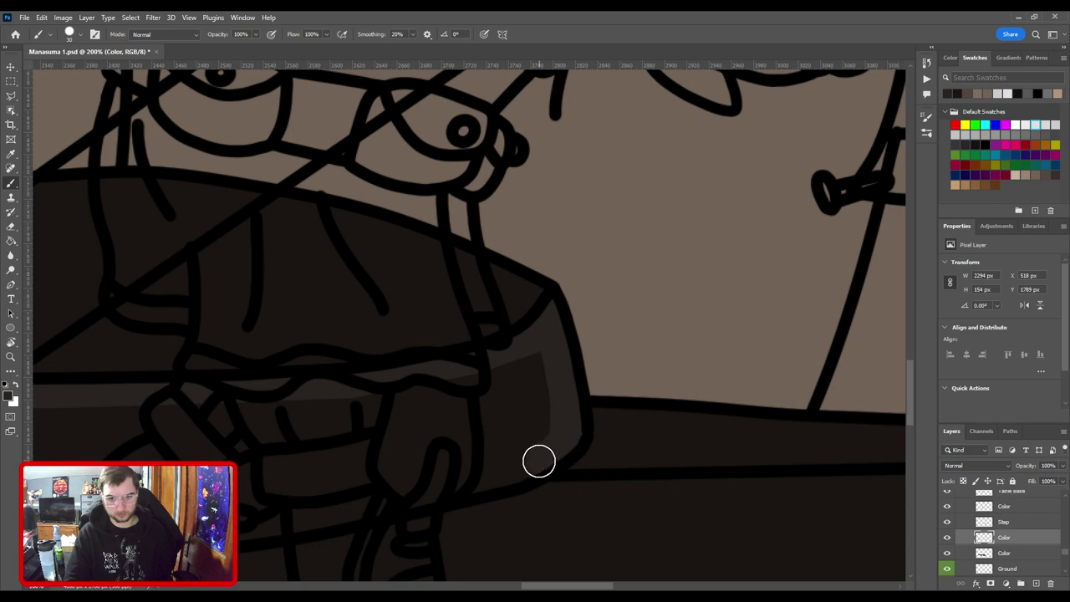
{"action": "left_click_drag", "start_coordinate": [405, 448], "coordinate": [577, 314]}
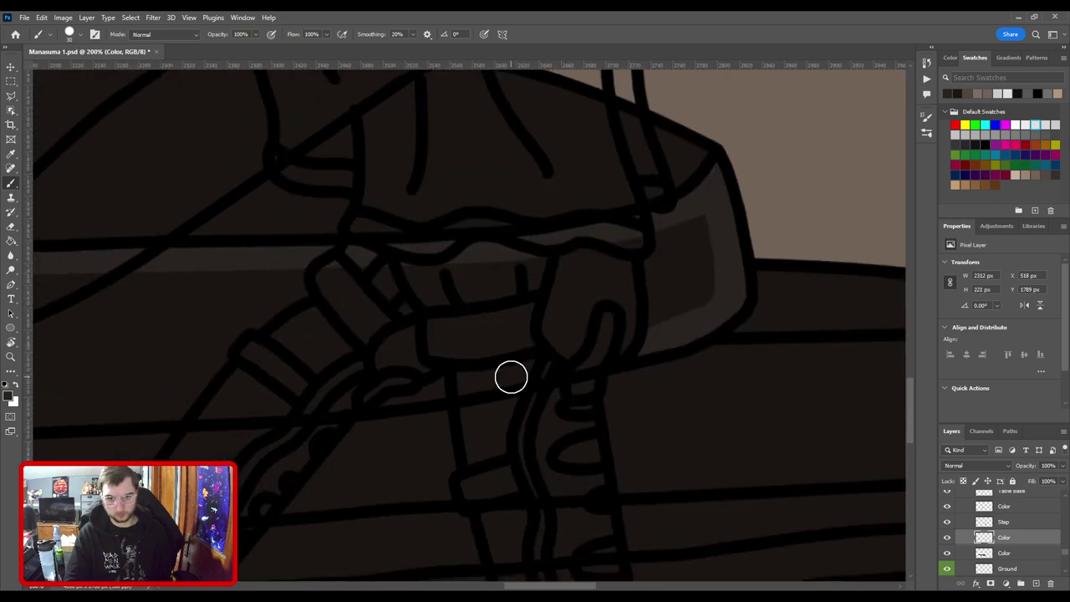
{"action": "mouse_move", "coordinate": [275, 394]}
{"action": "left_mouse_down"}
{"action": "mouse_move", "coordinate": [599, 349]}
{"action": "mouse_move", "coordinate": [473, 338]}
{"action": "left_mouse_up"}
{"action": "left_click_drag", "start_coordinate": [544, 346], "coordinate": [845, 324]}
{"action": "left_click_drag", "start_coordinate": [777, 317], "coordinate": [484, 352]}
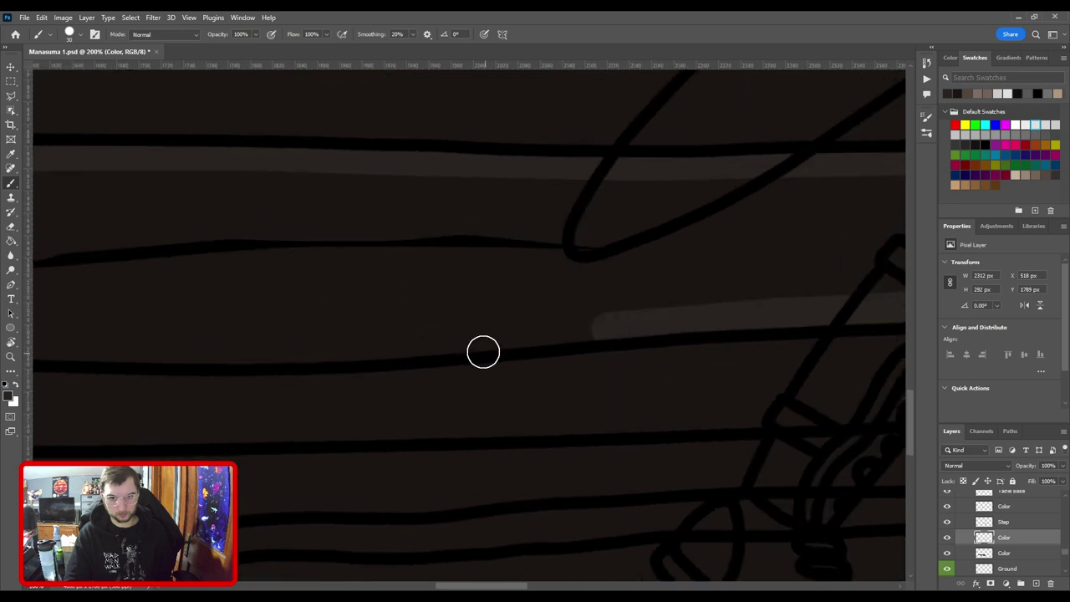
Extend the lighter strip along the bottom edge of the step's front face, from the figure's legs back toward the chair.
{"action": "left_click", "coordinate": [488, 342], "text": "shift"}
{"action": "left_click_drag", "start_coordinate": [341, 360], "coordinate": [607, 364]}
{"action": "left_click", "coordinate": [594, 352], "text": "shift"}
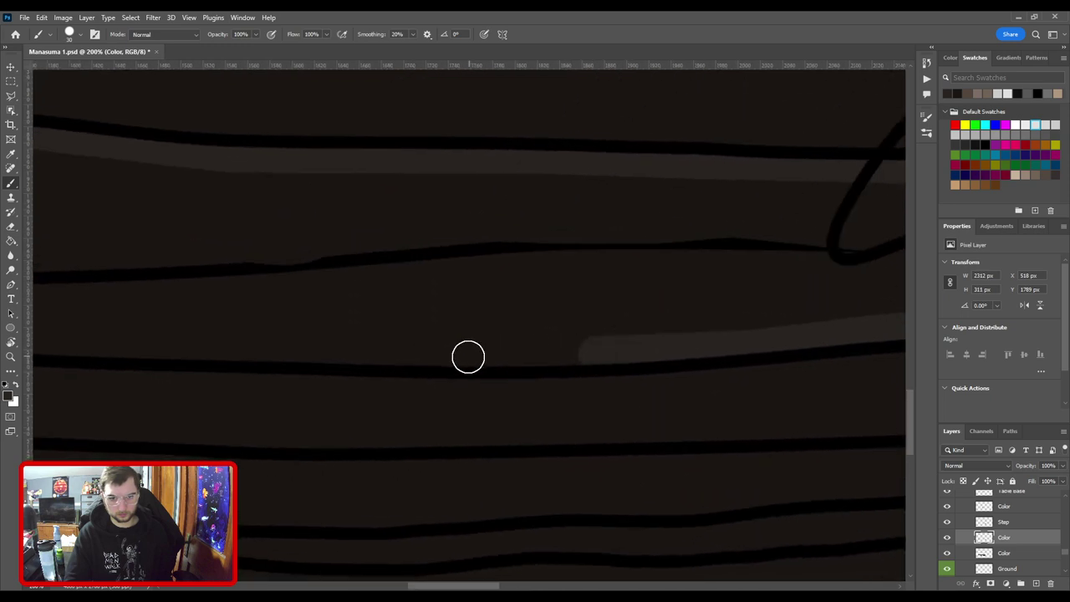
{"action": "left_click", "coordinate": [467, 356], "text": "shift"}
{"action": "left_click_drag", "start_coordinate": [433, 360], "coordinate": [753, 350]}
{"action": "left_click", "coordinate": [576, 341], "text": "shift"}
{"action": "left_click", "coordinate": [443, 339], "text": "shift"}
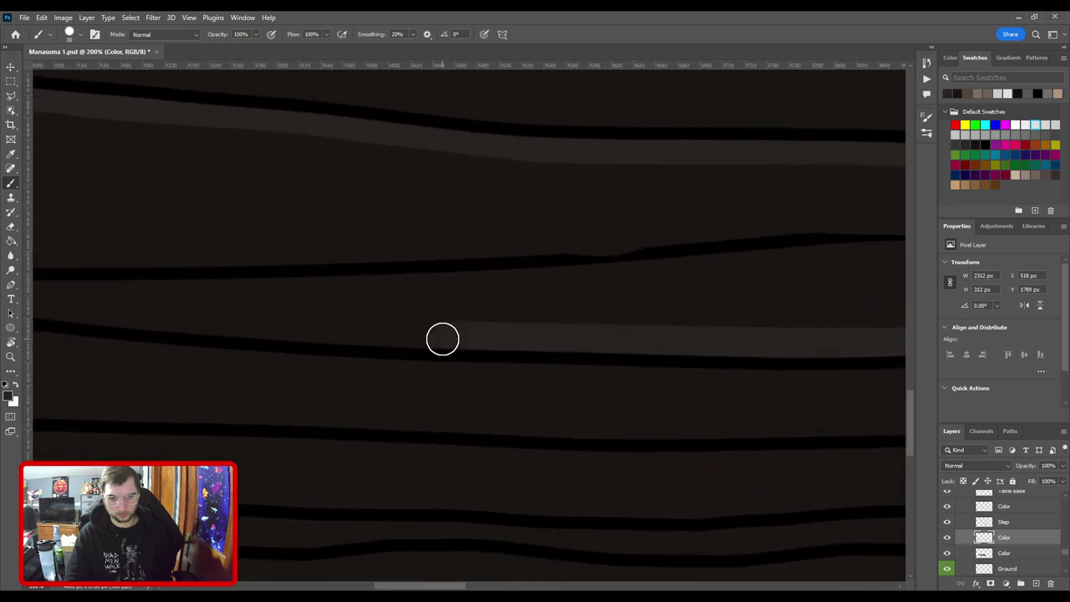
{"action": "left_click_drag", "start_coordinate": [126, 311], "coordinate": [597, 408]}
{"action": "left_click", "coordinate": [600, 385], "text": "shift"}
{"action": "left_click", "coordinate": [511, 385], "text": "shift"}
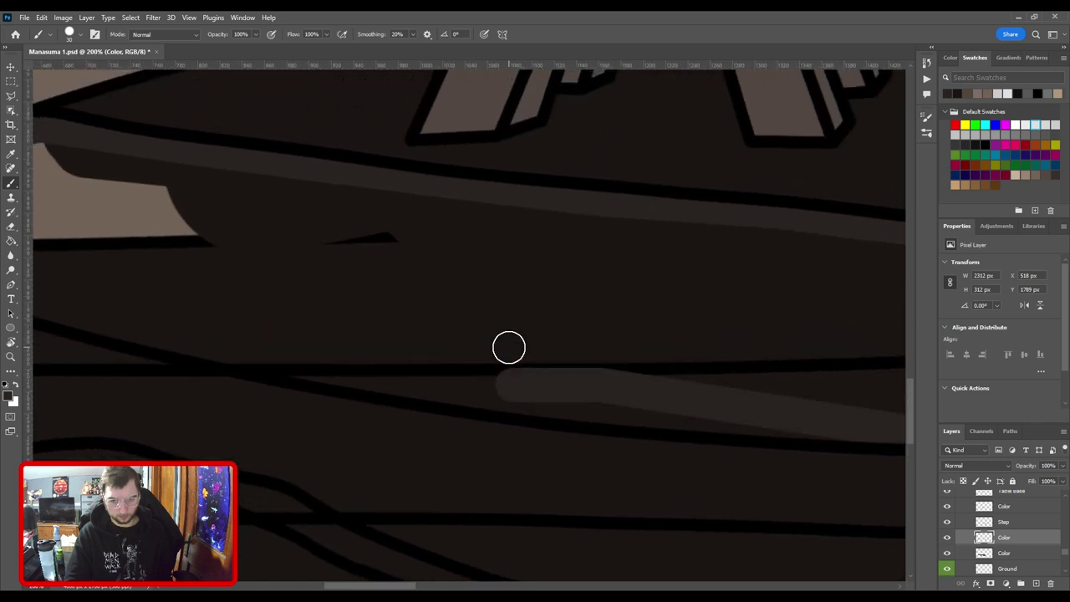
{"action": "key", "text": "ctrl+z"}
{"action": "key", "text": "ctrl+z"}
Extend the lighter strip along the bottom edge of the step's front face, from below the chair toward the pointed tip.
{"action": "left_click_drag", "start_coordinate": [515, 333], "coordinate": [240, 256]}
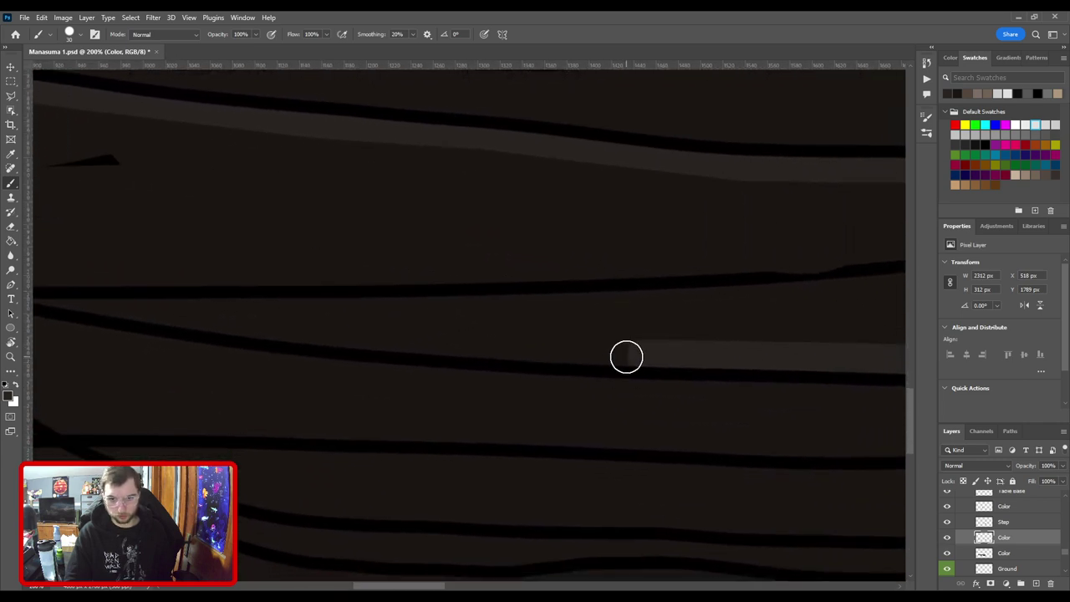
{"action": "left_click_drag", "start_coordinate": [415, 345], "coordinate": [705, 367]}
{"action": "left_click", "coordinate": [674, 359], "text": "shift"}
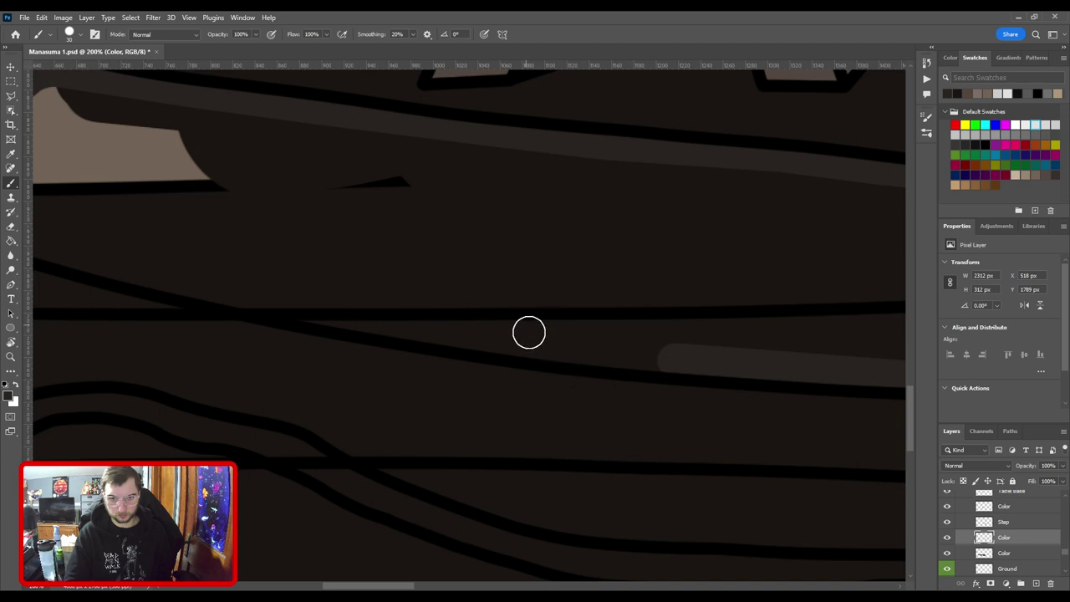
{"action": "left_click", "coordinate": [516, 348], "text": "shift"}
{"action": "left_click_drag", "start_coordinate": [416, 347], "coordinate": [692, 433]}
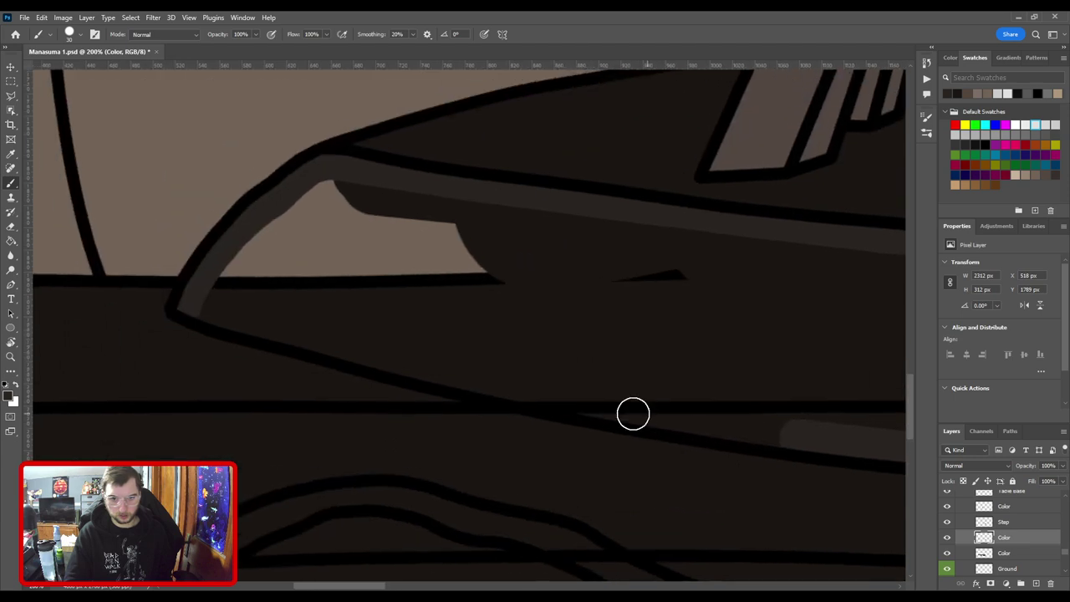
{"action": "left_click", "coordinate": [586, 405], "text": "shift"}
{"action": "left_click", "coordinate": [436, 372], "text": "shift"}
Close the lighter outline at the front face's pointed tip and fill the enclosed area with the same shade.
{"action": "left_click_drag", "start_coordinate": [347, 352], "coordinate": [637, 434]}
{"action": "left_click", "coordinate": [573, 417], "text": "shift"}
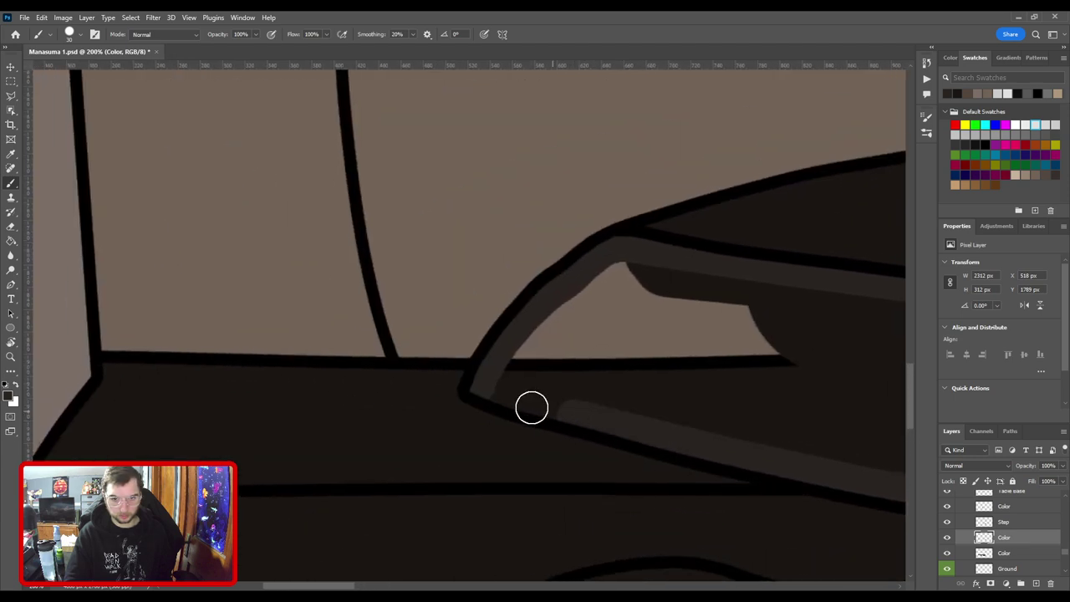
{"action": "left_click", "coordinate": [494, 397], "text": "shift"}
{"action": "key", "text": "g"}
{"action": "left_click", "coordinate": [600, 340]}
{"action": "key", "text": "b"}
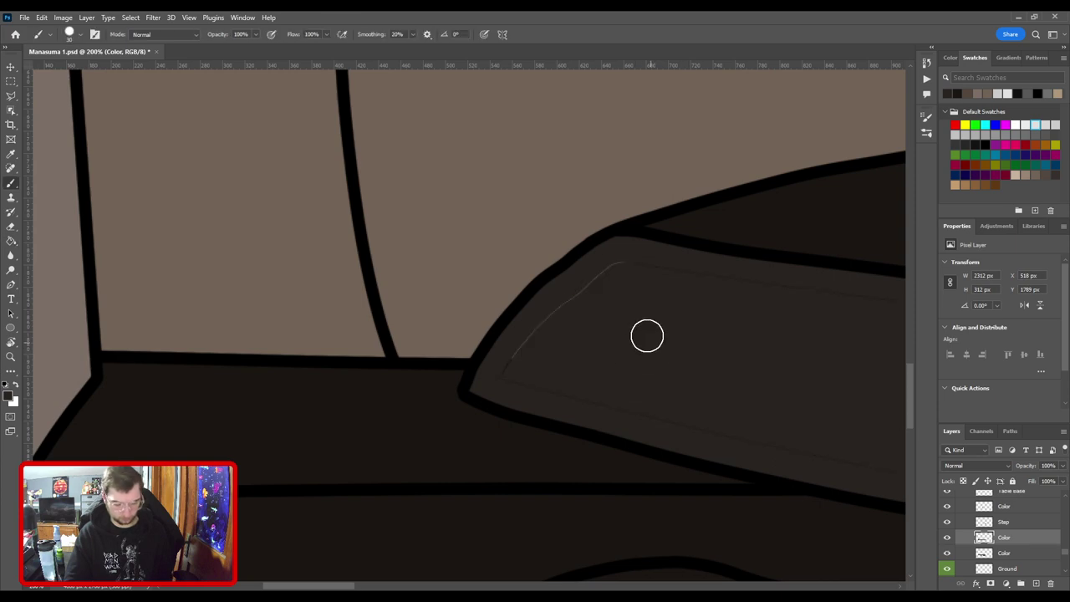
Brush over the thin unfilled seam near the front face's pointed tip with the lighter shade.
{"action": "key", "text": "ctrl+minus"}
{"action": "key", "text": "ctrl+minus"}
{"action": "mouse_move", "coordinate": [721, 333]}
{"action": "left_mouse_down"}
{"action": "mouse_move", "coordinate": [427, 351]}
{"action": "mouse_move", "coordinate": [640, 382]}
{"action": "left_mouse_up"}
{"action": "key", "text": "ctrl+plus"}
{"action": "key", "text": "ctrl+plus"}
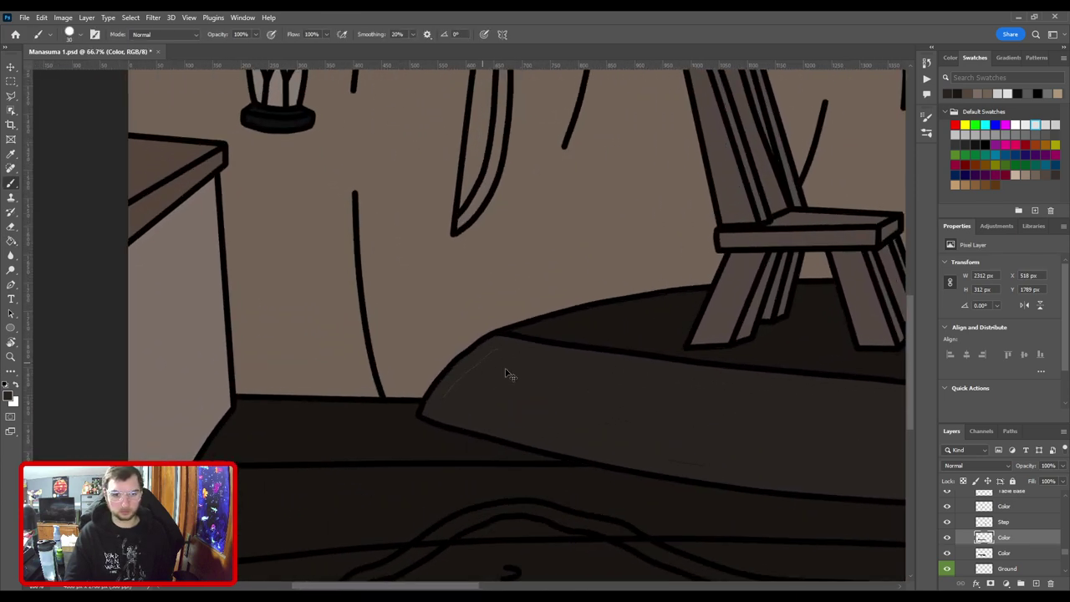
{"action": "left_click_drag", "start_coordinate": [432, 461], "coordinate": [532, 387]}
{"action": "mouse_move", "coordinate": [634, 398]}
{"action": "left_mouse_down"}
{"action": "mouse_move", "coordinate": [421, 373]}
{"action": "mouse_move", "coordinate": [648, 405]}
{"action": "mouse_move", "coordinate": [392, 349]}
{"action": "mouse_move", "coordinate": [381, 332]}
{"action": "left_mouse_up"}
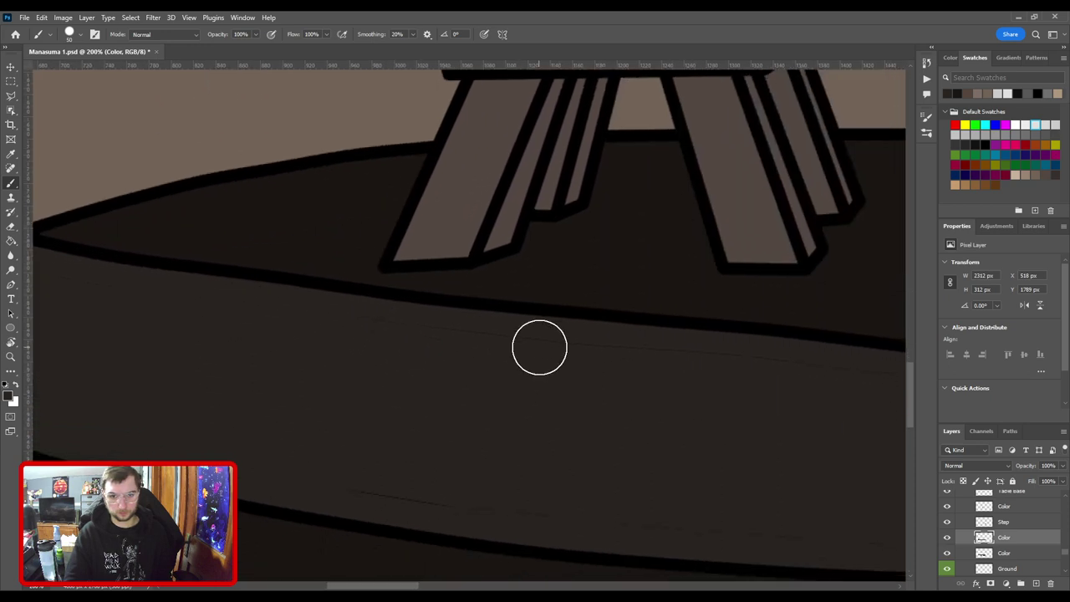
Cover the leftover seam along the front face's top edge with a 50 px brush, from the chair to behind the figure.
{"action": "left_click_drag", "start_coordinate": [719, 363], "coordinate": [376, 378]}
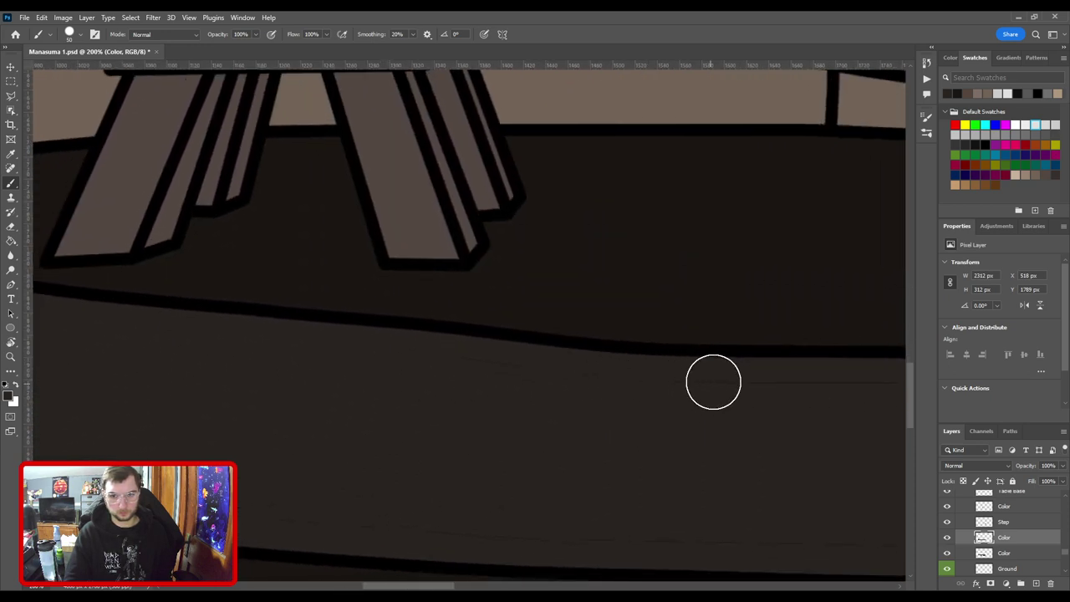
{"action": "left_click_drag", "start_coordinate": [714, 382], "coordinate": [377, 359]}
{"action": "mouse_move", "coordinate": [694, 372]}
{"action": "left_mouse_down"}
{"action": "mouse_move", "coordinate": [359, 370]}
{"action": "mouse_move", "coordinate": [362, 362]}
{"action": "left_mouse_up"}
{"action": "left_click_drag", "start_coordinate": [705, 359], "coordinate": [376, 371]}
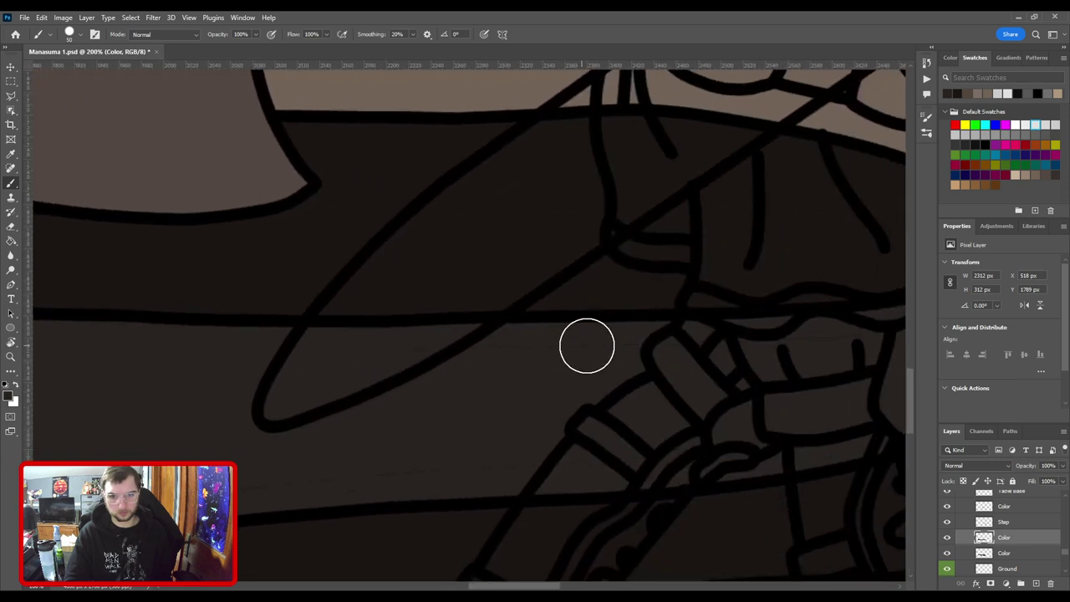
{"action": "left_click_drag", "start_coordinate": [630, 382], "coordinate": [362, 361]}
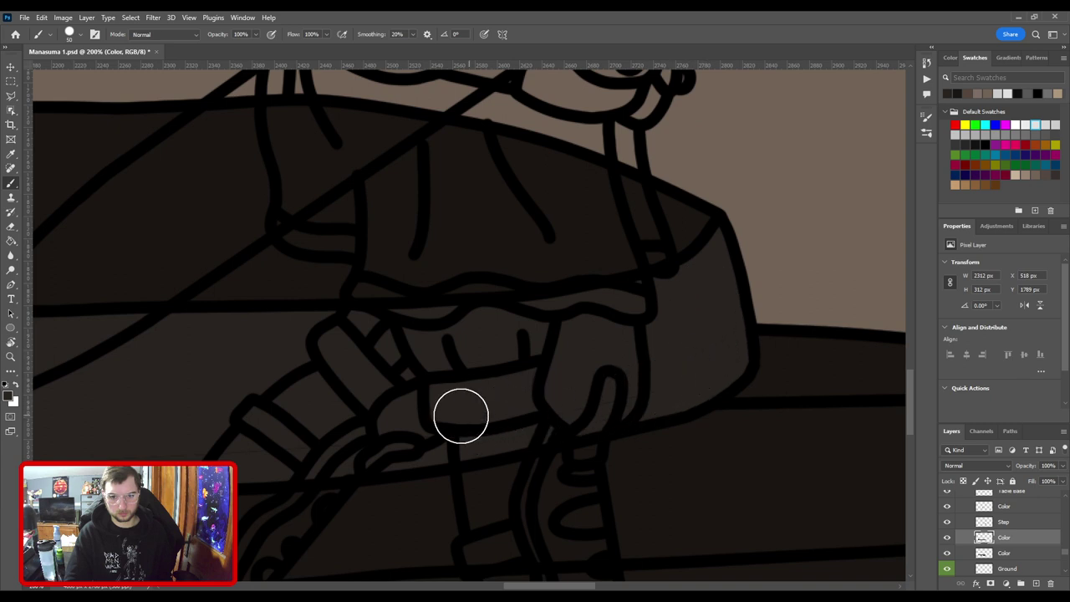
Cover the leftover seam along the front face's bottom edge, from behind the figure back to the pointed tip.
{"action": "left_click_drag", "start_coordinate": [384, 430], "coordinate": [585, 339]}
{"action": "left_click_drag", "start_coordinate": [375, 378], "coordinate": [651, 348]}
{"action": "left_click_drag", "start_coordinate": [228, 376], "coordinate": [592, 351]}
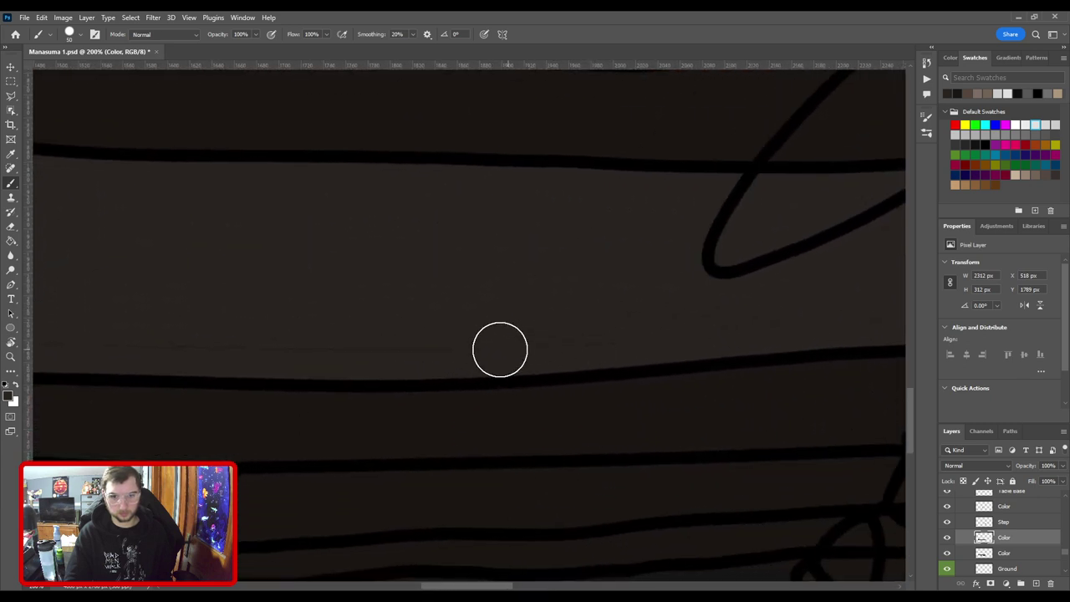
{"action": "left_click_drag", "start_coordinate": [264, 348], "coordinate": [660, 358]}
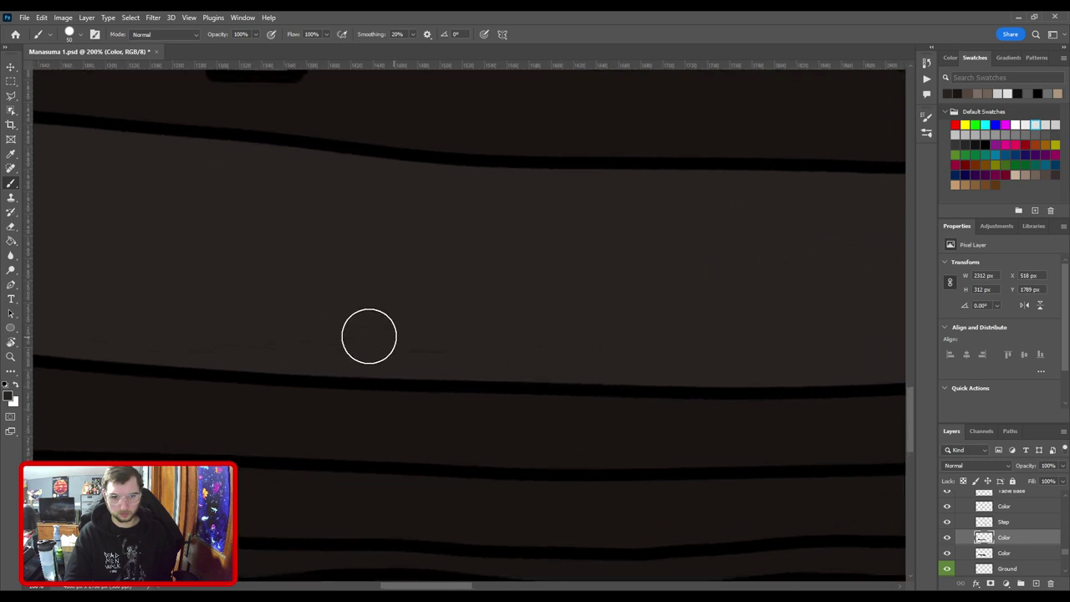
{"action": "left_click_drag", "start_coordinate": [226, 331], "coordinate": [674, 352]}
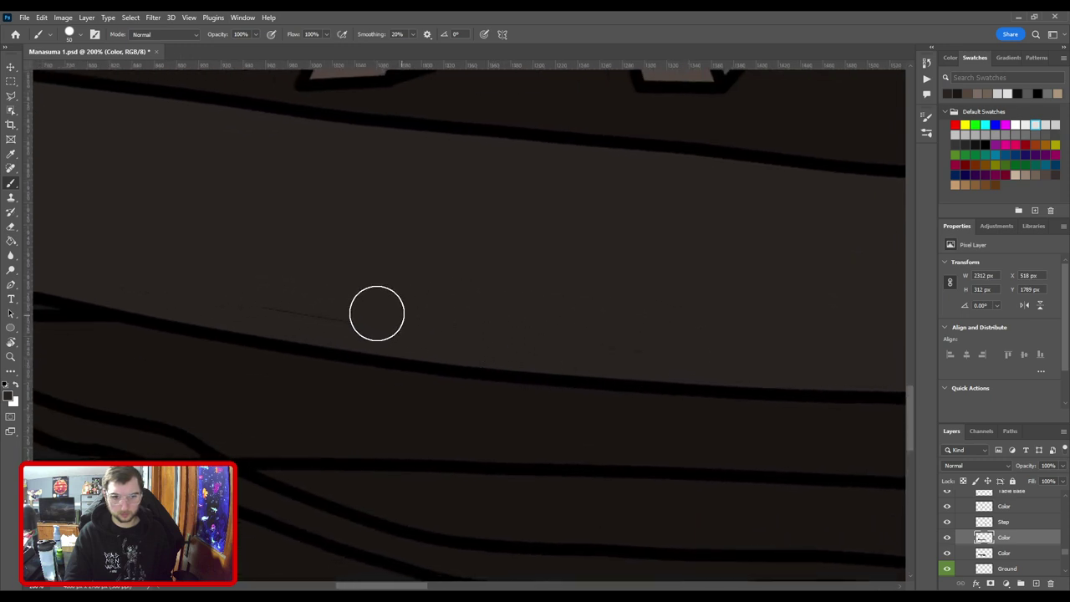
{"action": "left_click_drag", "start_coordinate": [237, 293], "coordinate": [645, 382]}
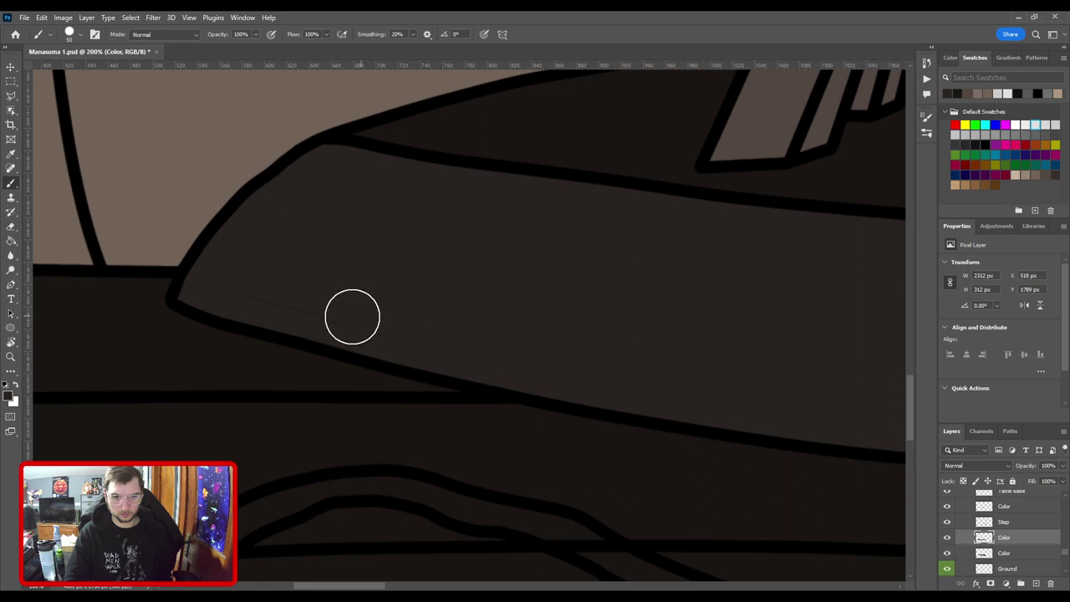
{"action": "scroll", "coordinate": [618, 344], "scroll_direction": "down", "scroll_amount": 6}
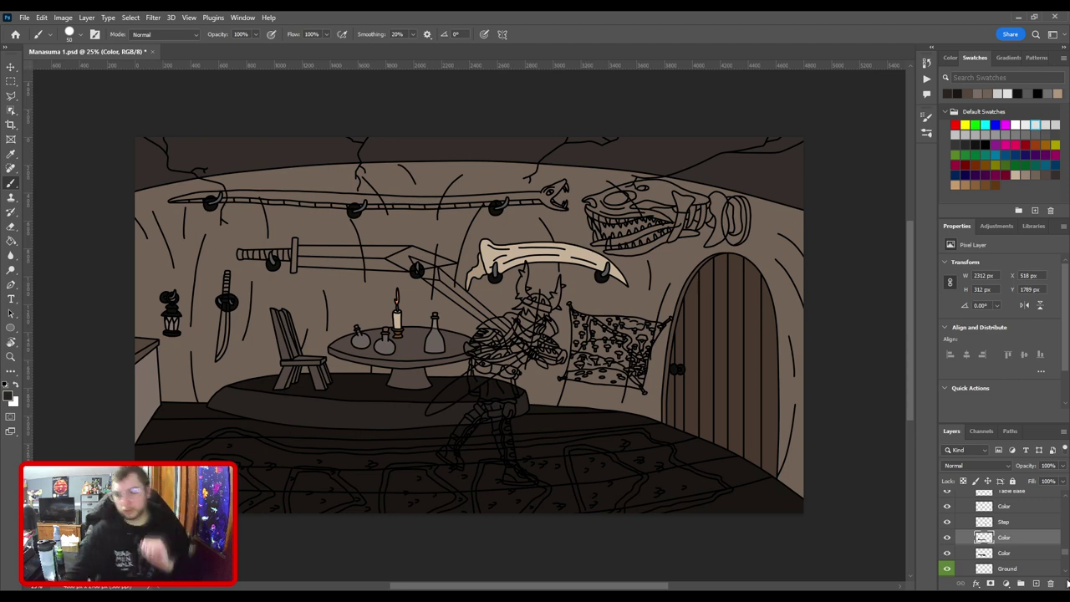
Move the Step layer and its two Color layers together to X 593 px, Y 1715 px, and save the file.
{"action": "left_click", "coordinate": [1013, 522]}
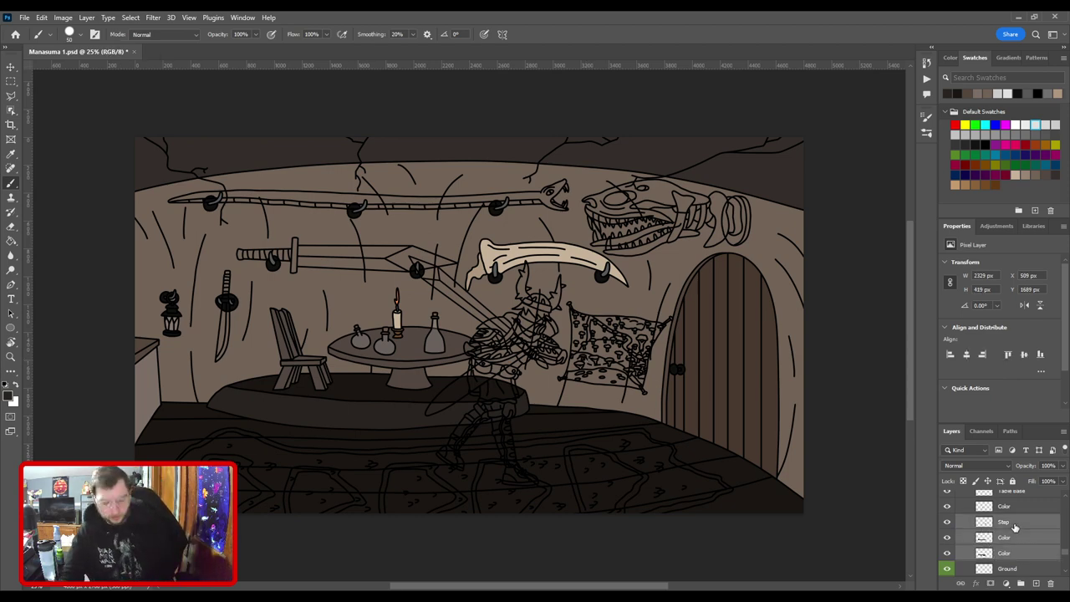
{"action": "key", "text": "ctrl+t"}
{"action": "left_click_drag", "start_coordinate": [478, 400], "coordinate": [490, 403]}
{"action": "key", "text": "Return"}
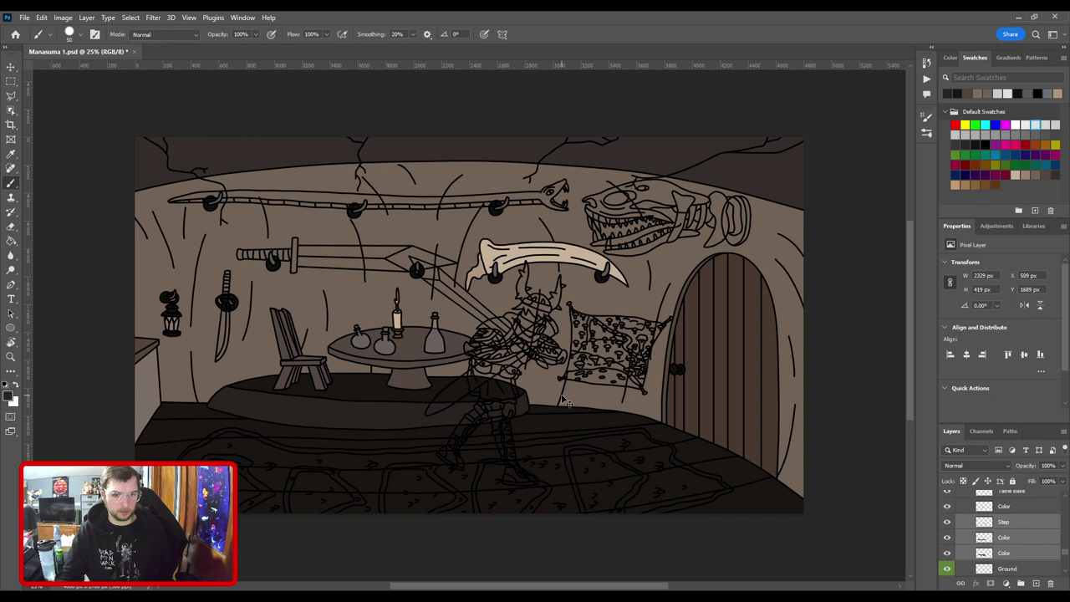
{"action": "key", "text": "ctrl+shift+z"}
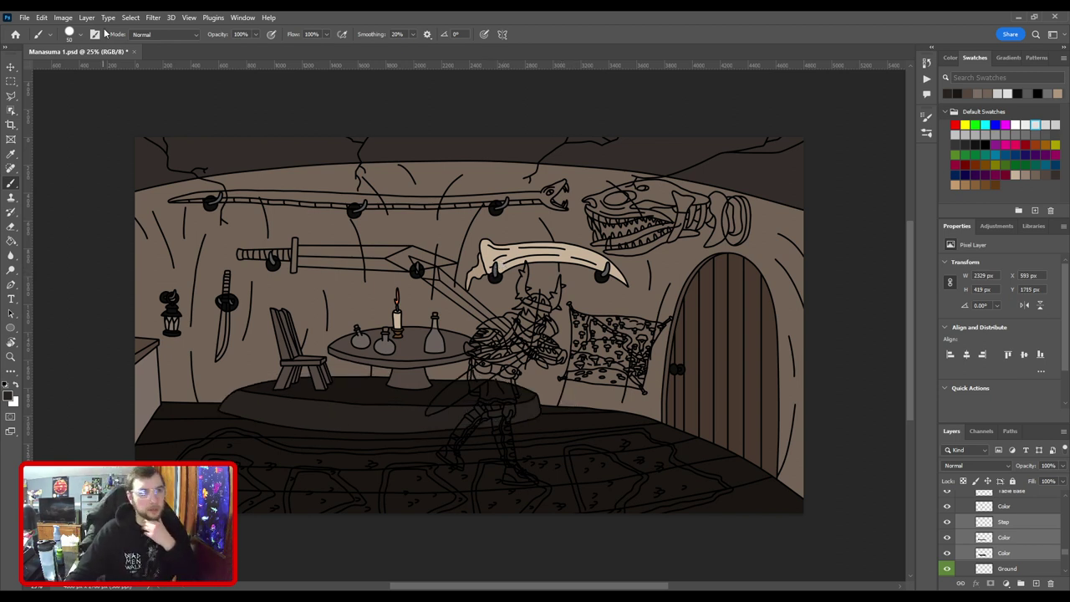
{"action": "key", "text": "ctrl+s"}
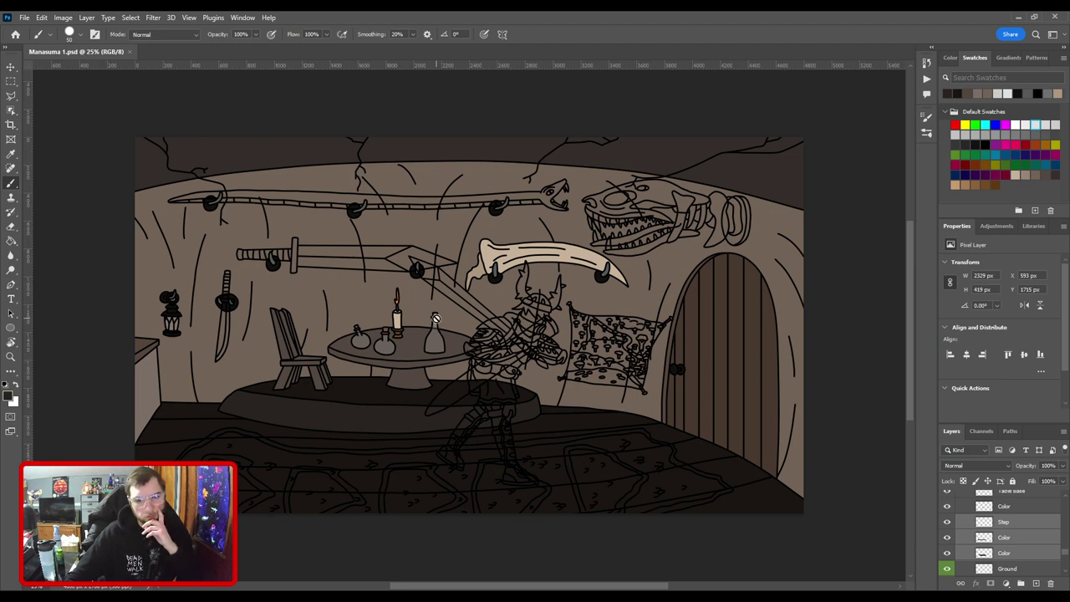
Locate the Machete layer from the wall-mounted blade's line art and add a Color layer between it and the Base layer.
{"action": "scroll", "coordinate": [992, 556], "scroll_direction": "down", "scroll_amount": 3}
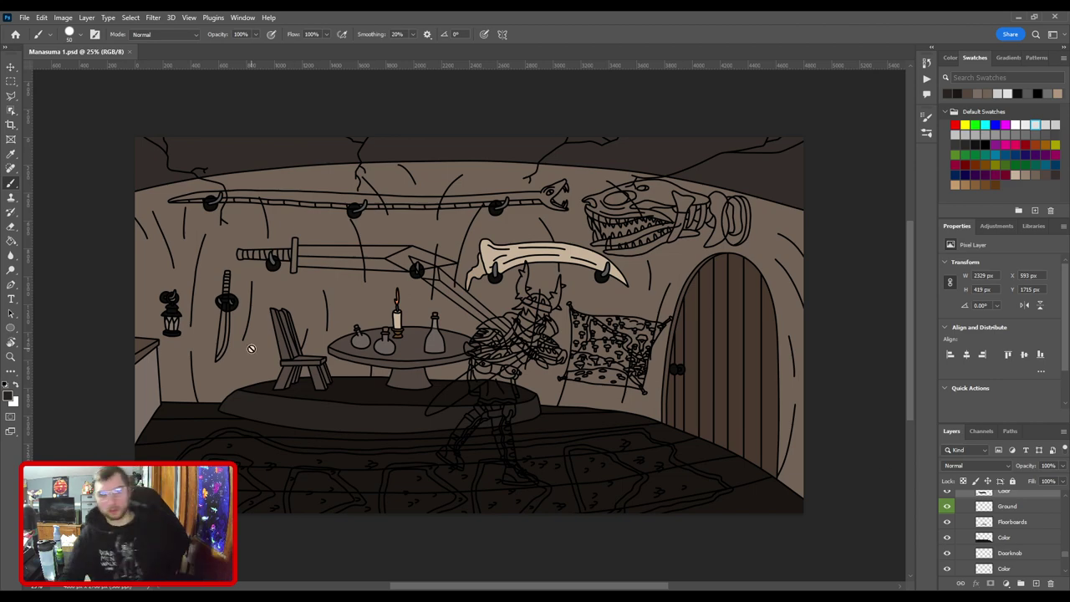
{"action": "key", "text": "ctrl+plus"}
{"action": "key", "text": "ctrl+plus"}
{"action": "left_click_drag", "start_coordinate": [261, 294], "coordinate": [755, 359]}
{"action": "scroll", "coordinate": [605, 298], "scroll_direction": "up", "scroll_amount": 3}
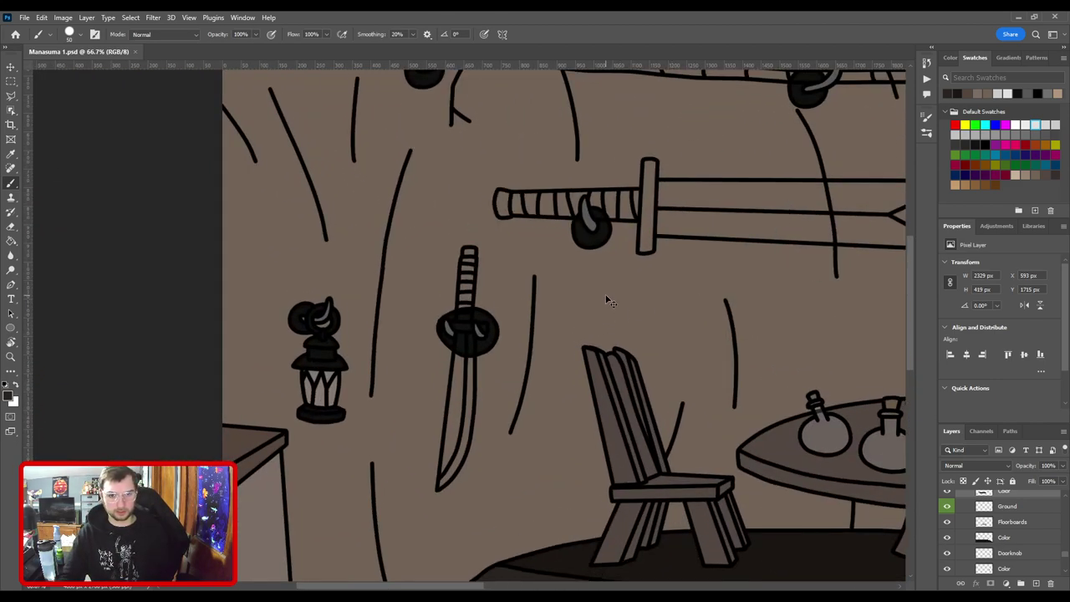
{"action": "scroll", "coordinate": [510, 284], "scroll_direction": "up", "scroll_amount": 2}
{"action": "key", "text": "v"}
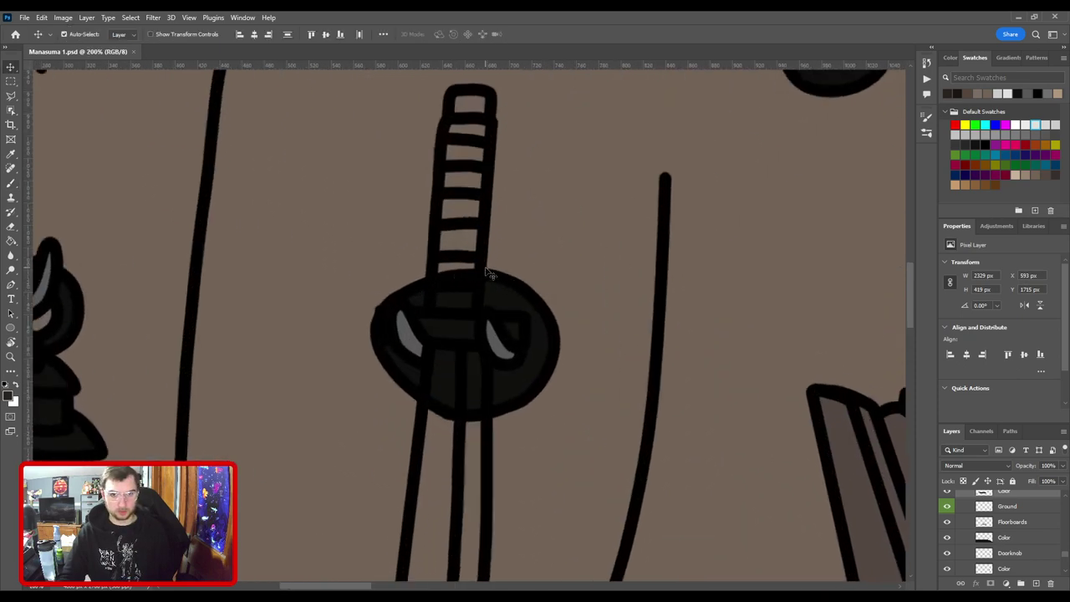
{"action": "left_click", "coordinate": [484, 272]}
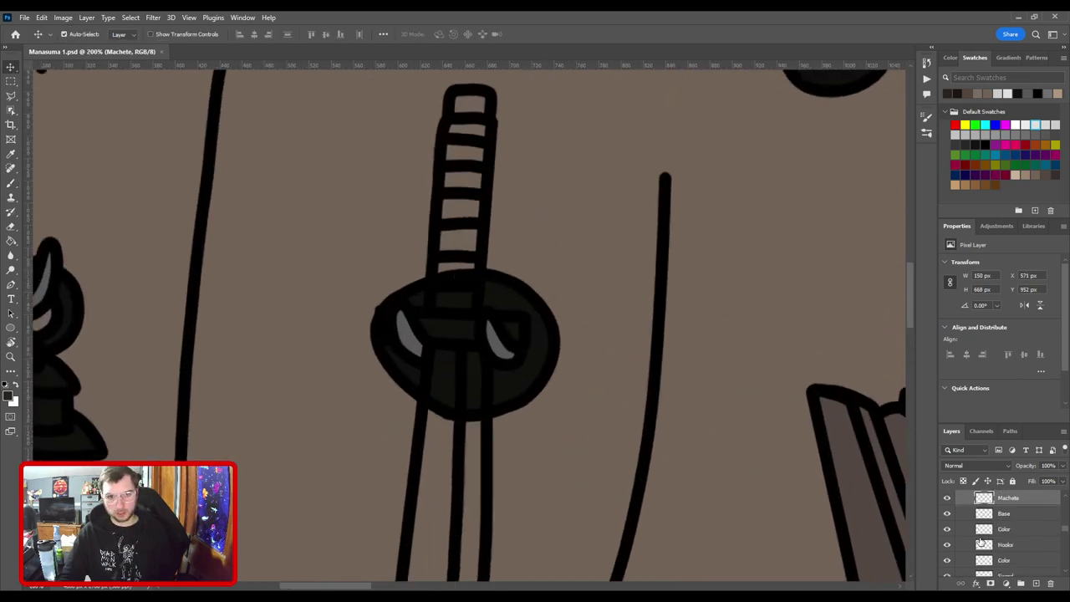
{"action": "scroll", "coordinate": [982, 541], "scroll_direction": "down", "scroll_amount": 1}
{"action": "scroll", "coordinate": [1020, 544], "scroll_direction": "up", "scroll_amount": 2}
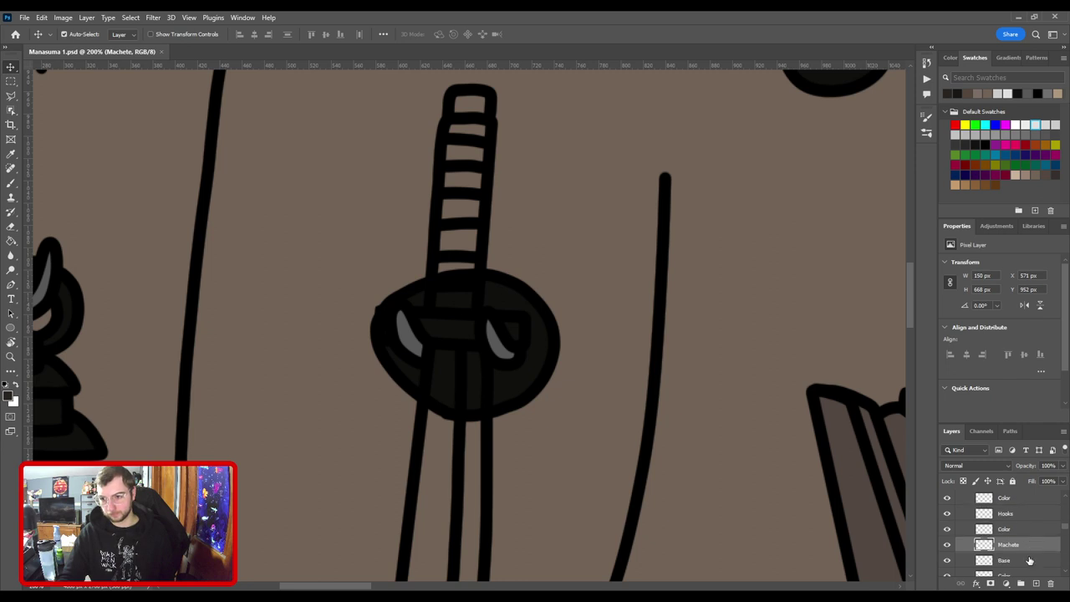
{"action": "left_click", "coordinate": [1030, 561]}
Sample the grey of the machete's hooks and brush it along the blade's curved edge strip, starting at the tip.
{"action": "key", "text": "i"}
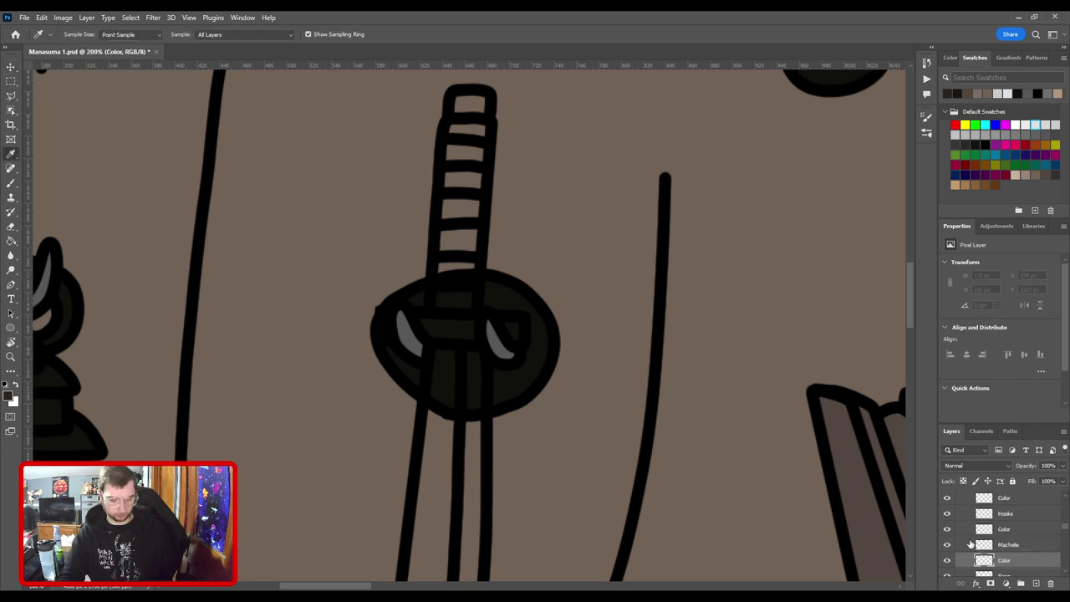
{"action": "left_click", "coordinate": [500, 343]}
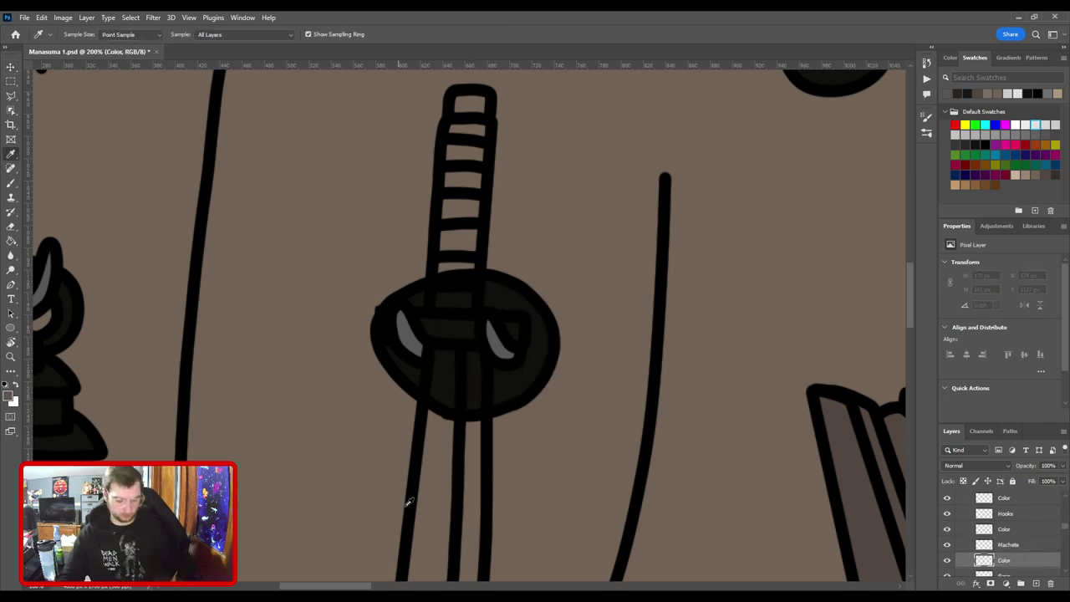
{"action": "left_click_drag", "start_coordinate": [411, 510], "coordinate": [427, 301]}
{"action": "key", "text": "b"}
{"action": "left_click_drag", "start_coordinate": [518, 447], "coordinate": [552, 326]}
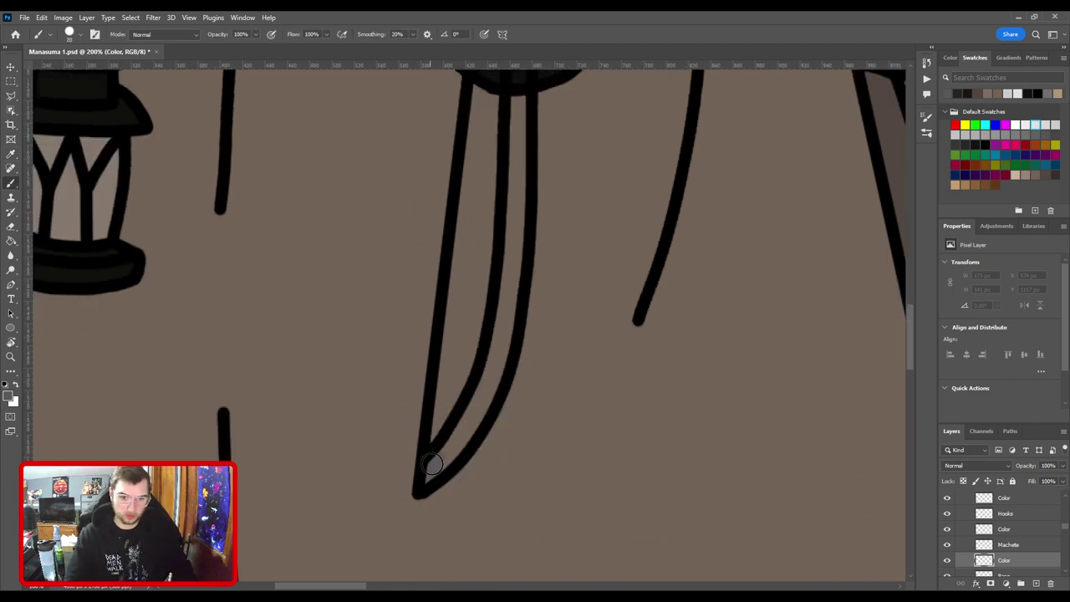
{"action": "mouse_move", "coordinate": [432, 465]}
{"action": "left_mouse_down"}
{"action": "mouse_move", "coordinate": [484, 382]}
{"action": "mouse_move", "coordinate": [481, 405]}
{"action": "mouse_move", "coordinate": [511, 310]}
{"action": "mouse_move", "coordinate": [503, 389]}
{"action": "mouse_move", "coordinate": [504, 222]}
{"action": "mouse_move", "coordinate": [513, 348]}
{"action": "left_mouse_up"}
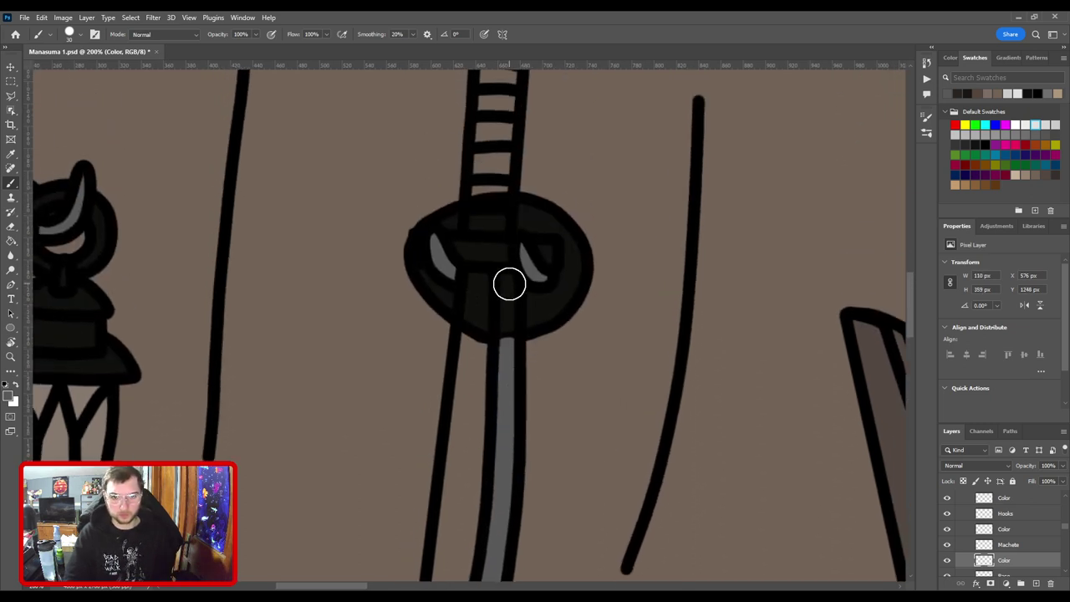
Paint the blade strip over the base plate, the pommel and the crossguard in the same grey, and save the file.
{"action": "left_click_drag", "start_coordinate": [509, 282], "coordinate": [506, 336]}
{"action": "left_click_drag", "start_coordinate": [492, 422], "coordinate": [506, 454]}
{"action": "left_click_drag", "start_coordinate": [497, 174], "coordinate": [492, 379]}
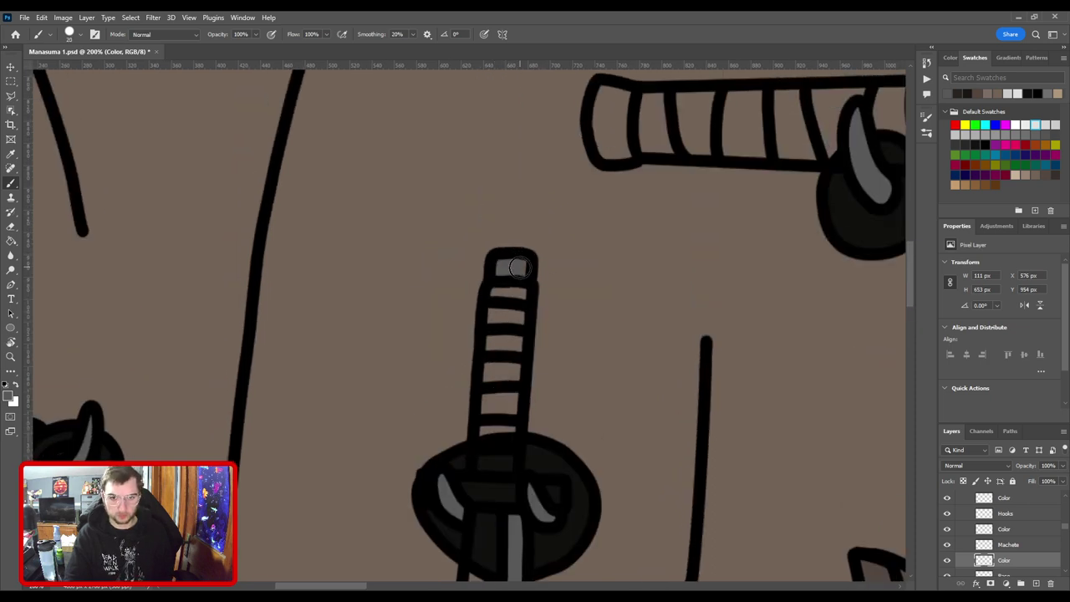
{"action": "left_click_drag", "start_coordinate": [513, 466], "coordinate": [504, 307]}
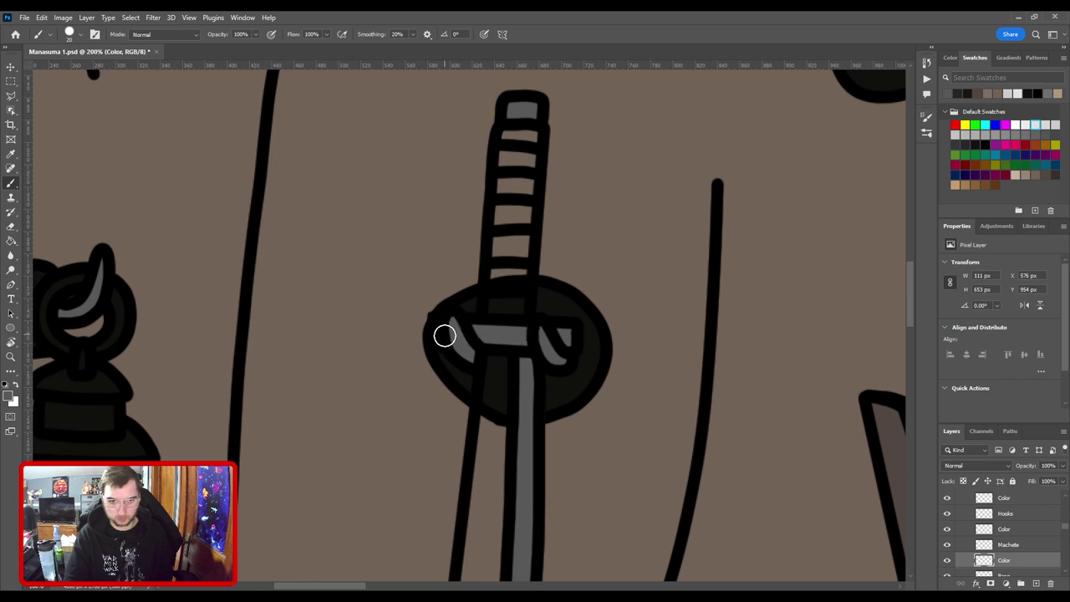
{"action": "scroll", "coordinate": [483, 336], "scroll_direction": "down", "scroll_amount": 3}
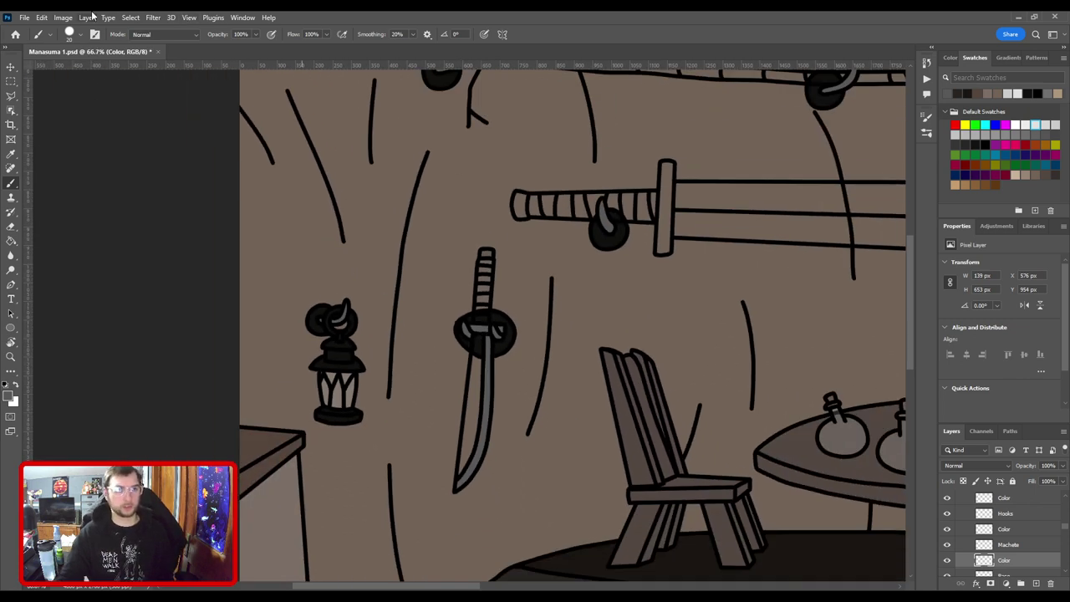
{"action": "key", "text": "i"}
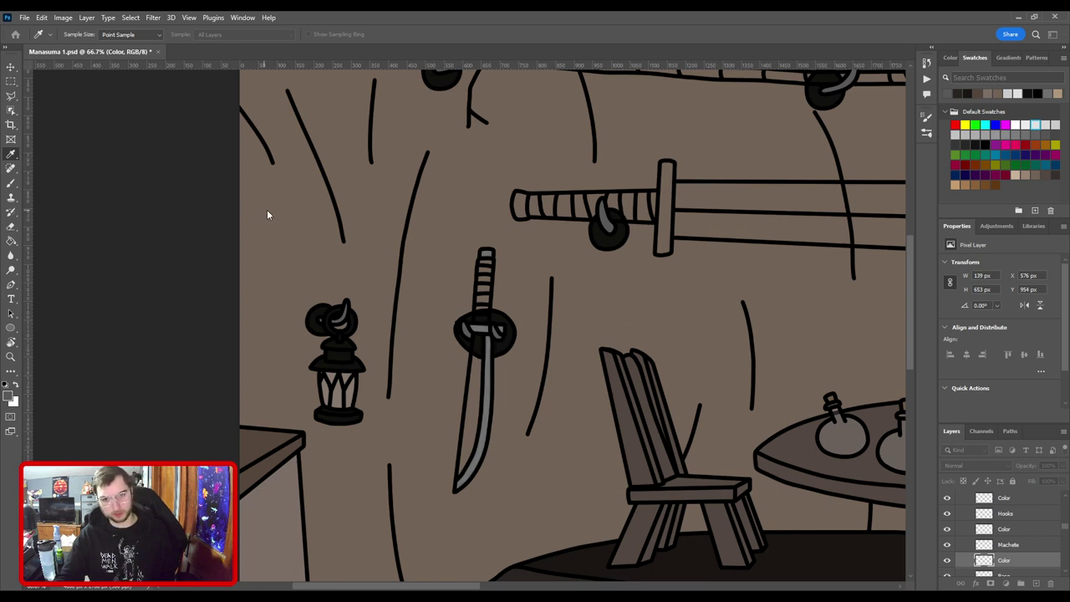
{"action": "key", "text": "b"}
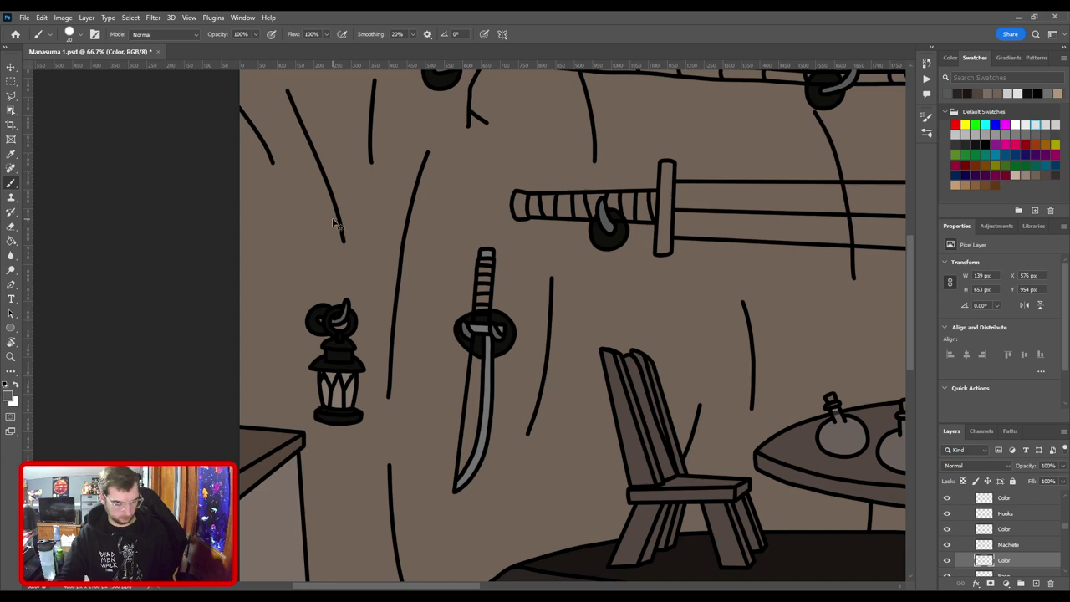
{"action": "key", "text": "ctrl+s"}
Add another Color layer directly above the machete's Base layer and ready the Eyedropper for sampling near the machete.
{"action": "scroll", "coordinate": [1037, 568], "scroll_direction": "down", "scroll_amount": 1}
{"action": "left_click", "coordinate": [1016, 565]}
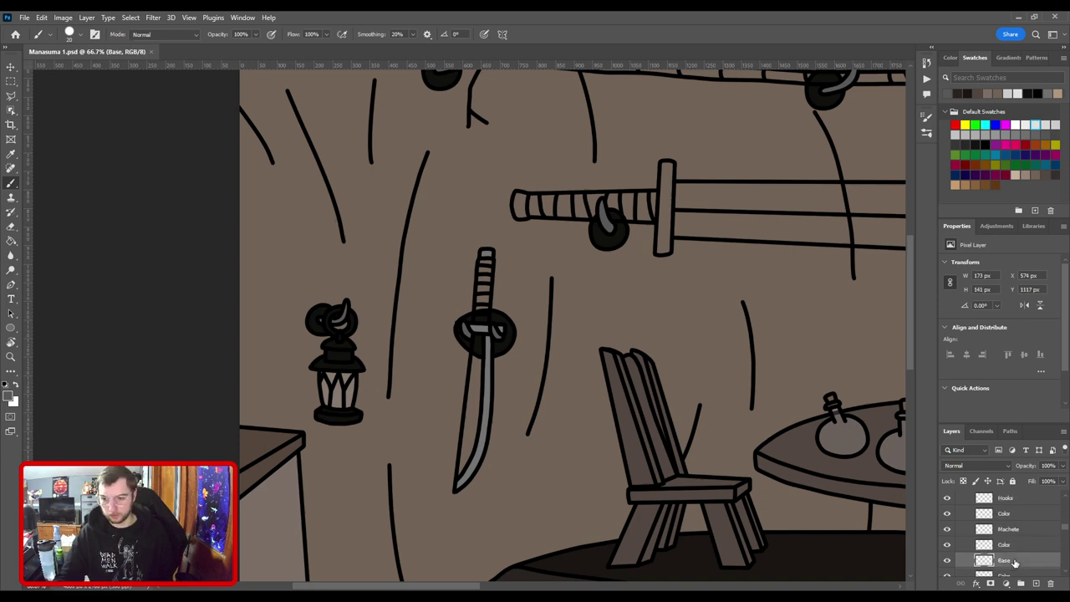
{"action": "key", "text": "ctrl+shift+alt+n"}
{"action": "key", "text": "i"}
{"action": "key", "text": "ctrl+plus"}
{"action": "key", "text": "ctrl+plus"}
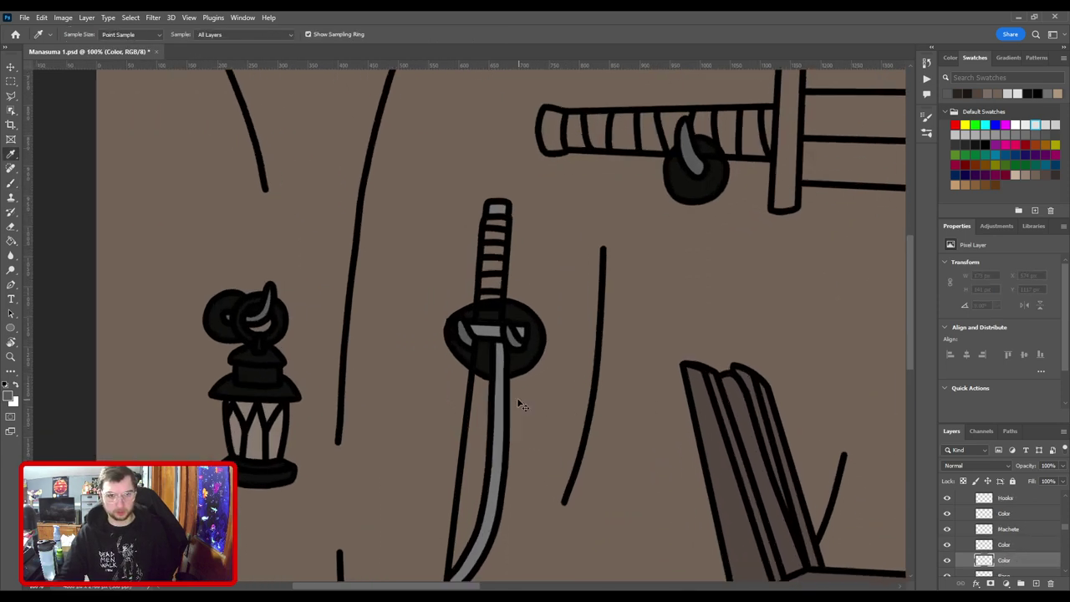
Paint the inner part of the machete's blade with the near-black sampled from the base plate, and lighten that fill to a dark grey.
{"action": "left_click", "coordinate": [561, 390]}
{"action": "left_click_drag", "start_coordinate": [508, 500], "coordinate": [487, 223]}
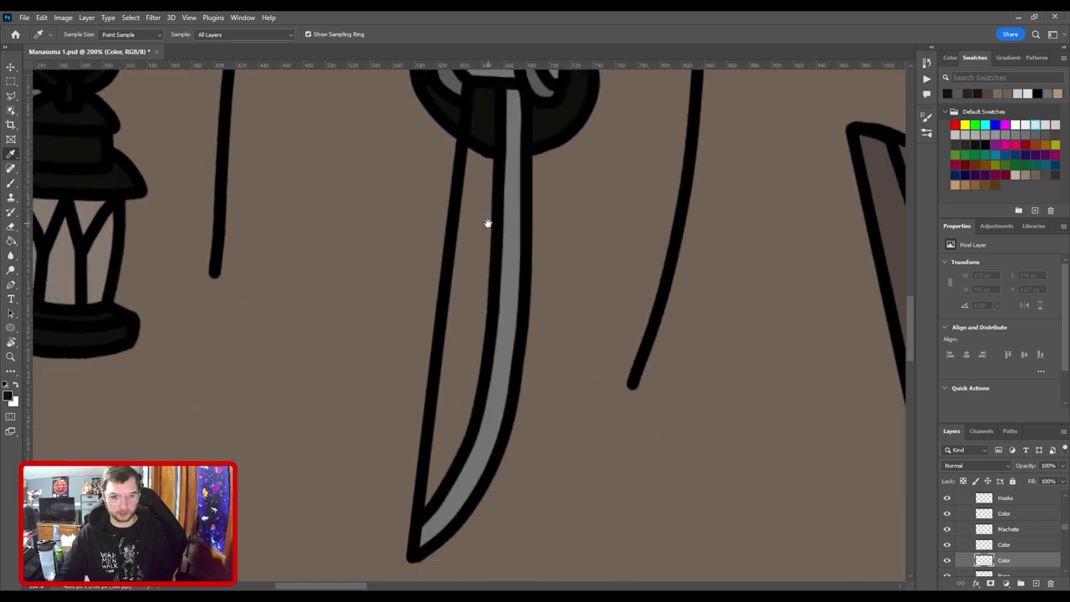
{"action": "mouse_move", "coordinate": [428, 493]}
{"action": "left_mouse_down"}
{"action": "mouse_move", "coordinate": [462, 429]}
{"action": "mouse_move", "coordinate": [440, 458]}
{"action": "mouse_move", "coordinate": [463, 356]}
{"action": "left_mouse_up"}
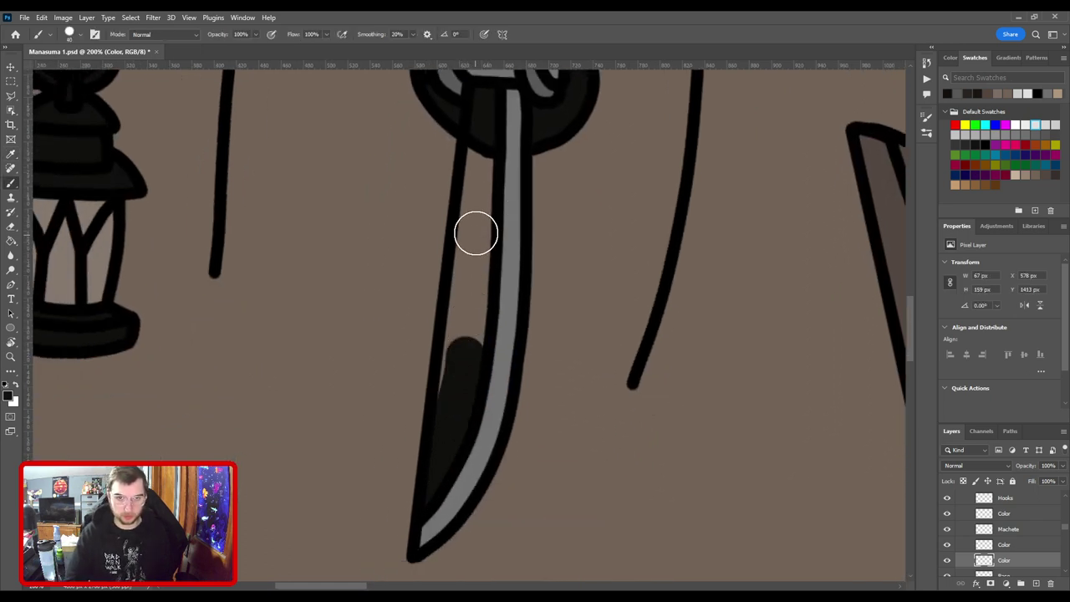
{"action": "left_click_drag", "start_coordinate": [450, 406], "coordinate": [467, 302]}
{"action": "left_click_drag", "start_coordinate": [462, 330], "coordinate": [446, 487]}
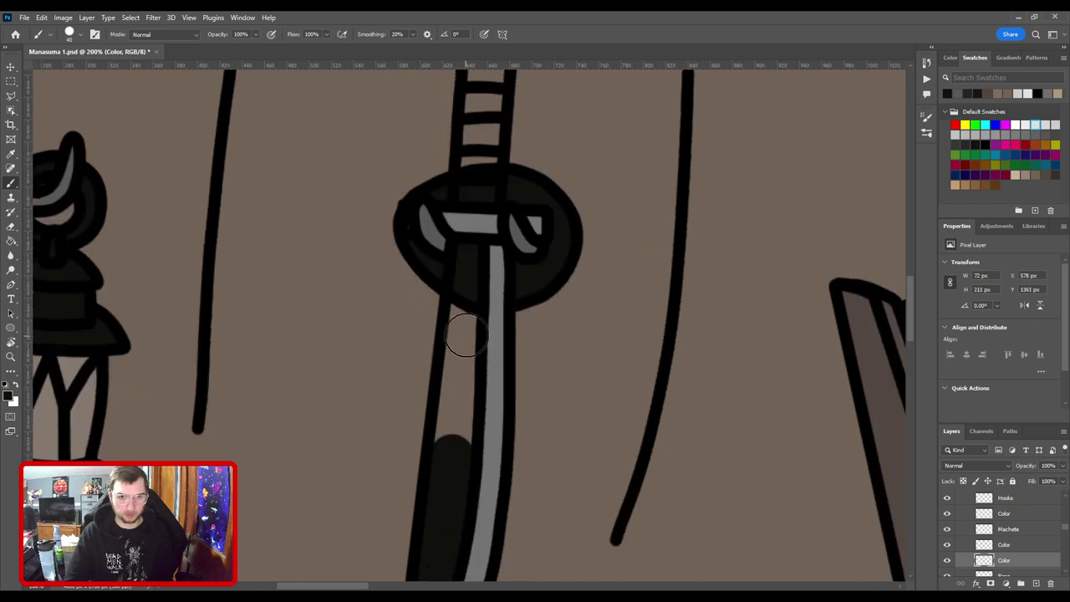
{"action": "left_click_drag", "start_coordinate": [456, 425], "coordinate": [466, 333]}
{"action": "left_click_drag", "start_coordinate": [469, 284], "coordinate": [466, 282]}
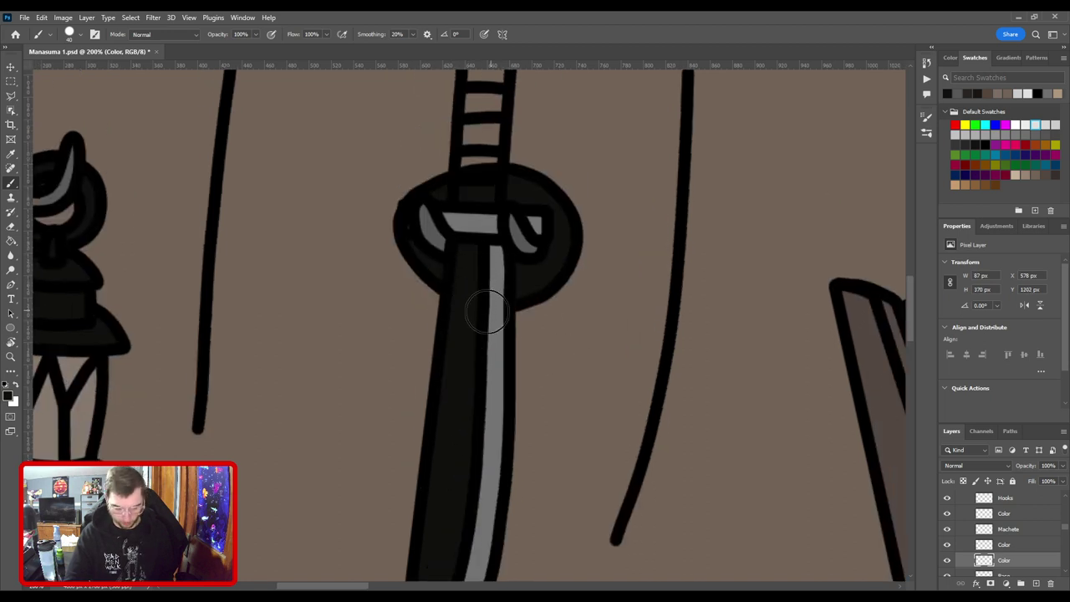
{"action": "key", "text": "["}
{"action": "key", "text": "["}
{"action": "scroll", "coordinate": [509, 359], "scroll_direction": "down", "scroll_amount": 3}
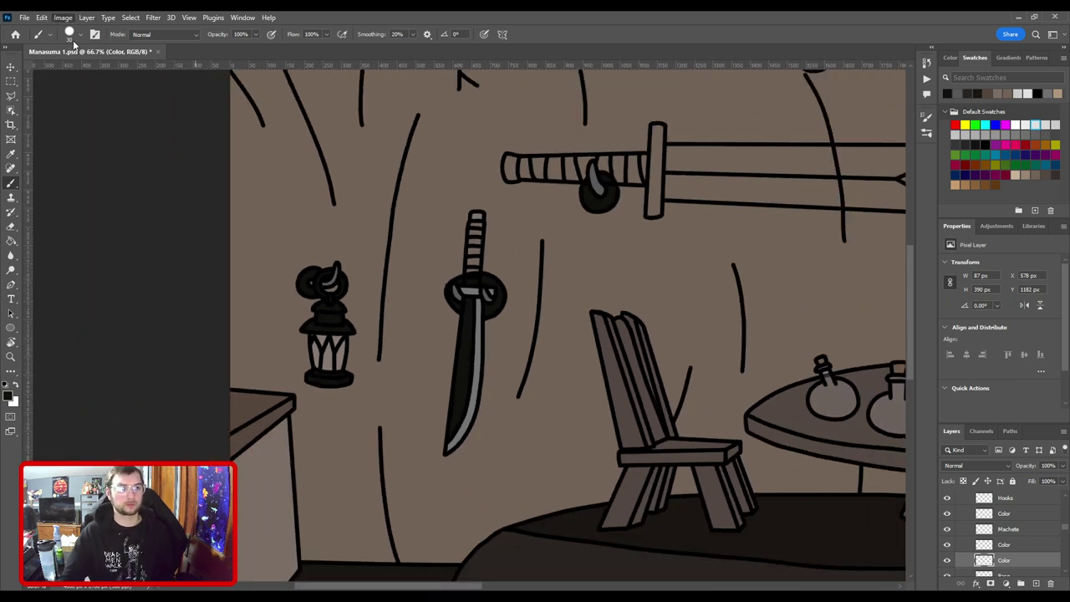
{"action": "key", "text": "i"}
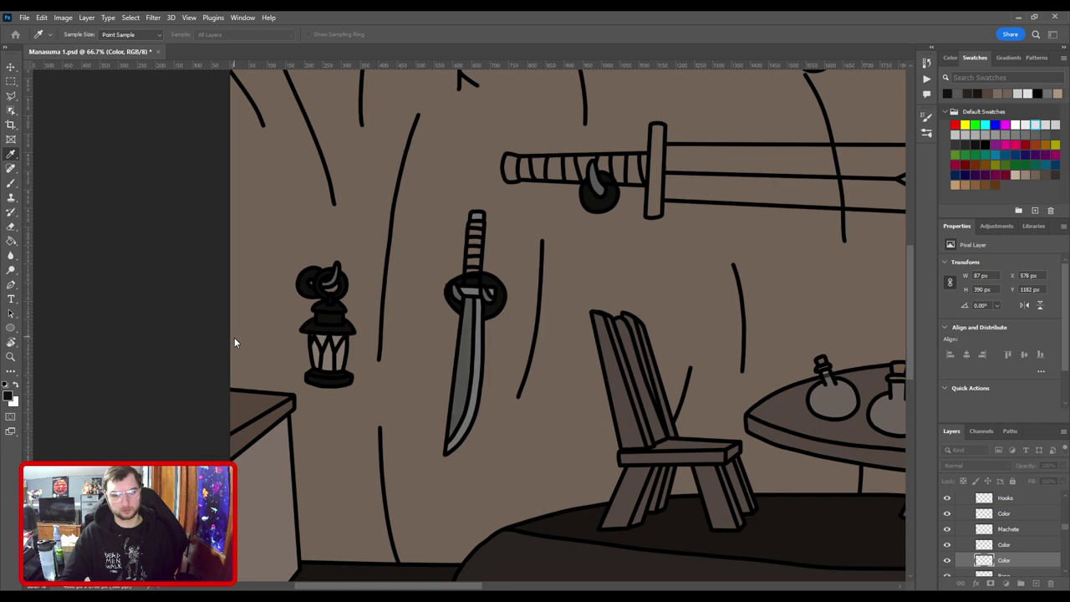
{"action": "key", "text": "b"}
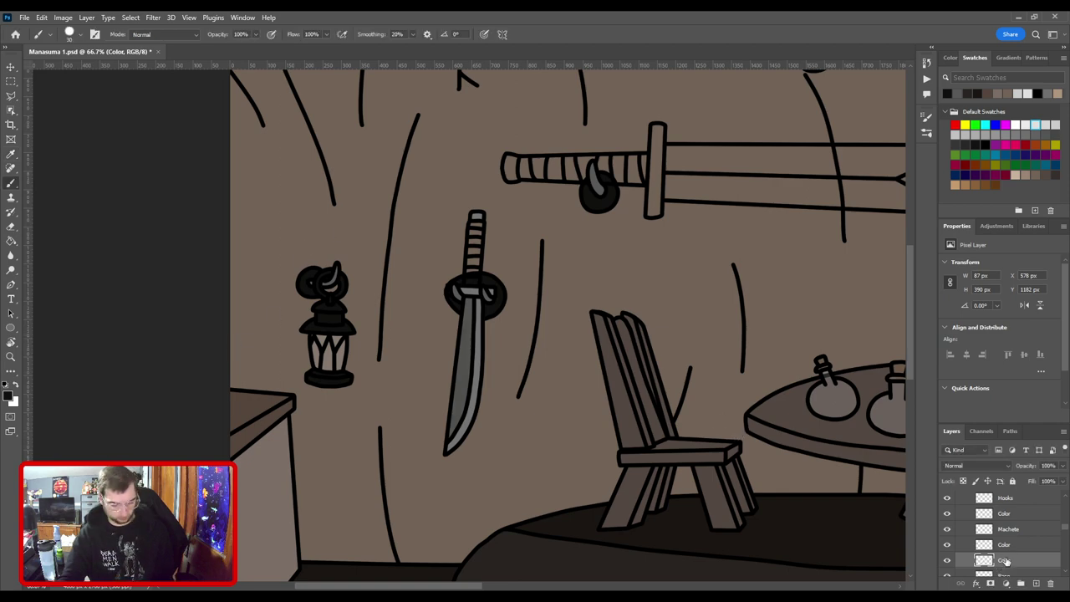
Add a third Color layer for the machete, brush the wrapped handle in near-black and adjust its tone.
{"action": "left_click", "coordinate": [1007, 560]}
{"action": "scroll", "coordinate": [477, 389], "scroll_direction": "up", "scroll_amount": 5}
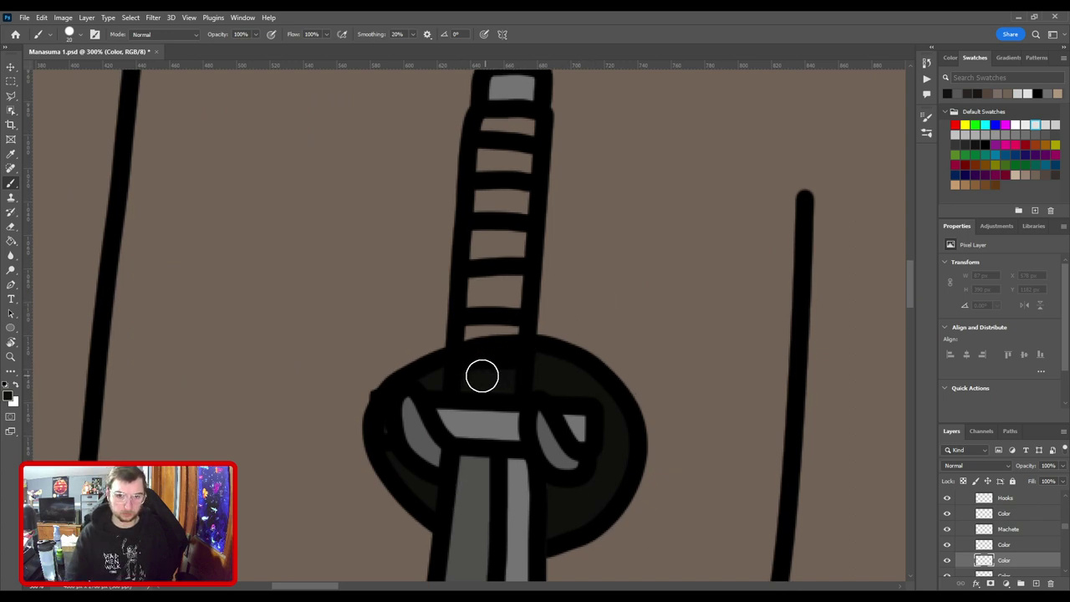
{"action": "mouse_move", "coordinate": [480, 376]}
{"action": "left_mouse_down"}
{"action": "mouse_move", "coordinate": [485, 184]}
{"action": "mouse_move", "coordinate": [491, 130]}
{"action": "mouse_move", "coordinate": [504, 124]}
{"action": "mouse_move", "coordinate": [527, 130]}
{"action": "mouse_move", "coordinate": [507, 255]}
{"action": "mouse_move", "coordinate": [510, 190]}
{"action": "left_mouse_up"}
{"action": "key", "text": "bracketright"}
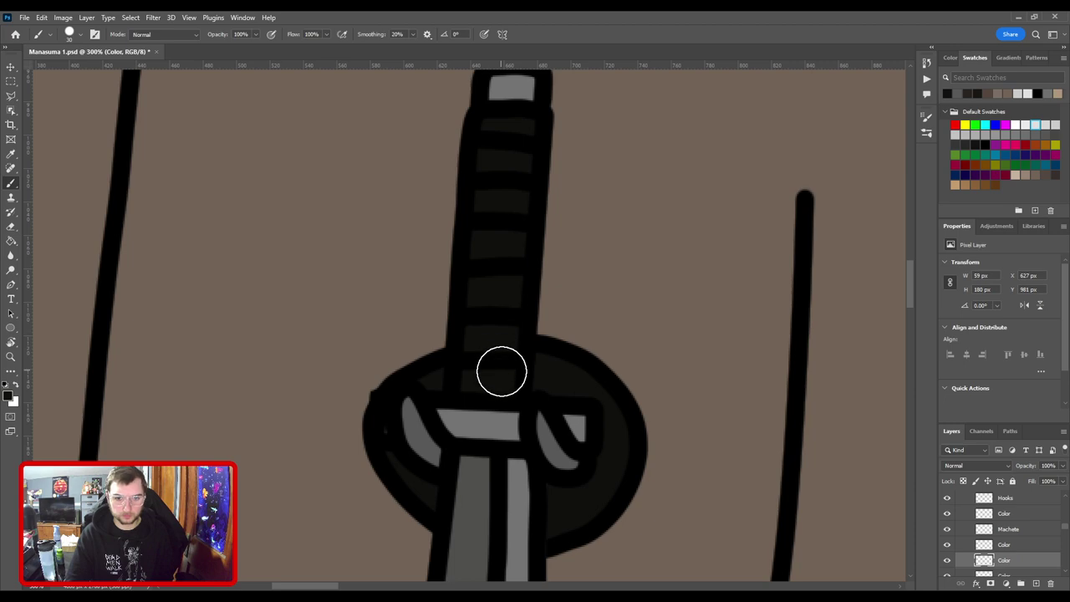
{"action": "scroll", "coordinate": [477, 371], "scroll_direction": "down", "scroll_amount": 3}
{"action": "scroll", "coordinate": [482, 376], "scroll_direction": "down", "scroll_amount": 2}
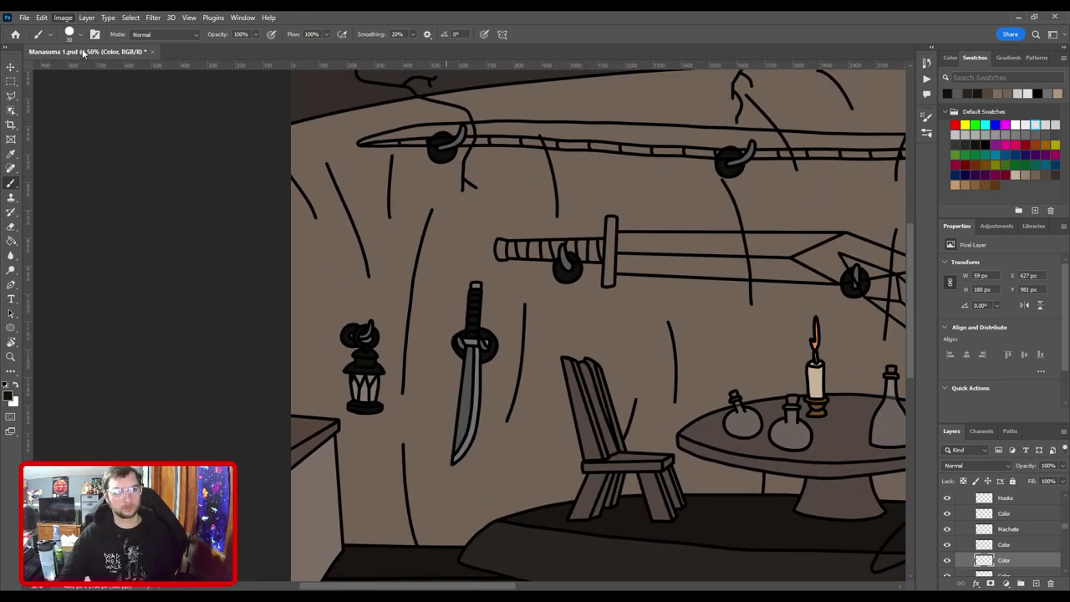
{"action": "key", "text": "i"}
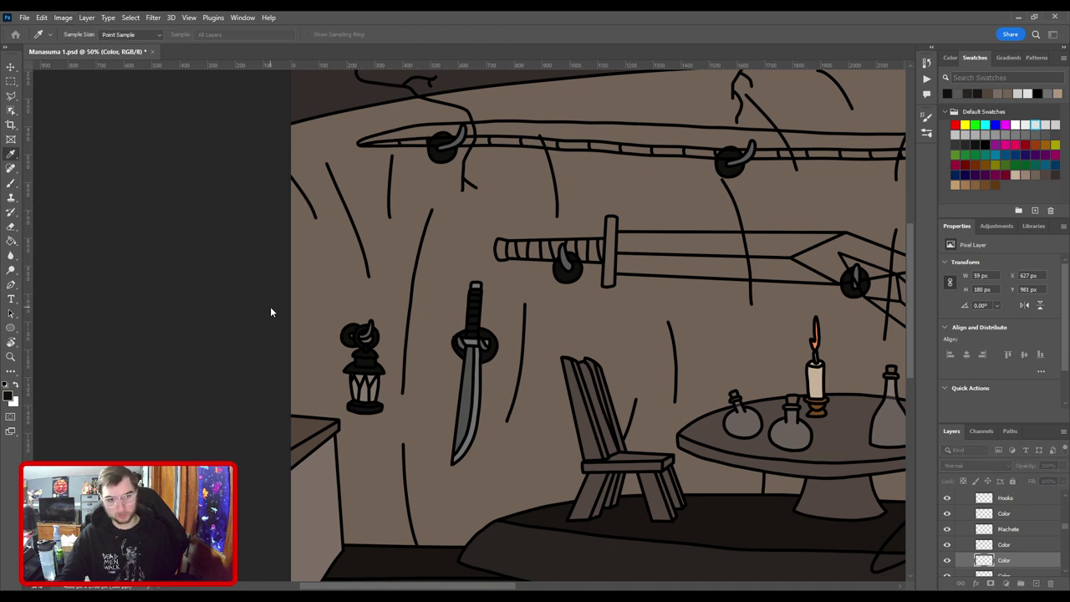
{"action": "key", "text": "b"}
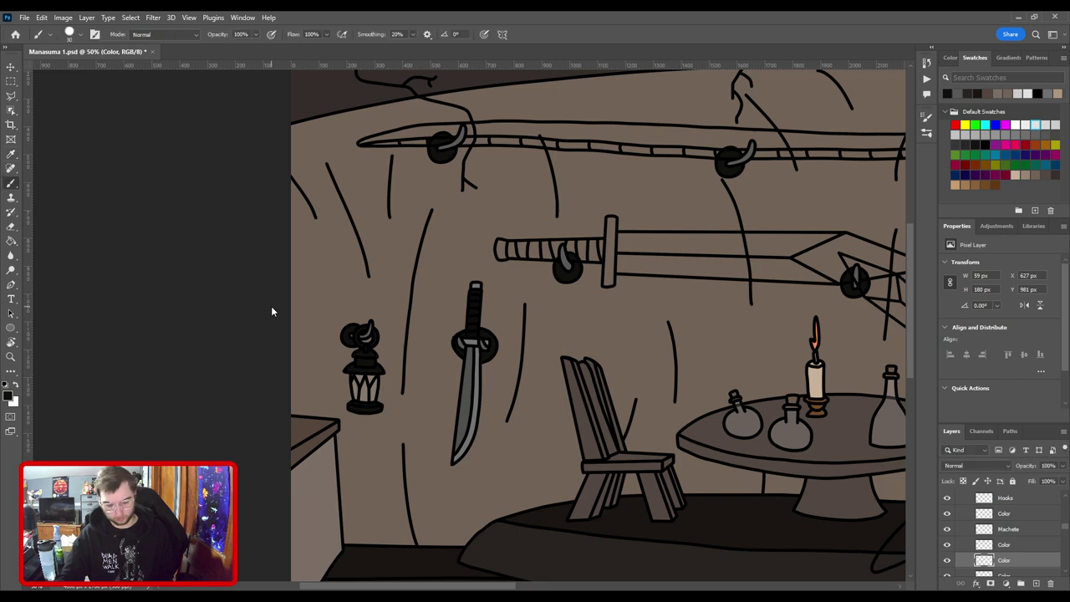
{"action": "key", "text": "ctrl+0"}
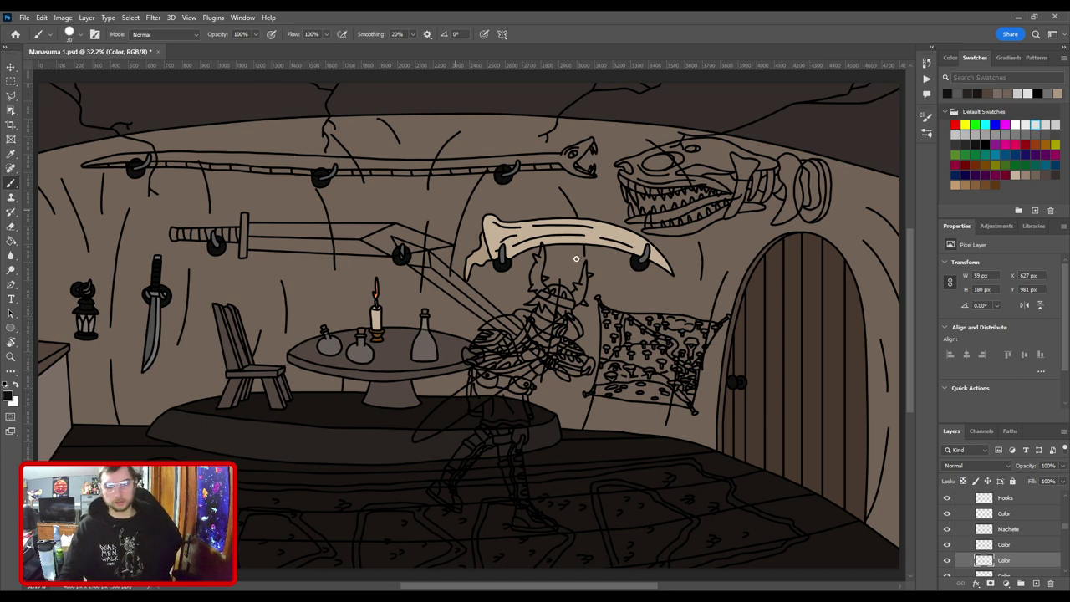
Select the Machete layer with its three Color layers and rotate them together by about -3.16°.
{"action": "left_click", "coordinate": [1015, 529], "text": "shift"}
{"action": "scroll", "coordinate": [1014, 543], "scroll_direction": "down", "scroll_amount": 1}
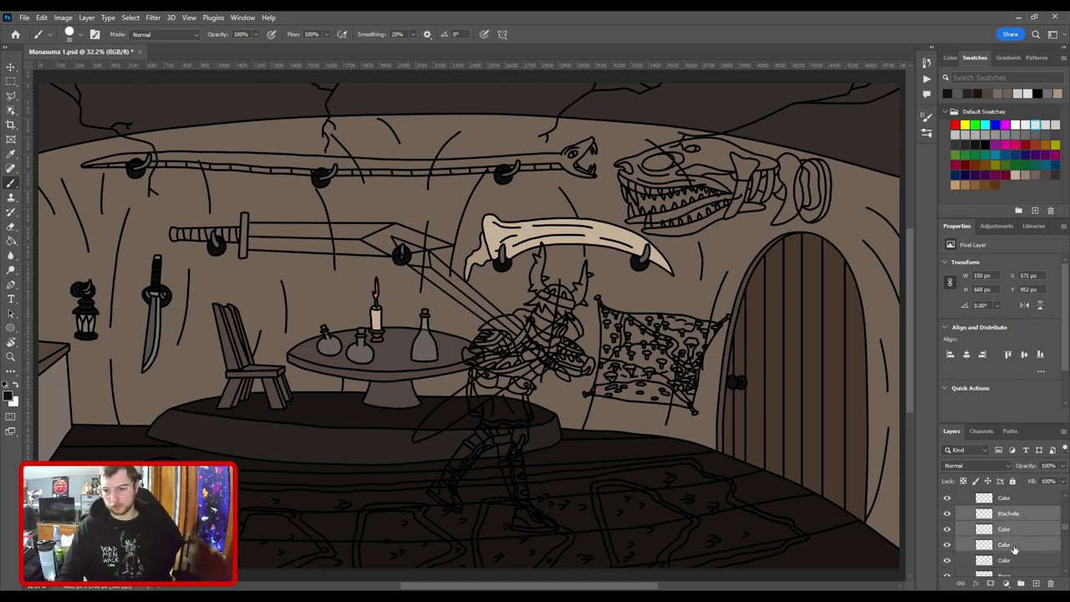
{"action": "left_click", "coordinate": [1016, 561]}
{"action": "left_click", "coordinate": [1012, 519], "text": "shift"}
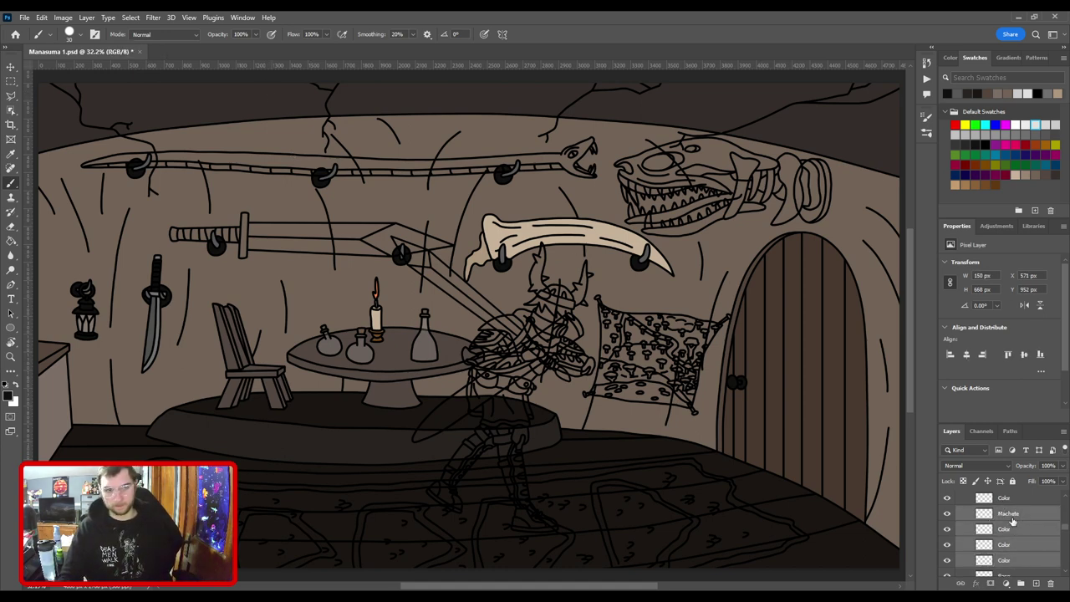
{"action": "key", "text": "ctrl+t"}
{"action": "scroll", "coordinate": [347, 281], "scroll_direction": "up", "scroll_amount": 2}
{"action": "left_click_drag", "start_coordinate": [315, 324], "coordinate": [873, 425]}
{"action": "key", "text": "ctrl+plus"}
{"action": "key", "text": "ctrl+plus"}
{"action": "left_click_drag", "start_coordinate": [752, 393], "coordinate": [404, 186]}
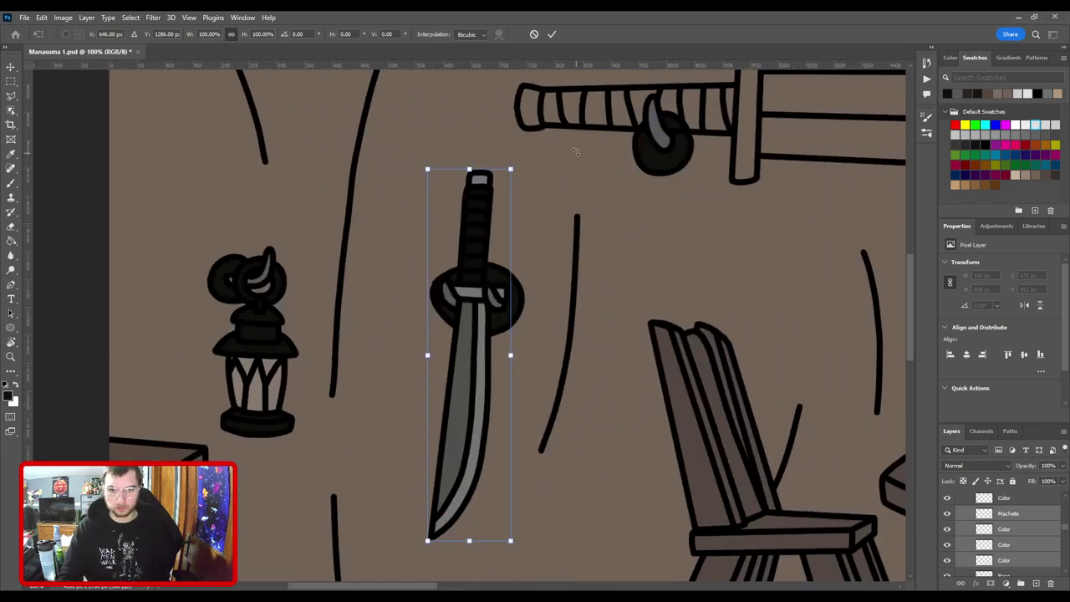
{"action": "left_click_drag", "start_coordinate": [575, 152], "coordinate": [495, 231]}
{"action": "key", "text": "Return"}
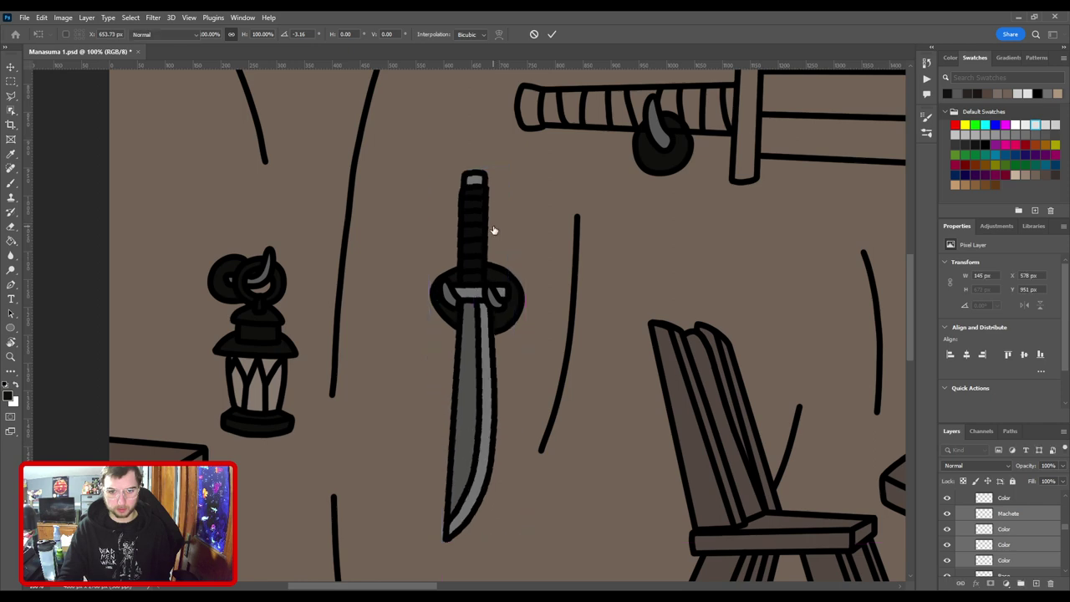
{"action": "key", "text": "b"}
{"action": "key", "text": "ctrl+plus"}
{"action": "key", "text": "ctrl+0"}
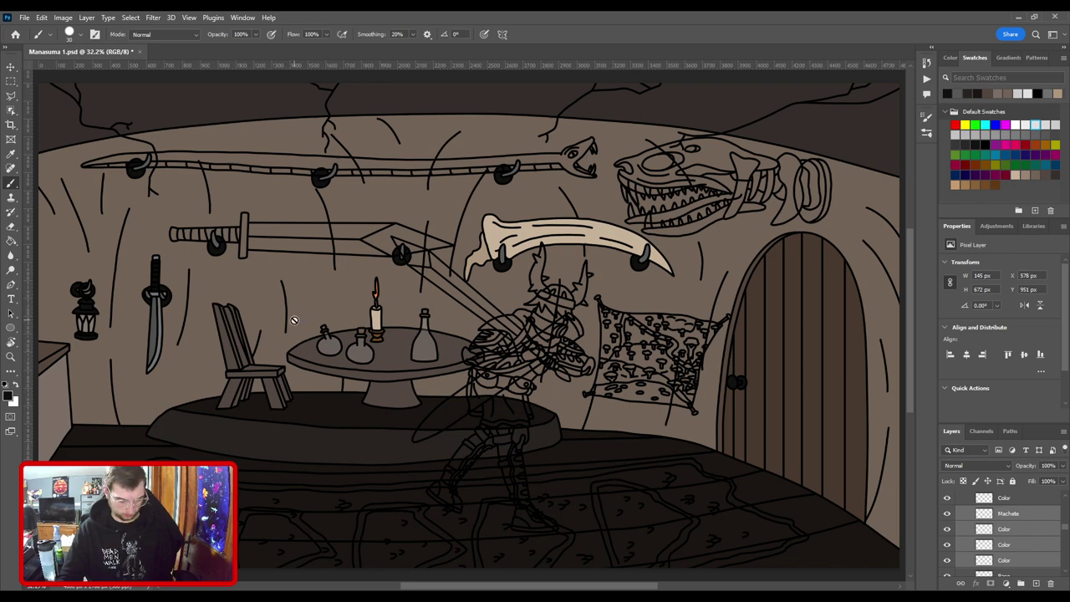
Locate the Sword layer from the large sword's line art and add a Color layer between it and its Base layer.
{"action": "key", "text": "v"}
{"action": "key", "text": "ctrl+plus"}
{"action": "key", "text": "ctrl+plus"}
{"action": "left_click_drag", "start_coordinate": [255, 279], "coordinate": [446, 470]}
{"action": "left_click_drag", "start_coordinate": [493, 428], "coordinate": [730, 393]}
{"action": "key", "text": "ctrl+plus"}
{"action": "key", "text": "ctrl+plus"}
{"action": "key", "text": "ctrl+plus"}
{"action": "left_click_drag", "start_coordinate": [659, 453], "coordinate": [550, 335]}
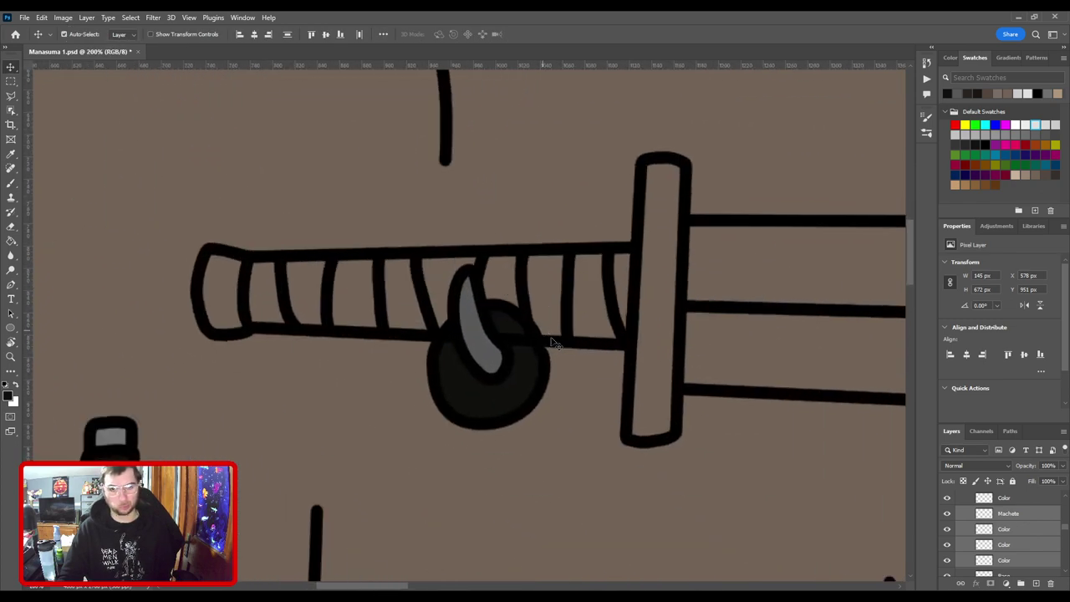
{"action": "key", "text": "ctrl+minus"}
{"action": "key", "text": "ctrl+minus"}
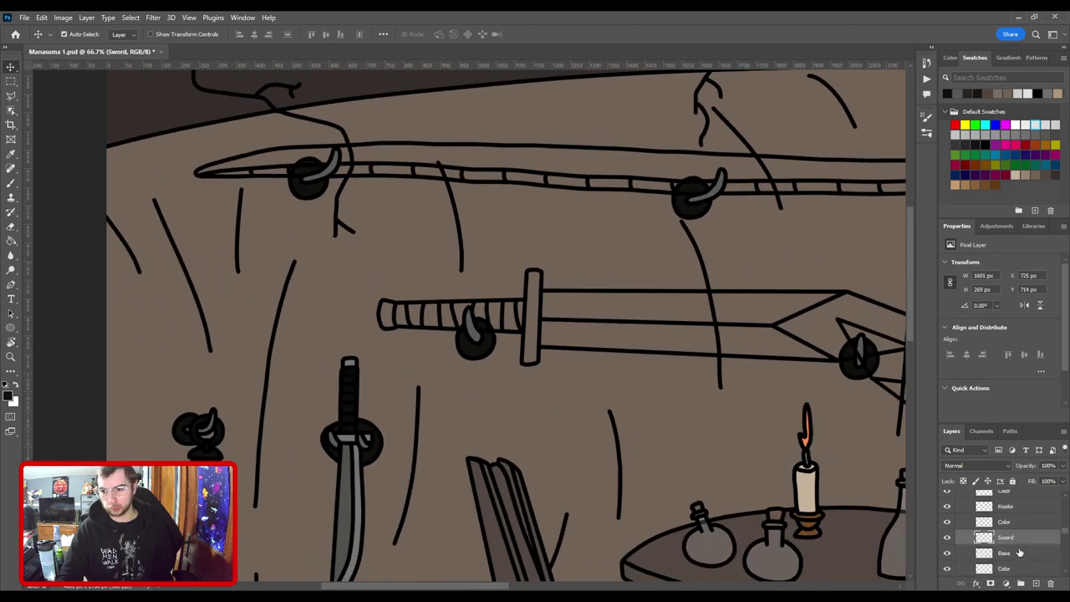
{"action": "left_click", "coordinate": [1021, 554]}
{"action": "key", "text": "ctrl+alt+shift+n"}
{"action": "key", "text": "i"}
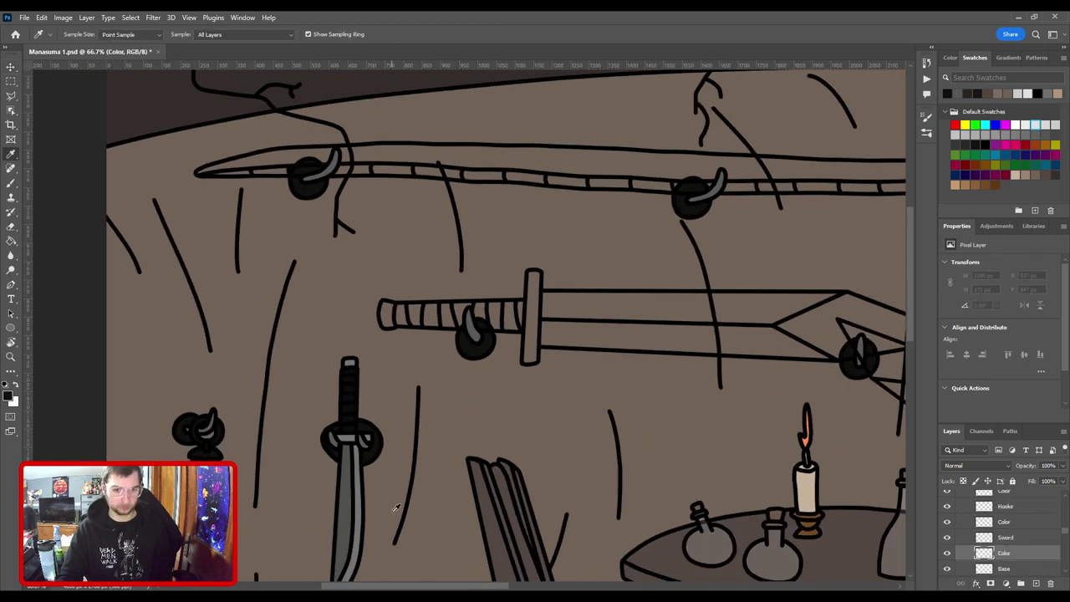
{"action": "left_click_drag", "start_coordinate": [406, 503], "coordinate": [253, 456]}
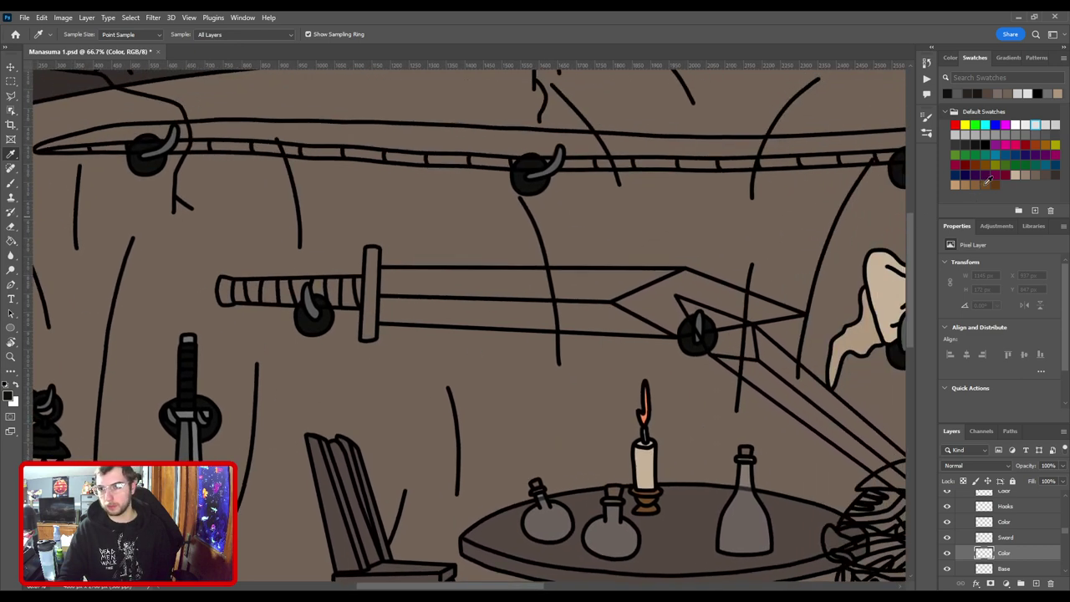
{"action": "left_click", "coordinate": [1036, 174]}
{"action": "key", "text": "b"}
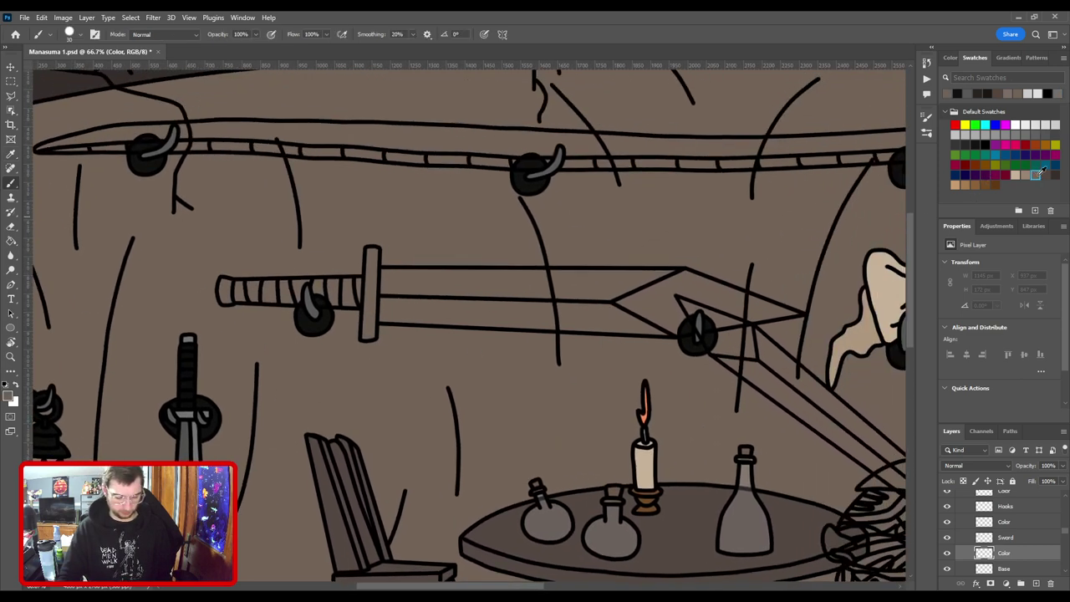
{"action": "key", "text": "ctrl+plus"}
{"action": "left_click_drag", "start_coordinate": [352, 281], "coordinate": [471, 360]}
{"action": "key", "text": "ctrl+plus"}
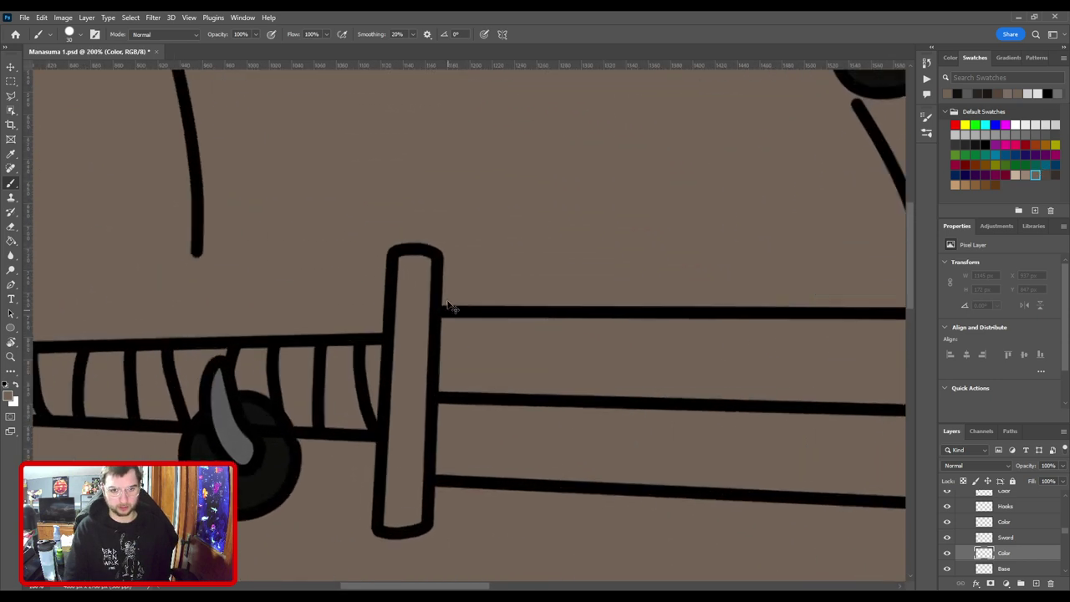
{"action": "key", "text": "ctrl+plus"}
{"action": "left_click_drag", "start_coordinate": [473, 428], "coordinate": [482, 291]}
{"action": "scroll", "coordinate": [472, 326], "scroll_direction": "down", "scroll_amount": 1}
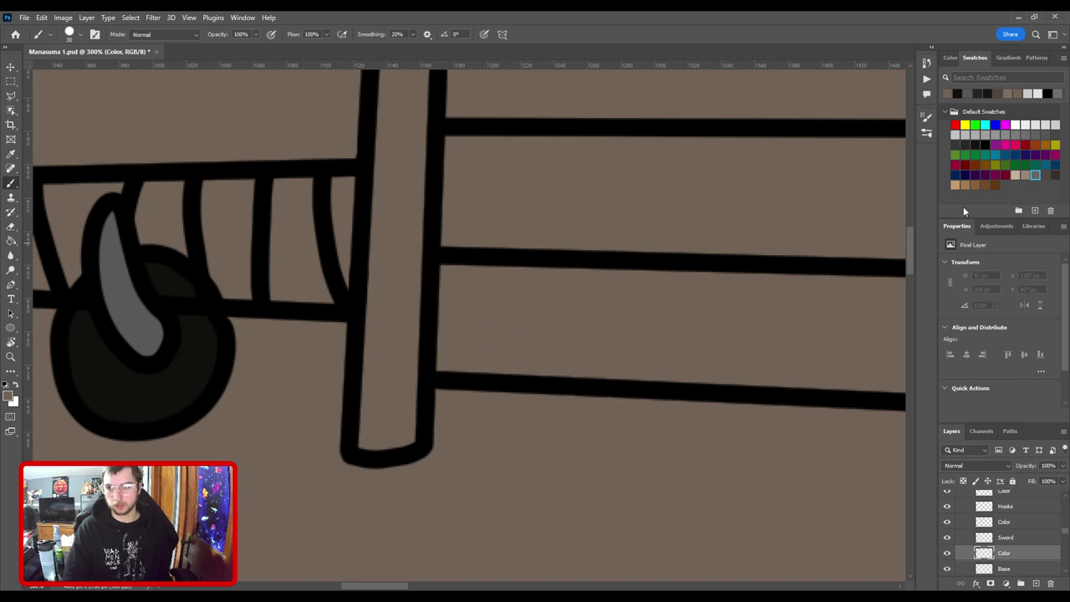
{"action": "left_click", "coordinate": [1024, 174]}
{"action": "mouse_move", "coordinate": [502, 451]}
{"action": "left_mouse_down"}
{"action": "mouse_move", "coordinate": [538, 318]}
{"action": "mouse_move", "coordinate": [626, 342]}
{"action": "left_mouse_up"}
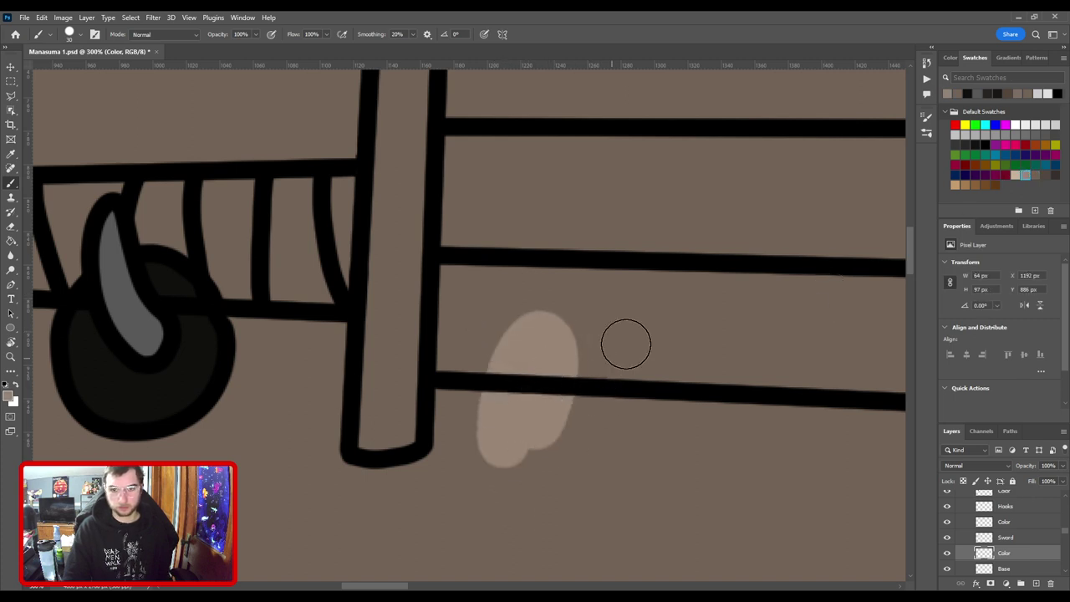
{"action": "key", "text": "ctrl+z"}
Choose the dark brown swatch and brush a band beside the sword's crossguard and along the blade's upper edge to its tip.
{"action": "left_click", "coordinate": [1045, 174]}
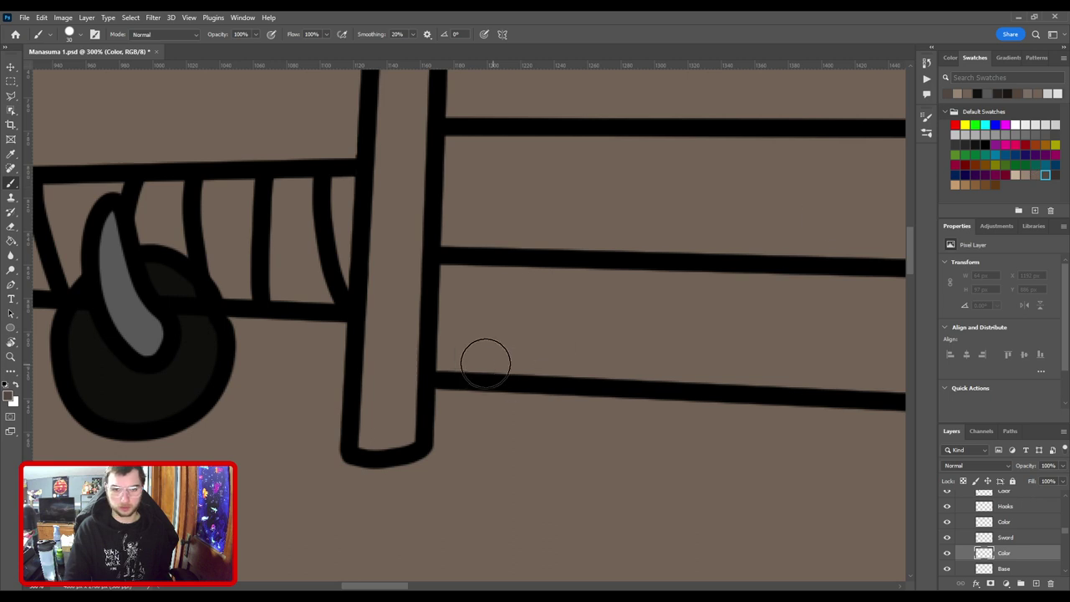
{"action": "left_click", "coordinate": [456, 355]}
{"action": "left_click", "coordinate": [458, 156], "text": "shift"}
{"action": "left_click_drag", "start_coordinate": [673, 243], "coordinate": [331, 387]}
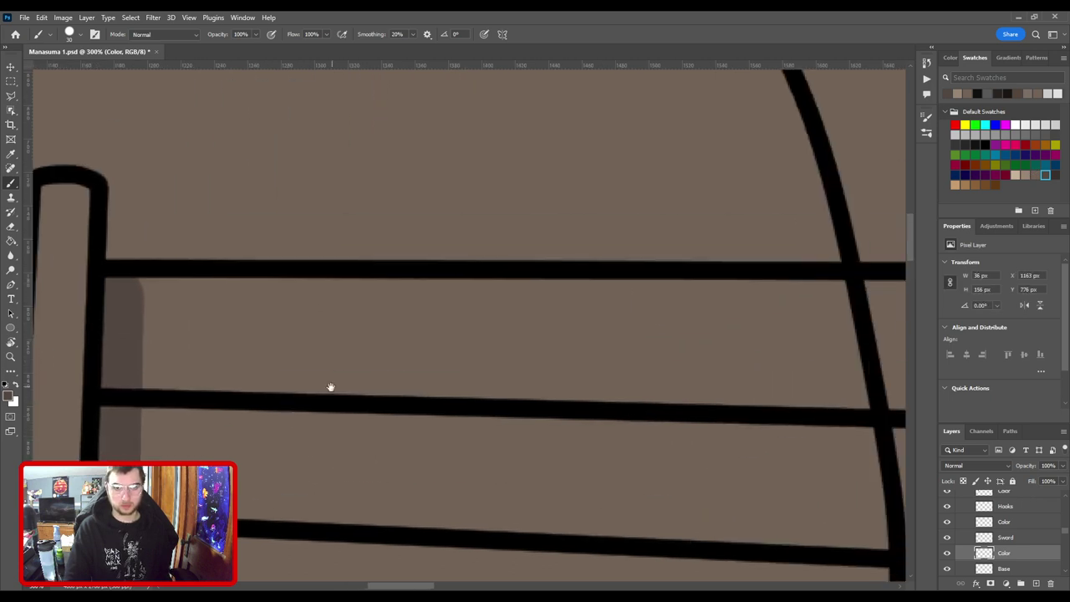
{"action": "left_click", "coordinate": [628, 298], "text": "shift"}
{"action": "left_click_drag", "start_coordinate": [755, 336], "coordinate": [259, 340]}
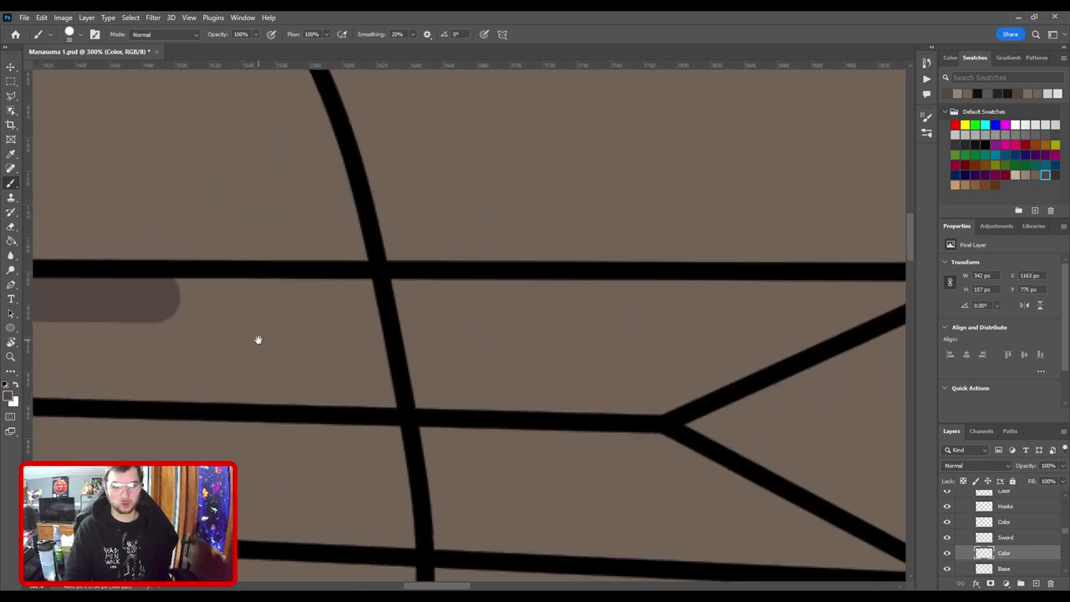
{"action": "left_click", "coordinate": [736, 298], "text": "shift"}
{"action": "left_click_drag", "start_coordinate": [757, 329], "coordinate": [381, 322]}
{"action": "left_click", "coordinate": [585, 287], "text": "shift"}
{"action": "left_click_drag", "start_coordinate": [671, 361], "coordinate": [344, 255]}
{"action": "left_click", "coordinate": [717, 360], "text": "shift"}
{"action": "mouse_move", "coordinate": [693, 352]}
{"action": "left_mouse_down"}
{"action": "mouse_move", "coordinate": [759, 363]}
{"action": "mouse_move", "coordinate": [744, 376]}
{"action": "left_mouse_up"}
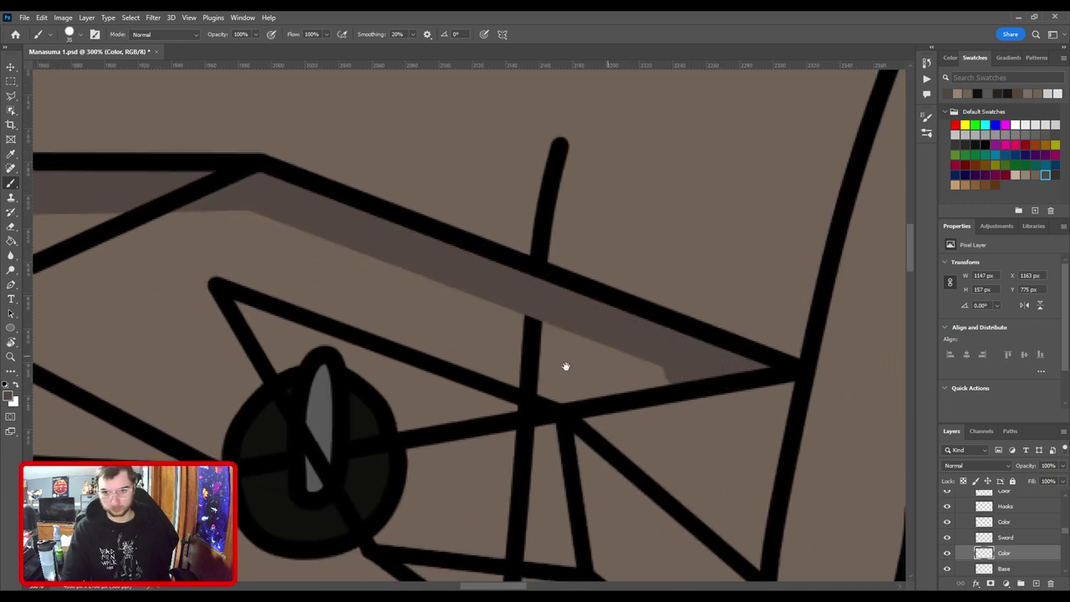
Continue the dark brown band from the tip back along the blade's lower edge to the crossguard, closing the outline.
{"action": "left_click_drag", "start_coordinate": [433, 384], "coordinate": [672, 312]}
{"action": "left_click", "coordinate": [611, 333], "text": "shift"}
{"action": "left_click_drag", "start_coordinate": [413, 331], "coordinate": [750, 327]}
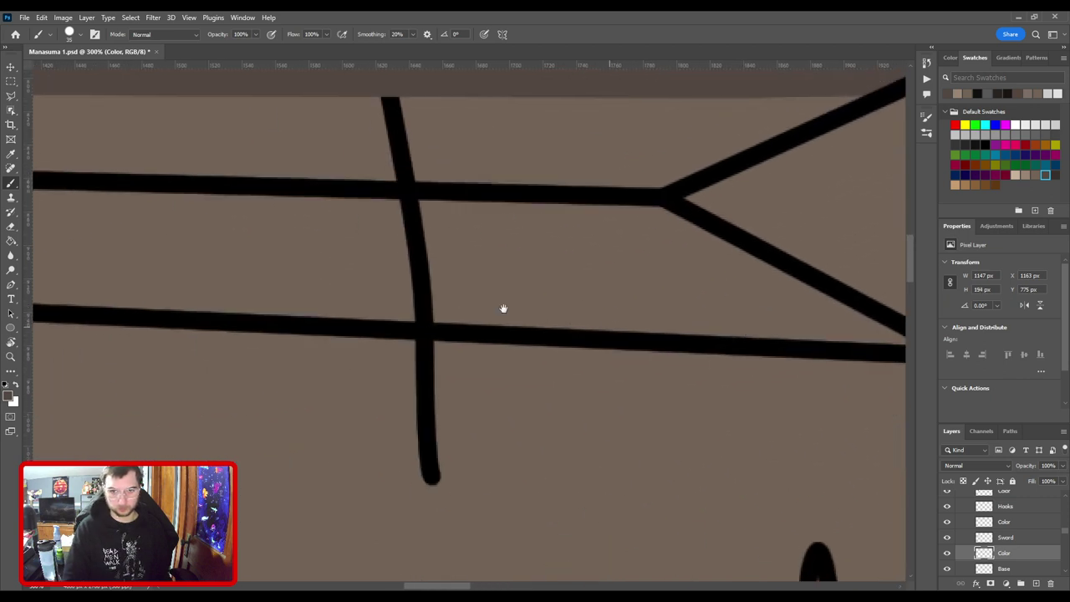
{"action": "left_click_drag", "start_coordinate": [458, 314], "coordinate": [705, 350]}
{"action": "left_click", "coordinate": [661, 342], "text": "shift"}
{"action": "left_click_drag", "start_coordinate": [357, 364], "coordinate": [772, 363]}
{"action": "left_click_drag", "start_coordinate": [420, 328], "coordinate": [628, 356]}
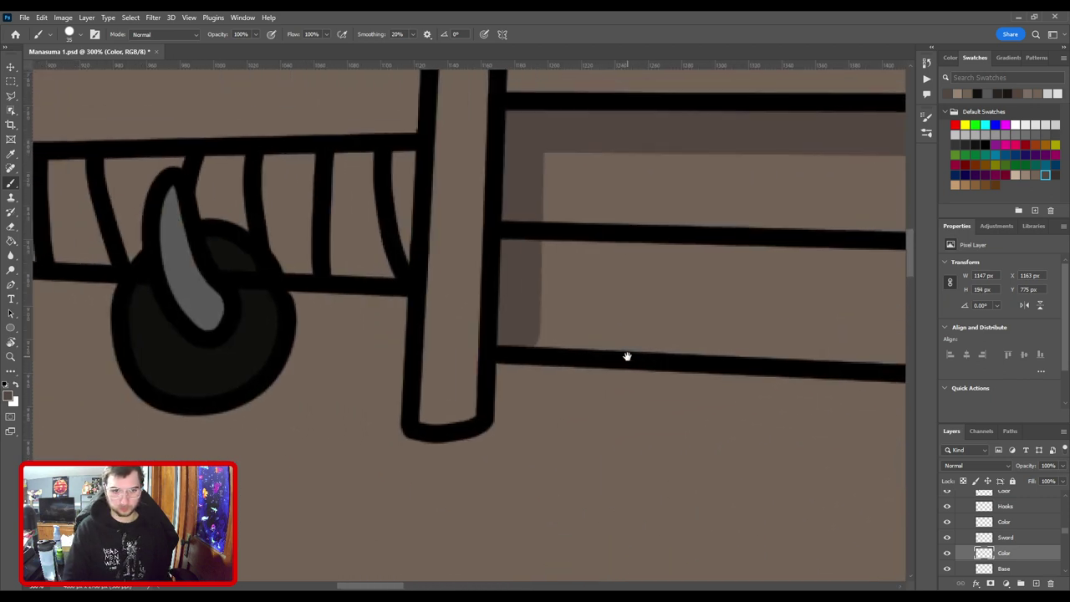
{"action": "left_click", "coordinate": [535, 331], "text": "shift"}
Fill the interior of the large sword's outlined blade with the dark brown using the Paint Bucket.
{"action": "scroll", "coordinate": [623, 307], "scroll_direction": "down", "scroll_amount": 5}
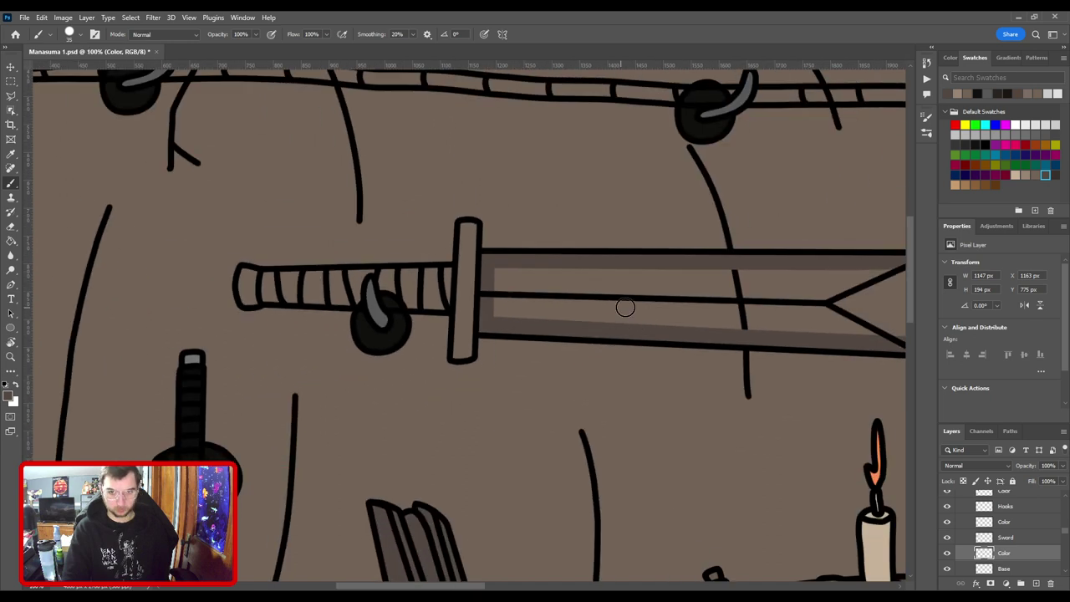
{"action": "key", "text": "g"}
{"action": "left_click", "coordinate": [586, 365]}
{"action": "key", "text": "b"}
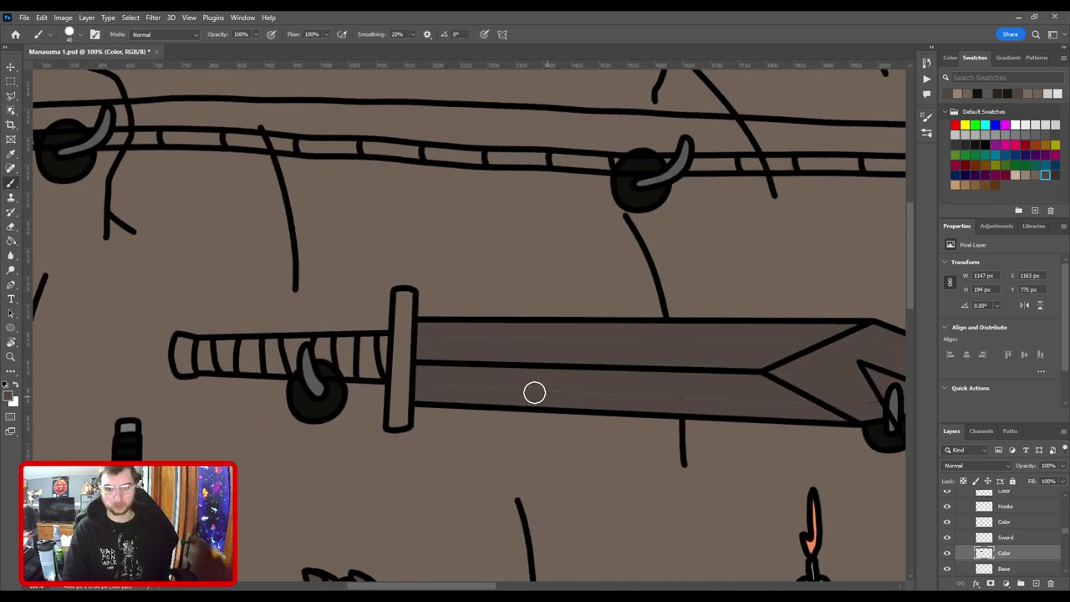
Brush dark brown over the thin unfilled seams along the blade, from the crossguard to the tip.
{"action": "left_click", "coordinate": [440, 342]}
{"action": "left_click_drag", "start_coordinate": [615, 347], "coordinate": [526, 365]}
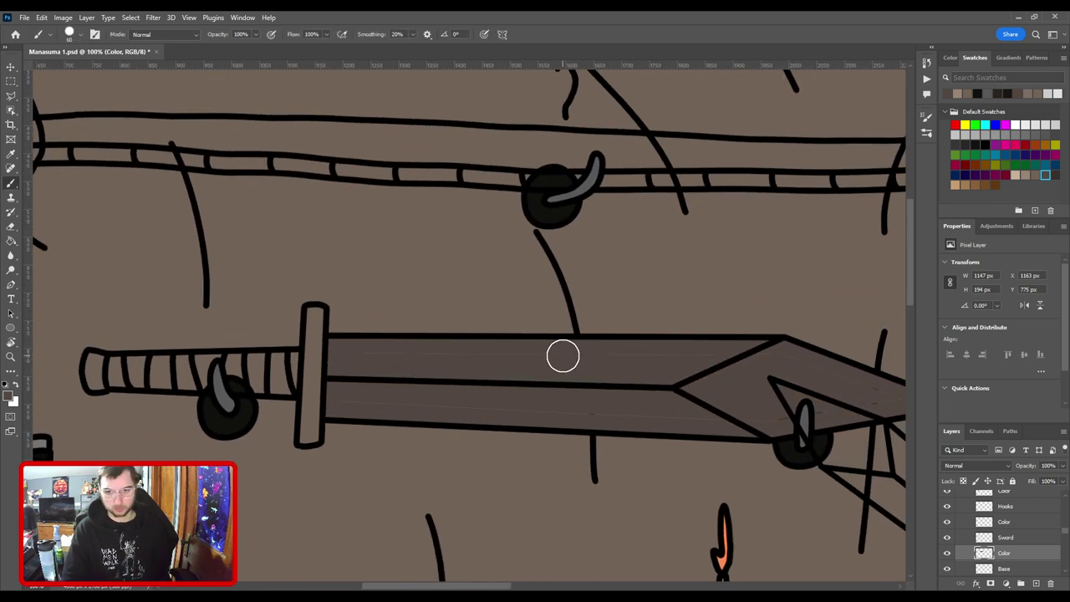
{"action": "left_click", "coordinate": [688, 350], "text": "shift"}
{"action": "scroll", "coordinate": [621, 315], "scroll_direction": "right", "scroll_amount": 3}
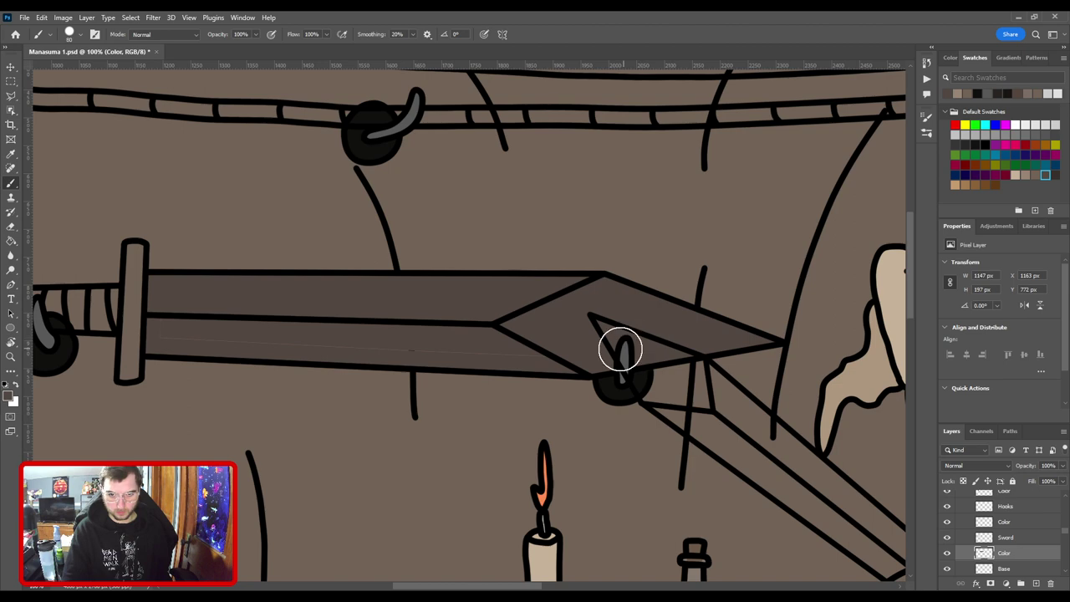
{"action": "scroll", "coordinate": [544, 342], "scroll_direction": "left", "scroll_amount": 4}
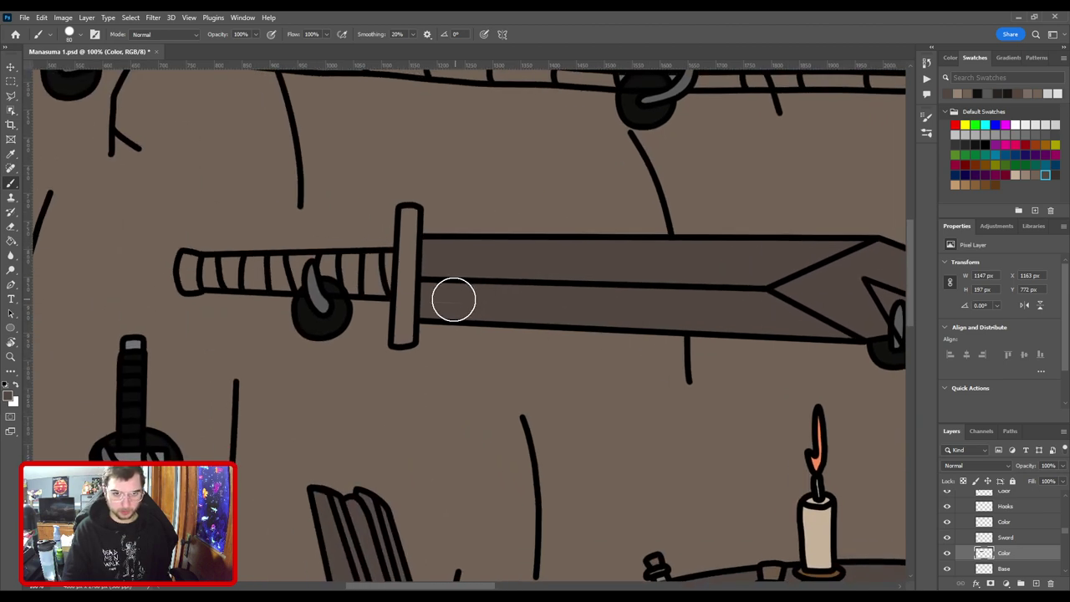
{"action": "mouse_move", "coordinate": [251, 298]}
{"action": "left_mouse_down"}
{"action": "mouse_move", "coordinate": [537, 380]}
{"action": "mouse_move", "coordinate": [542, 357]}
{"action": "left_mouse_up"}
Lighten the blade's color to a light gray with an image adjustment, and save the document.
{"action": "scroll", "coordinate": [542, 357], "scroll_direction": "down", "scroll_amount": 3}
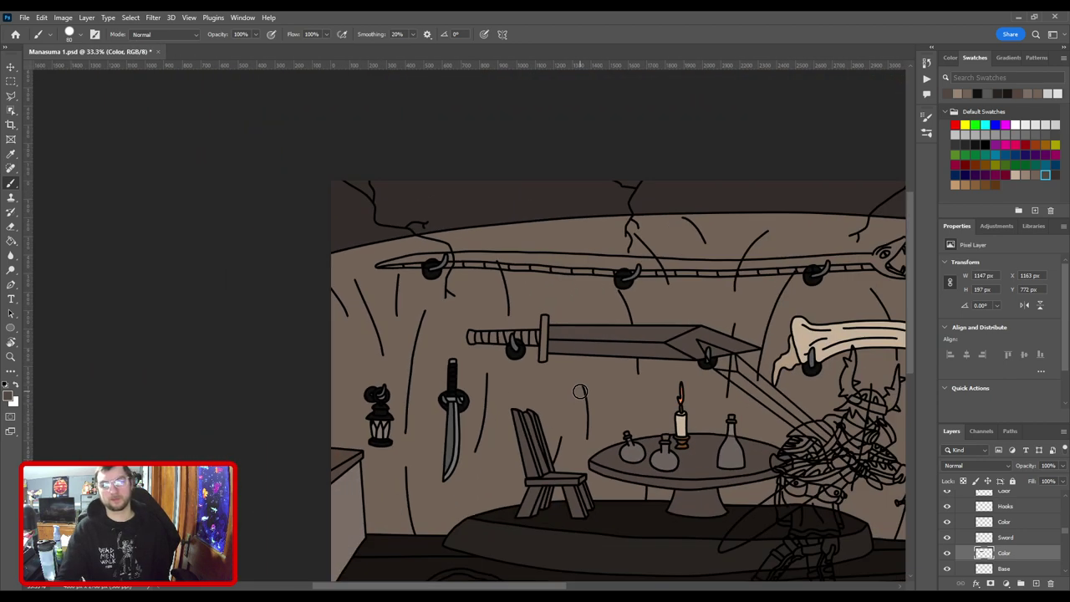
{"action": "key", "text": "ctrl+0"}
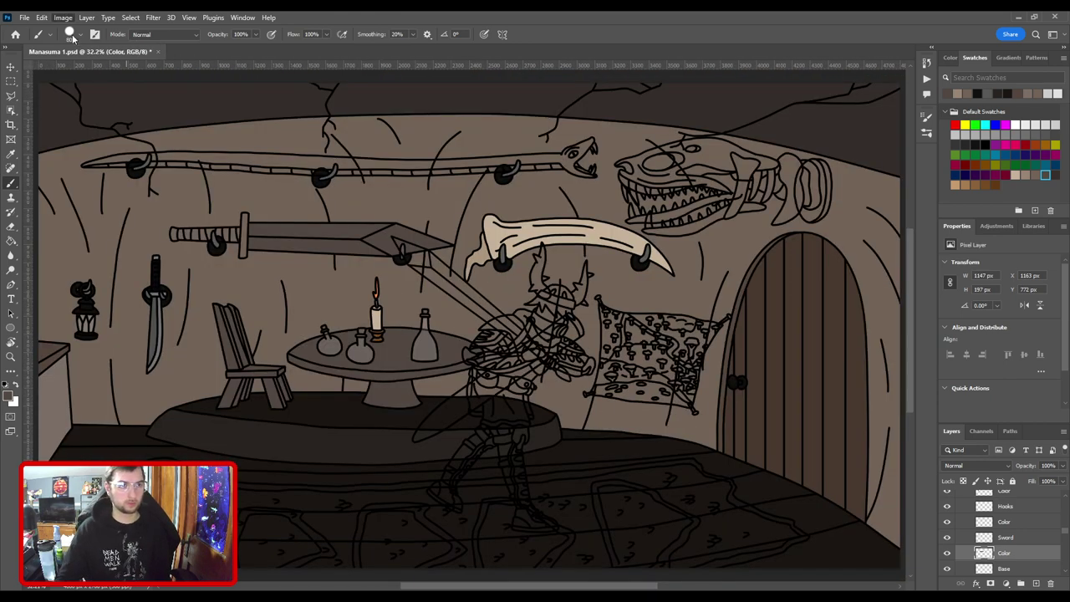
{"action": "key", "text": "i"}
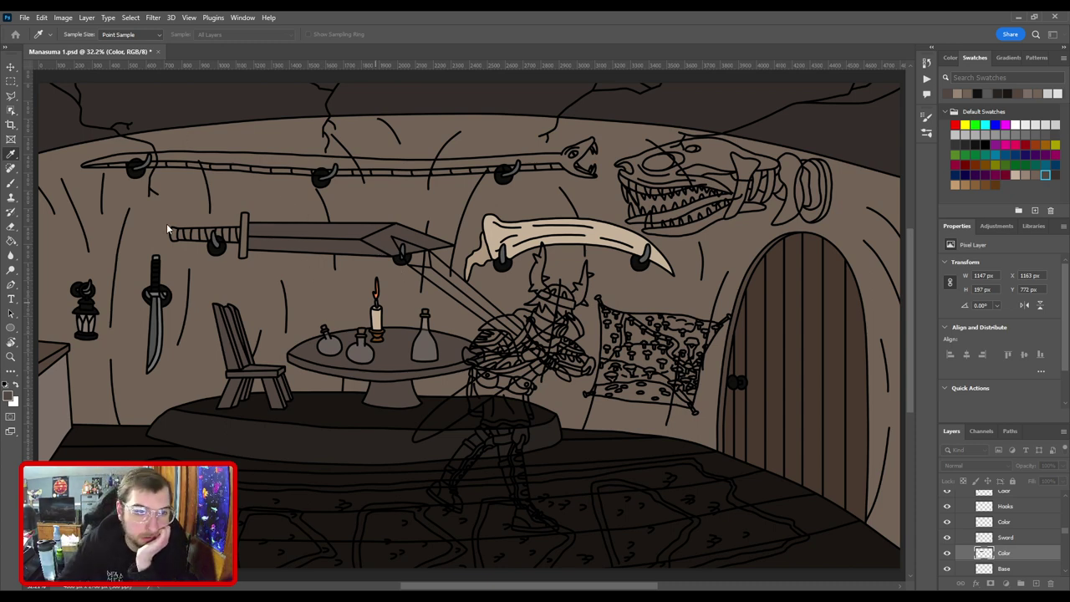
{"action": "left_click_drag", "start_coordinate": [113, 253], "coordinate": [128, 253]}
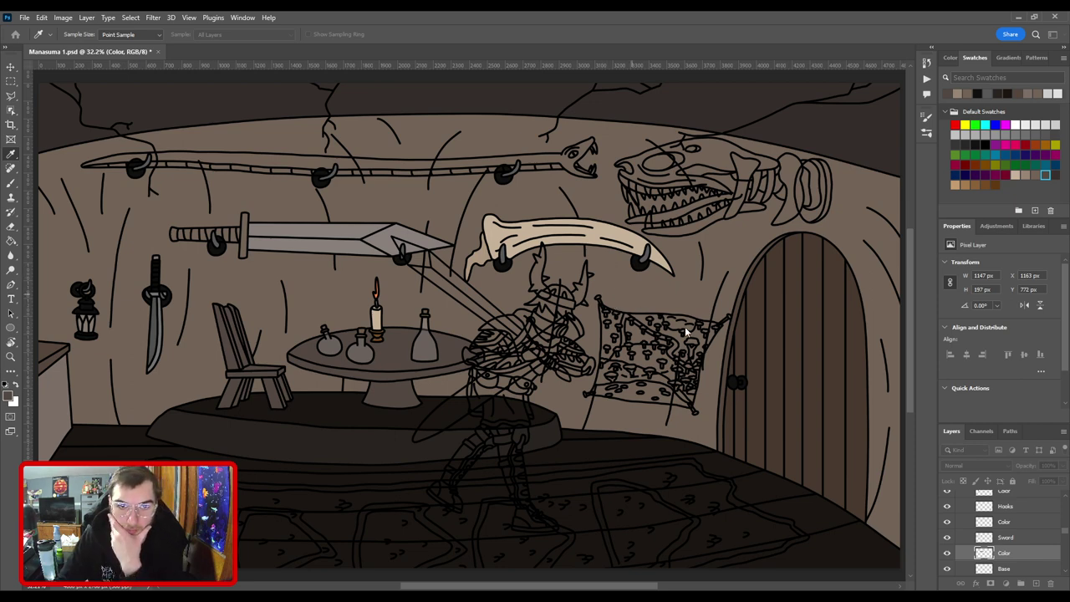
{"action": "key", "text": "b"}
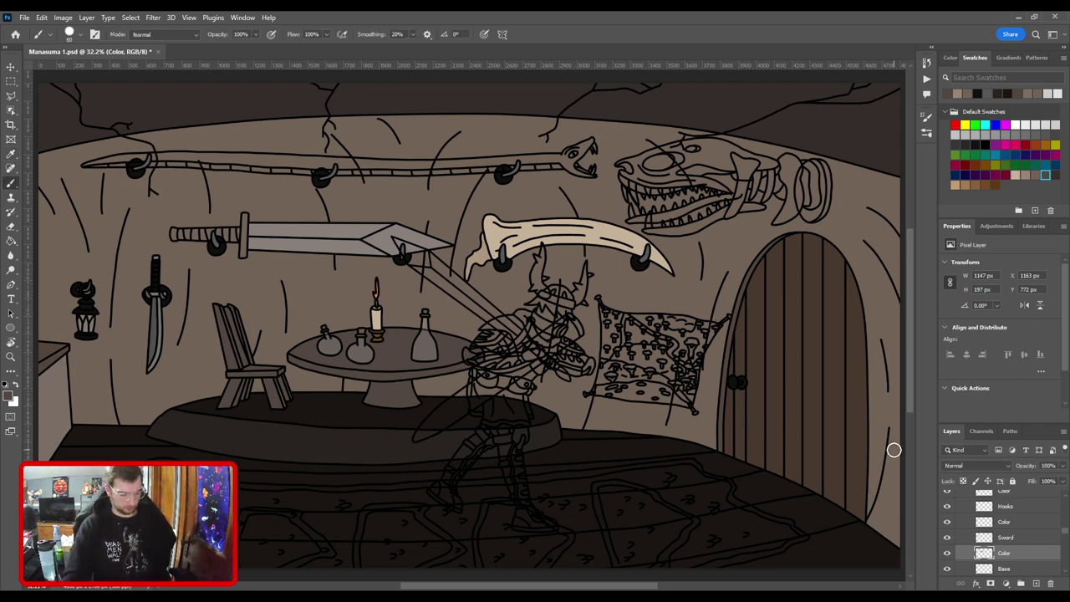
{"action": "key", "text": "ctrl+s"}
Add another Color layer beneath the Sword layer, sample the blade's gray and set a darker gray-brown as the brush color.
{"action": "key", "text": "ctrl+plus"}
{"action": "key", "text": "ctrl+plus"}
{"action": "left_click_drag", "start_coordinate": [338, 287], "coordinate": [654, 379]}
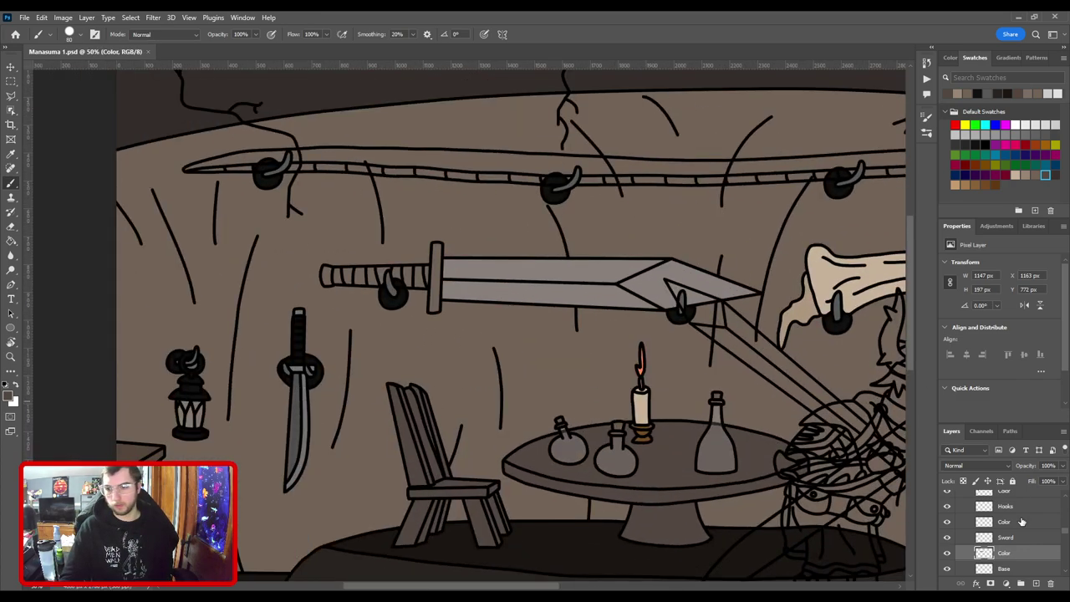
{"action": "left_click", "coordinate": [1031, 557]}
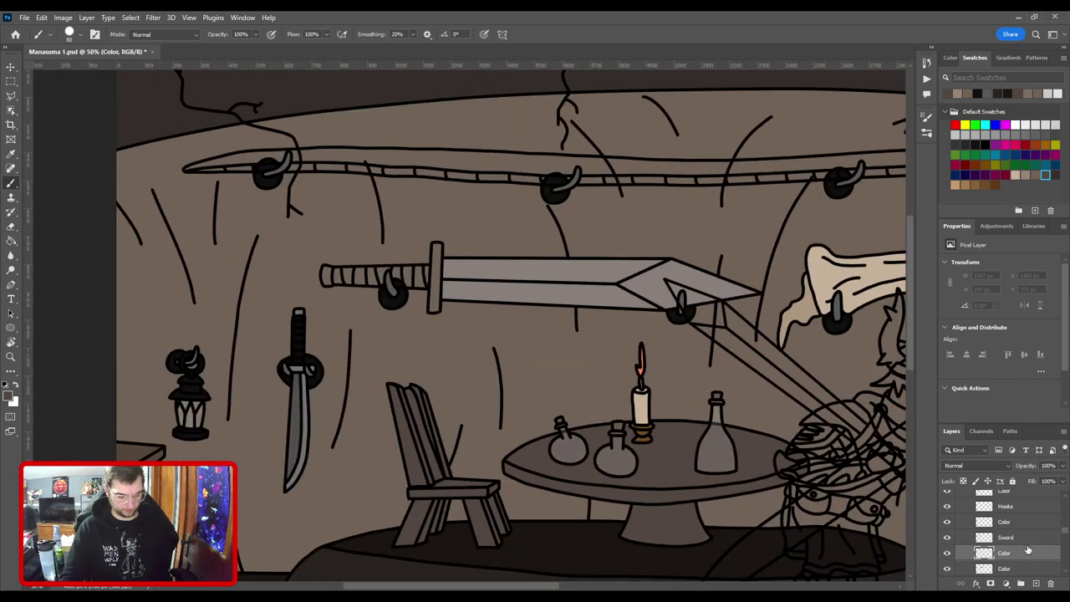
{"action": "key", "text": "i"}
{"action": "left_click", "coordinate": [536, 261]}
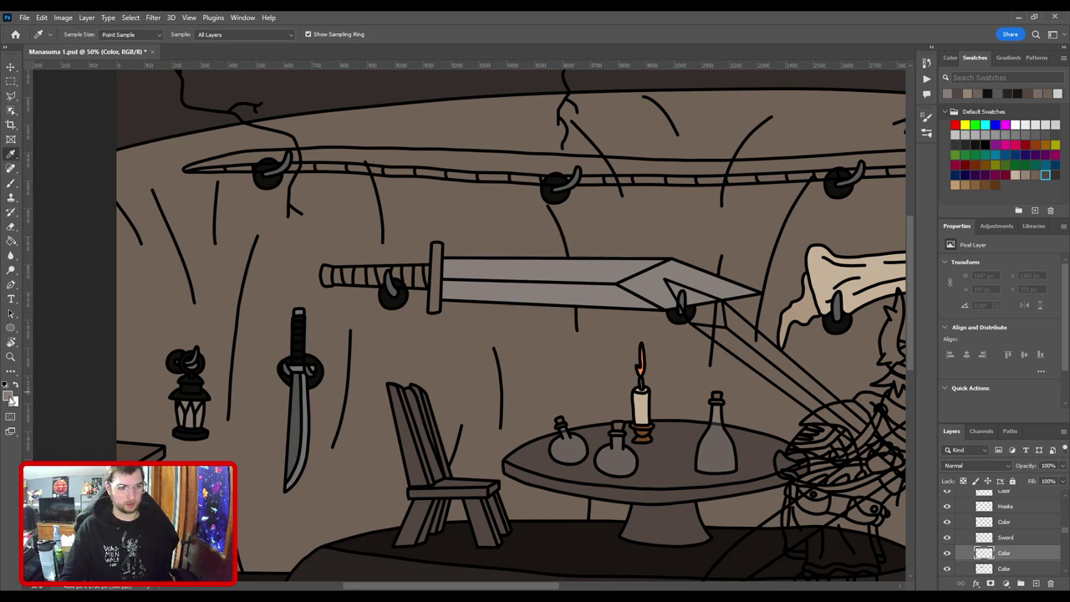
{"action": "left_click", "coordinate": [9, 398]}
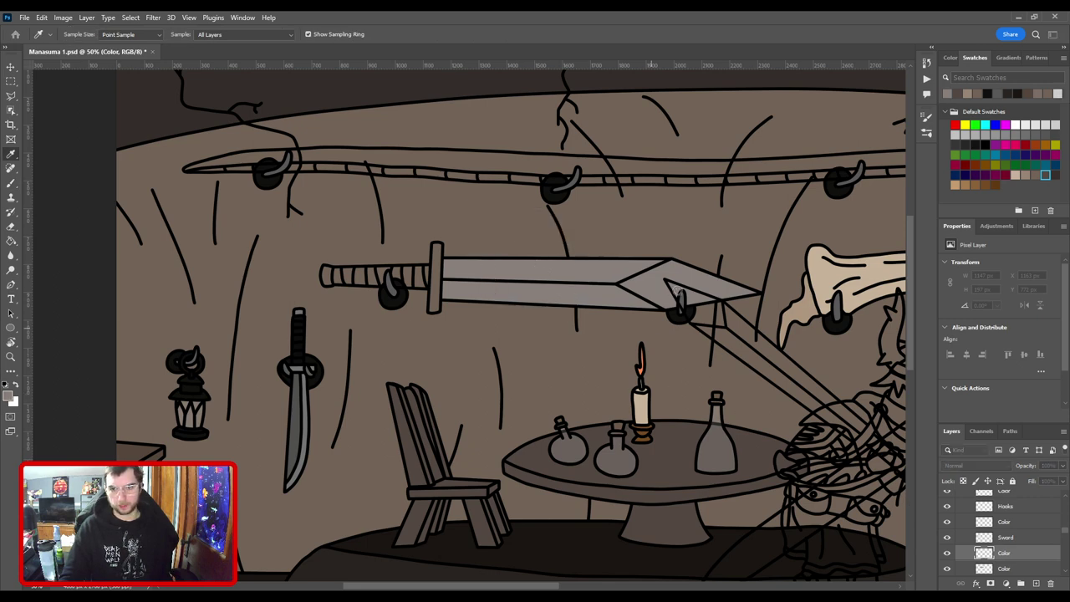
{"action": "left_click", "coordinate": [908, 214]}
{"action": "key", "text": "b"}
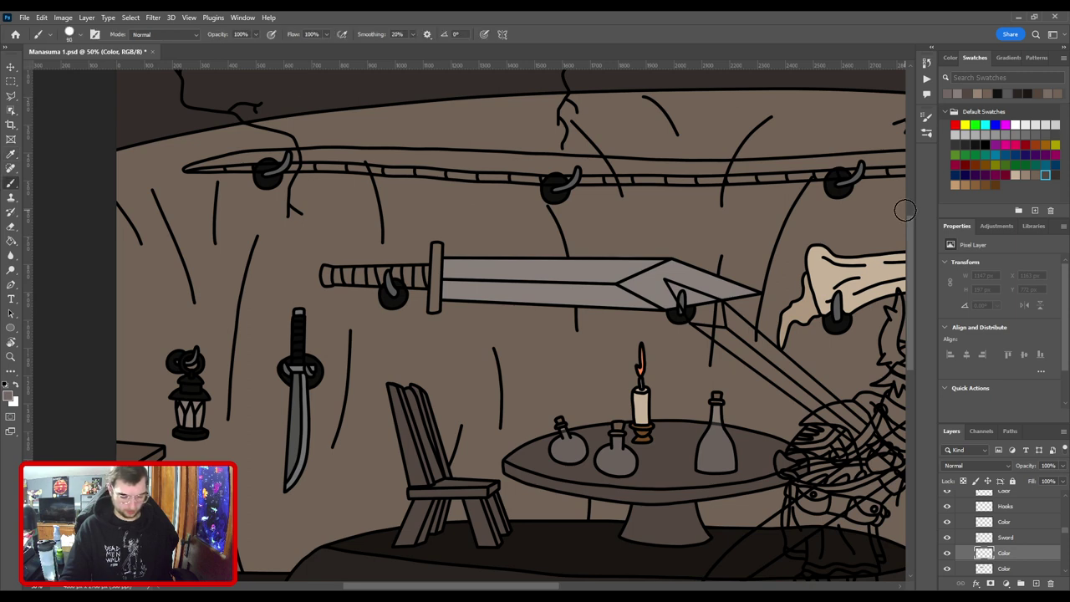
Brush the gray-brown over the sword's entire crossguard, staying within its line art.
{"action": "key", "text": "ctrl+plus"}
{"action": "key", "text": "ctrl+plus"}
{"action": "left_click_drag", "start_coordinate": [458, 258], "coordinate": [514, 336]}
{"action": "key", "text": "ctrl+plus"}
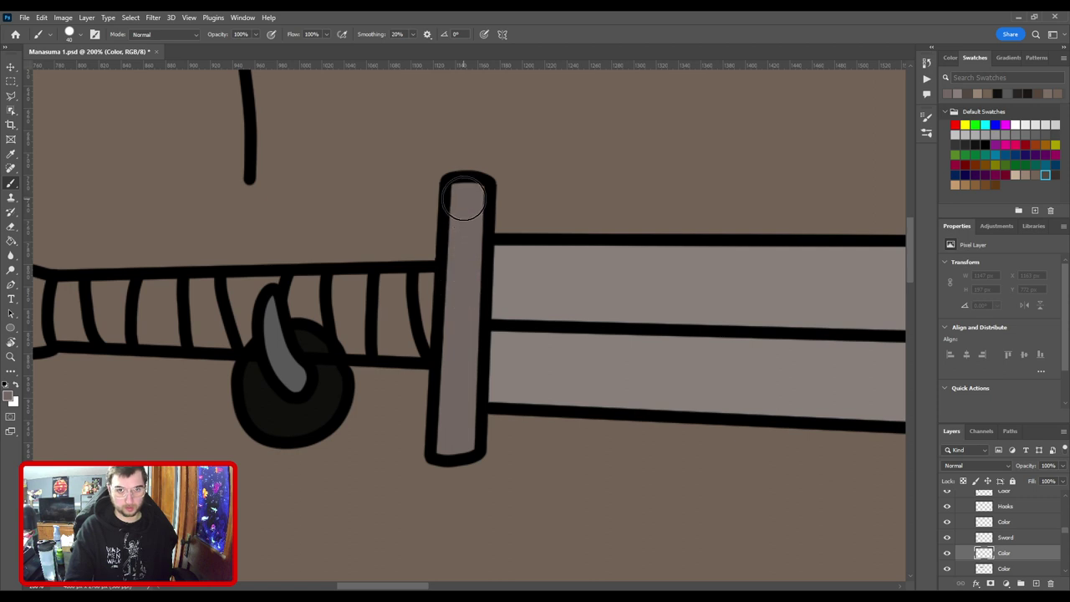
Paint the pommel at the end of the sword's handle with the same gray-brown.
{"action": "key", "text": "ctrl+minus"}
{"action": "left_click_drag", "start_coordinate": [454, 280], "coordinate": [507, 282]}
{"action": "key", "text": "ctrl+plus"}
{"action": "key", "text": "ctrl+plus"}
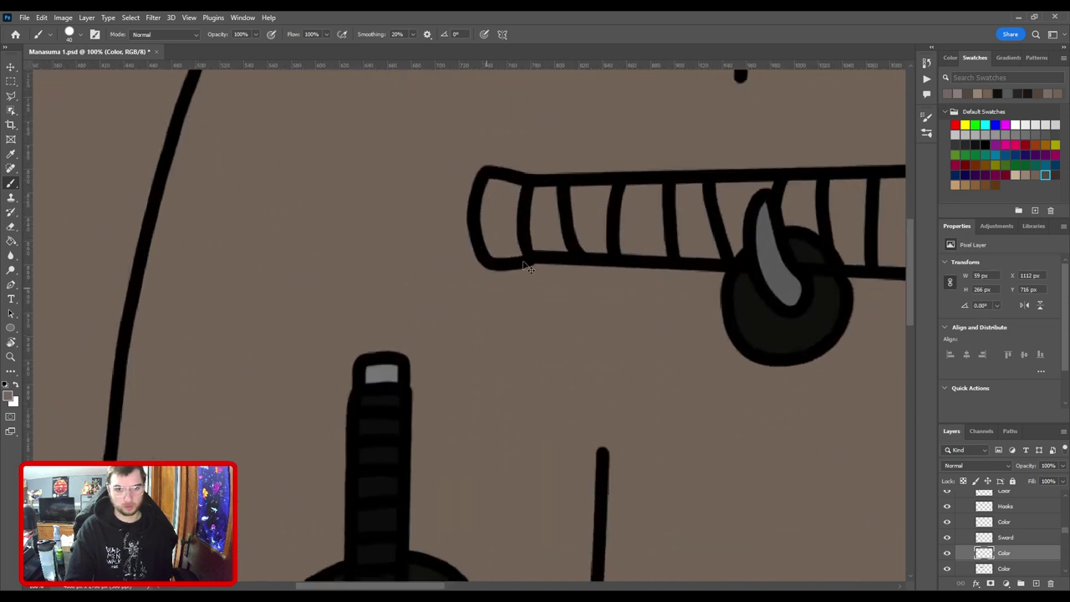
{"action": "mouse_move", "coordinate": [504, 148]}
{"action": "left_mouse_down"}
{"action": "mouse_move", "coordinate": [513, 143]}
{"action": "mouse_move", "coordinate": [524, 231]}
{"action": "left_mouse_up"}
{"action": "key", "text": "ctrl+minus"}
{"action": "key", "text": "ctrl+minus"}
{"action": "key", "text": "ctrl+minus"}
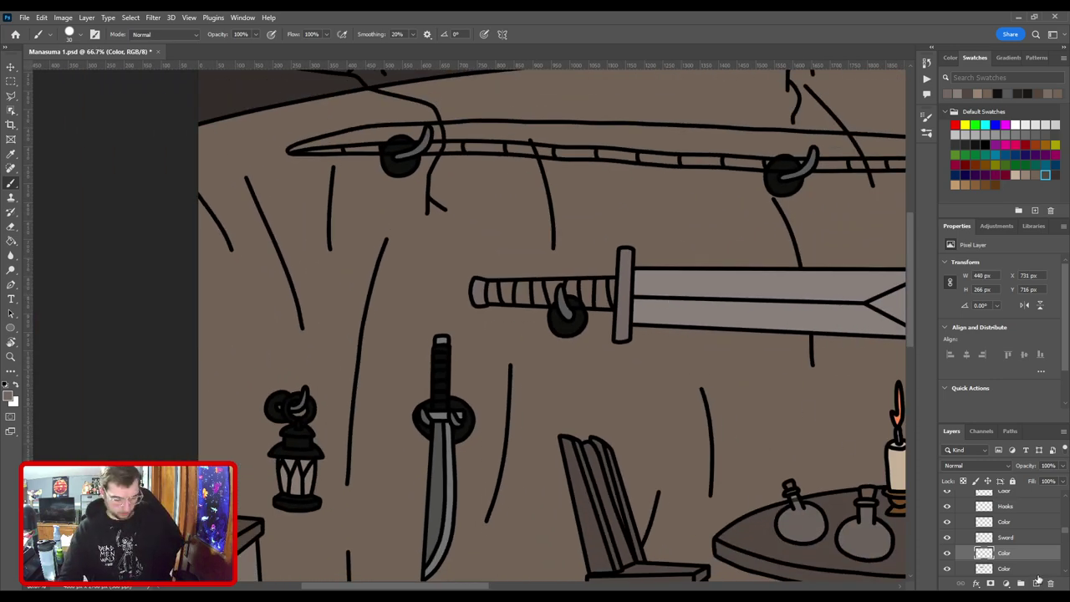
Sample the machete grip's color, choose the dark brown swatch, and darken it to a near-black brown for the sword's grip.
{"action": "key", "text": "i"}
{"action": "key", "text": "ctrl+plus"}
{"action": "key", "text": "ctrl+plus"}
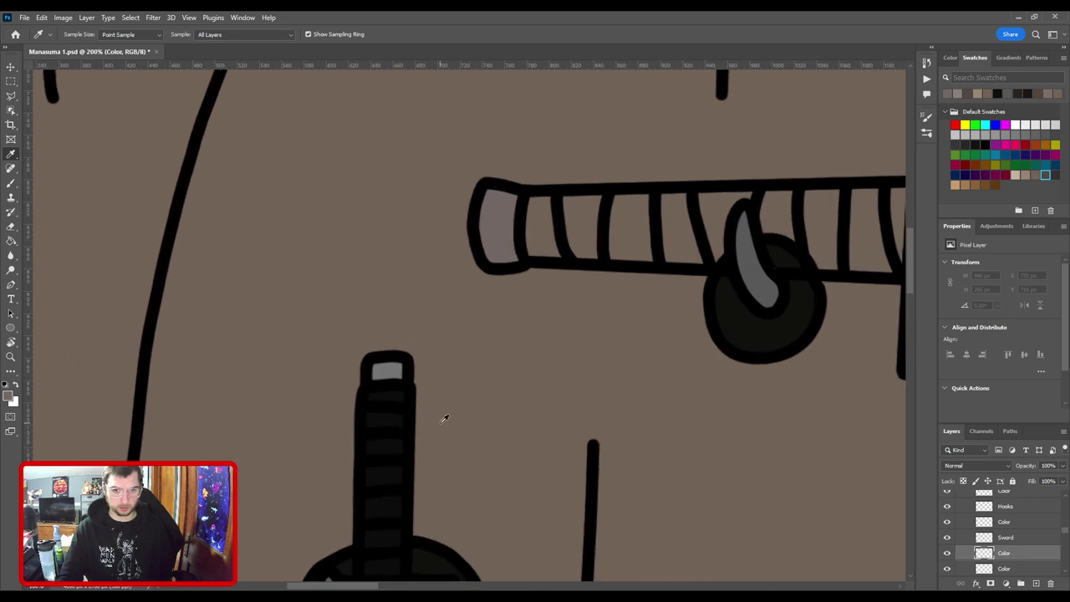
{"action": "left_click", "coordinate": [395, 444]}
{"action": "left_click_drag", "start_coordinate": [753, 332], "coordinate": [435, 410]}
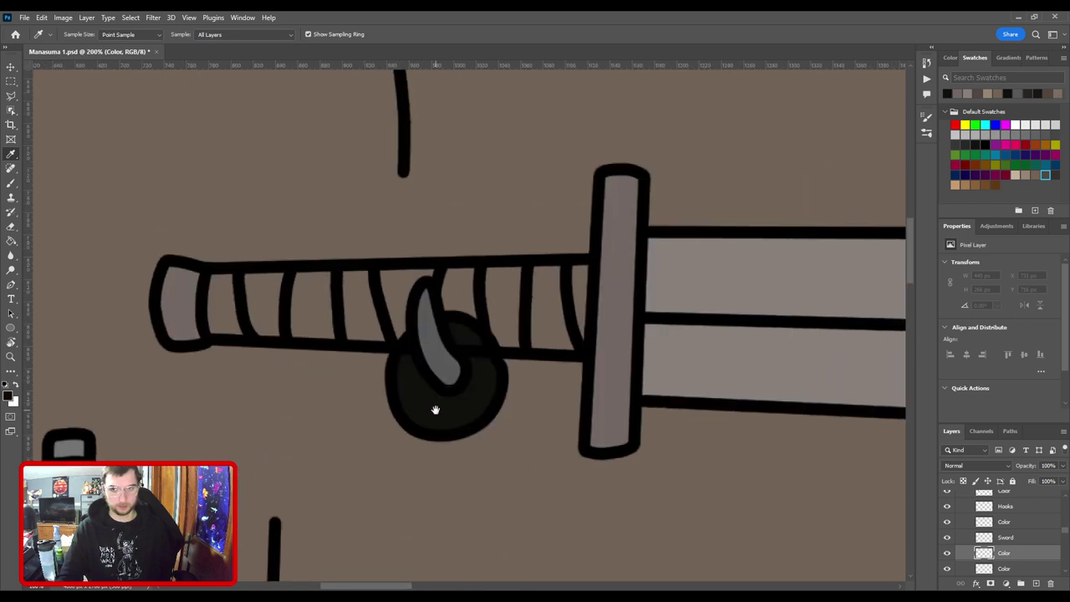
{"action": "left_click", "coordinate": [994, 184]}
{"action": "left_click", "coordinate": [6, 396]}
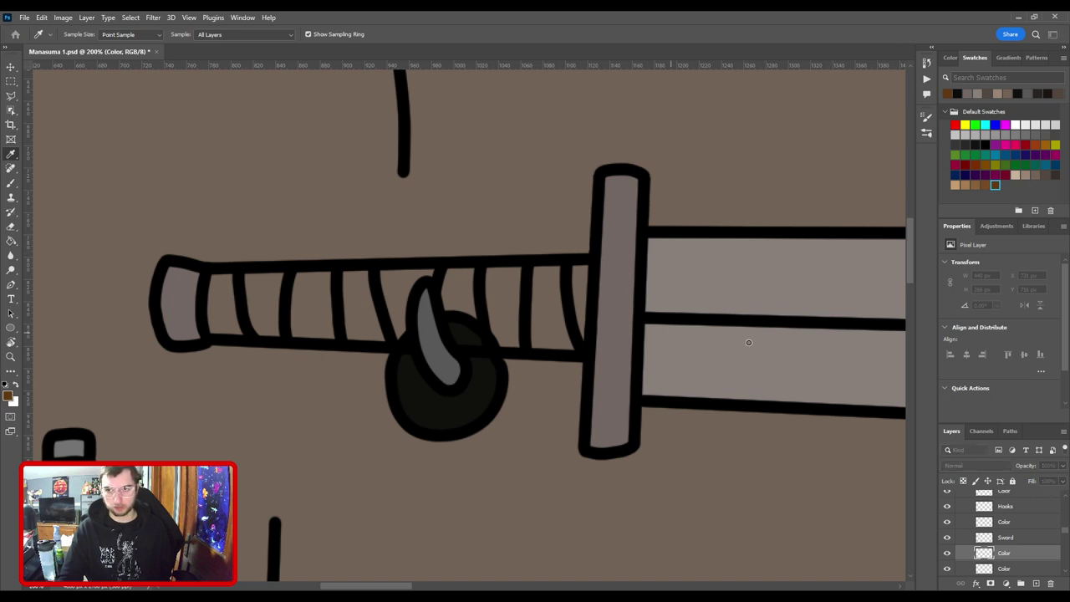
{"action": "key", "text": "Return"}
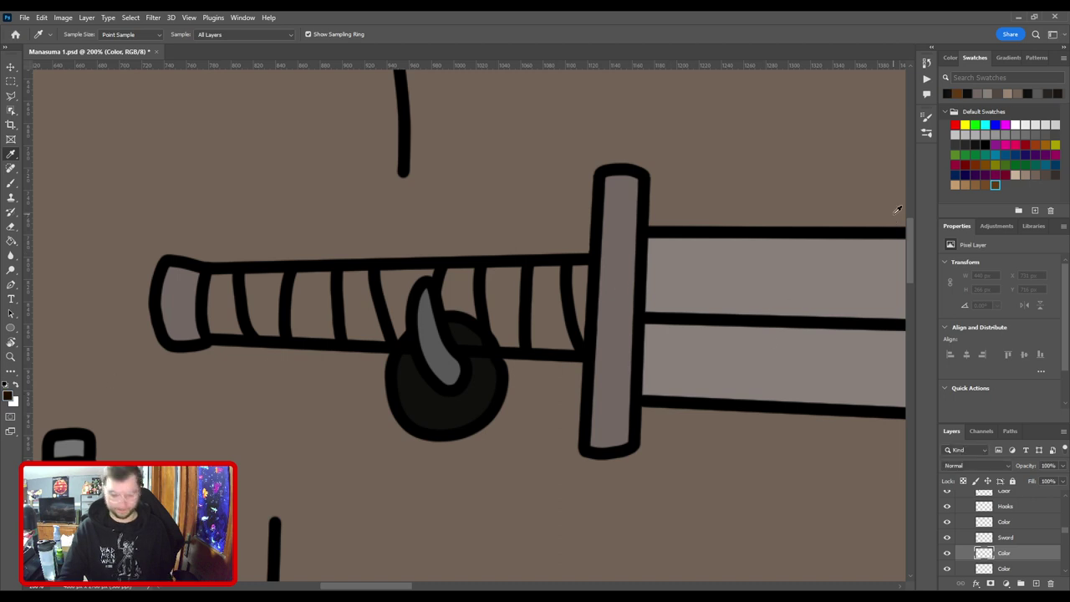
Brush the near-black brown along both edges of the sword's wrapped grip and fill in its center.
{"action": "key", "text": "b"}
{"action": "mouse_move", "coordinate": [572, 343]}
{"action": "left_mouse_down"}
{"action": "mouse_move", "coordinate": [573, 275]}
{"action": "mouse_move", "coordinate": [587, 270]}
{"action": "left_mouse_up"}
{"action": "left_click_drag", "start_coordinate": [220, 287], "coordinate": [224, 334]}
{"action": "left_click_drag", "start_coordinate": [594, 329], "coordinate": [569, 341]}
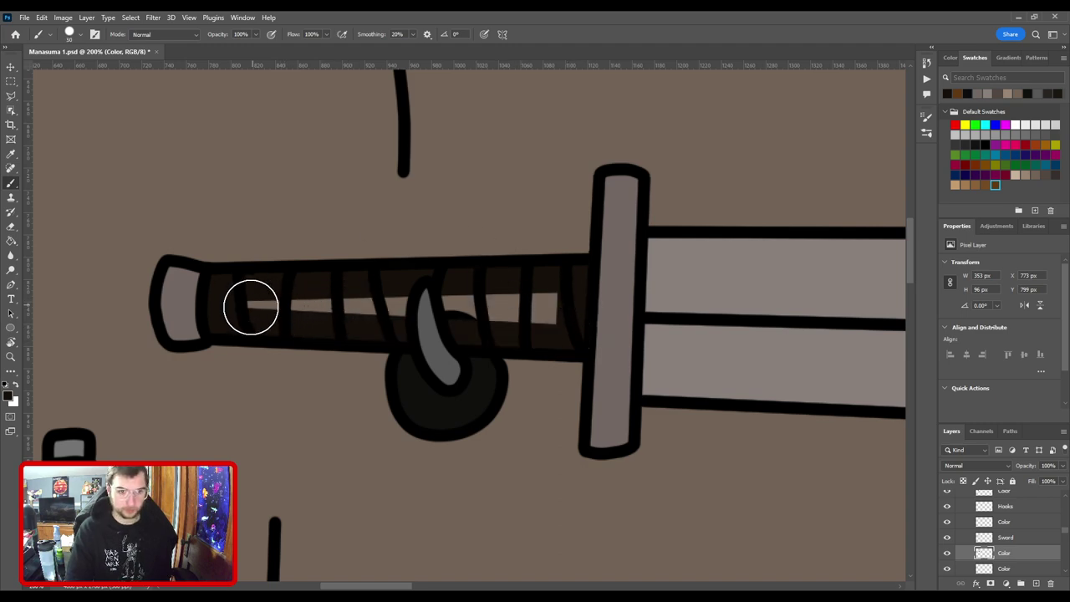
{"action": "left_click_drag", "start_coordinate": [251, 303], "coordinate": [617, 296]}
Sample the beige bone color from the large wall-mounted tusk as the foreground color for the skull.
{"action": "scroll", "coordinate": [614, 298], "scroll_direction": "down", "scroll_amount": 10}
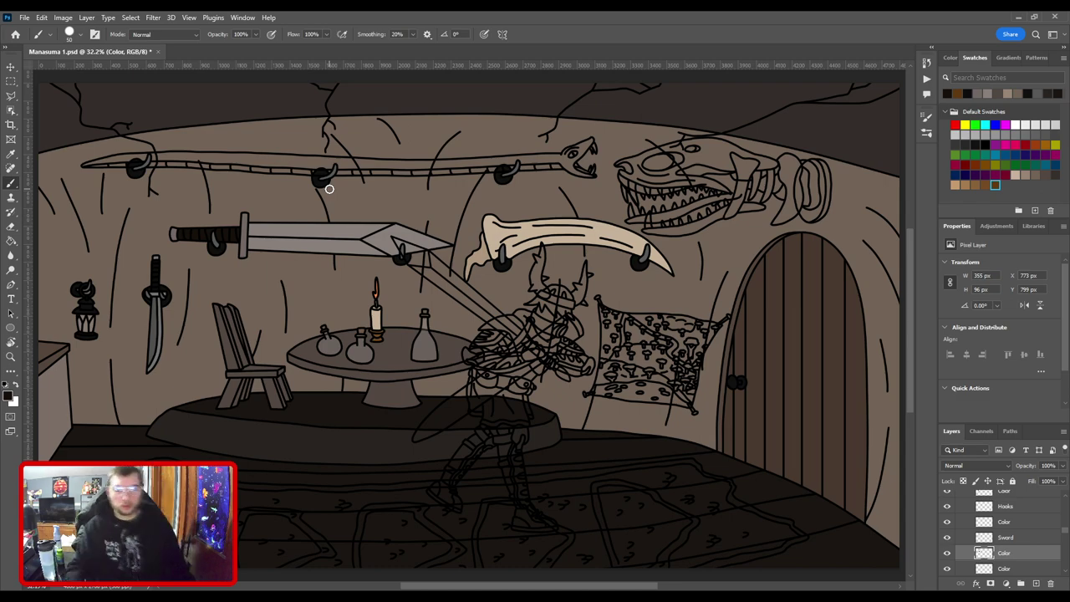
{"action": "key", "text": "i"}
{"action": "key", "text": "ctrl+plus"}
{"action": "key", "text": "ctrl+plus"}
{"action": "key", "text": "ctrl+plus"}
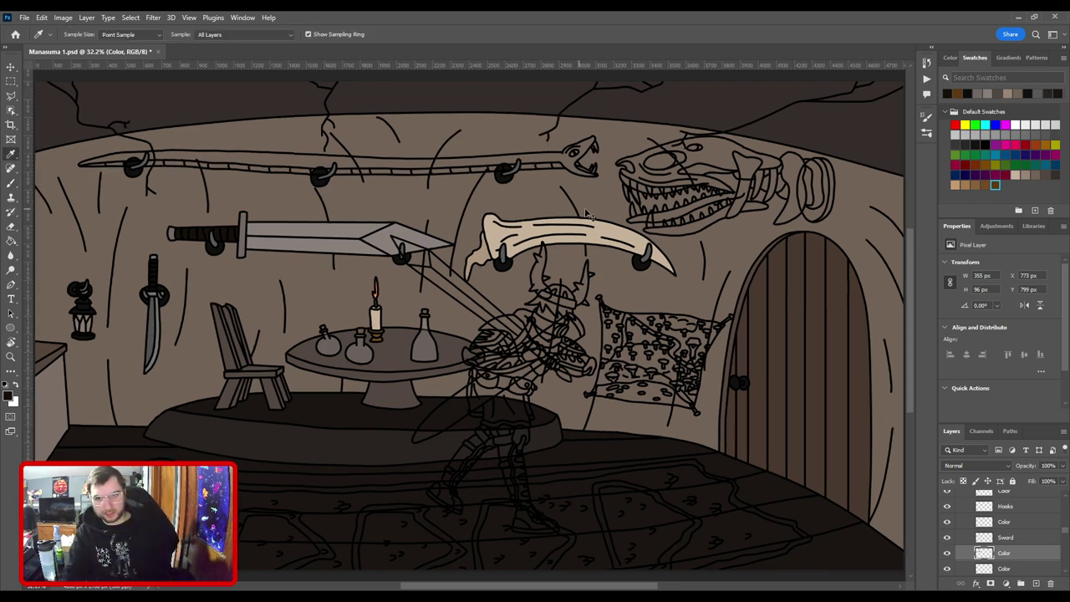
{"action": "left_click_drag", "start_coordinate": [388, 273], "coordinate": [219, 442]}
{"action": "left_click_drag", "start_coordinate": [359, 377], "coordinate": [219, 442]}
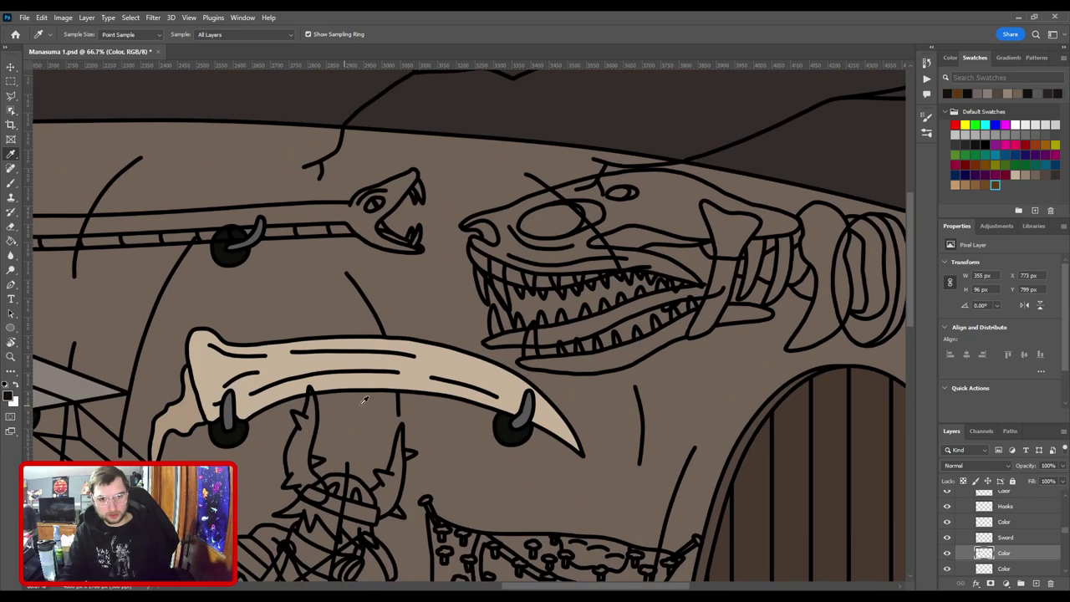
{"action": "left_click", "coordinate": [447, 358]}
Add a Color layer between the skull's front and back layers, and correct the layer names to Skull Front and Base.
{"action": "key", "text": "v"}
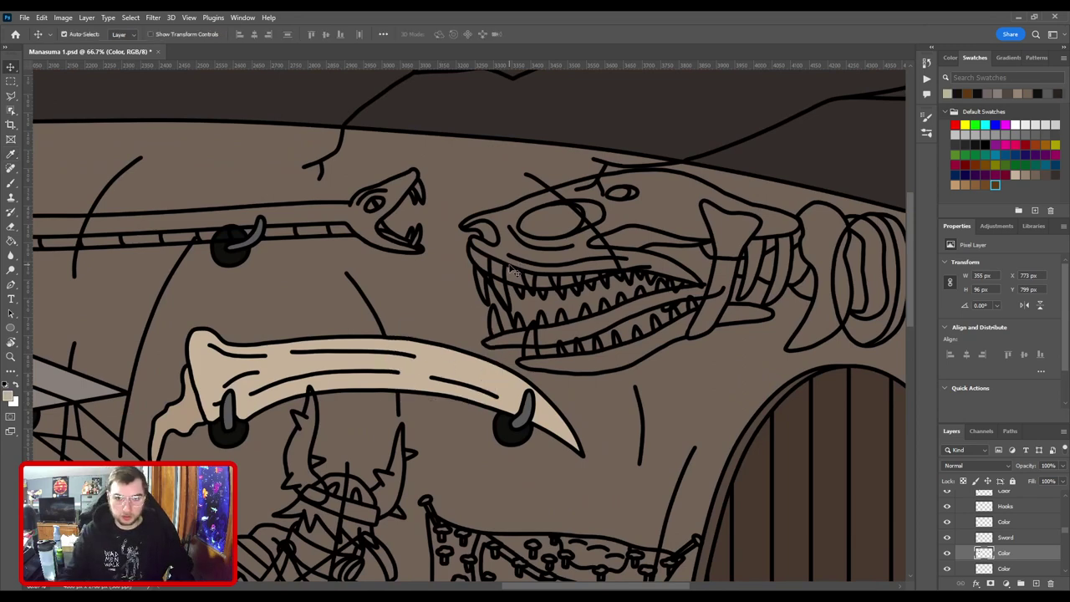
{"action": "left_click", "coordinate": [519, 274]}
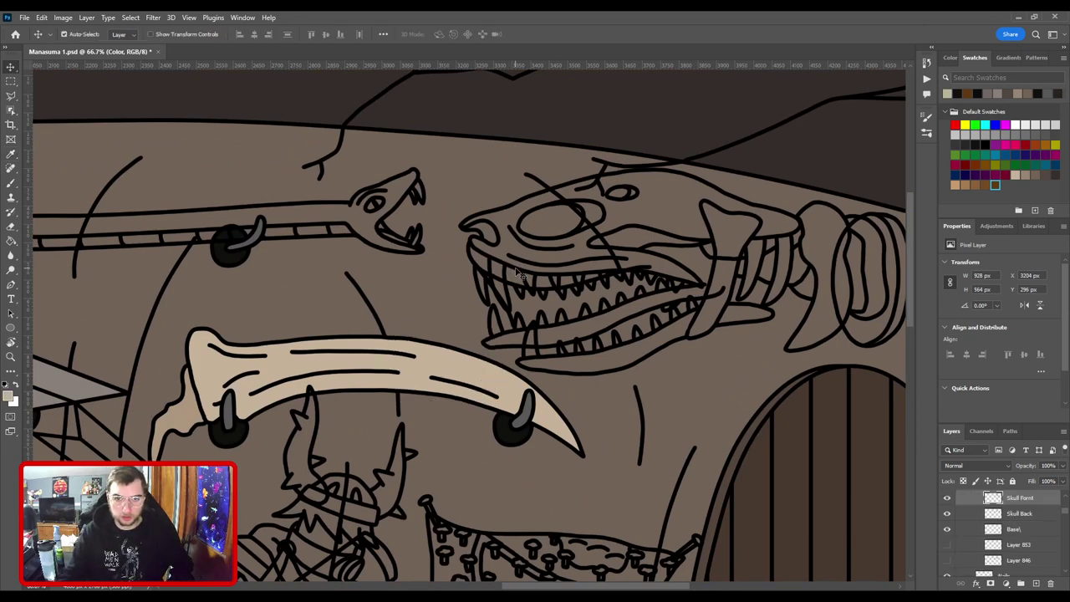
{"action": "left_click", "coordinate": [1027, 516]}
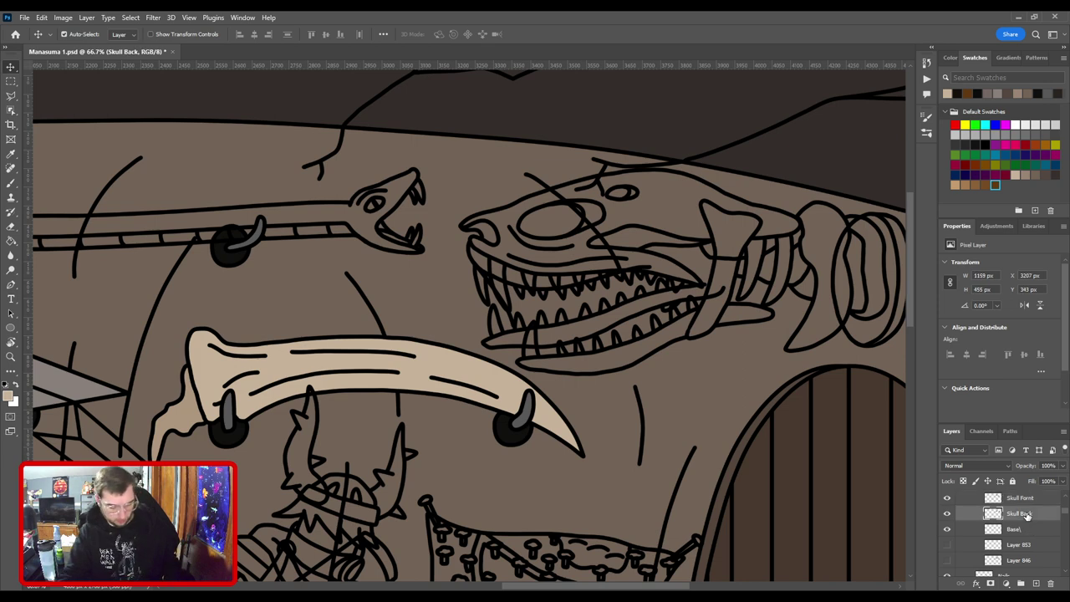
{"action": "double_click", "coordinate": [1021, 498]}
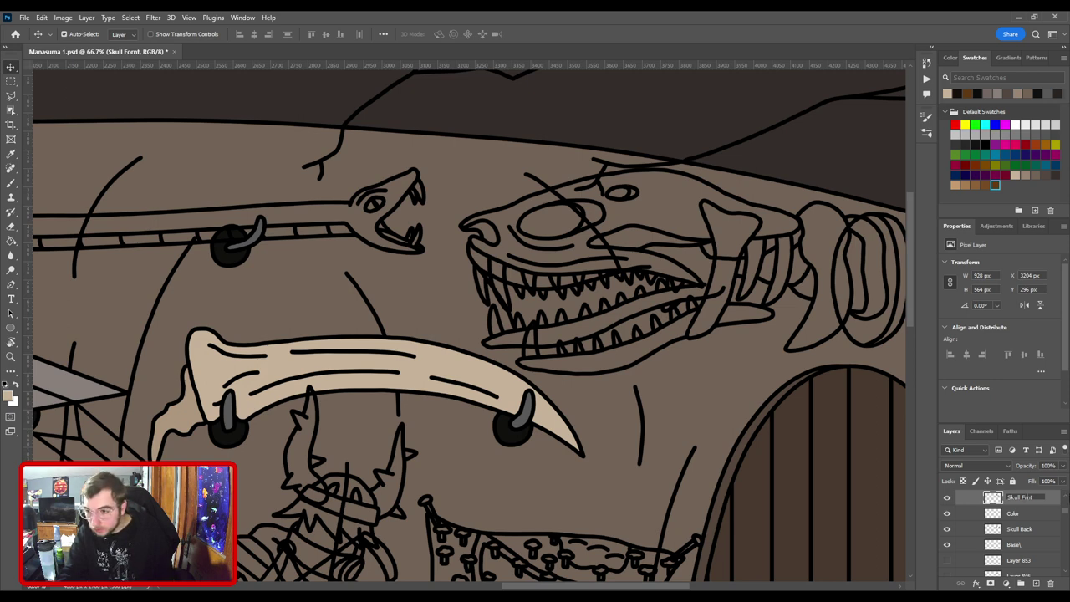
{"action": "double_click", "coordinate": [1014, 544]}
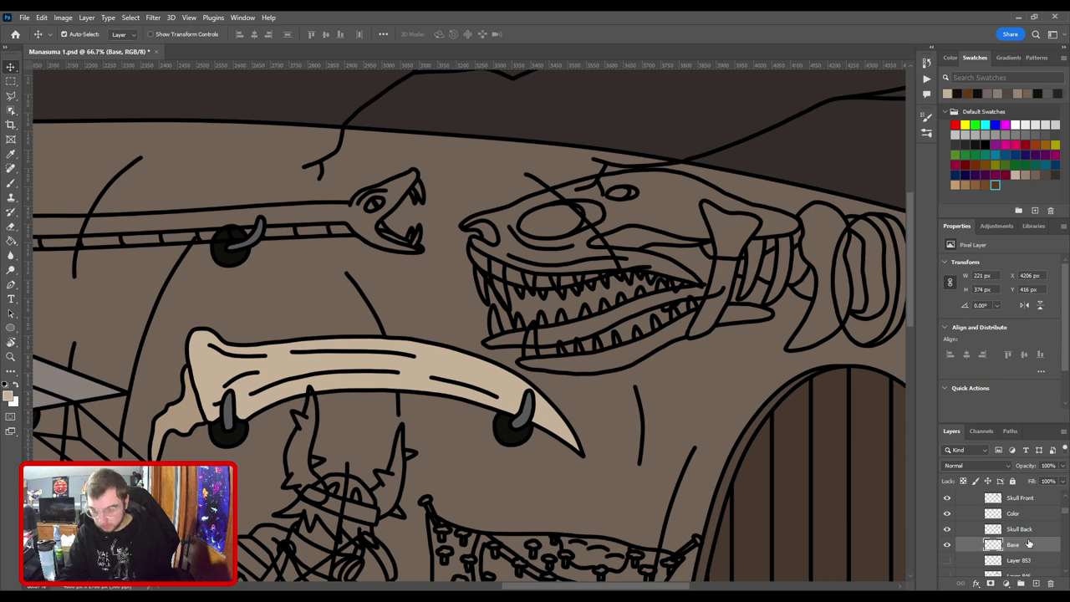
Select the skull's new Color layer, hide Skull Back, and begin brushing beige inside the skull's snout outline.
{"action": "left_click", "coordinate": [1015, 515]}
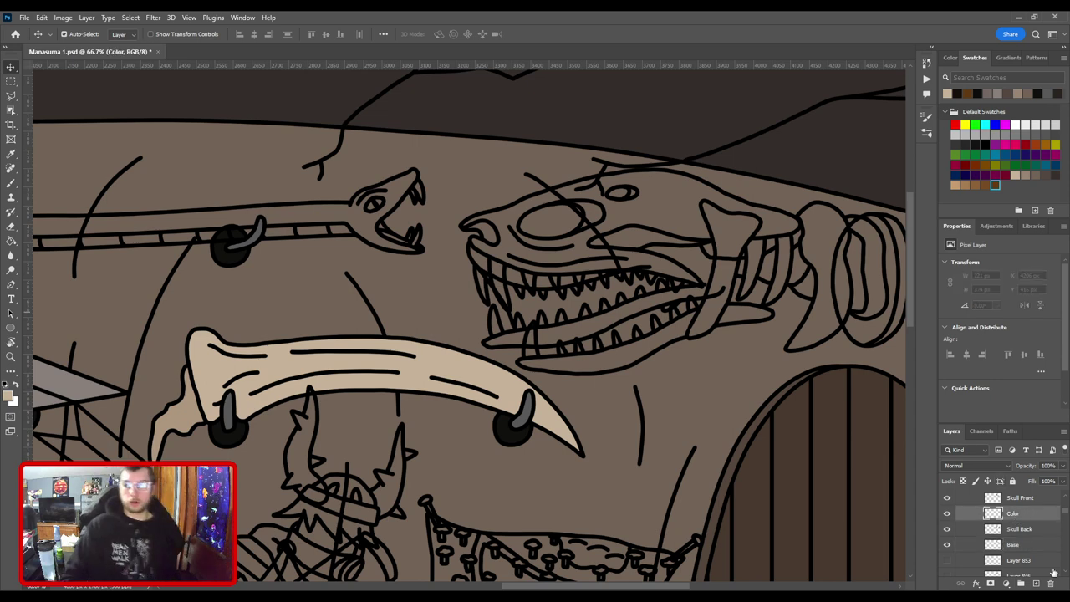
{"action": "left_click", "coordinate": [946, 529]}
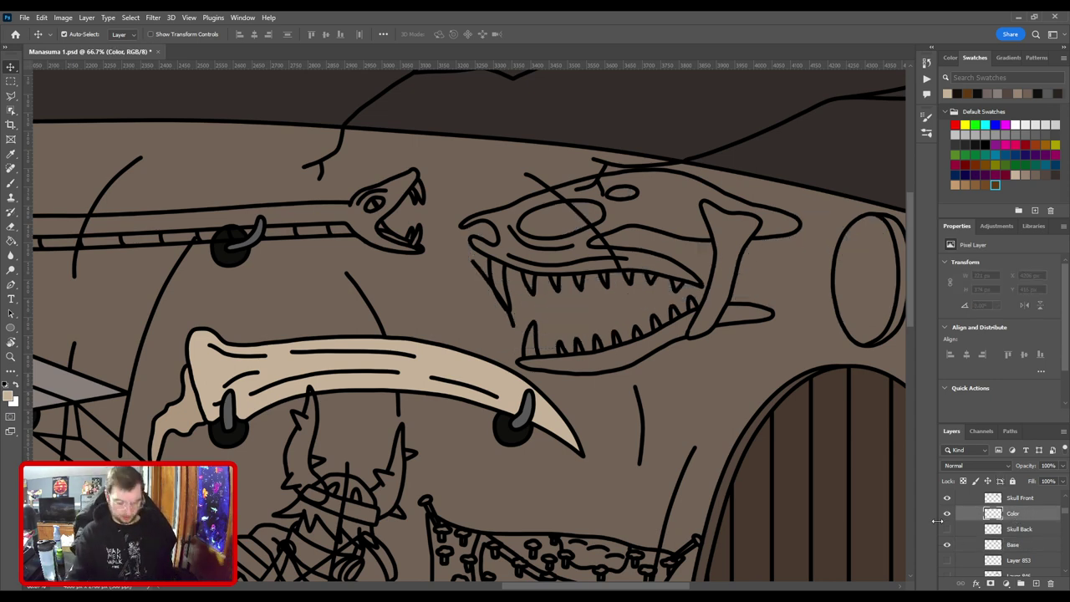
{"action": "key", "text": "b"}
{"action": "key", "text": "ctrl+plus"}
{"action": "mouse_move", "coordinate": [493, 285]}
{"action": "left_mouse_down"}
{"action": "mouse_move", "coordinate": [475, 372]}
{"action": "mouse_move", "coordinate": [446, 273]}
{"action": "left_mouse_up"}
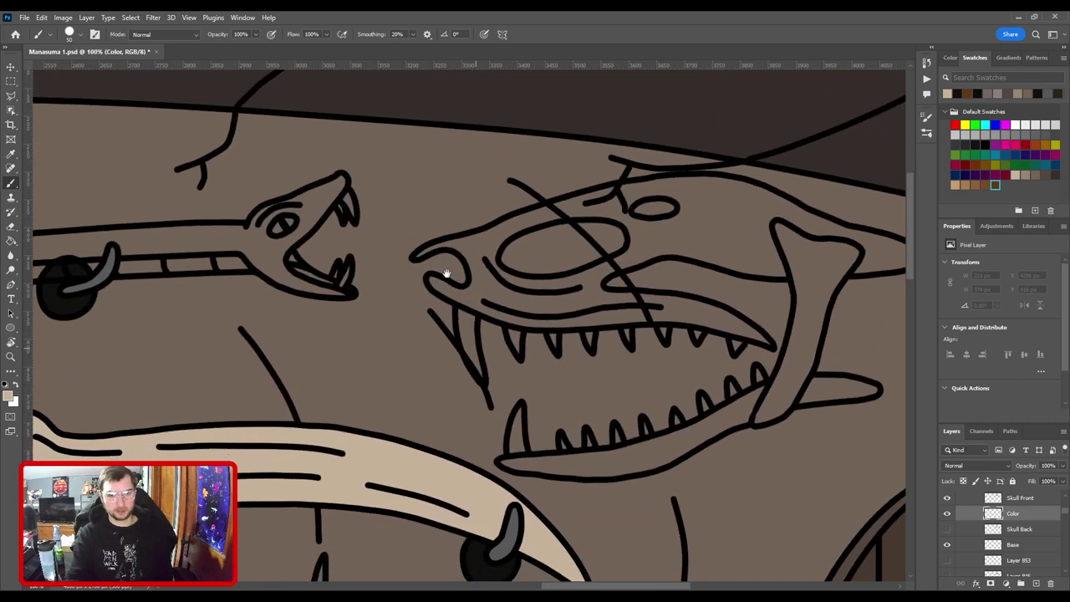
{"action": "scroll", "coordinate": [446, 274], "scroll_direction": "up", "scroll_amount": 2}
{"action": "mouse_move", "coordinate": [474, 385]}
{"action": "left_mouse_down"}
{"action": "mouse_move", "coordinate": [508, 474]}
{"action": "mouse_move", "coordinate": [481, 431]}
{"action": "mouse_move", "coordinate": [446, 246]}
{"action": "mouse_move", "coordinate": [488, 418]}
{"action": "mouse_move", "coordinate": [467, 224]}
{"action": "left_mouse_up"}
{"action": "left_click_drag", "start_coordinate": [470, 276], "coordinate": [474, 403]}
{"action": "key", "text": "bracketleft"}
{"action": "mouse_move", "coordinate": [371, 319]}
{"action": "left_mouse_down"}
{"action": "mouse_move", "coordinate": [413, 315]}
{"action": "mouse_move", "coordinate": [375, 313]}
{"action": "mouse_move", "coordinate": [494, 371]}
{"action": "mouse_move", "coordinate": [515, 433]}
{"action": "mouse_move", "coordinate": [521, 354]}
{"action": "mouse_move", "coordinate": [461, 281]}
{"action": "mouse_move", "coordinate": [407, 278]}
{"action": "mouse_move", "coordinate": [567, 250]}
{"action": "mouse_move", "coordinate": [493, 226]}
{"action": "left_mouse_up"}
Brush beige through the skull's snout, beneath the large eye socket and back along the upper jaw toward its pointed end.
{"action": "key", "text": "bracketright"}
{"action": "key", "text": "bracketright"}
{"action": "mouse_move", "coordinate": [435, 271]}
{"action": "left_mouse_down"}
{"action": "mouse_move", "coordinate": [455, 313]}
{"action": "mouse_move", "coordinate": [501, 212]}
{"action": "mouse_move", "coordinate": [526, 188]}
{"action": "mouse_move", "coordinate": [473, 285]}
{"action": "mouse_move", "coordinate": [491, 330]}
{"action": "mouse_move", "coordinate": [618, 364]}
{"action": "left_mouse_up"}
{"action": "mouse_move", "coordinate": [618, 364]}
{"action": "left_mouse_down"}
{"action": "mouse_move", "coordinate": [424, 353]}
{"action": "mouse_move", "coordinate": [550, 337]}
{"action": "mouse_move", "coordinate": [662, 289]}
{"action": "mouse_move", "coordinate": [613, 311]}
{"action": "mouse_move", "coordinate": [625, 392]}
{"action": "mouse_move", "coordinate": [481, 366]}
{"action": "mouse_move", "coordinate": [394, 334]}
{"action": "mouse_move", "coordinate": [506, 334]}
{"action": "mouse_move", "coordinate": [666, 371]}
{"action": "mouse_move", "coordinate": [492, 270]}
{"action": "mouse_move", "coordinate": [511, 270]}
{"action": "mouse_move", "coordinate": [613, 337]}
{"action": "left_mouse_up"}
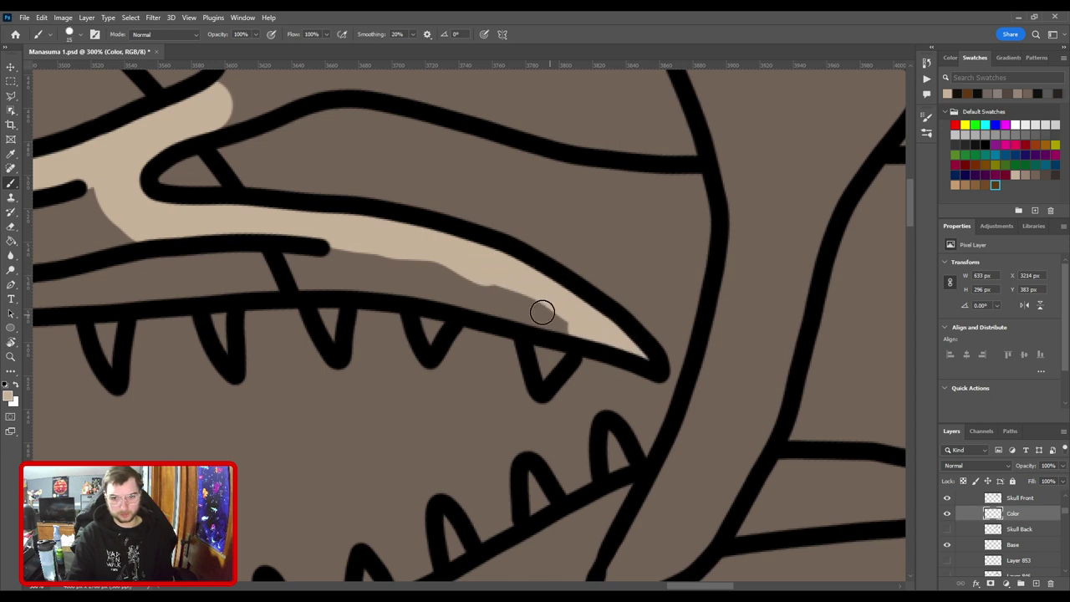
Fill the rearmost upper tooth and the tapered rear end of the upper jaw with beige.
{"action": "mouse_move", "coordinate": [542, 312]}
{"action": "left_mouse_down"}
{"action": "mouse_move", "coordinate": [572, 319]}
{"action": "mouse_move", "coordinate": [549, 361]}
{"action": "left_mouse_up"}
{"action": "key", "text": "bracketright"}
{"action": "key", "text": "bracketright"}
{"action": "key", "text": "bracketright"}
{"action": "key", "text": "bracketright"}
{"action": "key", "text": "bracketright"}
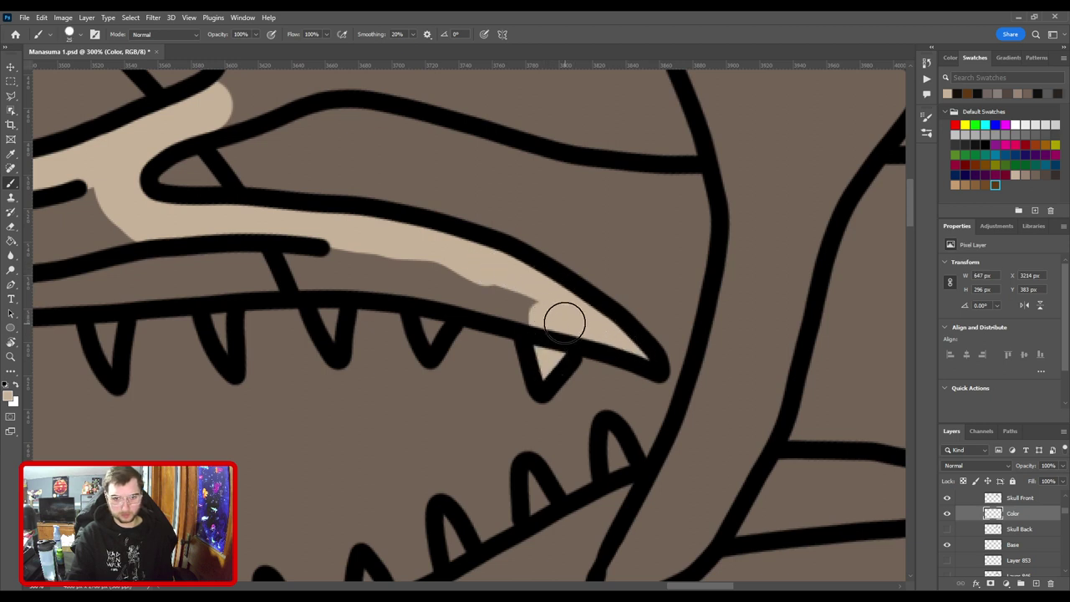
{"action": "mouse_move", "coordinate": [563, 321]}
{"action": "left_mouse_down"}
{"action": "mouse_move", "coordinate": [469, 284]}
{"action": "mouse_move", "coordinate": [620, 331]}
{"action": "left_mouse_up"}
{"action": "mouse_move", "coordinate": [545, 299]}
{"action": "left_mouse_down"}
{"action": "mouse_move", "coordinate": [620, 347]}
{"action": "mouse_move", "coordinate": [620, 335]}
{"action": "mouse_move", "coordinate": [550, 320]}
{"action": "mouse_move", "coordinate": [569, 347]}
{"action": "mouse_move", "coordinate": [565, 397]}
{"action": "mouse_move", "coordinate": [620, 352]}
{"action": "mouse_move", "coordinate": [652, 357]}
{"action": "mouse_move", "coordinate": [649, 347]}
{"action": "mouse_move", "coordinate": [562, 339]}
{"action": "mouse_move", "coordinate": [458, 342]}
{"action": "mouse_move", "coordinate": [538, 351]}
{"action": "mouse_move", "coordinate": [401, 341]}
{"action": "mouse_move", "coordinate": [380, 349]}
{"action": "mouse_move", "coordinate": [611, 330]}
{"action": "left_mouse_up"}
Color the next rear upper teeth beige and cover the remaining gaps in the upper jaw.
{"action": "key", "text": "bracketleft"}
{"action": "key", "text": "bracketleft"}
{"action": "key", "text": "bracketleft"}
{"action": "key", "text": "bracketleft"}
{"action": "key", "text": "bracketleft"}
{"action": "key", "text": "bracketleft"}
{"action": "key", "text": "bracketleft"}
{"action": "key", "text": "bracketleft"}
{"action": "mouse_move", "coordinate": [676, 348]}
{"action": "left_mouse_down"}
{"action": "mouse_move", "coordinate": [432, 329]}
{"action": "mouse_move", "coordinate": [353, 278]}
{"action": "mouse_move", "coordinate": [367, 256]}
{"action": "mouse_move", "coordinate": [447, 290]}
{"action": "mouse_move", "coordinate": [561, 296]}
{"action": "mouse_move", "coordinate": [670, 276]}
{"action": "left_mouse_up"}
{"action": "mouse_move", "coordinate": [545, 316]}
{"action": "left_mouse_down"}
{"action": "mouse_move", "coordinate": [499, 303]}
{"action": "mouse_move", "coordinate": [491, 235]}
{"action": "left_mouse_up"}
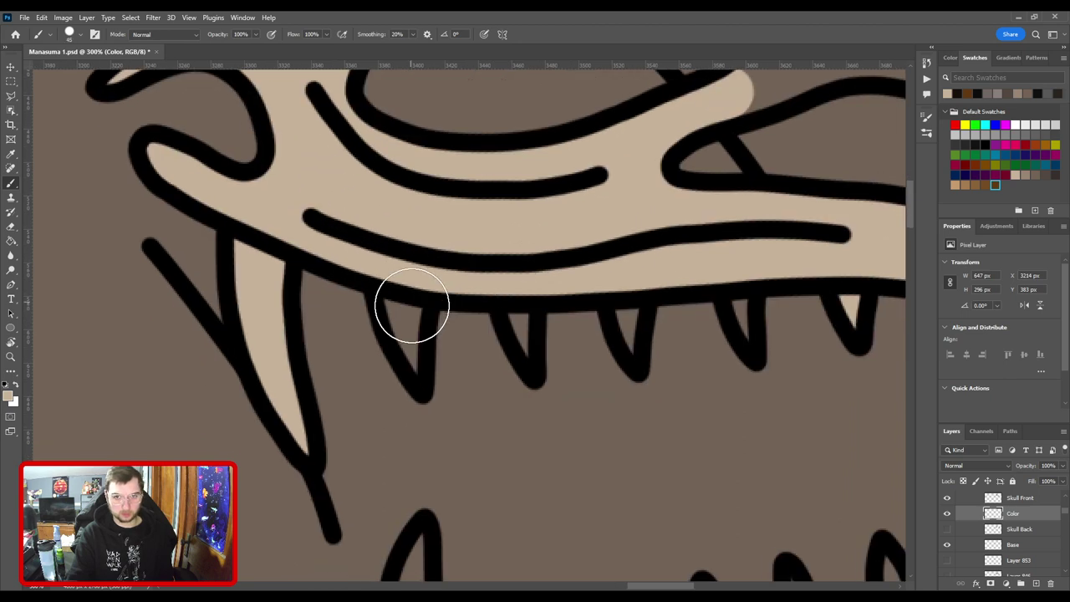
Fill the remaining small upper teeth behind the long front fang with beige, using a smaller brush.
{"action": "key", "text": "bracketleft"}
{"action": "key", "text": "bracketleft"}
{"action": "key", "text": "bracketleft"}
{"action": "key", "text": "bracketleft"}
{"action": "key", "text": "bracketleft"}
{"action": "key", "text": "bracketleft"}
{"action": "key", "text": "bracketleft"}
{"action": "key", "text": "bracketleft"}
{"action": "left_click_drag", "start_coordinate": [413, 365], "coordinate": [380, 283]}
{"action": "left_click_drag", "start_coordinate": [412, 359], "coordinate": [410, 332]}
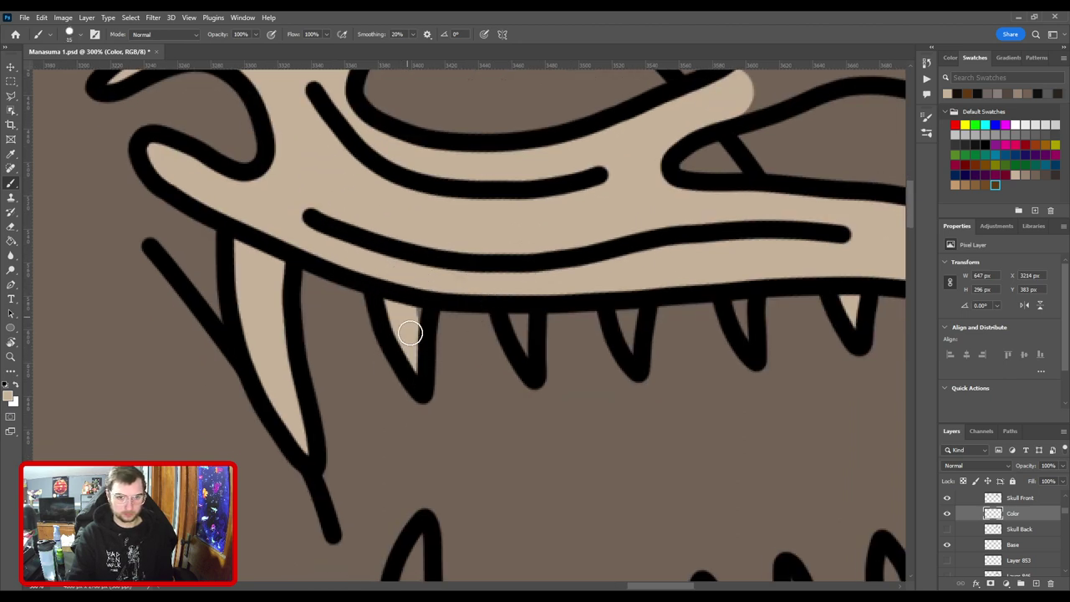
{"action": "left_click_drag", "start_coordinate": [530, 351], "coordinate": [515, 312]}
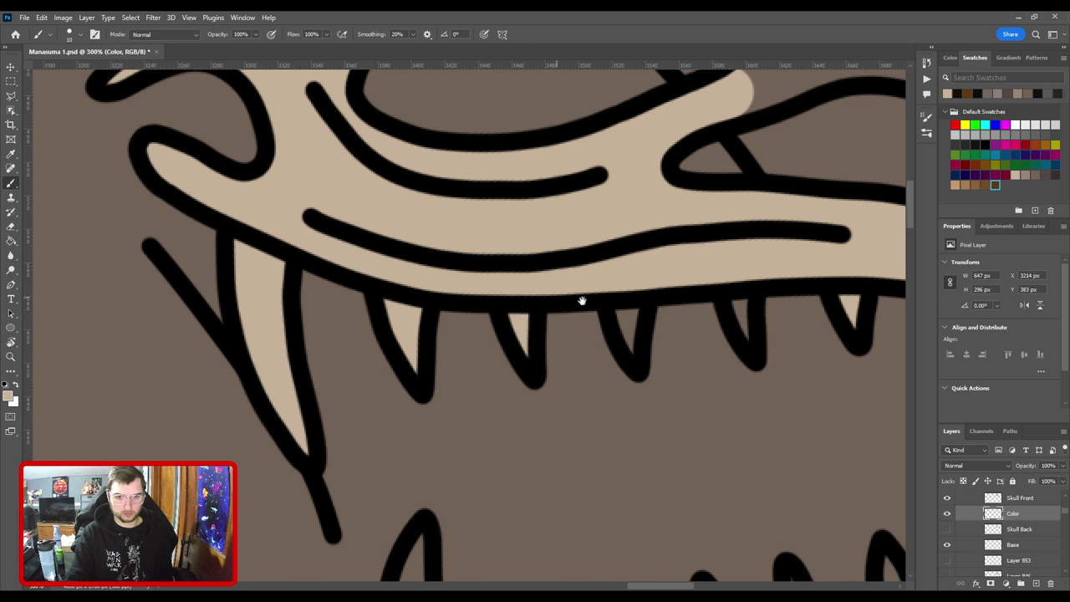
{"action": "left_click_drag", "start_coordinate": [582, 300], "coordinate": [418, 327]}
{"action": "mouse_move", "coordinate": [491, 343]}
{"action": "left_mouse_down"}
{"action": "mouse_move", "coordinate": [467, 318]}
{"action": "mouse_move", "coordinate": [324, 331]}
{"action": "left_mouse_up"}
{"action": "mouse_move", "coordinate": [436, 378]}
{"action": "left_mouse_down"}
{"action": "mouse_move", "coordinate": [426, 328]}
{"action": "mouse_move", "coordinate": [547, 424]}
{"action": "left_mouse_up"}
Brush beige around the large eye socket and along the top edge of the cranium to its rear tip.
{"action": "key", "text": "ctrl+minus"}
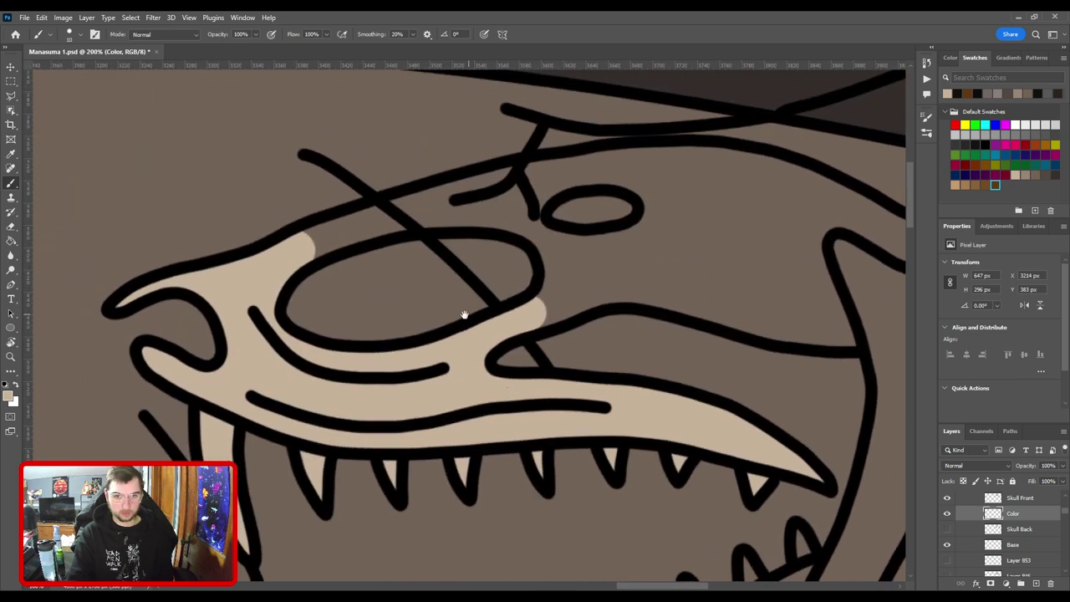
{"action": "left_click_drag", "start_coordinate": [466, 313], "coordinate": [502, 391]}
{"action": "key", "text": "]"}
{"action": "mouse_move", "coordinate": [578, 389]}
{"action": "left_mouse_down"}
{"action": "mouse_move", "coordinate": [591, 340]}
{"action": "mouse_move", "coordinate": [553, 302]}
{"action": "mouse_move", "coordinate": [490, 289]}
{"action": "mouse_move", "coordinate": [425, 294]}
{"action": "mouse_move", "coordinate": [345, 324]}
{"action": "left_mouse_up"}
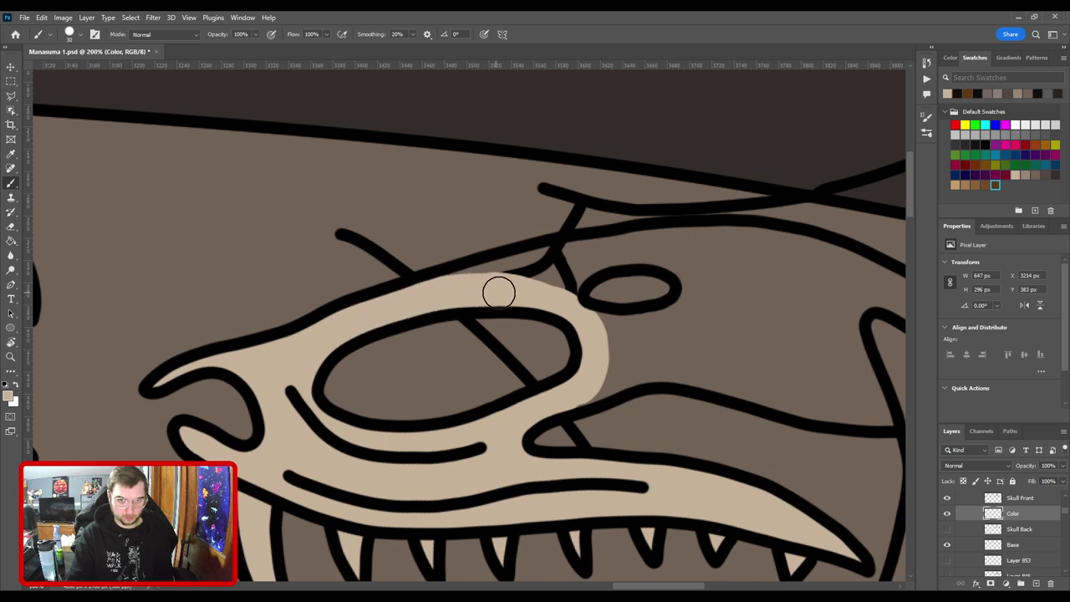
{"action": "mouse_move", "coordinate": [446, 282]}
{"action": "left_mouse_down"}
{"action": "mouse_move", "coordinate": [595, 244]}
{"action": "mouse_move", "coordinate": [551, 283]}
{"action": "mouse_move", "coordinate": [565, 279]}
{"action": "mouse_move", "coordinate": [564, 289]}
{"action": "mouse_move", "coordinate": [632, 246]}
{"action": "left_mouse_up"}
{"action": "mouse_move", "coordinate": [579, 249]}
{"action": "left_mouse_down"}
{"action": "mouse_move", "coordinate": [632, 244]}
{"action": "mouse_move", "coordinate": [506, 258]}
{"action": "mouse_move", "coordinate": [561, 245]}
{"action": "mouse_move", "coordinate": [701, 272]}
{"action": "left_mouse_up"}
{"action": "mouse_move", "coordinate": [726, 311]}
{"action": "left_mouse_down"}
{"action": "mouse_move", "coordinate": [440, 319]}
{"action": "mouse_move", "coordinate": [448, 288]}
{"action": "mouse_move", "coordinate": [560, 346]}
{"action": "mouse_move", "coordinate": [644, 359]}
{"action": "mouse_move", "coordinate": [721, 401]}
{"action": "mouse_move", "coordinate": [696, 417]}
{"action": "mouse_move", "coordinate": [604, 420]}
{"action": "mouse_move", "coordinate": [584, 437]}
{"action": "mouse_move", "coordinate": [628, 277]}
{"action": "left_mouse_up"}
Brush beige along the jaw-hinge bone's edges and the cranium's lower edge, and surround the small oval opening.
{"action": "mouse_move", "coordinate": [672, 228]}
{"action": "left_mouse_down"}
{"action": "mouse_move", "coordinate": [631, 258]}
{"action": "mouse_move", "coordinate": [600, 325]}
{"action": "mouse_move", "coordinate": [571, 438]}
{"action": "mouse_move", "coordinate": [574, 472]}
{"action": "left_mouse_up"}
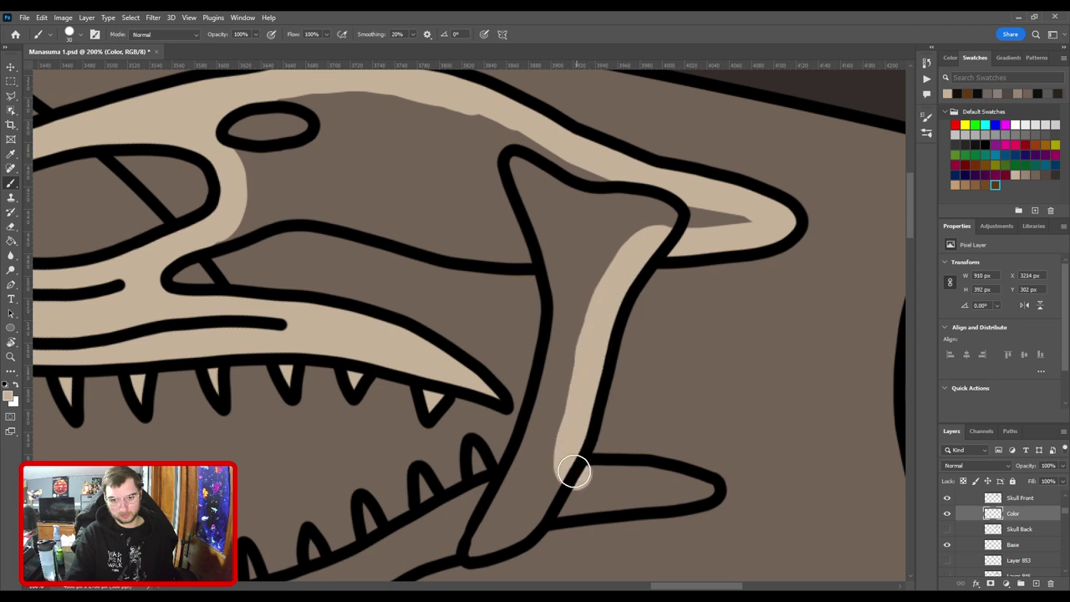
{"action": "mouse_move", "coordinate": [533, 439]}
{"action": "left_mouse_down"}
{"action": "mouse_move", "coordinate": [565, 365]}
{"action": "mouse_move", "coordinate": [555, 361]}
{"action": "mouse_move", "coordinate": [570, 296]}
{"action": "mouse_move", "coordinate": [552, 250]}
{"action": "mouse_move", "coordinate": [652, 296]}
{"action": "mouse_move", "coordinate": [622, 311]}
{"action": "mouse_move", "coordinate": [520, 303]}
{"action": "mouse_move", "coordinate": [638, 338]}
{"action": "mouse_move", "coordinate": [554, 311]}
{"action": "mouse_move", "coordinate": [500, 335]}
{"action": "left_mouse_up"}
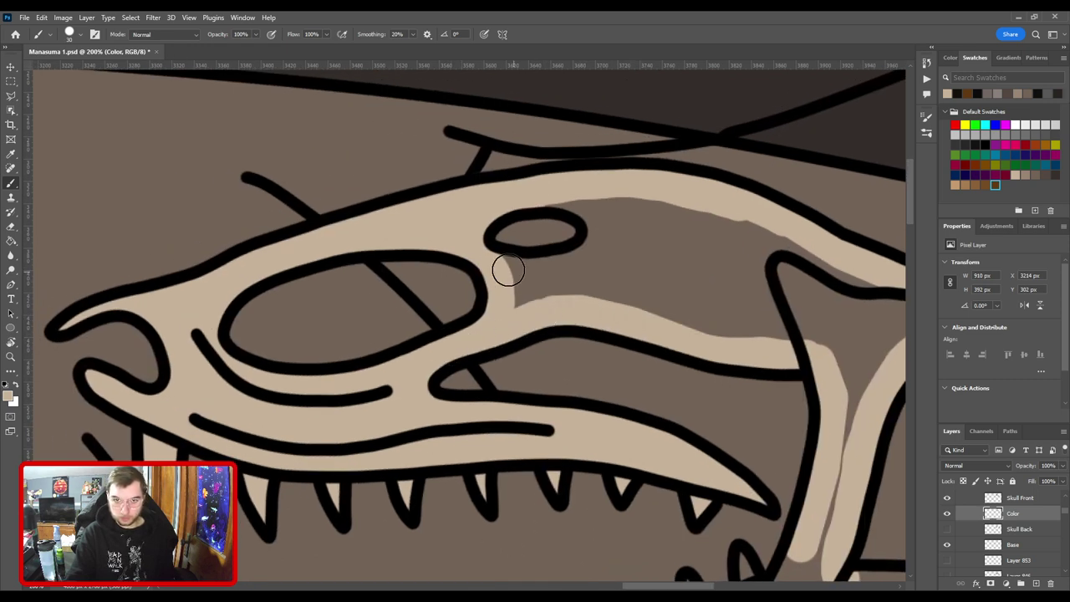
{"action": "mouse_move", "coordinate": [509, 269]}
{"action": "left_mouse_down"}
{"action": "mouse_move", "coordinate": [556, 269]}
{"action": "mouse_move", "coordinate": [590, 253]}
{"action": "mouse_move", "coordinate": [600, 225]}
{"action": "mouse_move", "coordinate": [557, 194]}
{"action": "left_mouse_up"}
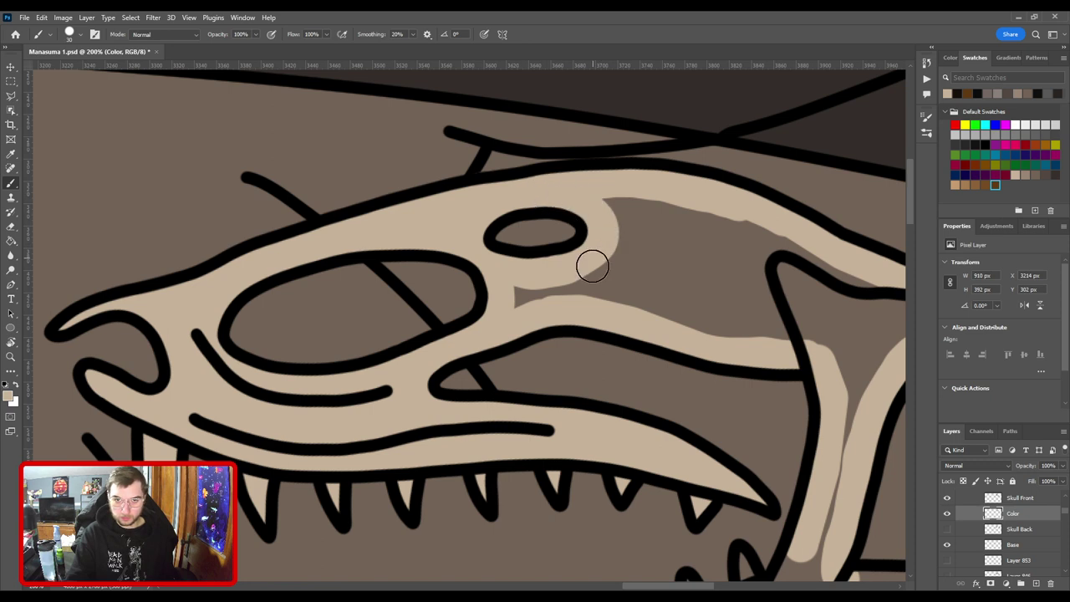
{"action": "mouse_move", "coordinate": [511, 294]}
{"action": "left_mouse_down"}
{"action": "mouse_move", "coordinate": [553, 303]}
{"action": "mouse_move", "coordinate": [578, 274]}
{"action": "mouse_move", "coordinate": [625, 315]}
{"action": "mouse_move", "coordinate": [692, 334]}
{"action": "mouse_move", "coordinate": [618, 314]}
{"action": "mouse_move", "coordinate": [607, 240]}
{"action": "left_mouse_up"}
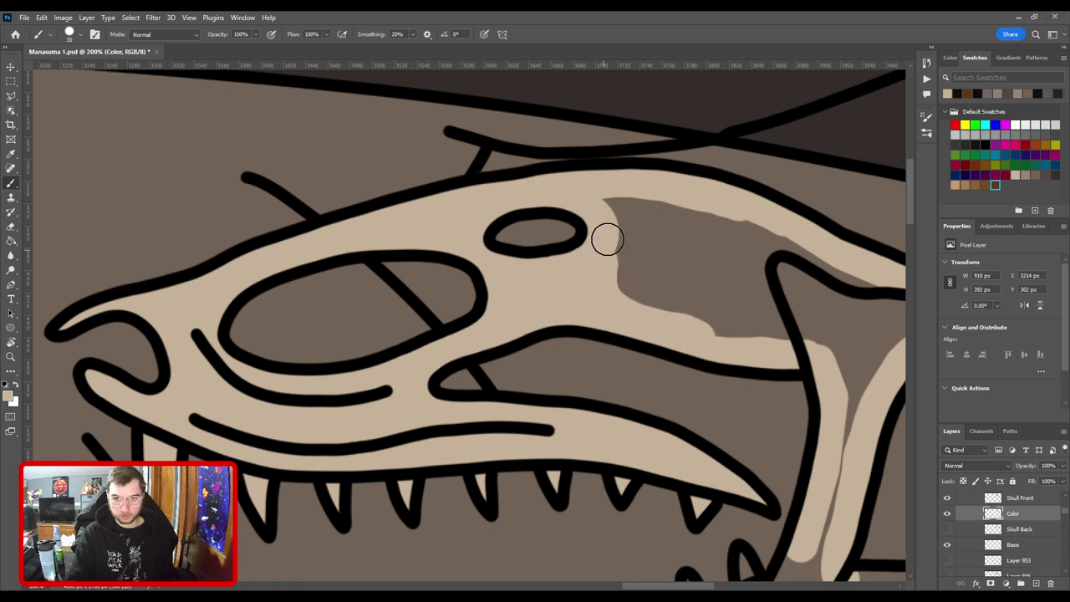
{"action": "left_click_drag", "start_coordinate": [689, 281], "coordinate": [559, 163]}
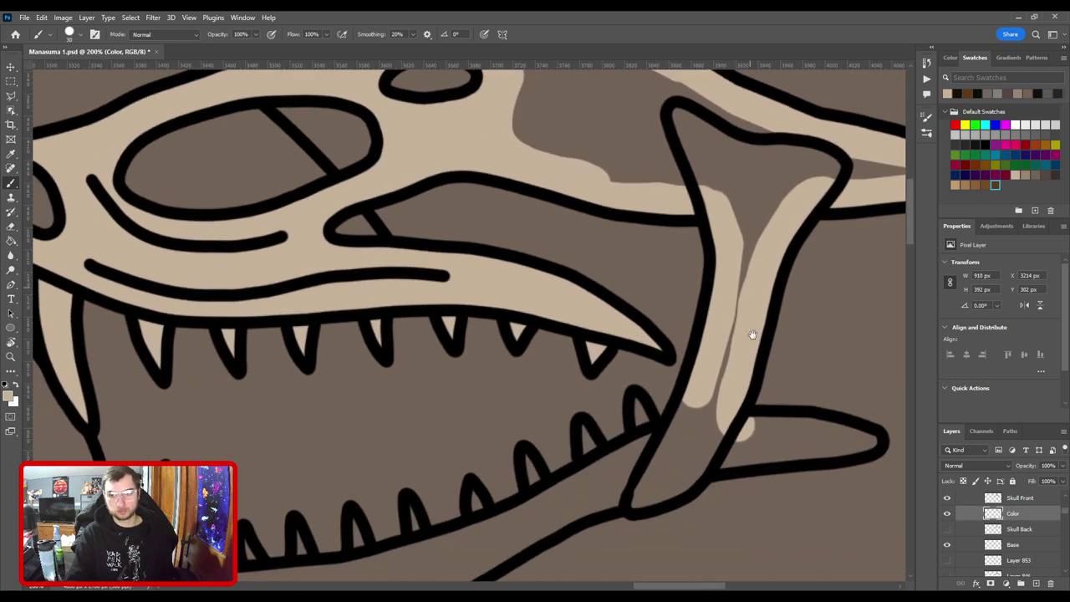
Close the gap inside the hinge bone with beige and fill the enclosed cranium and hinge interior using the Paint Bucket.
{"action": "mouse_move", "coordinate": [713, 404]}
{"action": "left_mouse_down"}
{"action": "mouse_move", "coordinate": [729, 285]}
{"action": "mouse_move", "coordinate": [723, 341]}
{"action": "mouse_move", "coordinate": [748, 233]}
{"action": "mouse_move", "coordinate": [732, 201]}
{"action": "mouse_move", "coordinate": [517, 313]}
{"action": "mouse_move", "coordinate": [476, 322]}
{"action": "mouse_move", "coordinate": [544, 293]}
{"action": "mouse_move", "coordinate": [496, 279]}
{"action": "mouse_move", "coordinate": [374, 275]}
{"action": "mouse_move", "coordinate": [326, 250]}
{"action": "mouse_move", "coordinate": [306, 154]}
{"action": "mouse_move", "coordinate": [462, 183]}
{"action": "mouse_move", "coordinate": [618, 265]}
{"action": "mouse_move", "coordinate": [706, 274]}
{"action": "mouse_move", "coordinate": [597, 274]}
{"action": "mouse_move", "coordinate": [557, 320]}
{"action": "left_mouse_up"}
{"action": "key", "text": "g"}
{"action": "left_click", "coordinate": [711, 179]}
{"action": "key", "text": "b"}
{"action": "key", "text": "ctrl+minus"}
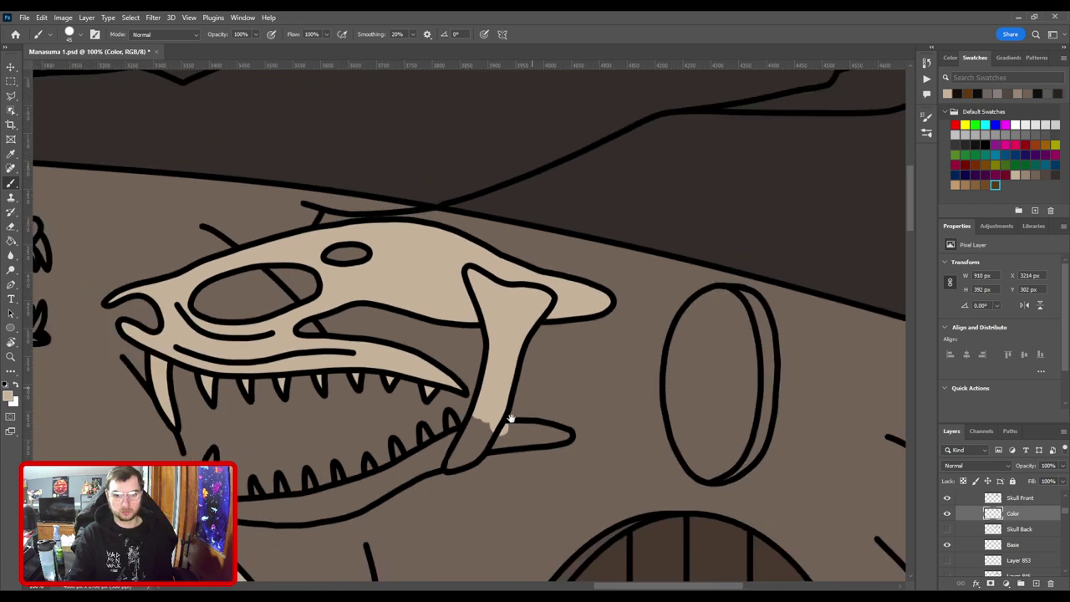
Color the lower jaw's front fang, its first two small teeth and the jaw's front tip beige.
{"action": "left_click_drag", "start_coordinate": [507, 420], "coordinate": [649, 274]}
{"action": "key", "text": "ctrl+plus"}
{"action": "scroll", "coordinate": [425, 348], "scroll_direction": "up", "scroll_amount": 2}
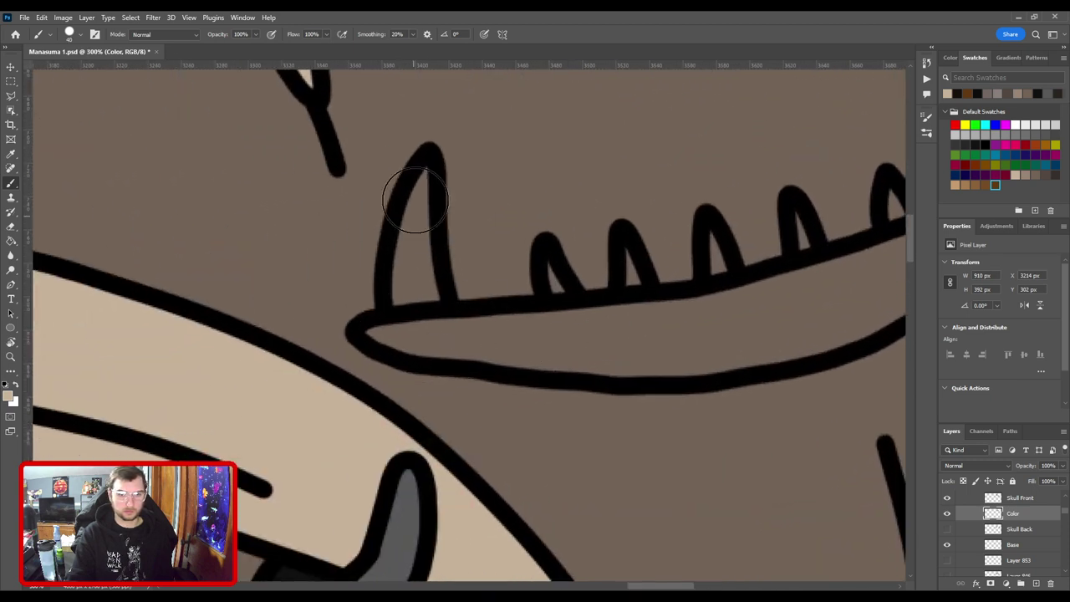
{"action": "mouse_move", "coordinate": [415, 192]}
{"action": "left_mouse_down"}
{"action": "mouse_move", "coordinate": [425, 179]}
{"action": "mouse_move", "coordinate": [408, 215]}
{"action": "mouse_move", "coordinate": [392, 337]}
{"action": "mouse_move", "coordinate": [425, 198]}
{"action": "mouse_move", "coordinate": [430, 323]}
{"action": "mouse_move", "coordinate": [616, 312]}
{"action": "mouse_move", "coordinate": [630, 259]}
{"action": "left_mouse_up"}
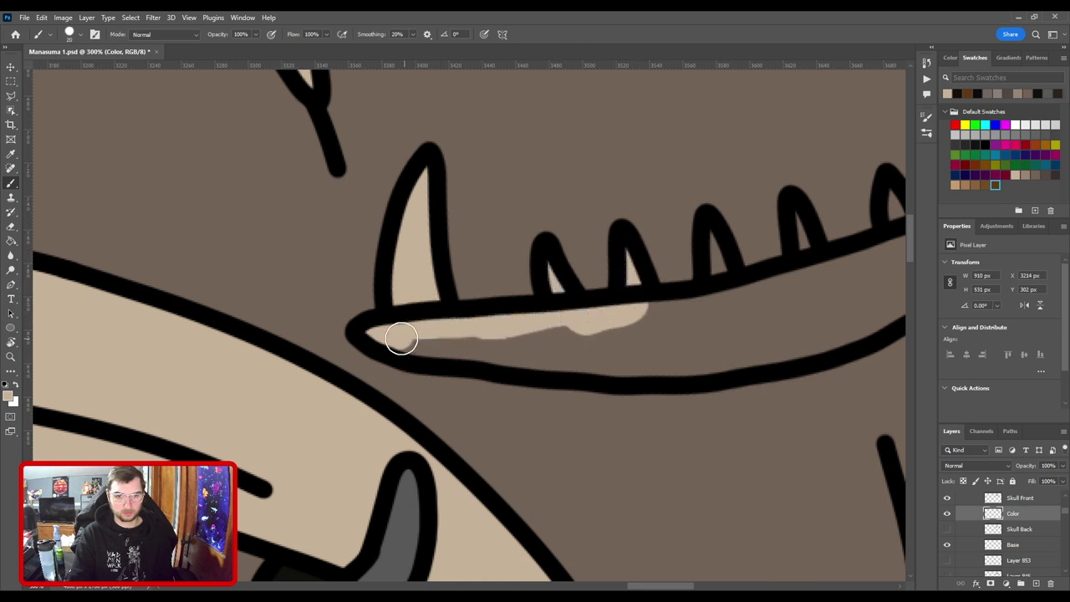
{"action": "mouse_move", "coordinate": [402, 339]}
{"action": "left_mouse_down"}
{"action": "mouse_move", "coordinate": [595, 349]}
{"action": "mouse_move", "coordinate": [470, 325]}
{"action": "left_mouse_up"}
{"action": "key", "text": "bracketright"}
{"action": "key", "text": "space"}
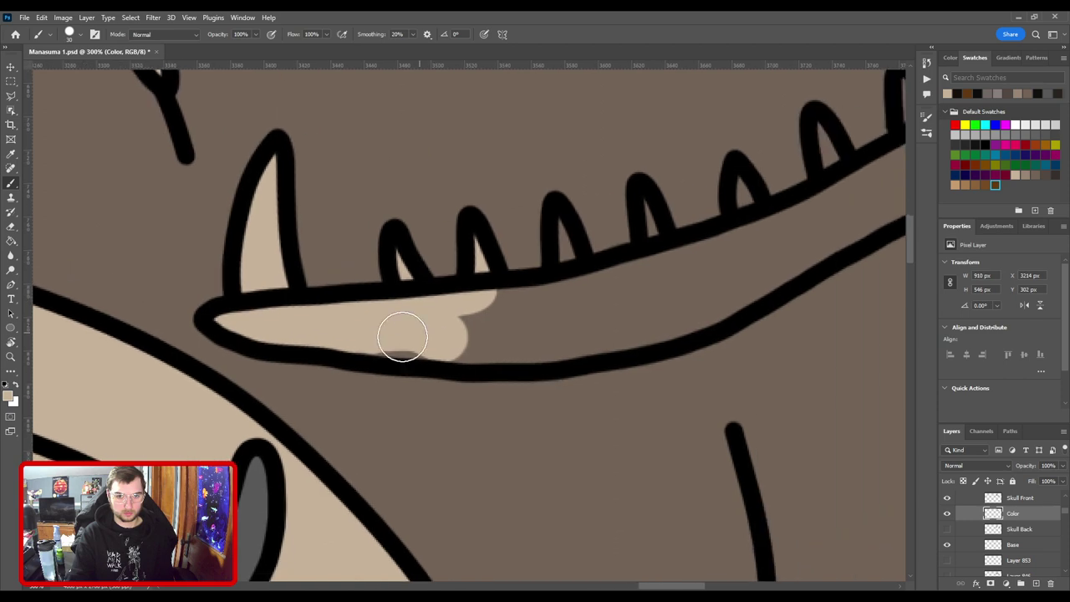
Brush beige along the lower jaw's bottom edge, through the base of the hinge bone and into the rear prong.
{"action": "mouse_move", "coordinate": [365, 337]}
{"action": "left_mouse_down"}
{"action": "mouse_move", "coordinate": [490, 346]}
{"action": "mouse_move", "coordinate": [592, 336]}
{"action": "mouse_move", "coordinate": [475, 373]}
{"action": "mouse_move", "coordinate": [418, 373]}
{"action": "left_mouse_up"}
{"action": "key", "text": "space"}
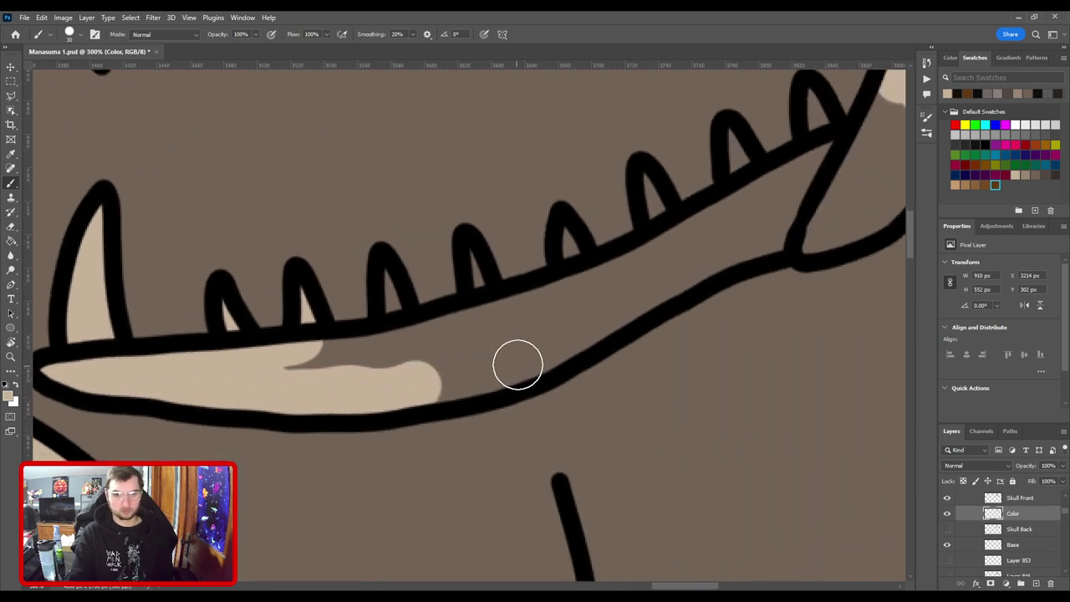
{"action": "mouse_move", "coordinate": [518, 365]}
{"action": "left_mouse_down"}
{"action": "mouse_move", "coordinate": [774, 232]}
{"action": "mouse_move", "coordinate": [496, 326]}
{"action": "mouse_move", "coordinate": [595, 311]}
{"action": "mouse_move", "coordinate": [665, 255]}
{"action": "left_mouse_up"}
{"action": "left_click_drag", "start_coordinate": [664, 255], "coordinate": [390, 385]}
{"action": "mouse_move", "coordinate": [454, 347]}
{"action": "left_mouse_down"}
{"action": "mouse_move", "coordinate": [667, 320]}
{"action": "mouse_move", "coordinate": [513, 303]}
{"action": "mouse_move", "coordinate": [645, 311]}
{"action": "mouse_move", "coordinate": [653, 323]}
{"action": "left_mouse_up"}
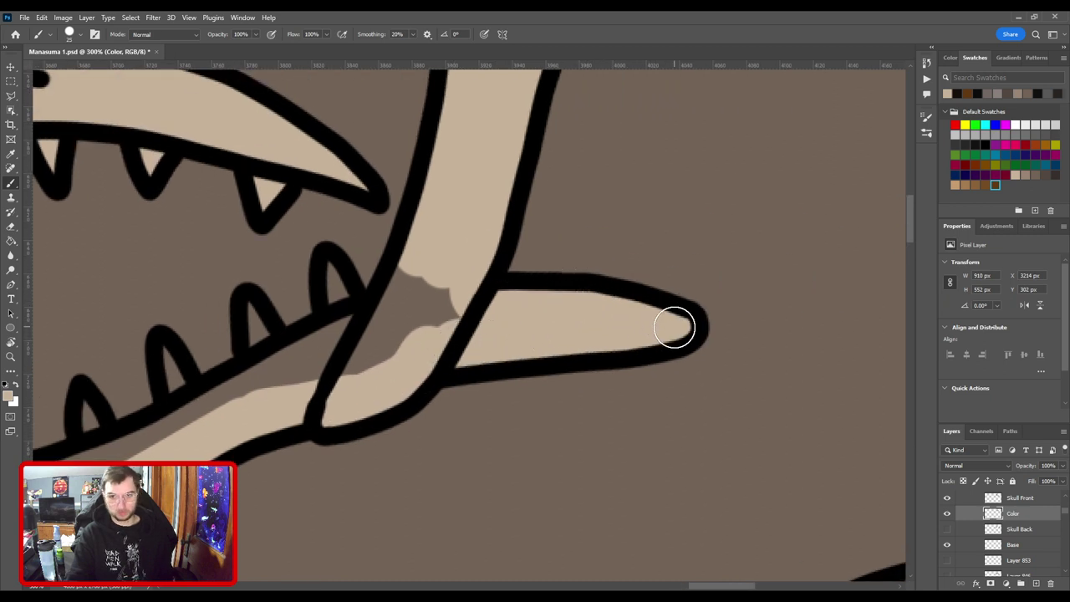
Finish filling the near-side lower jaw and its teeth with light beige, using a 15 px brush for the small areas.
{"action": "left_click_drag", "start_coordinate": [464, 348], "coordinate": [685, 295]}
{"action": "mouse_move", "coordinate": [653, 203]}
{"action": "left_mouse_down"}
{"action": "mouse_move", "coordinate": [597, 311]}
{"action": "mouse_move", "coordinate": [663, 249]}
{"action": "mouse_move", "coordinate": [657, 269]}
{"action": "left_mouse_up"}
{"action": "key", "text": "bracketleft"}
{"action": "key", "text": "bracketleft"}
{"action": "mouse_move", "coordinate": [561, 222]}
{"action": "left_mouse_down"}
{"action": "mouse_move", "coordinate": [588, 284]}
{"action": "mouse_move", "coordinate": [564, 287]}
{"action": "mouse_move", "coordinate": [516, 327]}
{"action": "mouse_move", "coordinate": [675, 279]}
{"action": "mouse_move", "coordinate": [621, 316]}
{"action": "left_mouse_up"}
{"action": "mouse_move", "coordinate": [533, 343]}
{"action": "left_mouse_down"}
{"action": "mouse_move", "coordinate": [664, 279]}
{"action": "mouse_move", "coordinate": [652, 305]}
{"action": "mouse_move", "coordinate": [506, 360]}
{"action": "mouse_move", "coordinate": [327, 406]}
{"action": "mouse_move", "coordinate": [377, 378]}
{"action": "mouse_move", "coordinate": [533, 344]}
{"action": "left_mouse_up"}
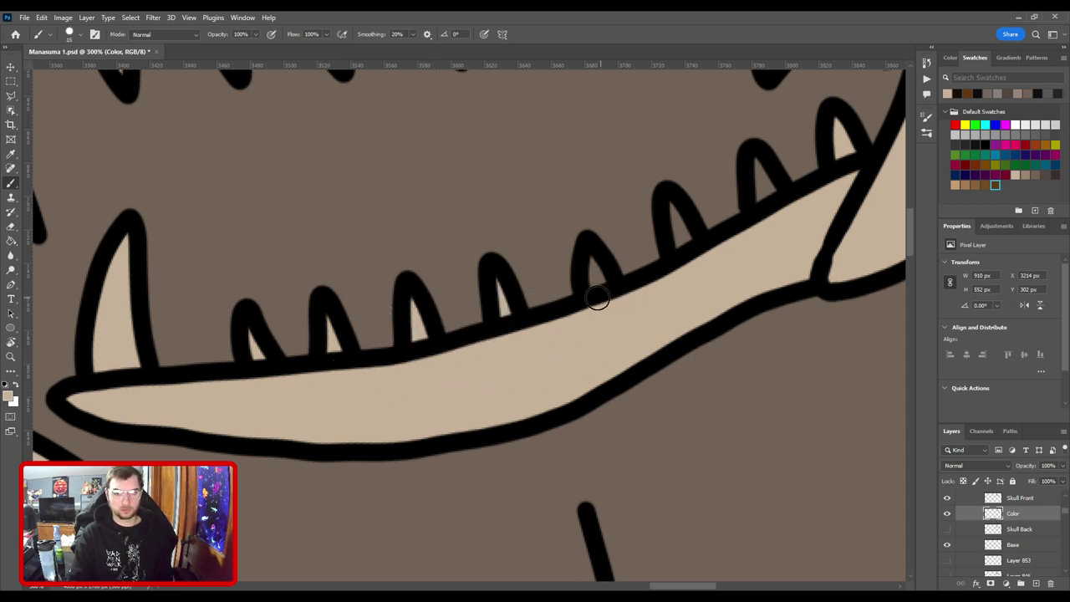
{"action": "mouse_move", "coordinate": [597, 296]}
{"action": "left_mouse_down"}
{"action": "mouse_move", "coordinate": [604, 290]}
{"action": "mouse_move", "coordinate": [455, 351]}
{"action": "left_mouse_up"}
{"action": "left_click_drag", "start_coordinate": [501, 293], "coordinate": [498, 256]}
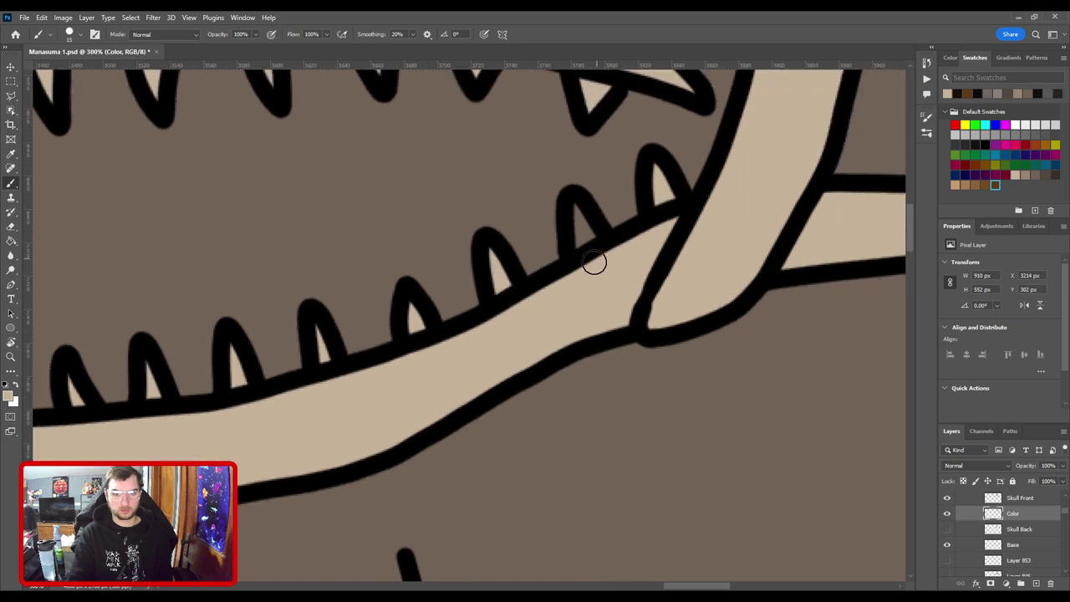
{"action": "scroll", "coordinate": [609, 257], "scroll_direction": "down", "scroll_amount": 10}
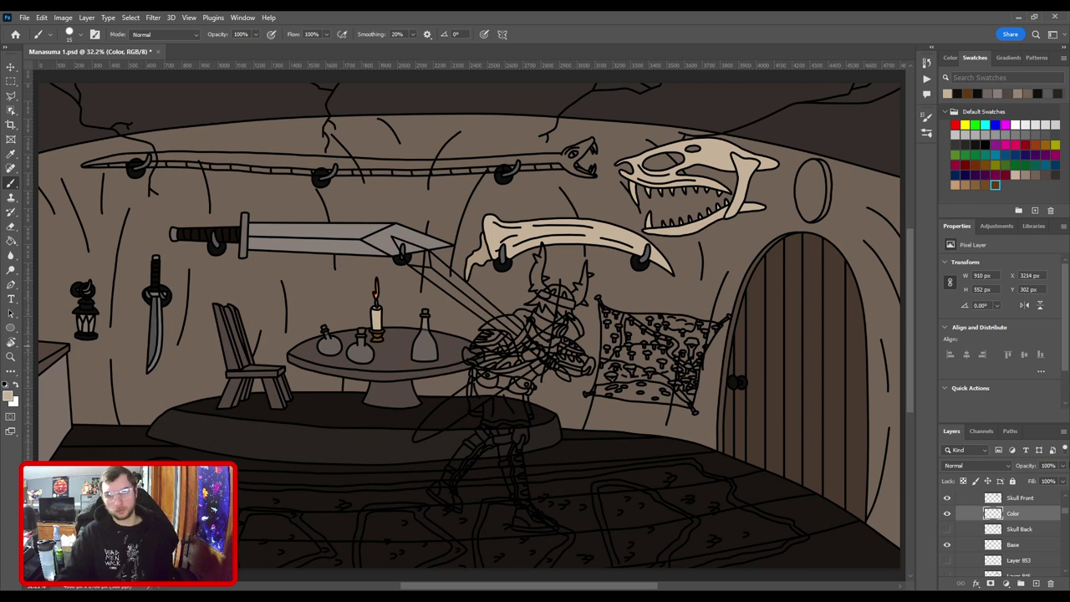
Show the Skull Back layer and add a new layer named Color directly above Base.
{"action": "left_click", "coordinate": [1030, 545]}
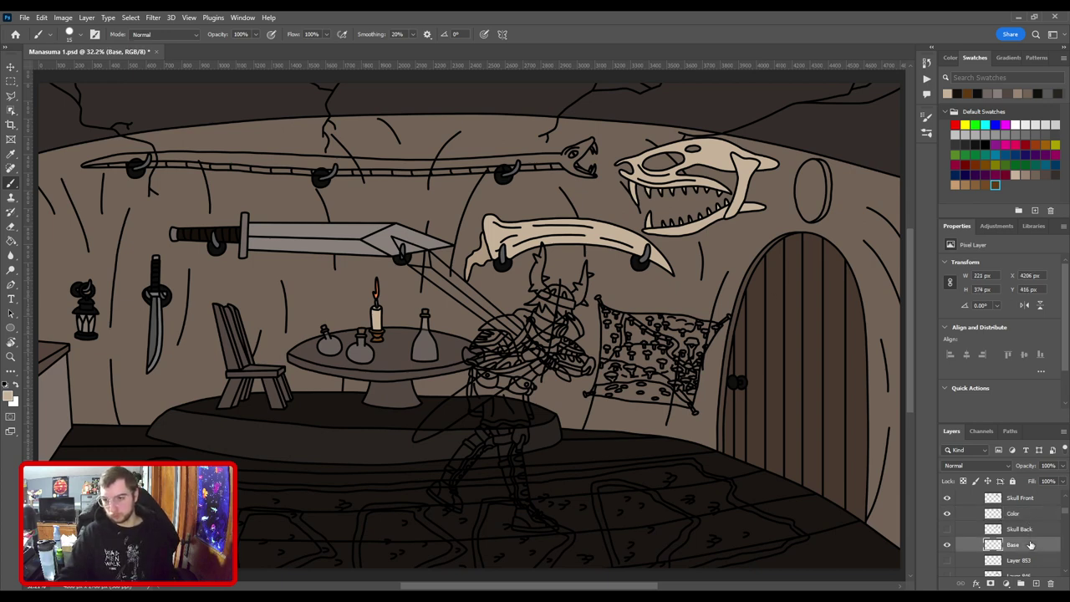
{"action": "left_click", "coordinate": [947, 528]}
{"action": "key", "text": "F2"}
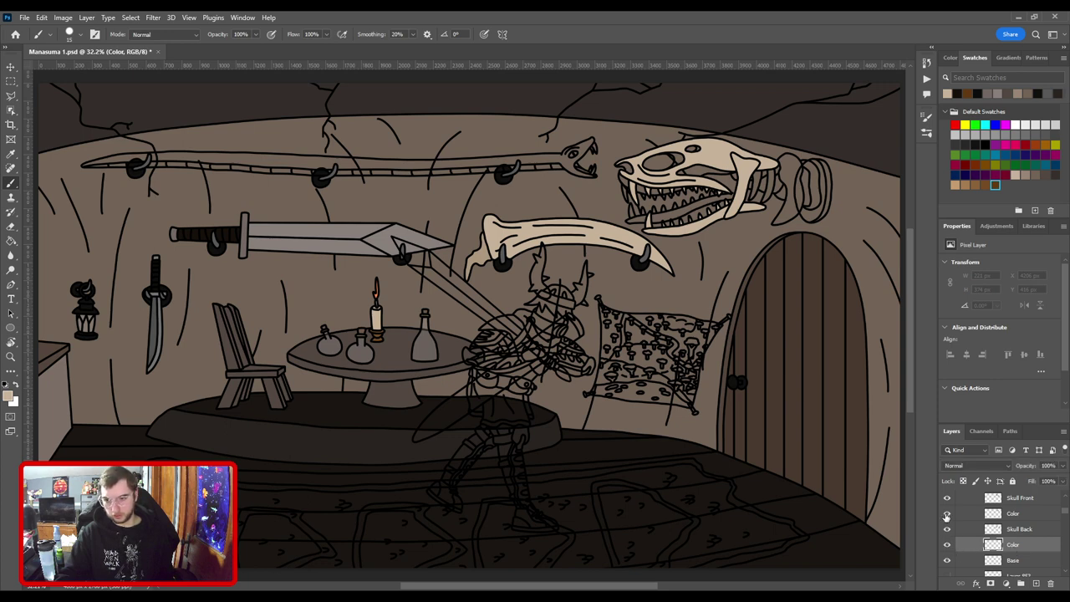
{"action": "left_click", "coordinate": [947, 530]}
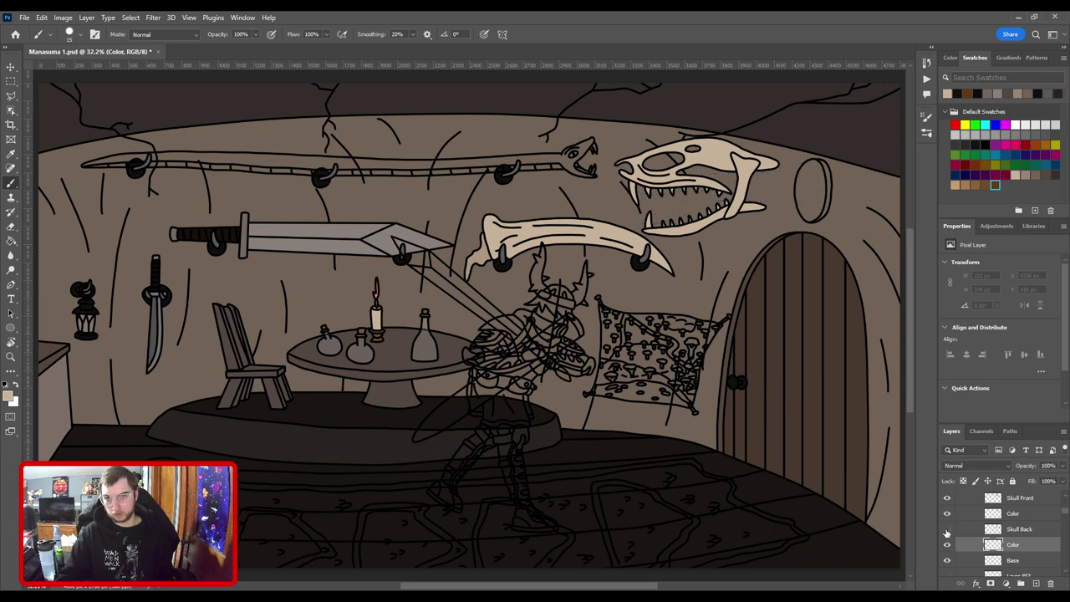
{"action": "left_click", "coordinate": [947, 530]}
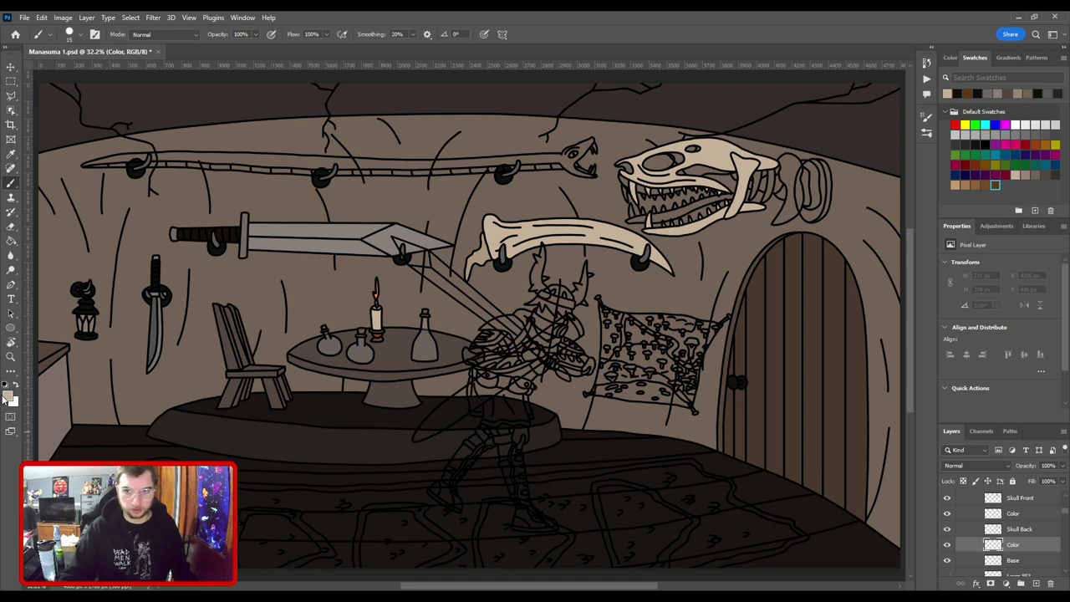
Set the foreground colour to a darker beige than the near side of the skull and return to the Brush tool.
{"action": "left_click", "coordinate": [8, 399]}
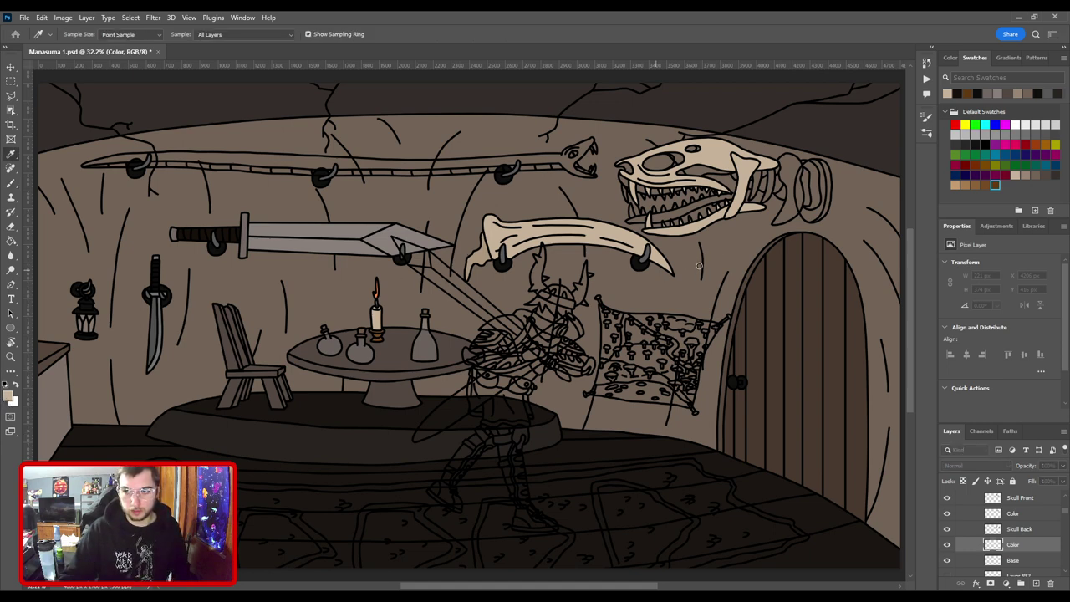
{"action": "key", "text": "b"}
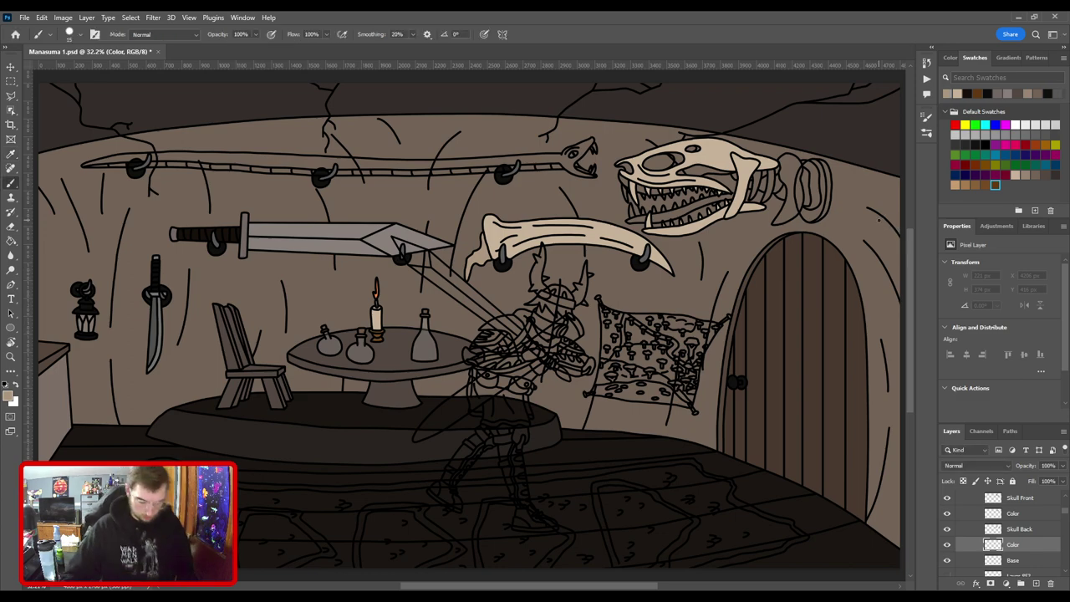
{"action": "key", "text": "ctrl+plus"}
{"action": "key", "text": "ctrl+plus"}
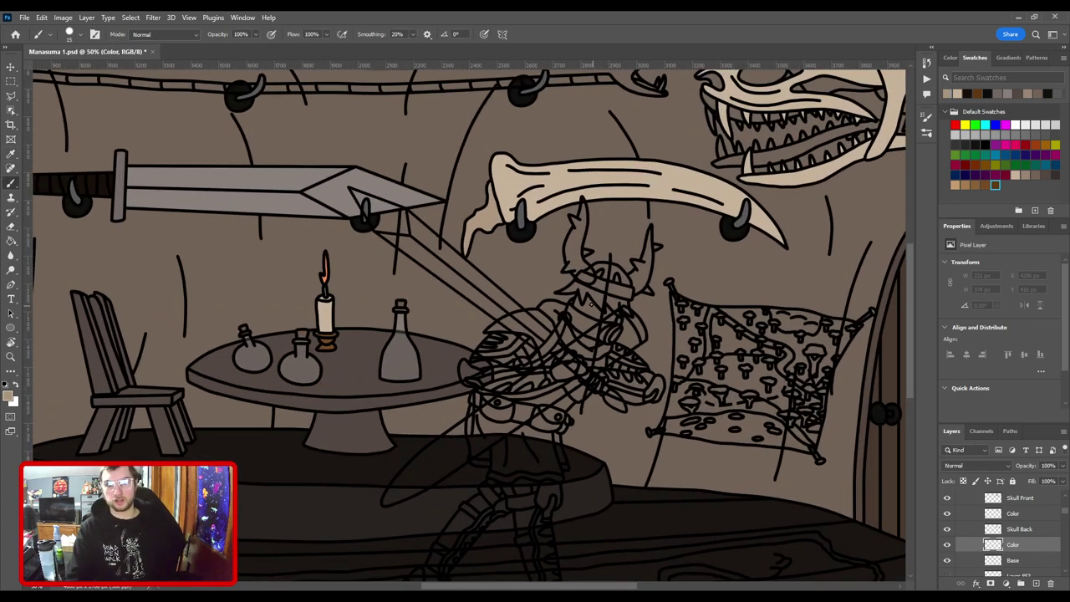
{"action": "scroll", "coordinate": [661, 289], "scroll_direction": "up", "scroll_amount": 5}
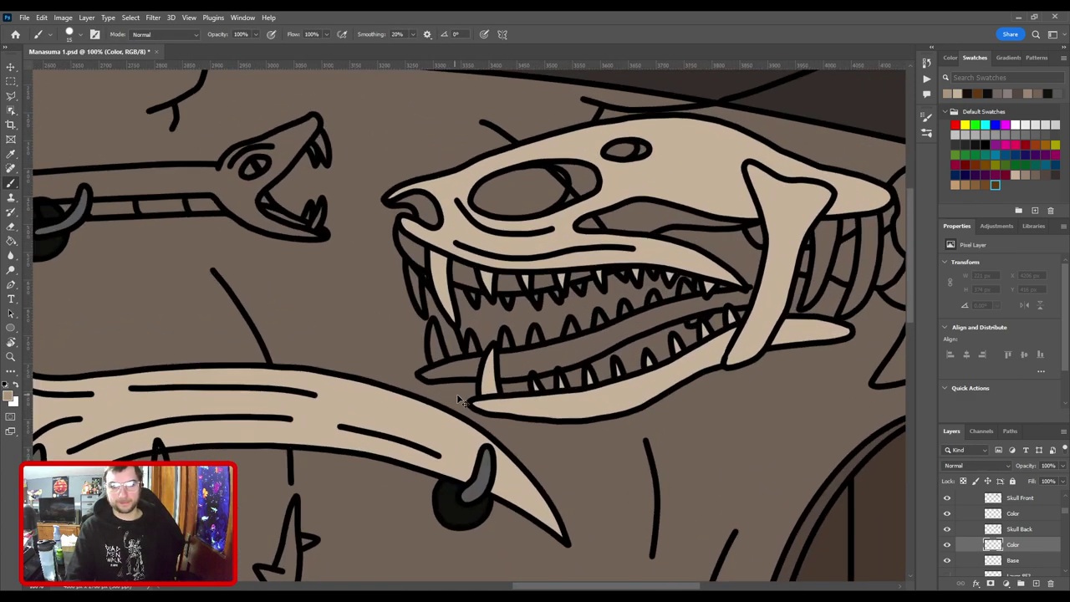
{"action": "scroll", "coordinate": [678, 399], "scroll_direction": "down", "scroll_amount": 3}
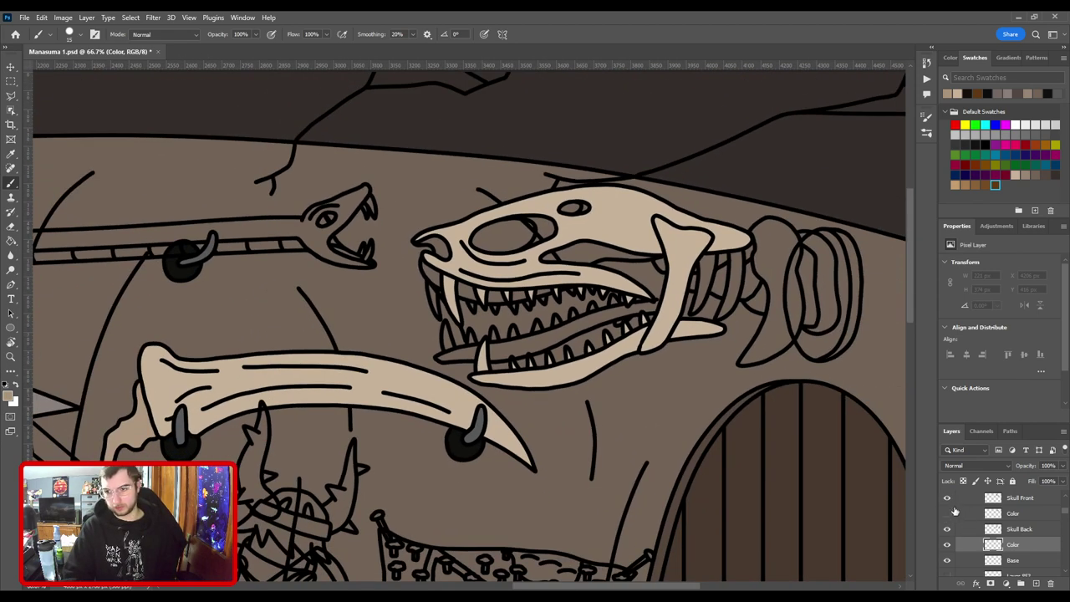
Inspect the Skull Back line art by temporarily hiding Skull Front and its Color layer.
{"action": "left_click", "coordinate": [948, 513]}
{"action": "left_click", "coordinate": [948, 498]}
{"action": "scroll", "coordinate": [870, 452], "scroll_direction": "up", "scroll_amount": 3}
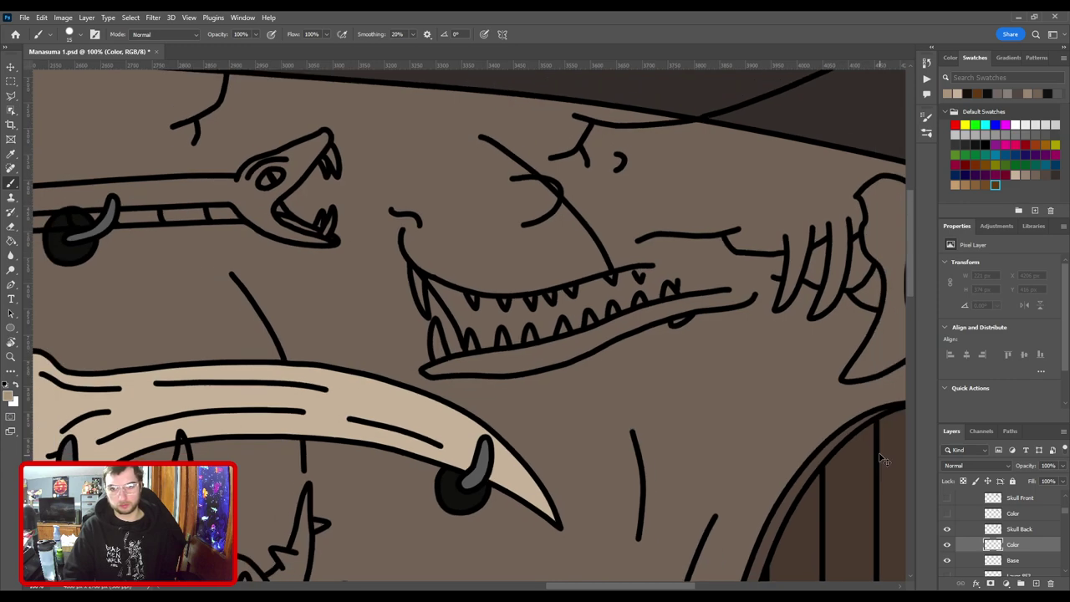
{"action": "scroll", "coordinate": [882, 458], "scroll_direction": "down", "scroll_amount": 1}
{"action": "key", "text": "ctrl+z"}
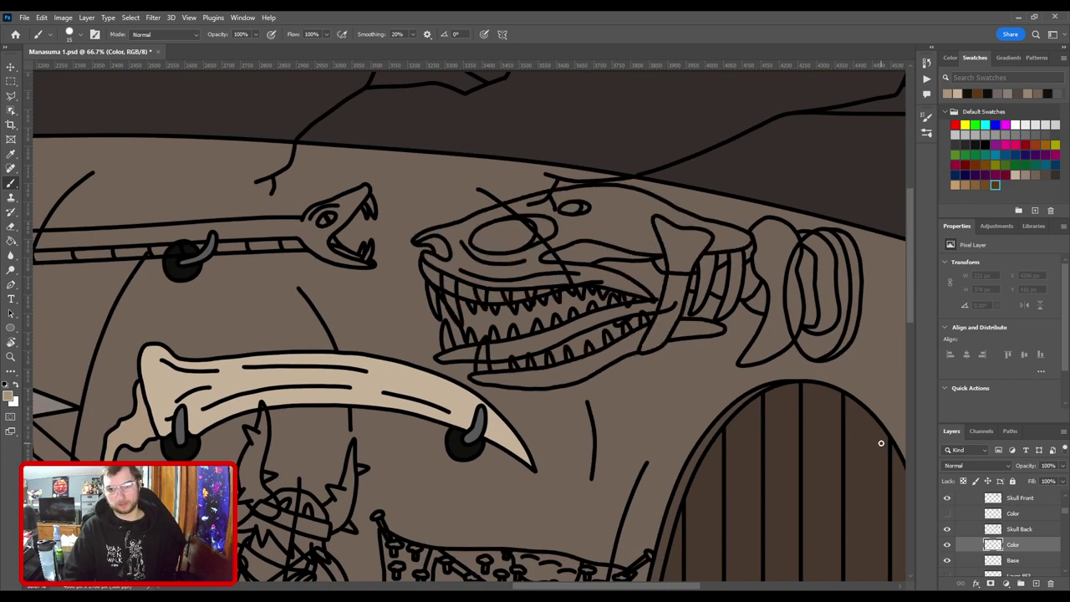
{"action": "key", "text": "ctrl+plus"}
{"action": "key", "text": "ctrl+plus"}
{"action": "left_click_drag", "start_coordinate": [508, 272], "coordinate": [612, 423]}
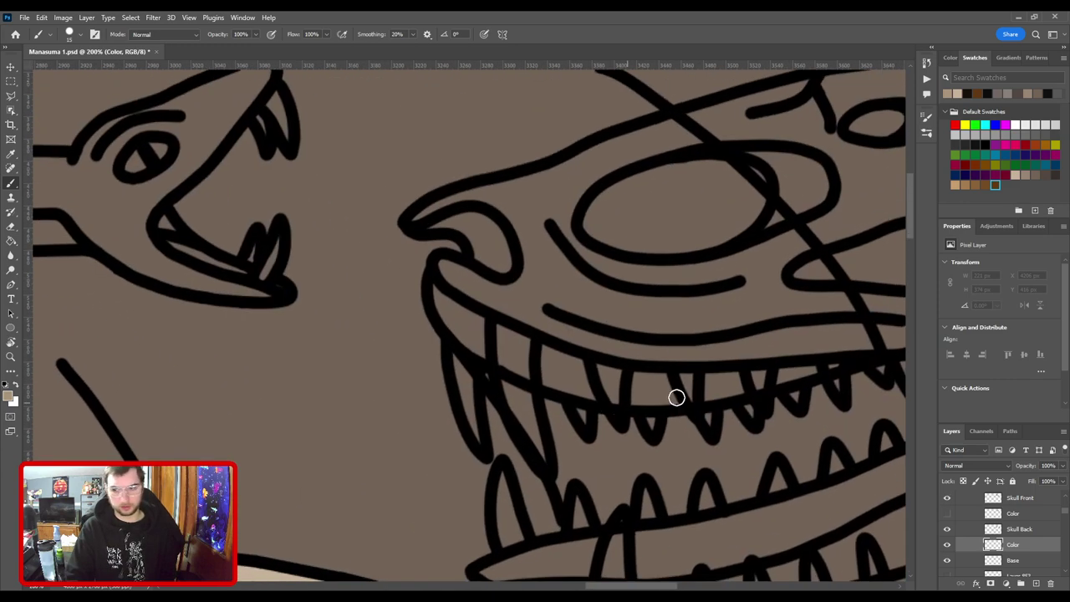
{"action": "left_click", "coordinate": [948, 513]}
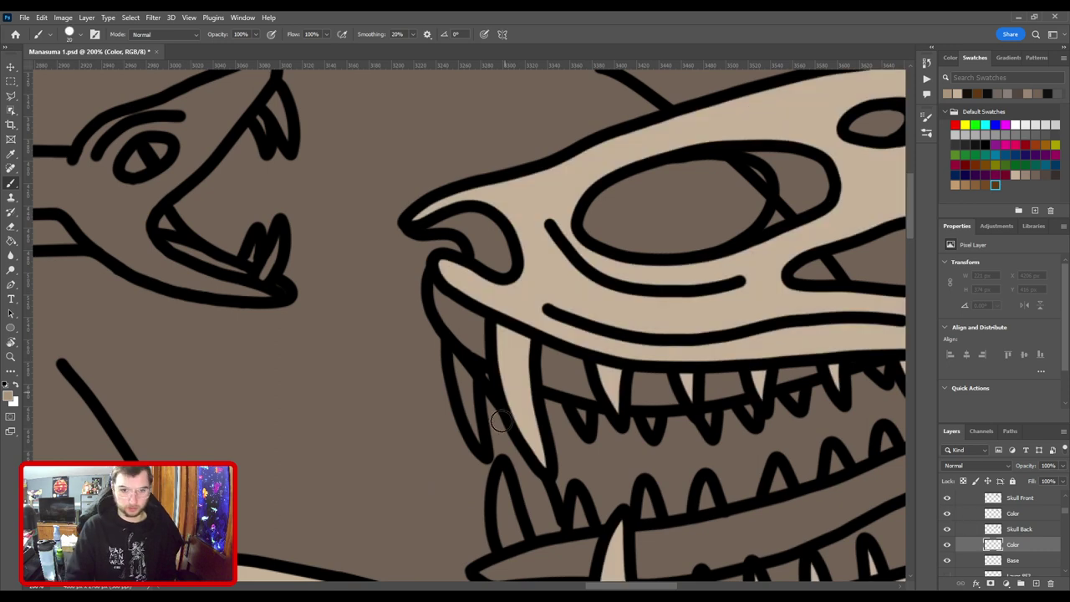
Paint the far-side front fang, the front of the far-side upper jaw and the nostril interior darker beige.
{"action": "left_click_drag", "start_coordinate": [482, 438], "coordinate": [470, 403]}
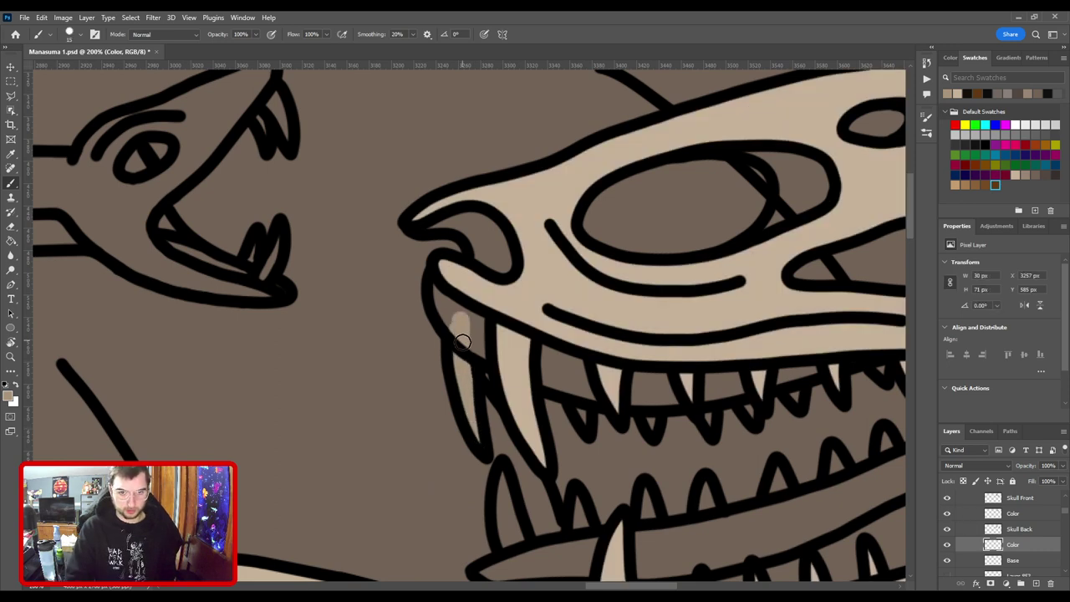
{"action": "mouse_move", "coordinate": [445, 303]}
{"action": "left_mouse_down"}
{"action": "mouse_move", "coordinate": [492, 281]}
{"action": "mouse_move", "coordinate": [462, 222]}
{"action": "left_mouse_up"}
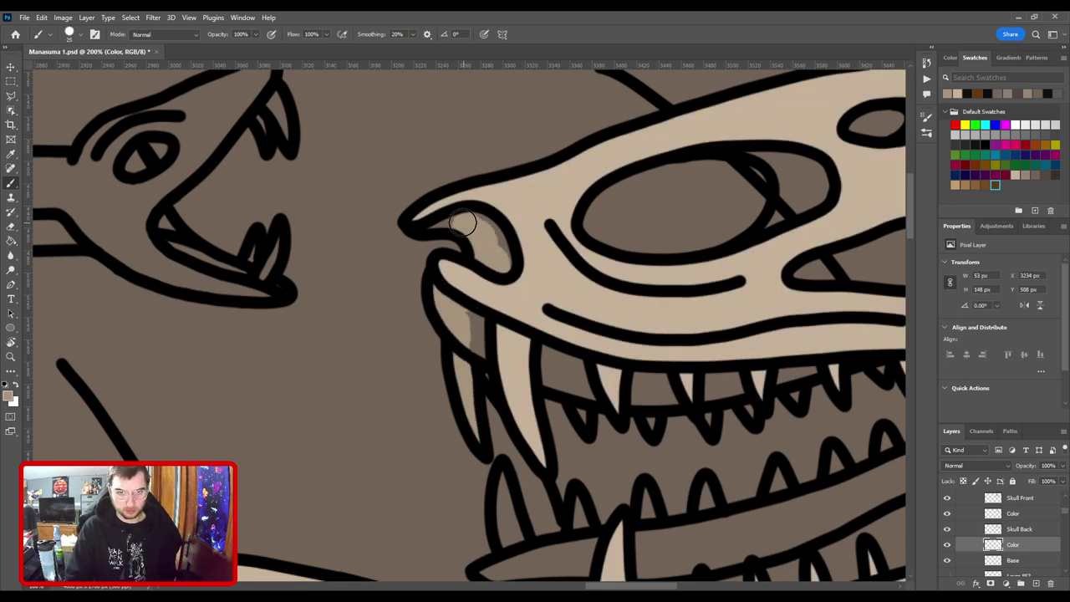
{"action": "left_click_drag", "start_coordinate": [648, 294], "coordinate": [488, 338]}
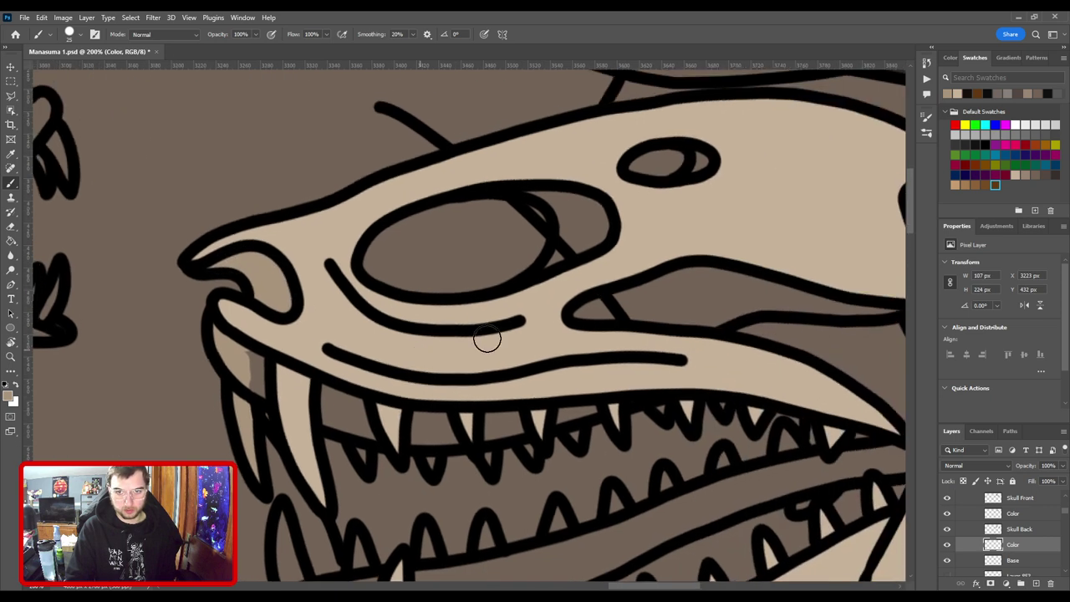
Fill the inner bone of the large eye socket and the small upper skull opening with darker beige.
{"action": "mouse_move", "coordinate": [545, 294]}
{"action": "left_mouse_down"}
{"action": "mouse_move", "coordinate": [568, 243]}
{"action": "mouse_move", "coordinate": [569, 201]}
{"action": "mouse_move", "coordinate": [535, 175]}
{"action": "mouse_move", "coordinate": [593, 243]}
{"action": "left_mouse_up"}
{"action": "left_click_drag", "start_coordinate": [670, 229], "coordinate": [552, 298]}
{"action": "key", "text": "["}
{"action": "left_click_drag", "start_coordinate": [588, 249], "coordinate": [592, 240]}
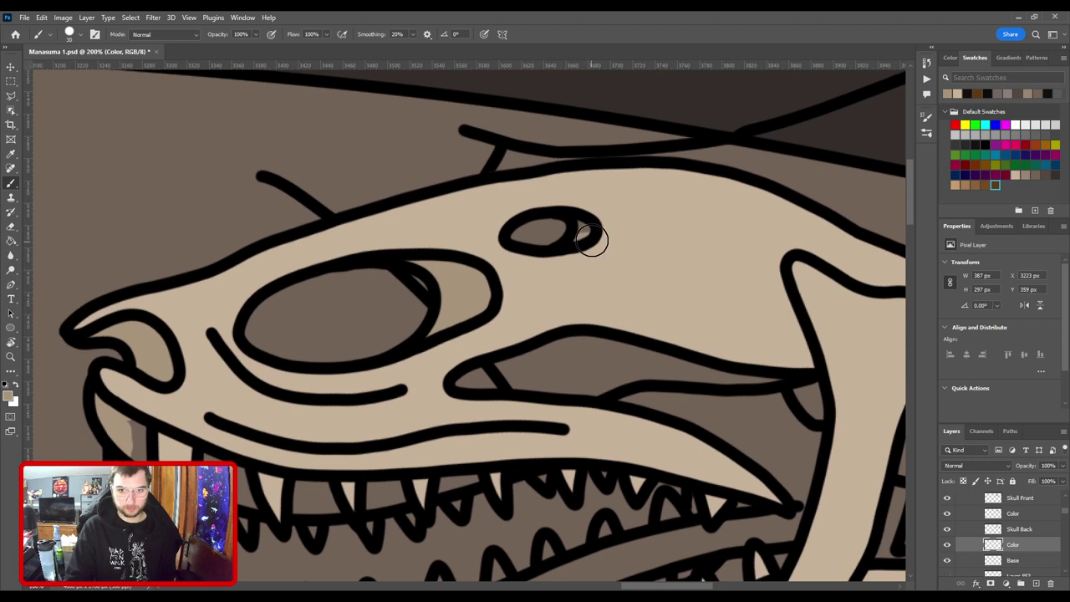
Enlarge the brush and fill the inner bone in the cheek opening and between the upper teeth with darker beige.
{"action": "left_click_drag", "start_coordinate": [537, 333], "coordinate": [607, 180]}
{"action": "mouse_move", "coordinate": [217, 301]}
{"action": "left_mouse_down"}
{"action": "mouse_move", "coordinate": [460, 268]}
{"action": "mouse_move", "coordinate": [440, 238]}
{"action": "mouse_move", "coordinate": [545, 287]}
{"action": "mouse_move", "coordinate": [642, 306]}
{"action": "mouse_move", "coordinate": [548, 289]}
{"action": "left_mouse_up"}
{"action": "key", "text": "]"}
{"action": "key", "text": "]"}
{"action": "key", "text": "]"}
{"action": "mouse_move", "coordinate": [485, 299]}
{"action": "left_mouse_down"}
{"action": "mouse_move", "coordinate": [523, 311]}
{"action": "mouse_move", "coordinate": [651, 288]}
{"action": "mouse_move", "coordinate": [530, 309]}
{"action": "mouse_move", "coordinate": [576, 287]}
{"action": "mouse_move", "coordinate": [538, 323]}
{"action": "left_mouse_up"}
{"action": "key", "text": "ctrl+minus"}
{"action": "key", "text": "ctrl+equal"}
{"action": "key", "text": "bracketright"}
{"action": "mouse_move", "coordinate": [443, 289]}
{"action": "left_mouse_down"}
{"action": "mouse_move", "coordinate": [514, 263]}
{"action": "mouse_move", "coordinate": [530, 296]}
{"action": "mouse_move", "coordinate": [580, 262]}
{"action": "mouse_move", "coordinate": [574, 253]}
{"action": "mouse_move", "coordinate": [602, 270]}
{"action": "mouse_move", "coordinate": [756, 261]}
{"action": "left_mouse_up"}
{"action": "left_click_drag", "start_coordinate": [657, 270], "coordinate": [397, 237]}
Paint the upper parts of the rib-like bones behind the jaw hinge and the top of the large neck bone darker beige.
{"action": "key", "text": "bracketleft"}
{"action": "mouse_move", "coordinate": [533, 242]}
{"action": "left_mouse_down"}
{"action": "mouse_move", "coordinate": [510, 261]}
{"action": "mouse_move", "coordinate": [524, 278]}
{"action": "mouse_move", "coordinate": [633, 271]}
{"action": "left_mouse_up"}
{"action": "mouse_move", "coordinate": [573, 248]}
{"action": "left_mouse_down"}
{"action": "mouse_move", "coordinate": [397, 222]}
{"action": "mouse_move", "coordinate": [476, 233]}
{"action": "left_mouse_up"}
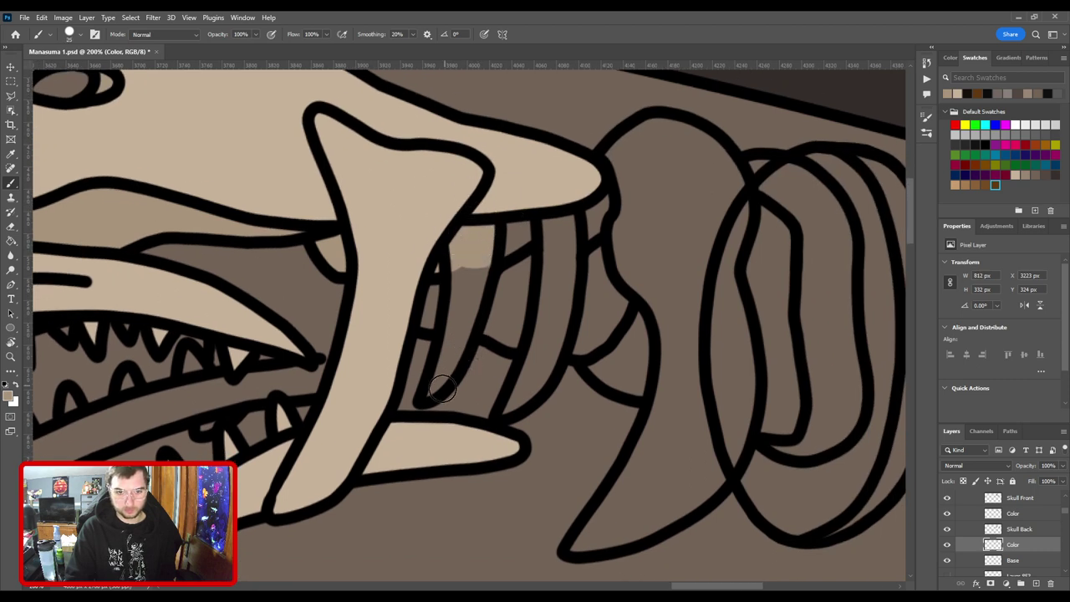
{"action": "left_click_drag", "start_coordinate": [453, 302], "coordinate": [453, 318]}
{"action": "mouse_move", "coordinate": [441, 274]}
{"action": "left_mouse_down"}
{"action": "mouse_move", "coordinate": [472, 274]}
{"action": "mouse_move", "coordinate": [473, 258]}
{"action": "mouse_move", "coordinate": [547, 235]}
{"action": "mouse_move", "coordinate": [523, 211]}
{"action": "mouse_move", "coordinate": [503, 257]}
{"action": "mouse_move", "coordinate": [474, 263]}
{"action": "mouse_move", "coordinate": [580, 226]}
{"action": "mouse_move", "coordinate": [690, 158]}
{"action": "mouse_move", "coordinate": [621, 217]}
{"action": "mouse_move", "coordinate": [629, 164]}
{"action": "mouse_move", "coordinate": [660, 147]}
{"action": "mouse_move", "coordinate": [695, 159]}
{"action": "left_mouse_up"}
{"action": "key", "text": "ctrl+minus"}
{"action": "key", "text": "ctrl+minus"}
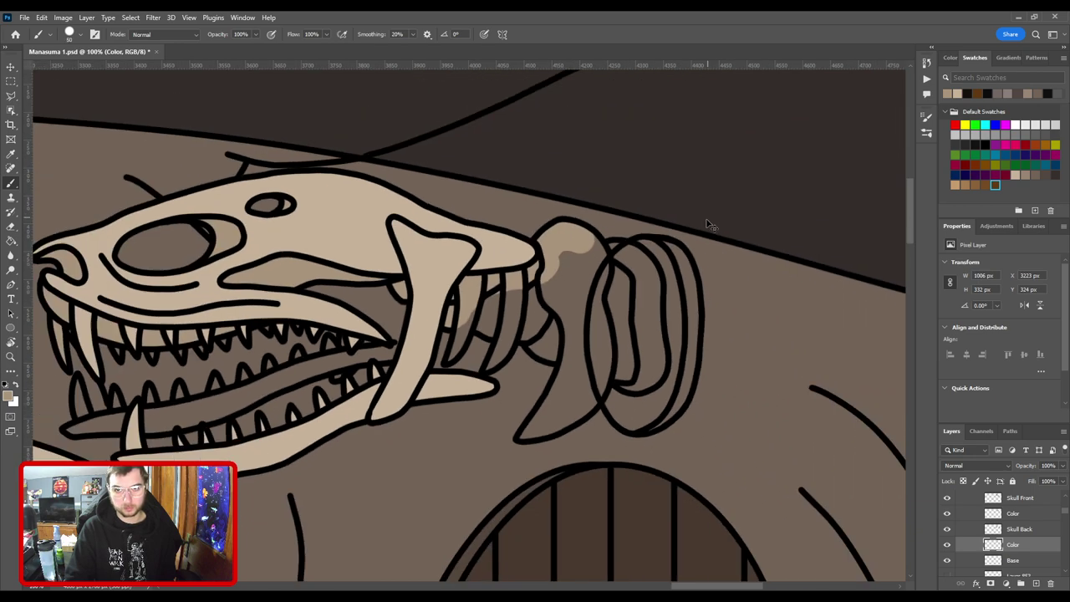
{"action": "key", "text": "ctrl+plus"}
{"action": "key", "text": "ctrl+plus"}
{"action": "key", "text": "bracketright"}
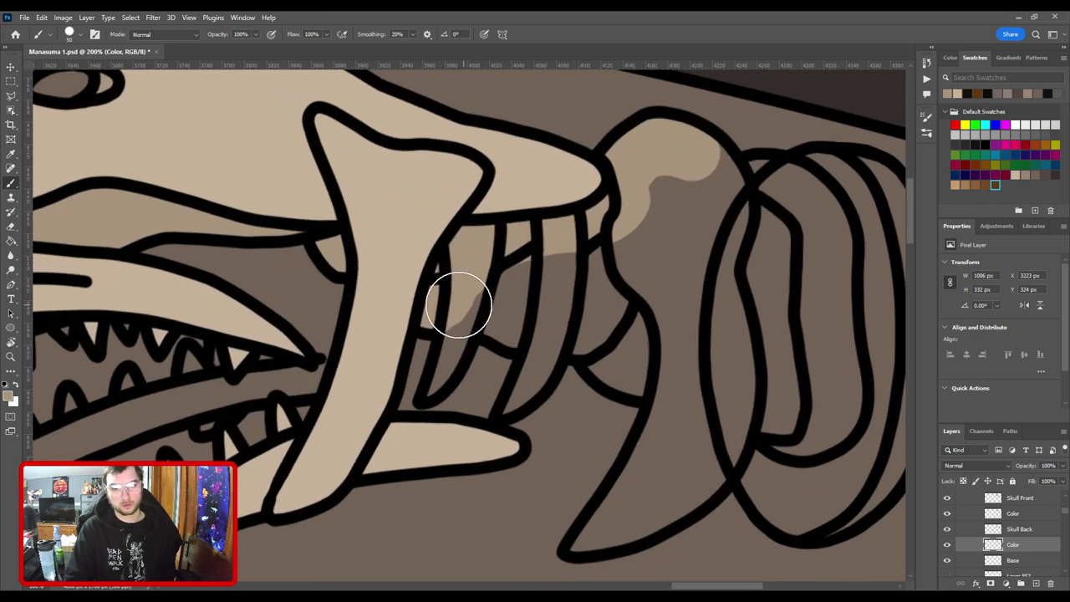
{"action": "mouse_move", "coordinate": [456, 301]}
{"action": "left_mouse_down"}
{"action": "mouse_move", "coordinate": [489, 295]}
{"action": "mouse_move", "coordinate": [477, 300]}
{"action": "mouse_move", "coordinate": [524, 318]}
{"action": "mouse_move", "coordinate": [493, 308]}
{"action": "mouse_move", "coordinate": [490, 266]}
{"action": "mouse_move", "coordinate": [539, 280]}
{"action": "mouse_move", "coordinate": [563, 309]}
{"action": "mouse_move", "coordinate": [497, 306]}
{"action": "left_mouse_up"}
Reduce the brush size and fill the narrow lower ends of the rib-like bones behind the jaw hinge with darker beige.
{"action": "key", "text": "bracketleft"}
{"action": "key", "text": "bracketleft"}
{"action": "key", "text": "bracketleft"}
{"action": "key", "text": "bracketleft"}
{"action": "key", "text": "bracketleft"}
{"action": "key", "text": "bracketleft"}
{"action": "key", "text": "bracketleft"}
{"action": "key", "text": "bracketleft"}
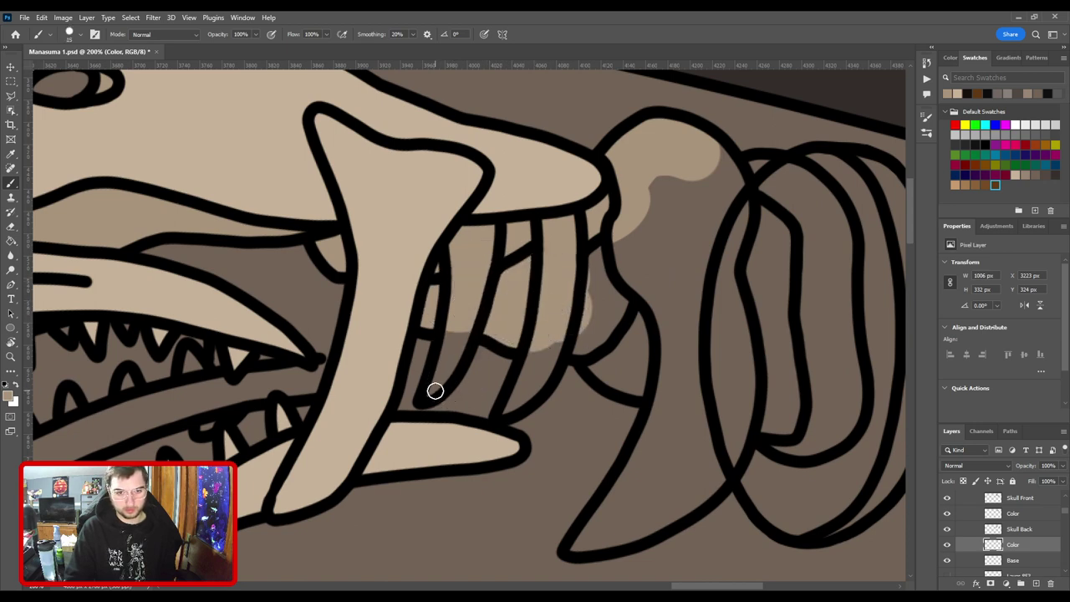
{"action": "mouse_move", "coordinate": [435, 391]}
{"action": "left_mouse_down"}
{"action": "mouse_move", "coordinate": [467, 342]}
{"action": "mouse_move", "coordinate": [433, 329]}
{"action": "left_mouse_up"}
{"action": "mouse_move", "coordinate": [443, 391]}
{"action": "left_mouse_down"}
{"action": "mouse_move", "coordinate": [486, 305]}
{"action": "mouse_move", "coordinate": [458, 378]}
{"action": "mouse_move", "coordinate": [489, 306]}
{"action": "mouse_move", "coordinate": [479, 349]}
{"action": "mouse_move", "coordinate": [506, 299]}
{"action": "mouse_move", "coordinate": [495, 318]}
{"action": "mouse_move", "coordinate": [544, 320]}
{"action": "mouse_move", "coordinate": [534, 316]}
{"action": "mouse_move", "coordinate": [523, 176]}
{"action": "mouse_move", "coordinate": [570, 311]}
{"action": "left_mouse_up"}
Fill the large pointed neck bone and the vertebra behind it with darker beige using a larger brush.
{"action": "key", "text": "bracketright"}
{"action": "left_click_drag", "start_coordinate": [569, 317], "coordinate": [480, 295]}
{"action": "mouse_move", "coordinate": [482, 302]}
{"action": "left_mouse_down"}
{"action": "mouse_move", "coordinate": [446, 312]}
{"action": "mouse_move", "coordinate": [518, 327]}
{"action": "mouse_move", "coordinate": [503, 343]}
{"action": "mouse_move", "coordinate": [481, 328]}
{"action": "mouse_move", "coordinate": [525, 344]}
{"action": "mouse_move", "coordinate": [487, 283]}
{"action": "mouse_move", "coordinate": [479, 223]}
{"action": "mouse_move", "coordinate": [487, 246]}
{"action": "mouse_move", "coordinate": [493, 211]}
{"action": "mouse_move", "coordinate": [528, 220]}
{"action": "mouse_move", "coordinate": [546, 252]}
{"action": "mouse_move", "coordinate": [492, 366]}
{"action": "mouse_move", "coordinate": [462, 362]}
{"action": "mouse_move", "coordinate": [453, 250]}
{"action": "mouse_move", "coordinate": [490, 284]}
{"action": "mouse_move", "coordinate": [557, 282]}
{"action": "mouse_move", "coordinate": [585, 306]}
{"action": "mouse_move", "coordinate": [596, 372]}
{"action": "mouse_move", "coordinate": [560, 238]}
{"action": "mouse_move", "coordinate": [574, 255]}
{"action": "mouse_move", "coordinate": [580, 346]}
{"action": "mouse_move", "coordinate": [550, 366]}
{"action": "mouse_move", "coordinate": [526, 339]}
{"action": "mouse_move", "coordinate": [542, 355]}
{"action": "mouse_move", "coordinate": [520, 173]}
{"action": "mouse_move", "coordinate": [520, 182]}
{"action": "mouse_move", "coordinate": [506, 168]}
{"action": "mouse_move", "coordinate": [461, 180]}
{"action": "mouse_move", "coordinate": [438, 214]}
{"action": "mouse_move", "coordinate": [492, 303]}
{"action": "left_mouse_up"}
{"action": "scroll", "coordinate": [492, 303], "scroll_direction": "down", "scroll_amount": 2}
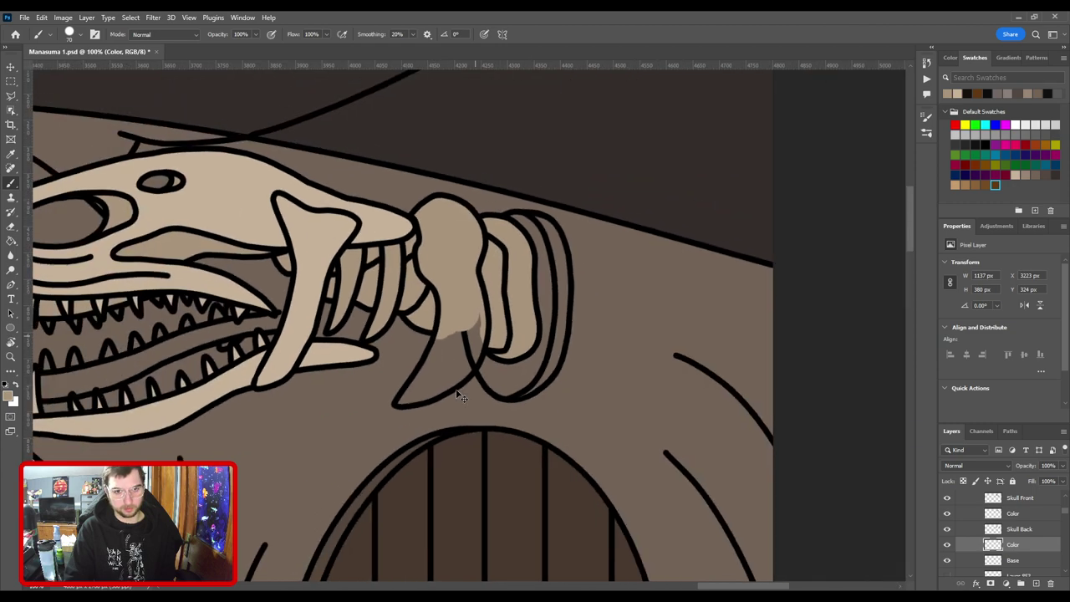
{"action": "scroll", "coordinate": [520, 337], "scroll_direction": "up", "scroll_amount": 2}
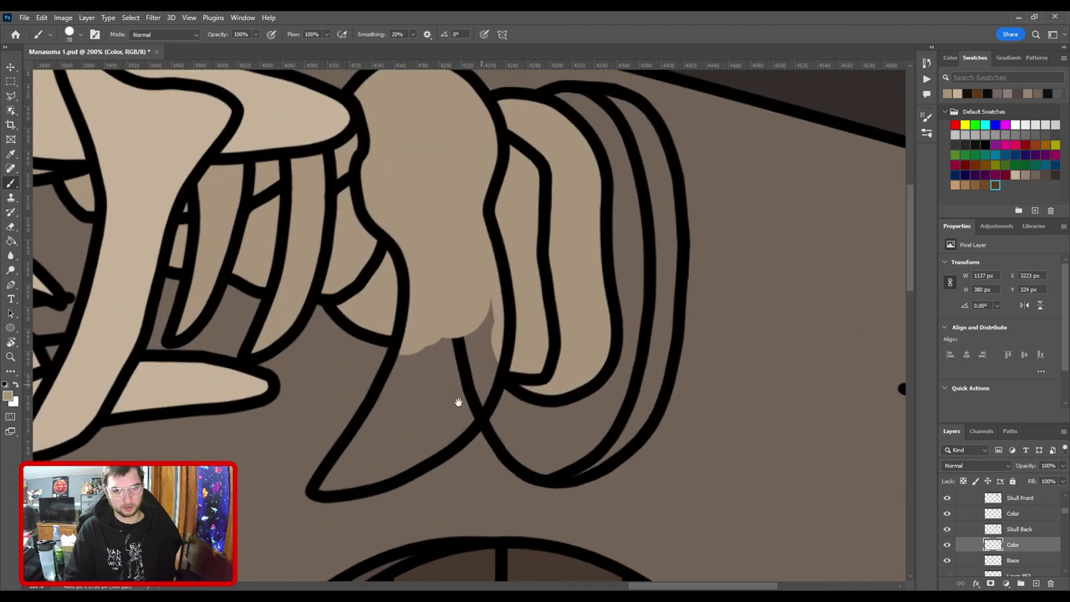
{"action": "mouse_move", "coordinate": [440, 407]}
{"action": "left_mouse_down"}
{"action": "mouse_move", "coordinate": [507, 306]}
{"action": "mouse_move", "coordinate": [532, 310]}
{"action": "left_mouse_up"}
{"action": "mouse_move", "coordinate": [455, 401]}
{"action": "left_mouse_down"}
{"action": "mouse_move", "coordinate": [514, 373]}
{"action": "mouse_move", "coordinate": [565, 317]}
{"action": "mouse_move", "coordinate": [518, 369]}
{"action": "mouse_move", "coordinate": [547, 354]}
{"action": "mouse_move", "coordinate": [578, 315]}
{"action": "mouse_move", "coordinate": [594, 253]}
{"action": "mouse_move", "coordinate": [590, 197]}
{"action": "mouse_move", "coordinate": [574, 279]}
{"action": "mouse_move", "coordinate": [516, 354]}
{"action": "mouse_move", "coordinate": [507, 350]}
{"action": "mouse_move", "coordinate": [557, 232]}
{"action": "left_mouse_up"}
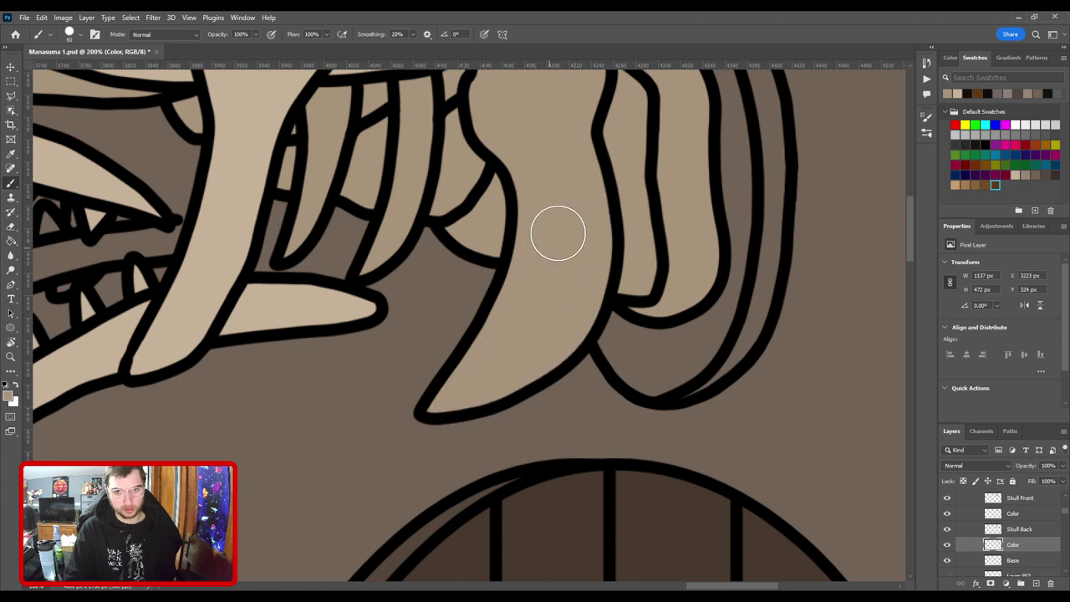
Reduce the brush size and fill the small far-side teeth along the upper jaw with darker beige.
{"action": "scroll", "coordinate": [566, 269], "scroll_direction": "down", "scroll_amount": 3}
{"action": "scroll", "coordinate": [579, 270], "scroll_direction": "down", "scroll_amount": 2}
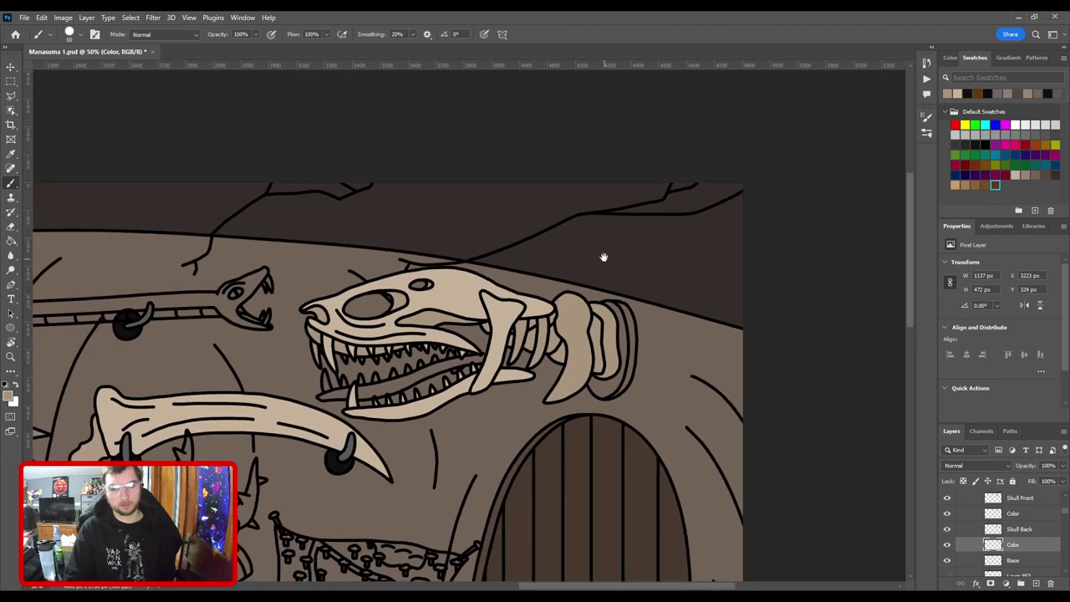
{"action": "scroll", "coordinate": [627, 347], "scroll_direction": "up", "scroll_amount": 5}
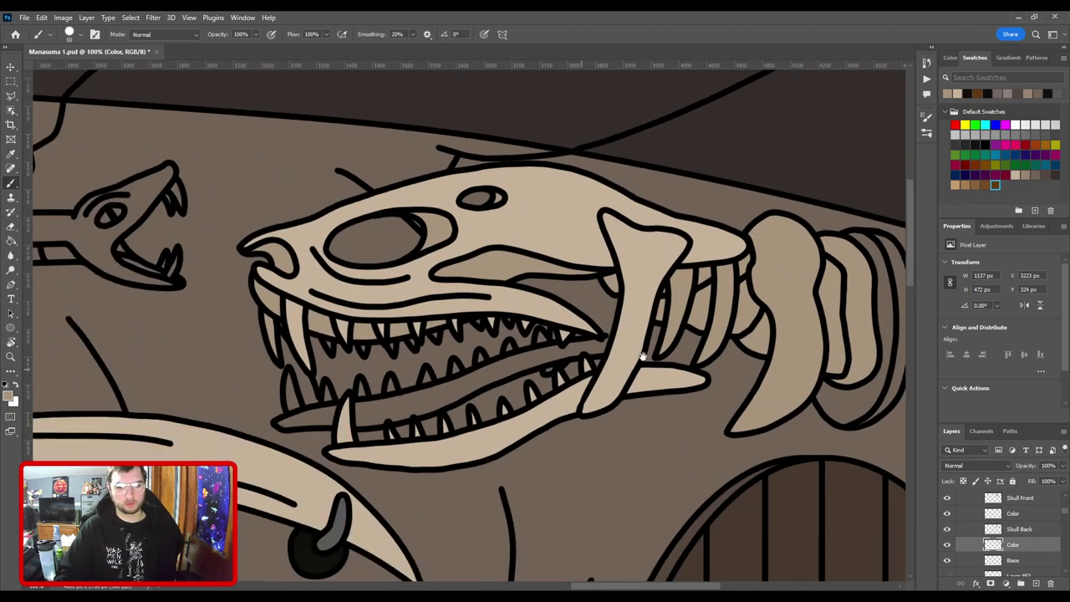
{"action": "scroll", "coordinate": [641, 357], "scroll_direction": "up", "scroll_amount": 3}
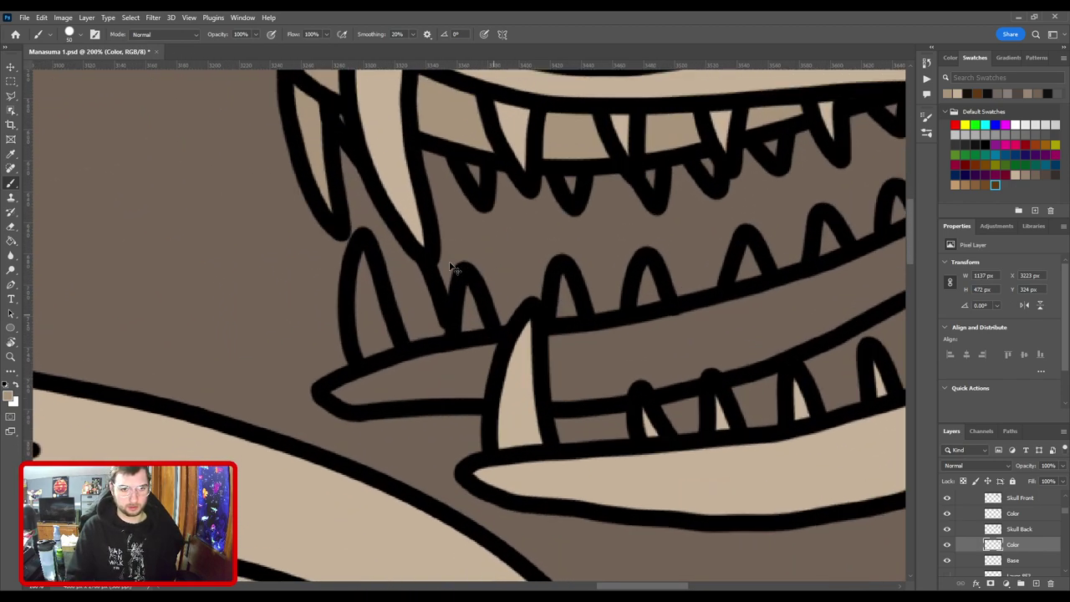
{"action": "key", "text": "bracketleft"}
{"action": "key", "text": "bracketleft"}
{"action": "key", "text": "bracketleft"}
{"action": "key", "text": "bracketleft"}
{"action": "key", "text": "bracketleft"}
{"action": "key", "text": "bracketleft"}
{"action": "key", "text": "bracketleft"}
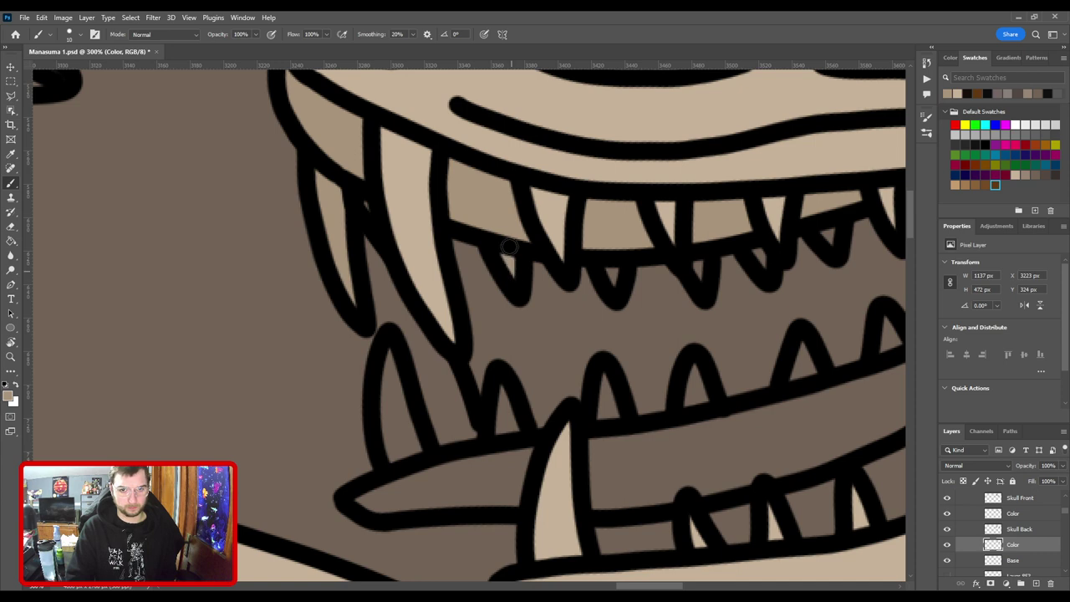
{"action": "left_click_drag", "start_coordinate": [569, 317], "coordinate": [445, 320]}
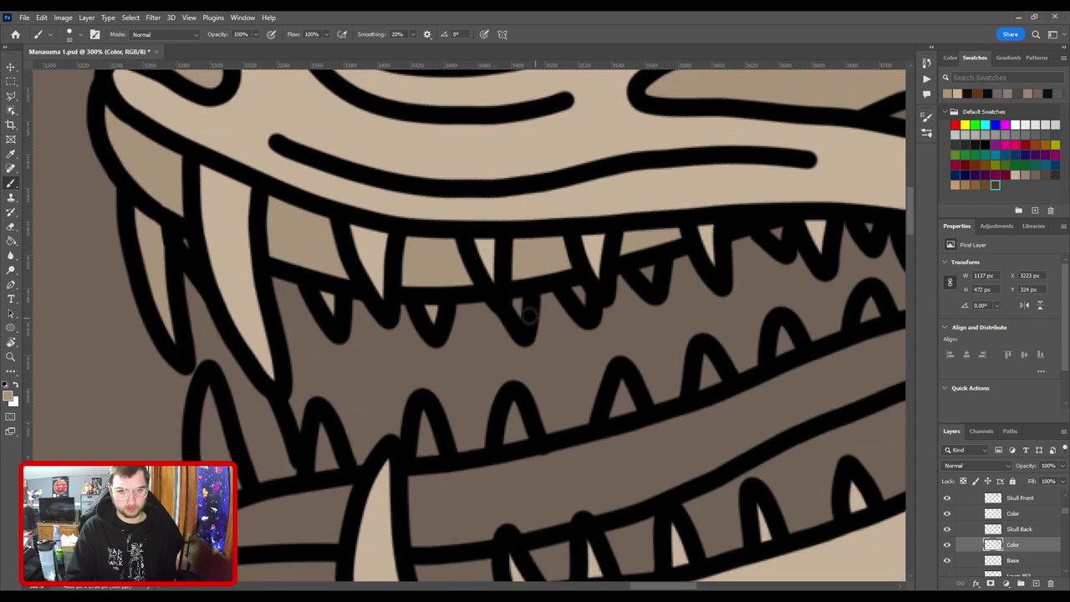
{"action": "left_click_drag", "start_coordinate": [507, 279], "coordinate": [449, 326]}
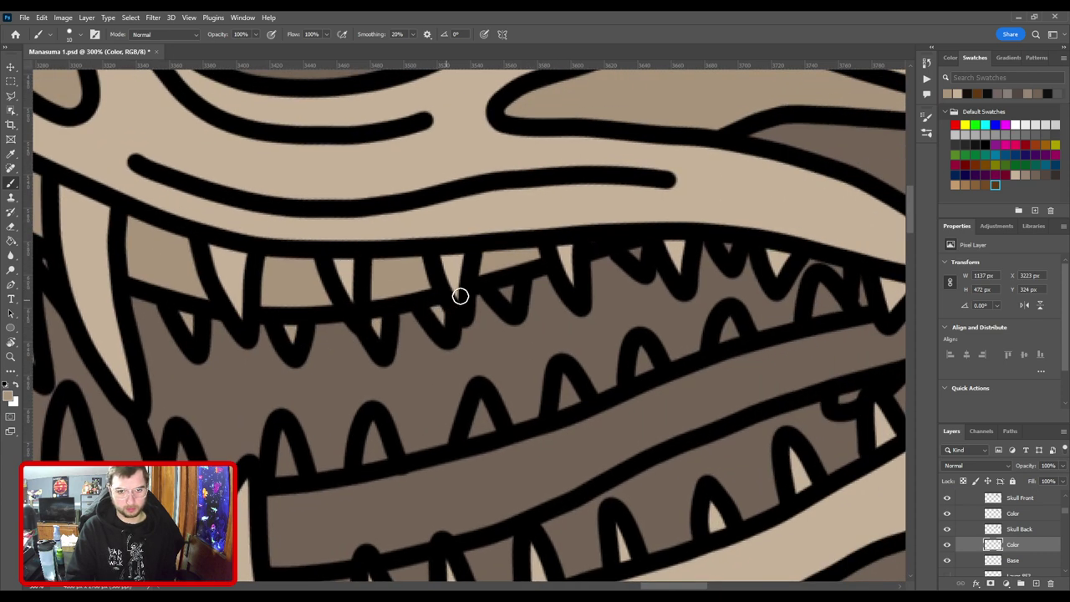
{"action": "left_click_drag", "start_coordinate": [538, 338], "coordinate": [385, 386]}
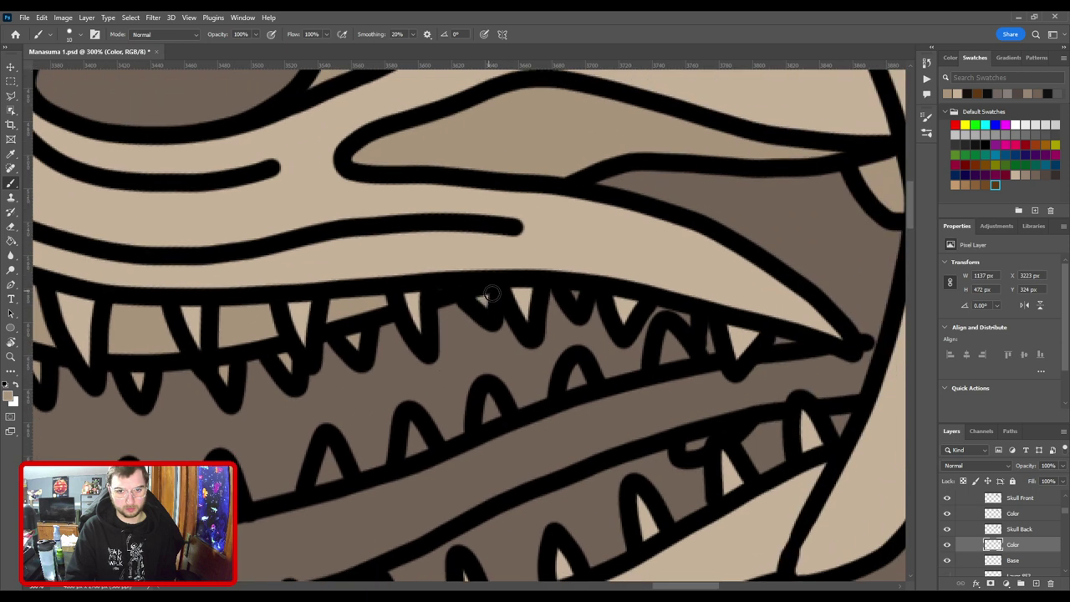
{"action": "mouse_move", "coordinate": [683, 361]}
{"action": "left_mouse_down"}
{"action": "mouse_move", "coordinate": [516, 337]}
{"action": "mouse_move", "coordinate": [529, 424]}
{"action": "left_mouse_up"}
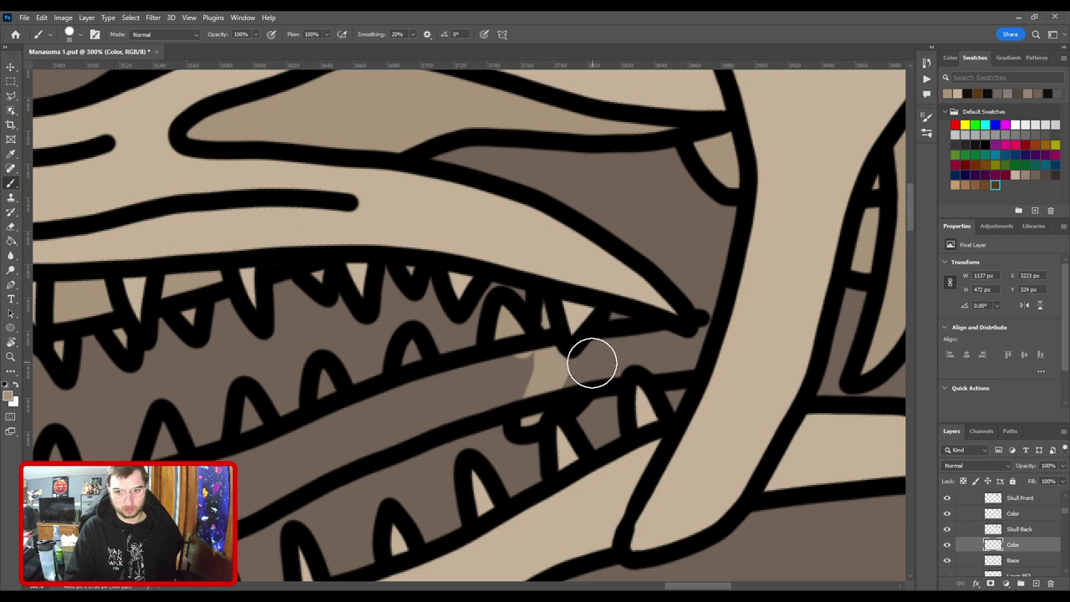
Fill most of the far-side lower jaw bone with darker beige, from the hinge towards its front tip.
{"action": "mouse_move", "coordinate": [574, 363]}
{"action": "left_mouse_down"}
{"action": "mouse_move", "coordinate": [707, 347]}
{"action": "mouse_move", "coordinate": [534, 385]}
{"action": "mouse_move", "coordinate": [748, 282]}
{"action": "mouse_move", "coordinate": [659, 297]}
{"action": "left_mouse_up"}
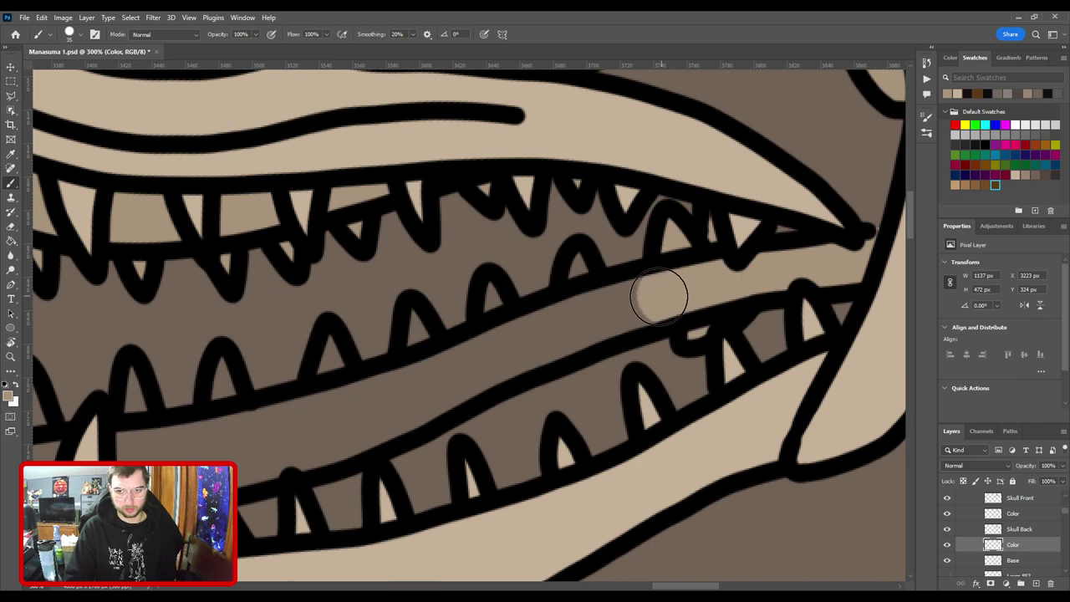
{"action": "mouse_move", "coordinate": [464, 321]}
{"action": "left_mouse_down"}
{"action": "mouse_move", "coordinate": [669, 292]}
{"action": "mouse_move", "coordinate": [415, 381]}
{"action": "left_mouse_up"}
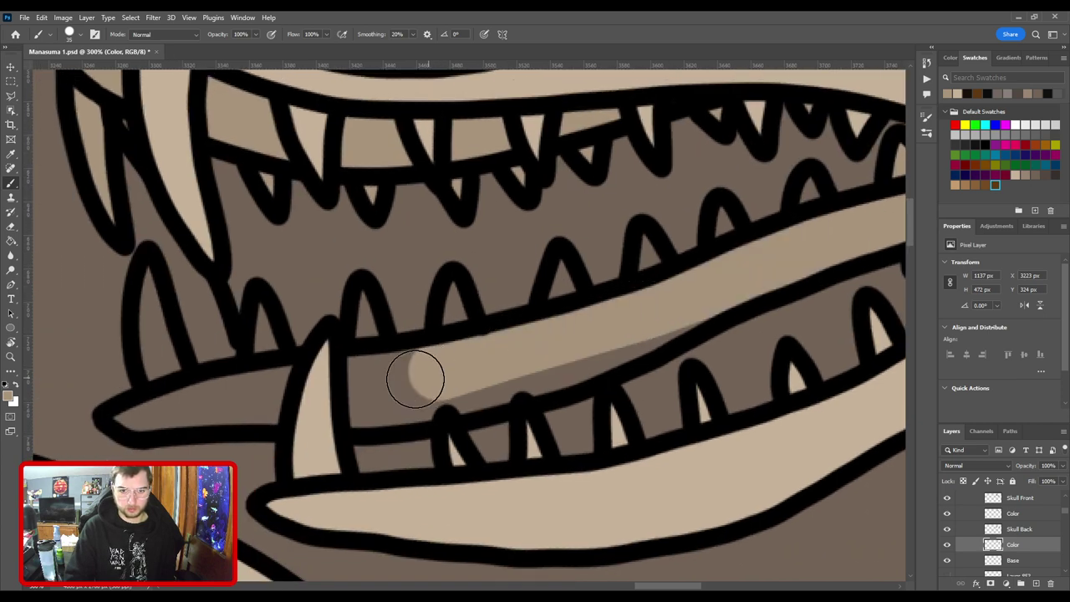
{"action": "mouse_move", "coordinate": [352, 363]}
{"action": "left_mouse_down"}
{"action": "mouse_move", "coordinate": [675, 353]}
{"action": "mouse_move", "coordinate": [496, 382]}
{"action": "left_mouse_up"}
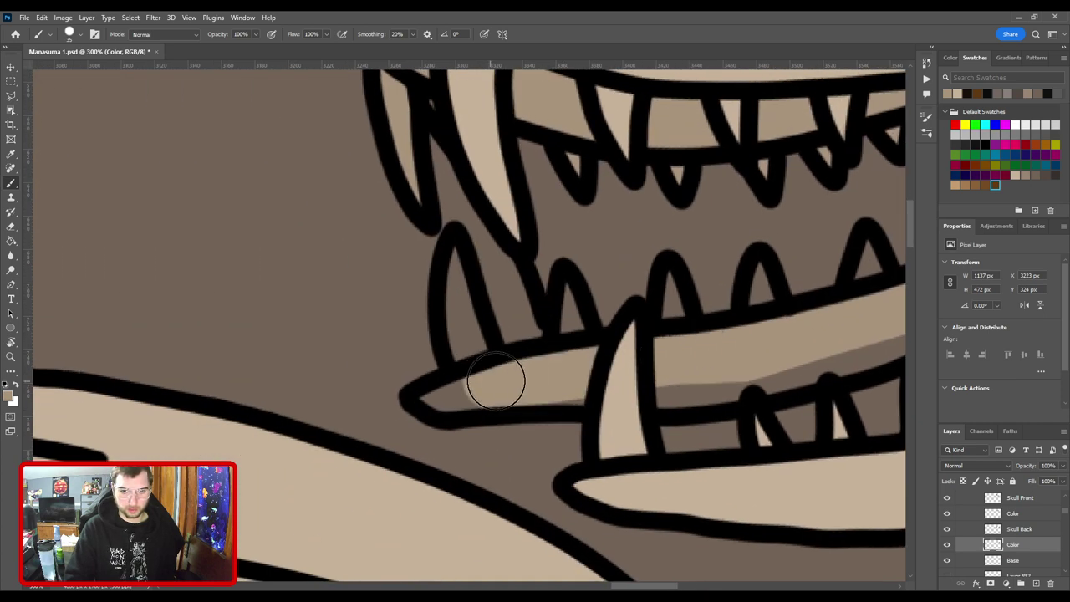
Select the Skull Back outline layer, reset the foreground color to black, and reduce the eraser size to 30.
{"action": "scroll", "coordinate": [664, 299], "scroll_direction": "down", "scroll_amount": 4}
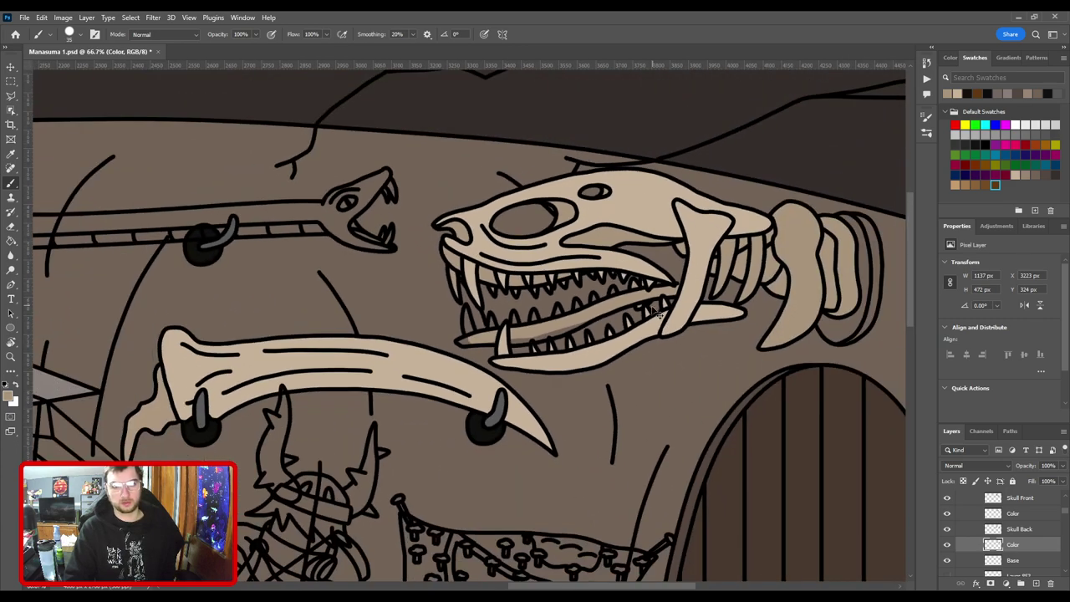
{"action": "scroll", "coordinate": [658, 311], "scroll_direction": "up", "scroll_amount": 4}
{"action": "key", "text": "v"}
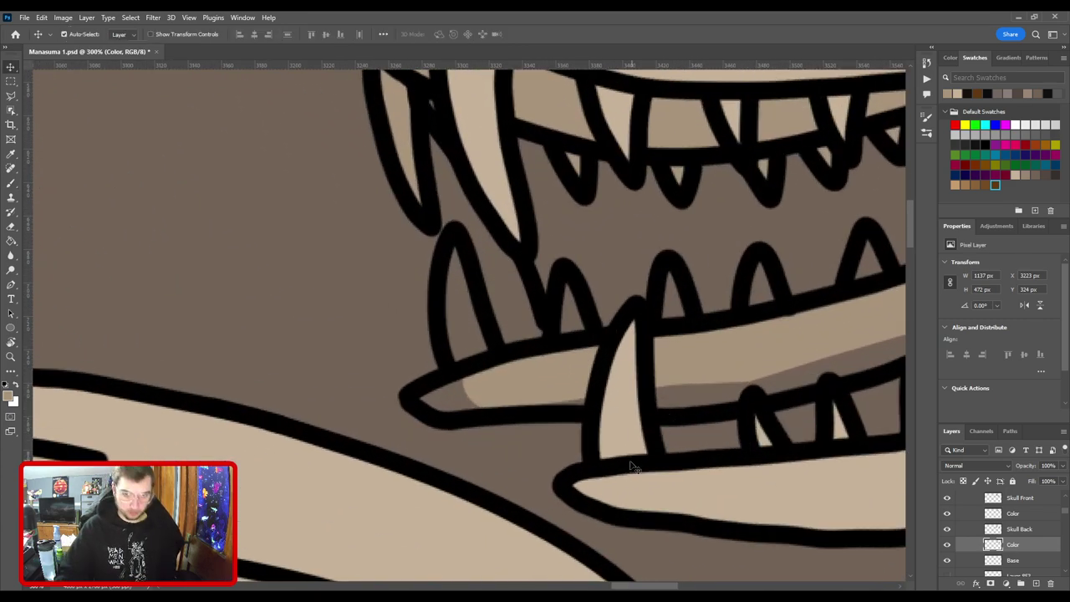
{"action": "left_click", "coordinate": [552, 337]}
{"action": "key", "text": "b"}
{"action": "key", "text": "d"}
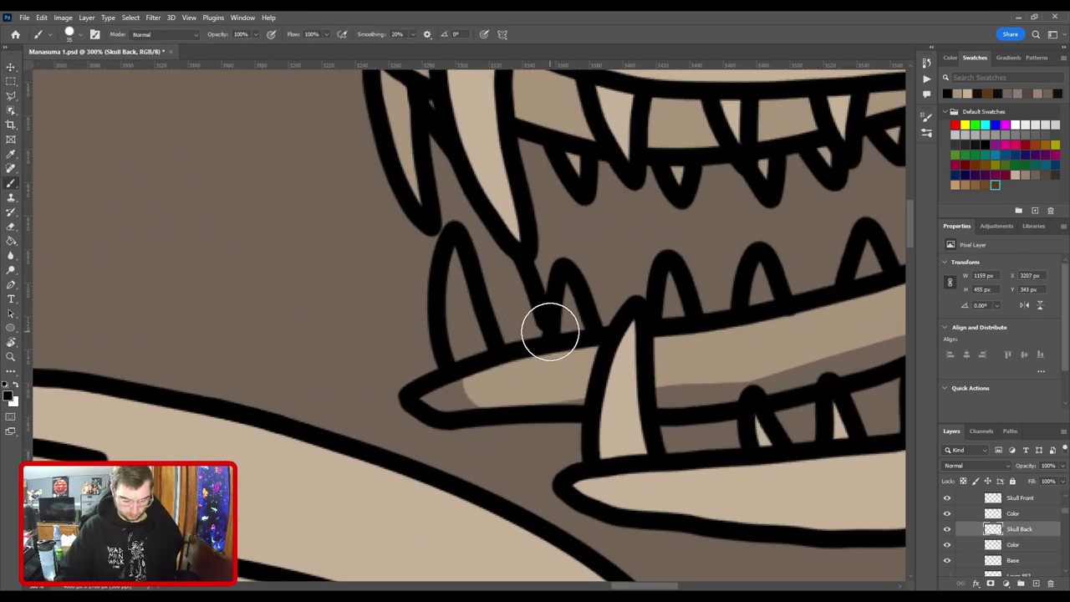
{"action": "left_click_drag", "start_coordinate": [649, 420], "coordinate": [425, 424]}
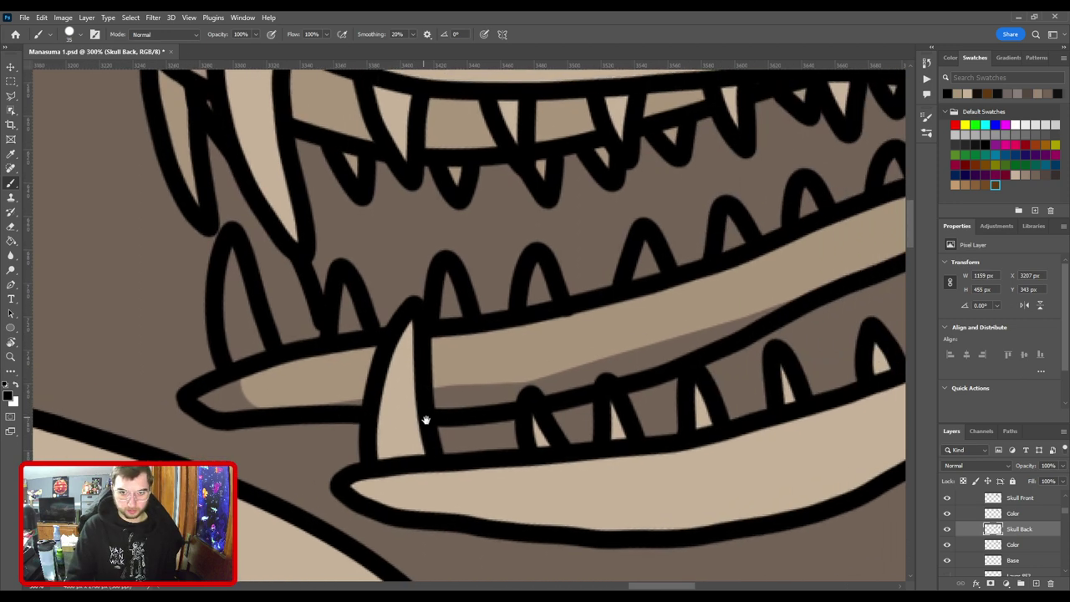
{"action": "key", "text": "e"}
{"action": "key", "text": "bracketleft"}
{"action": "key", "text": "bracketleft"}
{"action": "key", "text": "bracketleft"}
{"action": "key", "text": "bracketleft"}
{"action": "key", "text": "bracketleft"}
{"action": "key", "text": "bracketleft"}
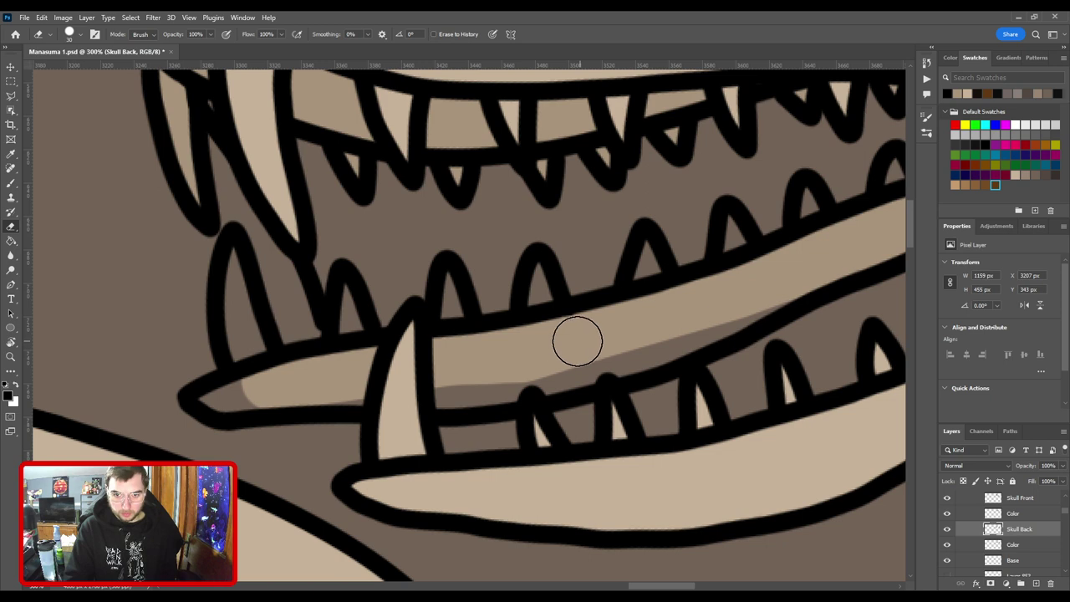
Touch up the black wall line between the upper fang and the far lower jaw on the Wall Details layer.
{"action": "scroll", "coordinate": [508, 318], "scroll_direction": "left", "scroll_amount": 5}
{"action": "key", "text": "v"}
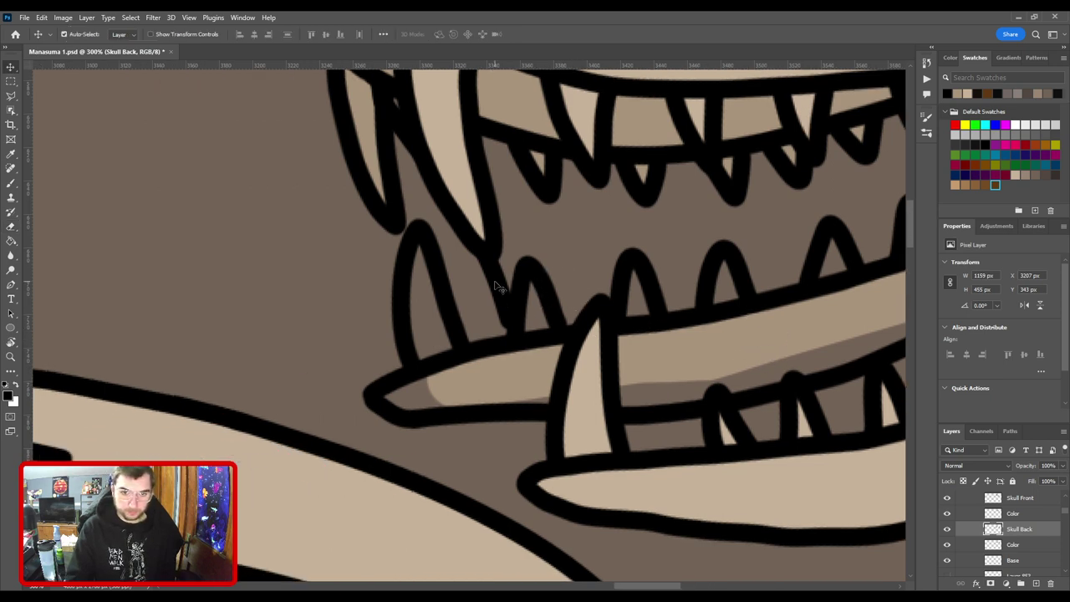
{"action": "left_click", "coordinate": [506, 292]}
{"action": "key", "text": "b"}
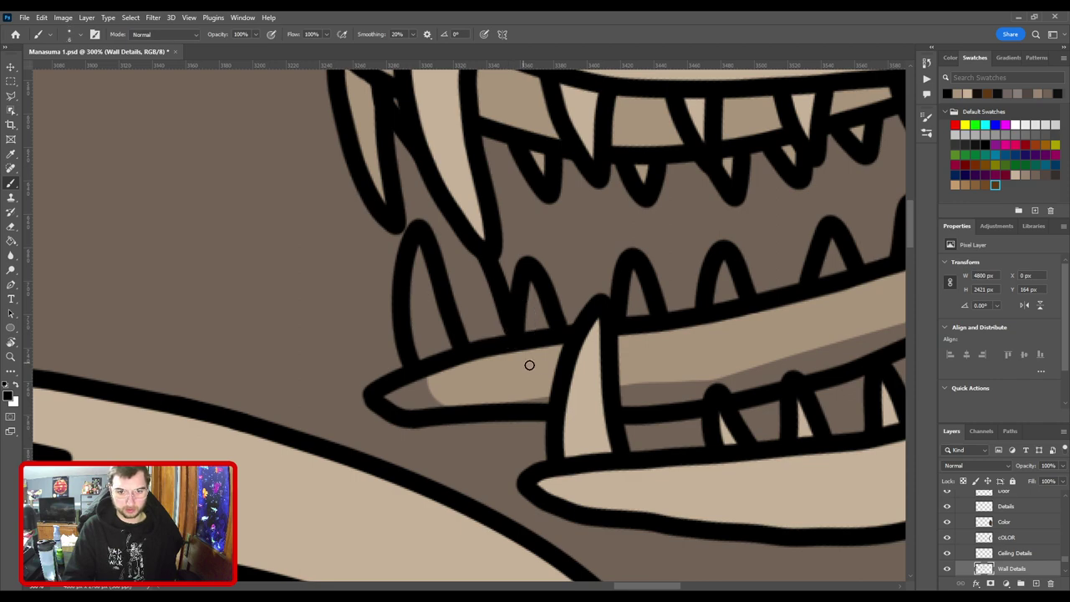
Extend the black outline from the upper jaw's rear corner to the hinge bone on the Skull Back layer.
{"action": "left_click_drag", "start_coordinate": [529, 403], "coordinate": [462, 405]}
{"action": "key", "text": "ctrl+plus"}
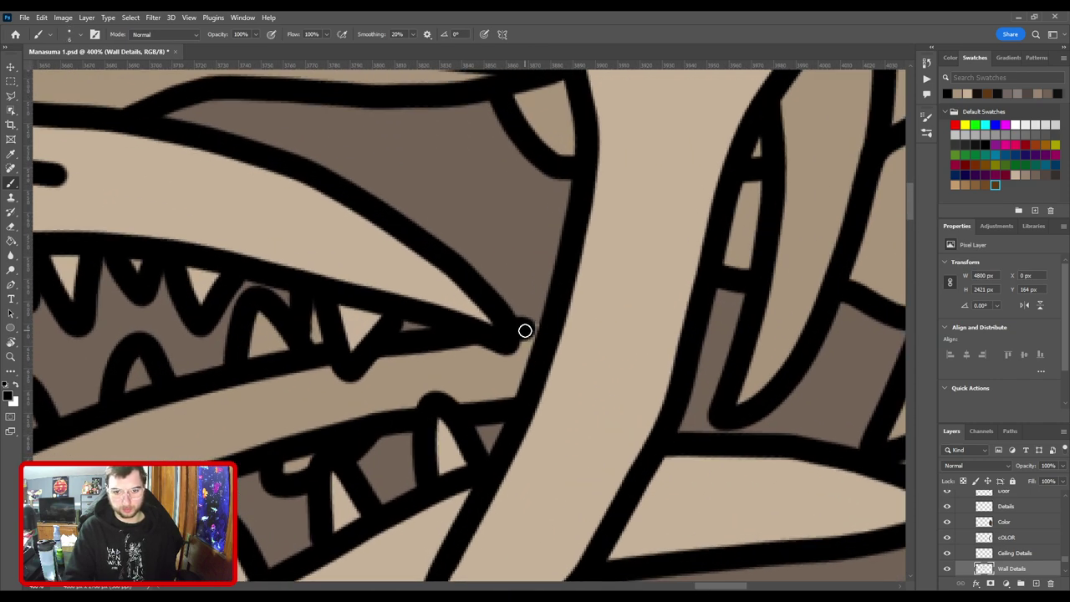
{"action": "left_click", "coordinate": [530, 332], "text": "ctrl"}
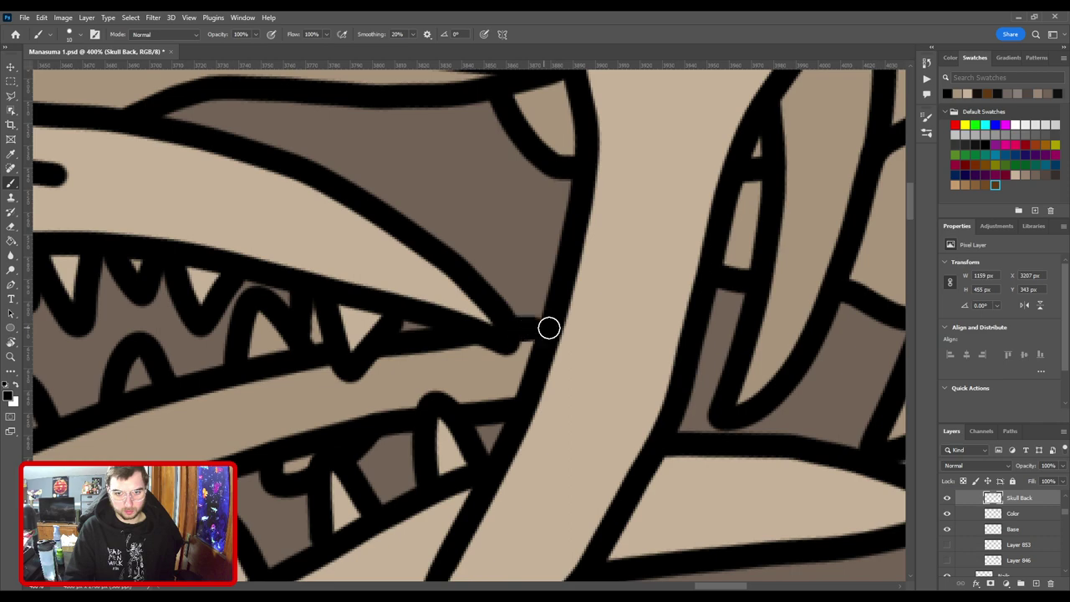
{"action": "key", "text": "ctrl+minus"}
{"action": "key", "text": "ctrl+minus"}
{"action": "key", "text": "ctrl+minus"}
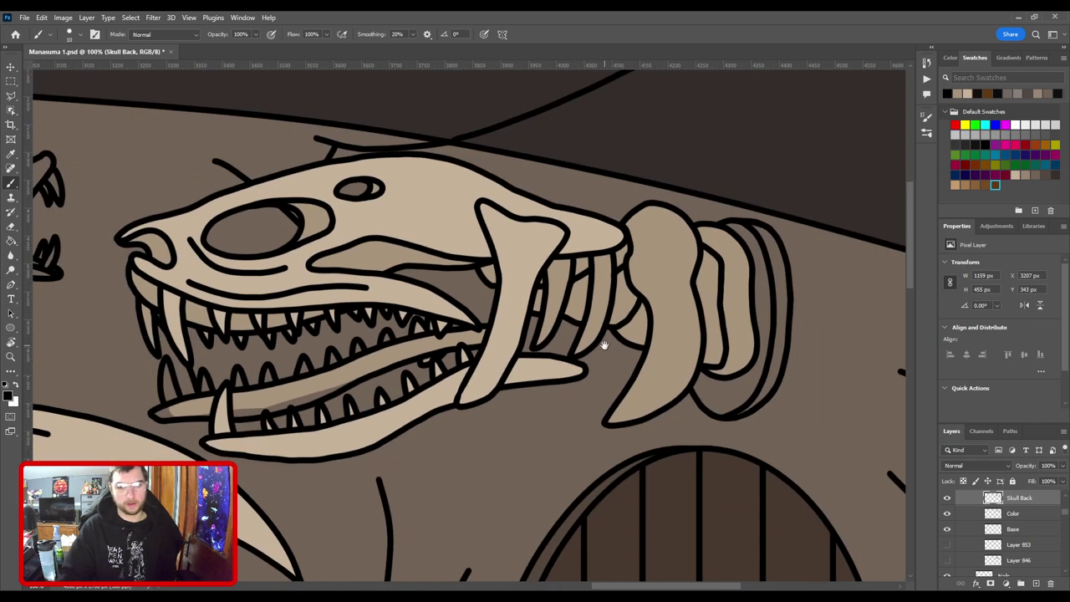
Resample the darker beige on the back bones' Color layer and fill the far lower jaw's front tip and remaining lower edge.
{"action": "left_click_drag", "start_coordinate": [504, 377], "coordinate": [786, 354]}
{"action": "key", "text": "ctrl+plus"}
{"action": "key", "text": "ctrl+plus"}
{"action": "left_click_drag", "start_coordinate": [735, 398], "coordinate": [549, 241]}
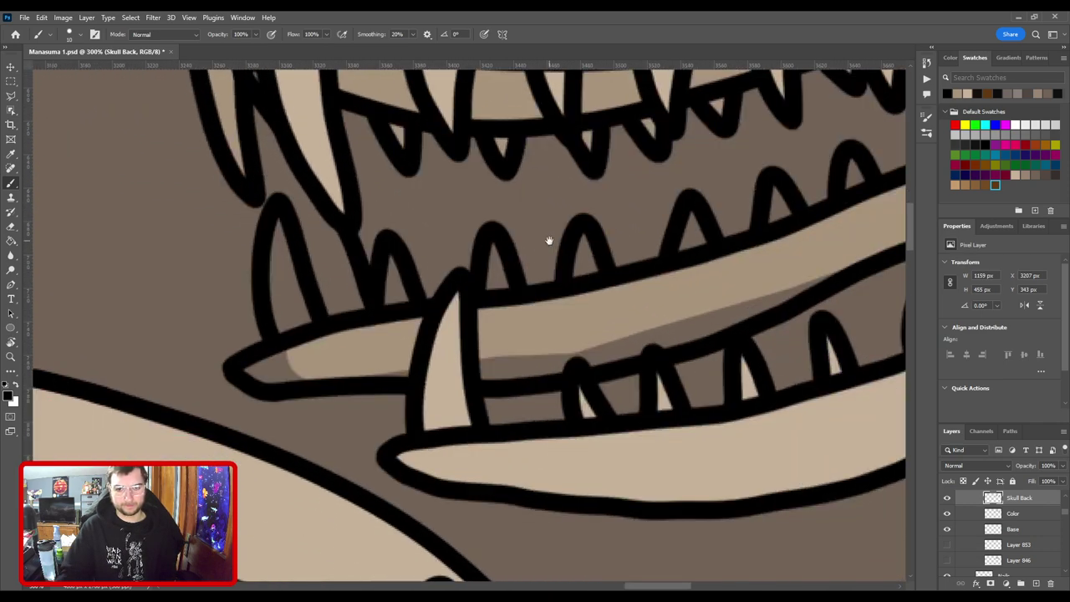
{"action": "key", "text": "v"}
{"action": "left_click", "coordinate": [552, 326]}
{"action": "key", "text": "b"}
{"action": "left_click", "coordinate": [556, 306], "text": "alt"}
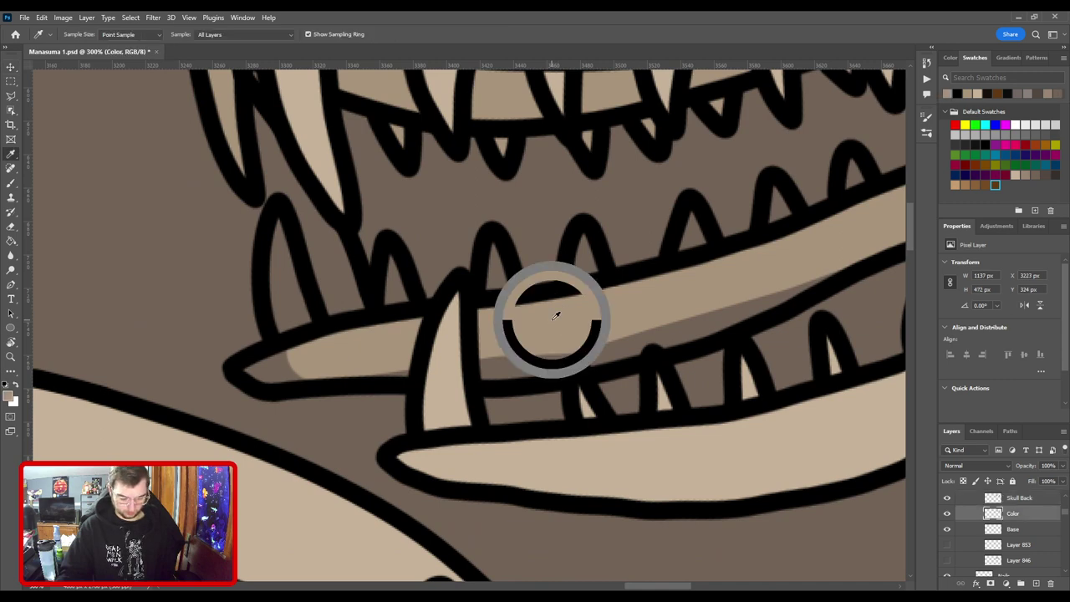
{"action": "left_click_drag", "start_coordinate": [258, 369], "coordinate": [297, 361]}
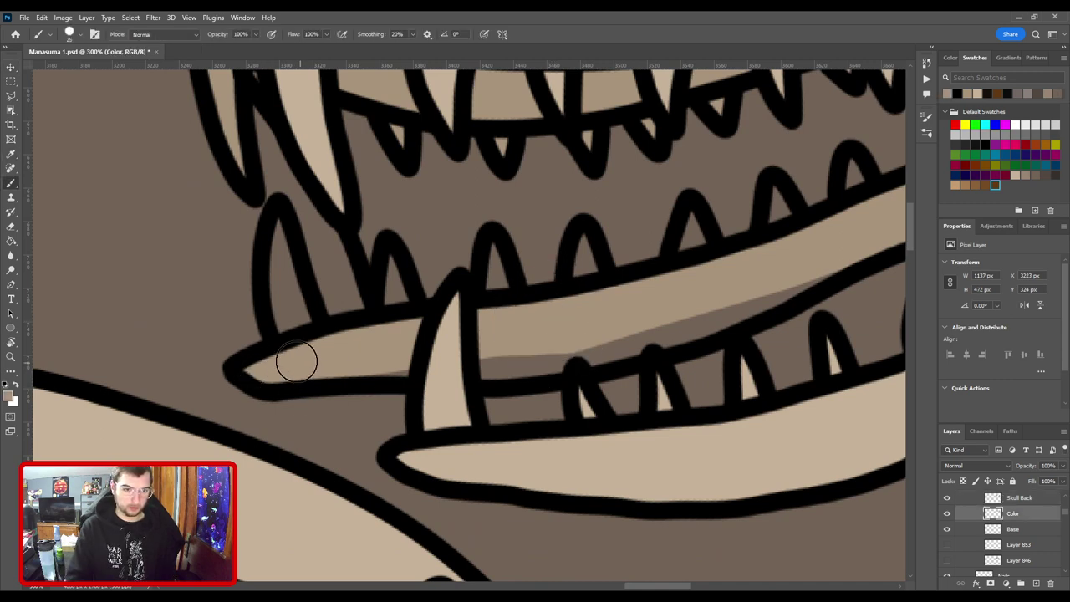
{"action": "mouse_move", "coordinate": [471, 351]}
{"action": "left_mouse_down"}
{"action": "mouse_move", "coordinate": [527, 354]}
{"action": "mouse_move", "coordinate": [544, 332]}
{"action": "left_mouse_up"}
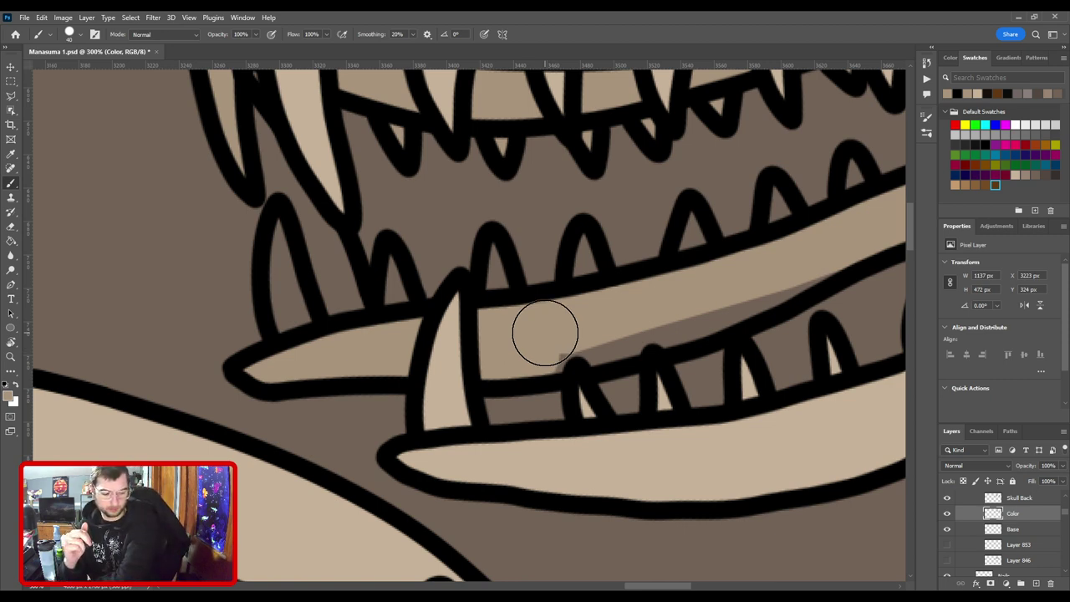
{"action": "mouse_move", "coordinate": [545, 330]}
{"action": "left_mouse_down"}
{"action": "mouse_move", "coordinate": [364, 357]}
{"action": "mouse_move", "coordinate": [601, 279]}
{"action": "mouse_move", "coordinate": [443, 360]}
{"action": "left_mouse_up"}
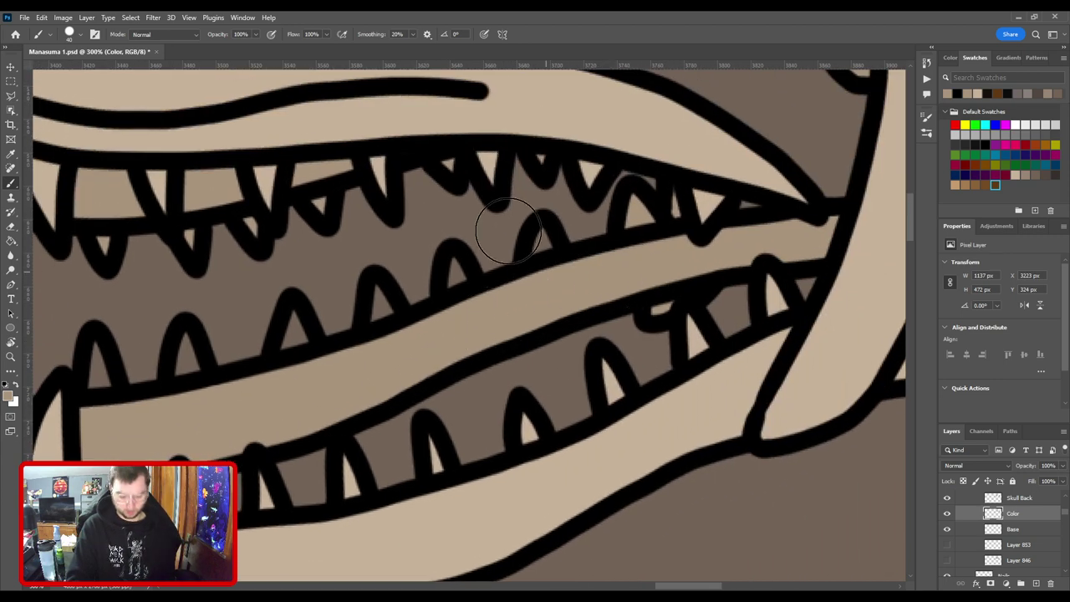
Fill the far-side lower teeth, including the large front tooth, with darker beige using a smaller brush.
{"action": "left_click_drag", "start_coordinate": [543, 244], "coordinate": [641, 253]}
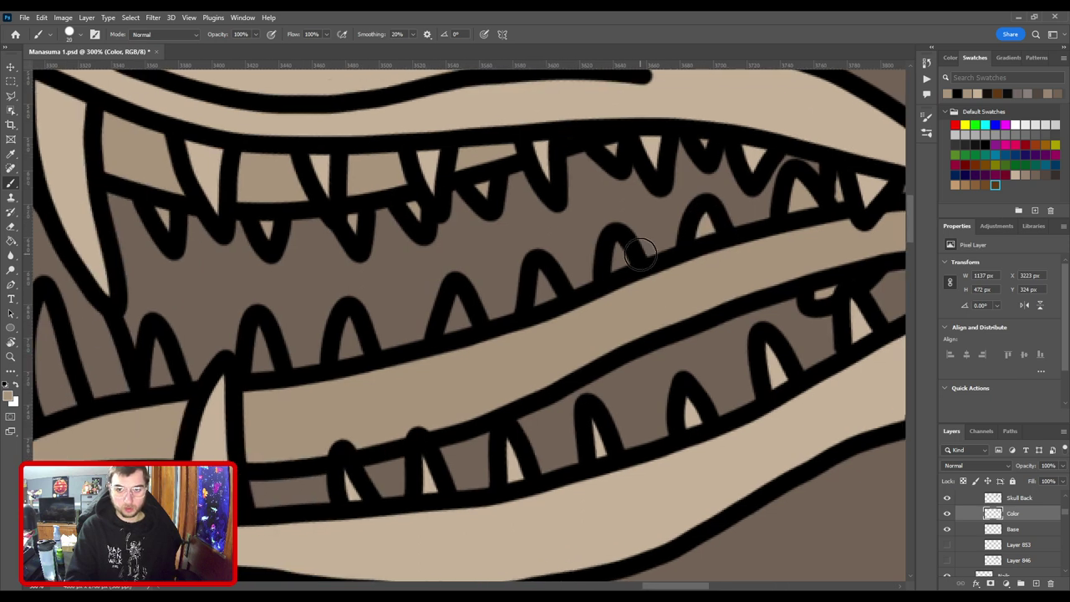
{"action": "left_click_drag", "start_coordinate": [544, 302], "coordinate": [544, 280]}
{"action": "left_click_drag", "start_coordinate": [520, 315], "coordinate": [660, 292]}
{"action": "left_click_drag", "start_coordinate": [597, 305], "coordinate": [593, 284]}
{"action": "left_click_drag", "start_coordinate": [490, 314], "coordinate": [604, 309]}
{"action": "left_click_drag", "start_coordinate": [481, 336], "coordinate": [489, 336]}
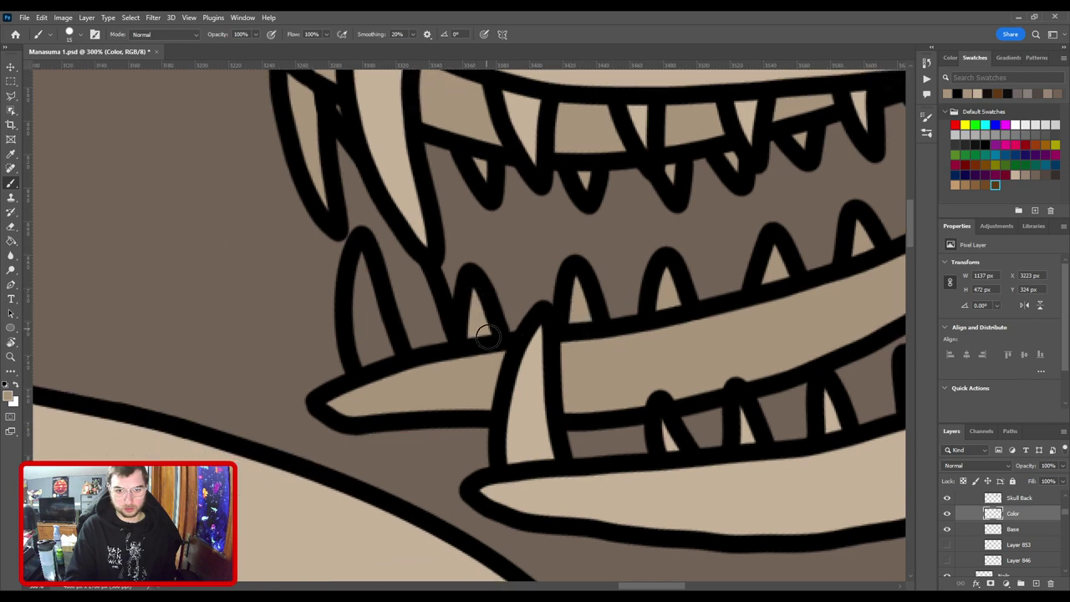
{"action": "key", "text": "bracketright"}
{"action": "mouse_move", "coordinate": [364, 372]}
{"action": "left_mouse_down"}
{"action": "mouse_move", "coordinate": [360, 267]}
{"action": "mouse_move", "coordinate": [390, 366]}
{"action": "left_mouse_up"}
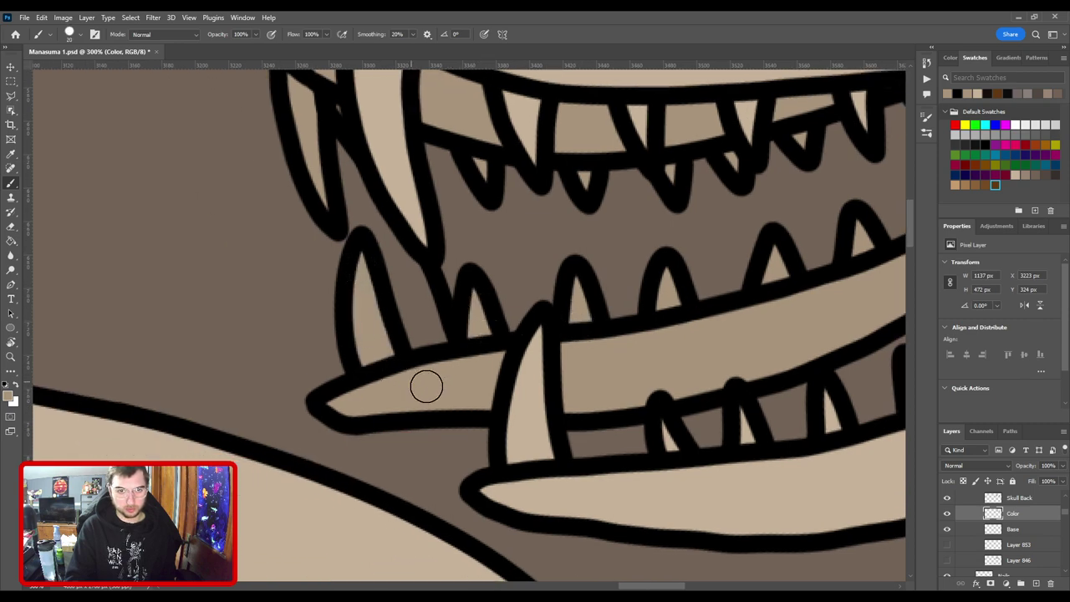
Duplicate the back bones' Color layer and sample the light beige from the top of the skull.
{"action": "key", "text": "ctrl+minus"}
{"action": "key", "text": "ctrl+minus"}
{"action": "key", "text": "ctrl+minus"}
{"action": "left_click_drag", "start_coordinate": [820, 245], "coordinate": [646, 319]}
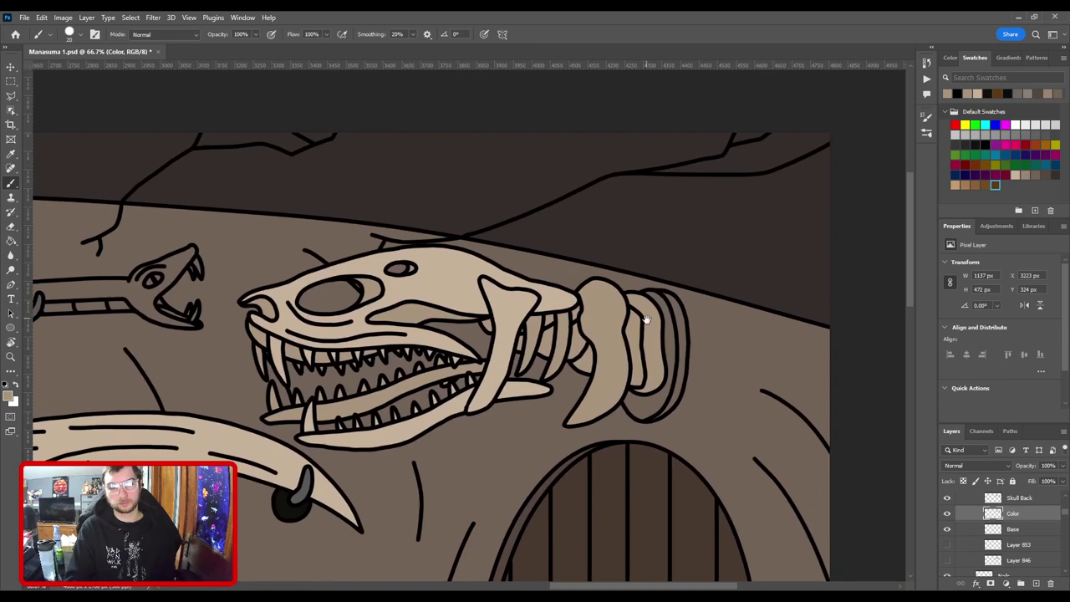
{"action": "scroll", "coordinate": [655, 293], "scroll_direction": "down", "scroll_amount": 5}
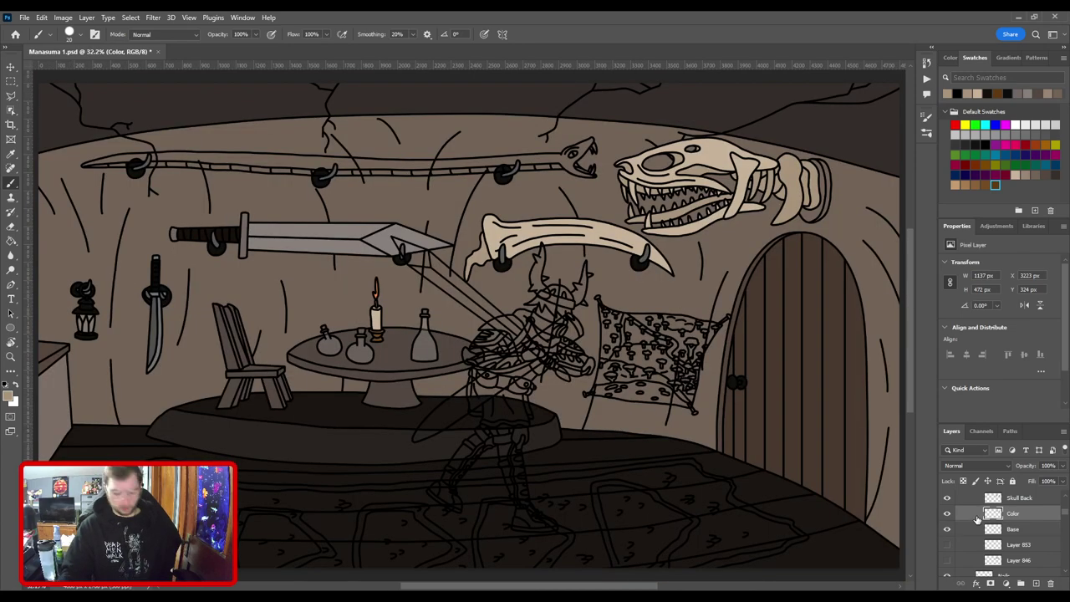
{"action": "key", "text": "ctrl+j"}
{"action": "key", "text": "i"}
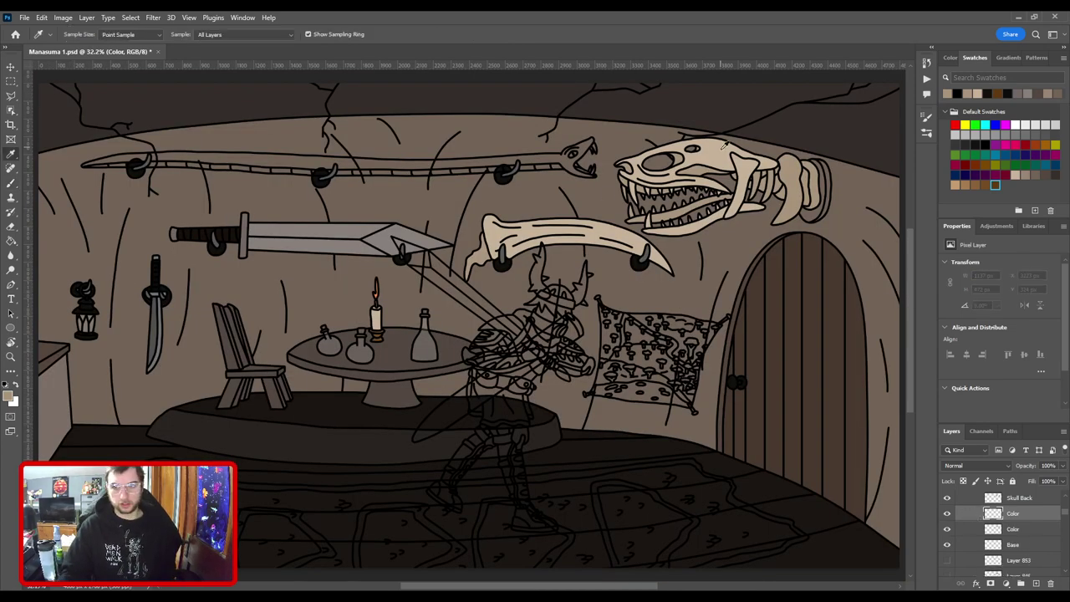
{"action": "left_click", "coordinate": [721, 149]}
Fill the large curved neck bone behind the skull with light beige, enlarging the brush for its interior.
{"action": "key", "text": "ctrl+plus"}
{"action": "left_click_drag", "start_coordinate": [721, 159], "coordinate": [498, 245]}
{"action": "key", "text": "ctrl+plus"}
{"action": "left_click_drag", "start_coordinate": [654, 267], "coordinate": [498, 308]}
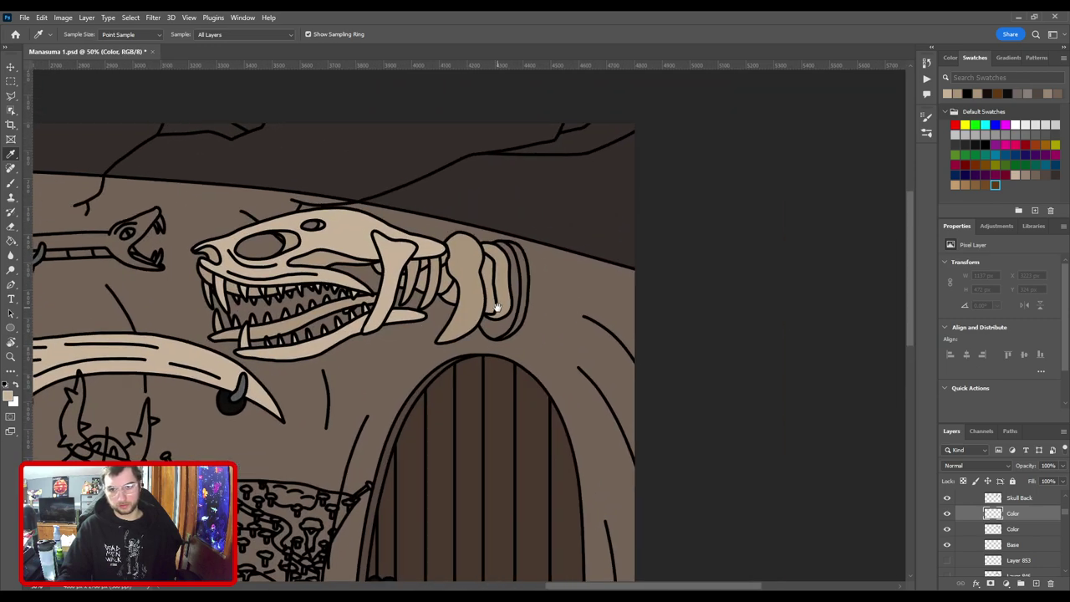
{"action": "scroll", "coordinate": [496, 308], "scroll_direction": "up", "scroll_amount": 4}
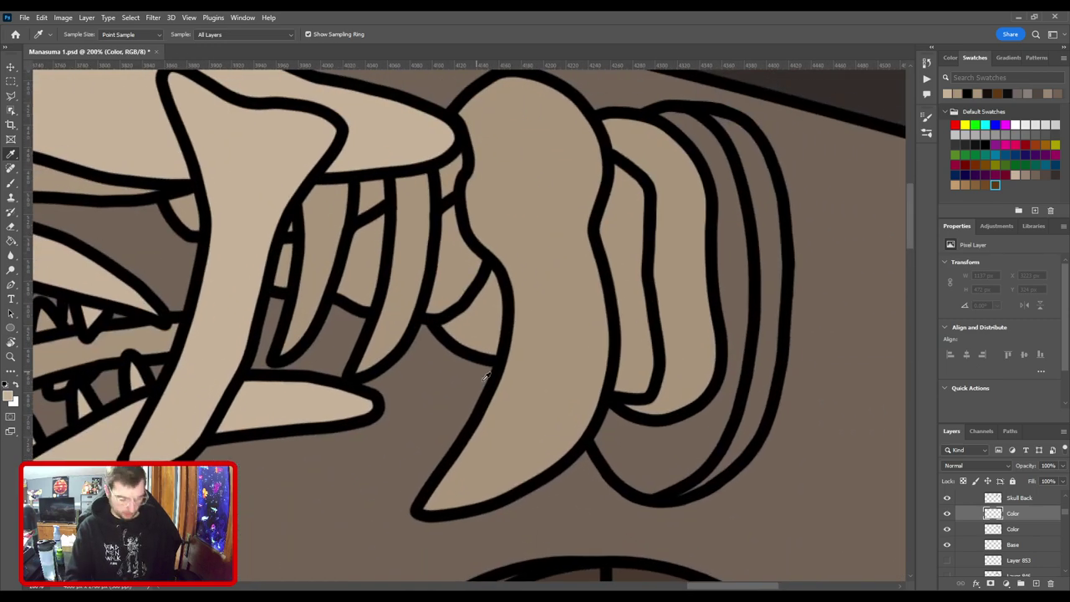
{"action": "key", "text": "b"}
{"action": "mouse_move", "coordinate": [431, 502]}
{"action": "left_mouse_down"}
{"action": "mouse_move", "coordinate": [490, 421]}
{"action": "mouse_move", "coordinate": [521, 342]}
{"action": "mouse_move", "coordinate": [516, 270]}
{"action": "mouse_move", "coordinate": [476, 218]}
{"action": "mouse_move", "coordinate": [483, 173]}
{"action": "left_mouse_up"}
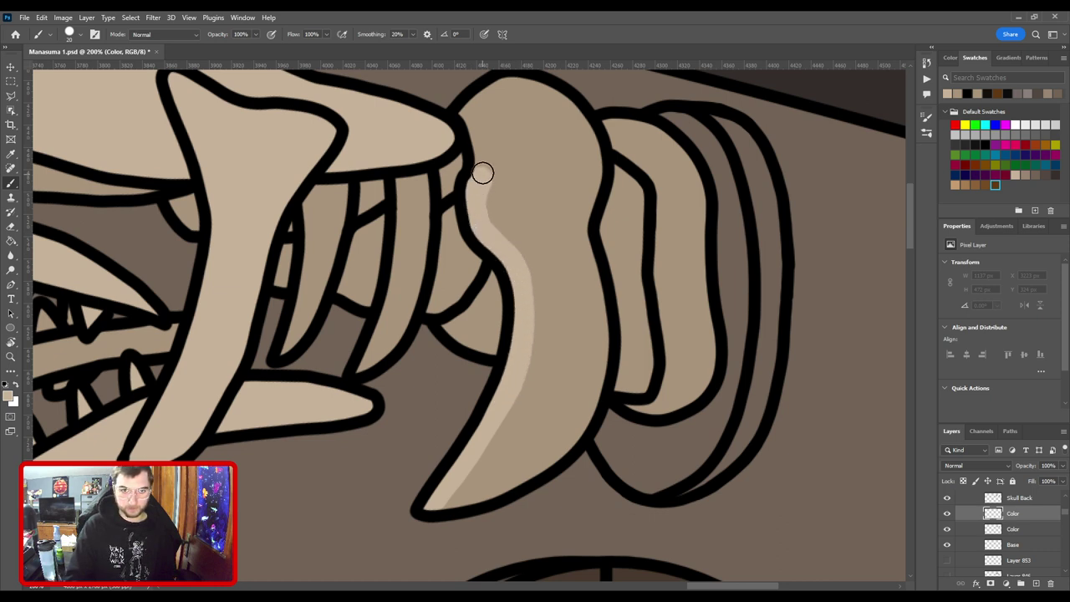
{"action": "mouse_move", "coordinate": [474, 128]}
{"action": "left_mouse_down"}
{"action": "mouse_move", "coordinate": [508, 97]}
{"action": "mouse_move", "coordinate": [535, 93]}
{"action": "mouse_move", "coordinate": [576, 139]}
{"action": "left_mouse_up"}
{"action": "mouse_move", "coordinate": [581, 191]}
{"action": "left_mouse_down"}
{"action": "mouse_move", "coordinate": [572, 218]}
{"action": "mouse_move", "coordinate": [593, 360]}
{"action": "mouse_move", "coordinate": [578, 415]}
{"action": "mouse_move", "coordinate": [528, 459]}
{"action": "mouse_move", "coordinate": [443, 499]}
{"action": "left_mouse_up"}
{"action": "key", "text": "bracketright"}
{"action": "key", "text": "bracketright"}
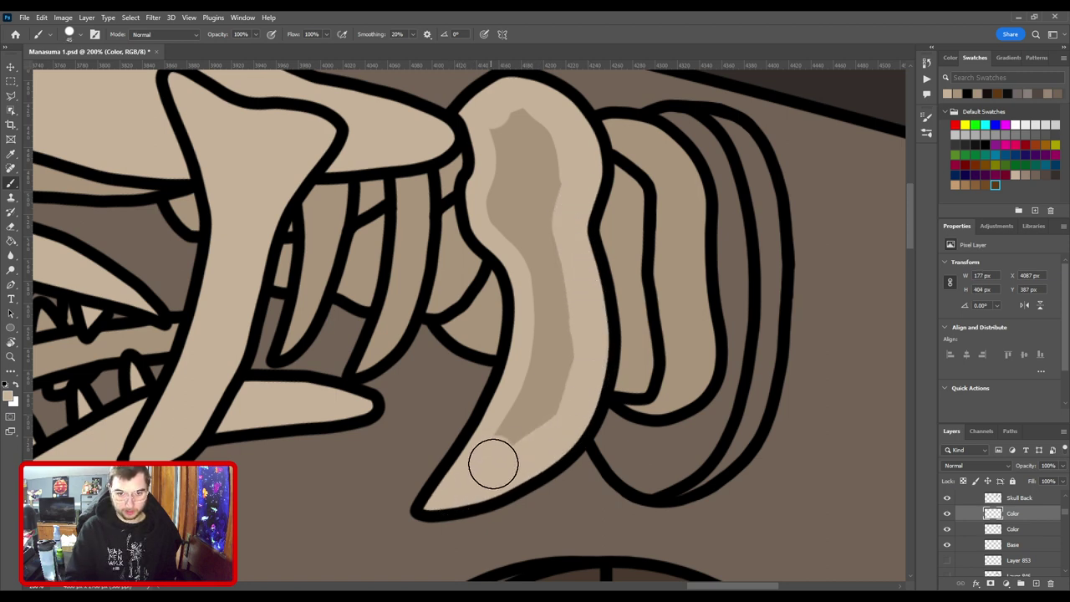
{"action": "mouse_move", "coordinate": [499, 460]}
{"action": "left_mouse_down"}
{"action": "mouse_move", "coordinate": [534, 405]}
{"action": "mouse_move", "coordinate": [550, 332]}
{"action": "mouse_move", "coordinate": [541, 420]}
{"action": "mouse_move", "coordinate": [546, 315]}
{"action": "mouse_move", "coordinate": [535, 239]}
{"action": "mouse_move", "coordinate": [511, 208]}
{"action": "mouse_move", "coordinate": [507, 127]}
{"action": "mouse_move", "coordinate": [543, 178]}
{"action": "mouse_move", "coordinate": [539, 232]}
{"action": "left_mouse_up"}
Fill the outer plate of the vertebra behind the large curved bone with light beige.
{"action": "key", "text": "bracketright"}
{"action": "left_click_drag", "start_coordinate": [555, 313], "coordinate": [425, 347]}
{"action": "mouse_move", "coordinate": [534, 433]}
{"action": "left_mouse_down"}
{"action": "mouse_move", "coordinate": [506, 438]}
{"action": "mouse_move", "coordinate": [530, 442]}
{"action": "mouse_move", "coordinate": [545, 390]}
{"action": "mouse_move", "coordinate": [537, 254]}
{"action": "mouse_move", "coordinate": [490, 172]}
{"action": "mouse_move", "coordinate": [537, 186]}
{"action": "mouse_move", "coordinate": [544, 210]}
{"action": "mouse_move", "coordinate": [563, 293]}
{"action": "mouse_move", "coordinate": [557, 423]}
{"action": "mouse_move", "coordinate": [571, 407]}
{"action": "mouse_move", "coordinate": [564, 315]}
{"action": "left_mouse_up"}
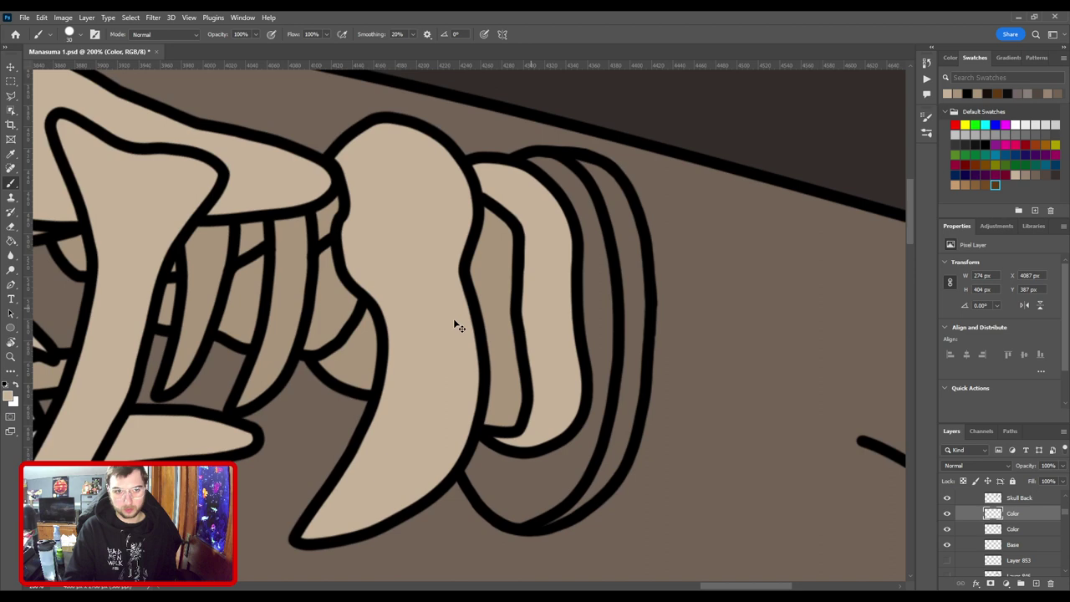
Fill the two narrow pointed bones between the jaw hinge and neck bone with light beige using a smaller brush, and save the file.
{"action": "key", "text": "ctrl+minus"}
{"action": "mouse_move", "coordinate": [433, 320]}
{"action": "left_mouse_down"}
{"action": "mouse_move", "coordinate": [630, 322]}
{"action": "mouse_move", "coordinate": [414, 358]}
{"action": "left_mouse_up"}
{"action": "key", "text": "ctrl+plus"}
{"action": "key", "text": "bracketleft"}
{"action": "key", "text": "bracketleft"}
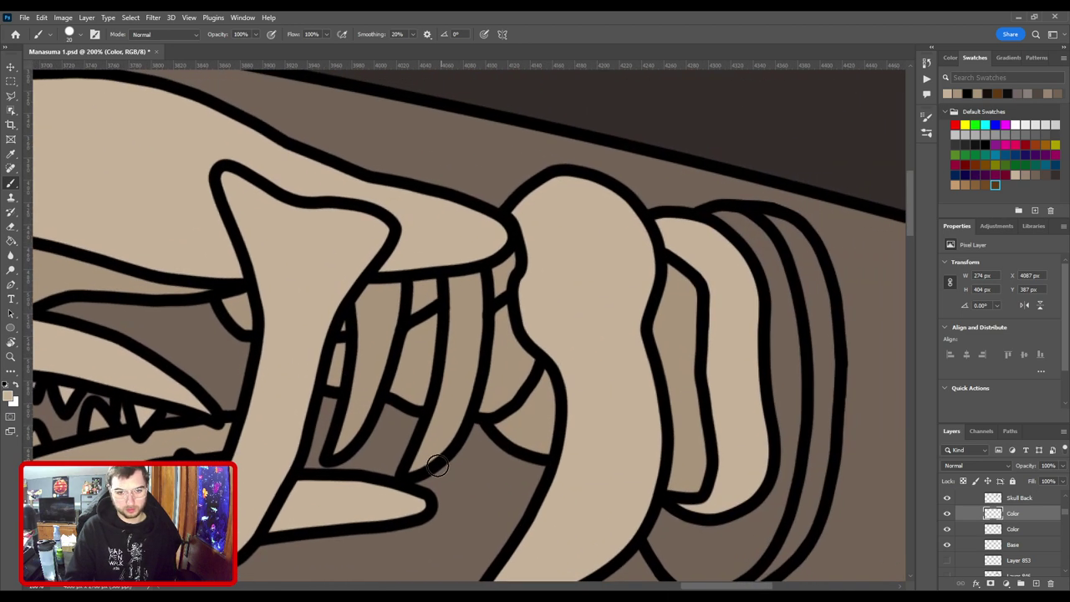
{"action": "mouse_move", "coordinate": [413, 471]}
{"action": "left_mouse_down"}
{"action": "mouse_move", "coordinate": [455, 381]}
{"action": "mouse_move", "coordinate": [434, 439]}
{"action": "mouse_move", "coordinate": [458, 351]}
{"action": "mouse_move", "coordinate": [460, 259]}
{"action": "left_mouse_up"}
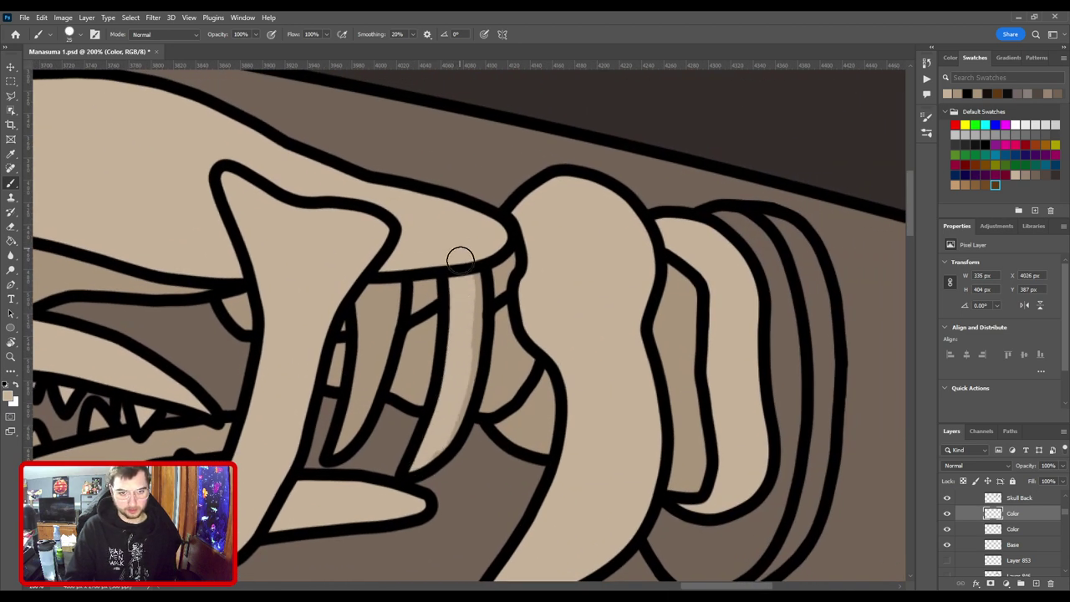
{"action": "mouse_move", "coordinate": [431, 451]}
{"action": "left_mouse_down"}
{"action": "mouse_move", "coordinate": [457, 415]}
{"action": "mouse_move", "coordinate": [469, 361]}
{"action": "mouse_move", "coordinate": [466, 265]}
{"action": "left_mouse_up"}
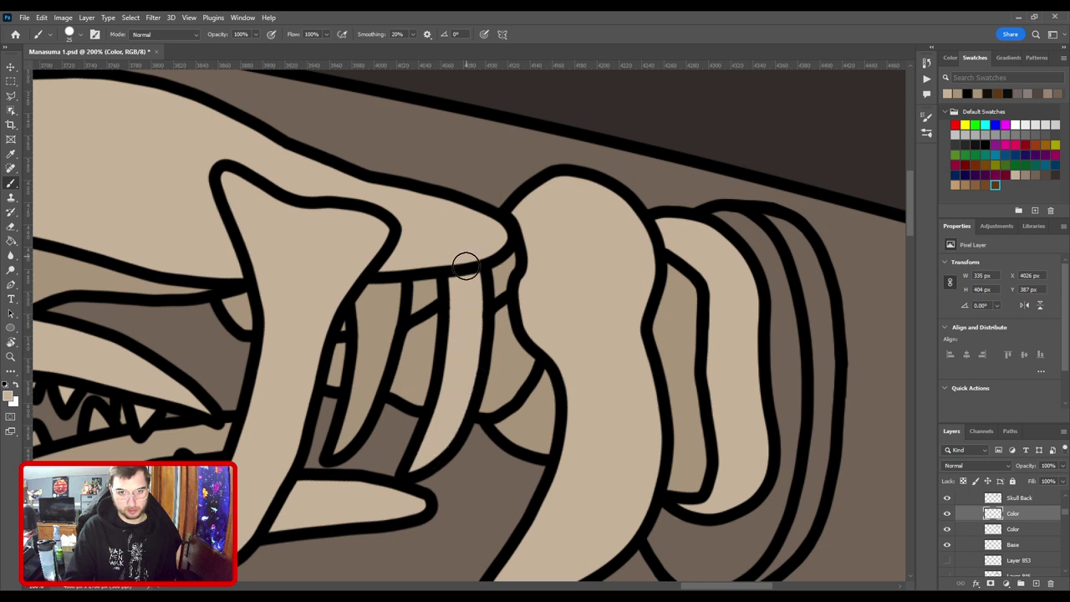
{"action": "mouse_move", "coordinate": [334, 447]}
{"action": "left_mouse_down"}
{"action": "mouse_move", "coordinate": [367, 371]}
{"action": "mouse_move", "coordinate": [373, 284]}
{"action": "mouse_move", "coordinate": [371, 372]}
{"action": "mouse_move", "coordinate": [357, 276]}
{"action": "mouse_move", "coordinate": [390, 300]}
{"action": "mouse_move", "coordinate": [393, 272]}
{"action": "mouse_move", "coordinate": [366, 394]}
{"action": "left_mouse_up"}
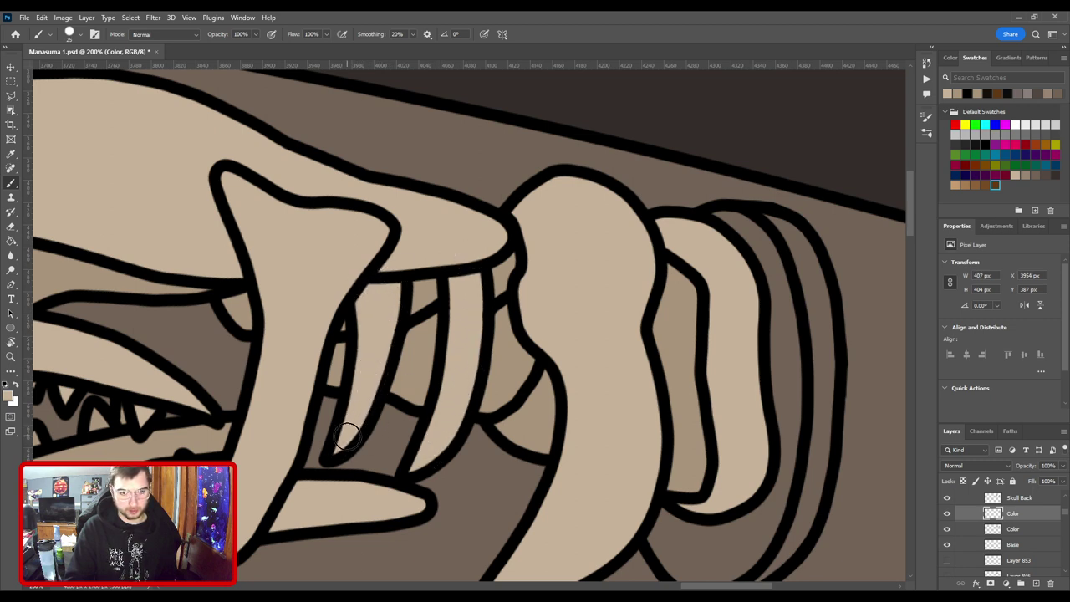
{"action": "key", "text": "ctrl+0"}
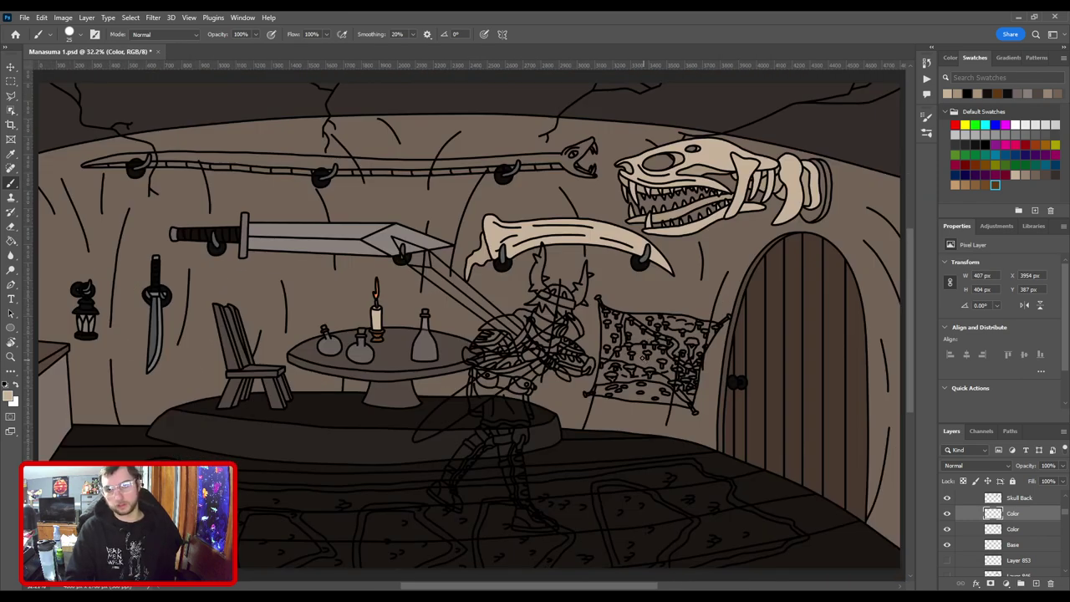
{"action": "key", "text": "ctrl+s"}
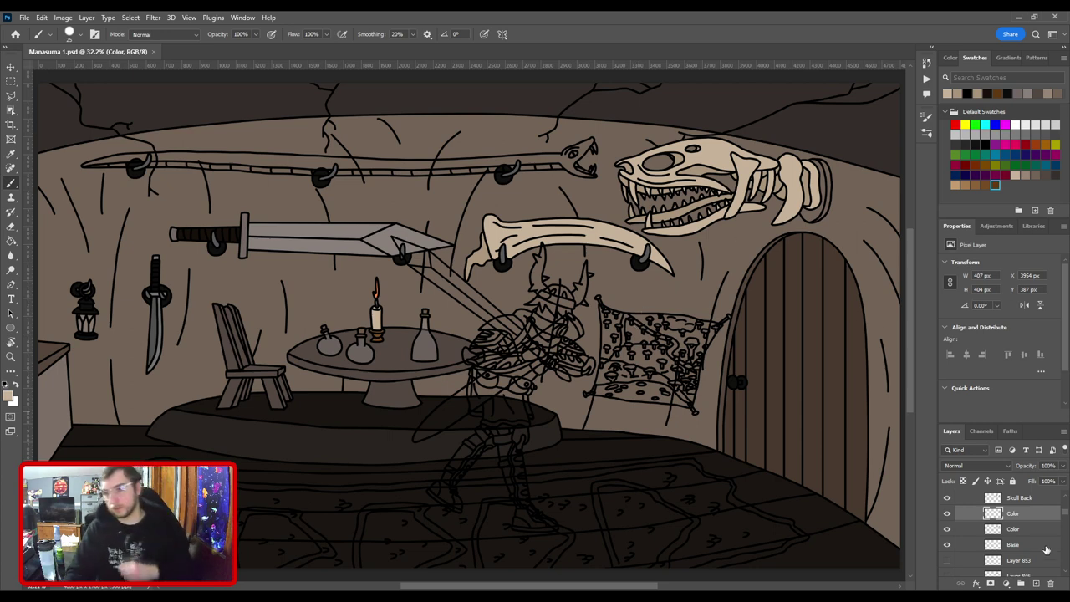
Add a Color layer below the skull's Base layer and sample the near-black from the tusk's round hook mount.
{"action": "left_click", "coordinate": [1036, 565]}
{"action": "key", "text": "ctrl+shift+alt+n"}
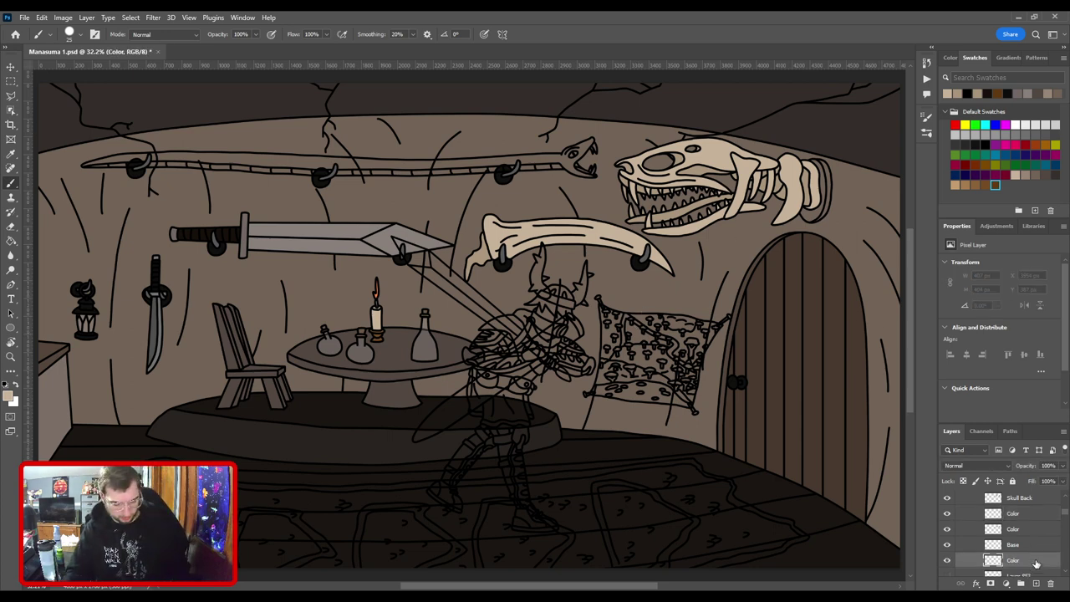
{"action": "key", "text": "i"}
{"action": "key", "text": "ctrl+plus"}
{"action": "key", "text": "ctrl+plus"}
{"action": "left_click_drag", "start_coordinate": [481, 272], "coordinate": [404, 390]}
{"action": "scroll", "coordinate": [404, 389], "scroll_direction": "up", "scroll_amount": 2}
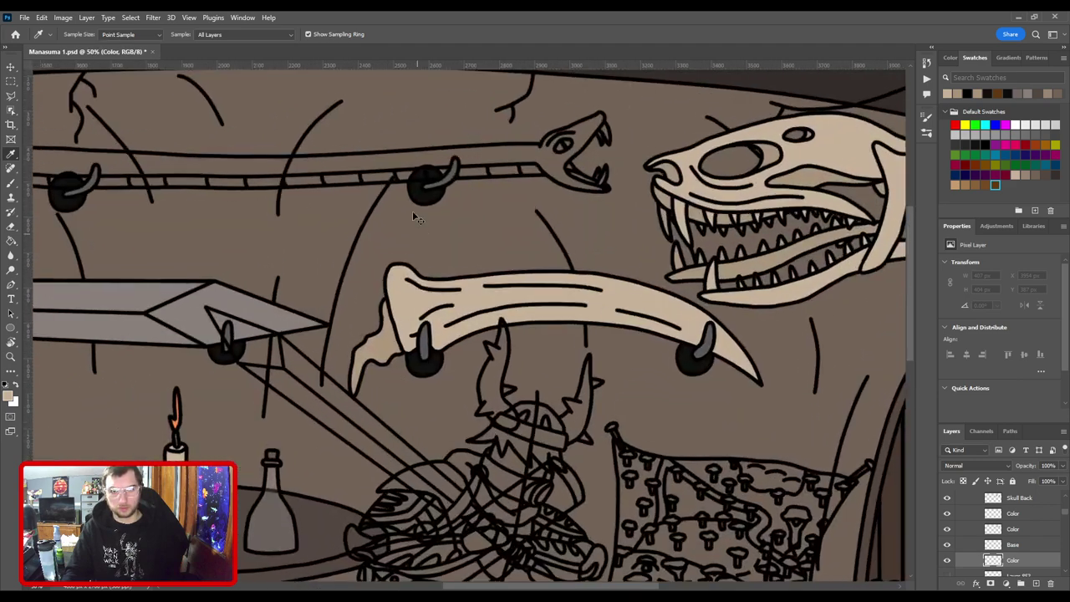
{"action": "left_click", "coordinate": [432, 368]}
Fill the round wall mount behind the skull's neck bones with near-black using a larger brush.
{"action": "left_click_drag", "start_coordinate": [695, 272], "coordinate": [92, 399]}
{"action": "left_click_drag", "start_coordinate": [430, 301], "coordinate": [481, 287]}
{"action": "key", "text": "ctrl+plus"}
{"action": "scroll", "coordinate": [483, 288], "scroll_direction": "up", "scroll_amount": 1}
{"action": "key", "text": "b"}
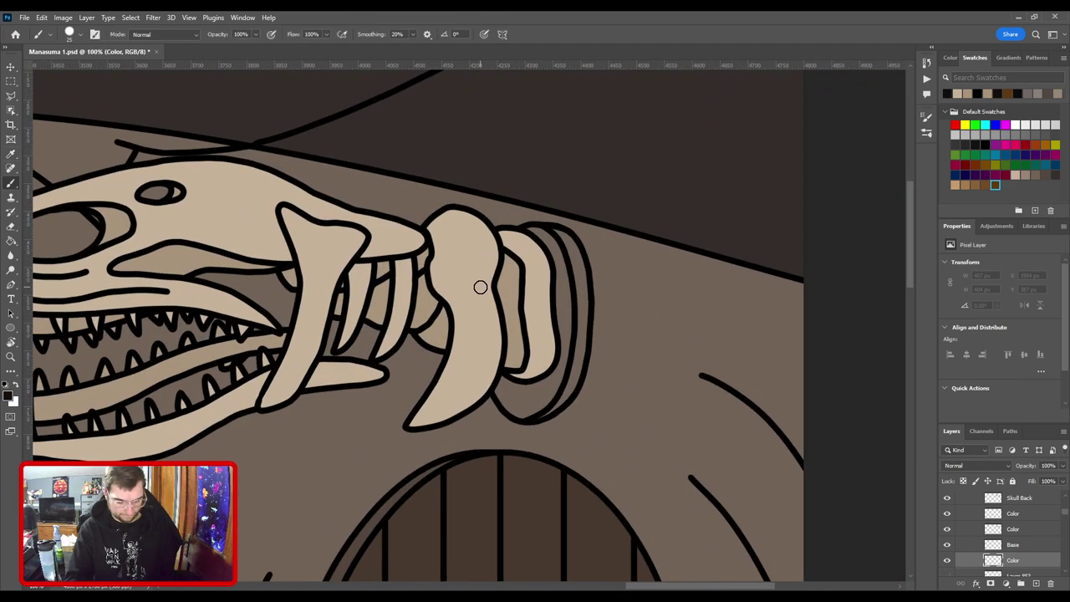
{"action": "scroll", "coordinate": [574, 444], "scroll_direction": "up", "scroll_amount": 2}
{"action": "key", "text": "bracketright"}
{"action": "key", "text": "bracketright"}
{"action": "key", "text": "bracketright"}
{"action": "mouse_move", "coordinate": [572, 486]}
{"action": "left_mouse_down"}
{"action": "mouse_move", "coordinate": [540, 424]}
{"action": "mouse_move", "coordinate": [561, 461]}
{"action": "mouse_move", "coordinate": [591, 482]}
{"action": "mouse_move", "coordinate": [559, 449]}
{"action": "mouse_move", "coordinate": [594, 482]}
{"action": "mouse_move", "coordinate": [610, 482]}
{"action": "mouse_move", "coordinate": [664, 410]}
{"action": "mouse_move", "coordinate": [669, 215]}
{"action": "mouse_move", "coordinate": [678, 291]}
{"action": "mouse_move", "coordinate": [648, 169]}
{"action": "mouse_move", "coordinate": [590, 171]}
{"action": "left_mouse_up"}
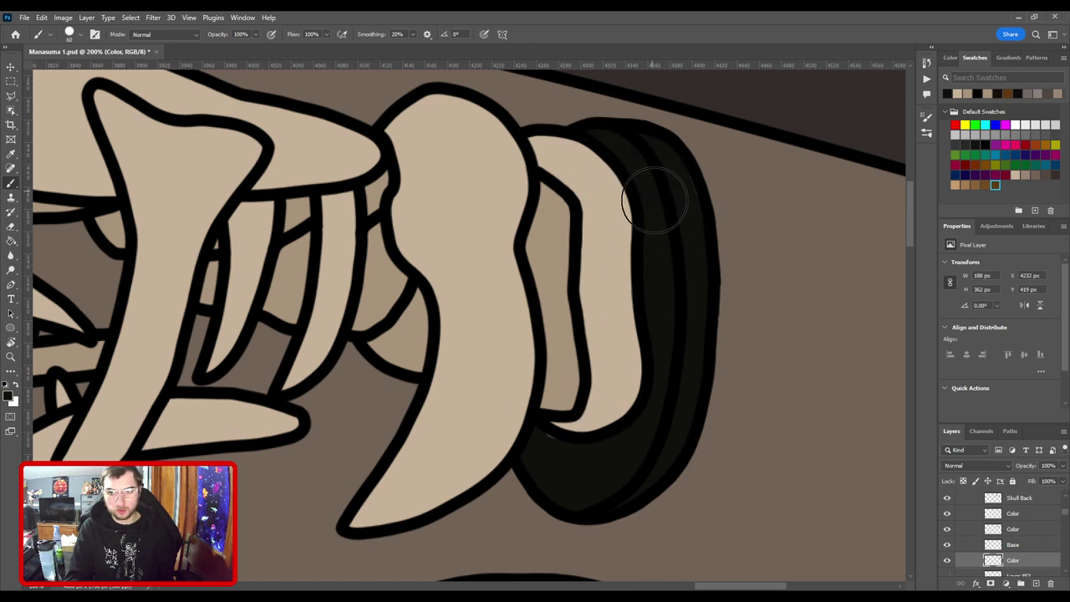
Add a second Color layer above the mount's fill, sample its near-black, and choose a slightly lighter shade.
{"action": "key", "text": "e"}
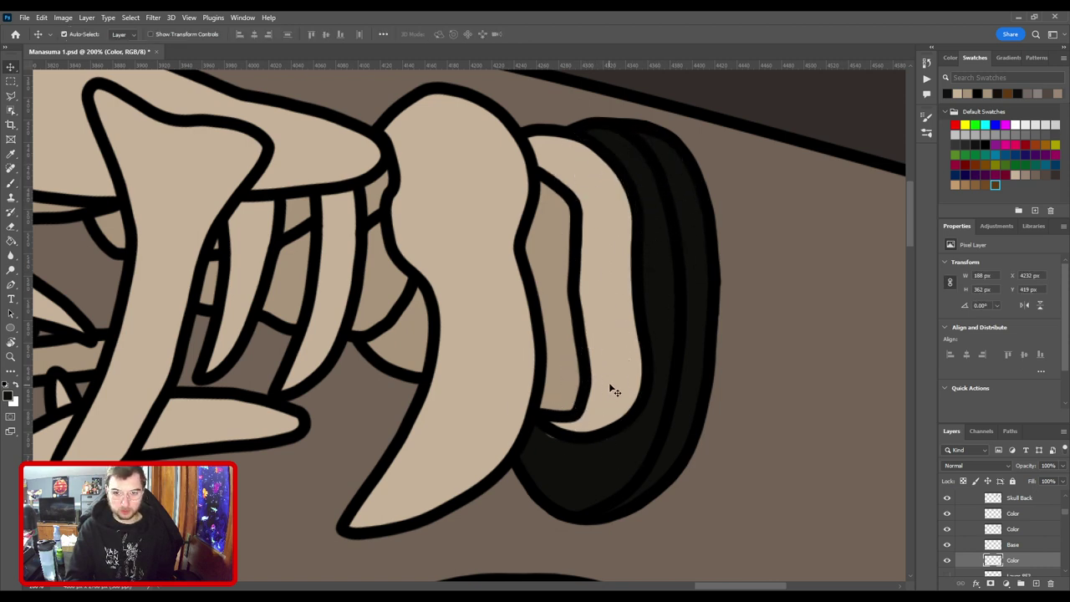
{"action": "left_click", "coordinate": [609, 382], "text": "ctrl"}
{"action": "key", "text": "v"}
{"action": "left_click", "coordinate": [602, 479]}
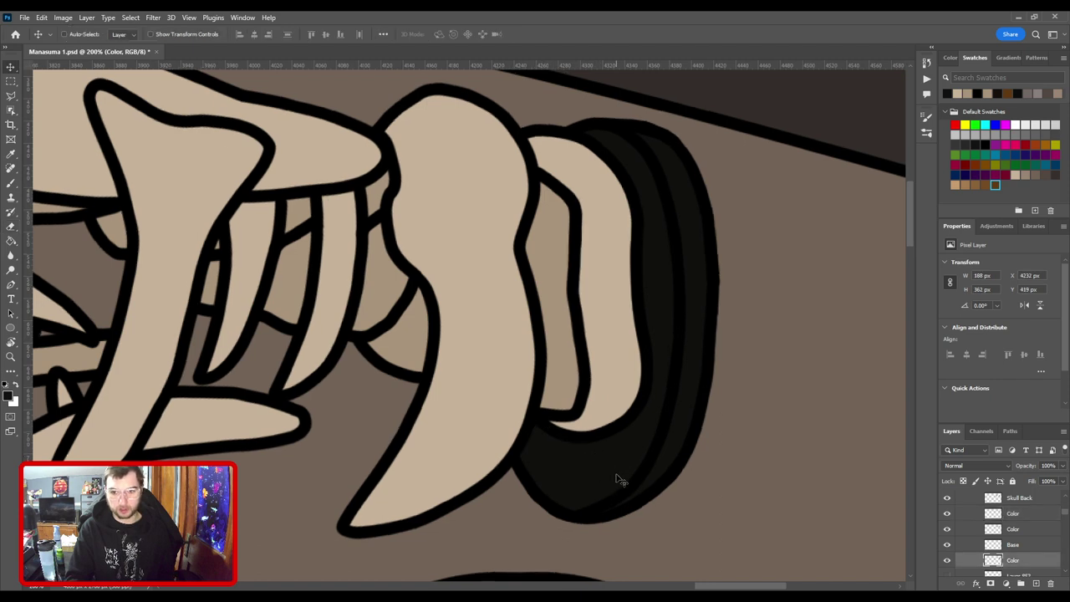
{"action": "key", "text": "ctrl+minus"}
{"action": "key", "text": "ctrl+minus"}
{"action": "key", "text": "ctrl+minus"}
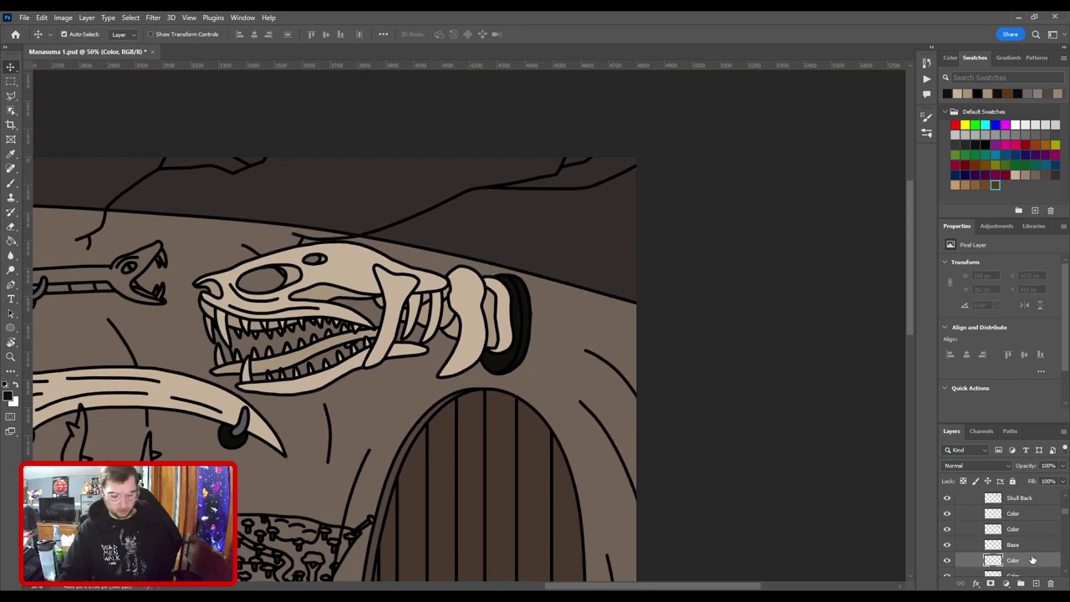
{"action": "key", "text": "i"}
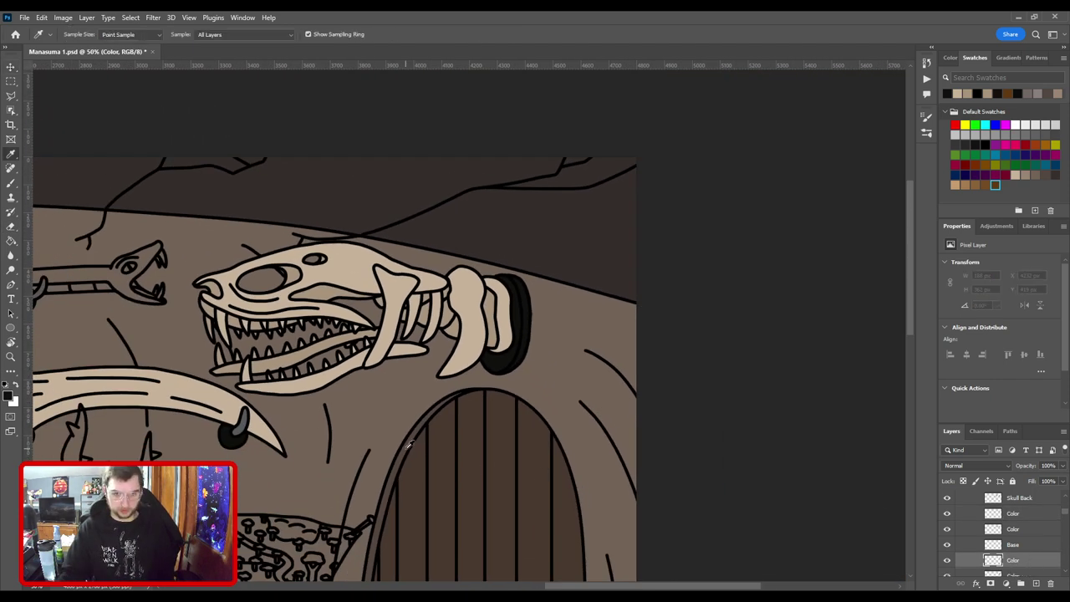
{"action": "key", "text": "ctrl+plus"}
{"action": "key", "text": "ctrl+plus"}
{"action": "left_click", "coordinate": [516, 395]}
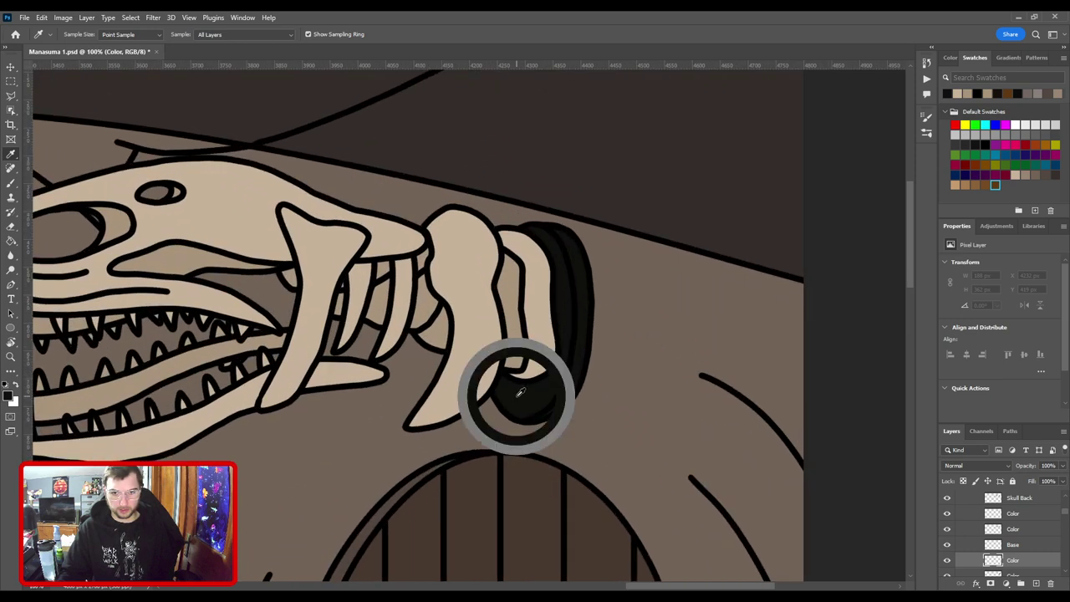
{"action": "left_click", "coordinate": [9, 396]}
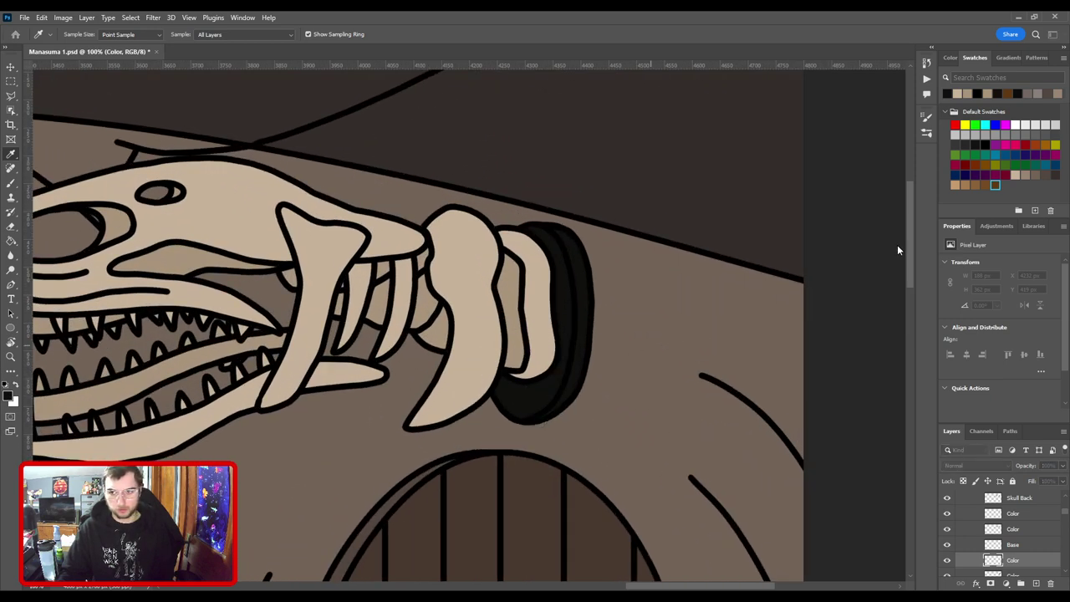
{"action": "left_click", "coordinate": [908, 211]}
Fill the outer rim of the skull's wall mount with the lighter near-black, adjusting the brush size to fit.
{"action": "key", "text": "ctrl+plus"}
{"action": "left_click_drag", "start_coordinate": [581, 449], "coordinate": [426, 369]}
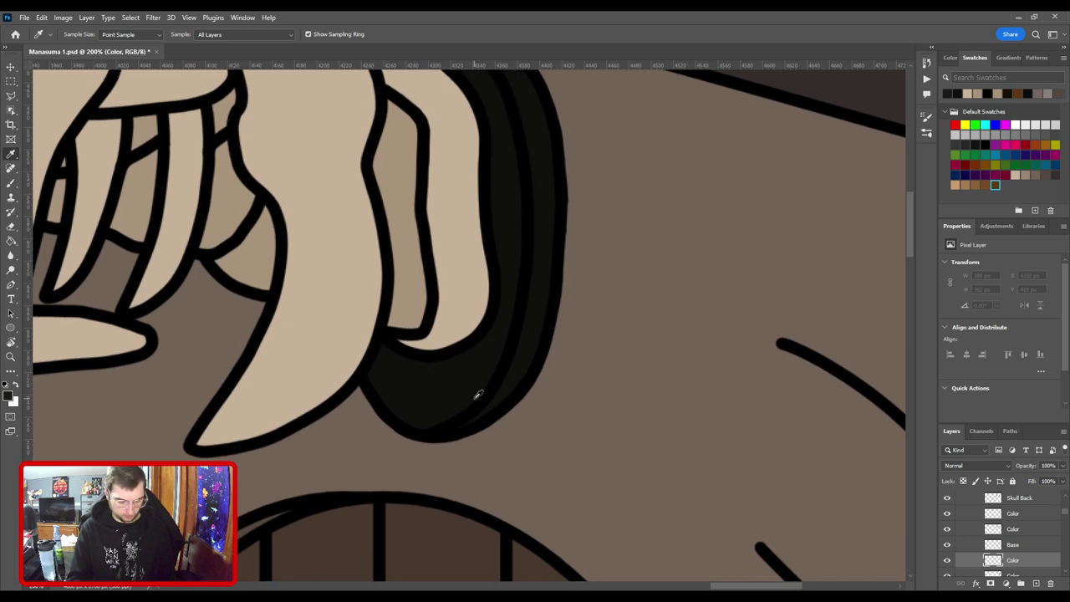
{"action": "key", "text": "b"}
{"action": "key", "text": "bracketleft"}
{"action": "key", "text": "bracketleft"}
{"action": "key", "text": "bracketleft"}
{"action": "key", "text": "bracketleft"}
{"action": "key", "text": "bracketleft"}
{"action": "key", "text": "bracketleft"}
{"action": "key", "text": "bracketleft"}
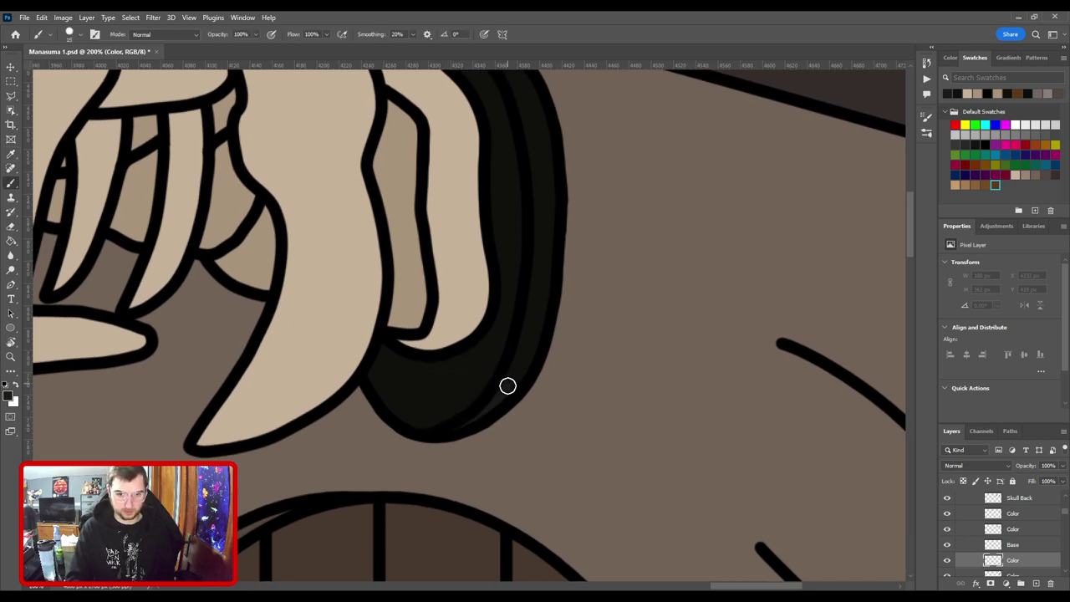
{"action": "key", "text": "bracketright"}
{"action": "left_click_drag", "start_coordinate": [500, 397], "coordinate": [540, 293]}
{"action": "mouse_move", "coordinate": [535, 336]}
{"action": "left_mouse_down"}
{"action": "mouse_move", "coordinate": [540, 304]}
{"action": "mouse_move", "coordinate": [502, 437]}
{"action": "mouse_move", "coordinate": [524, 342]}
{"action": "mouse_move", "coordinate": [519, 258]}
{"action": "left_mouse_up"}
{"action": "key", "text": "bracketright"}
{"action": "key", "text": "bracketright"}
{"action": "scroll", "coordinate": [521, 368], "scroll_direction": "up", "scroll_amount": 2}
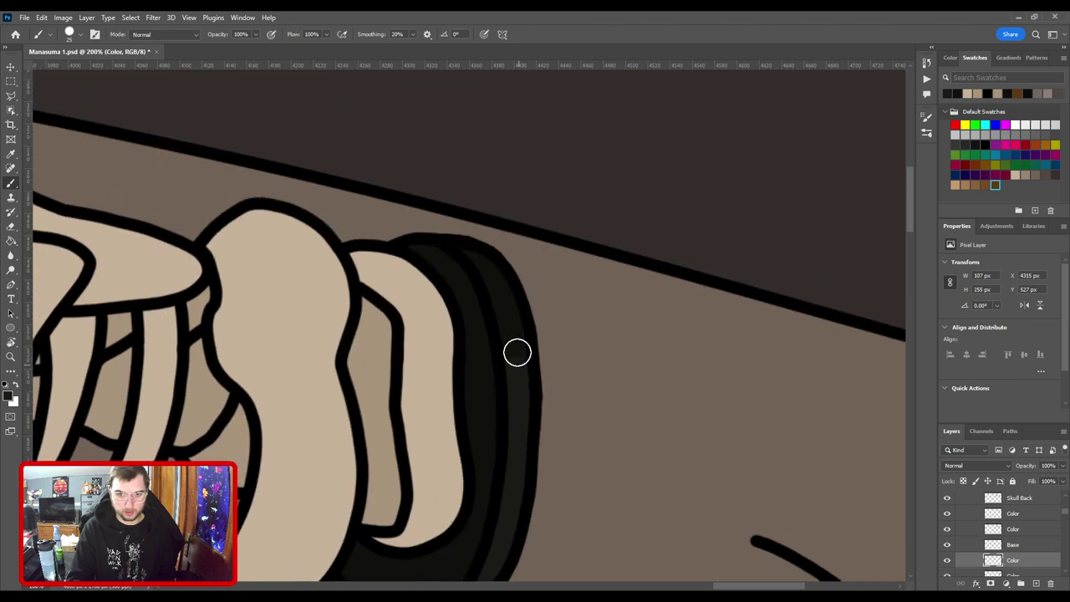
{"action": "left_click_drag", "start_coordinate": [517, 352], "coordinate": [501, 281]}
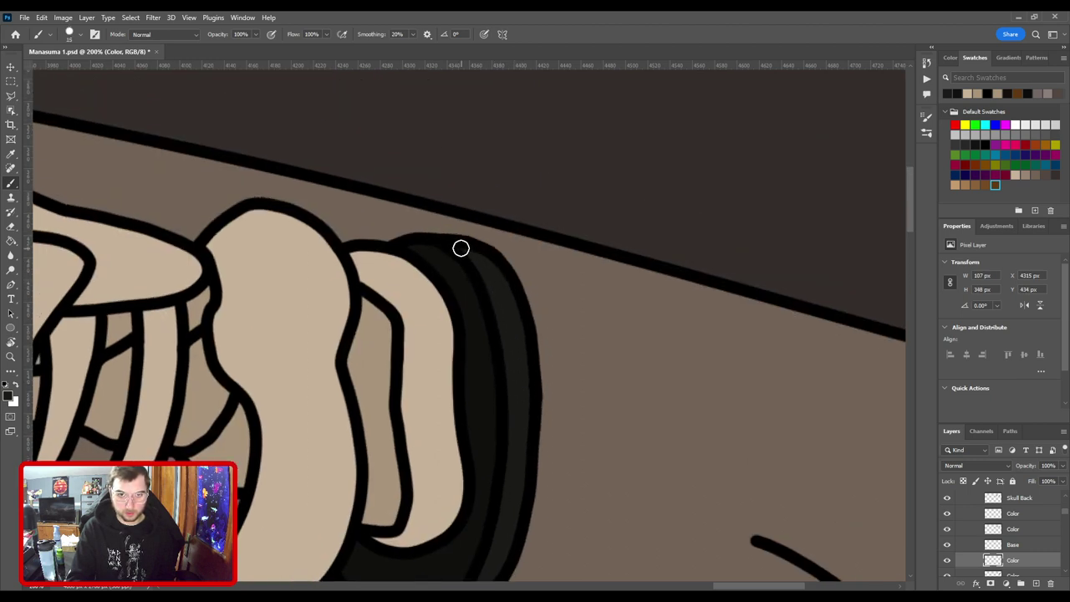
{"action": "key", "text": "ctrl+0"}
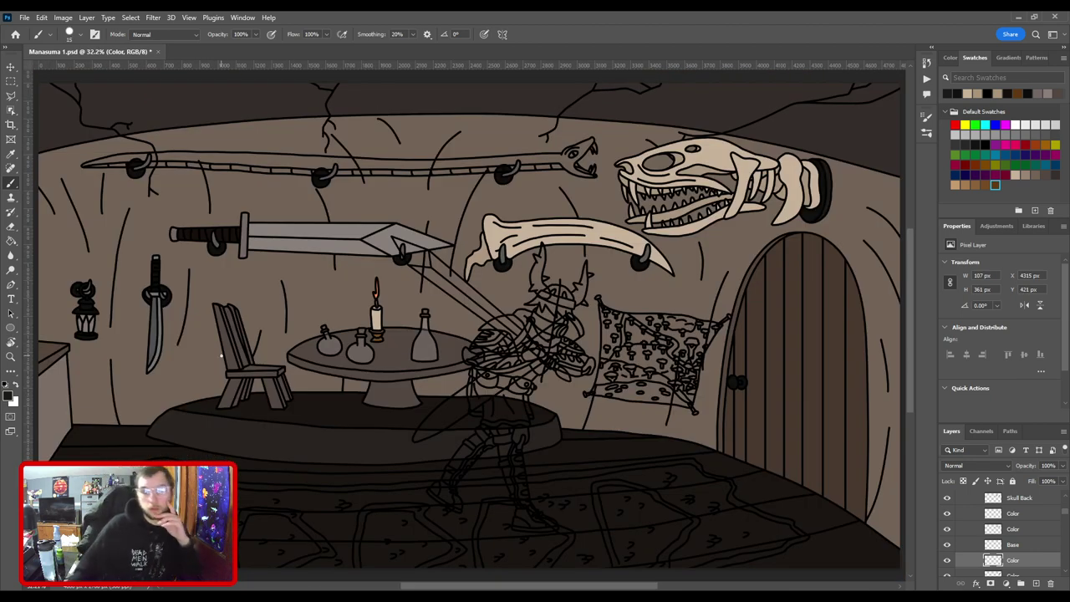
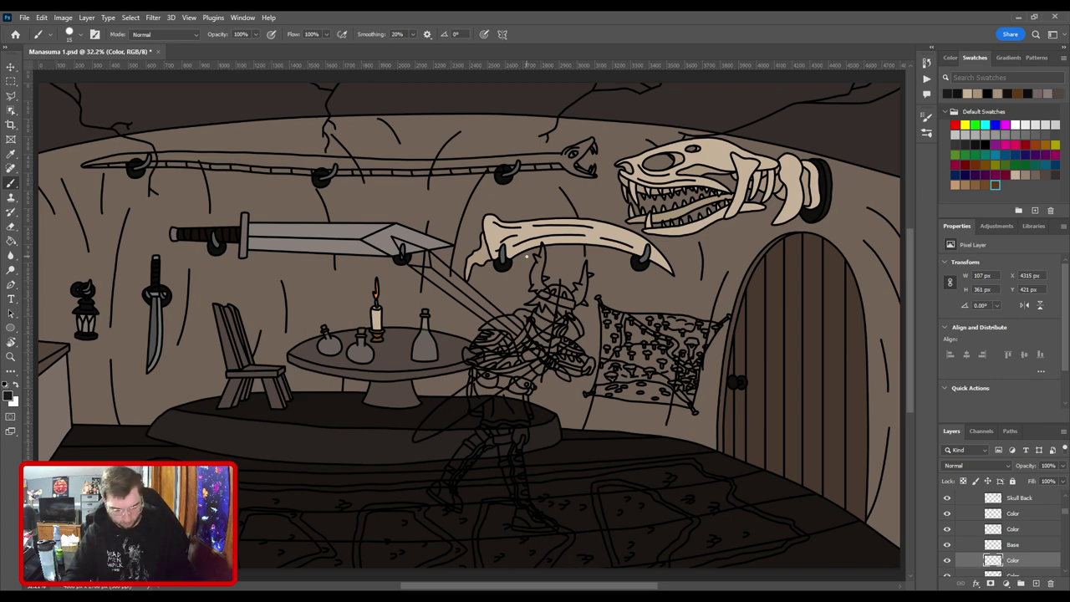
Add a Color layer above the Base layer beneath the hanging snake's line art, and choose a dark green foreground color.
{"action": "key", "text": "ctrl+plus"}
{"action": "key", "text": "ctrl+plus"}
{"action": "left_click_drag", "start_coordinate": [337, 168], "coordinate": [593, 201]}
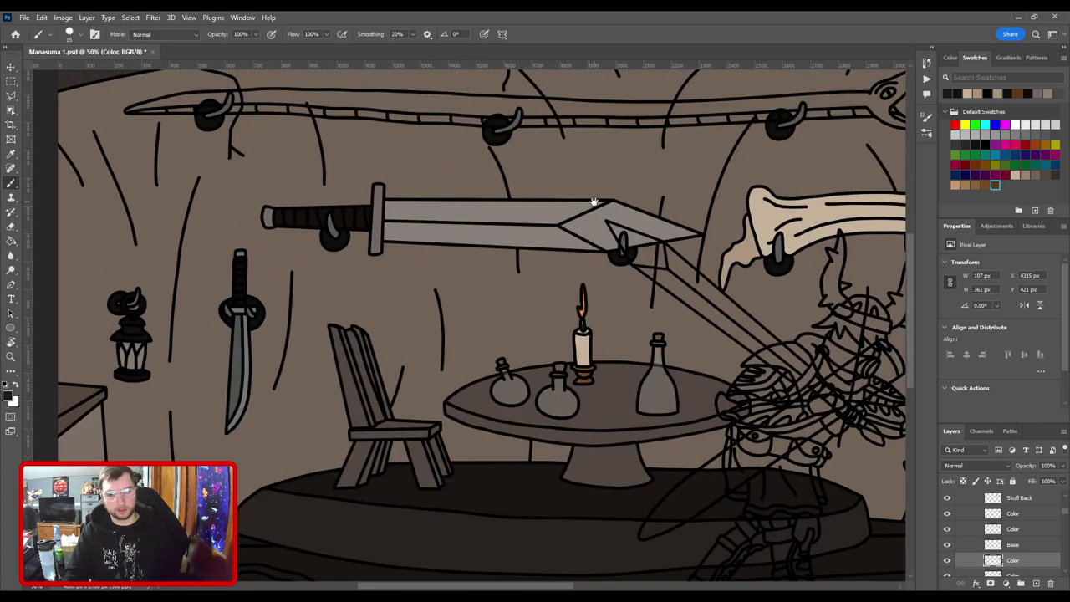
{"action": "left_click_drag", "start_coordinate": [474, 201], "coordinate": [611, 382]}
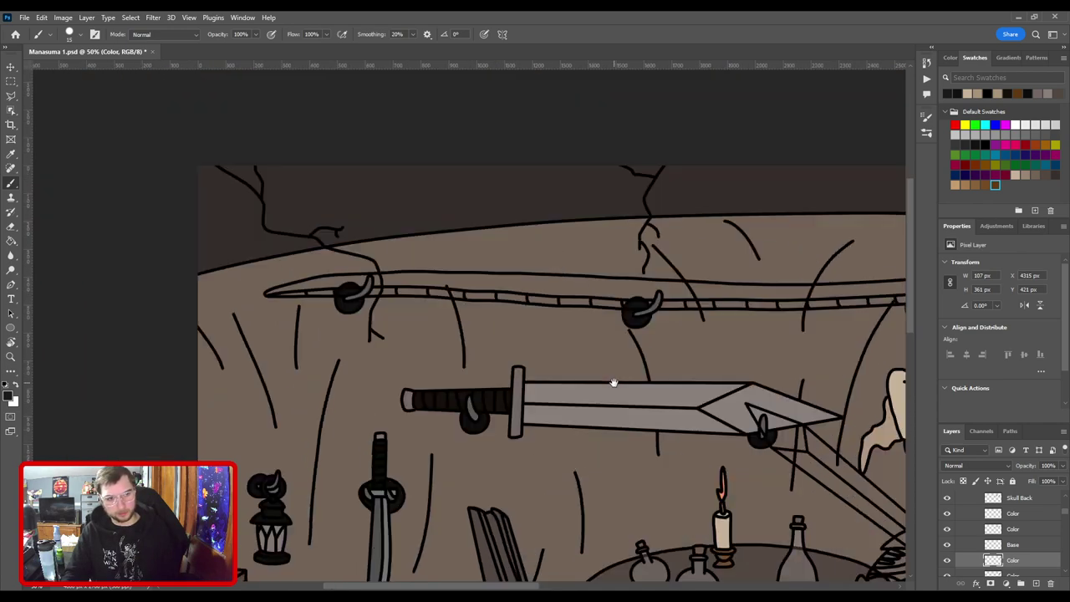
{"action": "key", "text": "ctrl+plus"}
{"action": "key", "text": "ctrl+plus"}
{"action": "left_click_drag", "start_coordinate": [451, 271], "coordinate": [633, 329]}
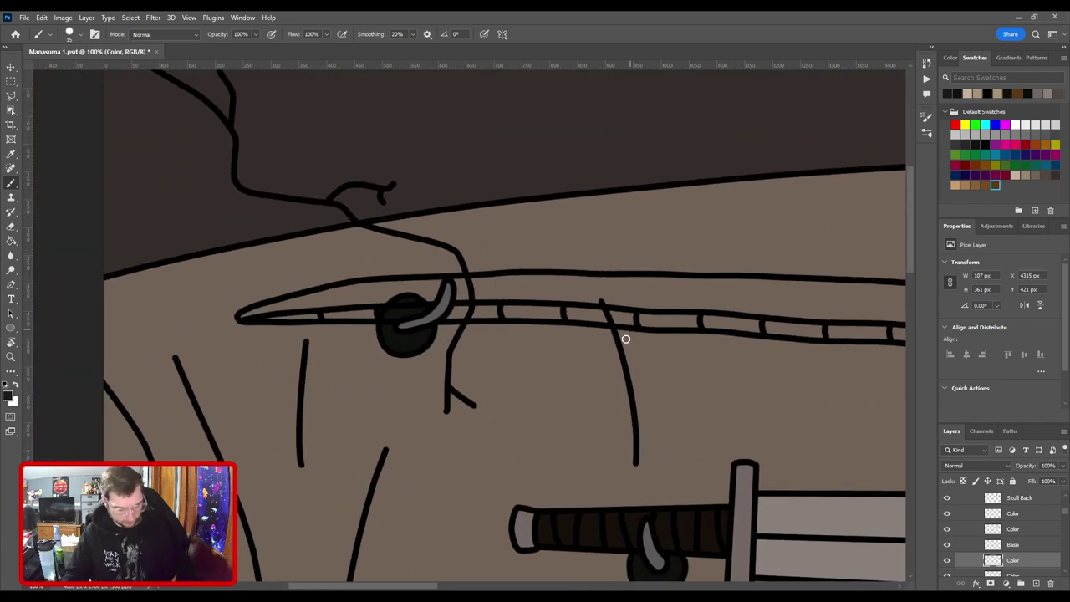
{"action": "key", "text": "v"}
{"action": "left_click", "coordinate": [634, 335]}
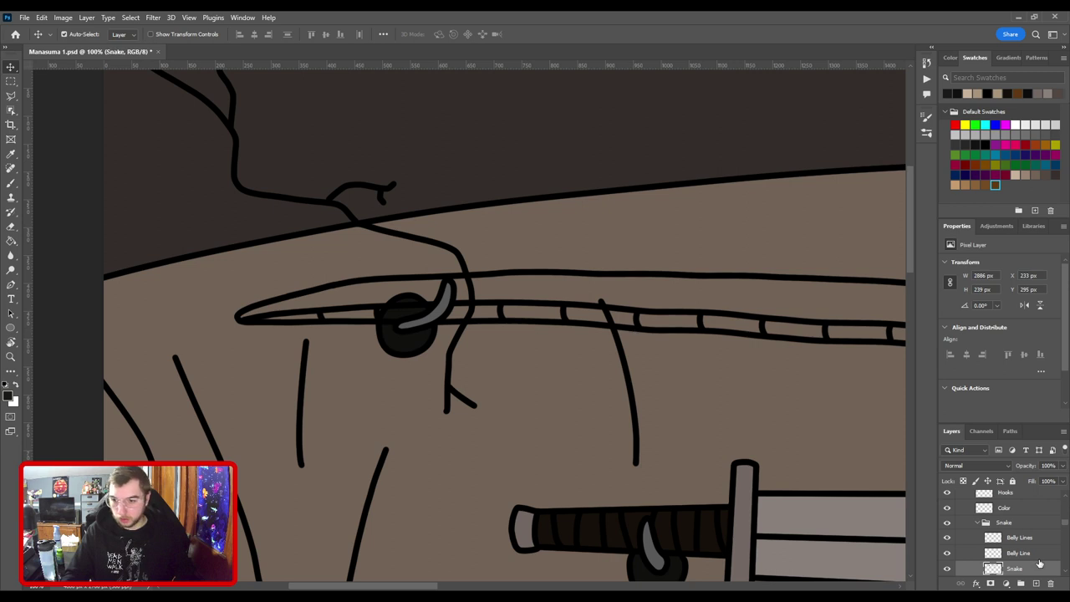
{"action": "scroll", "coordinate": [1037, 558], "scroll_direction": "down", "scroll_amount": 1}
{"action": "left_click", "coordinate": [1022, 553]}
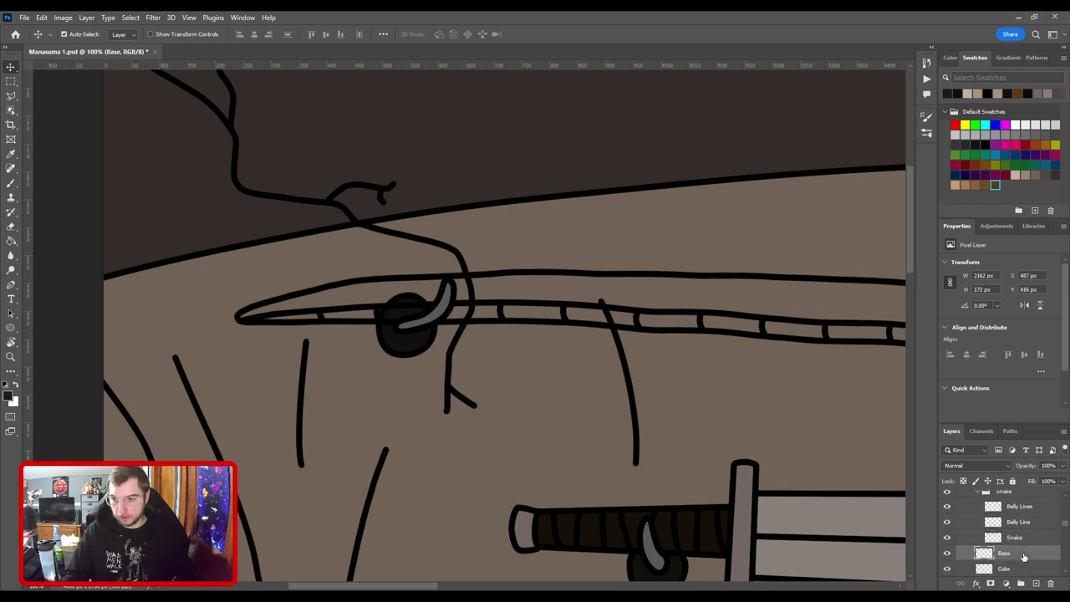
{"action": "mouse_move", "coordinate": [1023, 565]}
{"action": "left_mouse_down"}
{"action": "mouse_move", "coordinate": [1030, 540]}
{"action": "mouse_move", "coordinate": [1037, 568]}
{"action": "left_mouse_up"}
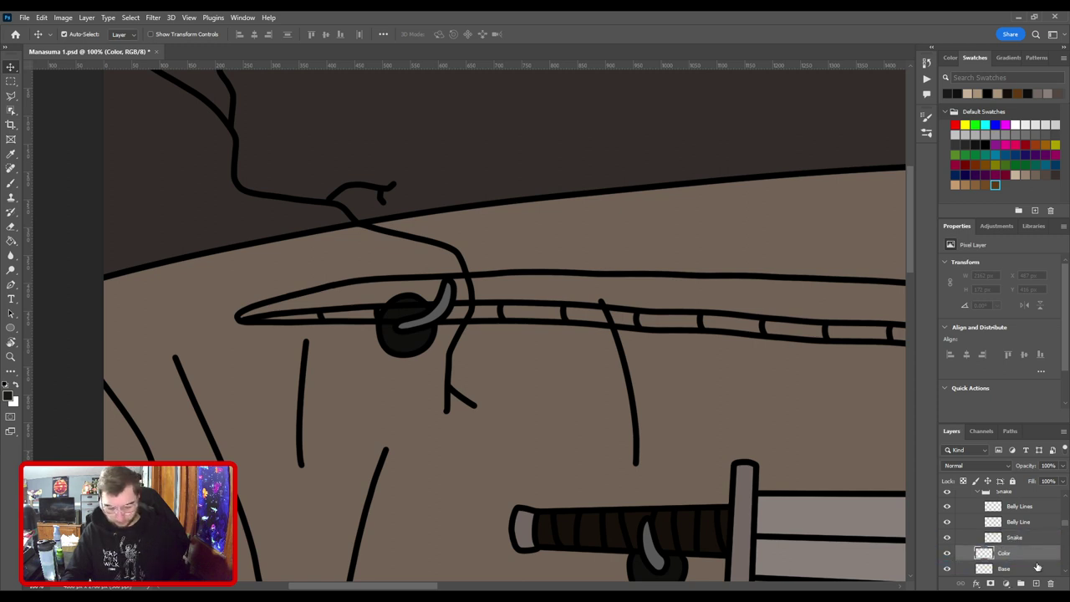
{"action": "key", "text": "i"}
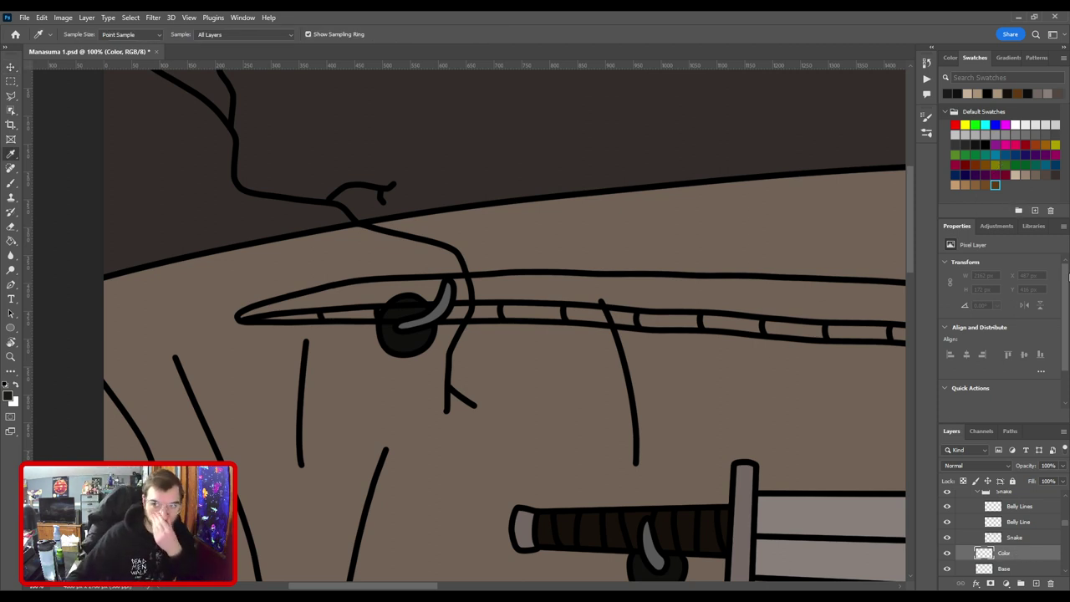
{"action": "left_click", "coordinate": [1012, 166]}
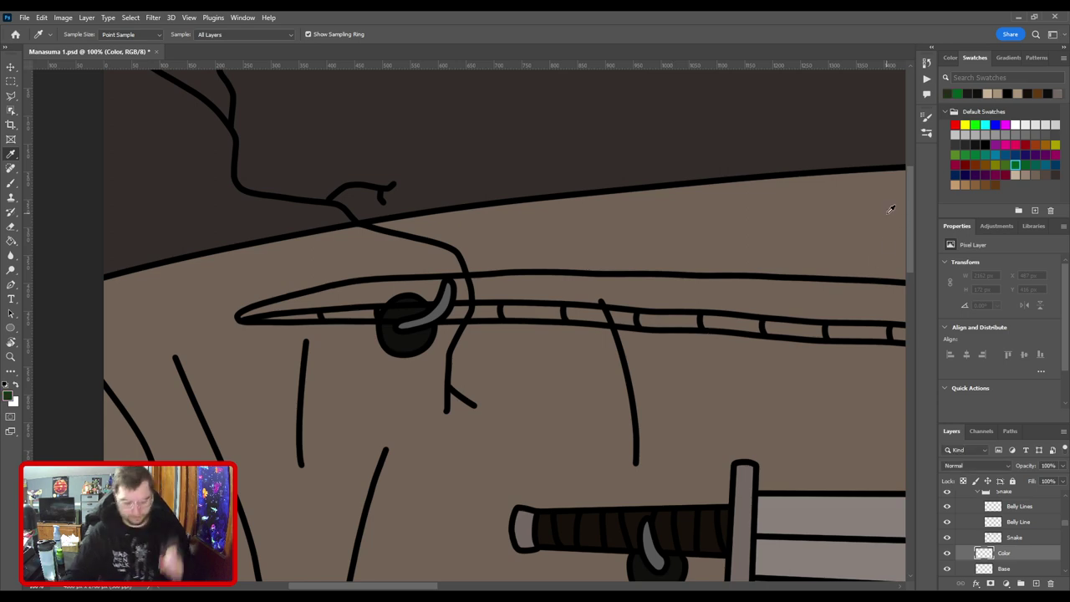
Rotate the canvas view to -90° and paint dark green along the outer edge of the snake's tail with a 20 px brush.
{"action": "key", "text": "r"}
{"action": "left_click_drag", "start_coordinate": [674, 313], "coordinate": [435, 203]}
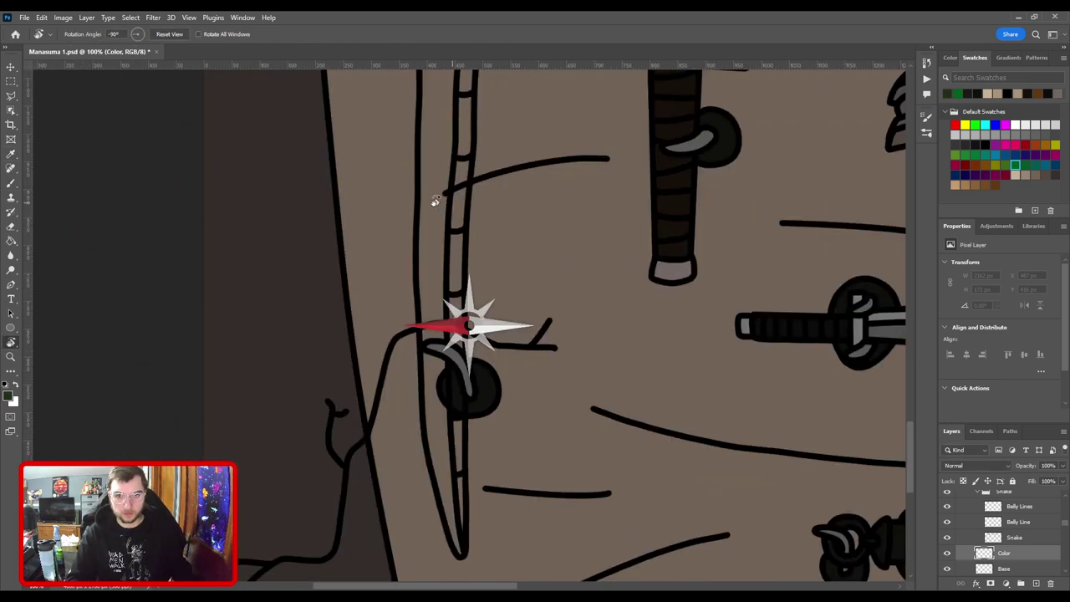
{"action": "key", "text": "b"}
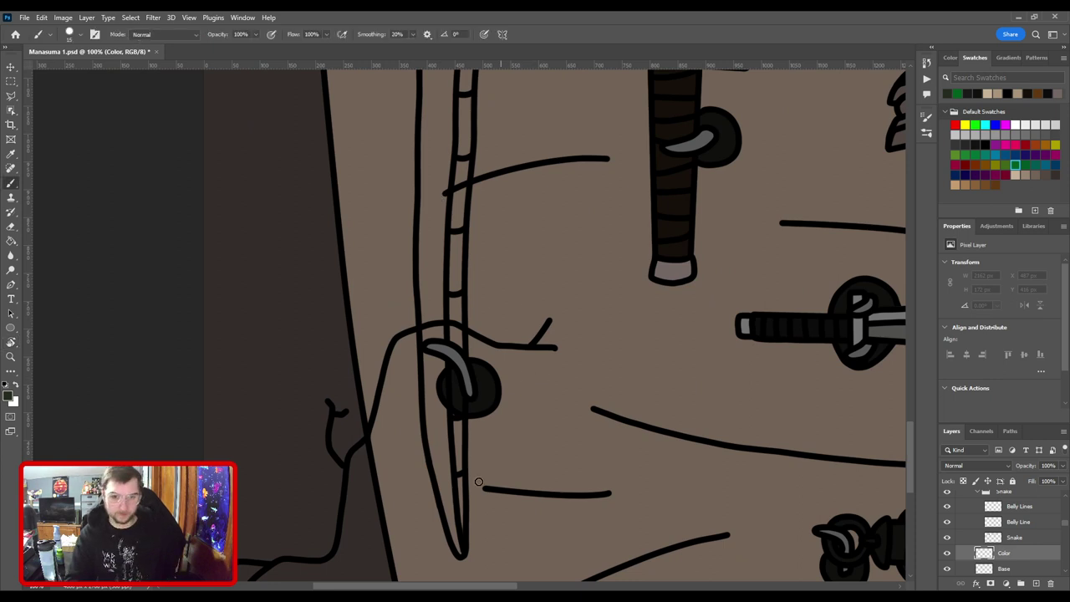
{"action": "left_click_drag", "start_coordinate": [459, 549], "coordinate": [463, 537]}
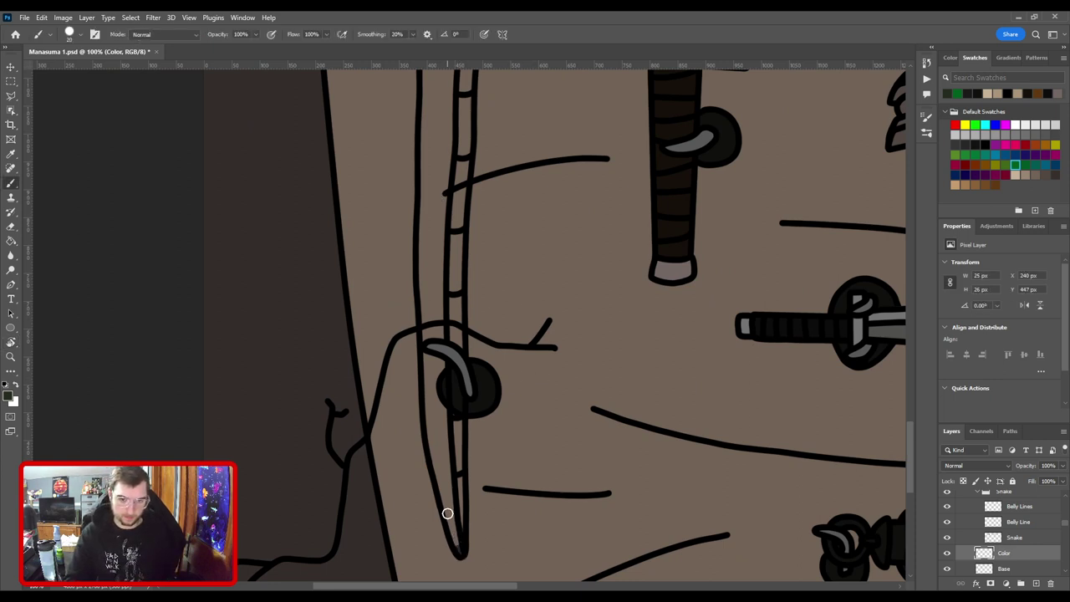
{"action": "left_click_drag", "start_coordinate": [441, 468], "coordinate": [430, 410]}
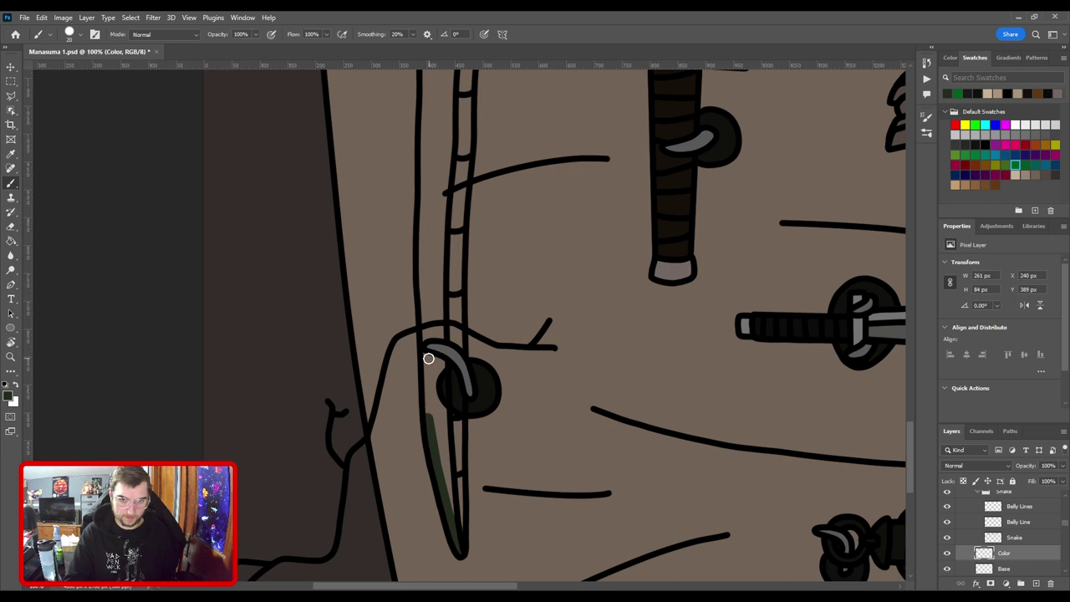
{"action": "left_click_drag", "start_coordinate": [429, 358], "coordinate": [424, 350]}
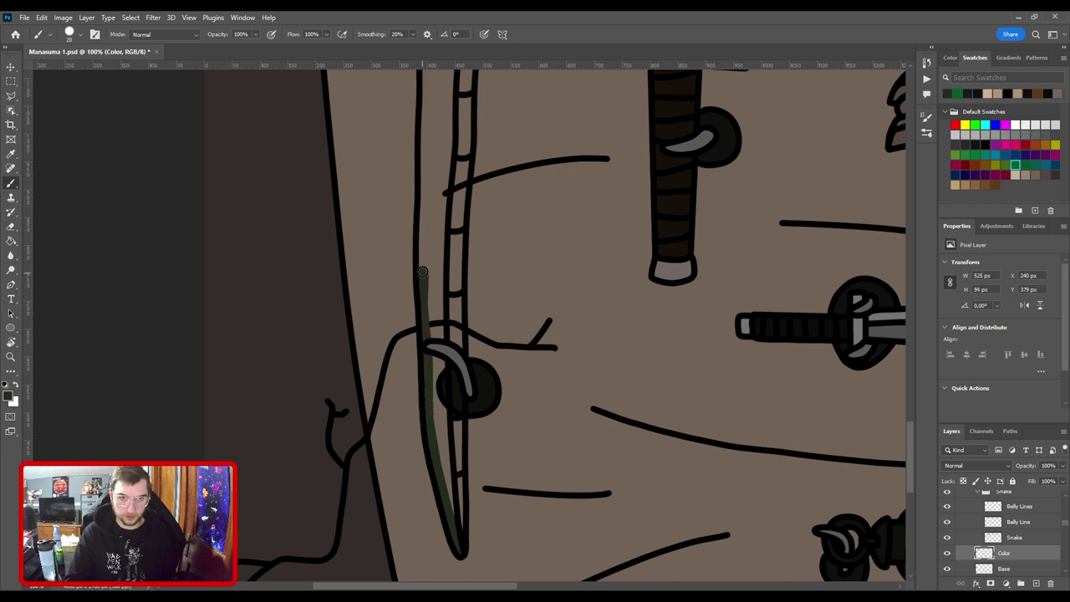
Continue the dark green band along the snake's back edge, from the tail hook past the middle hook.
{"action": "left_click_drag", "start_coordinate": [419, 243], "coordinate": [457, 408]}
{"action": "left_click_drag", "start_coordinate": [457, 366], "coordinate": [459, 259]}
{"action": "left_click_drag", "start_coordinate": [466, 167], "coordinate": [478, 423]}
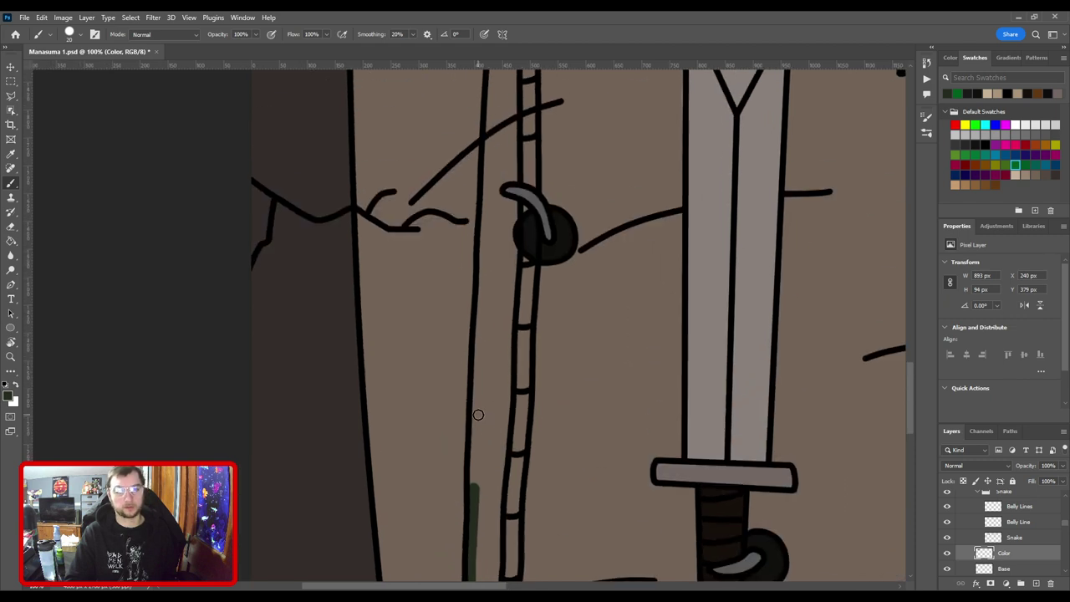
{"action": "left_click", "coordinate": [476, 413], "text": "shift"}
{"action": "left_click_drag", "start_coordinate": [478, 337], "coordinate": [485, 210]}
{"action": "left_click_drag", "start_coordinate": [503, 158], "coordinate": [524, 353]}
{"action": "left_click", "coordinate": [508, 343], "text": "shift"}
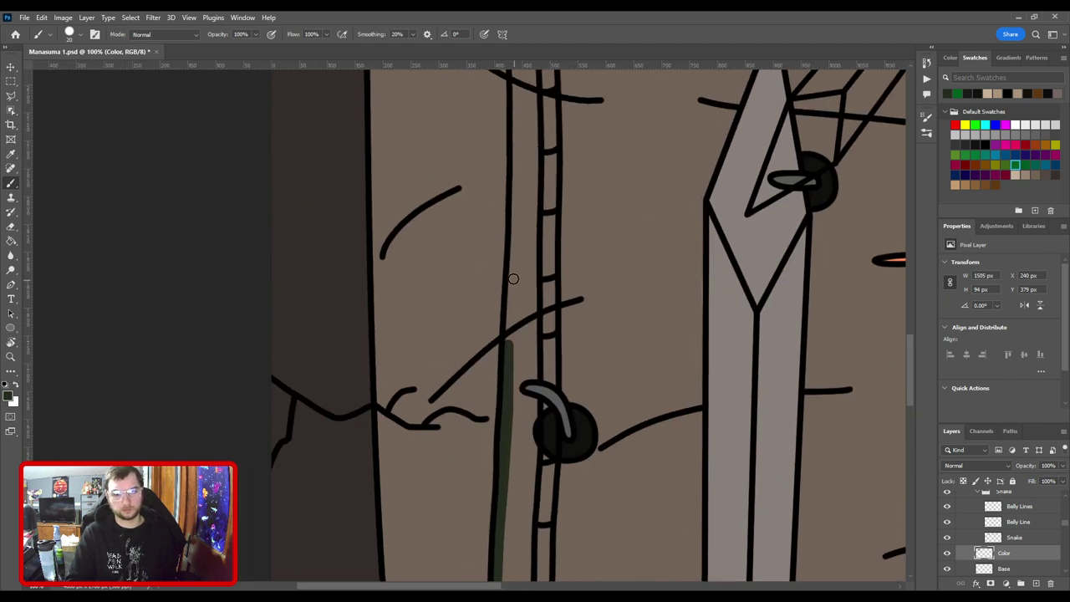
{"action": "left_click", "coordinate": [513, 277], "text": "shift"}
{"action": "left_click", "coordinate": [514, 213], "text": "shift"}
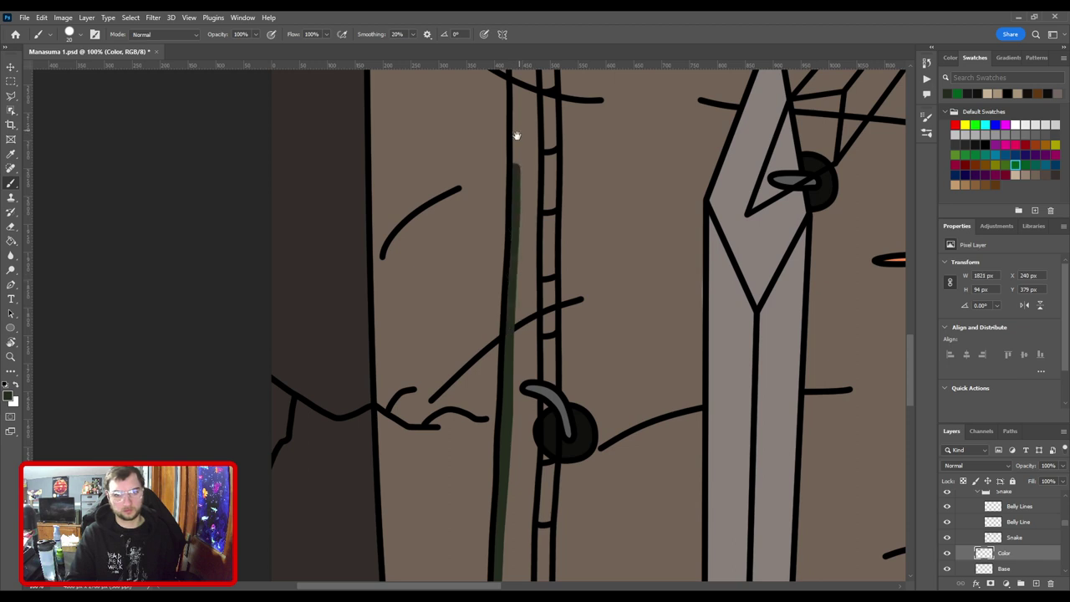
Extend the dark green band along the snake's back edge up to the base of its head.
{"action": "left_click_drag", "start_coordinate": [516, 136], "coordinate": [525, 339]}
{"action": "left_click", "coordinate": [518, 317], "text": "shift"}
{"action": "left_click", "coordinate": [515, 243], "text": "shift"}
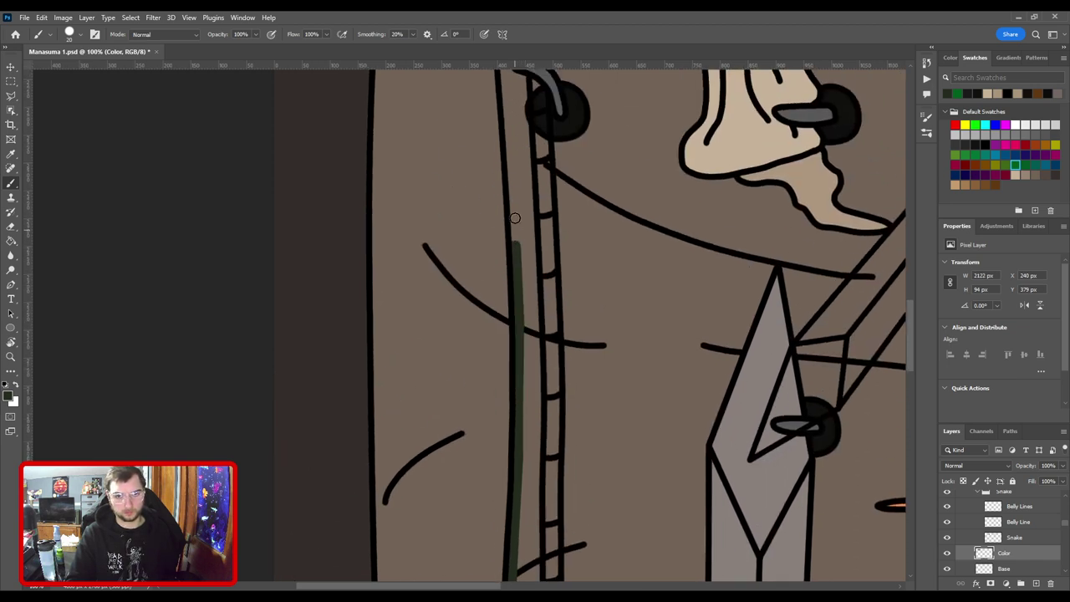
{"action": "left_click", "coordinate": [509, 170], "text": "shift"}
{"action": "left_click_drag", "start_coordinate": [514, 143], "coordinate": [513, 425]}
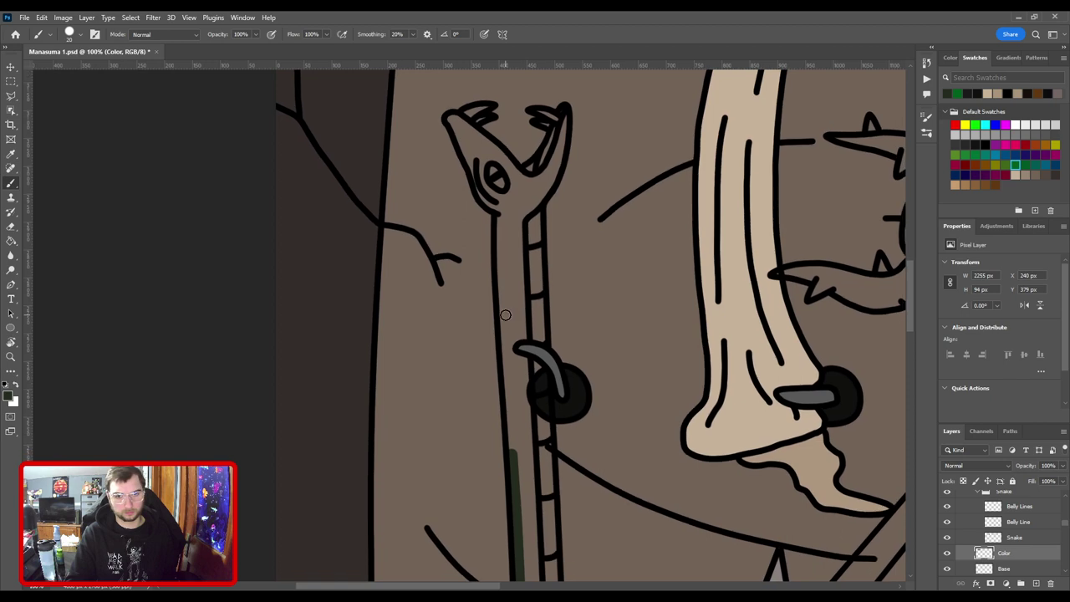
{"action": "left_click", "coordinate": [504, 310], "text": "shift"}
{"action": "left_click", "coordinate": [502, 257], "text": "shift"}
{"action": "left_click", "coordinate": [500, 214], "text": "shift"}
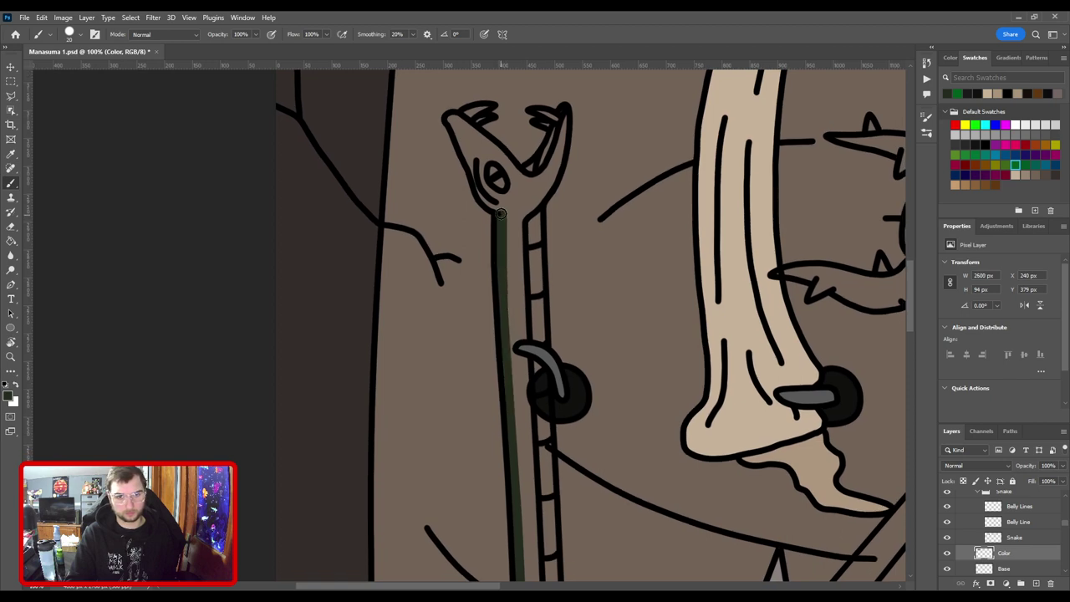
Fill the snake's head around the eye and along both jaws with dark green, adjusting the brush size to fit.
{"action": "left_click_drag", "start_coordinate": [502, 184], "coordinate": [537, 351]}
{"action": "key", "text": "ctrl+plus"}
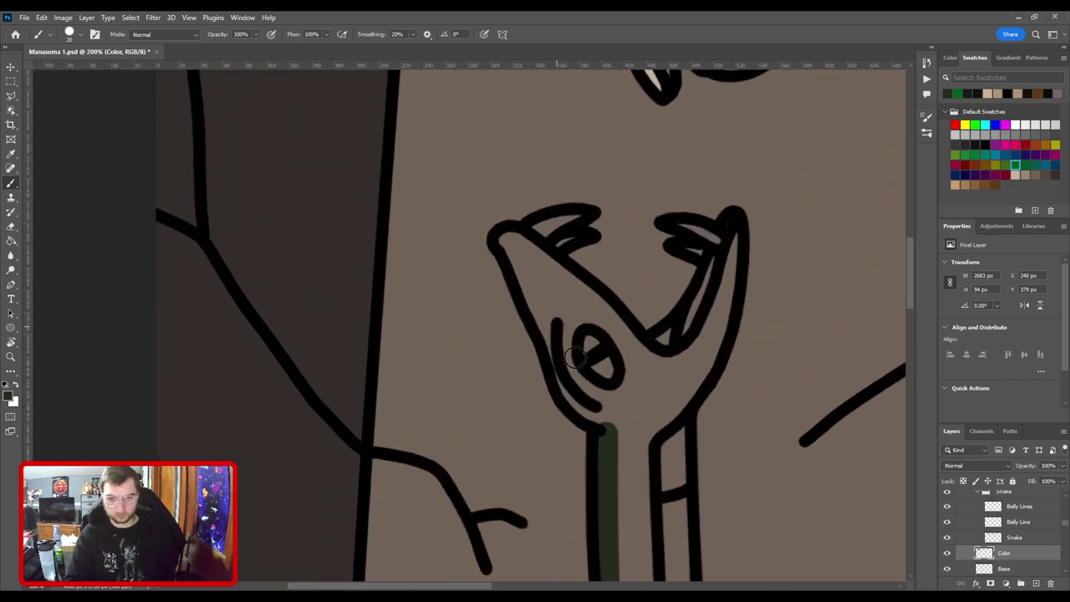
{"action": "key", "text": "bracketright"}
{"action": "key", "text": "bracketright"}
{"action": "mouse_move", "coordinate": [603, 418]}
{"action": "left_mouse_down"}
{"action": "mouse_move", "coordinate": [511, 241]}
{"action": "mouse_move", "coordinate": [626, 349]}
{"action": "mouse_move", "coordinate": [558, 295]}
{"action": "mouse_move", "coordinate": [607, 379]}
{"action": "mouse_move", "coordinate": [584, 323]}
{"action": "mouse_move", "coordinate": [633, 381]}
{"action": "mouse_move", "coordinate": [634, 363]}
{"action": "mouse_move", "coordinate": [666, 375]}
{"action": "mouse_move", "coordinate": [515, 396]}
{"action": "mouse_move", "coordinate": [511, 408]}
{"action": "mouse_move", "coordinate": [539, 401]}
{"action": "mouse_move", "coordinate": [578, 337]}
{"action": "left_mouse_up"}
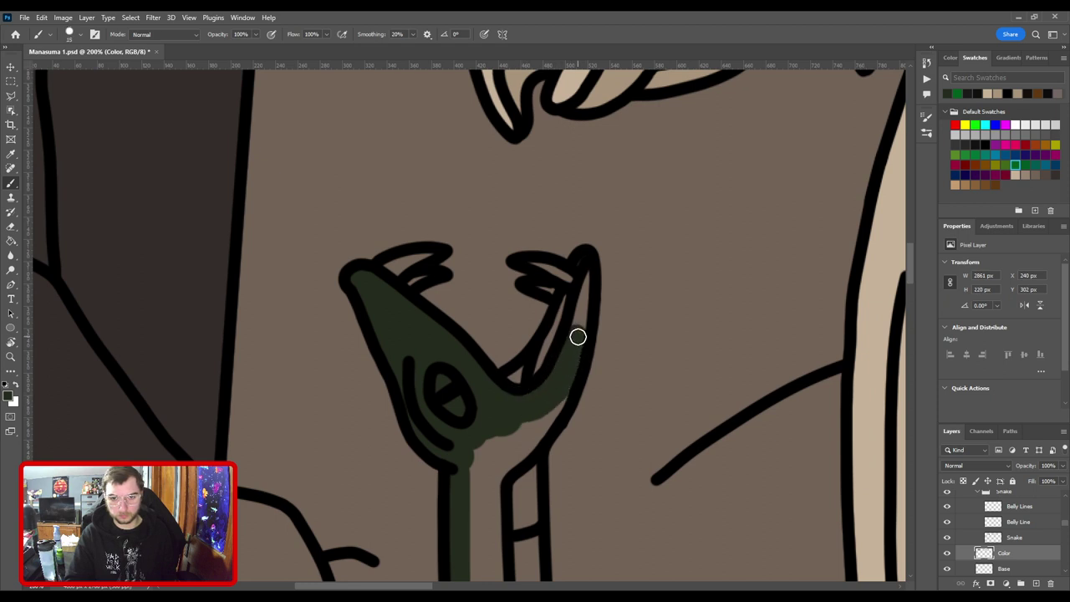
Paint the snake's neck and upper belly segments dark green, past the hook nearest the head, with a 45 px brush.
{"action": "mouse_move", "coordinate": [571, 412]}
{"action": "left_mouse_down"}
{"action": "mouse_move", "coordinate": [592, 280]}
{"action": "mouse_move", "coordinate": [585, 250]}
{"action": "mouse_move", "coordinate": [570, 284]}
{"action": "mouse_move", "coordinate": [509, 303]}
{"action": "mouse_move", "coordinate": [540, 296]}
{"action": "mouse_move", "coordinate": [538, 322]}
{"action": "mouse_move", "coordinate": [549, 203]}
{"action": "left_mouse_up"}
{"action": "key", "text": "bracketright"}
{"action": "key", "text": "bracketright"}
{"action": "key", "text": "bracketright"}
{"action": "key", "text": "bracketright"}
{"action": "left_click_drag", "start_coordinate": [543, 268], "coordinate": [549, 435]}
{"action": "left_click_drag", "start_coordinate": [551, 505], "coordinate": [548, 224]}
{"action": "left_click", "coordinate": [553, 303], "text": "shift"}
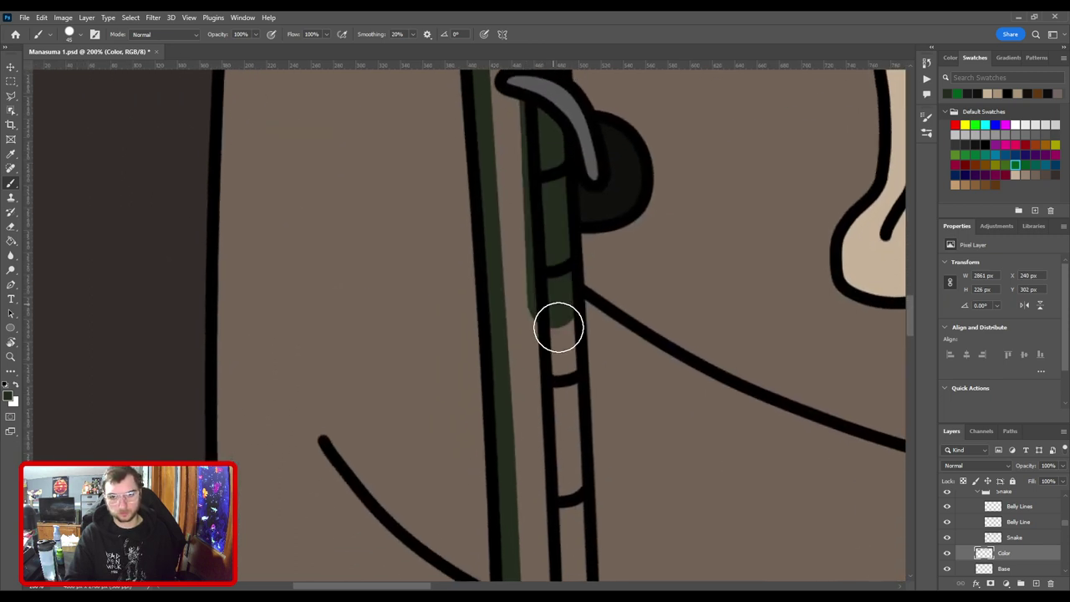
{"action": "left_click", "coordinate": [561, 408], "text": "shift"}
{"action": "left_click_drag", "start_coordinate": [569, 400], "coordinate": [535, 237]}
Paint the snake's middle belly segments dark green down to and past the middle hook.
{"action": "left_click_drag", "start_coordinate": [535, 506], "coordinate": [550, 299]}
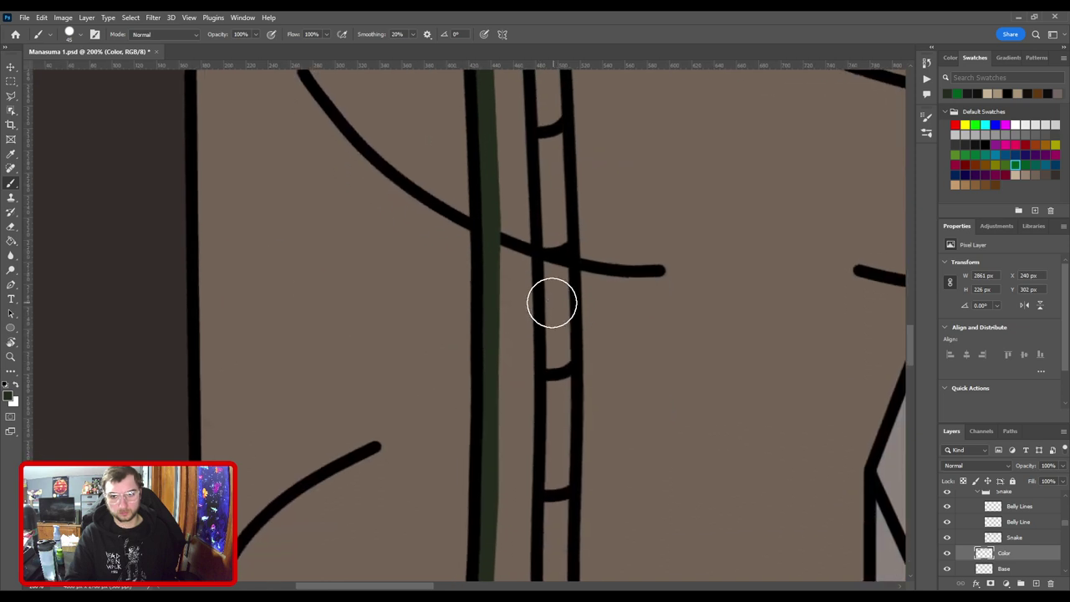
{"action": "left_click", "coordinate": [553, 301], "text": "shift"}
{"action": "left_click", "coordinate": [555, 396], "text": "shift"}
{"action": "left_click_drag", "start_coordinate": [553, 575], "coordinate": [563, 278]}
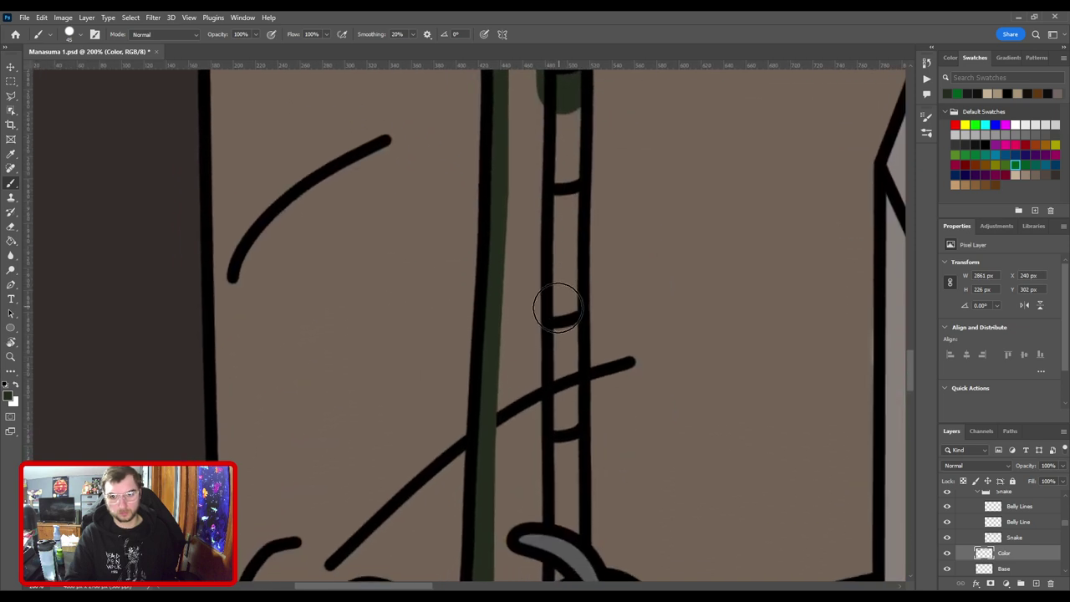
{"action": "left_click", "coordinate": [559, 304], "text": "shift"}
{"action": "left_click", "coordinate": [560, 413], "text": "shift"}
{"action": "mouse_move", "coordinate": [560, 510]}
{"action": "left_mouse_down"}
{"action": "mouse_move", "coordinate": [565, 258]}
{"action": "mouse_move", "coordinate": [565, 429]}
{"action": "mouse_move", "coordinate": [551, 219]}
{"action": "mouse_move", "coordinate": [540, 399]}
{"action": "mouse_move", "coordinate": [589, 190]}
{"action": "left_mouse_up"}
{"action": "mouse_move", "coordinate": [586, 125]}
{"action": "left_mouse_down"}
{"action": "mouse_move", "coordinate": [569, 471]}
{"action": "mouse_move", "coordinate": [575, 223]}
{"action": "left_mouse_up"}
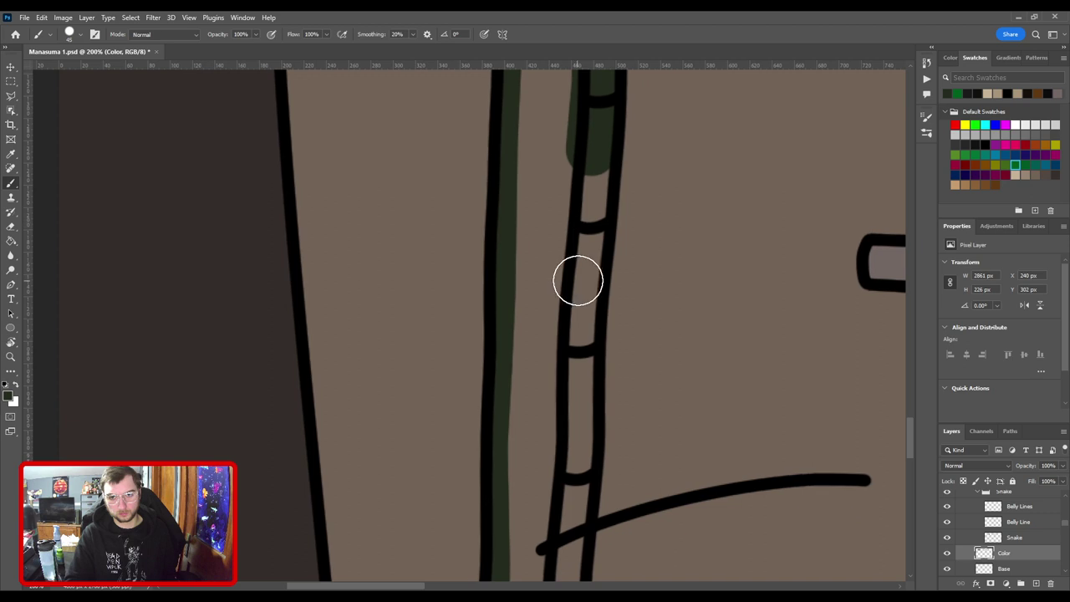
Fill the remaining belly segments with dark green down to the tail tip, using a smaller brush at the narrow end.
{"action": "left_click_drag", "start_coordinate": [585, 158], "coordinate": [571, 377]}
{"action": "left_click_drag", "start_coordinate": [577, 293], "coordinate": [577, 440]}
{"action": "left_click_drag", "start_coordinate": [573, 513], "coordinate": [581, 237]}
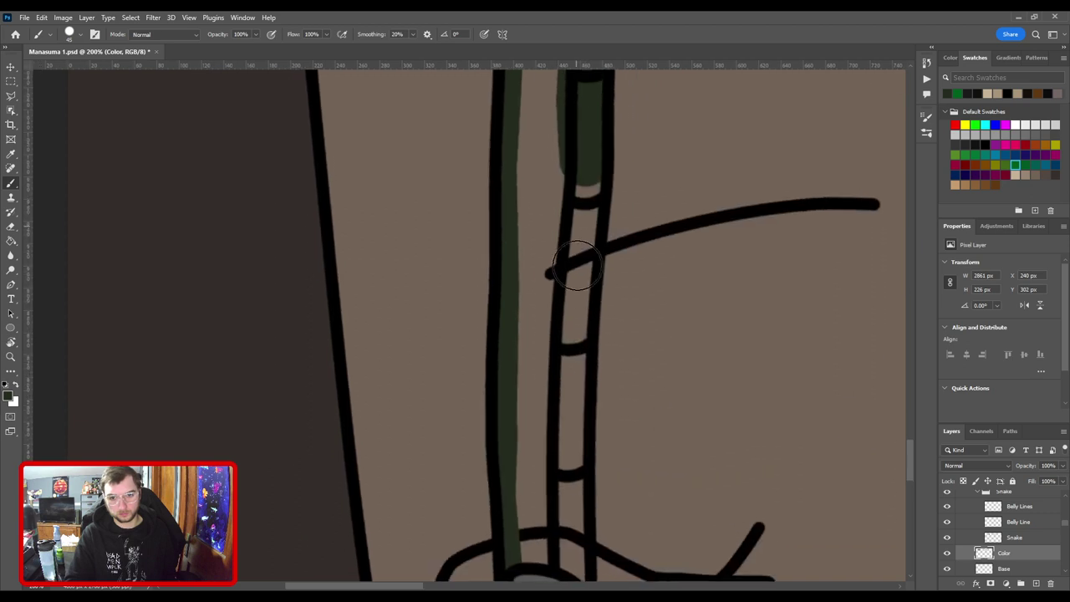
{"action": "left_click_drag", "start_coordinate": [583, 188], "coordinate": [566, 402]}
{"action": "left_click_drag", "start_coordinate": [551, 485], "coordinate": [581, 205]}
{"action": "left_click_drag", "start_coordinate": [595, 140], "coordinate": [595, 470]}
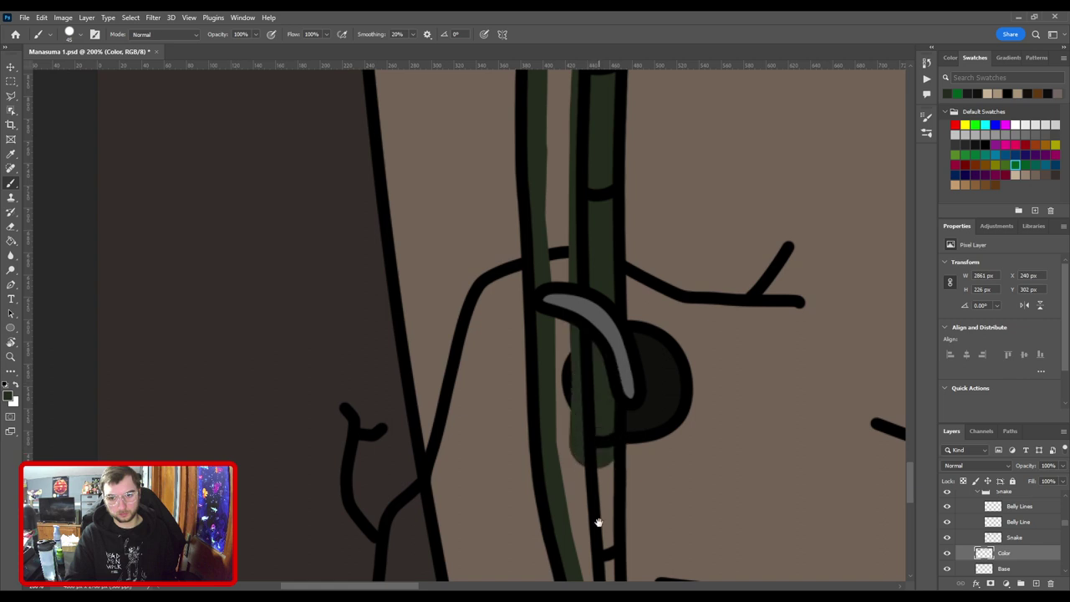
{"action": "left_click_drag", "start_coordinate": [597, 521], "coordinate": [577, 224]}
{"action": "left_click_drag", "start_coordinate": [589, 301], "coordinate": [590, 303]}
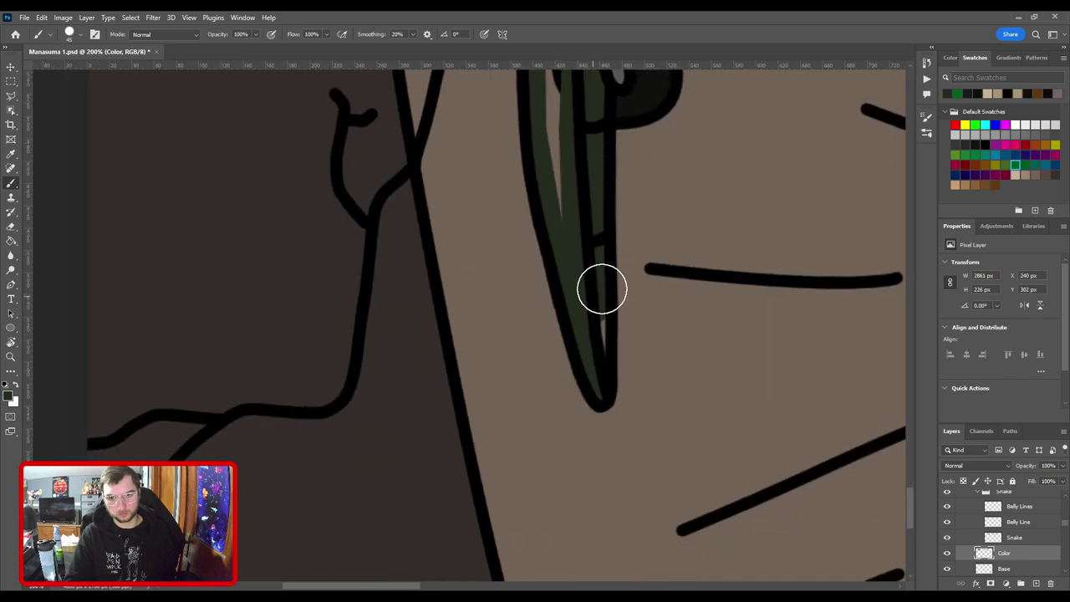
{"action": "key", "text": "["}
{"action": "key", "text": "["}
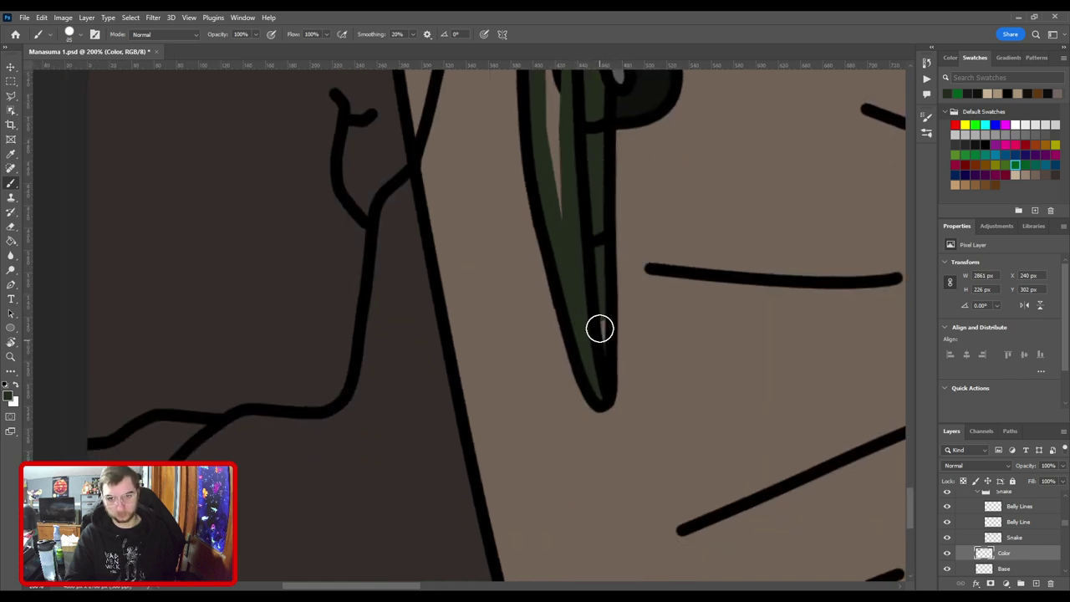
{"action": "left_click_drag", "start_coordinate": [600, 329], "coordinate": [602, 318]}
Fill the unpainted gap between the snake's back and belly with dark green using the Paint Bucket.
{"action": "key", "text": "ctrl+minus"}
{"action": "key", "text": "ctrl+minus"}
{"action": "left_click_drag", "start_coordinate": [555, 158], "coordinate": [605, 477]}
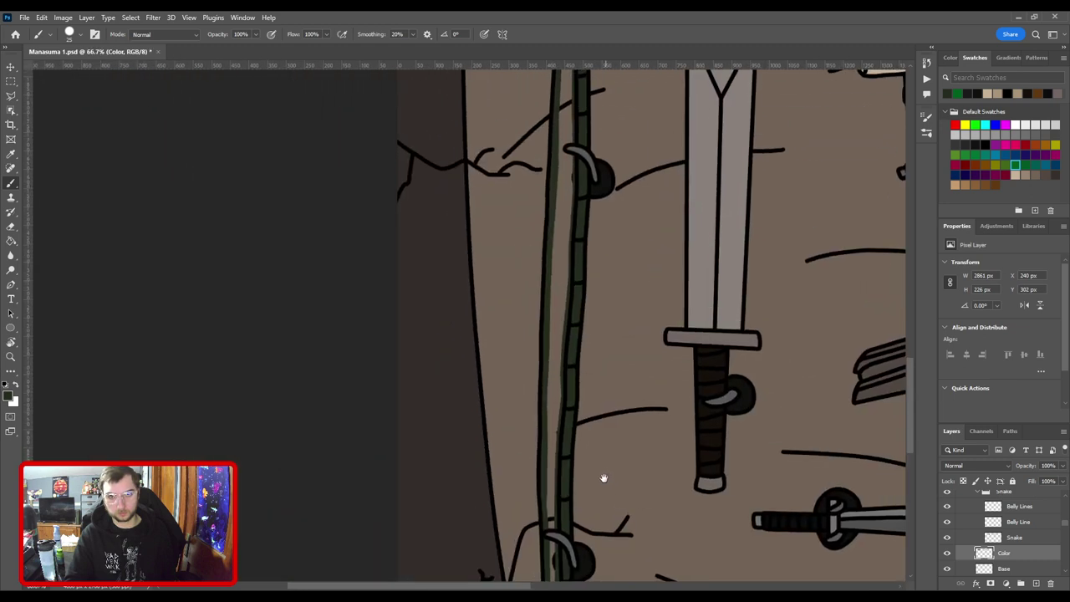
{"action": "key", "text": "g"}
{"action": "left_click", "coordinate": [574, 339]}
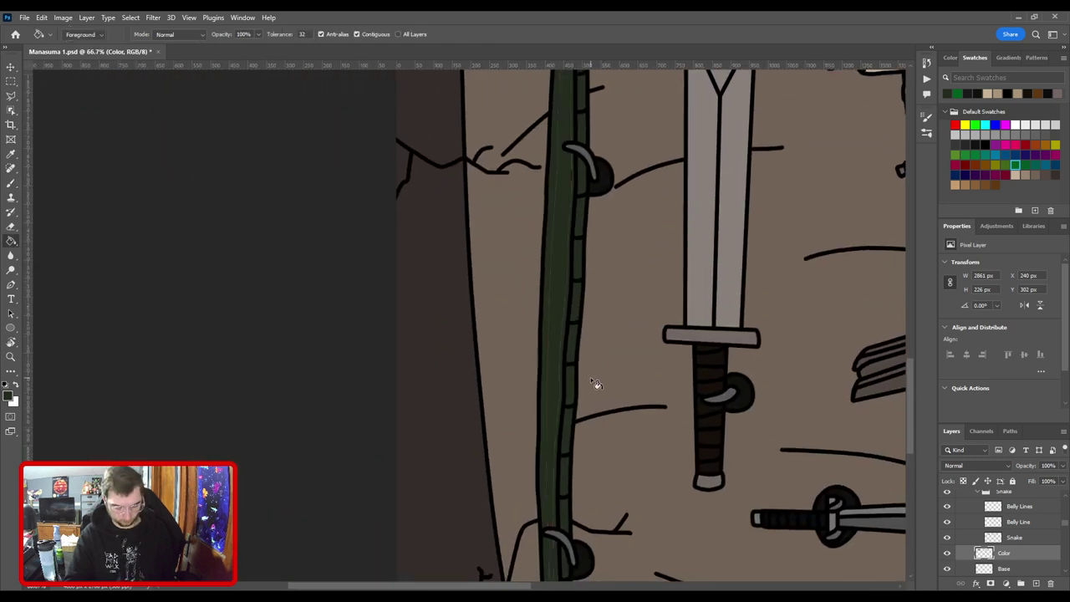
Paint over the thin seams left in the snake's green body from tail to head with a 60 px brush.
{"action": "key", "text": "b"}
{"action": "scroll", "coordinate": [597, 401], "scroll_direction": "up", "scroll_amount": 2}
{"action": "scroll", "coordinate": [567, 433], "scroll_direction": "down", "scroll_amount": 3}
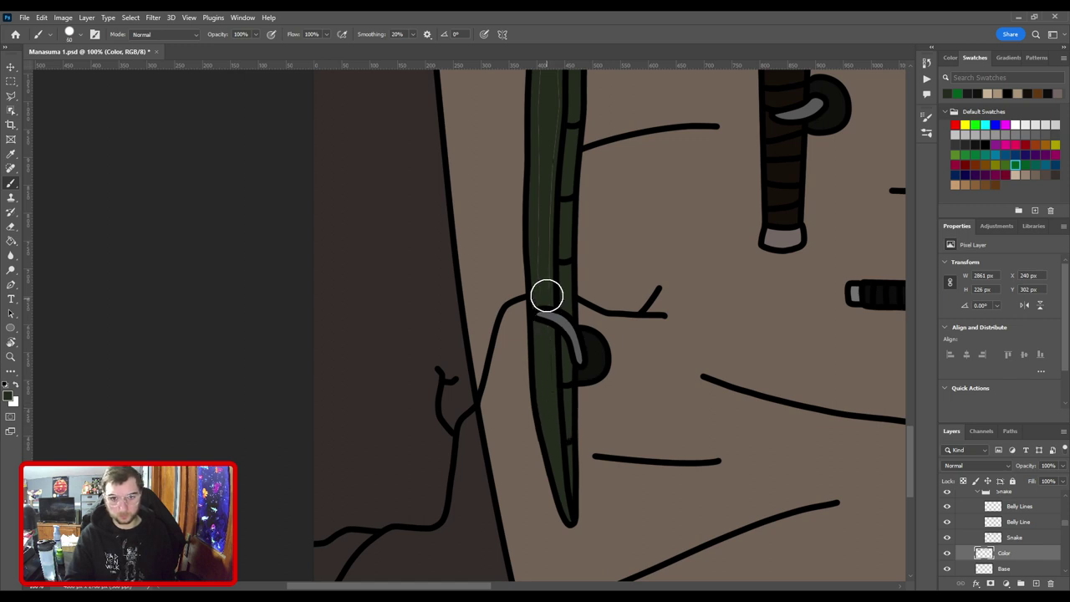
{"action": "scroll", "coordinate": [546, 361], "scroll_direction": "up", "scroll_amount": 3}
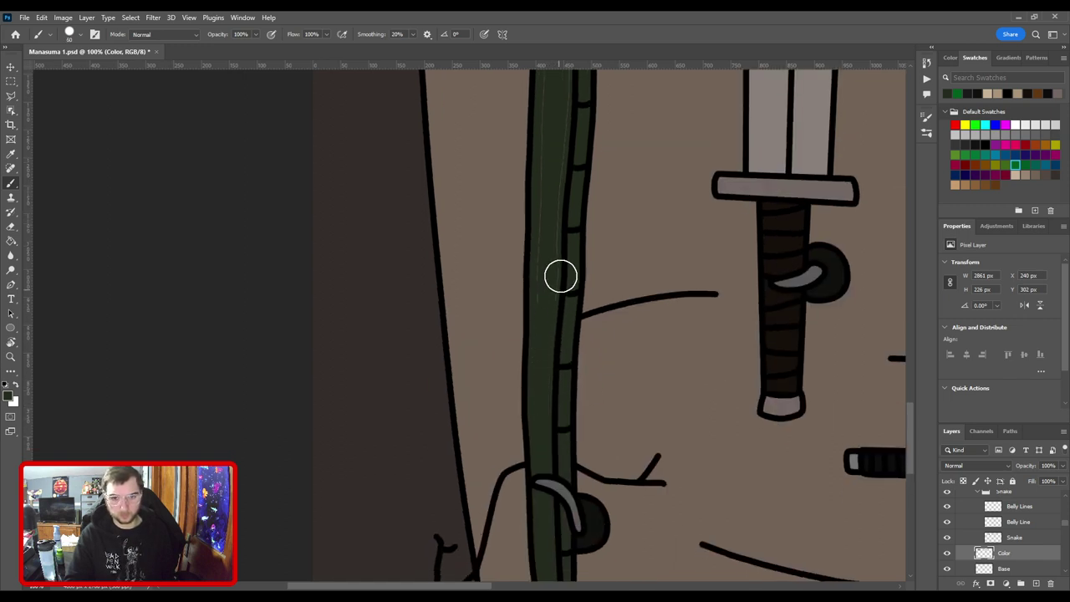
{"action": "scroll", "coordinate": [559, 276], "scroll_direction": "up", "scroll_amount": 2}
{"action": "left_click_drag", "start_coordinate": [551, 431], "coordinate": [556, 191]}
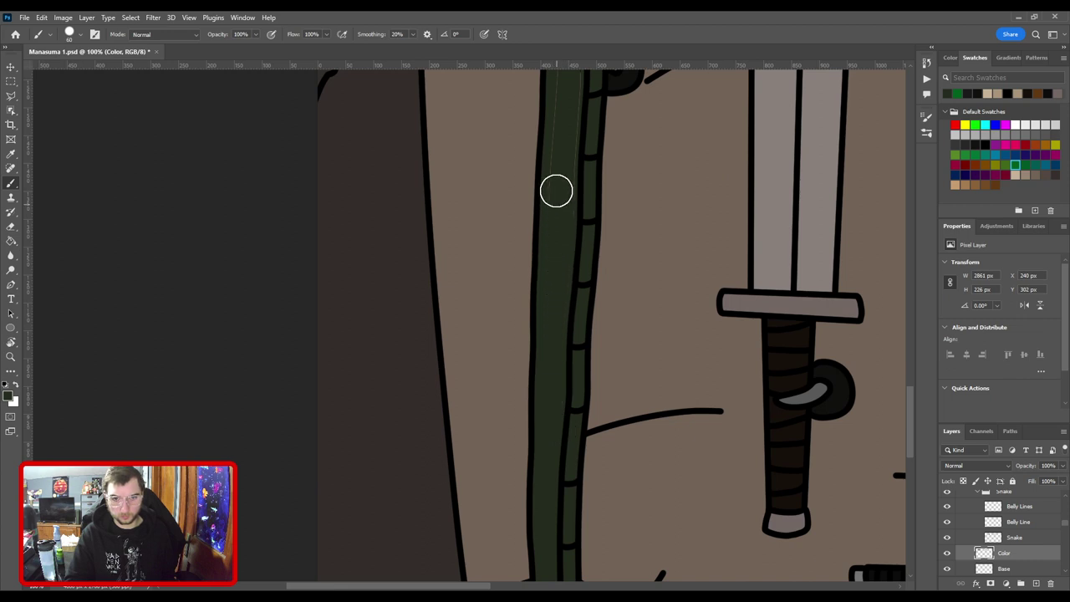
{"action": "left_click_drag", "start_coordinate": [556, 327], "coordinate": [527, 532]}
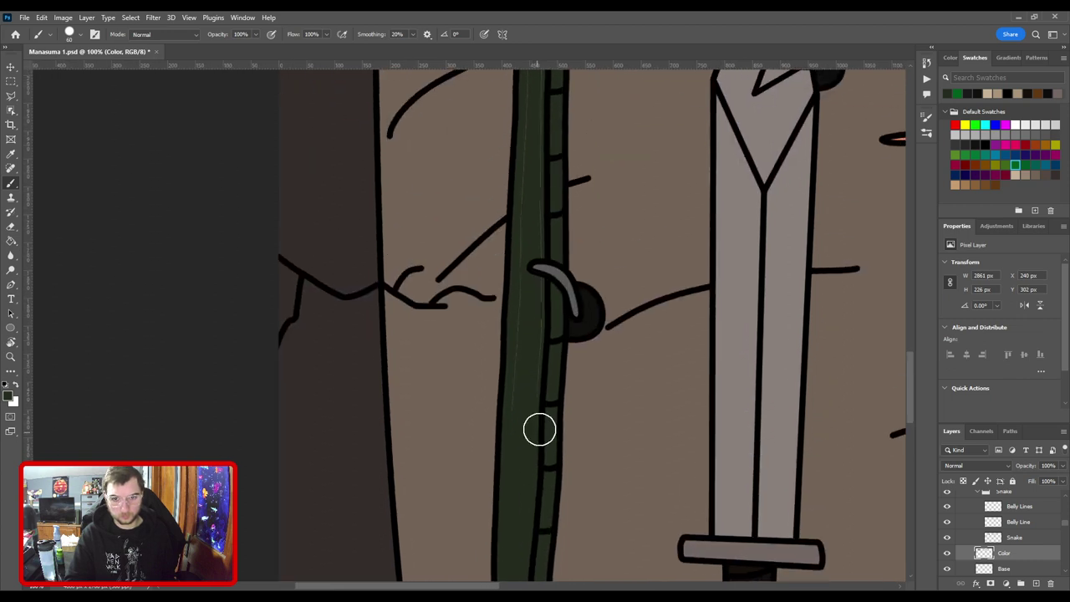
{"action": "mouse_move", "coordinate": [532, 223]}
{"action": "left_mouse_down"}
{"action": "mouse_move", "coordinate": [520, 425]}
{"action": "mouse_move", "coordinate": [504, 361]}
{"action": "mouse_move", "coordinate": [517, 543]}
{"action": "left_mouse_up"}
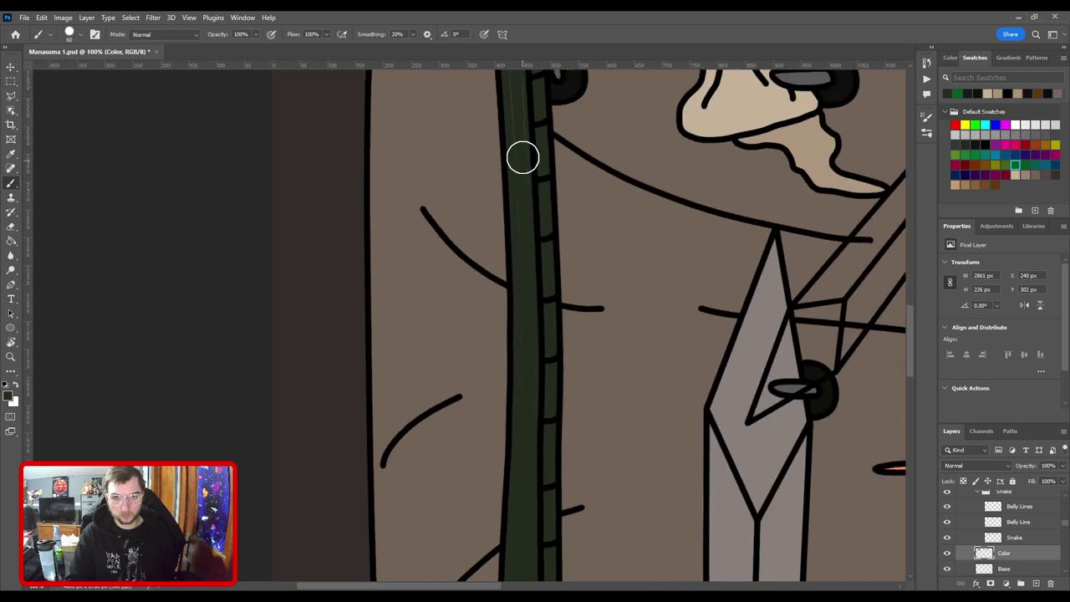
{"action": "scroll", "coordinate": [531, 142], "scroll_direction": "up", "scroll_amount": 7}
{"action": "left_click_drag", "start_coordinate": [512, 346], "coordinate": [507, 163]}
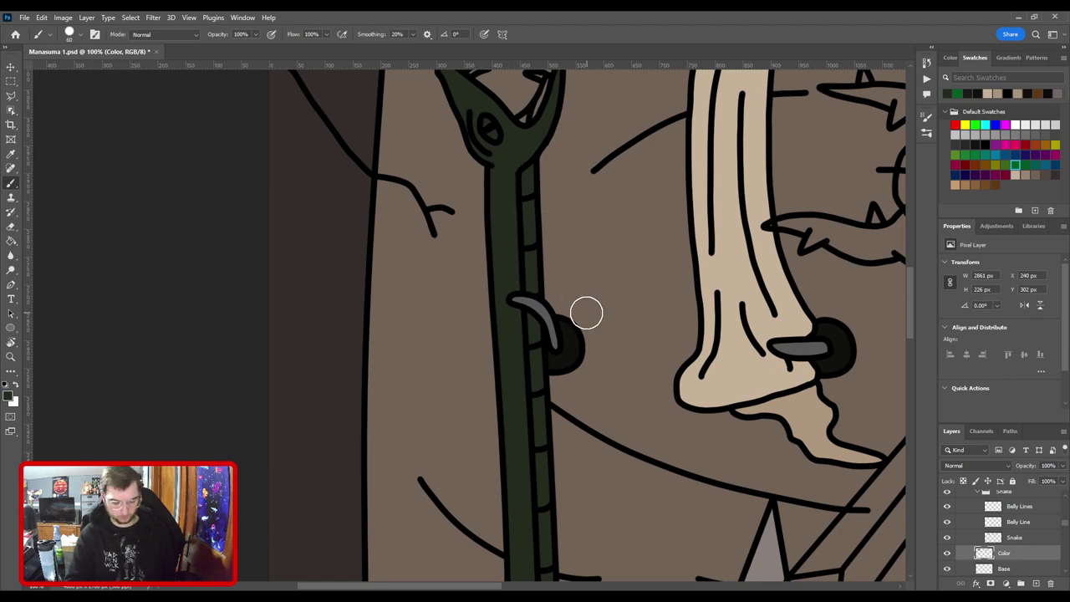
Rotate the canvas view back to 0° with the whole illustration in view, and save the document.
{"action": "key", "text": "ctrl+0"}
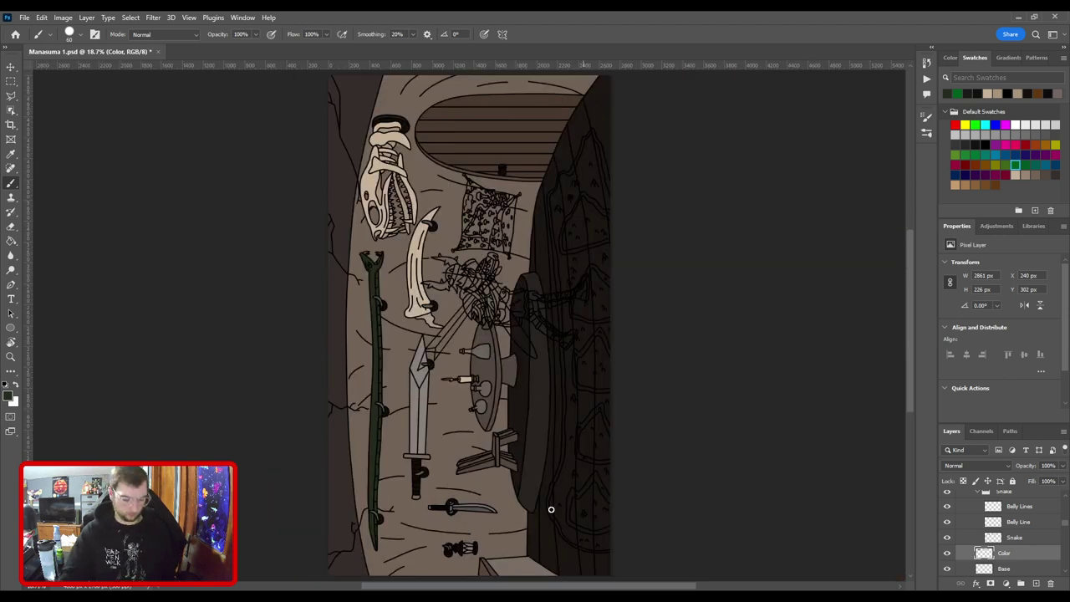
{"action": "key", "text": "r"}
{"action": "left_click_drag", "start_coordinate": [585, 390], "coordinate": [340, 545]}
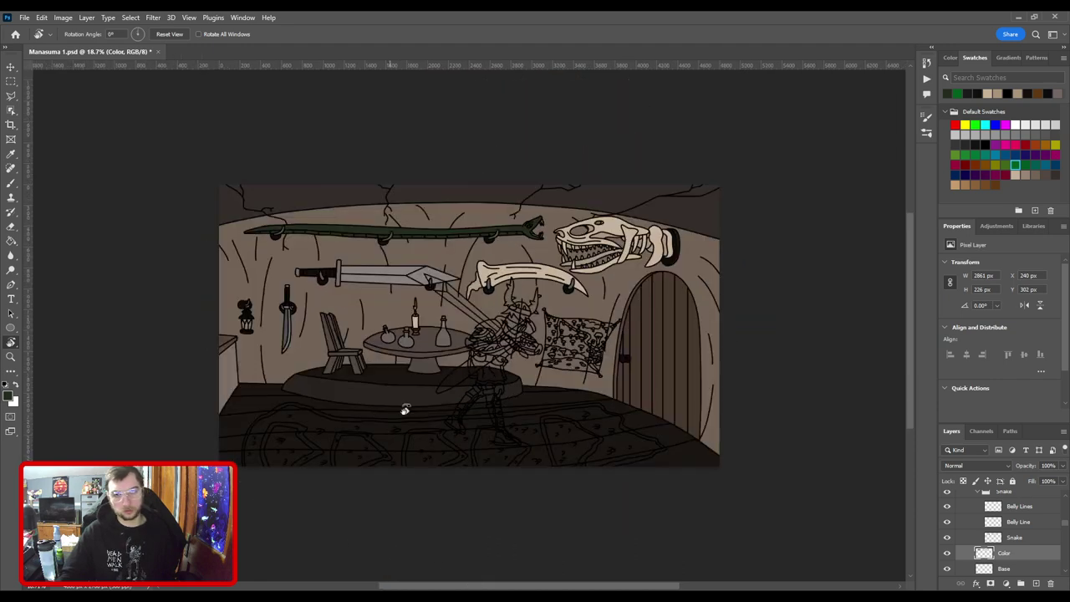
{"action": "key", "text": "ctrl+plus"}
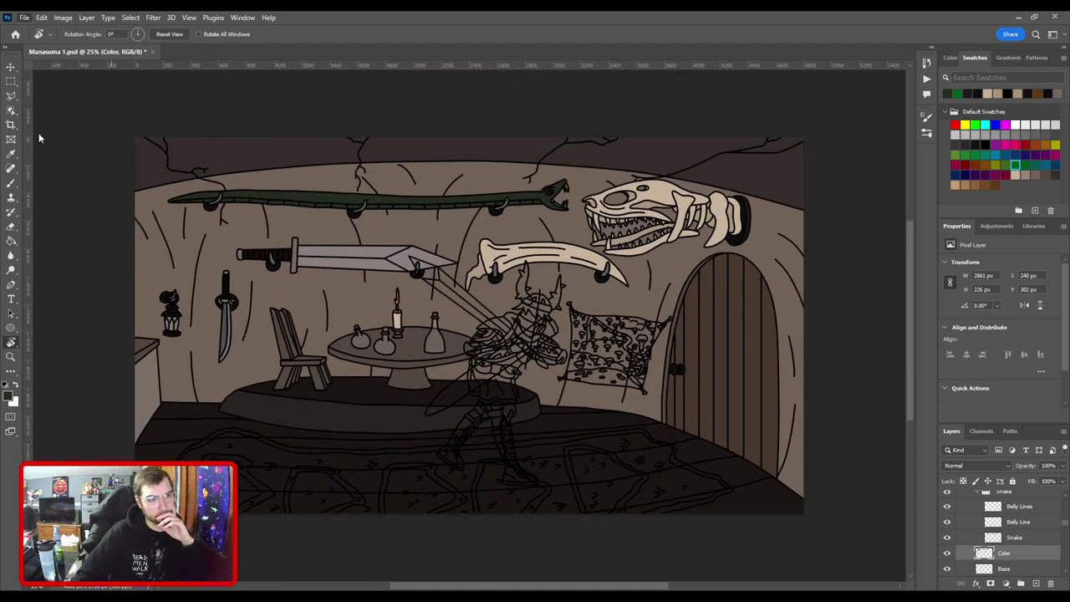
{"action": "key", "text": "ctrl+s"}
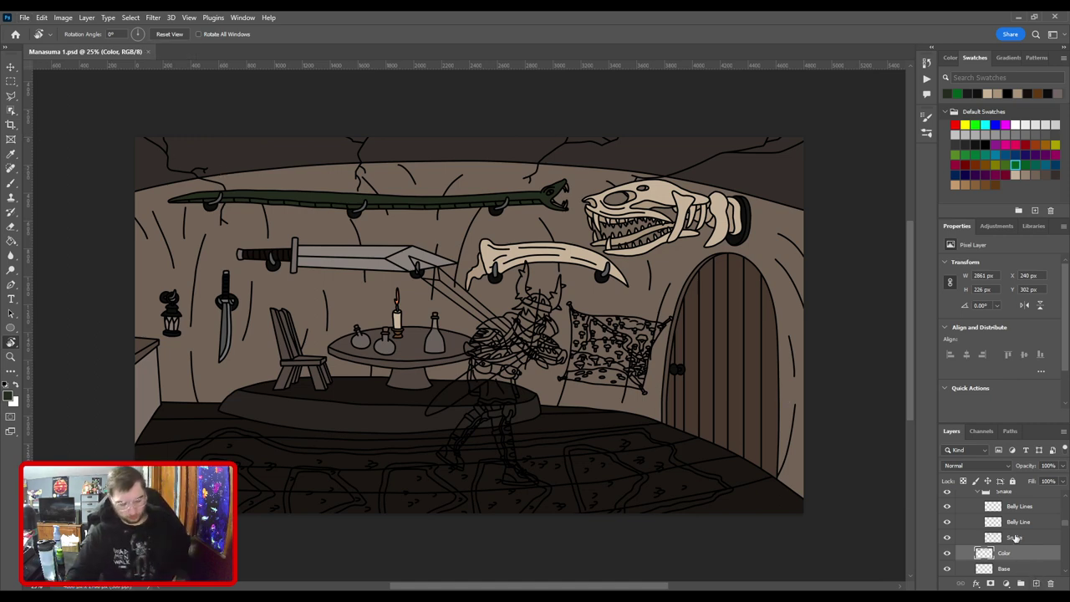
Add an empty layer named Color above the existing Color layer and sample the darker tan from the mounted bone.
{"action": "key", "text": "ctrl+j"}
{"action": "key", "text": "i"}
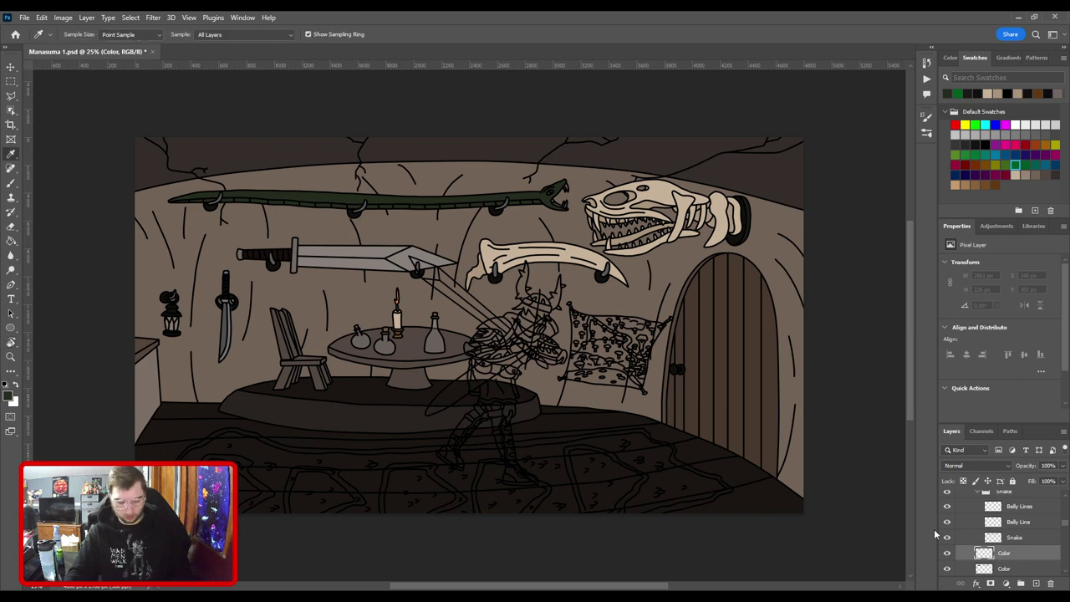
{"action": "key", "text": "ctrl+plus"}
{"action": "left_click_drag", "start_coordinate": [316, 204], "coordinate": [487, 369]}
{"action": "key", "text": "ctrl+plus"}
{"action": "key", "text": "ctrl+plus"}
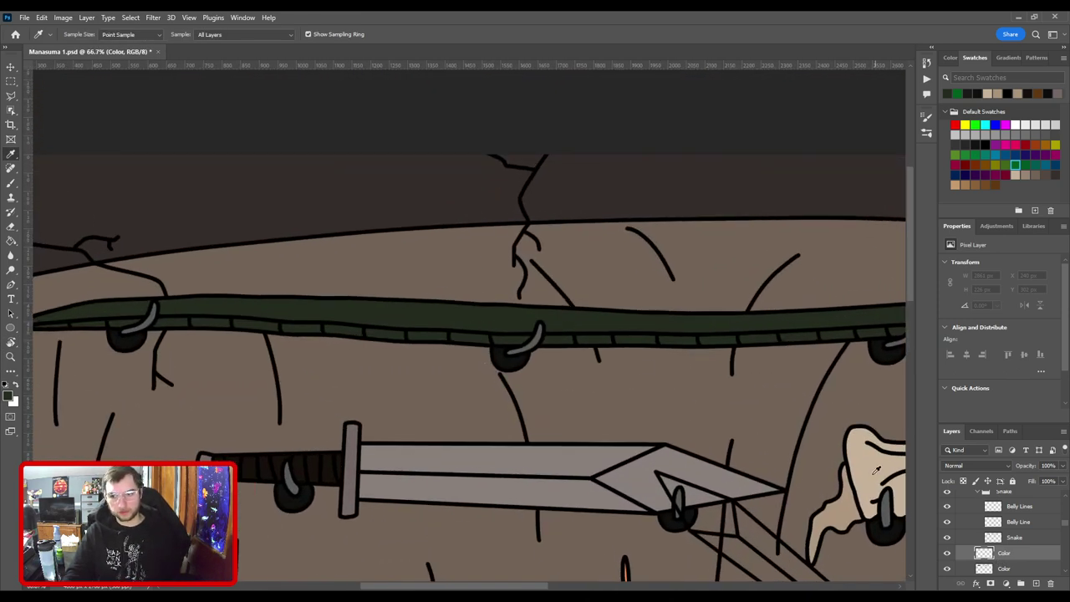
{"action": "left_click", "coordinate": [834, 511]}
{"action": "key", "text": "r"}
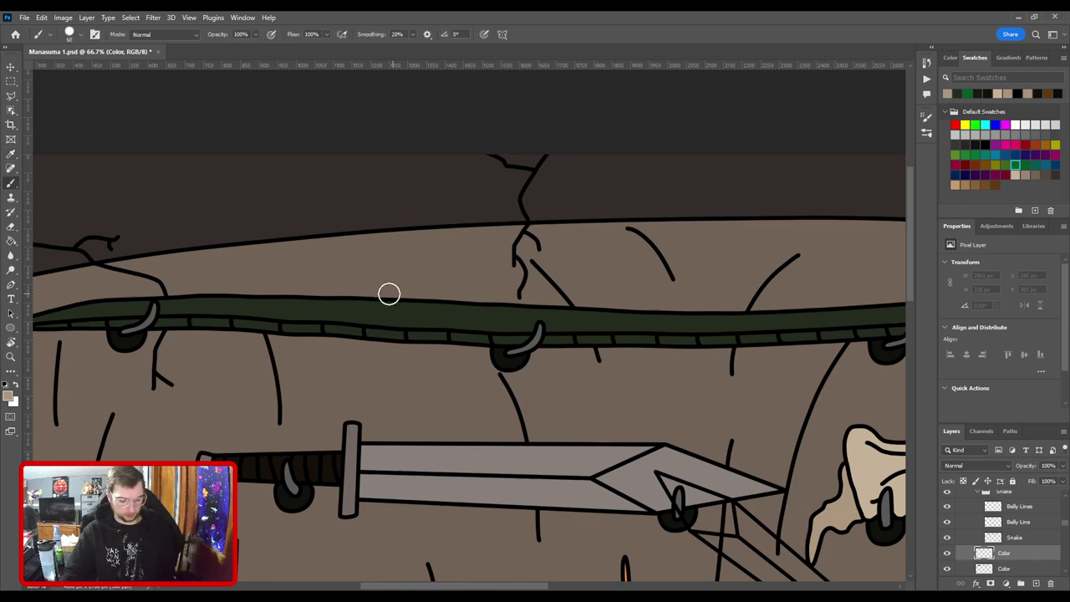
Rotate the canvas so the snake hangs vertically and paint its belly segments tan from the head to the nearest hook.
{"action": "left_click_drag", "start_coordinate": [642, 304], "coordinate": [465, 209]}
{"action": "left_click_drag", "start_coordinate": [506, 243], "coordinate": [472, 506]}
{"action": "left_click_drag", "start_coordinate": [407, 245], "coordinate": [469, 493]}
{"action": "key", "text": "b"}
{"action": "scroll", "coordinate": [535, 284], "scroll_direction": "up", "scroll_amount": 5}
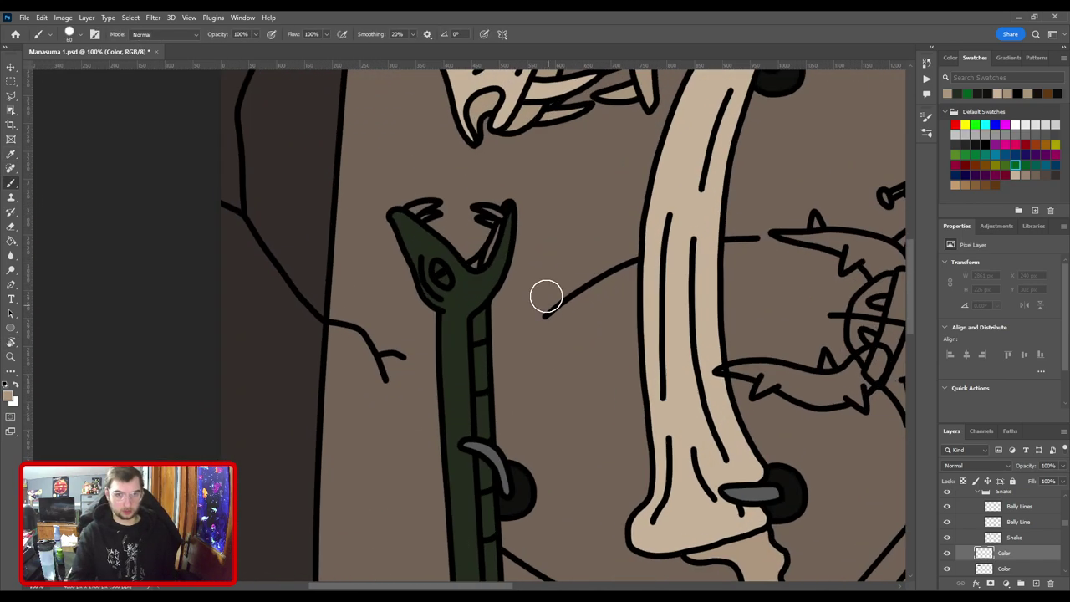
{"action": "scroll", "coordinate": [528, 276], "scroll_direction": "up", "scroll_amount": 2}
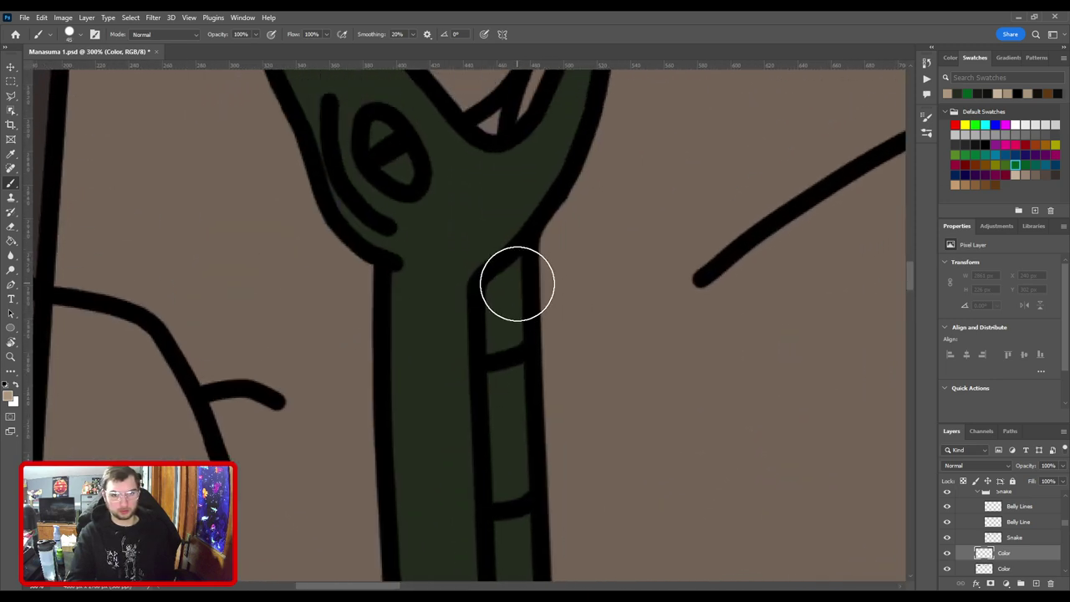
{"action": "mouse_move", "coordinate": [518, 267]}
{"action": "left_mouse_down"}
{"action": "mouse_move", "coordinate": [504, 353]}
{"action": "mouse_move", "coordinate": [516, 378]}
{"action": "mouse_move", "coordinate": [509, 201]}
{"action": "mouse_move", "coordinate": [516, 268]}
{"action": "left_mouse_up"}
{"action": "key", "text": "bracketright"}
{"action": "key", "text": "bracketright"}
{"action": "key", "text": "bracketleft"}
{"action": "left_click_drag", "start_coordinate": [514, 358], "coordinate": [498, 185]}
{"action": "mouse_move", "coordinate": [499, 222]}
{"action": "left_mouse_down"}
{"action": "mouse_move", "coordinate": [518, 288]}
{"action": "mouse_move", "coordinate": [508, 316]}
{"action": "left_mouse_up"}
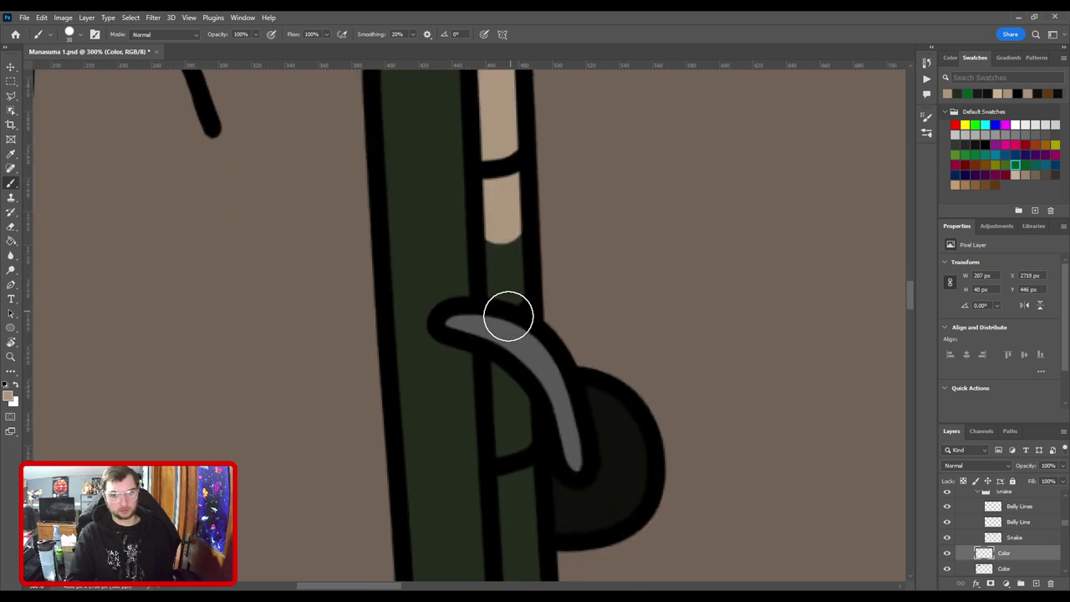
Continue the tan fill along the belly segments from the hook nearest the head through the middle hook.
{"action": "mouse_move", "coordinate": [514, 427]}
{"action": "left_mouse_down"}
{"action": "mouse_move", "coordinate": [500, 202]}
{"action": "mouse_move", "coordinate": [499, 241]}
{"action": "left_mouse_up"}
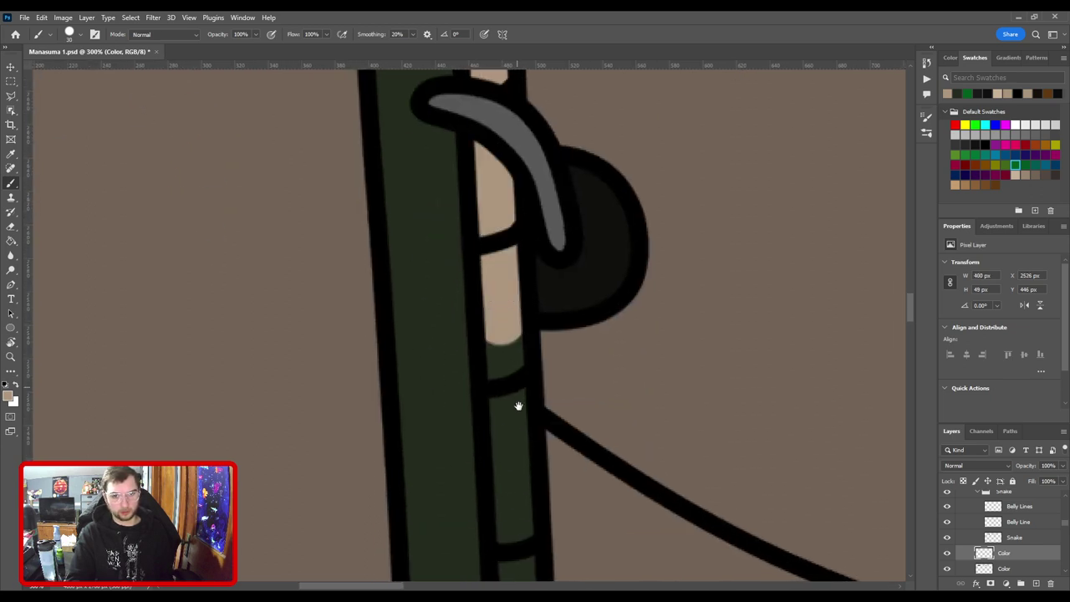
{"action": "mouse_move", "coordinate": [518, 405]}
{"action": "left_mouse_down"}
{"action": "mouse_move", "coordinate": [501, 258]}
{"action": "mouse_move", "coordinate": [518, 306]}
{"action": "left_mouse_up"}
{"action": "mouse_move", "coordinate": [512, 422]}
{"action": "left_mouse_down"}
{"action": "mouse_move", "coordinate": [494, 349]}
{"action": "mouse_move", "coordinate": [506, 204]}
{"action": "left_mouse_up"}
{"action": "left_click_drag", "start_coordinate": [504, 144], "coordinate": [520, 365]}
{"action": "left_click_drag", "start_coordinate": [517, 435], "coordinate": [518, 318]}
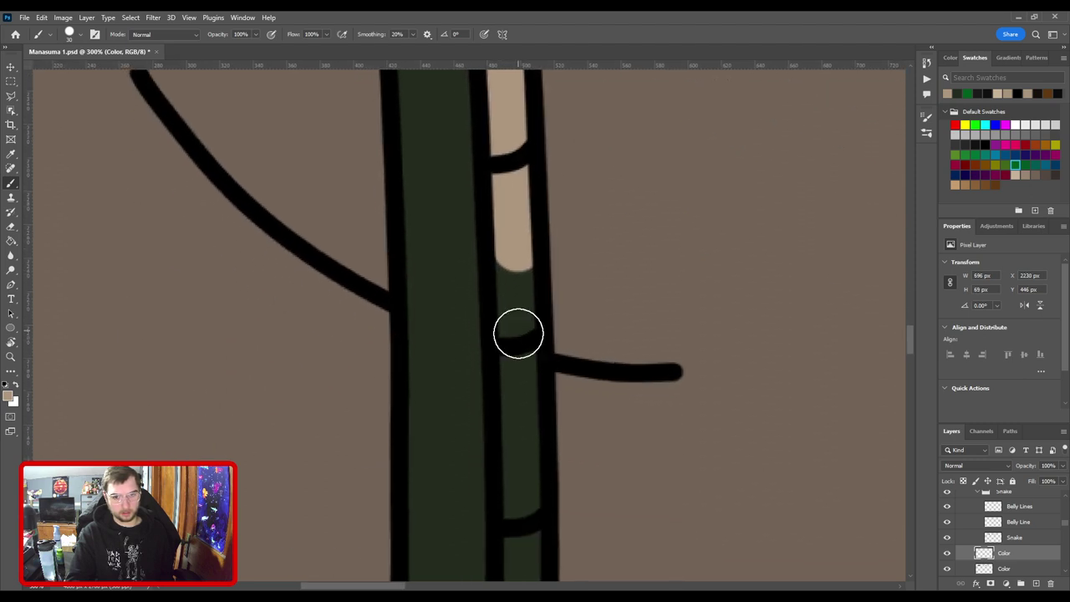
{"action": "mouse_move", "coordinate": [524, 428]}
{"action": "left_mouse_down"}
{"action": "mouse_move", "coordinate": [500, 196]}
{"action": "mouse_move", "coordinate": [502, 308]}
{"action": "left_mouse_up"}
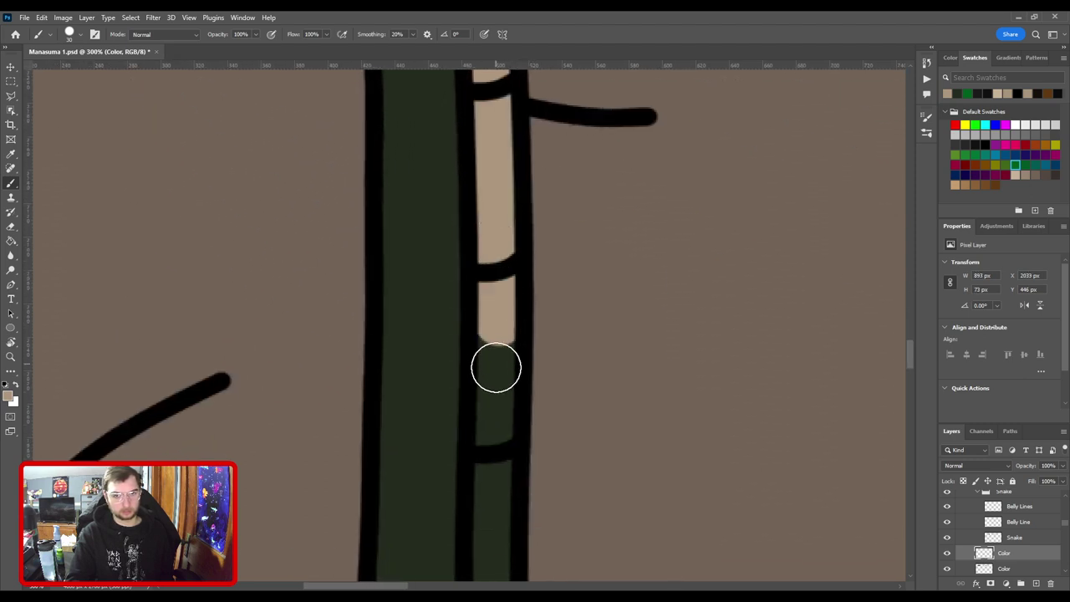
{"action": "mouse_move", "coordinate": [496, 367]}
{"action": "left_mouse_down"}
{"action": "mouse_move", "coordinate": [493, 440]}
{"action": "mouse_move", "coordinate": [483, 389]}
{"action": "mouse_move", "coordinate": [495, 83]}
{"action": "left_mouse_up"}
{"action": "left_click_drag", "start_coordinate": [496, 248], "coordinate": [511, 307]}
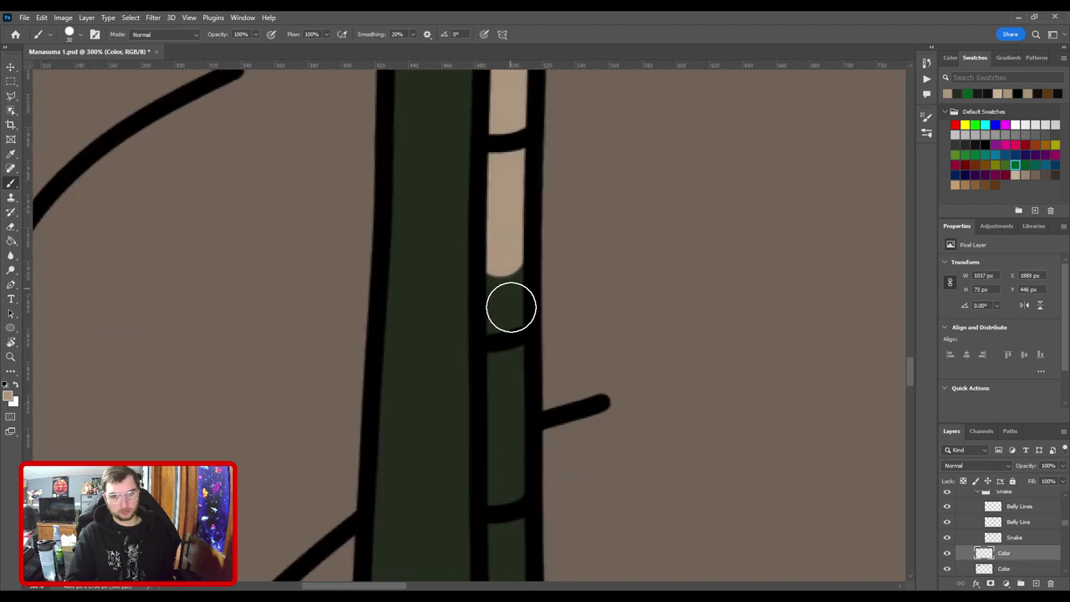
{"action": "mouse_move", "coordinate": [502, 385]}
{"action": "left_mouse_down"}
{"action": "mouse_move", "coordinate": [509, 450]}
{"action": "mouse_move", "coordinate": [516, 139]}
{"action": "left_mouse_up"}
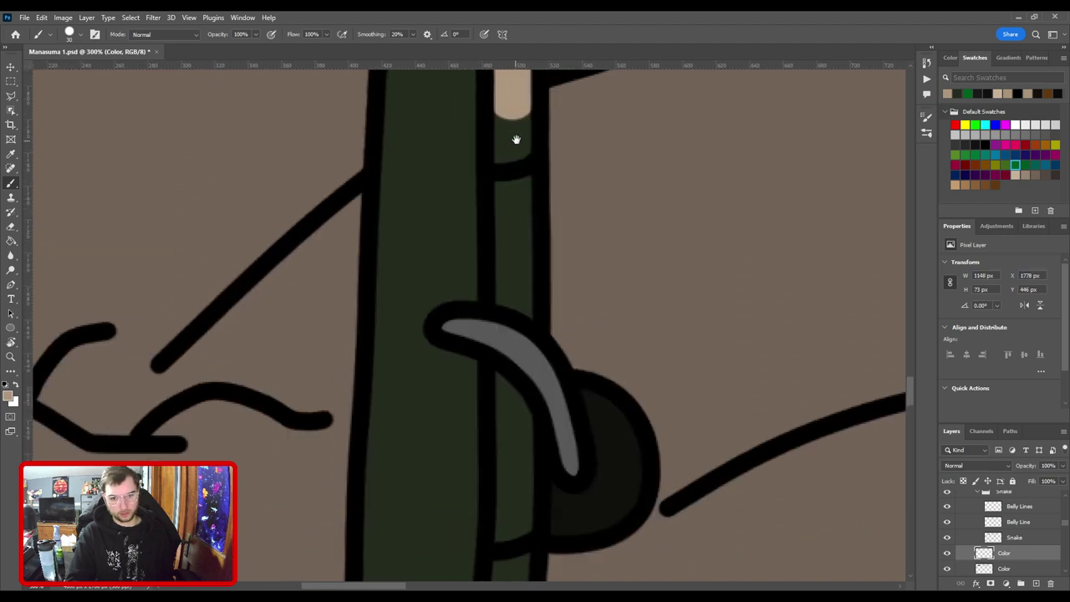
{"action": "mouse_move", "coordinate": [516, 248]}
{"action": "left_mouse_down"}
{"action": "mouse_move", "coordinate": [516, 326]}
{"action": "mouse_move", "coordinate": [521, 245]}
{"action": "left_mouse_up"}
{"action": "left_click_drag", "start_coordinate": [511, 362], "coordinate": [526, 249]}
{"action": "left_click_drag", "start_coordinate": [525, 200], "coordinate": [525, 251]}
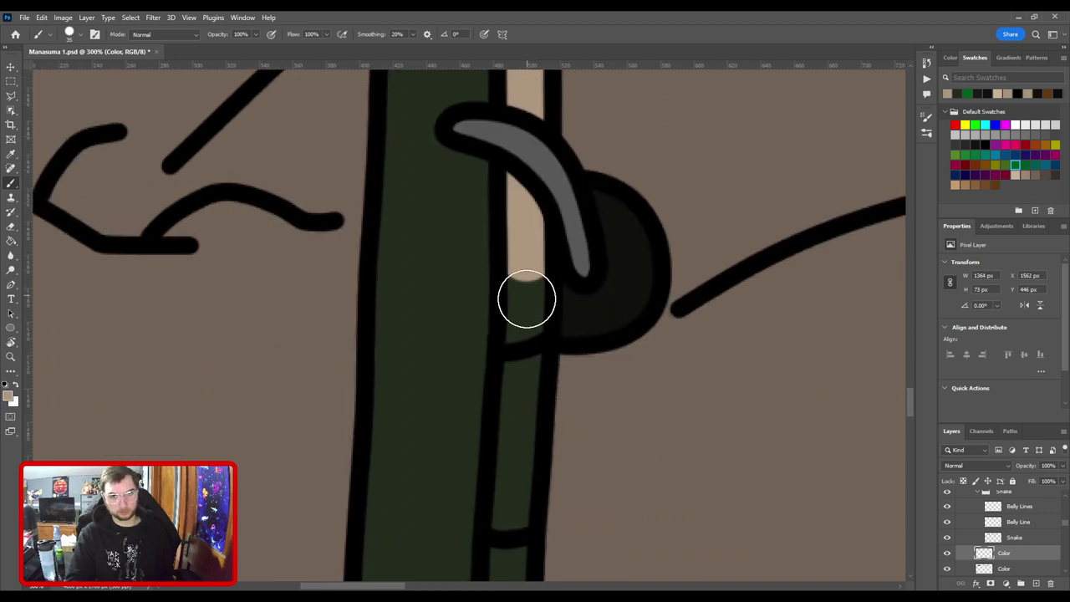
Paint the belly segments between the middle hook and the hook nearest the tail with the same tan.
{"action": "left_click_drag", "start_coordinate": [519, 394], "coordinate": [520, 392]}
{"action": "left_click_drag", "start_coordinate": [529, 351], "coordinate": [545, 93]}
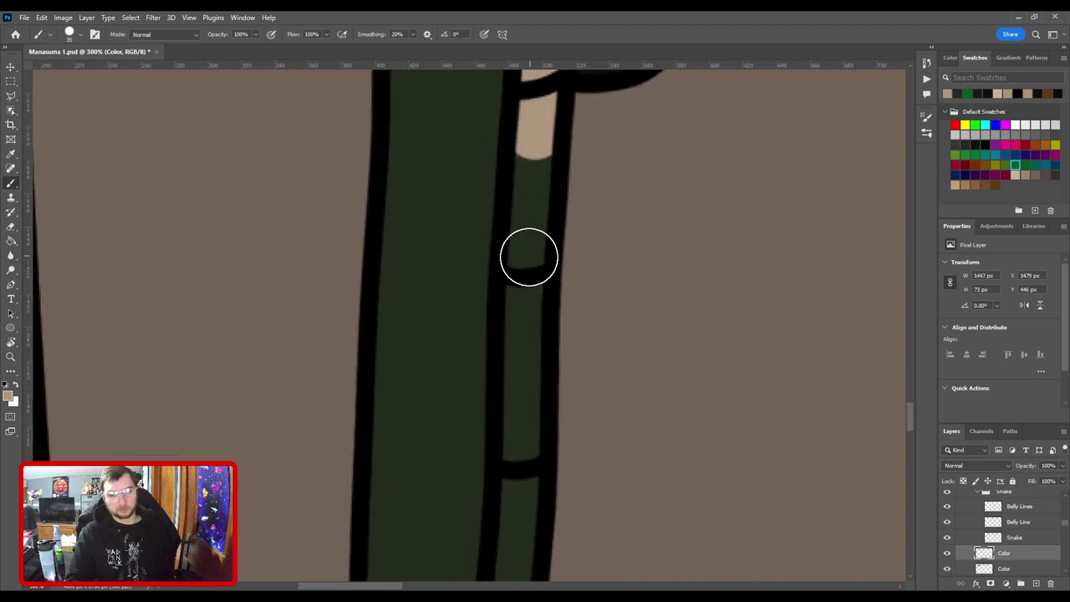
{"action": "left_click_drag", "start_coordinate": [530, 188], "coordinate": [525, 316]}
{"action": "left_click_drag", "start_coordinate": [526, 395], "coordinate": [524, 449]}
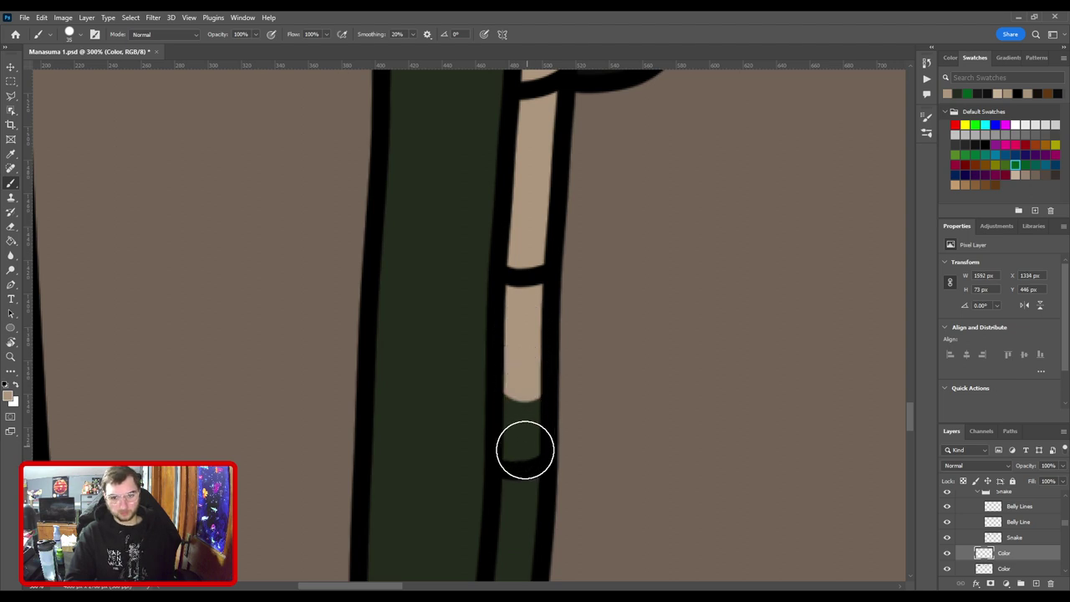
{"action": "left_click_drag", "start_coordinate": [514, 406], "coordinate": [519, 276]}
{"action": "mouse_move", "coordinate": [535, 381]}
{"action": "left_mouse_down"}
{"action": "mouse_move", "coordinate": [538, 248]}
{"action": "mouse_move", "coordinate": [529, 339]}
{"action": "left_mouse_up"}
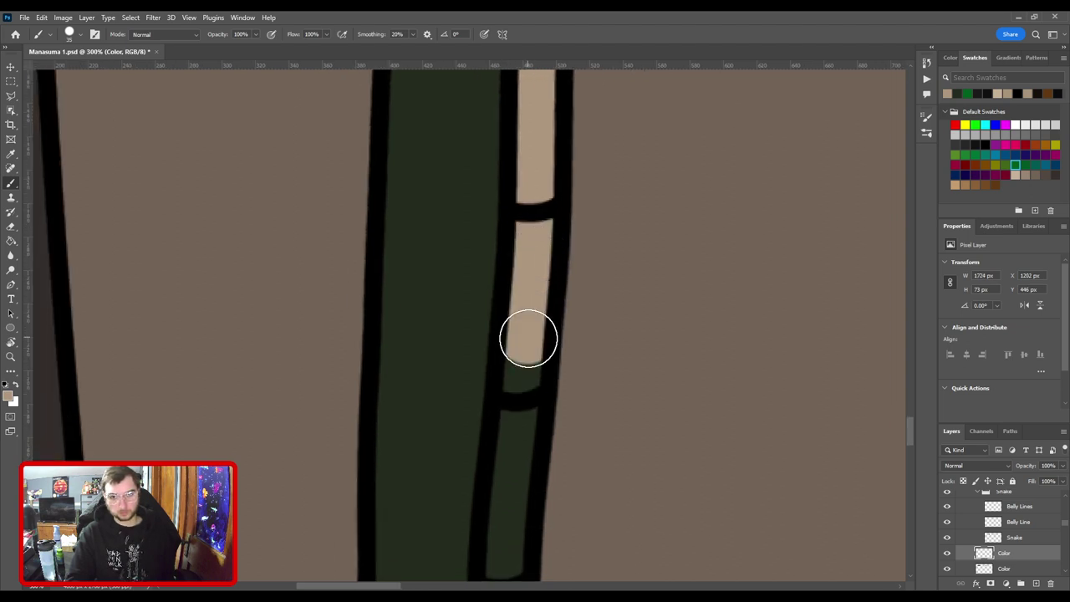
{"action": "left_click_drag", "start_coordinate": [524, 393], "coordinate": [525, 393]}
{"action": "left_click_drag", "start_coordinate": [526, 381], "coordinate": [545, 198]}
{"action": "left_click_drag", "start_coordinate": [535, 300], "coordinate": [526, 359]}
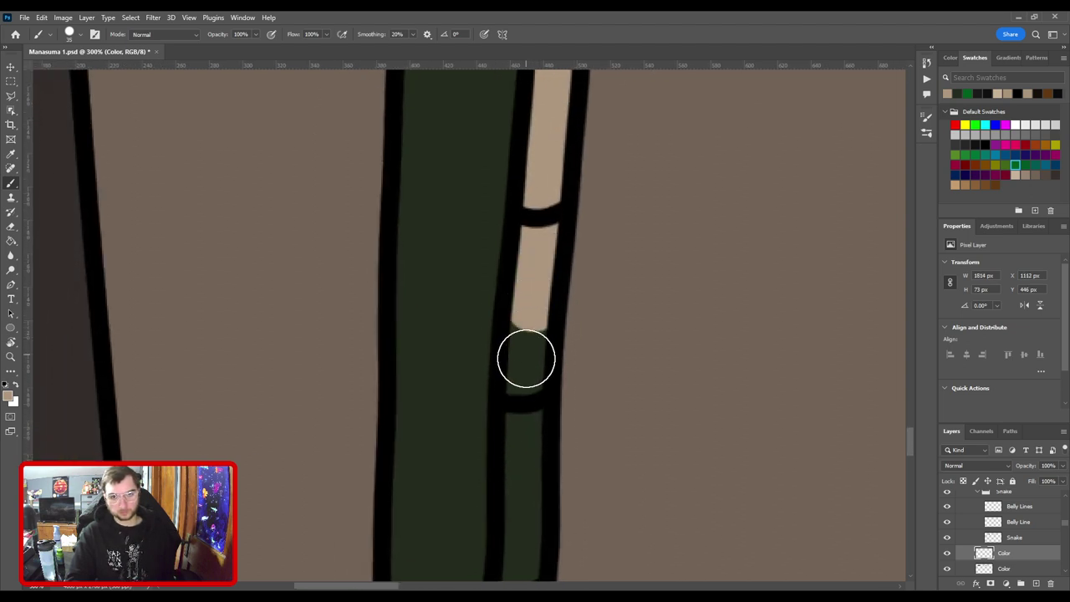
{"action": "left_click_drag", "start_coordinate": [524, 399], "coordinate": [524, 401]}
{"action": "left_click_drag", "start_coordinate": [523, 380], "coordinate": [533, 152]}
{"action": "left_click_drag", "start_coordinate": [533, 214], "coordinate": [530, 323]}
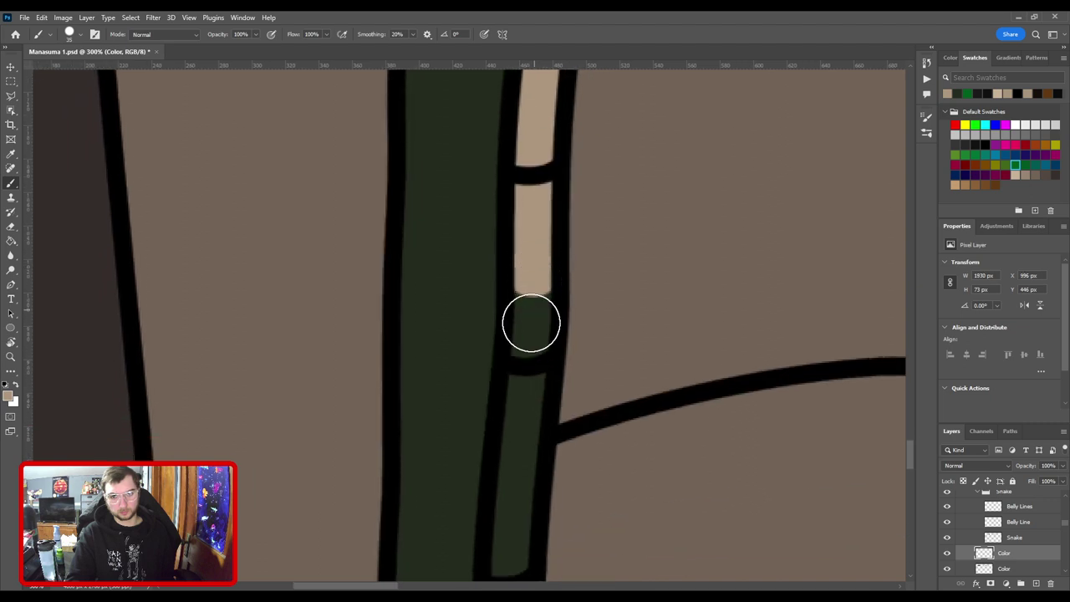
{"action": "mouse_move", "coordinate": [524, 480]}
{"action": "left_mouse_down"}
{"action": "mouse_move", "coordinate": [533, 242]}
{"action": "mouse_move", "coordinate": [527, 261]}
{"action": "left_mouse_up"}
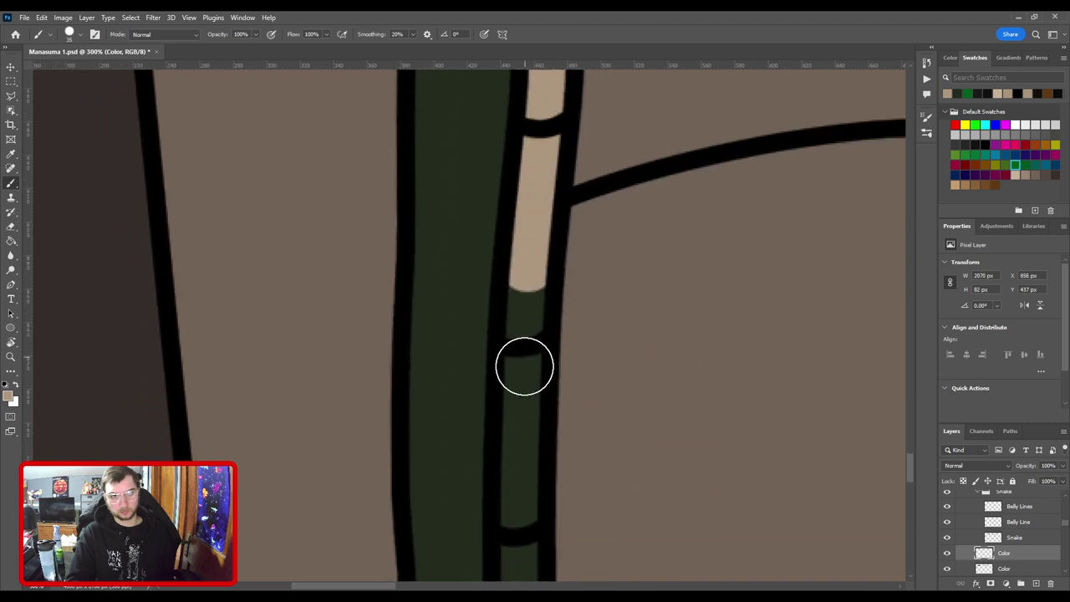
{"action": "left_click", "coordinate": [524, 387], "text": "shift"}
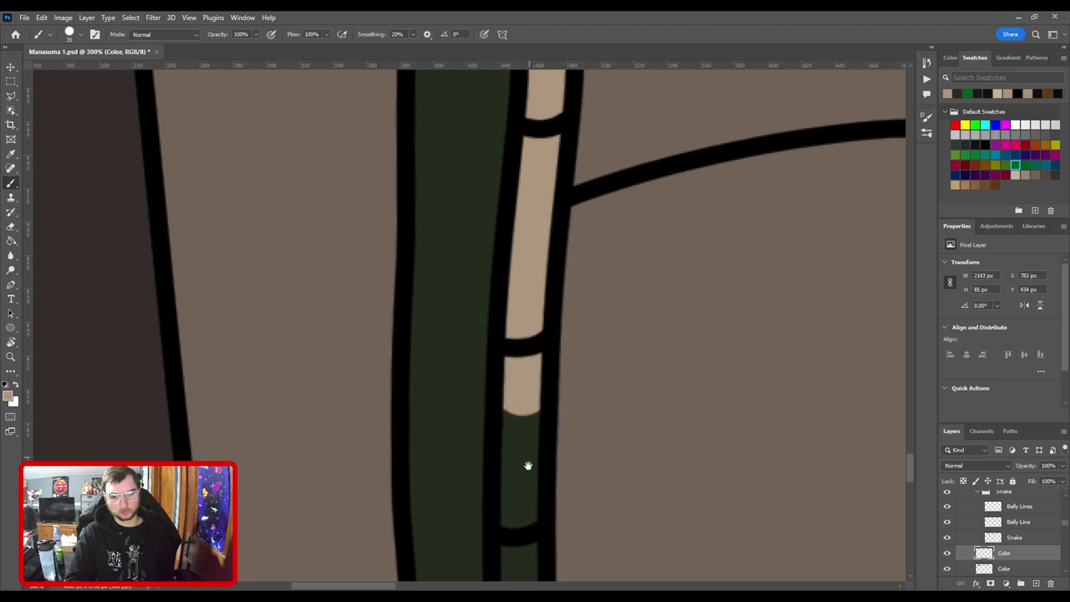
{"action": "left_click_drag", "start_coordinate": [528, 466], "coordinate": [535, 252]}
{"action": "left_click_drag", "start_coordinate": [523, 288], "coordinate": [527, 456]}
{"action": "left_click_drag", "start_coordinate": [527, 456], "coordinate": [521, 251]}
{"action": "left_click_drag", "start_coordinate": [536, 325], "coordinate": [535, 430]}
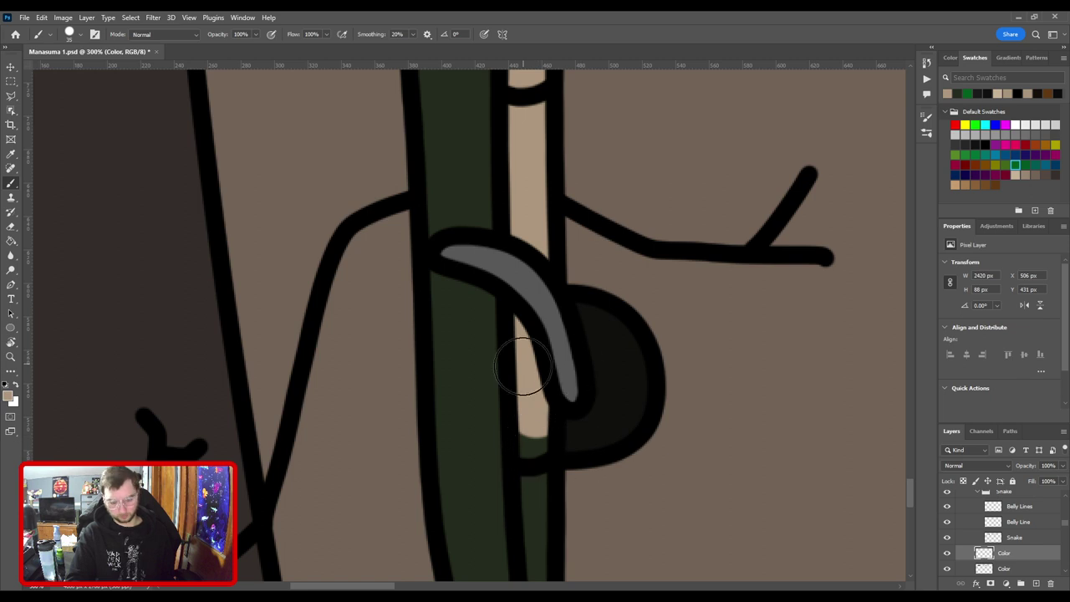
Fill the last narrow belly segments with tan down to the tail tip, using a smaller brush.
{"action": "key", "text": "e"}
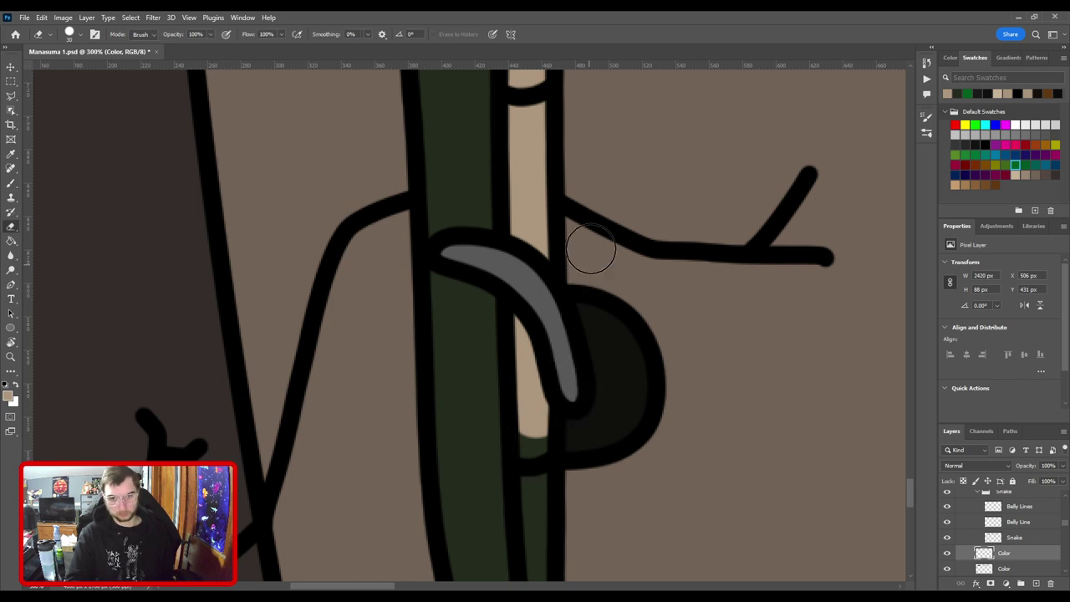
{"action": "scroll", "coordinate": [585, 235], "scroll_direction": "down", "scroll_amount": 3}
{"action": "key", "text": "b"}
{"action": "key", "text": "bracketleft"}
{"action": "key", "text": "bracketleft"}
{"action": "key", "text": "bracketleft"}
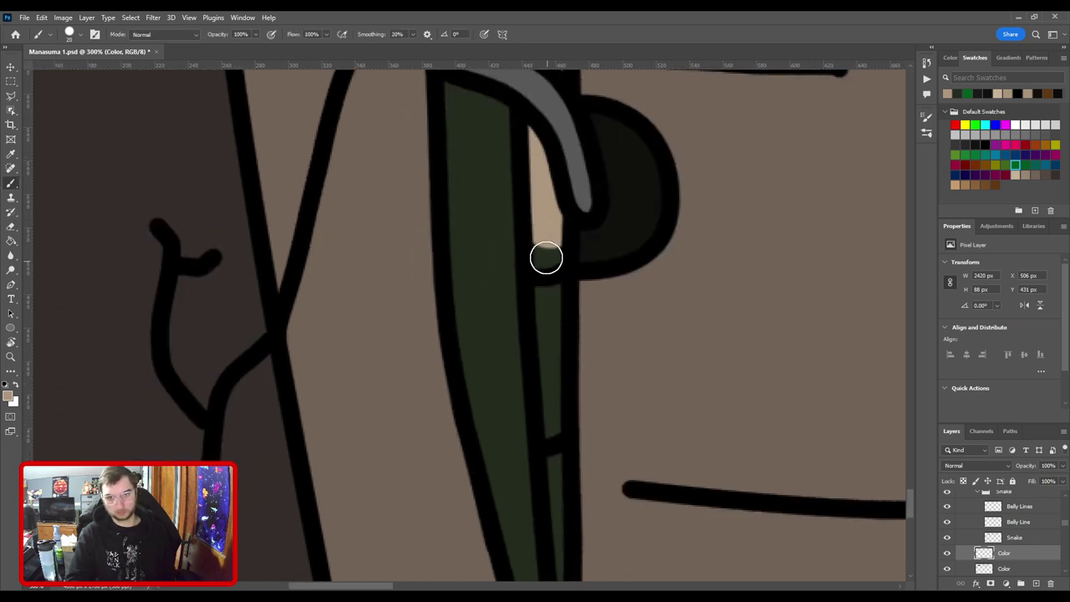
{"action": "left_click_drag", "start_coordinate": [544, 258], "coordinate": [549, 321]}
{"action": "mouse_move", "coordinate": [563, 305]}
{"action": "left_mouse_down"}
{"action": "mouse_move", "coordinate": [556, 216]}
{"action": "mouse_move", "coordinate": [561, 488]}
{"action": "left_mouse_up"}
Rotate the canvas view back to 0° and darken the snake's tan belly to a muted gray-brown with an image adjustment.
{"action": "scroll", "coordinate": [580, 443], "scroll_direction": "down", "scroll_amount": 10}
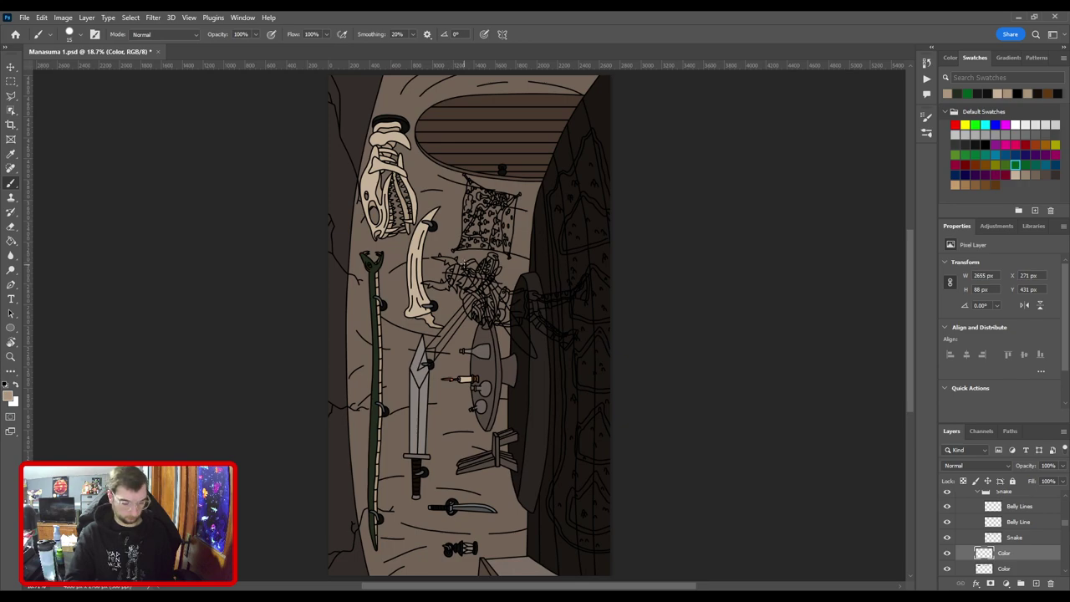
{"action": "key", "text": "r"}
{"action": "left_click_drag", "start_coordinate": [464, 265], "coordinate": [539, 324]}
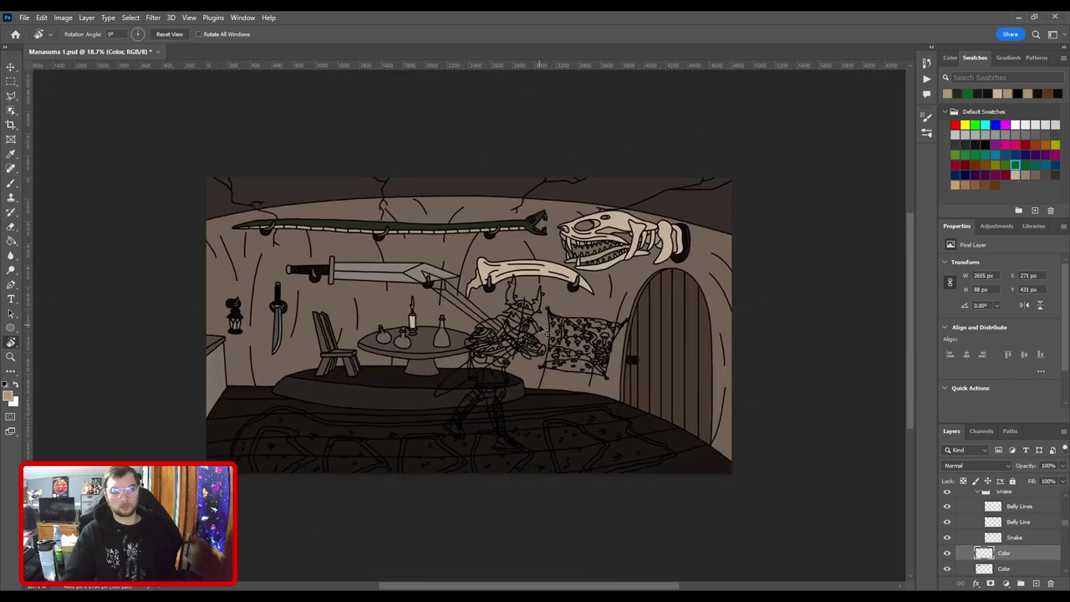
{"action": "key", "text": "ctrl+plus"}
{"action": "key", "text": "ctrl+plus"}
{"action": "left_click_drag", "start_coordinate": [414, 212], "coordinate": [480, 332]}
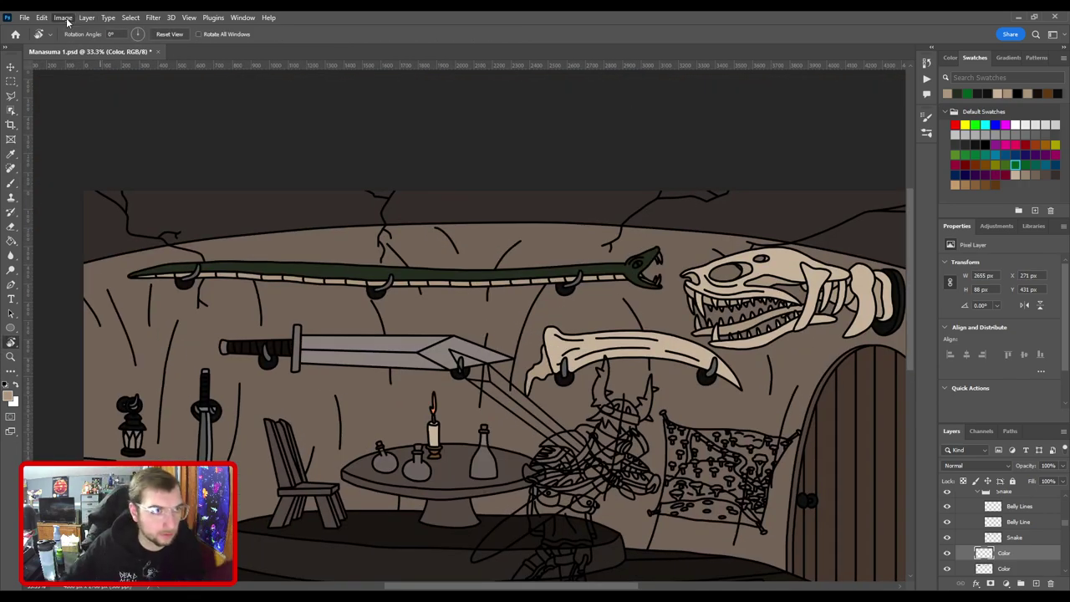
{"action": "key", "text": "i"}
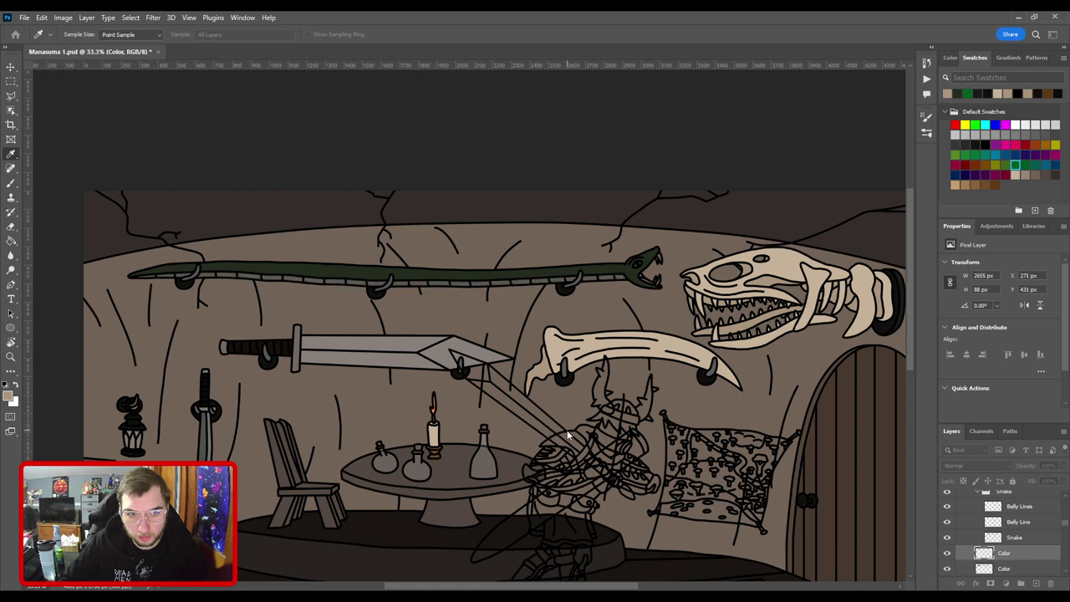
{"action": "key", "text": "r"}
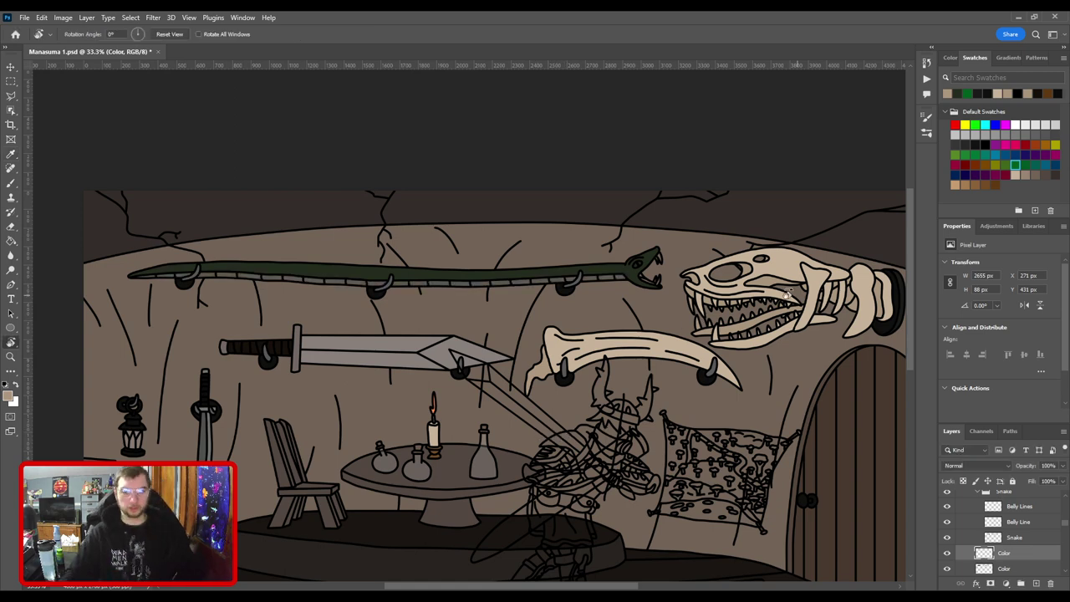
Paint the inside of the snake's lower jaw with the dark red swatch on an empty Color layer.
{"action": "key", "text": "ctrl+0"}
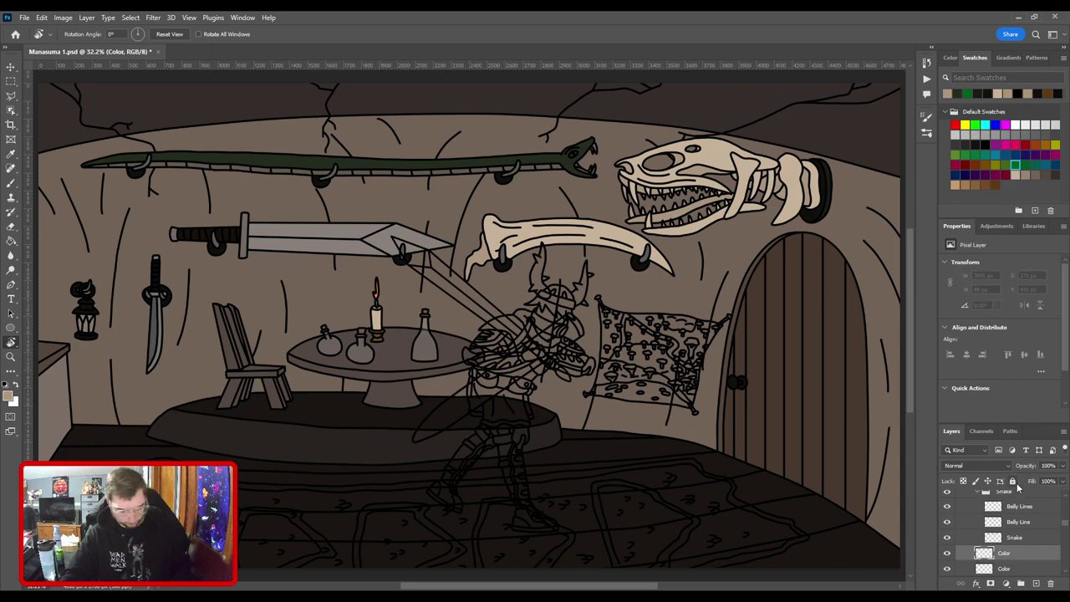
{"action": "key", "text": "ctrl+plus"}
{"action": "key", "text": "ctrl+plus"}
{"action": "left_click_drag", "start_coordinate": [562, 163], "coordinate": [438, 395]}
{"action": "key", "text": "ctrl+plus"}
{"action": "key", "text": "ctrl+plus"}
{"action": "key", "text": "ctrl+plus"}
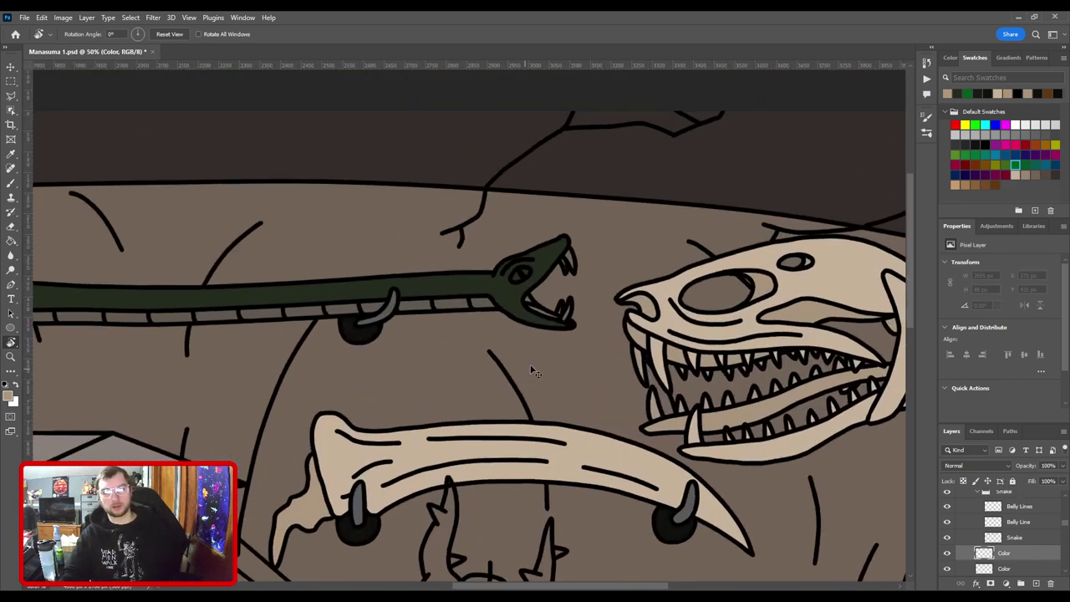
{"action": "left_click_drag", "start_coordinate": [616, 323], "coordinate": [427, 390]}
{"action": "key", "text": "i"}
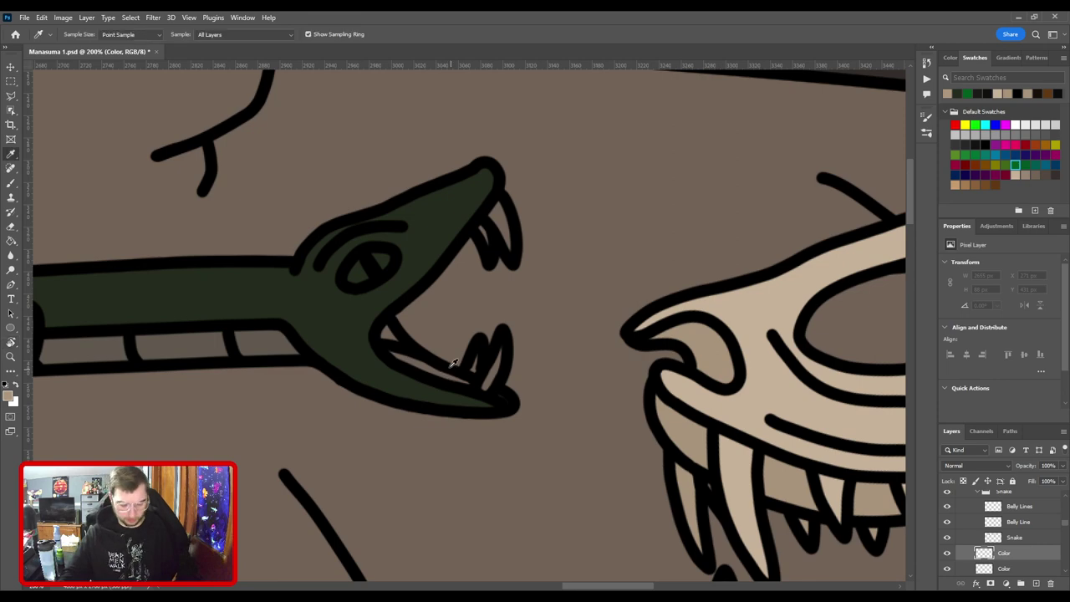
{"action": "left_click", "coordinate": [1026, 145]}
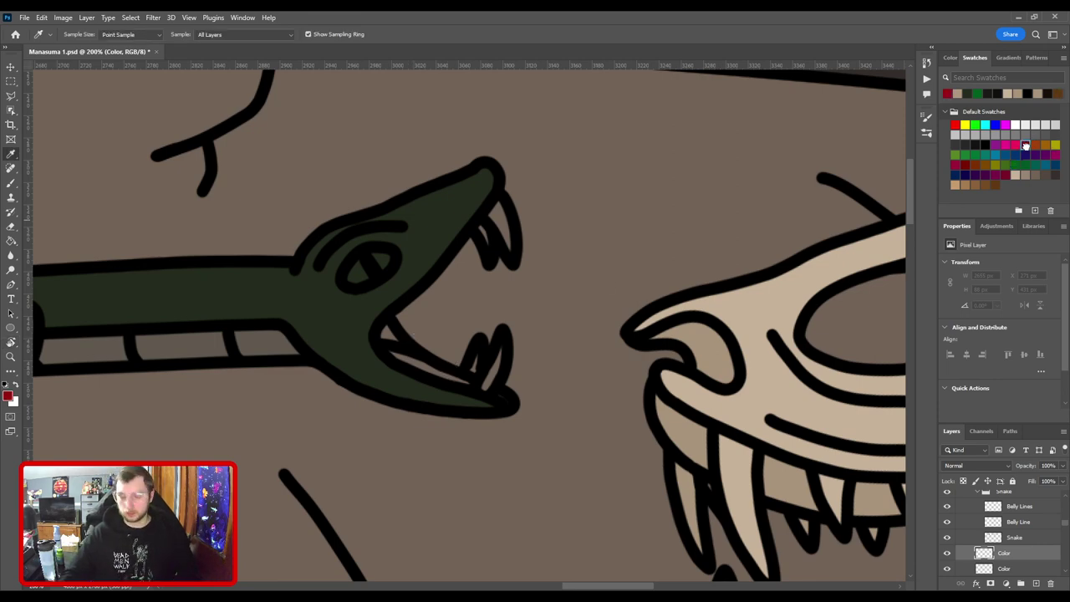
{"action": "key", "text": "b"}
{"action": "scroll", "coordinate": [478, 339], "scroll_direction": "up", "scroll_amount": 1}
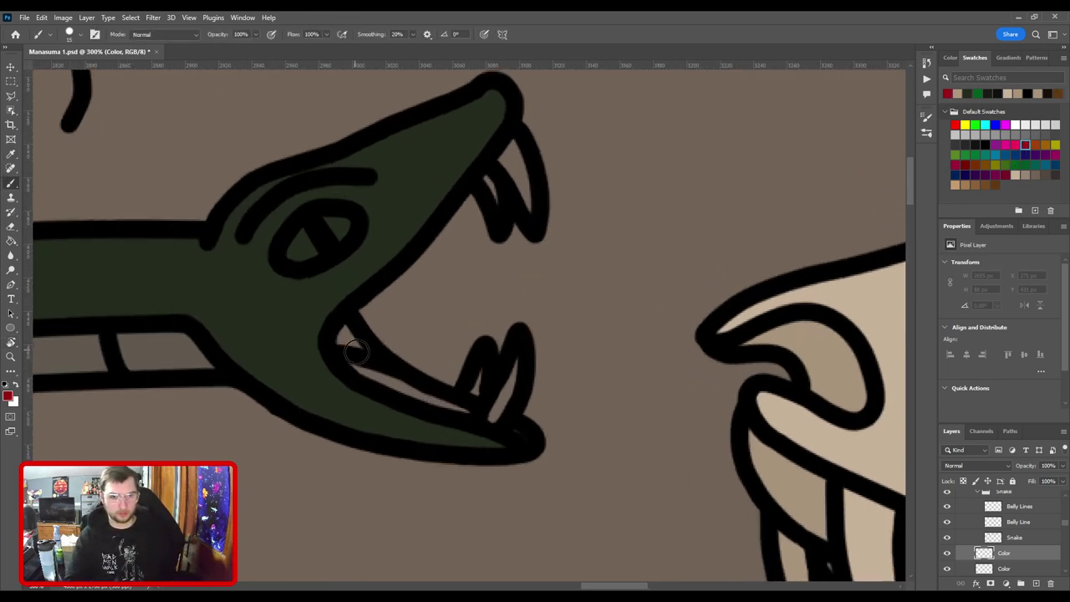
{"action": "mouse_move", "coordinate": [343, 334]}
{"action": "left_mouse_down"}
{"action": "mouse_move", "coordinate": [391, 387]}
{"action": "mouse_move", "coordinate": [501, 428]}
{"action": "left_mouse_up"}
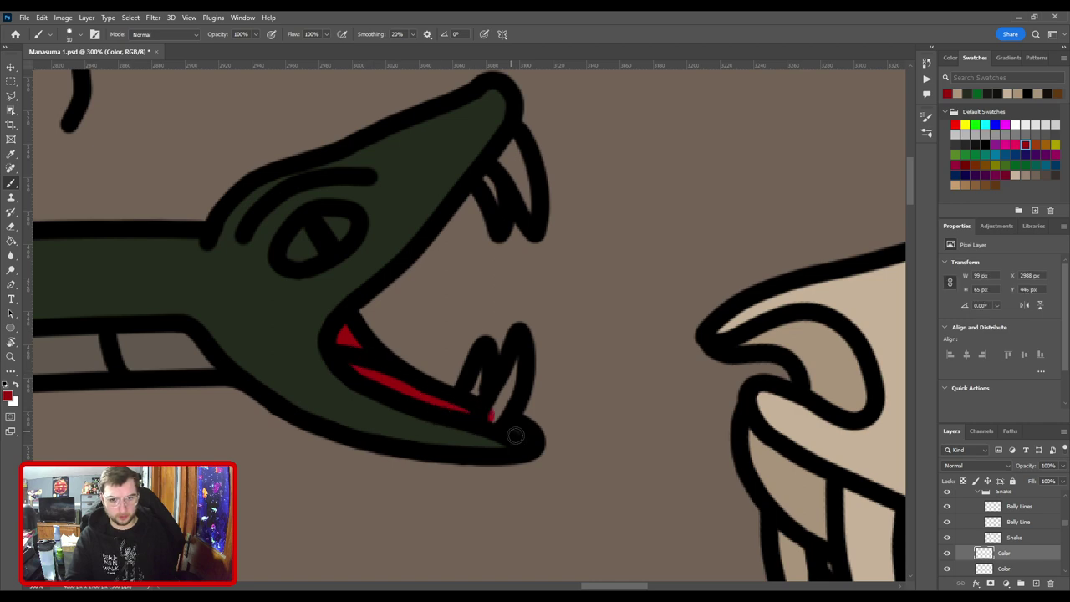
Darken the red inside the snake's lower jaw to a deep maroon with an image adjustment.
{"action": "scroll", "coordinate": [510, 386], "scroll_direction": "down", "scroll_amount": 4}
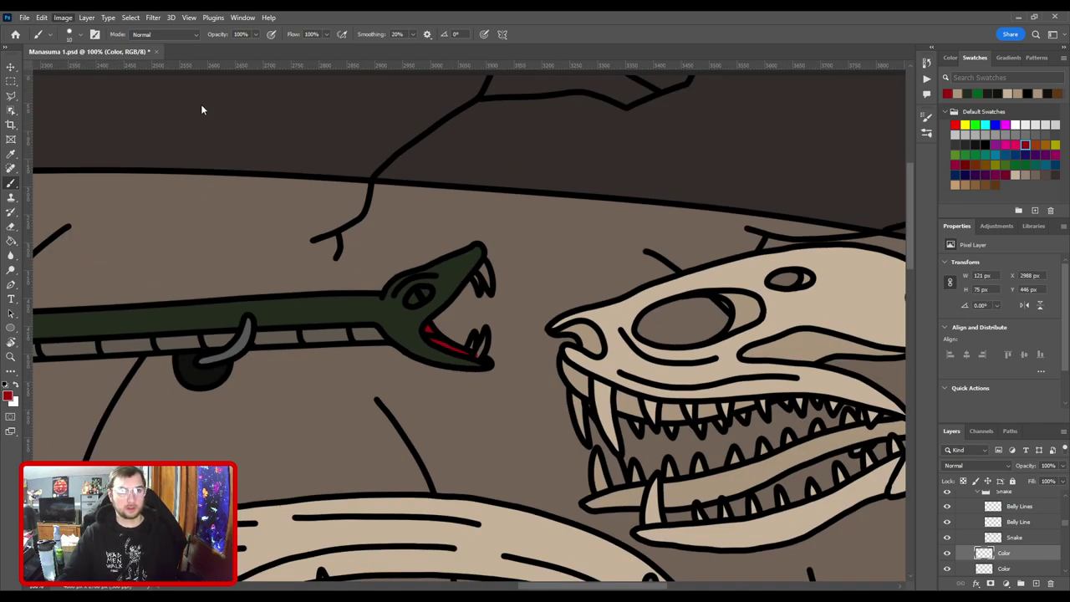
{"action": "key", "text": "i"}
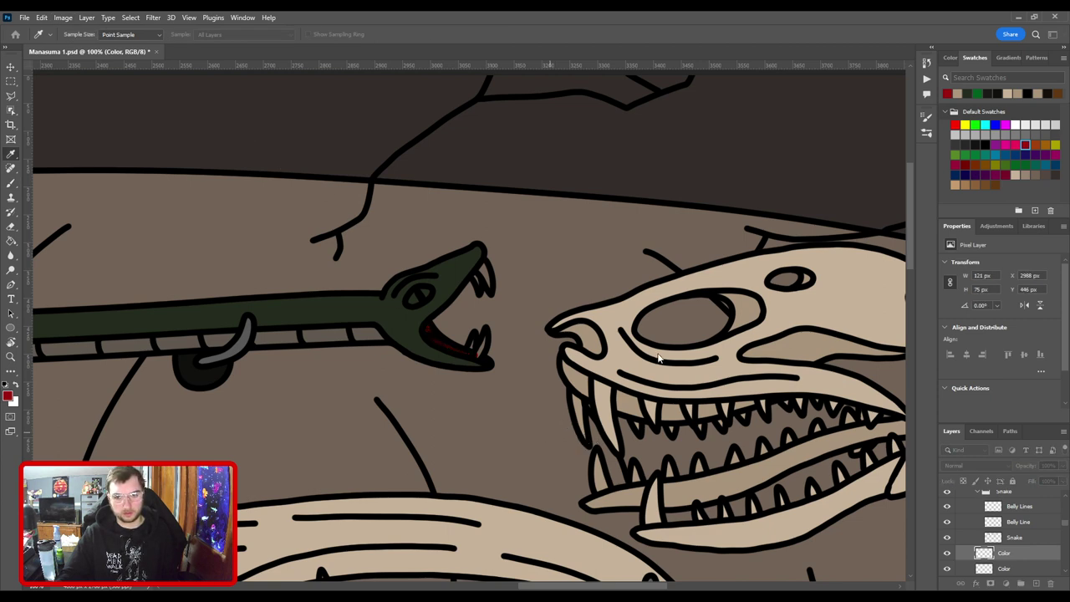
{"action": "key", "text": "b"}
{"action": "key", "text": "ctrl+plus"}
{"action": "key", "text": "ctrl+plus"}
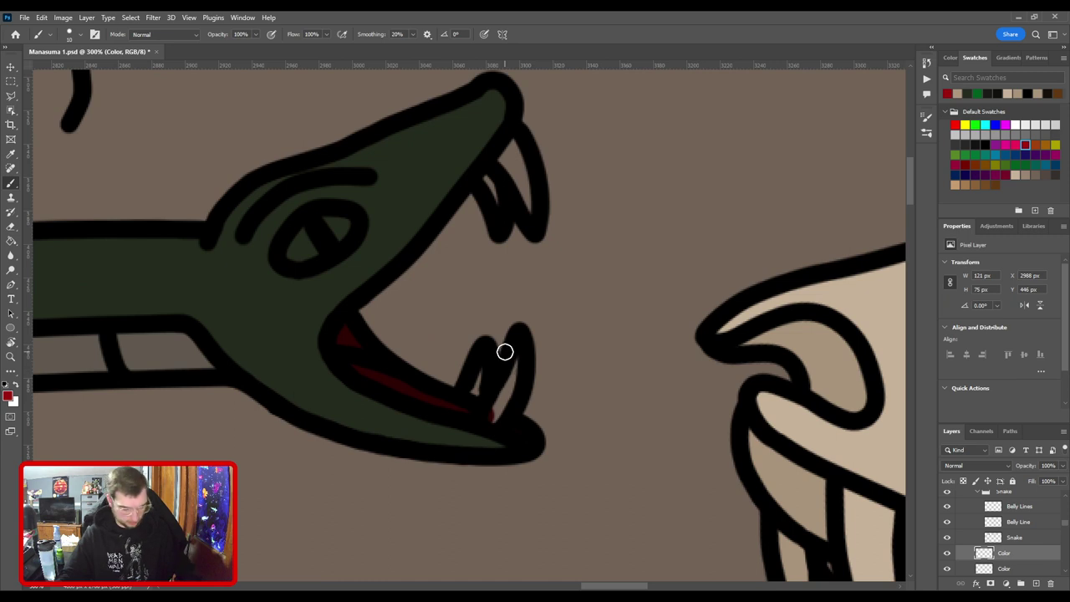
Choose a pink and paint the back corner of the snake's mouth with it on an empty Color layer.
{"action": "key", "text": "v"}
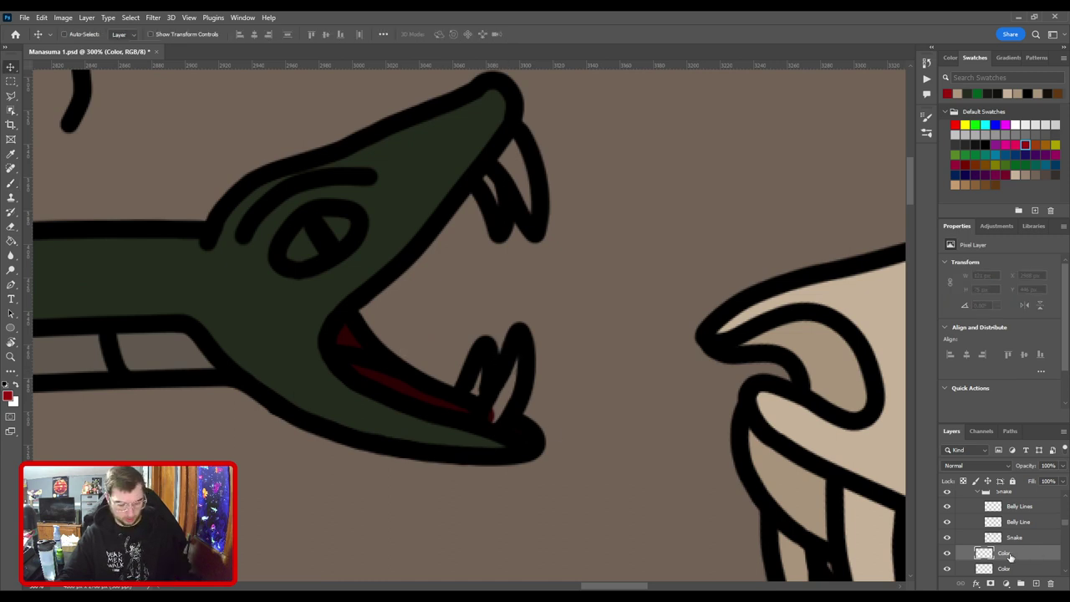
{"action": "key", "text": "i"}
{"action": "left_click", "coordinate": [345, 333]}
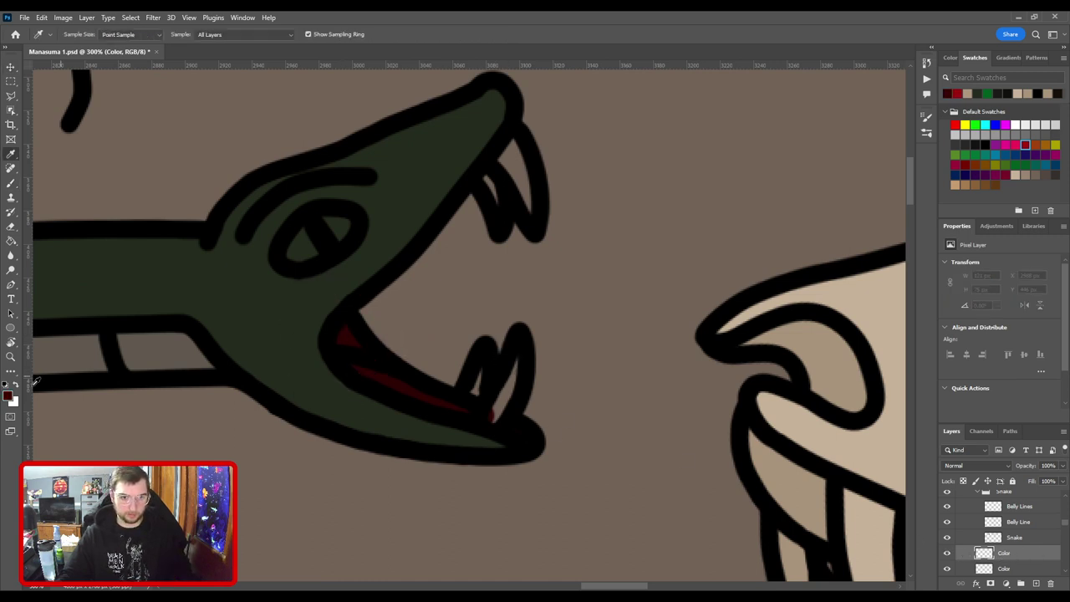
{"action": "left_click", "coordinate": [9, 397]}
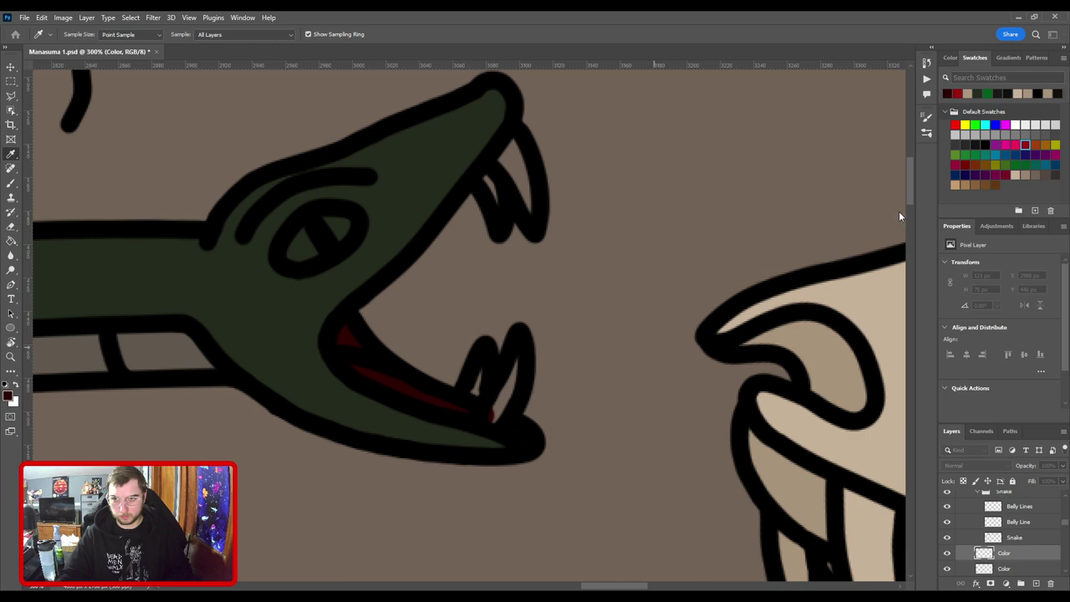
{"action": "key", "text": "b"}
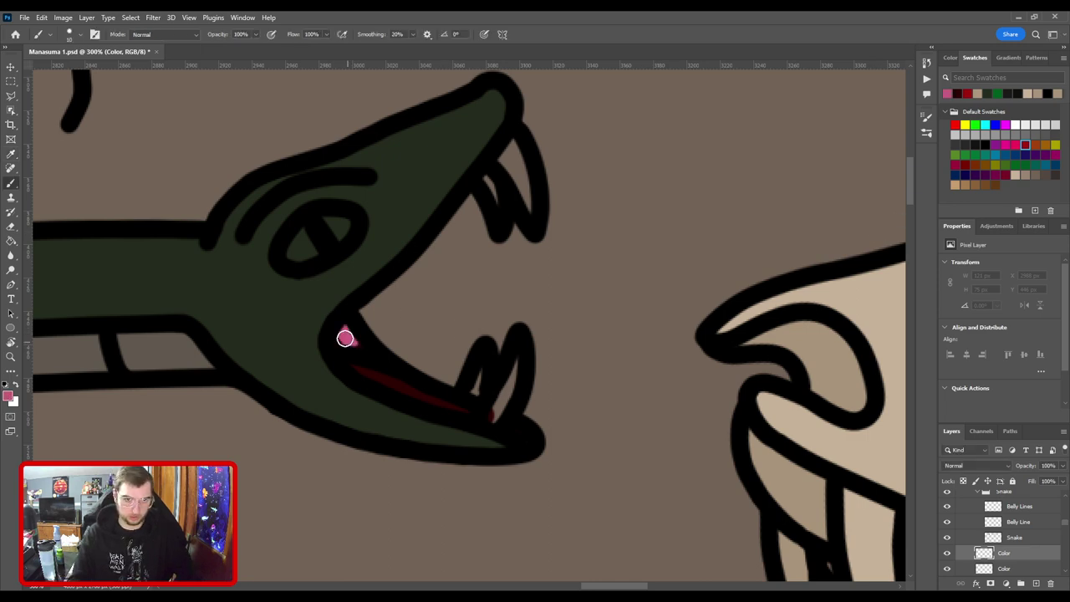
{"action": "left_click_drag", "start_coordinate": [345, 338], "coordinate": [363, 351]}
Tone the pink in the snake's mouth corner down to a dark muted purple with an image adjustment.
{"action": "scroll", "coordinate": [466, 339], "scroll_direction": "down", "scroll_amount": 5}
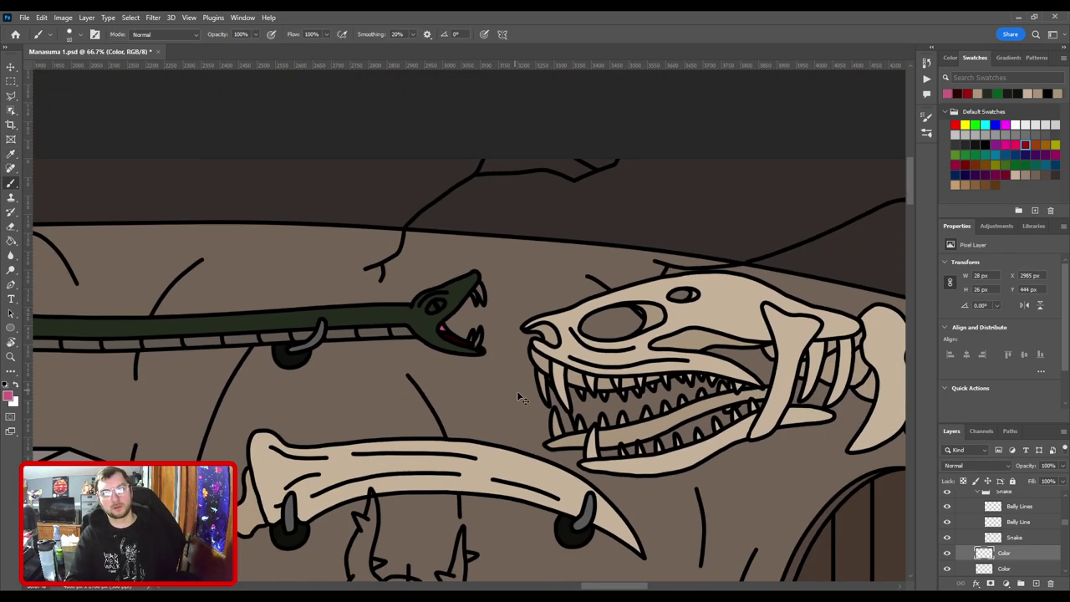
{"action": "scroll", "coordinate": [518, 398], "scroll_direction": "down", "scroll_amount": 1}
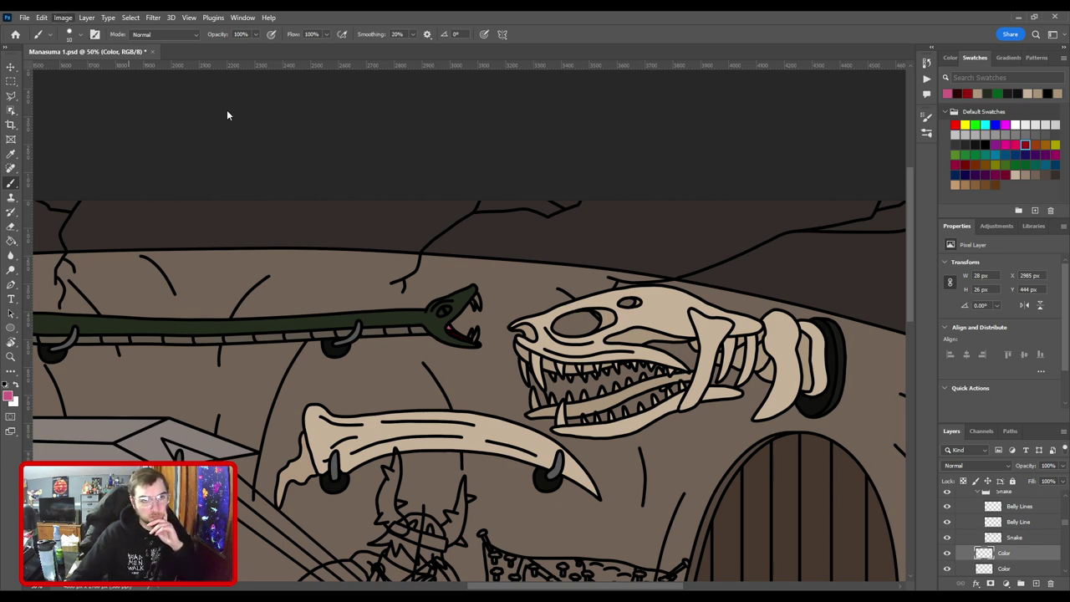
{"action": "key", "text": "i"}
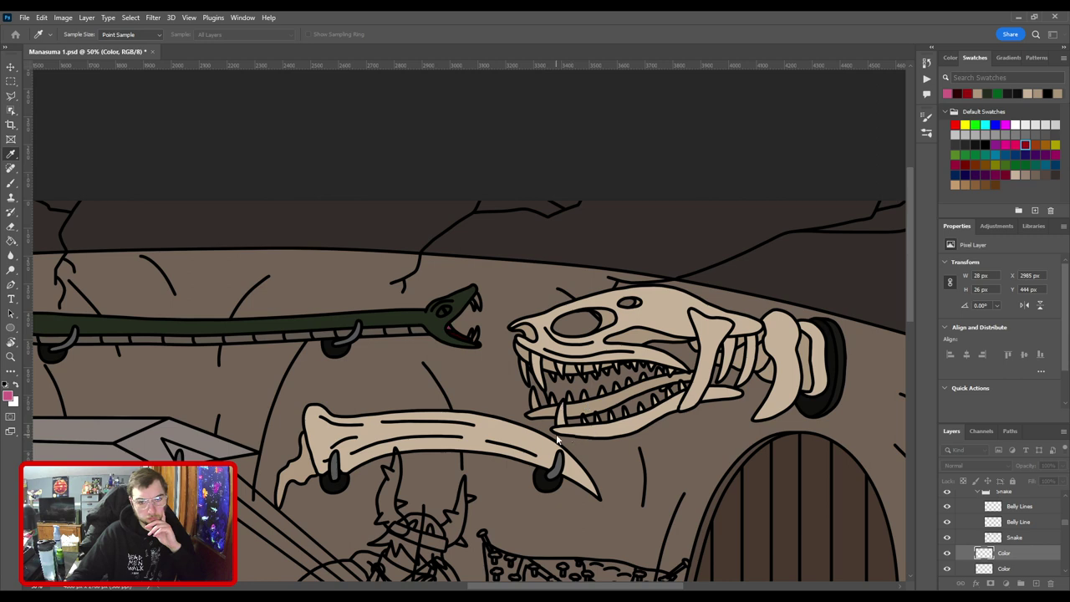
{"action": "key", "text": "b"}
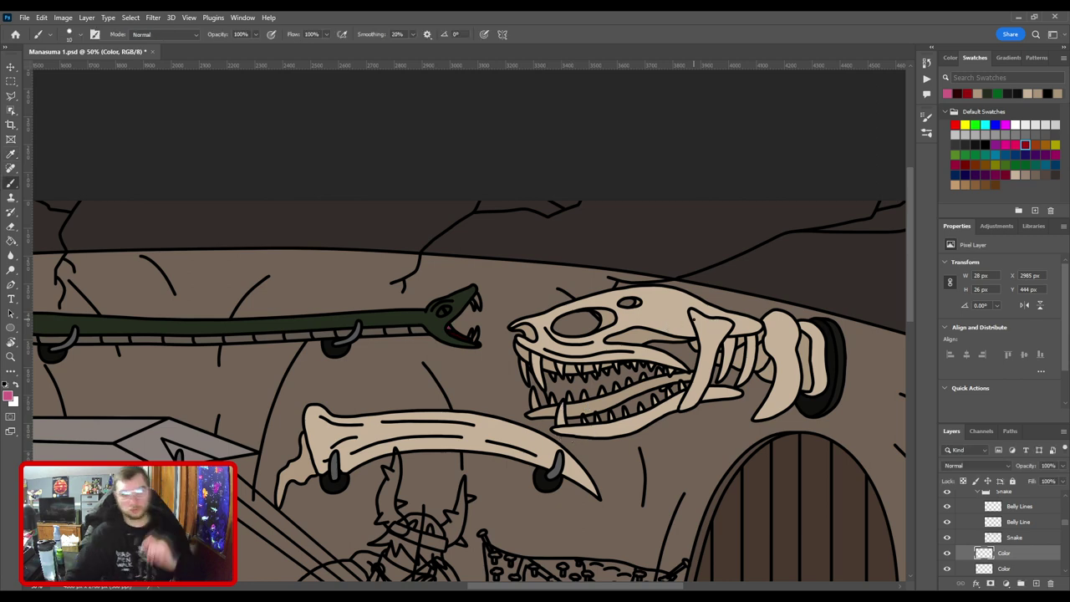
{"action": "scroll", "coordinate": [468, 322], "scroll_direction": "up", "scroll_amount": 3}
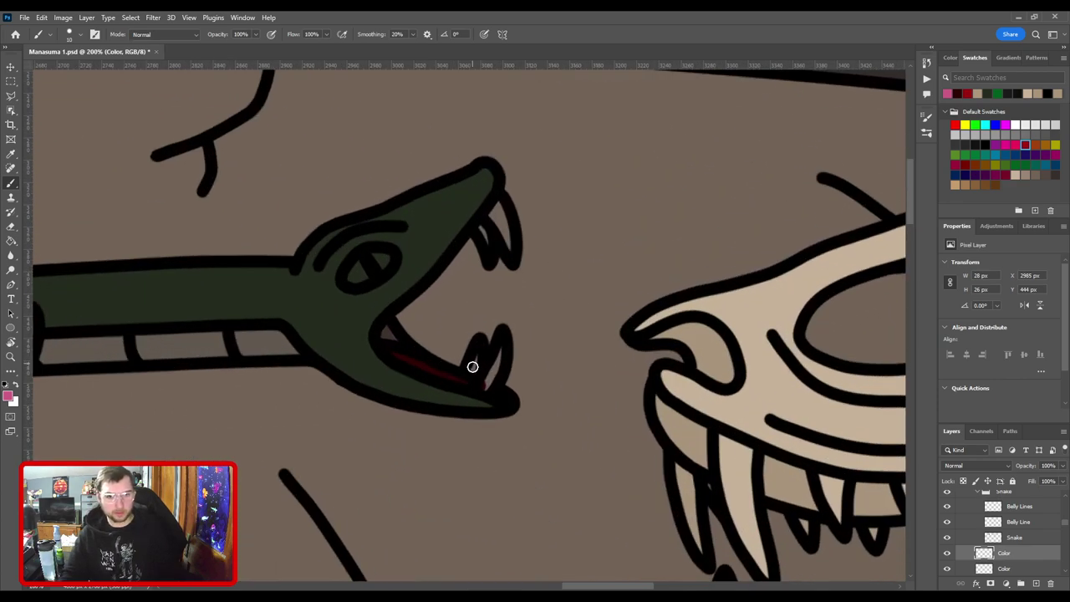
Paint the snake's lower and upper fangs with a bone beige on an empty Color layer.
{"action": "key", "text": "v"}
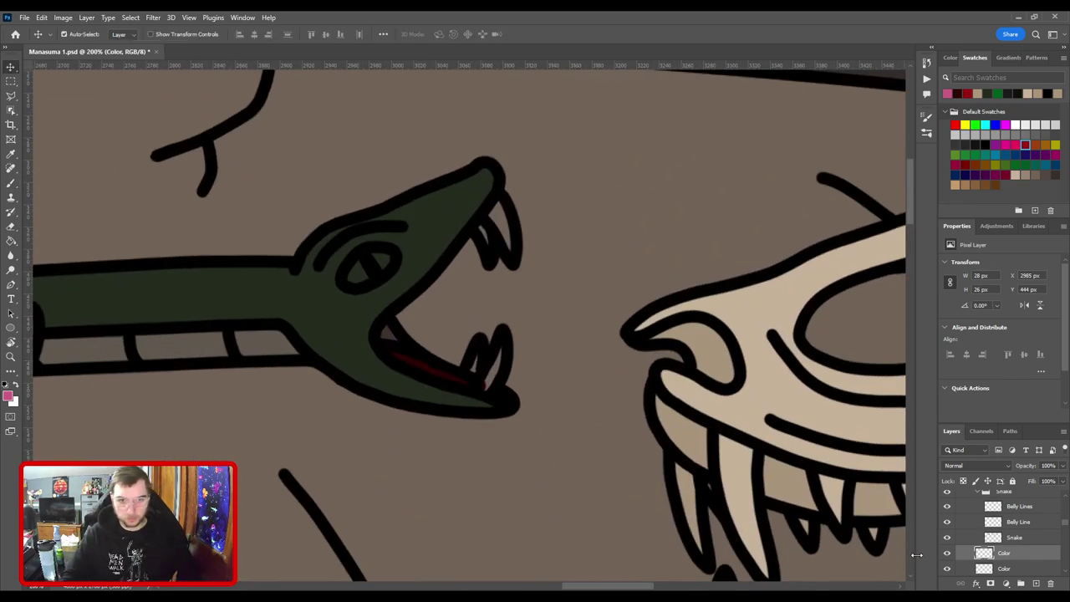
{"action": "key", "text": "i"}
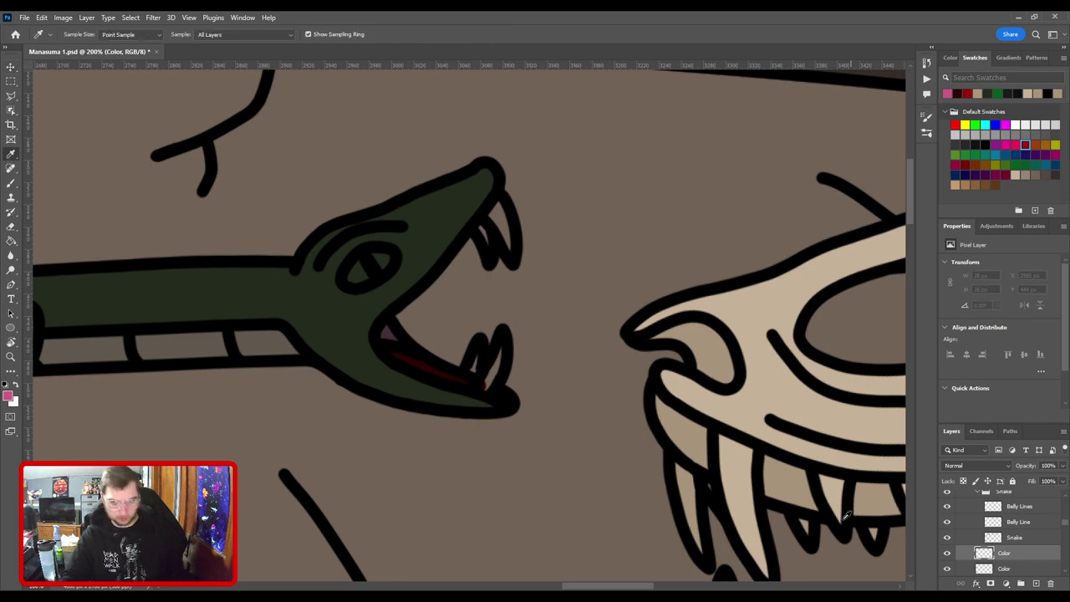
{"action": "left_click", "coordinate": [744, 310]}
{"action": "key", "text": "b"}
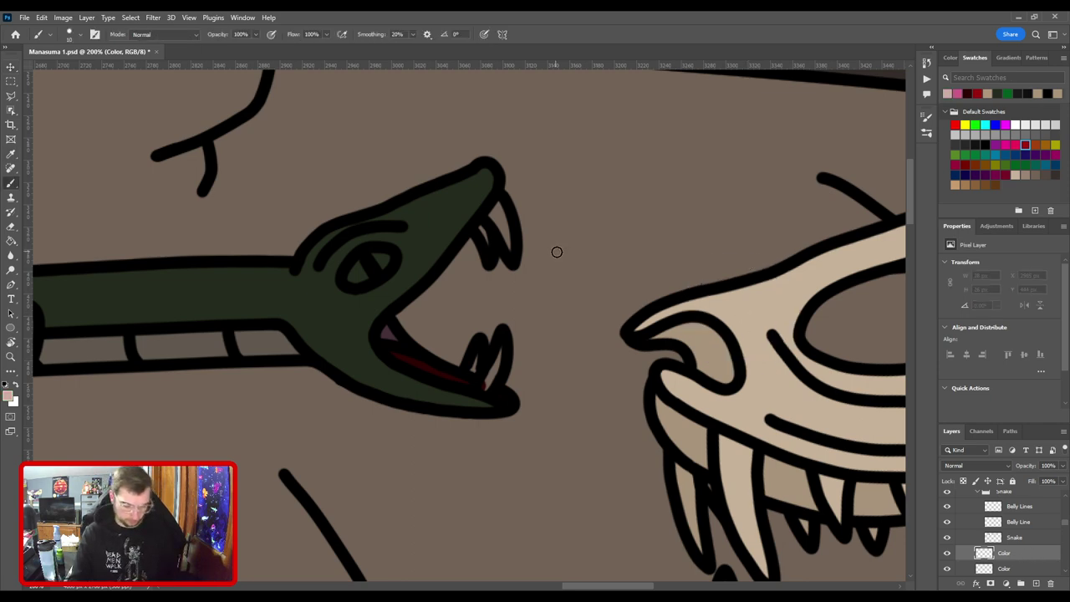
{"action": "key", "text": "ctrl+plus"}
{"action": "left_click_drag", "start_coordinate": [492, 422], "coordinate": [522, 347]}
{"action": "key", "text": "bracketright"}
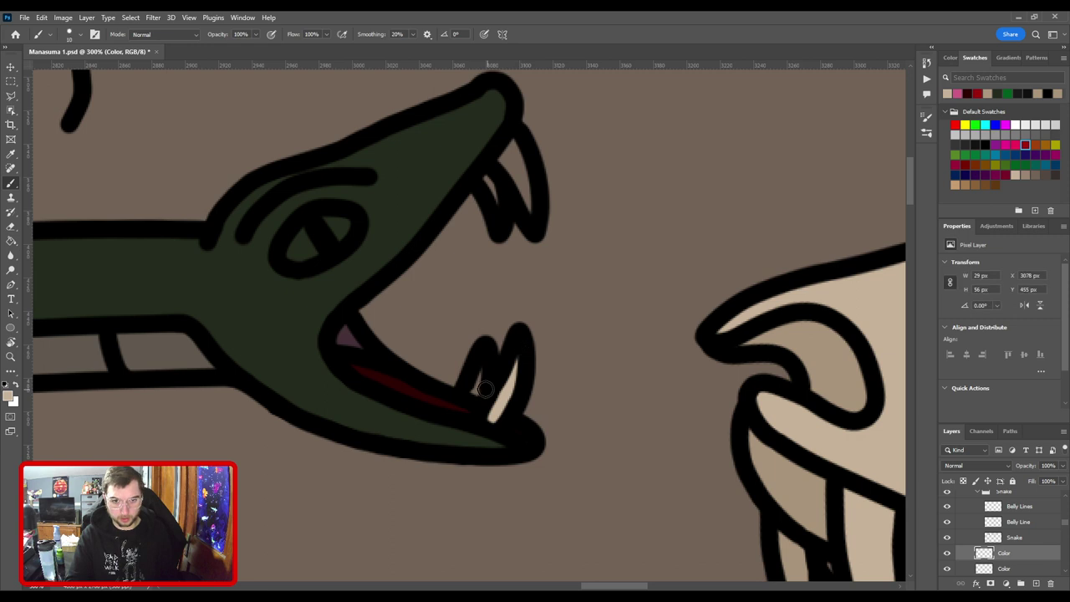
{"action": "left_click_drag", "start_coordinate": [479, 381], "coordinate": [475, 388]}
{"action": "left_click_drag", "start_coordinate": [500, 307], "coordinate": [484, 443]}
{"action": "mouse_move", "coordinate": [516, 345]}
{"action": "left_mouse_down"}
{"action": "mouse_move", "coordinate": [494, 288]}
{"action": "mouse_move", "coordinate": [500, 276]}
{"action": "mouse_move", "coordinate": [519, 341]}
{"action": "mouse_move", "coordinate": [474, 323]}
{"action": "left_mouse_up"}
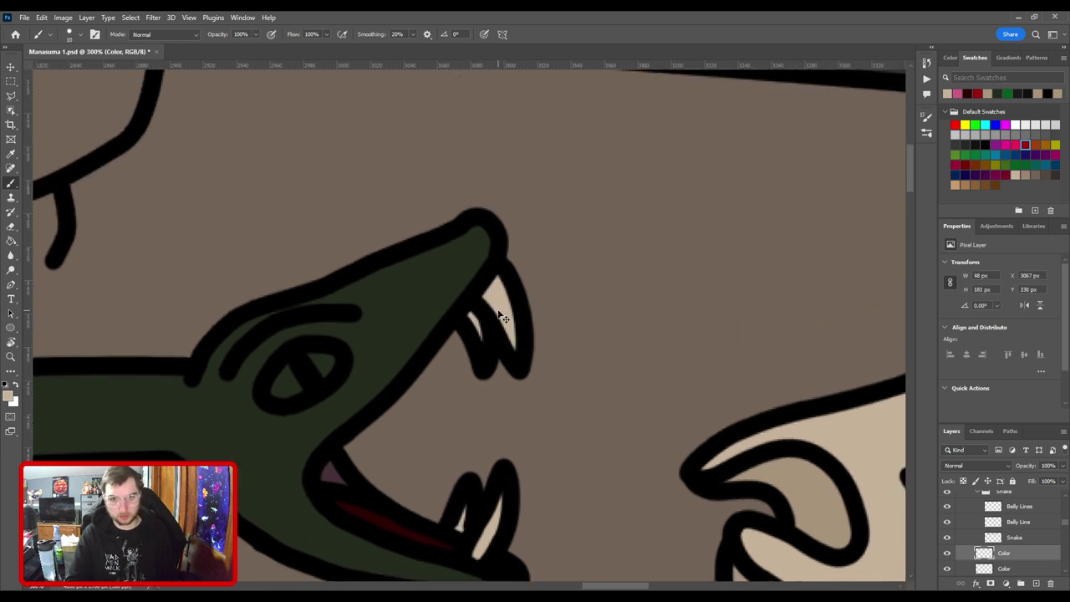
Paint the snake's eye on both sides of the pupil in a pale color on an empty Color layer.
{"action": "key", "text": "ctrl+minus"}
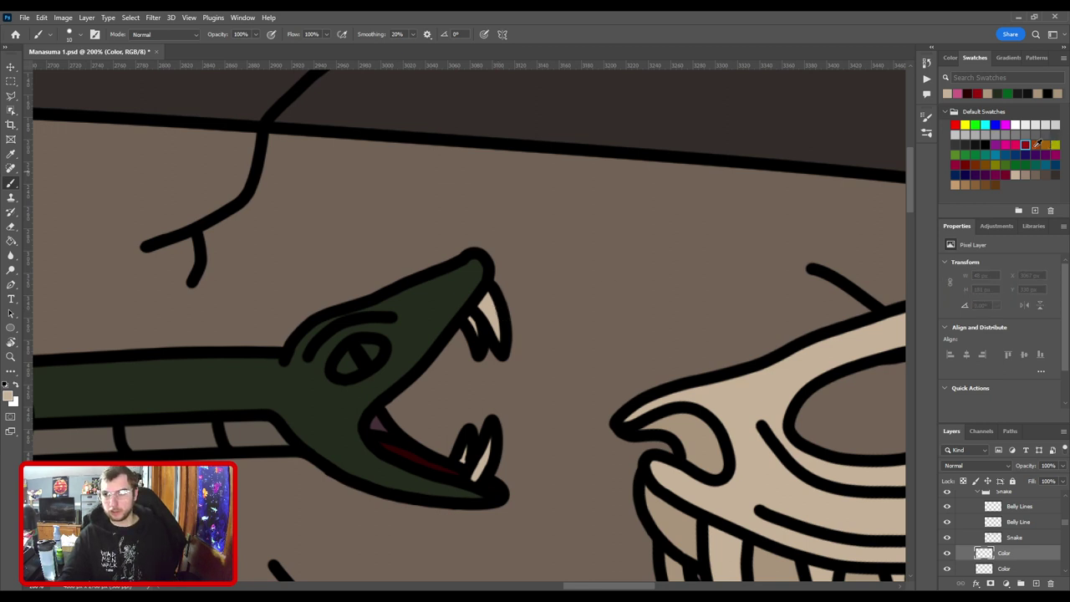
{"action": "key", "text": "i"}
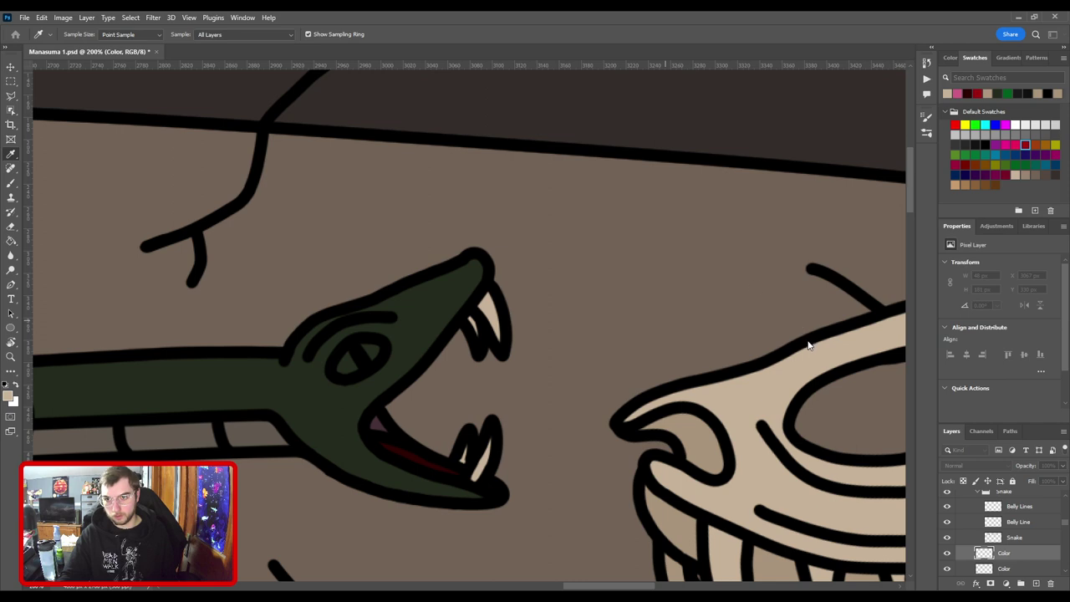
{"action": "key", "text": "b"}
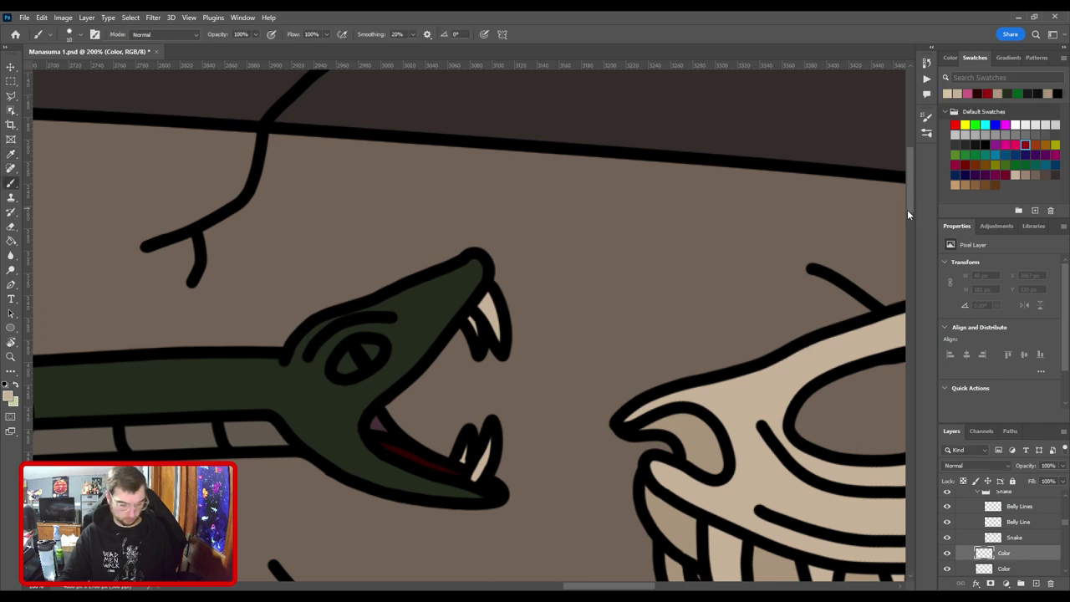
{"action": "key", "text": "ctrl+plus"}
{"action": "left_click_drag", "start_coordinate": [279, 388], "coordinate": [320, 368]}
{"action": "key", "text": "ctrl+minus"}
{"action": "key", "text": "ctrl+0"}
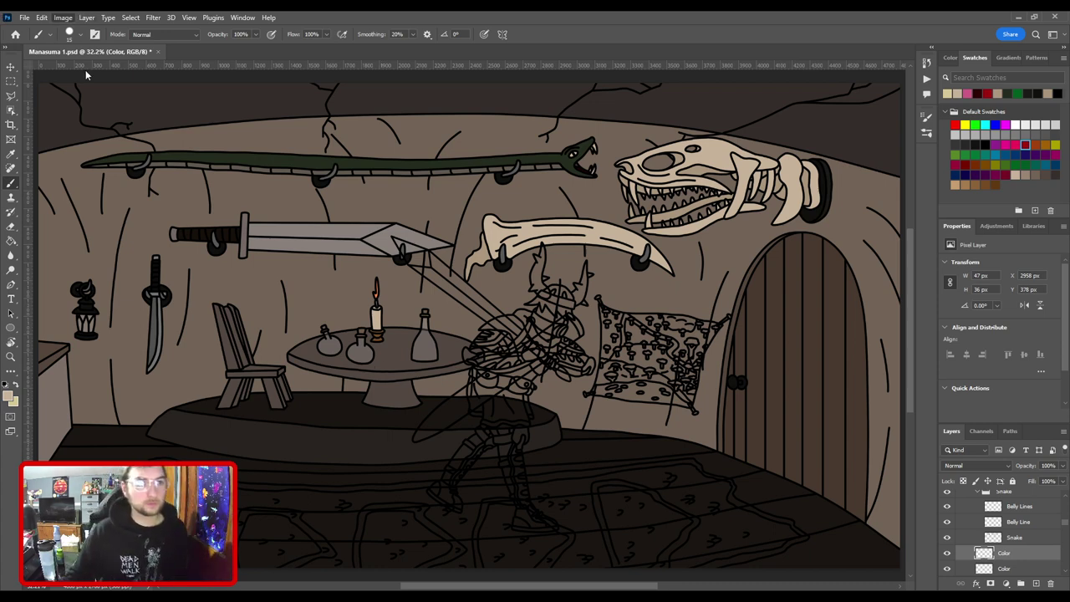
Shift the snake's eye to a muted reddish brown with an image adjustment and save the document.
{"action": "key", "text": "i"}
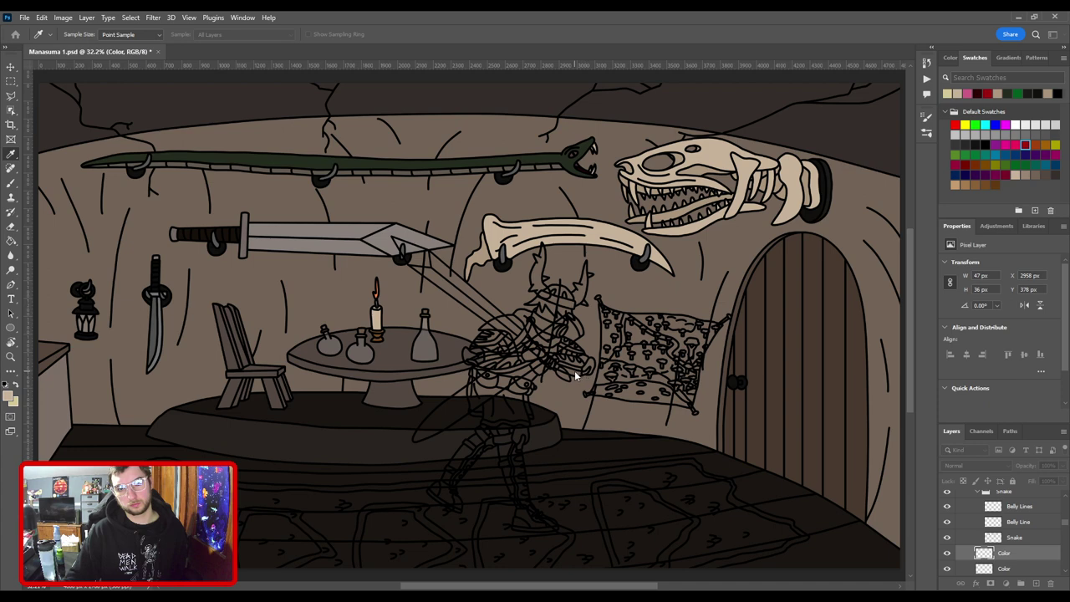
{"action": "key", "text": "b"}
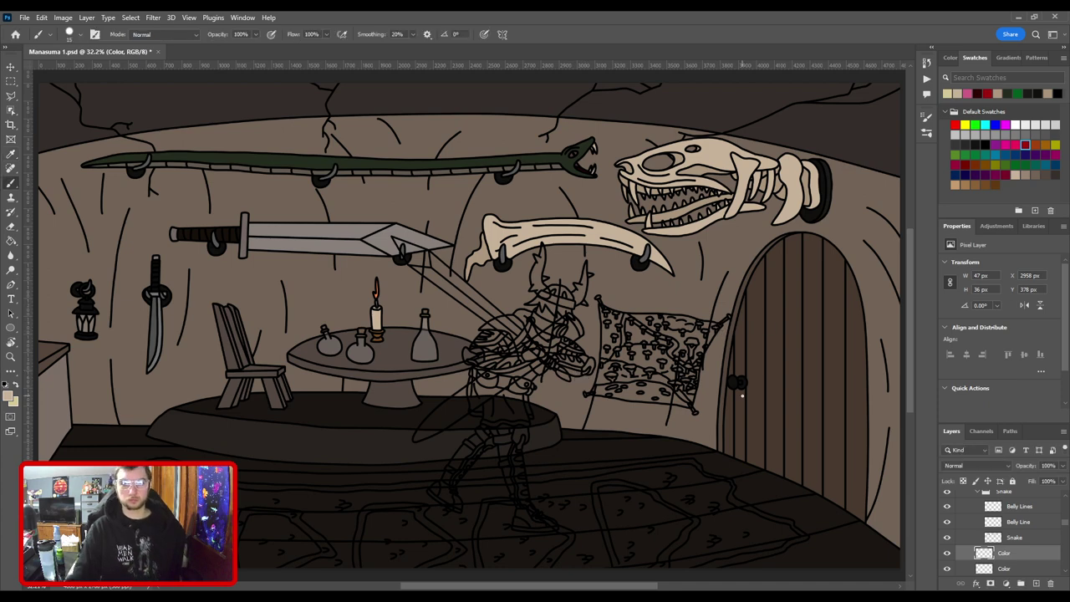
{"action": "key", "text": "ctrl+s"}
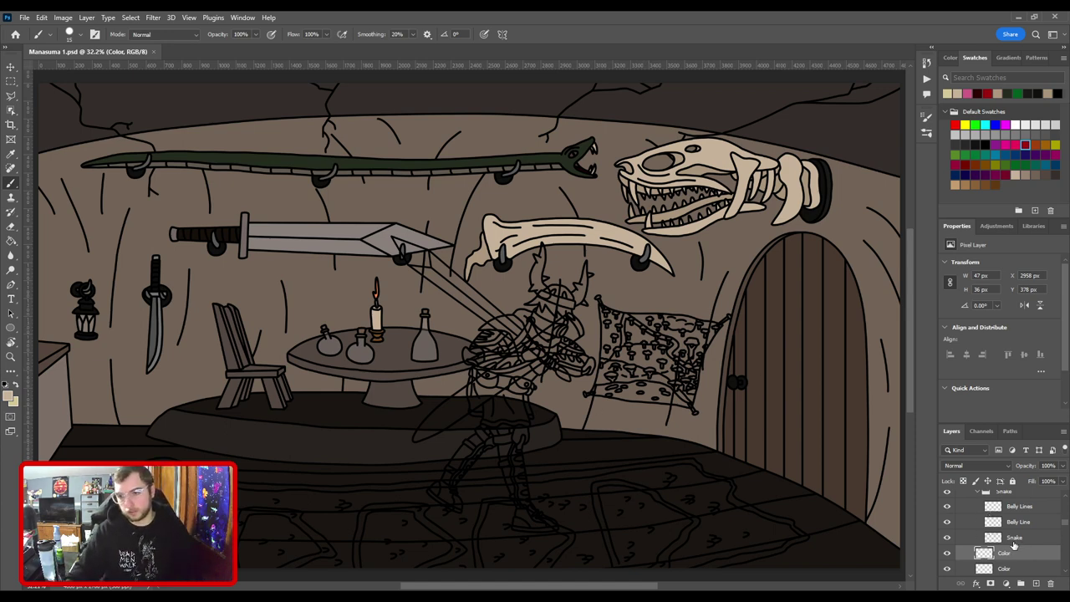
Add an empty layer directly above the Snake line layer and pick the black swatch for it.
{"action": "left_click", "coordinate": [1021, 542]}
{"action": "left_click", "coordinate": [1036, 584]}
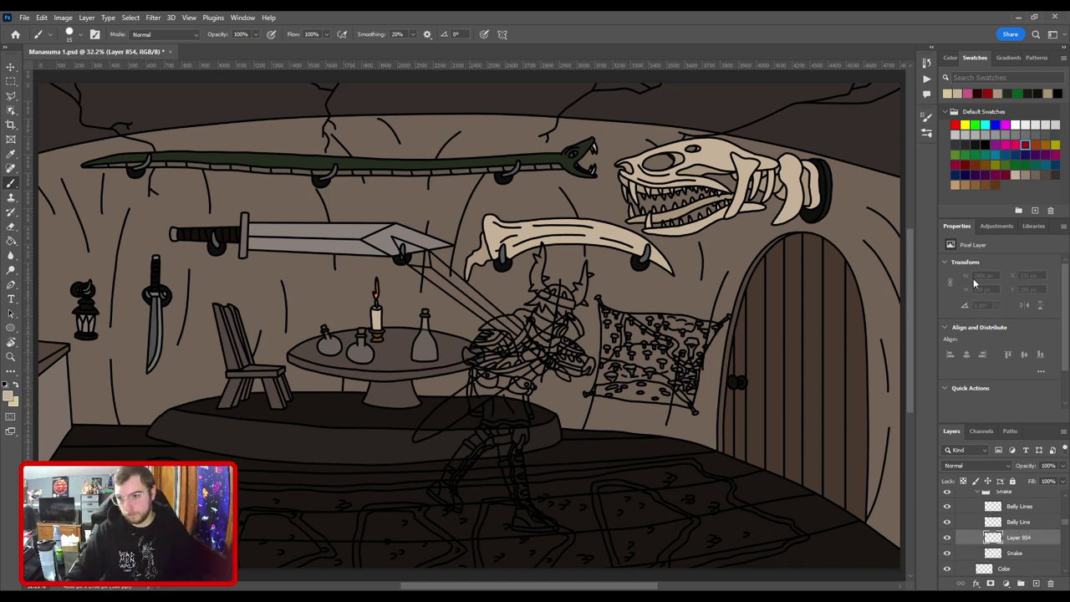
{"action": "left_click", "coordinate": [985, 144]}
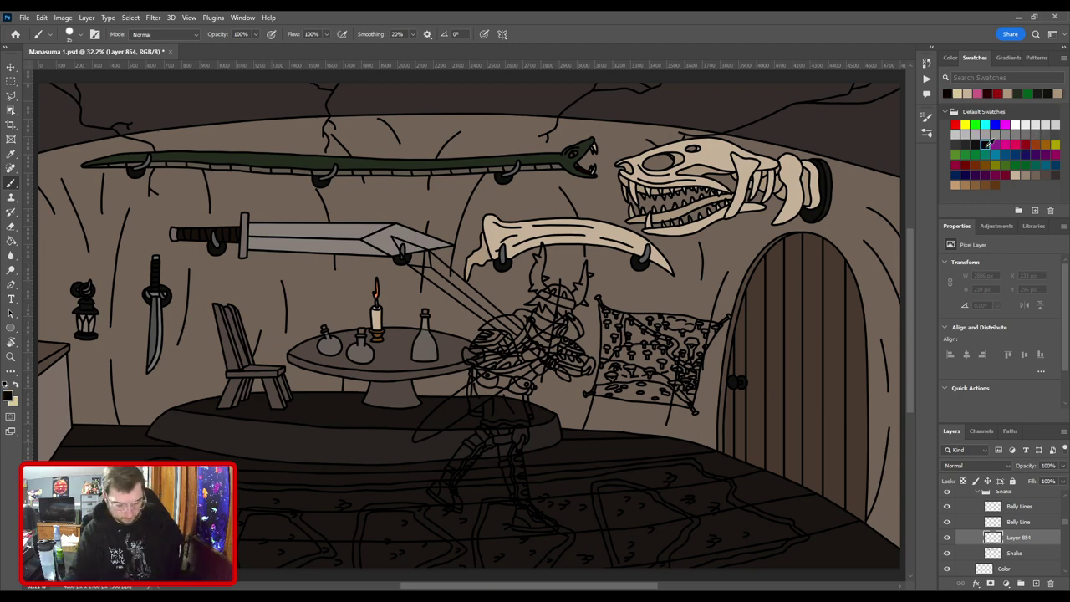
Draw a black inner mouth line from the snake's lower jaw up to the upper jaw, redoing the first stroke.
{"action": "key", "text": "ctrl+plus"}
{"action": "key", "text": "ctrl+plus"}
{"action": "left_click_drag", "start_coordinate": [559, 220], "coordinate": [421, 408]}
{"action": "key", "text": "ctrl+plus"}
{"action": "key", "text": "ctrl+plus"}
{"action": "key", "text": "ctrl+plus"}
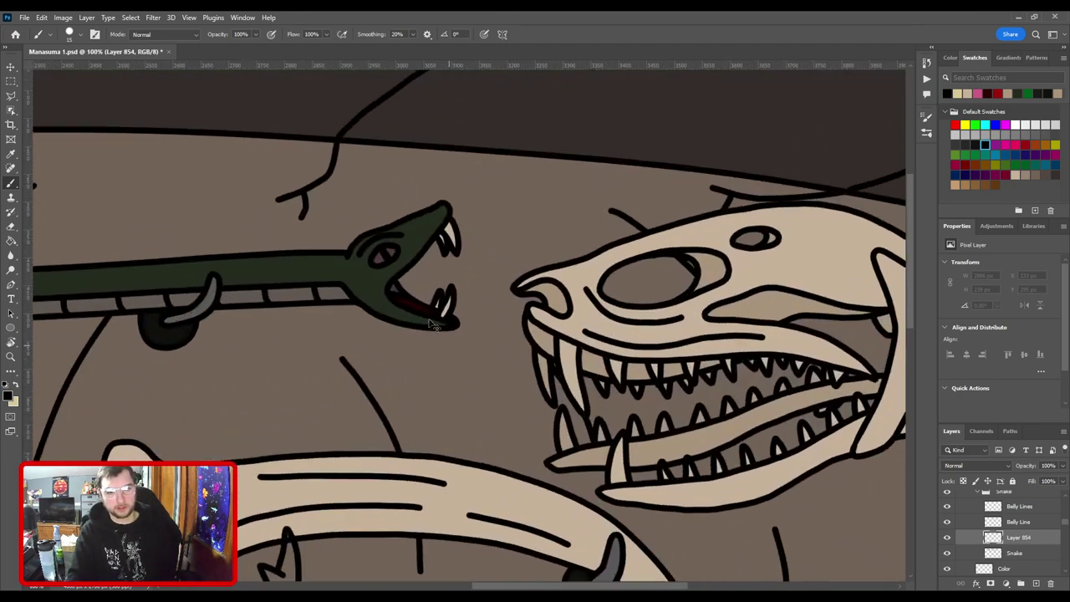
{"action": "mouse_move", "coordinate": [396, 299]}
{"action": "left_mouse_down"}
{"action": "mouse_move", "coordinate": [373, 301]}
{"action": "mouse_move", "coordinate": [449, 363]}
{"action": "left_mouse_up"}
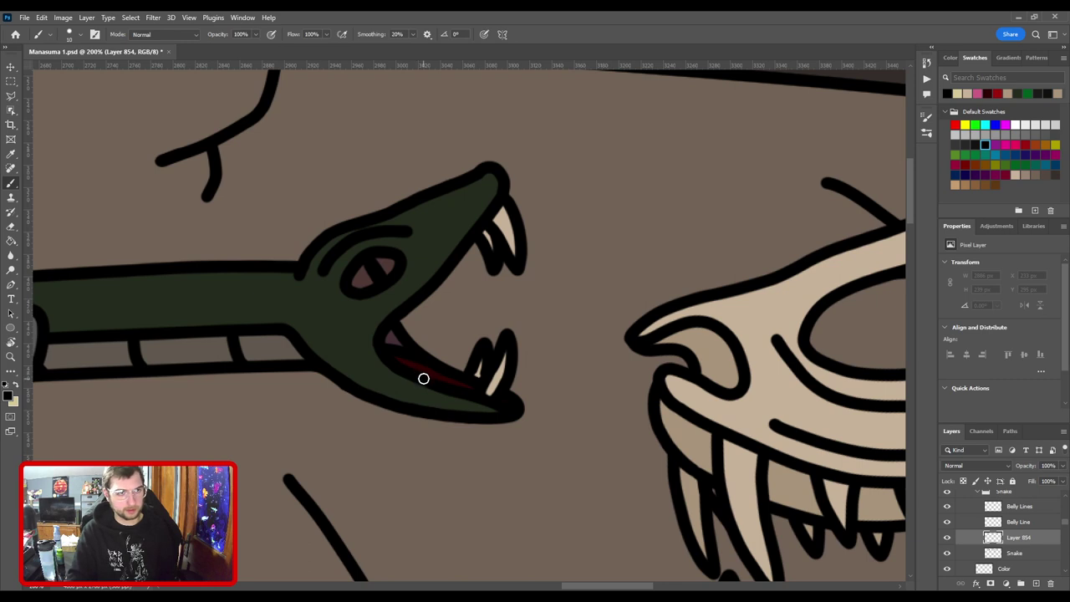
{"action": "mouse_move", "coordinate": [400, 319]}
{"action": "left_mouse_down"}
{"action": "mouse_move", "coordinate": [443, 325]}
{"action": "mouse_move", "coordinate": [408, 285]}
{"action": "left_mouse_up"}
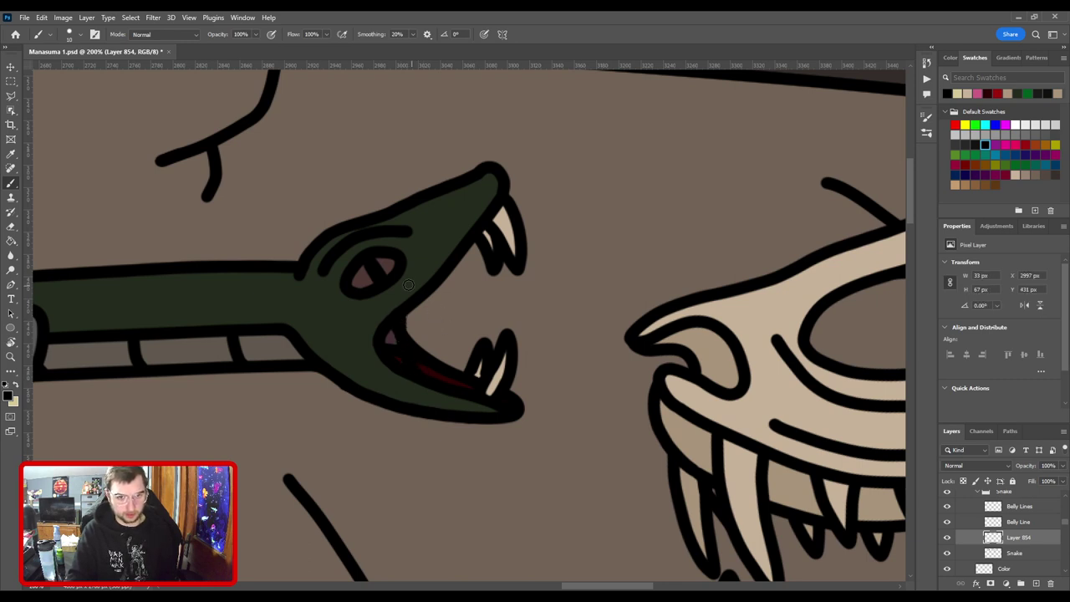
{"action": "key", "text": "ctrl+z"}
{"action": "left_click_drag", "start_coordinate": [422, 380], "coordinate": [404, 309]}
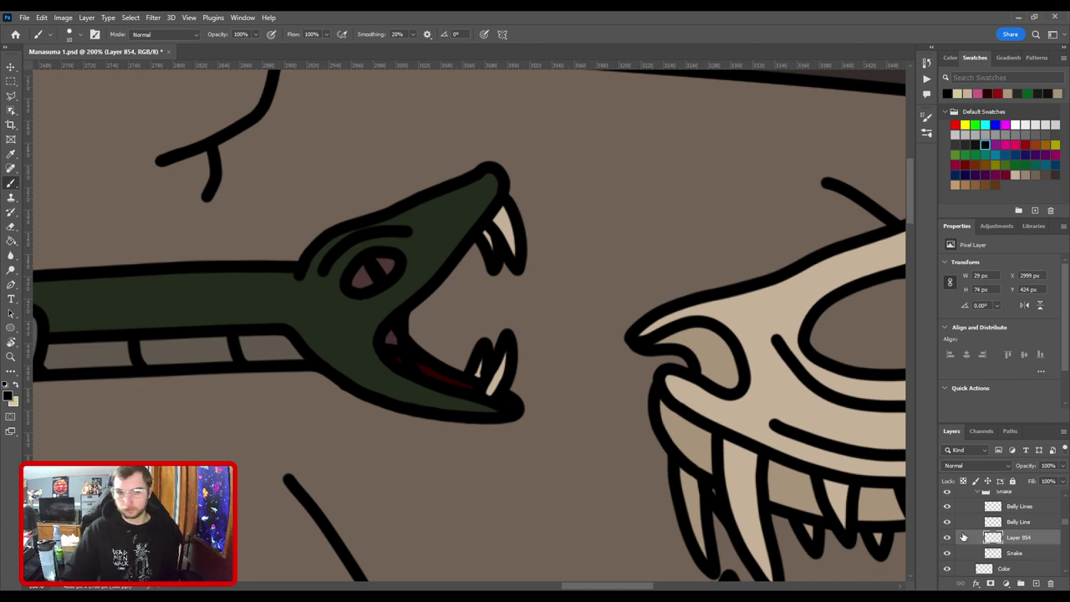
{"action": "scroll", "coordinate": [499, 368], "scroll_direction": "up", "scroll_amount": 4}
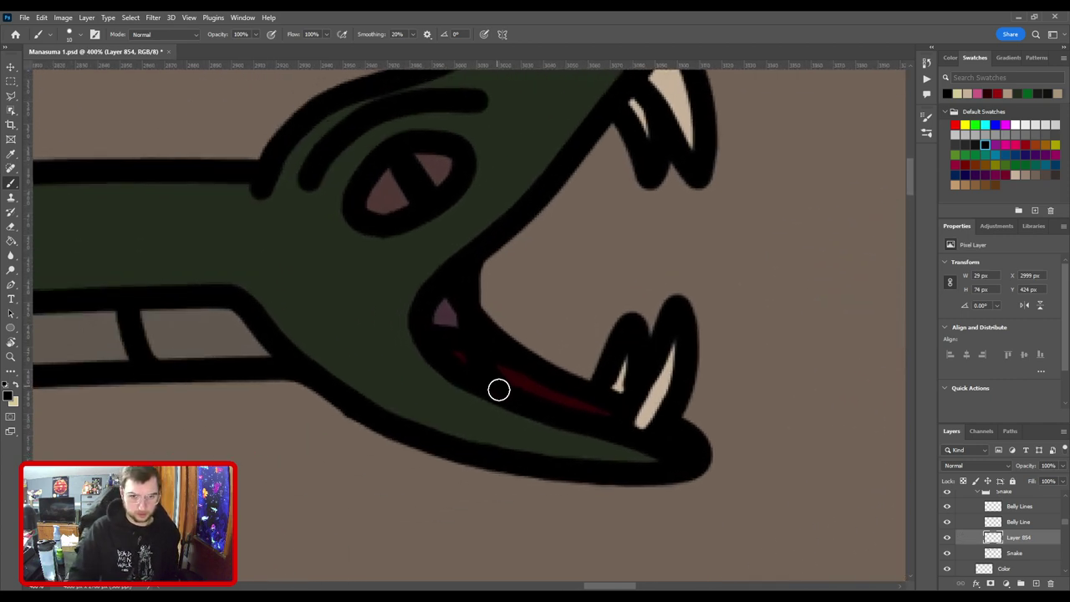
{"action": "mouse_move", "coordinate": [494, 389]}
{"action": "left_mouse_down"}
{"action": "mouse_move", "coordinate": [433, 353]}
{"action": "mouse_move", "coordinate": [422, 329]}
{"action": "mouse_move", "coordinate": [430, 294]}
{"action": "mouse_move", "coordinate": [460, 281]}
{"action": "left_mouse_up"}
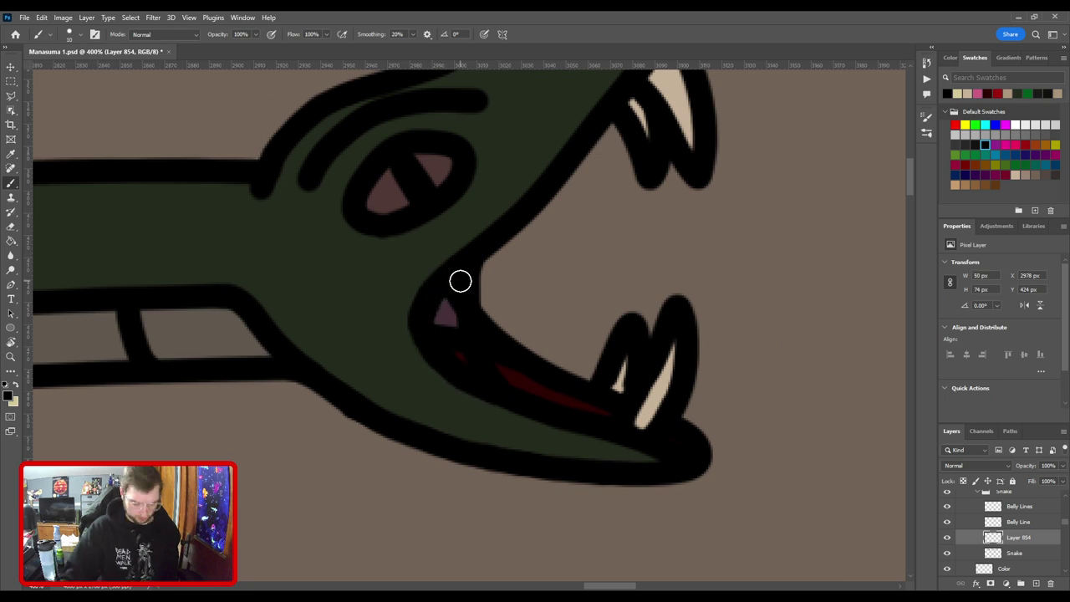
Sample the mouth's muted purple and fill the area behind the new mouth line on a Color layer above the Snake layer.
{"action": "key", "text": "i"}
{"action": "left_click", "coordinate": [446, 314]}
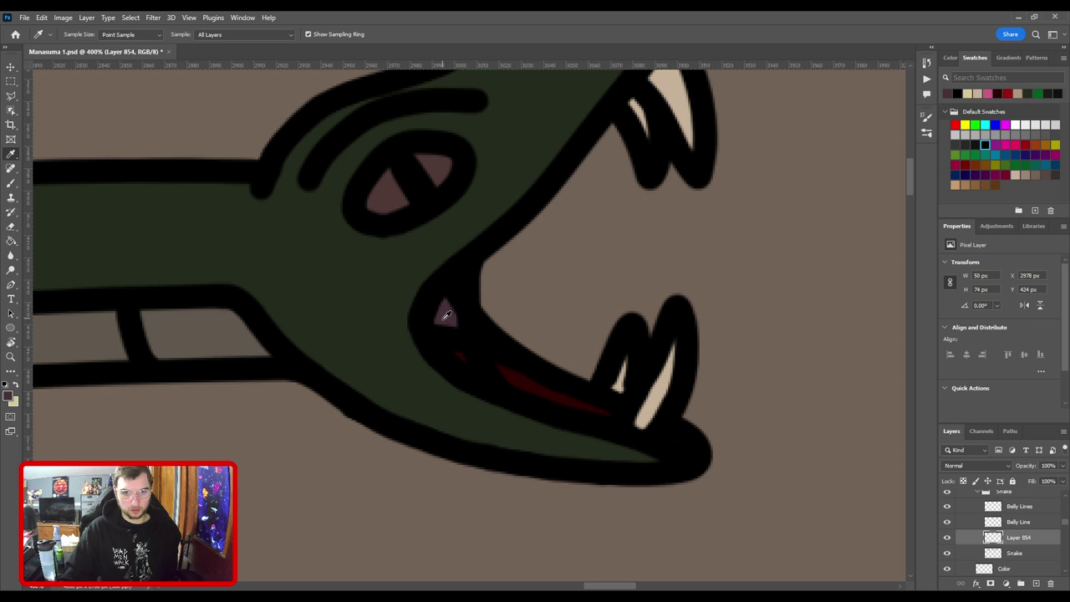
{"action": "left_click", "coordinate": [1015, 553]}
{"action": "key", "text": "F2"}
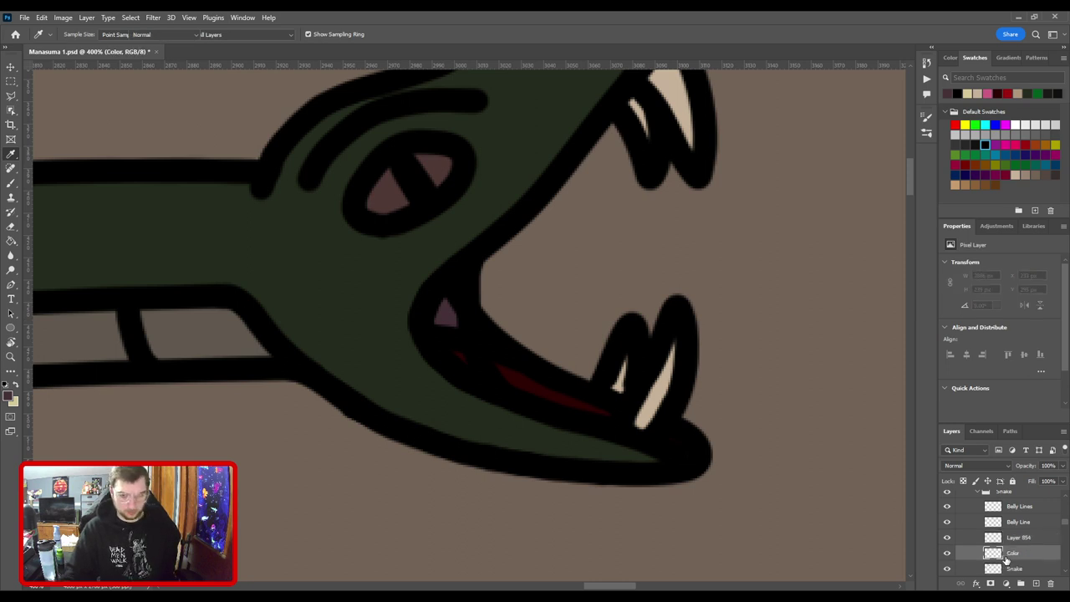
{"action": "key", "text": "b"}
{"action": "mouse_move", "coordinate": [446, 328]}
{"action": "left_mouse_down"}
{"action": "mouse_move", "coordinate": [464, 366]}
{"action": "mouse_move", "coordinate": [444, 306]}
{"action": "mouse_move", "coordinate": [456, 273]}
{"action": "left_mouse_up"}
{"action": "key", "text": "v"}
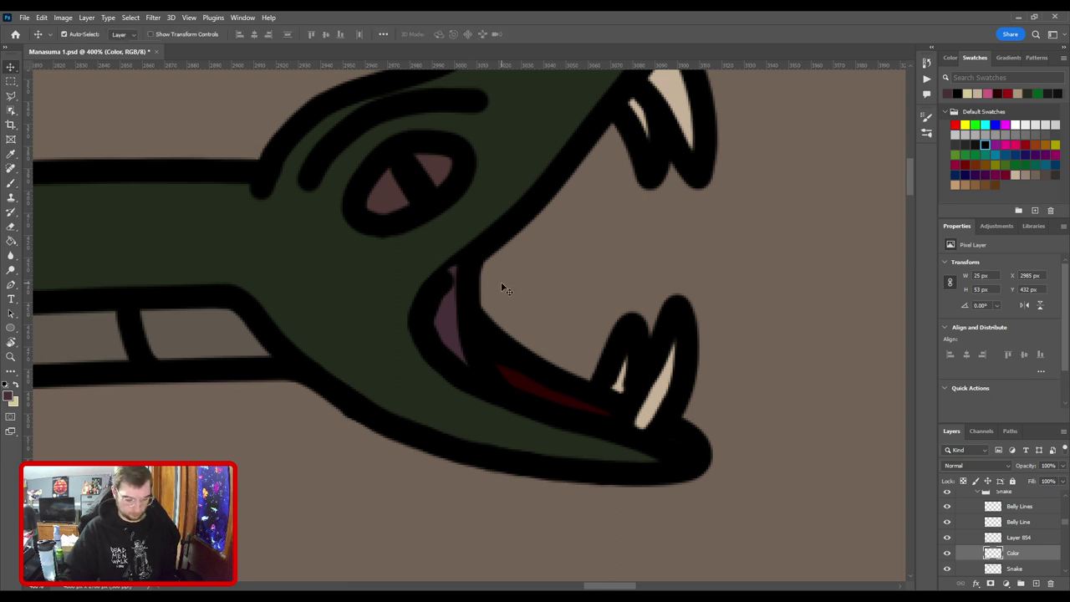
Clean up the upper end of the snake's inner mouth line in black on its line layer and save the document.
{"action": "left_click", "coordinate": [469, 335]}
{"action": "key", "text": "b"}
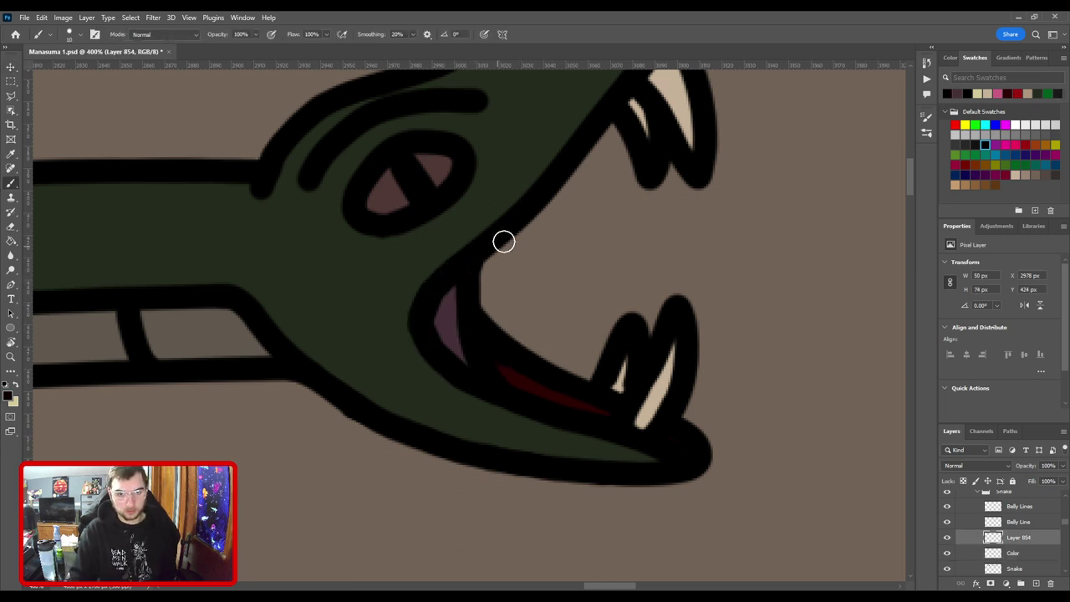
{"action": "key", "text": "ctrl+minus"}
{"action": "key", "text": "ctrl+minus"}
{"action": "key", "text": "ctrl+0"}
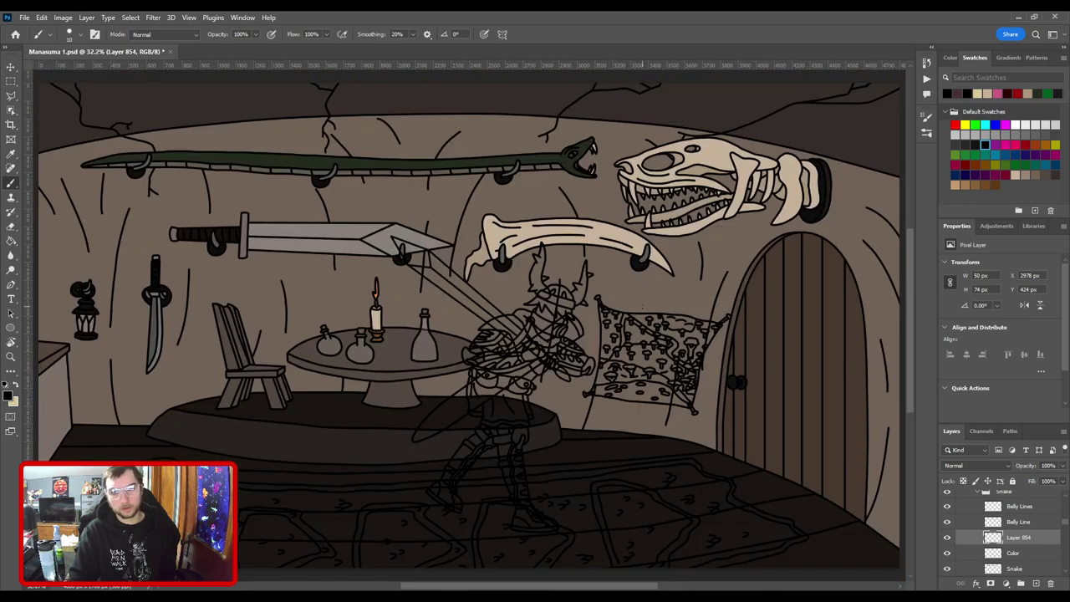
{"action": "key", "text": "ctrl+s"}
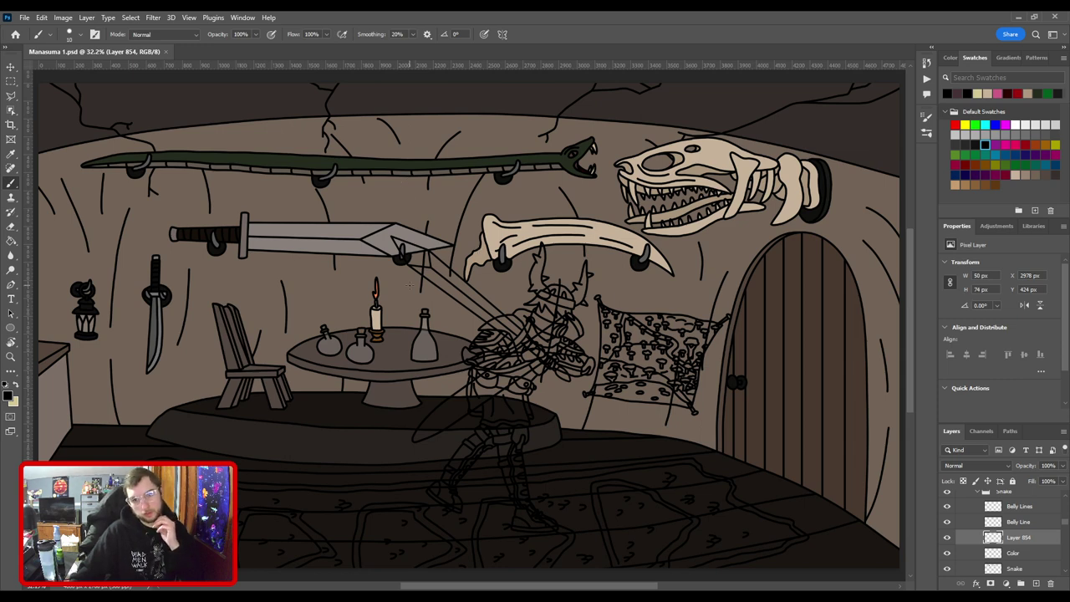
Select the floor rug's Inner Line layer and sample the dark green of the hanging snake as the painting color.
{"action": "scroll", "coordinate": [328, 462], "scroll_direction": "down", "scroll_amount": 3}
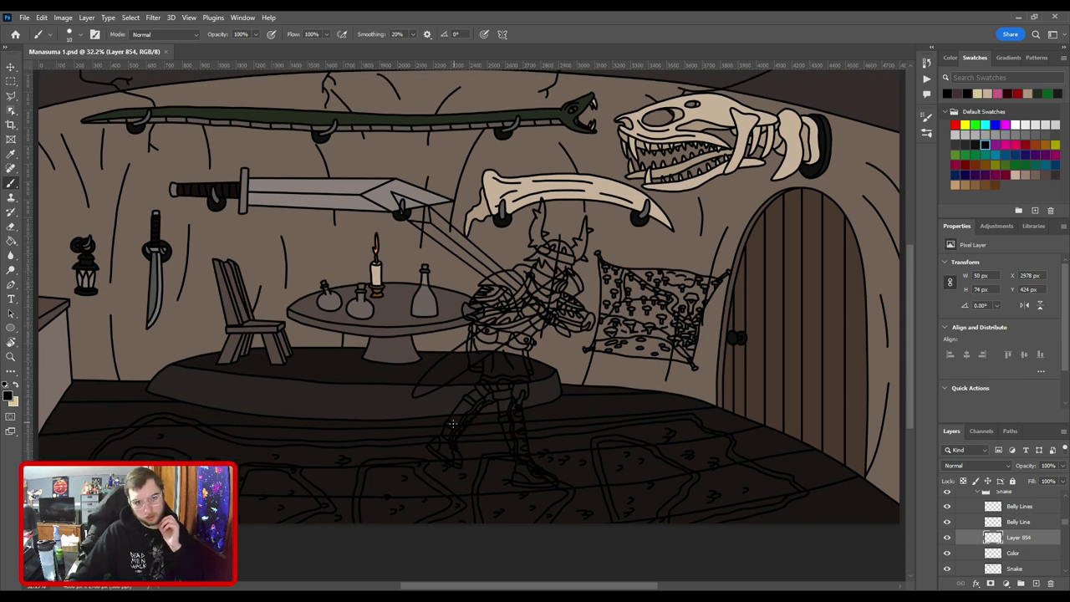
{"action": "key", "text": "v"}
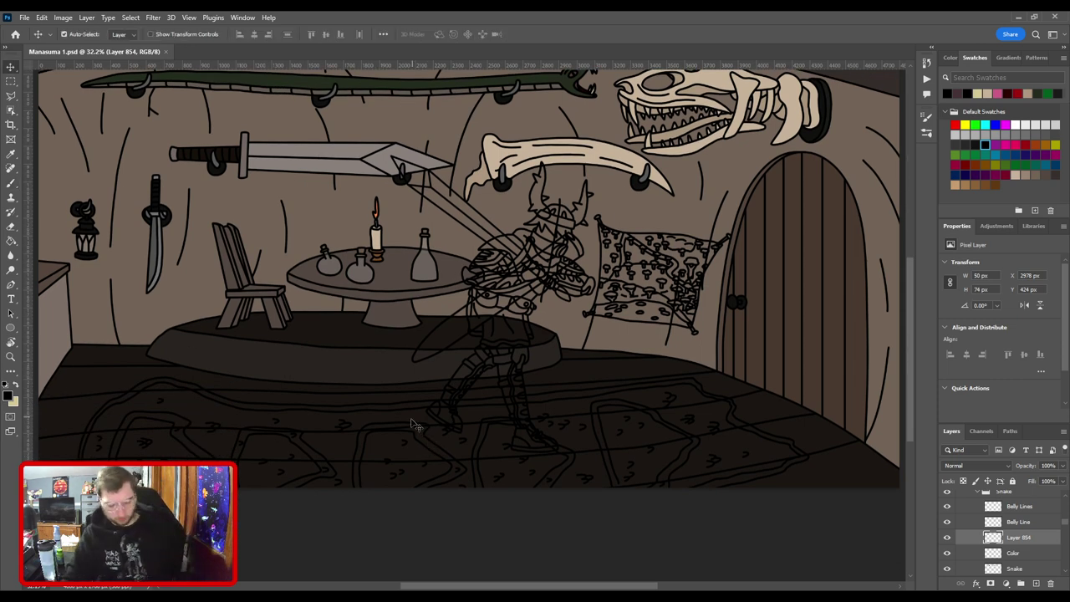
{"action": "key", "text": "ctrl+plus"}
{"action": "key", "text": "ctrl+plus"}
{"action": "left_click_drag", "start_coordinate": [438, 403], "coordinate": [705, 302]}
{"action": "scroll", "coordinate": [451, 351], "scroll_direction": "up", "scroll_amount": 1}
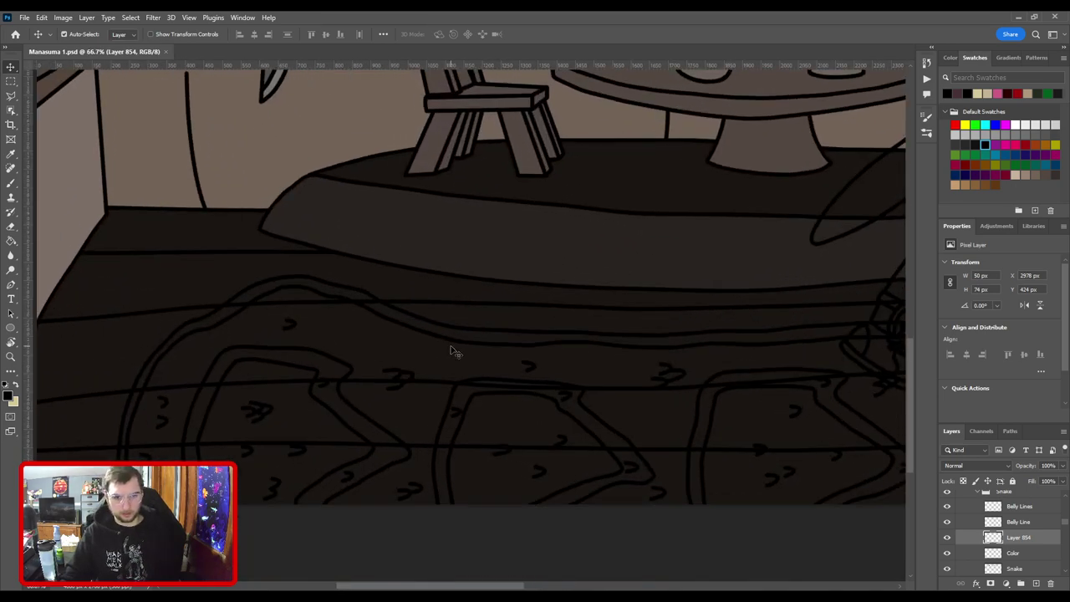
{"action": "left_click", "coordinate": [435, 341]}
{"action": "scroll", "coordinate": [506, 347], "scroll_direction": "down", "scroll_amount": 2}
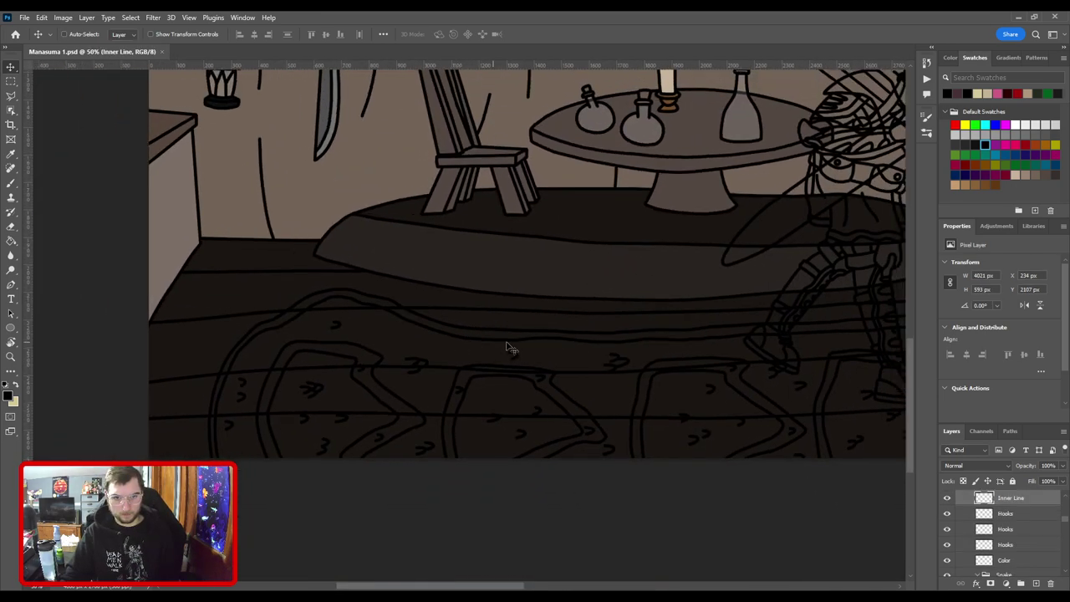
{"action": "key", "text": "i"}
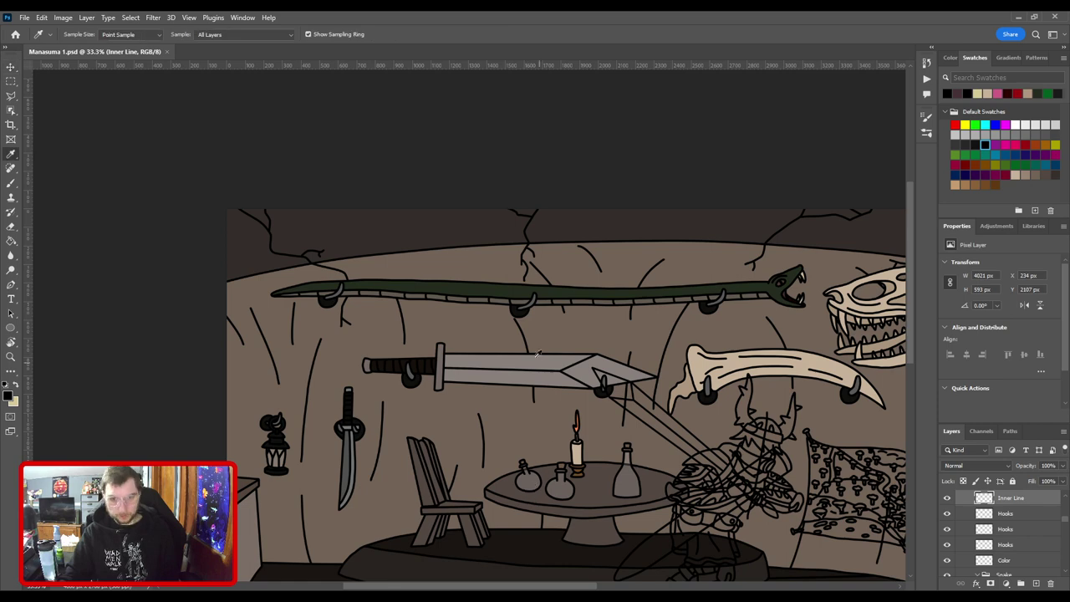
{"action": "left_click", "coordinate": [485, 286]}
{"action": "left_click", "coordinate": [482, 337], "text": "alt"}
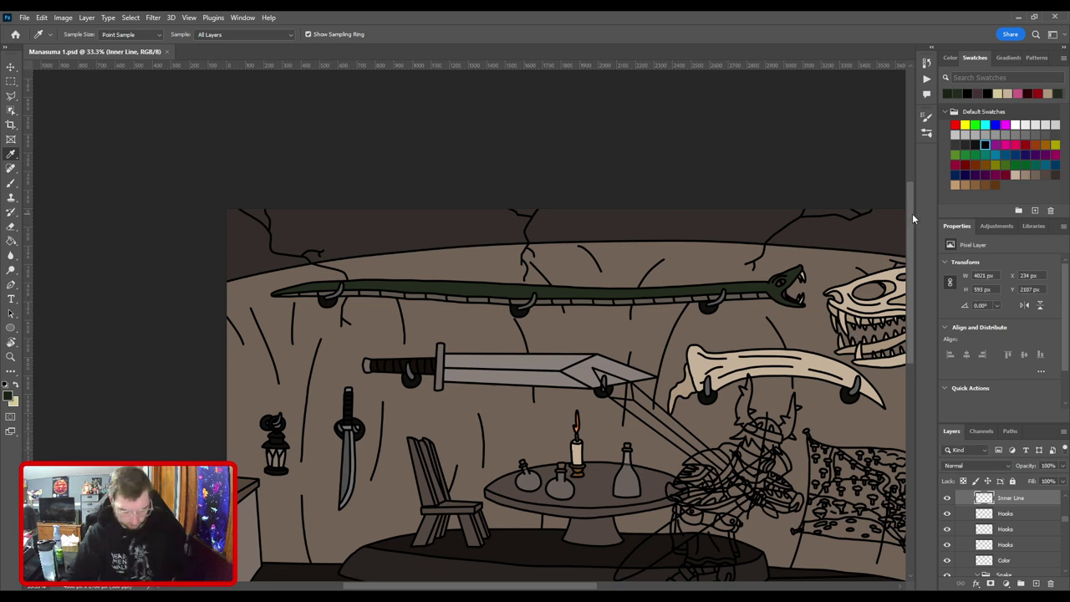
Add a new layer named Color directly below the rug's Inner Line layer.
{"action": "key", "text": "b"}
{"action": "scroll", "coordinate": [520, 434], "scroll_direction": "down", "scroll_amount": 5}
{"action": "scroll", "coordinate": [516, 318], "scroll_direction": "left", "scroll_amount": 3}
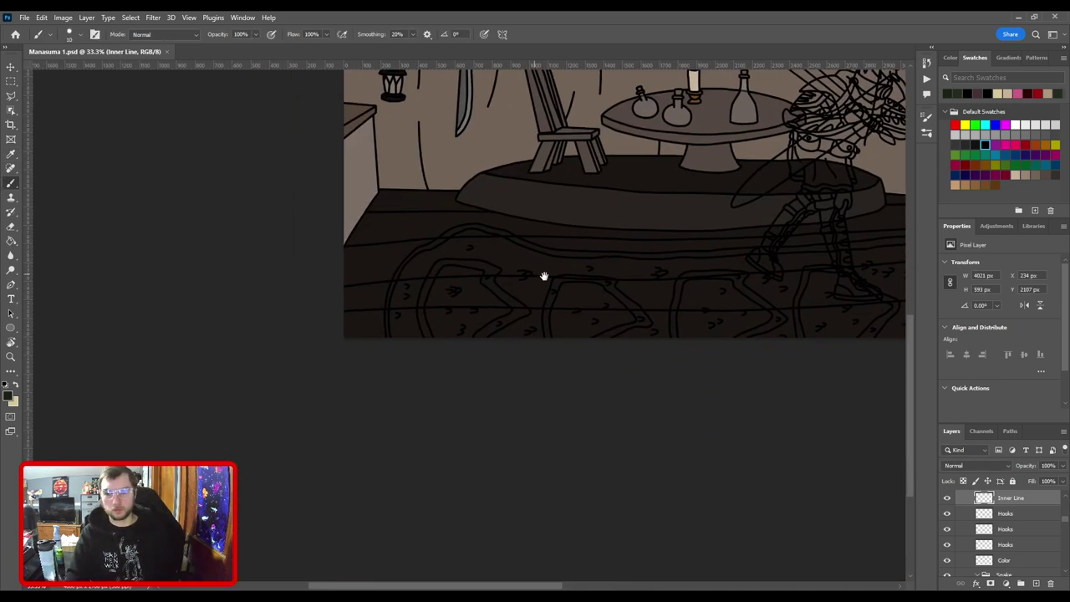
{"action": "scroll", "coordinate": [564, 286], "scroll_direction": "up", "scroll_amount": 3}
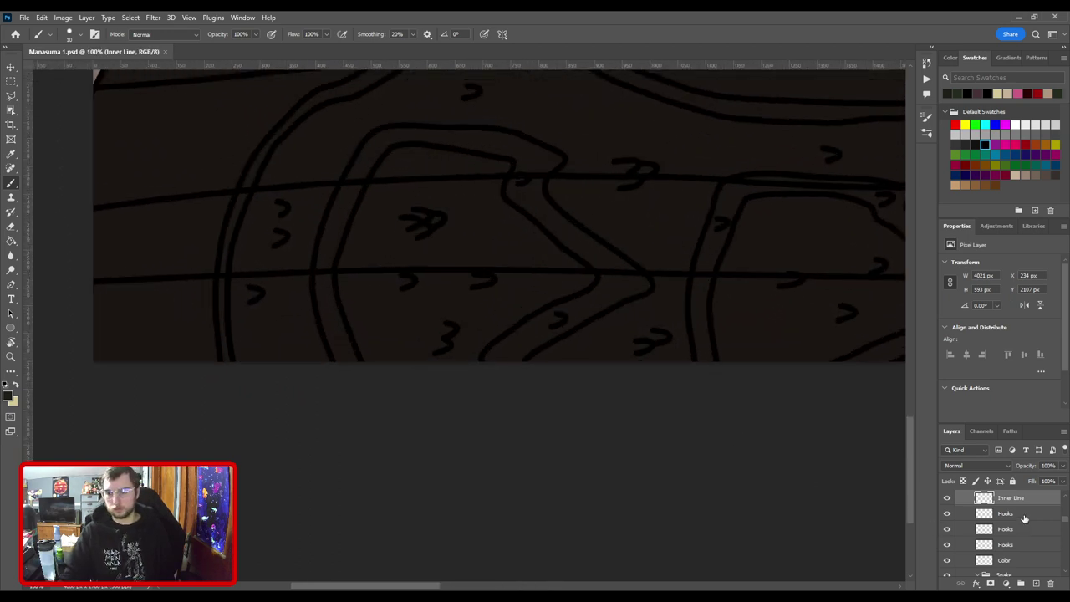
{"action": "left_click_drag", "start_coordinate": [1025, 519], "coordinate": [1024, 519]}
{"action": "scroll", "coordinate": [700, 411], "scroll_direction": "up", "scroll_amount": 3}
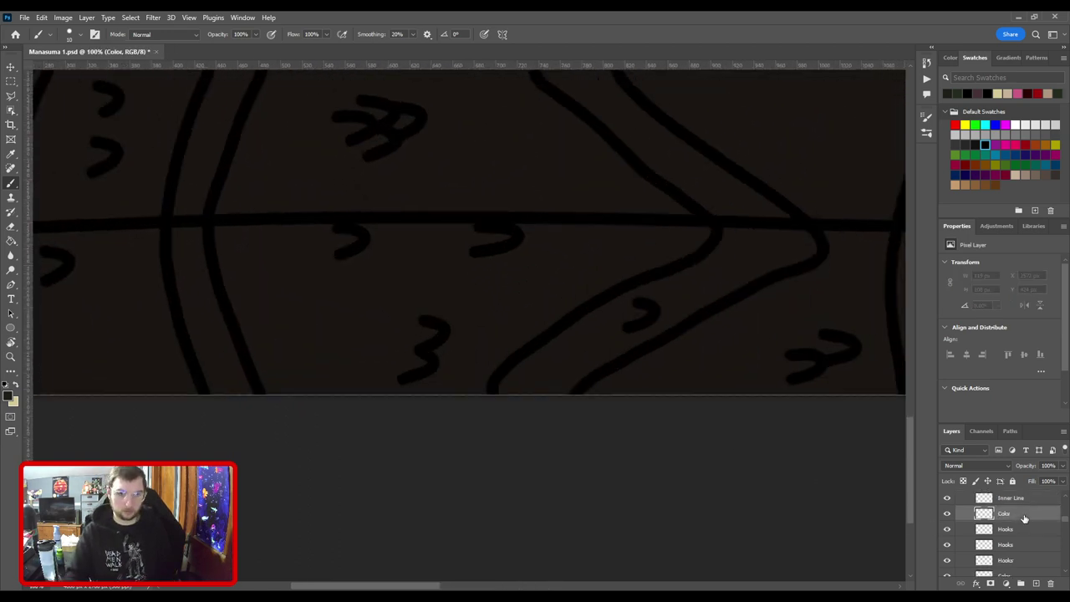
Enlarge the brush to 125 px and paint dark green along the inside of the rug's left border, from the canvas edge upward.
{"action": "key", "text": "bracketright"}
{"action": "key", "text": "bracketright"}
{"action": "key", "text": "bracketright"}
{"action": "key", "text": "bracketright"}
{"action": "key", "text": "bracketright"}
{"action": "key", "text": "bracketright"}
{"action": "key", "text": "bracketright"}
{"action": "key", "text": "bracketright"}
{"action": "key", "text": "bracketright"}
{"action": "key", "text": "bracketright"}
{"action": "key", "text": "bracketright"}
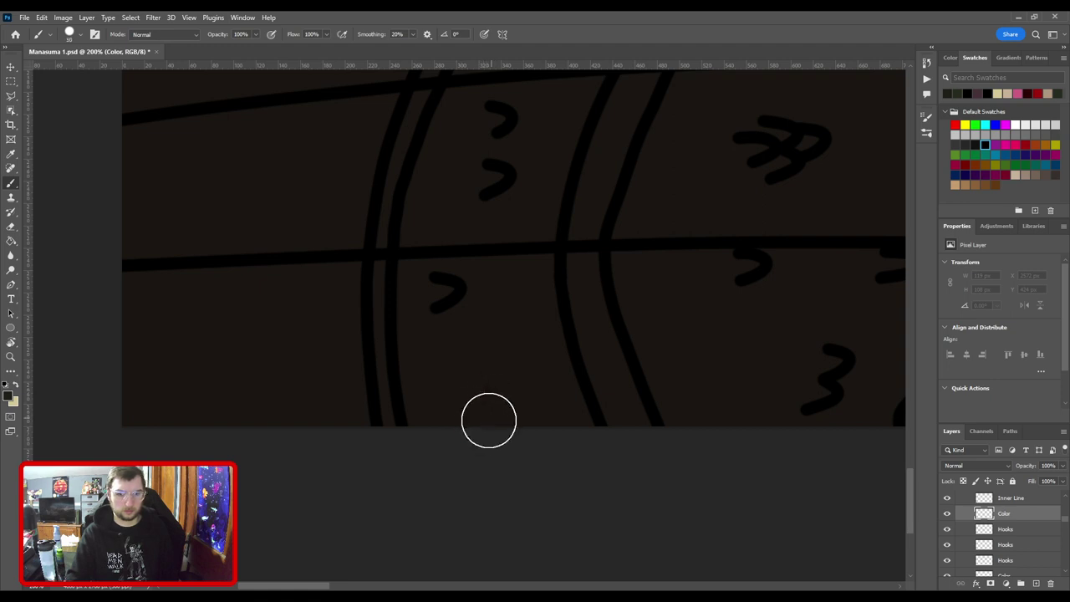
{"action": "left_click", "coordinate": [474, 409]}
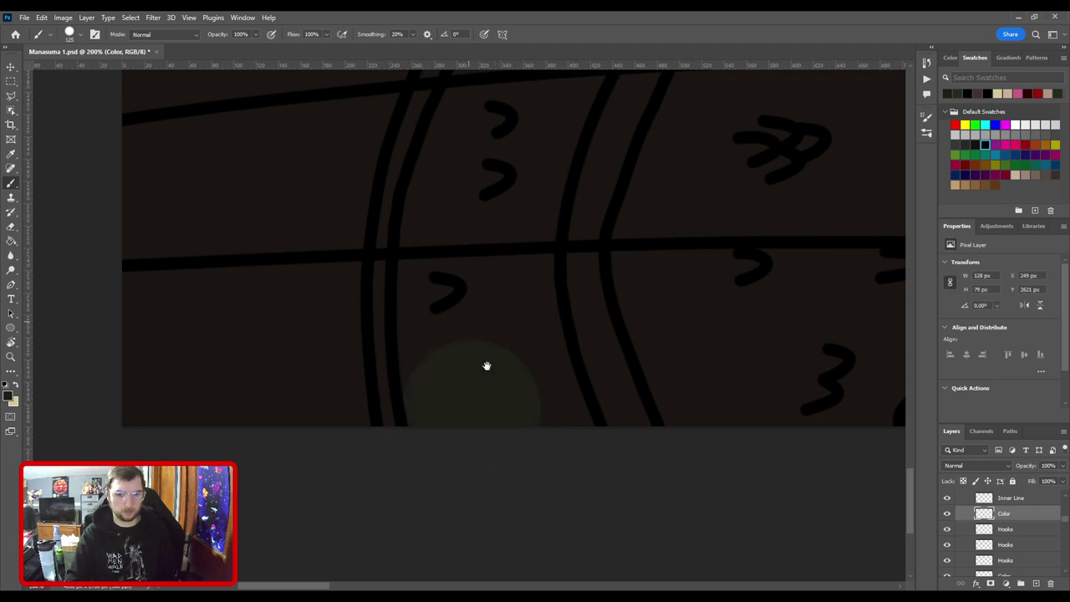
{"action": "left_click_drag", "start_coordinate": [487, 366], "coordinate": [526, 448]}
{"action": "left_click", "coordinate": [498, 390], "text": "shift"}
{"action": "left_click", "coordinate": [509, 306], "text": "shift"}
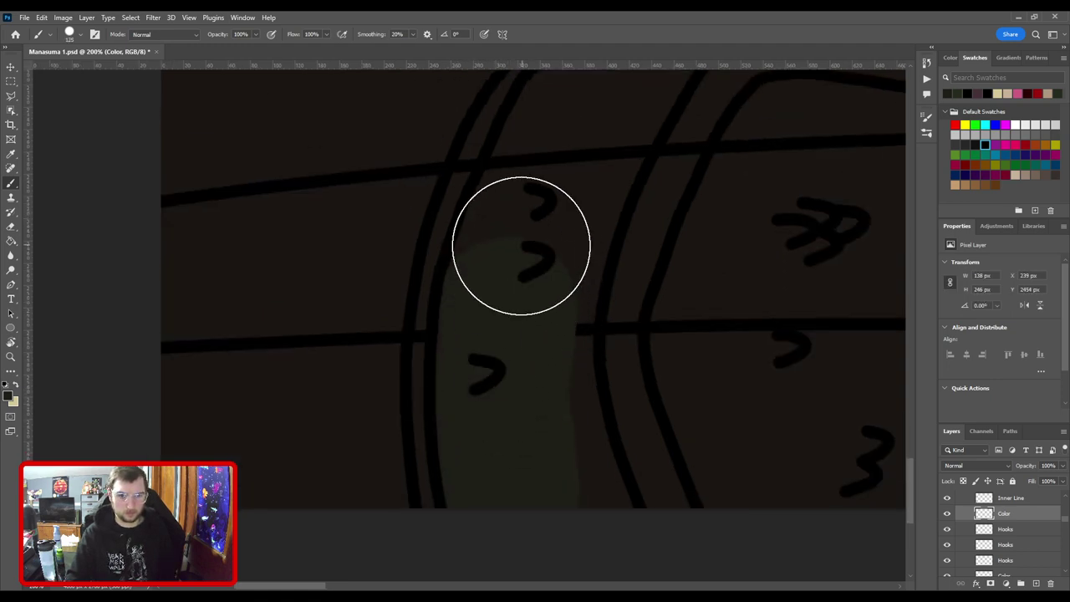
{"action": "left_click", "coordinate": [521, 246], "text": "shift"}
{"action": "left_click_drag", "start_coordinate": [568, 224], "coordinate": [520, 448]}
{"action": "left_click", "coordinate": [518, 376], "text": "shift"}
{"action": "mouse_move", "coordinate": [546, 334]}
{"action": "left_mouse_down"}
{"action": "mouse_move", "coordinate": [624, 287]}
{"action": "mouse_move", "coordinate": [602, 279]}
{"action": "mouse_move", "coordinate": [660, 268]}
{"action": "mouse_move", "coordinate": [439, 470]}
{"action": "left_mouse_up"}
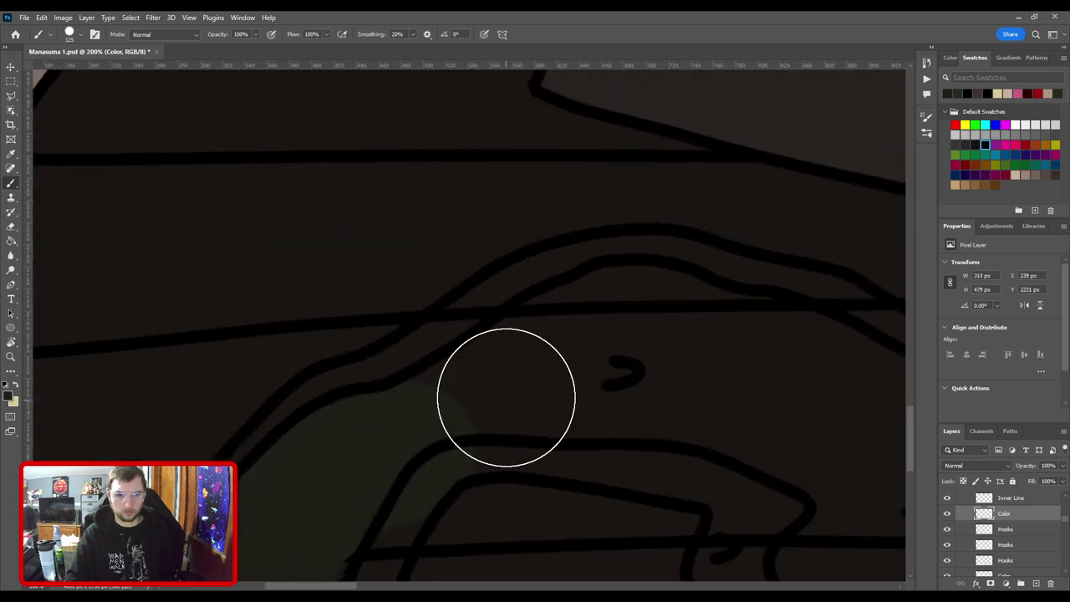
Continue the dark green band around the rug's upper-left curve and down its slope, just inside the inner border line.
{"action": "mouse_move", "coordinate": [507, 399]}
{"action": "left_mouse_down"}
{"action": "mouse_move", "coordinate": [576, 351]}
{"action": "mouse_move", "coordinate": [640, 340]}
{"action": "mouse_move", "coordinate": [619, 330]}
{"action": "mouse_move", "coordinate": [533, 373]}
{"action": "mouse_move", "coordinate": [387, 373]}
{"action": "left_mouse_up"}
{"action": "left_click", "coordinate": [618, 330], "text": "shift"}
{"action": "left_click", "coordinate": [666, 335], "text": "shift"}
{"action": "left_click", "coordinate": [500, 365], "text": "shift"}
{"action": "mouse_move", "coordinate": [502, 365]}
{"action": "left_mouse_down"}
{"action": "mouse_move", "coordinate": [606, 390]}
{"action": "mouse_move", "coordinate": [454, 323]}
{"action": "left_mouse_up"}
{"action": "mouse_move", "coordinate": [520, 349]}
{"action": "left_mouse_down"}
{"action": "mouse_move", "coordinate": [605, 386]}
{"action": "mouse_move", "coordinate": [430, 373]}
{"action": "left_mouse_up"}
{"action": "left_click", "coordinate": [519, 385], "text": "shift"}
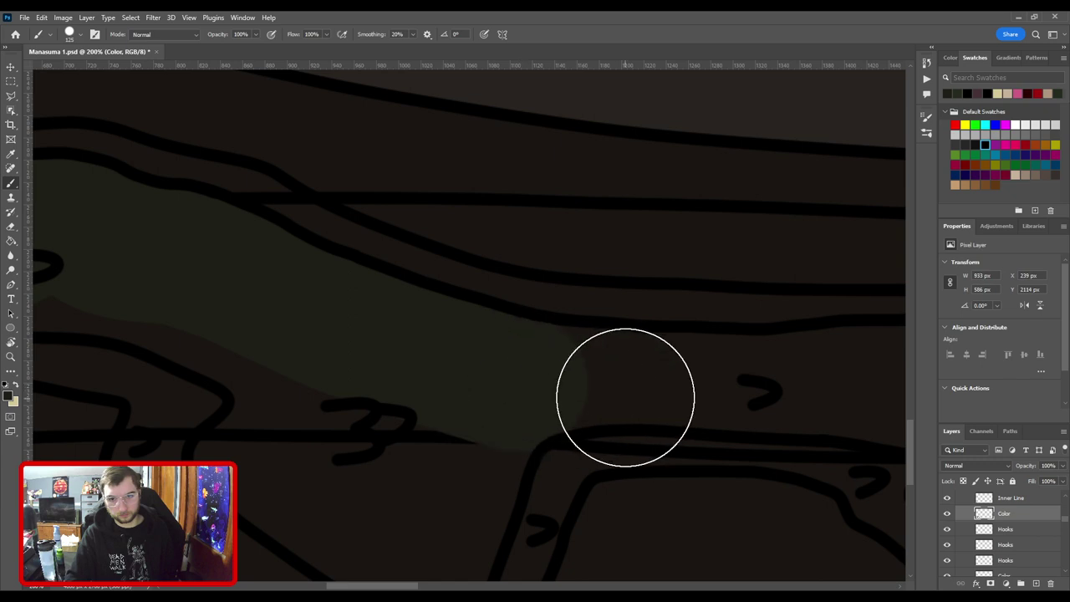
Extend the dark green band along the rug's far border, past the warrior's legs to the upper-right corner.
{"action": "left_click", "coordinate": [627, 398], "text": "shift"}
{"action": "mouse_move", "coordinate": [647, 399]}
{"action": "left_mouse_down"}
{"action": "mouse_move", "coordinate": [477, 373]}
{"action": "mouse_move", "coordinate": [329, 378]}
{"action": "left_mouse_up"}
{"action": "left_click", "coordinate": [430, 376], "text": "shift"}
{"action": "mouse_move", "coordinate": [506, 378]}
{"action": "left_mouse_down"}
{"action": "mouse_move", "coordinate": [574, 387]}
{"action": "mouse_move", "coordinate": [664, 365]}
{"action": "mouse_move", "coordinate": [387, 368]}
{"action": "mouse_move", "coordinate": [568, 382]}
{"action": "mouse_move", "coordinate": [650, 365]}
{"action": "mouse_move", "coordinate": [594, 378]}
{"action": "mouse_move", "coordinate": [465, 351]}
{"action": "mouse_move", "coordinate": [547, 363]}
{"action": "mouse_move", "coordinate": [304, 384]}
{"action": "left_mouse_up"}
{"action": "left_click_drag", "start_coordinate": [481, 359], "coordinate": [655, 350]}
{"action": "mouse_move", "coordinate": [727, 349]}
{"action": "left_mouse_down"}
{"action": "mouse_move", "coordinate": [410, 354]}
{"action": "mouse_move", "coordinate": [494, 334]}
{"action": "mouse_move", "coordinate": [616, 335]}
{"action": "mouse_move", "coordinate": [374, 383]}
{"action": "left_mouse_up"}
{"action": "mouse_move", "coordinate": [521, 371]}
{"action": "left_mouse_down"}
{"action": "mouse_move", "coordinate": [673, 344]}
{"action": "mouse_move", "coordinate": [465, 390]}
{"action": "mouse_move", "coordinate": [226, 407]}
{"action": "left_mouse_up"}
{"action": "left_click", "coordinate": [675, 344], "text": "shift"}
{"action": "left_click", "coordinate": [488, 368], "text": "shift"}
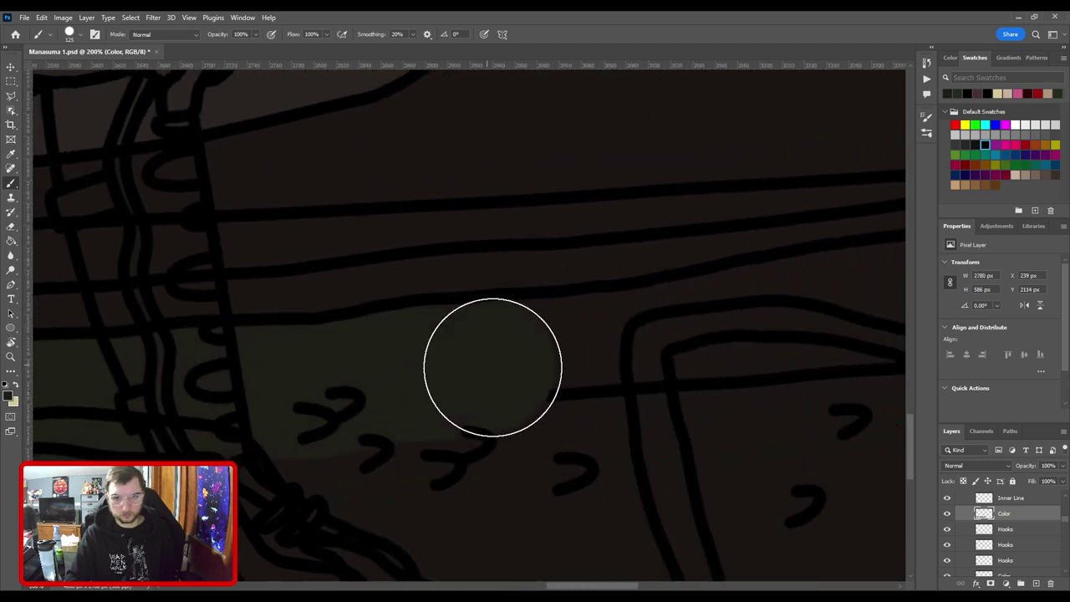
{"action": "mouse_move", "coordinate": [576, 362]}
{"action": "left_mouse_down"}
{"action": "mouse_move", "coordinate": [647, 352]}
{"action": "mouse_move", "coordinate": [622, 326]}
{"action": "mouse_move", "coordinate": [382, 352]}
{"action": "mouse_move", "coordinate": [674, 317]}
{"action": "mouse_move", "coordinate": [698, 340]}
{"action": "mouse_move", "coordinate": [373, 365]}
{"action": "left_mouse_up"}
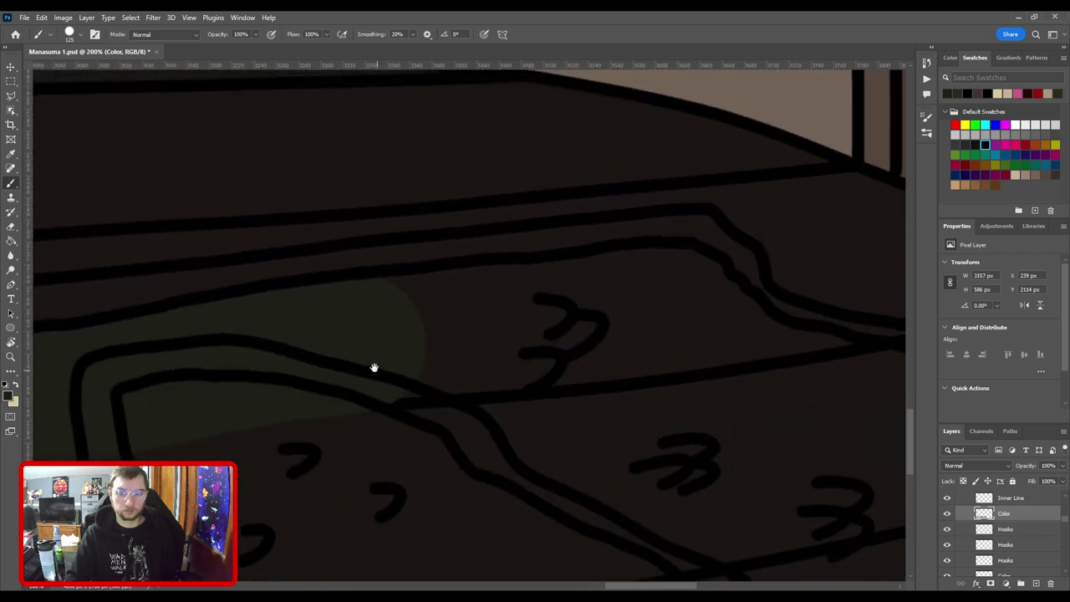
{"action": "mouse_move", "coordinate": [542, 327]}
{"action": "left_mouse_down"}
{"action": "mouse_move", "coordinate": [623, 326]}
{"action": "mouse_move", "coordinate": [638, 310]}
{"action": "mouse_move", "coordinate": [670, 308]}
{"action": "mouse_move", "coordinate": [689, 360]}
{"action": "mouse_move", "coordinate": [462, 344]}
{"action": "left_mouse_up"}
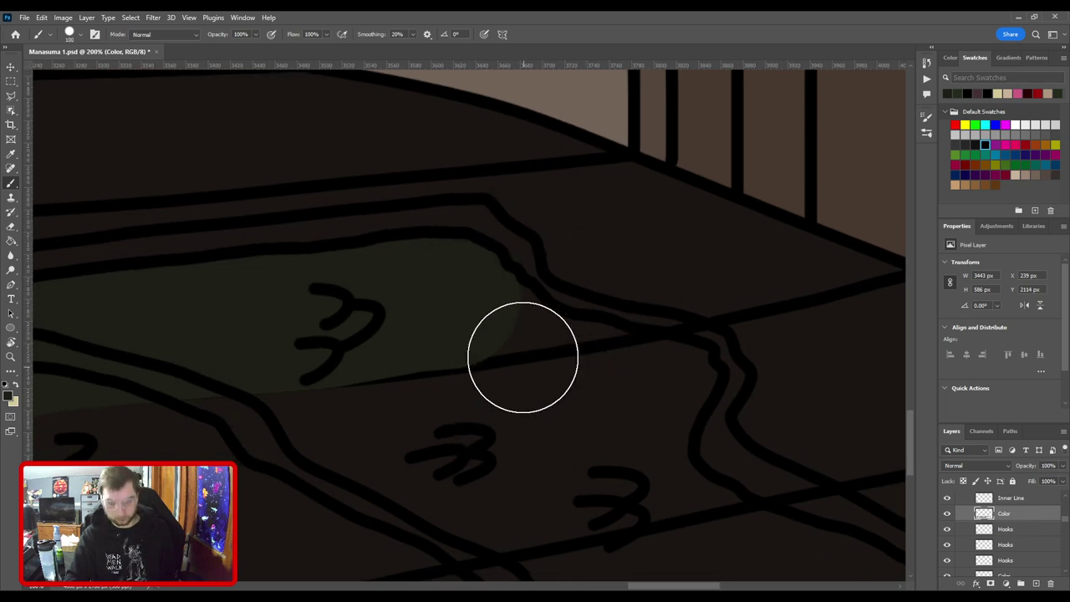
Paint dark green inside the rug's jagged right border, adjusting the brush size to fit the corners.
{"action": "mouse_move", "coordinate": [489, 308]}
{"action": "left_mouse_down"}
{"action": "mouse_move", "coordinate": [568, 358]}
{"action": "mouse_move", "coordinate": [632, 373]}
{"action": "mouse_move", "coordinate": [691, 371]}
{"action": "mouse_move", "coordinate": [684, 353]}
{"action": "mouse_move", "coordinate": [701, 358]}
{"action": "mouse_move", "coordinate": [711, 375]}
{"action": "mouse_move", "coordinate": [678, 366]}
{"action": "mouse_move", "coordinate": [700, 374]}
{"action": "mouse_move", "coordinate": [685, 411]}
{"action": "mouse_move", "coordinate": [624, 263]}
{"action": "mouse_move", "coordinate": [606, 259]}
{"action": "mouse_move", "coordinate": [610, 243]}
{"action": "mouse_move", "coordinate": [602, 265]}
{"action": "mouse_move", "coordinate": [596, 260]}
{"action": "mouse_move", "coordinate": [604, 242]}
{"action": "mouse_move", "coordinate": [610, 328]}
{"action": "mouse_move", "coordinate": [644, 359]}
{"action": "mouse_move", "coordinate": [743, 404]}
{"action": "left_mouse_up"}
{"action": "key", "text": "bracketleft"}
{"action": "key", "text": "bracketleft"}
{"action": "key", "text": "bracketleft"}
{"action": "key", "text": "bracketleft"}
{"action": "key", "text": "bracketleft"}
{"action": "key", "text": "bracketleft"}
{"action": "key", "text": "bracketright"}
{"action": "key", "text": "bracketright"}
{"action": "key", "text": "bracketright"}
{"action": "key", "text": "bracketright"}
{"action": "left_click_drag", "start_coordinate": [662, 383], "coordinate": [413, 262]}
{"action": "key", "text": "bracketright"}
{"action": "mouse_move", "coordinate": [509, 297]}
{"action": "left_mouse_down"}
{"action": "mouse_move", "coordinate": [763, 382]}
{"action": "mouse_move", "coordinate": [749, 384]}
{"action": "mouse_move", "coordinate": [749, 370]}
{"action": "mouse_move", "coordinate": [772, 397]}
{"action": "mouse_move", "coordinate": [819, 414]}
{"action": "mouse_move", "coordinate": [789, 410]}
{"action": "left_mouse_up"}
Paint dark green from the rug's right tip along its near border to the canvas's bottom edge, closing the outline.
{"action": "key", "text": "bracketright"}
{"action": "key", "text": "bracketright"}
{"action": "key", "text": "bracketright"}
{"action": "mouse_move", "coordinate": [711, 382]}
{"action": "left_mouse_down"}
{"action": "mouse_move", "coordinate": [785, 411]}
{"action": "mouse_move", "coordinate": [740, 425]}
{"action": "mouse_move", "coordinate": [689, 466]}
{"action": "left_mouse_up"}
{"action": "mouse_move", "coordinate": [688, 302]}
{"action": "left_mouse_down"}
{"action": "mouse_move", "coordinate": [696, 285]}
{"action": "mouse_move", "coordinate": [690, 304]}
{"action": "mouse_move", "coordinate": [617, 317]}
{"action": "left_mouse_up"}
{"action": "mouse_move", "coordinate": [512, 338]}
{"action": "left_mouse_down"}
{"action": "mouse_move", "coordinate": [685, 299]}
{"action": "mouse_move", "coordinate": [694, 306]}
{"action": "mouse_move", "coordinate": [608, 313]}
{"action": "left_mouse_up"}
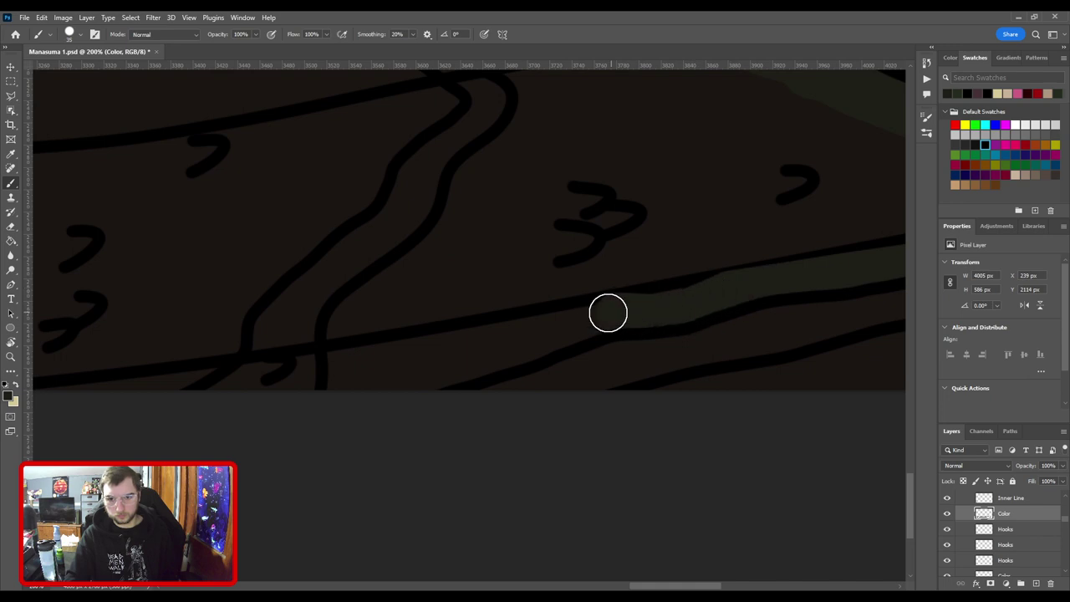
{"action": "left_click_drag", "start_coordinate": [520, 353], "coordinate": [687, 318]}
{"action": "mouse_move", "coordinate": [743, 307]}
{"action": "left_mouse_down"}
{"action": "mouse_move", "coordinate": [671, 313]}
{"action": "mouse_move", "coordinate": [554, 362]}
{"action": "left_mouse_up"}
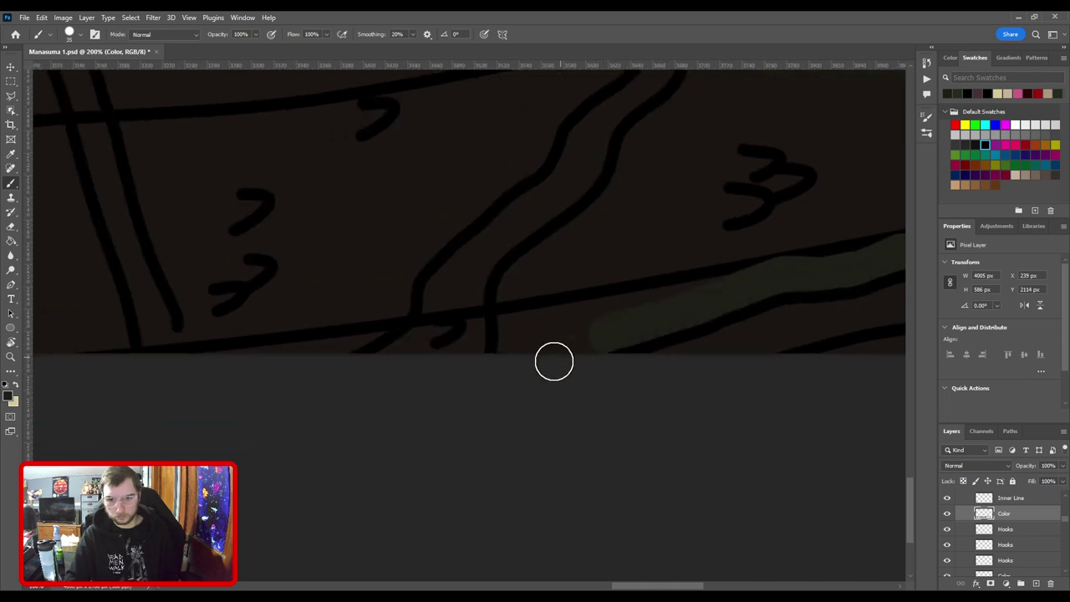
Fill the enclosed interior of the rug with the same dark green using the Paint Bucket.
{"action": "key", "text": "ctrl+0"}
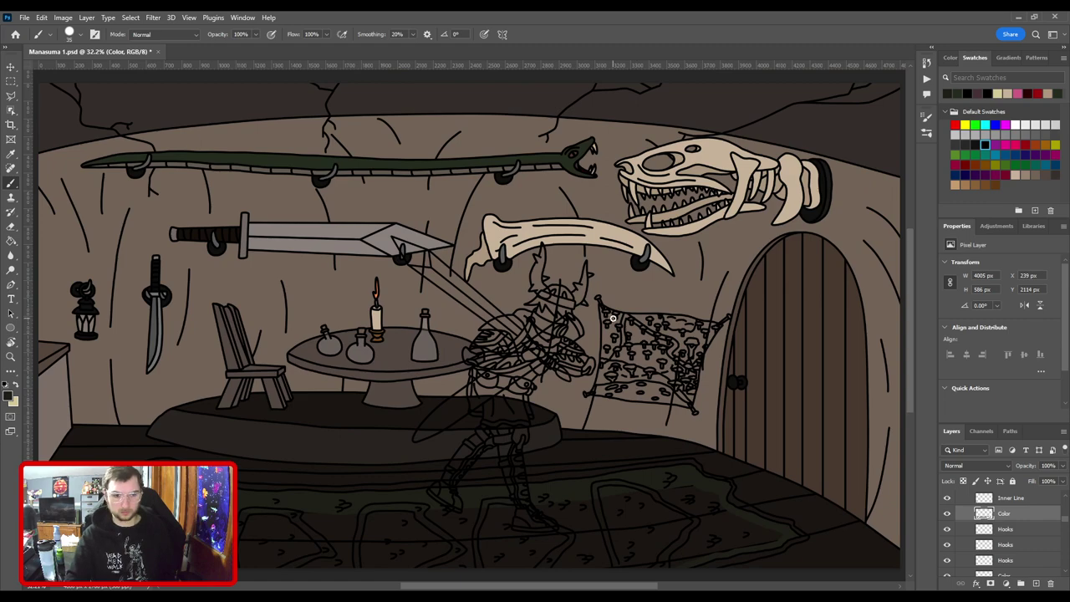
{"action": "key", "text": "g"}
{"action": "left_click", "coordinate": [499, 538]}
{"action": "key", "text": "b"}
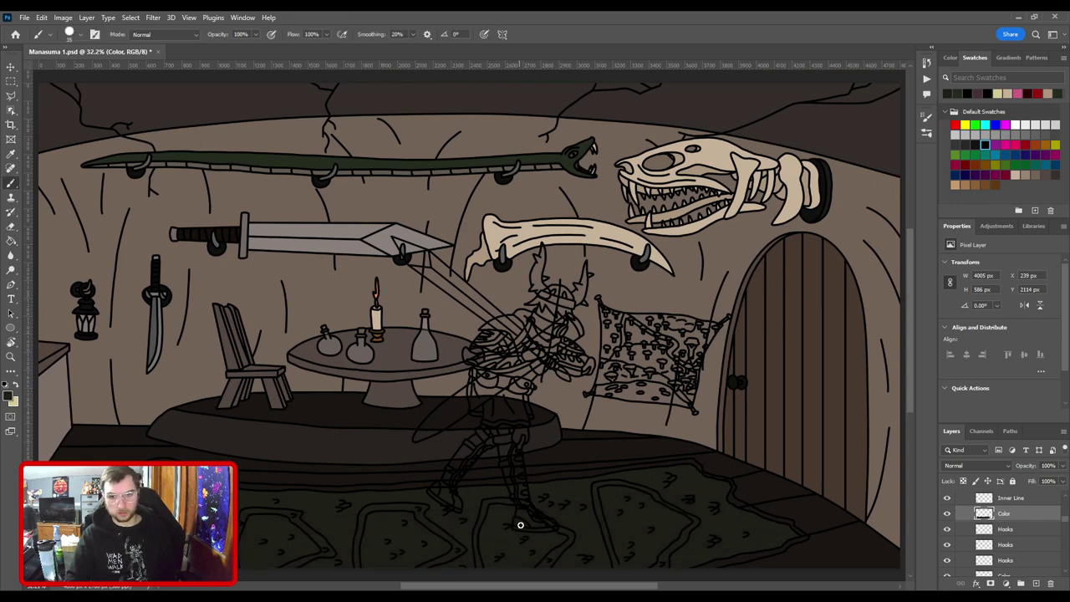
Enlarge the brush to 200 px and paint over leftover gaps in the green fill on the rug's left part.
{"action": "key", "text": "ctrl+plus"}
{"action": "left_click_drag", "start_coordinate": [315, 485], "coordinate": [609, 301]}
{"action": "key", "text": "ctrl+plus"}
{"action": "key", "text": "ctrl+plus"}
{"action": "key", "text": "ctrl+plus"}
{"action": "left_click_drag", "start_coordinate": [412, 412], "coordinate": [593, 275]}
{"action": "key", "text": "bracketright"}
{"action": "key", "text": "bracketright"}
{"action": "key", "text": "bracketright"}
{"action": "key", "text": "bracketright"}
{"action": "key", "text": "bracketright"}
{"action": "key", "text": "bracketright"}
{"action": "key", "text": "bracketright"}
{"action": "key", "text": "bracketright"}
{"action": "key", "text": "bracketright"}
{"action": "key", "text": "bracketright"}
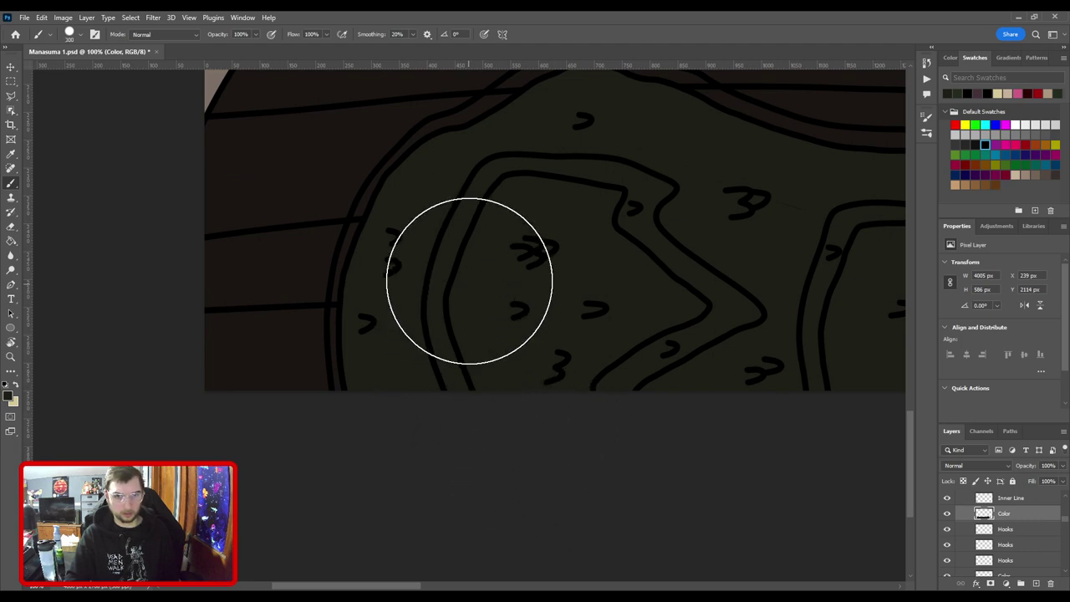
{"action": "left_click_drag", "start_coordinate": [490, 220], "coordinate": [472, 363]}
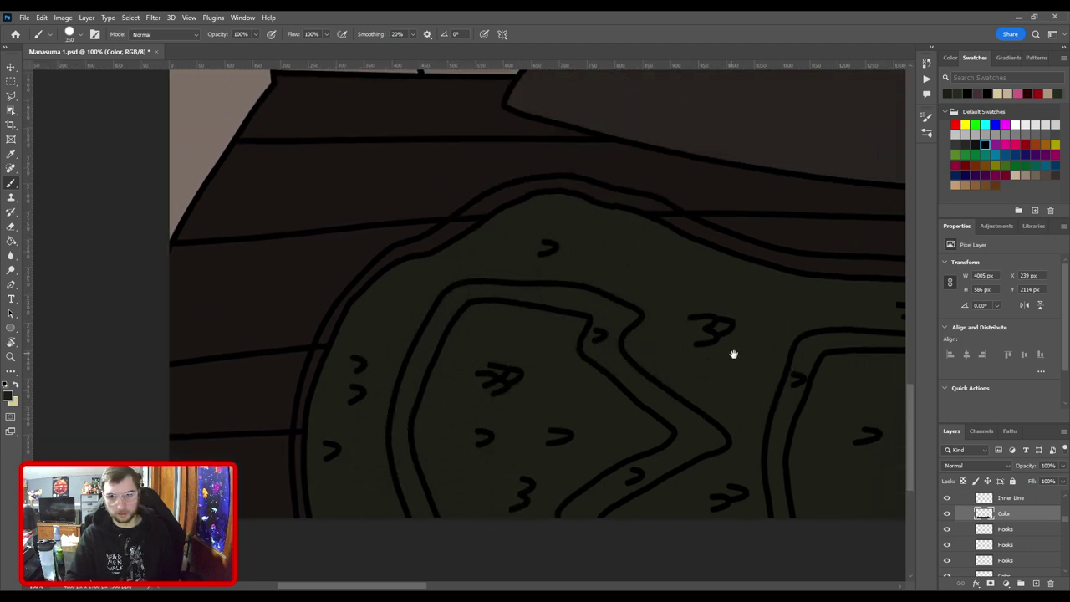
{"action": "left_click_drag", "start_coordinate": [733, 354], "coordinate": [437, 316]}
{"action": "mouse_move", "coordinate": [597, 331]}
{"action": "left_mouse_down"}
{"action": "mouse_move", "coordinate": [513, 357]}
{"action": "mouse_move", "coordinate": [279, 334]}
{"action": "left_mouse_up"}
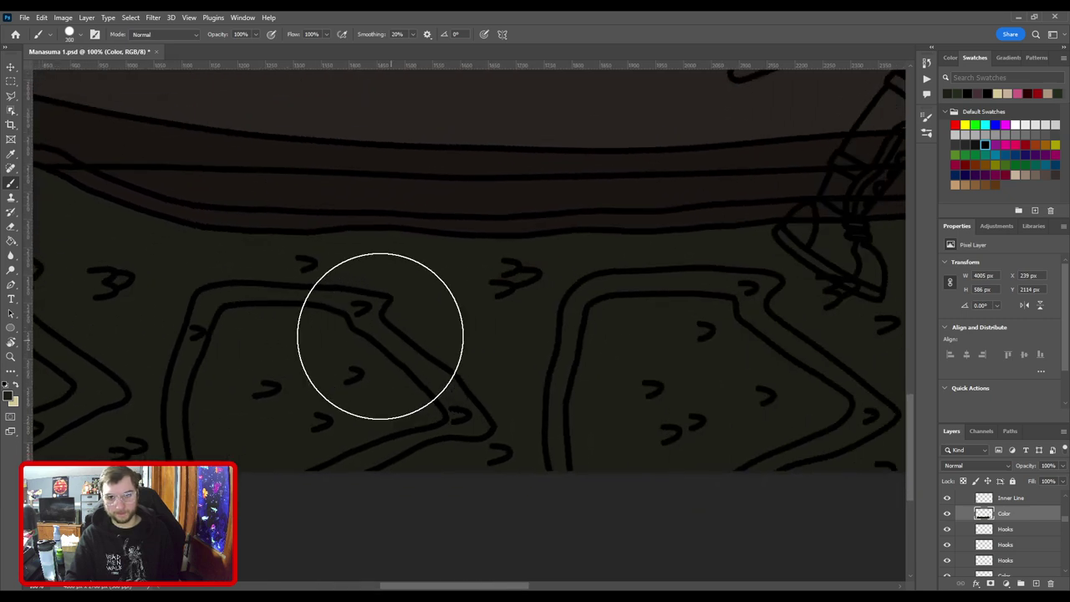
Cover remaining gaps in the green across the rug's middle and right part, reducing the brush to 100 px near the tip.
{"action": "left_click_drag", "start_coordinate": [588, 382], "coordinate": [276, 434]}
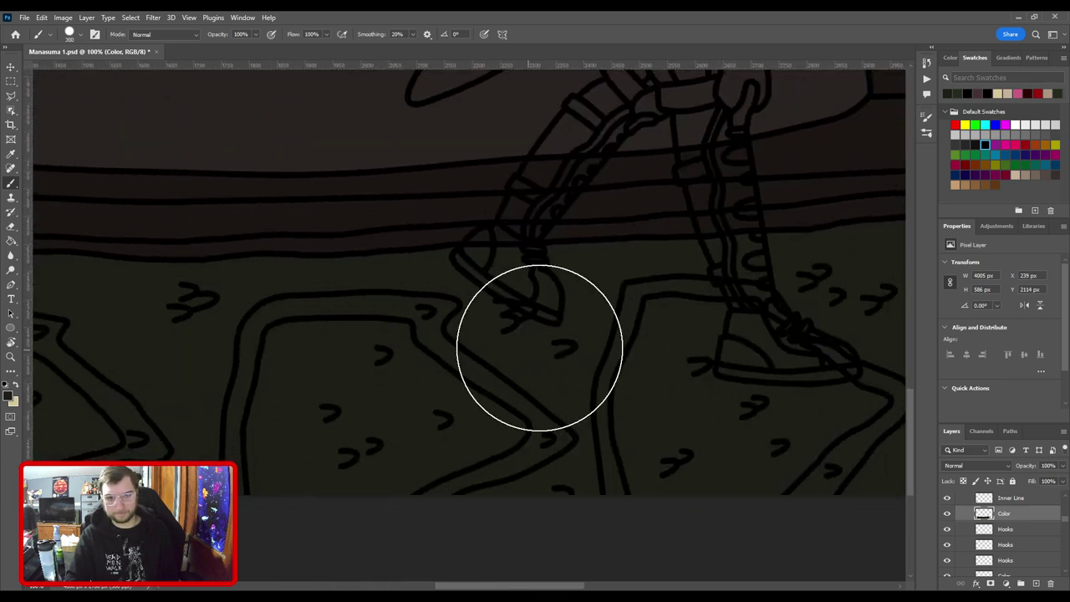
{"action": "left_click_drag", "start_coordinate": [641, 361], "coordinate": [353, 335]}
{"action": "mouse_move", "coordinate": [604, 287]}
{"action": "left_mouse_down"}
{"action": "mouse_move", "coordinate": [433, 361]}
{"action": "mouse_move", "coordinate": [318, 382]}
{"action": "left_mouse_up"}
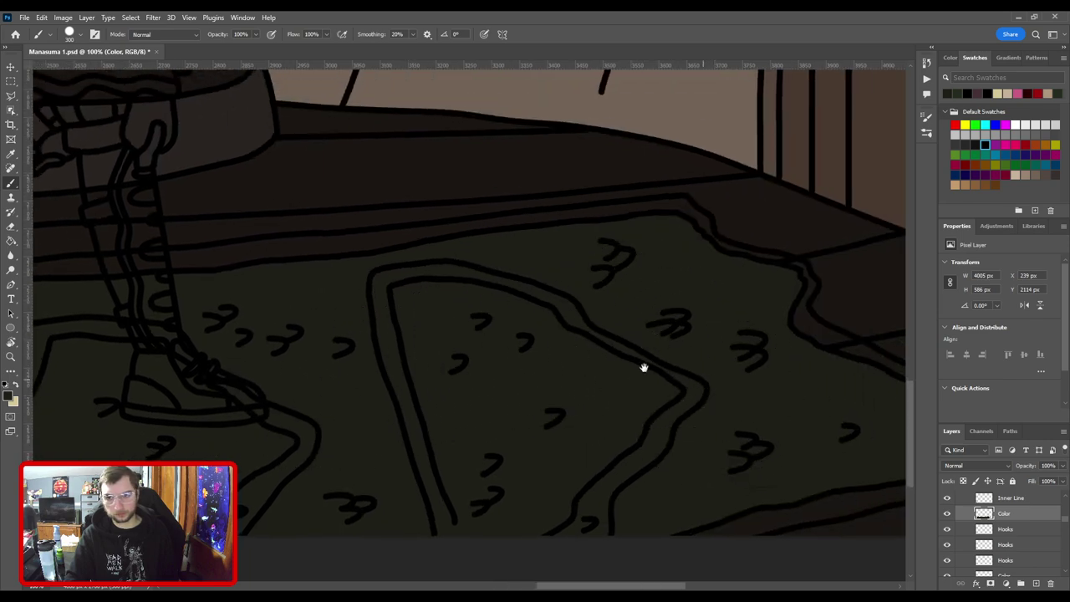
{"action": "left_click_drag", "start_coordinate": [645, 368], "coordinate": [468, 276]}
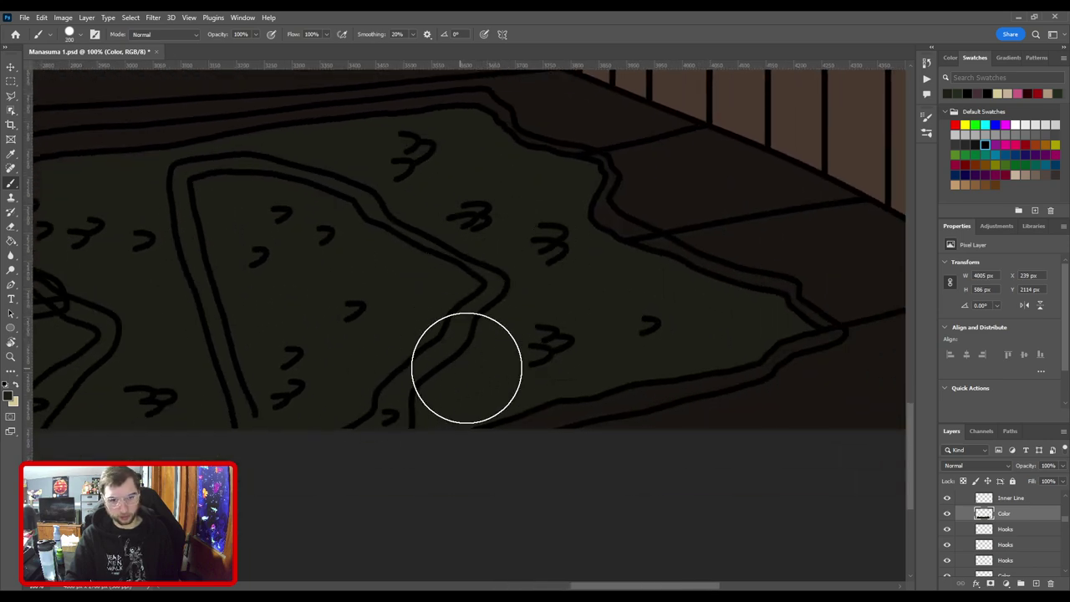
{"action": "key", "text": "bracketleft"}
{"action": "key", "text": "bracketleft"}
{"action": "key", "text": "bracketleft"}
{"action": "key", "text": "bracketleft"}
{"action": "key", "text": "bracketleft"}
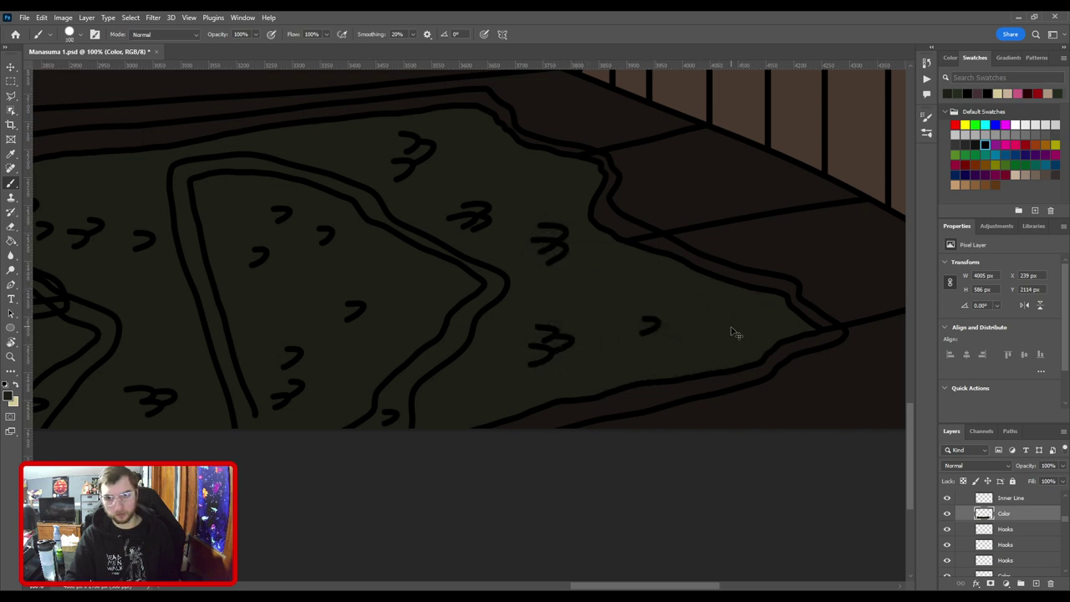
Darken the rug's green to a near-black tone with an image adjustment and save the document.
{"action": "key", "text": "ctrl+0"}
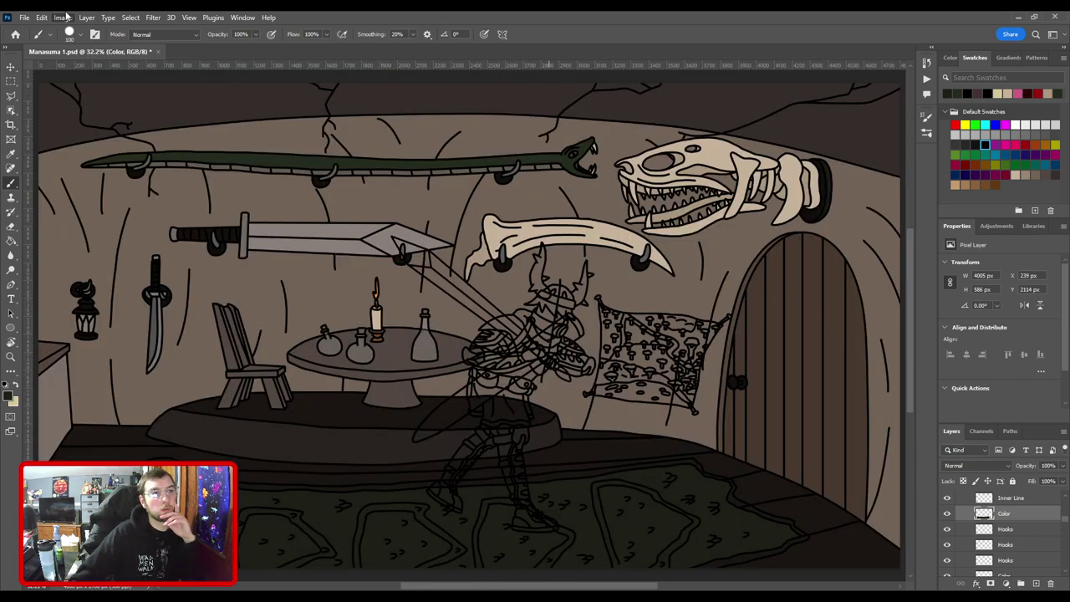
{"action": "key", "text": "i"}
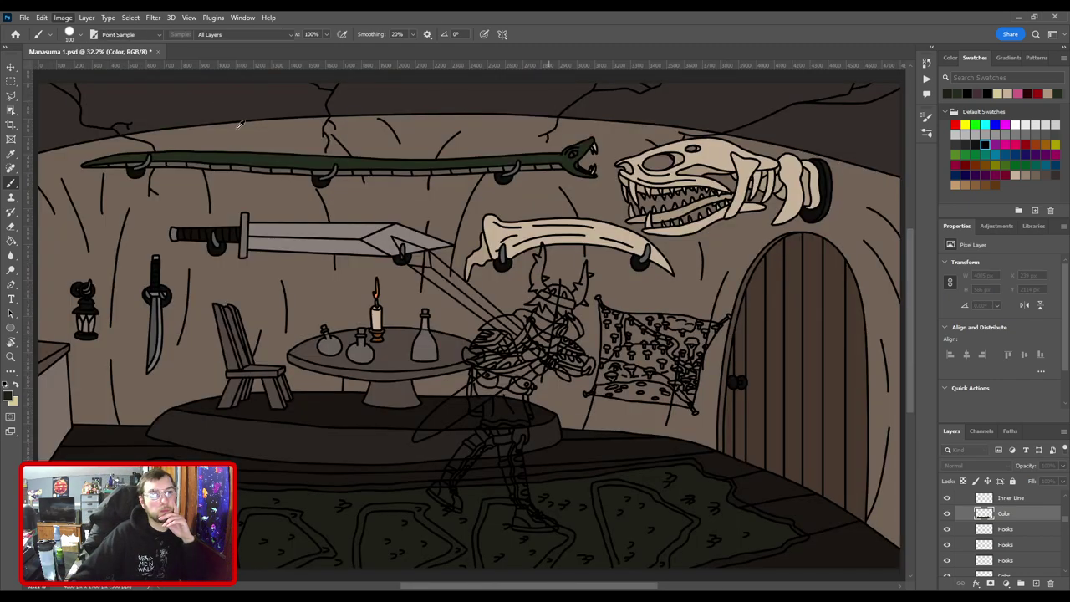
{"action": "left_click_drag", "start_coordinate": [587, 438], "coordinate": [556, 440]}
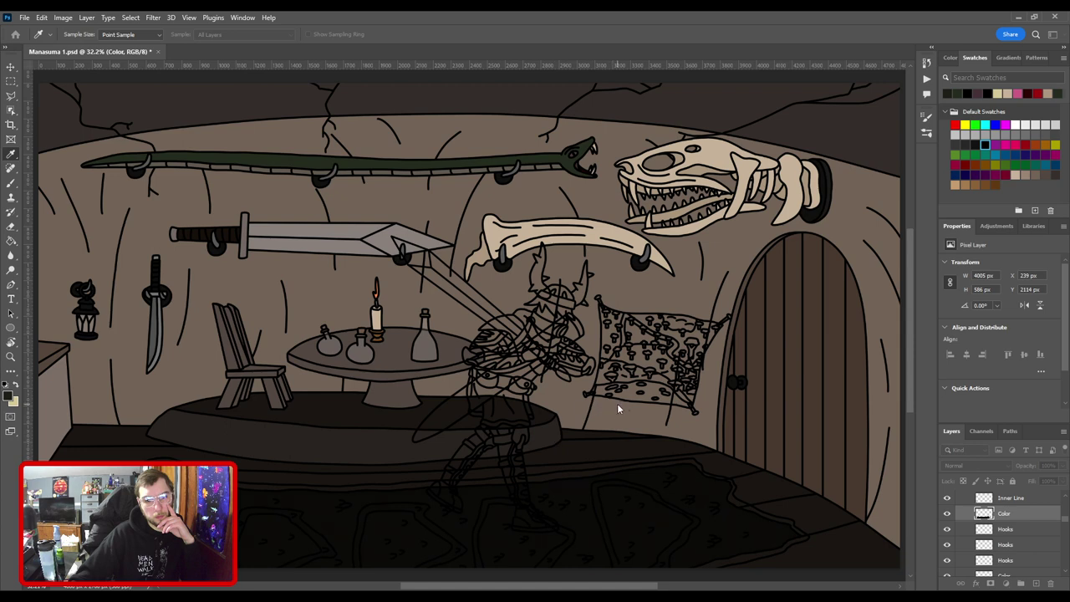
{"action": "key", "text": "b"}
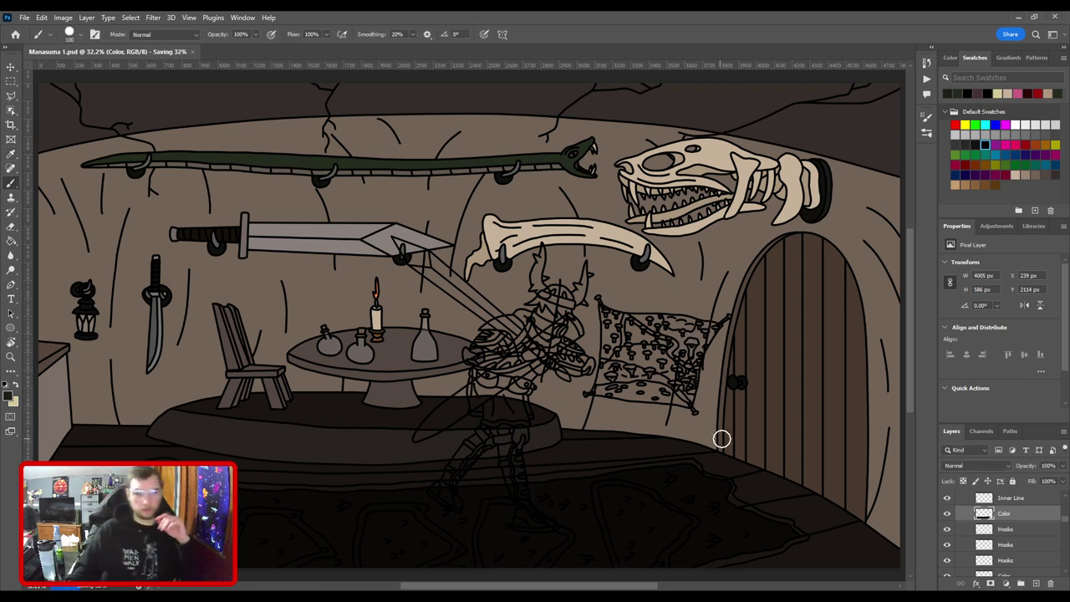
Add a new layer named Color and place it directly below the rug's filled Color layer.
{"action": "scroll", "coordinate": [782, 480], "scroll_direction": "down", "scroll_amount": 2}
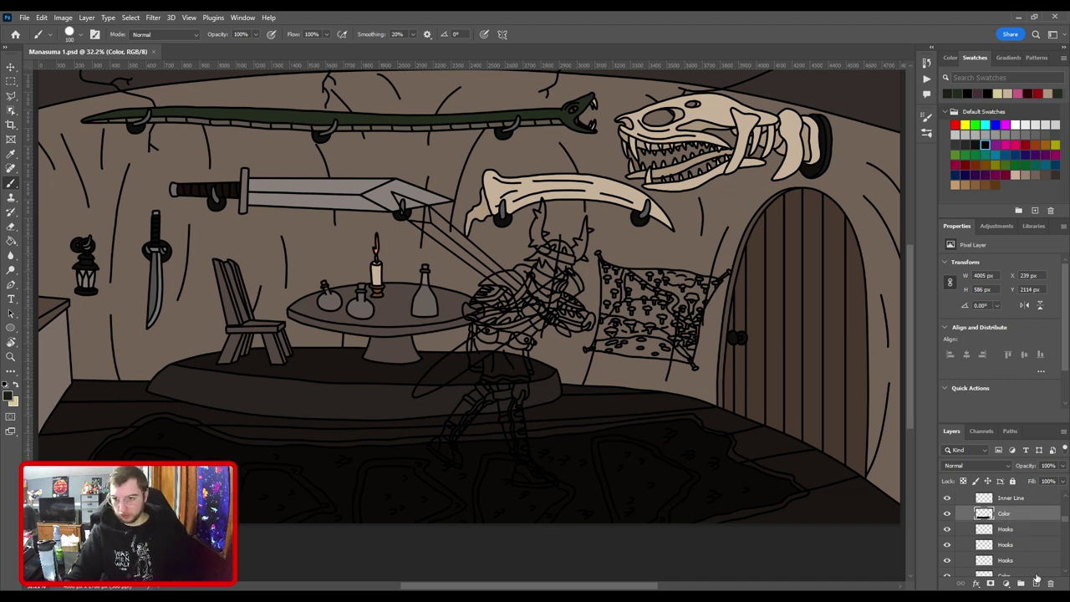
{"action": "left_click", "coordinate": [1036, 580]}
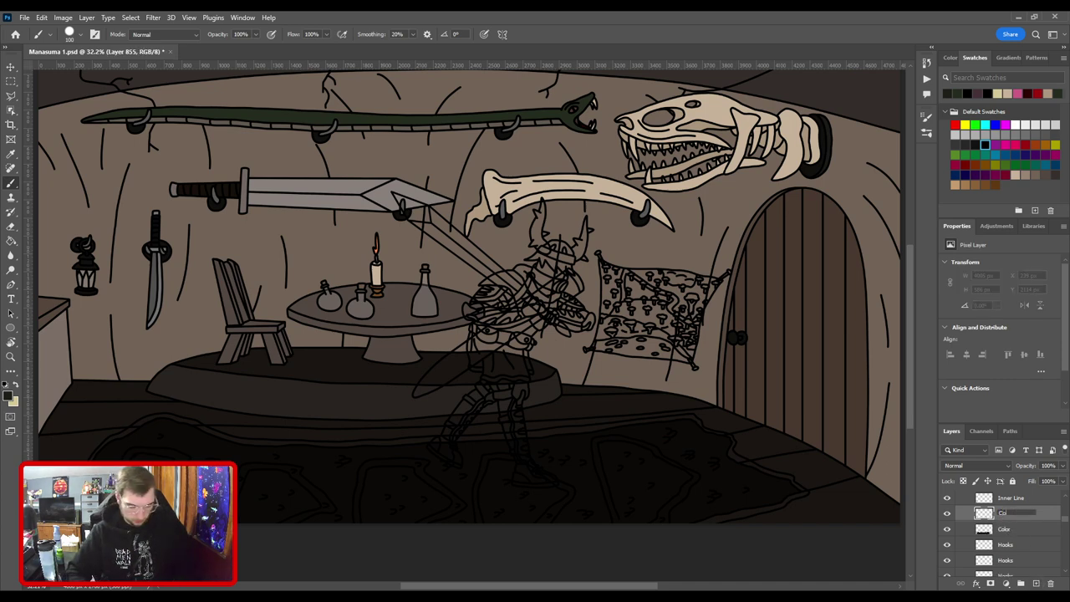
{"action": "key", "text": "Return"}
{"action": "left_click", "coordinate": [1004, 524]}
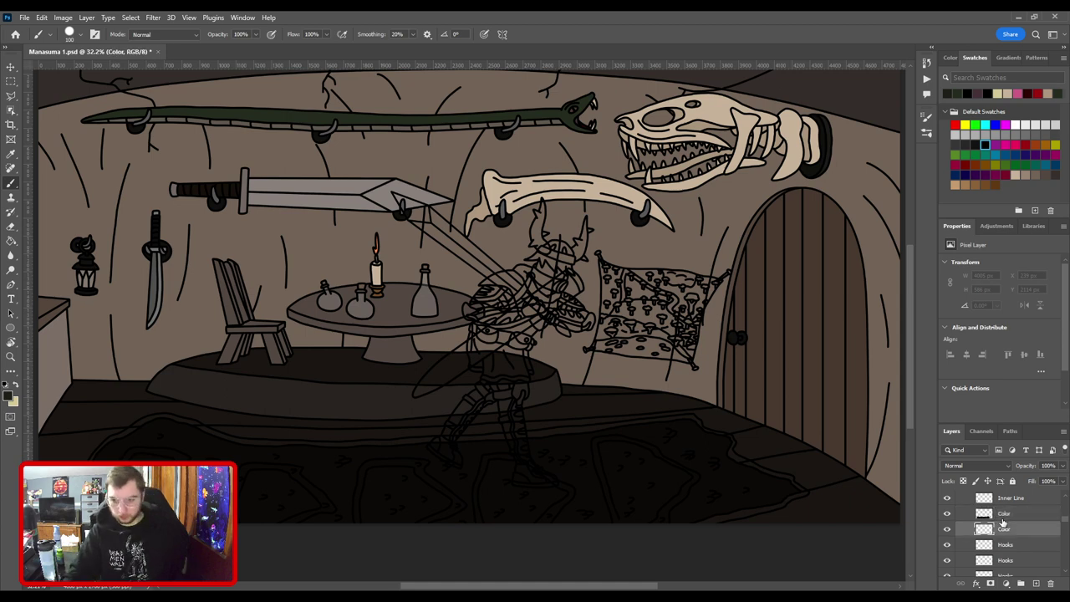
Sample the rug's near-black and set the foreground to a lighter dark grey for the rug's border.
{"action": "key", "text": "i"}
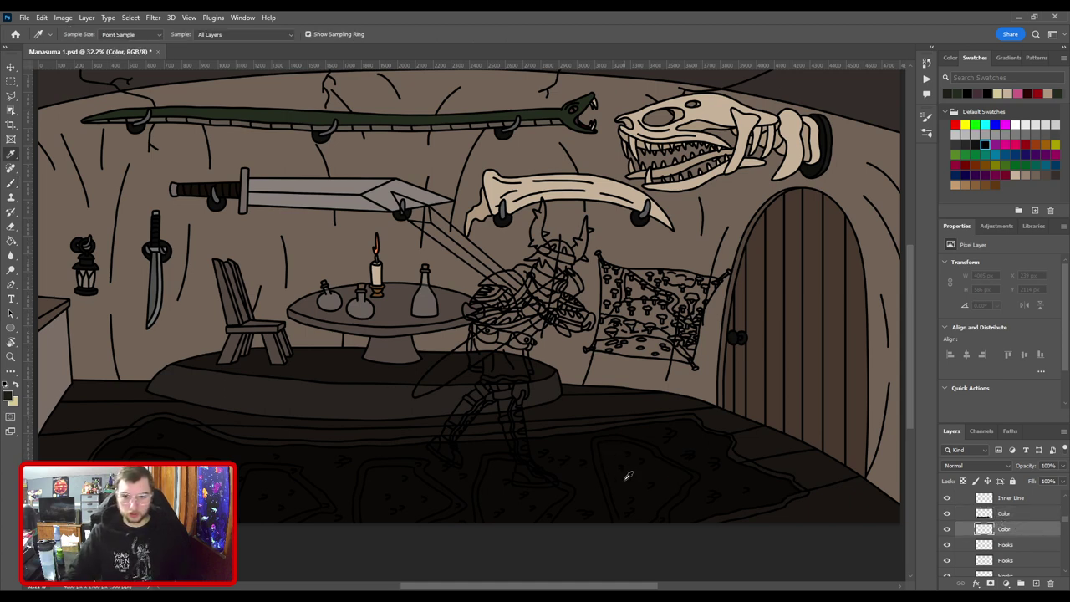
{"action": "left_click", "coordinate": [483, 491]}
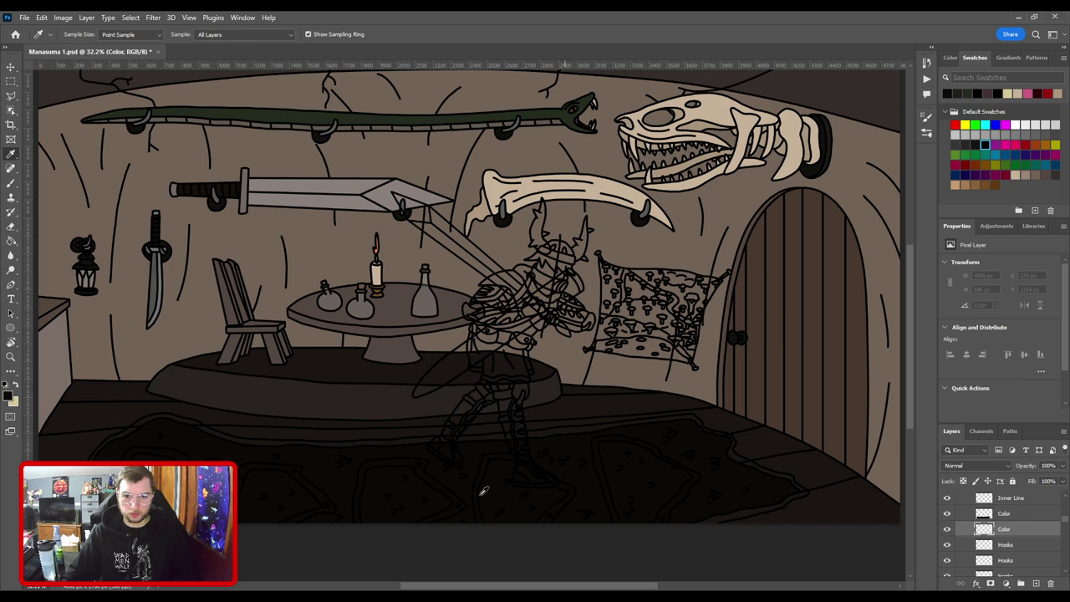
{"action": "left_click", "coordinate": [6, 399]}
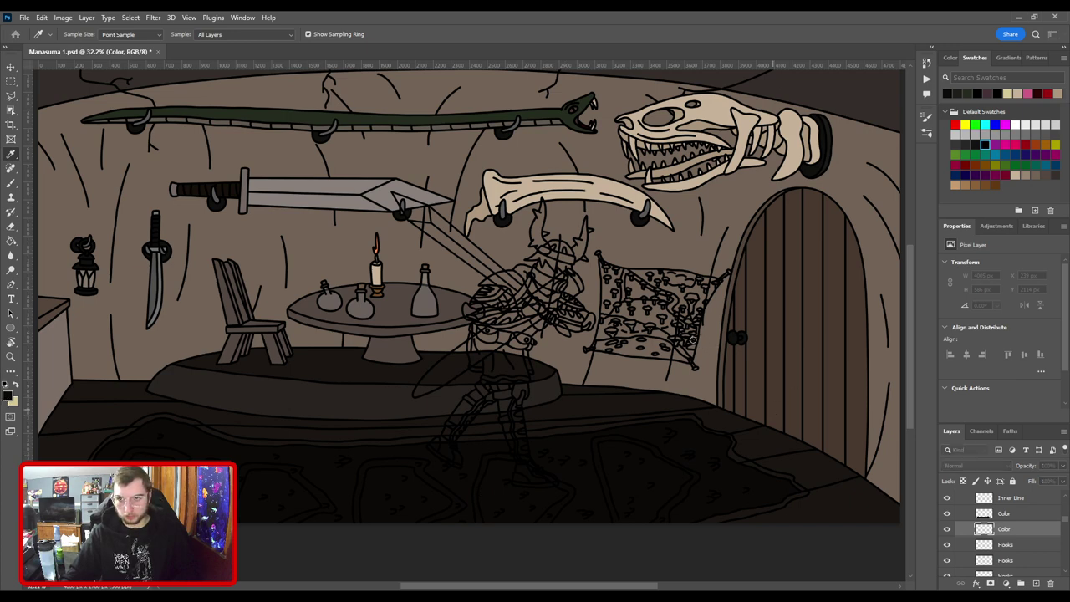
{"action": "key", "text": "Return"}
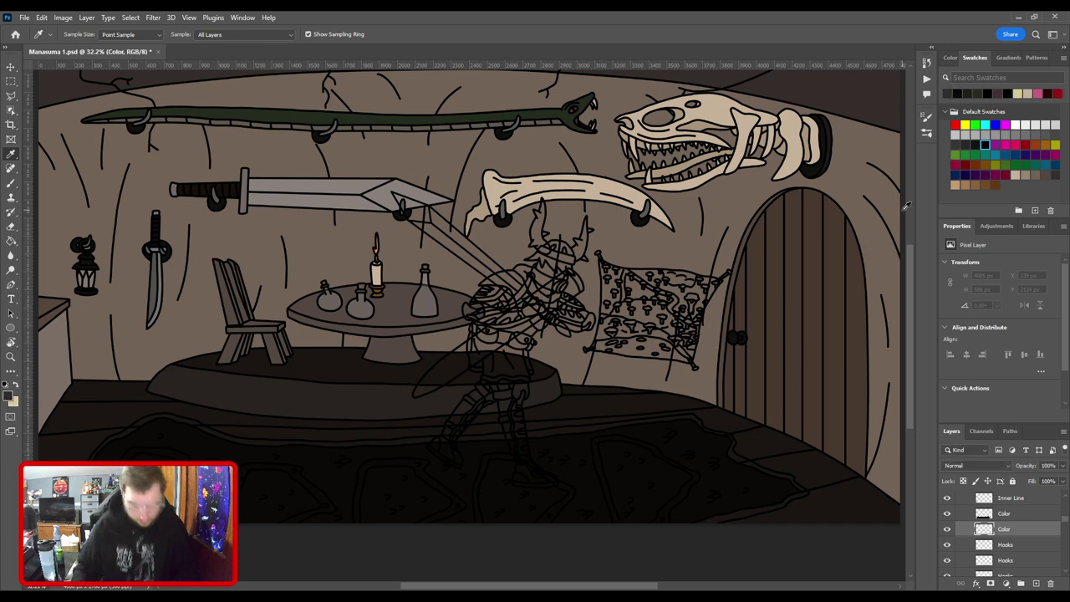
Paint the rug's border dark grey with the 100 px brush, from the canvas bottom up along its left curve.
{"action": "key", "text": "b"}
{"action": "key", "text": "ctrl+plus"}
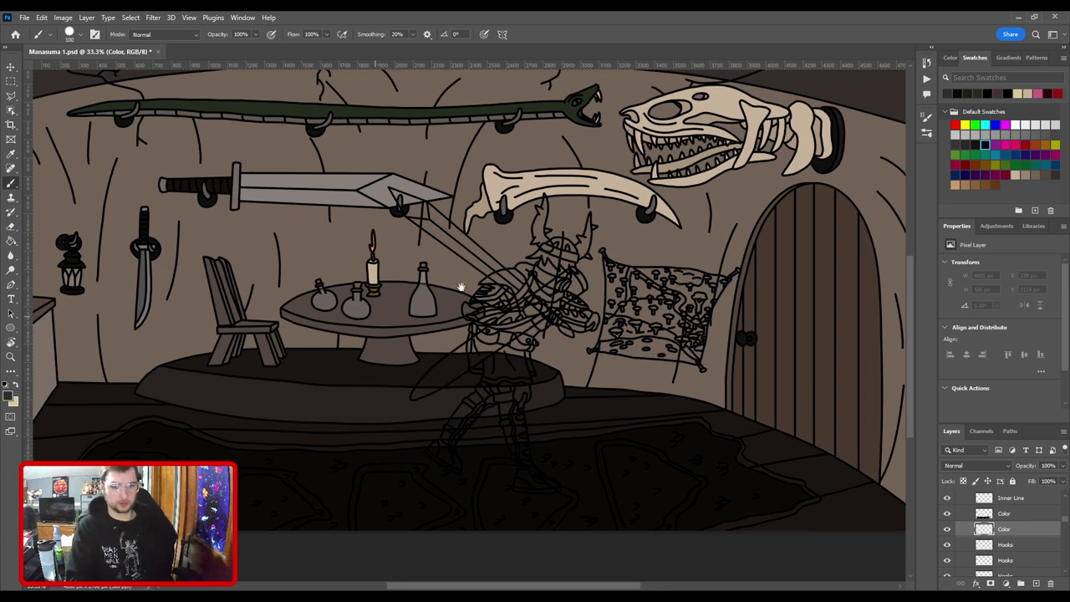
{"action": "left_click_drag", "start_coordinate": [311, 355], "coordinate": [658, 235]}
{"action": "scroll", "coordinate": [661, 236], "scroll_direction": "up", "scroll_amount": 6}
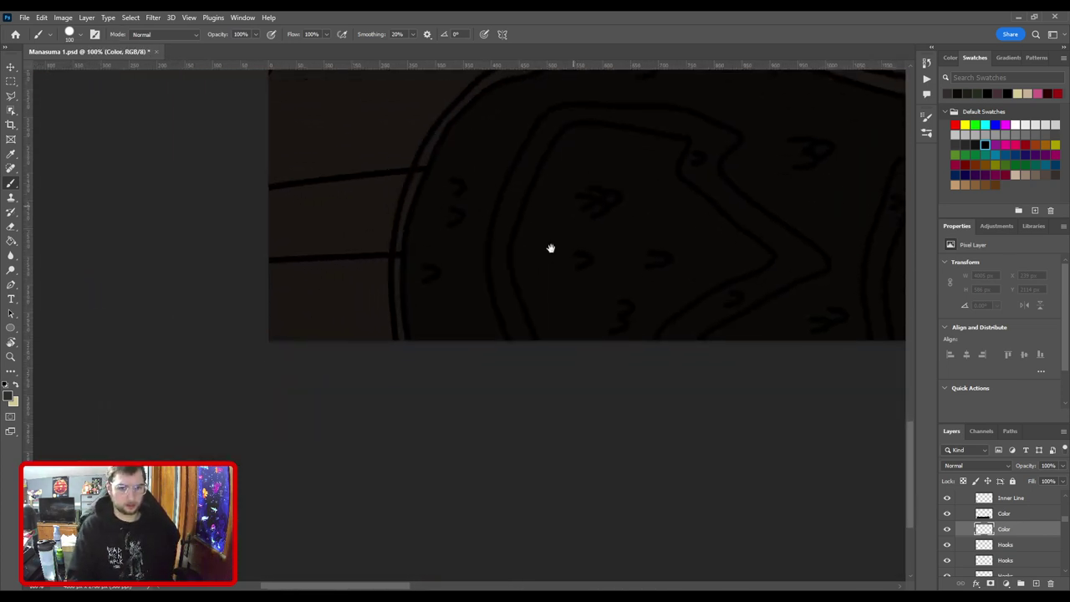
{"action": "left_click", "coordinate": [376, 338]}
{"action": "mouse_move", "coordinate": [373, 268]}
{"action": "left_mouse_down"}
{"action": "mouse_move", "coordinate": [440, 370]}
{"action": "mouse_move", "coordinate": [433, 354]}
{"action": "left_mouse_up"}
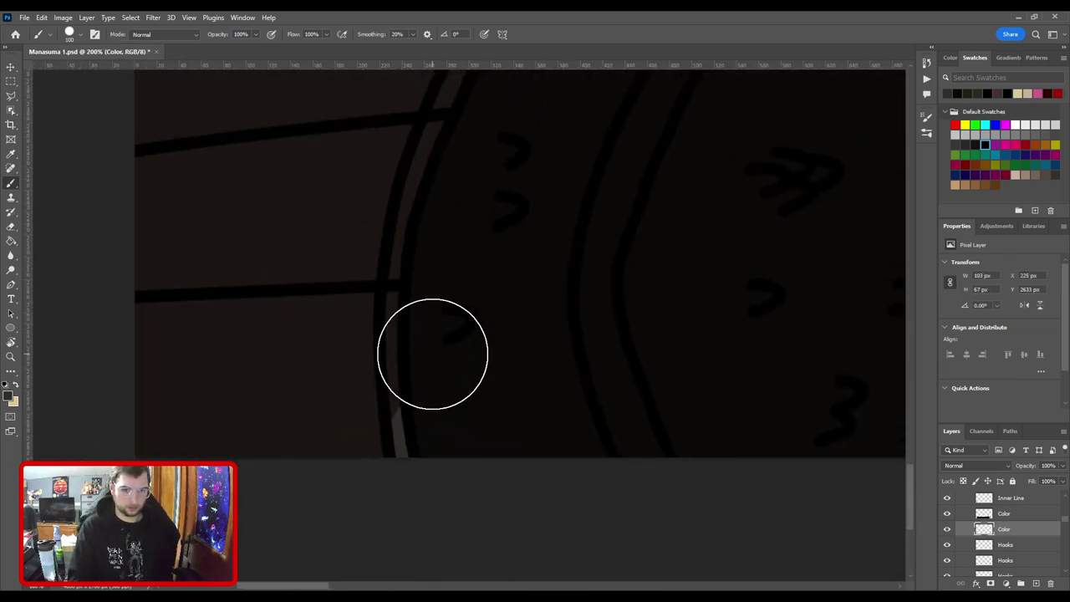
{"action": "mouse_move", "coordinate": [435, 293]}
{"action": "left_mouse_down"}
{"action": "mouse_move", "coordinate": [452, 240]}
{"action": "mouse_move", "coordinate": [443, 235]}
{"action": "mouse_move", "coordinate": [471, 210]}
{"action": "mouse_move", "coordinate": [441, 422]}
{"action": "left_mouse_up"}
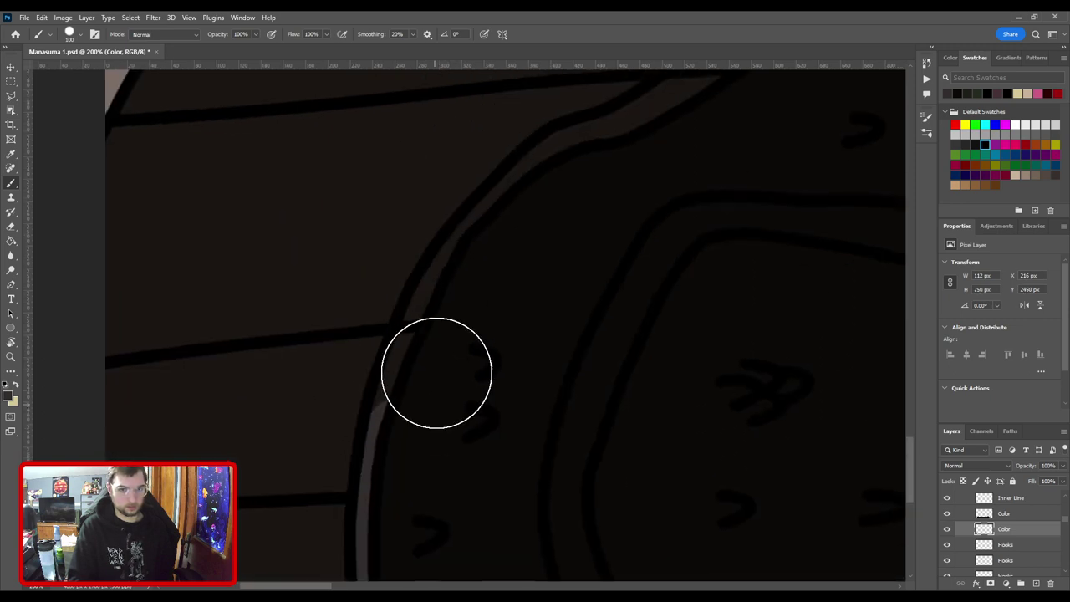
{"action": "left_click_drag", "start_coordinate": [437, 372], "coordinate": [443, 359]}
{"action": "left_click_drag", "start_coordinate": [497, 258], "coordinate": [454, 377]}
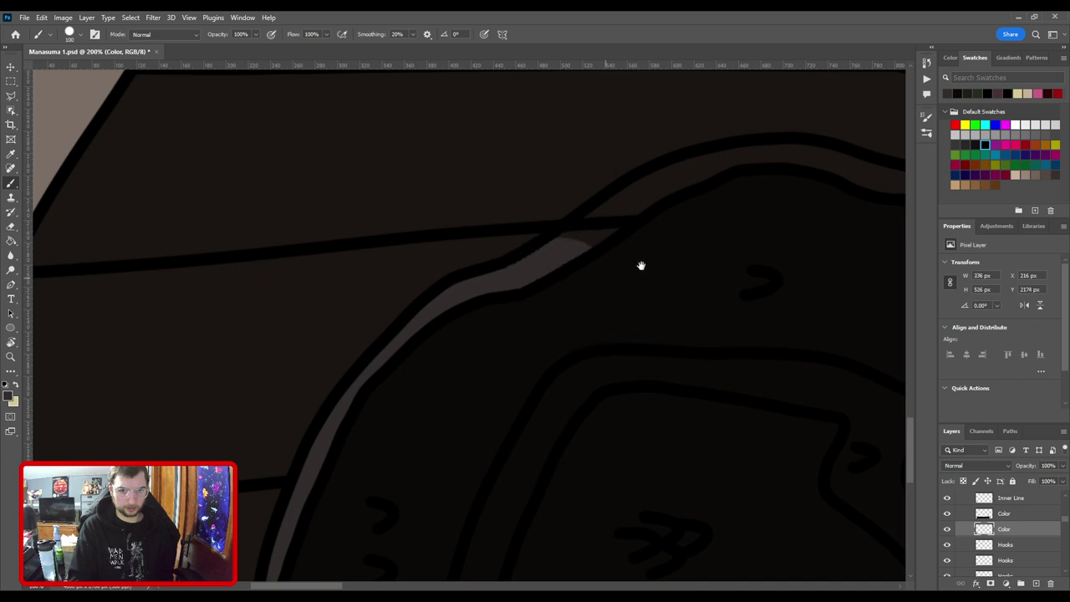
Continue the dark grey border paint along the rug's upper edge toward the corner near the door.
{"action": "mouse_move", "coordinate": [641, 265]}
{"action": "left_mouse_down"}
{"action": "mouse_move", "coordinate": [468, 388]}
{"action": "mouse_move", "coordinate": [477, 355]}
{"action": "mouse_move", "coordinate": [547, 319]}
{"action": "mouse_move", "coordinate": [641, 316]}
{"action": "mouse_move", "coordinate": [274, 352]}
{"action": "mouse_move", "coordinate": [281, 322]}
{"action": "mouse_move", "coordinate": [374, 340]}
{"action": "left_mouse_up"}
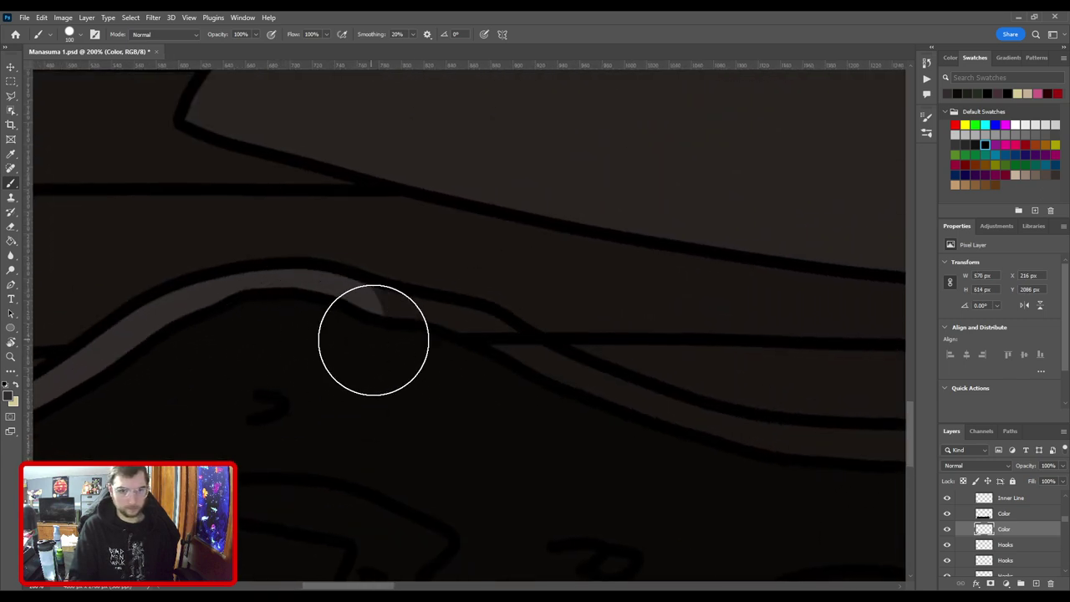
{"action": "mouse_move", "coordinate": [510, 389]}
{"action": "left_mouse_down"}
{"action": "mouse_move", "coordinate": [273, 309]}
{"action": "mouse_move", "coordinate": [478, 388]}
{"action": "mouse_move", "coordinate": [304, 388]}
{"action": "mouse_move", "coordinate": [452, 373]}
{"action": "mouse_move", "coordinate": [321, 398]}
{"action": "mouse_move", "coordinate": [453, 407]}
{"action": "mouse_move", "coordinate": [319, 372]}
{"action": "mouse_move", "coordinate": [410, 380]}
{"action": "mouse_move", "coordinate": [428, 367]}
{"action": "mouse_move", "coordinate": [362, 397]}
{"action": "mouse_move", "coordinate": [404, 367]}
{"action": "mouse_move", "coordinate": [605, 356]}
{"action": "mouse_move", "coordinate": [337, 398]}
{"action": "left_mouse_up"}
{"action": "mouse_move", "coordinate": [425, 382]}
{"action": "left_mouse_down"}
{"action": "mouse_move", "coordinate": [577, 380]}
{"action": "mouse_move", "coordinate": [242, 333]}
{"action": "left_mouse_up"}
{"action": "left_click_drag", "start_coordinate": [387, 351], "coordinate": [617, 338]}
{"action": "mouse_move", "coordinate": [485, 372]}
{"action": "left_mouse_down"}
{"action": "mouse_move", "coordinate": [500, 410]}
{"action": "mouse_move", "coordinate": [578, 383]}
{"action": "mouse_move", "coordinate": [702, 366]}
{"action": "mouse_move", "coordinate": [319, 377]}
{"action": "mouse_move", "coordinate": [318, 367]}
{"action": "left_mouse_up"}
{"action": "key", "text": "e"}
{"action": "key", "text": "b"}
{"action": "left_click_drag", "start_coordinate": [461, 351], "coordinate": [711, 328]}
{"action": "mouse_move", "coordinate": [508, 386]}
{"action": "left_mouse_down"}
{"action": "mouse_move", "coordinate": [373, 397]}
{"action": "mouse_move", "coordinate": [188, 443]}
{"action": "mouse_move", "coordinate": [630, 362]}
{"action": "left_mouse_up"}
{"action": "left_click_drag", "start_coordinate": [710, 345], "coordinate": [408, 331]}
Reduce the brush to 50 px or smaller and paint the border around the rug's jagged corner near the door.
{"action": "left_click", "coordinate": [545, 325], "text": "shift"}
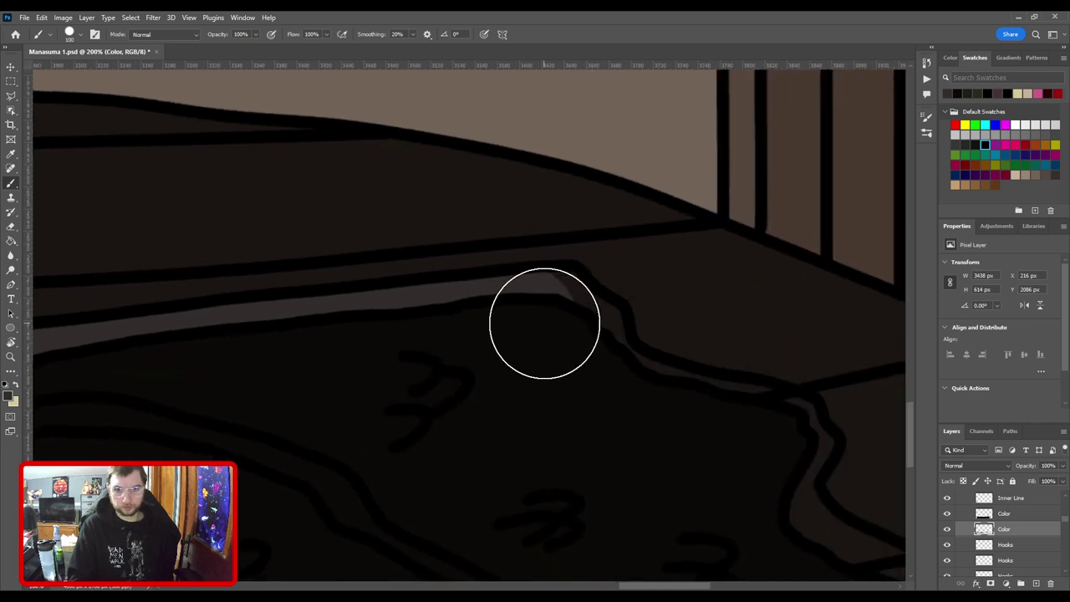
{"action": "key", "text": "bracketleft"}
{"action": "key", "text": "bracketleft"}
{"action": "key", "text": "bracketleft"}
{"action": "key", "text": "bracketleft"}
{"action": "key", "text": "bracketleft"}
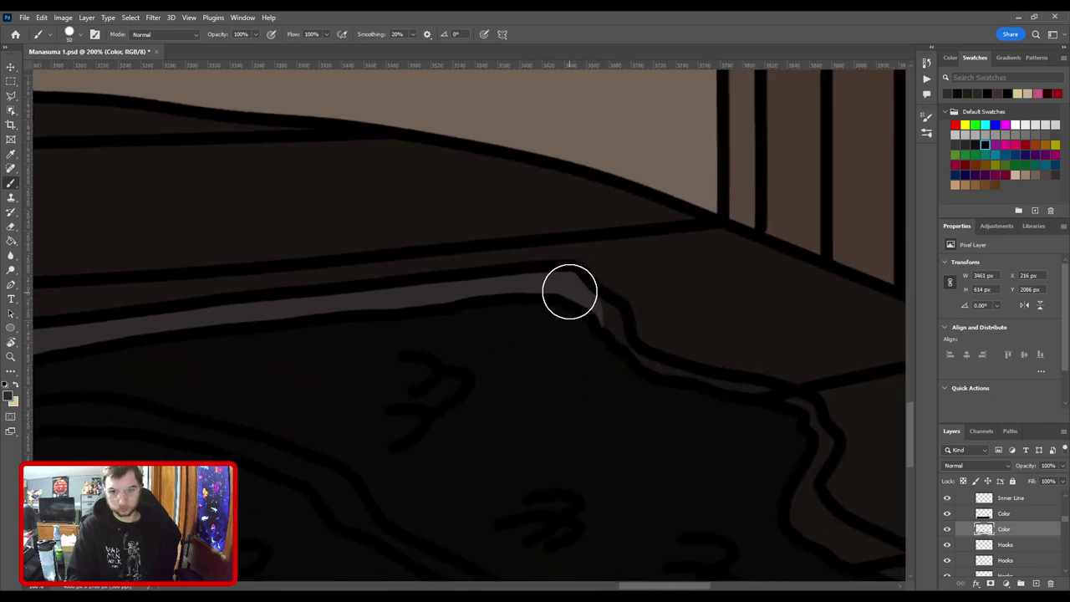
{"action": "mouse_move", "coordinate": [570, 302]}
{"action": "left_mouse_down"}
{"action": "mouse_move", "coordinate": [604, 329]}
{"action": "mouse_move", "coordinate": [609, 358]}
{"action": "mouse_move", "coordinate": [396, 309]}
{"action": "left_mouse_up"}
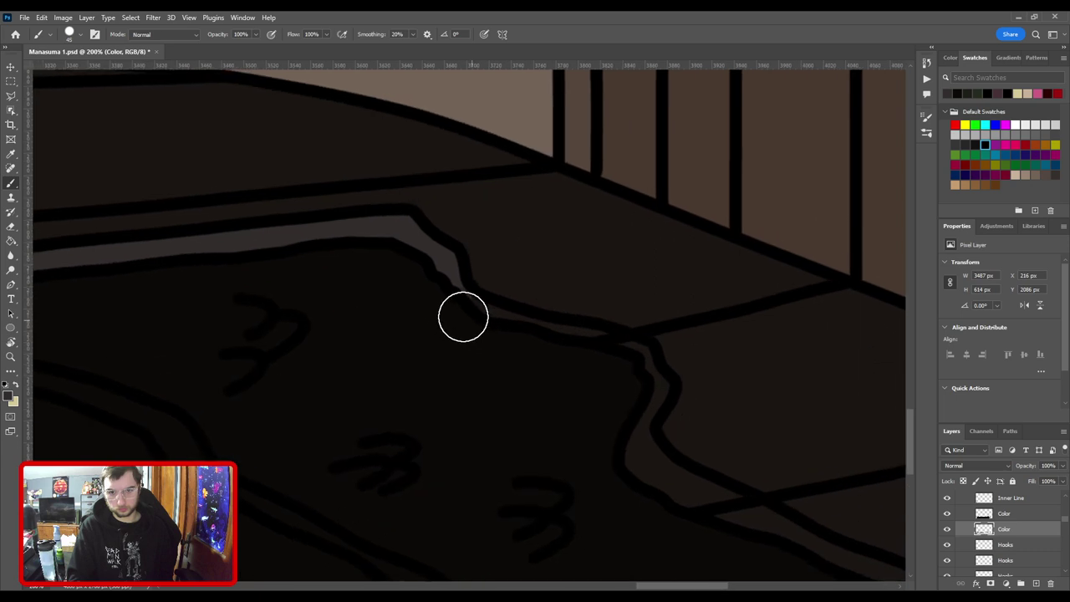
{"action": "mouse_move", "coordinate": [463, 315]}
{"action": "left_mouse_down"}
{"action": "mouse_move", "coordinate": [627, 363]}
{"action": "mouse_move", "coordinate": [653, 397]}
{"action": "mouse_move", "coordinate": [631, 303]}
{"action": "mouse_move", "coordinate": [621, 303]}
{"action": "mouse_move", "coordinate": [635, 297]}
{"action": "mouse_move", "coordinate": [615, 346]}
{"action": "mouse_move", "coordinate": [618, 335]}
{"action": "mouse_move", "coordinate": [640, 403]}
{"action": "left_mouse_up"}
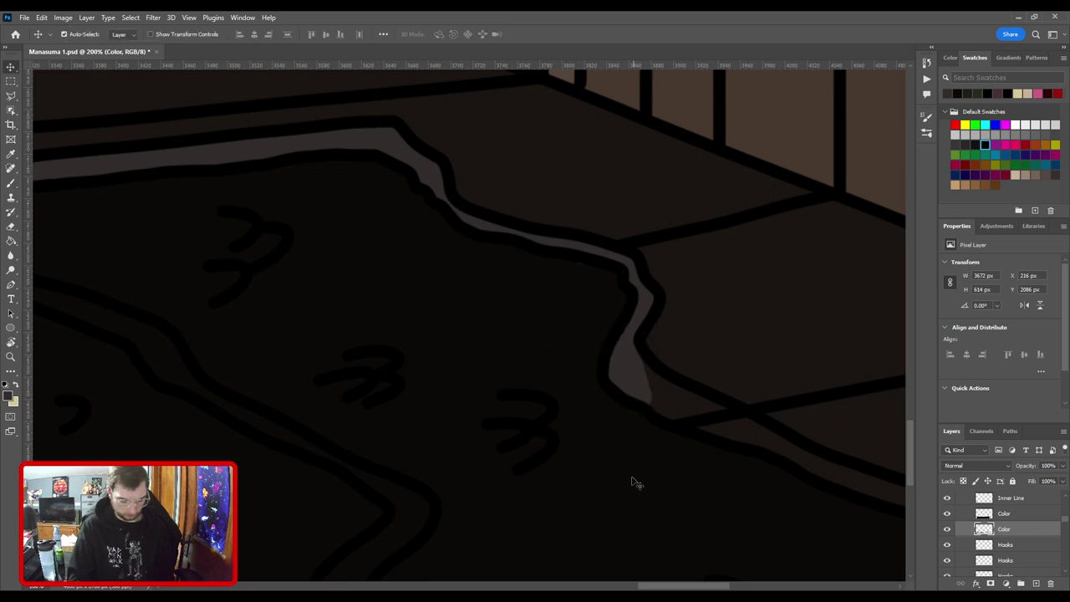
Return to the rug's fill layer and touch up its right part in near-black, enlarging the brush to 400 px.
{"action": "key", "text": "alt+bracketright"}
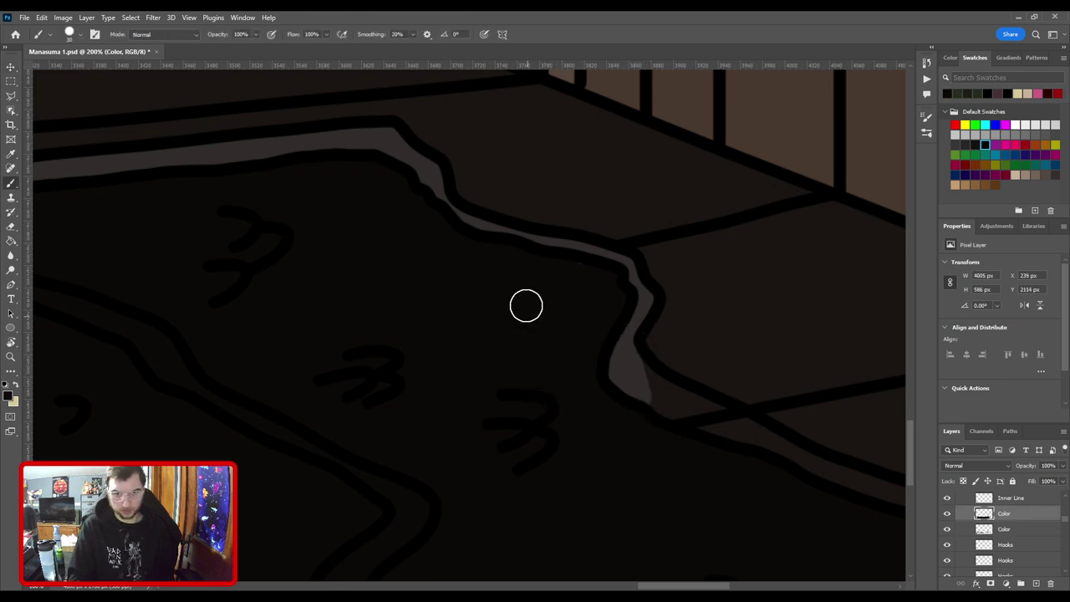
{"action": "left_click_drag", "start_coordinate": [495, 326], "coordinate": [533, 323]}
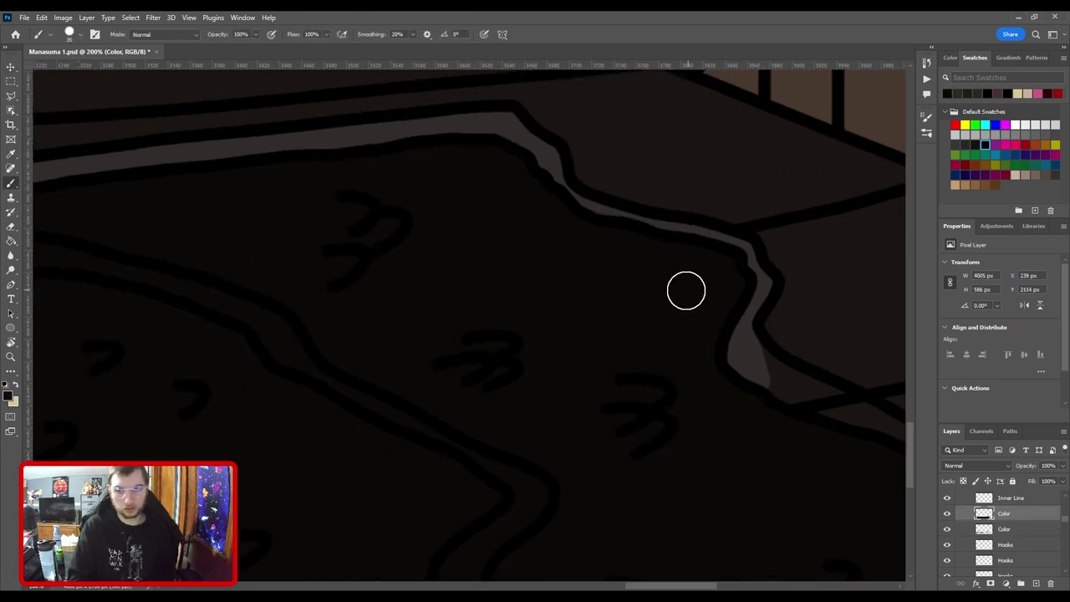
{"action": "key", "text": "bracketright"}
{"action": "key", "text": "bracketright"}
{"action": "key", "text": "bracketright"}
{"action": "key", "text": "bracketright"}
{"action": "key", "text": "bracketright"}
{"action": "key", "text": "bracketright"}
{"action": "key", "text": "bracketright"}
{"action": "key", "text": "bracketright"}
{"action": "key", "text": "bracketright"}
{"action": "key", "text": "bracketright"}
{"action": "key", "text": "bracketright"}
{"action": "key", "text": "bracketright"}
{"action": "key", "text": "bracketright"}
{"action": "key", "text": "bracketright"}
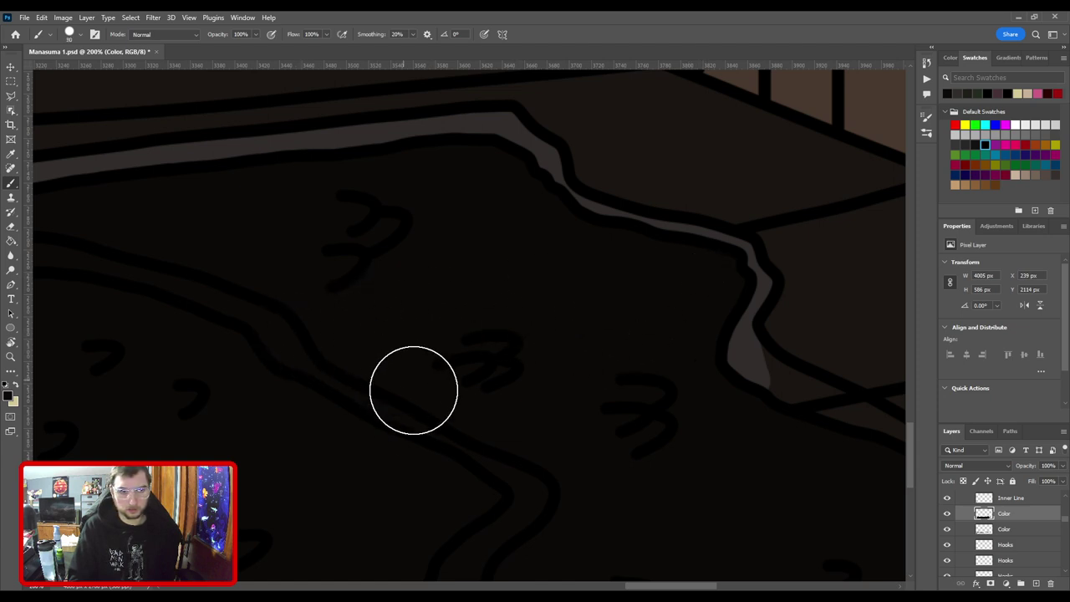
{"action": "mouse_move", "coordinate": [366, 348]}
{"action": "left_mouse_down"}
{"action": "mouse_move", "coordinate": [426, 359]}
{"action": "mouse_move", "coordinate": [514, 279]}
{"action": "left_mouse_up"}
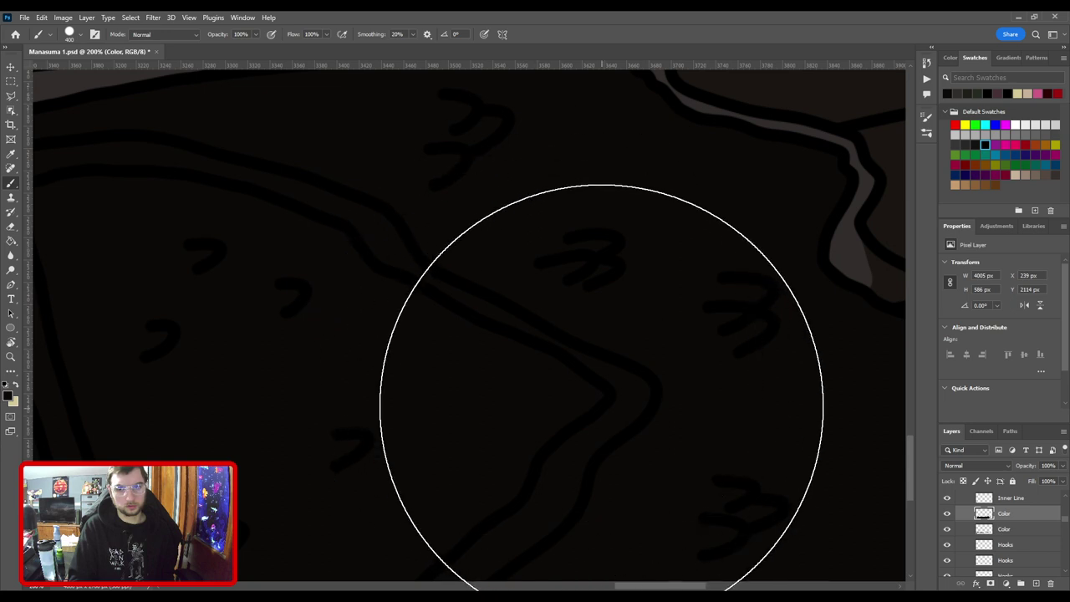
{"action": "left_click_drag", "start_coordinate": [602, 382], "coordinate": [363, 217]}
{"action": "left_click_drag", "start_coordinate": [557, 296], "coordinate": [501, 449]}
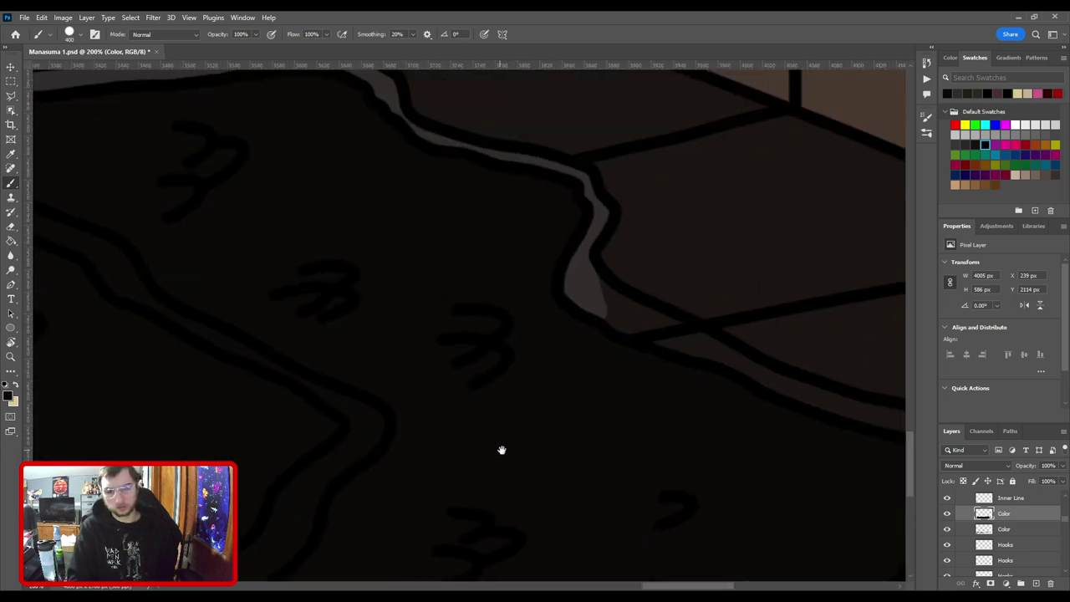
Reselect the border layer and paint the narrow dark grey border toward the rug's right tip with a 15 px brush.
{"action": "key", "text": "v"}
{"action": "left_click", "coordinate": [594, 297]}
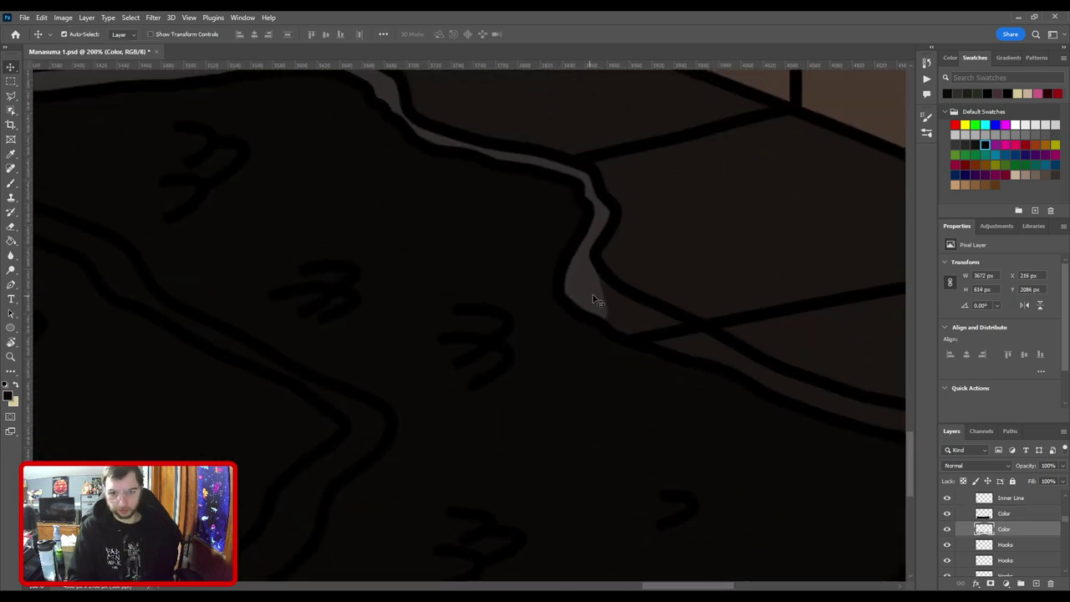
{"action": "key", "text": "b"}
{"action": "left_click_drag", "start_coordinate": [644, 292], "coordinate": [380, 365]}
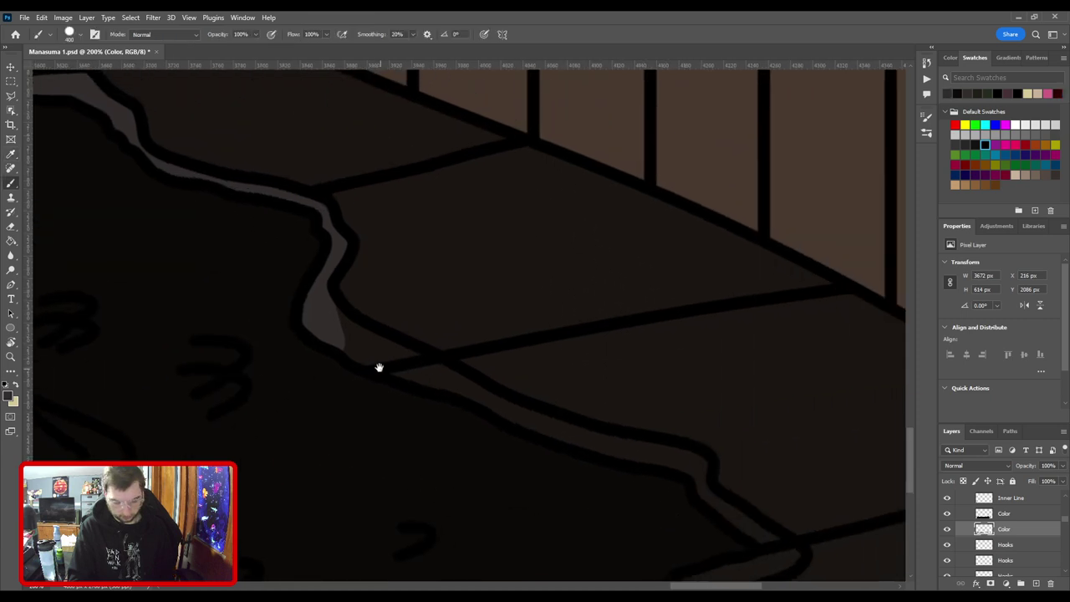
{"action": "key", "text": "bracketleft"}
{"action": "key", "text": "bracketleft"}
{"action": "key", "text": "bracketleft"}
{"action": "key", "text": "bracketleft"}
{"action": "key", "text": "bracketleft"}
{"action": "key", "text": "bracketleft"}
{"action": "key", "text": "bracketleft"}
{"action": "key", "text": "bracketleft"}
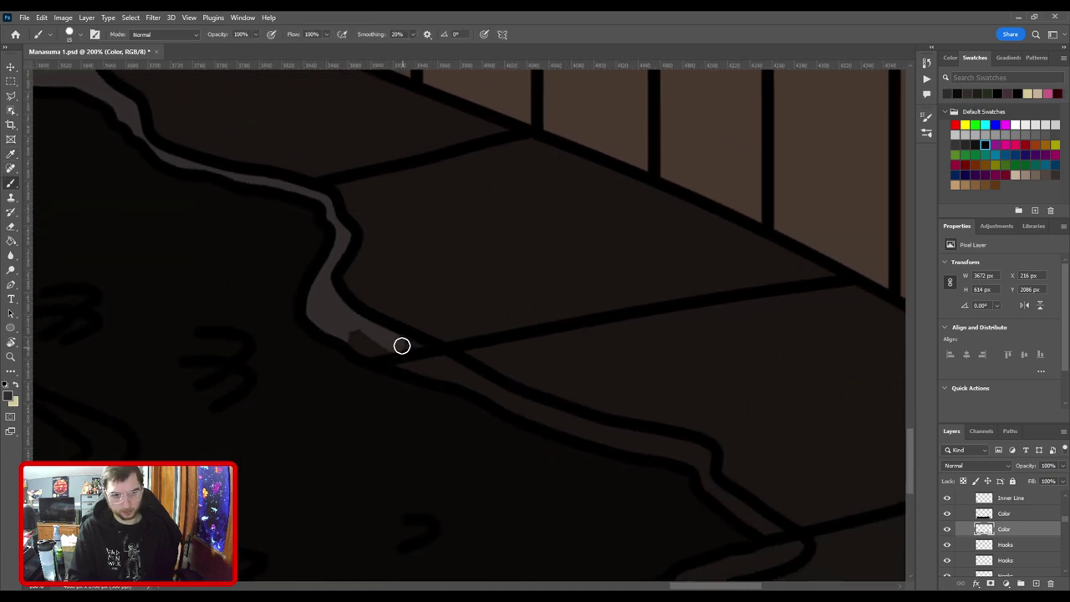
{"action": "left_click_drag", "start_coordinate": [403, 352], "coordinate": [414, 355]}
{"action": "mouse_move", "coordinate": [441, 367]}
{"action": "left_mouse_down"}
{"action": "mouse_move", "coordinate": [337, 312]}
{"action": "mouse_move", "coordinate": [374, 326]}
{"action": "left_mouse_up"}
{"action": "mouse_move", "coordinate": [474, 374]}
{"action": "left_mouse_down"}
{"action": "mouse_move", "coordinate": [342, 337]}
{"action": "mouse_move", "coordinate": [509, 380]}
{"action": "mouse_move", "coordinate": [531, 411]}
{"action": "mouse_move", "coordinate": [417, 355]}
{"action": "mouse_move", "coordinate": [417, 363]}
{"action": "mouse_move", "coordinate": [436, 305]}
{"action": "mouse_move", "coordinate": [526, 375]}
{"action": "mouse_move", "coordinate": [408, 400]}
{"action": "left_mouse_up"}
Enlarge the brush to 50 px and paint the border from the rug's right tip along its lower edge to the canvas bottom.
{"action": "left_click_drag", "start_coordinate": [470, 351], "coordinate": [564, 274]}
{"action": "key", "text": "bracketright"}
{"action": "mouse_move", "coordinate": [518, 315]}
{"action": "left_mouse_down"}
{"action": "mouse_move", "coordinate": [457, 360]}
{"action": "mouse_move", "coordinate": [370, 382]}
{"action": "left_mouse_up"}
{"action": "mouse_move", "coordinate": [455, 351]}
{"action": "left_mouse_down"}
{"action": "mouse_move", "coordinate": [524, 340]}
{"action": "mouse_move", "coordinate": [348, 374]}
{"action": "left_mouse_up"}
{"action": "mouse_move", "coordinate": [282, 399]}
{"action": "left_mouse_down"}
{"action": "mouse_move", "coordinate": [459, 350]}
{"action": "mouse_move", "coordinate": [434, 345]}
{"action": "mouse_move", "coordinate": [282, 406]}
{"action": "mouse_move", "coordinate": [347, 388]}
{"action": "mouse_move", "coordinate": [397, 346]}
{"action": "left_mouse_up"}
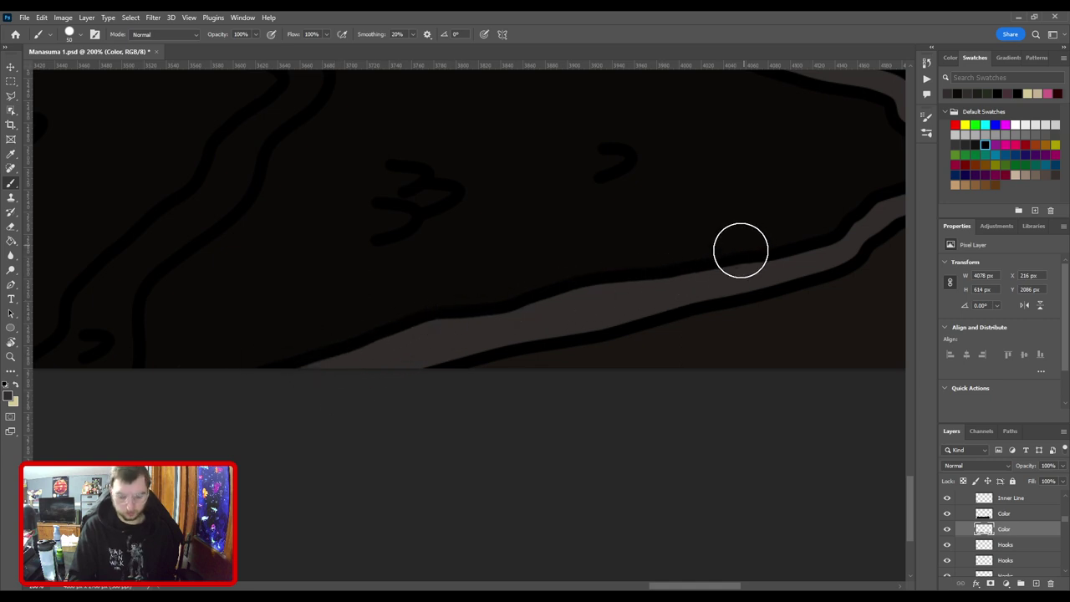
Save the document and darken the rug border's grey with an image adjustment.
{"action": "key", "text": "ctrl+0"}
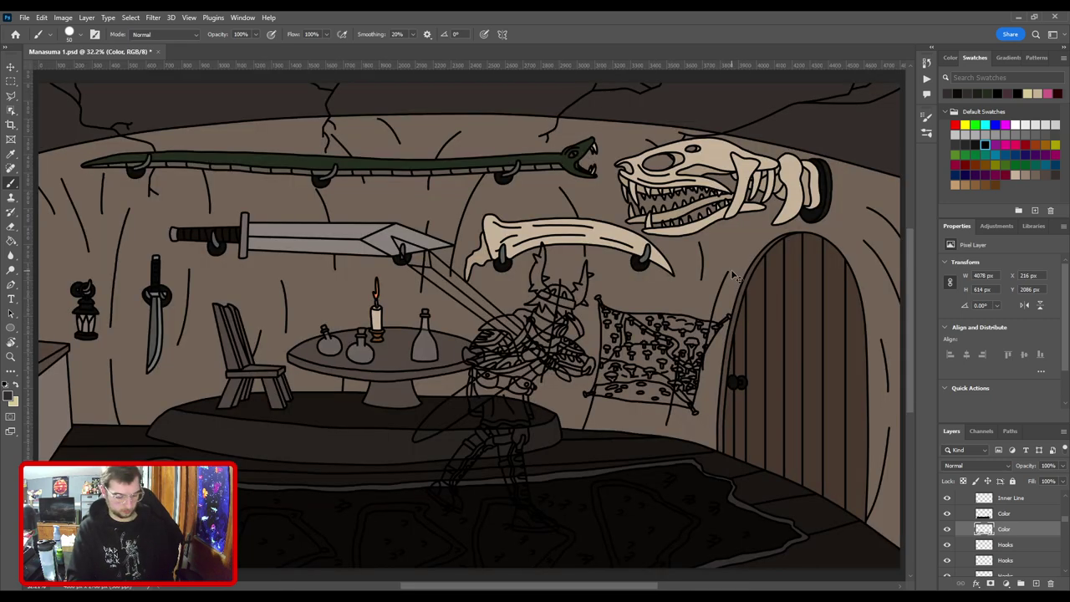
{"action": "key", "text": "ctrl+s"}
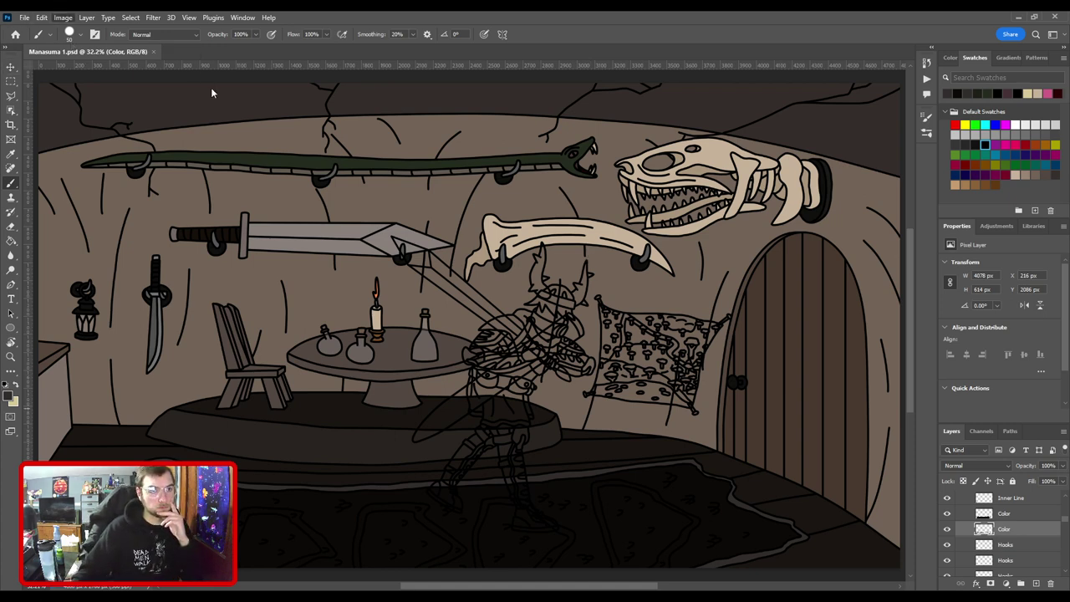
{"action": "key", "text": "i"}
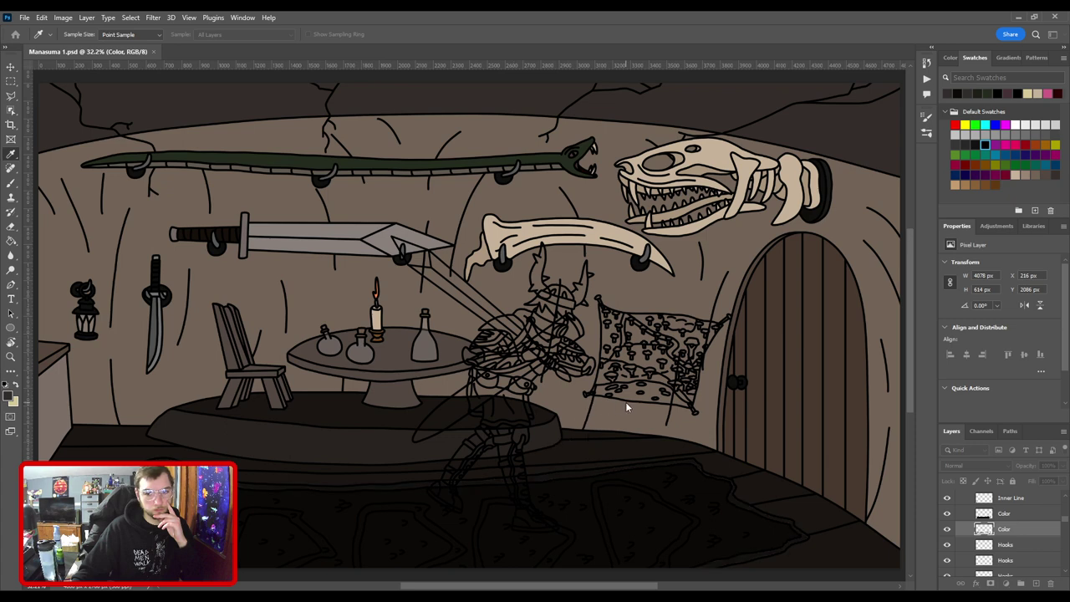
{"action": "key", "text": "b"}
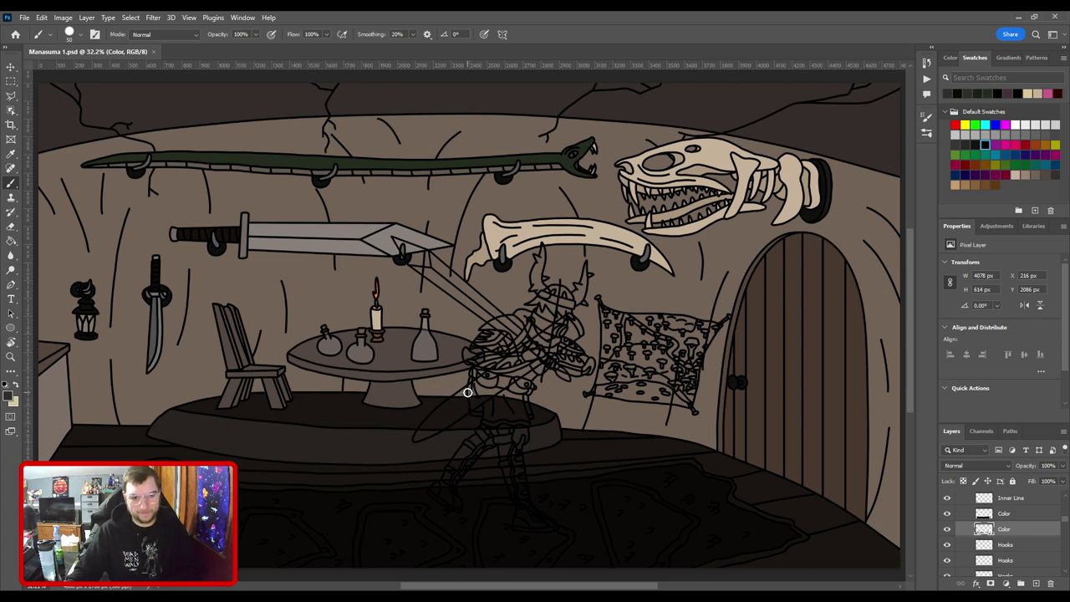
Add a new Color layer above the rug's near-black fill layer and choose a dark brown foreground color.
{"action": "scroll", "coordinate": [468, 483], "scroll_direction": "down", "scroll_amount": 2}
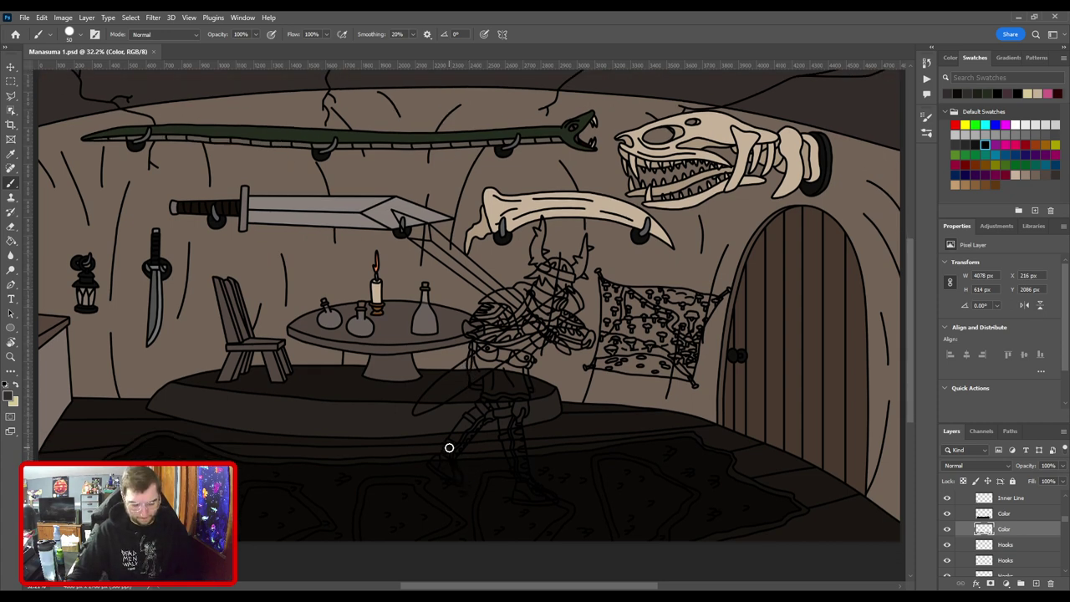
{"action": "key", "text": "i"}
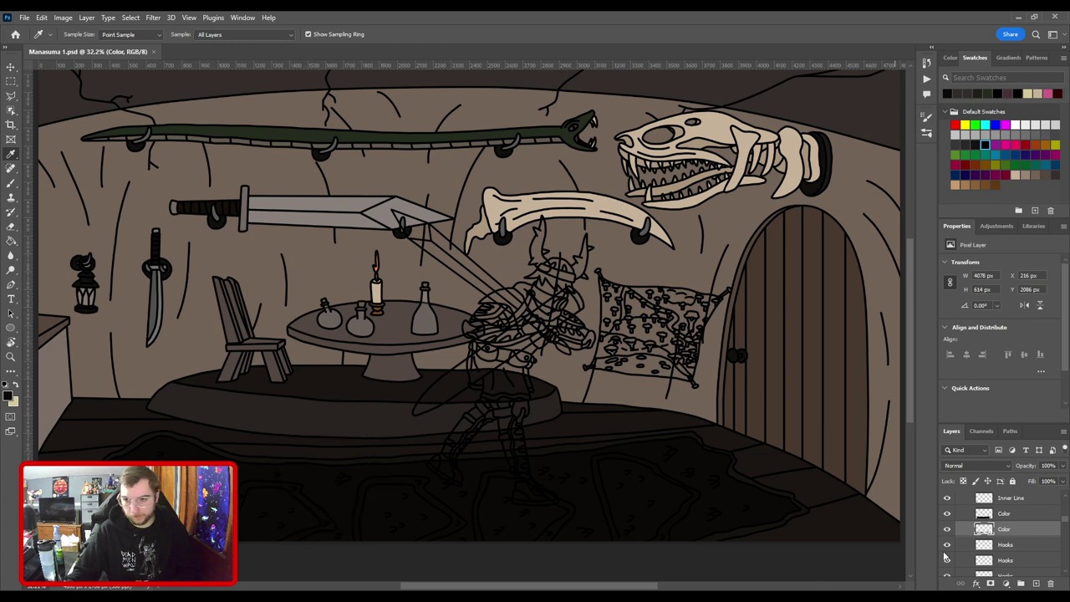
{"action": "mouse_move", "coordinate": [991, 525]}
{"action": "left_mouse_down"}
{"action": "mouse_move", "coordinate": [999, 510]}
{"action": "mouse_move", "coordinate": [1005, 519]}
{"action": "left_mouse_up"}
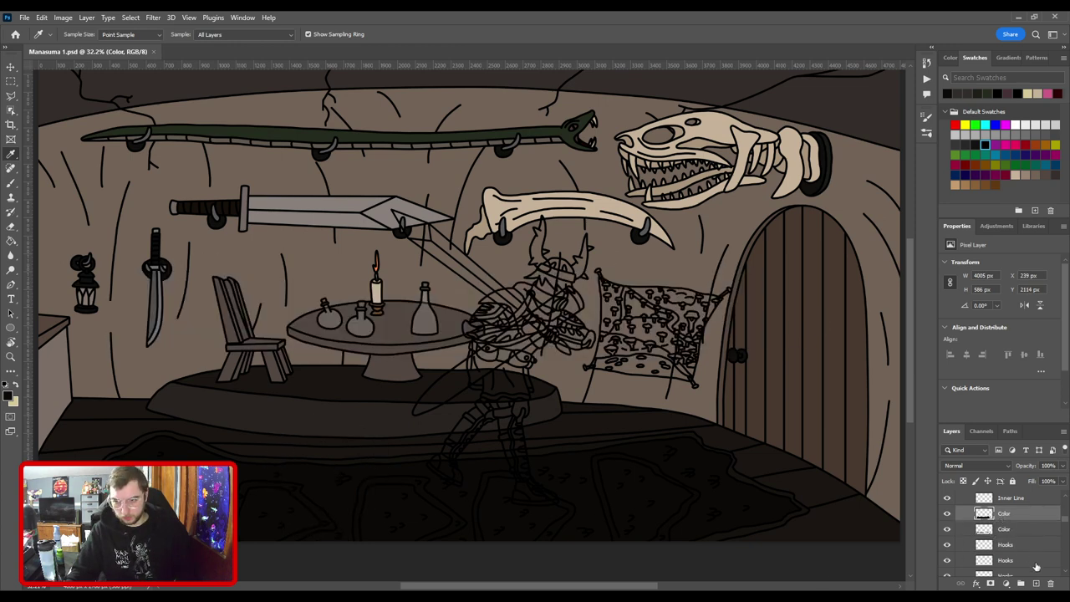
{"action": "left_click", "coordinate": [1036, 583]}
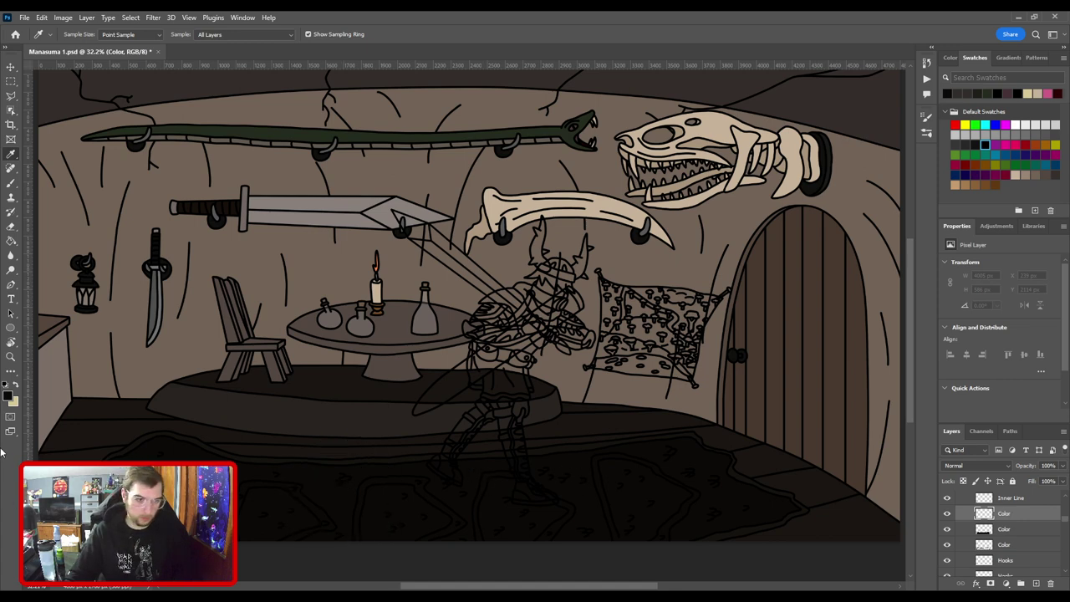
{"action": "left_click", "coordinate": [7, 398]}
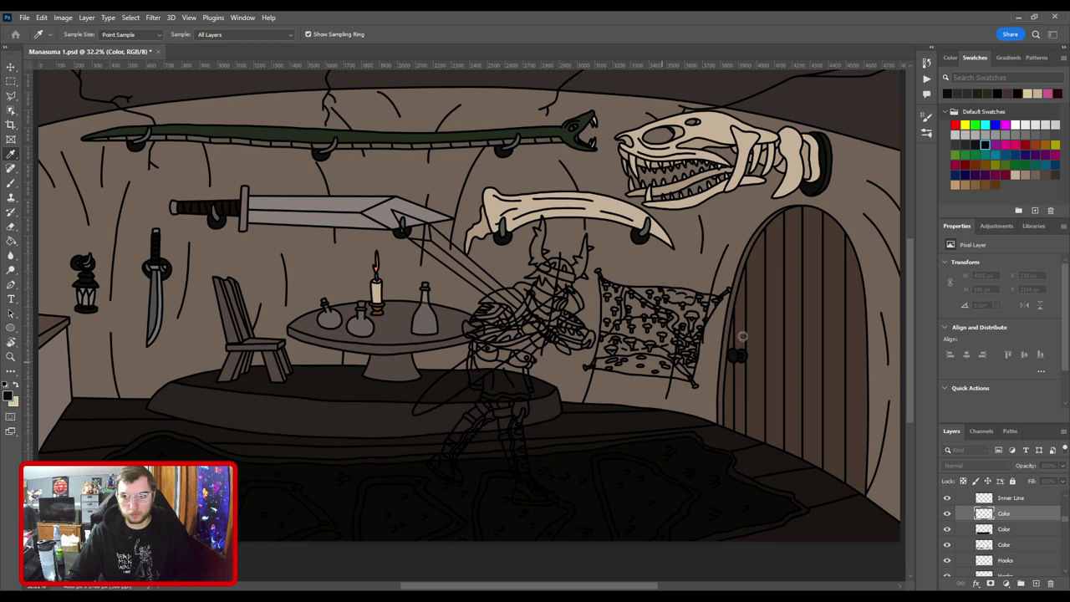
{"action": "left_click", "coordinate": [900, 216]}
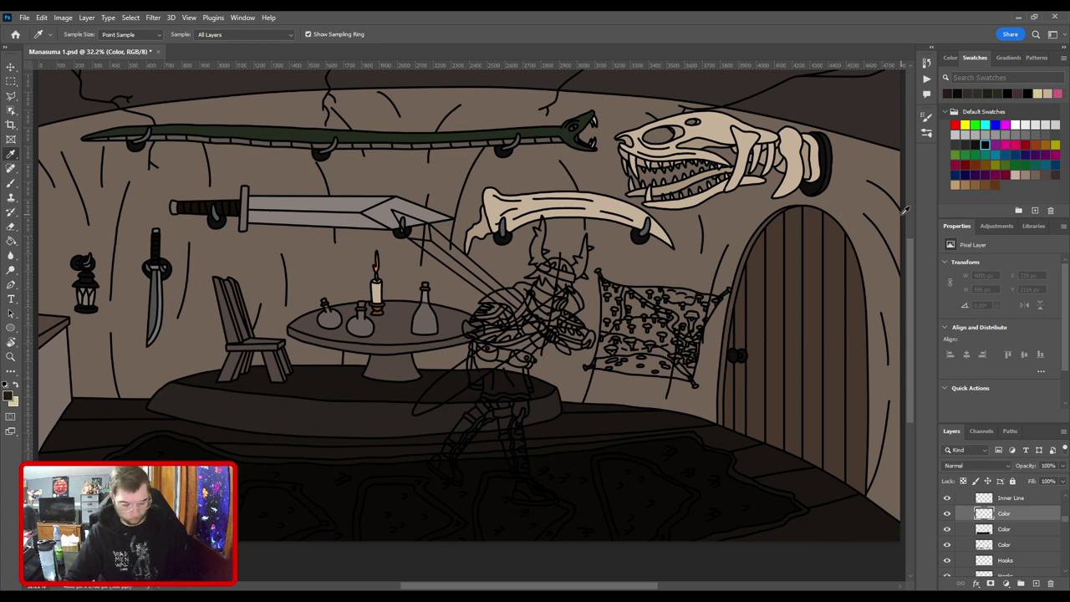
Paint dark brown just inside the left outline of the rug's rightmost inner pattern shape with a 45 px brush.
{"action": "key", "text": "b"}
{"action": "mouse_move", "coordinate": [594, 415]}
{"action": "left_mouse_down"}
{"action": "mouse_move", "coordinate": [507, 327]}
{"action": "mouse_move", "coordinate": [471, 268]}
{"action": "left_mouse_up"}
{"action": "key", "text": "ctrl+plus"}
{"action": "key", "text": "ctrl+plus"}
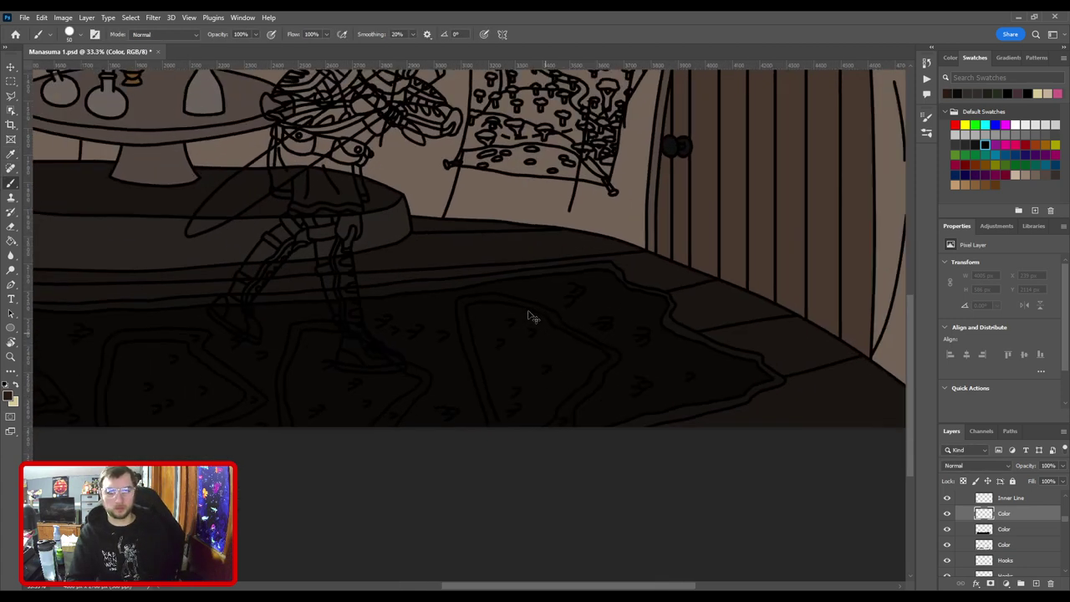
{"action": "key", "text": "ctrl+plus"}
{"action": "key", "text": "ctrl+plus"}
{"action": "key", "text": "ctrl+plus"}
{"action": "left_click_drag", "start_coordinate": [581, 491], "coordinate": [532, 237]}
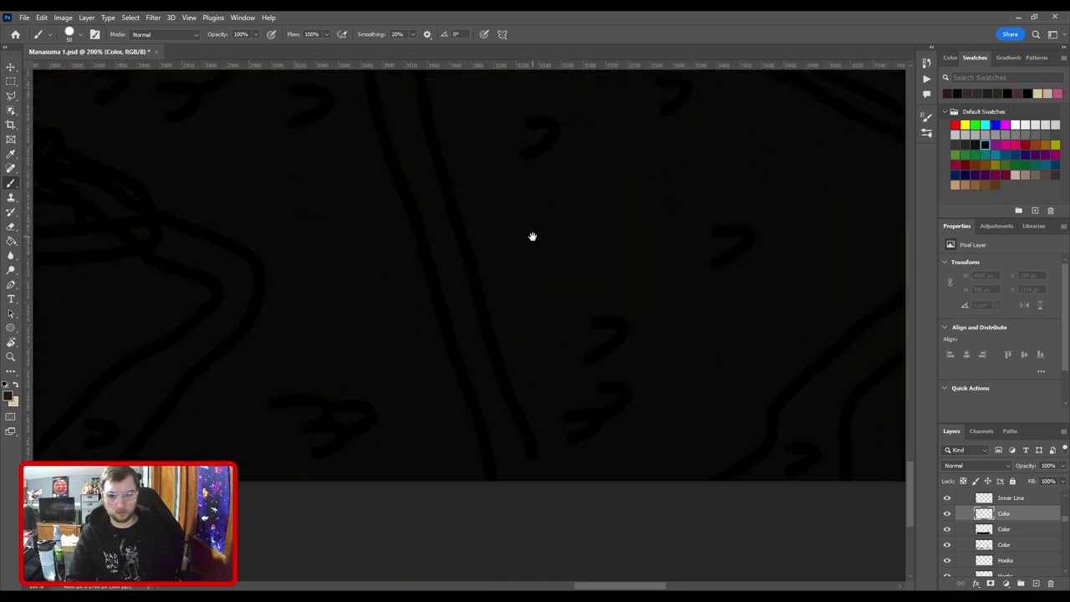
{"action": "mouse_move", "coordinate": [569, 478]}
{"action": "left_mouse_down"}
{"action": "mouse_move", "coordinate": [550, 404]}
{"action": "mouse_move", "coordinate": [552, 419]}
{"action": "mouse_move", "coordinate": [518, 340]}
{"action": "mouse_move", "coordinate": [568, 427]}
{"action": "left_mouse_up"}
{"action": "left_click", "coordinate": [556, 396], "text": "shift"}
{"action": "left_click", "coordinate": [528, 306], "text": "shift"}
{"action": "left_click_drag", "start_coordinate": [513, 229], "coordinate": [569, 420]}
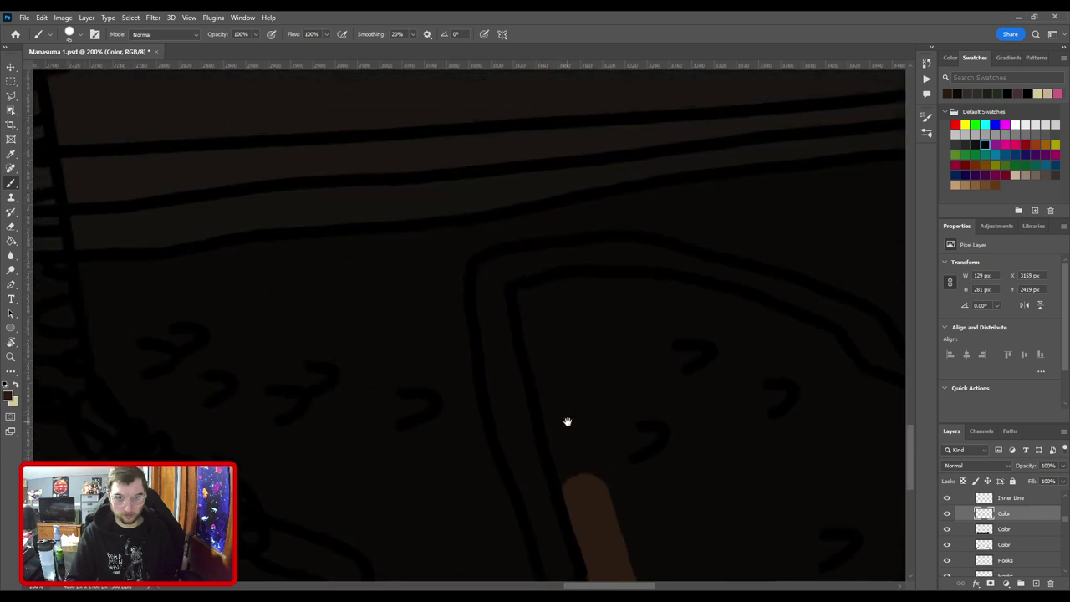
{"action": "left_click", "coordinate": [558, 389], "text": "shift"}
{"action": "left_click", "coordinate": [543, 320], "text": "shift"}
Continue the brown edge along the rightmost shape's top outline, around its tip and down to the canvas bottom.
{"action": "left_click_drag", "start_coordinate": [544, 320], "coordinate": [558, 302]}
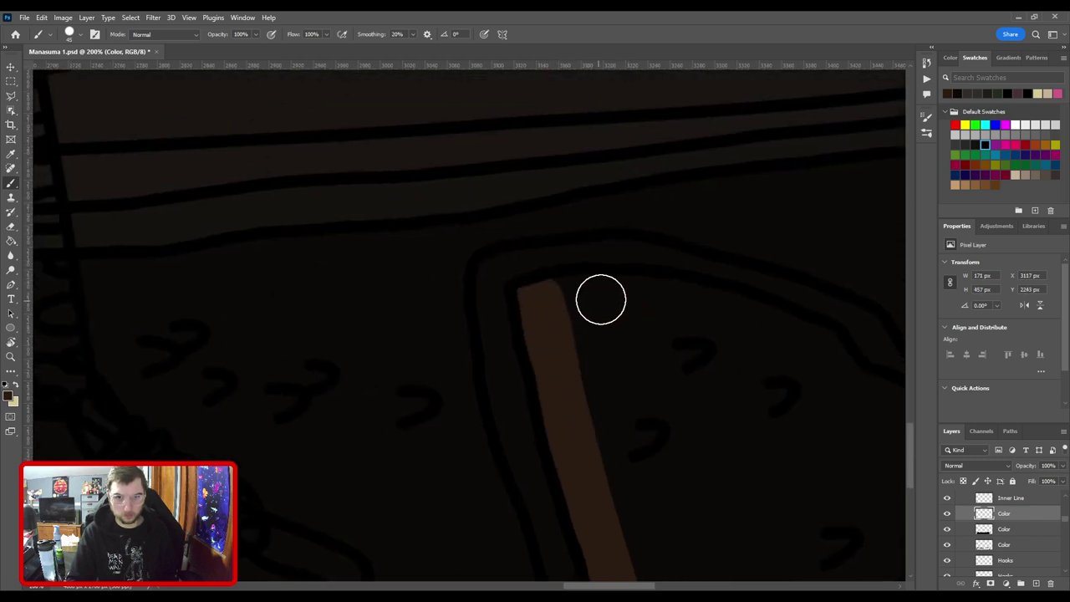
{"action": "left_click", "coordinate": [610, 296], "text": "shift"}
{"action": "left_click", "coordinate": [692, 304], "text": "shift"}
{"action": "left_click_drag", "start_coordinate": [755, 332], "coordinate": [565, 301]}
{"action": "left_click", "coordinate": [612, 310], "text": "shift"}
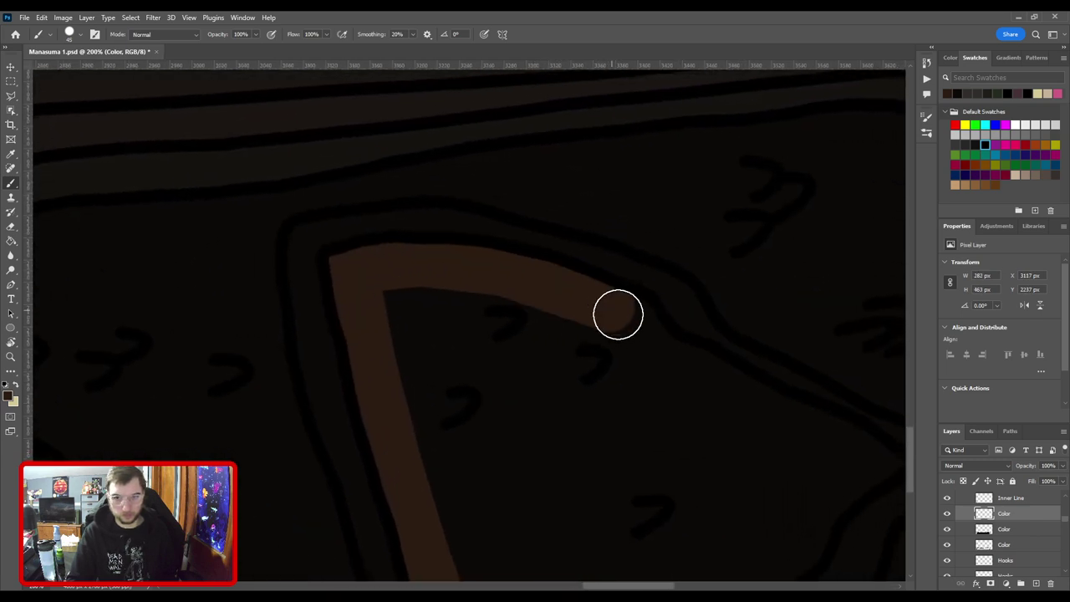
{"action": "mouse_move", "coordinate": [662, 359]}
{"action": "left_mouse_down"}
{"action": "mouse_move", "coordinate": [535, 310]}
{"action": "mouse_move", "coordinate": [723, 409]}
{"action": "mouse_move", "coordinate": [630, 287]}
{"action": "mouse_move", "coordinate": [590, 370]}
{"action": "mouse_move", "coordinate": [633, 292]}
{"action": "mouse_move", "coordinate": [677, 254]}
{"action": "left_mouse_up"}
{"action": "mouse_move", "coordinate": [678, 254]}
{"action": "left_mouse_down"}
{"action": "mouse_move", "coordinate": [650, 266]}
{"action": "mouse_move", "coordinate": [584, 332]}
{"action": "mouse_move", "coordinate": [546, 393]}
{"action": "mouse_move", "coordinate": [482, 430]}
{"action": "mouse_move", "coordinate": [414, 449]}
{"action": "left_mouse_up"}
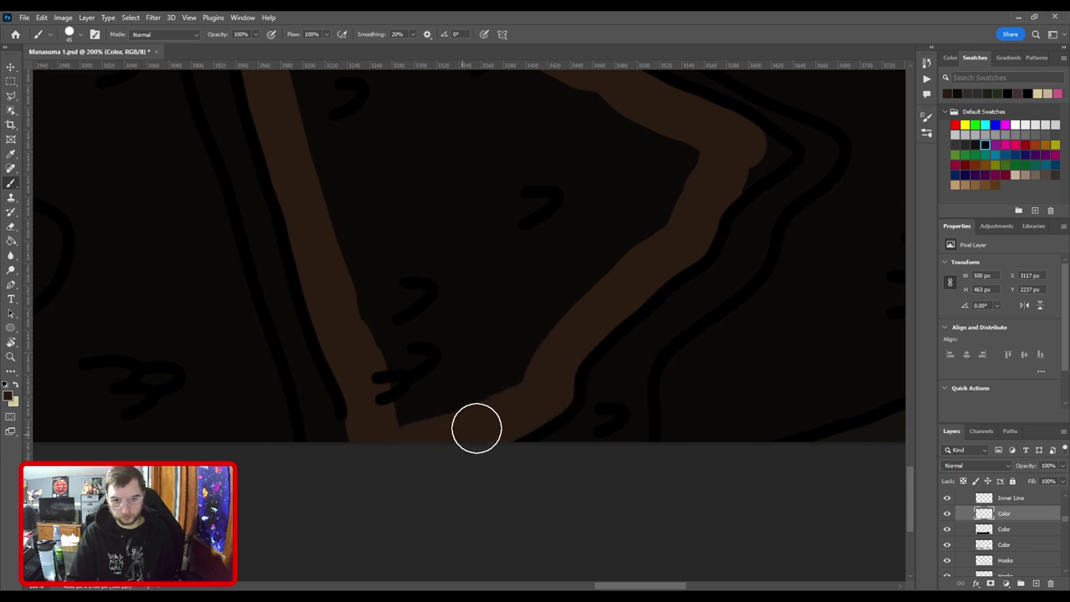
Fill the rightmost shape's interior with the dark brown and touch up its pointed tip with a 25 px brush.
{"action": "left_click_drag", "start_coordinate": [532, 342], "coordinate": [572, 449]}
{"action": "key", "text": "g"}
{"action": "left_click", "coordinate": [513, 390]}
{"action": "key", "text": "b"}
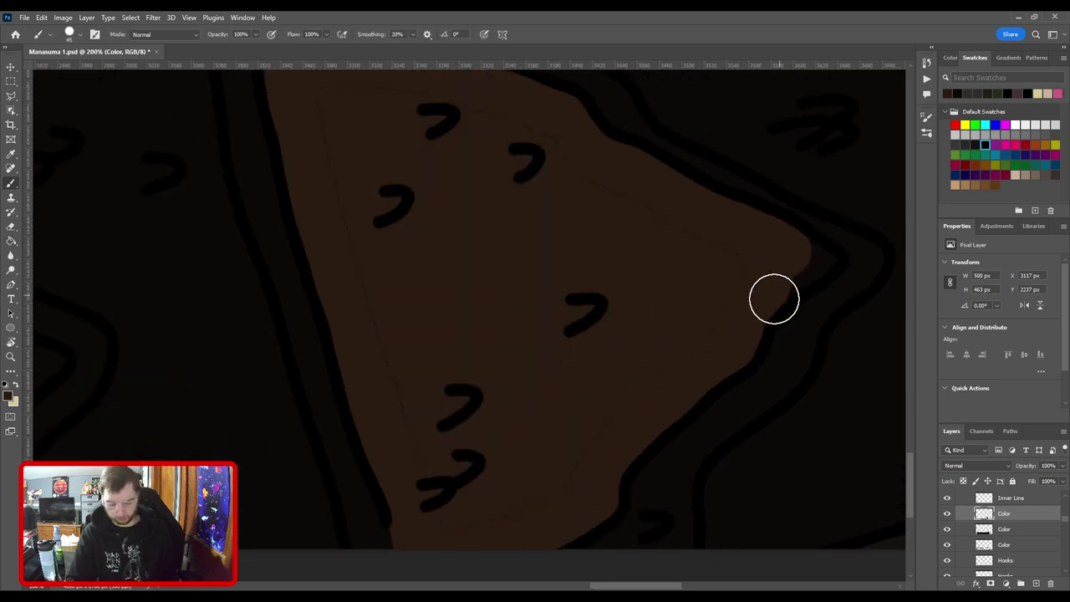
{"action": "left_click_drag", "start_coordinate": [791, 280], "coordinate": [801, 266]}
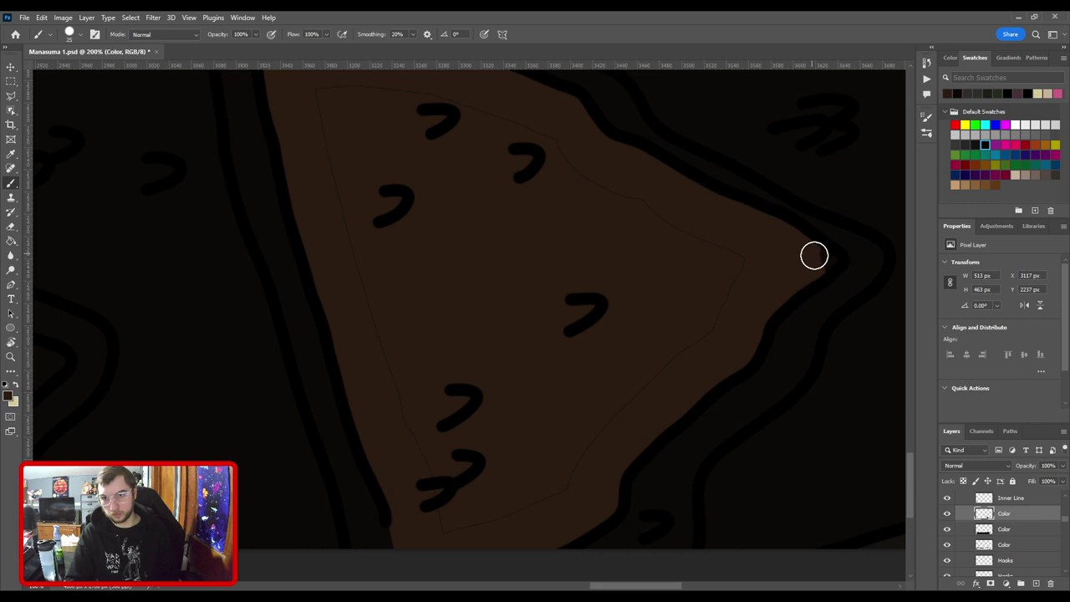
{"action": "key", "text": "ctrl+minus"}
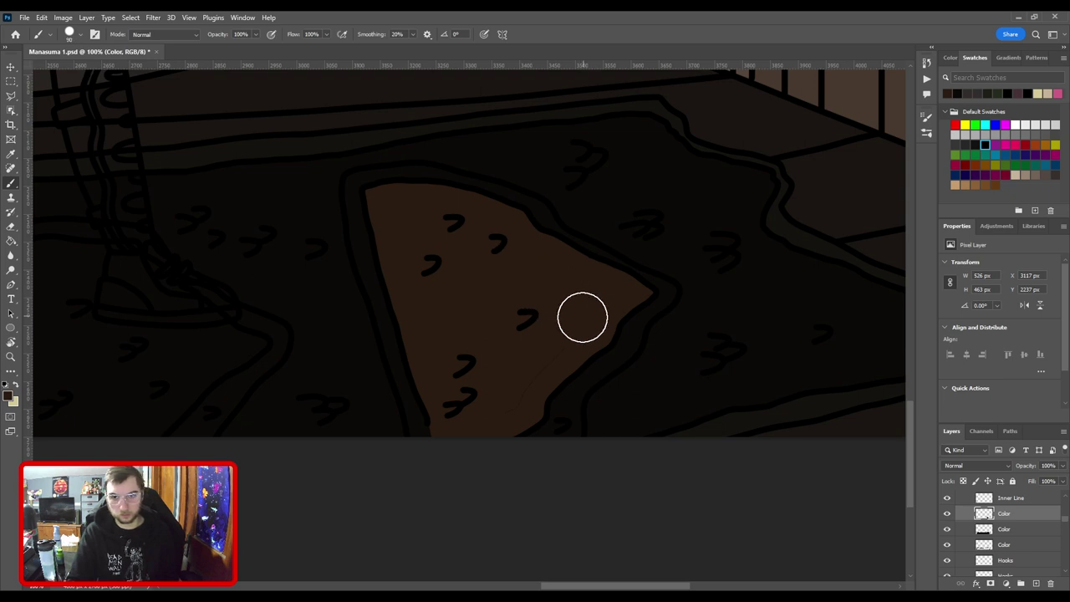
On the Pattern Inner layer, extend the rightmost shape's left line to the canvas bottom using the sampled black line color.
{"action": "scroll", "coordinate": [521, 379], "scroll_direction": "up", "scroll_amount": 2}
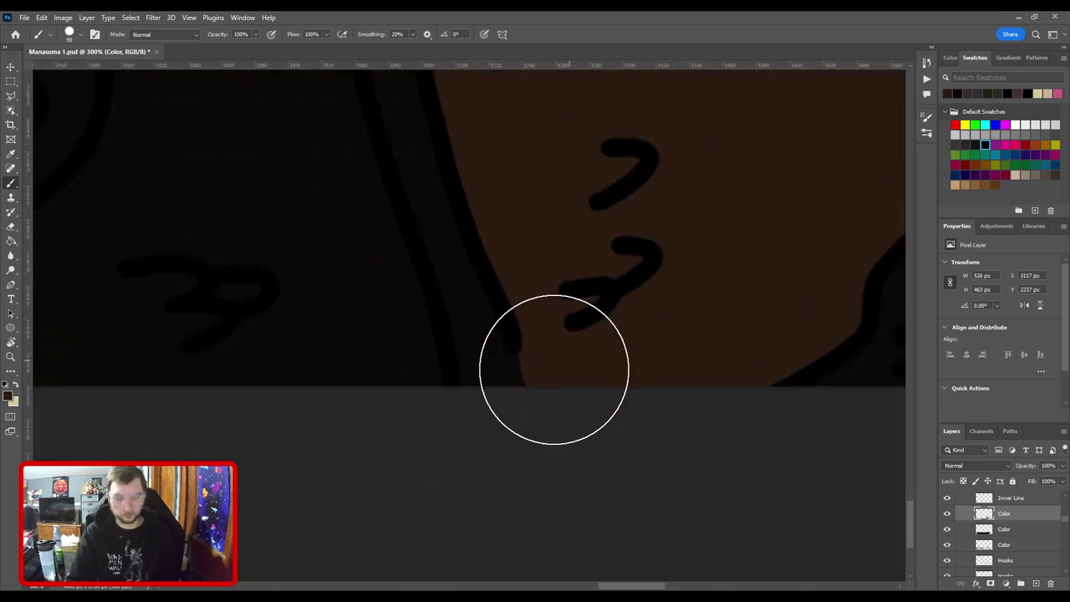
{"action": "key", "text": "v"}
{"action": "left_click", "coordinate": [515, 340]}
{"action": "key", "text": "i"}
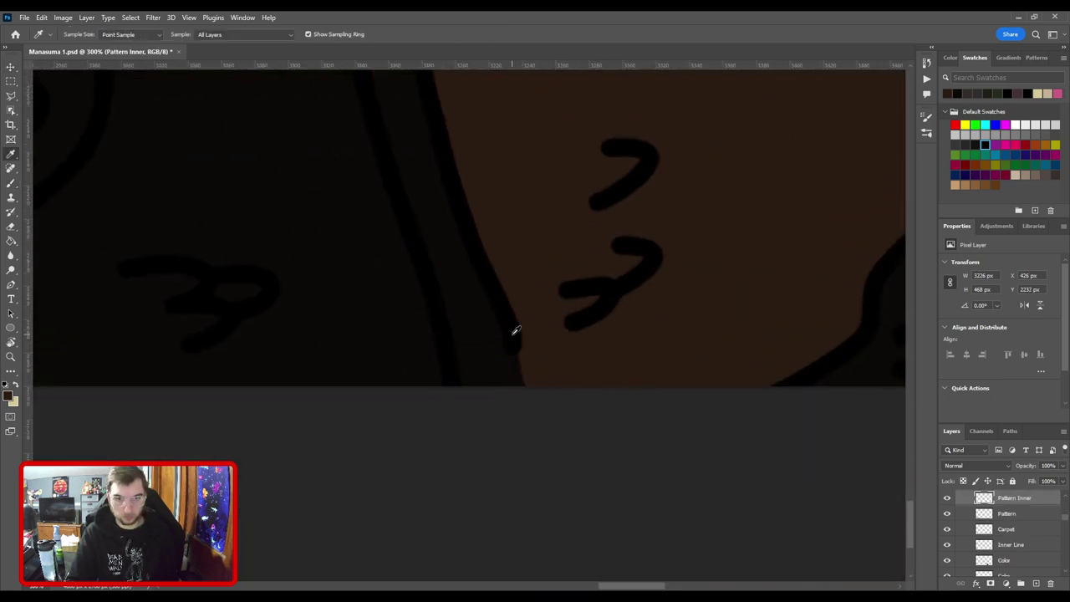
{"action": "key", "text": "e"}
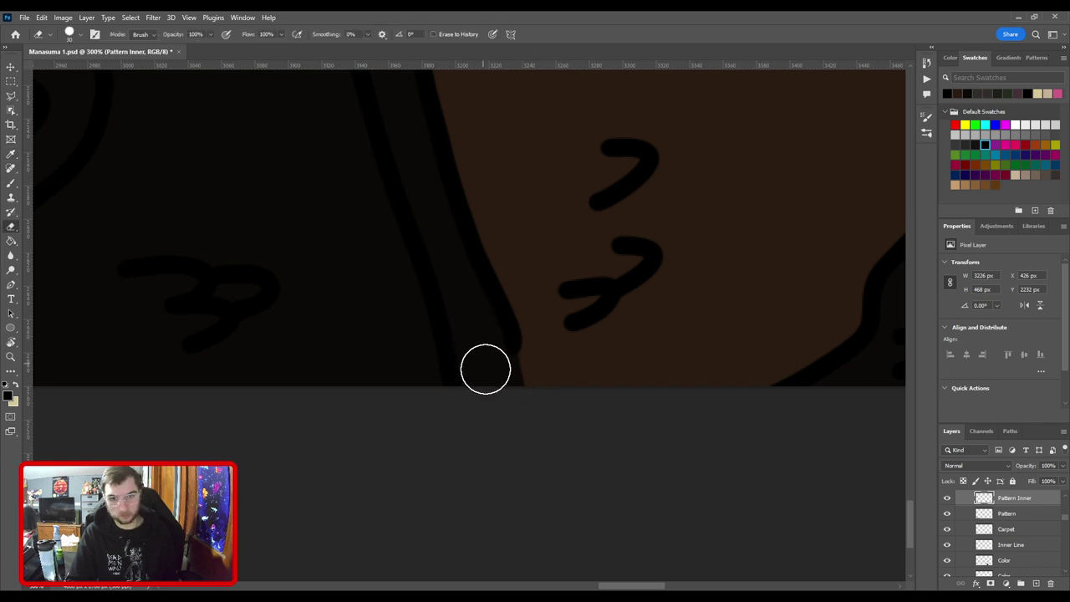
{"action": "key", "text": "b"}
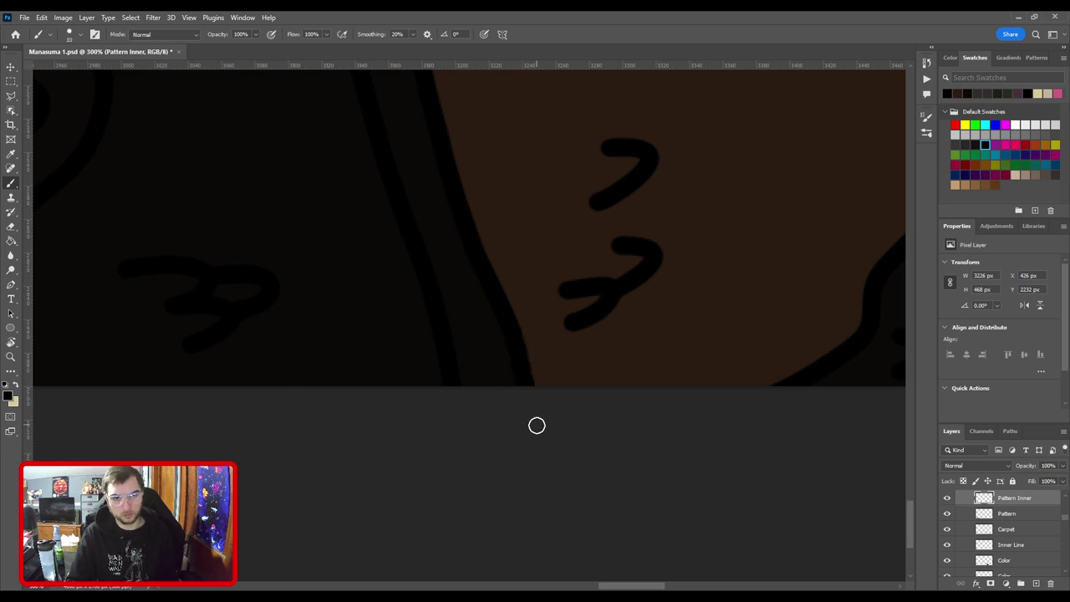
{"action": "scroll", "coordinate": [590, 451], "scroll_direction": "down", "scroll_amount": 4}
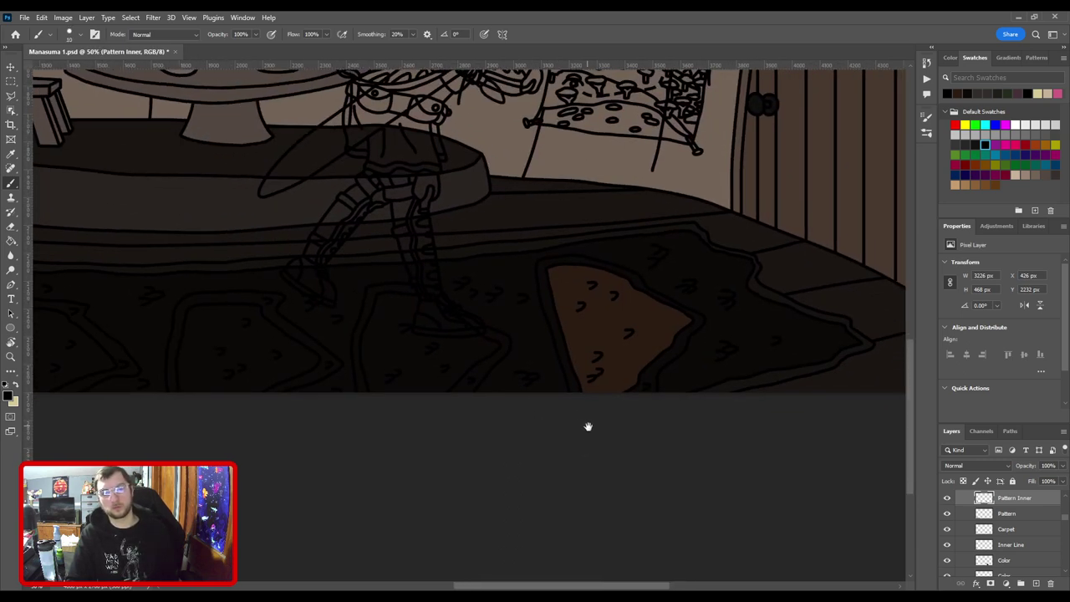
Return to the brown Color layer, resample the brown and paint the right edge of the pattern shape under the character's front boot.
{"action": "key", "text": "v"}
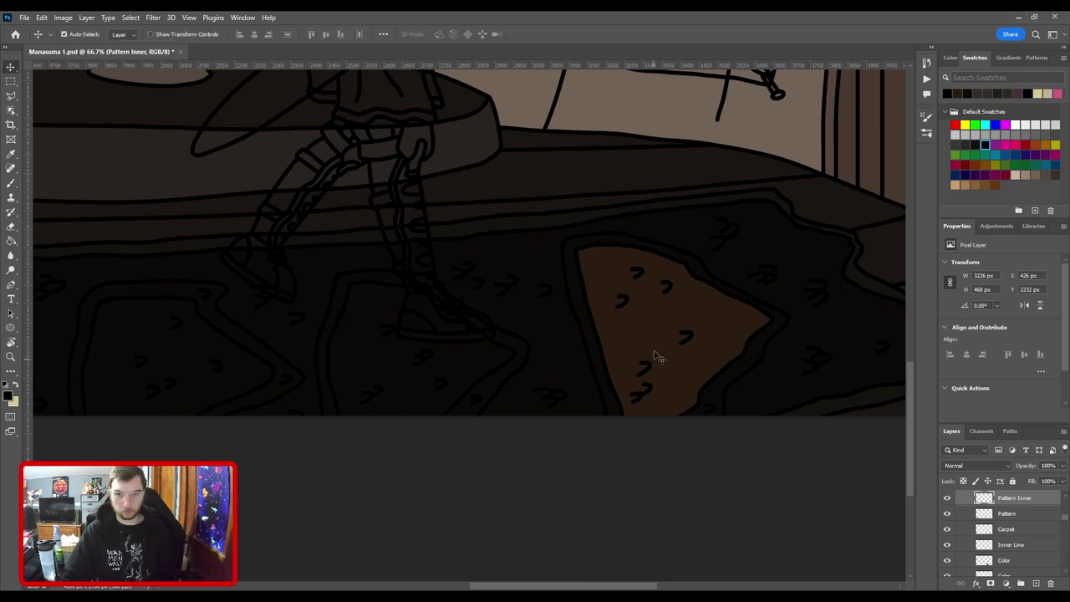
{"action": "left_click", "coordinate": [654, 337]}
{"action": "key", "text": "i"}
{"action": "left_click", "coordinate": [655, 337]}
{"action": "scroll", "coordinate": [655, 337], "scroll_direction": "up", "scroll_amount": 2}
{"action": "mouse_move", "coordinate": [328, 406]}
{"action": "left_mouse_down"}
{"action": "mouse_move", "coordinate": [374, 498]}
{"action": "mouse_move", "coordinate": [552, 485]}
{"action": "mouse_move", "coordinate": [524, 398]}
{"action": "left_mouse_up"}
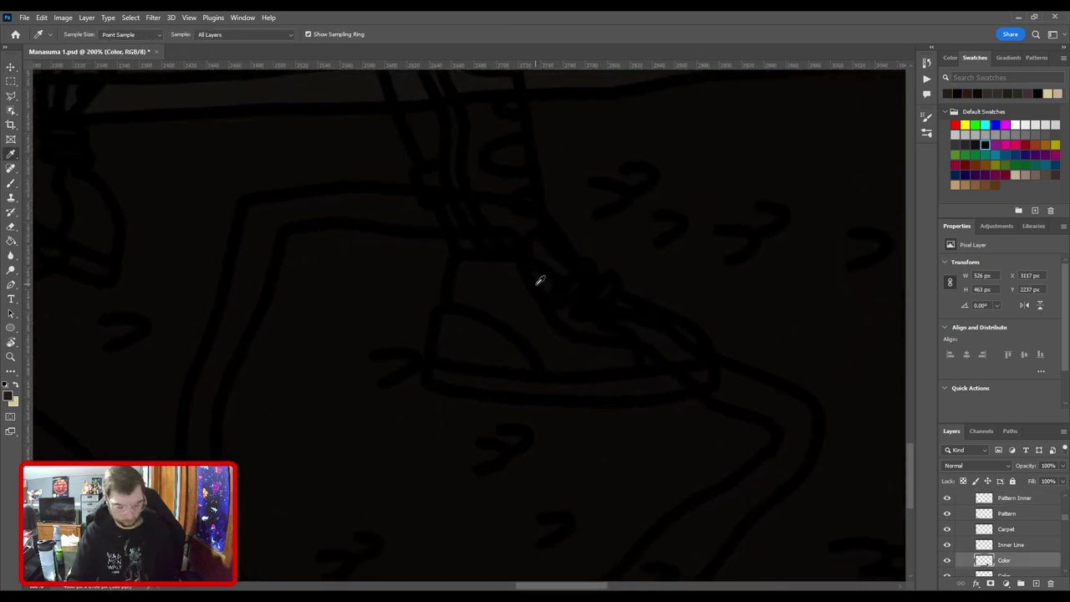
{"action": "key", "text": "b"}
{"action": "mouse_move", "coordinate": [495, 263]}
{"action": "left_mouse_down"}
{"action": "mouse_move", "coordinate": [510, 288]}
{"action": "mouse_move", "coordinate": [507, 278]}
{"action": "mouse_move", "coordinate": [631, 370]}
{"action": "mouse_move", "coordinate": [540, 331]}
{"action": "mouse_move", "coordinate": [535, 304]}
{"action": "mouse_move", "coordinate": [632, 364]}
{"action": "left_mouse_up"}
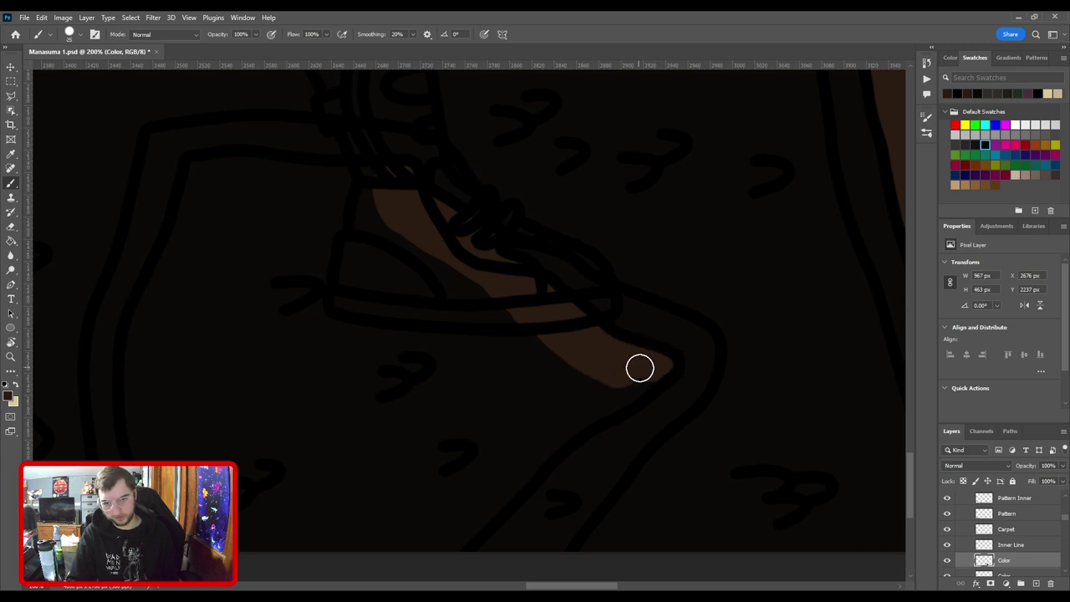
{"action": "mouse_move", "coordinate": [649, 372]}
{"action": "left_mouse_down"}
{"action": "mouse_move", "coordinate": [567, 414]}
{"action": "mouse_move", "coordinate": [650, 325]}
{"action": "mouse_move", "coordinate": [655, 300]}
{"action": "mouse_move", "coordinate": [670, 295]}
{"action": "mouse_move", "coordinate": [628, 321]}
{"action": "mouse_move", "coordinate": [495, 458]}
{"action": "left_mouse_up"}
Paint the brown edge inside the left and top outlines of the shape under the boot with a 45 px brush.
{"action": "left_click_drag", "start_coordinate": [374, 430], "coordinate": [645, 442]}
{"action": "mouse_move", "coordinate": [521, 421]}
{"action": "left_mouse_down"}
{"action": "mouse_move", "coordinate": [521, 376]}
{"action": "mouse_move", "coordinate": [494, 323]}
{"action": "left_mouse_up"}
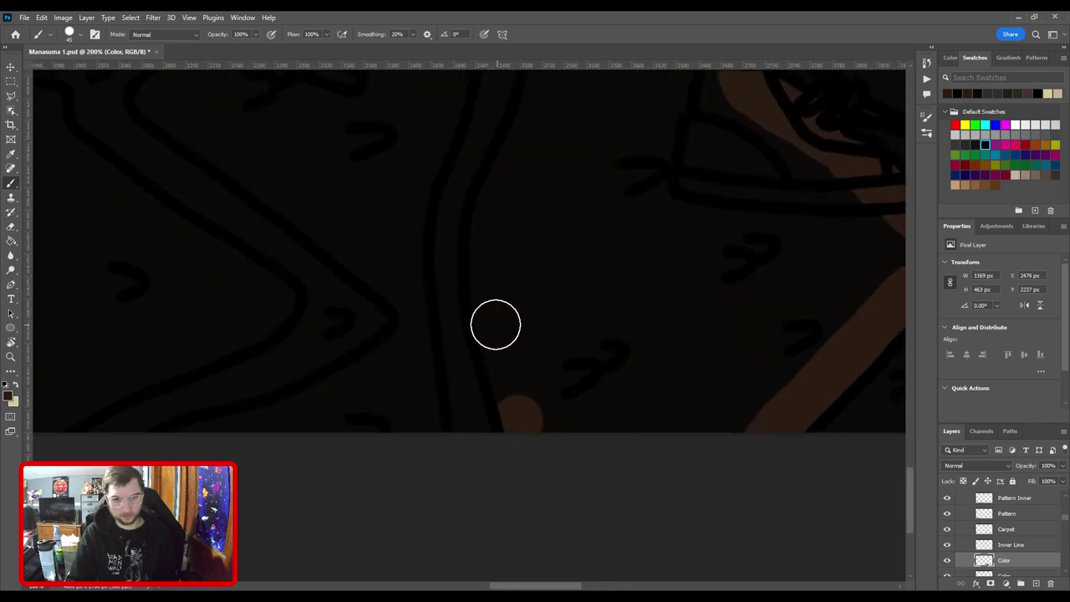
{"action": "left_click", "coordinate": [487, 270], "text": "shift"}
{"action": "left_click_drag", "start_coordinate": [505, 216], "coordinate": [530, 438]}
{"action": "left_click", "coordinate": [525, 425], "text": "shift"}
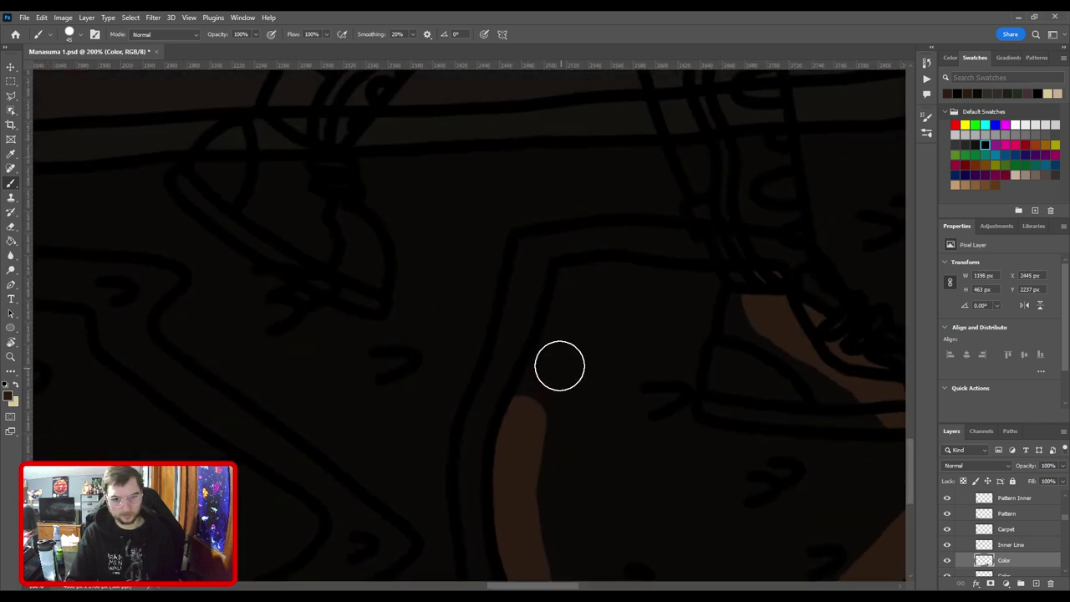
{"action": "left_click", "coordinate": [556, 358], "text": "shift"}
{"action": "mouse_move", "coordinate": [574, 299]}
{"action": "left_mouse_down"}
{"action": "mouse_move", "coordinate": [635, 277]}
{"action": "mouse_move", "coordinate": [683, 309]}
{"action": "mouse_move", "coordinate": [660, 289]}
{"action": "mouse_move", "coordinate": [717, 305]}
{"action": "mouse_move", "coordinate": [758, 293]}
{"action": "left_mouse_up"}
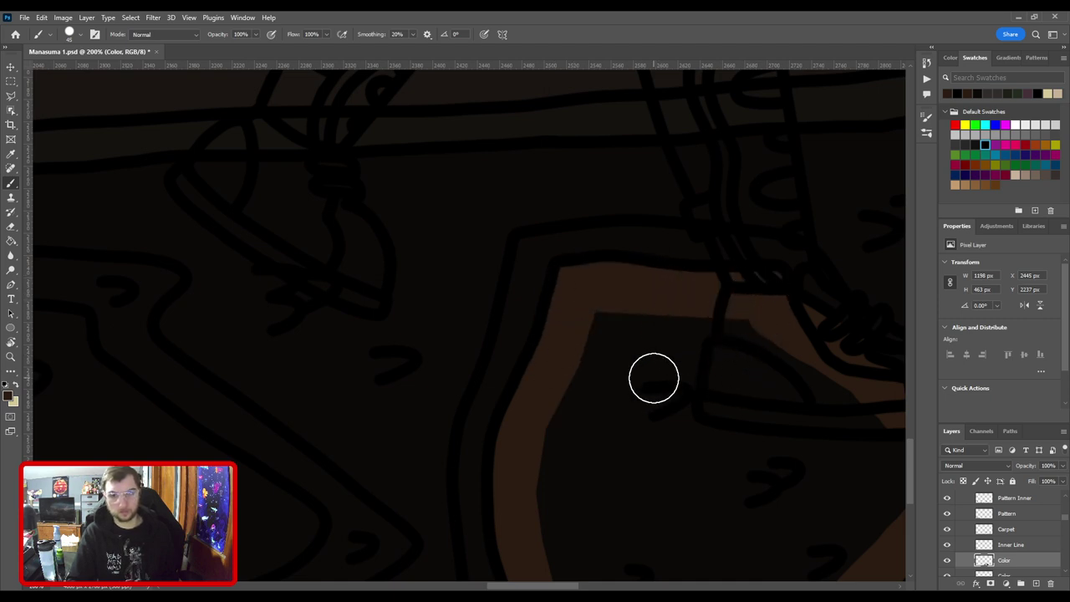
Fill the interior of the pattern shape under the boot with dark brown.
{"action": "key", "text": "ctrl+minus"}
{"action": "key", "text": "g"}
{"action": "left_click", "coordinate": [595, 397]}
{"action": "key", "text": "b"}
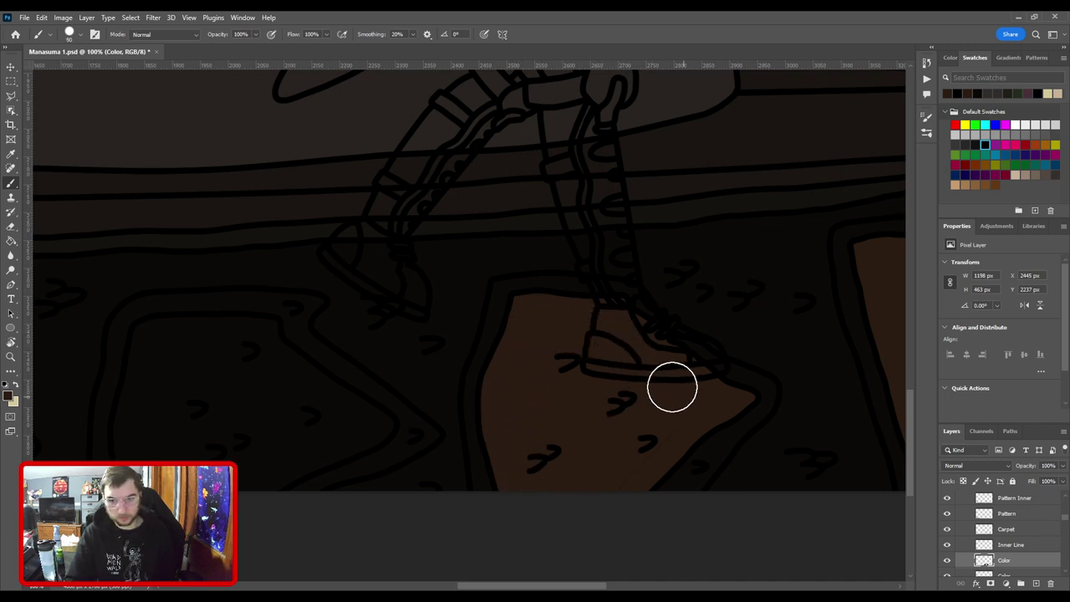
Paint the brown edge inside the left and top outlines of the third shape from the right with an 80 px brush, undoing a stray stroke.
{"action": "mouse_move", "coordinate": [578, 464]}
{"action": "left_mouse_down"}
{"action": "mouse_move", "coordinate": [658, 408]}
{"action": "mouse_move", "coordinate": [834, 418]}
{"action": "left_mouse_up"}
{"action": "mouse_move", "coordinate": [395, 435]}
{"action": "left_mouse_down"}
{"action": "mouse_move", "coordinate": [393, 367]}
{"action": "mouse_move", "coordinate": [410, 334]}
{"action": "mouse_move", "coordinate": [410, 295]}
{"action": "left_mouse_up"}
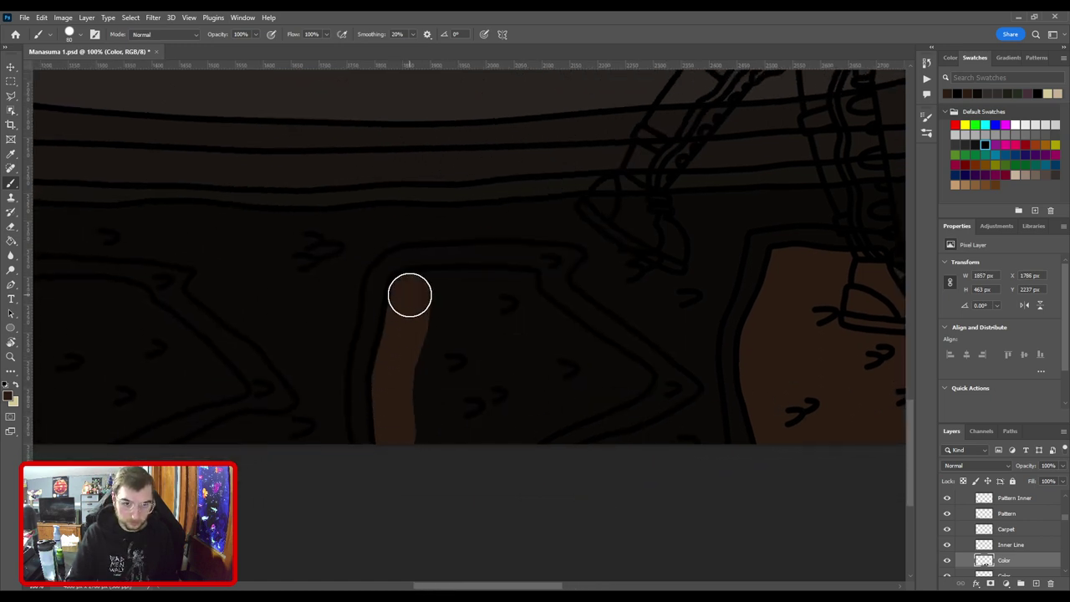
{"action": "left_click_drag", "start_coordinate": [492, 297], "coordinate": [550, 326]}
{"action": "key", "text": "ctrl+z"}
{"action": "key", "text": "ctrl+plus"}
{"action": "key", "text": "ctrl+plus"}
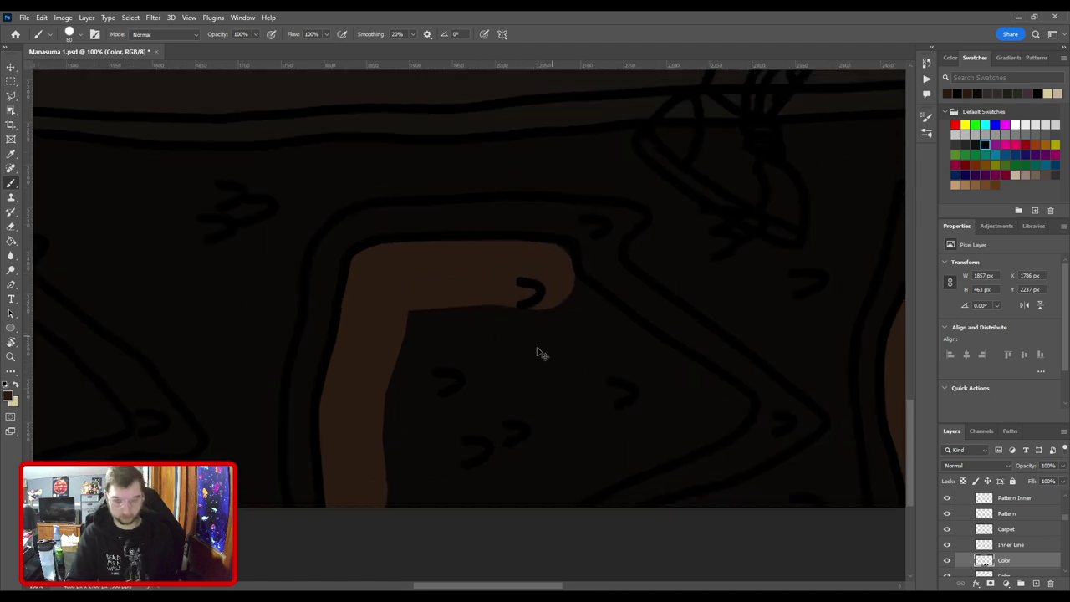
Reduce the brush to 60 px and paint the third shape's upper-right corner and its slanted edge toward the tip.
{"action": "left_click_drag", "start_coordinate": [415, 314], "coordinate": [553, 371]}
{"action": "key", "text": "bracketleft"}
{"action": "key", "text": "bracketleft"}
{"action": "left_click_drag", "start_coordinate": [685, 301], "coordinate": [474, 332]}
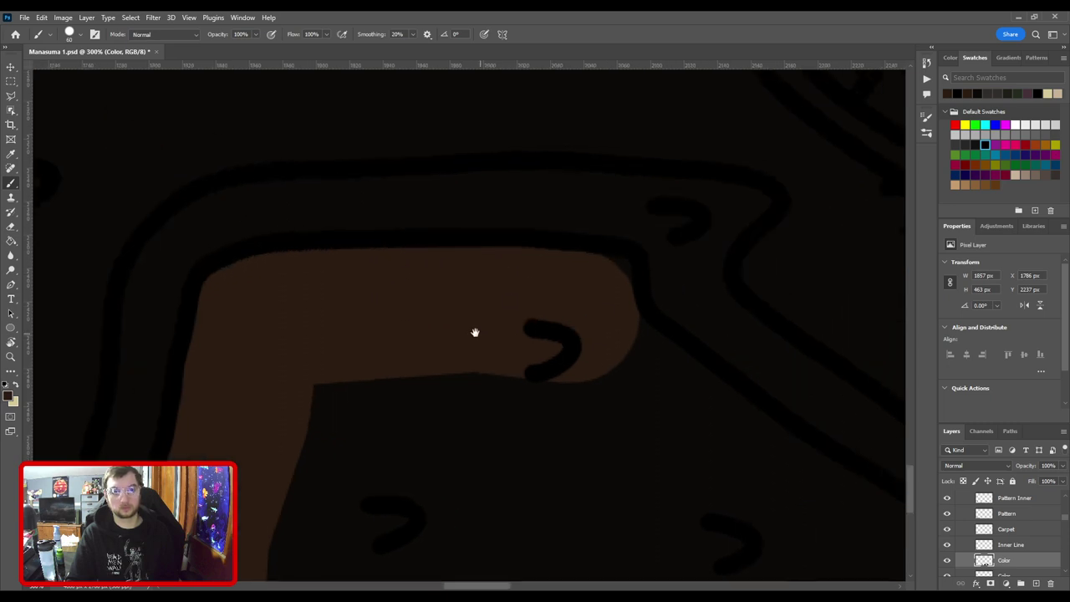
{"action": "key", "text": "bracketleft"}
{"action": "left_click_drag", "start_coordinate": [550, 286], "coordinate": [562, 284]}
{"action": "left_click_drag", "start_coordinate": [592, 369], "coordinate": [496, 270]}
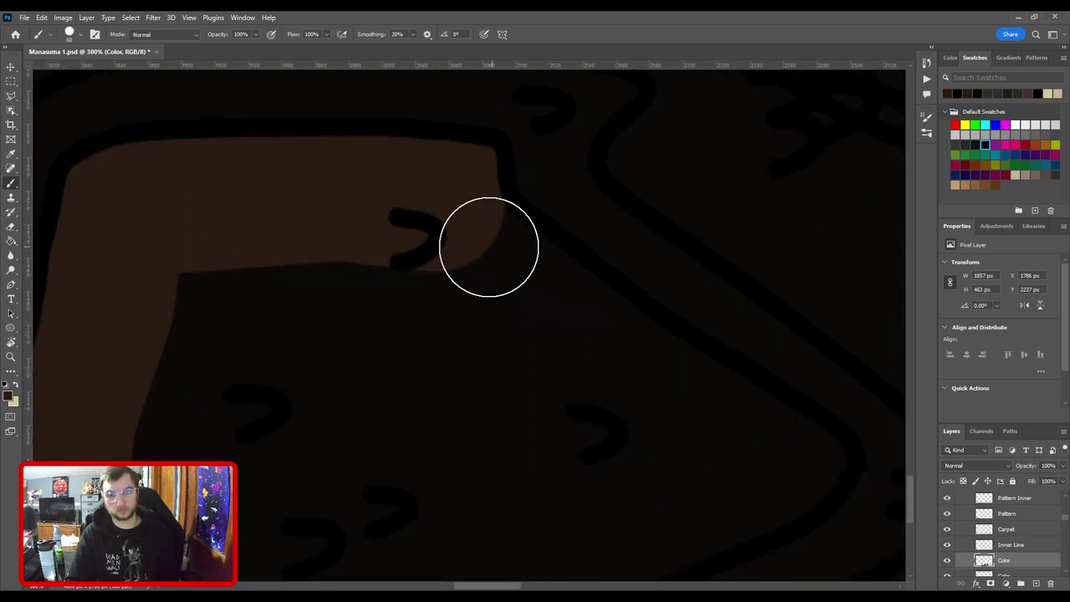
{"action": "left_click_drag", "start_coordinate": [620, 346], "coordinate": [503, 268]}
{"action": "left_click", "coordinate": [591, 312], "text": "shift"}
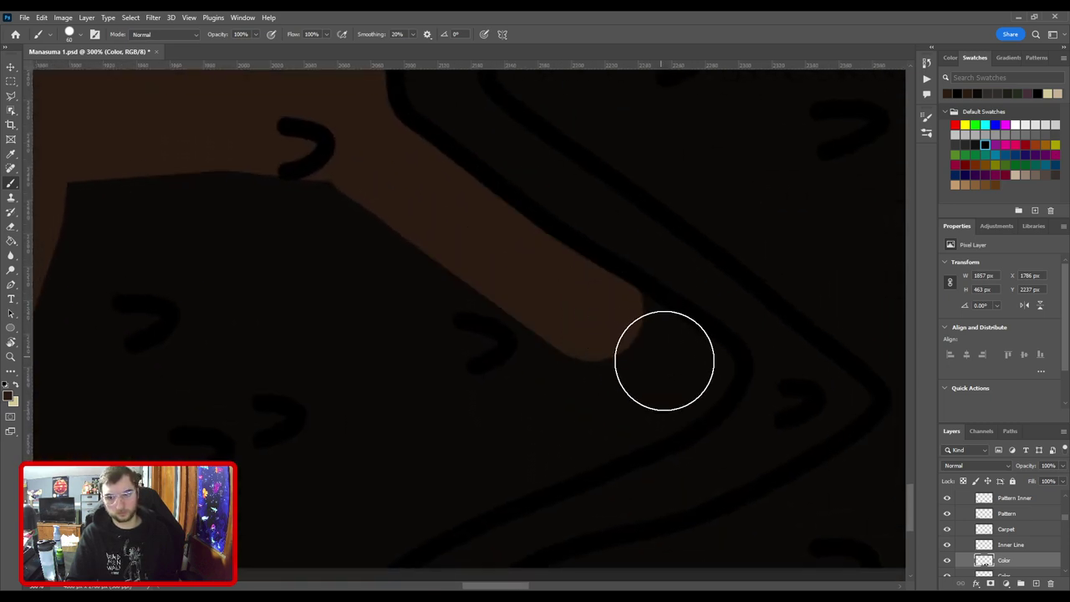
Paint the brown edge around the third shape's pointed tip and along its lower outline to the canvas bottom.
{"action": "left_click", "coordinate": [672, 366], "text": "shift"}
{"action": "left_click", "coordinate": [687, 376], "text": "shift"}
{"action": "left_click", "coordinate": [643, 394], "text": "shift"}
{"action": "left_click_drag", "start_coordinate": [602, 421], "coordinate": [687, 267]}
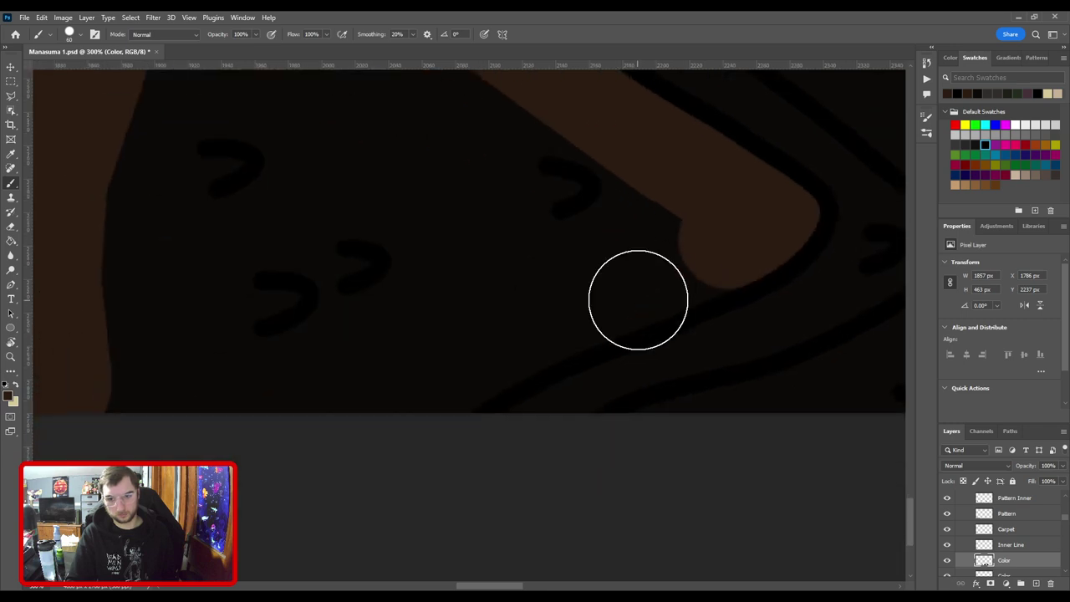
{"action": "left_click", "coordinate": [643, 286], "text": "shift"}
{"action": "left_click", "coordinate": [542, 324], "text": "shift"}
{"action": "left_click", "coordinate": [462, 362], "text": "shift"}
{"action": "left_click", "coordinate": [419, 400], "text": "shift"}
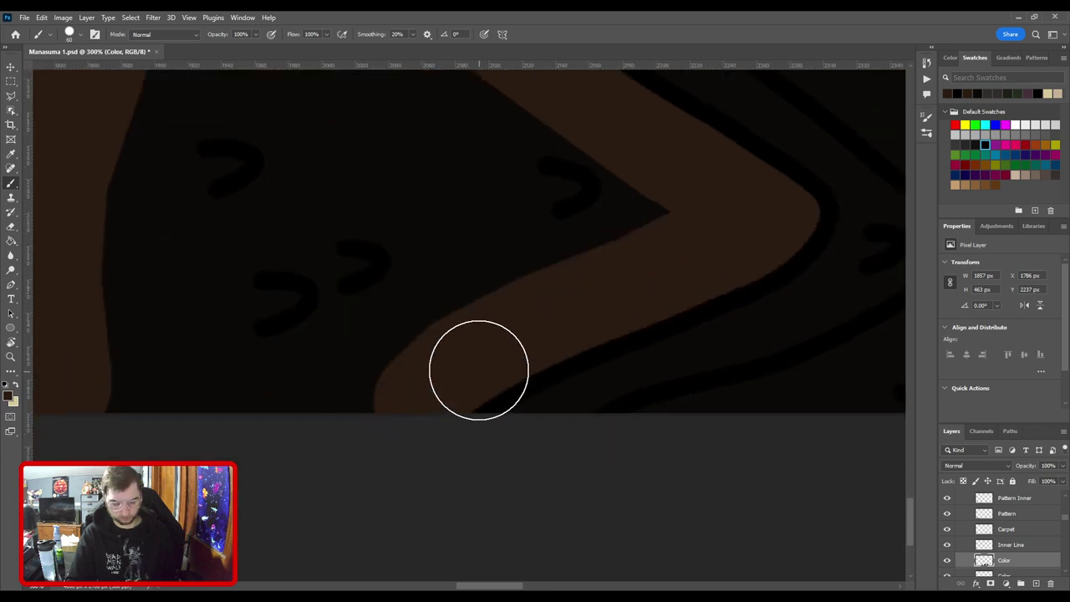
Fill the interior of the third pattern shape with dark brown.
{"action": "key", "text": "ctrl+minus"}
{"action": "key", "text": "ctrl+minus"}
{"action": "left_click_drag", "start_coordinate": [449, 334], "coordinate": [540, 375]}
{"action": "key", "text": "g"}
{"action": "left_click", "coordinate": [508, 357]}
{"action": "key", "text": "b"}
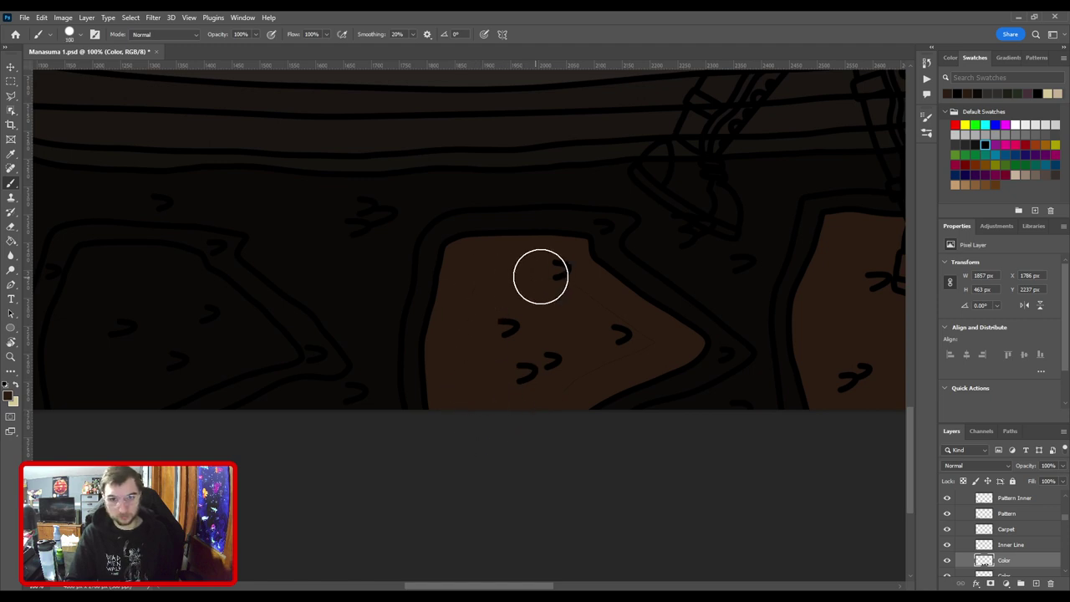
Paint the dark brown edge inside the left outline of the fourth pattern shape from the right with a 100 px brush.
{"action": "key", "text": "ctrl+minus"}
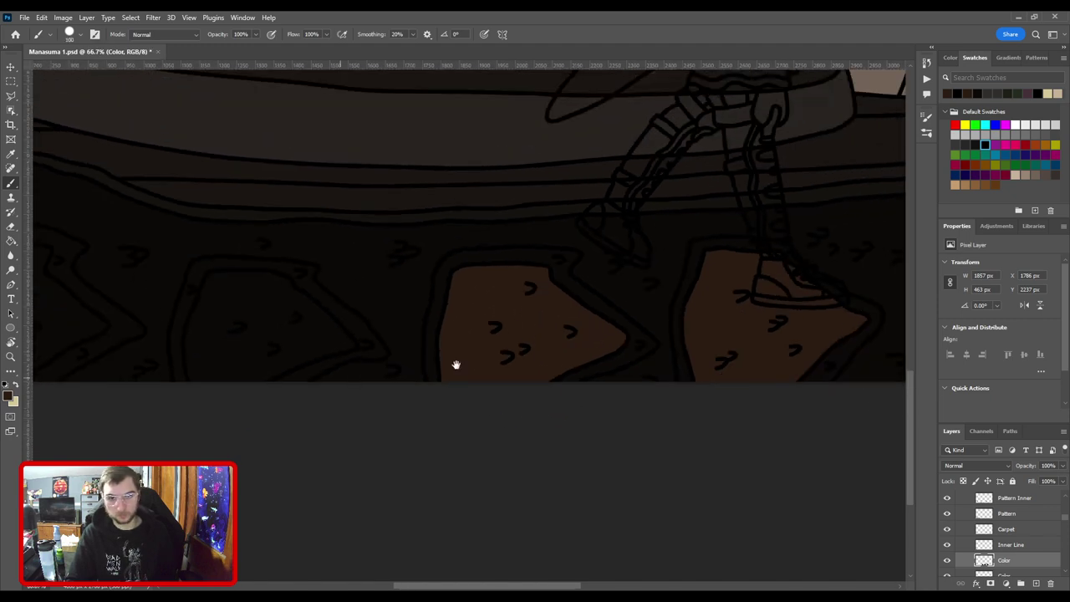
{"action": "left_click_drag", "start_coordinate": [456, 363], "coordinate": [751, 358]}
{"action": "key", "text": "ctrl+plus"}
{"action": "key", "text": "ctrl+plus"}
{"action": "left_click", "coordinate": [574, 449]}
{"action": "mouse_move", "coordinate": [572, 452]}
{"action": "left_mouse_down"}
{"action": "mouse_move", "coordinate": [582, 358]}
{"action": "mouse_move", "coordinate": [563, 364]}
{"action": "mouse_move", "coordinate": [617, 199]}
{"action": "left_mouse_up"}
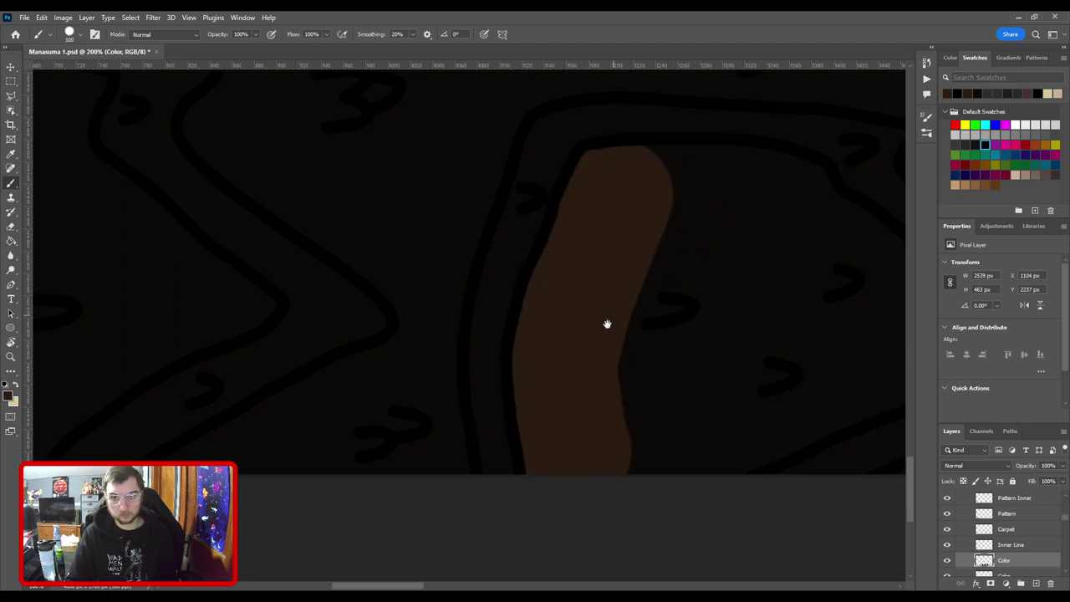
Reduce the brush size and paint the remaining brown edges of the fourth shape and the inner edges of the leftmost shape.
{"action": "left_click_drag", "start_coordinate": [607, 324], "coordinate": [517, 420]}
{"action": "key", "text": "bracketleft"}
{"action": "key", "text": "bracketleft"}
{"action": "key", "text": "bracketleft"}
{"action": "mouse_move", "coordinate": [515, 279]}
{"action": "left_mouse_down"}
{"action": "mouse_move", "coordinate": [667, 280]}
{"action": "mouse_move", "coordinate": [710, 299]}
{"action": "mouse_move", "coordinate": [724, 335]}
{"action": "mouse_move", "coordinate": [496, 261]}
{"action": "mouse_move", "coordinate": [520, 243]}
{"action": "mouse_move", "coordinate": [583, 276]}
{"action": "mouse_move", "coordinate": [703, 383]}
{"action": "mouse_move", "coordinate": [625, 389]}
{"action": "mouse_move", "coordinate": [395, 486]}
{"action": "mouse_move", "coordinate": [370, 470]}
{"action": "mouse_move", "coordinate": [351, 479]}
{"action": "mouse_move", "coordinate": [348, 501]}
{"action": "mouse_move", "coordinate": [335, 475]}
{"action": "mouse_move", "coordinate": [355, 292]}
{"action": "mouse_move", "coordinate": [397, 243]}
{"action": "mouse_move", "coordinate": [511, 281]}
{"action": "mouse_move", "coordinate": [610, 359]}
{"action": "mouse_move", "coordinate": [484, 389]}
{"action": "mouse_move", "coordinate": [384, 449]}
{"action": "mouse_move", "coordinate": [393, 275]}
{"action": "mouse_move", "coordinate": [461, 354]}
{"action": "mouse_move", "coordinate": [502, 364]}
{"action": "mouse_move", "coordinate": [323, 386]}
{"action": "mouse_move", "coordinate": [680, 372]}
{"action": "mouse_move", "coordinate": [680, 385]}
{"action": "mouse_move", "coordinate": [504, 391]}
{"action": "mouse_move", "coordinate": [526, 372]}
{"action": "left_mouse_up"}
{"action": "mouse_move", "coordinate": [603, 326]}
{"action": "left_mouse_down"}
{"action": "mouse_move", "coordinate": [721, 276]}
{"action": "mouse_move", "coordinate": [721, 298]}
{"action": "mouse_move", "coordinate": [703, 270]}
{"action": "mouse_move", "coordinate": [725, 294]}
{"action": "mouse_move", "coordinate": [707, 281]}
{"action": "mouse_move", "coordinate": [729, 275]}
{"action": "mouse_move", "coordinate": [684, 244]}
{"action": "mouse_move", "coordinate": [709, 263]}
{"action": "mouse_move", "coordinate": [688, 260]}
{"action": "mouse_move", "coordinate": [637, 214]}
{"action": "mouse_move", "coordinate": [668, 240]}
{"action": "mouse_move", "coordinate": [688, 366]}
{"action": "mouse_move", "coordinate": [574, 264]}
{"action": "mouse_move", "coordinate": [541, 208]}
{"action": "mouse_move", "coordinate": [637, 348]}
{"action": "mouse_move", "coordinate": [655, 346]}
{"action": "mouse_move", "coordinate": [680, 295]}
{"action": "mouse_move", "coordinate": [456, 276]}
{"action": "left_mouse_up"}
{"action": "mouse_move", "coordinate": [459, 327]}
{"action": "left_mouse_down"}
{"action": "mouse_move", "coordinate": [650, 182]}
{"action": "mouse_move", "coordinate": [633, 181]}
{"action": "mouse_move", "coordinate": [593, 276]}
{"action": "mouse_move", "coordinate": [560, 359]}
{"action": "mouse_move", "coordinate": [552, 426]}
{"action": "mouse_move", "coordinate": [597, 203]}
{"action": "left_mouse_up"}
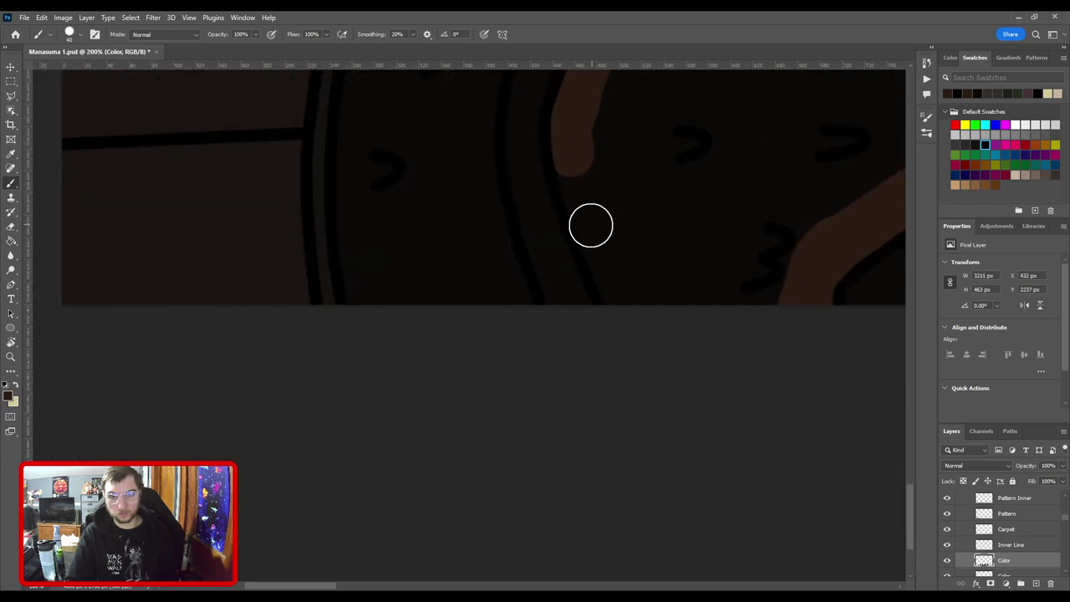
Extend the leftmost shape's left edge to the canvas bottom with a 40 px brush and fill its interior with dark brown.
{"action": "left_click_drag", "start_coordinate": [577, 158], "coordinate": [646, 337]}
{"action": "key", "text": "g"}
{"action": "left_click", "coordinate": [694, 230]}
{"action": "key", "text": "b"}
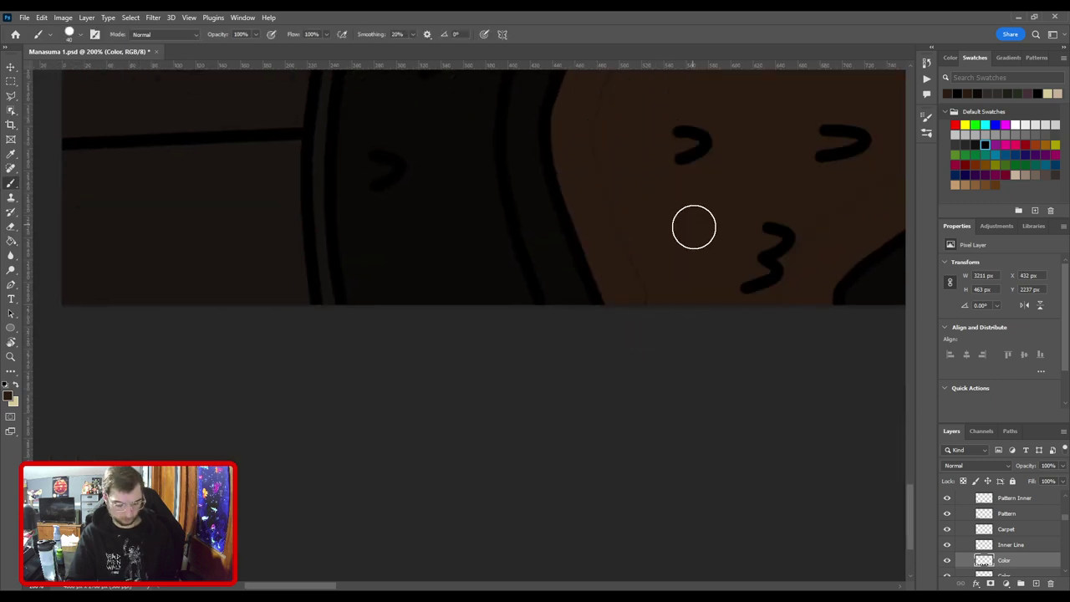
Darken the brown fill of the rug's inner pattern shapes on their Color layer.
{"action": "key", "text": "ctrl+minus"}
{"action": "left_click_drag", "start_coordinate": [609, 385], "coordinate": [504, 509]}
{"action": "key", "text": "bracketright"}
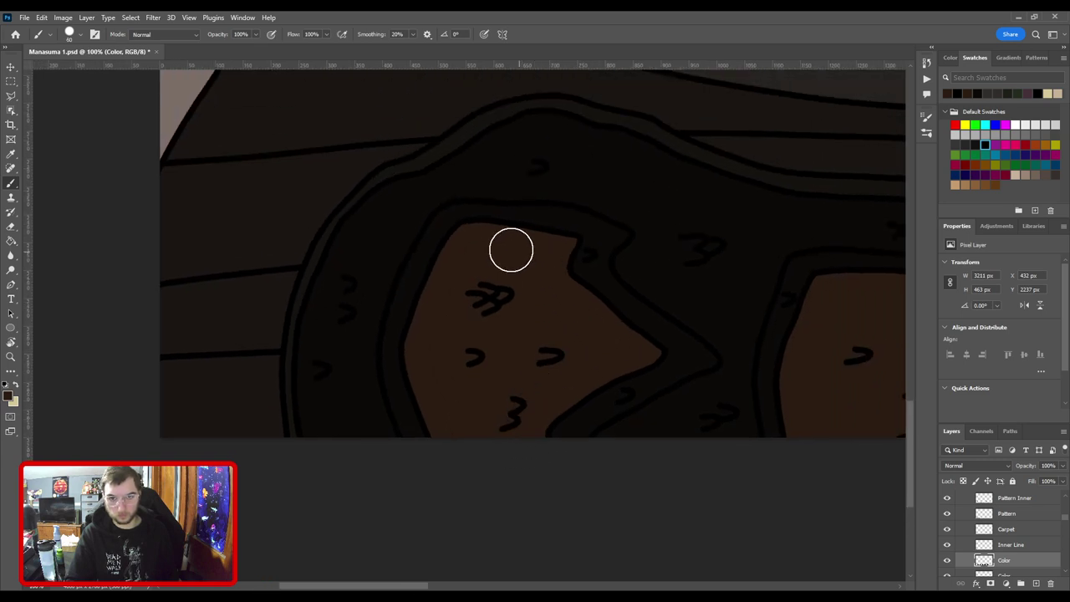
{"action": "key", "text": "ctrl+0"}
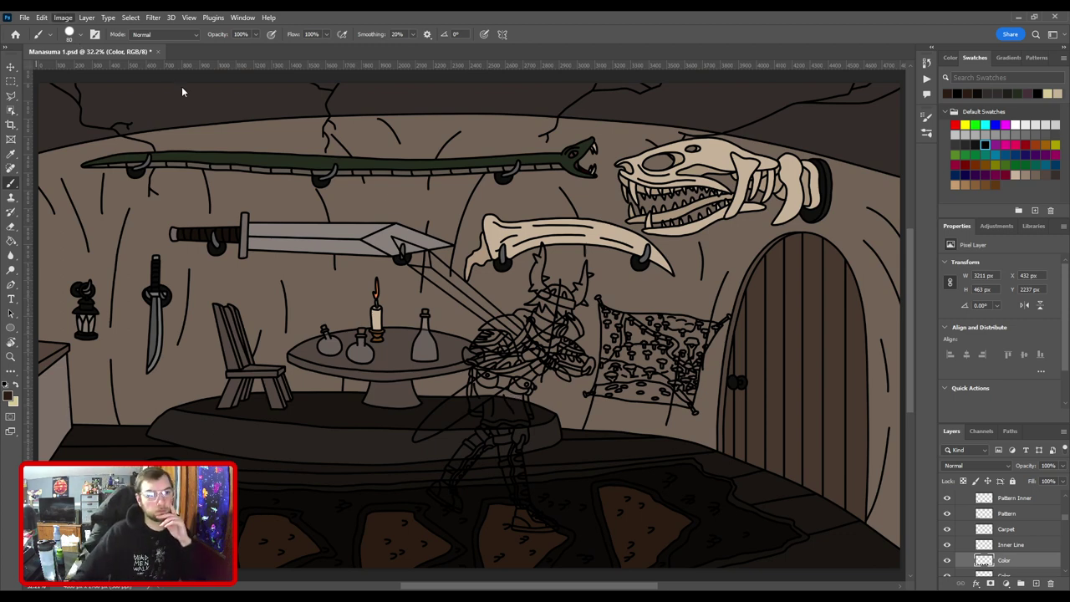
{"action": "key", "text": "i"}
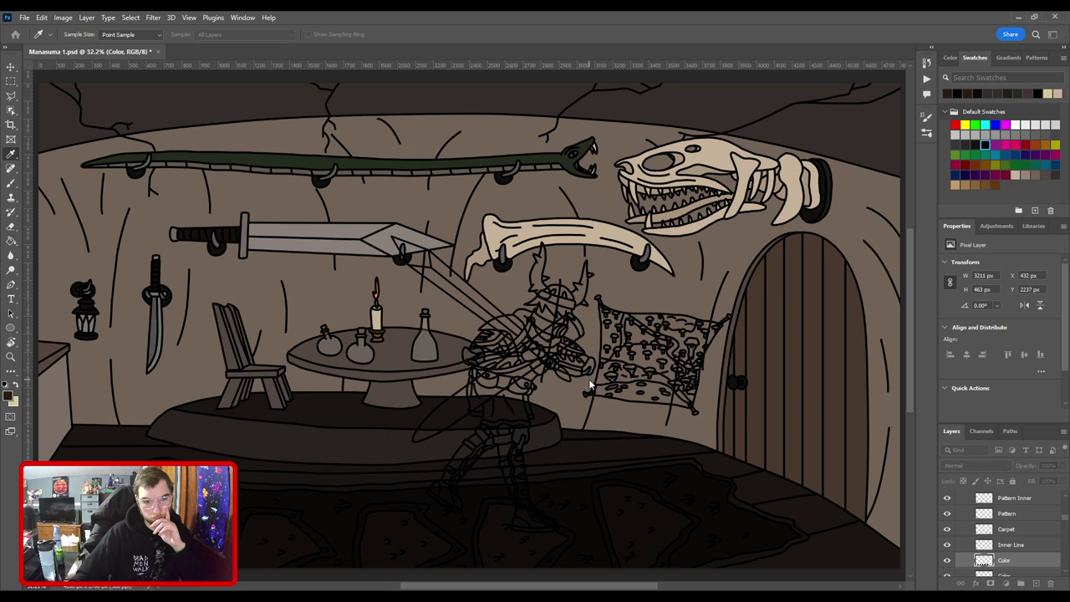
{"action": "key", "text": "b"}
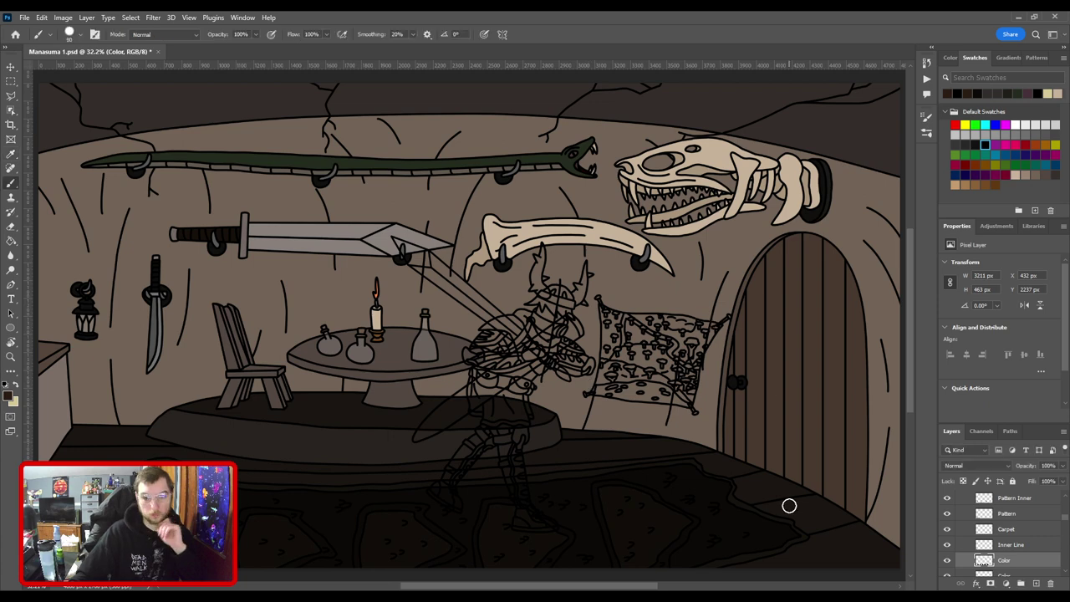
Add a new layer named Color directly above the rug's base Color layer for painting the pattern borders.
{"action": "scroll", "coordinate": [1037, 561], "scroll_direction": "down", "scroll_amount": 2}
{"action": "left_click", "coordinate": [1035, 550]}
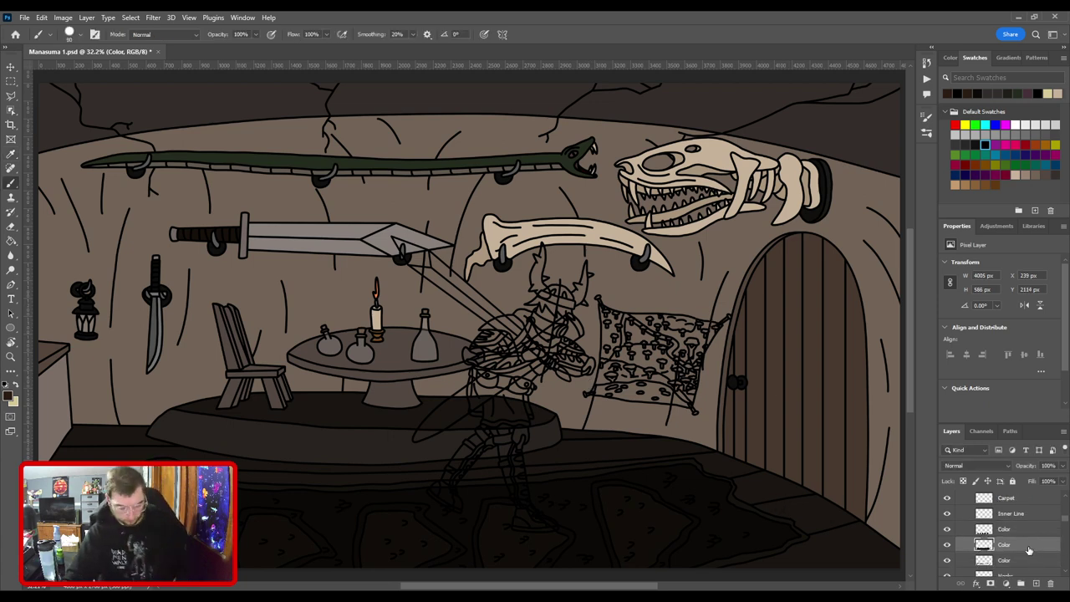
{"action": "key", "text": "i"}
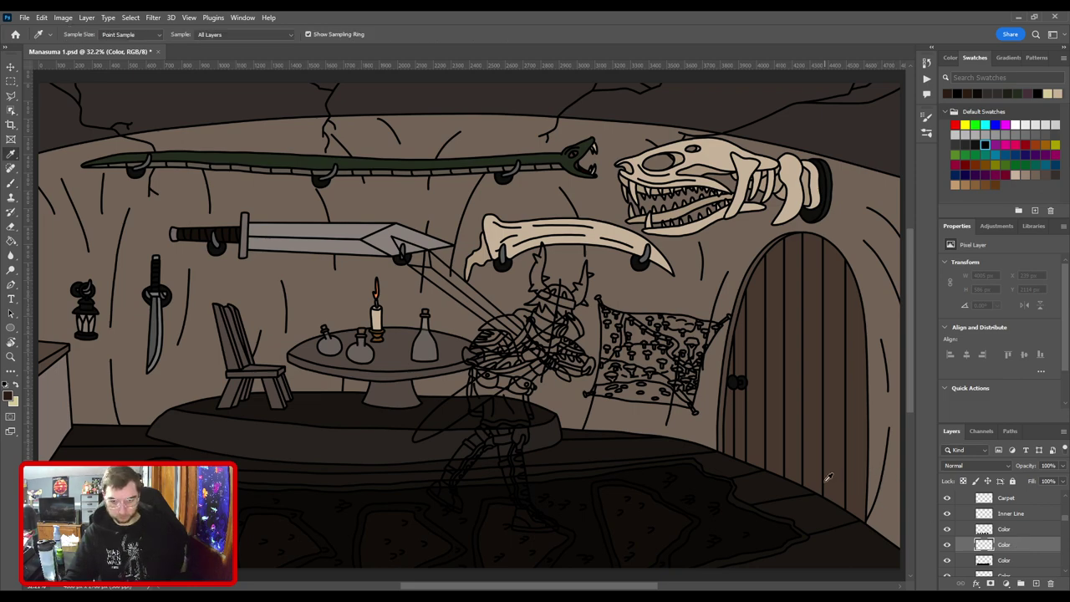
{"action": "key", "text": "b"}
Paint the brown border band along the lower edge and around the tip of the rightmost pattern shape.
{"action": "key", "text": "ctrl+plus"}
{"action": "mouse_move", "coordinate": [588, 474]}
{"action": "left_mouse_down"}
{"action": "mouse_move", "coordinate": [425, 308]}
{"action": "mouse_move", "coordinate": [440, 338]}
{"action": "left_mouse_up"}
{"action": "key", "text": "ctrl+plus"}
{"action": "key", "text": "ctrl+plus"}
{"action": "key", "text": "ctrl+plus"}
{"action": "left_click_drag", "start_coordinate": [557, 396], "coordinate": [539, 239]}
{"action": "key", "text": "ctrl+plus"}
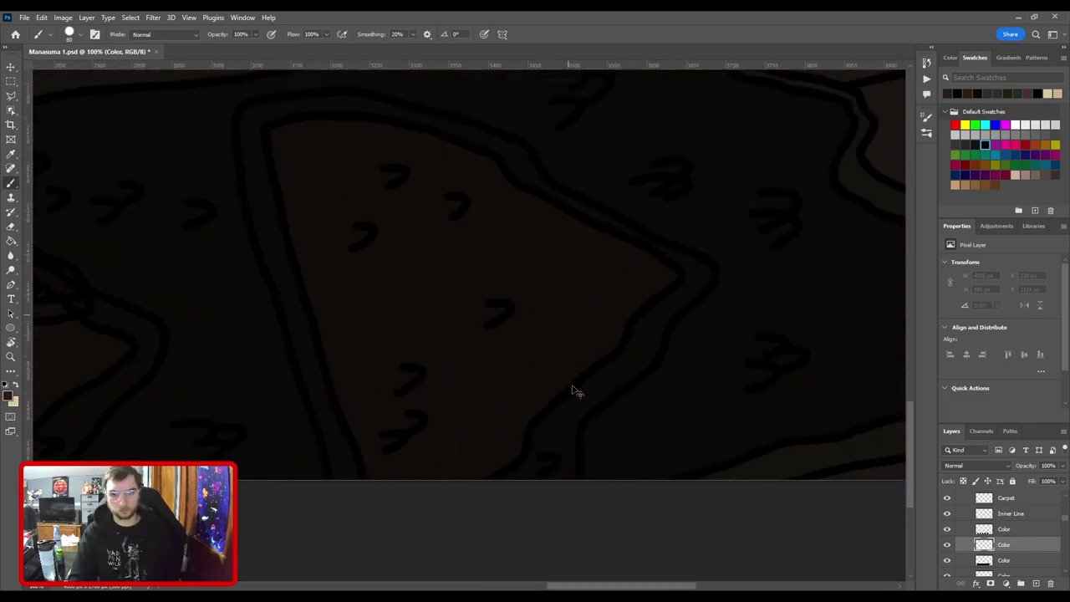
{"action": "scroll", "coordinate": [574, 390], "scroll_direction": "up", "scroll_amount": 2}
{"action": "mouse_move", "coordinate": [538, 526]}
{"action": "left_mouse_down"}
{"action": "mouse_move", "coordinate": [569, 524]}
{"action": "mouse_move", "coordinate": [599, 428]}
{"action": "mouse_move", "coordinate": [705, 332]}
{"action": "left_mouse_up"}
{"action": "mouse_move", "coordinate": [693, 337]}
{"action": "left_mouse_down"}
{"action": "mouse_move", "coordinate": [534, 454]}
{"action": "mouse_move", "coordinate": [580, 394]}
{"action": "mouse_move", "coordinate": [616, 370]}
{"action": "mouse_move", "coordinate": [627, 441]}
{"action": "mouse_move", "coordinate": [597, 394]}
{"action": "mouse_move", "coordinate": [445, 293]}
{"action": "mouse_move", "coordinate": [623, 413]}
{"action": "mouse_move", "coordinate": [604, 377]}
{"action": "mouse_move", "coordinate": [462, 323]}
{"action": "mouse_move", "coordinate": [638, 379]}
{"action": "left_mouse_up"}
Reduce the brush to 60 px and paint the rightmost shape's border band down its left side to the canvas bottom.
{"action": "key", "text": "bracketleft"}
{"action": "key", "text": "bracketleft"}
{"action": "mouse_move", "coordinate": [706, 383]}
{"action": "left_mouse_down"}
{"action": "mouse_move", "coordinate": [616, 349]}
{"action": "mouse_move", "coordinate": [476, 365]}
{"action": "left_mouse_up"}
{"action": "left_click_drag", "start_coordinate": [489, 439], "coordinate": [495, 450]}
{"action": "mouse_move", "coordinate": [518, 460]}
{"action": "left_mouse_down"}
{"action": "mouse_move", "coordinate": [538, 265]}
{"action": "mouse_move", "coordinate": [553, 231]}
{"action": "left_mouse_up"}
{"action": "mouse_move", "coordinate": [544, 303]}
{"action": "left_mouse_down"}
{"action": "mouse_move", "coordinate": [573, 359]}
{"action": "mouse_move", "coordinate": [581, 423]}
{"action": "mouse_move", "coordinate": [603, 455]}
{"action": "mouse_move", "coordinate": [549, 252]}
{"action": "mouse_move", "coordinate": [577, 405]}
{"action": "left_mouse_up"}
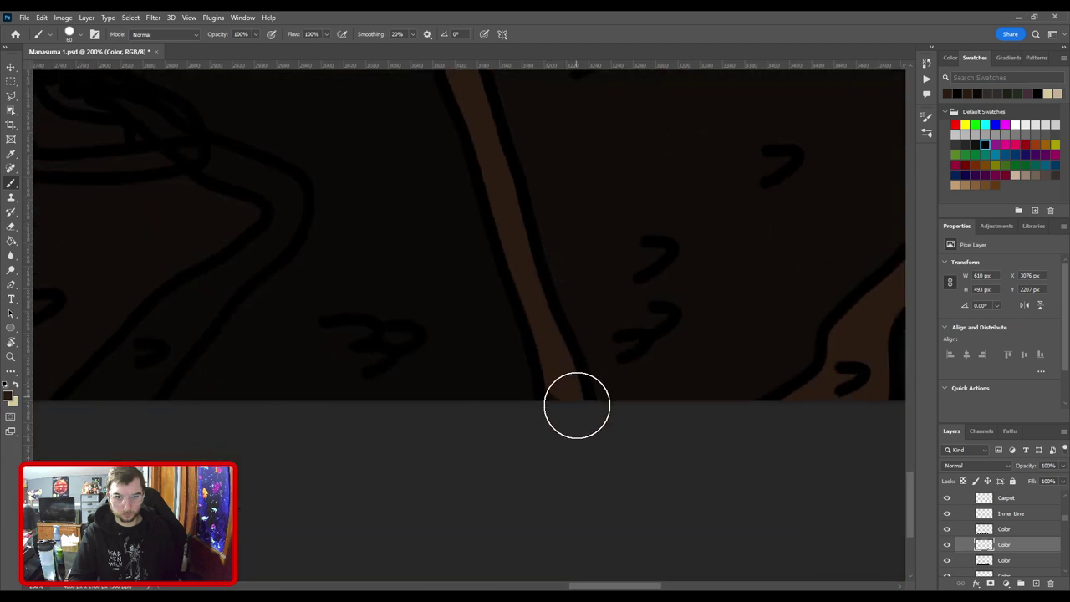
Paint the second shape's border band along its lower edge, around the tip and up through the boot outline.
{"action": "left_click_drag", "start_coordinate": [239, 366], "coordinate": [535, 416]}
{"action": "mouse_move", "coordinate": [386, 451]}
{"action": "left_mouse_down"}
{"action": "mouse_move", "coordinate": [417, 403]}
{"action": "mouse_move", "coordinate": [425, 435]}
{"action": "mouse_move", "coordinate": [465, 370]}
{"action": "mouse_move", "coordinate": [563, 270]}
{"action": "mouse_move", "coordinate": [567, 249]}
{"action": "mouse_move", "coordinate": [592, 370]}
{"action": "left_mouse_up"}
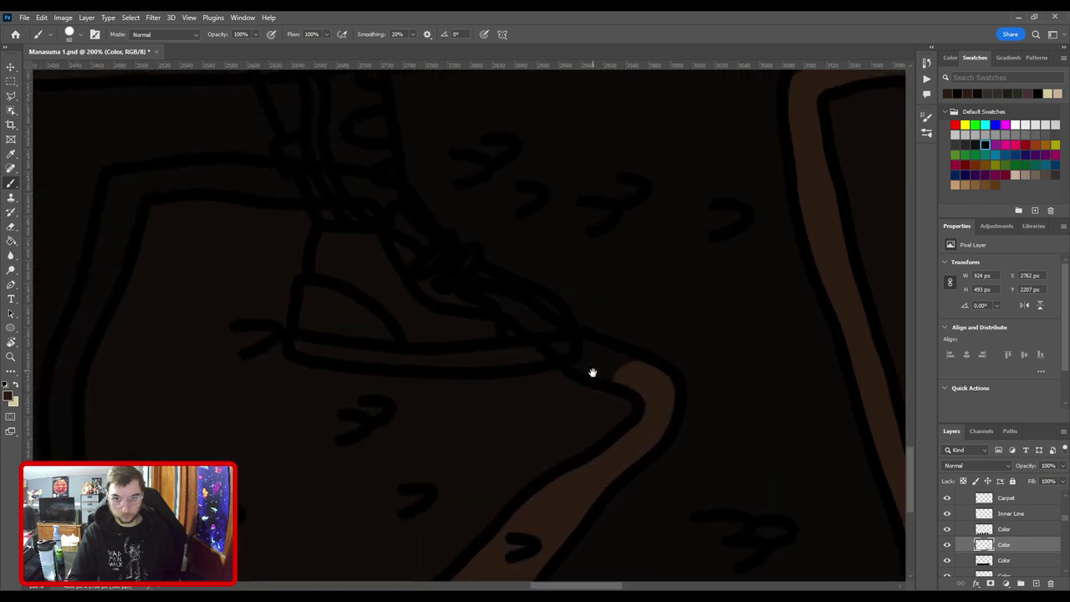
{"action": "left_click_drag", "start_coordinate": [503, 327], "coordinate": [599, 427]}
{"action": "left_click_drag", "start_coordinate": [486, 329], "coordinate": [589, 431]}
{"action": "key", "text": "e"}
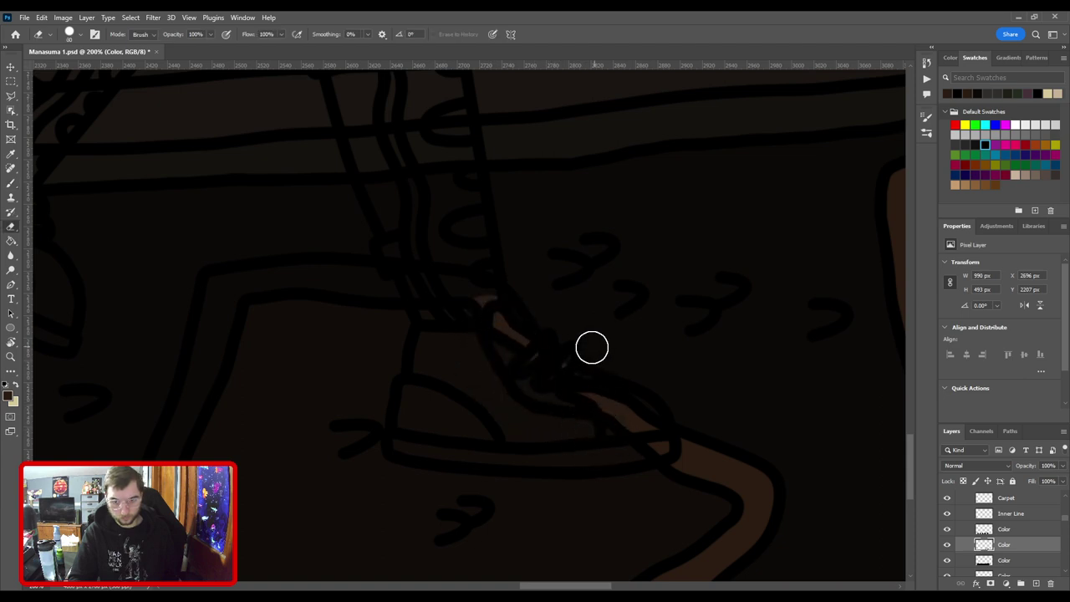
{"action": "key", "text": "b"}
Paint the second shape's border band along its top and down its left side to the canvas bottom.
{"action": "left_click_drag", "start_coordinate": [506, 347], "coordinate": [607, 410]}
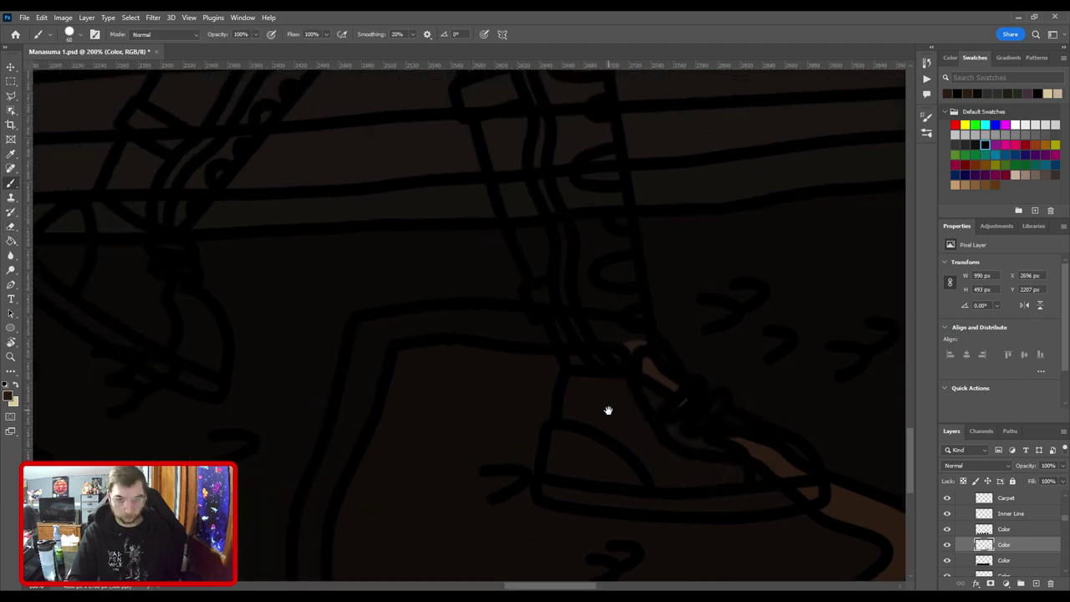
{"action": "left_click_drag", "start_coordinate": [632, 362], "coordinate": [462, 339]}
{"action": "mouse_move", "coordinate": [461, 339]}
{"action": "left_mouse_down"}
{"action": "mouse_move", "coordinate": [655, 323]}
{"action": "mouse_move", "coordinate": [626, 312]}
{"action": "mouse_move", "coordinate": [560, 322]}
{"action": "mouse_move", "coordinate": [572, 365]}
{"action": "mouse_move", "coordinate": [562, 338]}
{"action": "mouse_move", "coordinate": [521, 484]}
{"action": "mouse_move", "coordinate": [598, 276]}
{"action": "mouse_move", "coordinate": [592, 265]}
{"action": "mouse_move", "coordinate": [585, 344]}
{"action": "mouse_move", "coordinate": [603, 490]}
{"action": "mouse_move", "coordinate": [606, 459]}
{"action": "left_mouse_up"}
{"action": "left_click_drag", "start_coordinate": [494, 385], "coordinate": [714, 365]}
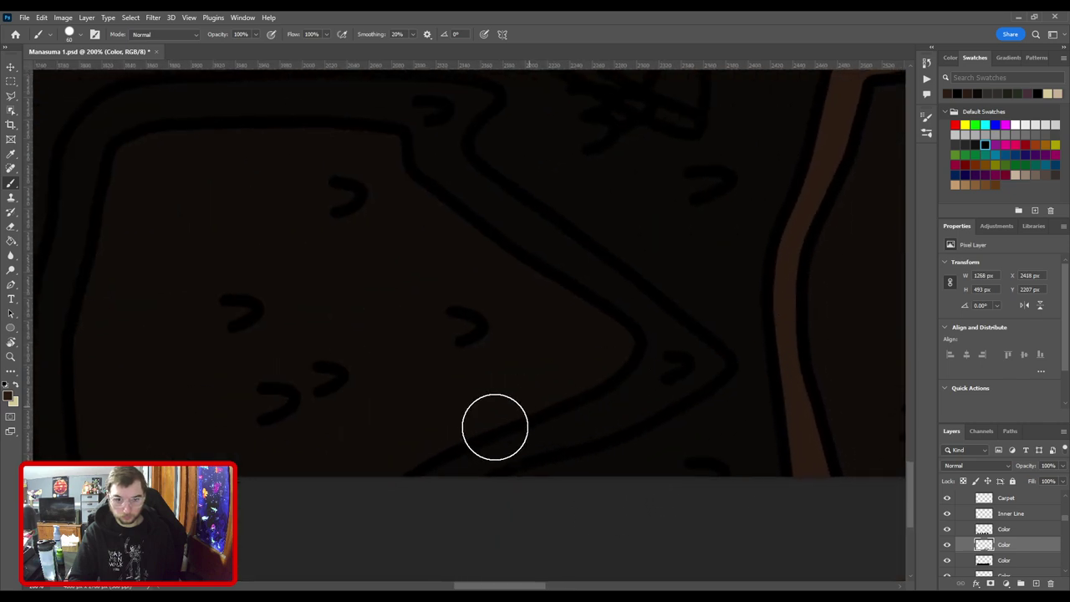
Paint the third shape's border band along its lower edge and around the pointed tip.
{"action": "mouse_move", "coordinate": [427, 465]}
{"action": "left_mouse_down"}
{"action": "mouse_move", "coordinate": [673, 366]}
{"action": "mouse_move", "coordinate": [563, 270]}
{"action": "mouse_move", "coordinate": [625, 387]}
{"action": "mouse_move", "coordinate": [471, 263]}
{"action": "mouse_move", "coordinate": [442, 210]}
{"action": "left_mouse_up"}
{"action": "left_click_drag", "start_coordinate": [643, 390], "coordinate": [564, 310]}
{"action": "key", "text": "bracketleft"}
{"action": "mouse_move", "coordinate": [627, 345]}
{"action": "left_mouse_down"}
{"action": "mouse_move", "coordinate": [650, 404]}
{"action": "mouse_move", "coordinate": [722, 472]}
{"action": "left_mouse_up"}
Paint the third shape's slanted border band and upper-right corner, adjusting the brush size to fit the narrow parts.
{"action": "key", "text": "bracketleft"}
{"action": "key", "text": "bracketleft"}
{"action": "key", "text": "bracketleft"}
{"action": "key", "text": "bracketleft"}
{"action": "key", "text": "bracketleft"}
{"action": "mouse_move", "coordinate": [529, 285]}
{"action": "left_mouse_down"}
{"action": "mouse_move", "coordinate": [624, 375]}
{"action": "mouse_move", "coordinate": [638, 410]}
{"action": "left_mouse_up"}
{"action": "key", "text": "bracketright"}
{"action": "left_click_drag", "start_coordinate": [641, 357], "coordinate": [656, 335]}
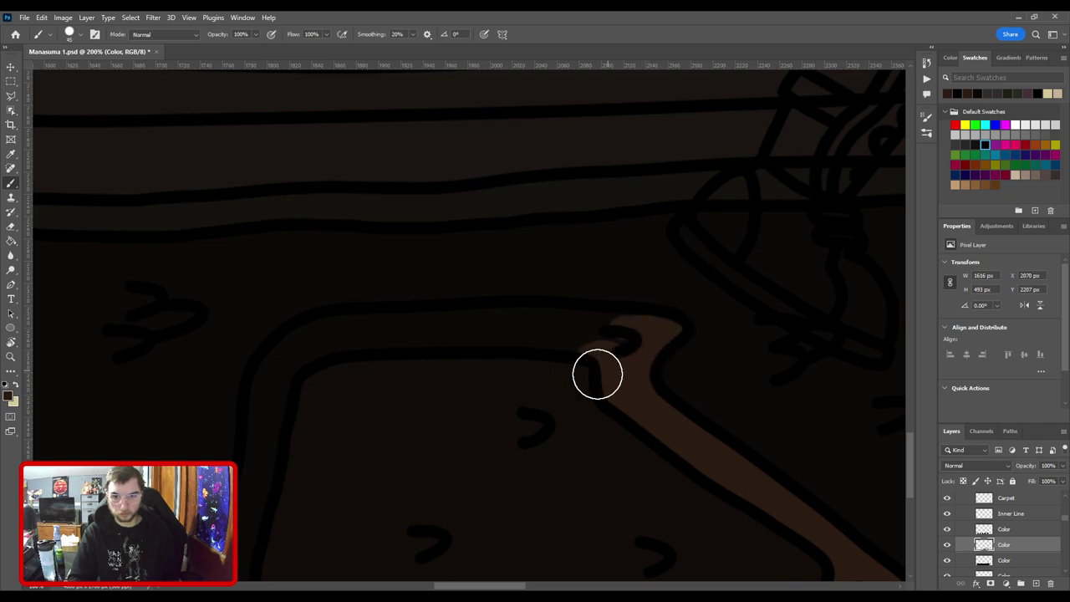
{"action": "key", "text": "bracketright"}
{"action": "key", "text": "bracketright"}
{"action": "left_click_drag", "start_coordinate": [590, 376], "coordinate": [615, 342]}
Paint the third shape's border band along its top and down its left side with a 60 px brush.
{"action": "left_click_drag", "start_coordinate": [534, 357], "coordinate": [716, 354]}
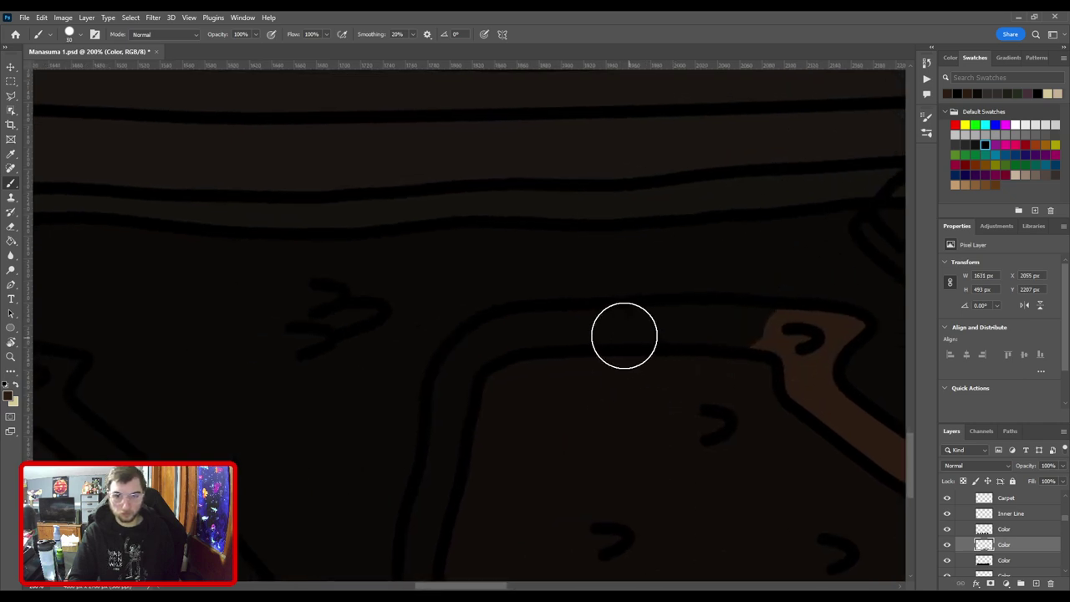
{"action": "mouse_move", "coordinate": [624, 335]}
{"action": "left_mouse_down"}
{"action": "mouse_move", "coordinate": [489, 352]}
{"action": "mouse_move", "coordinate": [469, 375]}
{"action": "mouse_move", "coordinate": [460, 420]}
{"action": "left_mouse_up"}
{"action": "mouse_move", "coordinate": [524, 401]}
{"action": "left_mouse_down"}
{"action": "mouse_move", "coordinate": [590, 283]}
{"action": "mouse_move", "coordinate": [653, 217]}
{"action": "left_mouse_up"}
{"action": "mouse_move", "coordinate": [585, 260]}
{"action": "left_mouse_down"}
{"action": "mouse_move", "coordinate": [585, 299]}
{"action": "mouse_move", "coordinate": [566, 342]}
{"action": "mouse_move", "coordinate": [566, 548]}
{"action": "left_mouse_up"}
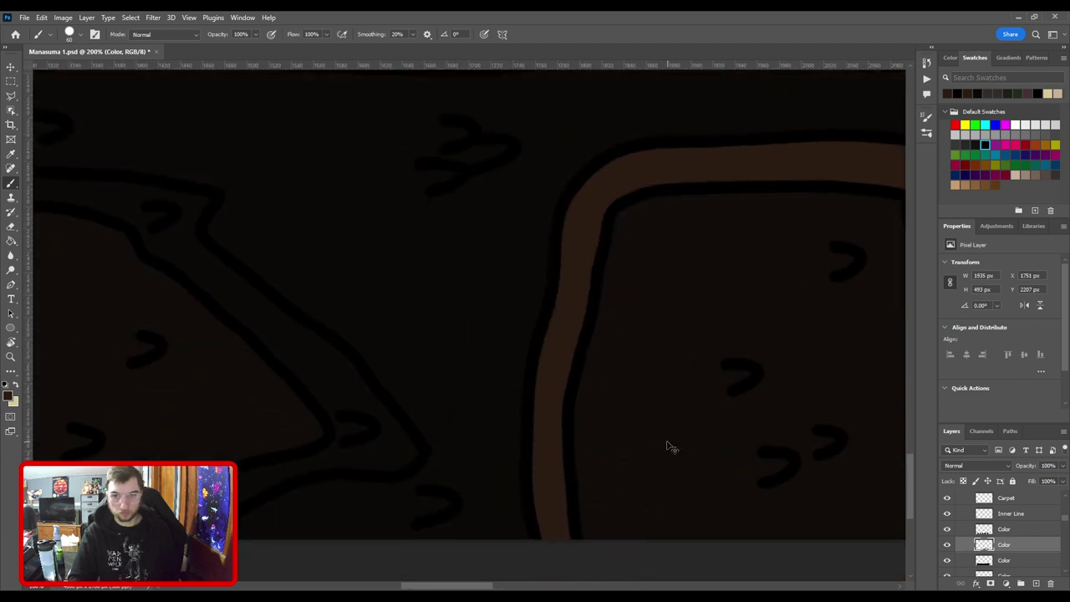
Paint the brown border band along the fourth shape's lower edge toward its tip with a 60 px brush.
{"action": "key", "text": "ctrl+minus"}
{"action": "key", "text": "ctrl+minus"}
{"action": "left_click_drag", "start_coordinate": [480, 418], "coordinate": [649, 398]}
{"action": "key", "text": "ctrl+plus"}
{"action": "key", "text": "ctrl+plus"}
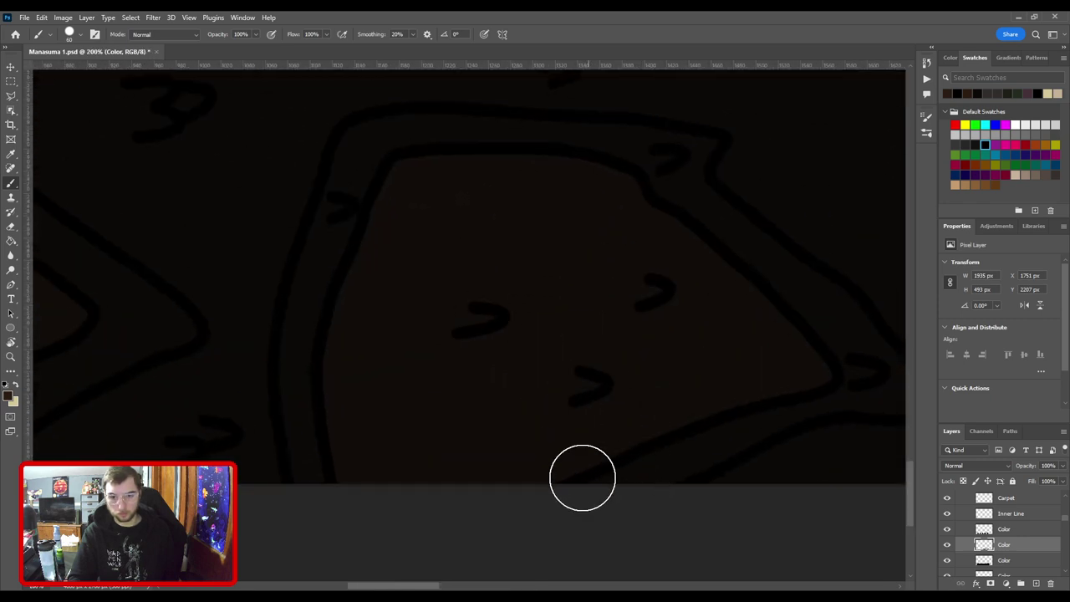
{"action": "mouse_move", "coordinate": [583, 477]}
{"action": "left_mouse_down"}
{"action": "mouse_move", "coordinate": [675, 446]}
{"action": "mouse_move", "coordinate": [722, 409]}
{"action": "mouse_move", "coordinate": [596, 385]}
{"action": "mouse_move", "coordinate": [777, 377]}
{"action": "mouse_move", "coordinate": [738, 336]}
{"action": "mouse_move", "coordinate": [719, 356]}
{"action": "mouse_move", "coordinate": [719, 310]}
{"action": "mouse_move", "coordinate": [626, 251]}
{"action": "mouse_move", "coordinate": [688, 390]}
{"action": "mouse_move", "coordinate": [712, 398]}
{"action": "mouse_move", "coordinate": [657, 348]}
{"action": "mouse_move", "coordinate": [690, 323]}
{"action": "mouse_move", "coordinate": [666, 334]}
{"action": "mouse_move", "coordinate": [678, 312]}
{"action": "mouse_move", "coordinate": [638, 301]}
{"action": "mouse_move", "coordinate": [652, 323]}
{"action": "mouse_move", "coordinate": [540, 303]}
{"action": "mouse_move", "coordinate": [733, 320]}
{"action": "left_mouse_up"}
Paint the fourth shape's border band from the upper-right corner across the top and down its left side to the canvas bottom.
{"action": "key", "text": "bracketright"}
{"action": "key", "text": "bracketleft"}
{"action": "key", "text": "bracketleft"}
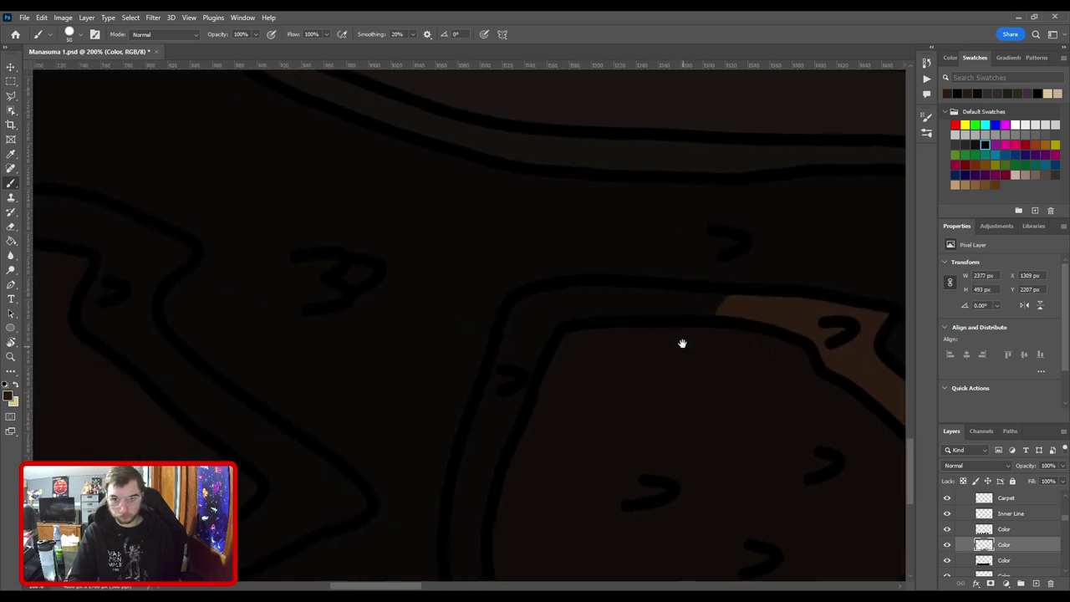
{"action": "mouse_move", "coordinate": [683, 343]}
{"action": "left_mouse_down"}
{"action": "mouse_move", "coordinate": [681, 319]}
{"action": "mouse_move", "coordinate": [546, 318]}
{"action": "left_mouse_up"}
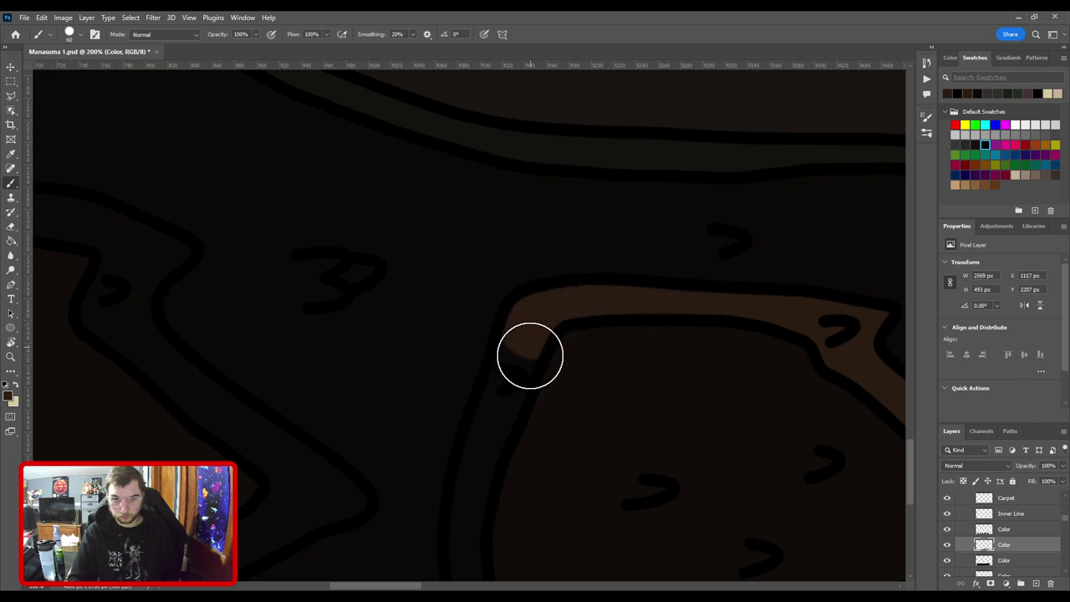
{"action": "mouse_move", "coordinate": [530, 354]}
{"action": "left_mouse_down"}
{"action": "mouse_move", "coordinate": [658, 240]}
{"action": "mouse_move", "coordinate": [639, 252]}
{"action": "mouse_move", "coordinate": [607, 361]}
{"action": "mouse_move", "coordinate": [624, 494]}
{"action": "left_mouse_up"}
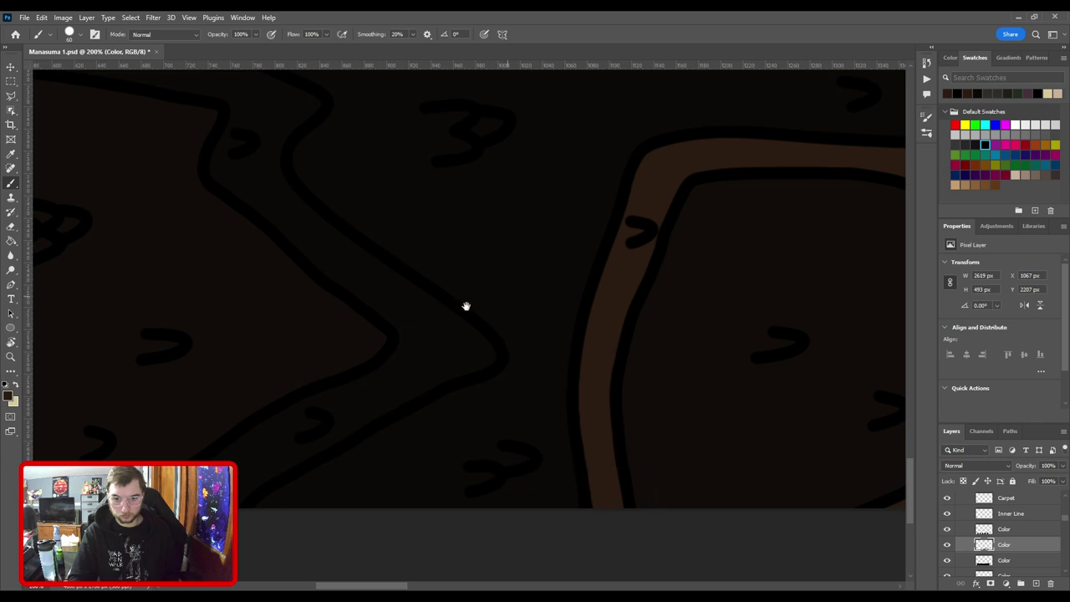
Paint the leftmost shape's border band along its lower edge, around the tip and up the slanted side.
{"action": "left_click_drag", "start_coordinate": [467, 306], "coordinate": [758, 334]}
{"action": "mouse_move", "coordinate": [509, 507]}
{"action": "left_mouse_down"}
{"action": "mouse_move", "coordinate": [550, 460]}
{"action": "mouse_move", "coordinate": [552, 479]}
{"action": "mouse_move", "coordinate": [632, 419]}
{"action": "mouse_move", "coordinate": [666, 405]}
{"action": "mouse_move", "coordinate": [631, 431]}
{"action": "mouse_move", "coordinate": [764, 353]}
{"action": "mouse_move", "coordinate": [759, 338]}
{"action": "mouse_move", "coordinate": [720, 318]}
{"action": "mouse_move", "coordinate": [742, 318]}
{"action": "mouse_move", "coordinate": [637, 246]}
{"action": "mouse_move", "coordinate": [570, 173]}
{"action": "mouse_move", "coordinate": [529, 168]}
{"action": "mouse_move", "coordinate": [737, 280]}
{"action": "mouse_move", "coordinate": [698, 249]}
{"action": "mouse_move", "coordinate": [717, 326]}
{"action": "mouse_move", "coordinate": [707, 356]}
{"action": "mouse_move", "coordinate": [713, 366]}
{"action": "mouse_move", "coordinate": [761, 357]}
{"action": "left_mouse_up"}
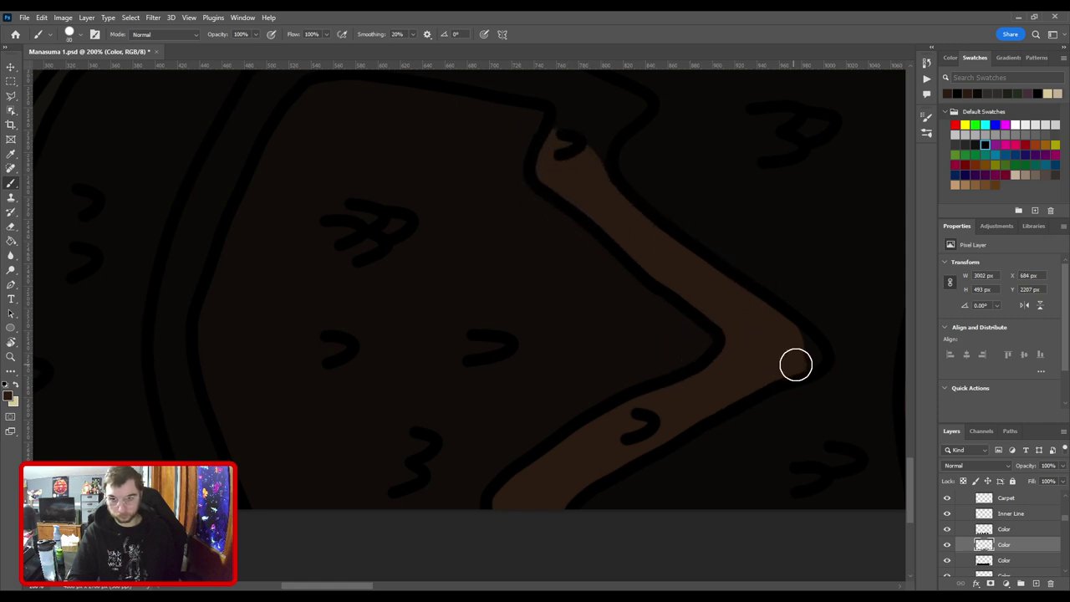
{"action": "mouse_move", "coordinate": [585, 184]}
{"action": "left_mouse_down"}
{"action": "mouse_move", "coordinate": [637, 413]}
{"action": "mouse_move", "coordinate": [650, 359]}
{"action": "mouse_move", "coordinate": [671, 341]}
{"action": "left_mouse_up"}
Paint the leftmost shape's upper-right border corner, enlarge the brush to 60 px and paint across the top and down the left side.
{"action": "key", "text": "bracketright"}
{"action": "key", "text": "bracketright"}
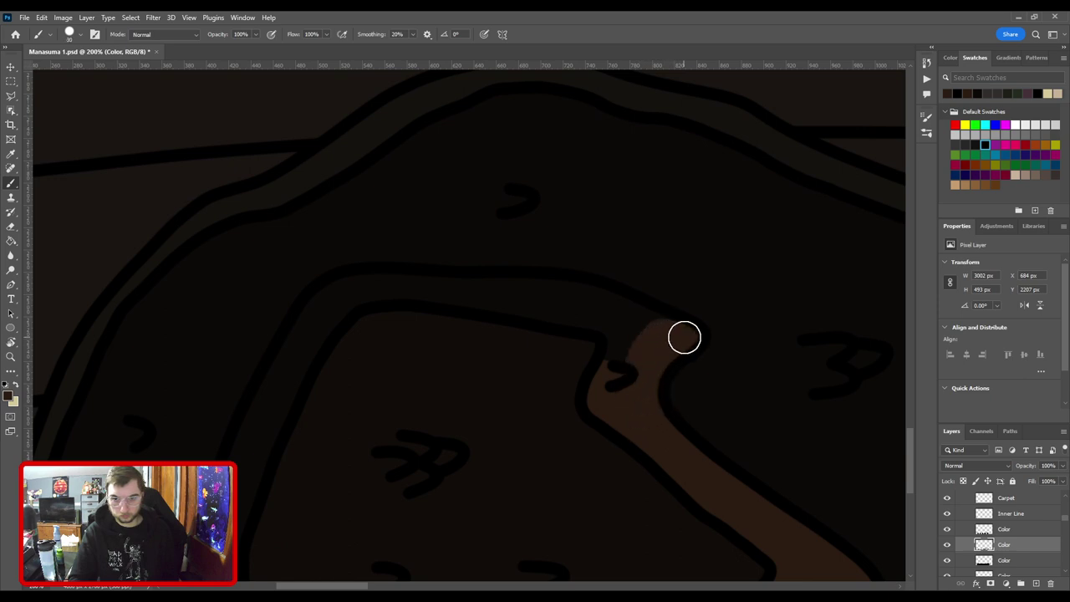
{"action": "mouse_move", "coordinate": [620, 379]}
{"action": "left_mouse_down"}
{"action": "mouse_move", "coordinate": [642, 344]}
{"action": "mouse_move", "coordinate": [622, 327]}
{"action": "mouse_move", "coordinate": [658, 340]}
{"action": "mouse_move", "coordinate": [654, 332]}
{"action": "mouse_move", "coordinate": [573, 309]}
{"action": "mouse_move", "coordinate": [604, 319]}
{"action": "mouse_move", "coordinate": [586, 311]}
{"action": "mouse_move", "coordinate": [466, 303]}
{"action": "mouse_move", "coordinate": [675, 308]}
{"action": "mouse_move", "coordinate": [565, 308]}
{"action": "mouse_move", "coordinate": [509, 359]}
{"action": "left_mouse_up"}
{"action": "key", "text": "bracketright"}
{"action": "key", "text": "bracketright"}
{"action": "left_click_drag", "start_coordinate": [521, 418], "coordinate": [620, 301]}
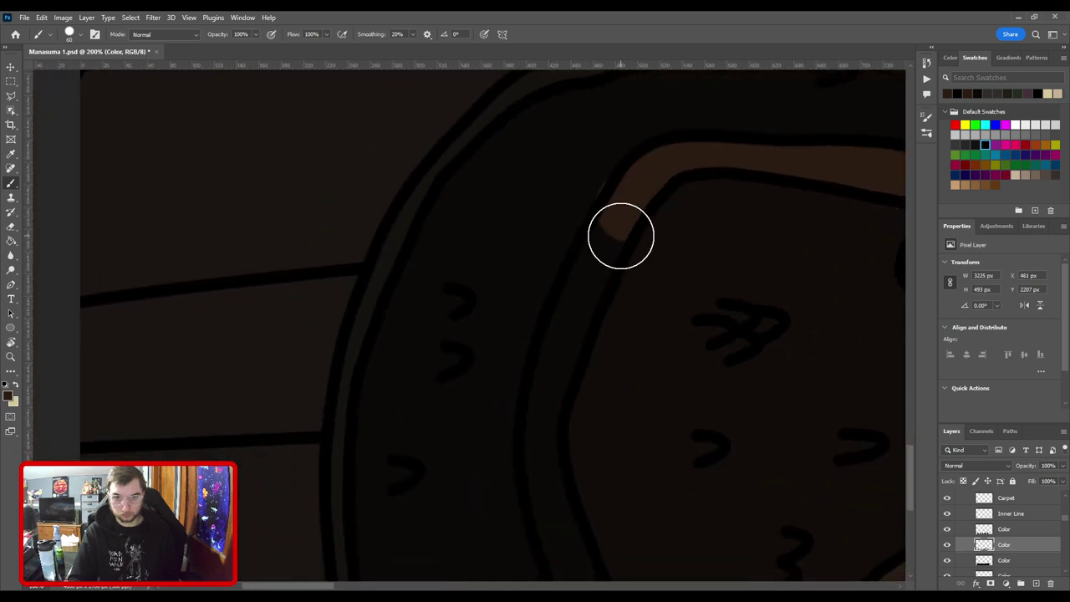
Paint the left curve of the carpet's inner border brown and erase the overspill outside its outline.
{"action": "mouse_move", "coordinate": [621, 234]}
{"action": "left_mouse_down"}
{"action": "mouse_move", "coordinate": [601, 307]}
{"action": "mouse_move", "coordinate": [582, 326]}
{"action": "mouse_move", "coordinate": [557, 393]}
{"action": "mouse_move", "coordinate": [561, 413]}
{"action": "mouse_move", "coordinate": [591, 279]}
{"action": "mouse_move", "coordinate": [581, 273]}
{"action": "mouse_move", "coordinate": [636, 431]}
{"action": "left_mouse_up"}
{"action": "left_click_drag", "start_coordinate": [615, 284], "coordinate": [592, 454]}
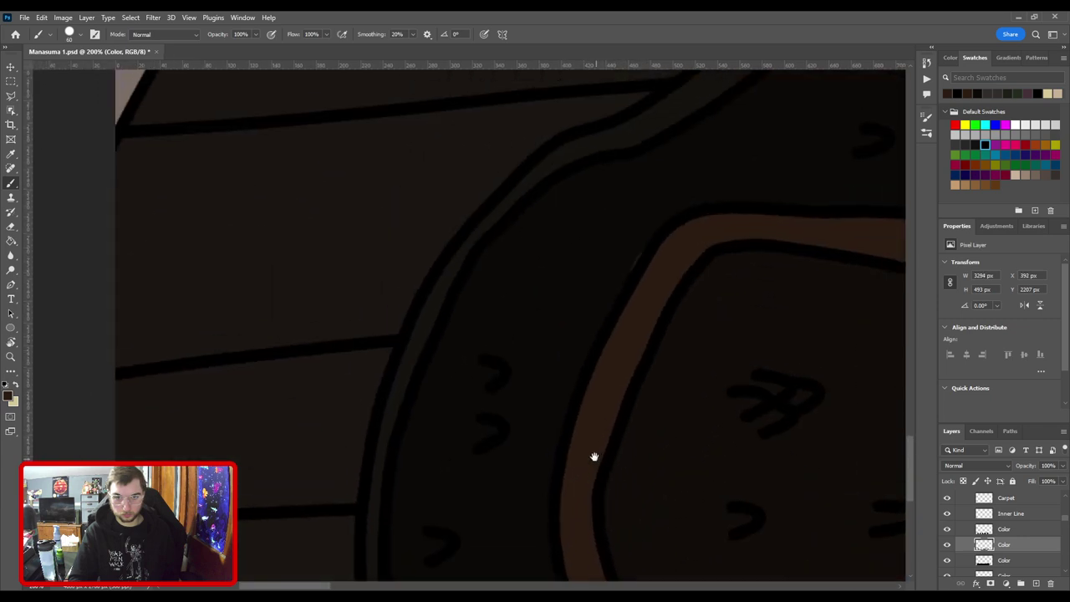
{"action": "key", "text": "e"}
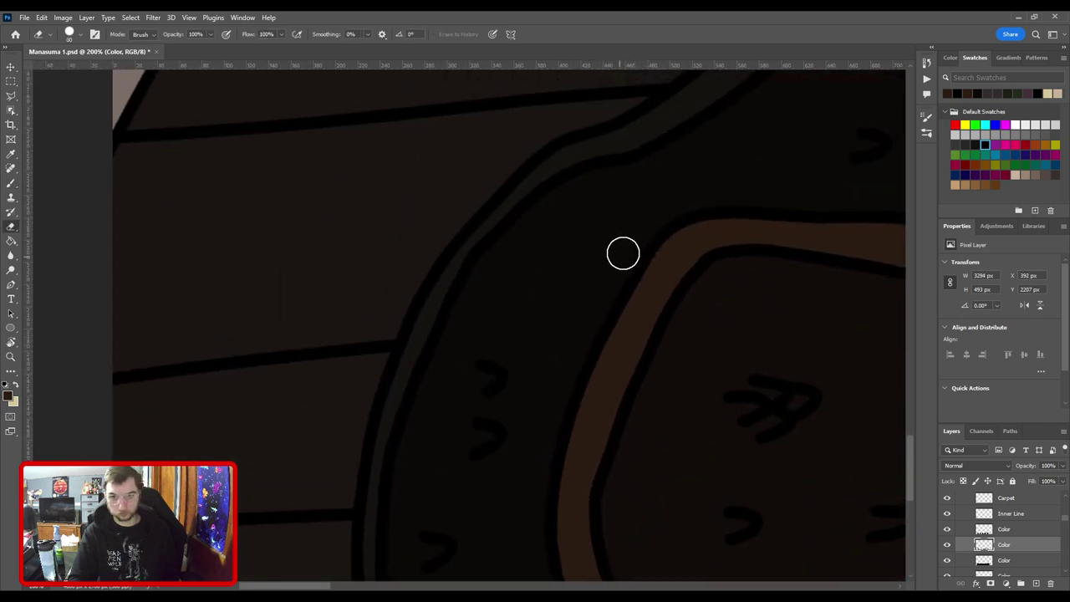
Examine the carpet's colored border in the wider scene and up close at its left end.
{"action": "key", "text": "ctrl+0"}
{"action": "key", "text": "ctrl+plus"}
{"action": "left_click_drag", "start_coordinate": [243, 452], "coordinate": [605, 377]}
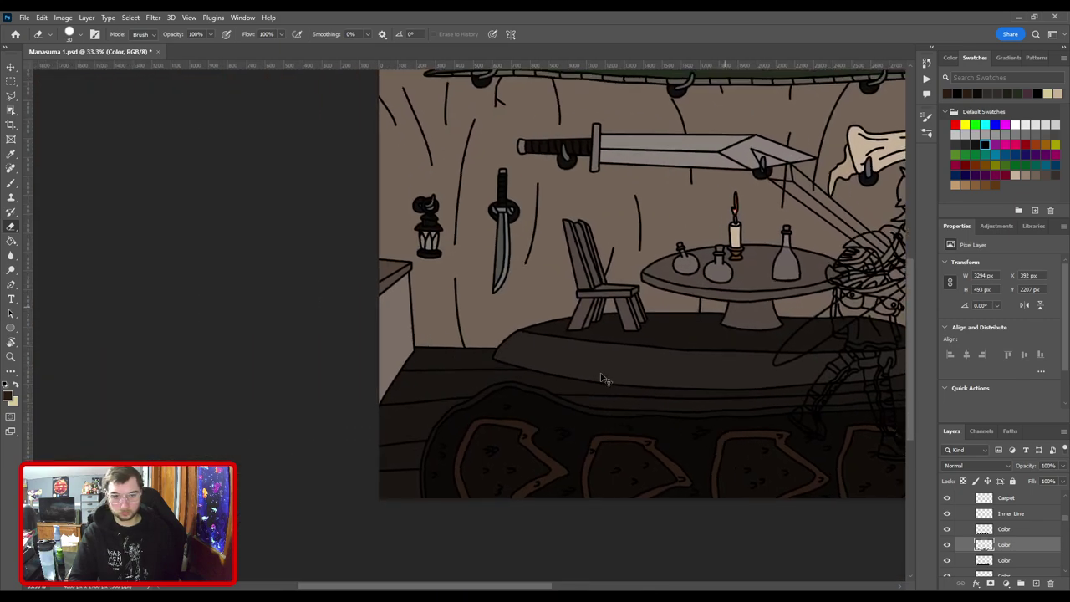
{"action": "key", "text": "ctrl+plus"}
{"action": "key", "text": "ctrl+plus"}
{"action": "left_click_drag", "start_coordinate": [589, 331], "coordinate": [587, 268]}
{"action": "left_click_drag", "start_coordinate": [603, 438], "coordinate": [674, 268]}
{"action": "key", "text": "ctrl+plus"}
{"action": "key", "text": "ctrl+plus"}
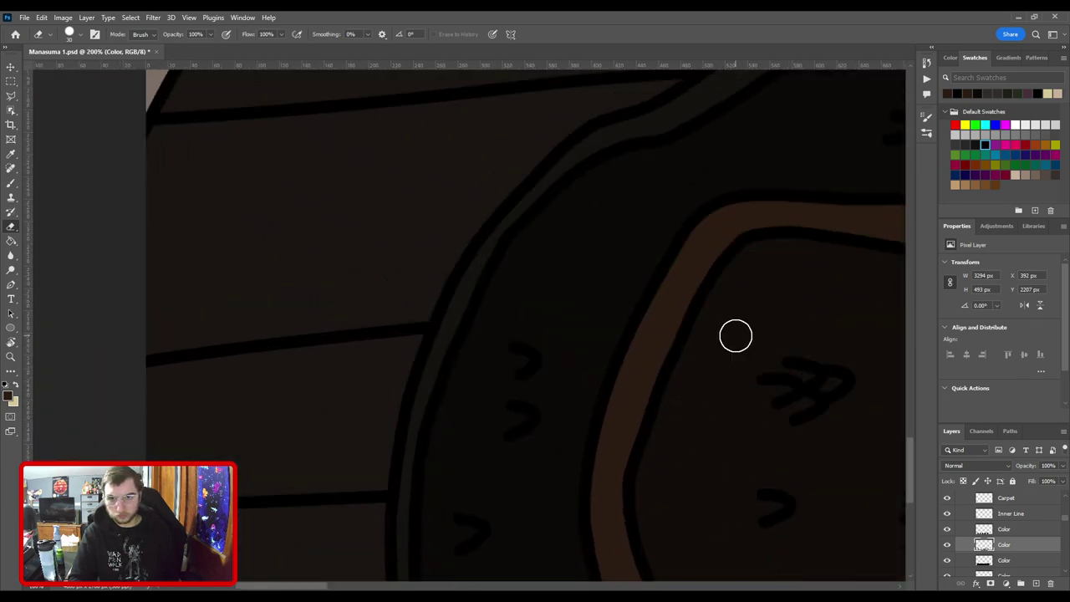
Sample the carpet's dark base color on its own color layer, and reselect the brown border's color layer for erasing.
{"action": "key", "text": "v"}
{"action": "left_click", "coordinate": [583, 314]}
{"action": "key", "text": "i"}
{"action": "left_click", "coordinate": [594, 299]}
{"action": "key", "text": "b"}
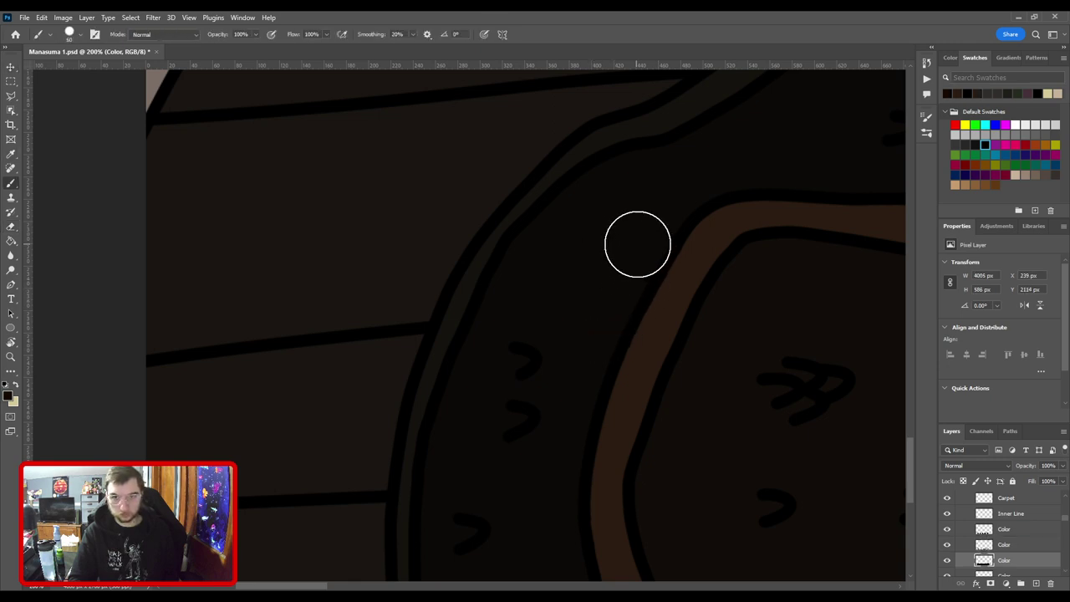
{"action": "key", "text": "v"}
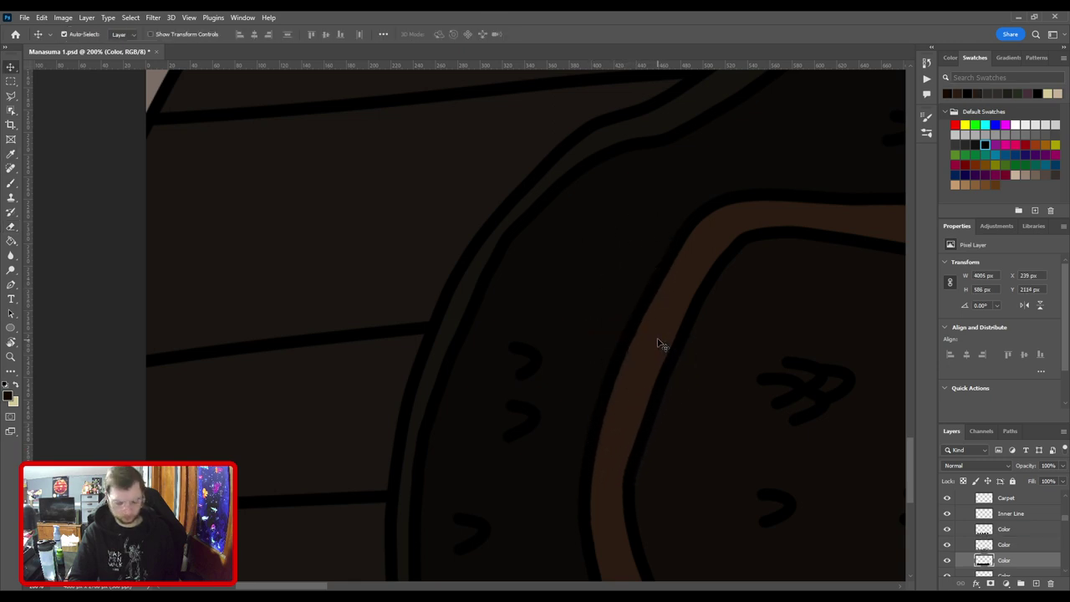
{"action": "left_click", "coordinate": [659, 343]}
{"action": "key", "text": "e"}
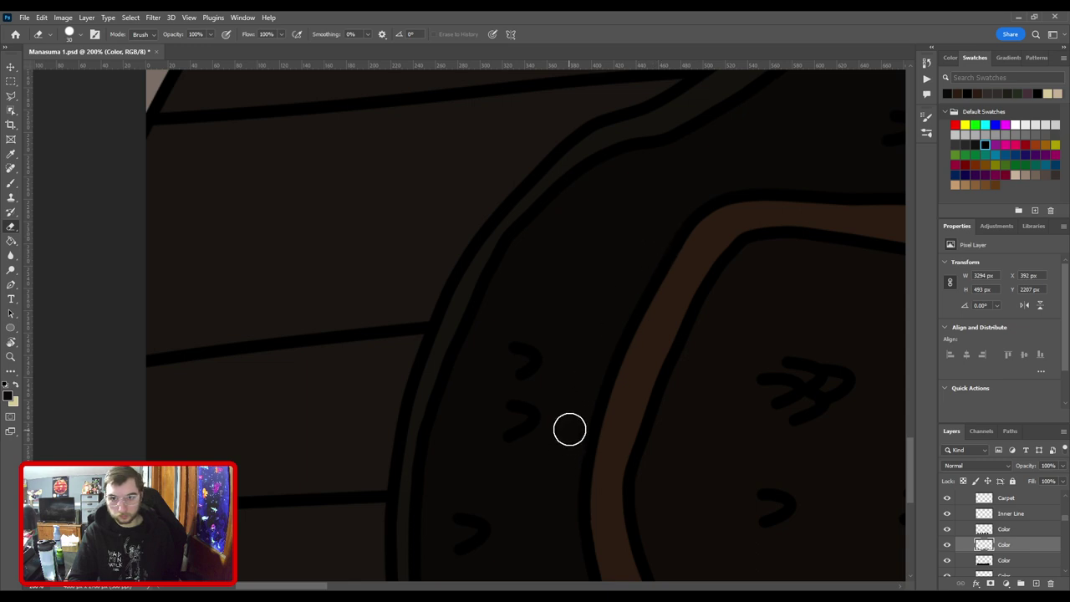
Show the whole illustration and save the file.
{"action": "key", "text": "ctrl+0"}
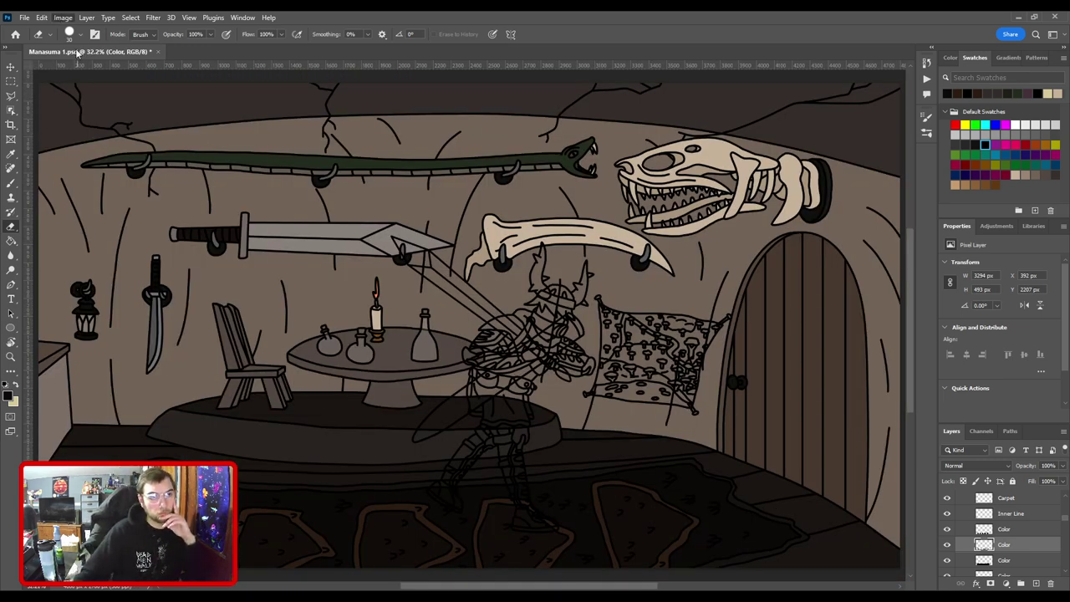
{"action": "key", "text": "i"}
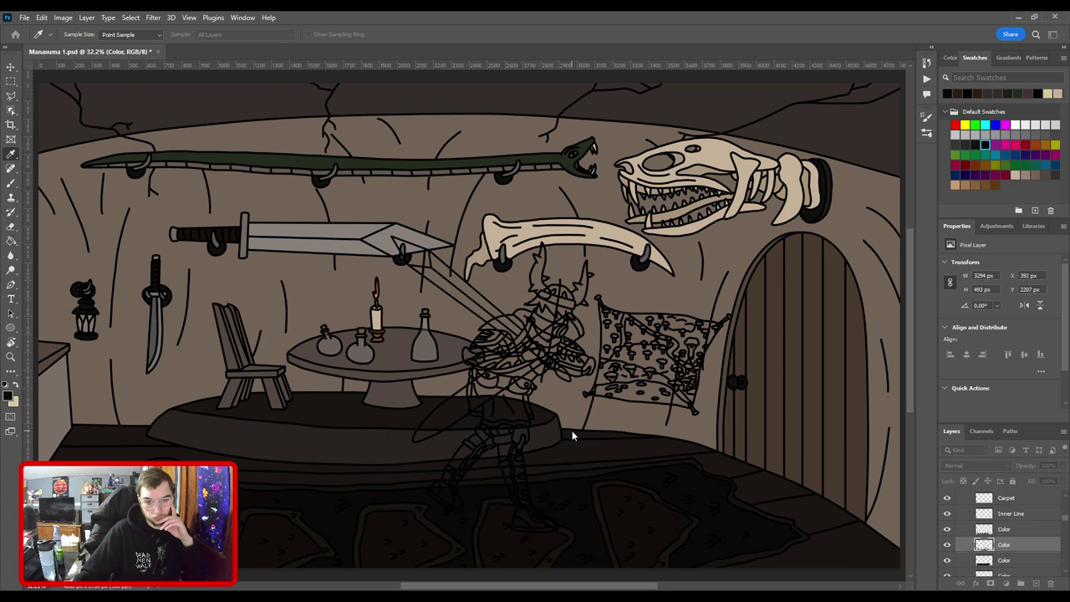
{"action": "key", "text": "e"}
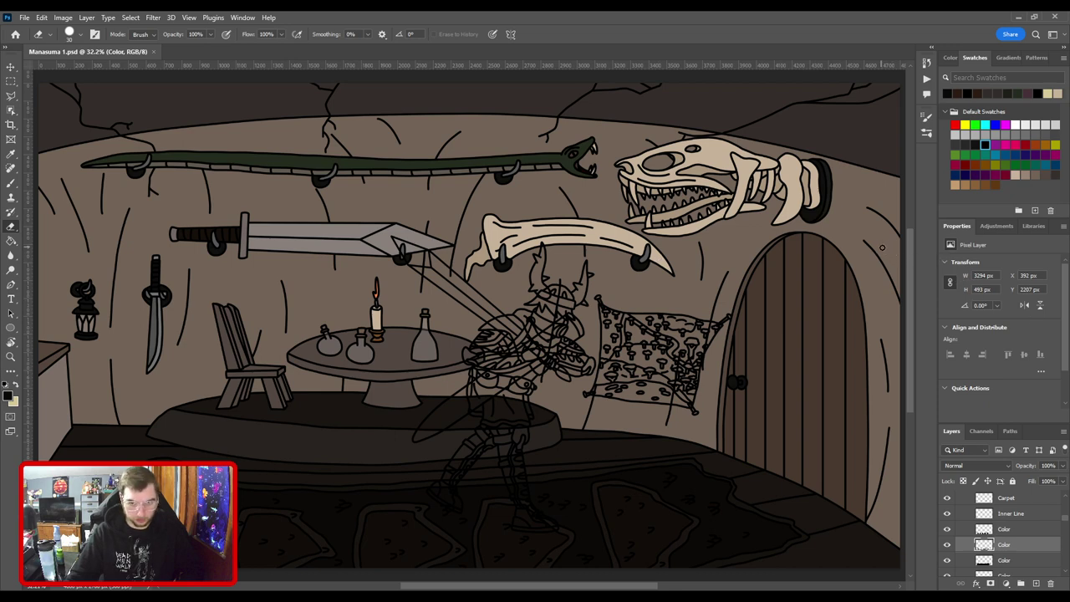
Unhide the Map of Laruke Edit and Watermark layer and move its map beside the inked wall map, over the door.
{"action": "scroll", "coordinate": [1041, 549], "scroll_direction": "down", "scroll_amount": 1}
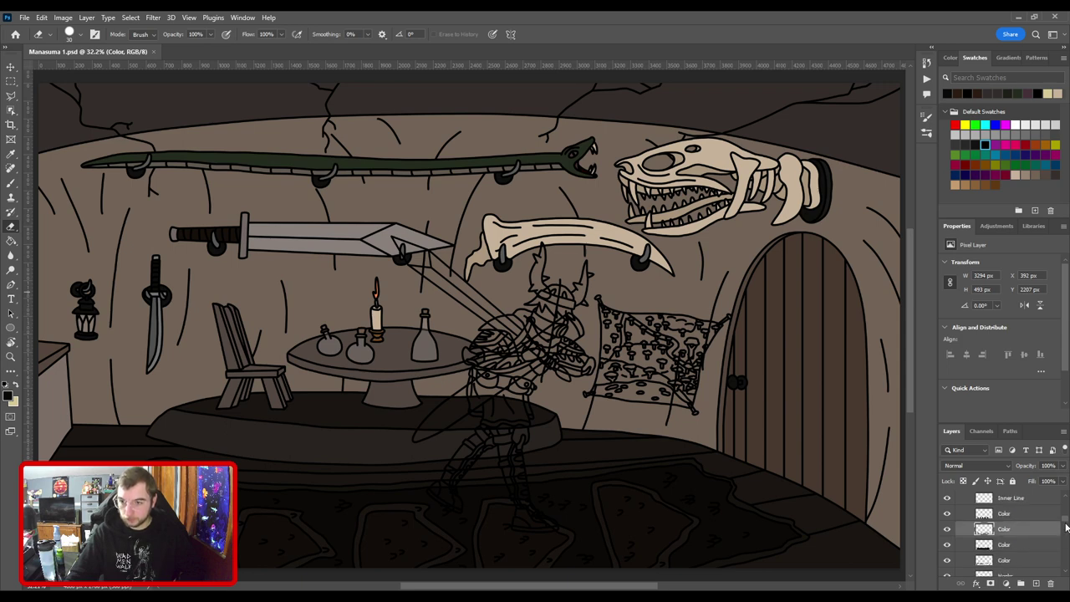
{"action": "left_click_drag", "start_coordinate": [1062, 515], "coordinate": [1062, 502]}
{"action": "scroll", "coordinate": [1036, 567], "scroll_direction": "down", "scroll_amount": 9}
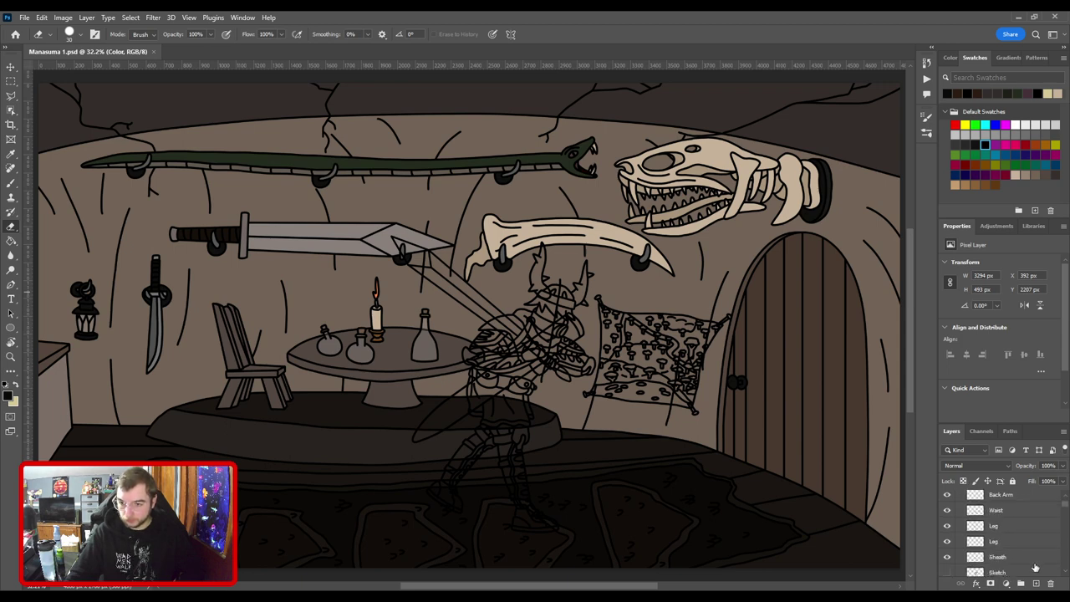
{"action": "scroll", "coordinate": [1035, 568], "scroll_direction": "down", "scroll_amount": 2}
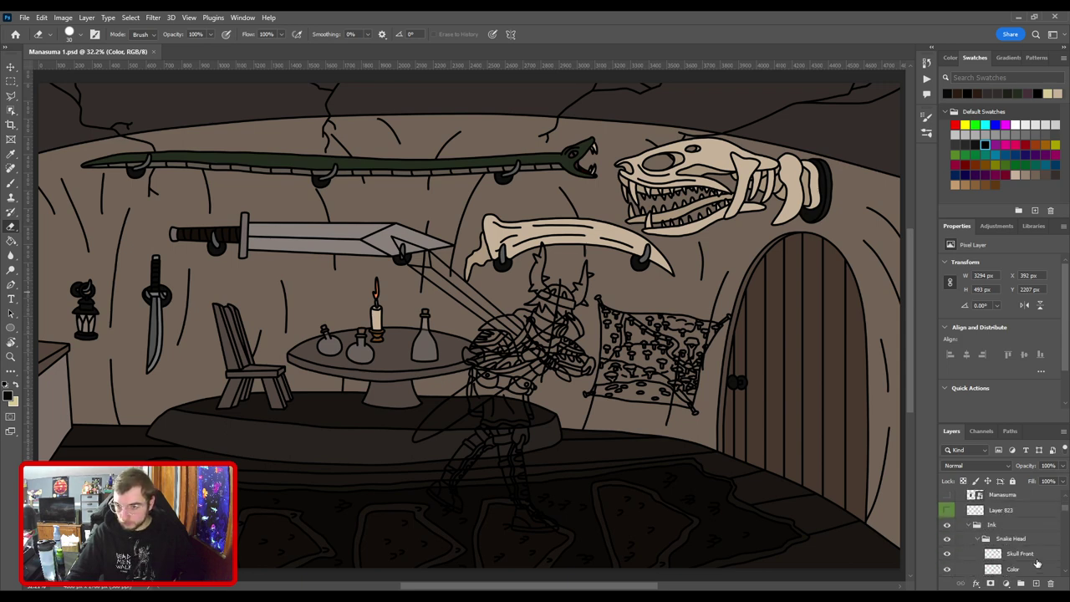
{"action": "scroll", "coordinate": [1037, 564], "scroll_direction": "down", "scroll_amount": 2}
{"action": "scroll", "coordinate": [1036, 564], "scroll_direction": "down", "scroll_amount": 4}
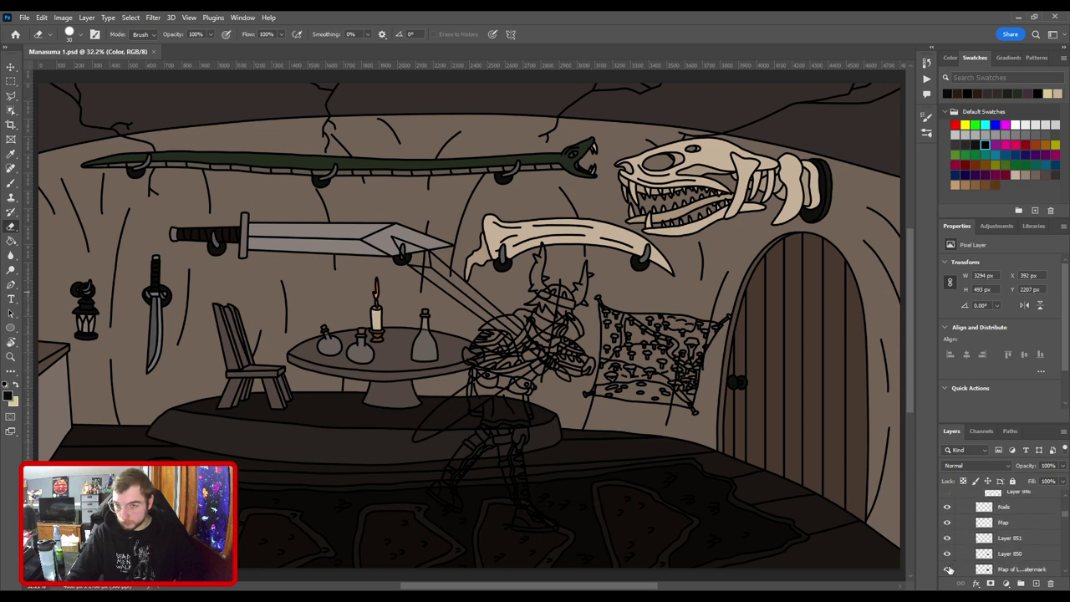
{"action": "left_click", "coordinate": [948, 568]}
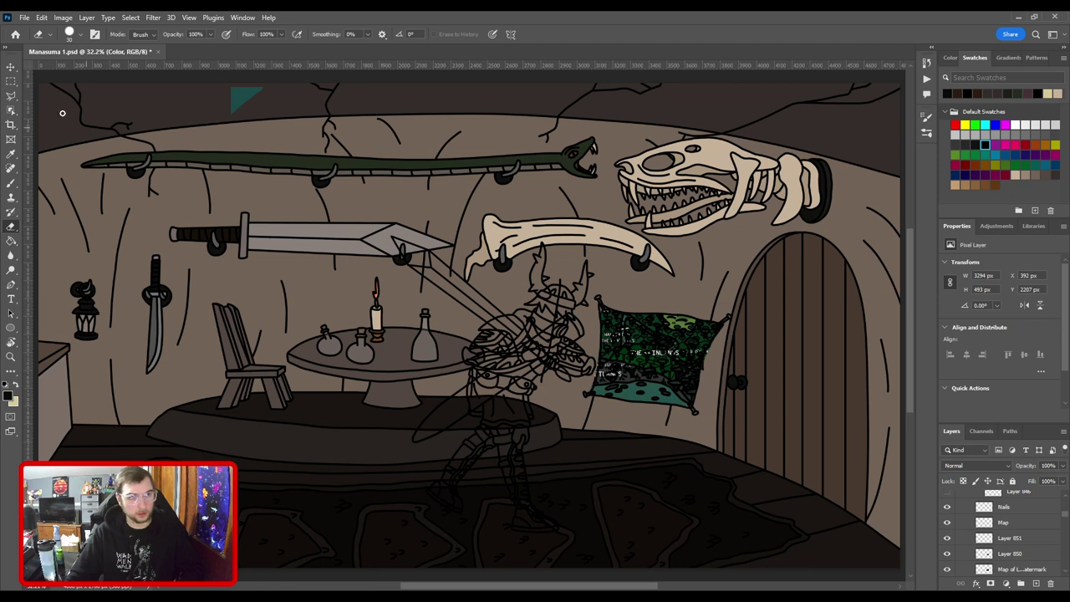
{"action": "key", "text": "v"}
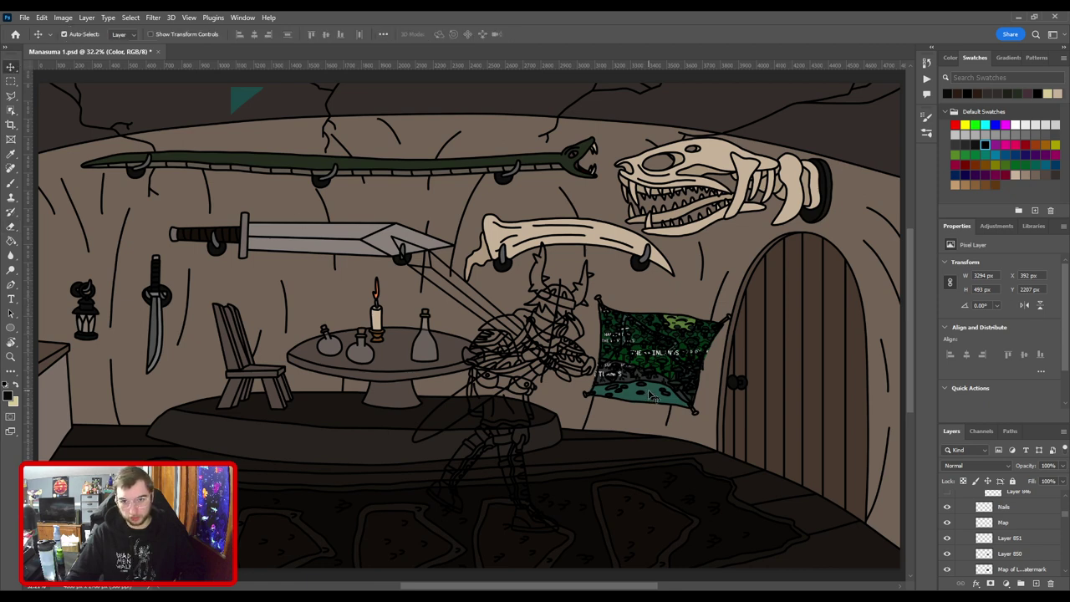
{"action": "left_click_drag", "start_coordinate": [651, 397], "coordinate": [778, 414]}
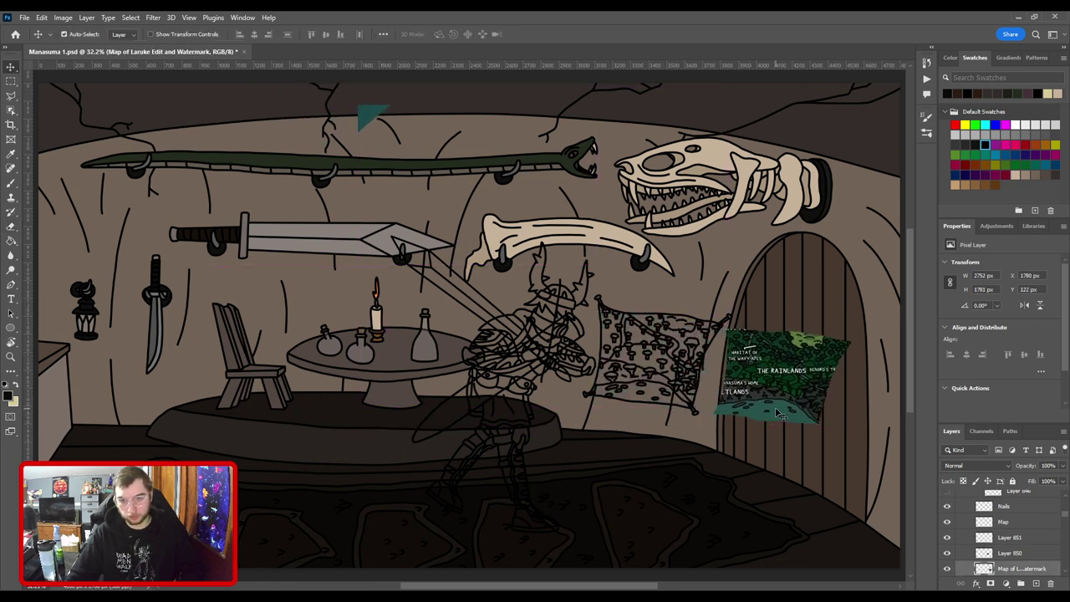
Add a new layer named Color directly below the inked Map layer.
{"action": "key", "text": "ctrl+plus"}
{"action": "key", "text": "ctrl+plus"}
{"action": "left_click_drag", "start_coordinate": [755, 342], "coordinate": [421, 293]}
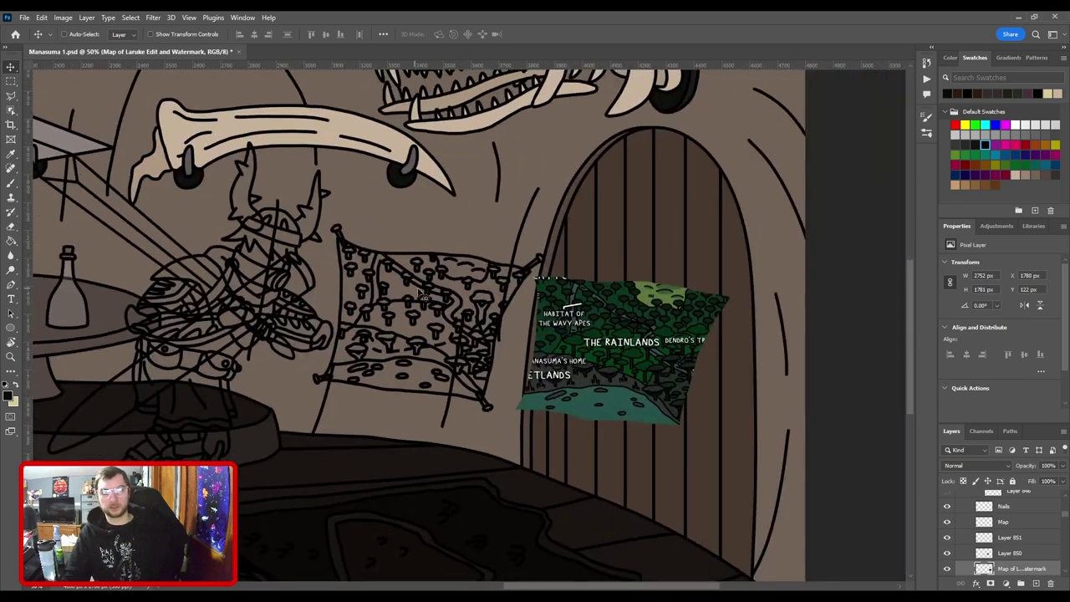
{"action": "key", "text": "ctrl+plus"}
{"action": "key", "text": "ctrl+plus"}
{"action": "scroll", "coordinate": [519, 360], "scroll_direction": "up", "scroll_amount": 2}
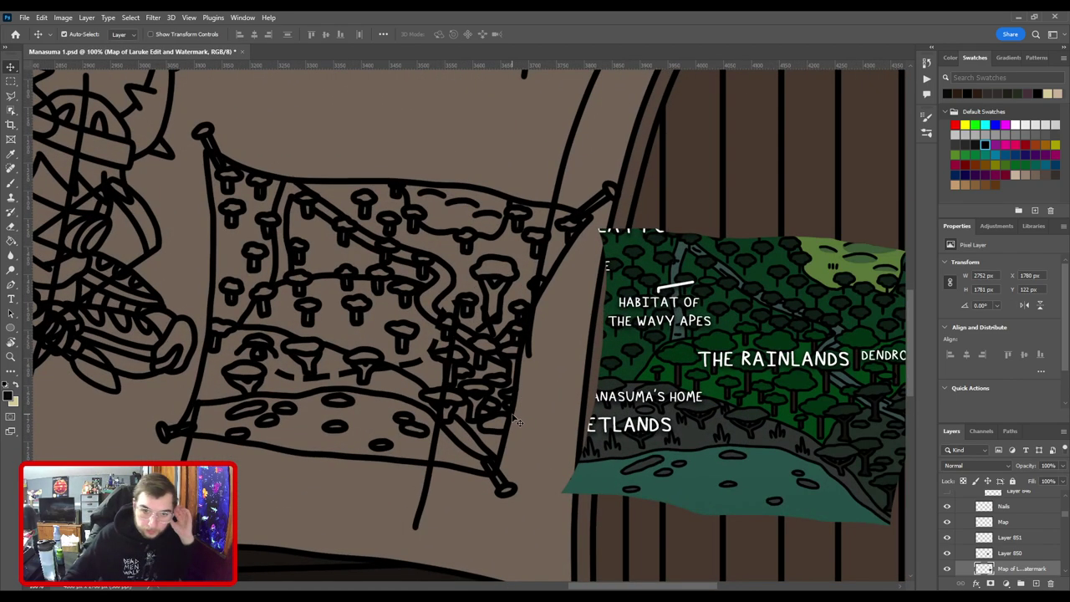
{"action": "left_click", "coordinate": [516, 420]}
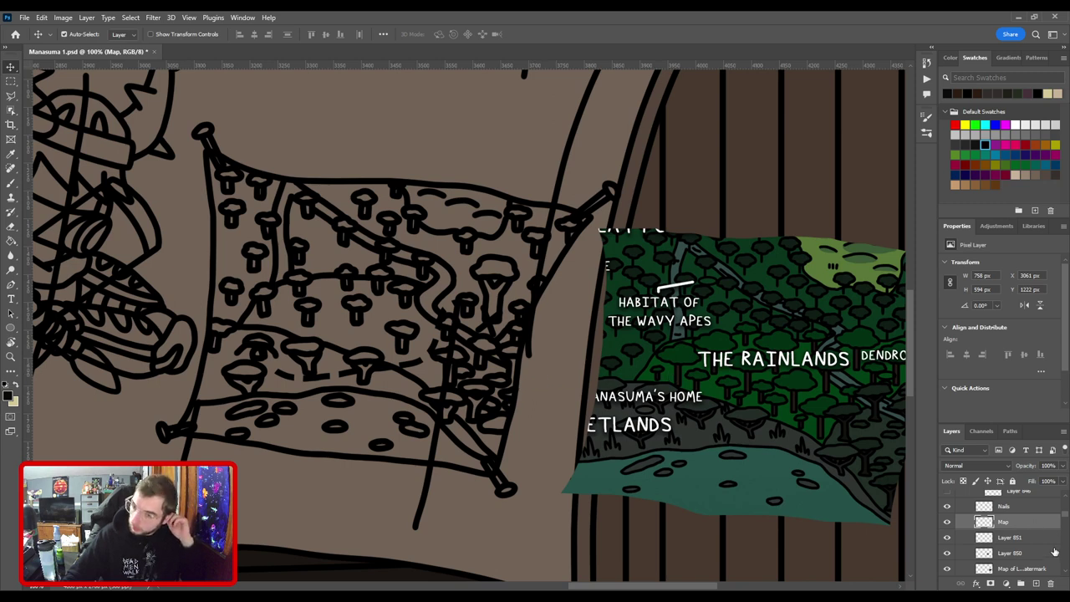
{"action": "left_click", "coordinate": [1012, 537]}
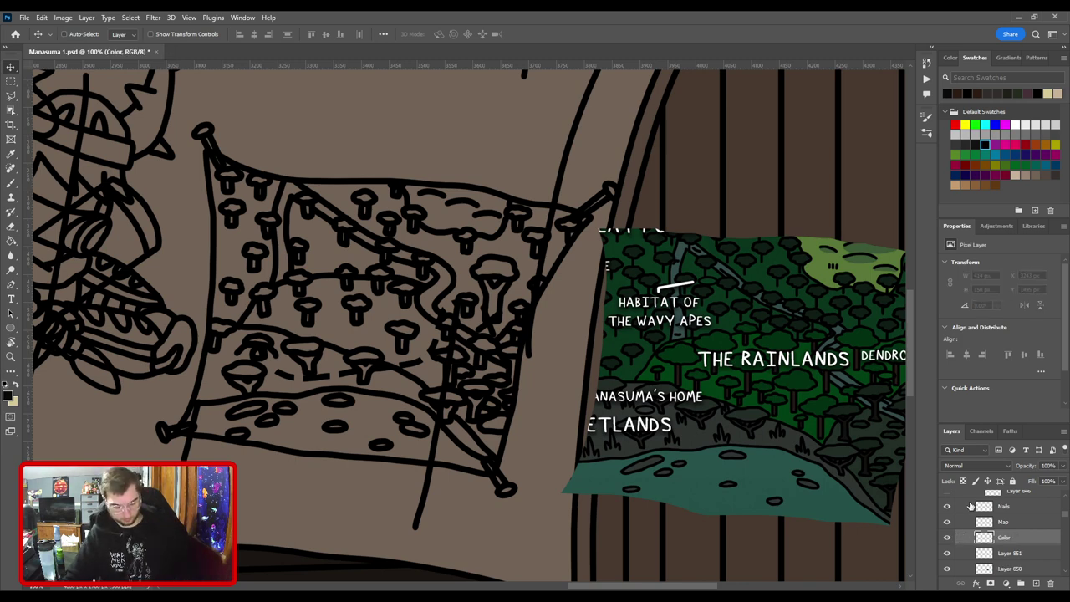
Sample the forest green from the reference map and dab it into the inked map's lower right corner.
{"action": "key", "text": "i"}
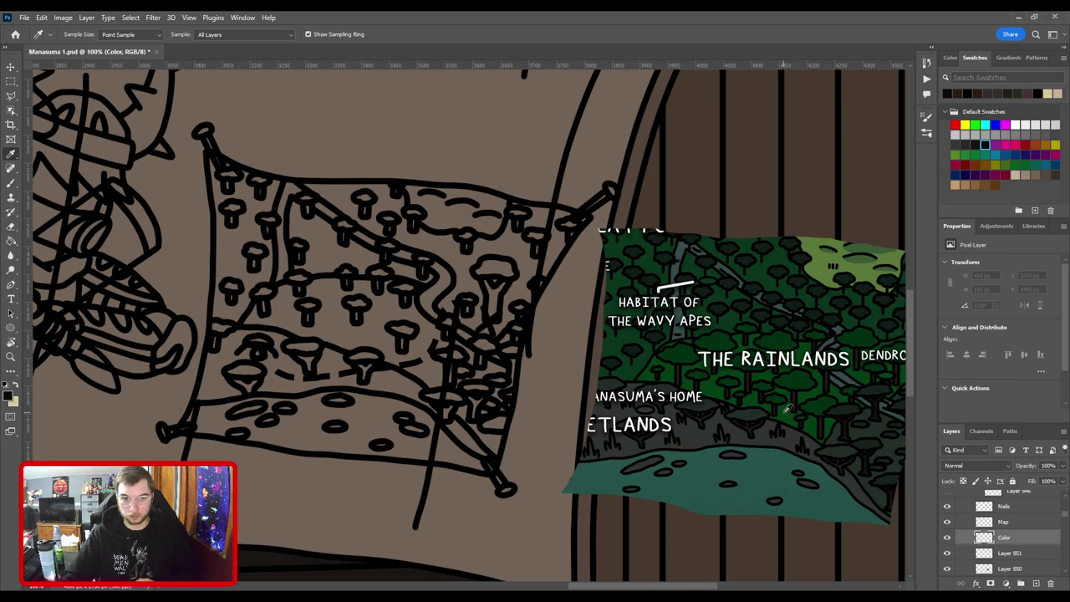
{"action": "left_click", "coordinate": [787, 410]}
{"action": "key", "text": "b"}
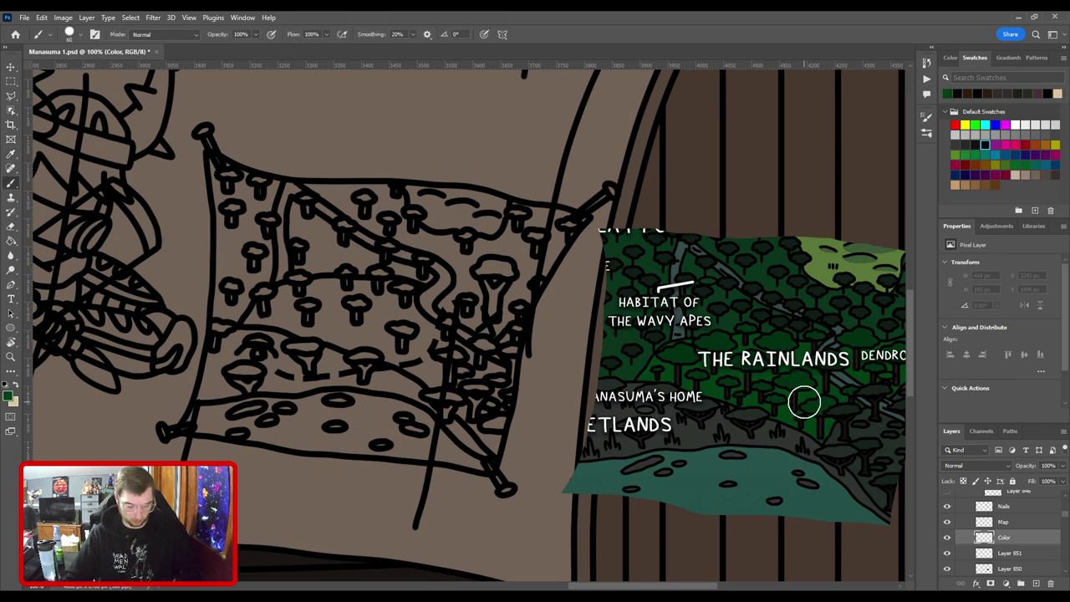
{"action": "key", "text": "ctrl+plus"}
{"action": "left_click_drag", "start_coordinate": [509, 423], "coordinate": [541, 302]}
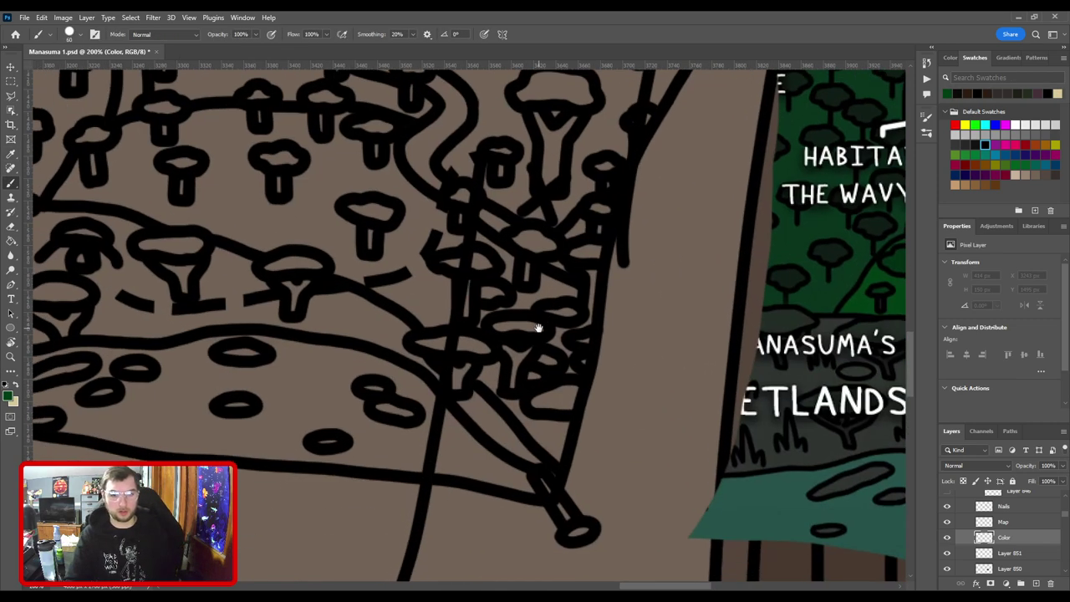
{"action": "mouse_move", "coordinate": [546, 430]}
{"action": "left_mouse_down"}
{"action": "mouse_move", "coordinate": [541, 405]}
{"action": "mouse_move", "coordinate": [551, 431]}
{"action": "left_mouse_up"}
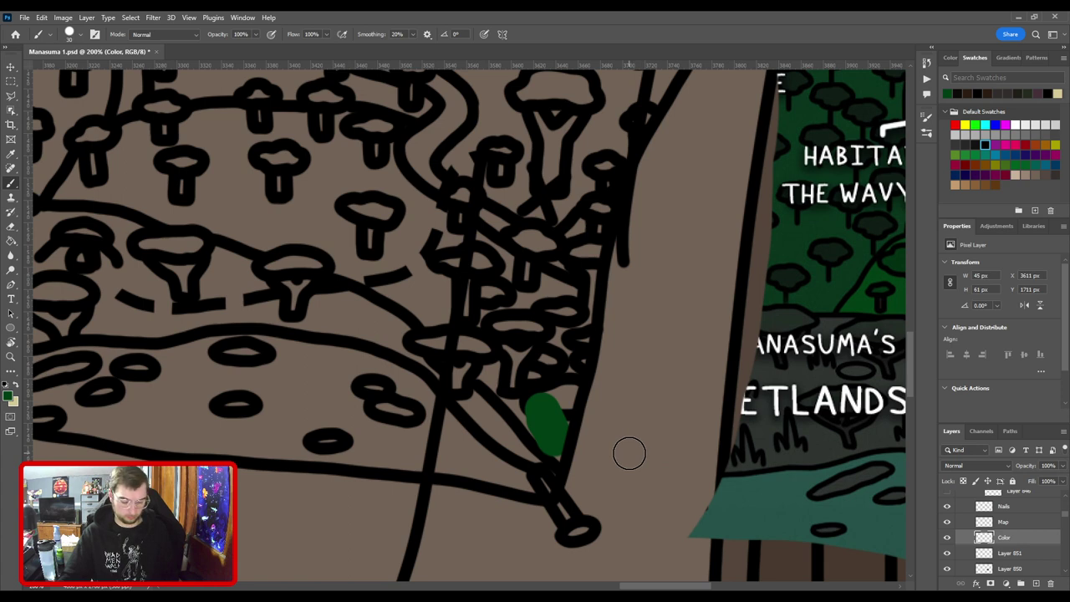
Check the inked Map layer by toggling its visibility, and move the new Color layer below Layer 850.
{"action": "left_click", "coordinate": [948, 521]}
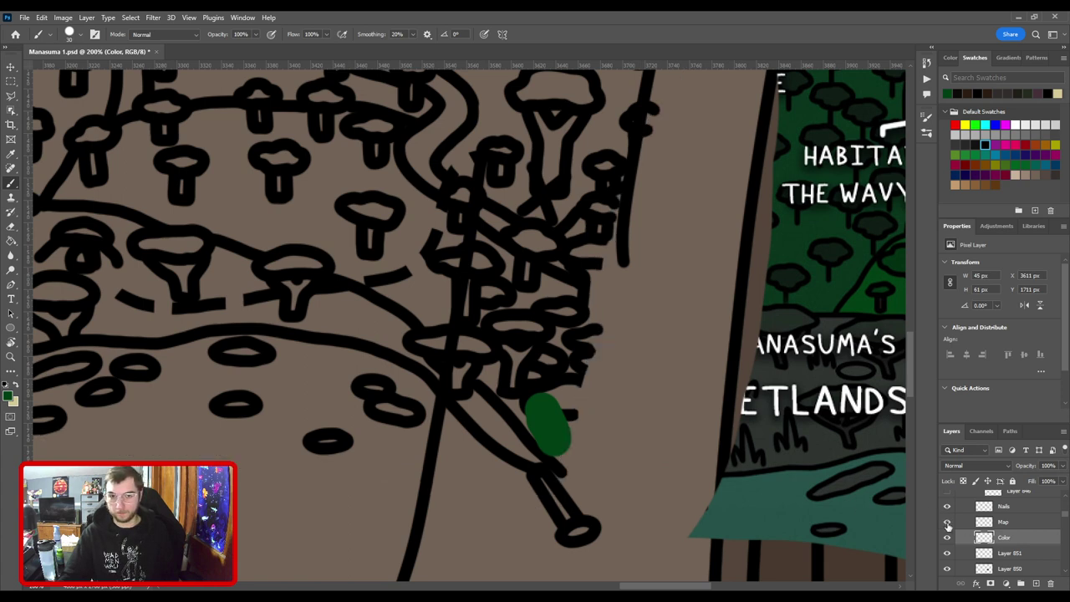
{"action": "left_click", "coordinate": [947, 522]}
{"action": "key", "text": "ctrl+bracketleft"}
{"action": "left_click_drag", "start_coordinate": [999, 547], "coordinate": [1000, 544]}
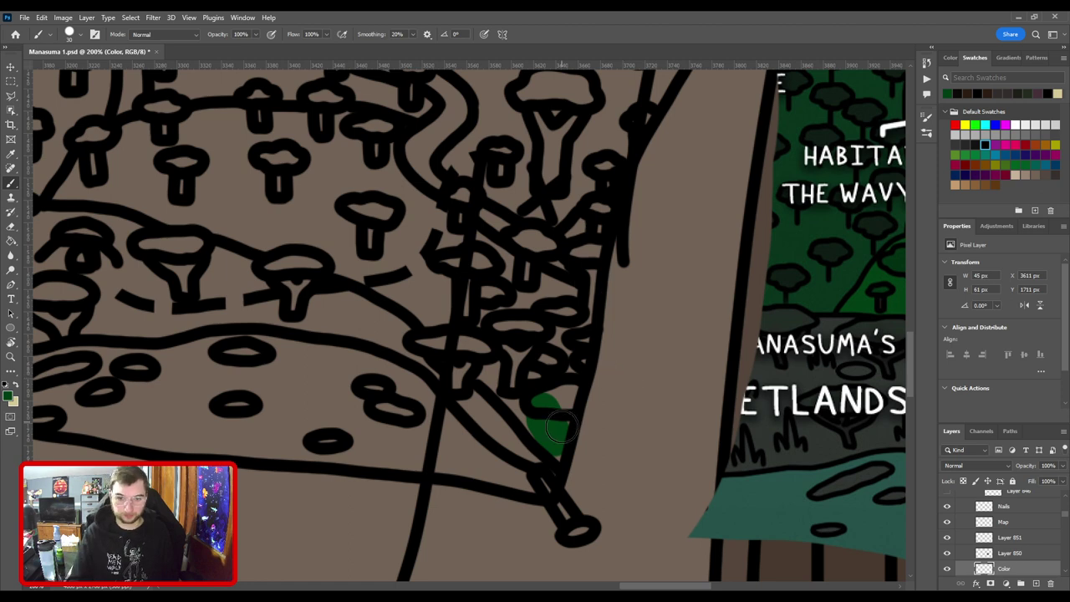
Paint the forest band green from the inked map's lower right corner up toward its middle.
{"action": "mouse_move", "coordinate": [556, 447]}
{"action": "left_mouse_down"}
{"action": "mouse_move", "coordinate": [572, 297]}
{"action": "mouse_move", "coordinate": [462, 249]}
{"action": "mouse_move", "coordinate": [605, 351]}
{"action": "mouse_move", "coordinate": [501, 259]}
{"action": "mouse_move", "coordinate": [632, 391]}
{"action": "left_mouse_up"}
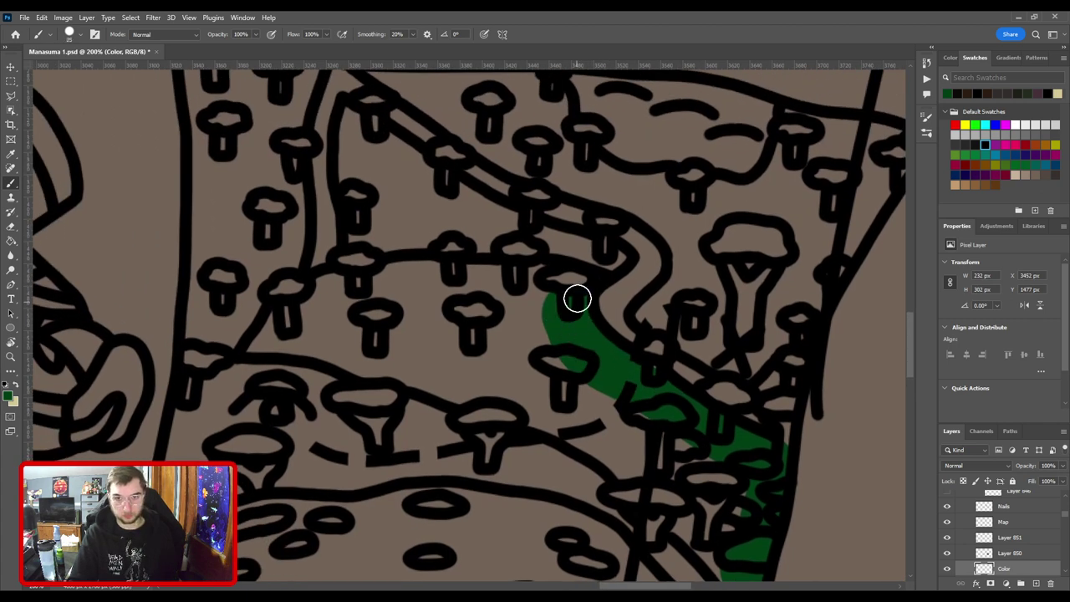
{"action": "mouse_move", "coordinate": [577, 298]}
{"action": "left_mouse_down"}
{"action": "mouse_move", "coordinate": [561, 282]}
{"action": "mouse_move", "coordinate": [515, 278]}
{"action": "left_mouse_up"}
{"action": "scroll", "coordinate": [518, 286], "scroll_direction": "down", "scroll_amount": 5}
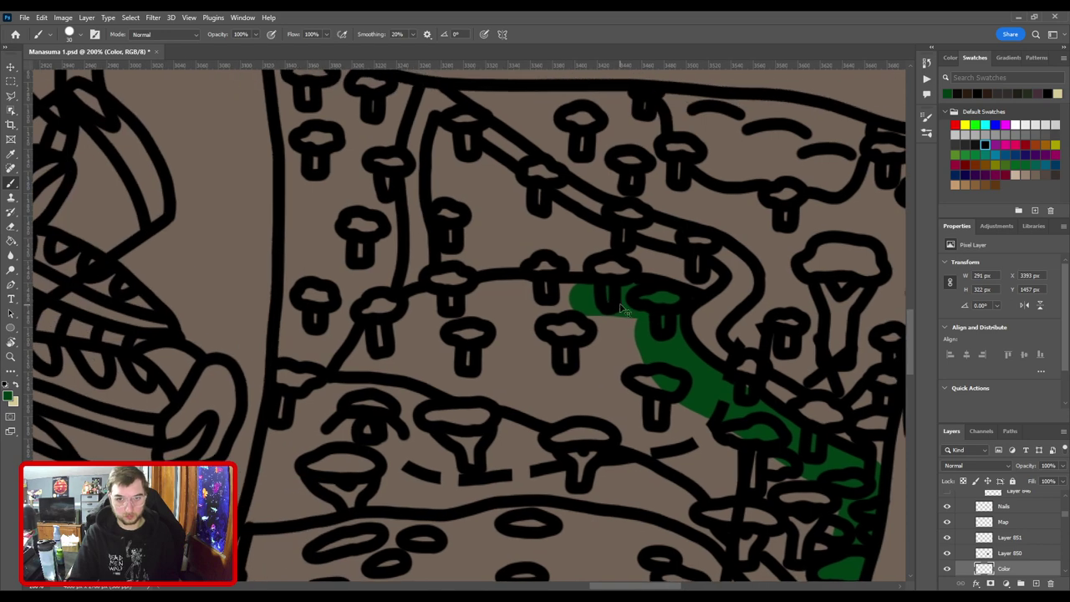
Erase all the green paint from the inked map with a 500 px eraser.
{"action": "key", "text": "e"}
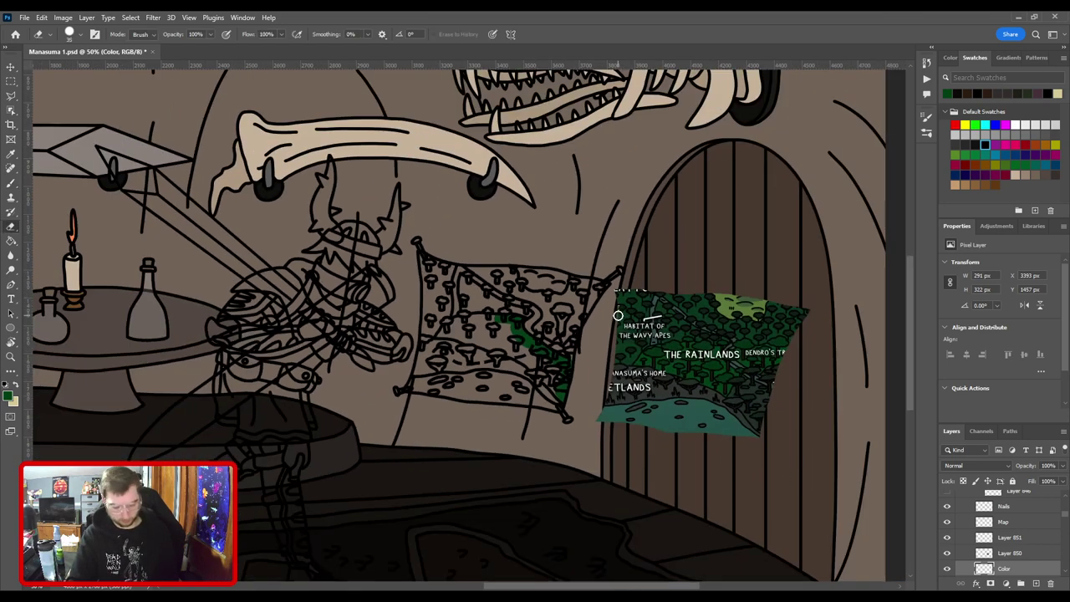
{"action": "key", "text": "bracketright"}
{"action": "key", "text": "bracketright"}
{"action": "key", "text": "bracketright"}
{"action": "key", "text": "bracketright"}
{"action": "key", "text": "bracketright"}
{"action": "key", "text": "bracketright"}
{"action": "key", "text": "bracketright"}
{"action": "key", "text": "bracketright"}
{"action": "key", "text": "bracketright"}
{"action": "key", "text": "bracketright"}
{"action": "key", "text": "bracketright"}
{"action": "key", "text": "bracketright"}
{"action": "key", "text": "bracketright"}
{"action": "key", "text": "bracketright"}
{"action": "key", "text": "bracketright"}
{"action": "key", "text": "bracketright"}
{"action": "mouse_move", "coordinate": [579, 284]}
{"action": "left_mouse_down"}
{"action": "mouse_move", "coordinate": [514, 355]}
{"action": "mouse_move", "coordinate": [489, 297]}
{"action": "left_mouse_up"}
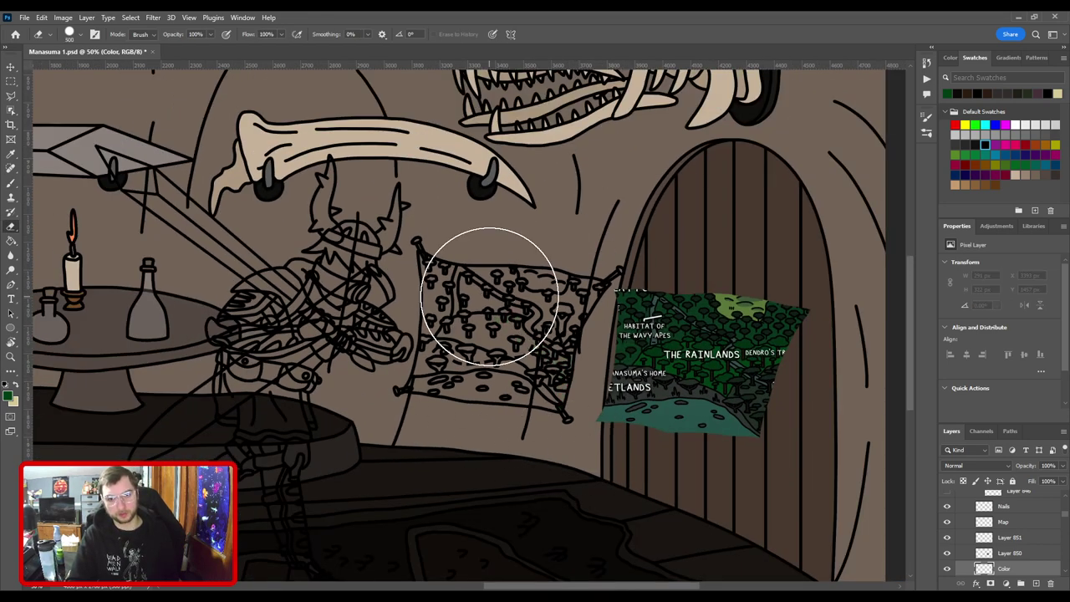
Pick a light brown swatch and paint a strip along the inside of the inked map's left edge with a 20 px brush.
{"action": "key", "text": "ctrl+plus"}
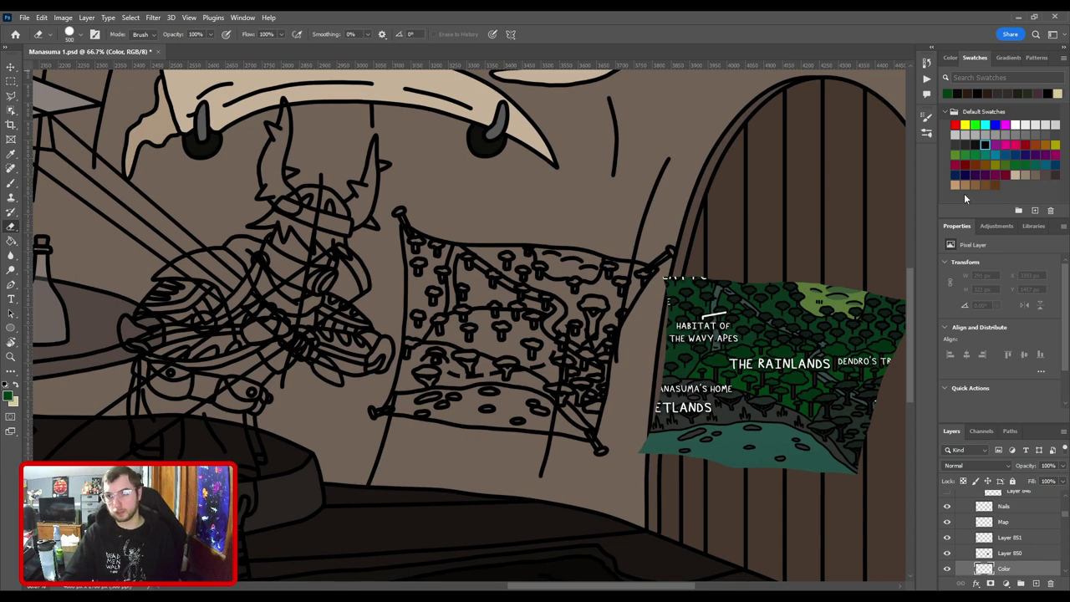
{"action": "left_click", "coordinate": [966, 184]}
{"action": "key", "text": "b"}
{"action": "key", "text": "ctrl+plus"}
{"action": "key", "text": "ctrl+plus"}
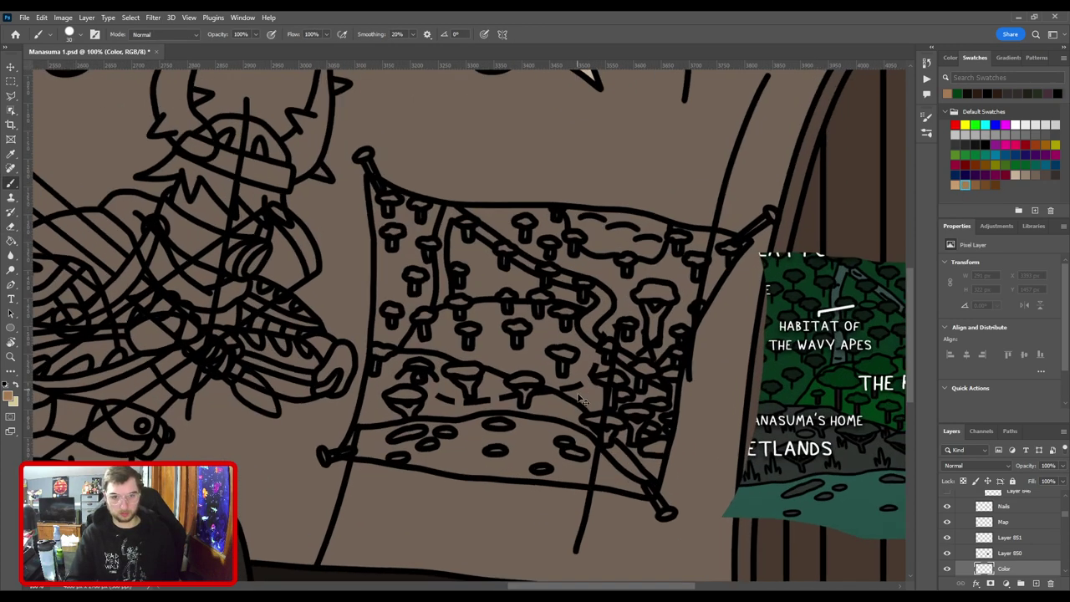
{"action": "mouse_move", "coordinate": [492, 427]}
{"action": "left_mouse_down"}
{"action": "mouse_move", "coordinate": [658, 323]}
{"action": "mouse_move", "coordinate": [698, 314]}
{"action": "left_mouse_up"}
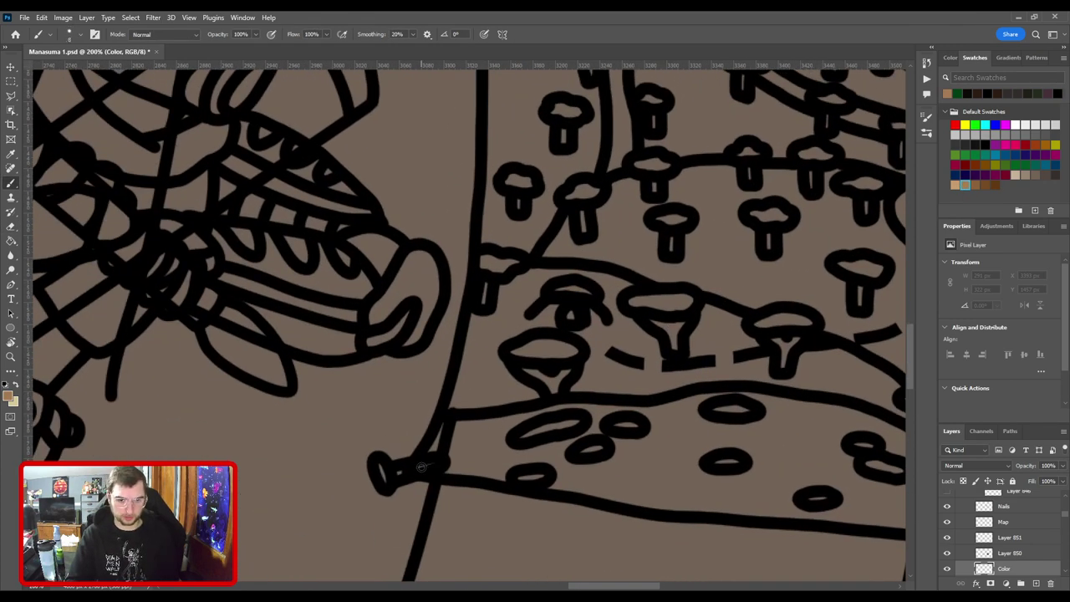
{"action": "key", "text": "bracketright"}
{"action": "mouse_move", "coordinate": [422, 467]}
{"action": "left_mouse_down"}
{"action": "mouse_move", "coordinate": [469, 364]}
{"action": "mouse_move", "coordinate": [517, 390]}
{"action": "left_mouse_up"}
{"action": "mouse_move", "coordinate": [510, 451]}
{"action": "left_mouse_down"}
{"action": "mouse_move", "coordinate": [535, 181]}
{"action": "mouse_move", "coordinate": [540, 358]}
{"action": "mouse_move", "coordinate": [521, 186]}
{"action": "left_mouse_up"}
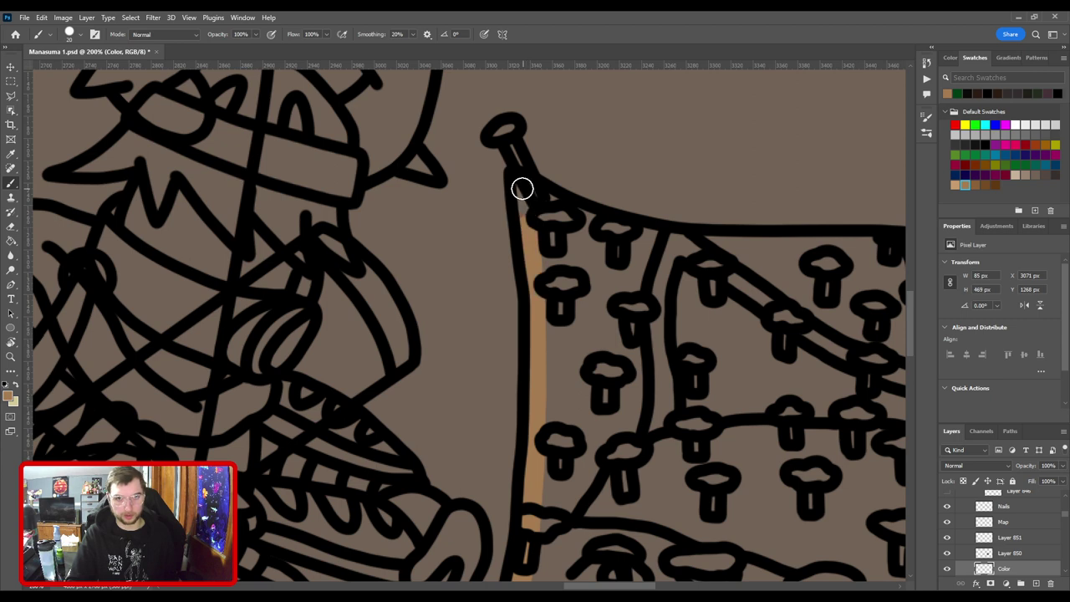
Continue the light brown strip along the inside of the map's top edge to its upper right corner.
{"action": "left_click_drag", "start_coordinate": [593, 257], "coordinate": [454, 330]}
{"action": "mouse_move", "coordinate": [410, 283]}
{"action": "left_mouse_down"}
{"action": "mouse_move", "coordinate": [424, 296]}
{"action": "mouse_move", "coordinate": [490, 306]}
{"action": "left_mouse_up"}
{"action": "mouse_move", "coordinate": [564, 305]}
{"action": "left_mouse_down"}
{"action": "mouse_move", "coordinate": [665, 331]}
{"action": "mouse_move", "coordinate": [672, 317]}
{"action": "mouse_move", "coordinate": [748, 316]}
{"action": "mouse_move", "coordinate": [731, 334]}
{"action": "mouse_move", "coordinate": [484, 322]}
{"action": "mouse_move", "coordinate": [685, 323]}
{"action": "mouse_move", "coordinate": [728, 350]}
{"action": "mouse_move", "coordinate": [552, 349]}
{"action": "mouse_move", "coordinate": [525, 307]}
{"action": "mouse_move", "coordinate": [686, 333]}
{"action": "left_mouse_up"}
{"action": "key", "text": "bracketleft"}
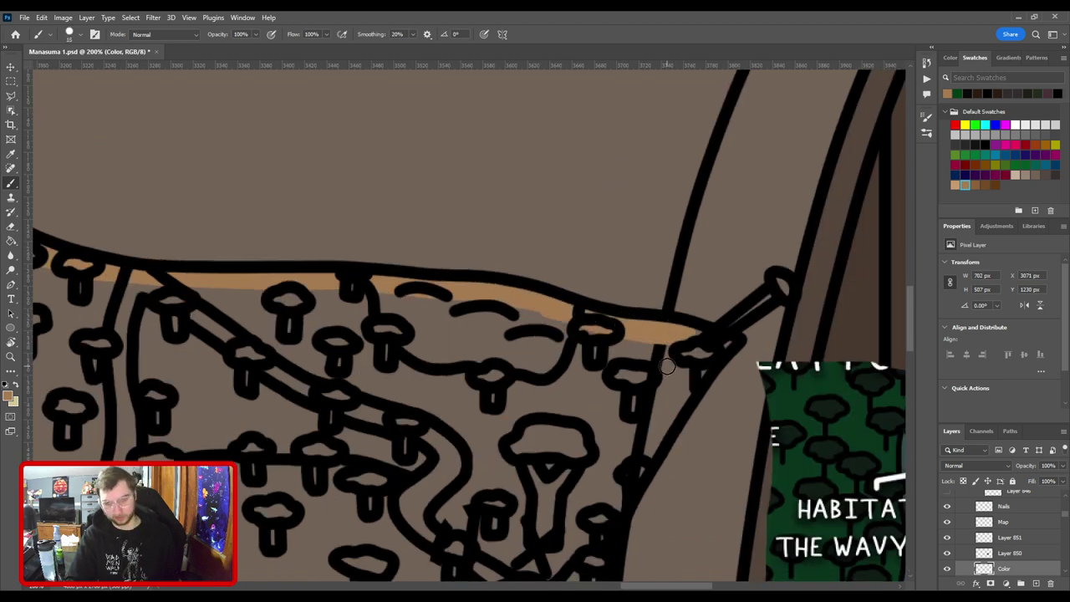
{"action": "left_click_drag", "start_coordinate": [678, 369], "coordinate": [703, 281]}
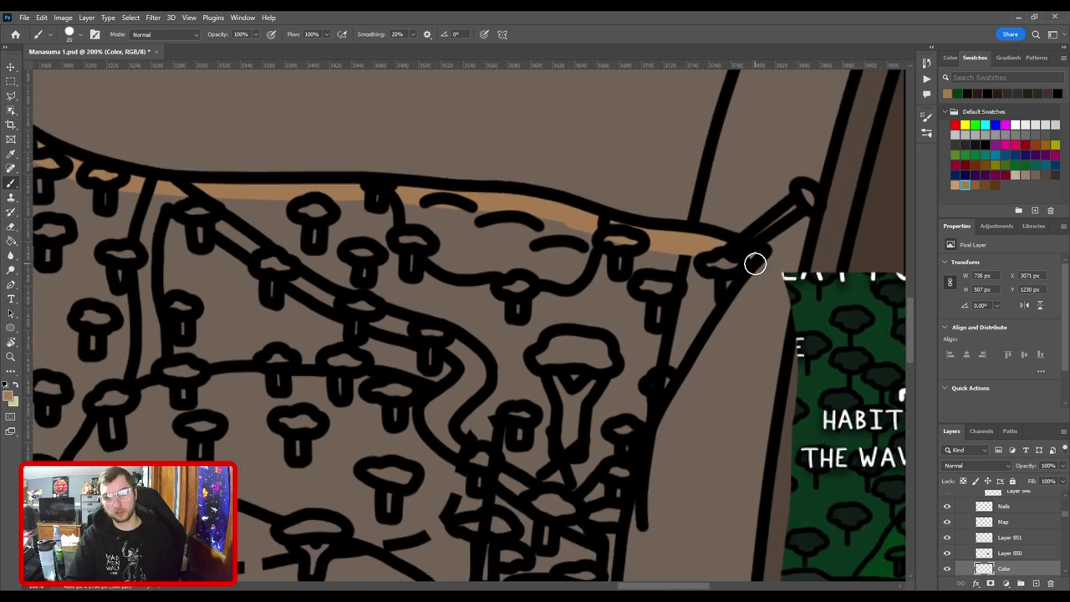
{"action": "left_click_drag", "start_coordinate": [643, 384], "coordinate": [710, 278]}
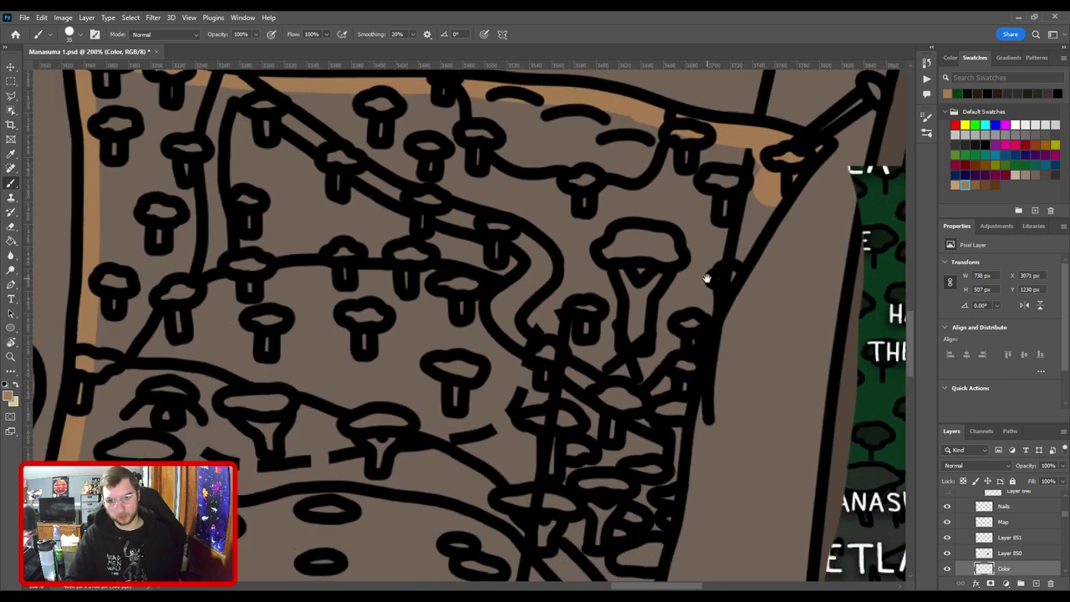
Paint the light brown strip down the inside of the map's right edge to the lower right corner.
{"action": "left_click", "coordinate": [714, 285], "text": "shift"}
{"action": "left_click", "coordinate": [680, 344], "text": "shift"}
{"action": "left_click_drag", "start_coordinate": [688, 338], "coordinate": [656, 477]}
{"action": "mouse_move", "coordinate": [658, 507]}
{"action": "left_mouse_down"}
{"action": "mouse_move", "coordinate": [687, 326]}
{"action": "mouse_move", "coordinate": [652, 460]}
{"action": "left_mouse_up"}
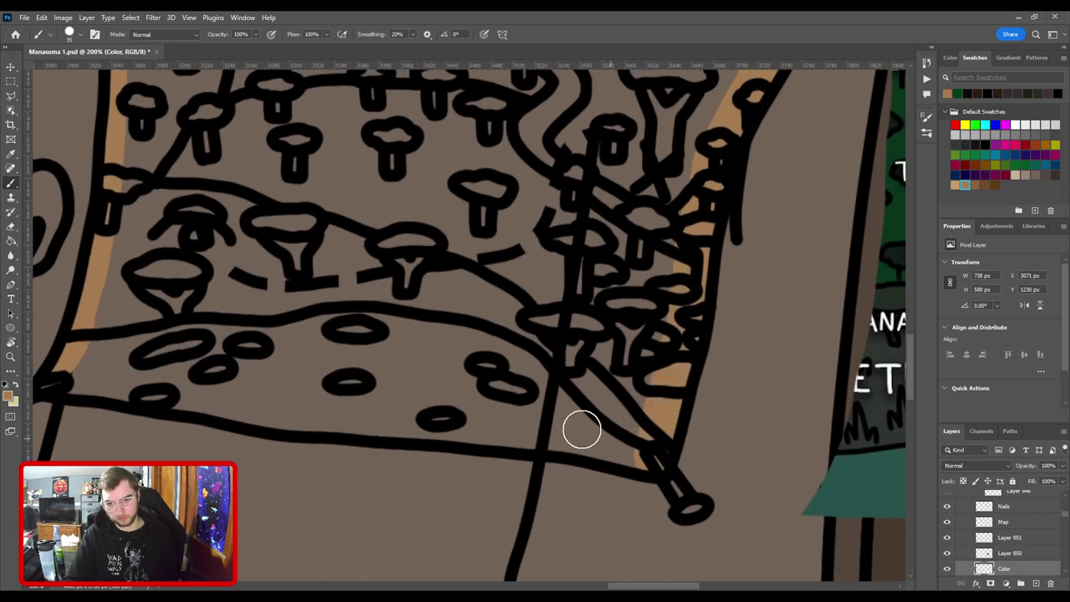
Paint the light brown strip along the map's bottom edge with a 35 px brush, closing the border at the lower left corner.
{"action": "left_click_drag", "start_coordinate": [498, 415], "coordinate": [628, 410]}
{"action": "left_click_drag", "start_coordinate": [680, 434], "coordinate": [757, 456]}
{"action": "left_click_drag", "start_coordinate": [591, 431], "coordinate": [558, 426]}
{"action": "left_click_drag", "start_coordinate": [518, 413], "coordinate": [737, 441]}
{"action": "mouse_move", "coordinate": [824, 452]}
{"action": "left_mouse_down"}
{"action": "mouse_move", "coordinate": [613, 443]}
{"action": "mouse_move", "coordinate": [406, 399]}
{"action": "mouse_move", "coordinate": [460, 387]}
{"action": "left_mouse_up"}
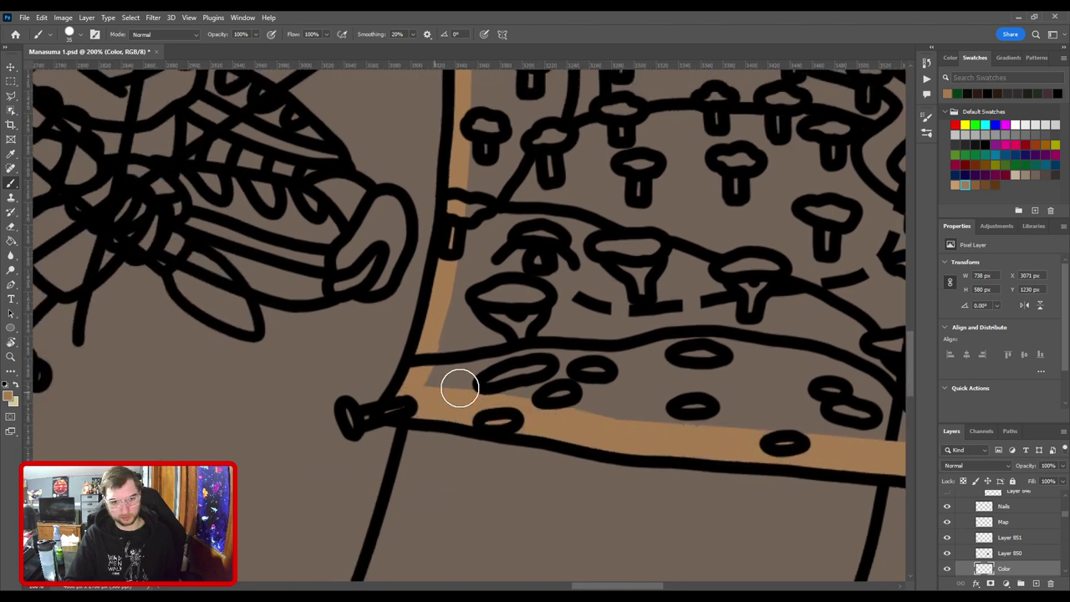
Fill the map's interior inside the painted border with the same light brown.
{"action": "key", "text": "g"}
{"action": "left_click", "coordinate": [577, 289]}
{"action": "key", "text": "b"}
{"action": "key", "text": "ctrl+minus"}
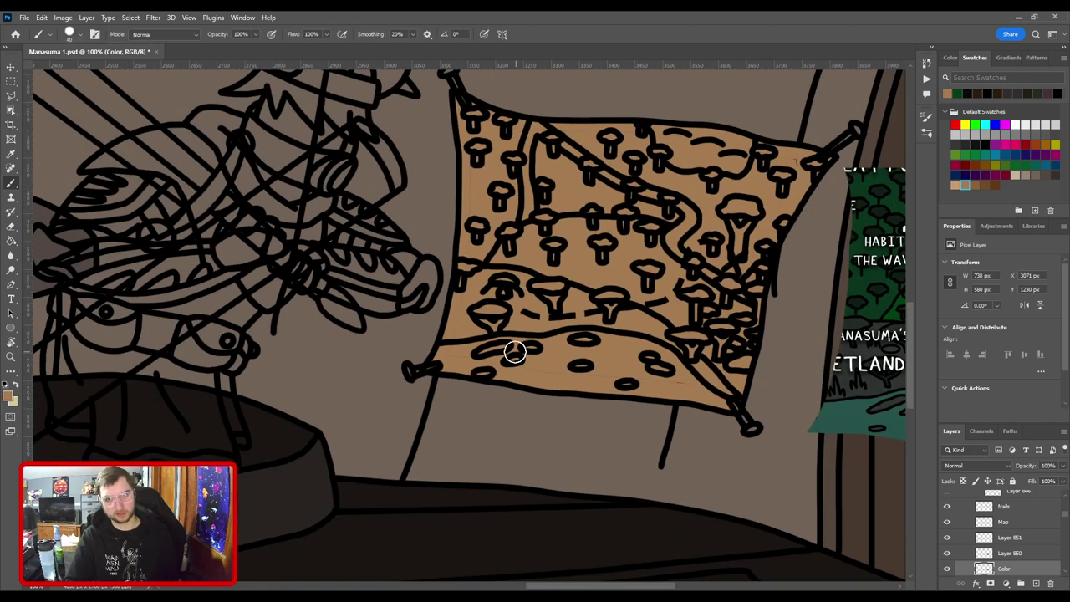
Paint over the thin seams between fill and border on all sides of the map, using a 40 to 60 px brush.
{"action": "scroll", "coordinate": [525, 360], "scroll_direction": "up", "scroll_amount": 3}
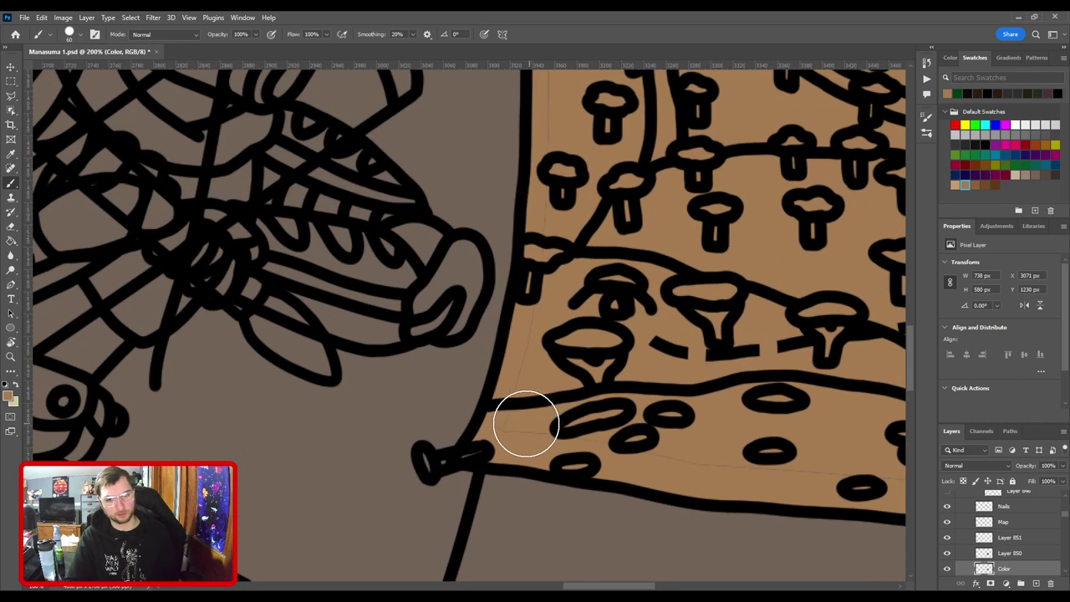
{"action": "scroll", "coordinate": [556, 399], "scroll_direction": "up", "scroll_amount": 3}
{"action": "left_click_drag", "start_coordinate": [556, 399], "coordinate": [544, 473]}
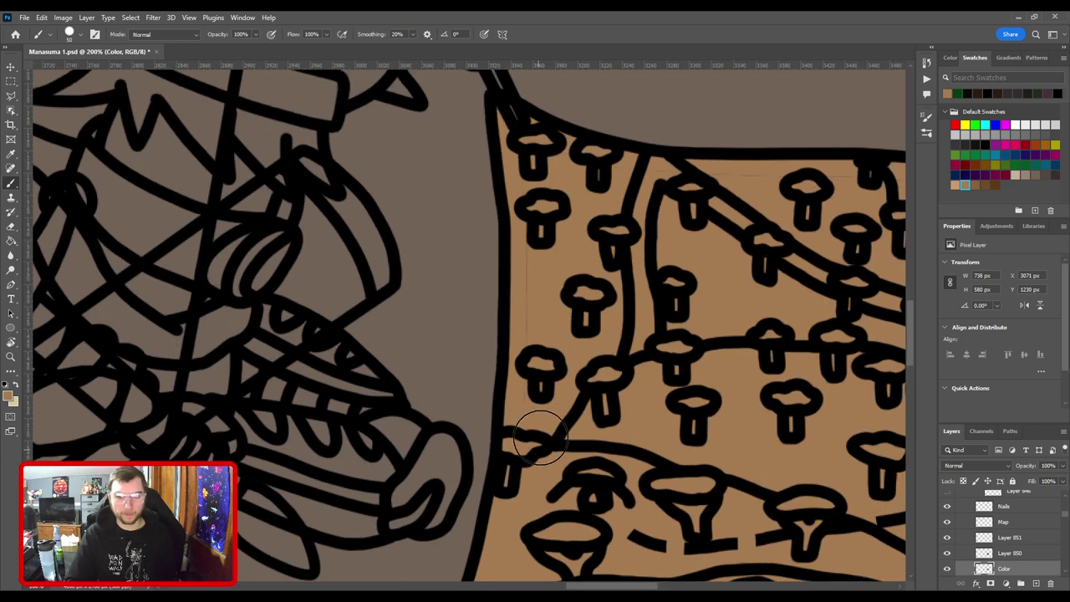
{"action": "mouse_move", "coordinate": [540, 437]}
{"action": "left_mouse_down"}
{"action": "mouse_move", "coordinate": [555, 238]}
{"action": "mouse_move", "coordinate": [569, 318]}
{"action": "left_mouse_up"}
{"action": "key", "text": "["}
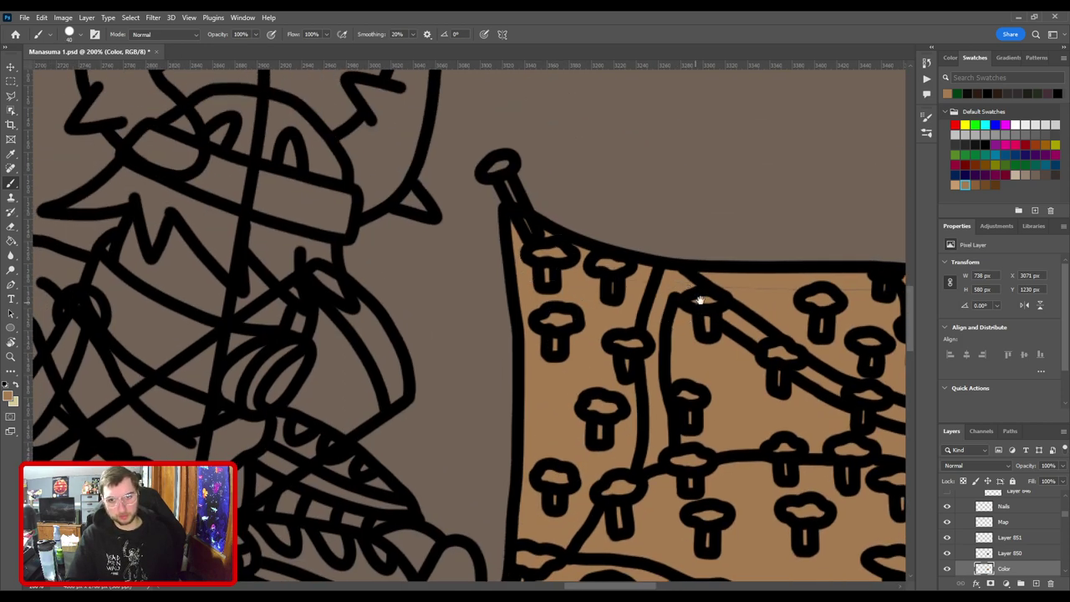
{"action": "left_click_drag", "start_coordinate": [652, 305], "coordinate": [490, 323]}
{"action": "mouse_move", "coordinate": [630, 324]}
{"action": "left_mouse_down"}
{"action": "mouse_move", "coordinate": [511, 341]}
{"action": "mouse_move", "coordinate": [451, 328]}
{"action": "left_mouse_up"}
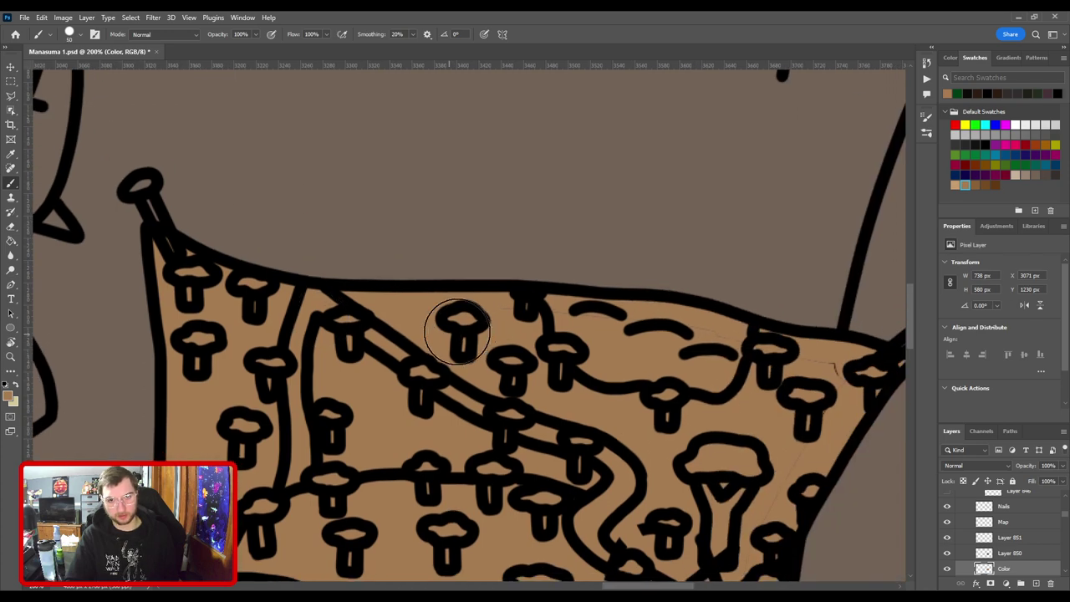
{"action": "left_click_drag", "start_coordinate": [669, 347], "coordinate": [511, 309]}
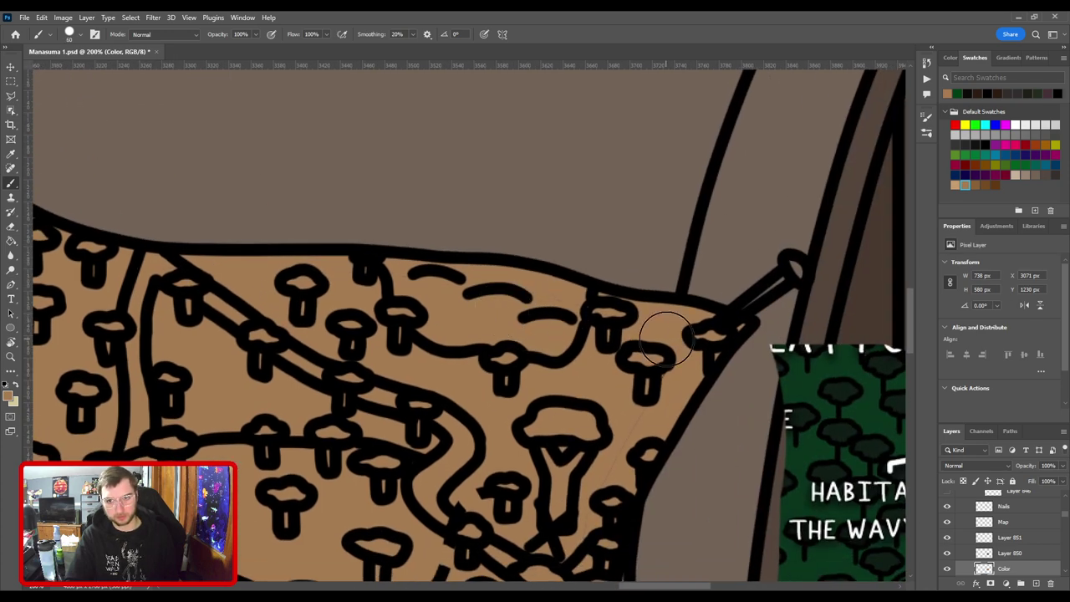
{"action": "left_click_drag", "start_coordinate": [626, 441], "coordinate": [636, 234]}
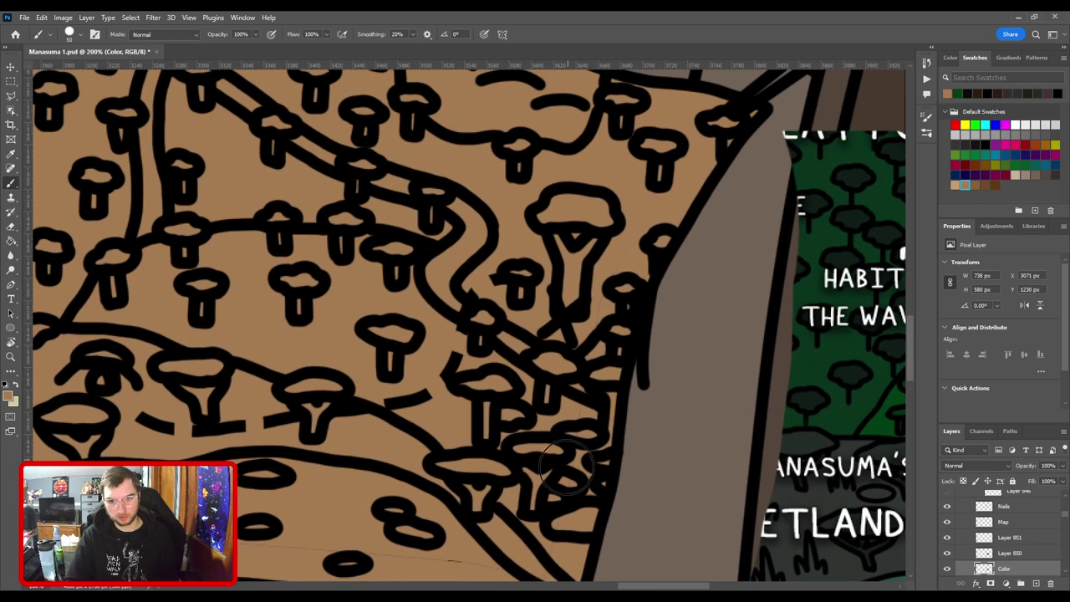
{"action": "left_click_drag", "start_coordinate": [564, 502], "coordinate": [596, 299]}
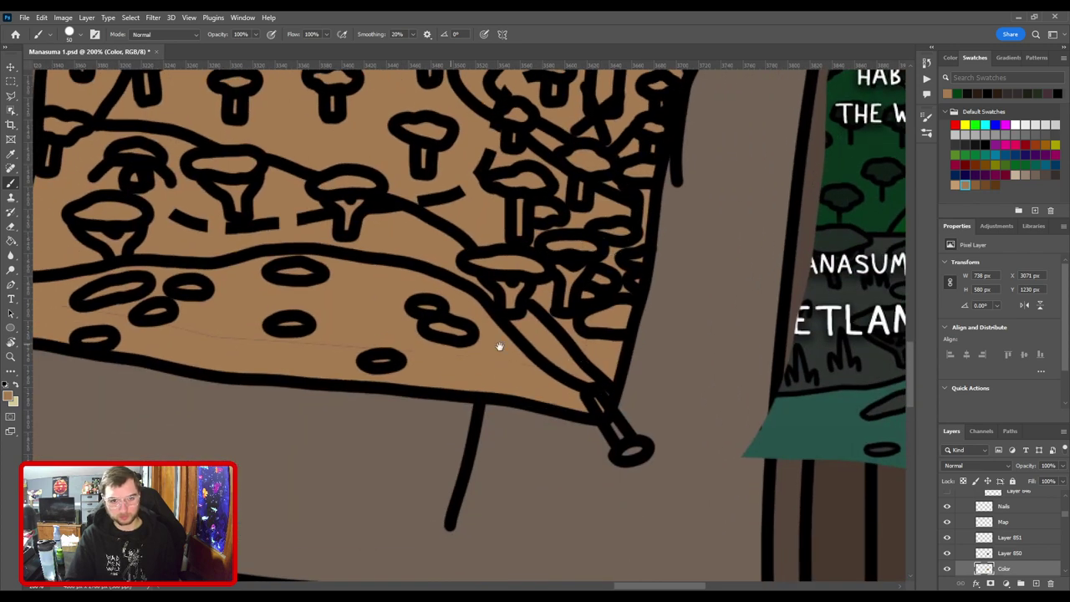
{"action": "left_click_drag", "start_coordinate": [447, 329], "coordinate": [736, 359]}
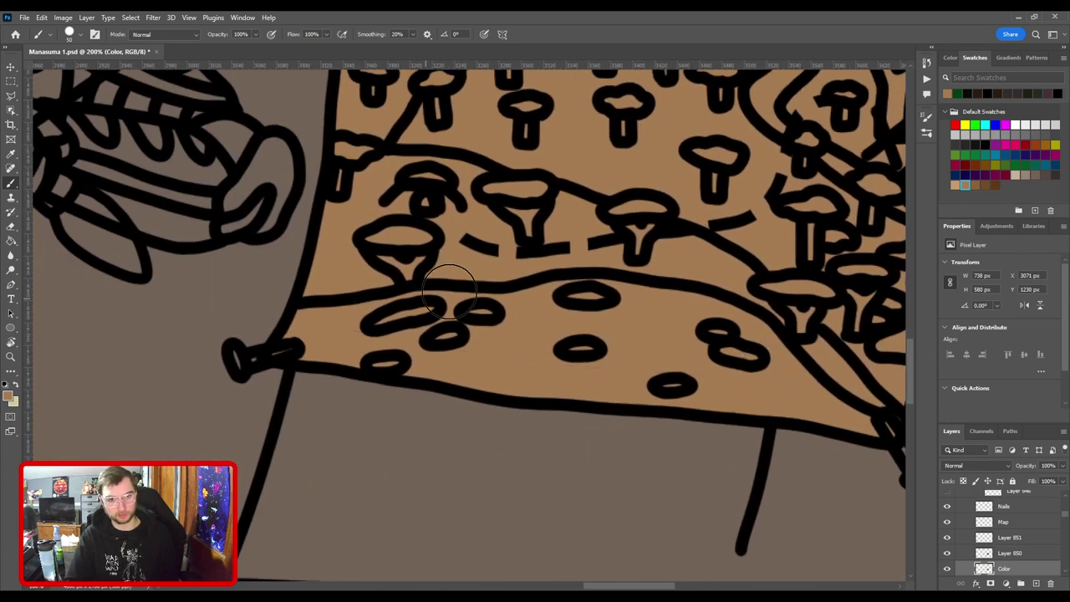
Adjust the map's brown base color to a paler, less saturated beige and save the document.
{"action": "key", "text": "ctrl+0"}
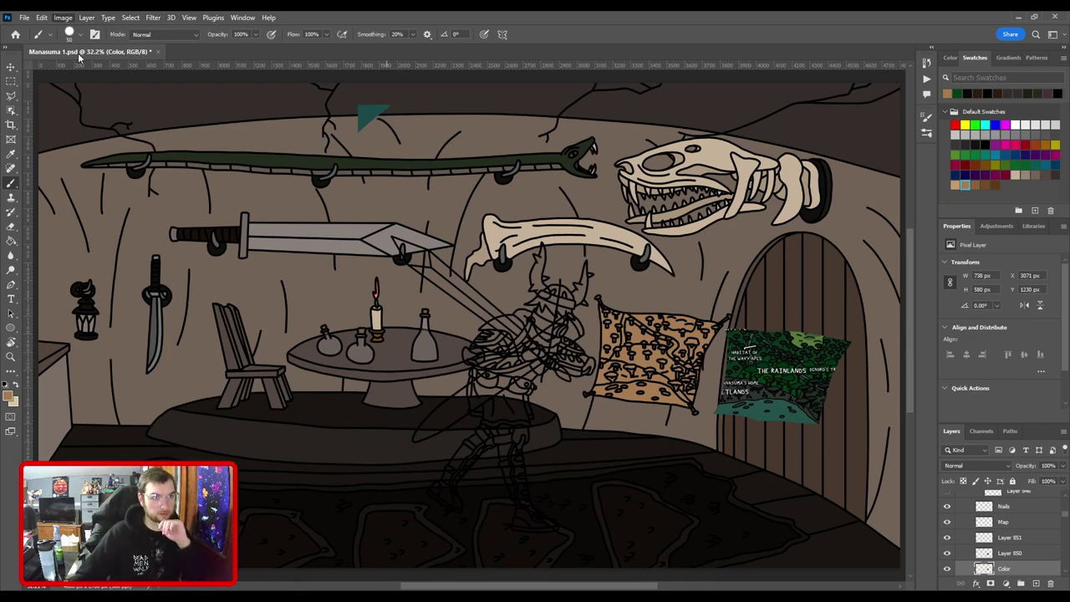
{"action": "key", "text": "i"}
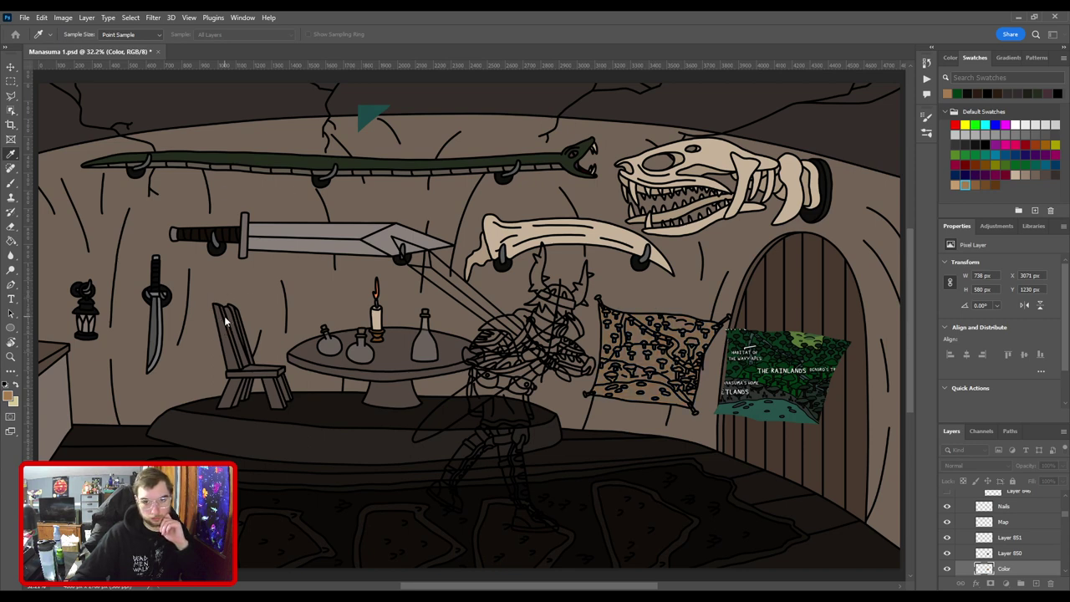
{"action": "left_click_drag", "start_coordinate": [224, 317], "coordinate": [250, 314]}
{"action": "key", "text": "alt+BackSpace"}
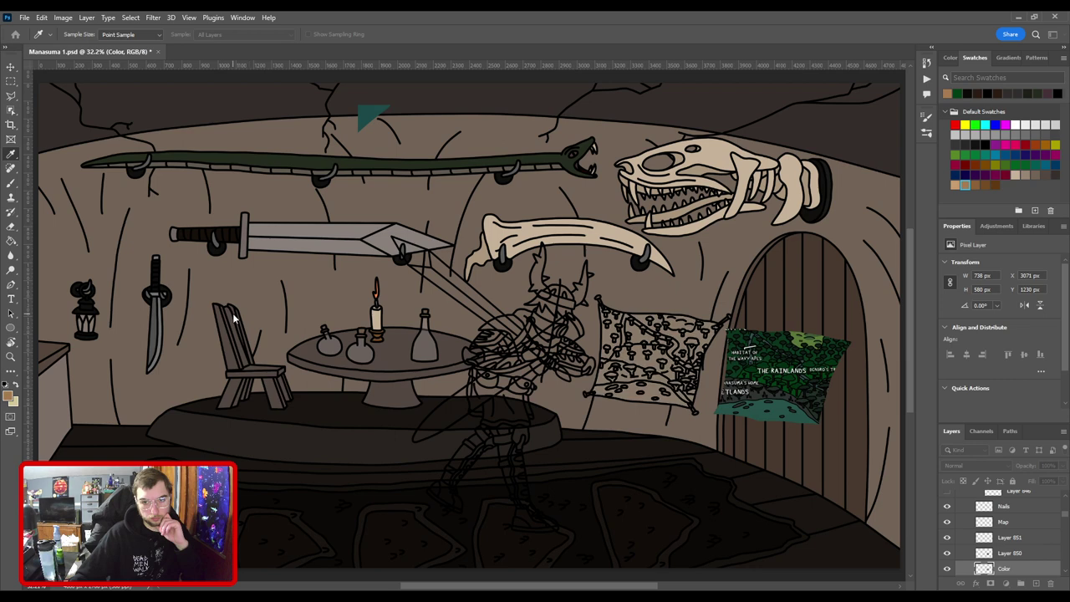
{"action": "key", "text": "ctrl+z"}
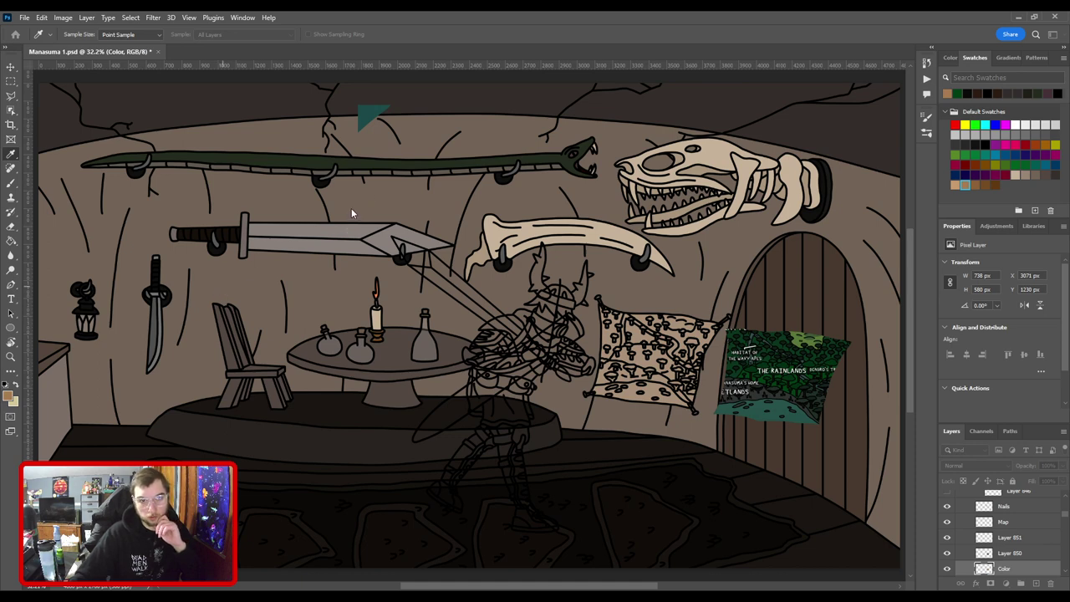
{"action": "key", "text": "b"}
{"action": "key", "text": "ctrl+s"}
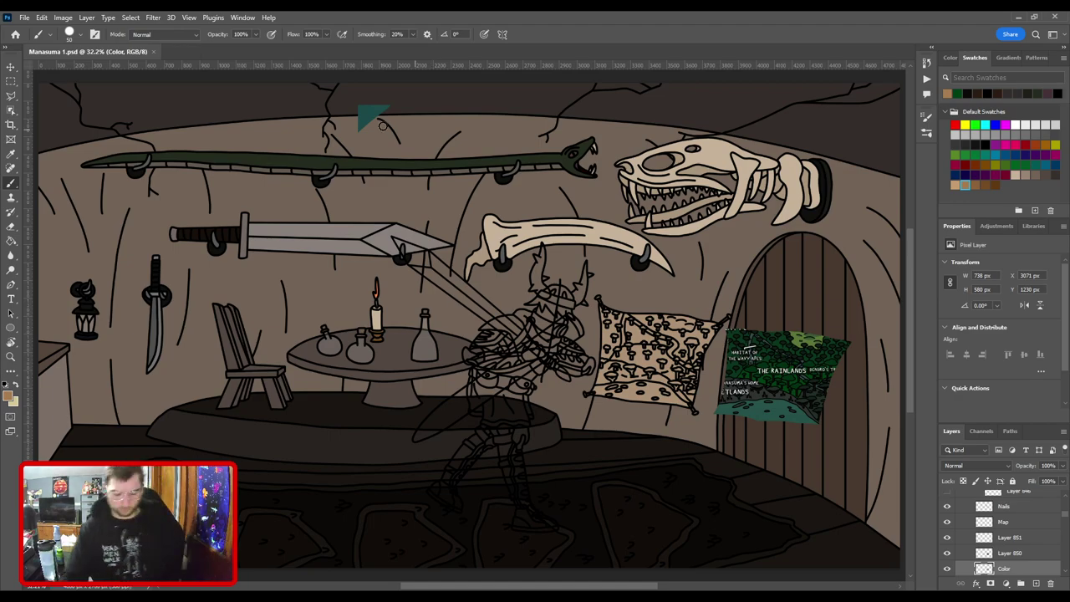
Create a new layer above Layer 851, which holds the map's dashed route, and clip it to that layer.
{"action": "key", "text": "ctrl+plus"}
{"action": "key", "text": "ctrl+plus"}
{"action": "left_click_drag", "start_coordinate": [545, 335], "coordinate": [159, 235]}
{"action": "key", "text": "ctrl+plus"}
{"action": "scroll", "coordinate": [331, 284], "scroll_direction": "up", "scroll_amount": 4}
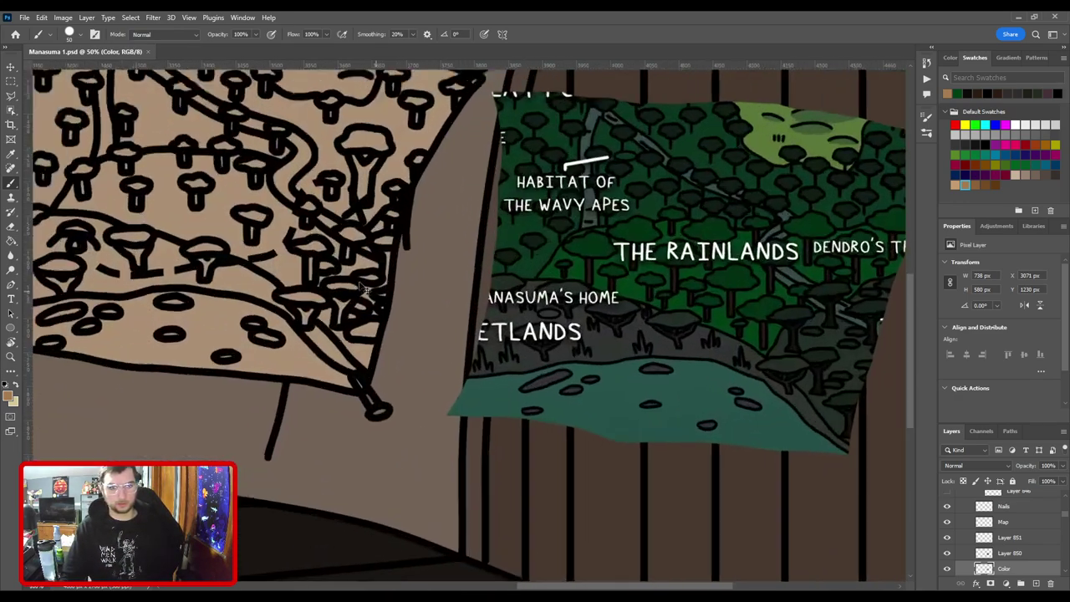
{"action": "key", "text": "v"}
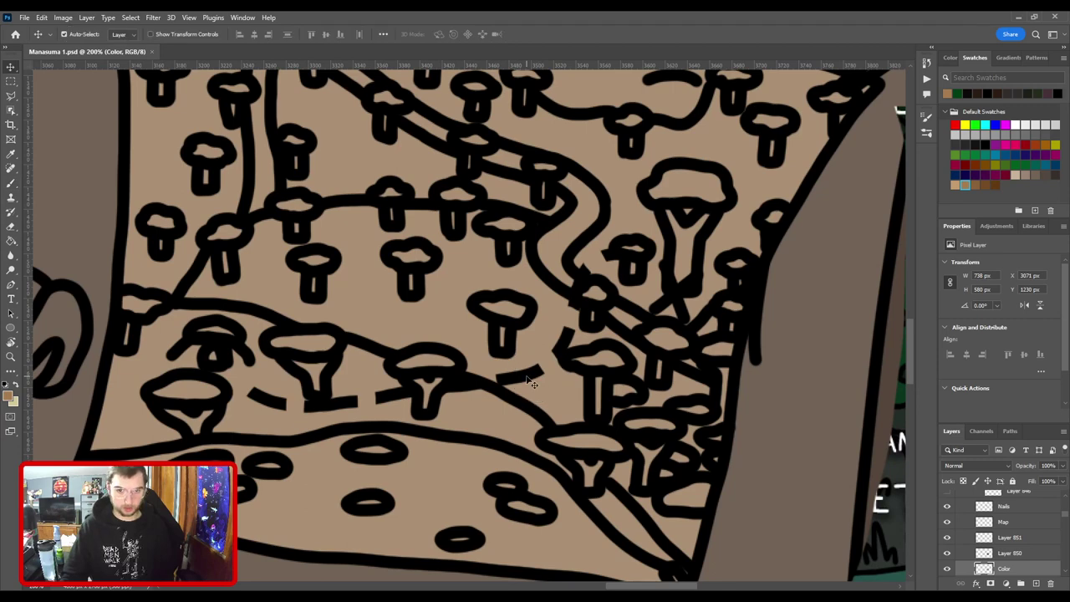
{"action": "left_click", "coordinate": [535, 380]}
{"action": "left_click", "coordinate": [1033, 582]}
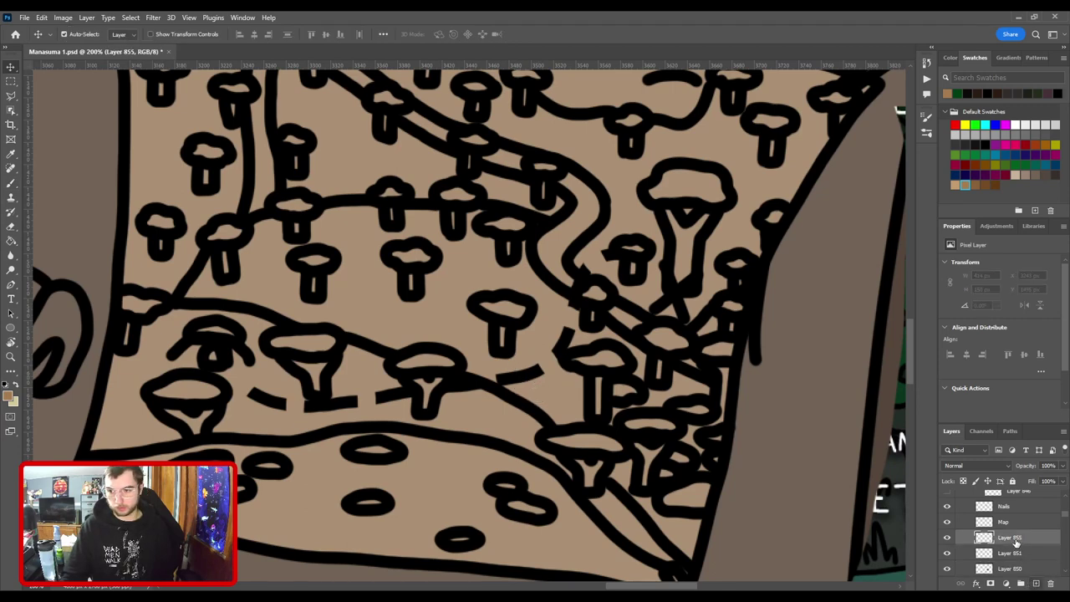
{"action": "key", "text": "ctrl+alt+g"}
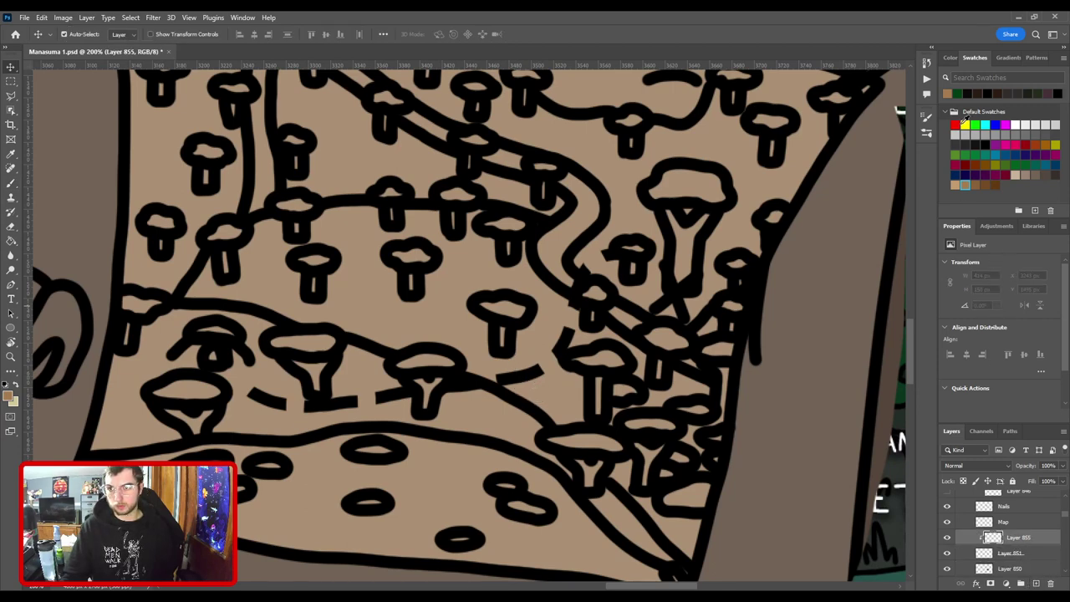
Paint the map's dashed route and X mark dark red on the clipped layer.
{"action": "left_click", "coordinate": [1026, 145]}
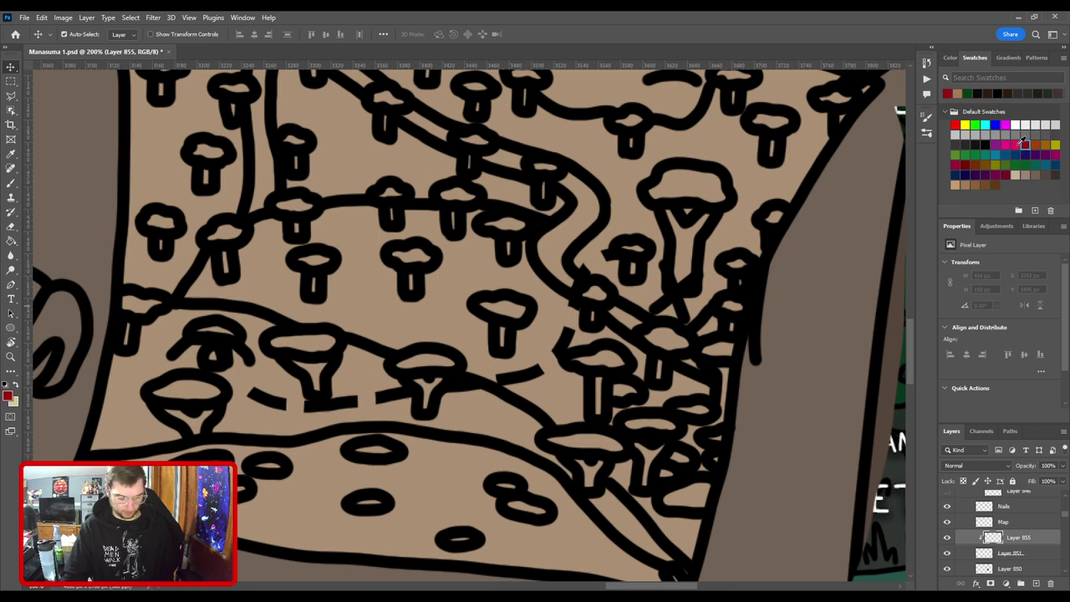
{"action": "key", "text": "b"}
{"action": "mouse_move", "coordinate": [229, 374]}
{"action": "left_mouse_down"}
{"action": "mouse_move", "coordinate": [436, 402]}
{"action": "mouse_move", "coordinate": [683, 331]}
{"action": "mouse_move", "coordinate": [694, 304]}
{"action": "left_mouse_up"}
Fine-tune the red of the map's route markings with an image color adjustment, judging it against the whole illustration.
{"action": "key", "text": "ctrl+minus"}
{"action": "key", "text": "ctrl+0"}
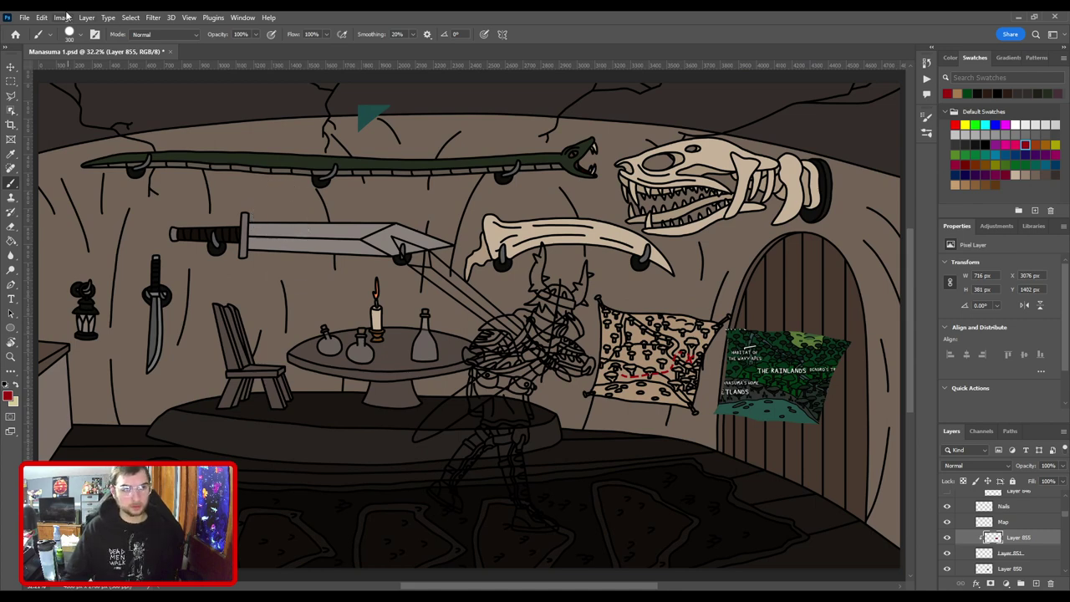
{"action": "key", "text": "i"}
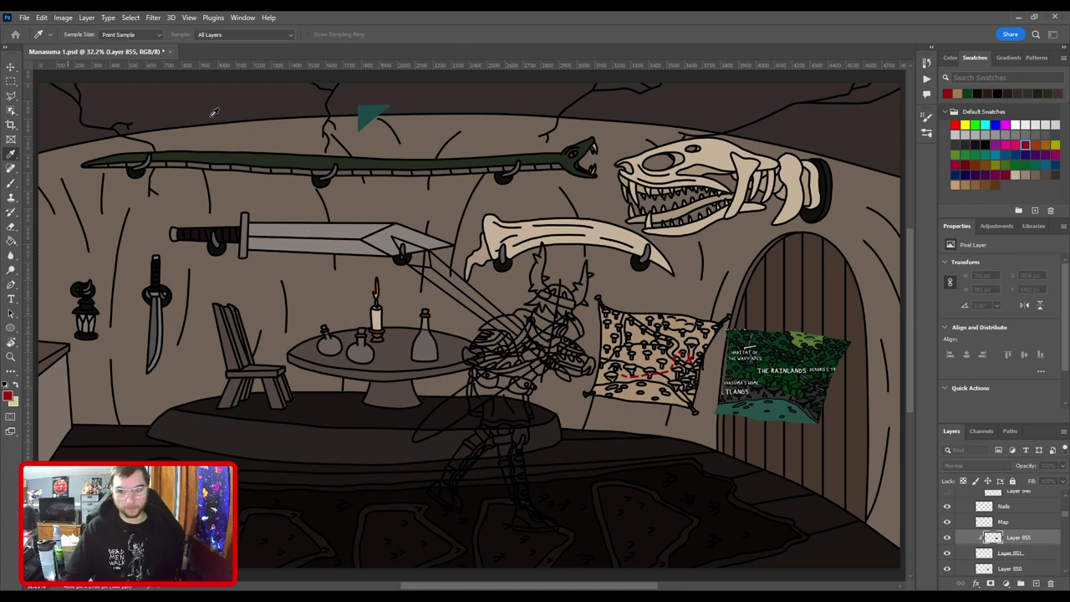
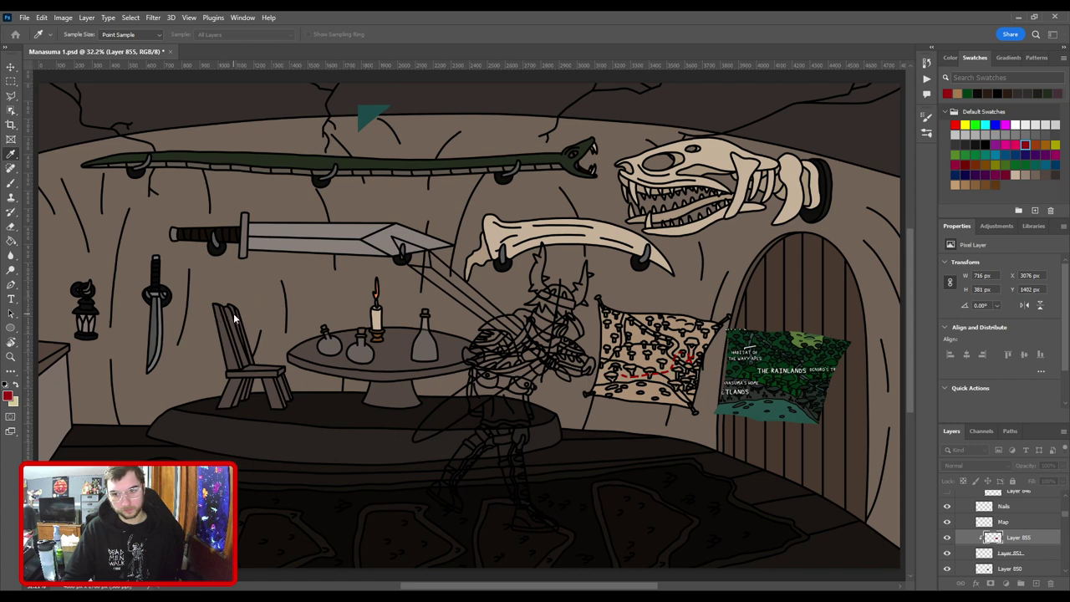
{"action": "key", "text": "b"}
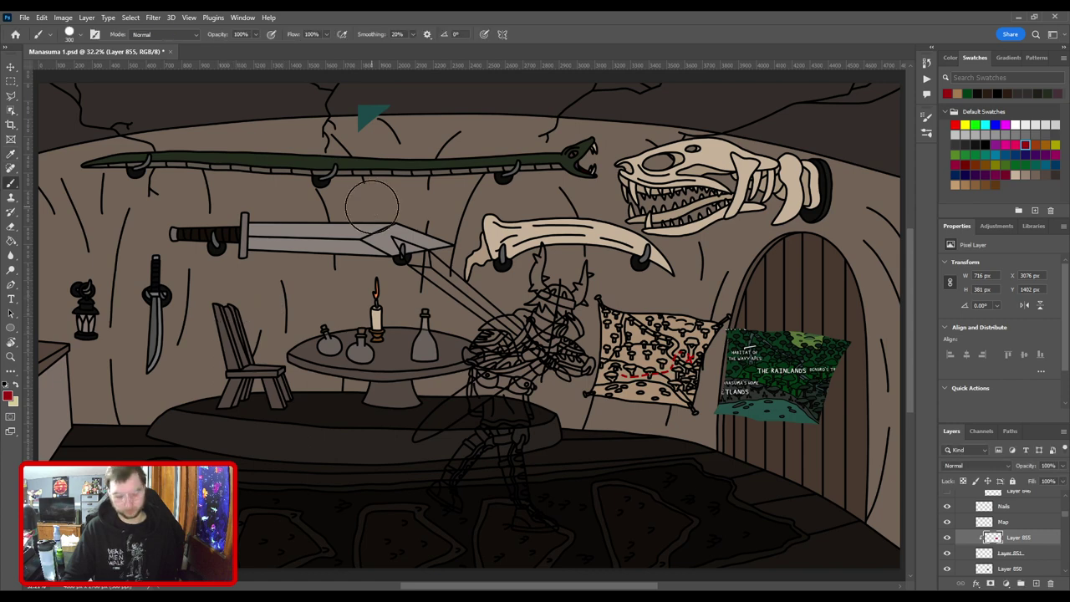
Rename Layer 850, which holds the wall map's line drawing, to Illustration.
{"action": "scroll", "coordinate": [470, 328], "scroll_direction": "up", "scroll_amount": 4}
{"action": "left_click_drag", "start_coordinate": [648, 337], "coordinate": [287, 284]}
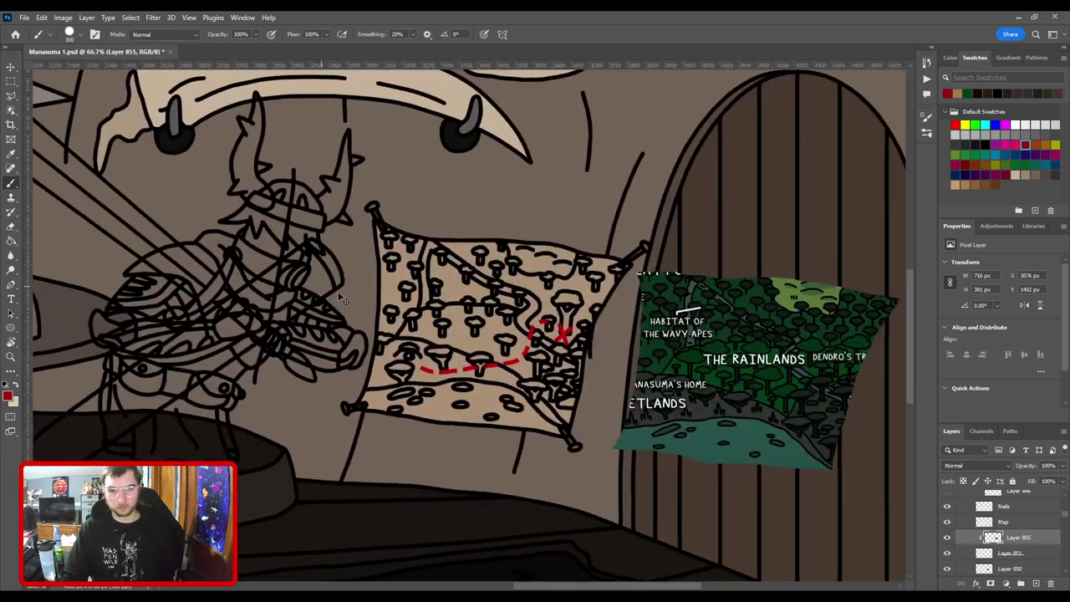
{"action": "scroll", "coordinate": [468, 352], "scroll_direction": "up", "scroll_amount": 1}
{"action": "key", "text": "v"}
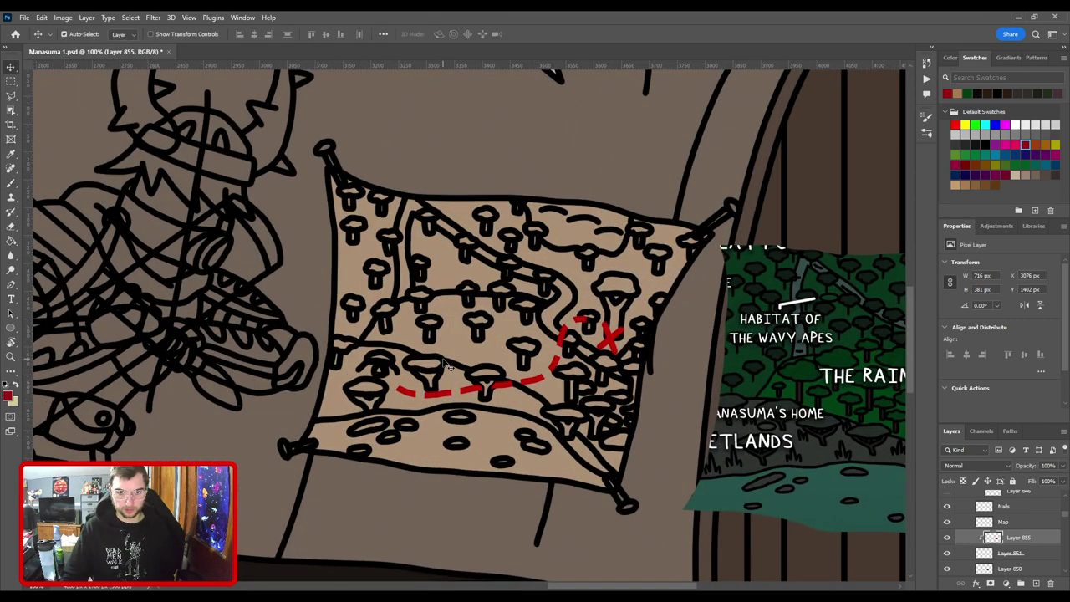
{"action": "left_click", "coordinate": [448, 365]}
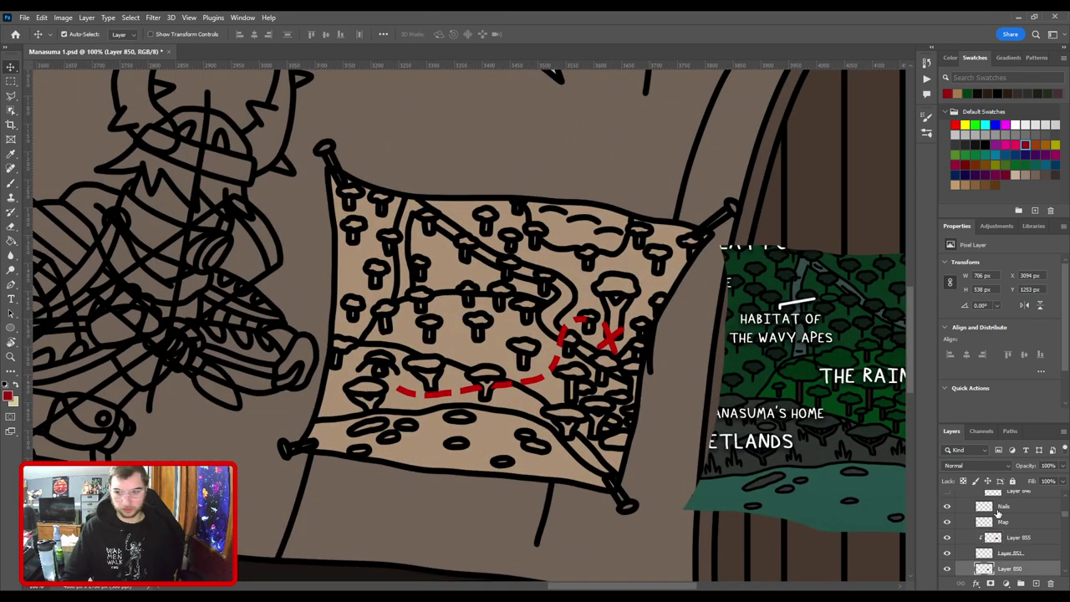
{"action": "left_click", "coordinate": [950, 570]}
{"action": "left_click", "coordinate": [950, 569]}
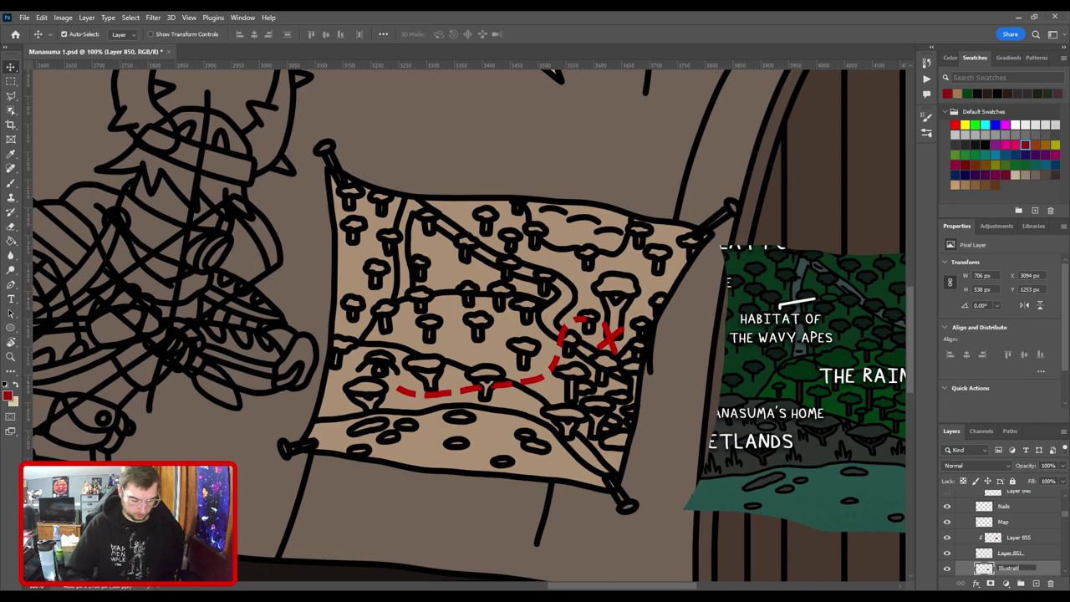
{"action": "key", "text": "Return"}
Create a new layer above the Illustration layer and clip it to that layer.
{"action": "key", "text": "ctrl+minus"}
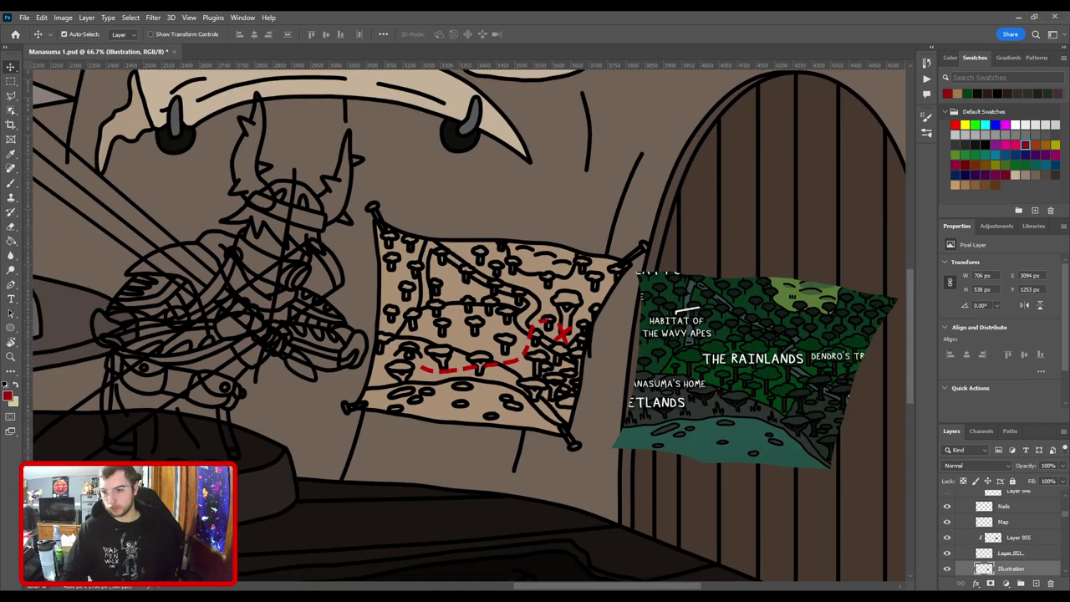
{"action": "left_click", "coordinate": [1037, 584]}
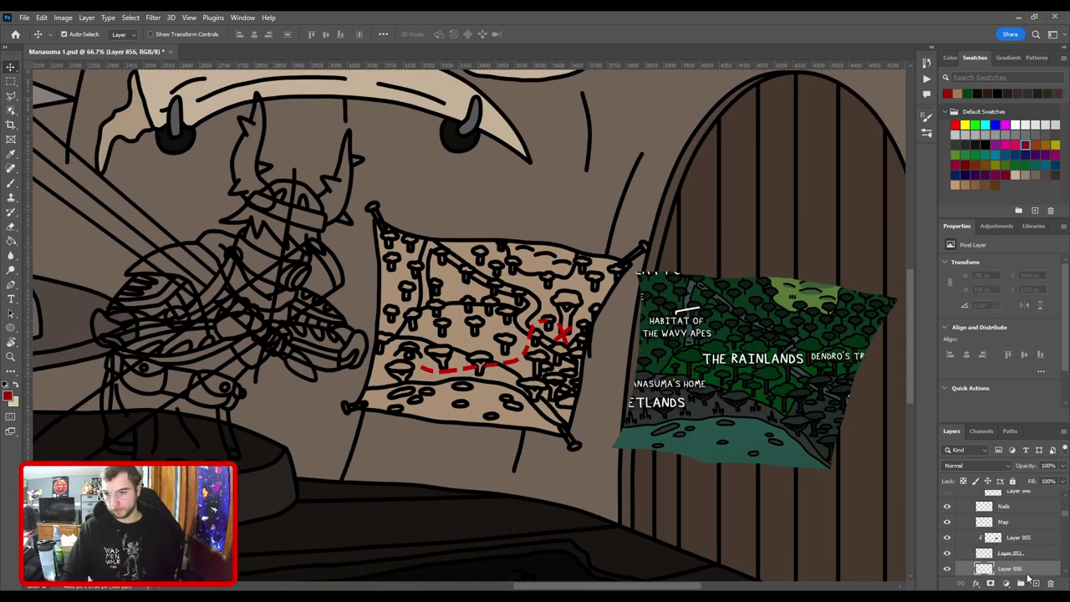
{"action": "key", "text": "ctrl+alt+g"}
Paint the wall map's line drawing dark brown with a large brush on the clipped Layer 856.
{"action": "key", "text": "i"}
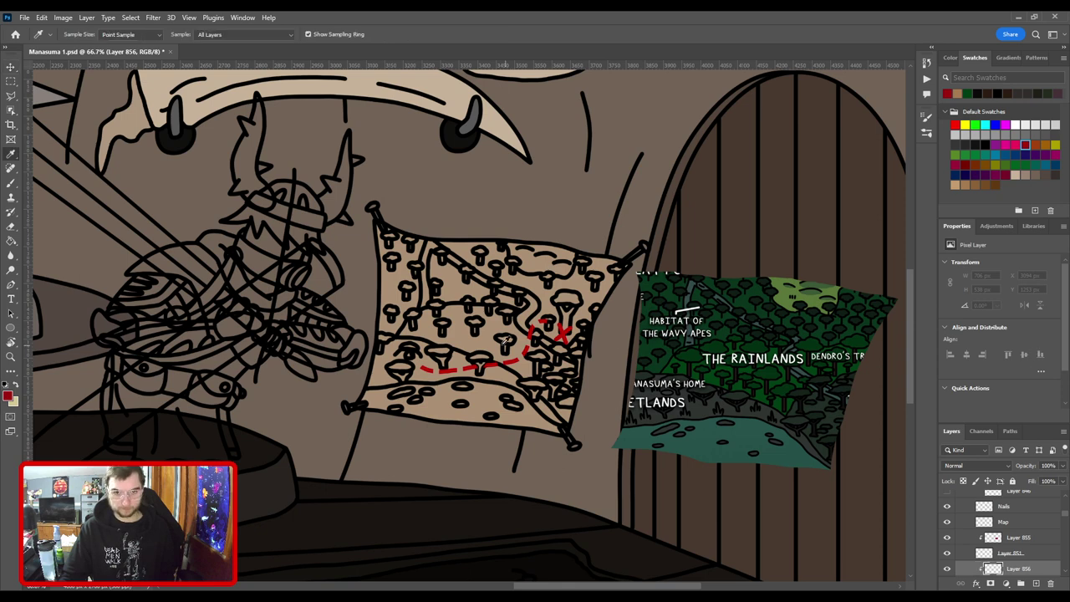
{"action": "left_click", "coordinate": [484, 343]}
{"action": "left_click", "coordinate": [15, 385]}
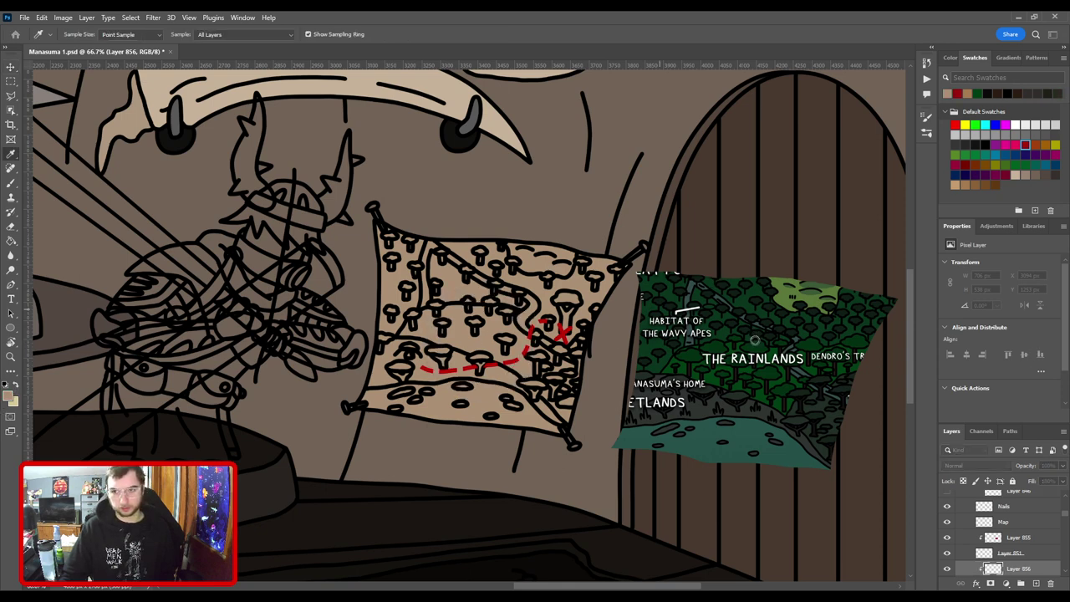
{"action": "key", "text": "b"}
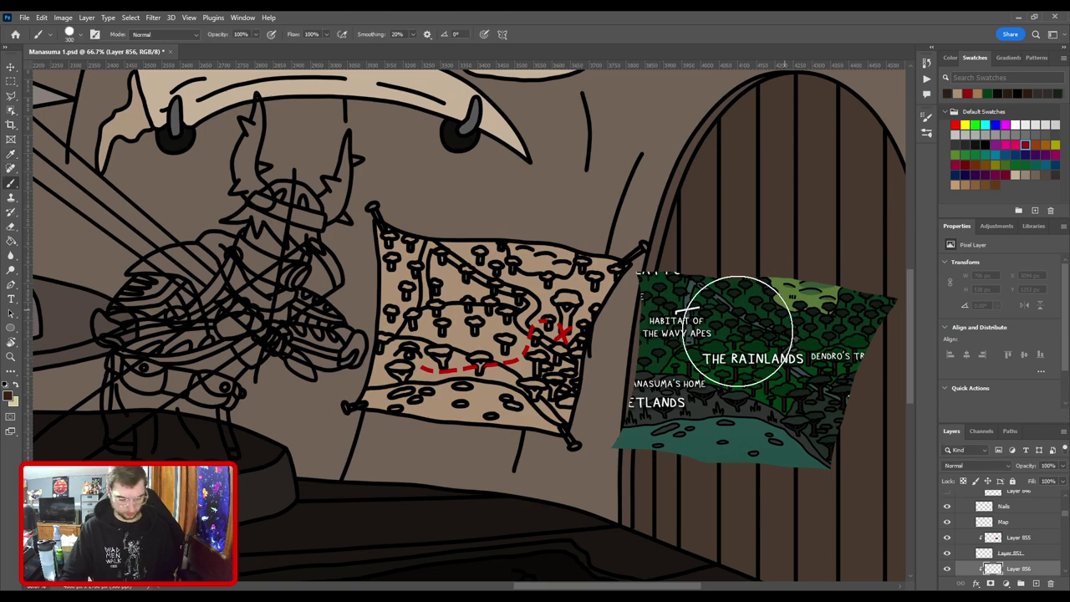
{"action": "scroll", "coordinate": [573, 370], "scroll_direction": "down", "scroll_amount": 5}
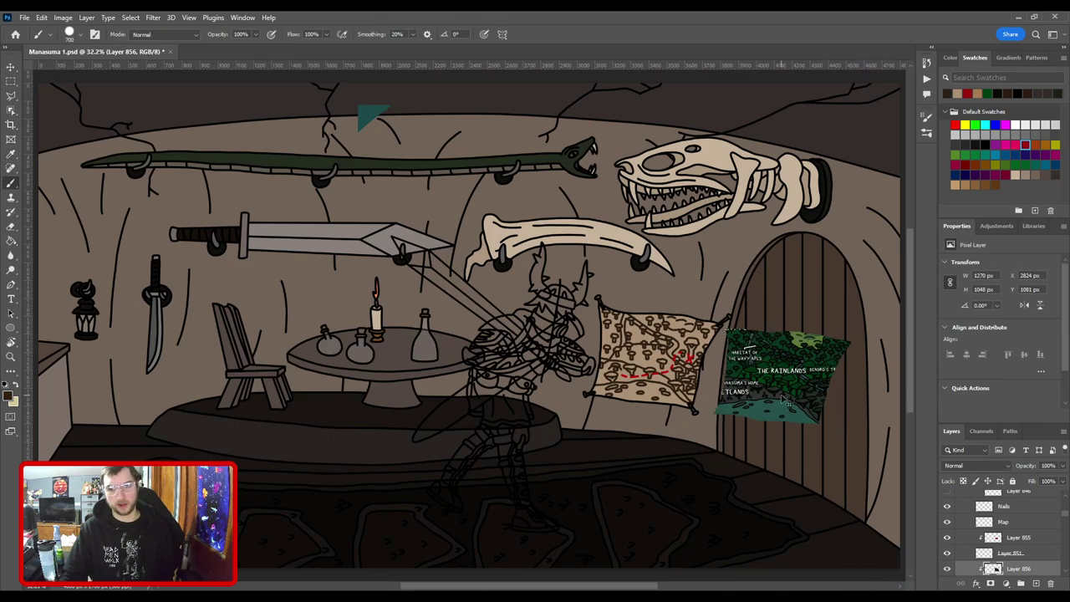
{"action": "key", "text": "ctrl+plus"}
{"action": "key", "text": "ctrl+plus"}
{"action": "left_click_drag", "start_coordinate": [779, 393], "coordinate": [466, 306]}
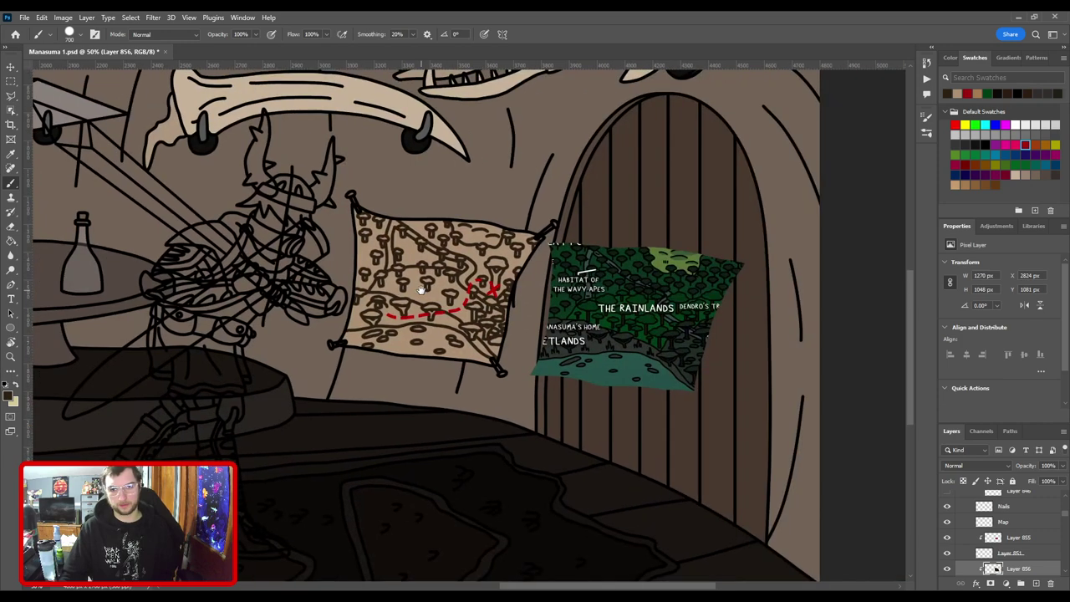
{"action": "key", "text": "ctrl+plus"}
{"action": "key", "text": "ctrl+plus"}
{"action": "scroll", "coordinate": [532, 312], "scroll_direction": "down", "scroll_amount": 5}
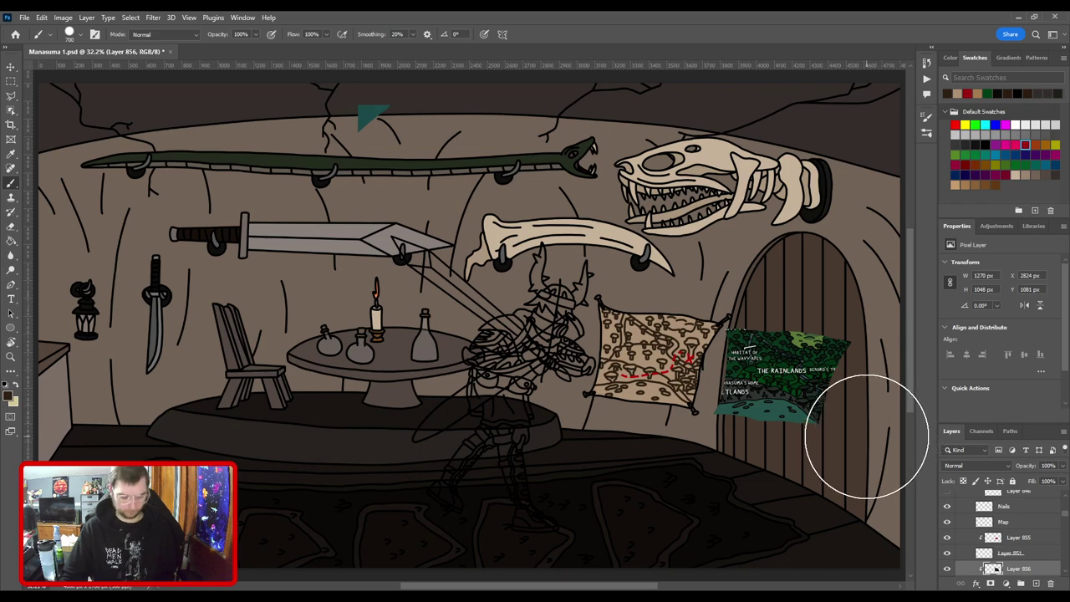
Darken the red of the map's route and X mark on Layer 855 with an image color adjustment.
{"action": "key", "text": "v"}
{"action": "scroll", "coordinate": [459, 333], "scroll_direction": "up", "scroll_amount": 2}
{"action": "left_click_drag", "start_coordinate": [459, 334], "coordinate": [347, 309]}
{"action": "key", "text": "ctrl+plus"}
{"action": "key", "text": "ctrl+plus"}
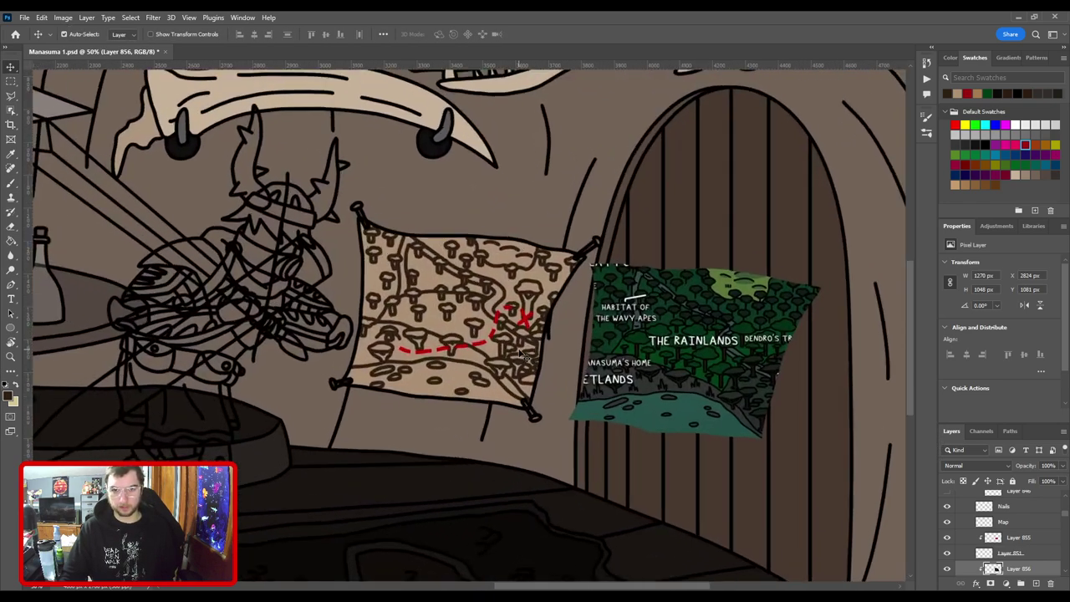
{"action": "left_click", "coordinate": [565, 316]}
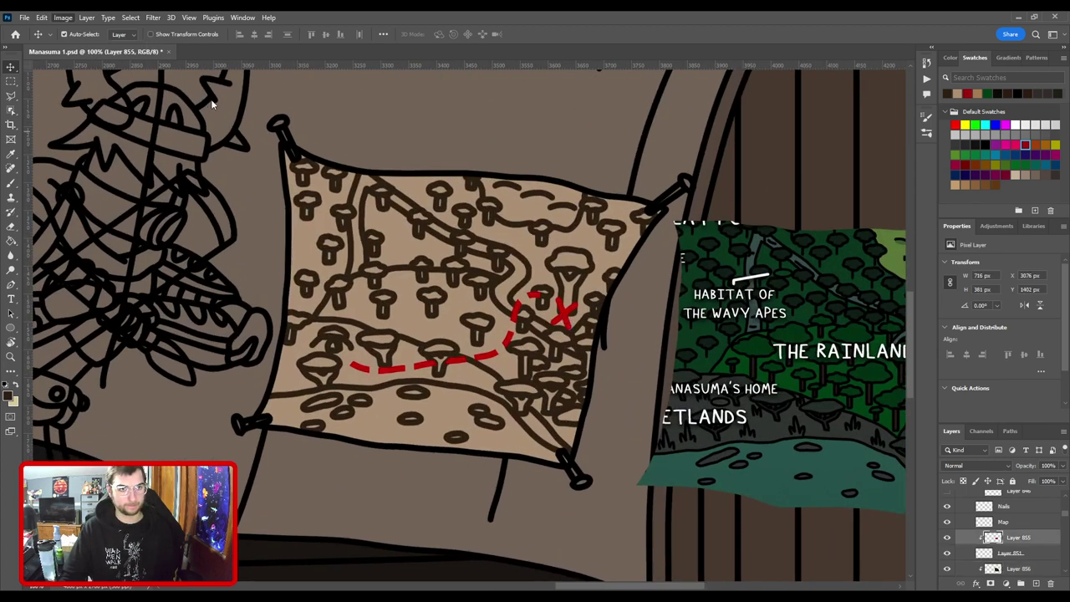
{"action": "key", "text": "i"}
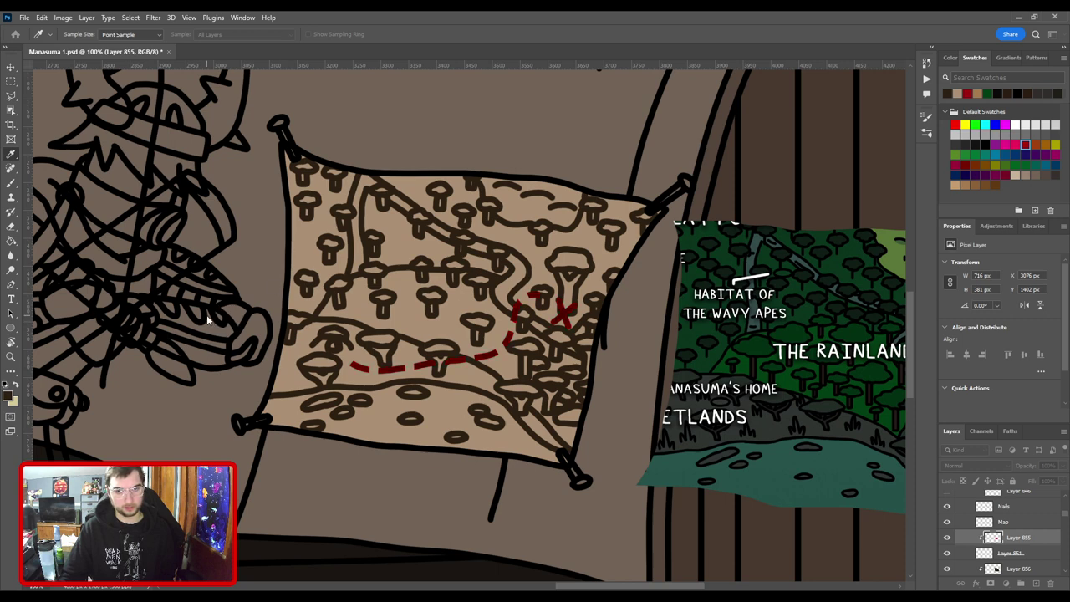
{"action": "key", "text": "v"}
{"action": "key", "text": "ctrl+0"}
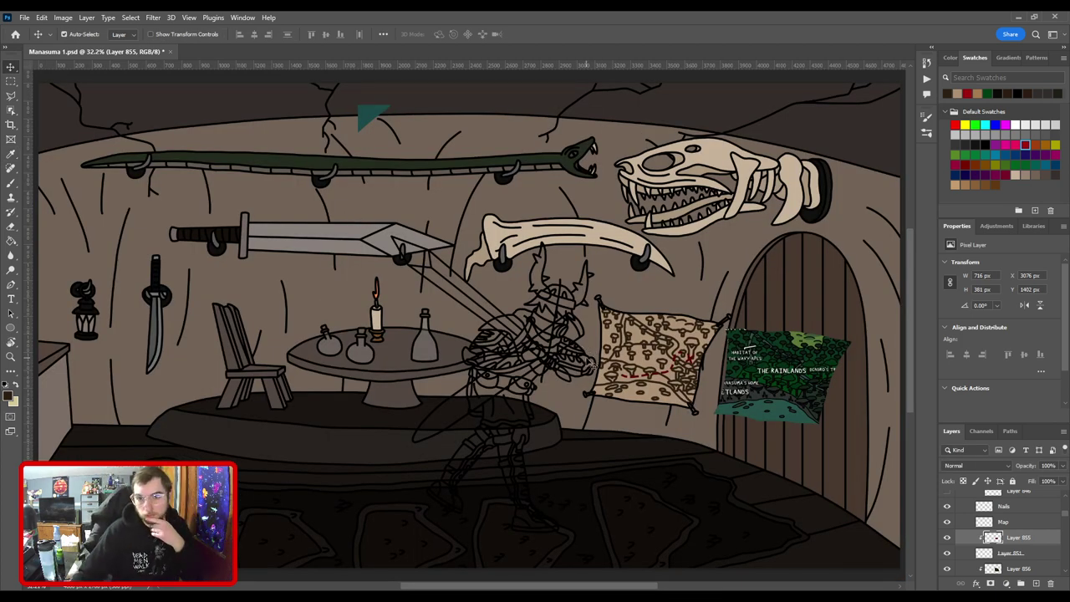
Adjust the lightness of the map's beige base on the Color layer, comparing darker and lighter tones against the whole illustration.
{"action": "left_click", "coordinate": [656, 366]}
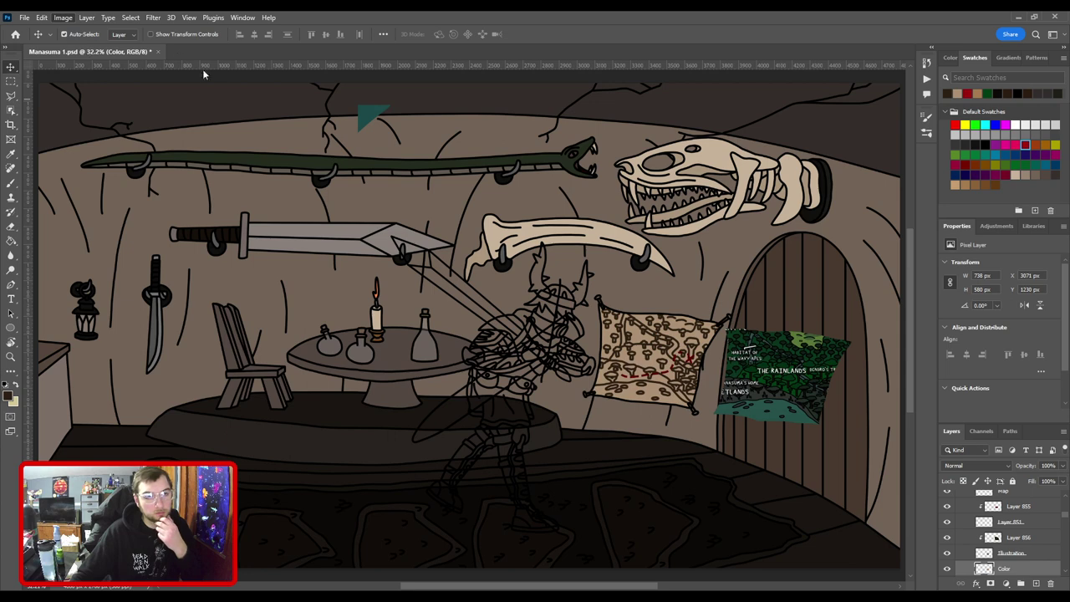
{"action": "key", "text": "i"}
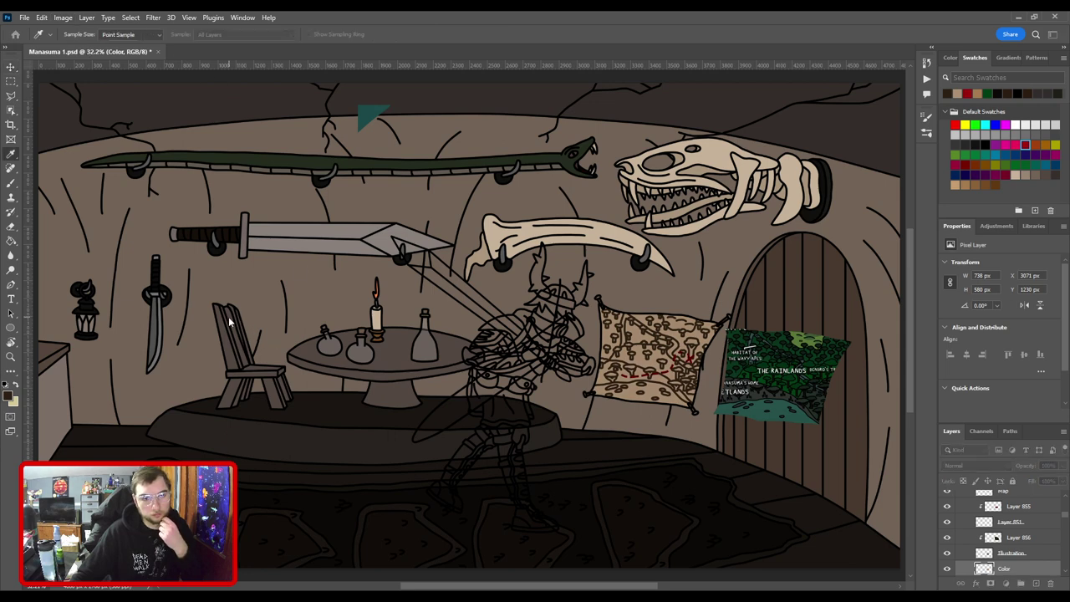
{"action": "left_click_drag", "start_coordinate": [229, 322], "coordinate": [220, 324]}
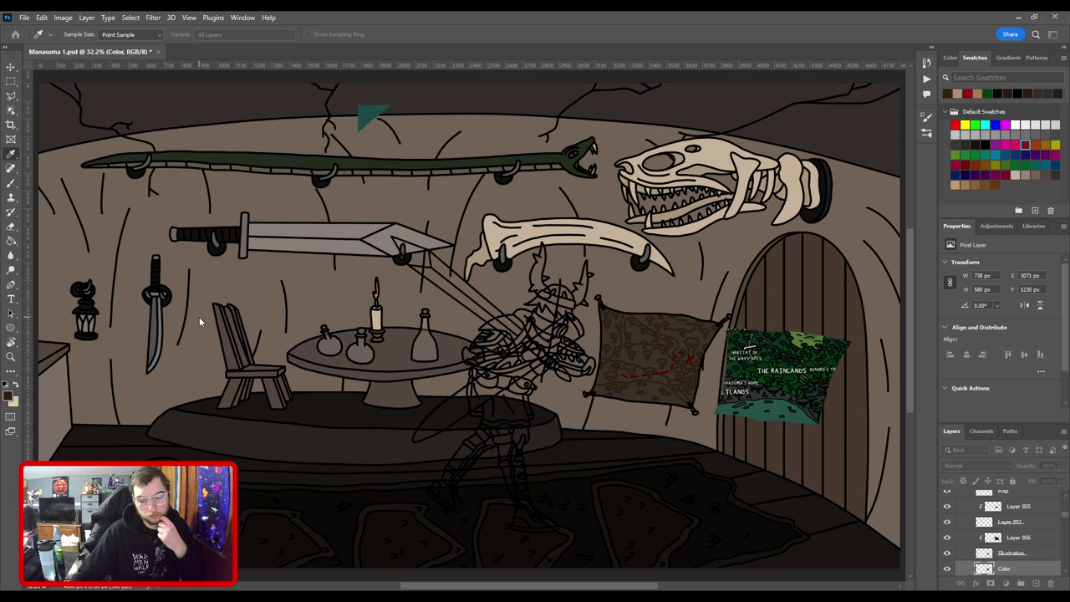
{"action": "left_click_drag", "start_coordinate": [224, 313], "coordinate": [246, 313]}
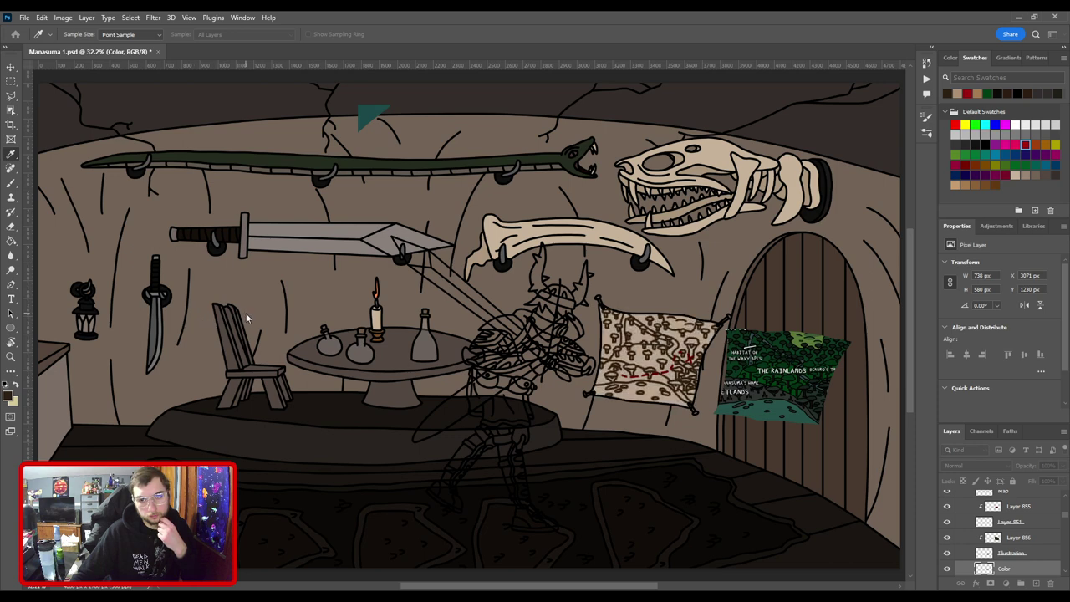
{"action": "key", "text": "ctrl+shift+z"}
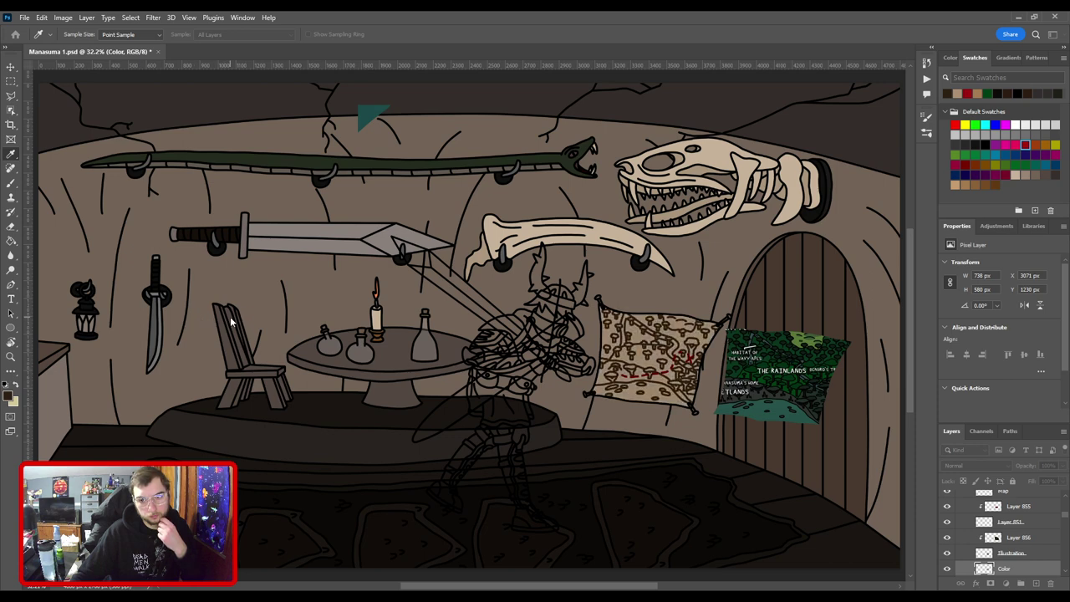
{"action": "key", "text": "ctrl+z"}
{"action": "key", "text": "ctrl+shift+z"}
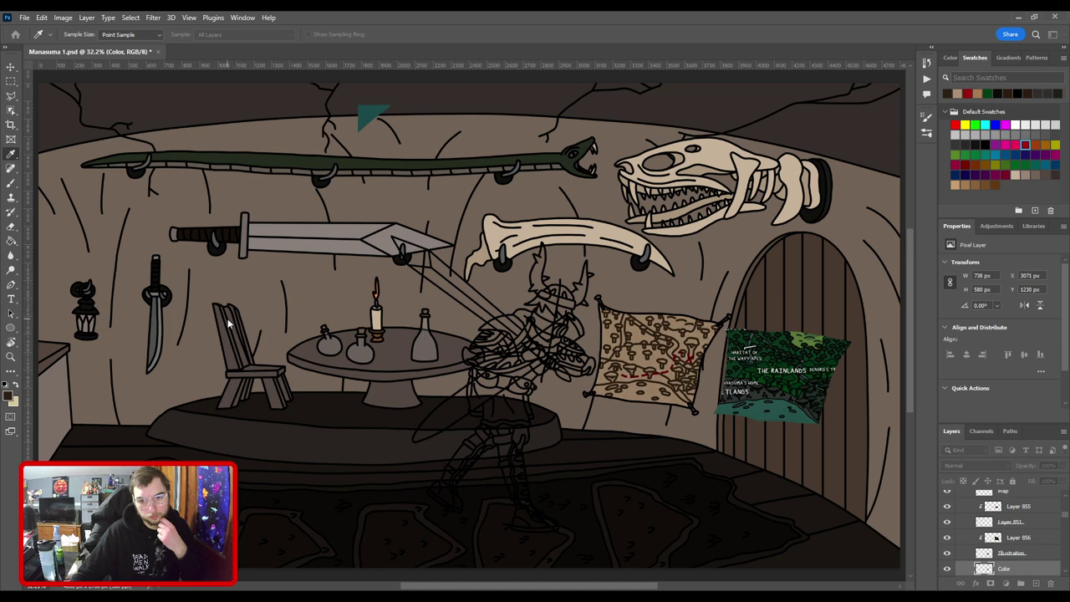
{"action": "key", "text": "ctrl+z"}
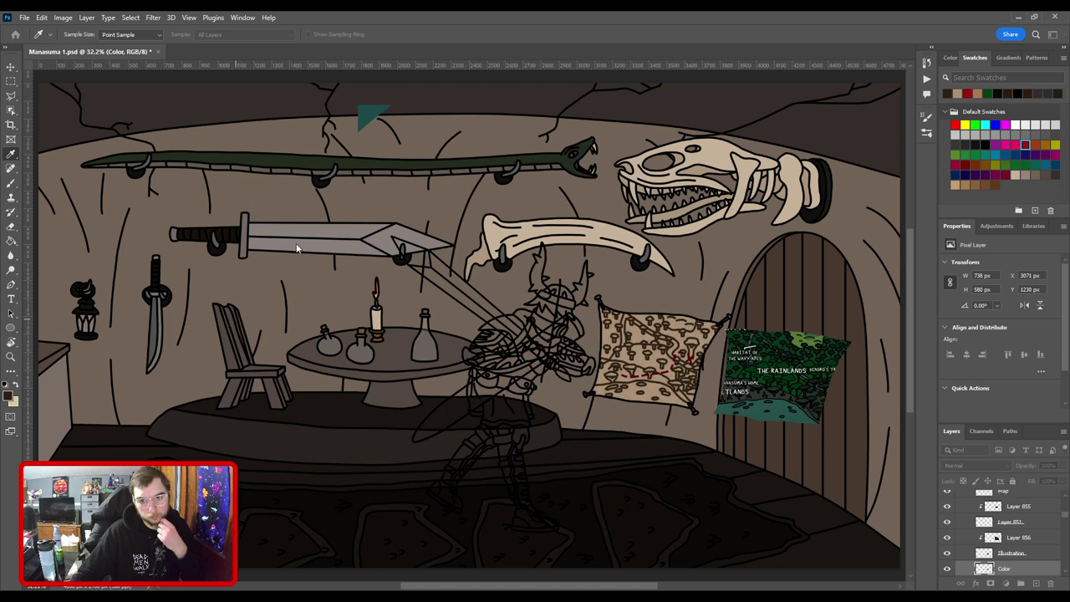
Merge the route's red Layer 855 into Layer 851 and try a Stroke effect on the merged layer.
{"action": "key", "text": "v"}
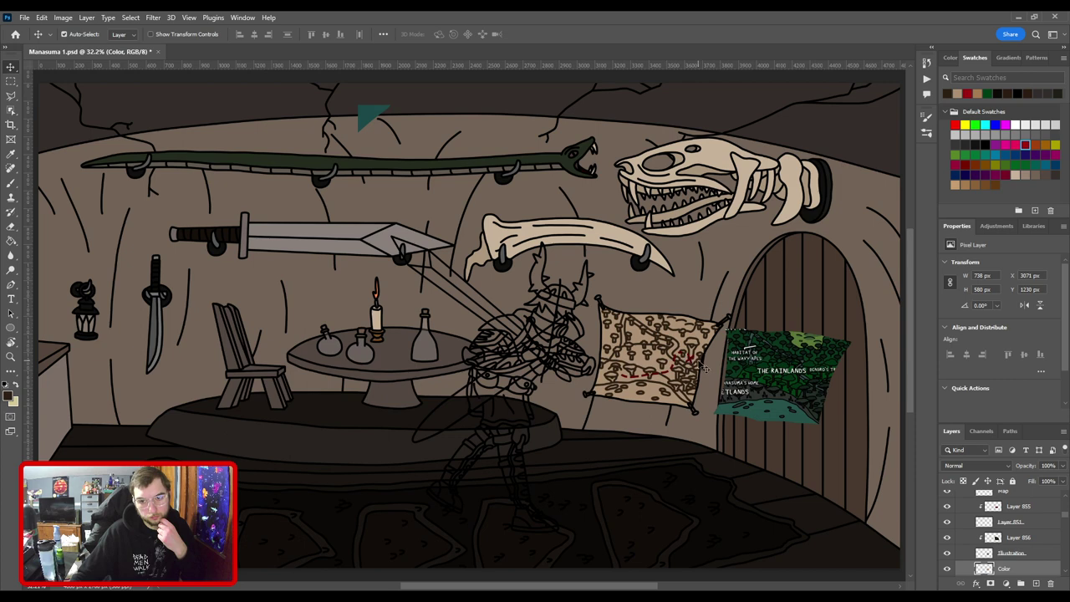
{"action": "left_click", "coordinate": [696, 365]}
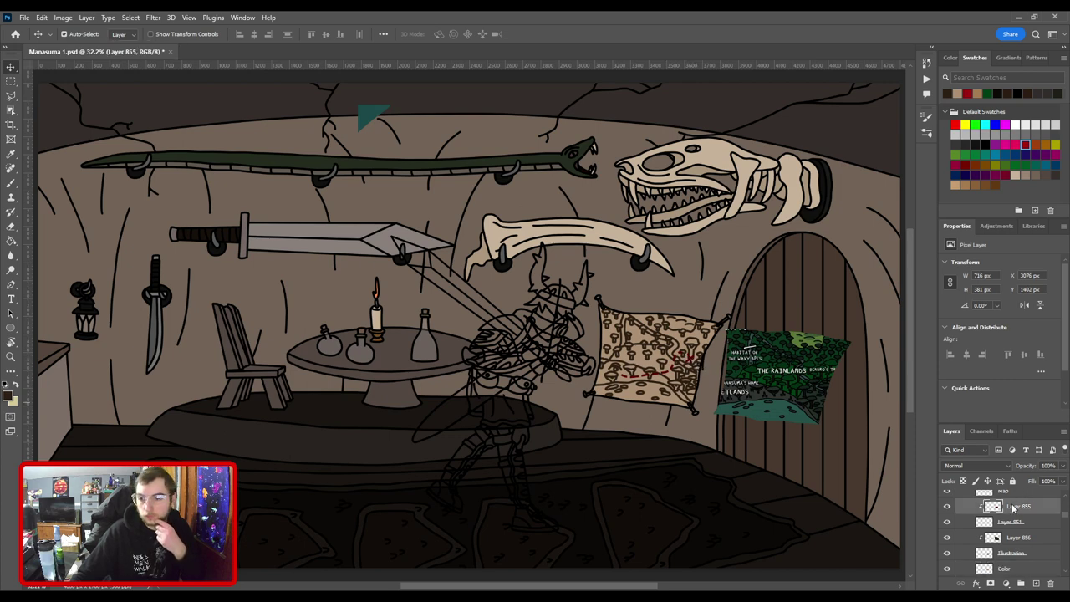
{"action": "key", "text": "Delete"}
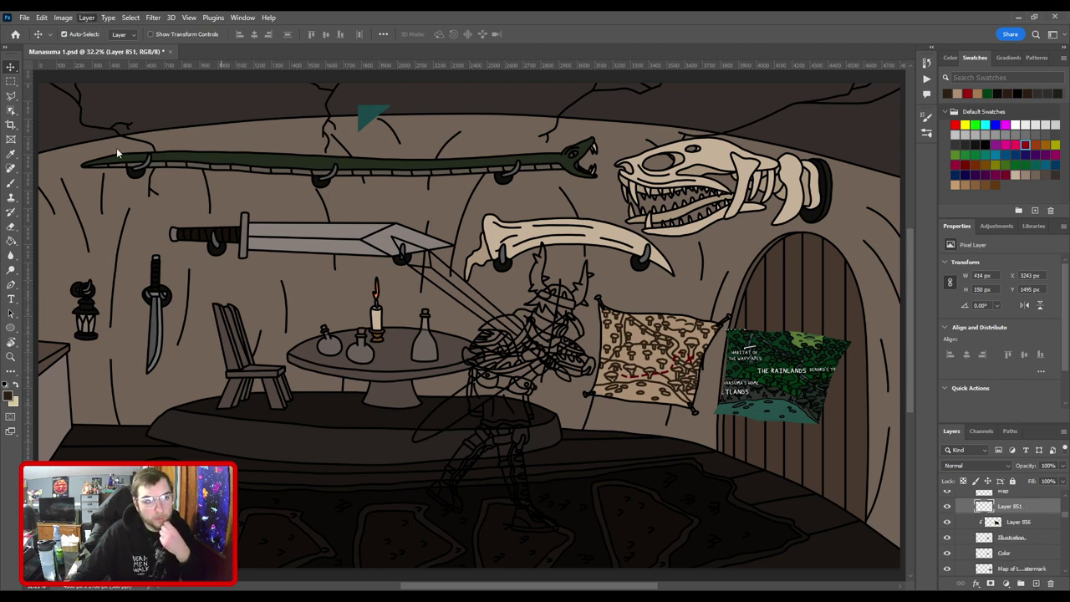
{"action": "left_click", "coordinate": [232, 156]}
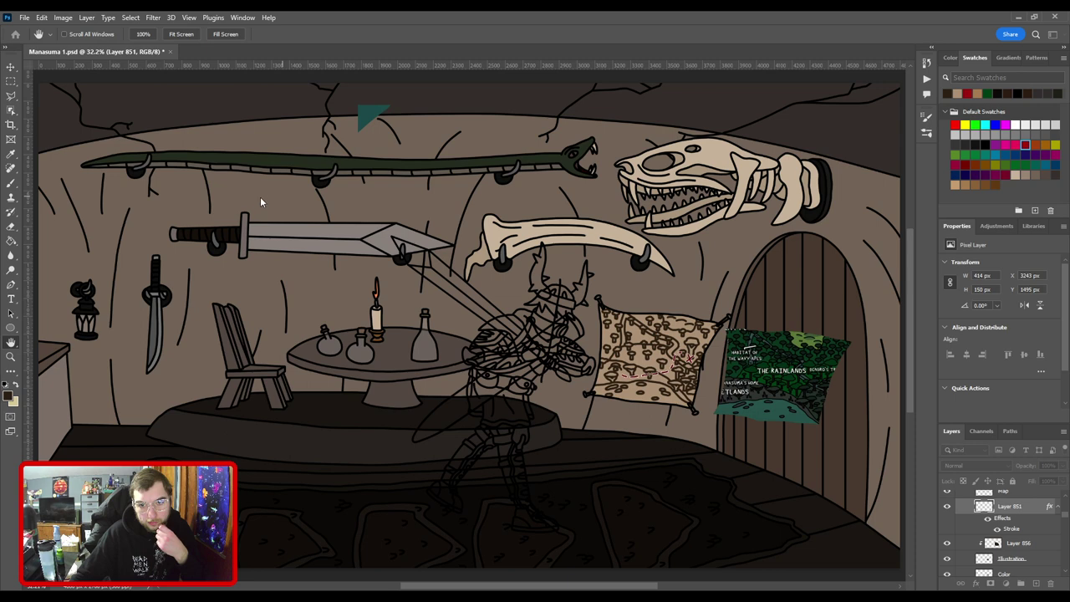
{"action": "key", "text": "v"}
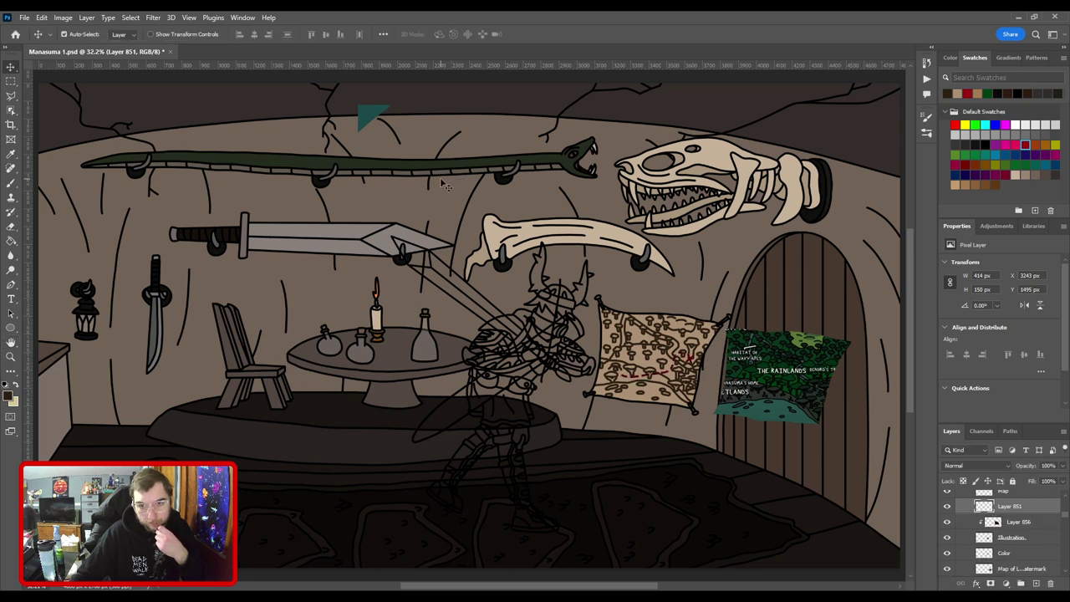
Lighten the brown of the map's line drawing on Layer 856 with an image color adjustment, judging it against the whole illustration.
{"action": "scroll", "coordinate": [574, 395], "scroll_direction": "up", "scroll_amount": 5}
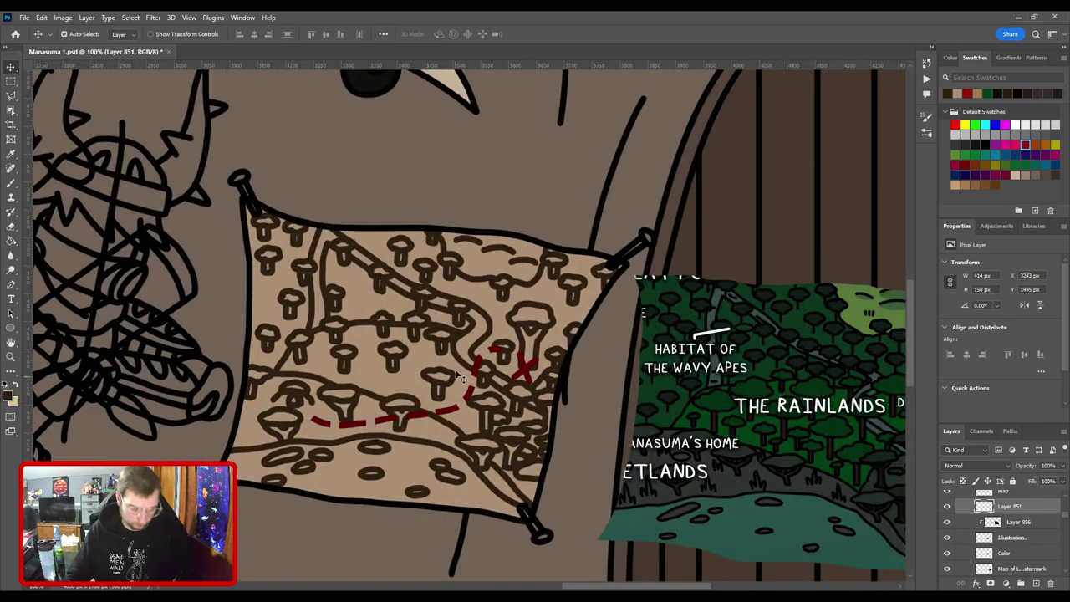
{"action": "key", "text": "ctrl"}
{"action": "left_click", "coordinate": [458, 366], "text": "ctrl"}
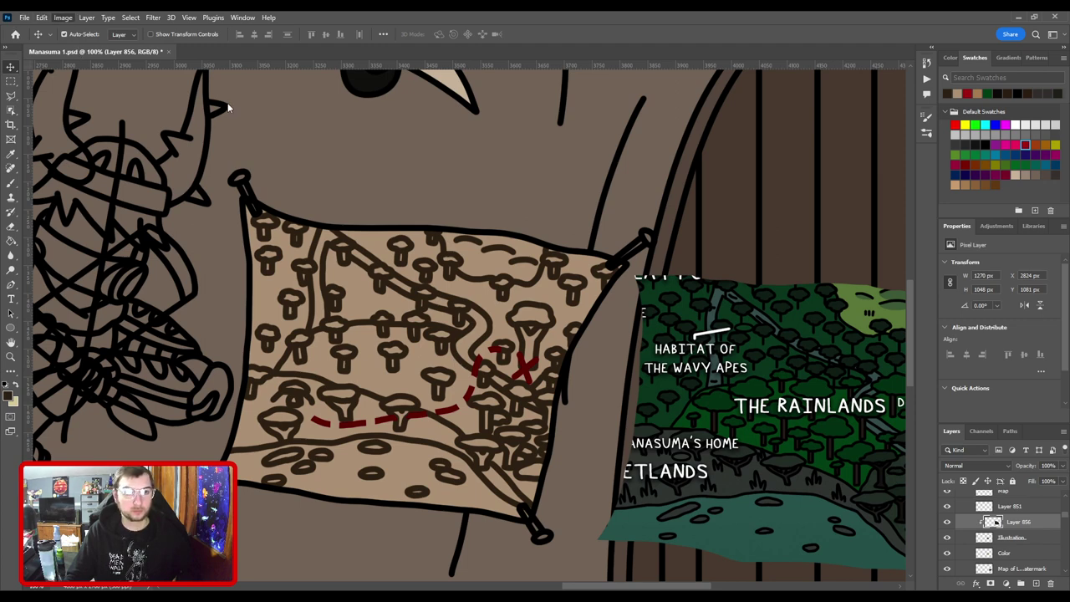
{"action": "key", "text": "i"}
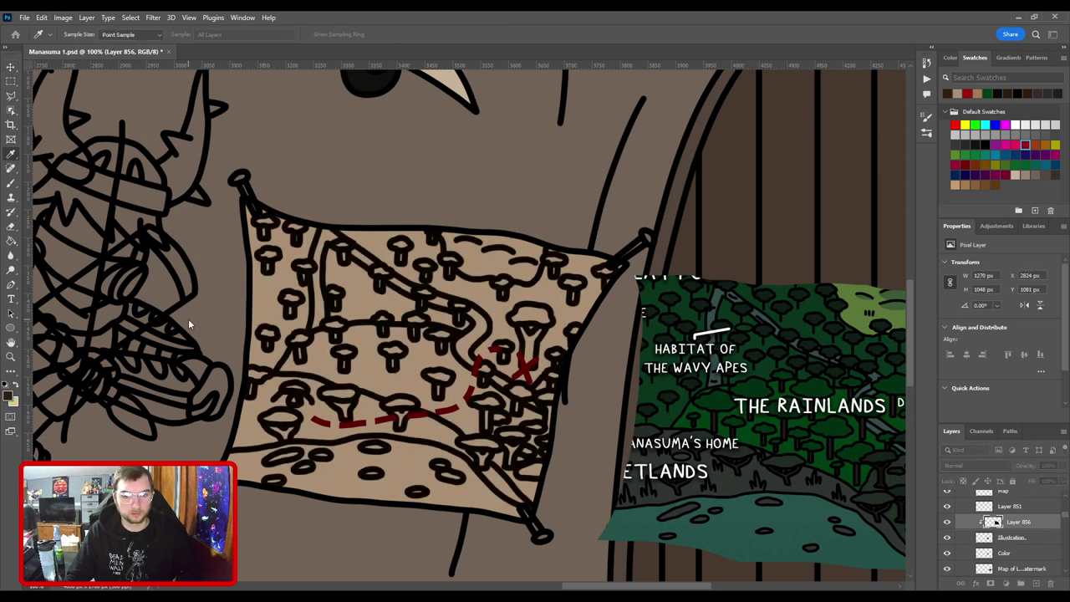
{"action": "left_click_drag", "start_coordinate": [178, 320], "coordinate": [253, 328]}
{"action": "key", "text": "ctrl+i"}
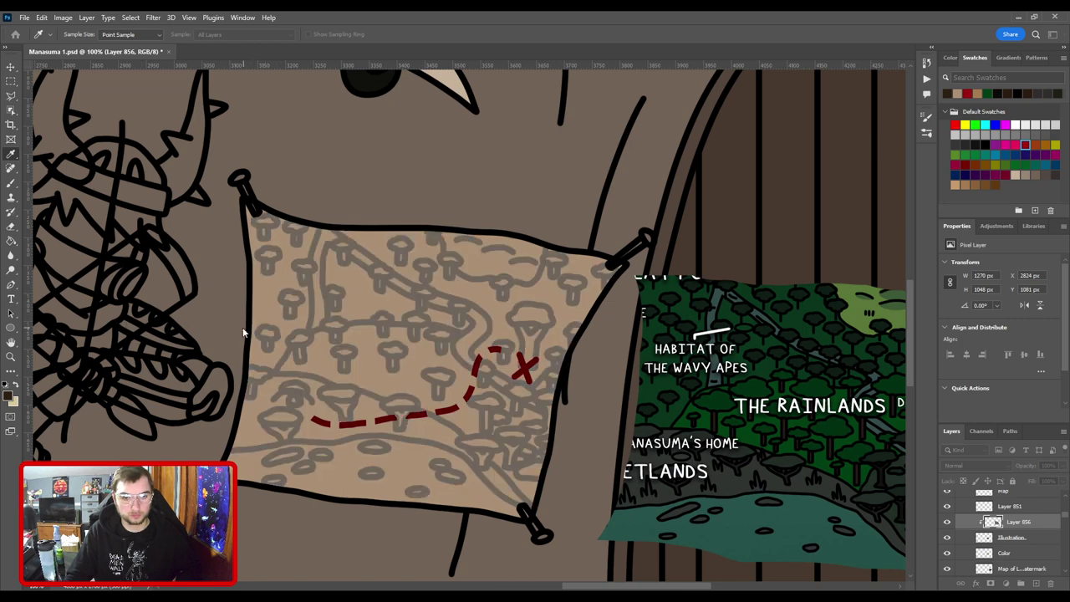
{"action": "key", "text": "v"}
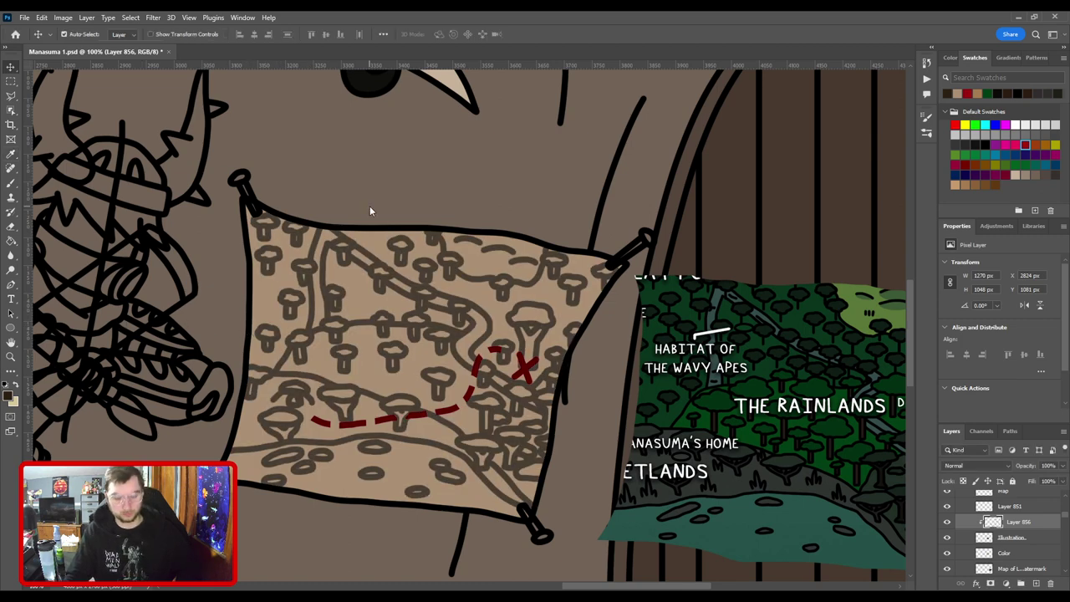
{"action": "key", "text": "ctrl+0"}
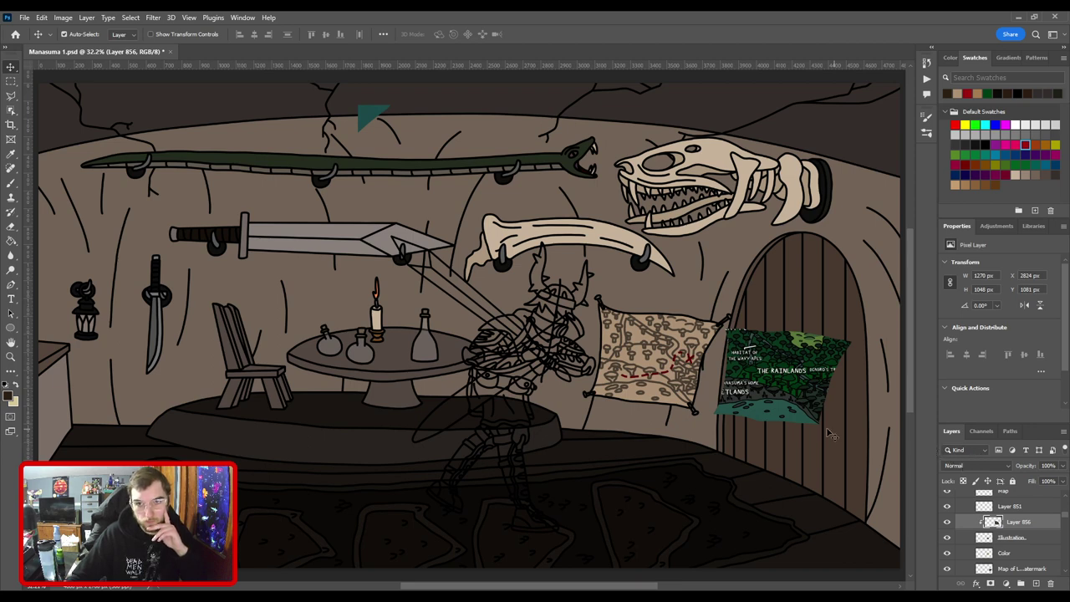
Hide the Map of Laruke reference layer and compare the wall map with Layer 856 hidden and shown.
{"action": "left_click", "coordinate": [963, 571]}
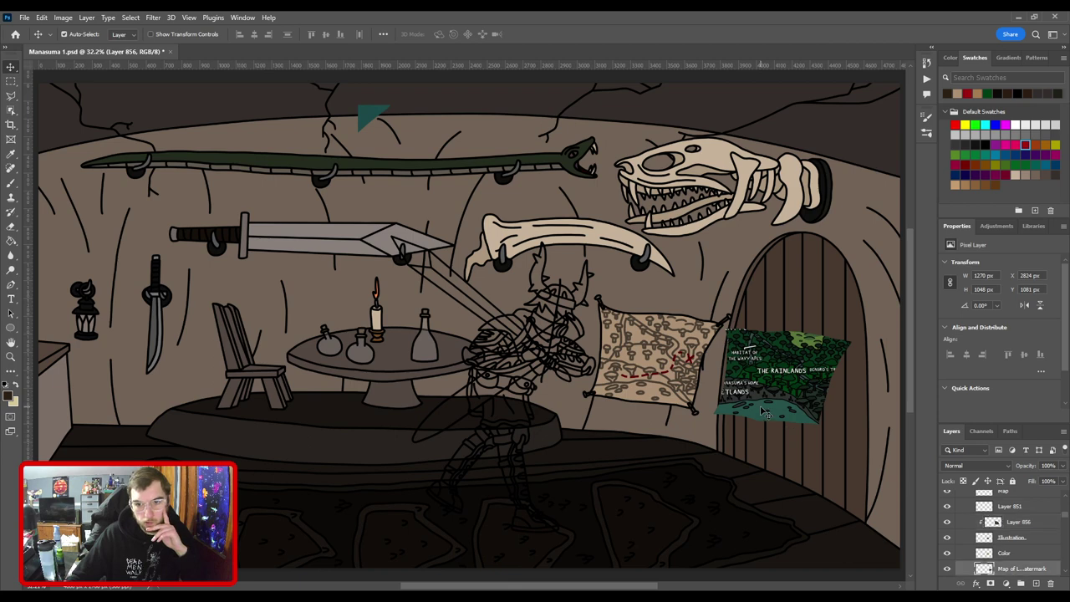
{"action": "left_click", "coordinate": [947, 570]}
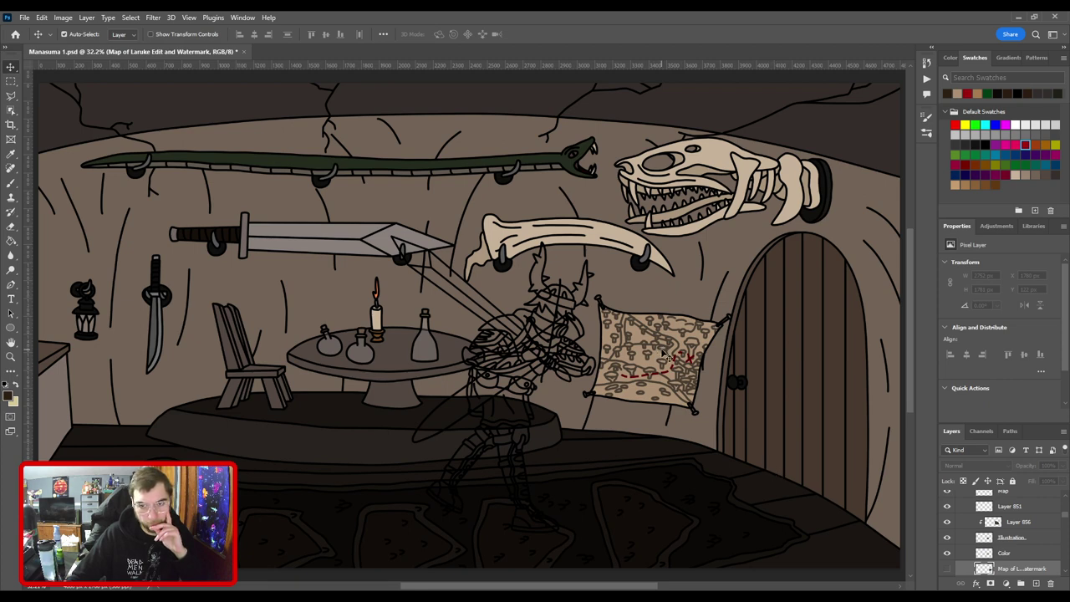
{"action": "left_click", "coordinate": [1008, 522]}
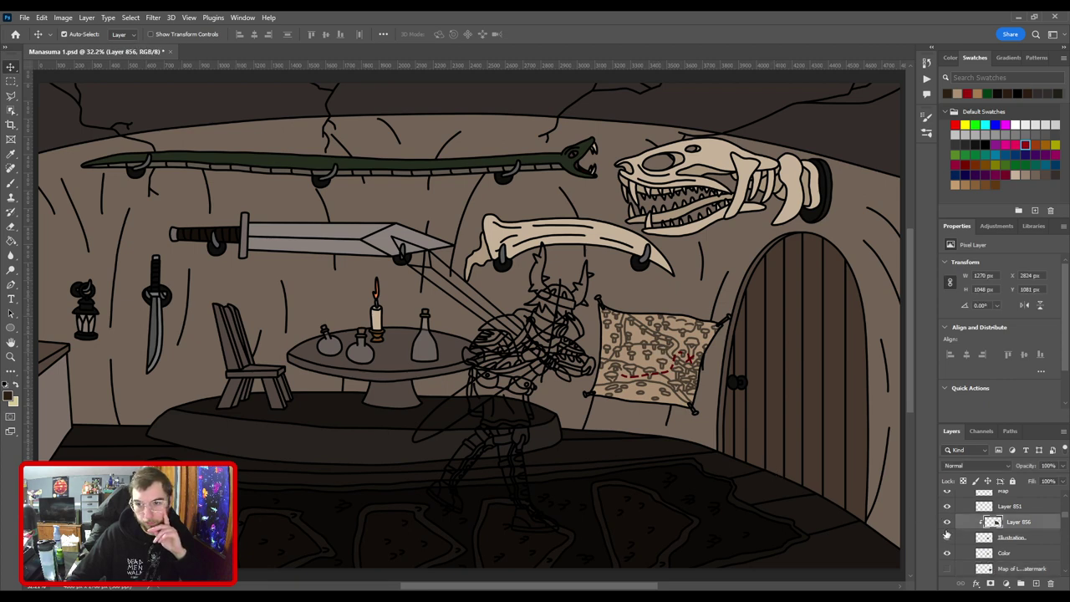
{"action": "left_click", "coordinate": [947, 522]}
{"action": "left_click", "coordinate": [947, 522]}
Try several reduced opacities on the Illustration layer to soften the map's line drawing, ending at 59%.
{"action": "left_click", "coordinate": [990, 538]}
{"action": "left_click", "coordinate": [1064, 465]}
{"action": "left_click_drag", "start_coordinate": [1062, 481], "coordinate": [1035, 483]}
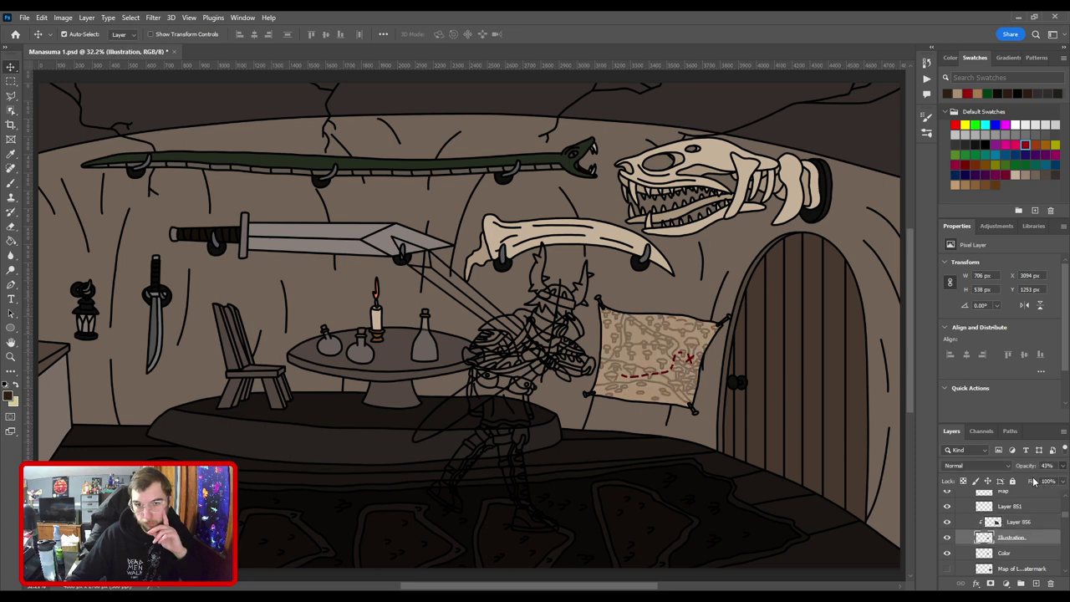
{"action": "left_click_drag", "start_coordinate": [1035, 482], "coordinate": [1024, 480]}
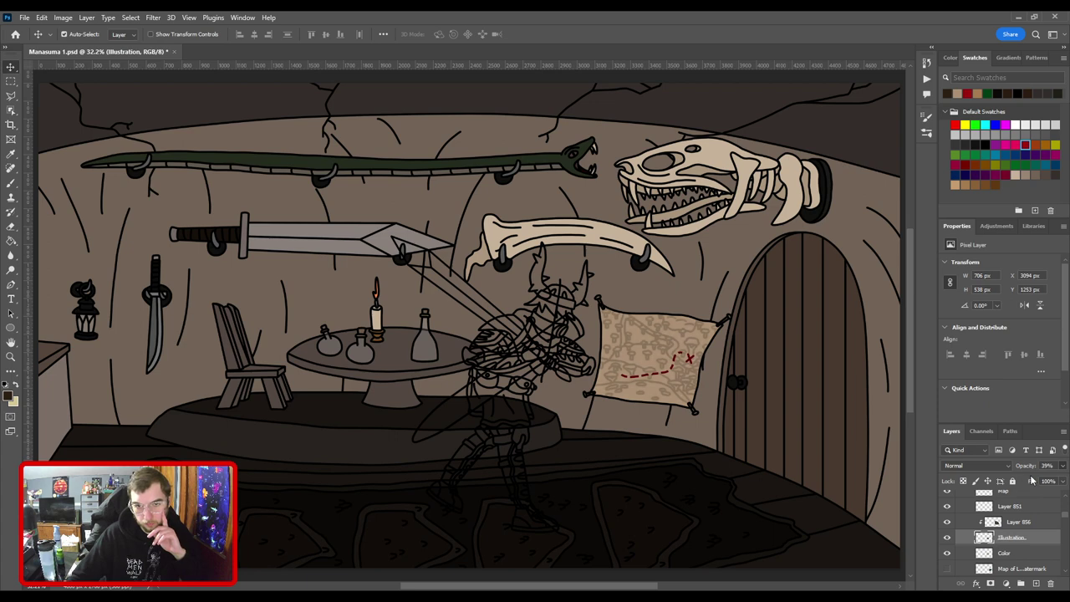
{"action": "key", "text": "2"}
{"action": "key", "text": "2"}
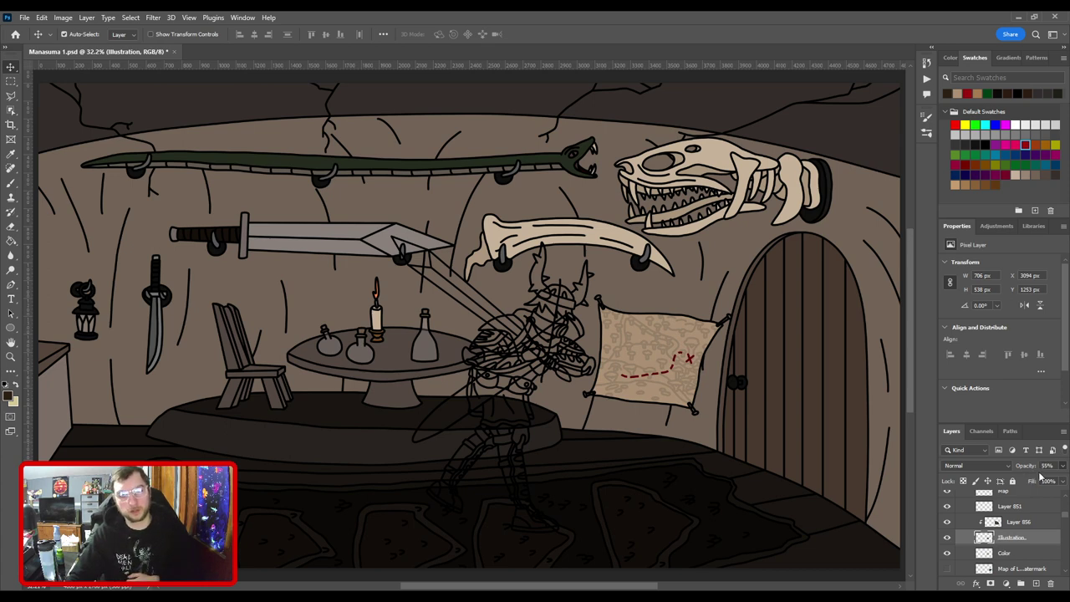
{"action": "key", "text": "5"}
{"action": "key", "text": "5"}
{"action": "key", "text": "3"}
{"action": "key", "text": "8"}
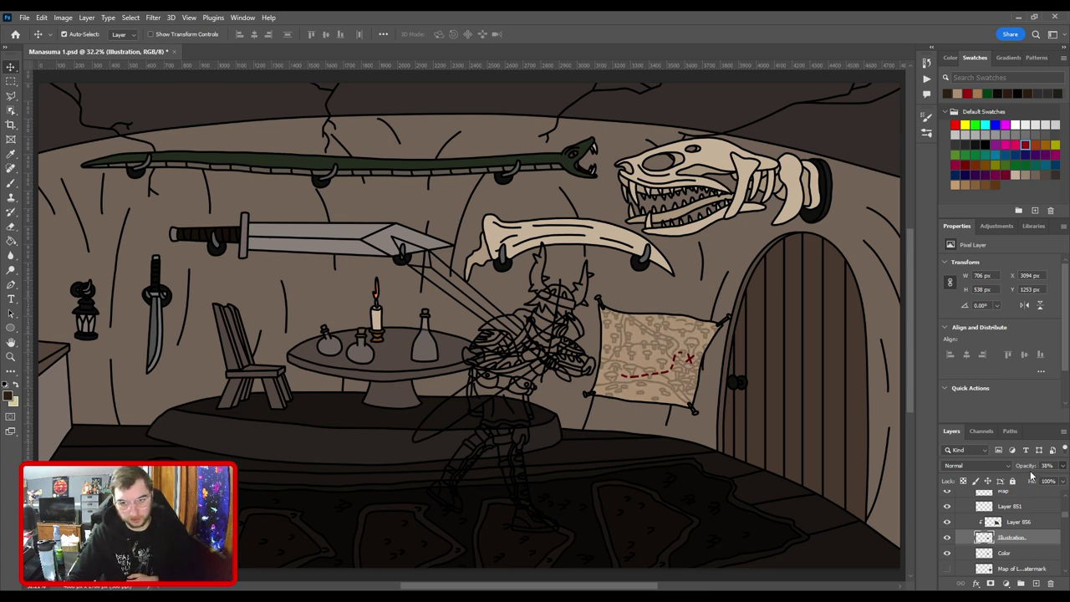
{"action": "left_click_drag", "start_coordinate": [1037, 472], "coordinate": [1041, 470]}
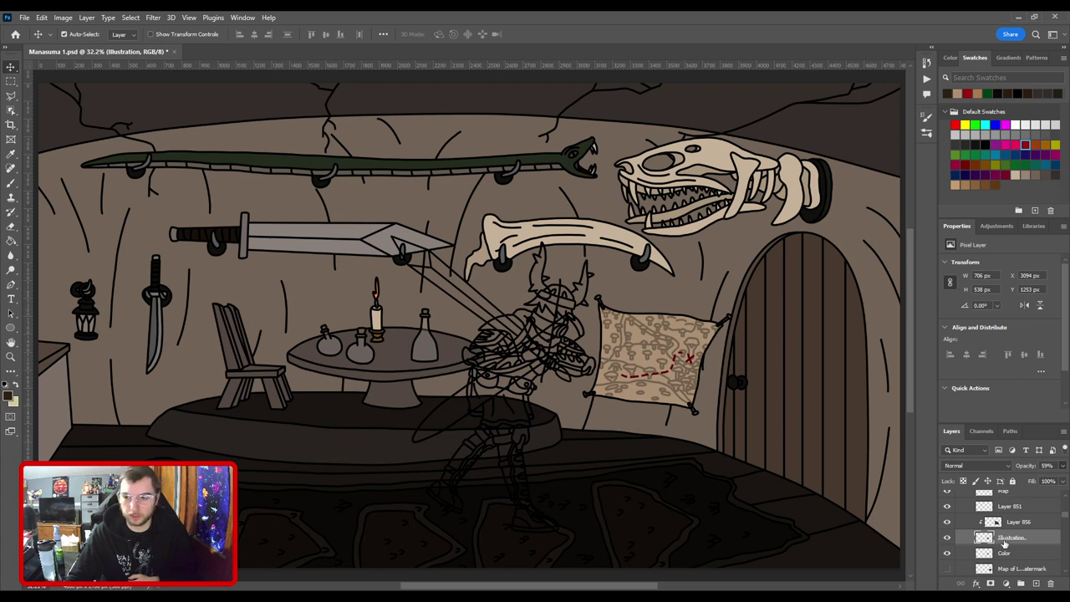
Add a new layer above the Color layer and choose a darker brown based on the map's sampled beige for the brush.
{"action": "left_click", "coordinate": [1011, 553]}
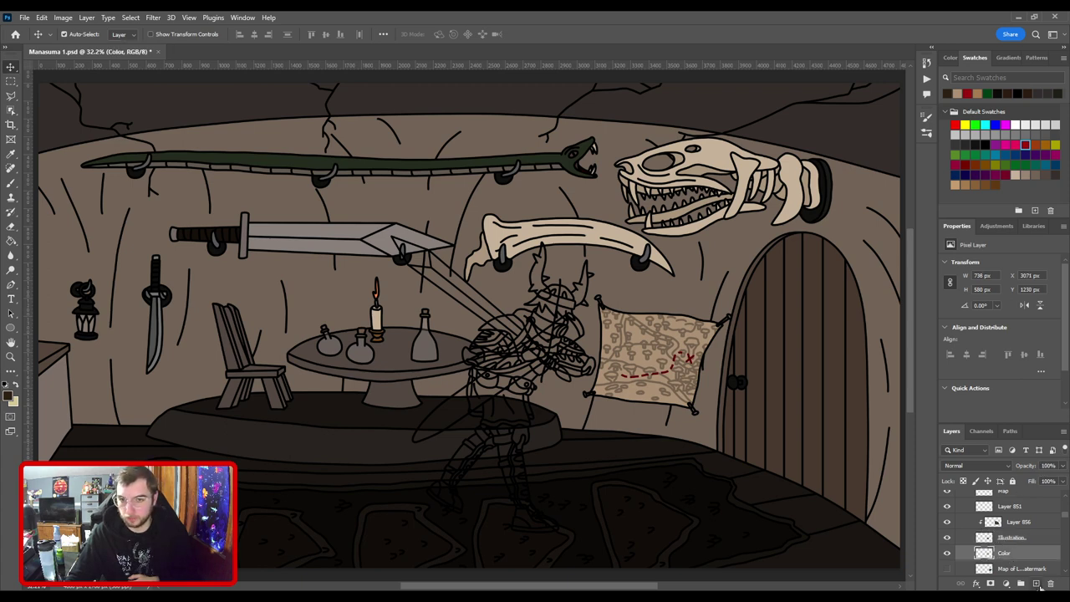
{"action": "left_click", "coordinate": [1036, 585]}
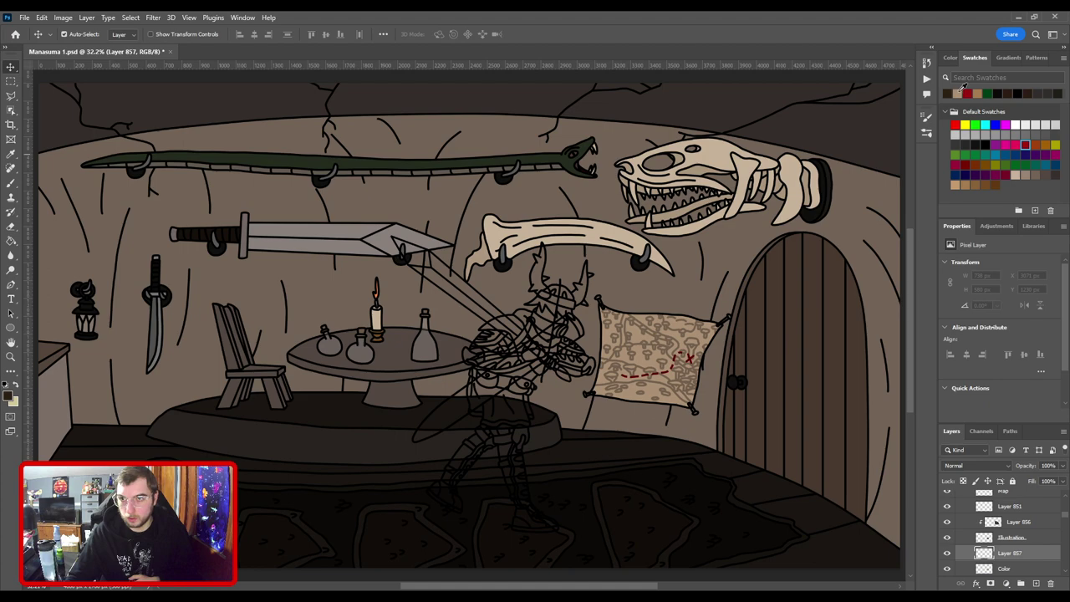
{"action": "key", "text": "i"}
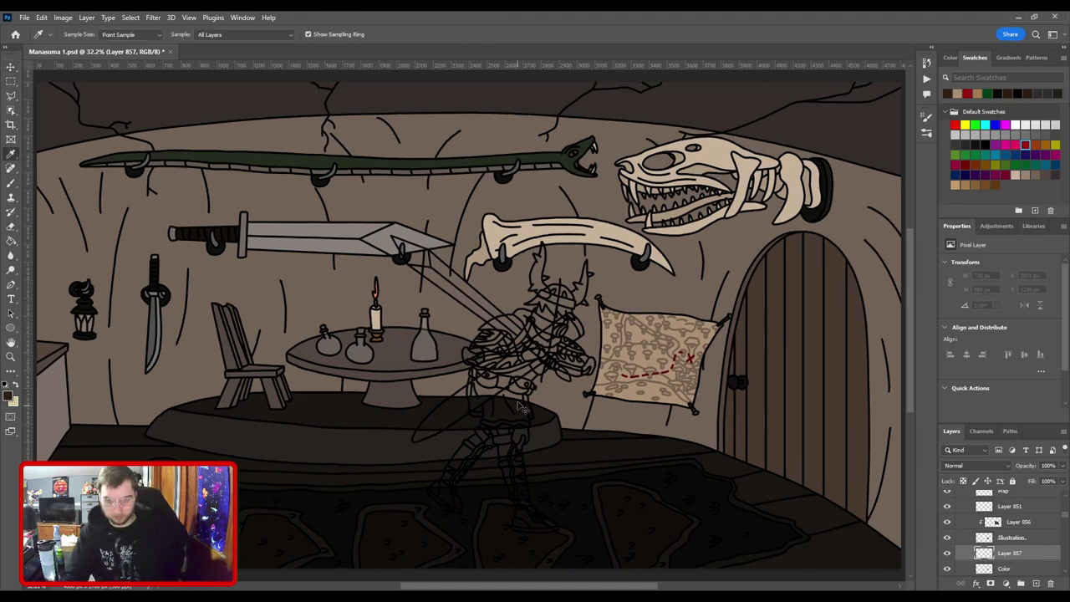
{"action": "scroll", "coordinate": [519, 410], "scroll_direction": "up", "scroll_amount": 5}
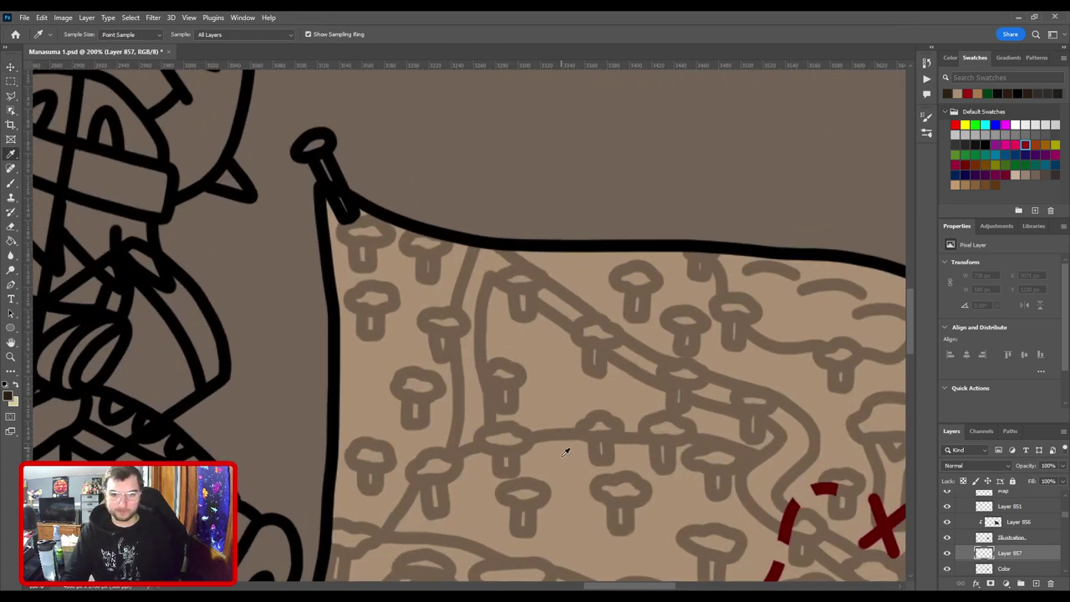
{"action": "left_click", "coordinate": [565, 452]}
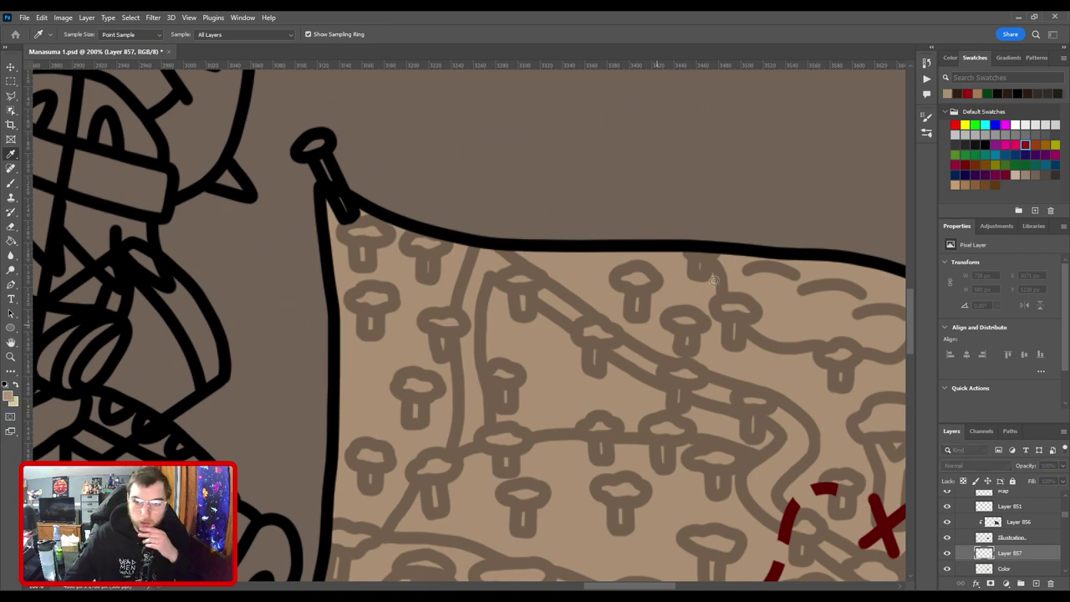
{"action": "left_click", "coordinate": [908, 217]}
{"action": "key", "text": "b"}
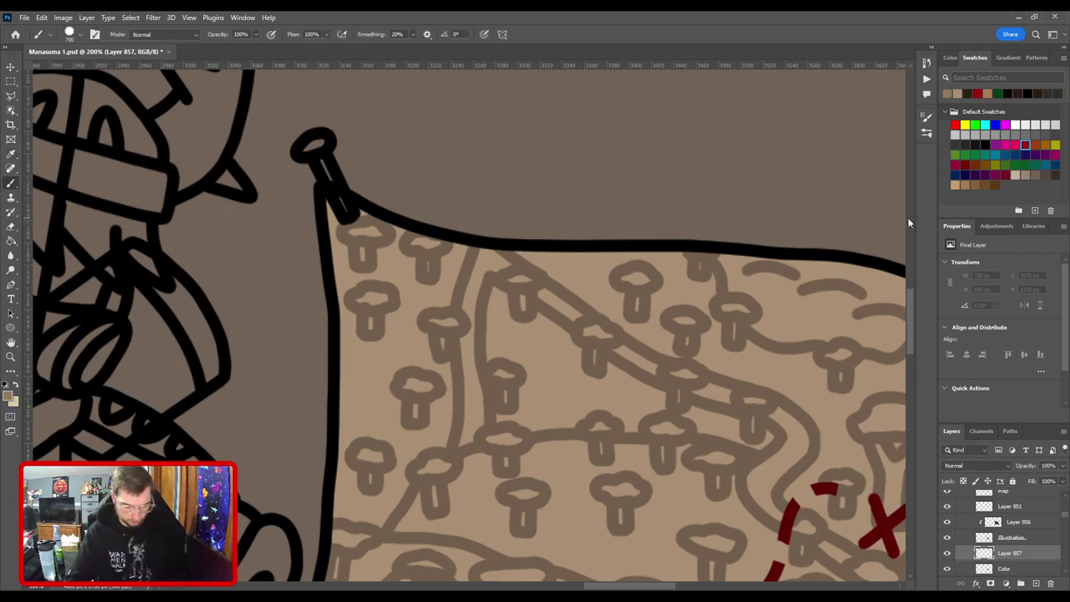
Try filling small mushrooms in the middle of the map with the darker brown, using a 15 px brush.
{"action": "mouse_move", "coordinate": [574, 334]}
{"action": "left_mouse_down"}
{"action": "mouse_move", "coordinate": [562, 277]}
{"action": "mouse_move", "coordinate": [550, 282]}
{"action": "left_mouse_up"}
{"action": "key", "text": "bracketleft"}
{"action": "key", "text": "bracketleft"}
{"action": "key", "text": "bracketleft"}
{"action": "key", "text": "bracketleft"}
{"action": "key", "text": "bracketleft"}
{"action": "key", "text": "bracketleft"}
{"action": "key", "text": "bracketleft"}
{"action": "key", "text": "bracketleft"}
{"action": "key", "text": "bracketleft"}
{"action": "key", "text": "bracketleft"}
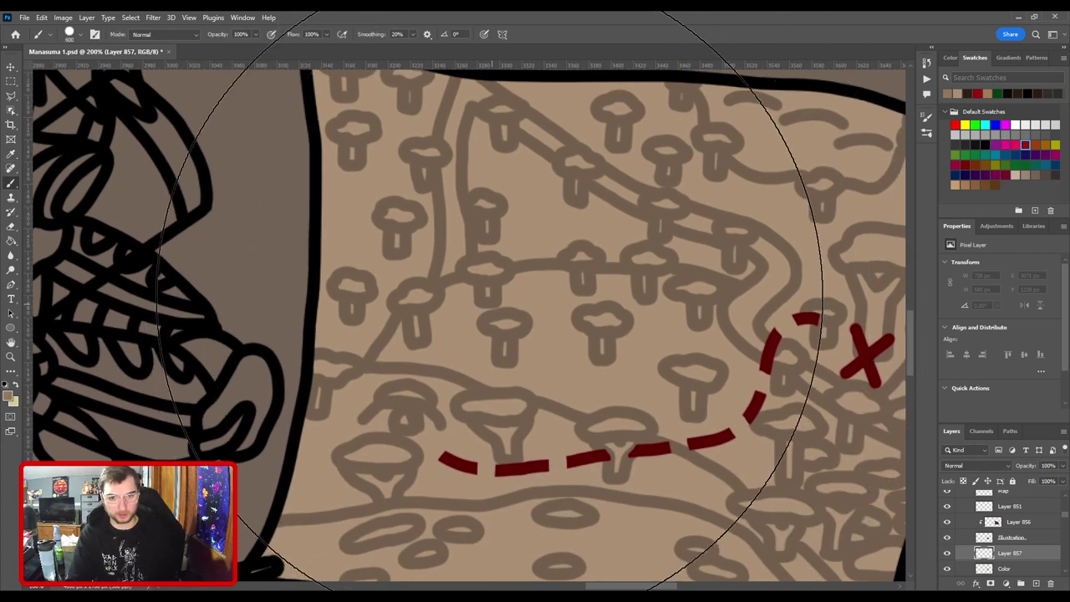
{"action": "key", "text": "bracketleft"}
{"action": "left_click_drag", "start_coordinate": [508, 351], "coordinate": [494, 323]}
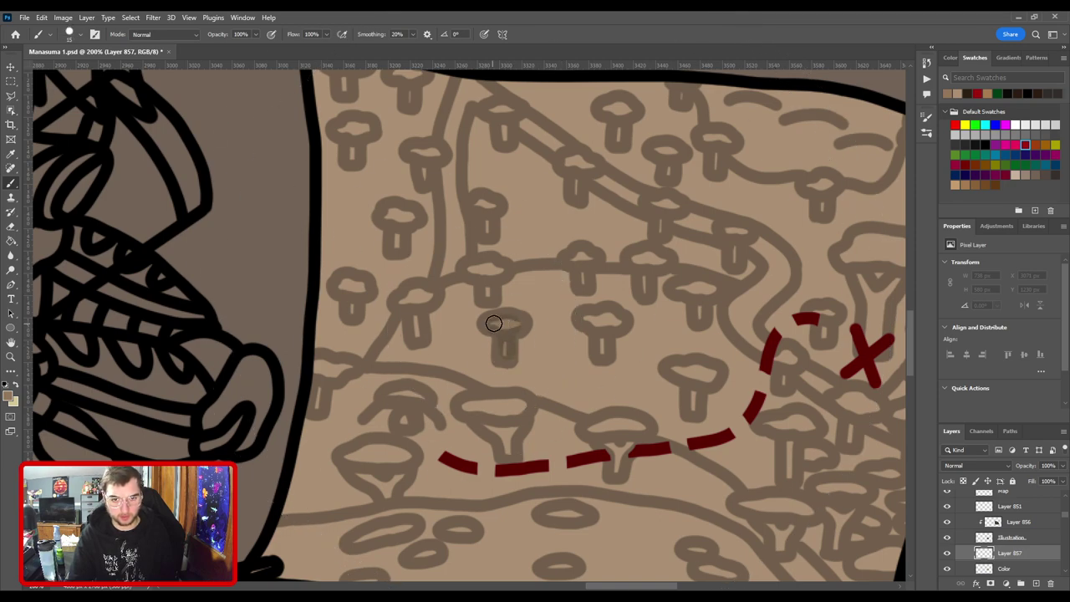
{"action": "key", "text": "ctrl+minus"}
{"action": "key", "text": "ctrl+minus"}
{"action": "key", "text": "ctrl+plus"}
{"action": "key", "text": "ctrl+plus"}
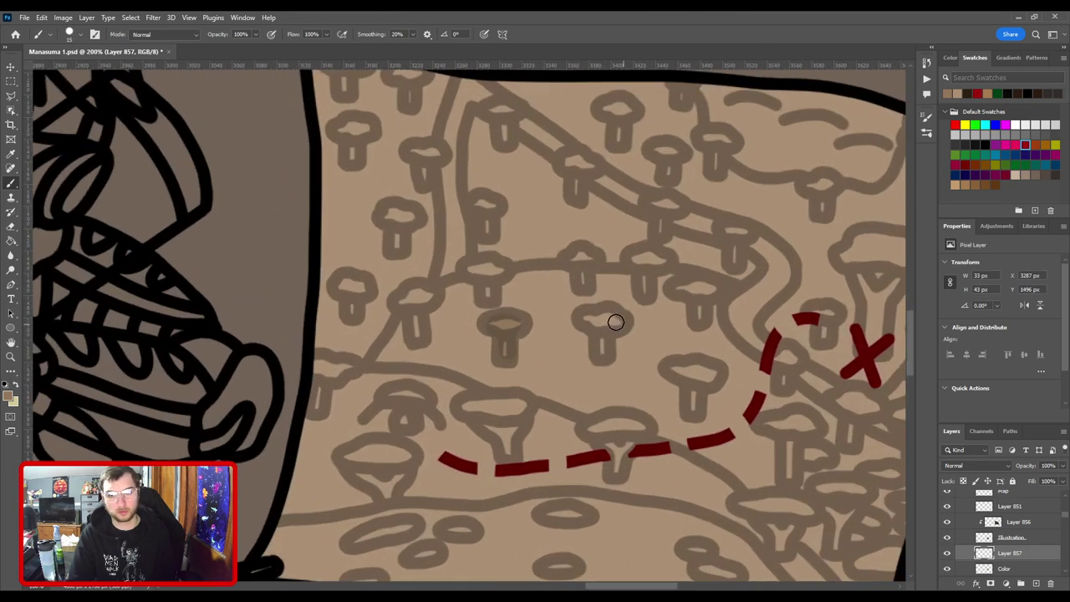
{"action": "key", "text": "ctrl+minus"}
{"action": "key", "text": "ctrl+minus"}
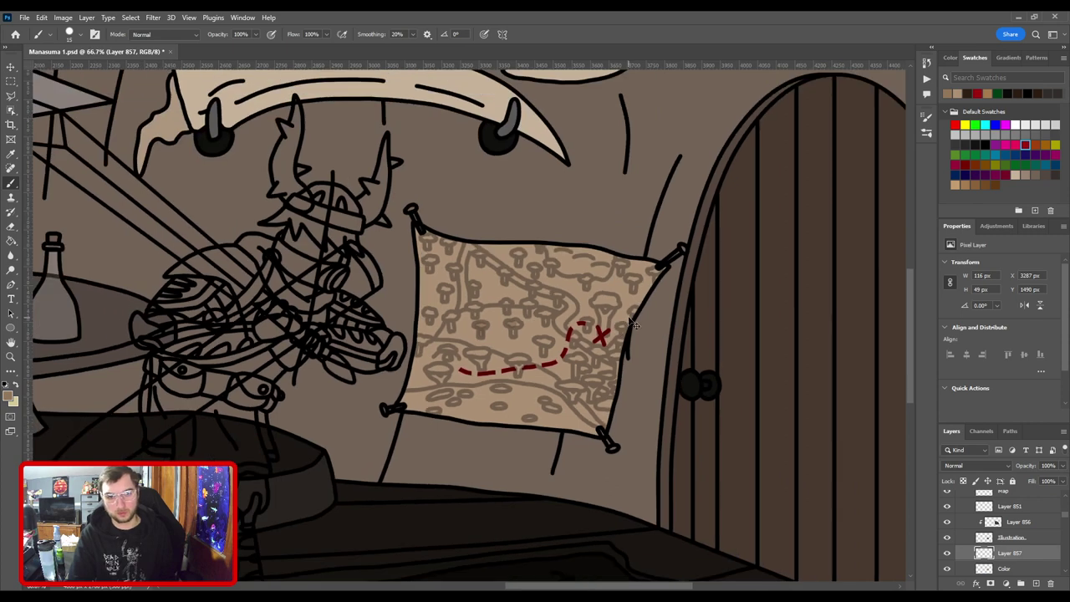
Paint the ground strip along the map's lower edge brown with a 125 px brush and clip Layer 857 to the Color layer.
{"action": "key", "text": "bracketright"}
{"action": "key", "text": "bracketright"}
{"action": "key", "text": "bracketright"}
{"action": "key", "text": "bracketright"}
{"action": "key", "text": "bracketright"}
{"action": "key", "text": "bracketright"}
{"action": "key", "text": "bracketright"}
{"action": "key", "text": "bracketright"}
{"action": "key", "text": "bracketright"}
{"action": "key", "text": "bracketright"}
{"action": "key", "text": "bracketright"}
{"action": "key", "text": "bracketright"}
{"action": "key", "text": "bracketright"}
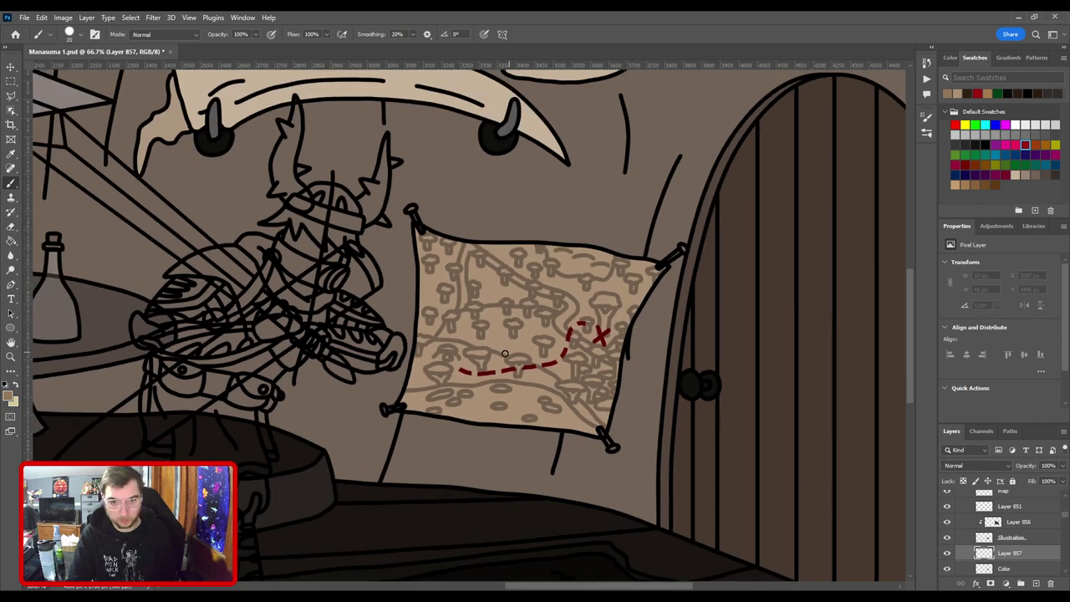
{"action": "mouse_move", "coordinate": [400, 423]}
{"action": "left_mouse_down"}
{"action": "mouse_move", "coordinate": [537, 410]}
{"action": "mouse_move", "coordinate": [598, 447]}
{"action": "left_mouse_up"}
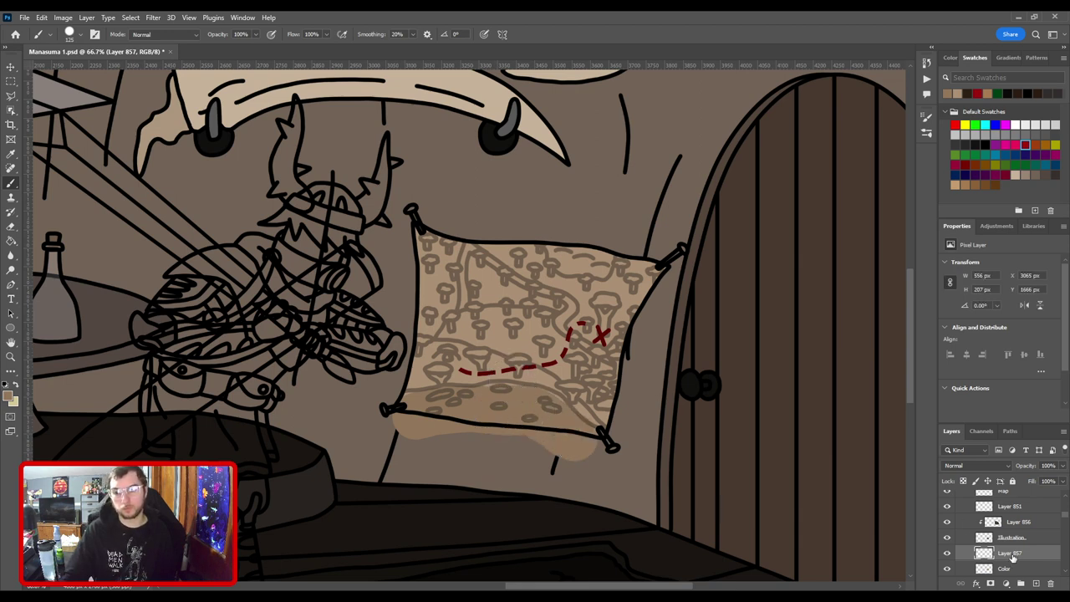
{"action": "key", "text": "ctrl+alt+g"}
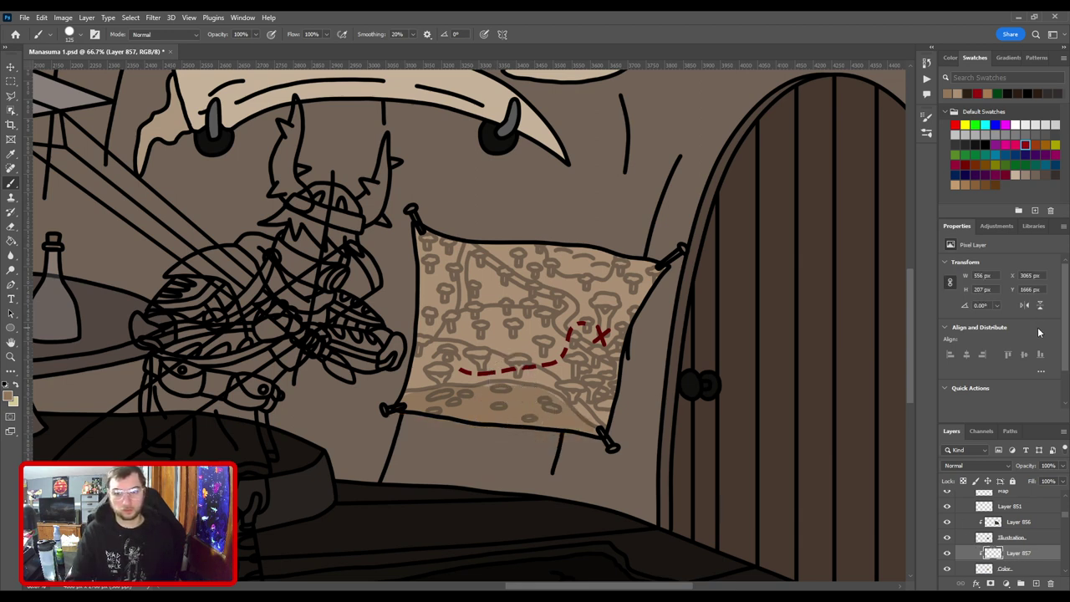
Extend the brown ground fill to the map's lower right corner and erase the paint spilling past its boundary line.
{"action": "scroll", "coordinate": [485, 415], "scroll_direction": "up", "scroll_amount": 1}
{"action": "left_click_drag", "start_coordinate": [488, 408], "coordinate": [434, 299]}
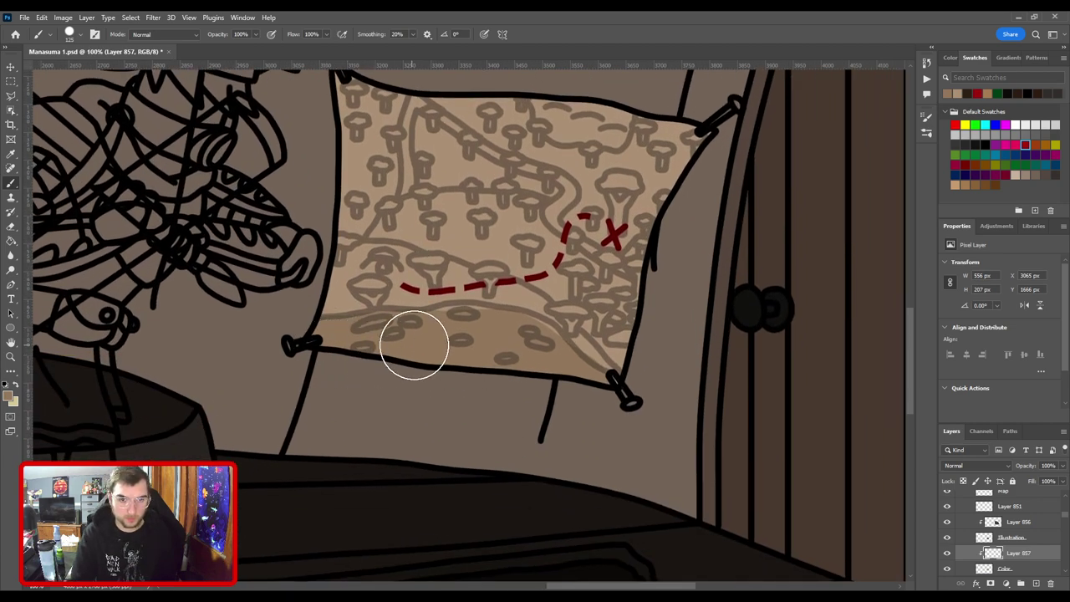
{"action": "mouse_move", "coordinate": [491, 346]}
{"action": "left_mouse_down"}
{"action": "mouse_move", "coordinate": [530, 354]}
{"action": "mouse_move", "coordinate": [604, 410]}
{"action": "left_mouse_up"}
{"action": "key", "text": "e"}
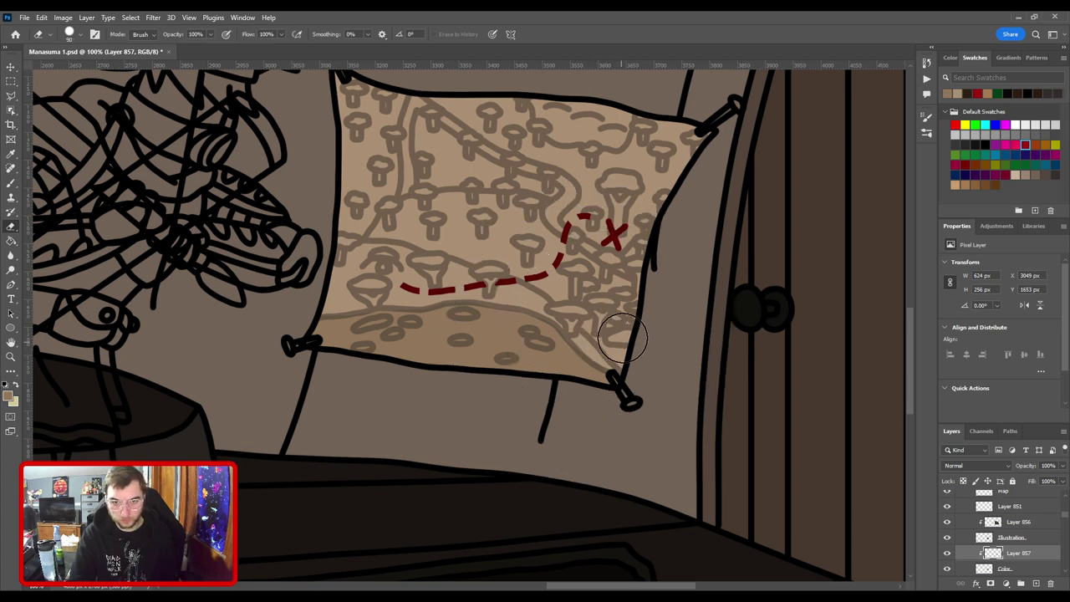
Fill the winding strip from the map's upper left down past the red route with brown, using a 25 px brush.
{"action": "key", "text": "b"}
{"action": "left_click_drag", "start_coordinate": [609, 259], "coordinate": [586, 358]}
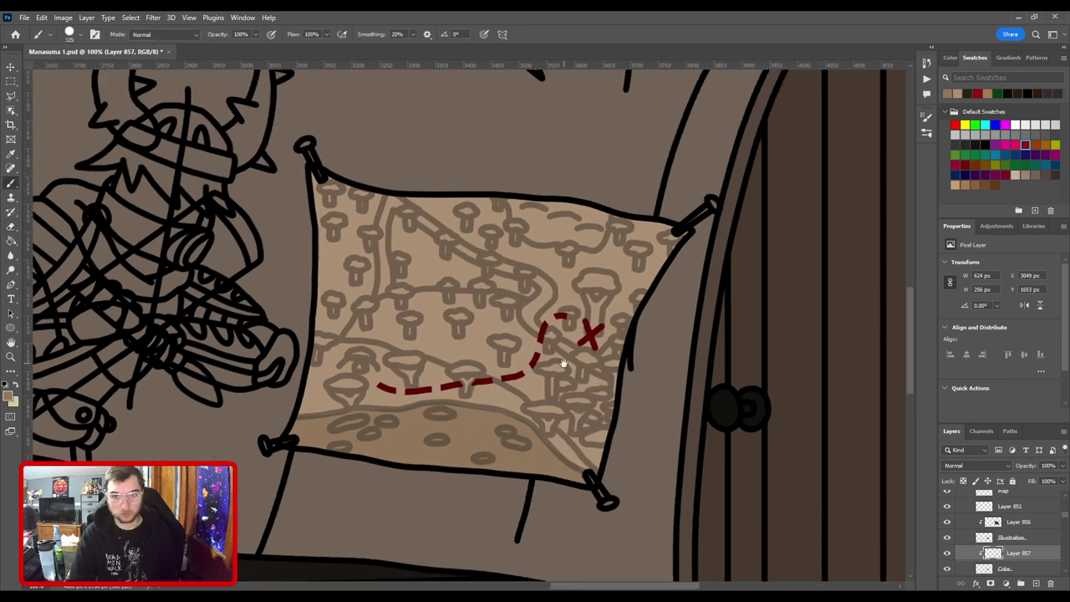
{"action": "key", "text": "bracketleft"}
{"action": "key", "text": "bracketleft"}
{"action": "key", "text": "bracketleft"}
{"action": "key", "text": "bracketleft"}
{"action": "key", "text": "bracketleft"}
{"action": "key", "text": "bracketleft"}
{"action": "key", "text": "bracketleft"}
{"action": "key", "text": "bracketleft"}
{"action": "key", "text": "bracketleft"}
{"action": "key", "text": "bracketleft"}
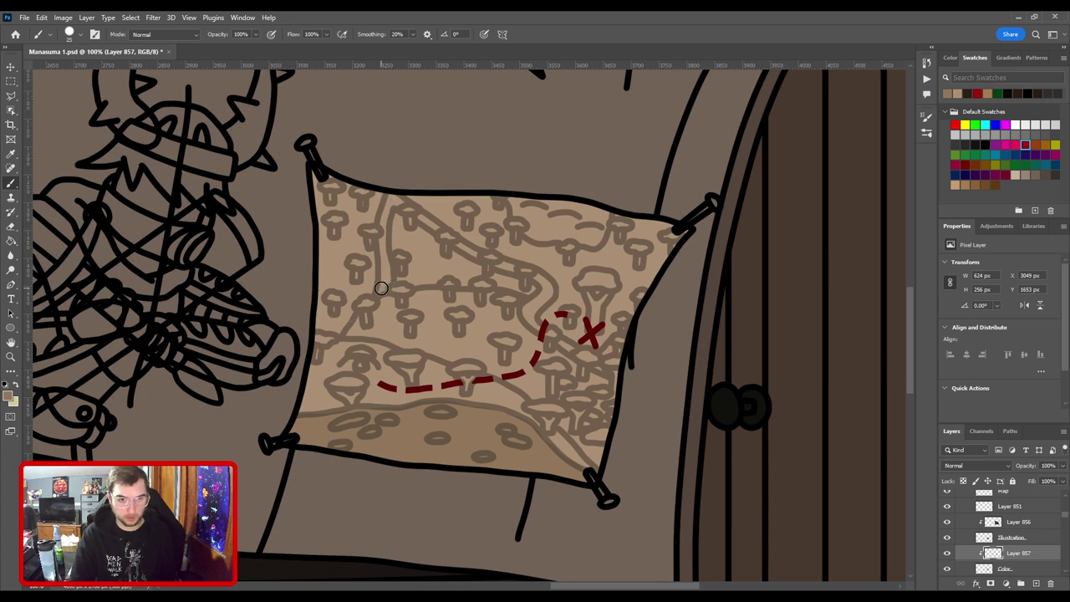
{"action": "mouse_move", "coordinate": [382, 243]}
{"action": "left_mouse_down"}
{"action": "mouse_move", "coordinate": [393, 195]}
{"action": "mouse_move", "coordinate": [476, 255]}
{"action": "mouse_move", "coordinate": [533, 274]}
{"action": "mouse_move", "coordinate": [549, 295]}
{"action": "mouse_move", "coordinate": [530, 308]}
{"action": "mouse_move", "coordinate": [606, 371]}
{"action": "left_mouse_up"}
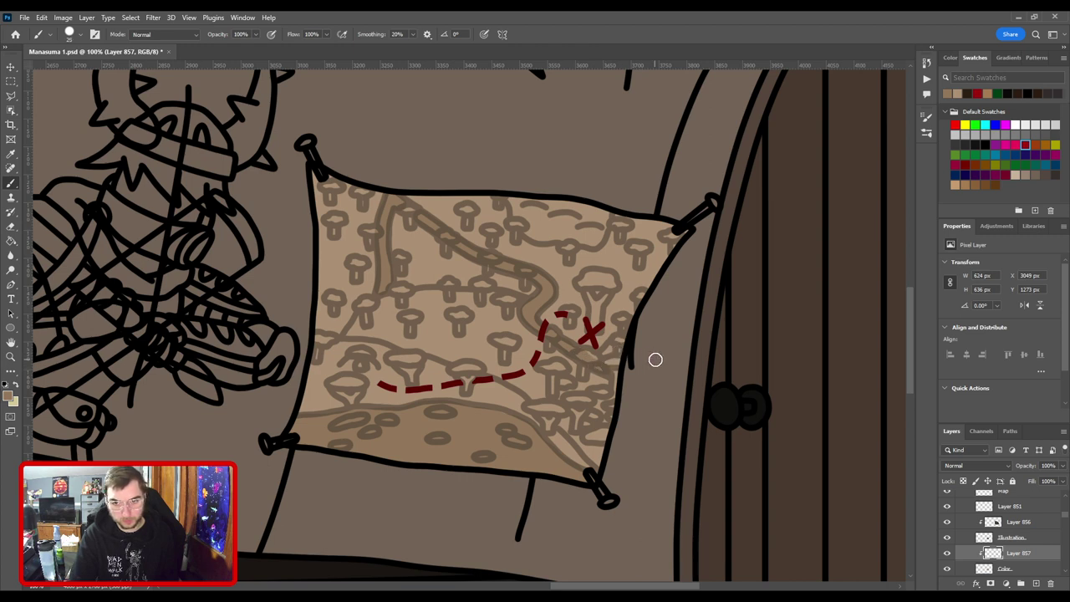
Finish the brown fill of the winding strip toward the map's right edge and check it against the whole illustration.
{"action": "key", "text": "ctrl+plus"}
{"action": "left_click_drag", "start_coordinate": [687, 378], "coordinate": [553, 349]}
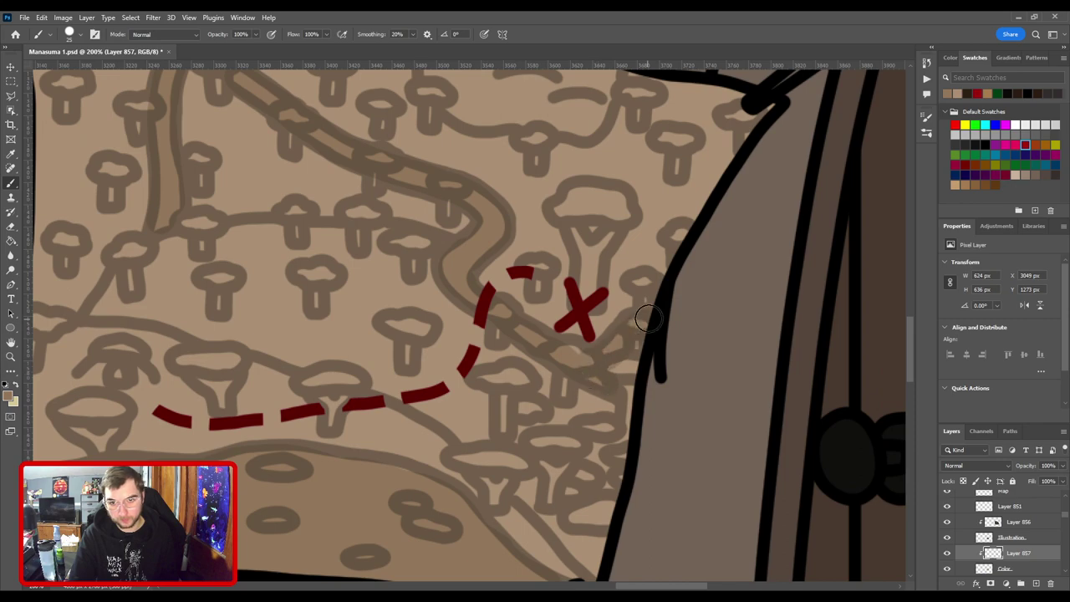
{"action": "key", "text": "ctrl+minus"}
{"action": "key", "text": "ctrl+0"}
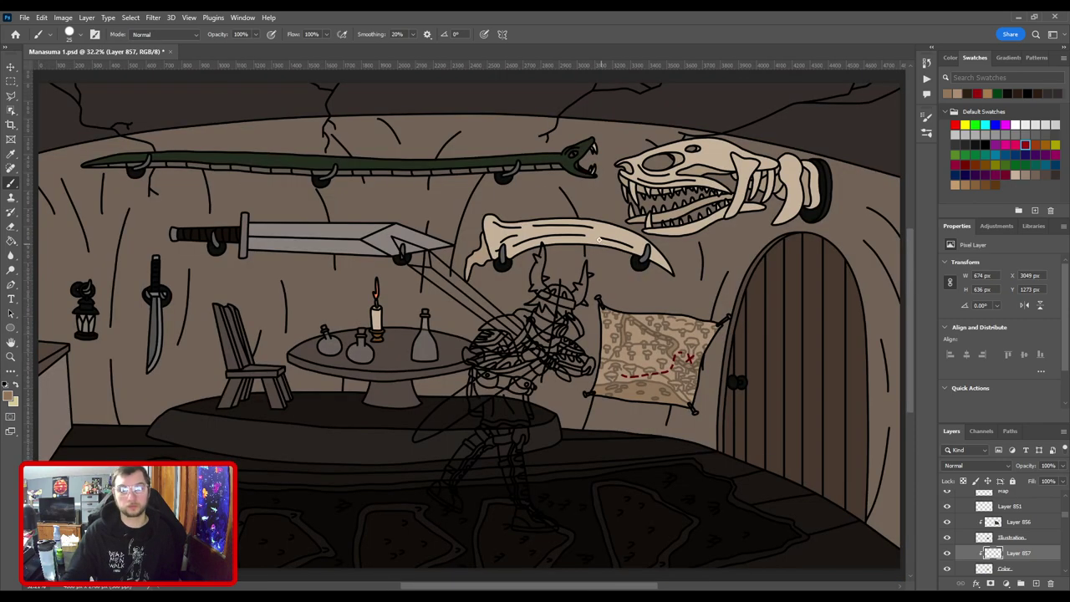
{"action": "key", "text": "ctrl+plus"}
{"action": "left_click_drag", "start_coordinate": [683, 363], "coordinate": [376, 321]}
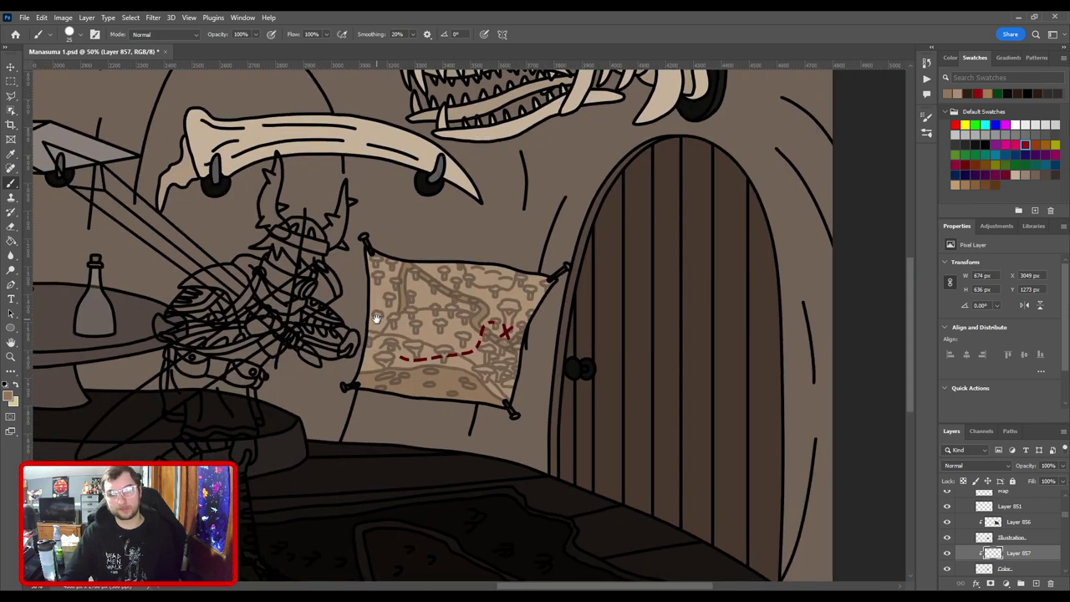
{"action": "key", "text": "ctrl+plus"}
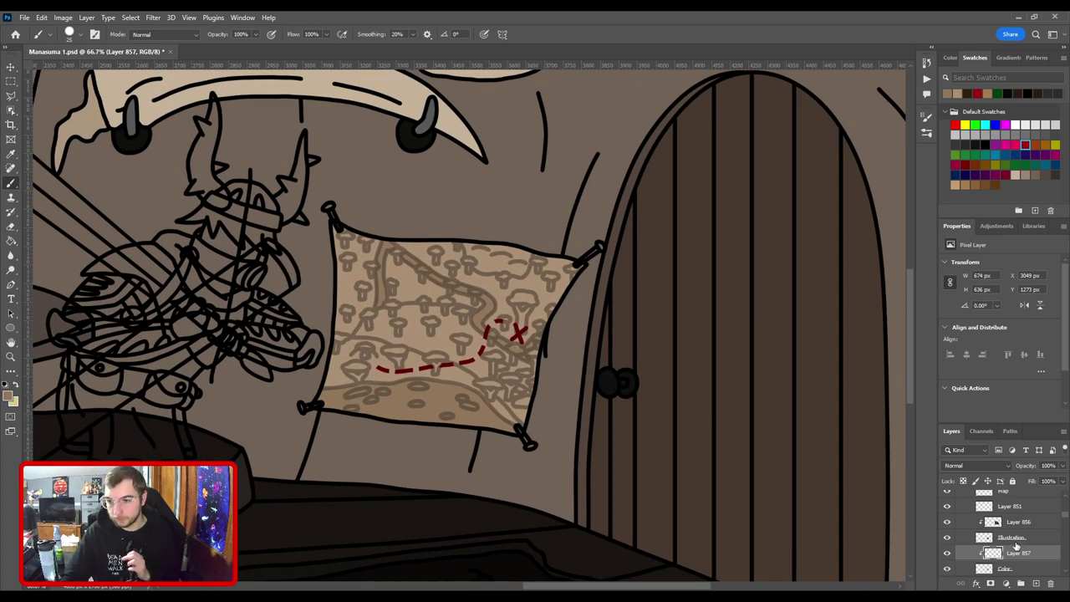
Restore the Illustration layer's opacity to 100%.
{"action": "left_click", "coordinate": [1014, 540]}
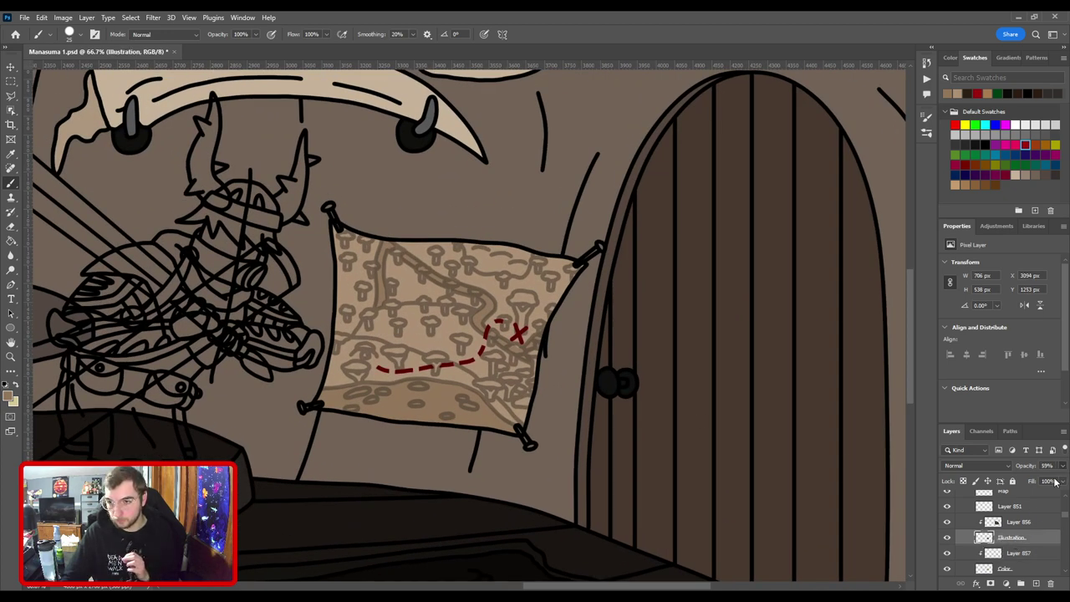
{"action": "left_click_drag", "start_coordinate": [1055, 483], "coordinate": [1068, 483]}
{"action": "left_click", "coordinate": [65, 18]}
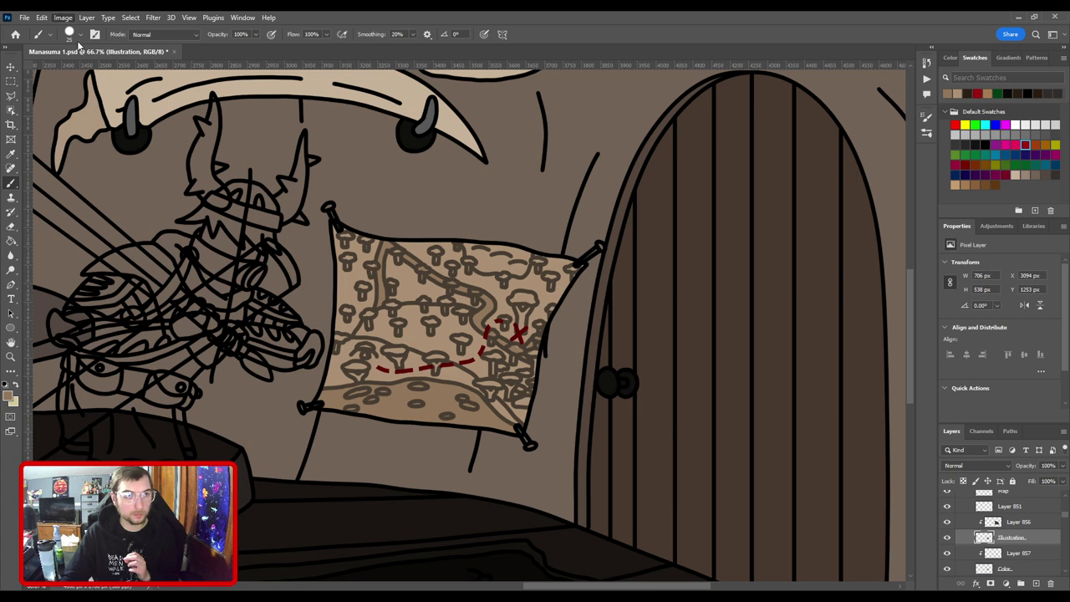
{"action": "key", "text": "i"}
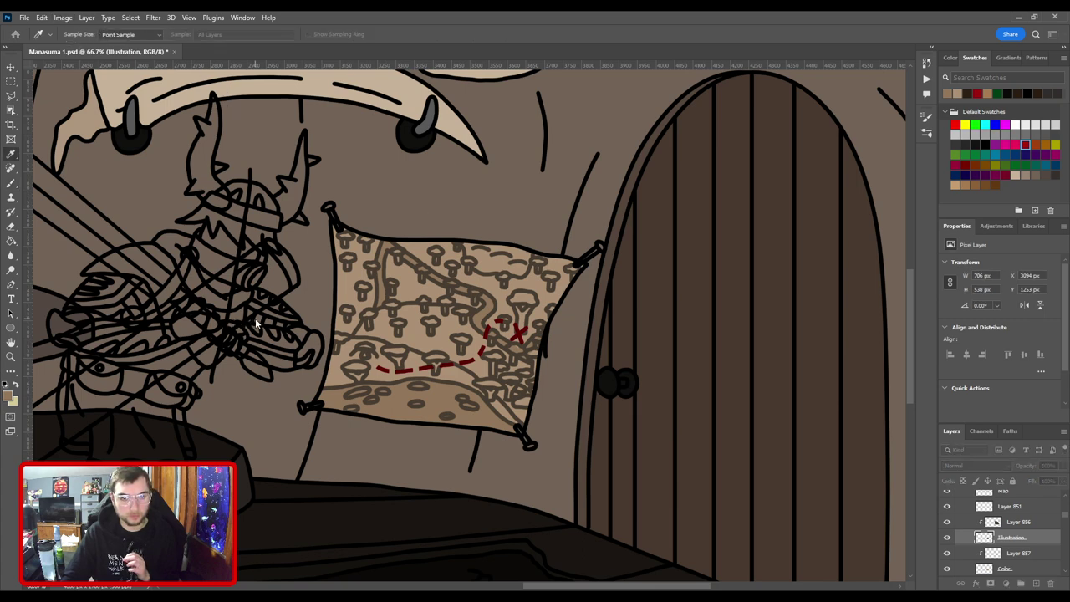
{"action": "key", "text": "b"}
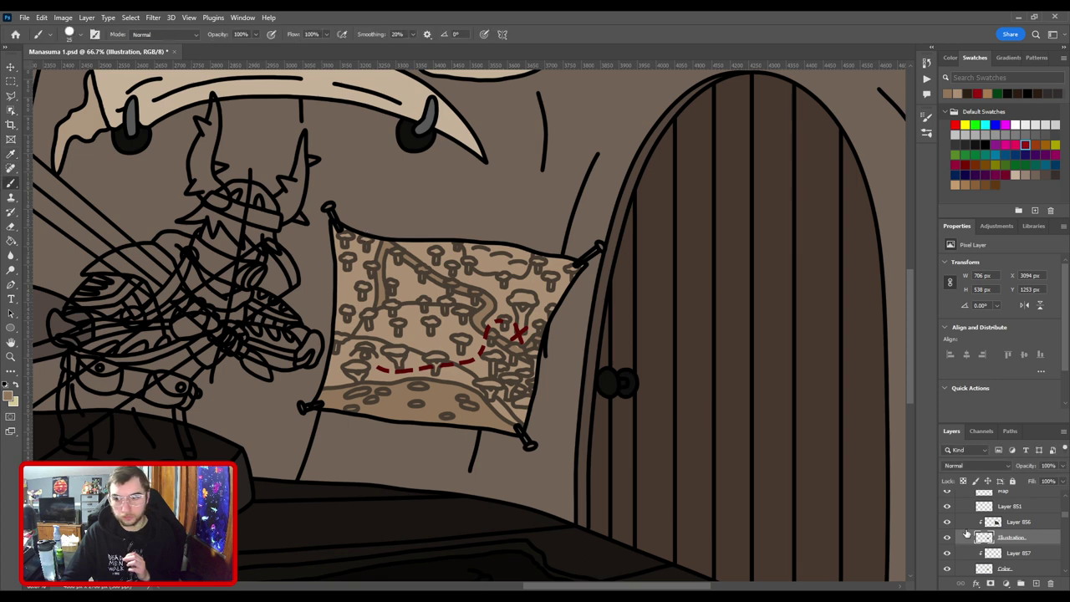
Merge Layer 856 into the Illustration layer and lighten the map's line art to a softer brown.
{"action": "left_click", "coordinate": [1017, 523]}
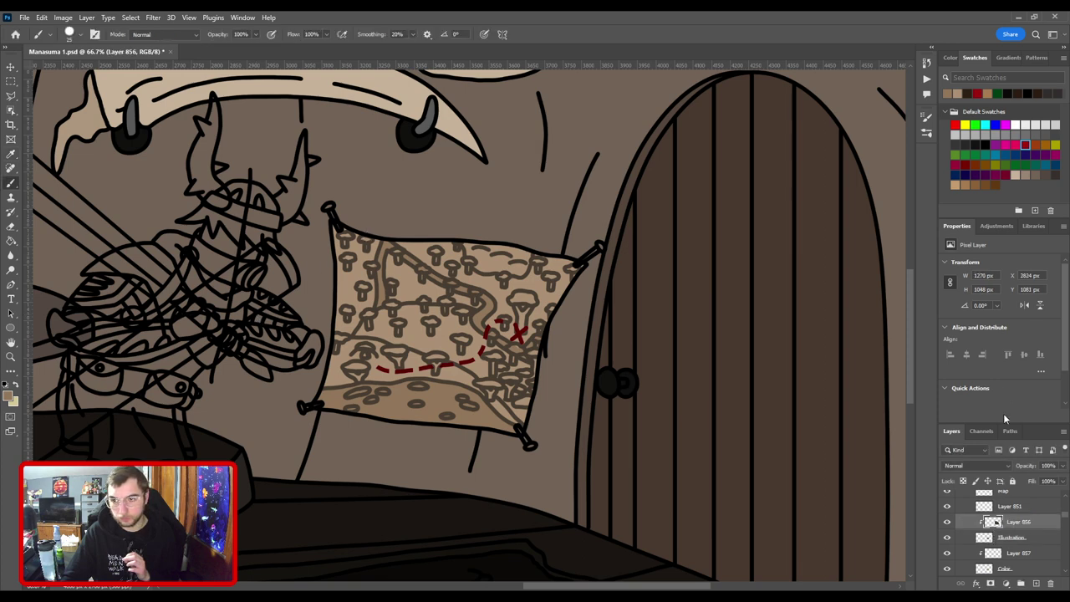
{"action": "key", "text": "ctrl+e"}
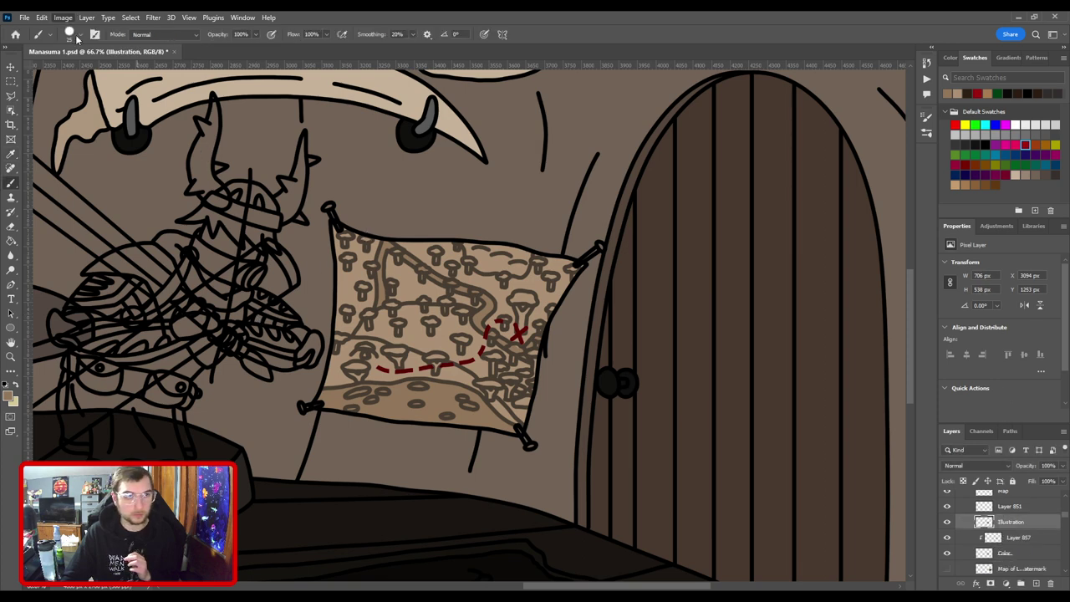
{"action": "key", "text": "i"}
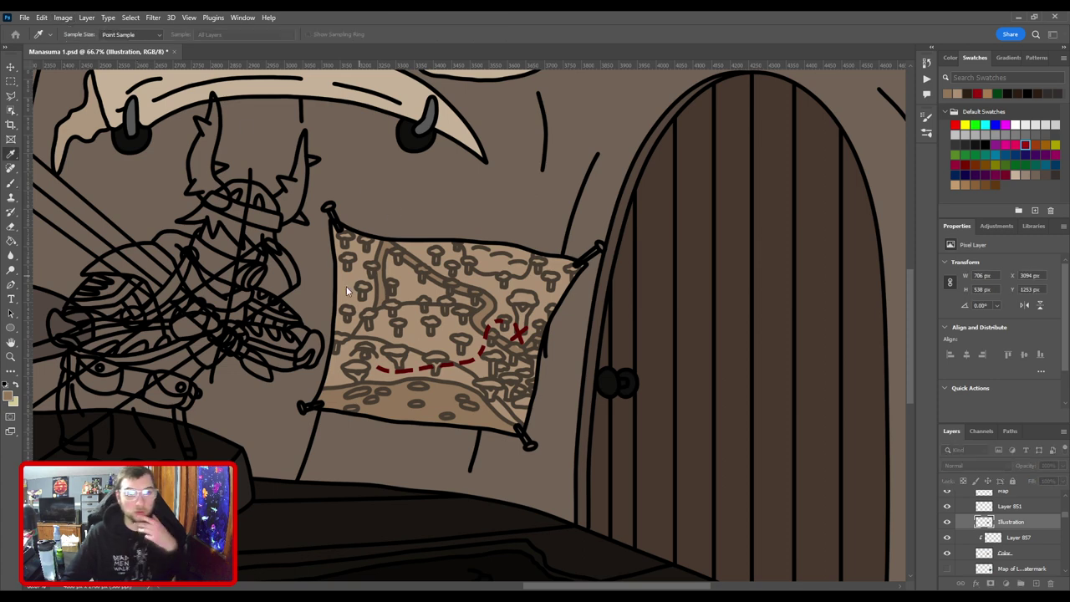
{"action": "left_click_drag", "start_coordinate": [240, 317], "coordinate": [247, 319]}
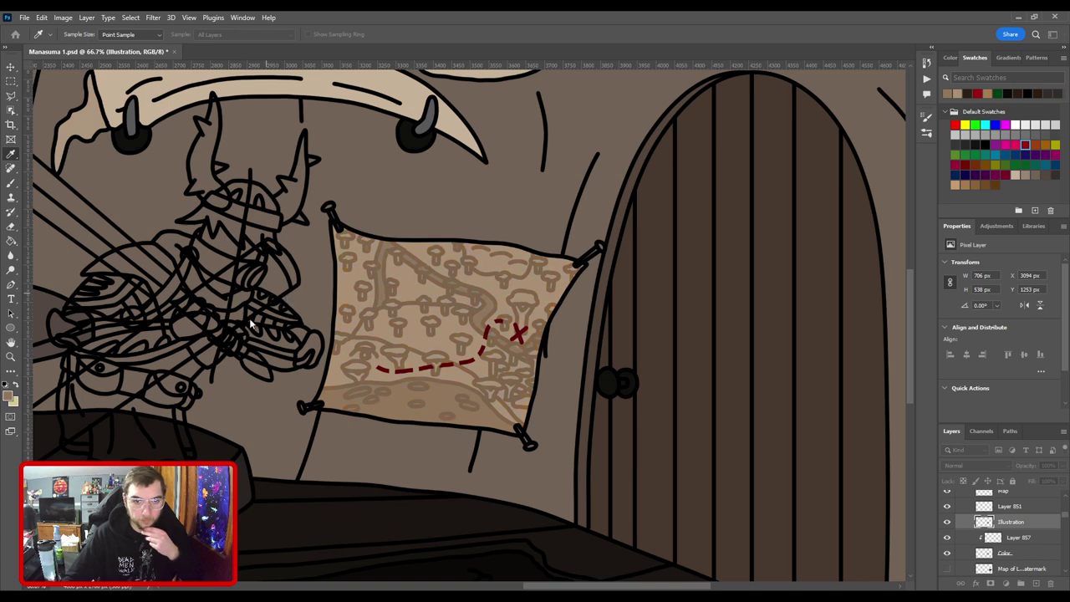
{"action": "key", "text": "b"}
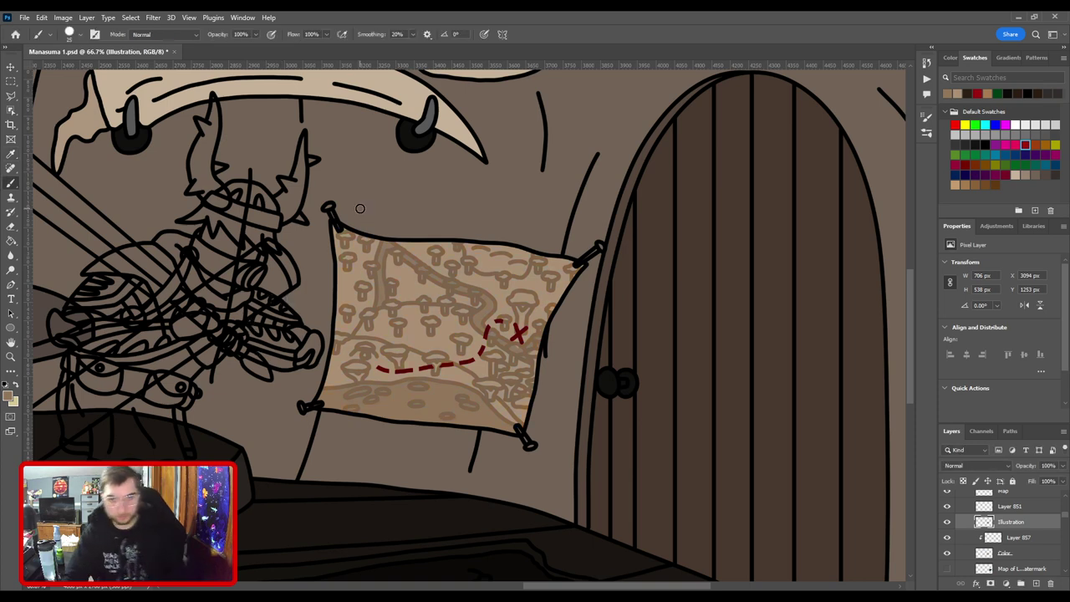
{"action": "key", "text": "ctrl+0"}
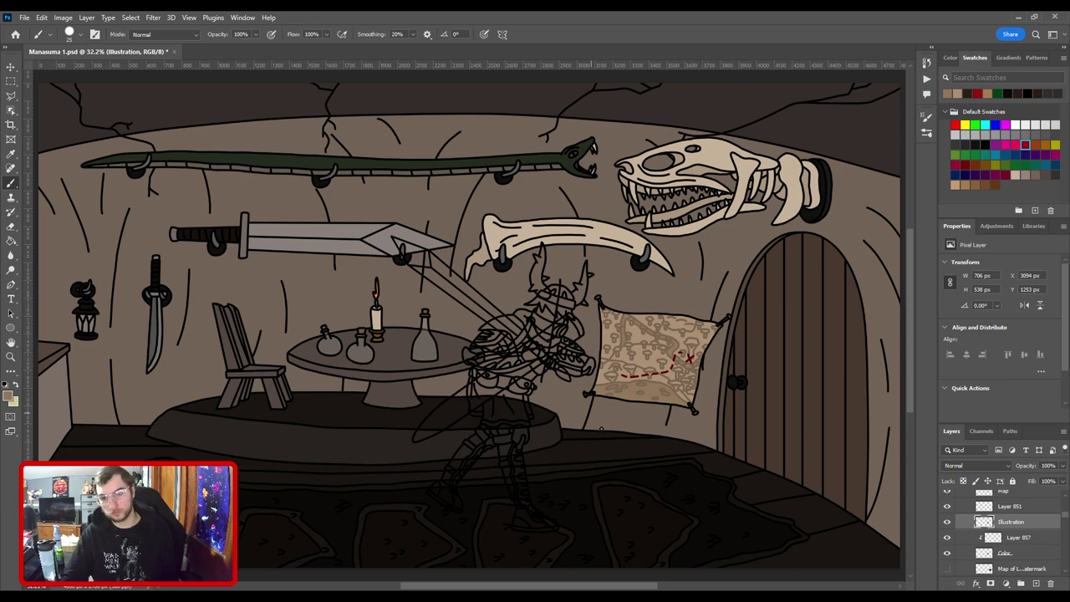
On Layer 857, erase the brown fill inside the small ovals on the map's lower ground with a 15 px eraser.
{"action": "key", "text": "ctrl+plus"}
{"action": "key", "text": "ctrl+plus"}
{"action": "scroll", "coordinate": [431, 323], "scroll_direction": "up", "scroll_amount": 4}
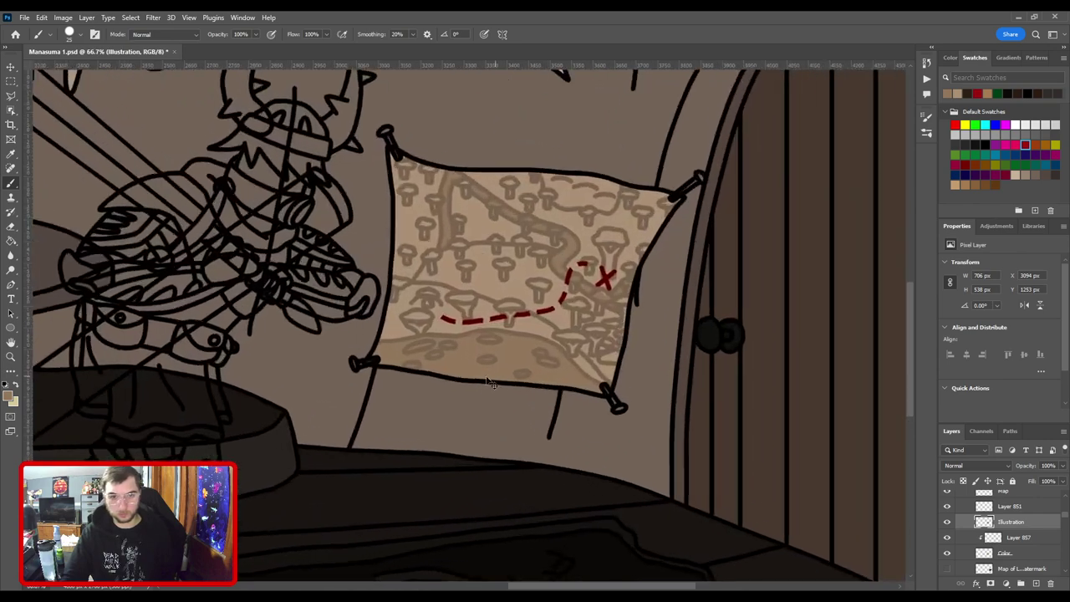
{"action": "key", "text": "e"}
{"action": "key", "text": "alt+["}
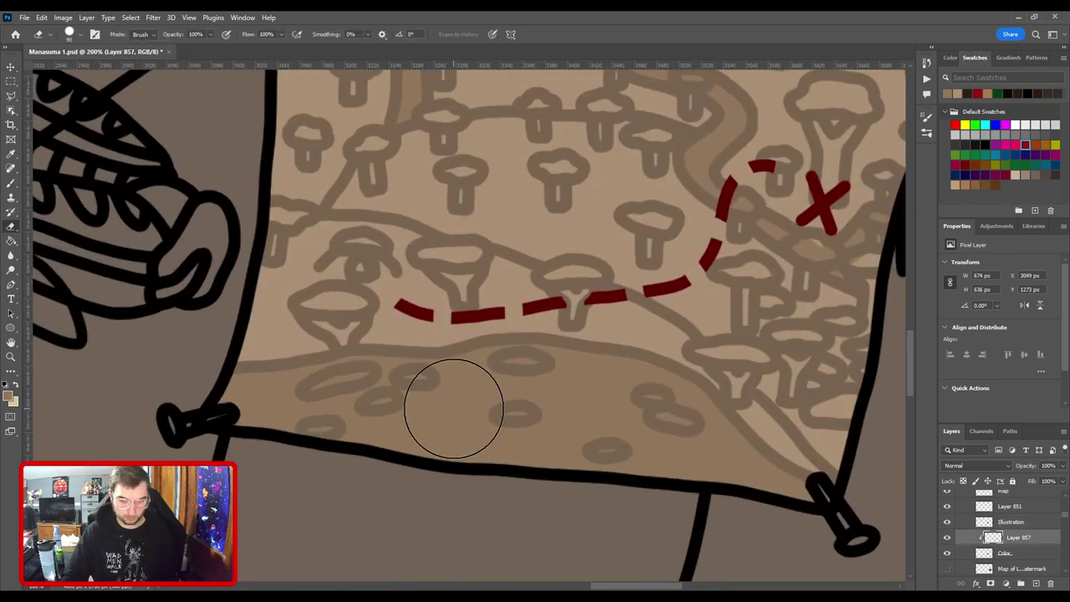
{"action": "key", "text": "bracketleft"}
{"action": "key", "text": "bracketleft"}
{"action": "key", "text": "bracketleft"}
{"action": "key", "text": "bracketleft"}
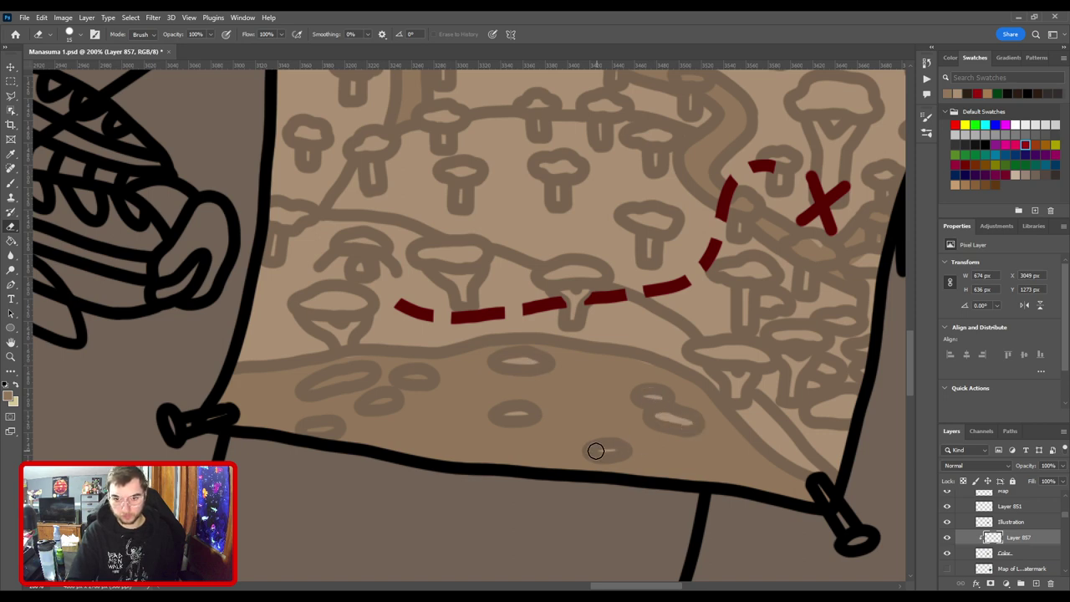
Erase the brown fill inside the mushrooms that overlap the map's winding strip.
{"action": "left_click_drag", "start_coordinate": [653, 312], "coordinate": [598, 455]}
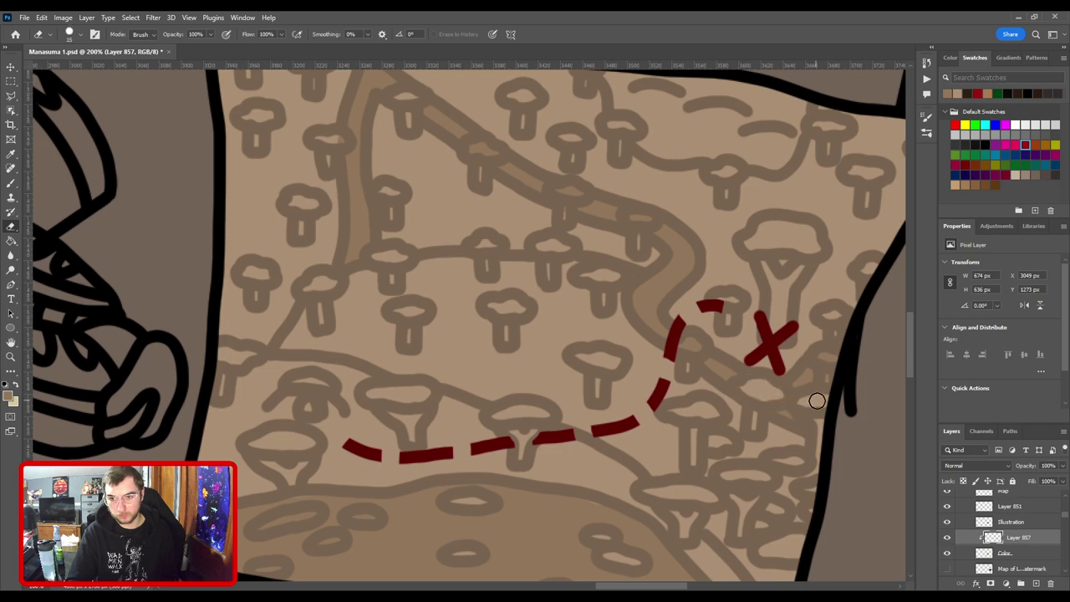
{"action": "left_click_drag", "start_coordinate": [728, 225], "coordinate": [597, 212]}
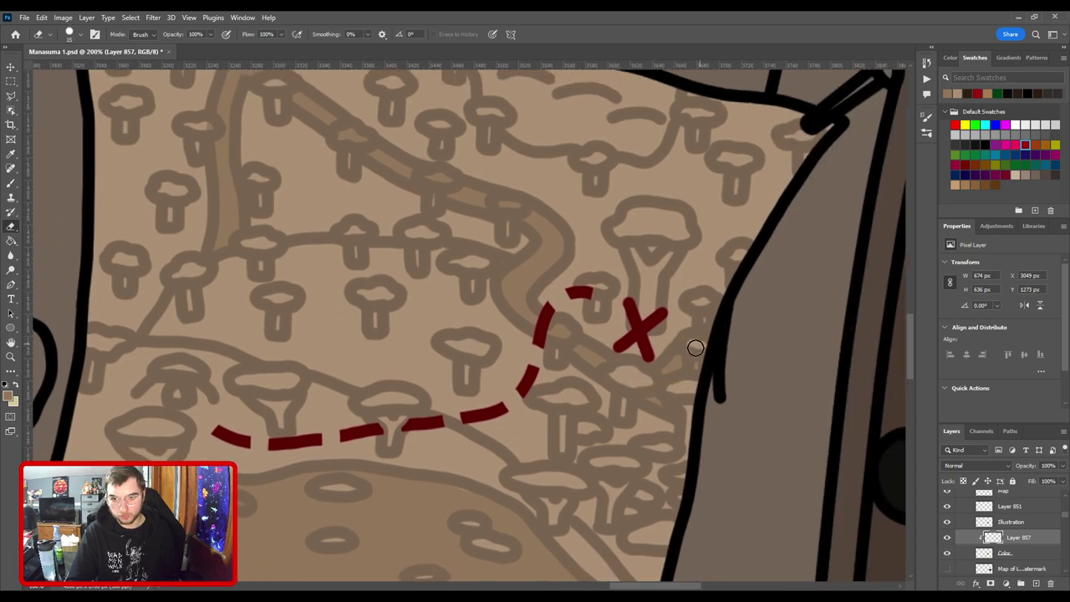
{"action": "left_click_drag", "start_coordinate": [612, 353], "coordinate": [704, 391]}
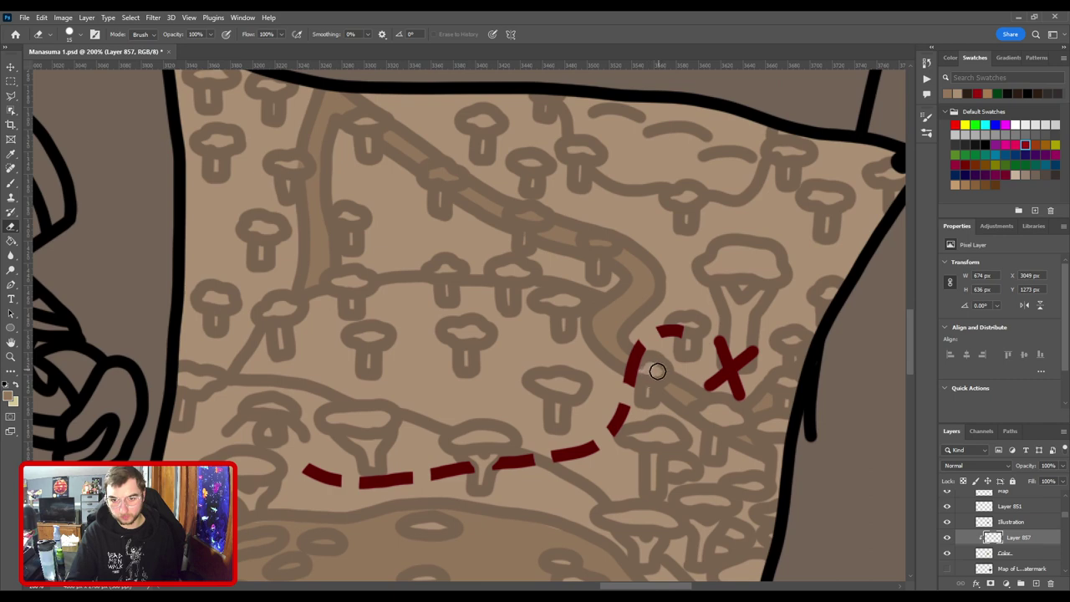
{"action": "scroll", "coordinate": [657, 372], "scroll_direction": "up", "scroll_amount": 3}
{"action": "scroll", "coordinate": [657, 368], "scroll_direction": "left", "scroll_amount": 2}
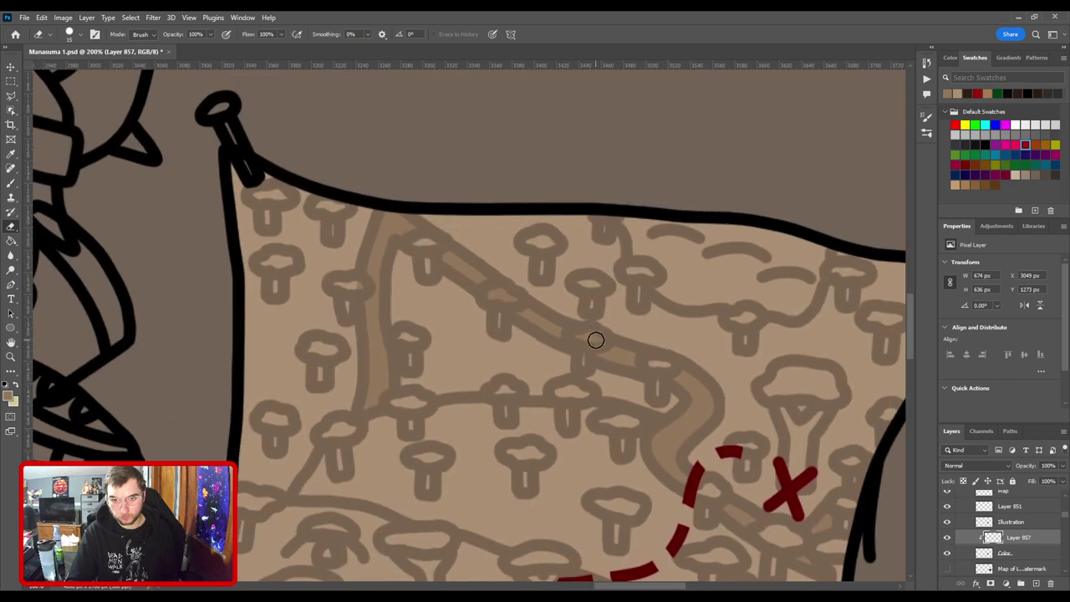
{"action": "left_click_drag", "start_coordinate": [542, 321], "coordinate": [612, 345]}
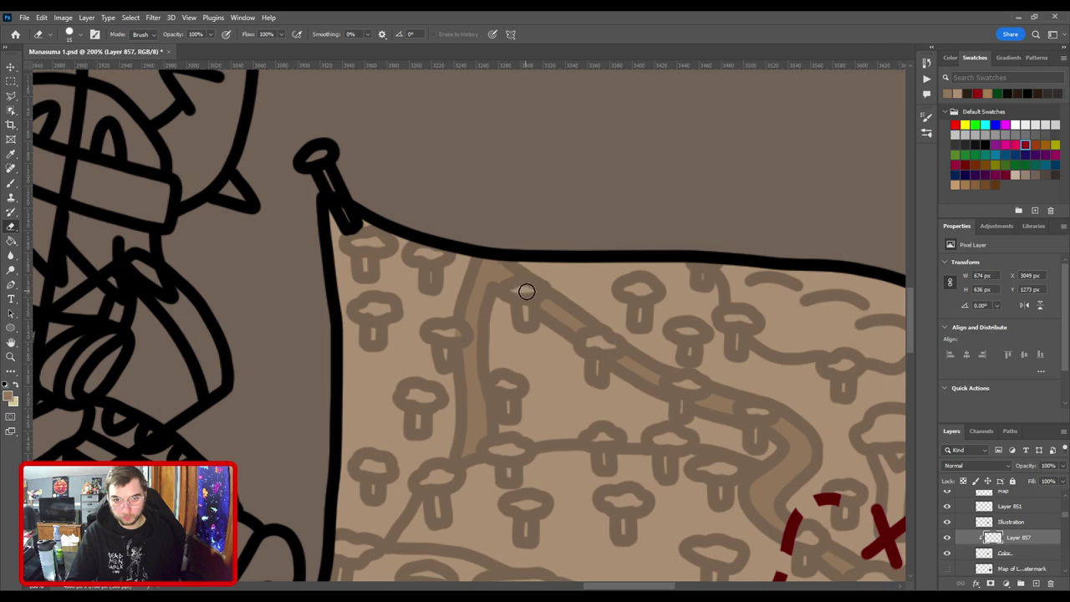
{"action": "scroll", "coordinate": [566, 357], "scroll_direction": "left", "scroll_amount": 5}
{"action": "left_click_drag", "start_coordinate": [609, 399], "coordinate": [593, 290]}
{"action": "key", "text": "ctrl+minus"}
{"action": "left_click_drag", "start_coordinate": [725, 358], "coordinate": [620, 383]}
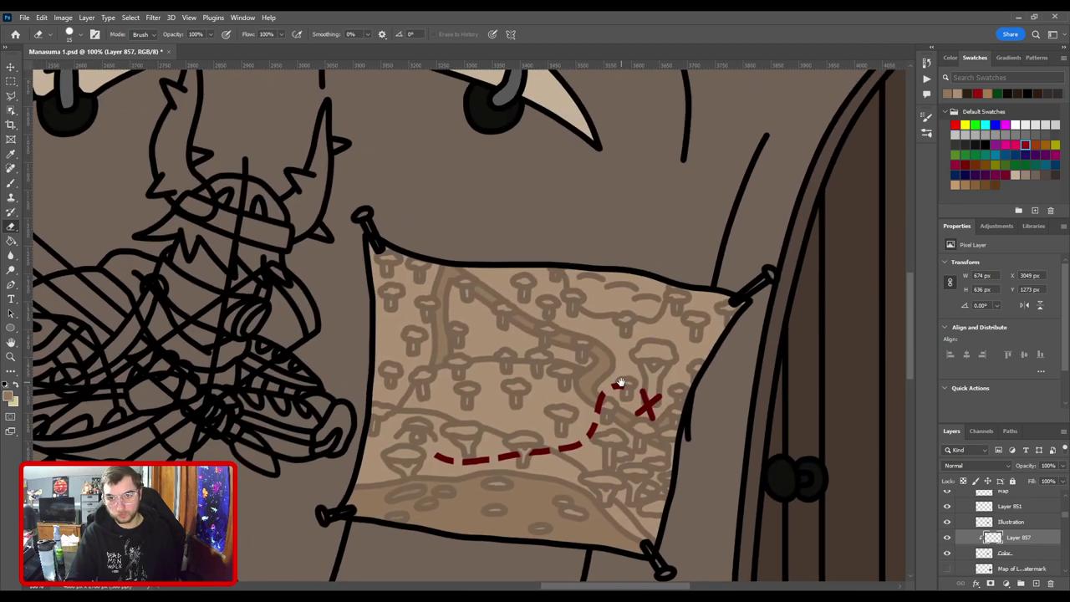
Clean the brown out of the remaining ovals in the lower left part of the map's ground.
{"action": "left_click_drag", "start_coordinate": [566, 417], "coordinate": [645, 290]}
{"action": "key", "text": "ctrl+plus"}
{"action": "key", "text": "ctrl+plus"}
{"action": "scroll", "coordinate": [574, 424], "scroll_direction": "up", "scroll_amount": 1}
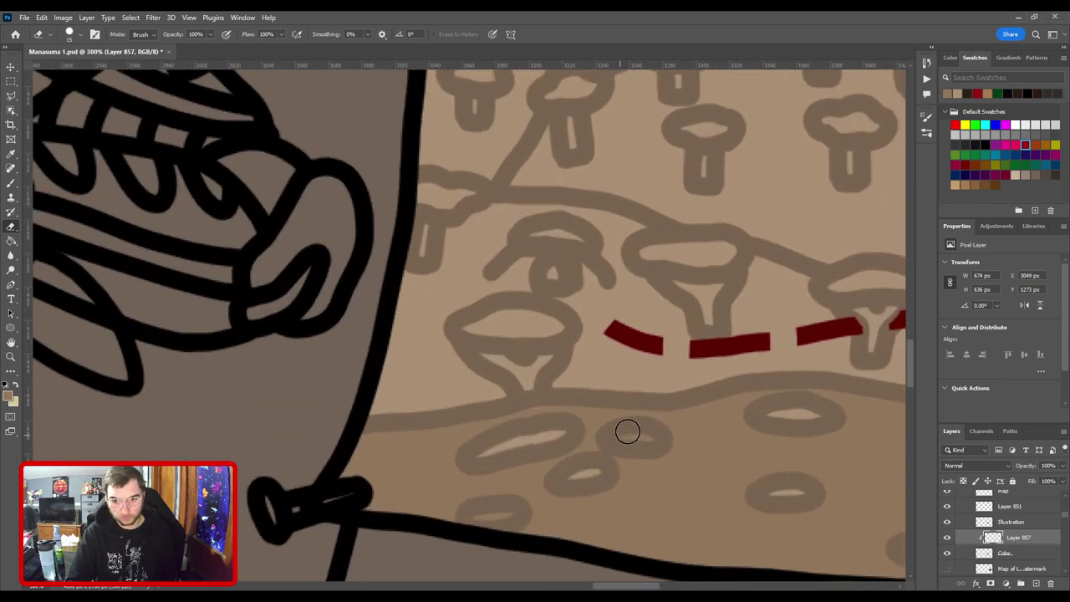
{"action": "key", "text": "ctrl+minus"}
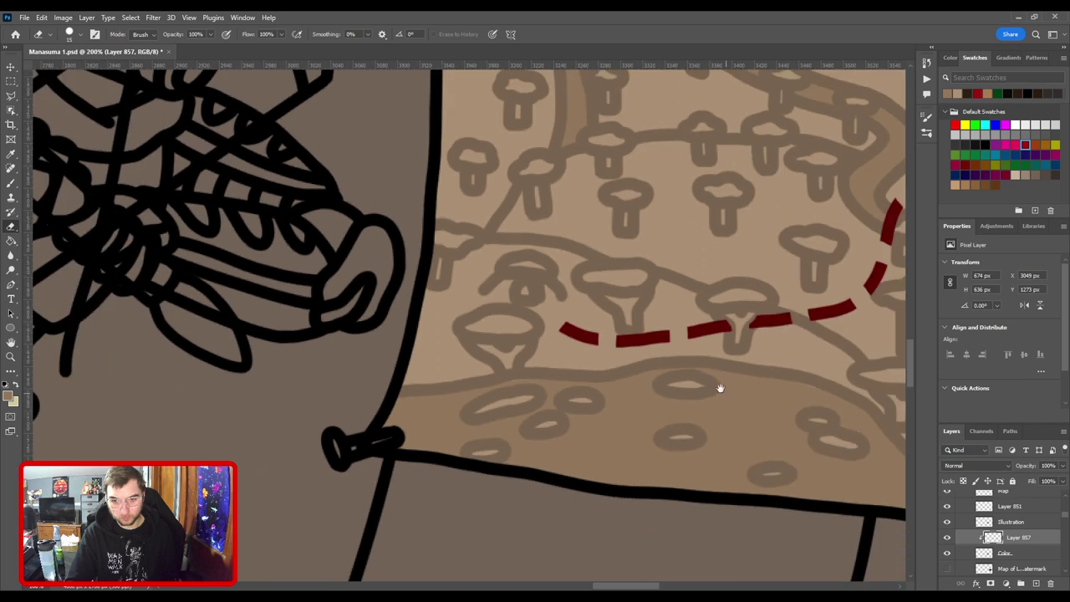
{"action": "left_click_drag", "start_coordinate": [720, 389], "coordinate": [531, 354]}
Sample the ground brown, touch up the fill around the lower left ovals with a smaller brush, and save the document.
{"action": "key", "text": "b"}
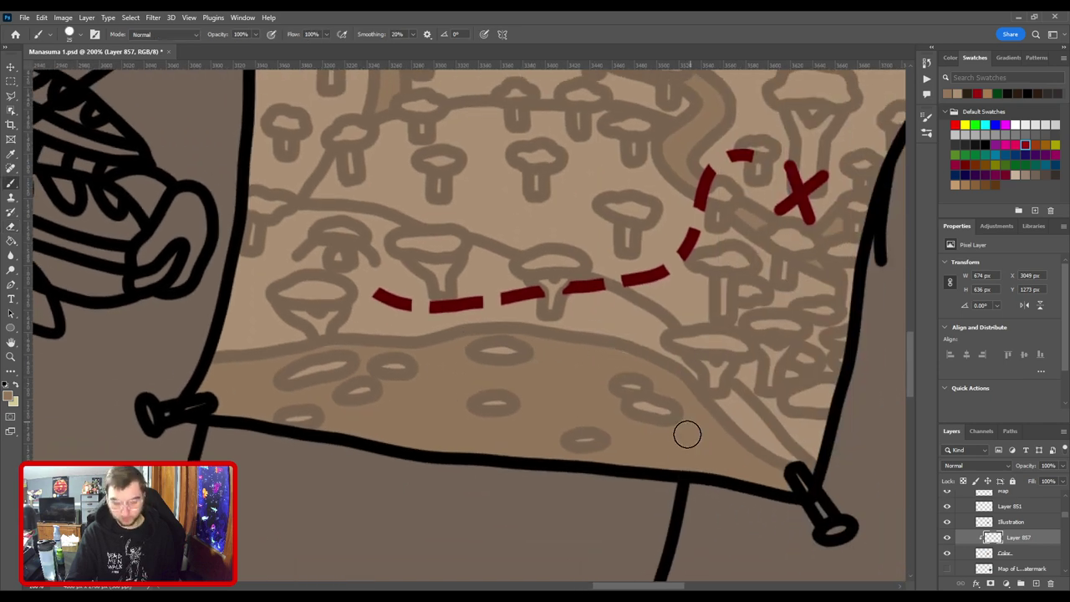
{"action": "key", "text": "i"}
{"action": "left_click", "coordinate": [601, 385]}
{"action": "key", "text": "b"}
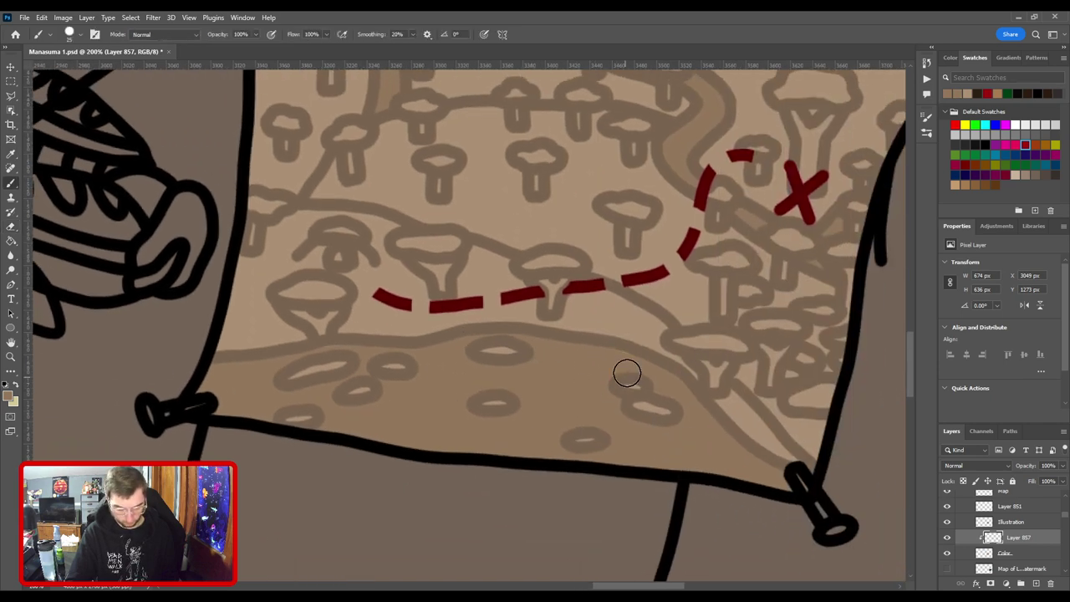
{"action": "left_click_drag", "start_coordinate": [519, 371], "coordinate": [741, 381]}
{"action": "key", "text": "bracketleft"}
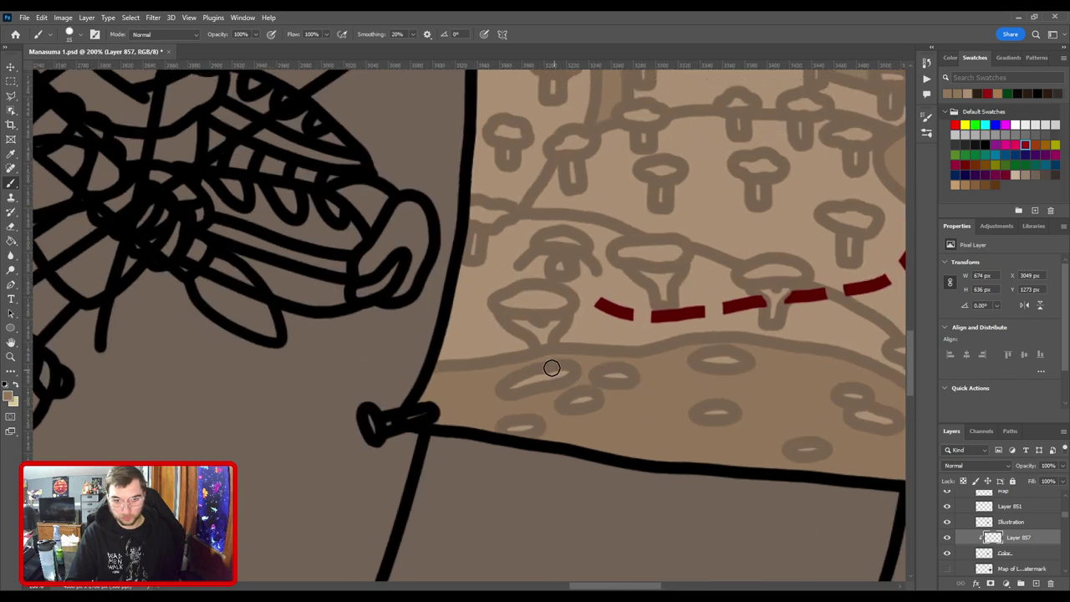
{"action": "key", "text": "ctrl+0"}
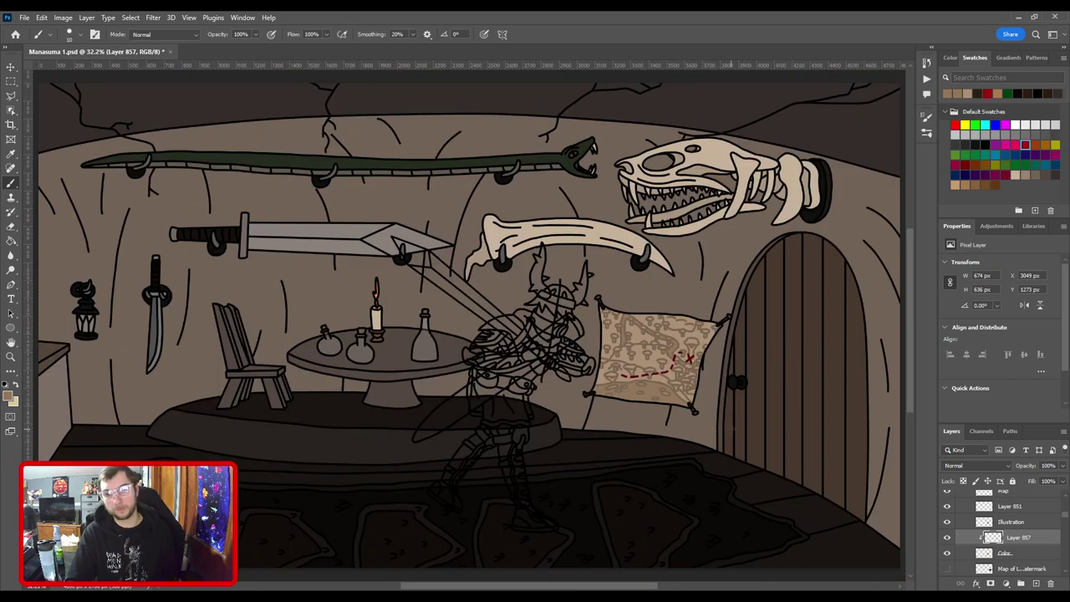
{"action": "key", "text": "ctrl+s"}
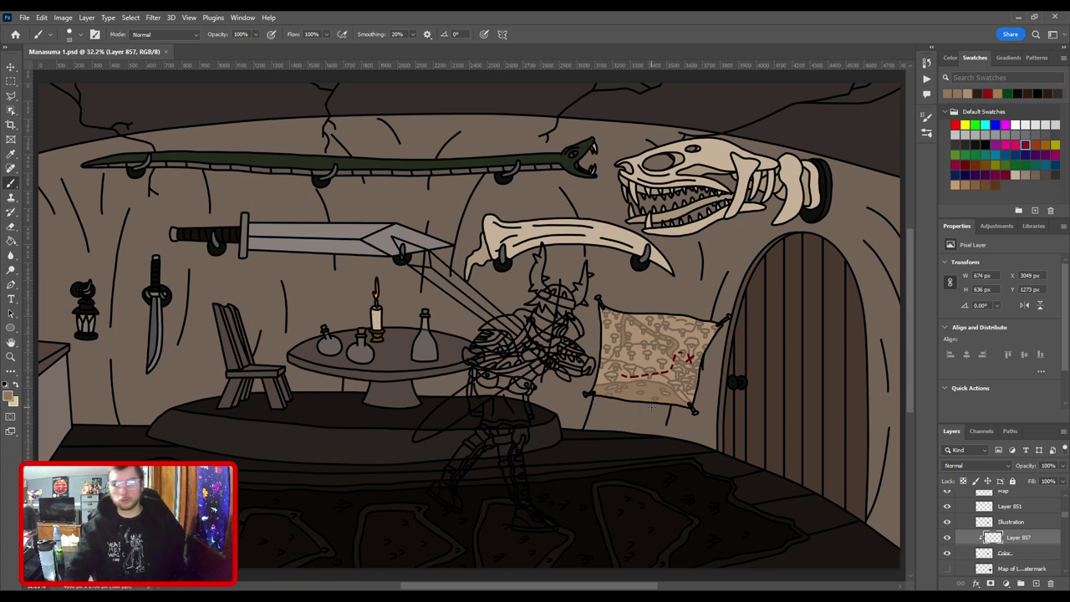
Find the Manasuma reference layer in the layer stack and make it visible.
{"action": "scroll", "coordinate": [1054, 538], "scroll_direction": "up", "scroll_amount": 2}
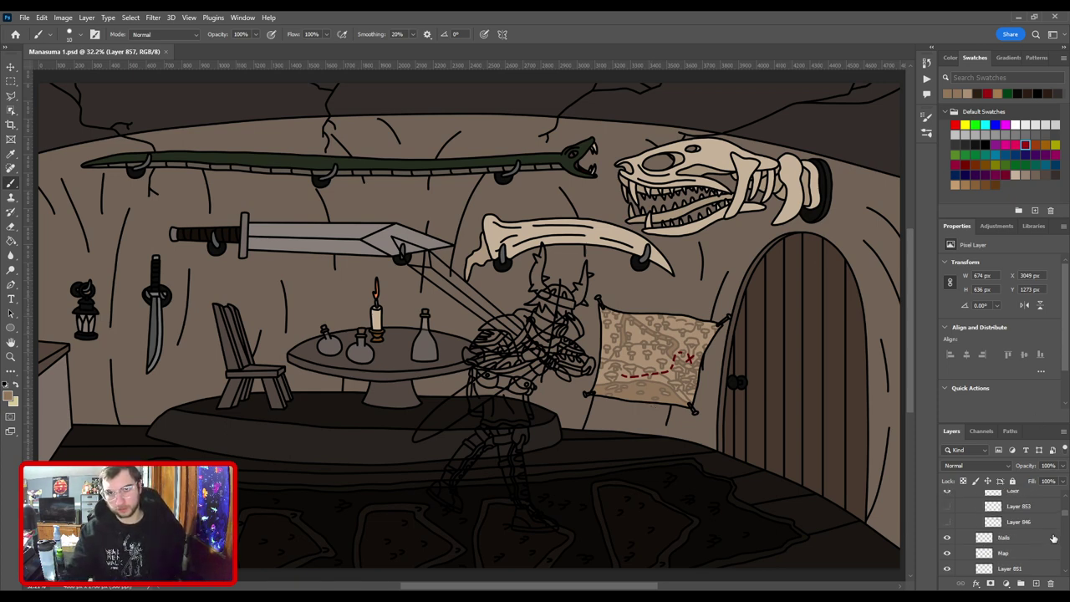
{"action": "scroll", "coordinate": [1053, 527], "scroll_direction": "up", "scroll_amount": 3}
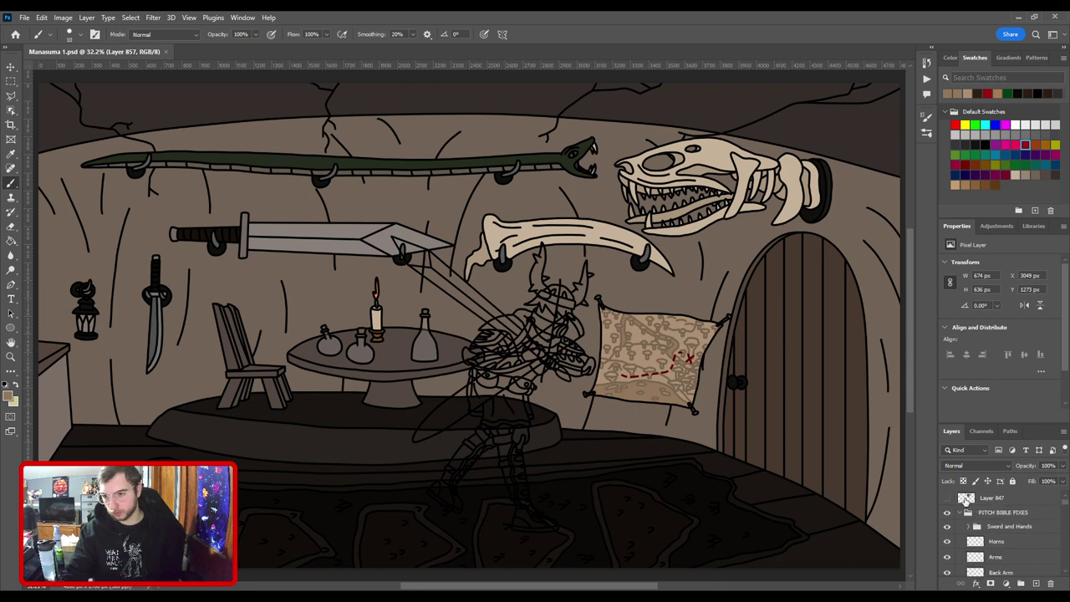
{"action": "scroll", "coordinate": [974, 523], "scroll_direction": "down", "scroll_amount": 5}
{"action": "scroll", "coordinate": [986, 558], "scroll_direction": "up", "scroll_amount": 1}
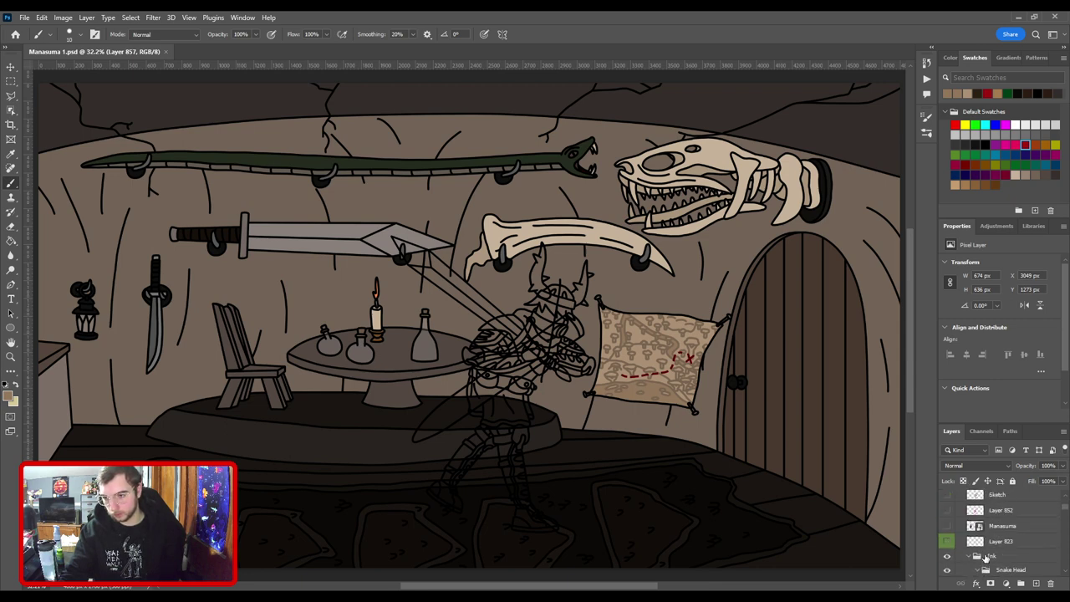
{"action": "left_click", "coordinate": [947, 527]}
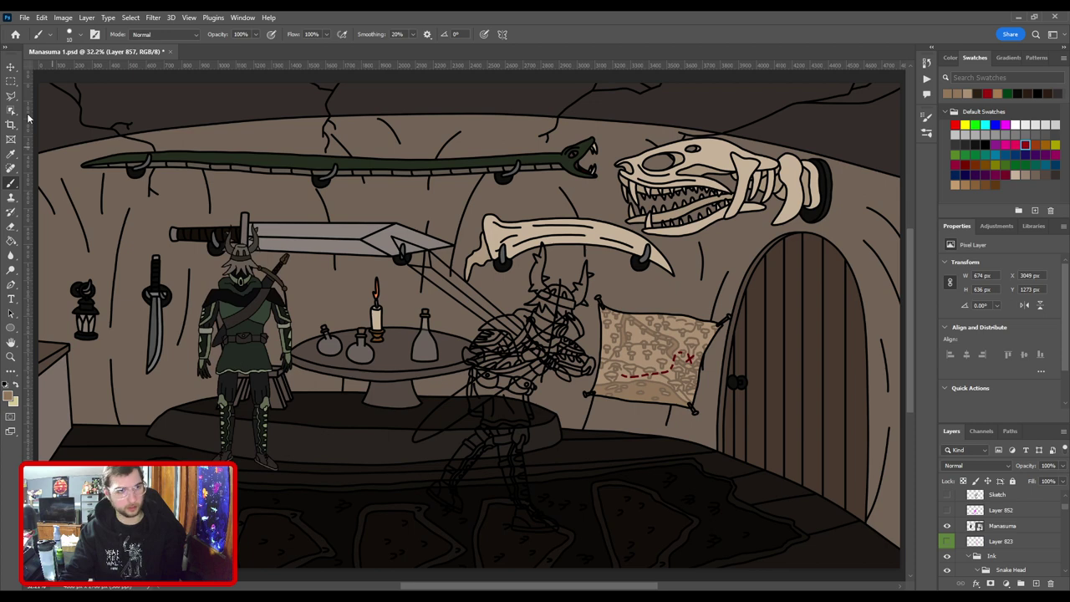
Move the Manasuma reference figure in front of the table and enlarge it to about 675 × 1761 px.
{"action": "left_click", "coordinate": [9, 66]}
{"action": "left_click_drag", "start_coordinate": [251, 320], "coordinate": [330, 391]}
{"action": "key", "text": "ctrl+t"}
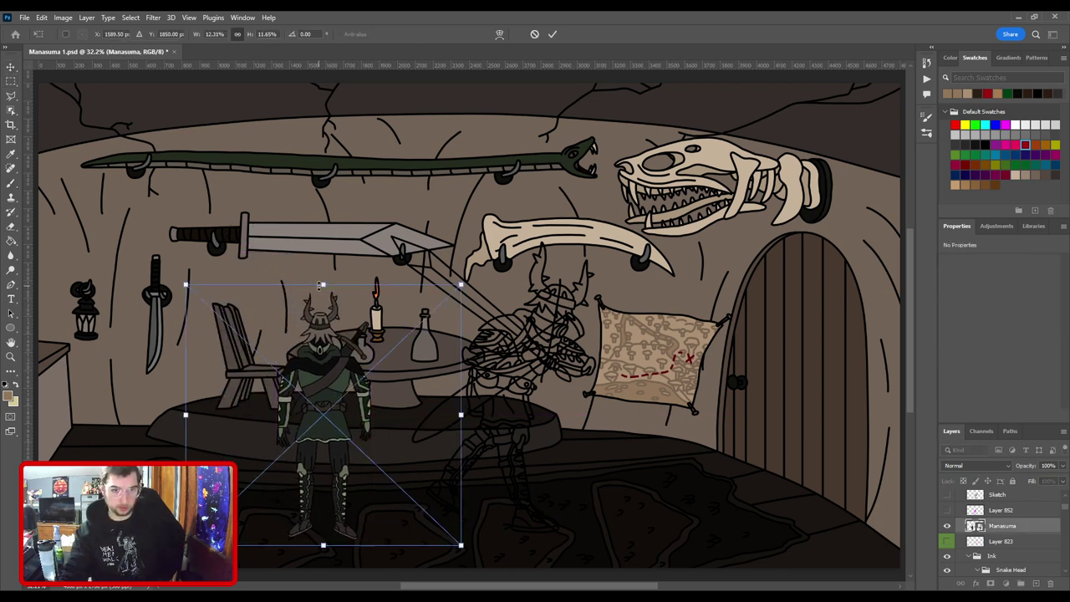
{"action": "left_click_drag", "start_coordinate": [326, 281], "coordinate": [314, 200]}
{"action": "key", "text": "Return"}
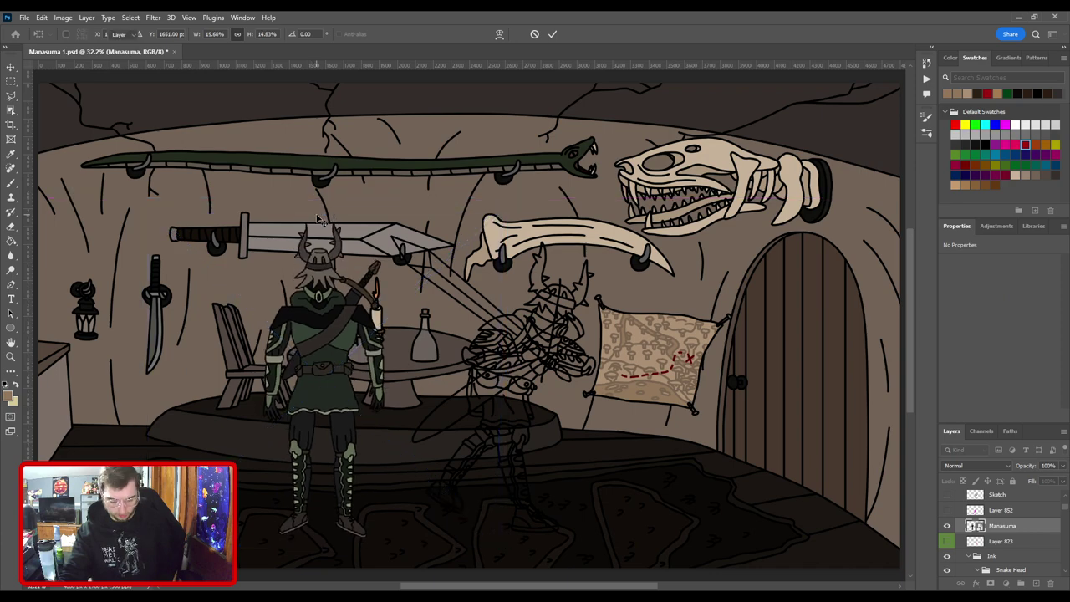
Sample a near-black color from the Manasuma reference figure as the painting color.
{"action": "key", "text": "ctrl+plus"}
{"action": "key", "text": "ctrl+plus"}
{"action": "key", "text": "ctrl+plus"}
{"action": "key", "text": "ctrl+plus"}
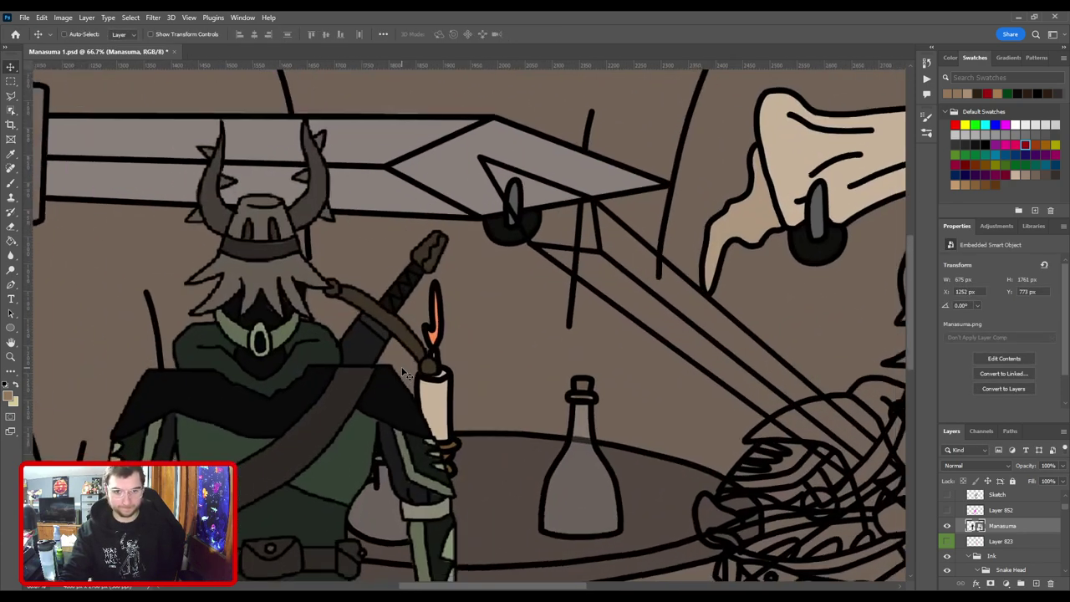
{"action": "key", "text": "i"}
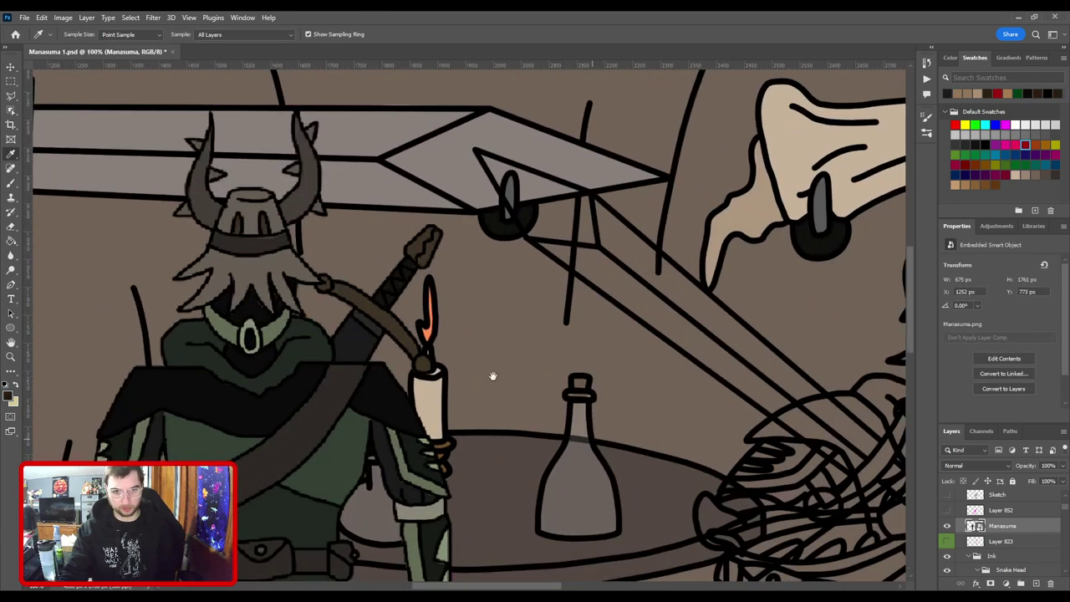
Locate the Sheath line art layer and add a new layer named Color directly below it.
{"action": "left_click_drag", "start_coordinate": [598, 439], "coordinate": [334, 205]}
{"action": "key", "text": "v"}
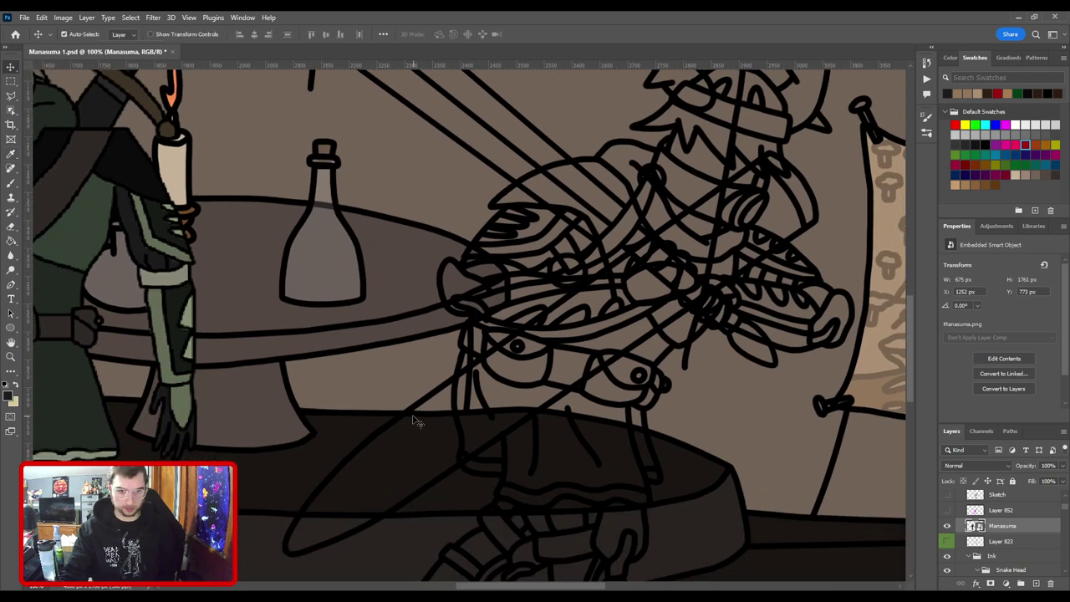
{"action": "left_click", "coordinate": [410, 420]}
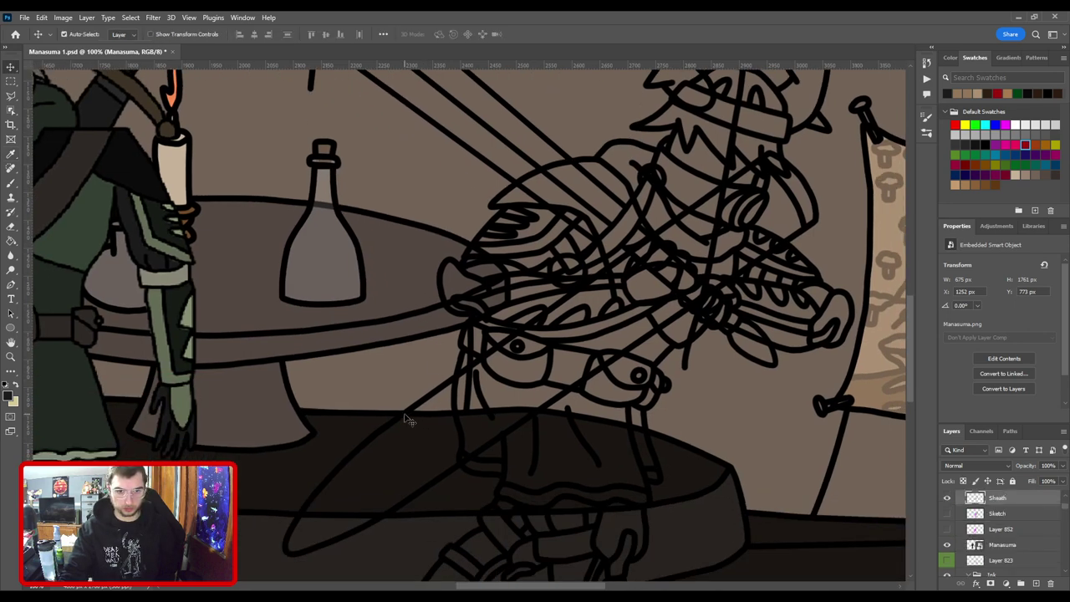
{"action": "left_click", "coordinate": [1008, 517]}
{"action": "key", "text": "ctrl+shift+alt+n"}
{"action": "key", "text": "b"}
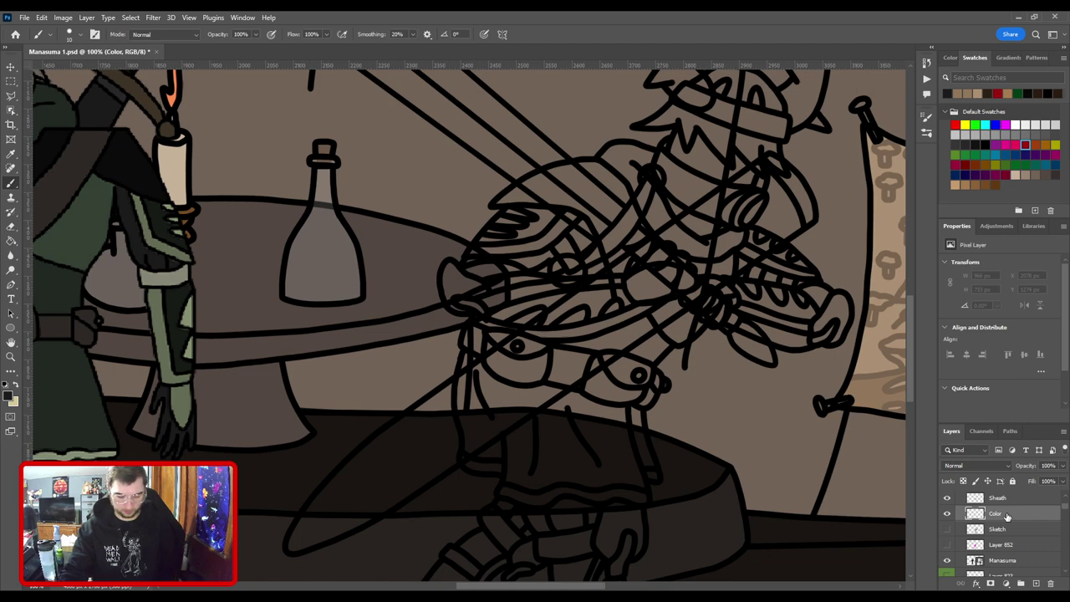
Paint near-black strokes inside the sheath outline around its opening, along the lower edge and around the pointed tip.
{"action": "key", "text": "ctrl+plus"}
{"action": "left_click_drag", "start_coordinate": [500, 333], "coordinate": [142, 479]}
{"action": "left_click_drag", "start_coordinate": [705, 248], "coordinate": [579, 341]}
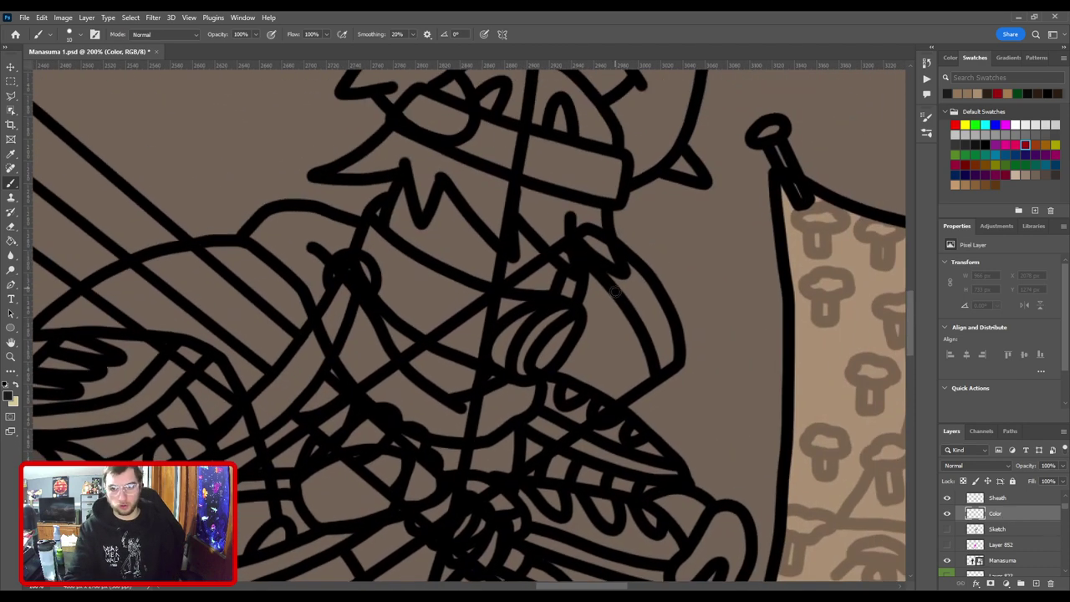
{"action": "left_click_drag", "start_coordinate": [588, 251], "coordinate": [660, 351]}
{"action": "mouse_move", "coordinate": [568, 308]}
{"action": "left_mouse_down"}
{"action": "mouse_move", "coordinate": [597, 253]}
{"action": "mouse_move", "coordinate": [812, 73]}
{"action": "left_mouse_up"}
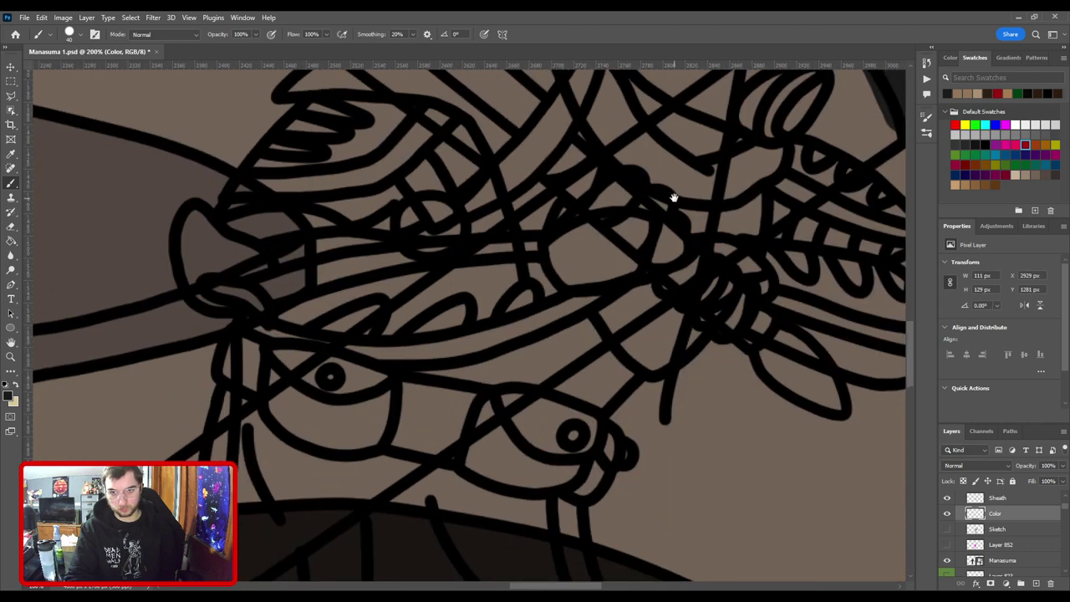
{"action": "left_click", "coordinate": [679, 267], "text": "shift"}
{"action": "mouse_move", "coordinate": [455, 350]}
{"action": "left_mouse_down"}
{"action": "mouse_move", "coordinate": [695, 218]}
{"action": "mouse_move", "coordinate": [741, 176]}
{"action": "left_mouse_up"}
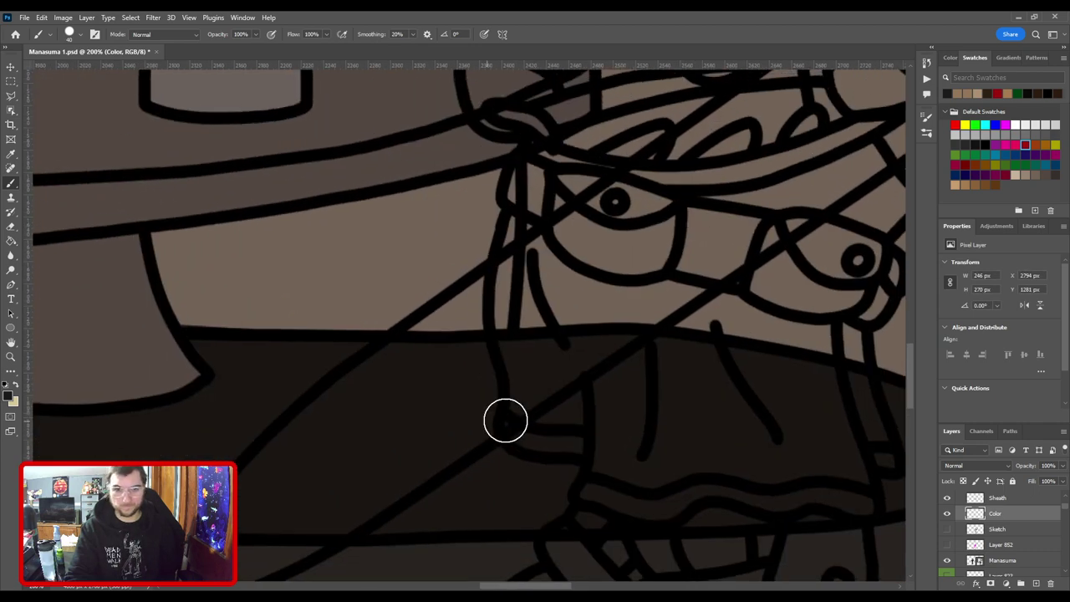
{"action": "left_click", "coordinate": [491, 422], "text": "shift"}
{"action": "left_click_drag", "start_coordinate": [358, 467], "coordinate": [584, 324]}
{"action": "left_click", "coordinate": [524, 400], "text": "shift"}
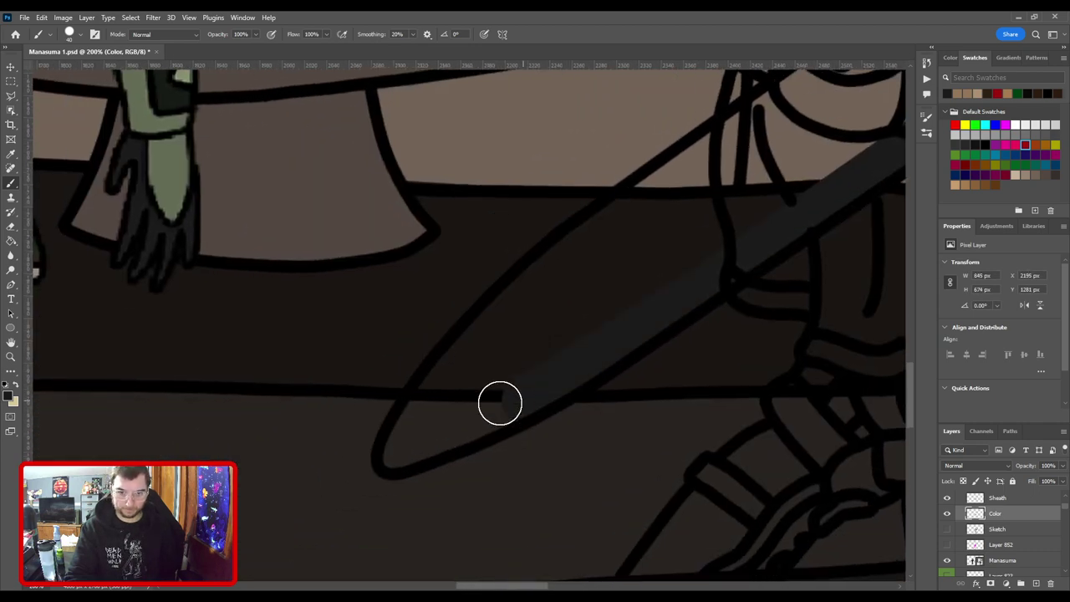
{"action": "left_click", "coordinate": [438, 434], "text": "shift"}
{"action": "left_click", "coordinate": [401, 452], "text": "shift"}
{"action": "left_click", "coordinate": [445, 384], "text": "shift"}
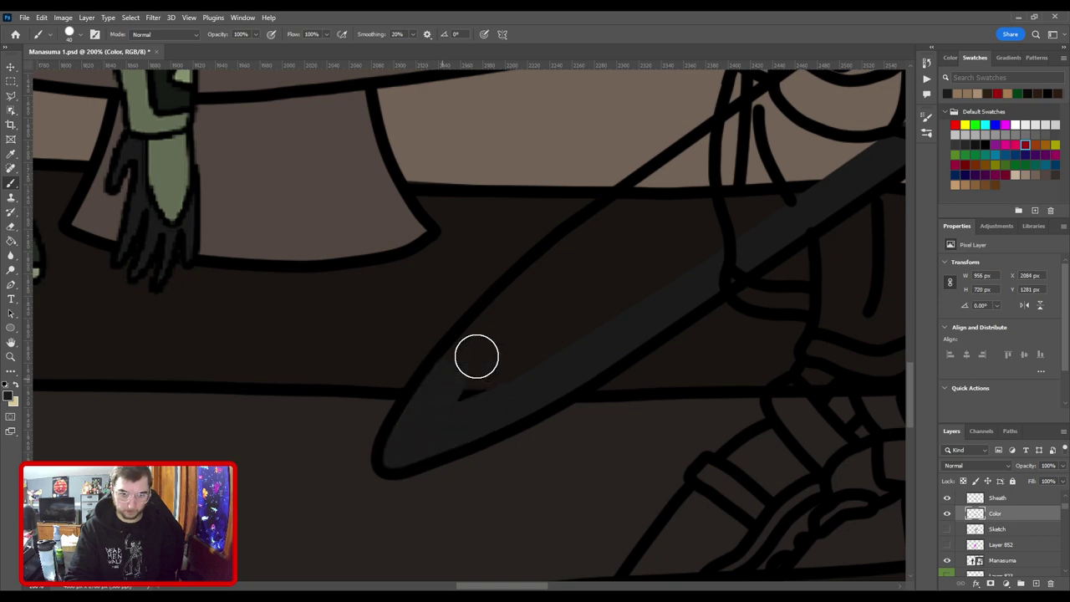
Paint near-black strokes along the sheath's upper edge from the tip back to the opening, closing the painted border.
{"action": "left_click", "coordinate": [524, 290], "text": "shift"}
{"action": "left_click_drag", "start_coordinate": [681, 219], "coordinate": [500, 430]}
{"action": "left_click", "coordinate": [531, 352], "text": "shift"}
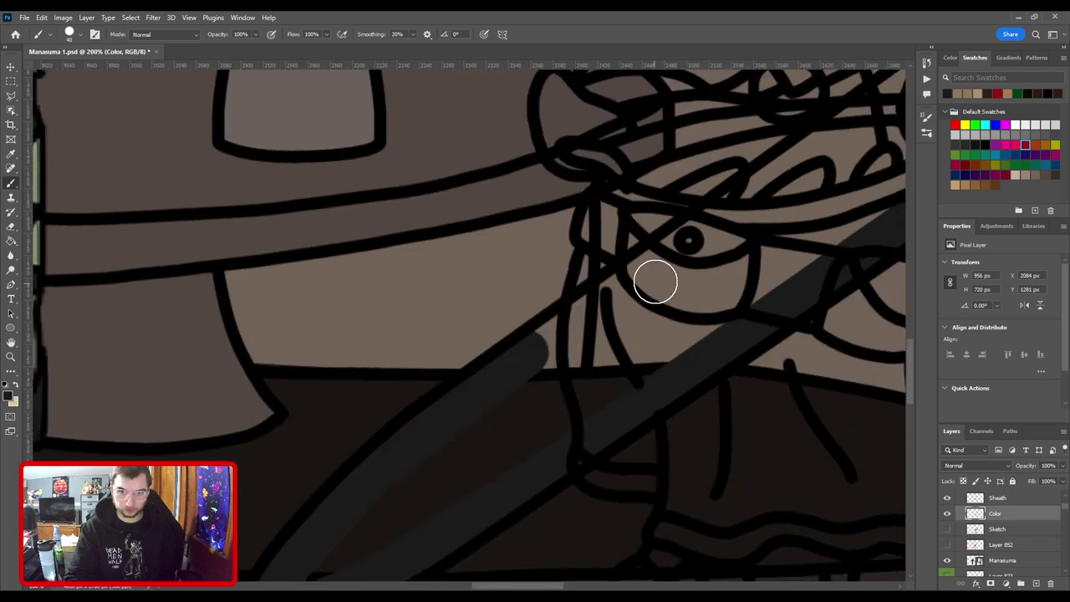
{"action": "left_click", "coordinate": [650, 270], "text": "shift"}
{"action": "left_click_drag", "start_coordinate": [773, 200], "coordinate": [534, 392]}
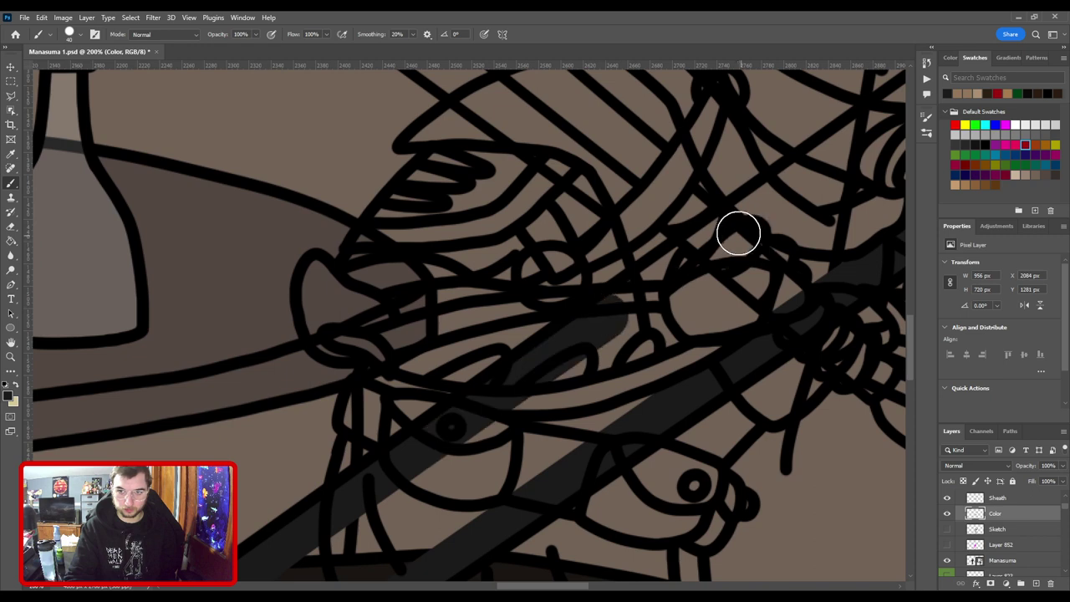
{"action": "left_click_drag", "start_coordinate": [788, 186], "coordinate": [398, 402]}
{"action": "left_click", "coordinate": [561, 290], "text": "shift"}
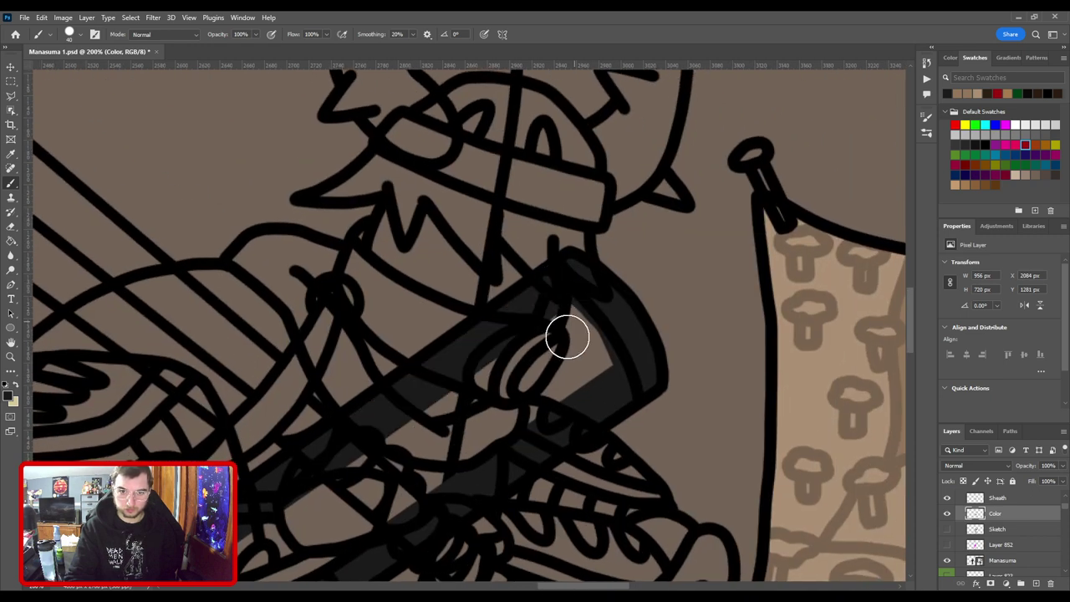
Fill the enclosed sheath interior with near-black and brush over the thin unpainted gaps along its length.
{"action": "key", "text": "g"}
{"action": "left_click", "coordinate": [549, 344]}
{"action": "key", "text": "b"}
{"action": "left_click_drag", "start_coordinate": [585, 382], "coordinate": [626, 298]}
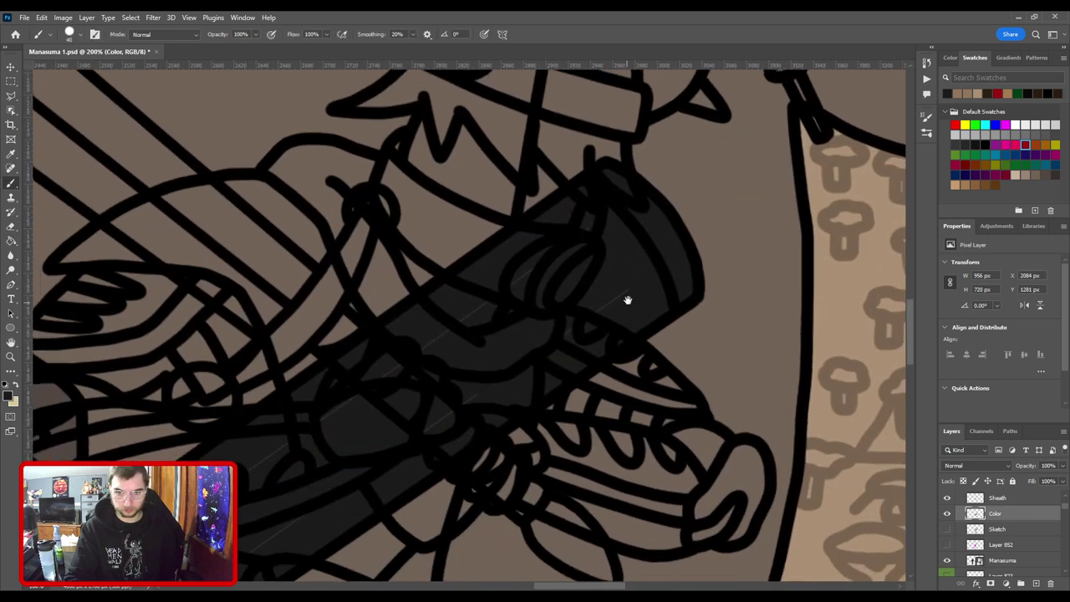
{"action": "mouse_move", "coordinate": [400, 414]}
{"action": "left_mouse_down"}
{"action": "mouse_move", "coordinate": [658, 177]}
{"action": "mouse_move", "coordinate": [644, 254]}
{"action": "left_mouse_up"}
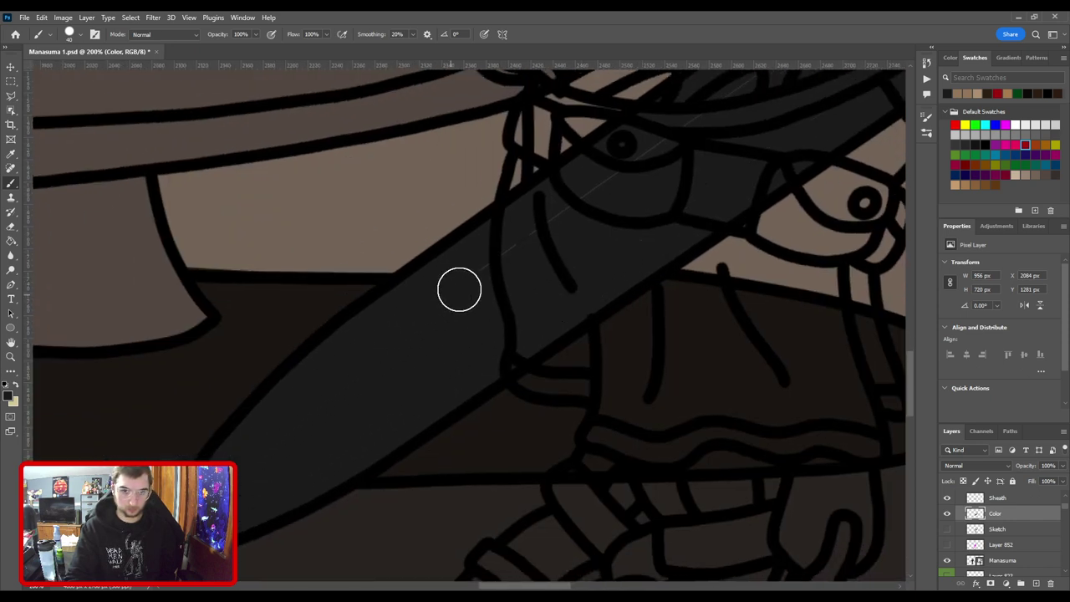
{"action": "left_click_drag", "start_coordinate": [624, 186], "coordinate": [402, 418]}
{"action": "left_click_drag", "start_coordinate": [690, 220], "coordinate": [516, 329]}
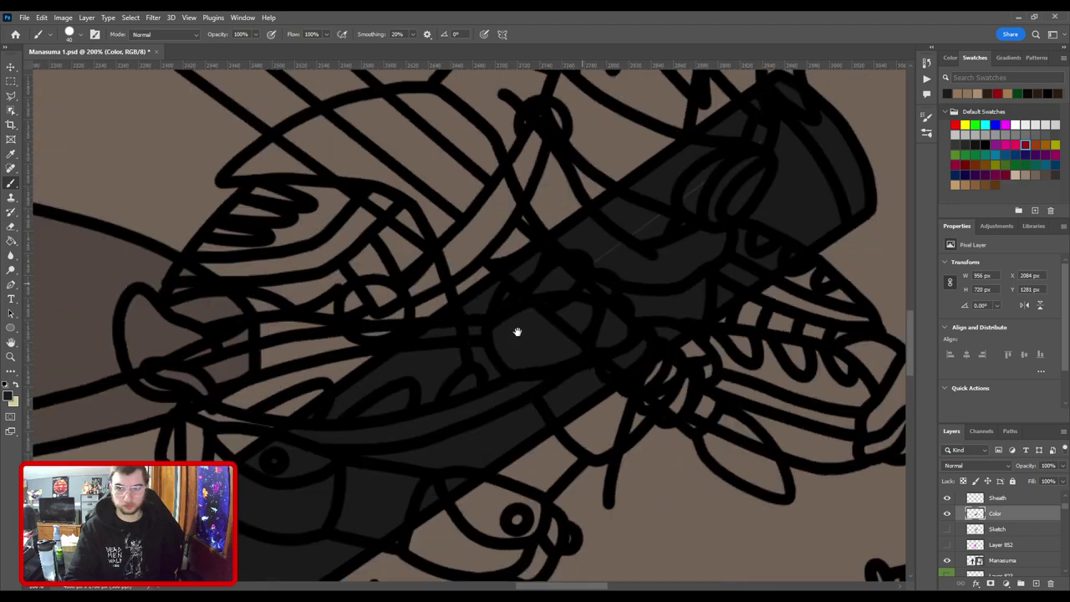
{"action": "key", "text": "ctrl+0"}
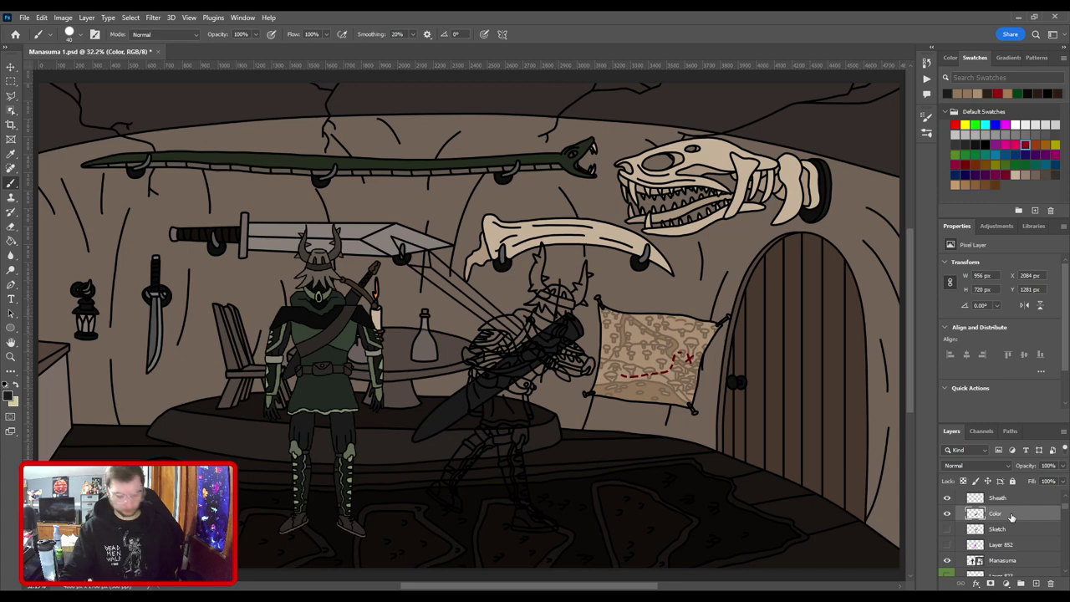
Add another layer named Color above the sheath's color layer and sample the dark gray of the reference sheath's rim.
{"action": "key", "text": "ctrl+j"}
{"action": "key", "text": "i"}
{"action": "key", "text": "ctrl+plus"}
{"action": "key", "text": "ctrl+plus"}
{"action": "key", "text": "ctrl+plus"}
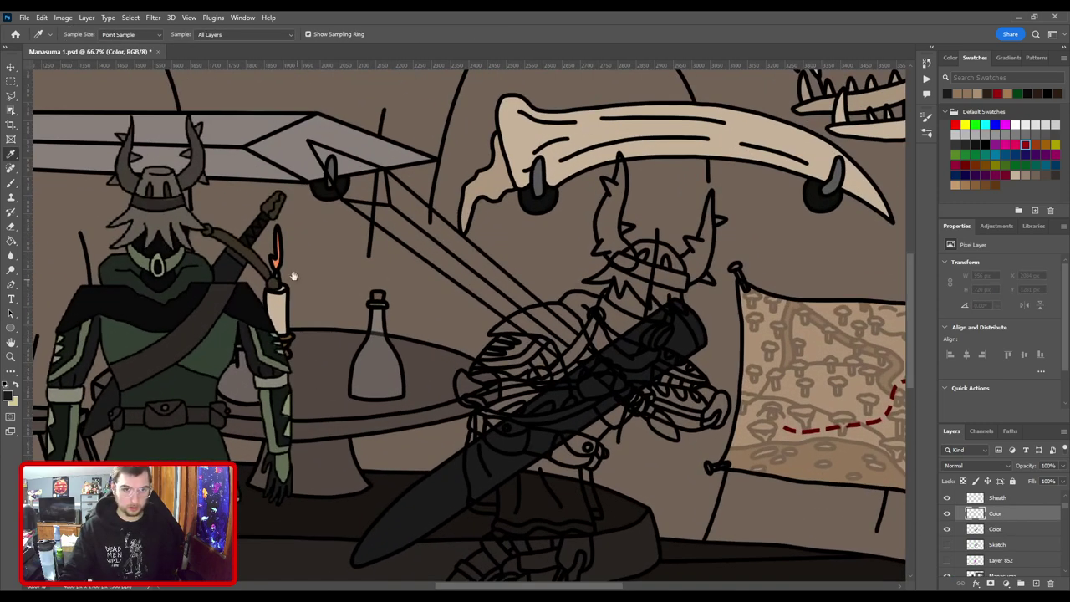
{"action": "left_click_drag", "start_coordinate": [295, 276], "coordinate": [526, 342]}
{"action": "key", "text": "ctrl+plus"}
{"action": "key", "text": "ctrl+plus"}
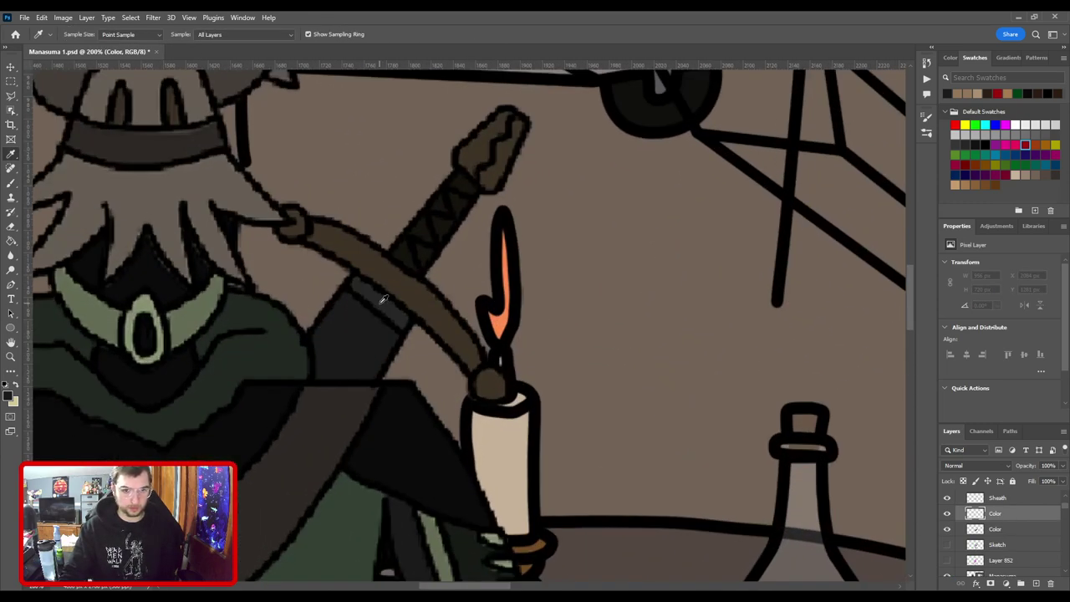
{"action": "left_click", "coordinate": [382, 301]}
Paint the band around the sheath's opening with the sampled dark gray.
{"action": "key", "text": "ctrl+minus"}
{"action": "key", "text": "ctrl+minus"}
{"action": "key", "text": "ctrl+minus"}
{"action": "left_click_drag", "start_coordinate": [788, 375], "coordinate": [445, 371]}
{"action": "key", "text": "ctrl+plus"}
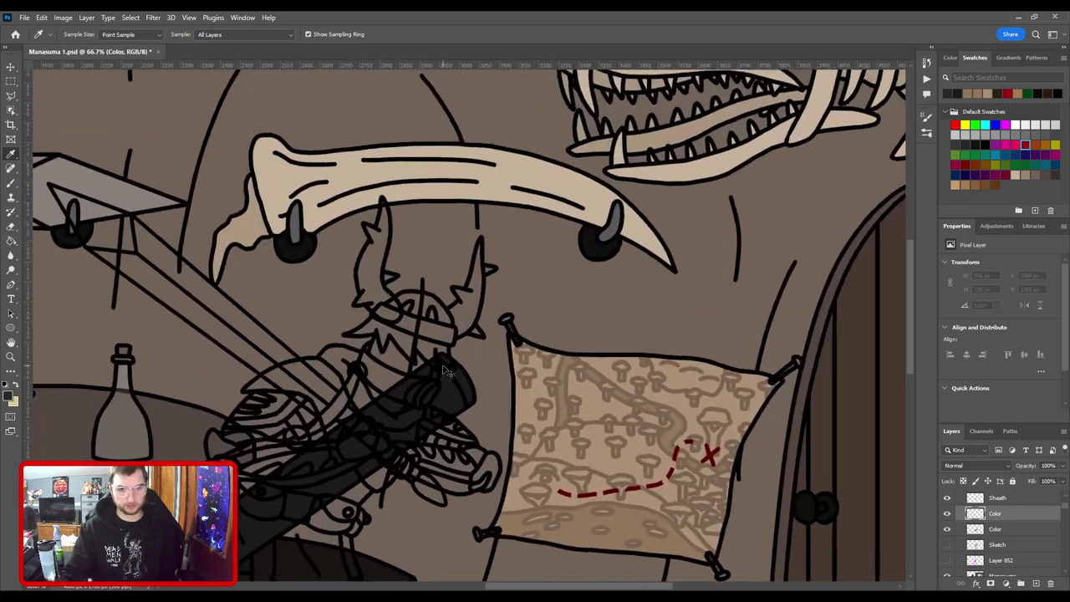
{"action": "key", "text": "ctrl+plus"}
{"action": "key", "text": "ctrl+plus"}
{"action": "key", "text": "b"}
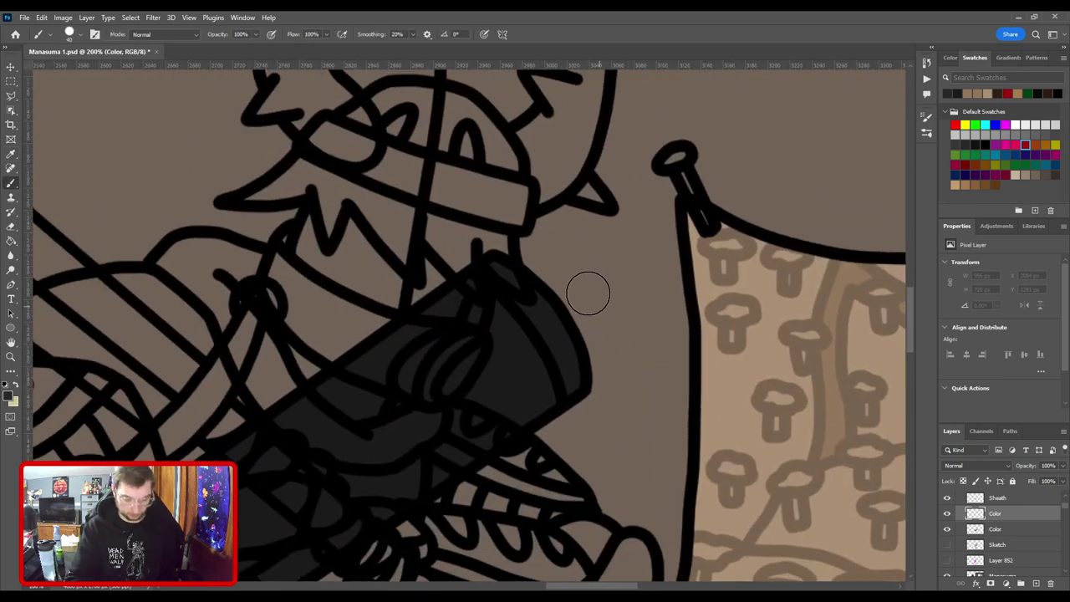
{"action": "key", "text": "ctrl+plus"}
{"action": "left_click_drag", "start_coordinate": [508, 239], "coordinate": [552, 280]}
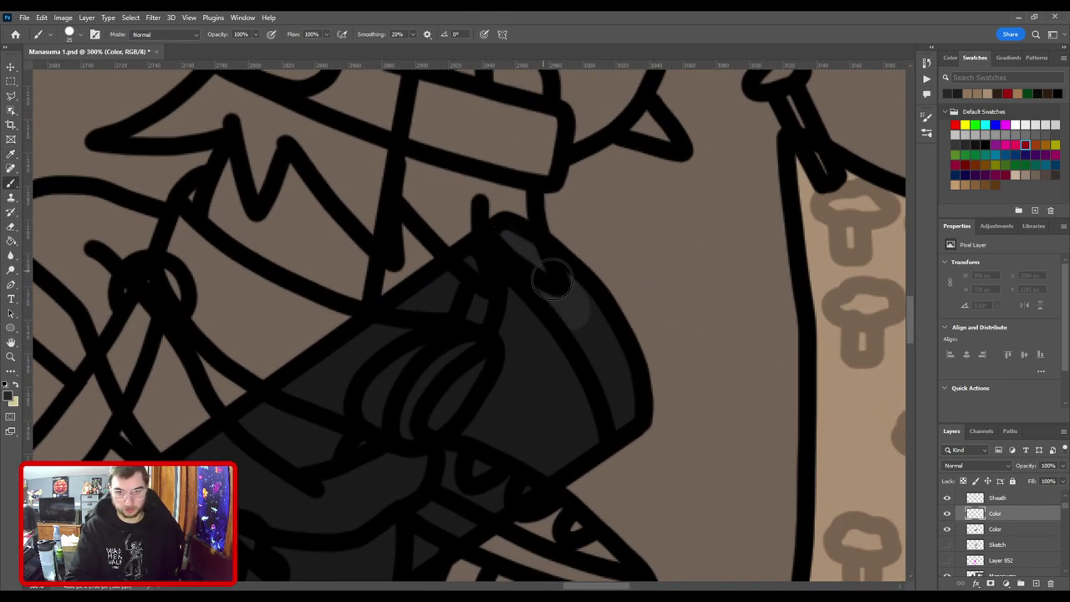
{"action": "key", "text": "ctrl+minus"}
{"action": "key", "text": "ctrl+minus"}
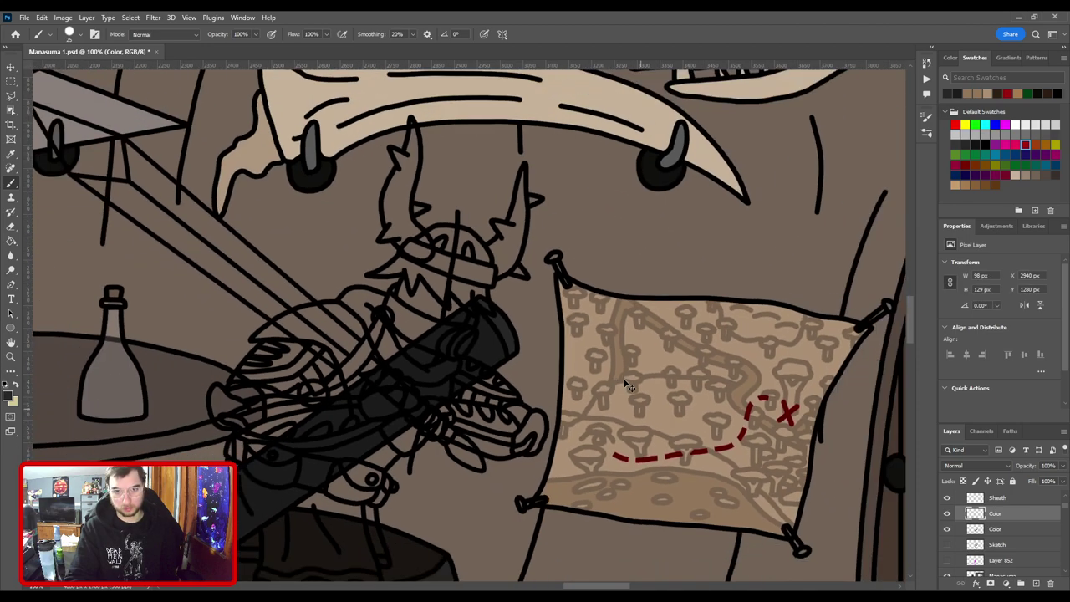
Add a new layer named Color directly above the Sheath line art layer for the leg color.
{"action": "key", "text": "ctrl+minus"}
{"action": "key", "text": "ctrl+minus"}
{"action": "left_click_drag", "start_coordinate": [285, 289], "coordinate": [535, 326]}
{"action": "left_click_drag", "start_coordinate": [445, 323], "coordinate": [365, 343]}
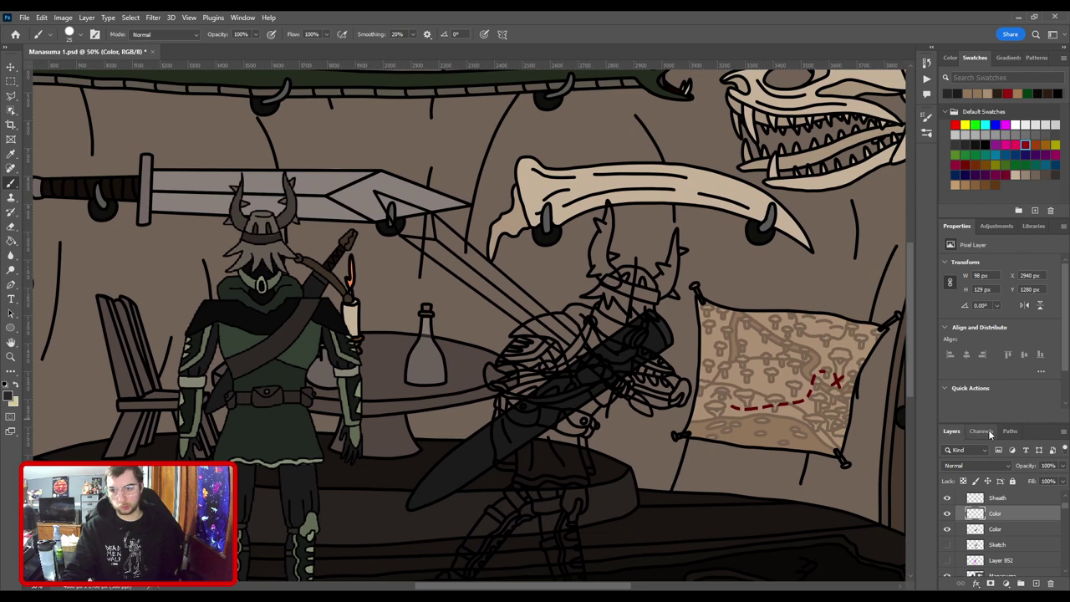
{"action": "scroll", "coordinate": [1007, 515], "scroll_direction": "up", "scroll_amount": 1}
{"action": "left_click", "coordinate": [1008, 531]}
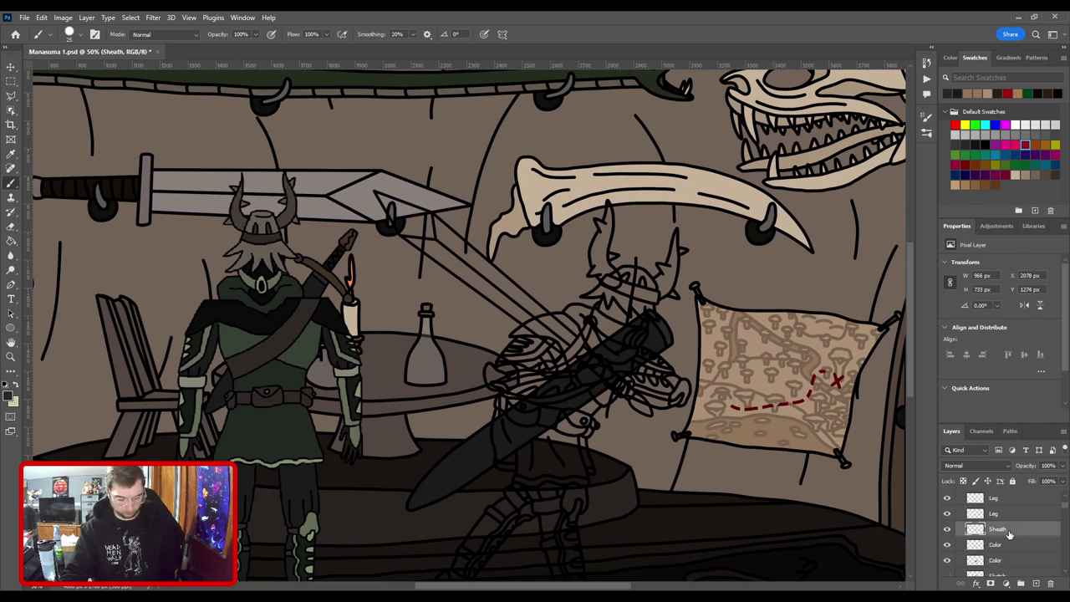
{"action": "key", "text": "ctrl+z"}
Sample the near-black color of the Manasuma reference figure's trousers as the painting color.
{"action": "key", "text": "i"}
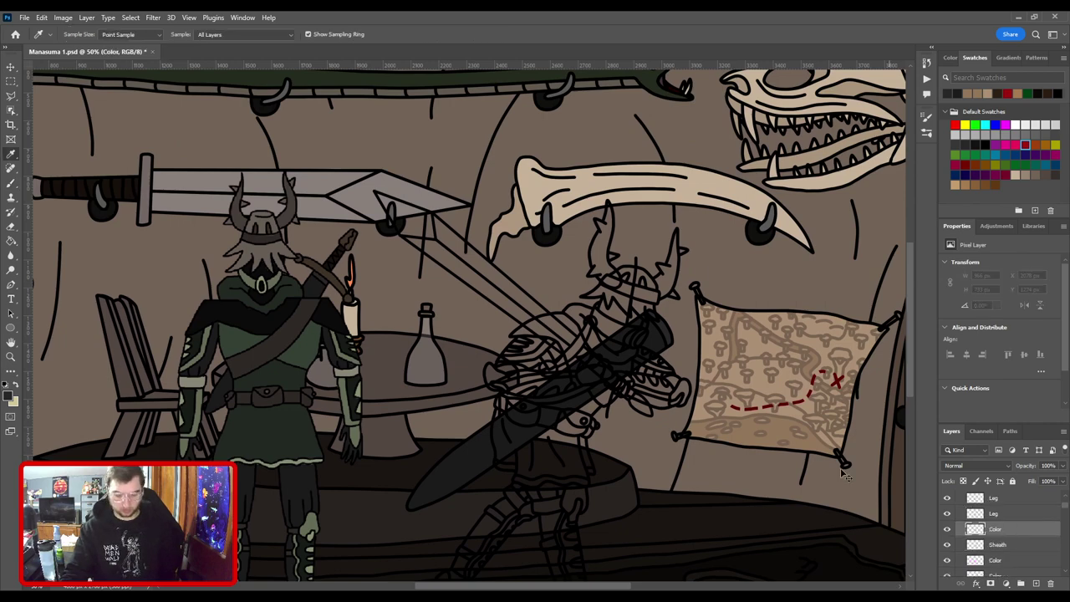
{"action": "key", "text": "ctrl+plus"}
{"action": "left_click_drag", "start_coordinate": [610, 275], "coordinate": [903, 84]}
{"action": "left_click_drag", "start_coordinate": [665, 355], "coordinate": [499, 294]}
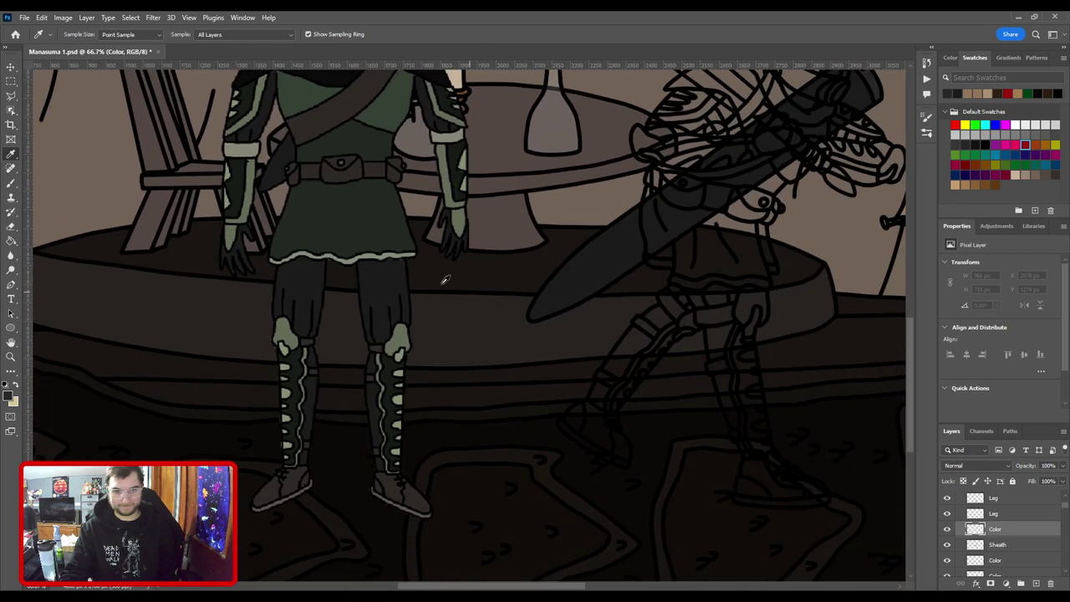
{"action": "left_click", "coordinate": [384, 285]}
{"action": "left_click_drag", "start_coordinate": [446, 232], "coordinate": [547, 337]}
{"action": "key", "text": "ctrl+plus"}
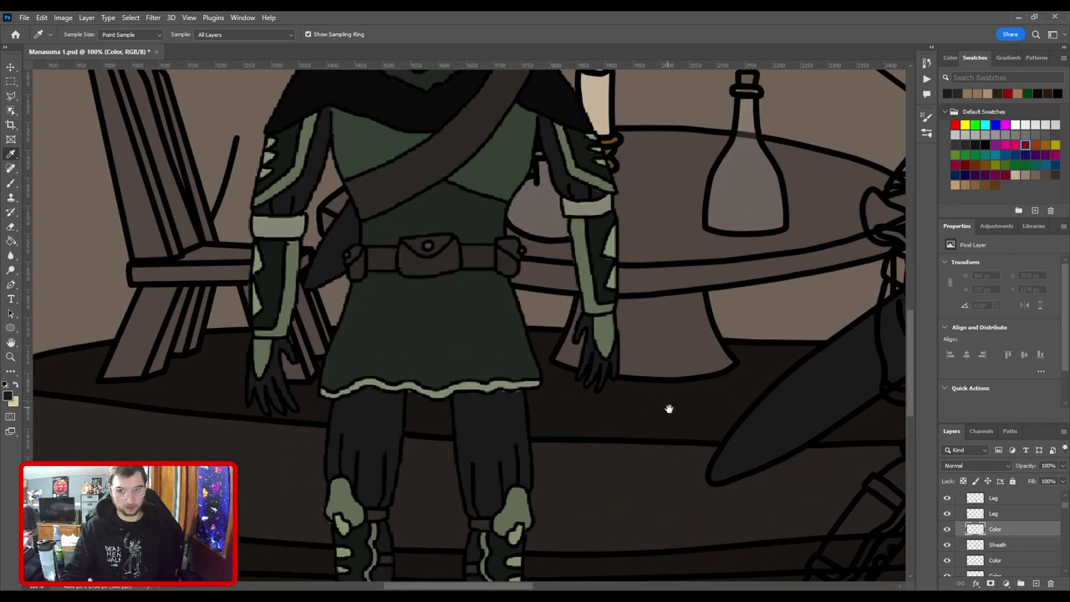
Paint the armored figure's bent leg near-black from the shin up through the thigh to the tunic hem.
{"action": "left_click_drag", "start_coordinate": [669, 408], "coordinate": [475, 263]}
{"action": "scroll", "coordinate": [656, 289], "scroll_direction": "down", "scroll_amount": 1}
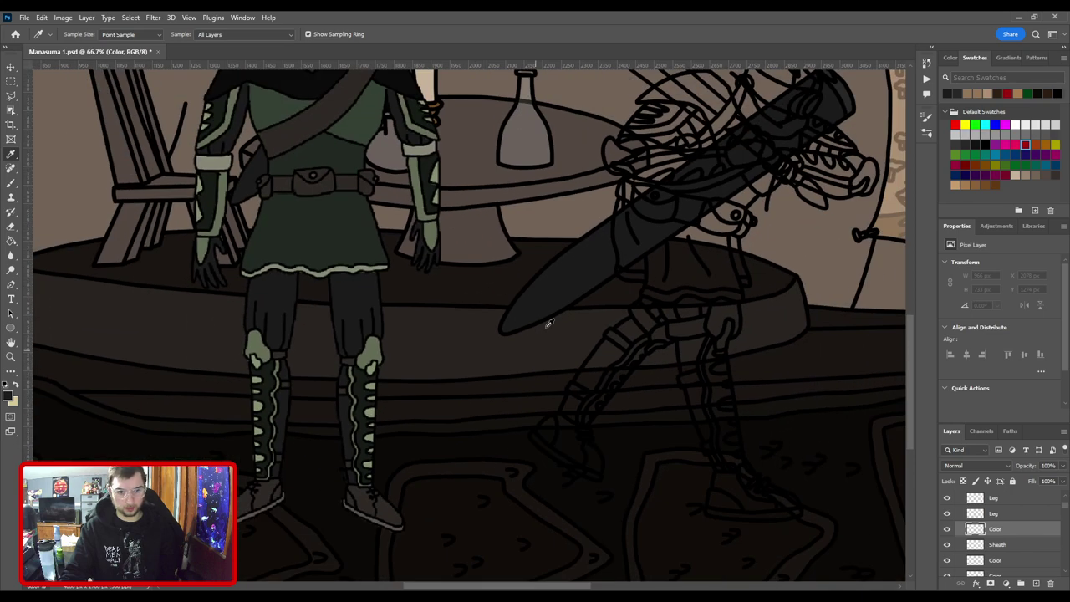
{"action": "left_click_drag", "start_coordinate": [621, 406], "coordinate": [509, 384]}
{"action": "key", "text": "ctrl+plus"}
{"action": "key", "text": "ctrl+plus"}
{"action": "key", "text": "ctrl+plus"}
{"action": "left_click_drag", "start_coordinate": [508, 428], "coordinate": [478, 192]}
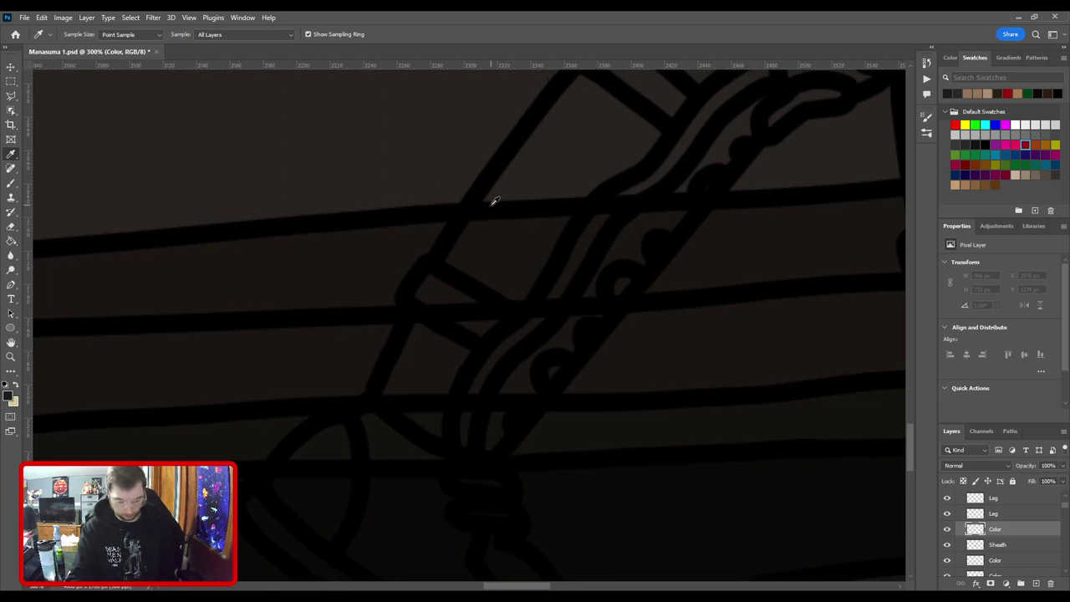
{"action": "key", "text": "b"}
{"action": "mouse_move", "coordinate": [454, 394]}
{"action": "left_mouse_down"}
{"action": "mouse_move", "coordinate": [419, 400]}
{"action": "mouse_move", "coordinate": [426, 377]}
{"action": "mouse_move", "coordinate": [502, 252]}
{"action": "mouse_move", "coordinate": [490, 257]}
{"action": "mouse_move", "coordinate": [506, 226]}
{"action": "mouse_move", "coordinate": [483, 335]}
{"action": "mouse_move", "coordinate": [553, 296]}
{"action": "left_mouse_up"}
{"action": "key", "text": "bracketright"}
{"action": "mouse_move", "coordinate": [492, 364]}
{"action": "left_mouse_down"}
{"action": "mouse_move", "coordinate": [599, 193]}
{"action": "mouse_move", "coordinate": [480, 403]}
{"action": "mouse_move", "coordinate": [485, 335]}
{"action": "mouse_move", "coordinate": [572, 237]}
{"action": "mouse_move", "coordinate": [511, 376]}
{"action": "left_mouse_up"}
{"action": "left_click_drag", "start_coordinate": [620, 289], "coordinate": [501, 406]}
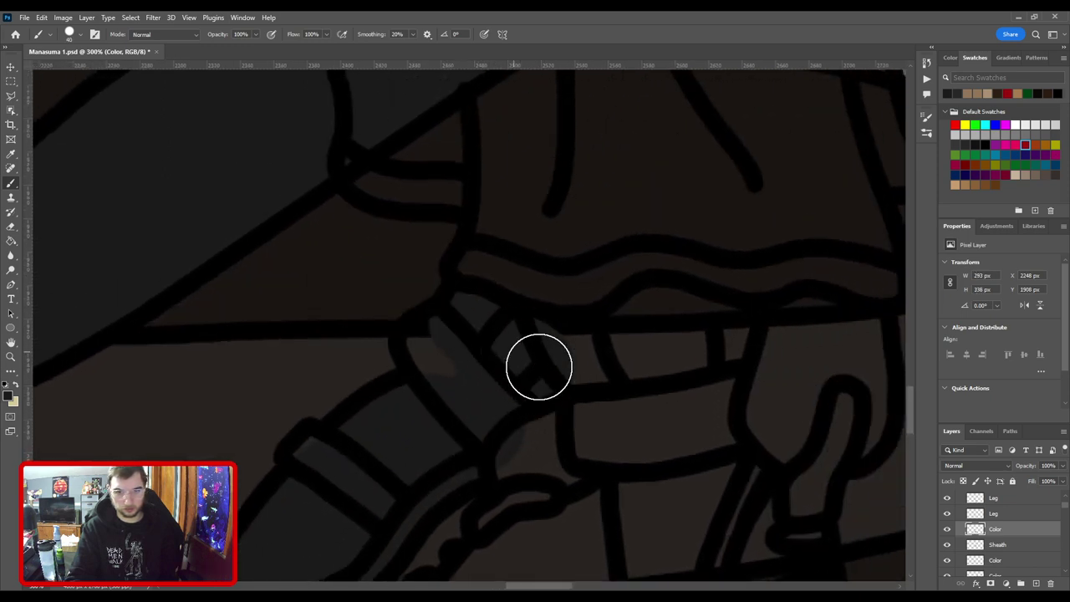
Extend the near-black color across the trousers below the tunic hem and down the figure's other leg.
{"action": "left_click_drag", "start_coordinate": [584, 360], "coordinate": [500, 369]}
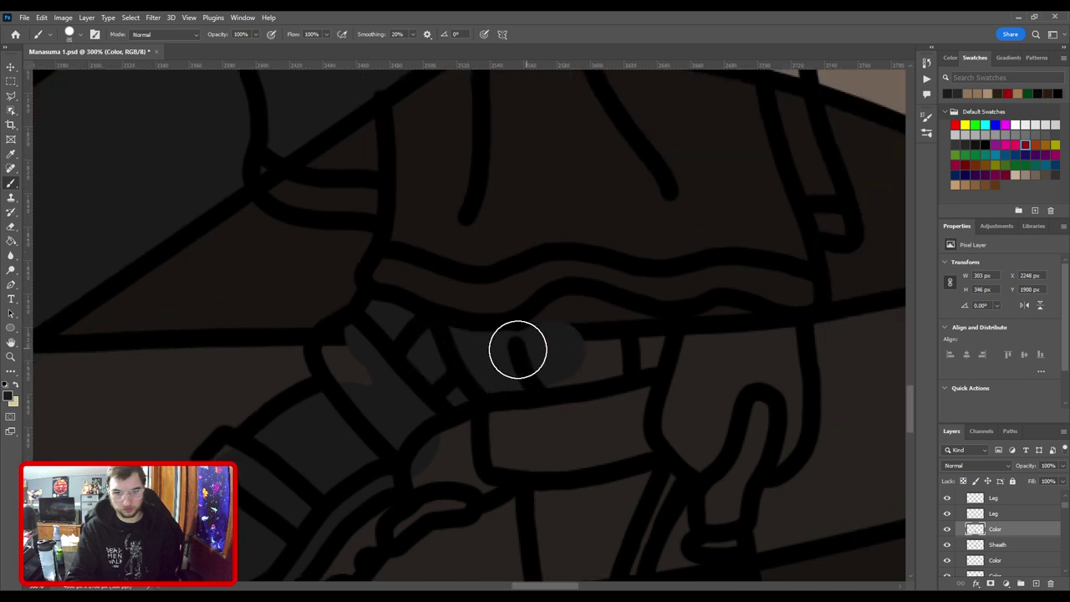
{"action": "left_click_drag", "start_coordinate": [640, 351], "coordinate": [559, 340]}
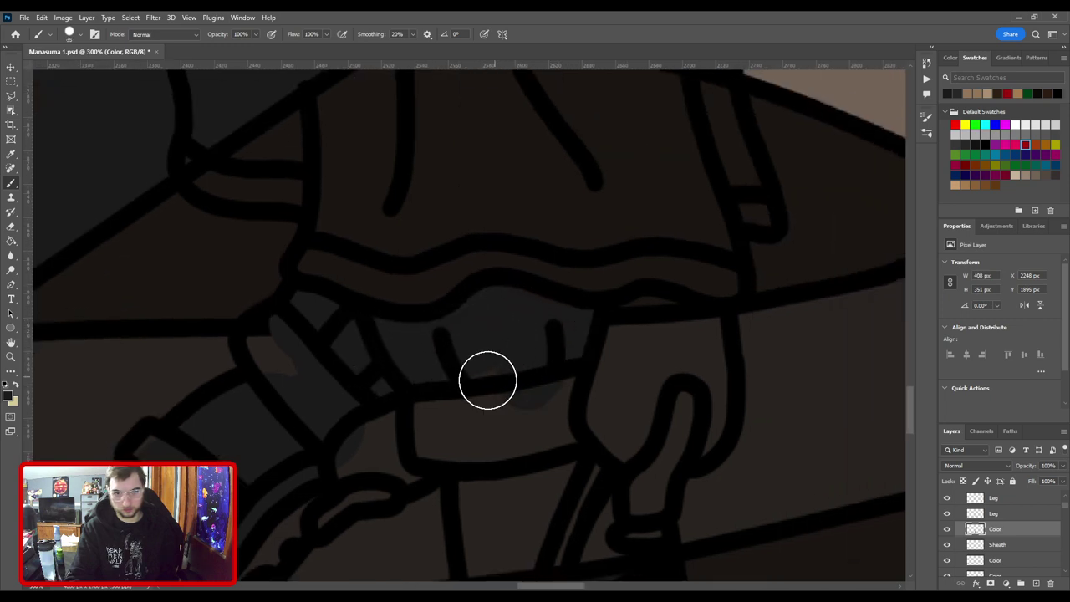
{"action": "scroll", "coordinate": [508, 365], "scroll_direction": "down", "scroll_amount": 1}
{"action": "left_click_drag", "start_coordinate": [508, 366], "coordinate": [516, 270]}
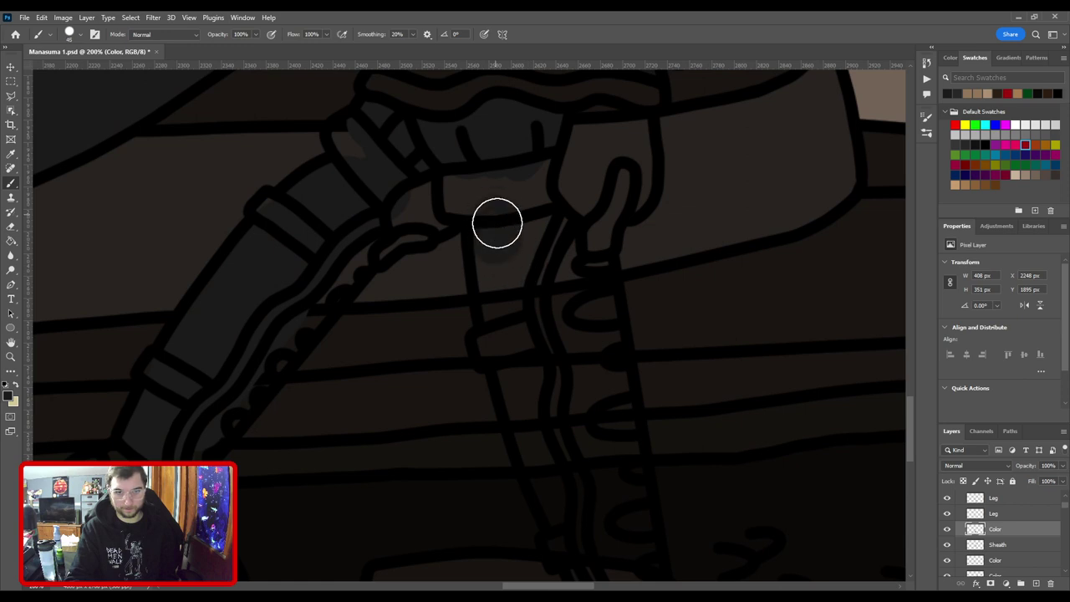
{"action": "mouse_move", "coordinate": [516, 357]}
{"action": "left_mouse_down"}
{"action": "mouse_move", "coordinate": [521, 200]}
{"action": "mouse_move", "coordinate": [533, 198]}
{"action": "mouse_move", "coordinate": [544, 279]}
{"action": "mouse_move", "coordinate": [607, 423]}
{"action": "mouse_move", "coordinate": [559, 303]}
{"action": "mouse_move", "coordinate": [569, 327]}
{"action": "left_mouse_up"}
{"action": "key", "text": "ctrl+minus"}
{"action": "left_click_drag", "start_coordinate": [510, 229], "coordinate": [565, 517]}
{"action": "mouse_move", "coordinate": [544, 240]}
{"action": "left_mouse_down"}
{"action": "mouse_move", "coordinate": [566, 369]}
{"action": "mouse_move", "coordinate": [545, 349]}
{"action": "mouse_move", "coordinate": [632, 343]}
{"action": "left_mouse_up"}
{"action": "key", "text": "ctrl+minus"}
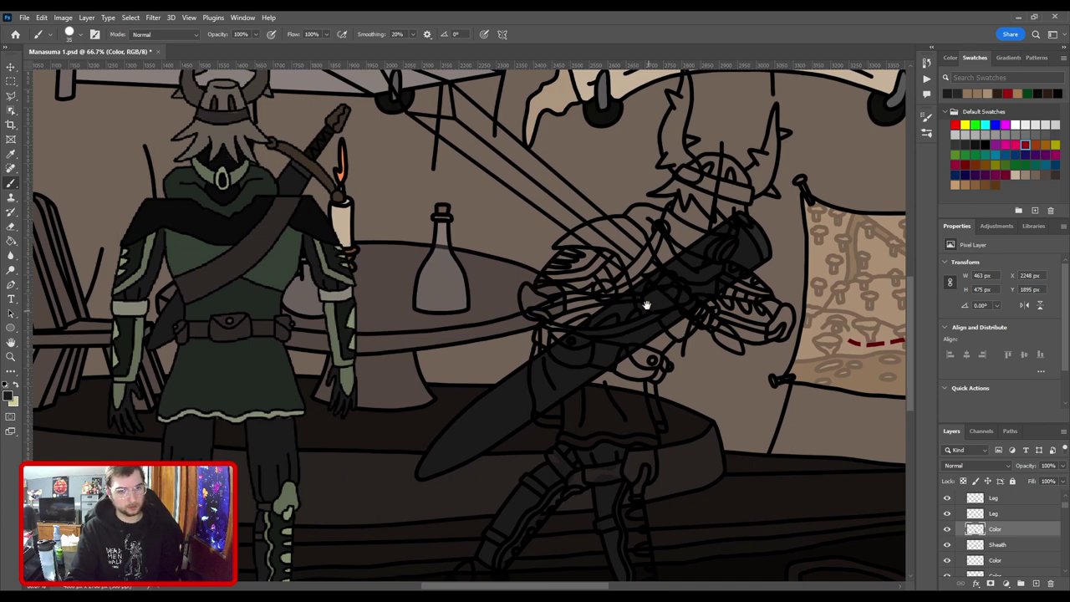
{"action": "left_click_drag", "start_coordinate": [646, 306], "coordinate": [598, 338]}
{"action": "scroll", "coordinate": [633, 245], "scroll_direction": "up", "scroll_amount": 2}
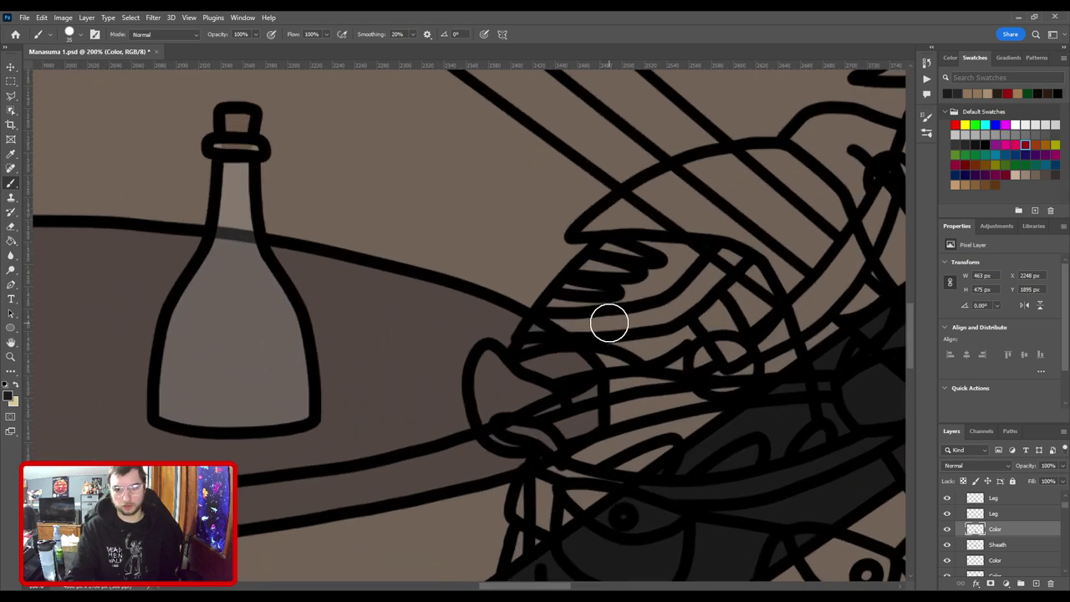
{"action": "left_click_drag", "start_coordinate": [604, 298], "coordinate": [454, 331]}
{"action": "scroll", "coordinate": [493, 326], "scroll_direction": "up", "scroll_amount": 1}
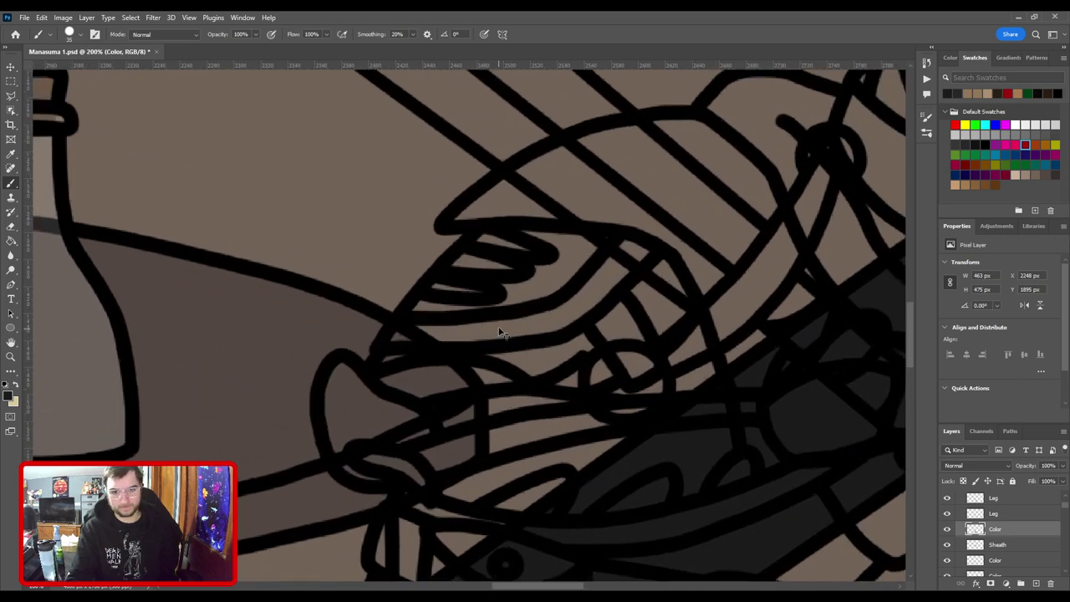
{"action": "scroll", "coordinate": [495, 329], "scroll_direction": "down", "scroll_amount": 4}
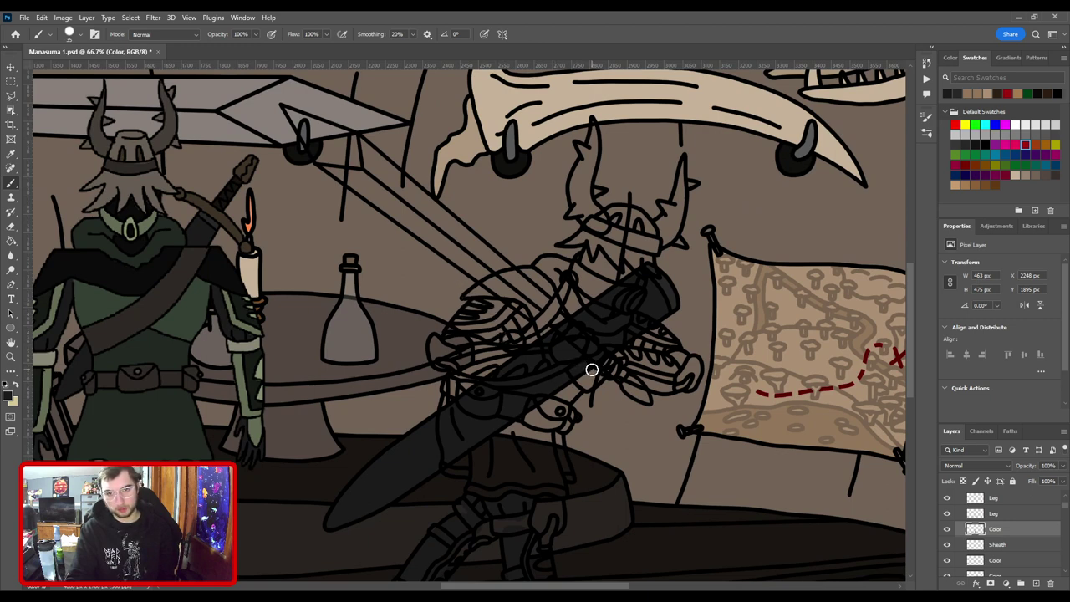
{"action": "scroll", "coordinate": [583, 356], "scroll_direction": "up", "scroll_amount": 1}
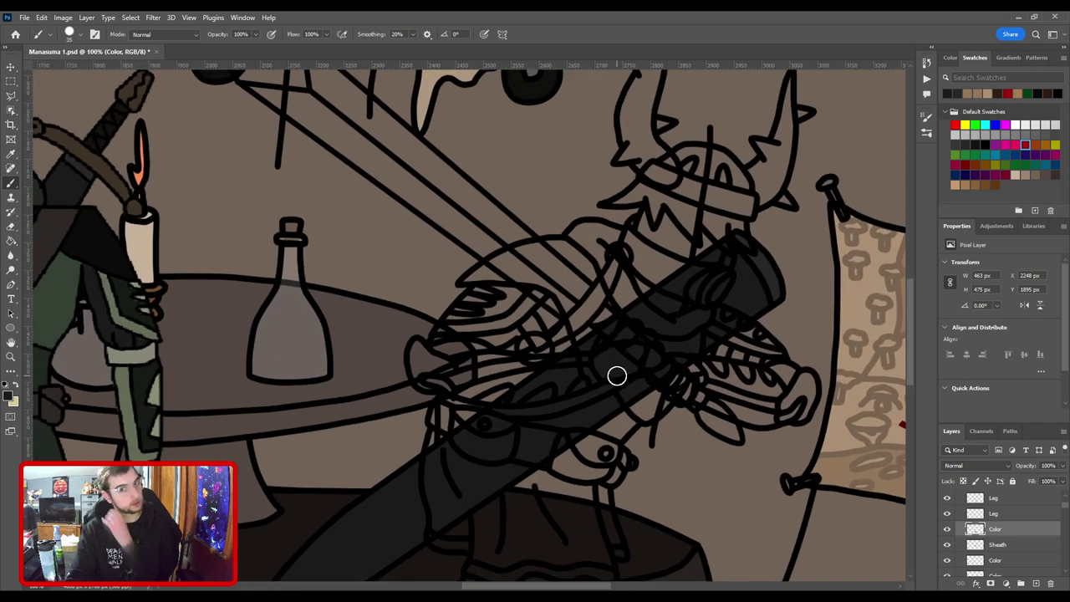
Toggle the visibility of the Arms layer to check which line art of the armored figure it holds.
{"action": "scroll", "coordinate": [1012, 535], "scroll_direction": "up", "scroll_amount": 3}
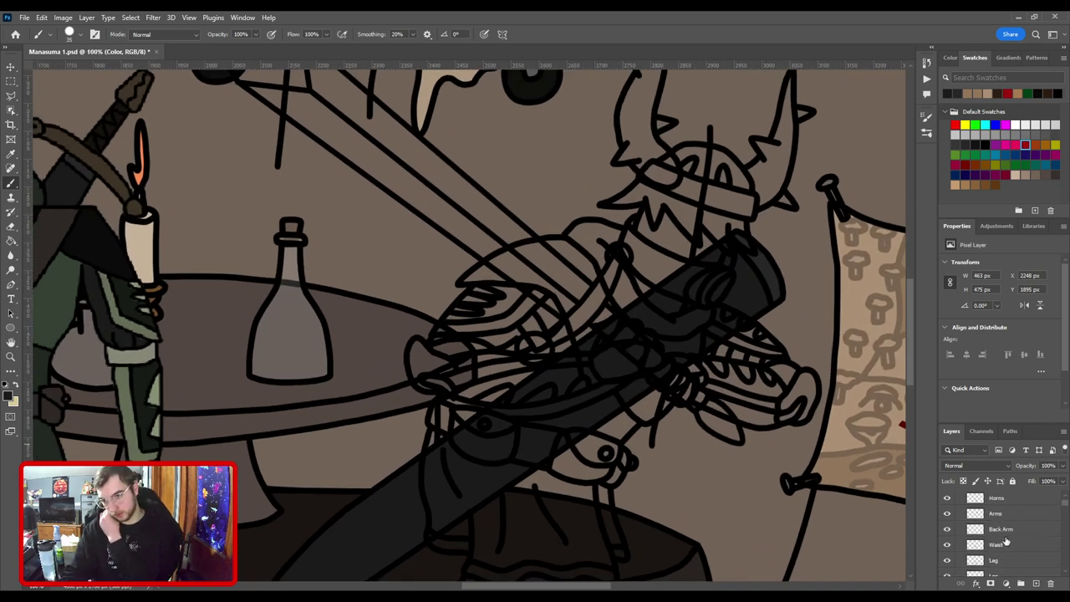
{"action": "left_click", "coordinate": [946, 513]}
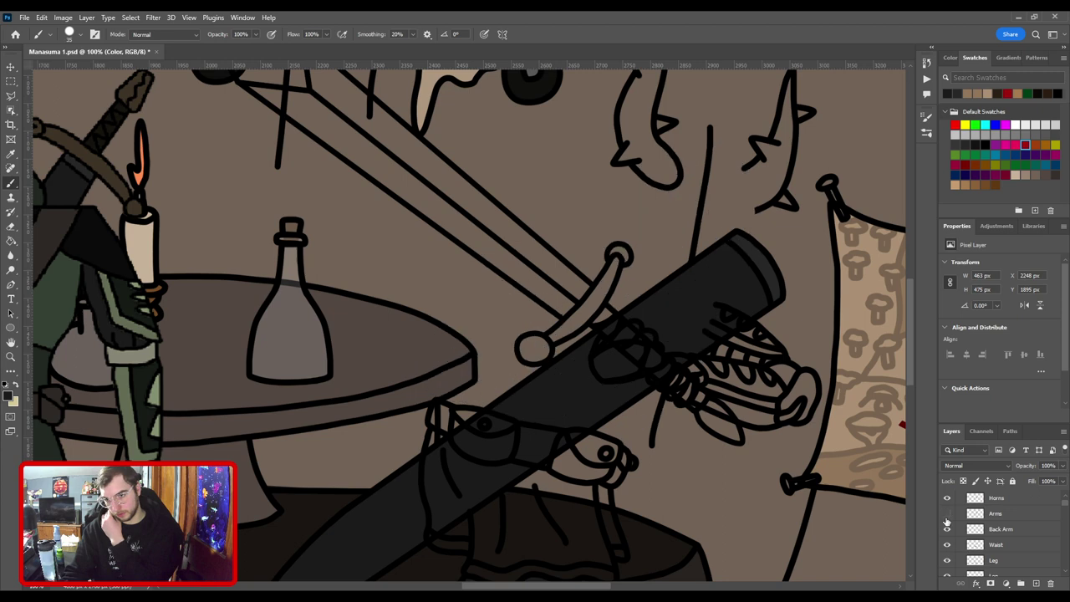
{"action": "scroll", "coordinate": [947, 522], "scroll_direction": "up", "scroll_amount": 1}
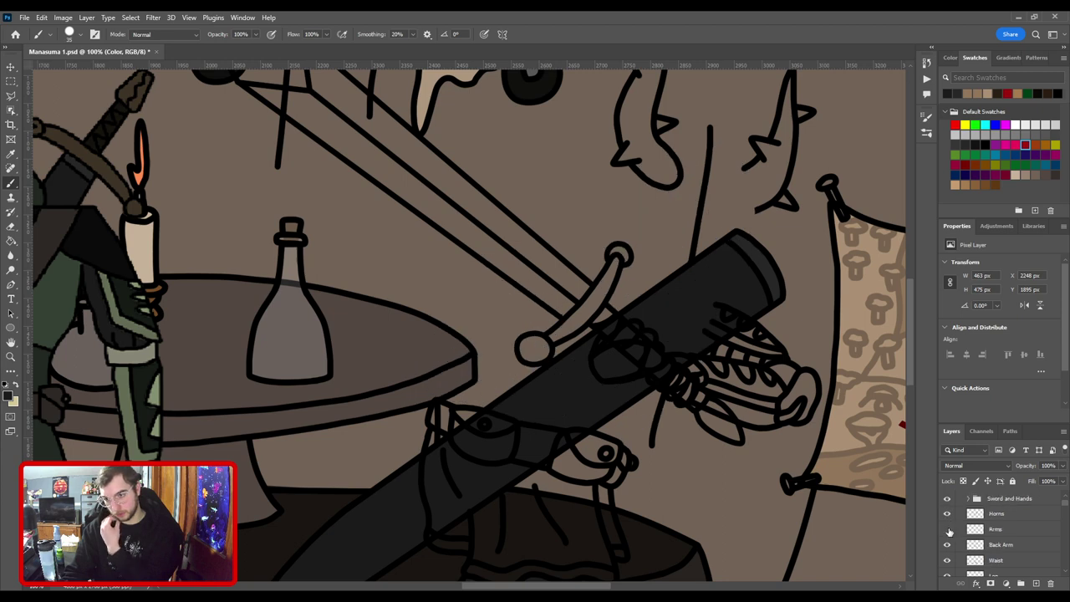
{"action": "left_click", "coordinate": [948, 530]}
{"action": "scroll", "coordinate": [949, 532], "scroll_direction": "down", "scroll_amount": 1}
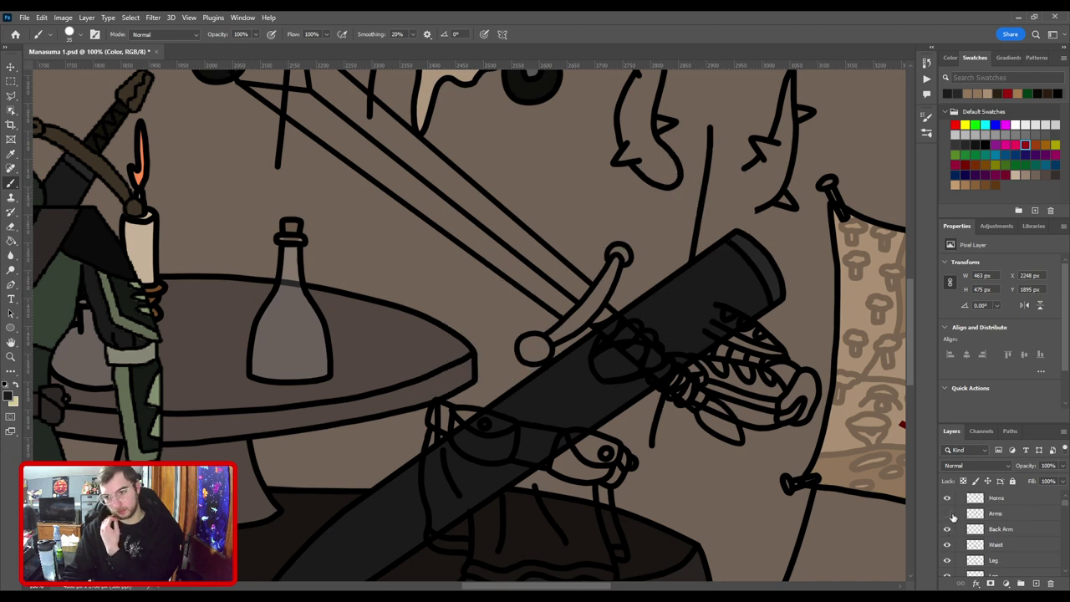
{"action": "left_click", "coordinate": [948, 513]}
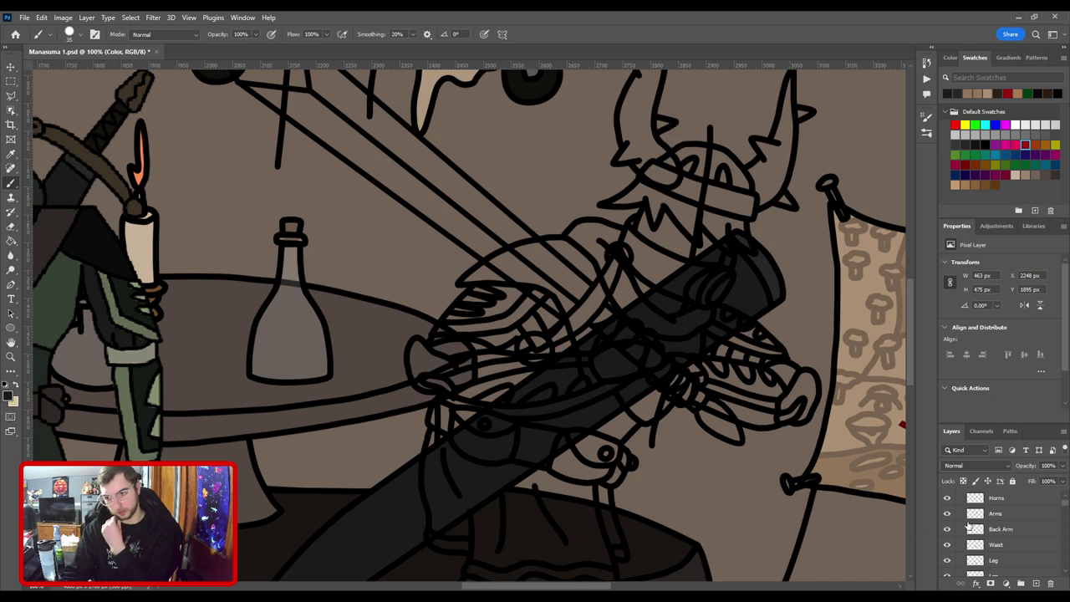
{"action": "left_click", "coordinate": [948, 513]}
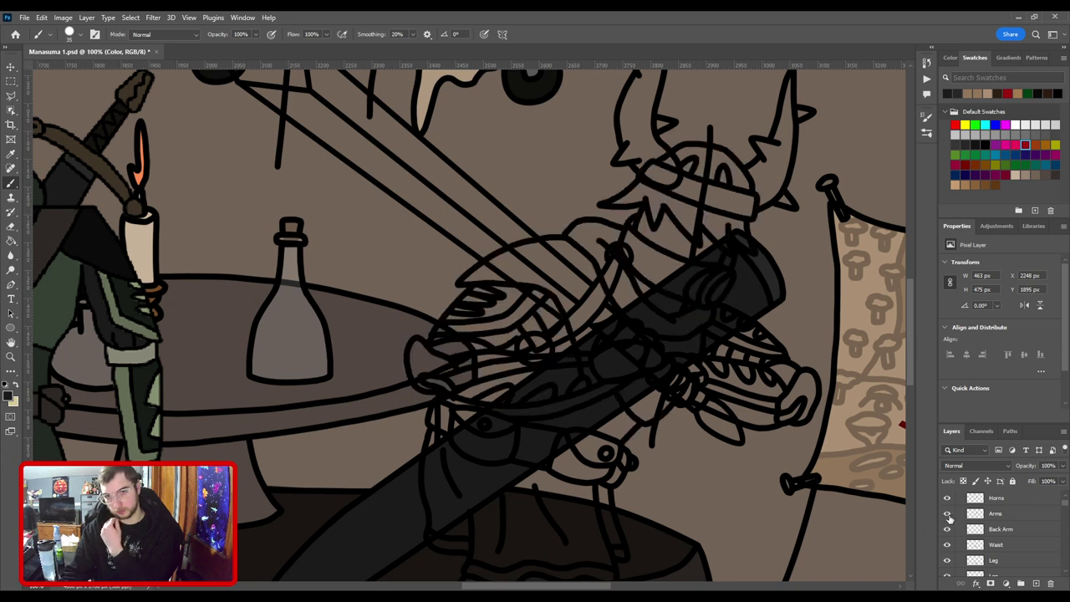
Hide the Sword and Hands group to clear the sword lines from the armored figure's arms and torso.
{"action": "scroll", "coordinate": [953, 527], "scroll_direction": "up", "scroll_amount": 2}
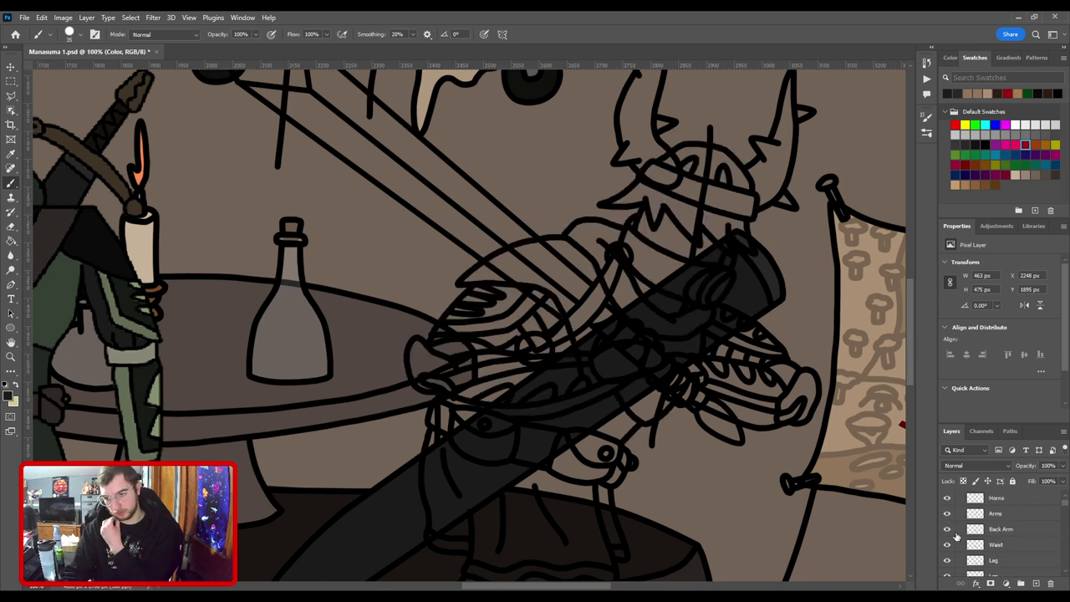
{"action": "left_click", "coordinate": [949, 515]}
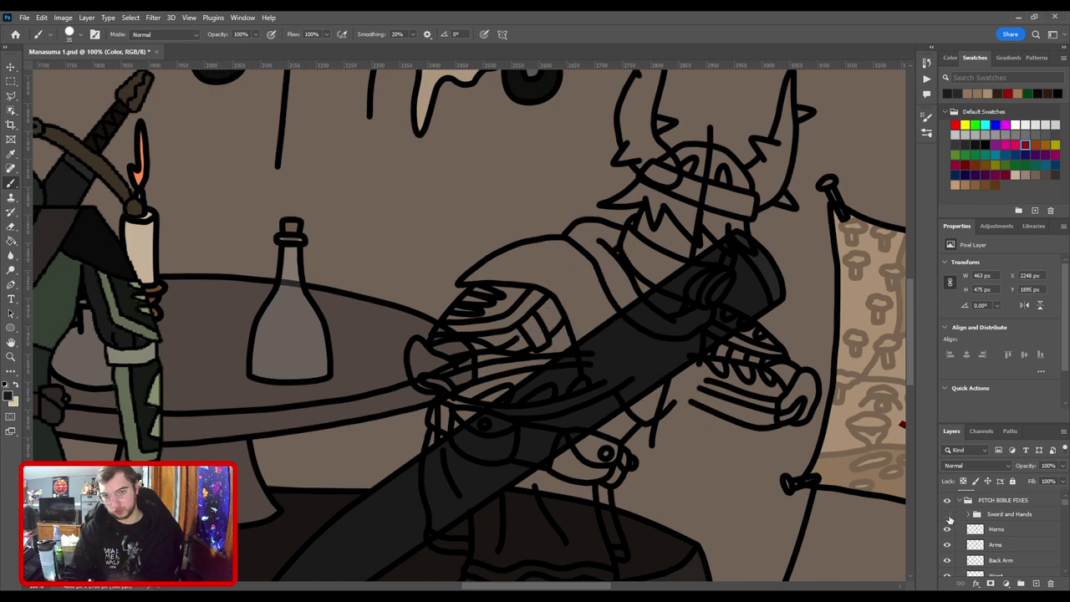
{"action": "key", "text": "ctrl+minus"}
{"action": "key", "text": "ctrl+minus"}
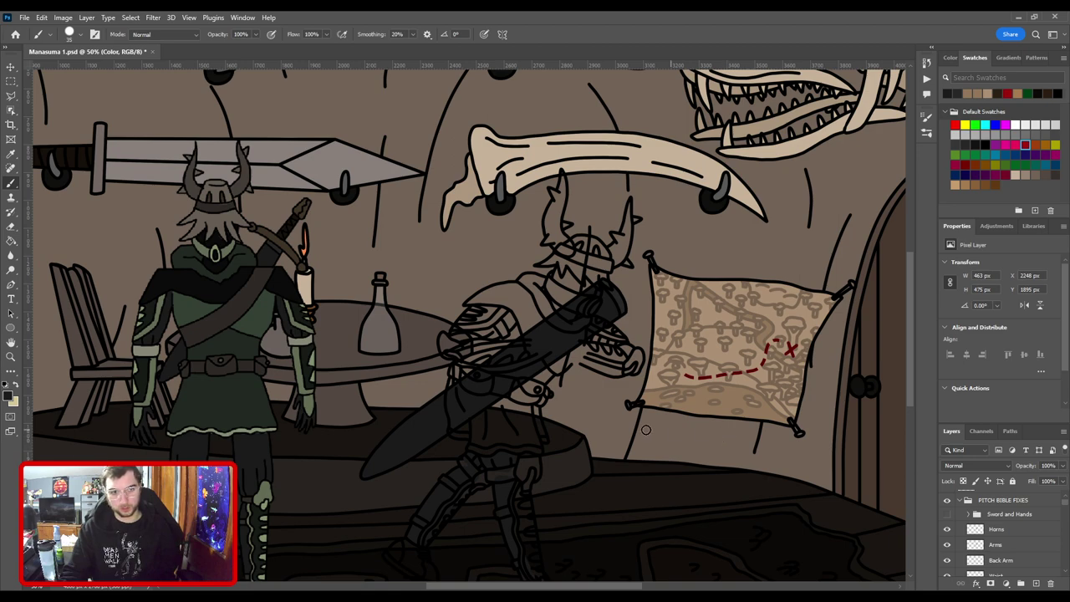
{"action": "key", "text": "ctrl+plus"}
{"action": "key", "text": "ctrl+plus"}
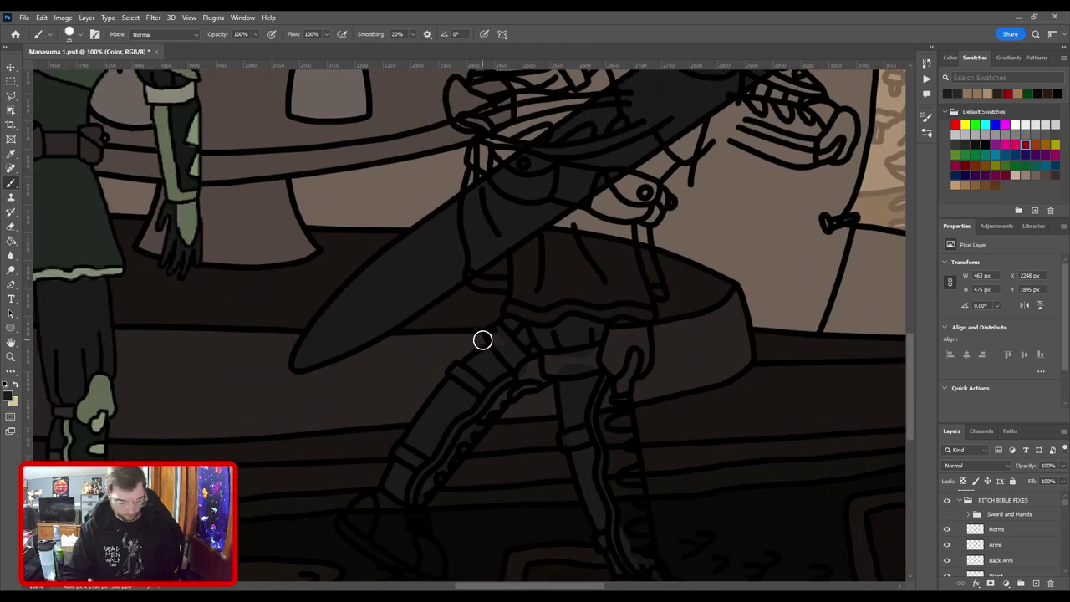
{"action": "key", "text": "v"}
{"action": "key", "text": "i"}
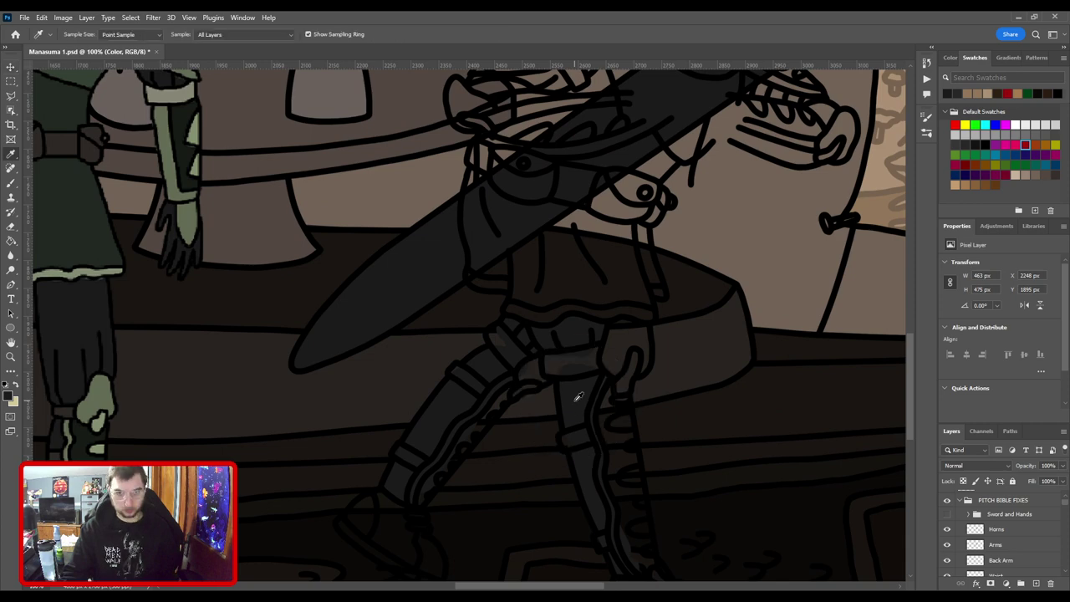
Group the Sheath line art layer with the two Color layers beneath it, name the group Sheath, and hide it.
{"action": "key", "text": "ctrl+minus"}
{"action": "left_click_drag", "start_coordinate": [525, 311], "coordinate": [531, 434]}
{"action": "scroll", "coordinate": [1019, 534], "scroll_direction": "down", "scroll_amount": 3}
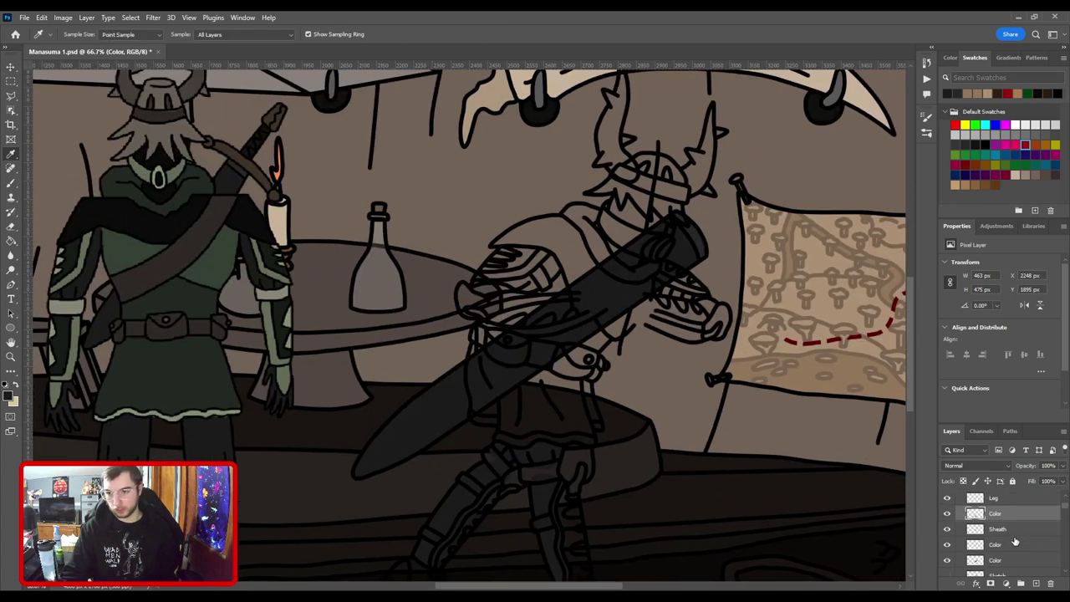
{"action": "scroll", "coordinate": [1015, 541], "scroll_direction": "down", "scroll_amount": 2}
{"action": "left_click", "coordinate": [999, 514]}
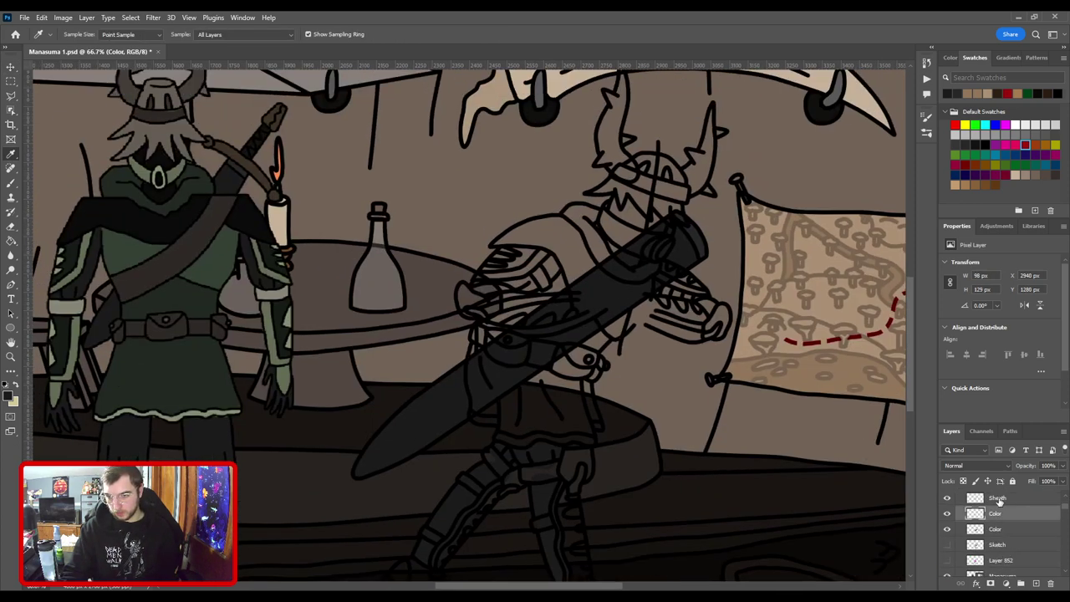
{"action": "left_click", "coordinate": [1001, 499]}
{"action": "left_click", "coordinate": [997, 529], "text": "shift"}
{"action": "left_click", "coordinate": [1020, 584]}
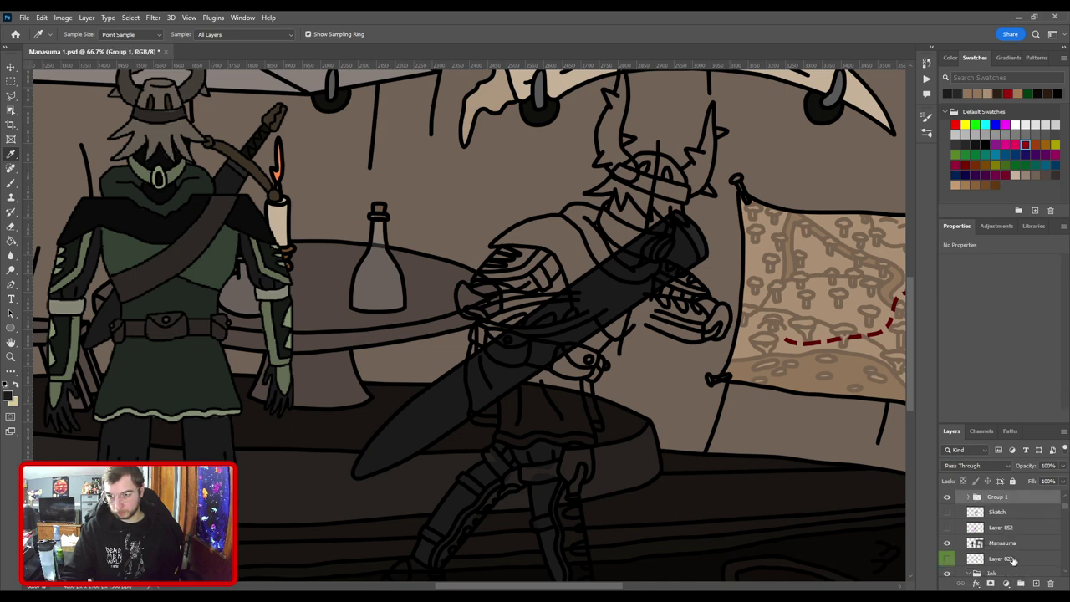
{"action": "key", "text": "ctrl+minus"}
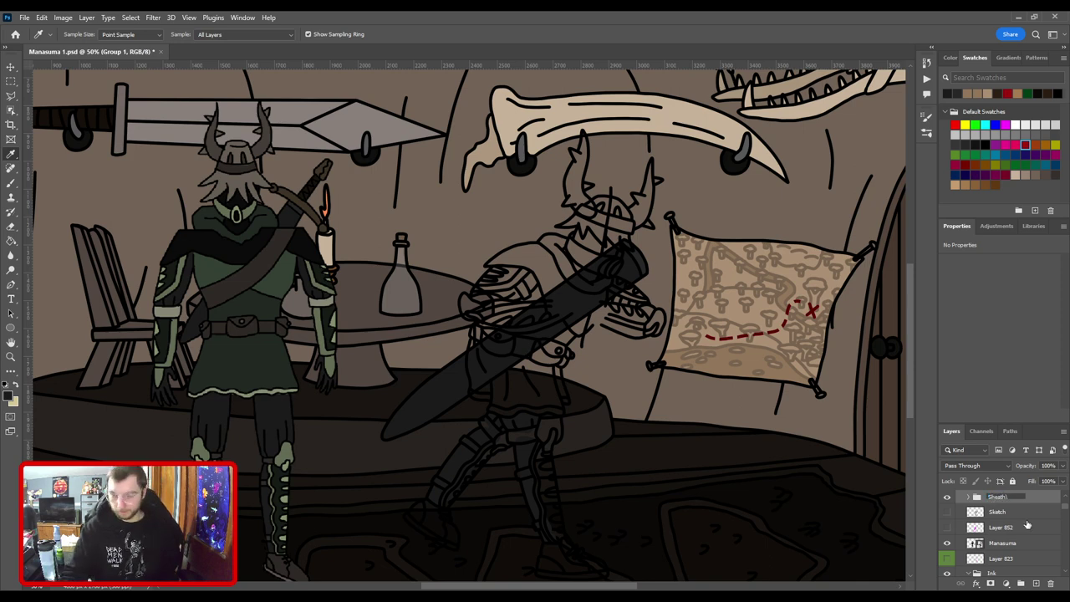
{"action": "key", "text": "Return"}
{"action": "left_click", "coordinate": [947, 496]}
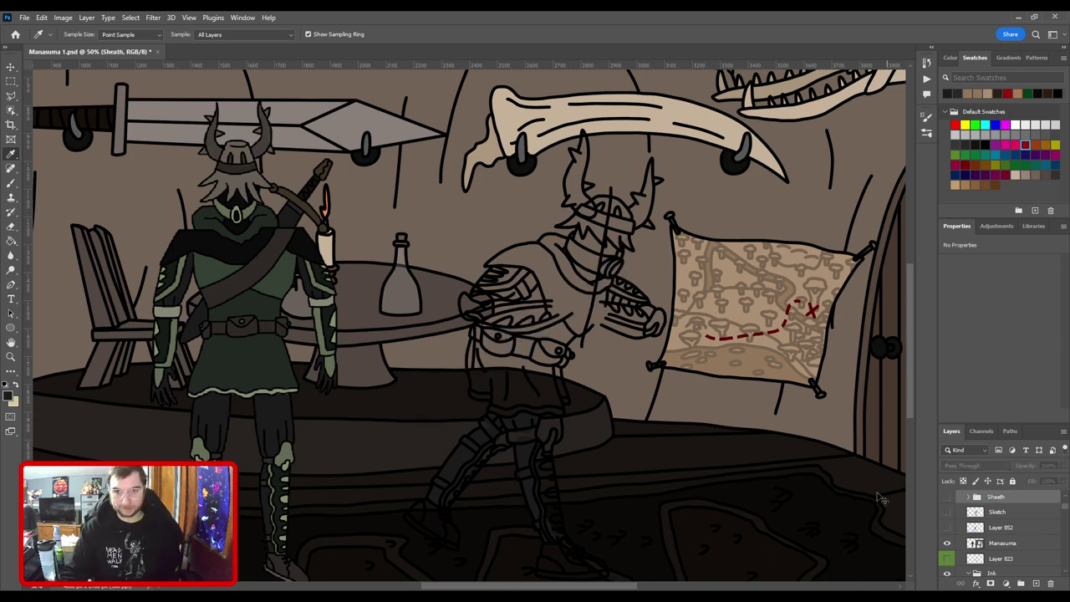
Make the leg's Color layer active and sample the leg's near-black as the painting color.
{"action": "key", "text": "ctrl+plus"}
{"action": "left_click_drag", "start_coordinate": [479, 368], "coordinate": [569, 366]}
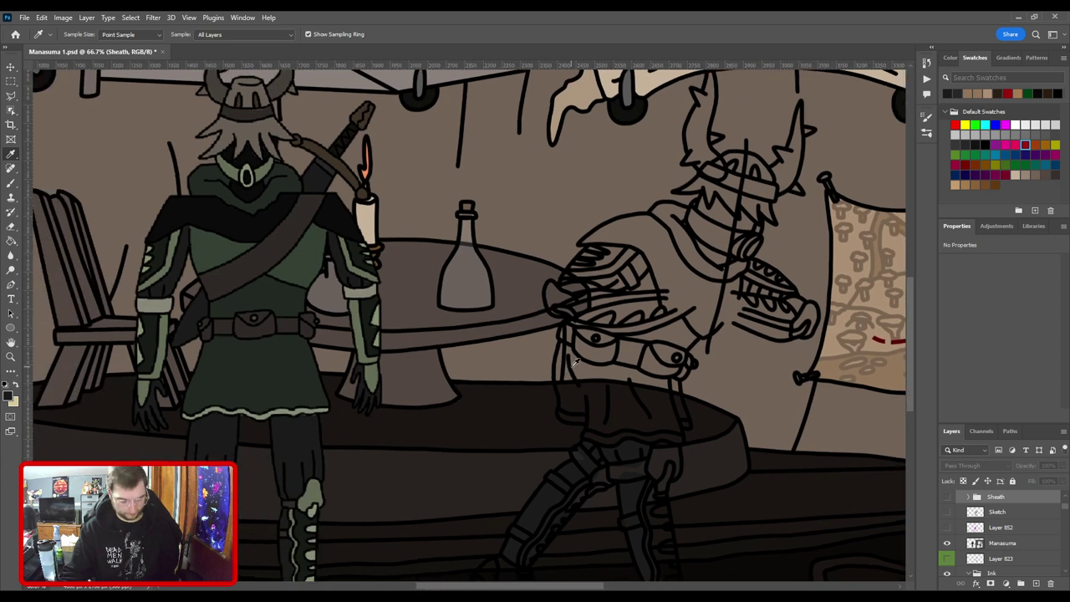
{"action": "key", "text": "v"}
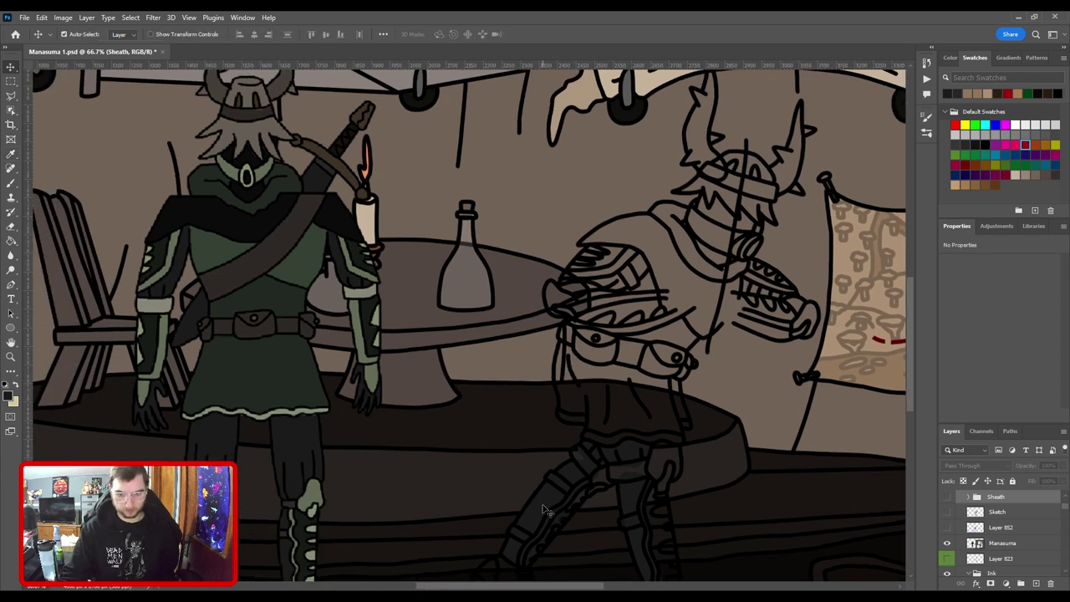
{"action": "left_click", "coordinate": [544, 510]}
{"action": "key", "text": "i"}
{"action": "left_click", "coordinate": [544, 500]}
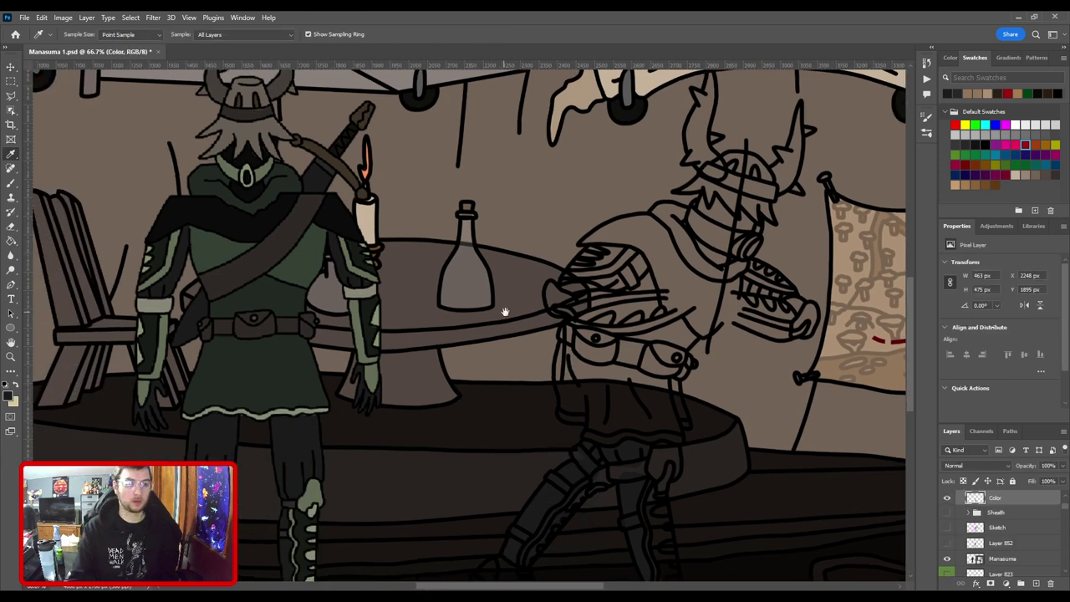
Paint the sleeve areas on both sides of the short band on the armored figure's bent arm near-black.
{"action": "left_click_drag", "start_coordinate": [514, 272], "coordinate": [433, 289]}
{"action": "left_click_drag", "start_coordinate": [511, 346], "coordinate": [477, 294]}
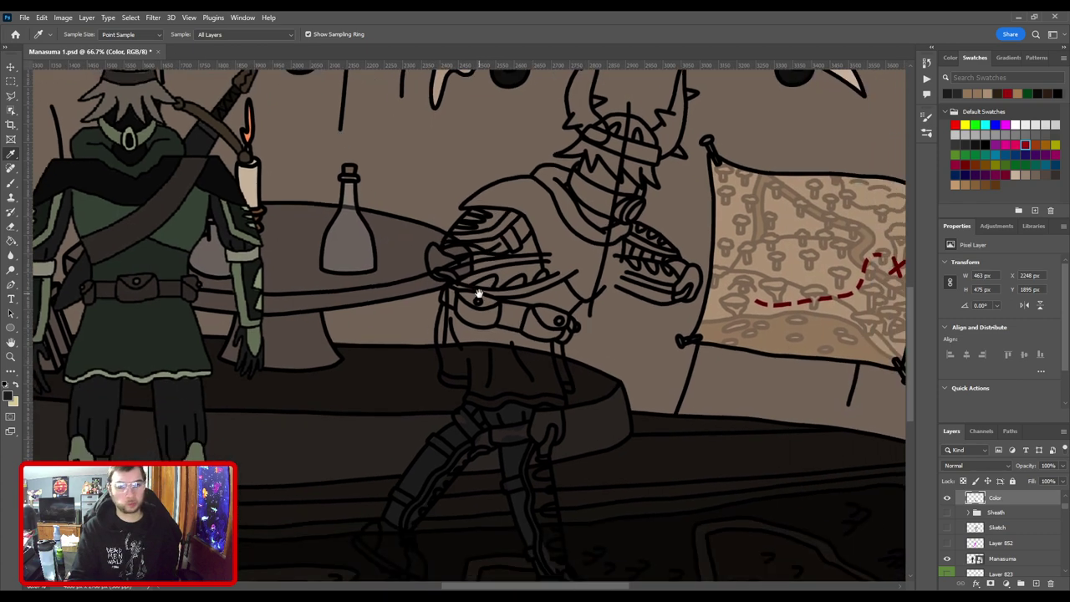
{"action": "key", "text": "ctrl+plus"}
{"action": "key", "text": "ctrl+plus"}
{"action": "left_click_drag", "start_coordinate": [570, 178], "coordinate": [494, 390]}
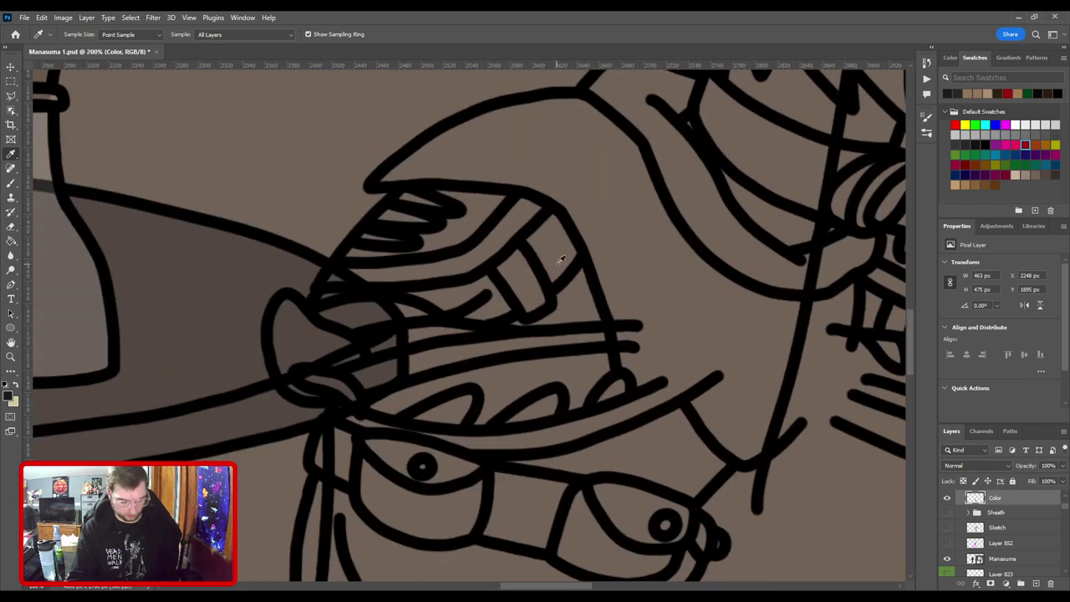
{"action": "key", "text": "b"}
{"action": "left_click_drag", "start_coordinate": [556, 267], "coordinate": [548, 250]}
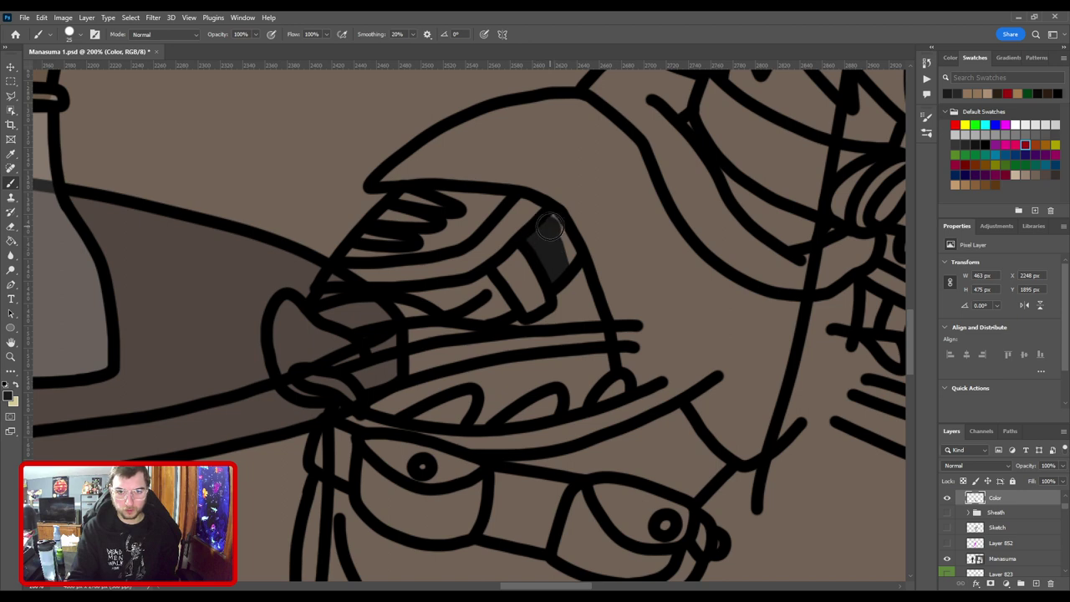
{"action": "mouse_move", "coordinate": [488, 309]}
{"action": "left_mouse_down"}
{"action": "mouse_move", "coordinate": [489, 276]}
{"action": "mouse_move", "coordinate": [429, 300]}
{"action": "left_mouse_up"}
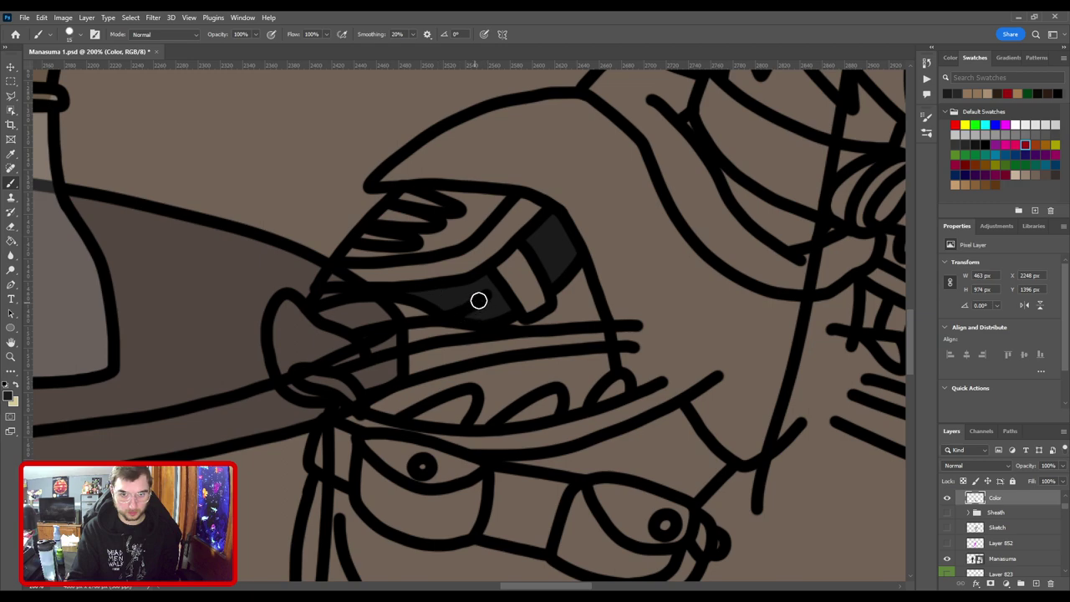
{"action": "left_click_drag", "start_coordinate": [421, 288], "coordinate": [553, 320]}
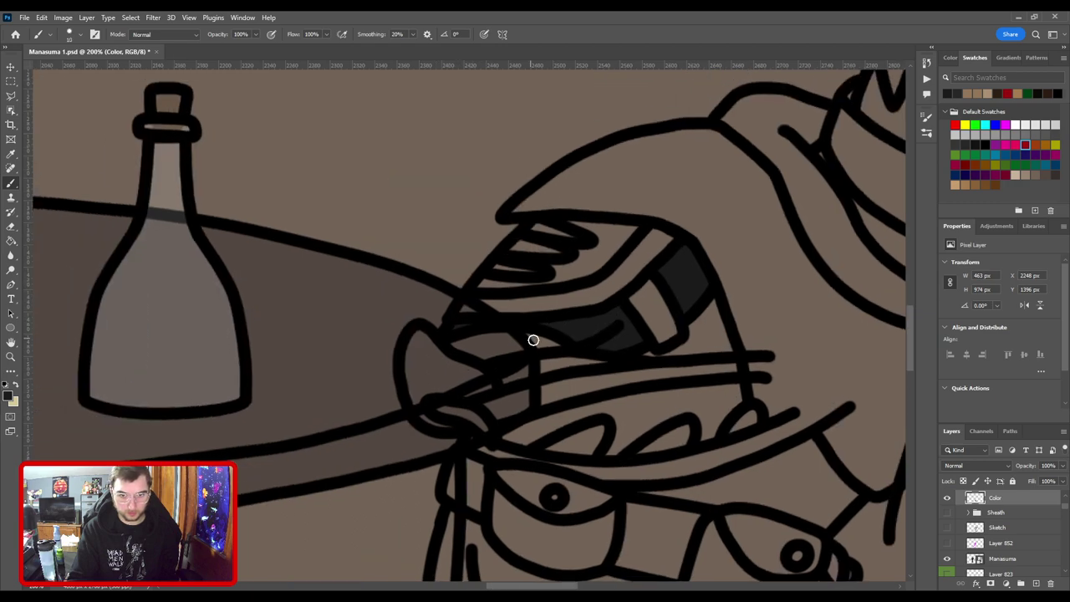
Fill the narrow sleeve strip running from the elbow along the bent arm's lower edge with near-black.
{"action": "scroll", "coordinate": [533, 340], "scroll_direction": "down", "scroll_amount": 4}
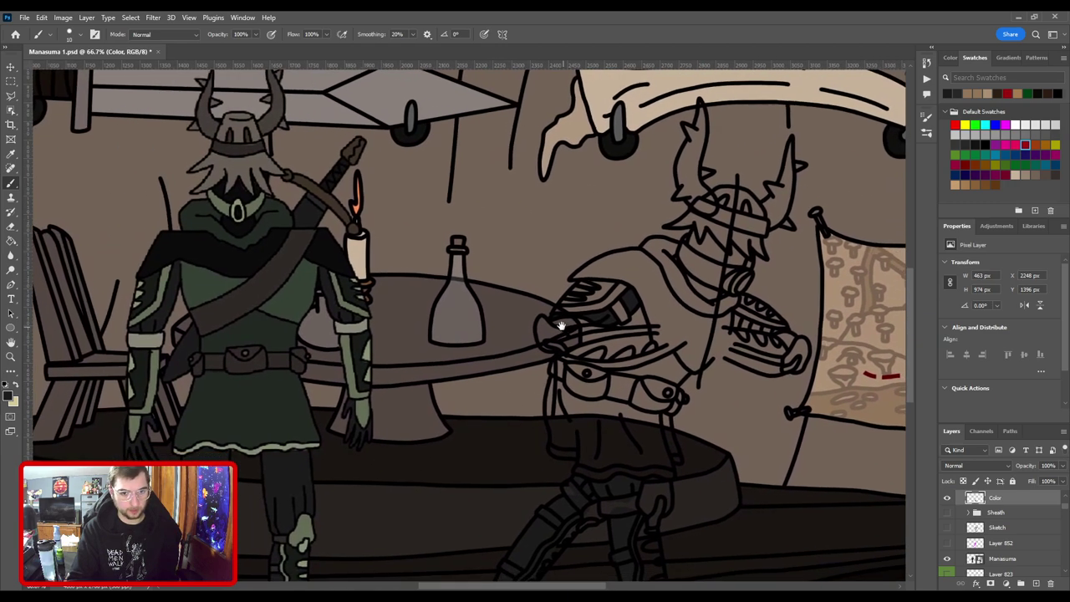
{"action": "scroll", "coordinate": [560, 326], "scroll_direction": "up", "scroll_amount": 3}
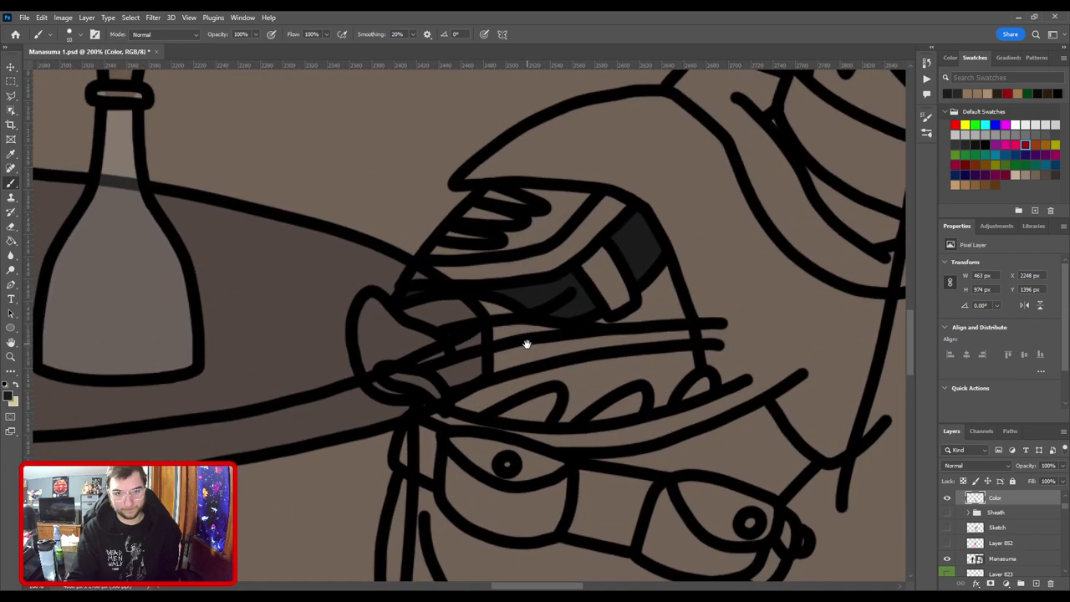
{"action": "scroll", "coordinate": [461, 343], "scroll_direction": "up", "scroll_amount": 1}
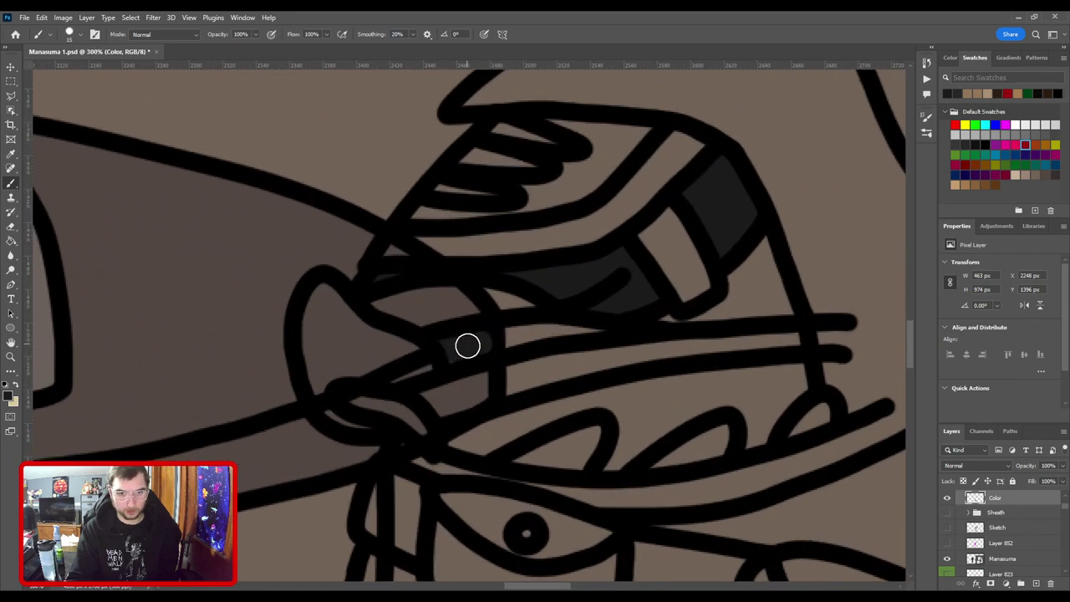
{"action": "left_click_drag", "start_coordinate": [468, 345], "coordinate": [544, 335]}
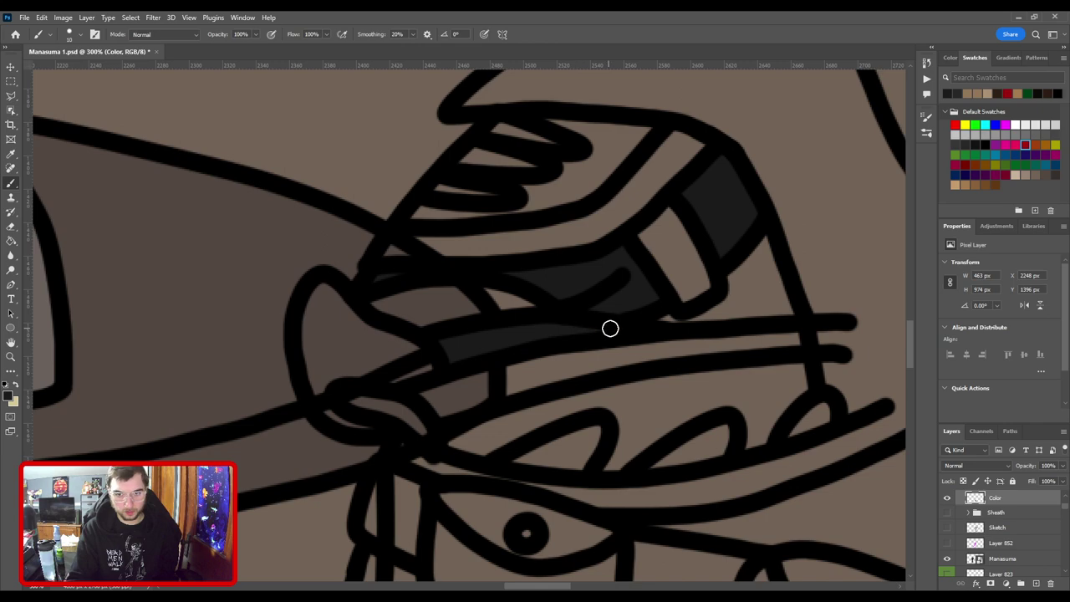
Paint the gaps between the dark stripes on the armored figure's outstretched forearm near-black.
{"action": "scroll", "coordinate": [610, 328], "scroll_direction": "down", "scroll_amount": 3}
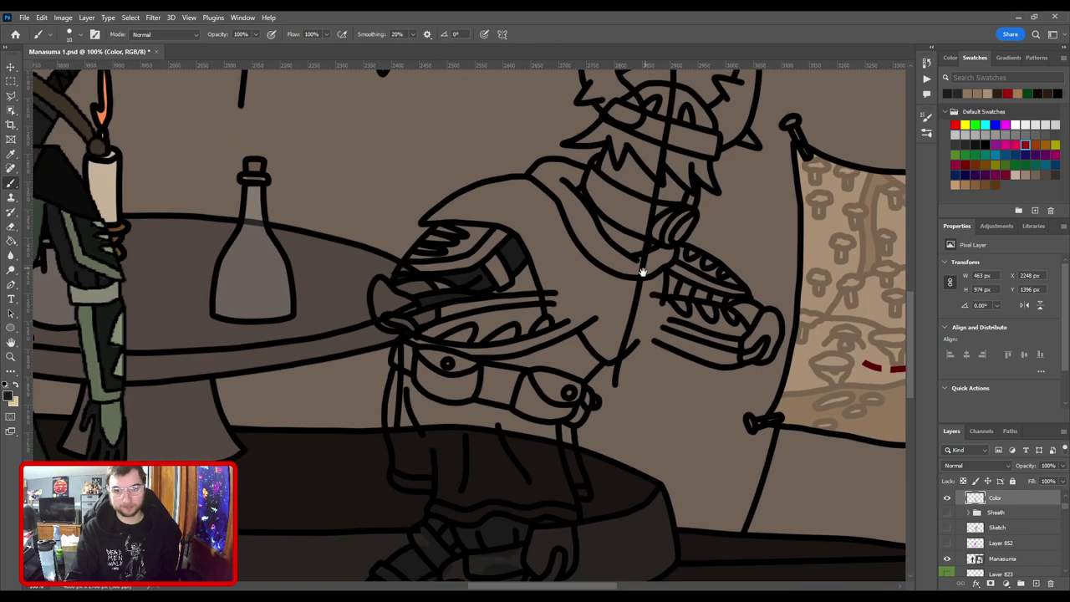
{"action": "scroll", "coordinate": [642, 272], "scroll_direction": "down", "scroll_amount": 2}
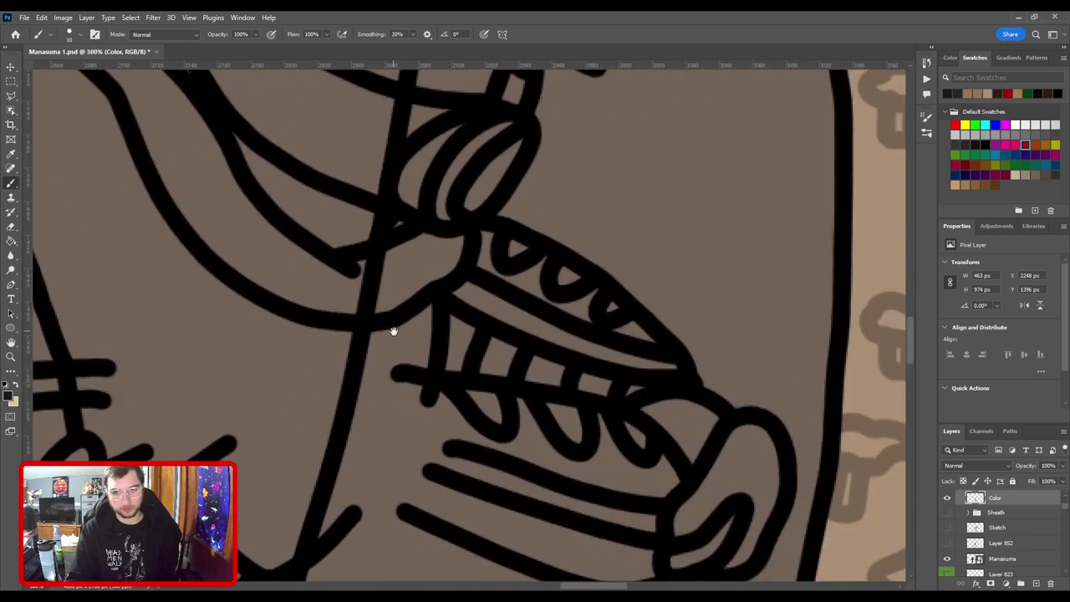
{"action": "key", "text": "]"}
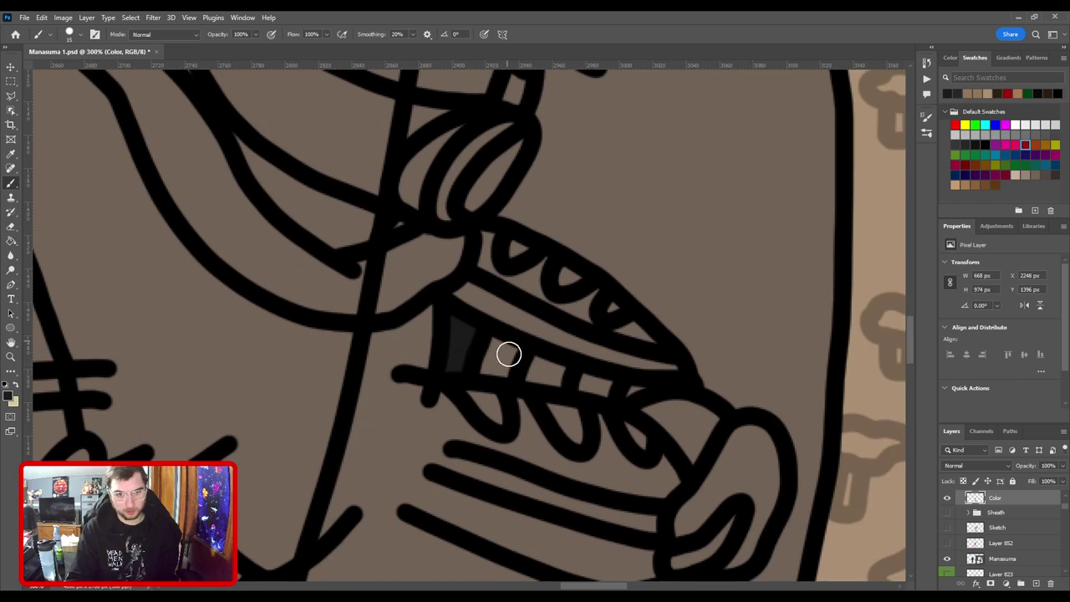
{"action": "left_click_drag", "start_coordinate": [537, 354], "coordinate": [563, 378]}
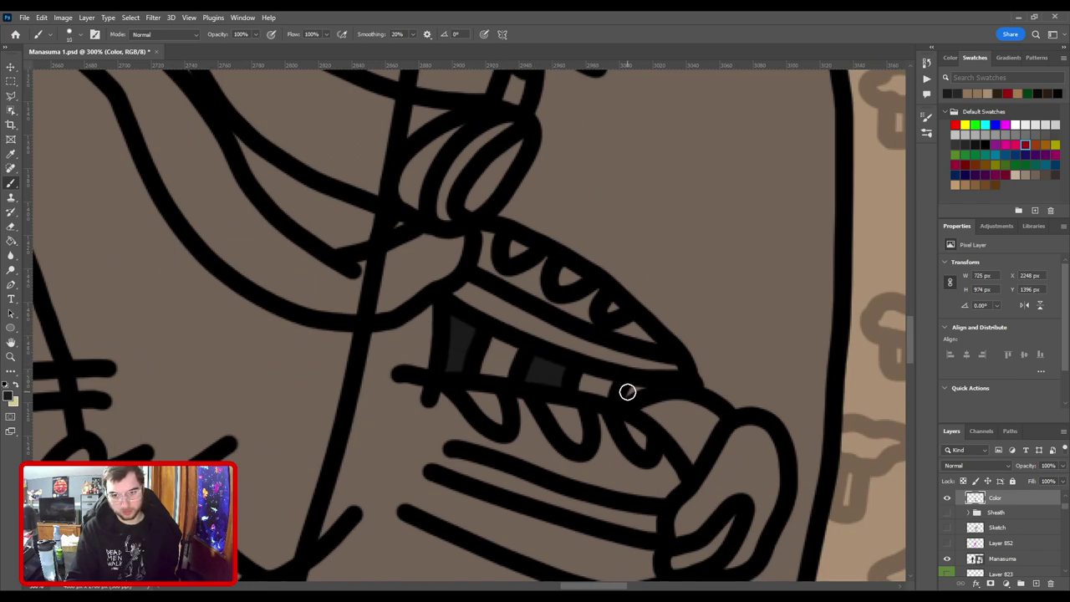
Rename the near-black color layer as Dark Gray and add a new Color layer above it.
{"action": "key", "text": "ctrl+0"}
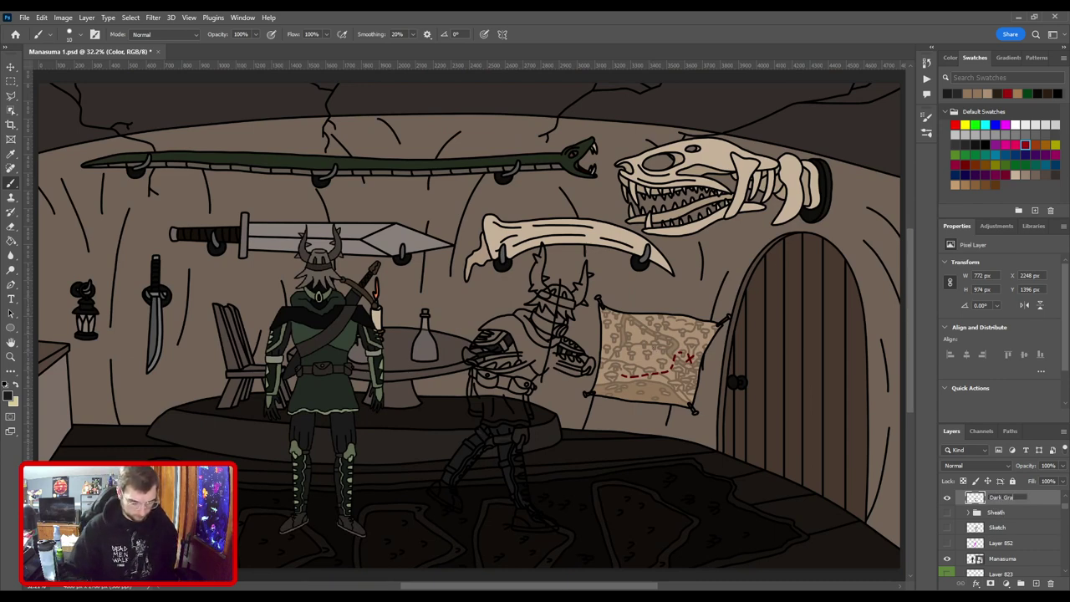
{"action": "key", "text": "Return"}
{"action": "key", "text": "alt+bracketright"}
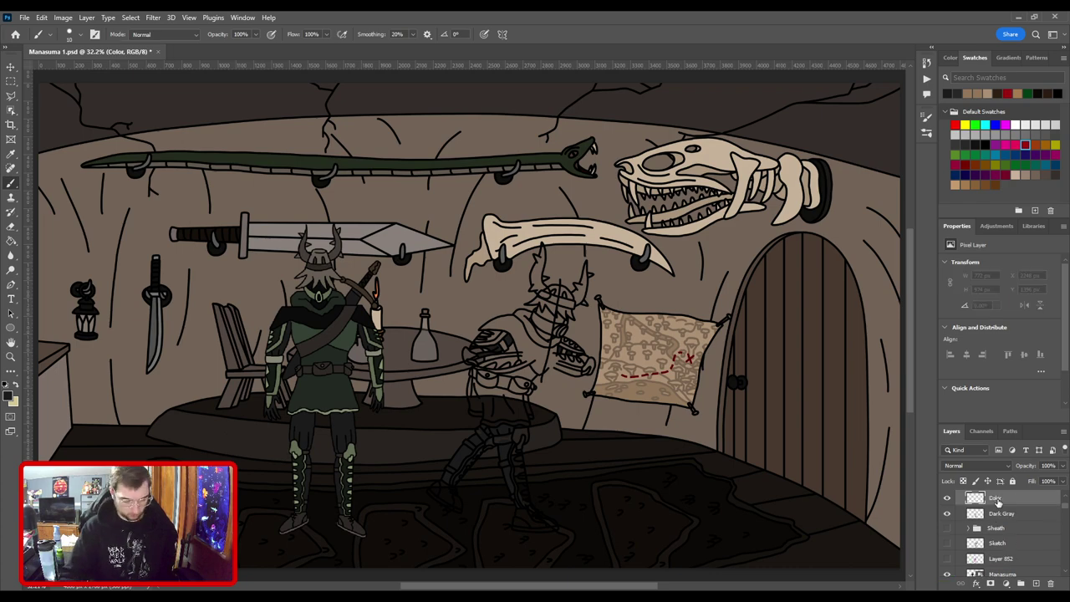
Sample the dark brown from the back-facing reference figure as the painting color.
{"action": "key", "text": "i"}
{"action": "key", "text": "ctrl+plus"}
{"action": "left_click_drag", "start_coordinate": [469, 451], "coordinate": [552, 377]}
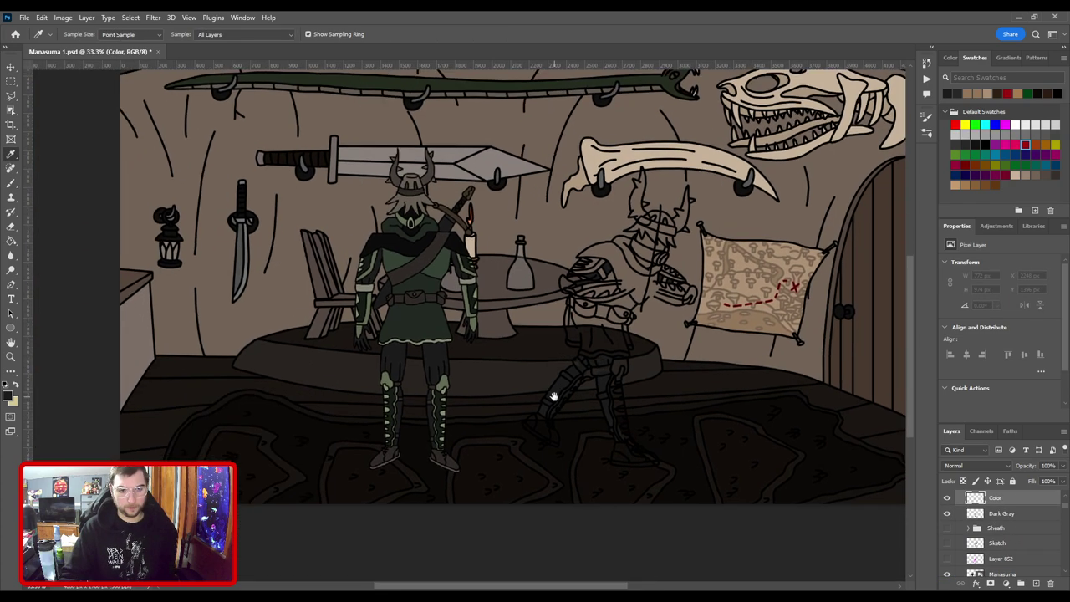
{"action": "key", "text": "ctrl+plus"}
{"action": "key", "text": "ctrl+plus"}
{"action": "left_click_drag", "start_coordinate": [423, 376], "coordinate": [465, 453]}
{"action": "key", "text": "ctrl+plus"}
{"action": "left_click", "coordinate": [424, 362]}
{"action": "key", "text": "ctrl+minus"}
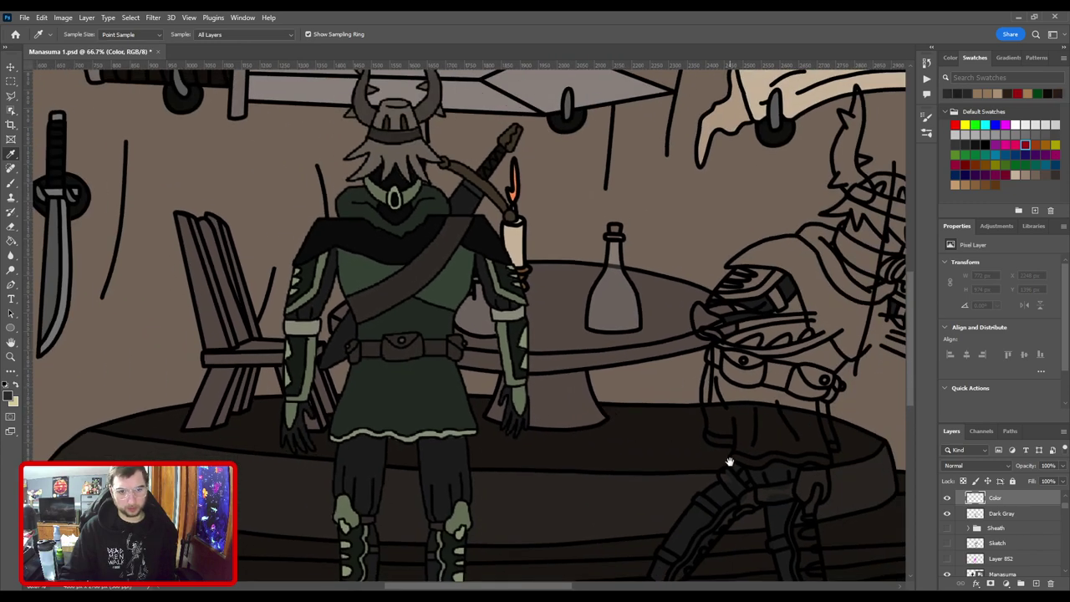
Paint the armored figure's belt dark brown, including both round-bottomed pouches and the small end piece by the hip.
{"action": "left_click_drag", "start_coordinate": [721, 471], "coordinate": [508, 461]}
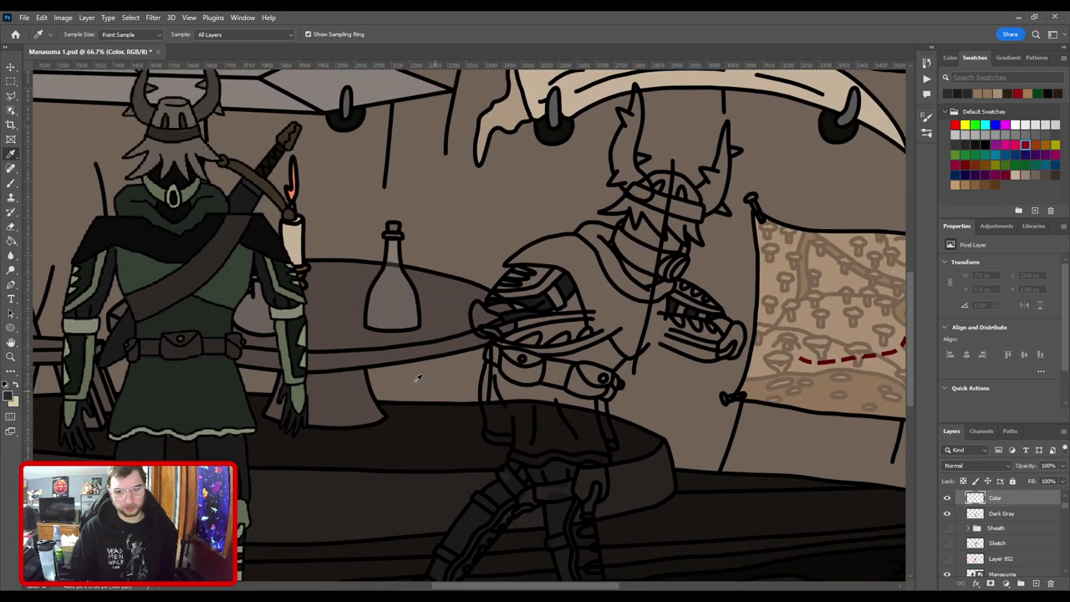
{"action": "left_click_drag", "start_coordinate": [435, 347], "coordinate": [598, 254]}
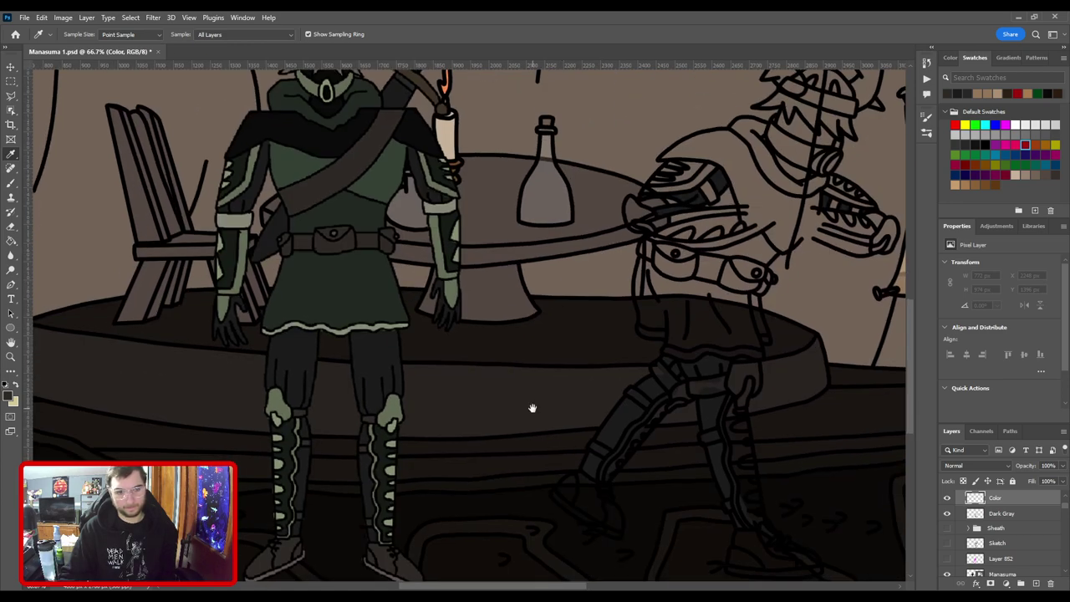
{"action": "left_click_drag", "start_coordinate": [532, 408], "coordinate": [556, 355]}
{"action": "left_click_drag", "start_coordinate": [415, 319], "coordinate": [415, 433]}
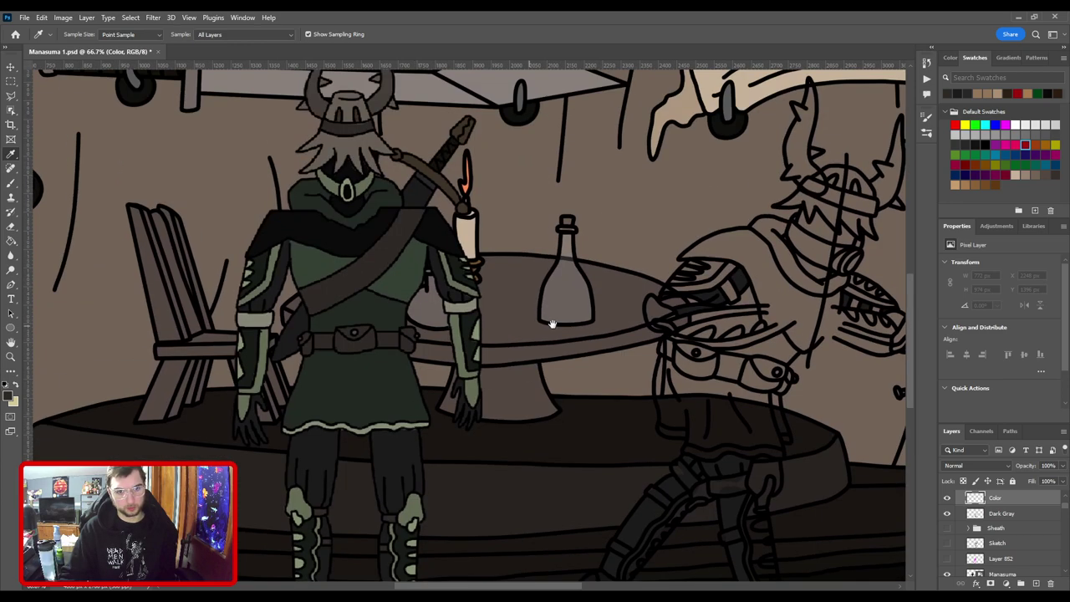
{"action": "left_click_drag", "start_coordinate": [552, 323], "coordinate": [341, 308]}
{"action": "key", "text": "ctrl+plus"}
{"action": "key", "text": "ctrl+plus"}
{"action": "left_click_drag", "start_coordinate": [602, 351], "coordinate": [545, 349]}
{"action": "key", "text": "b"}
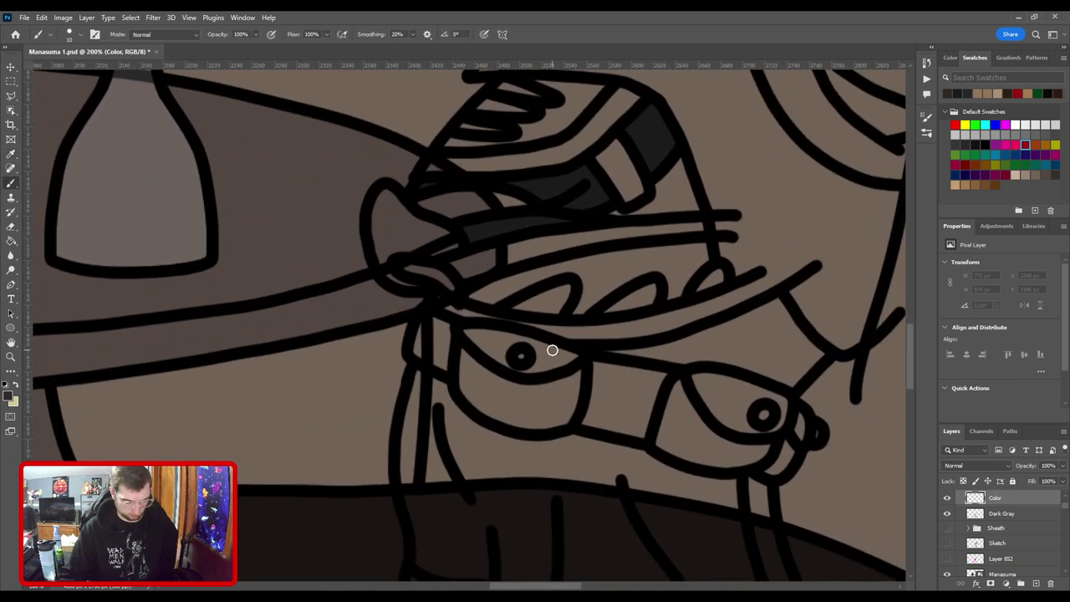
{"action": "mouse_move", "coordinate": [429, 349]}
{"action": "left_mouse_down"}
{"action": "mouse_move", "coordinate": [474, 344]}
{"action": "mouse_move", "coordinate": [461, 374]}
{"action": "mouse_move", "coordinate": [443, 353]}
{"action": "mouse_move", "coordinate": [482, 373]}
{"action": "mouse_move", "coordinate": [425, 306]}
{"action": "mouse_move", "coordinate": [409, 308]}
{"action": "mouse_move", "coordinate": [464, 344]}
{"action": "mouse_move", "coordinate": [499, 333]}
{"action": "mouse_move", "coordinate": [488, 303]}
{"action": "mouse_move", "coordinate": [450, 326]}
{"action": "mouse_move", "coordinate": [465, 318]}
{"action": "mouse_move", "coordinate": [418, 280]}
{"action": "mouse_move", "coordinate": [507, 314]}
{"action": "mouse_move", "coordinate": [468, 299]}
{"action": "mouse_move", "coordinate": [502, 298]}
{"action": "left_mouse_up"}
{"action": "key", "text": "bracketright"}
{"action": "key", "text": "bracketright"}
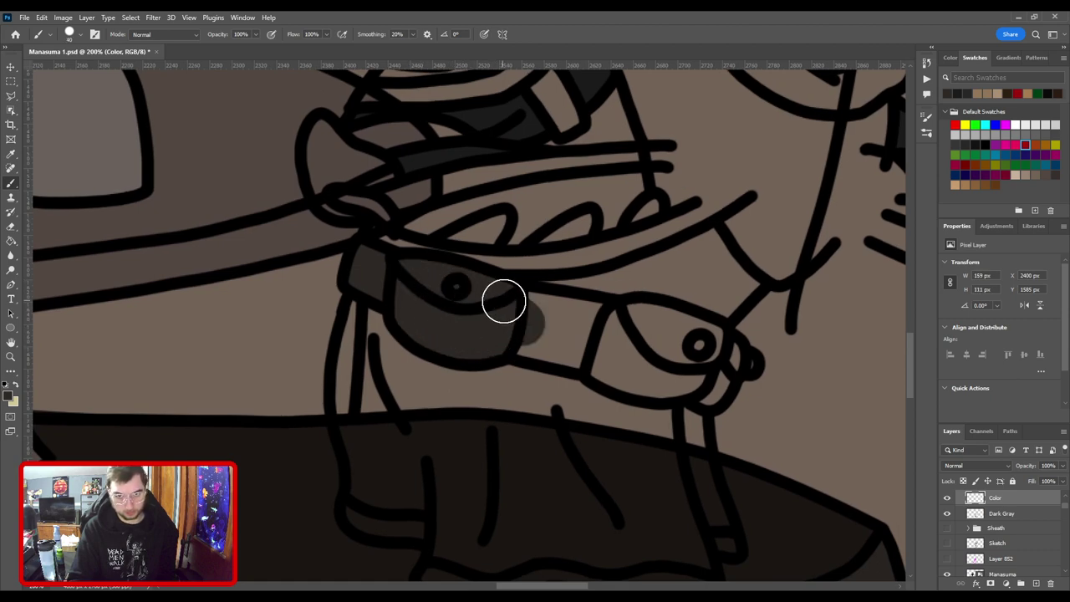
{"action": "mouse_move", "coordinate": [543, 328]}
{"action": "left_mouse_down"}
{"action": "mouse_move", "coordinate": [425, 321]}
{"action": "mouse_move", "coordinate": [407, 301]}
{"action": "mouse_move", "coordinate": [551, 321]}
{"action": "mouse_move", "coordinate": [594, 343]}
{"action": "mouse_move", "coordinate": [406, 326]}
{"action": "mouse_move", "coordinate": [534, 372]}
{"action": "mouse_move", "coordinate": [575, 367]}
{"action": "mouse_move", "coordinate": [547, 331]}
{"action": "mouse_move", "coordinate": [582, 356]}
{"action": "mouse_move", "coordinate": [479, 341]}
{"action": "left_mouse_up"}
{"action": "key", "text": "["}
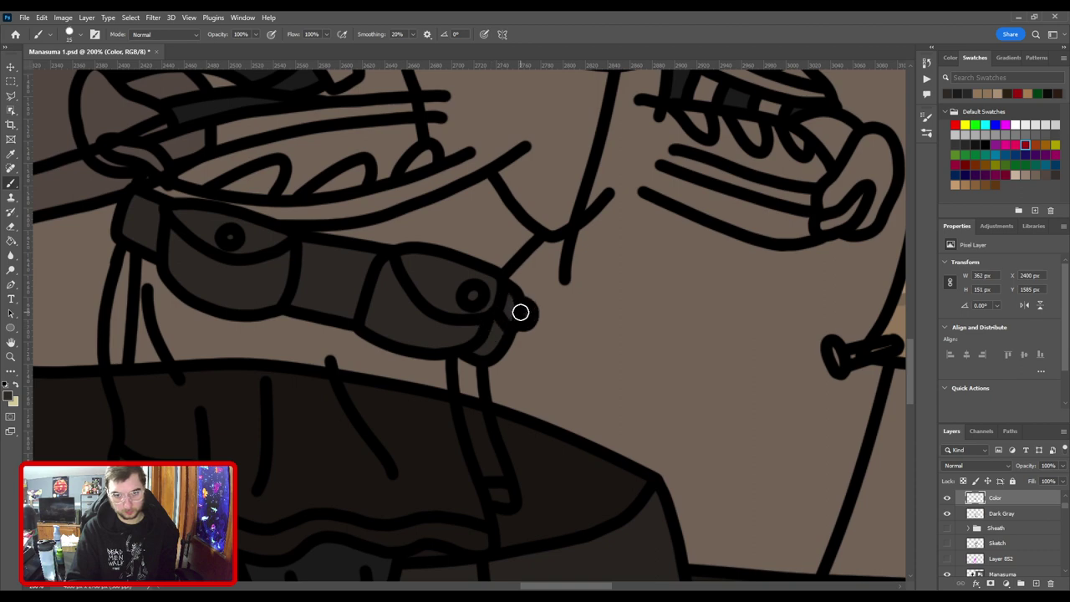
{"action": "left_click_drag", "start_coordinate": [521, 312], "coordinate": [525, 316]}
Paint the curved band running beneath the bent arm, just above the belt, dark brown.
{"action": "key", "text": "ctrl+minus"}
{"action": "mouse_move", "coordinate": [488, 243]}
{"action": "left_mouse_down"}
{"action": "mouse_move", "coordinate": [505, 291]}
{"action": "mouse_move", "coordinate": [501, 269]}
{"action": "mouse_move", "coordinate": [587, 357]}
{"action": "left_mouse_up"}
{"action": "key", "text": "ctrl+plus"}
{"action": "mouse_move", "coordinate": [279, 303]}
{"action": "left_mouse_down"}
{"action": "mouse_move", "coordinate": [472, 310]}
{"action": "mouse_move", "coordinate": [618, 248]}
{"action": "mouse_move", "coordinate": [654, 241]}
{"action": "left_mouse_up"}
{"action": "key", "text": "ctrl+minus"}
{"action": "key", "text": "ctrl+plus"}
{"action": "key", "text": "ctrl+minus"}
{"action": "key", "text": "ctrl+minus"}
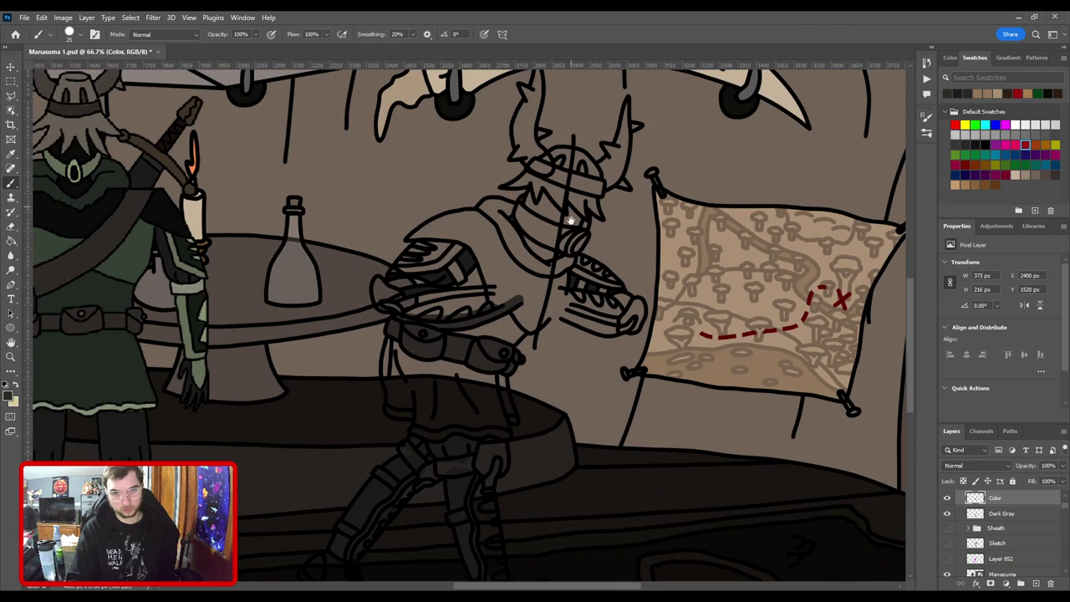
Paint the upper of the armored figure's raised rear shoe dark brown, leaving the sole unpainted.
{"action": "left_click_drag", "start_coordinate": [468, 344], "coordinate": [562, 279]}
{"action": "left_click_drag", "start_coordinate": [521, 421], "coordinate": [533, 237]}
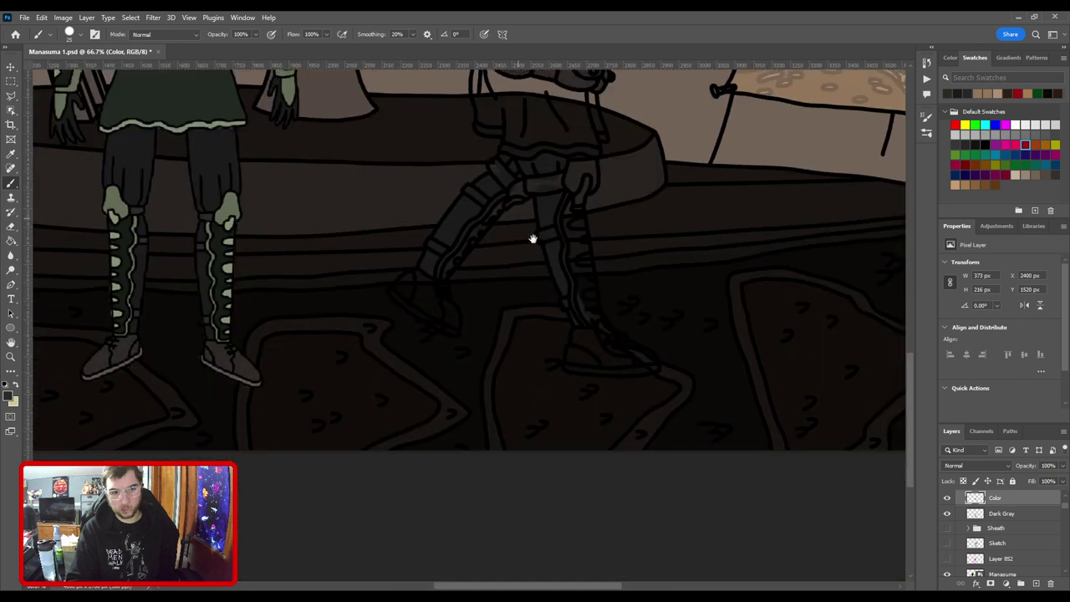
{"action": "key", "text": "ctrl+plus"}
{"action": "key", "text": "ctrl+plus"}
{"action": "left_click_drag", "start_coordinate": [429, 389], "coordinate": [530, 356]}
{"action": "scroll", "coordinate": [596, 365], "scroll_direction": "up", "scroll_amount": 1}
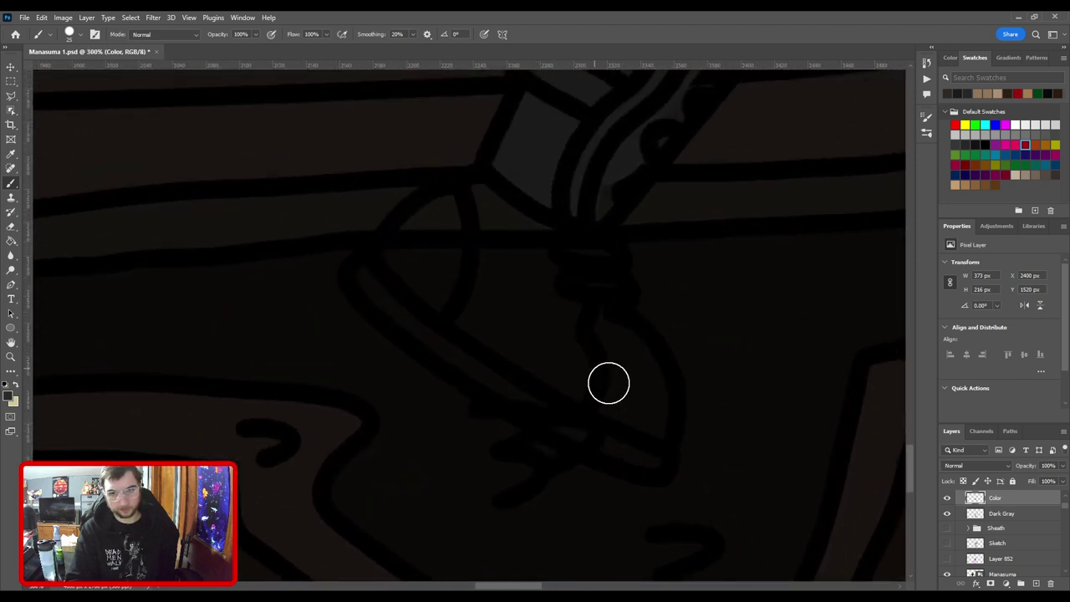
{"action": "mouse_move", "coordinate": [657, 427]}
{"action": "left_mouse_down"}
{"action": "mouse_move", "coordinate": [641, 360]}
{"action": "mouse_move", "coordinate": [597, 310]}
{"action": "mouse_move", "coordinate": [576, 256]}
{"action": "mouse_move", "coordinate": [512, 214]}
{"action": "mouse_move", "coordinate": [466, 198]}
{"action": "mouse_move", "coordinate": [407, 229]}
{"action": "mouse_move", "coordinate": [430, 293]}
{"action": "mouse_move", "coordinate": [650, 420]}
{"action": "mouse_move", "coordinate": [578, 306]}
{"action": "mouse_move", "coordinate": [505, 237]}
{"action": "mouse_move", "coordinate": [461, 217]}
{"action": "mouse_move", "coordinate": [451, 239]}
{"action": "mouse_move", "coordinate": [509, 285]}
{"action": "mouse_move", "coordinate": [579, 376]}
{"action": "mouse_move", "coordinate": [409, 282]}
{"action": "mouse_move", "coordinate": [335, 285]}
{"action": "left_mouse_up"}
Paint the upper of the front shoe dark brown and erase the color that spilled onto the sole's toe.
{"action": "key", "text": "ctrl+minus"}
{"action": "key", "text": "ctrl+minus"}
{"action": "key", "text": "ctrl+plus"}
{"action": "key", "text": "ctrl+plus"}
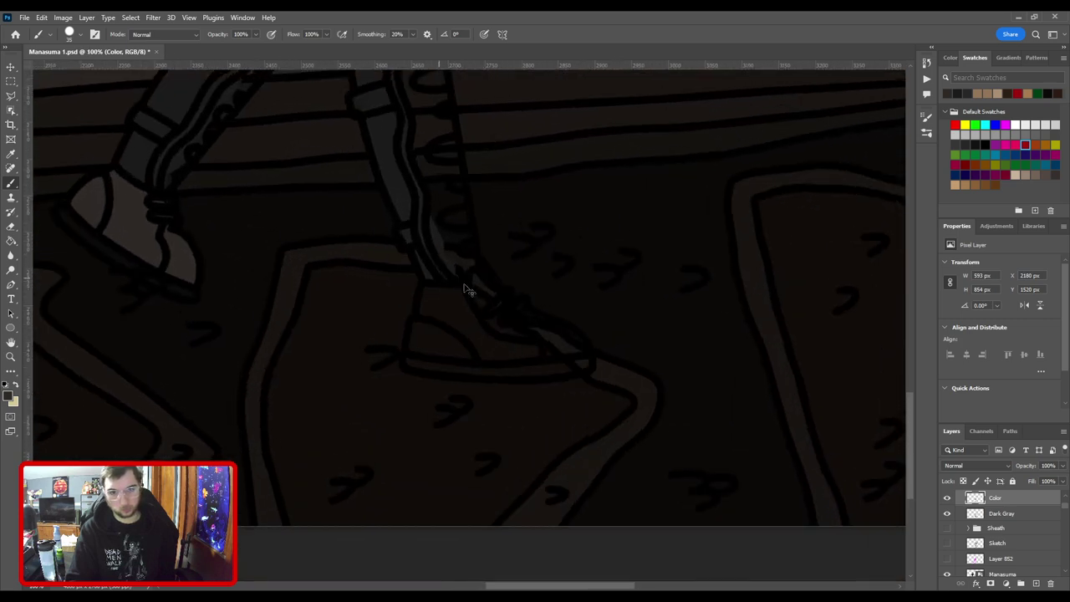
{"action": "key", "text": "bracketleft"}
{"action": "mouse_move", "coordinate": [386, 370]}
{"action": "left_mouse_down"}
{"action": "mouse_move", "coordinate": [354, 349]}
{"action": "mouse_move", "coordinate": [380, 255]}
{"action": "mouse_move", "coordinate": [495, 254]}
{"action": "mouse_move", "coordinate": [474, 260]}
{"action": "mouse_move", "coordinate": [496, 243]}
{"action": "mouse_move", "coordinate": [491, 232]}
{"action": "mouse_move", "coordinate": [631, 316]}
{"action": "mouse_move", "coordinate": [659, 356]}
{"action": "mouse_move", "coordinate": [641, 331]}
{"action": "mouse_move", "coordinate": [425, 349]}
{"action": "mouse_move", "coordinate": [310, 328]}
{"action": "mouse_move", "coordinate": [327, 318]}
{"action": "mouse_move", "coordinate": [331, 249]}
{"action": "mouse_move", "coordinate": [359, 228]}
{"action": "mouse_move", "coordinate": [437, 330]}
{"action": "mouse_move", "coordinate": [424, 233]}
{"action": "mouse_move", "coordinate": [493, 305]}
{"action": "left_mouse_up"}
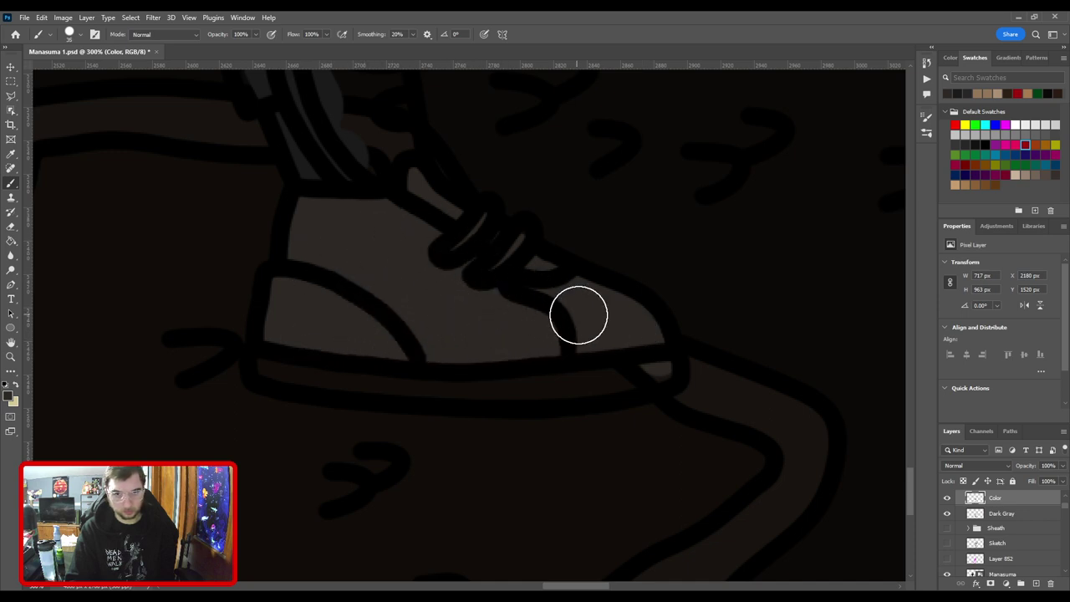
{"action": "key", "text": "e"}
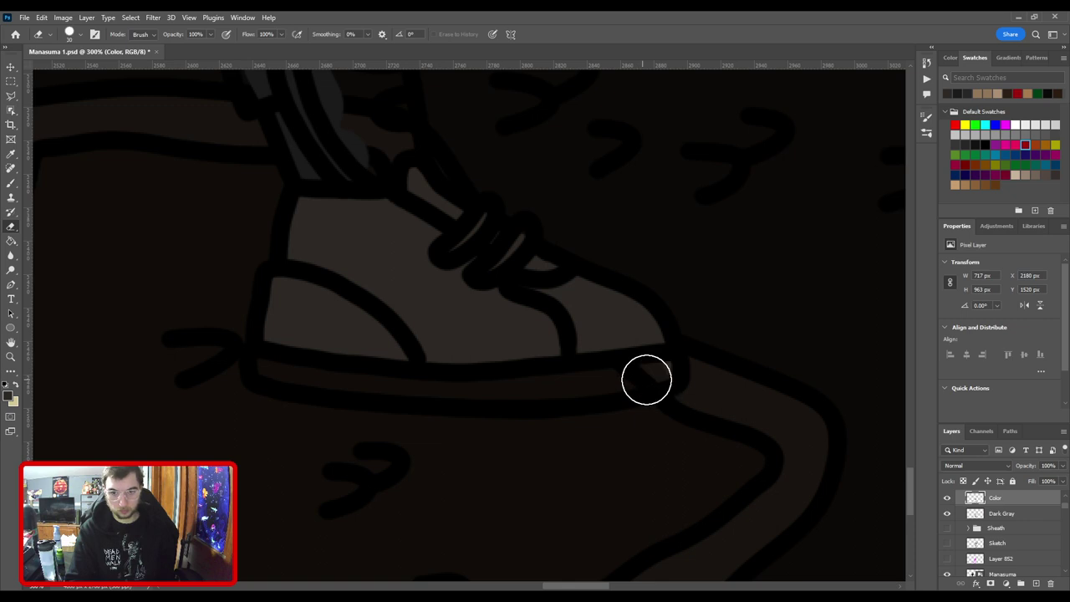
Rename the dark brown color layer as Brown.
{"action": "key", "text": "ctrl+0"}
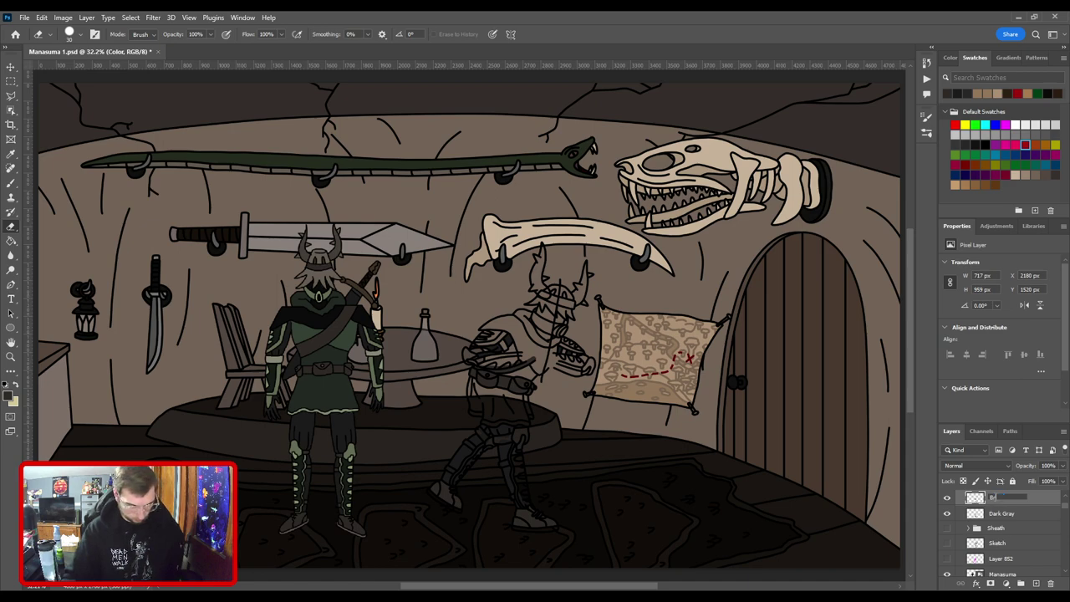
{"action": "key", "text": "Return"}
Paint the band across the armored figure's horned helmet dark brown on the Brown layer.
{"action": "scroll", "coordinate": [415, 330], "scroll_direction": "up", "scroll_amount": 3}
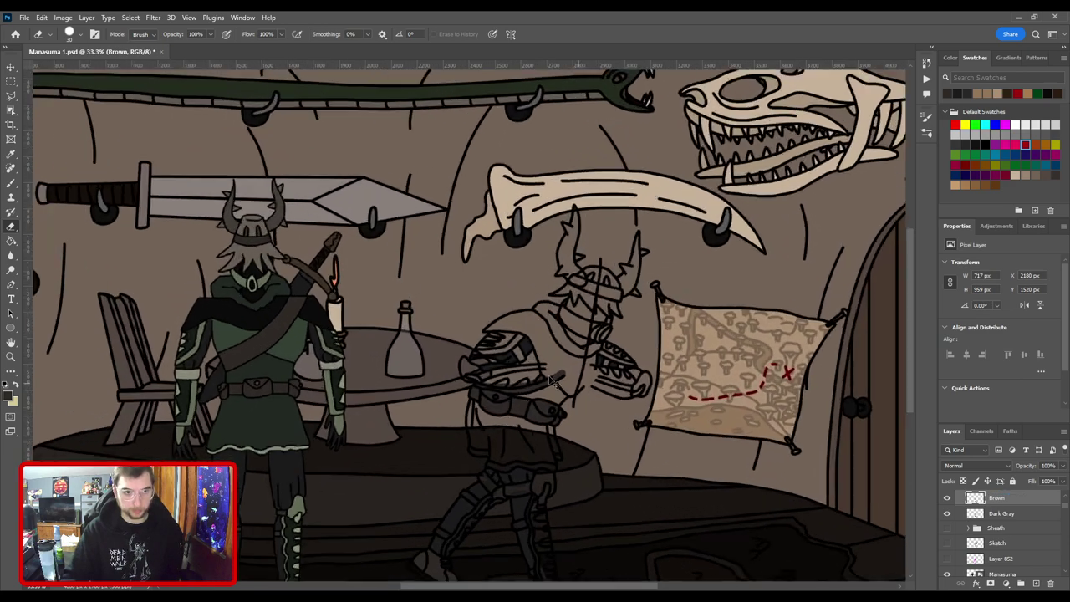
{"action": "scroll", "coordinate": [415, 330], "scroll_direction": "up", "scroll_amount": 2}
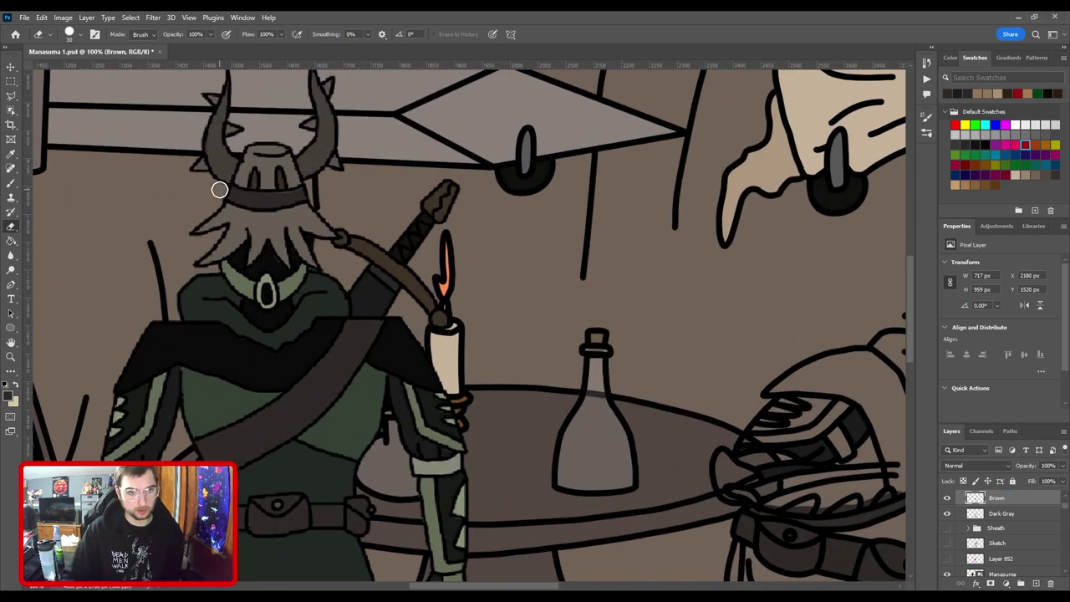
{"action": "scroll", "coordinate": [418, 246], "scroll_direction": "down", "scroll_amount": 2}
{"action": "scroll", "coordinate": [279, 340], "scroll_direction": "right", "scroll_amount": 3}
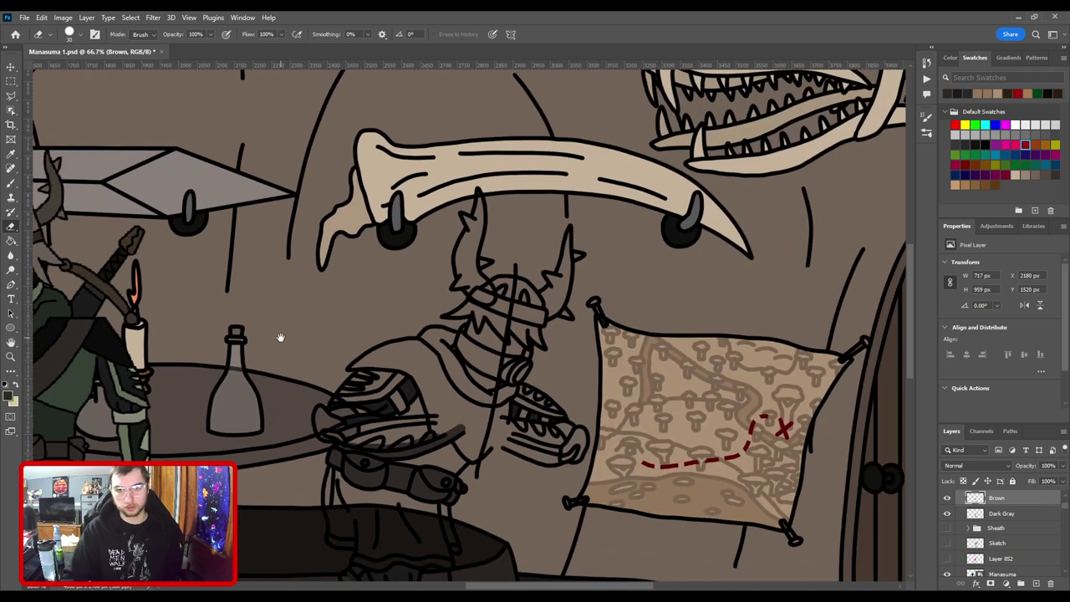
{"action": "key", "text": "b"}
{"action": "scroll", "coordinate": [542, 321], "scroll_direction": "up", "scroll_amount": 3}
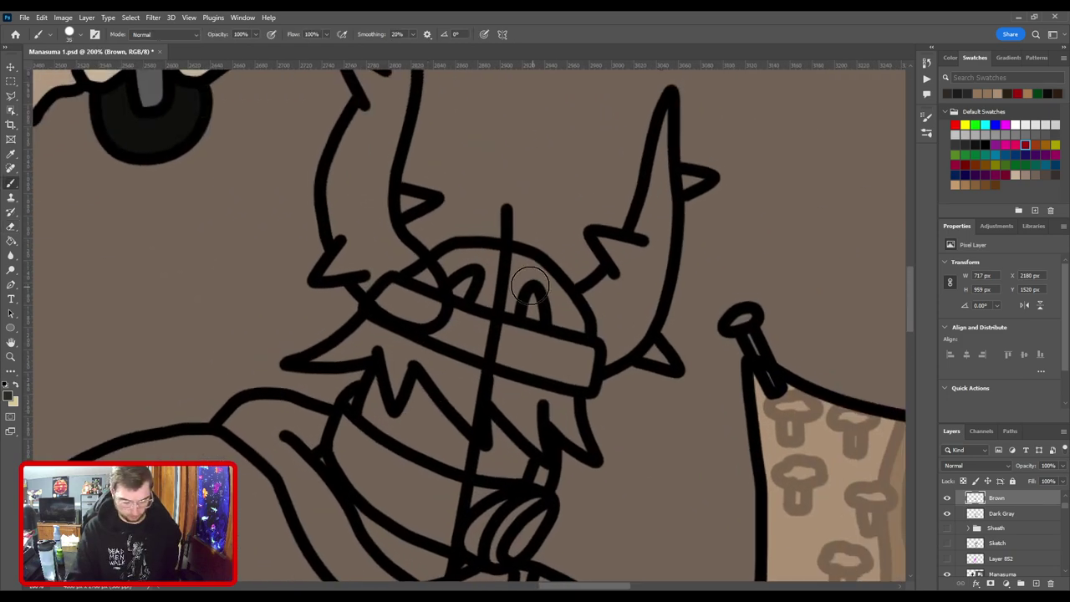
{"action": "mouse_move", "coordinate": [385, 306]}
{"action": "left_mouse_down"}
{"action": "mouse_move", "coordinate": [460, 321]}
{"action": "mouse_move", "coordinate": [586, 356]}
{"action": "mouse_move", "coordinate": [582, 376]}
{"action": "mouse_move", "coordinate": [409, 316]}
{"action": "left_mouse_up"}
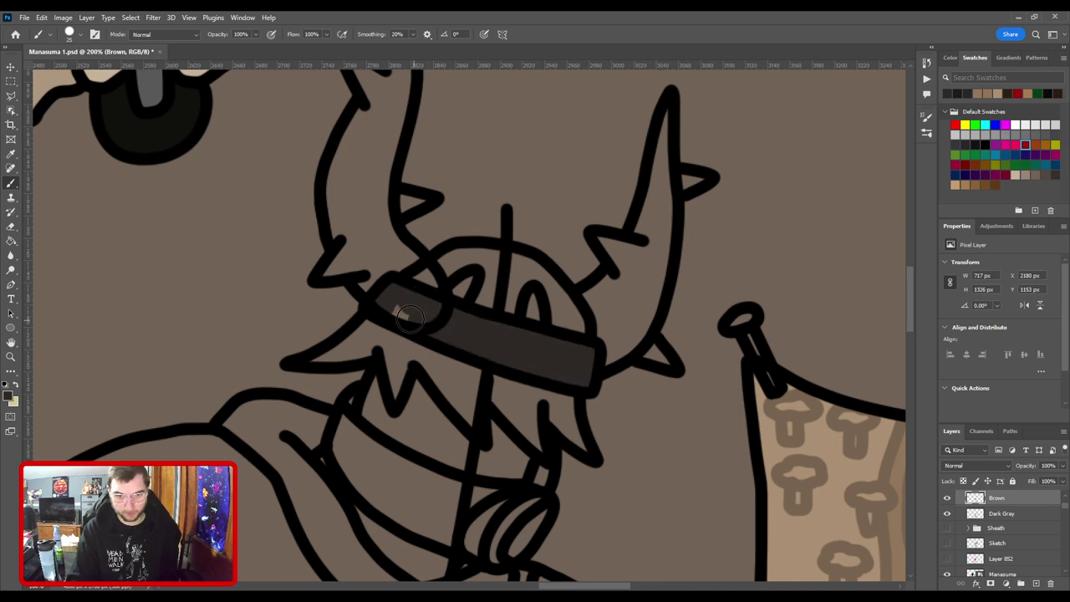
{"action": "key", "text": "ctrl+minus"}
{"action": "key", "text": "ctrl+minus"}
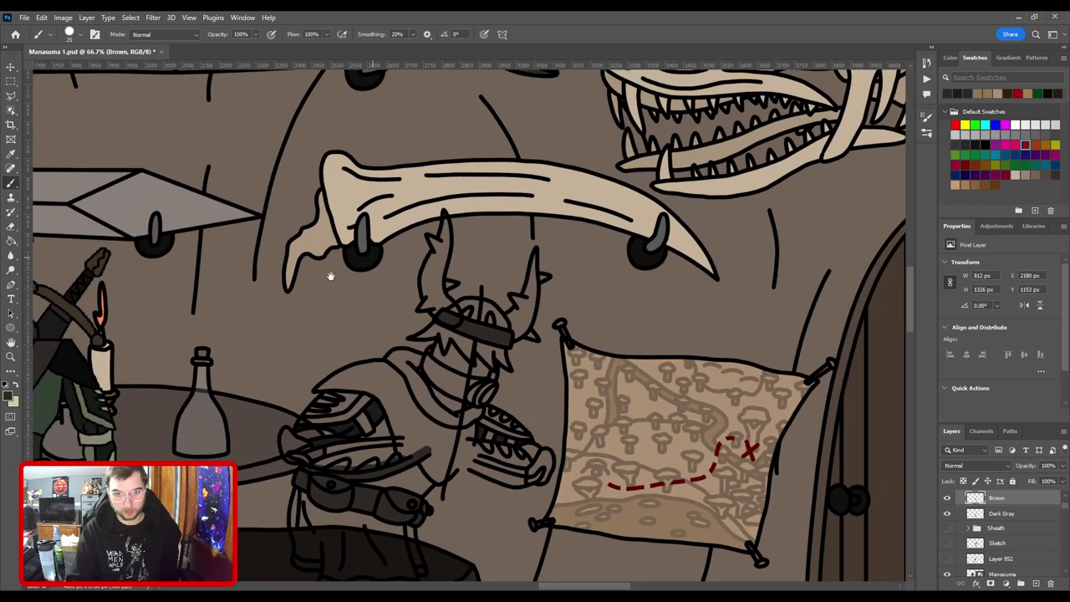
Add a new layer above Brown and name it Light Brown.
{"action": "left_click_drag", "start_coordinate": [329, 277], "coordinate": [623, 316]}
{"action": "scroll", "coordinate": [554, 259], "scroll_direction": "down", "scroll_amount": 2}
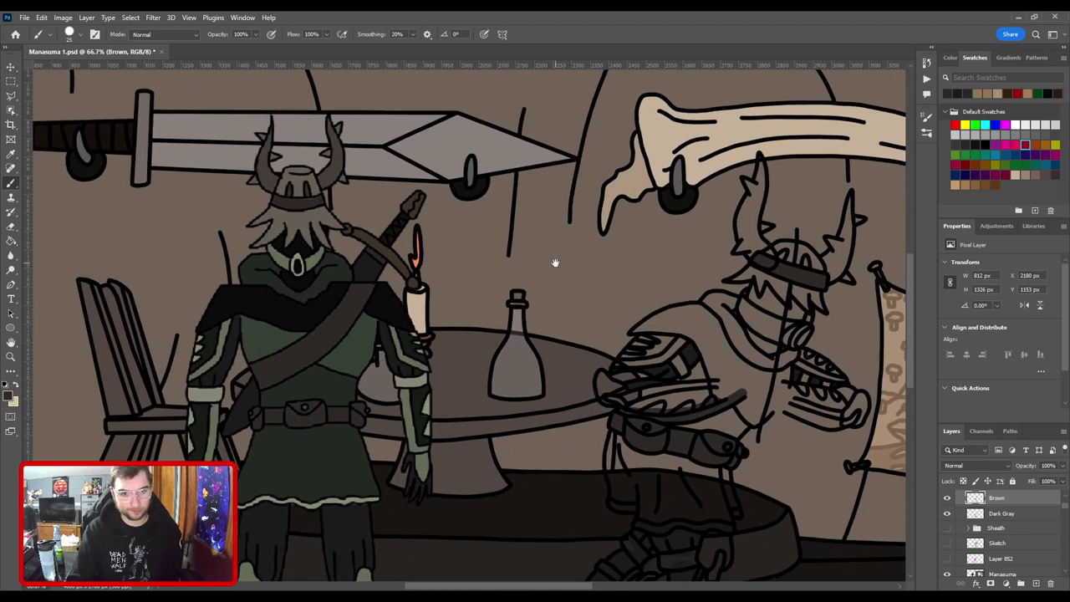
{"action": "scroll", "coordinate": [574, 251], "scroll_direction": "down", "scroll_amount": 1}
{"action": "left_click_drag", "start_coordinate": [602, 407], "coordinate": [460, 307]}
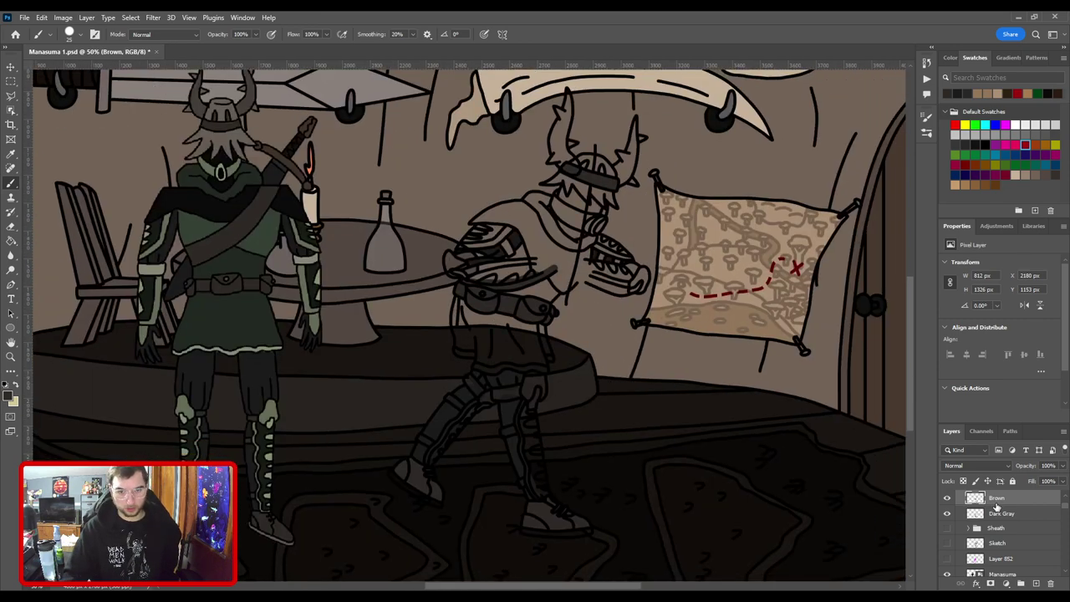
{"action": "key", "text": "ctrl+alt+shift+n"}
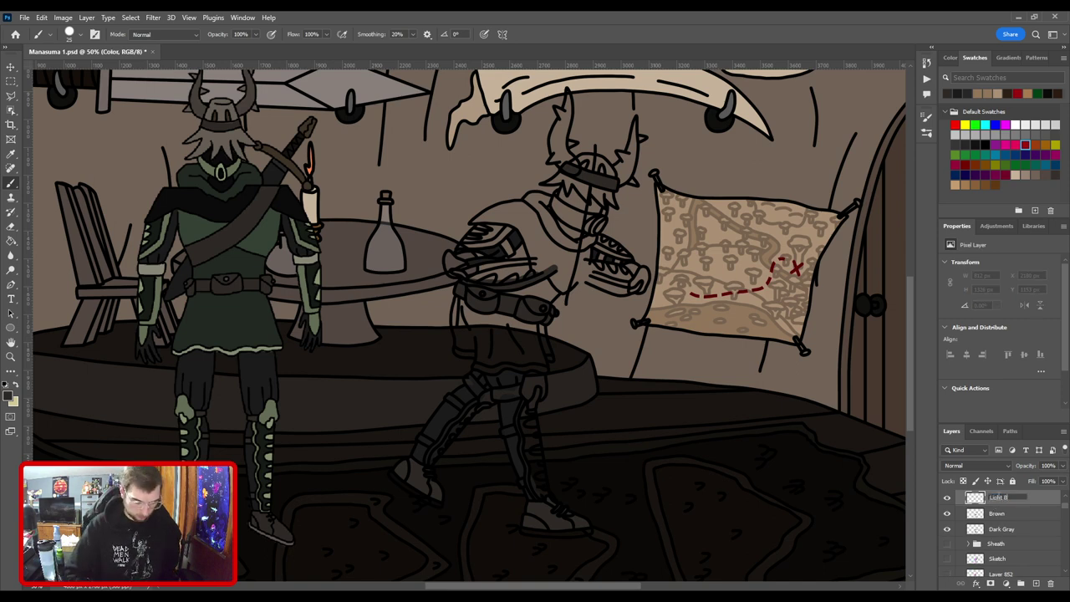
{"action": "left_click", "coordinate": [999, 497]}
{"action": "type", "text": "Light Brown"}
{"action": "key", "text": "Return"}
Examine the green-clad reference figure's leg straps and shoes to compare the brown shades used there.
{"action": "key", "text": "i"}
{"action": "key", "text": "ctrl+="}
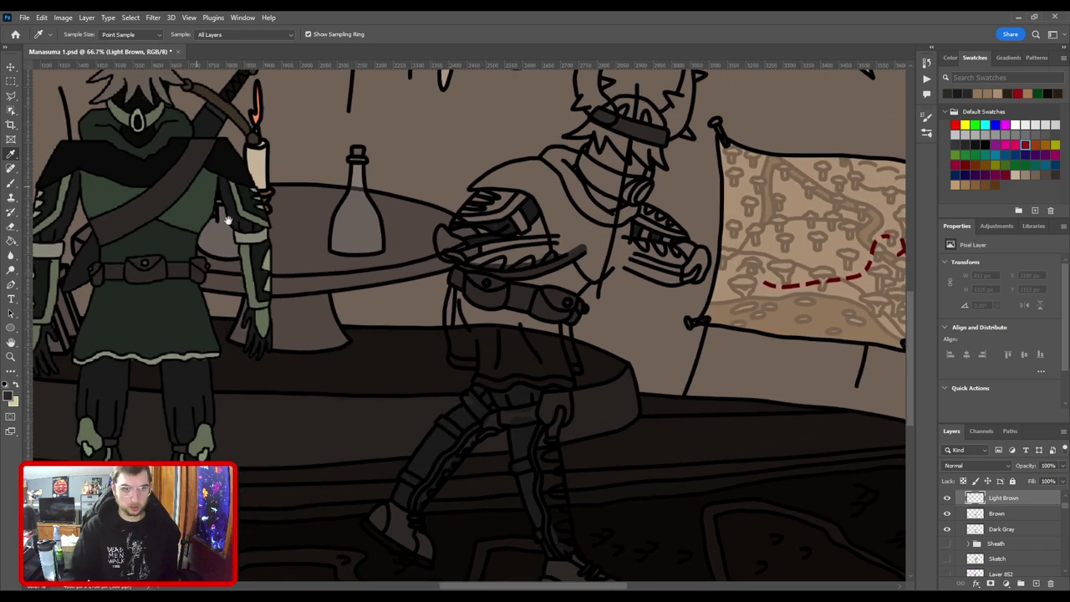
{"action": "left_click_drag", "start_coordinate": [201, 203], "coordinate": [560, 124]}
{"action": "key", "text": "ctrl+="}
{"action": "key", "text": "ctrl+="}
{"action": "left_click_drag", "start_coordinate": [581, 485], "coordinate": [566, 217]}
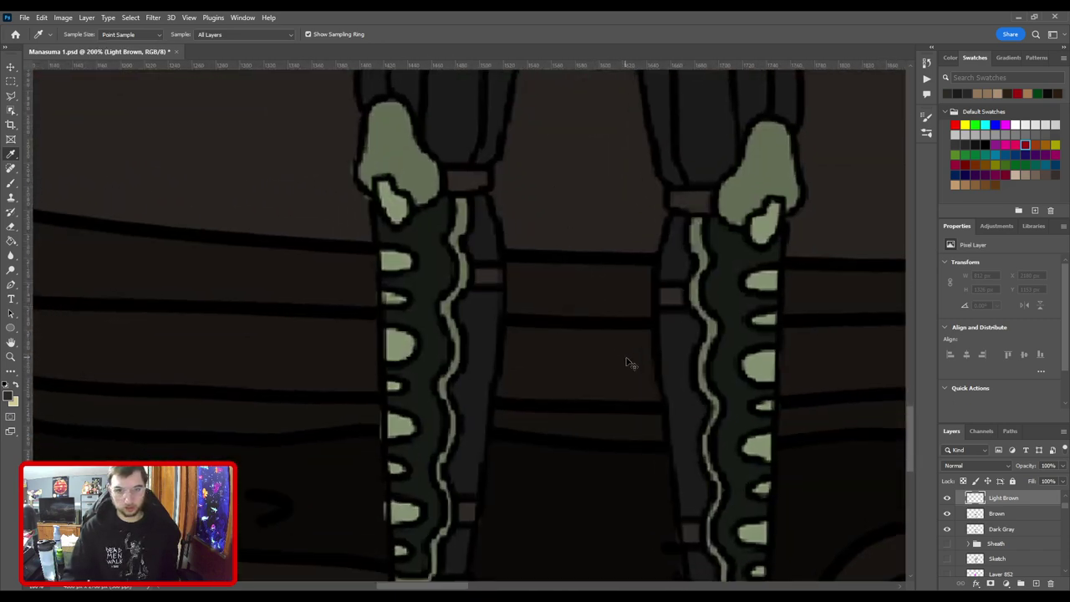
{"action": "key", "text": "ctrl+-"}
{"action": "scroll", "coordinate": [632, 384], "scroll_direction": "down", "scroll_amount": 5}
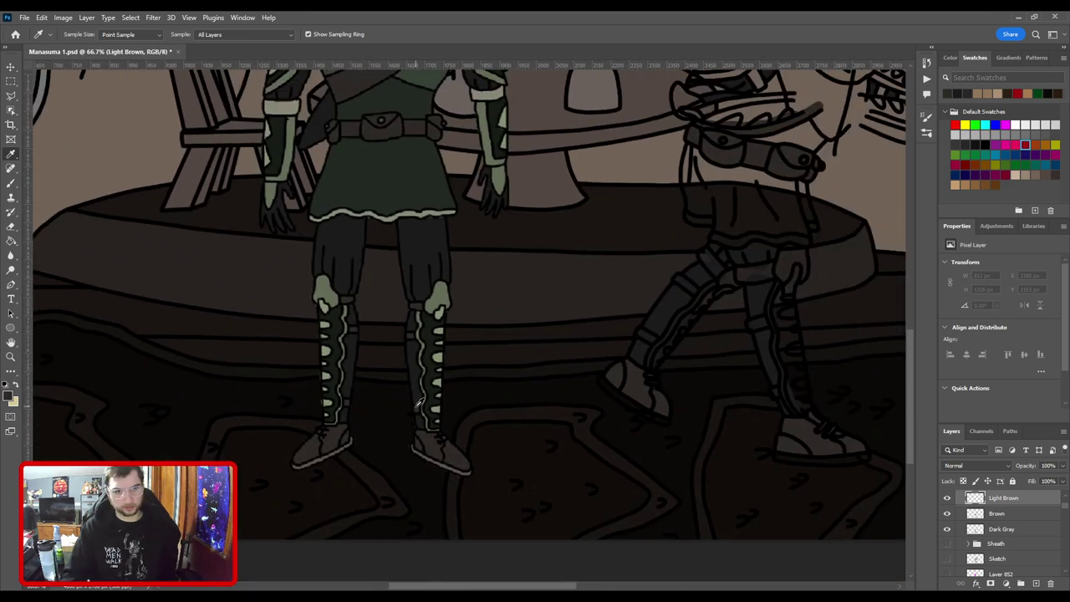
{"action": "scroll", "coordinate": [355, 350], "scroll_direction": "down", "scroll_amount": 2}
{"action": "scroll", "coordinate": [410, 270], "scroll_direction": "up", "scroll_amount": 6}
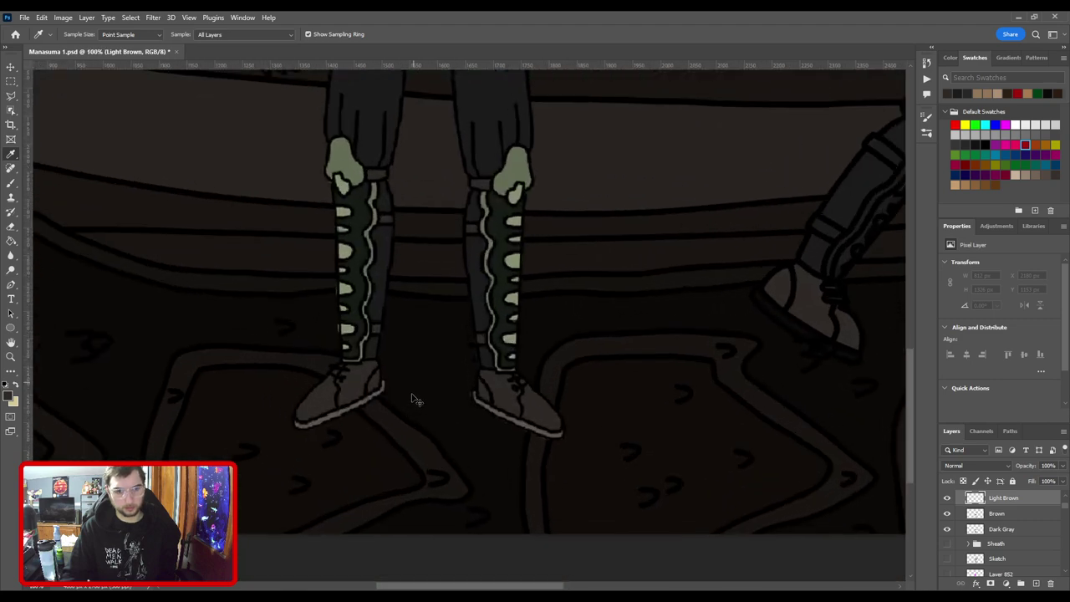
{"action": "scroll", "coordinate": [327, 363], "scroll_direction": "up", "scroll_amount": 4}
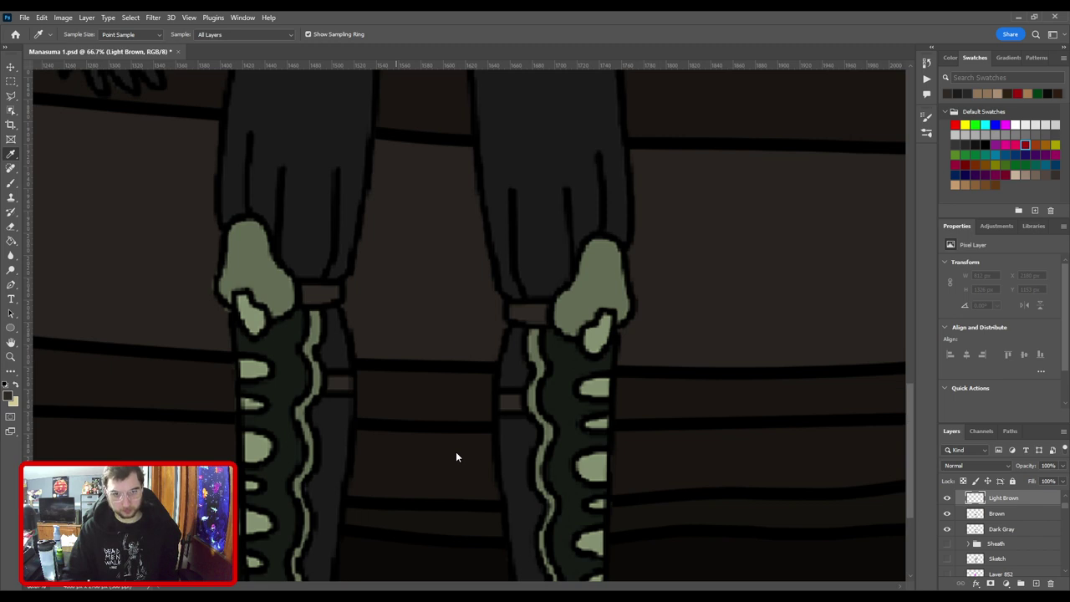
{"action": "key", "text": "ctrl+0"}
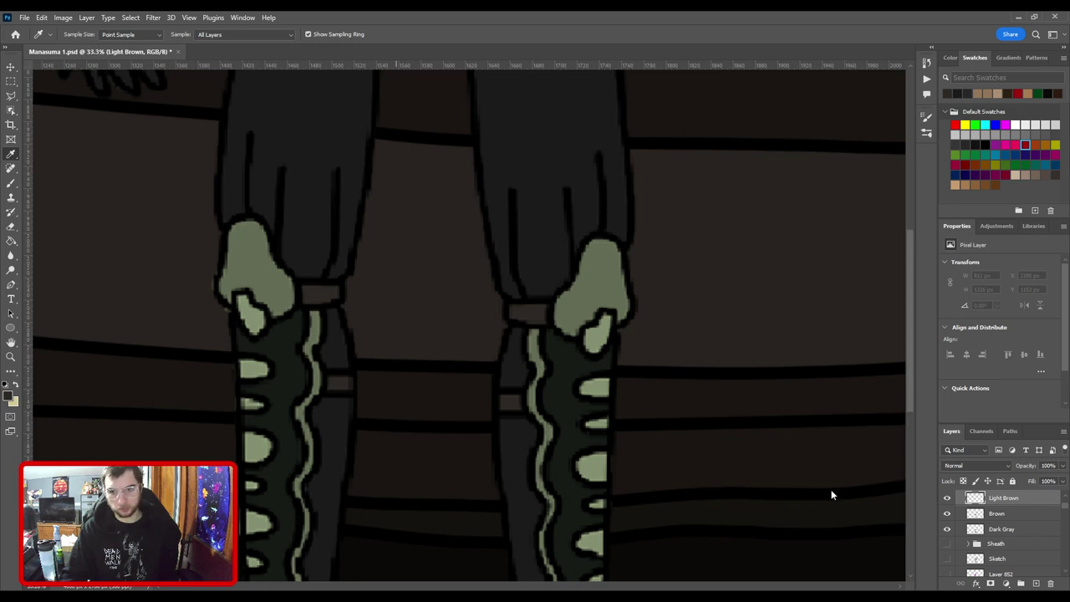
Save the illustration.
{"action": "key", "text": "ctrl+s"}
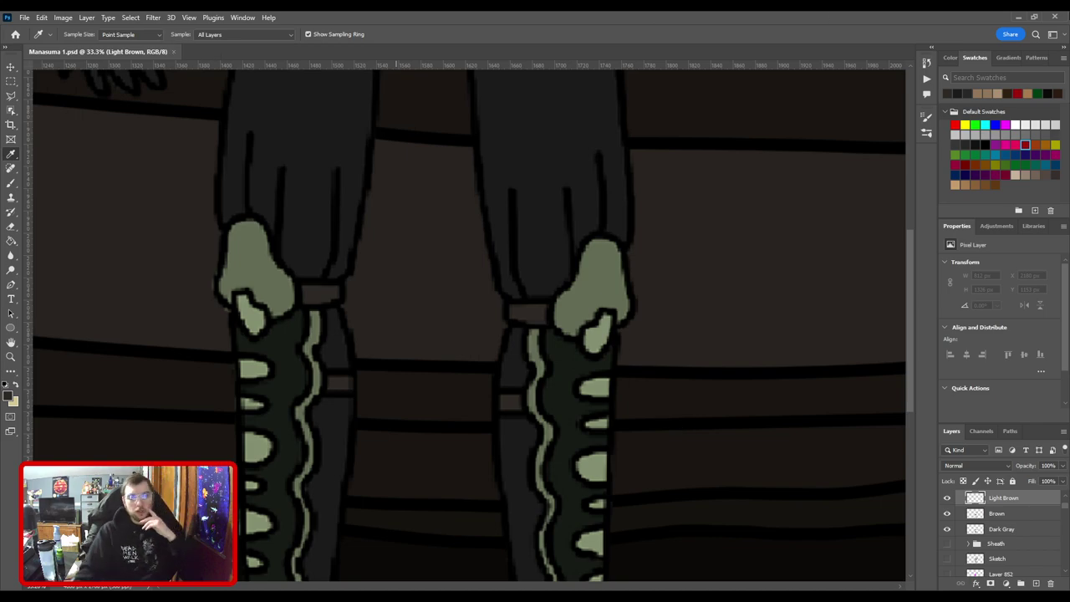
{"action": "left_click", "coordinate": [1062, 17]}
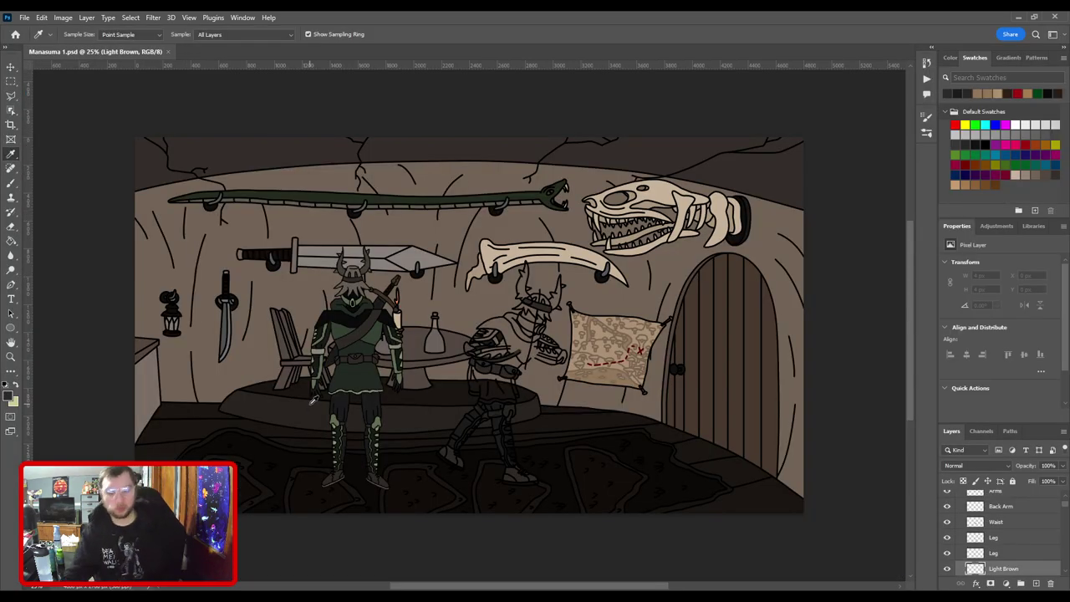
Sample the light brown from the button on the green-clad figure's middle belt pouch for use on the Light Brown layer.
{"action": "key", "text": "ctrl+plus"}
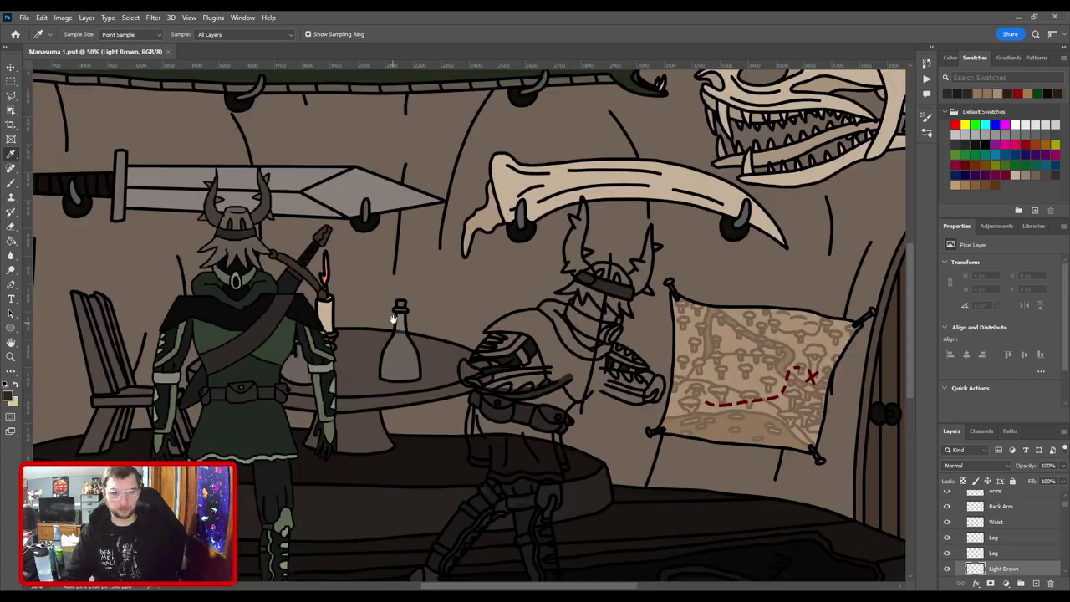
{"action": "left_click_drag", "start_coordinate": [410, 327], "coordinate": [577, 241]}
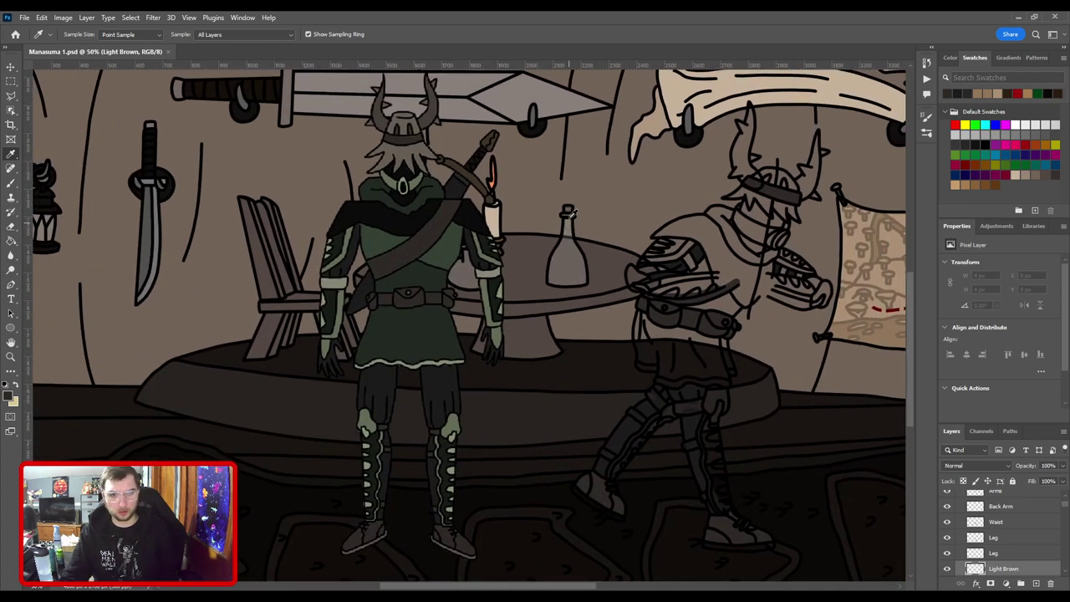
{"action": "key", "text": "ctrl+plus"}
{"action": "left_click_drag", "start_coordinate": [448, 155], "coordinate": [502, 335]}
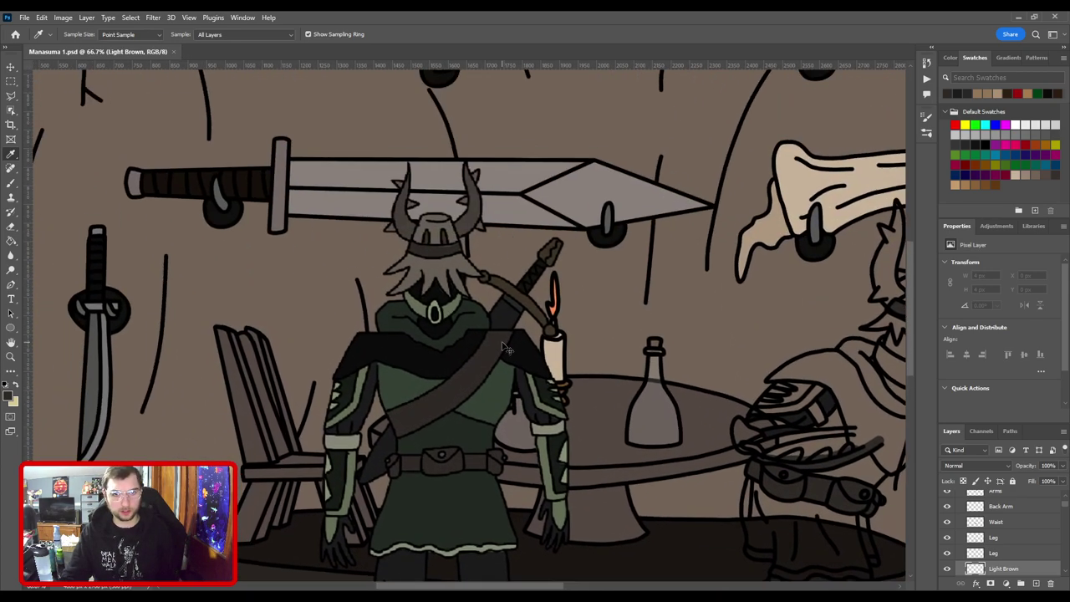
{"action": "key", "text": "ctrl+plus"}
{"action": "left_click_drag", "start_coordinate": [503, 451], "coordinate": [516, 251]}
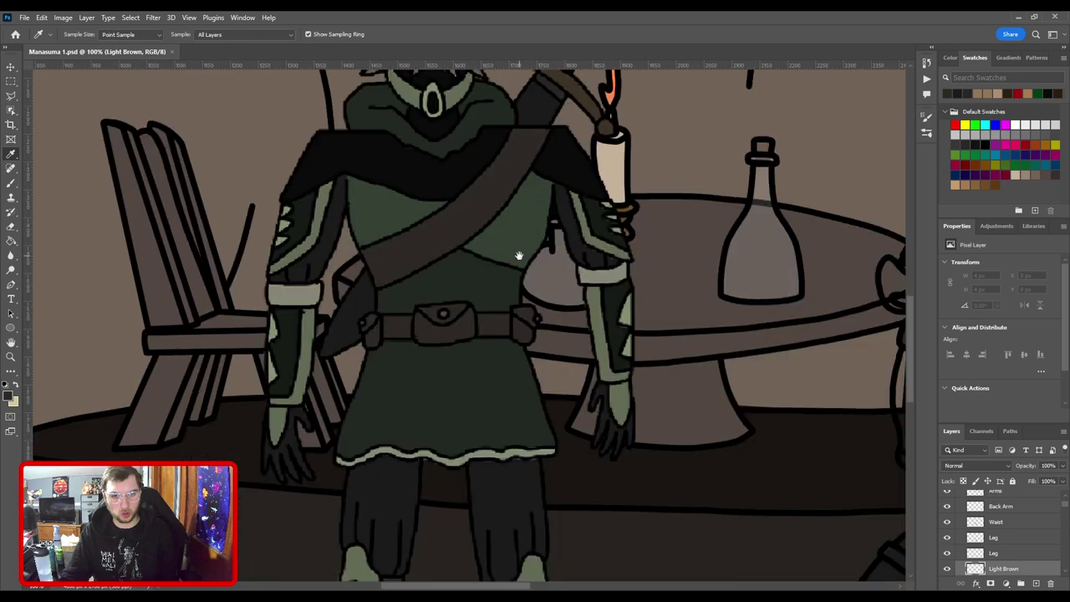
{"action": "key", "text": "ctrl+plus"}
{"action": "key", "text": "ctrl+plus"}
{"action": "key", "text": "ctrl+plus"}
{"action": "key", "text": "ctrl+0"}
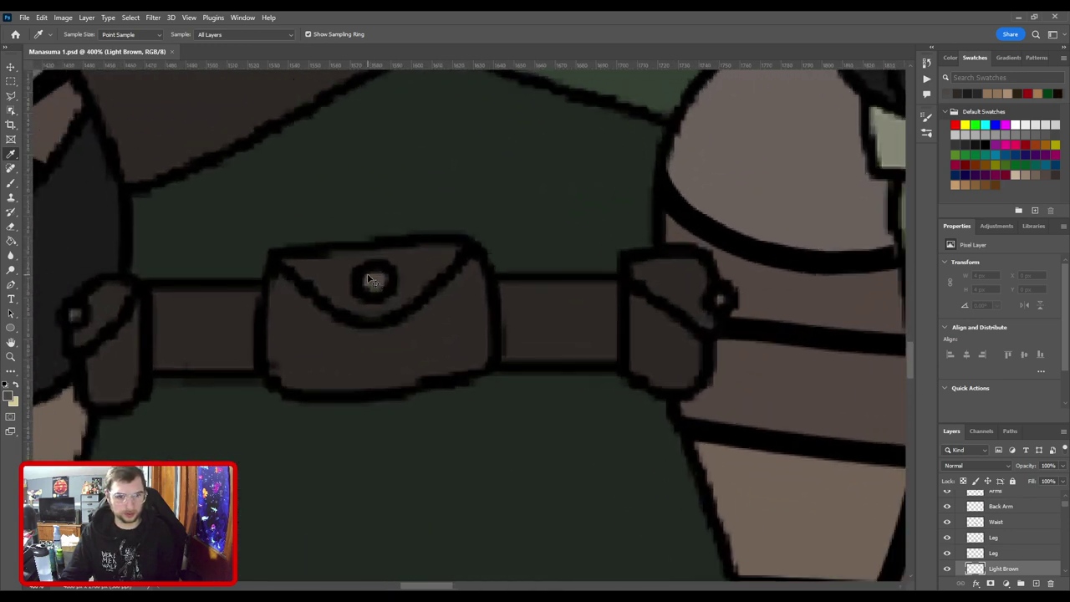
{"action": "scroll", "coordinate": [1004, 560], "scroll_direction": "down", "scroll_amount": 1}
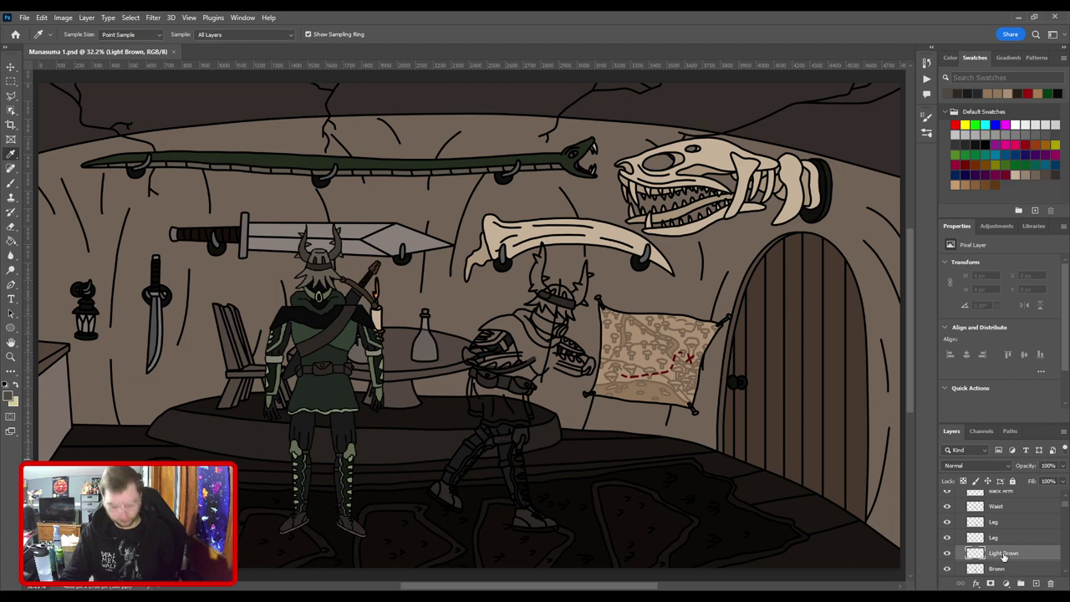
Paint the sole and laces of the armored figure's rear shoe light brown on the Light Brown layer.
{"action": "key", "text": "b"}
{"action": "key", "text": "ctrl+plus"}
{"action": "left_click_drag", "start_coordinate": [394, 517], "coordinate": [452, 385]}
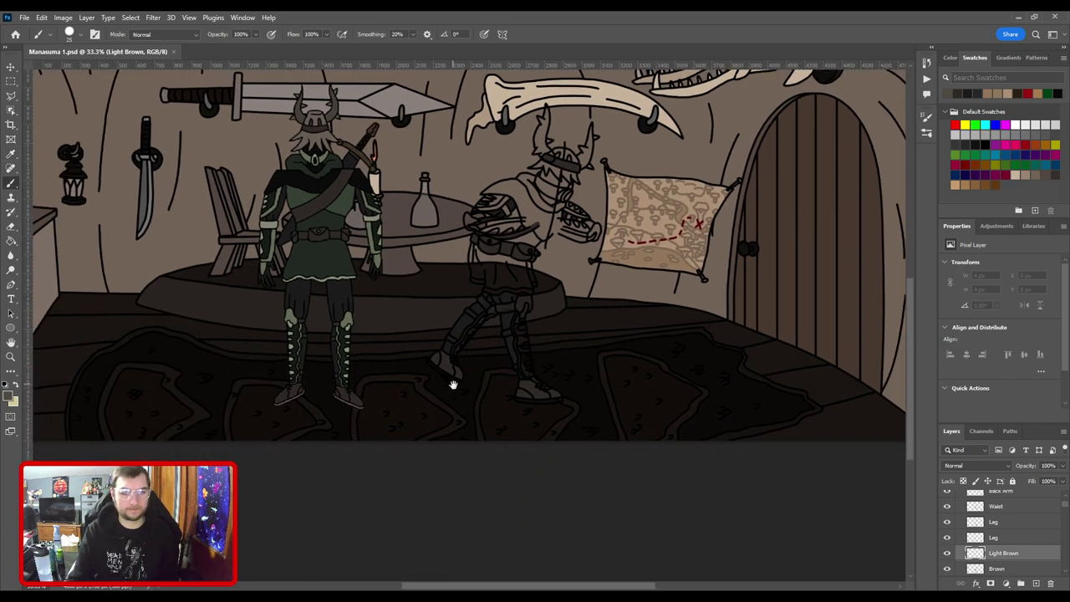
{"action": "scroll", "coordinate": [452, 384], "scroll_direction": "up", "scroll_amount": 5}
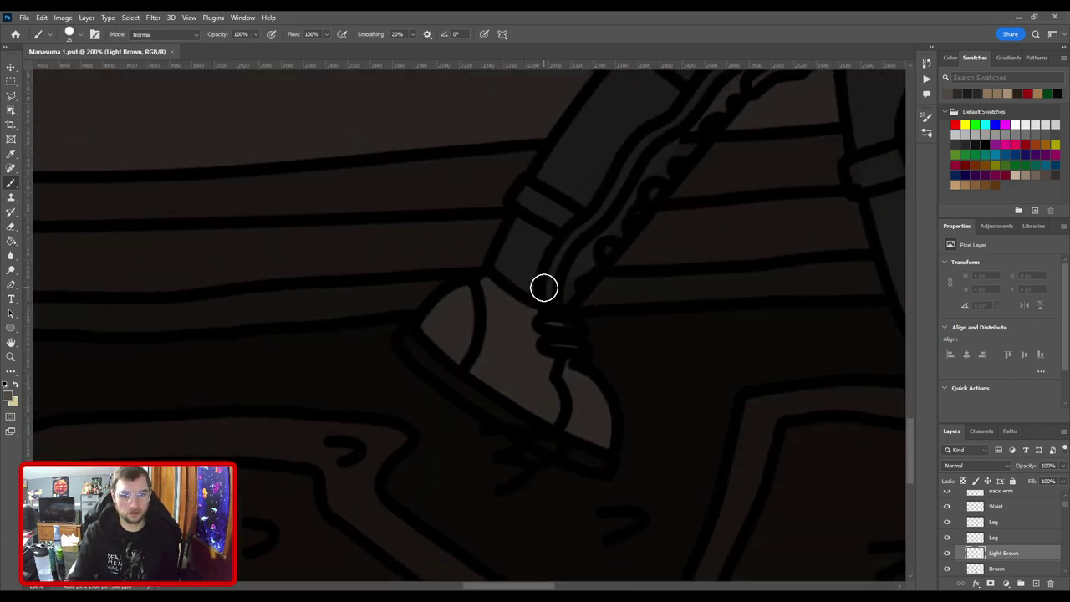
{"action": "mouse_move", "coordinate": [405, 339]}
{"action": "left_mouse_down"}
{"action": "mouse_move", "coordinate": [466, 393]}
{"action": "mouse_move", "coordinate": [501, 414]}
{"action": "mouse_move", "coordinate": [517, 411]}
{"action": "mouse_move", "coordinate": [502, 414]}
{"action": "mouse_move", "coordinate": [604, 462]}
{"action": "left_mouse_up"}
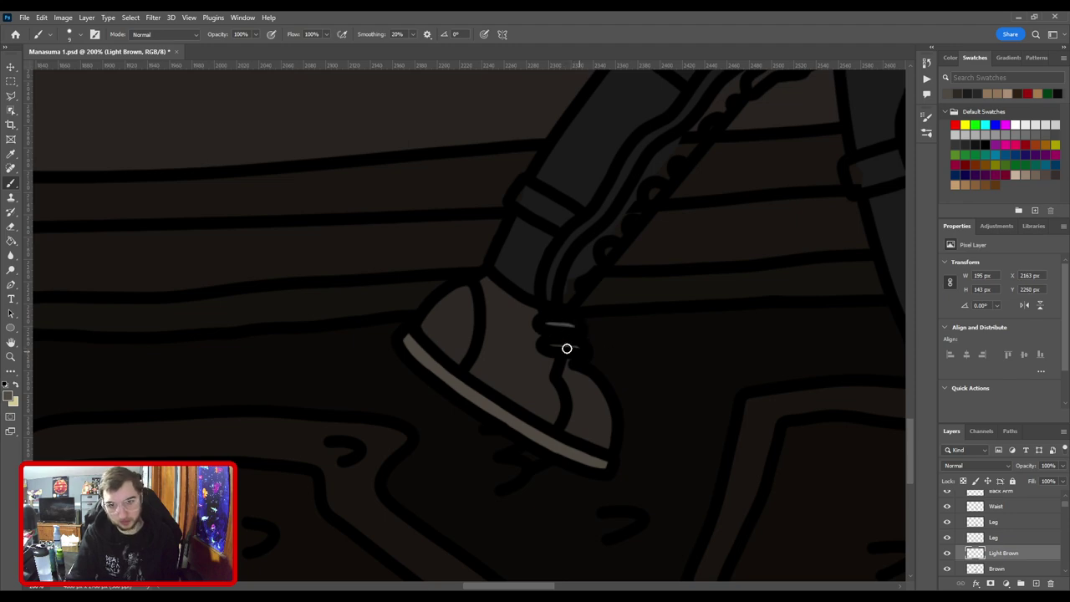
Paint the laces and the sole of the armored figure's front shoe light brown.
{"action": "key", "text": "ctrl+minus"}
{"action": "left_click_drag", "start_coordinate": [675, 360], "coordinate": [455, 327]}
{"action": "key", "text": "ctrl+plus"}
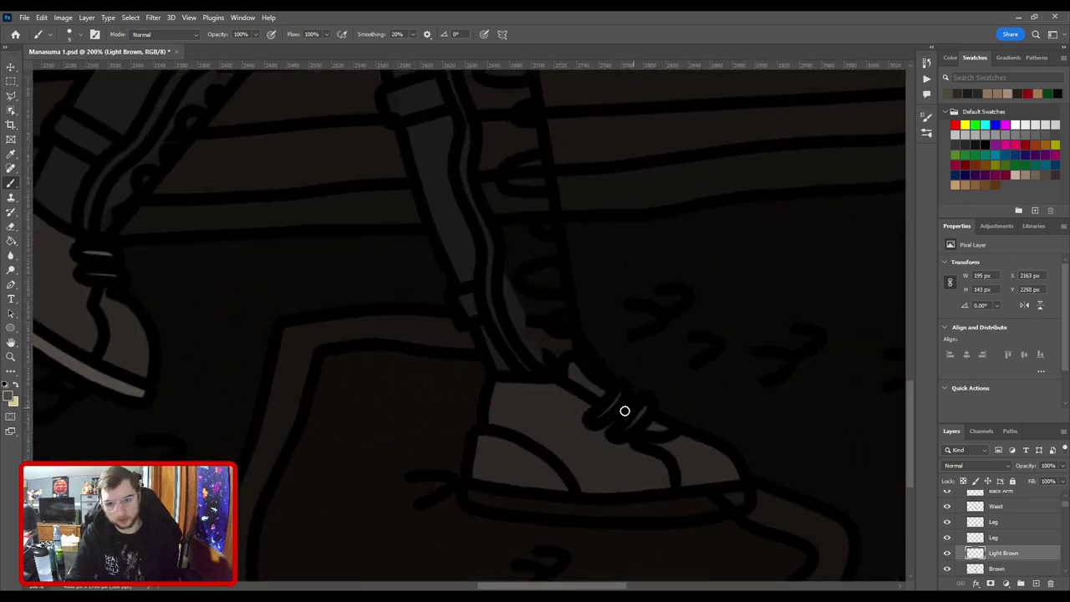
{"action": "left_click_drag", "start_coordinate": [594, 418], "coordinate": [649, 373]}
{"action": "mouse_move", "coordinate": [485, 429]}
{"action": "left_mouse_down"}
{"action": "mouse_move", "coordinate": [640, 442]}
{"action": "mouse_move", "coordinate": [746, 430]}
{"action": "left_mouse_up"}
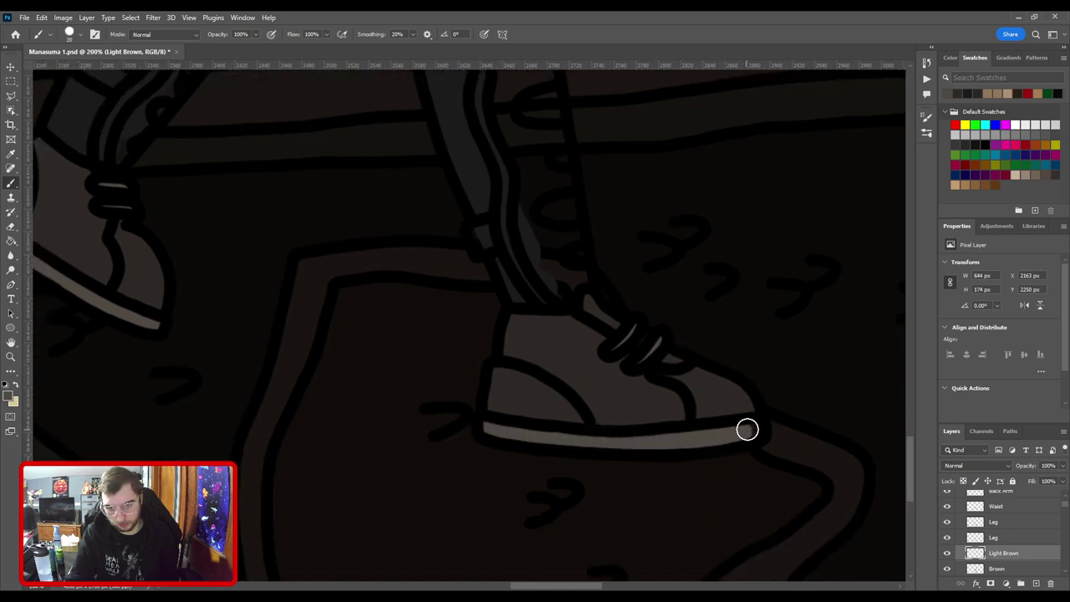
{"action": "key", "text": "ctrl+minus"}
{"action": "key", "text": "ctrl+minus"}
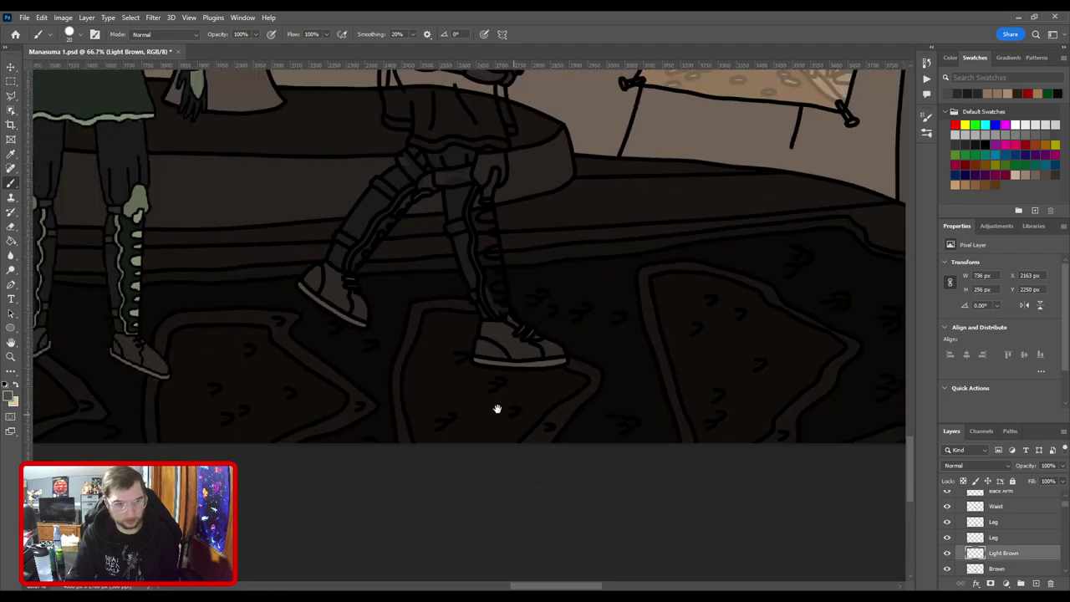
Paint the round buttons on the armored figure's belt pouches light brown with a smaller brush.
{"action": "left_click_drag", "start_coordinate": [497, 409], "coordinate": [636, 377]}
{"action": "left_click_drag", "start_coordinate": [566, 310], "coordinate": [564, 363]}
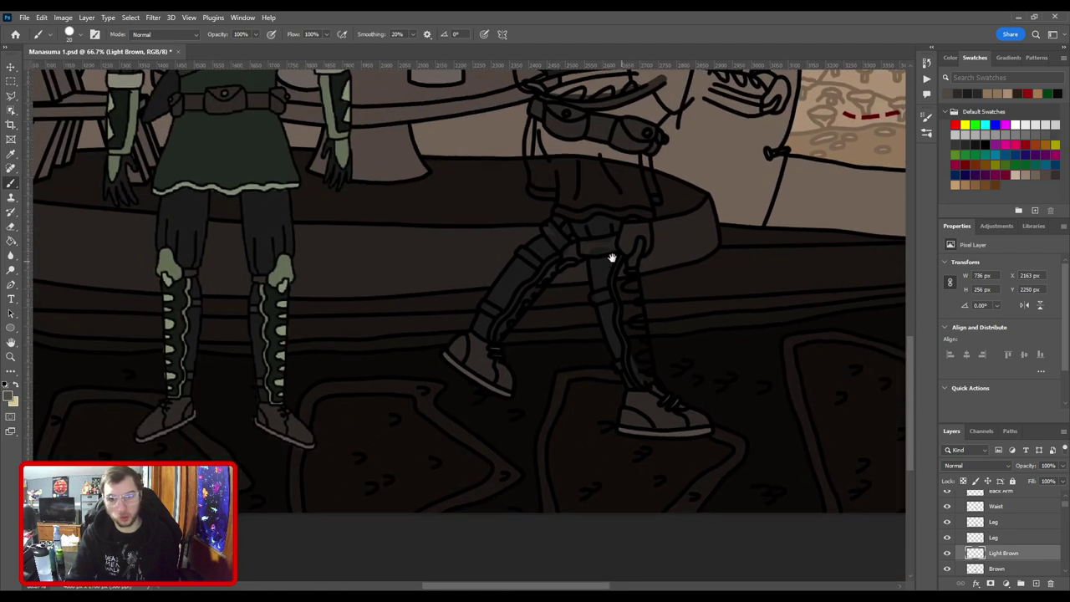
{"action": "left_click_drag", "start_coordinate": [627, 268], "coordinate": [608, 342]}
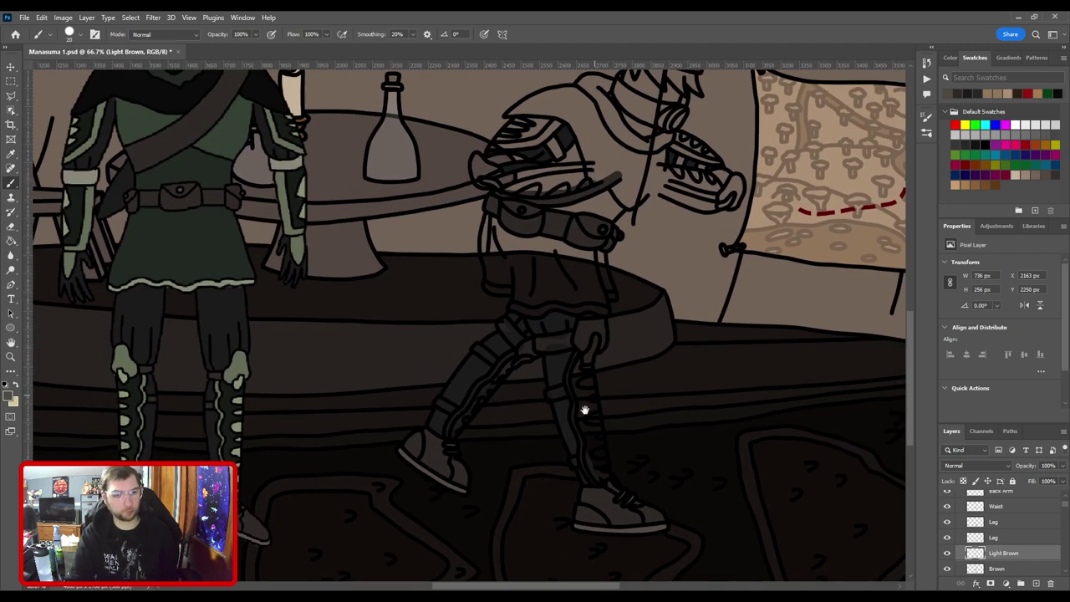
{"action": "left_click_drag", "start_coordinate": [585, 410], "coordinate": [562, 358]}
{"action": "mouse_move", "coordinate": [535, 216]}
{"action": "left_mouse_down"}
{"action": "mouse_move", "coordinate": [530, 318]}
{"action": "mouse_move", "coordinate": [473, 368]}
{"action": "left_mouse_up"}
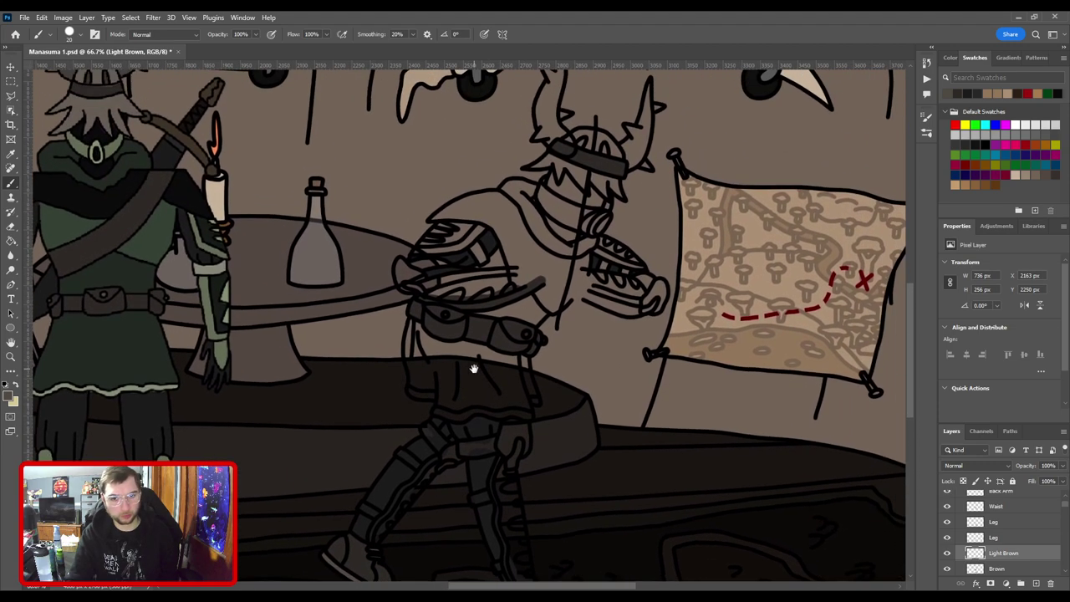
{"action": "key", "text": "ctrl+plus"}
{"action": "key", "text": "ctrl+plus"}
{"action": "key", "text": "bracketleft"}
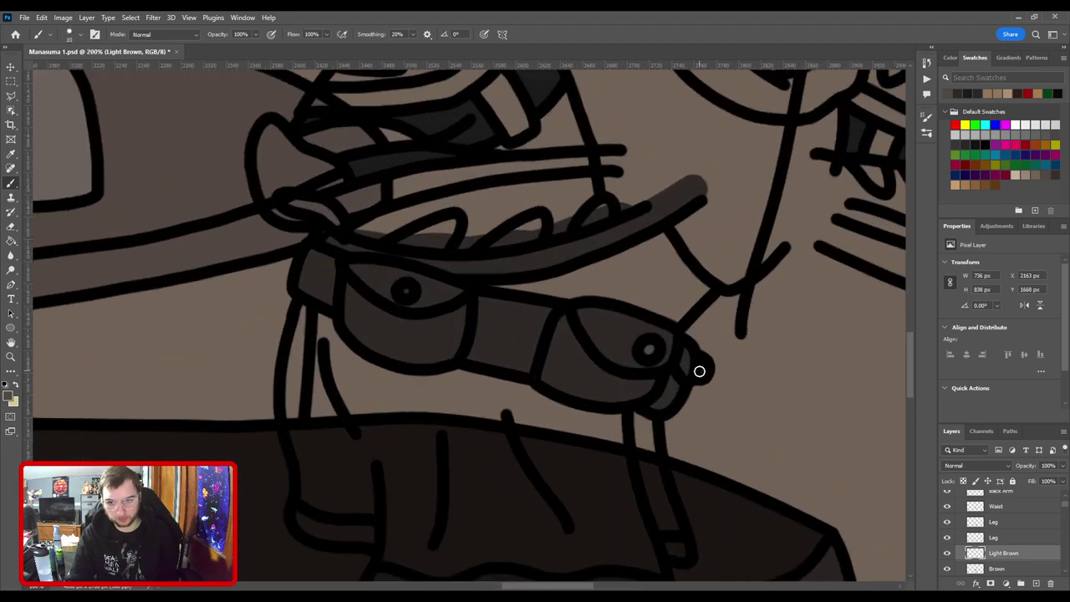
{"action": "scroll", "coordinate": [703, 367], "scroll_direction": "left", "scroll_amount": 5}
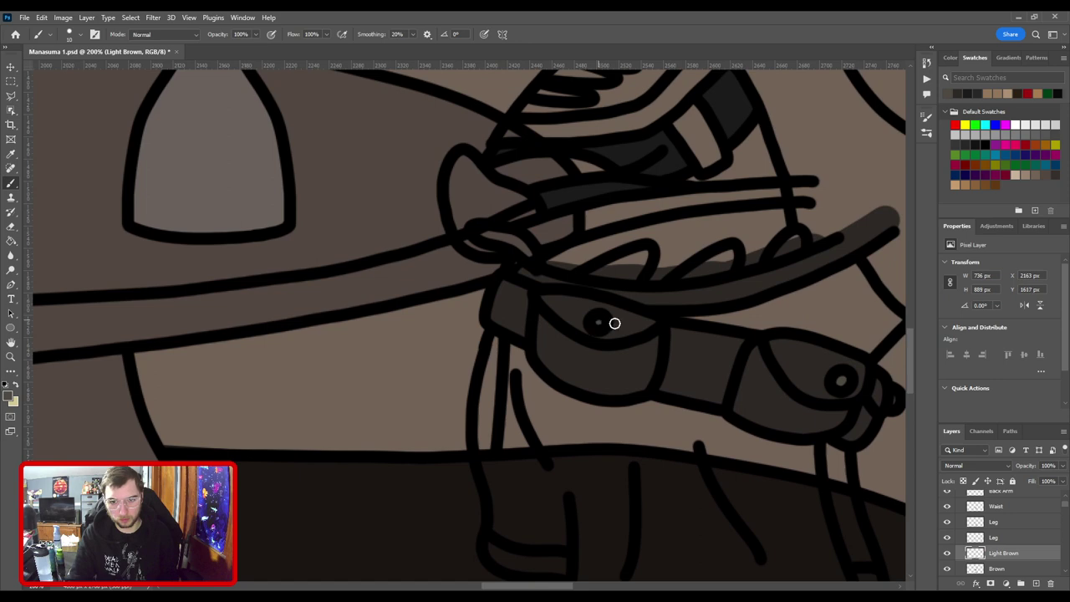
{"action": "scroll", "coordinate": [614, 323], "scroll_direction": "down", "scroll_amount": 4}
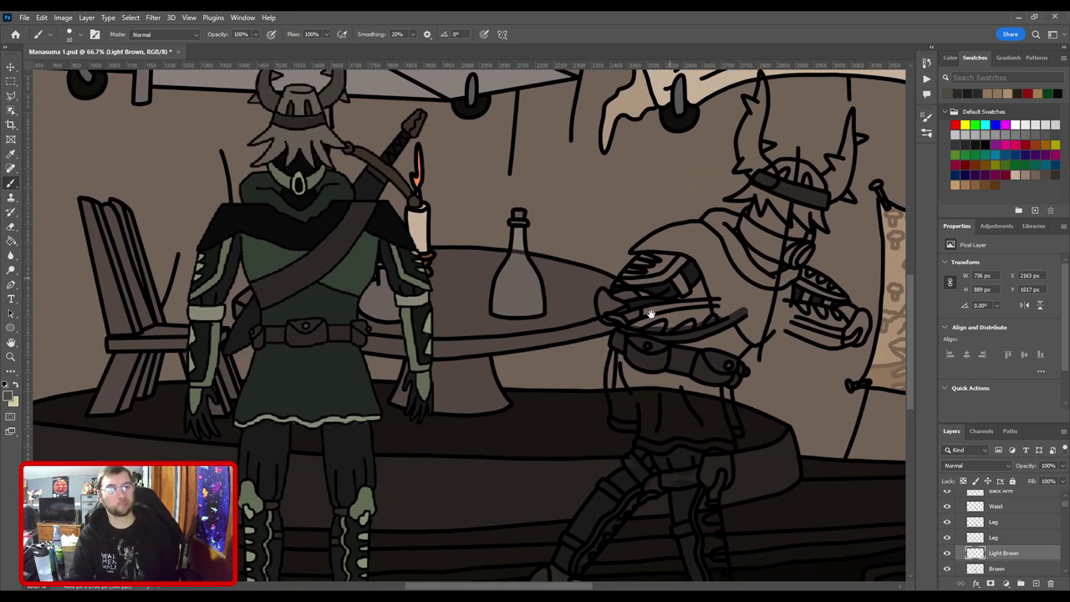
{"action": "left_click_drag", "start_coordinate": [605, 412], "coordinate": [617, 361]}
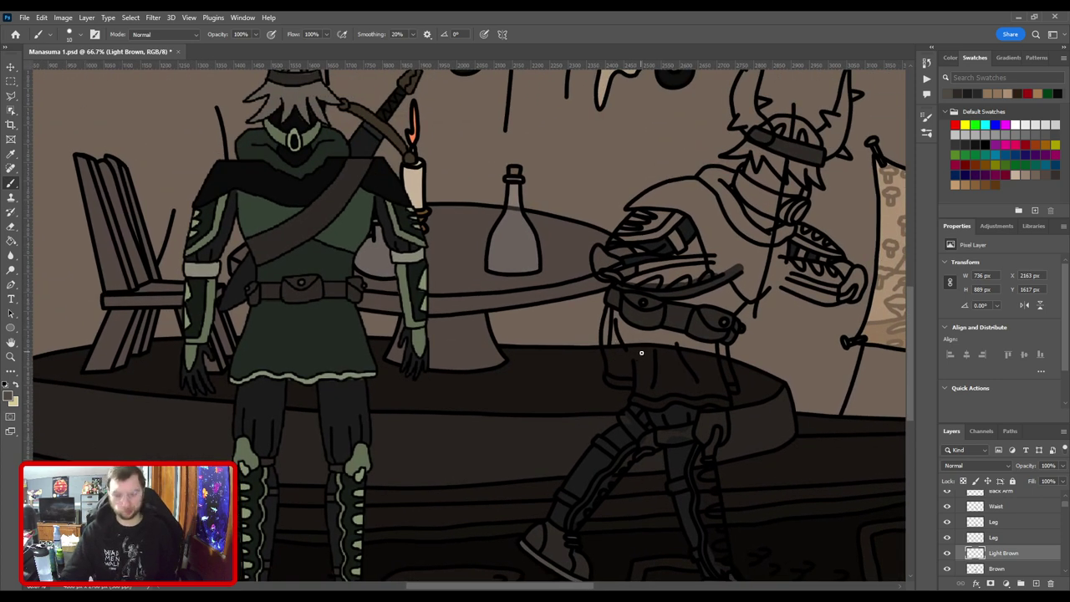
Make the Brown layer active and sample the dark brown from the armored figure's belt.
{"action": "key", "text": "v"}
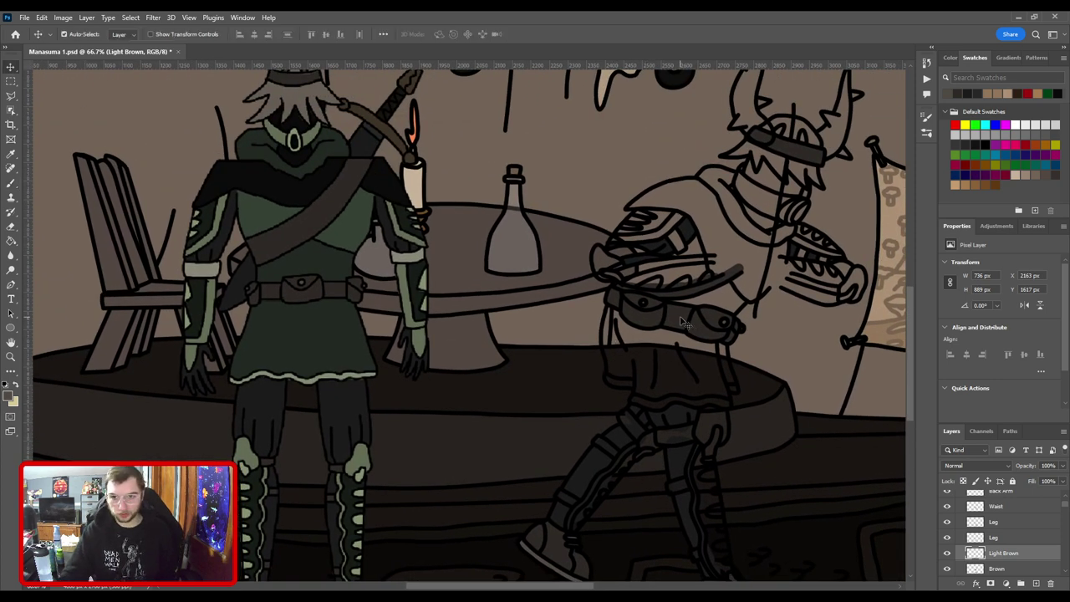
{"action": "left_click", "coordinate": [681, 319]}
{"action": "key", "text": "i"}
{"action": "left_click", "coordinate": [680, 319]}
Paint the three straps around the armored figure's rear leg dark brown on the Brown layer.
{"action": "key", "text": "ctrl+plus"}
{"action": "left_click_drag", "start_coordinate": [559, 501], "coordinate": [481, 197]}
{"action": "mouse_move", "coordinate": [540, 363]}
{"action": "left_mouse_down"}
{"action": "mouse_move", "coordinate": [519, 364]}
{"action": "mouse_move", "coordinate": [464, 463]}
{"action": "left_mouse_up"}
{"action": "scroll", "coordinate": [518, 363], "scroll_direction": "up", "scroll_amount": 1}
{"action": "key", "text": "b"}
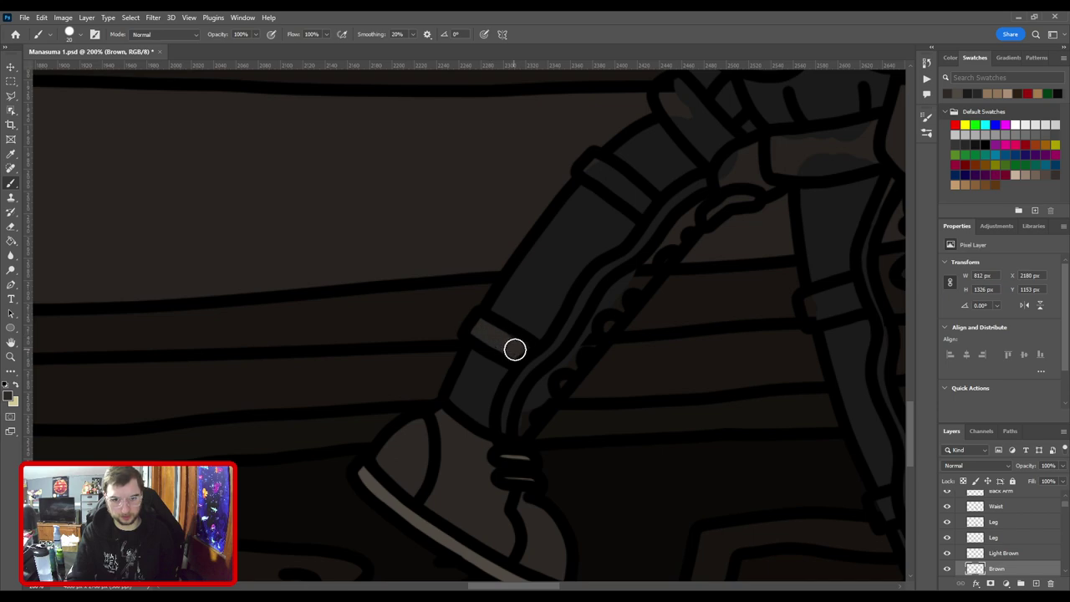
{"action": "left_click_drag", "start_coordinate": [608, 230], "coordinate": [514, 414]}
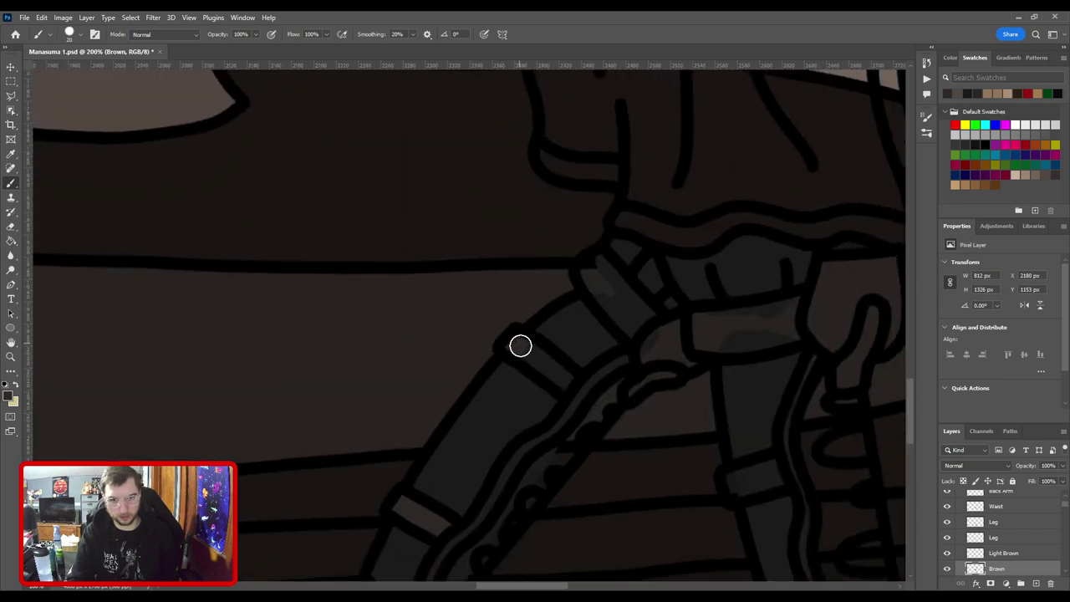
{"action": "scroll", "coordinate": [565, 368], "scroll_direction": "down", "scroll_amount": 2}
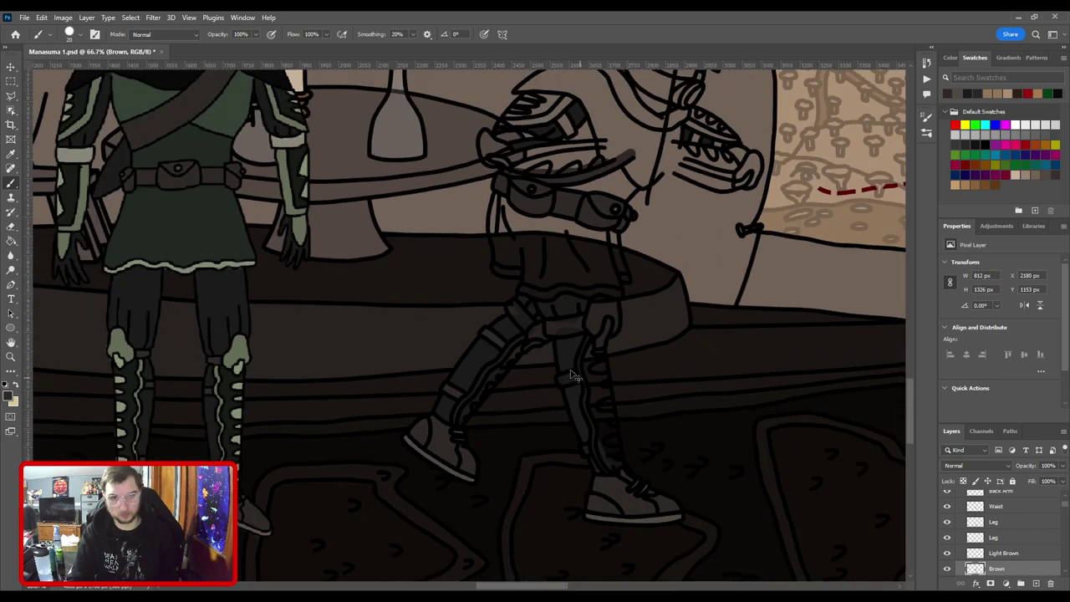
{"action": "scroll", "coordinate": [569, 368], "scroll_direction": "up", "scroll_amount": 1}
{"action": "scroll", "coordinate": [606, 335], "scroll_direction": "up", "scroll_amount": 1}
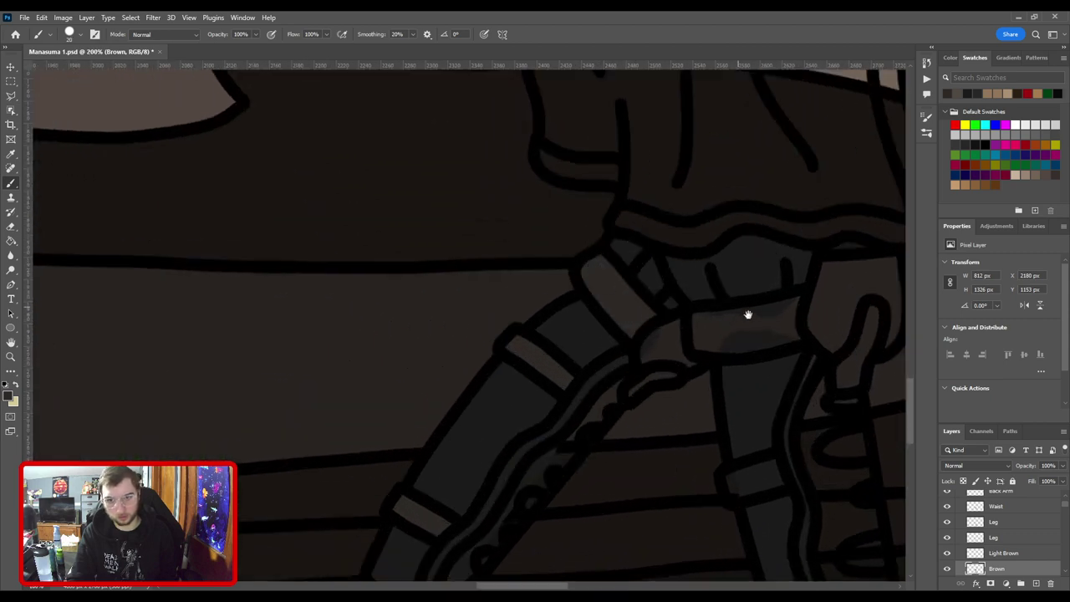
Paint the straps around the armored figure's front leg dark brown on the Brown layer, using a smaller brush for the ankle strap.
{"action": "mouse_move", "coordinate": [748, 314]}
{"action": "left_mouse_down"}
{"action": "mouse_move", "coordinate": [712, 333]}
{"action": "mouse_move", "coordinate": [445, 299]}
{"action": "mouse_move", "coordinate": [498, 297]}
{"action": "mouse_move", "coordinate": [515, 270]}
{"action": "mouse_move", "coordinate": [511, 299]}
{"action": "mouse_move", "coordinate": [463, 300]}
{"action": "mouse_move", "coordinate": [507, 309]}
{"action": "left_mouse_up"}
{"action": "key", "text": "]"}
{"action": "key", "text": "ctrl+minus"}
{"action": "left_click_drag", "start_coordinate": [547, 402], "coordinate": [569, 336]}
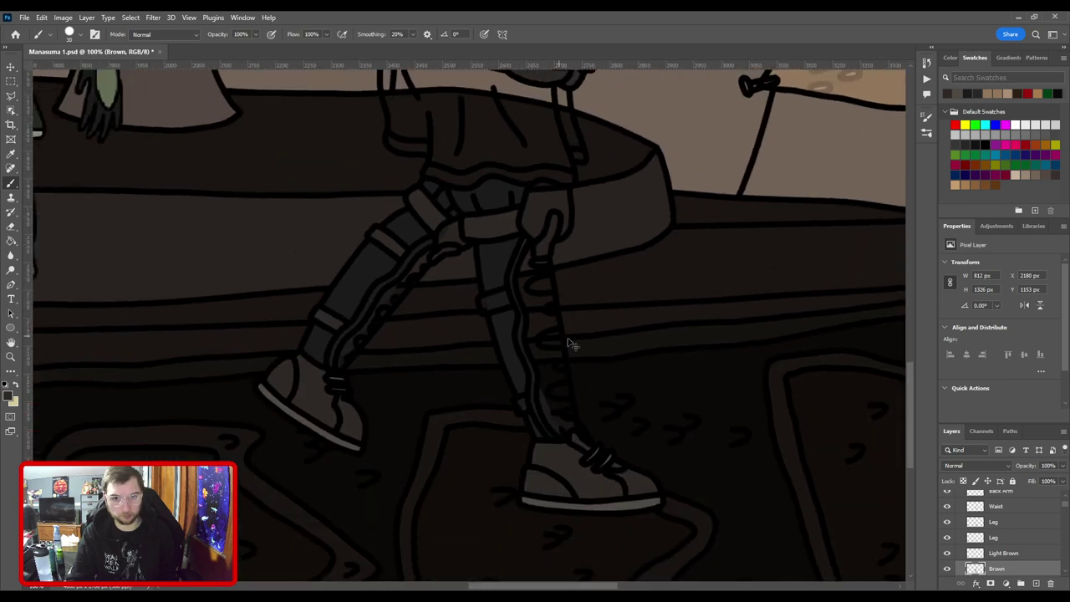
{"action": "scroll", "coordinate": [571, 343], "scroll_direction": "up", "scroll_amount": 2}
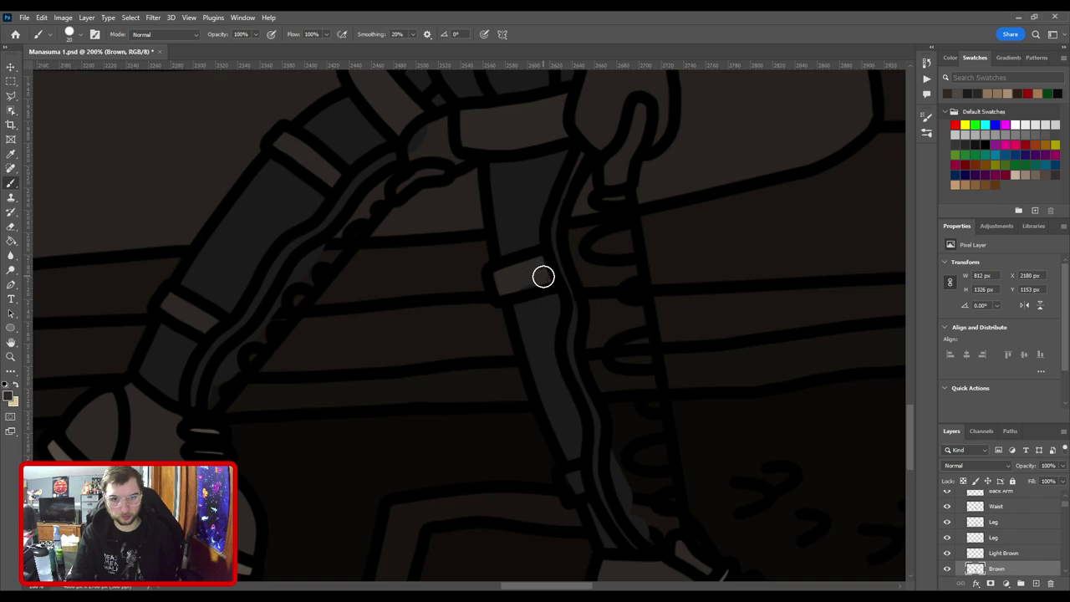
{"action": "scroll", "coordinate": [559, 325], "scroll_direction": "down", "scroll_amount": 3}
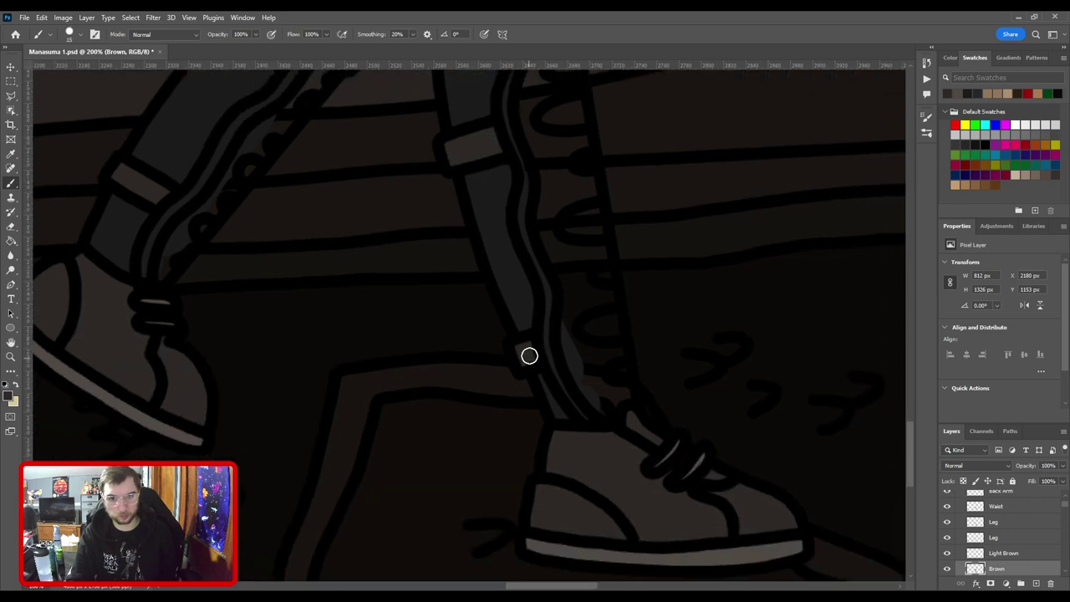
{"action": "scroll", "coordinate": [577, 363], "scroll_direction": "down", "scroll_amount": 4}
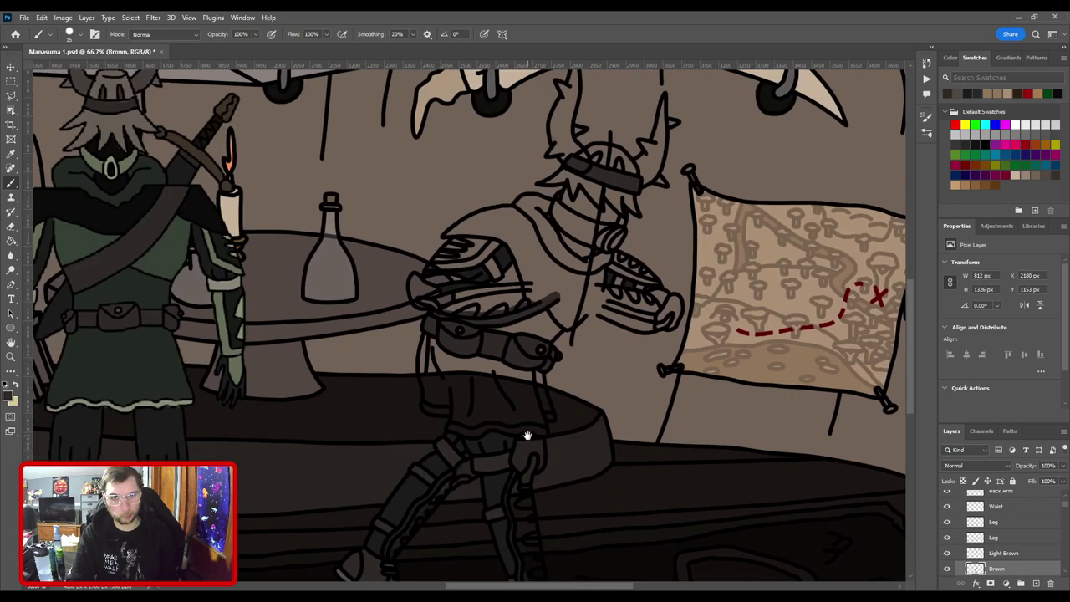
Paint the straps and cuff areas on both of the armored figure's arms dark brown on the Brown layer.
{"action": "scroll", "coordinate": [506, 377], "scroll_direction": "up", "scroll_amount": 4}
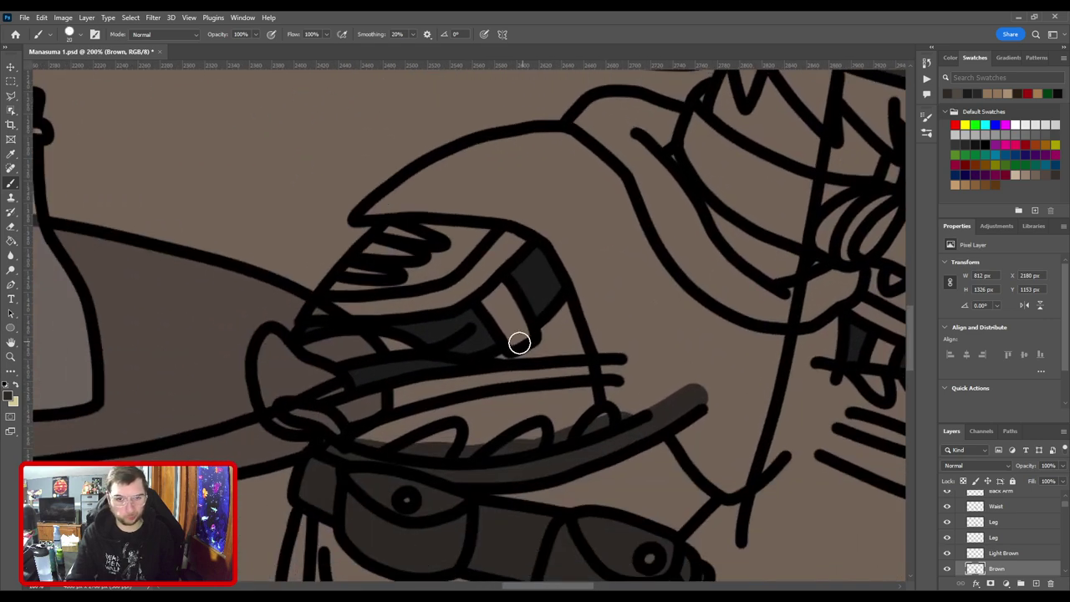
{"action": "mouse_move", "coordinate": [521, 341]}
{"action": "left_mouse_down"}
{"action": "mouse_move", "coordinate": [491, 301]}
{"action": "mouse_move", "coordinate": [497, 295]}
{"action": "mouse_move", "coordinate": [521, 334]}
{"action": "left_mouse_up"}
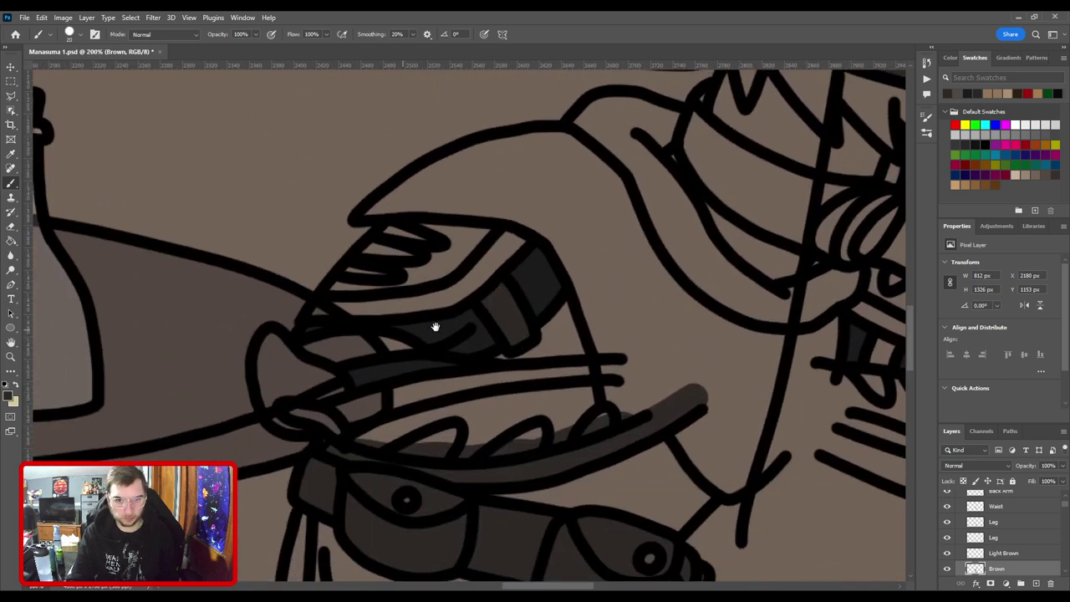
{"action": "mouse_move", "coordinate": [435, 326]}
{"action": "left_mouse_down"}
{"action": "mouse_move", "coordinate": [534, 305]}
{"action": "mouse_move", "coordinate": [461, 336]}
{"action": "mouse_move", "coordinate": [440, 330]}
{"action": "mouse_move", "coordinate": [502, 325]}
{"action": "left_mouse_up"}
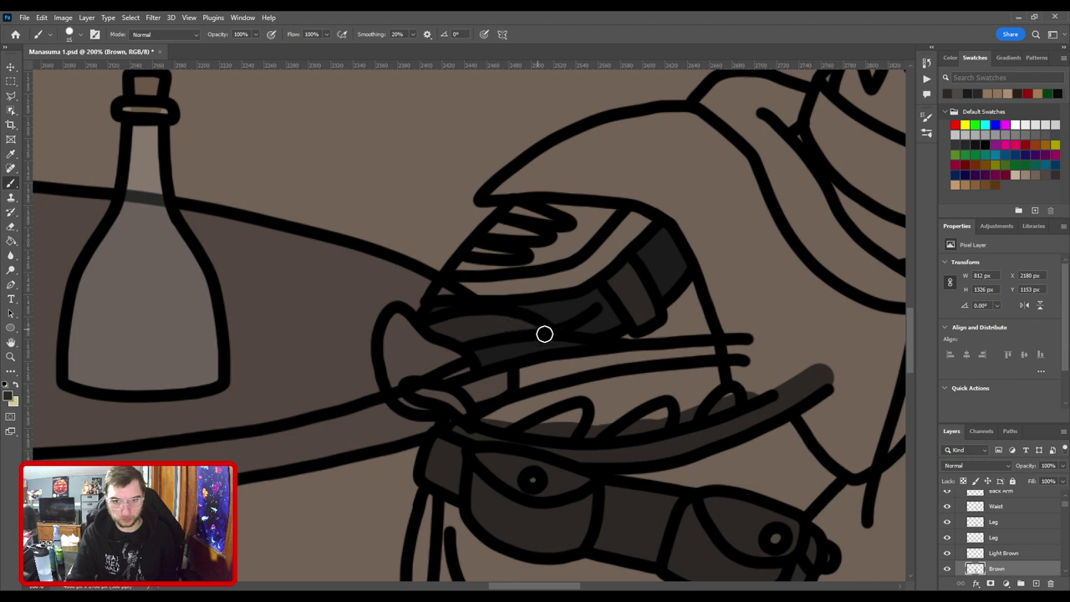
{"action": "left_click_drag", "start_coordinate": [621, 334], "coordinate": [505, 298]}
{"action": "key", "text": "ctrl+minus"}
{"action": "mouse_move", "coordinate": [690, 304]}
{"action": "left_mouse_down"}
{"action": "mouse_move", "coordinate": [501, 297]}
{"action": "mouse_move", "coordinate": [552, 280]}
{"action": "mouse_move", "coordinate": [551, 266]}
{"action": "mouse_move", "coordinate": [616, 291]}
{"action": "left_mouse_up"}
{"action": "key", "text": "ctrl+plus"}
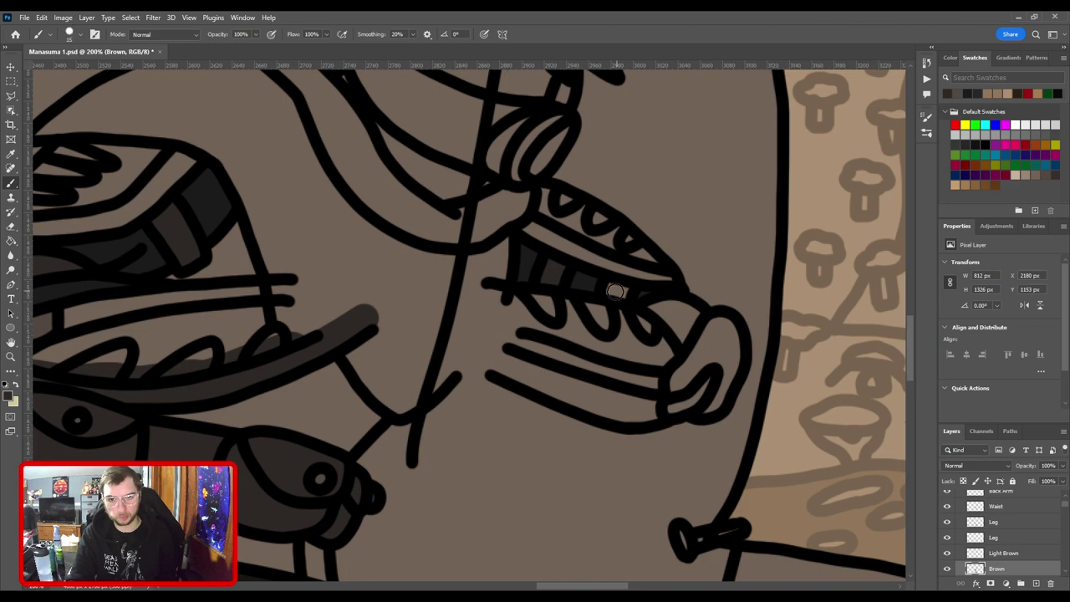
{"action": "key", "text": "ctrl+minus"}
{"action": "key", "text": "ctrl+minus"}
{"action": "key", "text": "ctrl+minus"}
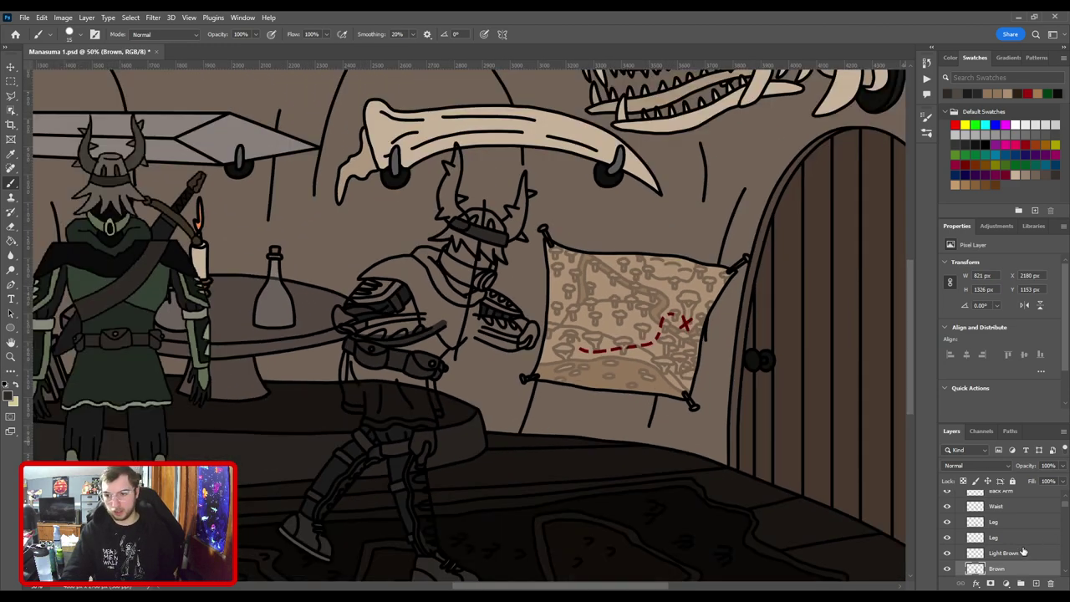
Make the Light Brown layer active and sample the very dark green from the standing figure's boot.
{"action": "left_click", "coordinate": [1022, 554]}
{"action": "left_click_drag", "start_coordinate": [160, 348], "coordinate": [373, 245]}
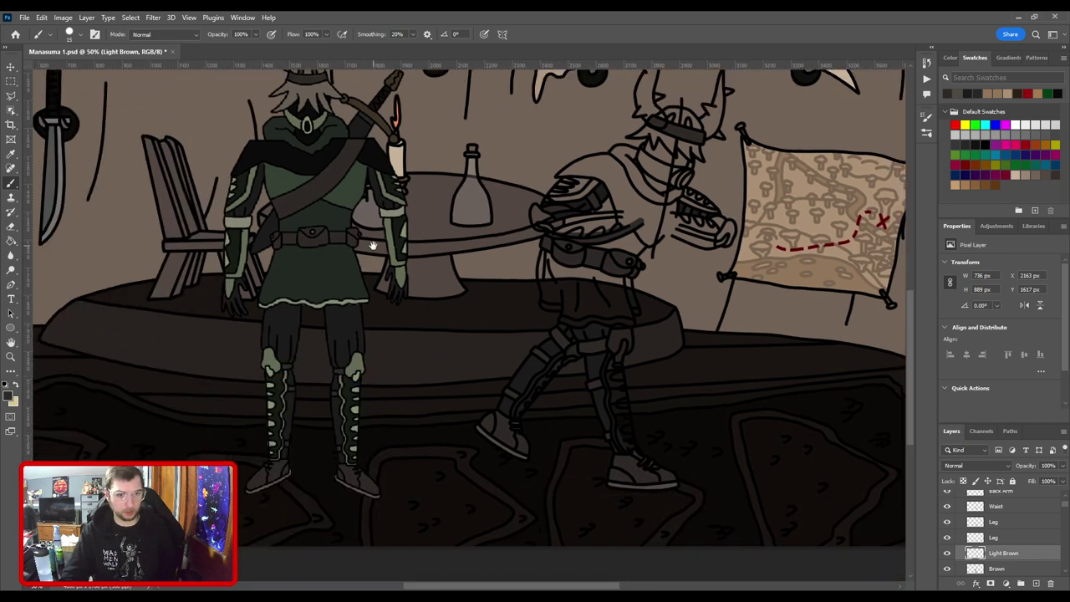
{"action": "key", "text": "i"}
{"action": "key", "text": "ctrl+plus"}
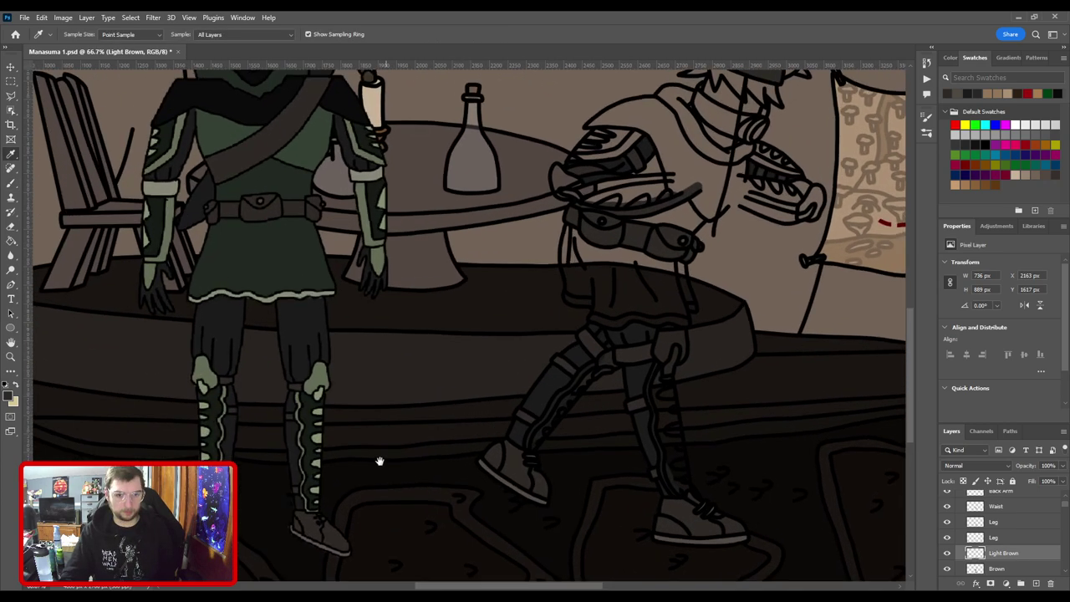
{"action": "left_click_drag", "start_coordinate": [377, 461], "coordinate": [563, 334]}
{"action": "key", "text": "ctrl+plus"}
{"action": "key", "text": "ctrl+plus"}
{"action": "left_click", "coordinate": [523, 302]}
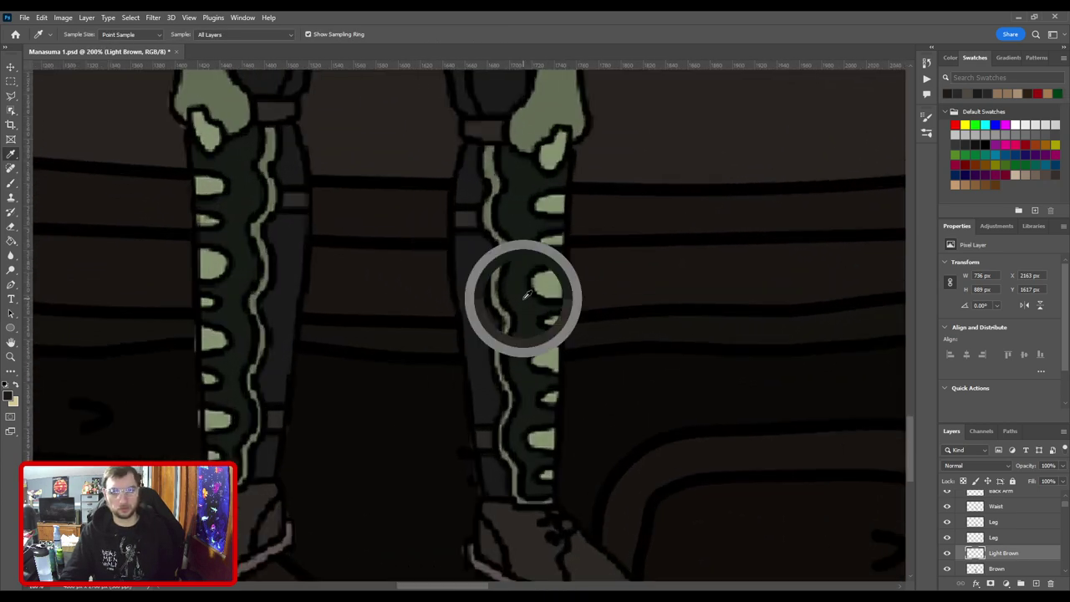
{"action": "left_click_drag", "start_coordinate": [436, 212], "coordinate": [365, 320]}
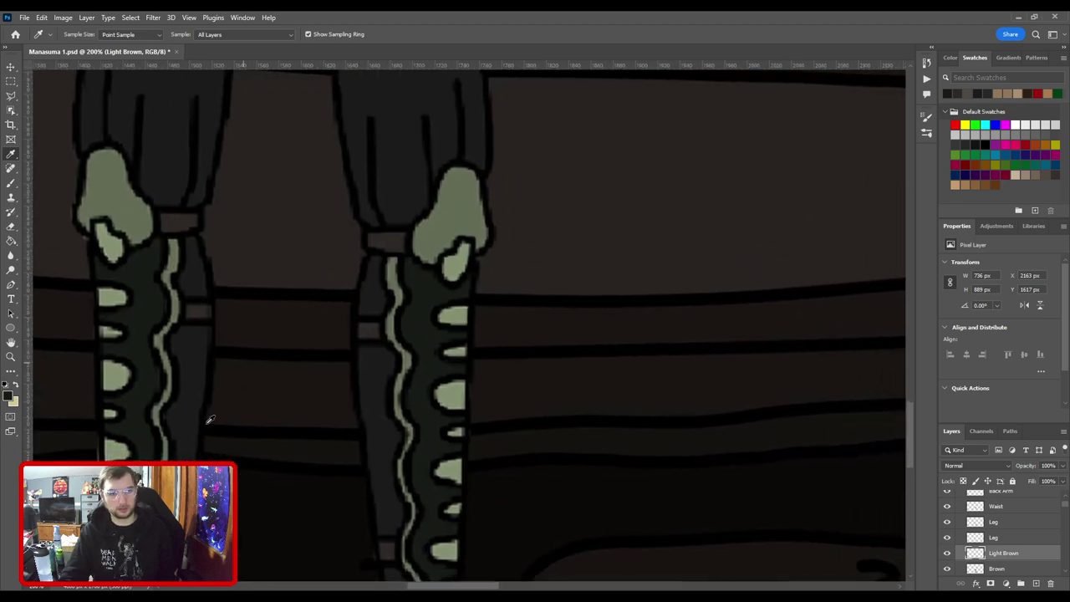
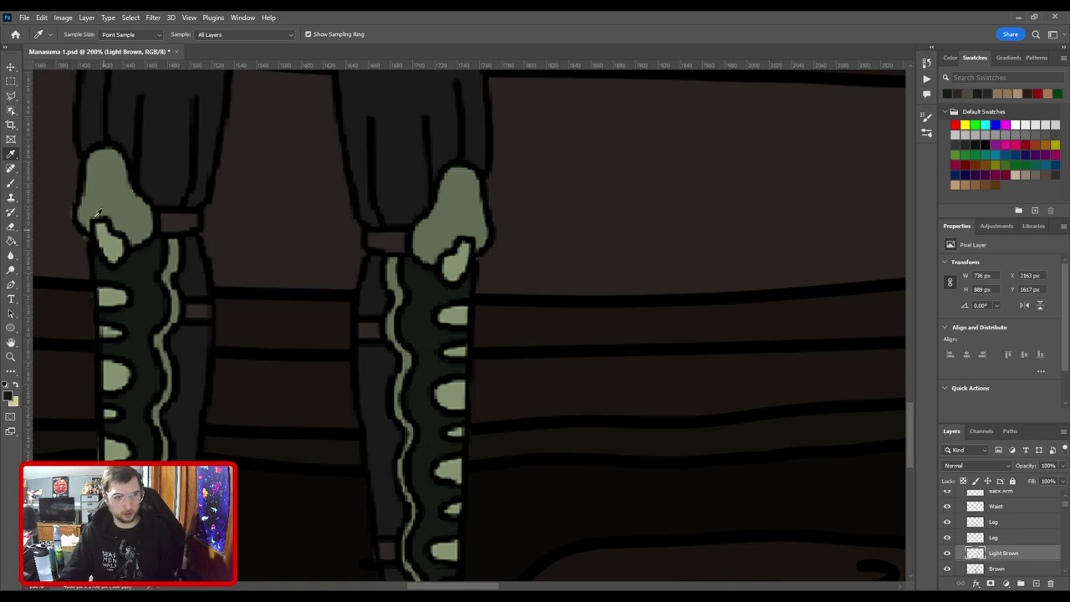
Sample the dark green from the standing figure's tunic.
{"action": "key", "text": "ctrl+minus"}
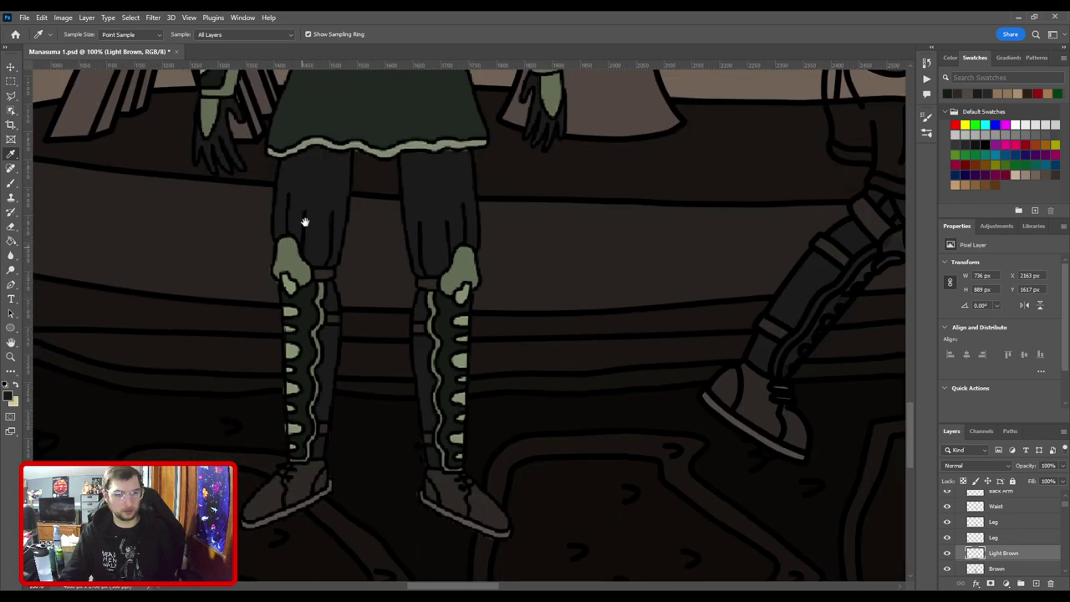
{"action": "left_click_drag", "start_coordinate": [303, 221], "coordinate": [331, 433]}
{"action": "left_click_drag", "start_coordinate": [420, 314], "coordinate": [409, 353]}
{"action": "key", "text": "ctrl+minus"}
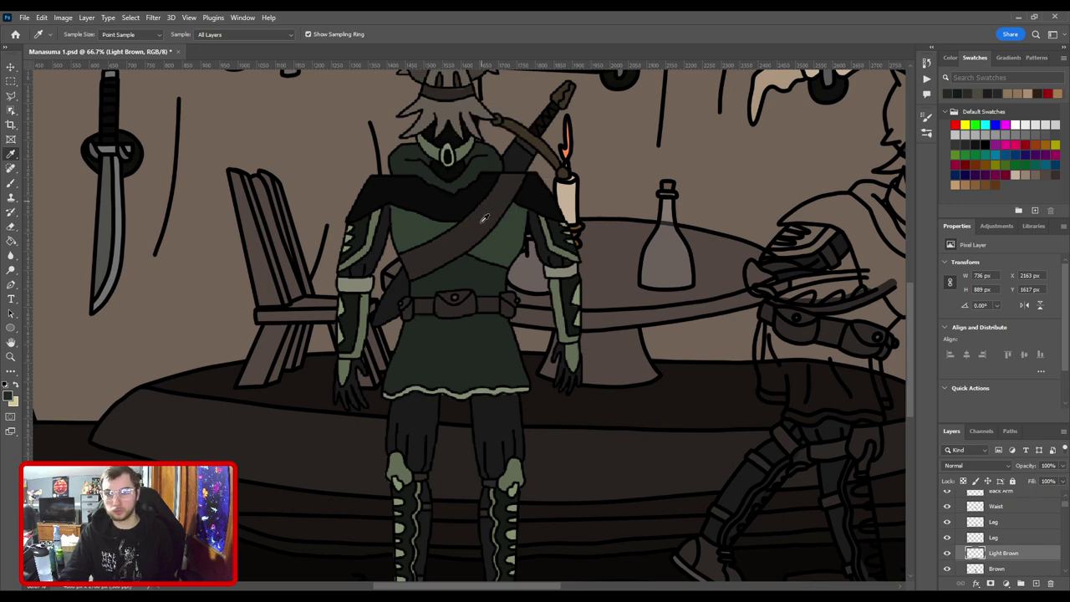
{"action": "key", "text": "ctrl+minus"}
{"action": "left_click_drag", "start_coordinate": [551, 415], "coordinate": [357, 386]}
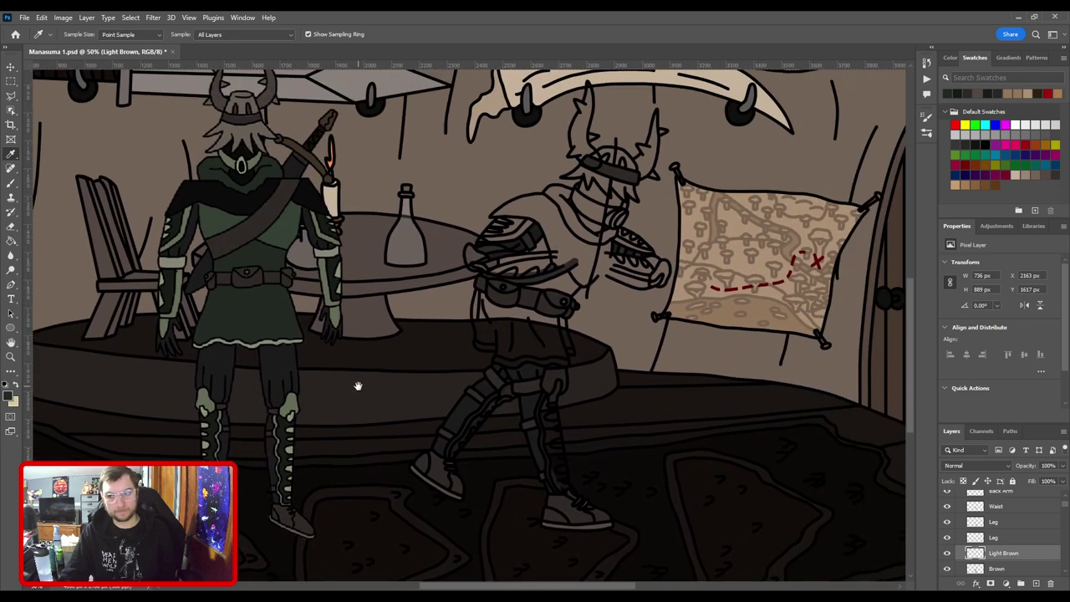
Add a new layer above the Light Brown layer and name it Green.
{"action": "left_click", "coordinate": [1036, 585]}
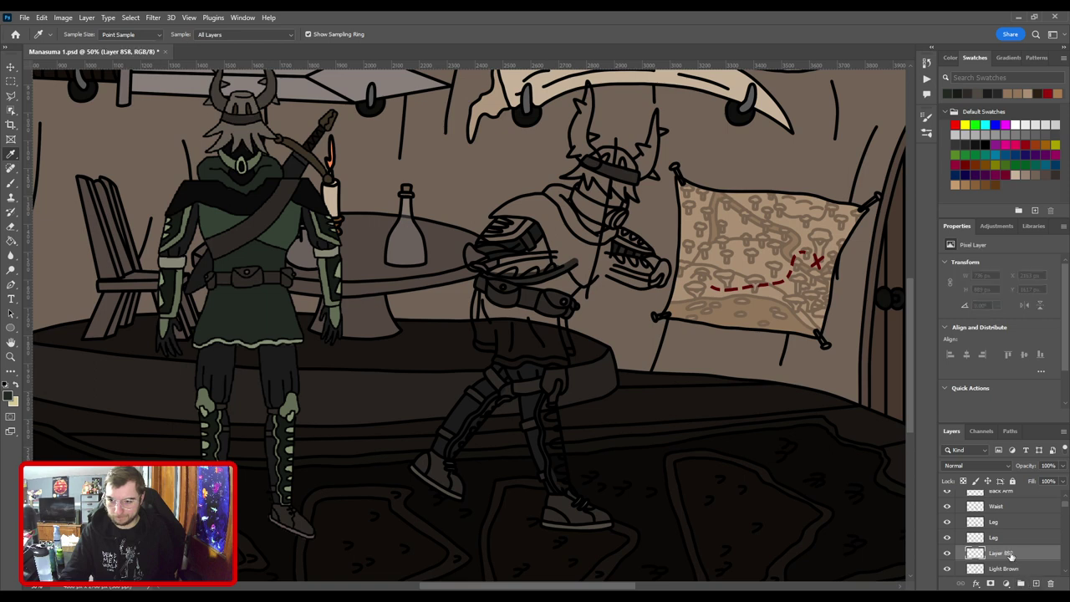
{"action": "left_click", "coordinate": [1017, 552]}
{"action": "type", "text": "Green"}
{"action": "key", "text": "Return"}
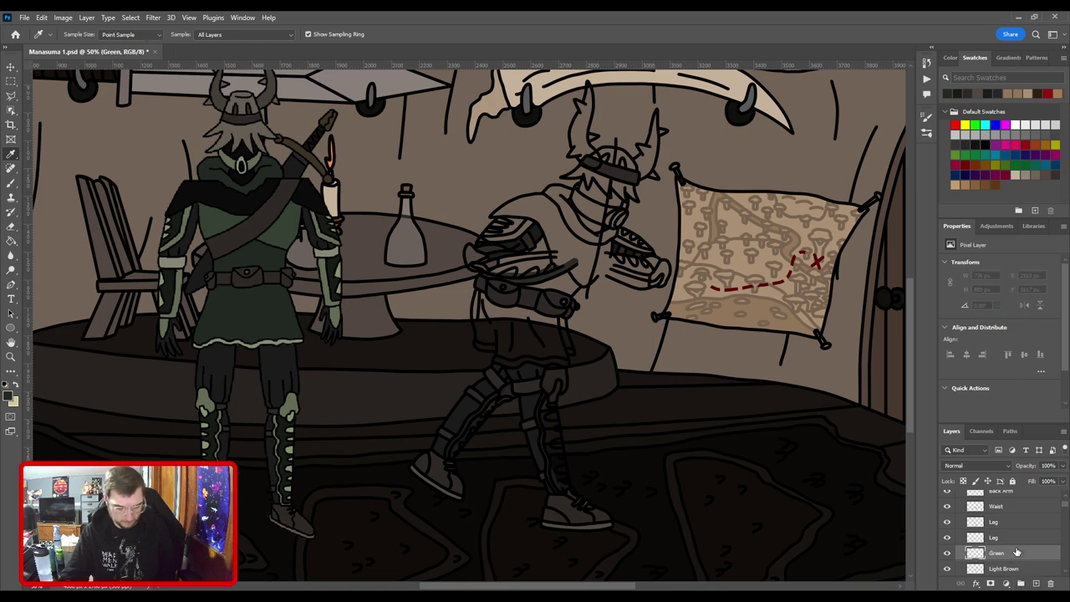
Paint the armored figure's tunic skirt below the belt dark green with a large brush on the Green layer.
{"action": "left_click", "coordinate": [258, 311]}
{"action": "scroll", "coordinate": [260, 308], "scroll_direction": "up", "scroll_amount": 1}
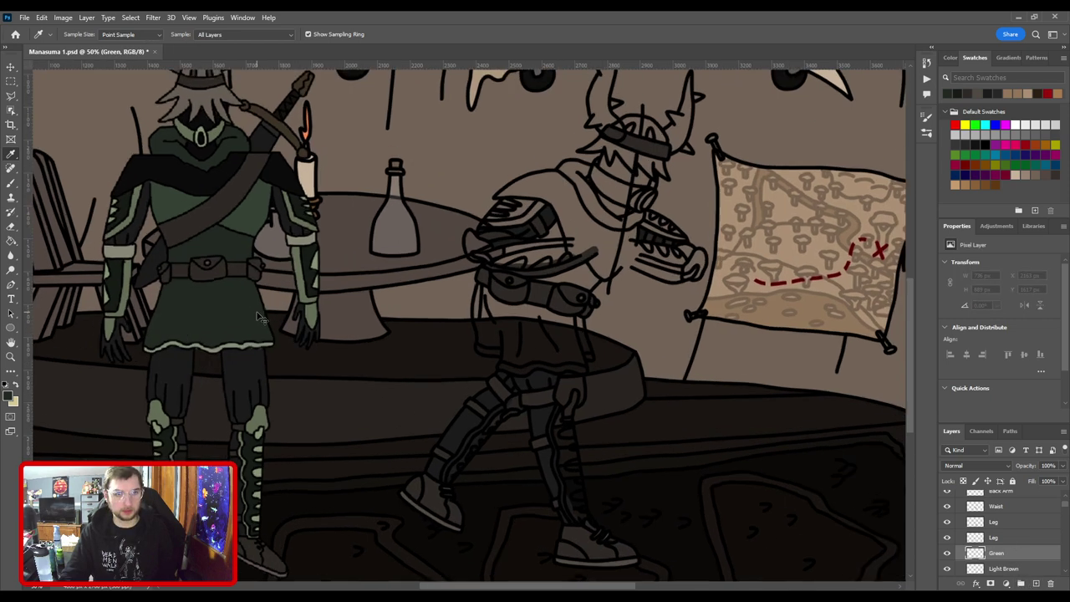
{"action": "key", "text": "b"}
{"action": "scroll", "coordinate": [499, 381], "scroll_direction": "up", "scroll_amount": 1}
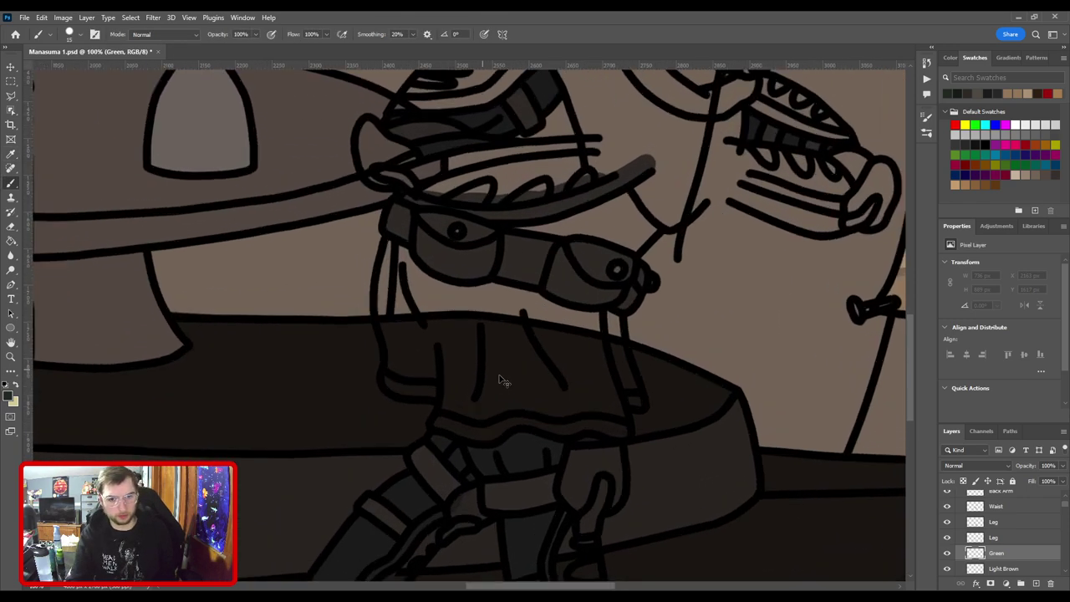
{"action": "scroll", "coordinate": [499, 381], "scroll_direction": "up", "scroll_amount": 1}
{"action": "mouse_move", "coordinate": [444, 440]}
{"action": "left_mouse_down"}
{"action": "mouse_move", "coordinate": [441, 391]}
{"action": "mouse_move", "coordinate": [357, 383]}
{"action": "mouse_move", "coordinate": [337, 275]}
{"action": "mouse_move", "coordinate": [353, 215]}
{"action": "mouse_move", "coordinate": [386, 207]}
{"action": "mouse_move", "coordinate": [388, 340]}
{"action": "mouse_move", "coordinate": [391, 326]}
{"action": "mouse_move", "coordinate": [450, 359]}
{"action": "mouse_move", "coordinate": [462, 430]}
{"action": "mouse_move", "coordinate": [618, 436]}
{"action": "mouse_move", "coordinate": [501, 385]}
{"action": "left_mouse_up"}
{"action": "mouse_move", "coordinate": [382, 361]}
{"action": "left_mouse_down"}
{"action": "mouse_move", "coordinate": [283, 216]}
{"action": "mouse_move", "coordinate": [354, 321]}
{"action": "mouse_move", "coordinate": [381, 196]}
{"action": "mouse_move", "coordinate": [453, 365]}
{"action": "mouse_move", "coordinate": [476, 244]}
{"action": "mouse_move", "coordinate": [527, 383]}
{"action": "left_mouse_up"}
{"action": "key", "text": "bracketleft"}
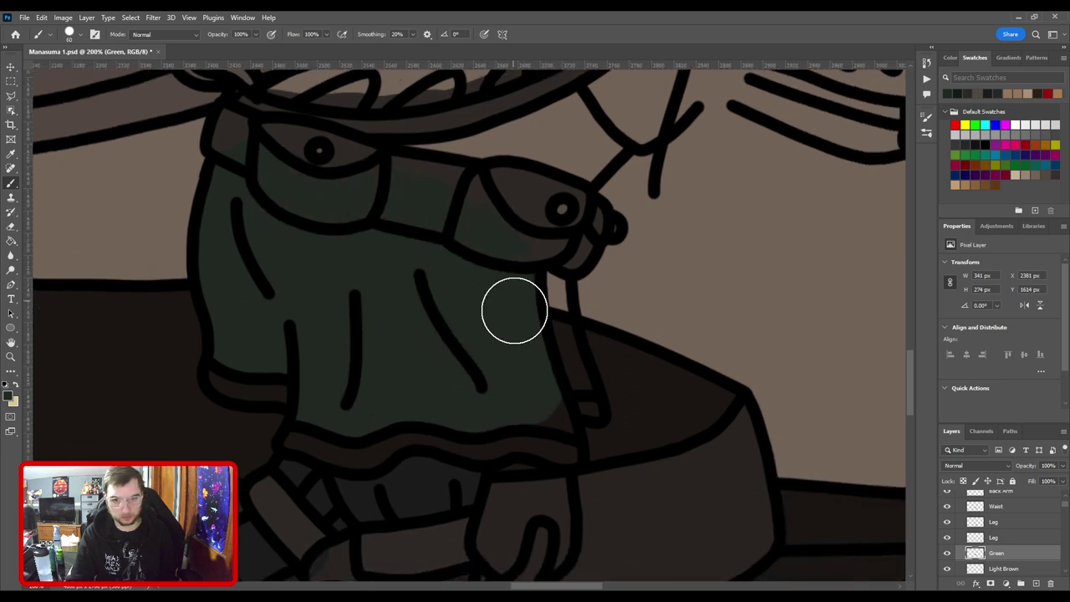
Fill the remaining edges and narrow side flaps of the armored figure's tunic skirt dark green with a smaller brush.
{"action": "key", "text": "bracketleft"}
{"action": "key", "text": "bracketleft"}
{"action": "key", "text": "bracketleft"}
{"action": "key", "text": "bracketleft"}
{"action": "key", "text": "bracketleft"}
{"action": "key", "text": "bracketleft"}
{"action": "key", "text": "bracketleft"}
{"action": "key", "text": "bracketleft"}
{"action": "key", "text": "bracketleft"}
{"action": "mouse_move", "coordinate": [567, 430]}
{"action": "left_mouse_down"}
{"action": "mouse_move", "coordinate": [542, 390]}
{"action": "mouse_move", "coordinate": [582, 380]}
{"action": "mouse_move", "coordinate": [572, 353]}
{"action": "mouse_move", "coordinate": [569, 369]}
{"action": "mouse_move", "coordinate": [550, 273]}
{"action": "mouse_move", "coordinate": [559, 246]}
{"action": "left_mouse_up"}
Paint the tunic area just above the armored figure's belt dark green and move the Green layer below the Brown layer.
{"action": "key", "text": "ctrl+minus"}
{"action": "key", "text": "ctrl+plus"}
{"action": "mouse_move", "coordinate": [524, 290]}
{"action": "left_mouse_down"}
{"action": "mouse_move", "coordinate": [560, 434]}
{"action": "mouse_move", "coordinate": [586, 418]}
{"action": "mouse_move", "coordinate": [531, 371]}
{"action": "mouse_move", "coordinate": [560, 413]}
{"action": "mouse_move", "coordinate": [496, 460]}
{"action": "mouse_move", "coordinate": [536, 431]}
{"action": "mouse_move", "coordinate": [512, 458]}
{"action": "mouse_move", "coordinate": [496, 503]}
{"action": "mouse_move", "coordinate": [514, 460]}
{"action": "mouse_move", "coordinate": [517, 471]}
{"action": "mouse_move", "coordinate": [503, 461]}
{"action": "mouse_move", "coordinate": [518, 413]}
{"action": "mouse_move", "coordinate": [506, 404]}
{"action": "mouse_move", "coordinate": [440, 438]}
{"action": "mouse_move", "coordinate": [292, 454]}
{"action": "left_mouse_up"}
{"action": "key", "text": "ctrl+bracketleft"}
{"action": "key", "text": "ctrl+bracketleft"}
{"action": "key", "text": "ctrl+minus"}
{"action": "key", "text": "ctrl+minus"}
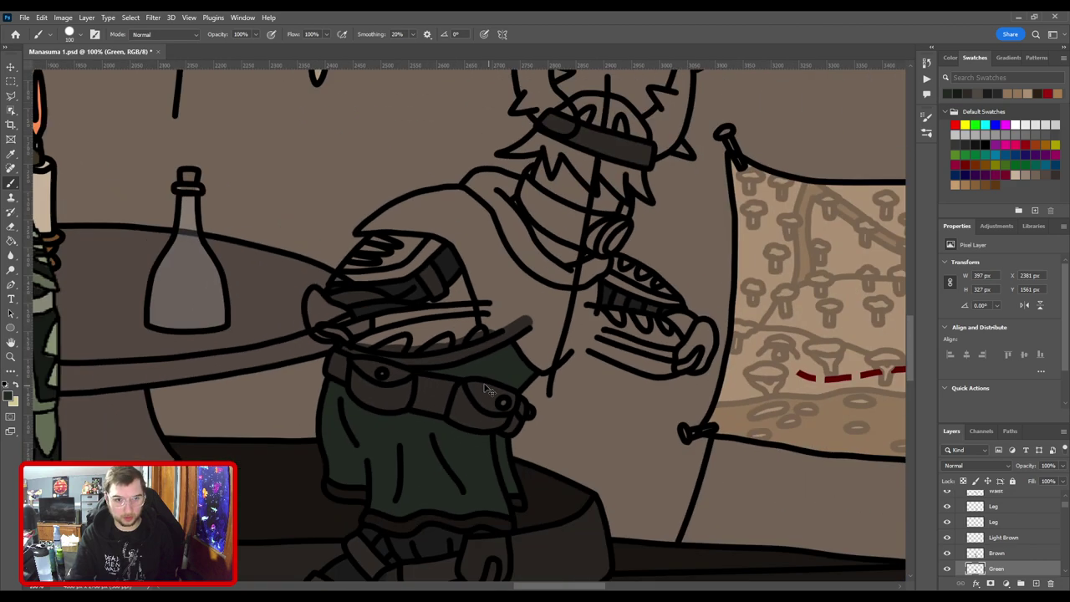
{"action": "left_click_drag", "start_coordinate": [533, 329], "coordinate": [493, 411]}
{"action": "scroll", "coordinate": [586, 365], "scroll_direction": "up", "scroll_amount": 3}
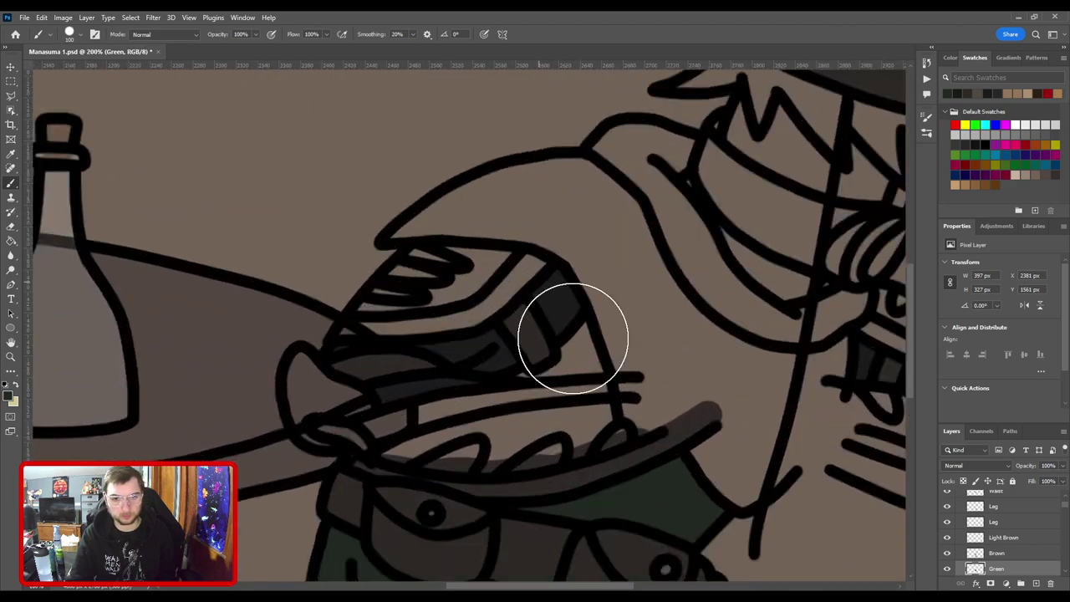
{"action": "mouse_move", "coordinate": [573, 334]}
{"action": "left_mouse_down"}
{"action": "mouse_move", "coordinate": [549, 365]}
{"action": "mouse_move", "coordinate": [571, 454]}
{"action": "mouse_move", "coordinate": [501, 430]}
{"action": "mouse_move", "coordinate": [436, 429]}
{"action": "left_mouse_up"}
{"action": "scroll", "coordinate": [447, 377], "scroll_direction": "down", "scroll_amount": 2}
{"action": "mouse_move", "coordinate": [549, 376]}
{"action": "left_mouse_down"}
{"action": "mouse_move", "coordinate": [652, 356]}
{"action": "mouse_move", "coordinate": [586, 318]}
{"action": "left_mouse_up"}
{"action": "key", "text": "ctrl+z"}
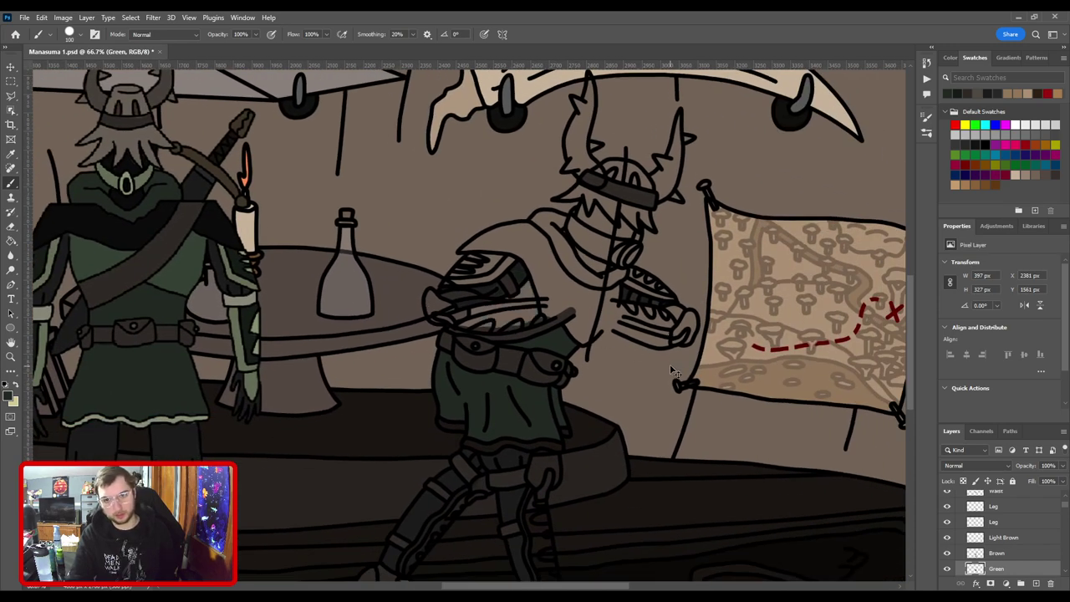
Paint the folded hood around the armored figure's neck dark green with a smaller brush on the Green layer.
{"action": "scroll", "coordinate": [658, 346], "scroll_direction": "up", "scroll_amount": 1}
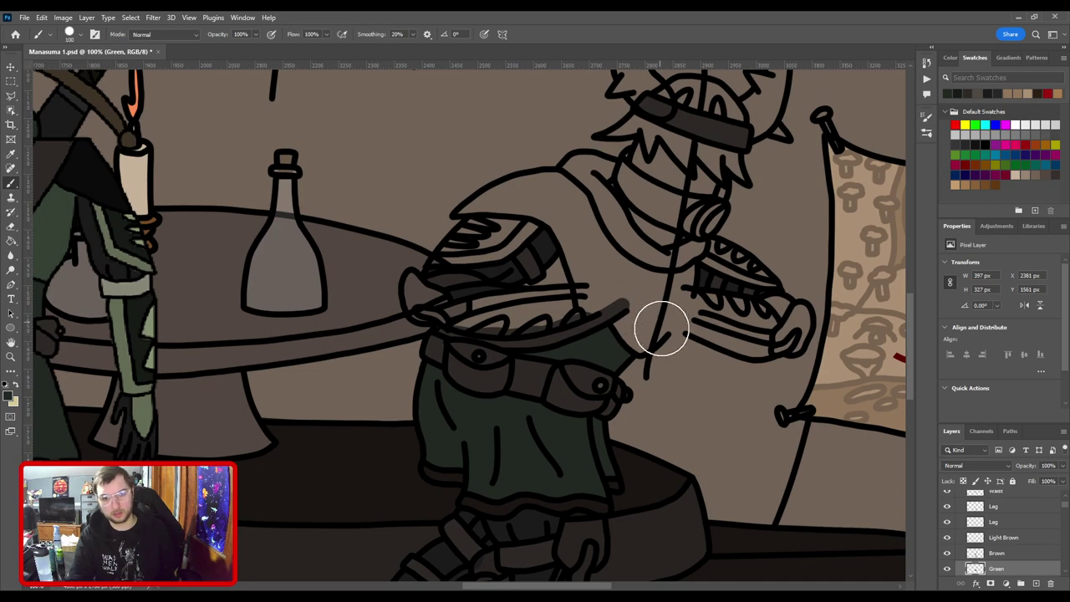
{"action": "left_click_drag", "start_coordinate": [607, 251], "coordinate": [694, 375]}
{"action": "scroll", "coordinate": [786, 350], "scroll_direction": "down", "scroll_amount": 1}
{"action": "left_click_drag", "start_coordinate": [786, 349], "coordinate": [539, 350]}
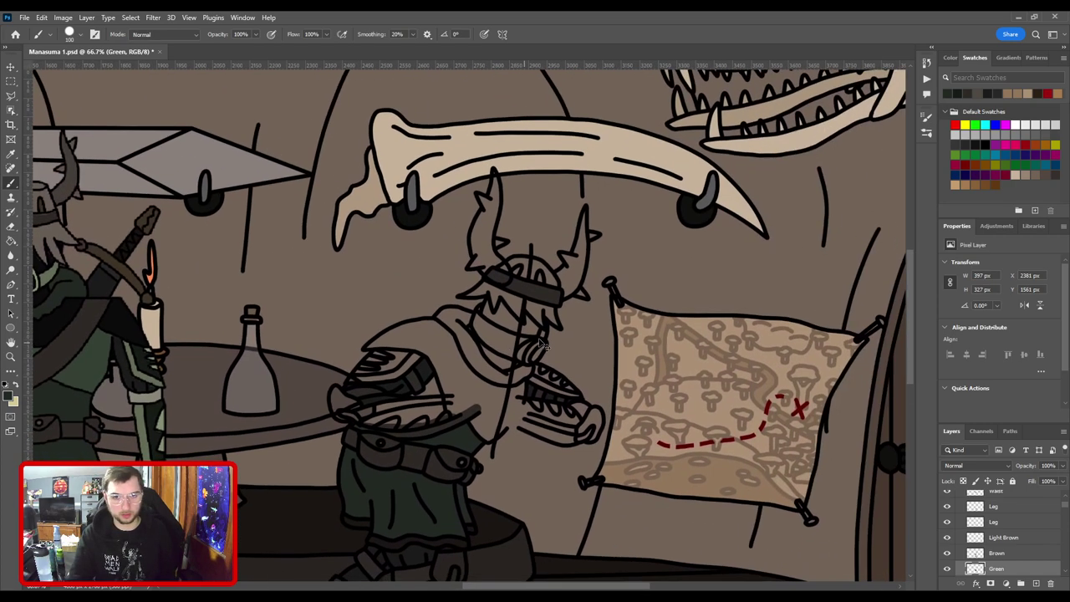
{"action": "scroll", "coordinate": [495, 359], "scroll_direction": "up", "scroll_amount": 2}
{"action": "key", "text": "["}
{"action": "key", "text": "bracketleft"}
{"action": "key", "text": "bracketleft"}
{"action": "key", "text": "bracketleft"}
{"action": "mouse_move", "coordinate": [478, 416]}
{"action": "left_mouse_down"}
{"action": "mouse_move", "coordinate": [447, 350]}
{"action": "mouse_move", "coordinate": [391, 297]}
{"action": "mouse_move", "coordinate": [397, 289]}
{"action": "mouse_move", "coordinate": [385, 297]}
{"action": "mouse_move", "coordinate": [410, 286]}
{"action": "mouse_move", "coordinate": [440, 296]}
{"action": "mouse_move", "coordinate": [425, 307]}
{"action": "mouse_move", "coordinate": [473, 297]}
{"action": "left_mouse_up"}
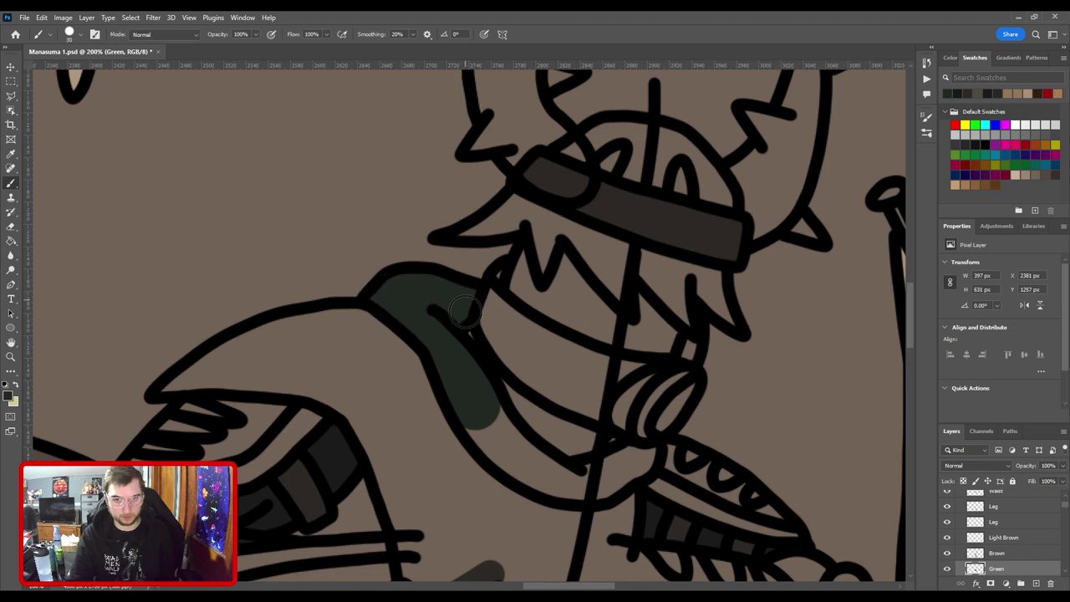
{"action": "mouse_move", "coordinate": [485, 393]}
{"action": "left_mouse_down"}
{"action": "mouse_move", "coordinate": [424, 276]}
{"action": "mouse_move", "coordinate": [420, 296]}
{"action": "mouse_move", "coordinate": [448, 337]}
{"action": "mouse_move", "coordinate": [492, 362]}
{"action": "mouse_move", "coordinate": [527, 366]}
{"action": "mouse_move", "coordinate": [569, 354]}
{"action": "mouse_move", "coordinate": [564, 343]}
{"action": "mouse_move", "coordinate": [574, 342]}
{"action": "mouse_move", "coordinate": [548, 352]}
{"action": "mouse_move", "coordinate": [594, 335]}
{"action": "left_mouse_up"}
{"action": "key", "text": "bracketright"}
Bring the standing reference figure into view and ready the Eyedropper to sample its clothing colors.
{"action": "key", "text": "ctrl+minus"}
{"action": "key", "text": "ctrl+minus"}
{"action": "left_click_drag", "start_coordinate": [334, 321], "coordinate": [574, 246]}
{"action": "left_click_drag", "start_coordinate": [360, 356], "coordinate": [529, 295]}
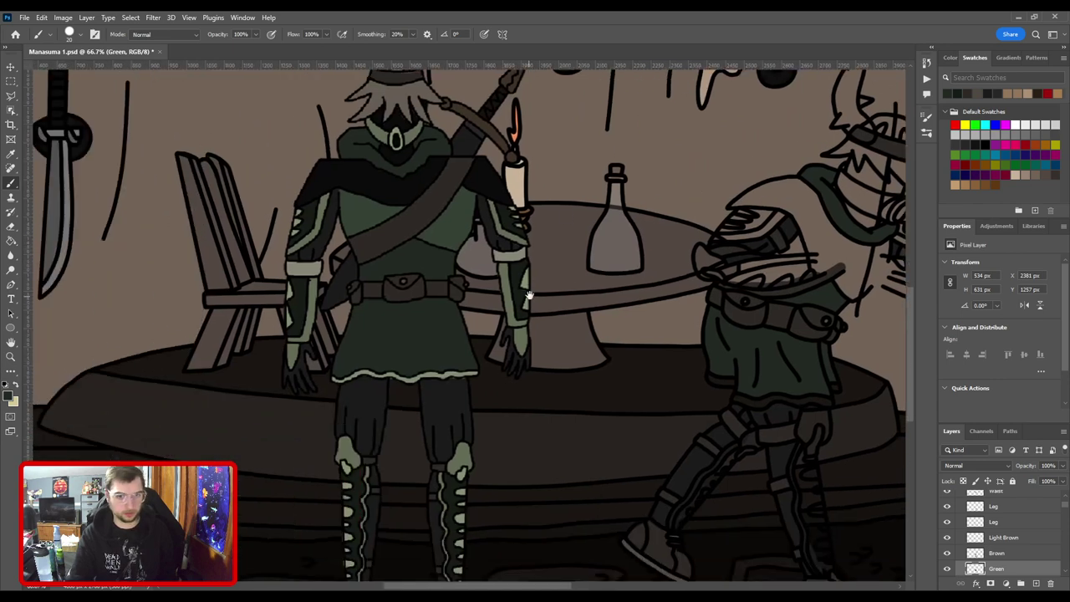
{"action": "scroll", "coordinate": [451, 285], "scroll_direction": "down", "scroll_amount": 3}
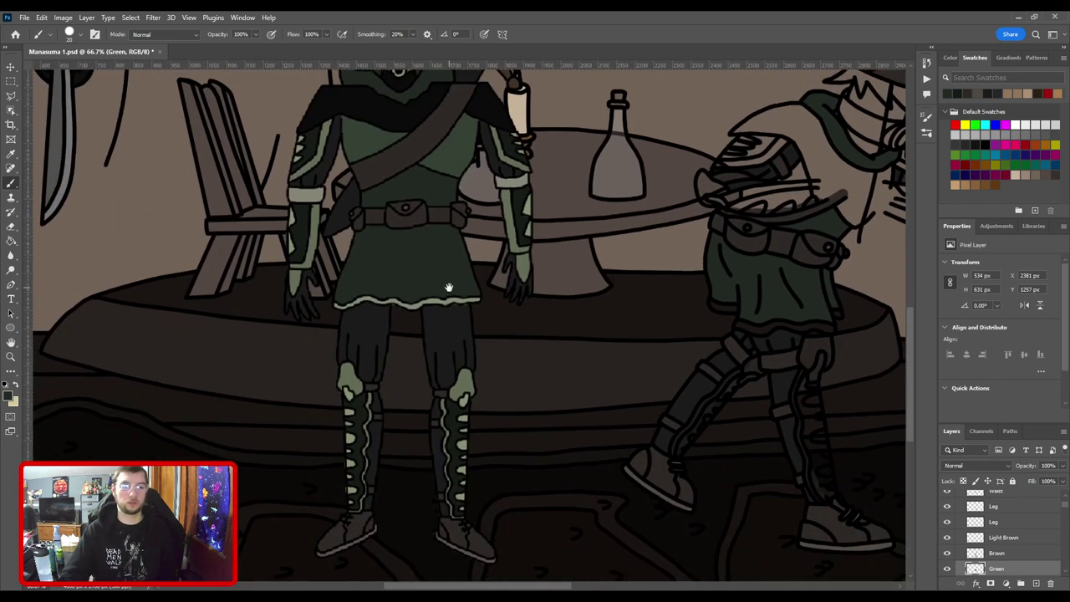
{"action": "key", "text": "i"}
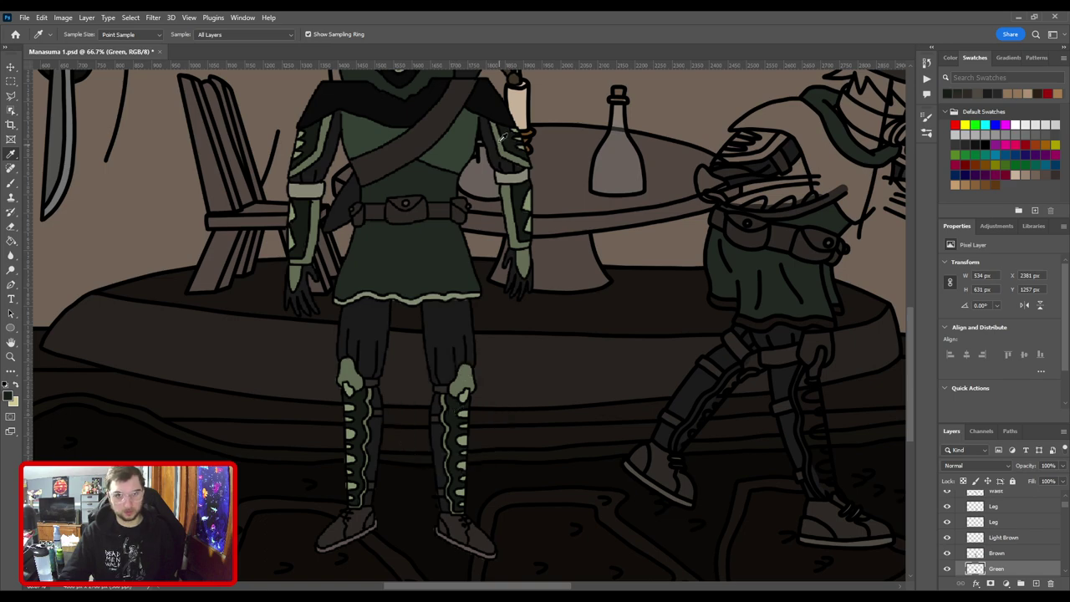
{"action": "left_click_drag", "start_coordinate": [555, 204], "coordinate": [542, 386]}
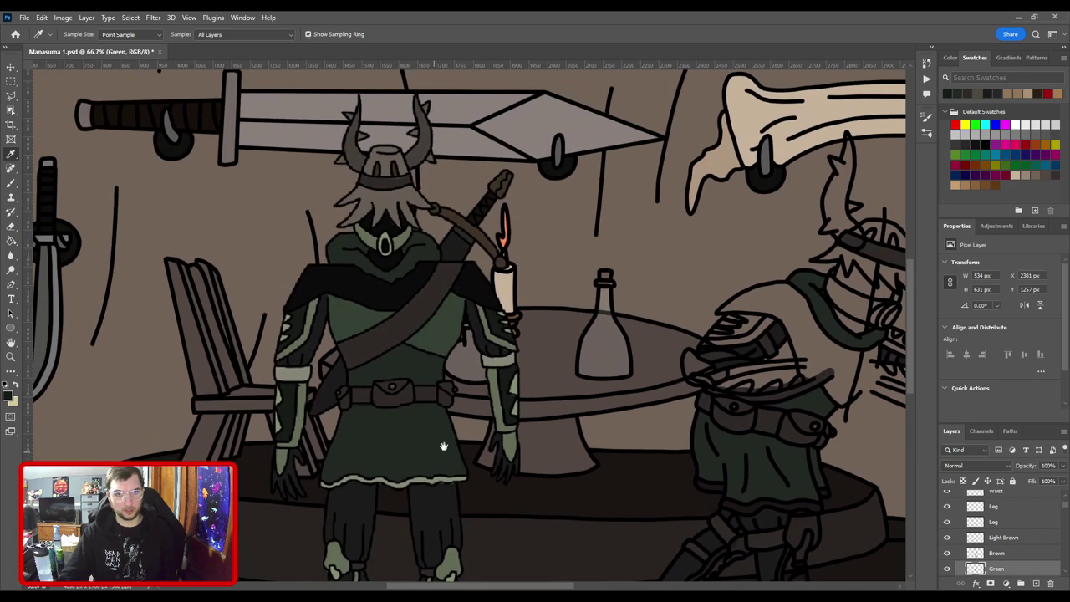
Add a new layer directly above the Green layer and name it Dark Green.
{"action": "left_click_drag", "start_coordinate": [437, 445], "coordinate": [512, 260]}
{"action": "left_click_drag", "start_coordinate": [412, 271], "coordinate": [201, 283]}
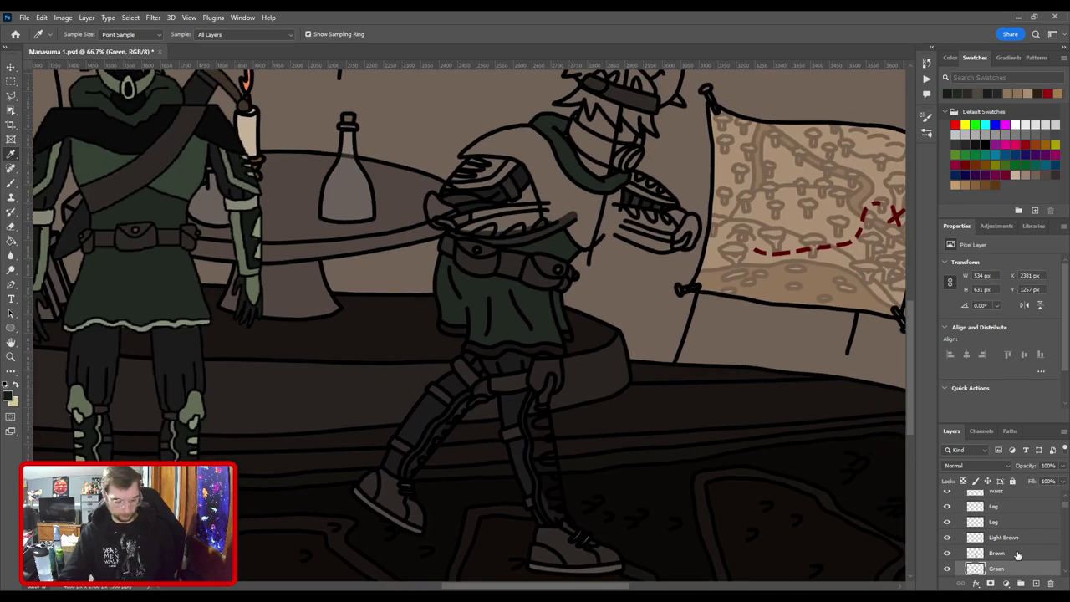
{"action": "scroll", "coordinate": [1006, 571], "scroll_direction": "down", "scroll_amount": 1}
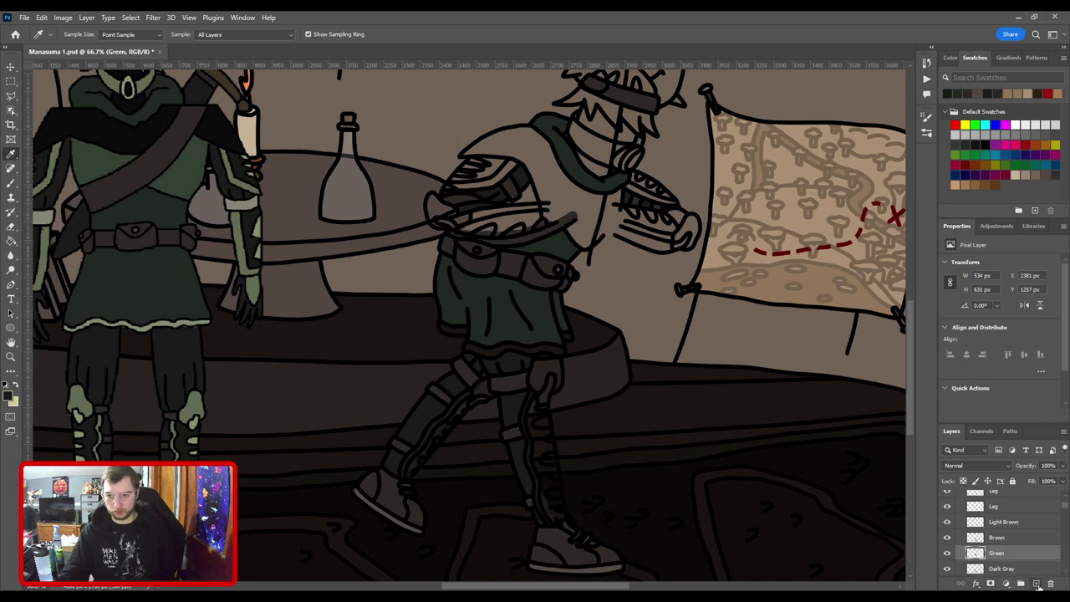
{"action": "left_click", "coordinate": [1037, 583]}
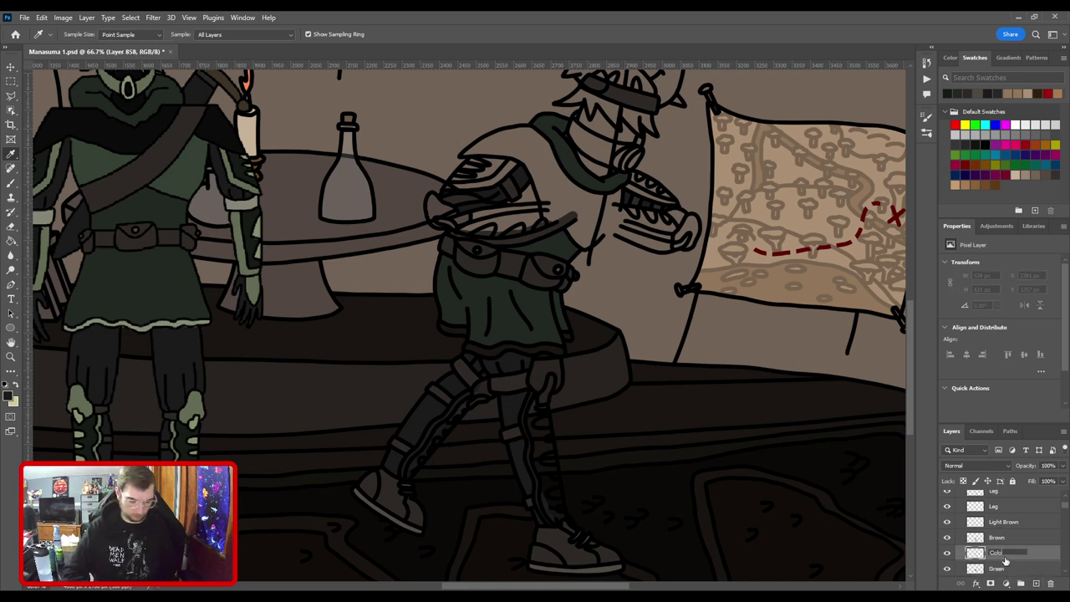
{"action": "key", "text": "Return"}
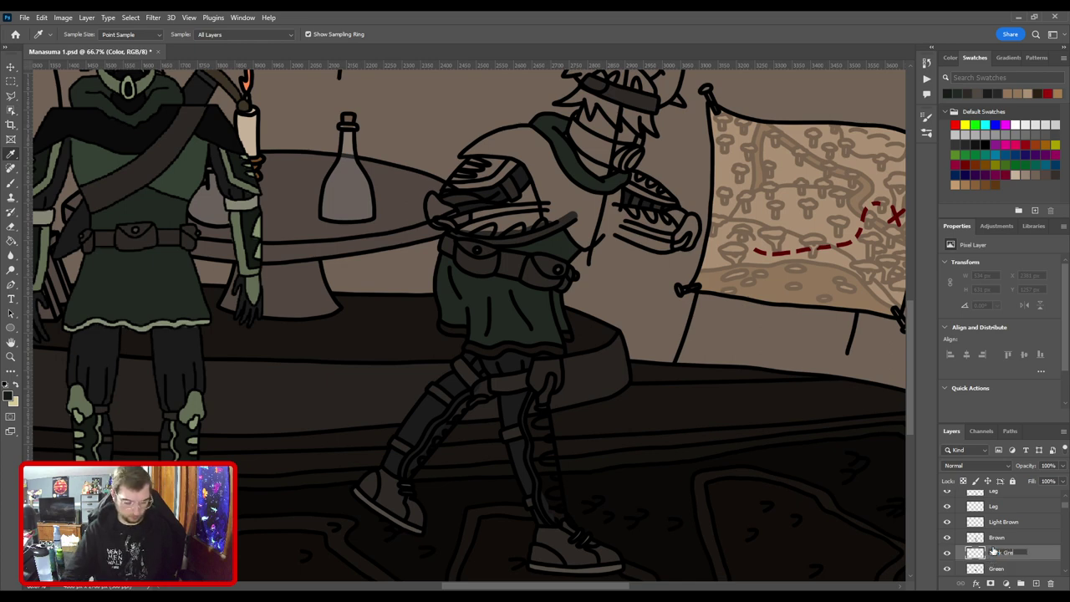
{"action": "key", "text": "Return"}
Paint the upper scalloped panel of the leaning figure's bent arm dark green with the brush.
{"action": "key", "text": "b"}
{"action": "key", "text": "ctrl+plus"}
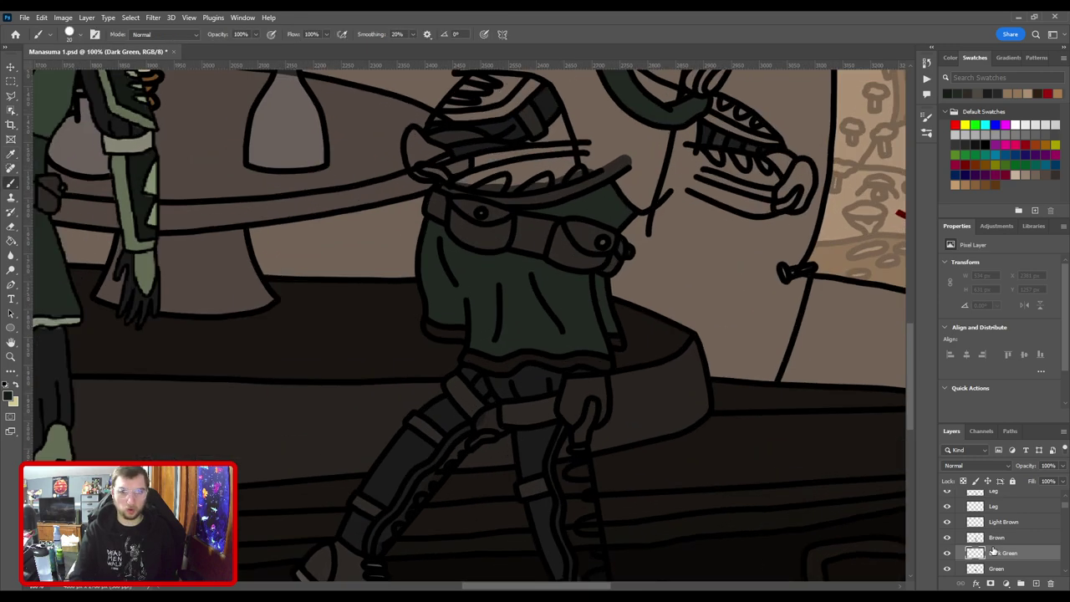
{"action": "left_click_drag", "start_coordinate": [554, 270], "coordinate": [520, 429]}
{"action": "key", "text": "ctrl+plus"}
{"action": "key", "text": "ctrl+plus"}
{"action": "left_click_drag", "start_coordinate": [423, 219], "coordinate": [523, 444]}
{"action": "key", "text": "bracketleft"}
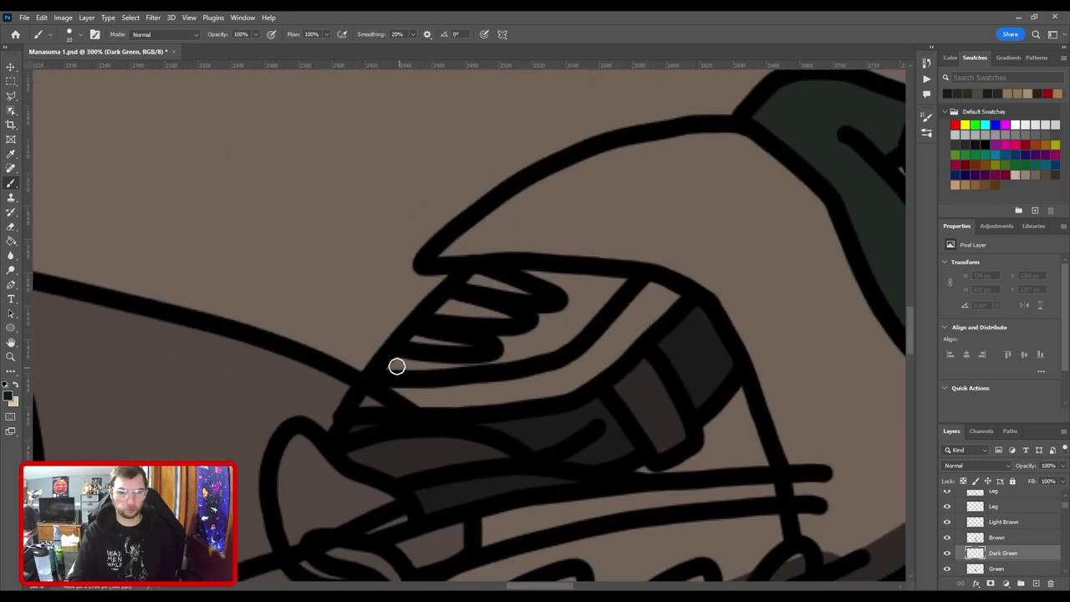
{"action": "mouse_move", "coordinate": [396, 366]}
{"action": "left_mouse_down"}
{"action": "mouse_move", "coordinate": [495, 365]}
{"action": "mouse_move", "coordinate": [510, 347]}
{"action": "mouse_move", "coordinate": [499, 338]}
{"action": "mouse_move", "coordinate": [555, 328]}
{"action": "mouse_move", "coordinate": [555, 313]}
{"action": "mouse_move", "coordinate": [579, 304]}
{"action": "mouse_move", "coordinate": [559, 278]}
{"action": "mouse_move", "coordinate": [533, 270]}
{"action": "mouse_move", "coordinate": [625, 281]}
{"action": "mouse_move", "coordinate": [539, 349]}
{"action": "left_mouse_up"}
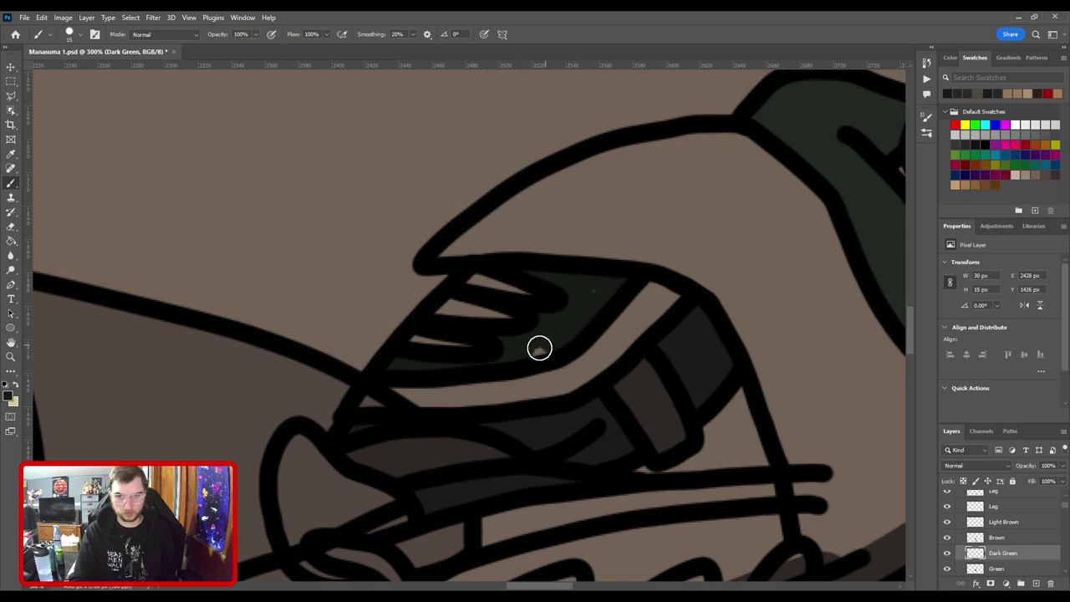
Move the Dark Green layer above Brown and fill the scalloped forearm panel above the leaning figure's belt with dark green.
{"action": "left_click_drag", "start_coordinate": [538, 471], "coordinate": [569, 242]}
{"action": "key", "text": "bracketright"}
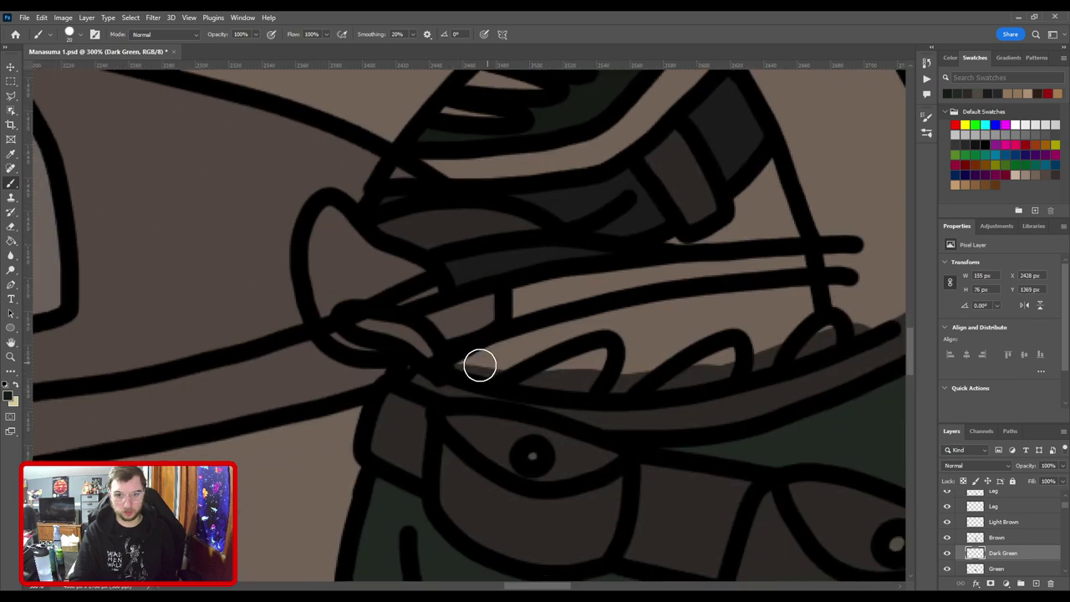
{"action": "key", "text": "bracketright"}
{"action": "mouse_move", "coordinate": [469, 366]}
{"action": "left_mouse_down"}
{"action": "mouse_move", "coordinate": [587, 323]}
{"action": "mouse_move", "coordinate": [477, 352]}
{"action": "mouse_move", "coordinate": [514, 367]}
{"action": "mouse_move", "coordinate": [521, 353]}
{"action": "mouse_move", "coordinate": [474, 310]}
{"action": "mouse_move", "coordinate": [444, 334]}
{"action": "mouse_move", "coordinate": [536, 324]}
{"action": "mouse_move", "coordinate": [528, 381]}
{"action": "mouse_move", "coordinate": [571, 313]}
{"action": "mouse_move", "coordinate": [521, 319]}
{"action": "mouse_move", "coordinate": [645, 303]}
{"action": "mouse_move", "coordinate": [482, 375]}
{"action": "mouse_move", "coordinate": [565, 331]}
{"action": "mouse_move", "coordinate": [585, 340]}
{"action": "mouse_move", "coordinate": [588, 376]}
{"action": "left_mouse_up"}
{"action": "key", "text": "ctrl+bracketright"}
{"action": "key", "text": "bracketleft"}
{"action": "key", "text": "bracketright"}
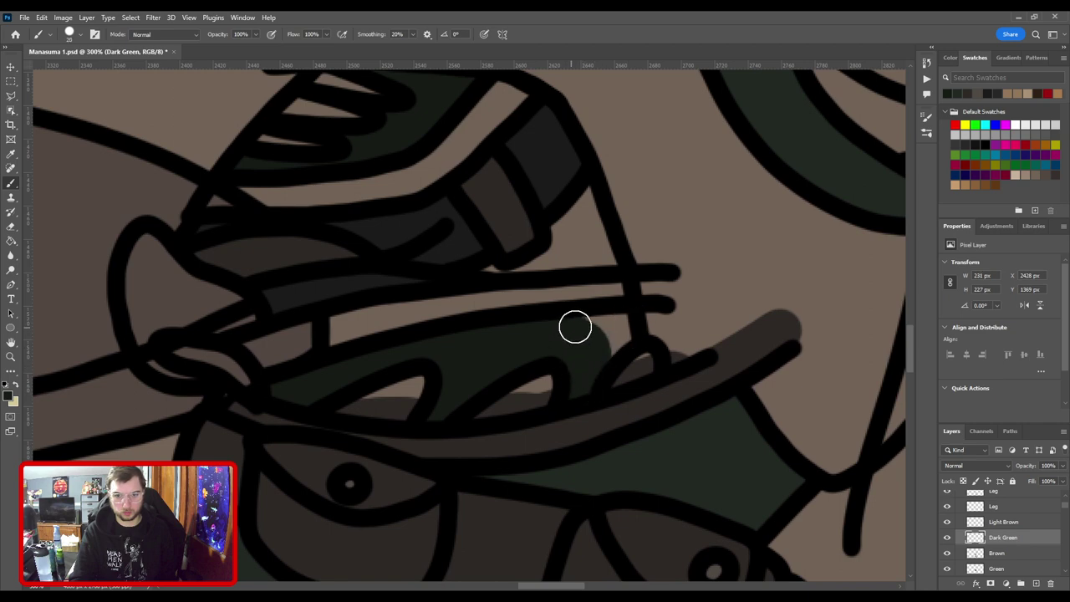
{"action": "mouse_move", "coordinate": [575, 327]}
{"action": "left_mouse_down"}
{"action": "mouse_move", "coordinate": [603, 349]}
{"action": "mouse_move", "coordinate": [634, 312]}
{"action": "mouse_move", "coordinate": [640, 336]}
{"action": "mouse_move", "coordinate": [618, 331]}
{"action": "mouse_move", "coordinate": [680, 325]}
{"action": "mouse_move", "coordinate": [676, 349]}
{"action": "mouse_move", "coordinate": [672, 323]}
{"action": "mouse_move", "coordinate": [698, 337]}
{"action": "mouse_move", "coordinate": [749, 317]}
{"action": "mouse_move", "coordinate": [674, 364]}
{"action": "mouse_move", "coordinate": [521, 324]}
{"action": "mouse_move", "coordinate": [693, 354]}
{"action": "left_mouse_up"}
Paint the scalloped strip along the leaning figure's bent shin dark green, from the boot up to the knee.
{"action": "scroll", "coordinate": [695, 334], "scroll_direction": "down", "scroll_amount": 3}
{"action": "left_click_drag", "start_coordinate": [650, 413], "coordinate": [538, 181]}
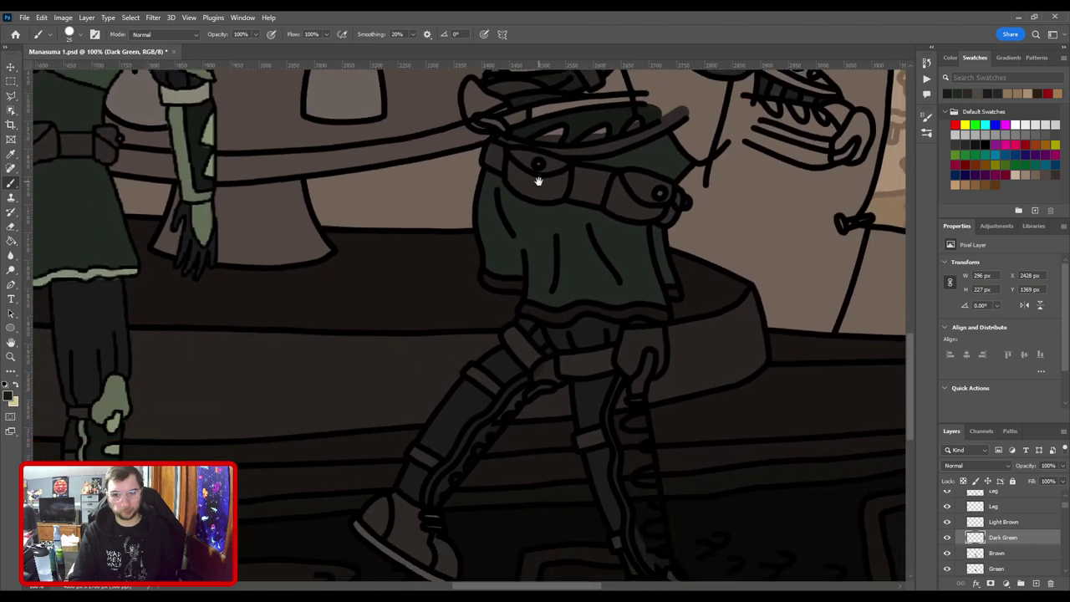
{"action": "left_click_drag", "start_coordinate": [514, 372], "coordinate": [609, 244]}
{"action": "scroll", "coordinate": [608, 323], "scroll_direction": "up", "scroll_amount": 3}
{"action": "left_click_drag", "start_coordinate": [598, 372], "coordinate": [461, 234]}
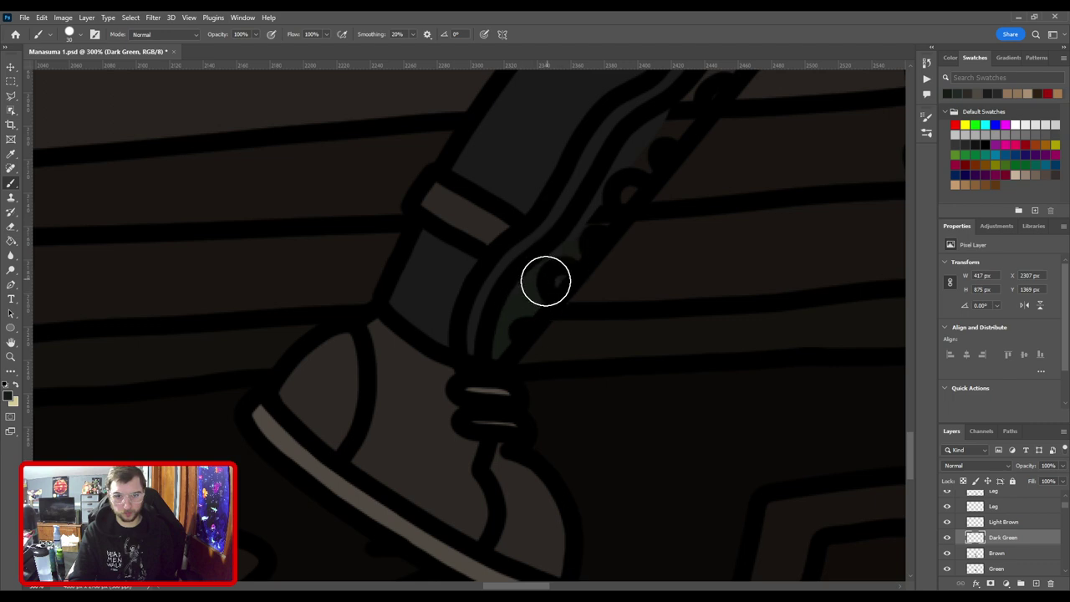
{"action": "left_click_drag", "start_coordinate": [569, 281], "coordinate": [508, 374]}
{"action": "key", "text": "bracketleft"}
{"action": "left_click_drag", "start_coordinate": [576, 258], "coordinate": [526, 354]}
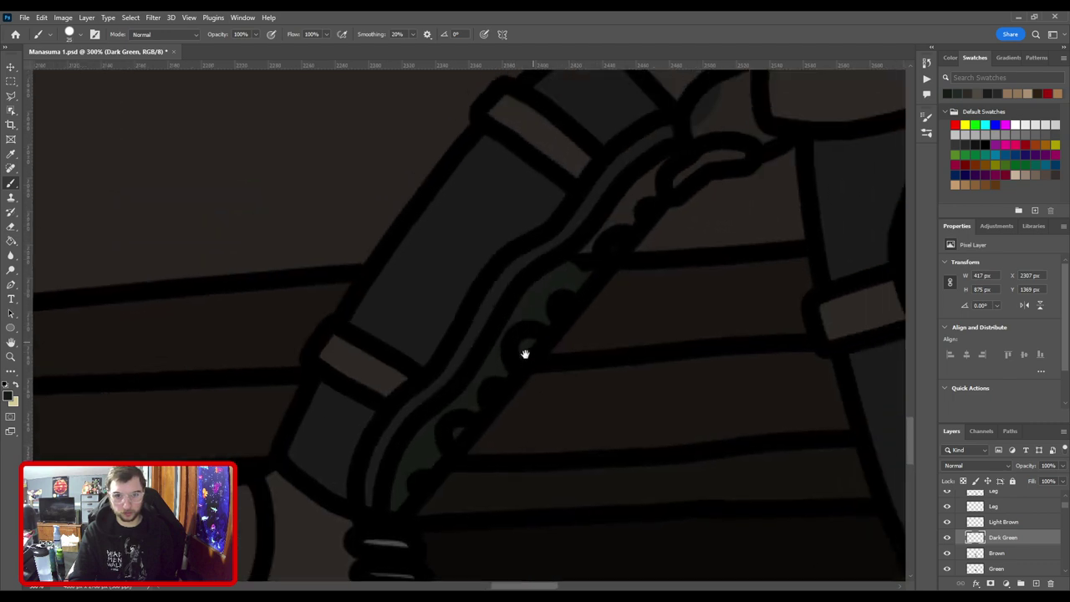
{"action": "mouse_move", "coordinate": [625, 217]}
{"action": "left_mouse_down"}
{"action": "mouse_move", "coordinate": [557, 318]}
{"action": "mouse_move", "coordinate": [575, 280]}
{"action": "left_mouse_up"}
Paint the scalloped strip along the leaning figure's straight leg dark green below the hanging hand.
{"action": "left_click_drag", "start_coordinate": [545, 351], "coordinate": [231, 232]}
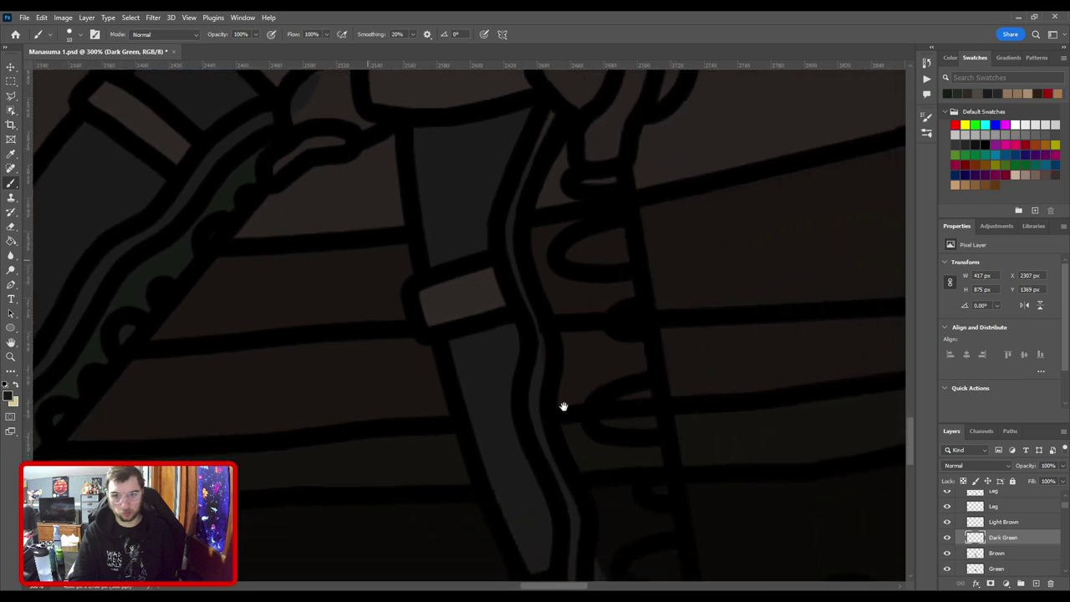
{"action": "left_click_drag", "start_coordinate": [563, 407], "coordinate": [506, 218]}
{"action": "key", "text": "bracketright"}
{"action": "key", "text": "bracketright"}
{"action": "key", "text": "bracketright"}
{"action": "mouse_move", "coordinate": [610, 494]}
{"action": "left_mouse_down"}
{"action": "mouse_move", "coordinate": [547, 351]}
{"action": "mouse_move", "coordinate": [586, 424]}
{"action": "mouse_move", "coordinate": [586, 387]}
{"action": "mouse_move", "coordinate": [616, 475]}
{"action": "mouse_move", "coordinate": [608, 351]}
{"action": "mouse_move", "coordinate": [616, 449]}
{"action": "mouse_move", "coordinate": [577, 364]}
{"action": "mouse_move", "coordinate": [570, 273]}
{"action": "mouse_move", "coordinate": [581, 333]}
{"action": "mouse_move", "coordinate": [555, 452]}
{"action": "mouse_move", "coordinate": [540, 370]}
{"action": "mouse_move", "coordinate": [500, 275]}
{"action": "mouse_move", "coordinate": [512, 275]}
{"action": "mouse_move", "coordinate": [537, 317]}
{"action": "mouse_move", "coordinate": [503, 186]}
{"action": "mouse_move", "coordinate": [553, 325]}
{"action": "mouse_move", "coordinate": [547, 256]}
{"action": "left_mouse_up"}
{"action": "mouse_move", "coordinate": [535, 217]}
{"action": "left_mouse_down"}
{"action": "mouse_move", "coordinate": [544, 440]}
{"action": "mouse_move", "coordinate": [538, 377]}
{"action": "mouse_move", "coordinate": [538, 390]}
{"action": "mouse_move", "coordinate": [490, 327]}
{"action": "mouse_move", "coordinate": [494, 289]}
{"action": "mouse_move", "coordinate": [540, 301]}
{"action": "mouse_move", "coordinate": [504, 304]}
{"action": "left_mouse_up"}
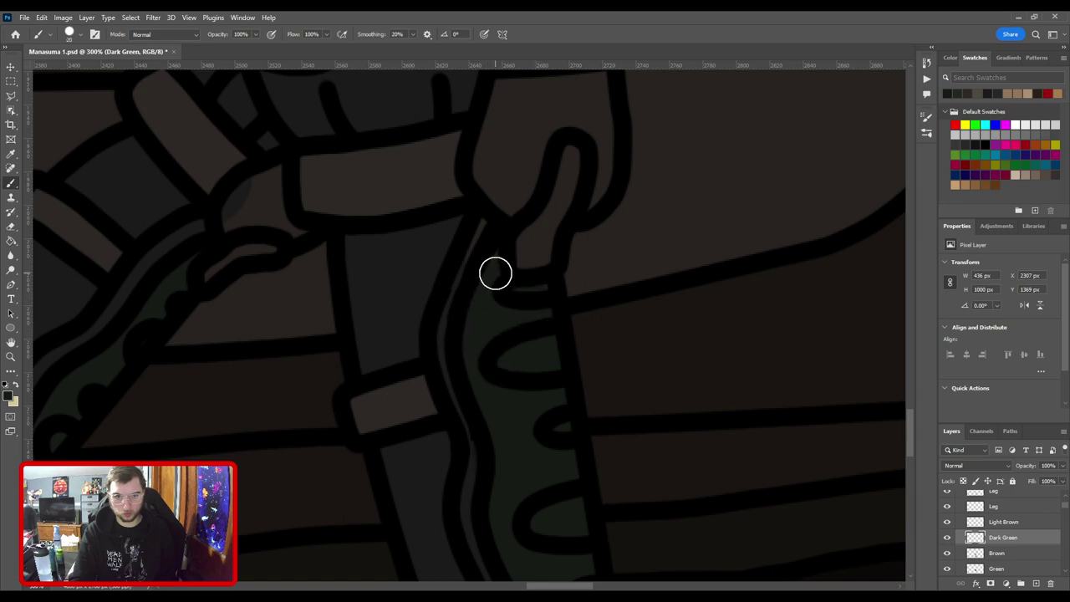
Paint the lower scalloped panel of the leaning figure's outstretched forearm dark green.
{"action": "scroll", "coordinate": [500, 249], "scroll_direction": "down", "scroll_amount": 2}
{"action": "left_click_drag", "start_coordinate": [547, 233], "coordinate": [544, 411]}
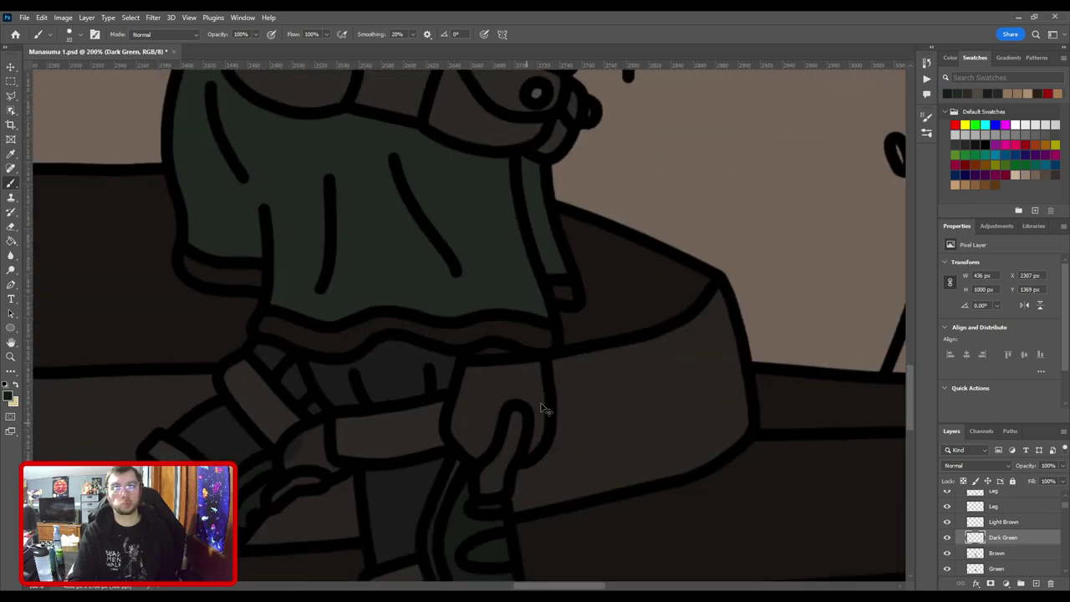
{"action": "key", "text": "ctrl+minus"}
{"action": "left_click_drag", "start_coordinate": [648, 171], "coordinate": [493, 372]}
{"action": "scroll", "coordinate": [494, 343], "scroll_direction": "up", "scroll_amount": 3}
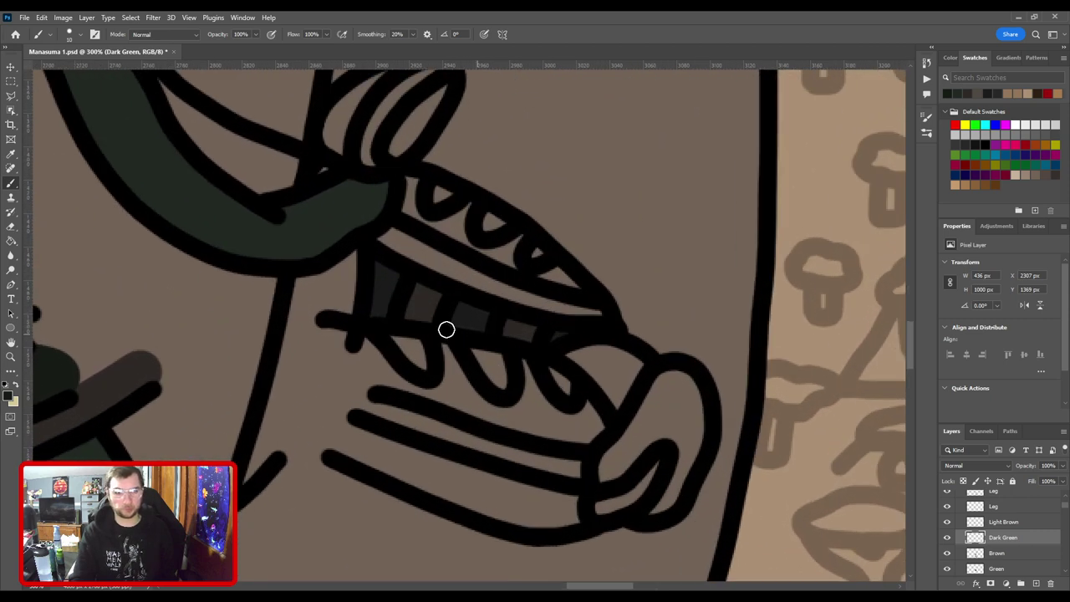
{"action": "mouse_move", "coordinate": [386, 380]}
{"action": "left_mouse_down"}
{"action": "mouse_move", "coordinate": [333, 332]}
{"action": "mouse_move", "coordinate": [368, 370]}
{"action": "mouse_move", "coordinate": [404, 385]}
{"action": "mouse_move", "coordinate": [444, 390]}
{"action": "mouse_move", "coordinate": [445, 358]}
{"action": "mouse_move", "coordinate": [456, 390]}
{"action": "mouse_move", "coordinate": [445, 391]}
{"action": "mouse_move", "coordinate": [455, 386]}
{"action": "mouse_move", "coordinate": [496, 413]}
{"action": "mouse_move", "coordinate": [531, 411]}
{"action": "mouse_move", "coordinate": [530, 374]}
{"action": "left_mouse_up"}
{"action": "key", "text": "bracketright"}
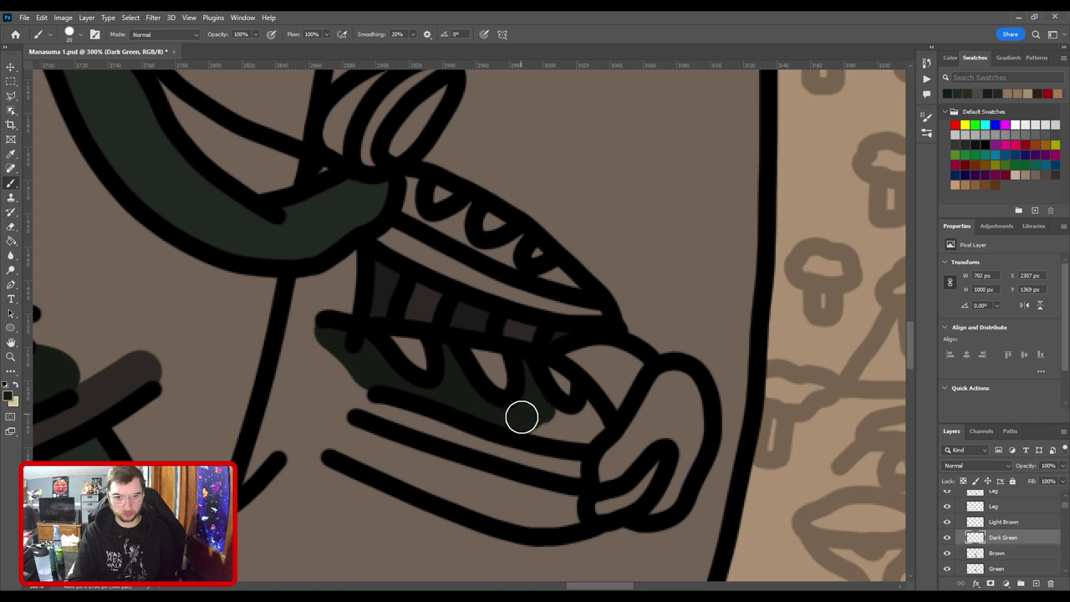
{"action": "left_click_drag", "start_coordinate": [521, 416], "coordinate": [594, 412]}
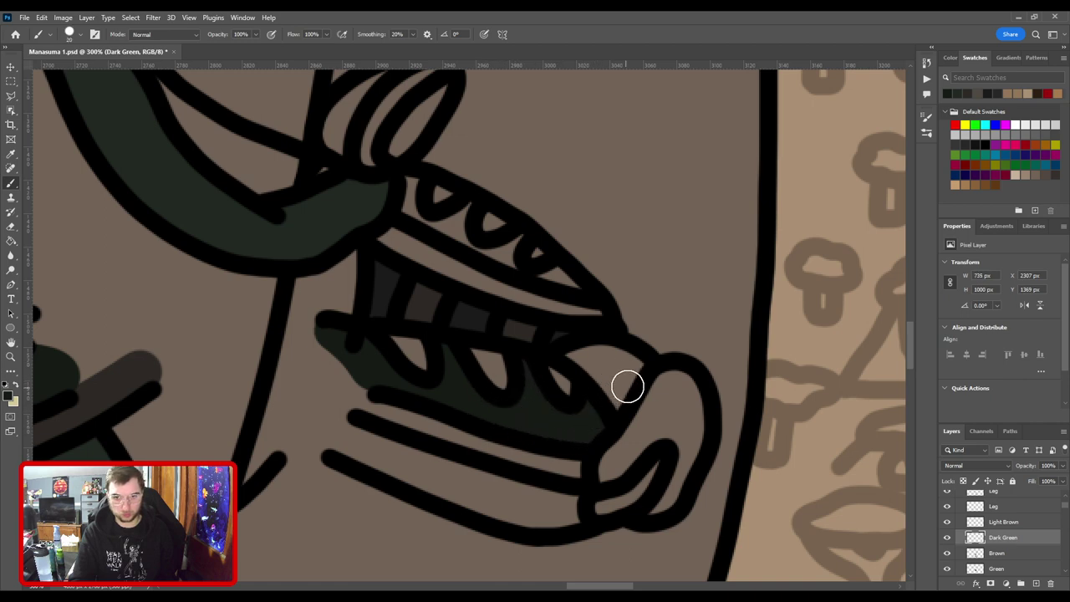
Paint the upper scalloped panel of the outstretched forearm dark green around its small teeth.
{"action": "scroll", "coordinate": [588, 313], "scroll_direction": "down", "scroll_amount": 1}
{"action": "left_click_drag", "start_coordinate": [560, 305], "coordinate": [549, 411]}
{"action": "scroll", "coordinate": [482, 365], "scroll_direction": "up", "scroll_amount": 1}
{"action": "mouse_move", "coordinate": [478, 361]}
{"action": "left_mouse_down"}
{"action": "mouse_move", "coordinate": [478, 357]}
{"action": "mouse_move", "coordinate": [536, 349]}
{"action": "left_mouse_up"}
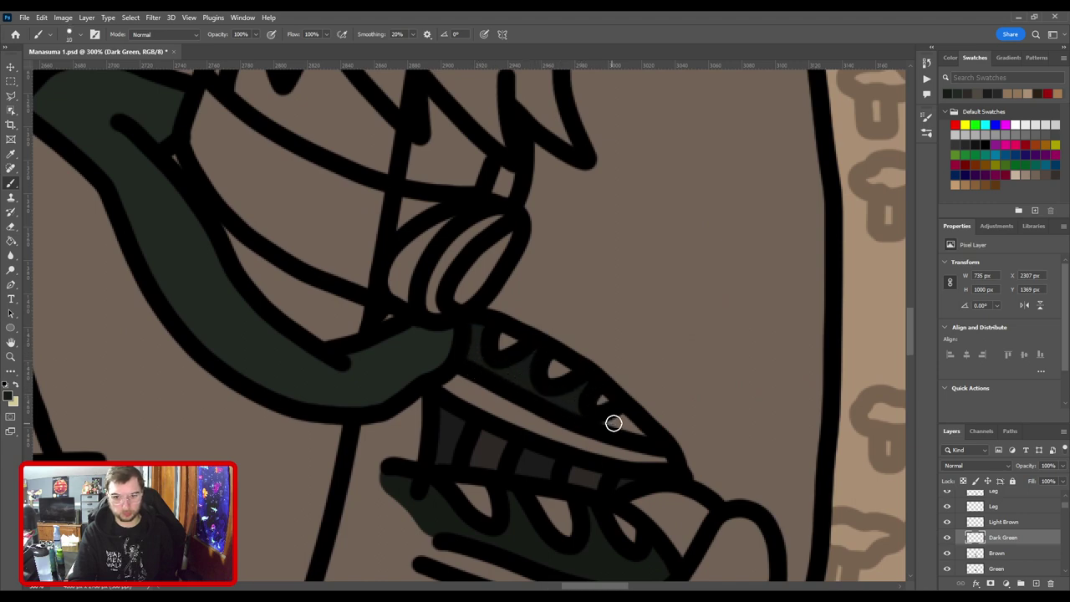
Add a layer above Dark Green and name it Dark Light Green.
{"action": "scroll", "coordinate": [642, 435], "scroll_direction": "down", "scroll_amount": 6}
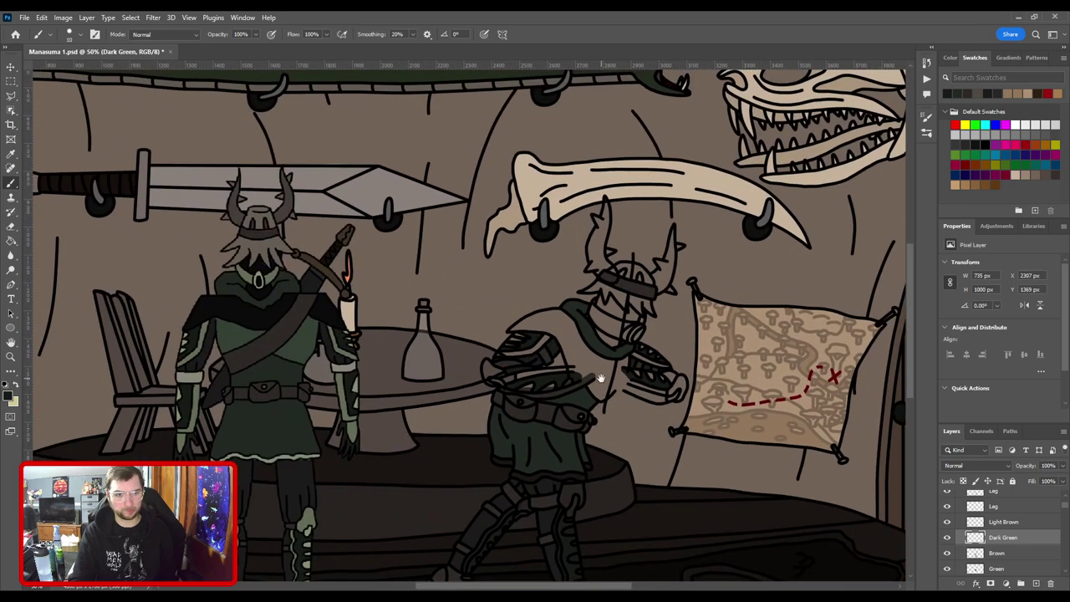
{"action": "left_click_drag", "start_coordinate": [601, 378], "coordinate": [616, 286]}
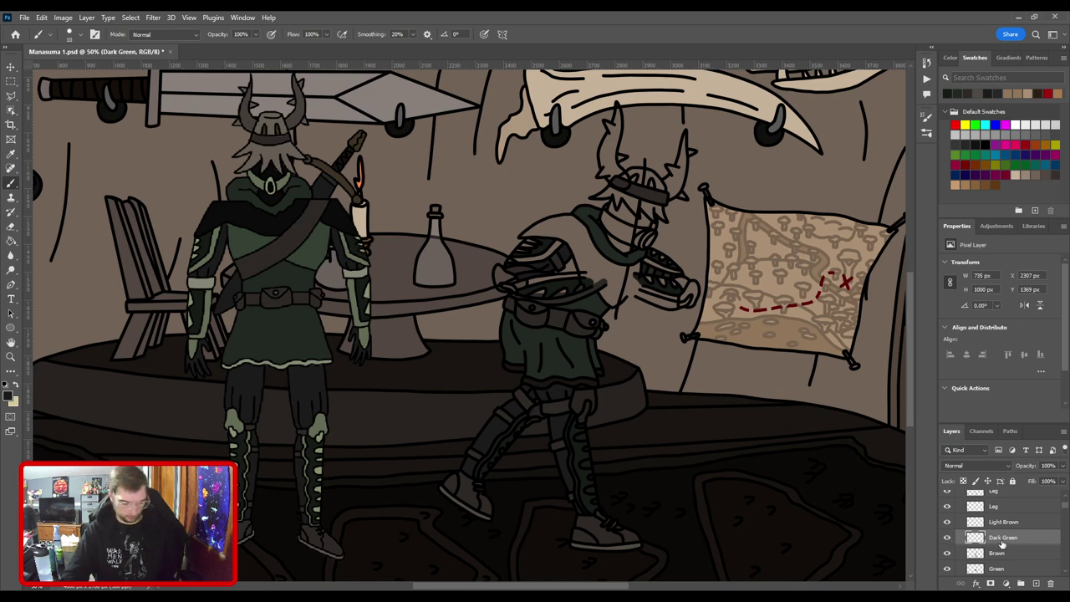
{"action": "key", "text": "Return"}
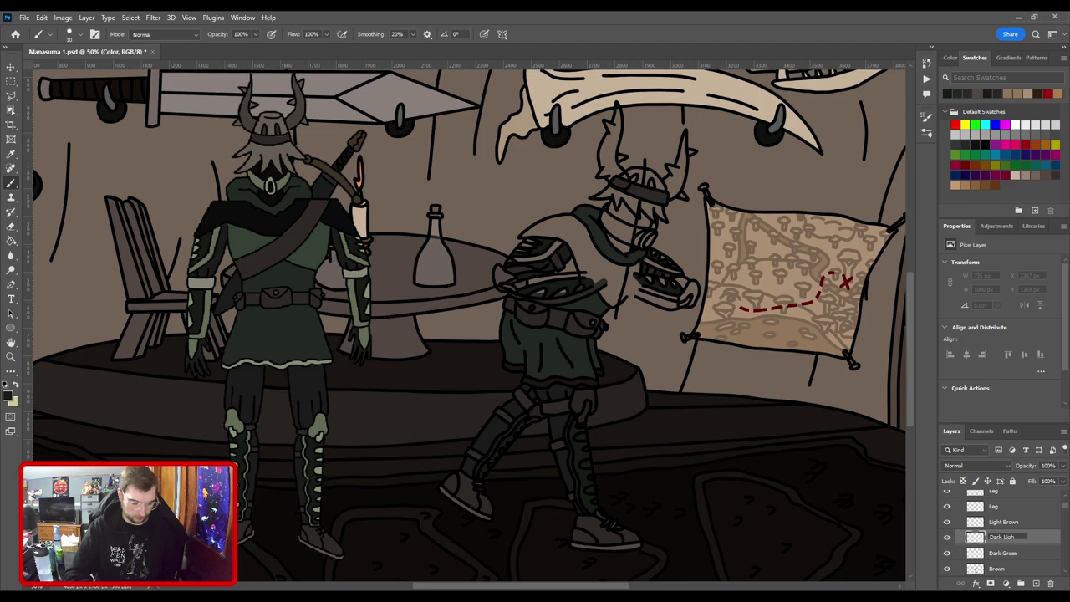
{"action": "key", "text": "Return"}
Sample the light green of the standing figure's knee pad as the foreground color.
{"action": "key", "text": "i"}
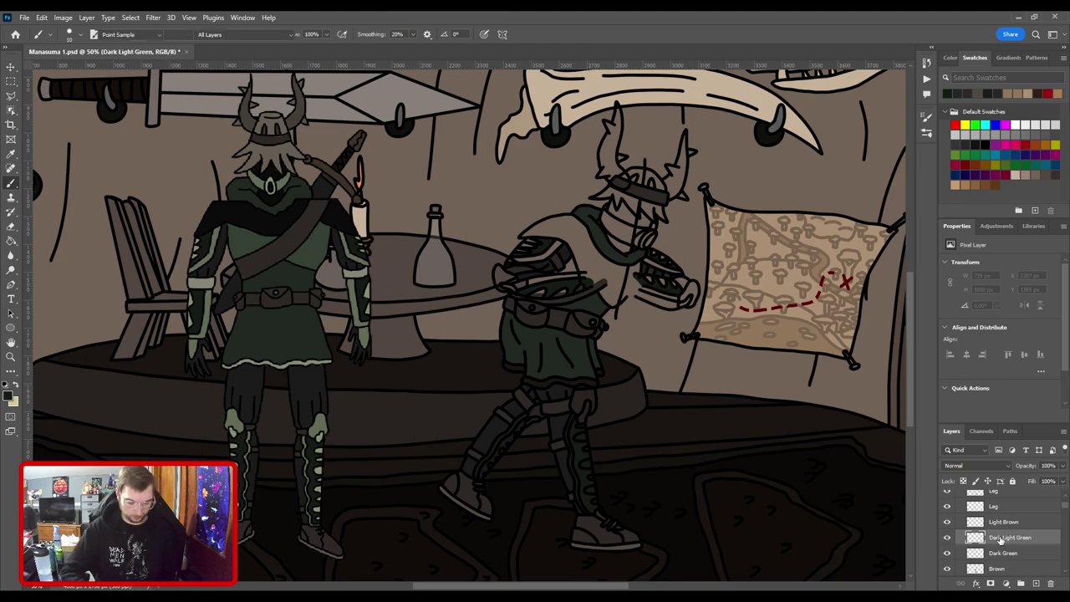
{"action": "key", "text": "ctrl+plus"}
{"action": "left_click_drag", "start_coordinate": [368, 456], "coordinate": [522, 287]}
{"action": "key", "text": "ctrl+plus"}
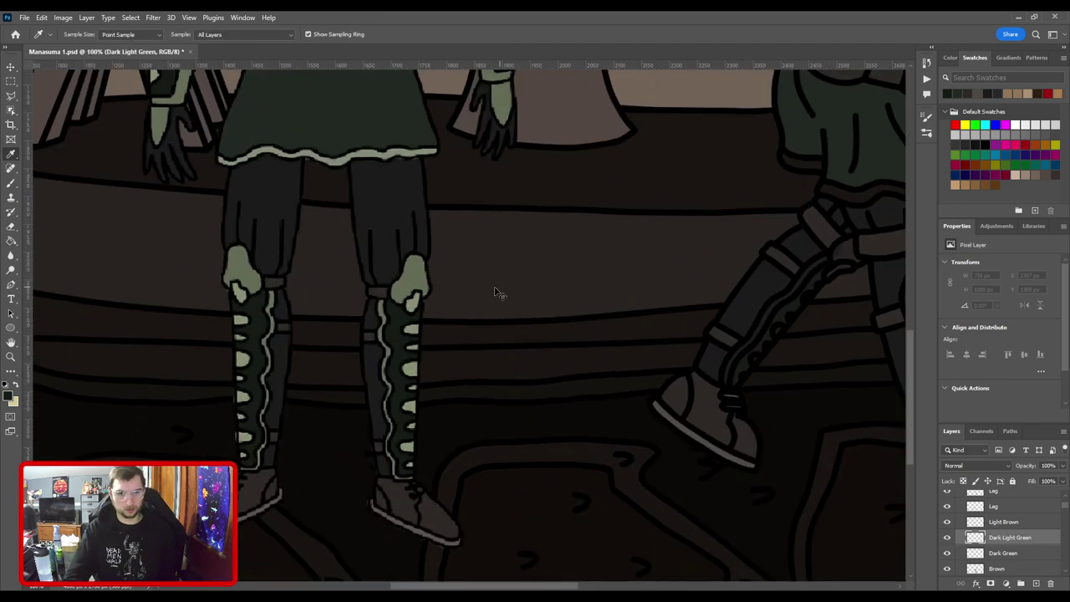
{"action": "left_click", "coordinate": [418, 275]}
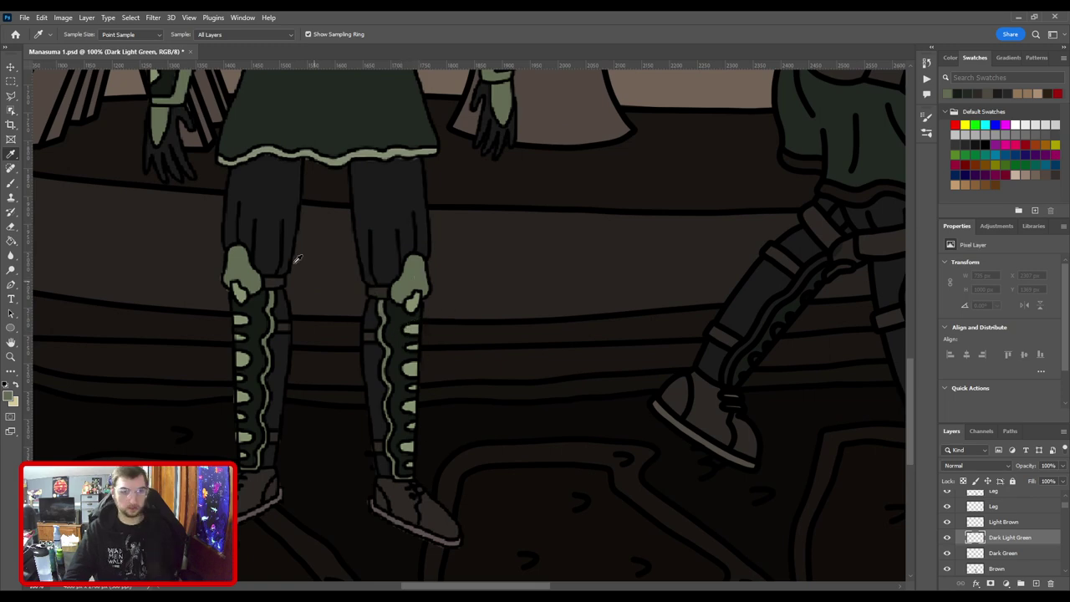
Paint the leaning figure's lower face mask light green, including the small piece beside the round filter.
{"action": "left_click_drag", "start_coordinate": [254, 209], "coordinate": [294, 276]}
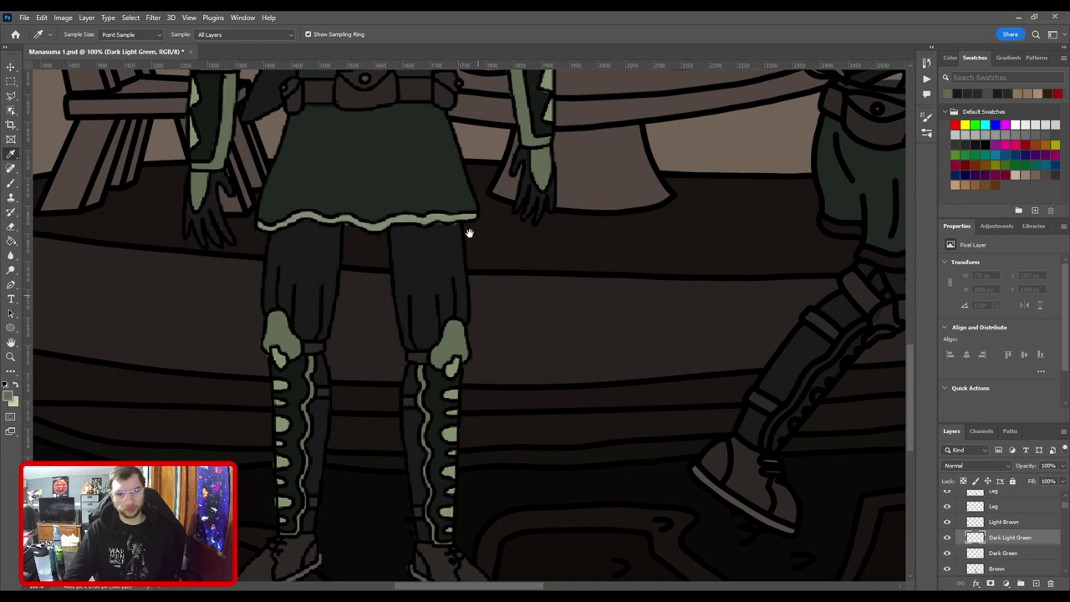
{"action": "left_click_drag", "start_coordinate": [469, 233], "coordinate": [438, 417]}
{"action": "left_click_drag", "start_coordinate": [378, 168], "coordinate": [425, 339]}
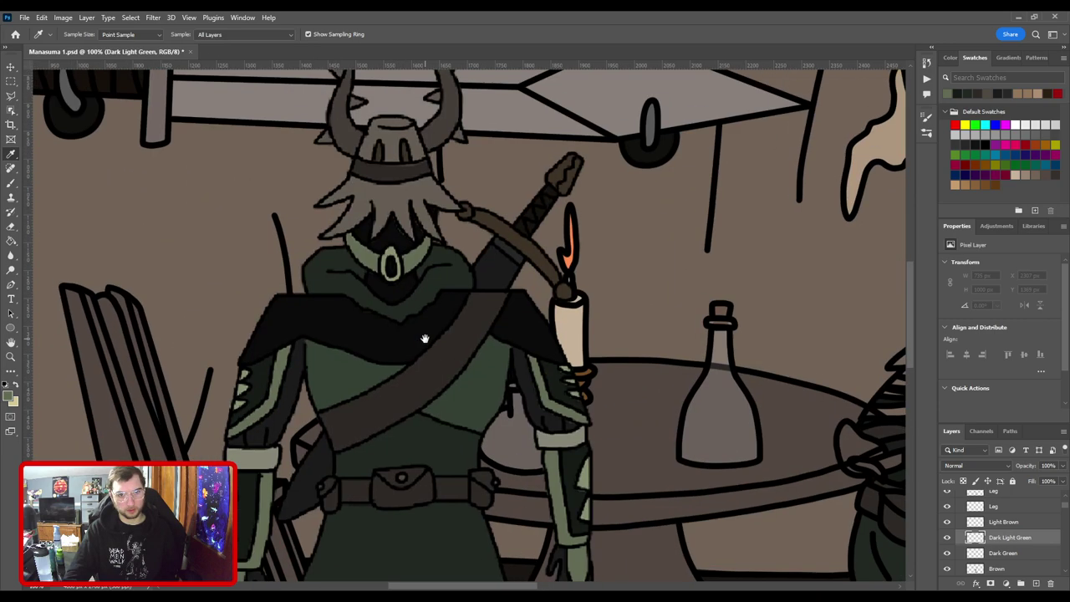
{"action": "left_click_drag", "start_coordinate": [613, 295], "coordinate": [282, 265]}
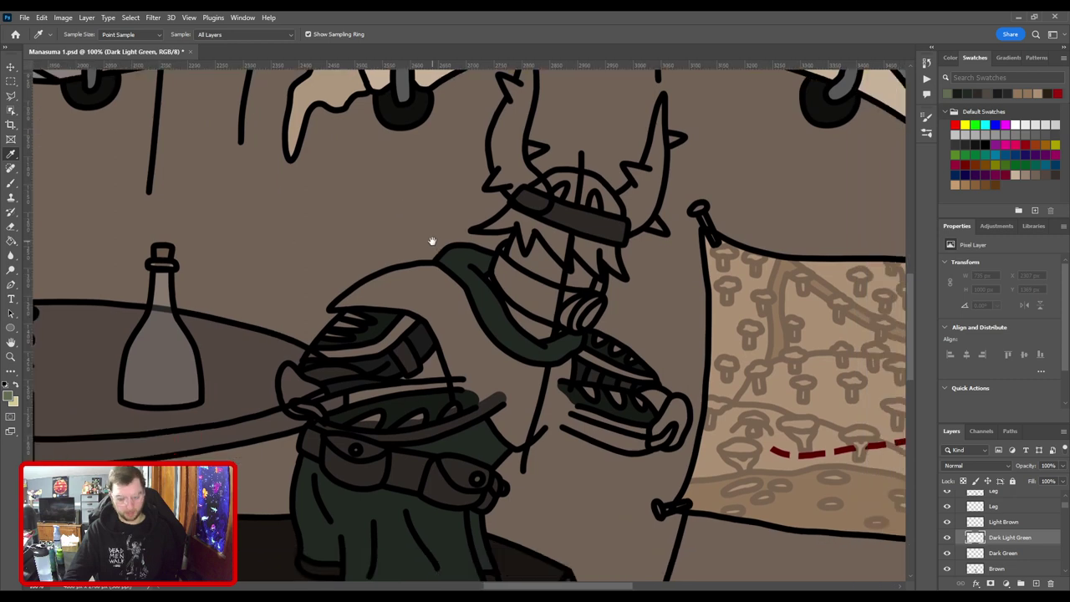
{"action": "key", "text": "b"}
{"action": "key", "text": "ctrl+plus"}
{"action": "key", "text": "ctrl+plus"}
{"action": "left_click_drag", "start_coordinate": [600, 356], "coordinate": [465, 500]}
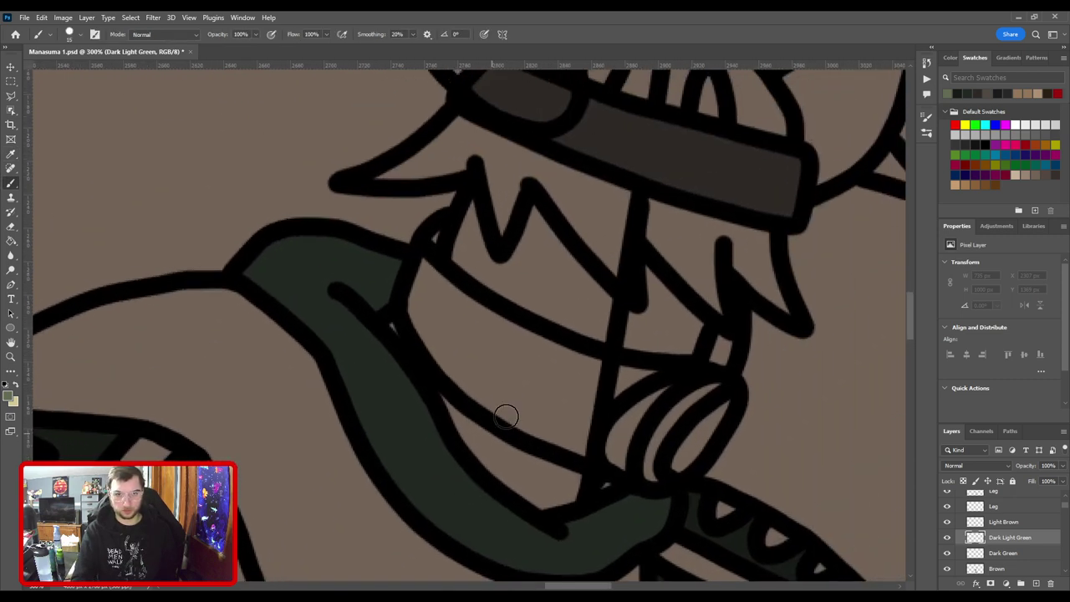
{"action": "left_click_drag", "start_coordinate": [499, 406], "coordinate": [457, 359]}
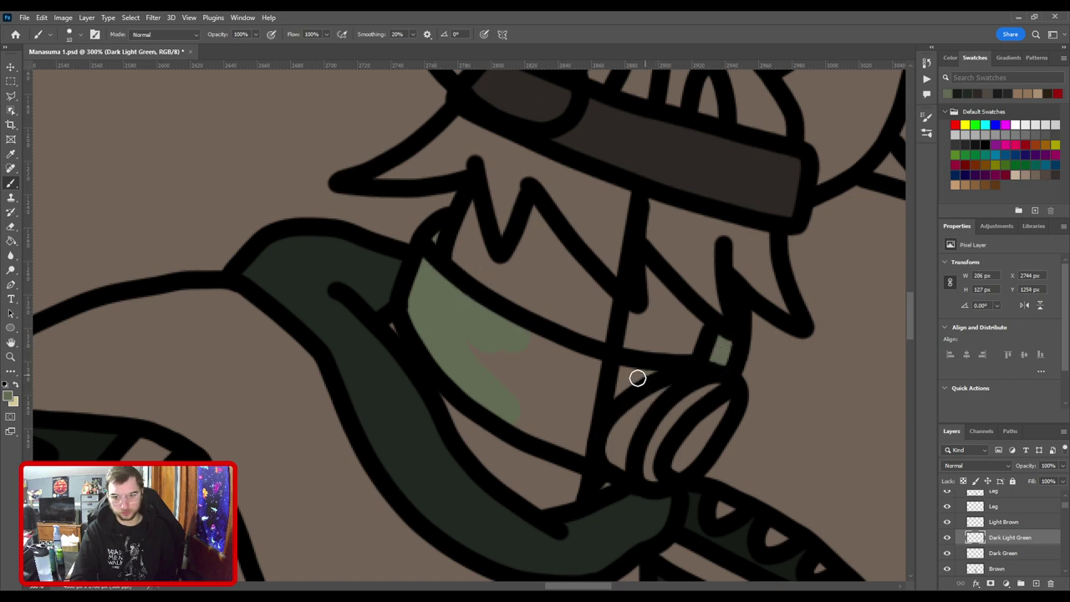
{"action": "key", "text": "bracketright"}
{"action": "key", "text": "bracketright"}
{"action": "mouse_move", "coordinate": [641, 376]}
{"action": "left_mouse_down"}
{"action": "mouse_move", "coordinate": [578, 369]}
{"action": "mouse_move", "coordinate": [480, 329]}
{"action": "mouse_move", "coordinate": [540, 406]}
{"action": "mouse_move", "coordinate": [525, 407]}
{"action": "mouse_move", "coordinate": [573, 431]}
{"action": "mouse_move", "coordinate": [607, 387]}
{"action": "left_mouse_up"}
{"action": "key", "text": "bracketright"}
{"action": "key", "text": "bracketright"}
{"action": "key", "text": "bracketleft"}
{"action": "key", "text": "bracketleft"}
{"action": "key", "text": "bracketright"}
Paint the outstretched arm's upper trim strip, back of the hand and lower trim strip light green.
{"action": "key", "text": "ctrl+minus"}
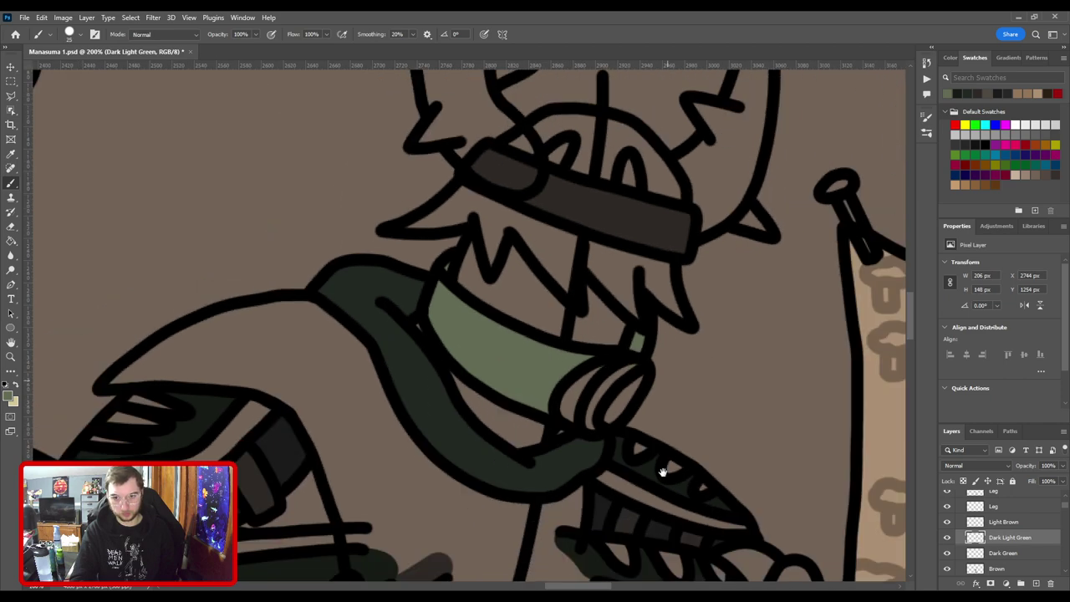
{"action": "left_click_drag", "start_coordinate": [664, 473], "coordinate": [446, 315]}
{"action": "key", "text": "ctrl+plus"}
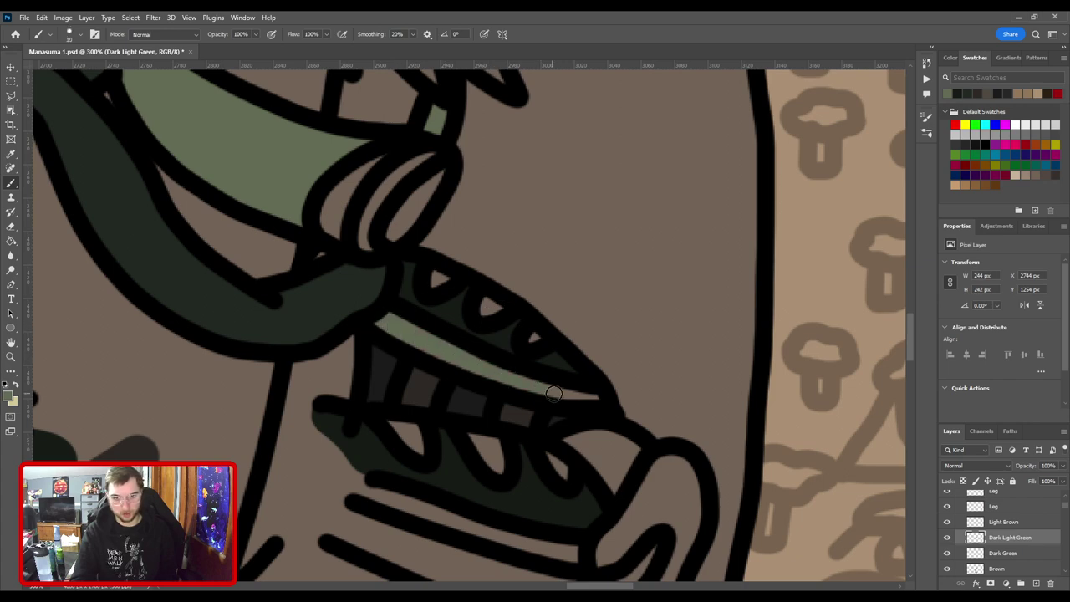
{"action": "mouse_move", "coordinate": [505, 393]}
{"action": "left_mouse_down"}
{"action": "mouse_move", "coordinate": [760, 336]}
{"action": "mouse_move", "coordinate": [538, 345]}
{"action": "left_mouse_up"}
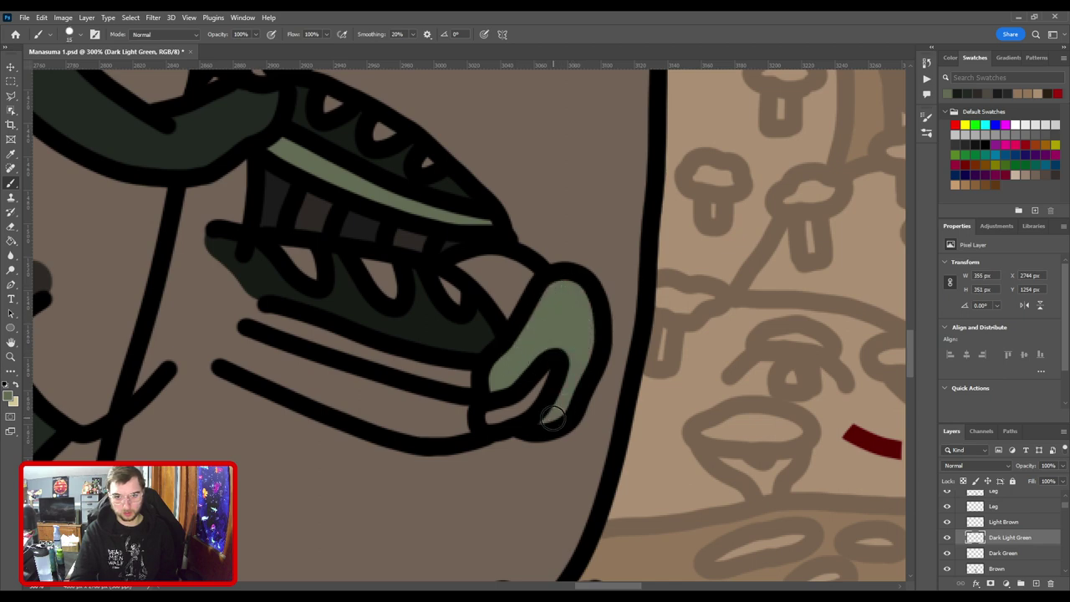
{"action": "left_click_drag", "start_coordinate": [490, 389], "coordinate": [677, 456]}
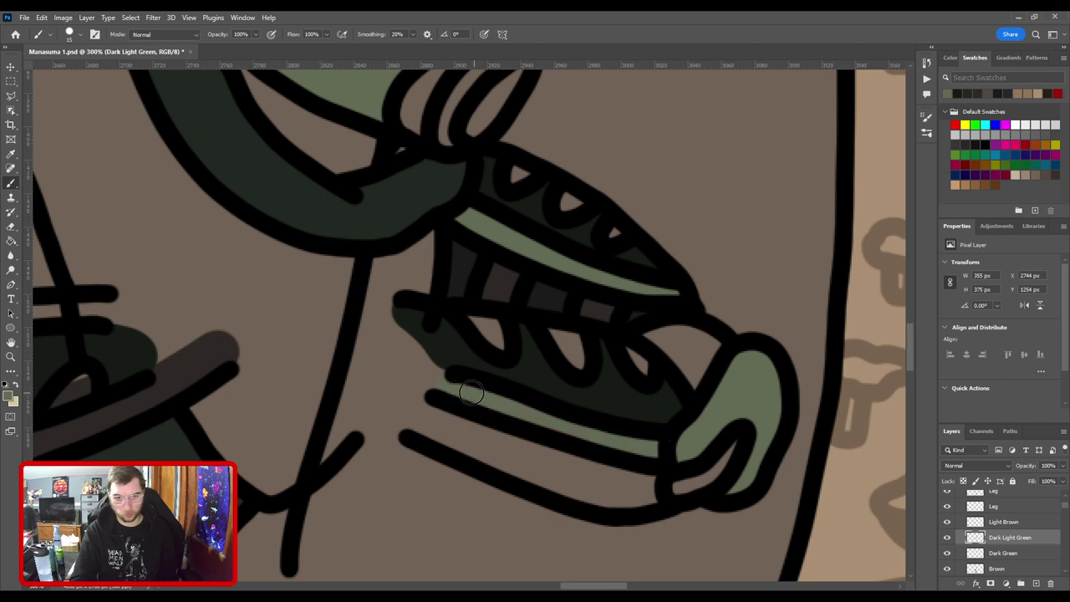
{"action": "key", "text": "ctrl+minus"}
{"action": "key", "text": "ctrl+minus"}
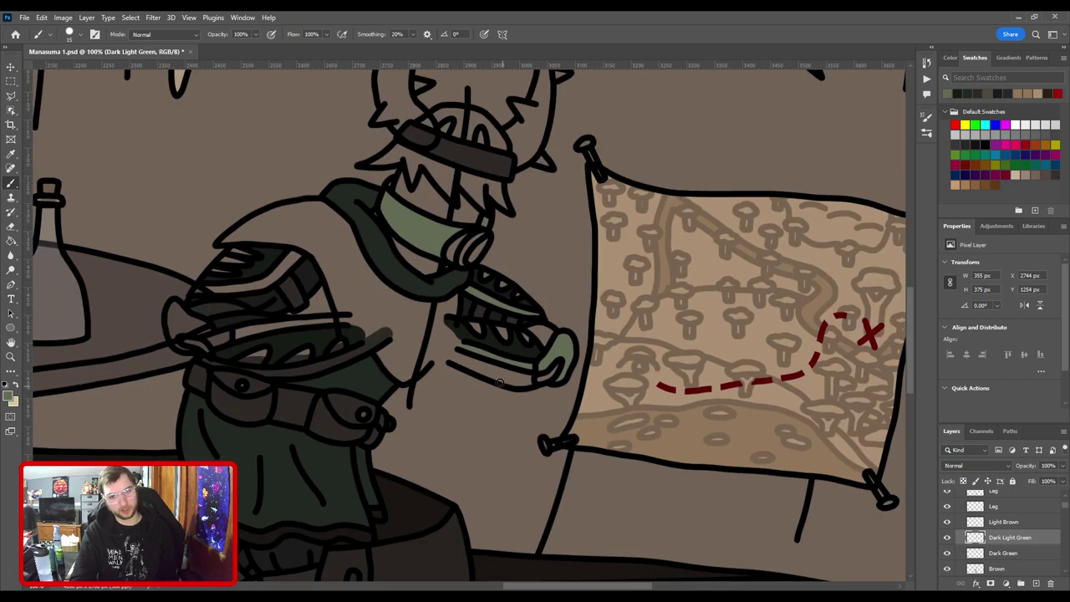
Paint the leaning figure's front knee pad with the sampled green on the Dark Light Green layer, filling around its inner piece.
{"action": "left_click_drag", "start_coordinate": [533, 400], "coordinate": [636, 375]}
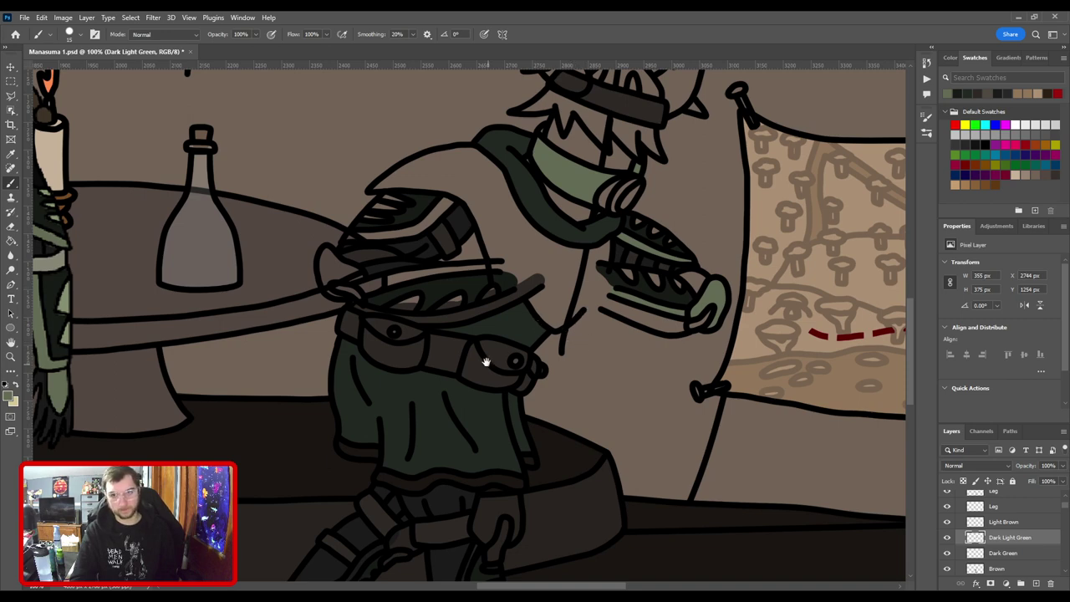
{"action": "mouse_move", "coordinate": [485, 361]}
{"action": "left_mouse_down"}
{"action": "mouse_move", "coordinate": [614, 277]}
{"action": "mouse_move", "coordinate": [588, 270]}
{"action": "mouse_move", "coordinate": [513, 397]}
{"action": "mouse_move", "coordinate": [695, 313]}
{"action": "mouse_move", "coordinate": [605, 339]}
{"action": "mouse_move", "coordinate": [619, 341]}
{"action": "mouse_move", "coordinate": [488, 350]}
{"action": "left_mouse_up"}
{"action": "key", "text": "ctrl+plus"}
{"action": "key", "text": "ctrl+plus"}
{"action": "key", "text": "bracketright"}
{"action": "key", "text": "bracketright"}
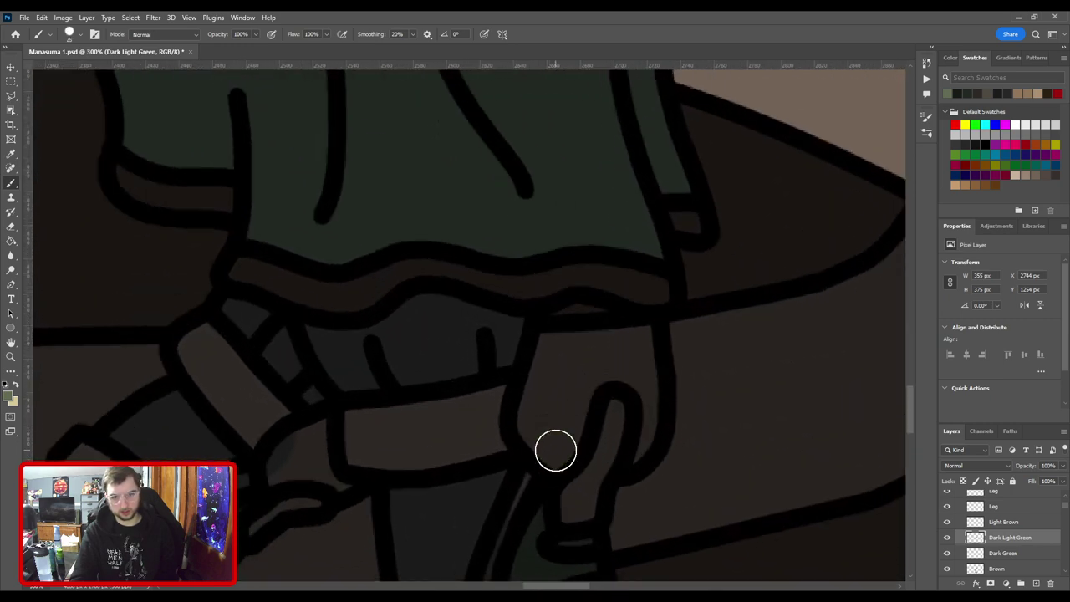
{"action": "mouse_move", "coordinate": [555, 449]}
{"action": "left_mouse_down"}
{"action": "mouse_move", "coordinate": [541, 397]}
{"action": "mouse_move", "coordinate": [559, 322]}
{"action": "mouse_move", "coordinate": [607, 320]}
{"action": "mouse_move", "coordinate": [640, 348]}
{"action": "mouse_move", "coordinate": [649, 393]}
{"action": "mouse_move", "coordinate": [638, 456]}
{"action": "left_mouse_up"}
{"action": "key", "text": "bracketleft"}
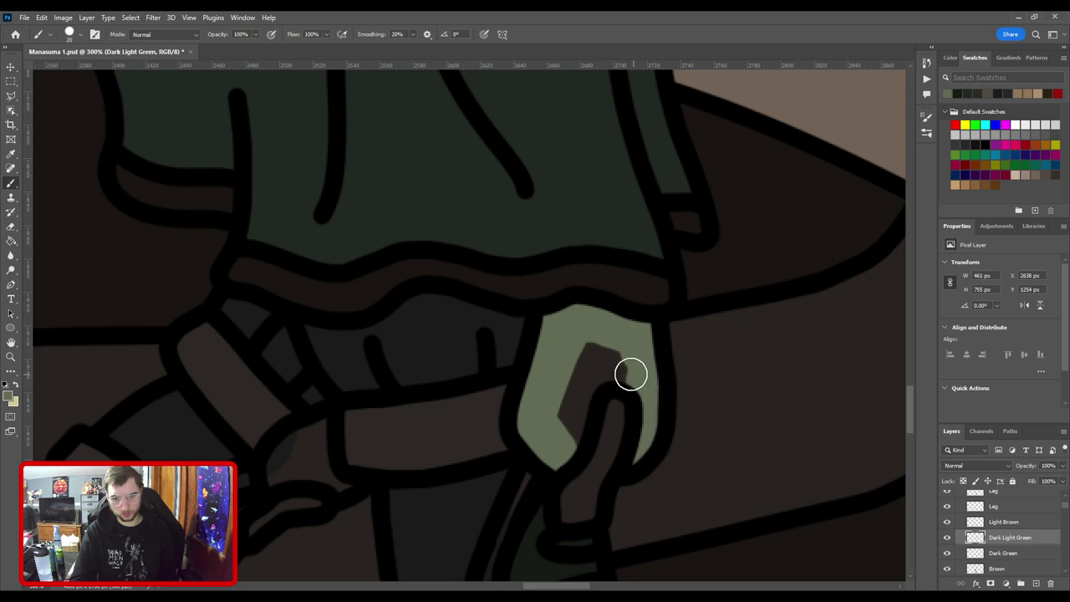
{"action": "mouse_move", "coordinate": [630, 374]}
{"action": "left_mouse_down"}
{"action": "mouse_move", "coordinate": [577, 379]}
{"action": "mouse_move", "coordinate": [561, 430]}
{"action": "mouse_move", "coordinate": [616, 354]}
{"action": "left_mouse_up"}
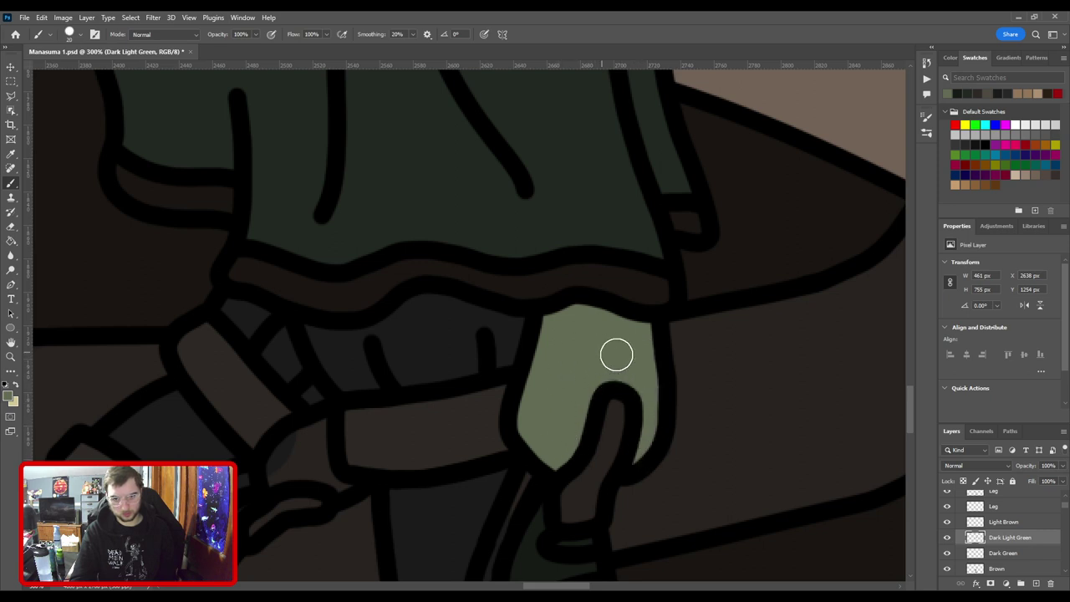
Paint the narrow wavy trim strip down the front shin in the same green, from the knee pad to the boot.
{"action": "key", "text": "ctrl+minus"}
{"action": "mouse_move", "coordinate": [569, 484]}
{"action": "left_mouse_down"}
{"action": "mouse_move", "coordinate": [609, 270]}
{"action": "mouse_move", "coordinate": [621, 268]}
{"action": "left_mouse_up"}
{"action": "key", "text": "ctrl+plus"}
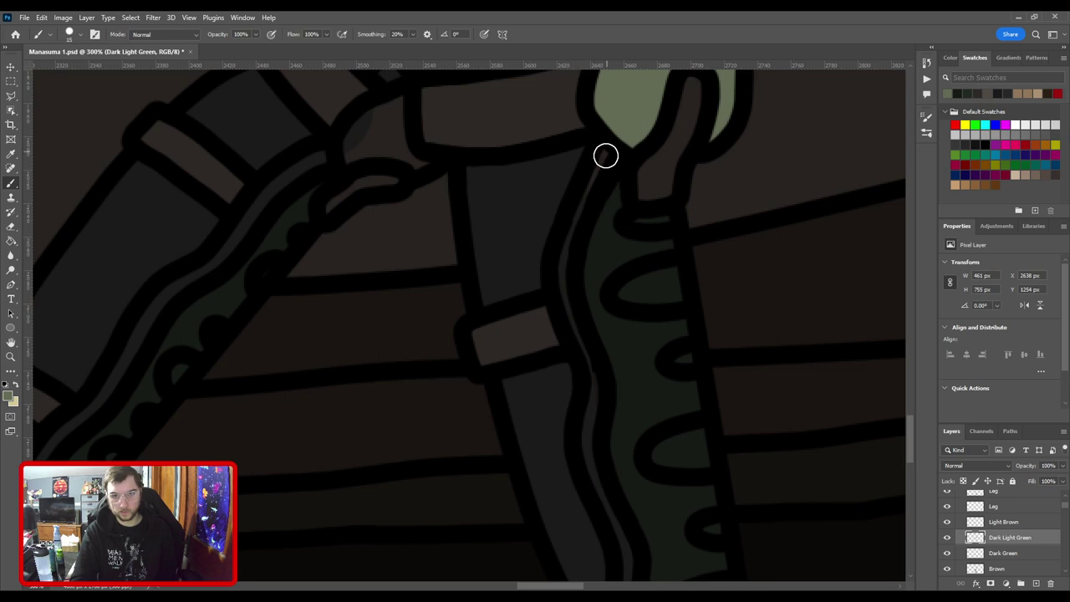
{"action": "mouse_move", "coordinate": [606, 155]}
{"action": "left_mouse_down"}
{"action": "mouse_move", "coordinate": [574, 231]}
{"action": "mouse_move", "coordinate": [566, 291]}
{"action": "mouse_move", "coordinate": [595, 407]}
{"action": "mouse_move", "coordinate": [590, 459]}
{"action": "left_mouse_up"}
{"action": "scroll", "coordinate": [590, 459], "scroll_direction": "down", "scroll_amount": 3}
{"action": "mouse_move", "coordinate": [553, 223]}
{"action": "left_mouse_down"}
{"action": "mouse_move", "coordinate": [586, 310]}
{"action": "mouse_move", "coordinate": [607, 440]}
{"action": "left_mouse_up"}
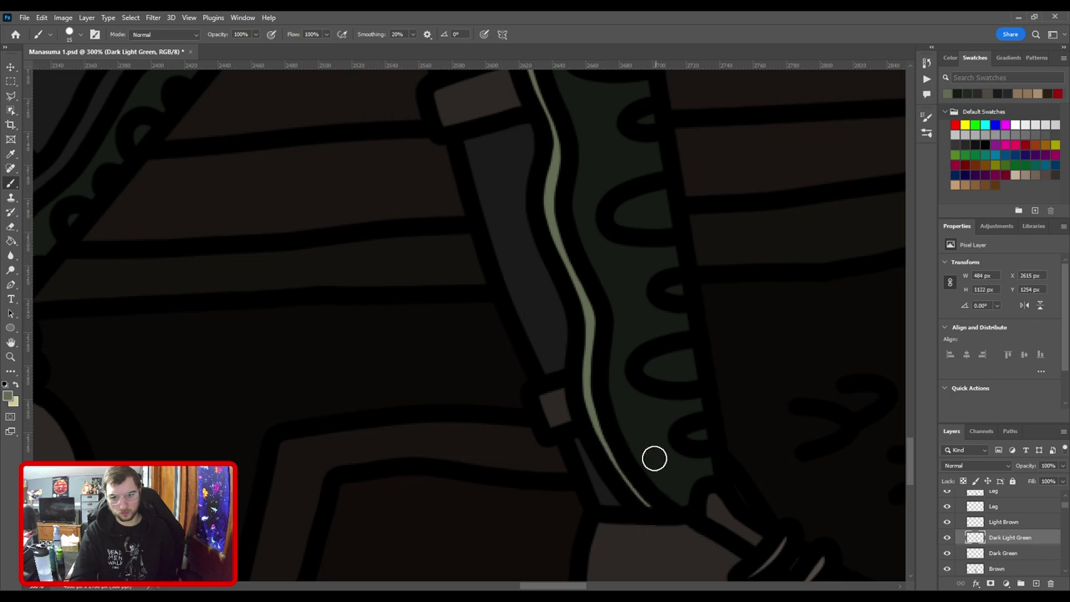
Paint the wavy trim strip along the rear shin in the same green, from the boot up toward the knee.
{"action": "key", "text": "ctrl+minus"}
{"action": "left_click_drag", "start_coordinate": [289, 314], "coordinate": [631, 430]}
{"action": "key", "text": "ctrl+plus"}
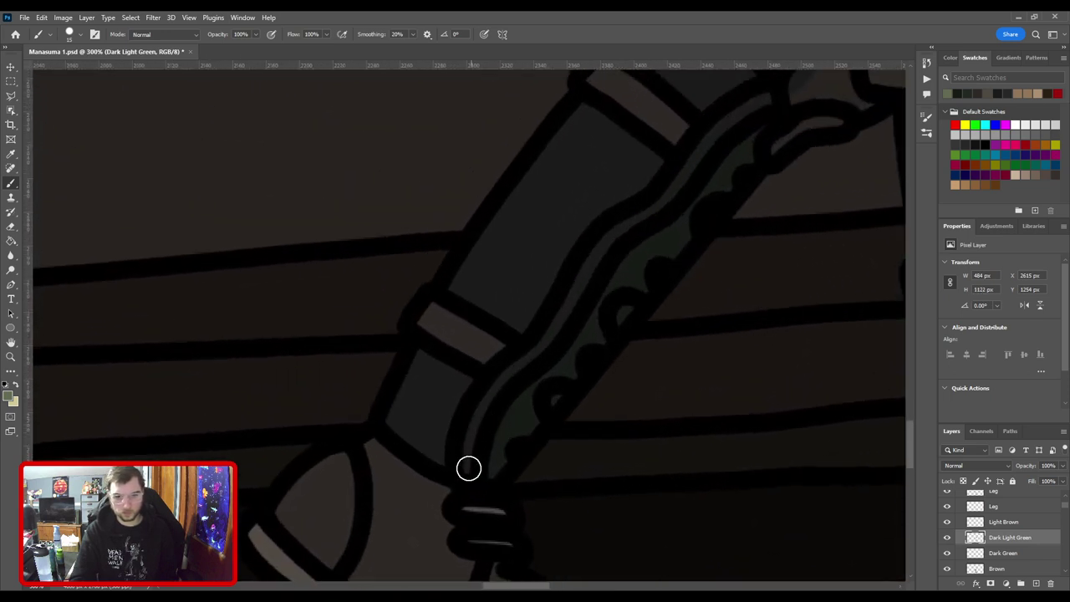
{"action": "mouse_move", "coordinate": [469, 468]}
{"action": "left_mouse_down"}
{"action": "mouse_move", "coordinate": [478, 419]}
{"action": "mouse_move", "coordinate": [619, 231]}
{"action": "mouse_move", "coordinate": [553, 402]}
{"action": "mouse_move", "coordinate": [549, 348]}
{"action": "mouse_move", "coordinate": [602, 284]}
{"action": "mouse_move", "coordinate": [642, 265]}
{"action": "left_mouse_up"}
Fill the rear leg's knee pad with the same green, leaving its lower inner piece unpainted.
{"action": "key", "text": "ctrl+minus"}
{"action": "left_click_drag", "start_coordinate": [715, 286], "coordinate": [563, 346]}
{"action": "key", "text": "ctrl+plus"}
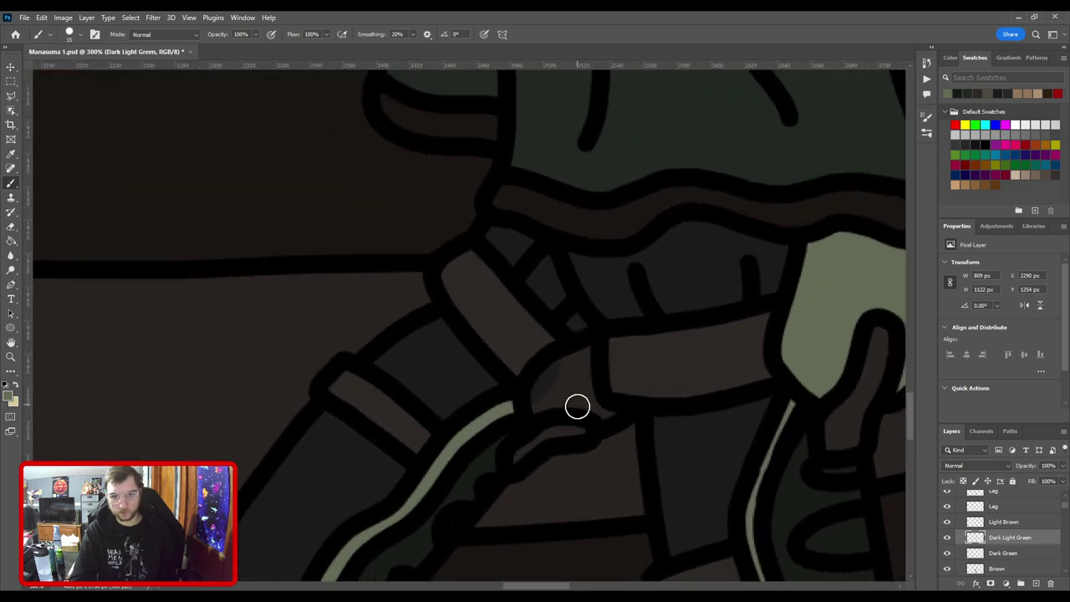
{"action": "mouse_move", "coordinate": [576, 407]}
{"action": "left_mouse_down"}
{"action": "mouse_move", "coordinate": [552, 375]}
{"action": "mouse_move", "coordinate": [586, 360]}
{"action": "left_mouse_up"}
{"action": "left_click_drag", "start_coordinate": [558, 393], "coordinate": [613, 413]}
Paint the long trim strip along the bent arm's forearm, above the scalloped section, in the same green.
{"action": "key", "text": "ctrl+1"}
{"action": "left_click_drag", "start_coordinate": [543, 144], "coordinate": [545, 316]}
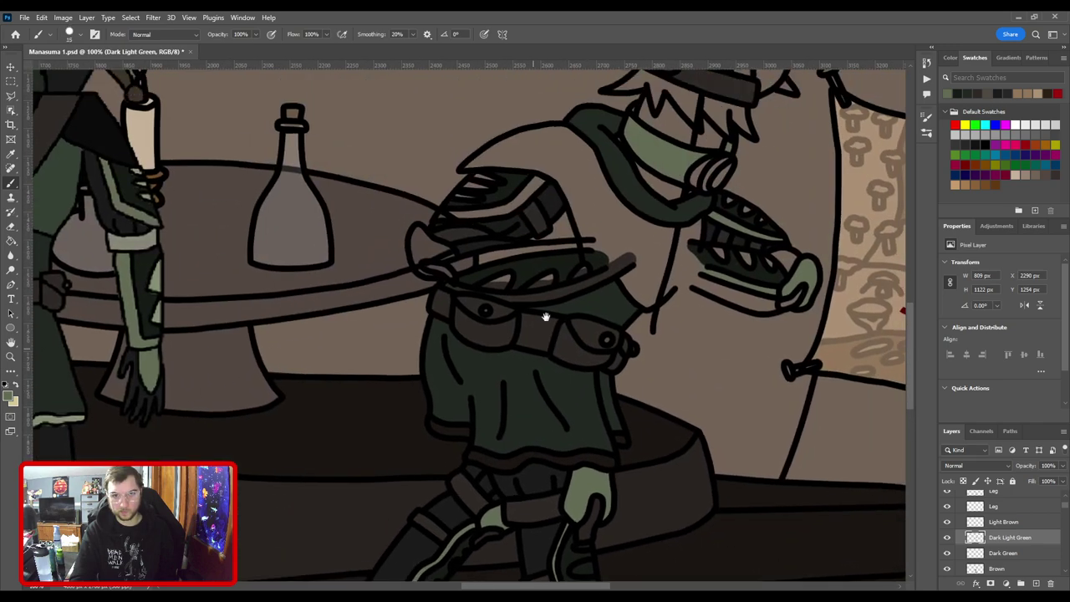
{"action": "left_click_drag", "start_coordinate": [521, 262], "coordinate": [561, 327]}
{"action": "key", "text": "ctrl+plus"}
{"action": "key", "text": "ctrl+plus"}
{"action": "left_click_drag", "start_coordinate": [671, 331], "coordinate": [515, 383]}
{"action": "mouse_move", "coordinate": [356, 385]}
{"action": "left_mouse_down"}
{"action": "mouse_move", "coordinate": [553, 324]}
{"action": "mouse_move", "coordinate": [589, 324]}
{"action": "mouse_move", "coordinate": [538, 330]}
{"action": "mouse_move", "coordinate": [774, 311]}
{"action": "left_mouse_up"}
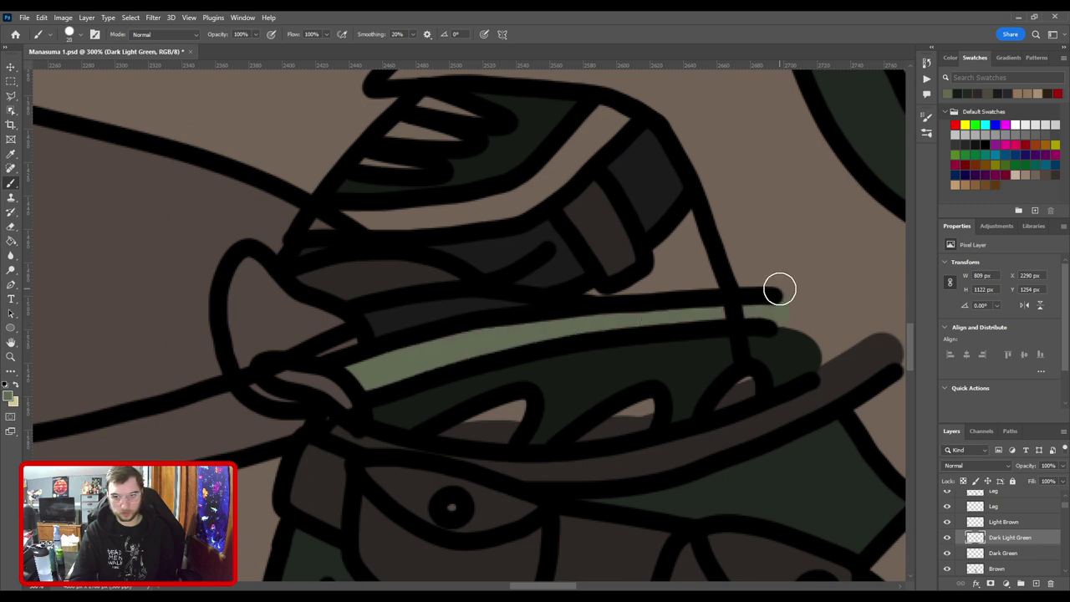
Fill the bent arm's elbow pad with the same green, including the narrow edge around its inner piece.
{"action": "left_click_drag", "start_coordinate": [435, 346], "coordinate": [686, 371]}
{"action": "key", "text": "bracketright"}
{"action": "mouse_move", "coordinate": [597, 370]}
{"action": "left_mouse_down"}
{"action": "mouse_move", "coordinate": [541, 348]}
{"action": "mouse_move", "coordinate": [502, 302]}
{"action": "mouse_move", "coordinate": [501, 356]}
{"action": "mouse_move", "coordinate": [564, 360]}
{"action": "mouse_move", "coordinate": [532, 350]}
{"action": "left_mouse_up"}
{"action": "key", "text": "bracketleft"}
{"action": "key", "text": "bracketleft"}
{"action": "key", "text": "bracketleft"}
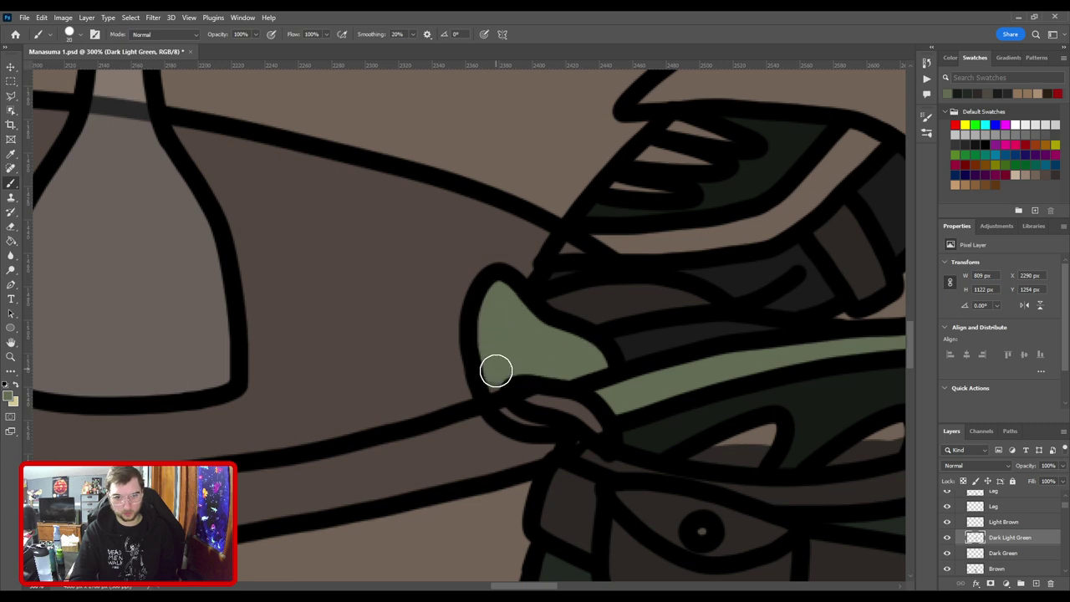
{"action": "left_click_drag", "start_coordinate": [494, 389], "coordinate": [522, 420]}
Paint the angled trim strip on the bent arm's upper sleeve in the same green.
{"action": "key", "text": "ctrl+minus"}
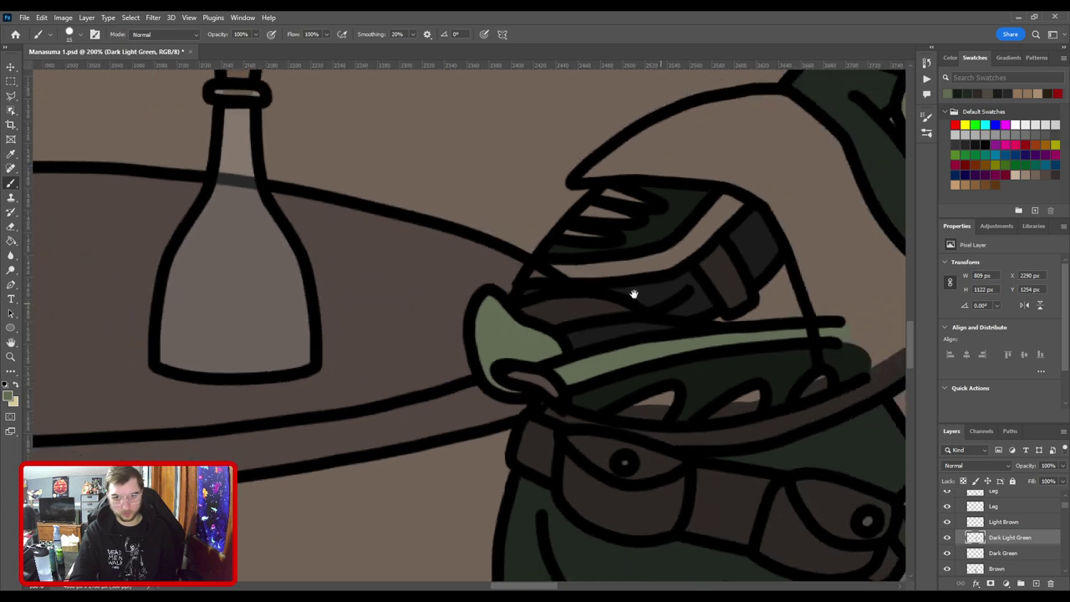
{"action": "left_click_drag", "start_coordinate": [601, 287], "coordinate": [526, 398]}
{"action": "key", "text": "ctrl+plus"}
{"action": "key", "text": "bracketright"}
{"action": "left_click_drag", "start_coordinate": [453, 412], "coordinate": [647, 387]}
{"action": "scroll", "coordinate": [756, 309], "scroll_direction": "down", "scroll_amount": 5}
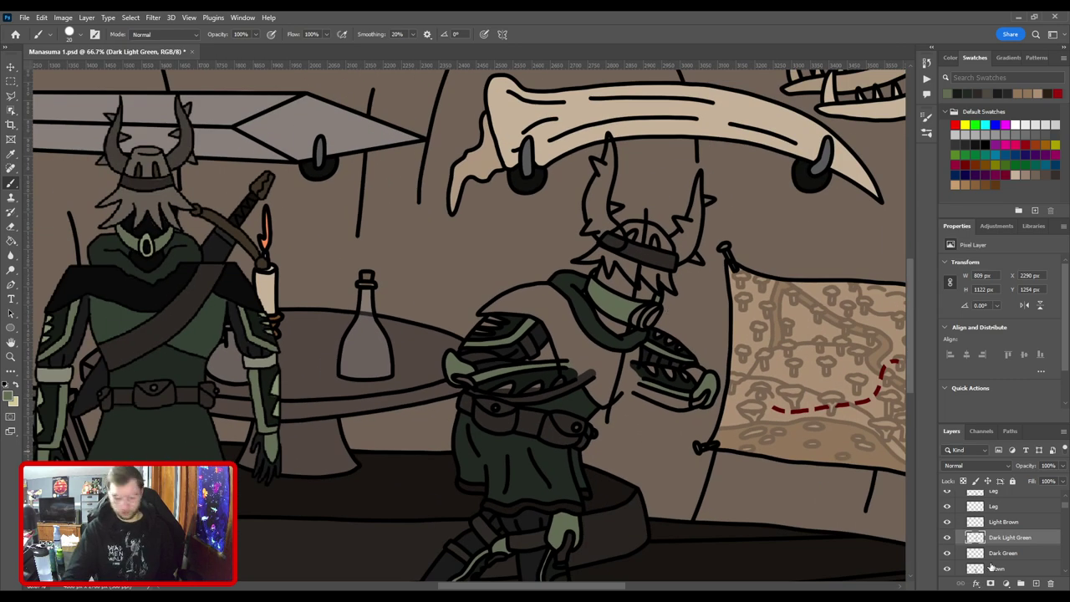
Add a layer named Light Green above Dark Light Green and sample the pale green of the standing figure's forearm spikes.
{"action": "left_click_drag", "start_coordinate": [992, 568], "coordinate": [1006, 544]}
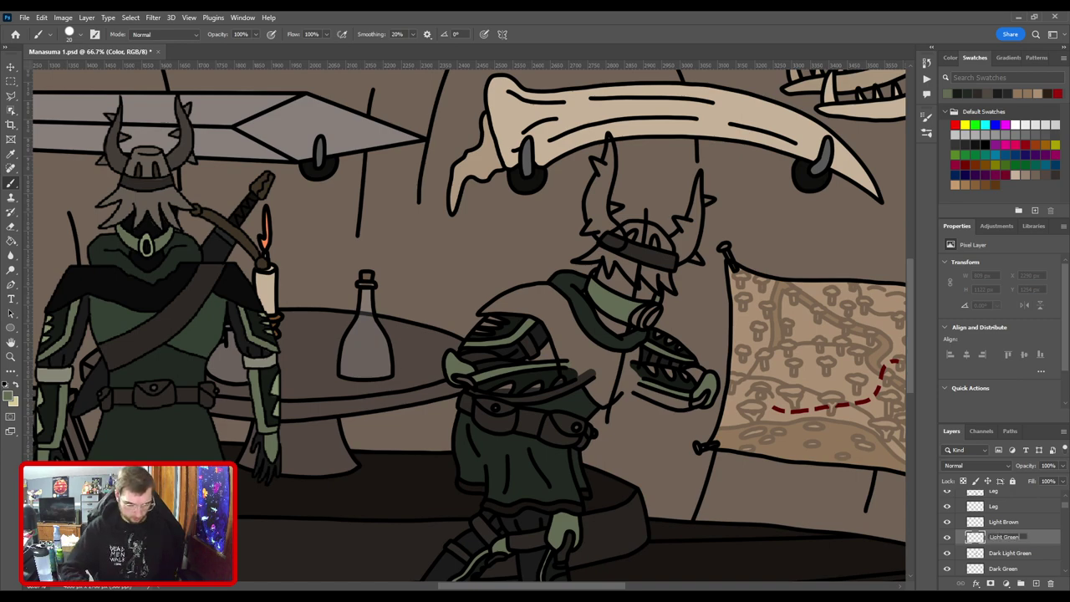
{"action": "left_click", "coordinate": [1003, 537]}
{"action": "key", "text": "i"}
{"action": "scroll", "coordinate": [262, 342], "scroll_direction": "up", "scroll_amount": 3}
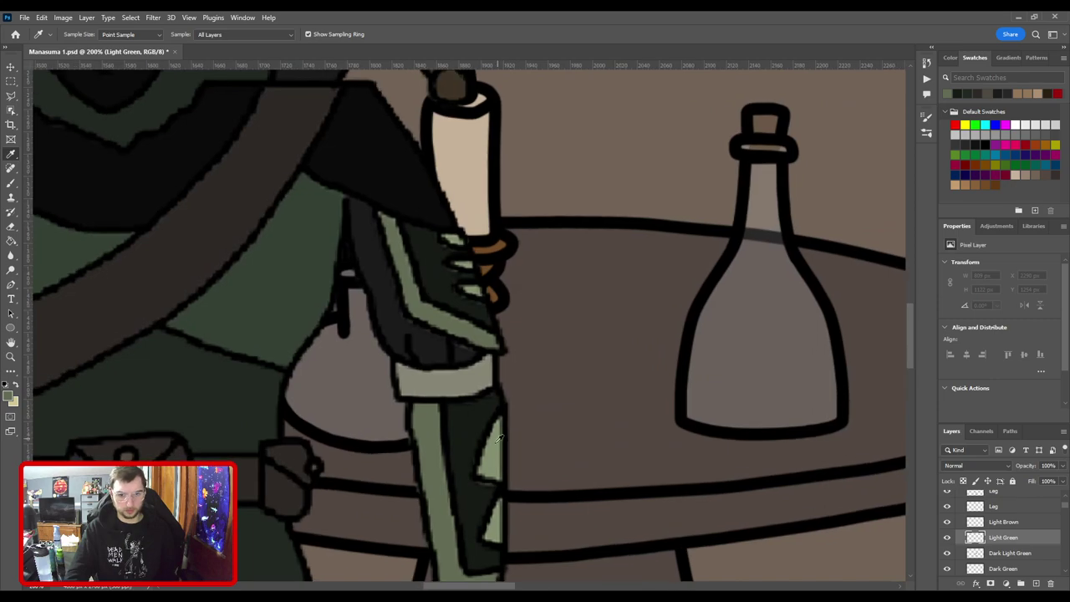
{"action": "left_click", "coordinate": [500, 452]}
Paint the inner piece of the leaning figure's front knee pad pale green on the Light Green layer.
{"action": "key", "text": "ctrl+minus"}
{"action": "key", "text": "ctrl+minus"}
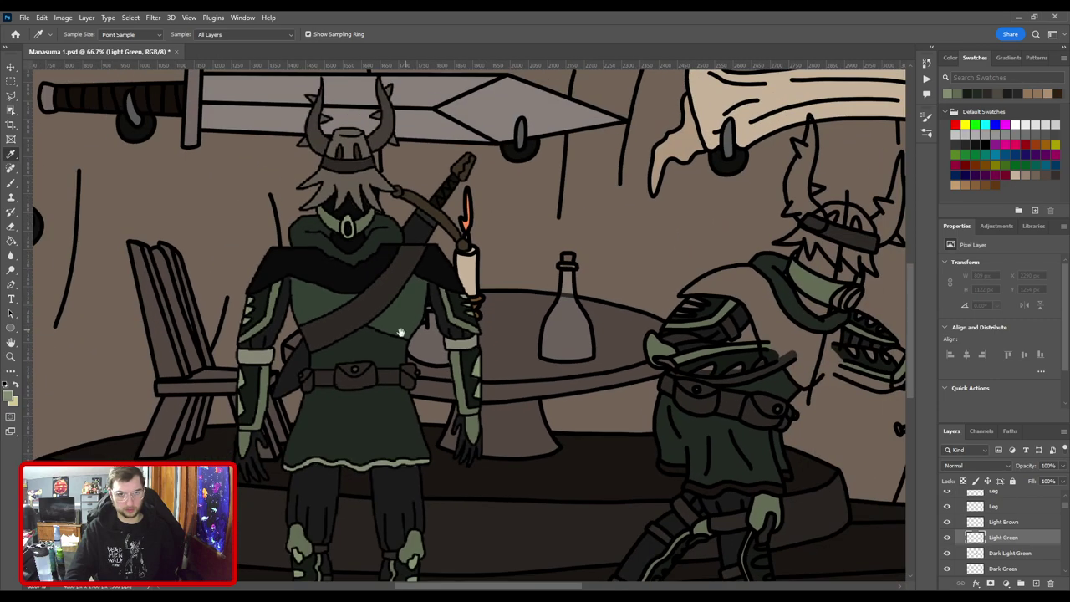
{"action": "left_click_drag", "start_coordinate": [402, 332], "coordinate": [444, 250]}
{"action": "left_click_drag", "start_coordinate": [466, 328], "coordinate": [462, 208]}
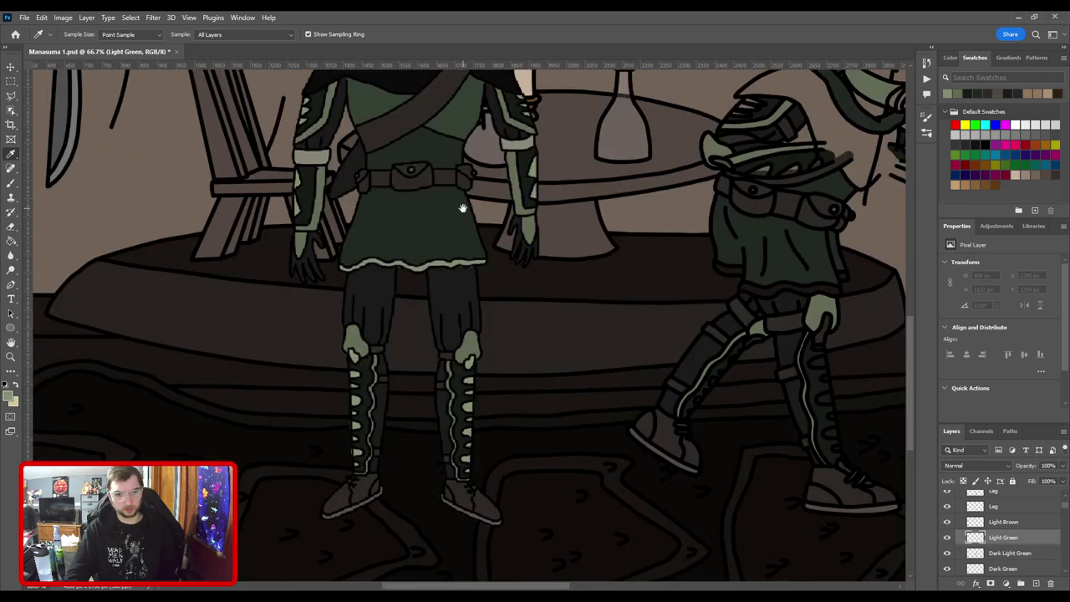
{"action": "left_click_drag", "start_coordinate": [688, 216], "coordinate": [301, 309]}
{"action": "key", "text": "ctrl+plus"}
{"action": "key", "text": "ctrl+plus"}
{"action": "mouse_move", "coordinate": [508, 475]}
{"action": "left_mouse_down"}
{"action": "mouse_move", "coordinate": [628, 261]}
{"action": "mouse_move", "coordinate": [670, 232]}
{"action": "left_mouse_up"}
{"action": "key", "text": "ctrl+plus"}
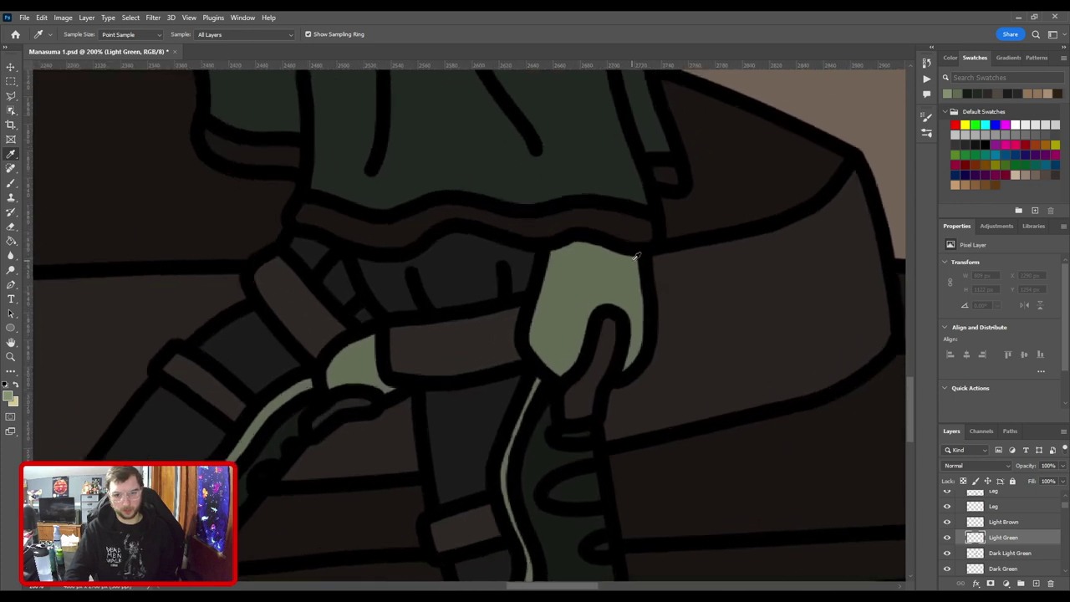
{"action": "key", "text": "b"}
{"action": "mouse_move", "coordinate": [621, 420]}
{"action": "left_mouse_down"}
{"action": "mouse_move", "coordinate": [569, 320]}
{"action": "mouse_move", "coordinate": [605, 246]}
{"action": "mouse_move", "coordinate": [572, 339]}
{"action": "left_mouse_up"}
{"action": "left_click_drag", "start_coordinate": [584, 351], "coordinate": [606, 289]}
Fill the scallops down the front shin guard with pale green, from below the knee to the ankle.
{"action": "key", "text": "bracketleft"}
{"action": "left_click_drag", "start_coordinate": [598, 365], "coordinate": [610, 254]}
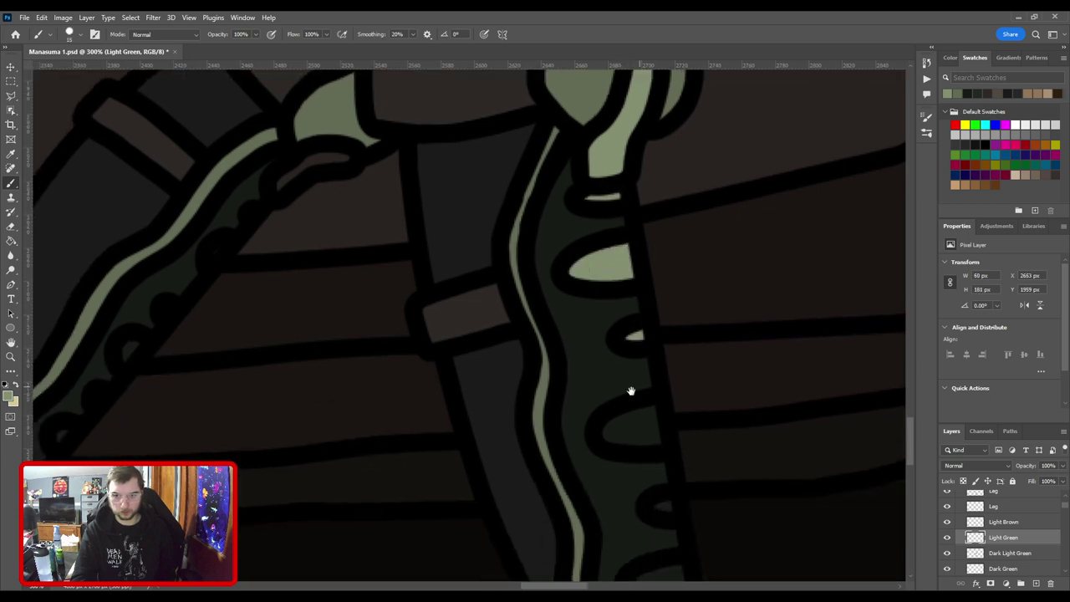
{"action": "mouse_move", "coordinate": [632, 391]}
{"action": "left_mouse_down"}
{"action": "mouse_move", "coordinate": [642, 300]}
{"action": "mouse_move", "coordinate": [609, 201]}
{"action": "left_mouse_up"}
{"action": "mouse_move", "coordinate": [649, 335]}
{"action": "left_mouse_down"}
{"action": "mouse_move", "coordinate": [638, 246]}
{"action": "mouse_move", "coordinate": [614, 242]}
{"action": "mouse_move", "coordinate": [628, 234]}
{"action": "left_mouse_up"}
{"action": "key", "text": "bracketleft"}
{"action": "left_click_drag", "start_coordinate": [642, 309], "coordinate": [642, 303]}
Paint the rear shin guard's scallops and the inner piece of the rear knee pad pale green.
{"action": "key", "text": "ctrl+minus"}
{"action": "key", "text": "ctrl+minus"}
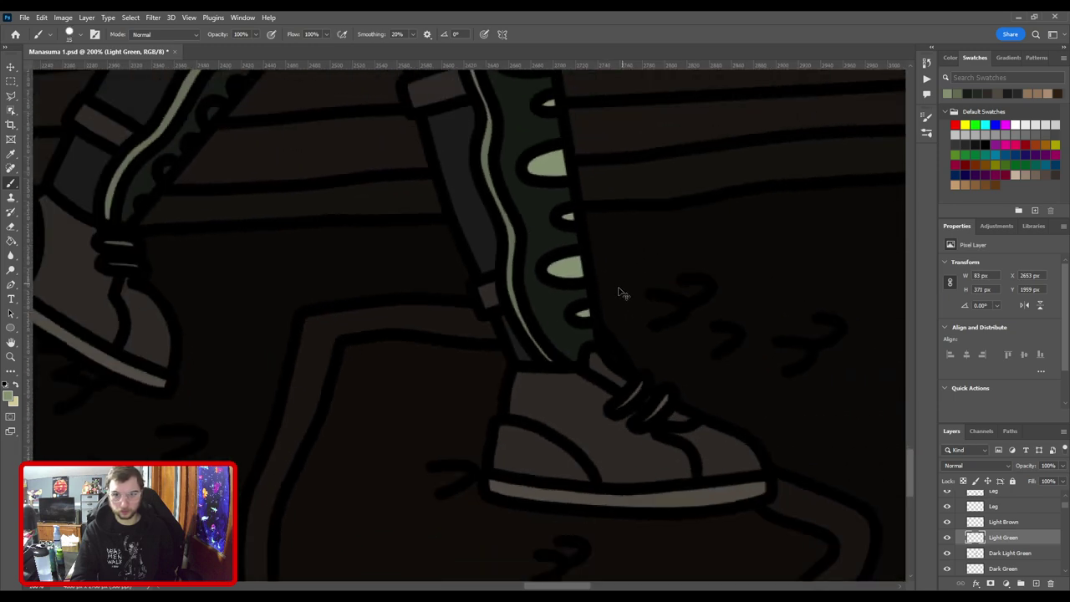
{"action": "left_click_drag", "start_coordinate": [539, 332], "coordinate": [749, 367]}
{"action": "key", "text": "ctrl+plus"}
{"action": "scroll", "coordinate": [652, 316], "scroll_direction": "up", "scroll_amount": 2}
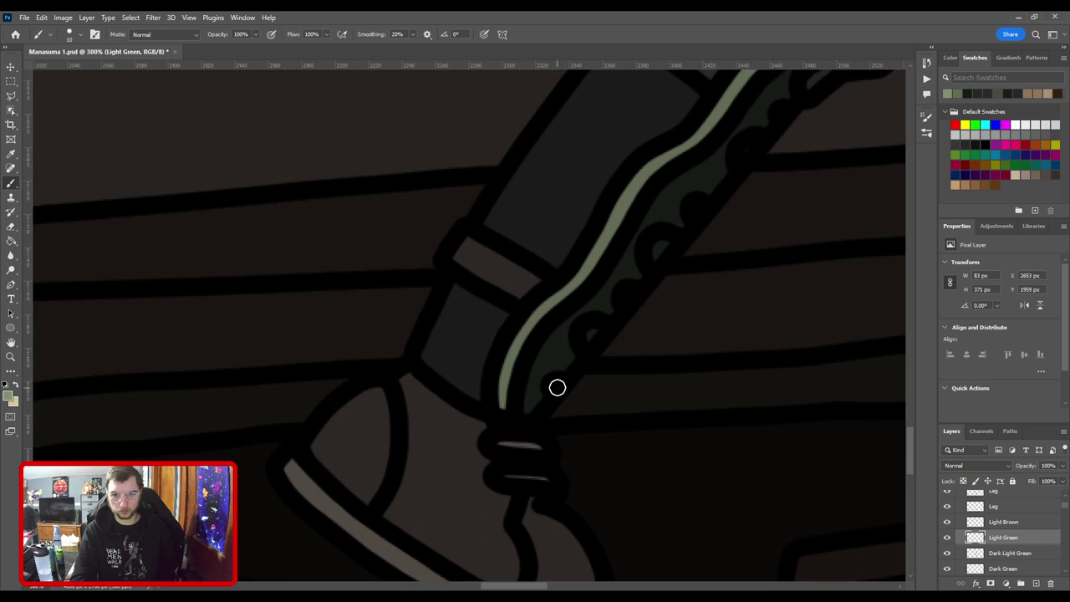
{"action": "left_click_drag", "start_coordinate": [666, 300], "coordinate": [593, 387]}
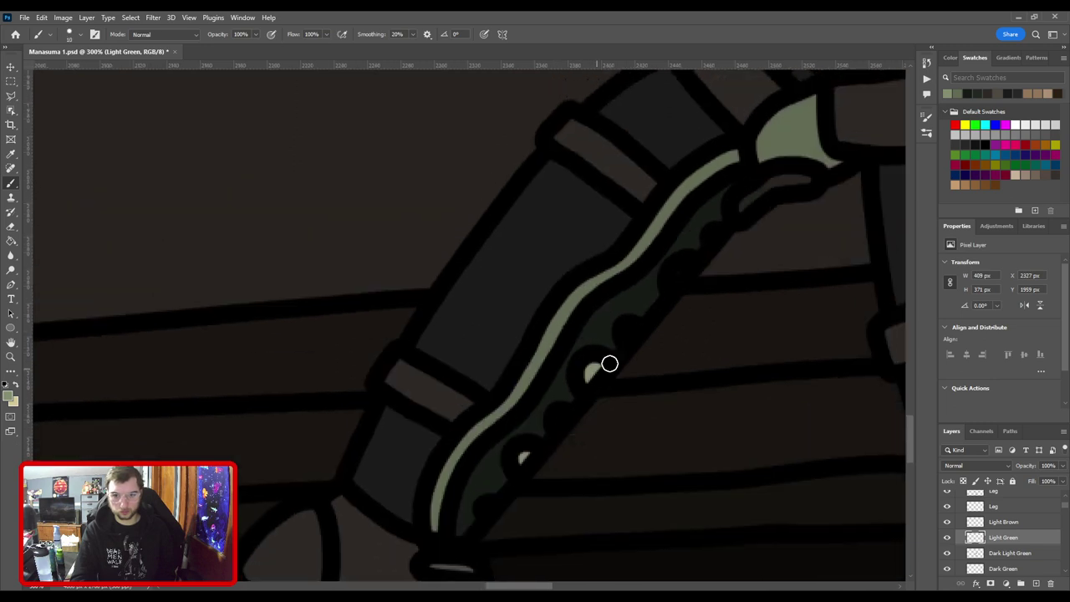
{"action": "left_click_drag", "start_coordinate": [679, 301], "coordinate": [559, 418]}
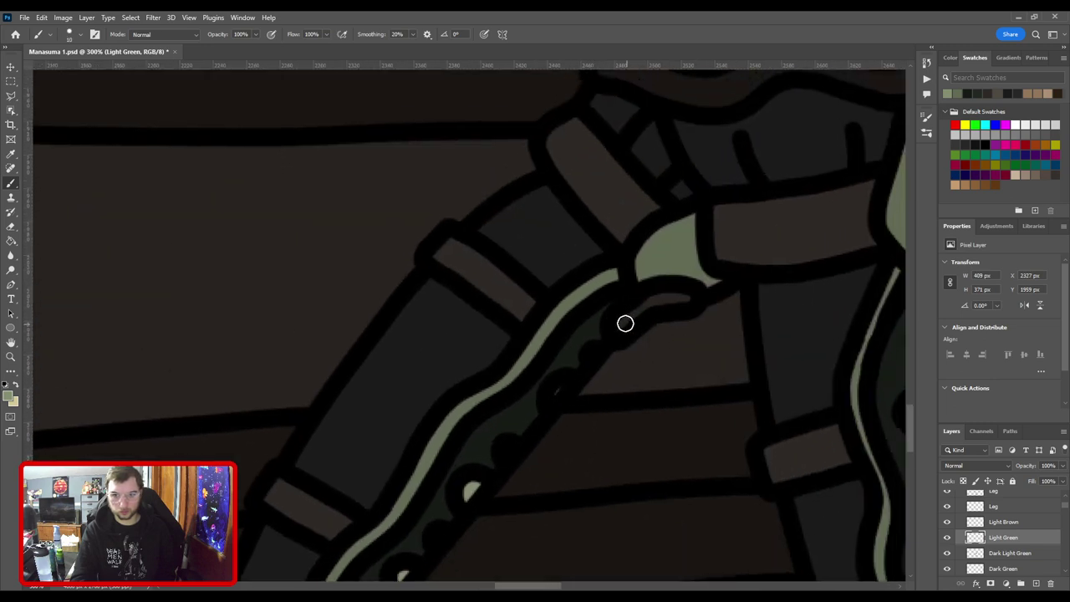
{"action": "mouse_move", "coordinate": [626, 323]}
{"action": "left_mouse_down"}
{"action": "mouse_move", "coordinate": [669, 294]}
{"action": "mouse_move", "coordinate": [688, 300]}
{"action": "mouse_move", "coordinate": [681, 272]}
{"action": "mouse_move", "coordinate": [635, 274]}
{"action": "mouse_move", "coordinate": [568, 431]}
{"action": "left_mouse_up"}
{"action": "key", "text": "ctrl+minus"}
{"action": "key", "text": "ctrl+minus"}
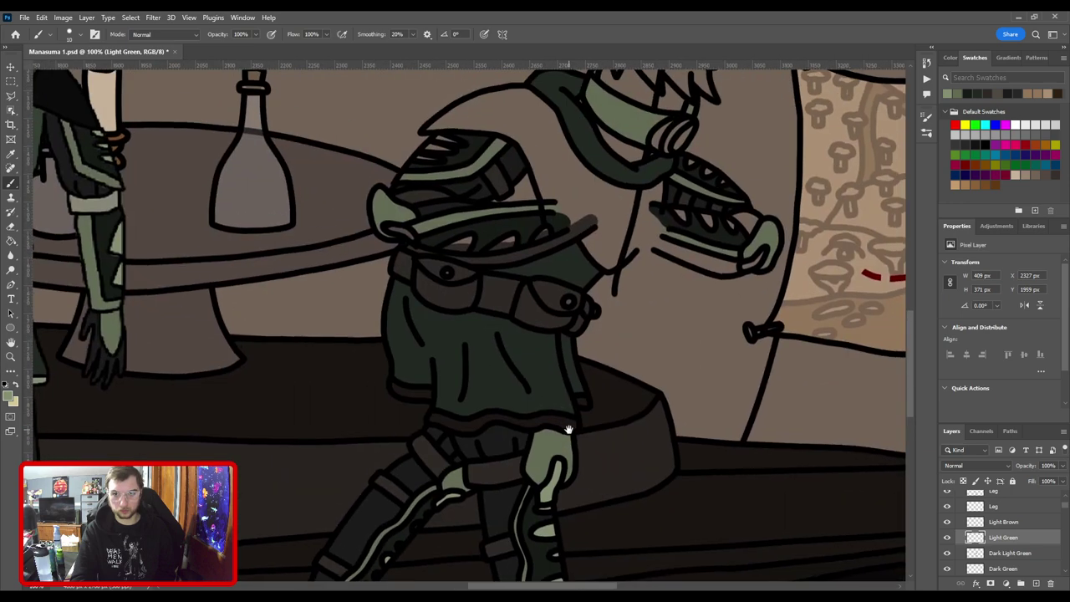
Paint the tunic's wavy hem band and the hem edges of both side flaps pale green.
{"action": "key", "text": "ctrl+plus"}
{"action": "left_click_drag", "start_coordinate": [513, 366], "coordinate": [707, 178]}
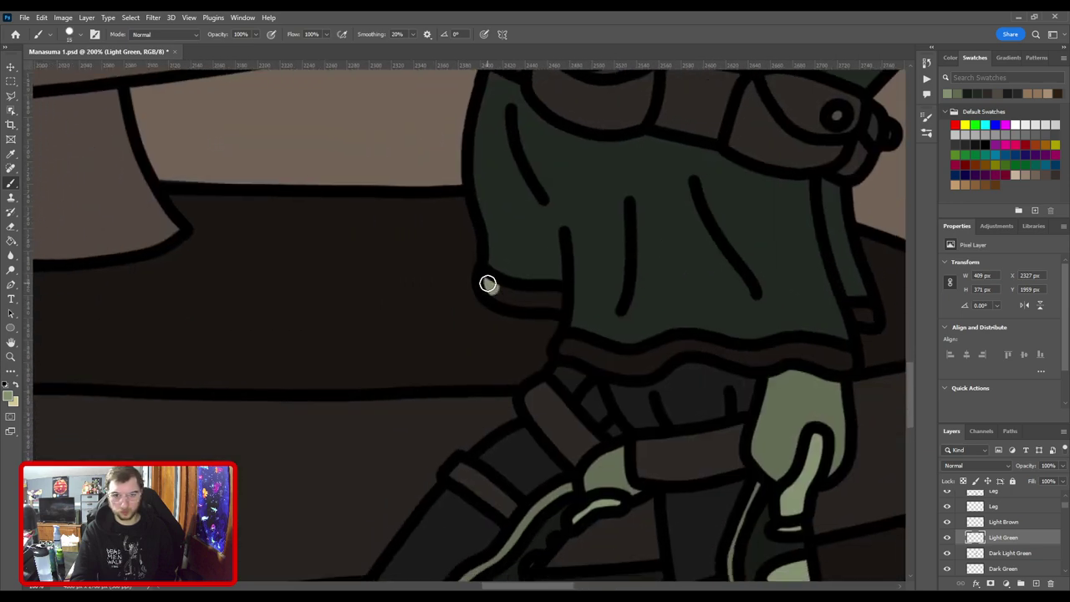
{"action": "left_click_drag", "start_coordinate": [487, 284], "coordinate": [498, 286]}
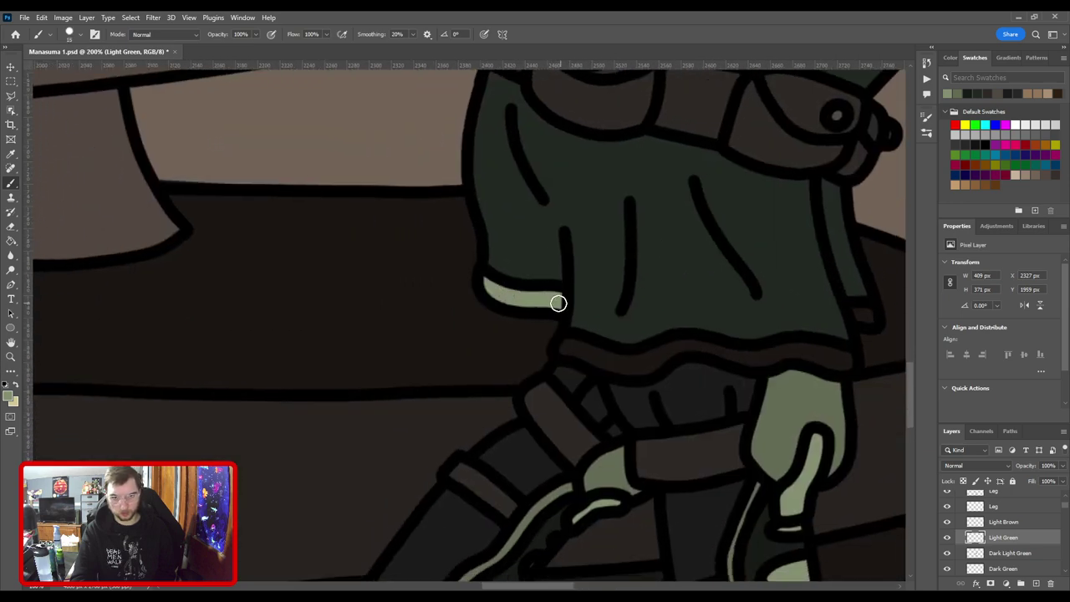
{"action": "left_click_drag", "start_coordinate": [560, 353], "coordinate": [651, 368]}
{"action": "mouse_move", "coordinate": [644, 368]}
{"action": "left_mouse_down"}
{"action": "mouse_move", "coordinate": [574, 382]}
{"action": "mouse_move", "coordinate": [613, 368]}
{"action": "mouse_move", "coordinate": [701, 376]}
{"action": "mouse_move", "coordinate": [618, 382]}
{"action": "mouse_move", "coordinate": [678, 382]}
{"action": "mouse_move", "coordinate": [689, 395]}
{"action": "left_mouse_up"}
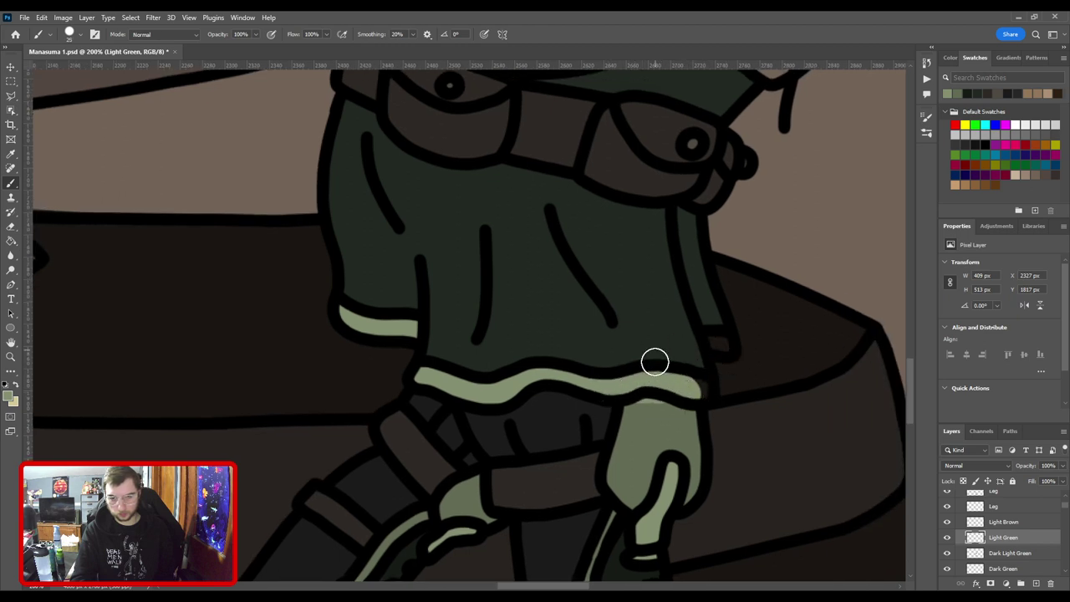
{"action": "key", "text": "e"}
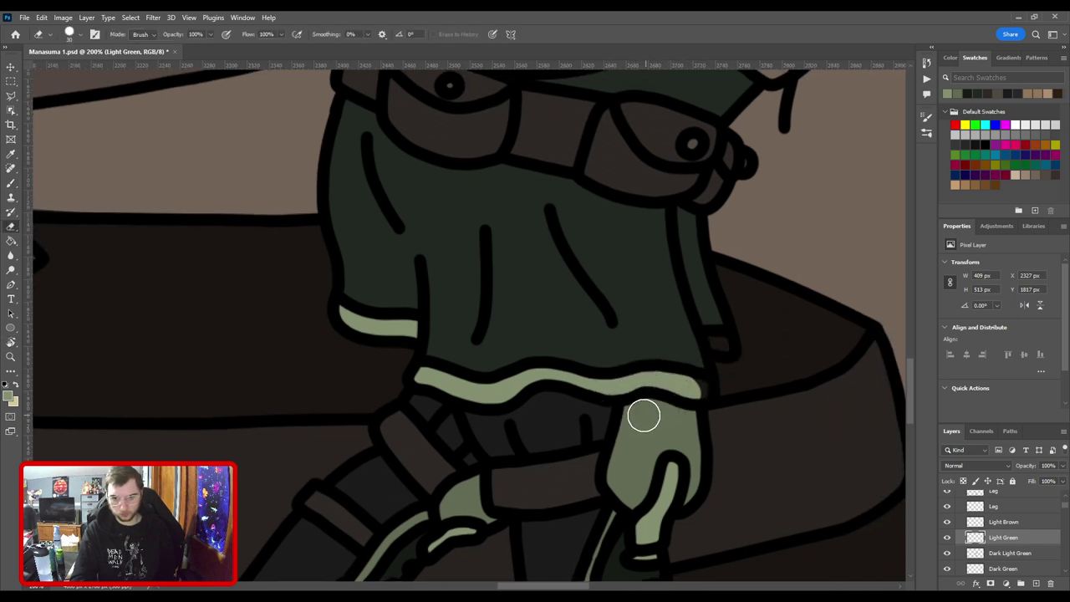
{"action": "key", "text": "b"}
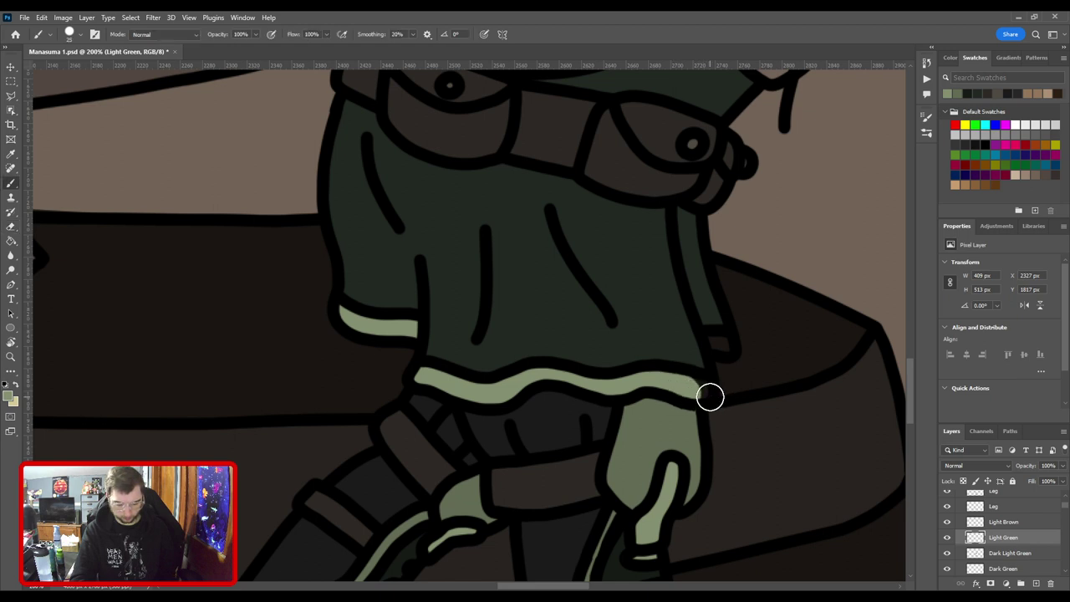
{"action": "left_click_drag", "start_coordinate": [682, 387], "coordinate": [698, 388]}
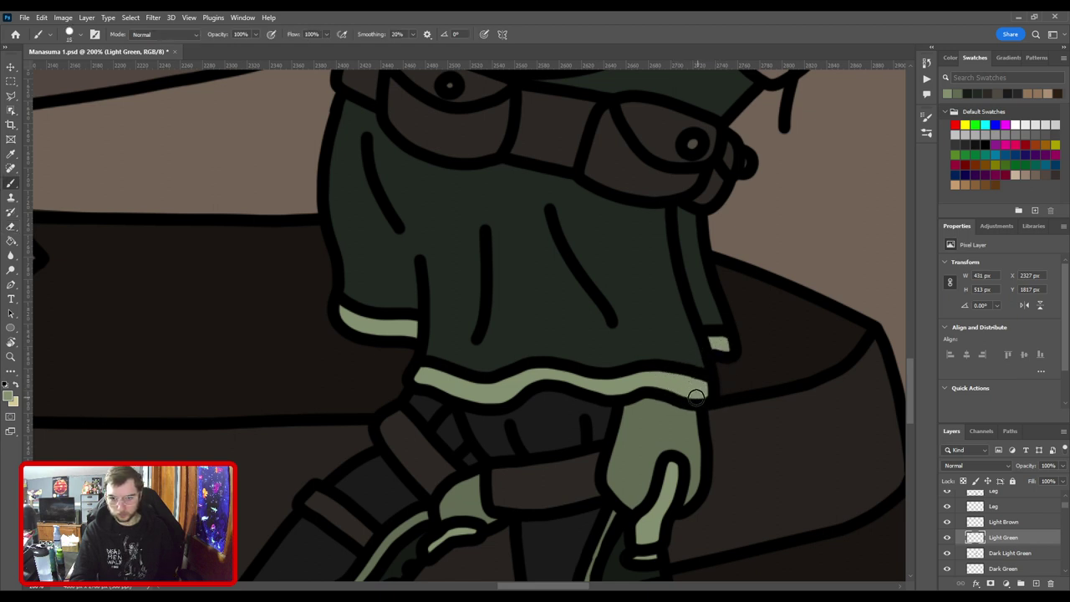
Fill the scallops along the bent arm's forearm with pale green.
{"action": "key", "text": "ctrl+minus"}
{"action": "left_click_drag", "start_coordinate": [634, 272], "coordinate": [653, 465]}
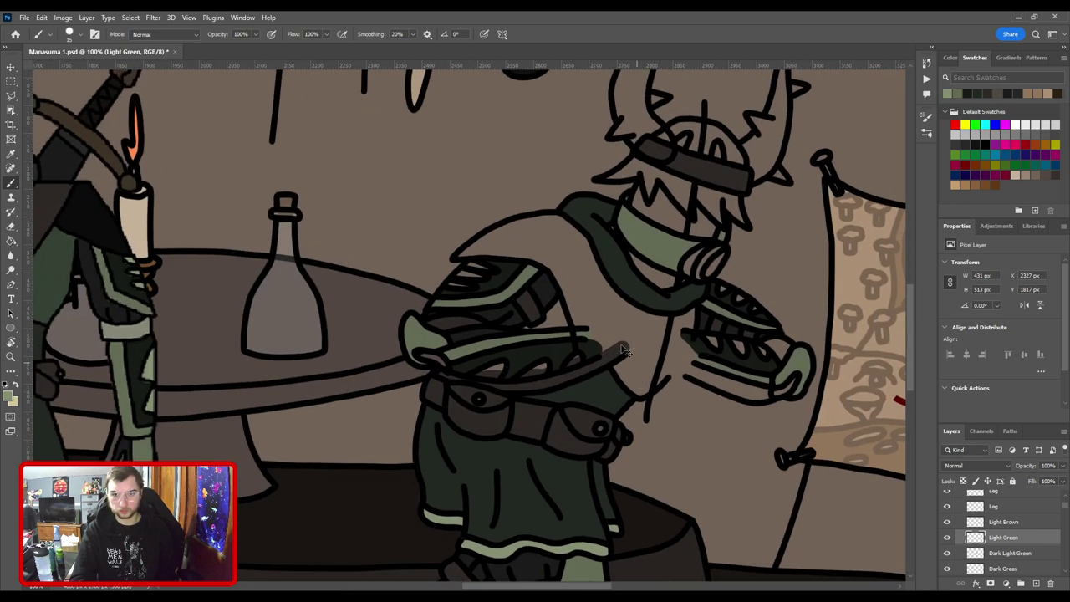
{"action": "key", "text": "ctrl+plus"}
{"action": "left_click_drag", "start_coordinate": [490, 424], "coordinate": [521, 406]}
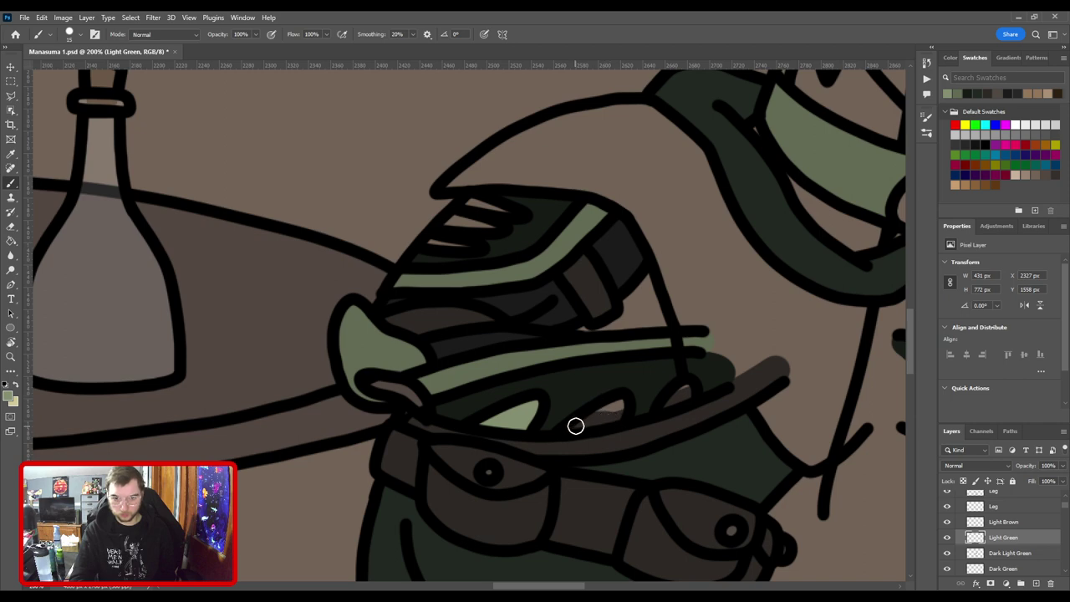
{"action": "left_click_drag", "start_coordinate": [575, 426], "coordinate": [620, 404]}
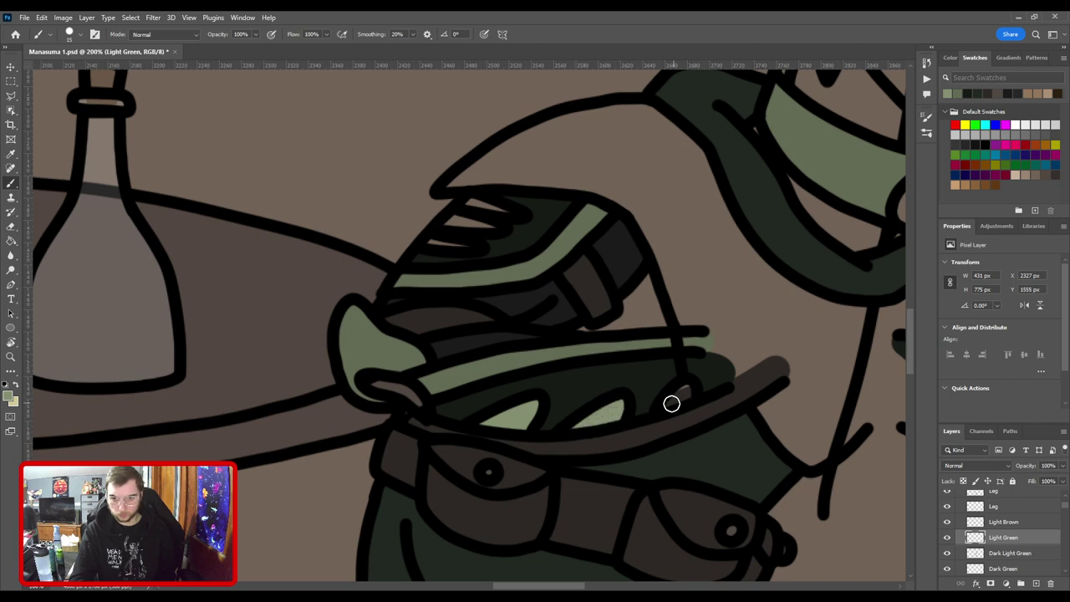
Paint the last scallop on the bent arm's forearm and the inner piece of its elbow pad pale green.
{"action": "left_click_drag", "start_coordinate": [560, 271], "coordinate": [665, 319]}
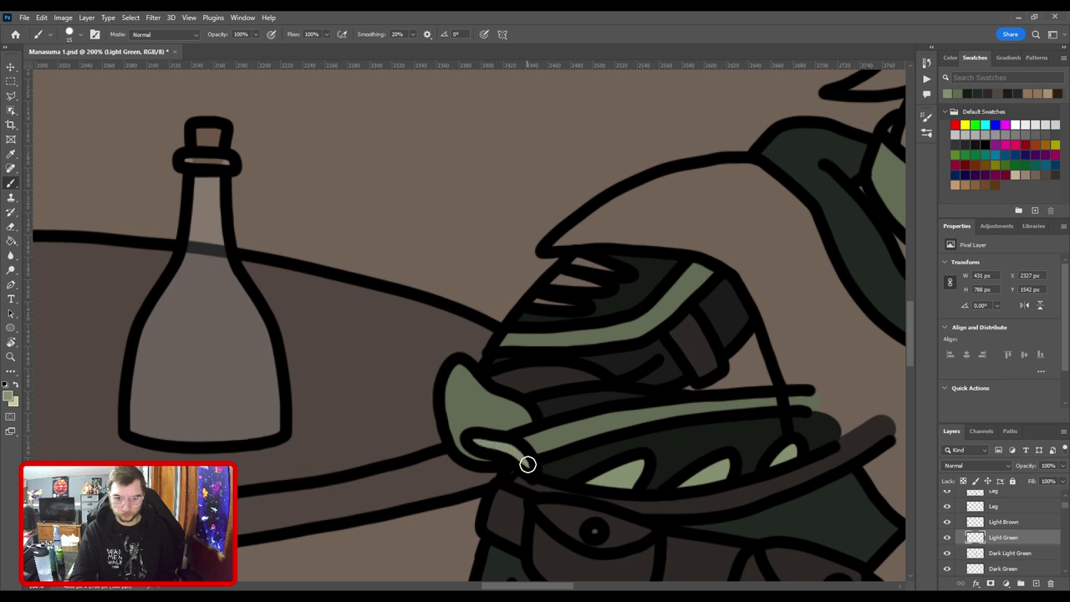
{"action": "left_click_drag", "start_coordinate": [506, 380], "coordinate": [559, 375]}
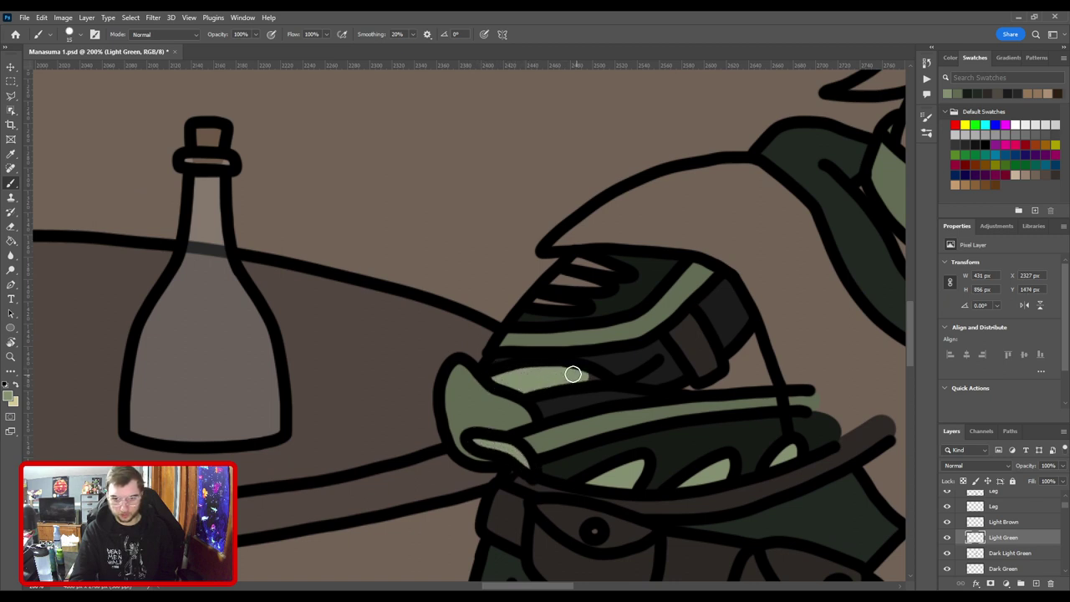
{"action": "key", "text": "ctrl+minus"}
{"action": "key", "text": "ctrl+minus"}
{"action": "key", "text": "ctrl+minus"}
{"action": "left_click_drag", "start_coordinate": [513, 392], "coordinate": [613, 356]}
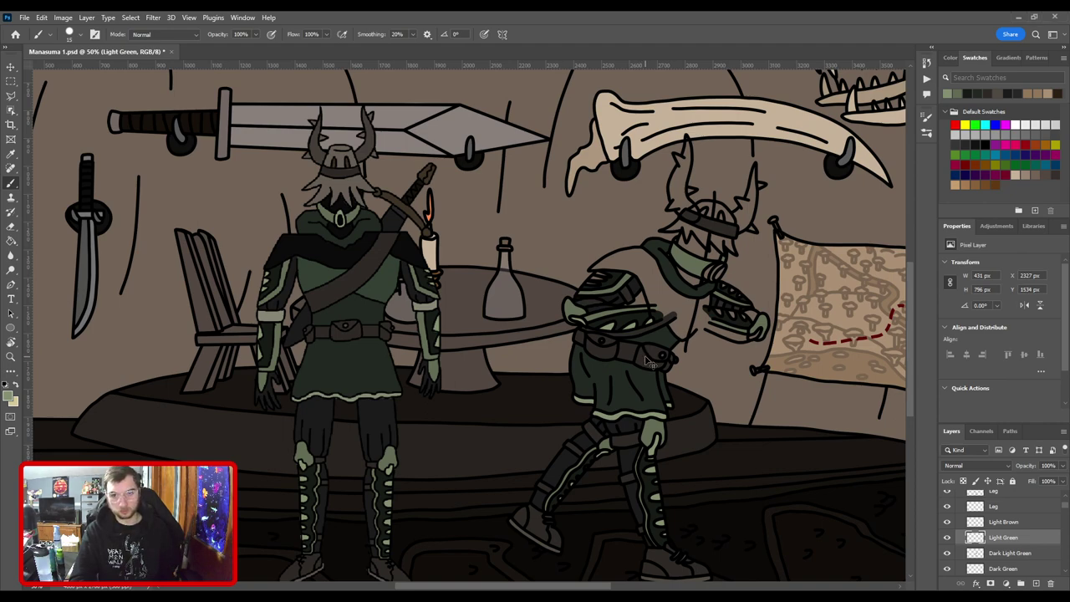
Fill the outstretched arm's elbow pad inner piece and the scallops on both arm guard sections with pale green.
{"action": "scroll", "coordinate": [648, 365], "scroll_direction": "up", "scroll_amount": 5}
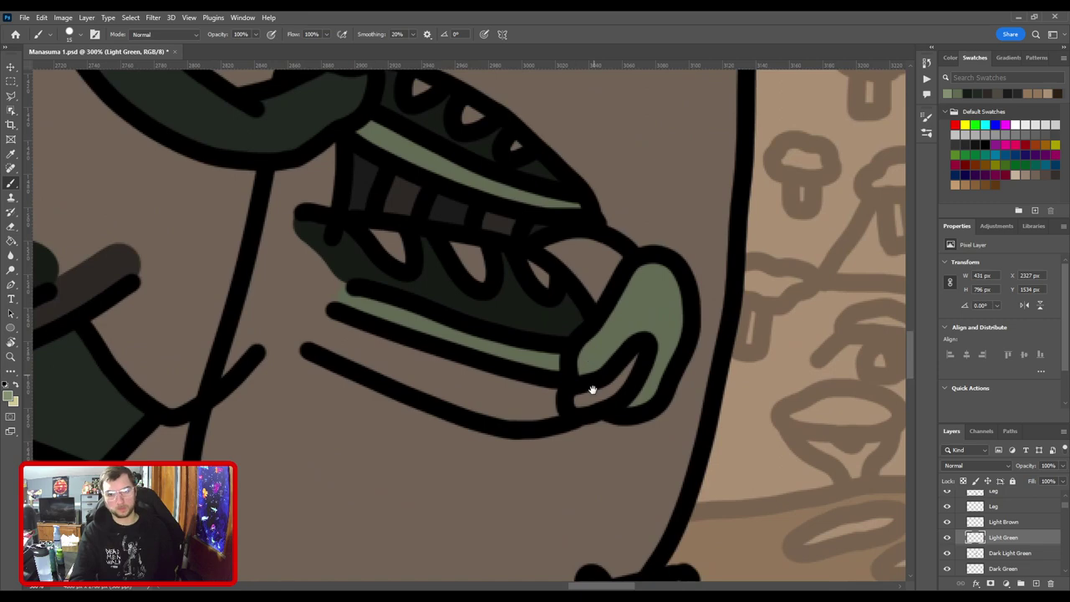
{"action": "left_click_drag", "start_coordinate": [582, 407], "coordinate": [638, 358]}
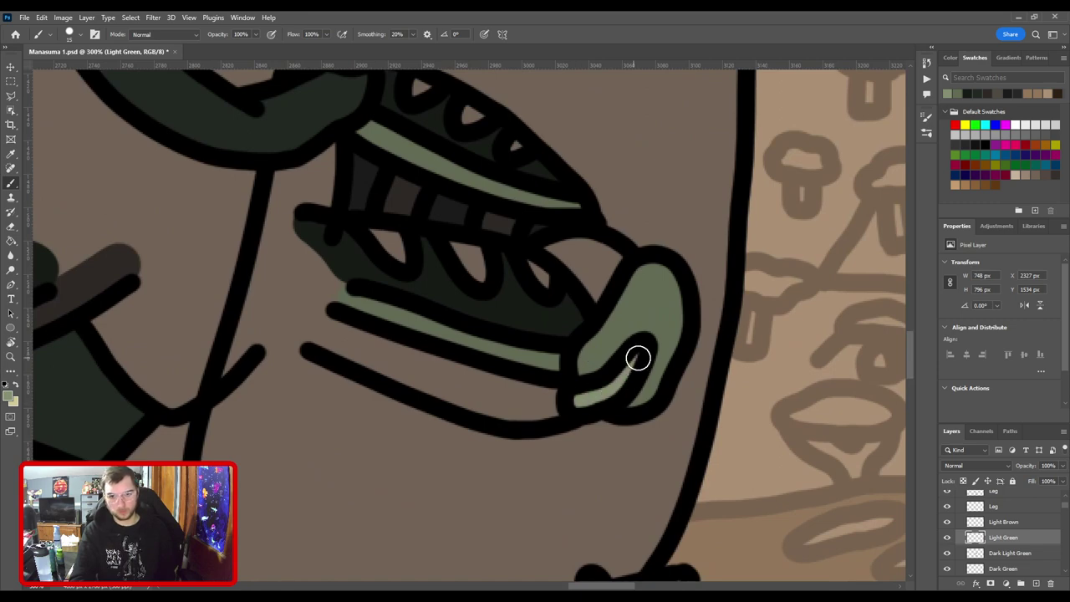
{"action": "left_click_drag", "start_coordinate": [499, 344], "coordinate": [603, 429]}
{"action": "mouse_move", "coordinate": [653, 372]}
{"action": "left_mouse_down"}
{"action": "mouse_move", "coordinate": [600, 368]}
{"action": "mouse_move", "coordinate": [562, 336]}
{"action": "mouse_move", "coordinate": [600, 387]}
{"action": "left_mouse_up"}
{"action": "left_click_drag", "start_coordinate": [583, 396], "coordinate": [572, 382]}
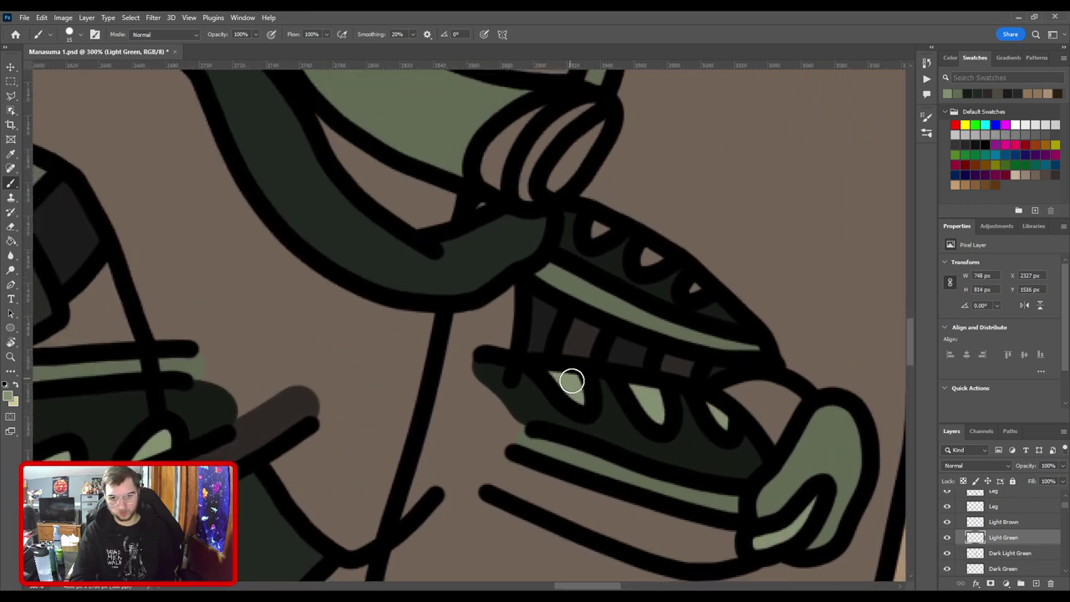
{"action": "left_click_drag", "start_coordinate": [626, 335], "coordinate": [540, 433]}
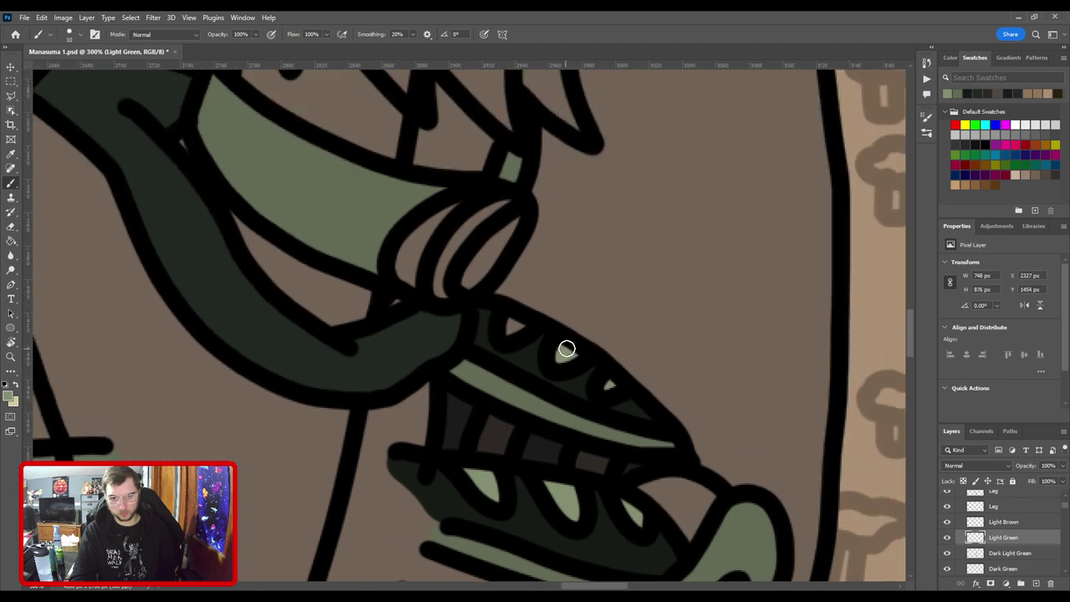
Paint the curved band on the leaning figure's mask canister pale green.
{"action": "mouse_move", "coordinate": [481, 297]}
{"action": "left_mouse_down"}
{"action": "mouse_move", "coordinate": [563, 384]}
{"action": "mouse_move", "coordinate": [560, 357]}
{"action": "mouse_move", "coordinate": [623, 296]}
{"action": "left_mouse_up"}
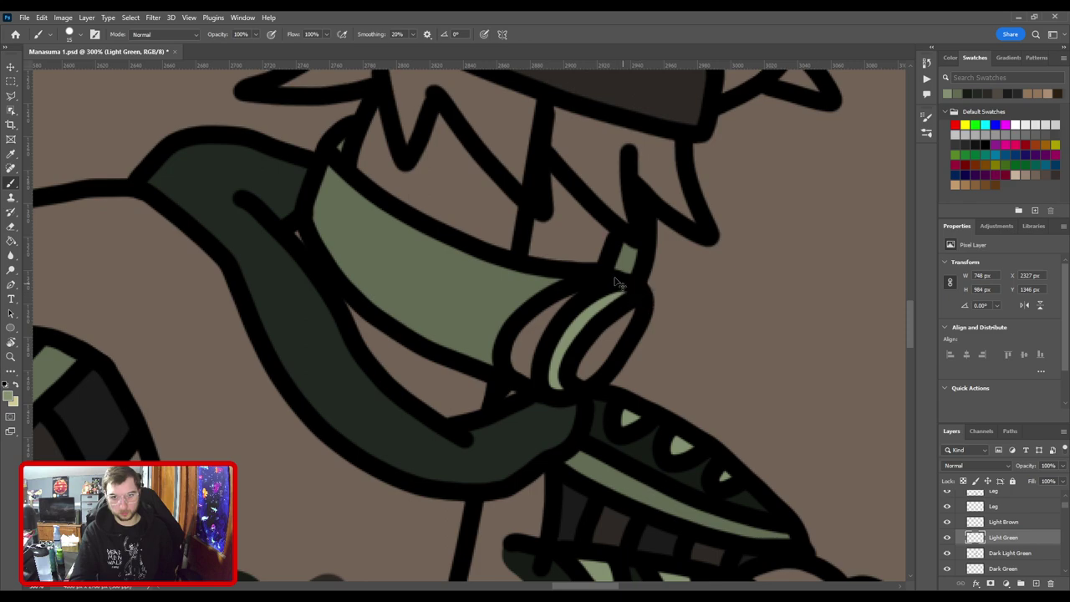
{"action": "key", "text": "ctrl+minus"}
{"action": "left_click_drag", "start_coordinate": [552, 306], "coordinate": [557, 470]}
{"action": "key", "text": "ctrl+minus"}
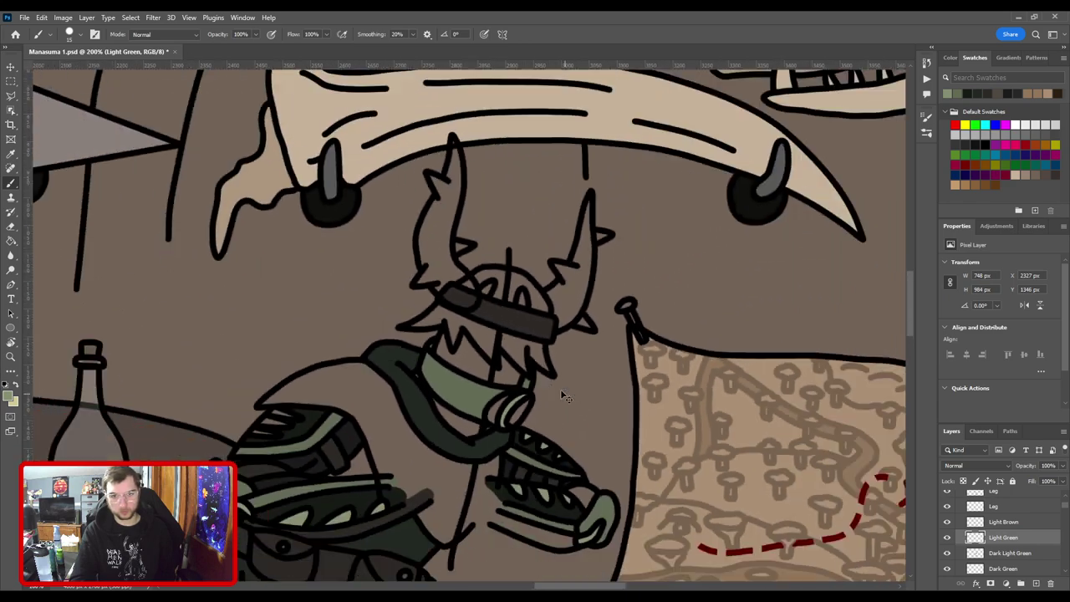
{"action": "key", "text": "ctrl+minus"}
{"action": "key", "text": "ctrl+minus"}
{"action": "left_click_drag", "start_coordinate": [440, 386], "coordinate": [551, 284]}
{"action": "scroll", "coordinate": [551, 284], "scroll_direction": "down", "scroll_amount": 2}
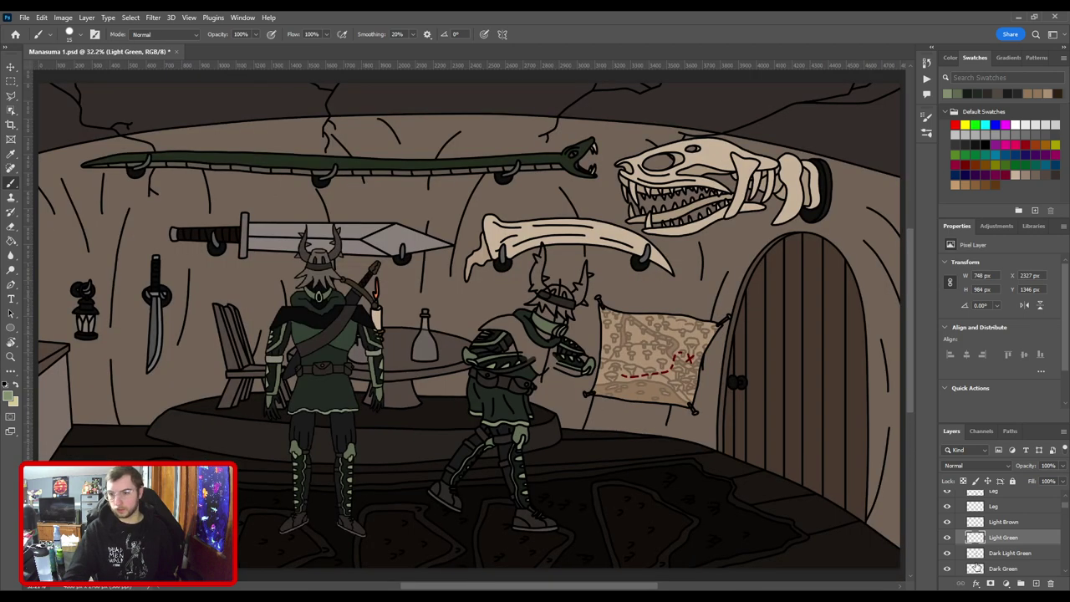
Create a layer named Black Color above Light Green and sample the black of the standing figure's shoulder cape.
{"action": "left_click", "coordinate": [1036, 584]}
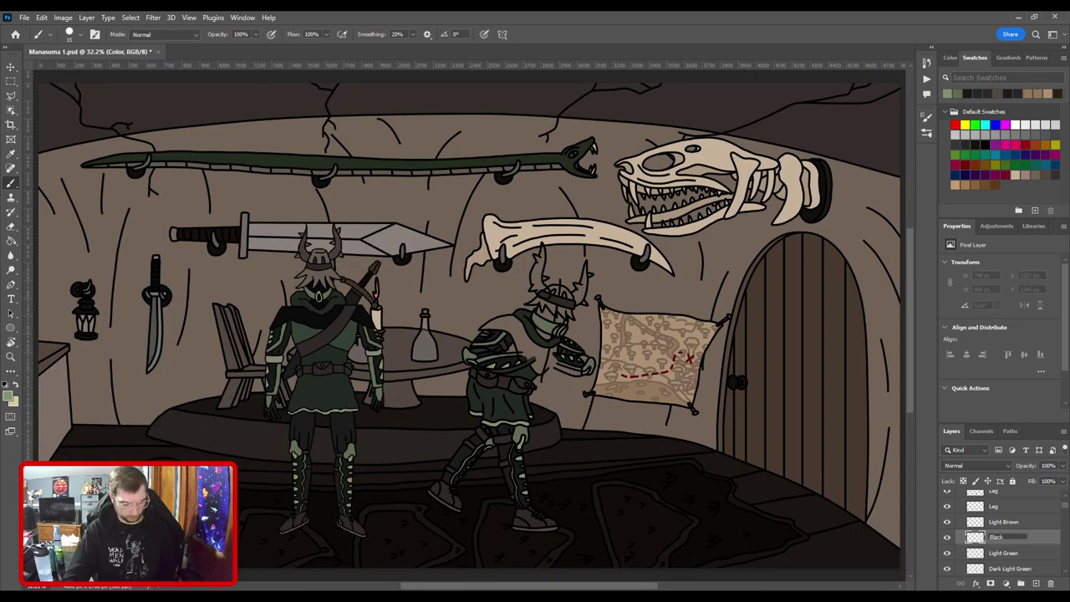
{"action": "key", "text": "Return"}
{"action": "key", "text": "i"}
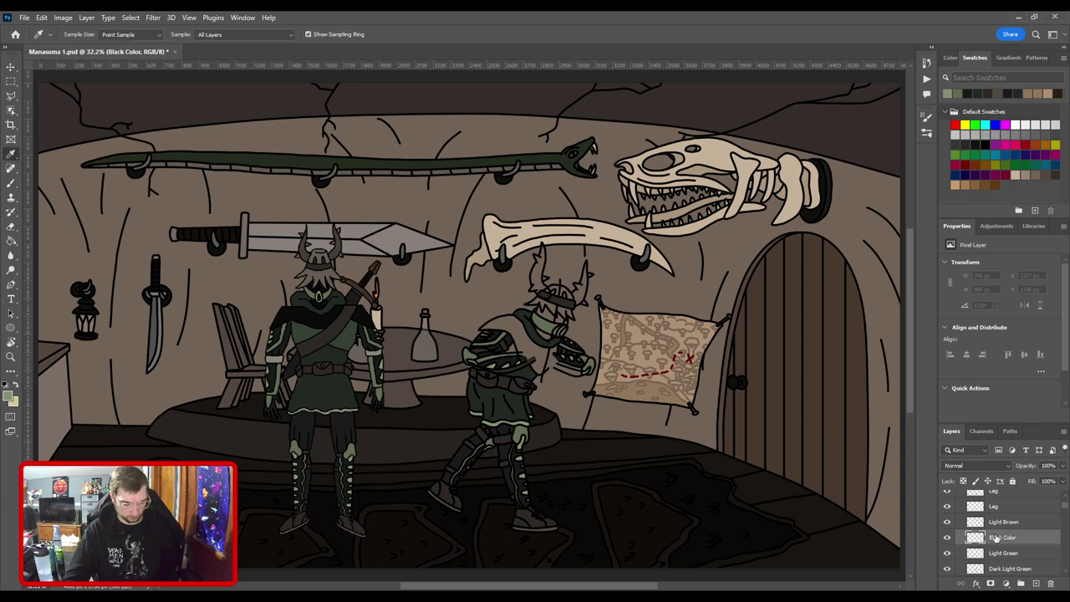
{"action": "scroll", "coordinate": [231, 292], "scroll_direction": "up", "scroll_amount": 3}
{"action": "scroll", "coordinate": [472, 359], "scroll_direction": "up", "scroll_amount": 1}
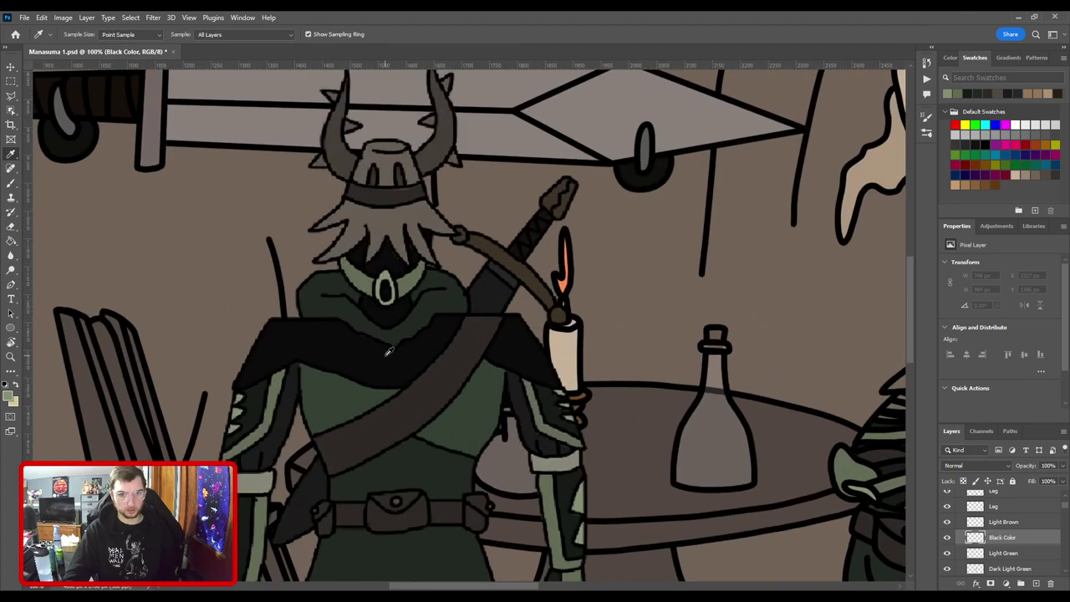
{"action": "key", "text": "ctrl+minus"}
{"action": "key", "text": "ctrl+minus"}
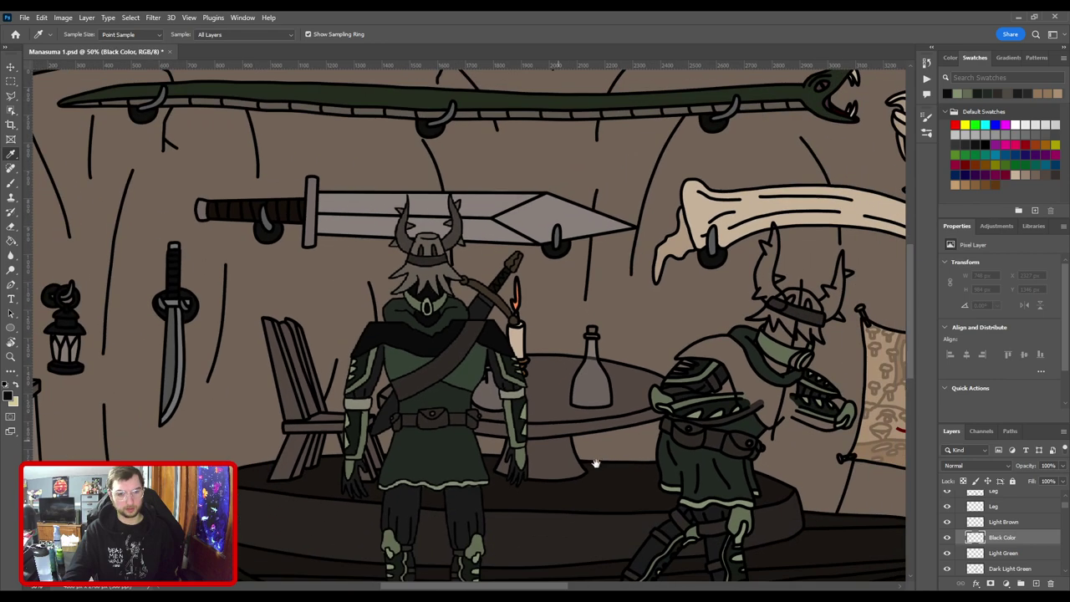
{"action": "left_click_drag", "start_coordinate": [595, 463], "coordinate": [466, 327]}
{"action": "left_click_drag", "start_coordinate": [633, 312], "coordinate": [455, 378]}
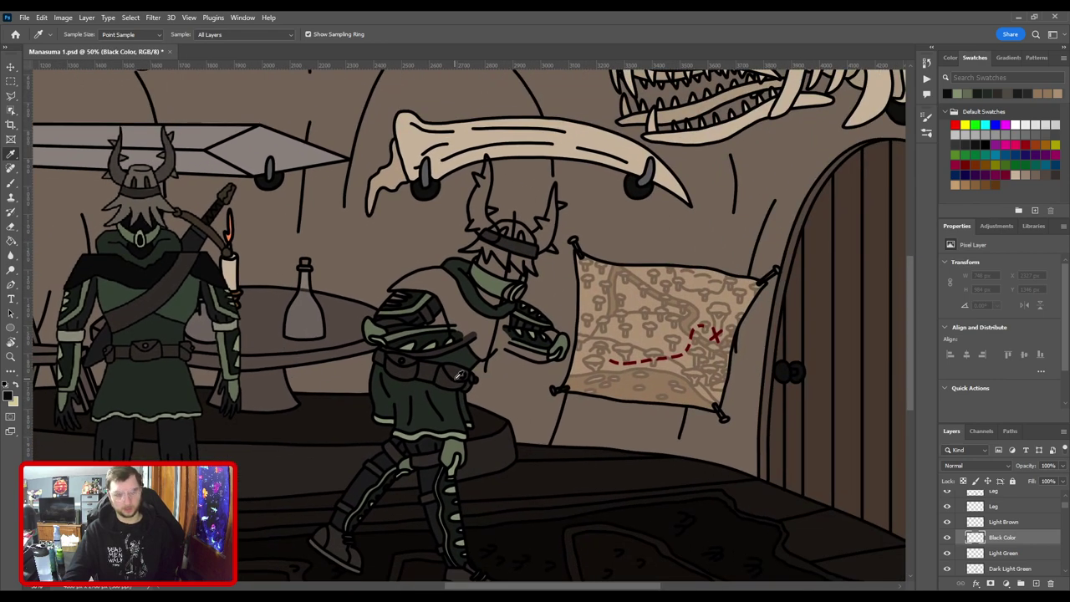
Enlarge the brush to 50 px and paint the leaning figure's shoulder cape black.
{"action": "key", "text": "b"}
{"action": "scroll", "coordinate": [505, 404], "scroll_direction": "up", "scroll_amount": 3}
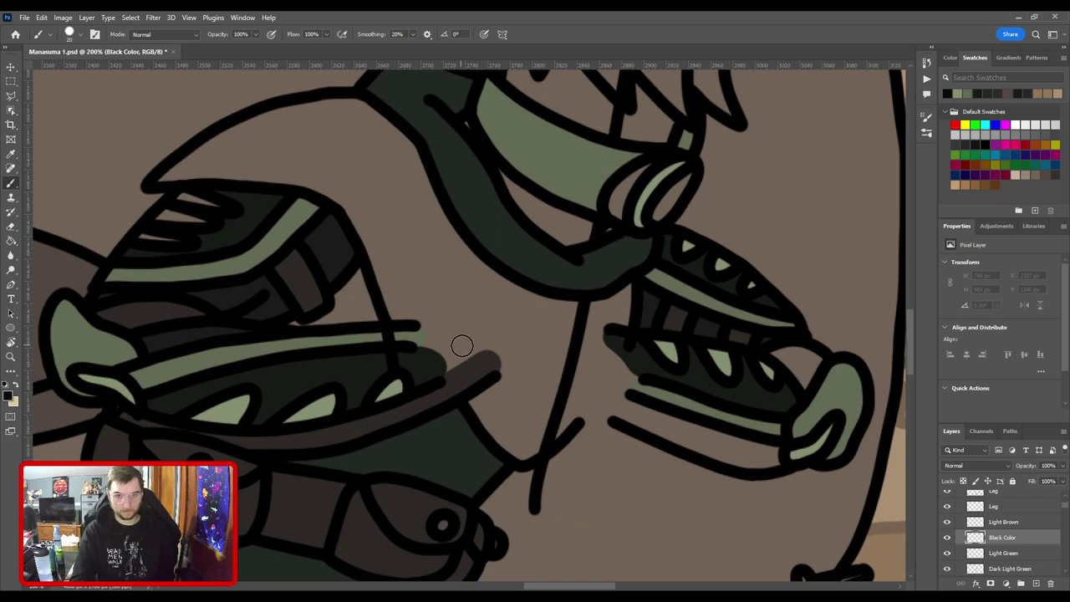
{"action": "key", "text": "bracketright"}
{"action": "key", "text": "bracketright"}
{"action": "key", "text": "bracketright"}
{"action": "key", "text": "bracketright"}
{"action": "key", "text": "bracketright"}
{"action": "key", "text": "bracketright"}
{"action": "key", "text": "bracketright"}
{"action": "mouse_move", "coordinate": [438, 302]}
{"action": "left_mouse_down"}
{"action": "mouse_move", "coordinate": [509, 382]}
{"action": "mouse_move", "coordinate": [491, 403]}
{"action": "mouse_move", "coordinate": [443, 273]}
{"action": "mouse_move", "coordinate": [569, 306]}
{"action": "mouse_move", "coordinate": [468, 292]}
{"action": "mouse_move", "coordinate": [394, 310]}
{"action": "mouse_move", "coordinate": [540, 246]}
{"action": "mouse_move", "coordinate": [509, 249]}
{"action": "mouse_move", "coordinate": [616, 304]}
{"action": "mouse_move", "coordinate": [646, 352]}
{"action": "mouse_move", "coordinate": [529, 314]}
{"action": "left_mouse_up"}
Move the Black Color layer down the stack until it sits below the Green layer.
{"action": "key", "text": "ctrl+bracketleft"}
{"action": "key", "text": "ctrl+bracketleft"}
{"action": "key", "text": "ctrl+bracketleft"}
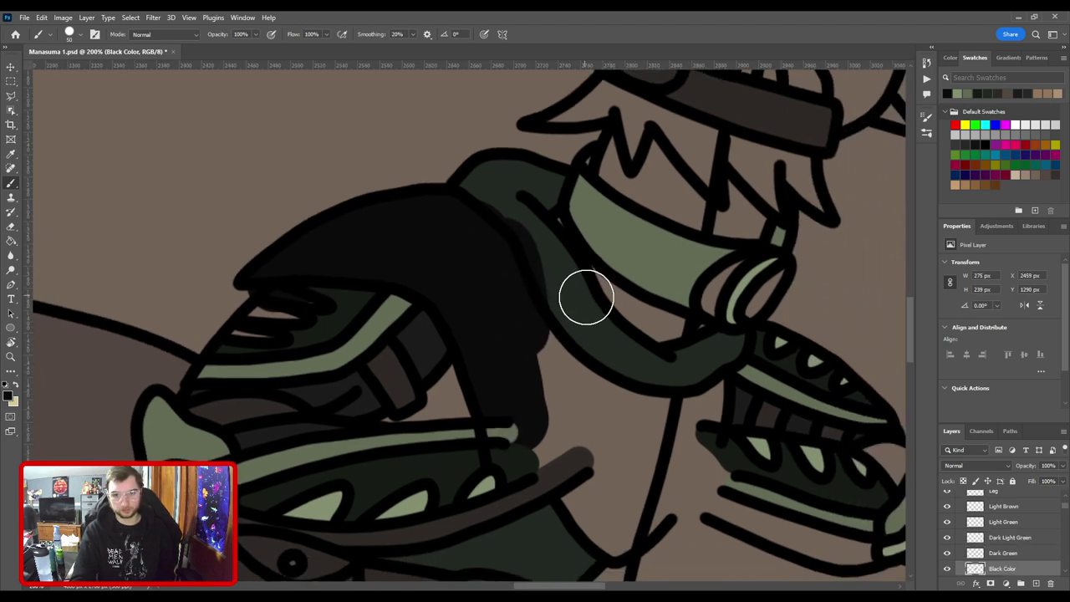
{"action": "key", "text": "ctrl+bracketleft"}
{"action": "key", "text": "ctrl+bracketleft"}
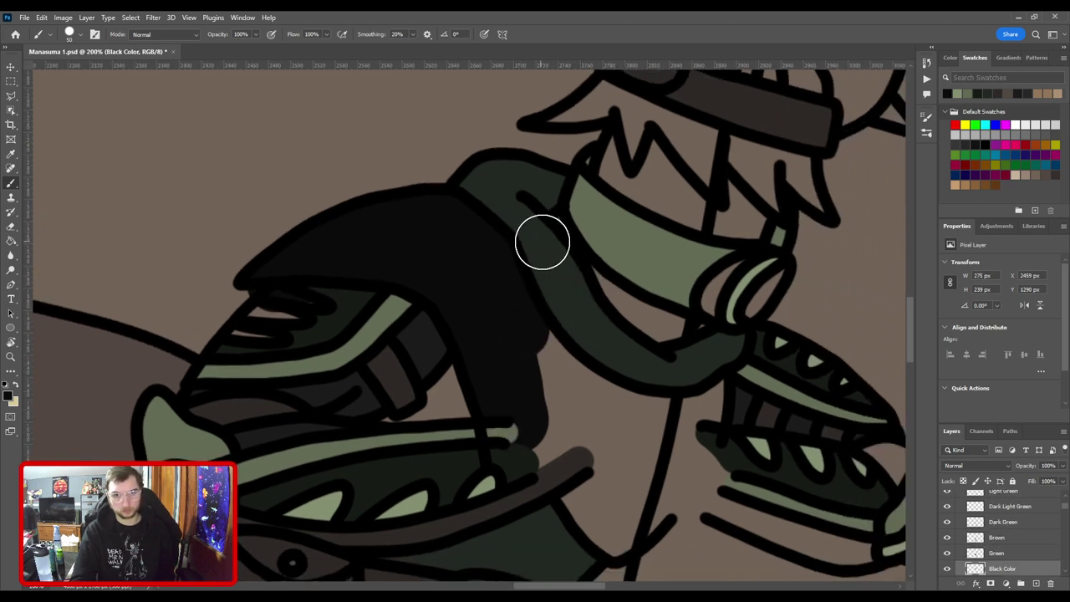
Paint the gap inside the collar, the face above the mask, the canister's side and the chest black.
{"action": "left_click_drag", "start_coordinate": [688, 330], "coordinate": [544, 351]}
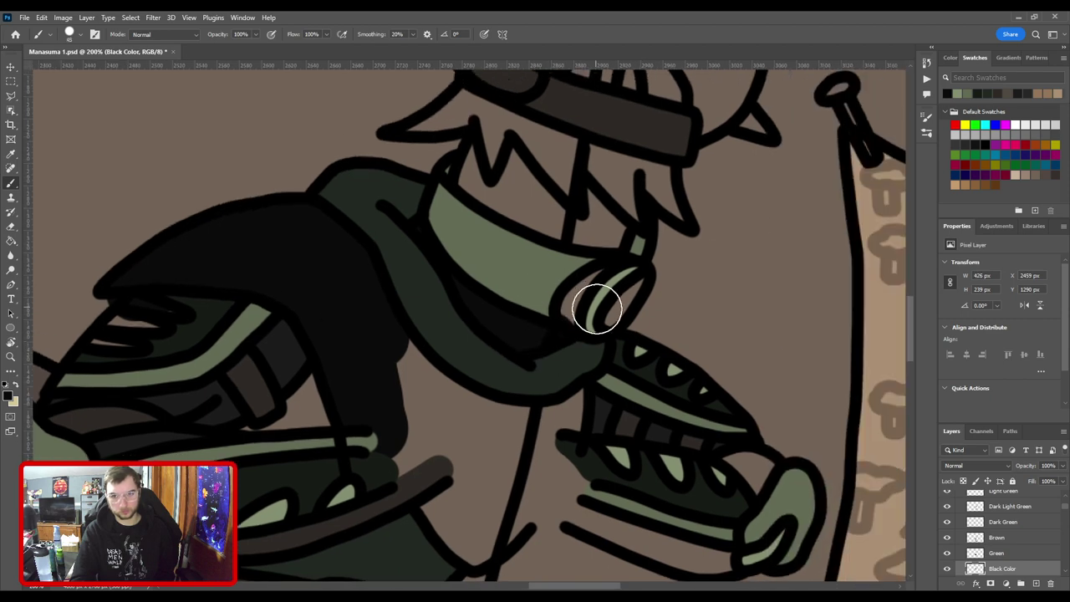
{"action": "mouse_move", "coordinate": [597, 310]}
{"action": "left_mouse_down"}
{"action": "mouse_move", "coordinate": [621, 282]}
{"action": "mouse_move", "coordinate": [593, 382]}
{"action": "left_mouse_up"}
{"action": "key", "text": "bracketright"}
{"action": "mouse_move", "coordinate": [597, 345]}
{"action": "left_mouse_down"}
{"action": "mouse_move", "coordinate": [571, 340]}
{"action": "mouse_move", "coordinate": [511, 279]}
{"action": "mouse_move", "coordinate": [477, 292]}
{"action": "mouse_move", "coordinate": [468, 309]}
{"action": "mouse_move", "coordinate": [483, 259]}
{"action": "left_mouse_up"}
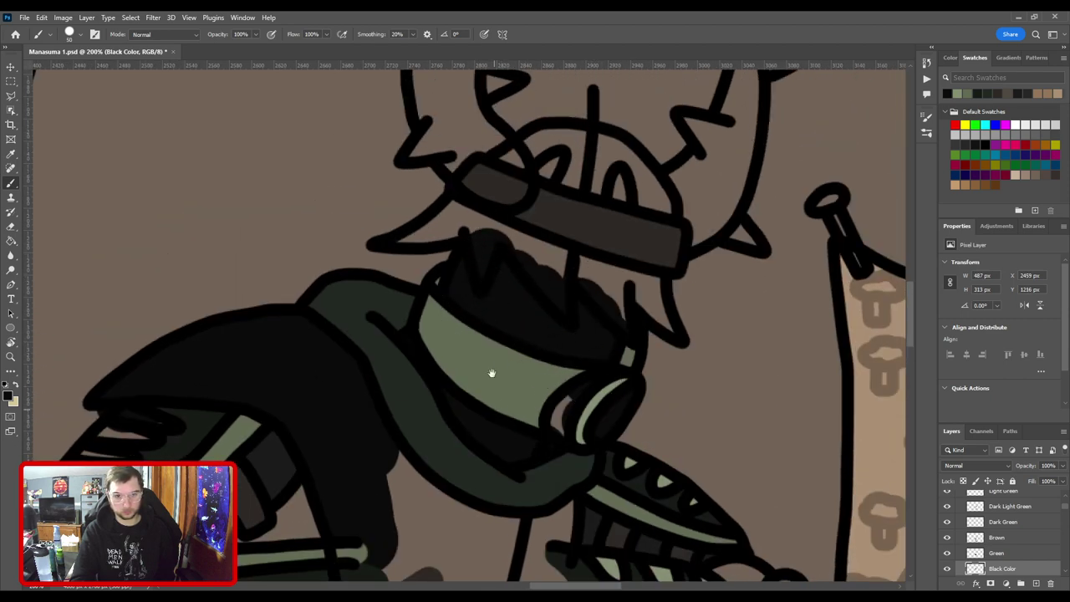
{"action": "left_click_drag", "start_coordinate": [491, 373], "coordinate": [608, 147]}
{"action": "mouse_move", "coordinate": [476, 363]}
{"action": "left_mouse_down"}
{"action": "mouse_move", "coordinate": [523, 265]}
{"action": "mouse_move", "coordinate": [644, 306]}
{"action": "mouse_move", "coordinate": [645, 335]}
{"action": "mouse_move", "coordinate": [580, 348]}
{"action": "left_mouse_up"}
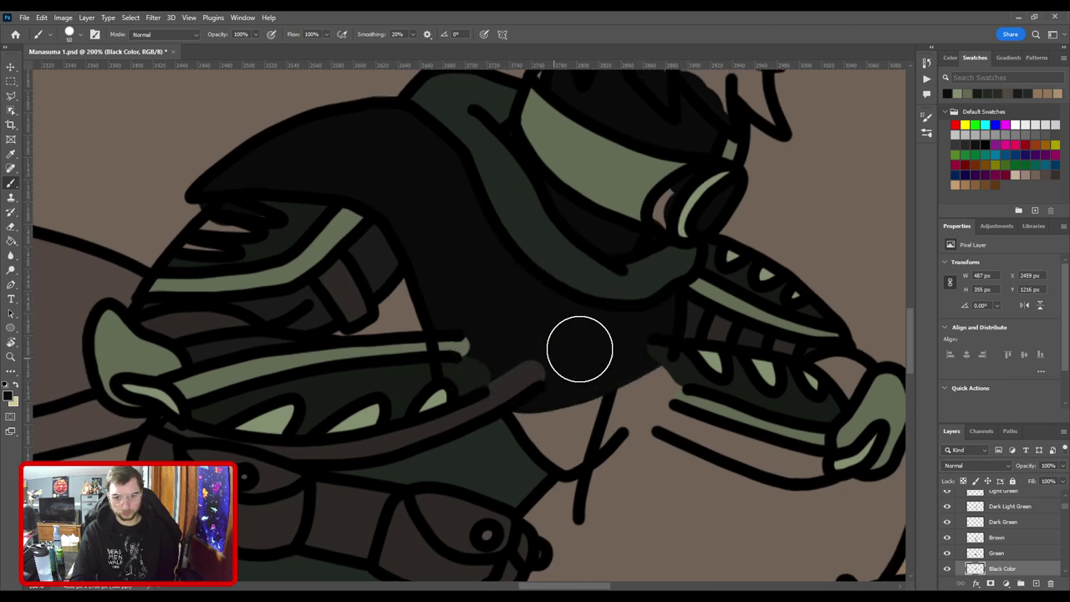
{"action": "key", "text": "ctrl+minus"}
{"action": "left_click_drag", "start_coordinate": [502, 367], "coordinate": [556, 436]}
{"action": "key", "text": "ctrl+plus"}
On the Light Green layer, fill the spikes on the bent arm's upper arm with the sampled pale green.
{"action": "key", "text": "v"}
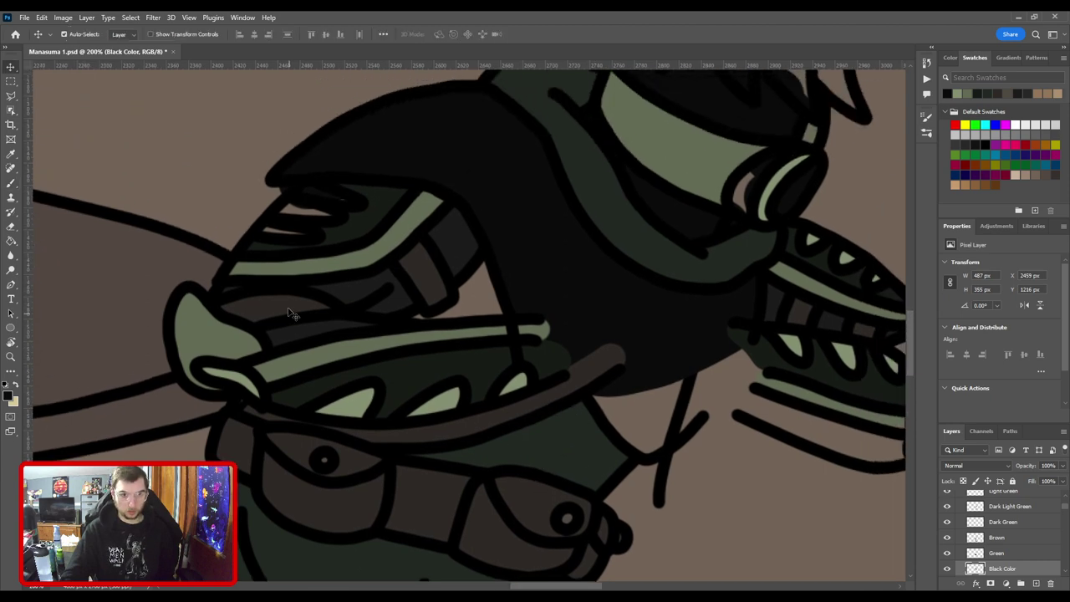
{"action": "left_click", "coordinate": [238, 381]}
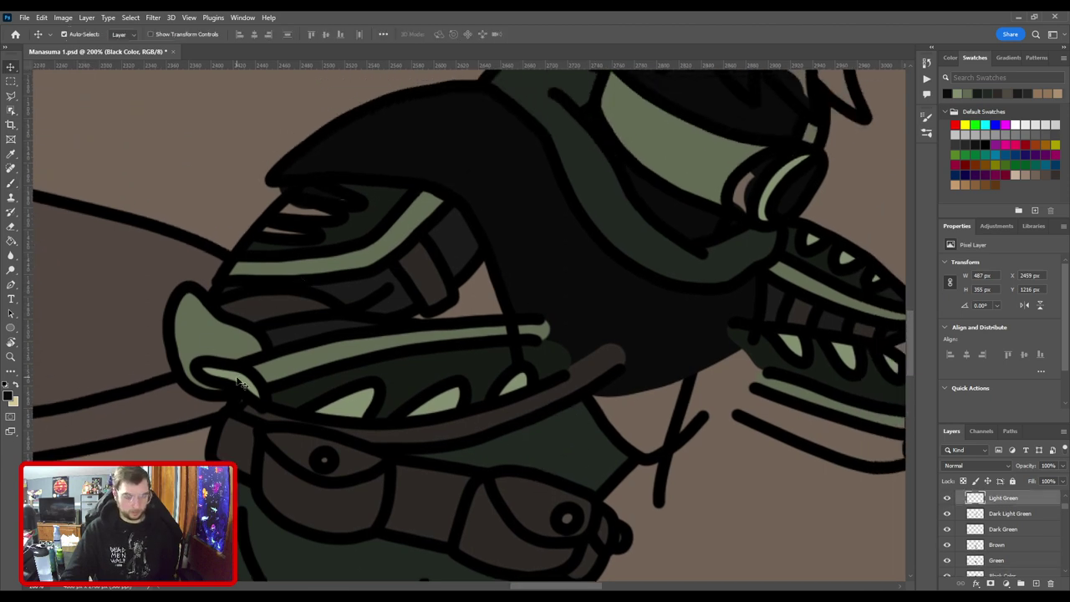
{"action": "key", "text": "i"}
{"action": "left_click", "coordinate": [230, 363]}
{"action": "key", "text": "b"}
{"action": "left_click_drag", "start_coordinate": [344, 336], "coordinate": [406, 418]}
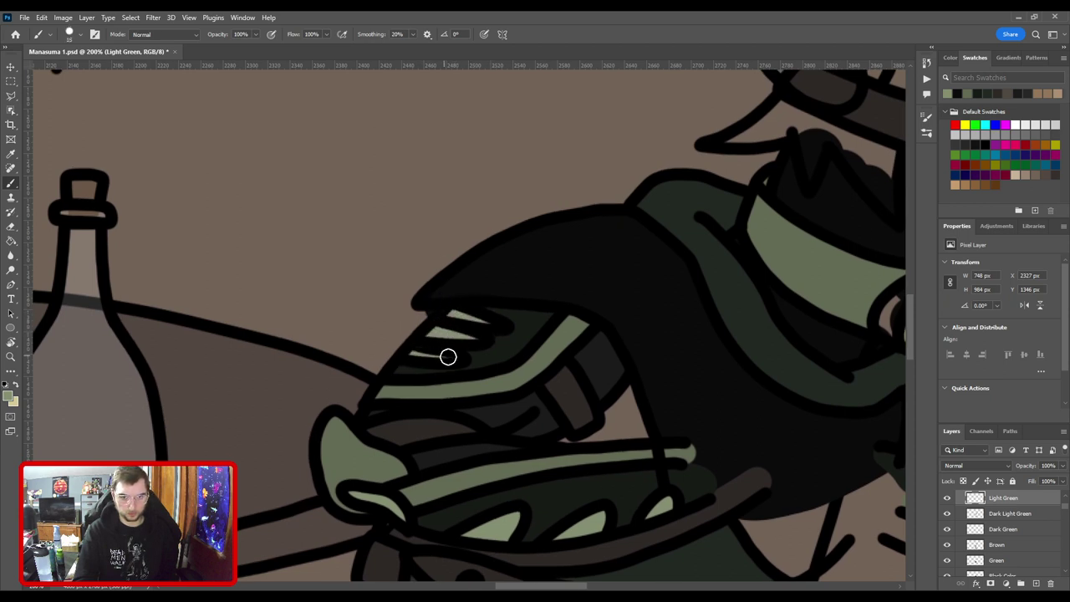
Erase the black overspill beside the upper arm's spikes on the Black Color layer.
{"action": "key", "text": "e"}
{"action": "left_click", "coordinate": [516, 272], "text": "ctrl"}
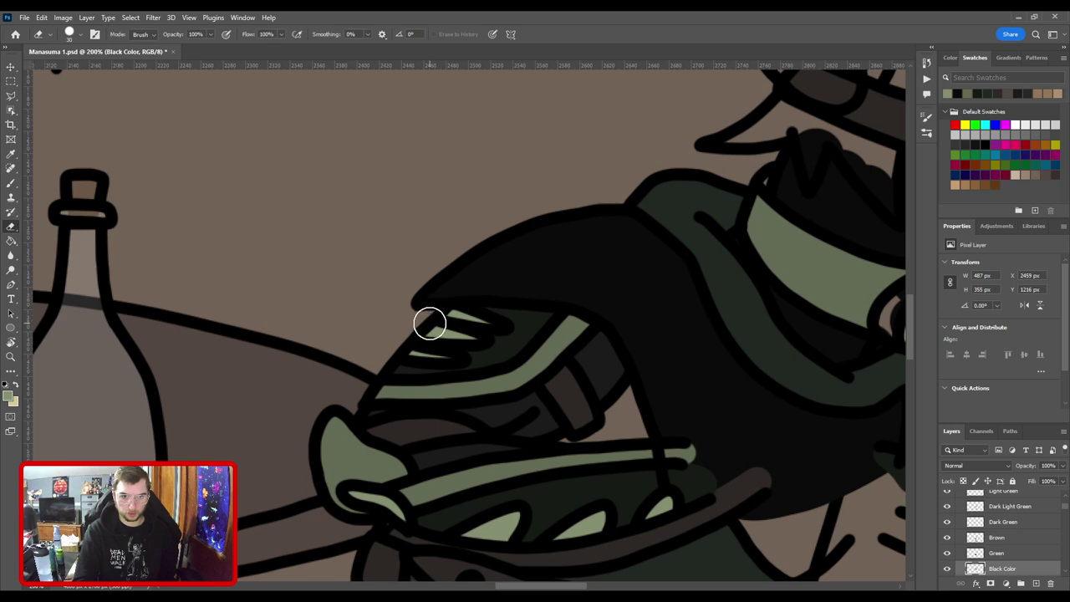
{"action": "key", "text": "ctrl+minus"}
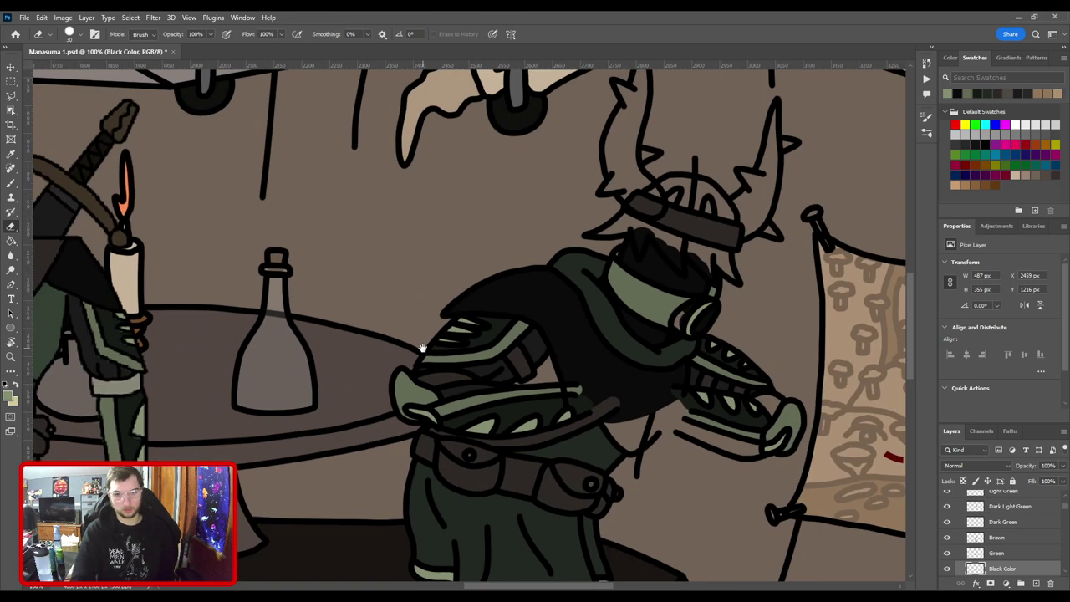
On the Dark Gray layer, fill the strip along the underside of the outstretched forearm with sampled dark gray.
{"action": "left_click_drag", "start_coordinate": [534, 400], "coordinate": [301, 322]}
{"action": "key", "text": "ctrl+plus"}
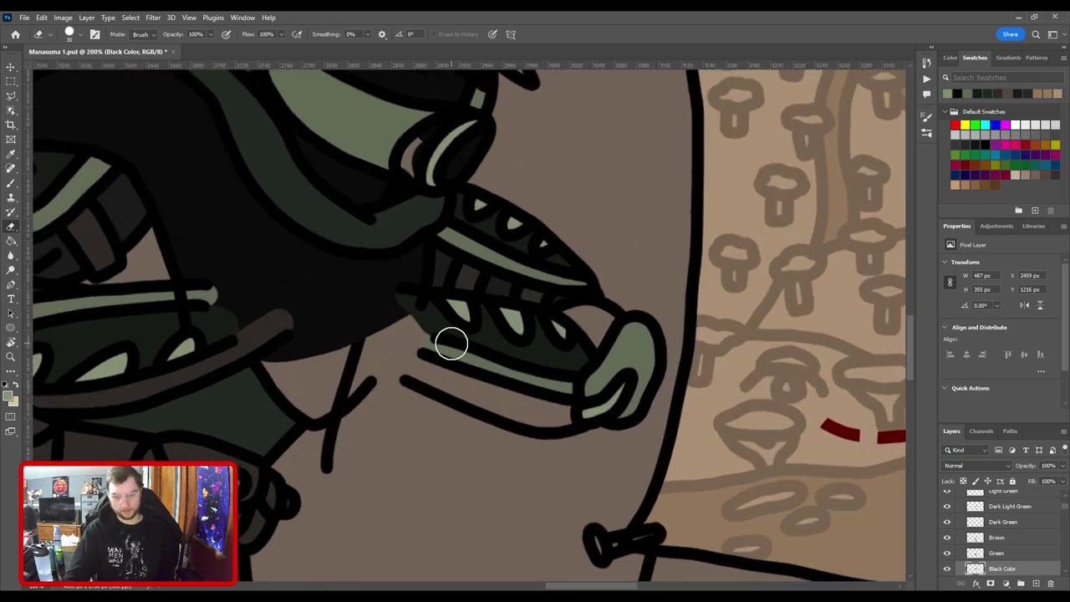
{"action": "key", "text": "v"}
{"action": "left_click_drag", "start_coordinate": [351, 377], "coordinate": [668, 392]}
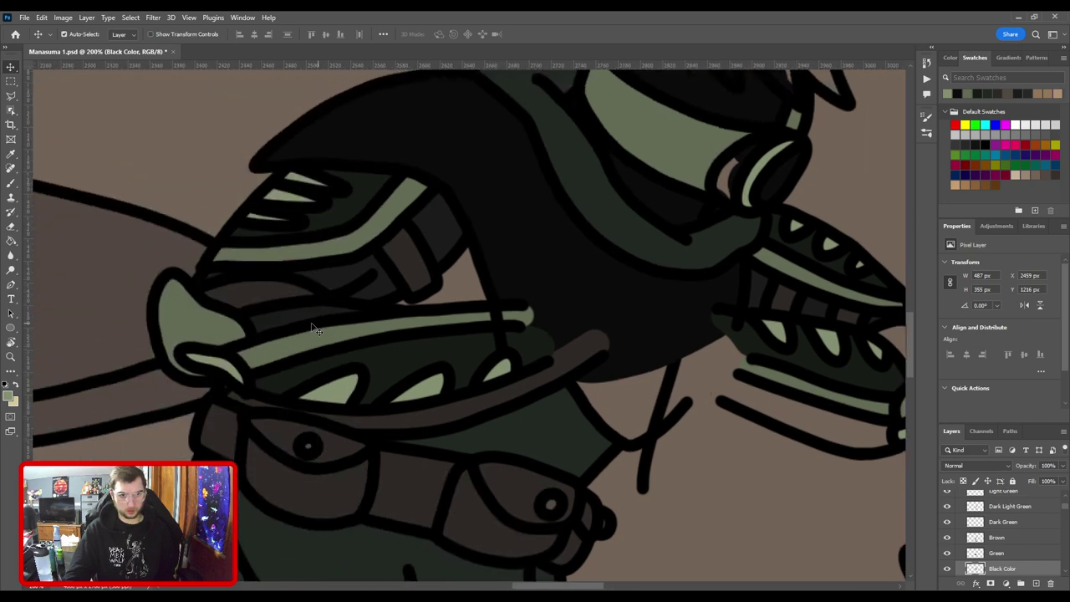
{"action": "key", "text": "alt+bracketleft"}
{"action": "key", "text": "b"}
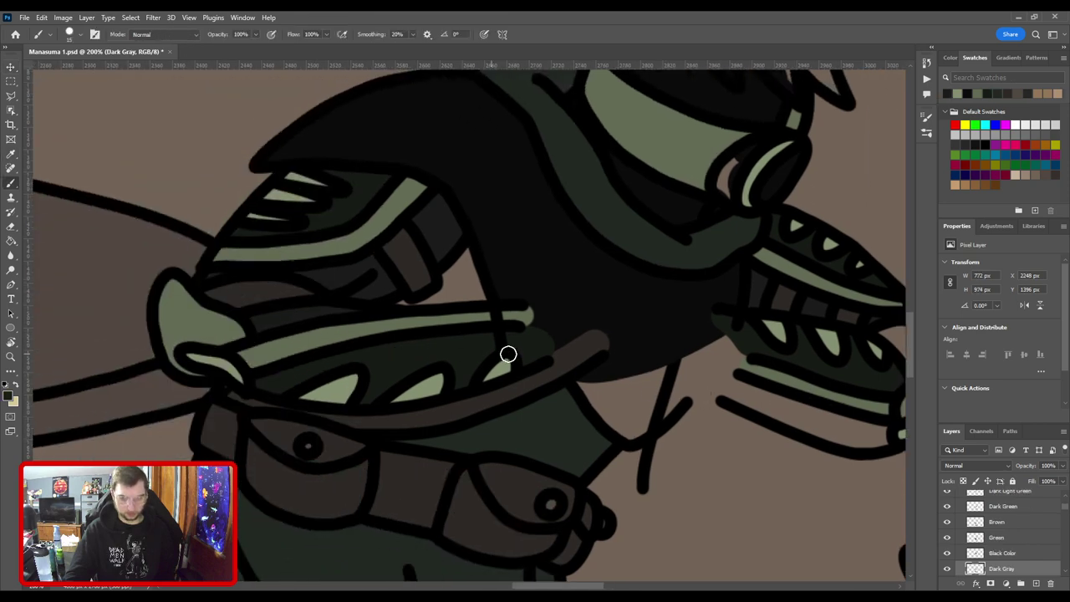
{"action": "left_click_drag", "start_coordinate": [507, 354], "coordinate": [343, 328]}
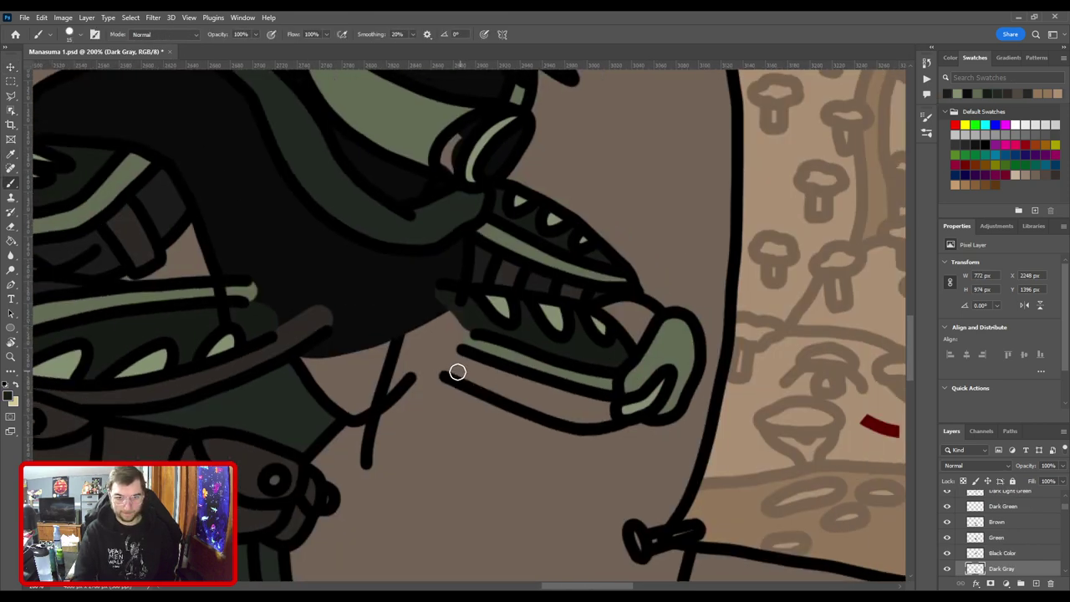
{"action": "mouse_move", "coordinate": [460, 365]}
{"action": "left_mouse_down"}
{"action": "mouse_move", "coordinate": [576, 415]}
{"action": "mouse_move", "coordinate": [604, 408]}
{"action": "left_mouse_up"}
{"action": "key", "text": "ctrl+minus"}
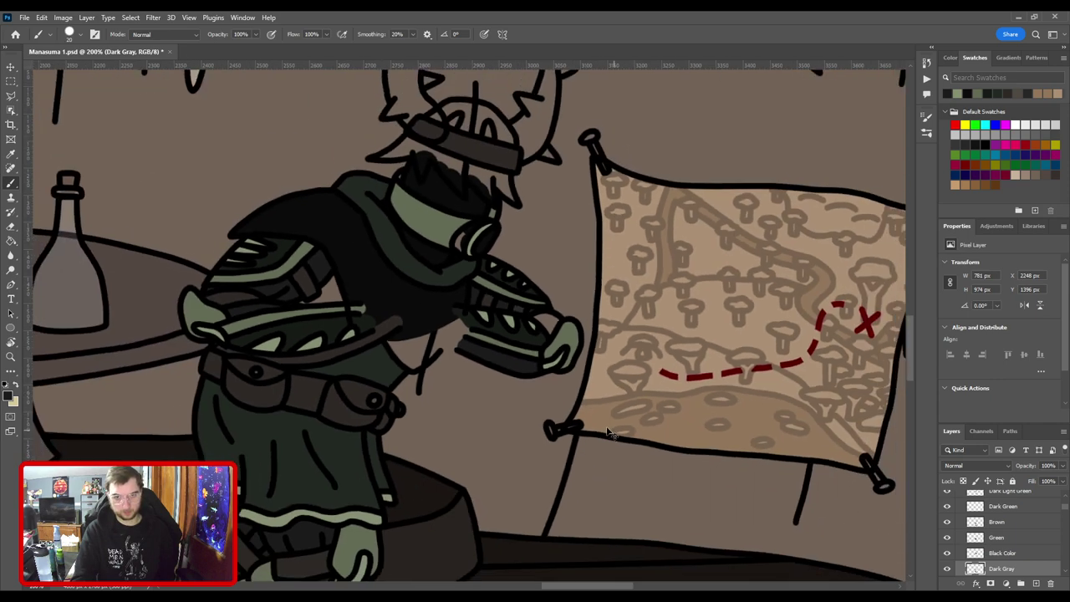
Add a new layer above the Leg layers and pick magenta as the painting color.
{"action": "key", "text": "ctrl+minus"}
{"action": "left_click_drag", "start_coordinate": [478, 357], "coordinate": [577, 350]}
{"action": "scroll", "coordinate": [1012, 536], "scroll_direction": "up", "scroll_amount": 3}
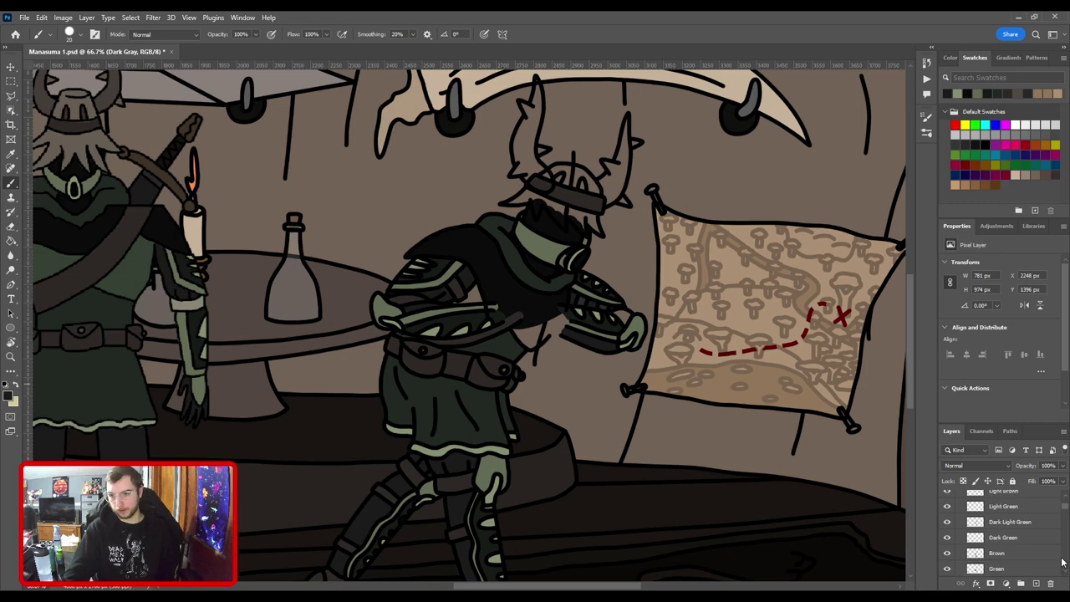
{"action": "left_click", "coordinate": [1018, 525]}
{"action": "left_click", "coordinate": [1035, 583]}
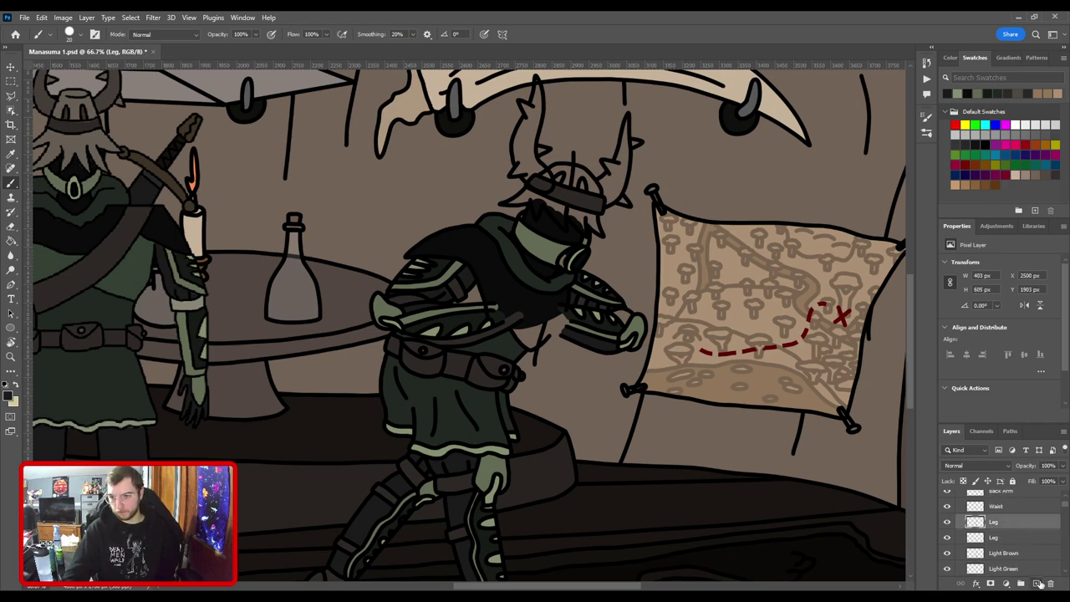
{"action": "left_click", "coordinate": [1006, 124]}
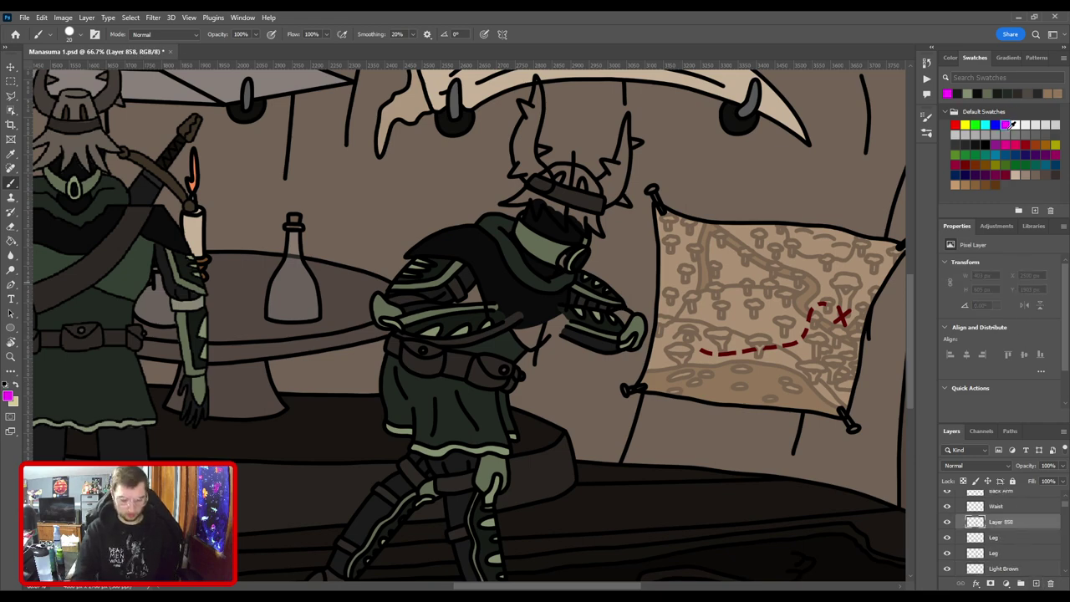
Paint four magenta strap bands with small loops beneath them across the dark gray strip under the outstretched forearm.
{"action": "scroll", "coordinate": [599, 341], "scroll_direction": "up", "scroll_amount": 2}
{"action": "left_click_drag", "start_coordinate": [532, 312], "coordinate": [572, 274]}
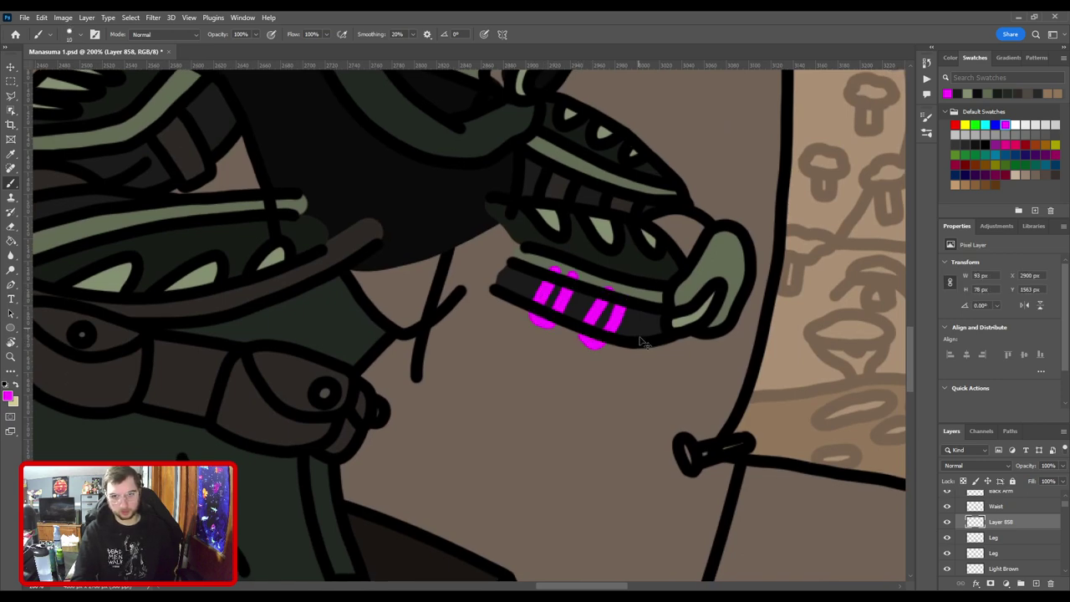
{"action": "key", "text": "ctrl+minus"}
{"action": "key", "text": "ctrl+z"}
{"action": "key", "text": "ctrl+z"}
{"action": "key", "text": "ctrl+z"}
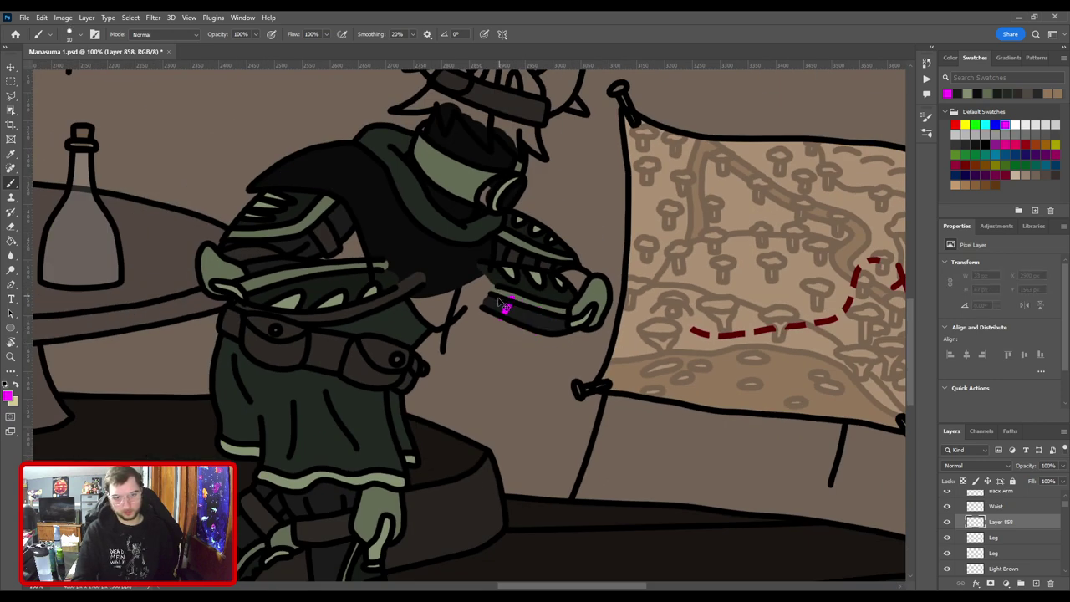
{"action": "left_click_drag", "start_coordinate": [485, 319], "coordinate": [511, 306]}
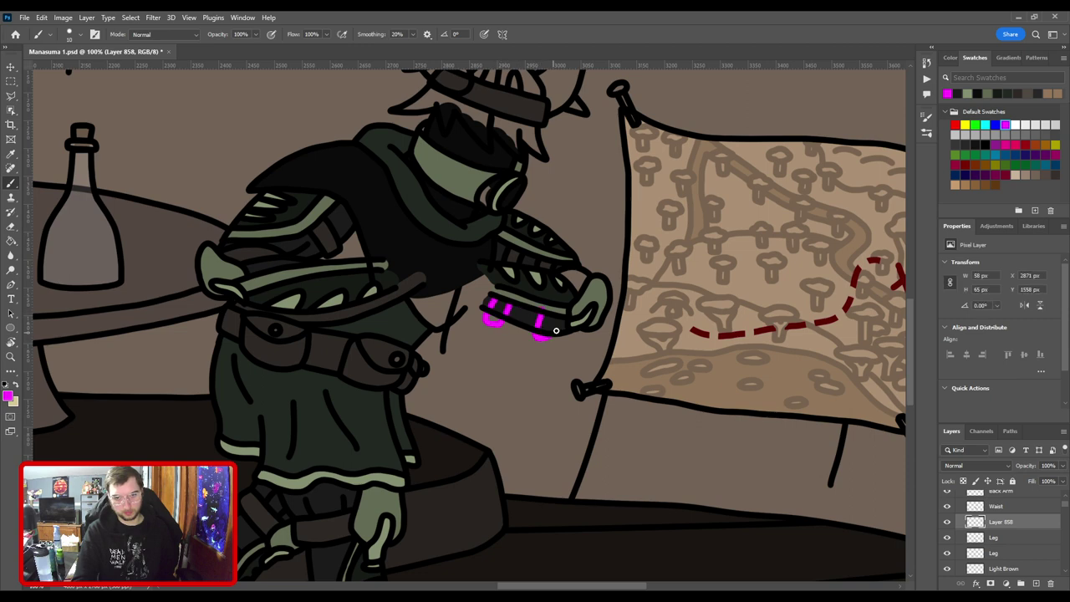
{"action": "left_click_drag", "start_coordinate": [398, 341], "coordinate": [533, 342]}
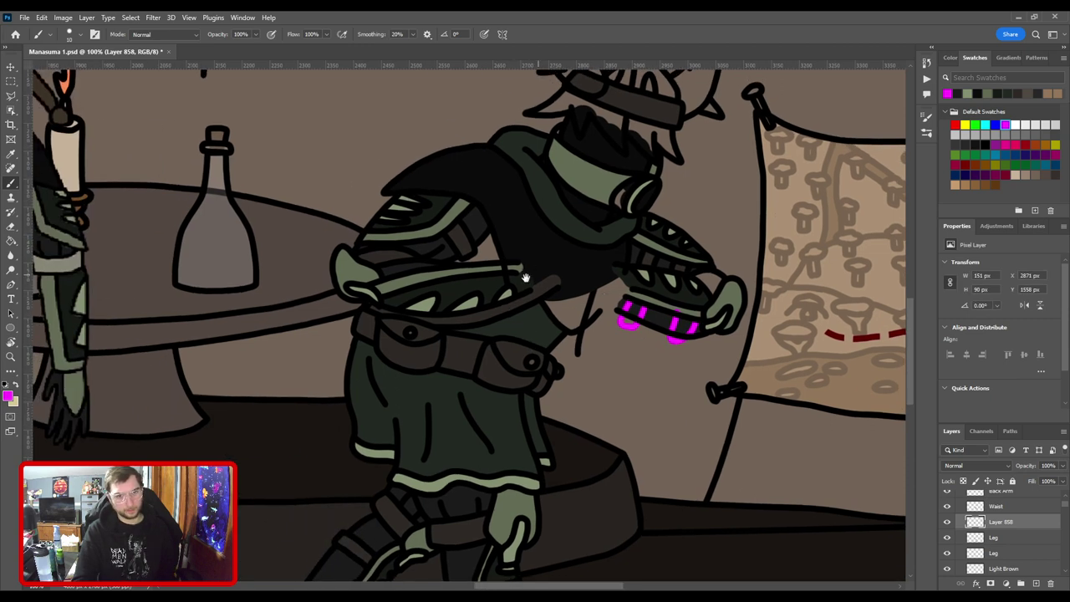
On the Brown layer, fill the wrist of the outstretched arm with brown sampled from the bent arm's wrist.
{"action": "key", "text": "ctrl+plus"}
{"action": "key", "text": "ctrl+plus"}
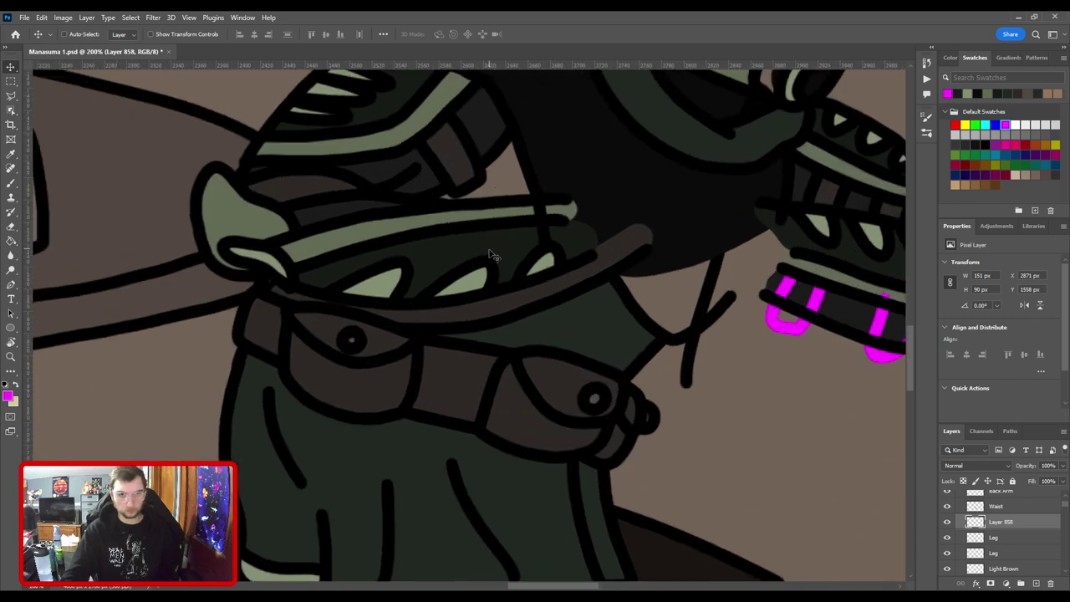
{"action": "left_click_drag", "start_coordinate": [346, 214], "coordinate": [515, 392]}
{"action": "left_click", "coordinate": [361, 301]}
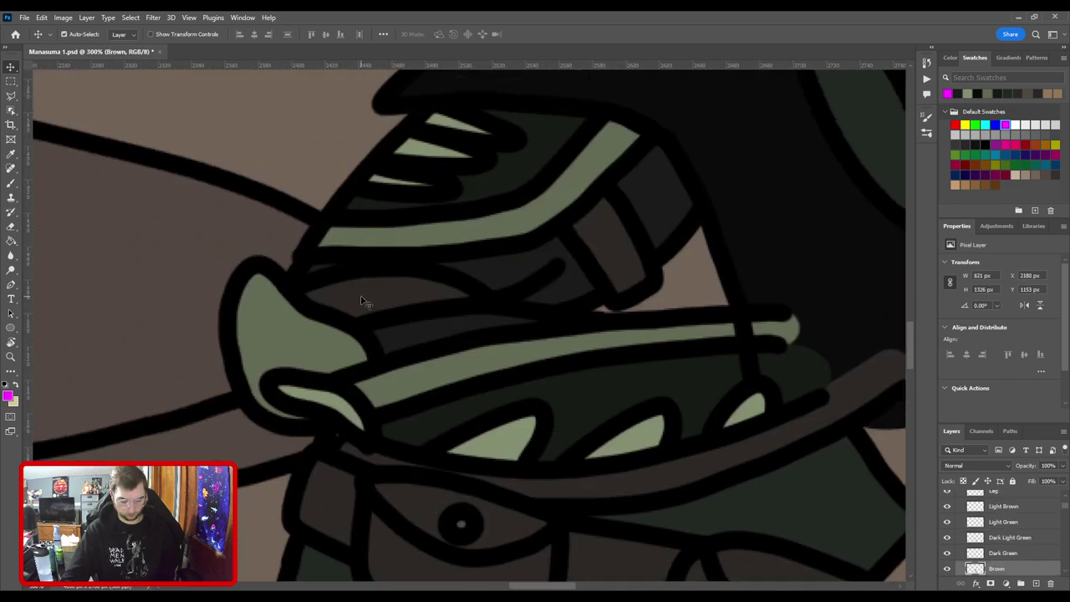
{"action": "key", "text": "b"}
{"action": "left_click", "coordinate": [358, 293], "text": "alt"}
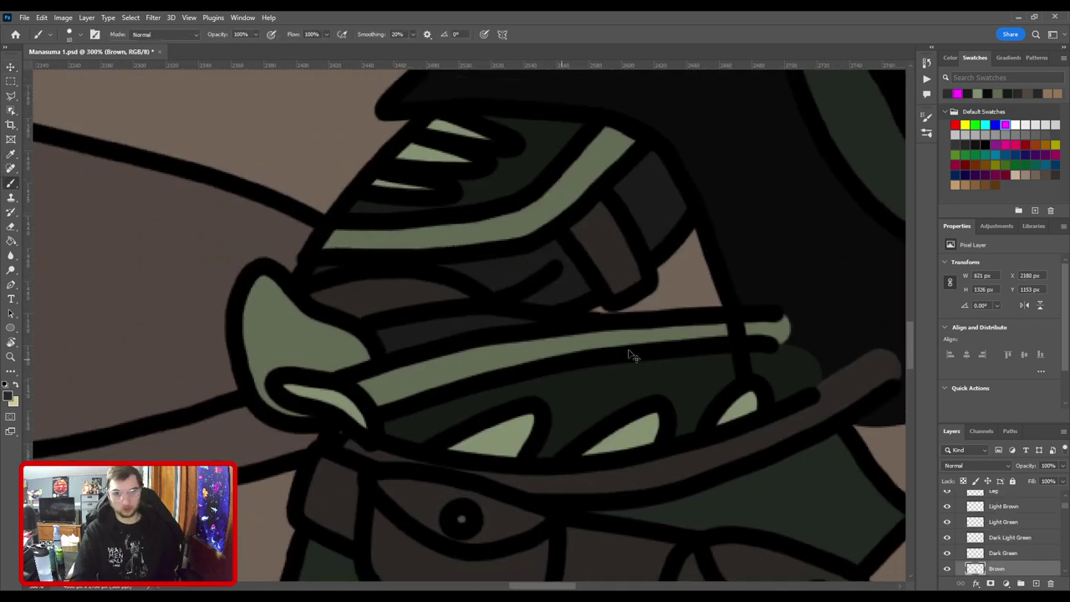
{"action": "key", "text": "ctrl+minus"}
{"action": "left_click_drag", "start_coordinate": [536, 368], "coordinate": [104, 349]}
{"action": "key", "text": "ctrl+plus"}
{"action": "mouse_move", "coordinate": [689, 358]}
{"action": "left_mouse_down"}
{"action": "mouse_move", "coordinate": [524, 393]}
{"action": "mouse_move", "coordinate": [494, 358]}
{"action": "mouse_move", "coordinate": [573, 366]}
{"action": "left_mouse_up"}
{"action": "key", "text": "ctrl+minus"}
{"action": "key", "text": "ctrl+minus"}
{"action": "key", "text": "ctrl+minus"}
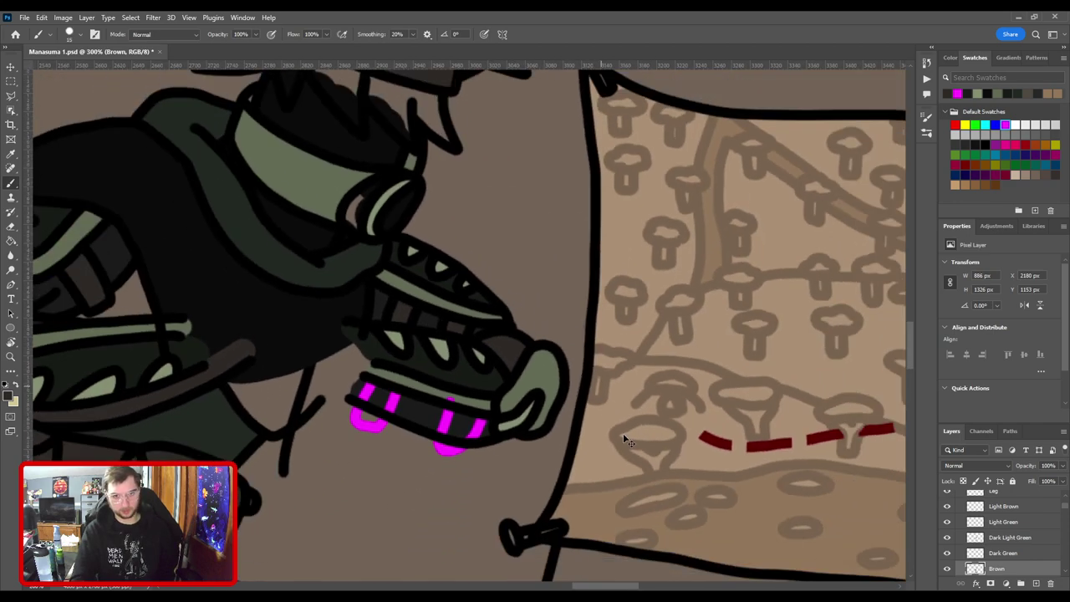
Extend the brown strap from the bent arm across the leaning figure's chest up to the collar on the Brown layer.
{"action": "mouse_move", "coordinate": [428, 449]}
{"action": "left_mouse_down"}
{"action": "mouse_move", "coordinate": [599, 430]}
{"action": "mouse_move", "coordinate": [607, 301]}
{"action": "left_mouse_up"}
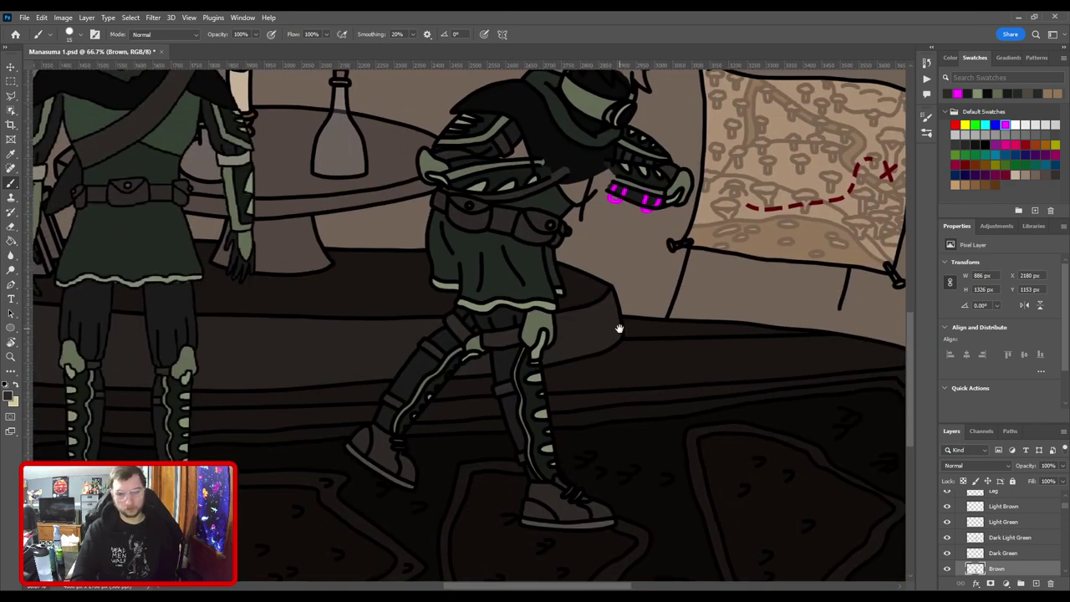
{"action": "left_click_drag", "start_coordinate": [308, 222], "coordinate": [404, 336]}
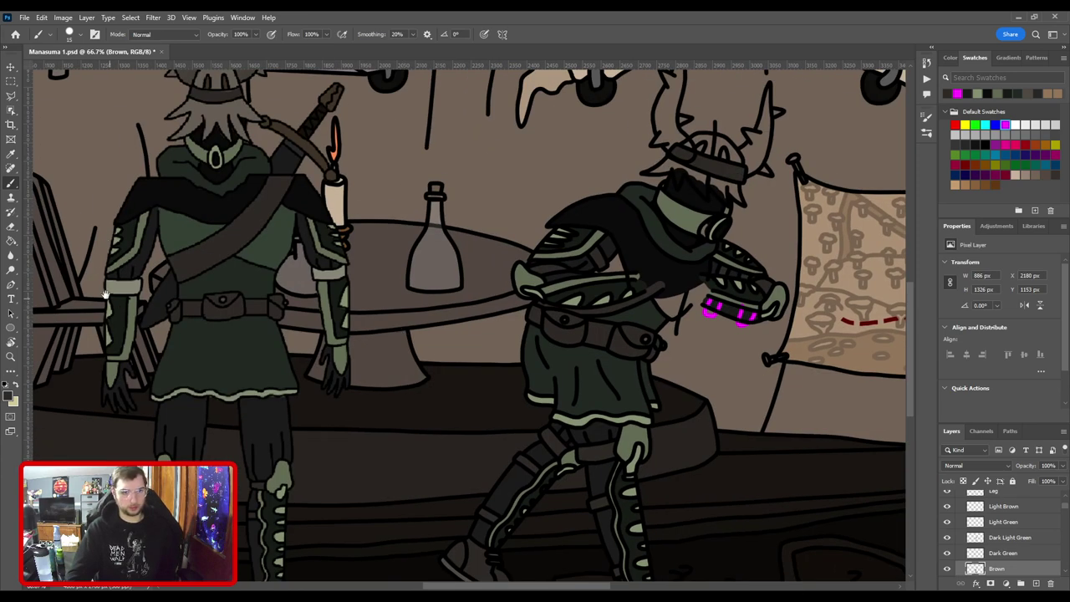
{"action": "left_click_drag", "start_coordinate": [385, 251], "coordinate": [413, 281]}
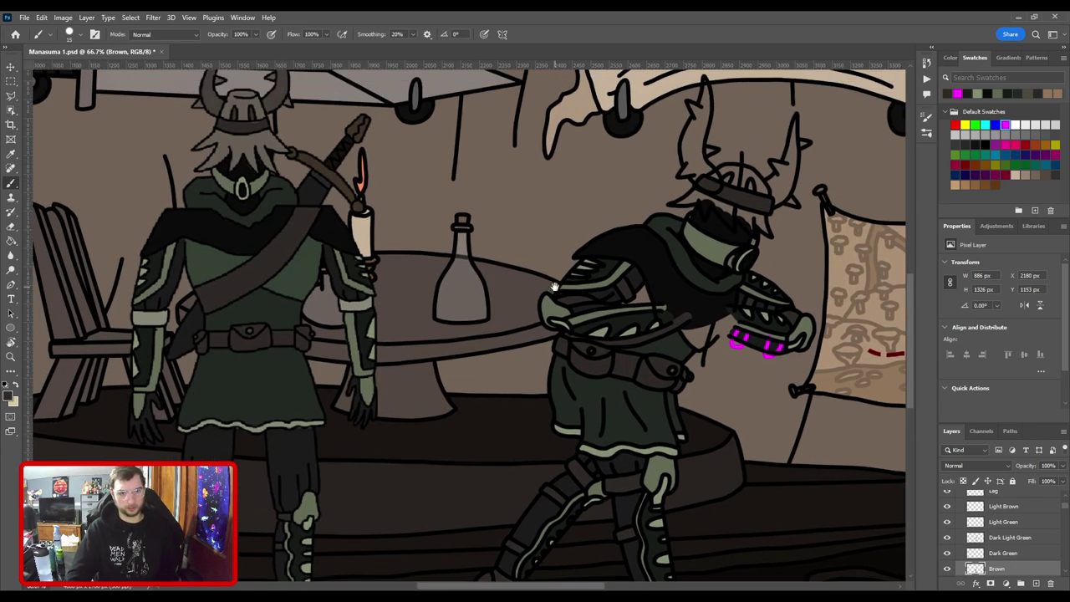
{"action": "left_click_drag", "start_coordinate": [576, 295], "coordinate": [449, 290]}
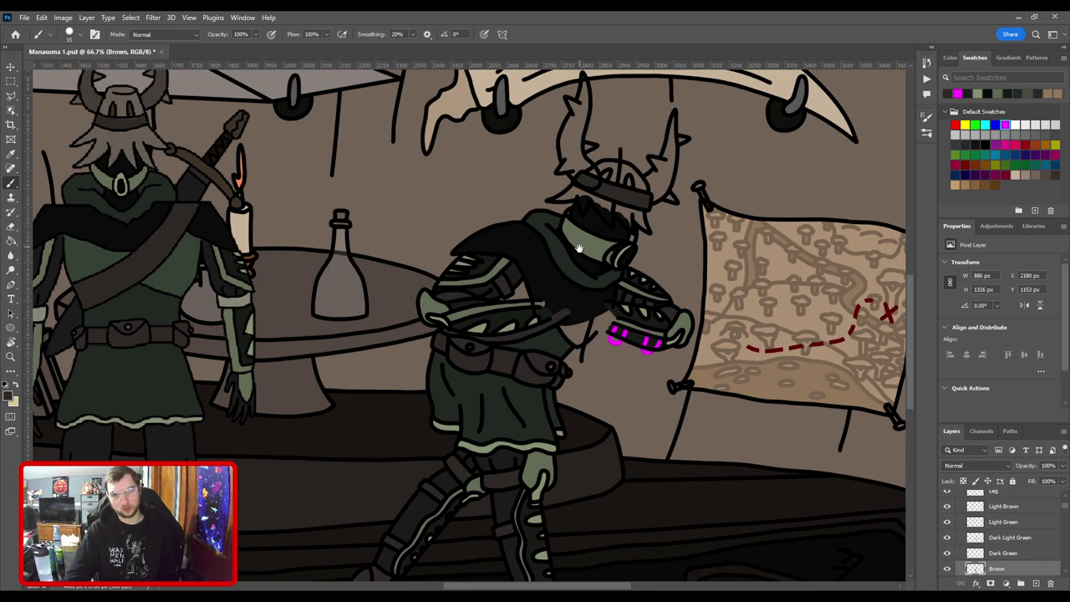
{"action": "left_click_drag", "start_coordinate": [579, 248], "coordinate": [447, 252]}
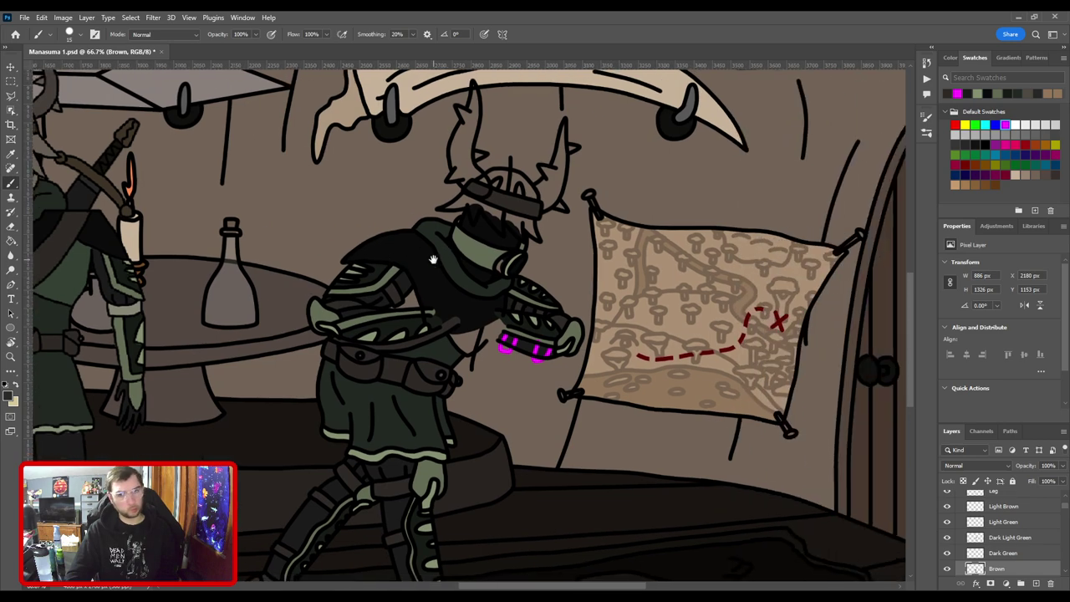
{"action": "key", "text": "ctrl+plus"}
{"action": "key", "text": "ctrl+plus"}
{"action": "key", "text": "ctrl+plus"}
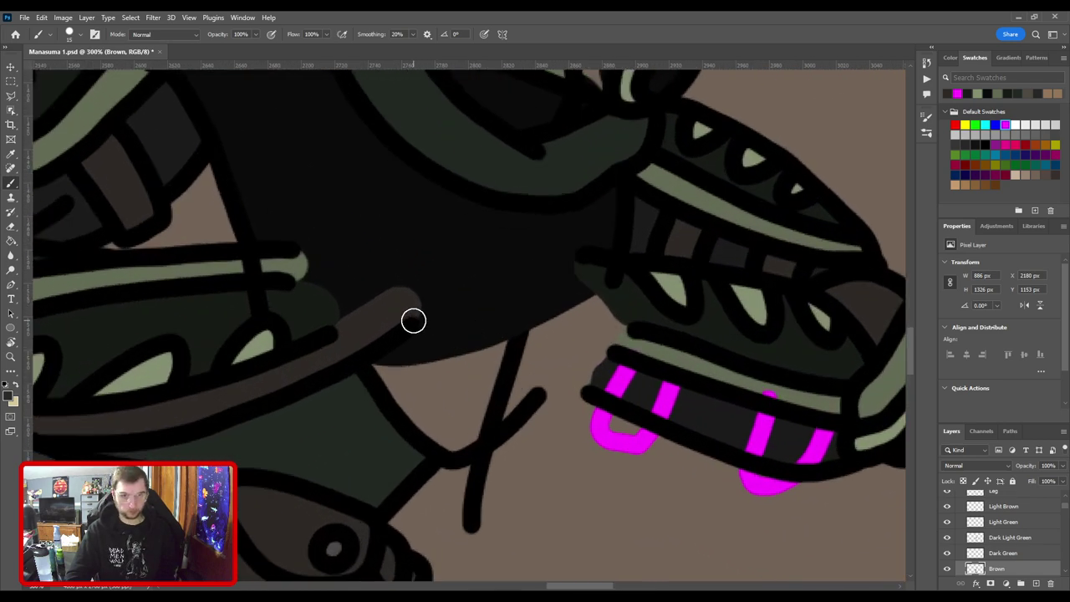
{"action": "key", "text": "v"}
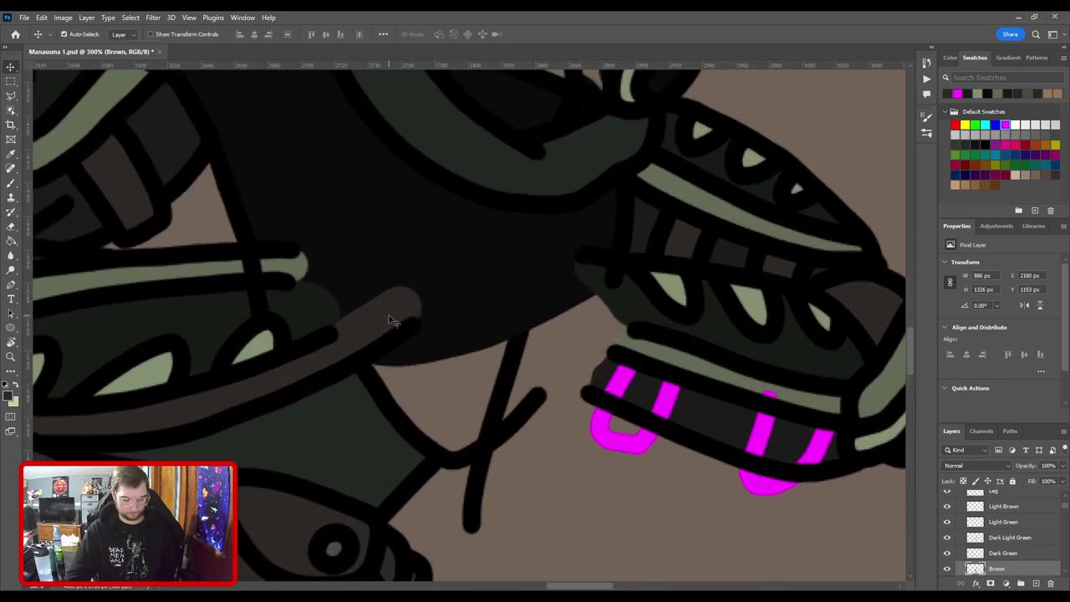
{"action": "key", "text": "b"}
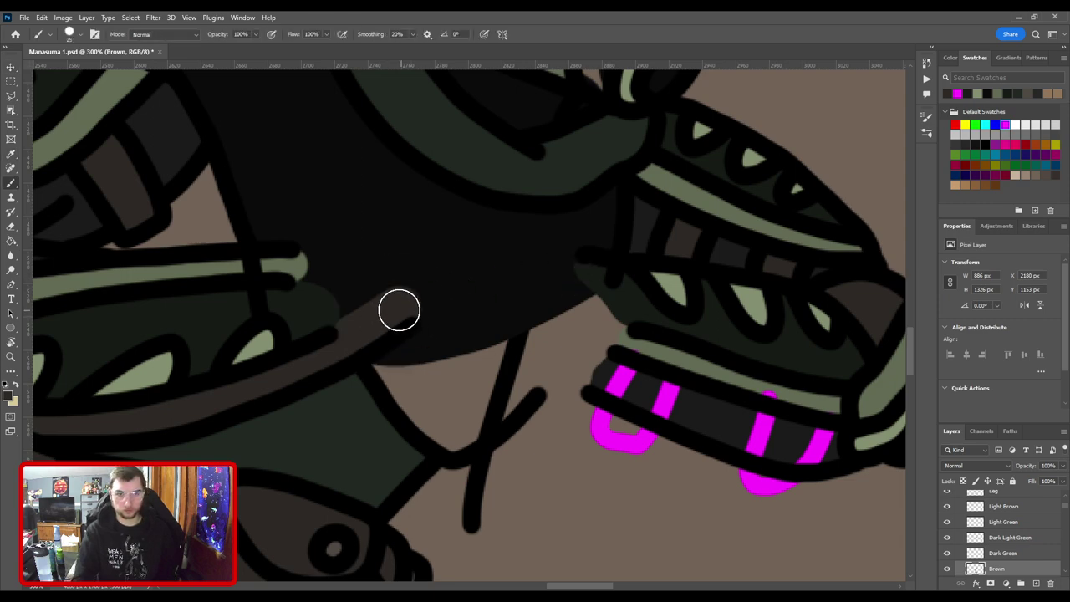
{"action": "mouse_move", "coordinate": [399, 310]}
{"action": "left_mouse_down"}
{"action": "mouse_move", "coordinate": [547, 215]}
{"action": "mouse_move", "coordinate": [538, 225]}
{"action": "left_mouse_up"}
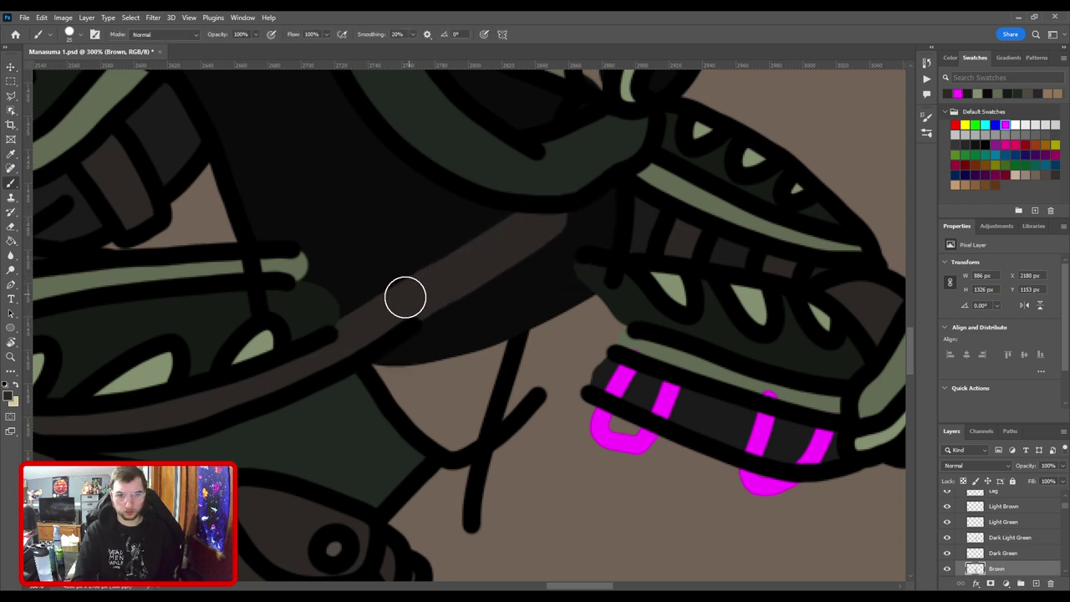
{"action": "key", "text": "ctrl+z"}
{"action": "left_click_drag", "start_coordinate": [395, 311], "coordinate": [585, 163]}
Erase the brown strap paint that overlaps the green collar.
{"action": "key", "text": "e"}
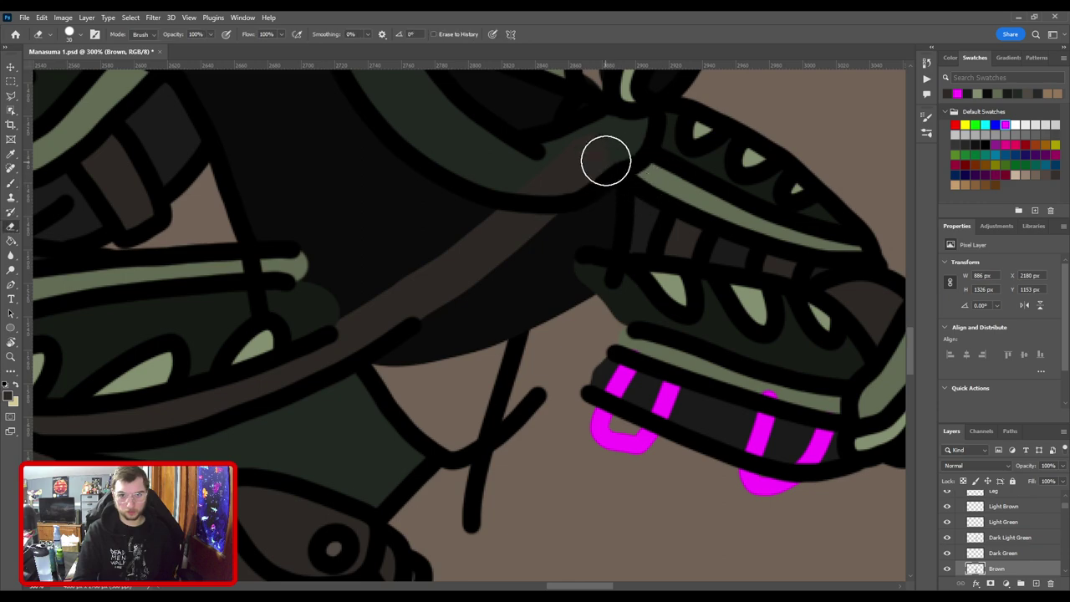
{"action": "key", "text": "ctrl+minus"}
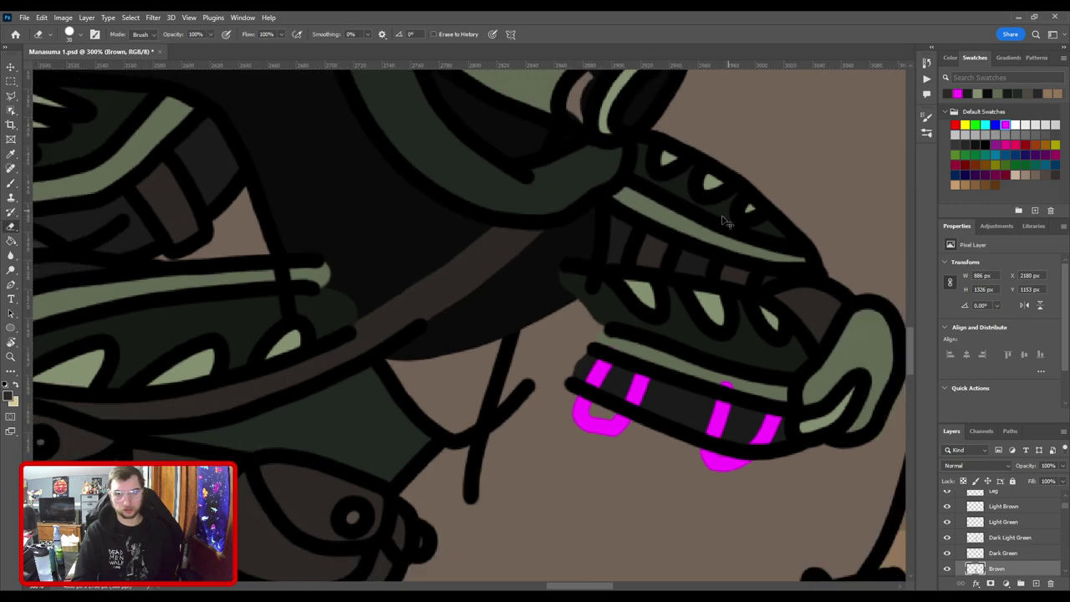
{"action": "key", "text": "ctrl+minus"}
{"action": "key", "text": "ctrl+minus"}
{"action": "key", "text": "ctrl+minus"}
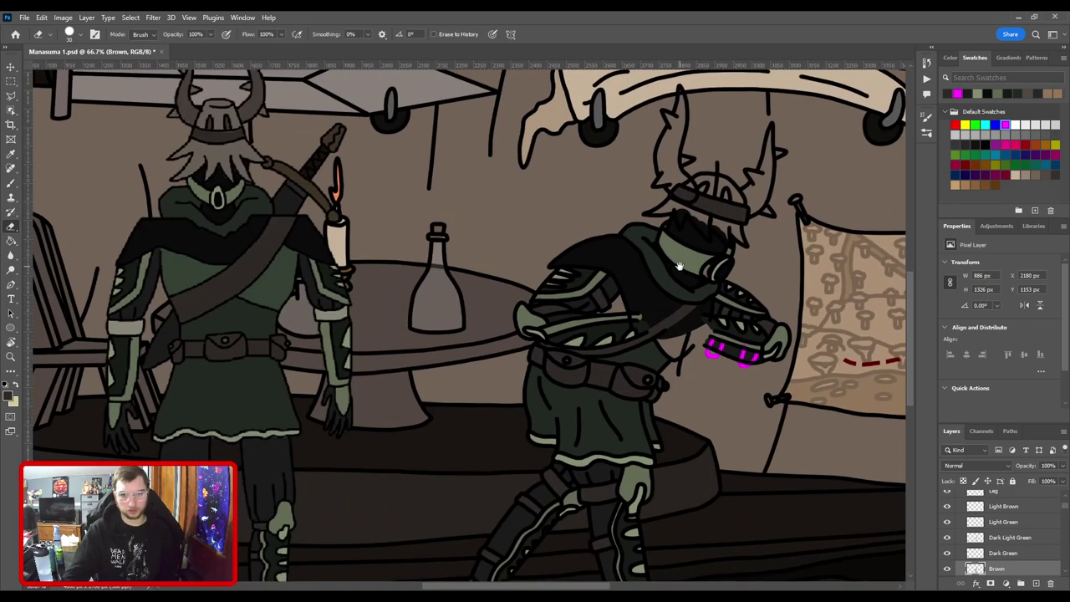
Sample the green of the standing figure's chest and add a new layer named Color above the Brown layer.
{"action": "left_click_drag", "start_coordinate": [617, 291], "coordinate": [576, 274]}
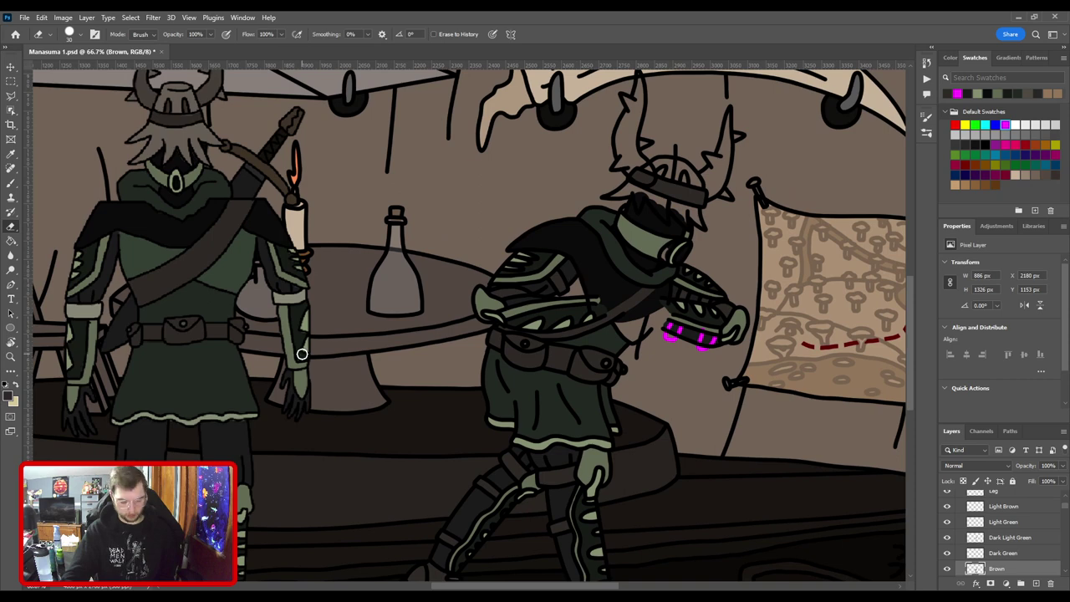
{"action": "key", "text": "i"}
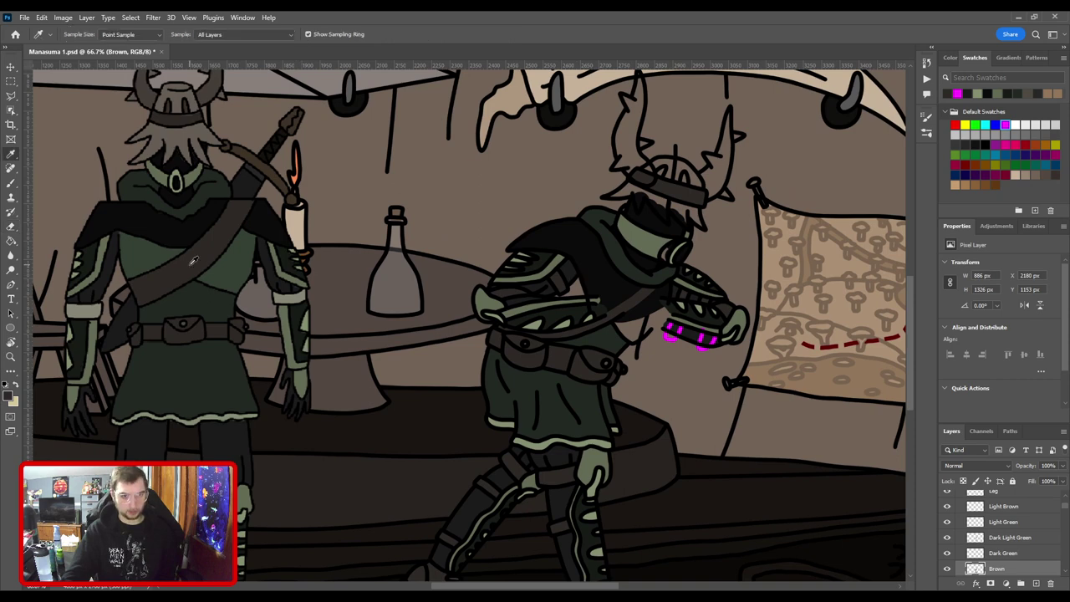
{"action": "key", "text": "ctrl+minus"}
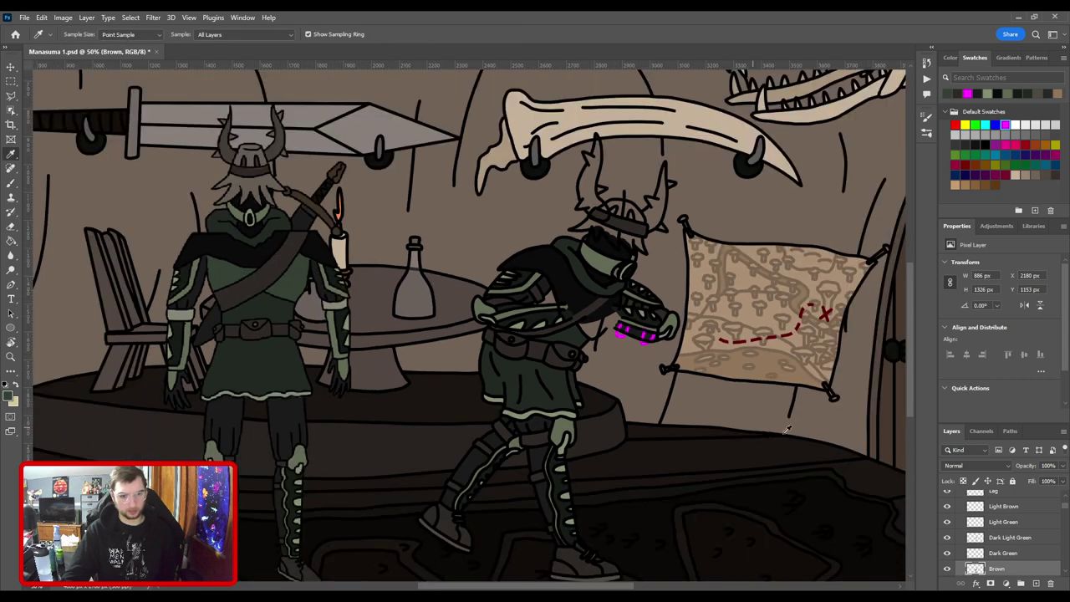
{"action": "scroll", "coordinate": [1003, 560], "scroll_direction": "down", "scroll_amount": 1}
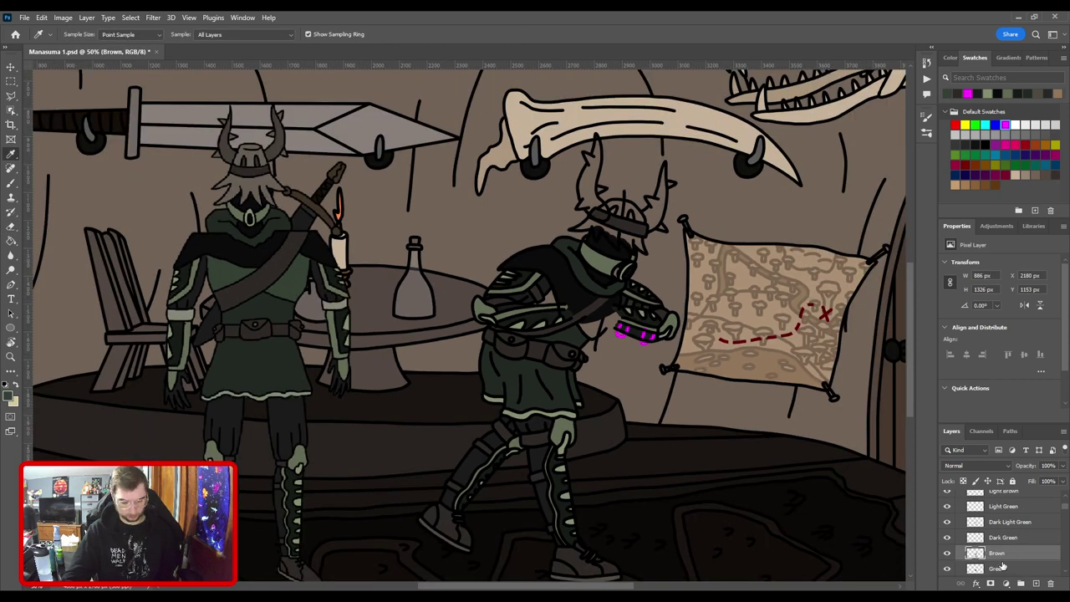
{"action": "key", "text": "ctrl+shift+alt+n"}
Paint the leaning figure's torso under the cape with the sampled green on the Color layer.
{"action": "key", "text": "b"}
{"action": "key", "text": "ctrl+plus"}
{"action": "left_click_drag", "start_coordinate": [591, 348], "coordinate": [450, 336]}
{"action": "key", "text": "ctrl+plus"}
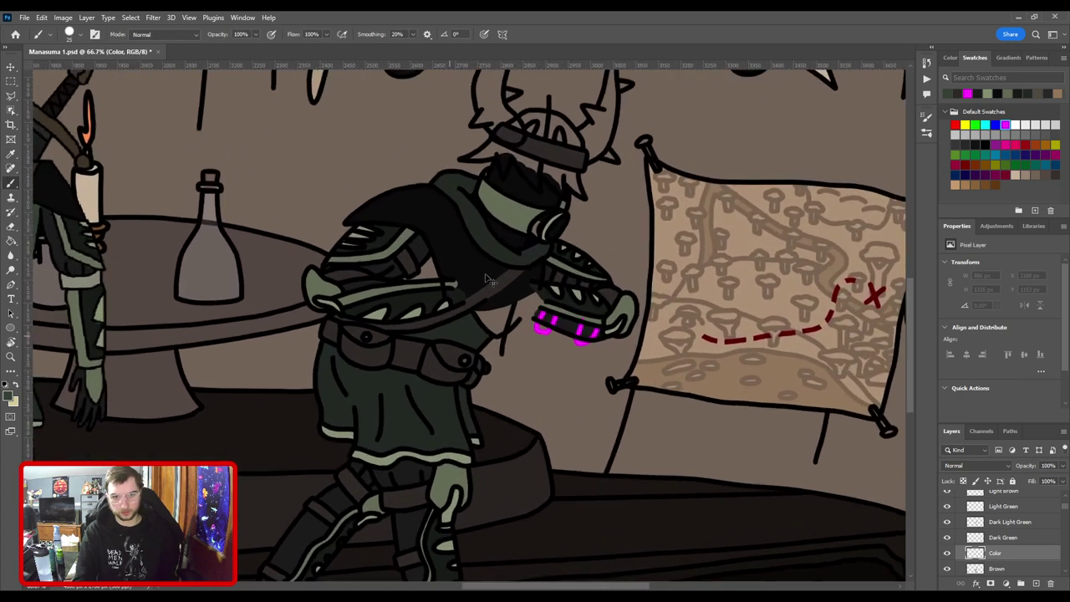
{"action": "key", "text": "ctrl+plus"}
{"action": "mouse_move", "coordinate": [402, 297]}
{"action": "left_mouse_down"}
{"action": "mouse_move", "coordinate": [409, 253]}
{"action": "mouse_move", "coordinate": [440, 246]}
{"action": "mouse_move", "coordinate": [446, 292]}
{"action": "mouse_move", "coordinate": [495, 312]}
{"action": "mouse_move", "coordinate": [540, 268]}
{"action": "mouse_move", "coordinate": [606, 246]}
{"action": "left_mouse_up"}
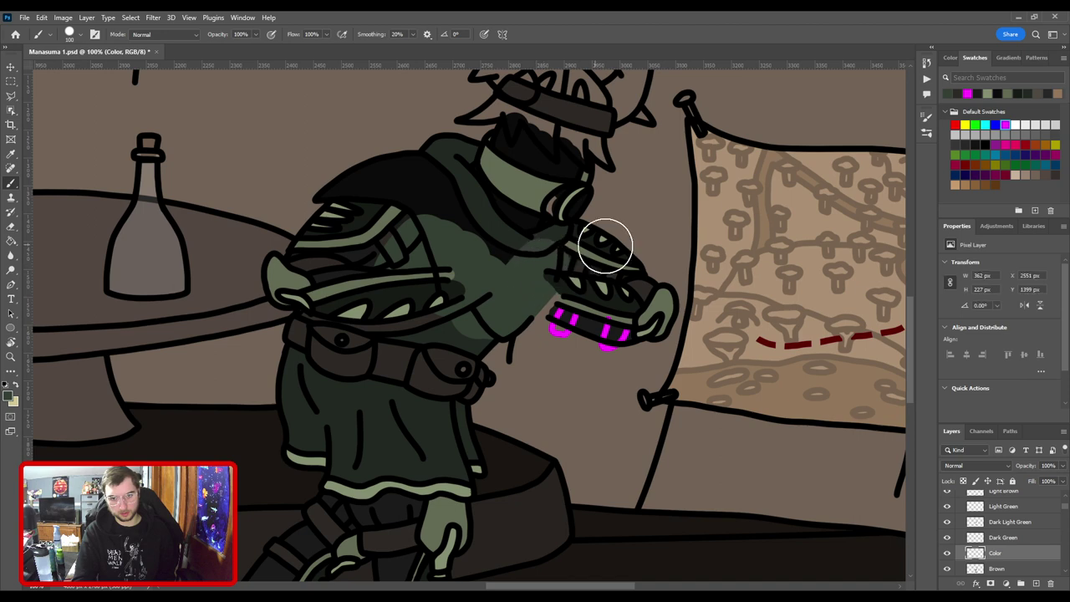
Move the Color layer down the stack to sit beneath the Dark Gray layer.
{"action": "key", "text": "ctrl+bracketleft"}
{"action": "key", "text": "ctrl+bracketleft"}
{"action": "key", "text": "ctrl+bracketleft"}
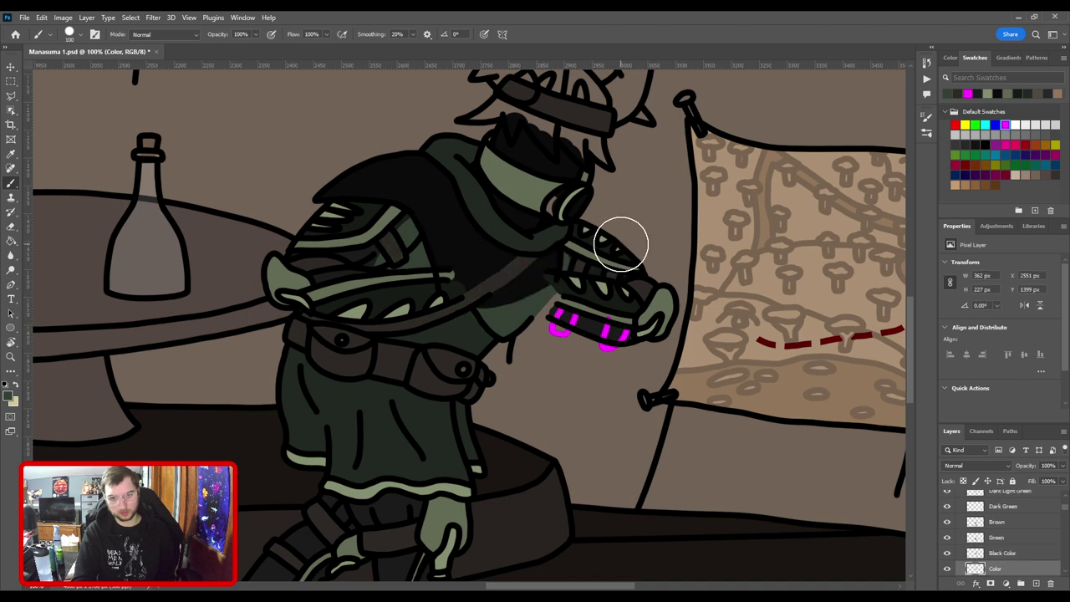
{"action": "key", "text": "ctrl+minus"}
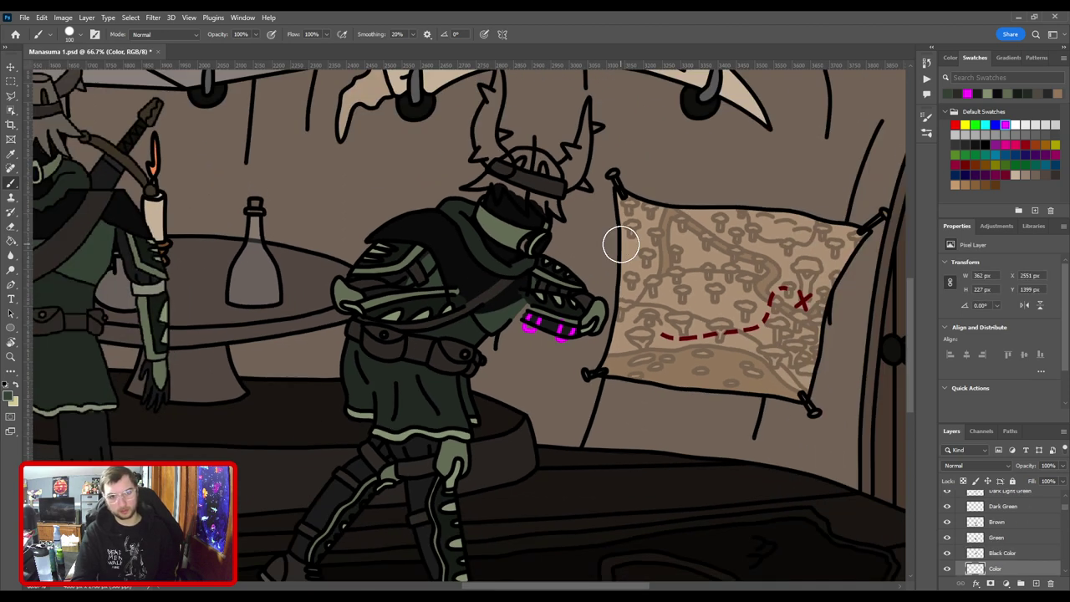
{"action": "key", "text": "ctrl+bracketleft"}
{"action": "key", "text": "ctrl+minus"}
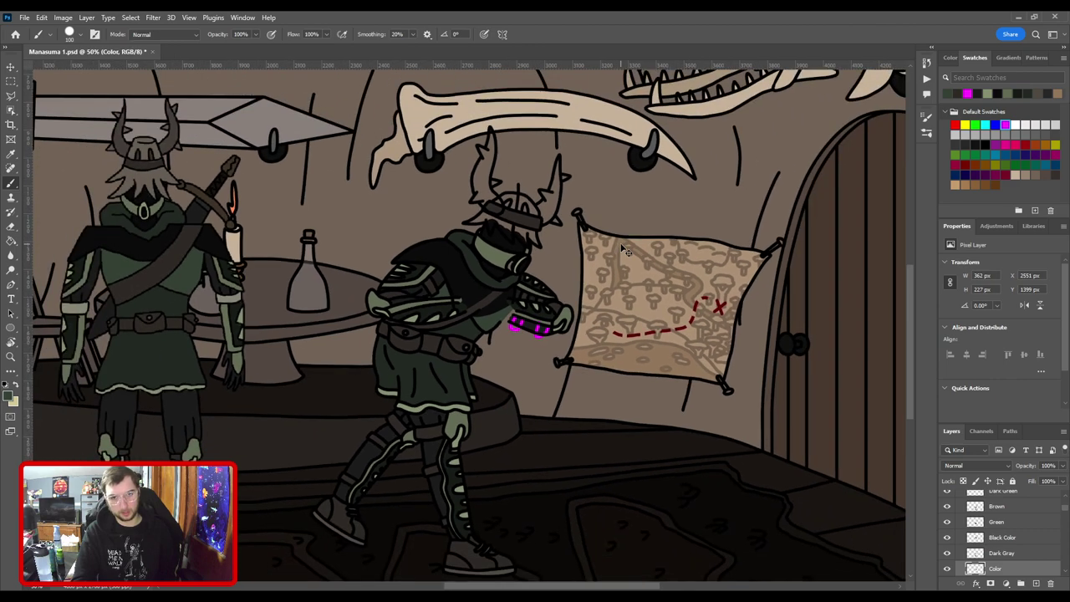
Sample the light green of the leaning figure's mask and paint the gap beside its round filter on the Color layer.
{"action": "scroll", "coordinate": [623, 251], "scroll_direction": "up", "scroll_amount": 5}
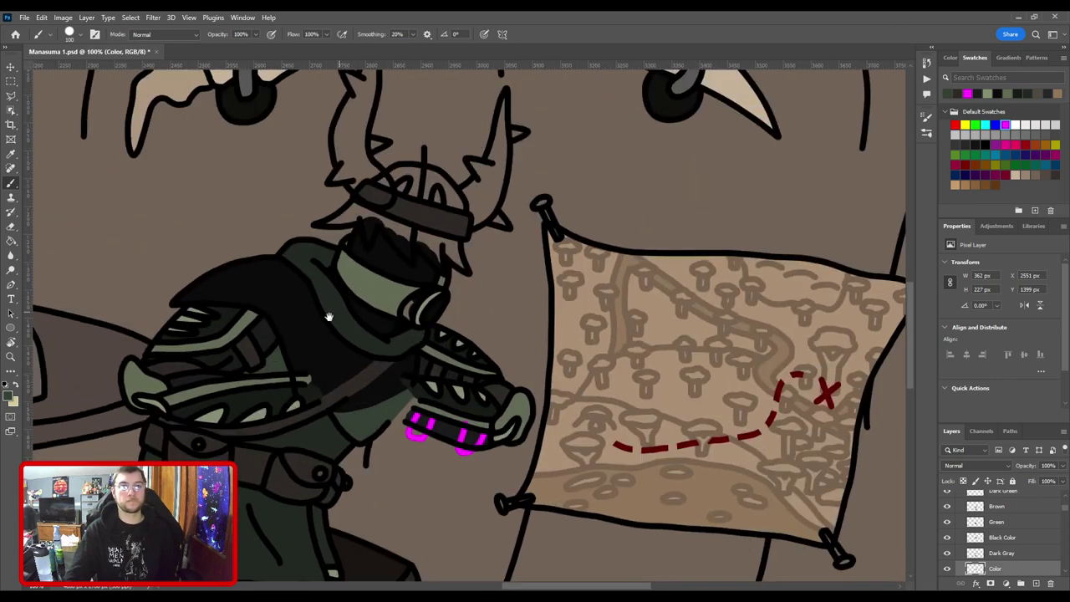
{"action": "scroll", "coordinate": [343, 323], "scroll_direction": "up", "scroll_amount": 4}
{"action": "key", "text": "i"}
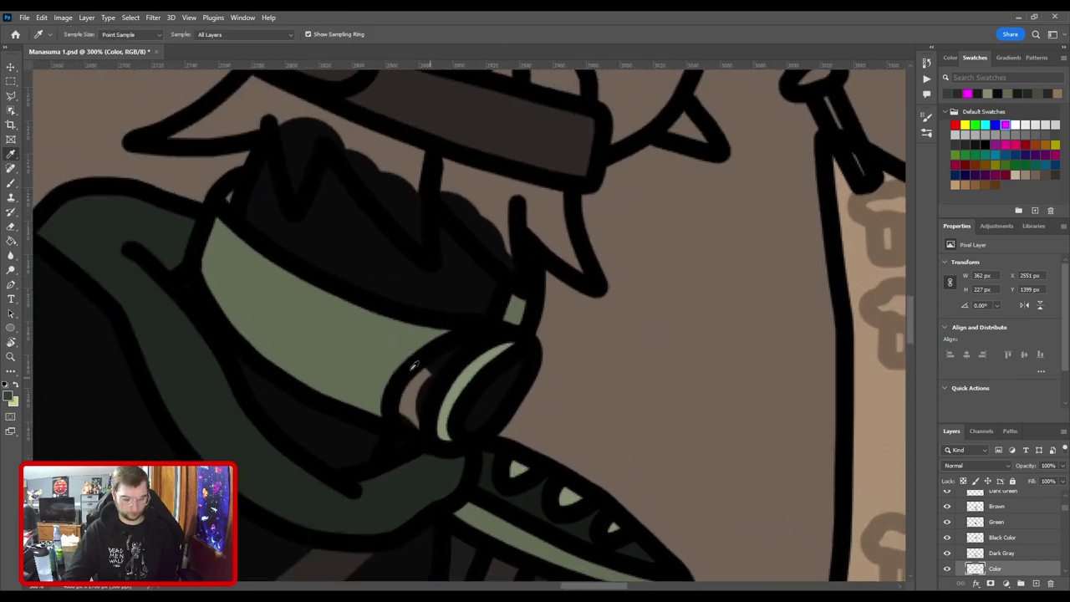
{"action": "left_click", "coordinate": [369, 348]}
{"action": "key", "text": "b"}
{"action": "key", "text": "bracketleft"}
{"action": "key", "text": "bracketleft"}
{"action": "key", "text": "bracketleft"}
{"action": "key", "text": "bracketleft"}
{"action": "key", "text": "bracketleft"}
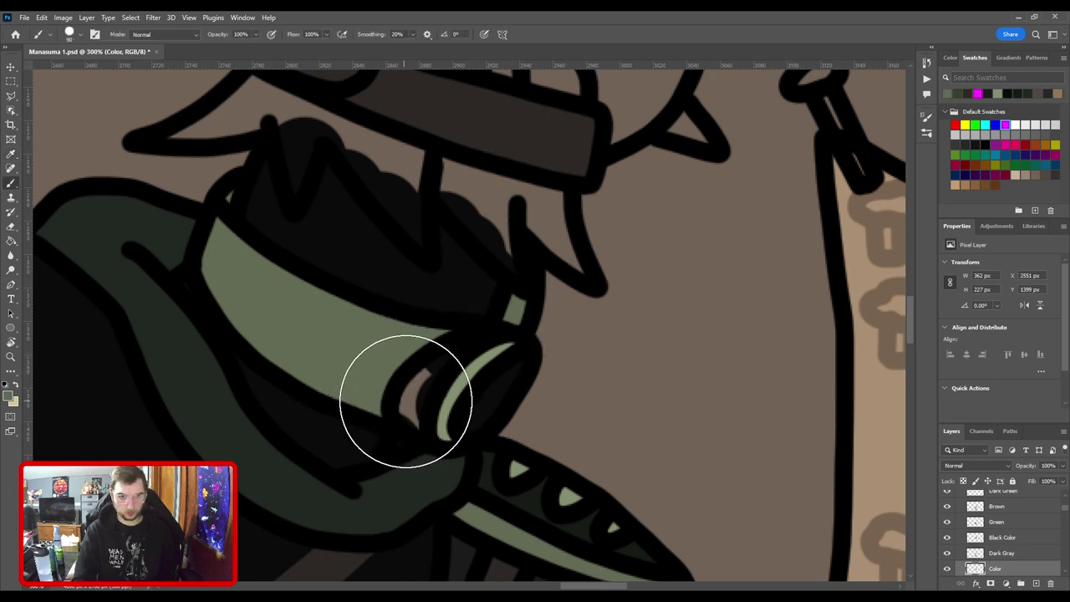
{"action": "mouse_move", "coordinate": [410, 398]}
{"action": "left_mouse_down"}
{"action": "mouse_move", "coordinate": [447, 350]}
{"action": "mouse_move", "coordinate": [497, 332]}
{"action": "left_mouse_up"}
Reorder the layers so Black Color sits directly below Dark Gray and the Color layer sits beneath Black Color.
{"action": "key", "text": "v"}
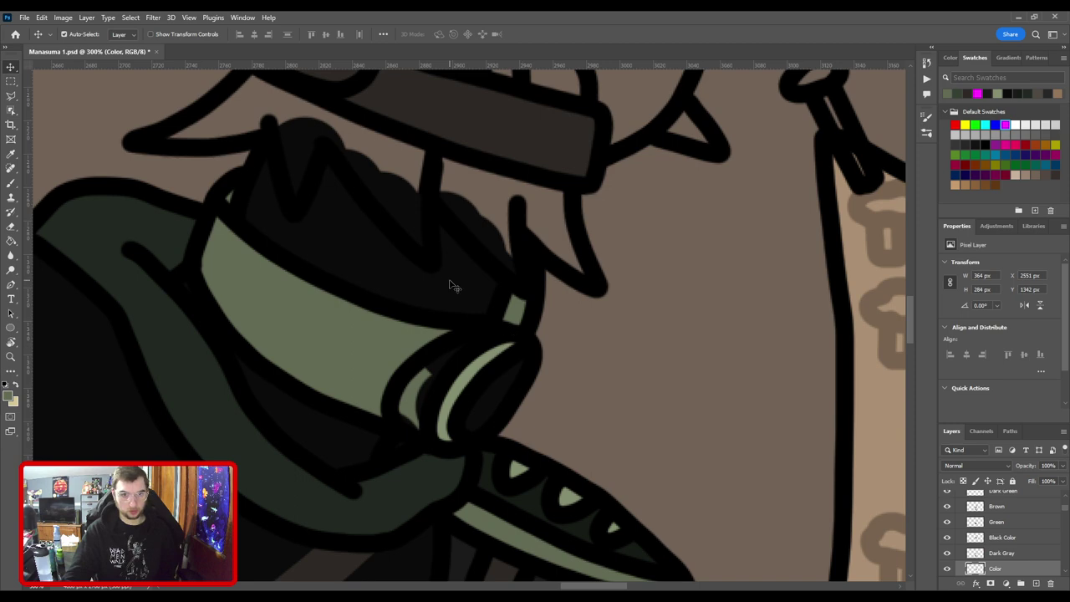
{"action": "left_click", "coordinate": [451, 286]}
{"action": "key", "text": "ctrl+bracketleft"}
{"action": "key", "text": "ctrl+bracketleft"}
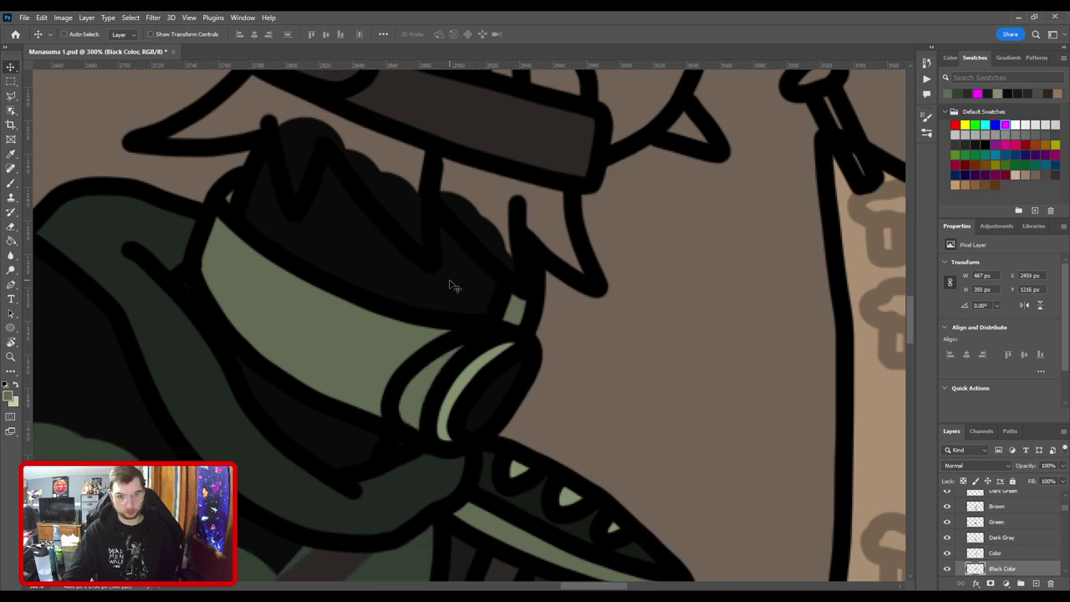
{"action": "key", "text": "ctrl+minus"}
{"action": "key", "text": "ctrl+minus"}
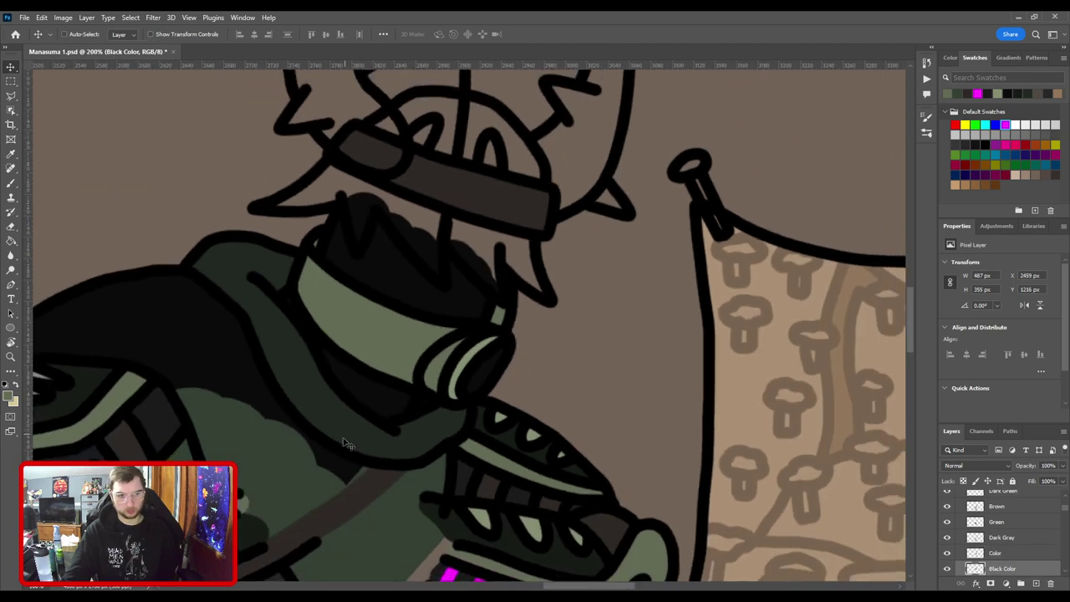
{"action": "left_click", "coordinate": [371, 401], "text": "ctrl"}
{"action": "key", "text": "ctrl+bracketleft"}
{"action": "key", "text": "ctrl"}
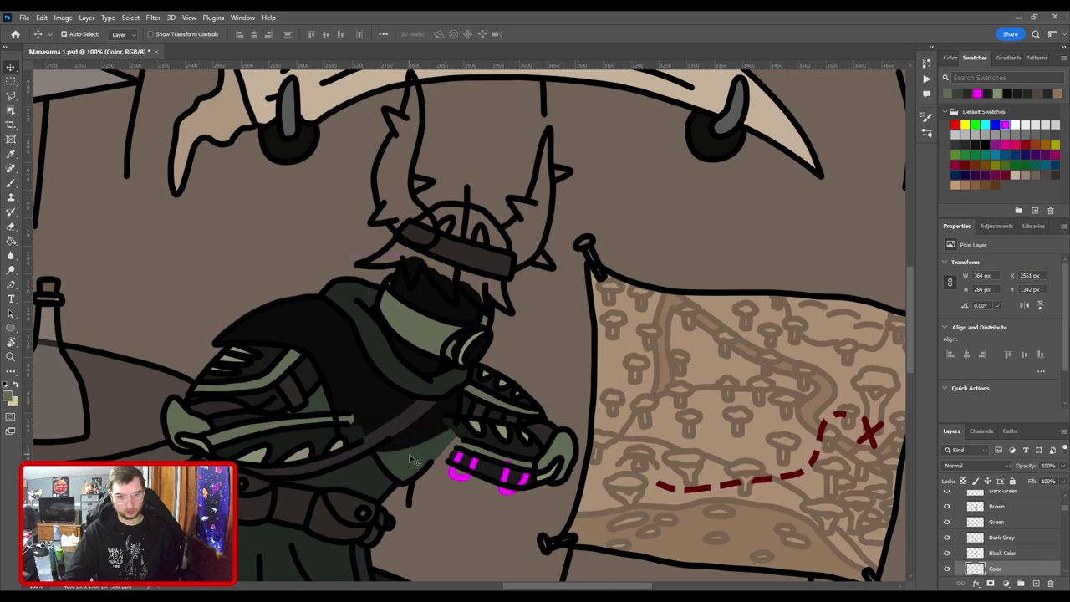
On the Arms layer, erase the body outline where it crosses the leaning figure's near forearm armor.
{"action": "left_click_drag", "start_coordinate": [415, 465], "coordinate": [544, 336]}
{"action": "key", "text": "ctrl+plus"}
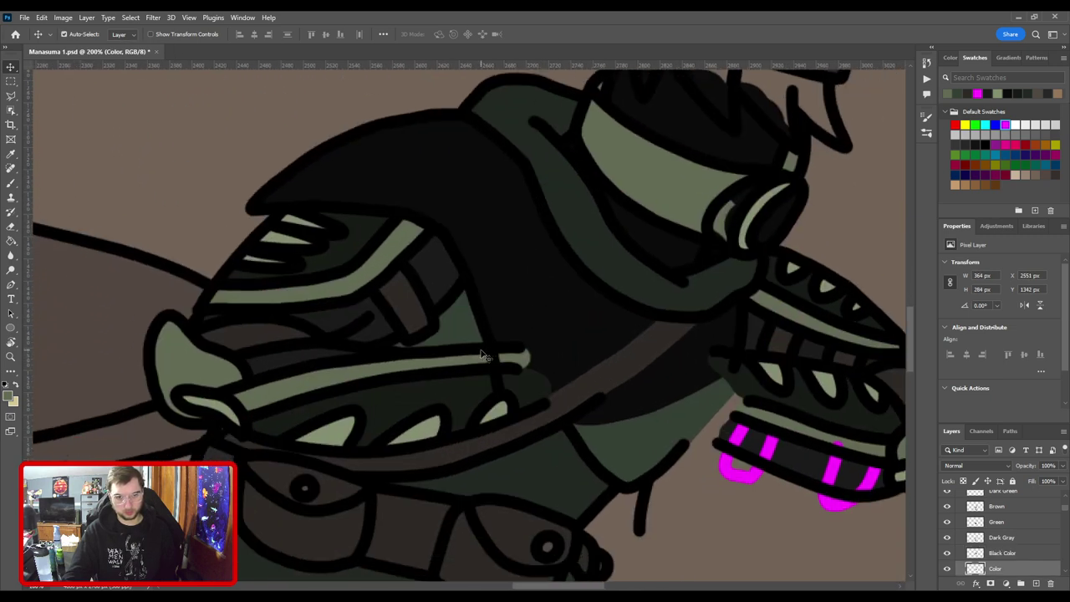
{"action": "left_click", "coordinate": [482, 355]}
{"action": "left_click", "coordinate": [948, 500]}
{"action": "left_click", "coordinate": [948, 500]}
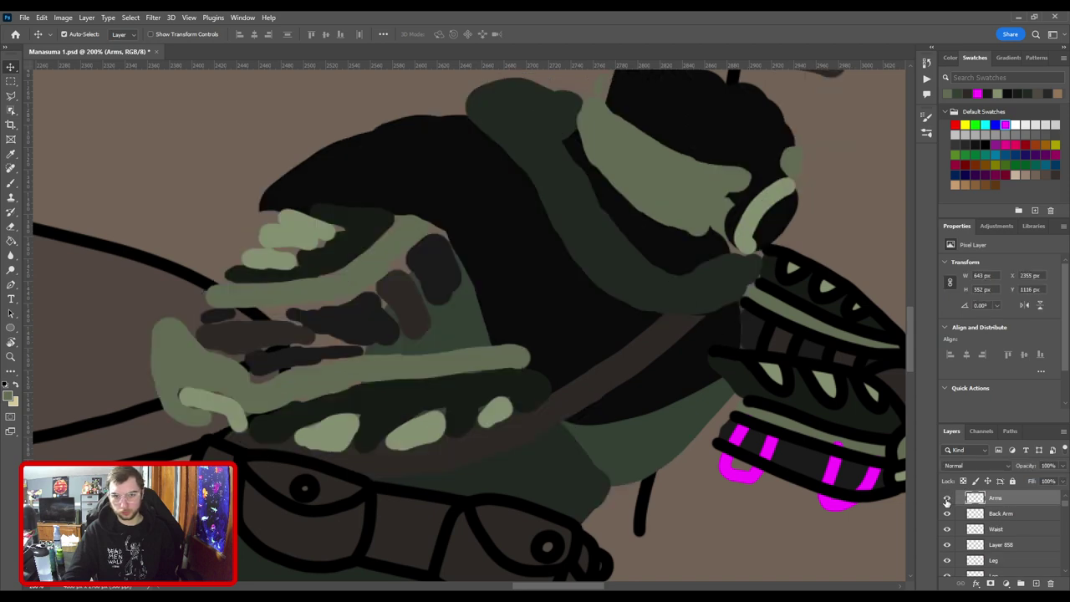
{"action": "key", "text": "ctrl+plus"}
{"action": "key", "text": "ctrl+plus"}
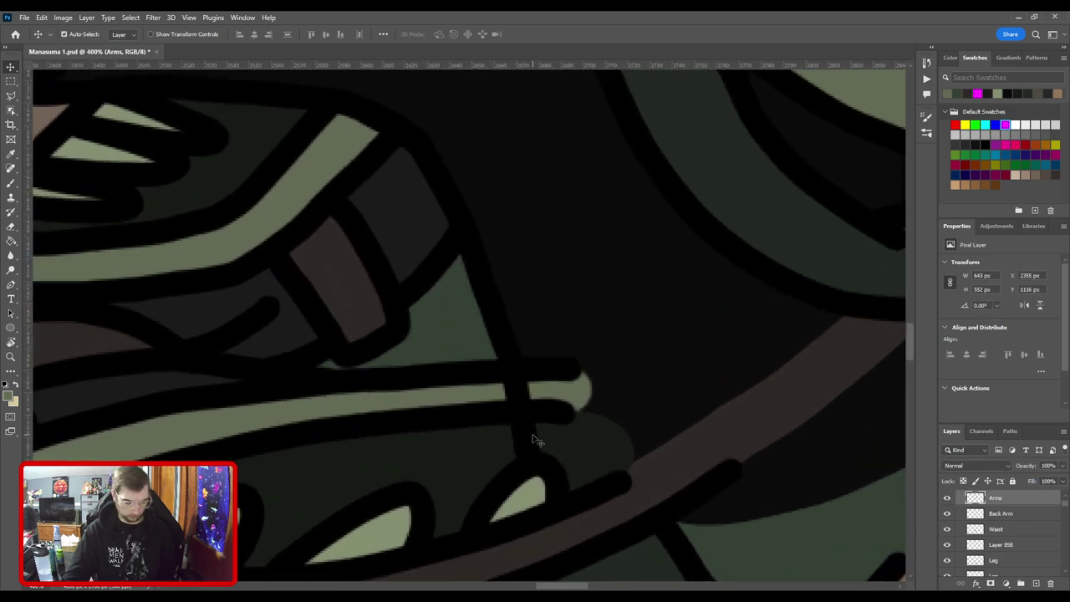
{"action": "key", "text": "e"}
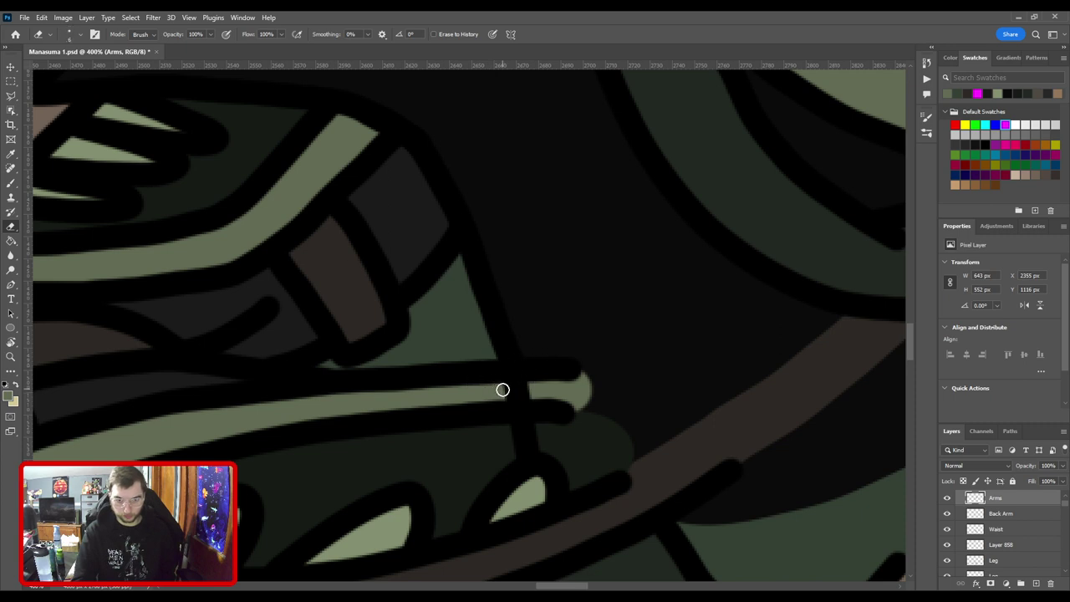
{"action": "left_click_drag", "start_coordinate": [503, 390], "coordinate": [532, 391]}
{"action": "mouse_move", "coordinate": [515, 428]}
{"action": "left_mouse_down"}
{"action": "mouse_move", "coordinate": [545, 436]}
{"action": "mouse_move", "coordinate": [512, 445]}
{"action": "left_mouse_up"}
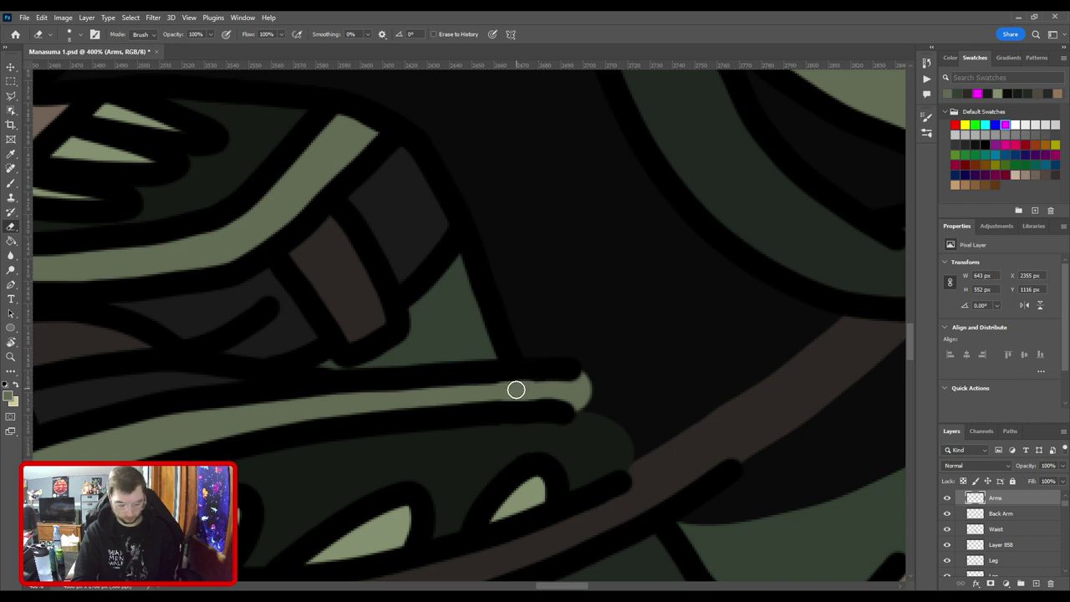
Sample the outline black and retouch the forearm plate's upper and lower outlines near the elbow with a smaller brush.
{"action": "key", "text": "v"}
{"action": "key", "text": "b"}
{"action": "left_click", "coordinate": [529, 366], "text": "alt"}
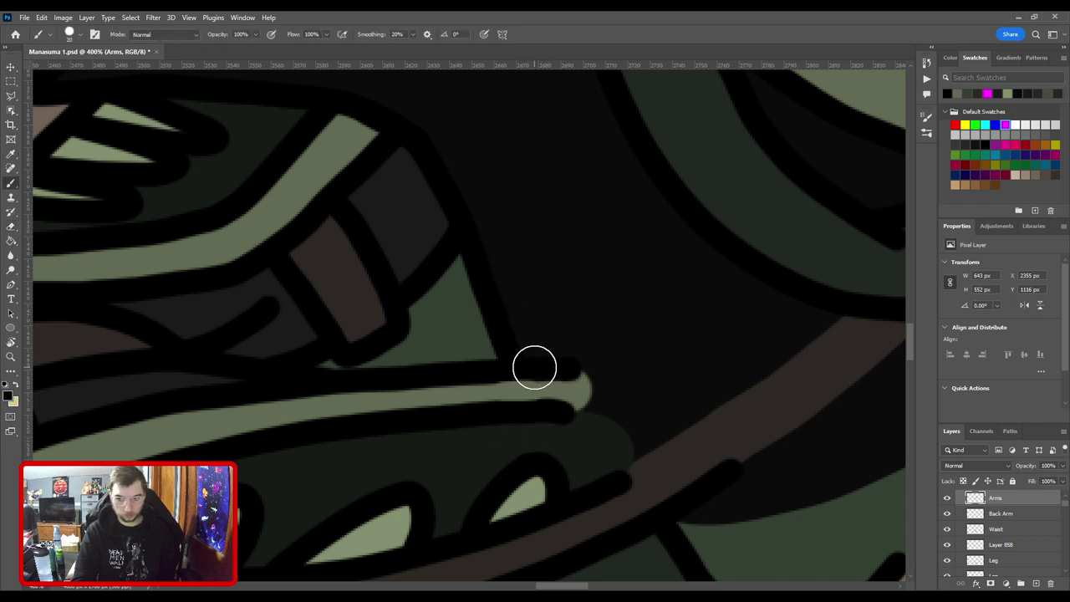
{"action": "key", "text": "bracketleft"}
{"action": "key", "text": "bracketleft"}
{"action": "key", "text": "bracketleft"}
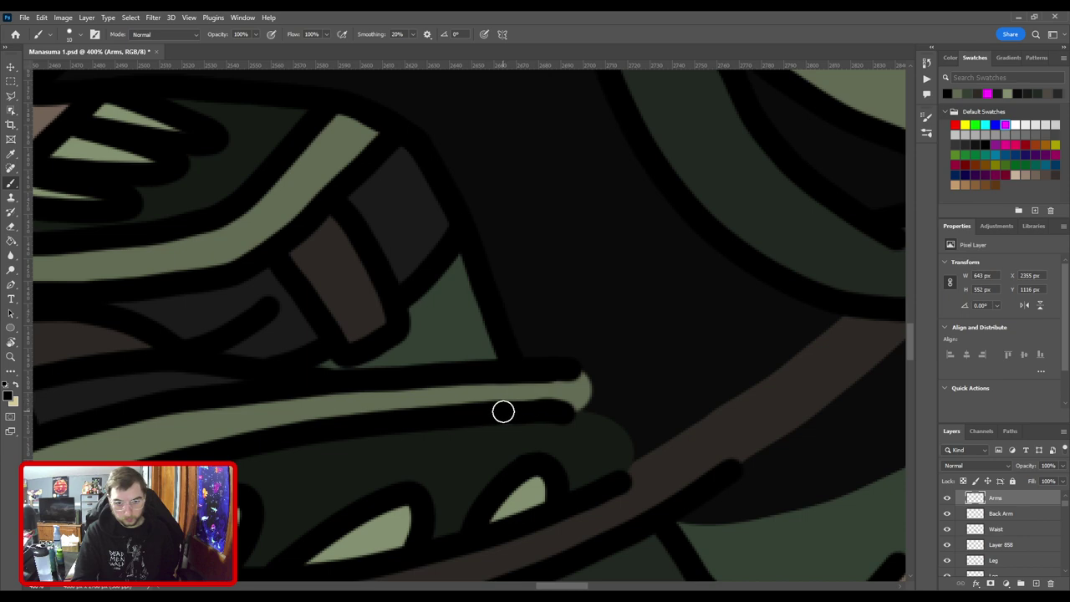
{"action": "left_click_drag", "start_coordinate": [564, 409], "coordinate": [594, 408]}
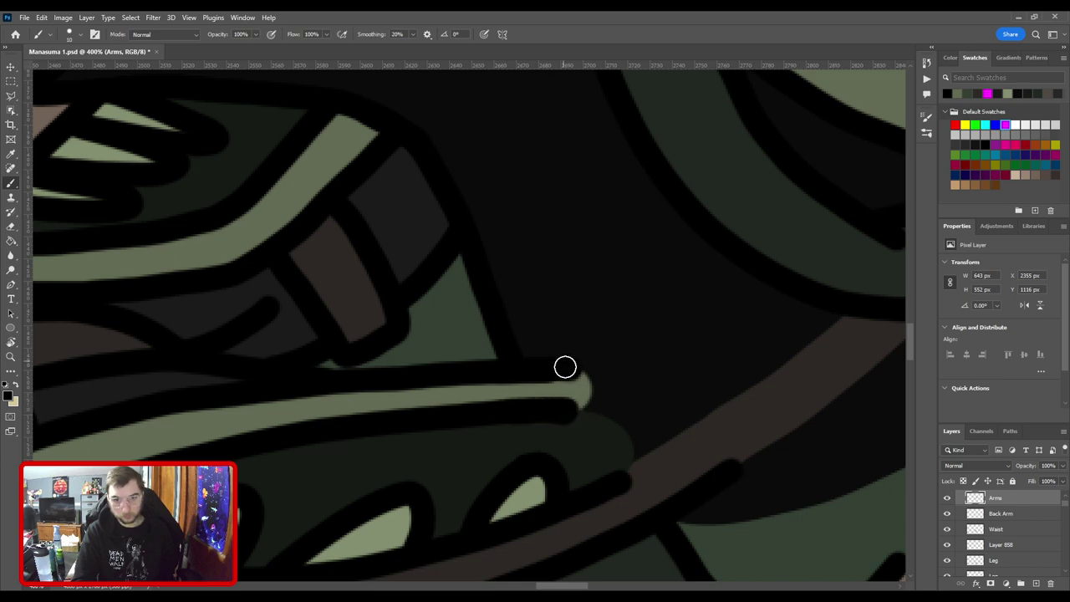
{"action": "left_click_drag", "start_coordinate": [559, 370], "coordinate": [589, 369]}
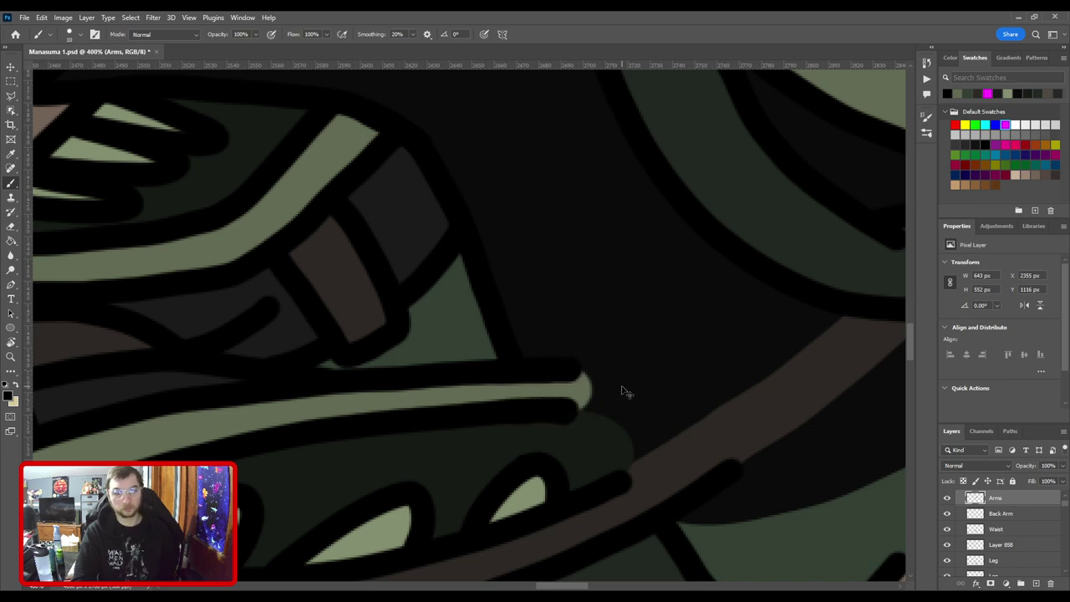
Move Layer 858 with the magenta loops up the stack to sit above the Horns layer.
{"action": "scroll", "coordinate": [623, 391], "scroll_direction": "down", "scroll_amount": 3}
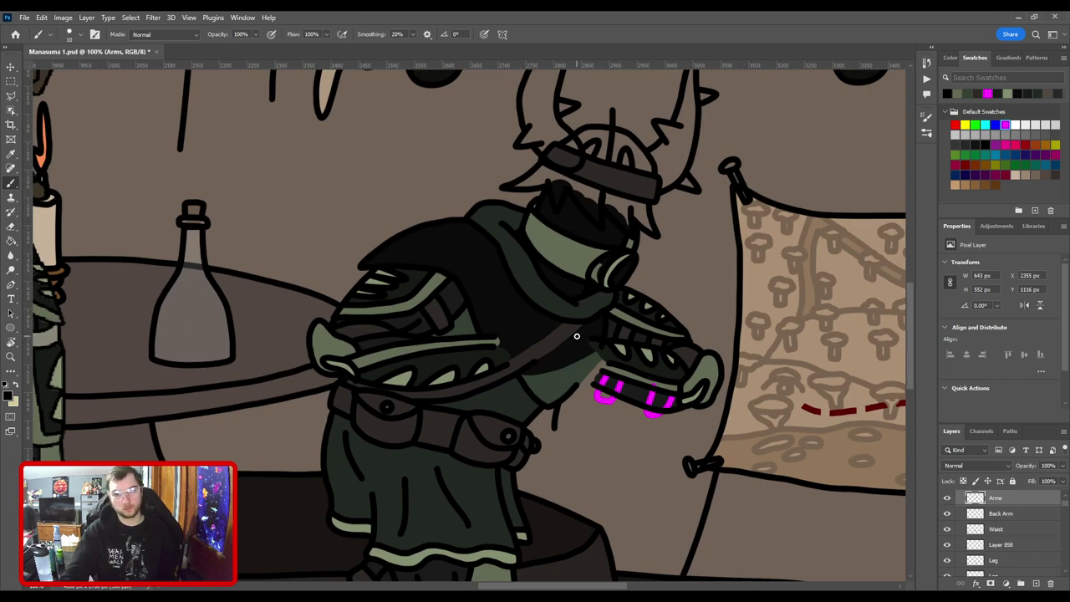
{"action": "scroll", "coordinate": [619, 340], "scroll_direction": "down", "scroll_amount": 1}
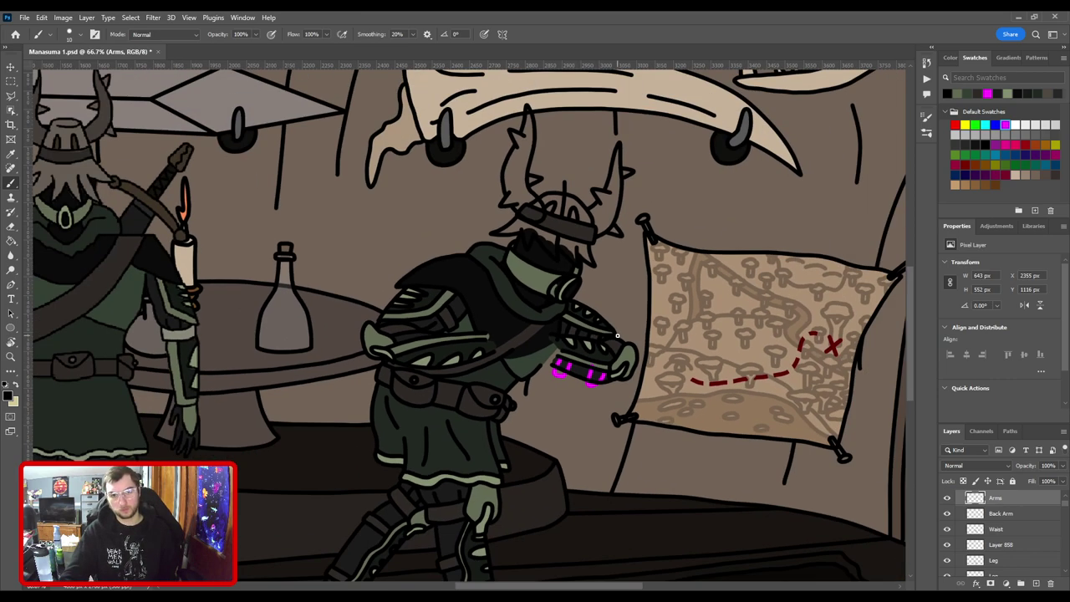
{"action": "scroll", "coordinate": [617, 336], "scroll_direction": "up", "scroll_amount": 2}
{"action": "key", "text": "v"}
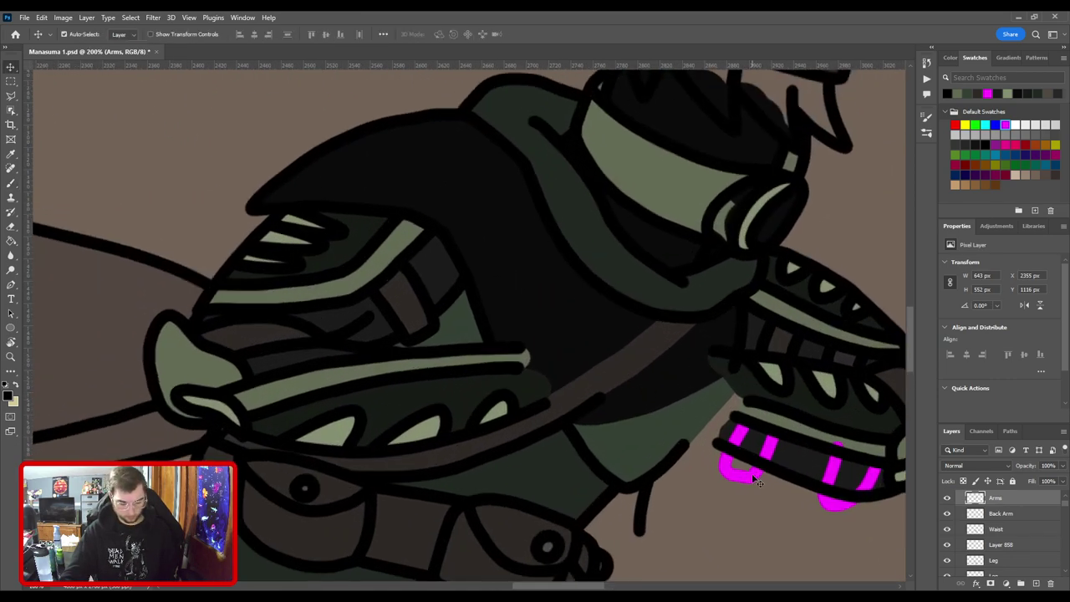
{"action": "left_click", "coordinate": [747, 478]}
{"action": "key", "text": "ctrl+bracketright"}
{"action": "key", "text": "ctrl+bracketright"}
{"action": "key", "text": "ctrl+bracketright"}
{"action": "key", "text": "ctrl+bracketright"}
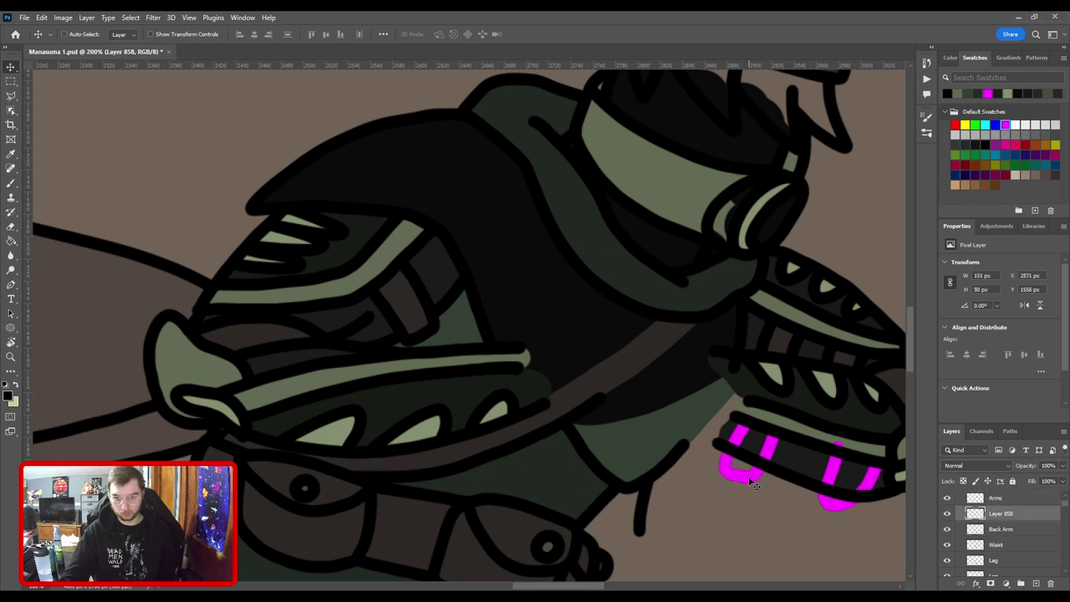
Sample the magenta and paint two matching loops along the upper edge of the near forearm armor on Layer 858.
{"action": "key", "text": "b"}
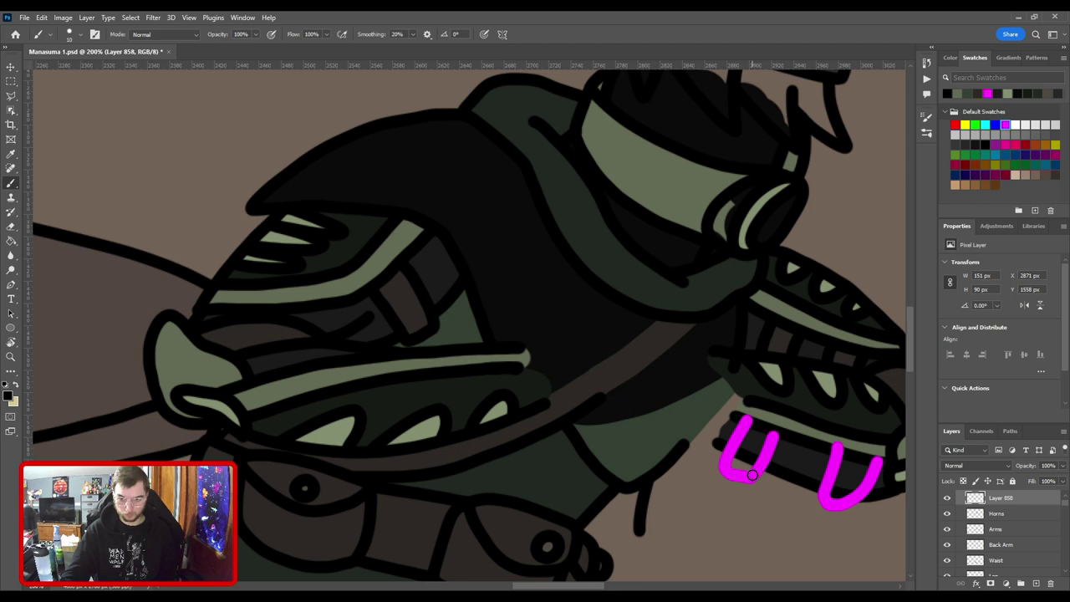
{"action": "left_click", "coordinate": [752, 475], "text": "alt"}
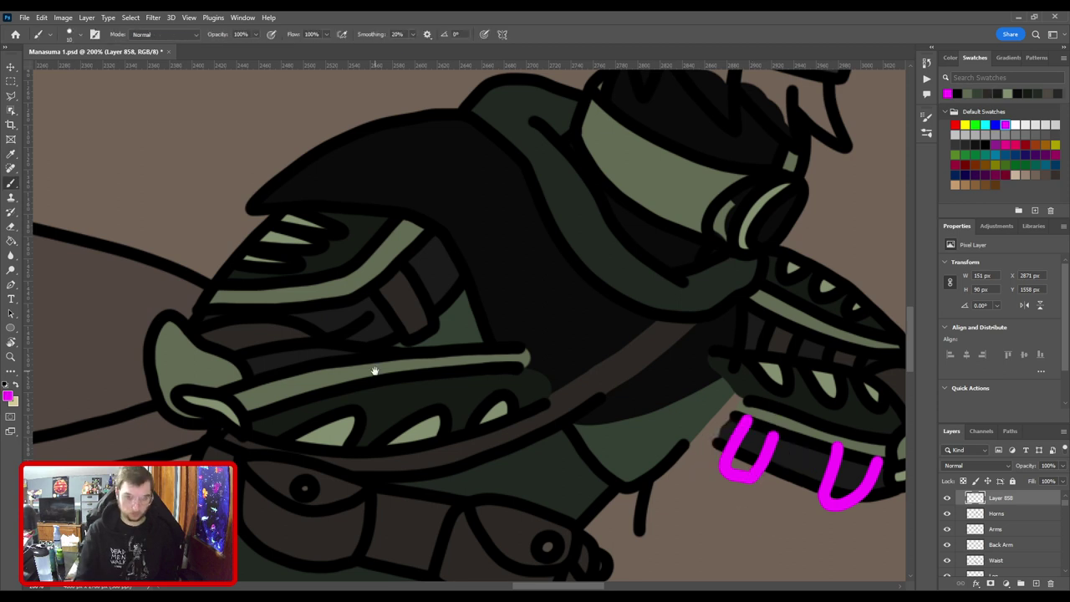
{"action": "mouse_move", "coordinate": [372, 366]}
{"action": "left_mouse_down"}
{"action": "mouse_move", "coordinate": [462, 332]}
{"action": "mouse_move", "coordinate": [462, 318]}
{"action": "mouse_move", "coordinate": [493, 338]}
{"action": "left_mouse_up"}
{"action": "left_click_drag", "start_coordinate": [558, 333], "coordinate": [590, 321]}
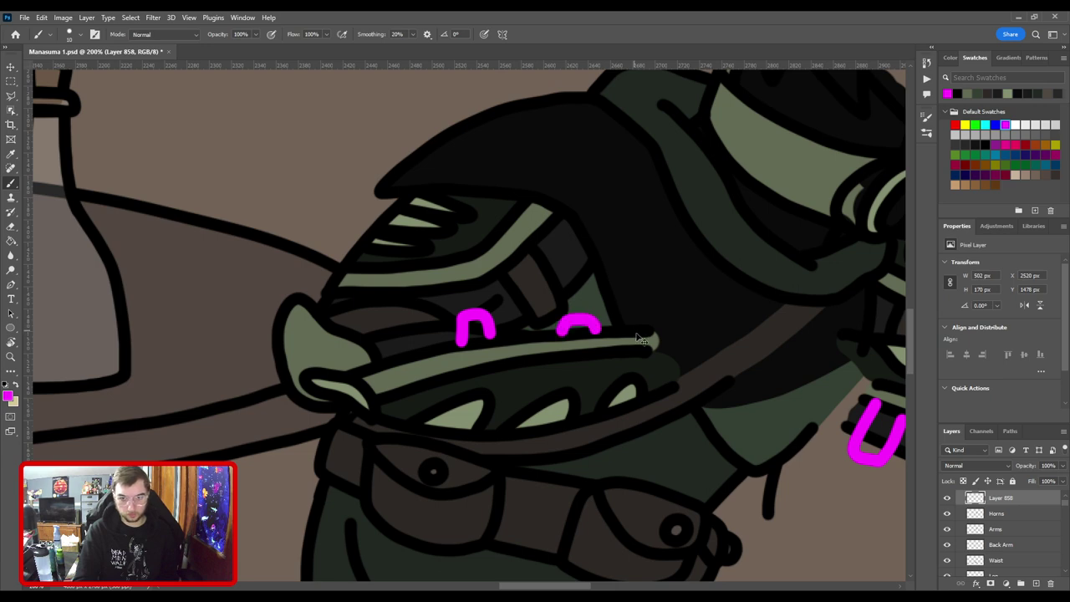
Sample the grayish beige from the standing figure's ragged hat brim.
{"action": "key", "text": "ctrl+minus"}
{"action": "key", "text": "ctrl+minus"}
{"action": "key", "text": "ctrl+0"}
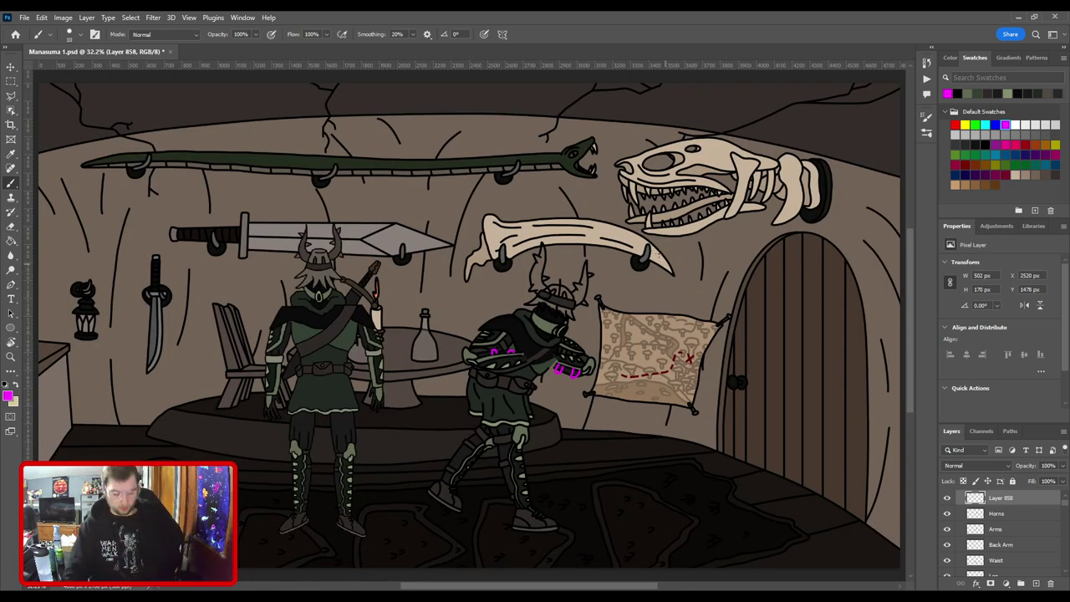
{"action": "key", "text": "i"}
{"action": "key", "text": "ctrl+plus"}
{"action": "key", "text": "ctrl+plus"}
{"action": "left_click_drag", "start_coordinate": [427, 310], "coordinate": [682, 327]}
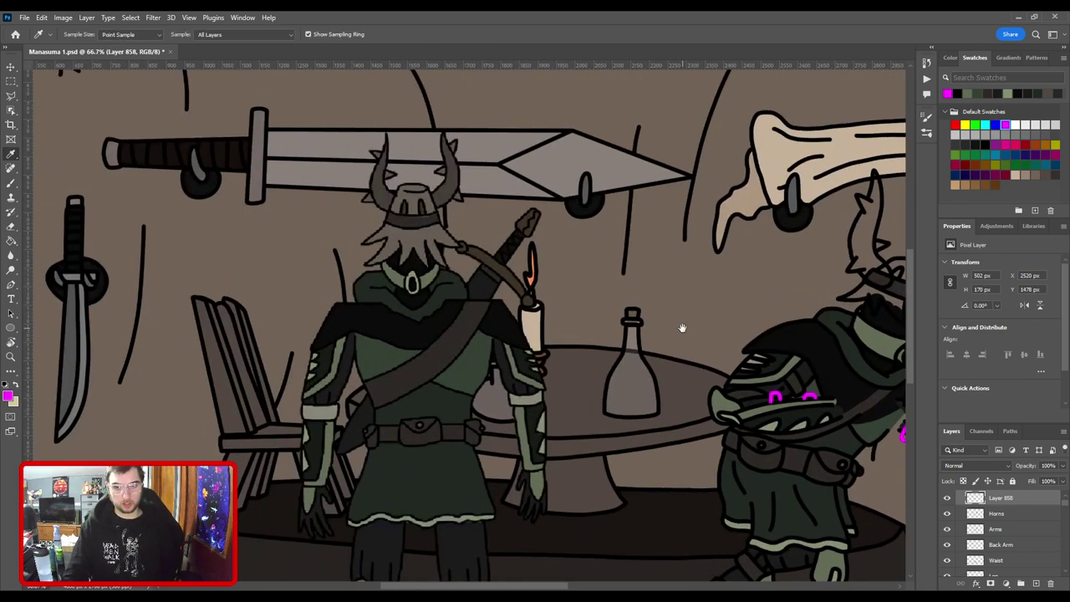
{"action": "left_click", "coordinate": [430, 235]}
Select the Black Color layer at the leaning figure's head and add a new layer named Hat Beige above it.
{"action": "scroll", "coordinate": [242, 274], "scroll_direction": "right", "scroll_amount": 5}
{"action": "key", "text": "ctrl+plus"}
{"action": "key", "text": "ctrl+plus"}
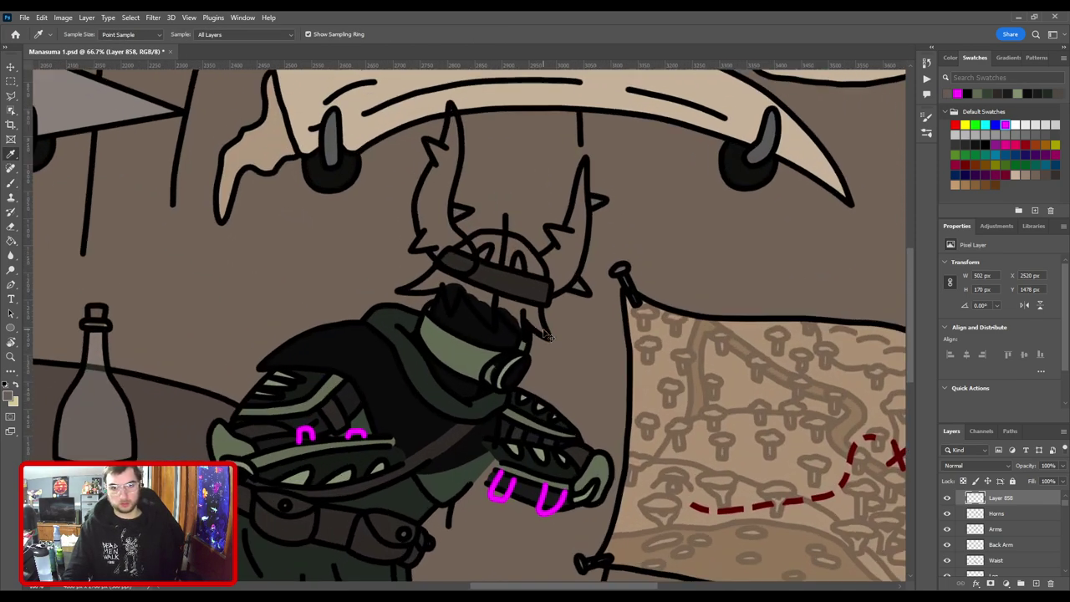
{"action": "key", "text": "v"}
{"action": "left_click", "coordinate": [553, 368]}
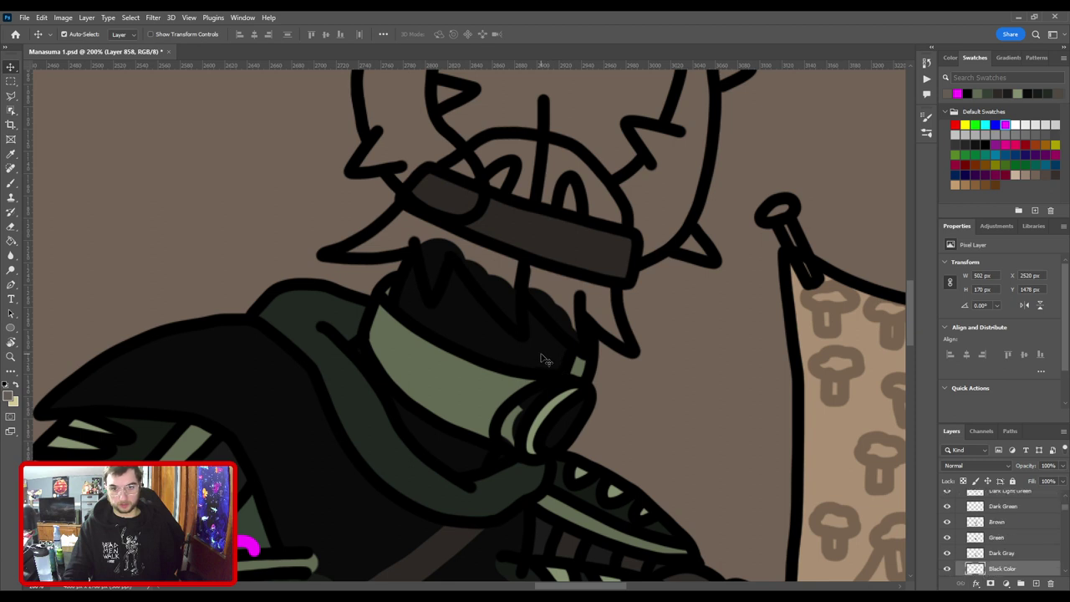
{"action": "key", "text": "ctrl+e"}
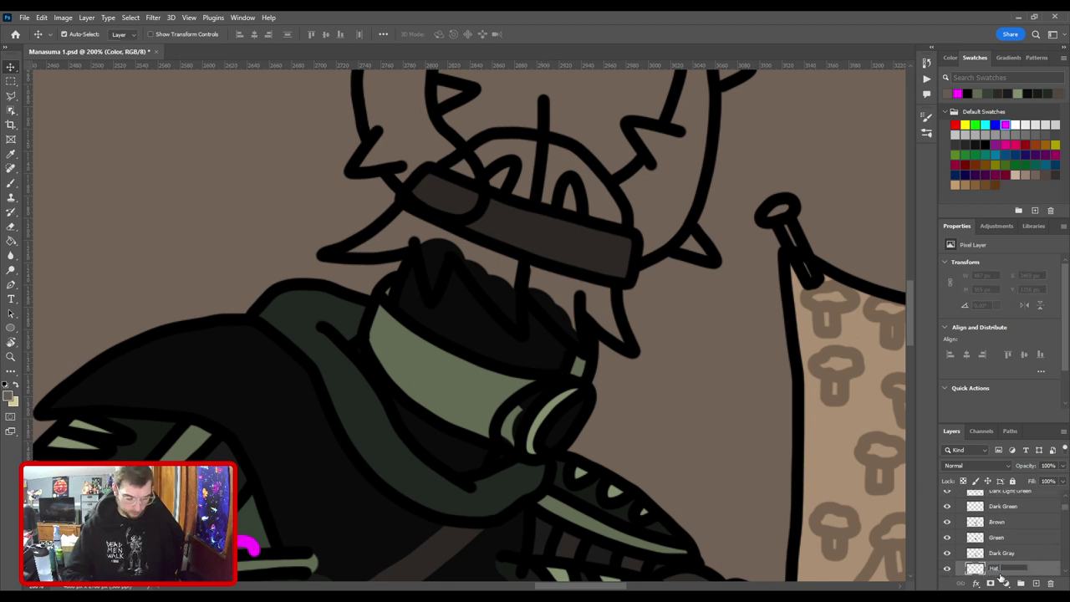
{"action": "key", "text": "Return"}
Paint the leaning figure's ragged hat brim below the band with the sampled beige on the Hat Beige layer.
{"action": "key", "text": "b"}
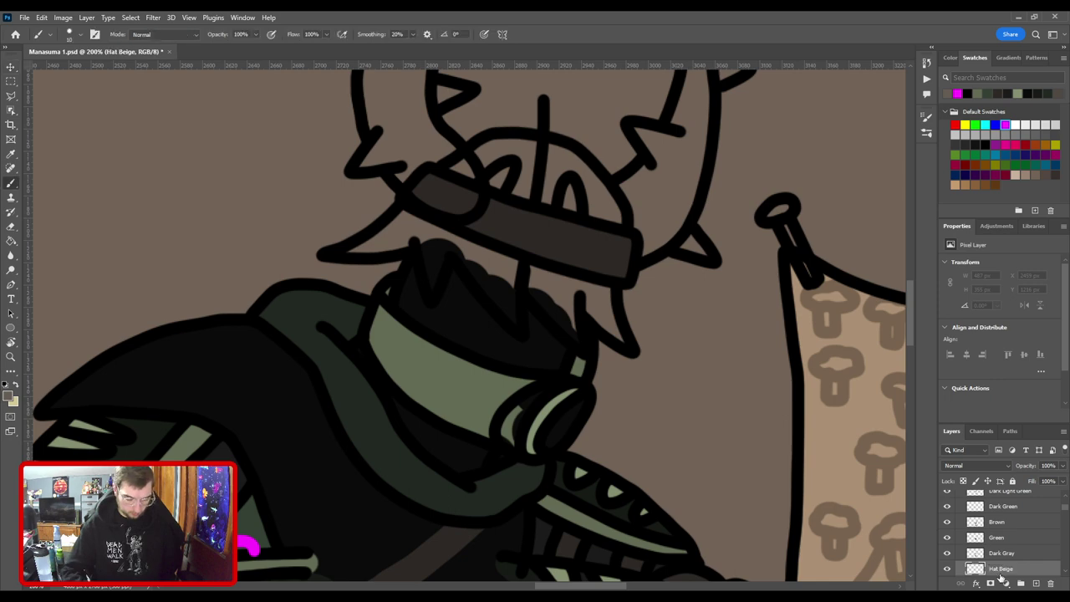
{"action": "key", "text": "ctrl+plus"}
{"action": "left_click_drag", "start_coordinate": [495, 260], "coordinate": [542, 347]}
{"action": "key", "text": "bracketright"}
{"action": "key", "text": "bracketright"}
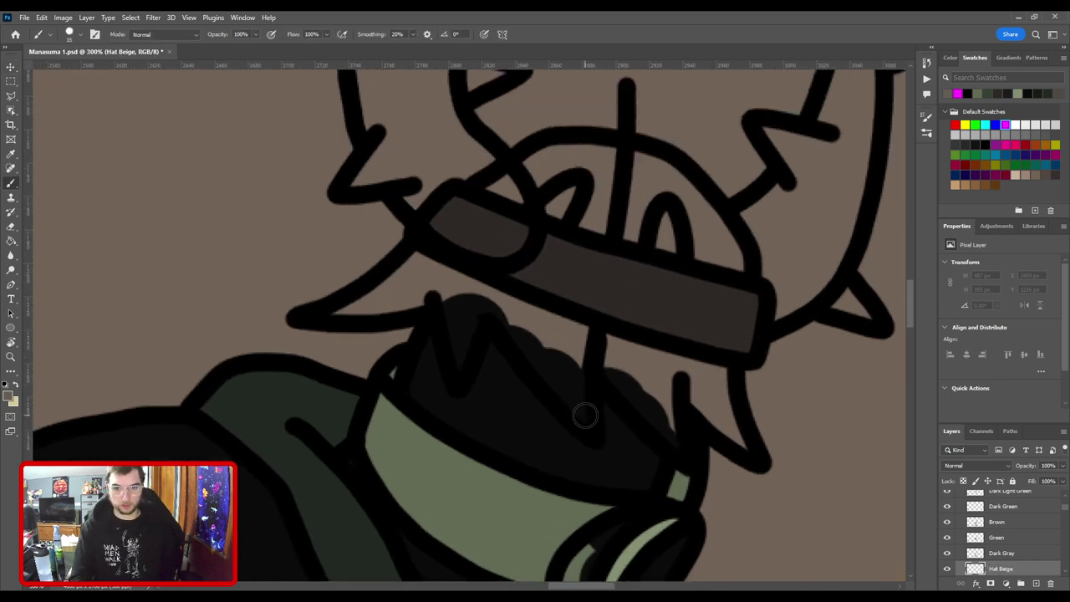
{"action": "left_click_drag", "start_coordinate": [585, 415], "coordinate": [547, 336]}
{"action": "mouse_move", "coordinate": [575, 392]}
{"action": "left_mouse_down"}
{"action": "mouse_move", "coordinate": [519, 338]}
{"action": "mouse_move", "coordinate": [542, 360]}
{"action": "mouse_move", "coordinate": [519, 287]}
{"action": "mouse_move", "coordinate": [468, 337]}
{"action": "mouse_move", "coordinate": [462, 358]}
{"action": "mouse_move", "coordinate": [465, 328]}
{"action": "mouse_move", "coordinate": [493, 295]}
{"action": "mouse_move", "coordinate": [471, 336]}
{"action": "mouse_move", "coordinate": [454, 257]}
{"action": "mouse_move", "coordinate": [358, 317]}
{"action": "mouse_move", "coordinate": [345, 313]}
{"action": "mouse_move", "coordinate": [437, 270]}
{"action": "mouse_move", "coordinate": [391, 285]}
{"action": "mouse_move", "coordinate": [418, 276]}
{"action": "mouse_move", "coordinate": [511, 277]}
{"action": "left_mouse_up"}
{"action": "mouse_move", "coordinate": [613, 337]}
{"action": "left_mouse_down"}
{"action": "mouse_move", "coordinate": [516, 304]}
{"action": "mouse_move", "coordinate": [590, 415]}
{"action": "mouse_move", "coordinate": [543, 328]}
{"action": "mouse_move", "coordinate": [564, 300]}
{"action": "mouse_move", "coordinate": [596, 323]}
{"action": "mouse_move", "coordinate": [655, 414]}
{"action": "mouse_move", "coordinate": [629, 347]}
{"action": "left_mouse_up"}
Fill the hat's dome above the band with the same beige.
{"action": "scroll", "coordinate": [630, 347], "scroll_direction": "up", "scroll_amount": 3}
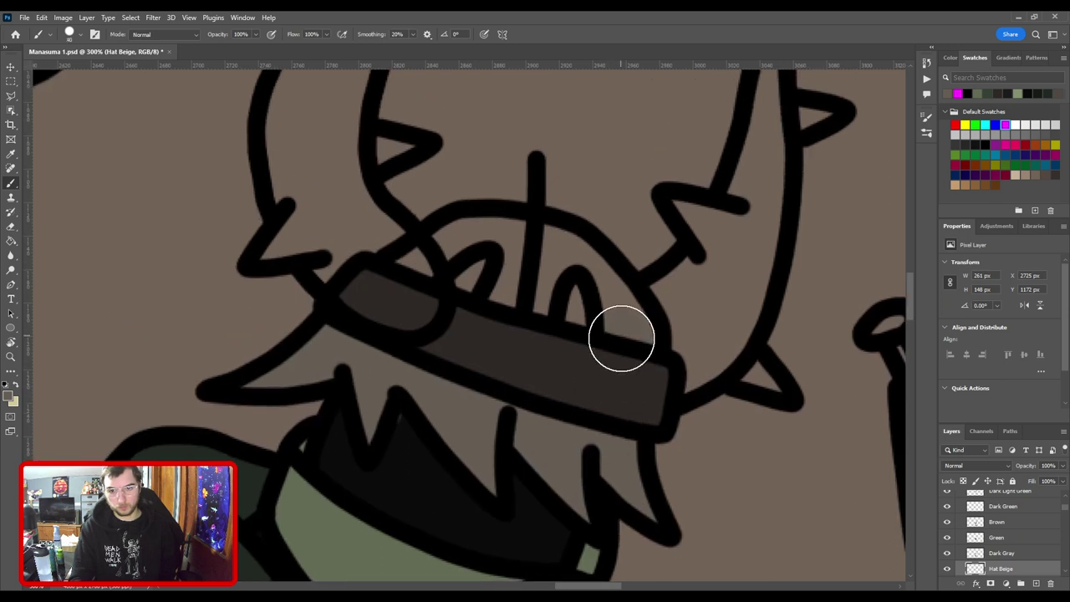
{"action": "mouse_move", "coordinate": [575, 272]}
{"action": "left_mouse_down"}
{"action": "mouse_move", "coordinate": [486, 243]}
{"action": "mouse_move", "coordinate": [418, 279]}
{"action": "mouse_move", "coordinate": [481, 237]}
{"action": "mouse_move", "coordinate": [601, 318]}
{"action": "left_mouse_up"}
{"action": "key", "text": "e"}
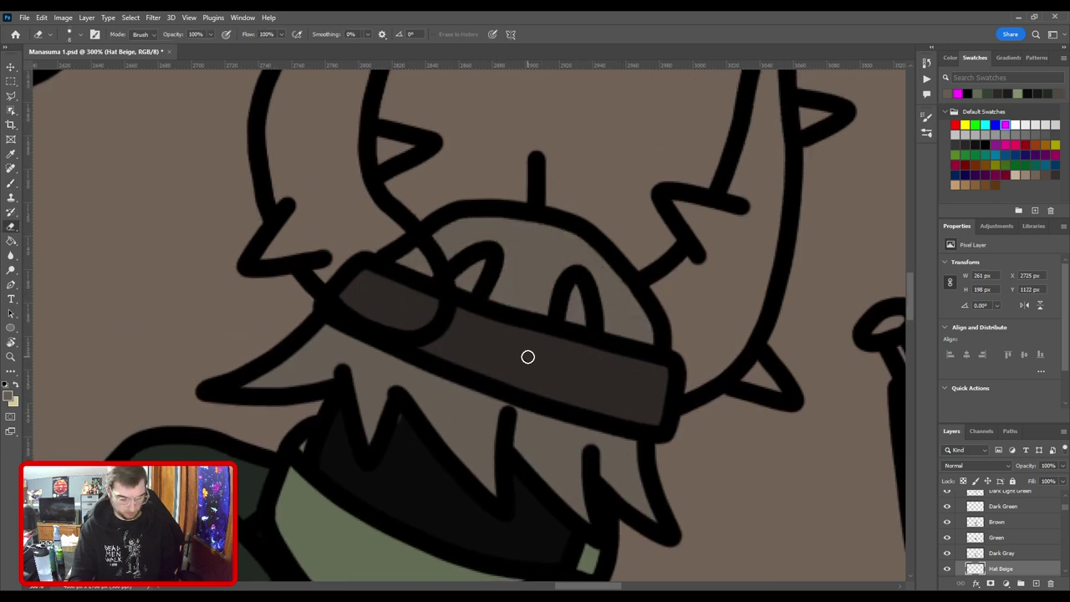
{"action": "key", "text": "ctrl+minus"}
{"action": "key", "text": "ctrl+minus"}
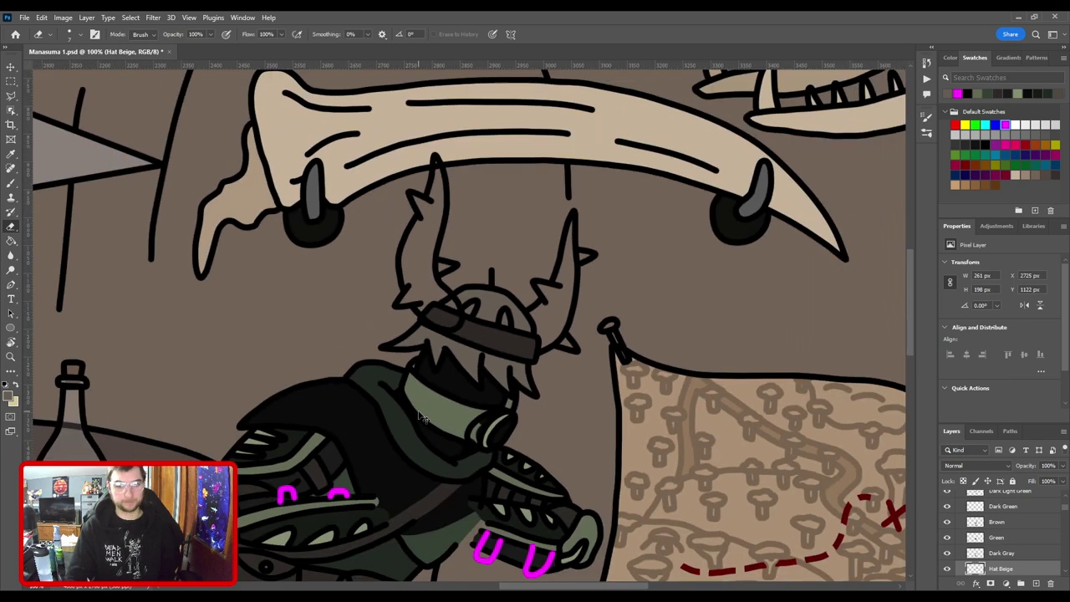
Add a new layer named Color above Hat Beige and sample the dark brown from an eye slot on the standing figure's hat.
{"action": "left_click", "coordinate": [1049, 583]}
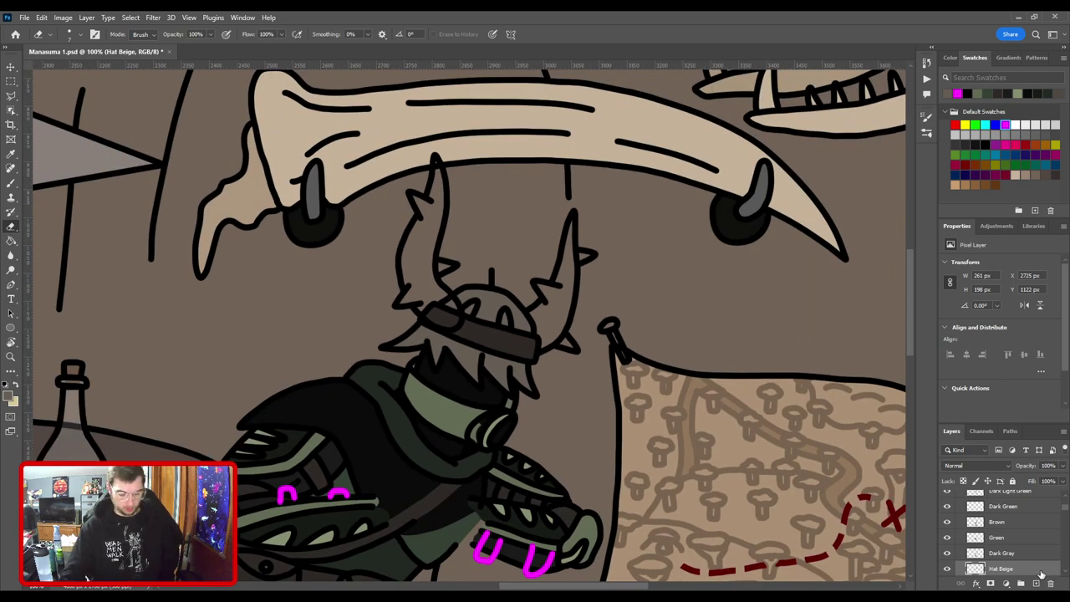
{"action": "key", "text": "i"}
{"action": "left_click_drag", "start_coordinate": [474, 361], "coordinate": [794, 356]}
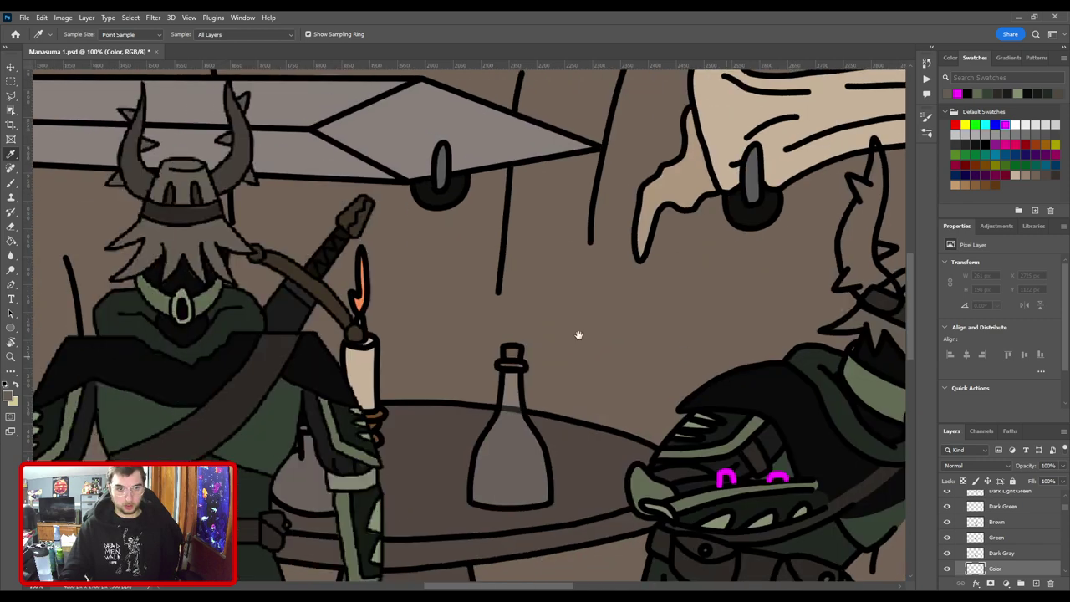
{"action": "left_click_drag", "start_coordinate": [281, 275], "coordinate": [530, 370]}
{"action": "key", "text": "ctrl+plus"}
{"action": "key", "text": "ctrl+plus"}
{"action": "left_click", "coordinate": [406, 253]}
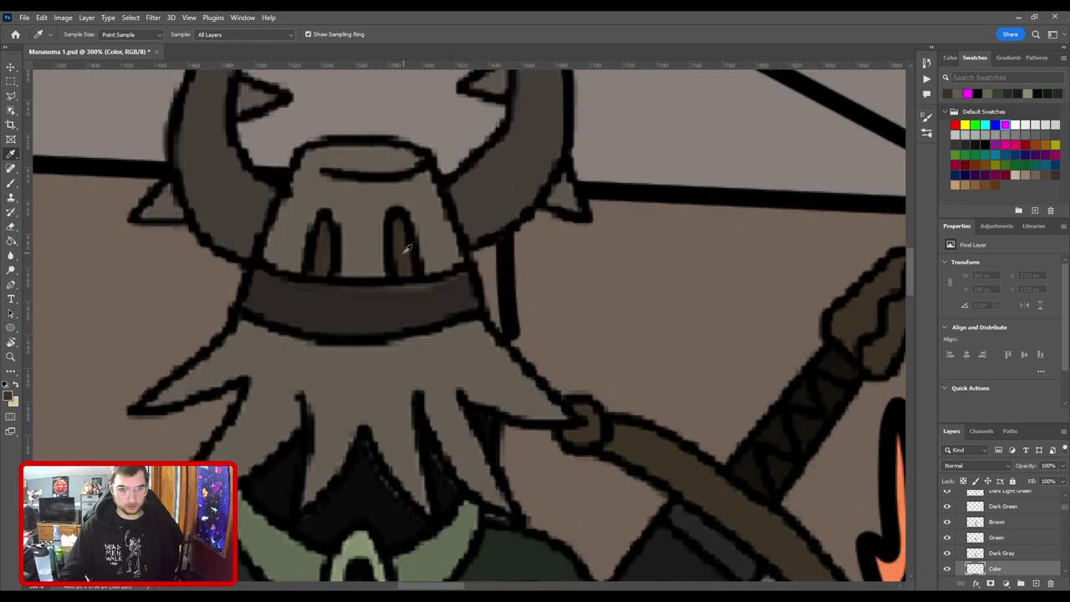
Paint both eye slots on the leaning figure's hat dome dark brown with a 15 px brush.
{"action": "key", "text": "ctrl+minus"}
{"action": "key", "text": "ctrl+minus"}
{"action": "left_click_drag", "start_coordinate": [821, 324], "coordinate": [282, 318]}
{"action": "left_click_drag", "start_coordinate": [570, 334], "coordinate": [468, 253]}
{"action": "scroll", "coordinate": [468, 253], "scroll_direction": "up", "scroll_amount": 3}
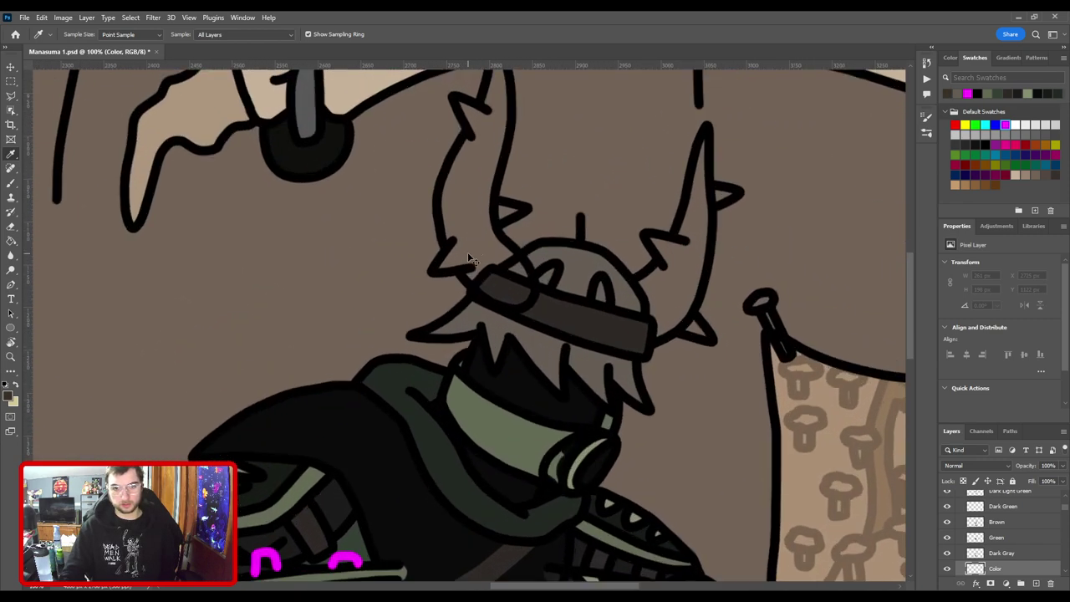
{"action": "key", "text": "b"}
{"action": "key", "text": "bracketleft"}
{"action": "key", "text": "bracketleft"}
{"action": "key", "text": "bracketleft"}
{"action": "key", "text": "bracketleft"}
{"action": "key", "text": "bracketleft"}
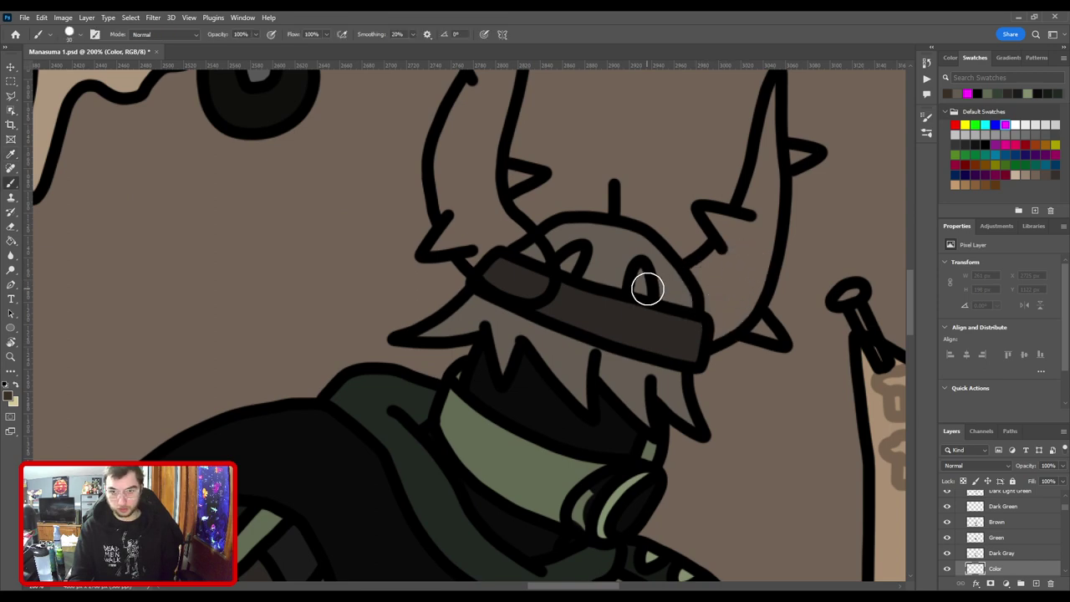
{"action": "mouse_move", "coordinate": [642, 289]}
{"action": "left_mouse_down"}
{"action": "mouse_move", "coordinate": [641, 275]}
{"action": "mouse_move", "coordinate": [638, 287]}
{"action": "left_mouse_up"}
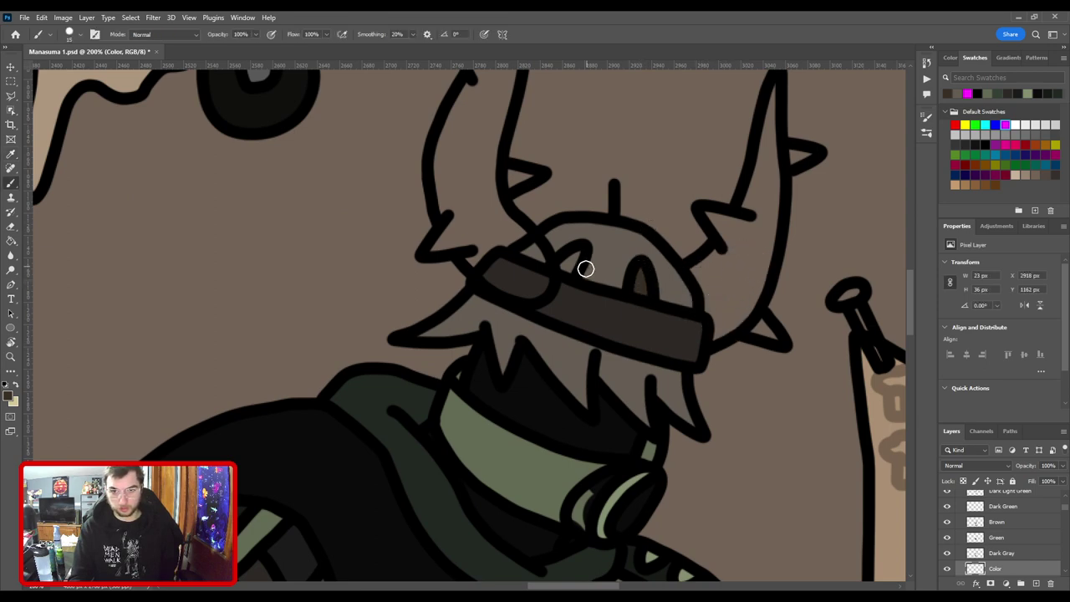
{"action": "scroll", "coordinate": [583, 260], "scroll_direction": "down", "scroll_amount": 2}
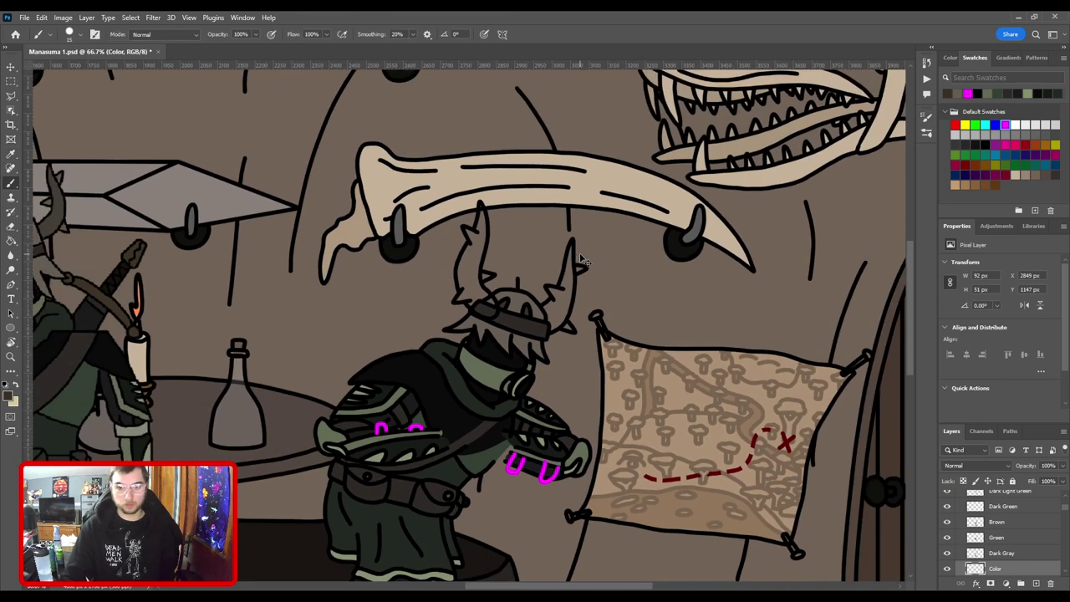
Select the leaning figure's Horns layer and add a new layer named Color directly beneath it.
{"action": "scroll", "coordinate": [544, 359], "scroll_direction": "up", "scroll_amount": 2}
{"action": "key", "text": "v"}
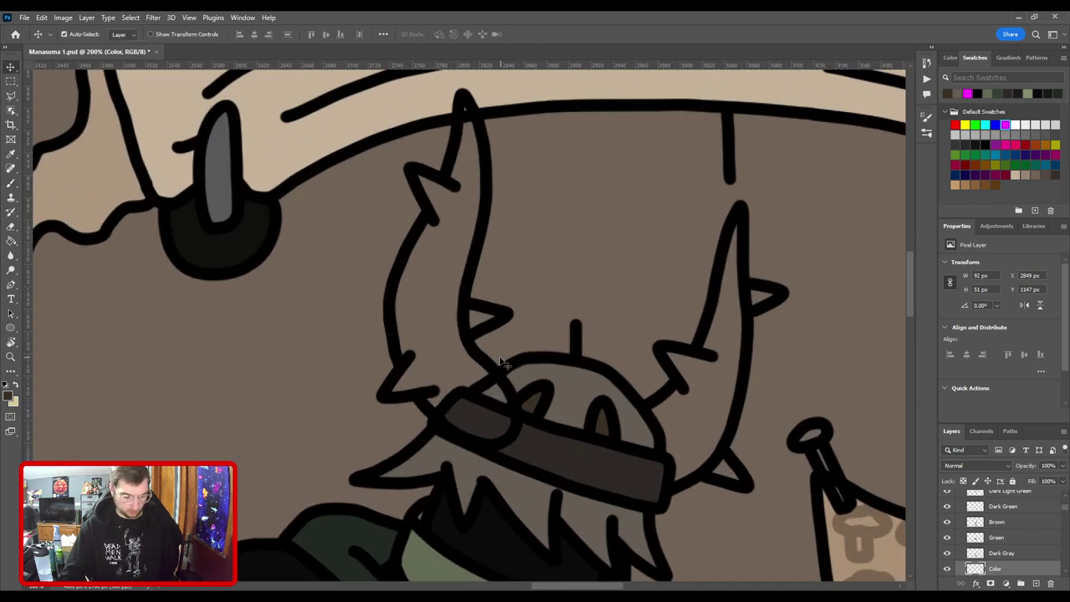
{"action": "left_click", "coordinate": [489, 364], "text": "ctrl"}
{"action": "key", "text": "ctrl+minus"}
{"action": "key", "text": "ctrl+minus"}
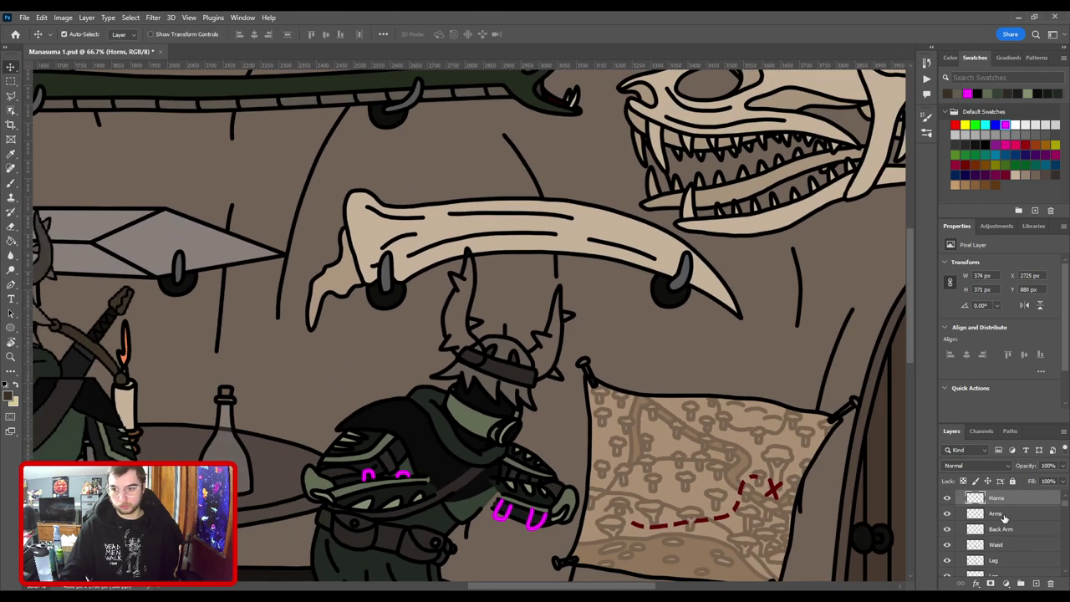
{"action": "left_click", "coordinate": [1002, 518]}
{"action": "key", "text": "ctrl+alt+shift+n"}
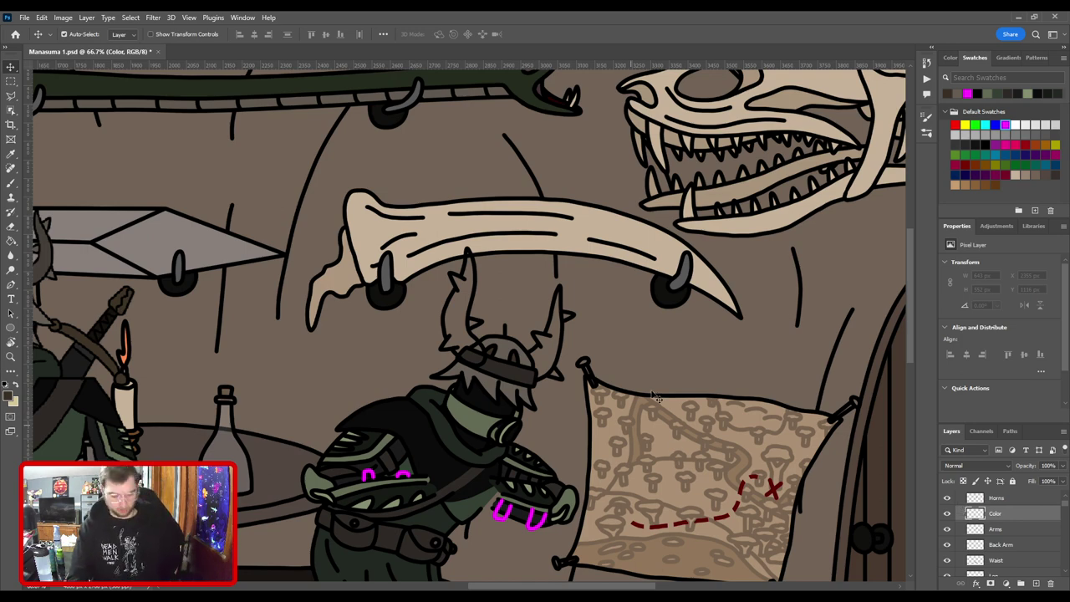
{"action": "key", "text": "b"}
{"action": "key", "text": "ctrl+minus"}
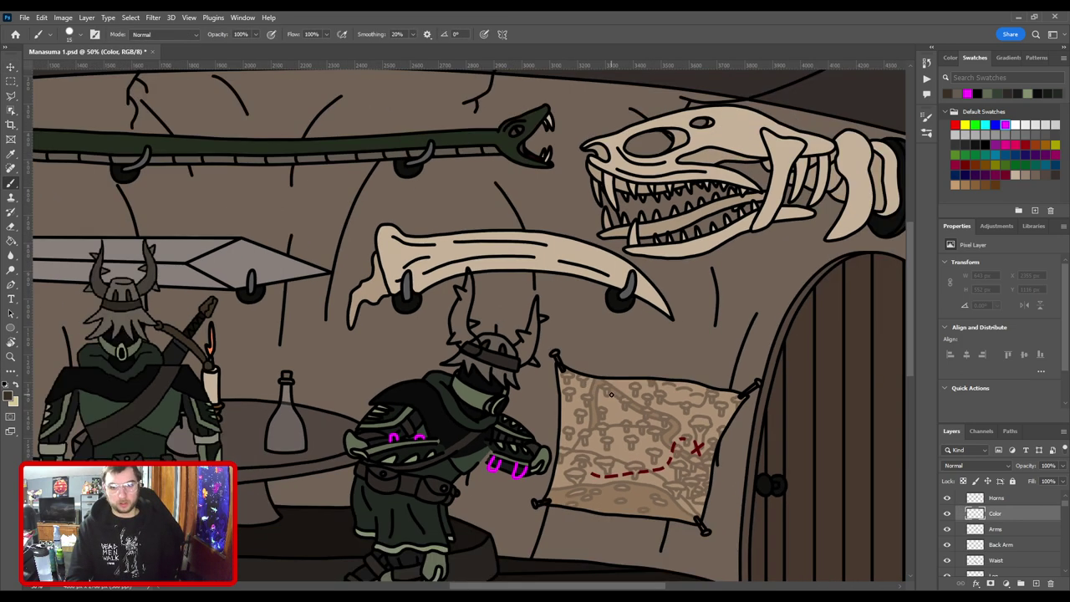
{"action": "left_click", "coordinate": [947, 513]}
{"action": "left_click", "coordinate": [947, 513]}
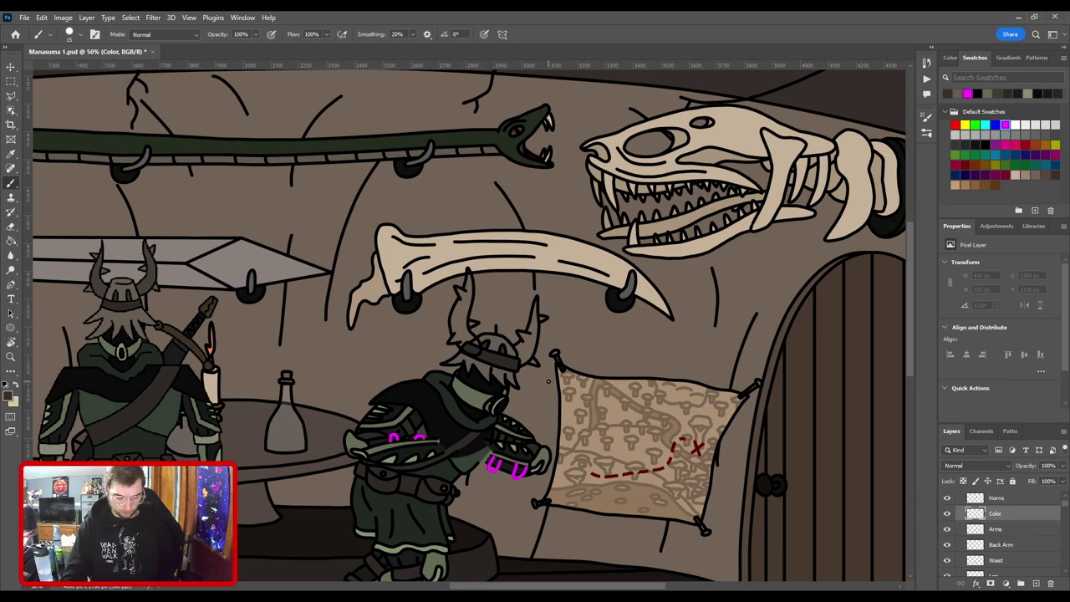
Sample the dark grayish brown from the standing figure's horn for painting the leaning figure's horns.
{"action": "key", "text": "i"}
{"action": "key", "text": "ctrl+plus"}
{"action": "left_click_drag", "start_coordinate": [191, 320], "coordinate": [691, 323]}
{"action": "key", "text": "ctrl+plus"}
{"action": "key", "text": "ctrl+plus"}
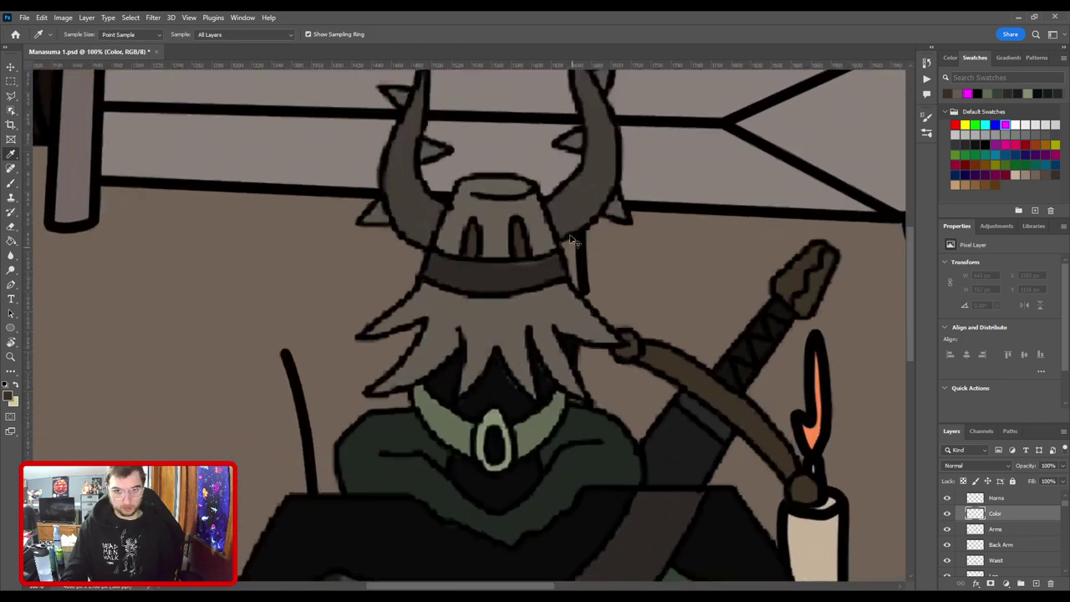
{"action": "left_click", "coordinate": [585, 186]}
{"action": "left_click_drag", "start_coordinate": [699, 215], "coordinate": [241, 239]}
{"action": "mouse_move", "coordinate": [607, 291]}
{"action": "left_mouse_down"}
{"action": "mouse_move", "coordinate": [324, 196]}
{"action": "mouse_move", "coordinate": [342, 175]}
{"action": "left_mouse_up"}
{"action": "key", "text": "b"}
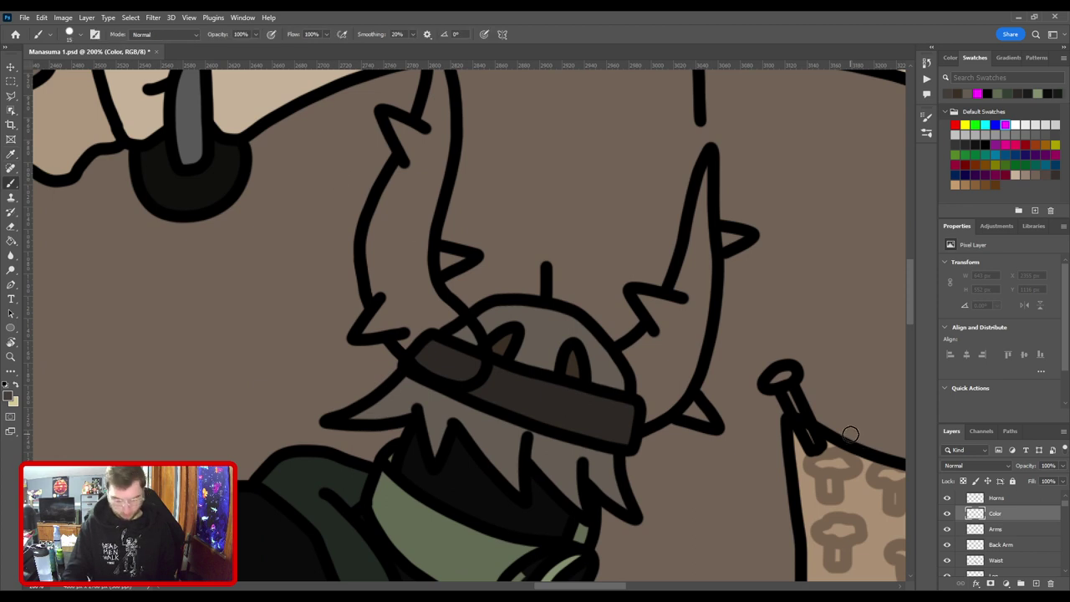
Paint the leaning figure's near horn, the one overlapping the hat band, and its spikes with the sampled horn color.
{"action": "mouse_move", "coordinate": [437, 353]}
{"action": "left_mouse_down"}
{"action": "mouse_move", "coordinate": [403, 286]}
{"action": "mouse_move", "coordinate": [457, 361]}
{"action": "mouse_move", "coordinate": [418, 296]}
{"action": "left_mouse_up"}
{"action": "mouse_move", "coordinate": [412, 302]}
{"action": "left_mouse_down"}
{"action": "mouse_move", "coordinate": [485, 365]}
{"action": "mouse_move", "coordinate": [461, 376]}
{"action": "mouse_move", "coordinate": [474, 247]}
{"action": "mouse_move", "coordinate": [496, 212]}
{"action": "mouse_move", "coordinate": [474, 184]}
{"action": "mouse_move", "coordinate": [492, 198]}
{"action": "mouse_move", "coordinate": [500, 185]}
{"action": "mouse_move", "coordinate": [509, 112]}
{"action": "left_mouse_up"}
{"action": "key", "text": "bracketleft"}
{"action": "key", "text": "bracketleft"}
{"action": "key", "text": "bracketleft"}
{"action": "key", "text": "bracketleft"}
{"action": "key", "text": "bracketleft"}
{"action": "key", "text": "bracketleft"}
{"action": "key", "text": "bracketleft"}
{"action": "key", "text": "bracketright"}
{"action": "key", "text": "bracketright"}
{"action": "key", "text": "bracketright"}
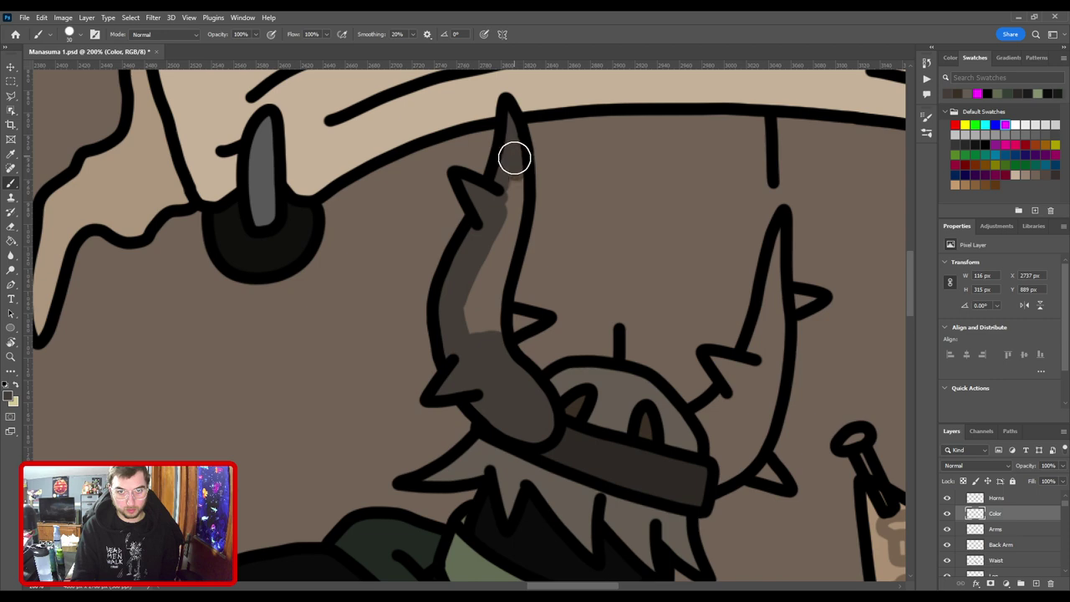
{"action": "mouse_move", "coordinate": [513, 158]}
{"action": "left_mouse_down"}
{"action": "mouse_move", "coordinate": [480, 270]}
{"action": "mouse_move", "coordinate": [480, 310]}
{"action": "mouse_move", "coordinate": [493, 265]}
{"action": "mouse_move", "coordinate": [520, 279]}
{"action": "left_mouse_up"}
{"action": "key", "text": "bracketleft"}
{"action": "key", "text": "bracketleft"}
{"action": "key", "text": "bracketleft"}
{"action": "left_click_drag", "start_coordinate": [510, 320], "coordinate": [528, 321]}
Fill the far horn beside the map and its spikes with the same dark grayish brown.
{"action": "mouse_move", "coordinate": [619, 336]}
{"action": "left_mouse_down"}
{"action": "mouse_move", "coordinate": [508, 293]}
{"action": "mouse_move", "coordinate": [433, 233]}
{"action": "left_mouse_up"}
{"action": "key", "text": "bracketright"}
{"action": "key", "text": "bracketright"}
{"action": "key", "text": "bracketright"}
{"action": "mouse_move", "coordinate": [533, 350]}
{"action": "left_mouse_down"}
{"action": "mouse_move", "coordinate": [540, 317]}
{"action": "mouse_move", "coordinate": [532, 324]}
{"action": "mouse_move", "coordinate": [521, 312]}
{"action": "mouse_move", "coordinate": [546, 302]}
{"action": "mouse_move", "coordinate": [560, 268]}
{"action": "mouse_move", "coordinate": [556, 278]}
{"action": "mouse_move", "coordinate": [530, 255]}
{"action": "mouse_move", "coordinate": [573, 255]}
{"action": "mouse_move", "coordinate": [593, 123]}
{"action": "left_mouse_up"}
{"action": "key", "text": "bracketleft"}
{"action": "key", "text": "bracketleft"}
{"action": "key", "text": "bracketright"}
{"action": "mouse_move", "coordinate": [587, 222]}
{"action": "left_mouse_down"}
{"action": "mouse_move", "coordinate": [627, 195]}
{"action": "mouse_move", "coordinate": [585, 218]}
{"action": "mouse_move", "coordinate": [575, 311]}
{"action": "mouse_move", "coordinate": [573, 277]}
{"action": "mouse_move", "coordinate": [536, 373]}
{"action": "mouse_move", "coordinate": [570, 325]}
{"action": "mouse_move", "coordinate": [583, 374]}
{"action": "left_mouse_up"}
{"action": "key", "text": "bracketleft"}
{"action": "key", "text": "bracketright"}
{"action": "key", "text": "bracketright"}
{"action": "key", "text": "bracketleft"}
{"action": "key", "text": "bracketleft"}
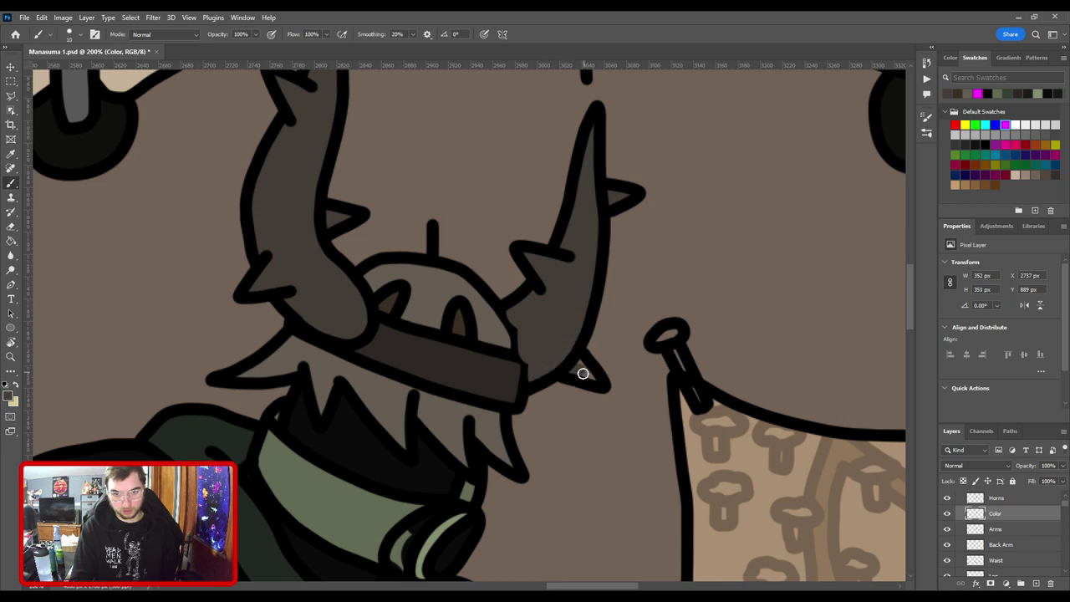
Sample the black outline and redraw the hat dome and band edge beside the far horn on the Horns layer.
{"action": "scroll", "coordinate": [628, 380], "scroll_direction": "up", "scroll_amount": 3}
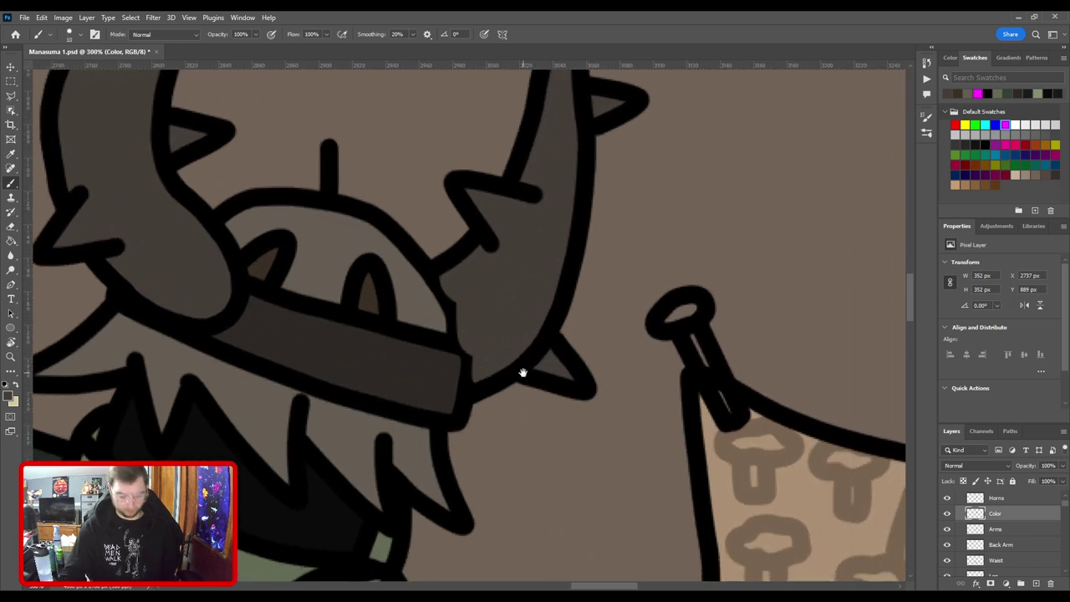
{"action": "key", "text": "v"}
{"action": "left_click", "coordinate": [507, 386]}
{"action": "key", "text": "b"}
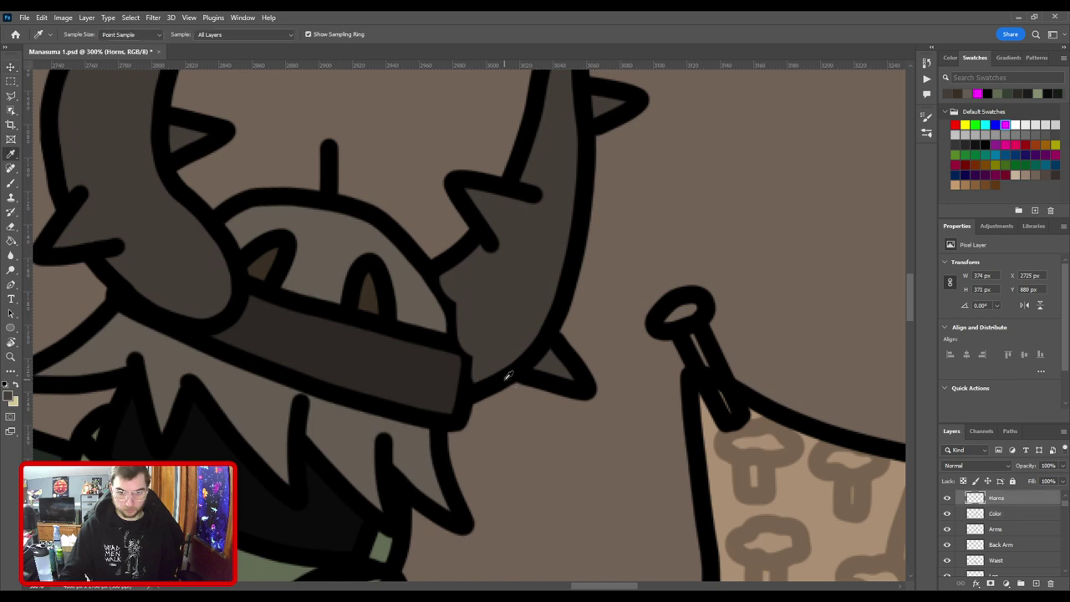
{"action": "left_click", "coordinate": [504, 377], "text": "alt"}
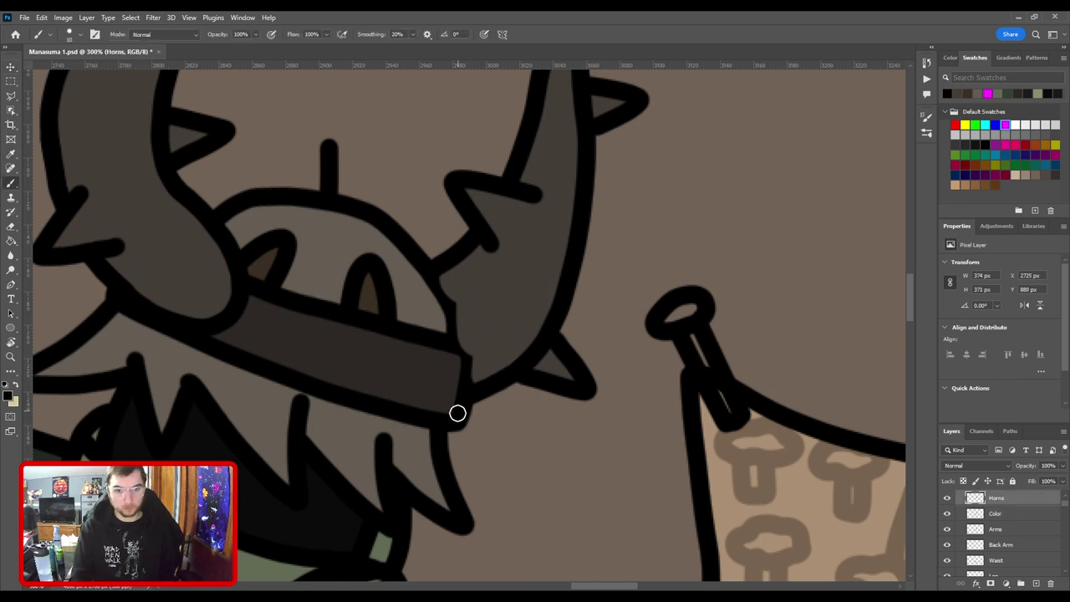
{"action": "mouse_move", "coordinate": [466, 396]}
{"action": "left_mouse_down"}
{"action": "mouse_move", "coordinate": [486, 353]}
{"action": "mouse_move", "coordinate": [472, 362]}
{"action": "mouse_move", "coordinate": [454, 344]}
{"action": "mouse_move", "coordinate": [488, 342]}
{"action": "mouse_move", "coordinate": [454, 336]}
{"action": "mouse_move", "coordinate": [456, 313]}
{"action": "mouse_move", "coordinate": [450, 305]}
{"action": "mouse_move", "coordinate": [458, 335]}
{"action": "mouse_move", "coordinate": [429, 269]}
{"action": "left_mouse_up"}
{"action": "key", "text": "ctrl+z"}
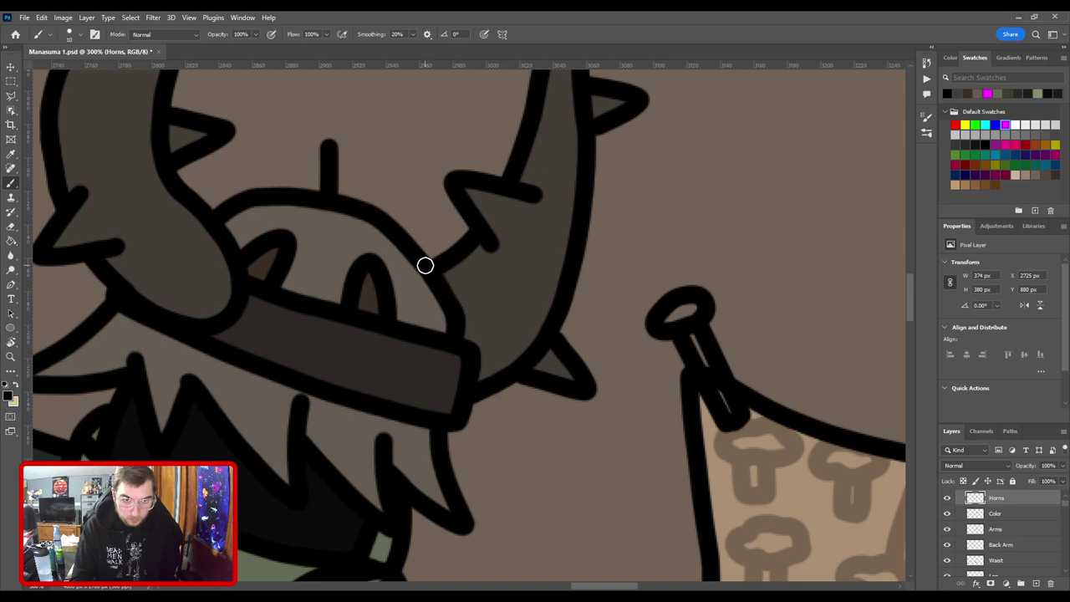
Compare the leaning figure's hat and horns with the standing figure and the rest of the scene.
{"action": "key", "text": "ctrl+minus"}
{"action": "key", "text": "ctrl+minus"}
{"action": "key", "text": "ctrl+minus"}
{"action": "key", "text": "ctrl+minus"}
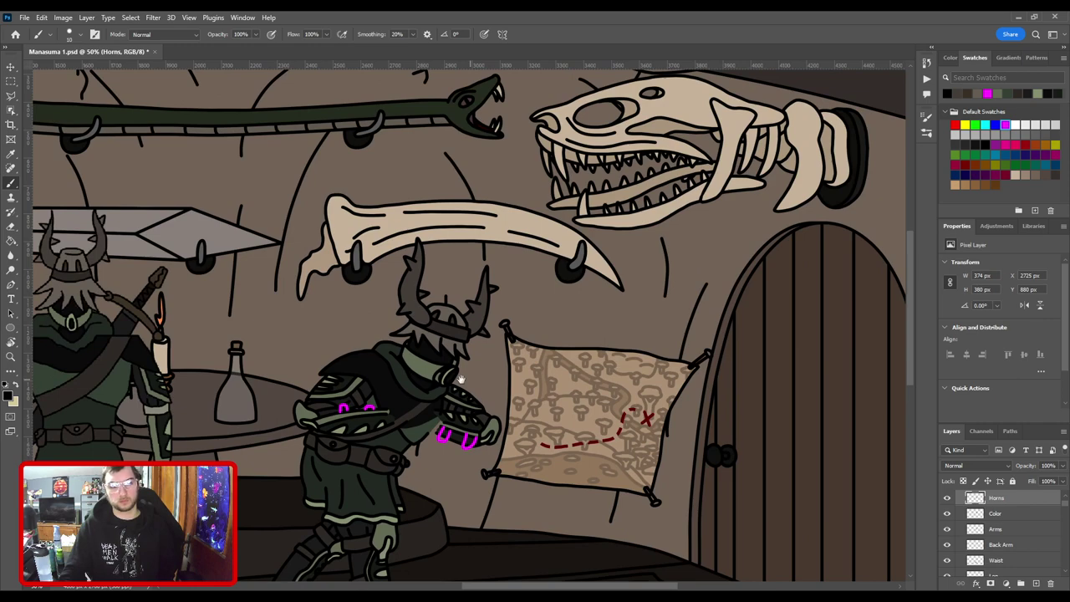
{"action": "left_click_drag", "start_coordinate": [461, 380], "coordinate": [508, 351]}
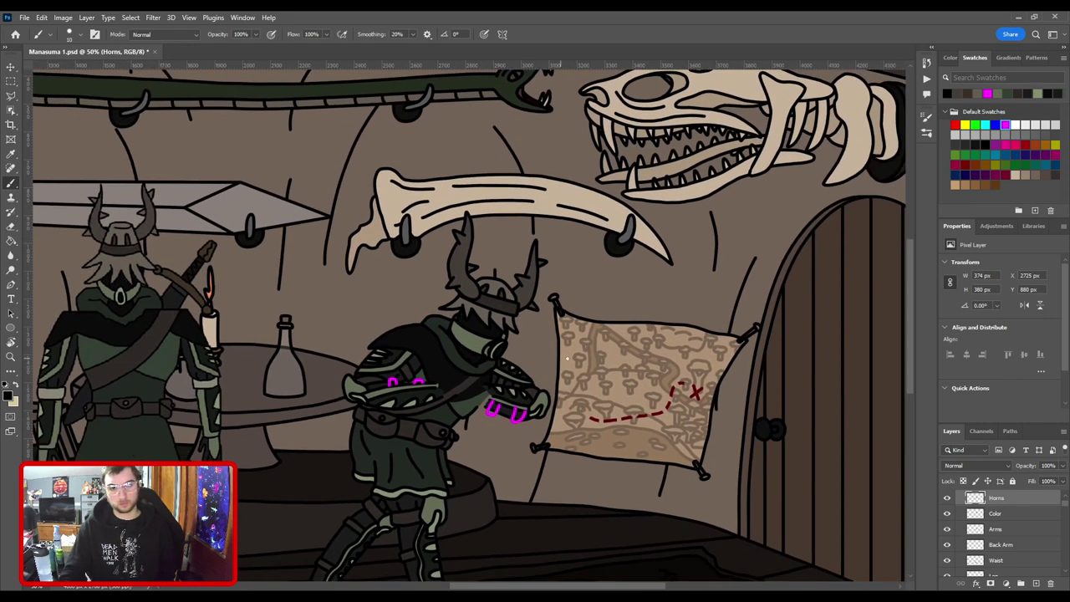
{"action": "key", "text": "ctrl+0"}
{"action": "key", "text": "ctrl+plus"}
{"action": "key", "text": "ctrl+plus"}
{"action": "key", "text": "ctrl+plus"}
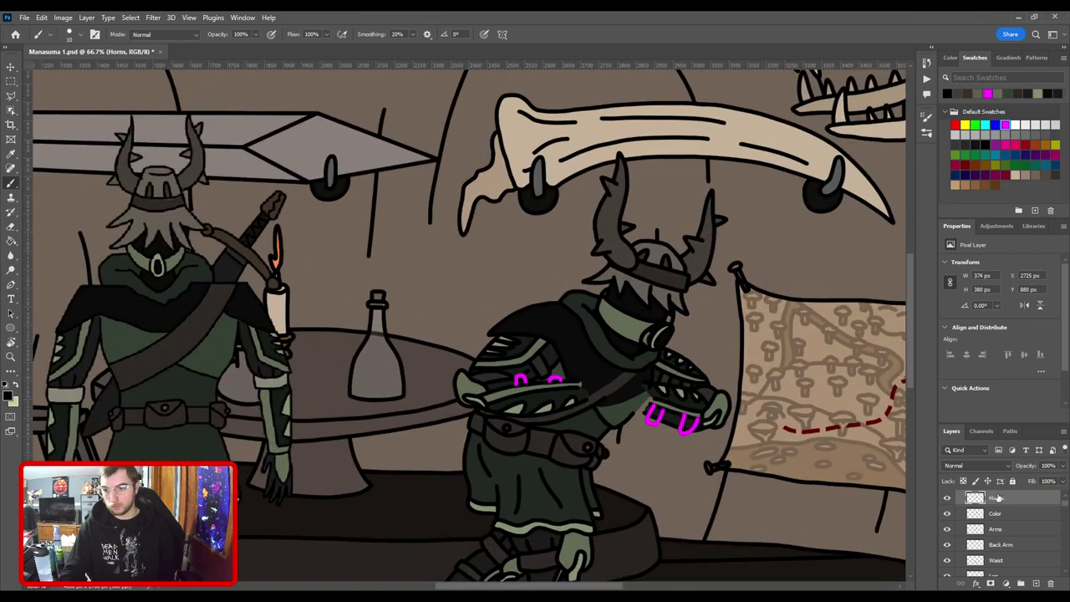
Lasso the near horn's line art on the Horns layer and move it about 12 px left and 33 px down.
{"action": "left_click", "coordinate": [986, 513], "text": "shift"}
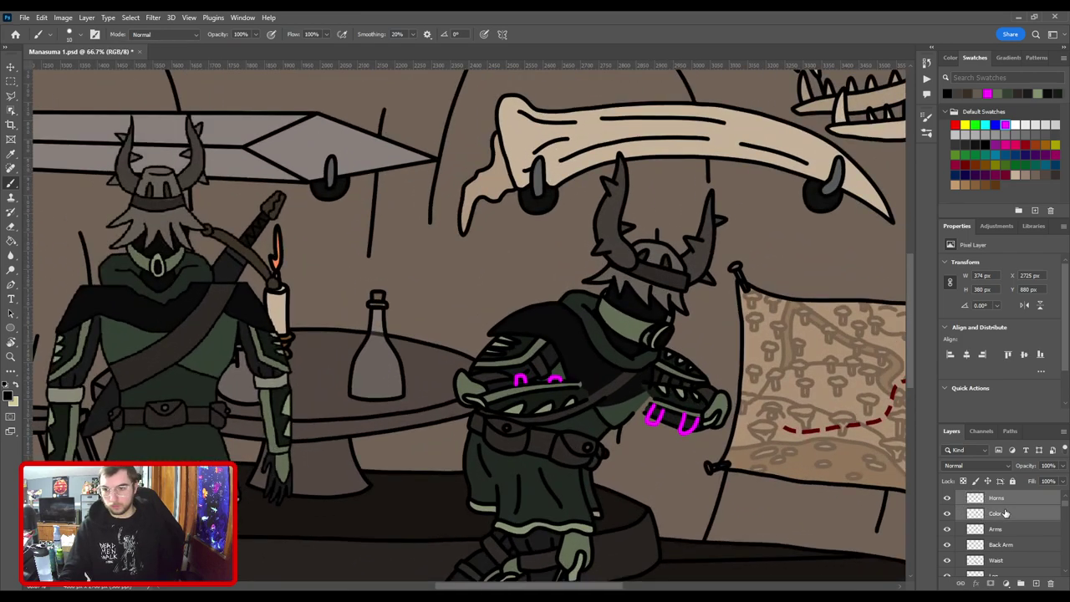
{"action": "left_click", "coordinate": [998, 503]}
{"action": "key", "text": "l"}
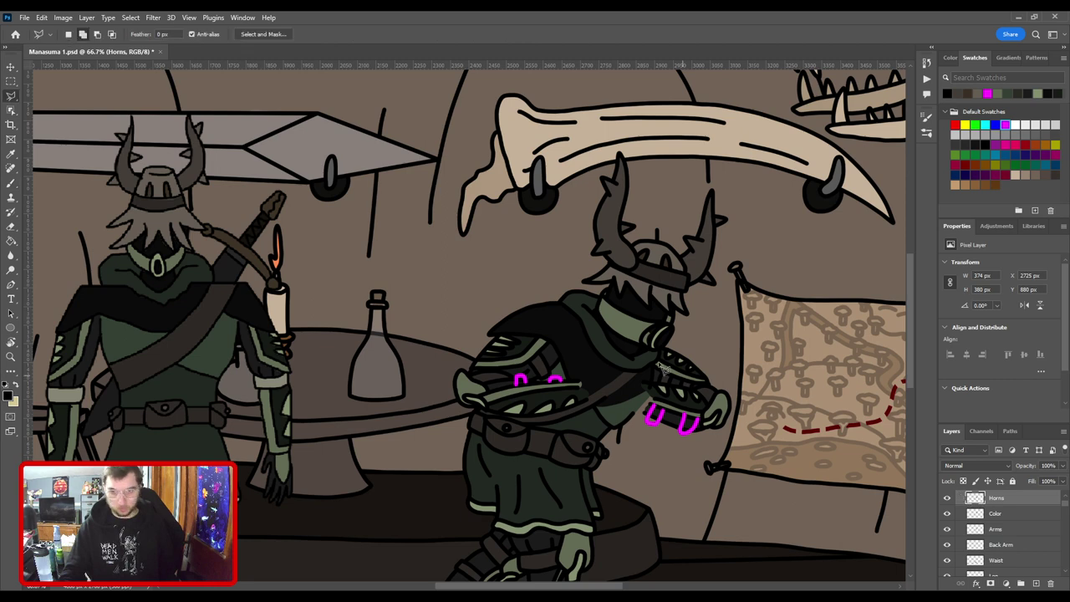
{"action": "mouse_move", "coordinate": [539, 286]}
{"action": "left_mouse_down"}
{"action": "mouse_move", "coordinate": [635, 288]}
{"action": "mouse_move", "coordinate": [644, 272]}
{"action": "mouse_move", "coordinate": [656, 153]}
{"action": "mouse_move", "coordinate": [621, 122]}
{"action": "mouse_move", "coordinate": [529, 194]}
{"action": "mouse_move", "coordinate": [532, 276]}
{"action": "left_mouse_up"}
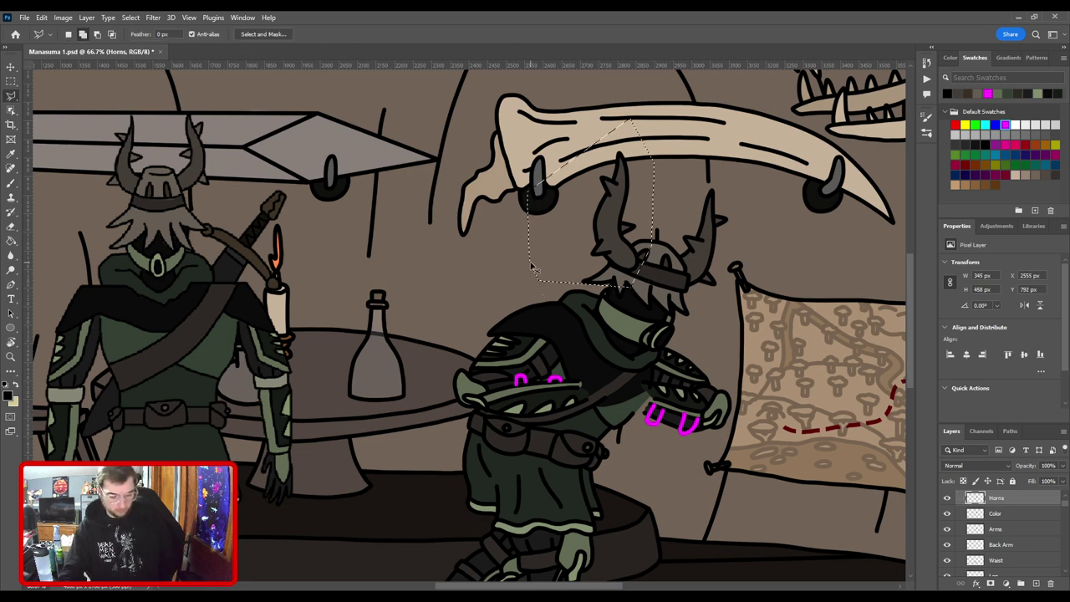
{"action": "key", "text": "ctrl+t"}
{"action": "left_click_drag", "start_coordinate": [626, 226], "coordinate": [622, 240]}
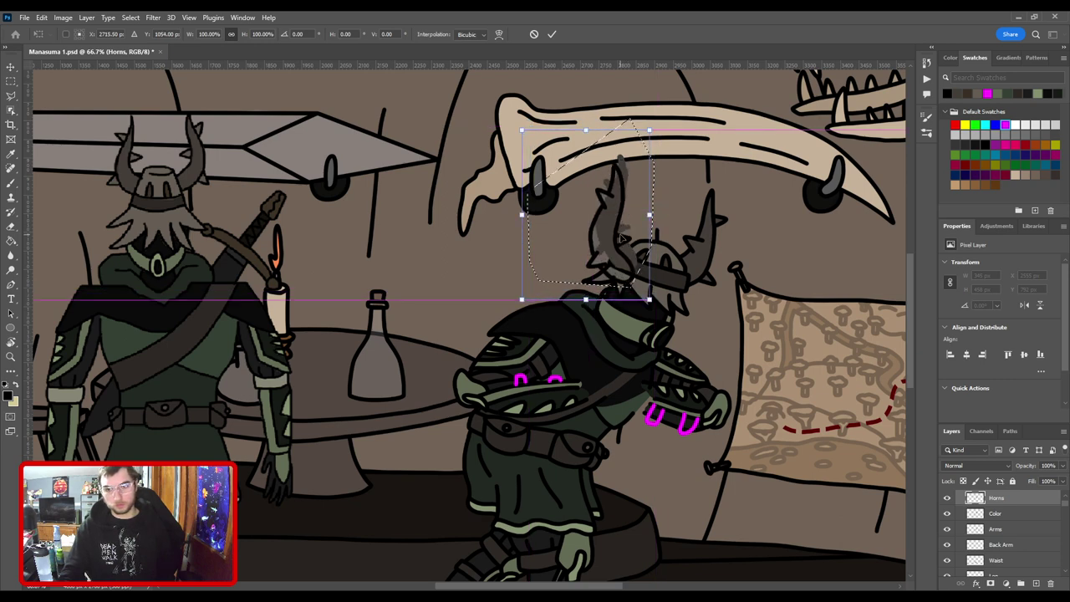
{"action": "key", "text": "Return"}
{"action": "key", "text": "ctrl+d"}
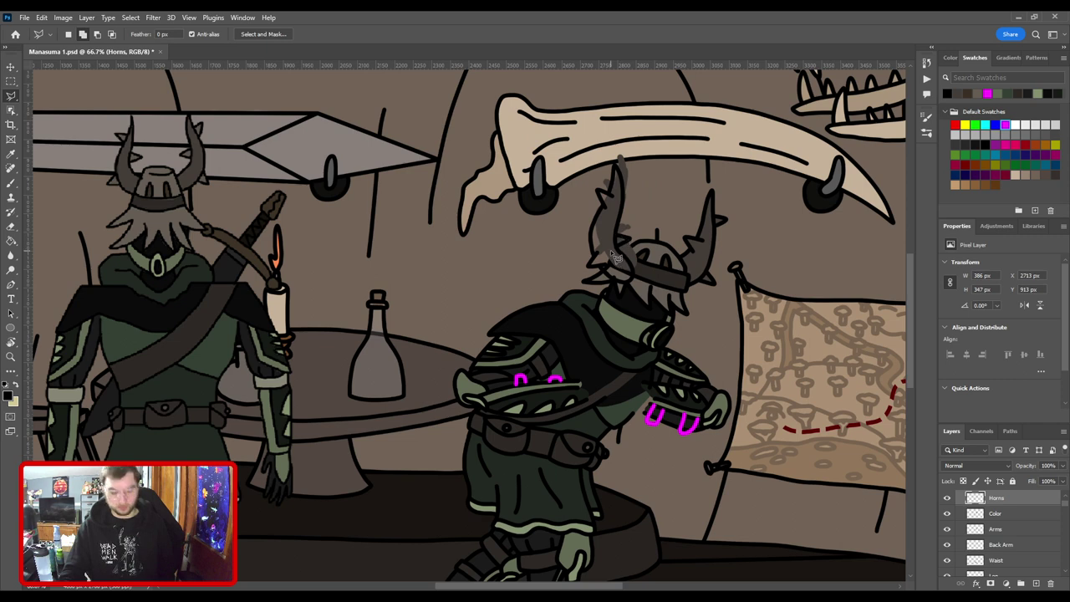
Lasso the near horn's fill on the Color layer and move it about 11 px left and 34 px down inside its outline.
{"action": "key", "text": "v"}
{"action": "left_click", "coordinate": [608, 242]}
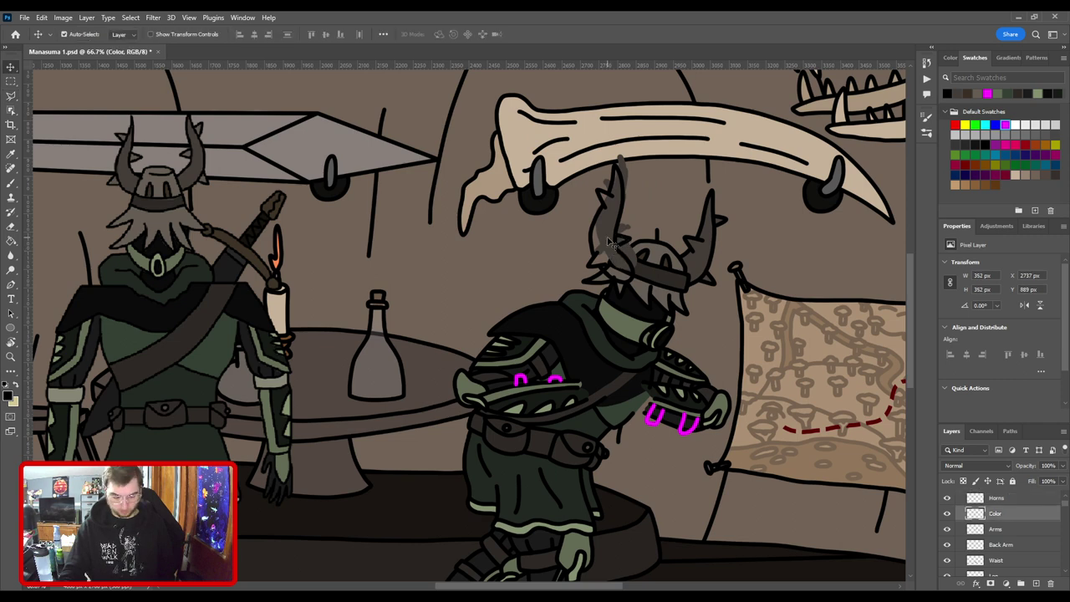
{"action": "key", "text": "l"}
{"action": "mouse_move", "coordinate": [611, 312]}
{"action": "left_mouse_down"}
{"action": "mouse_move", "coordinate": [647, 232]}
{"action": "mouse_move", "coordinate": [651, 174]}
{"action": "mouse_move", "coordinate": [624, 123]}
{"action": "mouse_move", "coordinate": [539, 193]}
{"action": "mouse_move", "coordinate": [535, 300]}
{"action": "left_mouse_up"}
{"action": "key", "text": "ctrl+t"}
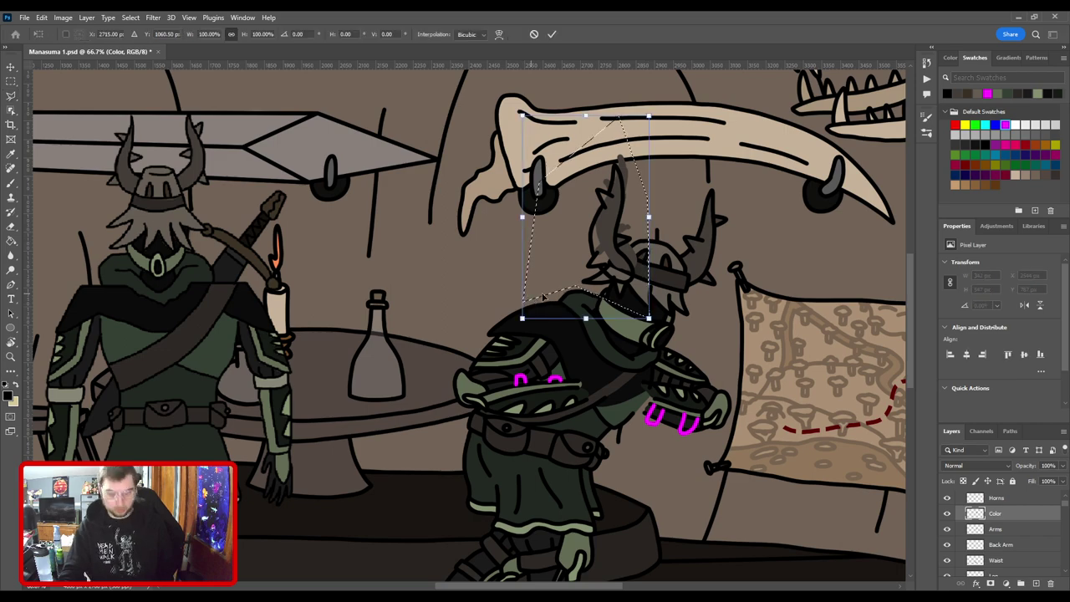
{"action": "key", "text": "ctrl+plus"}
{"action": "key", "text": "ctrl+plus"}
{"action": "mouse_move", "coordinate": [719, 220]}
{"action": "left_mouse_down"}
{"action": "mouse_move", "coordinate": [127, 425]}
{"action": "mouse_move", "coordinate": [144, 418]}
{"action": "left_mouse_up"}
{"action": "left_click_drag", "start_coordinate": [340, 280], "coordinate": [423, 391]}
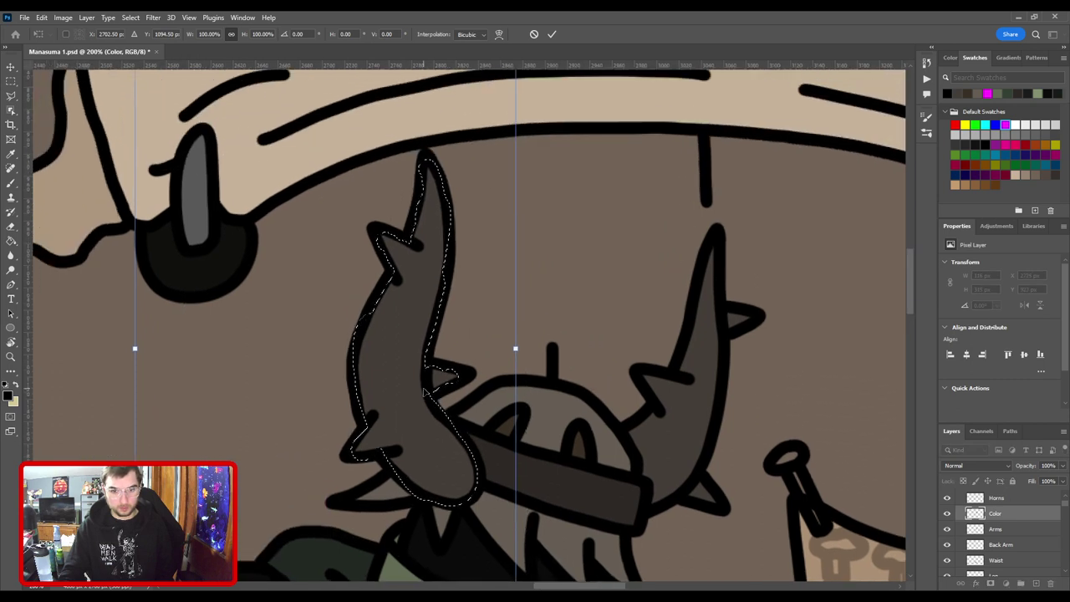
{"action": "key", "text": "Right"}
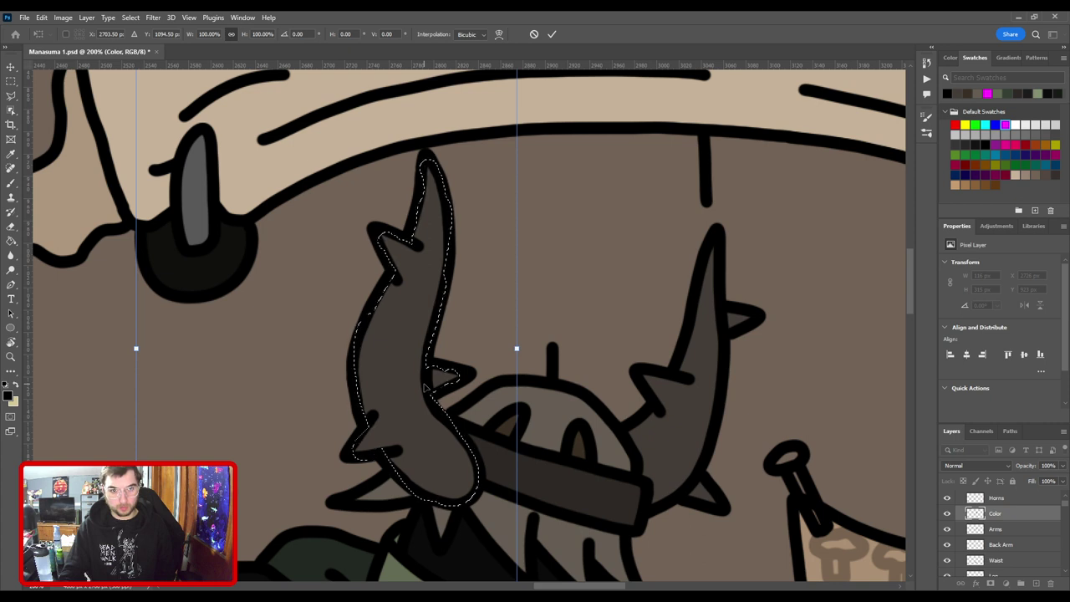
{"action": "key", "text": "Return"}
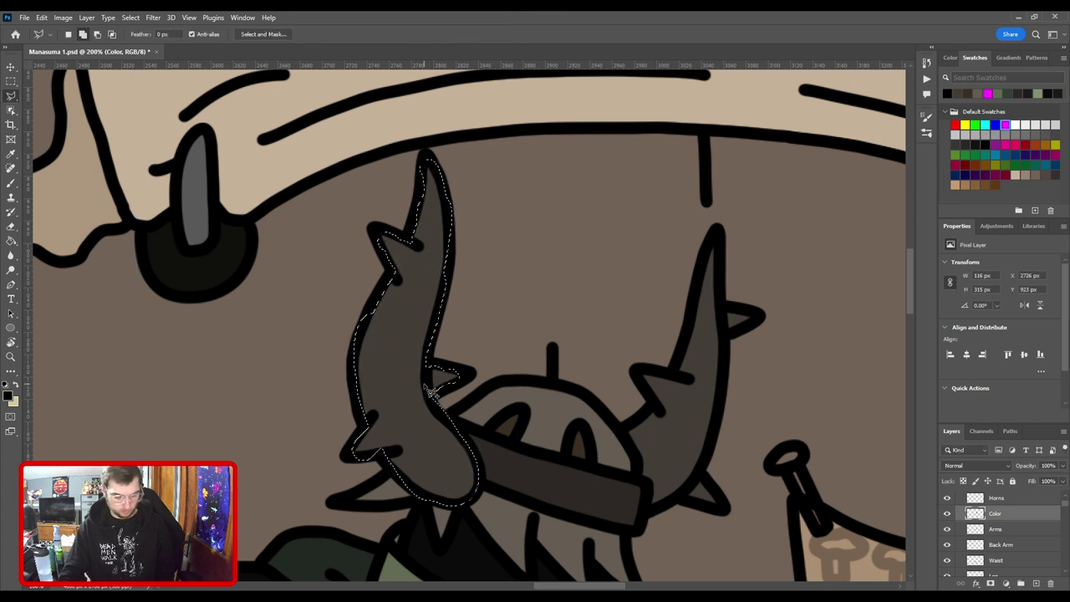
{"action": "key", "text": "ctrl+d"}
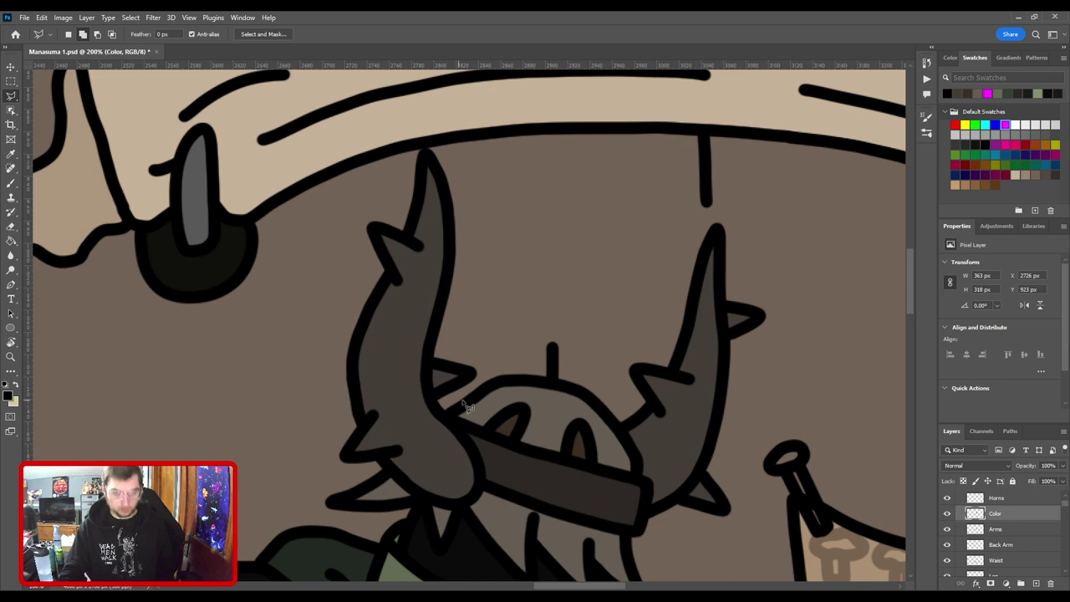
{"action": "key", "text": "ctrl+0"}
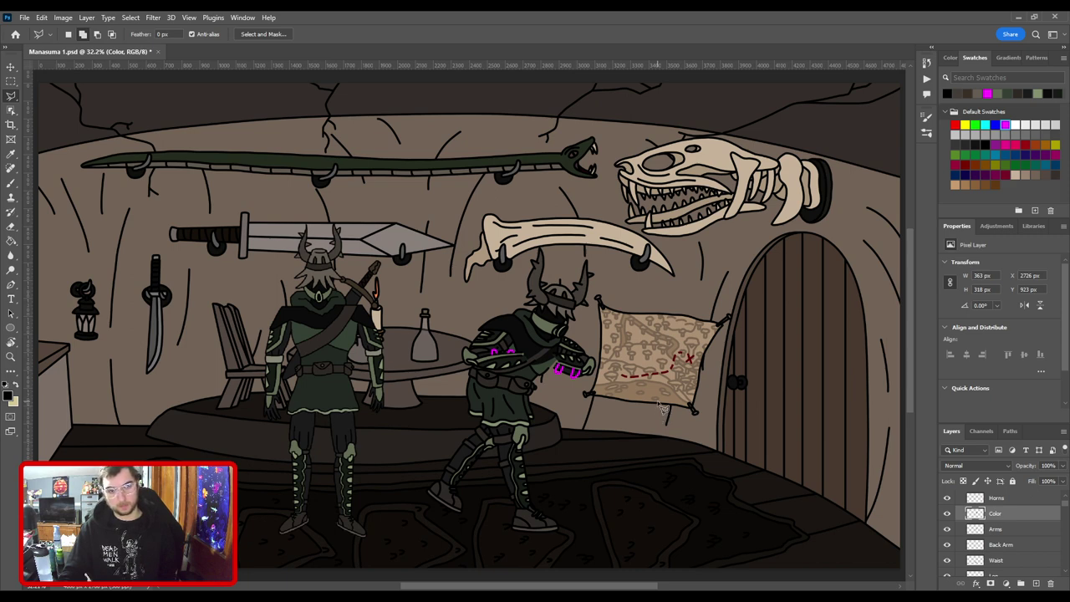
Examine the leaning figure's horns and hat up close and against the surrounding scene.
{"action": "key", "text": "ctrl+plus"}
{"action": "key", "text": "ctrl+plus"}
{"action": "key", "text": "ctrl+plus"}
{"action": "key", "text": "ctrl+plus"}
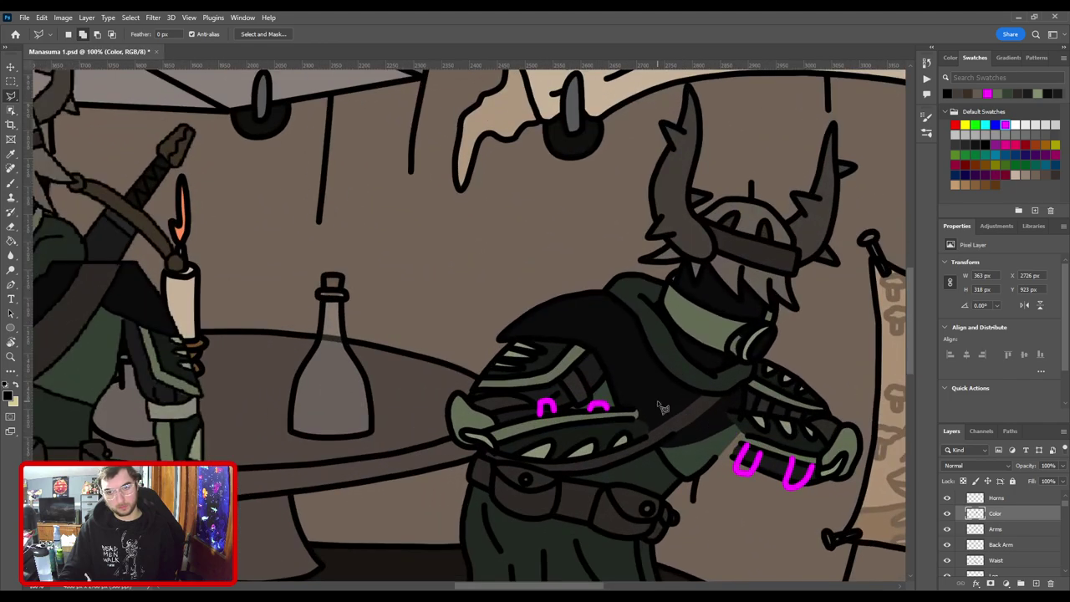
{"action": "key", "text": "ctrl+minus"}
{"action": "key", "text": "ctrl+minus"}
{"action": "key", "text": "ctrl+minus"}
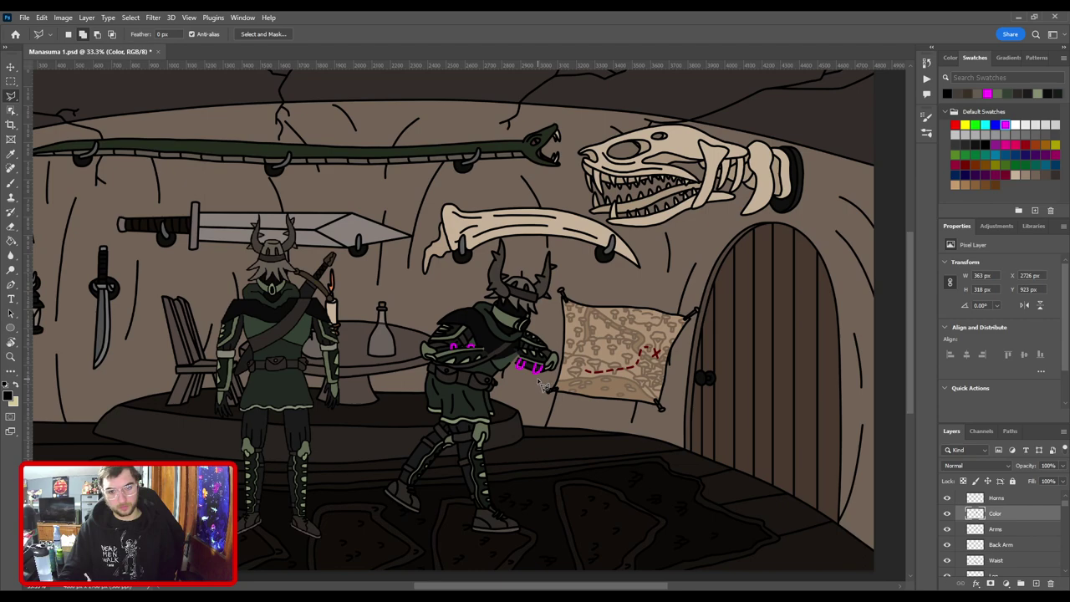
Show and expand the Sword and Hands group, and add a layer named Color beneath the Sword layer.
{"action": "scroll", "coordinate": [1012, 536], "scroll_direction": "up", "scroll_amount": 2}
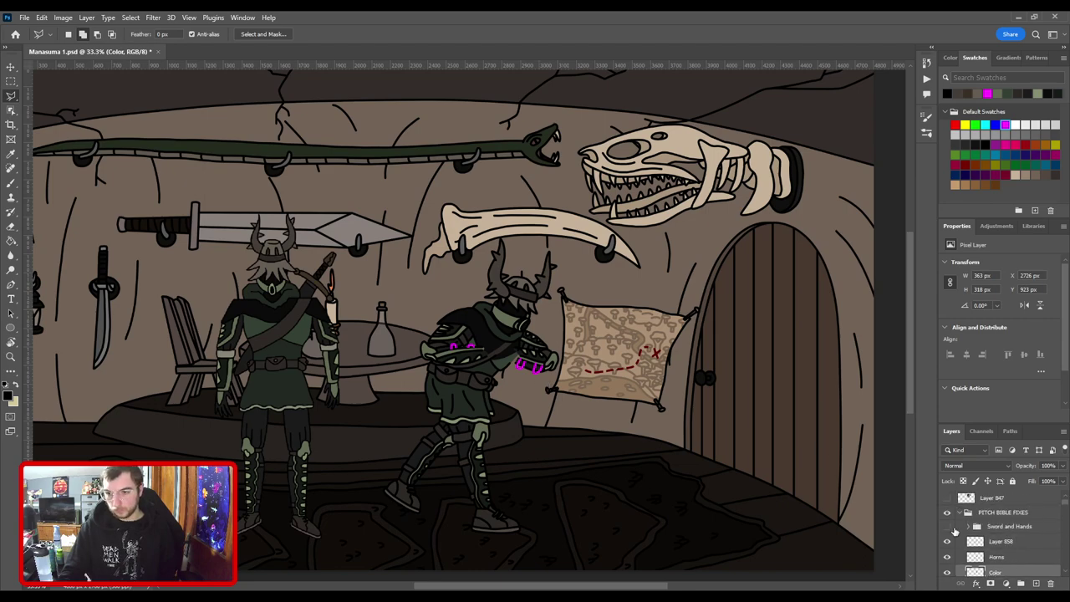
{"action": "left_click", "coordinate": [948, 526]}
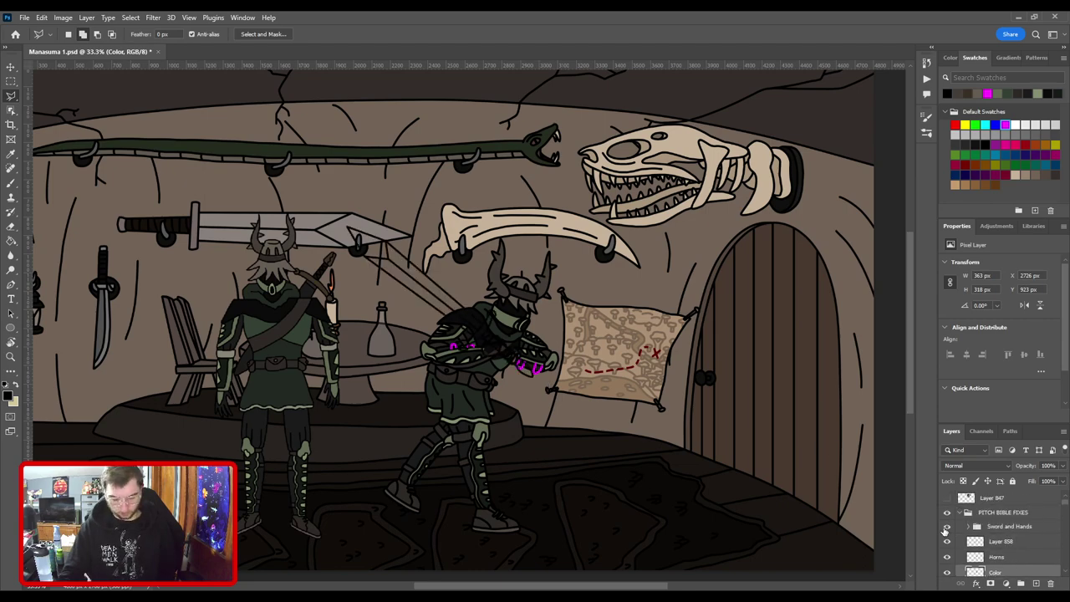
{"action": "key", "text": "ctrl+plus"}
{"action": "key", "text": "ctrl+plus"}
{"action": "scroll", "coordinate": [1003, 547], "scroll_direction": "down", "scroll_amount": 1}
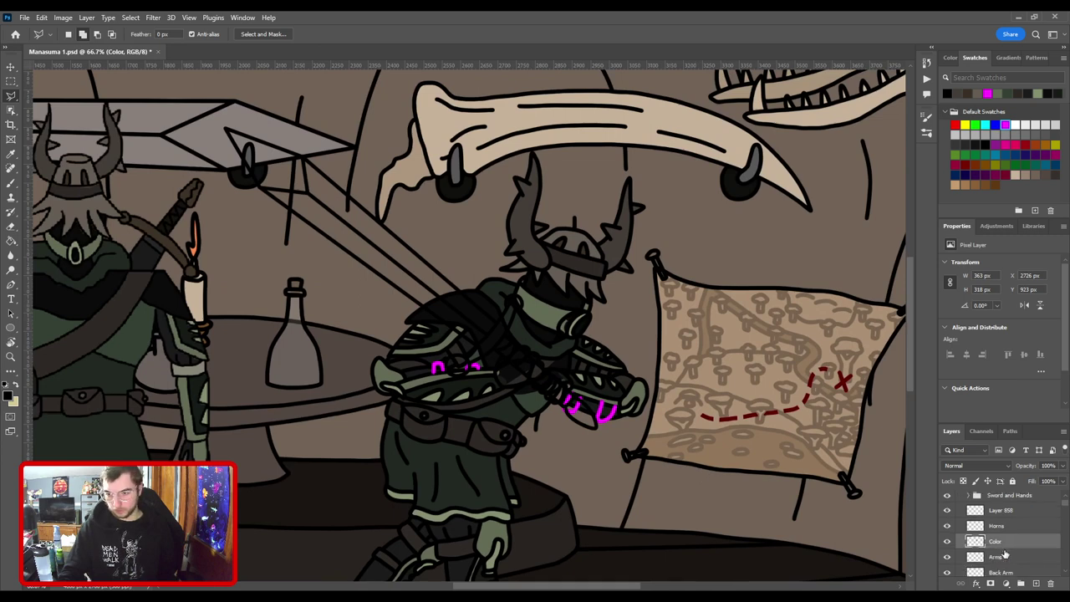
{"action": "left_click", "coordinate": [969, 496]}
{"action": "scroll", "coordinate": [1009, 526], "scroll_direction": "down", "scroll_amount": 1}
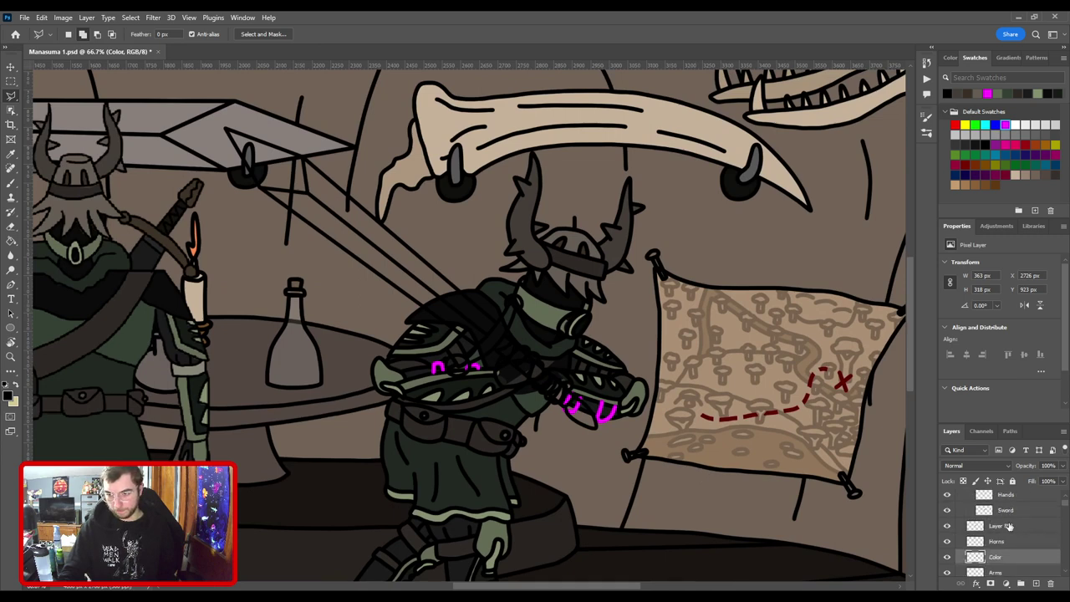
{"action": "left_click", "coordinate": [1009, 526]}
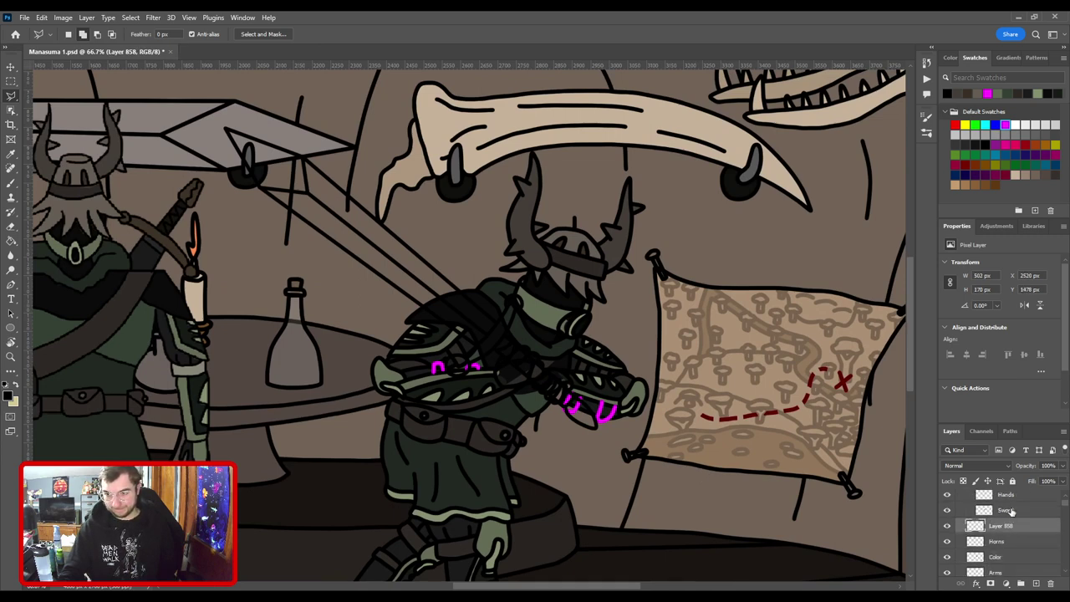
{"action": "key", "text": "F2"}
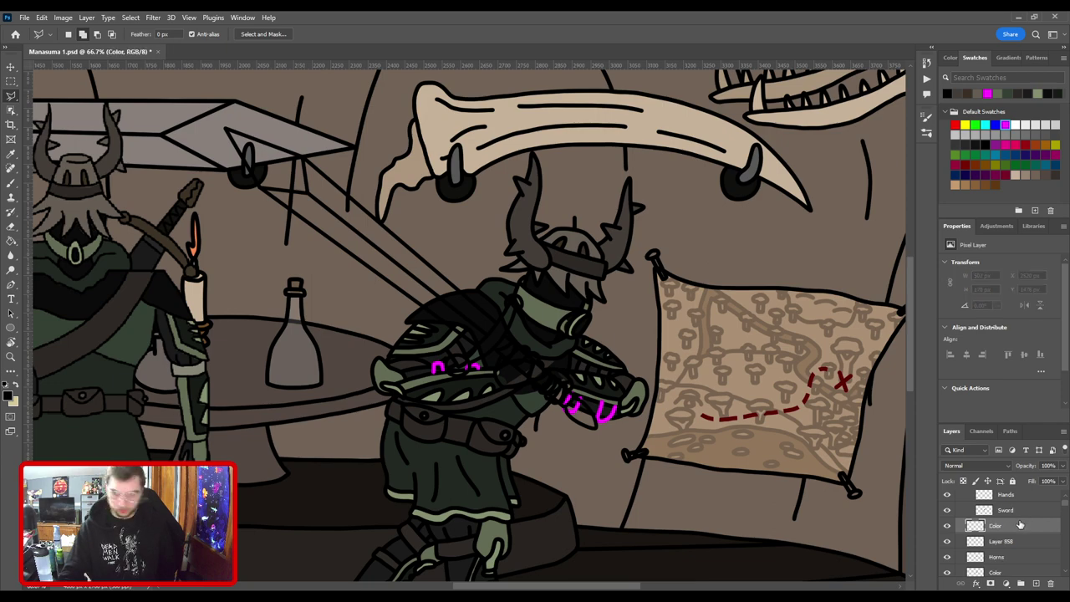
{"action": "mouse_move", "coordinate": [1020, 526]}
{"action": "left_mouse_down"}
{"action": "mouse_move", "coordinate": [1018, 512]}
{"action": "mouse_move", "coordinate": [1021, 520]}
{"action": "left_mouse_up"}
Sample the dark grip color from the standing figure's sword and paint the leaning figure's wrapped sword grip with it.
{"action": "key", "text": "i"}
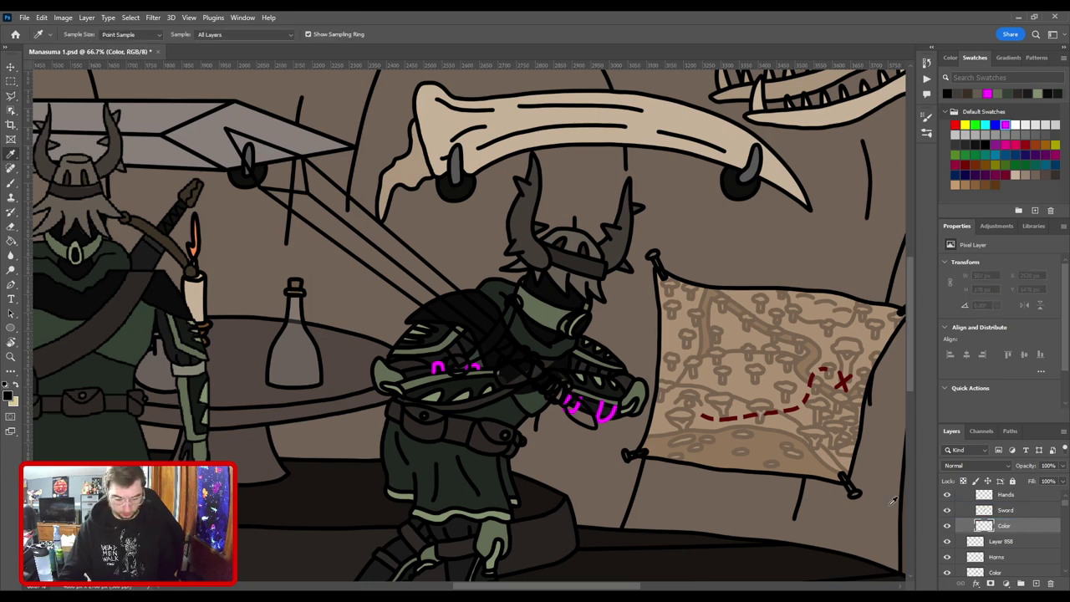
{"action": "left_click_drag", "start_coordinate": [231, 352], "coordinate": [758, 434]}
{"action": "key", "text": "ctrl+plus"}
{"action": "key", "text": "ctrl+plus"}
{"action": "mouse_move", "coordinate": [713, 336]}
{"action": "left_mouse_down"}
{"action": "mouse_move", "coordinate": [560, 336]}
{"action": "mouse_move", "coordinate": [388, 294]}
{"action": "left_mouse_up"}
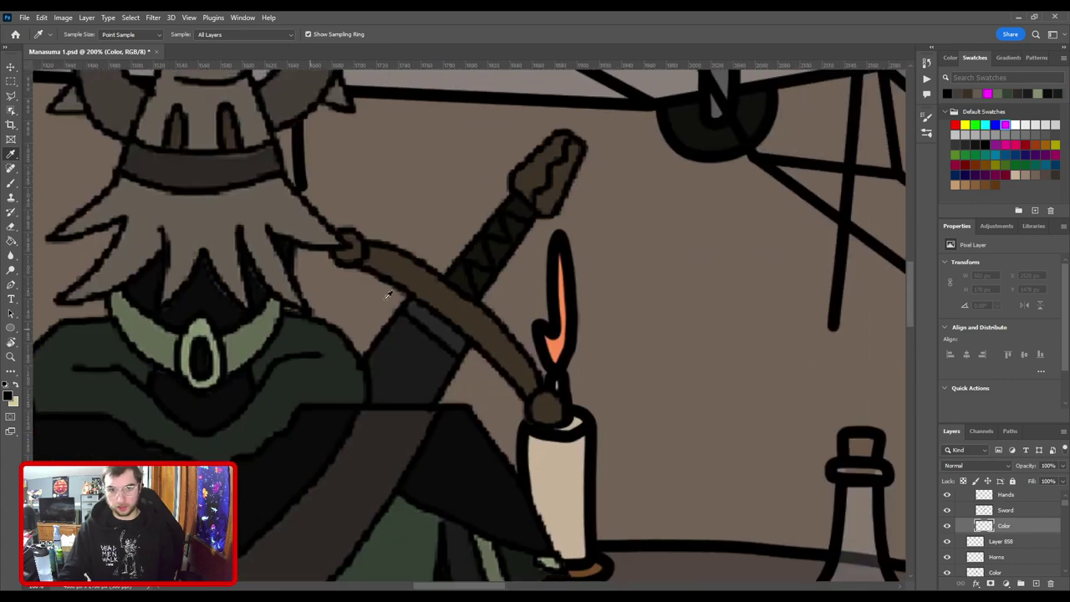
{"action": "left_click", "coordinate": [484, 249]}
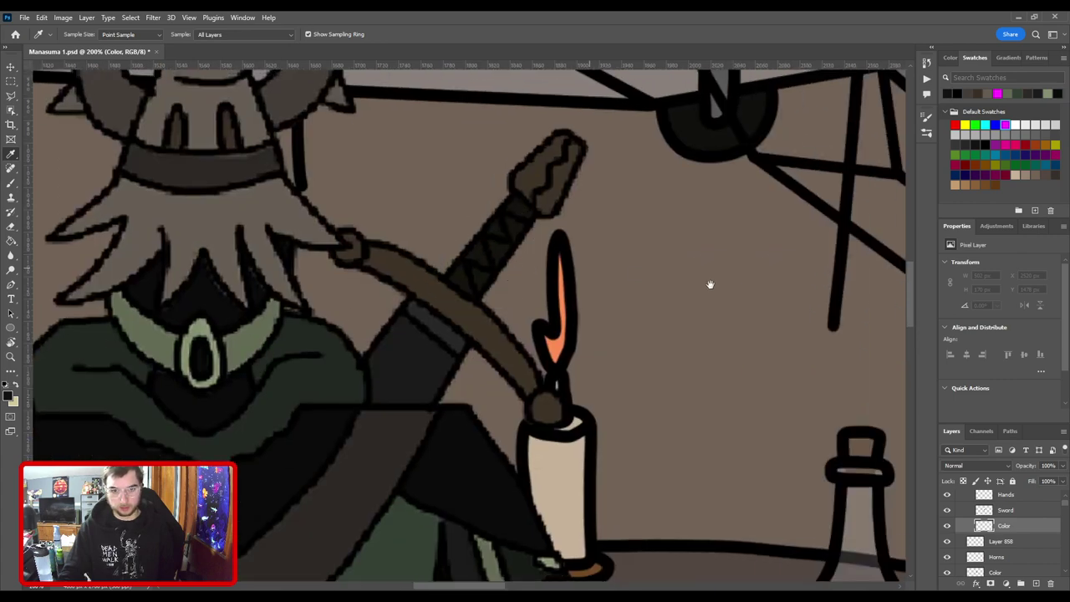
{"action": "left_click_drag", "start_coordinate": [710, 285], "coordinate": [343, 201]}
{"action": "left_click_drag", "start_coordinate": [777, 313], "coordinate": [335, 211]}
{"action": "mouse_move", "coordinate": [878, 381]}
{"action": "left_mouse_down"}
{"action": "mouse_move", "coordinate": [552, 313]}
{"action": "mouse_move", "coordinate": [614, 225]}
{"action": "left_mouse_up"}
{"action": "key", "text": "b"}
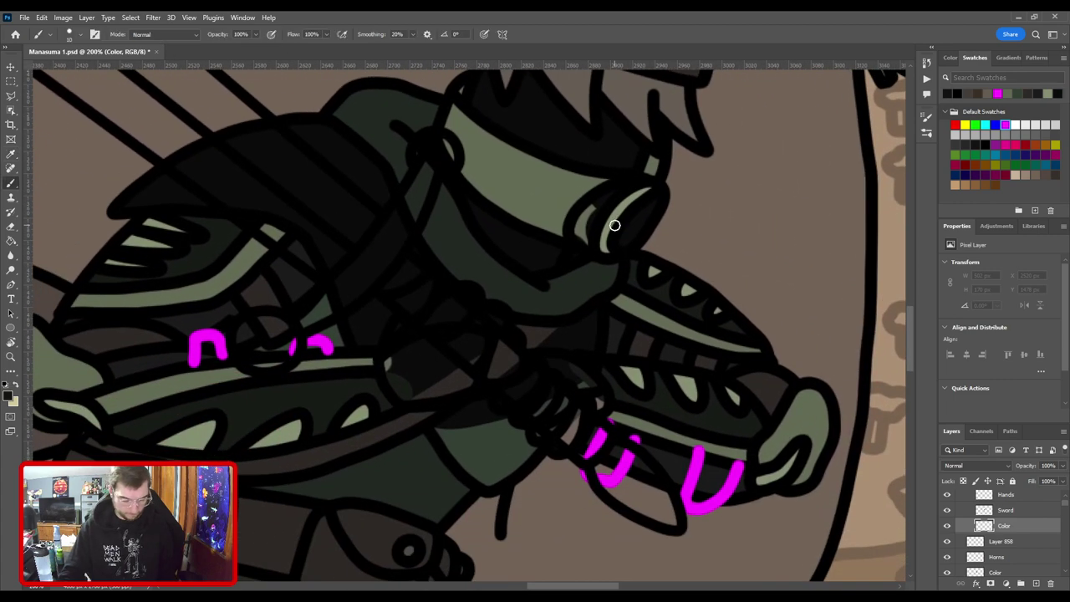
{"action": "key", "text": "bracketright"}
{"action": "key", "text": "bracketright"}
{"action": "key", "text": "bracketright"}
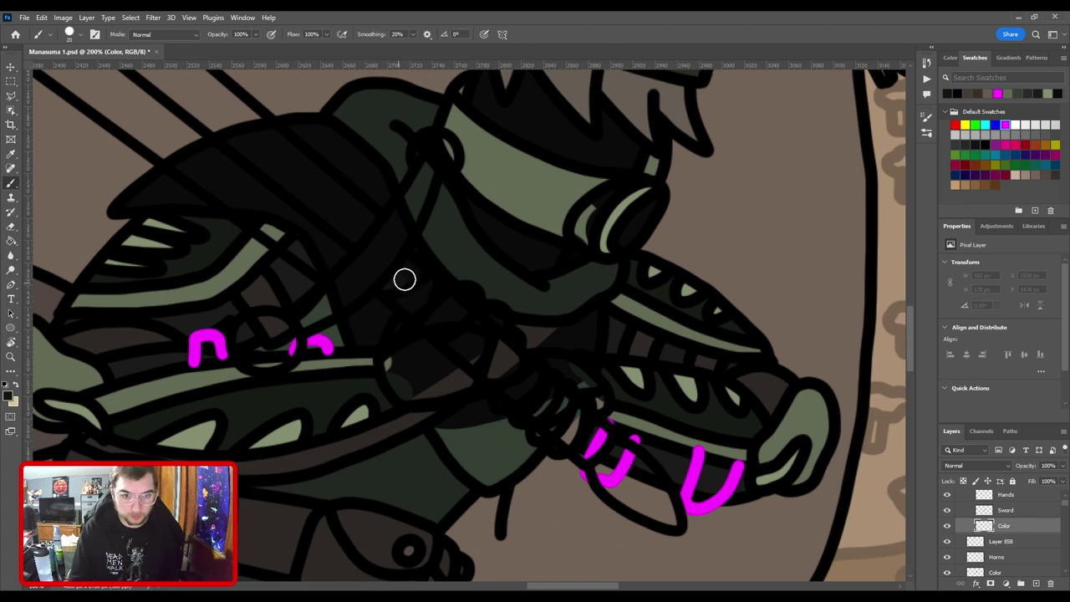
{"action": "mouse_move", "coordinate": [407, 267]}
{"action": "left_mouse_down"}
{"action": "mouse_move", "coordinate": [602, 434]}
{"action": "mouse_move", "coordinate": [576, 455]}
{"action": "left_mouse_up"}
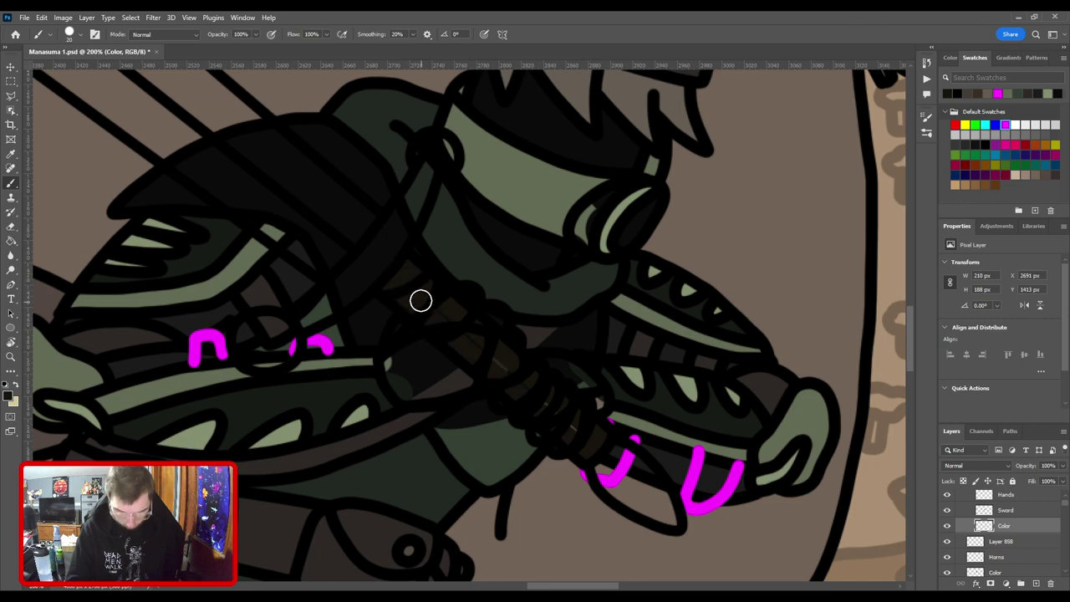
{"action": "key", "text": "bracketright"}
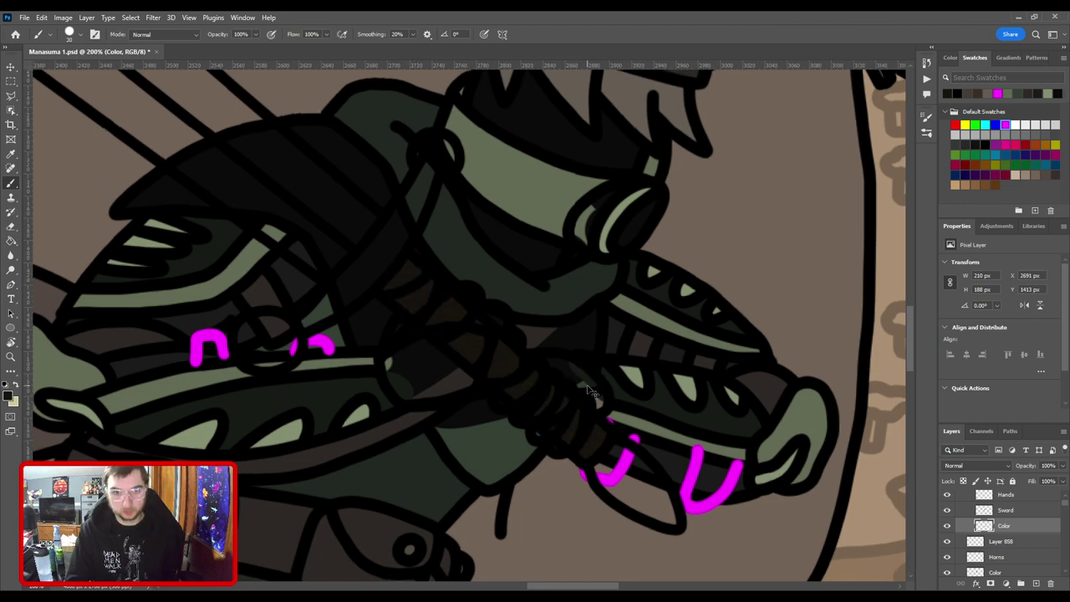
On a new Color layer, paint the crossguard and its round ends with brown sampled from the standing figure's sword.
{"action": "key", "text": "ctrl+minus"}
{"action": "key", "text": "ctrl+minus"}
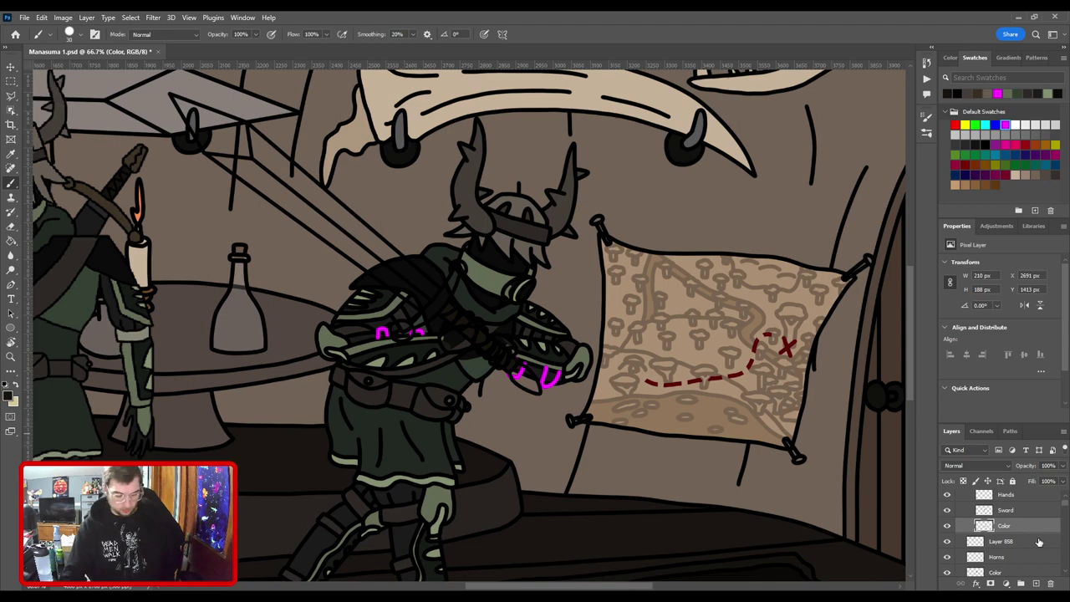
{"action": "left_click", "coordinate": [1036, 584]}
{"action": "key", "text": "i"}
{"action": "left_click_drag", "start_coordinate": [265, 304], "coordinate": [596, 362]}
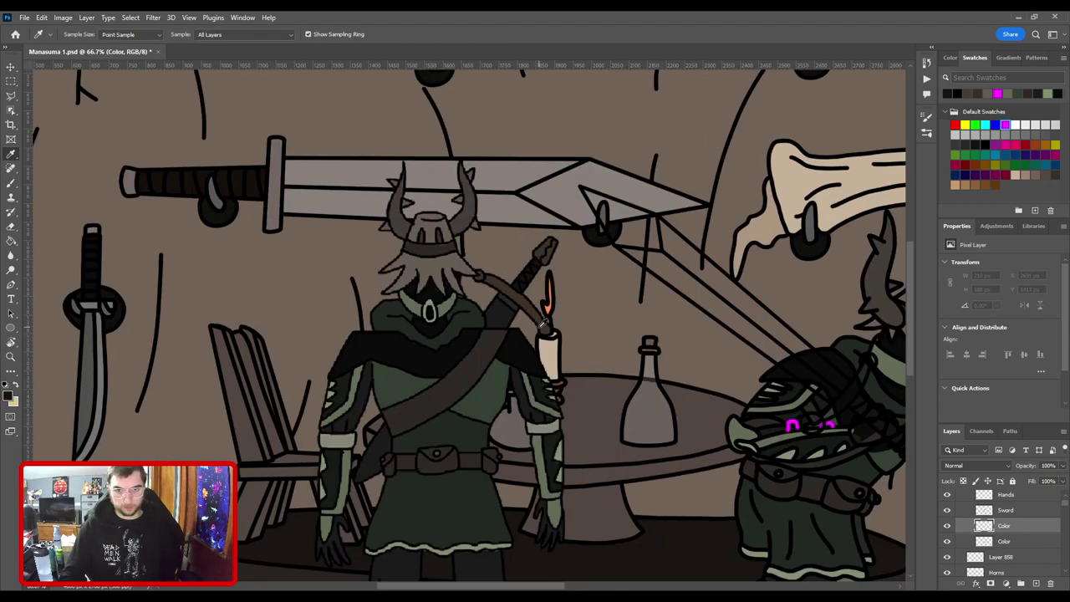
{"action": "key", "text": "ctrl+plus"}
{"action": "left_click", "coordinate": [529, 266]}
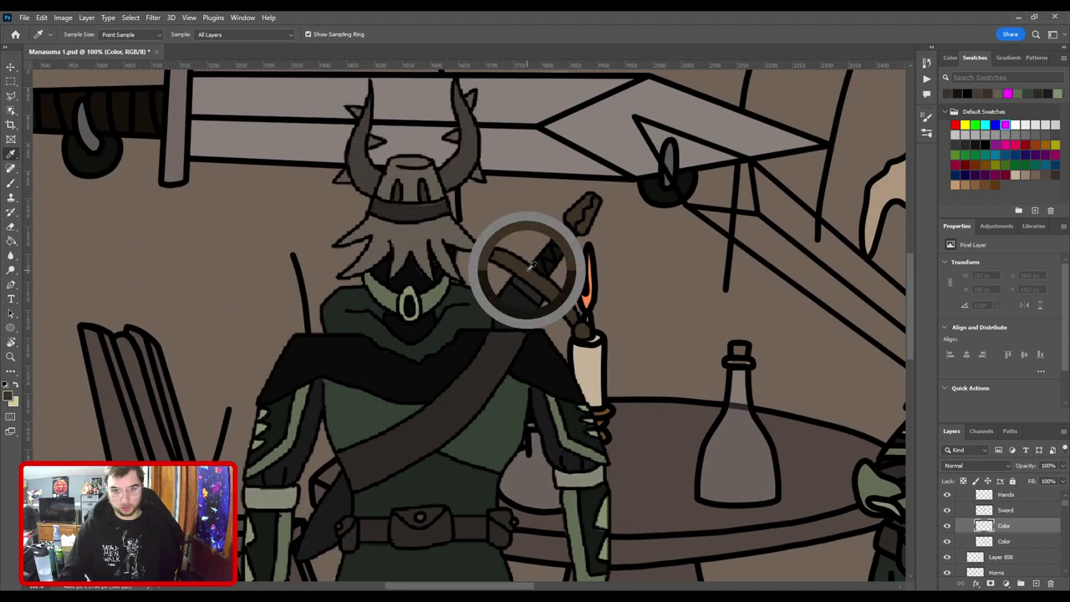
{"action": "left_click_drag", "start_coordinate": [741, 314], "coordinate": [258, 255]}
{"action": "key", "text": "b"}
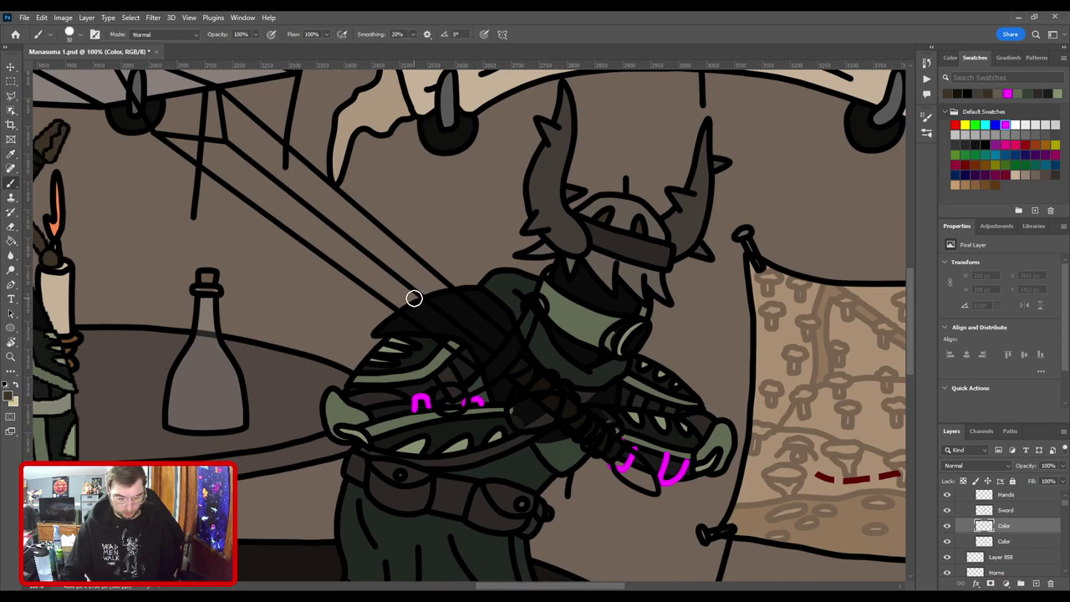
{"action": "key", "text": "ctrl+plus"}
{"action": "key", "text": "ctrl+plus"}
{"action": "left_click_drag", "start_coordinate": [504, 394], "coordinate": [617, 260]}
{"action": "mouse_move", "coordinate": [522, 417]}
{"action": "left_mouse_down"}
{"action": "mouse_move", "coordinate": [513, 425]}
{"action": "mouse_move", "coordinate": [526, 429]}
{"action": "left_mouse_up"}
{"action": "mouse_move", "coordinate": [590, 385]}
{"action": "left_mouse_down"}
{"action": "mouse_move", "coordinate": [669, 311]}
{"action": "mouse_move", "coordinate": [713, 297]}
{"action": "mouse_move", "coordinate": [616, 373]}
{"action": "left_mouse_up"}
{"action": "mouse_move", "coordinate": [625, 331]}
{"action": "left_mouse_down"}
{"action": "mouse_move", "coordinate": [594, 378]}
{"action": "mouse_move", "coordinate": [674, 262]}
{"action": "left_mouse_up"}
{"action": "mouse_move", "coordinate": [642, 300]}
{"action": "left_mouse_down"}
{"action": "mouse_move", "coordinate": [628, 343]}
{"action": "mouse_move", "coordinate": [688, 245]}
{"action": "mouse_move", "coordinate": [710, 234]}
{"action": "mouse_move", "coordinate": [703, 244]}
{"action": "left_mouse_up"}
Fill the pommel at the end of the leaning figure's sword grip with the same brown.
{"action": "key", "text": "bracketleft"}
{"action": "key", "text": "bracketleft"}
{"action": "key", "text": "ctrl+minus"}
{"action": "left_click_drag", "start_coordinate": [626, 352], "coordinate": [578, 318]}
{"action": "left_click_drag", "start_coordinate": [809, 486], "coordinate": [687, 313]}
{"action": "key", "text": "ctrl+plus"}
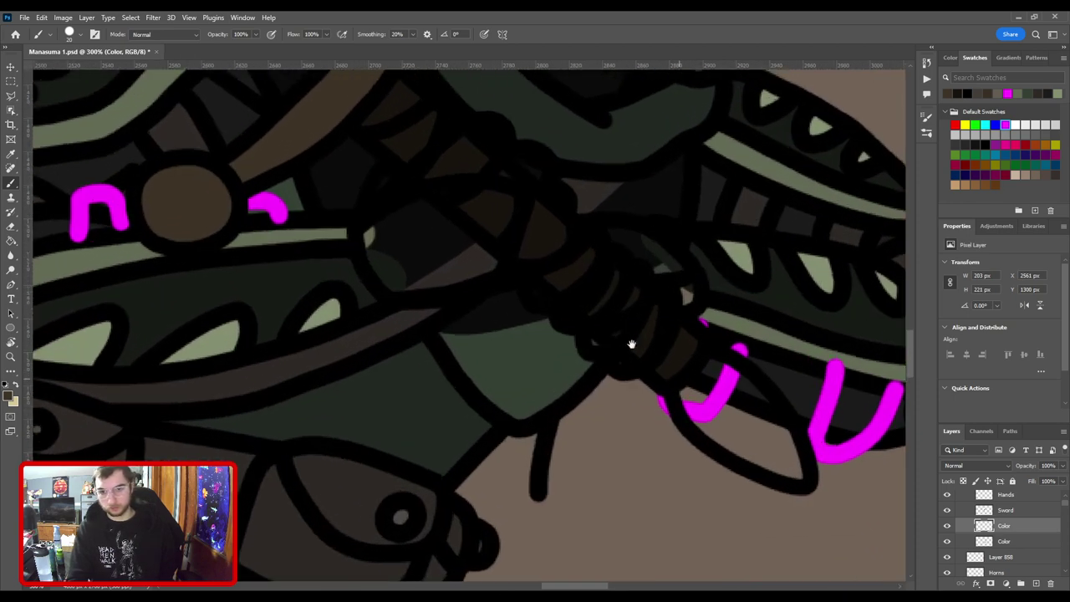
{"action": "left_click_drag", "start_coordinate": [630, 344], "coordinate": [475, 251]}
{"action": "key", "text": "bracketright"}
{"action": "mouse_move", "coordinate": [576, 333]}
{"action": "left_mouse_down"}
{"action": "mouse_move", "coordinate": [544, 303]}
{"action": "mouse_move", "coordinate": [556, 282]}
{"action": "mouse_move", "coordinate": [601, 309]}
{"action": "mouse_move", "coordinate": [635, 373]}
{"action": "mouse_move", "coordinate": [571, 340]}
{"action": "mouse_move", "coordinate": [606, 345]}
{"action": "left_mouse_up"}
On another new Color layer, paint the lower half of the held sword's blade with grey sampled from the wall-mounted sword.
{"action": "key", "text": "ctrl+minus"}
{"action": "key", "text": "ctrl+minus"}
{"action": "key", "text": "ctrl+minus"}
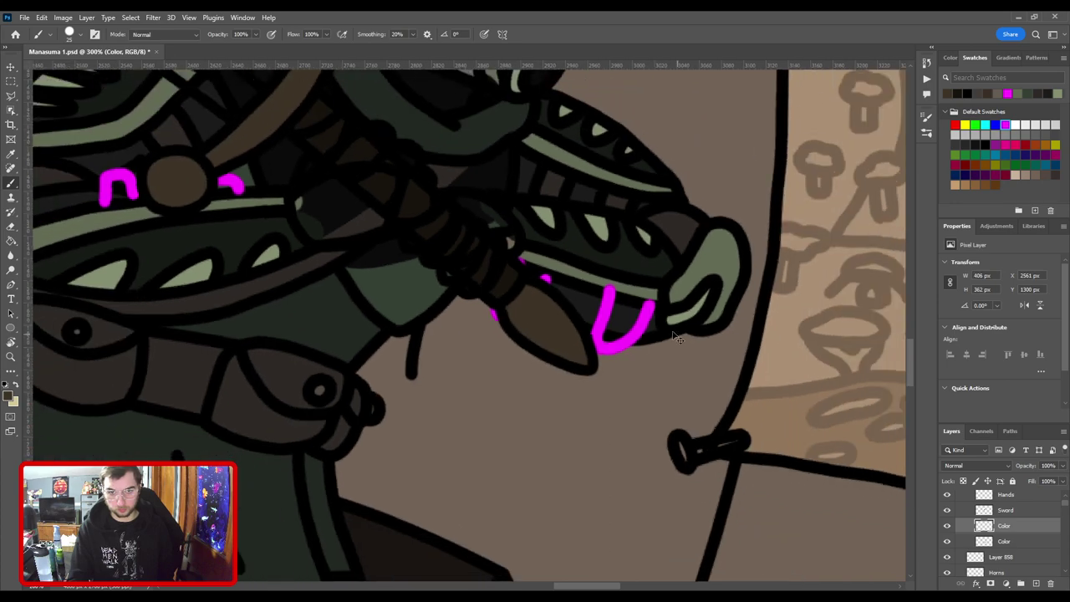
{"action": "left_click_drag", "start_coordinate": [513, 269], "coordinate": [679, 387]}
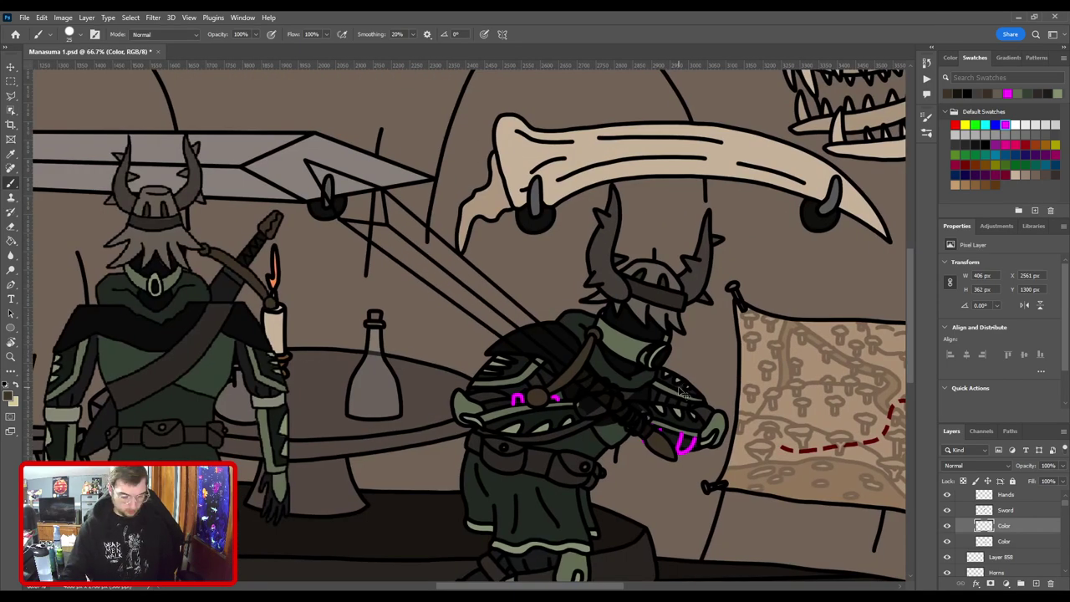
{"action": "key", "text": "i"}
{"action": "left_click", "coordinate": [297, 141]}
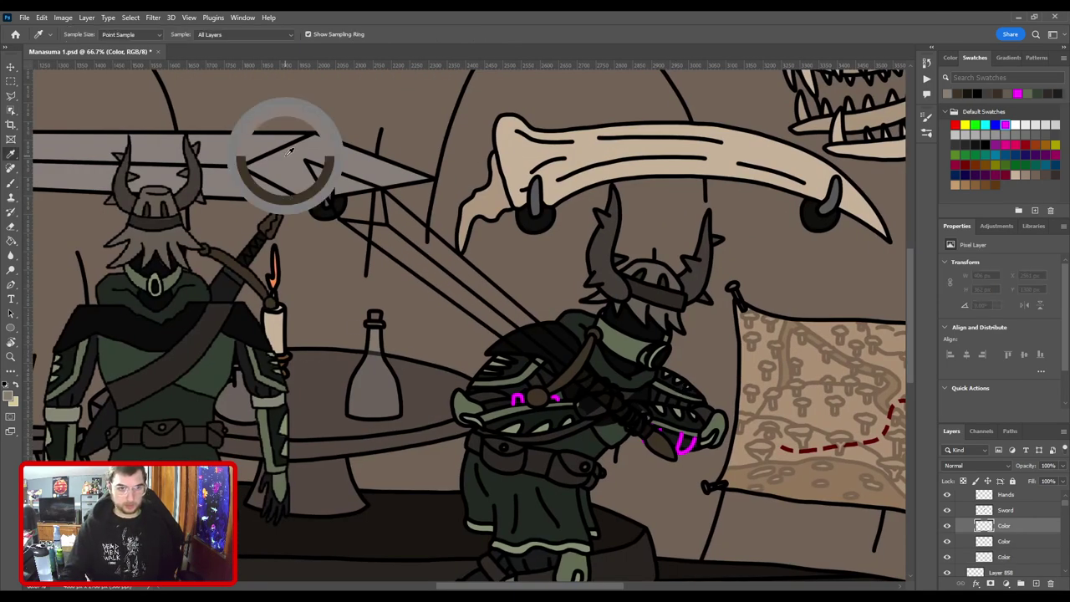
{"action": "key", "text": "b"}
{"action": "key", "text": "ctrl+plus"}
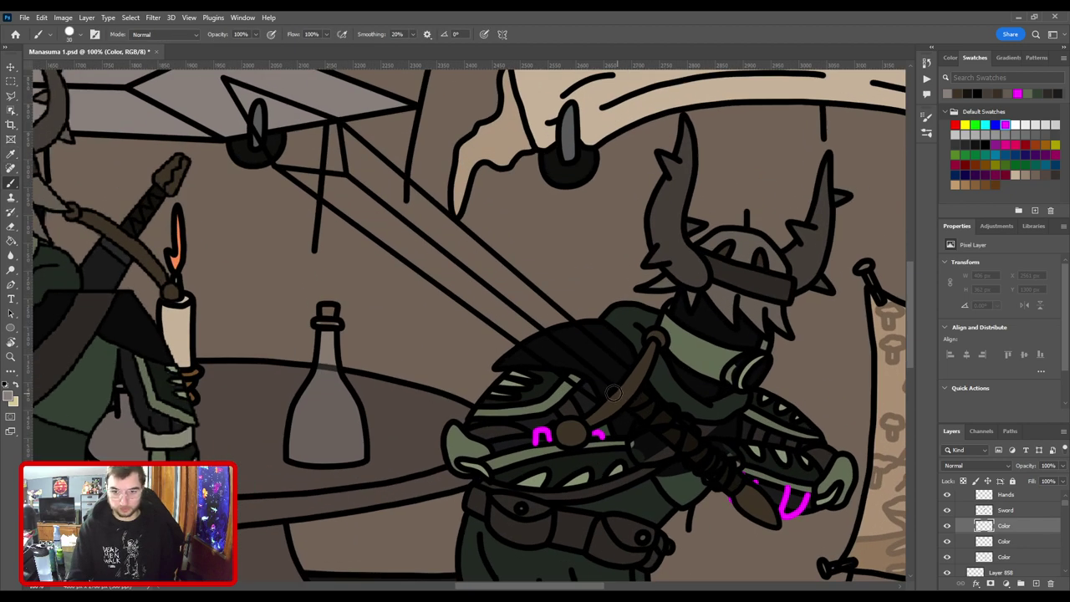
{"action": "key", "text": "bracketright"}
{"action": "key", "text": "bracketright"}
{"action": "left_click", "coordinate": [609, 392]}
{"action": "left_click_drag", "start_coordinate": [600, 359], "coordinate": [734, 420]}
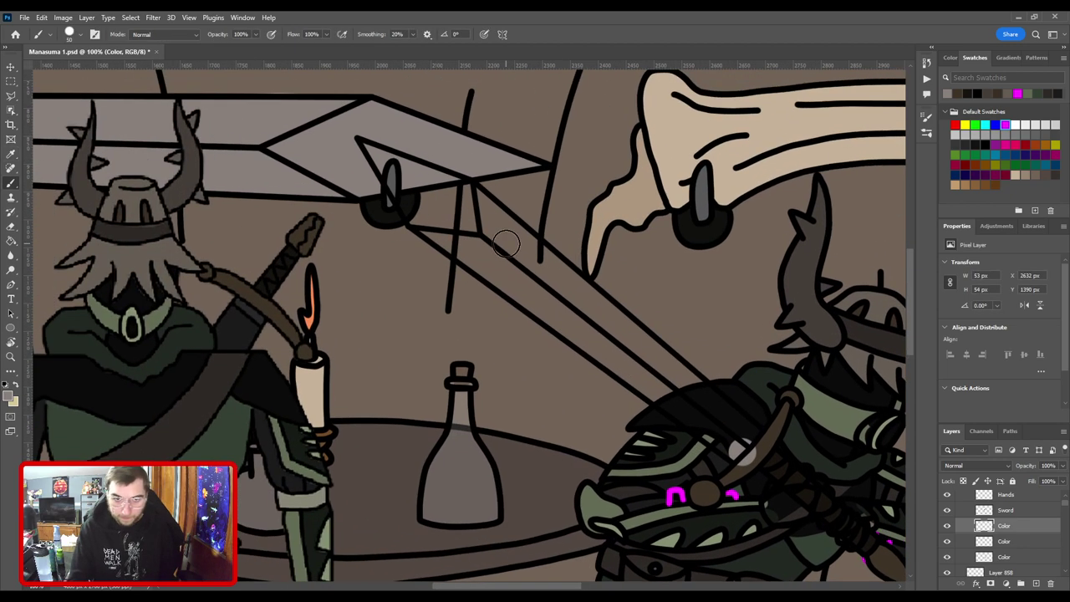
{"action": "left_click", "coordinate": [422, 216], "text": "shift"}
{"action": "left_click_drag", "start_coordinate": [441, 220], "coordinate": [535, 296]}
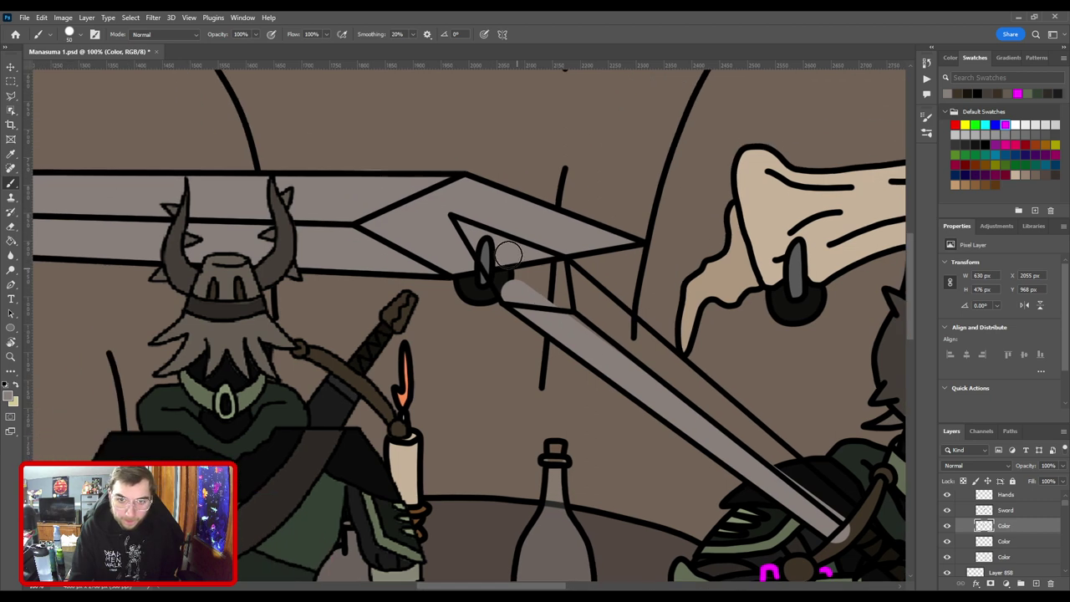
Paint the blade's tip section, upper half and center gaps grey with straight strokes, enlarging the brush to 70 px.
{"action": "left_click_drag", "start_coordinate": [483, 250], "coordinate": [531, 272]}
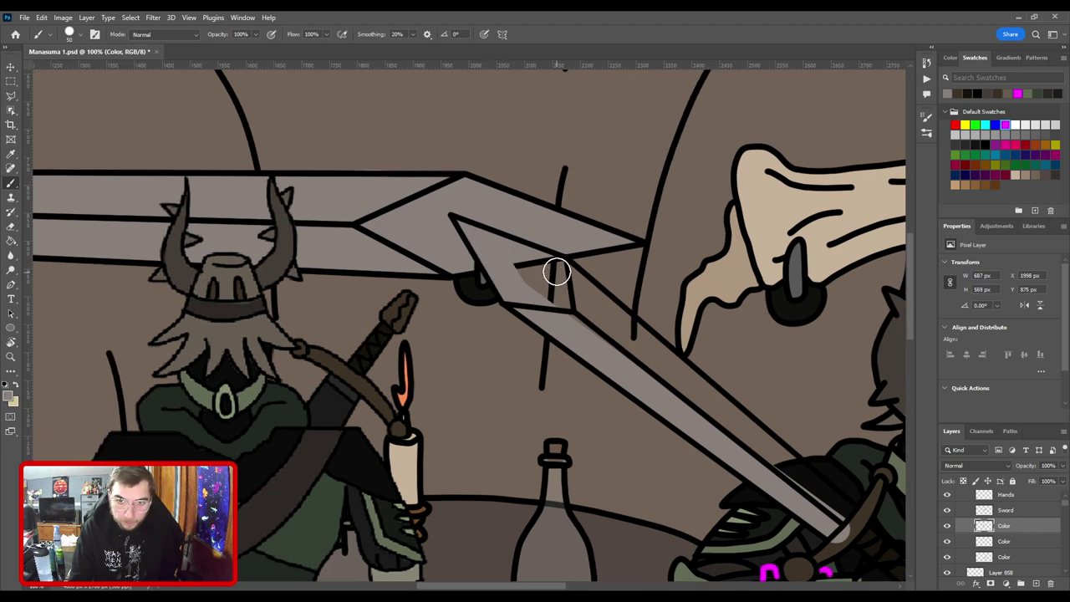
{"action": "left_click", "coordinate": [557, 272], "text": "shift"}
{"action": "left_click_drag", "start_coordinate": [683, 402], "coordinate": [476, 285]}
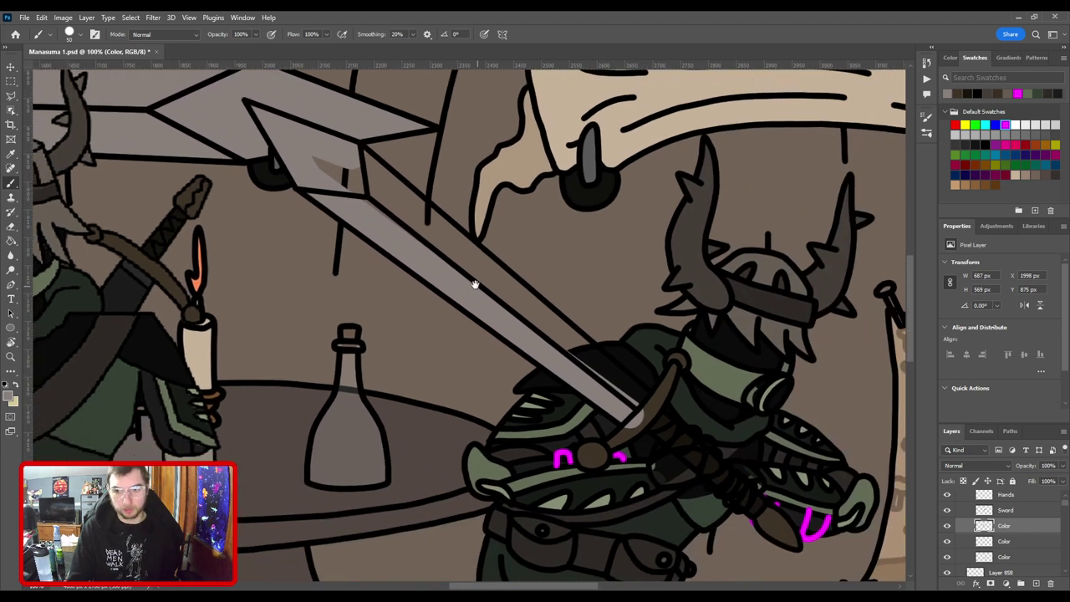
{"action": "left_click", "coordinate": [643, 405], "text": "shift"}
{"action": "key", "text": "bracketright"}
{"action": "key", "text": "bracketright"}
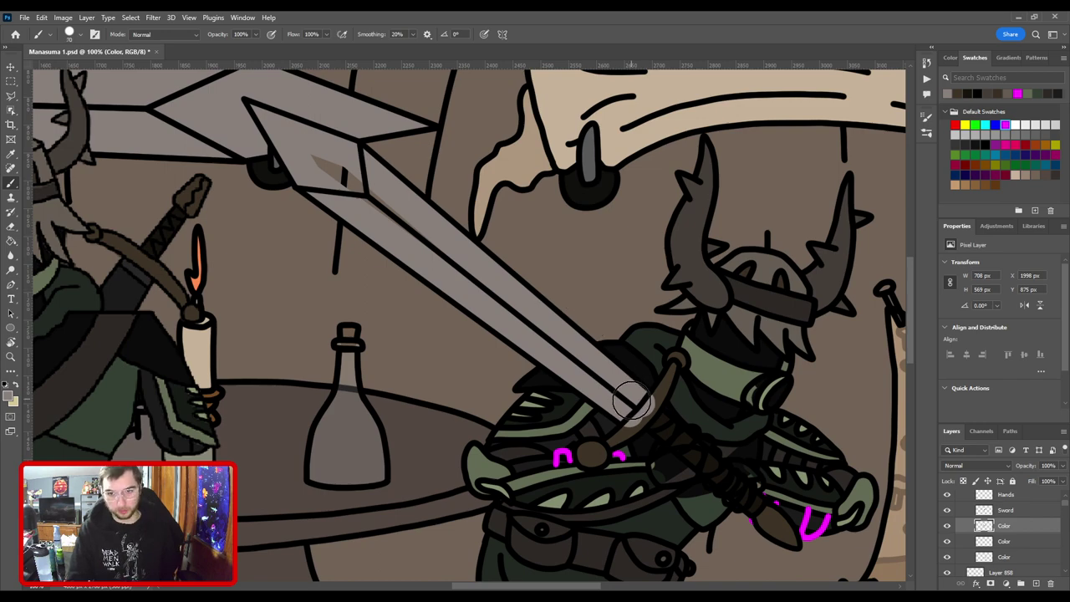
{"action": "left_click", "coordinate": [319, 157], "text": "shift"}
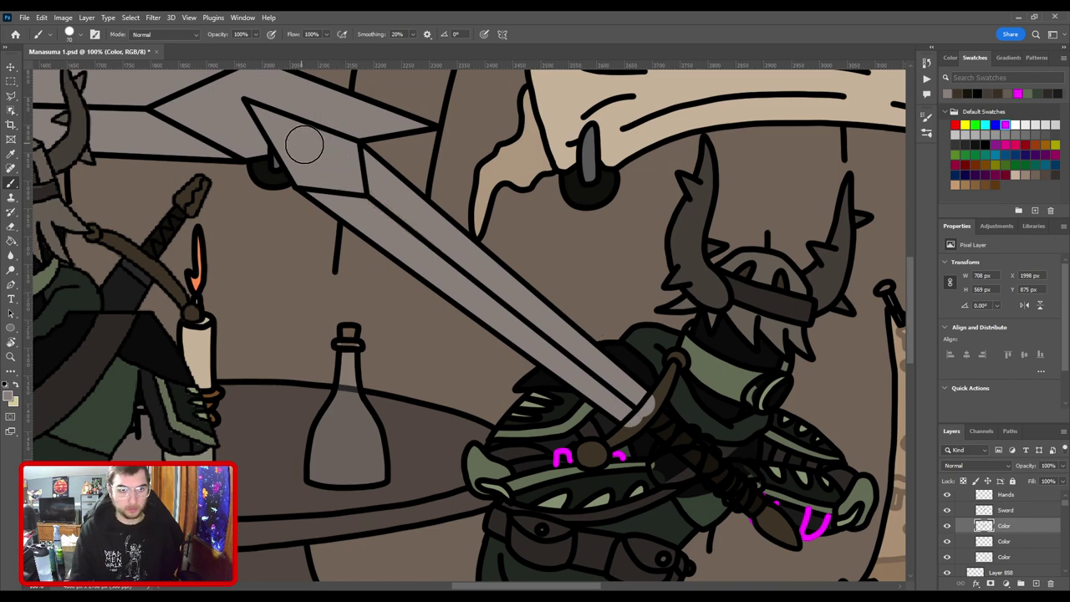
Fill the narrow corner at the very point of the blade with grey using a smaller brush.
{"action": "key", "text": "ctrl+equal"}
{"action": "left_click_drag", "start_coordinate": [473, 308], "coordinate": [690, 559]}
{"action": "key", "text": "bracketleft"}
{"action": "key", "text": "bracketleft"}
{"action": "key", "text": "bracketleft"}
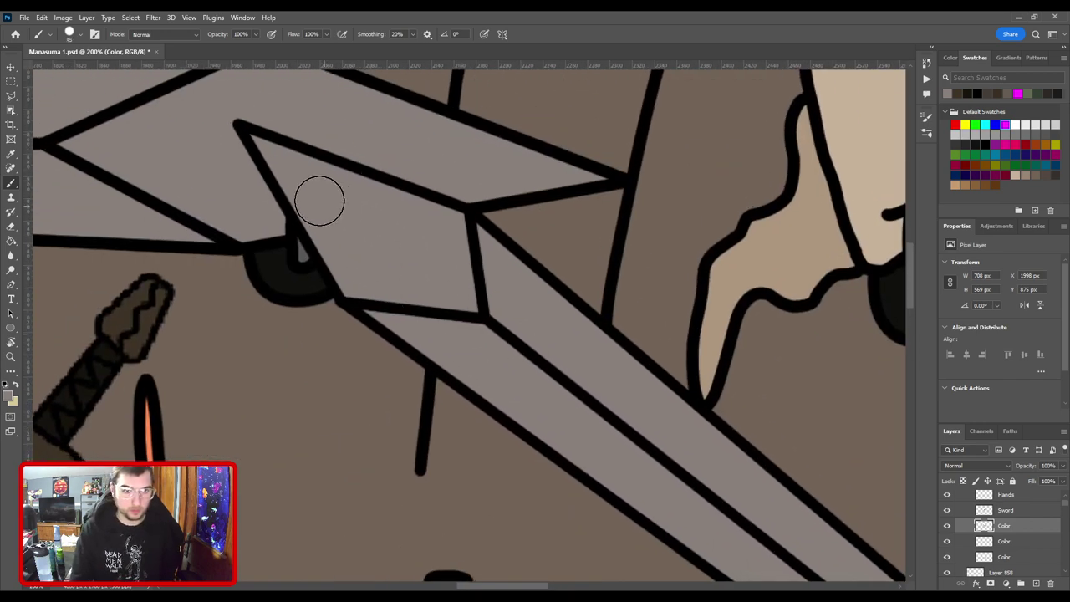
{"action": "key", "text": "bracketleft"}
{"action": "key", "text": "bracketleft"}
{"action": "key", "text": "bracketleft"}
{"action": "key", "text": "bracketleft"}
{"action": "key", "text": "bracketleft"}
{"action": "key", "text": "bracketleft"}
{"action": "left_click_drag", "start_coordinate": [253, 137], "coordinate": [313, 170]}
{"action": "key", "text": "bracketright"}
{"action": "key", "text": "bracketright"}
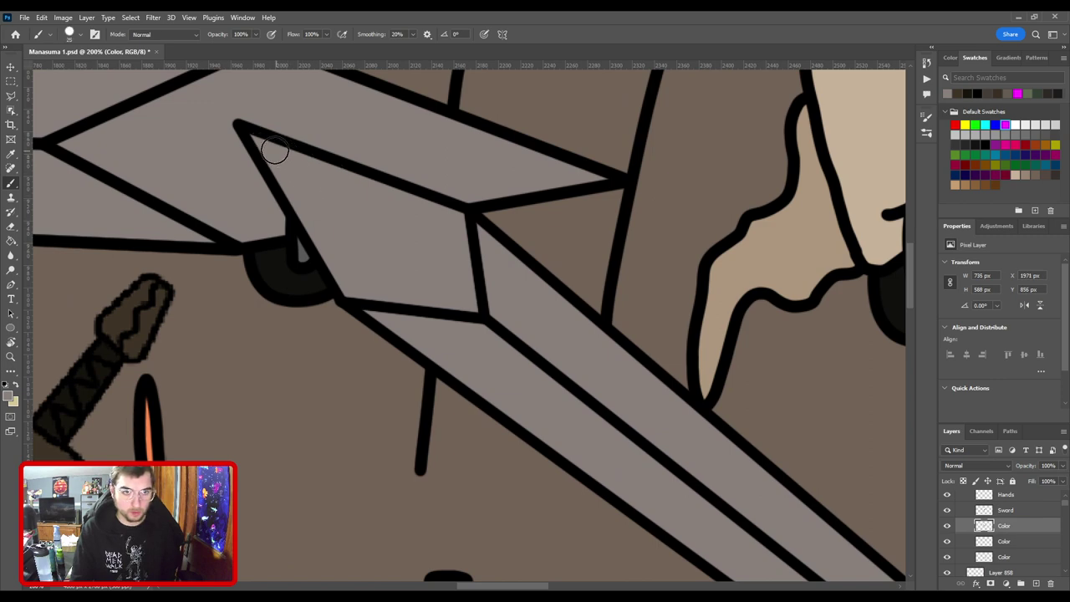
Move the grey blade's Color layer beneath the crossguard's brown Color layer and review the whole scene.
{"action": "scroll", "coordinate": [454, 248], "scroll_direction": "down", "scroll_amount": 3}
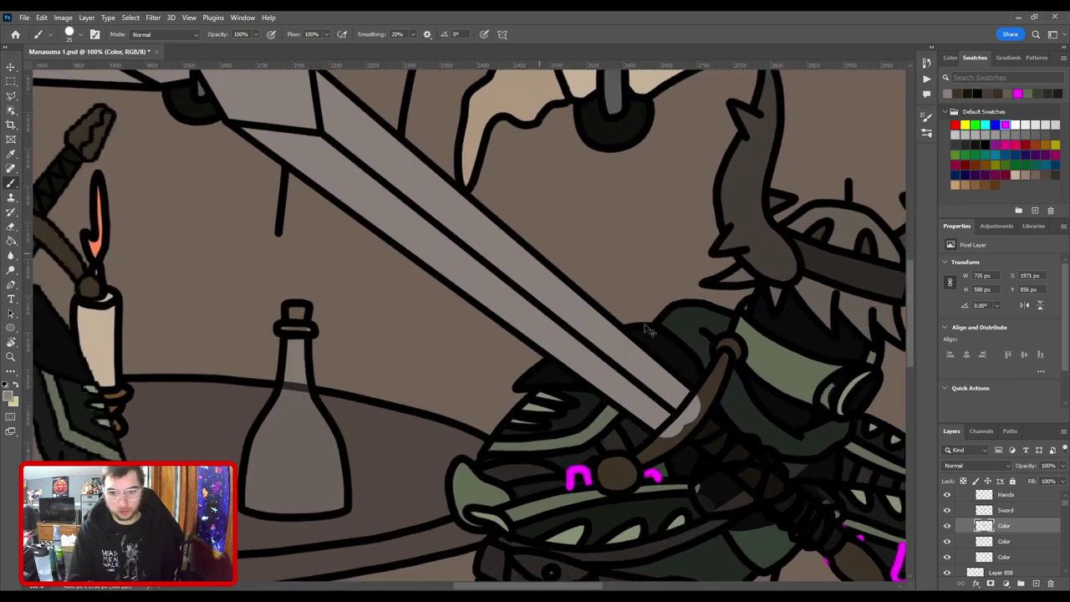
{"action": "scroll", "coordinate": [460, 289], "scroll_direction": "up", "scroll_amount": 3}
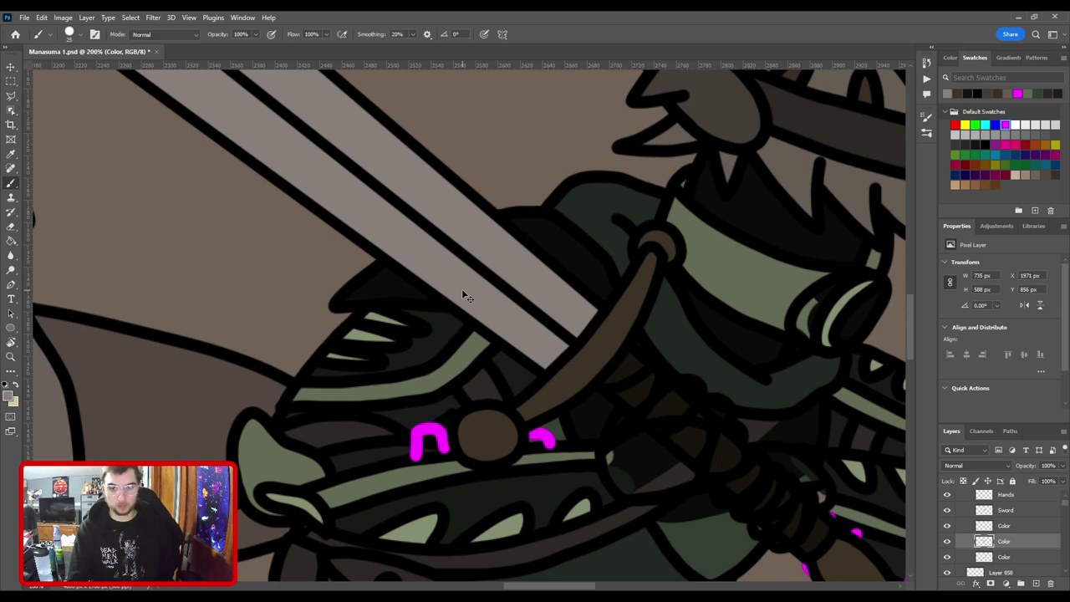
{"action": "scroll", "coordinate": [462, 288], "scroll_direction": "down", "scroll_amount": 5}
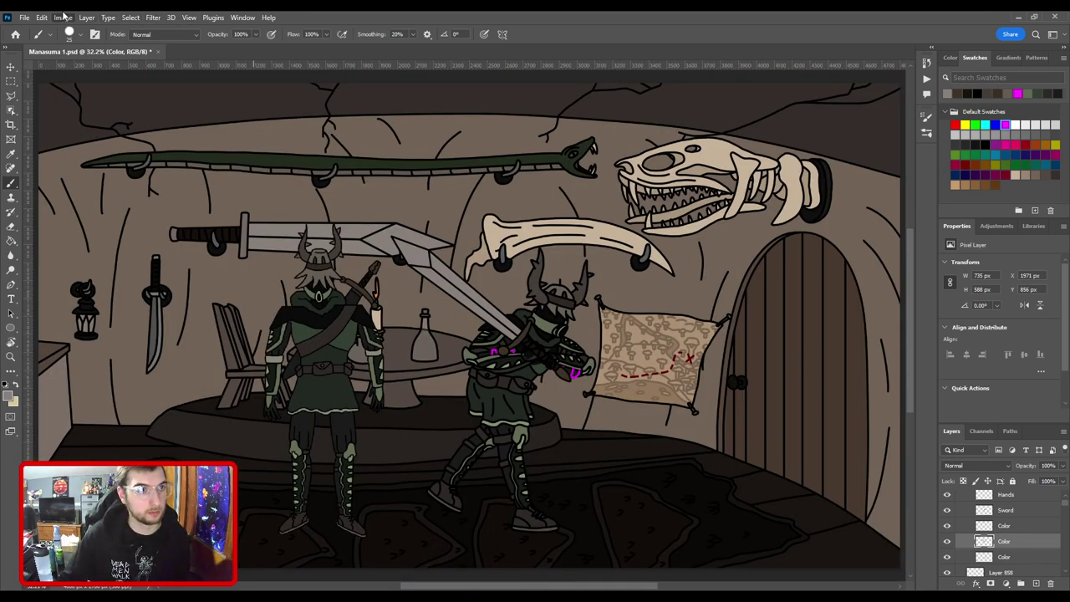
Save the illustration with the sword's grey blade coloring in place.
{"action": "key", "text": "i"}
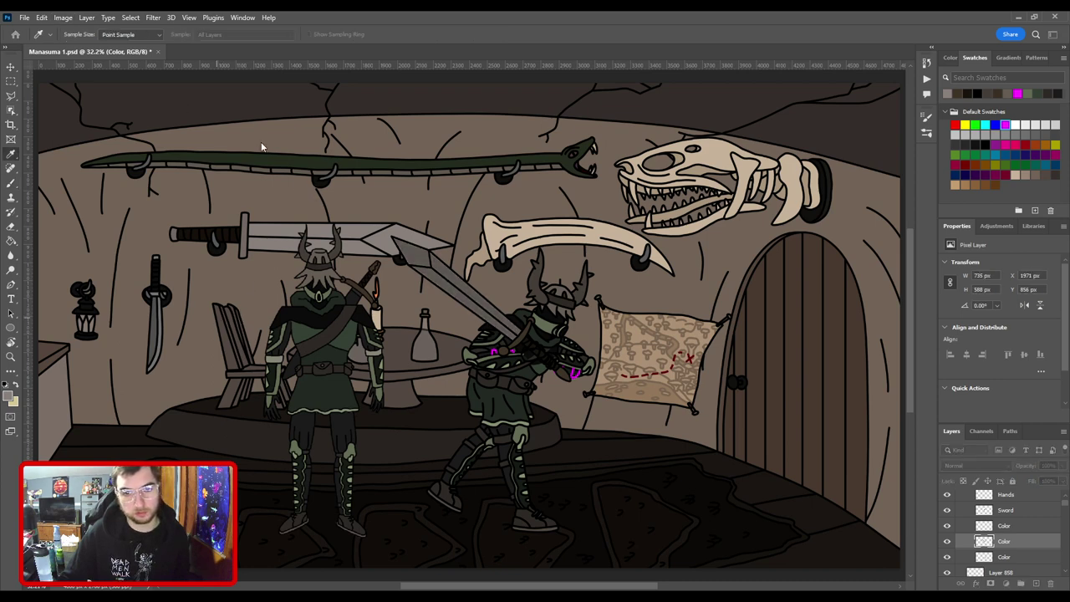
{"action": "key", "text": "b"}
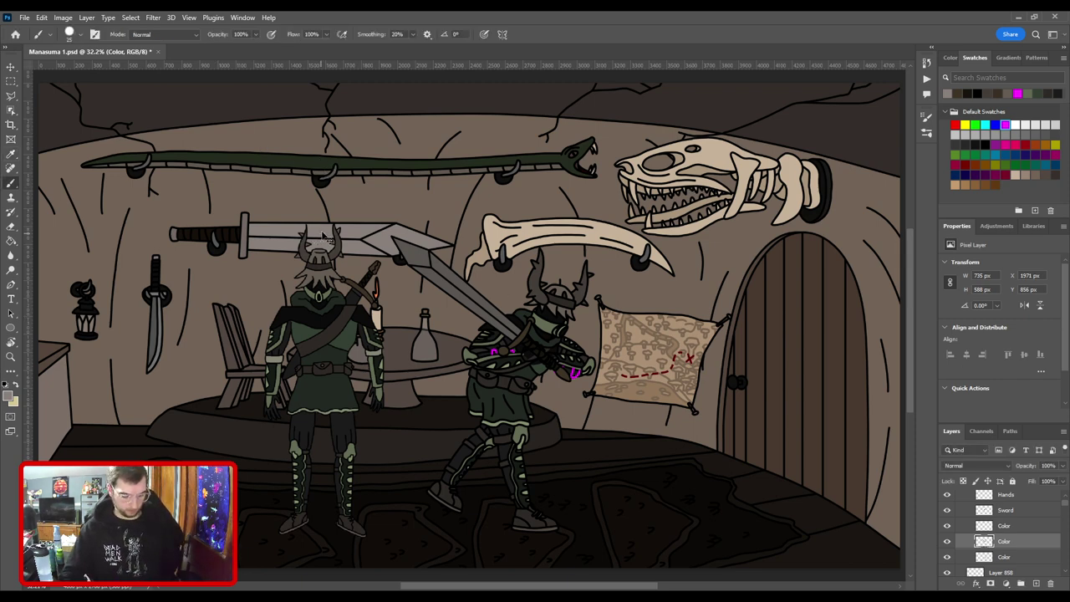
{"action": "key", "text": "ctrl+s"}
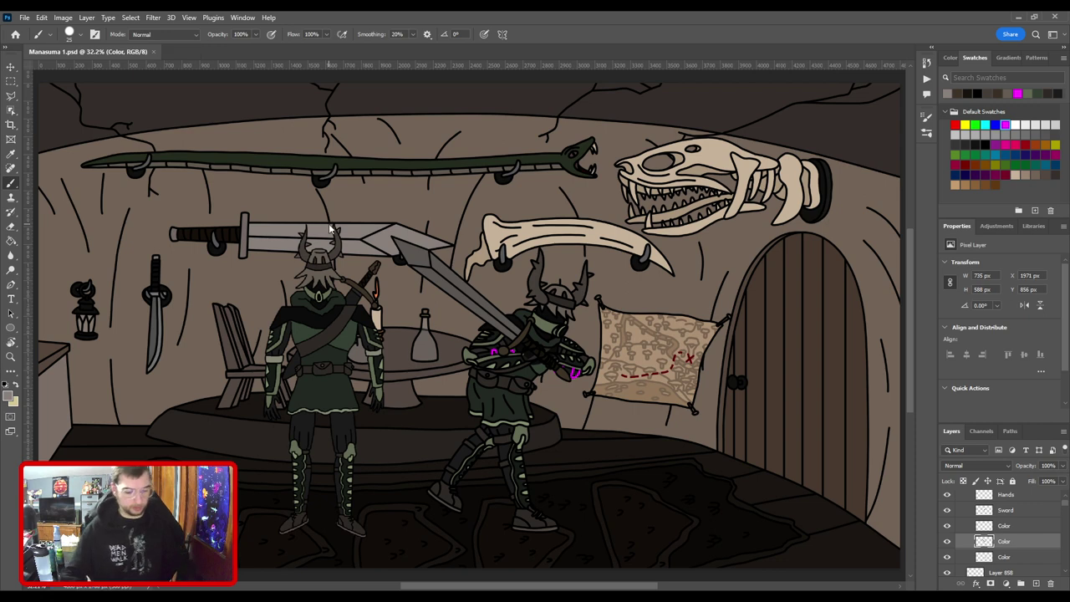
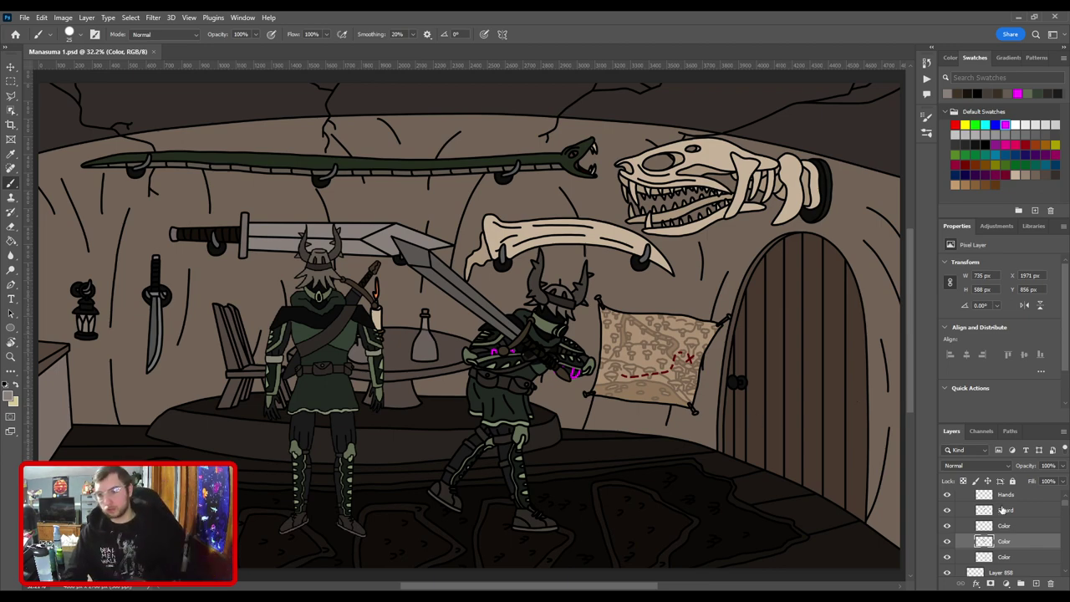
Add a new Color layer between the Hands and Sword layers and sample the muted green from the leaning figure's armor.
{"action": "left_click", "coordinate": [1006, 511]}
{"action": "key", "text": "F2"}
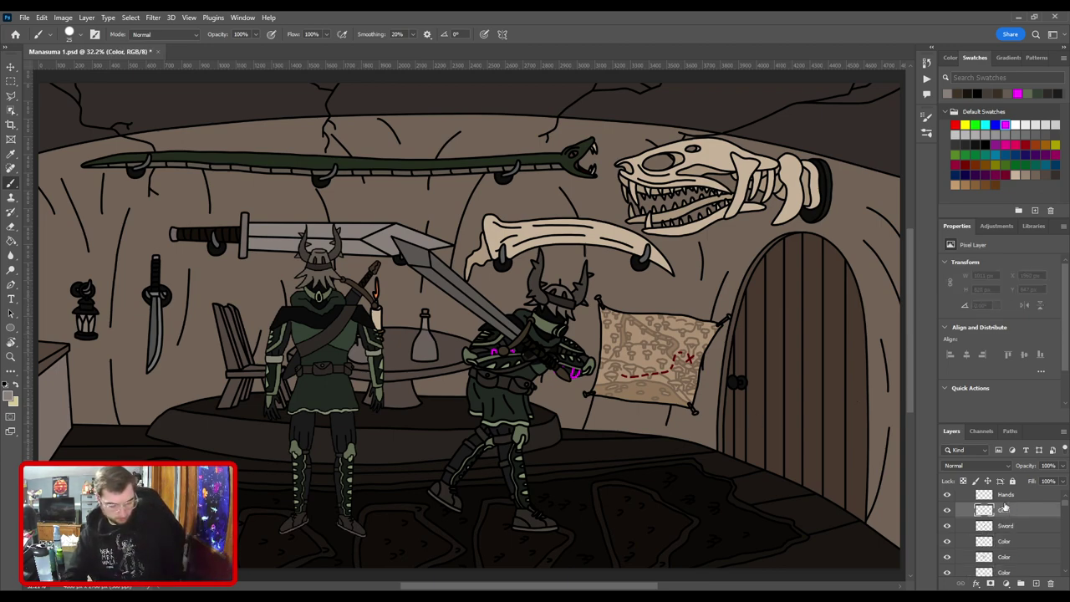
{"action": "key", "text": "ctrl+plus"}
{"action": "key", "text": "ctrl+plus"}
{"action": "key", "text": "ctrl+plus"}
{"action": "left_click_drag", "start_coordinate": [525, 377], "coordinate": [547, 320]}
{"action": "key", "text": "ctrl+plus"}
{"action": "left_click_drag", "start_coordinate": [394, 303], "coordinate": [84, 435]}
{"action": "key", "text": "i"}
{"action": "left_click", "coordinate": [549, 358]}
{"action": "key", "text": "ctrl+plus"}
{"action": "left_click_drag", "start_coordinate": [623, 328], "coordinate": [102, 410]}
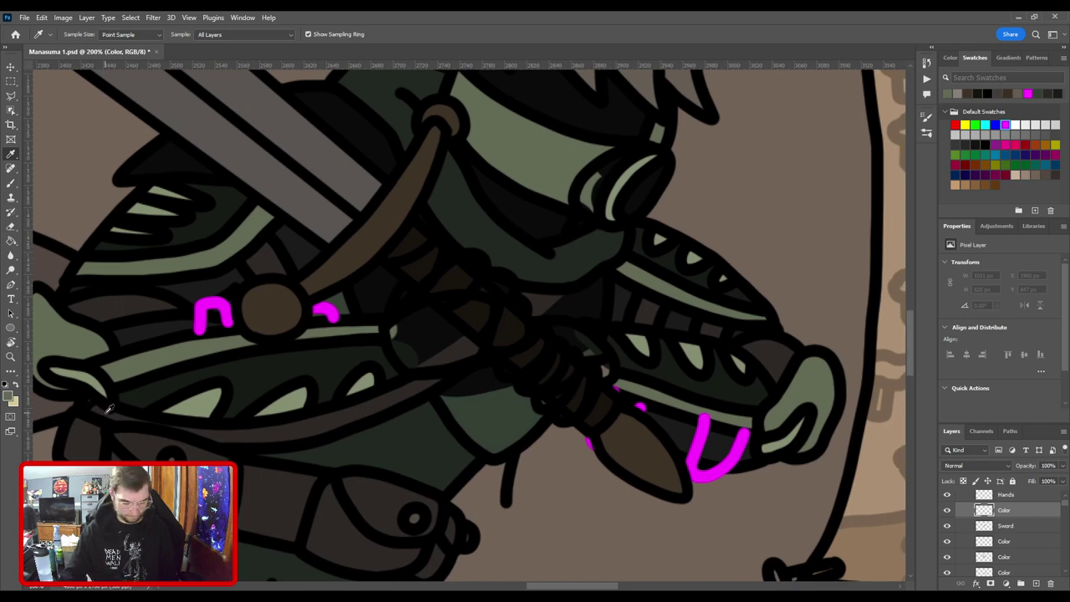
Paint the backs of both hands gripping the sword muted green, using a 25 px brush for the near hand and 15 px for the far one.
{"action": "key", "text": "b"}
{"action": "key", "text": "ctrl+plus"}
{"action": "left_click_drag", "start_coordinate": [498, 319], "coordinate": [562, 351]}
{"action": "key", "text": "bracketright"}
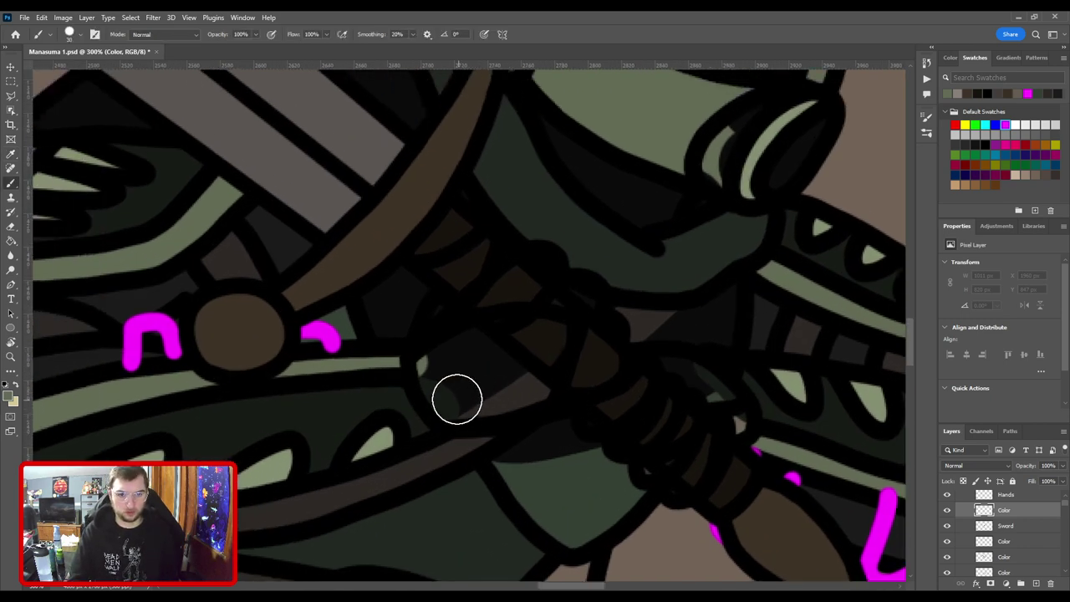
{"action": "mouse_move", "coordinate": [457, 398]}
{"action": "left_mouse_down"}
{"action": "mouse_move", "coordinate": [442, 362]}
{"action": "mouse_move", "coordinate": [555, 336]}
{"action": "mouse_move", "coordinate": [540, 381]}
{"action": "mouse_move", "coordinate": [475, 405]}
{"action": "mouse_move", "coordinate": [500, 365]}
{"action": "mouse_move", "coordinate": [526, 363]}
{"action": "left_mouse_up"}
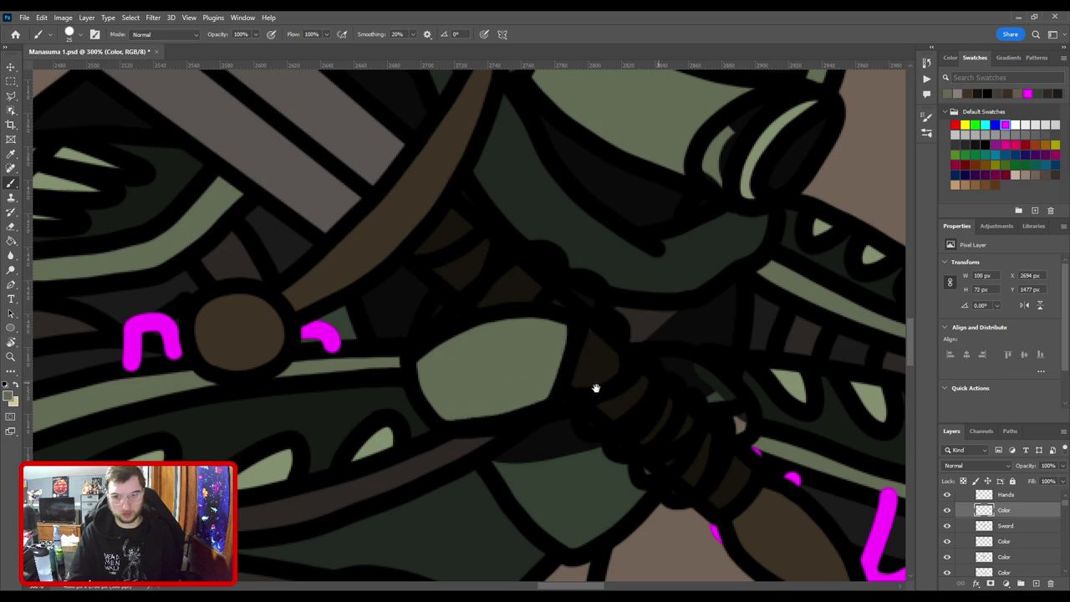
{"action": "key", "text": "bracketleft"}
{"action": "mouse_move", "coordinate": [667, 382]}
{"action": "left_mouse_down"}
{"action": "mouse_move", "coordinate": [499, 356]}
{"action": "mouse_move", "coordinate": [523, 342]}
{"action": "mouse_move", "coordinate": [547, 370]}
{"action": "left_mouse_up"}
{"action": "key", "text": "bracketleft"}
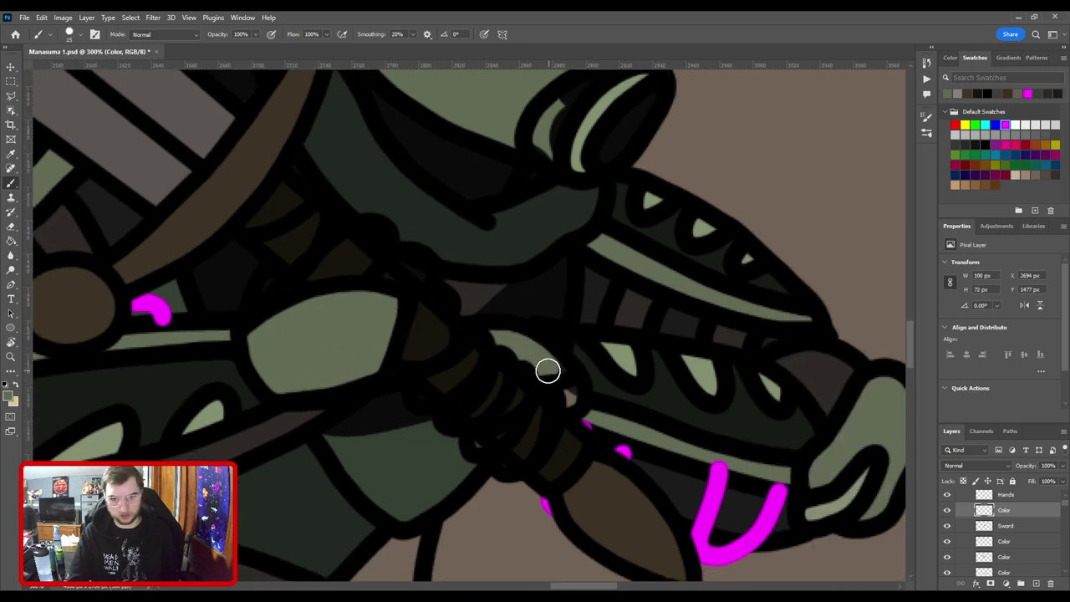
{"action": "scroll", "coordinate": [554, 365], "scroll_direction": "down", "scroll_amount": 3}
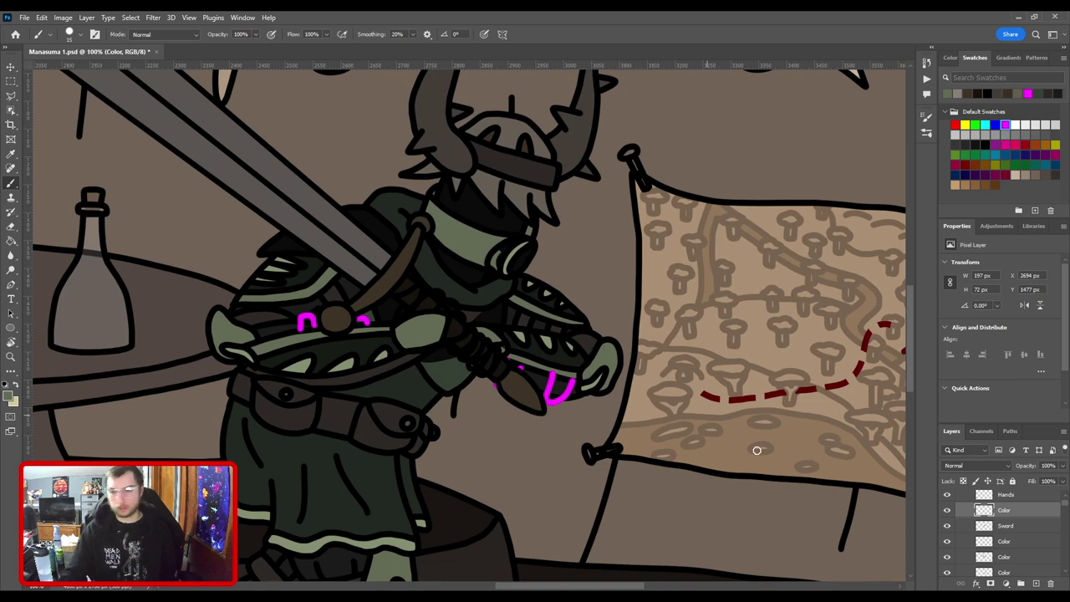
Add another Color layer beneath the hands' green layer and sample the near-black of the standing figure's trousers.
{"action": "left_click", "coordinate": [1034, 525]}
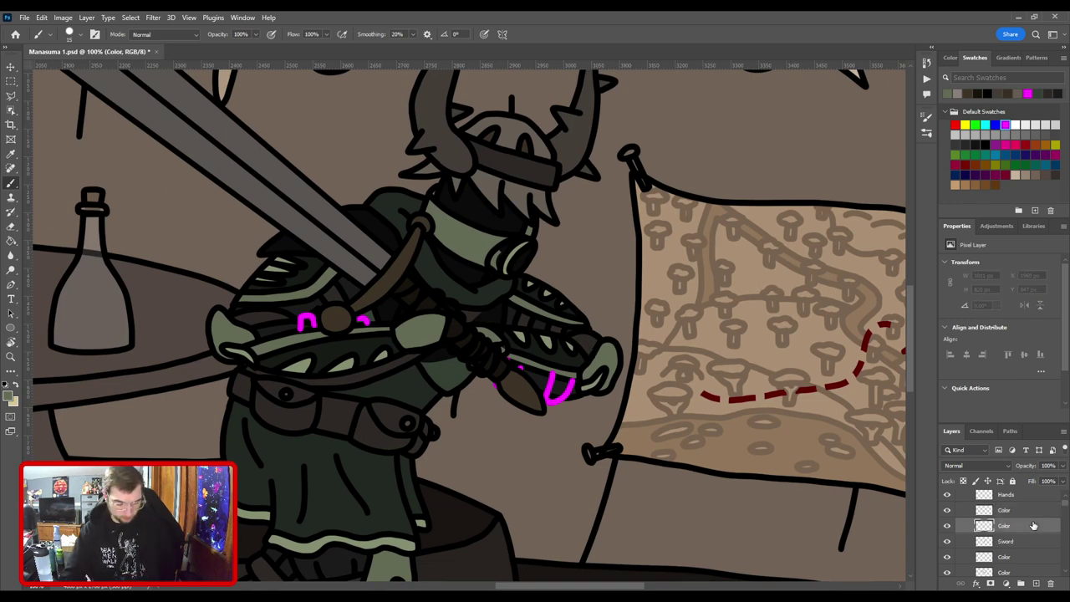
{"action": "key", "text": "i"}
{"action": "left_click_drag", "start_coordinate": [226, 368], "coordinate": [785, 339]}
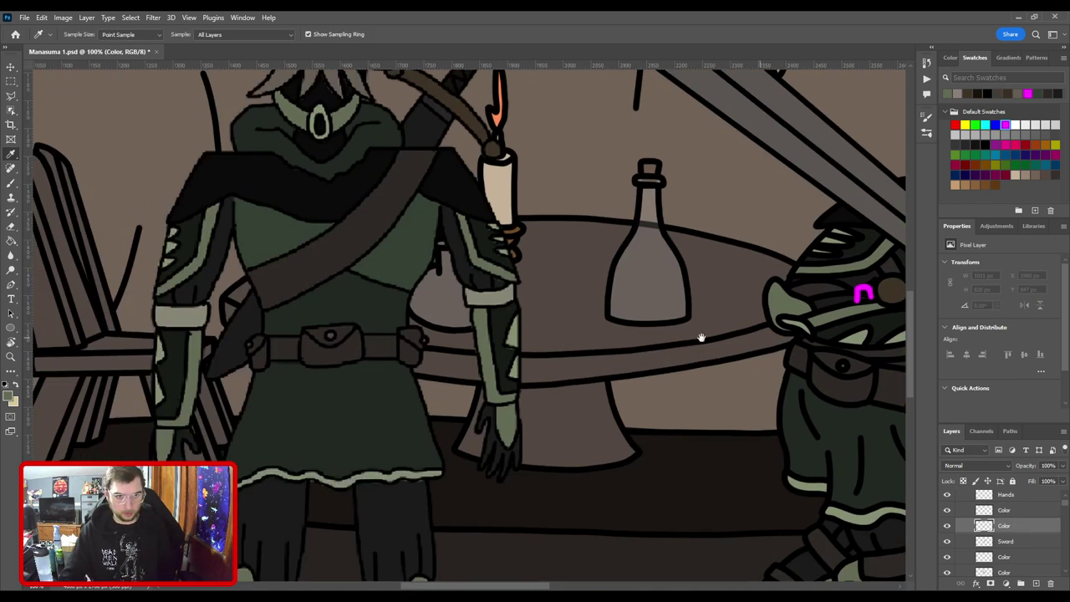
{"action": "left_click", "coordinate": [283, 511]}
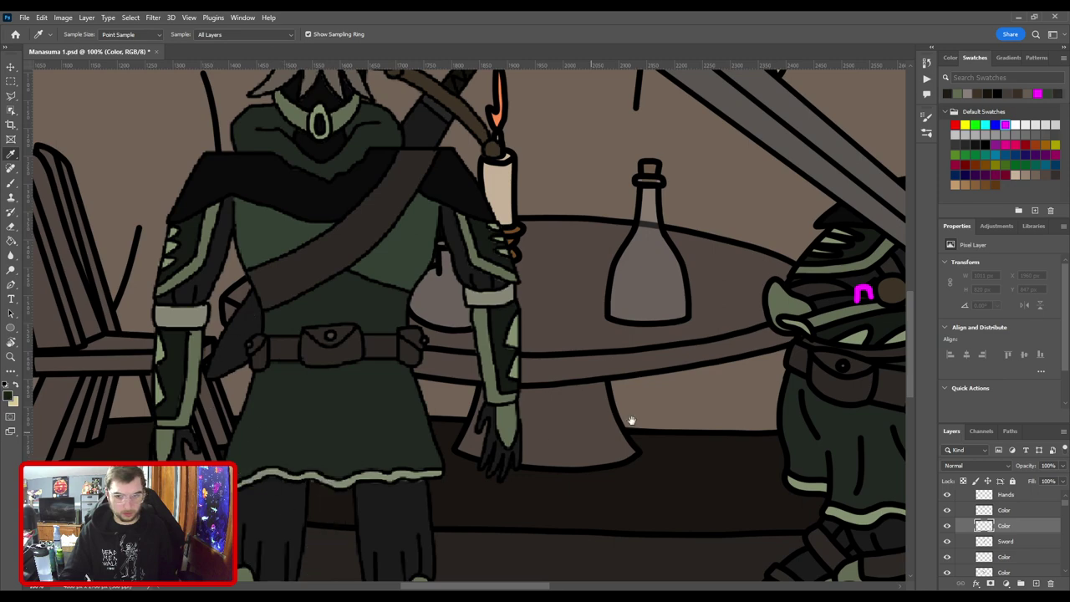
{"action": "left_click_drag", "start_coordinate": [632, 421], "coordinate": [139, 427]}
{"action": "key", "text": "ctrl+plus"}
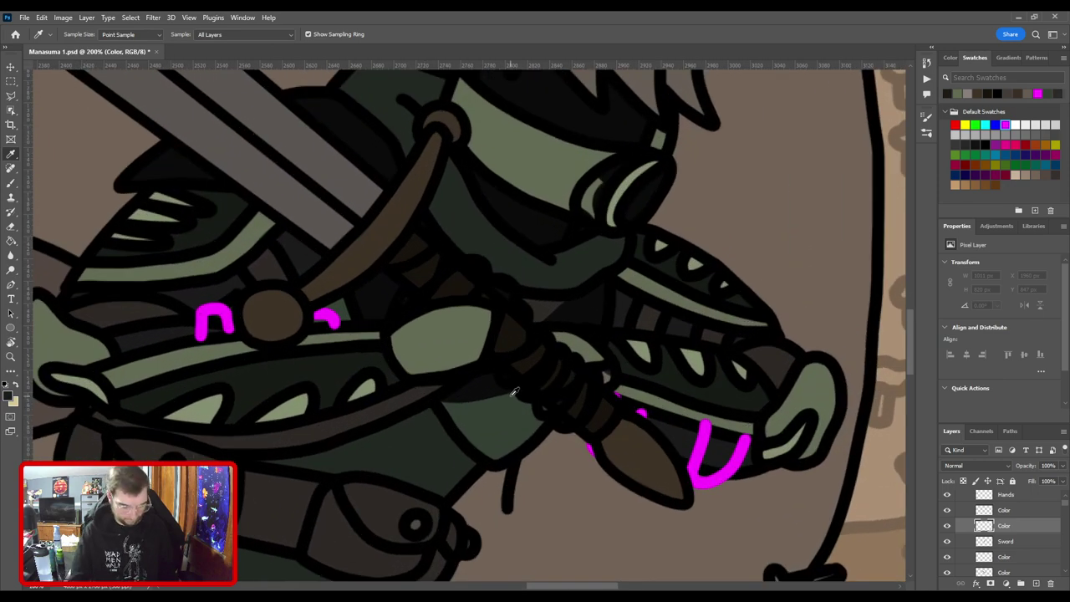
Paint the gloved fingers and thumb wrapped around the sword's handle near-black with a small brush.
{"action": "key", "text": "b"}
{"action": "scroll", "coordinate": [530, 370], "scroll_direction": "up", "scroll_amount": 2}
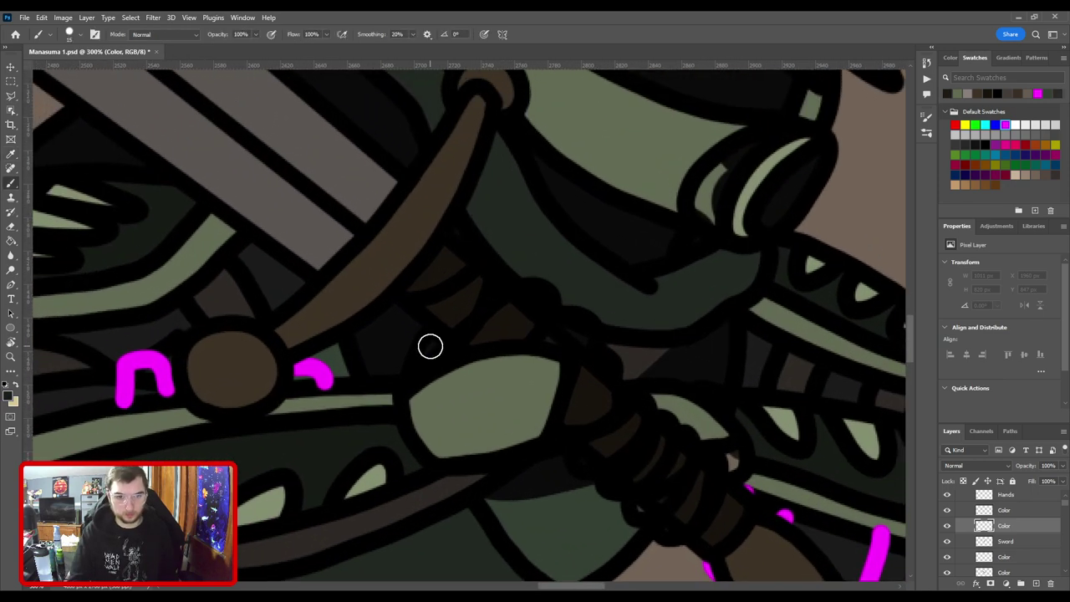
{"action": "mouse_move", "coordinate": [533, 298]}
{"action": "left_mouse_down"}
{"action": "mouse_move", "coordinate": [507, 332]}
{"action": "mouse_move", "coordinate": [566, 323]}
{"action": "mouse_move", "coordinate": [557, 336]}
{"action": "mouse_move", "coordinate": [632, 341]}
{"action": "mouse_move", "coordinate": [586, 360]}
{"action": "mouse_move", "coordinate": [576, 346]}
{"action": "mouse_move", "coordinate": [606, 385]}
{"action": "mouse_move", "coordinate": [592, 378]}
{"action": "mouse_move", "coordinate": [602, 412]}
{"action": "mouse_move", "coordinate": [589, 383]}
{"action": "mouse_move", "coordinate": [572, 420]}
{"action": "mouse_move", "coordinate": [601, 354]}
{"action": "mouse_move", "coordinate": [578, 371]}
{"action": "left_mouse_up"}
{"action": "key", "text": "bracketleft"}
{"action": "left_click_drag", "start_coordinate": [664, 332], "coordinate": [545, 348]}
{"action": "mouse_move", "coordinate": [513, 388]}
{"action": "left_mouse_down"}
{"action": "mouse_move", "coordinate": [551, 339]}
{"action": "mouse_move", "coordinate": [593, 393]}
{"action": "mouse_move", "coordinate": [619, 403]}
{"action": "mouse_move", "coordinate": [588, 453]}
{"action": "mouse_move", "coordinate": [580, 417]}
{"action": "mouse_move", "coordinate": [561, 427]}
{"action": "mouse_move", "coordinate": [571, 387]}
{"action": "mouse_move", "coordinate": [542, 410]}
{"action": "mouse_move", "coordinate": [531, 408]}
{"action": "mouse_move", "coordinate": [541, 387]}
{"action": "mouse_move", "coordinate": [512, 376]}
{"action": "mouse_move", "coordinate": [658, 403]}
{"action": "mouse_move", "coordinate": [645, 383]}
{"action": "mouse_move", "coordinate": [683, 391]}
{"action": "left_mouse_up"}
{"action": "key", "text": "ctrl+minus"}
{"action": "key", "text": "ctrl+minus"}
{"action": "key", "text": "ctrl+minus"}
{"action": "key", "text": "ctrl+minus"}
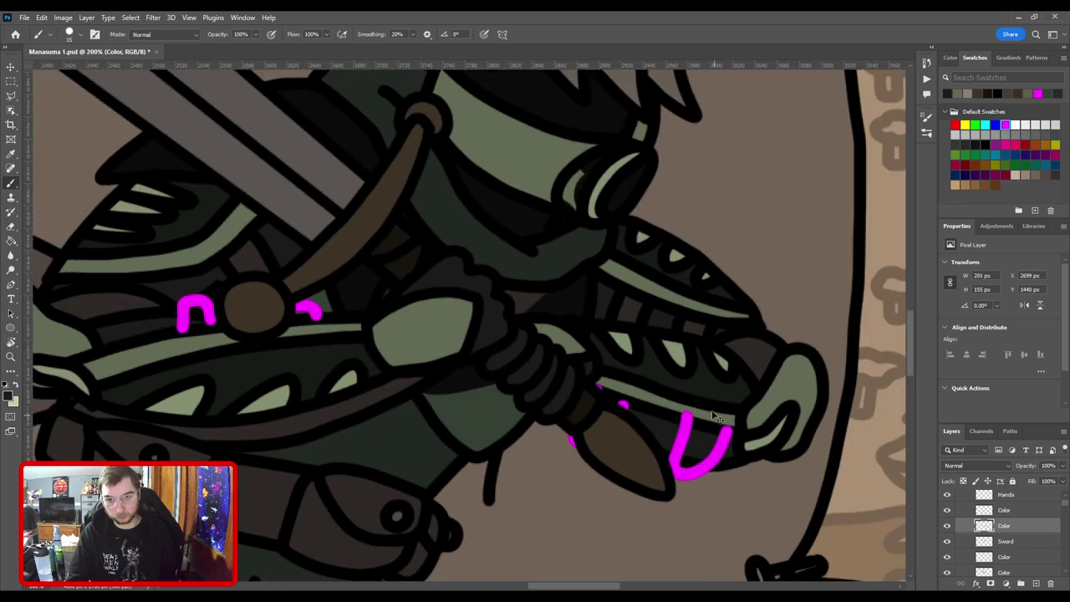
{"action": "scroll", "coordinate": [709, 416], "scroll_direction": "down", "scroll_amount": 2}
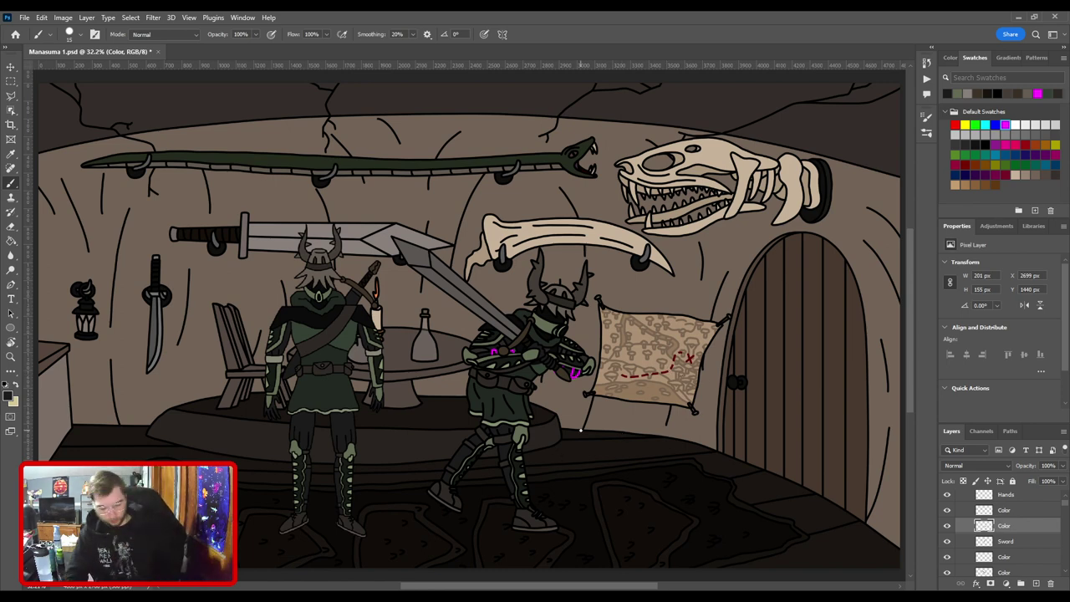
Add a new layer above the magenta strap sketch layer and set the drawing color to black.
{"action": "key", "text": "ctrl+plus"}
{"action": "key", "text": "ctrl+plus"}
{"action": "key", "text": "ctrl+plus"}
{"action": "key", "text": "ctrl+plus"}
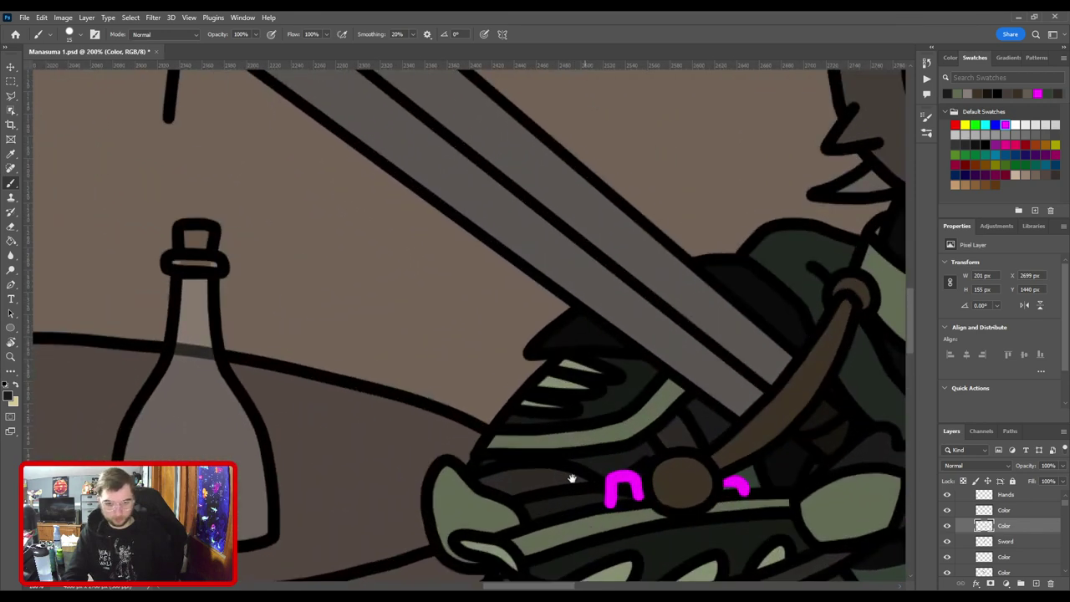
{"action": "key", "text": "ctrl+plus"}
{"action": "key", "text": "v"}
{"action": "left_click", "coordinate": [526, 429]}
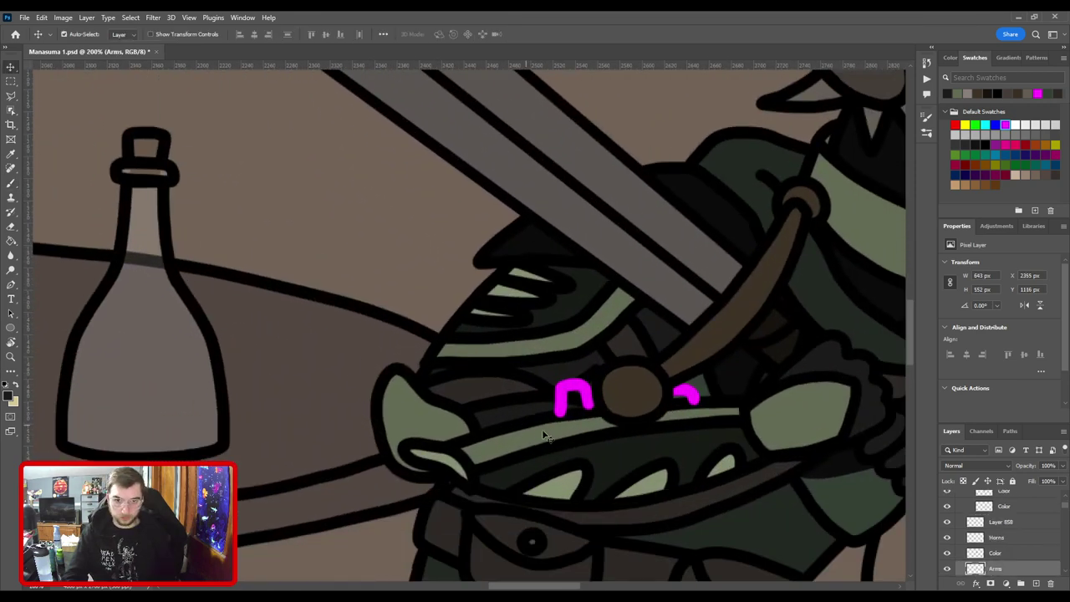
{"action": "scroll", "coordinate": [1027, 535], "scroll_direction": "up", "scroll_amount": 1}
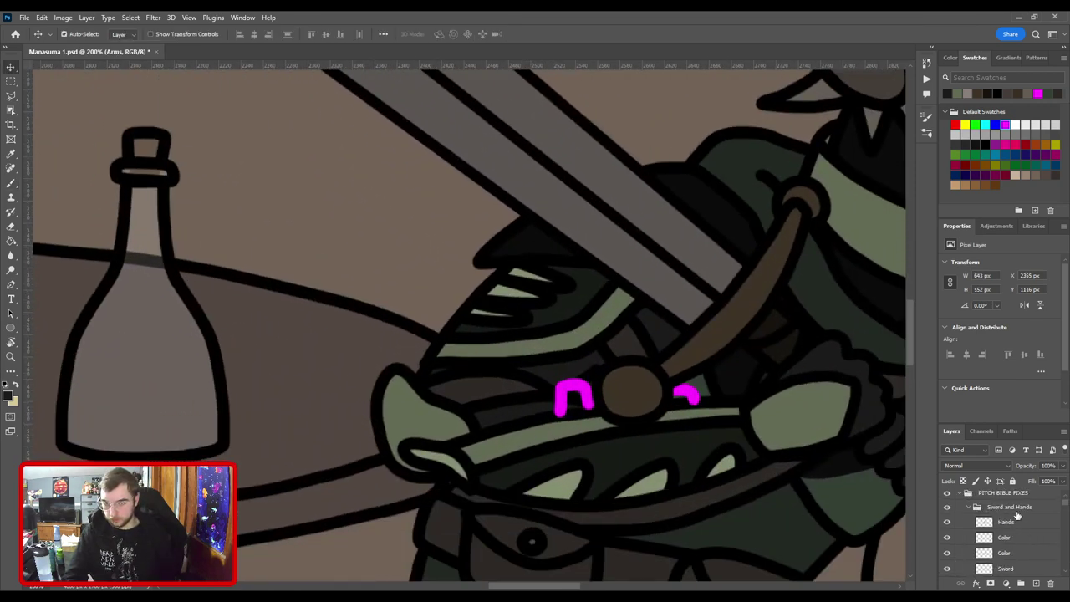
{"action": "left_click", "coordinate": [574, 400]}
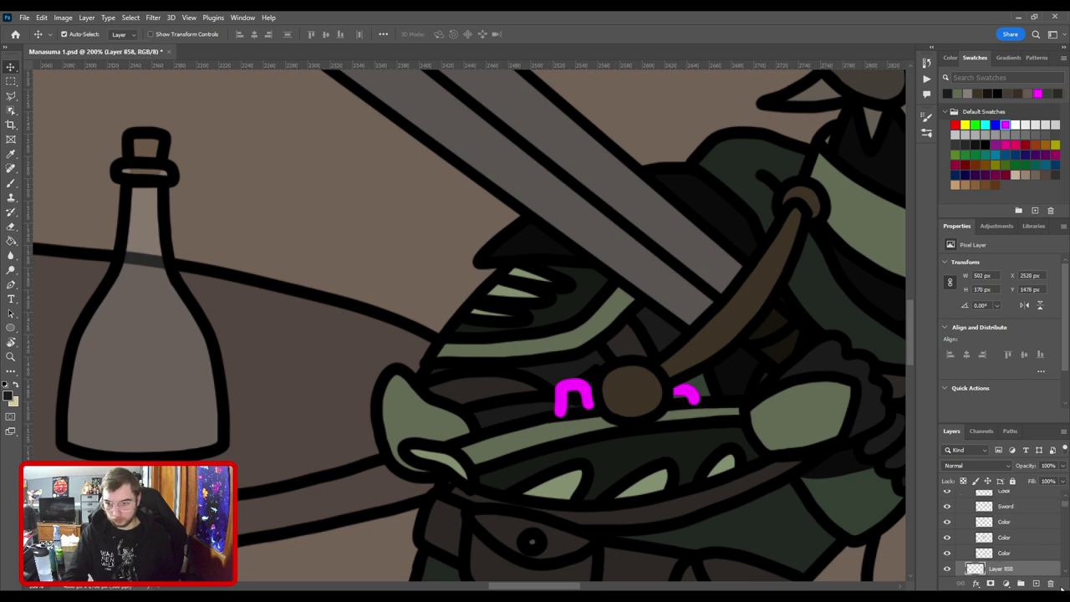
{"action": "left_click", "coordinate": [1036, 584]}
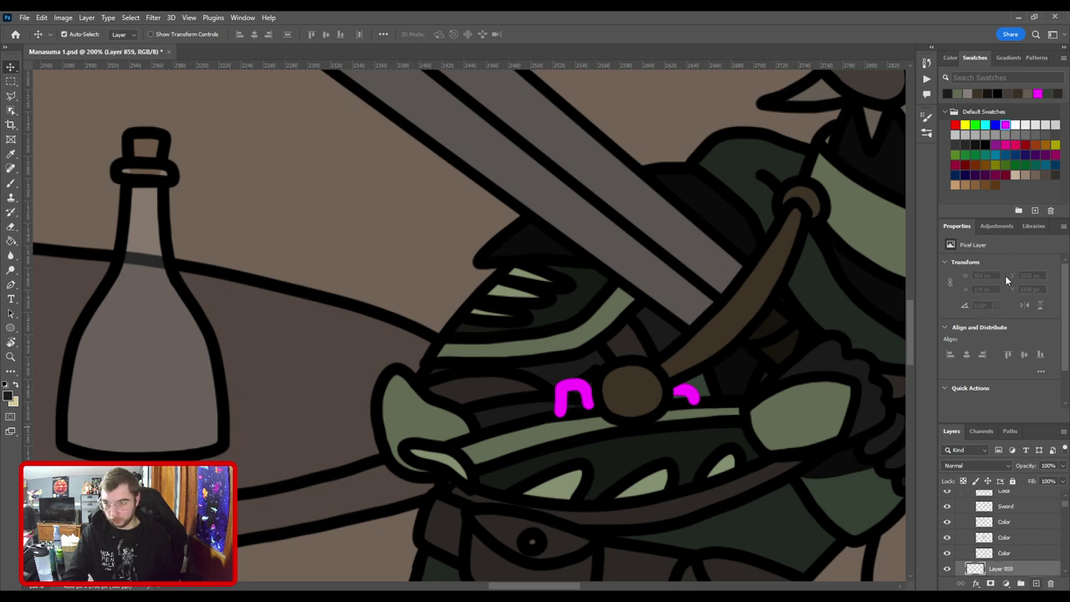
{"action": "left_click", "coordinate": [985, 143]}
Draw black strap outlines with a small brush over the magenta marks on both sides of the crossguard's round end.
{"action": "key", "text": "b"}
{"action": "key", "text": "ctrl+plus"}
{"action": "left_click_drag", "start_coordinate": [602, 421], "coordinate": [501, 352]}
{"action": "key", "text": "["}
{"action": "mouse_move", "coordinate": [516, 398]}
{"action": "left_mouse_down"}
{"action": "mouse_move", "coordinate": [512, 367]}
{"action": "mouse_move", "coordinate": [551, 363]}
{"action": "mouse_move", "coordinate": [558, 395]}
{"action": "mouse_move", "coordinate": [519, 401]}
{"action": "mouse_move", "coordinate": [547, 402]}
{"action": "left_mouse_up"}
{"action": "left_click_drag", "start_coordinate": [653, 394], "coordinate": [487, 396]}
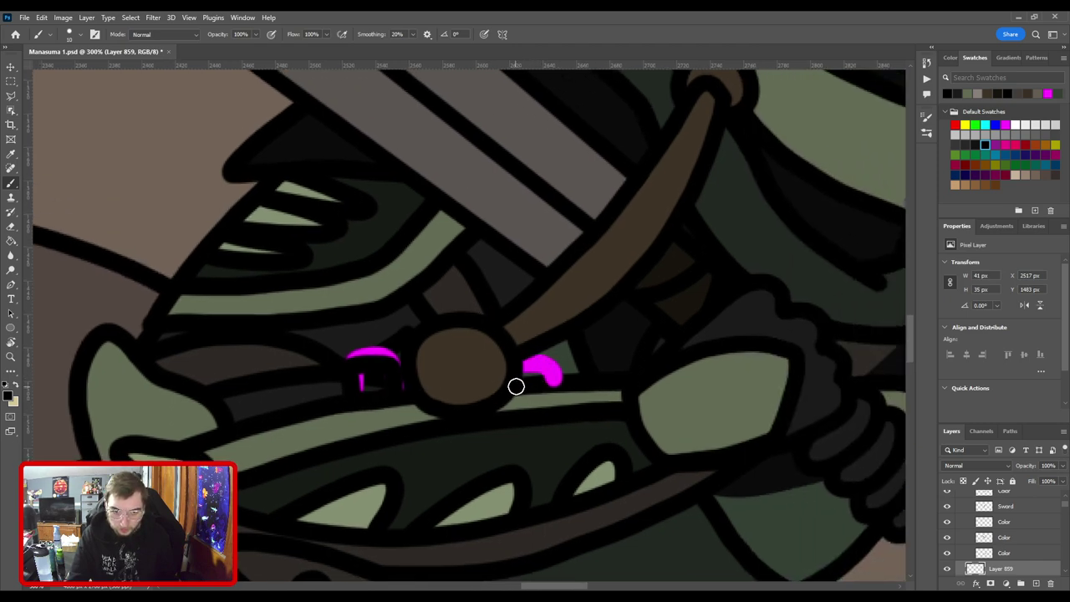
{"action": "mouse_move", "coordinate": [516, 386]}
{"action": "left_mouse_down"}
{"action": "mouse_move", "coordinate": [533, 361]}
{"action": "mouse_move", "coordinate": [554, 363]}
{"action": "mouse_move", "coordinate": [557, 382]}
{"action": "mouse_move", "coordinate": [521, 385]}
{"action": "mouse_move", "coordinate": [546, 388]}
{"action": "left_mouse_up"}
Draw the forearm strap beside the sword's pommel in black over the magenta U-shaped guide, redoing uneven strokes, and cover the small mark near it.
{"action": "key", "text": "ctrl+minus"}
{"action": "left_click_drag", "start_coordinate": [774, 401], "coordinate": [453, 388]}
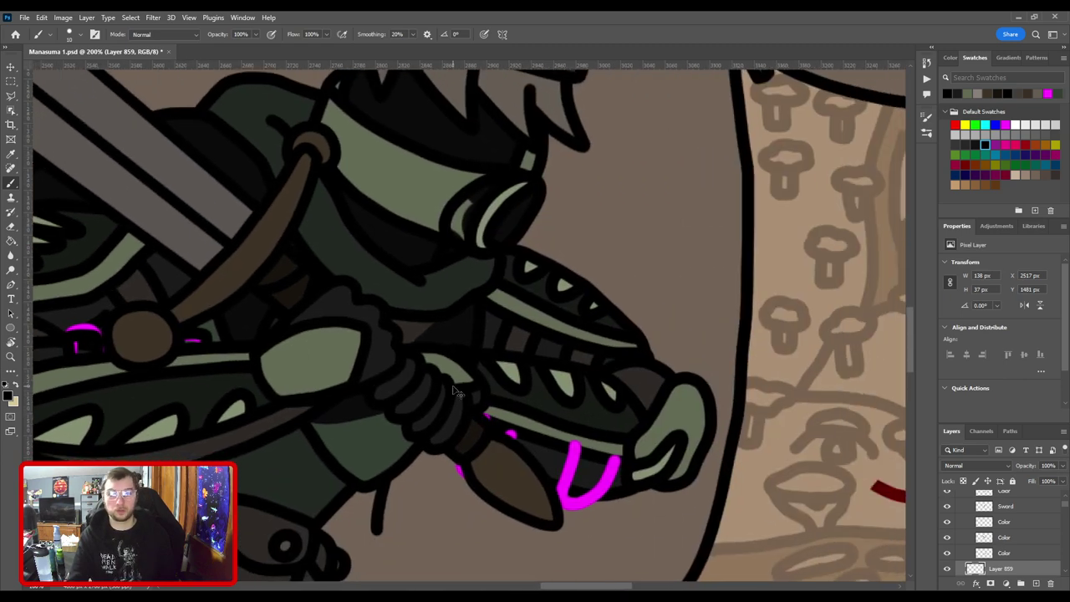
{"action": "key", "text": "ctrl+plus"}
{"action": "left_click_drag", "start_coordinate": [510, 443], "coordinate": [543, 262]}
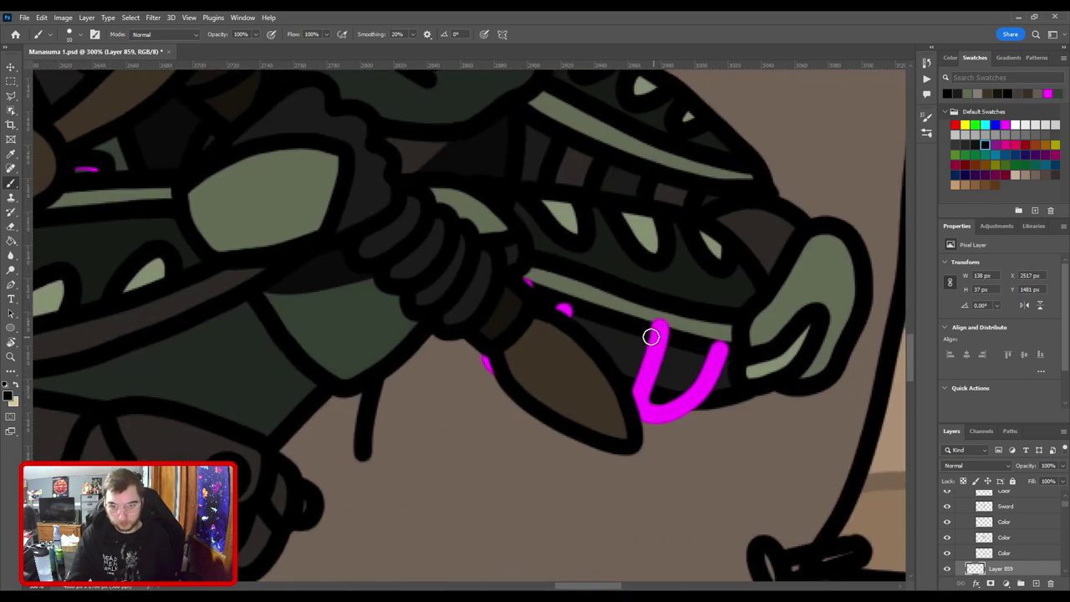
{"action": "mouse_move", "coordinate": [651, 336]}
{"action": "left_mouse_down"}
{"action": "mouse_move", "coordinate": [641, 398]}
{"action": "mouse_move", "coordinate": [670, 411]}
{"action": "mouse_move", "coordinate": [699, 347]}
{"action": "mouse_move", "coordinate": [654, 335]}
{"action": "mouse_move", "coordinate": [709, 348]}
{"action": "left_mouse_up"}
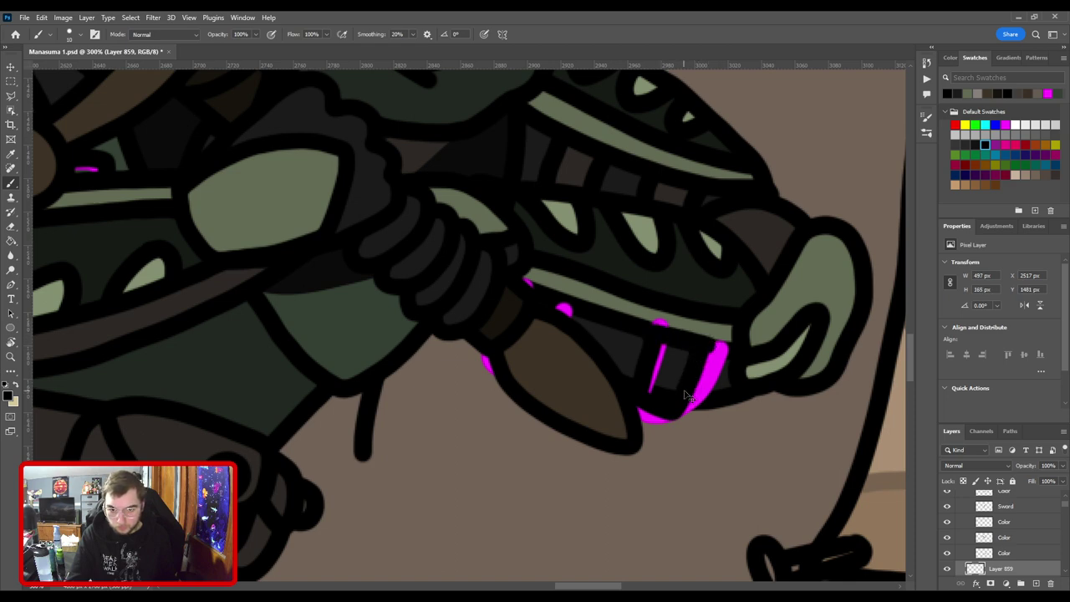
{"action": "key", "text": "ctrl+z"}
{"action": "key", "text": "ctrl+z"}
{"action": "mouse_move", "coordinate": [643, 404]}
{"action": "left_mouse_down"}
{"action": "mouse_move", "coordinate": [662, 410]}
{"action": "mouse_move", "coordinate": [694, 381]}
{"action": "mouse_move", "coordinate": [700, 354]}
{"action": "left_mouse_up"}
{"action": "key", "text": "ctrl+z"}
{"action": "mouse_move", "coordinate": [638, 401]}
{"action": "left_mouse_down"}
{"action": "mouse_move", "coordinate": [681, 412]}
{"action": "mouse_move", "coordinate": [709, 344]}
{"action": "mouse_move", "coordinate": [688, 373]}
{"action": "mouse_move", "coordinate": [637, 400]}
{"action": "mouse_move", "coordinate": [657, 331]}
{"action": "mouse_move", "coordinate": [689, 339]}
{"action": "left_mouse_up"}
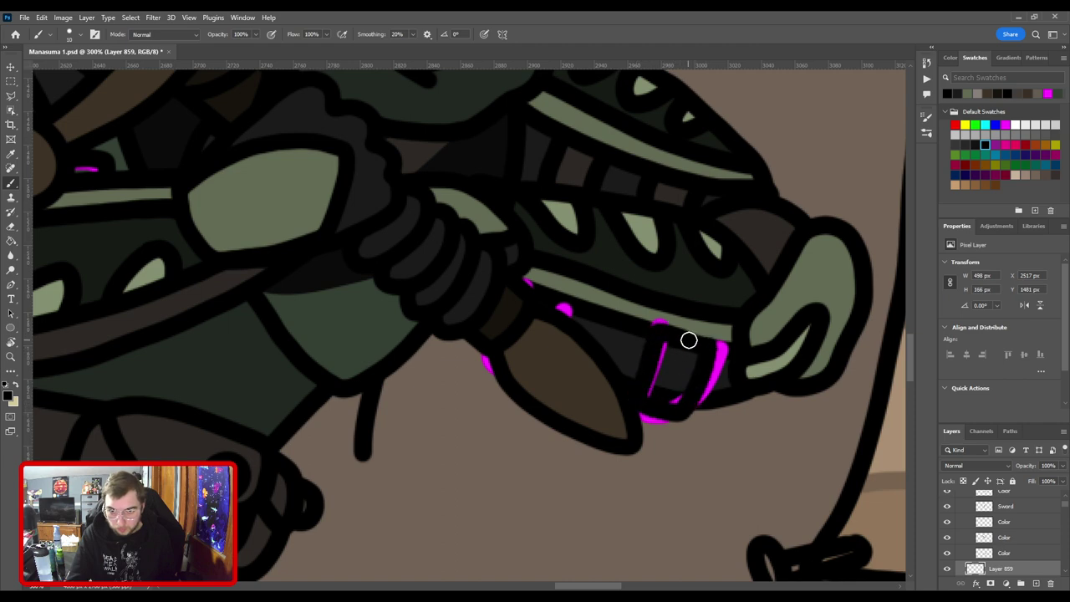
{"action": "left_click_drag", "start_coordinate": [634, 375], "coordinate": [726, 385]}
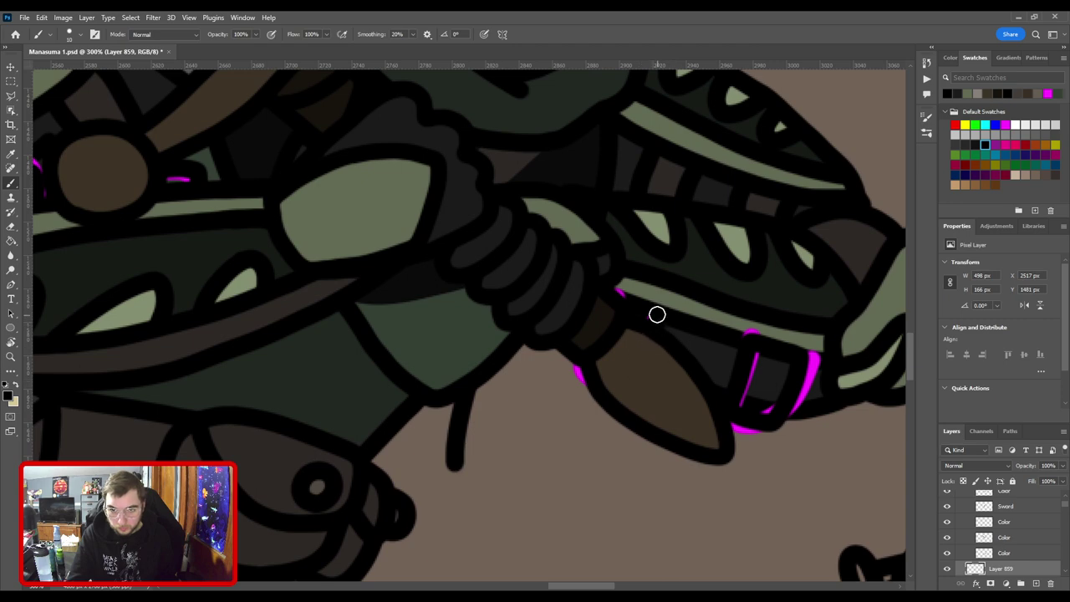
{"action": "left_click_drag", "start_coordinate": [658, 314], "coordinate": [624, 305]}
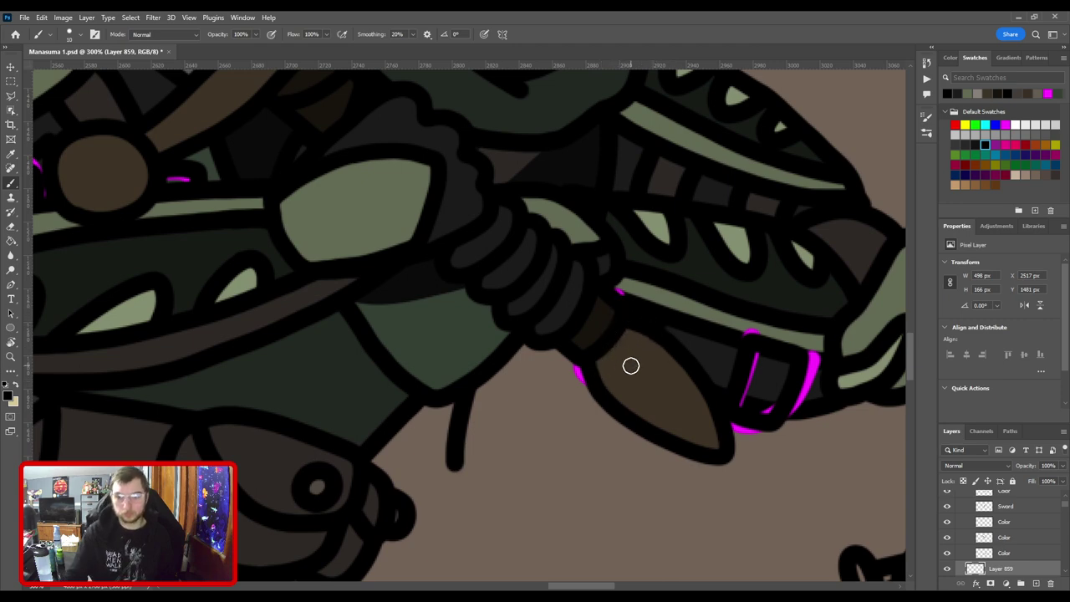
Delete the magenta strap sketch layer and rename the black strap line layer as Extra Straps.
{"action": "key", "text": "v"}
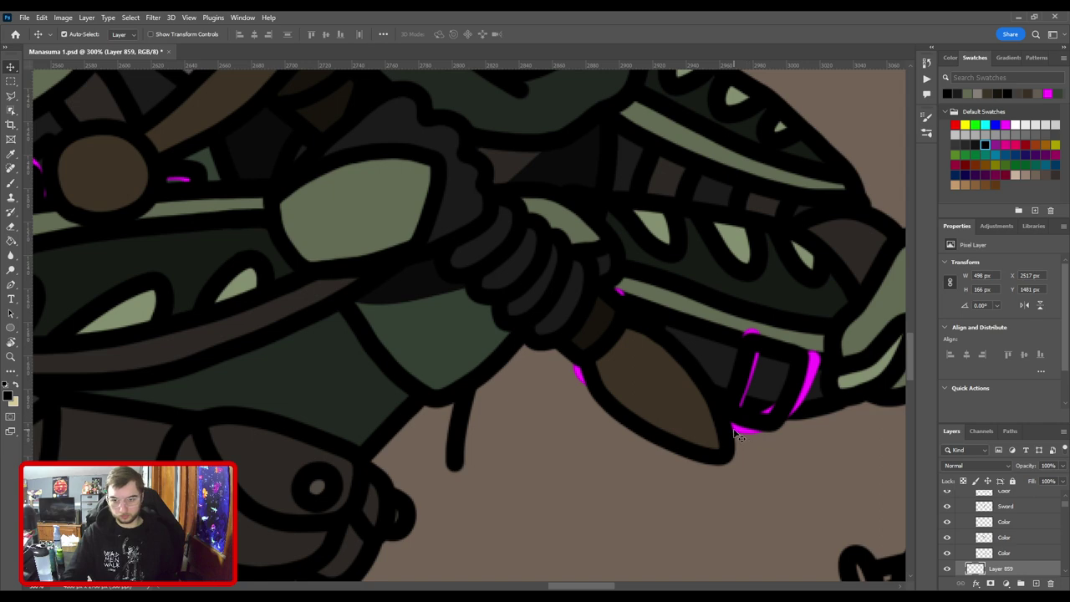
{"action": "left_click", "coordinate": [739, 432]}
{"action": "key", "text": "Delete"}
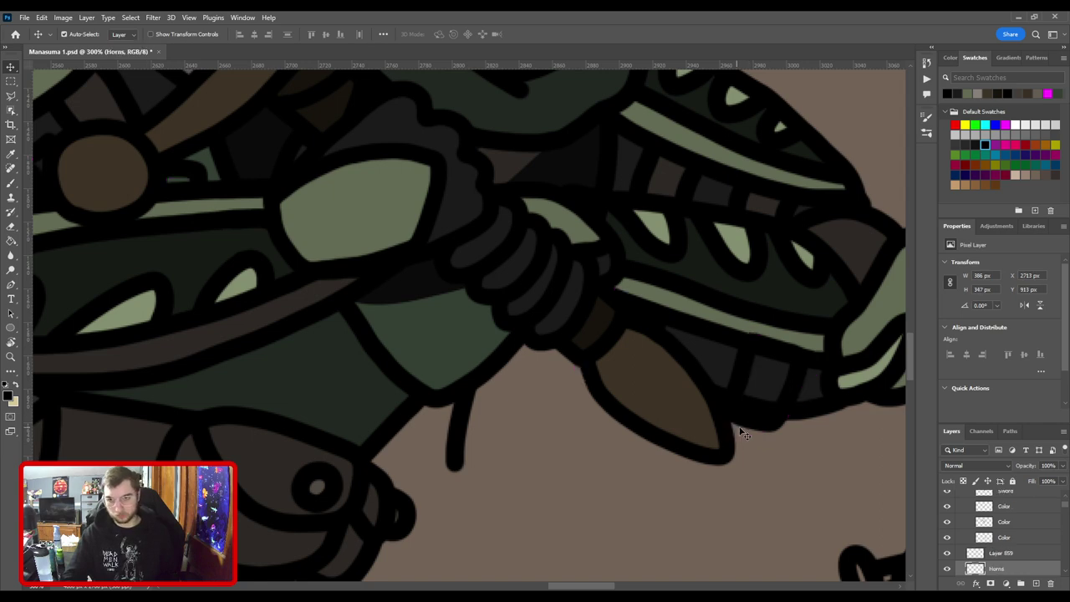
{"action": "left_click", "coordinate": [1012, 554]}
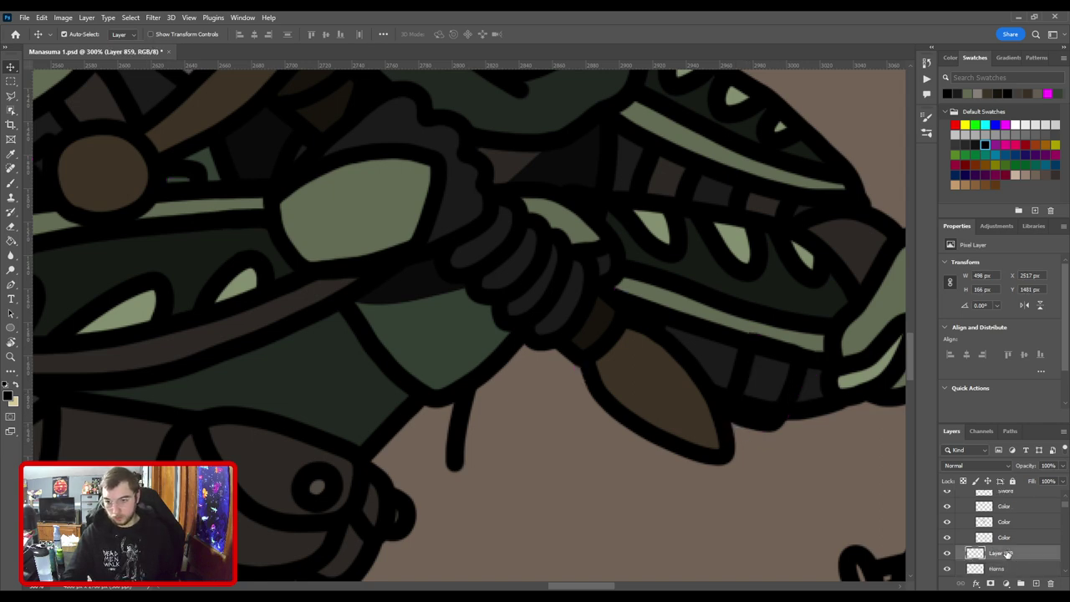
{"action": "type", "text": "Extra"}
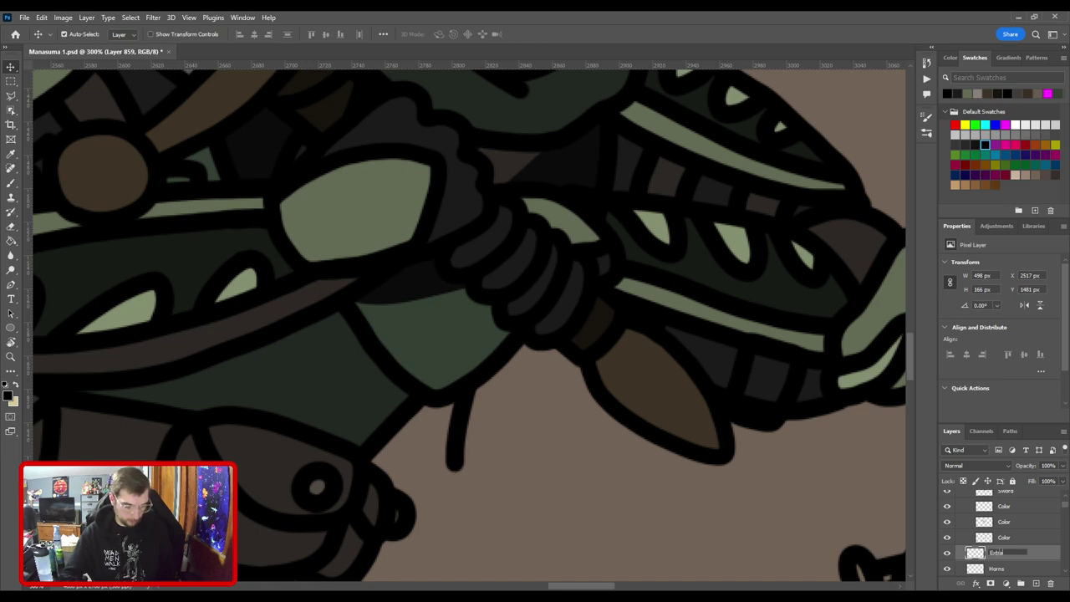
{"action": "type", "text": " Straps"}
{"action": "key", "text": "Return"}
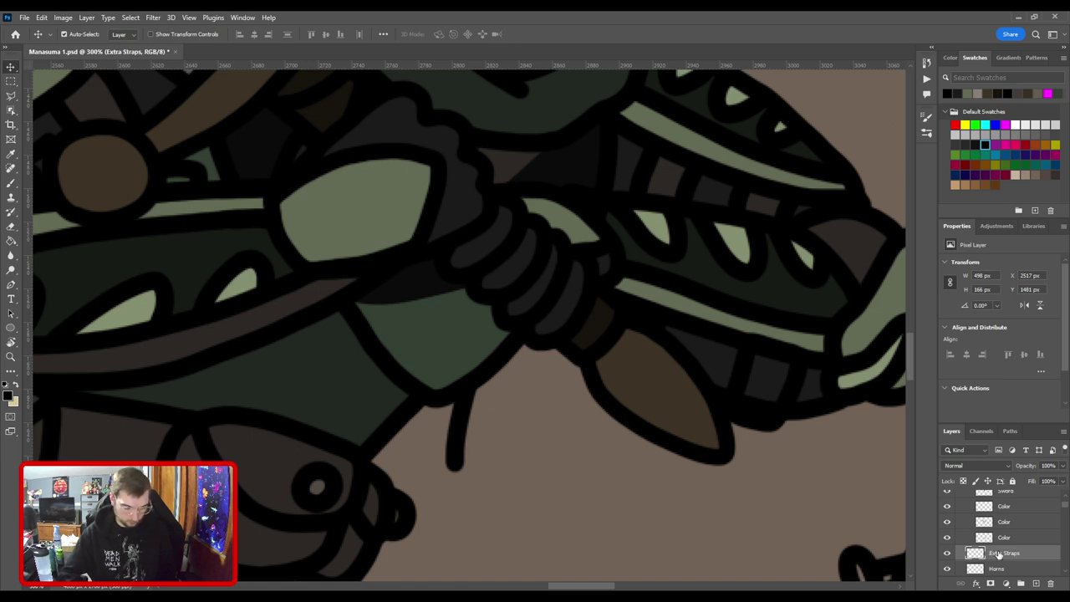
Add a Color layer below Extra Straps and fill the forearm strap beside the sword's pommel with dark brown sampled from the other forearm bands.
{"action": "left_click", "coordinate": [1015, 570]}
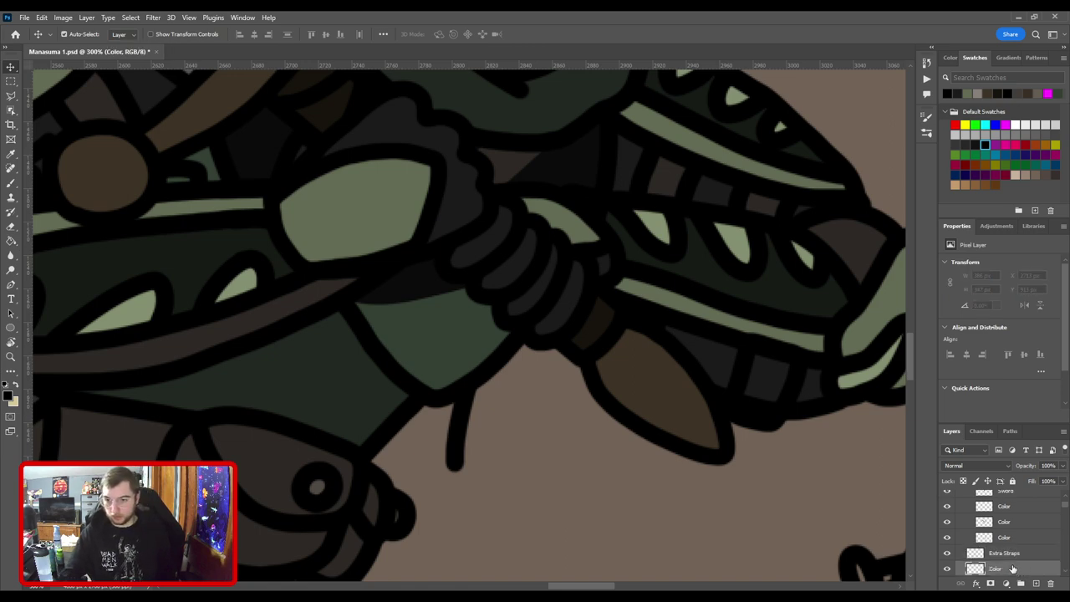
{"action": "key", "text": "i"}
{"action": "key", "text": "ctrl+minus"}
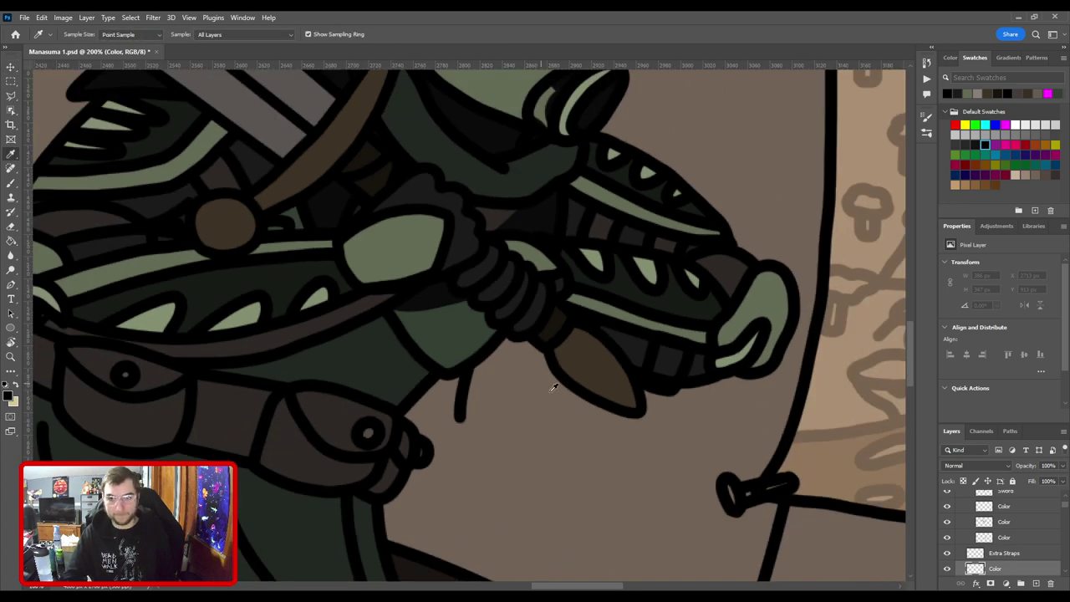
{"action": "left_click", "coordinate": [608, 222]}
{"action": "key", "text": "b"}
{"action": "left_click_drag", "start_coordinate": [552, 390], "coordinate": [414, 382]}
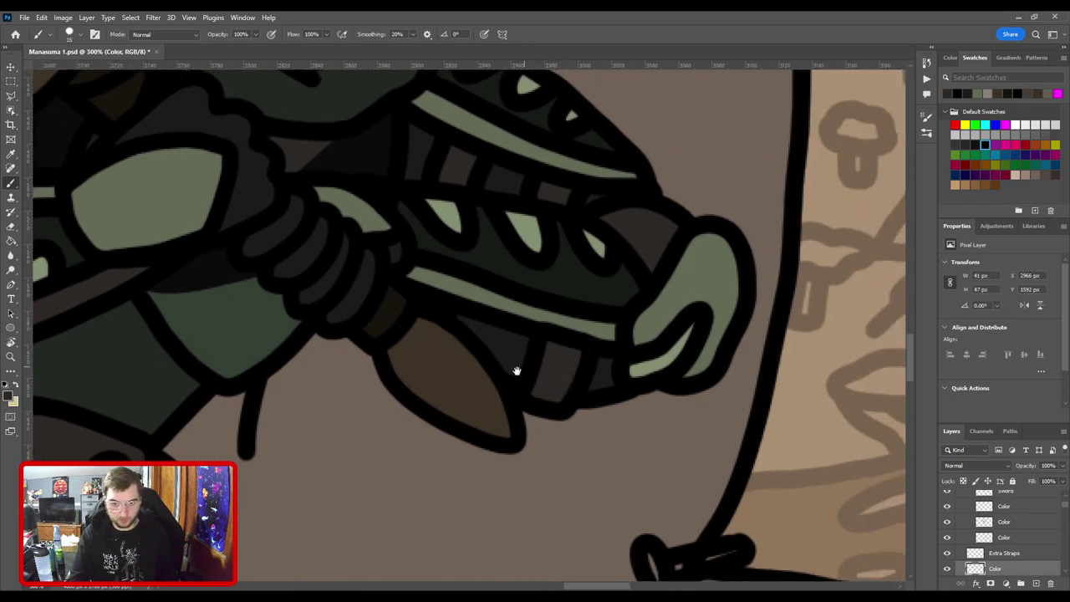
{"action": "left_click_drag", "start_coordinate": [516, 370], "coordinate": [600, 386]}
Fill the small strap pieces on both sides of the crossguard's round end with the same dark brown, using a smaller brush.
{"action": "key", "text": "ctrl+minus"}
{"action": "key", "text": "ctrl+minus"}
{"action": "key", "text": "ctrl+minus"}
{"action": "left_click_drag", "start_coordinate": [520, 385], "coordinate": [849, 424]}
{"action": "key", "text": "ctrl+plus"}
{"action": "key", "text": "ctrl+plus"}
{"action": "left_click_drag", "start_coordinate": [683, 354], "coordinate": [475, 351]}
{"action": "left_click_drag", "start_coordinate": [638, 299], "coordinate": [653, 363]}
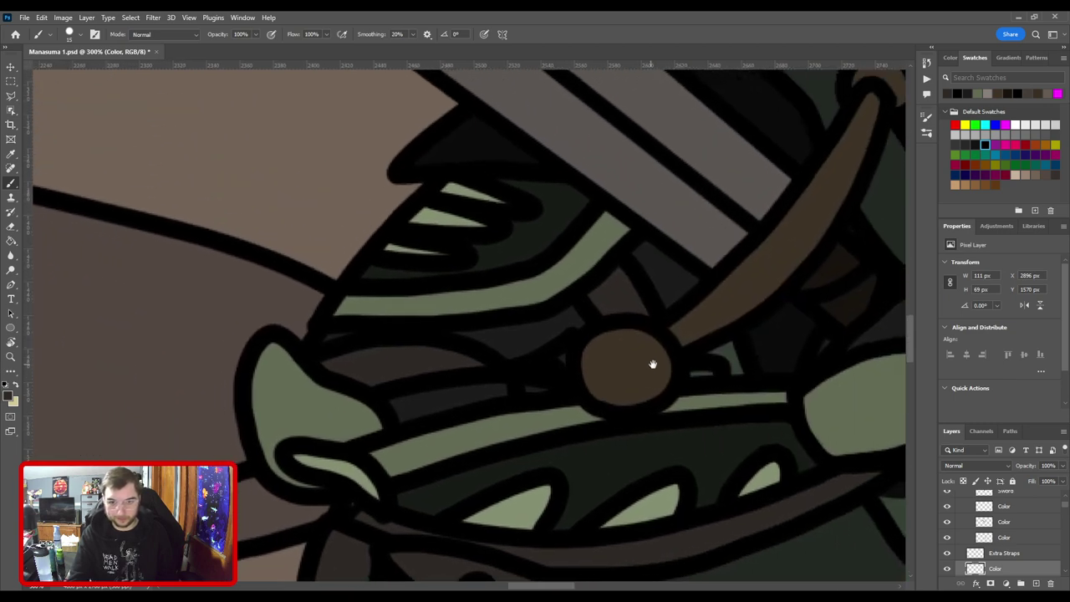
{"action": "key", "text": "bracketleft"}
{"action": "left_click_drag", "start_coordinate": [545, 385], "coordinate": [561, 381]}
{"action": "left_click_drag", "start_coordinate": [689, 372], "coordinate": [713, 376]}
{"action": "key", "text": "ctrl+minus"}
{"action": "left_click_drag", "start_coordinate": [801, 404], "coordinate": [361, 352]}
{"action": "scroll", "coordinate": [494, 368], "scroll_direction": "up", "scroll_amount": 2}
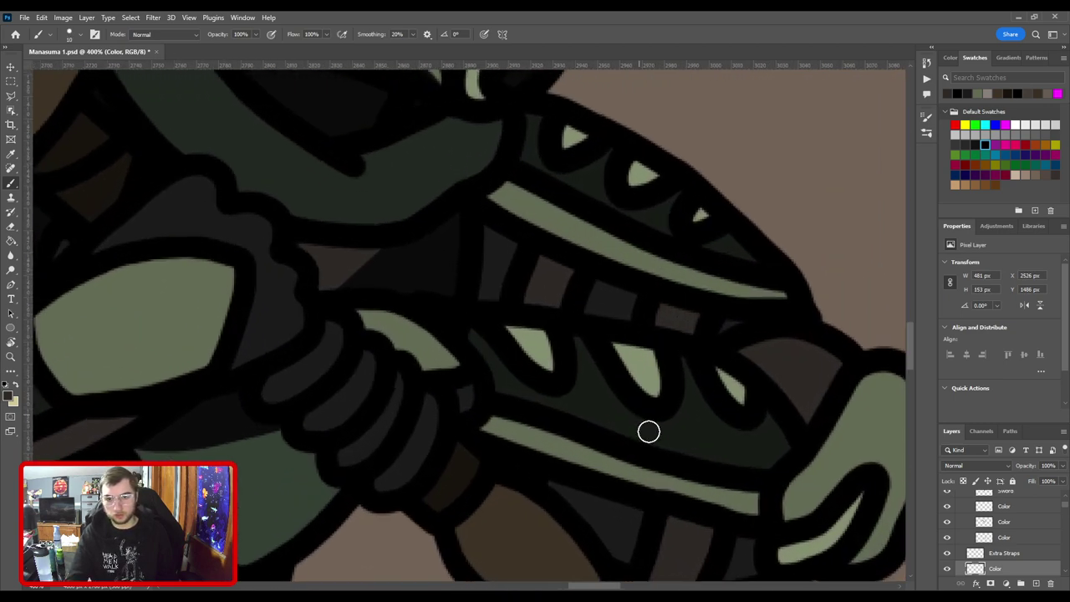
{"action": "left_click_drag", "start_coordinate": [647, 429], "coordinate": [523, 349]}
{"action": "key", "text": "v"}
{"action": "left_click", "coordinate": [544, 438]}
{"action": "key", "text": "e"}
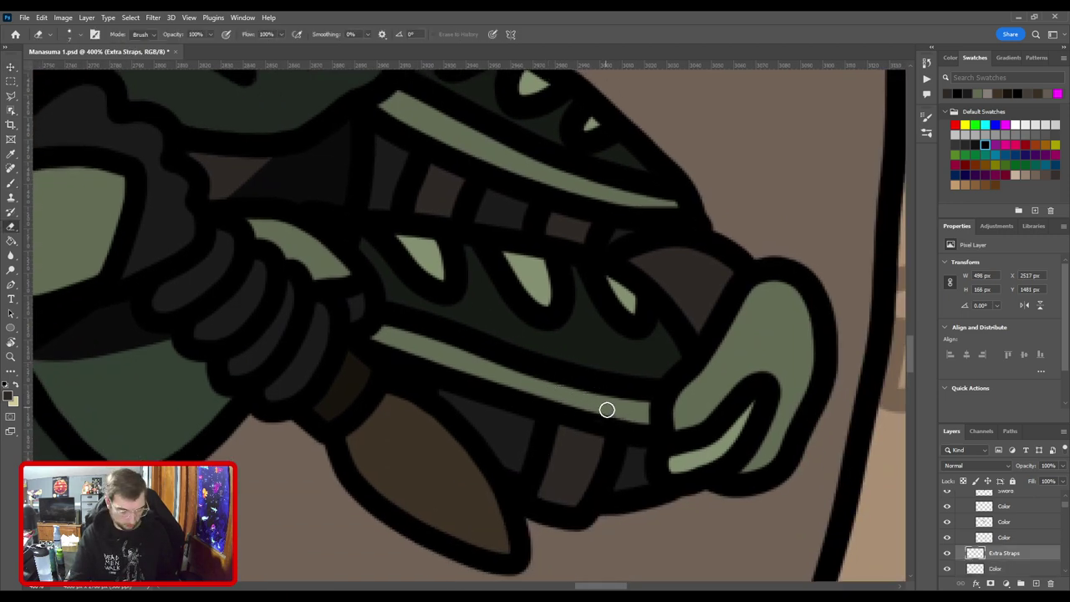
{"action": "key", "text": "v"}
{"action": "left_click", "coordinate": [584, 453]}
{"action": "key", "text": "e"}
{"action": "key", "text": "v"}
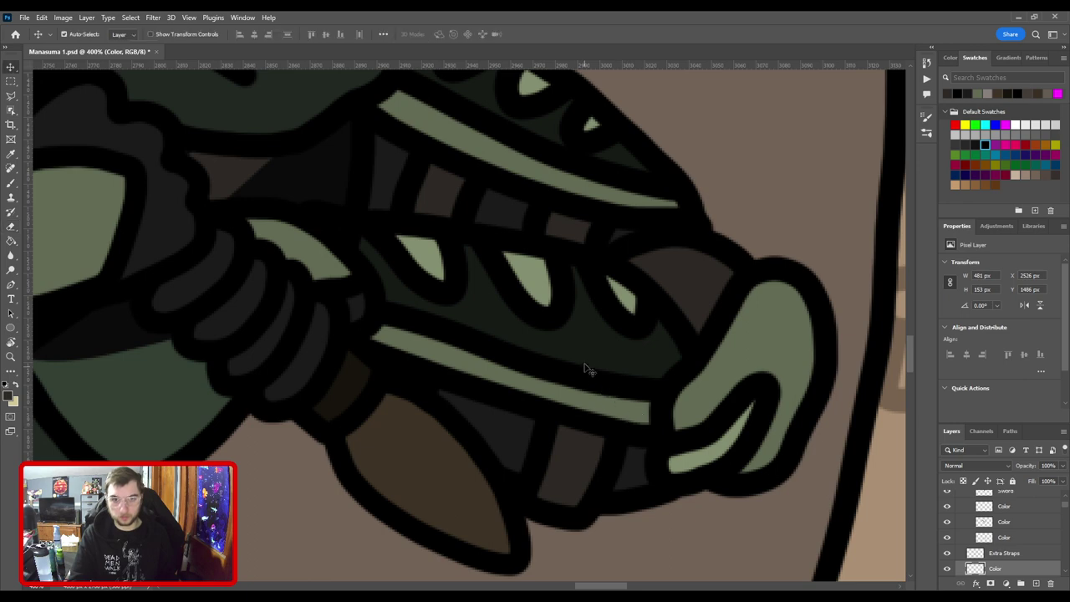
Draw a black outline on the Arms layer between the brown and near-black areas behind the gripping hand's cuff, using sampled black.
{"action": "scroll", "coordinate": [535, 330], "scroll_direction": "down", "scroll_amount": 1}
{"action": "left_click_drag", "start_coordinate": [487, 310], "coordinate": [664, 401]}
{"action": "key", "text": "ctrl+plus"}
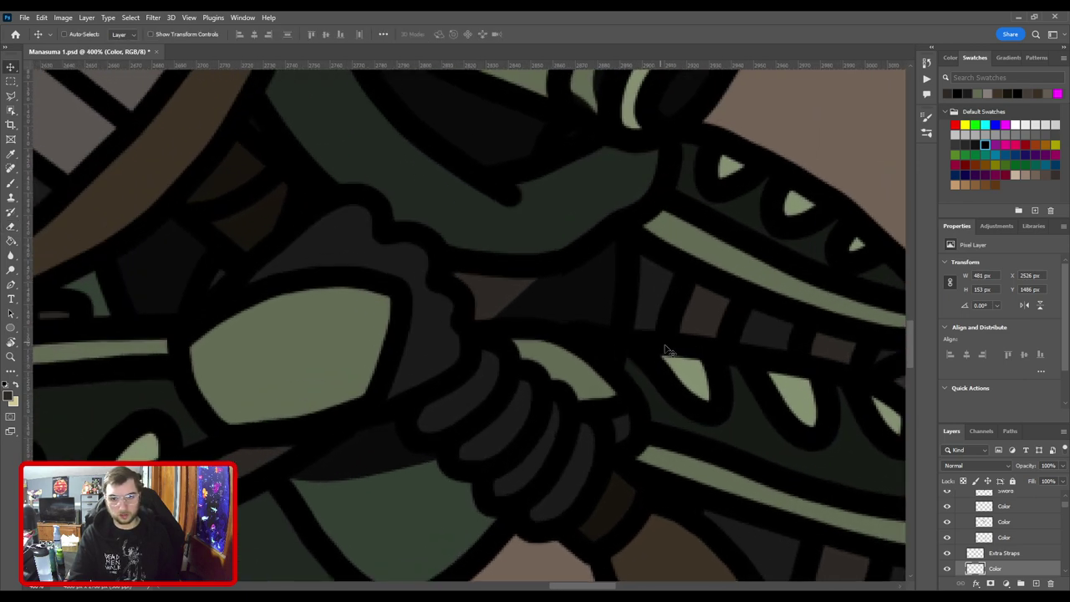
{"action": "left_click_drag", "start_coordinate": [635, 349], "coordinate": [650, 392]}
{"action": "left_click", "coordinate": [655, 381], "text": "ctrl"}
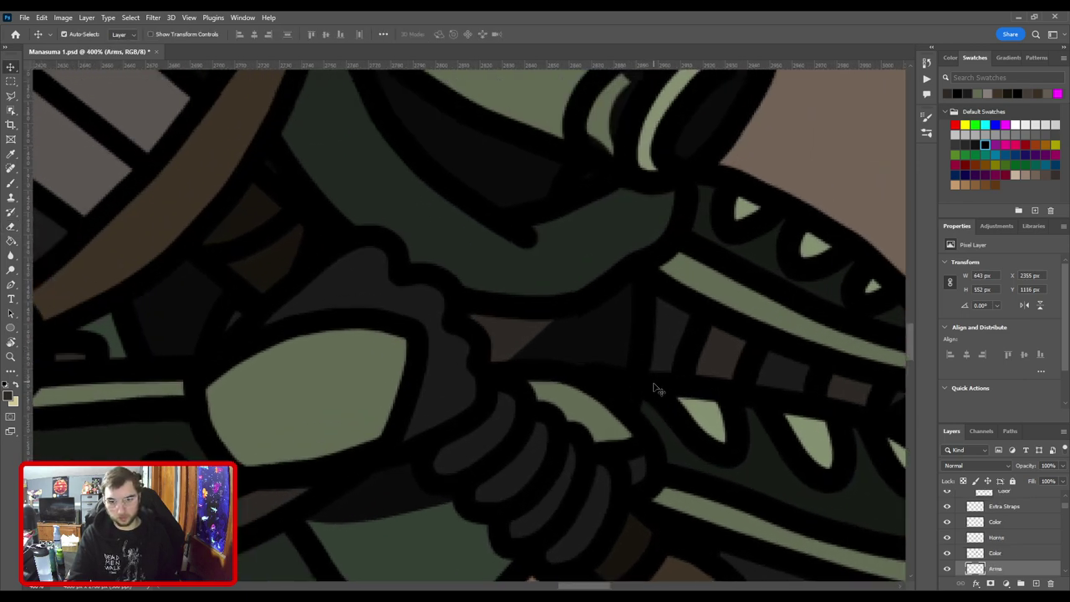
{"action": "key", "text": "e"}
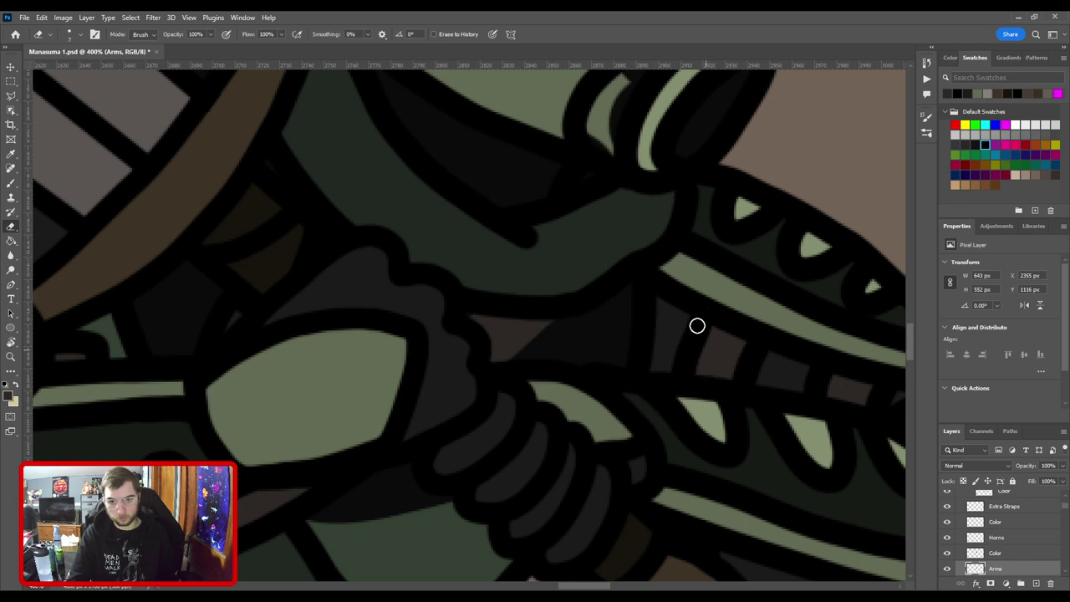
{"action": "key", "text": "v"}
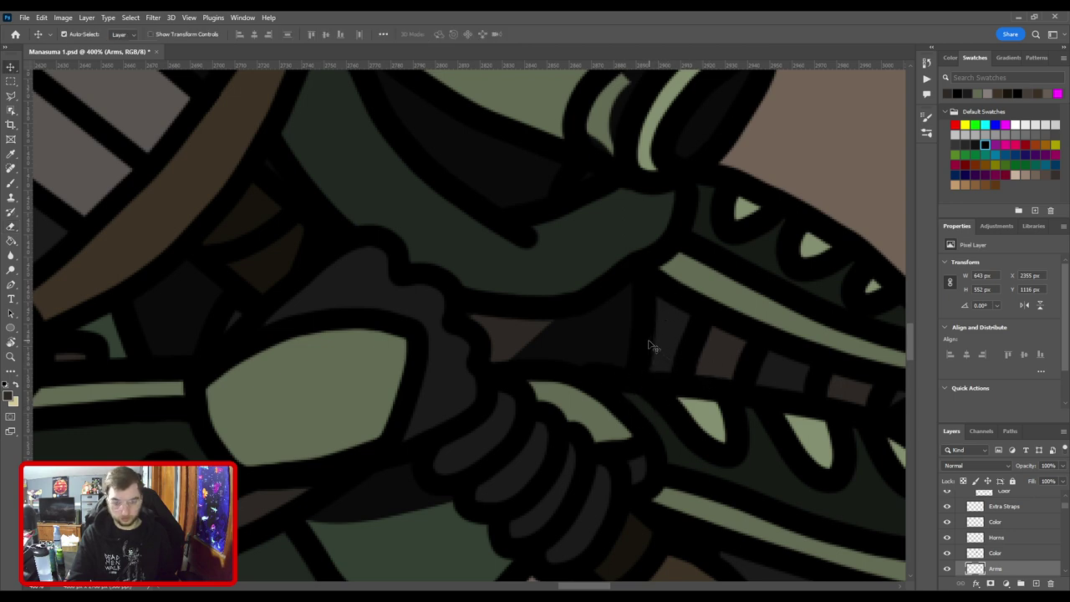
{"action": "key", "text": "i"}
{"action": "key", "text": "b"}
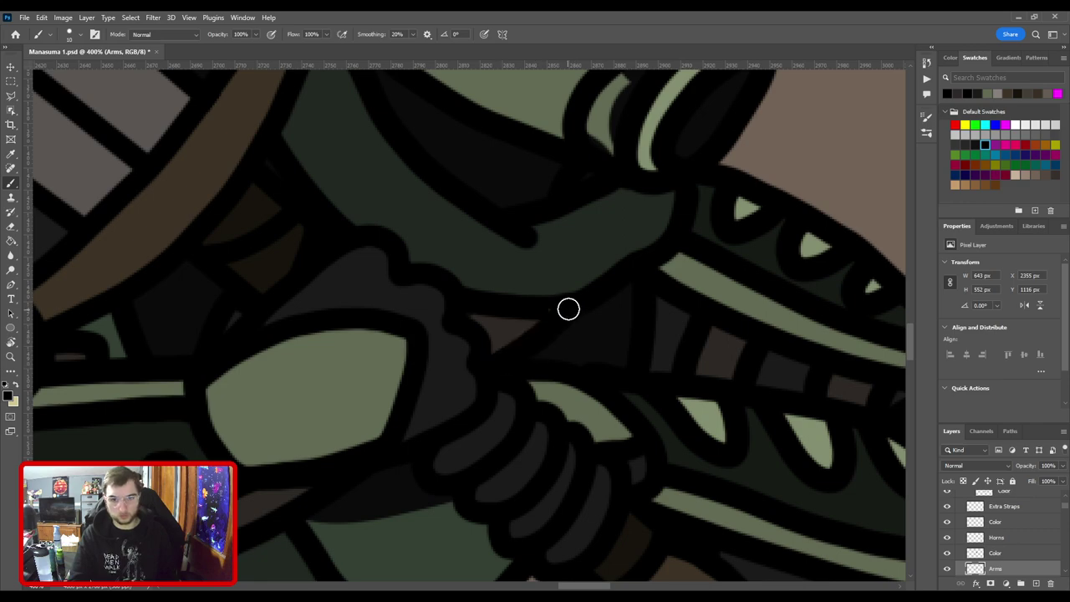
{"action": "scroll", "coordinate": [657, 292], "scroll_direction": "down", "scroll_amount": 5}
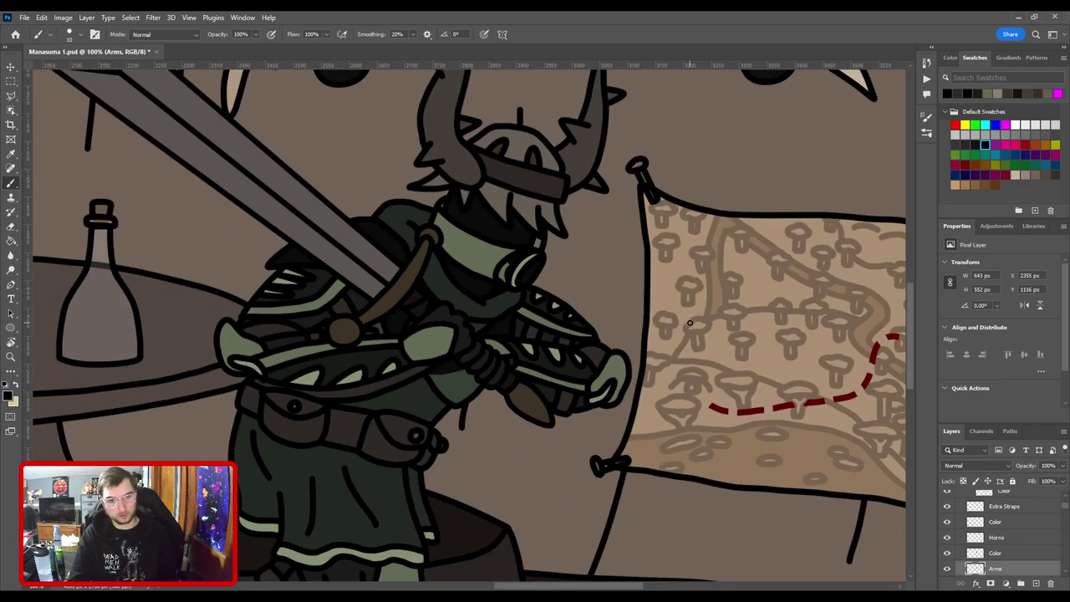
Erase excess fill on the Black Color layer beneath the gripping hand along the green cloth, and save the illustration.
{"action": "scroll", "coordinate": [514, 350], "scroll_direction": "up", "scroll_amount": 3}
{"action": "left_click_drag", "start_coordinate": [489, 355], "coordinate": [584, 332]}
{"action": "key", "text": "v"}
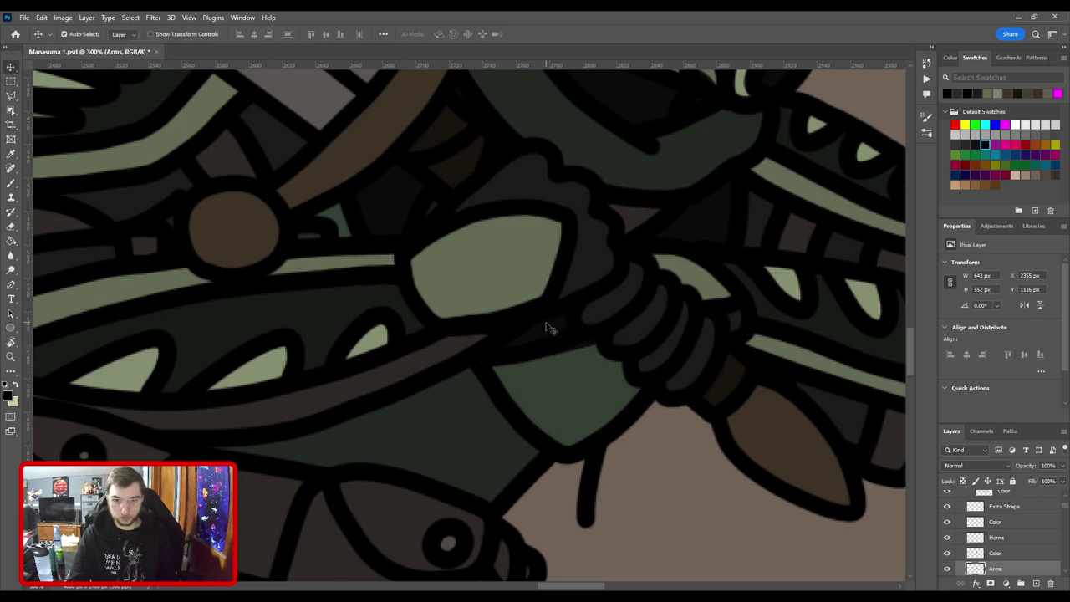
{"action": "left_click", "coordinate": [551, 327]}
{"action": "key", "text": "e"}
{"action": "left_click_drag", "start_coordinate": [587, 346], "coordinate": [606, 334]}
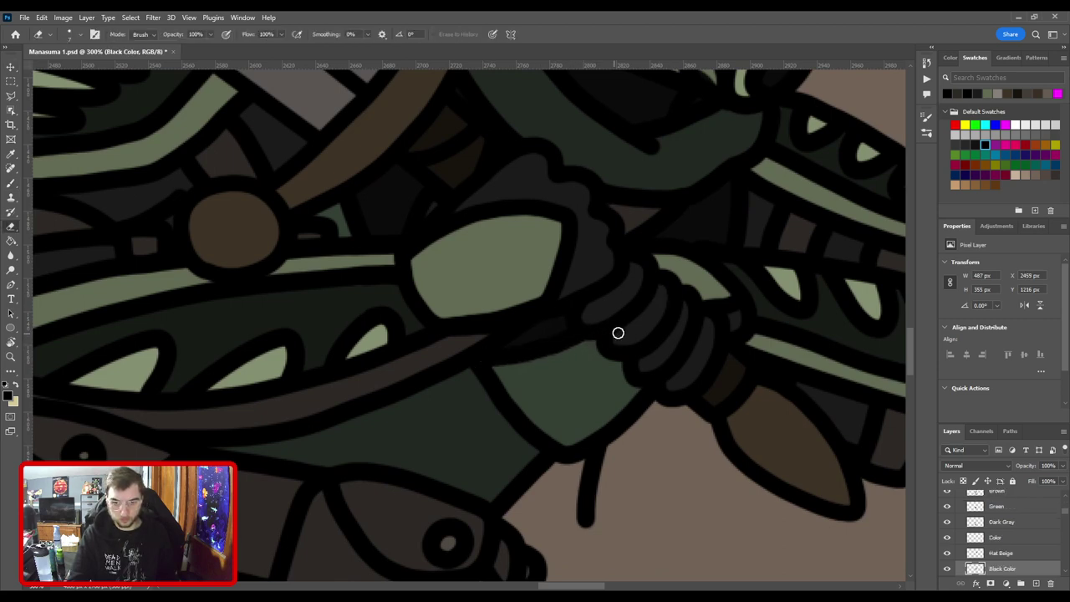
{"action": "scroll", "coordinate": [685, 350], "scroll_direction": "down", "scroll_amount": 1}
{"action": "key", "text": "ctrl+0"}
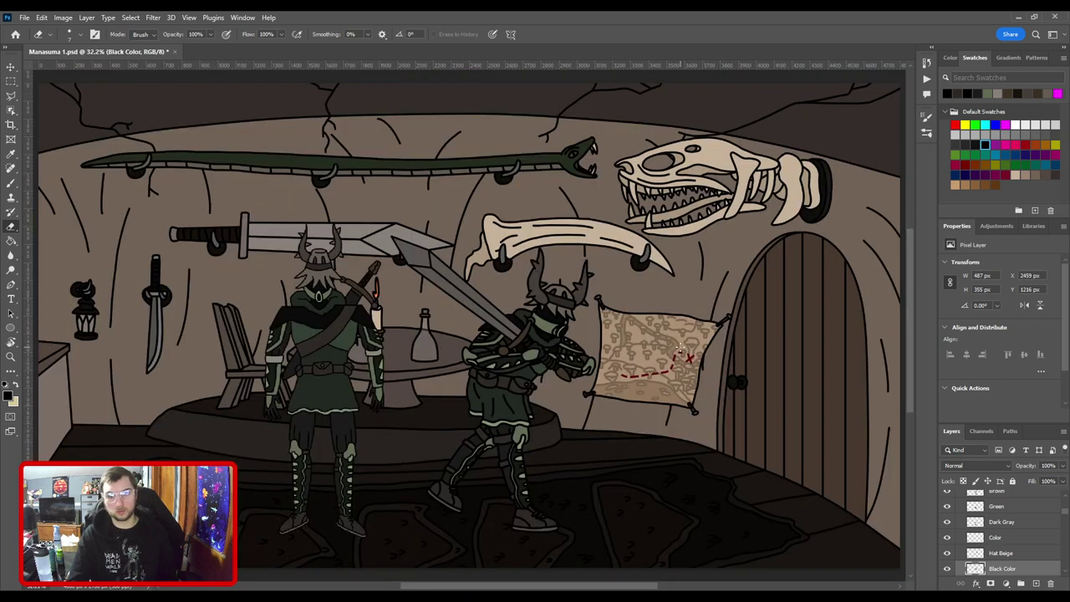
{"action": "key", "text": "ctrl+s"}
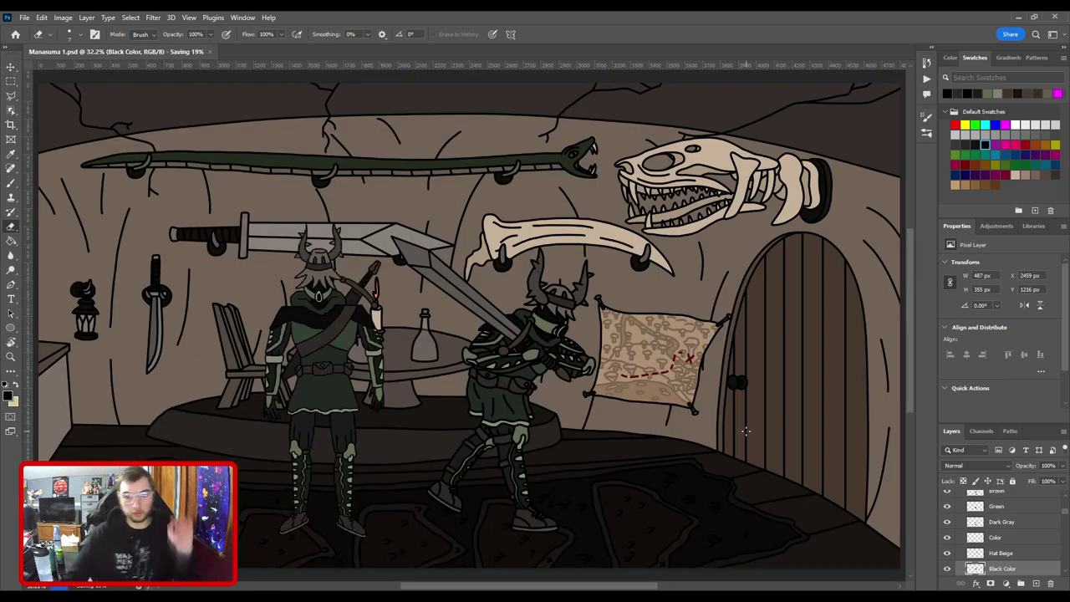
Hide the Manasuma smart object layer holding the standing horned figure in front of the table.
{"action": "left_click", "coordinate": [11, 67]}
{"action": "left_click", "coordinate": [316, 320]}
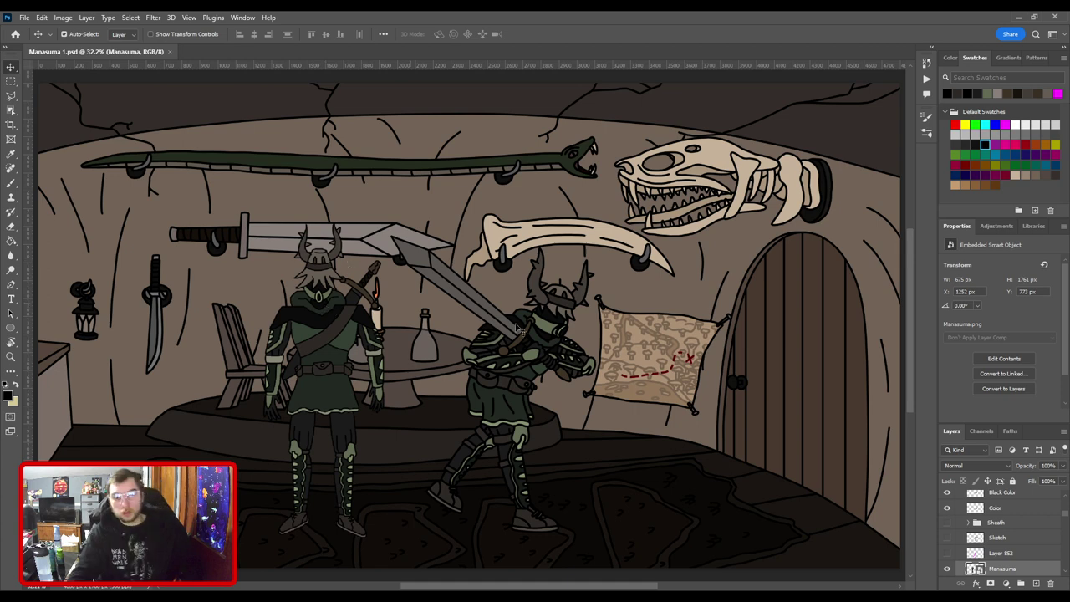
{"action": "left_click", "coordinate": [948, 570]}
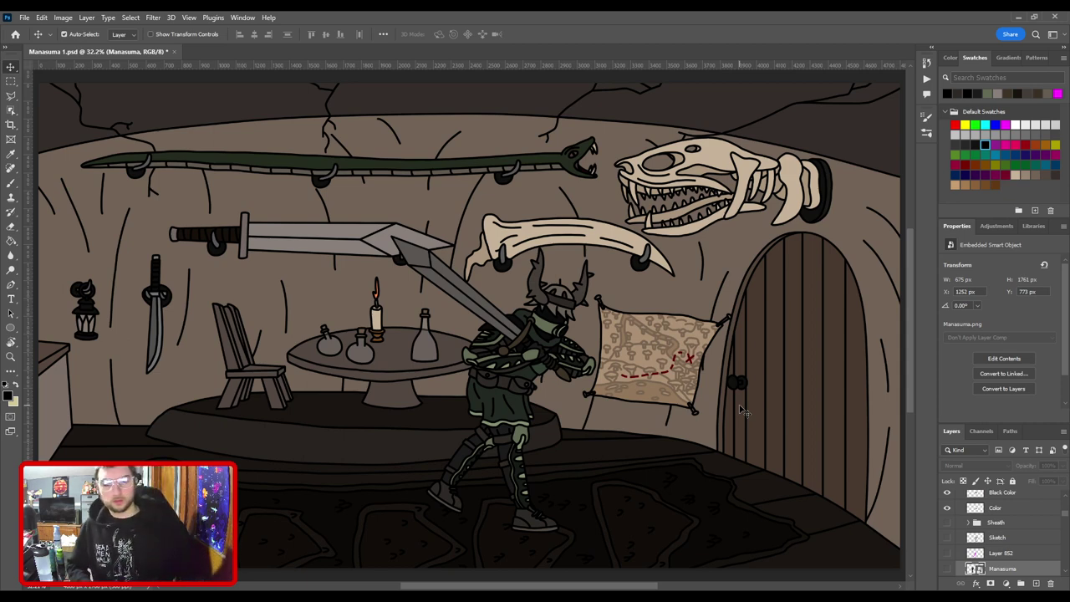
Add a new layer at the top of the PITCH BIBLE FIXES group and set the brush color to magenta.
{"action": "scroll", "coordinate": [1050, 576], "scroll_direction": "up", "scroll_amount": 3}
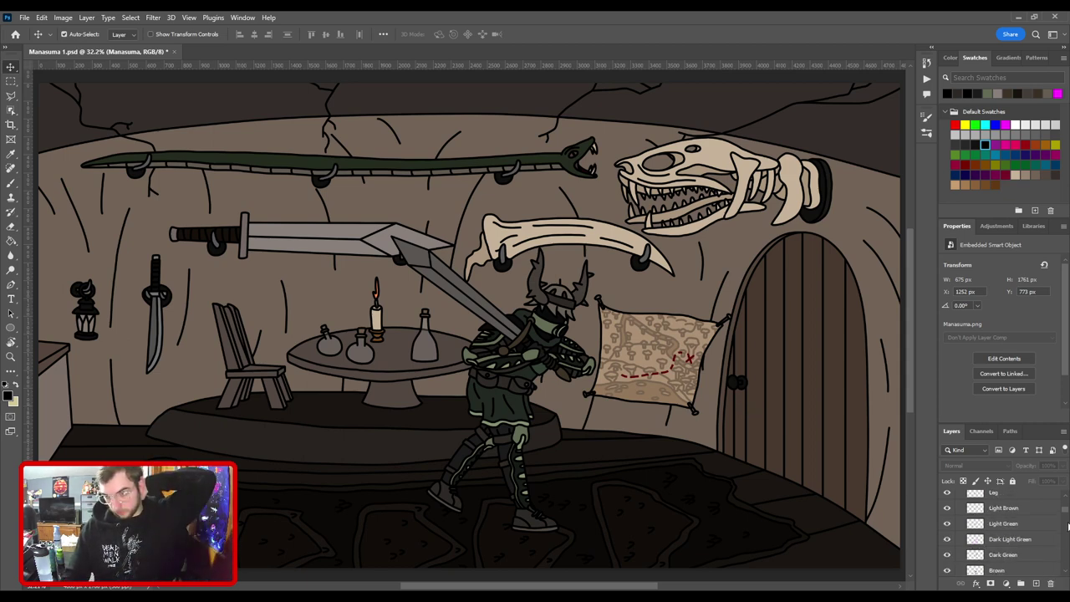
{"action": "scroll", "coordinate": [1022, 510], "scroll_direction": "up", "scroll_amount": 5}
{"action": "left_click", "coordinate": [1021, 511]}
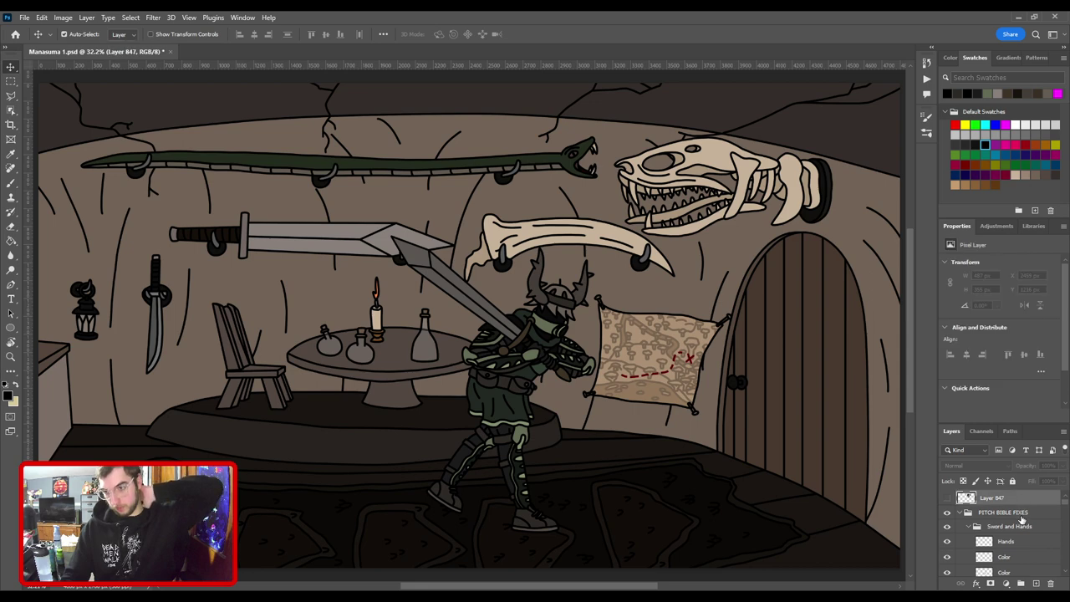
{"action": "key", "text": "ctrl+shift+alt+n"}
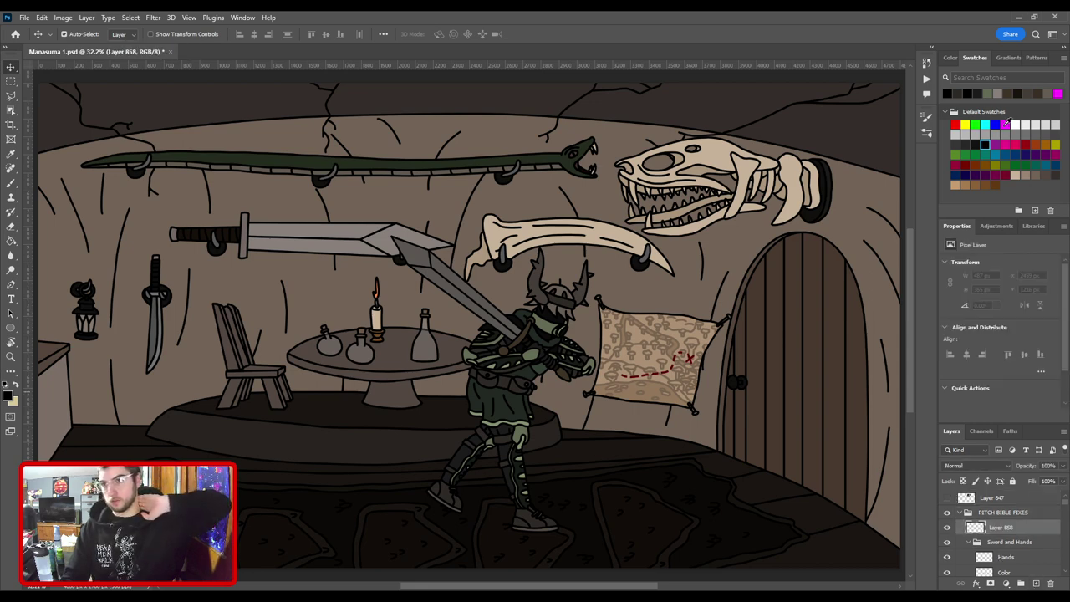
{"action": "left_click", "coordinate": [1005, 124]}
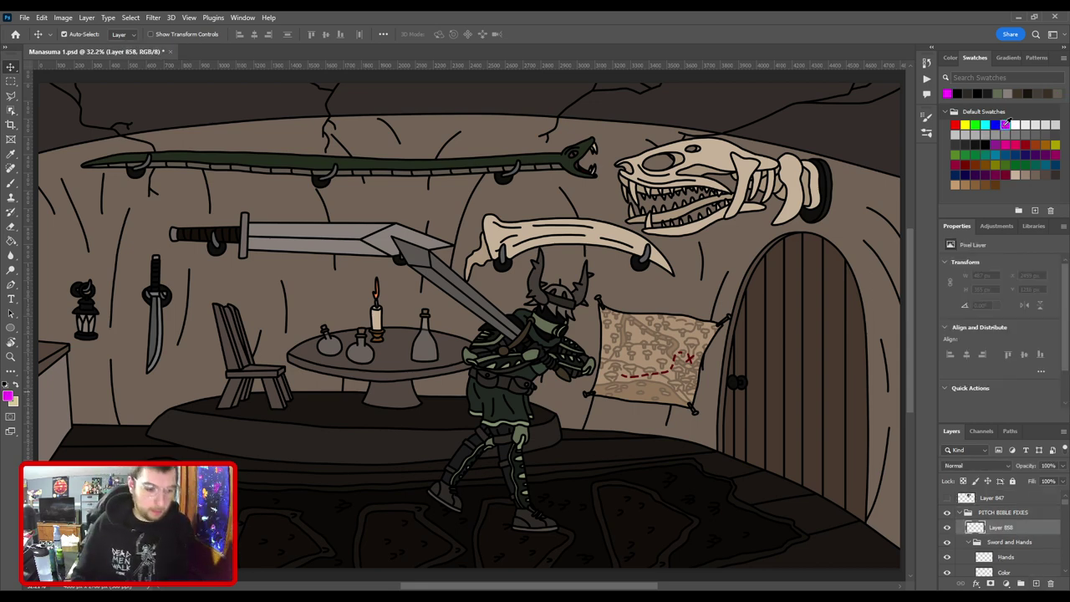
{"action": "key", "text": "b"}
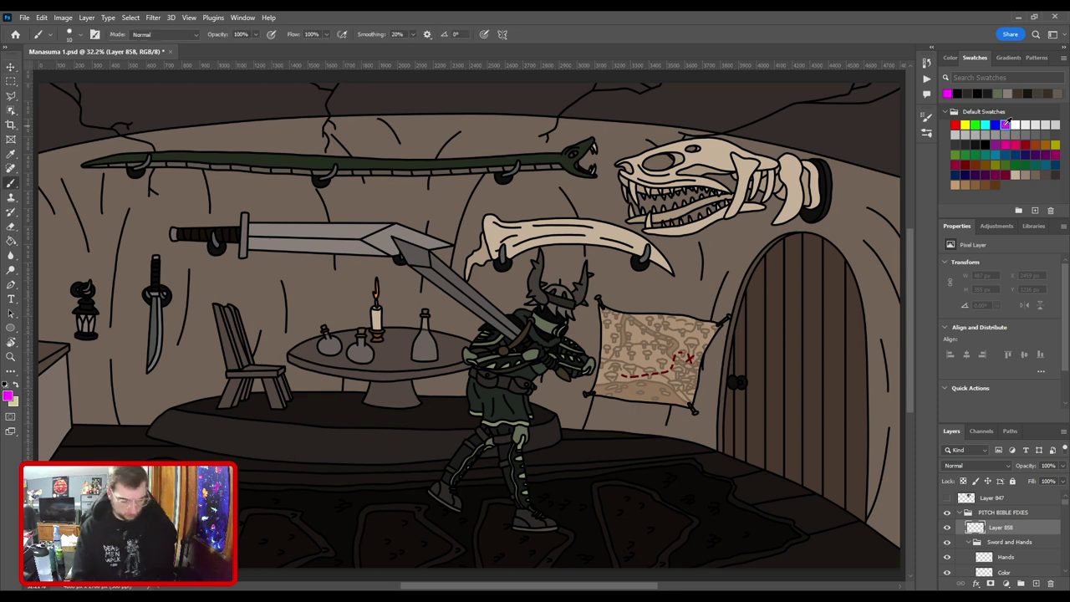
Sketch magenta guide lines along the round platform's side and top and across the tabletop.
{"action": "key", "text": "ctrl+minus"}
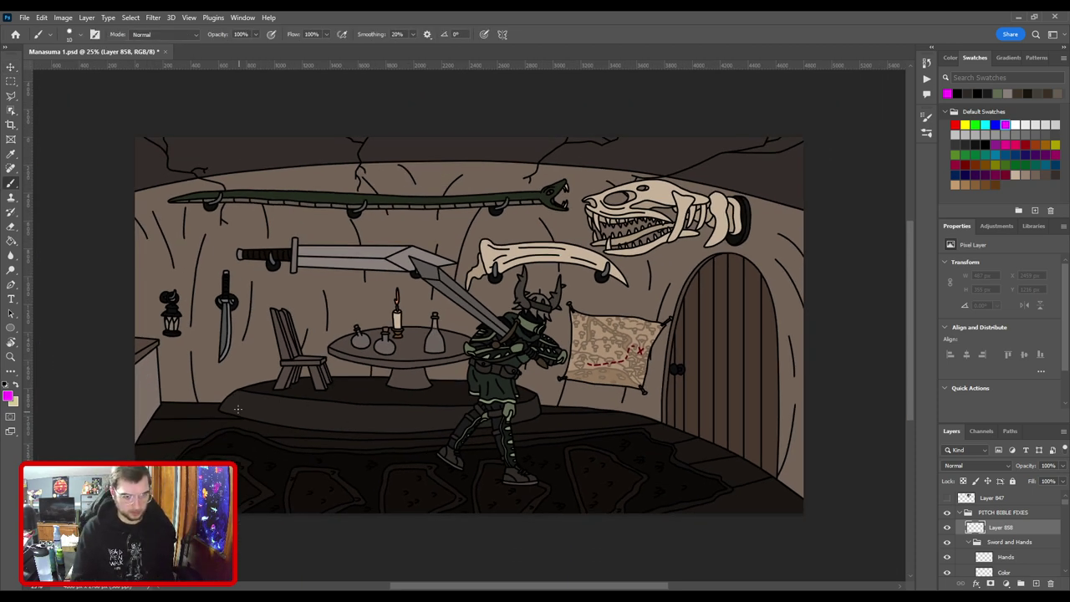
{"action": "mouse_move", "coordinate": [232, 400]}
{"action": "left_mouse_down"}
{"action": "mouse_move", "coordinate": [368, 418]}
{"action": "mouse_move", "coordinate": [525, 404]}
{"action": "mouse_move", "coordinate": [461, 419]}
{"action": "mouse_move", "coordinate": [501, 416]}
{"action": "left_mouse_up"}
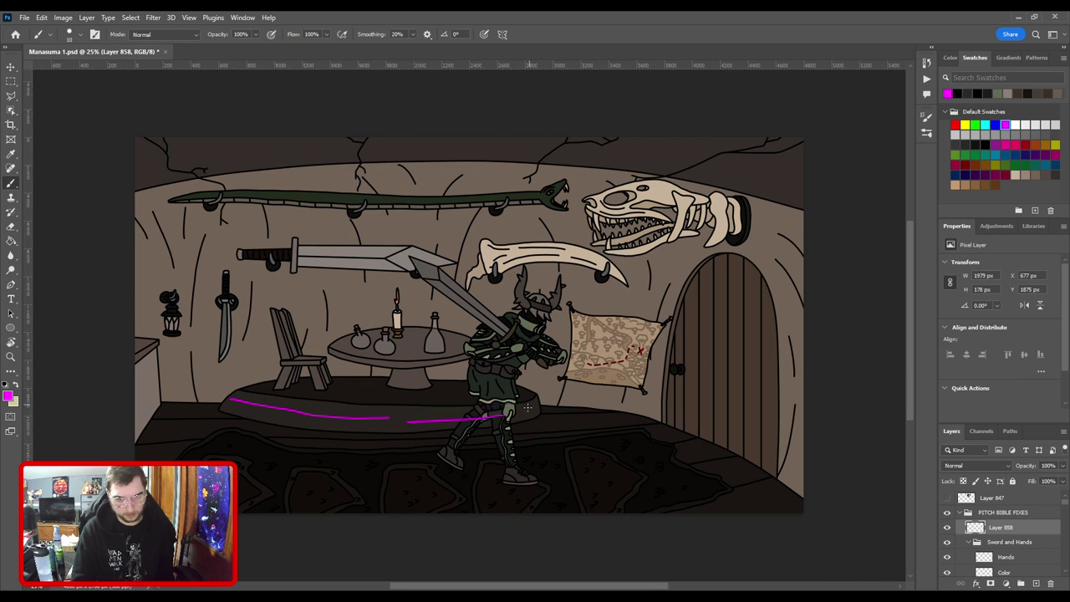
{"action": "left_click_drag", "start_coordinate": [274, 389], "coordinate": [490, 394]}
{"action": "left_click_drag", "start_coordinate": [352, 388], "coordinate": [503, 385]}
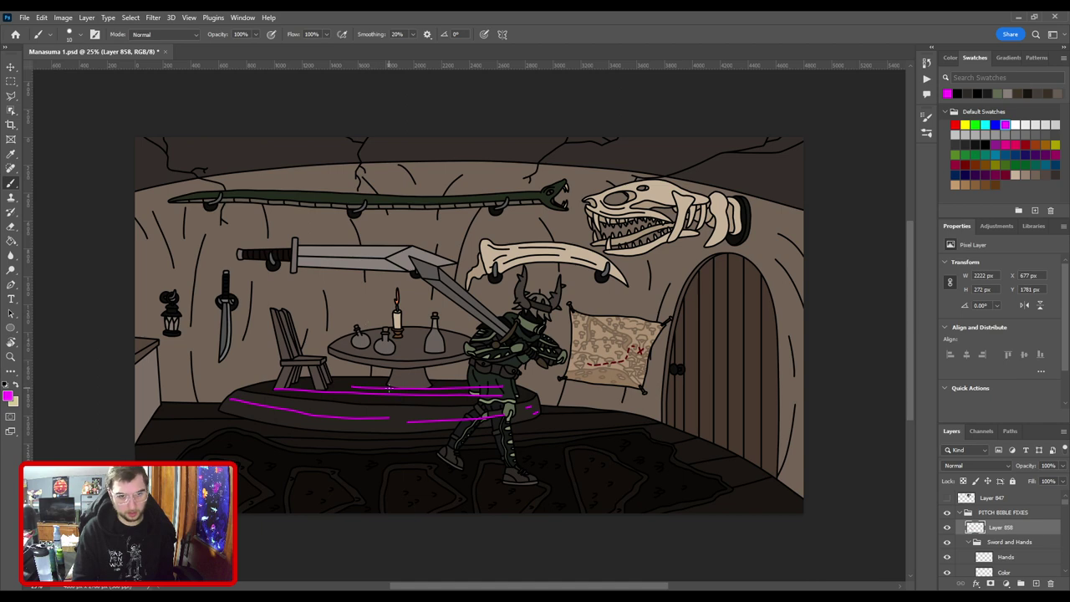
{"action": "left_click_drag", "start_coordinate": [352, 351], "coordinate": [461, 346]}
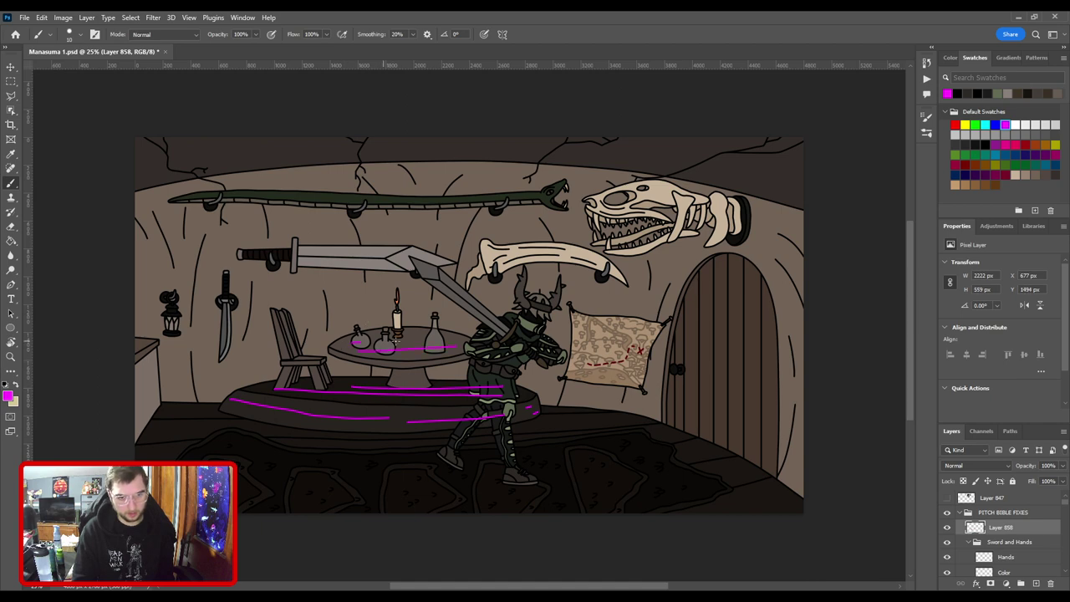
Sketch a magenta inset panel on the side of the counter and a bottle standing on top of it.
{"action": "left_click_drag", "start_coordinate": [278, 406], "coordinate": [481, 314]}
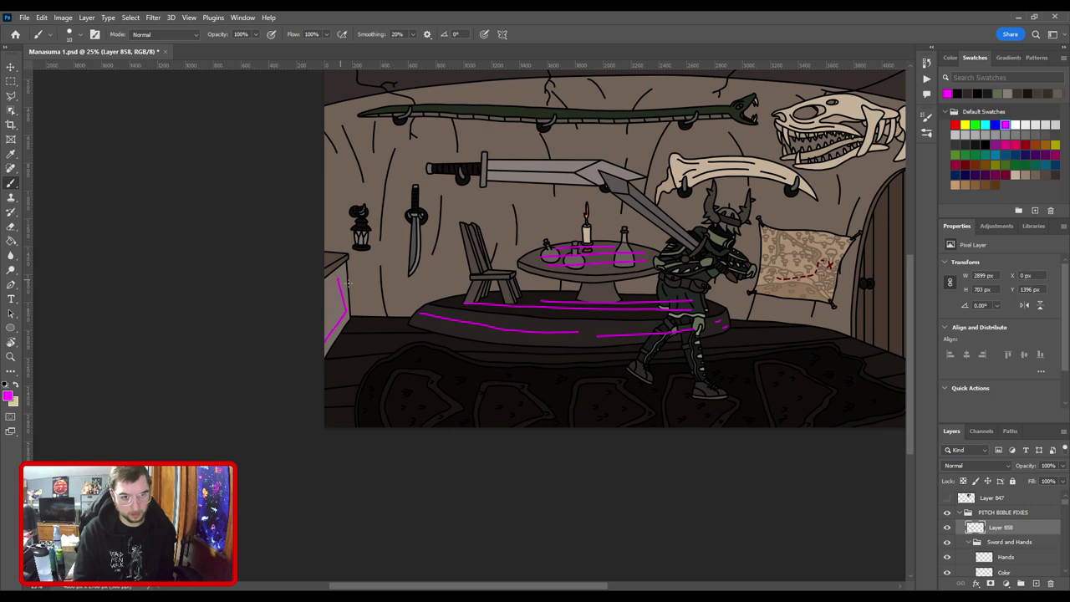
{"action": "left_click_drag", "start_coordinate": [319, 289], "coordinate": [318, 290]}
{"action": "left_click_drag", "start_coordinate": [339, 234], "coordinate": [345, 255]}
Sketch a magenta potted plant with a branching trunk and leafy outline in the corner beside the wooden door.
{"action": "left_click_drag", "start_coordinate": [460, 404], "coordinate": [382, 379]}
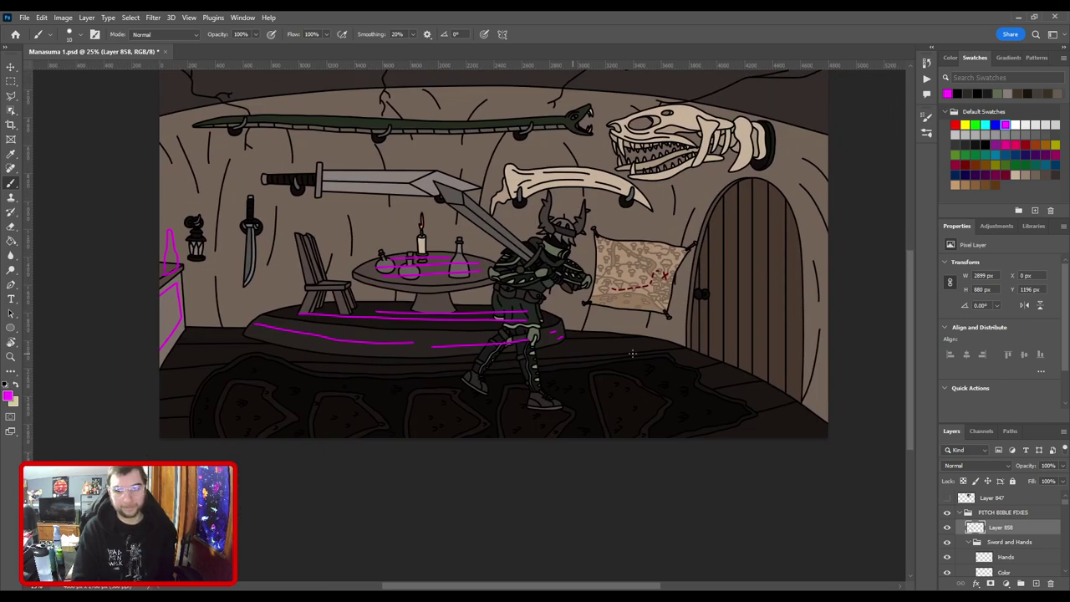
{"action": "left_click_drag", "start_coordinate": [663, 385], "coordinate": [468, 404]}
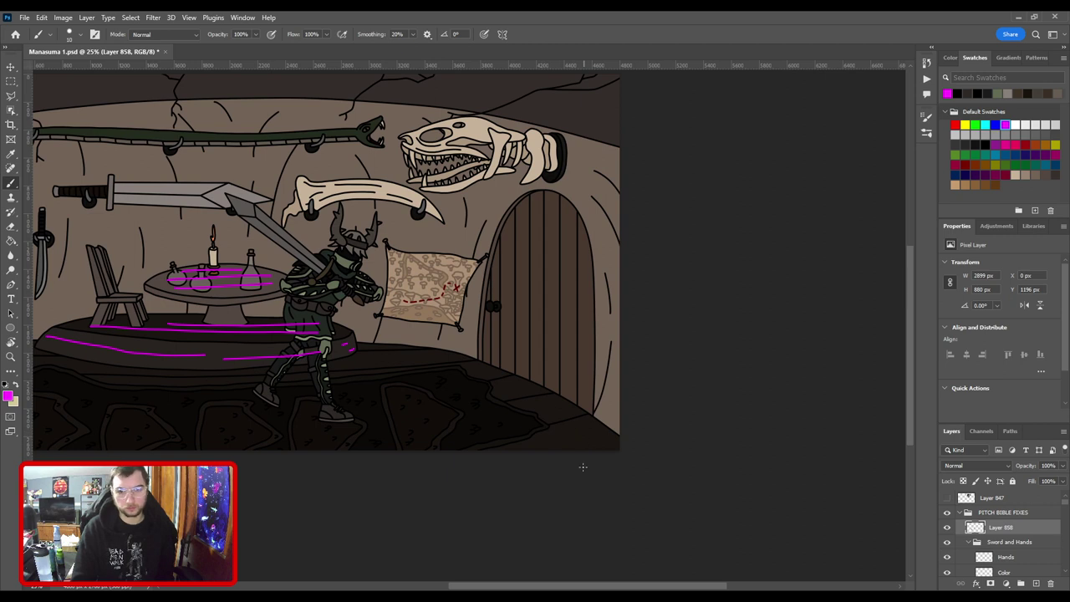
{"action": "mouse_move", "coordinate": [582, 434]}
{"action": "left_mouse_down"}
{"action": "mouse_move", "coordinate": [616, 424]}
{"action": "mouse_move", "coordinate": [602, 432]}
{"action": "mouse_move", "coordinate": [599, 407]}
{"action": "mouse_move", "coordinate": [631, 415]}
{"action": "mouse_move", "coordinate": [591, 432]}
{"action": "mouse_move", "coordinate": [570, 411]}
{"action": "mouse_move", "coordinate": [581, 415]}
{"action": "mouse_move", "coordinate": [573, 425]}
{"action": "mouse_move", "coordinate": [593, 436]}
{"action": "mouse_move", "coordinate": [630, 424]}
{"action": "mouse_move", "coordinate": [589, 416]}
{"action": "mouse_move", "coordinate": [596, 381]}
{"action": "left_mouse_up"}
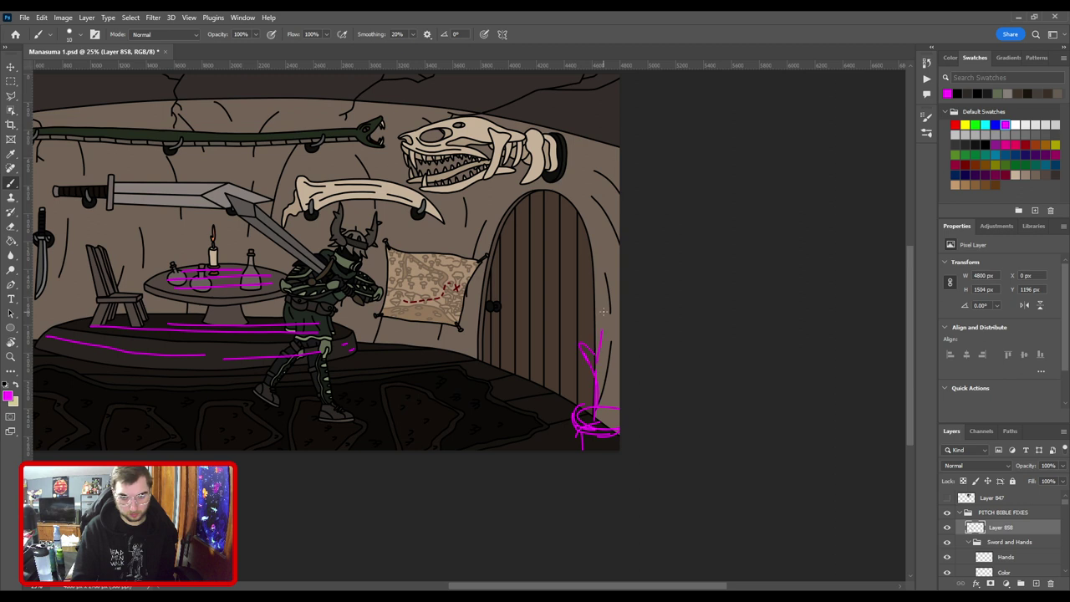
{"action": "mouse_move", "coordinate": [604, 312]}
{"action": "left_mouse_down"}
{"action": "mouse_move", "coordinate": [596, 270]}
{"action": "mouse_move", "coordinate": [608, 322]}
{"action": "mouse_move", "coordinate": [604, 405]}
{"action": "left_mouse_up"}
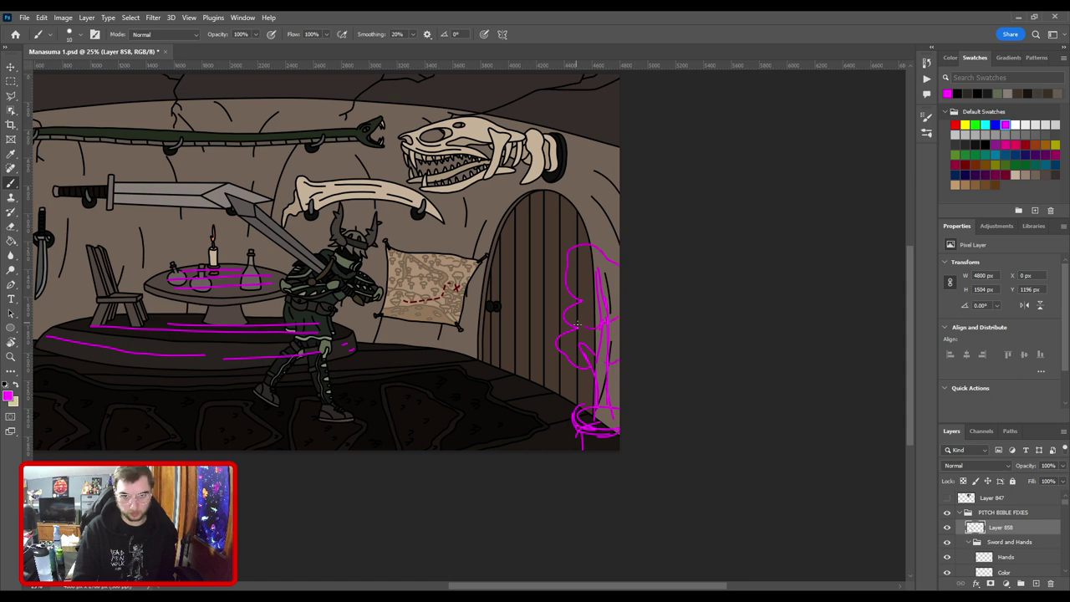
{"action": "left_click_drag", "start_coordinate": [482, 354], "coordinate": [636, 346]}
{"action": "left_click_drag", "start_coordinate": [515, 286], "coordinate": [674, 331]}
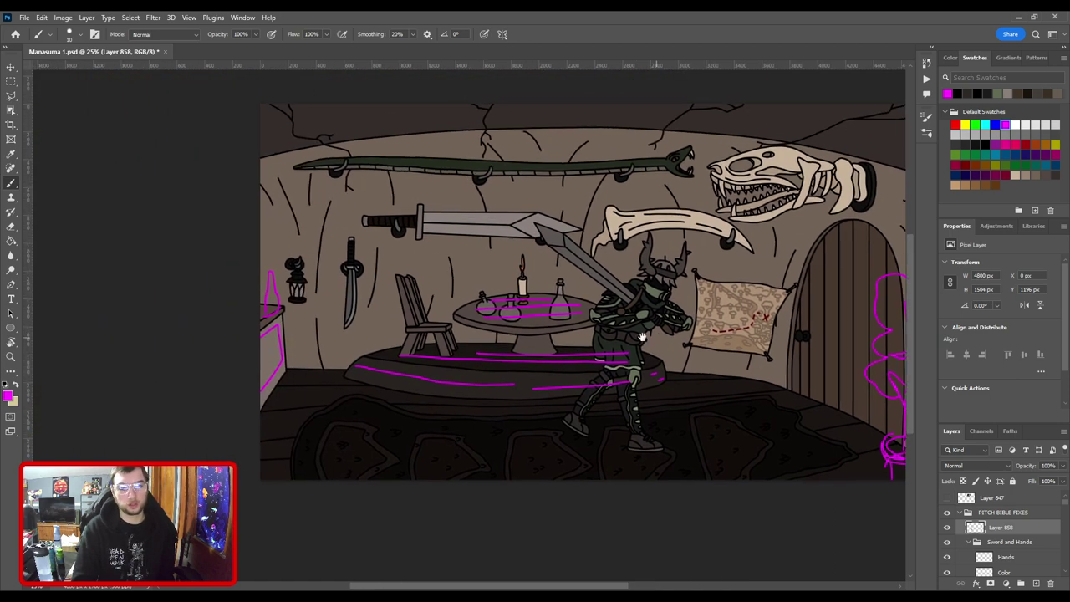
{"action": "mouse_move", "coordinate": [343, 459]}
{"action": "left_mouse_down"}
{"action": "mouse_move", "coordinate": [397, 411]}
{"action": "mouse_move", "coordinate": [418, 408]}
{"action": "left_mouse_up"}
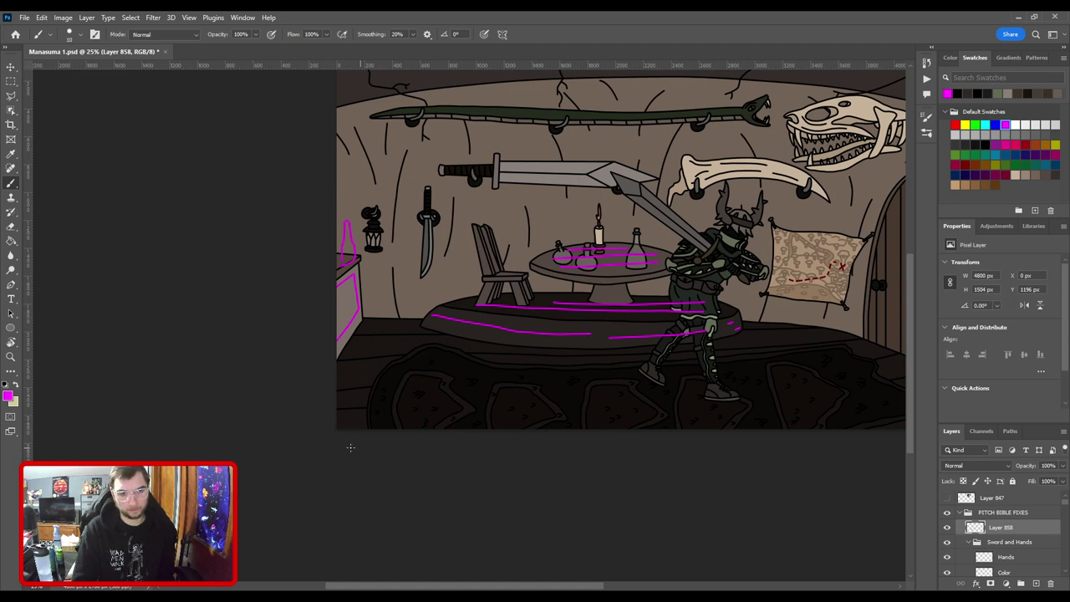
Sketch a magenta curved foreground outline in the floor corner below the counter, extending along the canvas's lower edge.
{"action": "mouse_move", "coordinate": [338, 400]}
{"action": "left_mouse_down"}
{"action": "mouse_move", "coordinate": [361, 373]}
{"action": "mouse_move", "coordinate": [381, 399]}
{"action": "mouse_move", "coordinate": [329, 370]}
{"action": "left_mouse_up"}
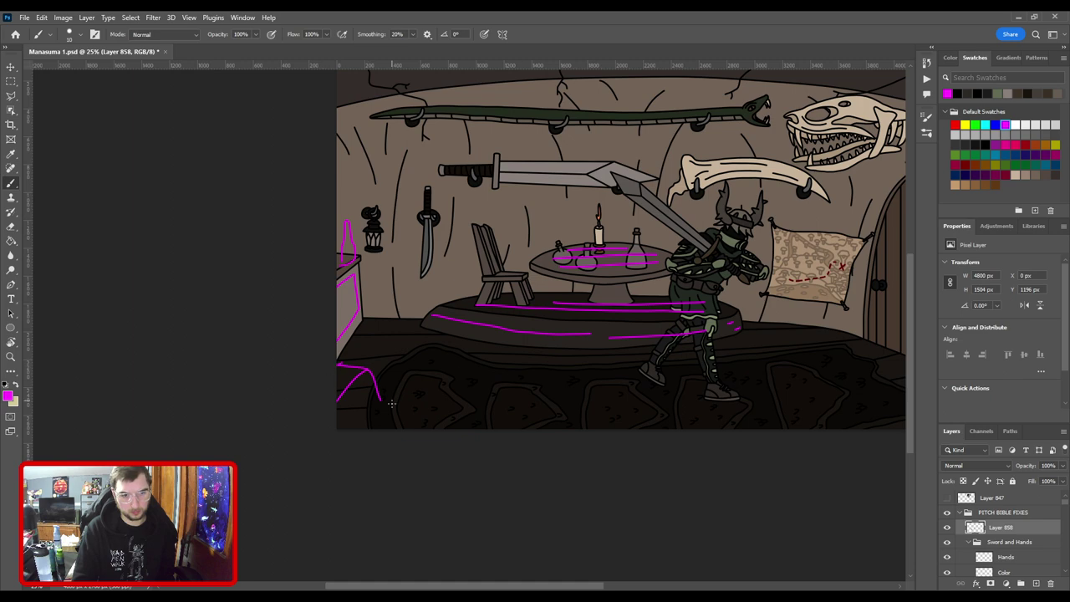
{"action": "mouse_move", "coordinate": [382, 401]}
{"action": "left_mouse_down"}
{"action": "mouse_move", "coordinate": [396, 417]}
{"action": "mouse_move", "coordinate": [465, 429]}
{"action": "mouse_move", "coordinate": [410, 446]}
{"action": "mouse_move", "coordinate": [289, 541]}
{"action": "left_mouse_up"}
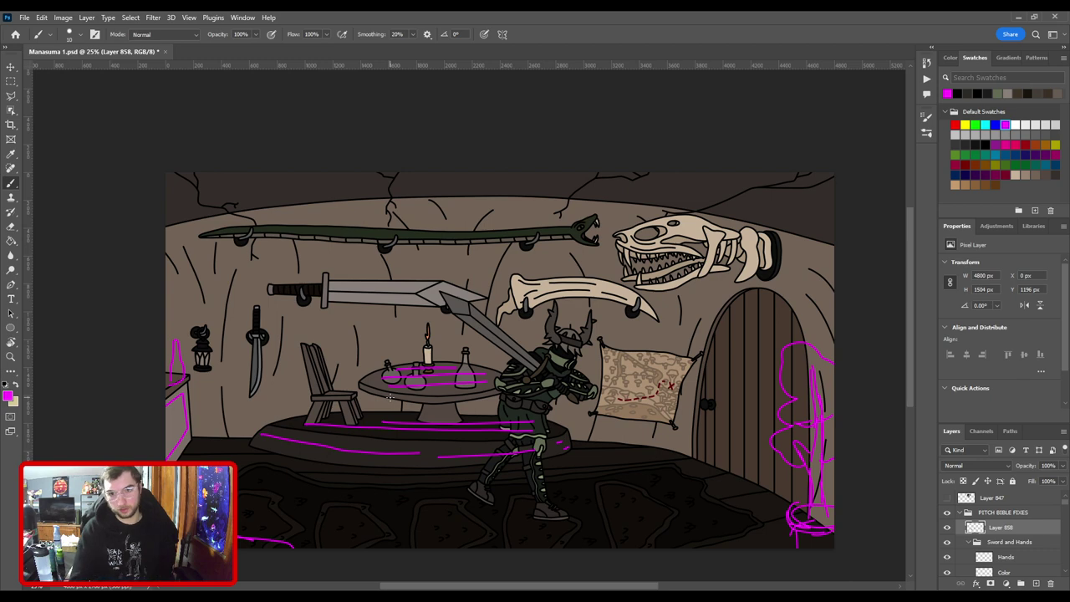
{"action": "left_click_drag", "start_coordinate": [466, 446], "coordinate": [545, 382]}
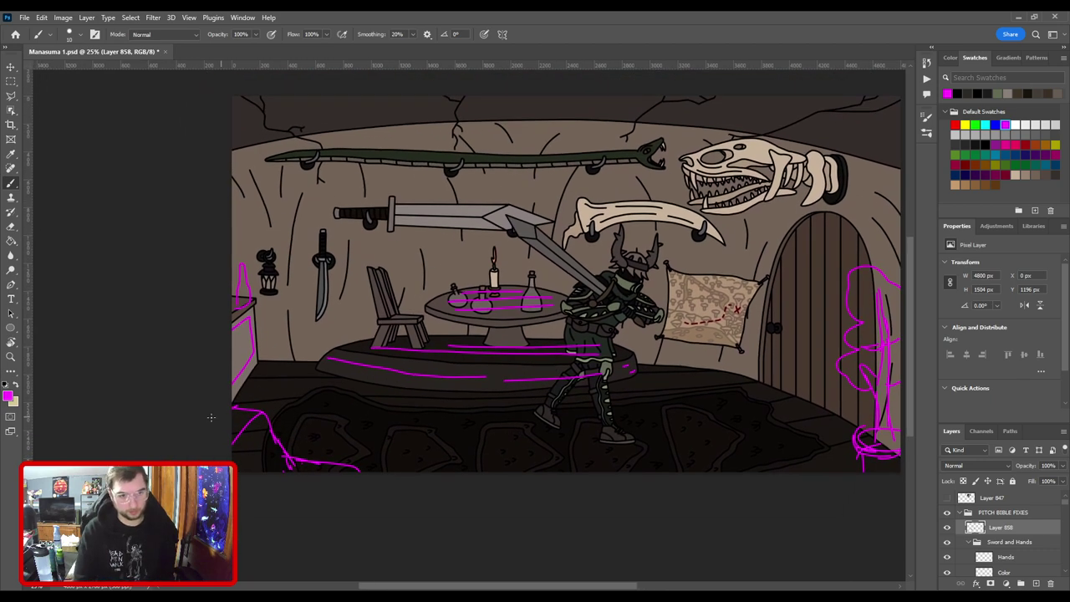
Sketch short magenta floorboard grain lines across the wooden floor, from the counter around the platform to the door and potted plant.
{"action": "left_click_drag", "start_coordinate": [296, 386], "coordinate": [326, 390]}
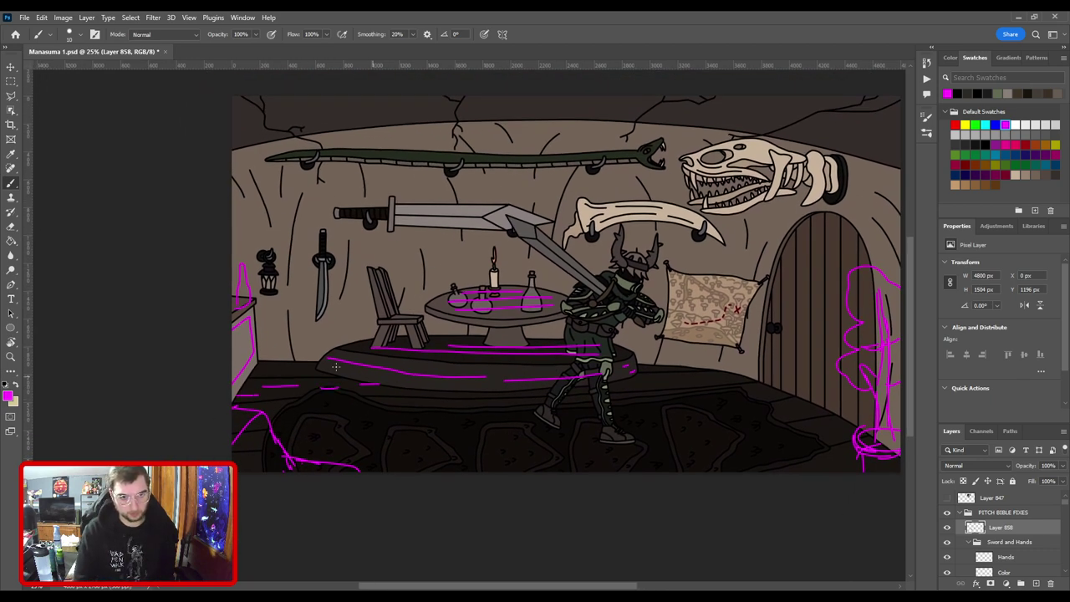
{"action": "mouse_move", "coordinate": [258, 379]}
{"action": "left_mouse_down"}
{"action": "mouse_move", "coordinate": [314, 384]}
{"action": "mouse_move", "coordinate": [295, 408]}
{"action": "left_mouse_up"}
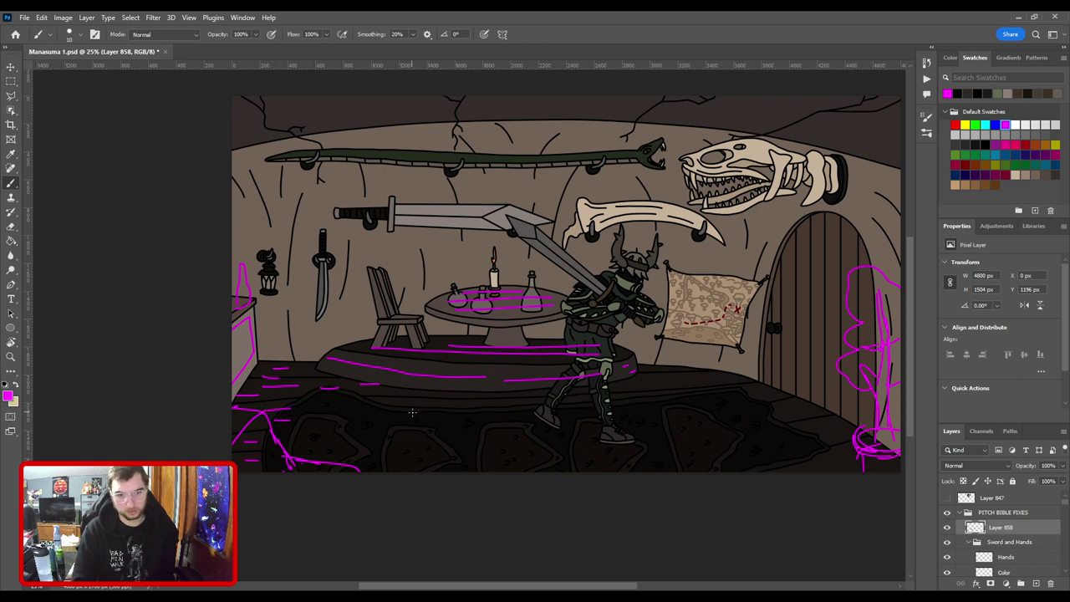
{"action": "mouse_move", "coordinate": [413, 409]}
{"action": "left_mouse_down"}
{"action": "mouse_move", "coordinate": [463, 407]}
{"action": "mouse_move", "coordinate": [449, 394]}
{"action": "left_mouse_up"}
{"action": "mouse_move", "coordinate": [581, 389]}
{"action": "left_mouse_down"}
{"action": "mouse_move", "coordinate": [364, 413]}
{"action": "mouse_move", "coordinate": [457, 424]}
{"action": "mouse_move", "coordinate": [475, 402]}
{"action": "left_mouse_up"}
{"action": "left_click_drag", "start_coordinate": [558, 437], "coordinate": [579, 431]}
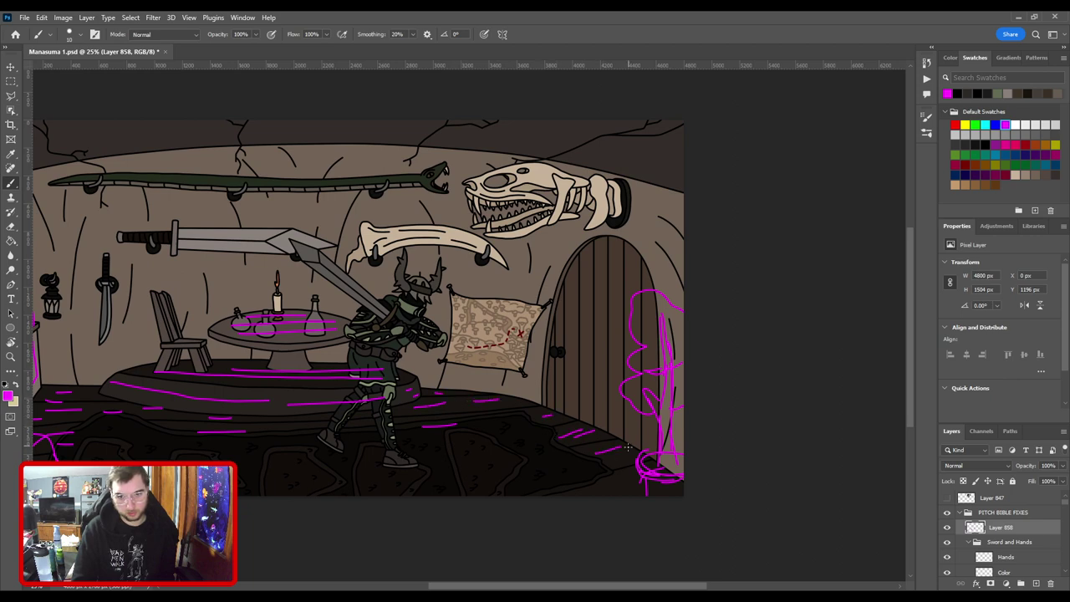
{"action": "left_click_drag", "start_coordinate": [565, 494], "coordinate": [602, 488]}
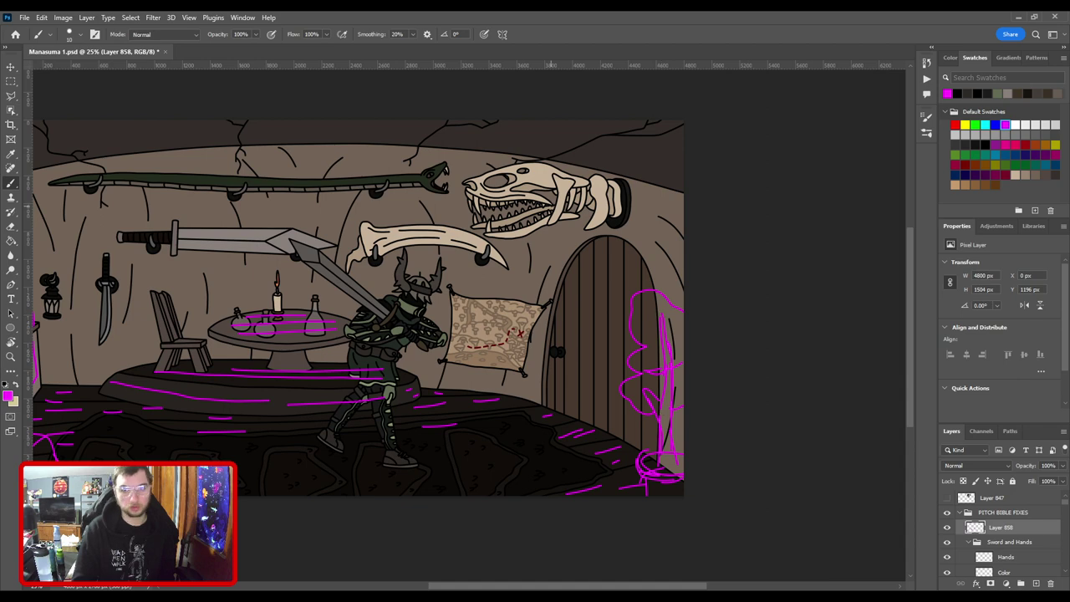
{"action": "key", "text": "ctrl+minus"}
{"action": "key", "text": "ctrl+0"}
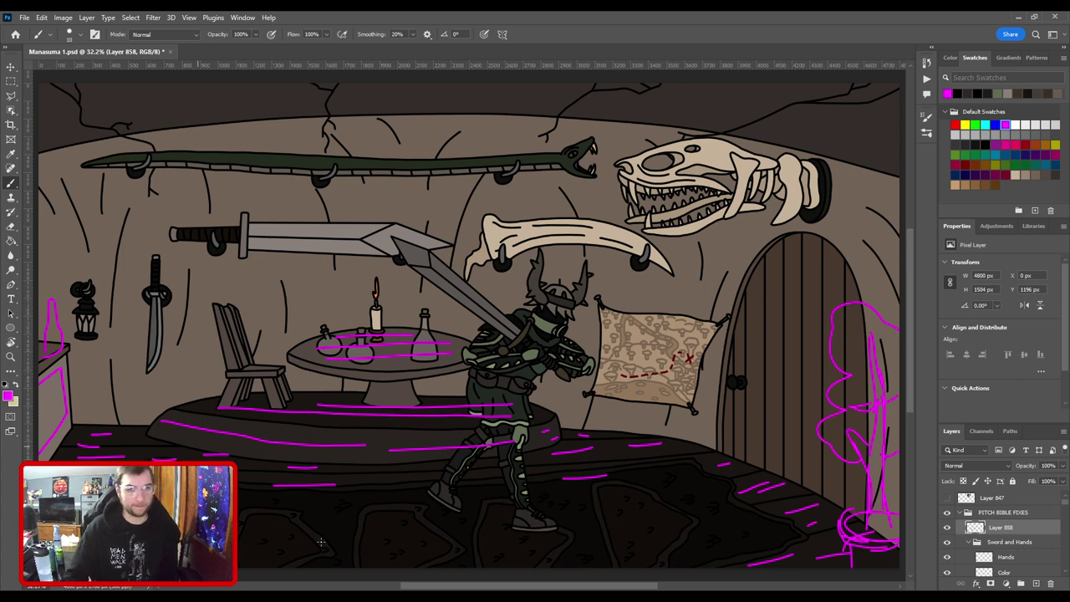
Hide the magenta guide layer and save the illustration.
{"action": "left_click", "coordinate": [947, 528]}
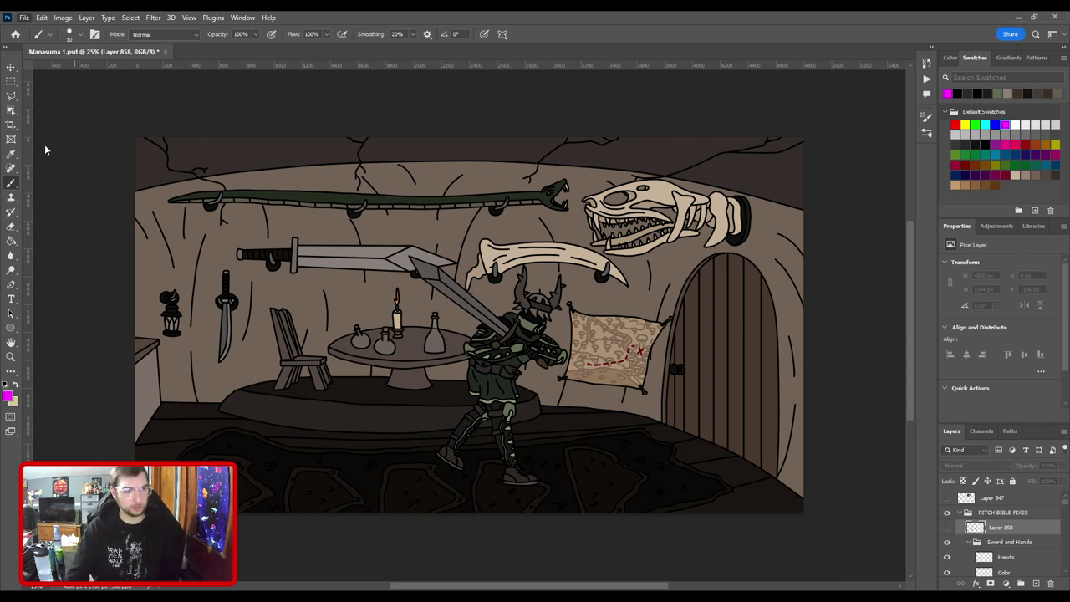
{"action": "key", "text": "ctrl+s"}
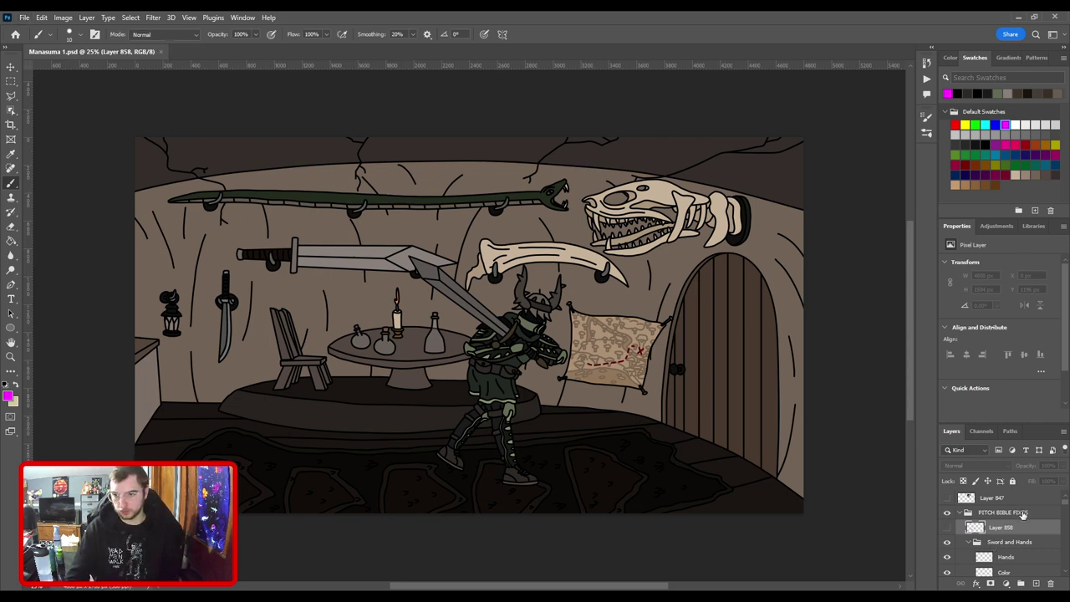
Show the guide layer, rename it TO DO, handwrite the magenta note "ALL S+H + GRADIENTS" over the map, and save.
{"action": "left_click", "coordinate": [948, 527]}
{"action": "double_click", "coordinate": [1001, 526]}
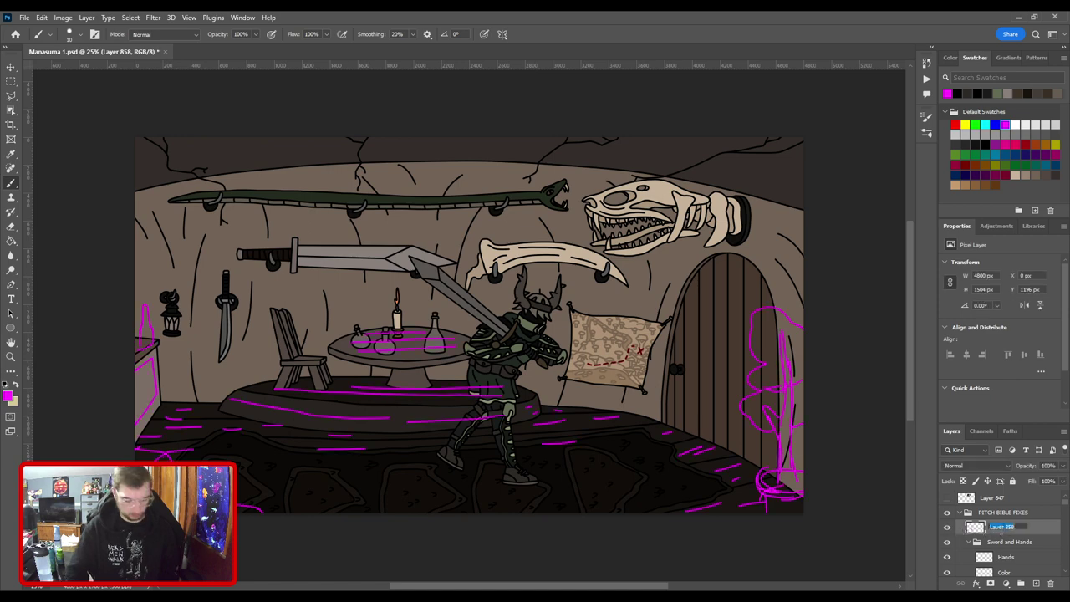
{"action": "type", "text": "TO DO"}
{"action": "key", "text": "Return"}
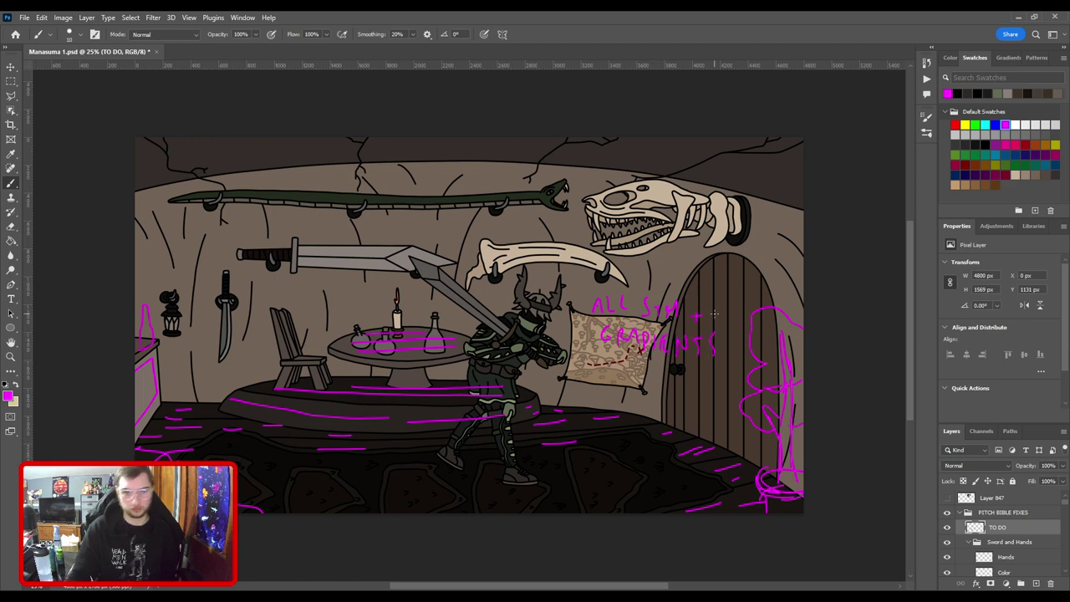
{"action": "key", "text": "ctrl+s"}
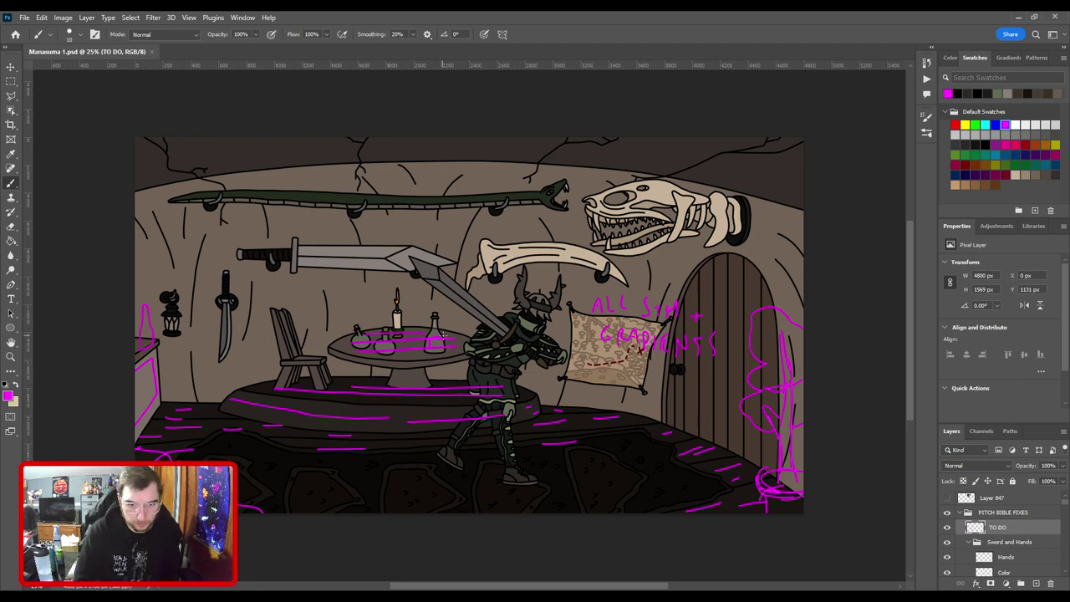
Mark the bottles' contents in magenta, handwrite "Glow" notes with arrows pointing at the lantern and candle, and save.
{"action": "left_click_drag", "start_coordinate": [433, 350], "coordinate": [430, 349]}
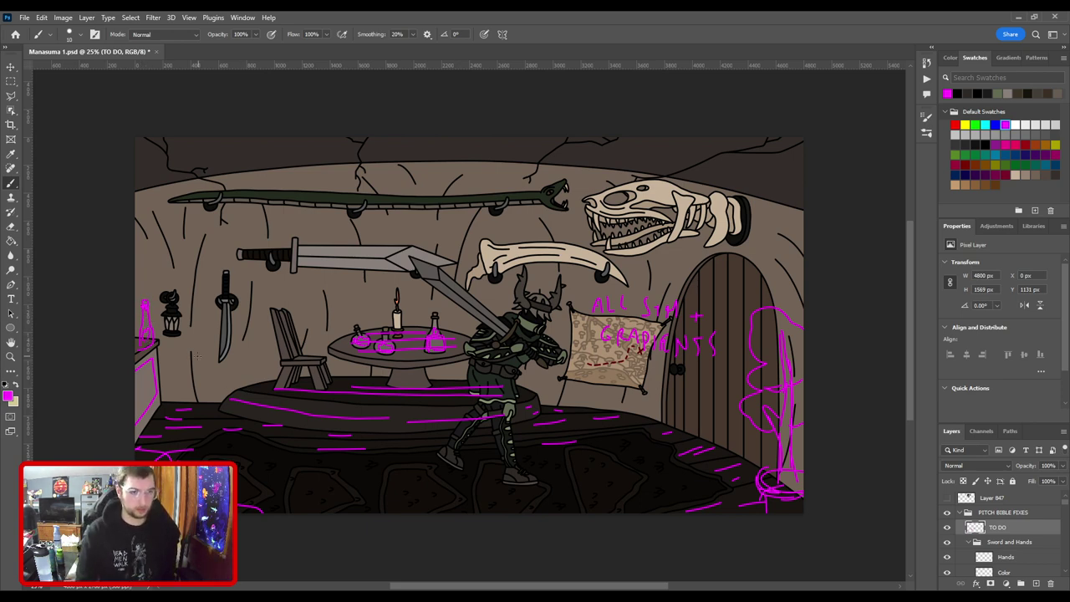
{"action": "left_click_drag", "start_coordinate": [191, 346], "coordinate": [195, 350]}
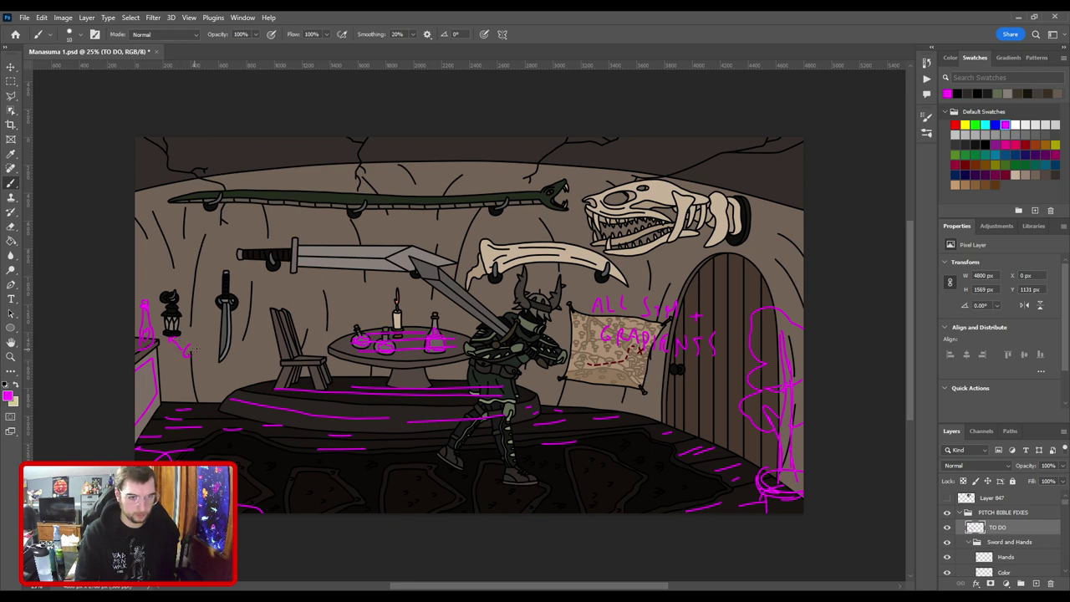
{"action": "left_click_drag", "start_coordinate": [358, 297], "coordinate": [382, 295]}
{"action": "left_click_drag", "start_coordinate": [376, 289], "coordinate": [377, 298]}
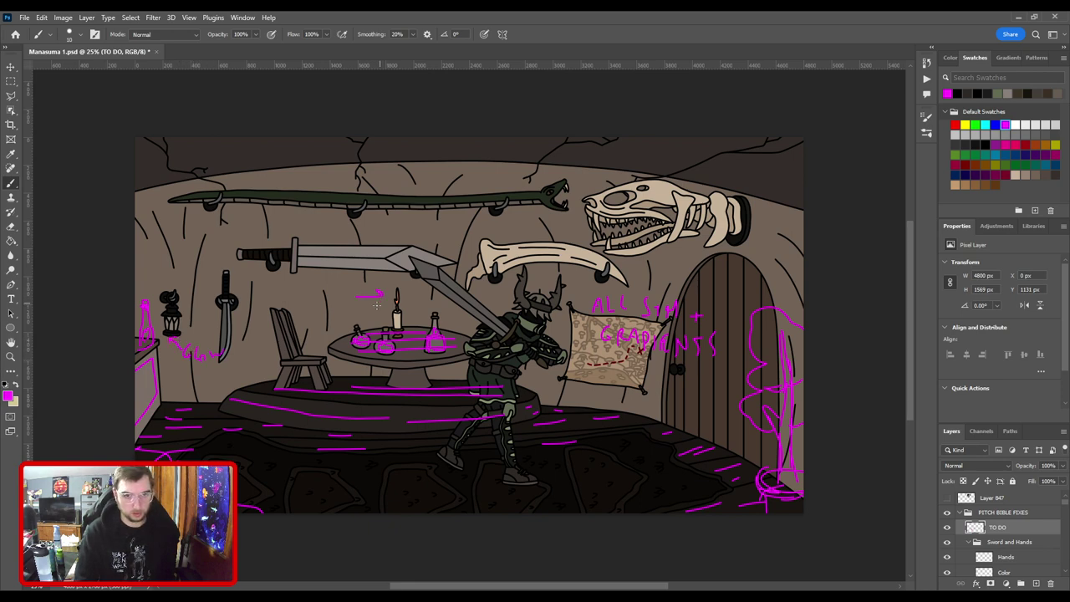
{"action": "mouse_move", "coordinate": [316, 285]}
{"action": "left_mouse_down"}
{"action": "mouse_move", "coordinate": [315, 294]}
{"action": "mouse_move", "coordinate": [334, 294]}
{"action": "left_mouse_up"}
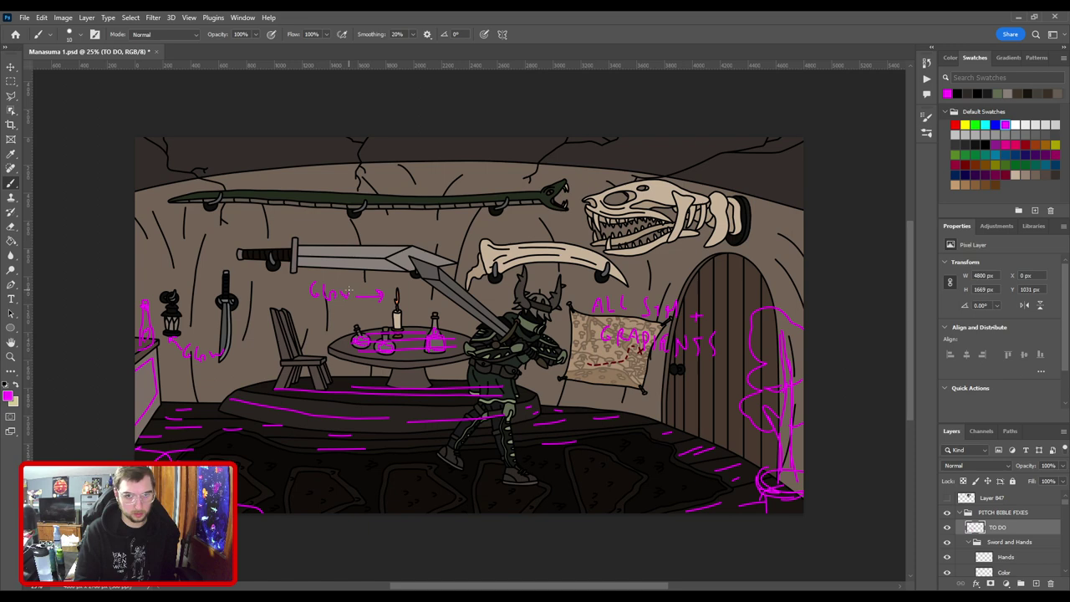
{"action": "key", "text": "ctrl+s"}
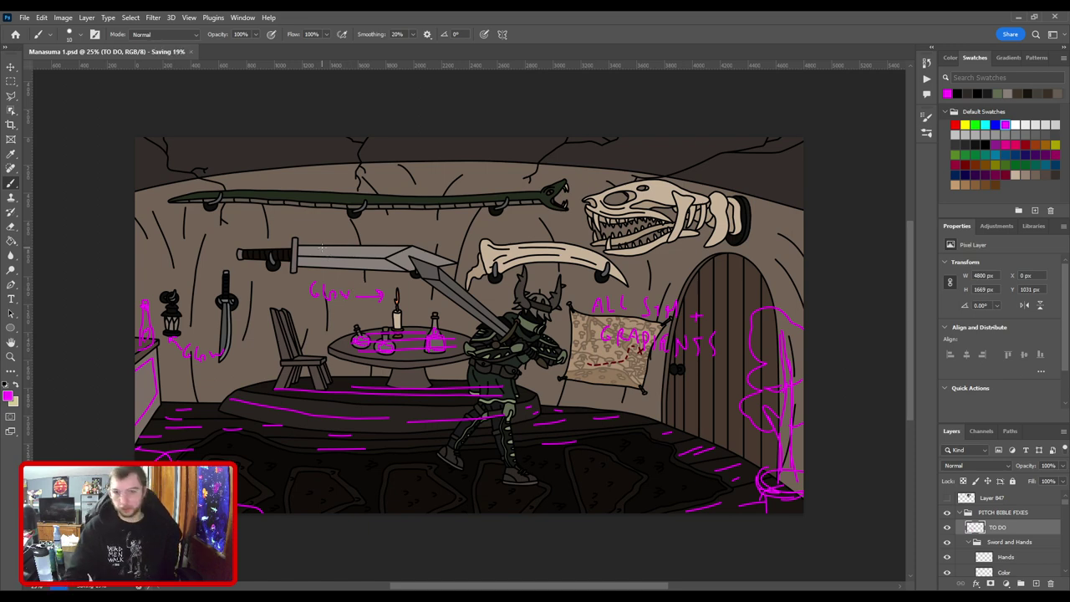